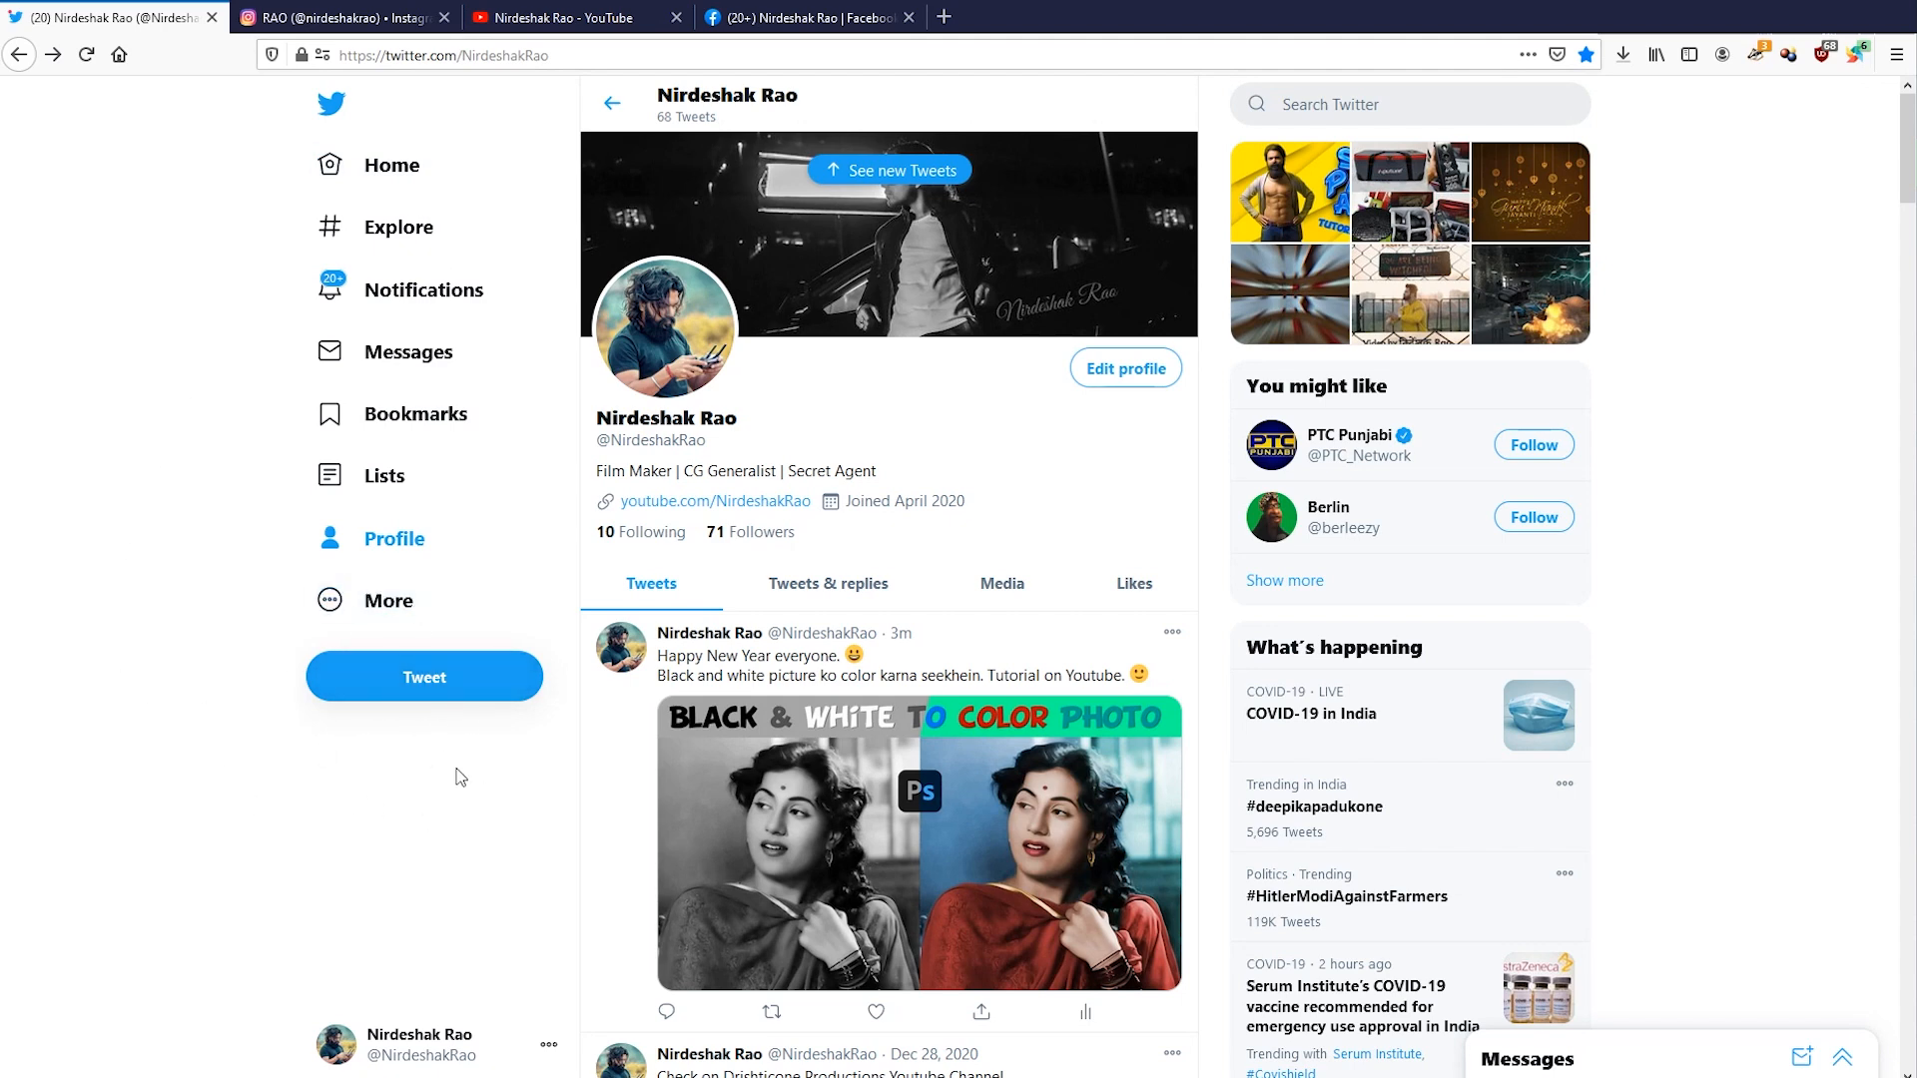
- Look through the creator's Instagram, YouTube and Facebook profile pages
{"action": "left_click", "coordinate": [355, 18]}
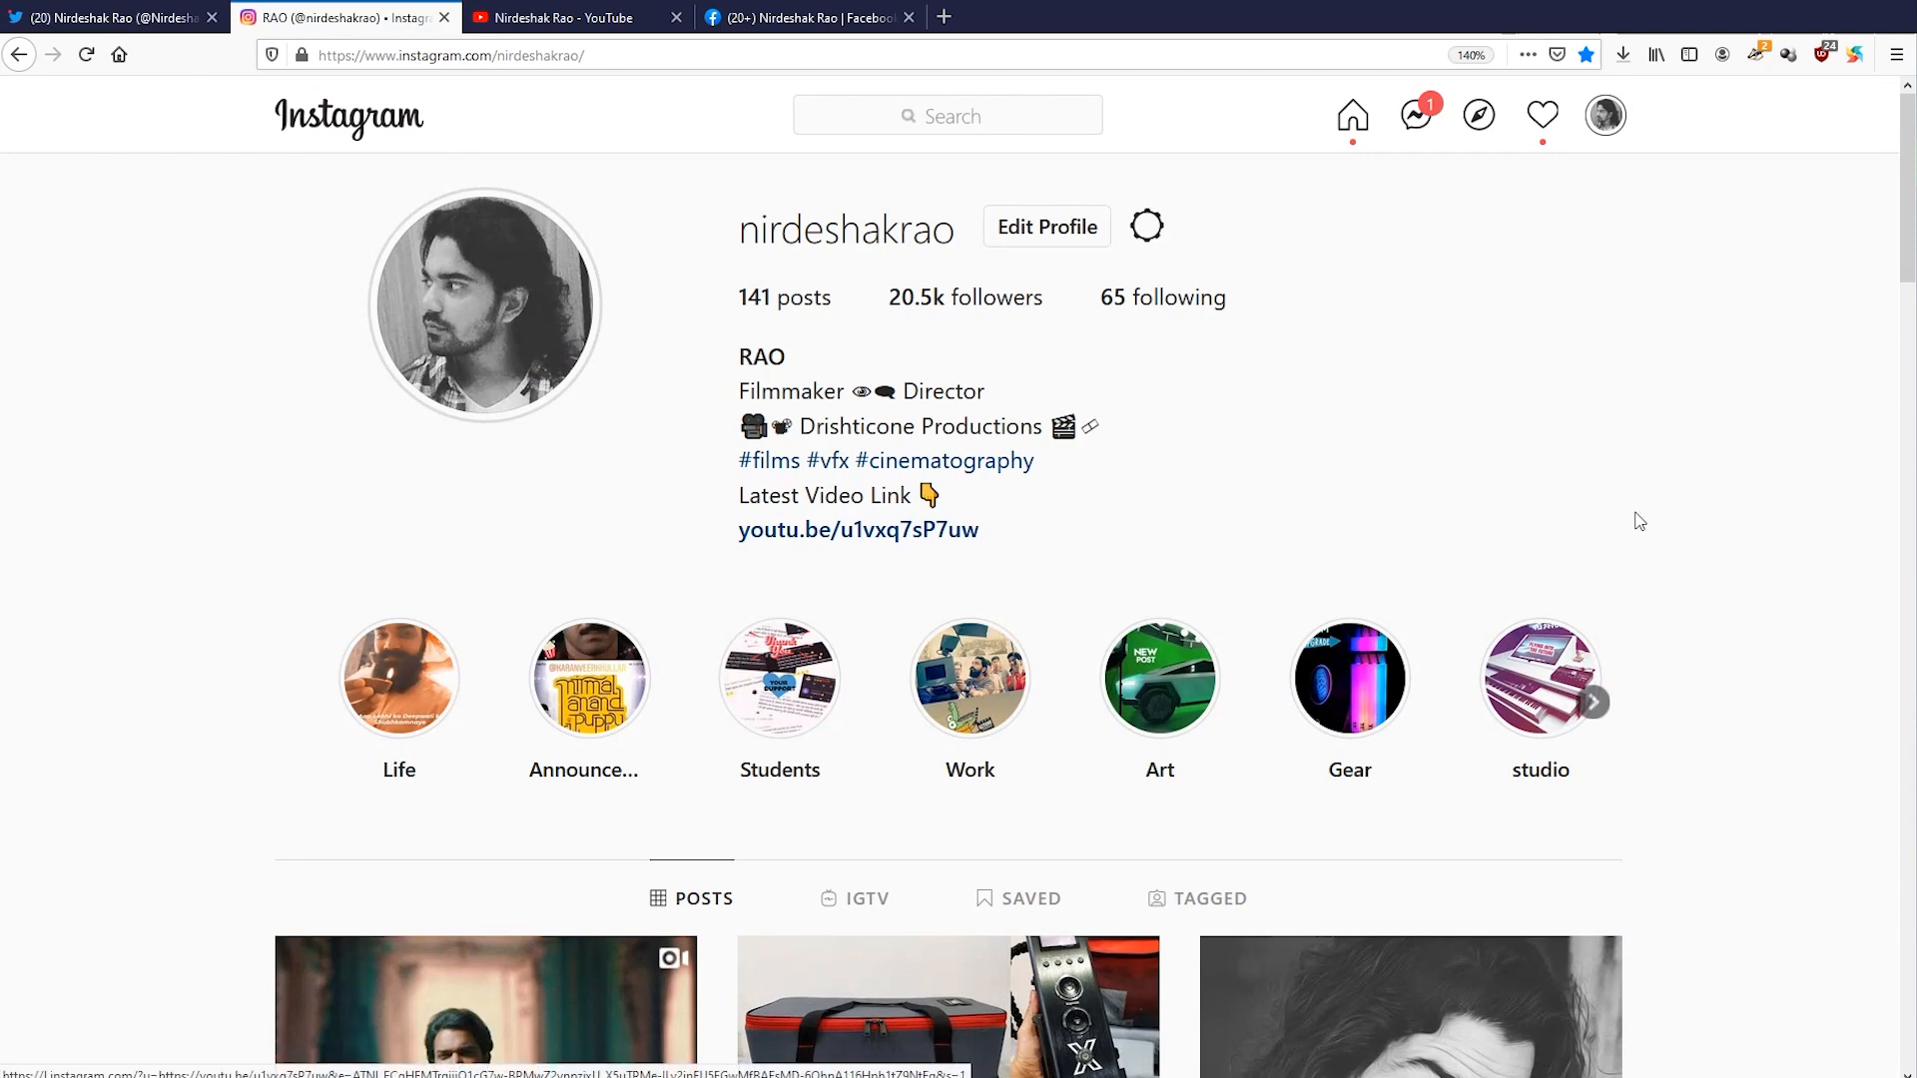
{"action": "scroll", "coordinate": [548, 693], "scroll_direction": "down", "scroll_amount": 3}
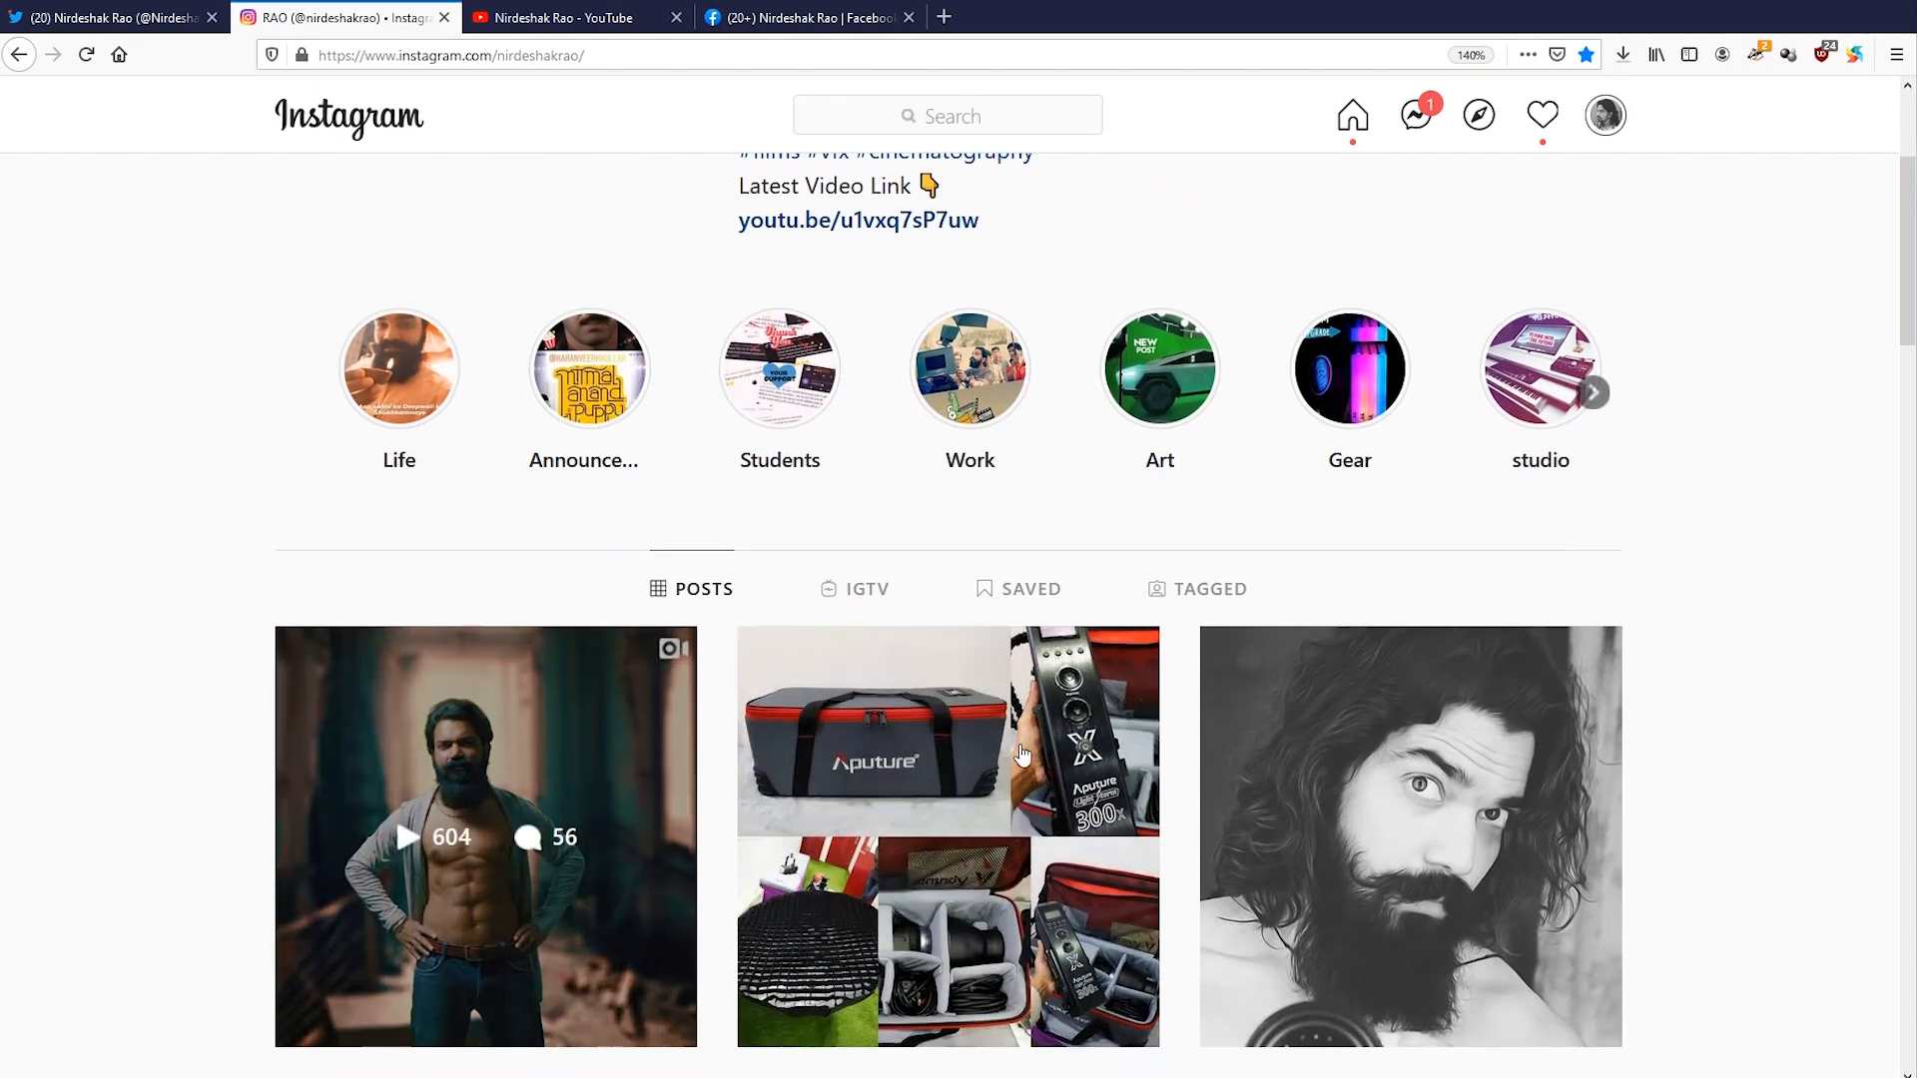
{"action": "scroll", "coordinate": [1724, 710], "scroll_direction": "down", "scroll_amount": 2}
{"action": "scroll", "coordinate": [1739, 710], "scroll_direction": "up", "scroll_amount": 5}
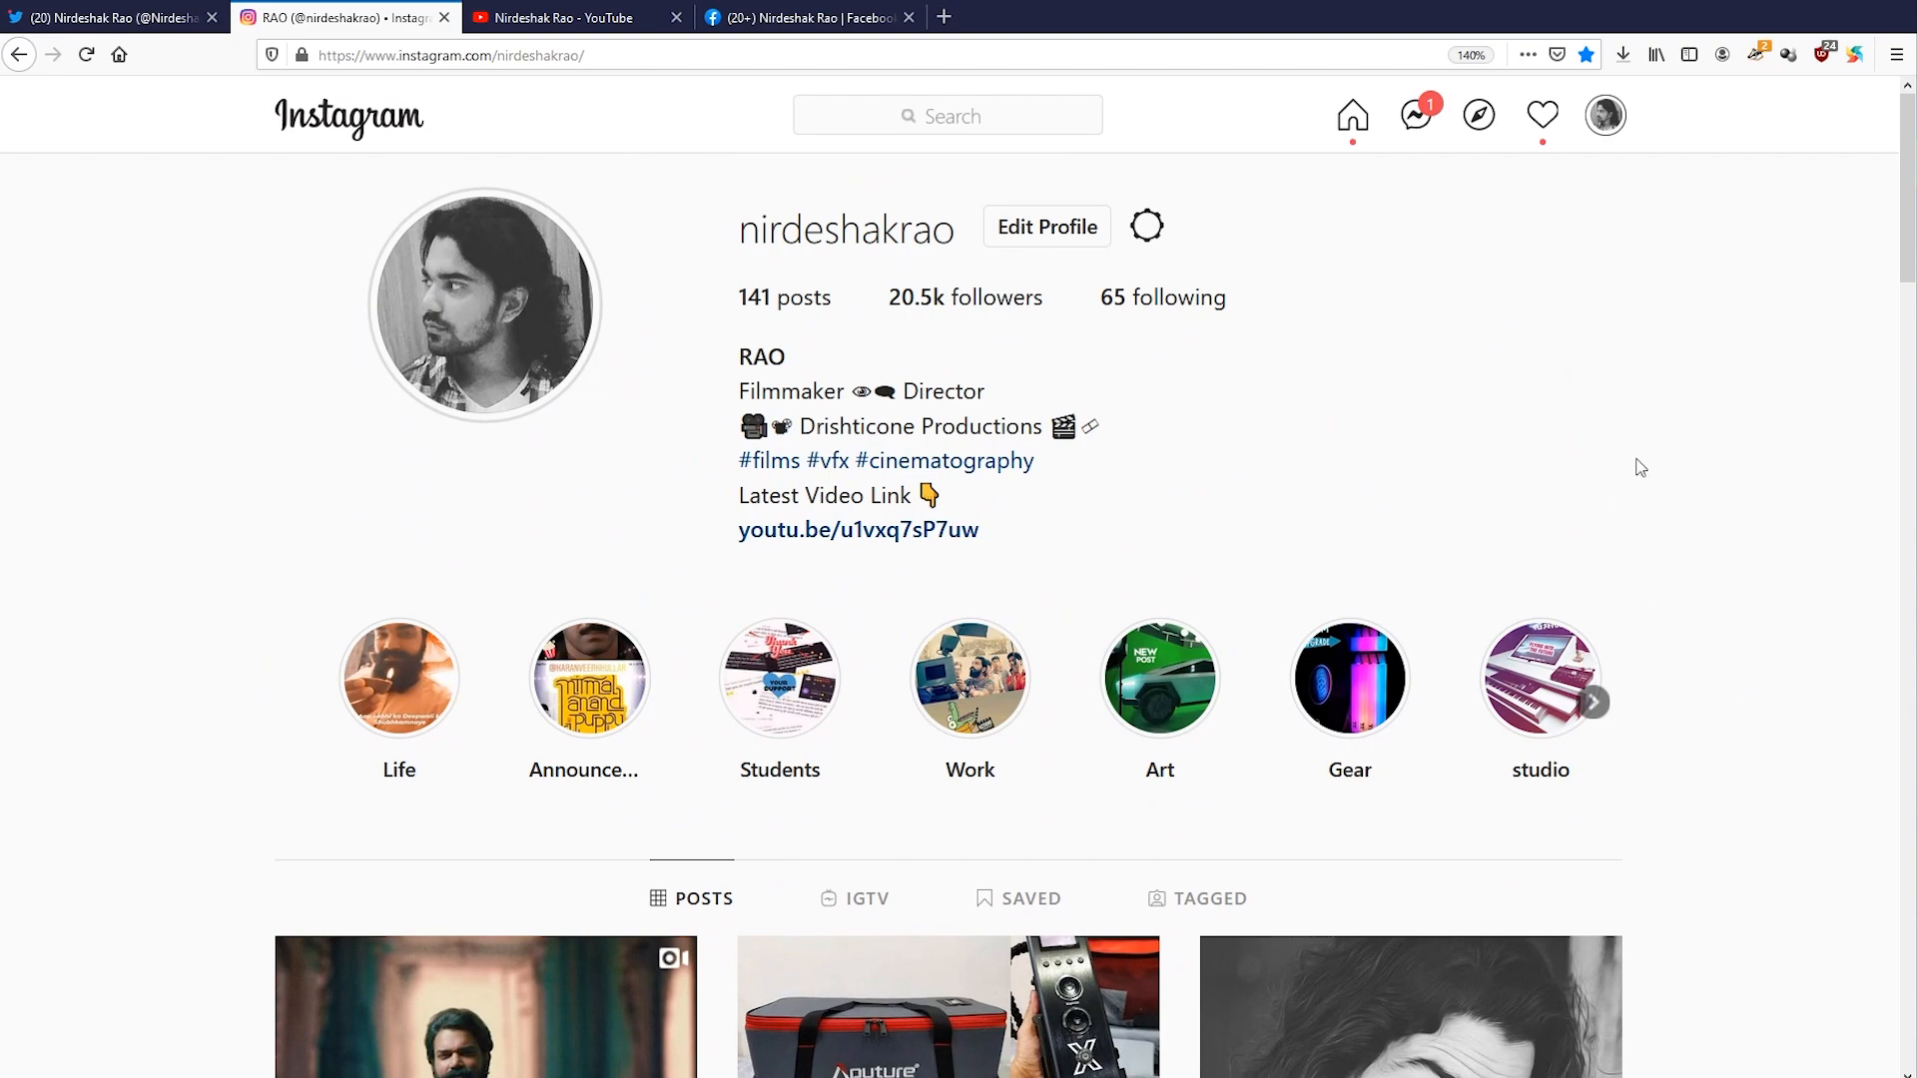
{"action": "scroll", "coordinate": [1645, 479], "scroll_direction": "down", "scroll_amount": 8}
{"action": "scroll", "coordinate": [1757, 731], "scroll_direction": "up", "scroll_amount": 8}
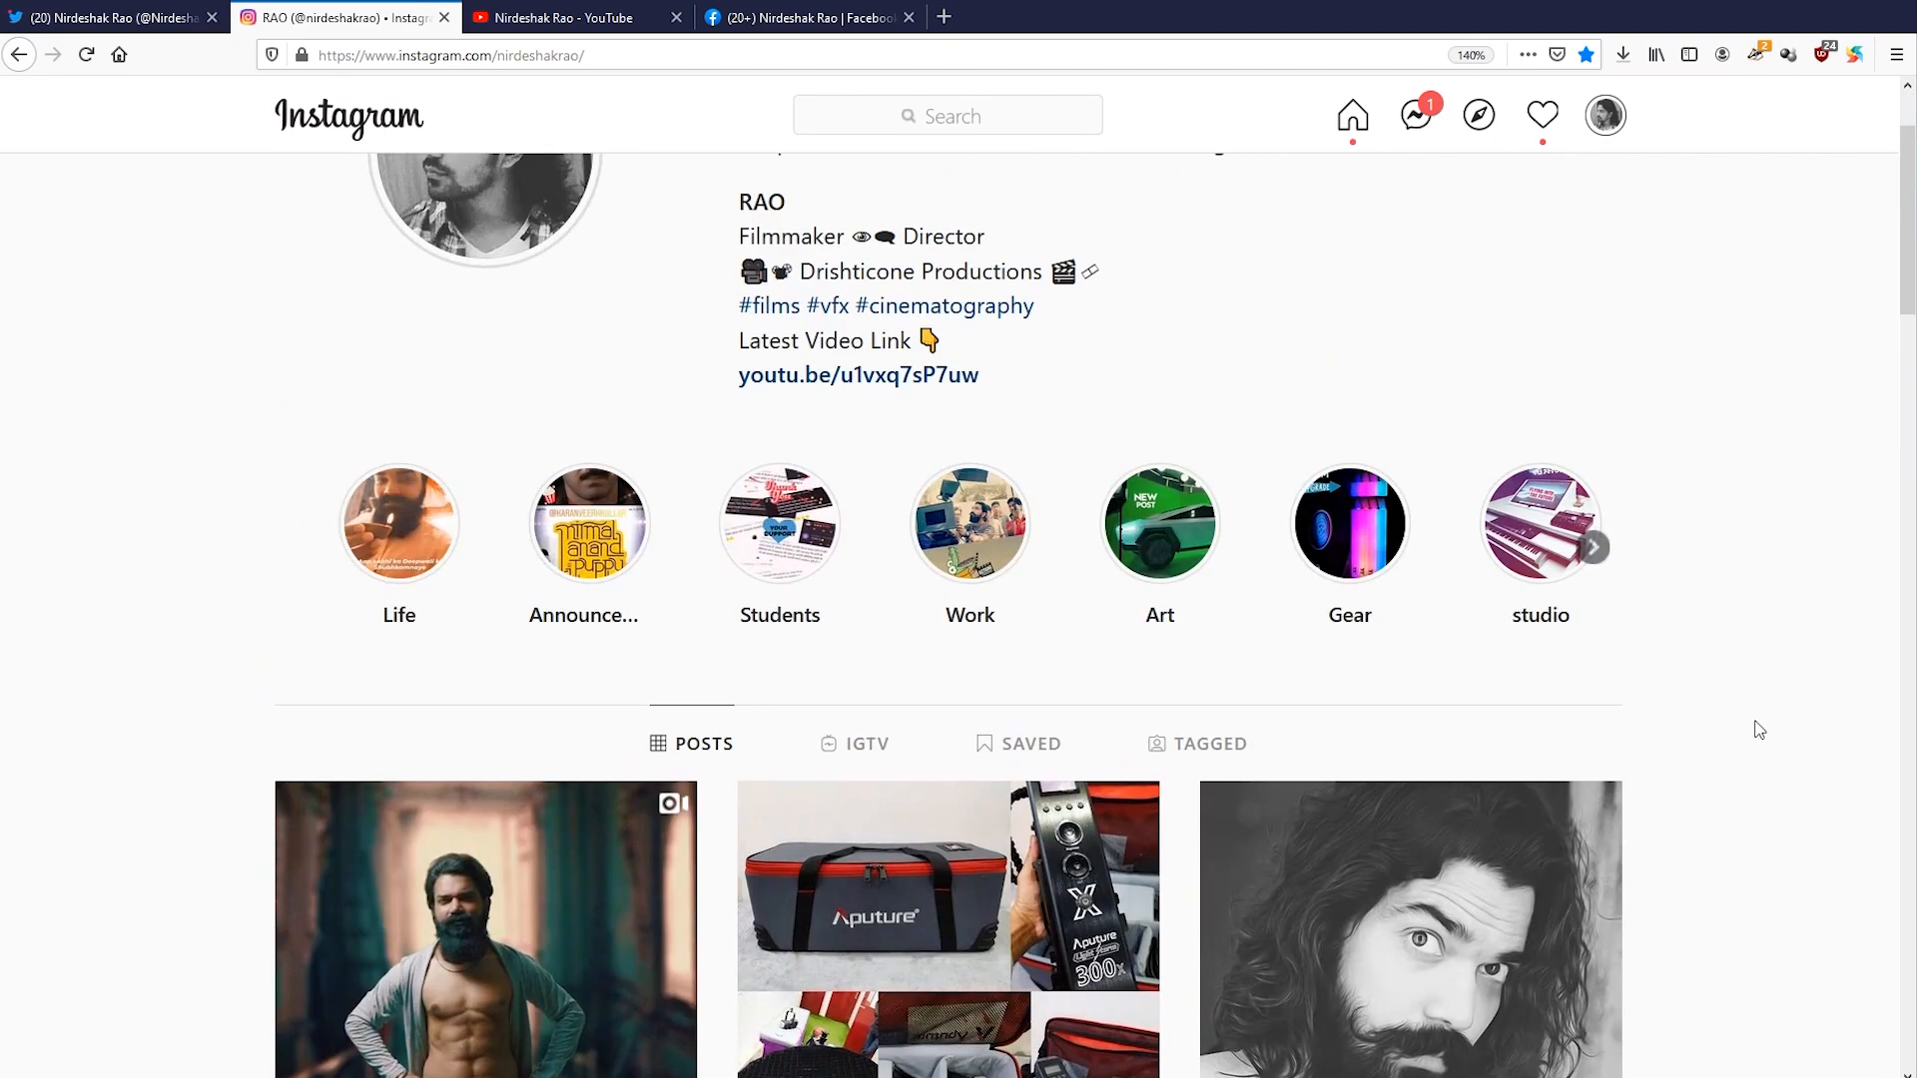
{"action": "left_click", "coordinate": [582, 27]}
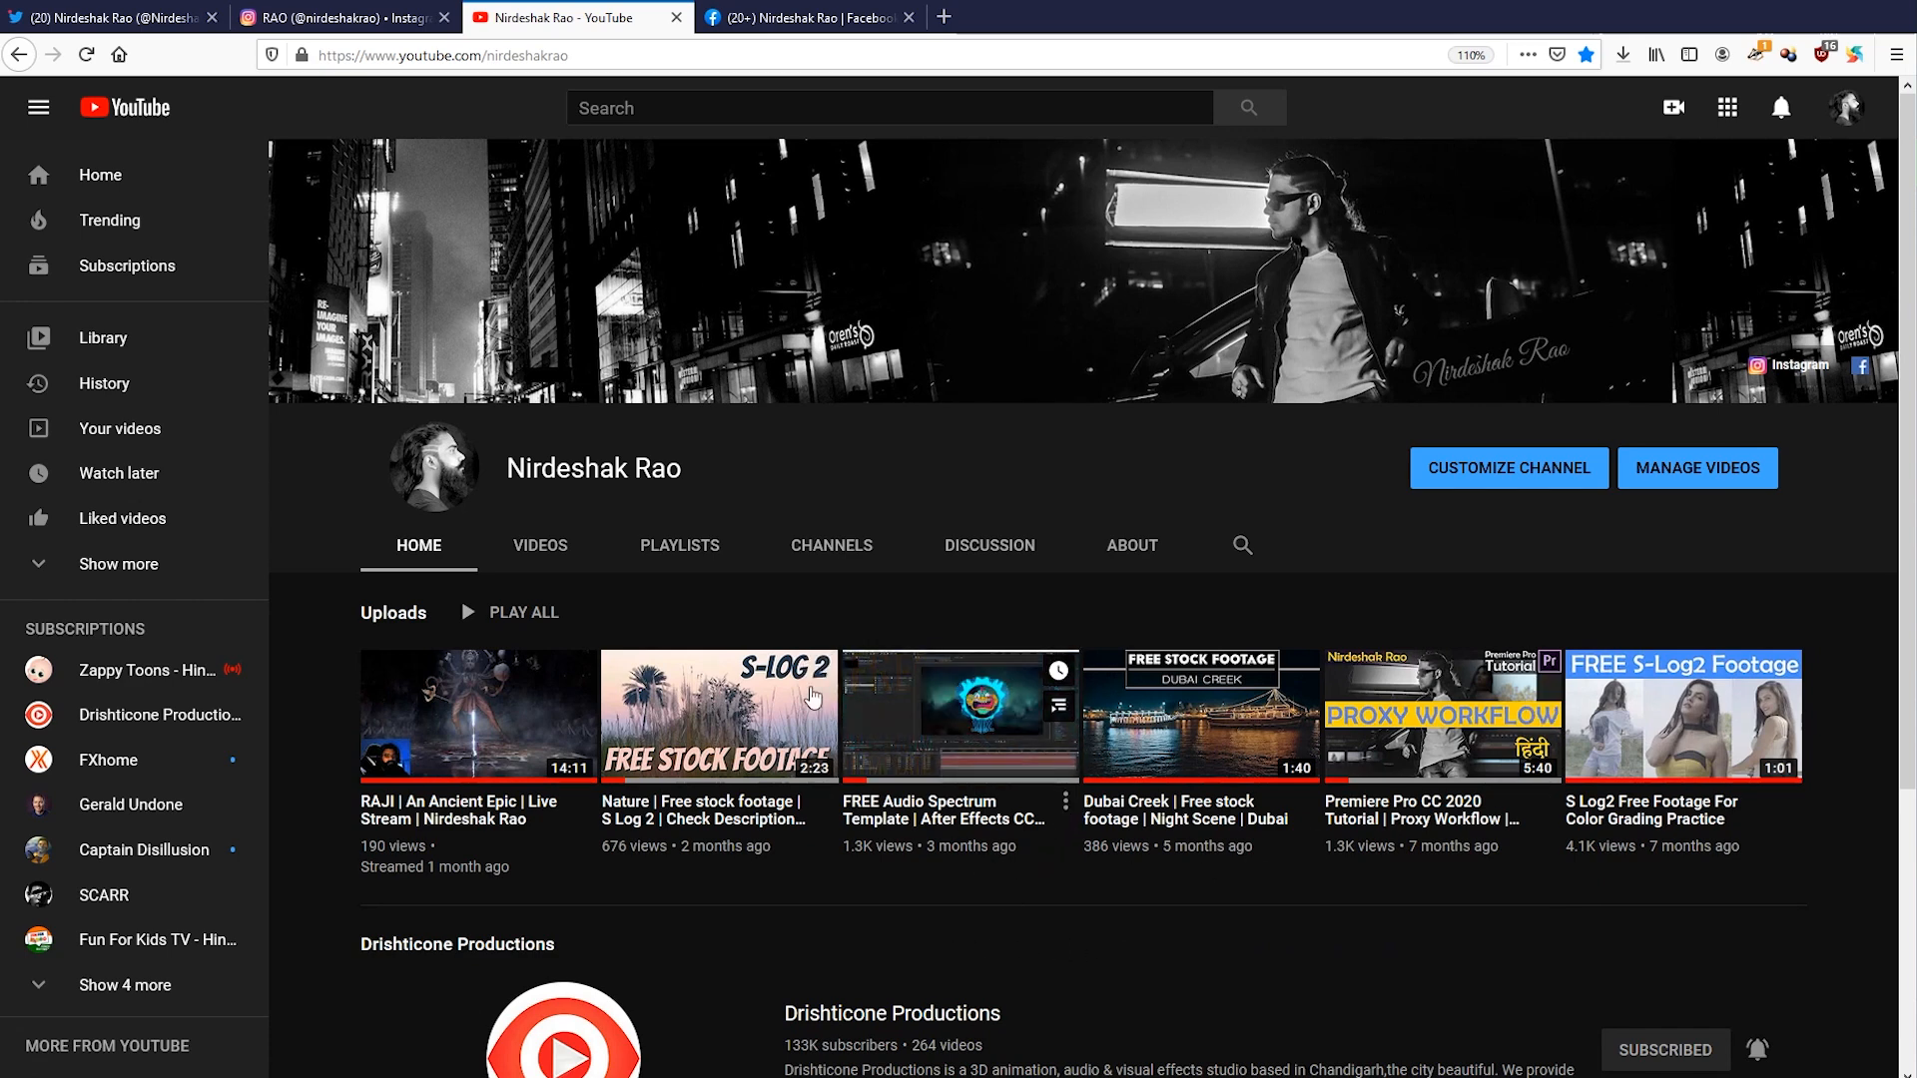
{"action": "left_click", "coordinate": [784, 20]}
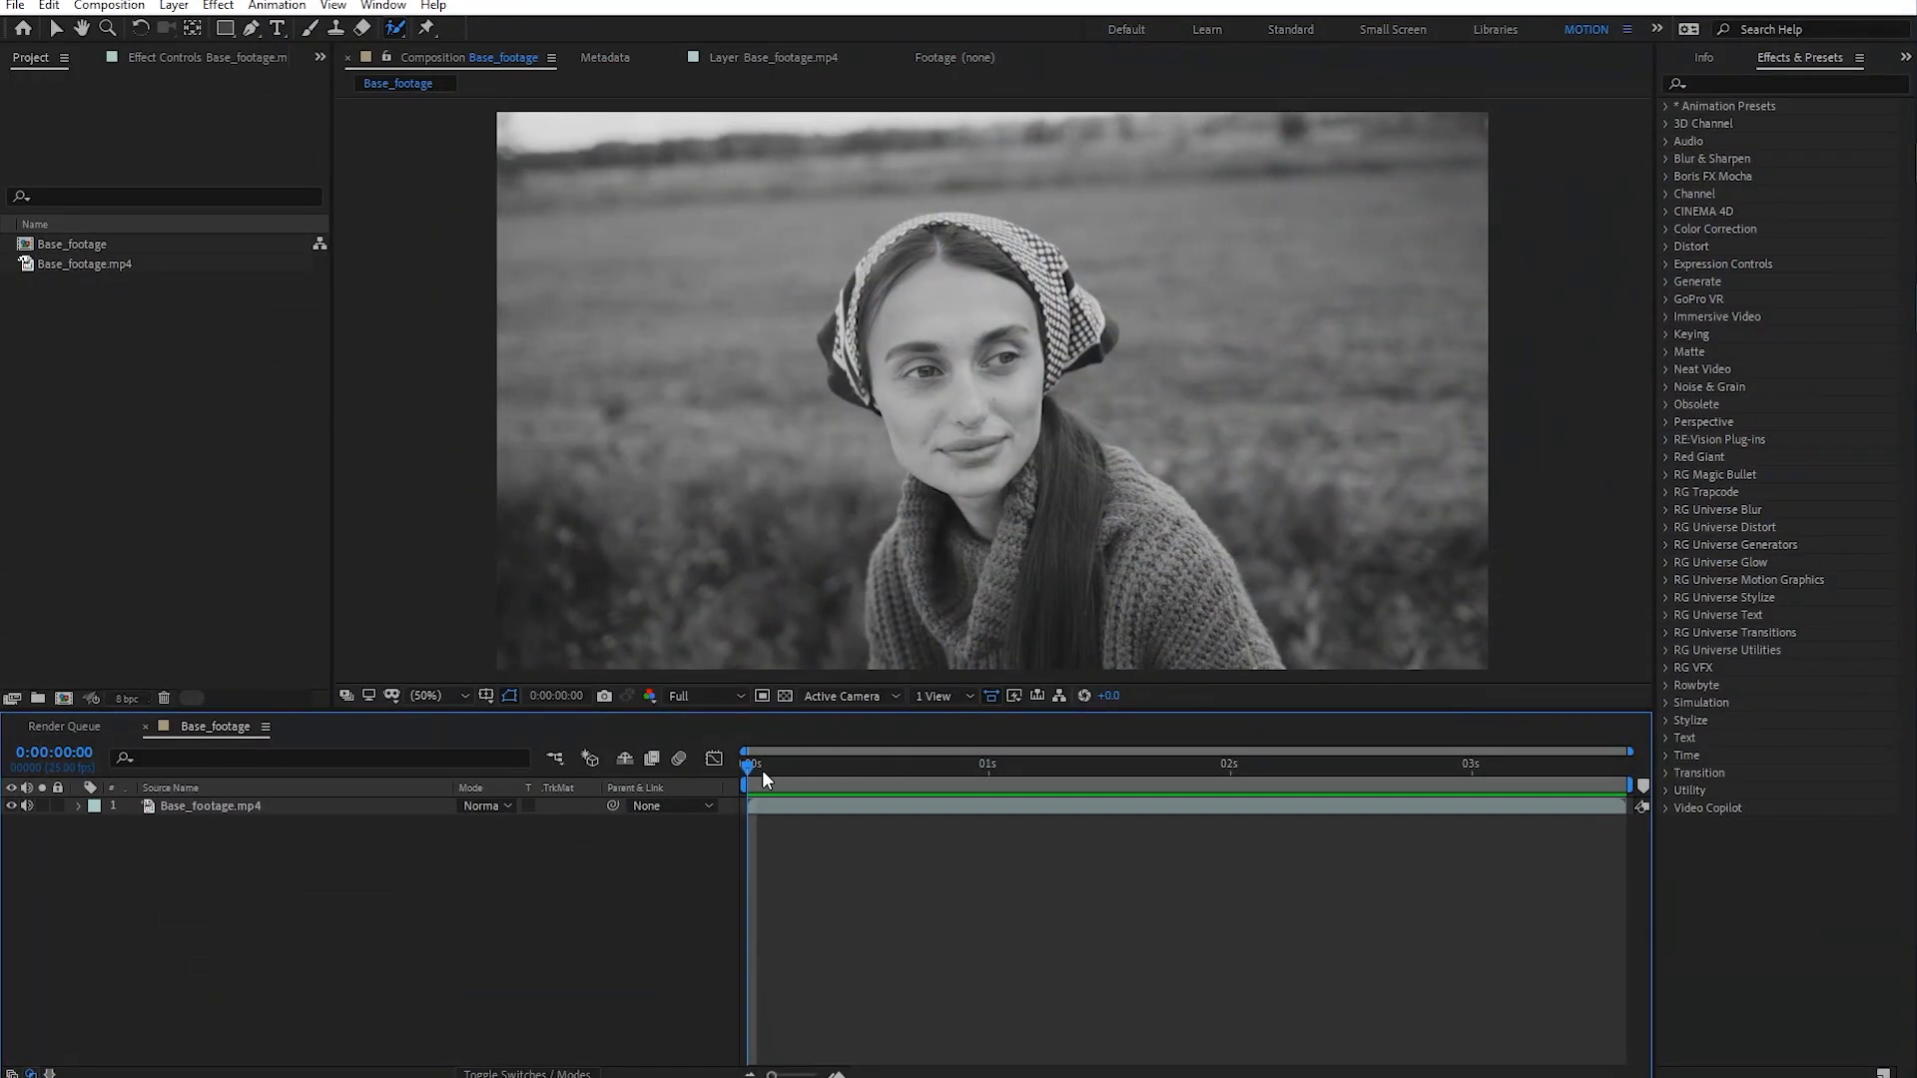
- Switch to After Effects, preview the Base_footage composition, return to its first frame and enlarge the composition viewer
{"action": "left_click_drag", "start_coordinate": [745, 763], "coordinate": [697, 805]}
{"action": "key", "text": "space"}
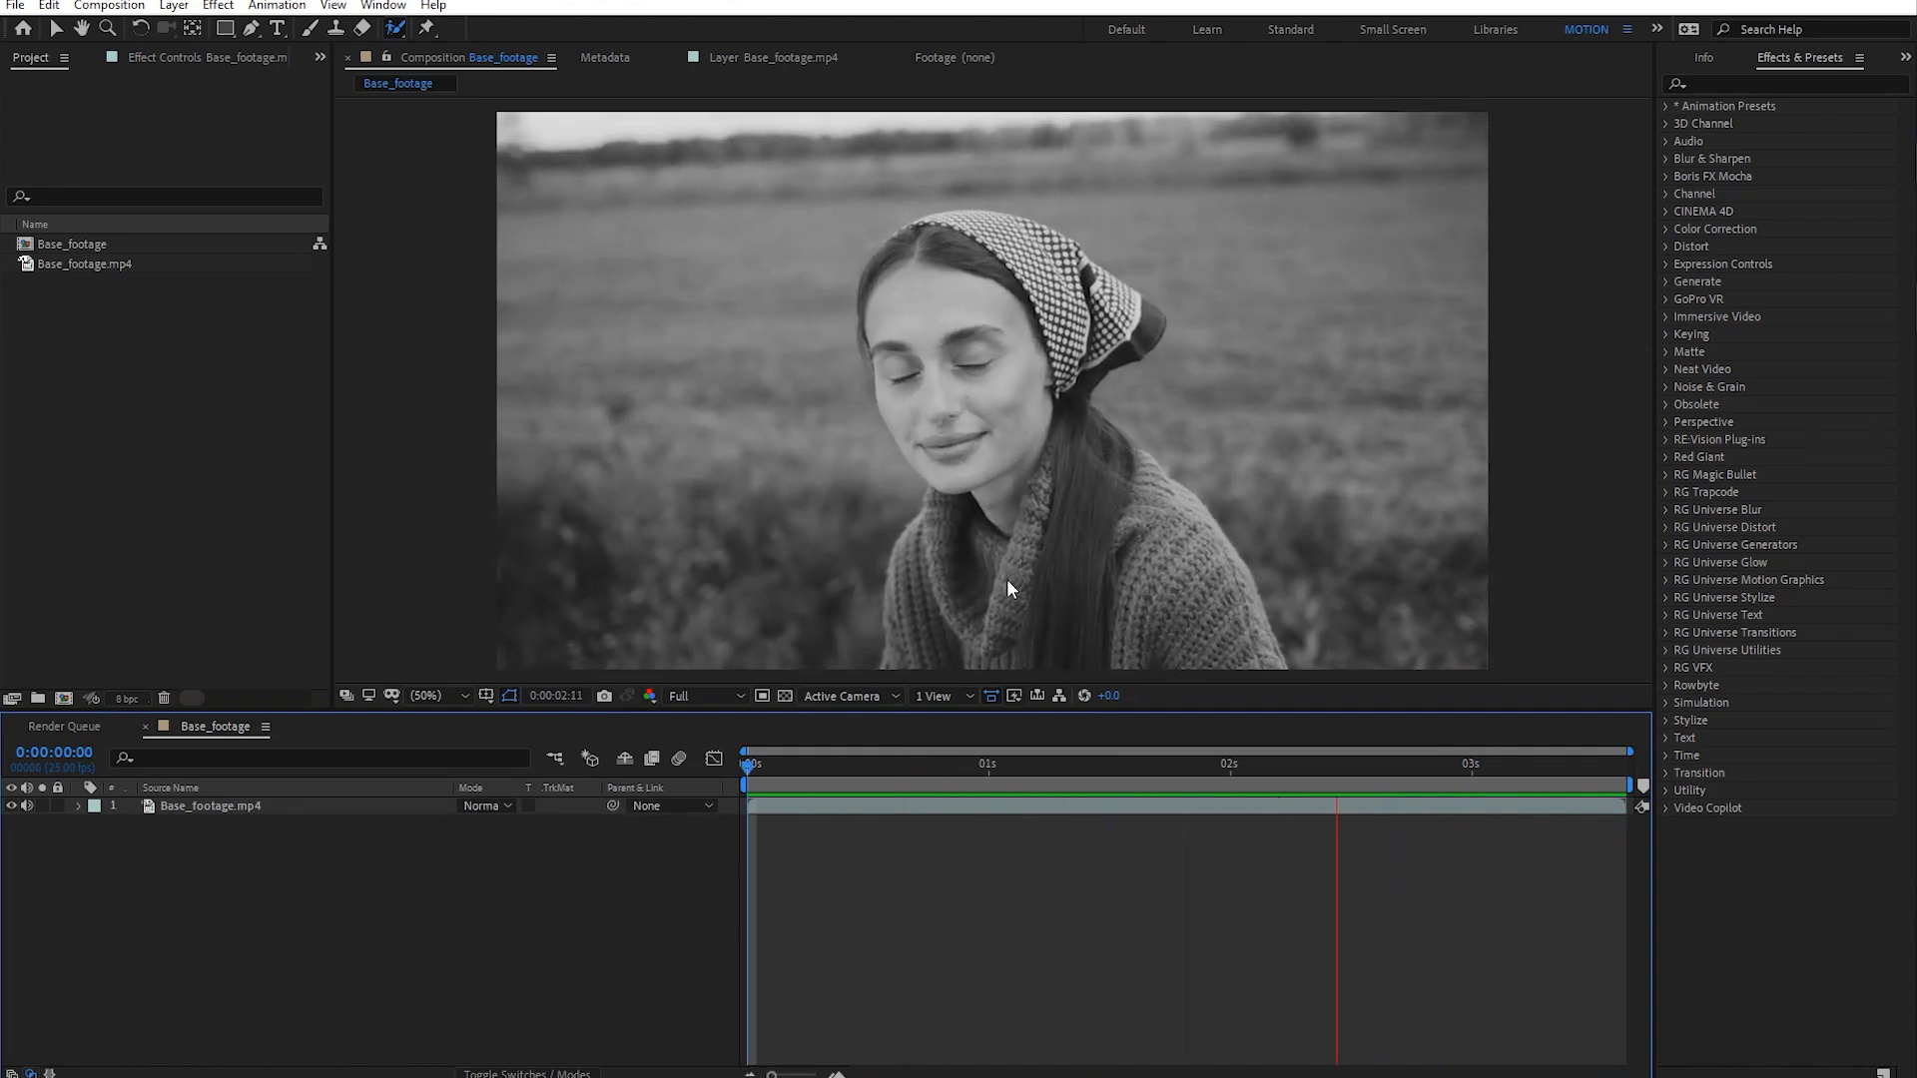
{"action": "key", "text": "space"}
{"action": "left_click_drag", "start_coordinate": [1020, 773], "coordinate": [708, 791]}
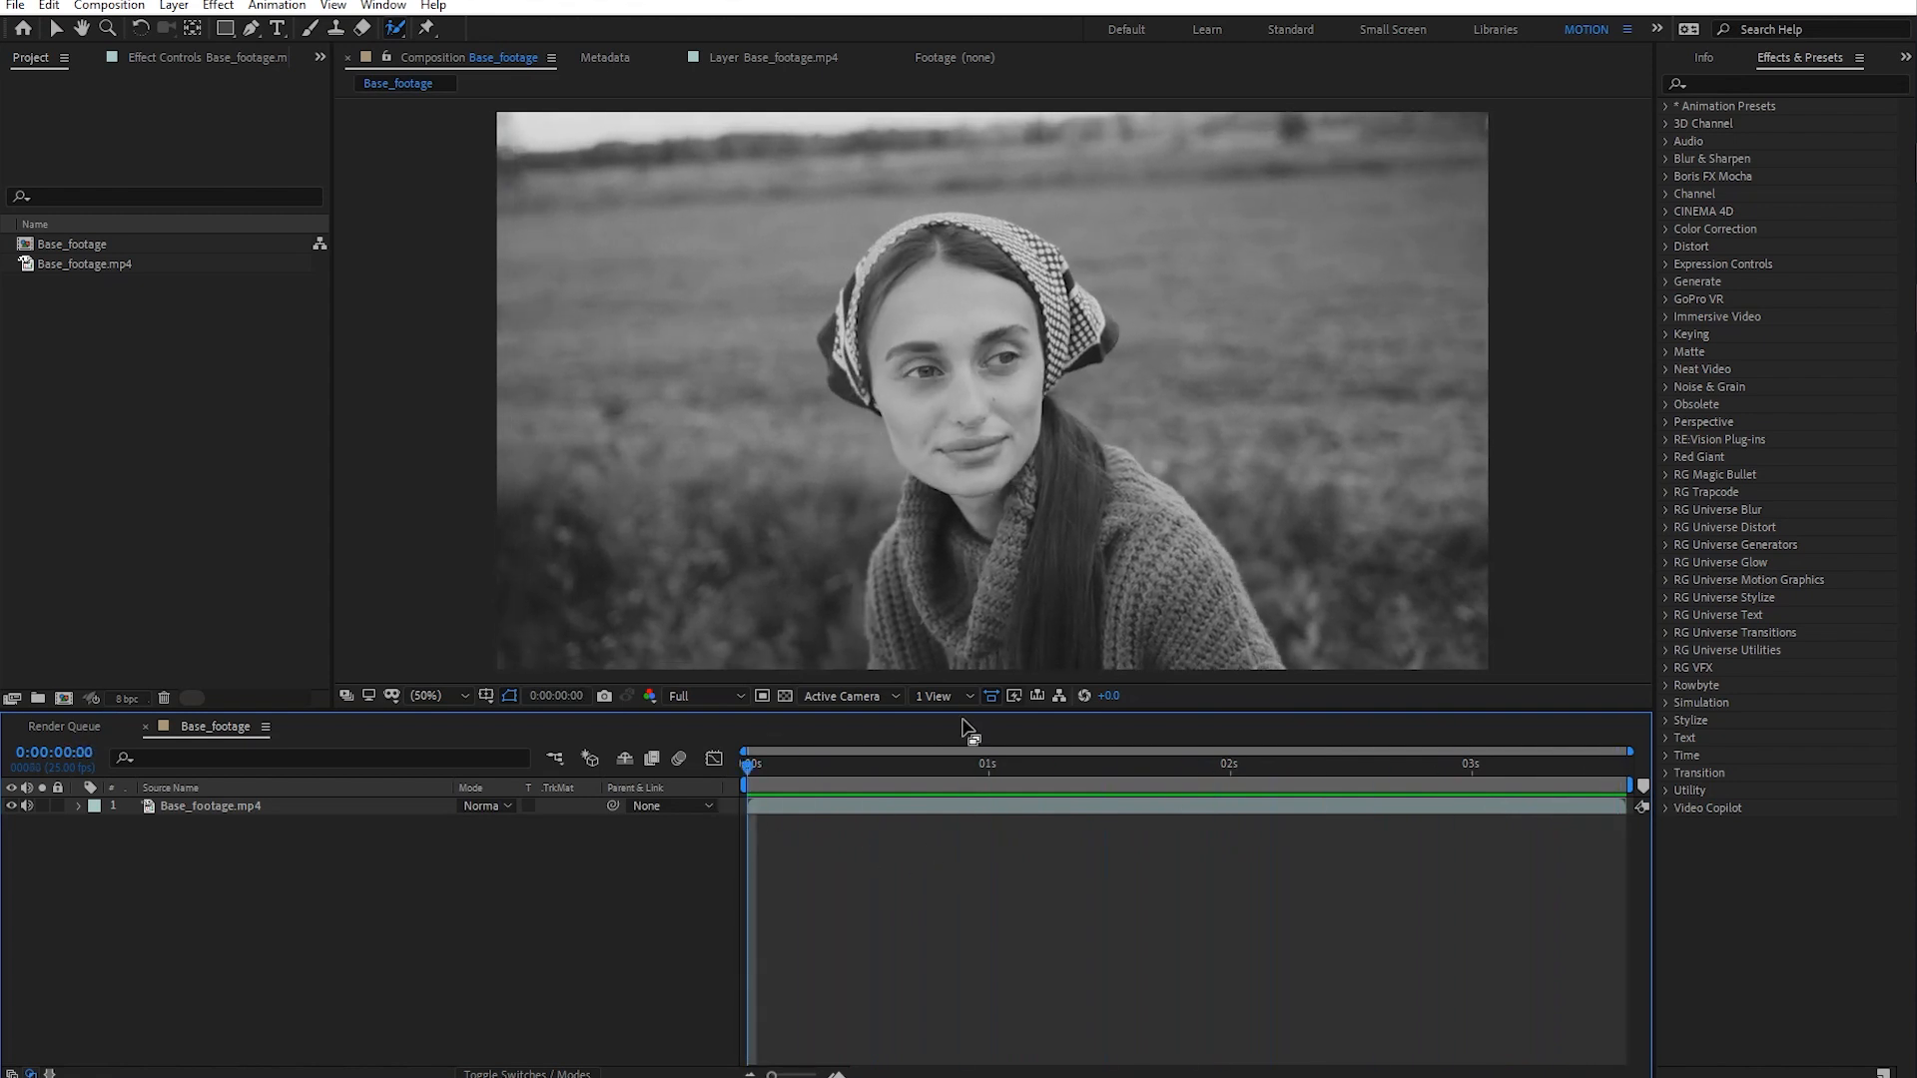
{"action": "left_click_drag", "start_coordinate": [985, 713], "coordinate": [998, 792]}
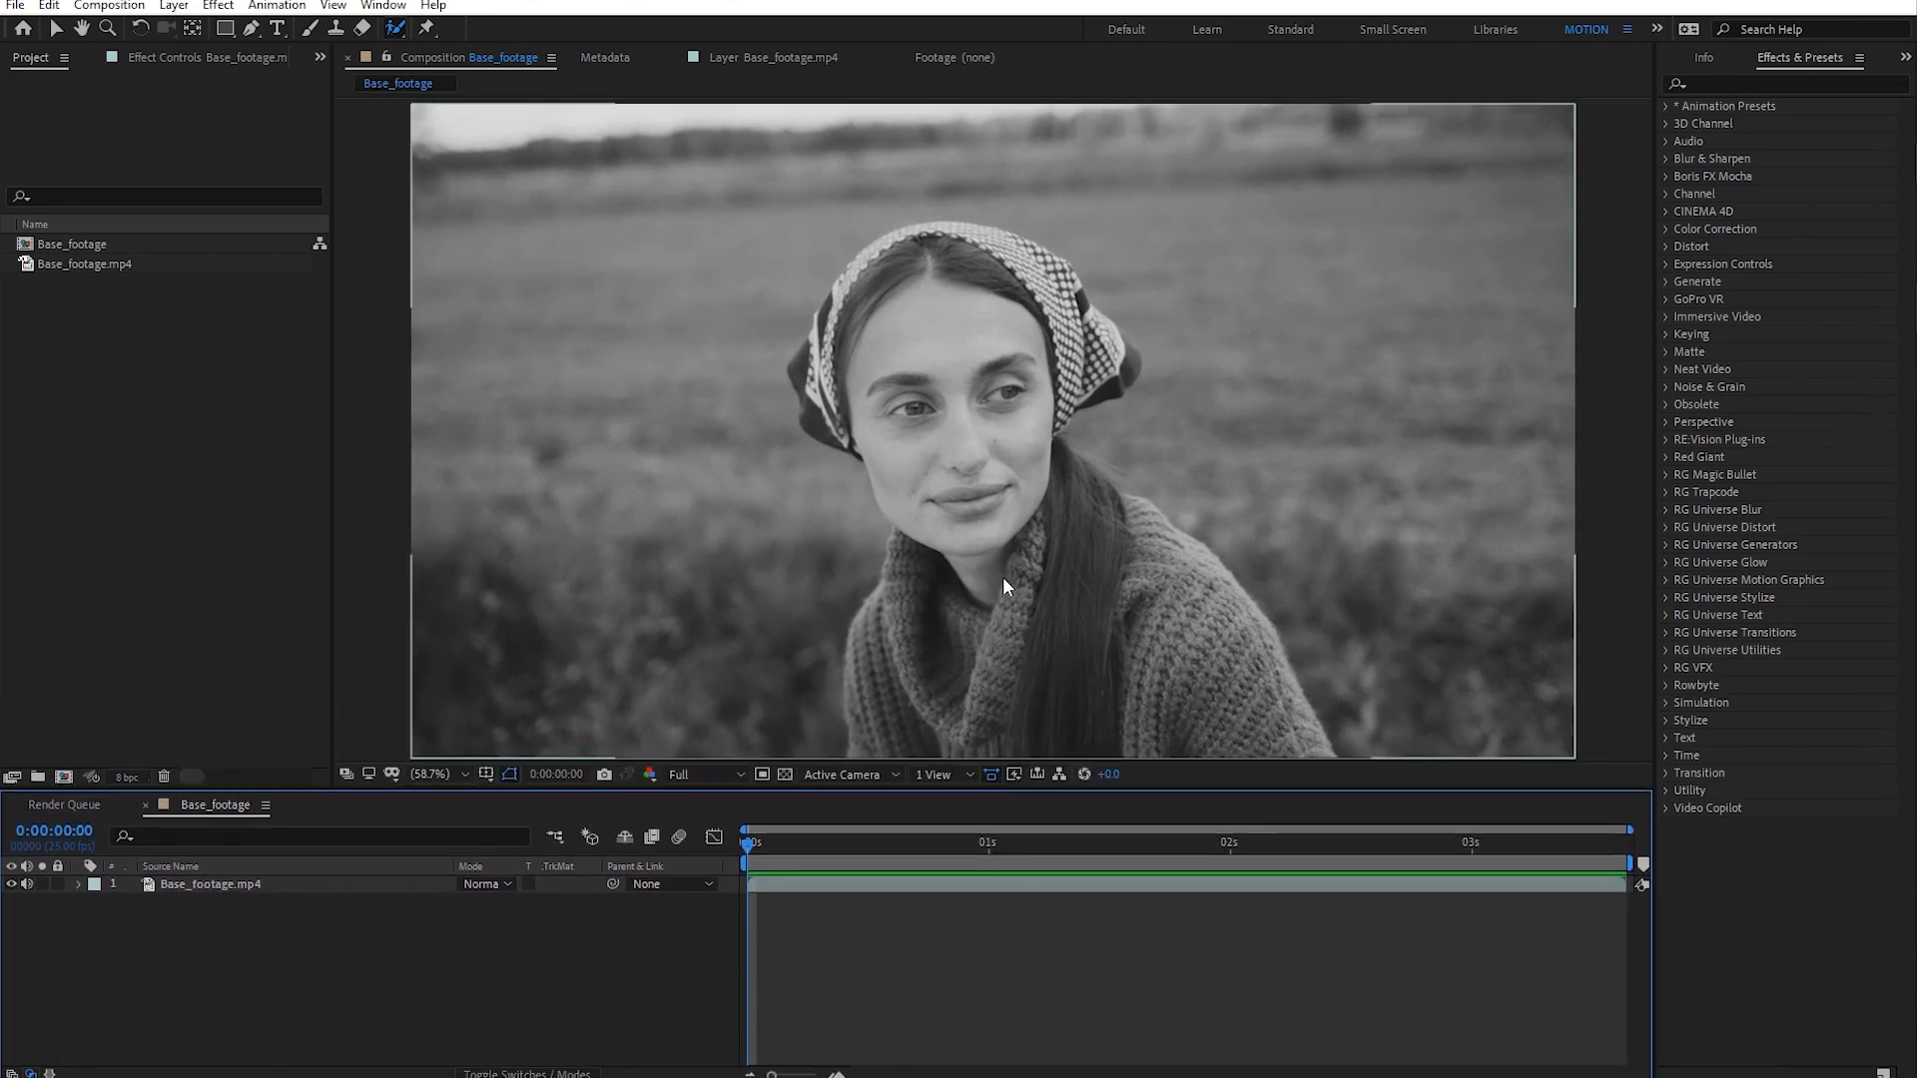
- Duplicate the Base_footage.mp4 layer and rename the upper copy Background
{"action": "left_click", "coordinate": [229, 932]}
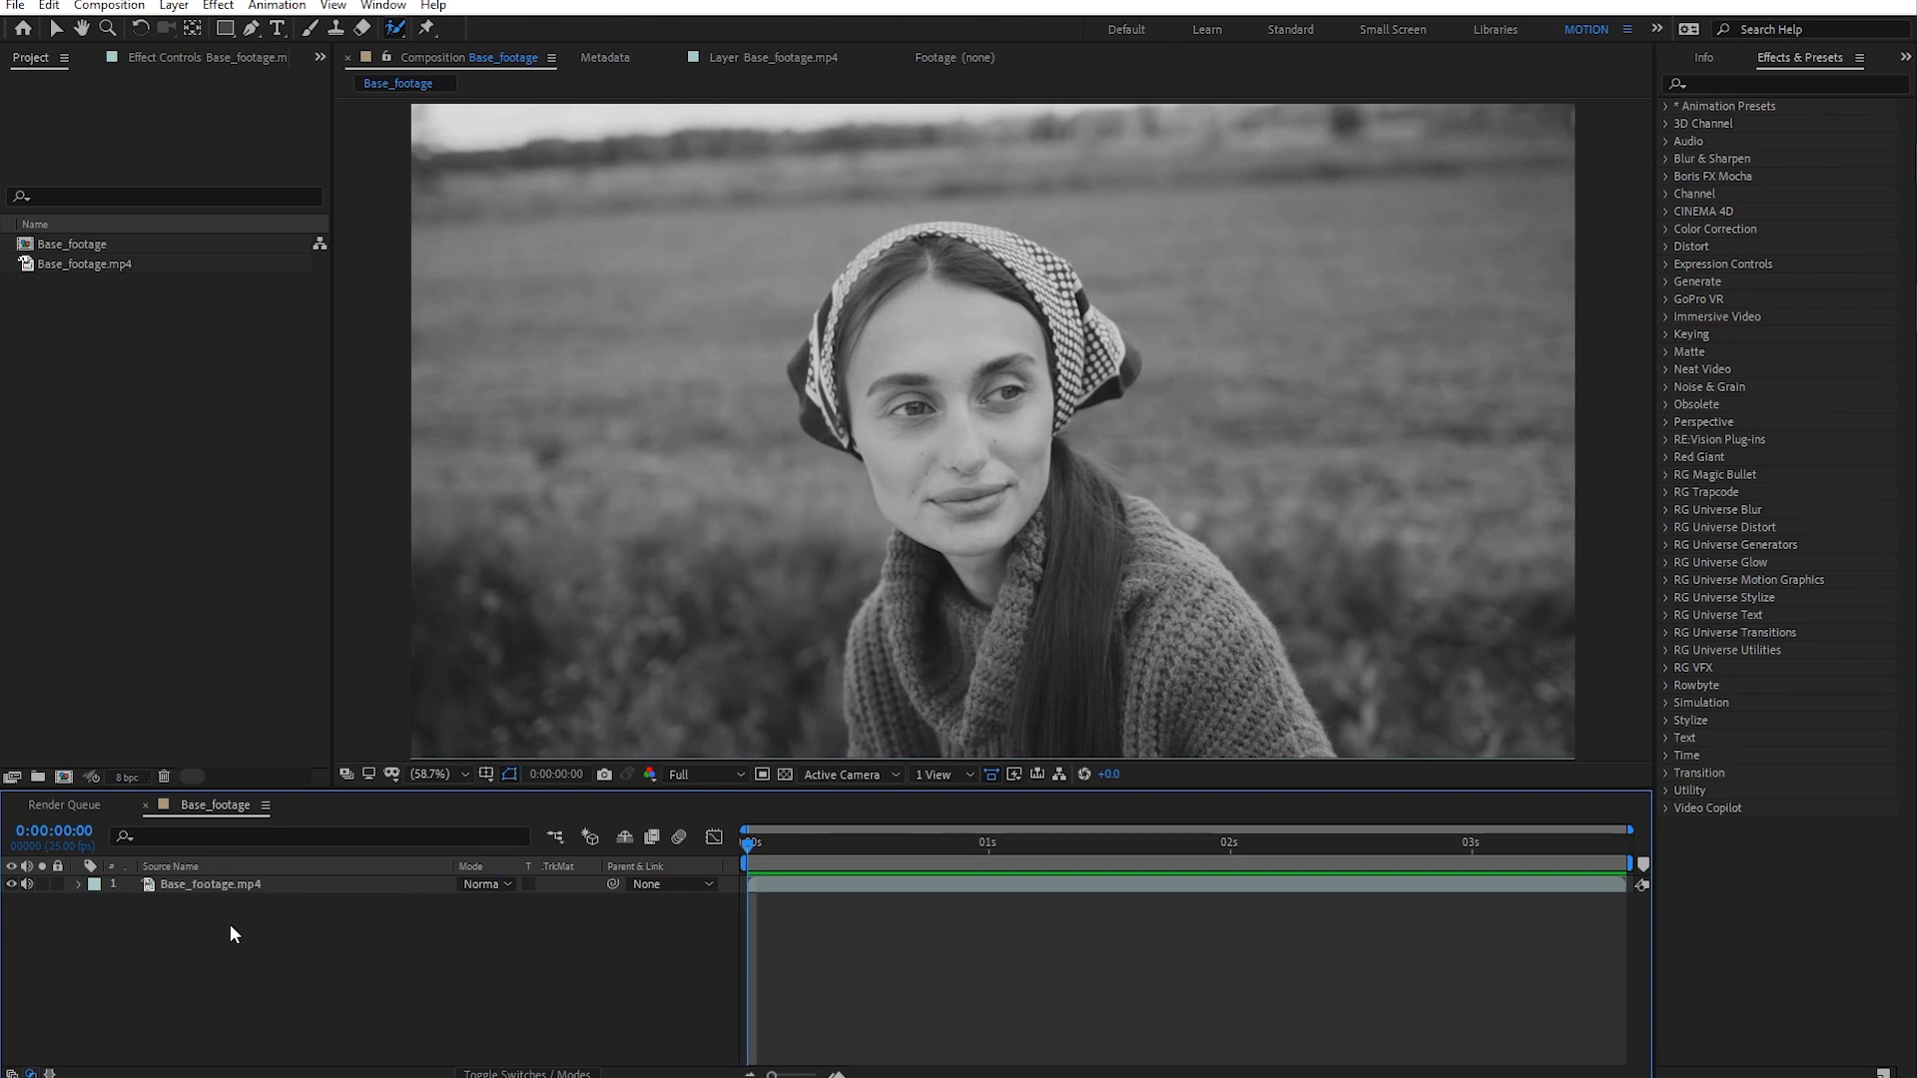
{"action": "left_click", "coordinate": [255, 885]}
{"action": "left_click", "coordinate": [194, 953]}
{"action": "left_click", "coordinate": [217, 886]}
{"action": "left_click", "coordinate": [322, 925]}
{"action": "left_click", "coordinate": [250, 881]}
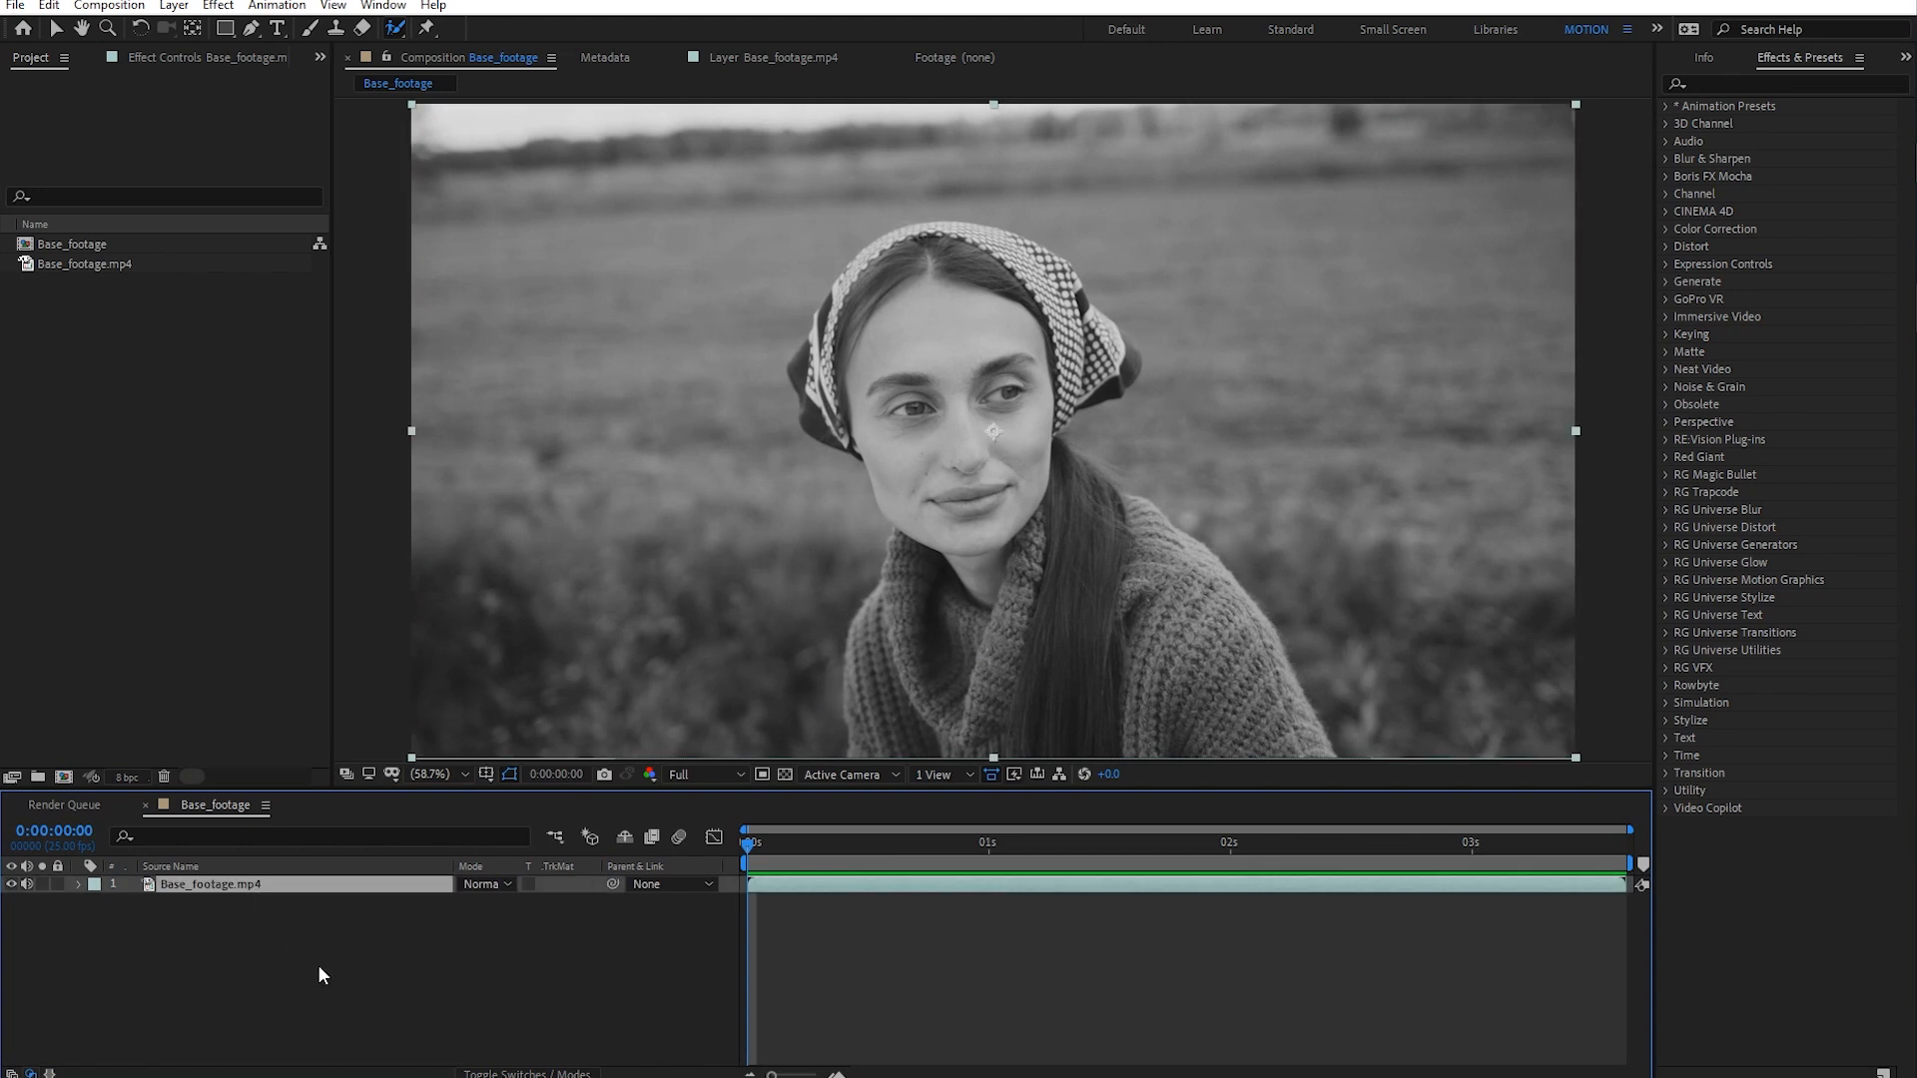
{"action": "key", "text": "ctrl+d"}
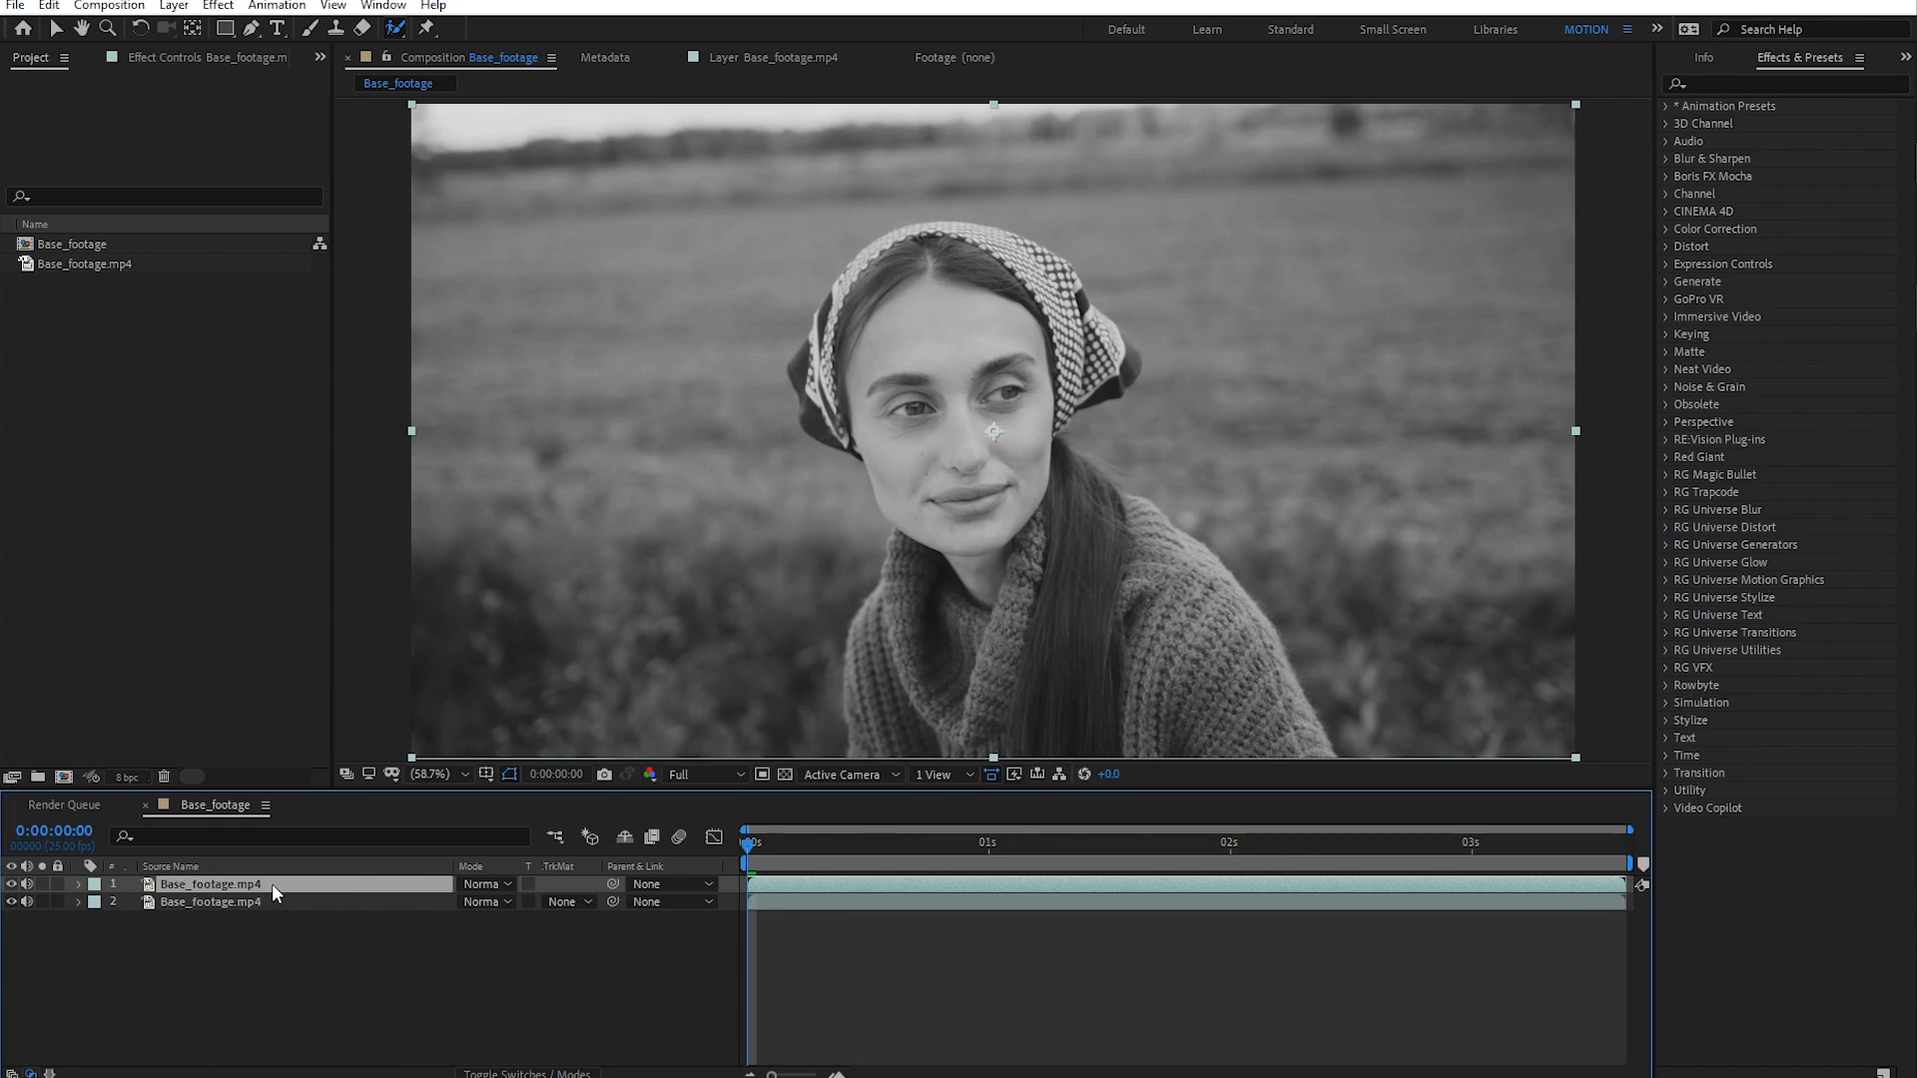
{"action": "key", "text": "Return"}
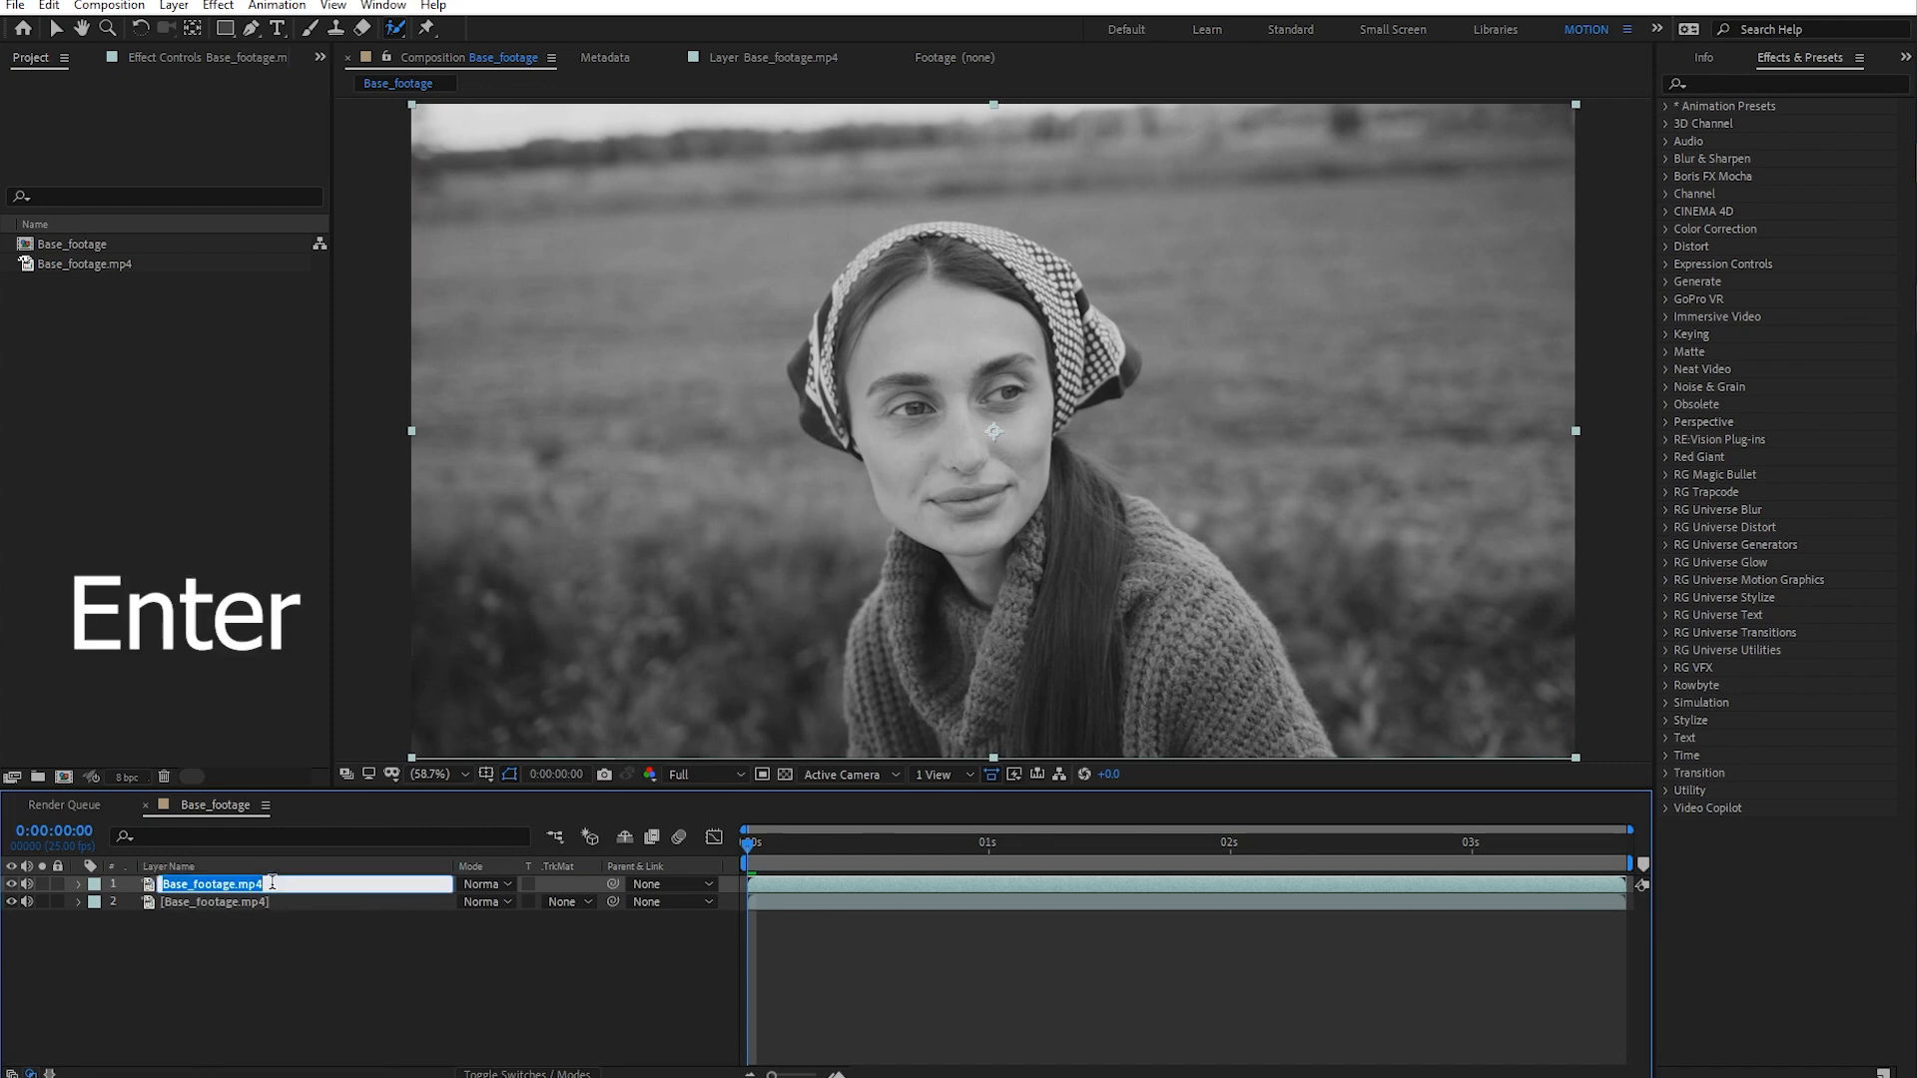
{"action": "type", "text": "Backgroun"}
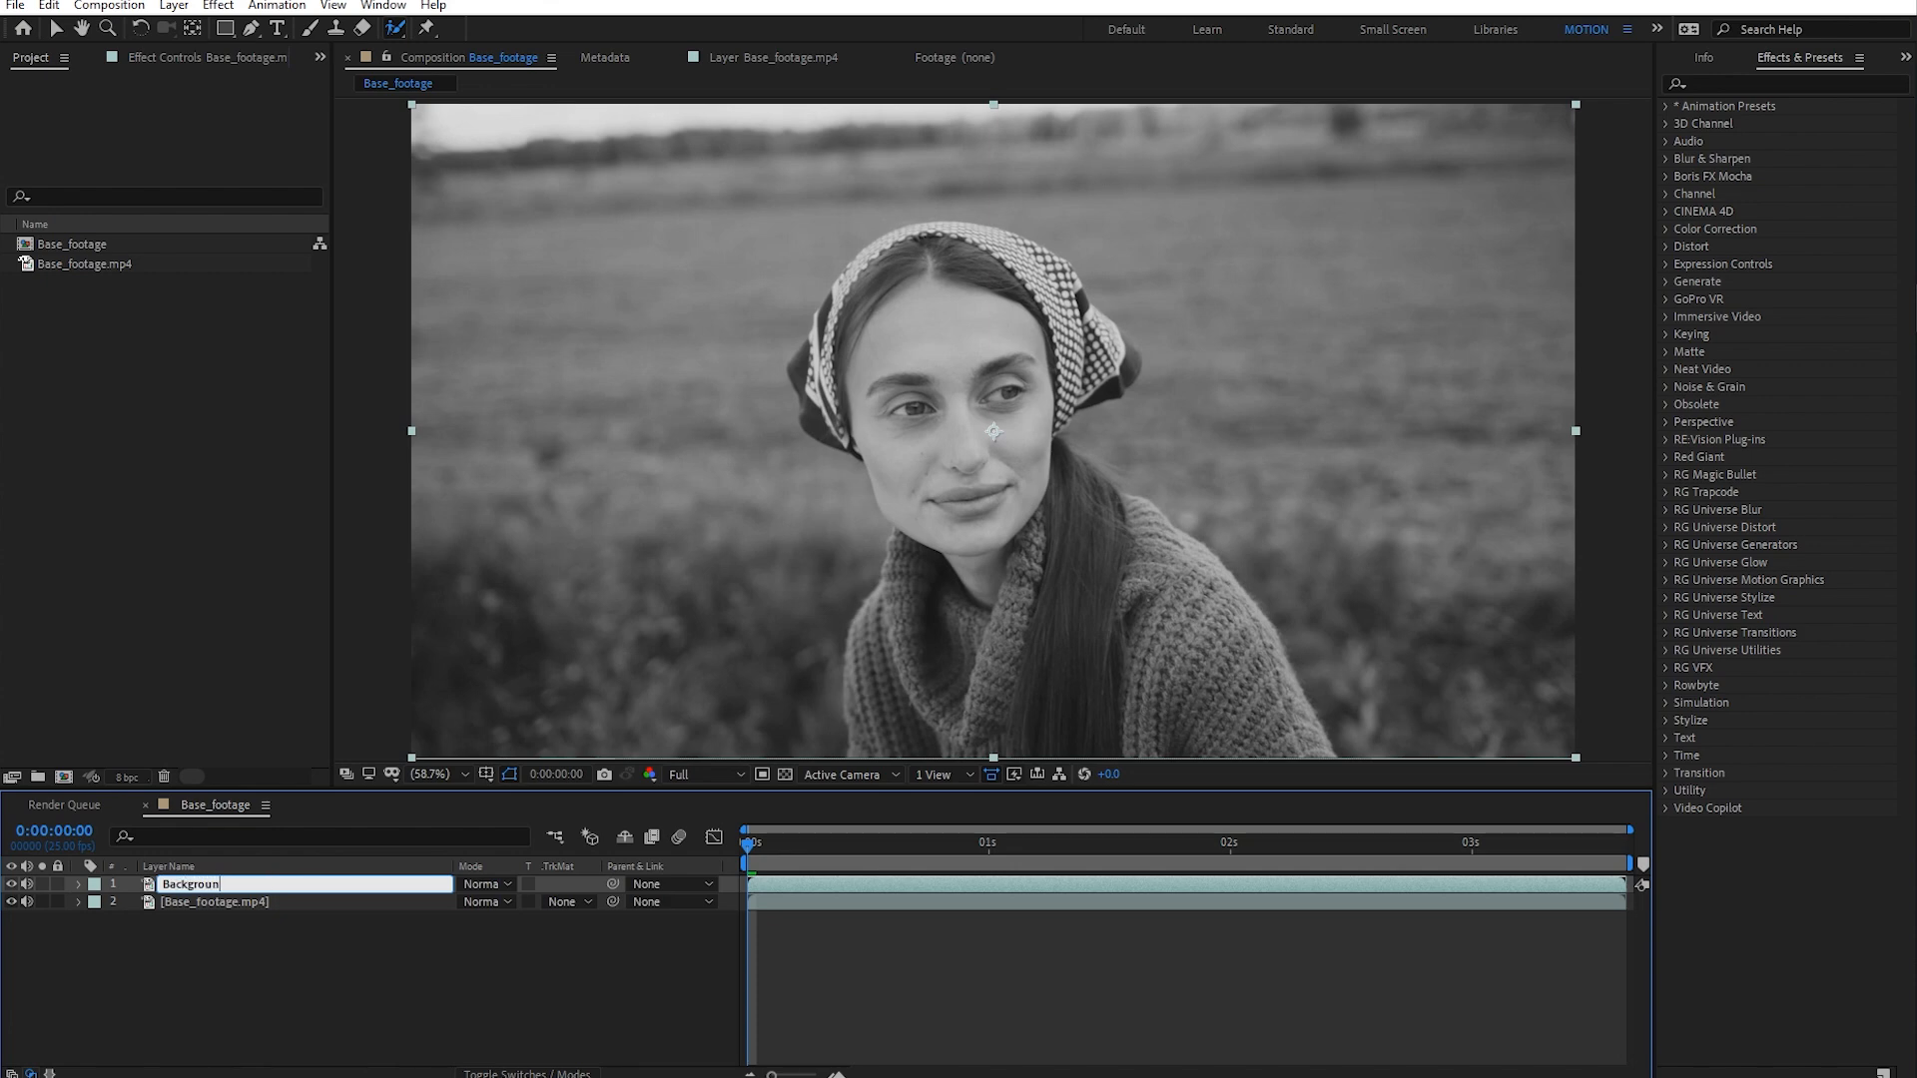
{"action": "type", "text": "d"}
{"action": "key", "text": "Return"}
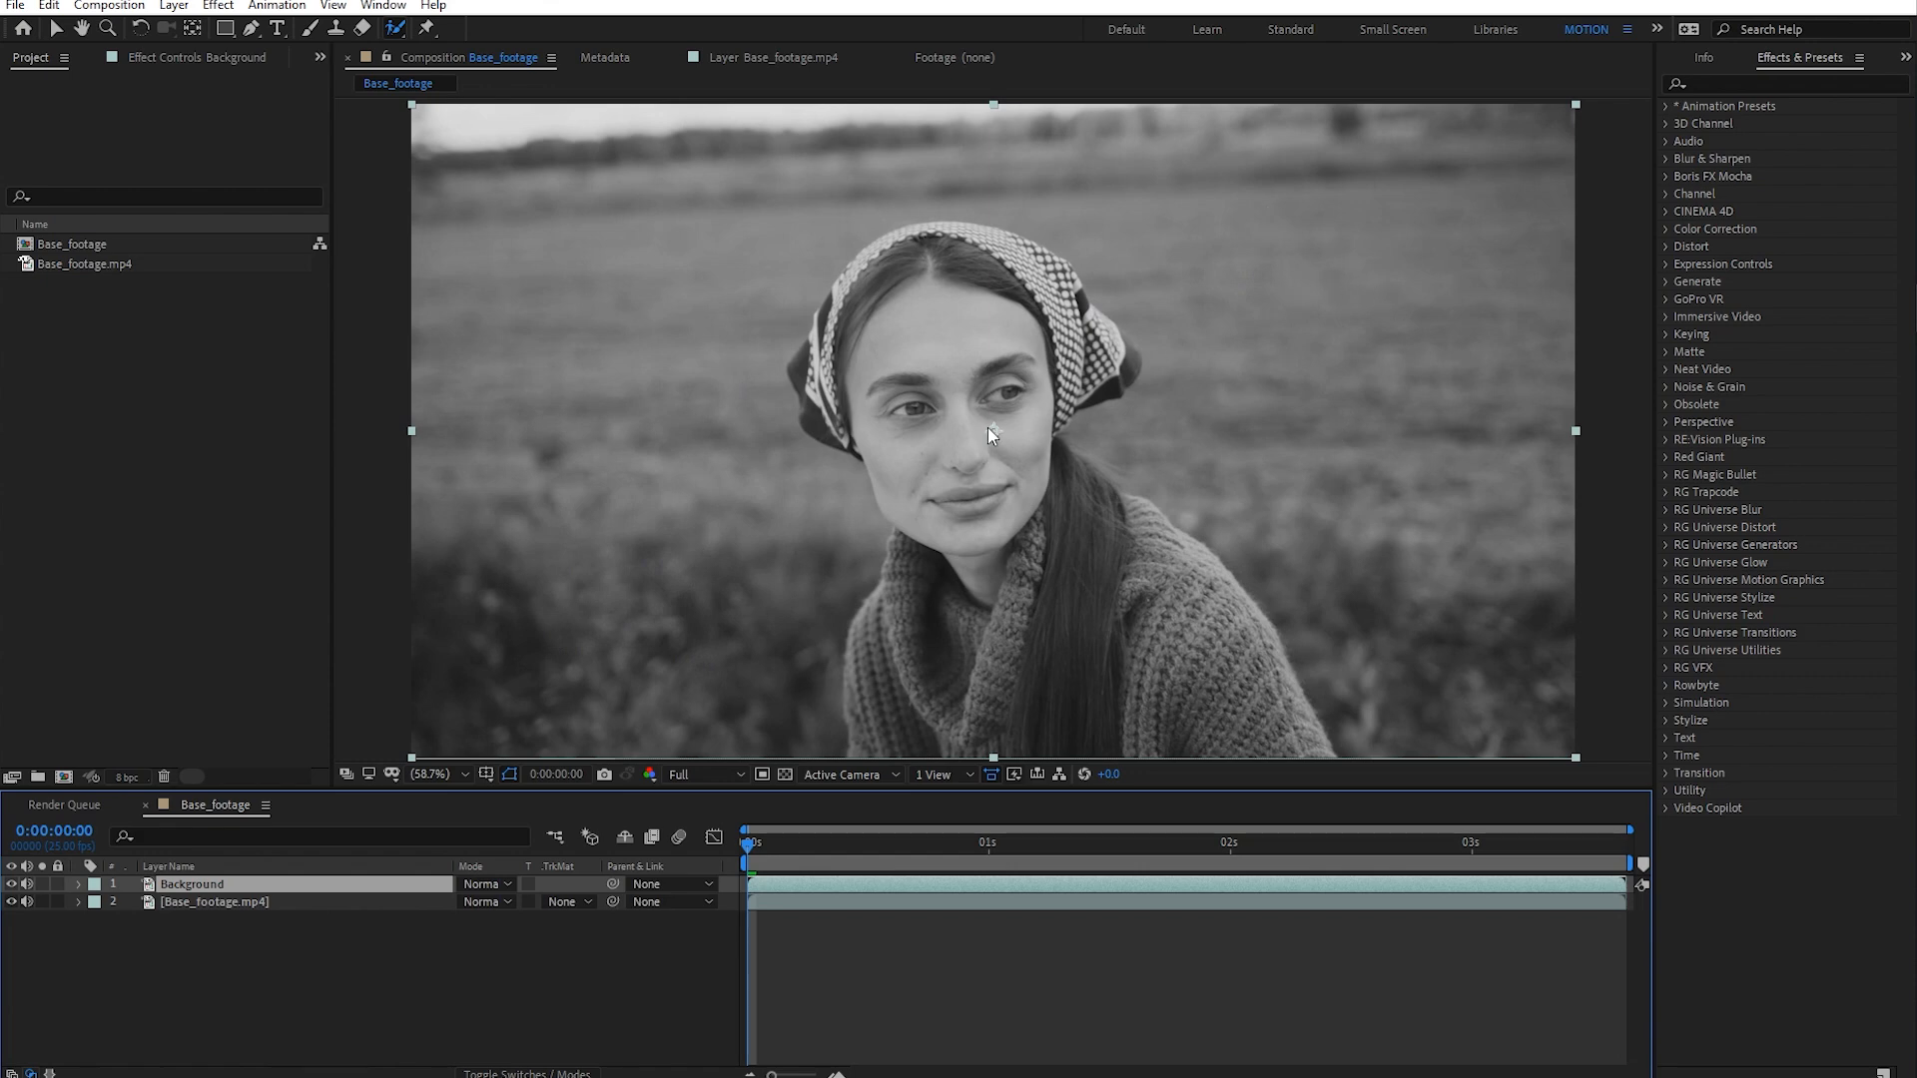
- Apply the Hue/Saturation color correction effect to the Background layer
{"action": "left_click", "coordinate": [220, 6]}
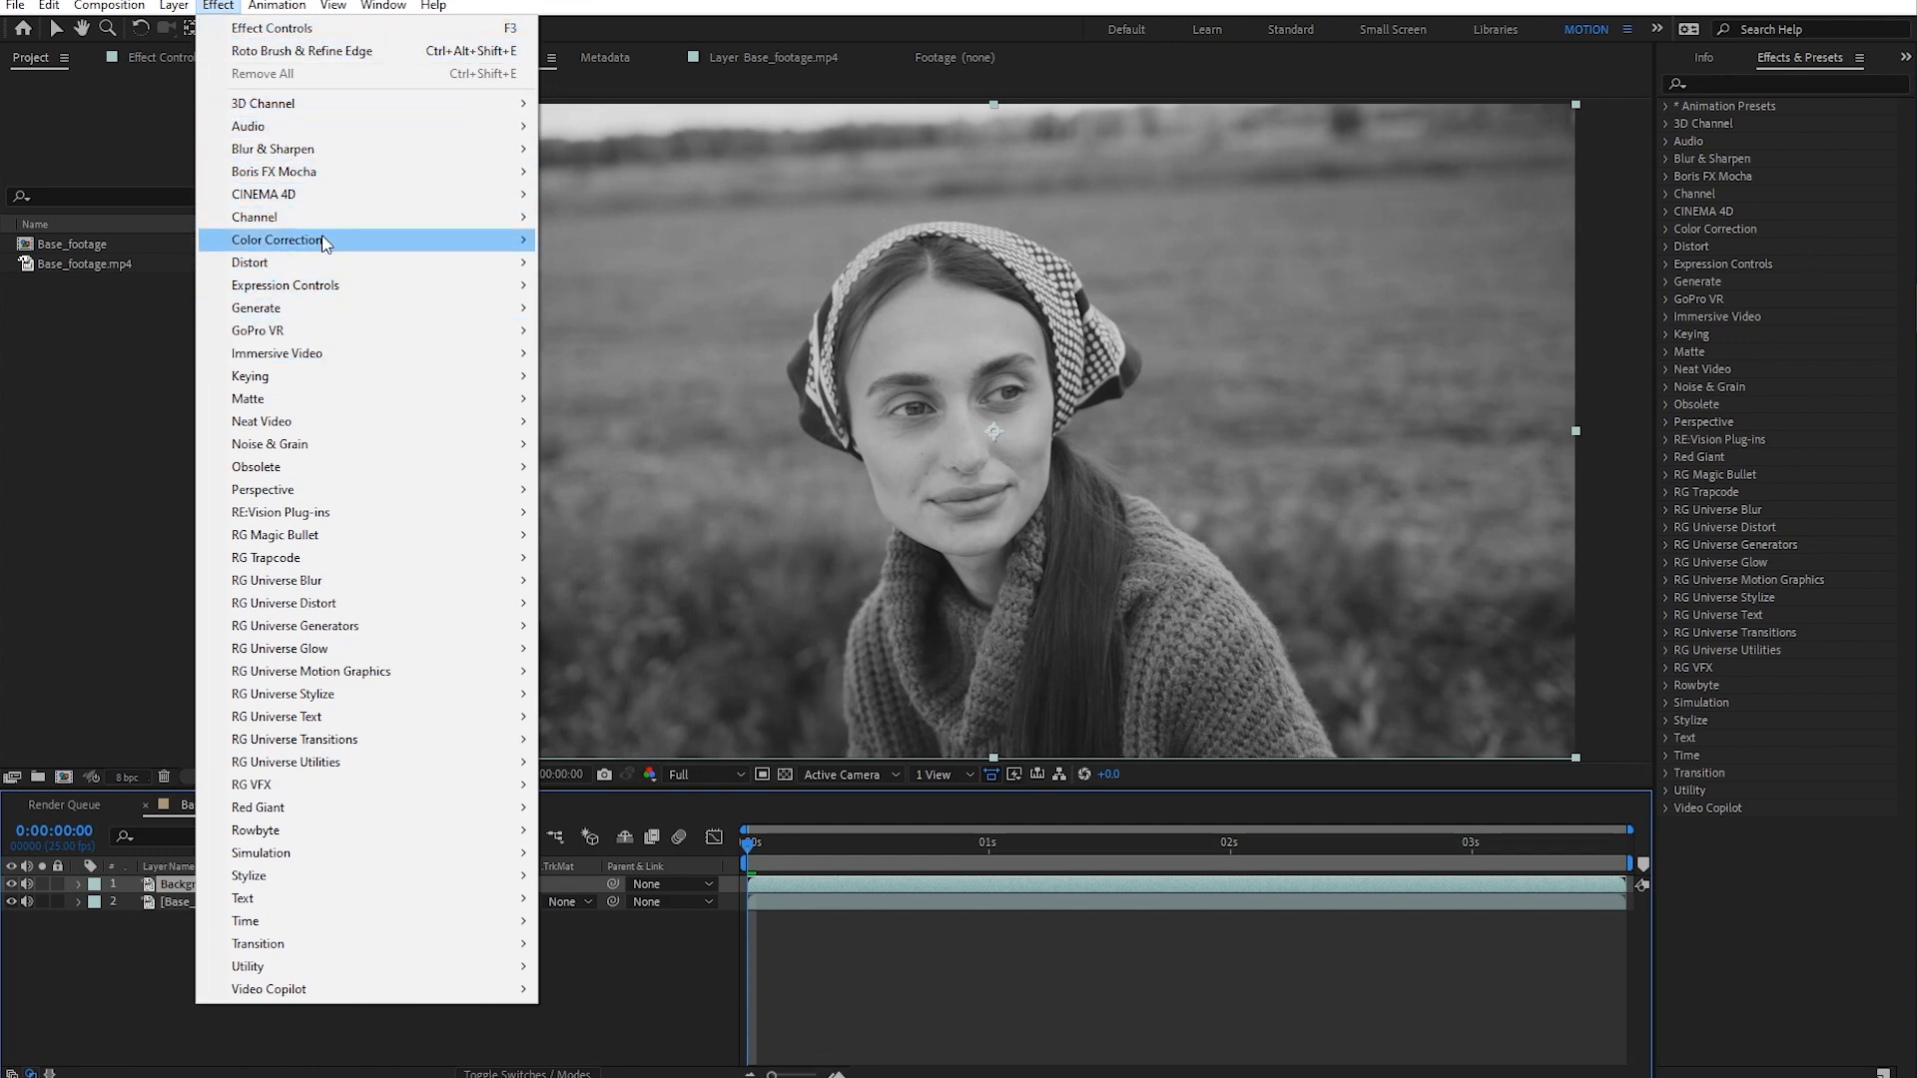
{"action": "mouse_move", "coordinate": [329, 241]}
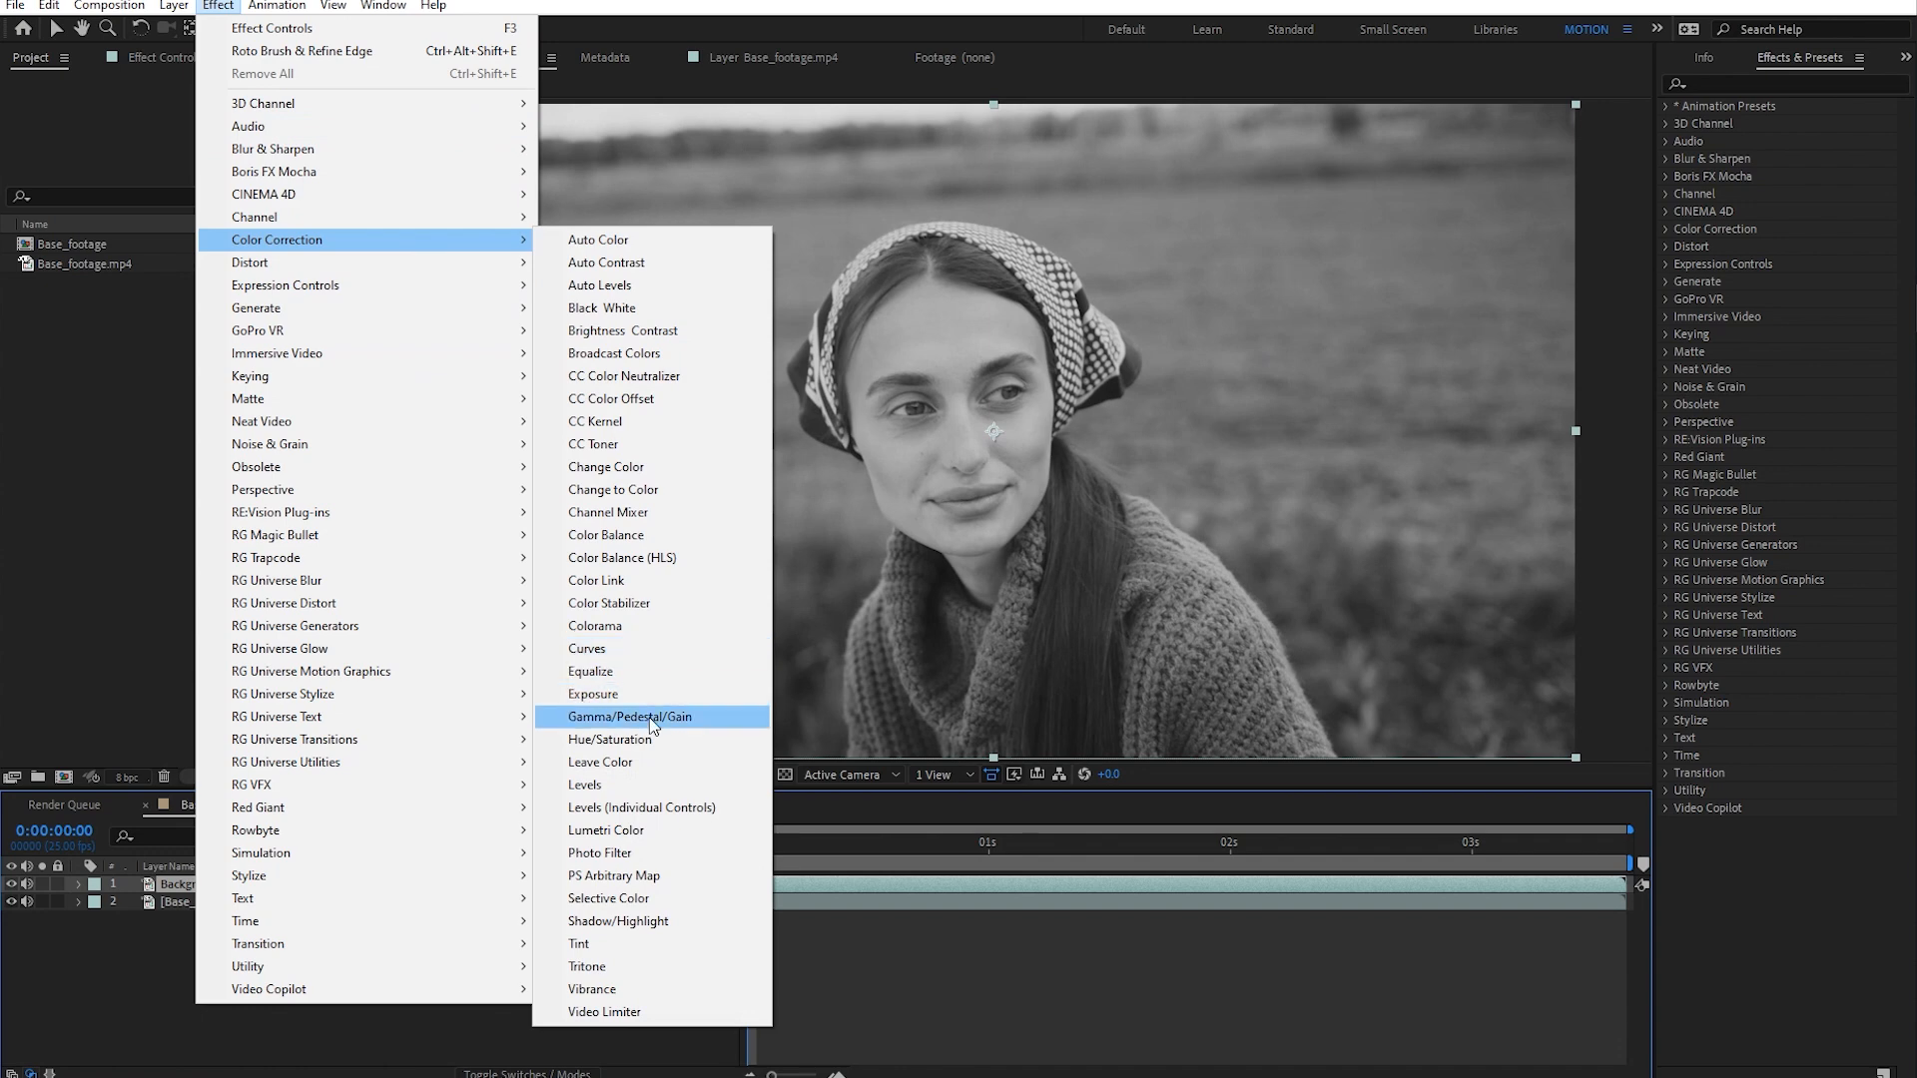
{"action": "left_click", "coordinate": [648, 745]}
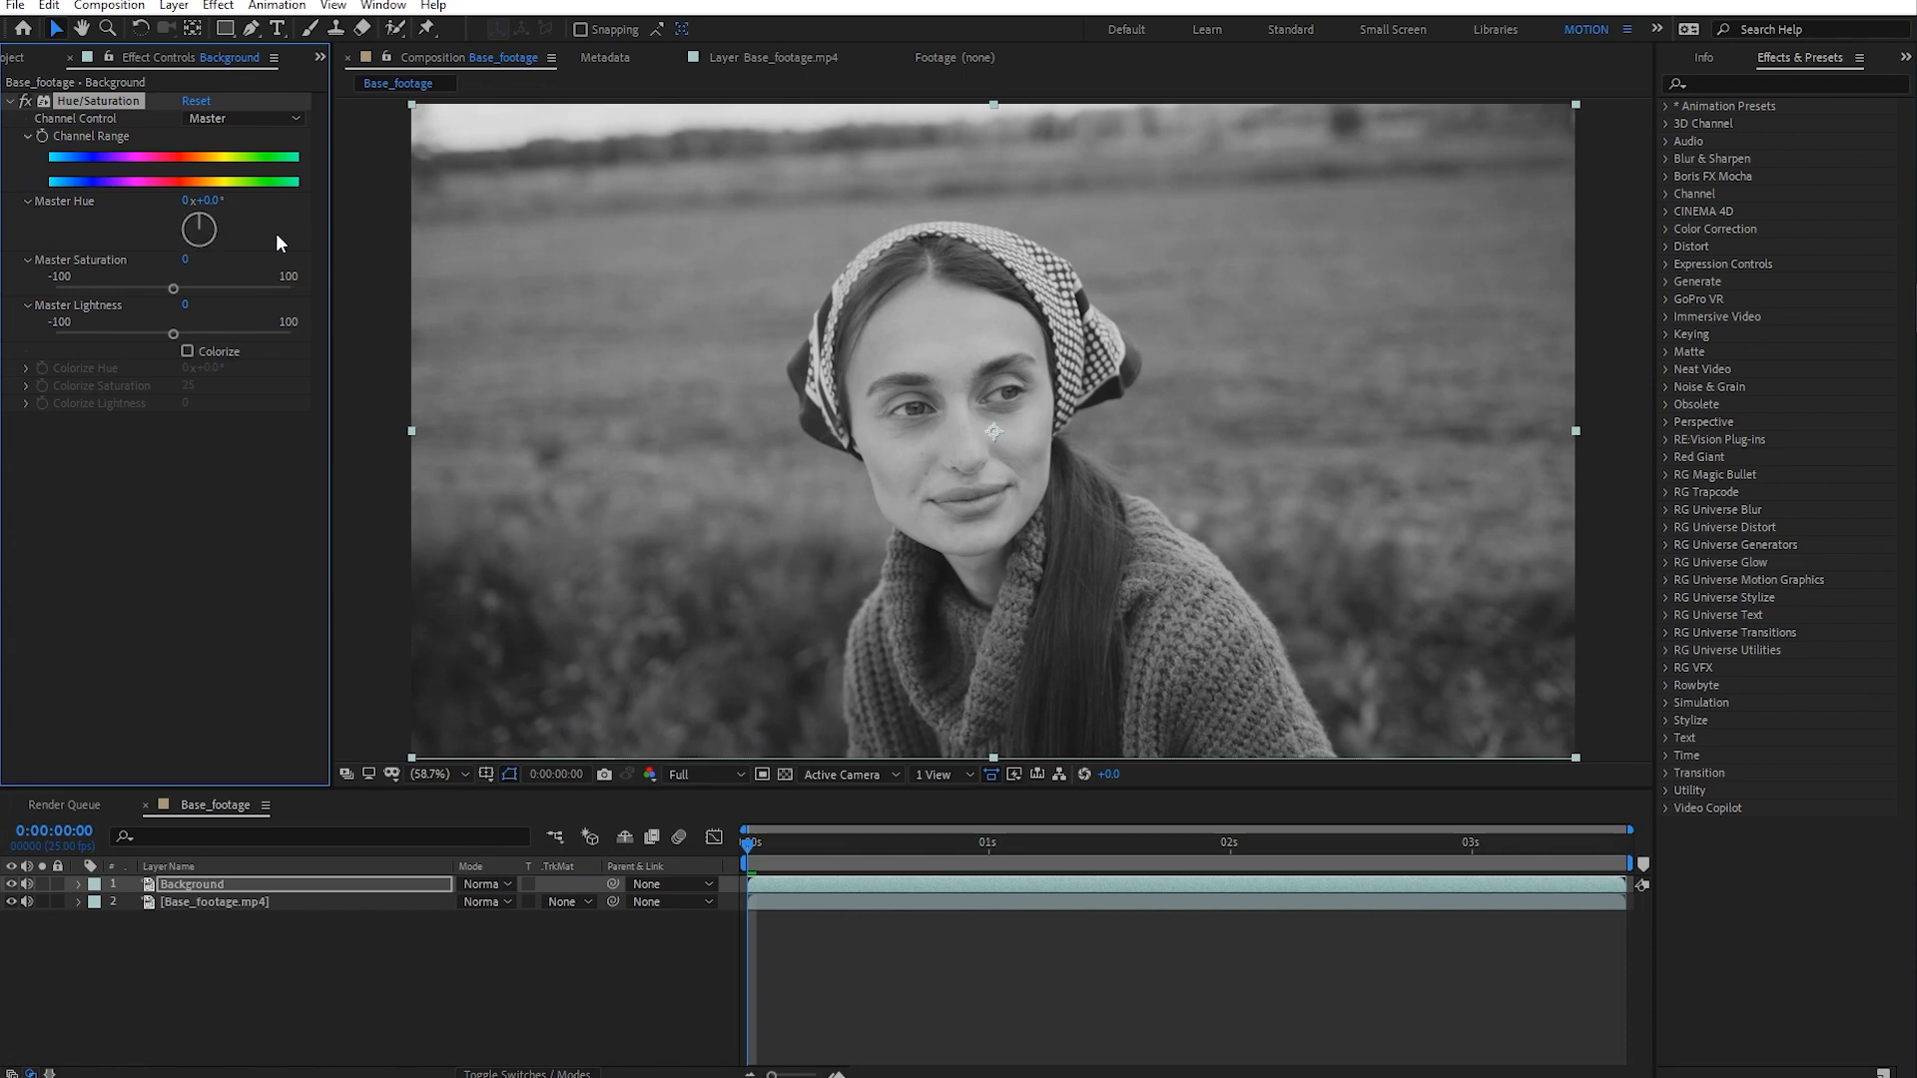
{"action": "left_click_drag", "start_coordinate": [226, 221], "coordinate": [152, 223]}
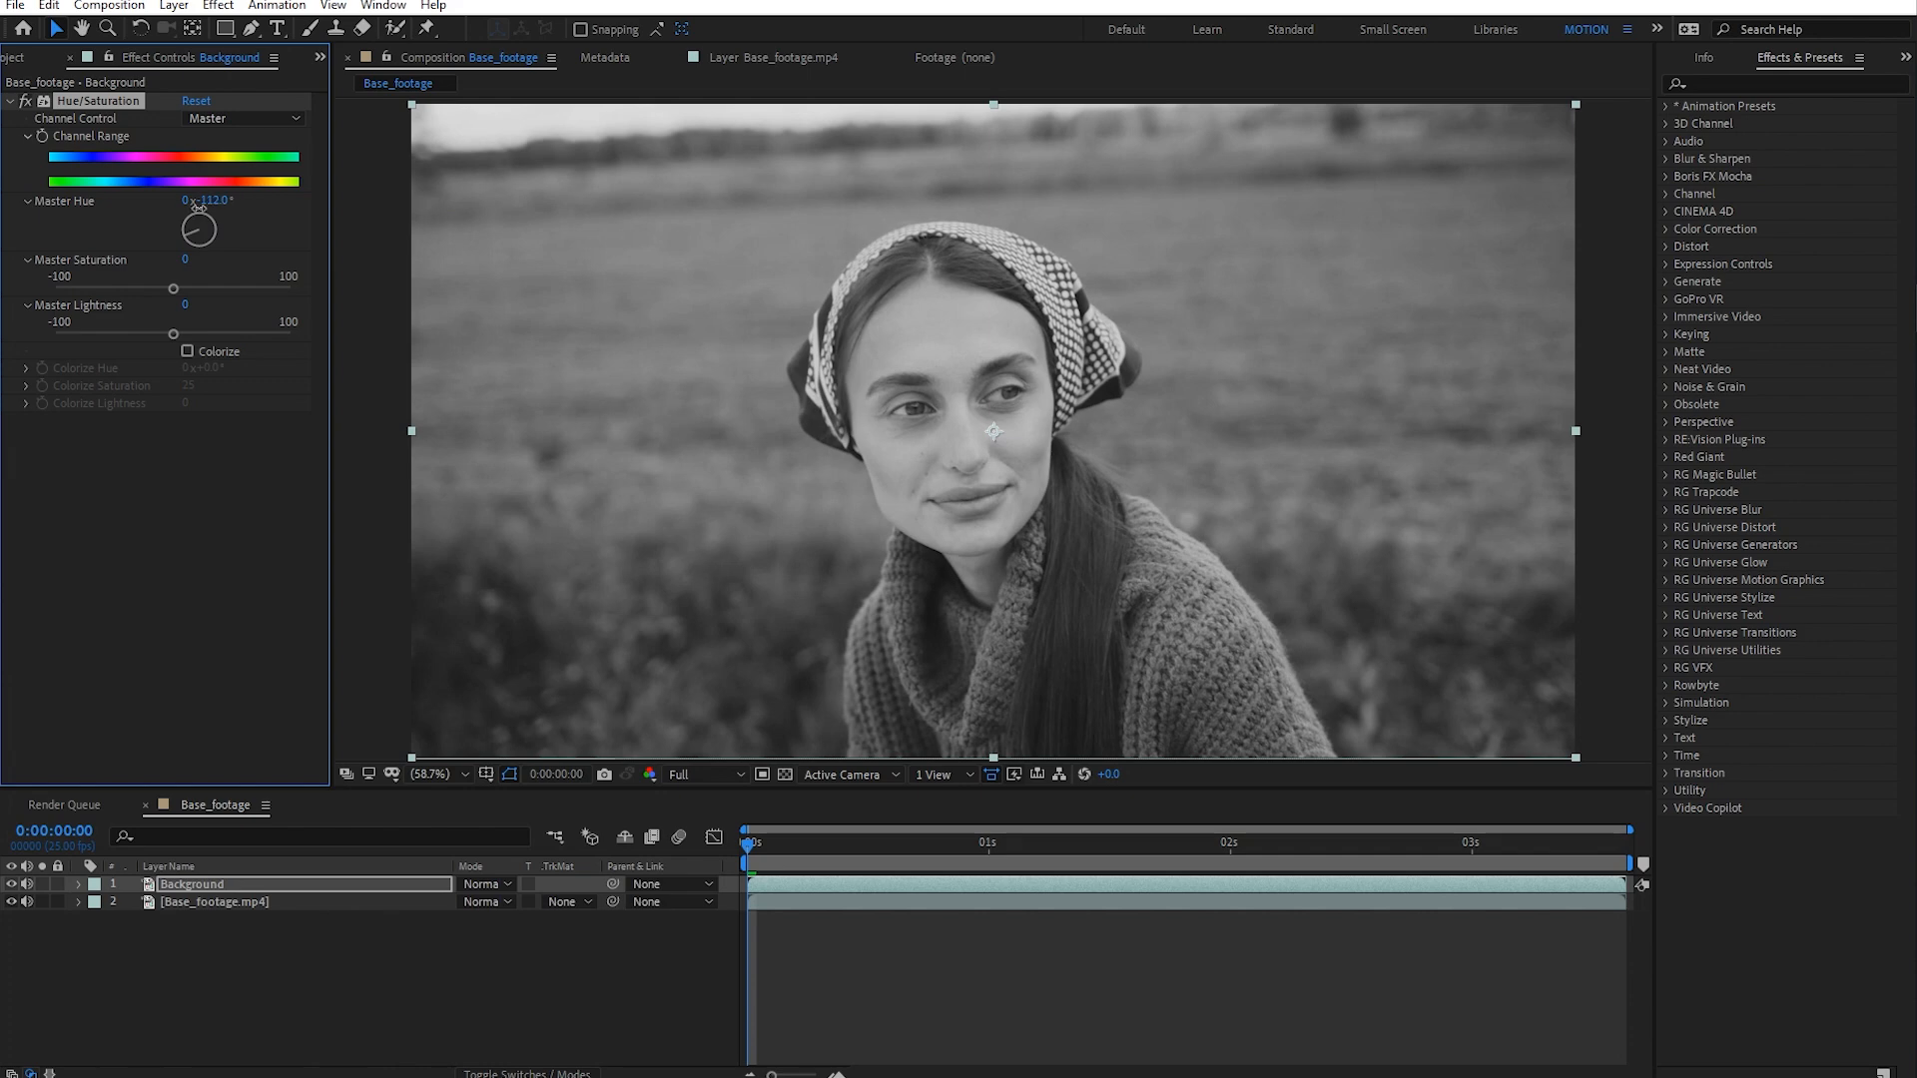
{"action": "key", "text": "ctrl+z"}
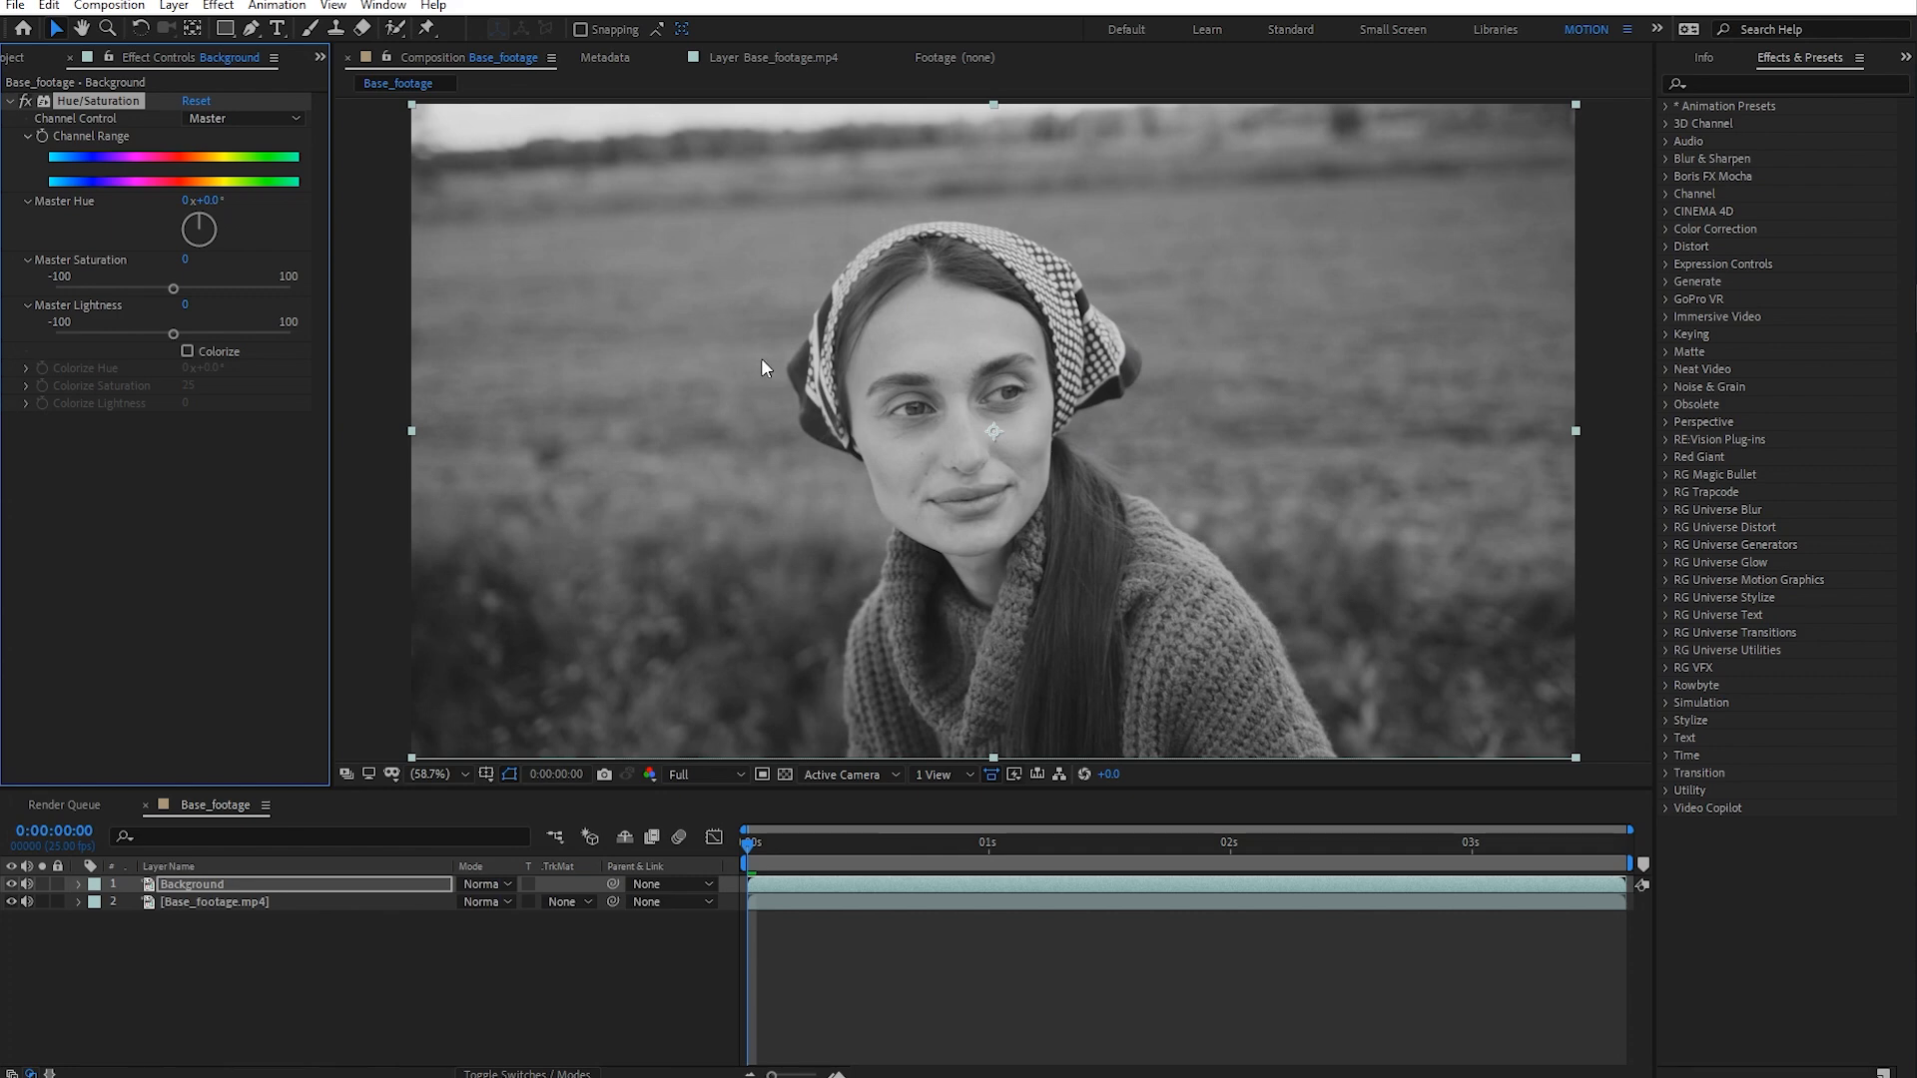
{"action": "left_click", "coordinate": [186, 351]}
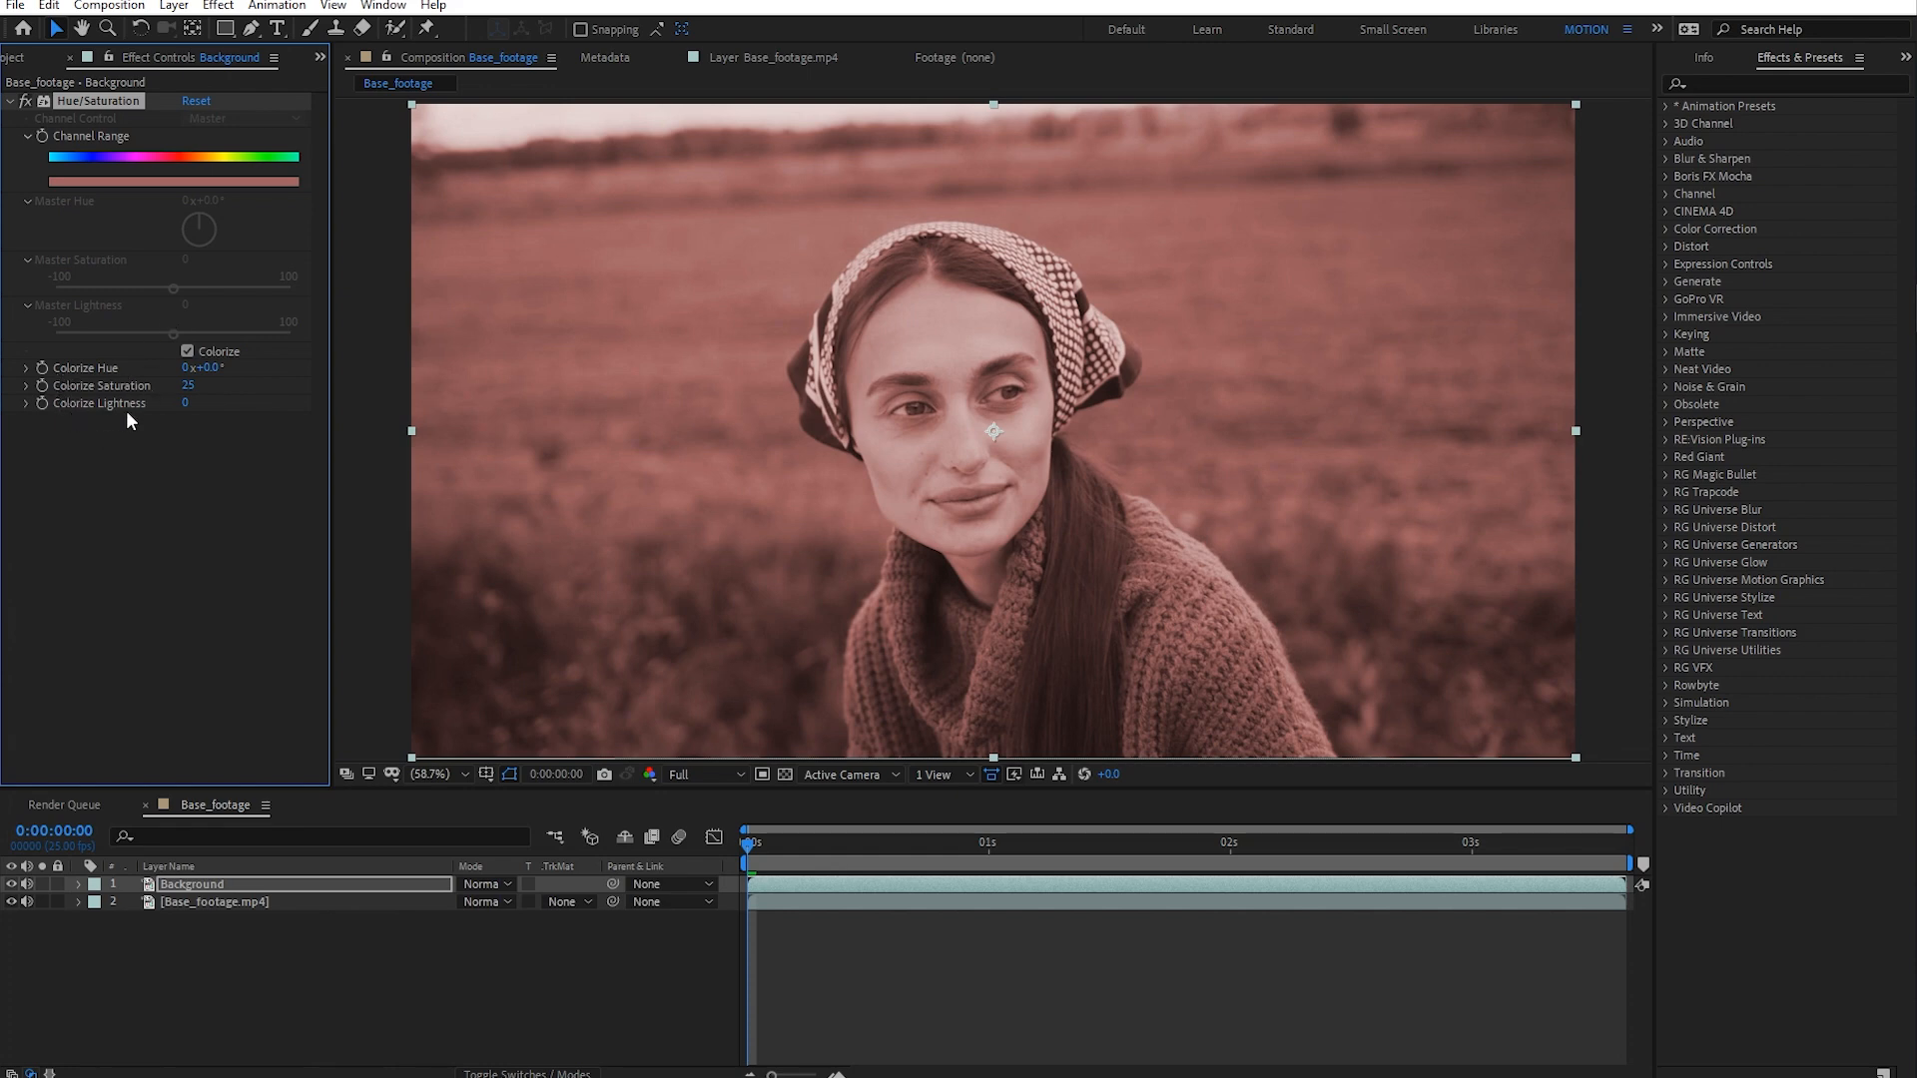
{"action": "left_click", "coordinate": [186, 352]}
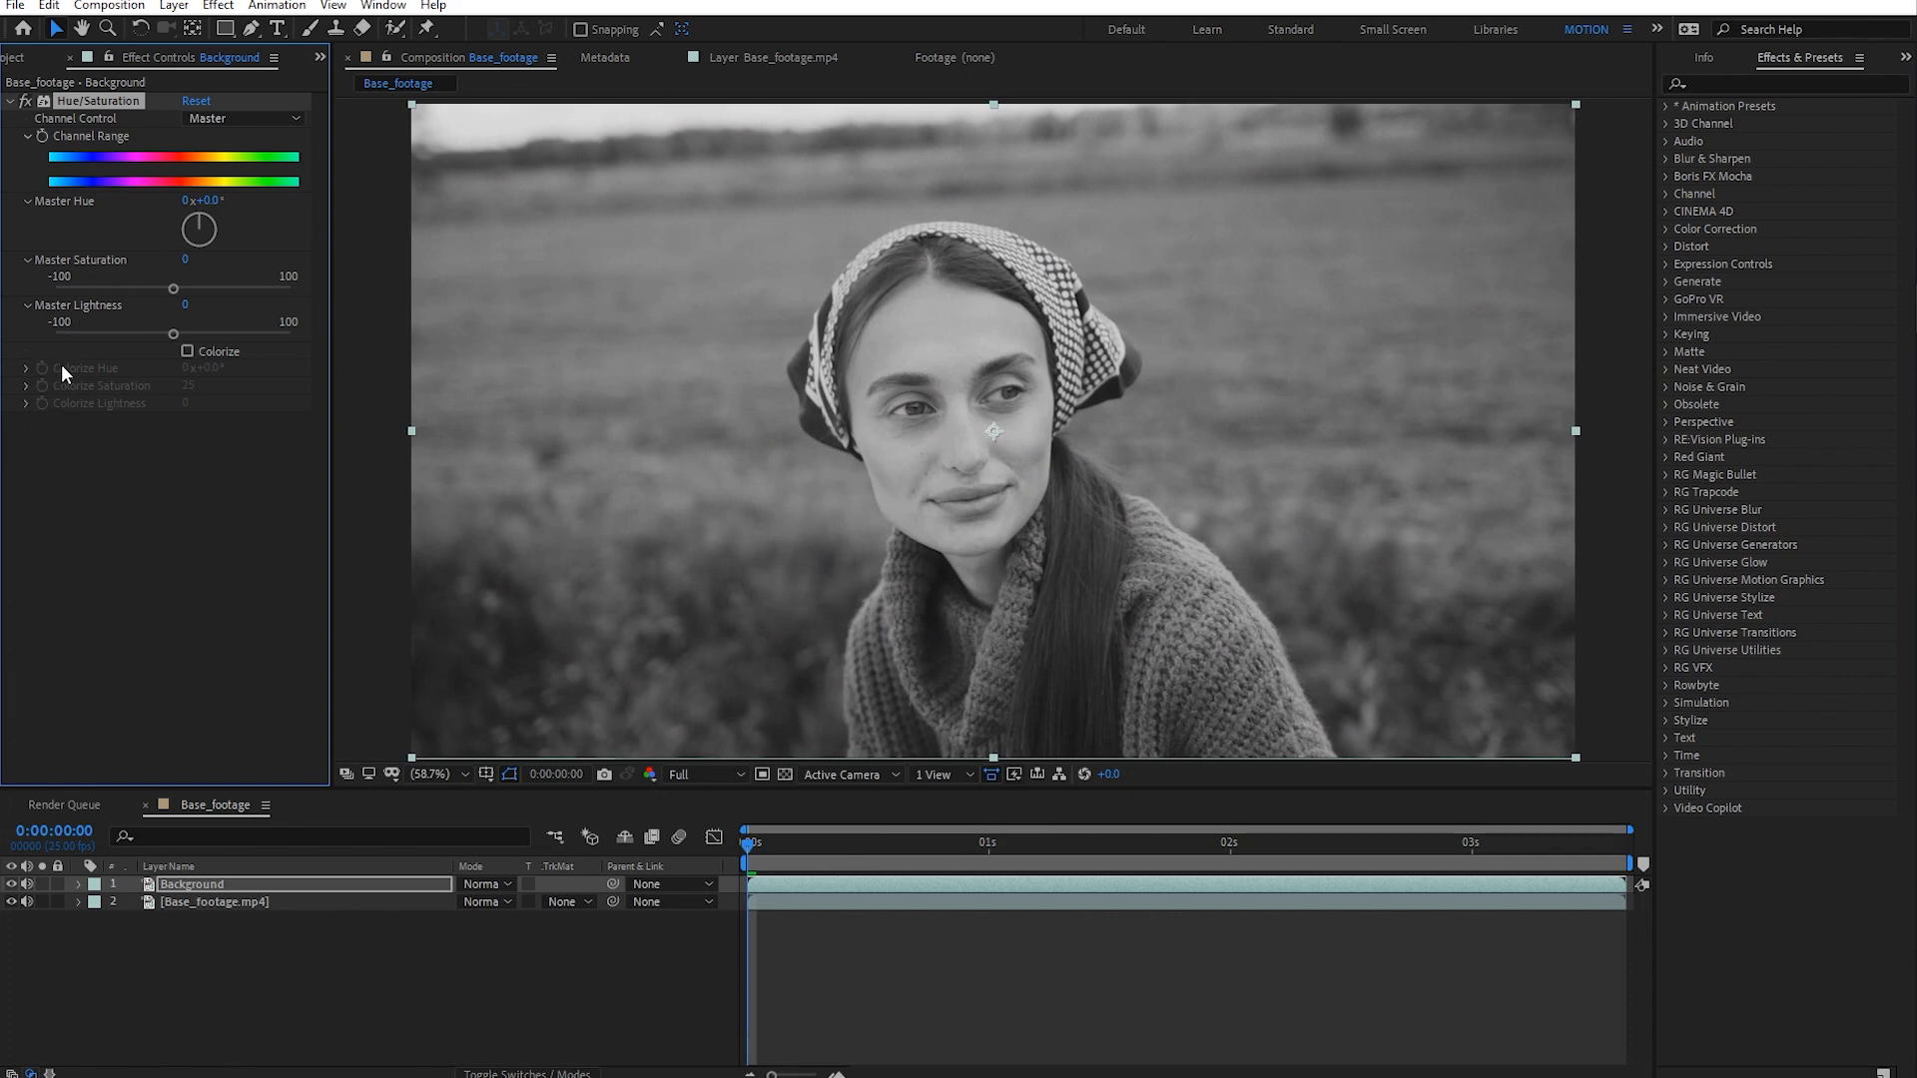
- Enable Colorize in the Background layer's Hue/Saturation effect, with Colorize Hue at 2x+43.0° and Colorize Saturation at 67
{"action": "left_click", "coordinate": [187, 351]}
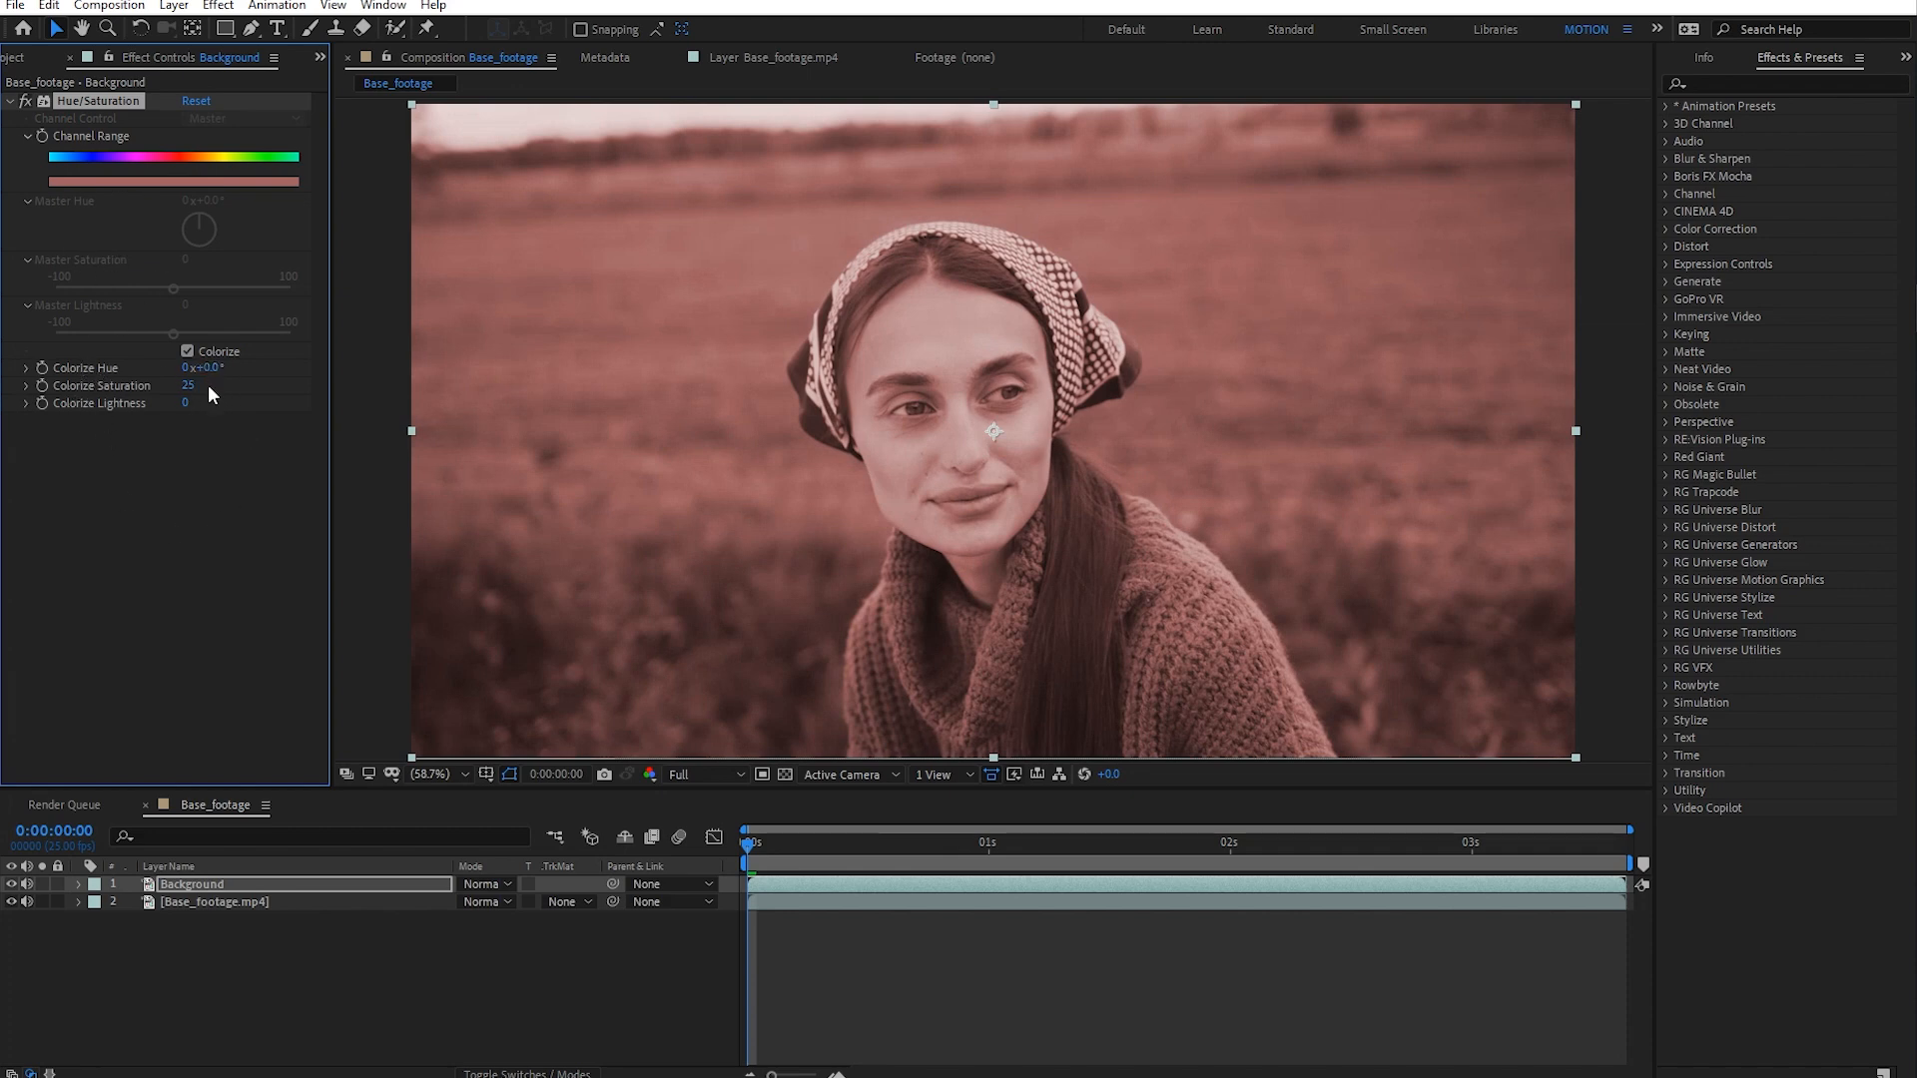
{"action": "left_click_drag", "start_coordinate": [218, 368], "coordinate": [396, 372]}
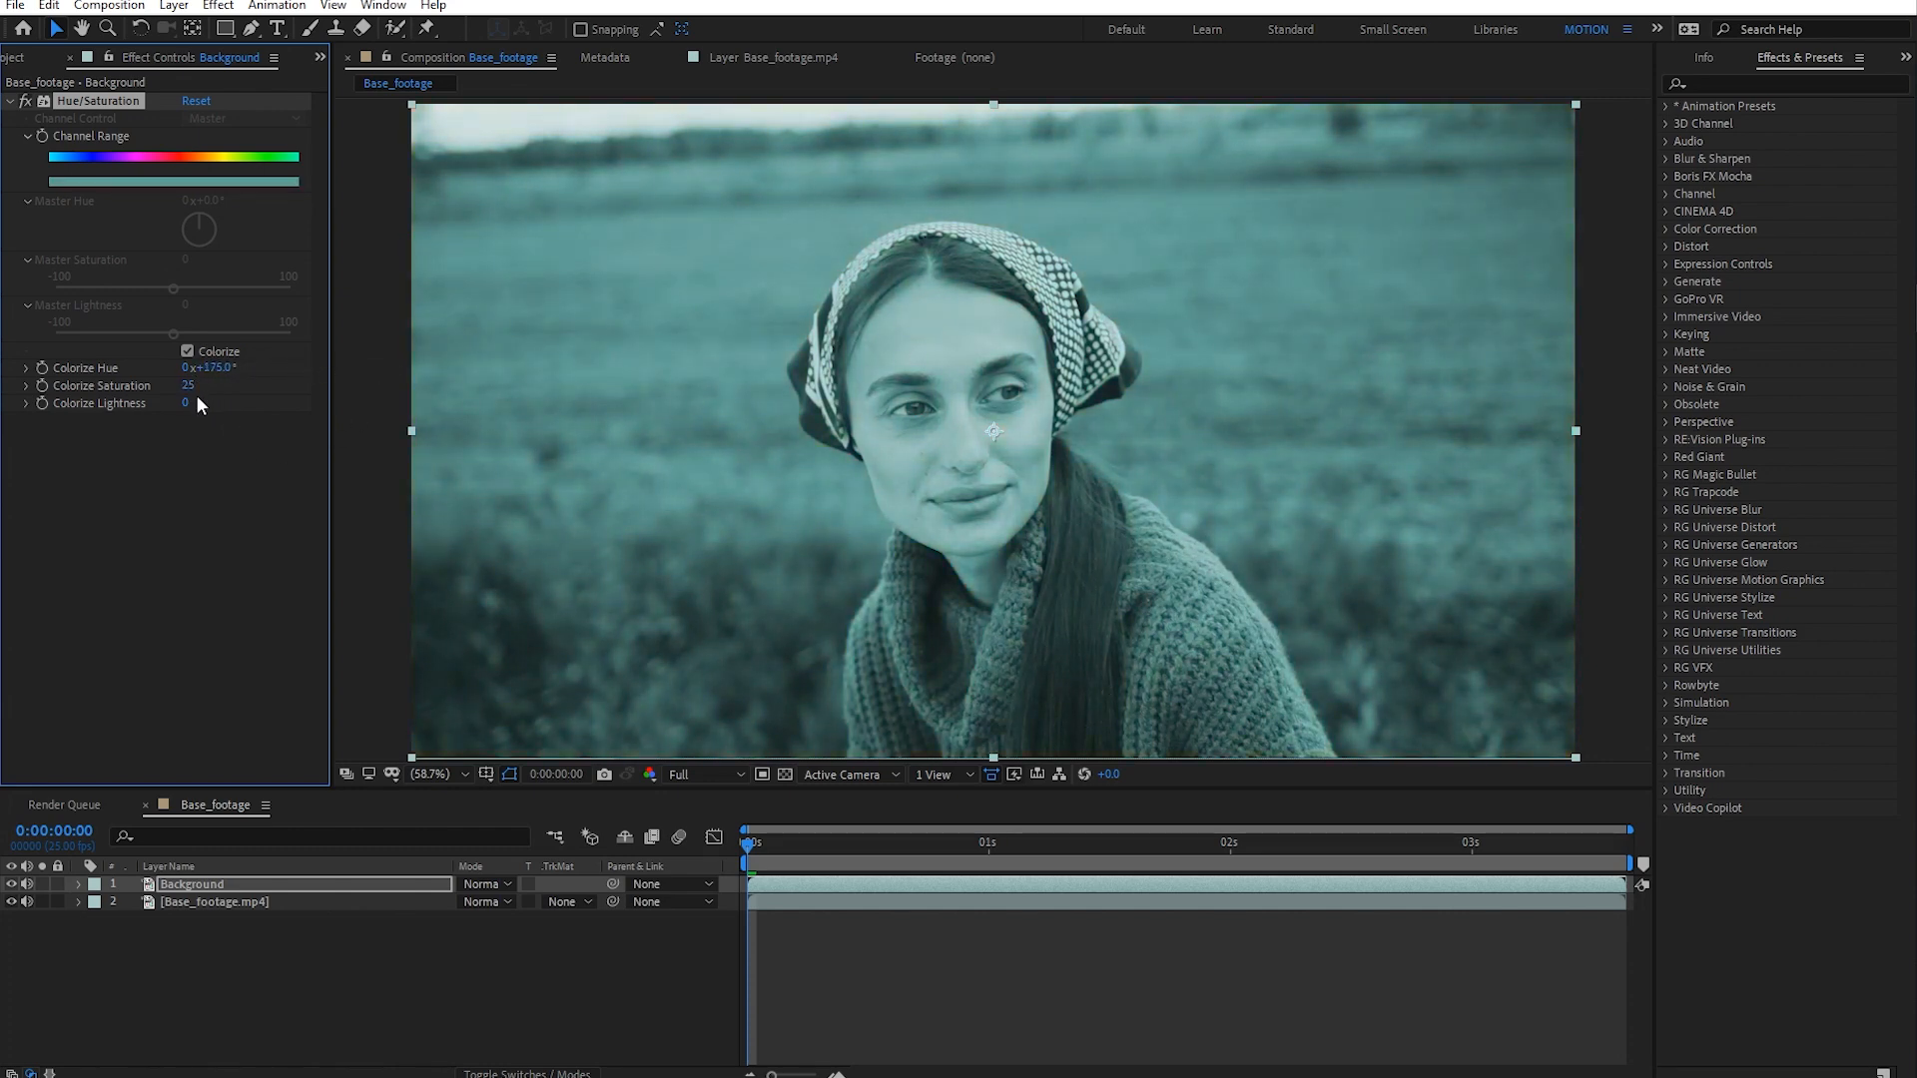
{"action": "left_click_drag", "start_coordinate": [188, 385], "coordinate": [224, 384]}
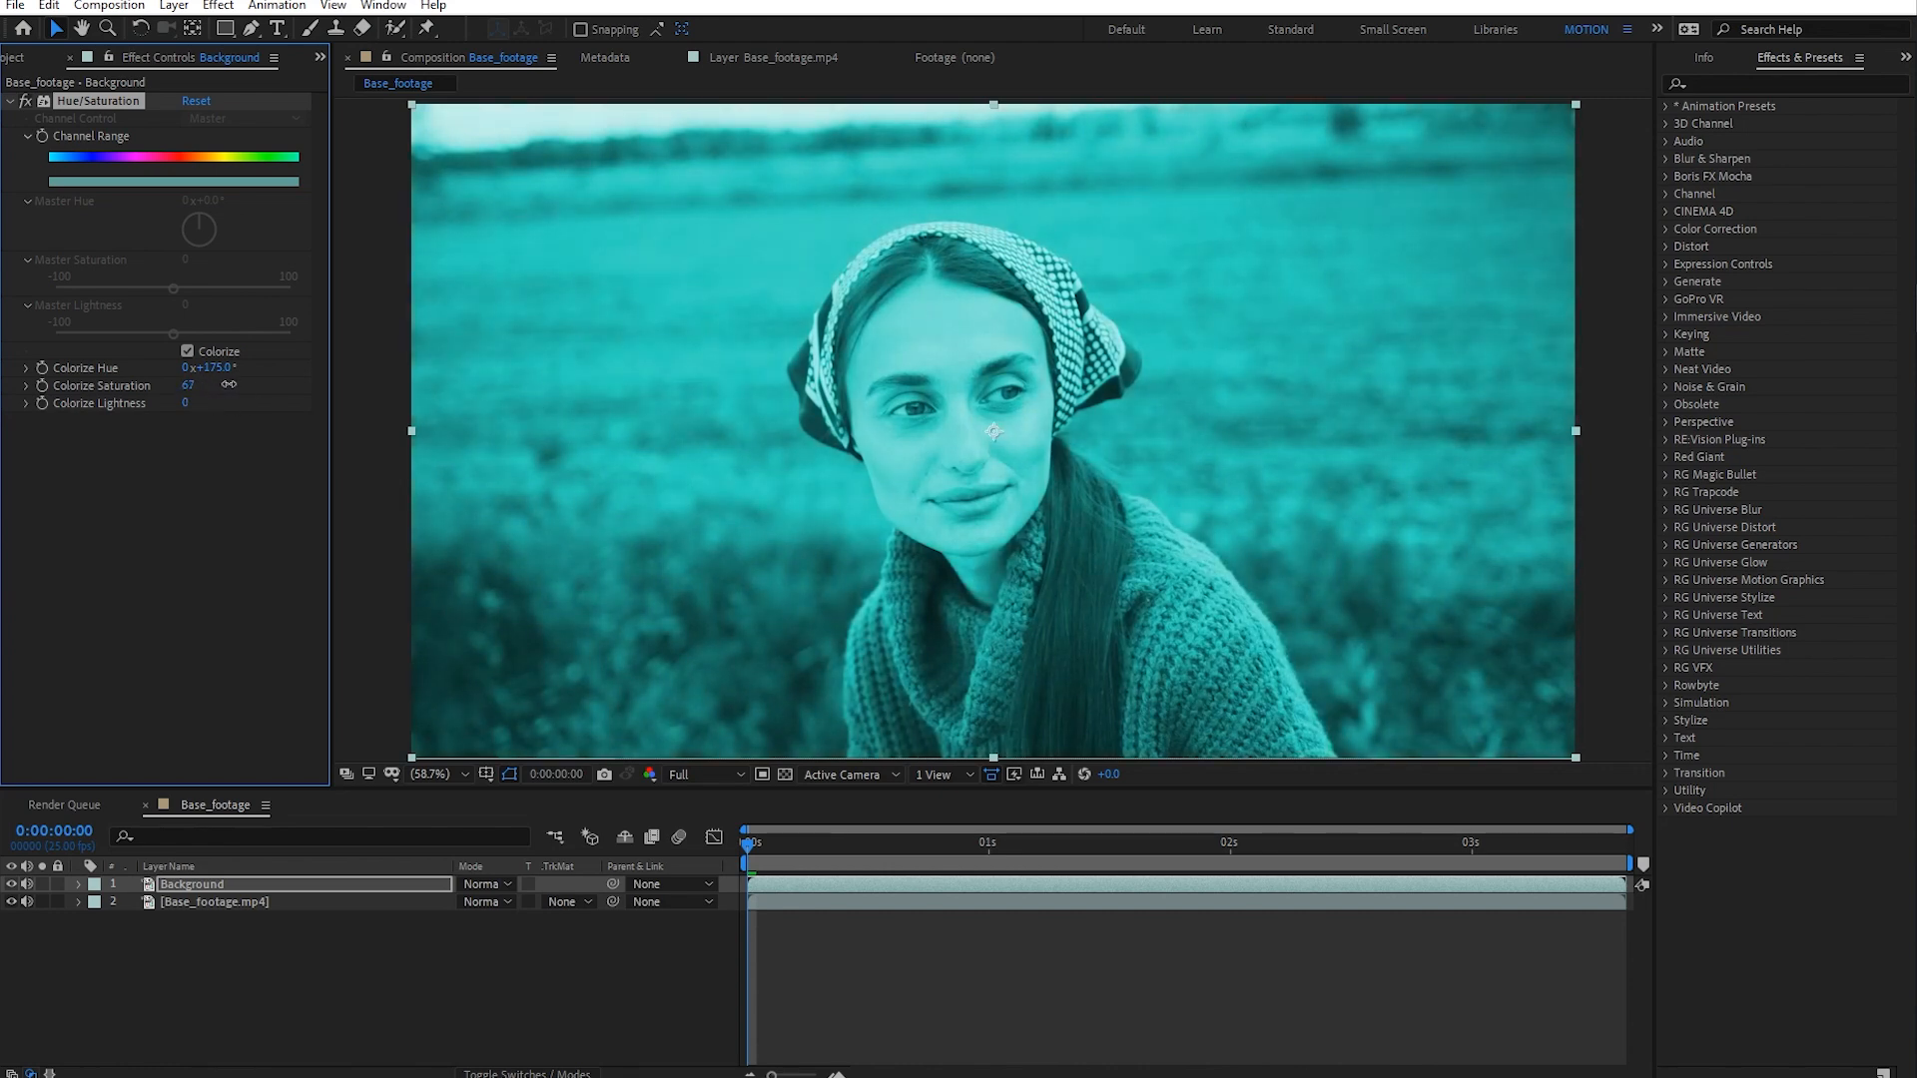
{"action": "left_click_drag", "start_coordinate": [219, 368], "coordinate": [439, 376]}
{"action": "left_click_drag", "start_coordinate": [209, 373], "coordinate": [362, 367]}
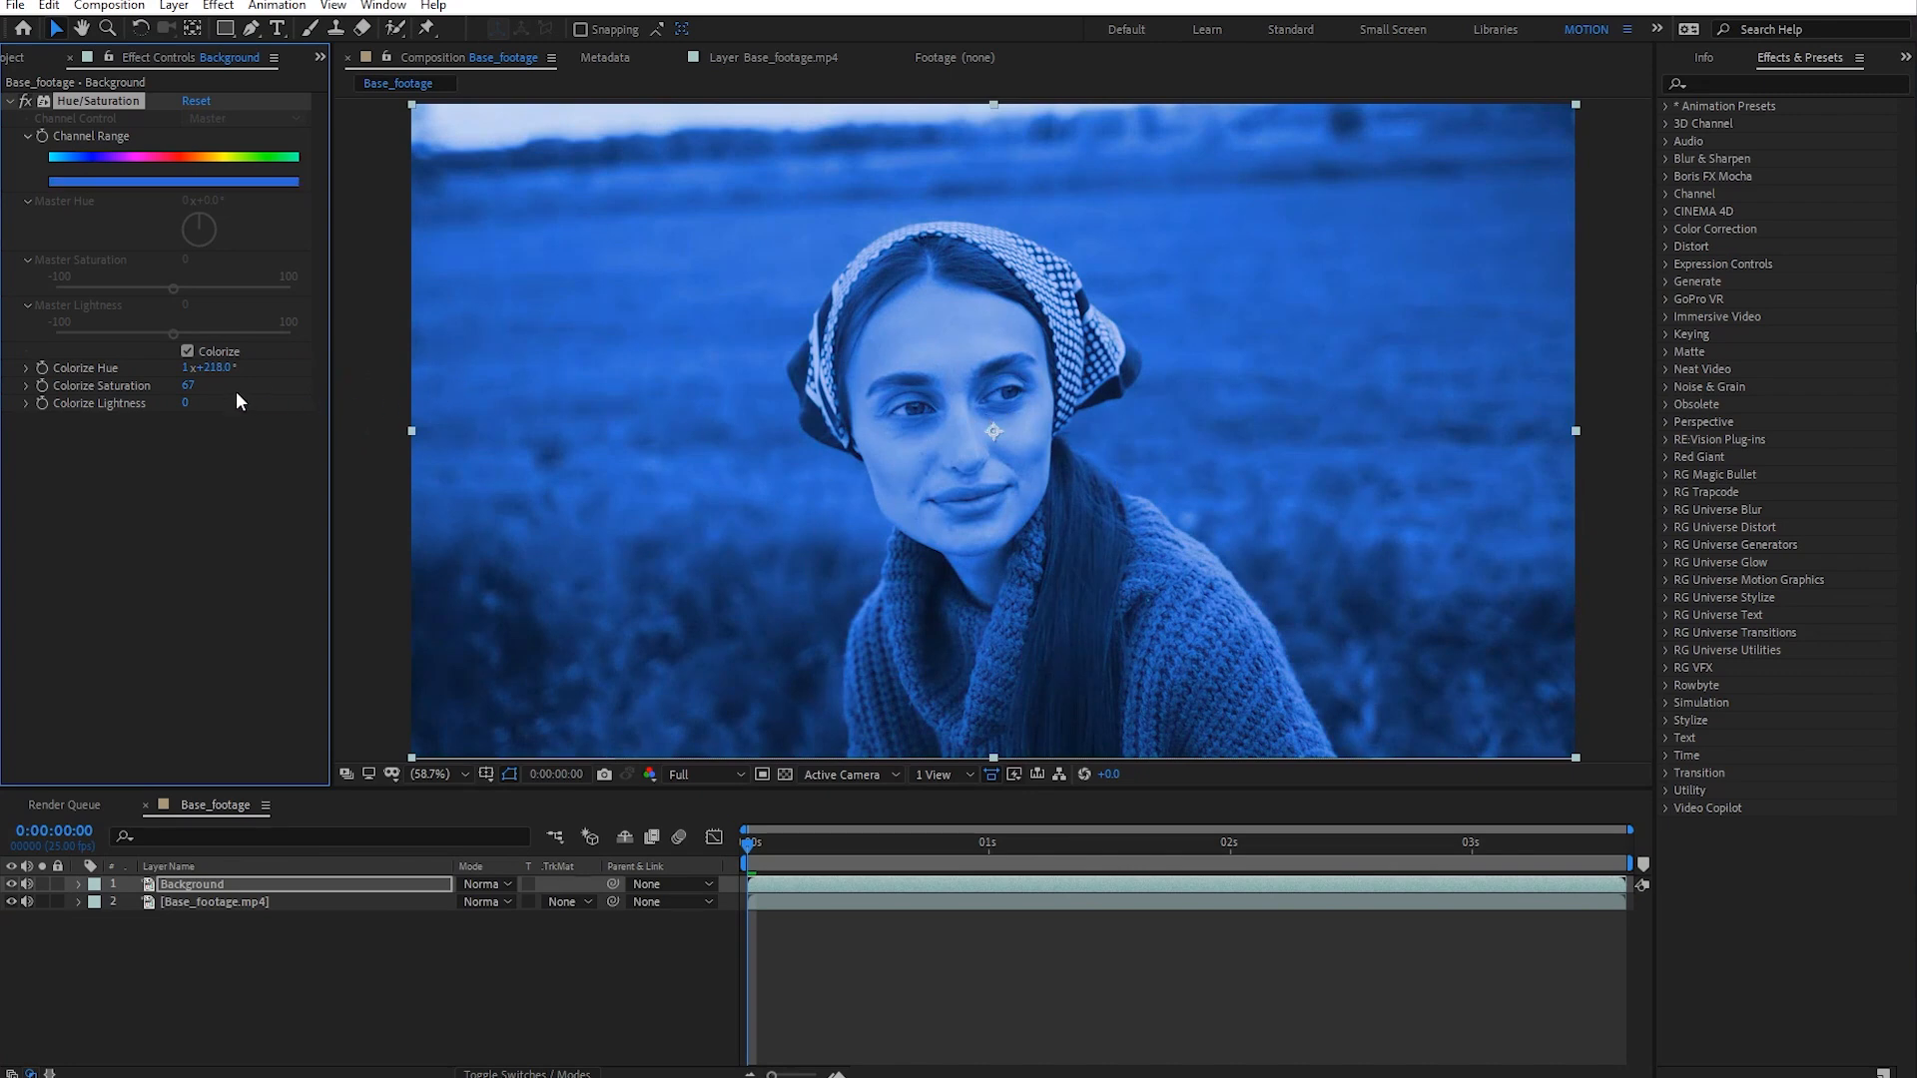
{"action": "left_click_drag", "start_coordinate": [223, 367], "coordinate": [396, 354]}
{"action": "left_click_drag", "start_coordinate": [389, 349], "coordinate": [399, 354]}
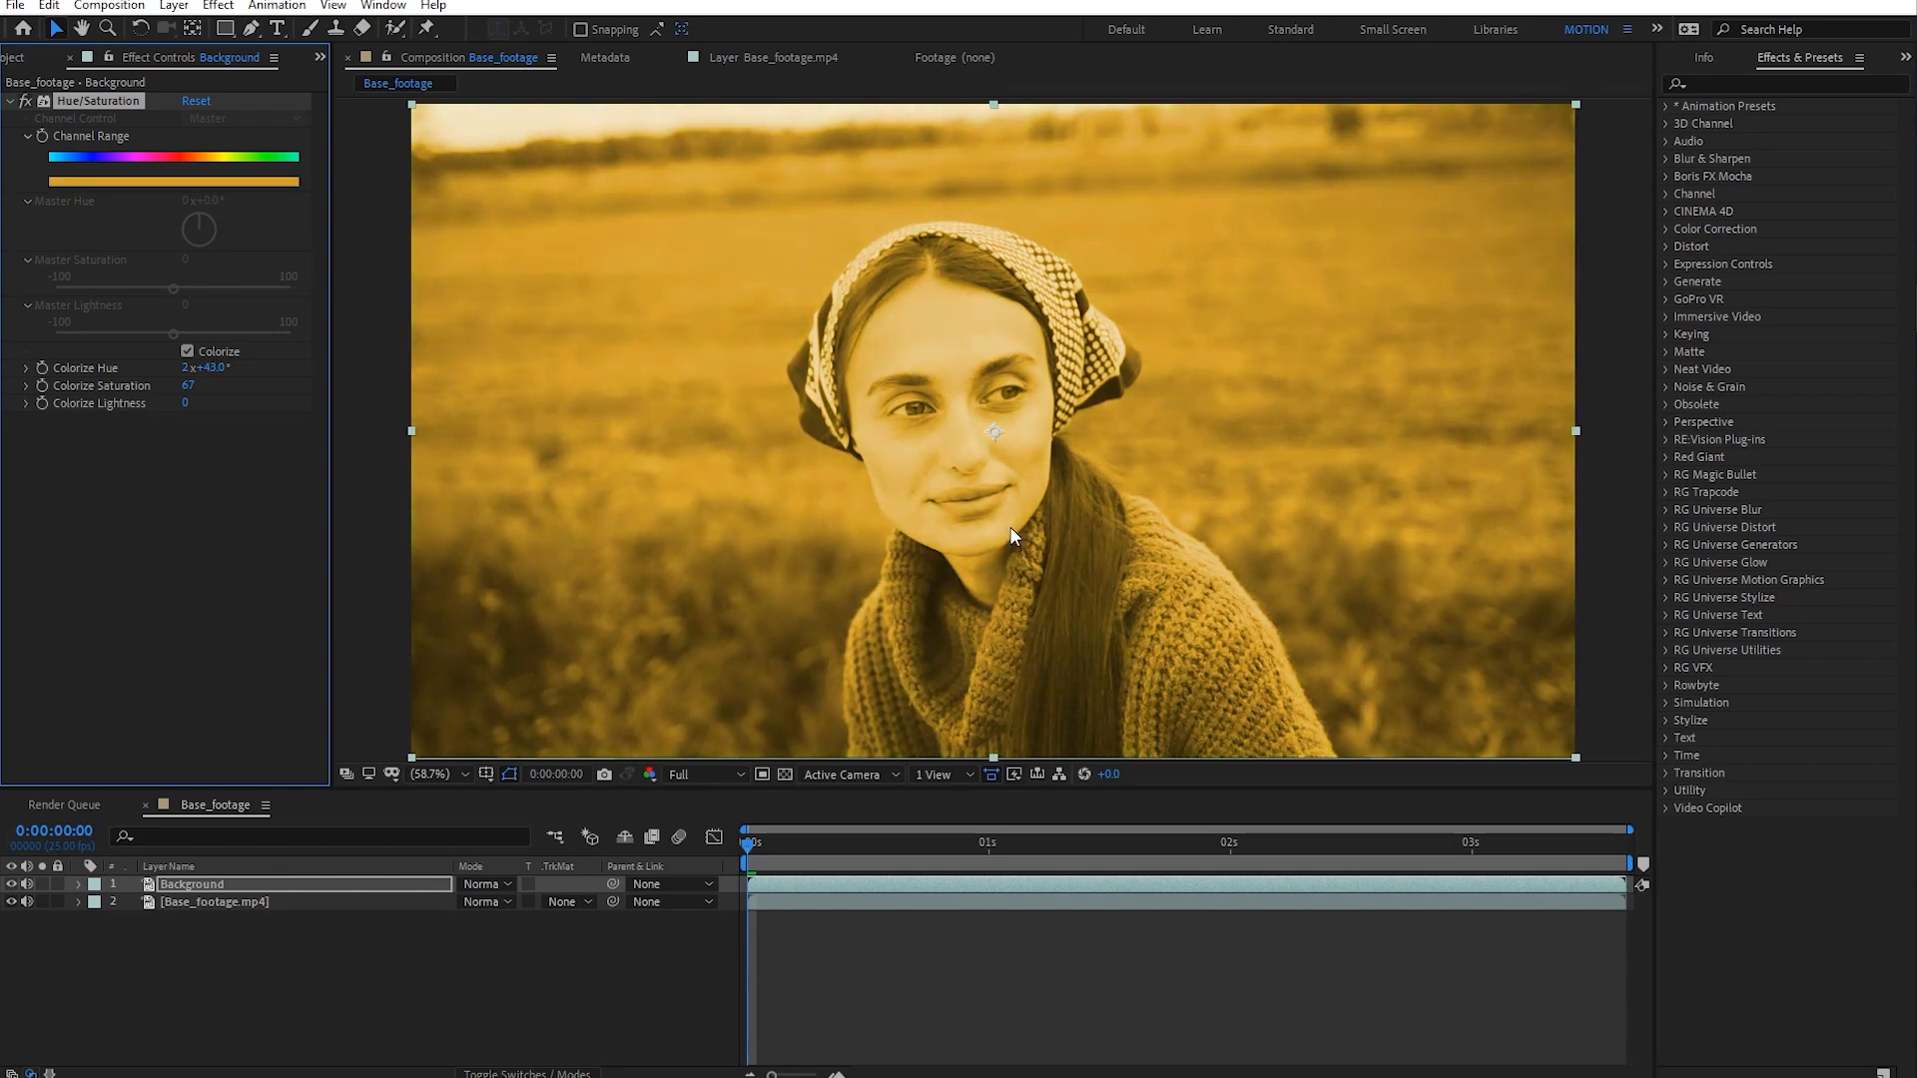
{"action": "left_click_drag", "start_coordinate": [211, 376], "coordinate": [226, 366]}
{"action": "left_click_drag", "start_coordinate": [214, 369], "coordinate": [212, 367]}
- Set the Background layer's Colorize Saturation to 70
{"action": "left_click_drag", "start_coordinate": [176, 384], "coordinate": [187, 382]}
{"action": "left_click", "coordinate": [189, 386]}
{"action": "type", "text": "70"}
{"action": "key", "text": "Return"}
{"action": "left_click", "coordinate": [134, 501]}
- Duplicate the Background layer and remove the Hue/Saturation effect from the copy
{"action": "left_click", "coordinate": [268, 956]}
{"action": "left_click", "coordinate": [209, 888]}
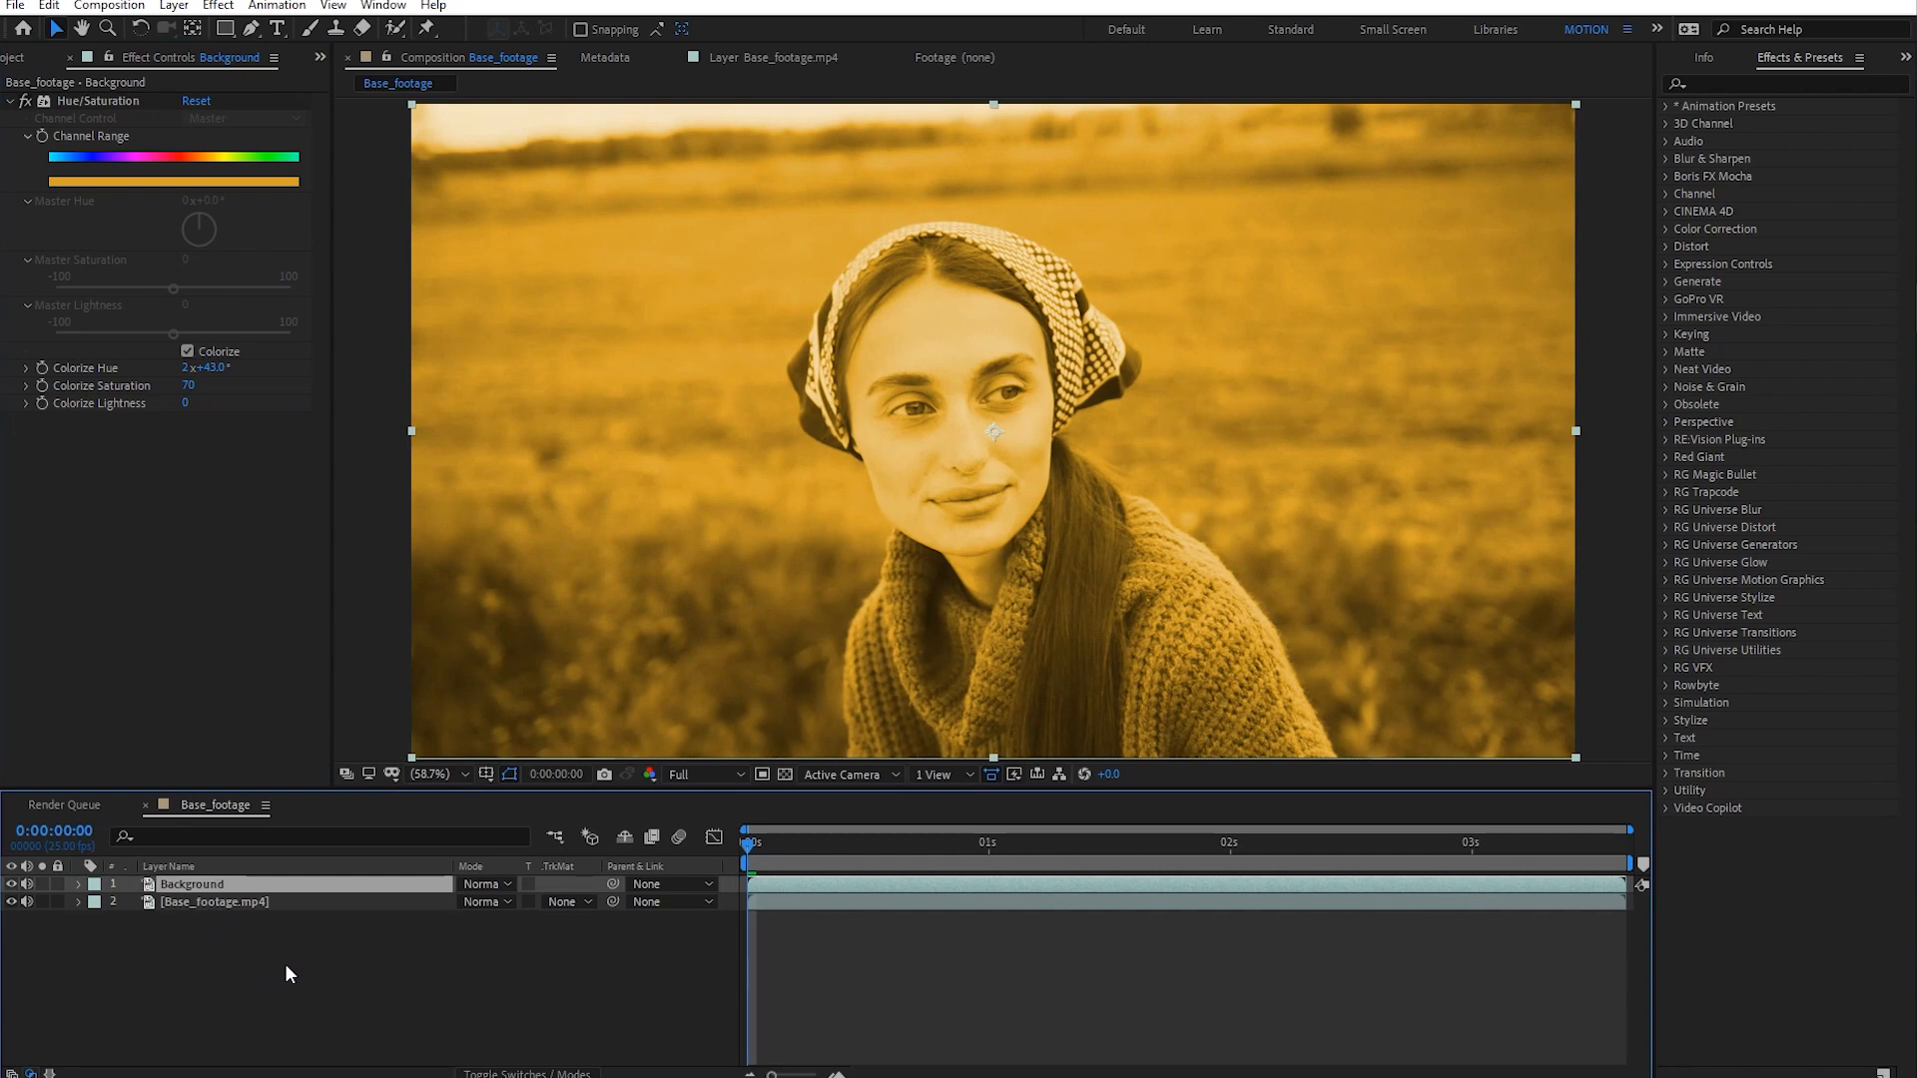
{"action": "key", "text": "ctrl+d"}
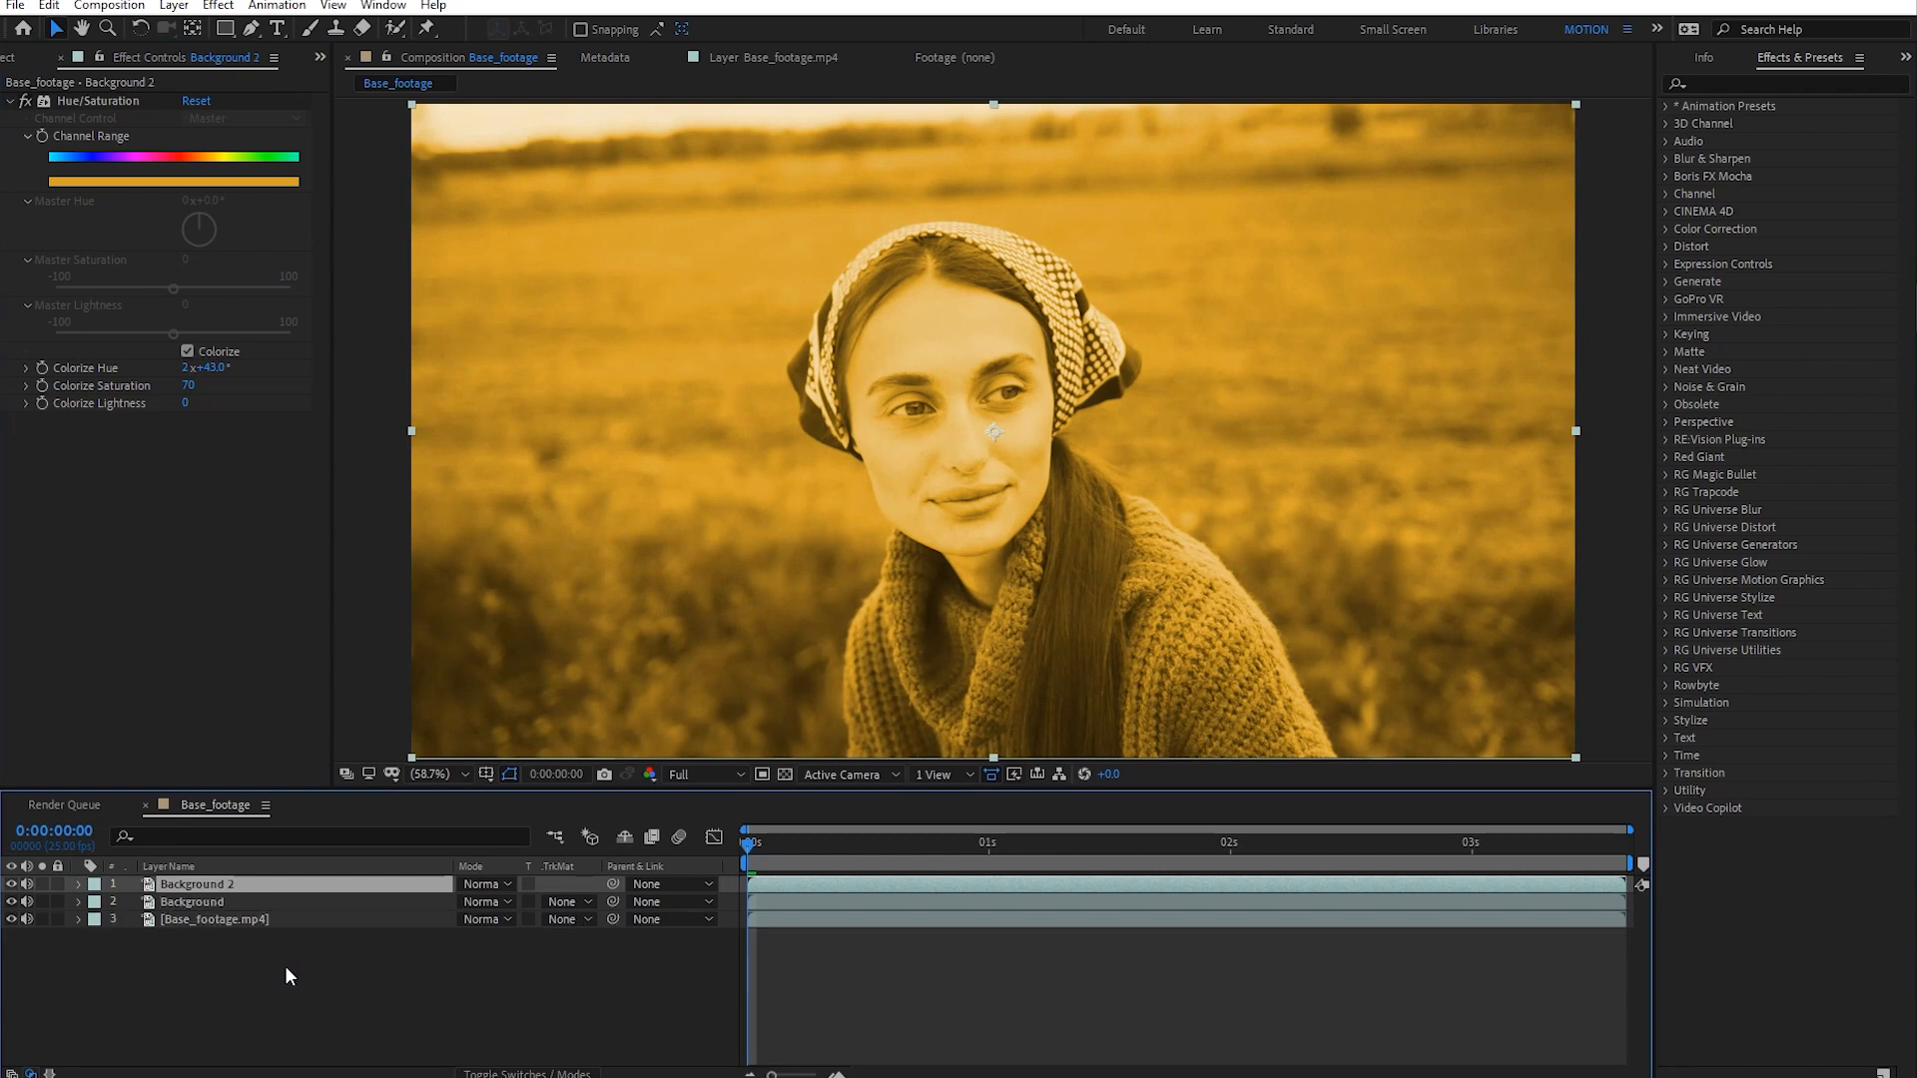
{"action": "left_click", "coordinate": [93, 104]}
{"action": "key", "text": "Delete"}
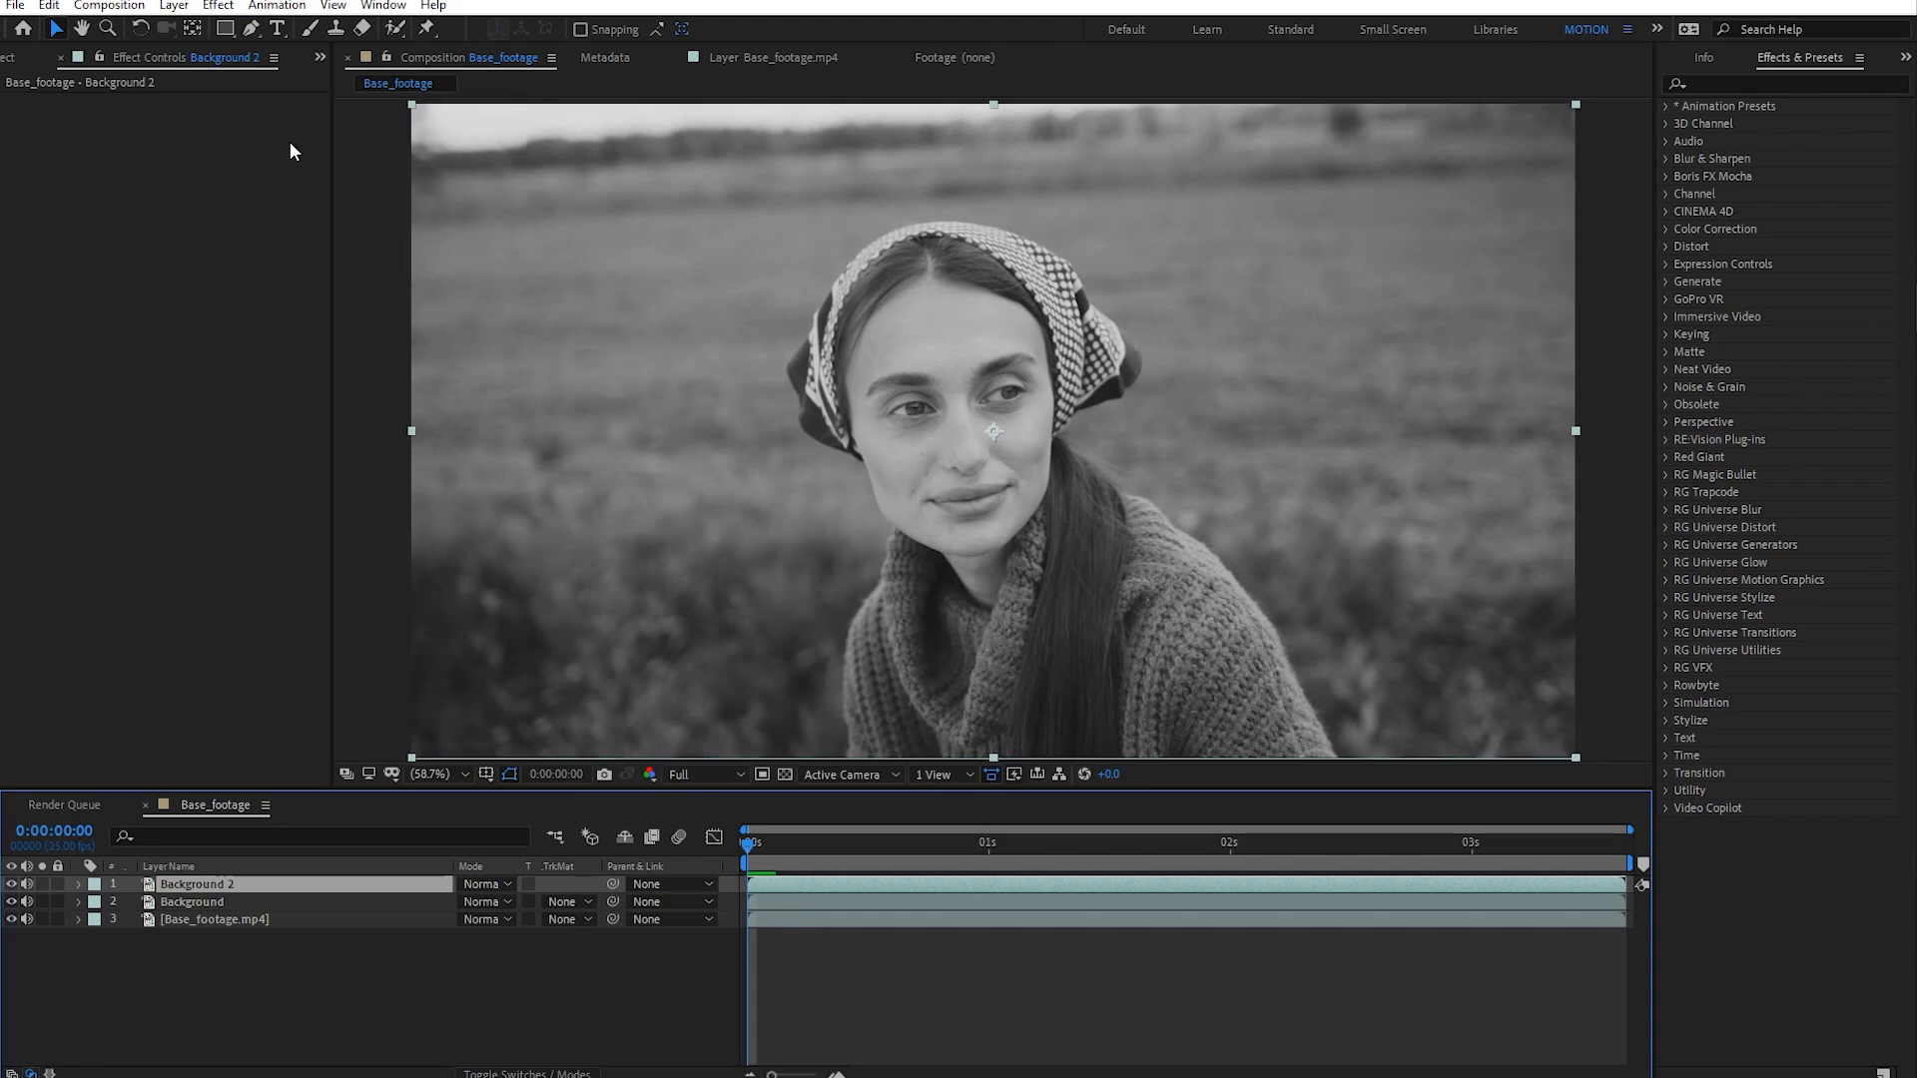
- Draw a closed Pen mask on the Background 2 layer around the woman's sweater, extending it below the frame edge
{"action": "left_click", "coordinate": [251, 28]}
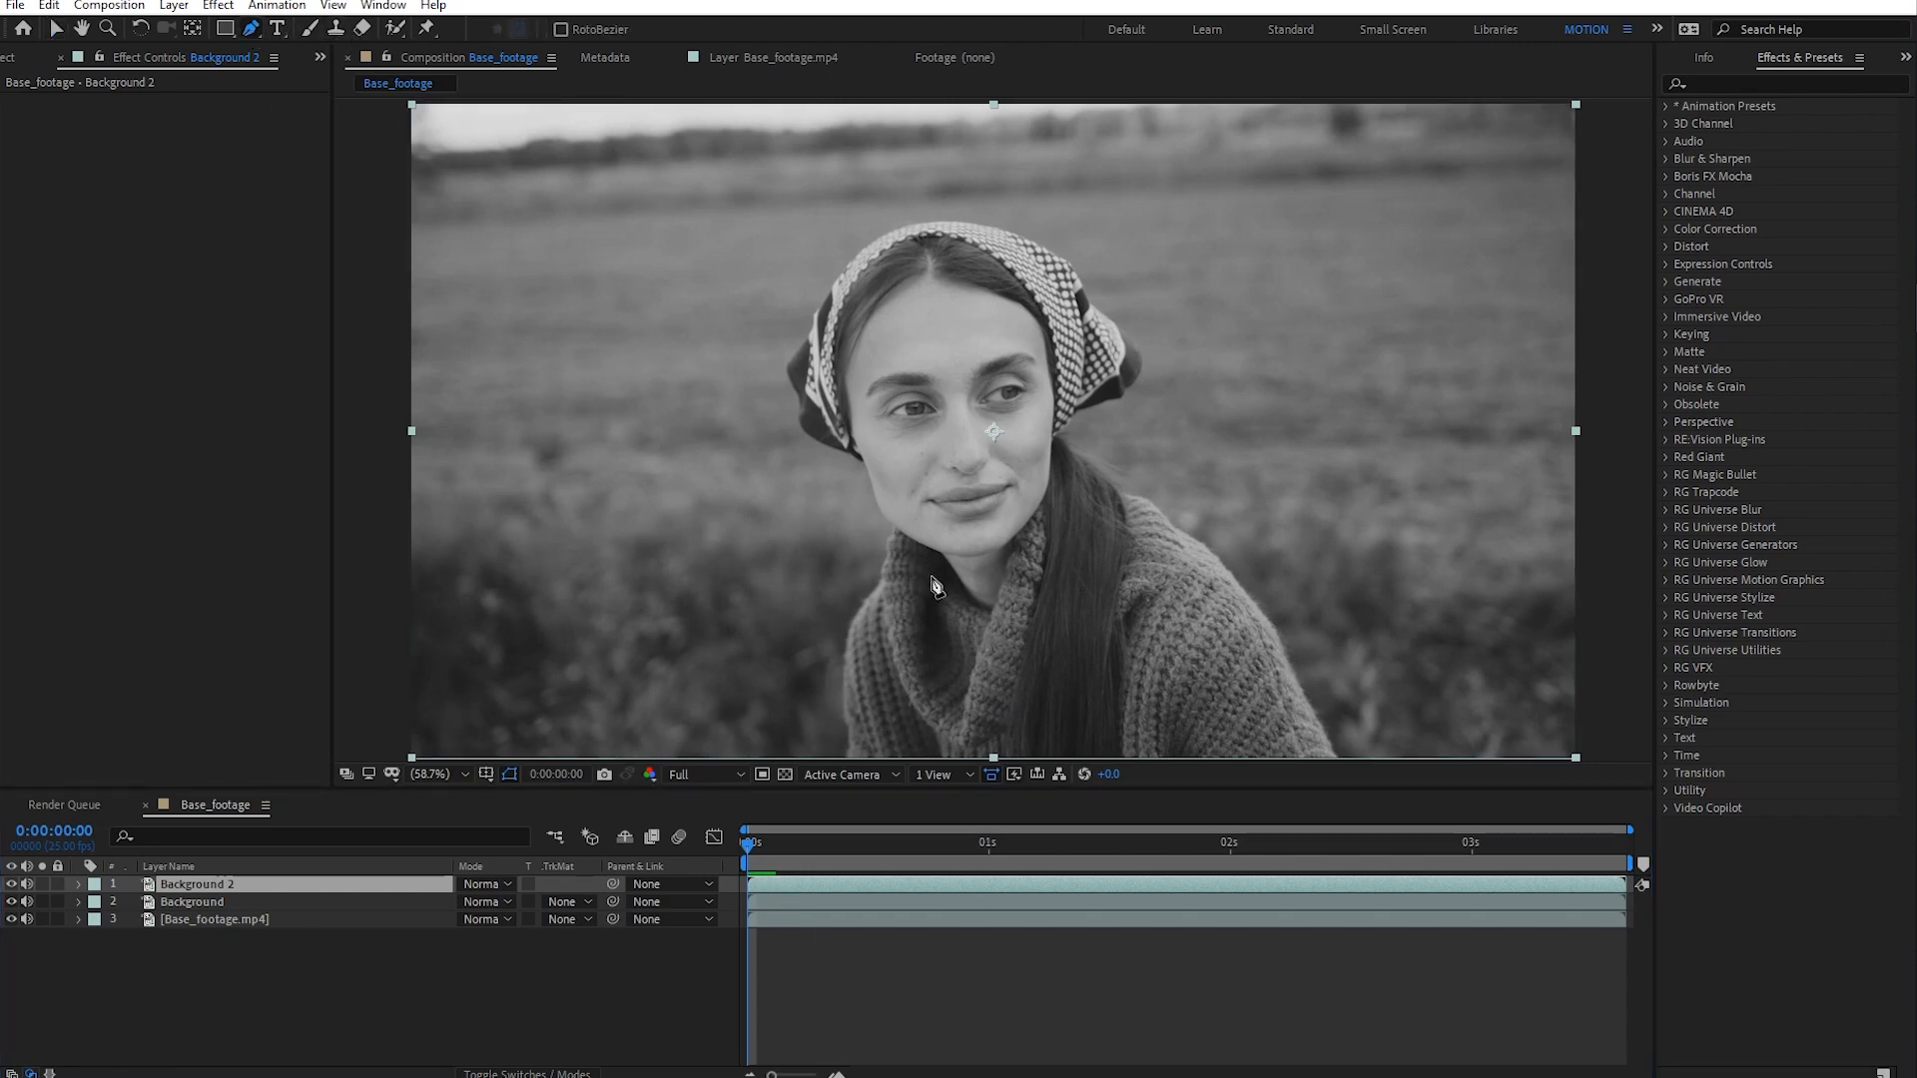
{"action": "left_click_drag", "start_coordinate": [929, 574], "coordinate": [908, 462]}
{"action": "left_click", "coordinate": [829, 639]}
{"action": "left_click", "coordinate": [824, 519]}
{"action": "left_click", "coordinate": [861, 457]}
{"action": "left_click", "coordinate": [868, 413]}
{"action": "left_click", "coordinate": [919, 440]}
{"action": "left_click", "coordinate": [936, 462]}
{"action": "left_click", "coordinate": [962, 487]}
{"action": "left_click", "coordinate": [995, 431]}
{"action": "left_click", "coordinate": [1026, 369]}
{"action": "left_click", "coordinate": [1074, 357]}
{"action": "left_click_drag", "start_coordinate": [1074, 359], "coordinate": [1102, 375]}
{"action": "left_click_drag", "start_coordinate": [1153, 406], "coordinate": [1170, 417]}
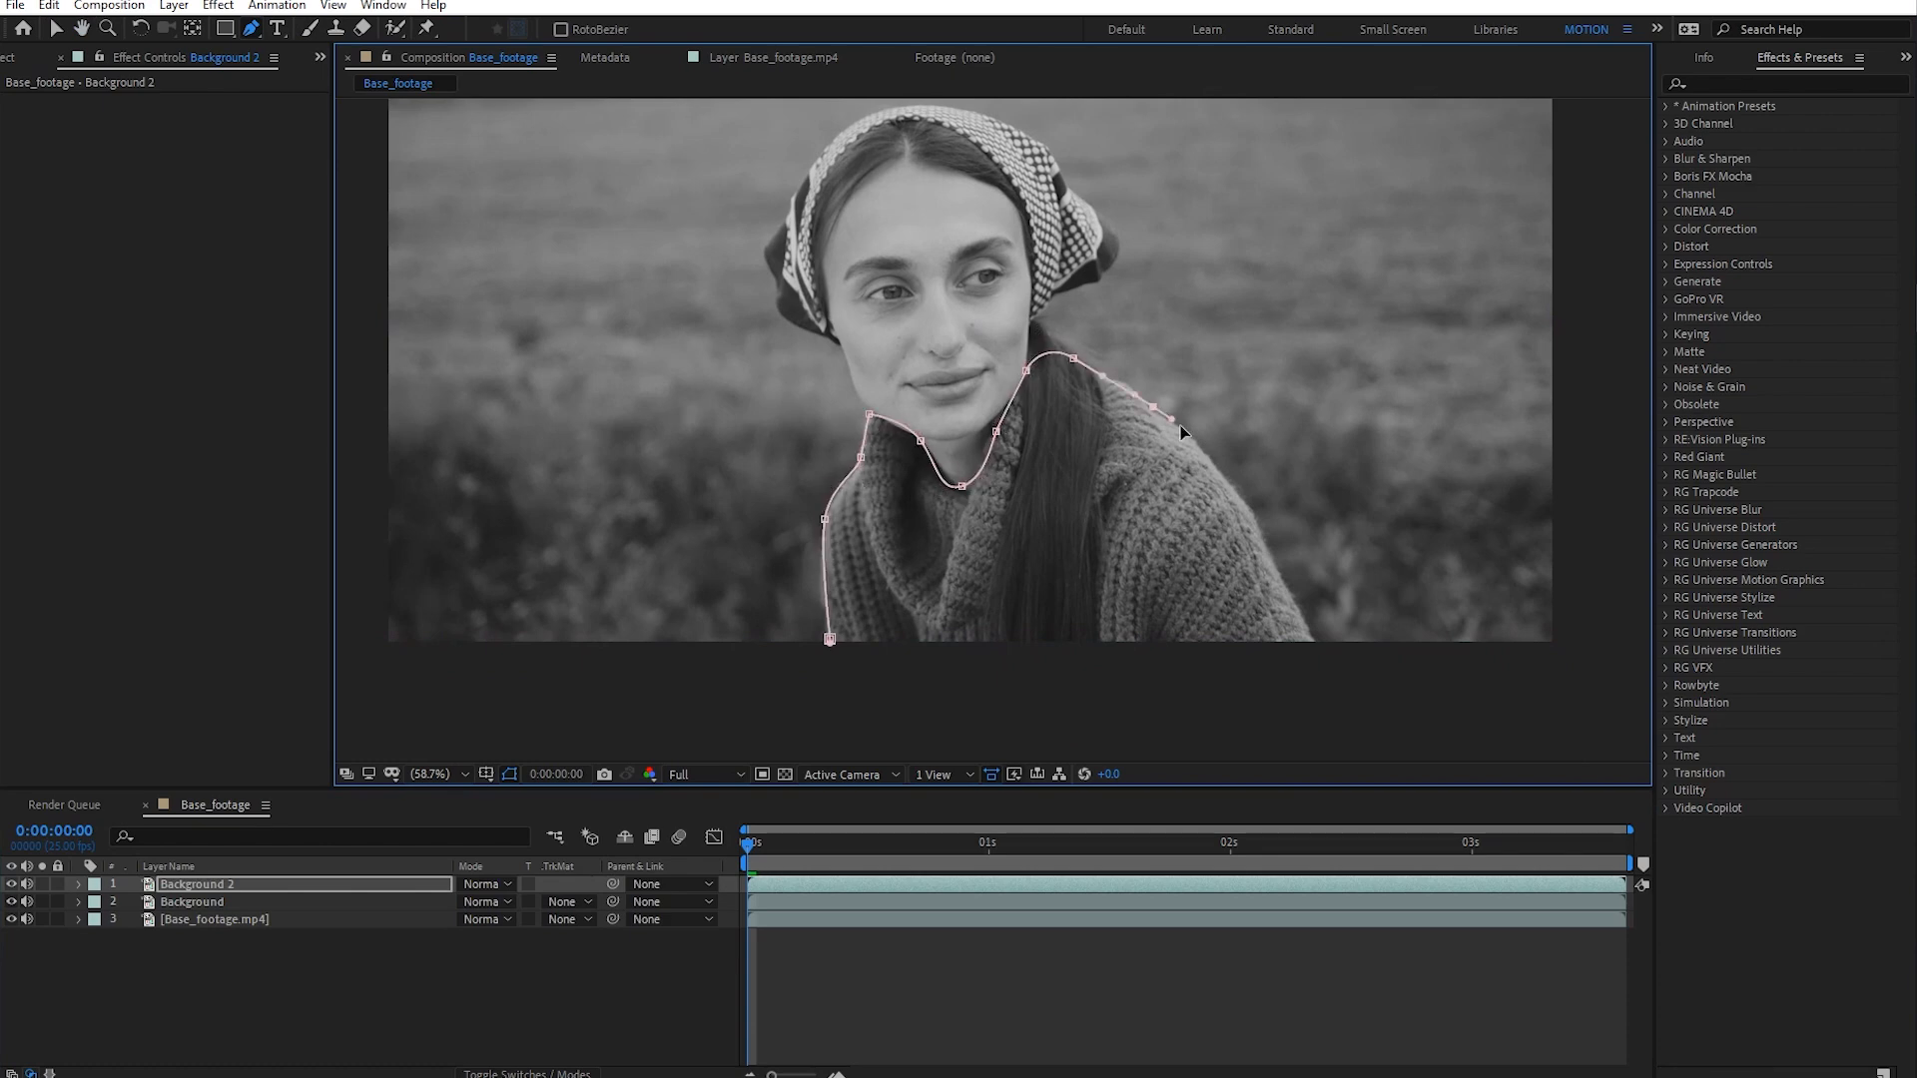
{"action": "left_click_drag", "start_coordinate": [1279, 542], "coordinate": [1287, 561]}
{"action": "left_click", "coordinate": [1320, 674]}
{"action": "left_click", "coordinate": [943, 703]}
{"action": "left_click", "coordinate": [823, 696]}
{"action": "left_click", "coordinate": [829, 639]}
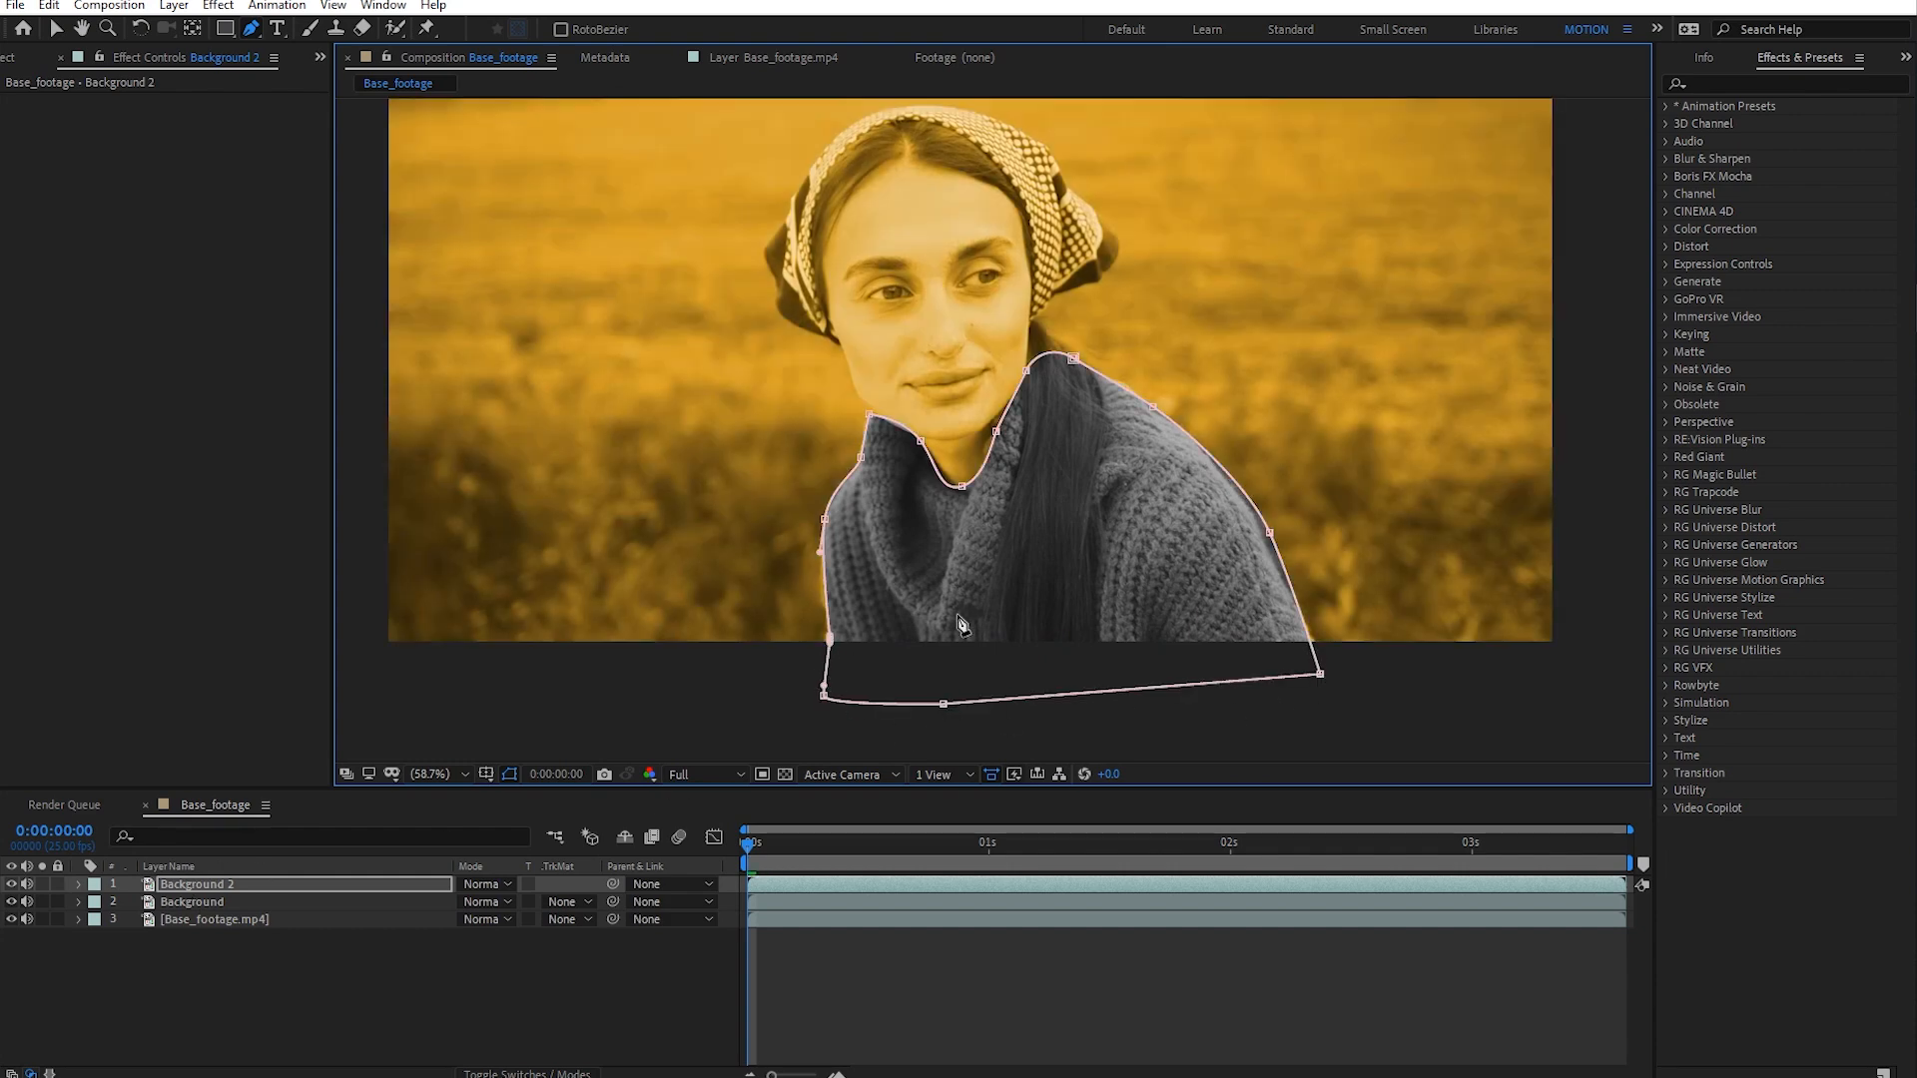
- Check the sweater mask by temporarily soloing Background 2 and scrubbing the timeline to 0:00:00:17
{"action": "left_click", "coordinate": [42, 884]}
{"action": "left_click", "coordinate": [129, 998]}
{"action": "scroll", "coordinate": [800, 650], "scroll_direction": "up", "scroll_amount": 1}
{"action": "left_click", "coordinate": [42, 884]}
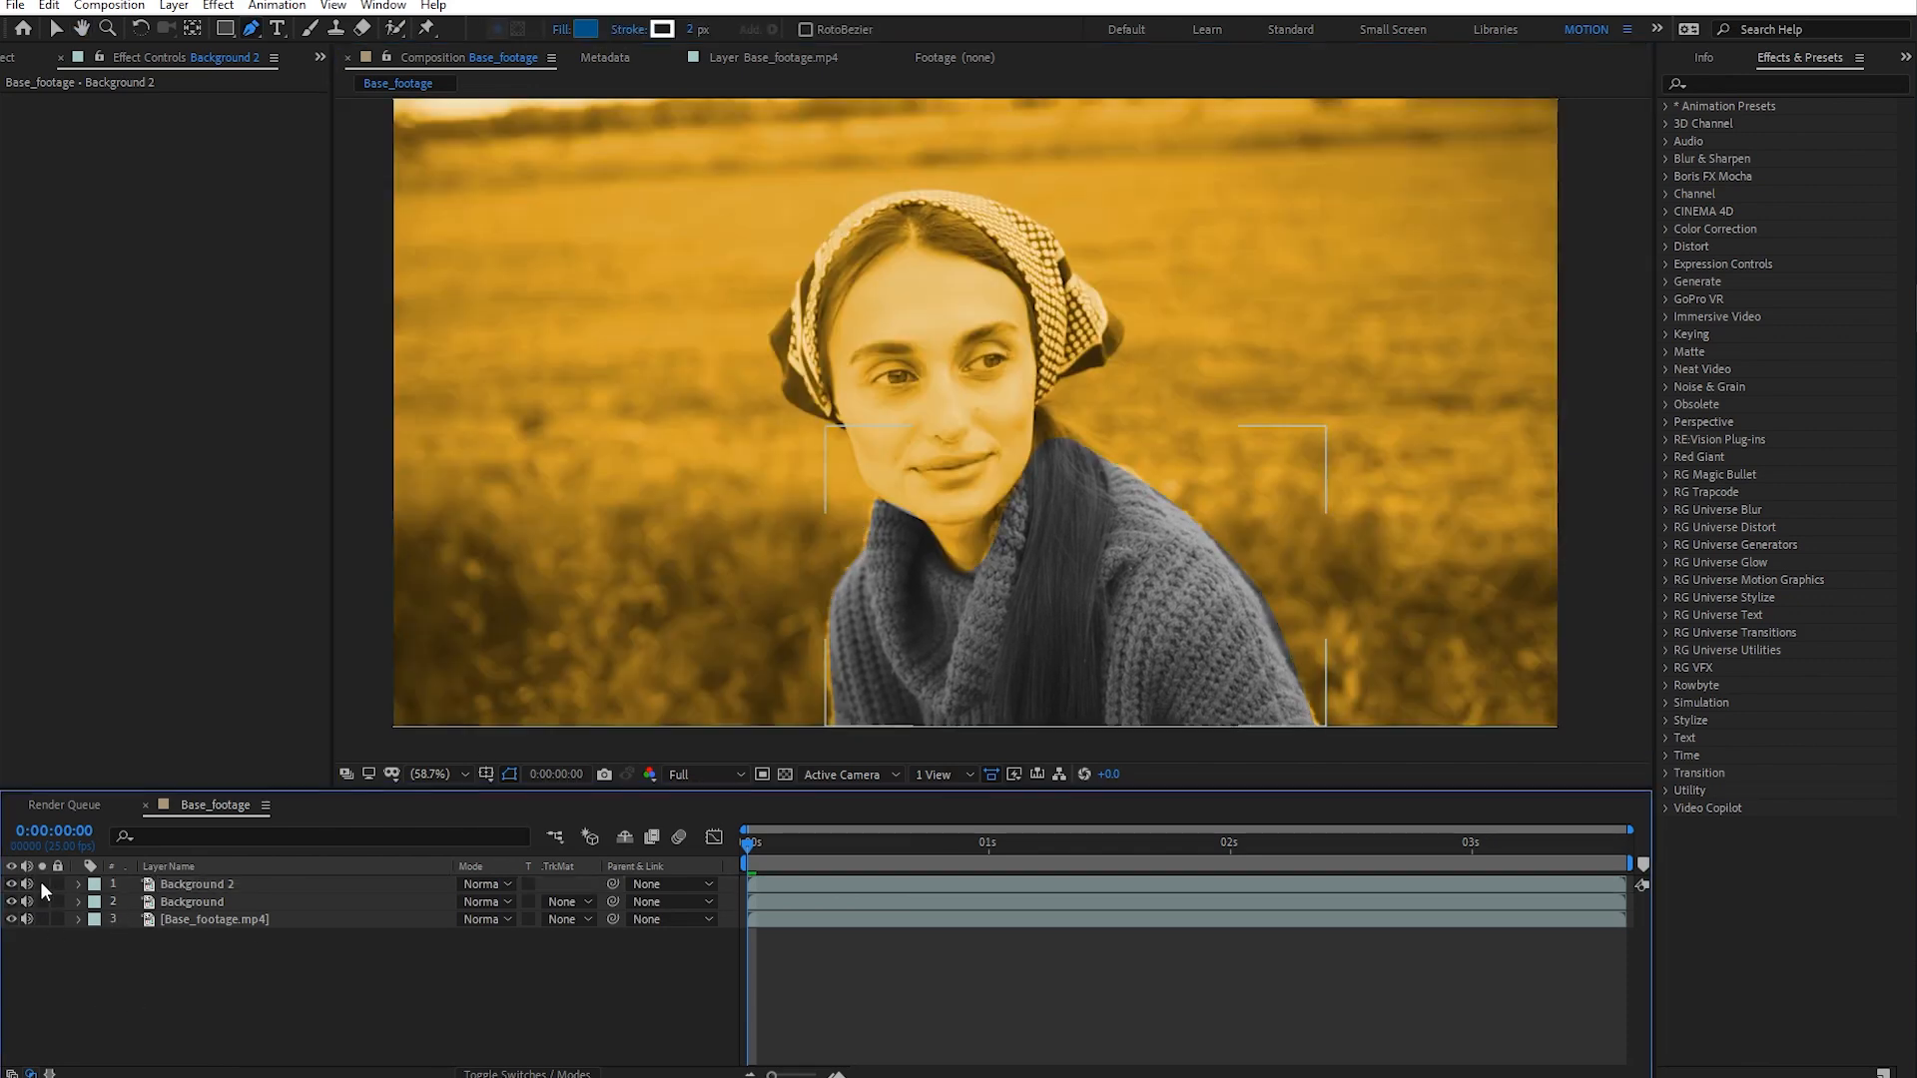
{"action": "left_click", "coordinate": [759, 849]}
{"action": "left_click_drag", "start_coordinate": [758, 849], "coordinate": [910, 852]}
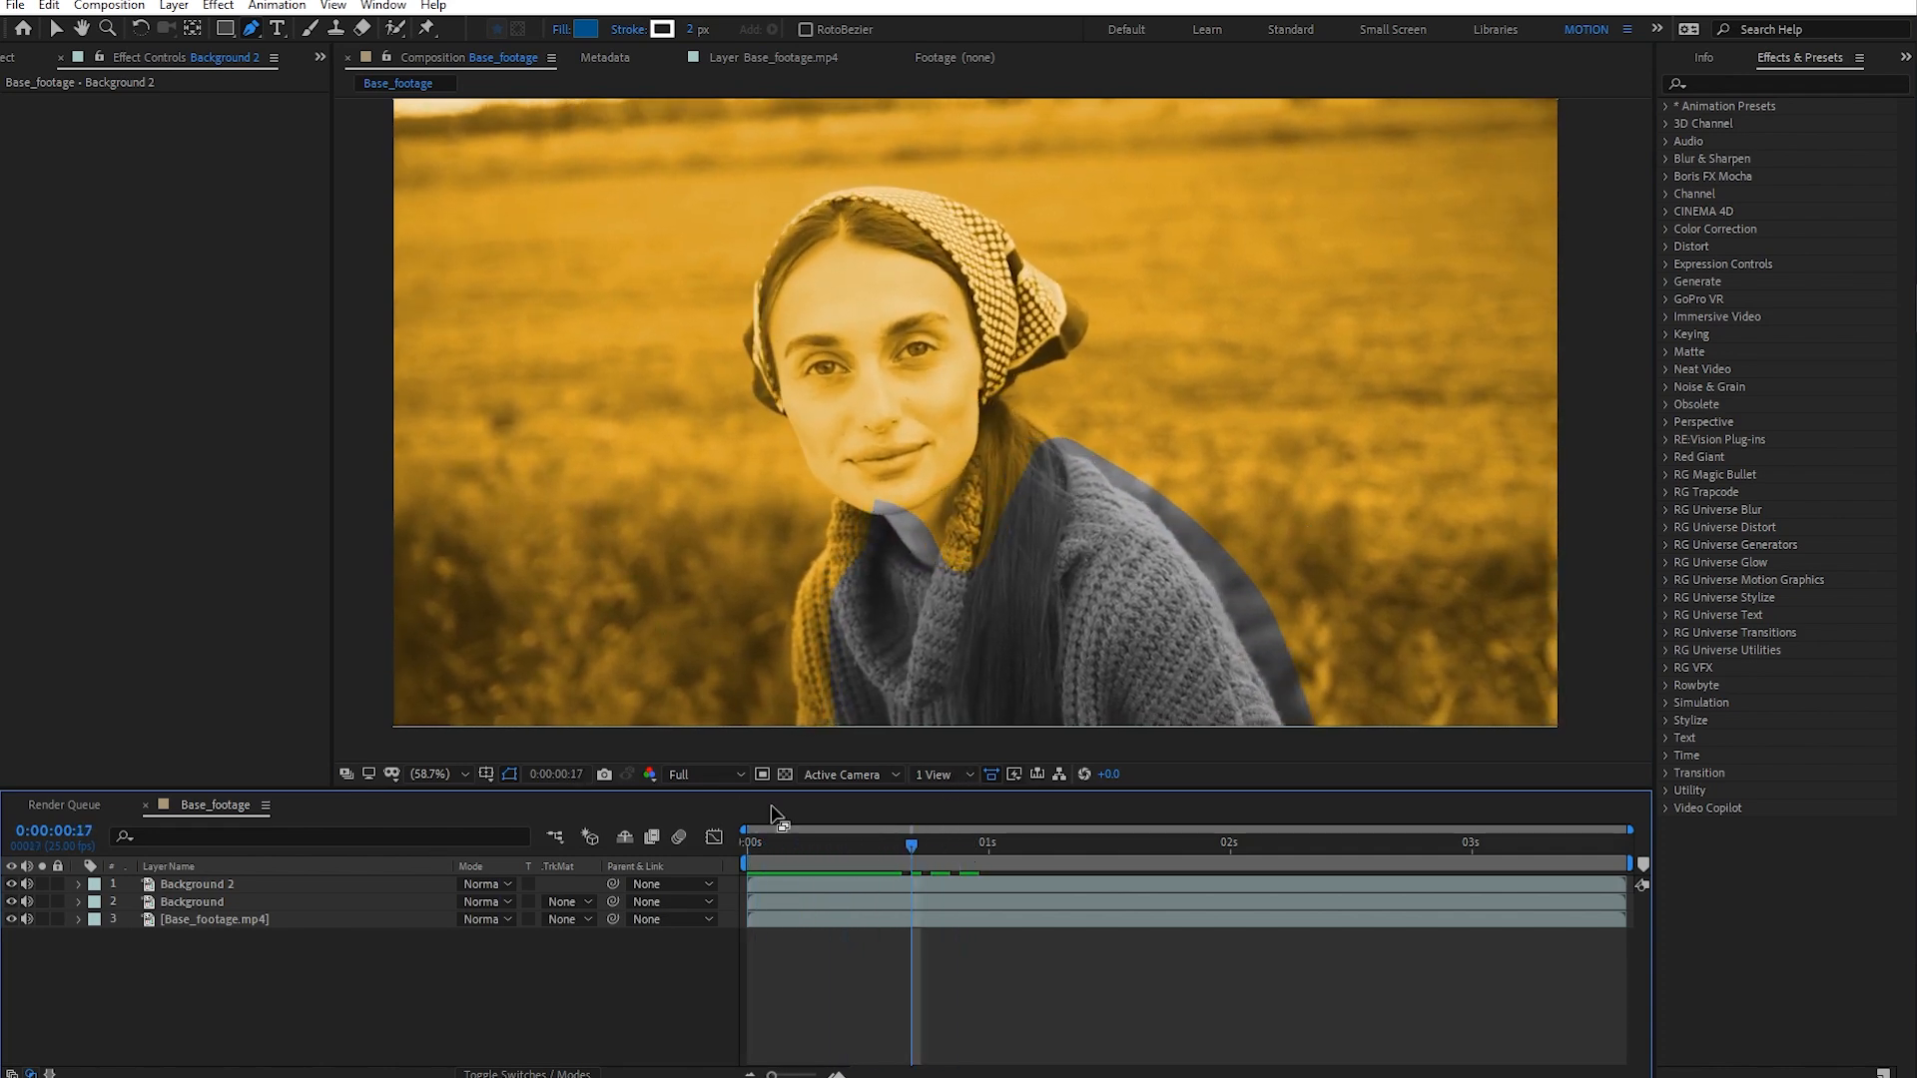
- Track the Background 2 sweater mask forward from 0:00:00:00 with the Perspective method, then play back the tracked section
{"action": "left_click_drag", "start_coordinate": [1028, 847], "coordinate": [597, 856]}
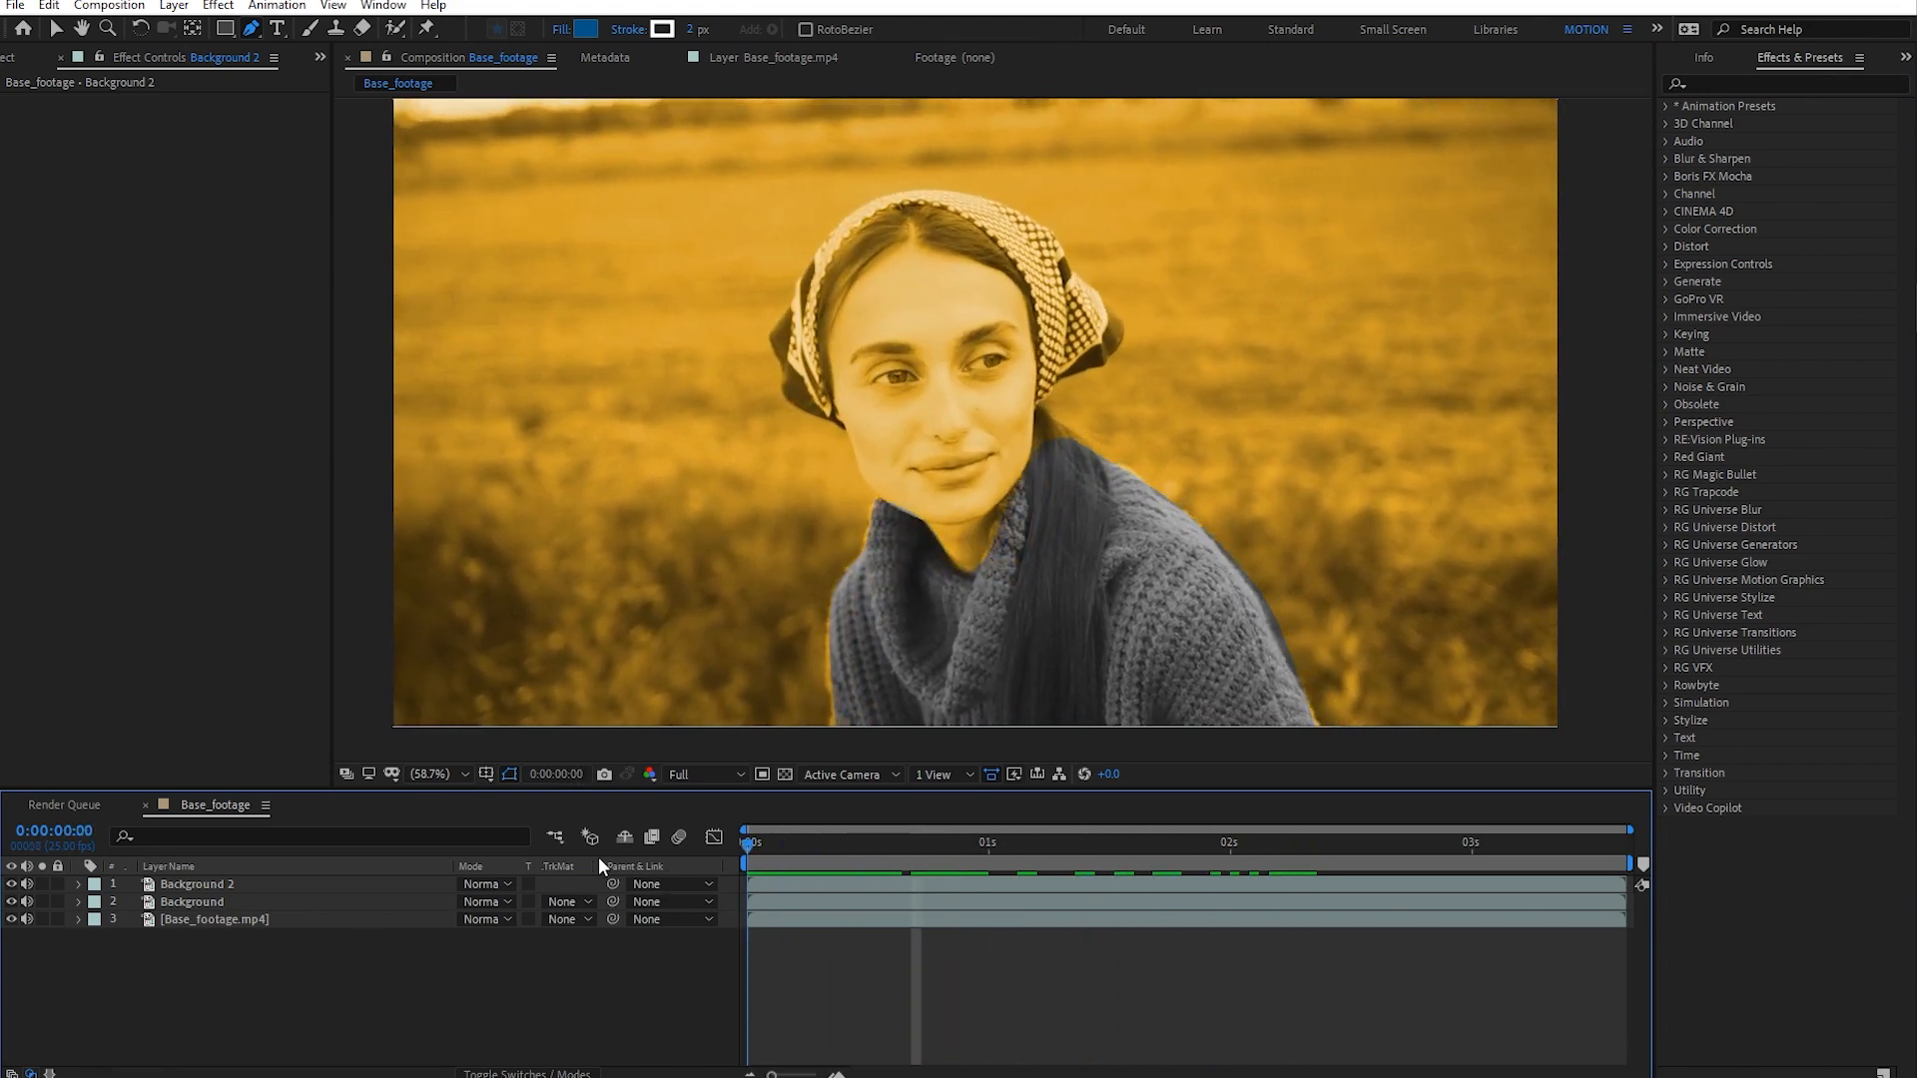
{"action": "left_click", "coordinate": [224, 888]}
{"action": "key", "text": "m"}
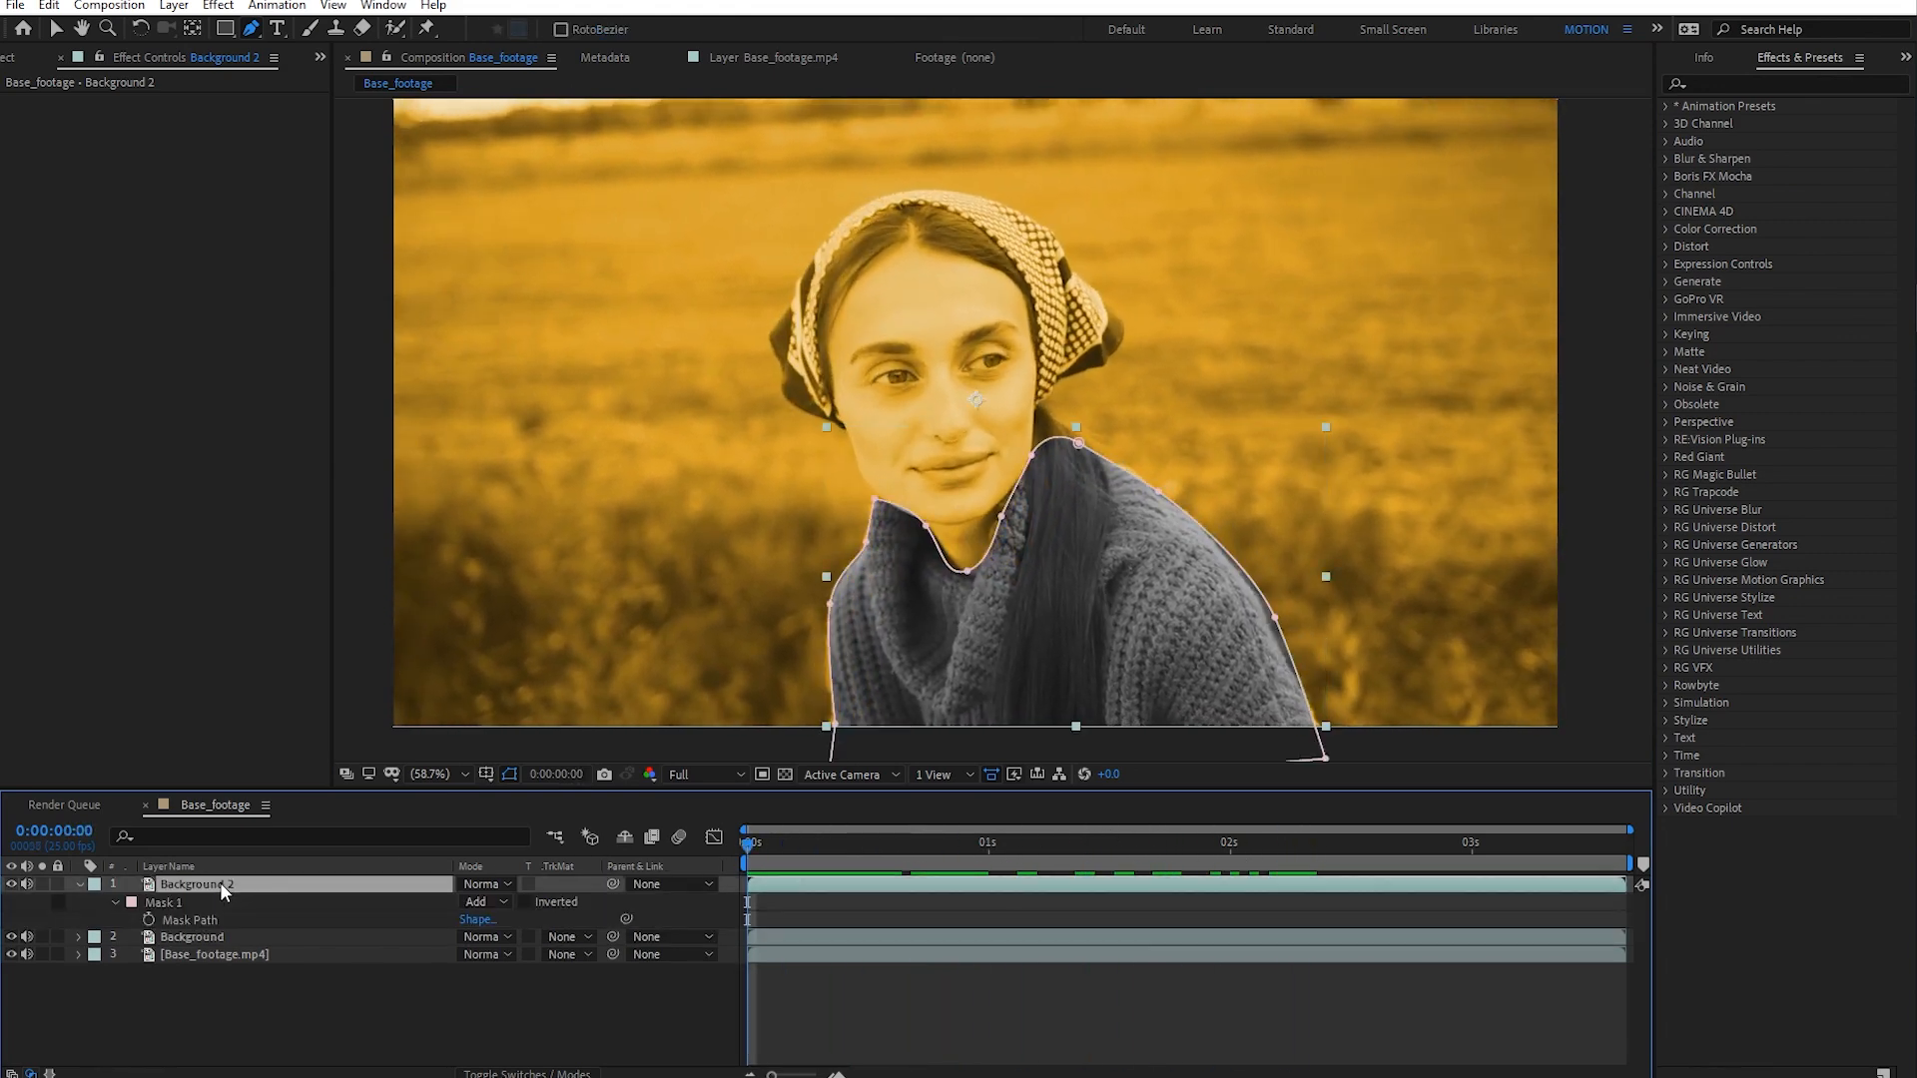
{"action": "right_click", "coordinate": [162, 902]}
{"action": "left_click", "coordinate": [244, 917]}
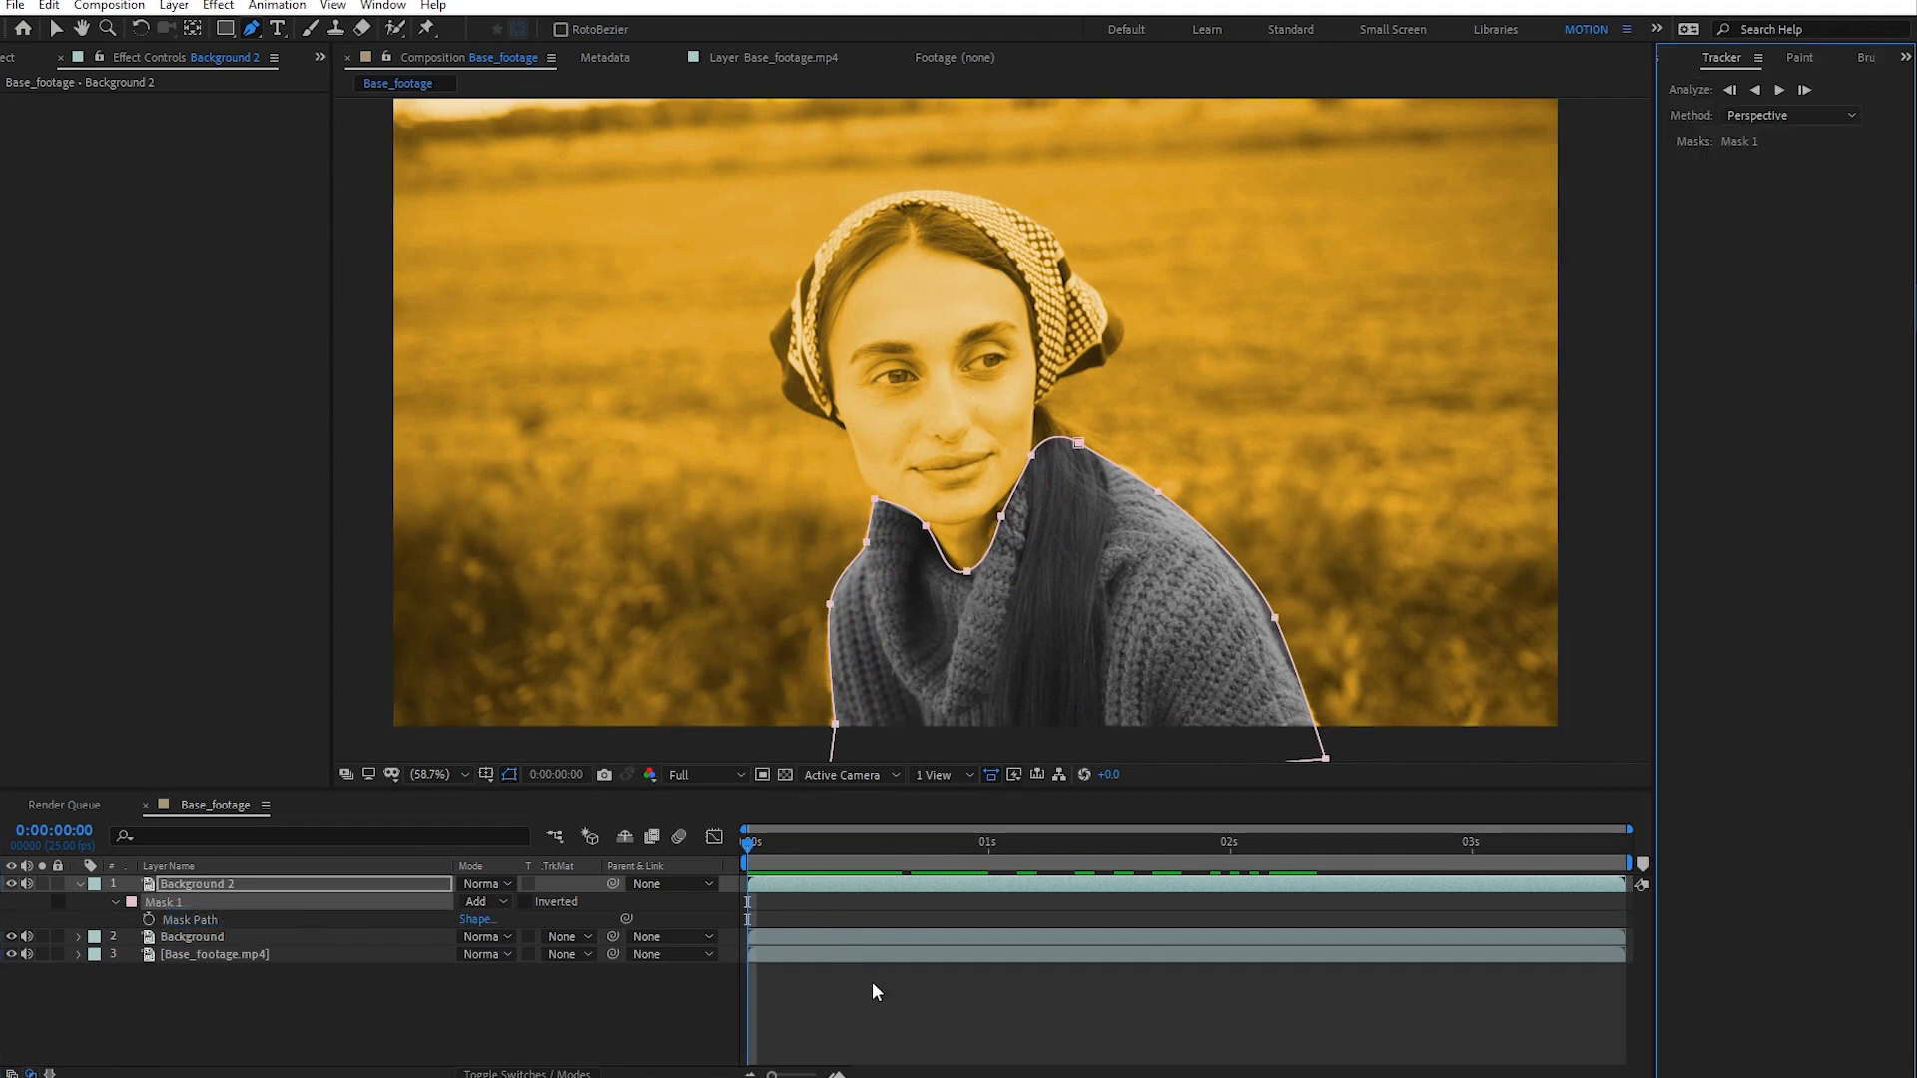
{"action": "left_click", "coordinate": [1778, 88]}
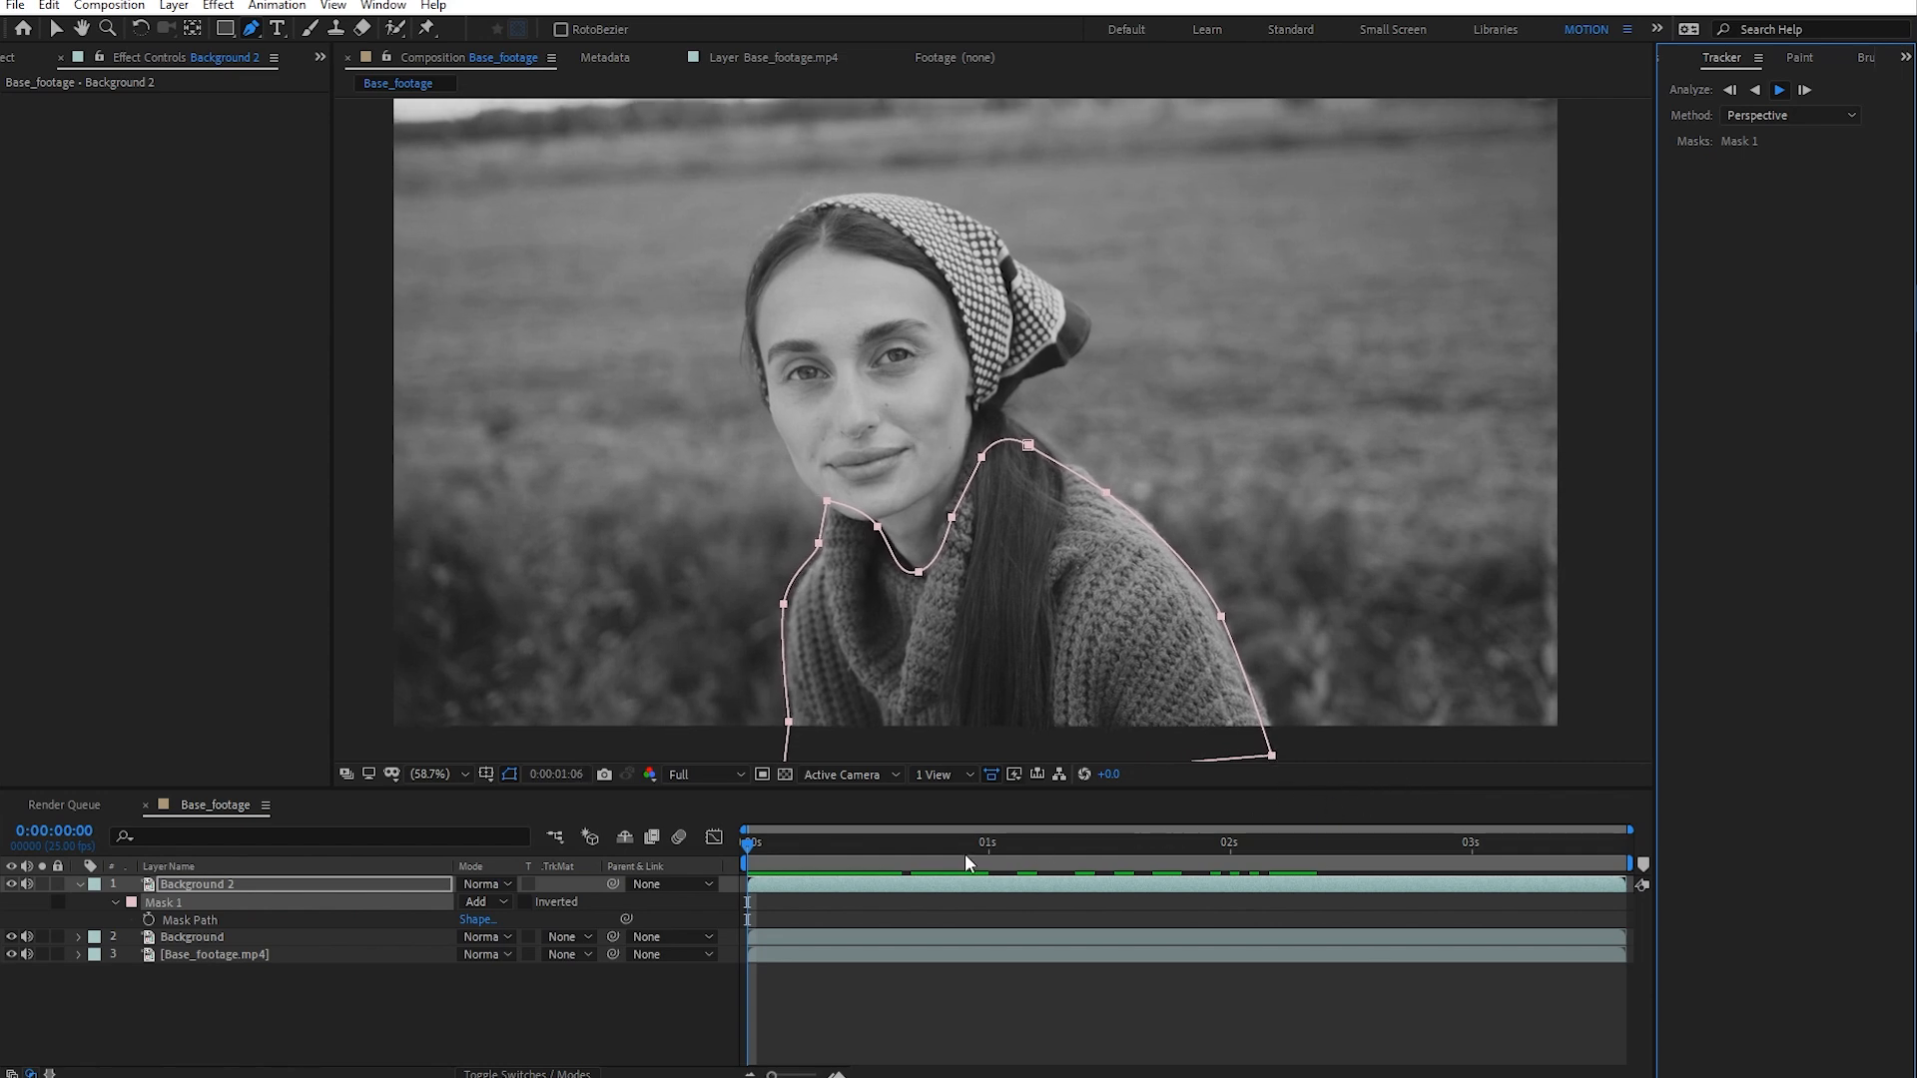
{"action": "left_click", "coordinate": [756, 855]}
{"action": "key", "text": "space"}
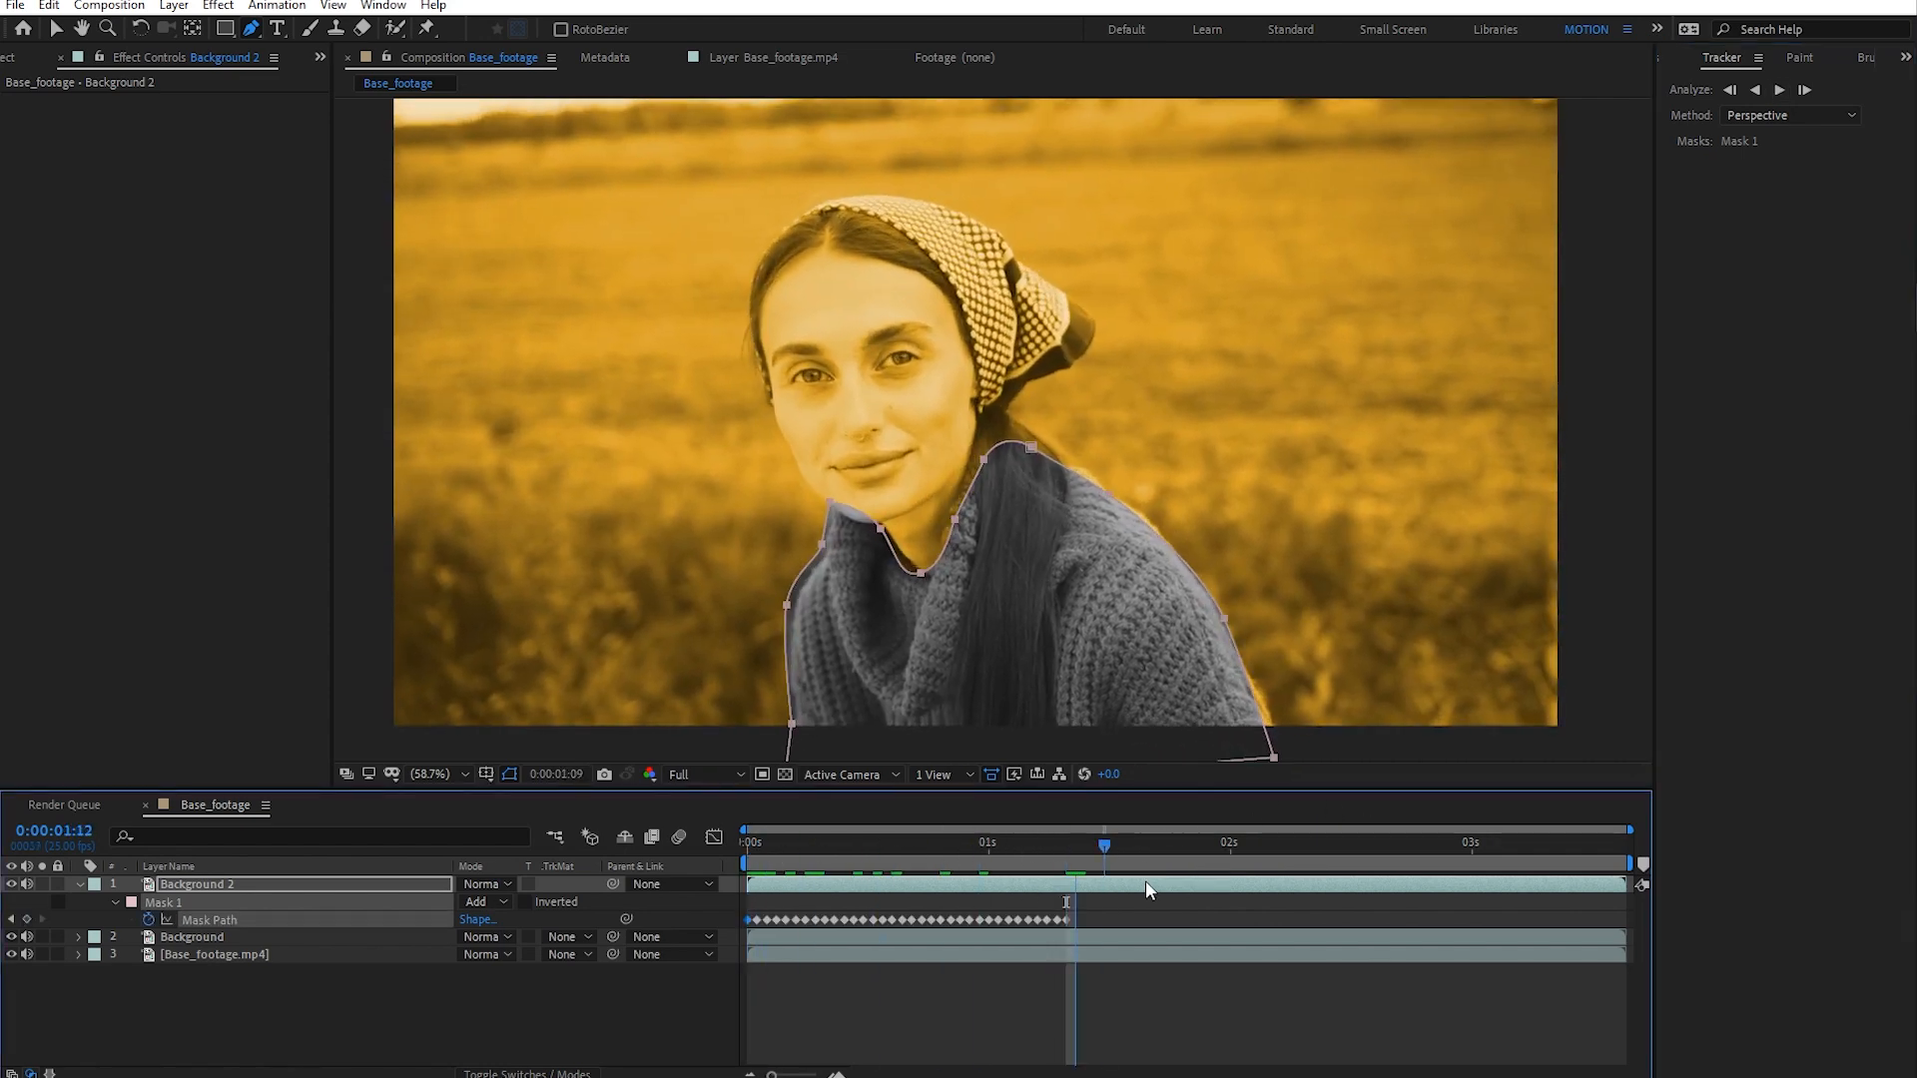
{"action": "key", "text": "space"}
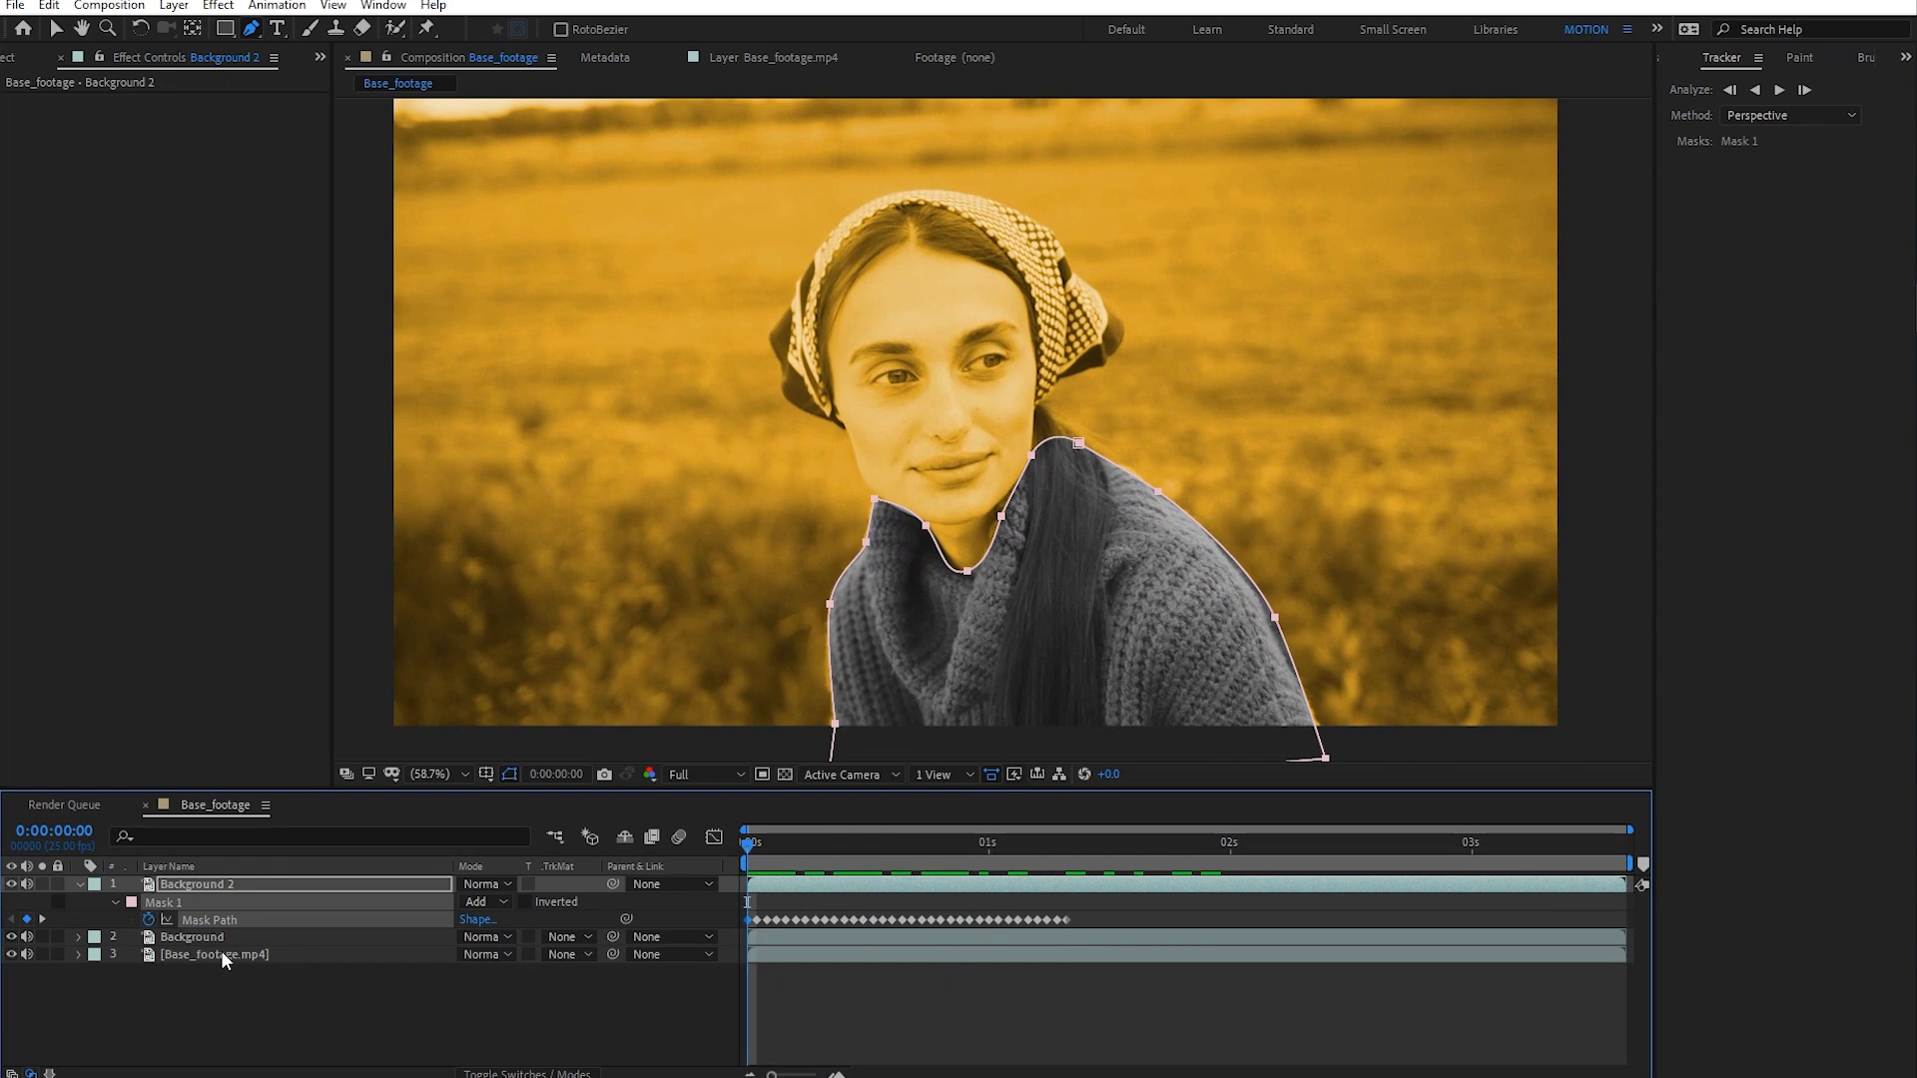
- Delete Mask 1 with its tracking keyframes from the Background 2 layer and activate the Roto Brush tool
{"action": "left_click", "coordinate": [193, 1004]}
{"action": "left_click", "coordinate": [171, 902]}
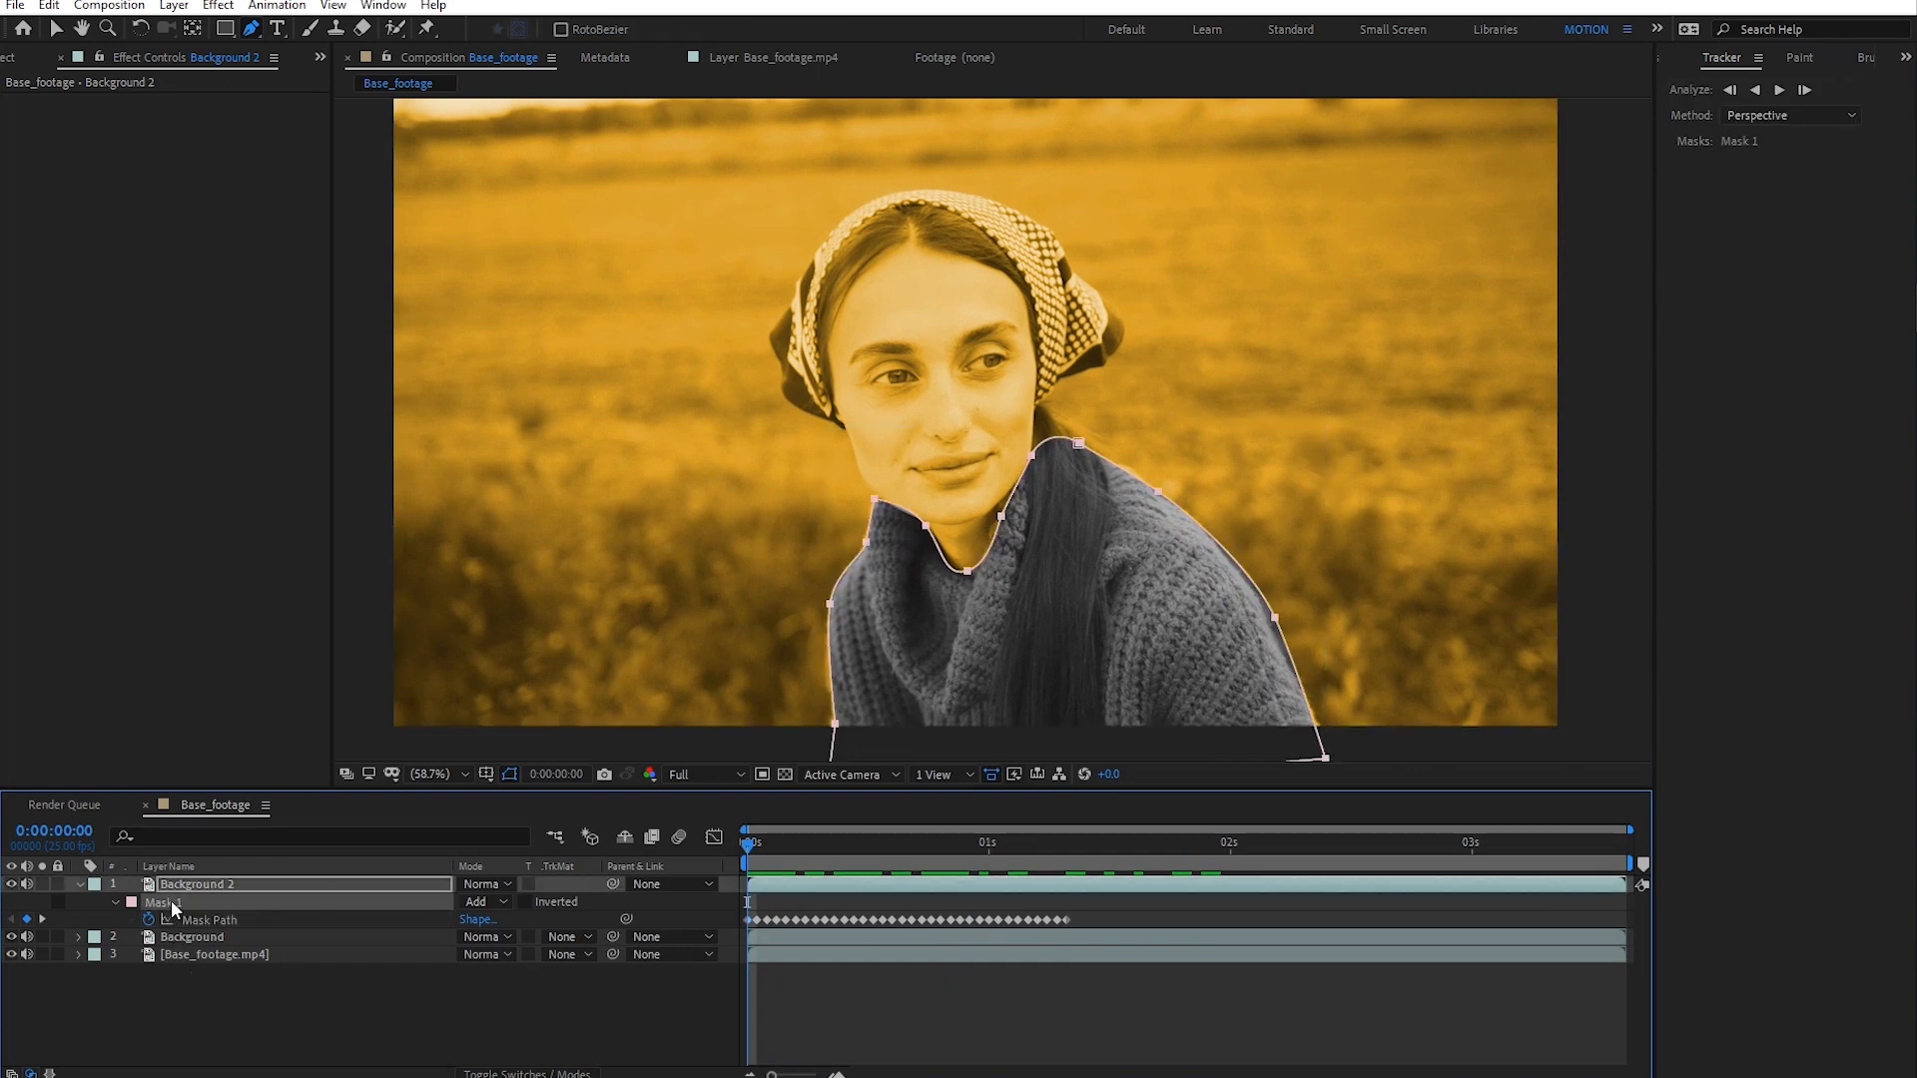
{"action": "key", "text": "Delete"}
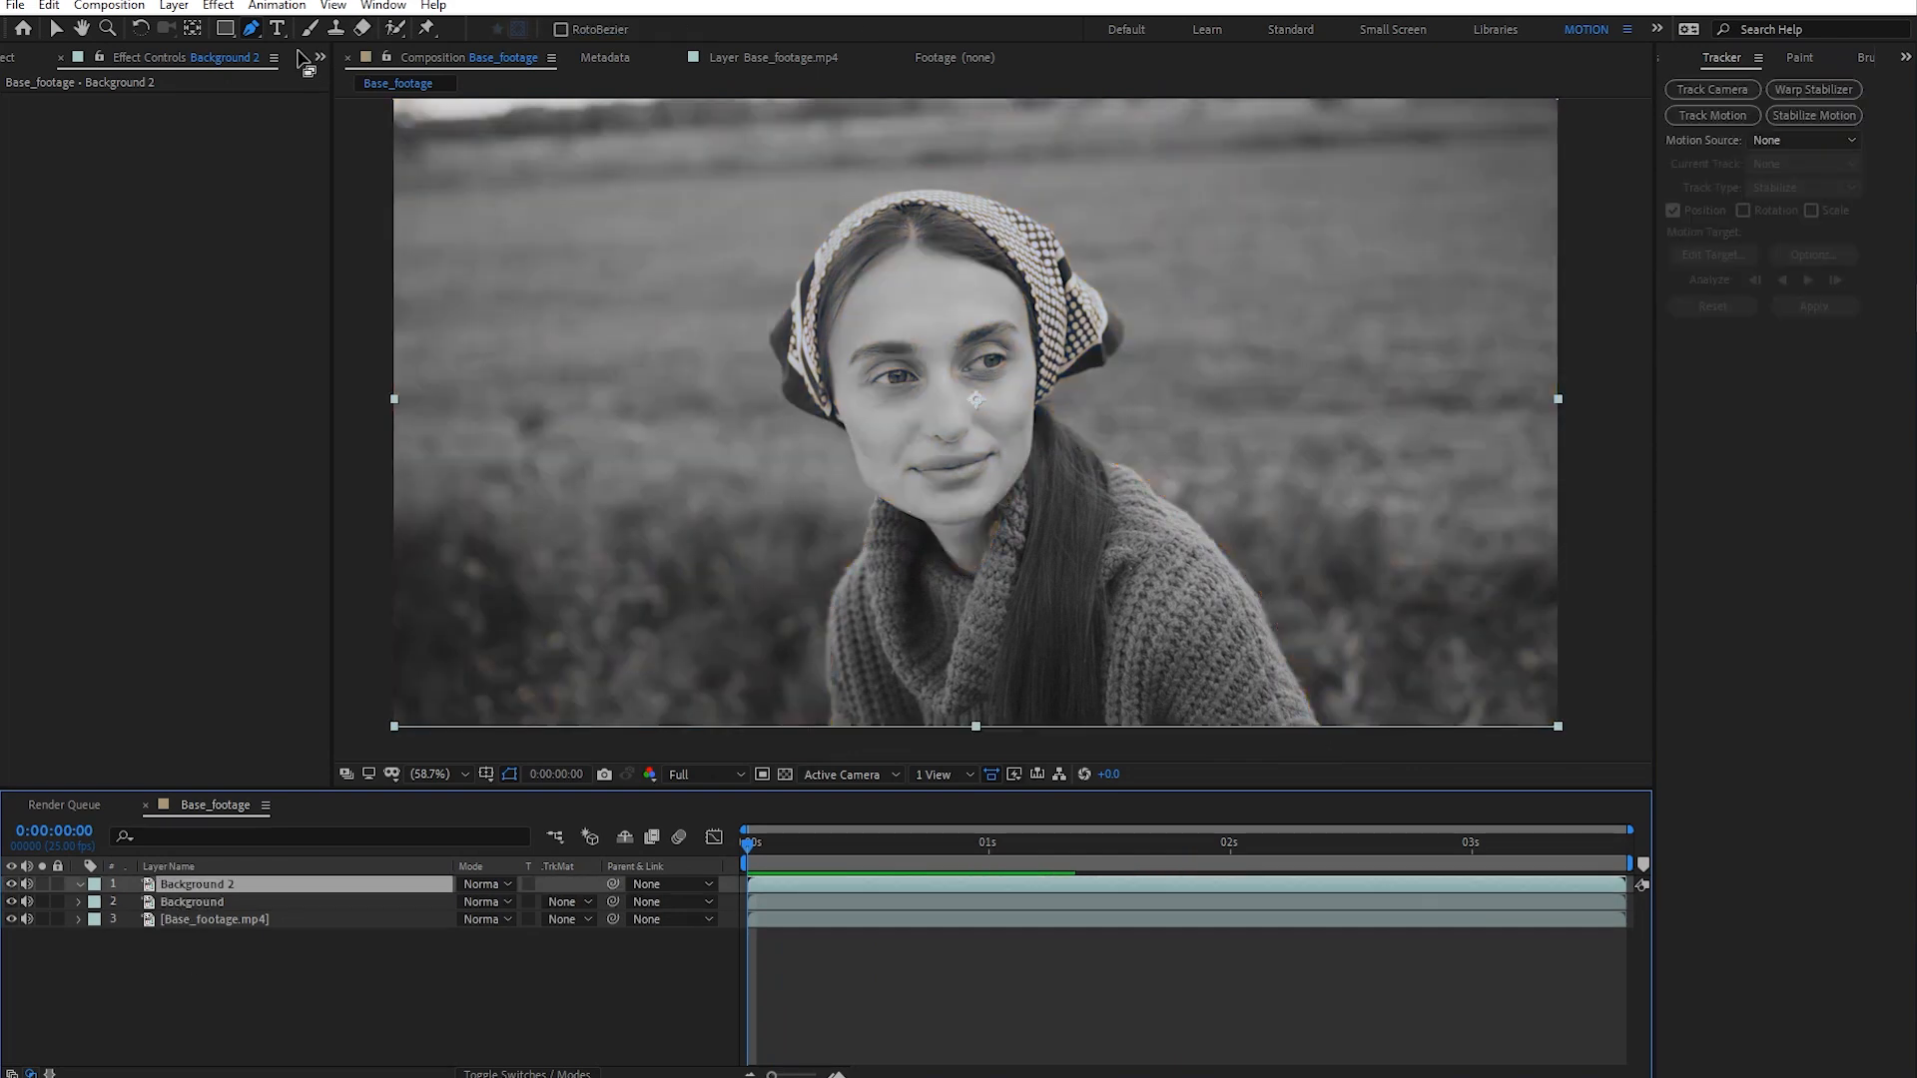
{"action": "key", "text": "alt+w"}
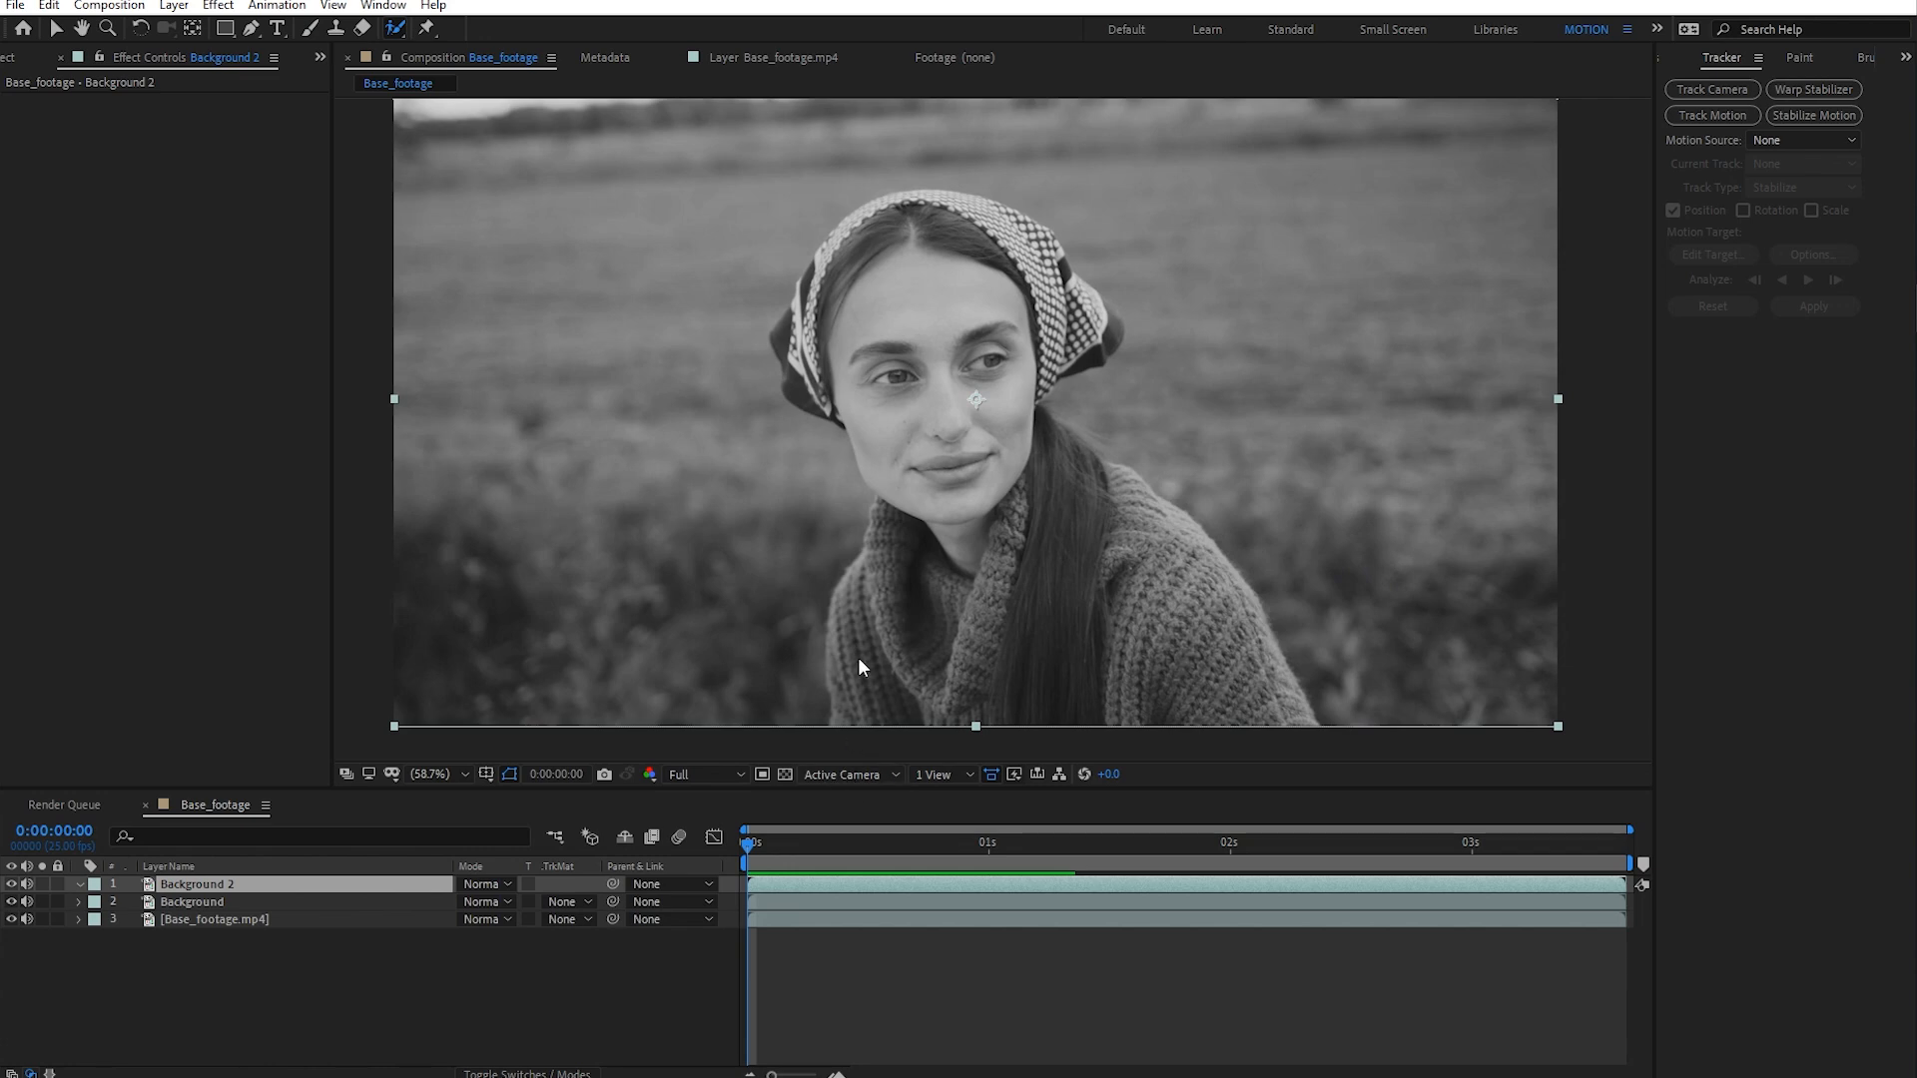
- Search the effects library for mocha and apply Mocha AE to the Background 2 layer
{"action": "left_click", "coordinate": [1906, 62]}
{"action": "left_click", "coordinate": [1836, 107]}
{"action": "left_click", "coordinate": [1724, 85]}
{"action": "type", "text": "moch"}
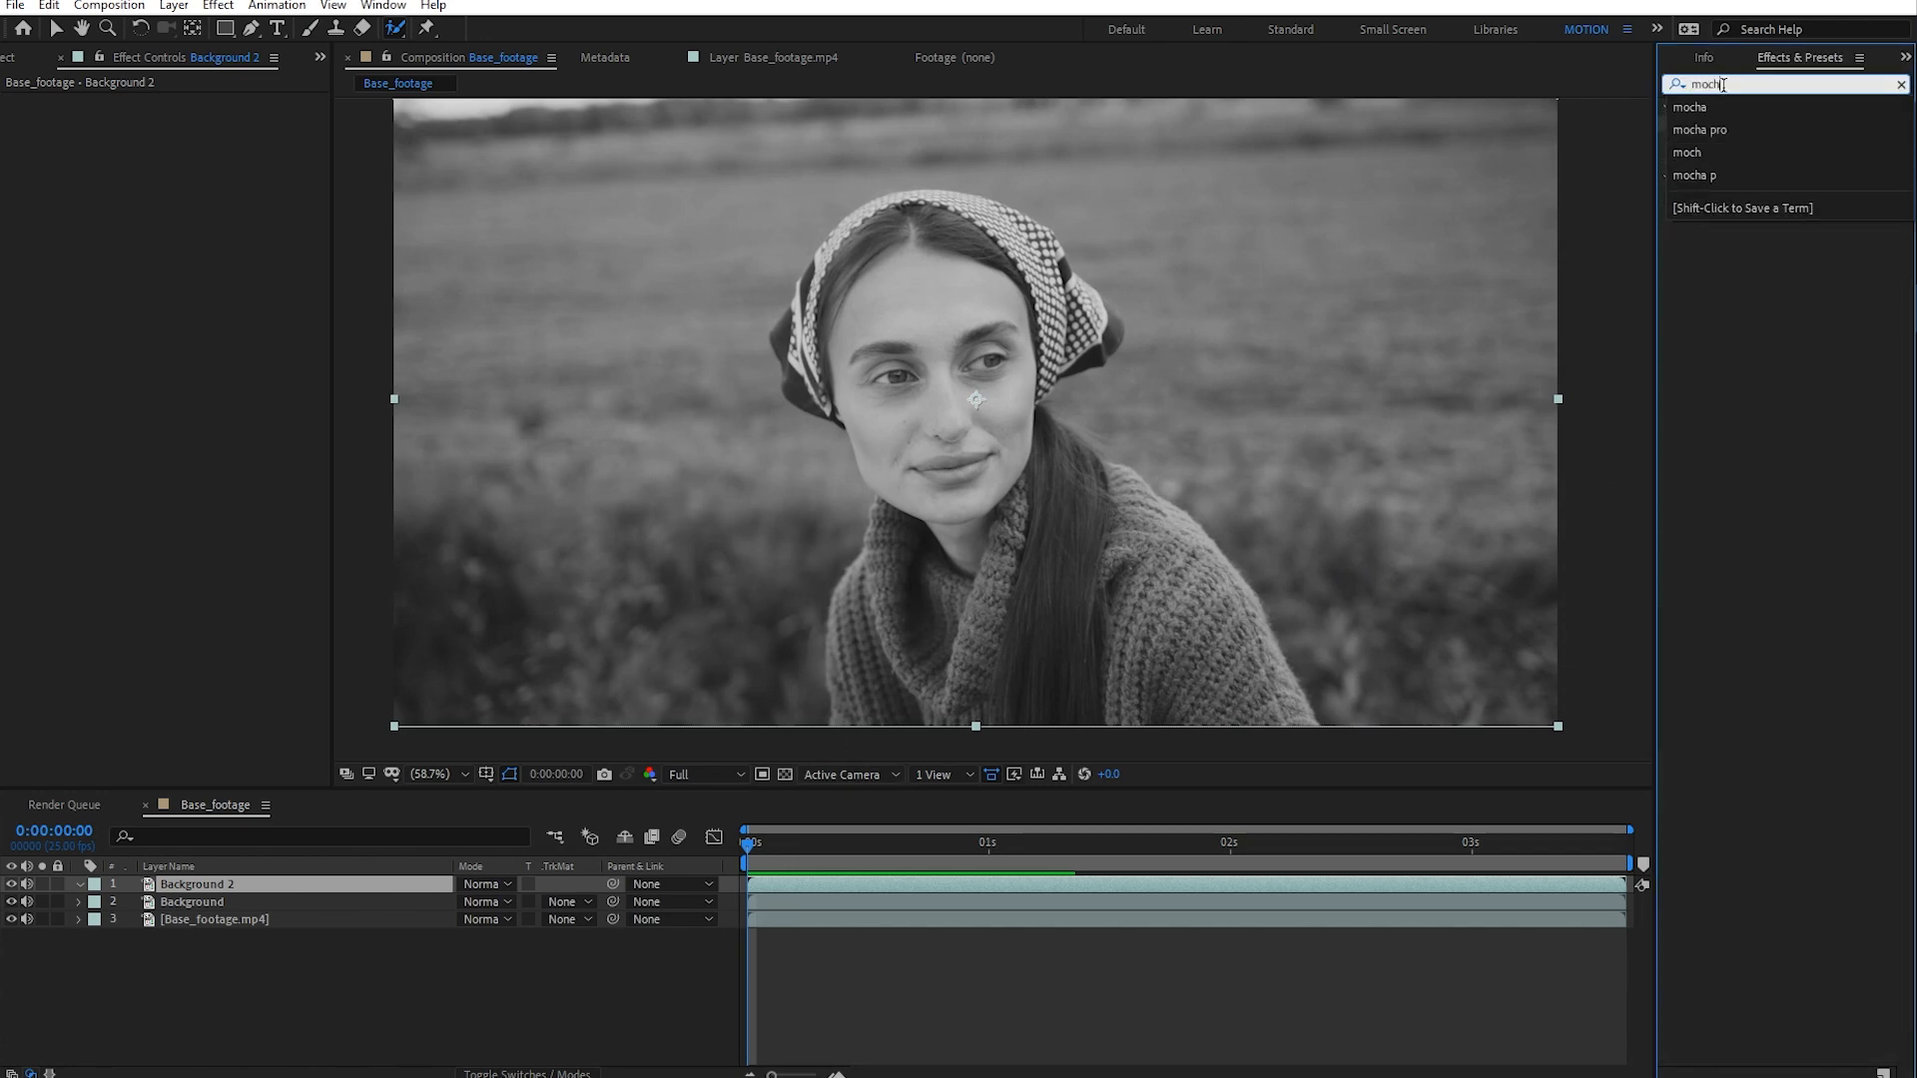
{"action": "type", "text": "a"}
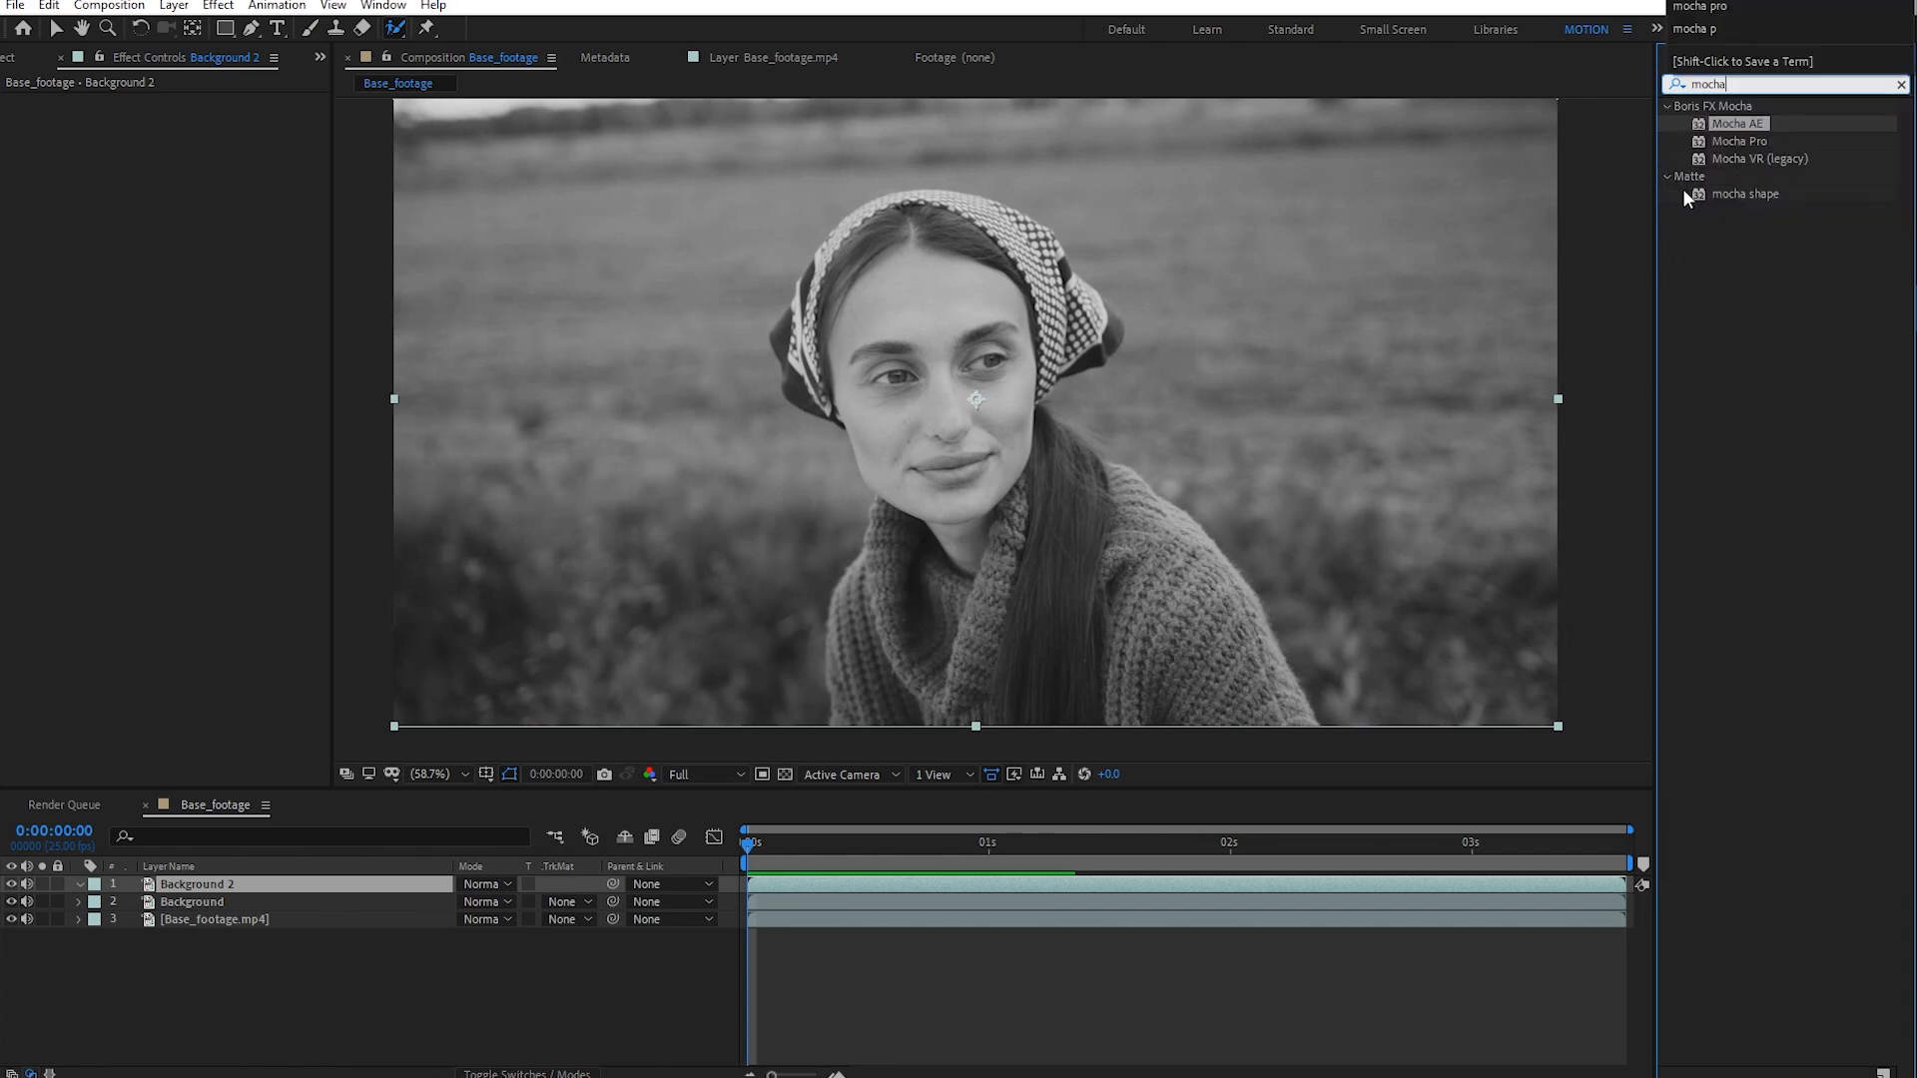
{"action": "left_click_drag", "start_coordinate": [1764, 131], "coordinate": [1068, 351]}
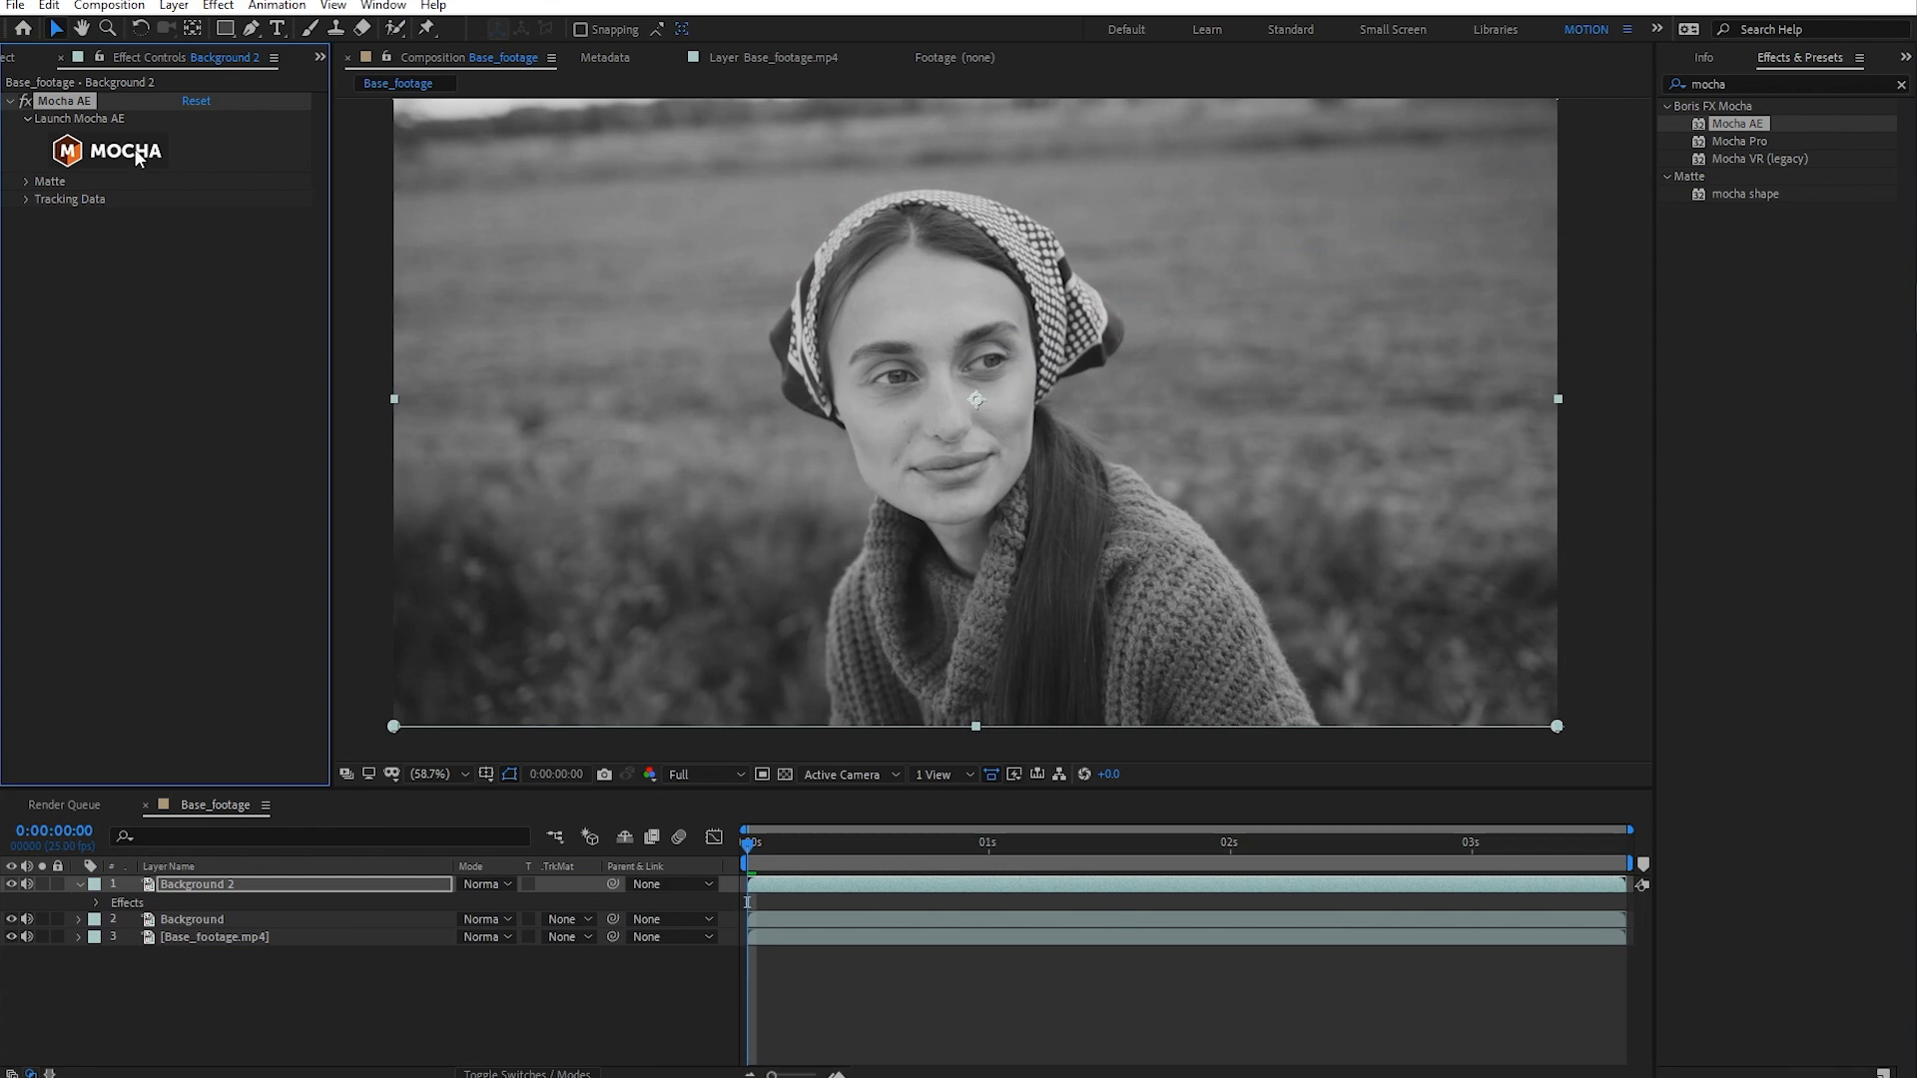
- Keep the preview resolution at Full, launch Mocha from the Mocha AE effect, and set the playhead to frame 0
{"action": "left_click", "coordinate": [704, 774]}
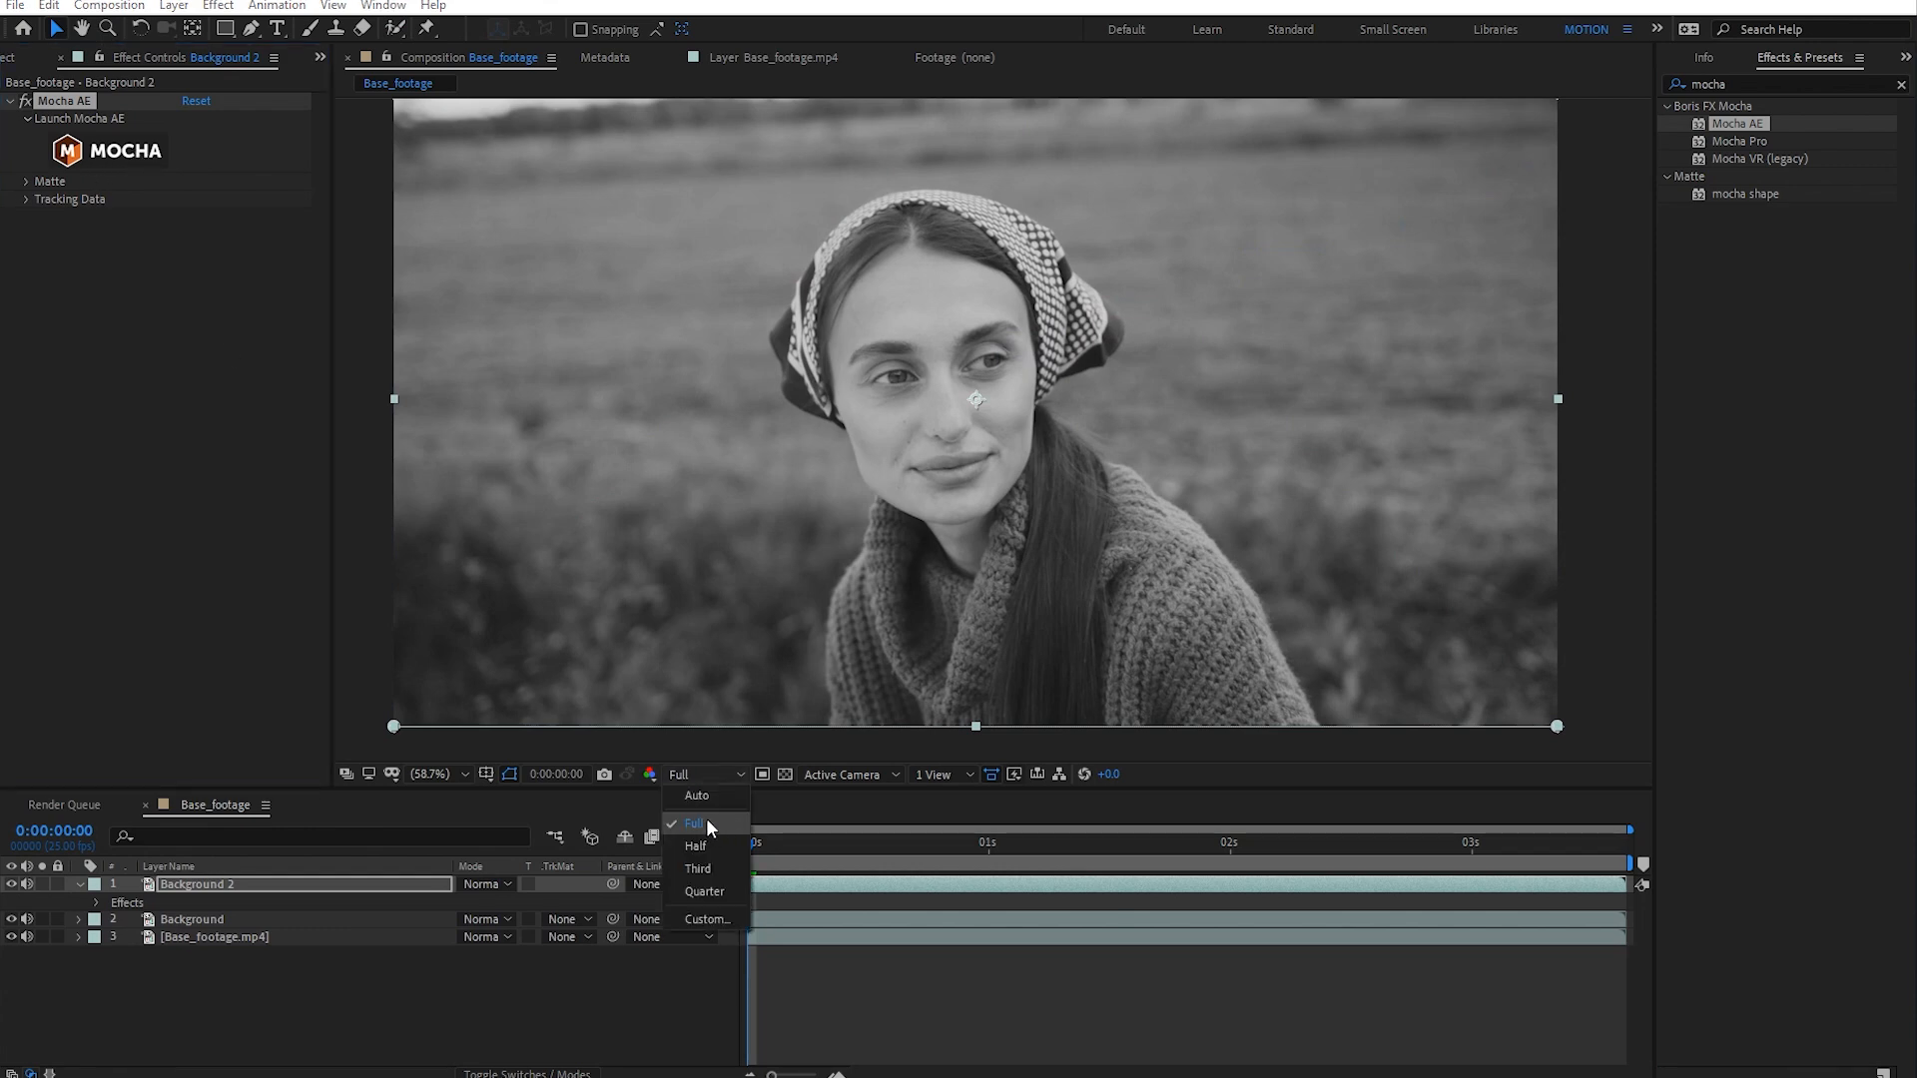
{"action": "left_click", "coordinate": [705, 821]}
{"action": "left_click", "coordinate": [126, 154]}
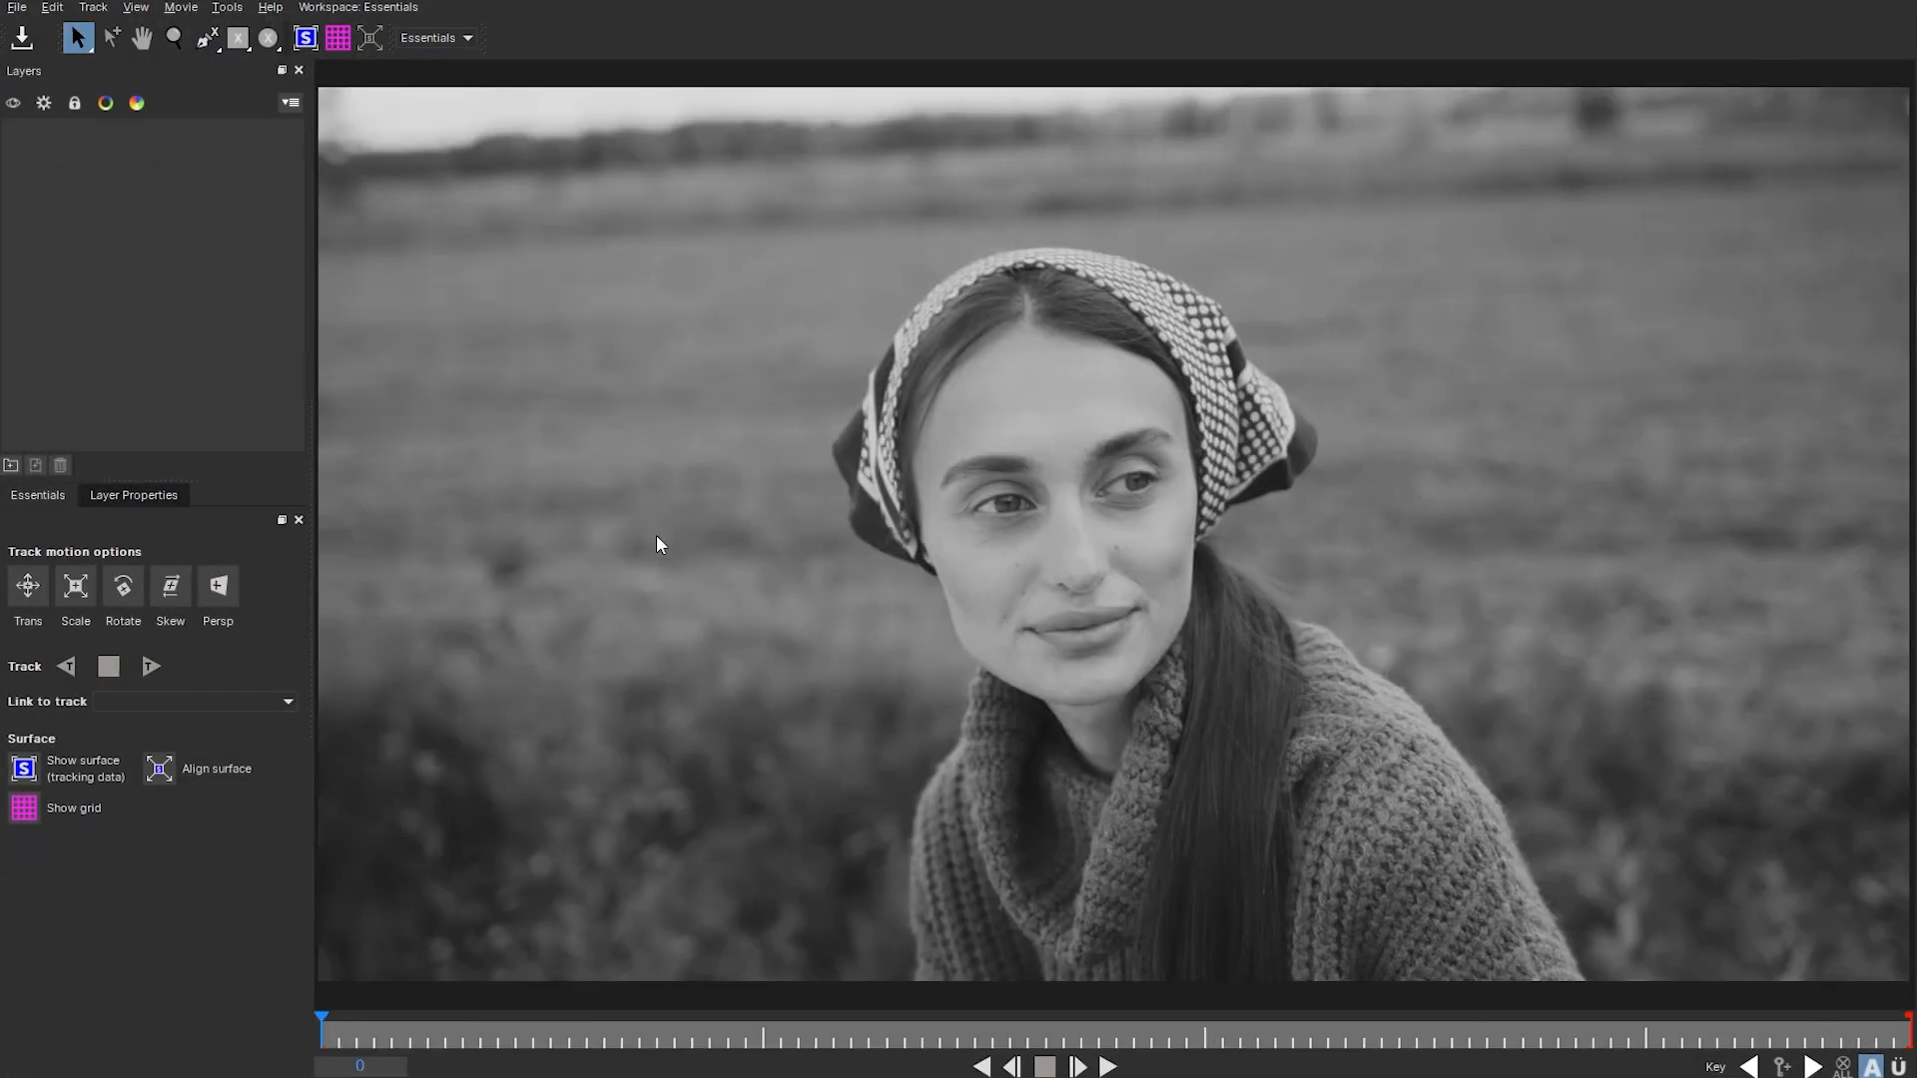
{"action": "left_click_drag", "start_coordinate": [359, 1043], "coordinate": [322, 1076]}
- Start a spline shape below the frame edge and trace the sweater's outer edge up the sleeve on the image's left
{"action": "left_click", "coordinate": [207, 40]}
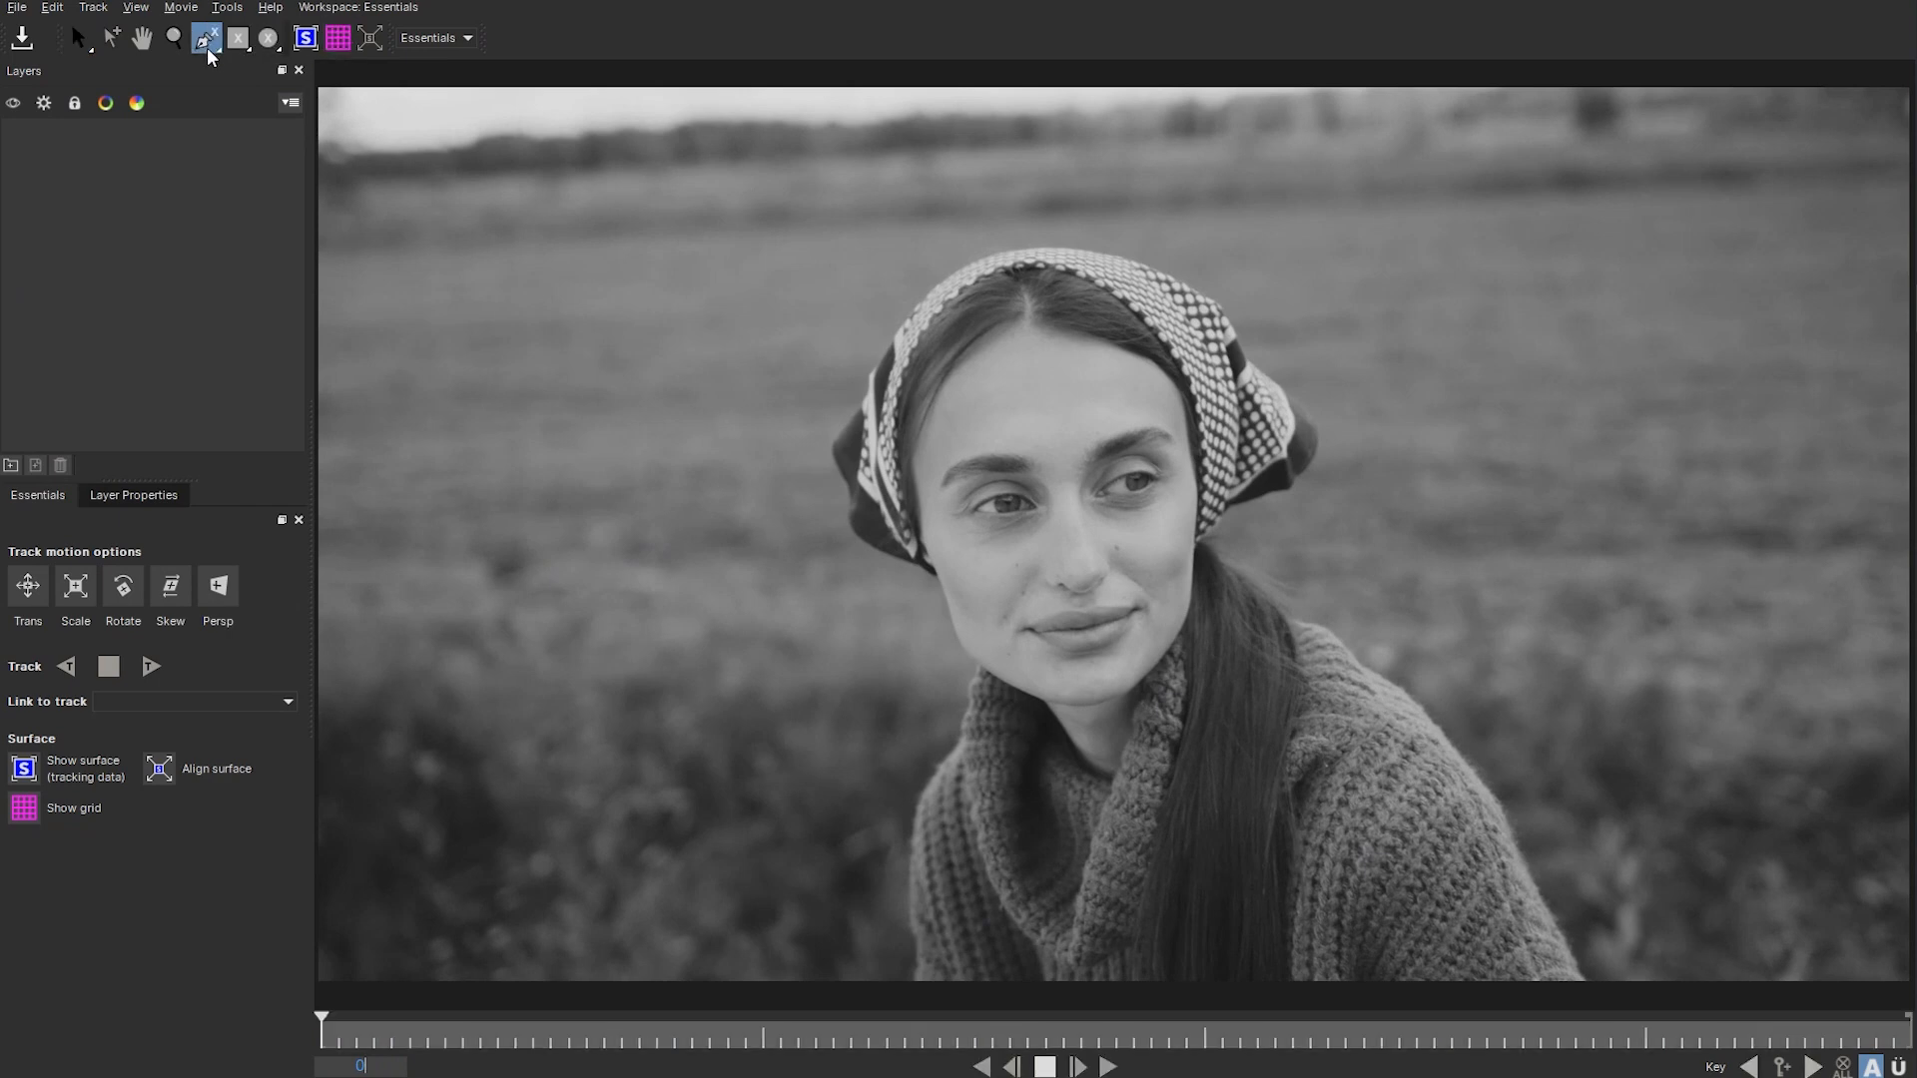
{"action": "left_click", "coordinate": [912, 991]}
{"action": "left_click", "coordinate": [914, 898]}
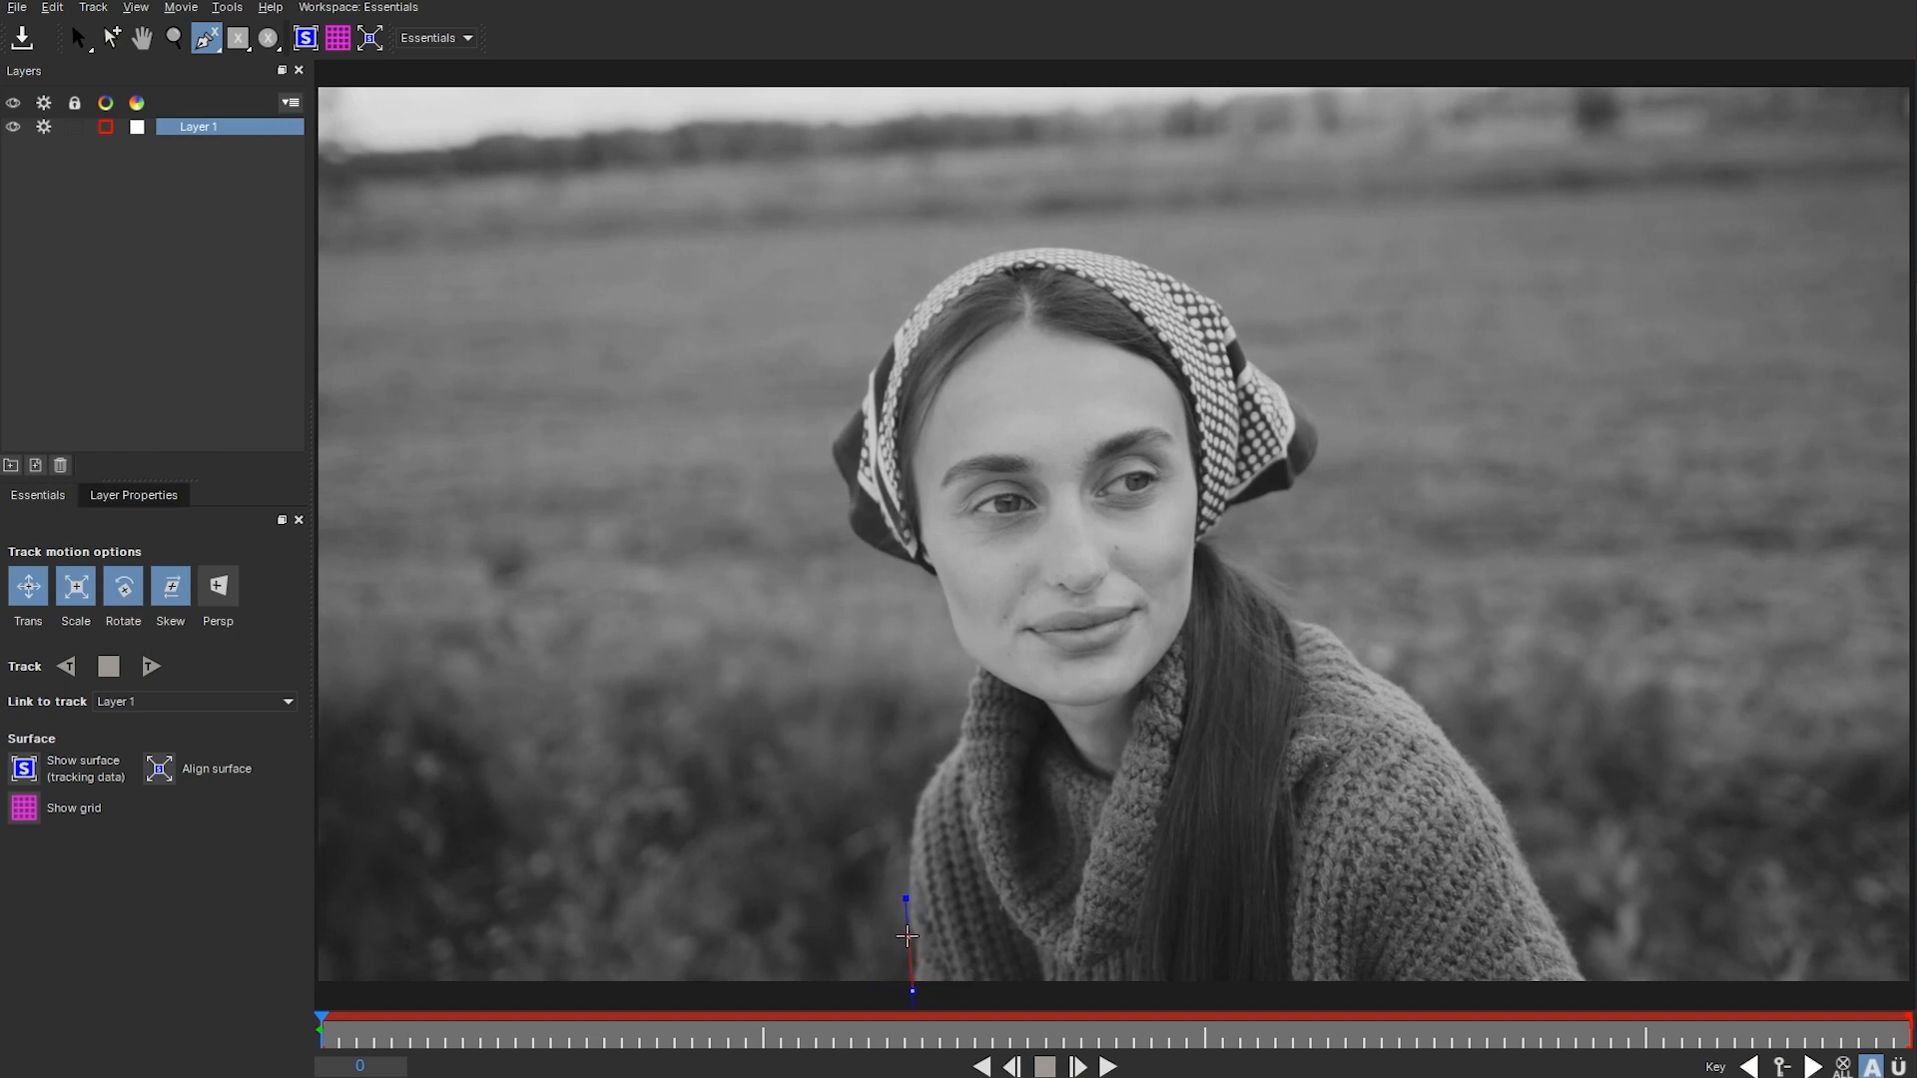
{"action": "left_click", "coordinate": [905, 867]}
{"action": "key", "text": "z"}
{"action": "left_click_drag", "start_coordinate": [933, 765], "coordinate": [870, 659]}
{"action": "left_click_drag", "start_coordinate": [977, 860], "coordinate": [948, 587]}
{"action": "mouse_move", "coordinate": [961, 759]}
{"action": "left_mouse_down"}
{"action": "mouse_move", "coordinate": [945, 608]}
{"action": "mouse_move", "coordinate": [945, 725]}
{"action": "left_mouse_up"}
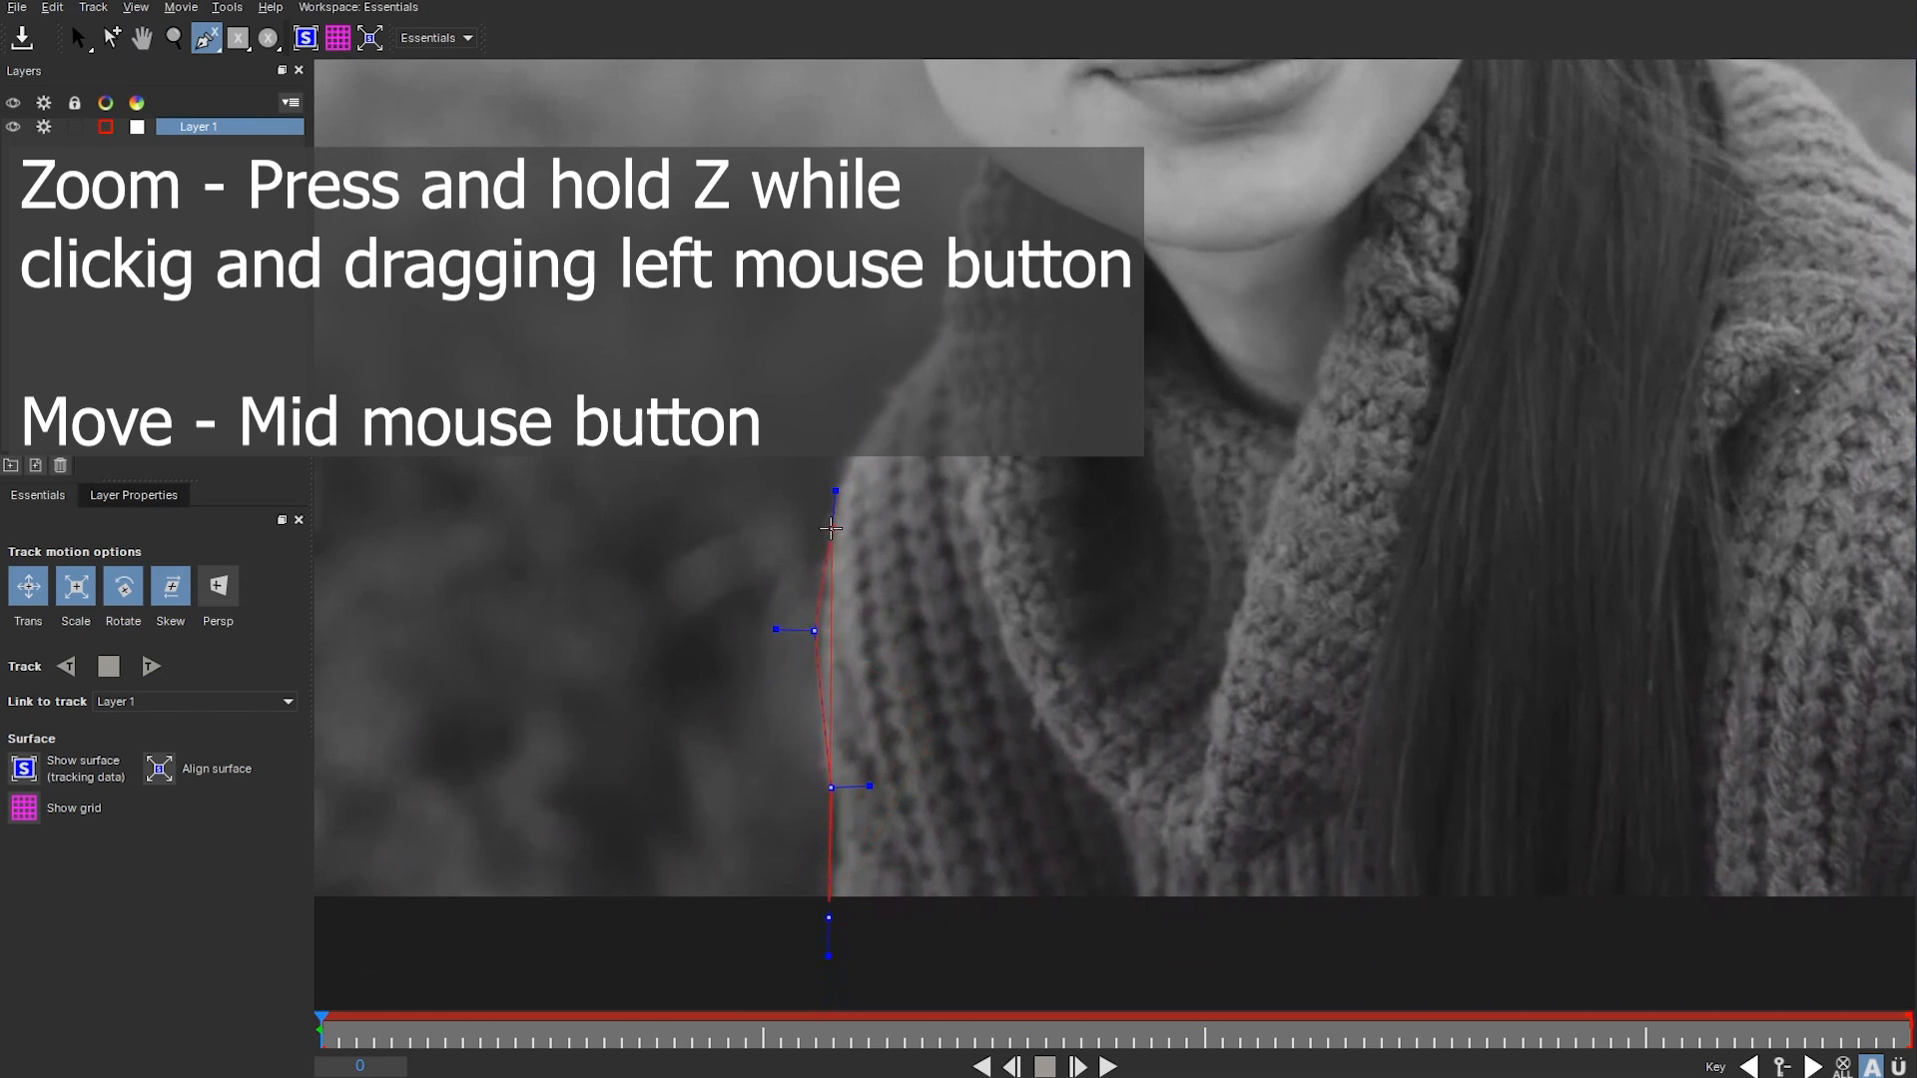
{"action": "left_click", "coordinate": [838, 518]}
{"action": "left_click", "coordinate": [866, 419]}
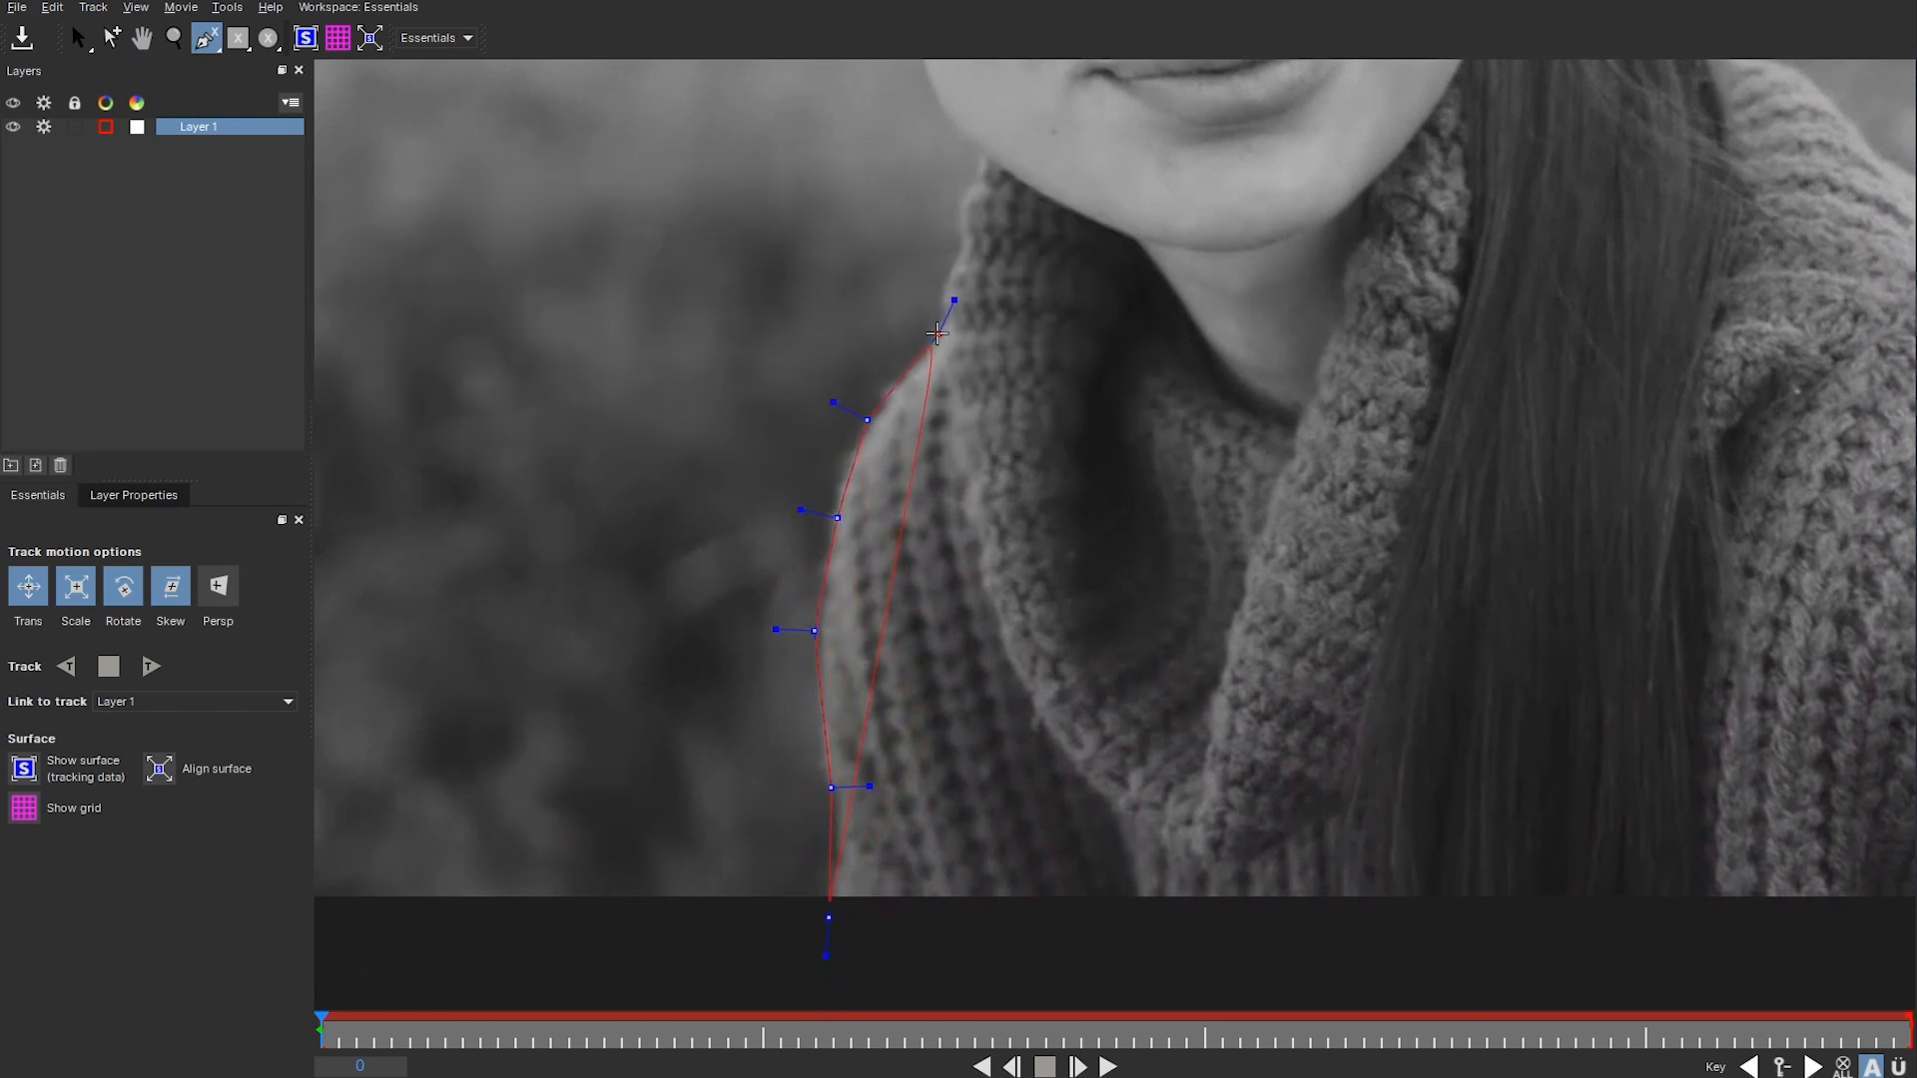
- Continue the spline up the left side of the turtleneck collar, along the jaw, and down into the neck opening
{"action": "left_click", "coordinate": [946, 319]}
{"action": "left_click", "coordinate": [945, 287]}
{"action": "left_click", "coordinate": [960, 250]}
{"action": "left_click", "coordinate": [958, 203]}
{"action": "left_click", "coordinate": [977, 184]}
{"action": "left_click", "coordinate": [979, 157]}
{"action": "left_click", "coordinate": [1061, 205]}
{"action": "left_click", "coordinate": [1130, 237]}
{"action": "left_click", "coordinate": [1162, 276]}
{"action": "left_click", "coordinate": [1224, 399]}
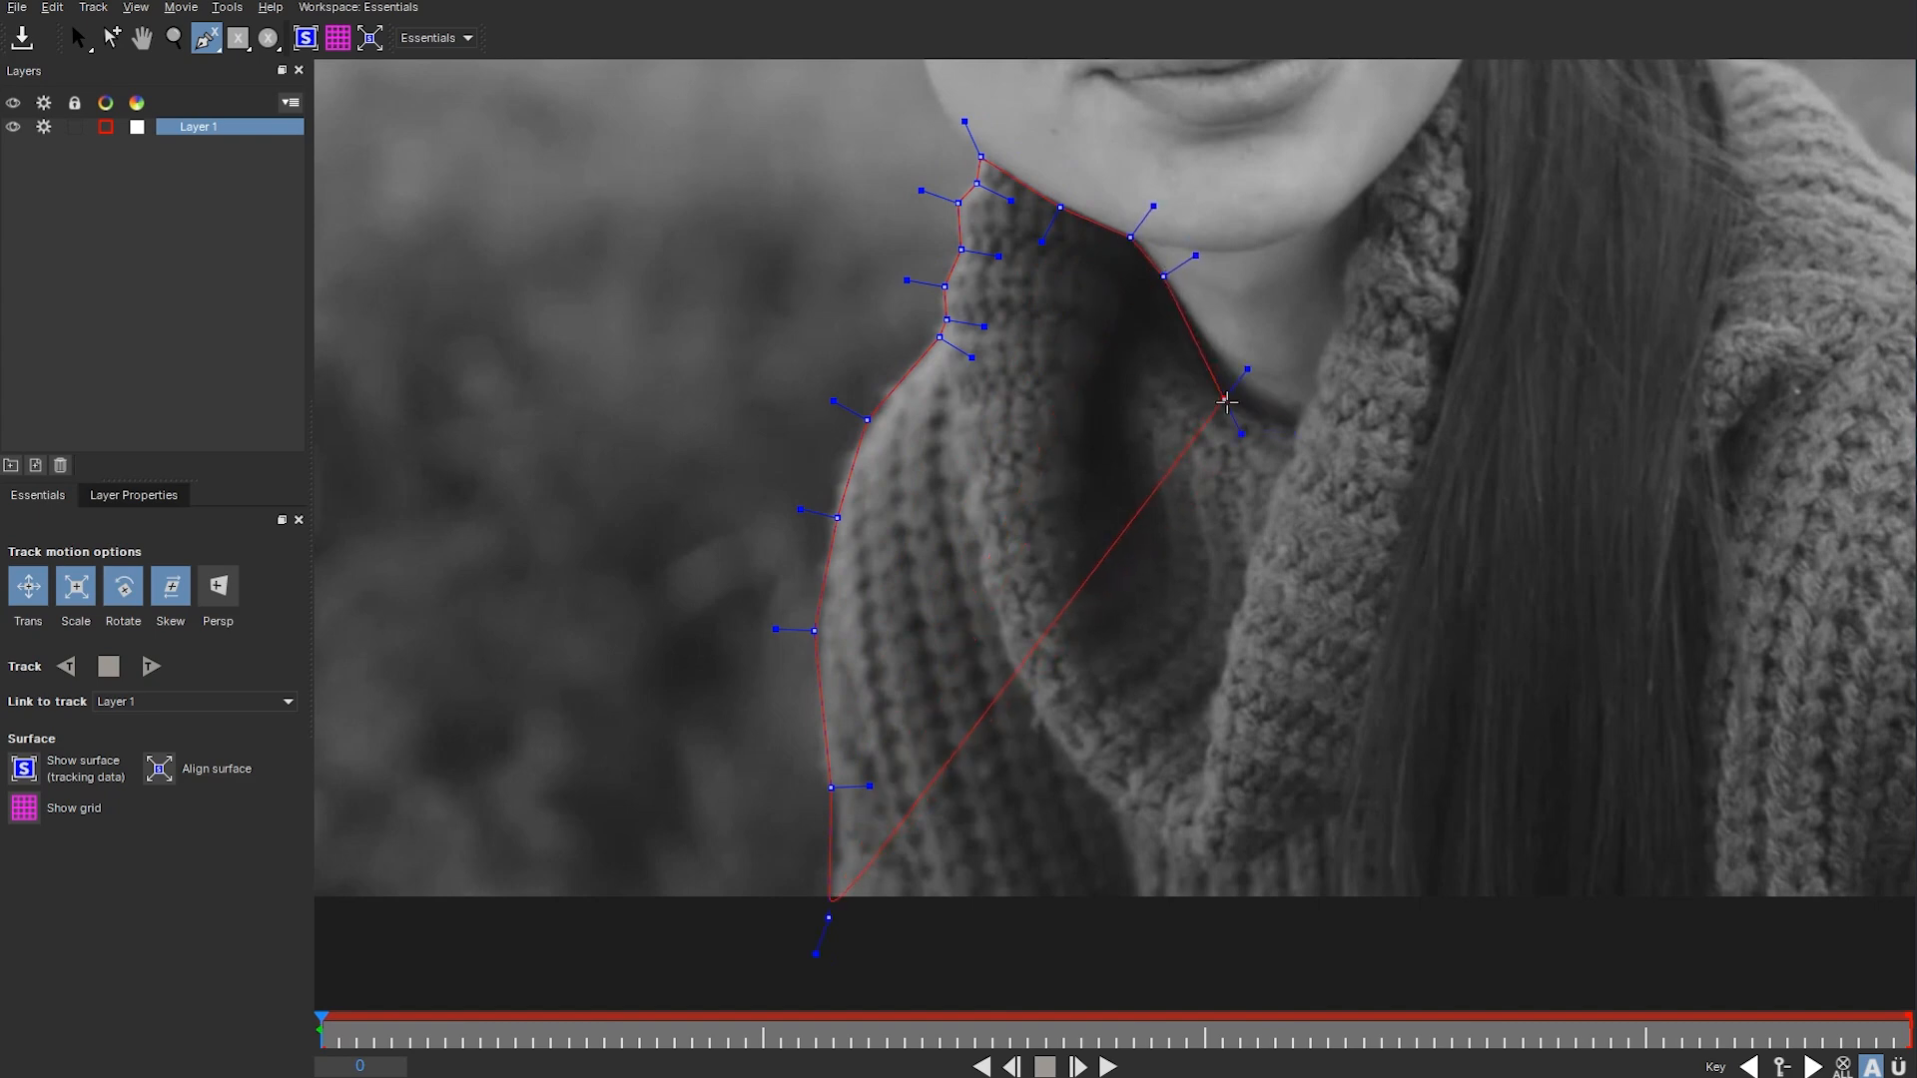
- Continue the spline around the bottom of the neck opening, up the collar's right edge, and over onto the hair
{"action": "left_click", "coordinate": [1270, 424]}
{"action": "left_click", "coordinate": [1300, 426]}
{"action": "left_click", "coordinate": [1315, 391]}
{"action": "left_click", "coordinate": [1327, 347]}
{"action": "left_click", "coordinate": [1342, 269]}
{"action": "left_click", "coordinate": [1363, 236]}
{"action": "left_click", "coordinate": [1367, 189]}
{"action": "key", "text": "x"}
{"action": "left_click_drag", "start_coordinate": [1303, 378], "coordinate": [884, 802]}
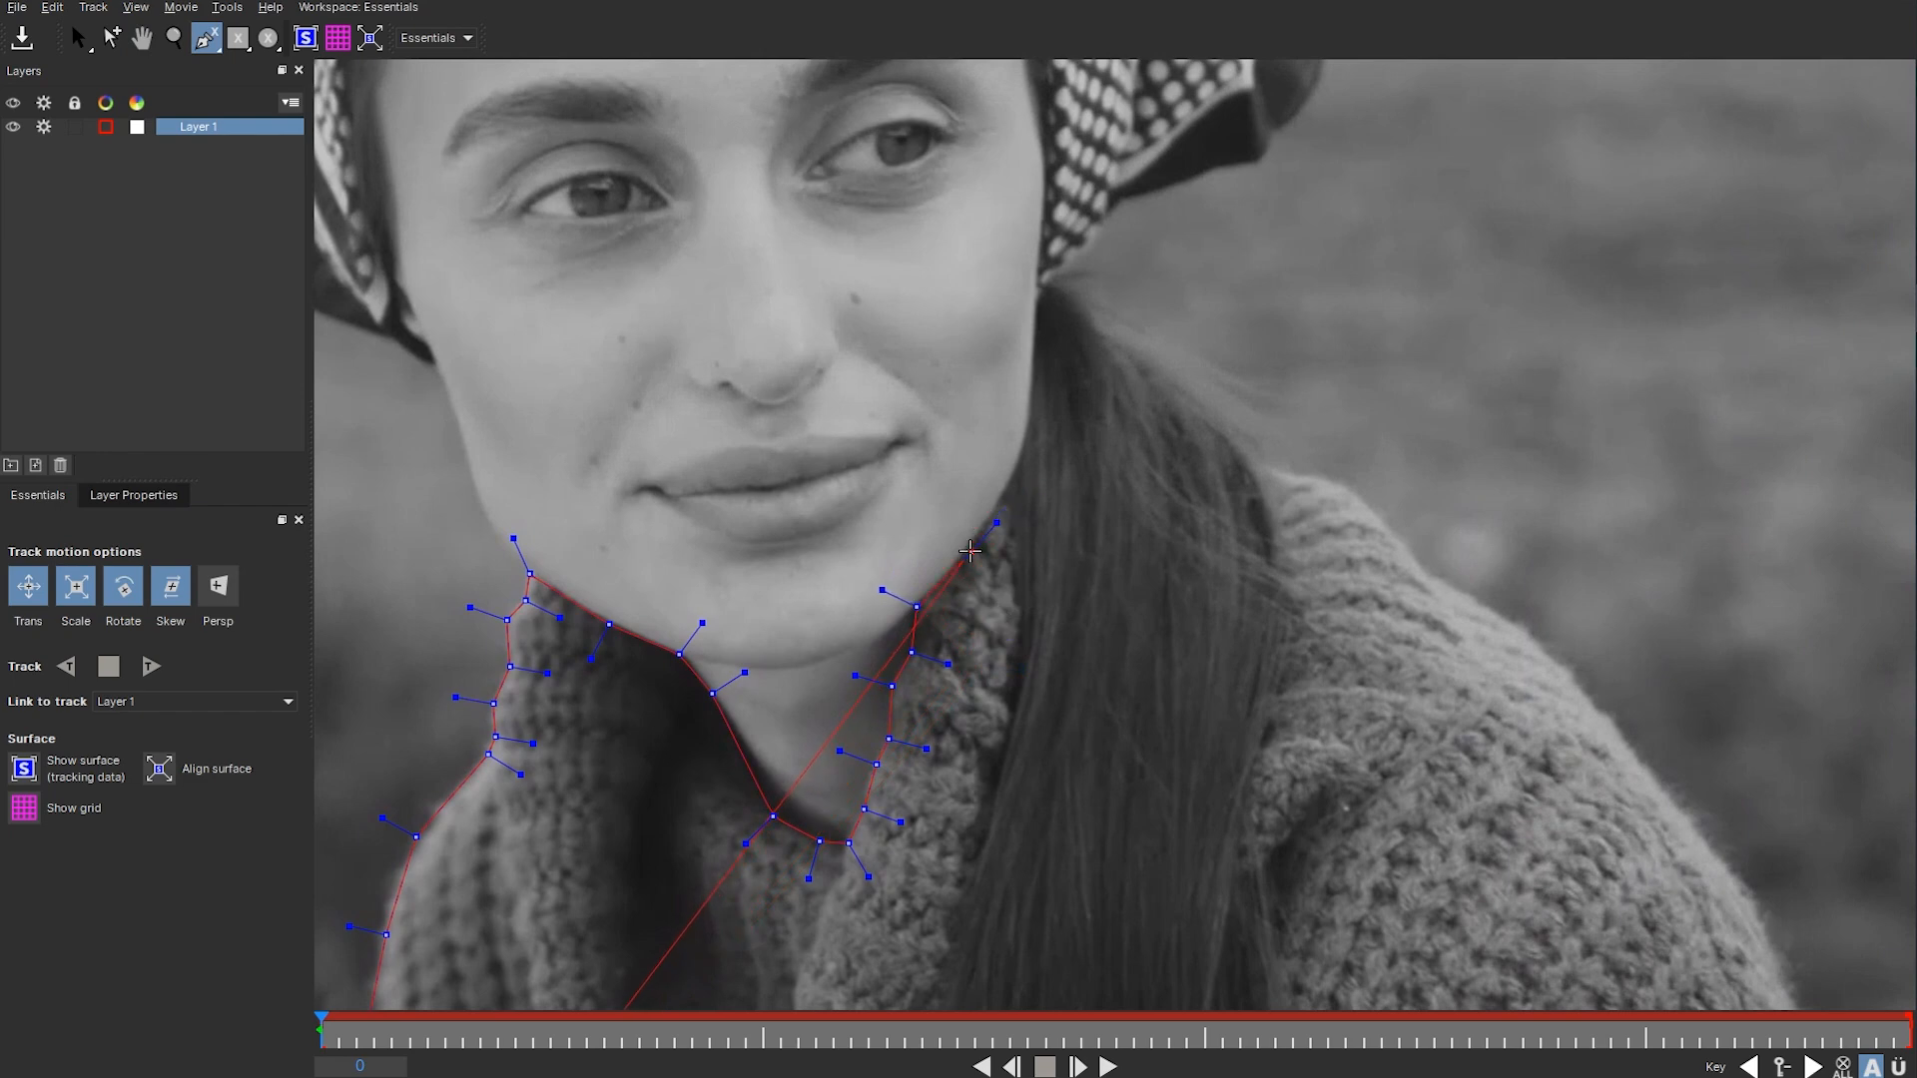
{"action": "left_click", "coordinate": [970, 550]}
{"action": "left_click", "coordinate": [1013, 483]}
{"action": "left_click", "coordinate": [1097, 391]}
- Trace the spline from the hair across the right shoulder and down the outer edge of the sleeve
{"action": "left_click", "coordinate": [1226, 440]}
{"action": "left_click", "coordinate": [1267, 465]}
{"action": "left_click", "coordinate": [1344, 484]}
{"action": "left_click", "coordinate": [1408, 543]}
{"action": "left_click", "coordinate": [1429, 577]}
{"action": "key", "text": "x"}
{"action": "left_click_drag", "start_coordinate": [1486, 690], "coordinate": [1041, 358]}
{"action": "left_click", "coordinate": [1103, 315]}
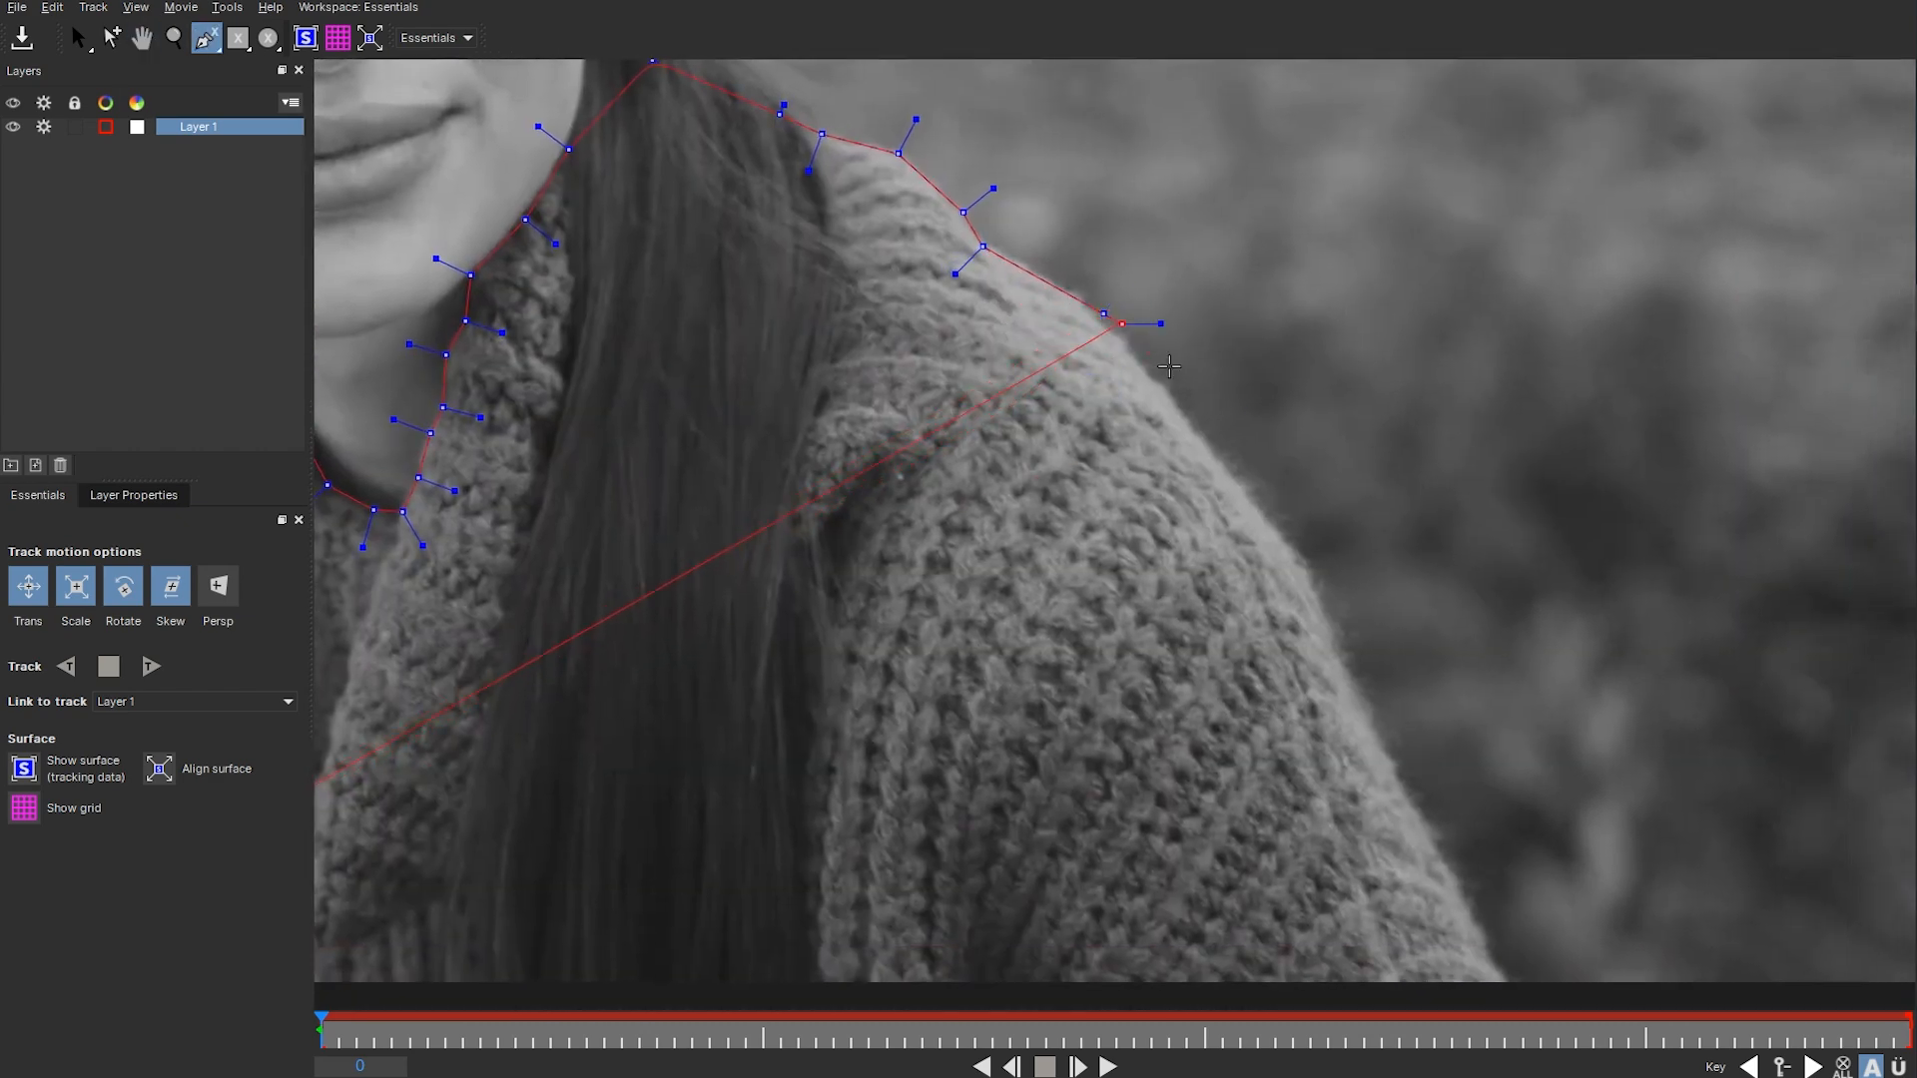
{"action": "left_click", "coordinate": [1233, 471]}
{"action": "left_click", "coordinate": [1338, 621]}
{"action": "left_click", "coordinate": [1416, 809]}
- Extend the spline below the frame edge, run it back under the sweater to its start, and close the shape
{"action": "key", "text": "x"}
{"action": "left_click_drag", "start_coordinate": [1461, 925], "coordinate": [1332, 555]}
{"action": "left_click", "coordinate": [1366, 595]}
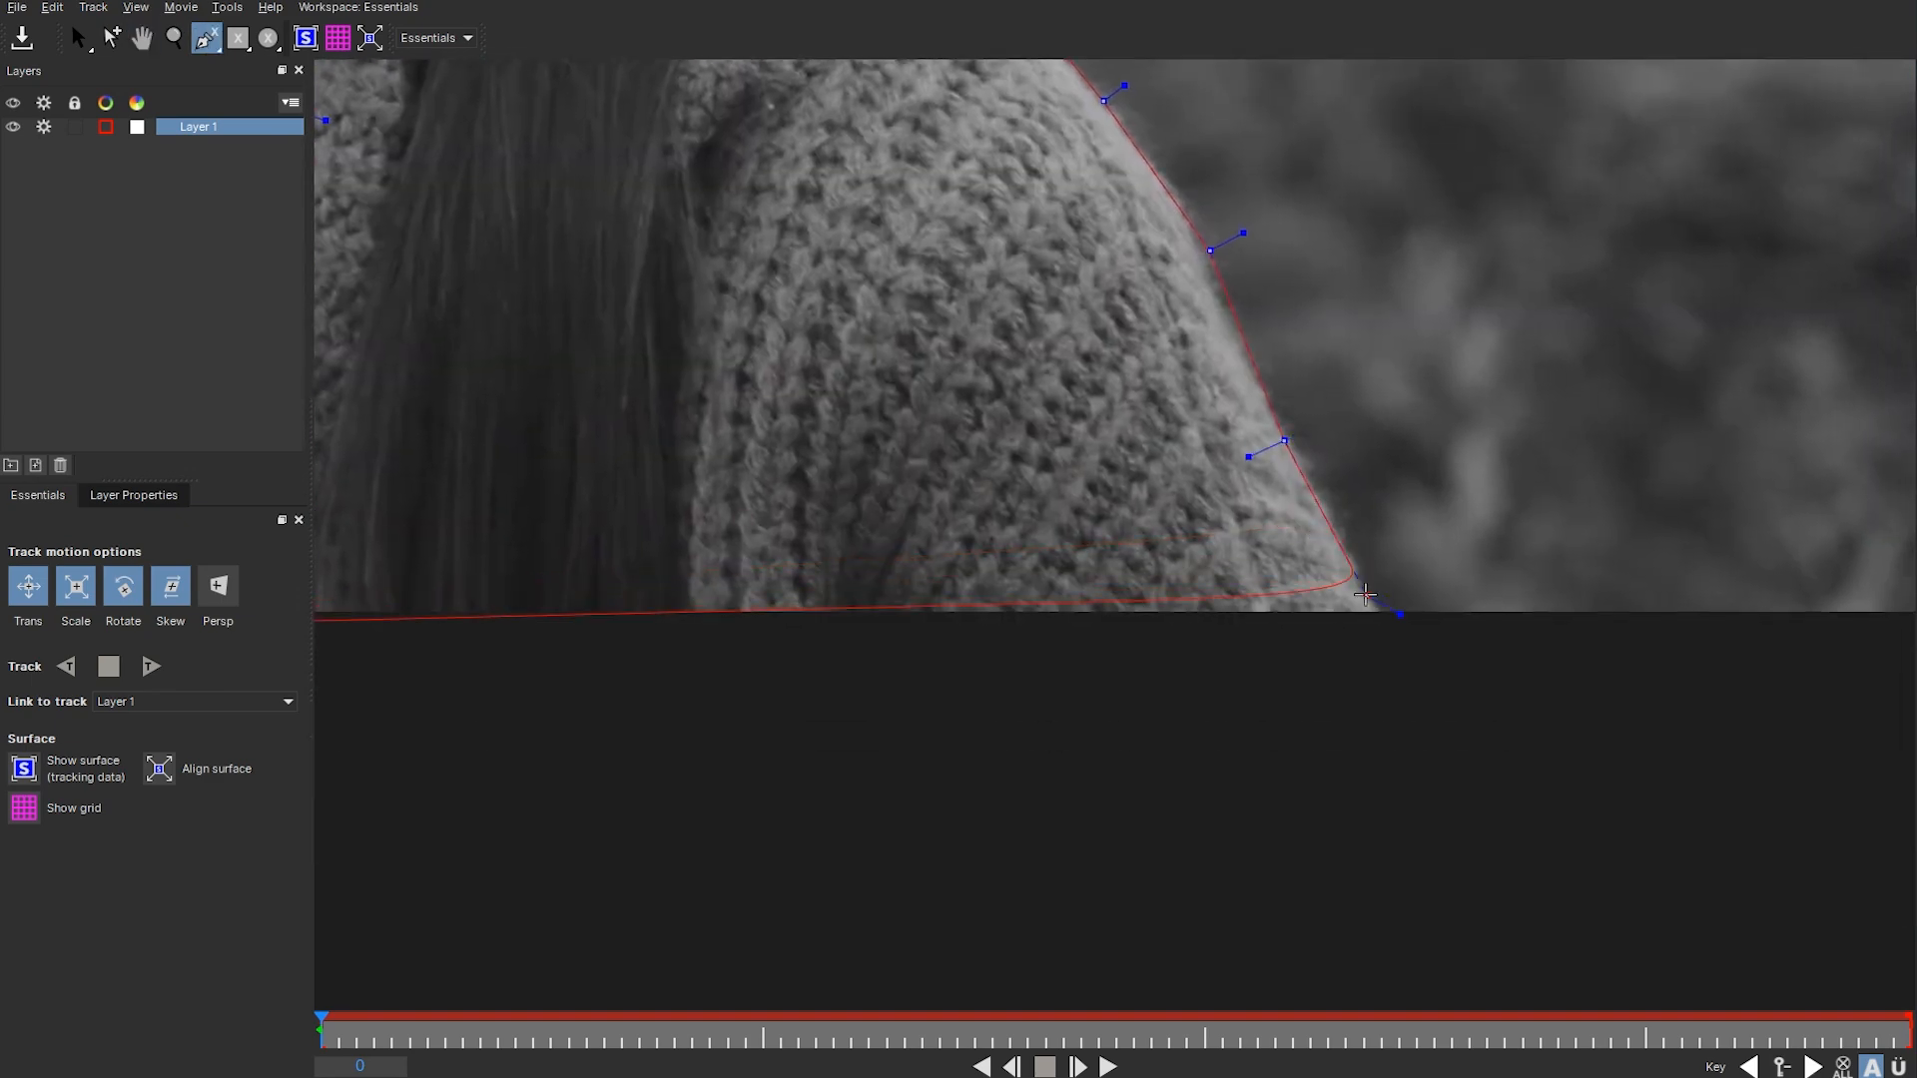
{"action": "left_click", "coordinate": [1388, 657]}
{"action": "key", "text": "x"}
{"action": "left_click_drag", "start_coordinate": [861, 739], "coordinate": [1416, 745]}
{"action": "key", "text": "x"}
{"action": "left_click_drag", "start_coordinate": [646, 802], "coordinate": [1063, 783]}
{"action": "left_click", "coordinate": [766, 646]}
{"action": "right_click", "coordinate": [1012, 686]}
- Nudge the spline point on the right sleeve's outer edge to fit the sweater and check the whole outline
{"action": "key", "text": "x"}
{"action": "left_click_drag", "start_coordinate": [1362, 581], "coordinate": [614, 980]}
{"action": "left_click_drag", "start_coordinate": [1021, 690], "coordinate": [993, 671]}
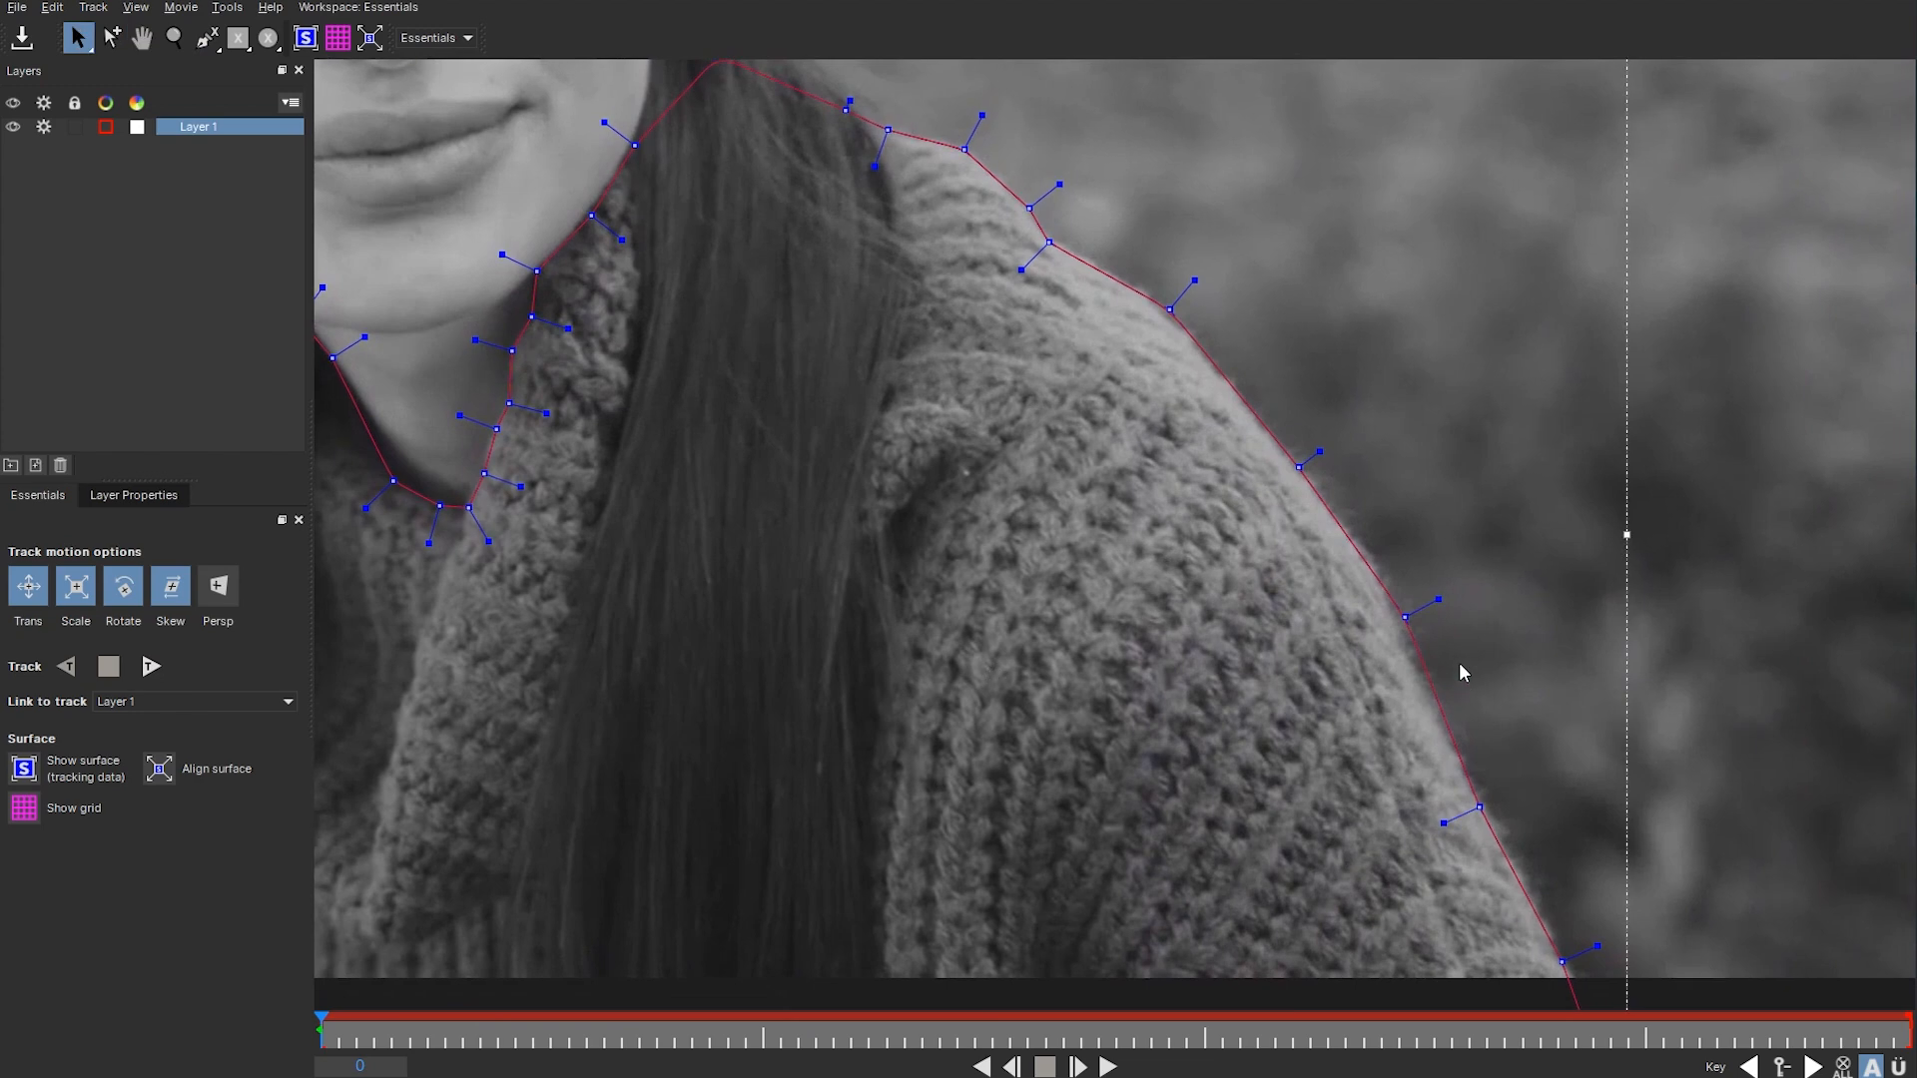
{"action": "mouse_move", "coordinate": [1401, 619]}
{"action": "left_mouse_down"}
{"action": "mouse_move", "coordinate": [1374, 570]}
{"action": "mouse_move", "coordinate": [1385, 595]}
{"action": "left_mouse_up"}
{"action": "left_click_drag", "start_coordinate": [964, 689], "coordinate": [1115, 626]}
{"action": "key", "text": "z"}
{"action": "key", "text": "z"}
{"action": "left_click_drag", "start_coordinate": [1164, 686], "coordinate": [1298, 630]}
{"action": "left_click_drag", "start_coordinate": [1730, 339], "coordinate": [1617, 376]}
{"action": "key", "text": "x"}
{"action": "left_click_drag", "start_coordinate": [1607, 489], "coordinate": [1450, 539]}
{"action": "key", "text": "z"}
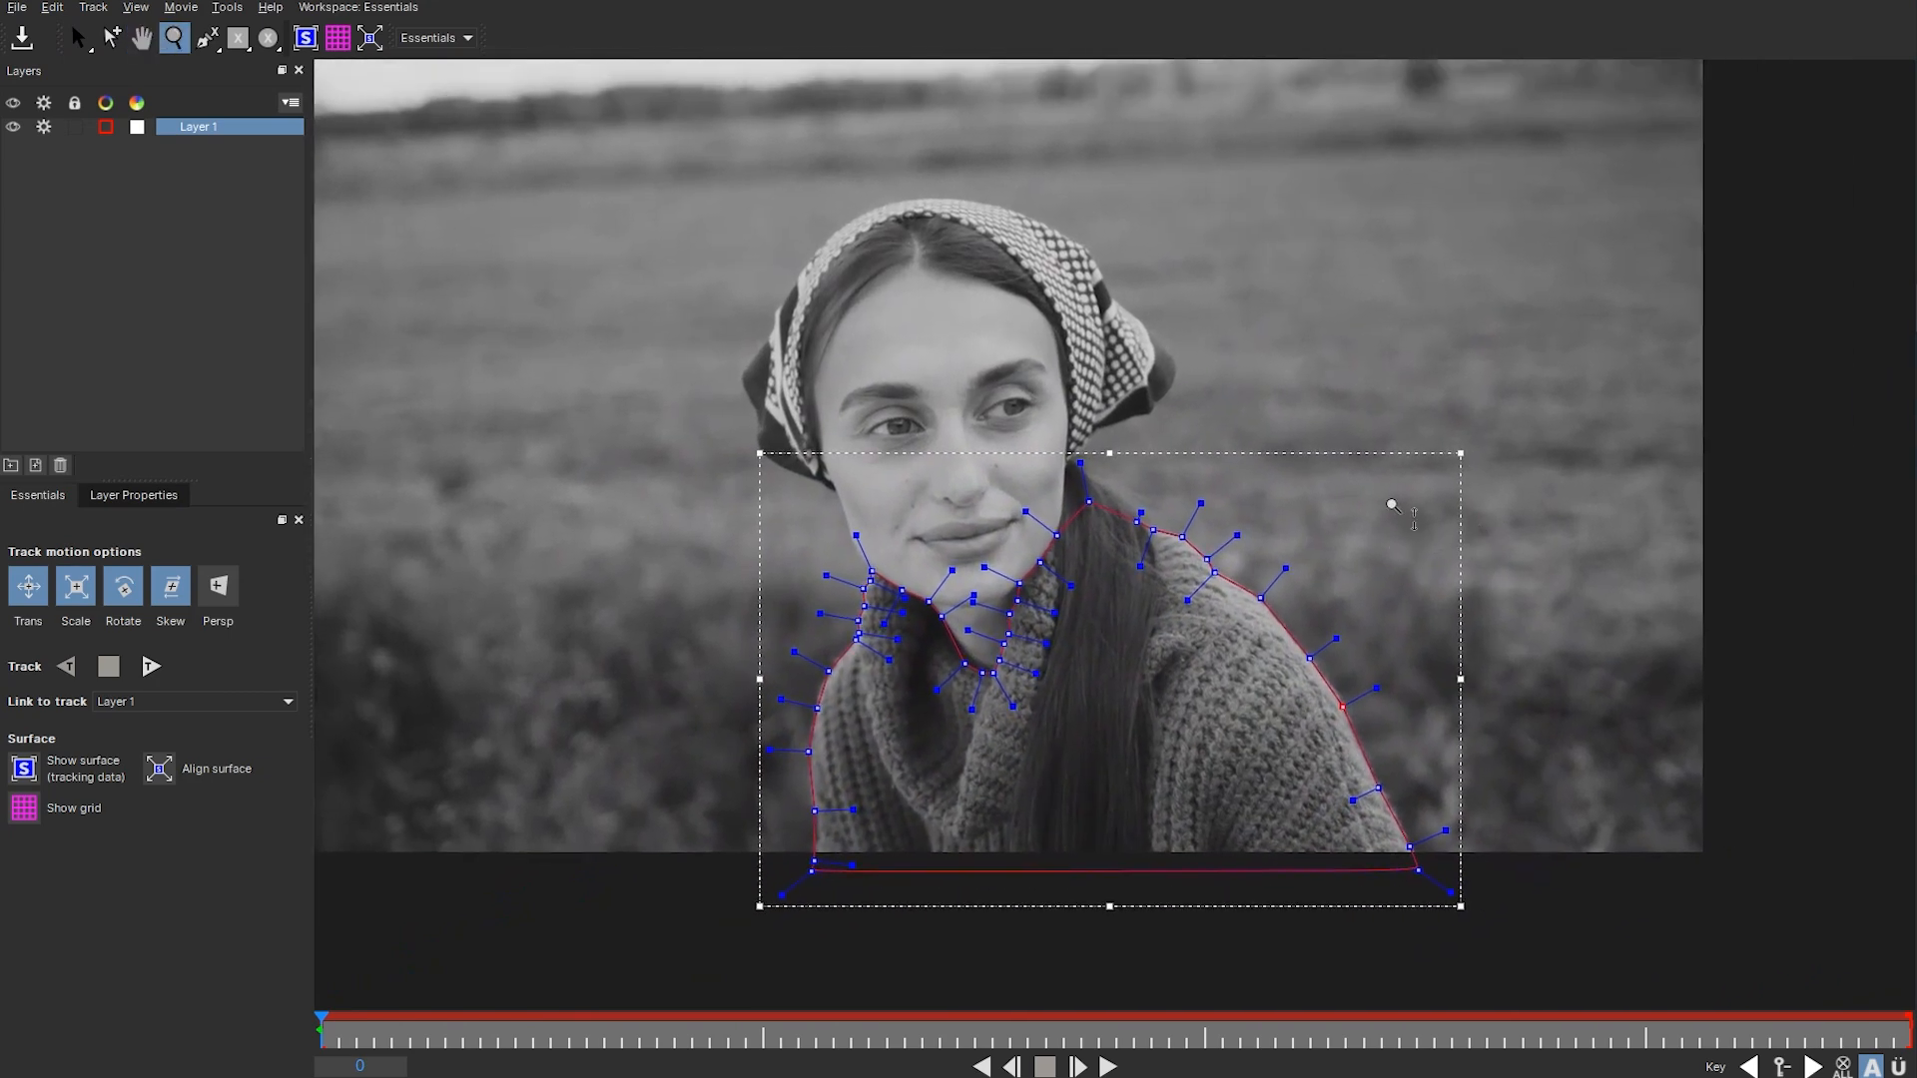
- Select all spline points of Layer 1 and adjust their curvature together using one tangent handle
{"action": "left_click", "coordinate": [237, 219]}
{"action": "left_click", "coordinate": [72, 31]}
{"action": "left_click", "coordinate": [194, 130]}
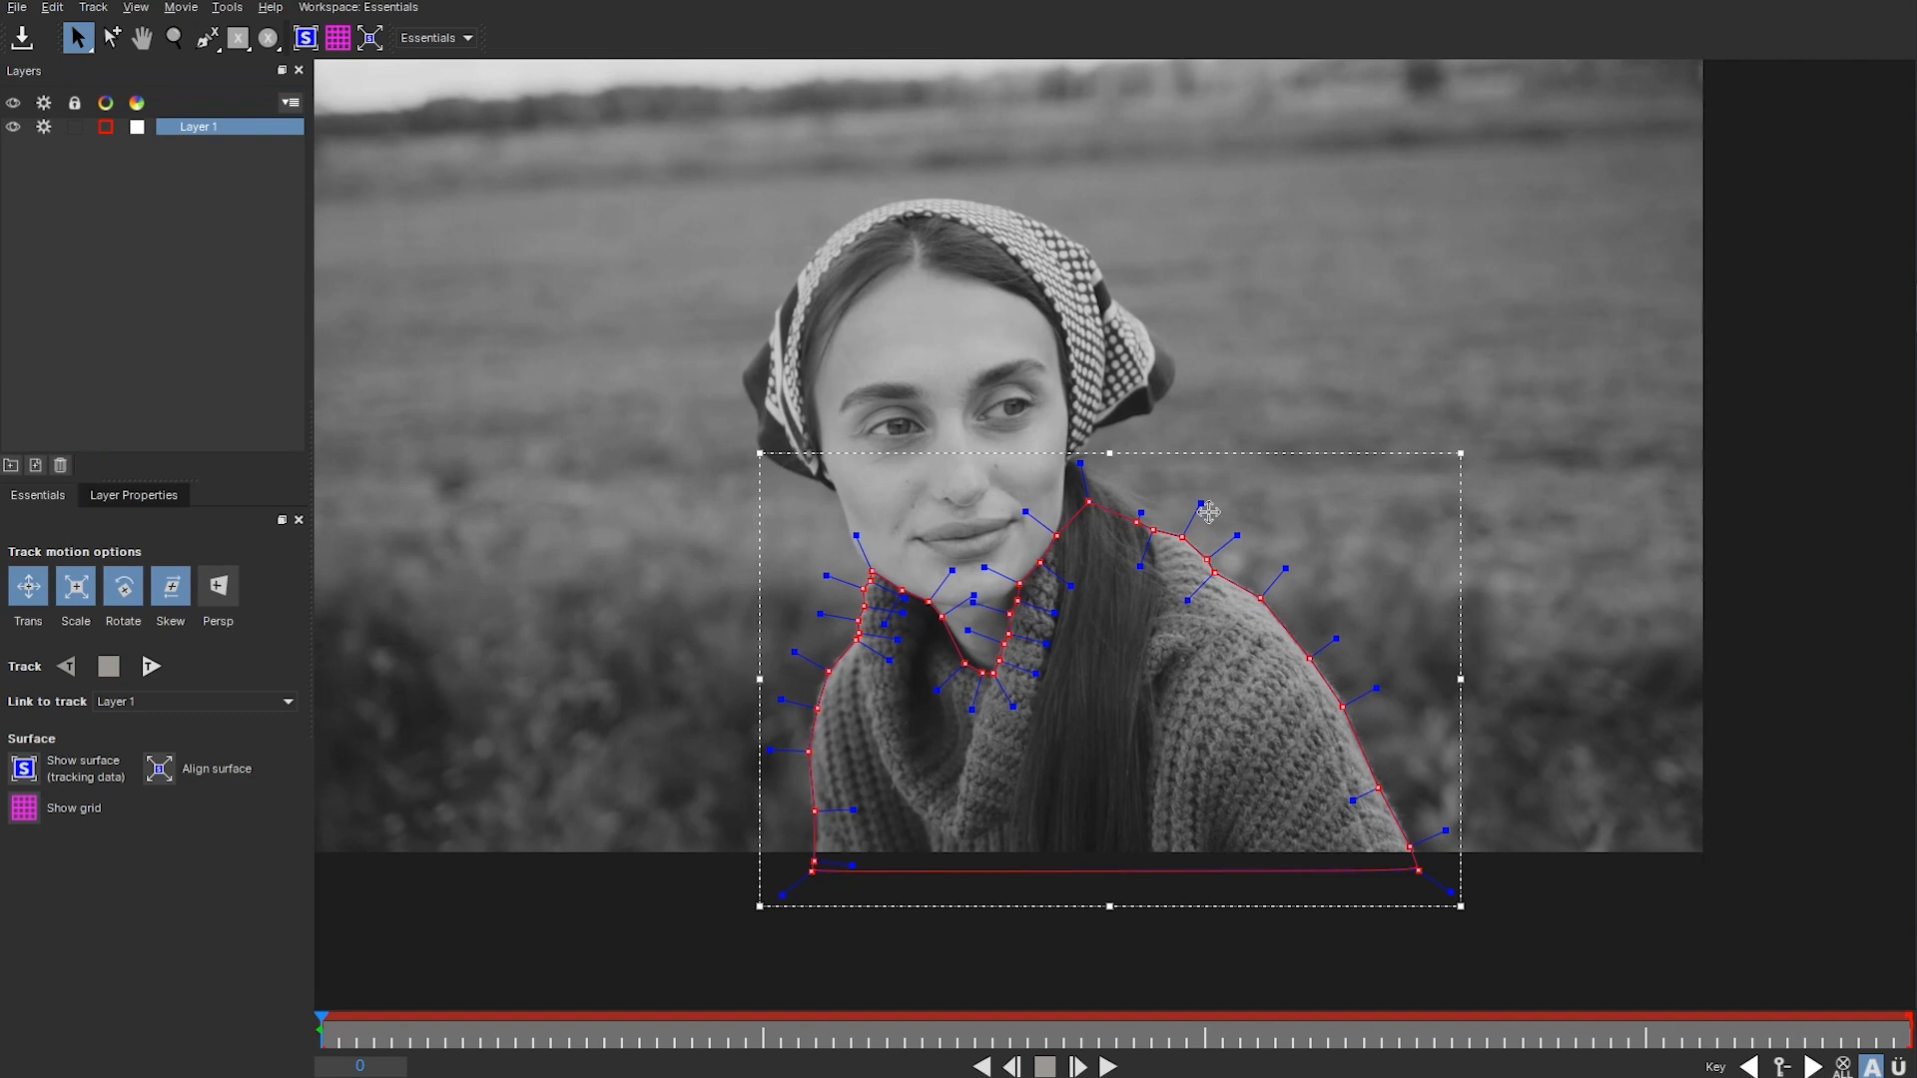
{"action": "left_click_drag", "start_coordinate": [1202, 508], "coordinate": [1201, 508]}
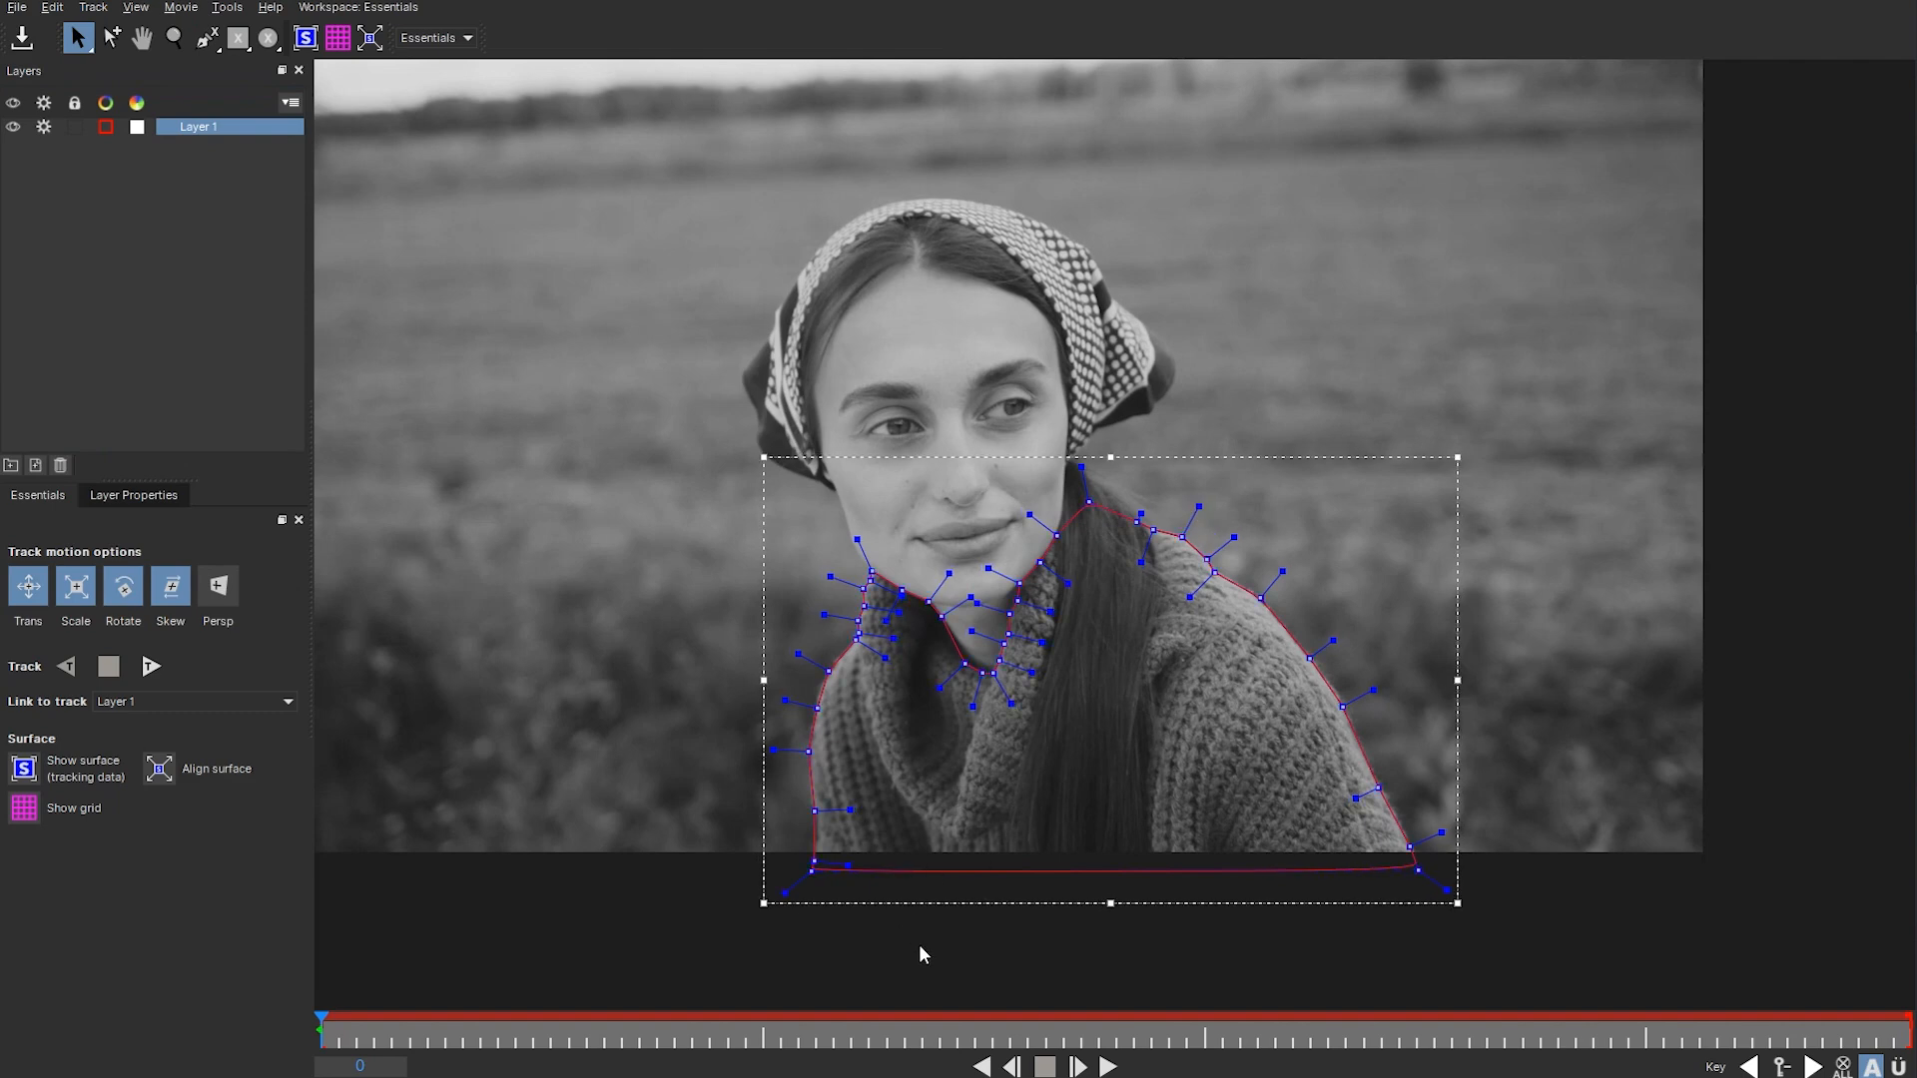
- Enable Perspective motion for Layer 1, track the sweater shape forward, and stop tracking at frame 28
{"action": "key", "text": "x"}
{"action": "left_click_drag", "start_coordinate": [1076, 764], "coordinate": [1038, 690]}
{"action": "key", "text": "x"}
{"action": "left_click_drag", "start_coordinate": [920, 914], "coordinate": [1053, 988]}
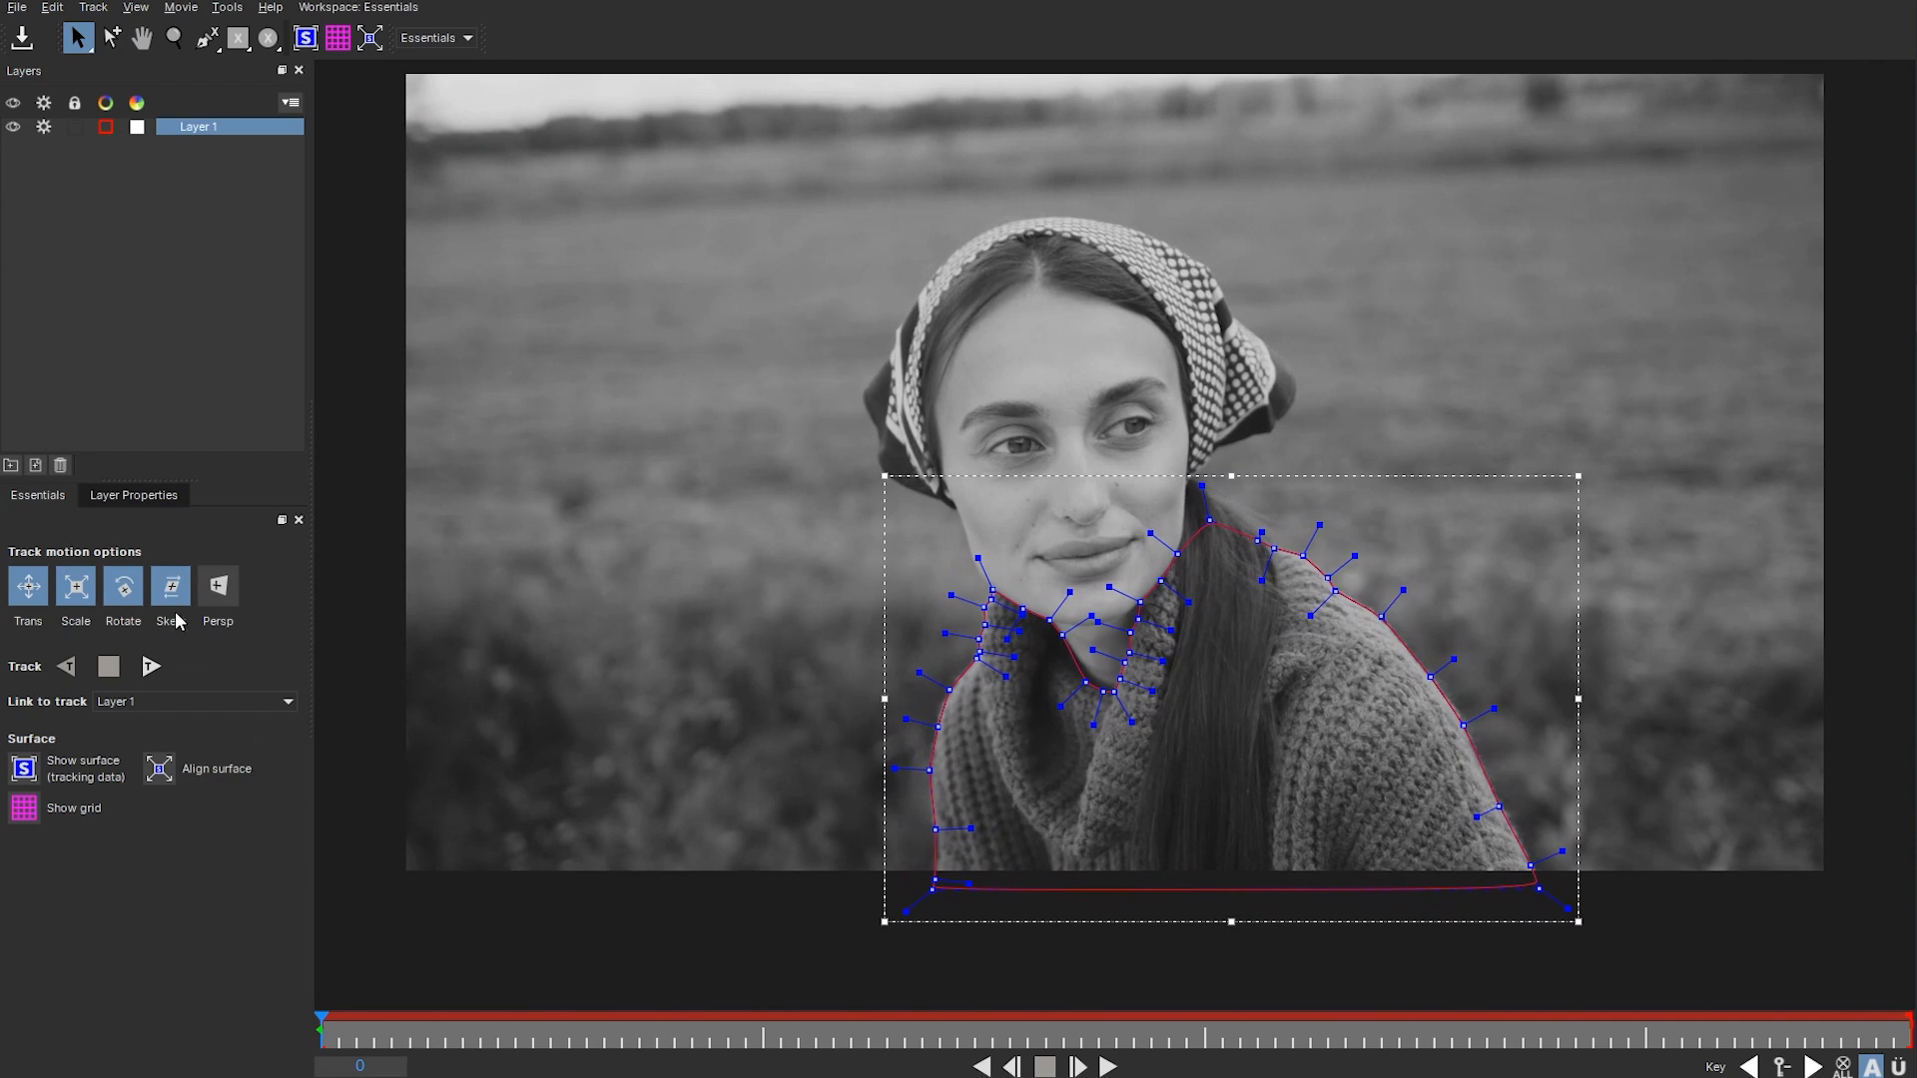
{"action": "left_click", "coordinate": [218, 590]}
{"action": "left_click", "coordinate": [153, 667]}
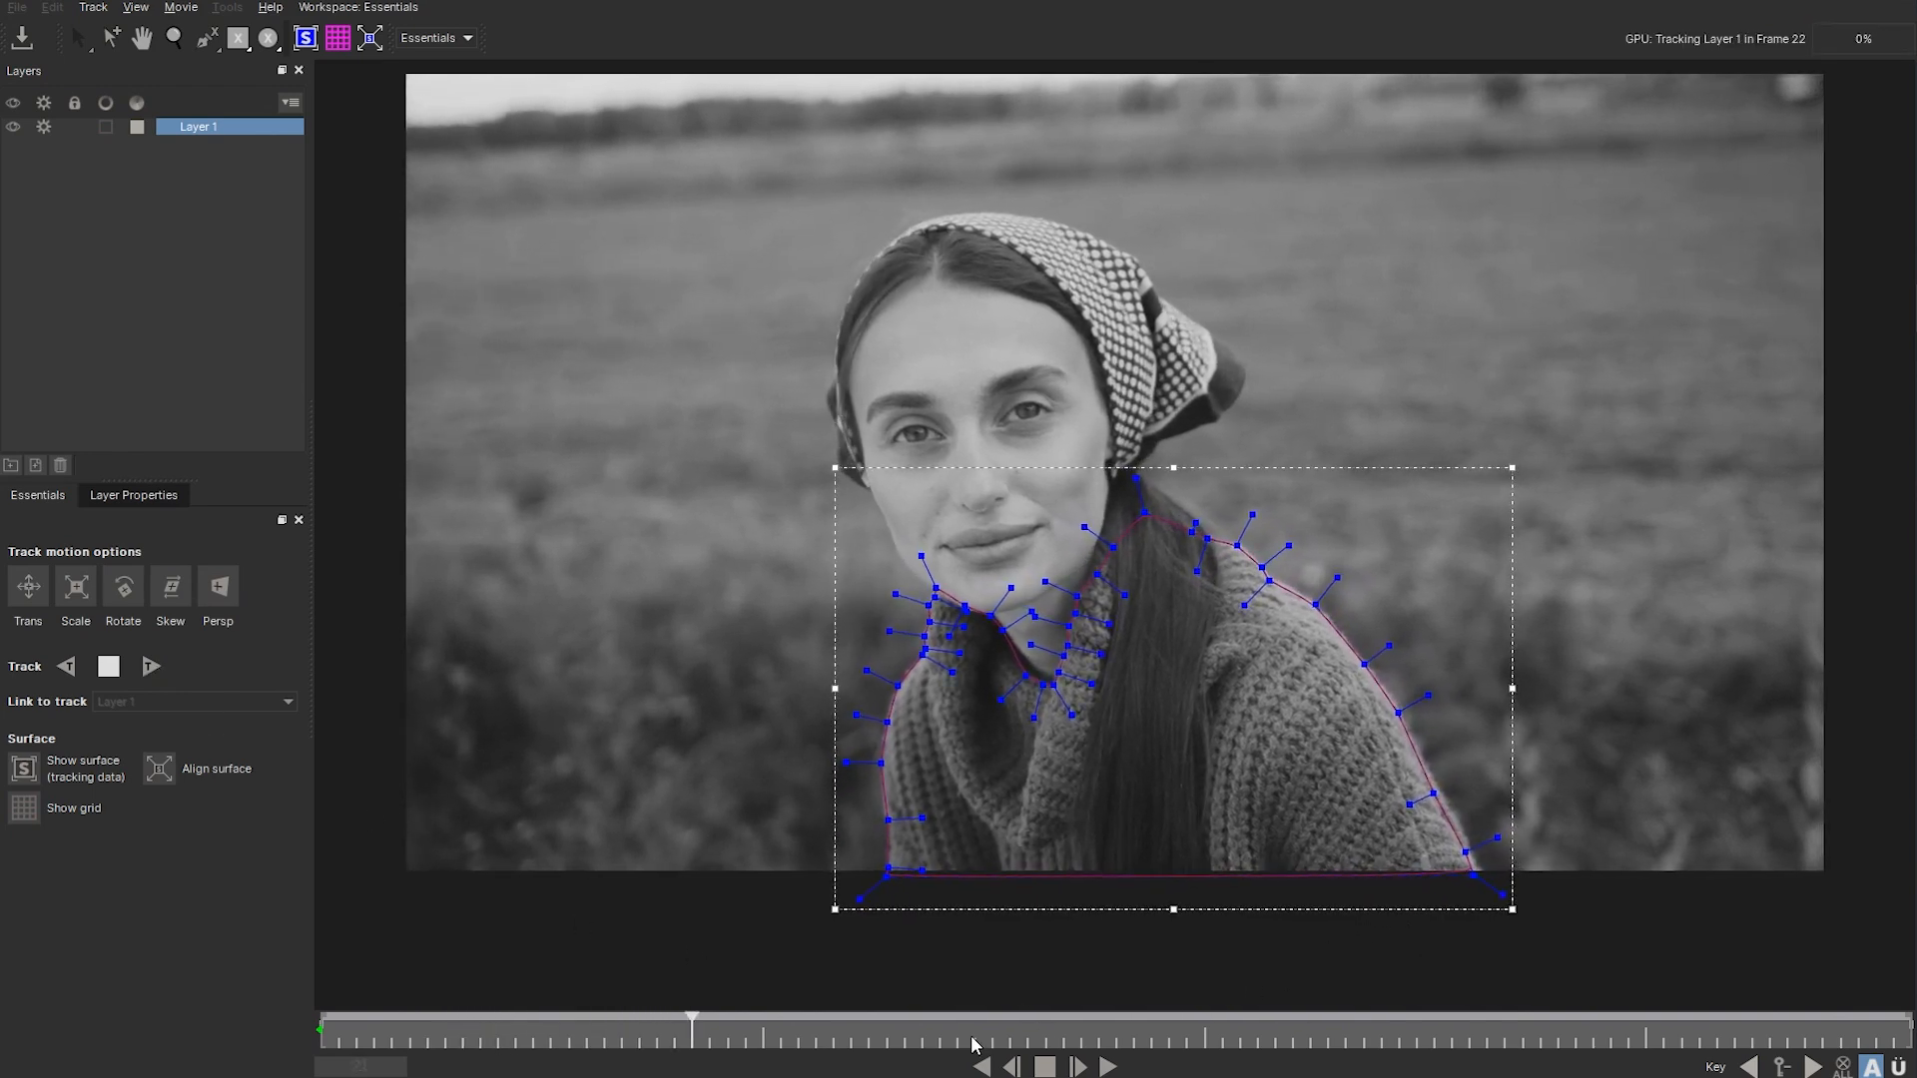
{"action": "left_click", "coordinate": [115, 669]}
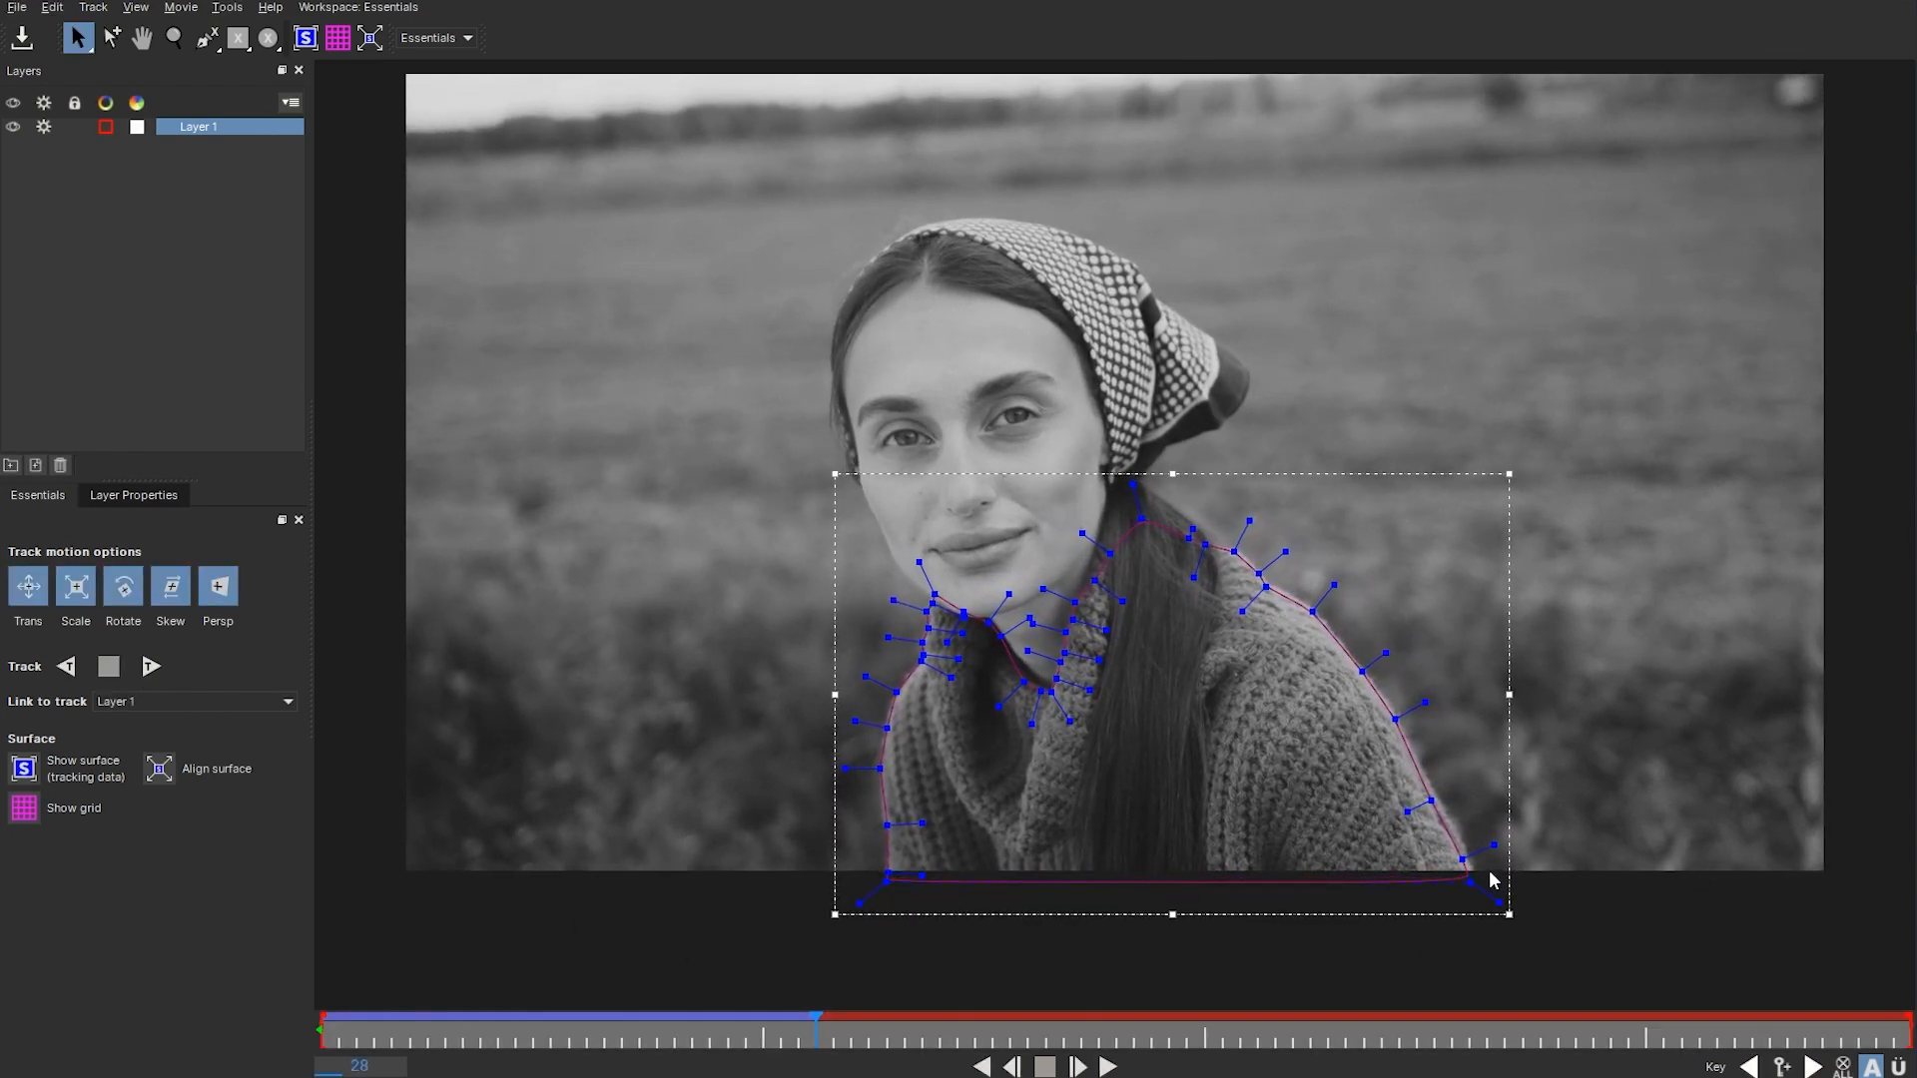
- At frame 28, move the spline points at the lower right corner and along the outer sleeve onto the sweater's edge
{"action": "key", "text": "z"}
{"action": "left_click_drag", "start_coordinate": [1432, 741], "coordinate": [1241, 405]}
{"action": "left_click_drag", "start_coordinate": [1441, 830], "coordinate": [1448, 791]}
{"action": "key", "text": "x"}
{"action": "left_click_drag", "start_coordinate": [1448, 792], "coordinate": [1385, 699]}
{"action": "key", "text": "z"}
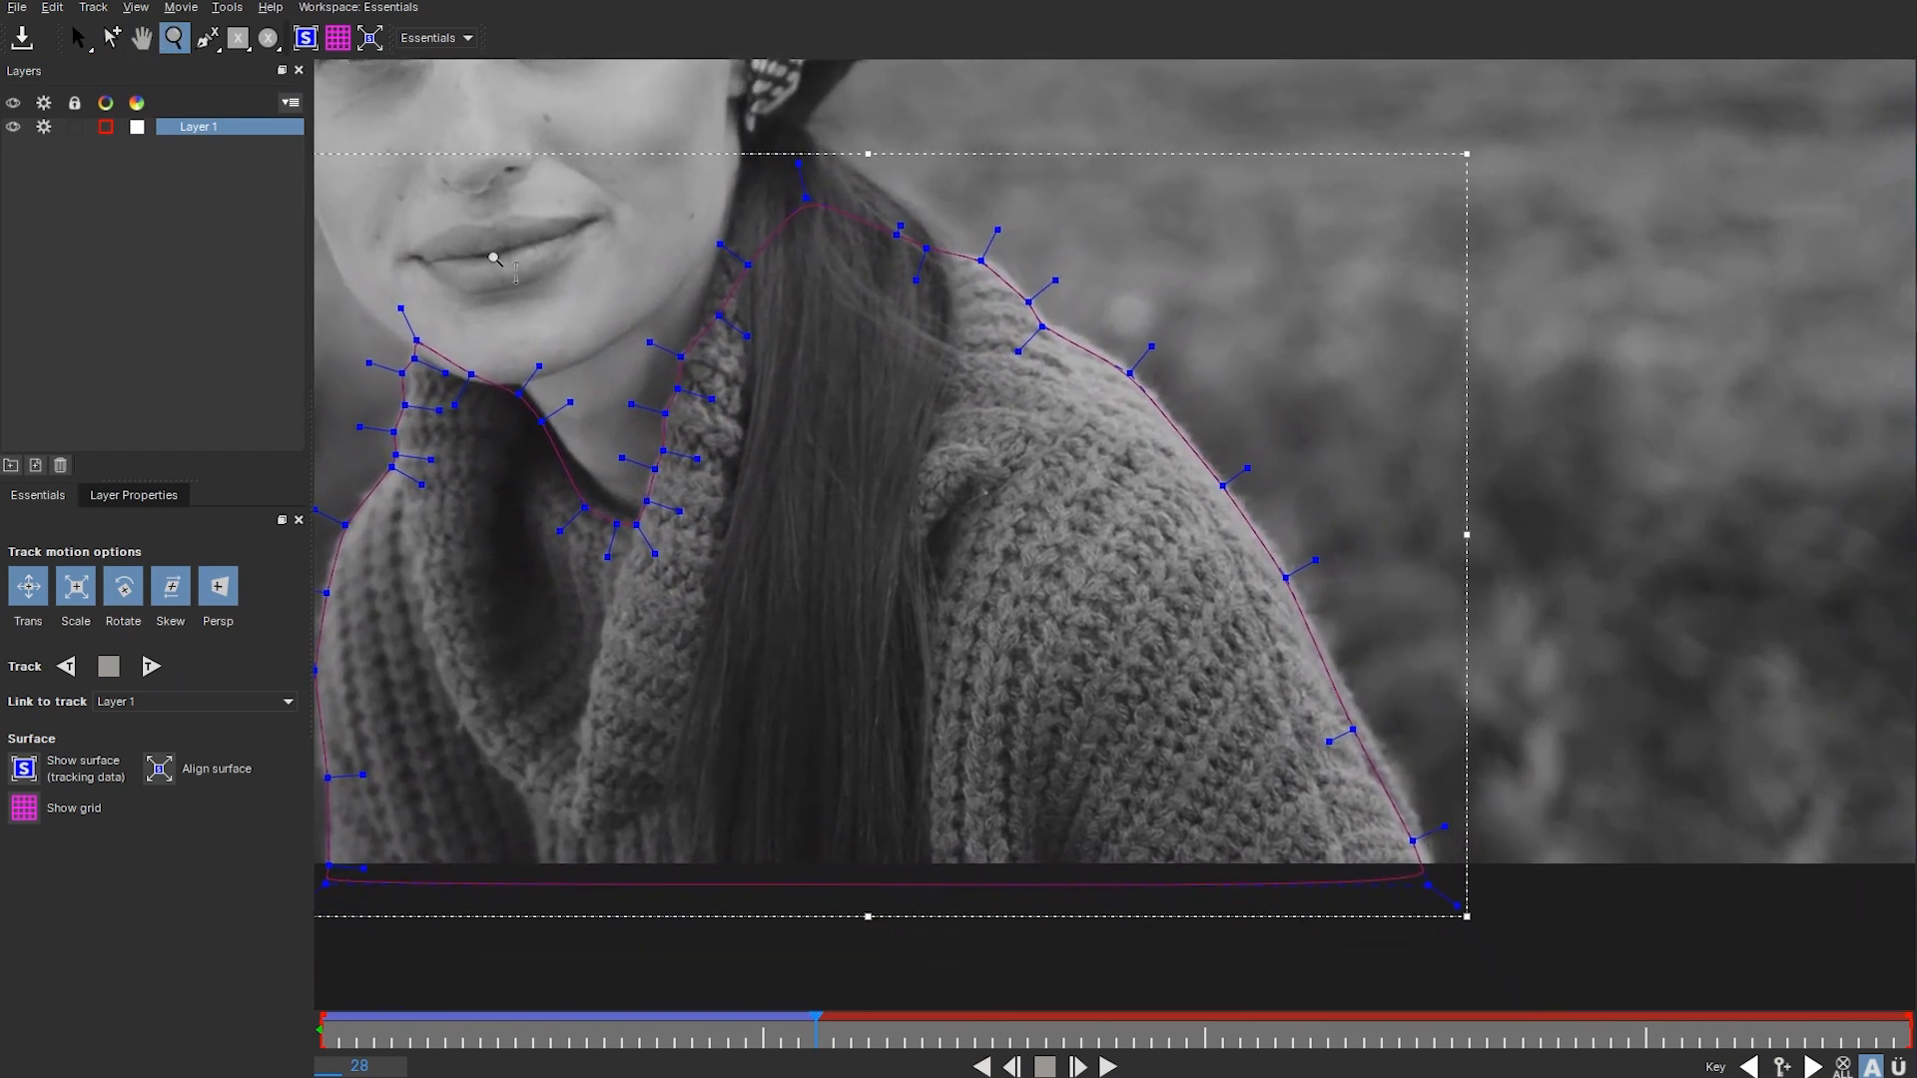
{"action": "left_click", "coordinate": [96, 46]}
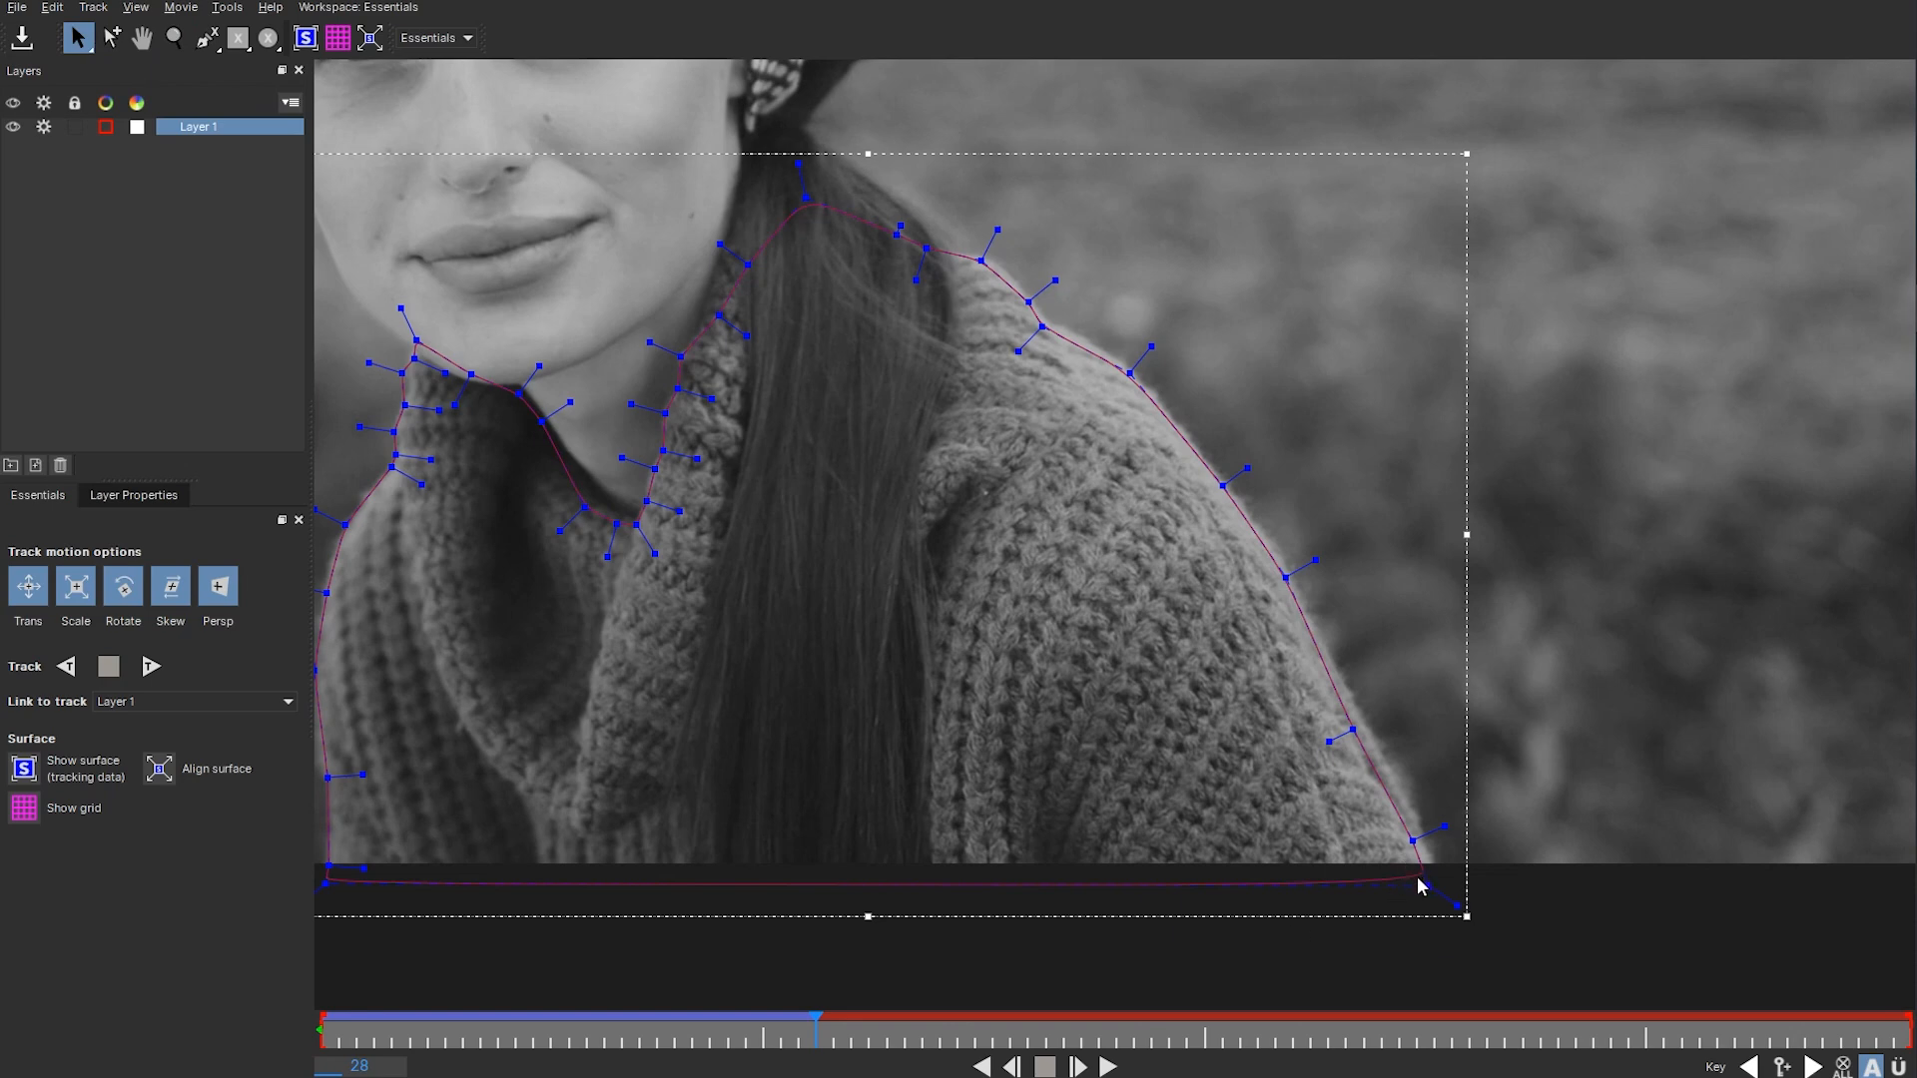
{"action": "left_click_drag", "start_coordinate": [1421, 883], "coordinate": [1444, 890]}
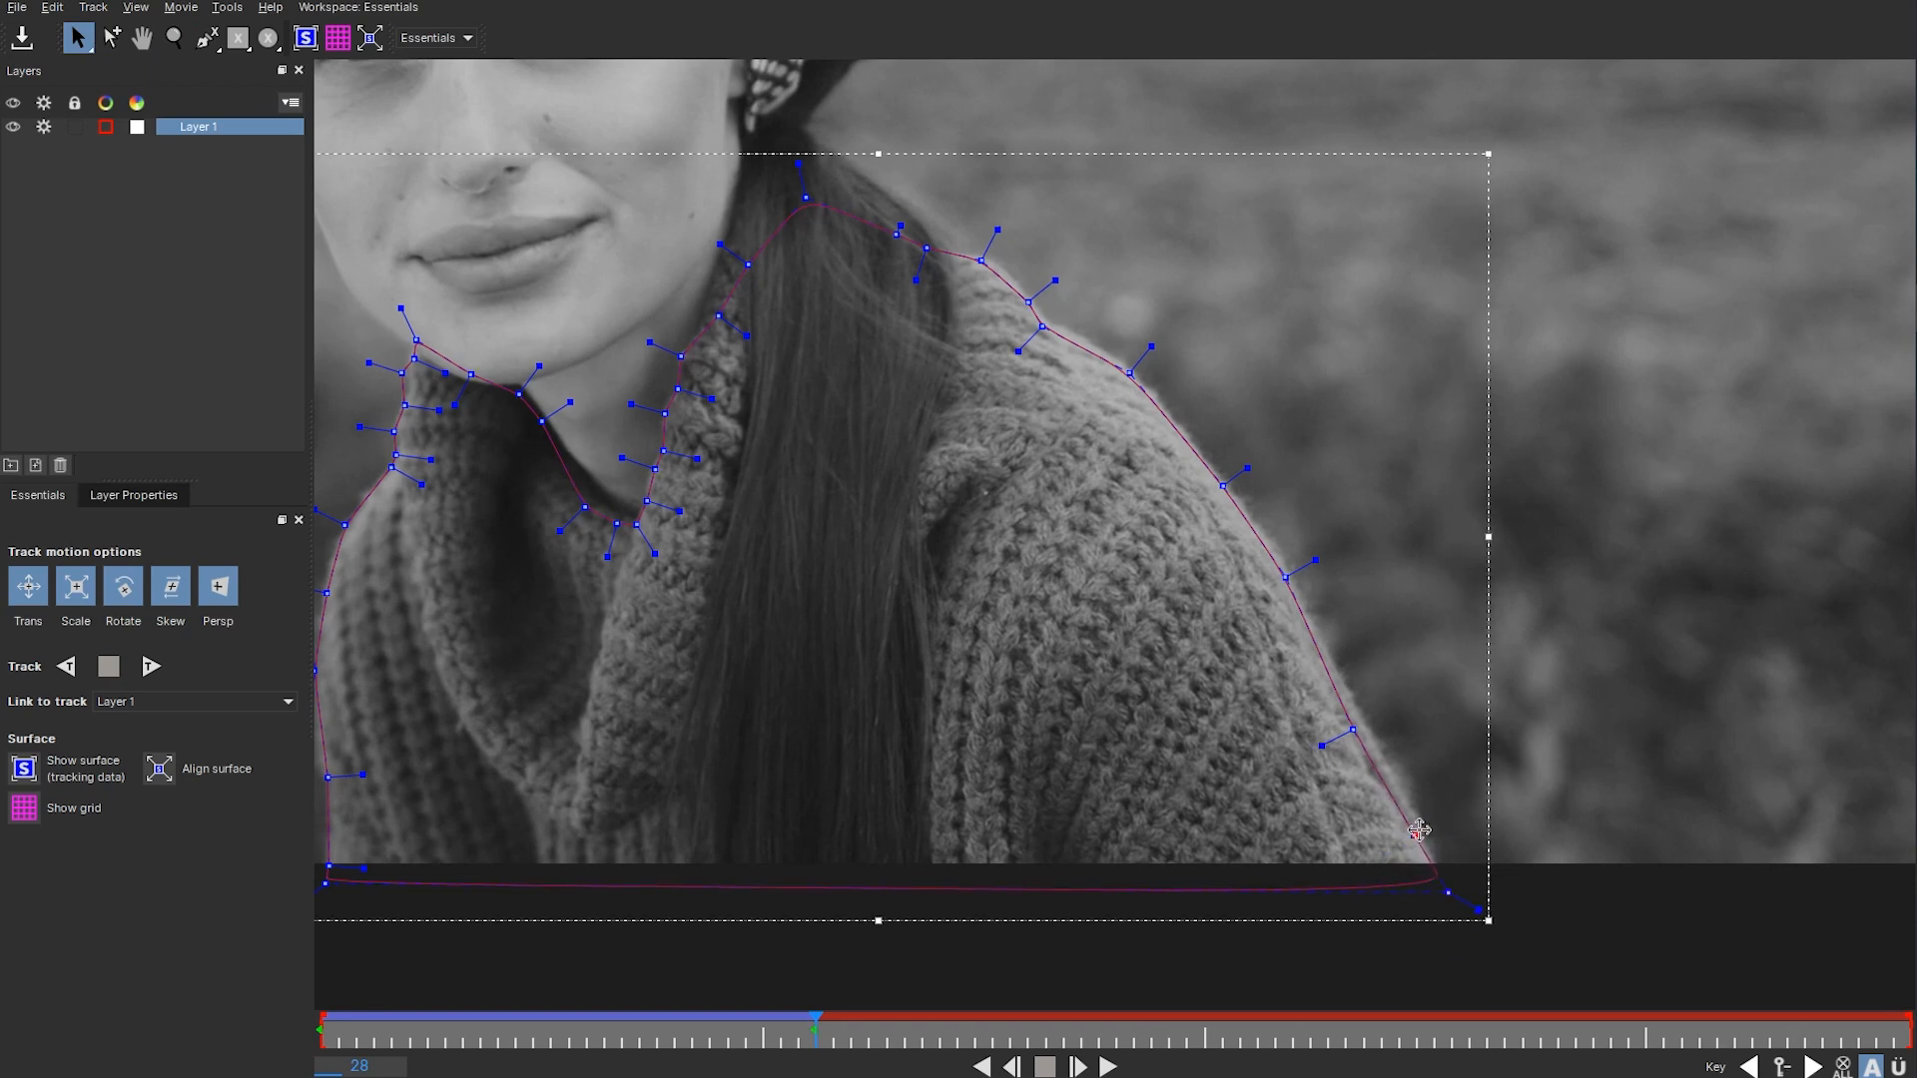
{"action": "left_click_drag", "start_coordinate": [1353, 730], "coordinate": [1367, 720]}
{"action": "key", "text": "z"}
{"action": "left_click", "coordinate": [1275, 634]}
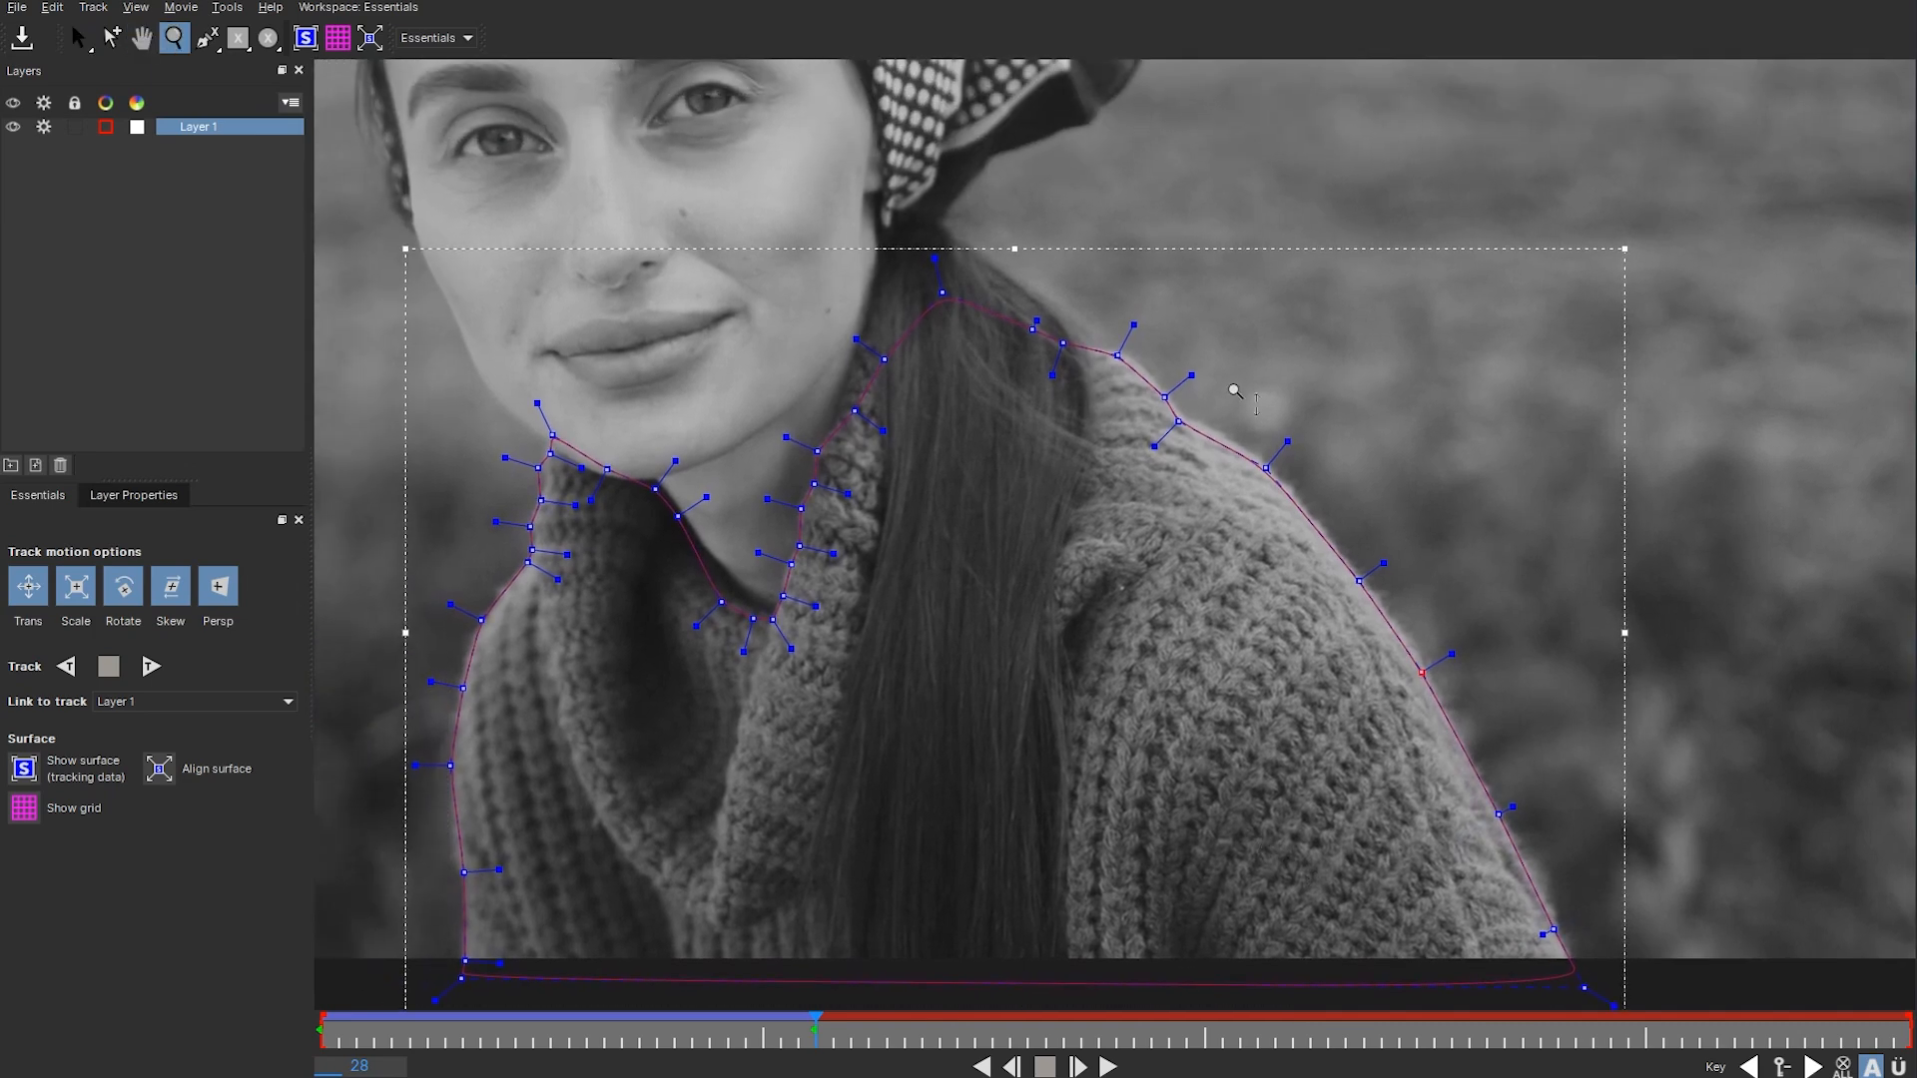
- At frame 28, fit the spline points along the shoulder beside the ponytail to the sweater's edge
{"action": "key", "text": "s"}
{"action": "left_click_drag", "start_coordinate": [1167, 398], "coordinate": [1183, 416]}
{"action": "left_click_drag", "start_coordinate": [1265, 469], "coordinate": [1265, 462]}
{"action": "left_click_drag", "start_coordinate": [1117, 354], "coordinate": [1114, 349]}
- Move the two upper spline points on the collar edge beside the hair outward to cover the collar
{"action": "key", "text": "z"}
{"action": "left_click_drag", "start_coordinate": [1087, 645], "coordinate": [1456, 584]}
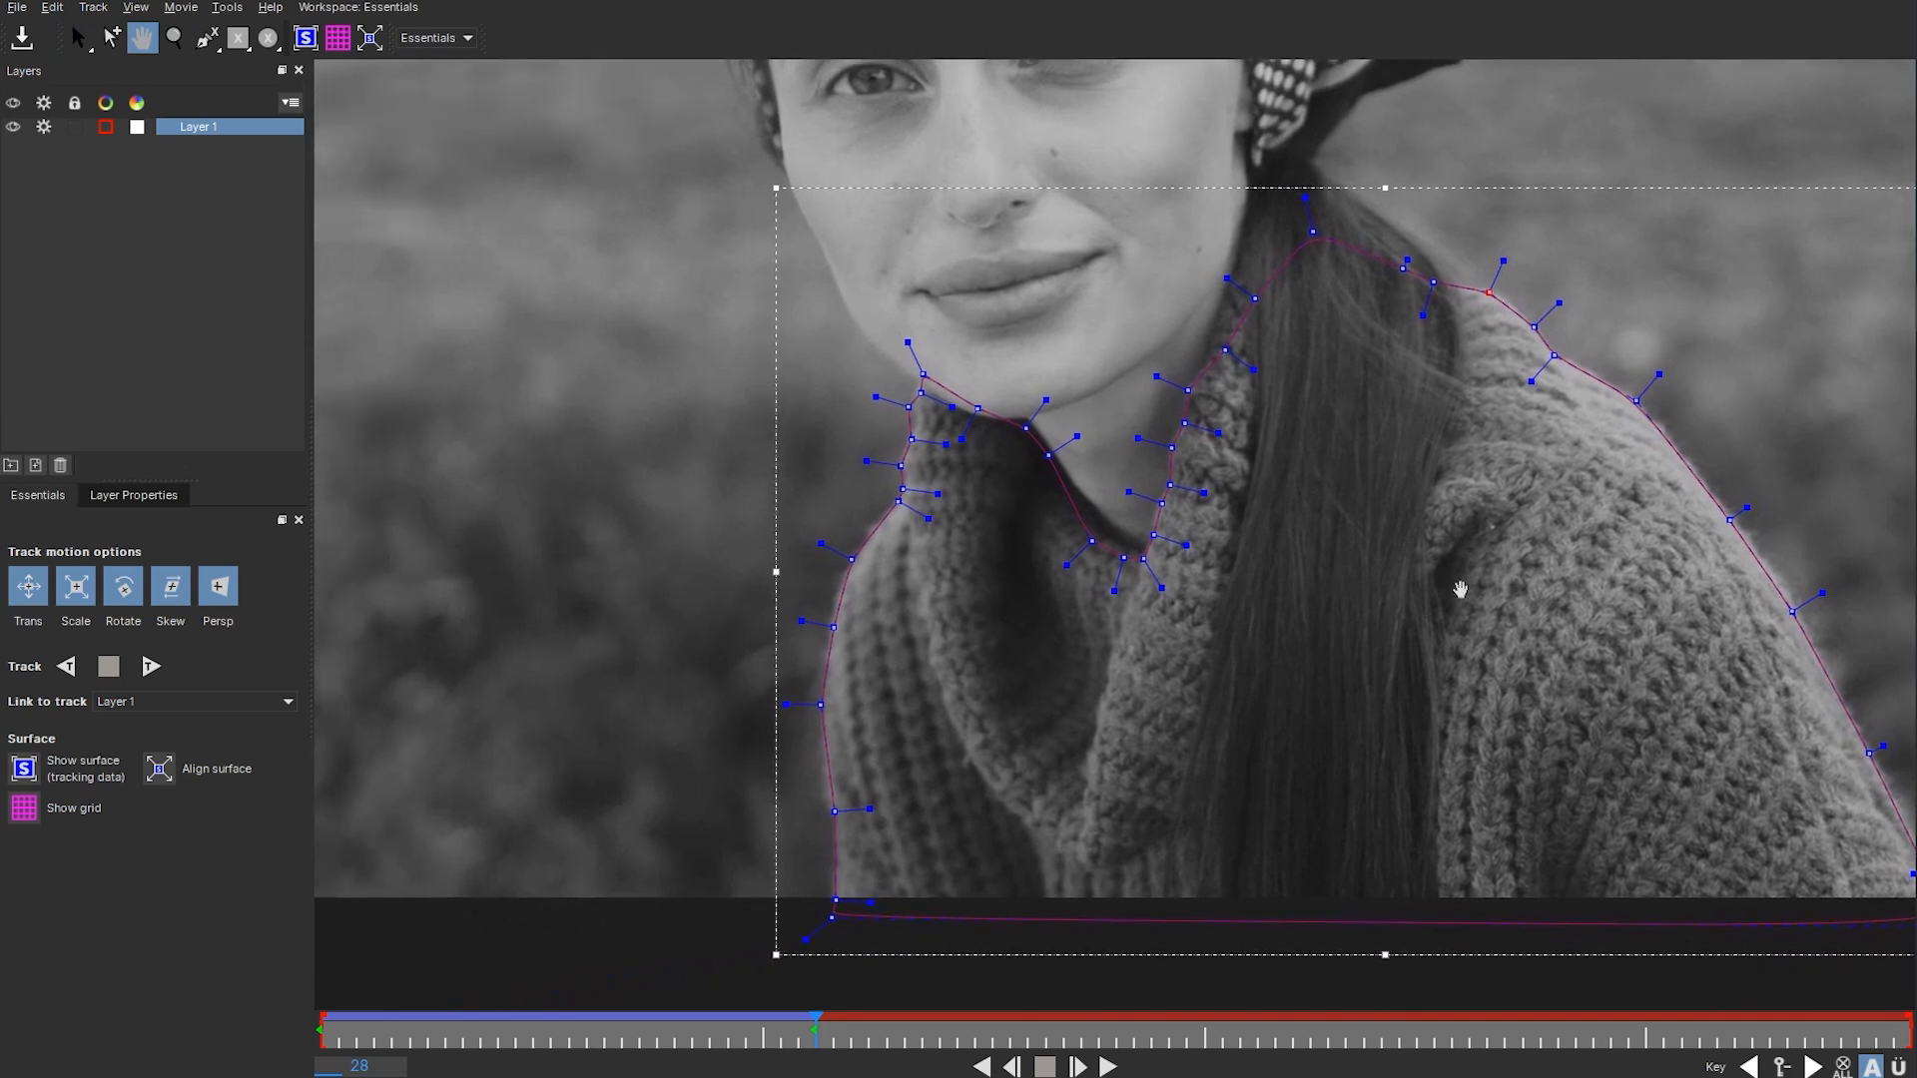
{"action": "left_click_drag", "start_coordinate": [1255, 312], "coordinate": [1204, 219]}
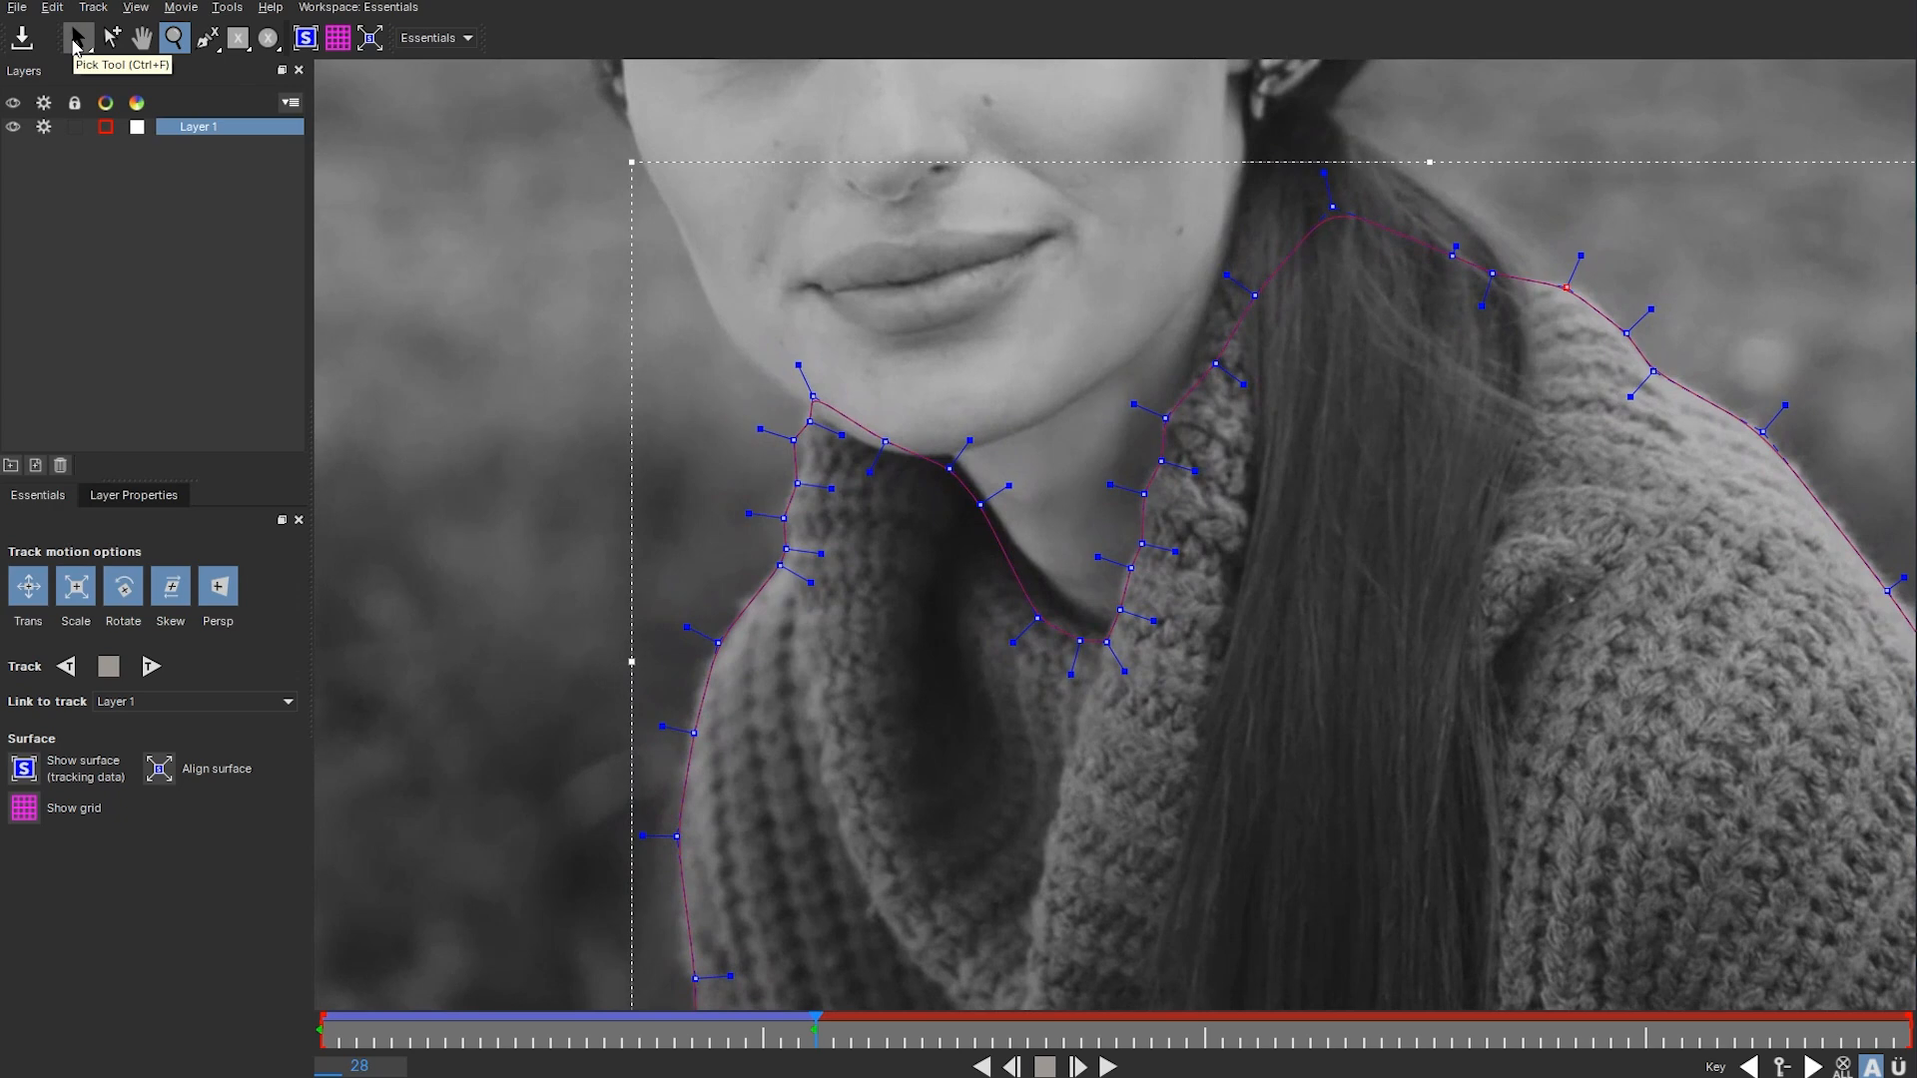
{"action": "left_click", "coordinate": [77, 40]}
{"action": "left_click_drag", "start_coordinate": [1255, 295], "coordinate": [1220, 267]}
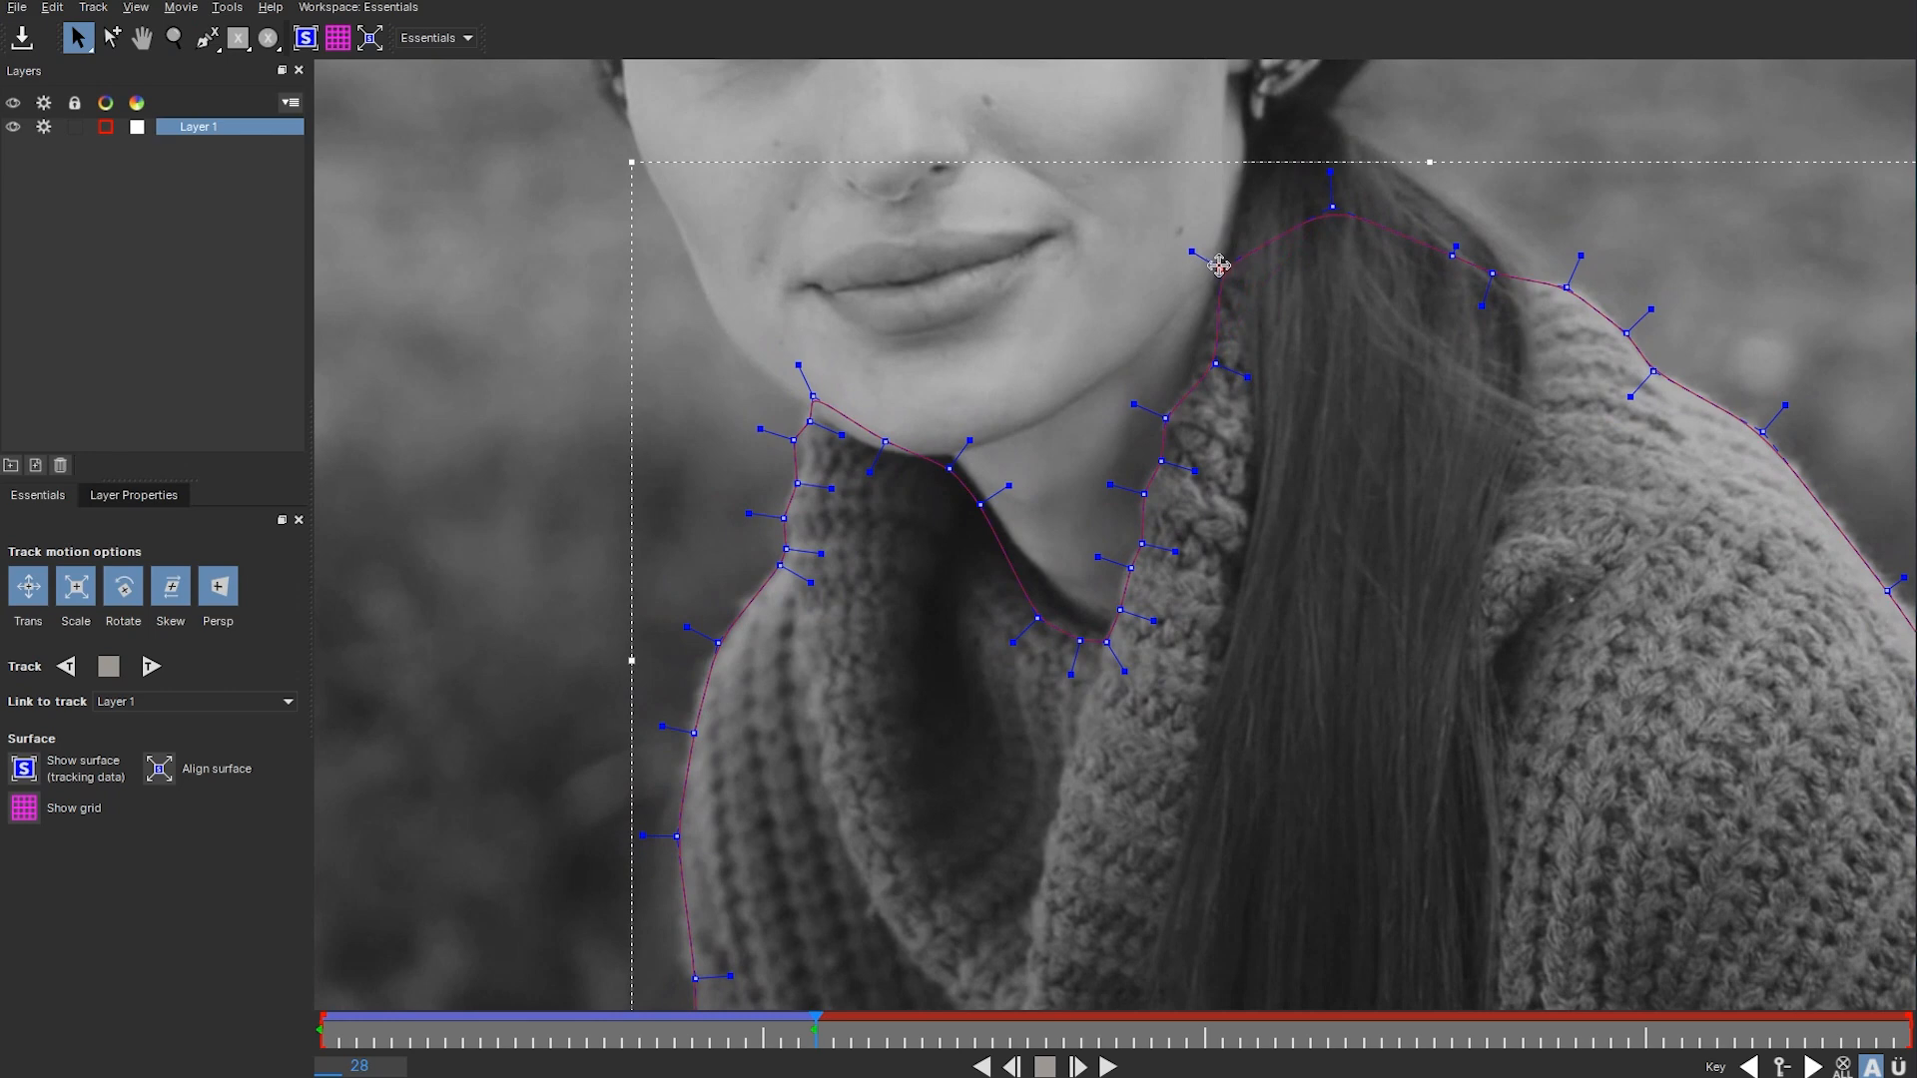
{"action": "left_click_drag", "start_coordinate": [1215, 365], "coordinate": [1189, 338]}
- Fit the spline points along the neckline and under the chin to the collar's upper edge at frame 28
{"action": "key", "text": "z"}
{"action": "left_click_drag", "start_coordinate": [1302, 596], "coordinate": [1423, 513]}
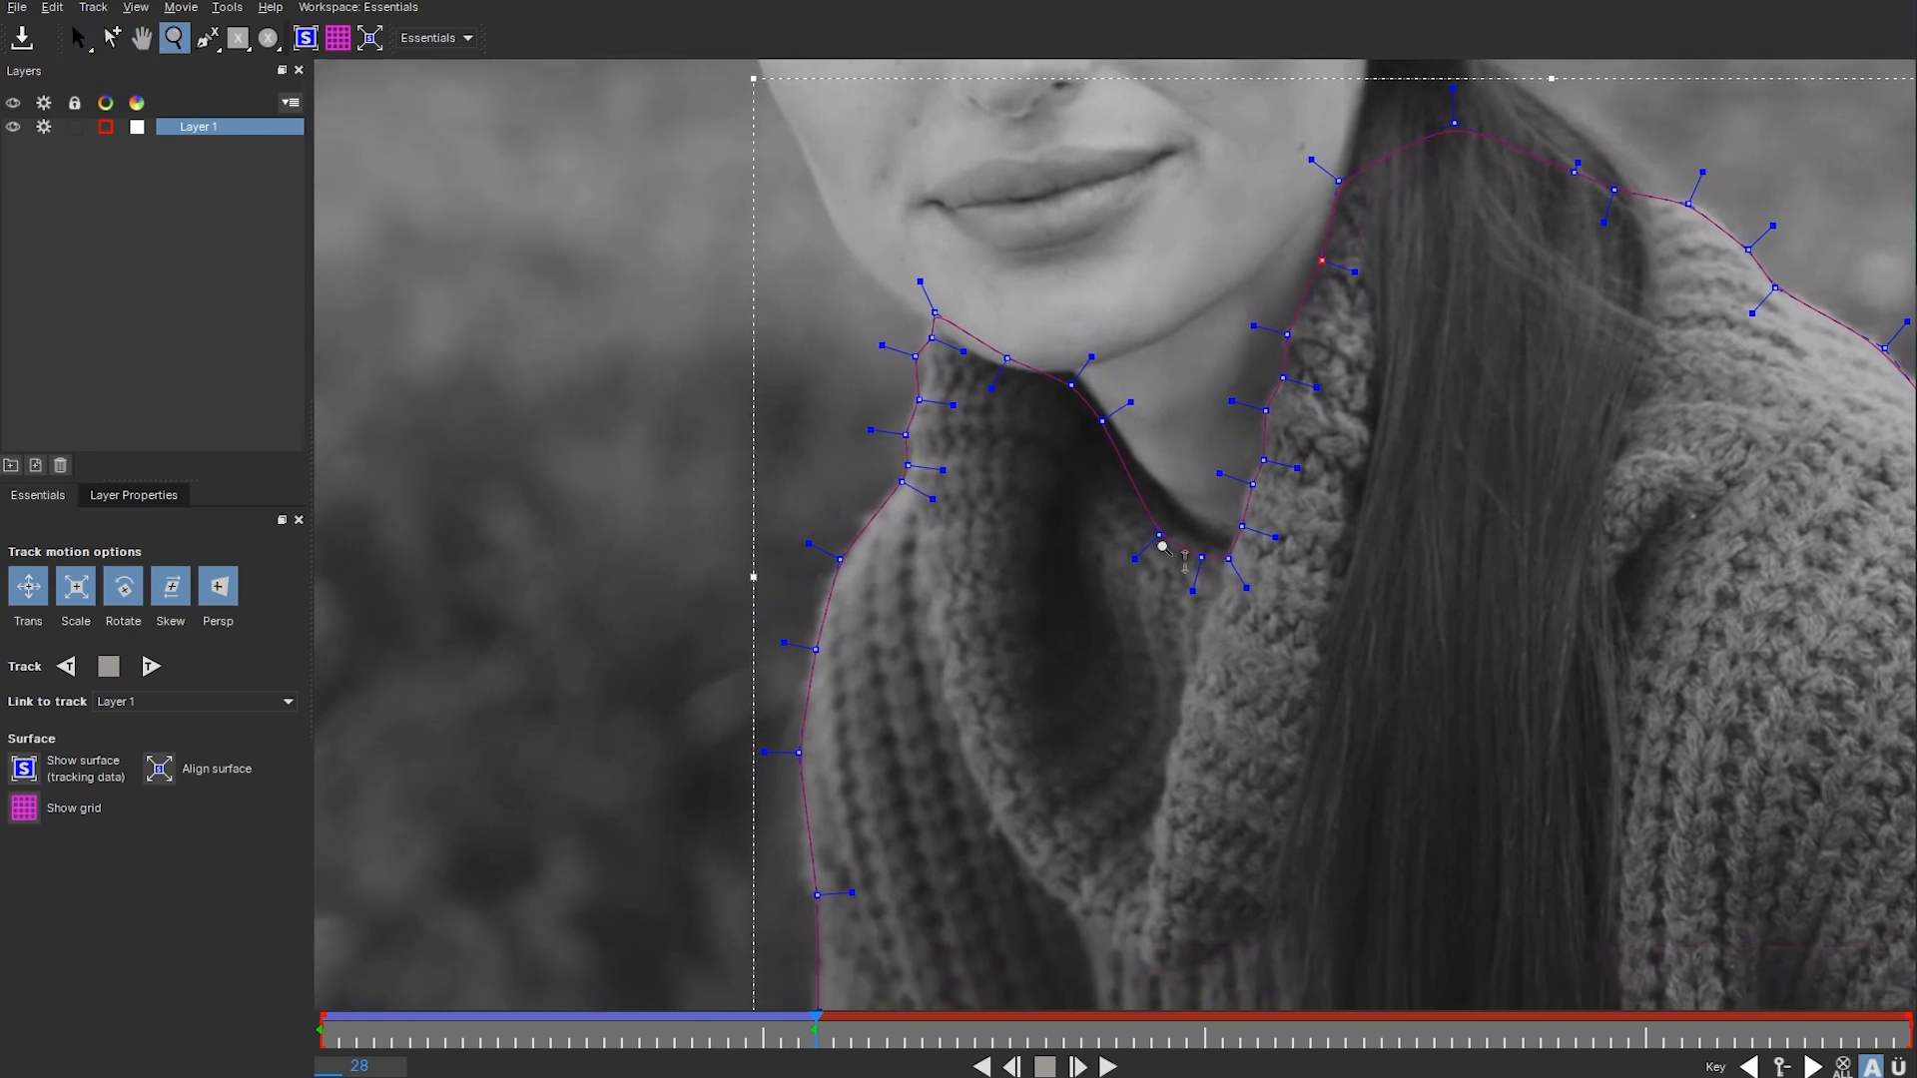
{"action": "left_click", "coordinate": [78, 38]}
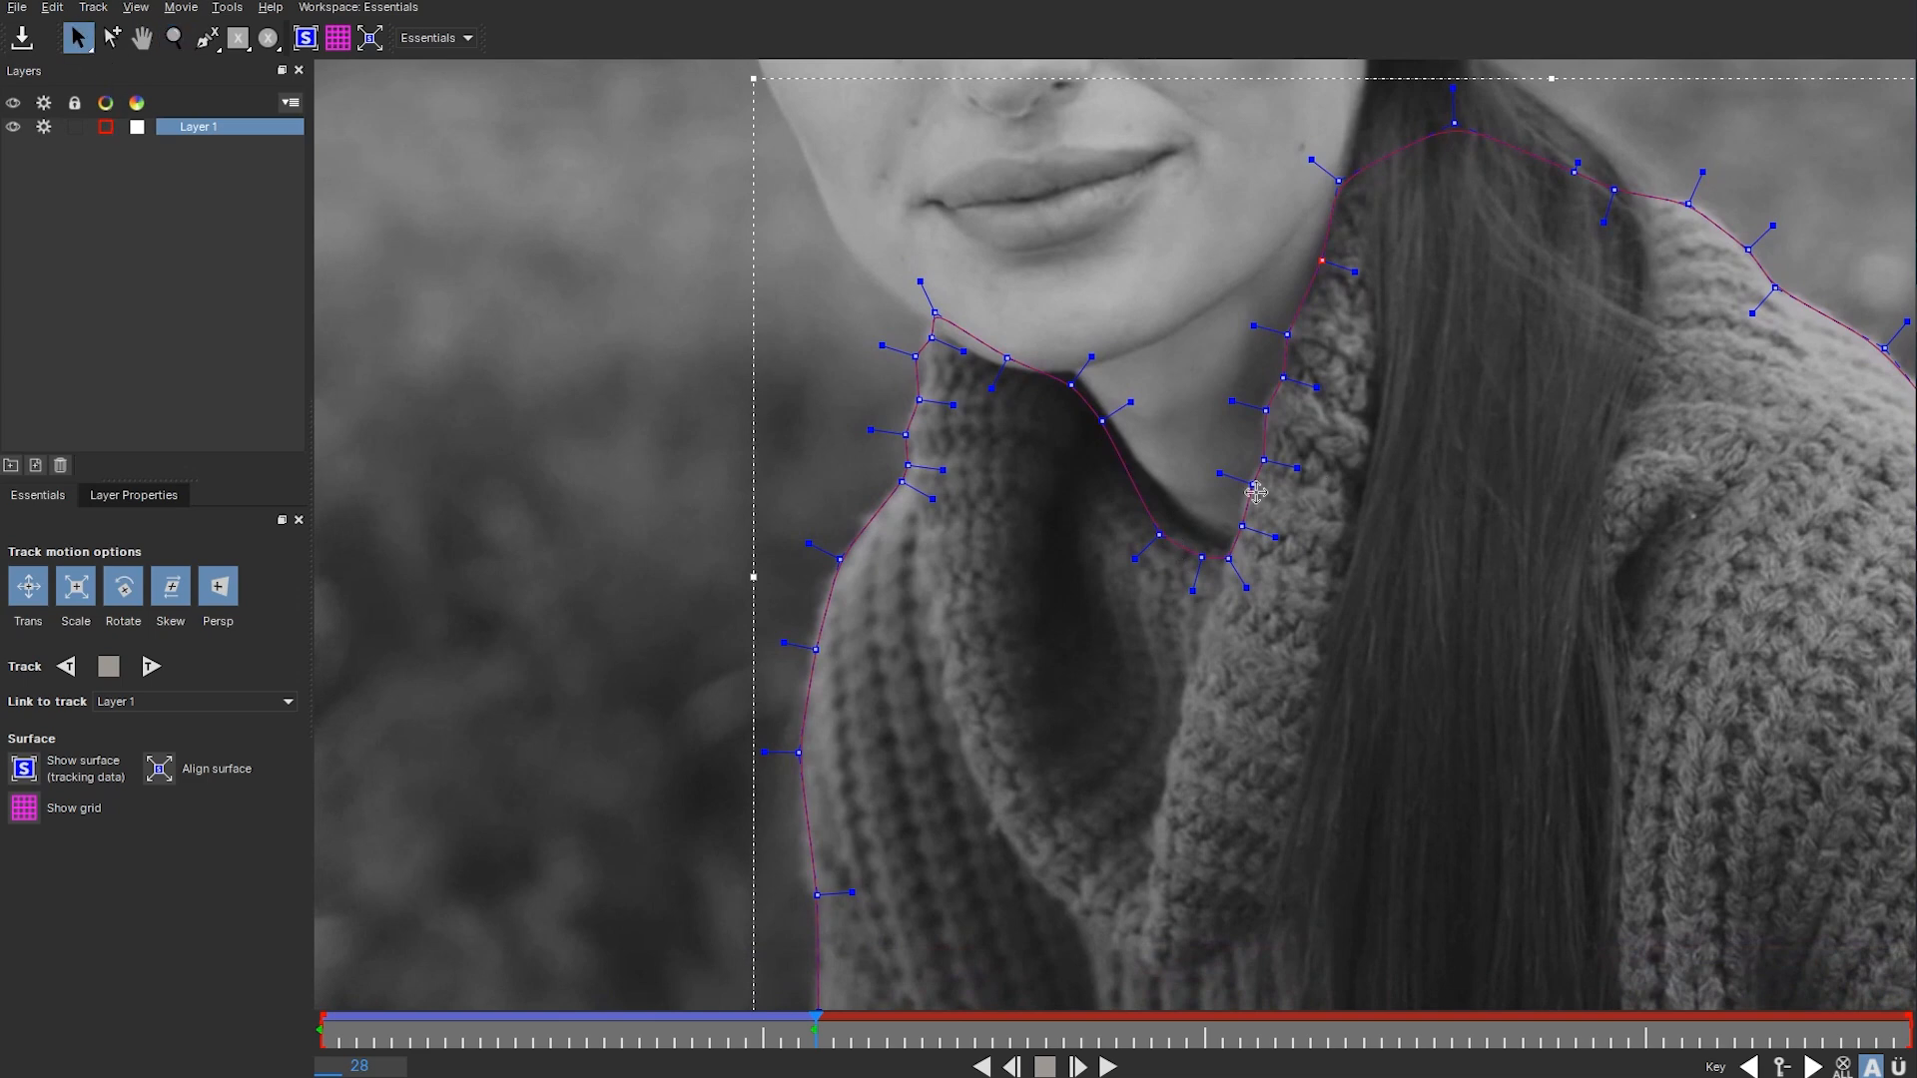
{"action": "left_click_drag", "start_coordinate": [1167, 531], "coordinate": [1225, 552]}
{"action": "left_click_drag", "start_coordinate": [939, 311], "coordinate": [1073, 380]}
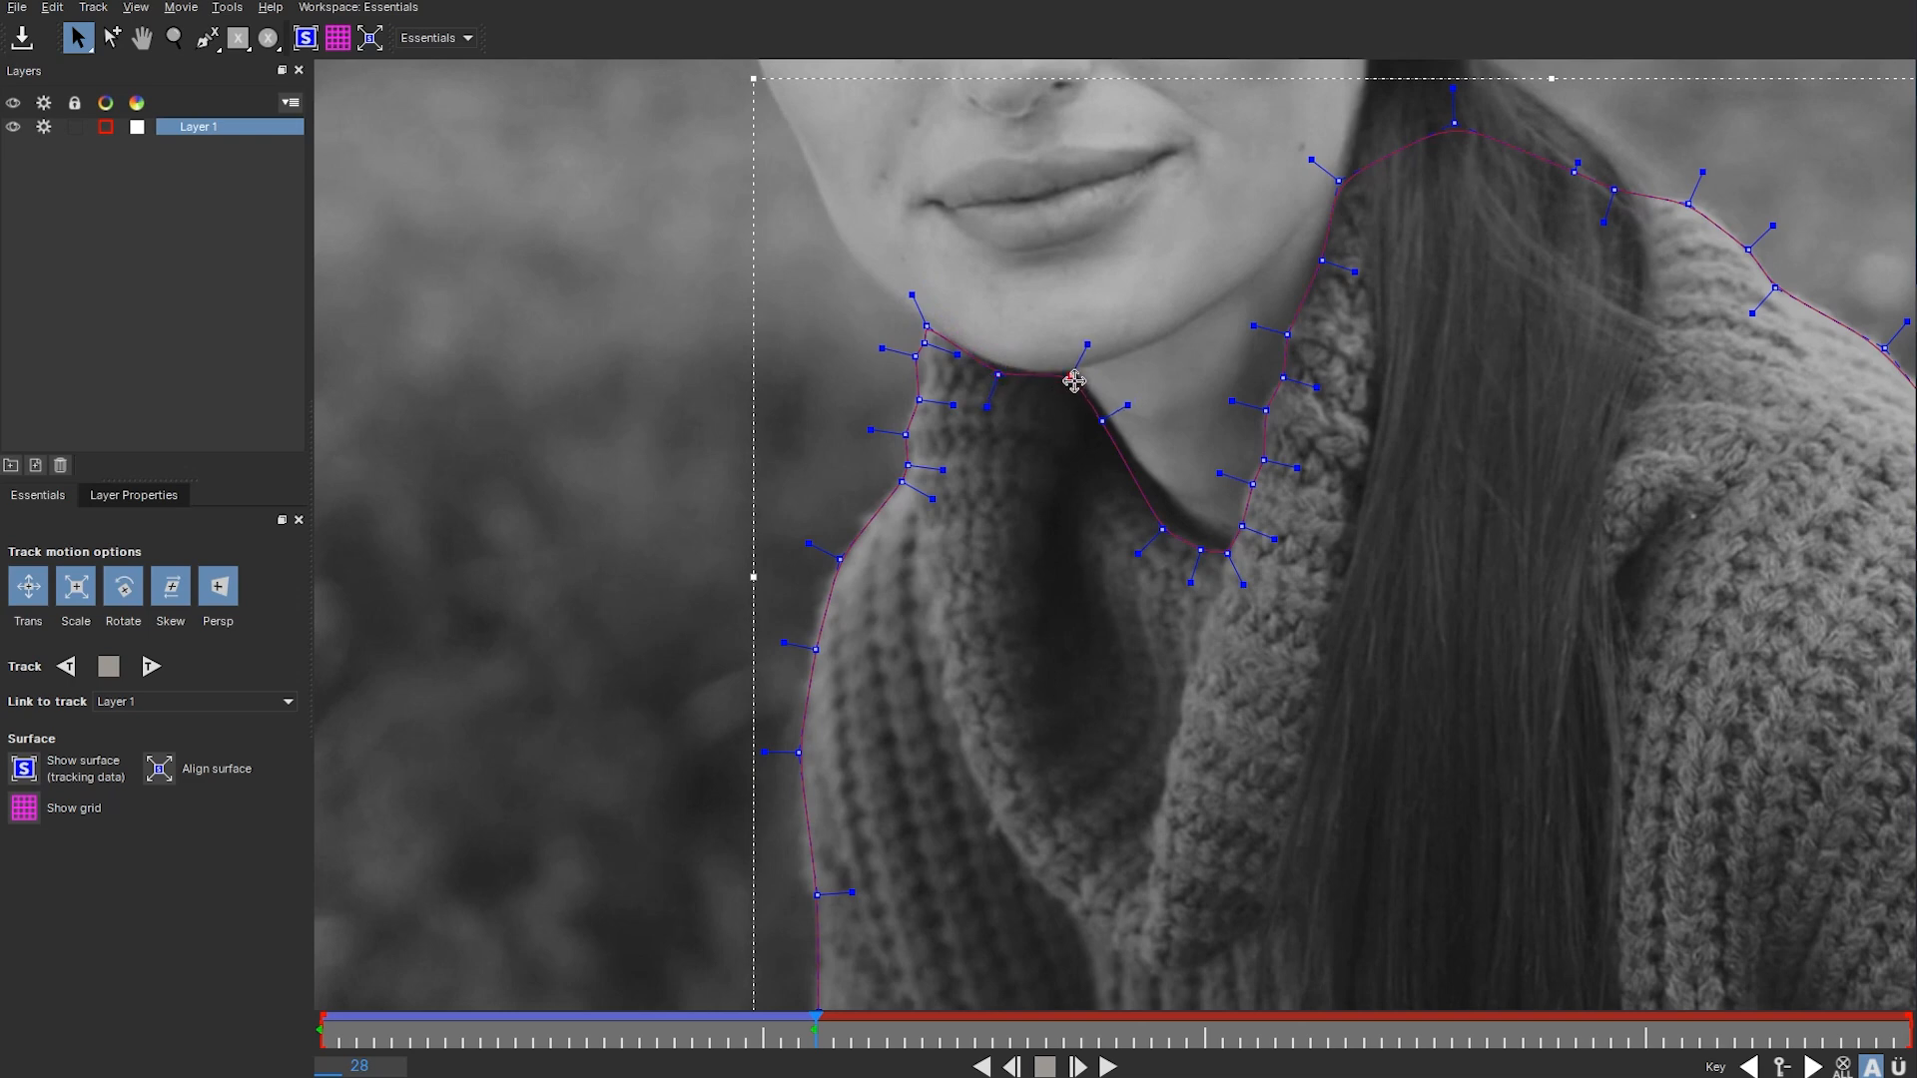
{"action": "mouse_move", "coordinate": [914, 357]}
{"action": "left_mouse_down"}
{"action": "mouse_move", "coordinate": [922, 375]}
{"action": "mouse_move", "coordinate": [923, 347]}
{"action": "left_mouse_up"}
- Scrub back from frame 28 to frame 15 to check how the outline follows the sweater
{"action": "key", "text": "x"}
{"action": "left_click_drag", "start_coordinate": [968, 756], "coordinate": [859, 672]}
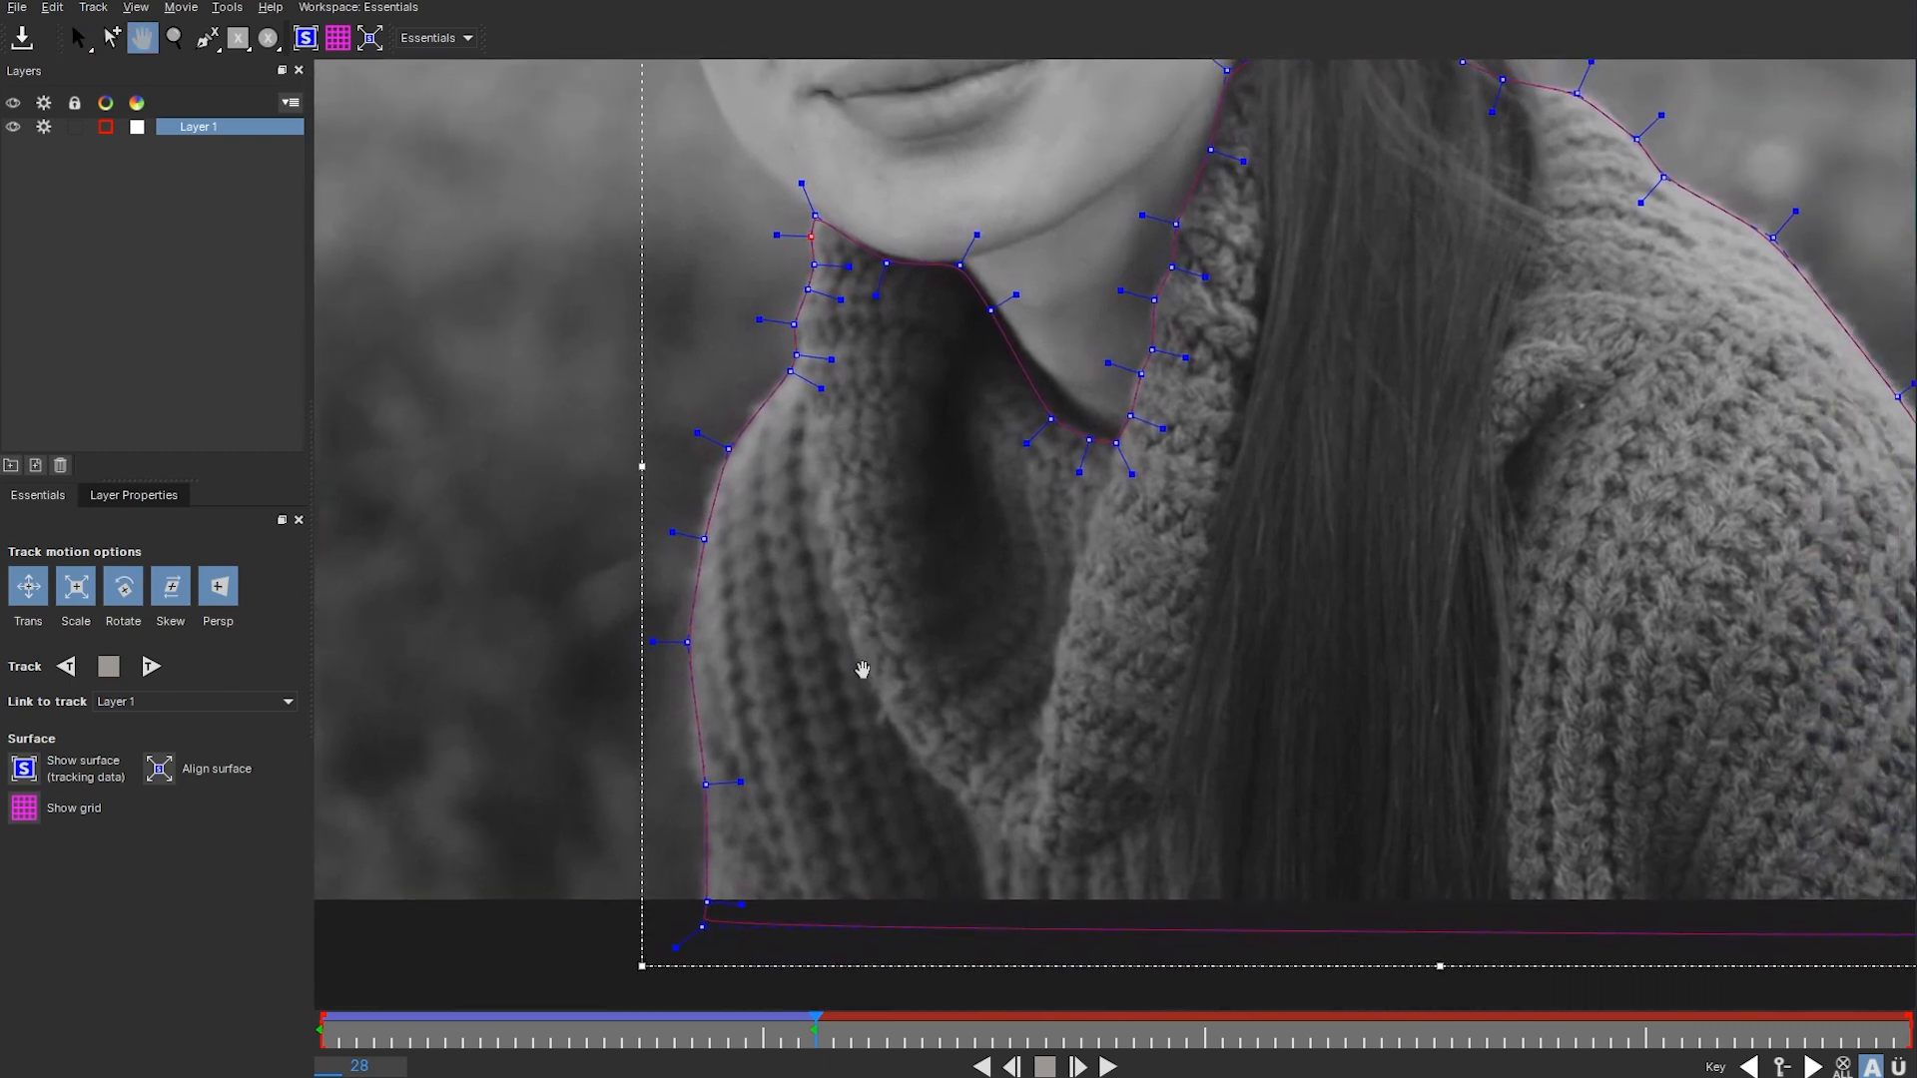
{"action": "key", "text": "z"}
{"action": "left_click_drag", "start_coordinate": [958, 736], "coordinate": [1132, 610]}
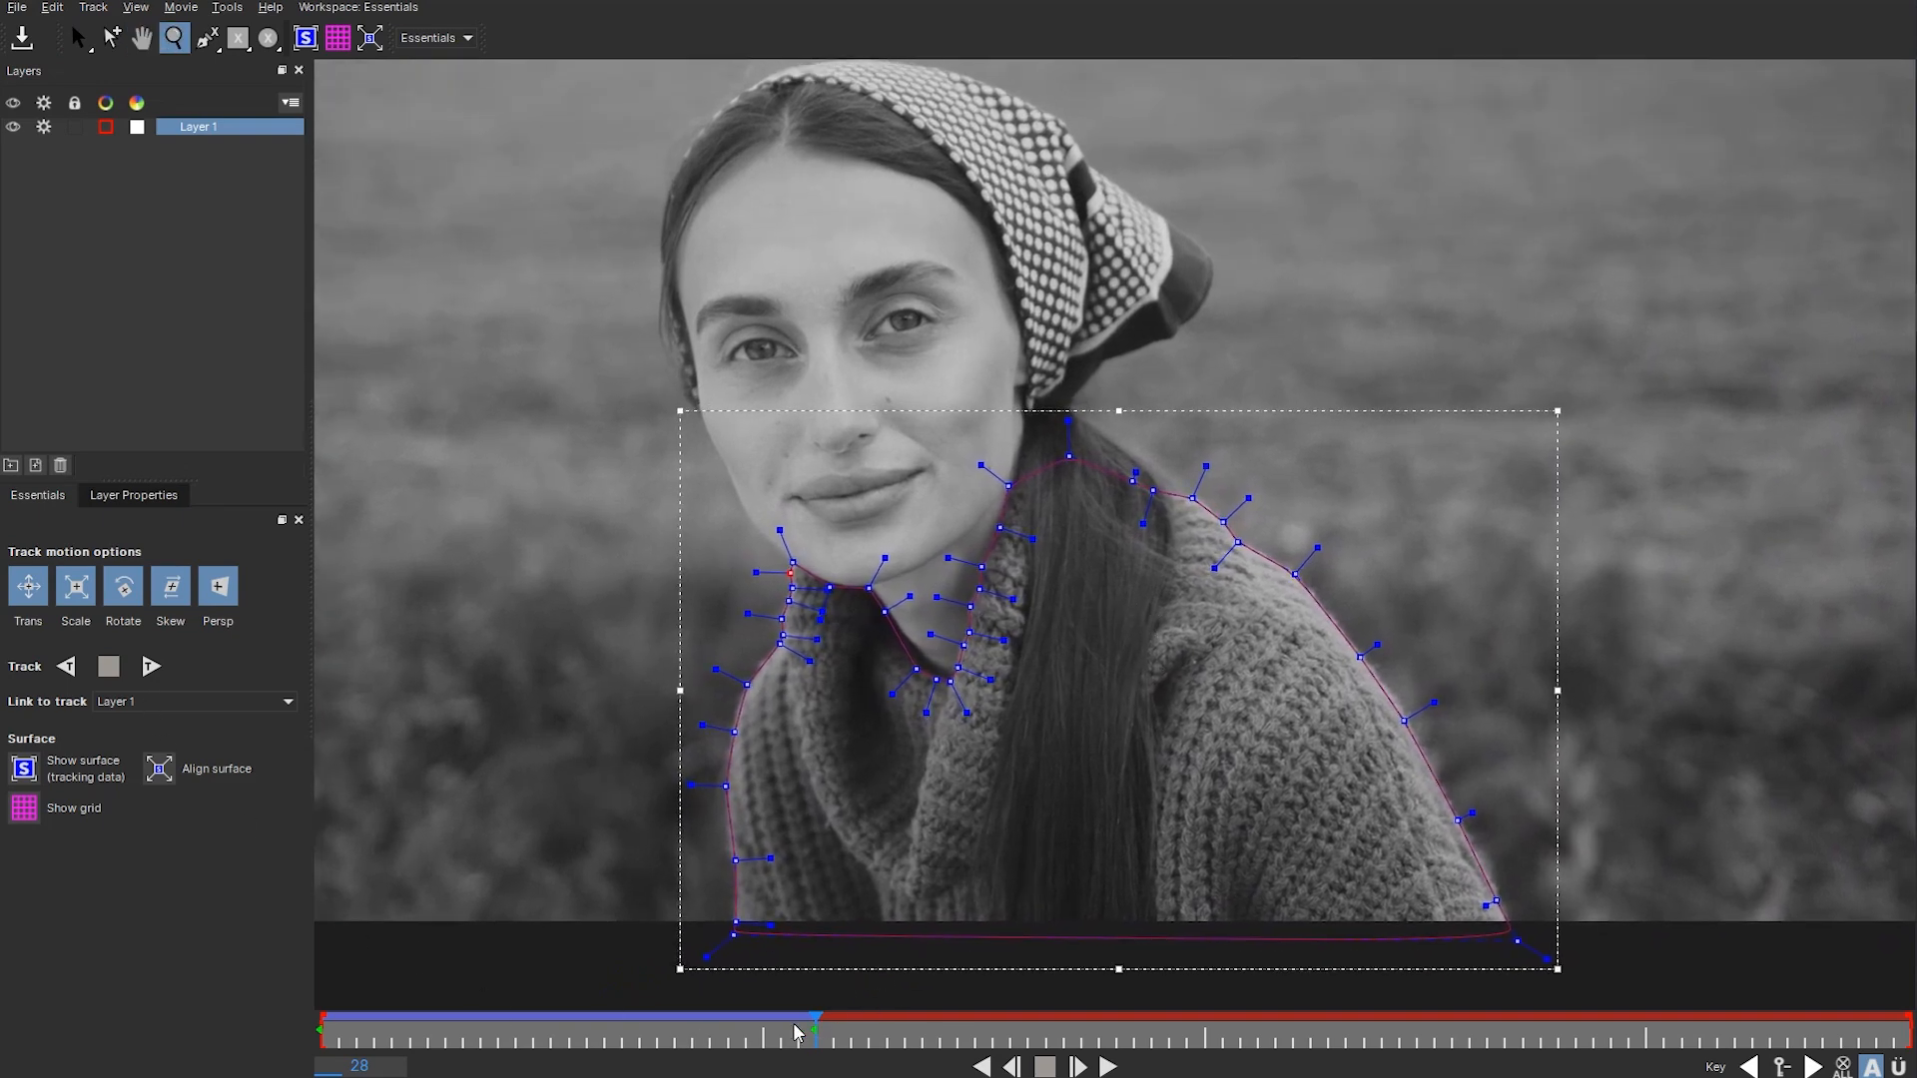
{"action": "left_click_drag", "start_coordinate": [806, 1023], "coordinate": [590, 1056]}
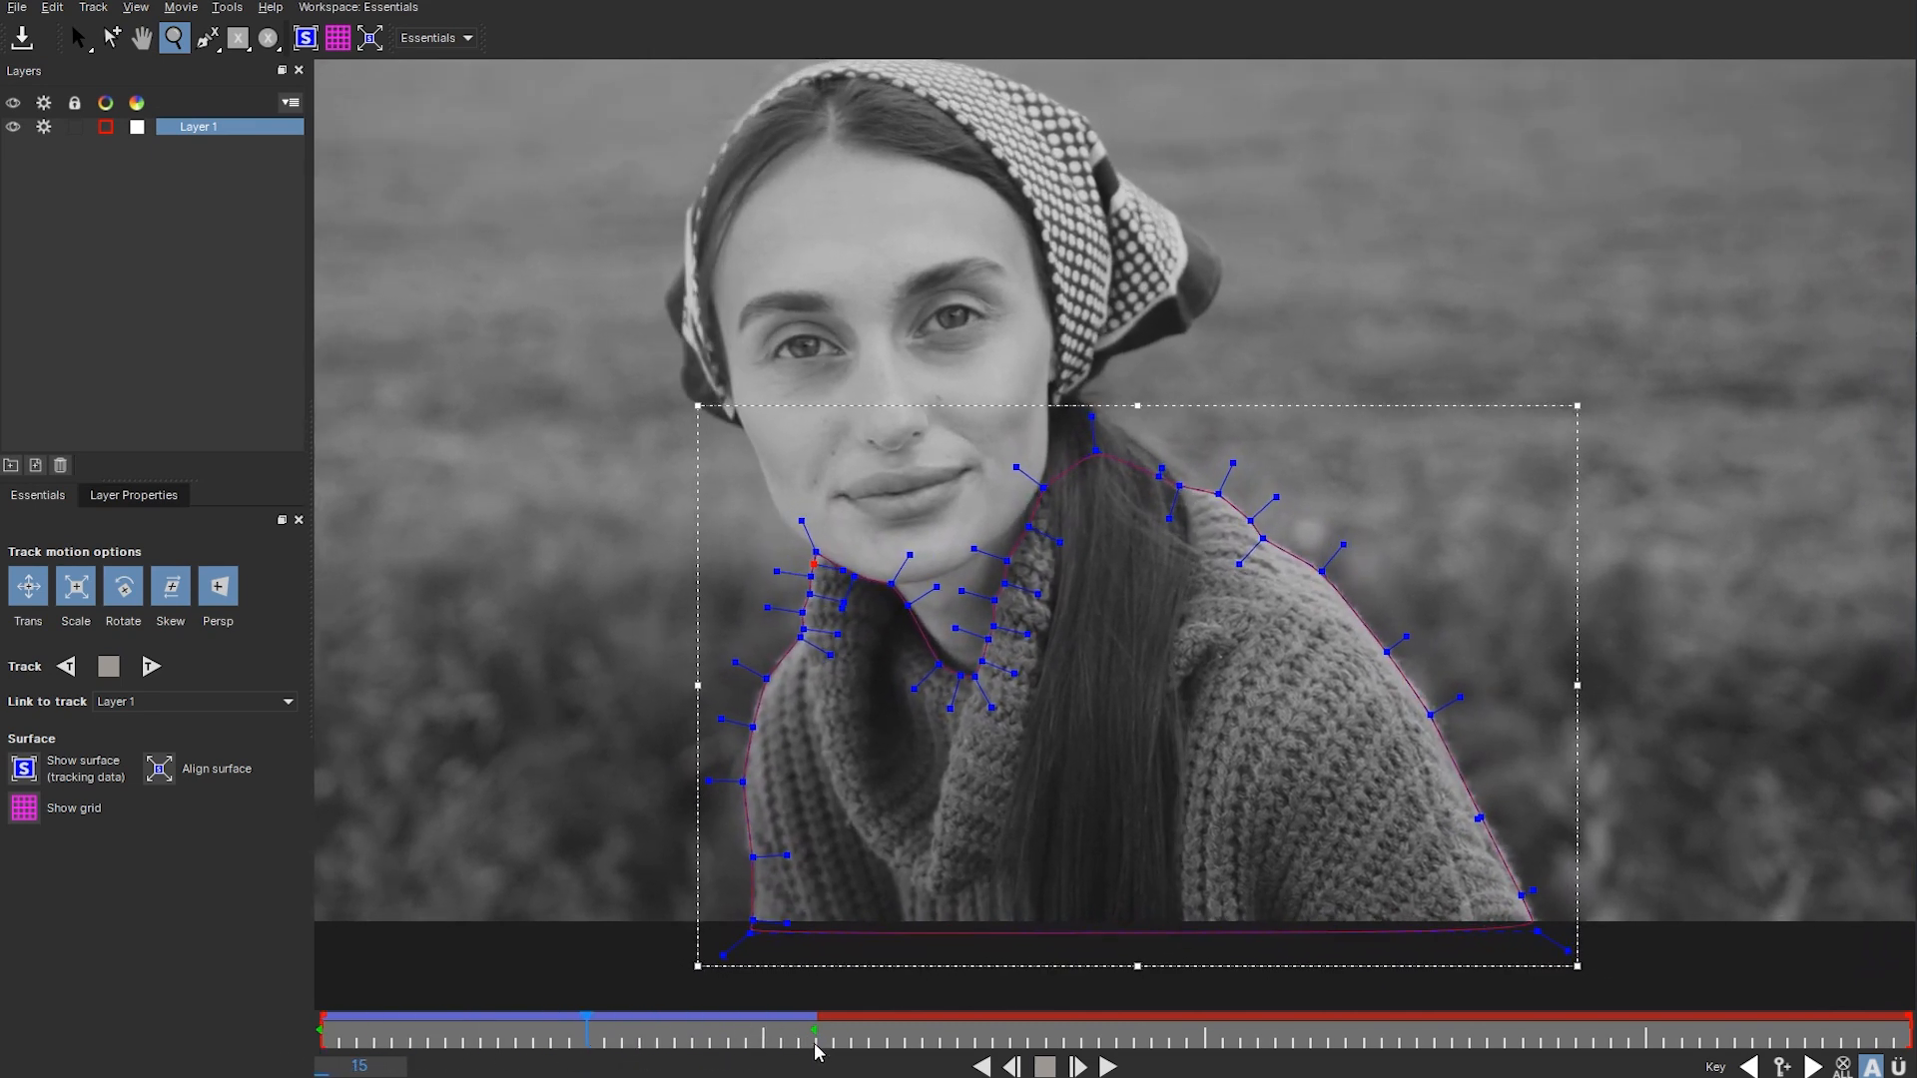
{"action": "left_click", "coordinate": [1863, 1063]}
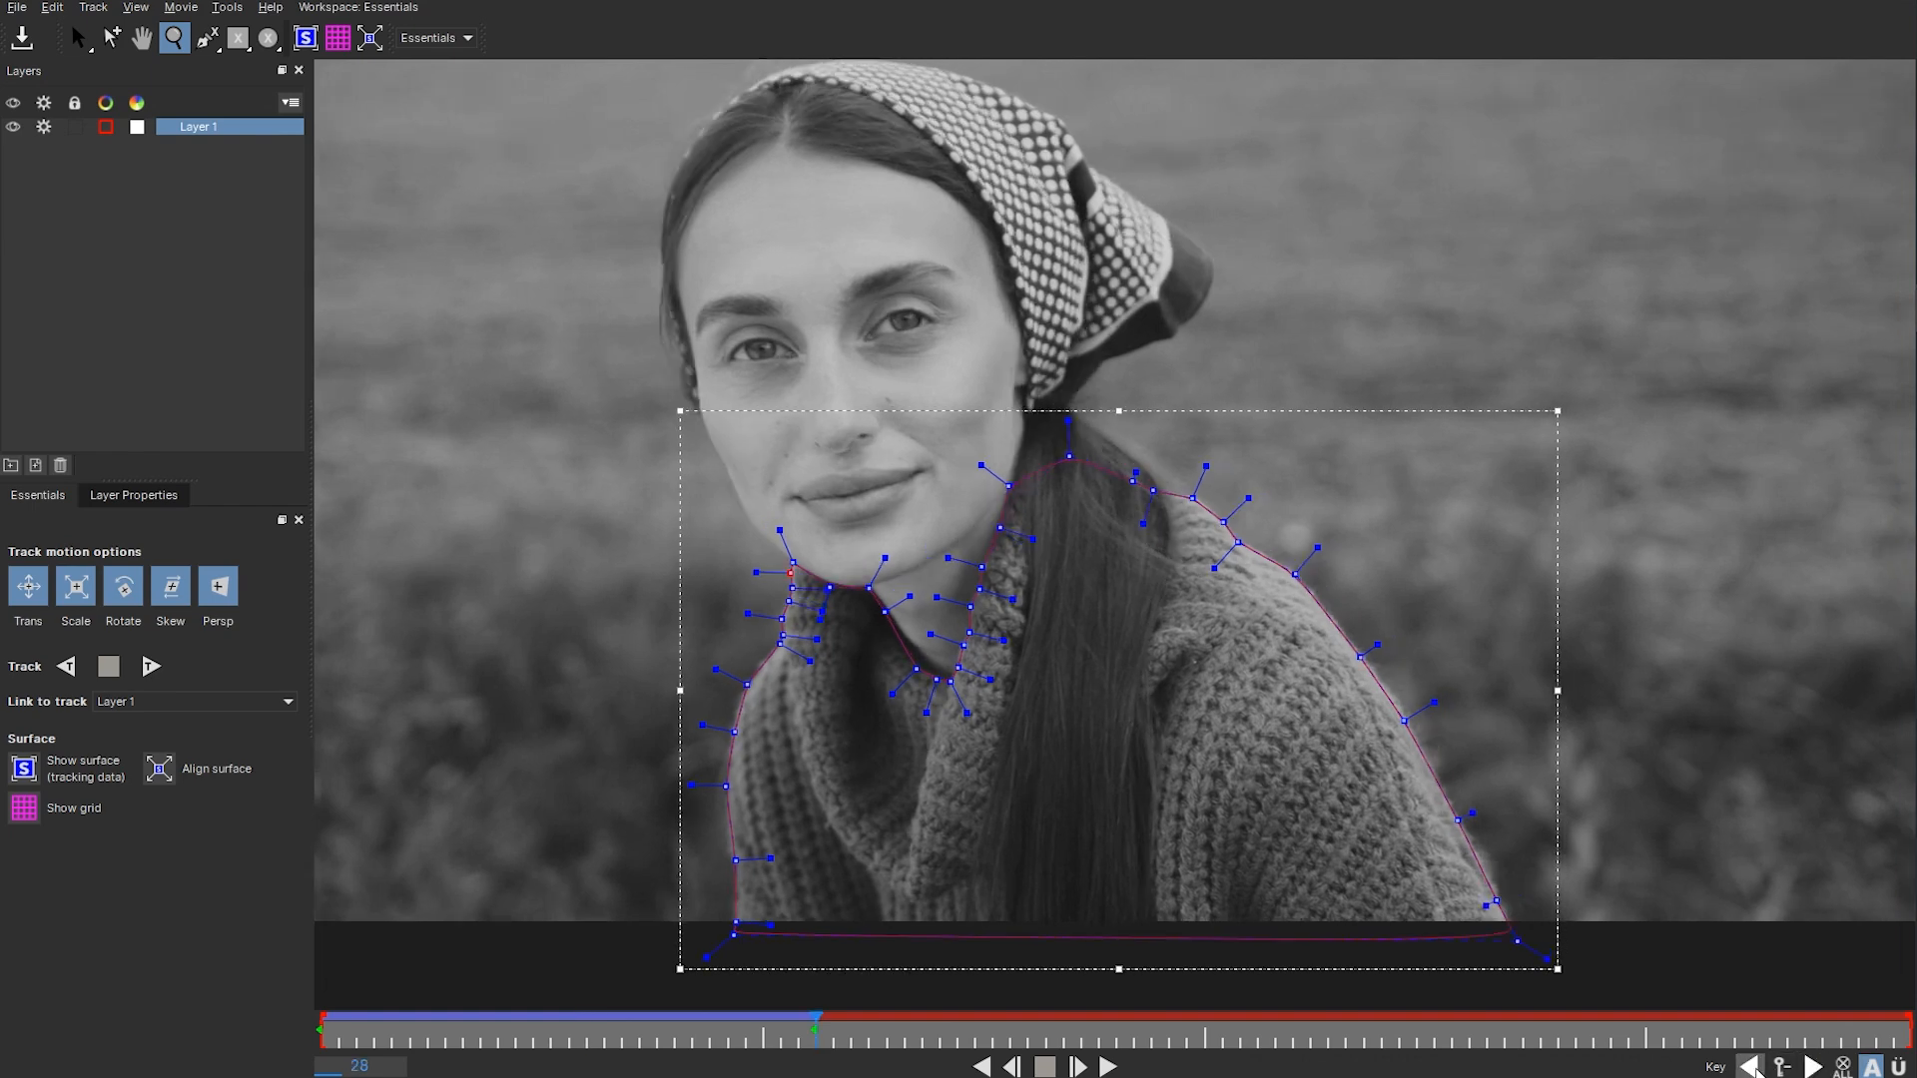
- From the keyframe at frame 28, track the sweater shape forward and stop tracking at frame 64
{"action": "left_click", "coordinate": [1750, 1066]}
{"action": "left_click", "coordinate": [1812, 1066]}
{"action": "left_click", "coordinate": [150, 669]}
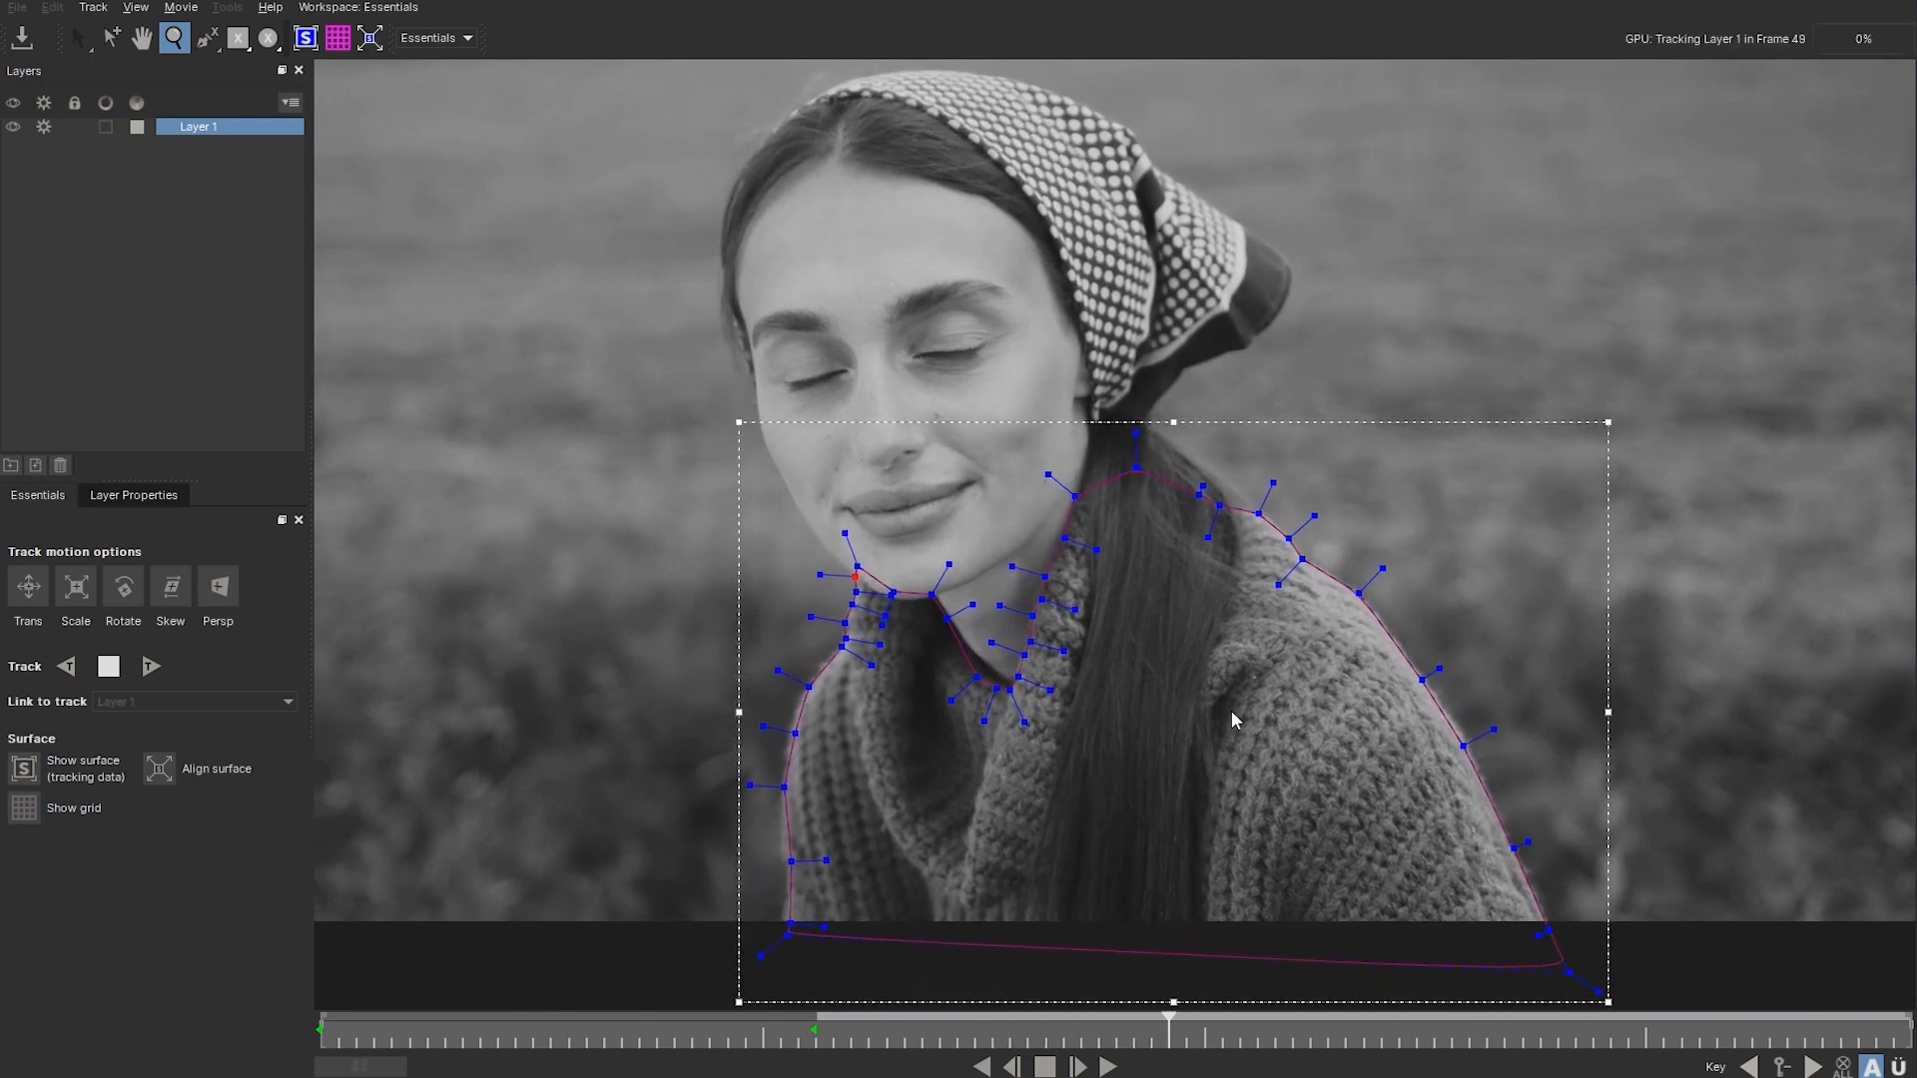
{"action": "left_click", "coordinate": [109, 666]}
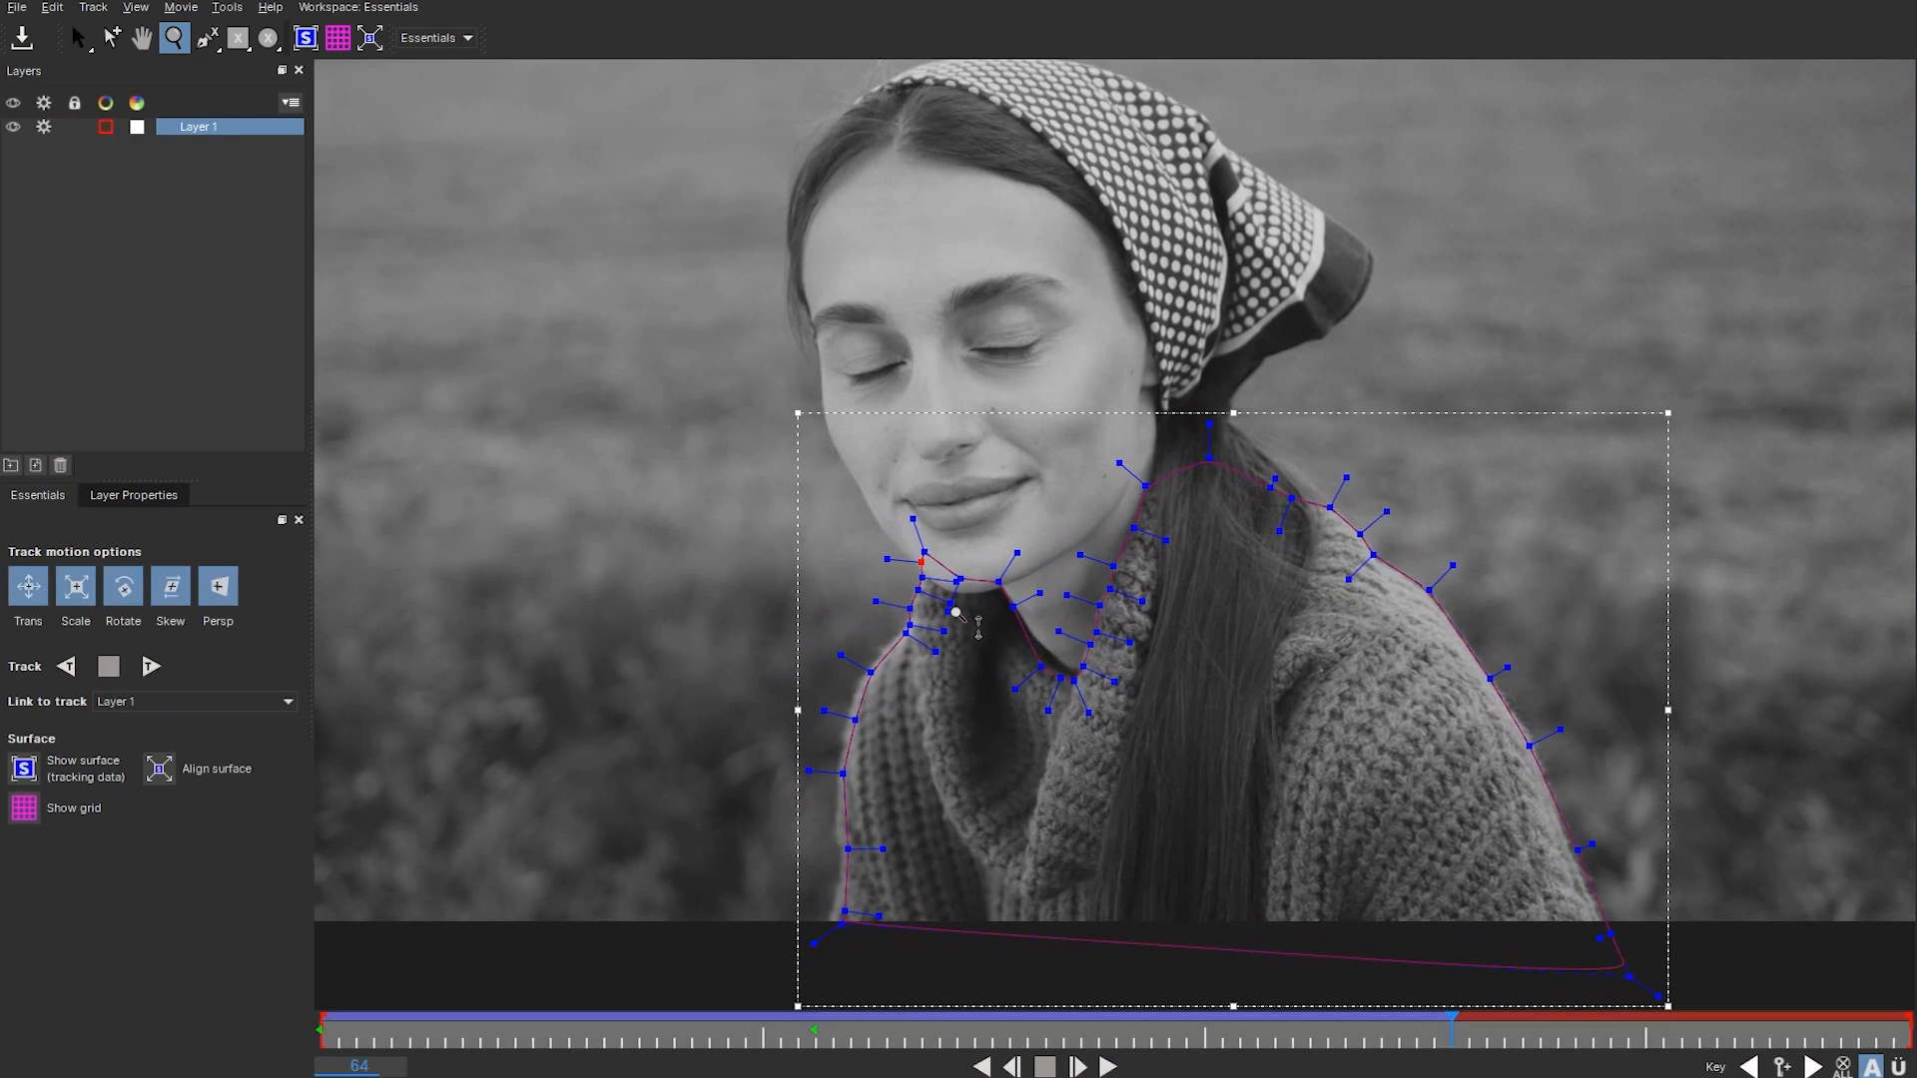
- At frame 64, move the spline points along the sweater's left outer edge outward onto the knit
{"action": "left_click_drag", "start_coordinate": [990, 663], "coordinate": [1002, 532]}
{"action": "key", "text": "x"}
{"action": "key", "text": "z"}
{"action": "left_click_drag", "start_coordinate": [1006, 579], "coordinate": [1002, 484]}
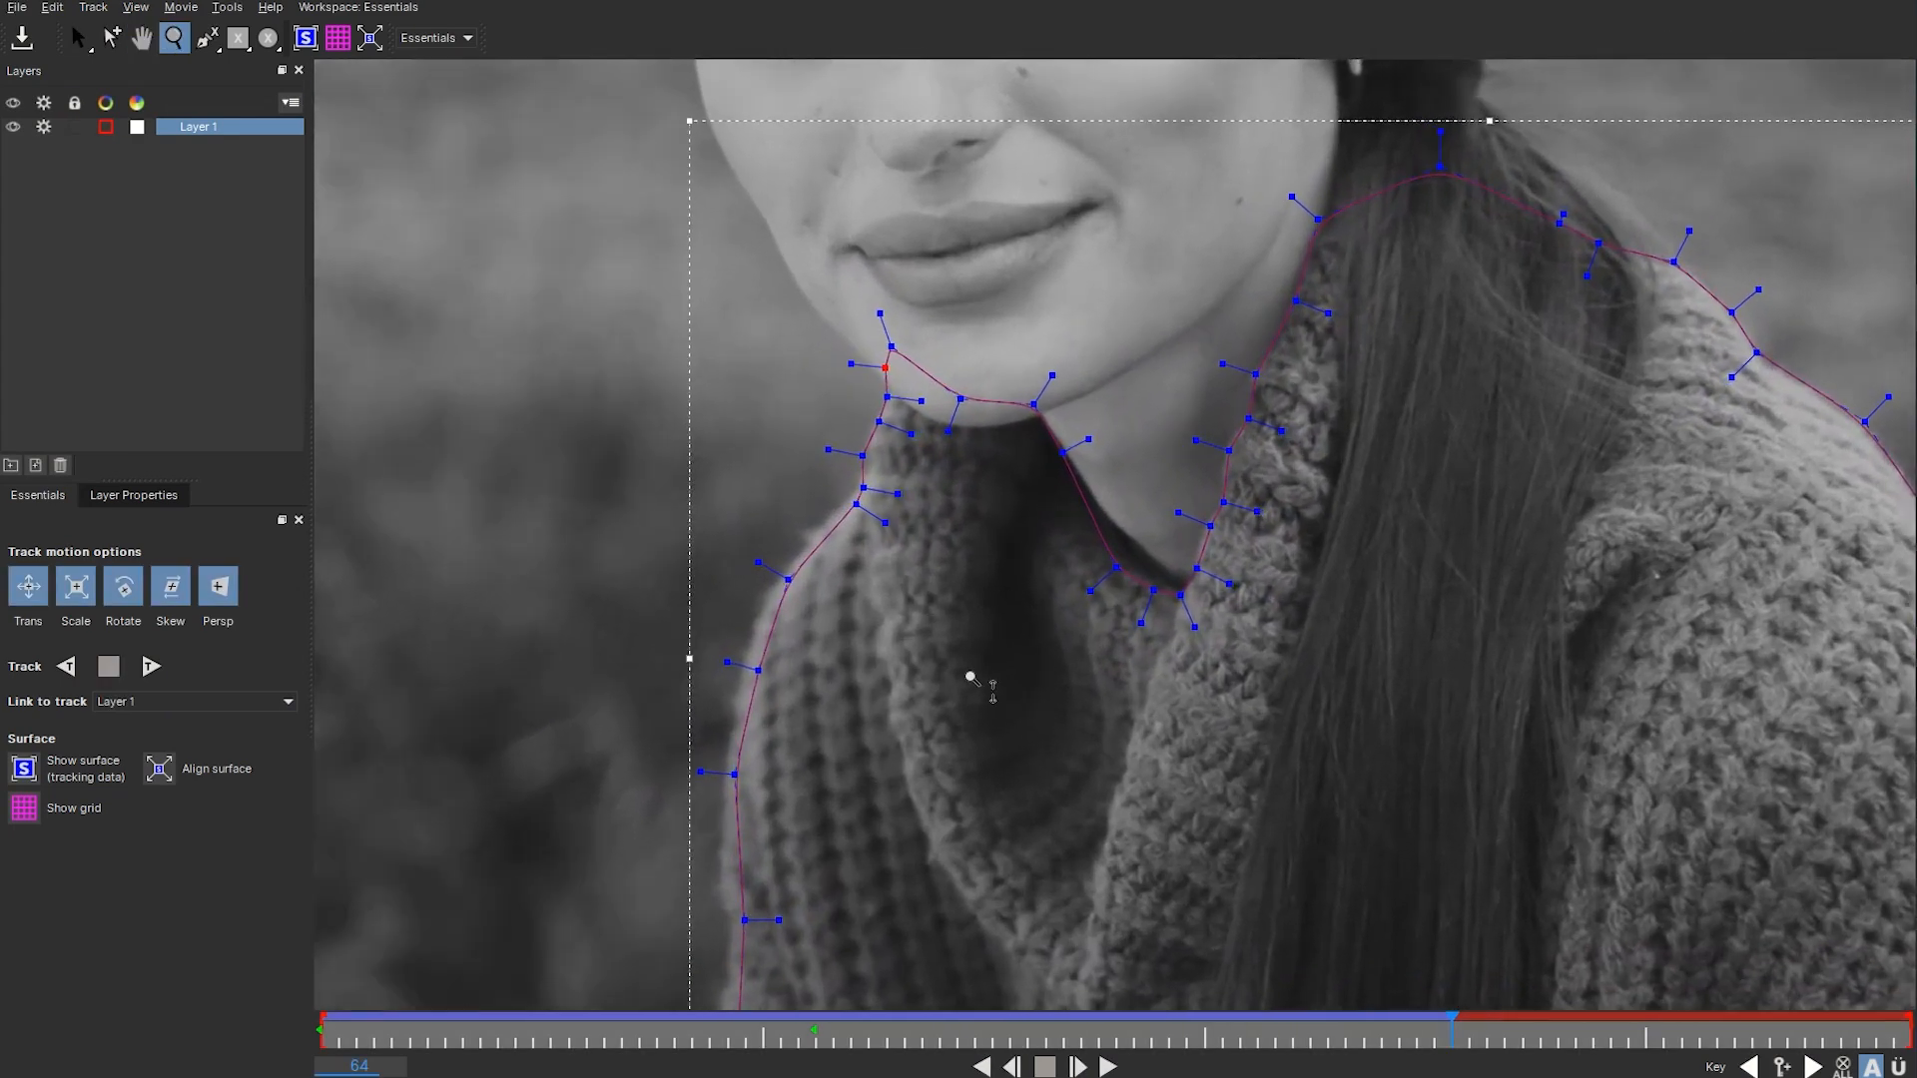
{"action": "key", "text": "x"}
{"action": "left_click_drag", "start_coordinate": [976, 685], "coordinate": [1005, 539]}
{"action": "key", "text": "z"}
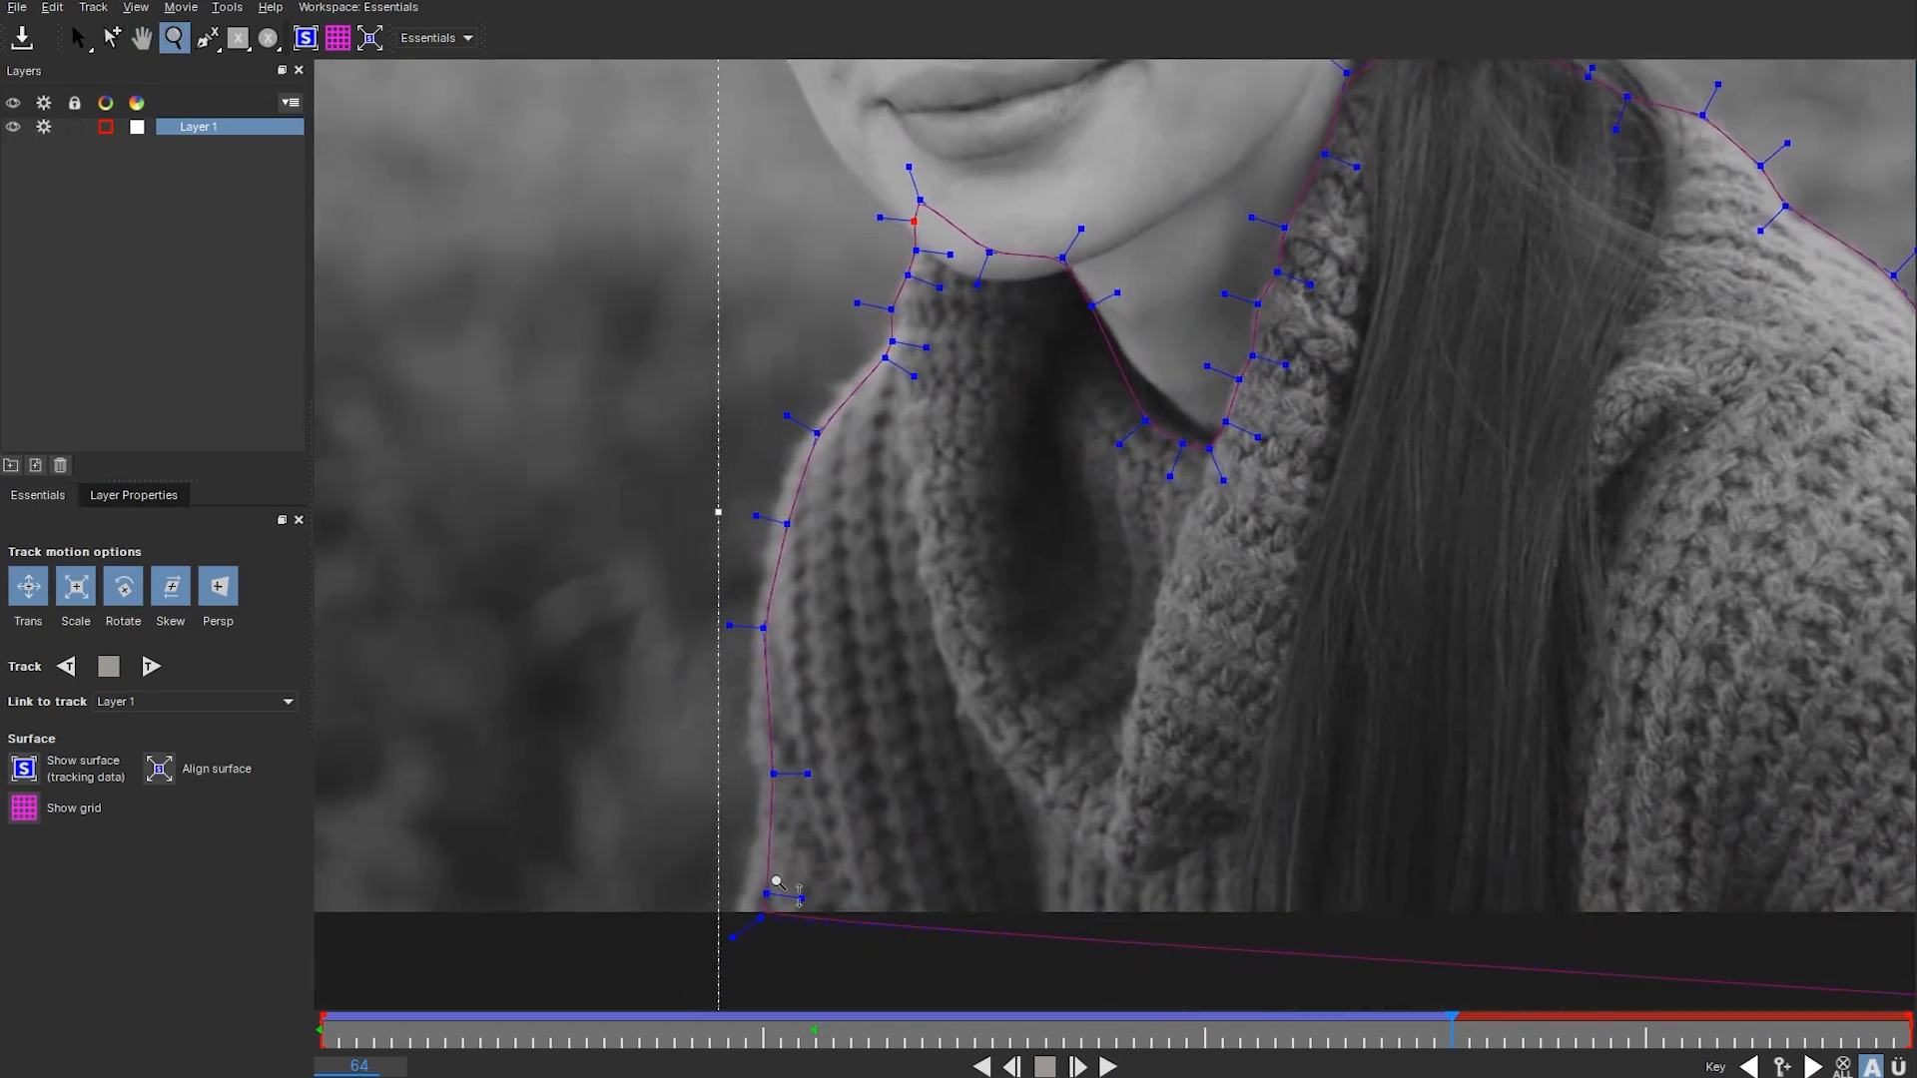
{"action": "left_click", "coordinate": [79, 38]}
{"action": "left_click_drag", "start_coordinate": [773, 774], "coordinate": [762, 770]}
{"action": "left_click_drag", "start_coordinate": [763, 627], "coordinate": [752, 636]}
{"action": "left_click_drag", "start_coordinate": [786, 524], "coordinate": [771, 524]}
{"action": "left_click_drag", "start_coordinate": [817, 433], "coordinate": [805, 425]}
- Refit the spline points on the collar's outer left edge and along the neckline at frame 64
{"action": "key", "text": "x"}
{"action": "left_click_drag", "start_coordinate": [934, 300], "coordinate": [950, 429]}
{"action": "key", "text": "z"}
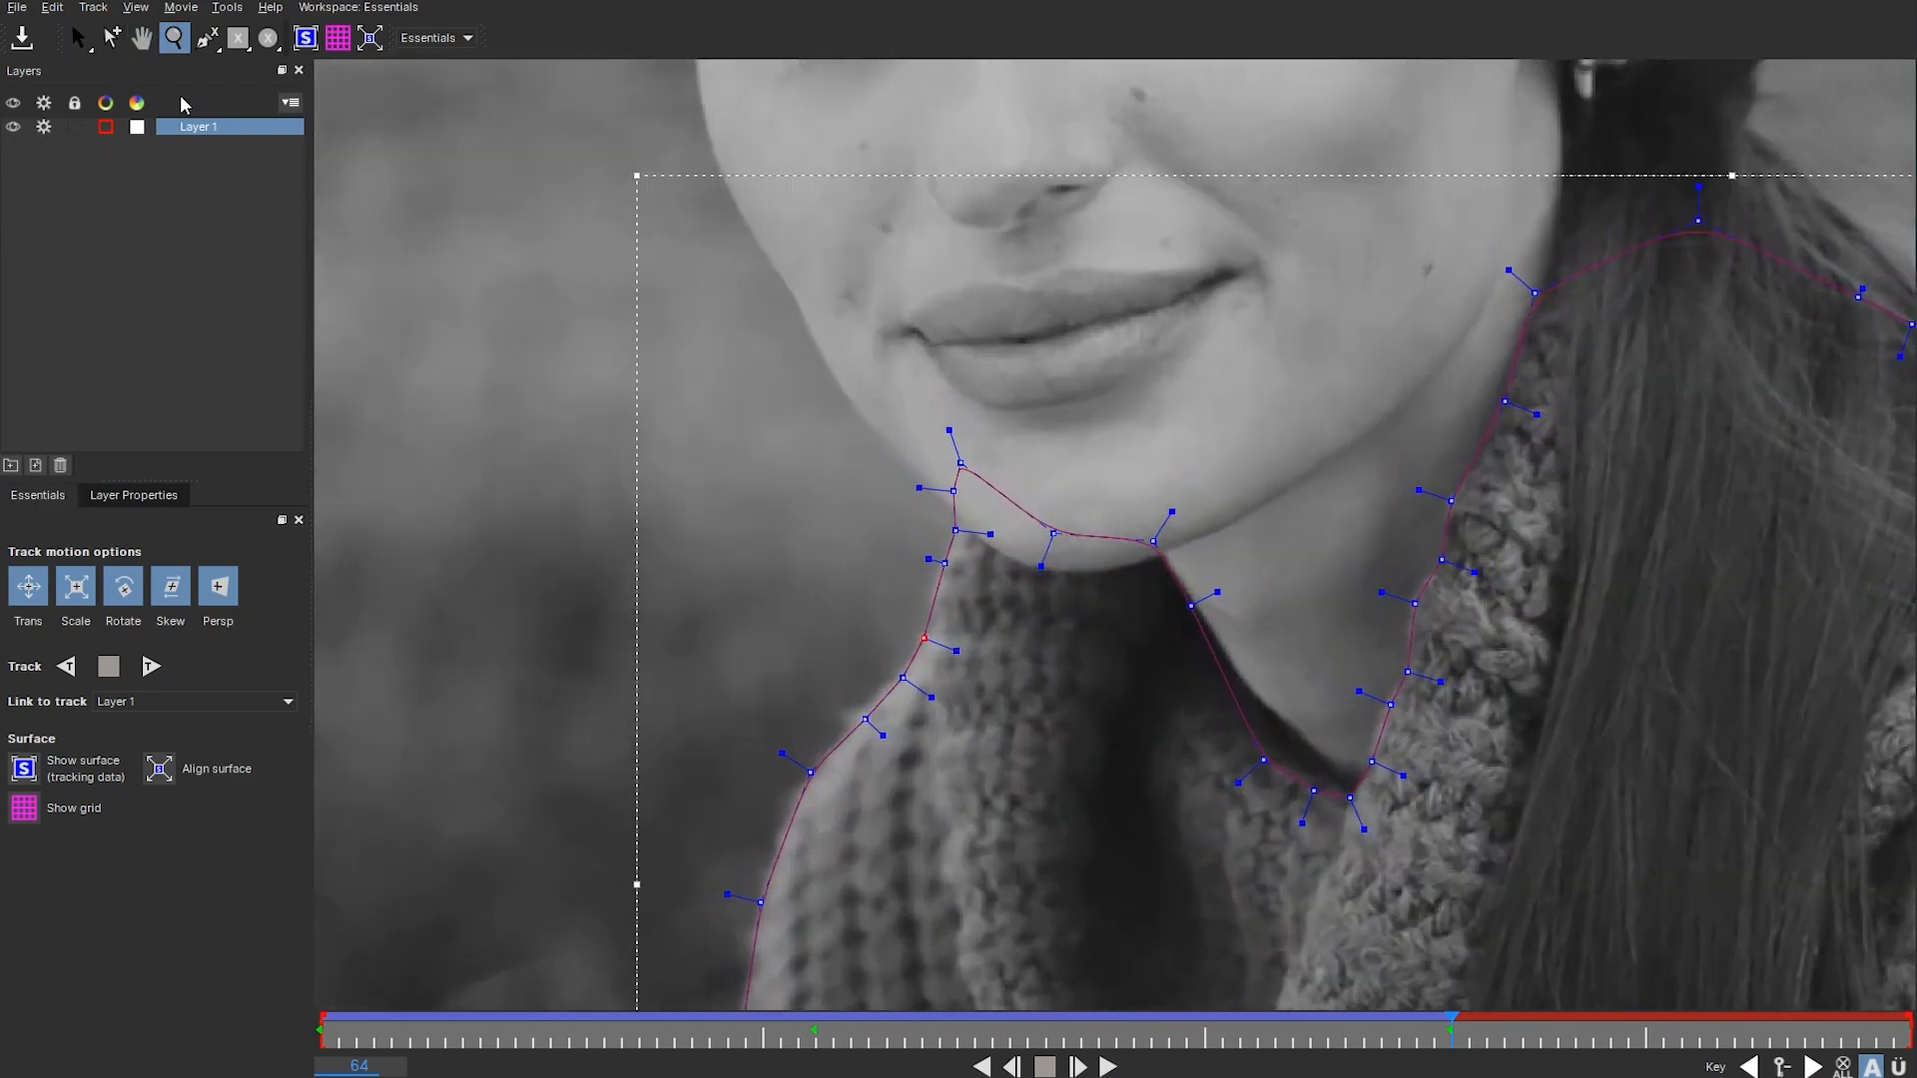
{"action": "left_click", "coordinate": [79, 38]}
{"action": "left_click_drag", "start_coordinate": [944, 563], "coordinate": [935, 590]}
{"action": "left_click_drag", "start_coordinate": [956, 531], "coordinate": [941, 554]}
{"action": "left_click_drag", "start_coordinate": [953, 491], "coordinate": [952, 539]}
{"action": "left_click_drag", "start_coordinate": [1314, 791], "coordinate": [1304, 780]}
{"action": "left_click_drag", "start_coordinate": [1262, 760], "coordinate": [1269, 742]}
{"action": "left_click_drag", "start_coordinate": [1390, 705], "coordinate": [1381, 702]}
- Track the sweater shape forward from frame 64 to the last frame, 90
{"action": "key", "text": "x"}
{"action": "left_click_drag", "start_coordinate": [1813, 655], "coordinate": [674, 132]}
{"action": "key", "text": "z"}
{"action": "left_click_drag", "start_coordinate": [1308, 727], "coordinate": [1137, 562]}
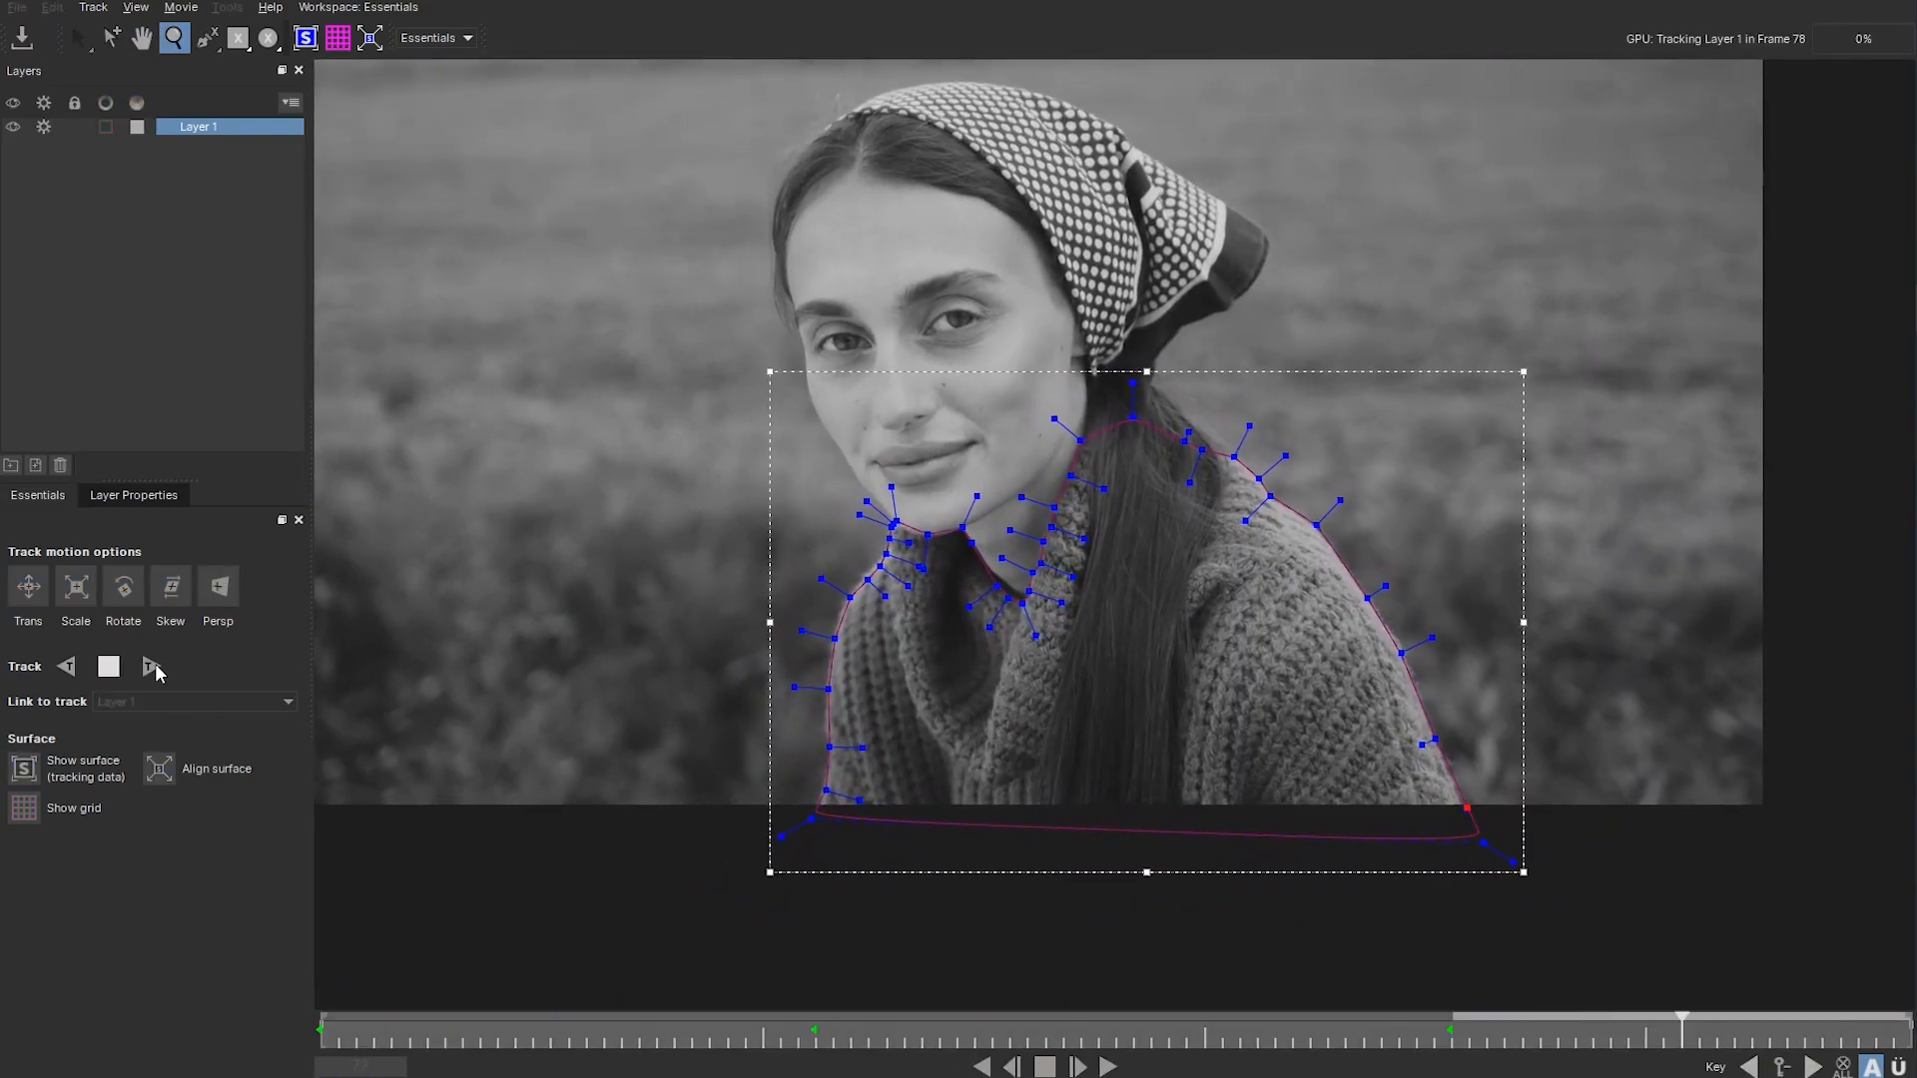
- At frame 90, adjust the spline points around the collar and neckline to match the sweater's edge
{"action": "scroll", "coordinate": [844, 384], "scroll_direction": "up", "scroll_amount": 5}
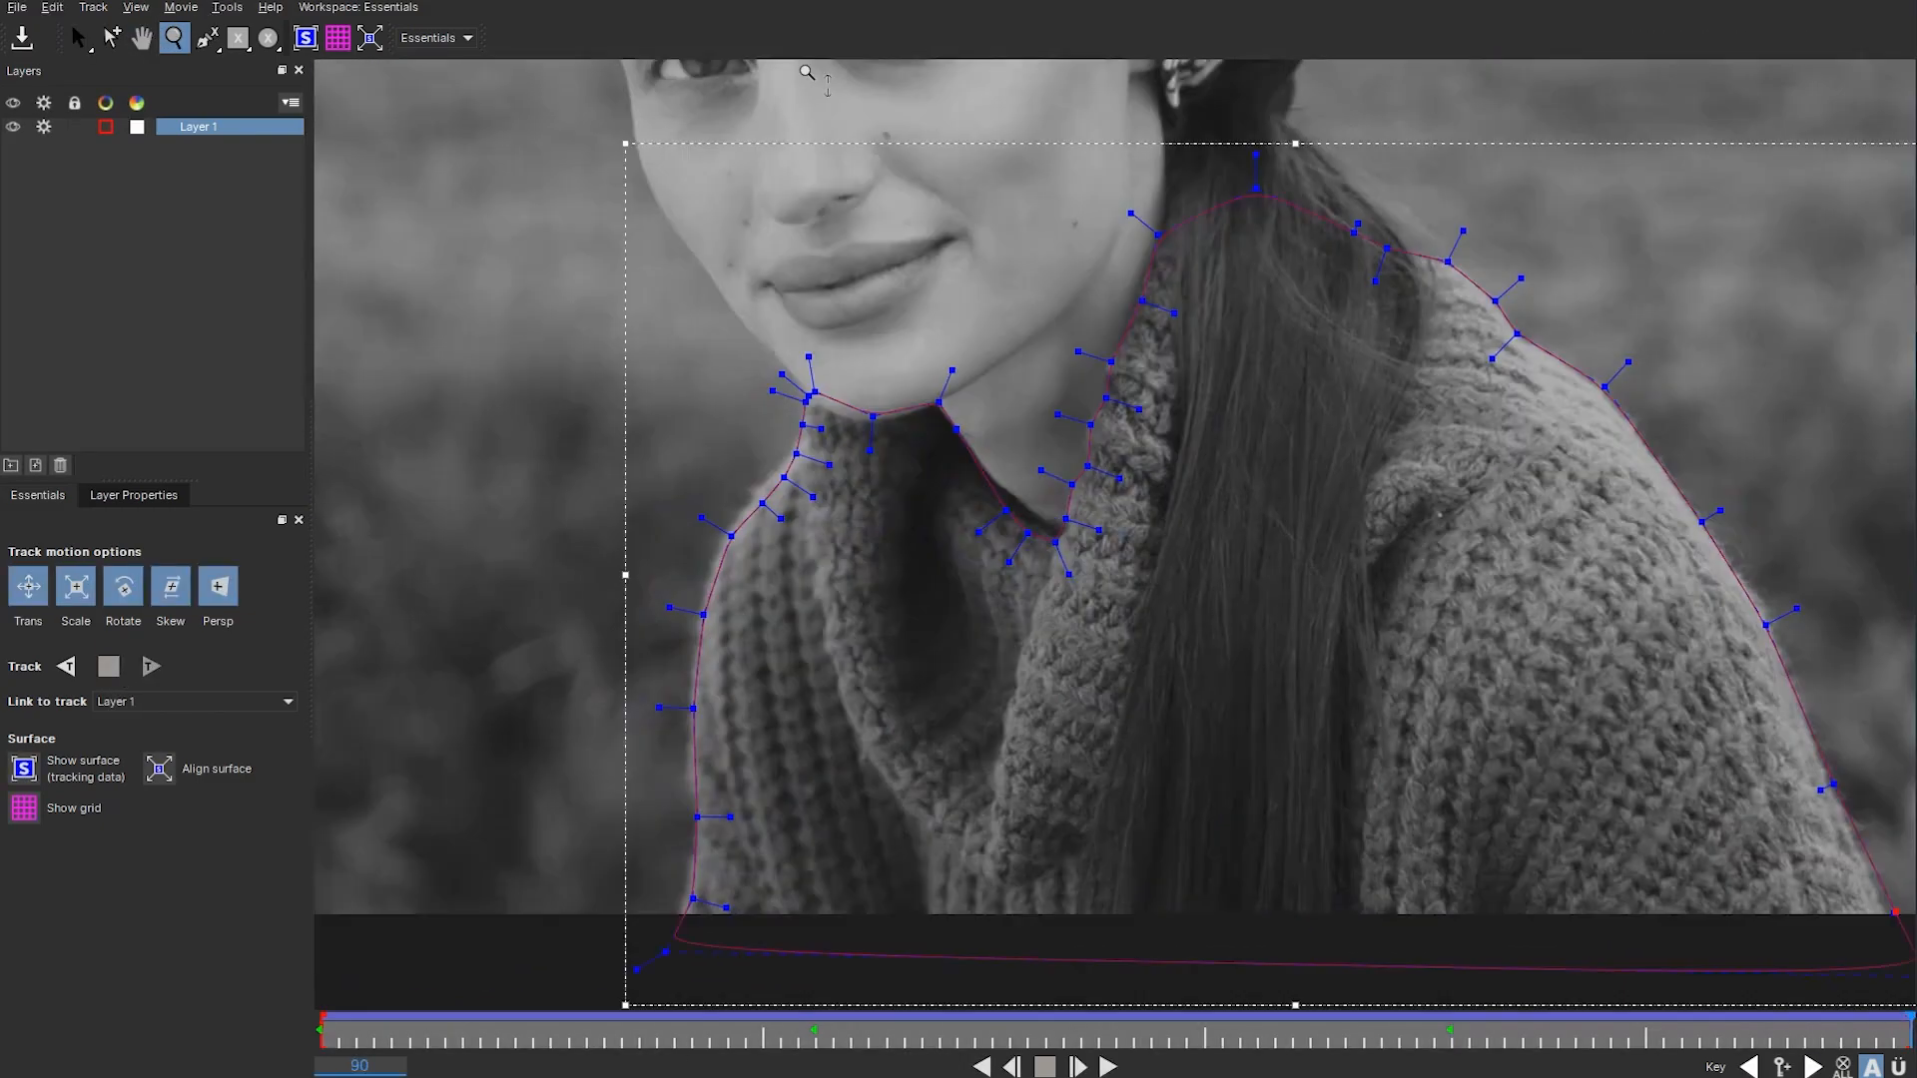
{"action": "key", "text": "s"}
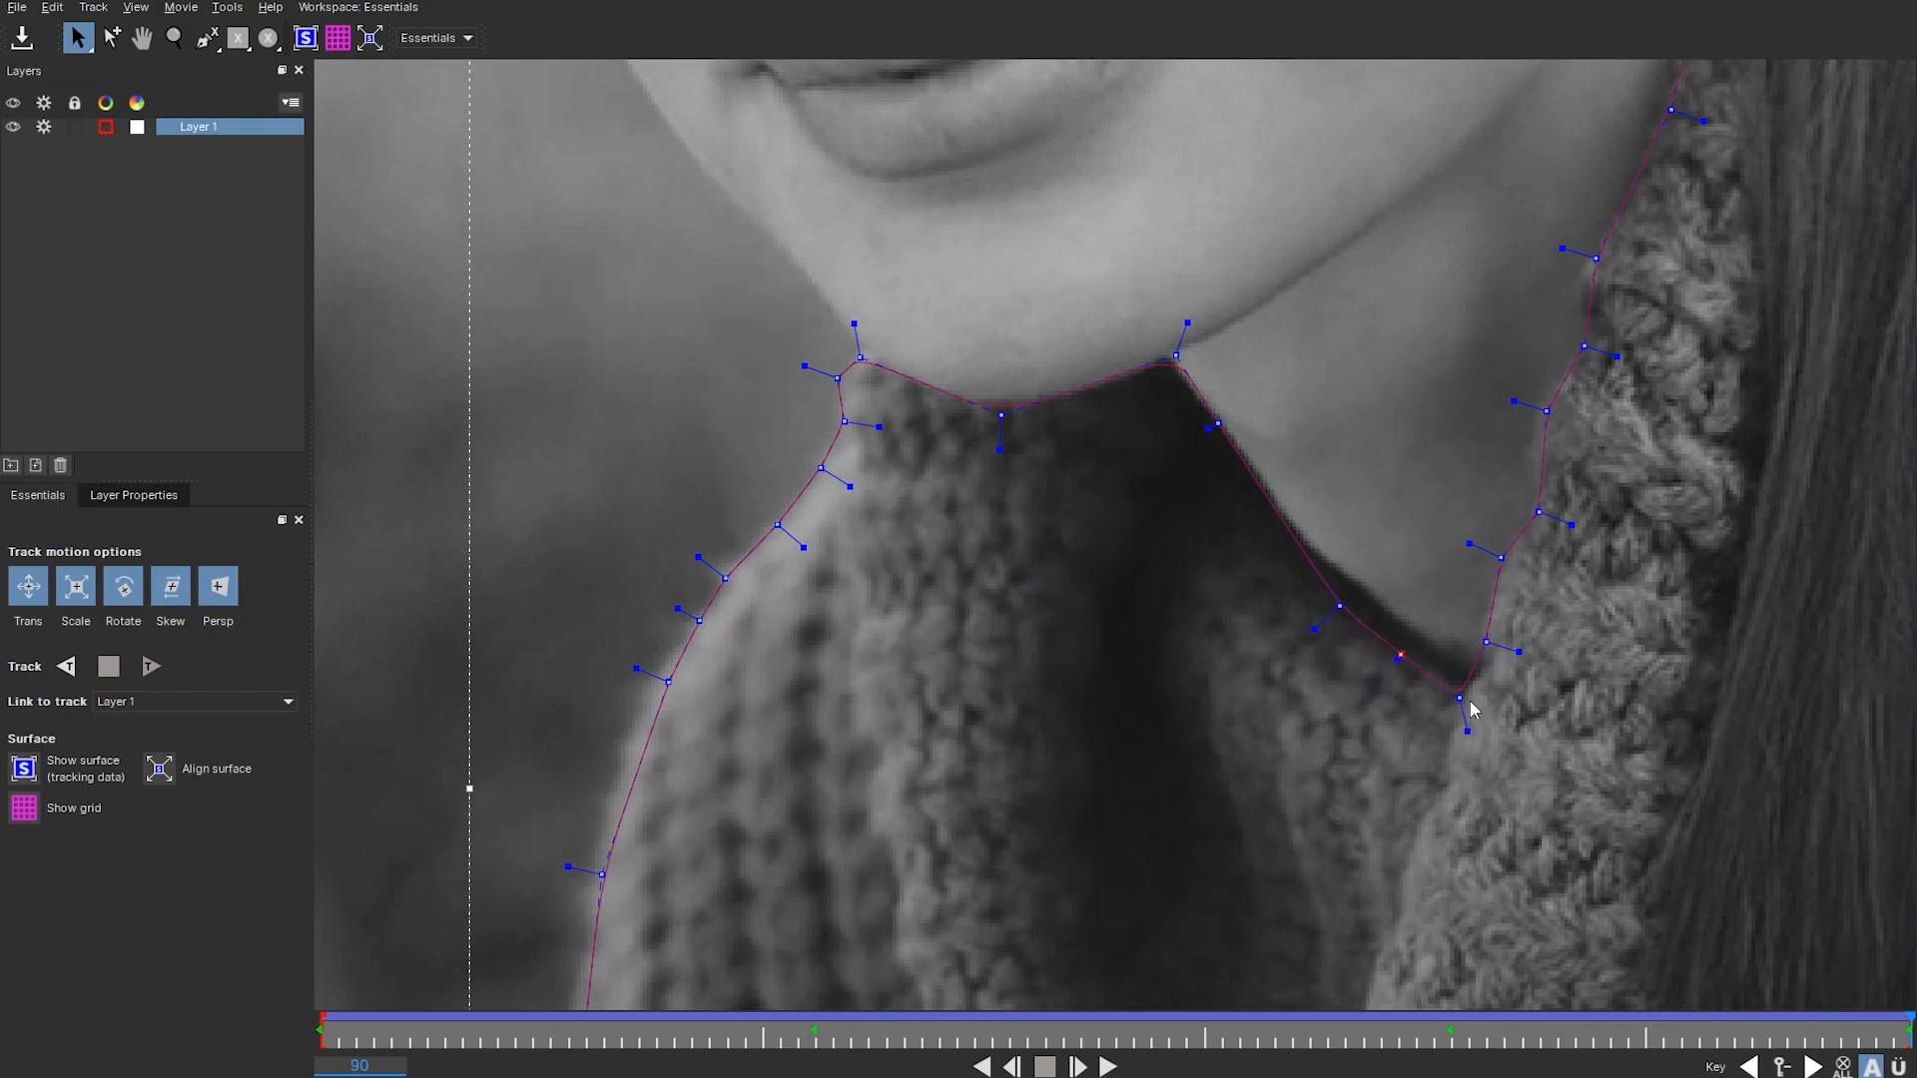
{"action": "scroll", "coordinate": [1153, 696], "scroll_direction": "down", "scroll_amount": 5}
{"action": "scroll", "coordinate": [1153, 696], "scroll_direction": "up", "scroll_amount": 4}
{"action": "key", "text": "z"}
{"action": "left_click_drag", "start_coordinate": [1260, 529], "coordinate": [1298, 604]}
- Check the whole outline back at frame 0, then save the Mocha project and return to After Effects
{"action": "key", "text": "x"}
{"action": "left_click_drag", "start_coordinate": [1797, 958], "coordinate": [1082, 513]}
{"action": "key", "text": "z"}
{"action": "left_click_drag", "start_coordinate": [1515, 813], "coordinate": [1505, 866]}
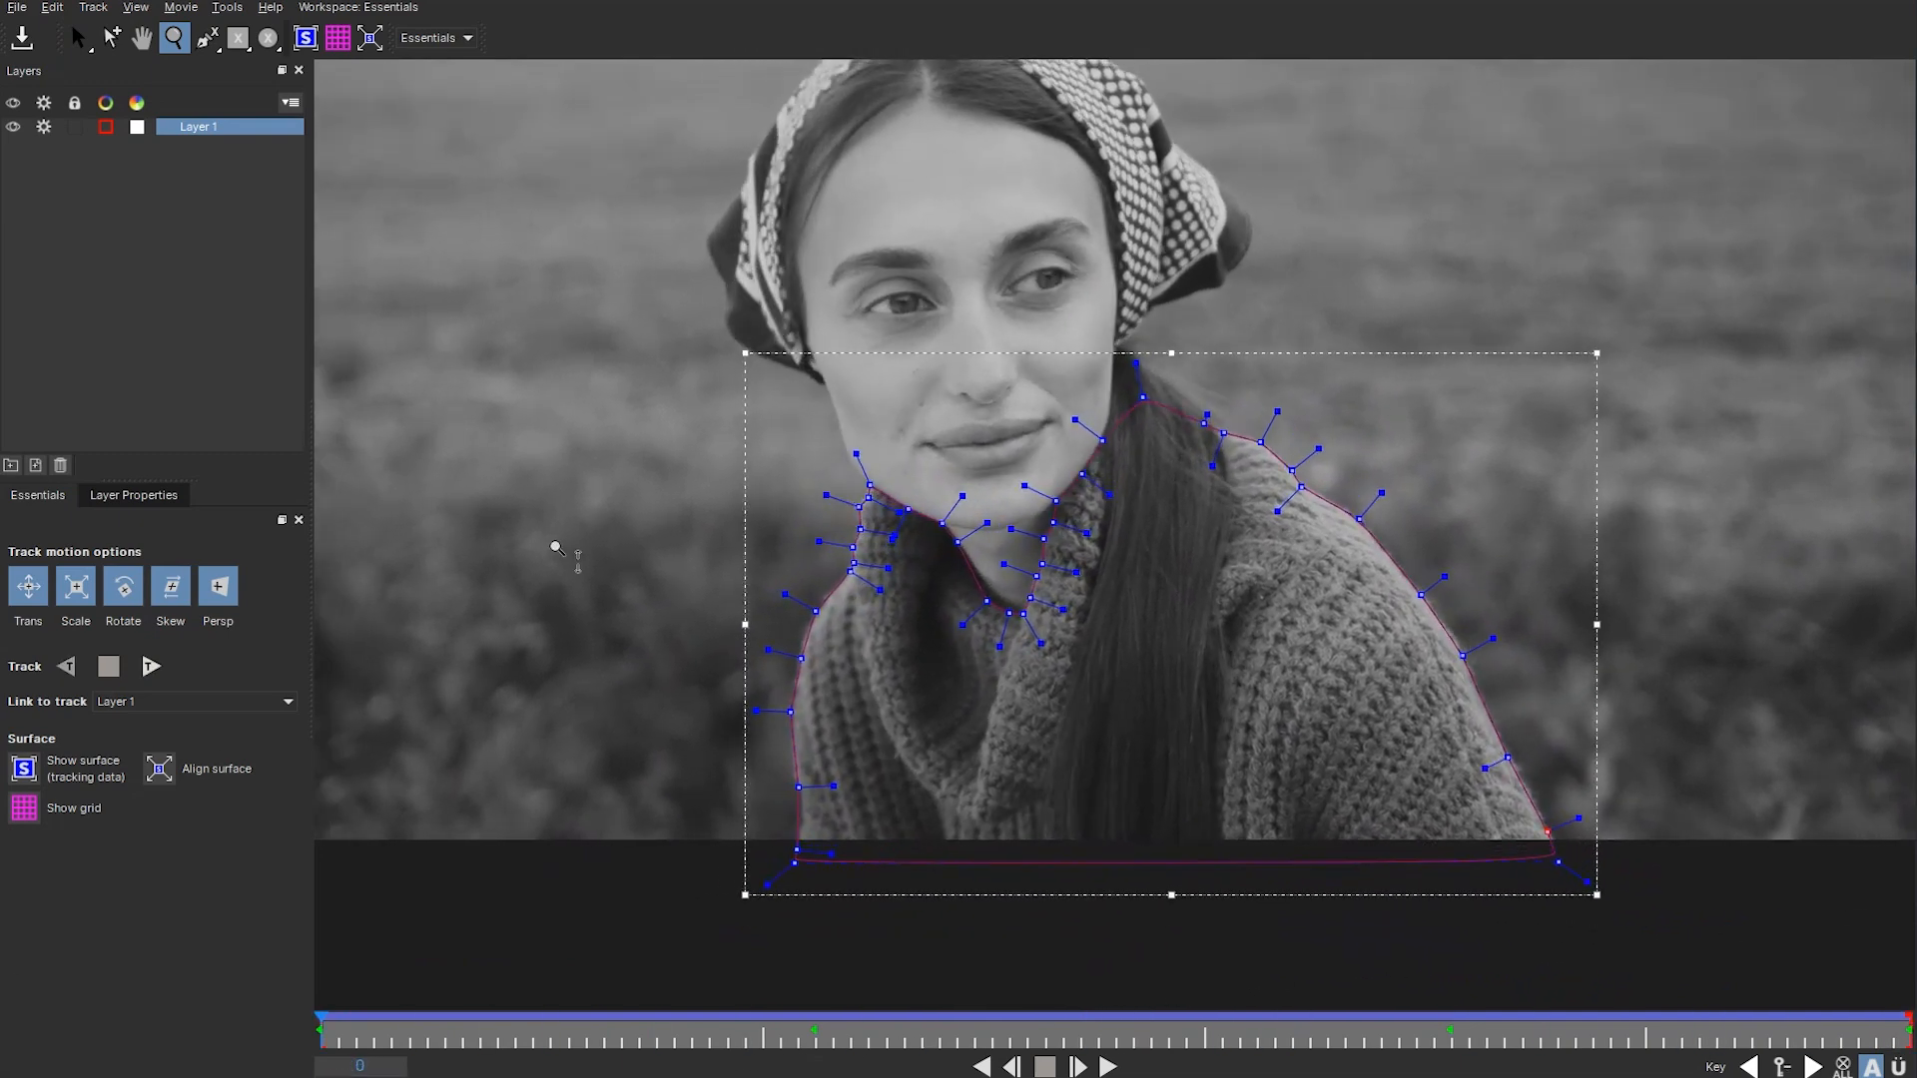
{"action": "key", "text": "ctrl+s"}
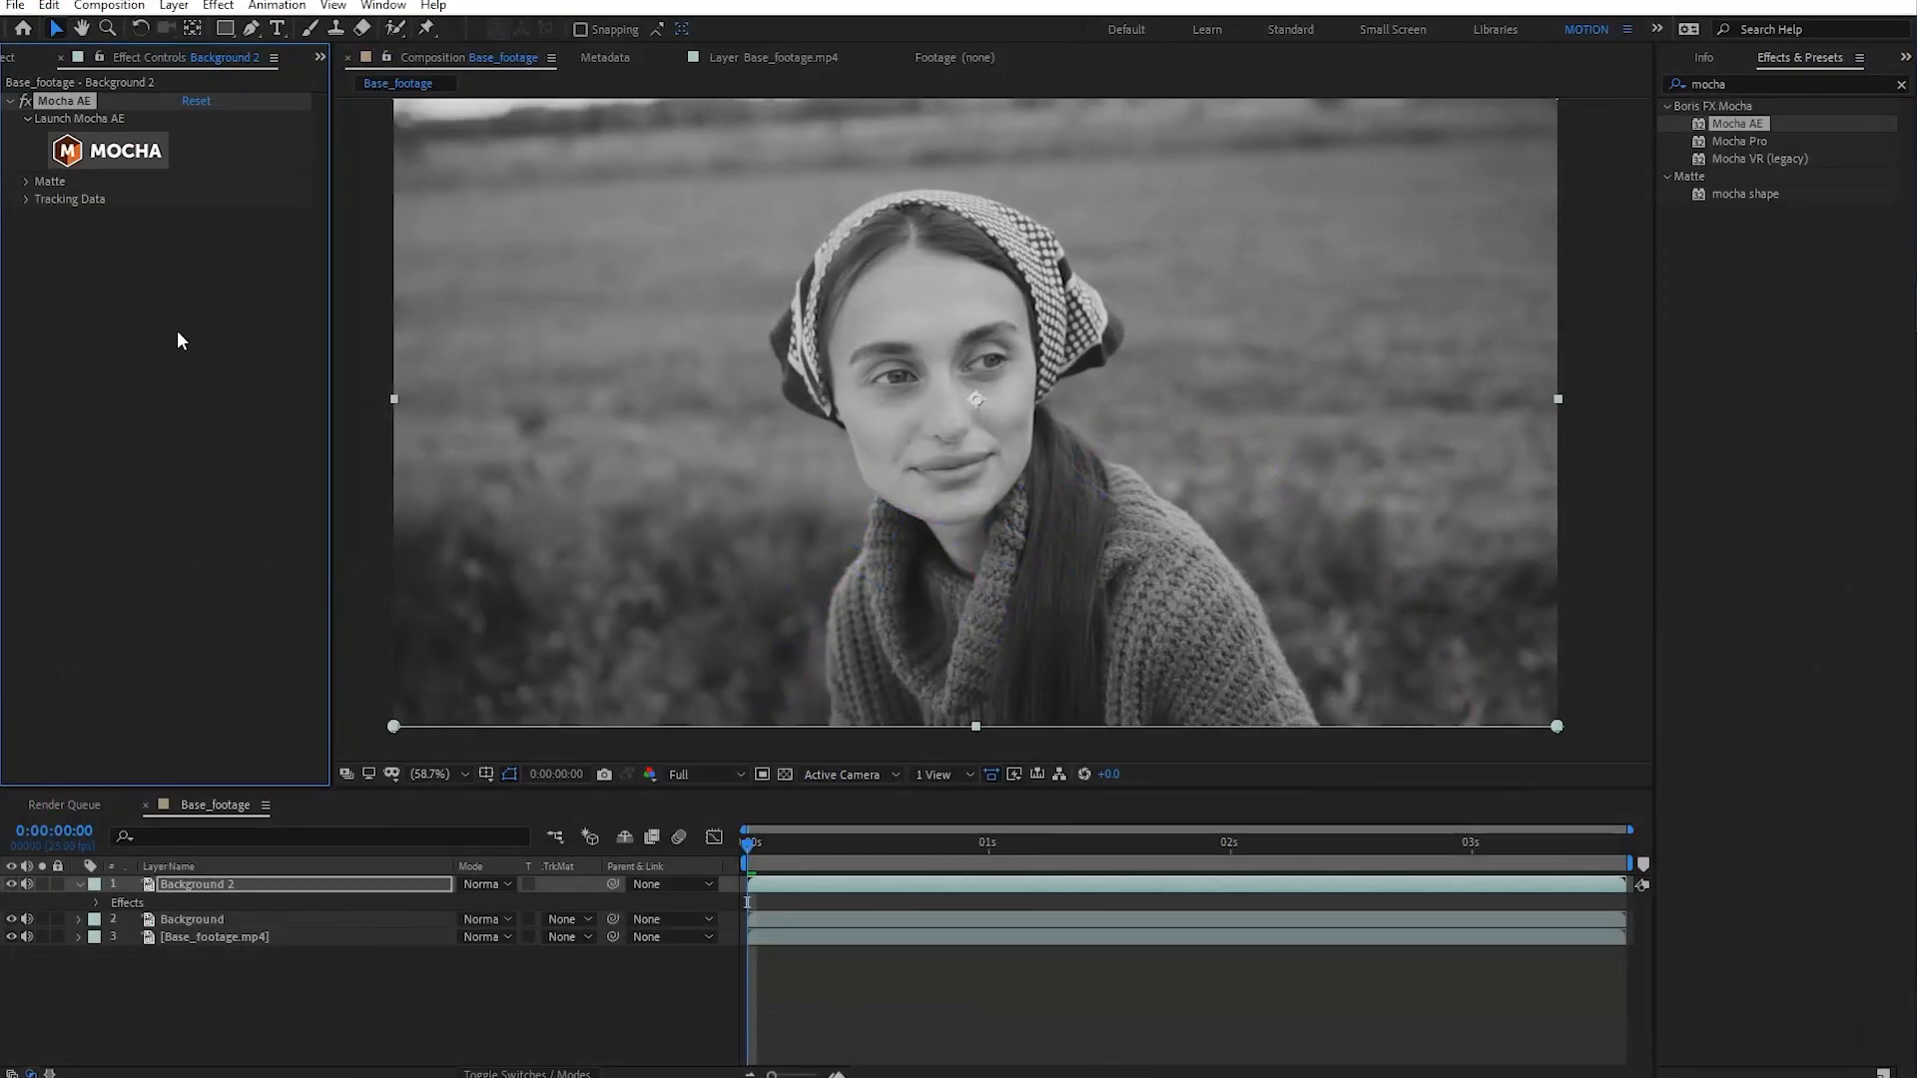
- Create AE masks on Background 2 from the Mocha AE matte and scrub the timeline to check them
{"action": "left_click", "coordinate": [27, 182]}
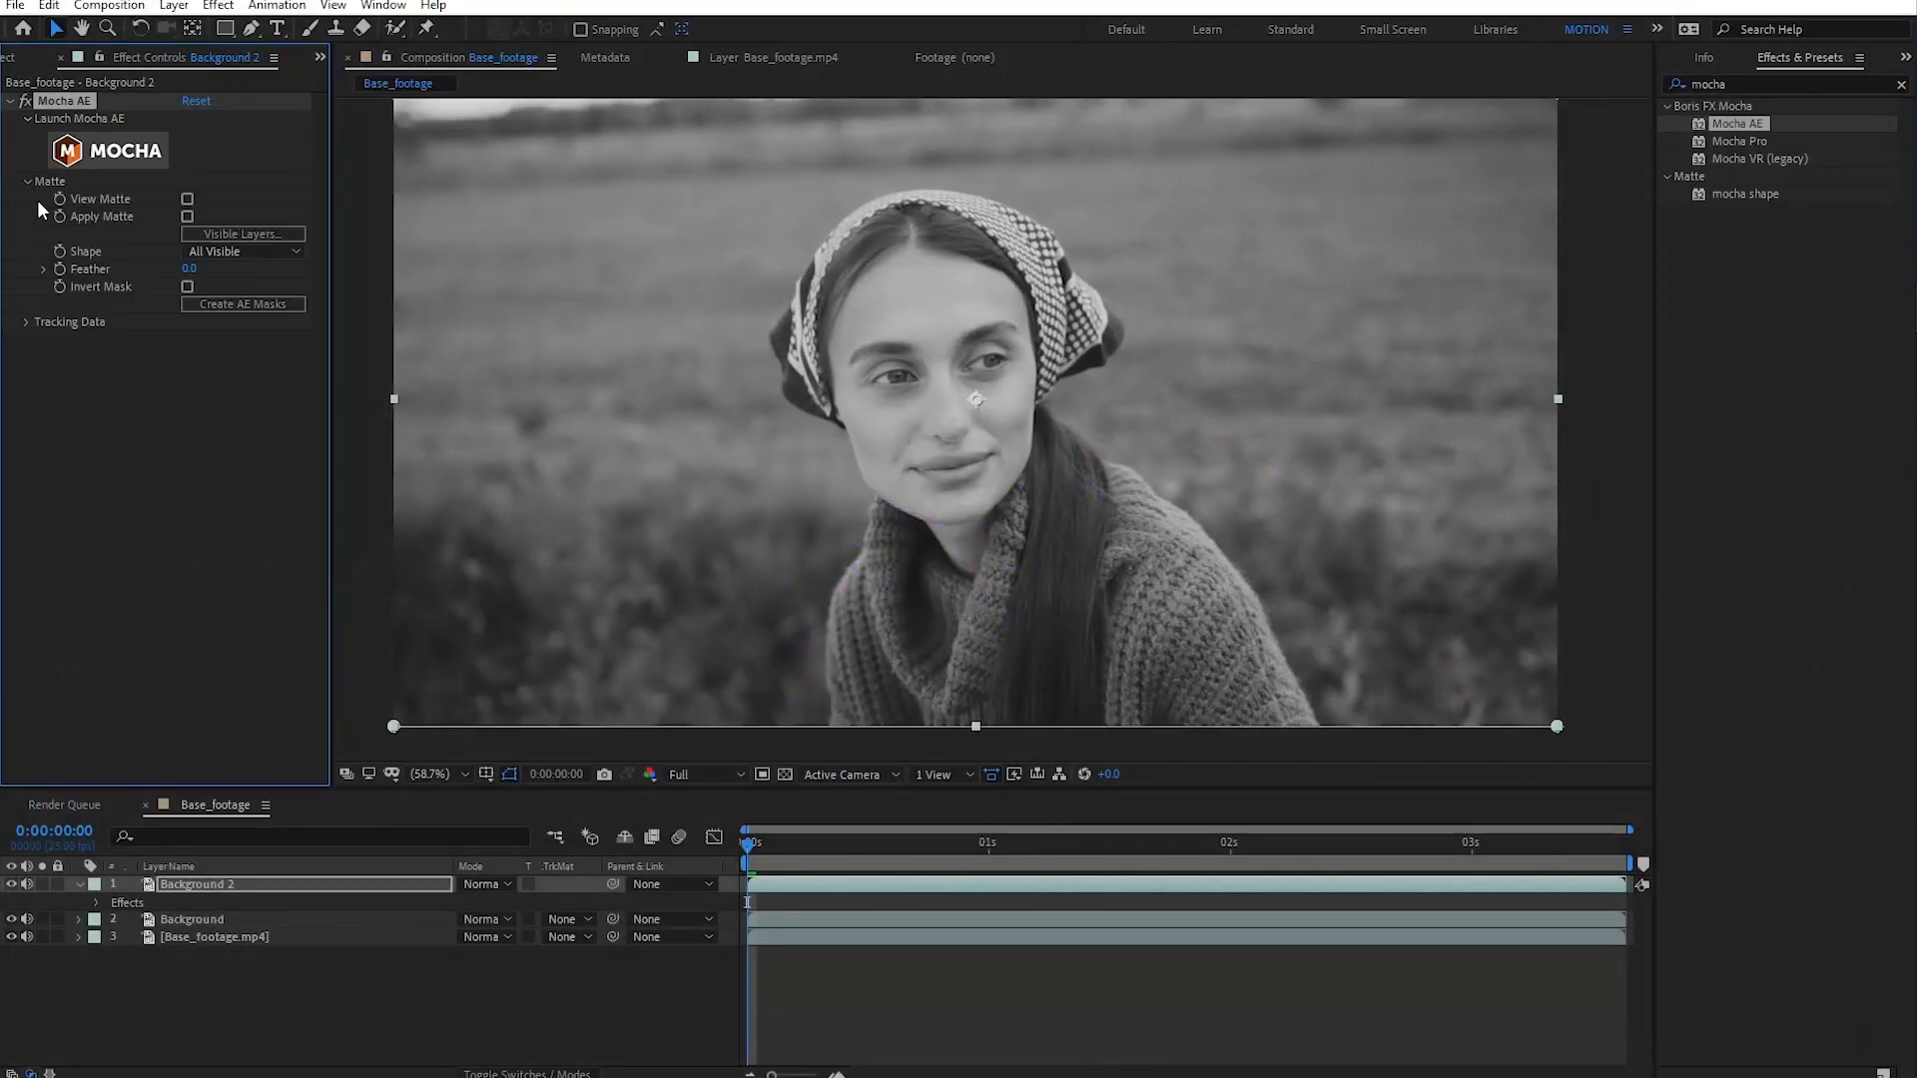
{"action": "left_click", "coordinate": [221, 307]}
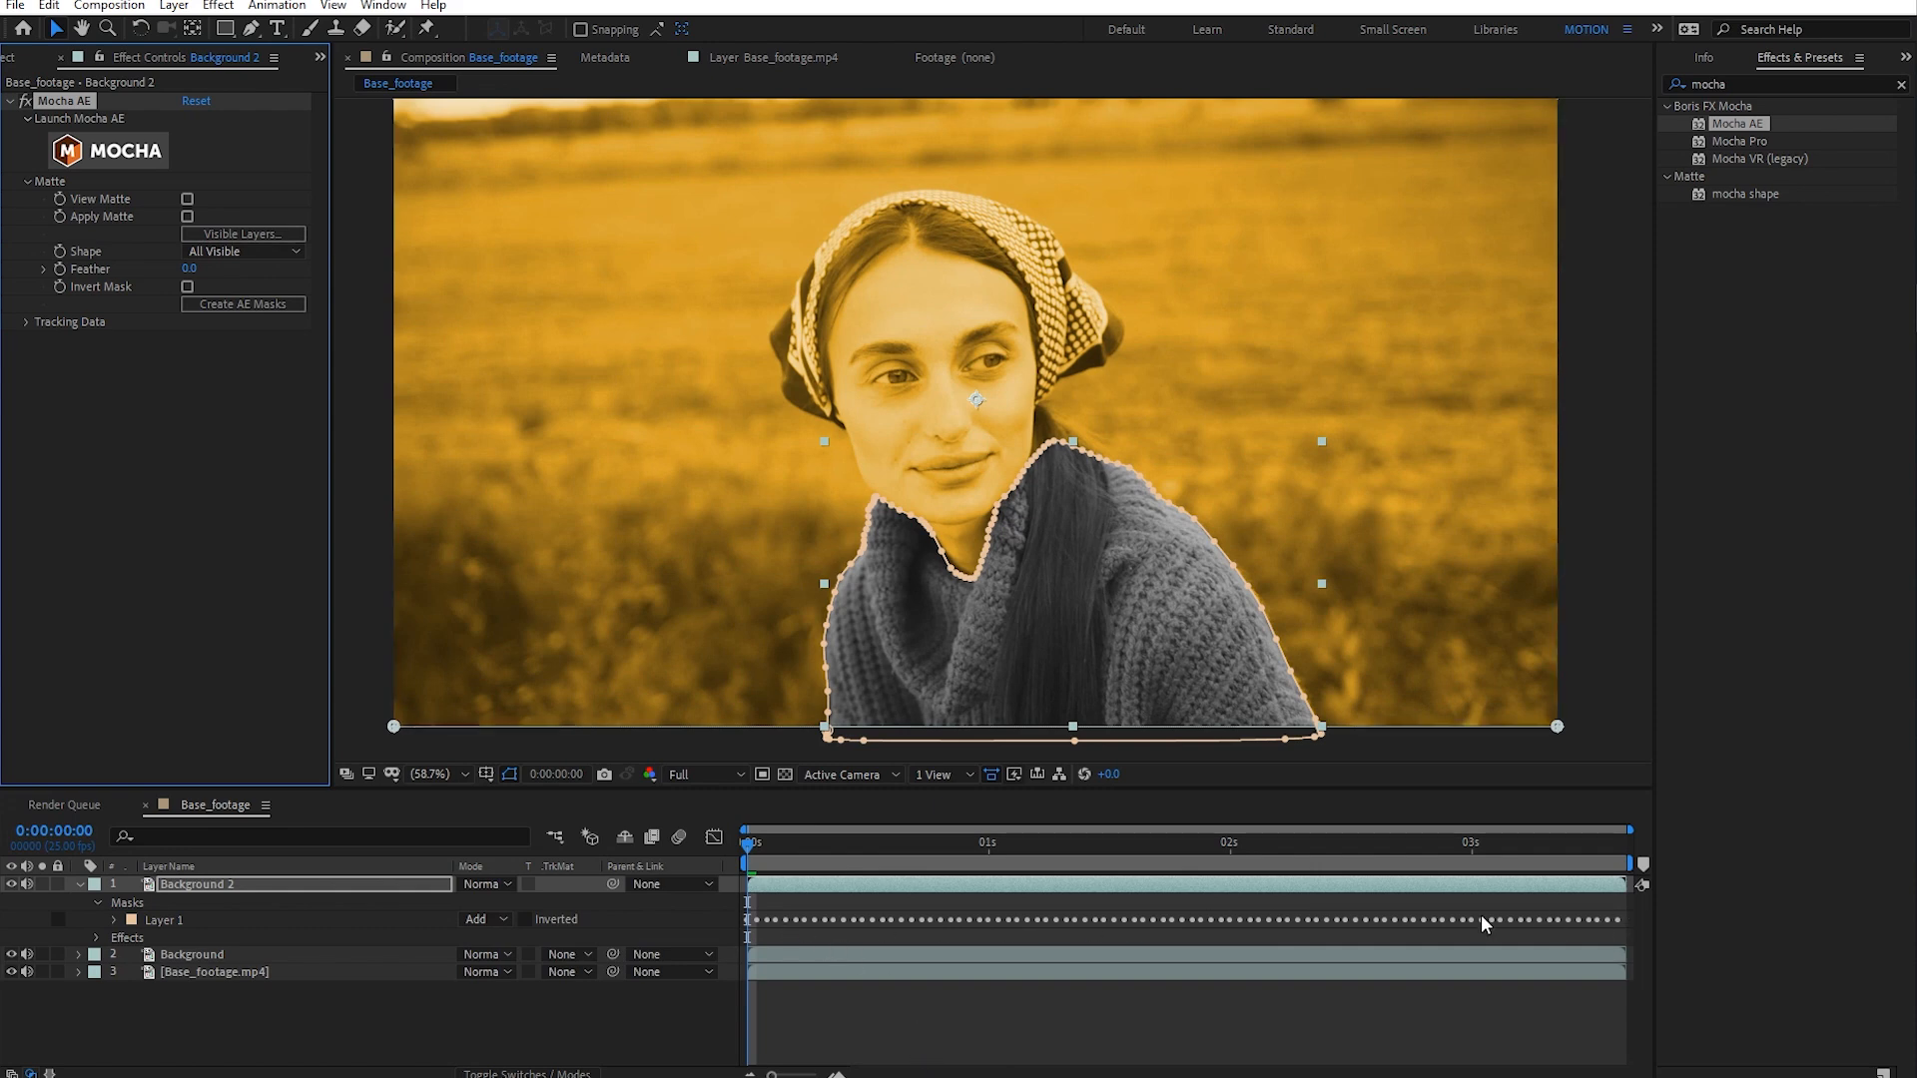
{"action": "left_click_drag", "start_coordinate": [774, 850], "coordinate": [902, 844]}
{"action": "left_click_drag", "start_coordinate": [744, 894], "coordinate": [735, 897]}
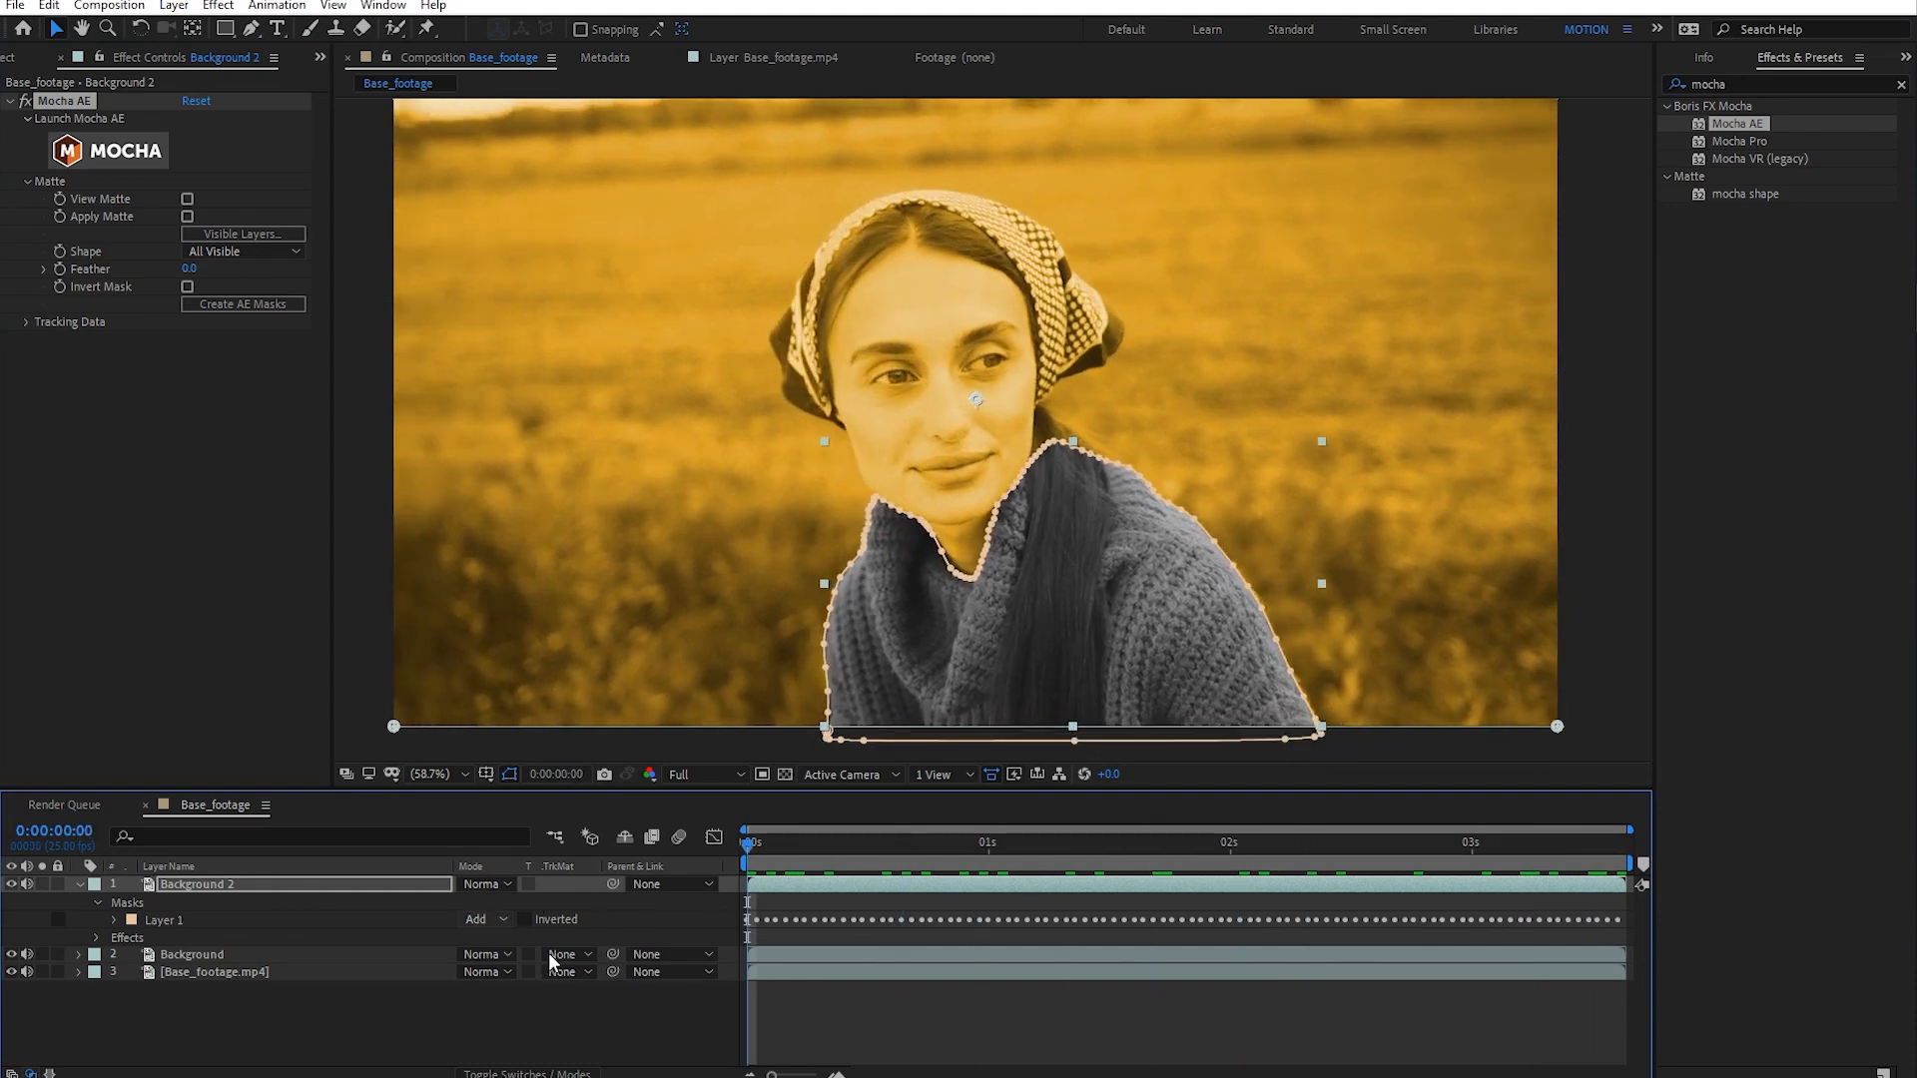
- Apply Hue/Saturation to Background 2 and colorize the sweater with hue 193° and saturation 68
{"action": "left_click", "coordinate": [895, 1001]}
{"action": "left_click", "coordinate": [813, 886]}
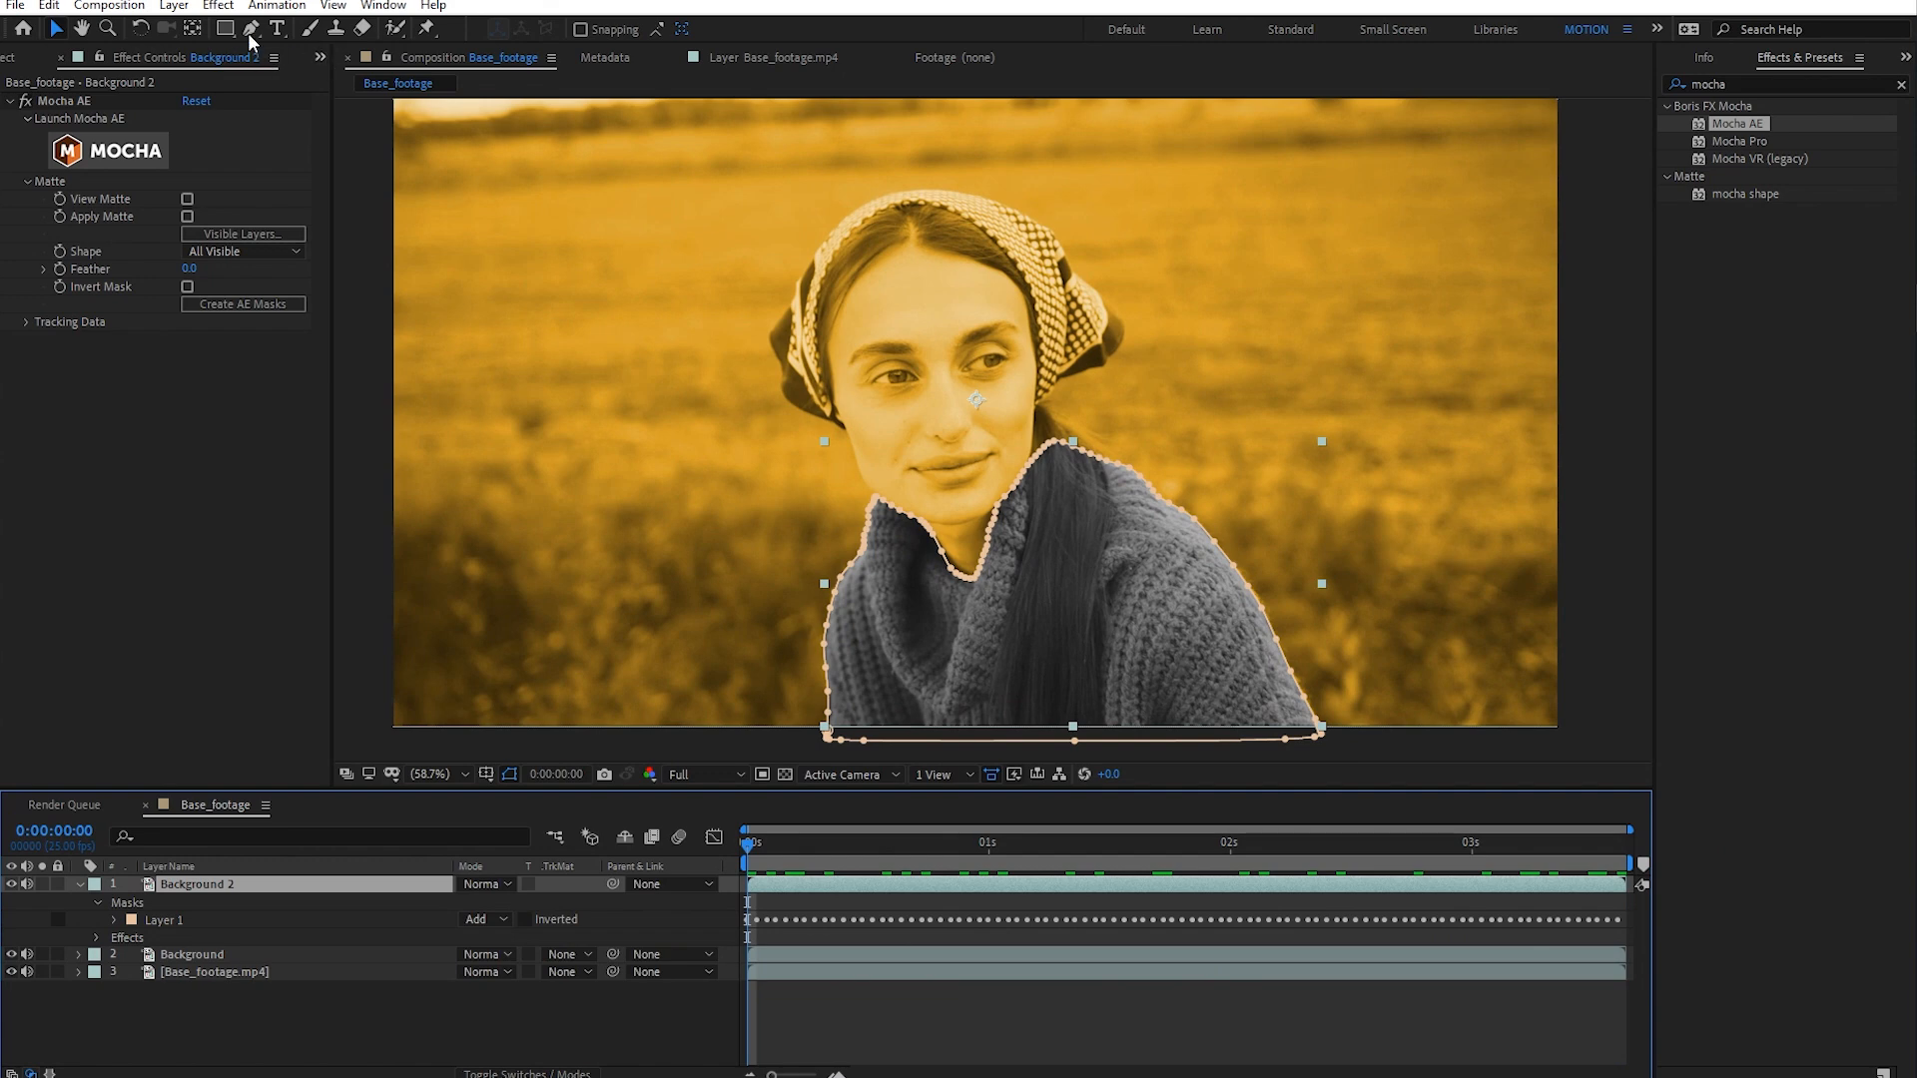
{"action": "left_click", "coordinate": [218, 6]}
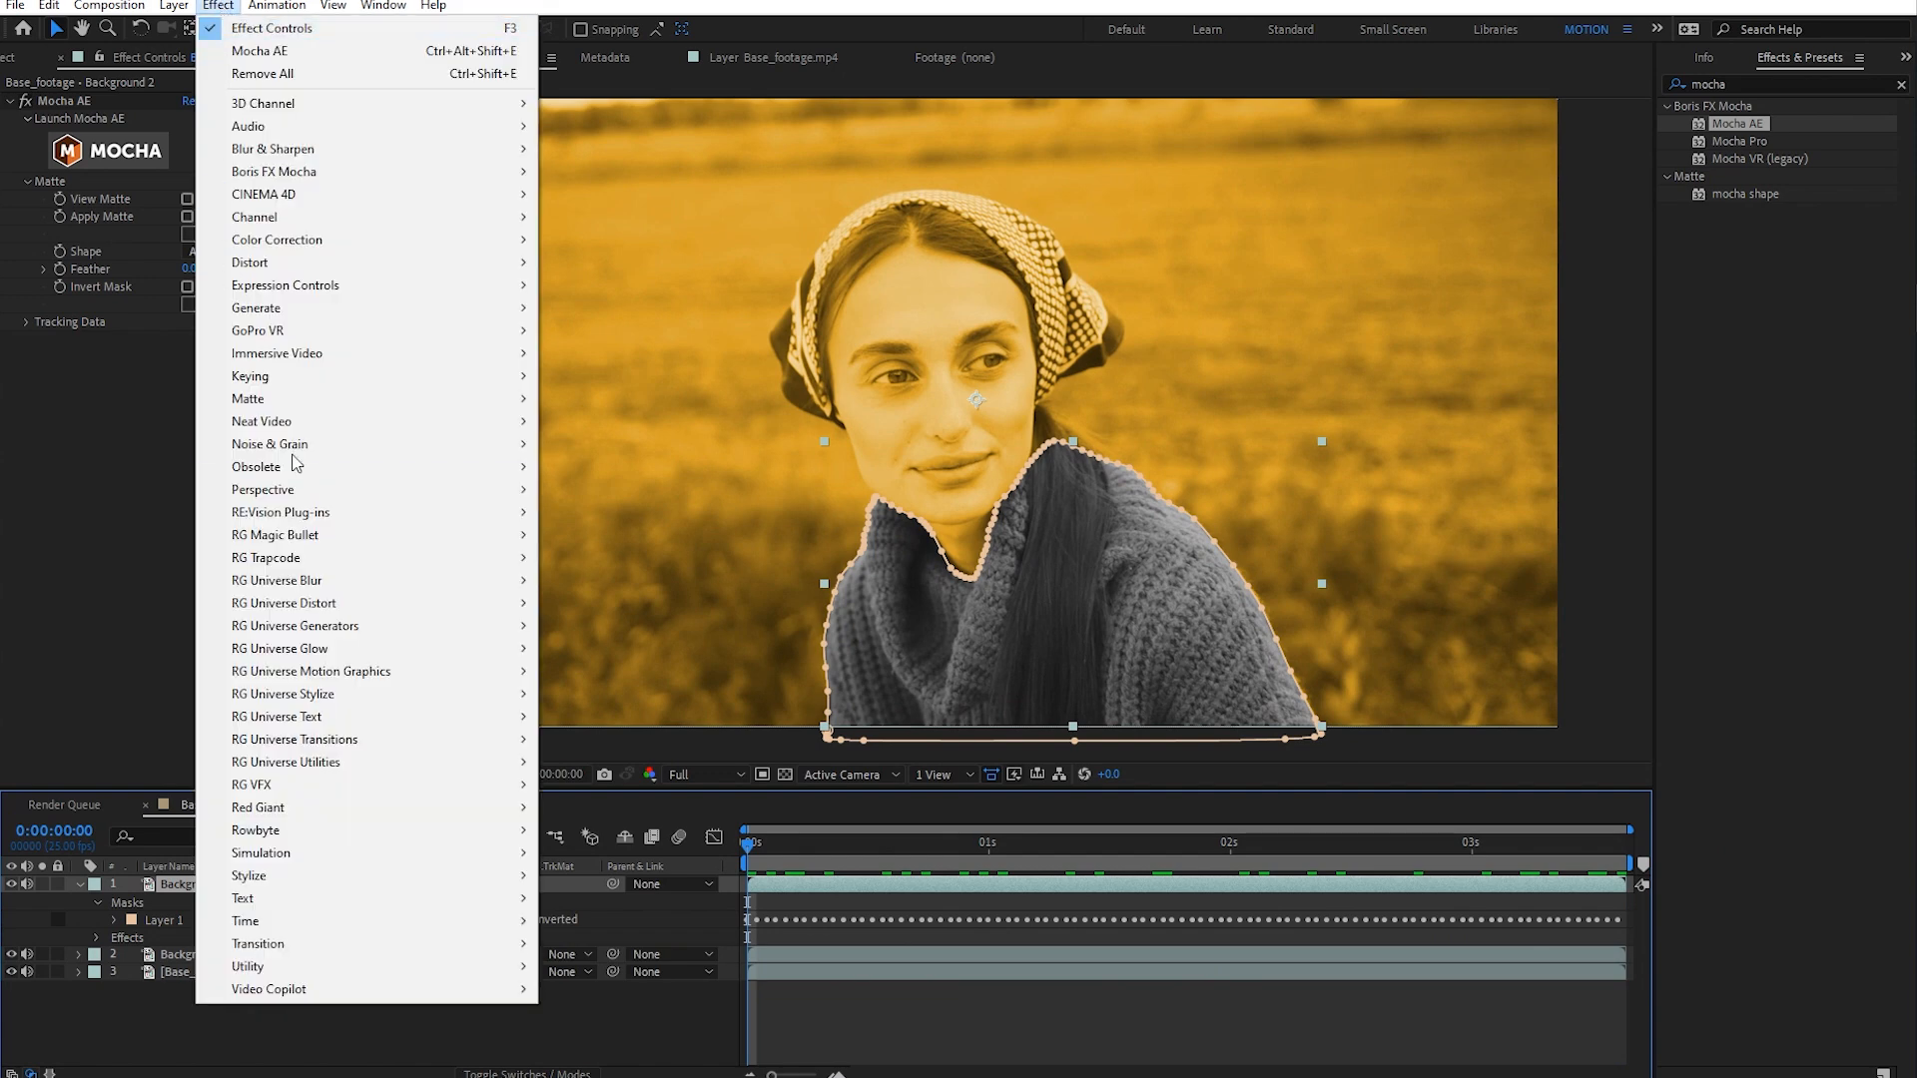
{"action": "mouse_move", "coordinate": [321, 240]}
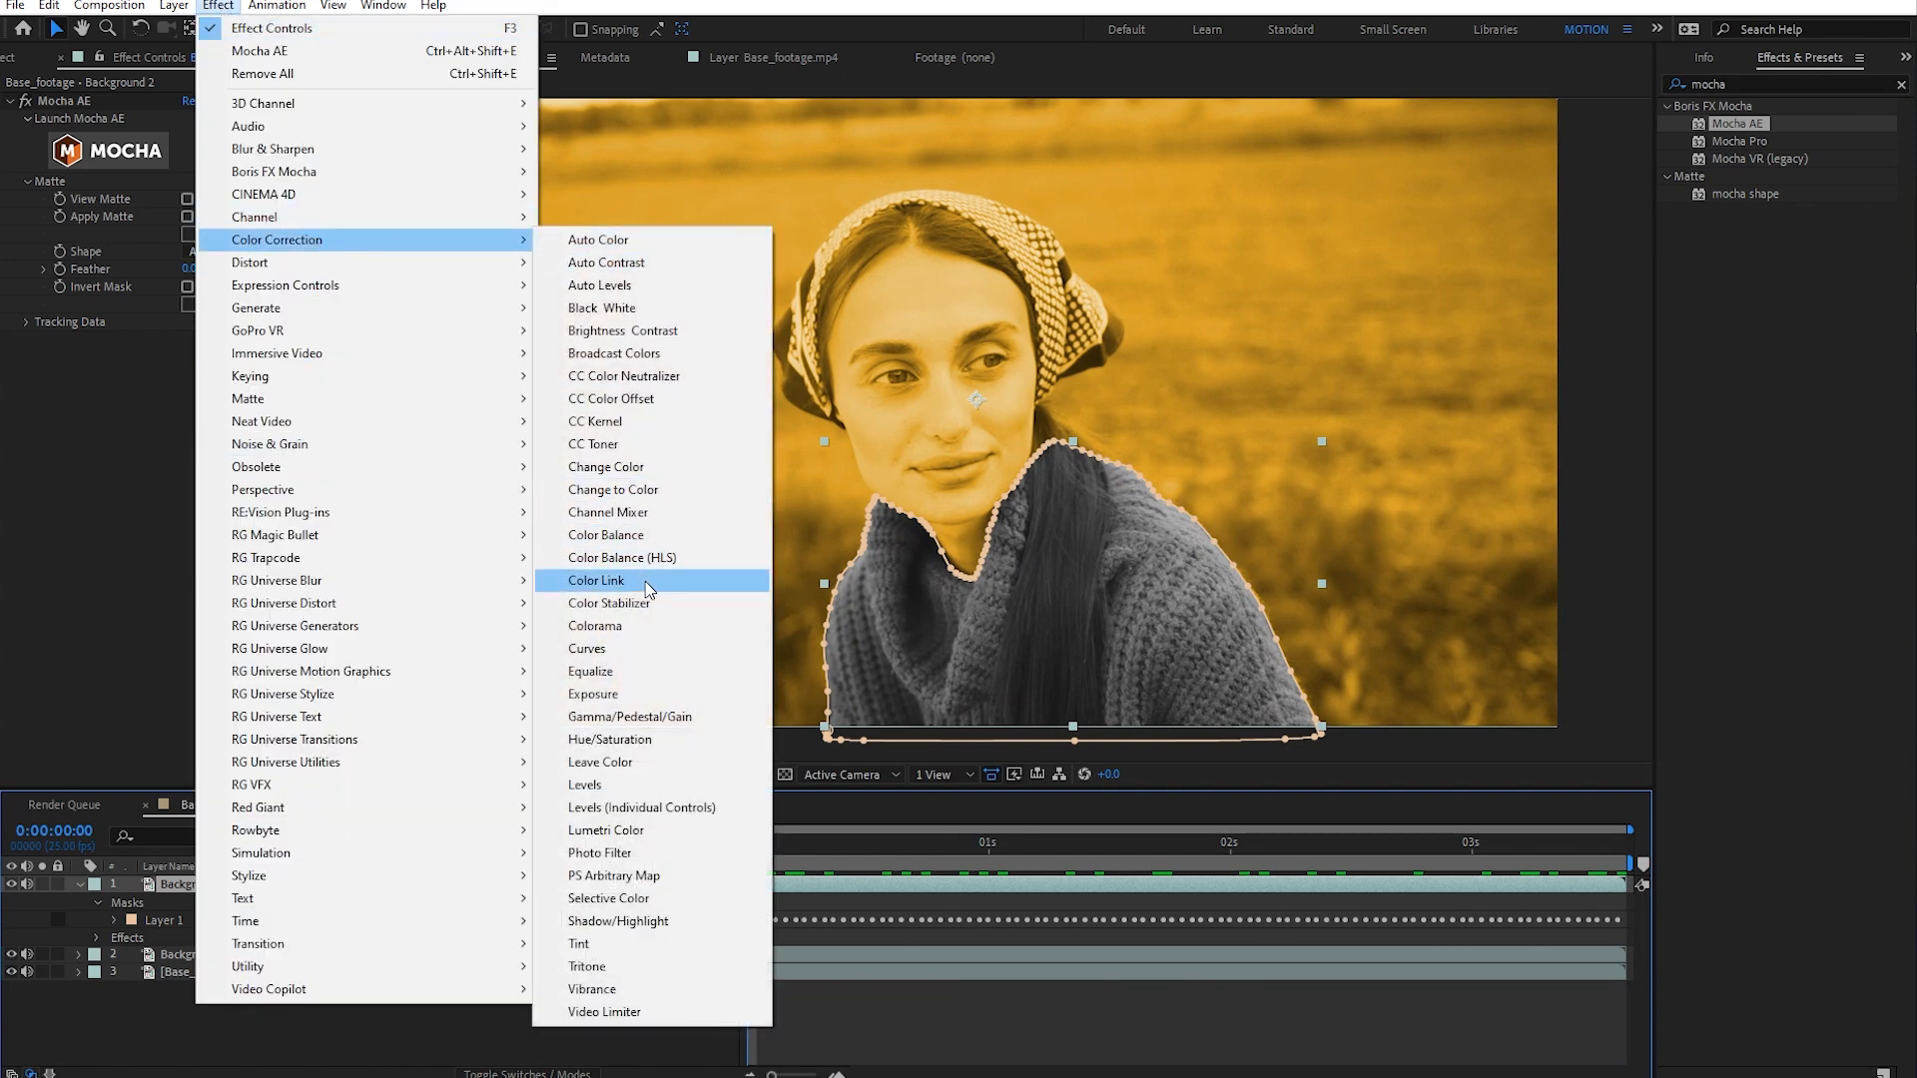
{"action": "left_click", "coordinate": [659, 740]}
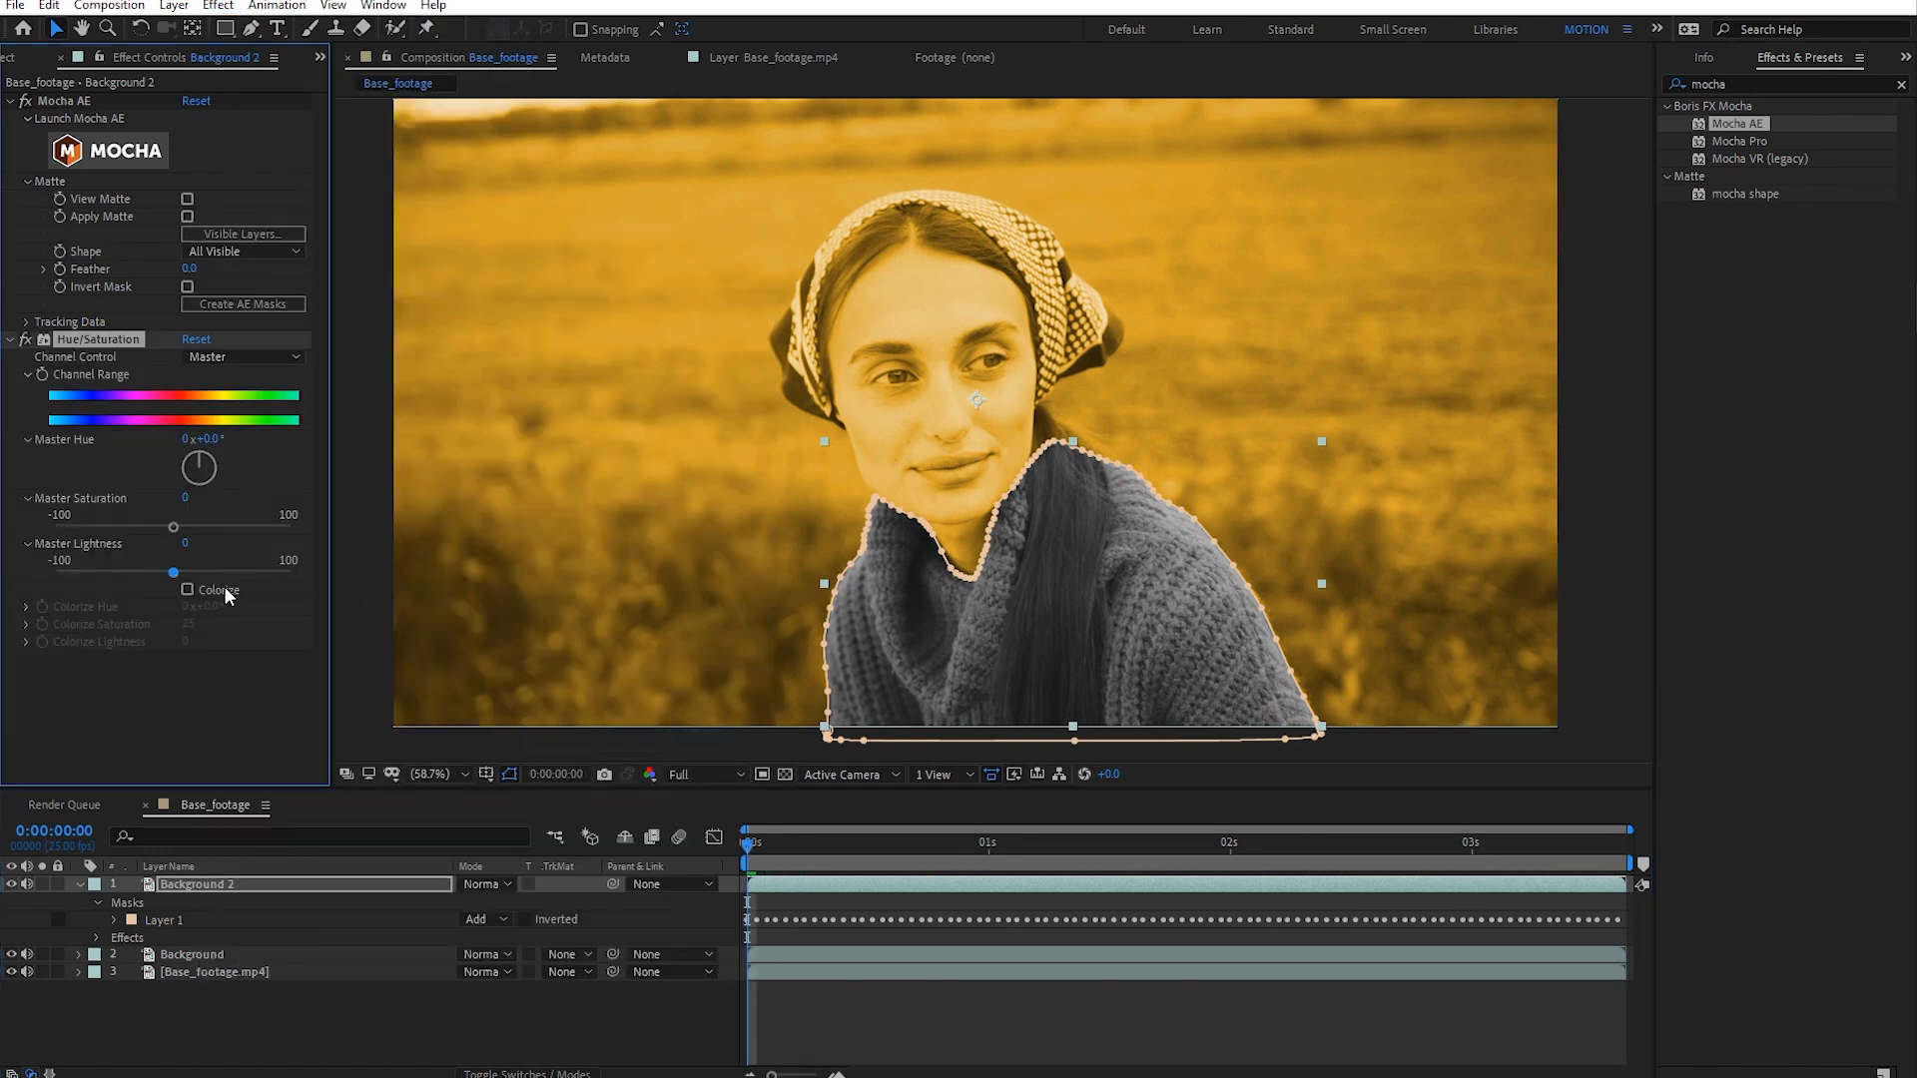
{"action": "left_click", "coordinate": [188, 590]}
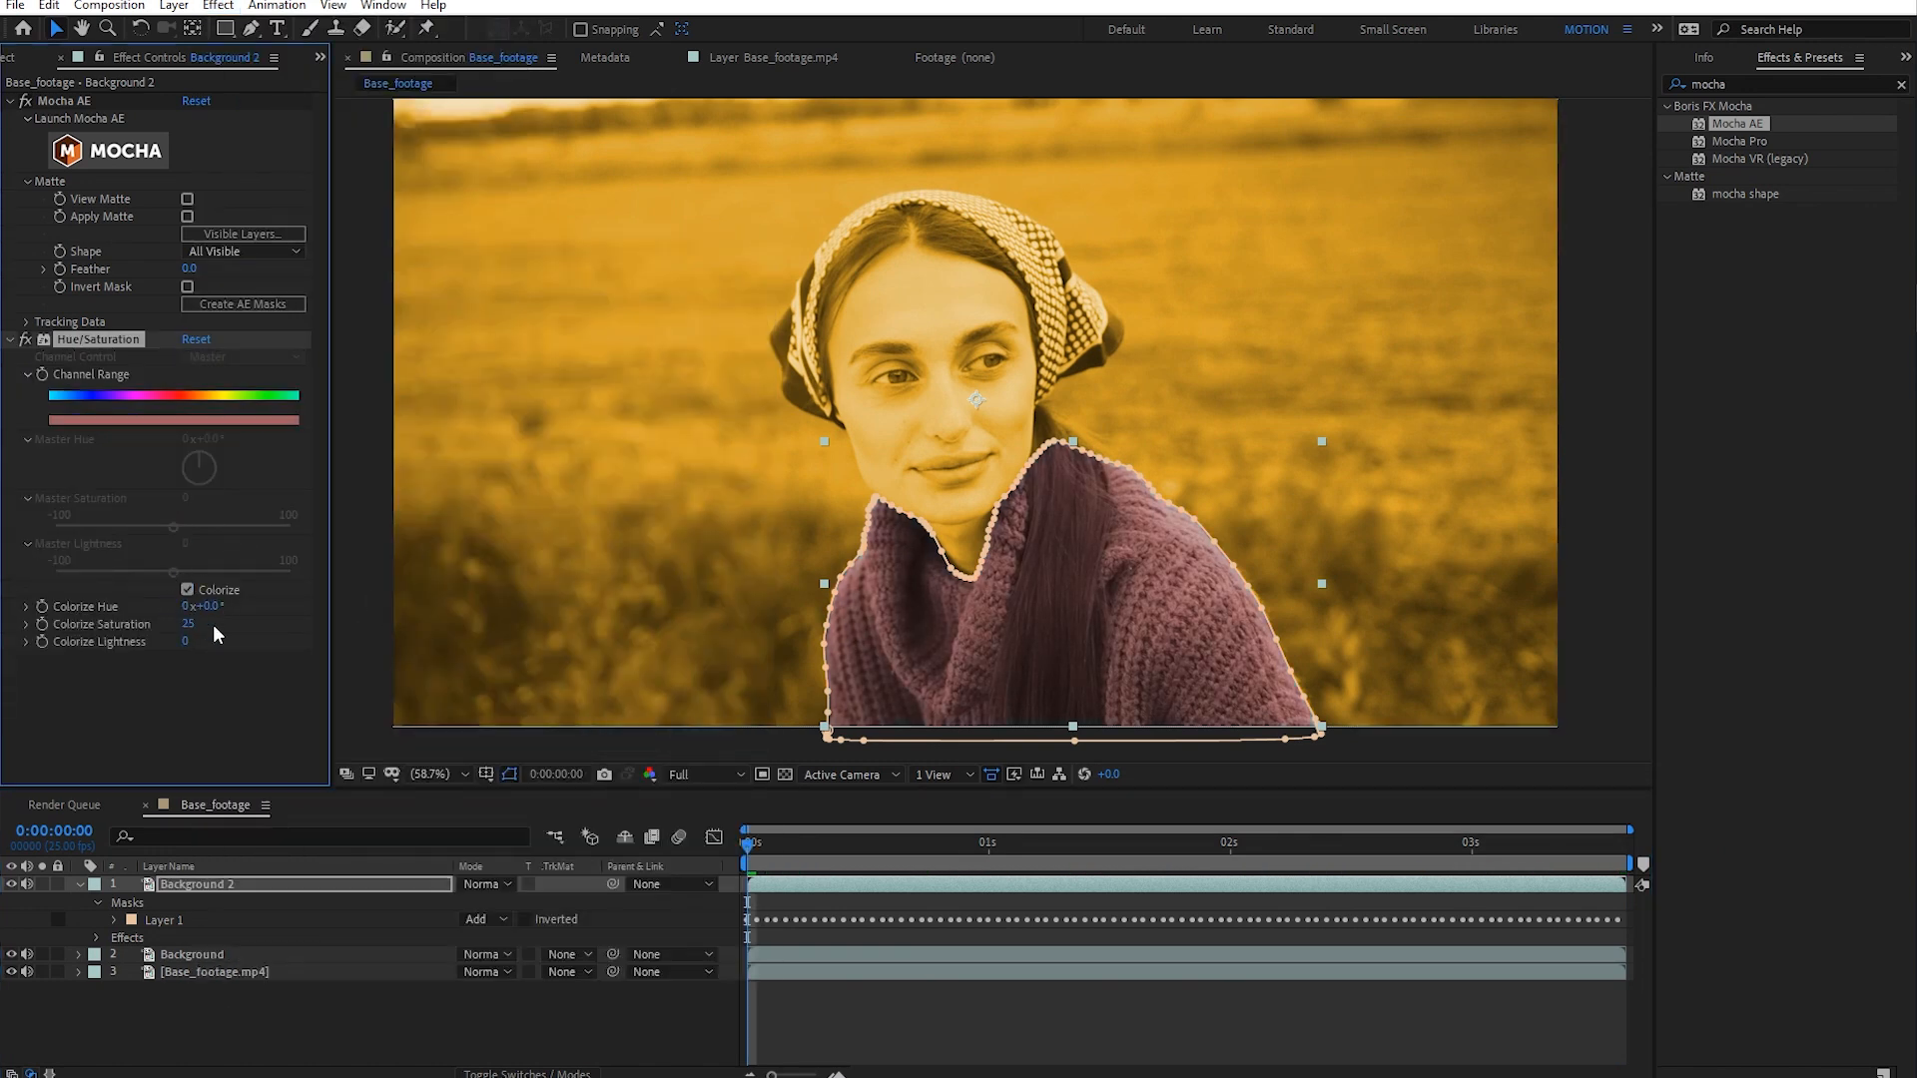
{"action": "left_click_drag", "start_coordinate": [210, 625], "coordinate": [224, 626]}
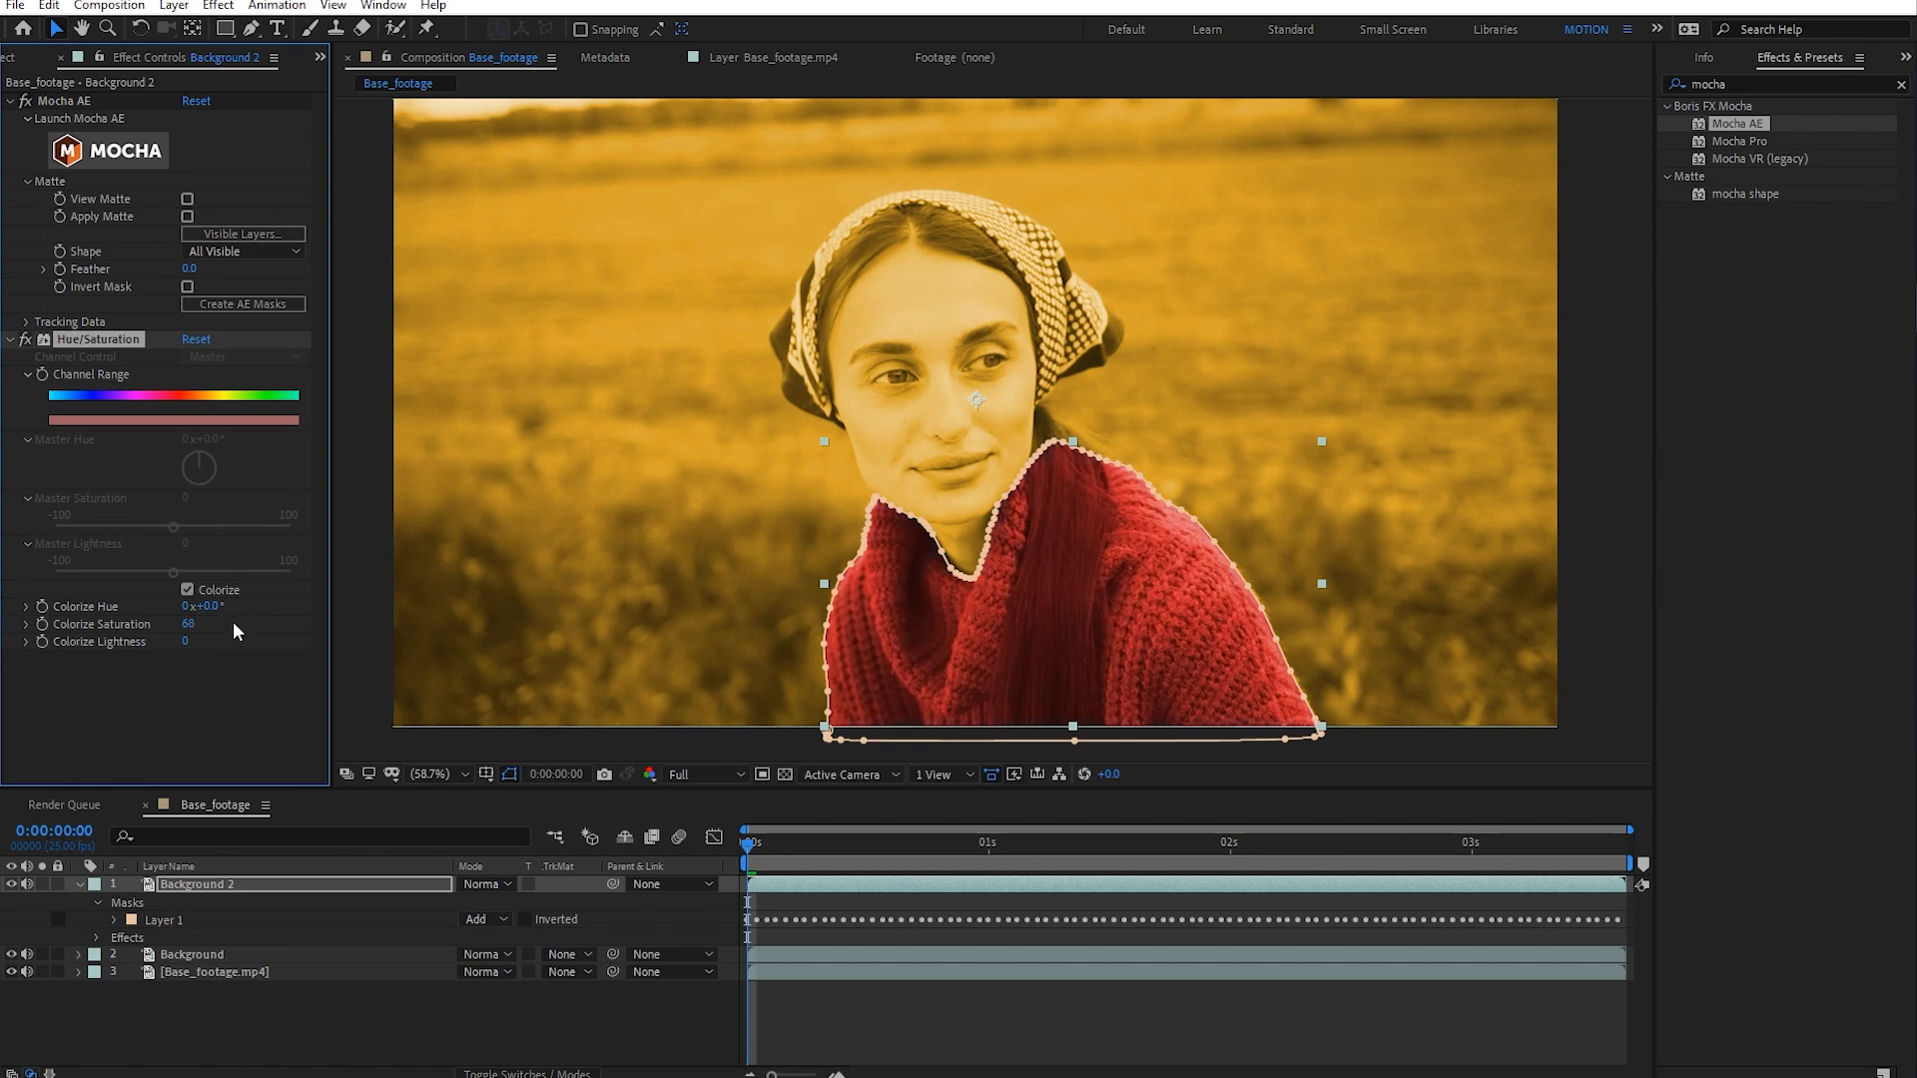
{"action": "left_click_drag", "start_coordinate": [203, 606], "coordinate": [424, 613]}
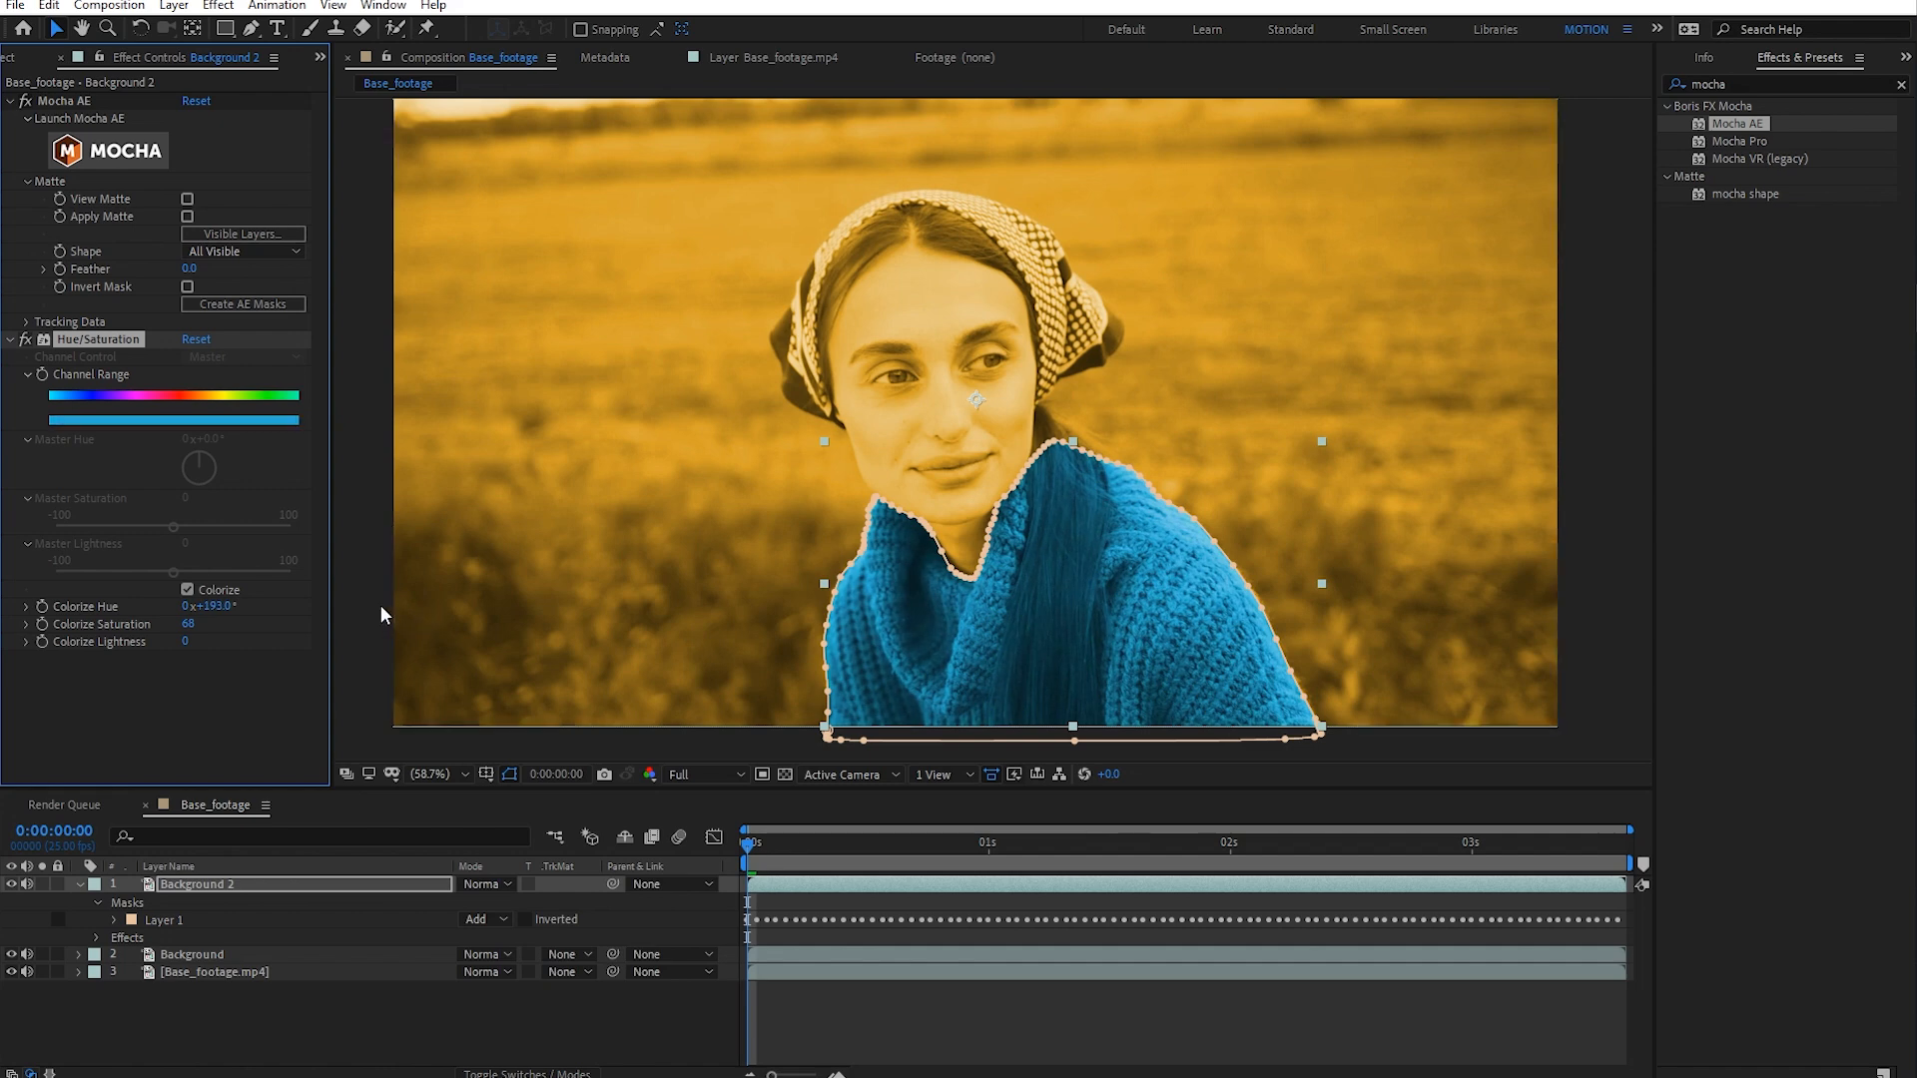
- Examine the colorized sweater's mask edge up close at 0:00:02:10
{"action": "mouse_move", "coordinate": [750, 843]}
{"action": "left_mouse_down"}
{"action": "mouse_move", "coordinate": [1569, 843]}
{"action": "mouse_move", "coordinate": [776, 844]}
{"action": "left_mouse_up"}
{"action": "left_click_drag", "start_coordinate": [1058, 897], "coordinate": [1326, 886]}
{"action": "scroll", "coordinate": [944, 673], "scroll_direction": "up", "scroll_amount": 1}
{"action": "left_click_drag", "start_coordinate": [942, 679], "coordinate": [1180, 451]}
{"action": "scroll", "coordinate": [1000, 512], "scroll_direction": "up", "scroll_amount": 2}
{"action": "scroll", "coordinate": [1038, 559], "scroll_direction": "down", "scroll_amount": 1}
{"action": "left_click_drag", "start_coordinate": [890, 595], "coordinate": [946, 556]}
{"action": "scroll", "coordinate": [834, 501], "scroll_direction": "up", "scroll_amount": 2}
{"action": "left_click_drag", "start_coordinate": [836, 502], "coordinate": [1100, 507]}
{"action": "scroll", "coordinate": [999, 509], "scroll_direction": "down", "scroll_amount": 1}
- Set the mask feather of Layer 1 on Background 2 to 7 pixels and deselect the layer
{"action": "left_click", "coordinate": [317, 887]}
{"action": "key", "text": "m"}
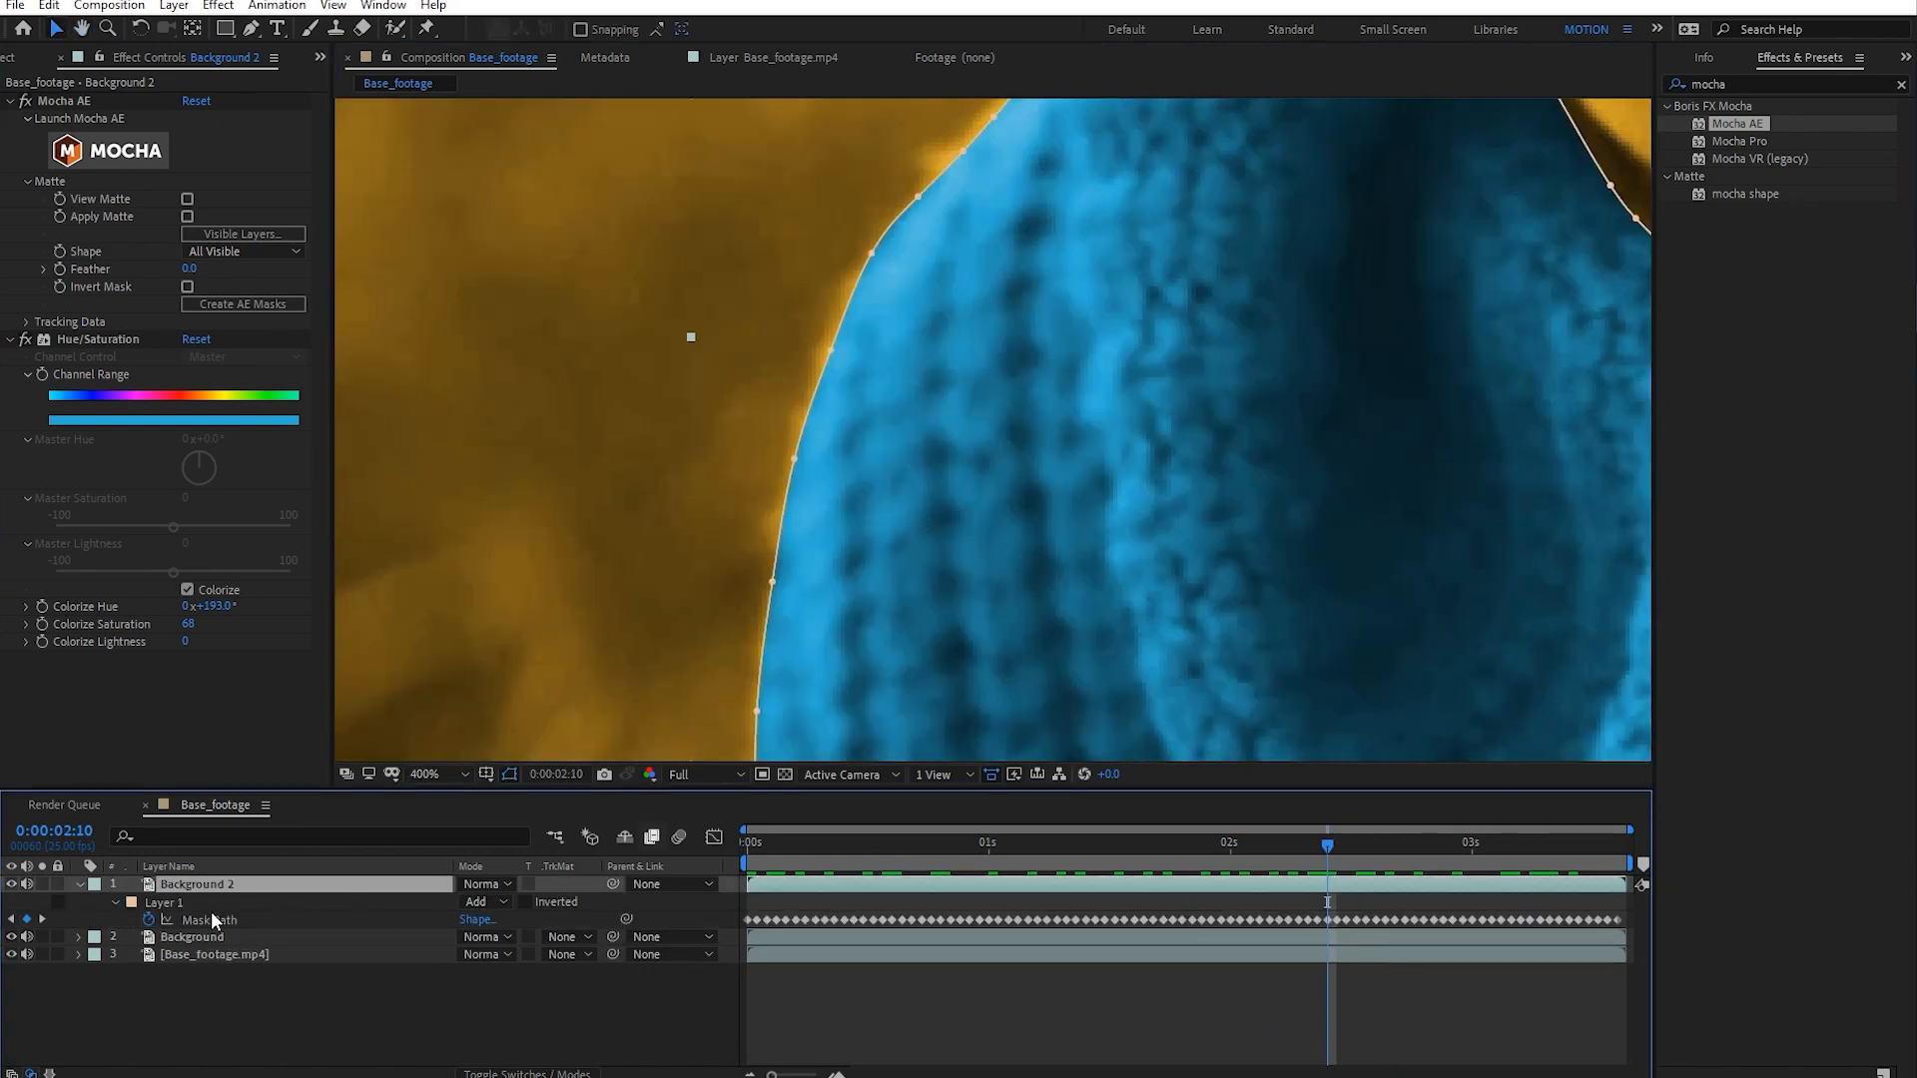
{"action": "left_click", "coordinate": [116, 902]}
{"action": "left_click", "coordinate": [115, 902]}
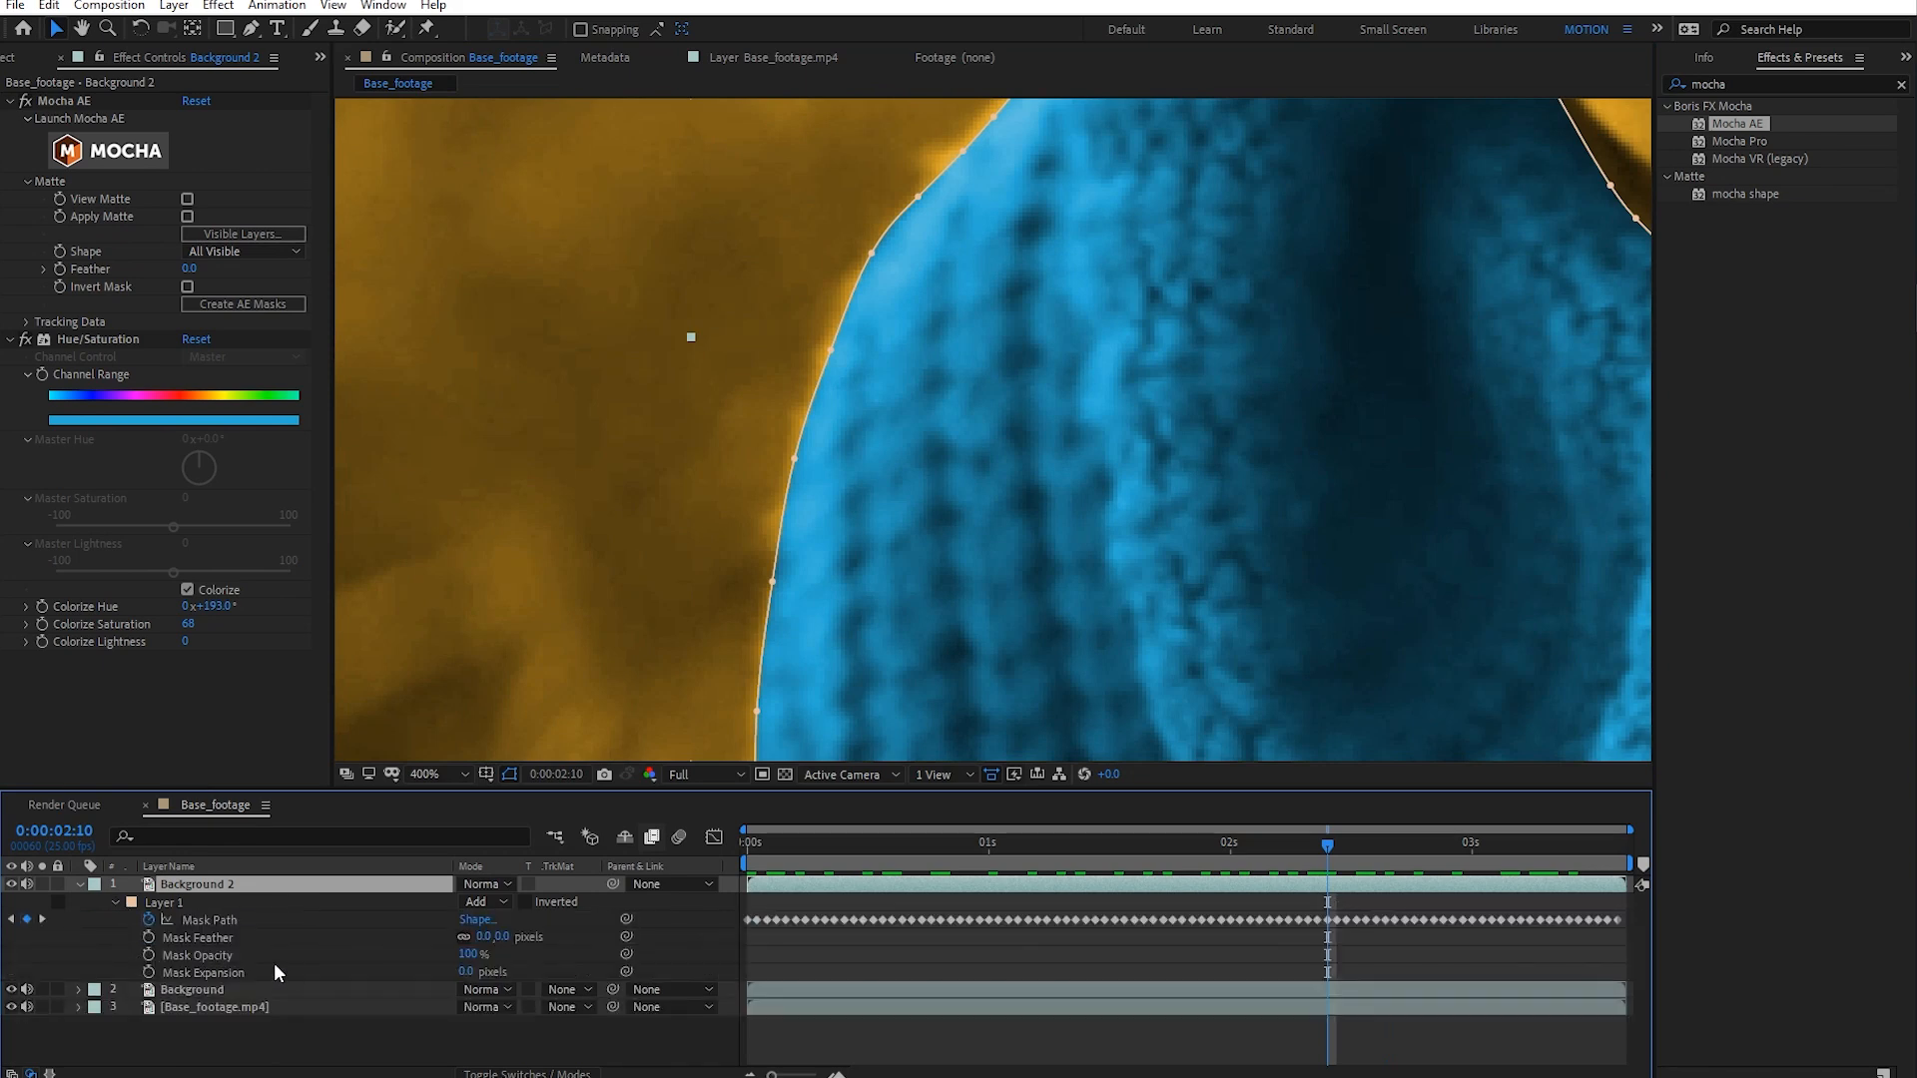
{"action": "key", "text": "f"}
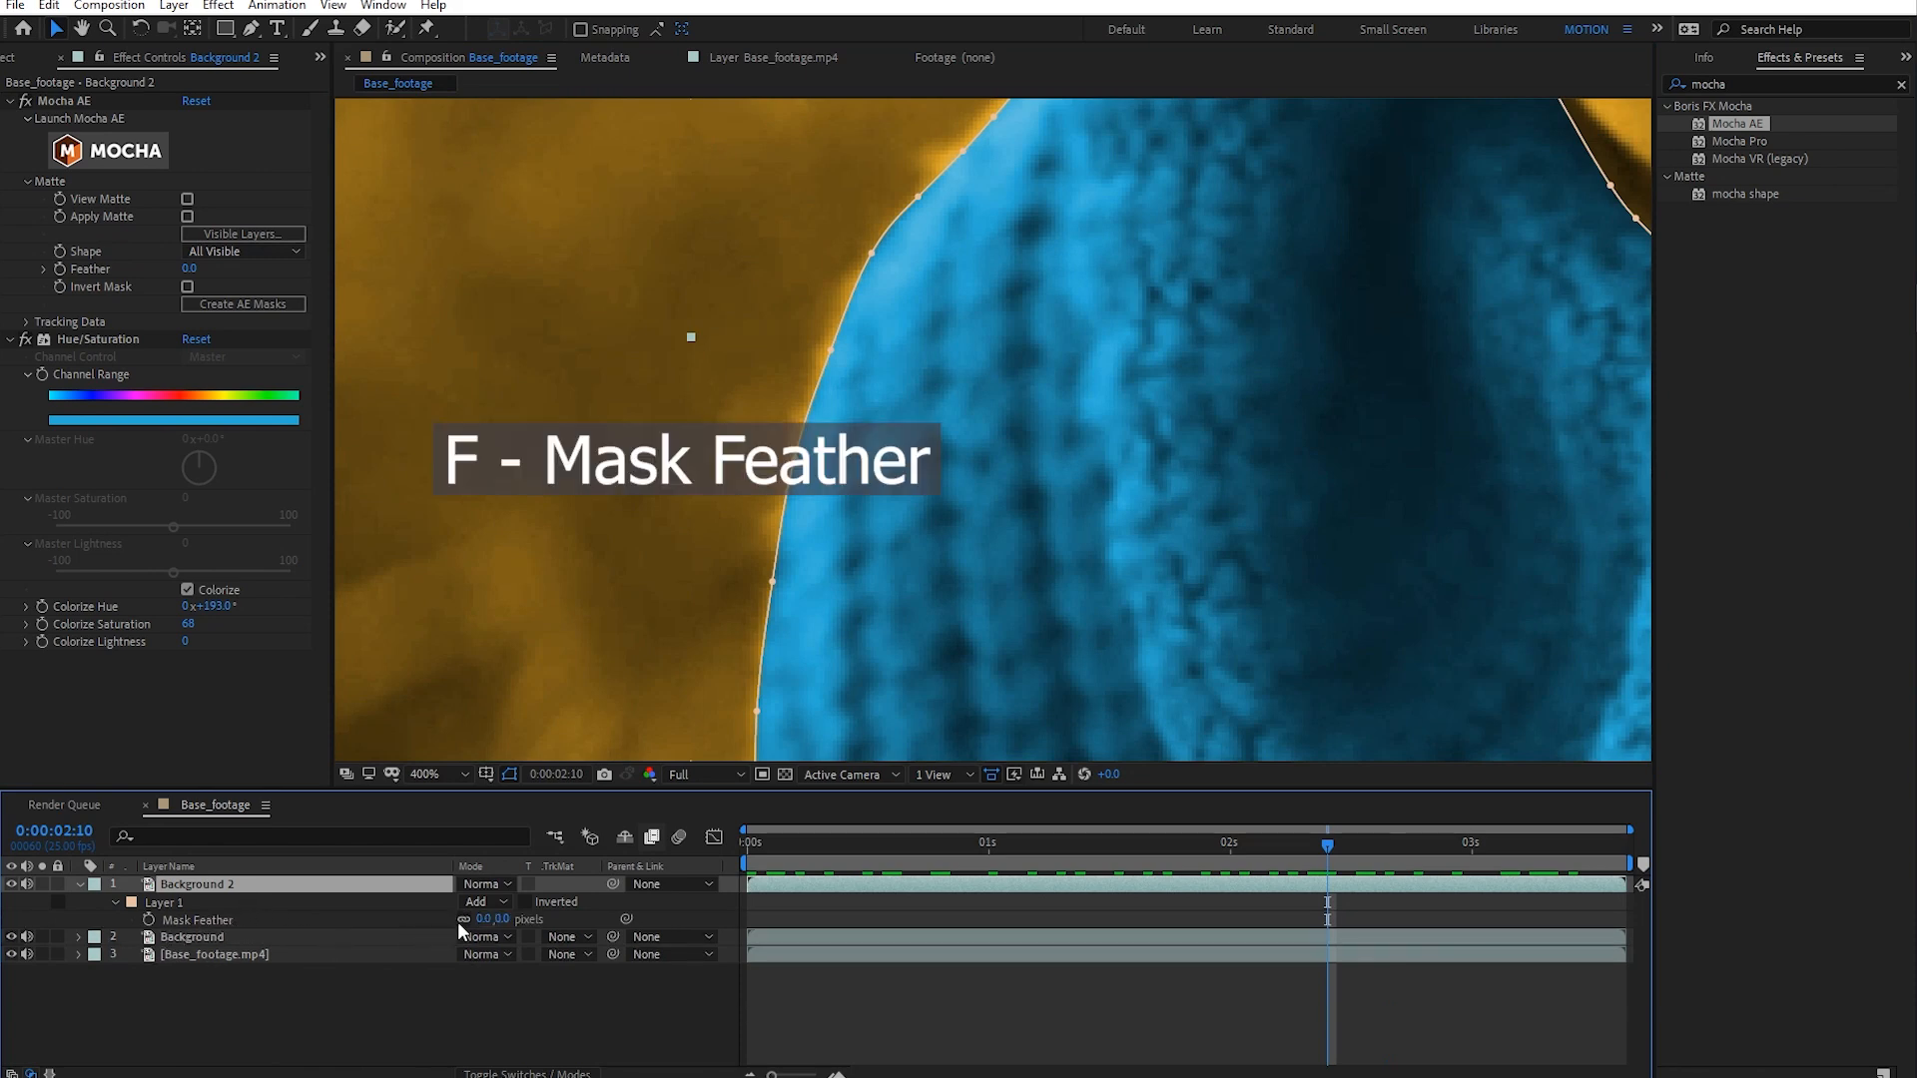
{"action": "left_click_drag", "start_coordinate": [486, 919], "coordinate": [497, 918]}
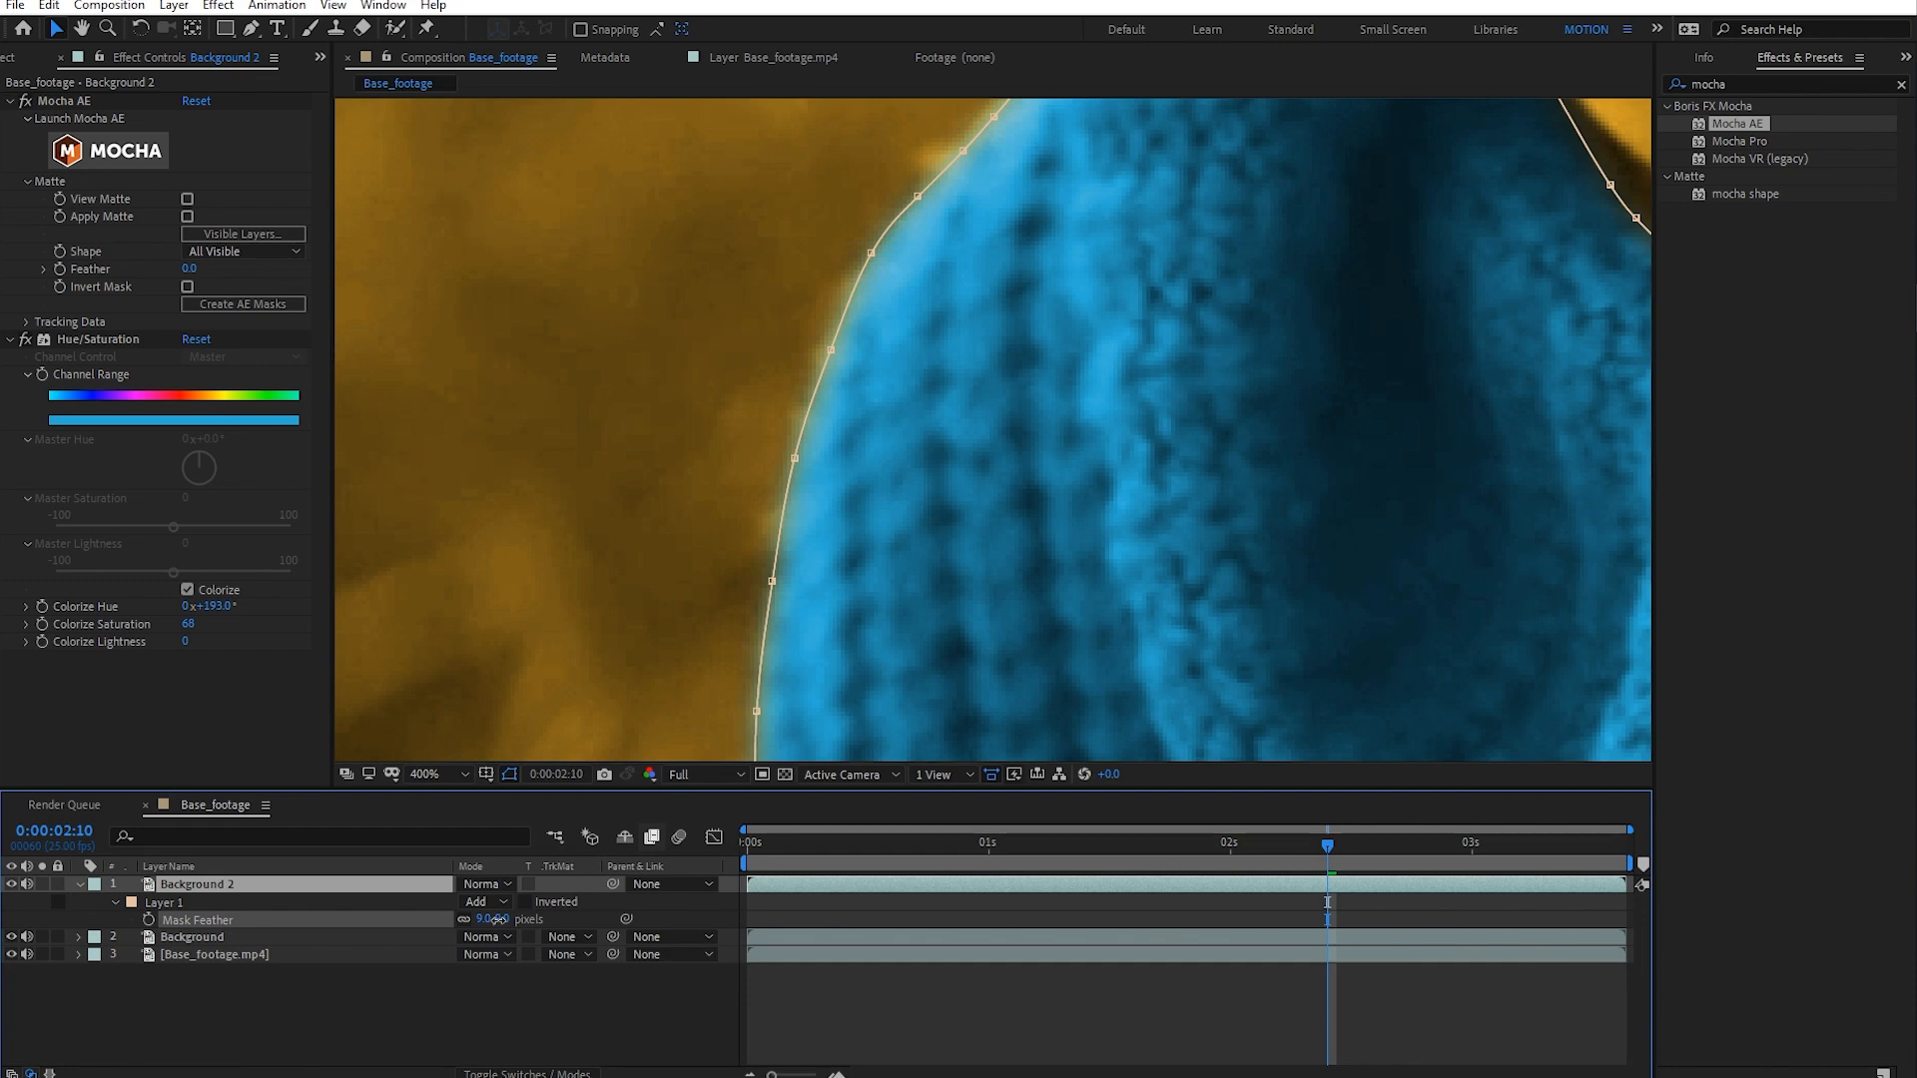
{"action": "left_click", "coordinate": [1000, 1007]}
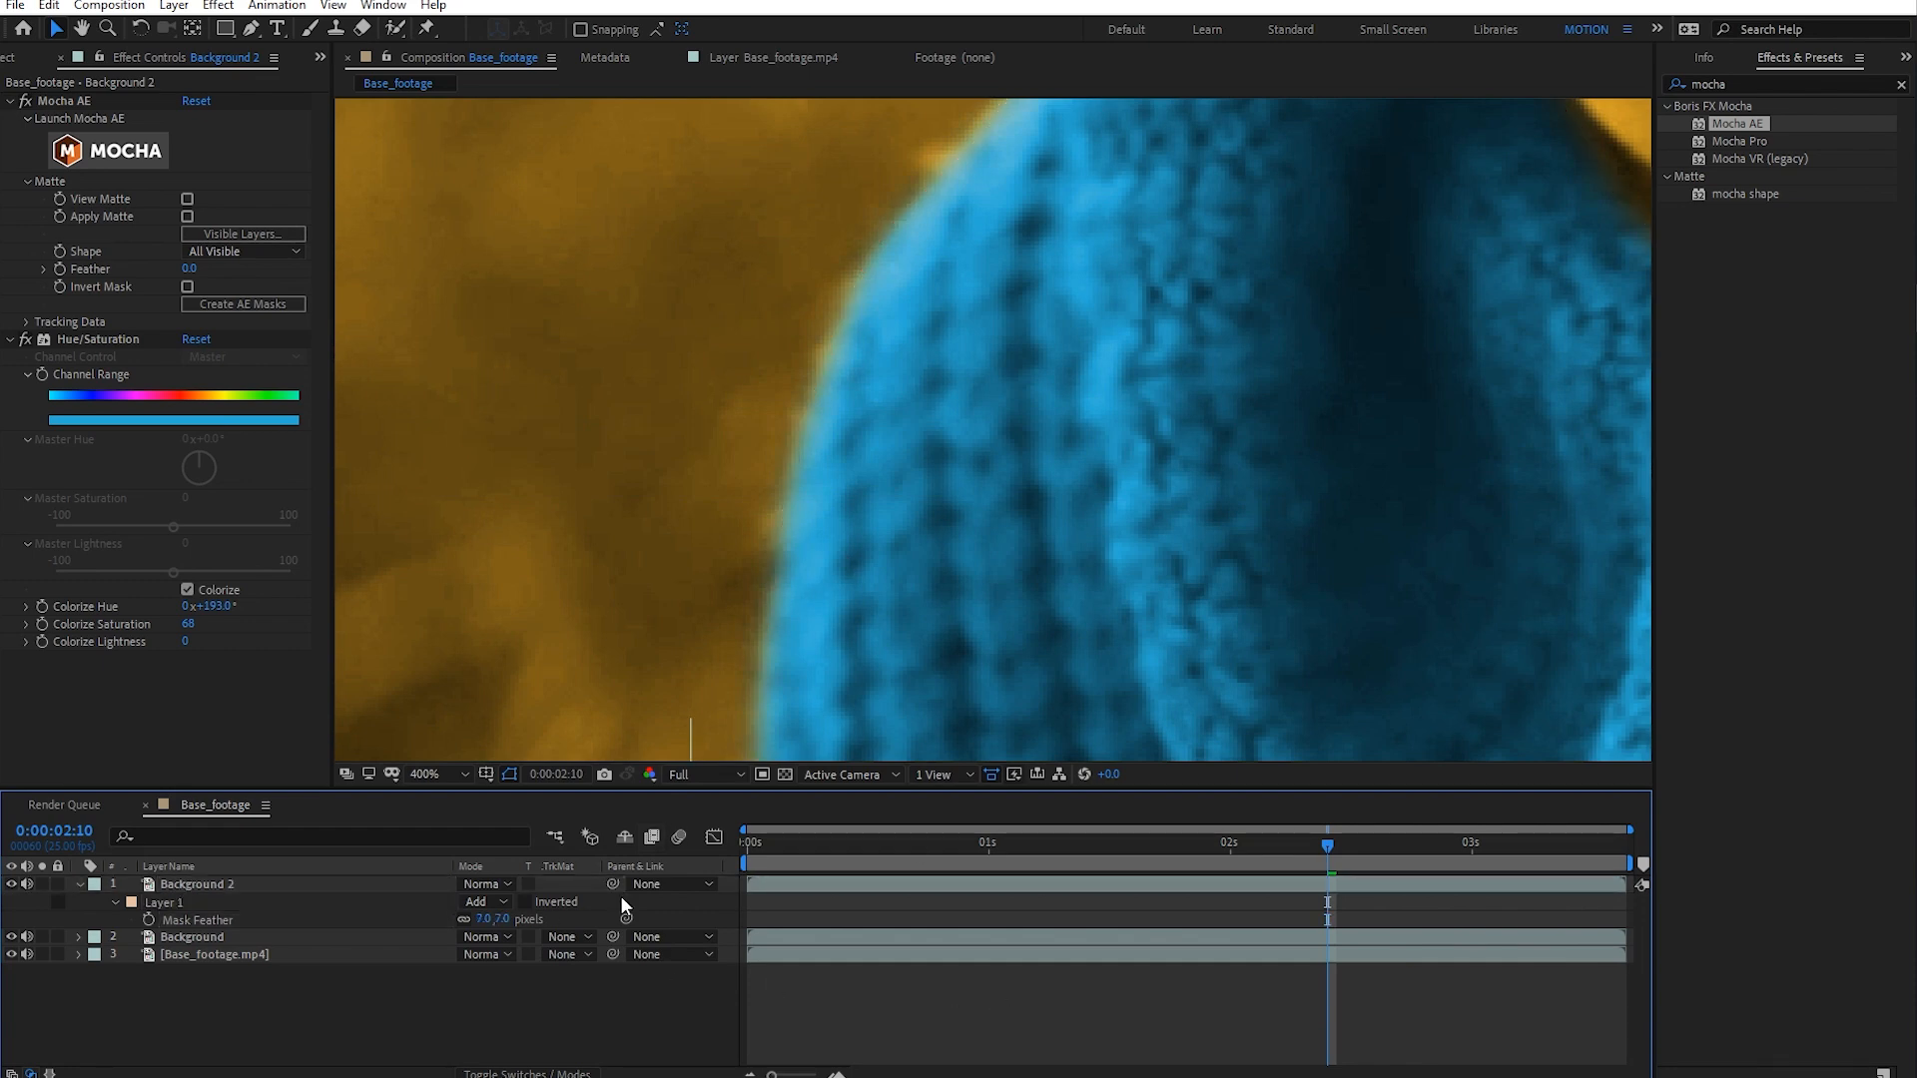
- Set the mask feather of Layer 1 on Background 2 to 10 pixels and return to the start of the timeline
{"action": "left_click", "coordinate": [486, 919]}
{"action": "type", "text": "10"}
{"action": "key", "text": "Return"}
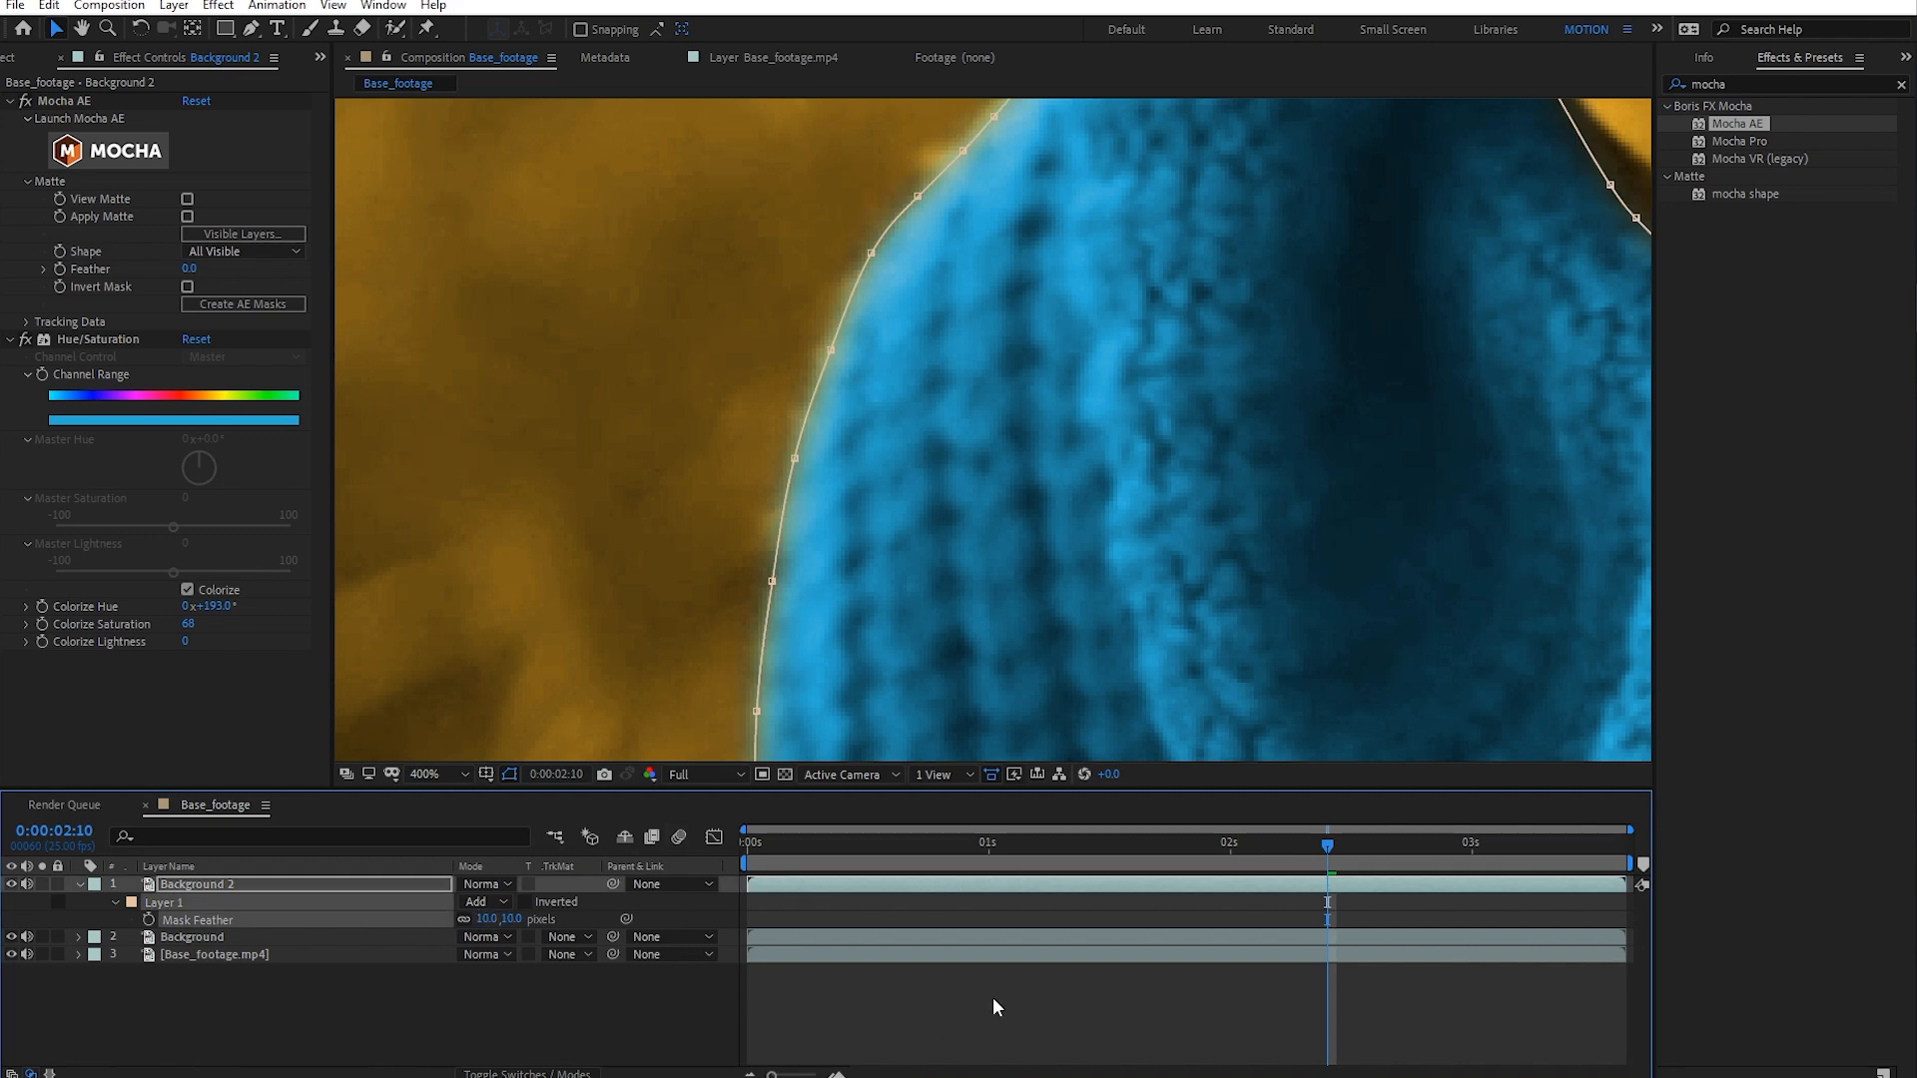
{"action": "left_click", "coordinate": [992, 996]}
{"action": "scroll", "coordinate": [1015, 564], "scroll_direction": "down", "scroll_amount": 4}
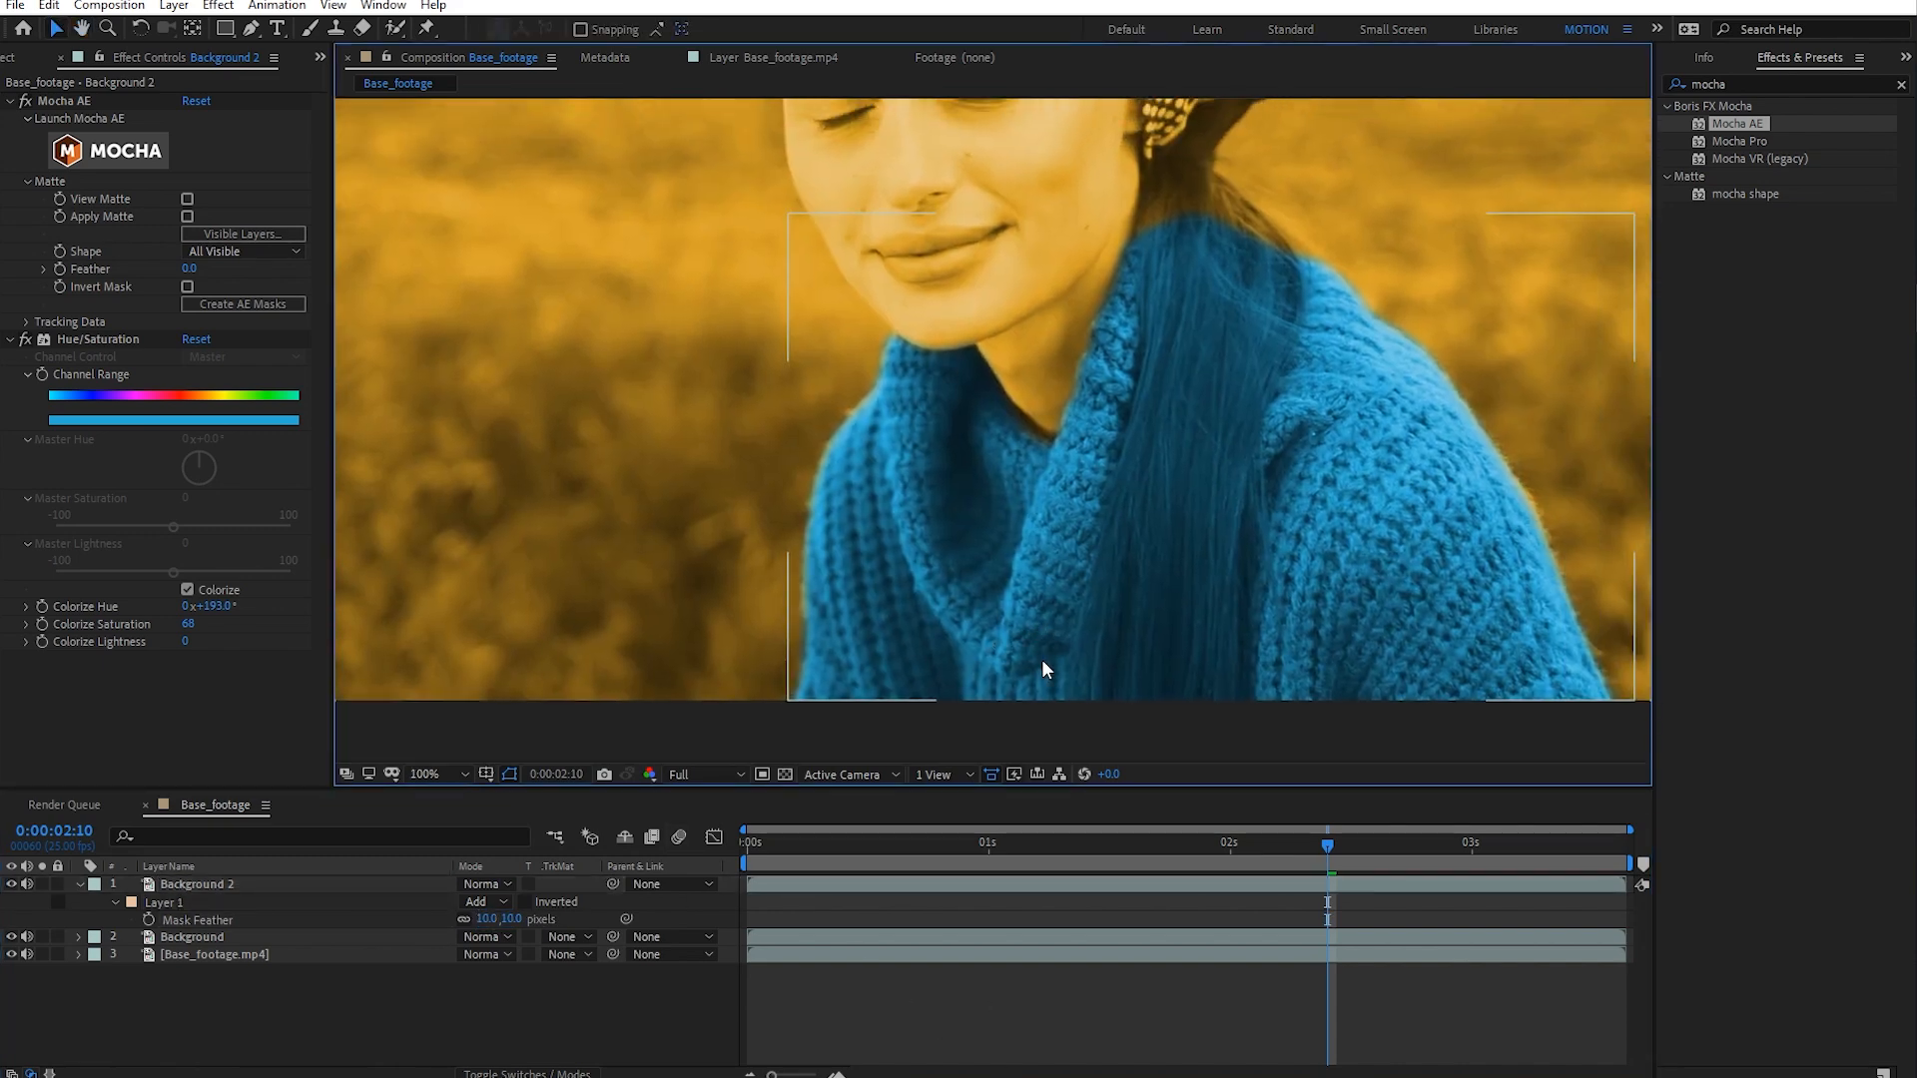
{"action": "scroll", "coordinate": [1081, 593], "scroll_direction": "down", "scroll_amount": 2}
{"action": "left_click_drag", "start_coordinate": [1057, 568], "coordinate": [922, 585]}
{"action": "left_click_drag", "start_coordinate": [1327, 846], "coordinate": [675, 859]}
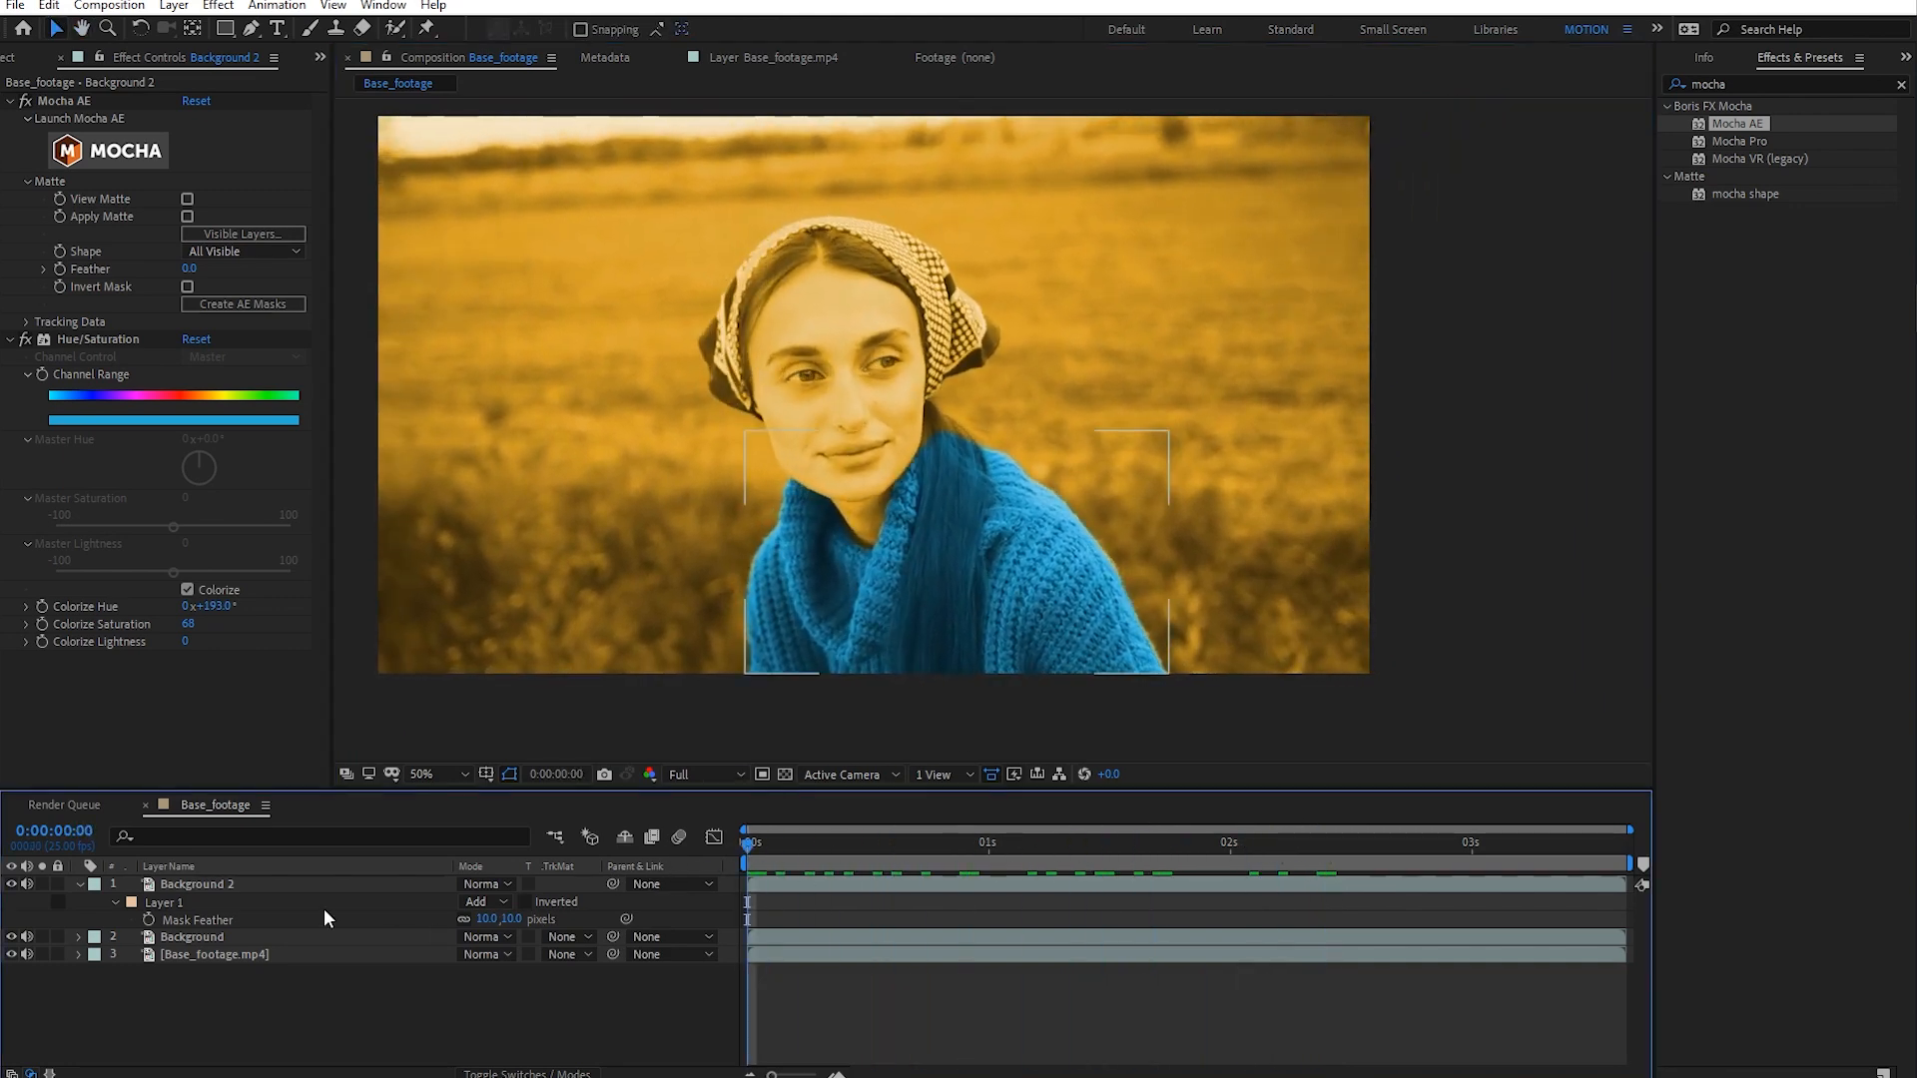
- Hide the Background layer and play the composition to check the colorized sweater on its own
{"action": "left_click", "coordinate": [11, 936]}
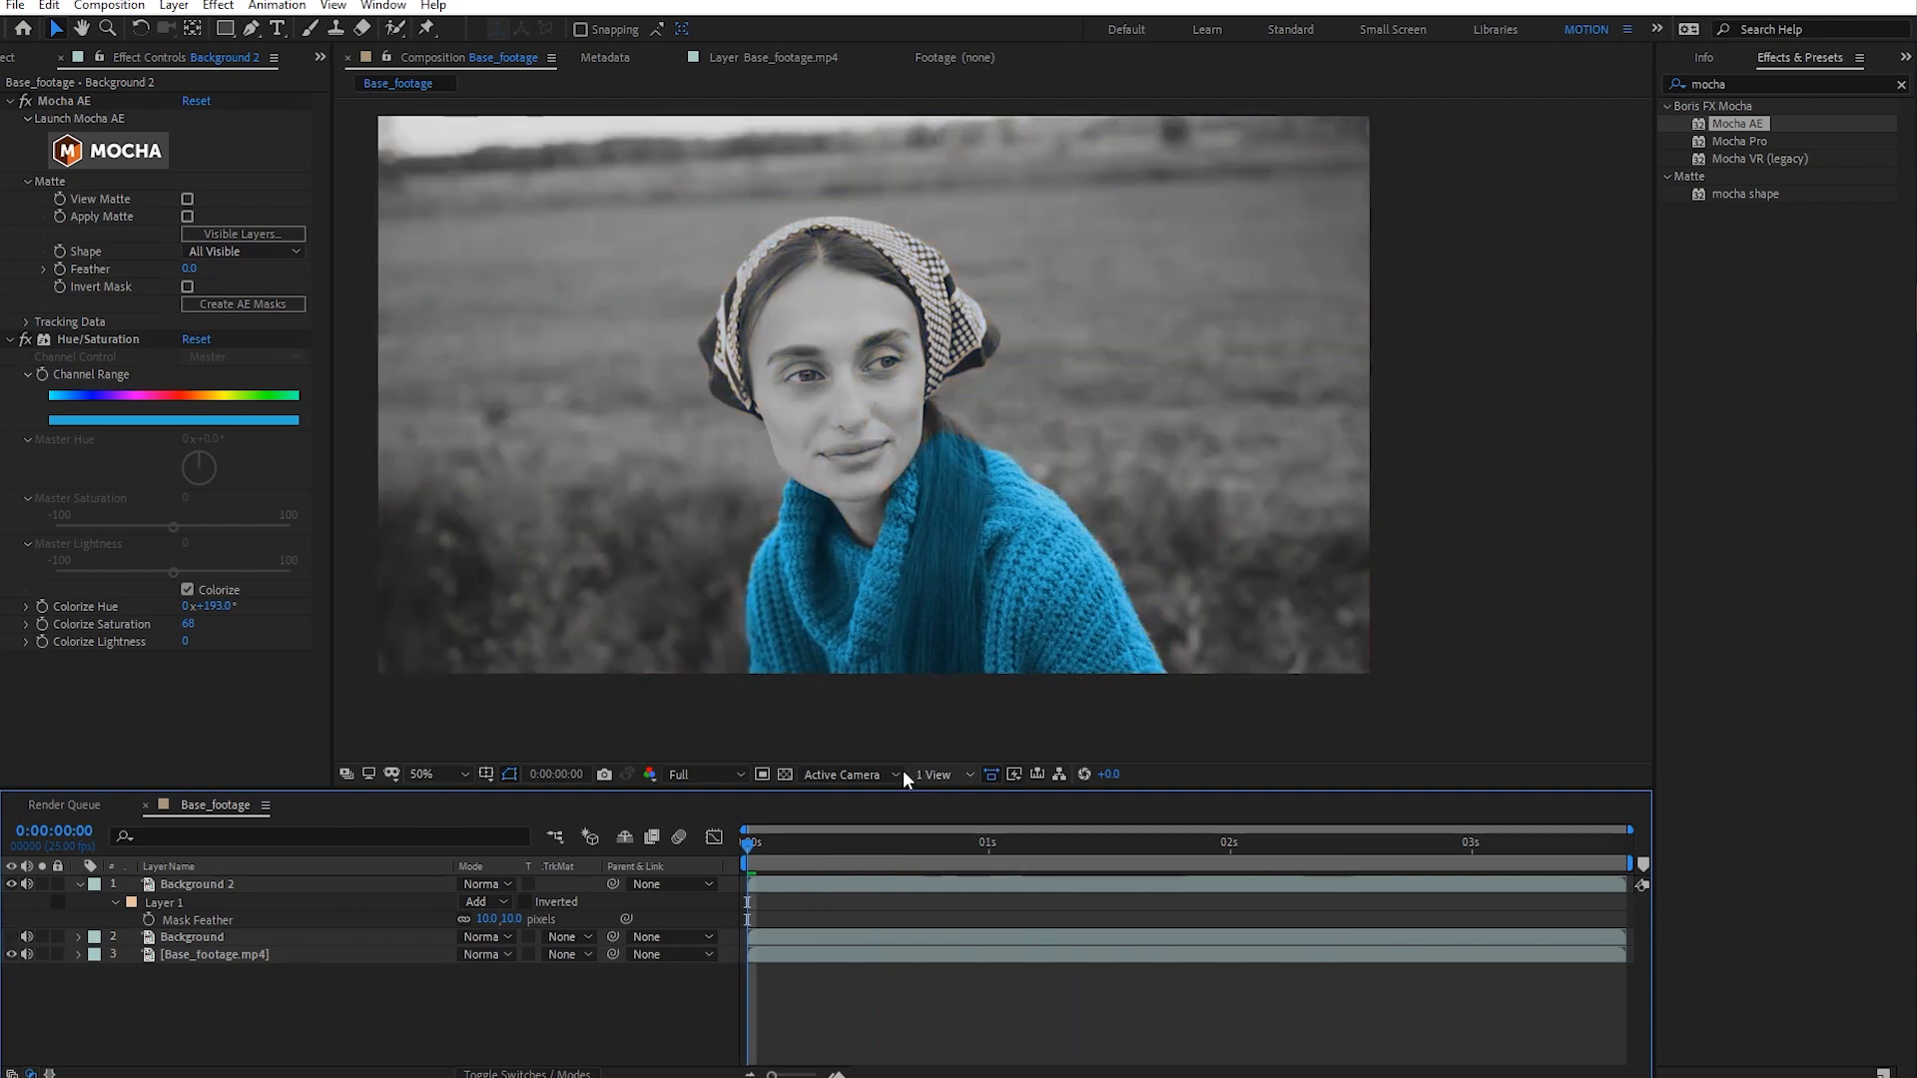
{"action": "key", "text": "space"}
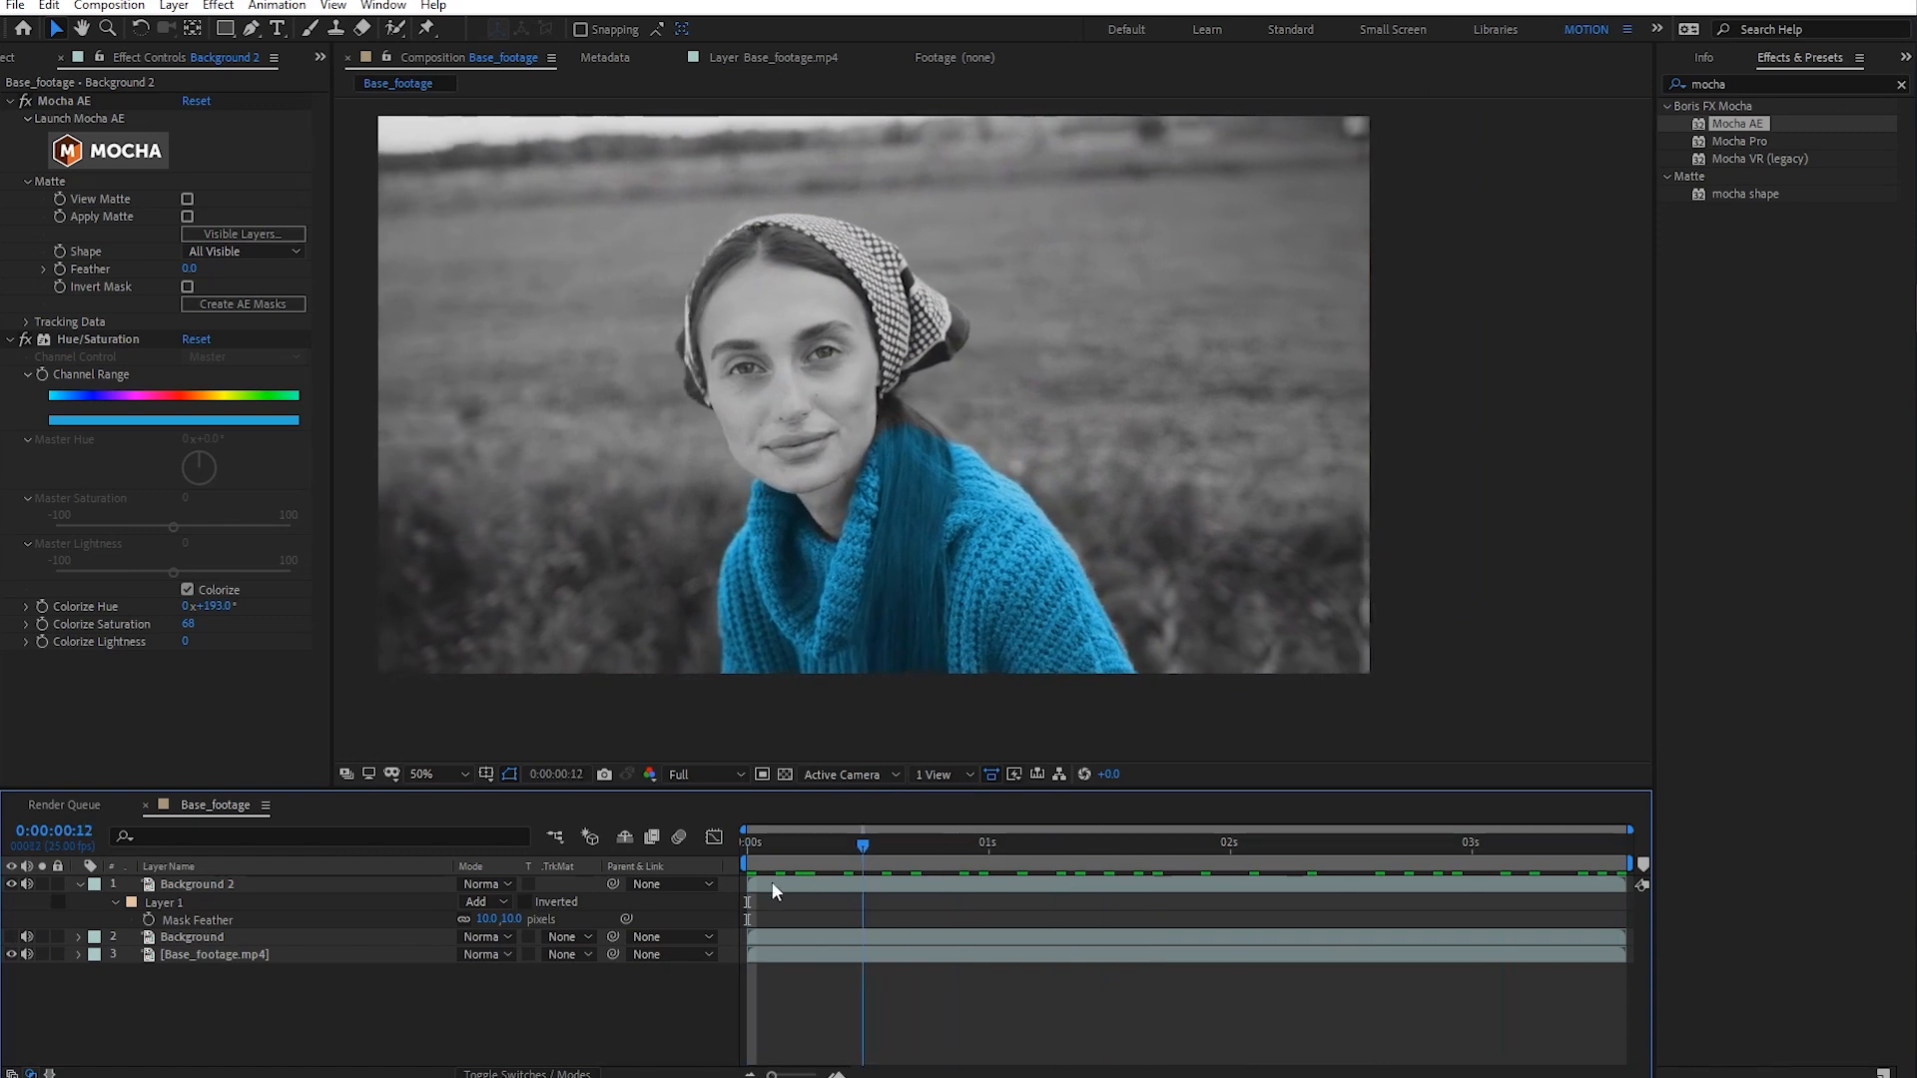
{"action": "key", "text": "space"}
- Rename the Background 2 layer as Sweater and deselect it
{"action": "left_click", "coordinate": [196, 882]}
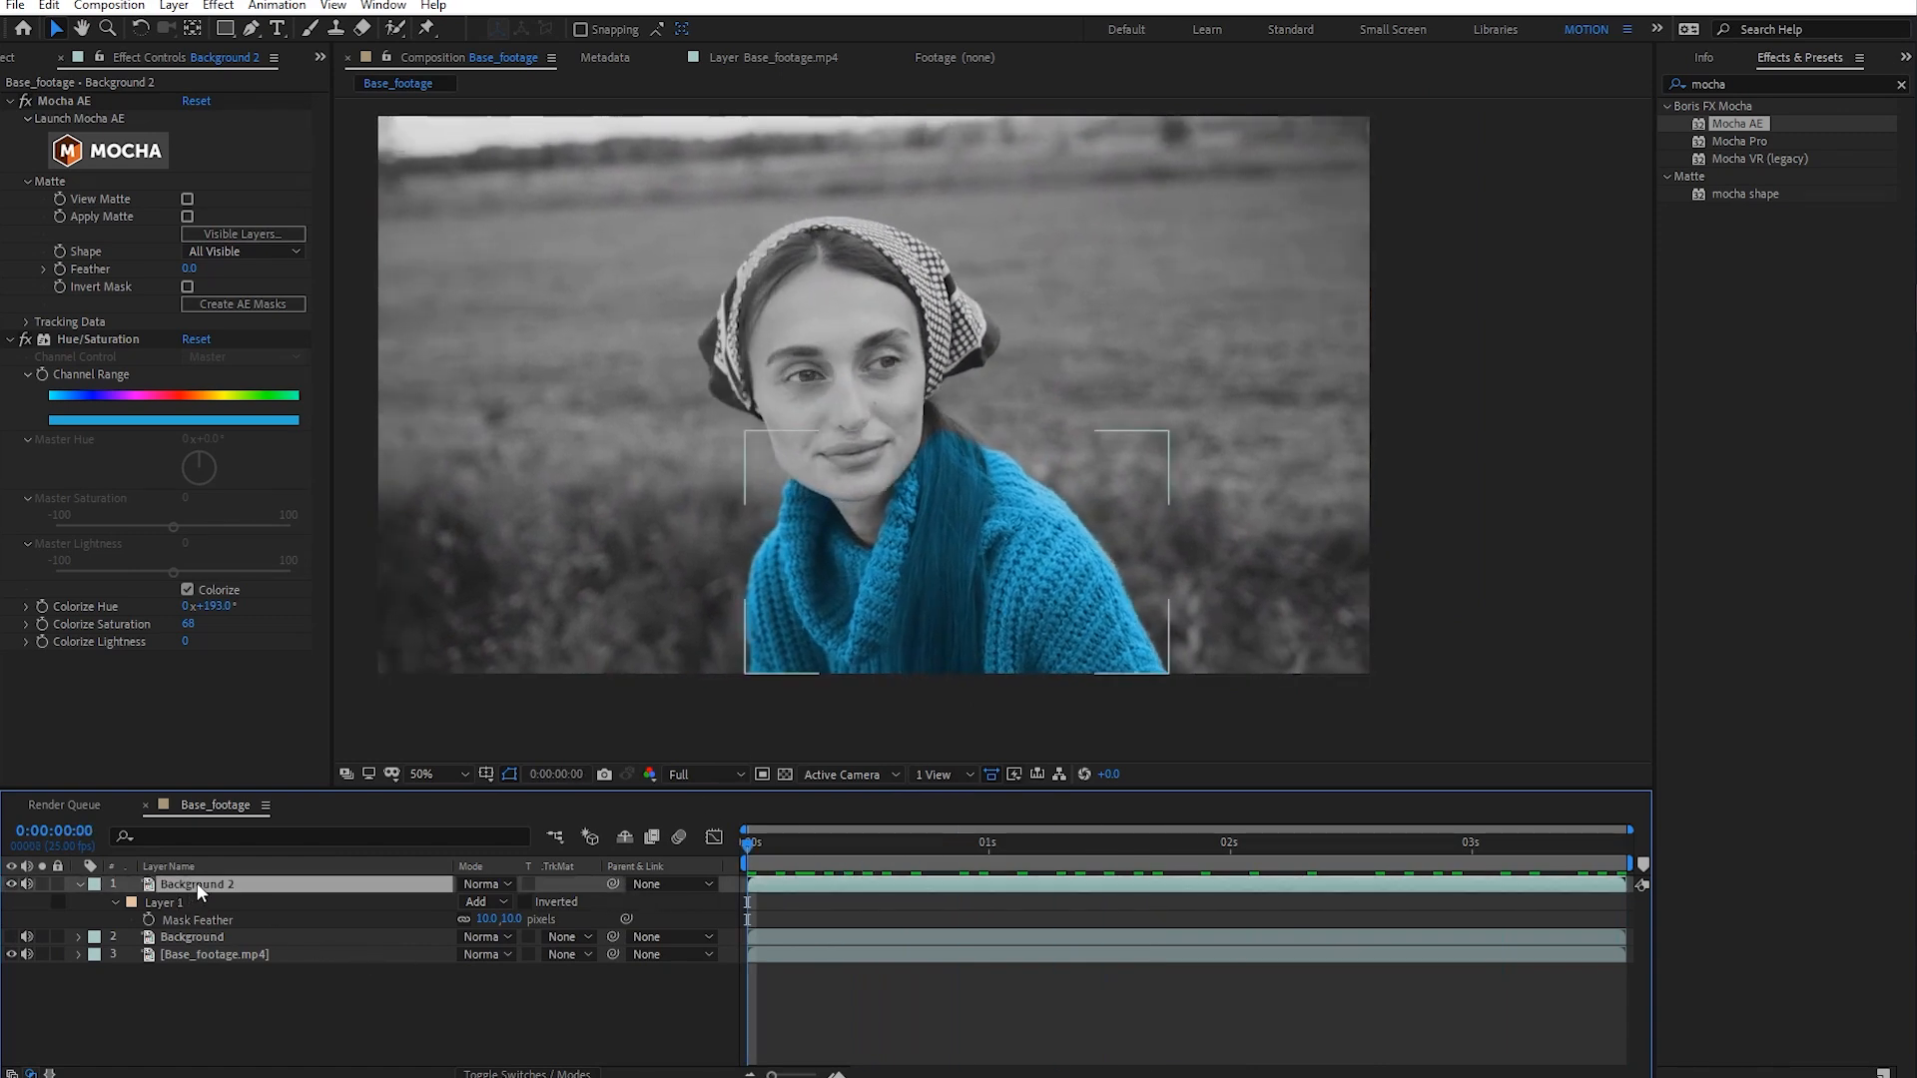
{"action": "key", "text": "Return"}
{"action": "type", "text": "Sweater"}
{"action": "key", "text": "Return"}
{"action": "left_click", "coordinate": [320, 1022]}
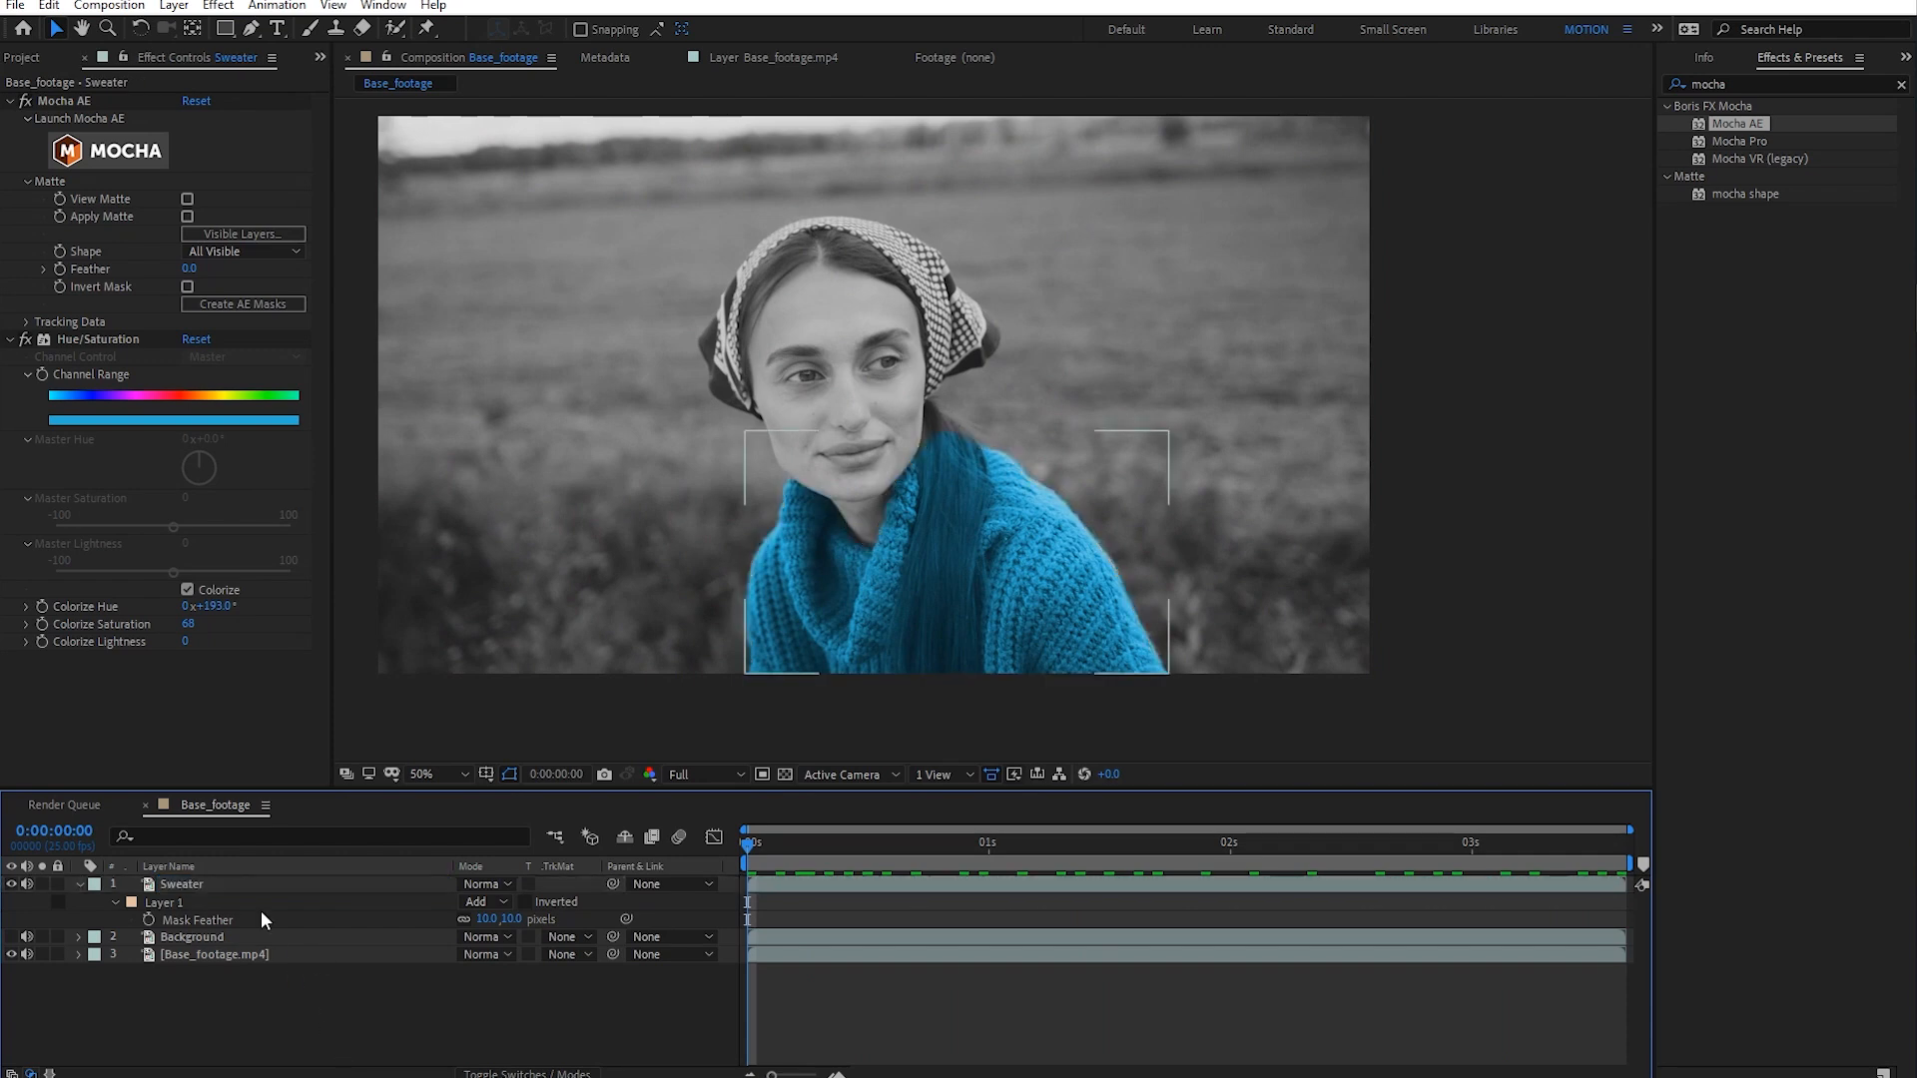
- Duplicate the Sweater layer and rename the copy as Skin
{"action": "left_click", "coordinate": [218, 888]}
{"action": "key", "text": "ctrl+d"}
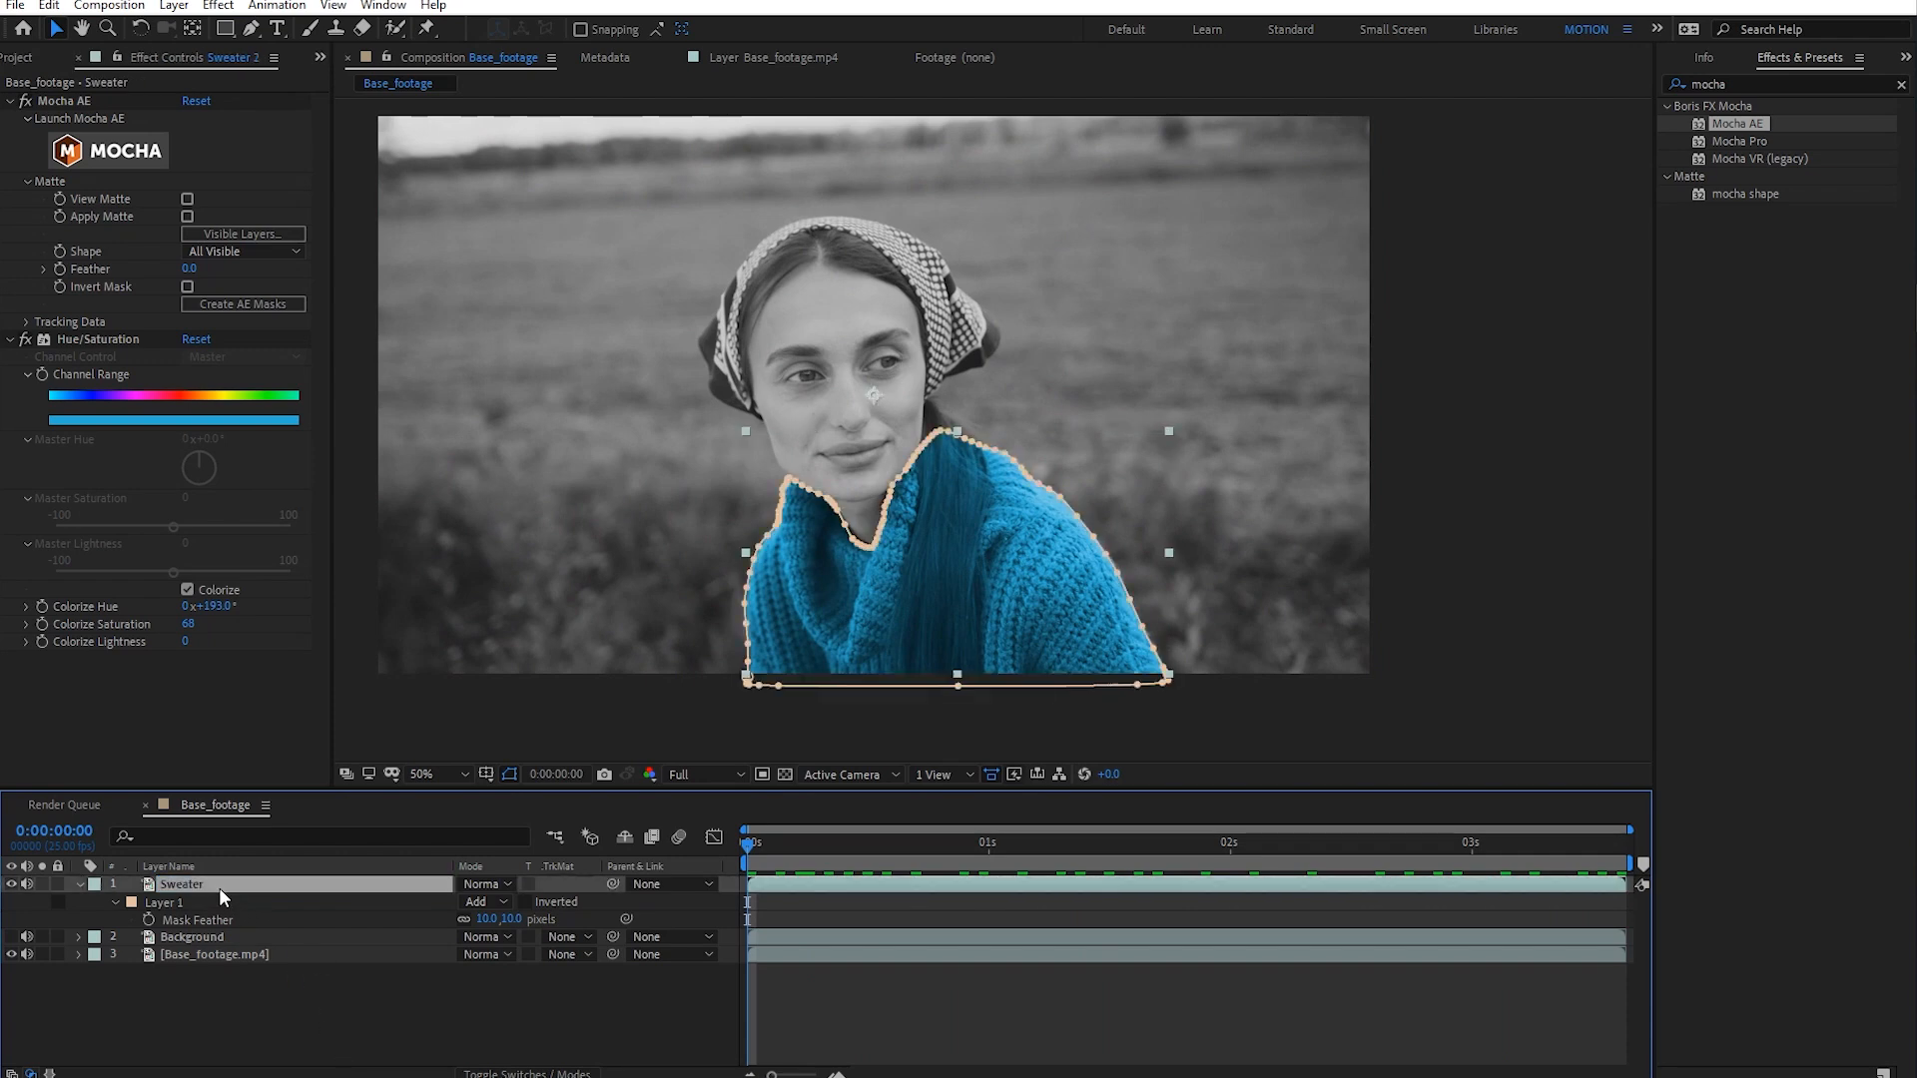
{"action": "left_click", "coordinate": [284, 1019]}
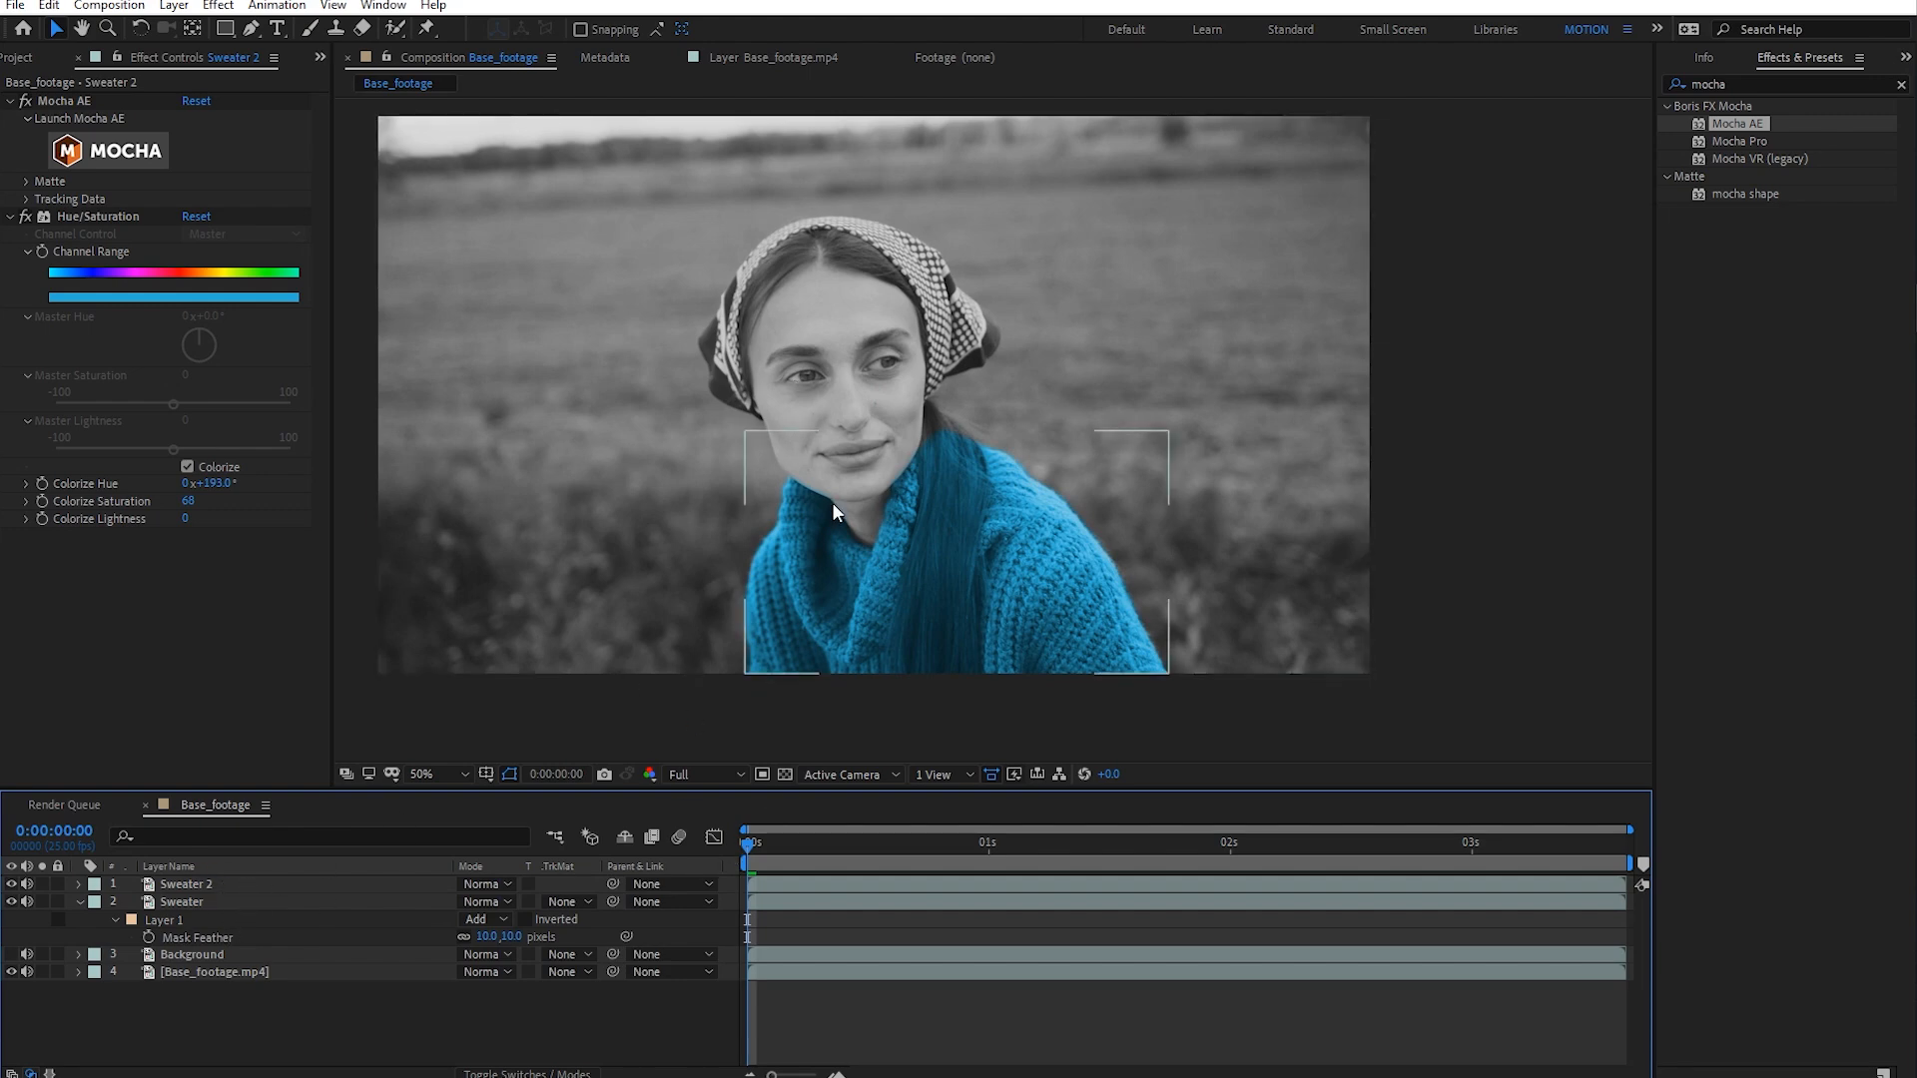
{"action": "left_click", "coordinate": [191, 885]}
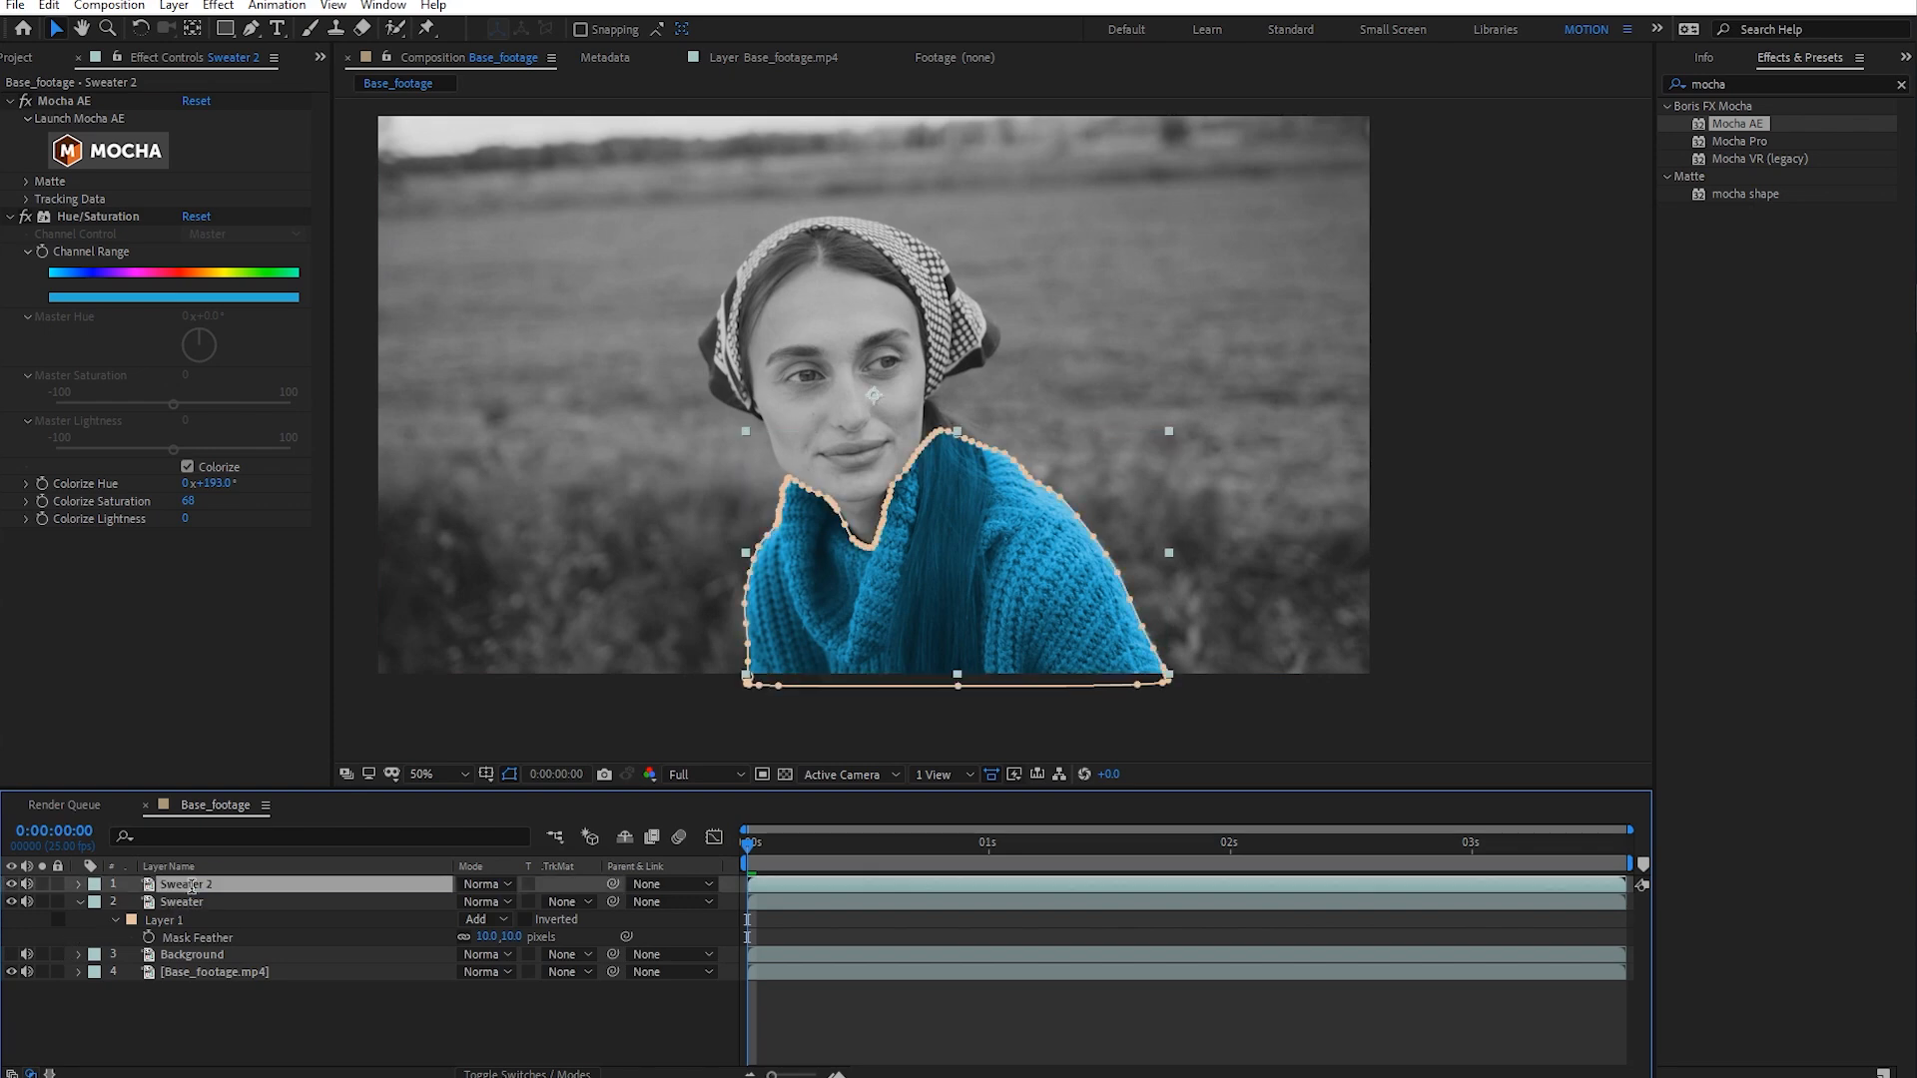
{"action": "key", "text": "Return"}
{"action": "type", "text": "Skin"}
{"action": "key", "text": "Return"}
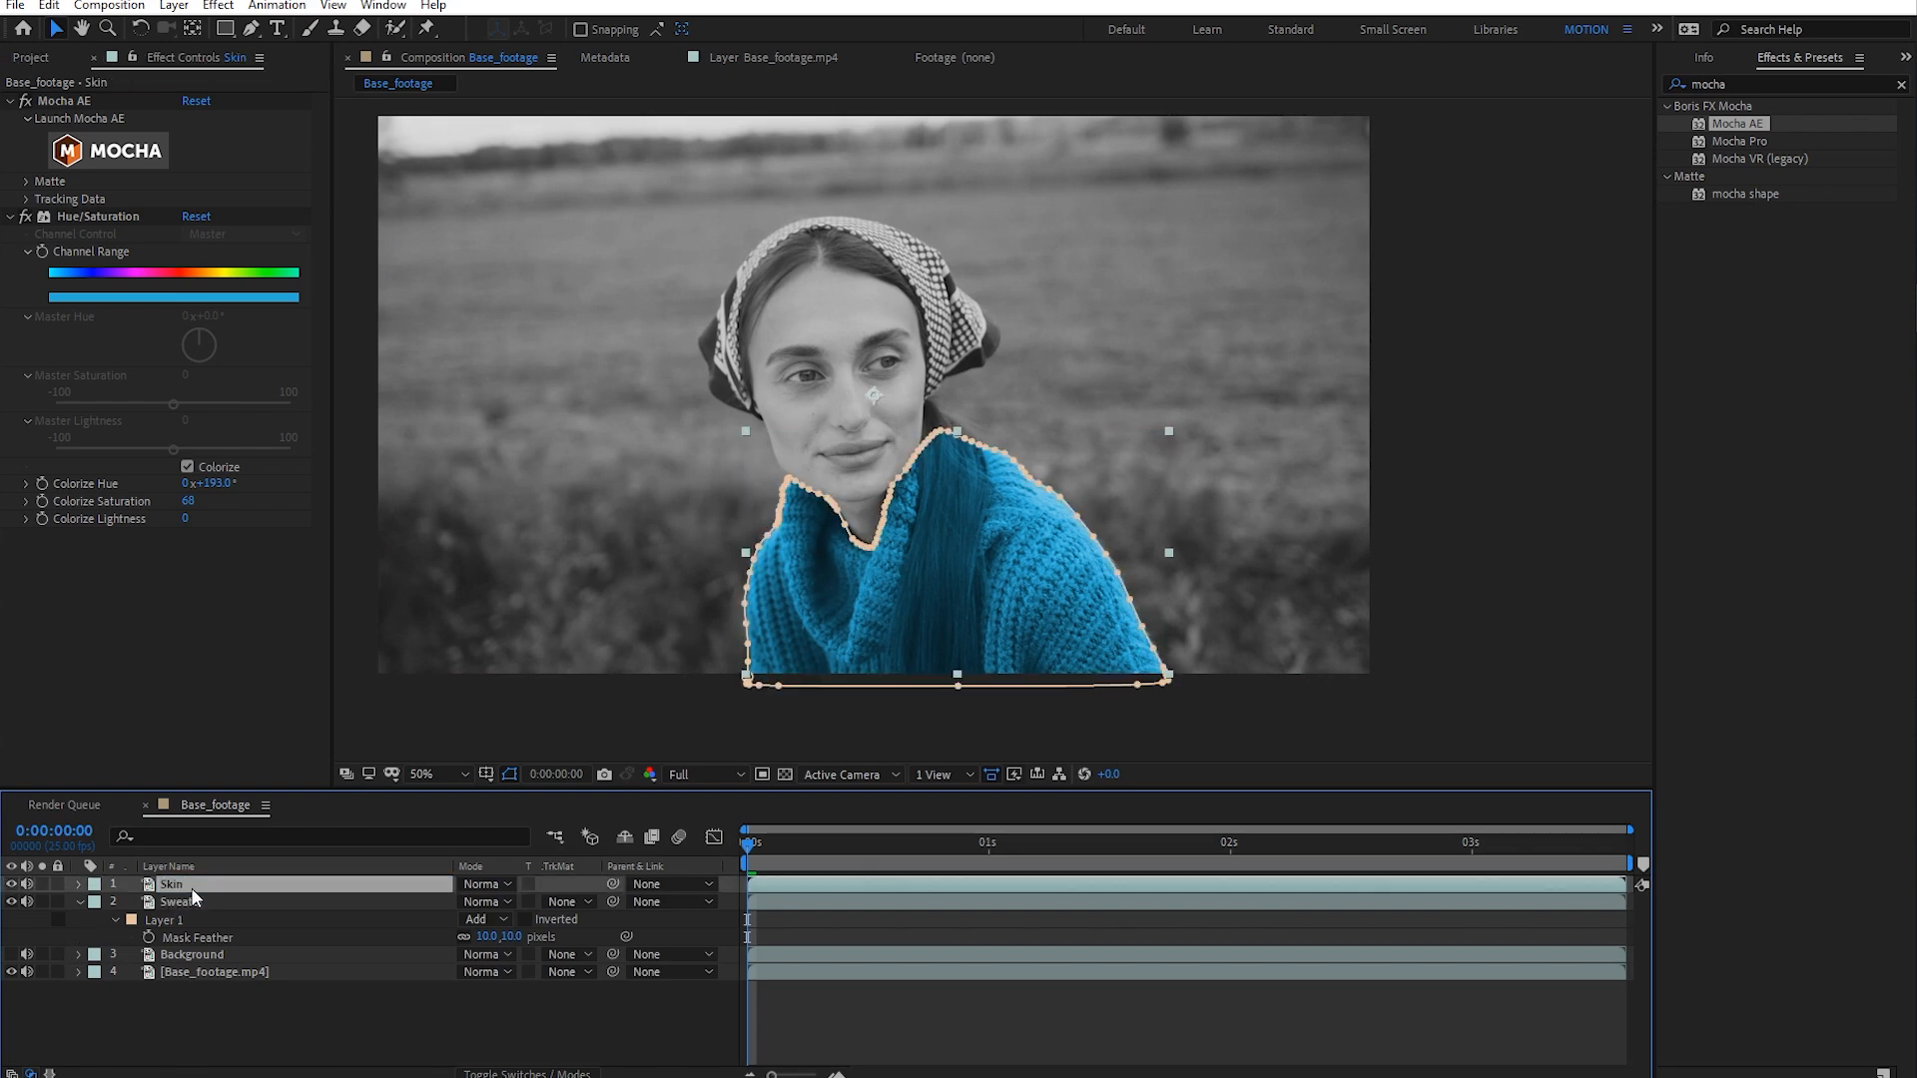
- Delete all masks from the Skin layer and turn off its Hue/Saturation effect
{"action": "left_click", "coordinate": [78, 883]}
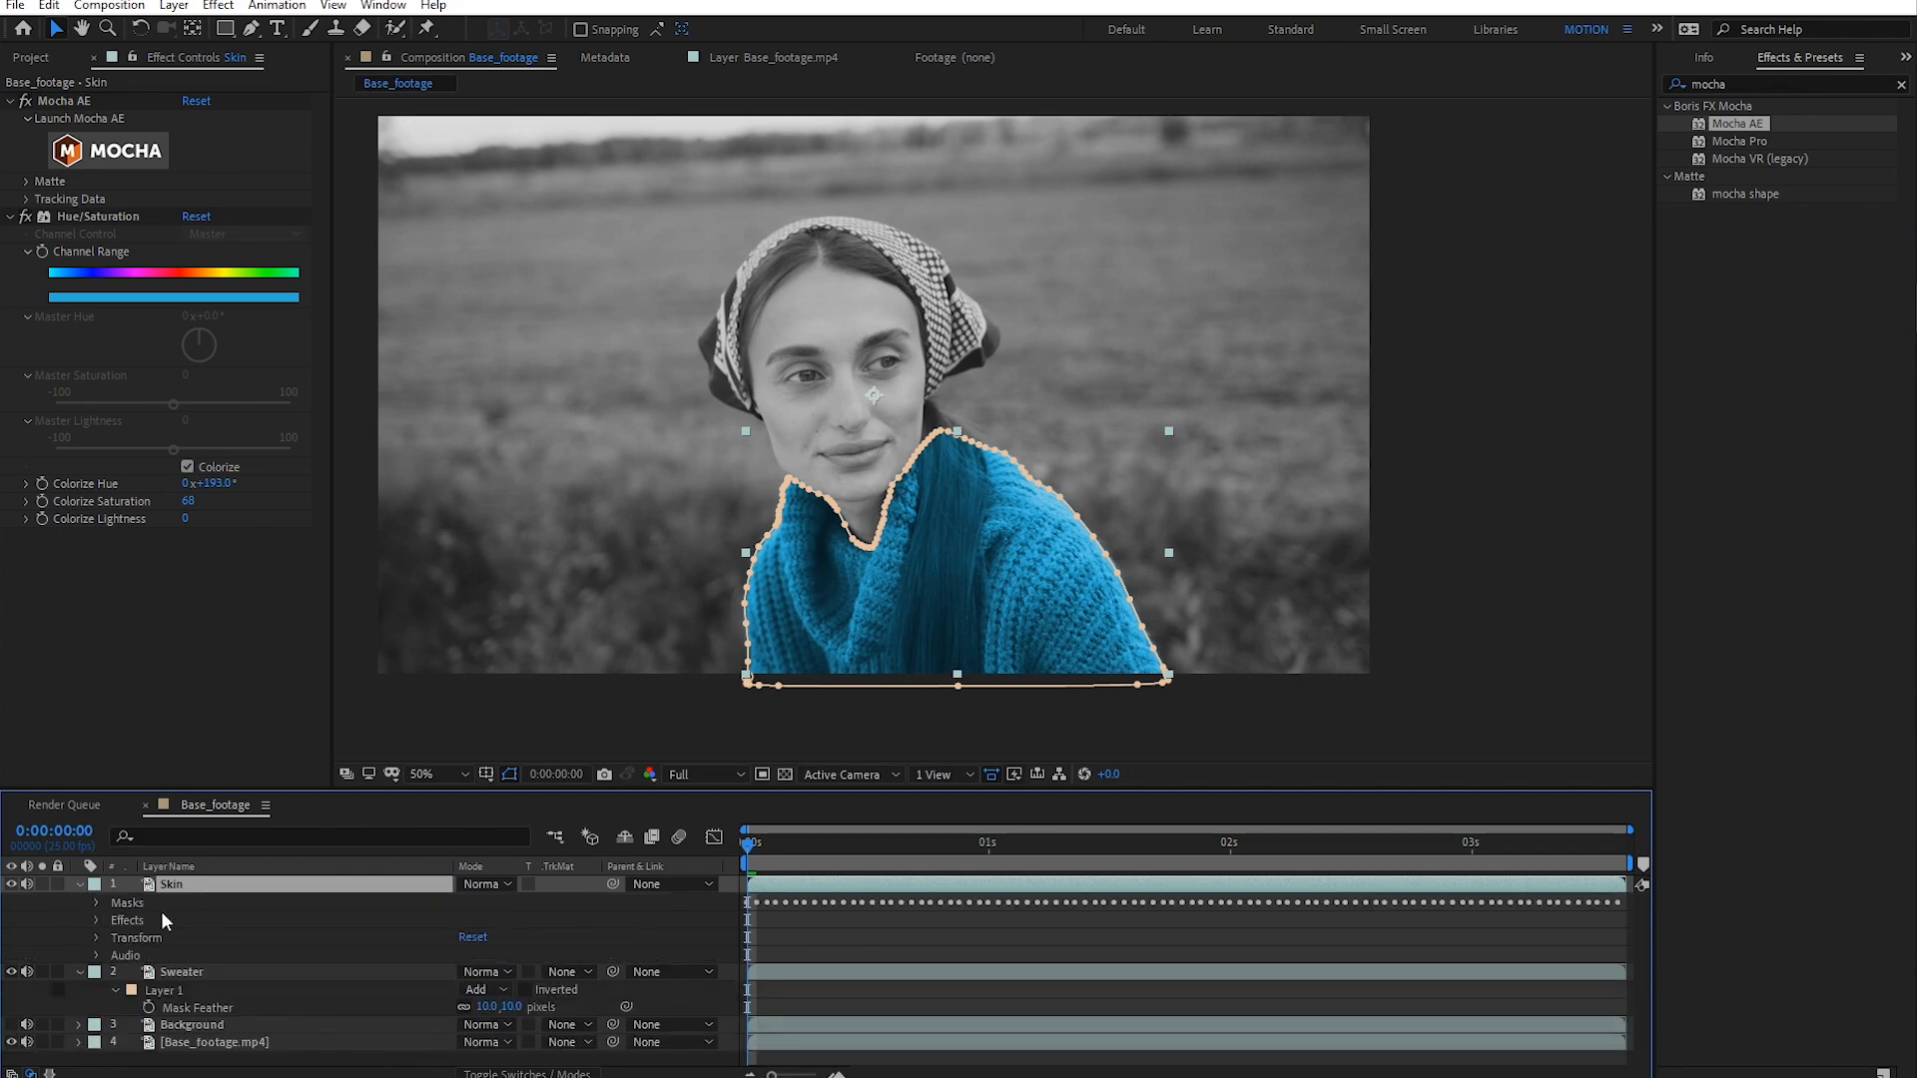
{"action": "left_click", "coordinate": [140, 902]}
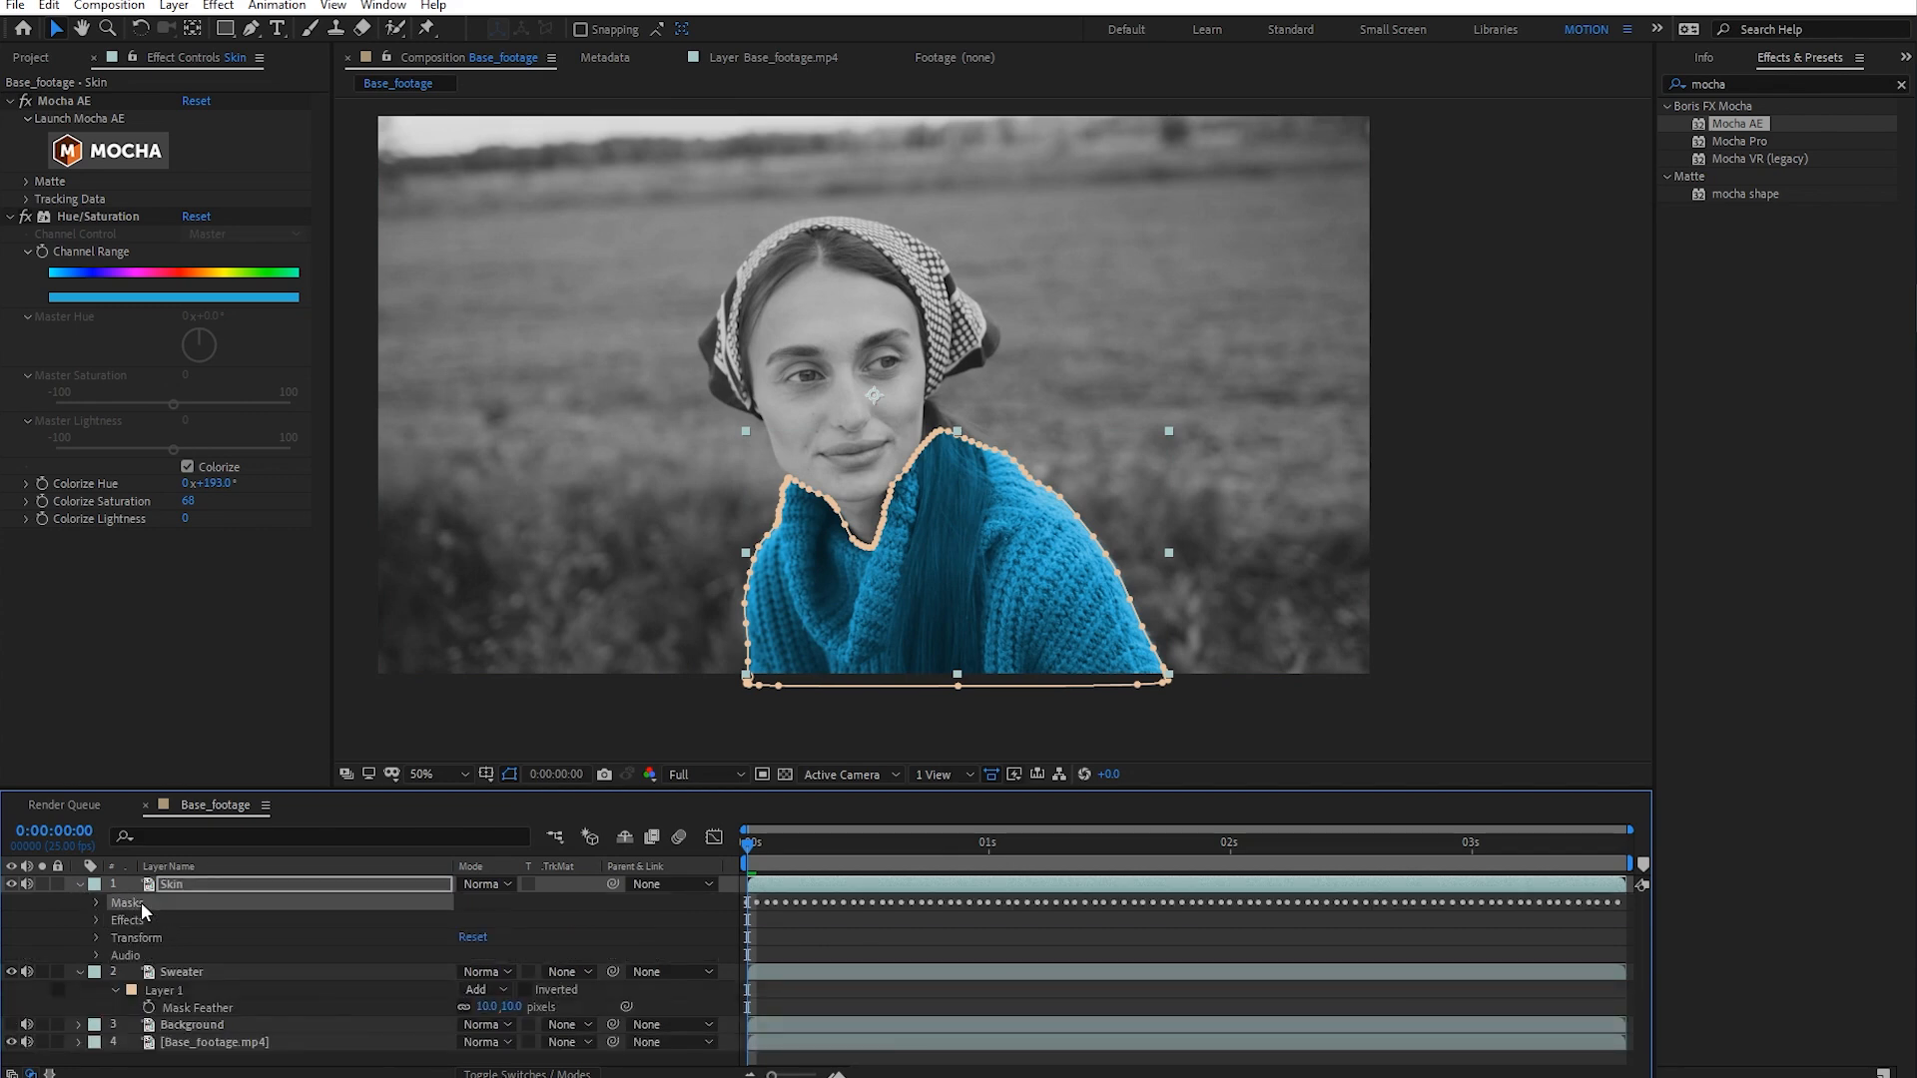
{"action": "key", "text": "Delete"}
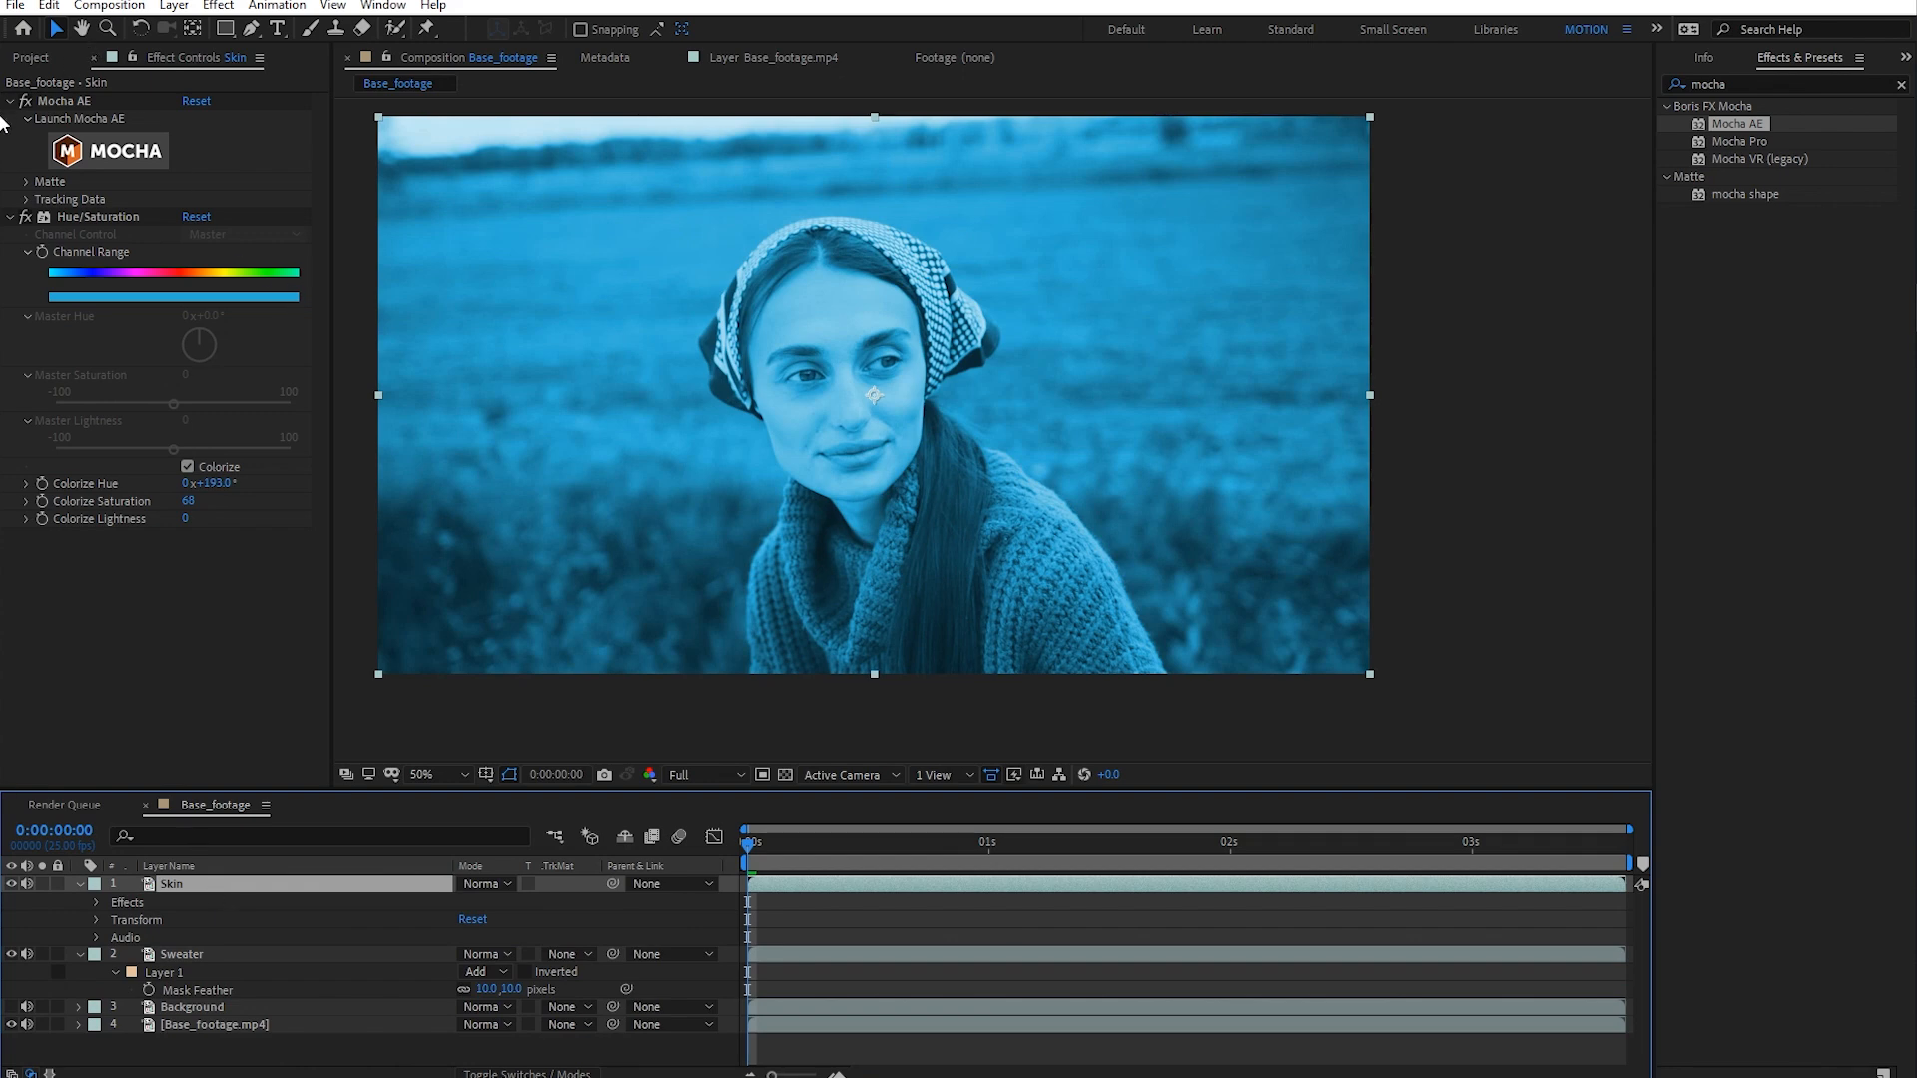
{"action": "left_click", "coordinate": [22, 216]}
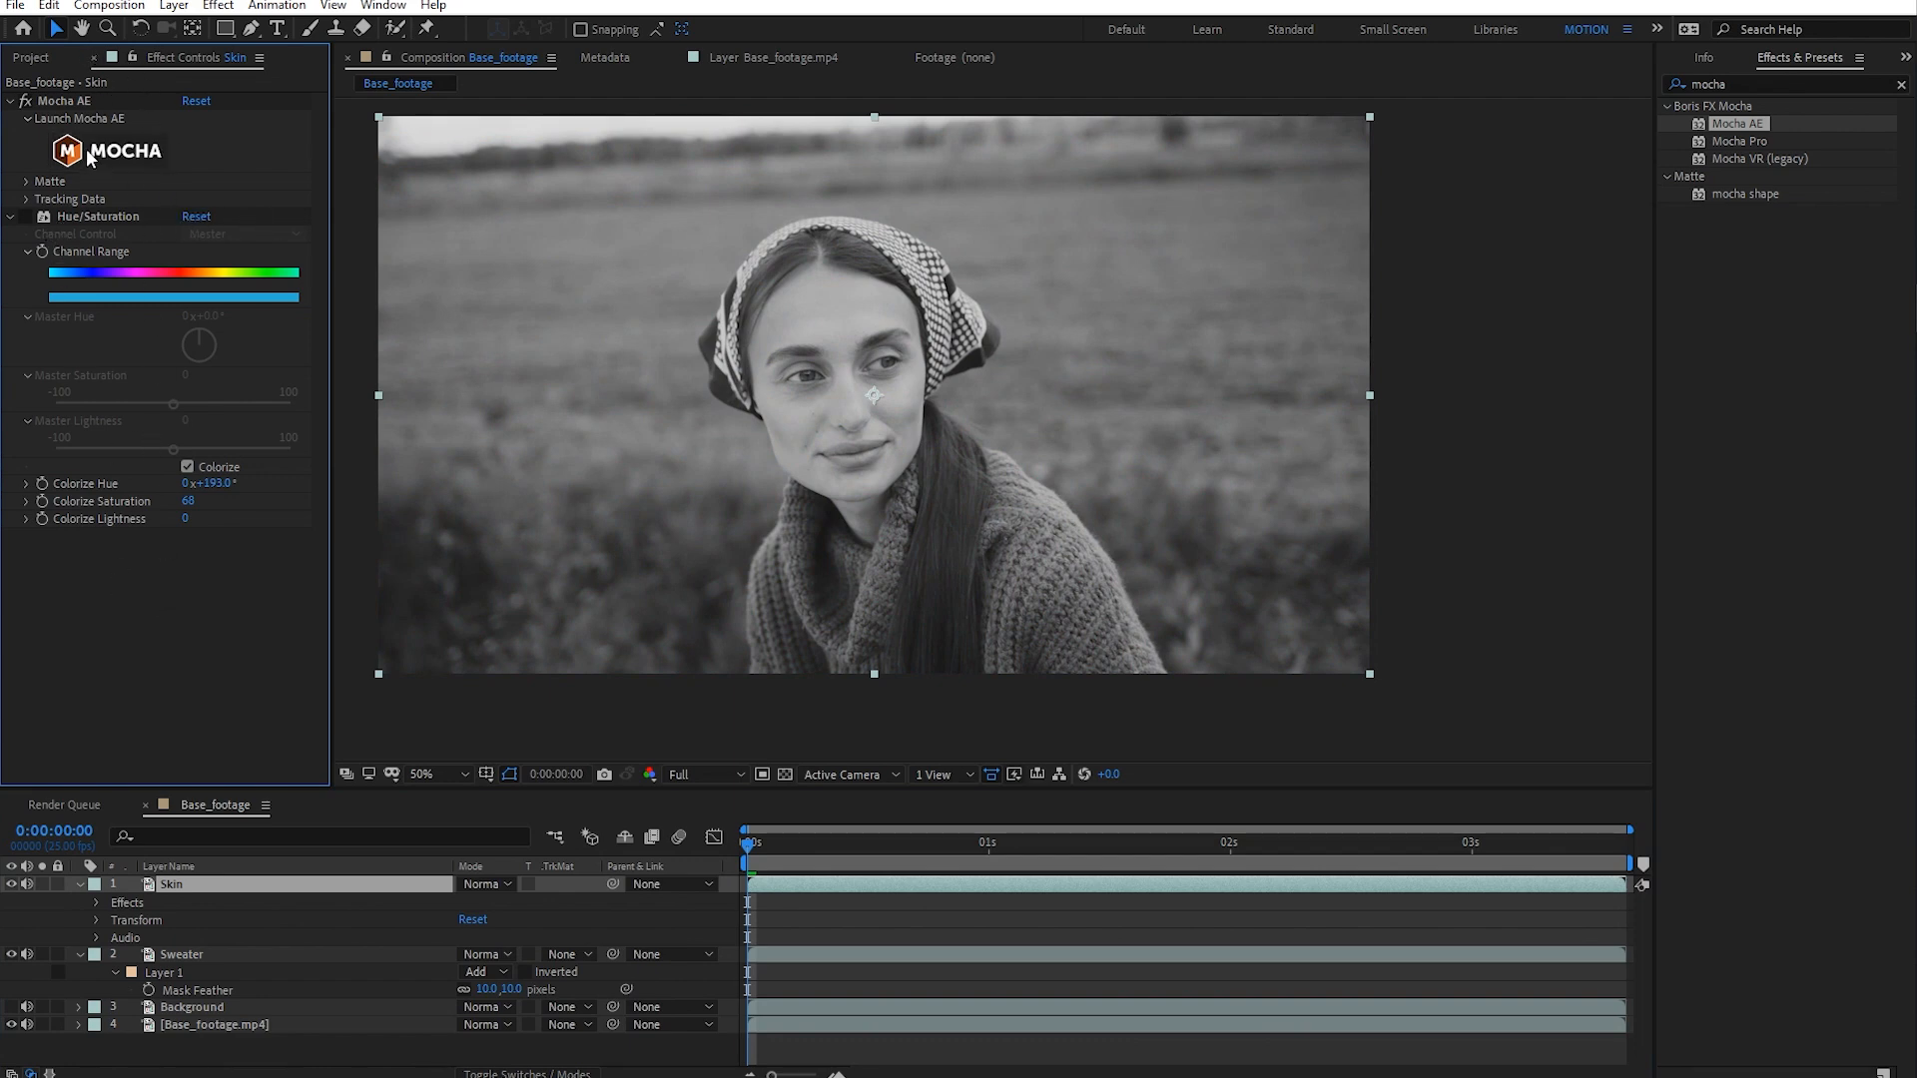
- Launch Mocha AE from the Skin layer and delete the sweater's Layer 1 shape
{"action": "left_click", "coordinate": [120, 154]}
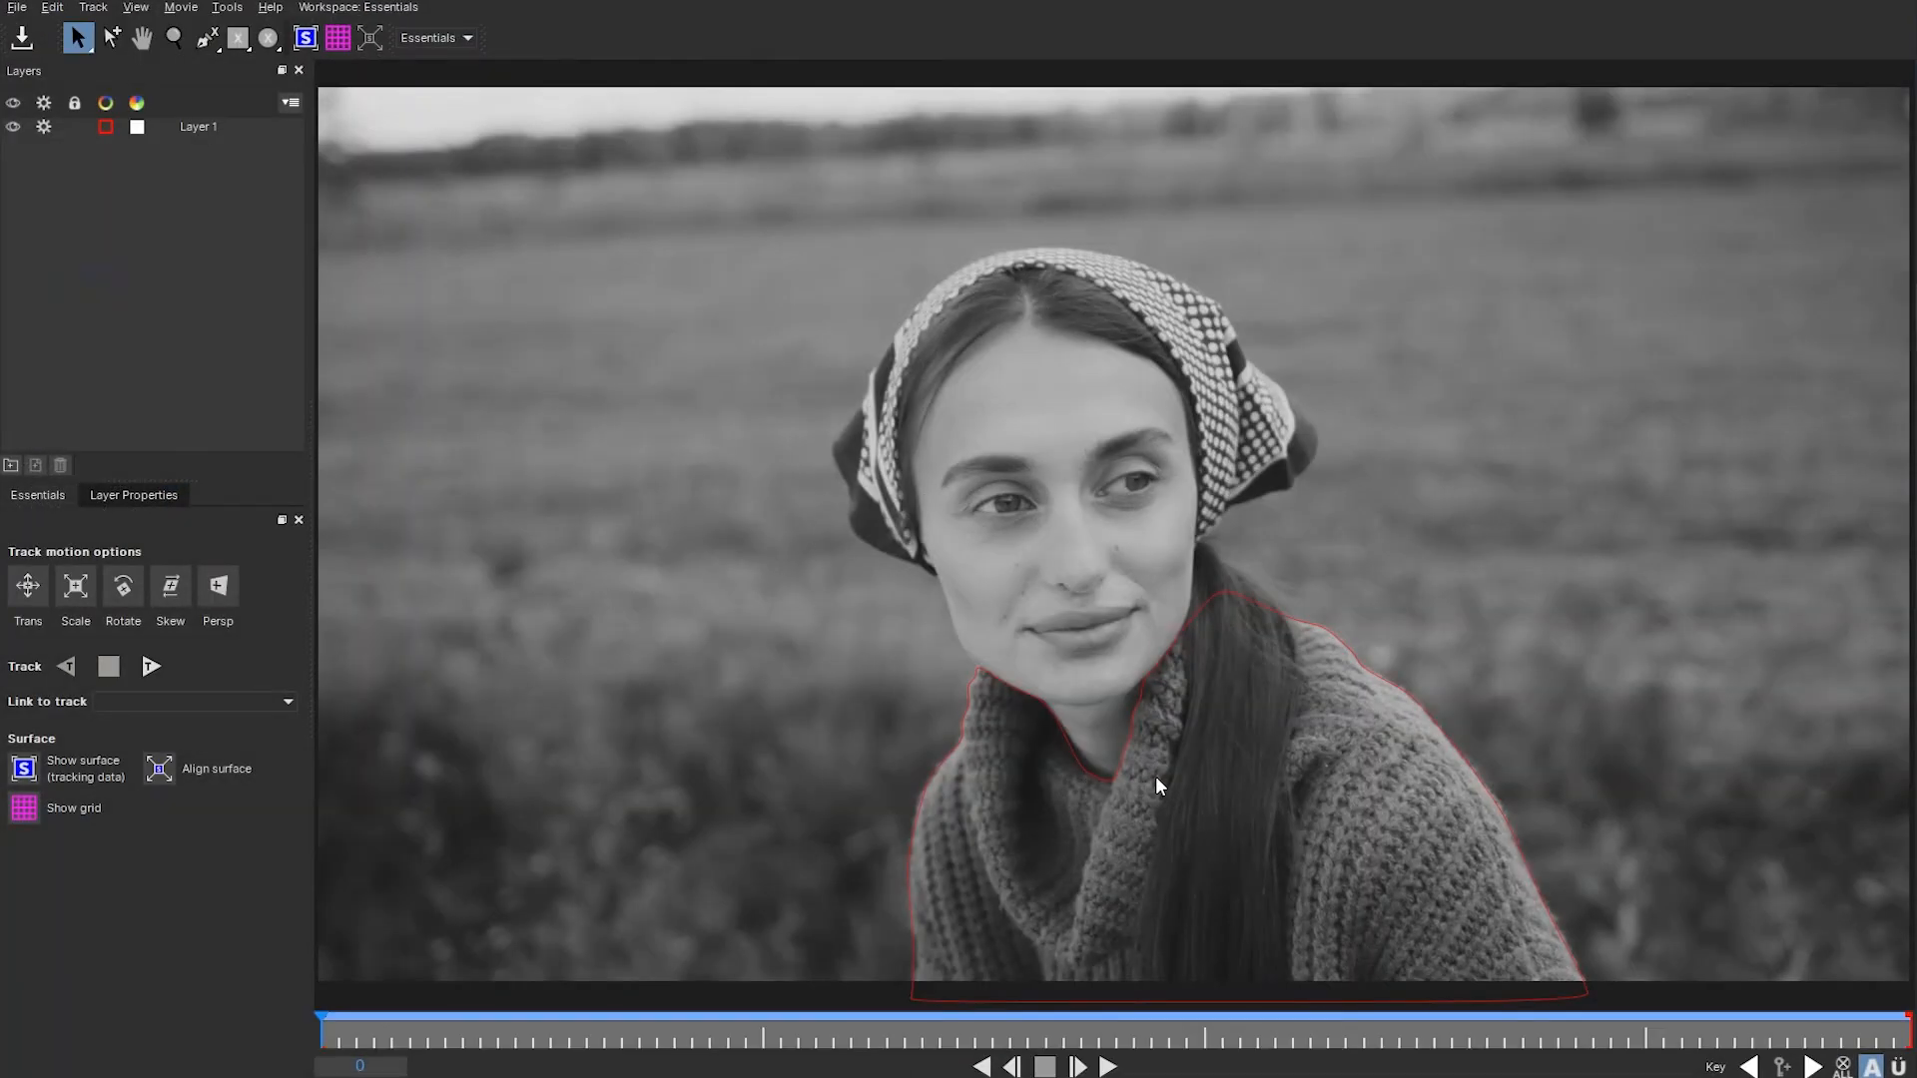
{"action": "left_click", "coordinate": [189, 128]}
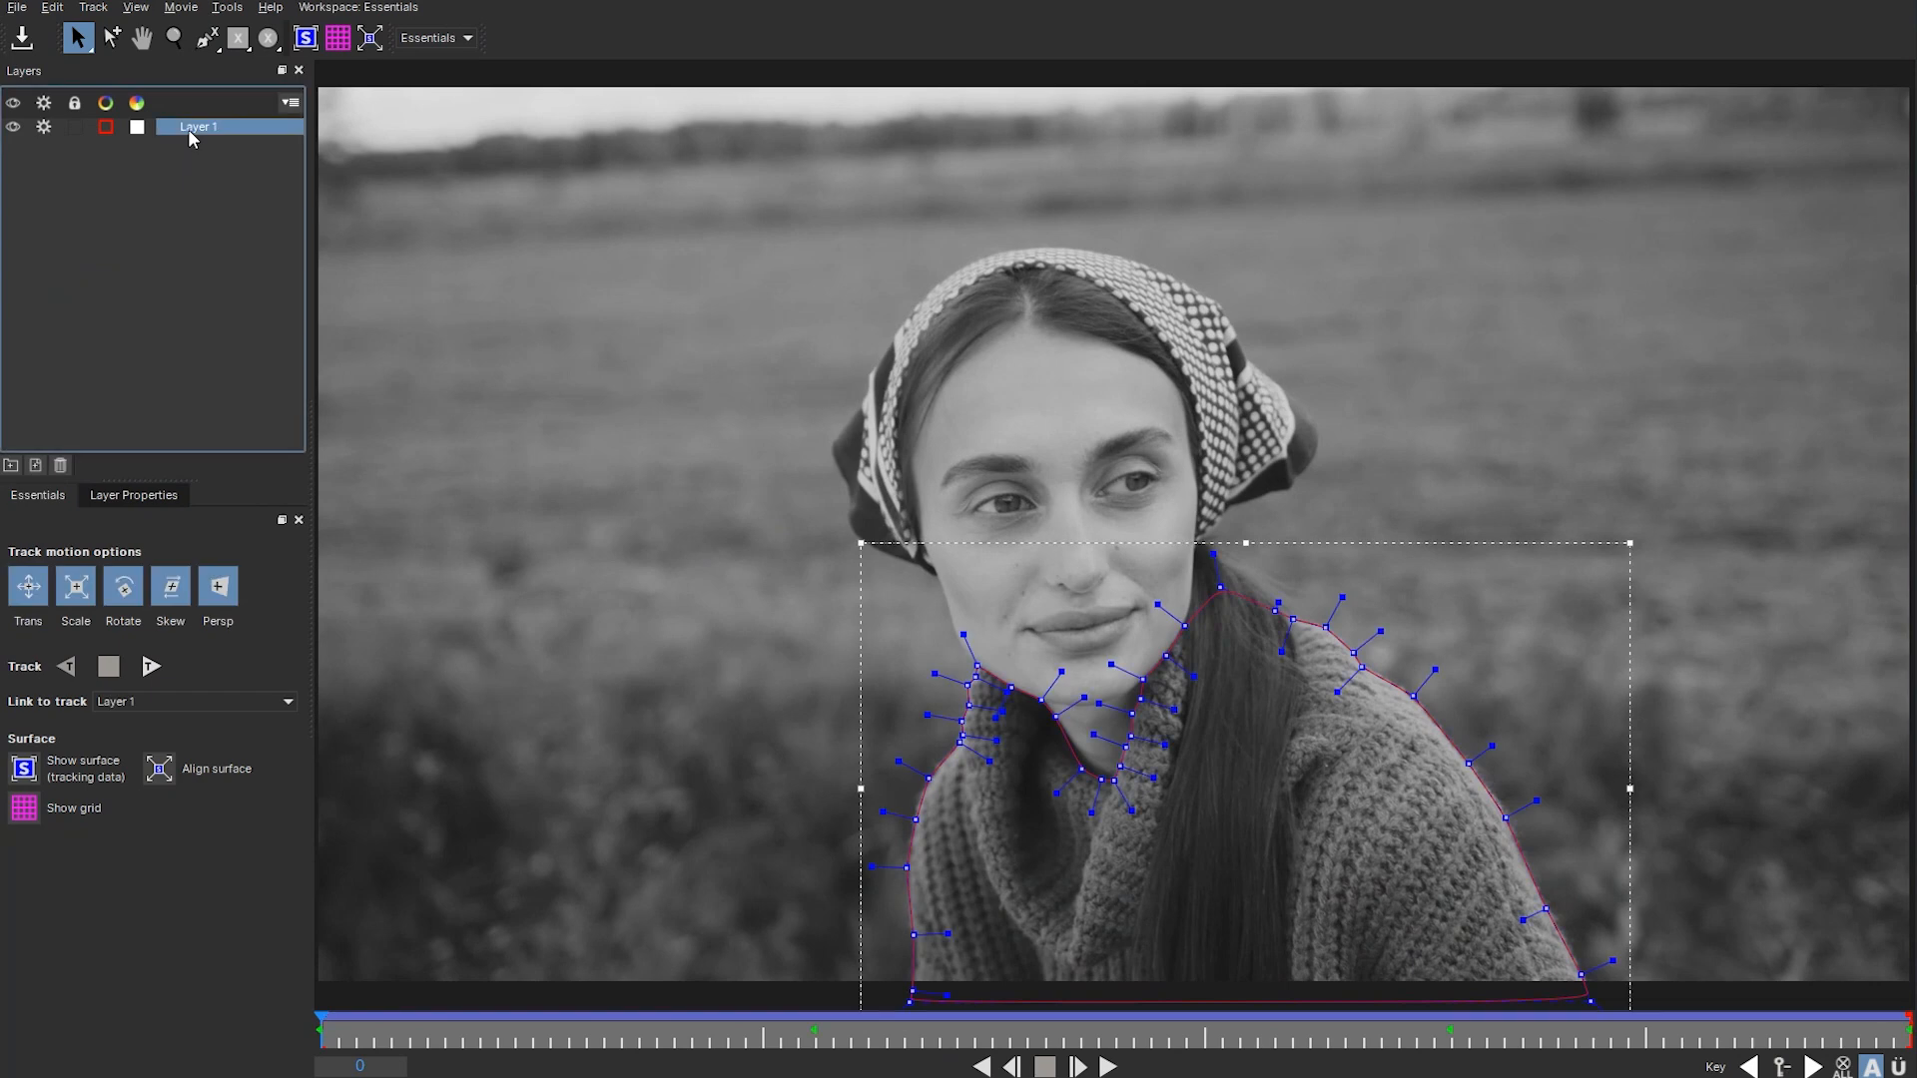
{"action": "key", "text": "Delete"}
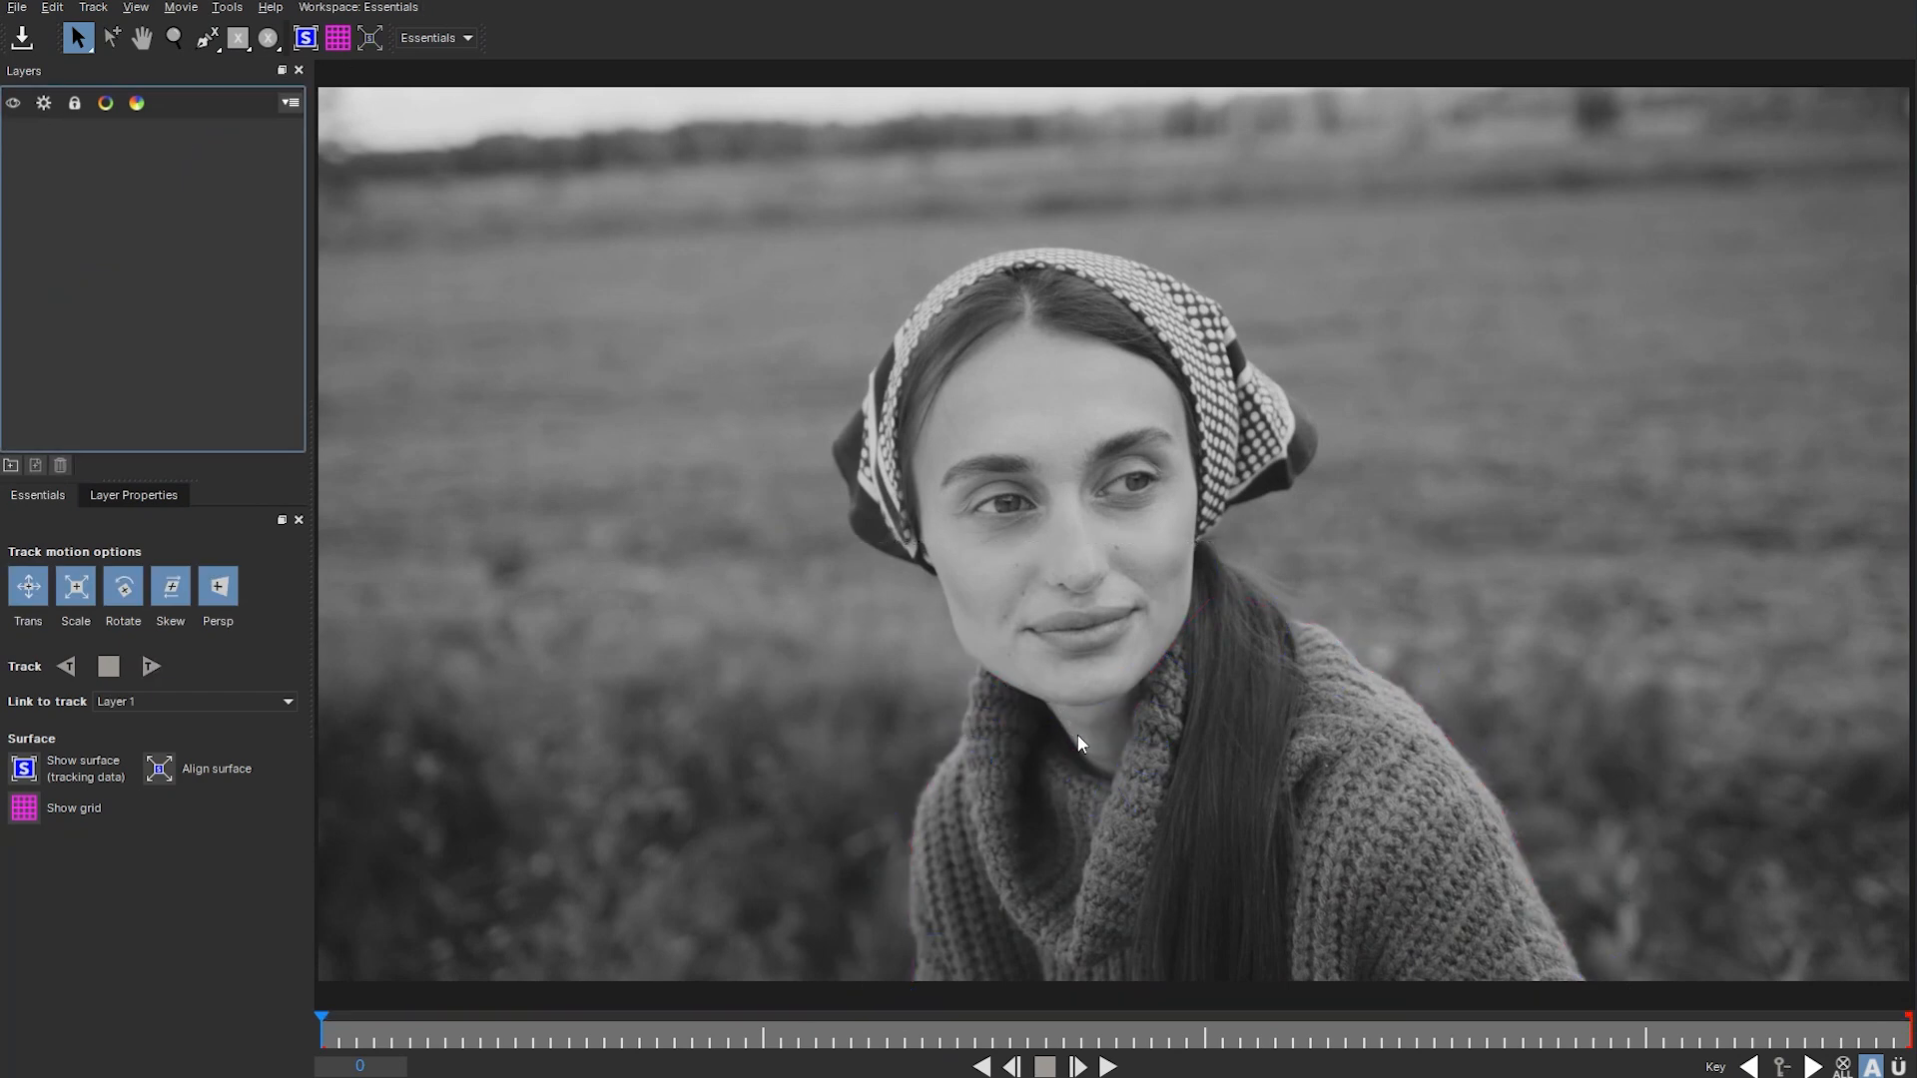
- Start an X-Spline at the chin and trace the woman's jaw and cheek up to the edge of the headscarf
{"action": "key", "text": "z"}
{"action": "left_click_drag", "start_coordinate": [1076, 735], "coordinate": [1009, 410]}
{"action": "key", "text": "x"}
{"action": "left_click_drag", "start_coordinate": [1064, 517], "coordinate": [917, 676]}
{"action": "key", "text": "z"}
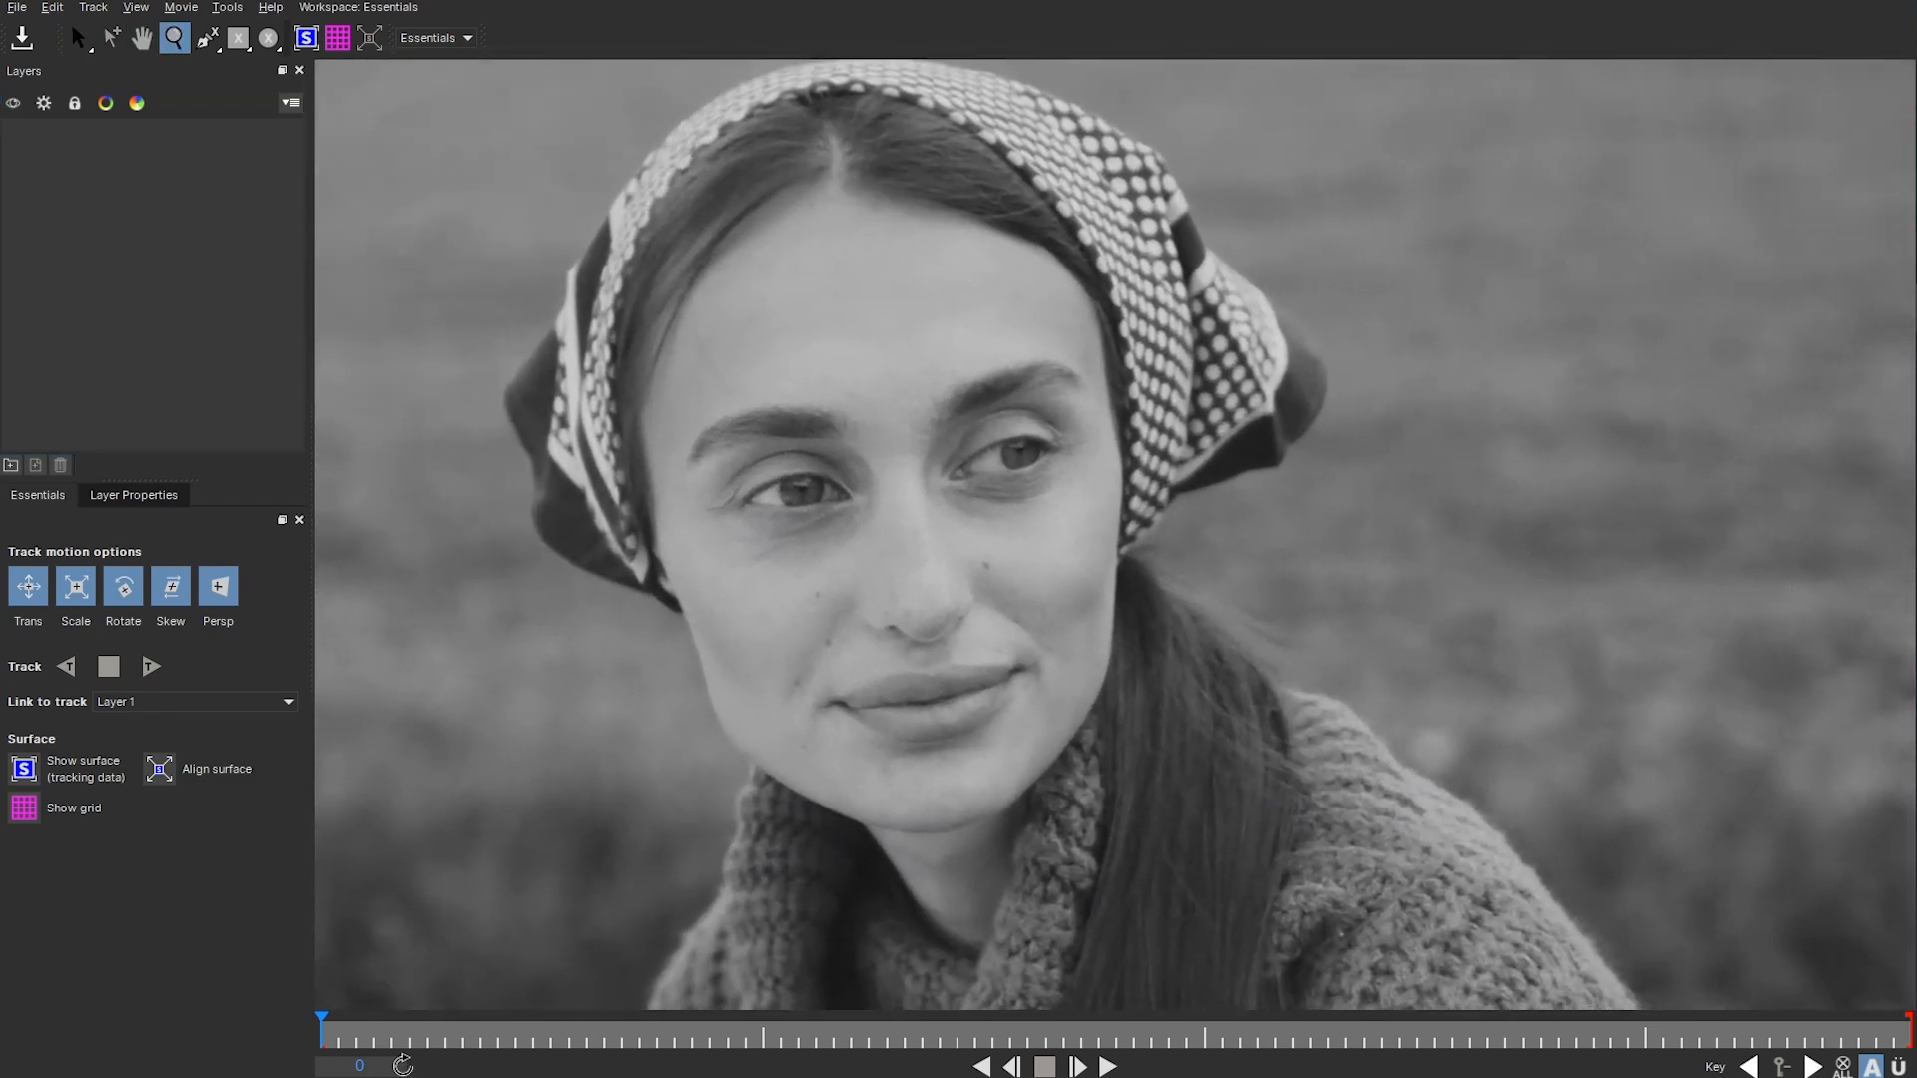
{"action": "left_click_drag", "start_coordinate": [854, 865], "coordinate": [859, 821]}
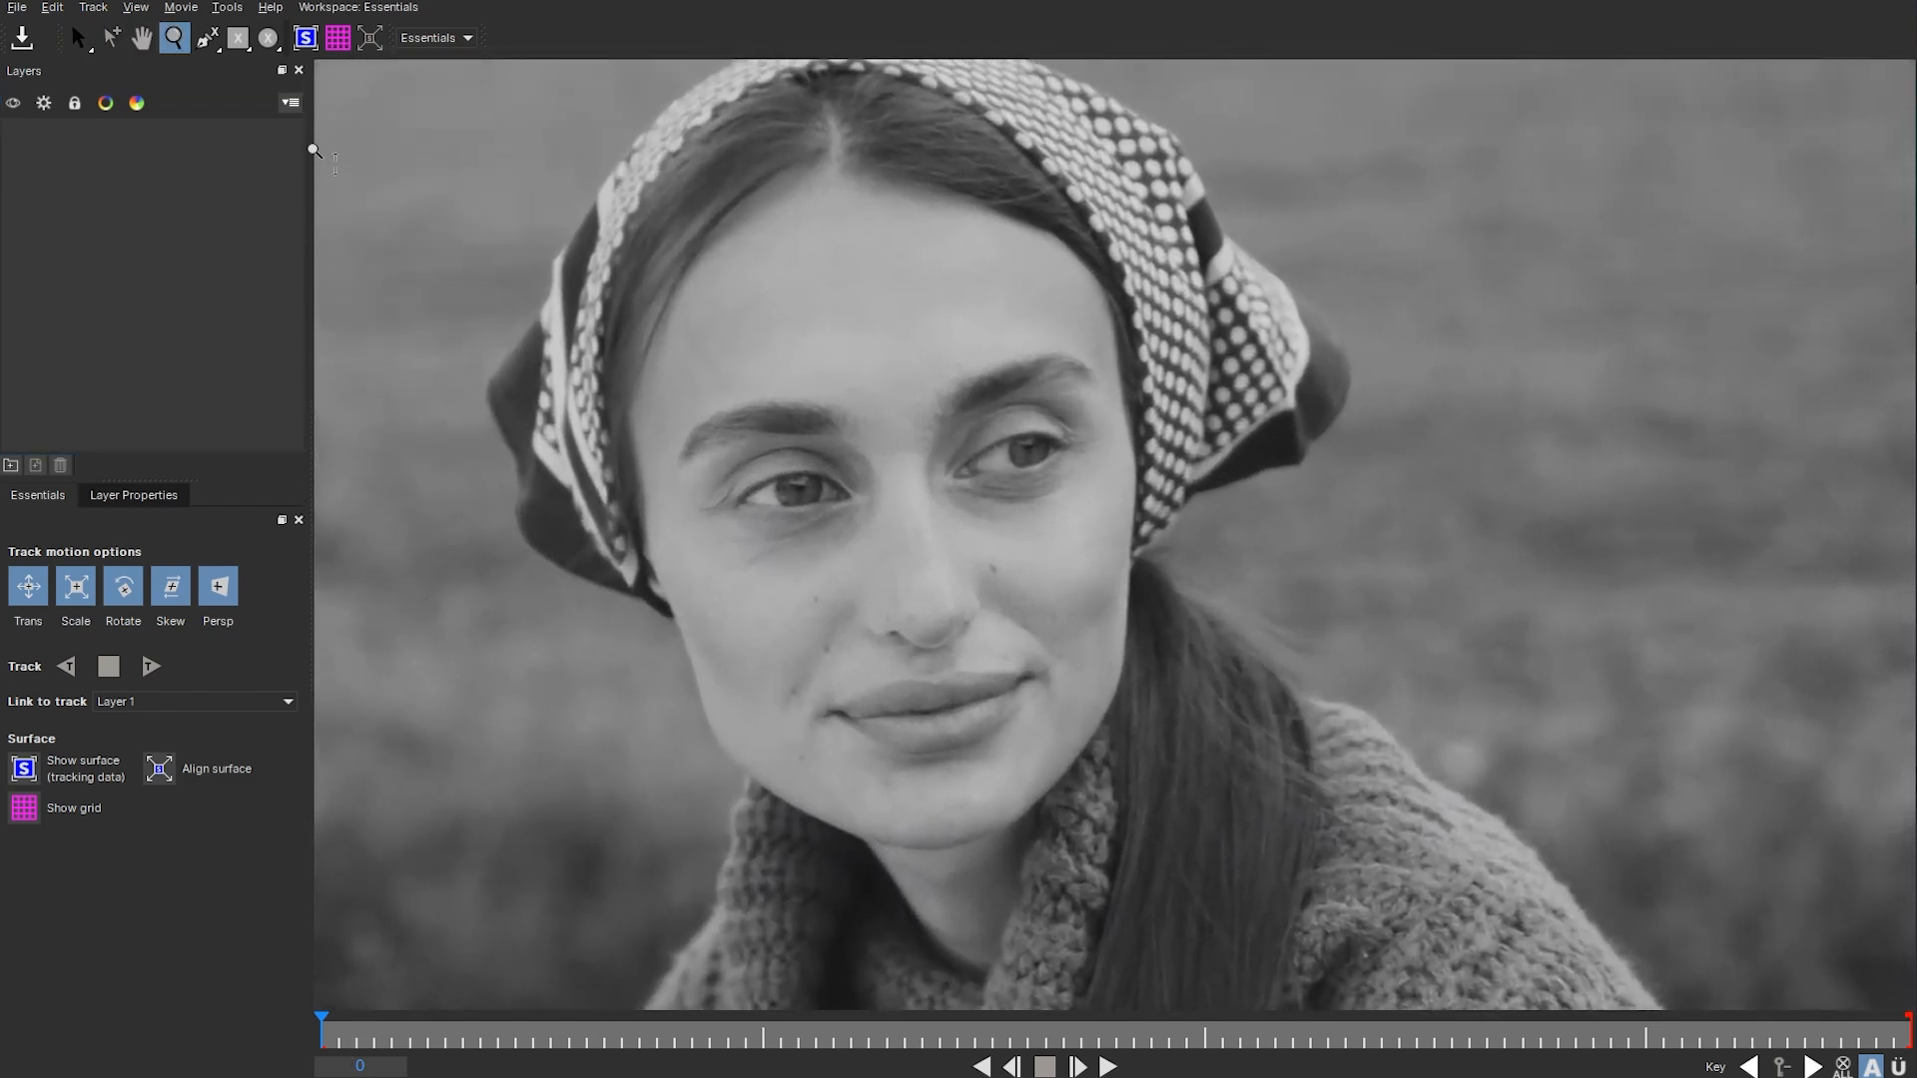
{"action": "left_click", "coordinate": [203, 38]}
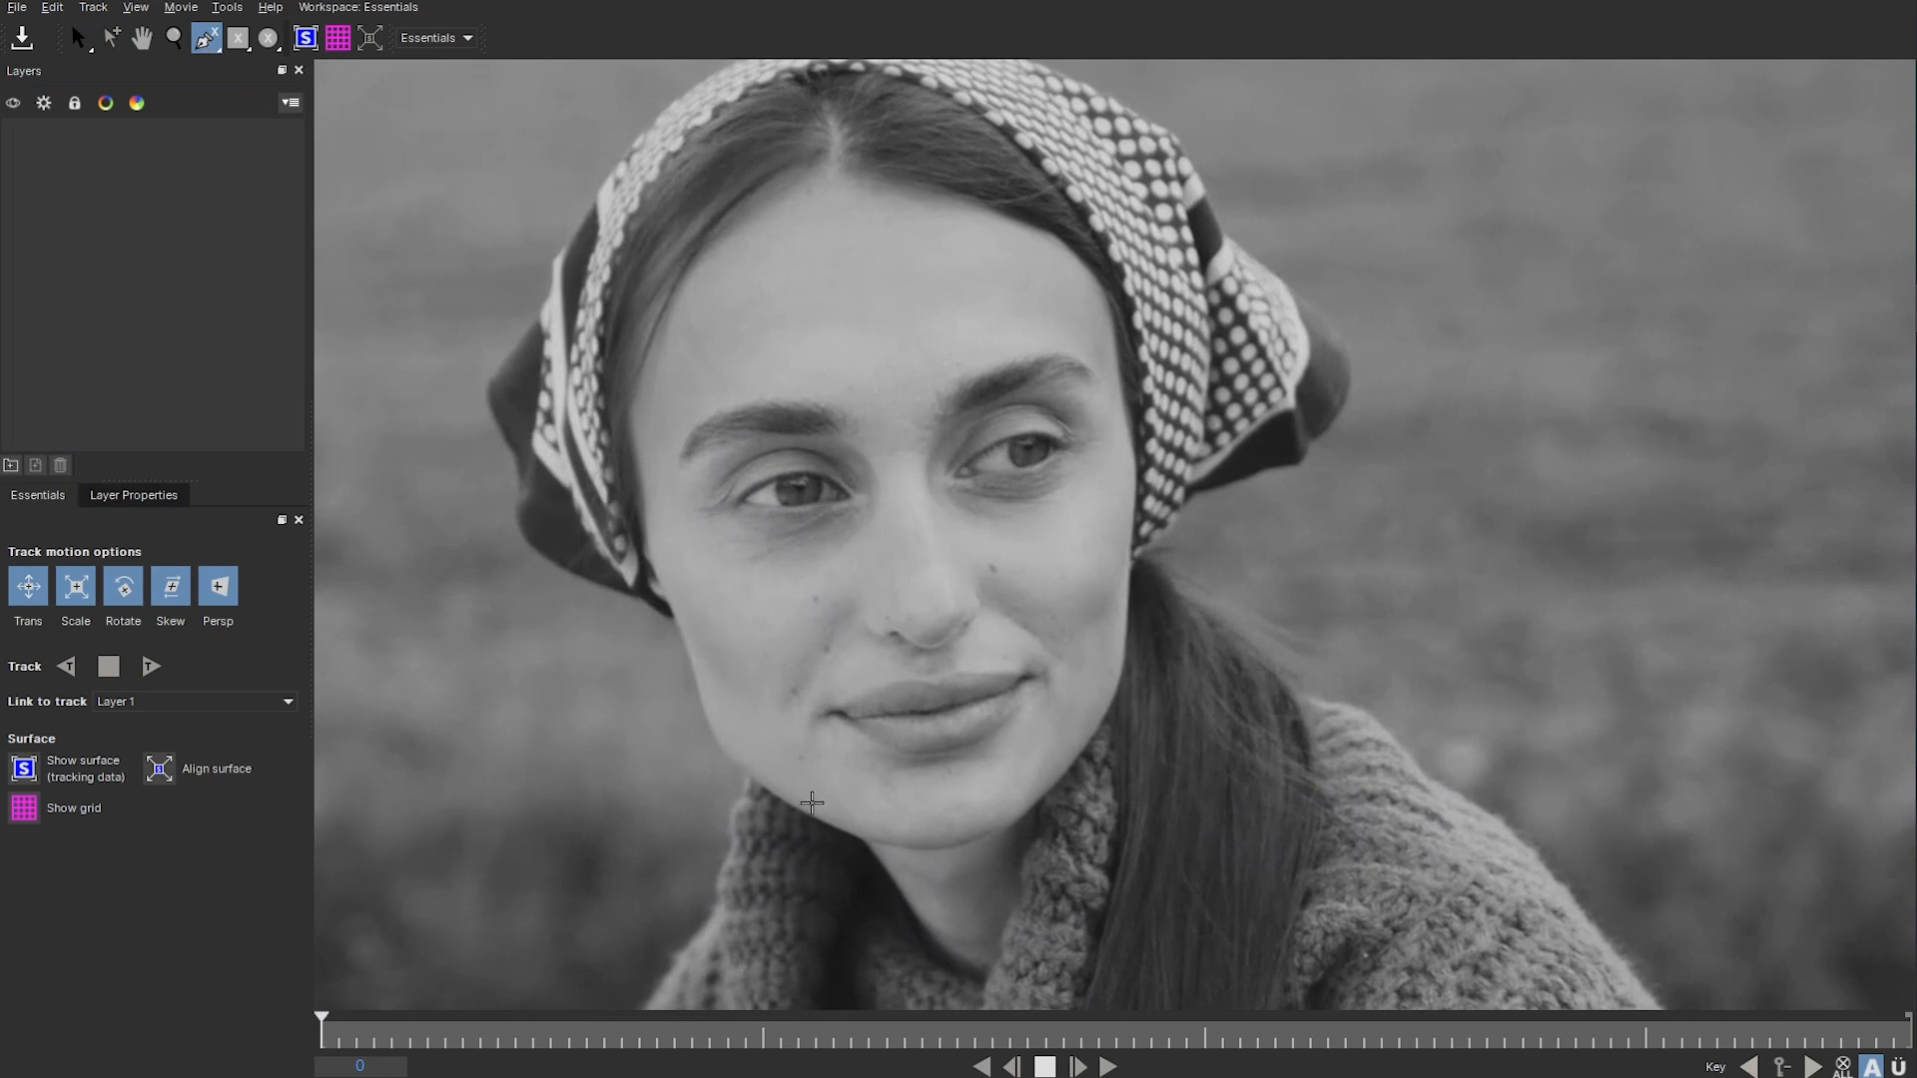
{"action": "key", "text": "z"}
{"action": "left_click_drag", "start_coordinate": [807, 801], "coordinate": [864, 718]}
{"action": "left_click", "coordinate": [207, 38]}
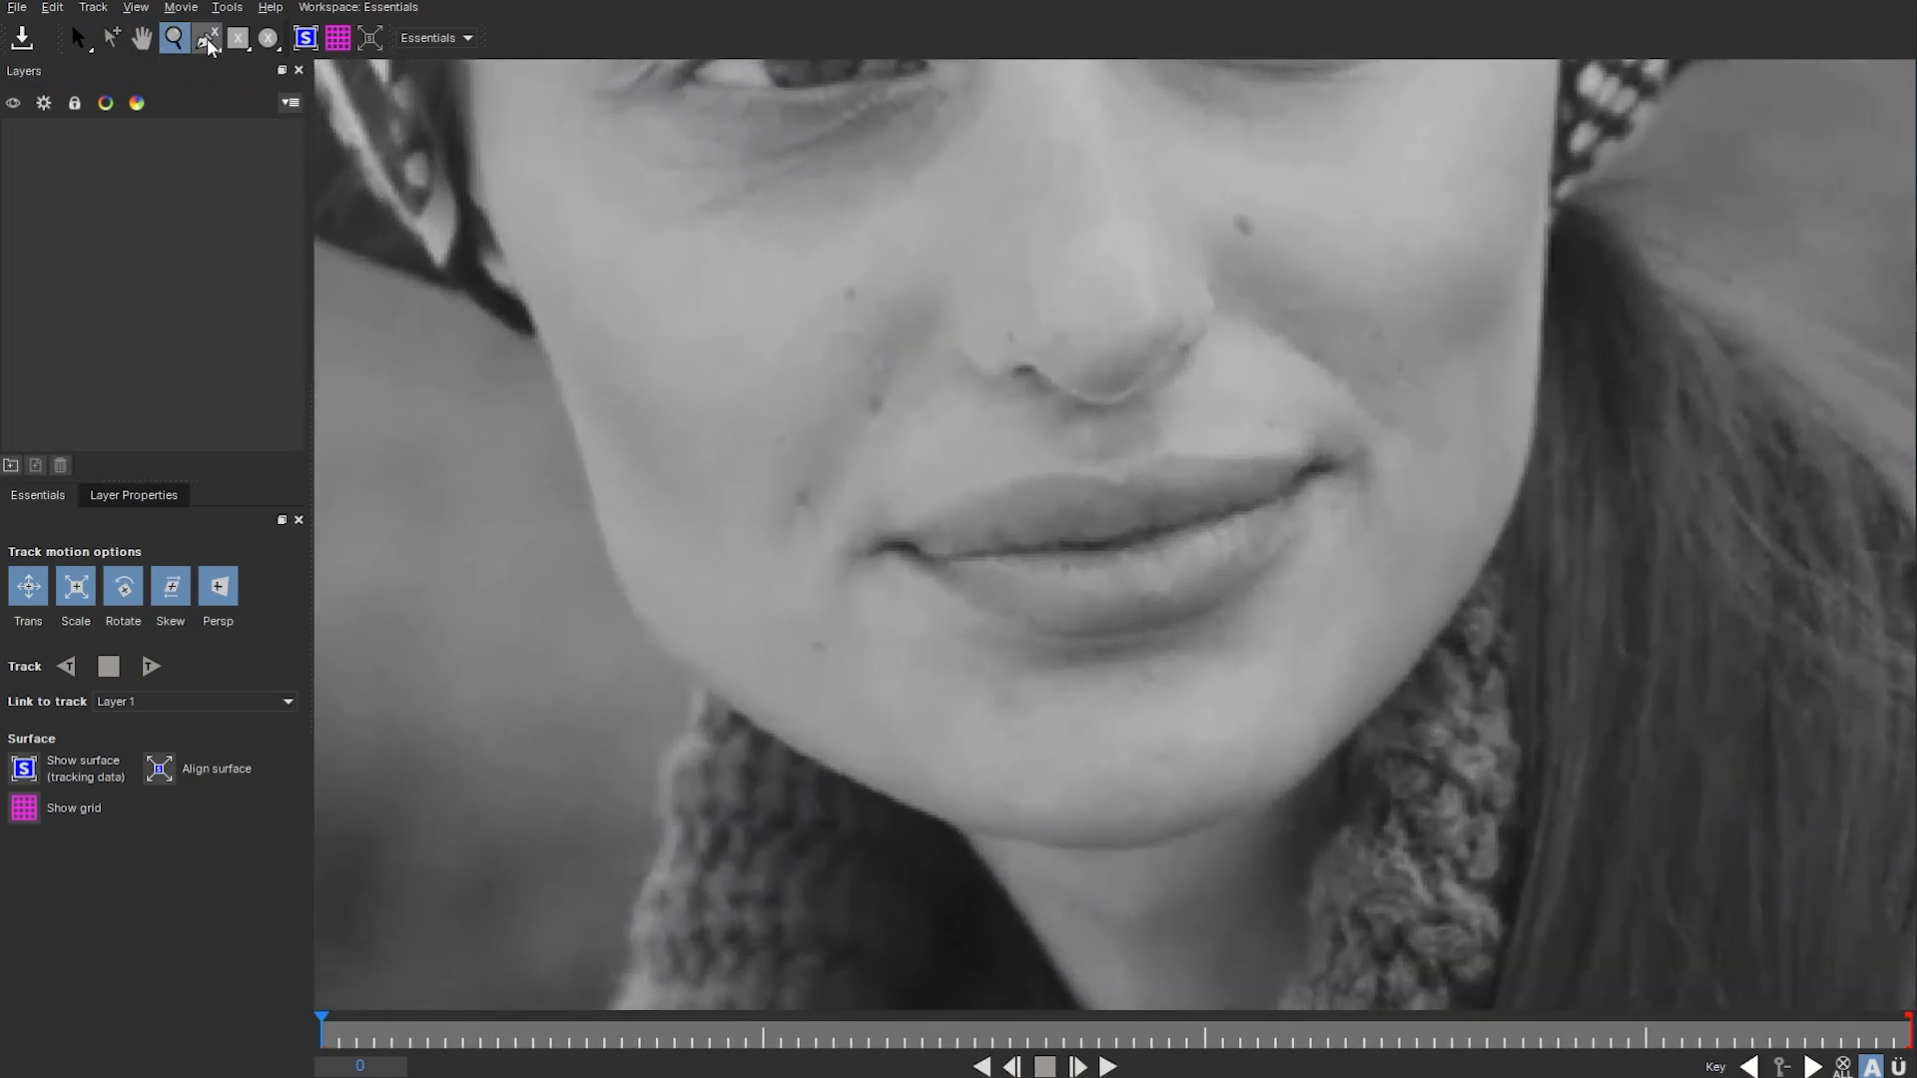
{"action": "left_click", "coordinate": [208, 42]}
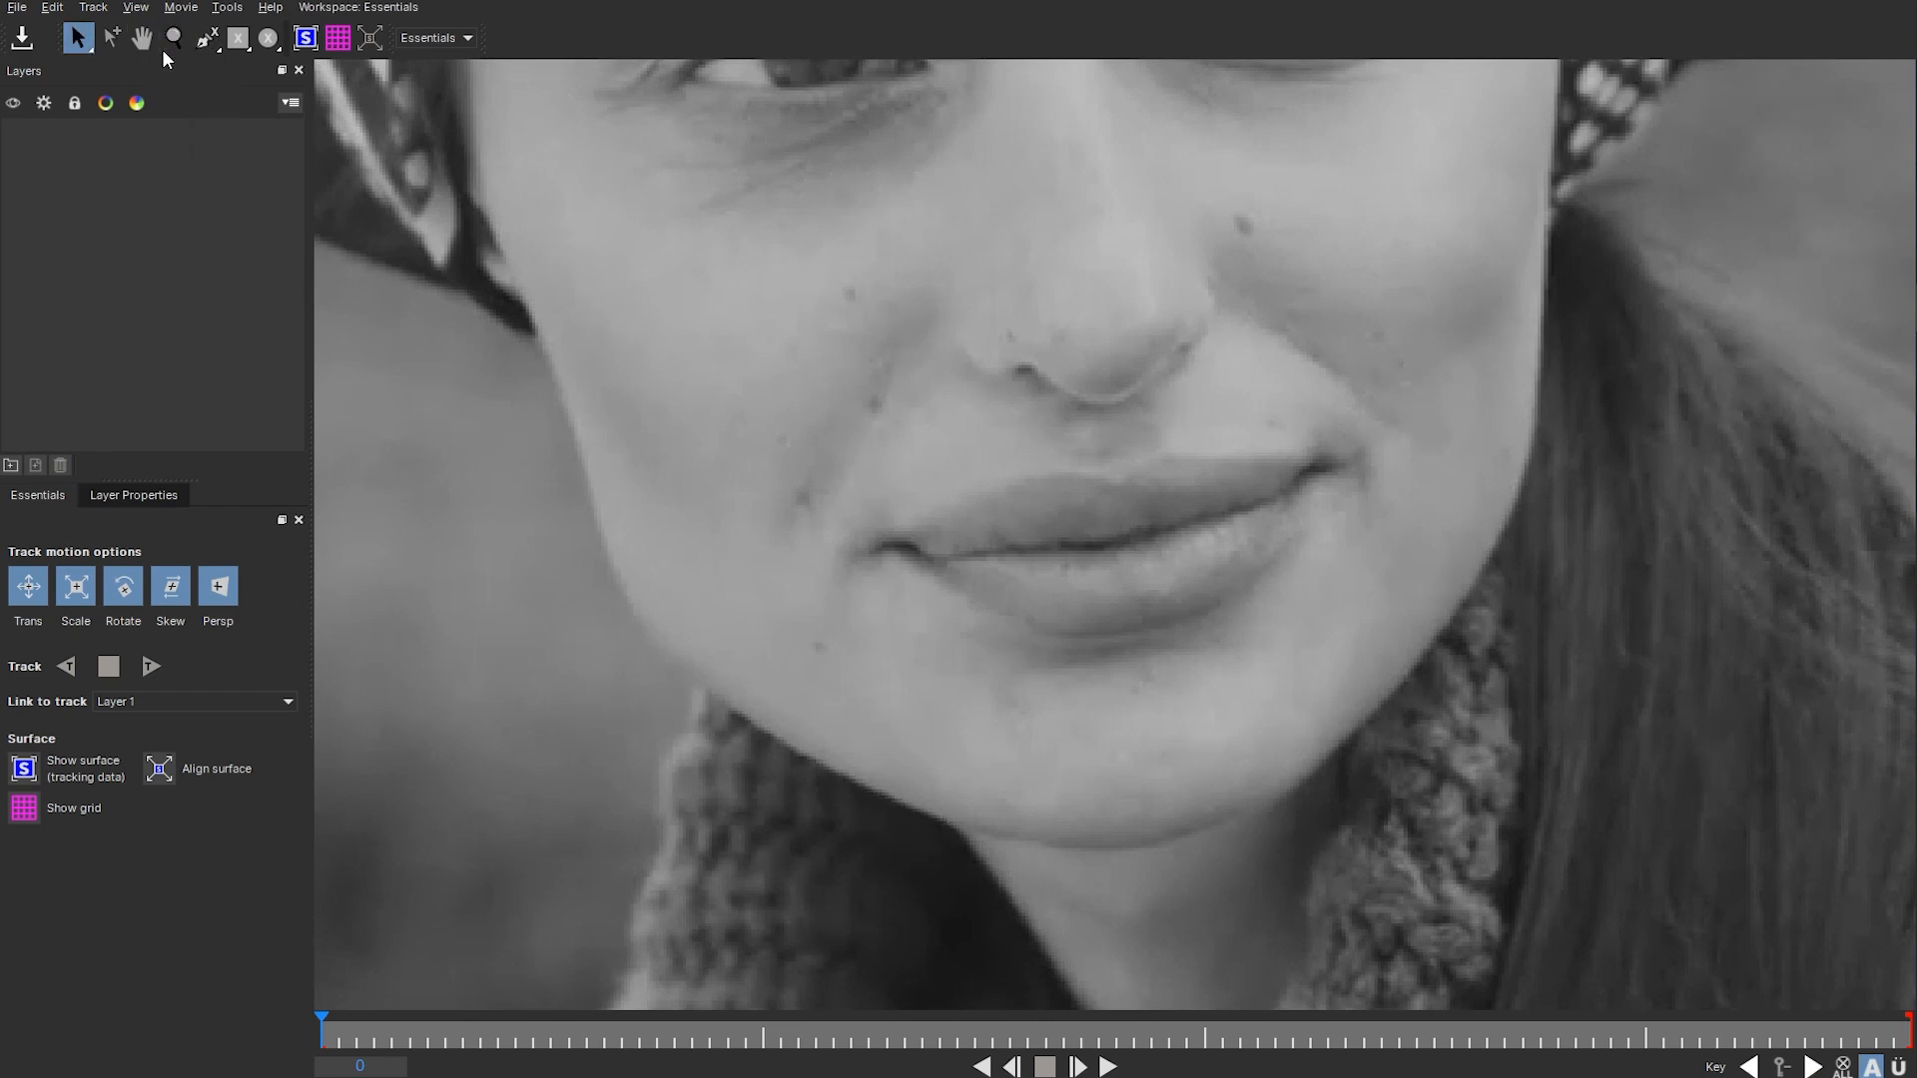
{"action": "left_click", "coordinate": [207, 40]}
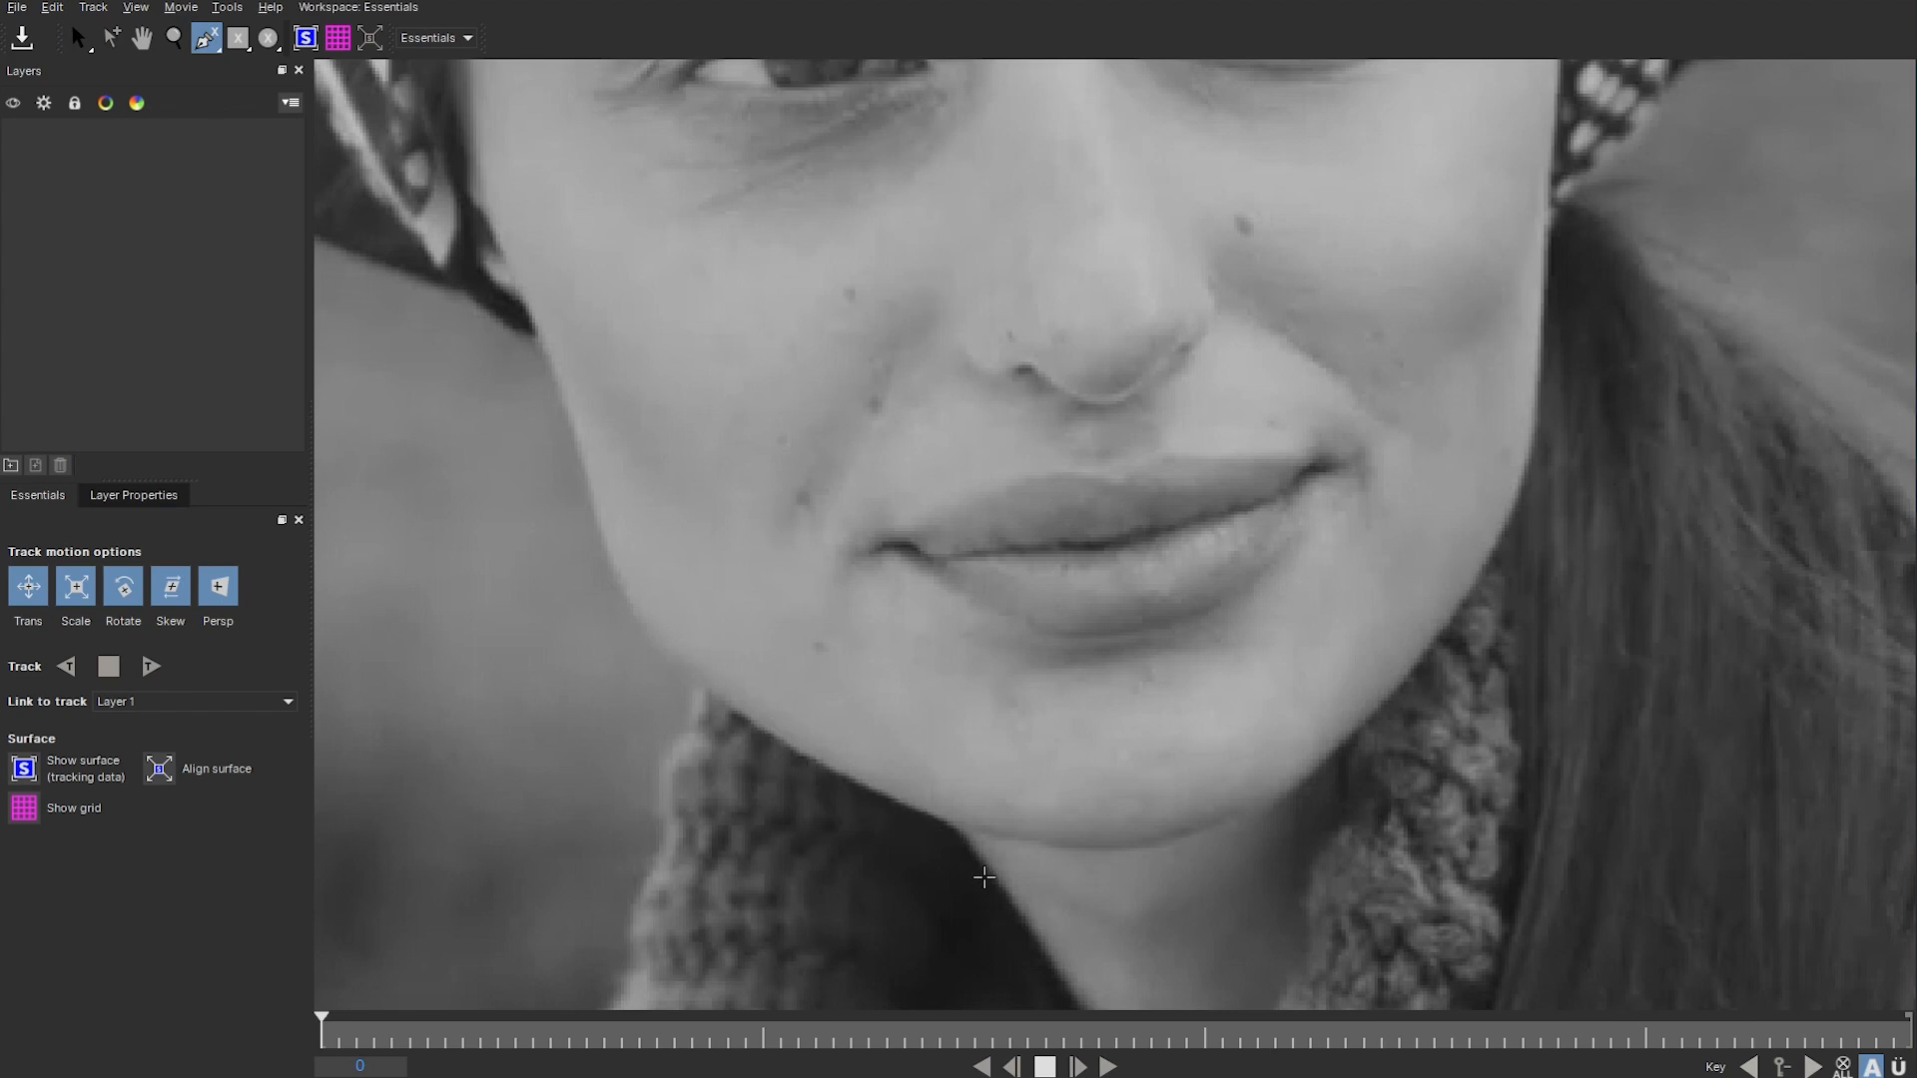
{"action": "left_click", "coordinate": [940, 822]}
{"action": "left_click", "coordinate": [829, 770]}
{"action": "left_click", "coordinate": [663, 659]}
{"action": "left_click", "coordinate": [596, 563]}
{"action": "left_click", "coordinate": [574, 437]}
{"action": "left_click", "coordinate": [530, 321]}
{"action": "left_click", "coordinate": [511, 285]}
{"action": "left_click", "coordinate": [481, 277]}
{"action": "left_click", "coordinate": [468, 225]}
- Continue the X-Spline up the temple, along the hairline past the parting, and across the forehead
{"action": "left_click", "coordinate": [577, 426]}
{"action": "left_click", "coordinate": [554, 317]}
{"action": "left_click", "coordinate": [667, 313]}
{"action": "left_click", "coordinate": [769, 445]}
{"action": "left_click", "coordinate": [851, 397]}
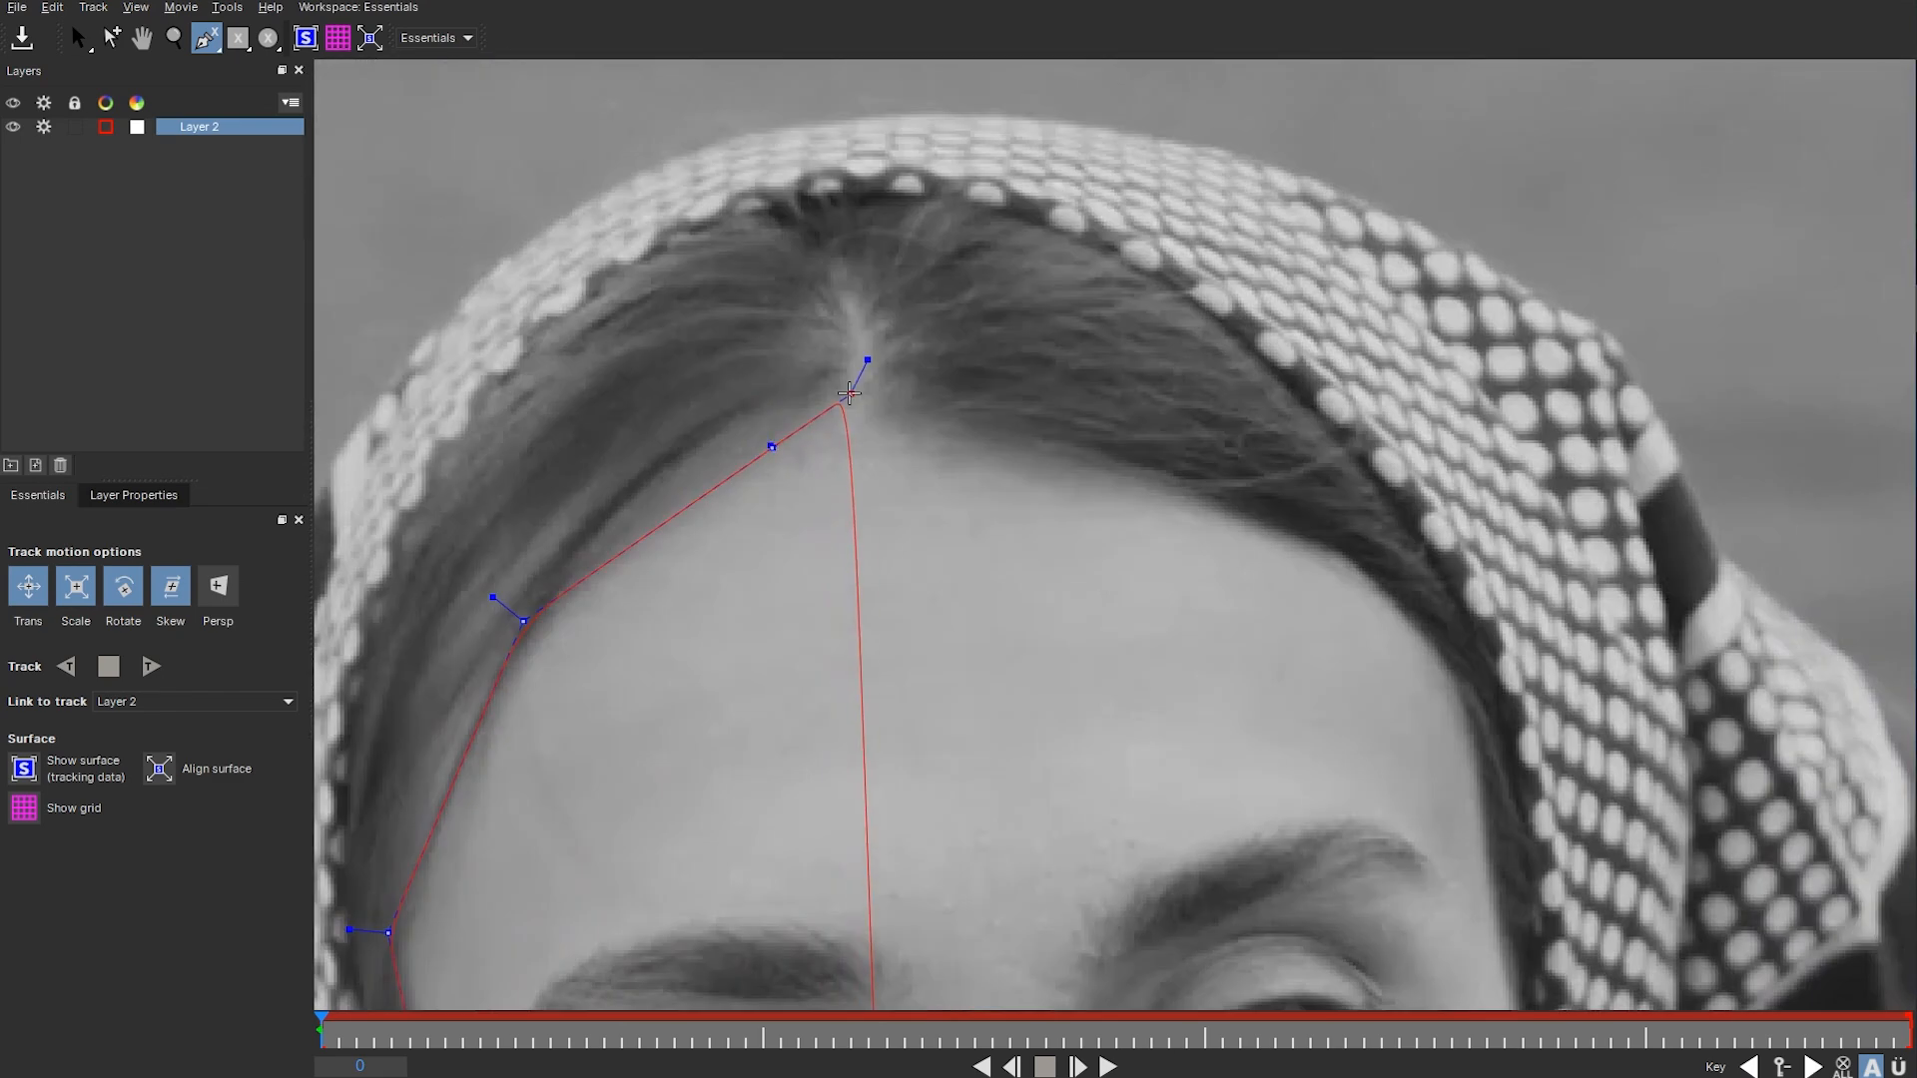
{"action": "left_click", "coordinate": [1294, 499]}
{"action": "left_click", "coordinate": [984, 291]}
{"action": "left_click", "coordinate": [989, 399]}
{"action": "left_click", "coordinate": [1011, 283]}
{"action": "left_click", "coordinate": [996, 456]}
{"action": "left_click", "coordinate": [982, 659]}
- Continue the X-Spline down the cheek beside the ponytail, around the neck inside the collar, and close the shape at the chin
{"action": "left_click", "coordinate": [1166, 245]}
{"action": "left_click", "coordinate": [1116, 342]}
{"action": "left_click", "coordinate": [1020, 470]}
{"action": "left_click", "coordinate": [987, 503]}
{"action": "left_click", "coordinate": [986, 577]}
{"action": "left_click", "coordinate": [955, 616]}
{"action": "left_click", "coordinate": [948, 709]}
{"action": "left_click", "coordinate": [918, 768]}
{"action": "left_click", "coordinate": [610, 621]}
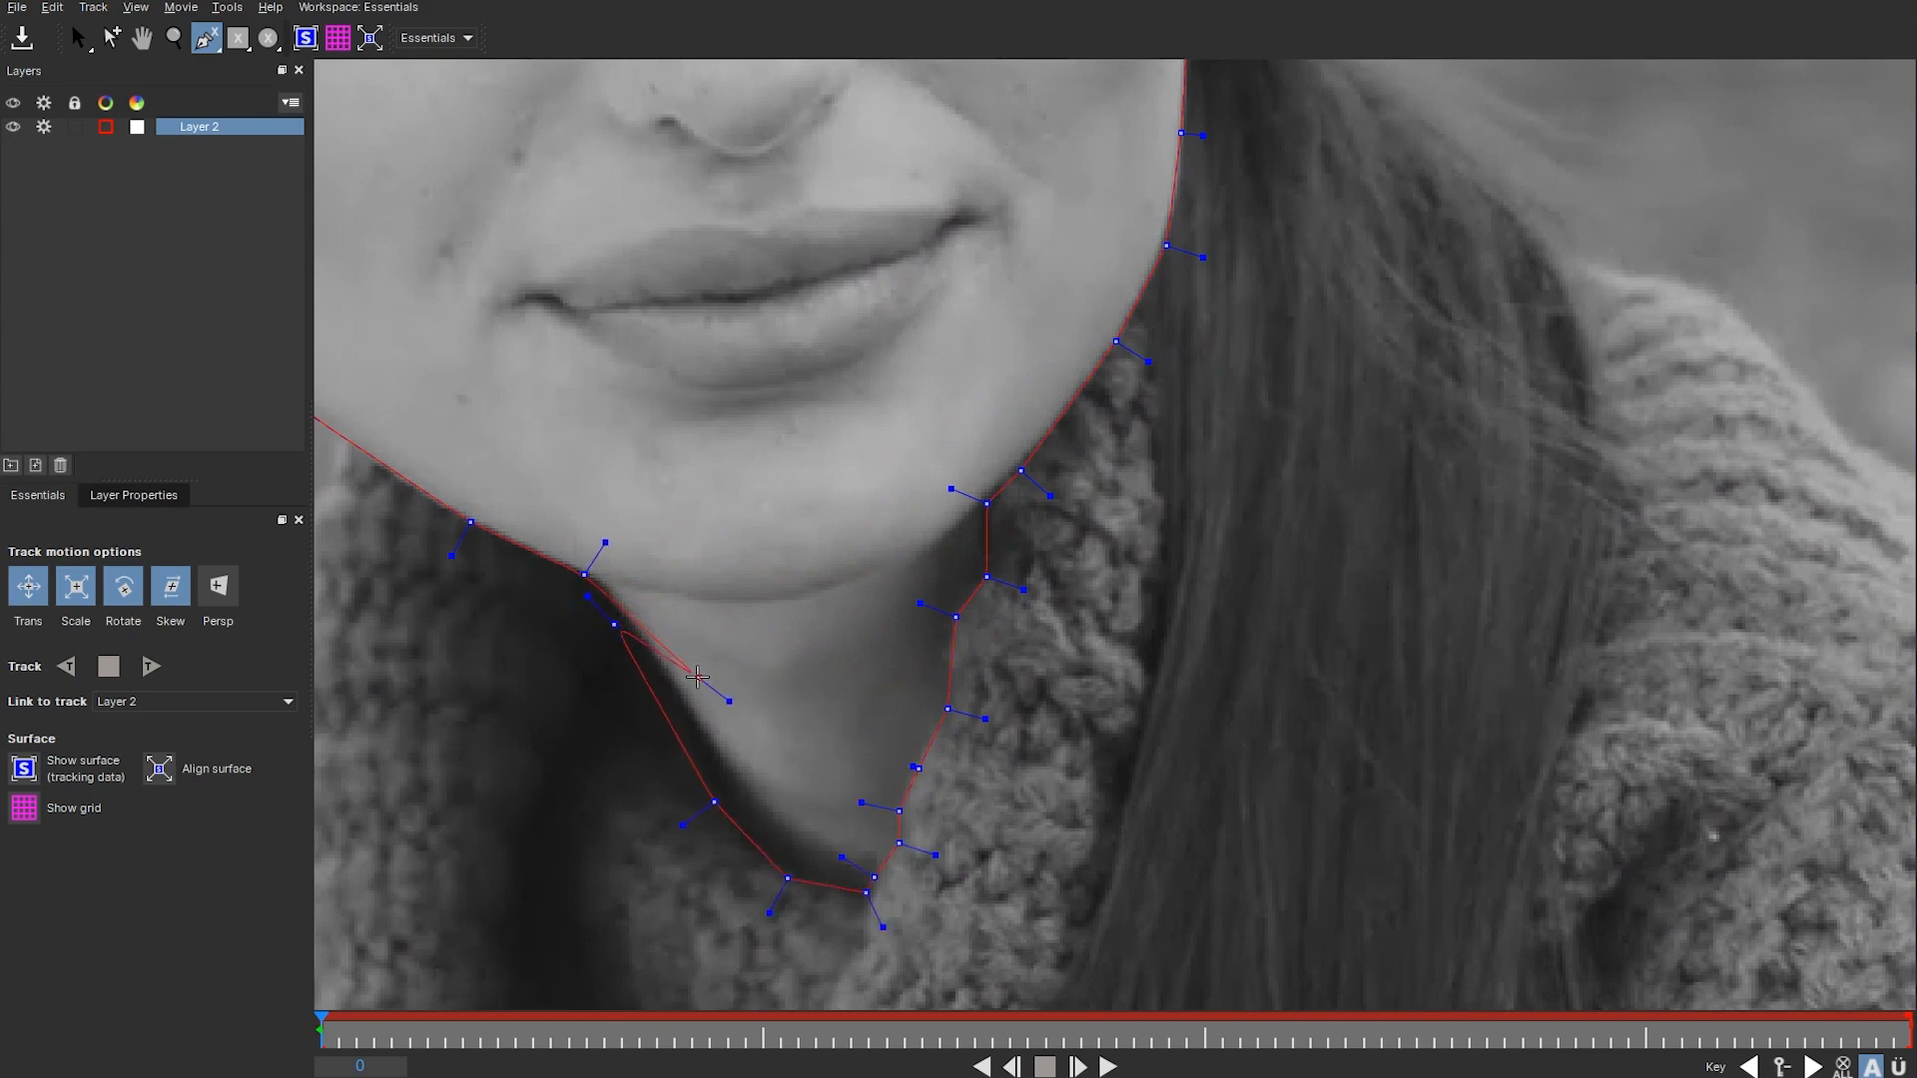
{"action": "right_click", "coordinate": [722, 695]}
{"action": "left_click_drag", "start_coordinate": [659, 359], "coordinate": [1010, 882]}
{"action": "left_click_drag", "start_coordinate": [799, 541], "coordinate": [1095, 569]}
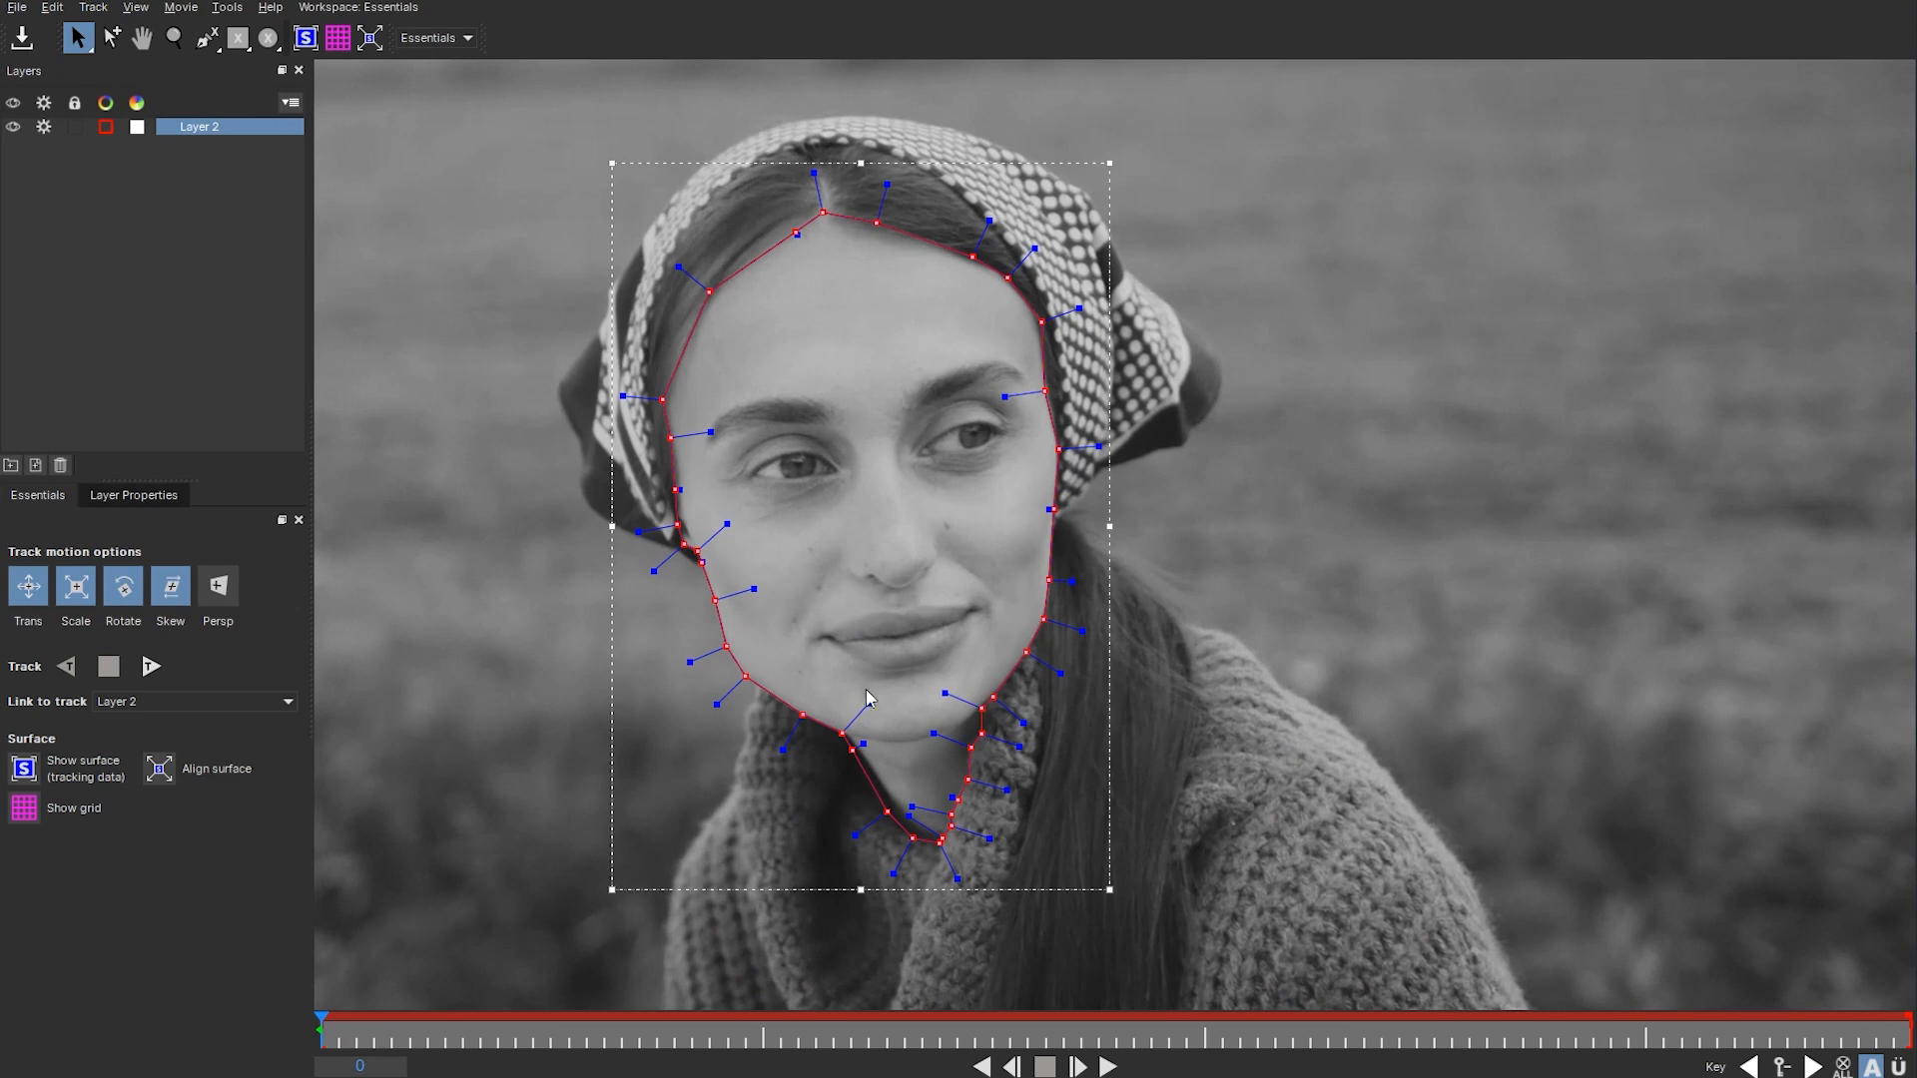
- Enable perspective motion for the face shape and track it forward to frame 18
{"action": "left_click", "coordinate": [219, 591]}
{"action": "left_click", "coordinate": [151, 666]}
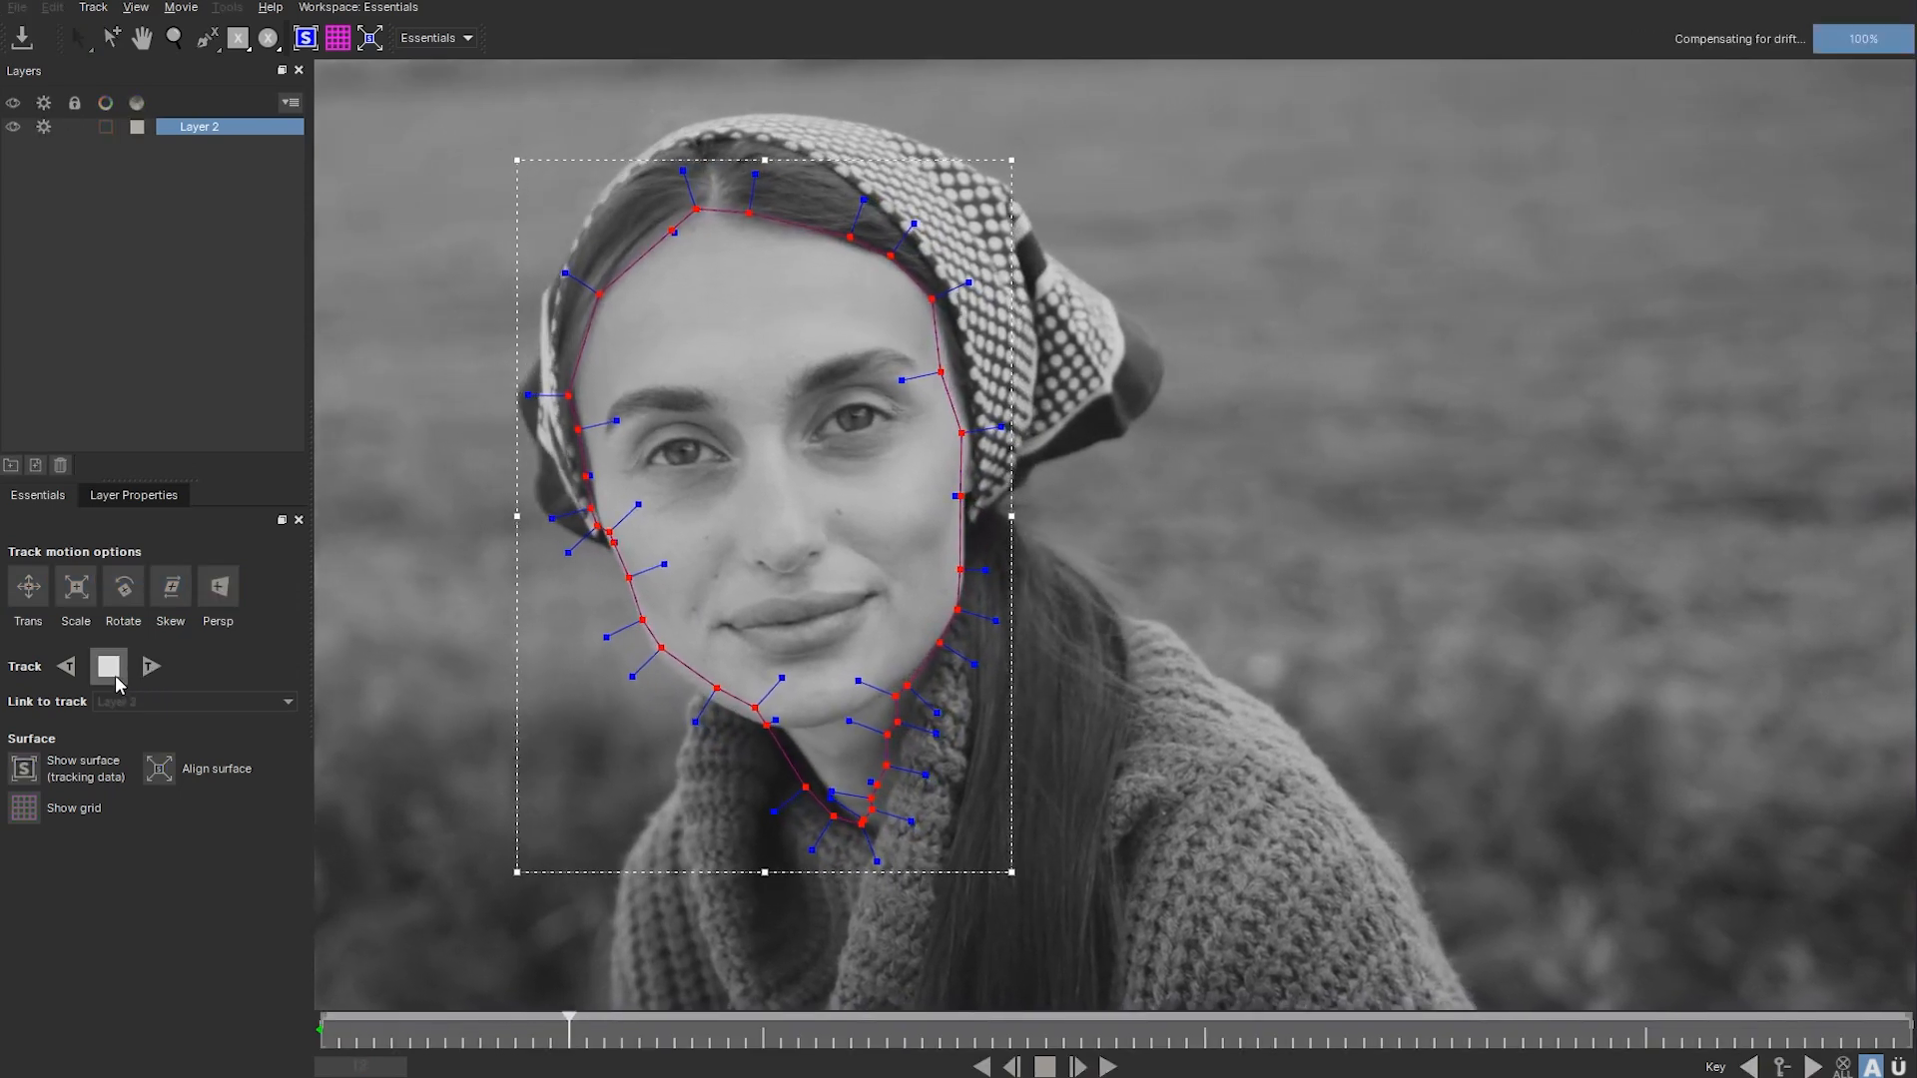
{"action": "left_click", "coordinate": [112, 673]}
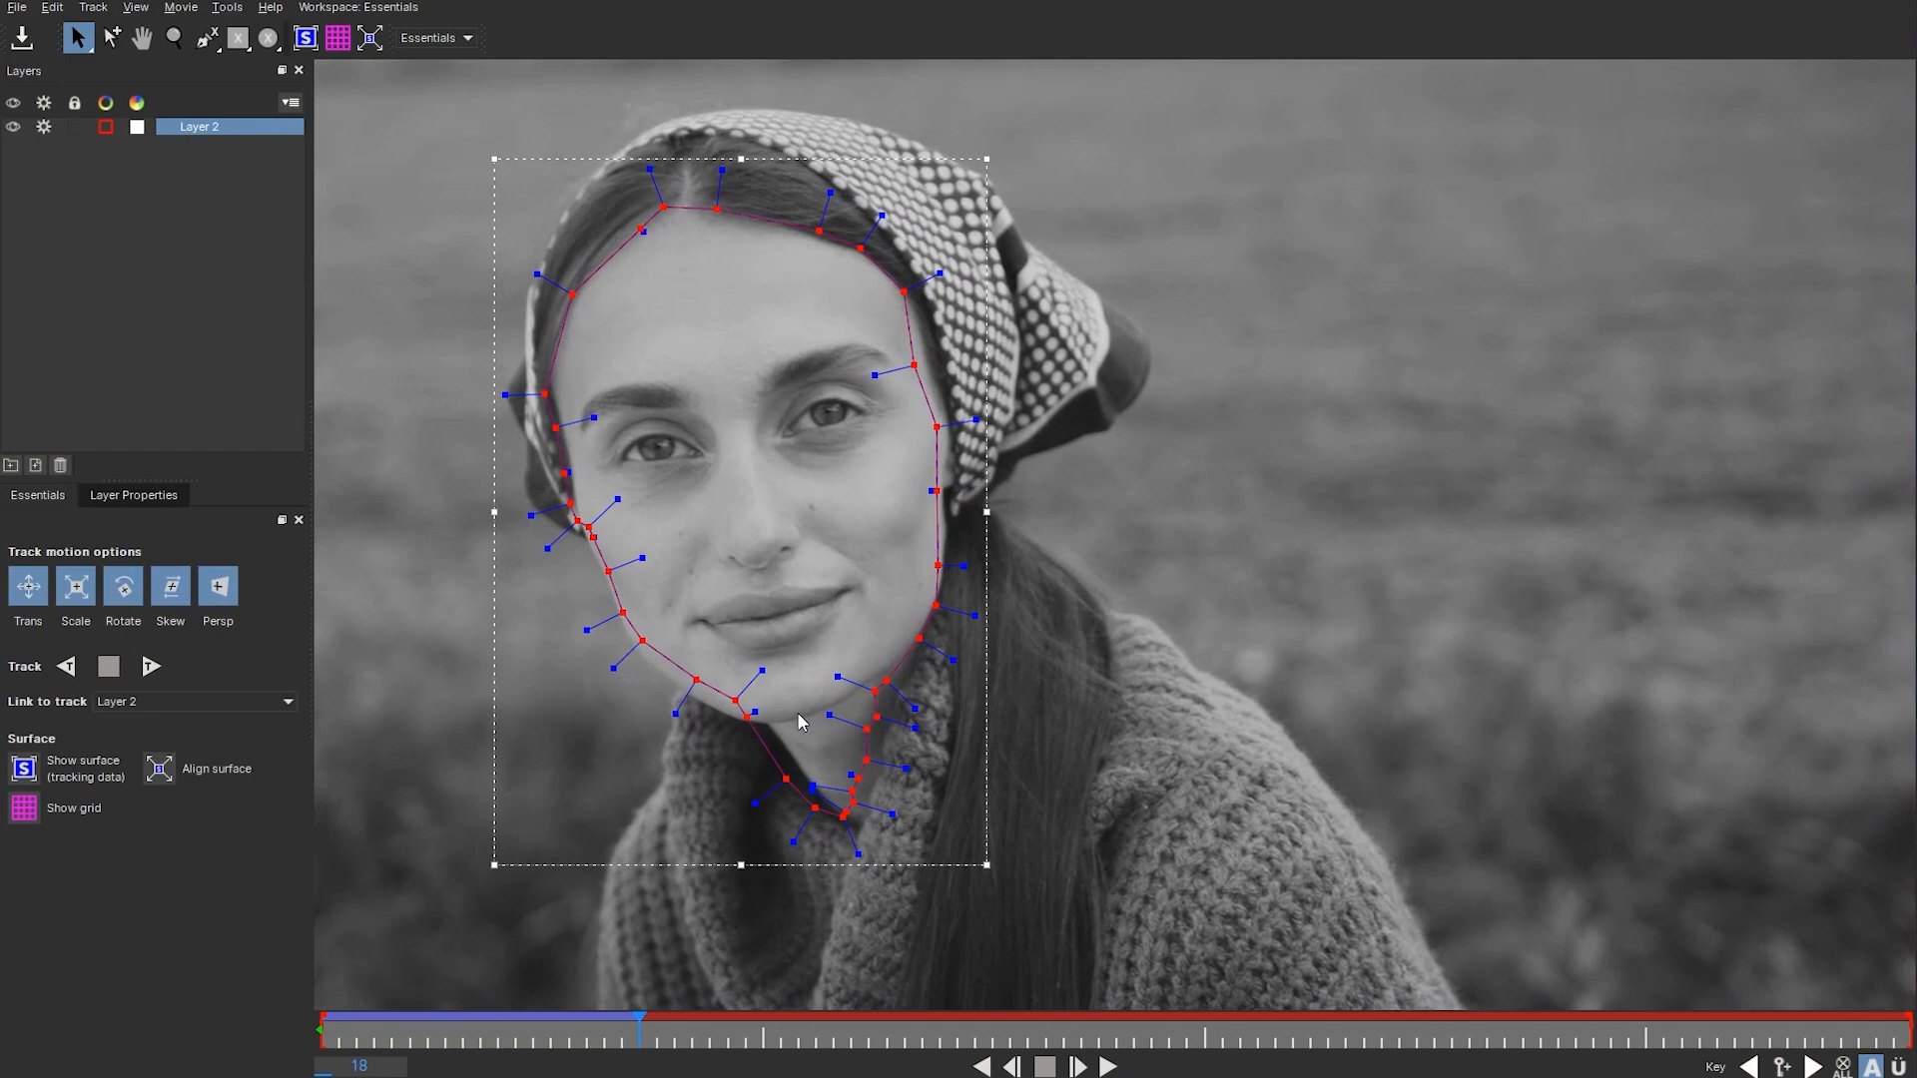
- At frame 18, move the Layer 2 spline points along the jaw and chin onto the face outline
{"action": "key", "text": "z"}
{"action": "left_click_drag", "start_coordinate": [766, 597], "coordinate": [737, 207]}
{"action": "key", "text": "x"}
{"action": "left_click_drag", "start_coordinate": [884, 608], "coordinate": [991, 470]}
{"action": "key", "text": "z"}
{"action": "left_click_drag", "start_coordinate": [884, 589], "coordinate": [835, 433]}
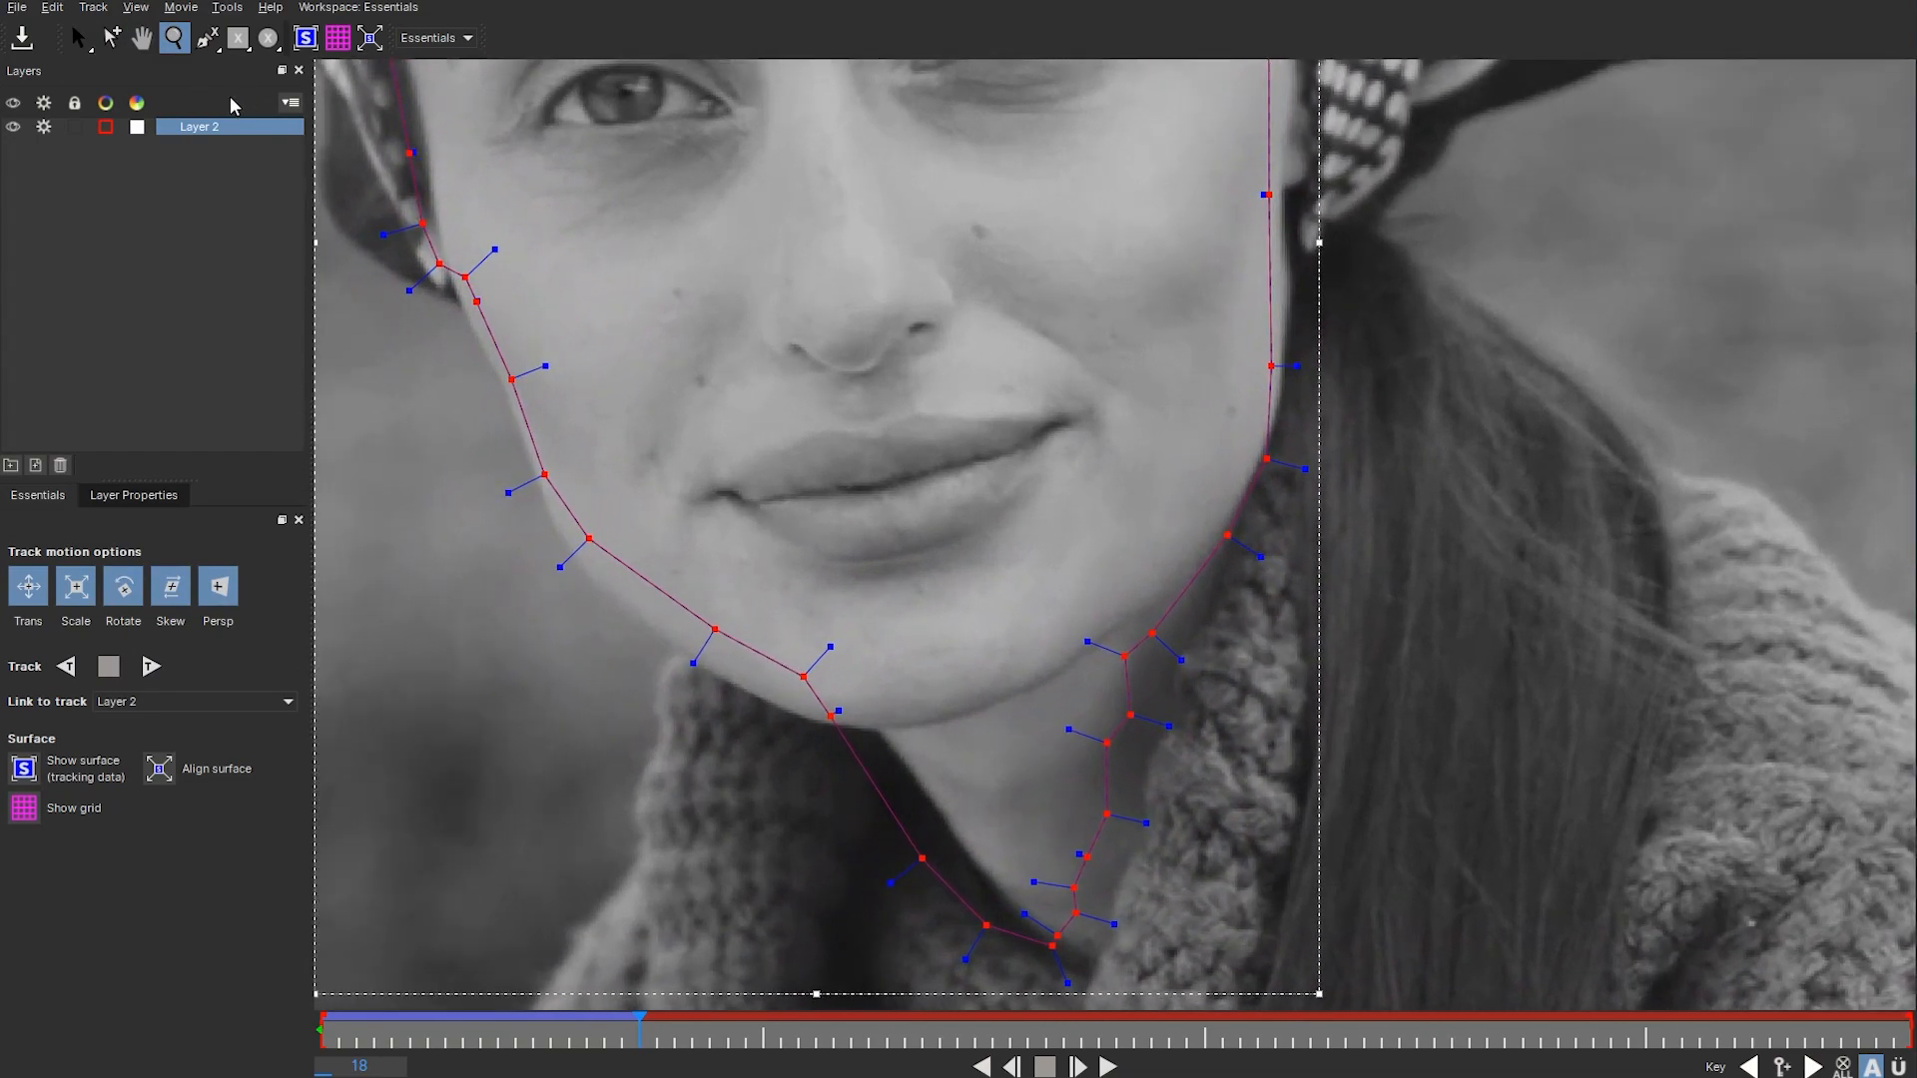
{"action": "left_click", "coordinate": [81, 44]}
{"action": "key", "text": "x"}
{"action": "left_click_drag", "start_coordinate": [469, 297], "coordinate": [476, 488]}
{"action": "left_click_drag", "start_coordinate": [601, 749], "coordinate": [600, 764]}
{"action": "left_click_drag", "start_coordinate": [816, 887], "coordinate": [807, 911]}
- Move the Layer 2 spline points along the neck and the cheek beside the ponytail onto the skin edge at frame 18
{"action": "key", "text": "x"}
{"action": "left_click_drag", "start_coordinate": [993, 945], "coordinate": [823, 590]}
{"action": "left_click_drag", "start_coordinate": [763, 715], "coordinate": [813, 696]}
{"action": "left_click_drag", "start_coordinate": [900, 791], "coordinate": [940, 817]}
{"action": "left_click_drag", "start_coordinate": [917, 767], "coordinate": [959, 774]}
{"action": "left_click_drag", "start_coordinate": [1031, 470], "coordinate": [1006, 580]}
{"action": "left_click_drag", "start_coordinate": [965, 712], "coordinate": [979, 690]}
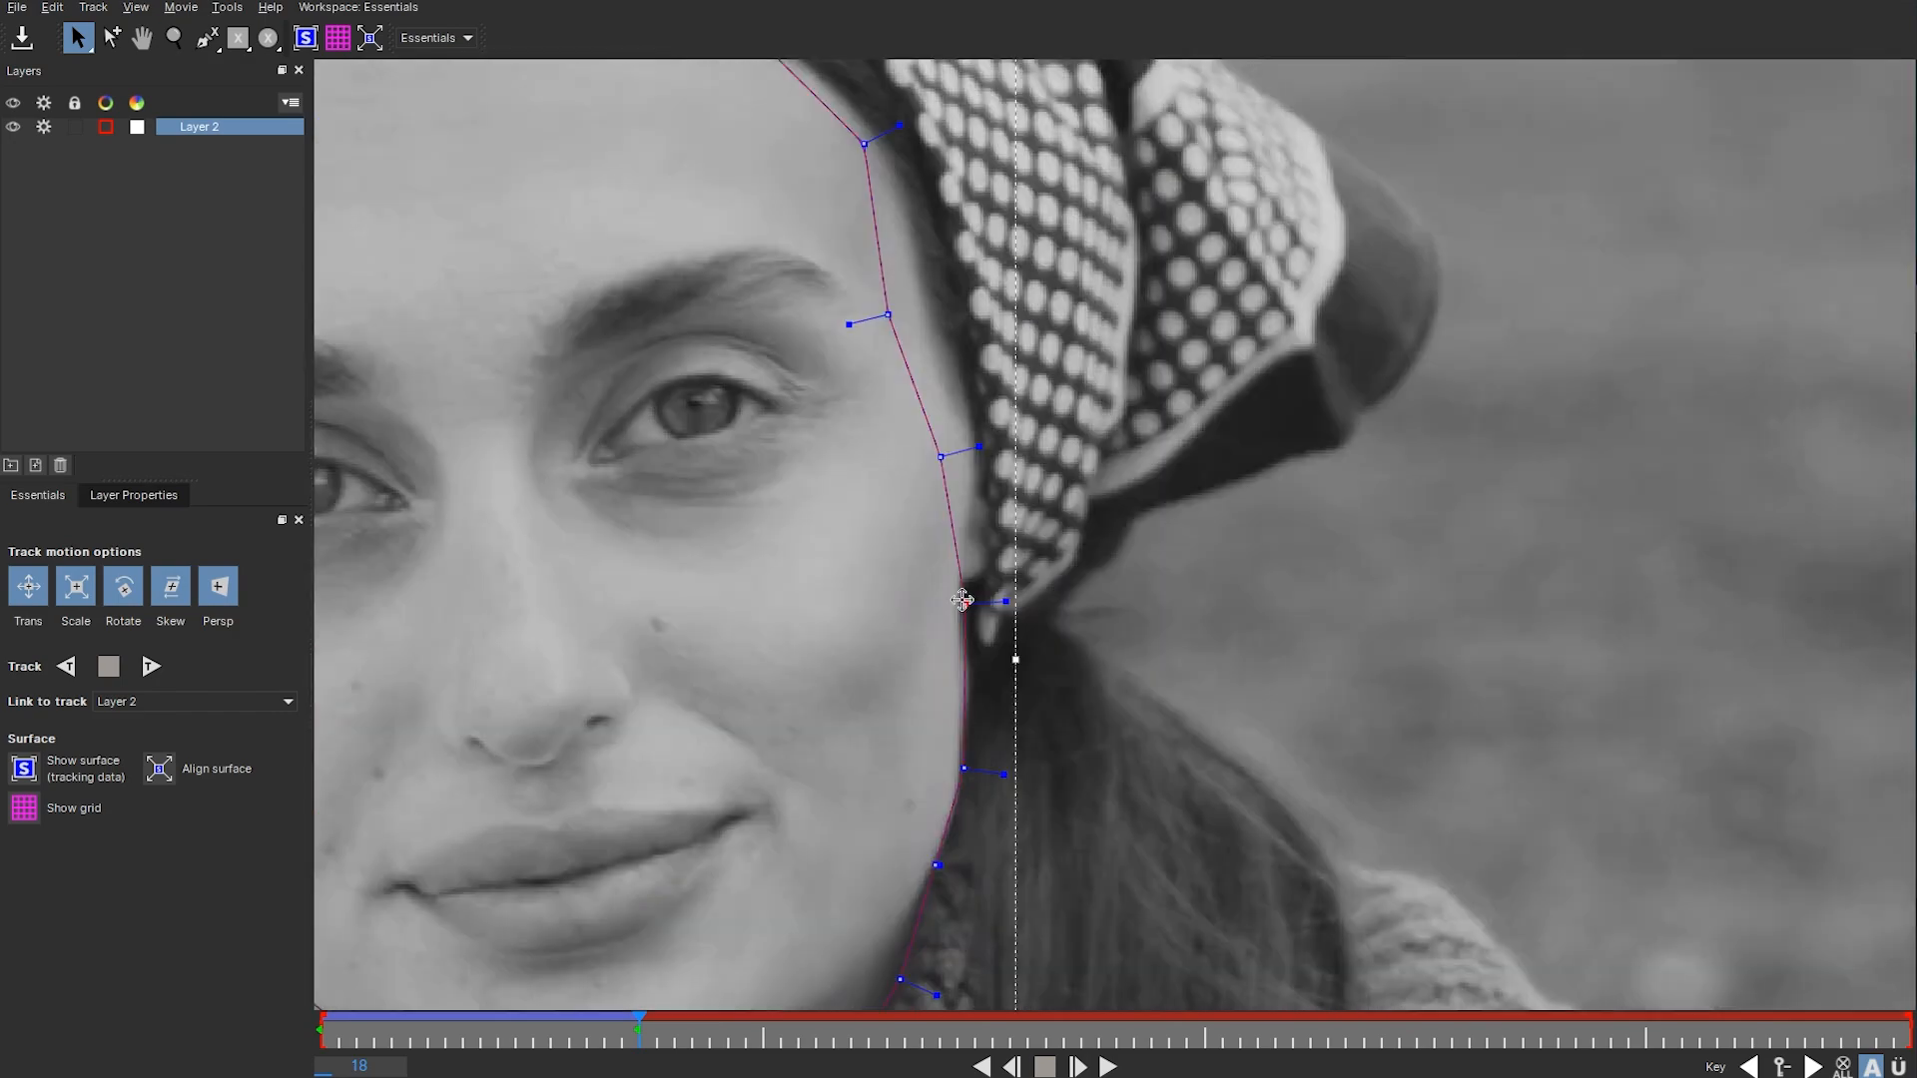
{"action": "left_click_drag", "start_coordinate": [1014, 655], "coordinate": [968, 605]}
- Align the Layer 2 spline points around the forehead, hairline and opposite temple with the skin edge at frame 18
{"action": "key", "text": "x"}
{"action": "left_click_drag", "start_coordinate": [1002, 725], "coordinate": [1040, 970]}
{"action": "left_click_drag", "start_coordinate": [785, 499], "coordinate": [961, 639]}
{"action": "left_click_drag", "start_coordinate": [963, 627], "coordinate": [910, 613]}
{"action": "left_click_drag", "start_coordinate": [544, 633], "coordinate": [476, 671]}
{"action": "left_click_drag", "start_coordinate": [868, 897], "coordinate": [1002, 466]}
{"action": "left_click_drag", "start_coordinate": [454, 586], "coordinate": [477, 533]}
{"action": "left_click_drag", "start_coordinate": [478, 662], "coordinate": [497, 647]}
{"action": "left_click_drag", "start_coordinate": [499, 768], "coordinate": [519, 724]}
{"action": "left_click_drag", "start_coordinate": [510, 863], "coordinate": [511, 831]}
{"action": "key", "text": "z"}
{"action": "left_click_drag", "start_coordinate": [679, 429], "coordinate": [848, 648]}
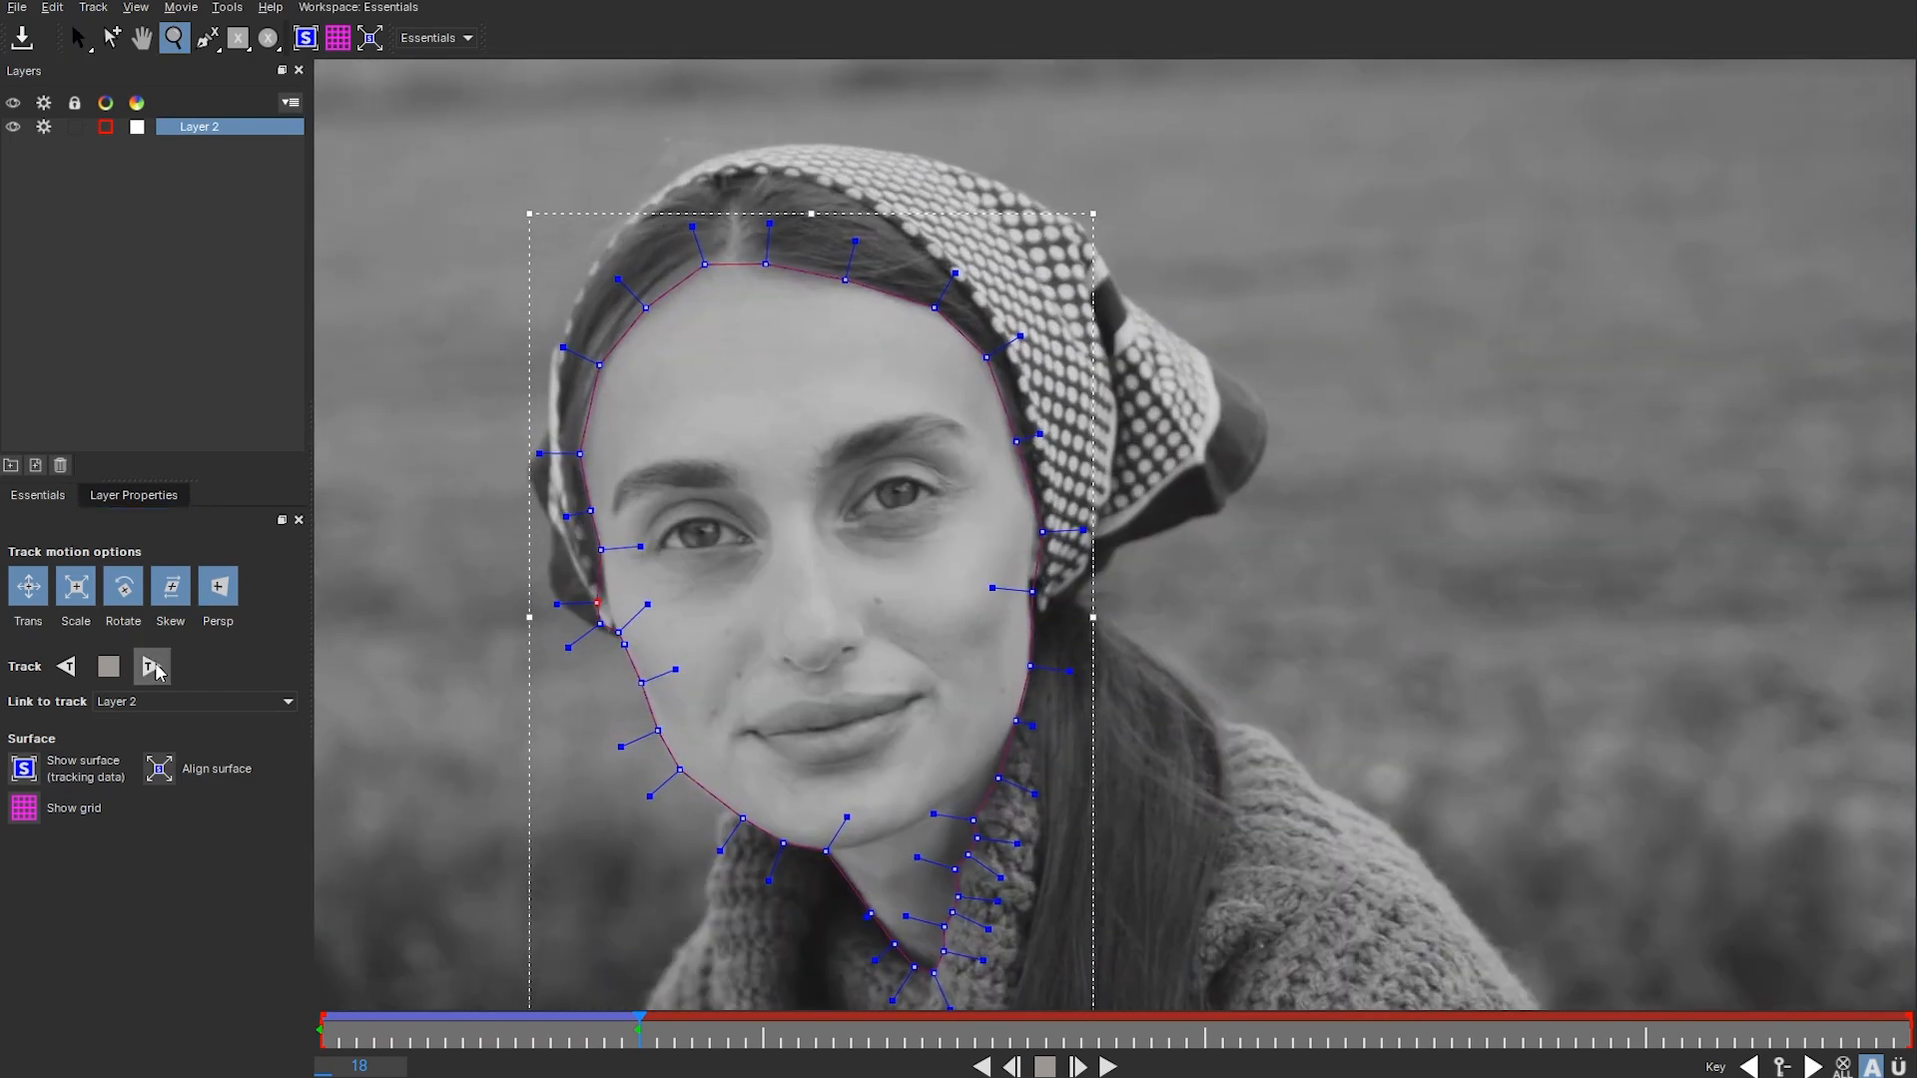
- Track the corrected face shape forward from frame 18 to frame 34
{"action": "left_click", "coordinate": [154, 667]}
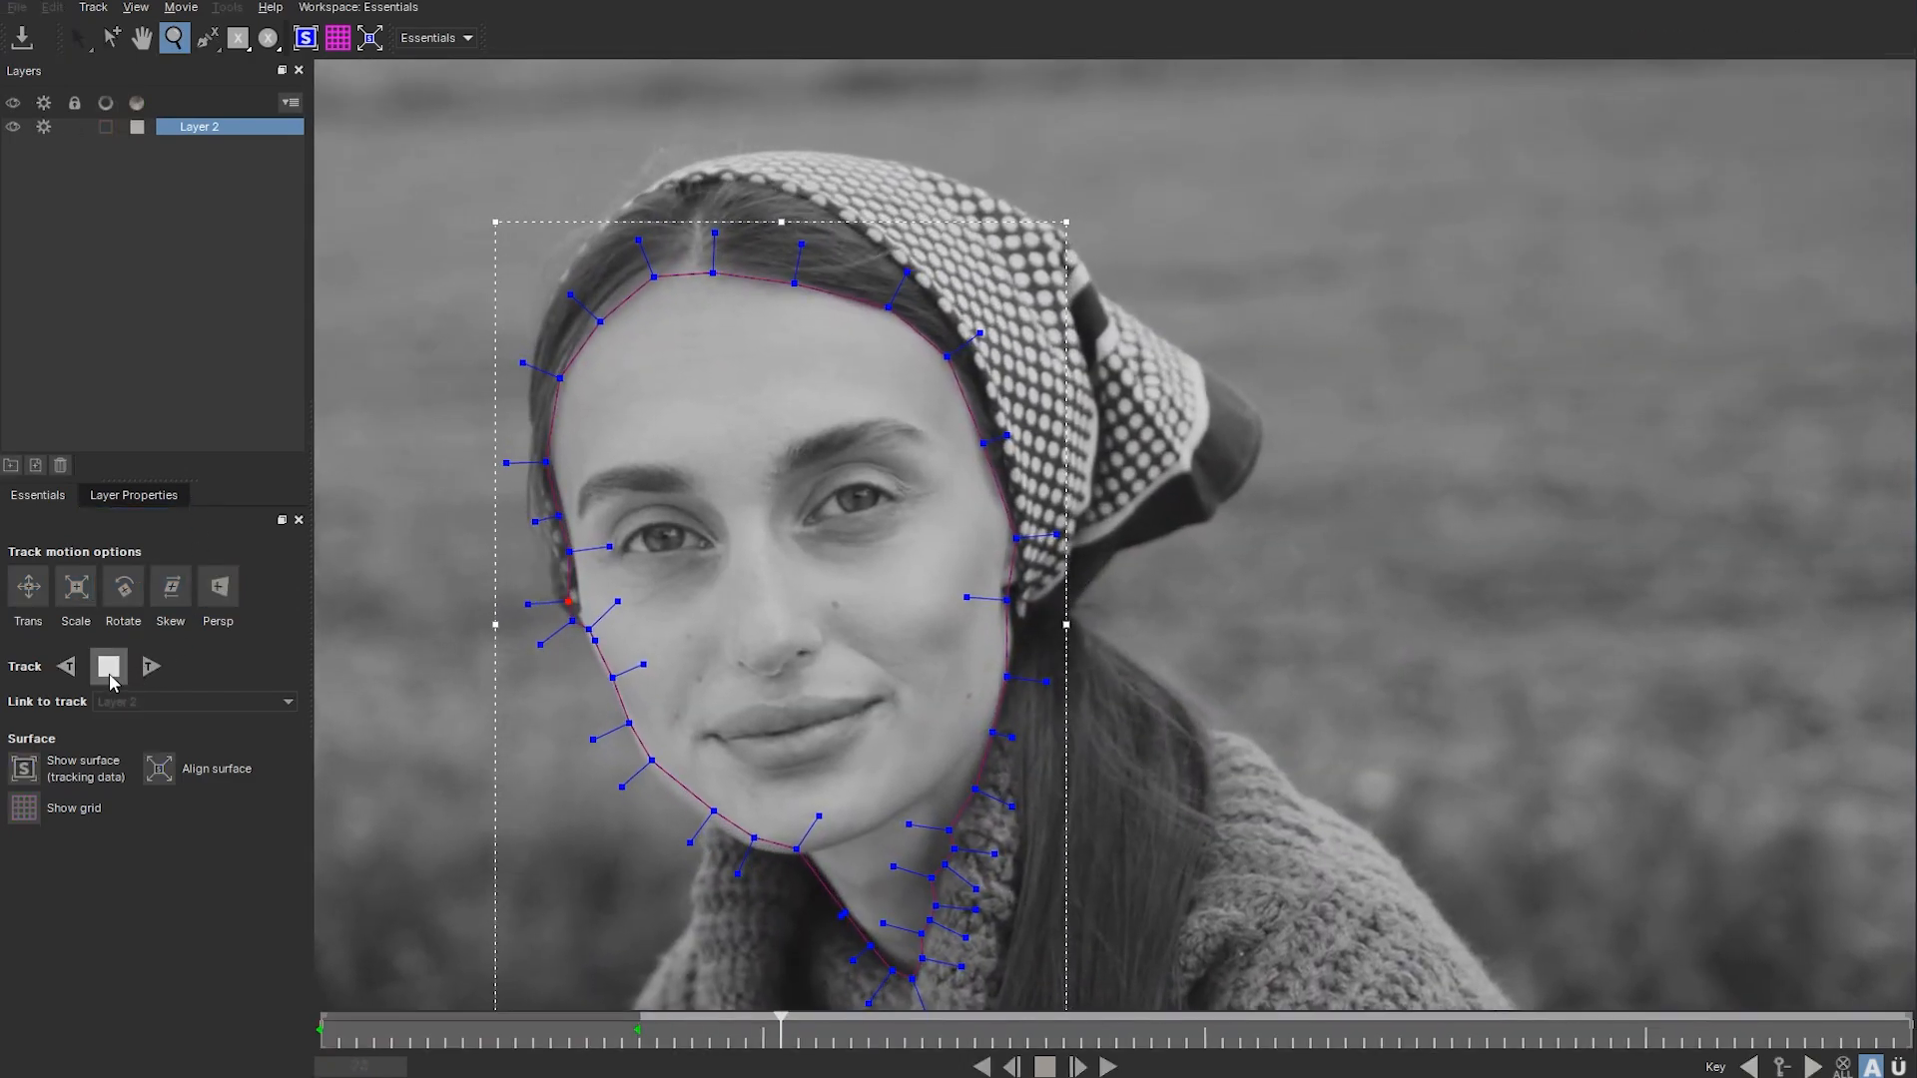
{"action": "left_click", "coordinate": [110, 675]}
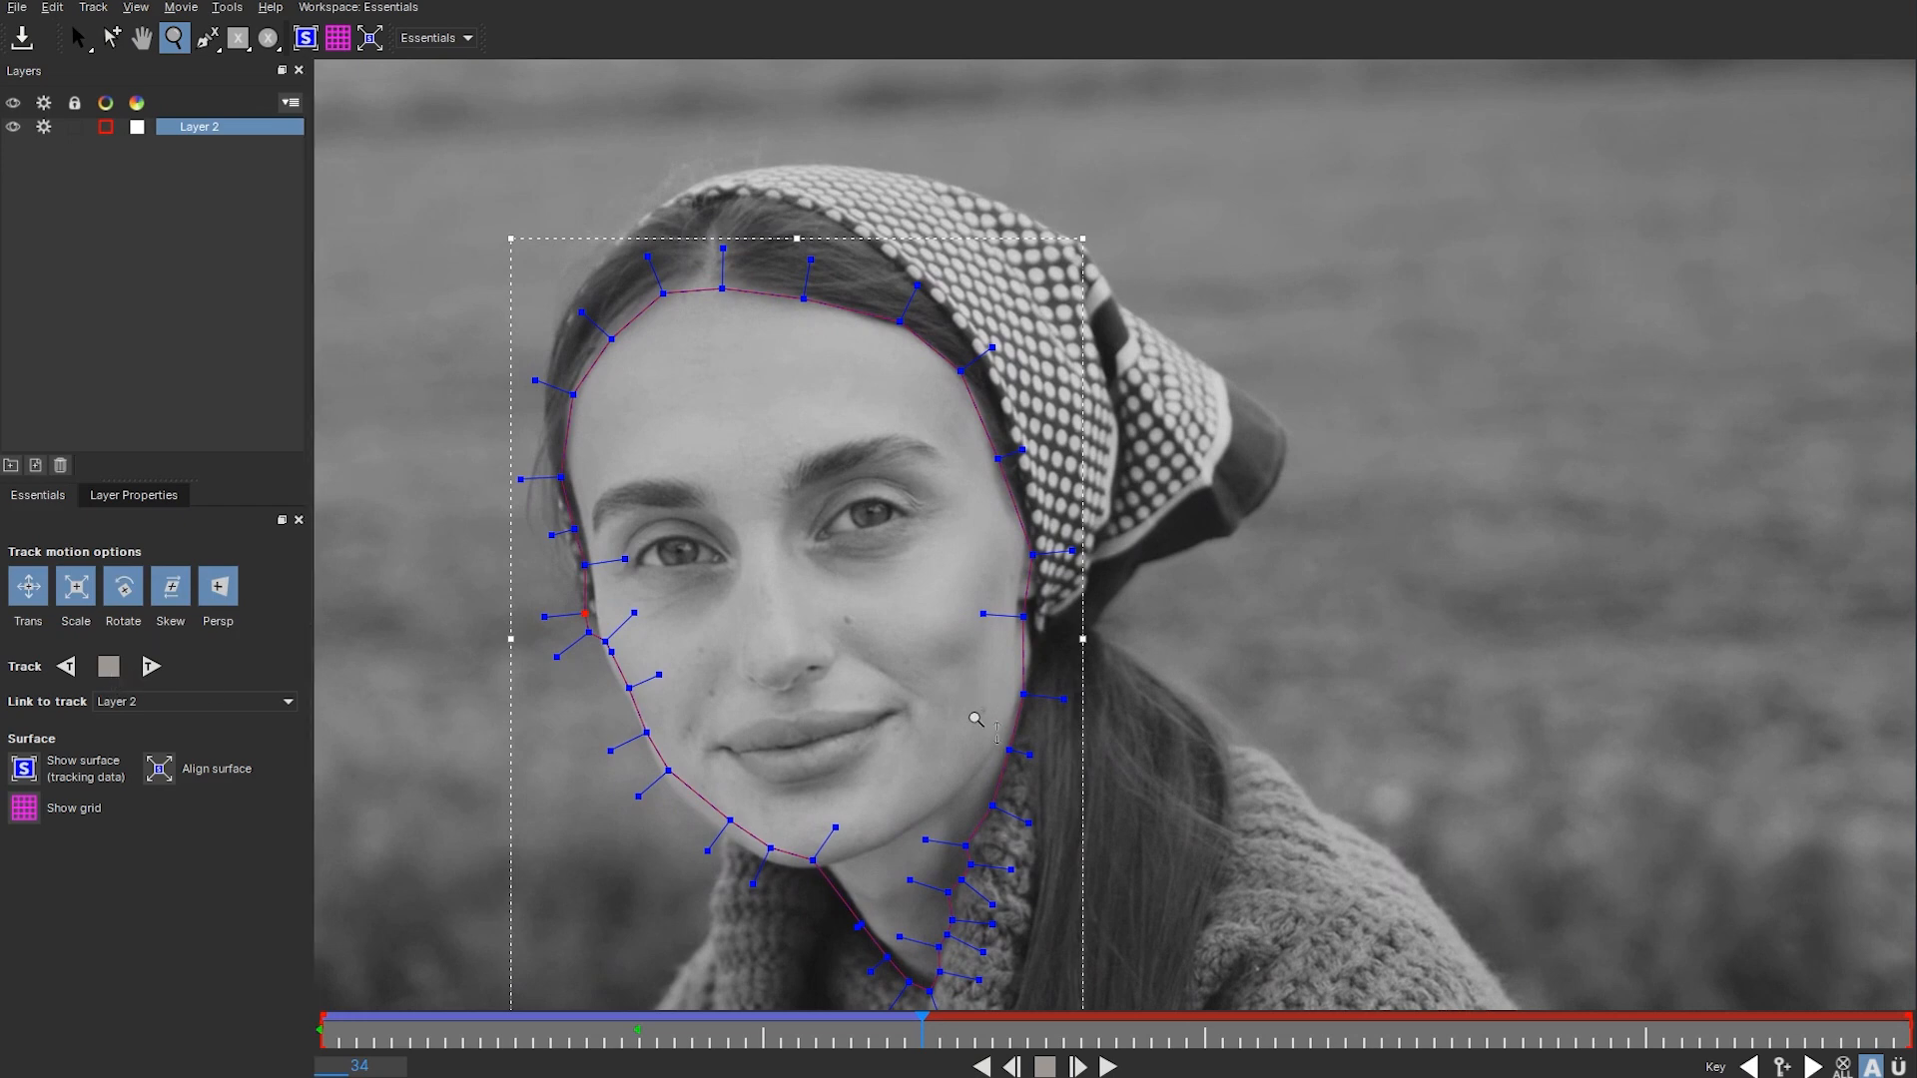
- Move the Layer 2 spline points along the jaw, chin and neck onto the skin edge at frames 34 and 51
{"action": "key", "text": "z"}
{"action": "left_click_drag", "start_coordinate": [910, 744], "coordinate": [982, 589]}
{"action": "key", "text": "x"}
{"action": "key", "text": "z"}
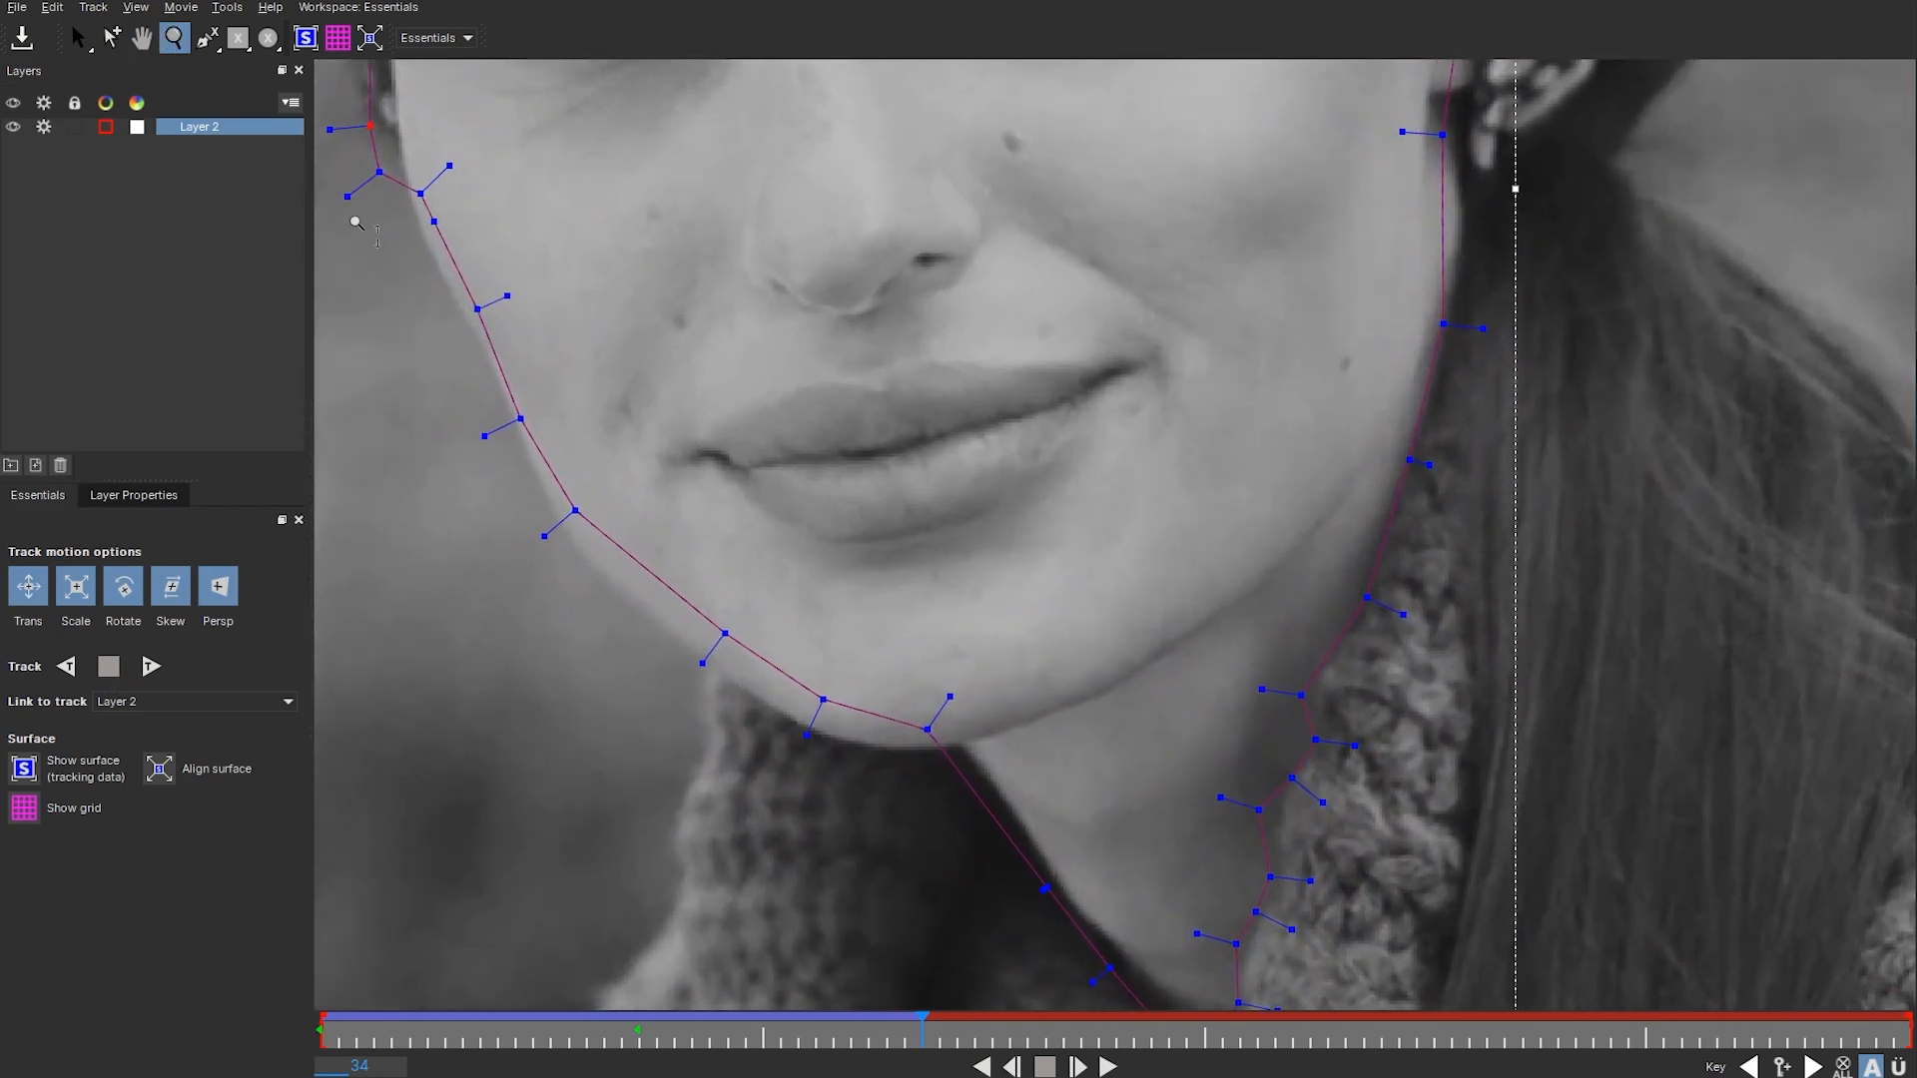
{"action": "left_click", "coordinate": [78, 38]}
{"action": "left_click_drag", "start_coordinate": [823, 698], "coordinate": [961, 747]}
{"action": "left_click_drag", "start_coordinate": [725, 633], "coordinate": [698, 654]}
{"action": "left_click_drag", "start_coordinate": [575, 510], "coordinate": [564, 530]}
{"action": "key", "text": "x"}
{"action": "left_click_drag", "start_coordinate": [429, 239], "coordinate": [796, 807]}
{"action": "left_click_drag", "start_coordinate": [788, 762], "coordinate": [770, 727]}
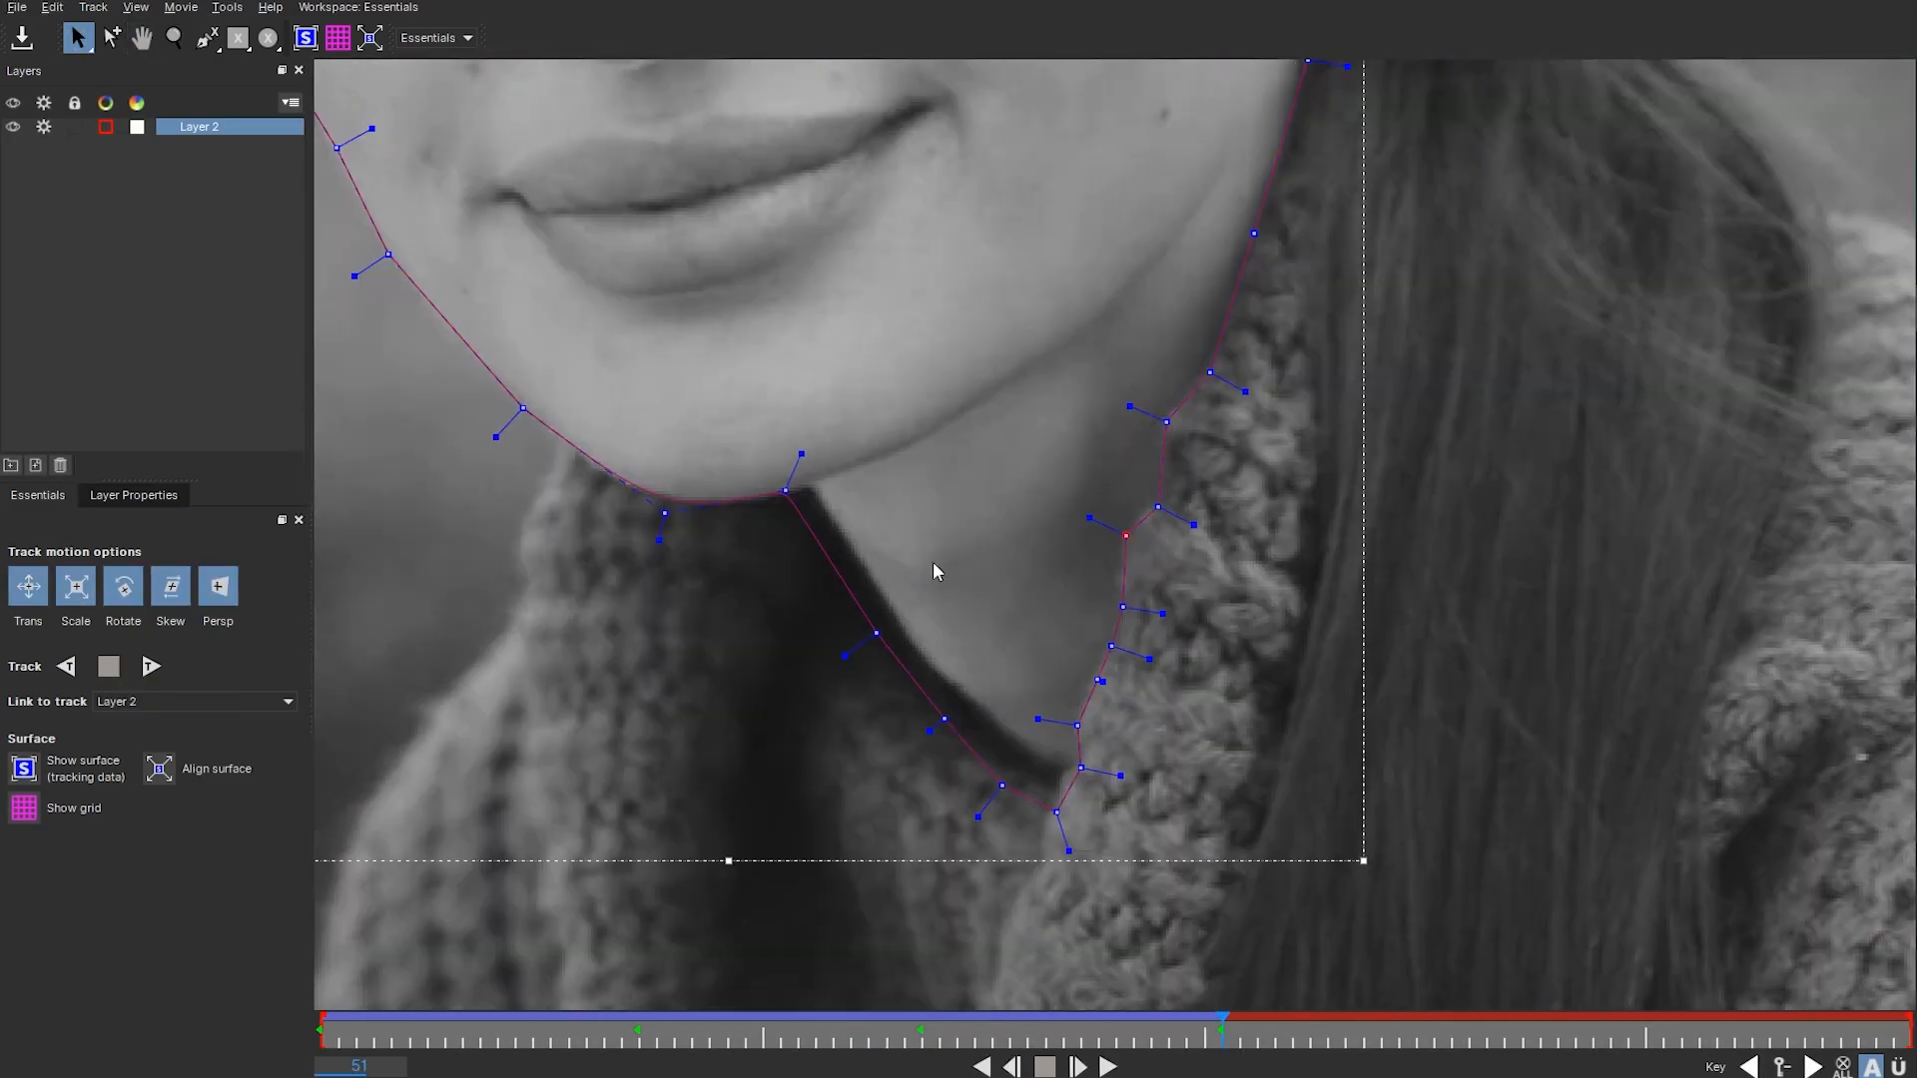
{"action": "key", "text": "z"}
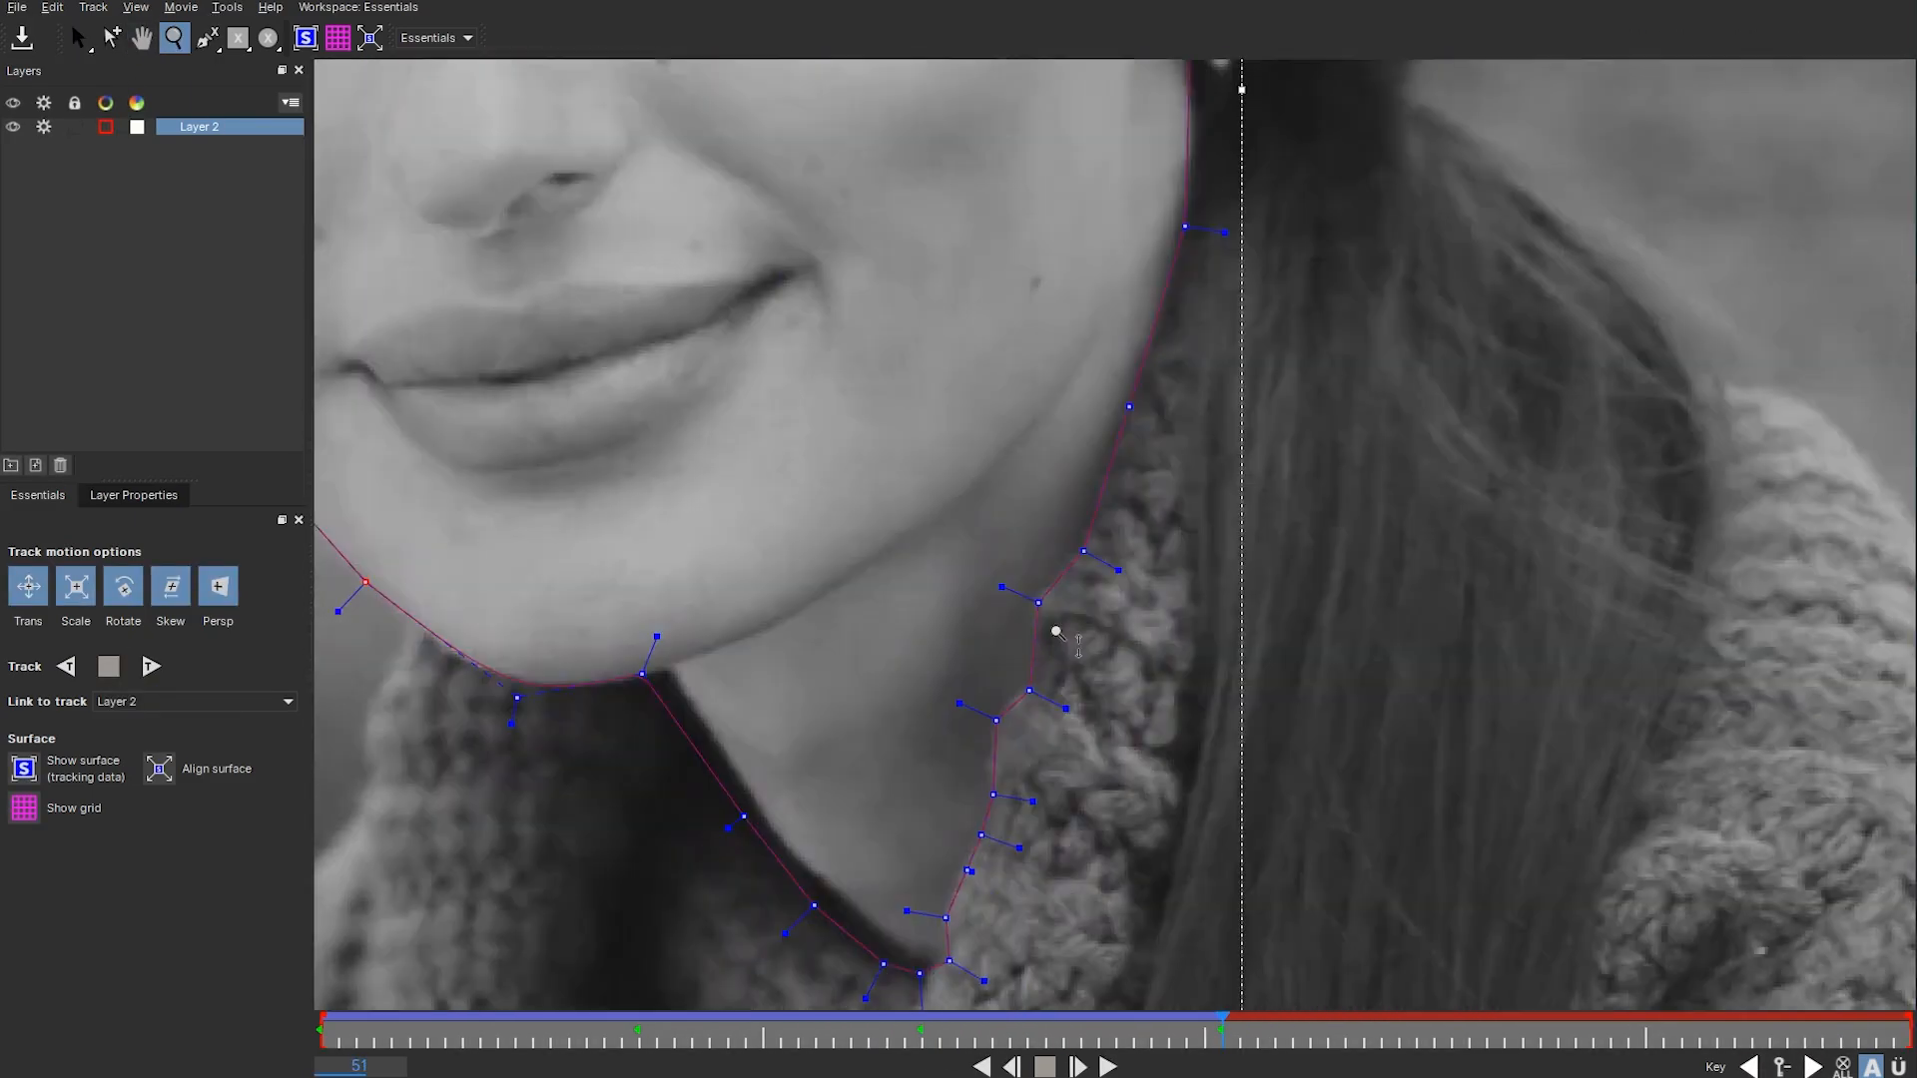
{"action": "key", "text": "z"}
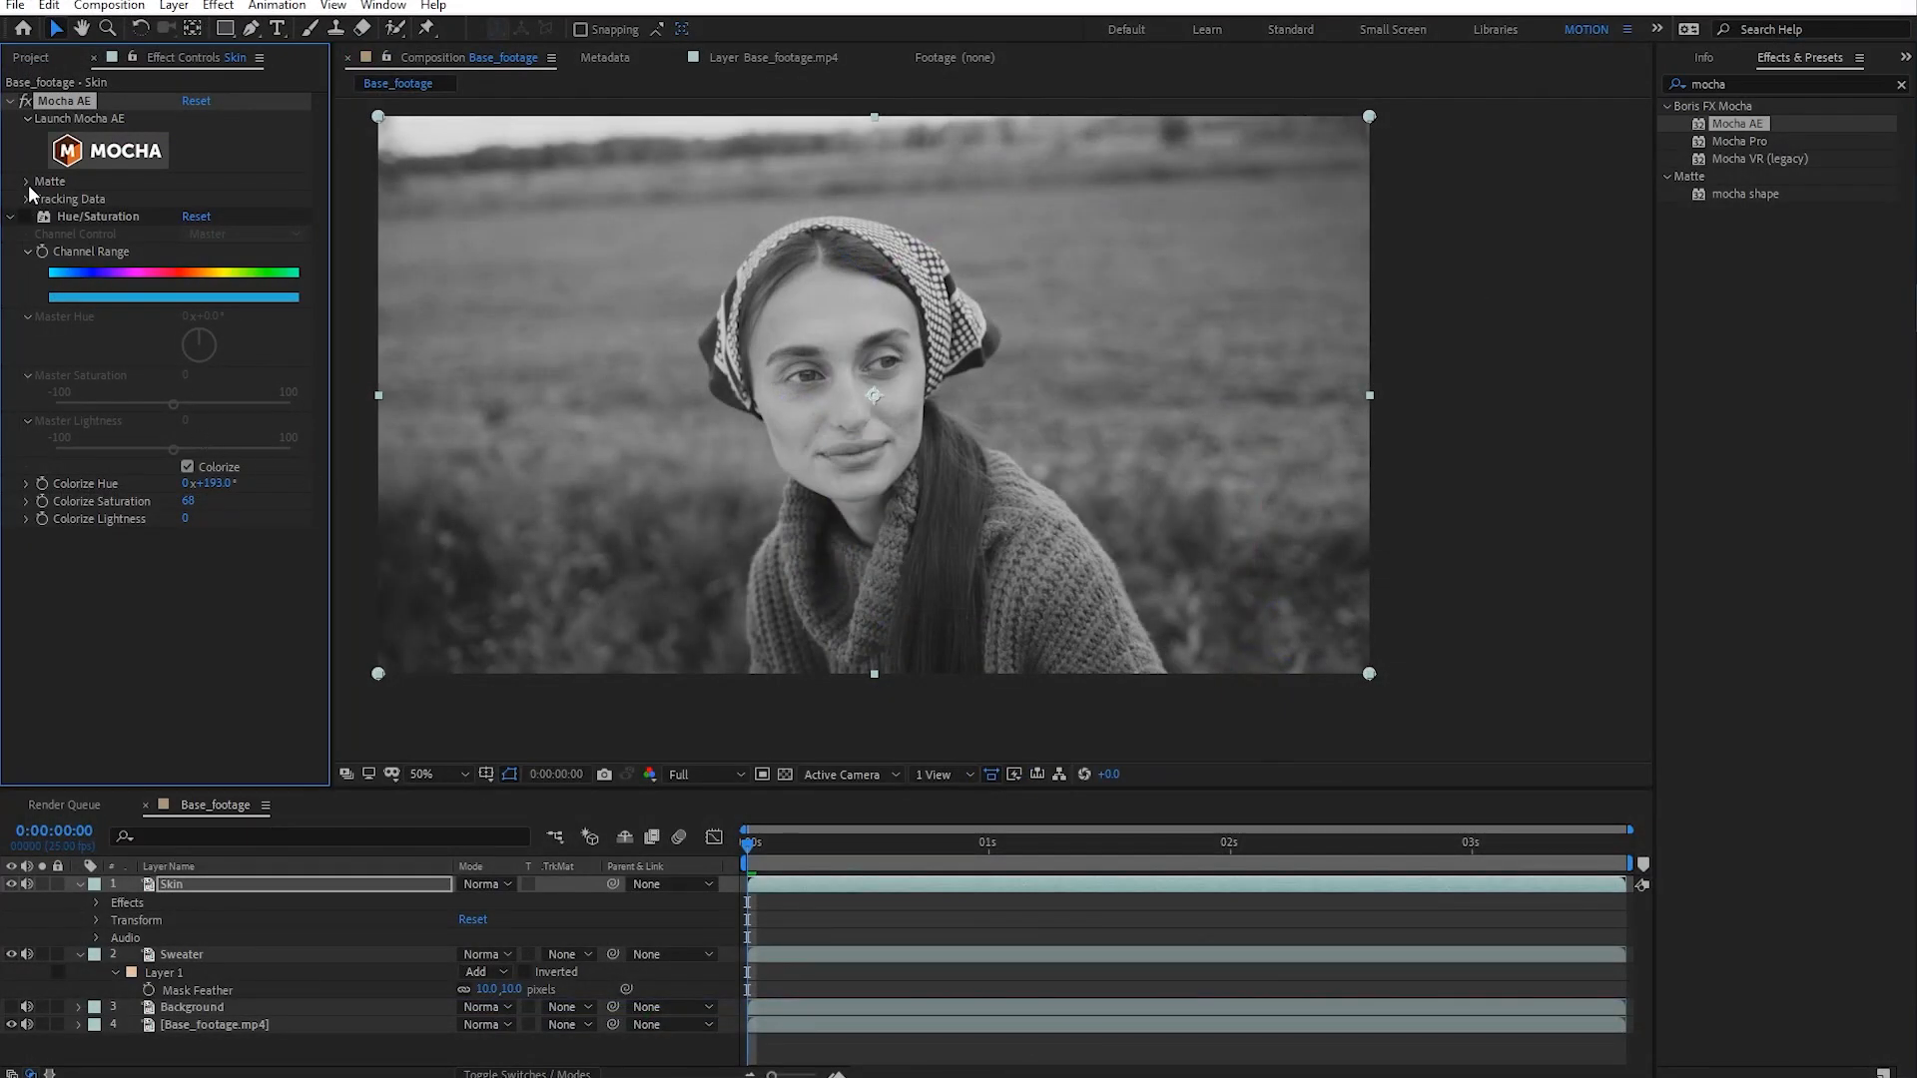
- Create AE masks from the tracked Mocha face shape on the Skin layer
{"action": "left_click", "coordinate": [27, 181]}
{"action": "left_click", "coordinate": [220, 305]}
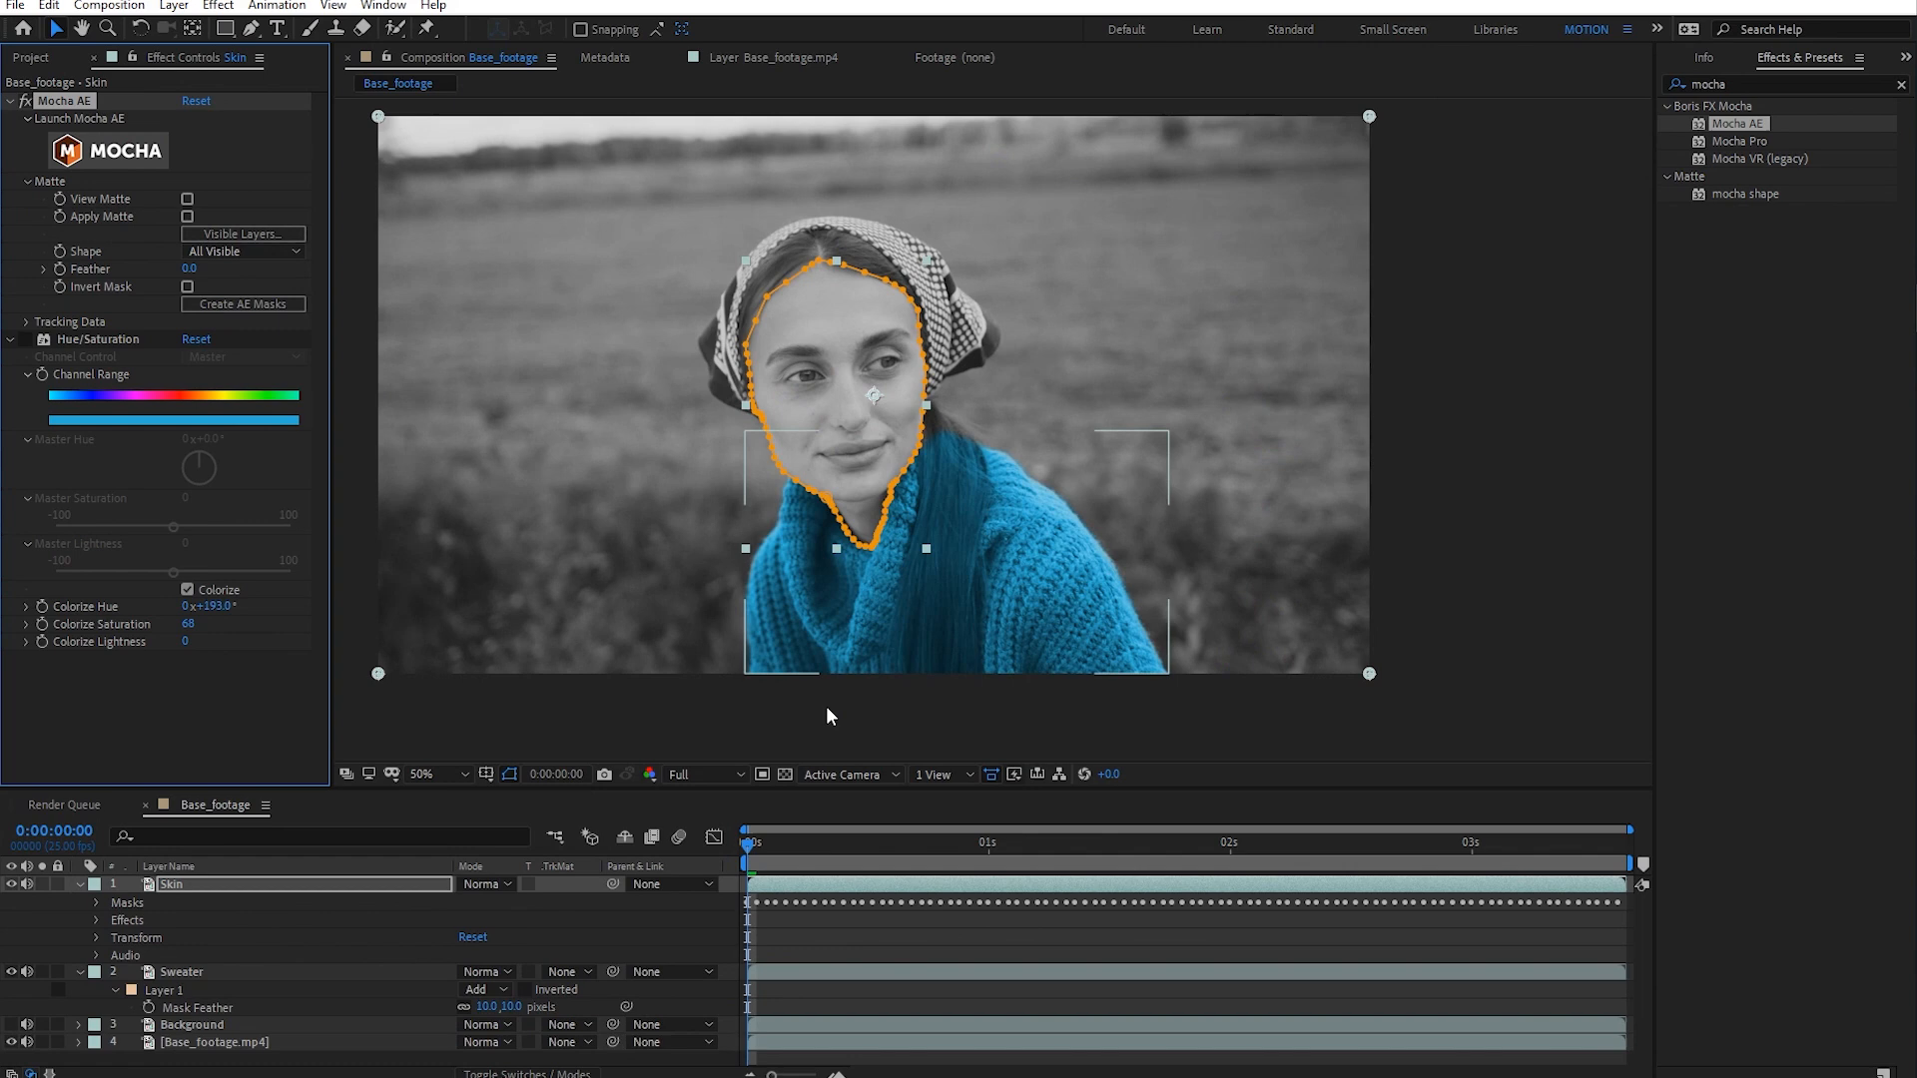
{"action": "left_click_drag", "start_coordinate": [773, 848], "coordinate": [701, 884]}
- Solo the Skin layer, play back the masked face to check the tracking, and turn solo off
{"action": "left_click", "coordinate": [41, 884]}
{"action": "key", "text": "space"}
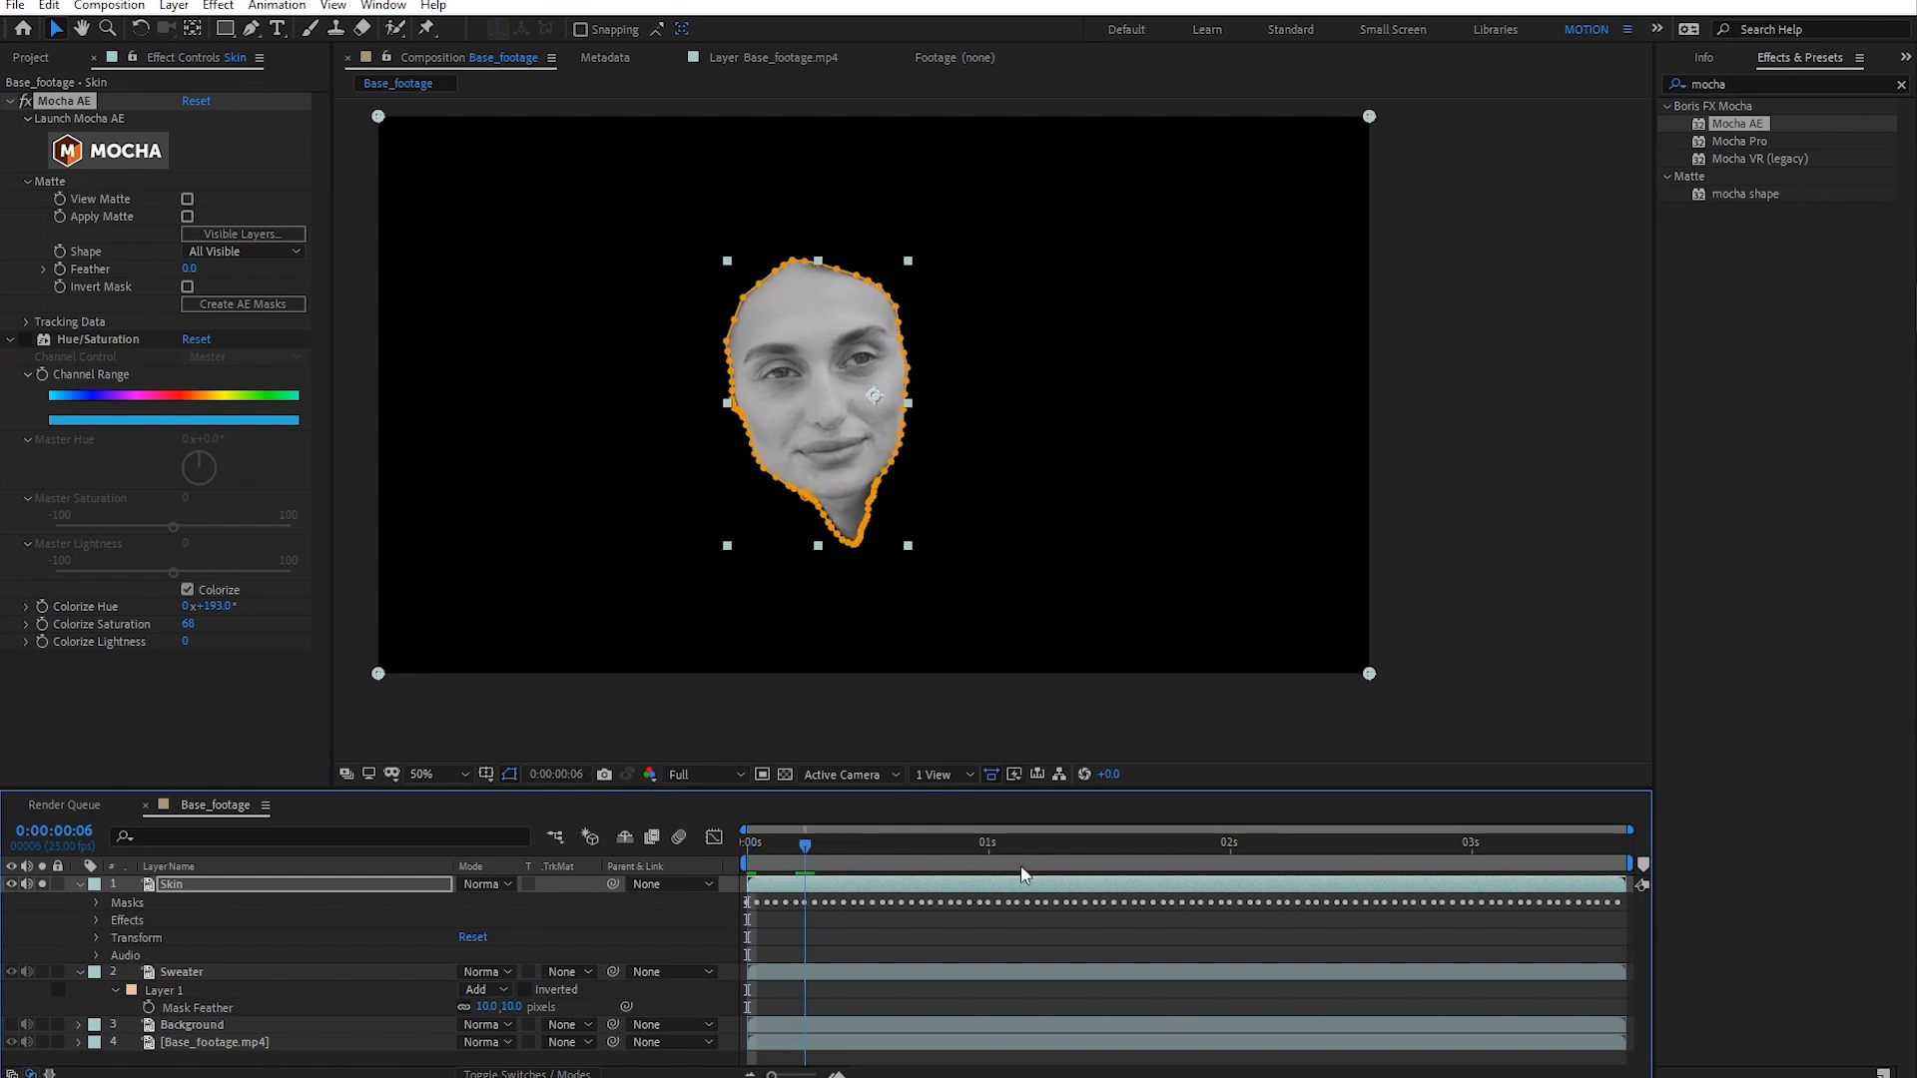
{"action": "key", "text": "space"}
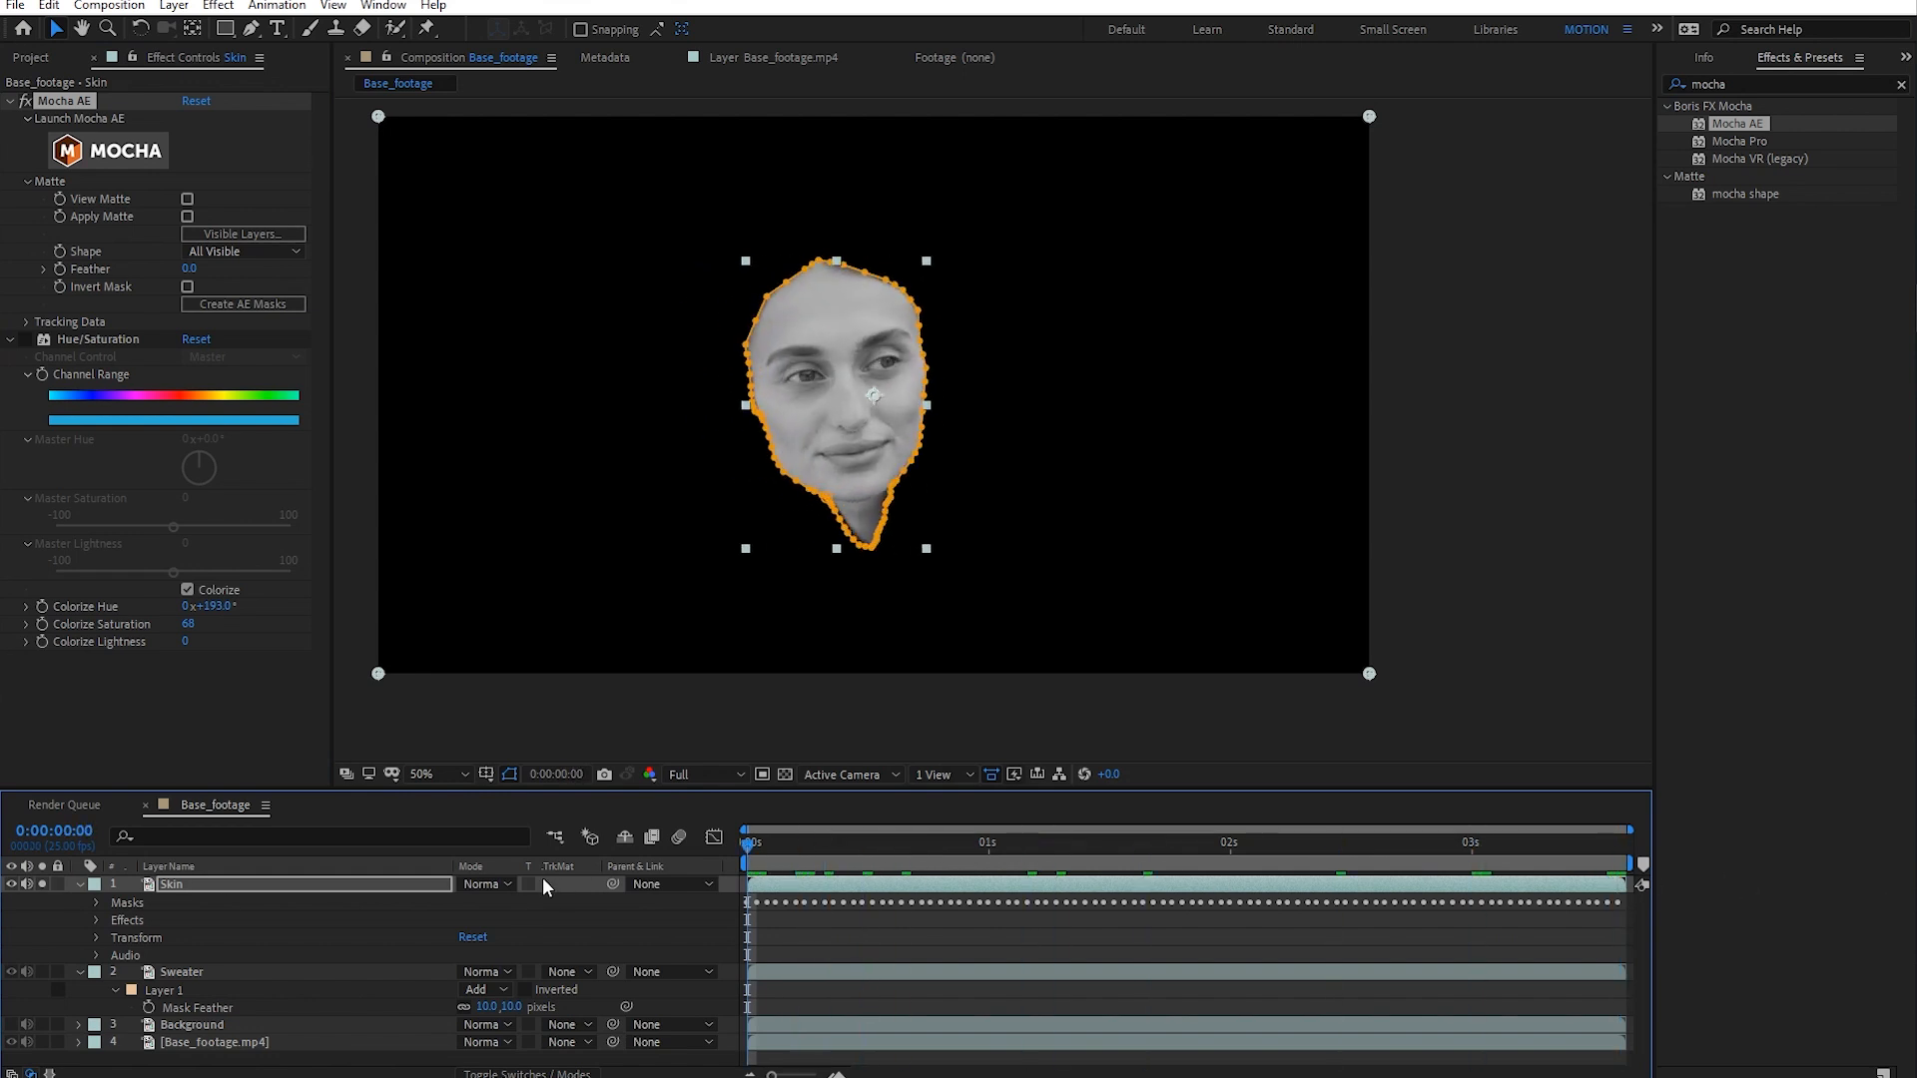
{"action": "left_click", "coordinate": [43, 884]}
- Enable the Skin layer's Hue/Saturation effect and set Colorize Hue to 42° and Colorize Saturation to 28
{"action": "left_click", "coordinate": [823, 934]}
{"action": "left_click", "coordinate": [786, 885]}
{"action": "left_click", "coordinate": [30, 346]}
{"action": "left_click", "coordinate": [27, 341]}
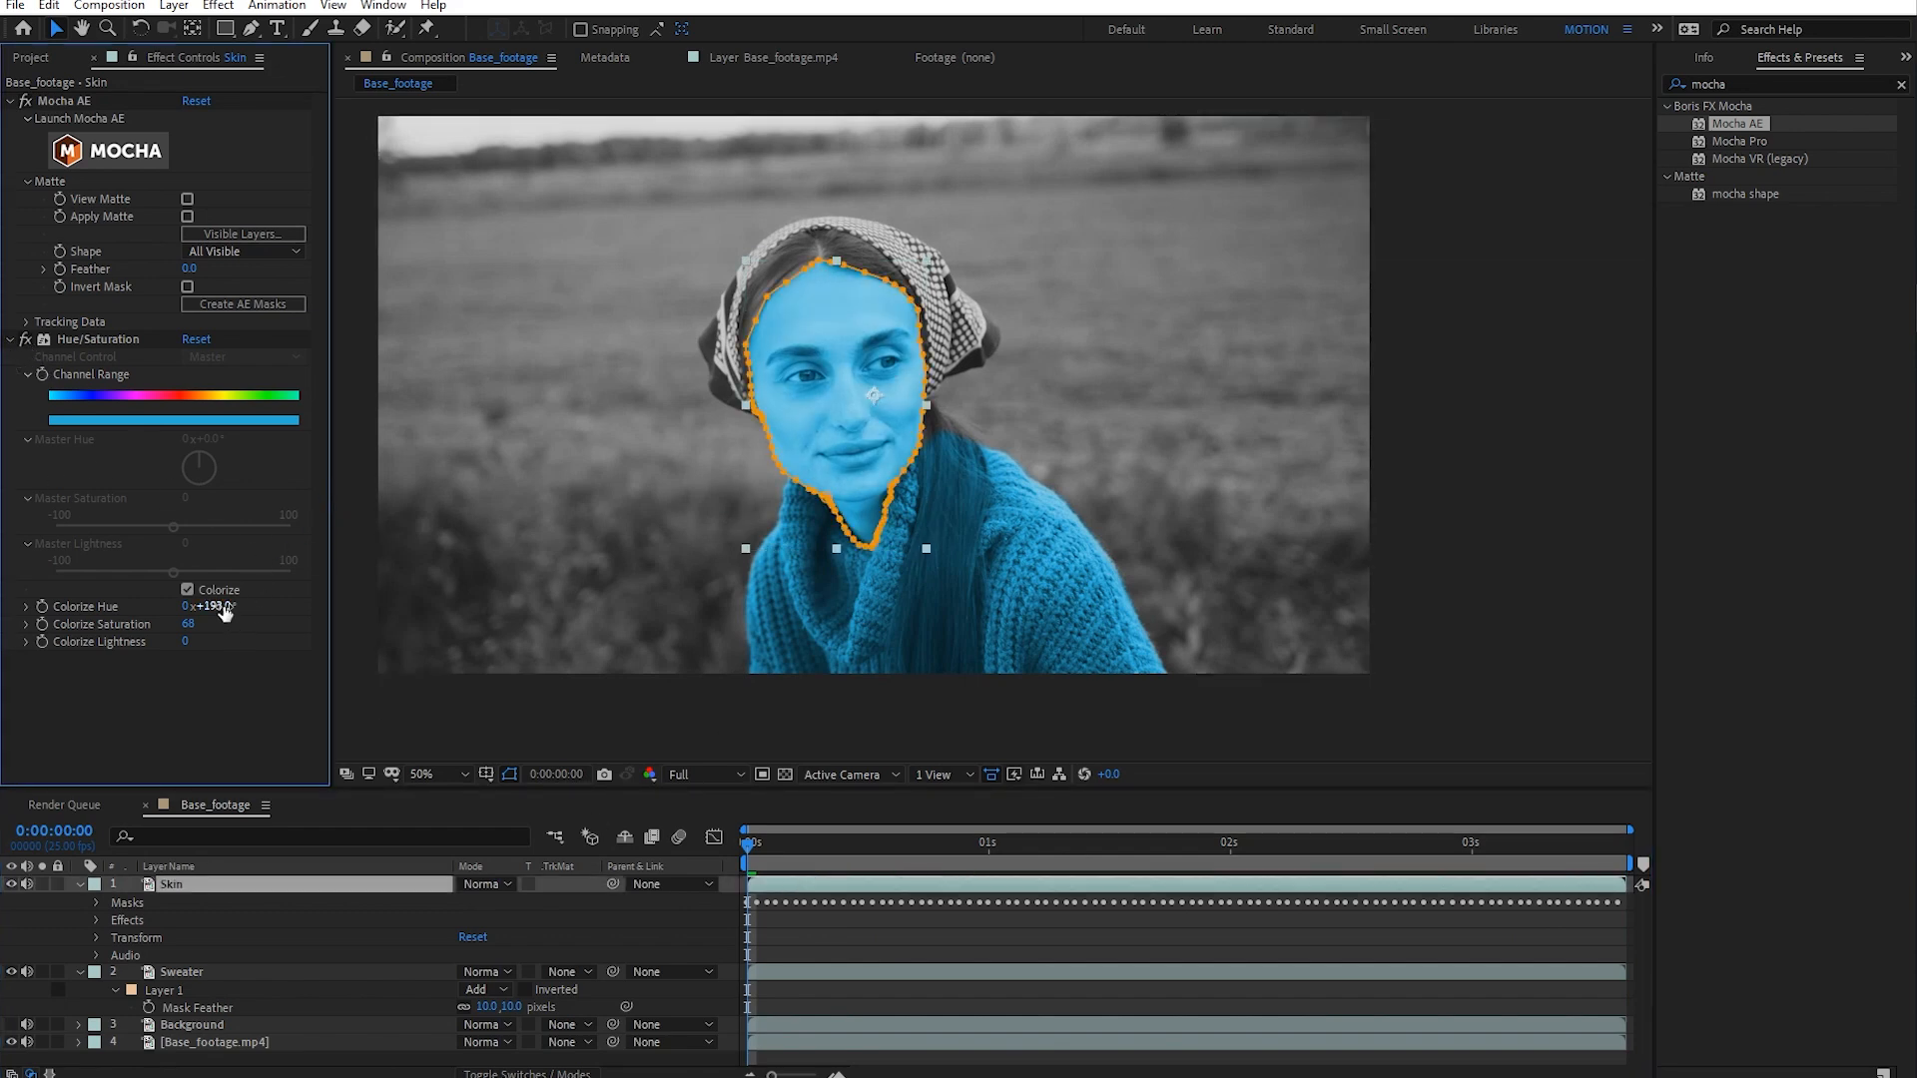
{"action": "left_click_drag", "start_coordinate": [218, 606], "coordinate": [63, 604]}
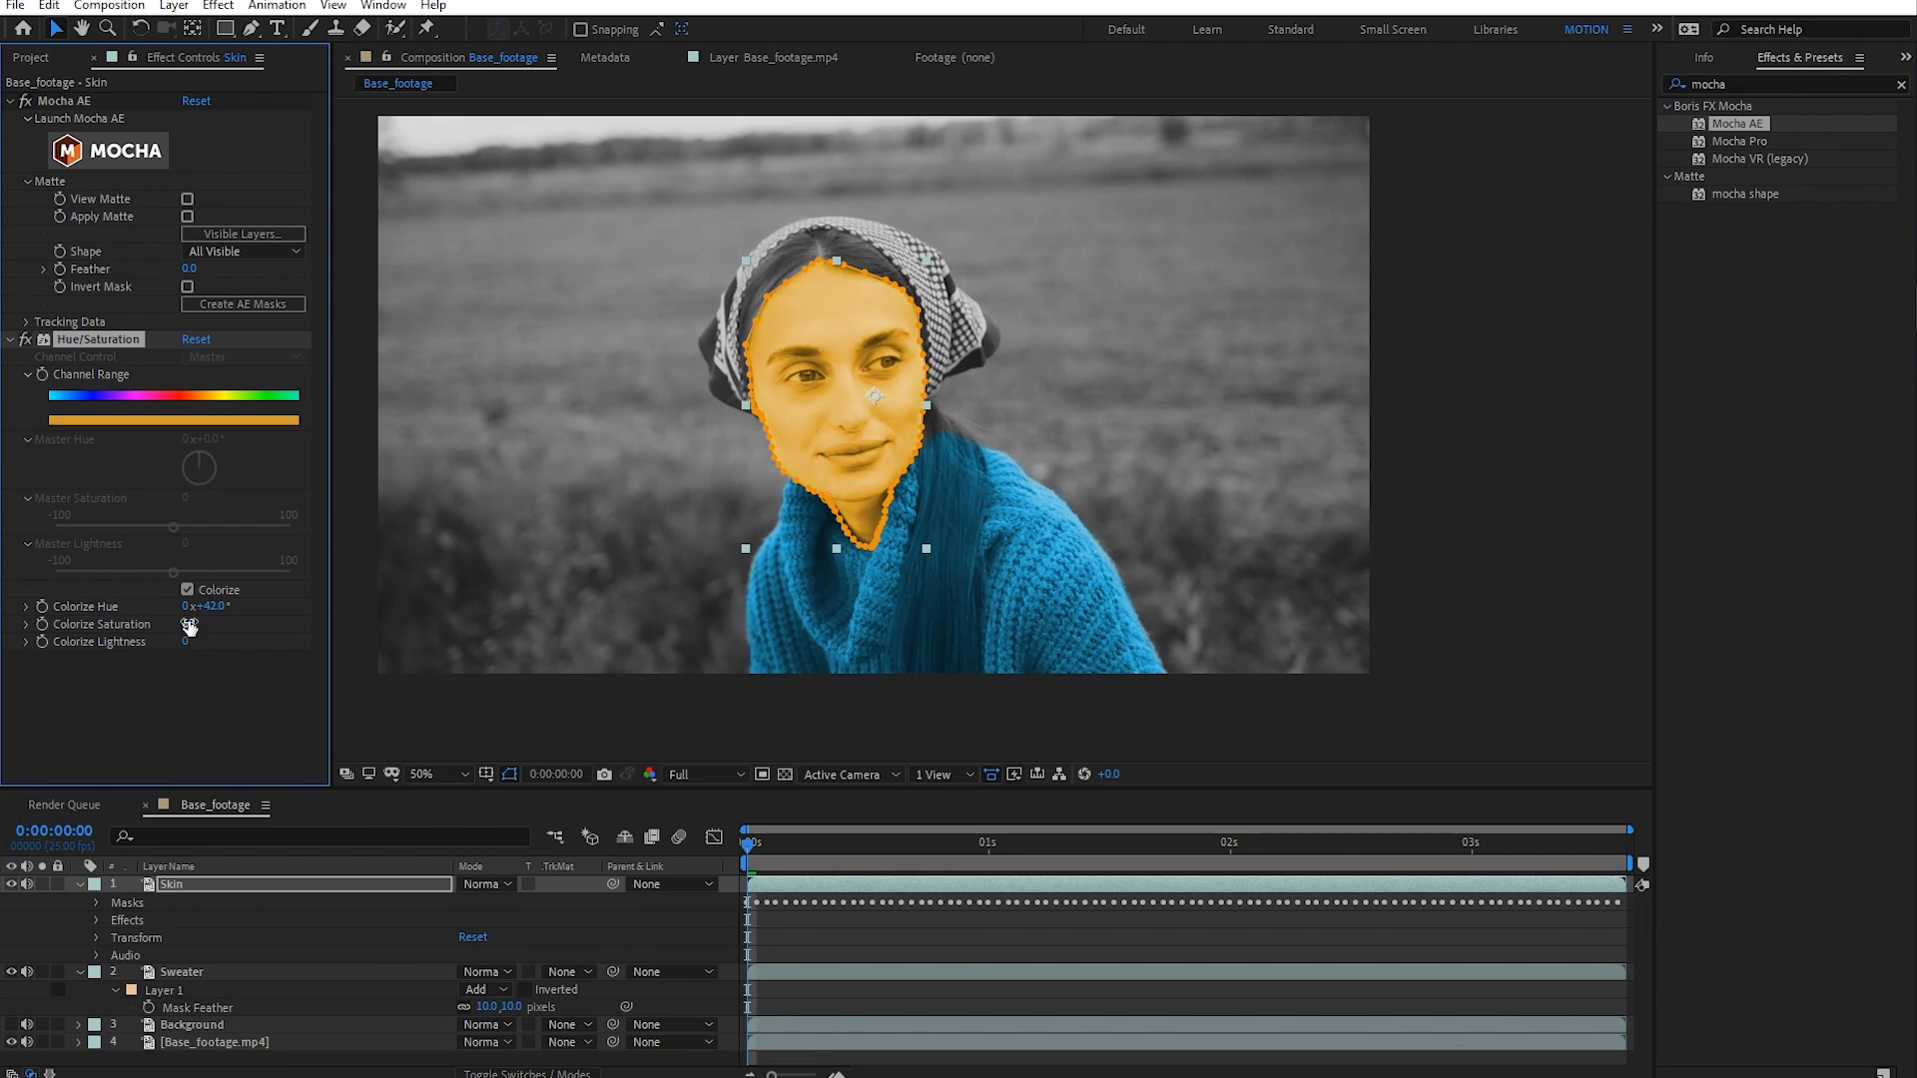
{"action": "left_click_drag", "start_coordinate": [188, 623], "coordinate": [131, 624]}
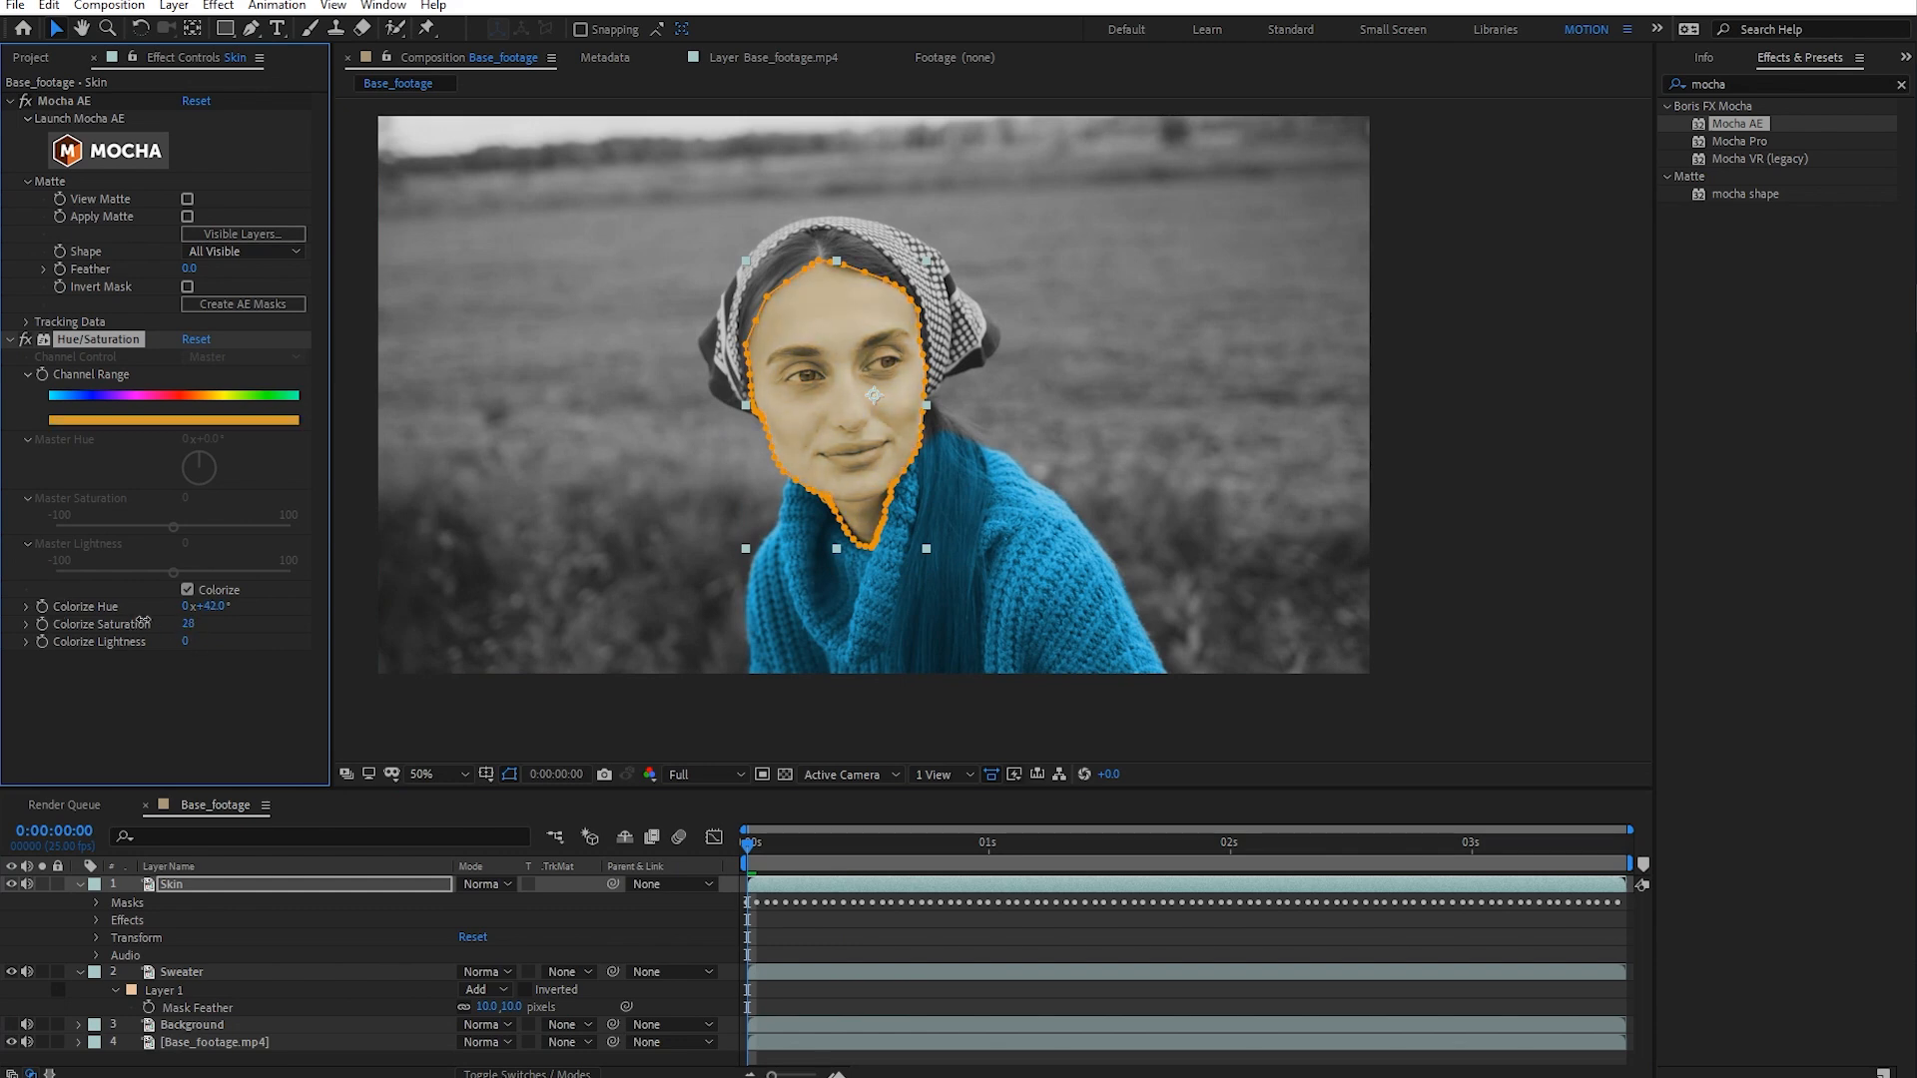
- Refine the skin tone by setting Colorize Hue to 19° and Colorize Saturation to 22
{"action": "scroll", "coordinate": [845, 567], "scroll_direction": "up", "scroll_amount": 2}
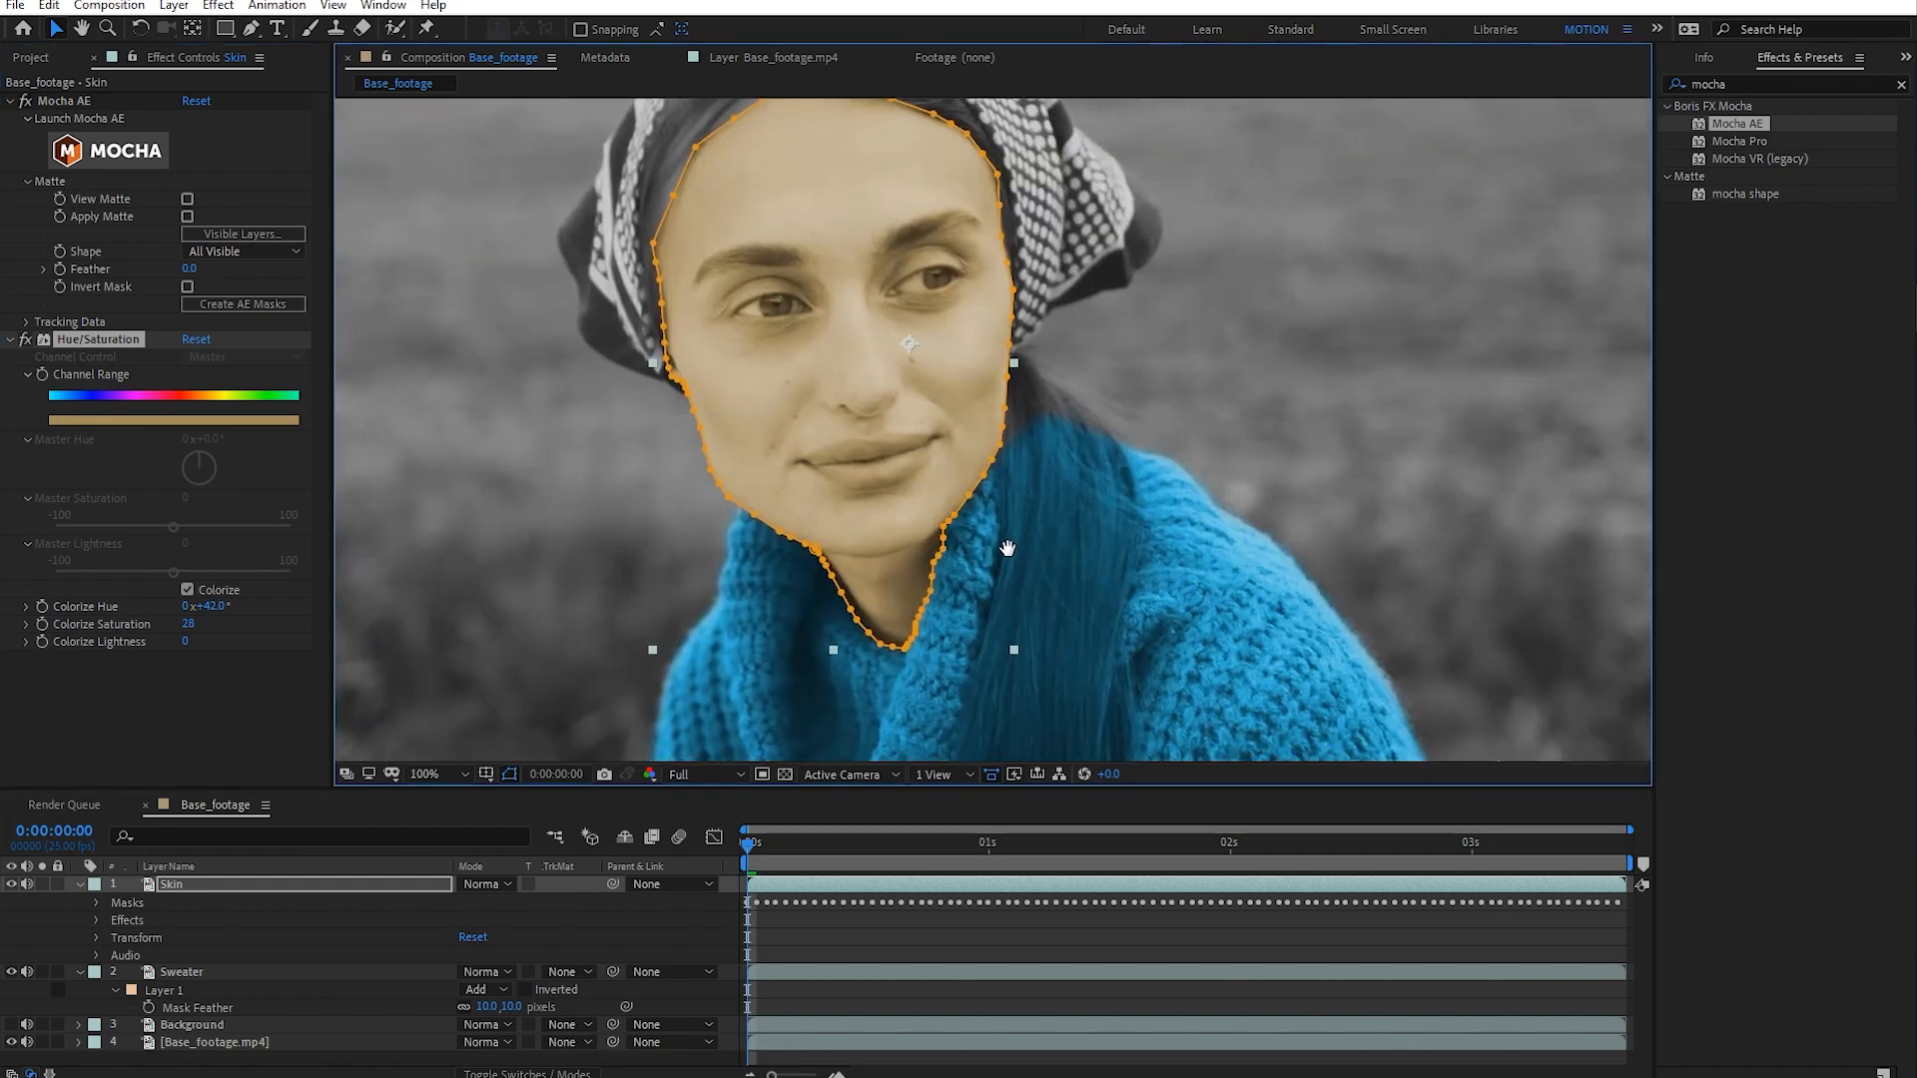
{"action": "left_click", "coordinate": [208, 607]}
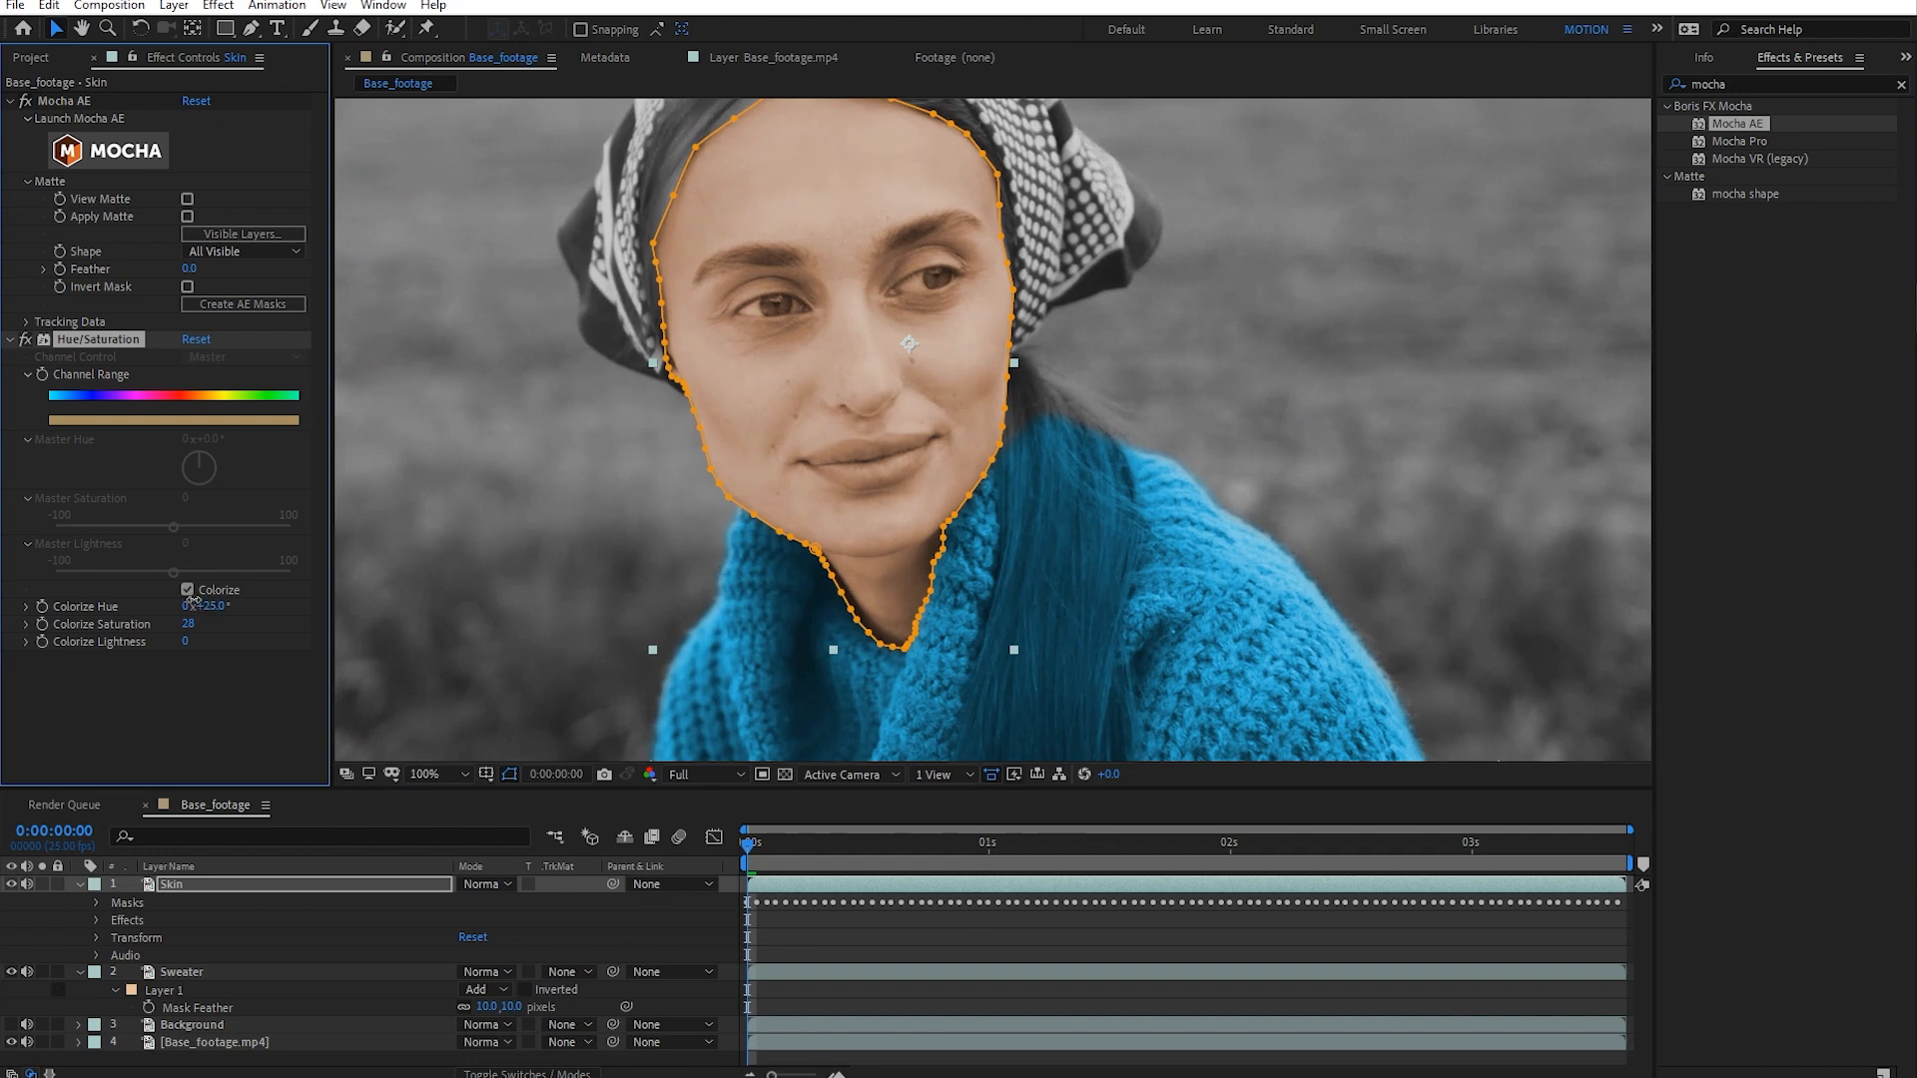
{"action": "left_click_drag", "start_coordinate": [187, 599], "coordinate": [187, 599]}
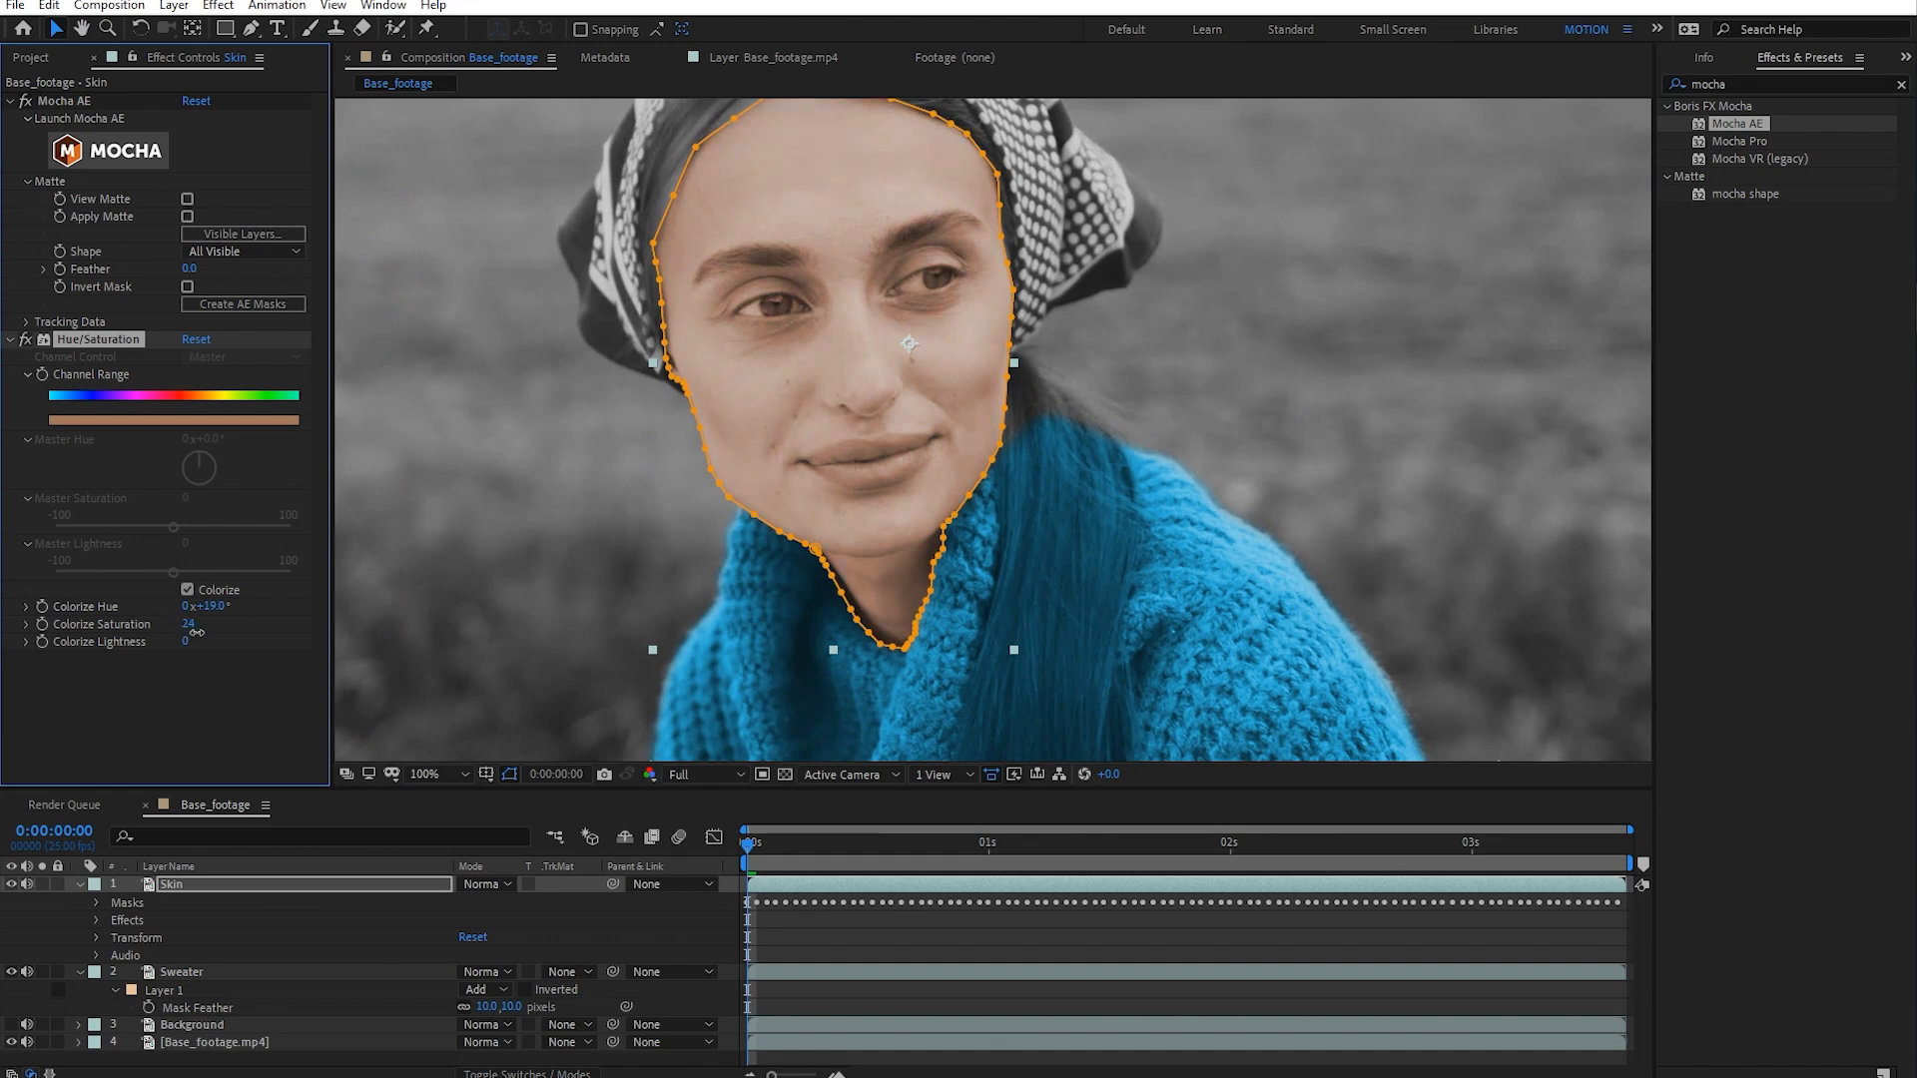
{"action": "left_click_drag", "start_coordinate": [194, 633], "coordinate": [192, 633]}
{"action": "left_click", "coordinate": [962, 932]}
{"action": "scroll", "coordinate": [950, 620], "scroll_direction": "down", "scroll_amount": 1}
{"action": "left_click_drag", "start_coordinate": [950, 620], "coordinate": [930, 654]}
{"action": "scroll", "coordinate": [930, 652], "scroll_direction": "up", "scroll_amount": 1}
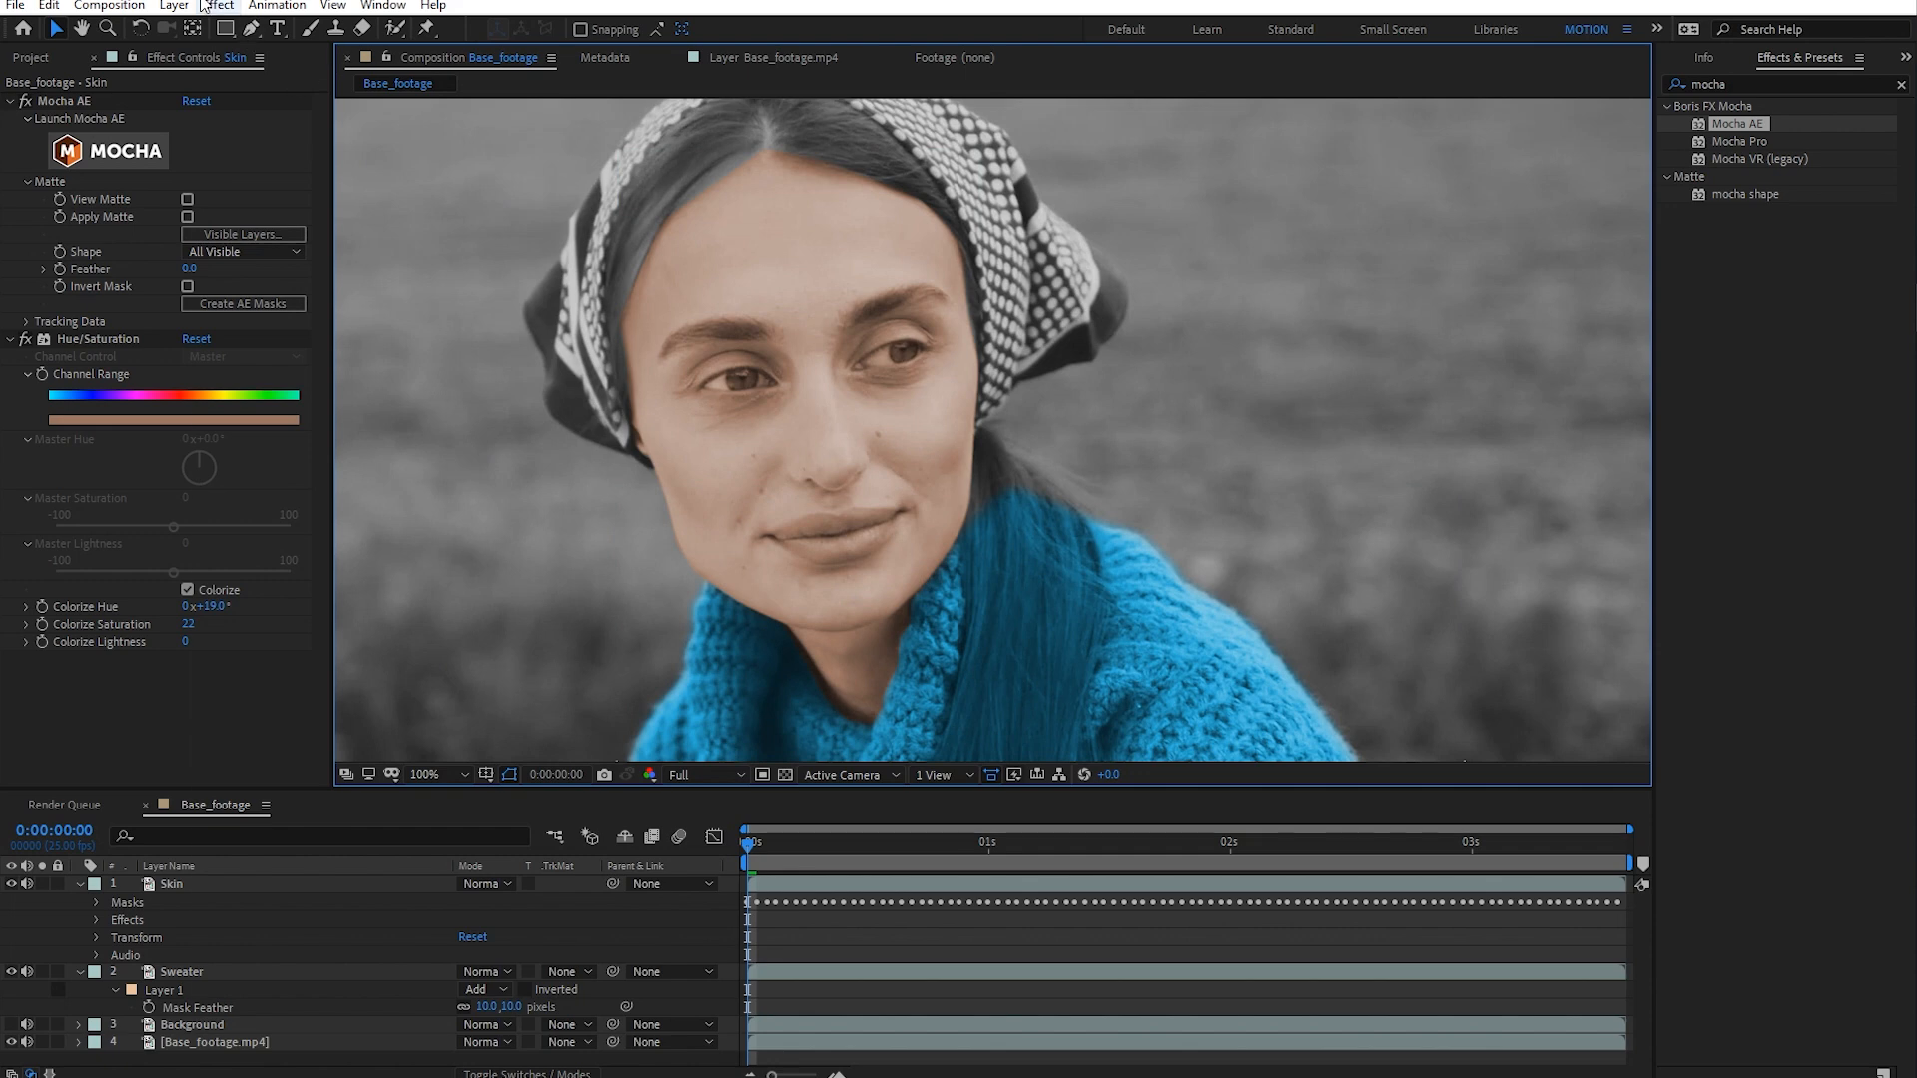
- Try brightening the face with a Curves effect on the Skin layer, and delete the effect
{"action": "left_click", "coordinate": [218, 5]}
{"action": "left_click", "coordinate": [936, 882]}
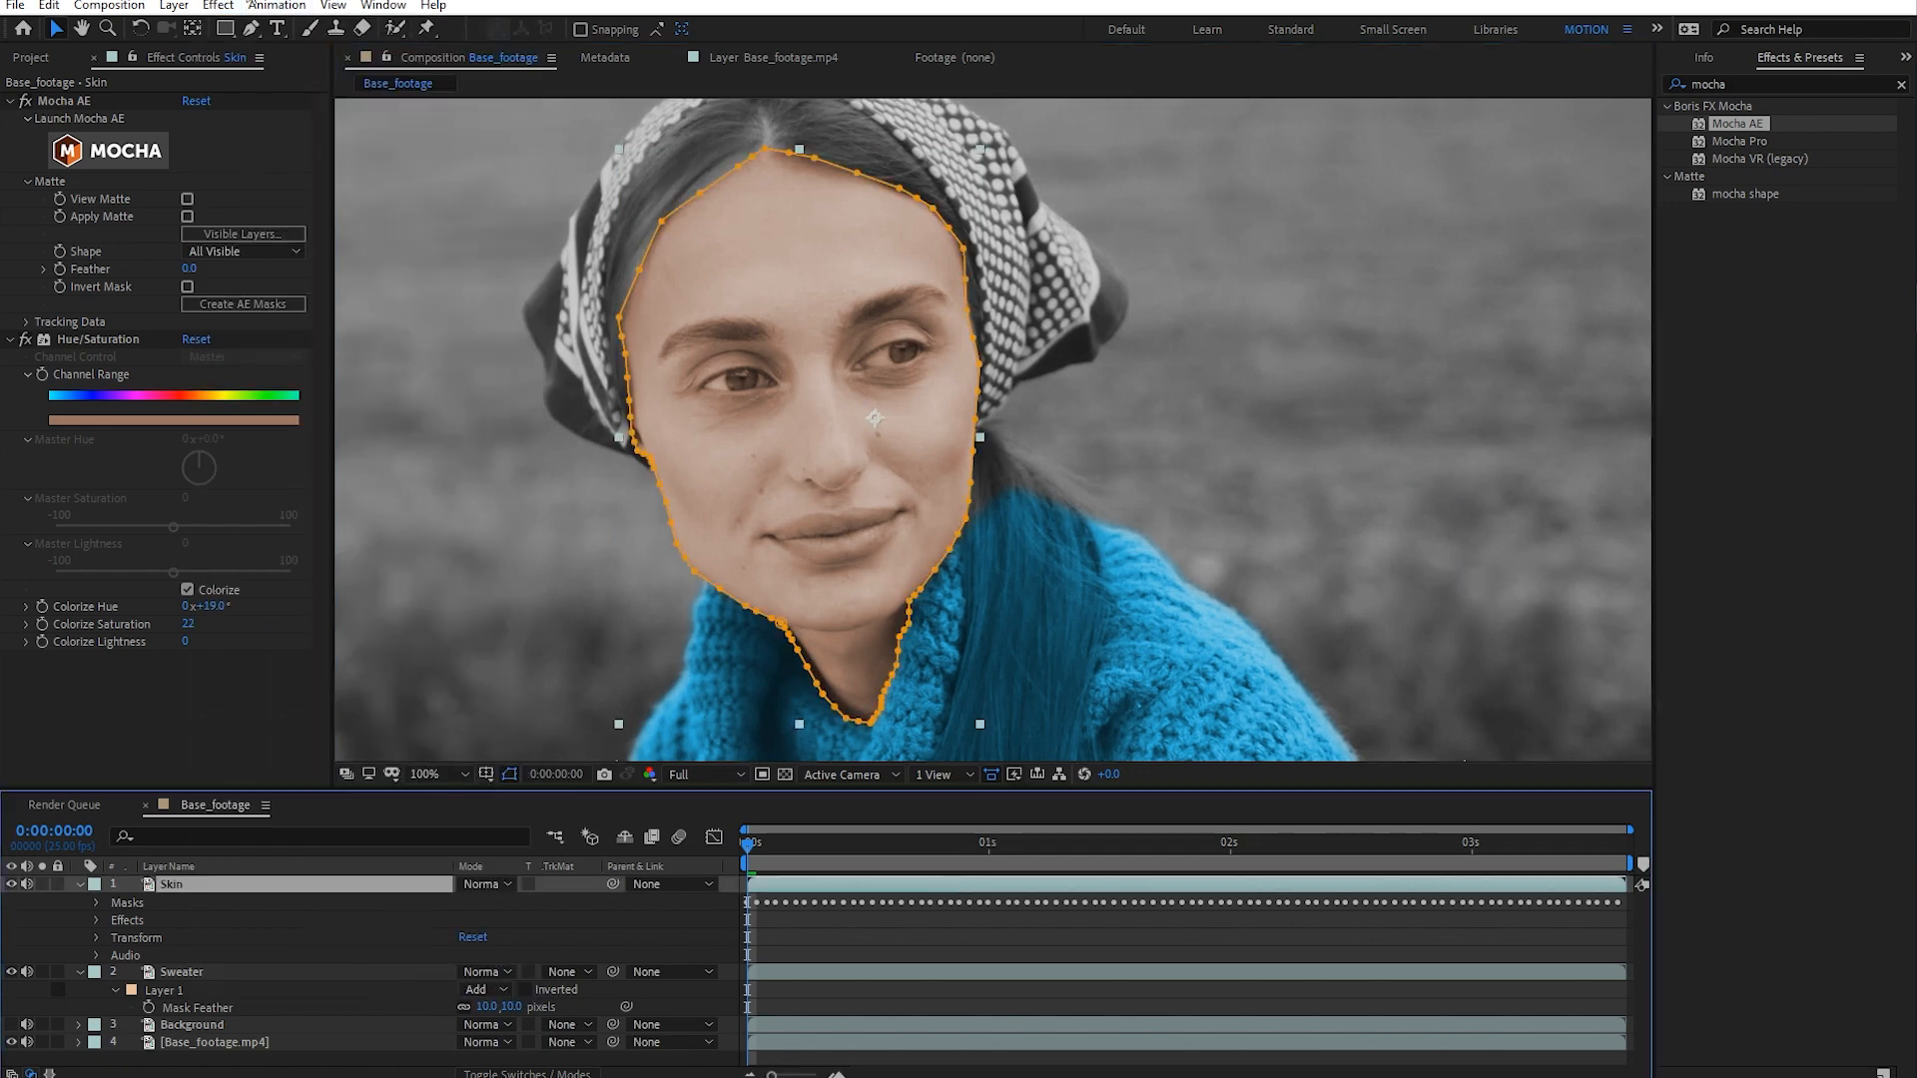
{"action": "left_click", "coordinate": [1742, 84]}
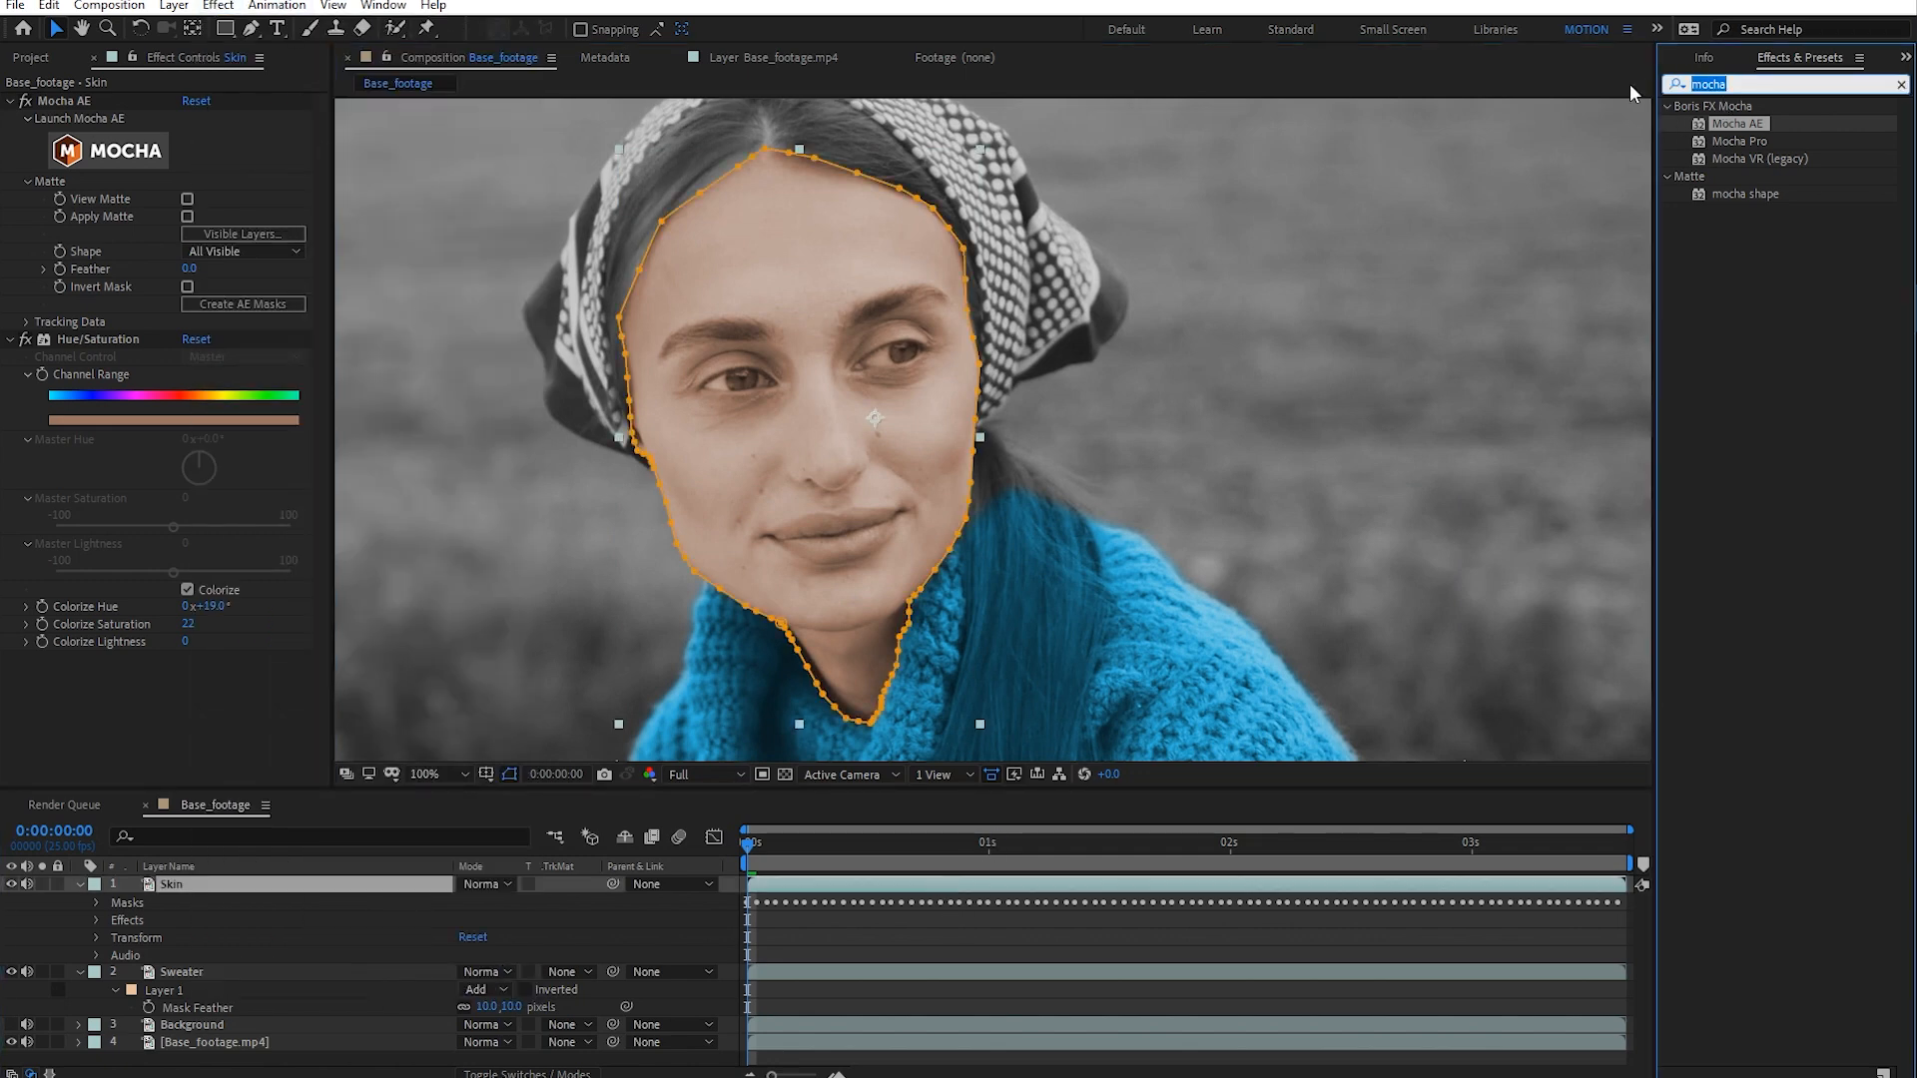
{"action": "type", "text": "curves"}
{"action": "left_click_drag", "start_coordinate": [1747, 176], "coordinate": [184, 734]}
{"action": "mouse_move", "coordinate": [164, 594]}
{"action": "left_mouse_down"}
{"action": "mouse_move", "coordinate": [167, 536]}
{"action": "mouse_move", "coordinate": [134, 608]}
{"action": "left_mouse_up"}
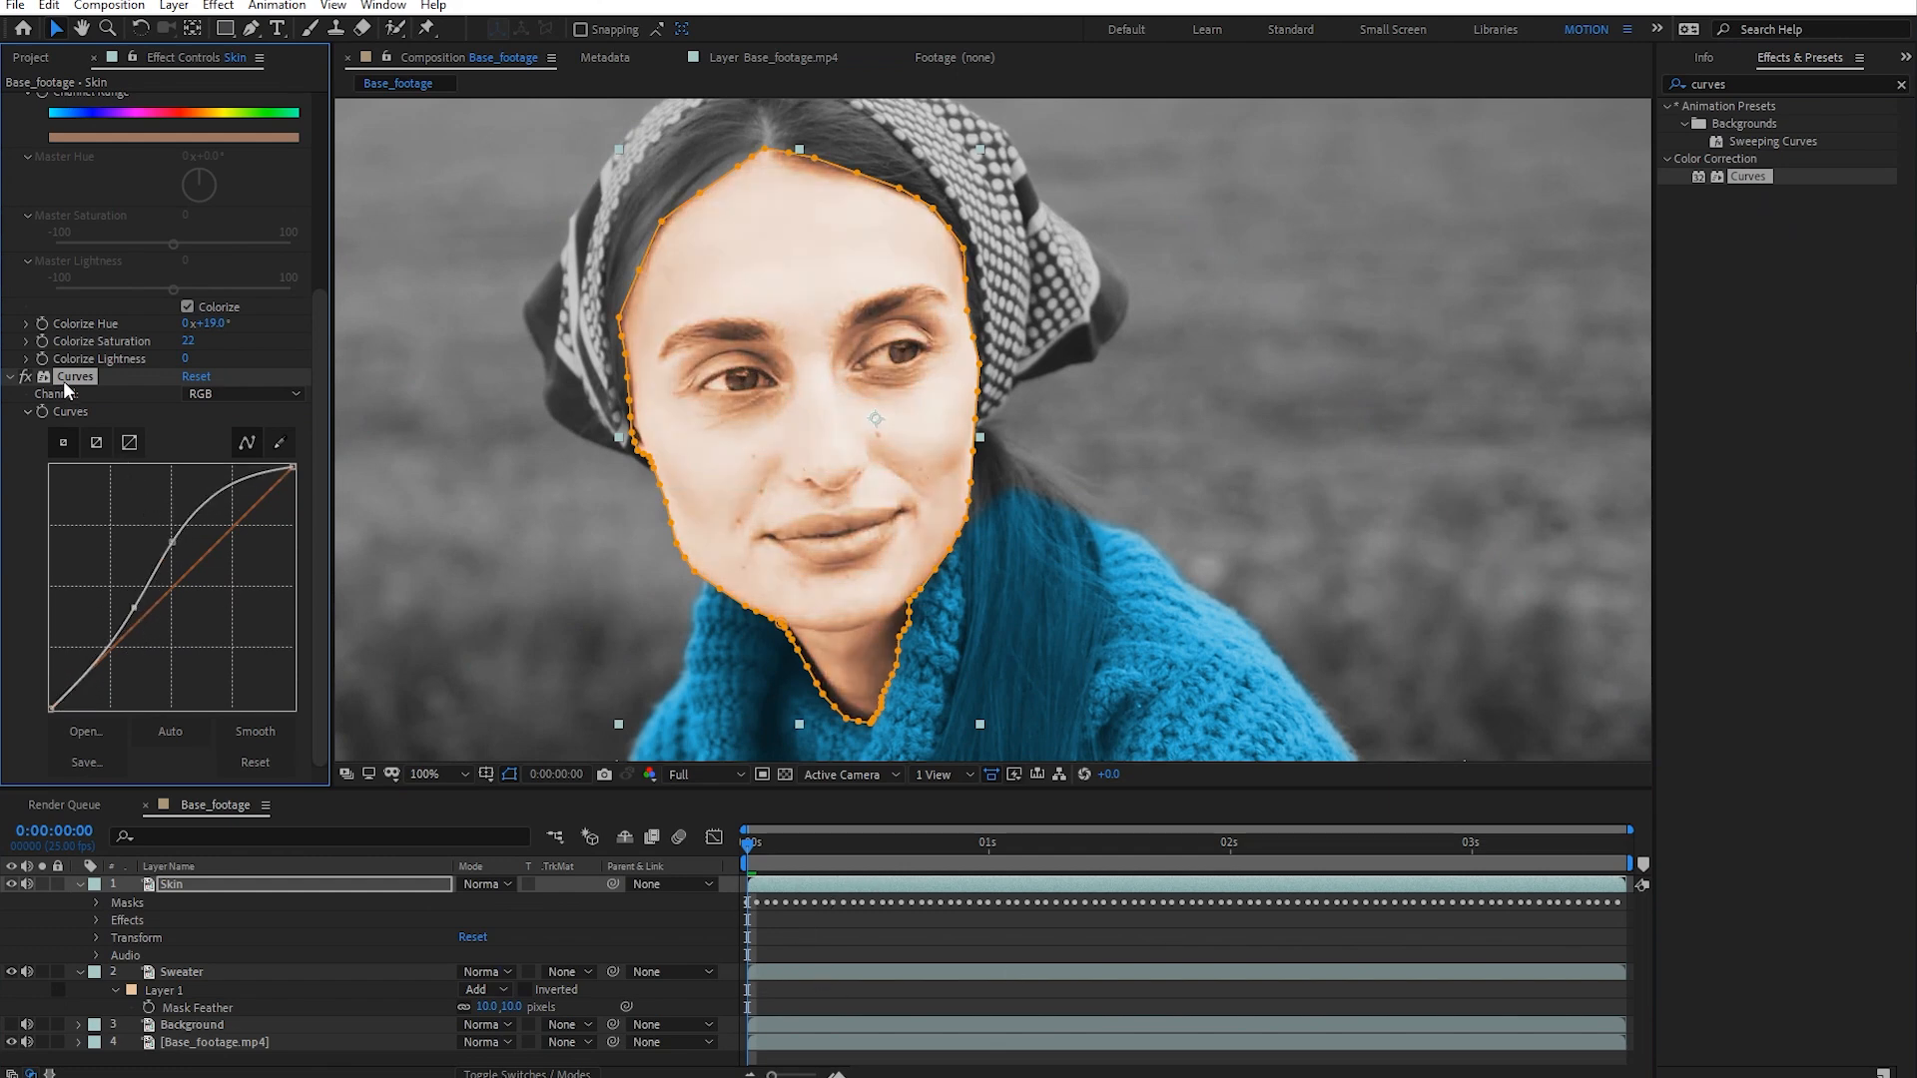
{"action": "key", "text": "Delete"}
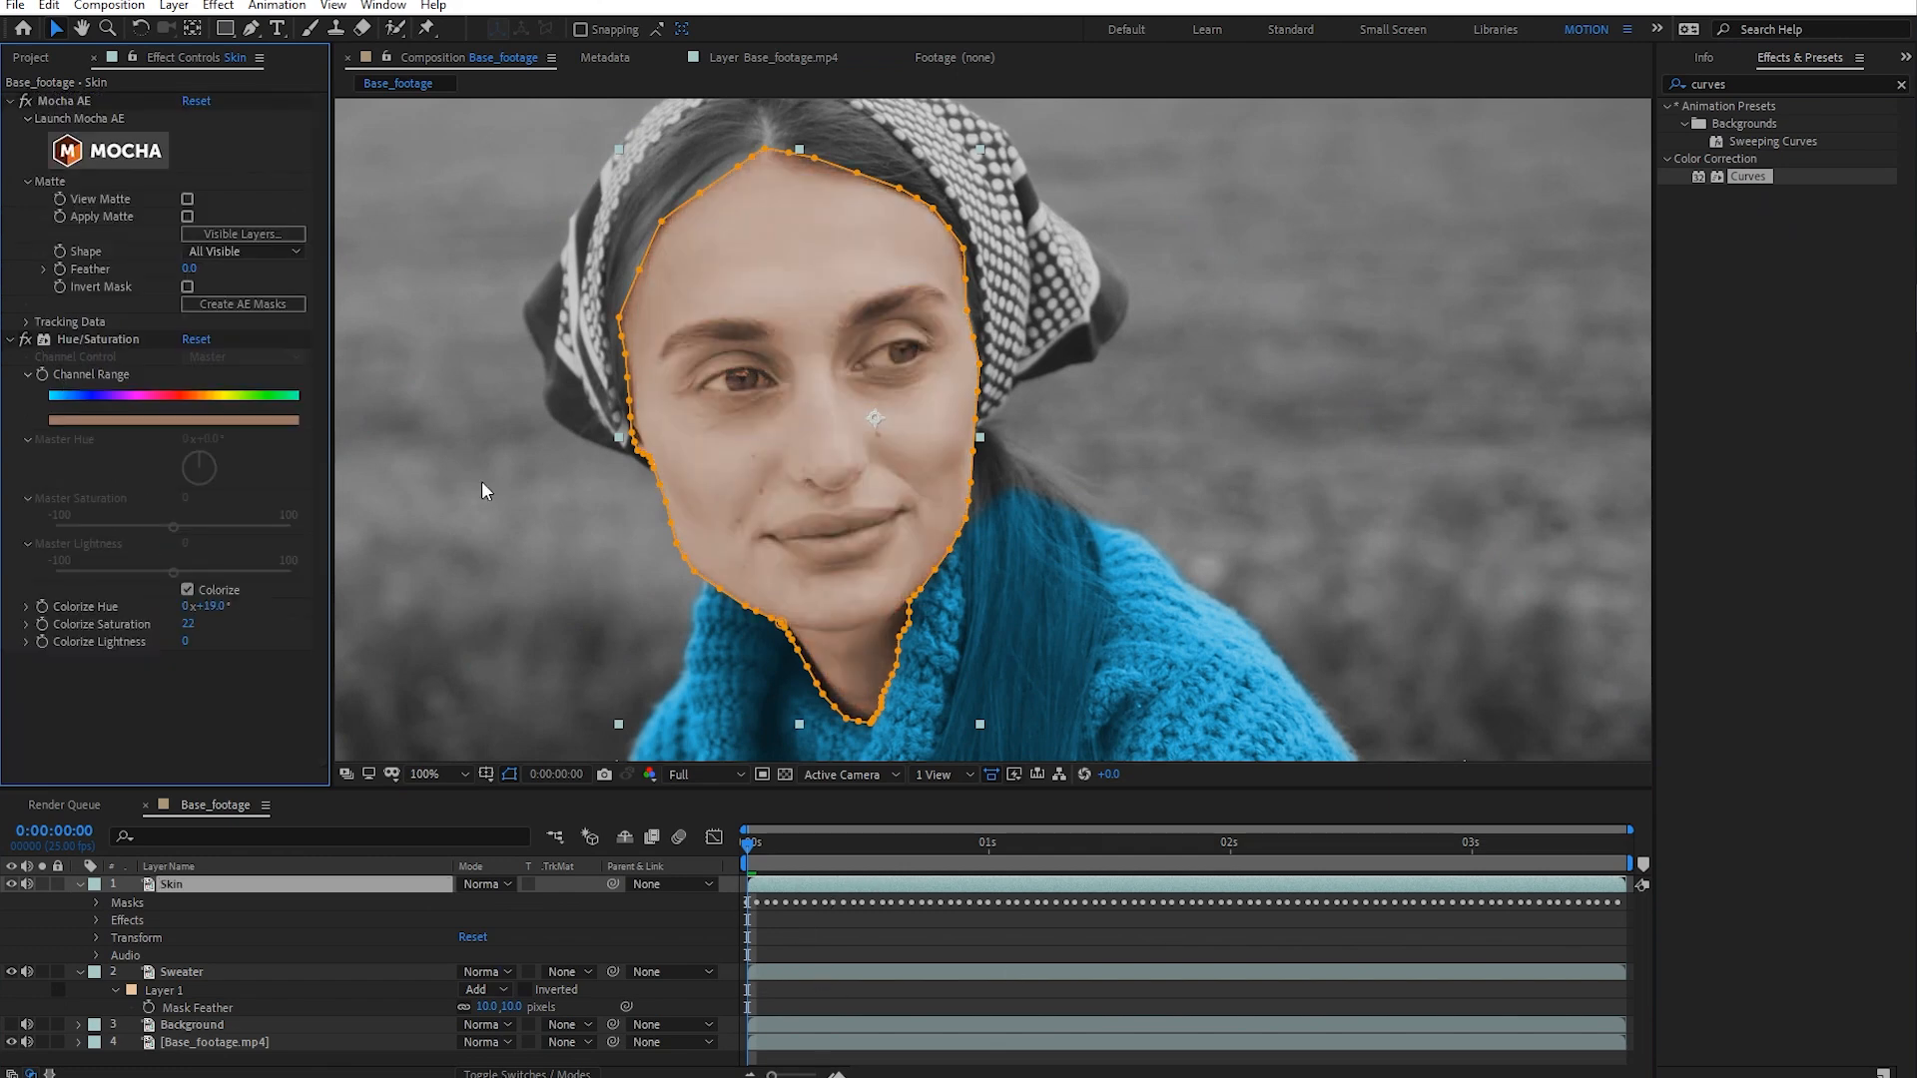
{"action": "left_click", "coordinate": [934, 923]}
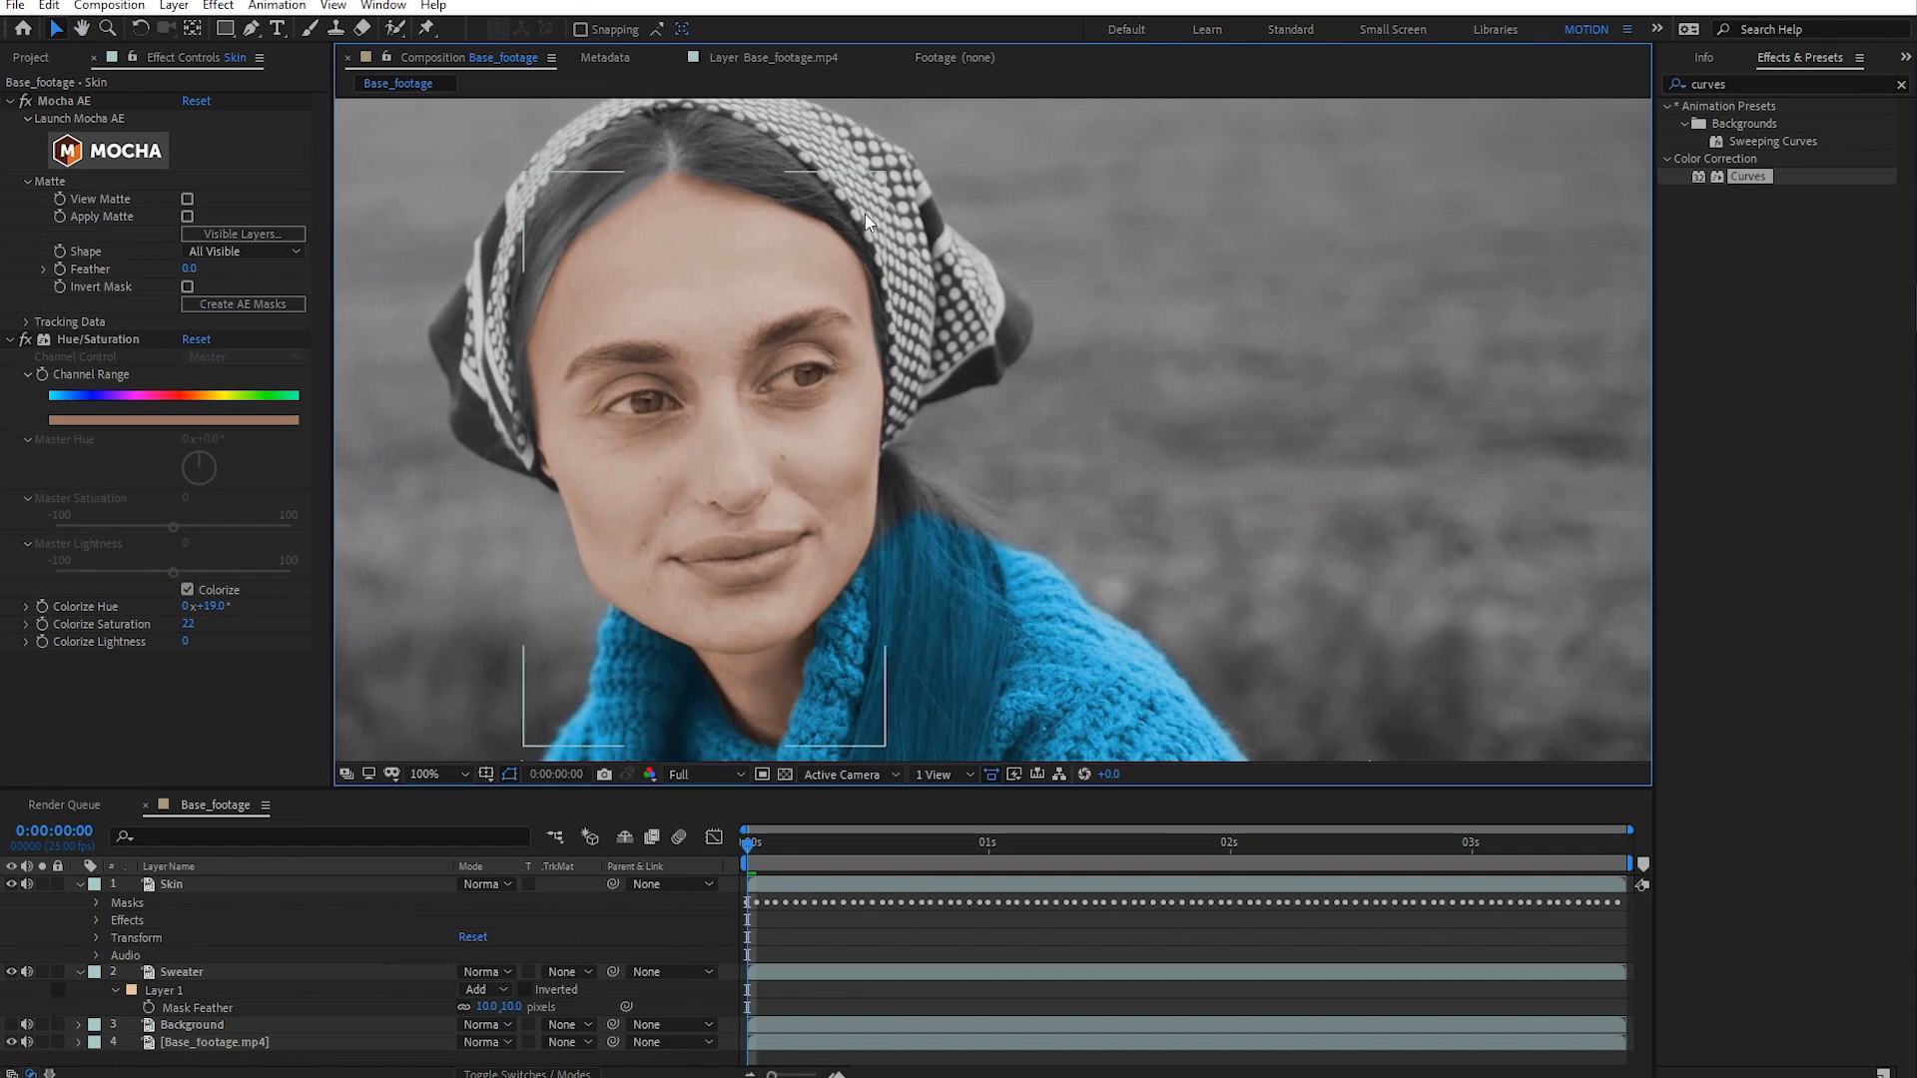
{"action": "left_click_drag", "start_coordinate": [952, 436], "coordinate": [1025, 439]}
{"action": "key", "text": "v"}
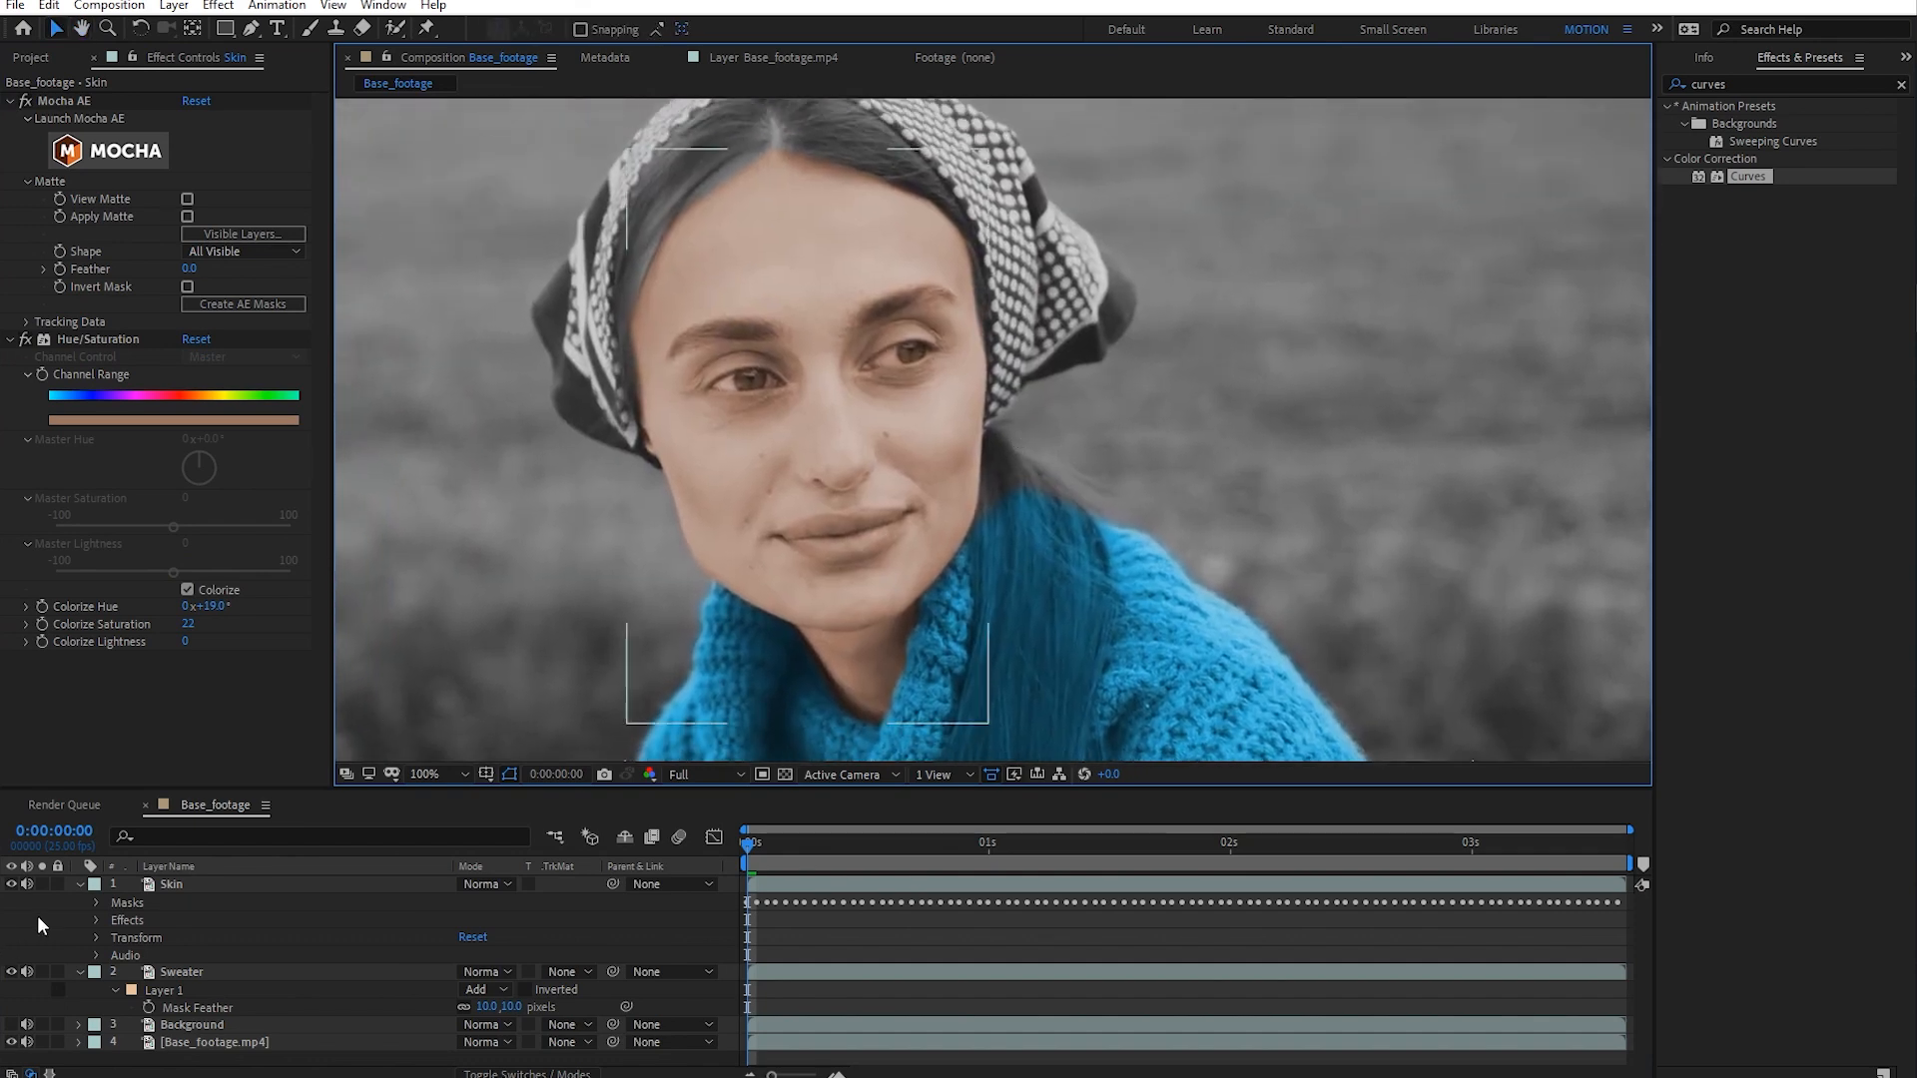
{"action": "right_click", "coordinate": [54, 915]}
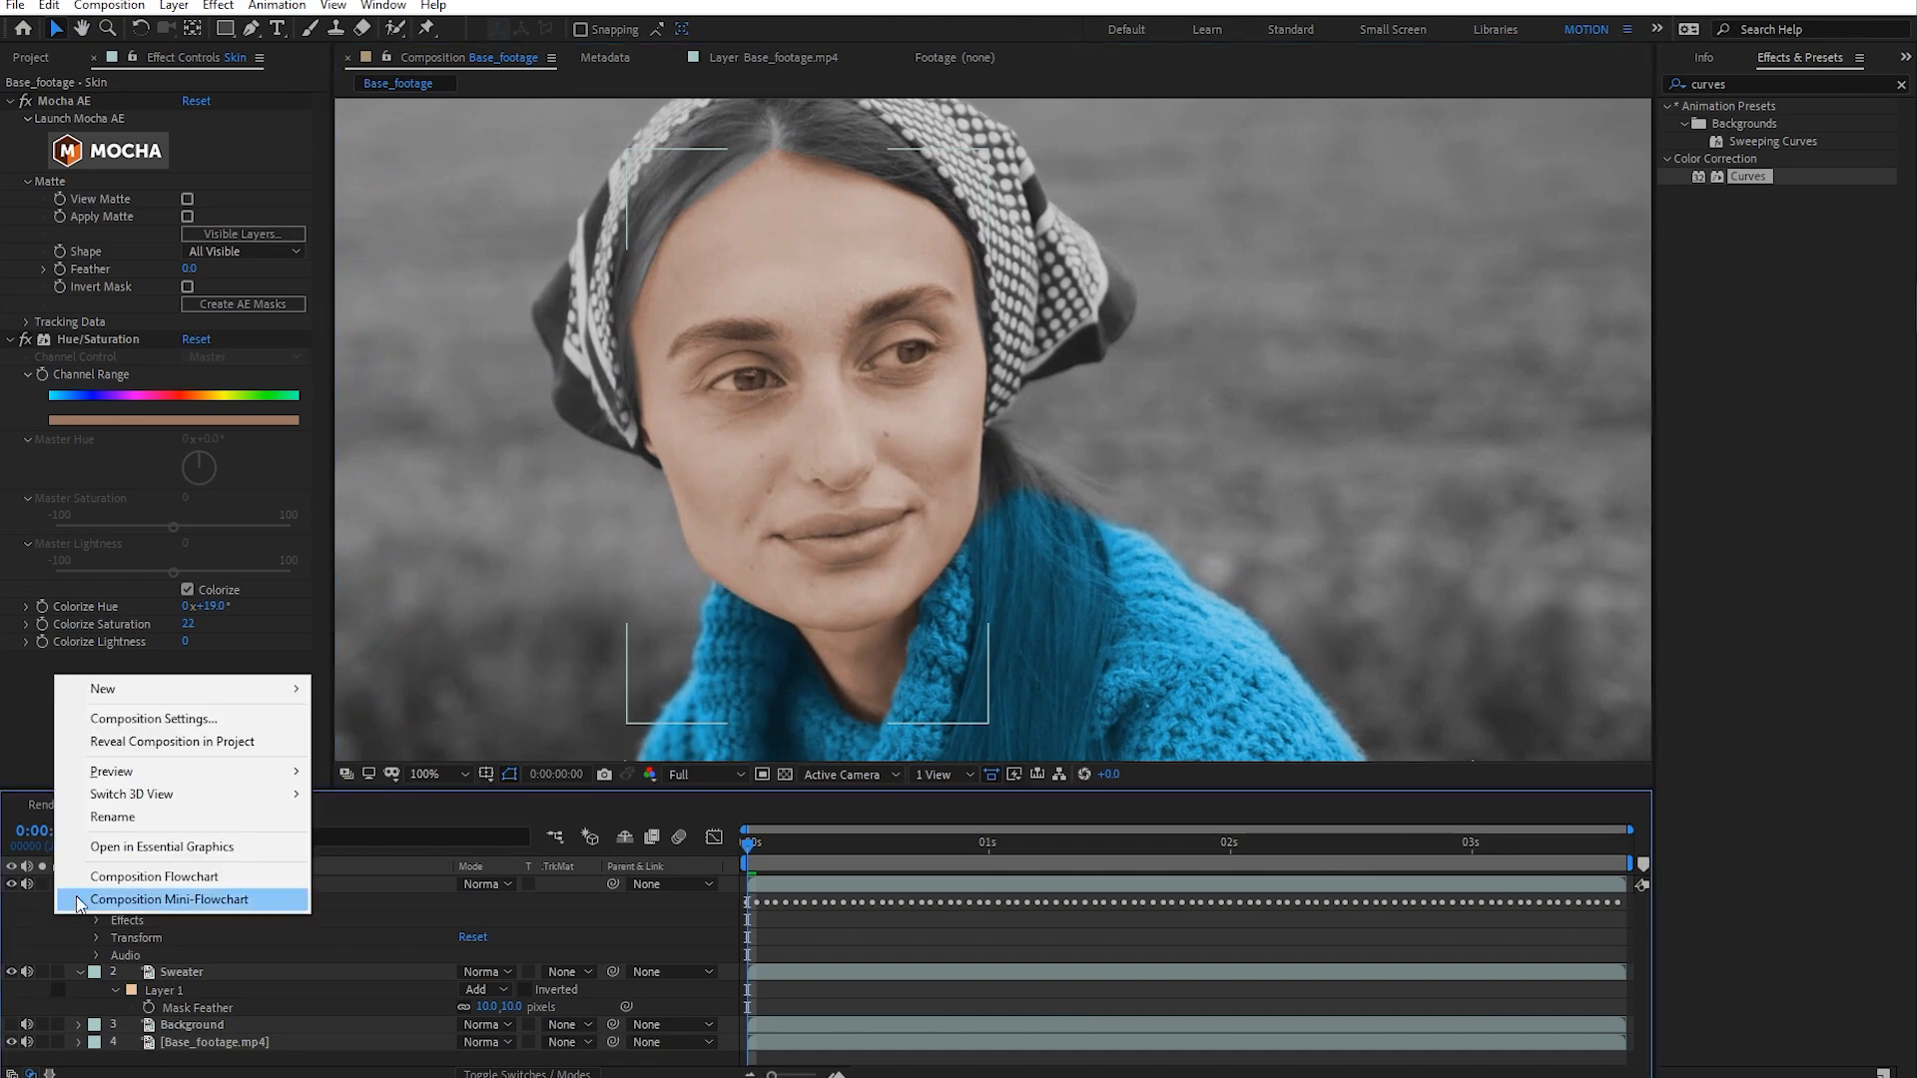
- Duplicate the Skin layer and rename the copy Scarf
{"action": "left_click", "coordinate": [215, 887]}
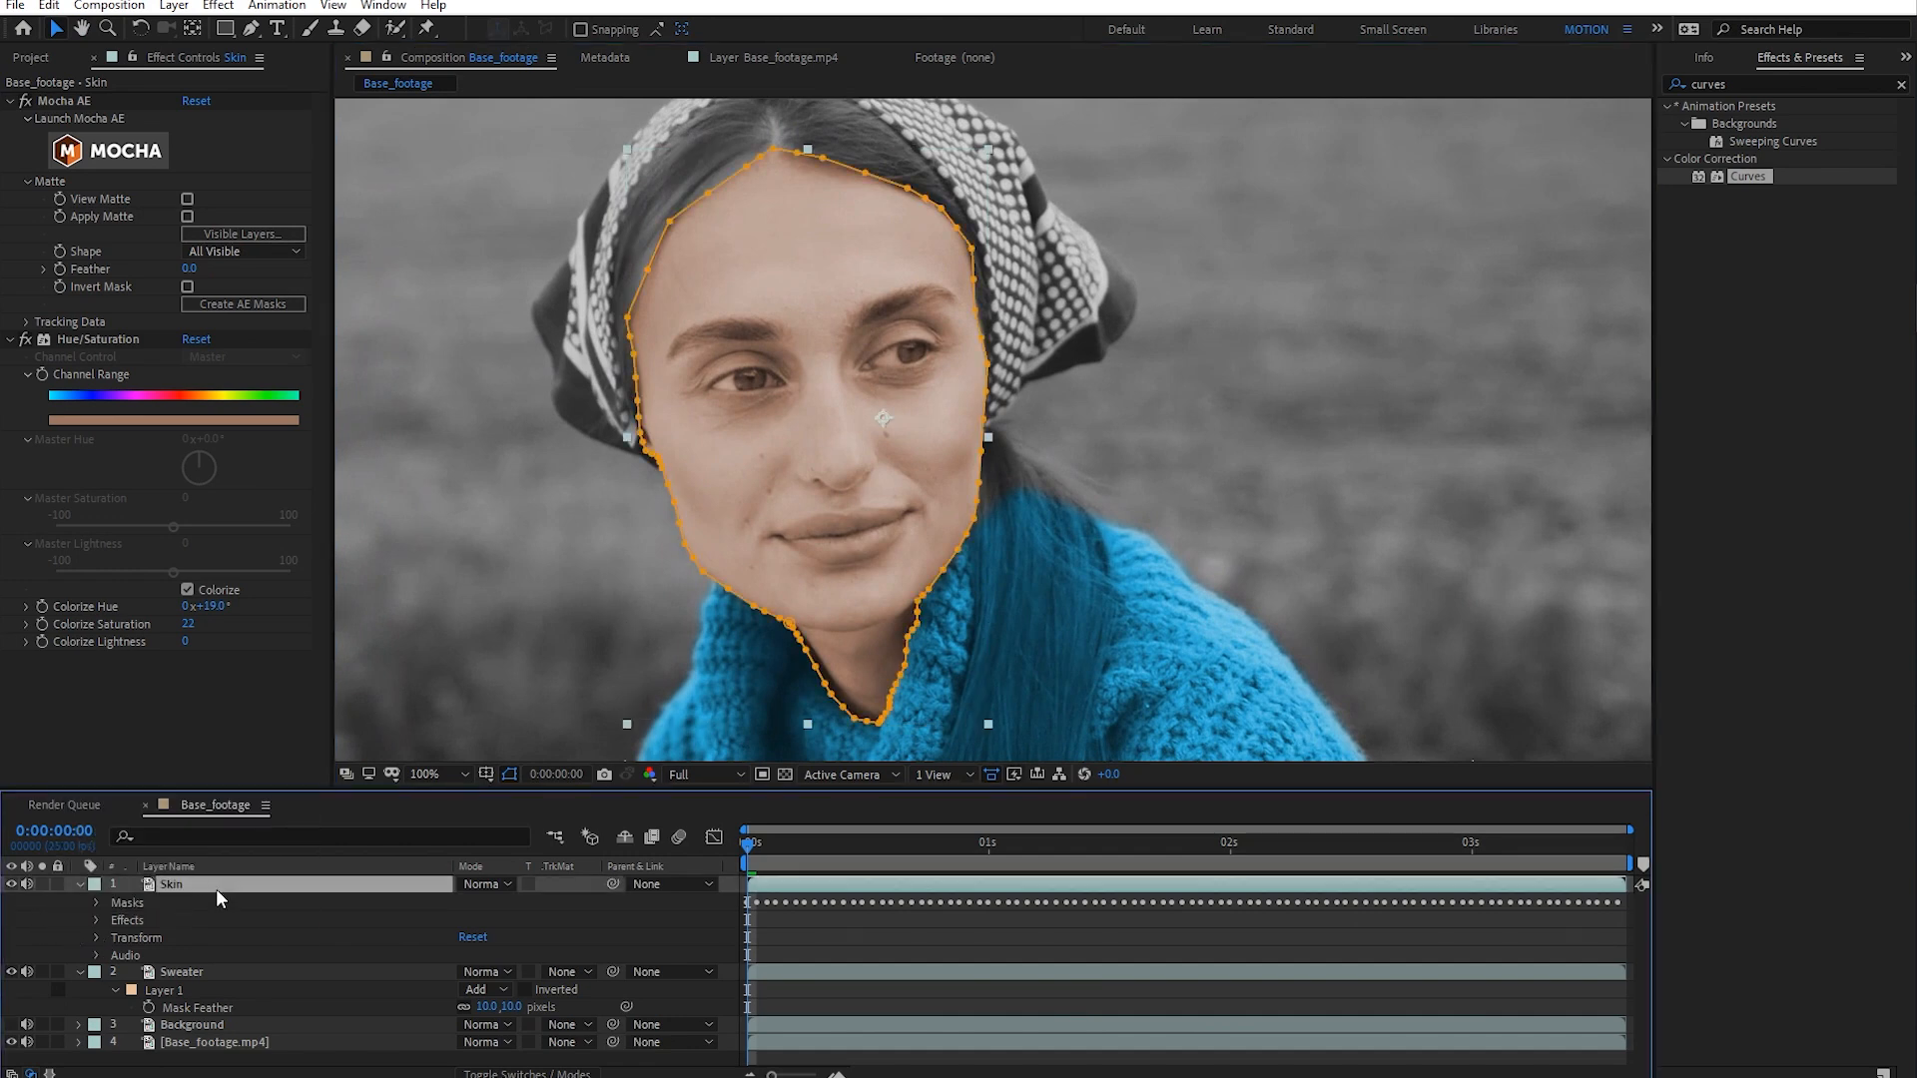
{"action": "key", "text": "ctrl+d"}
{"action": "key", "text": "Return"}
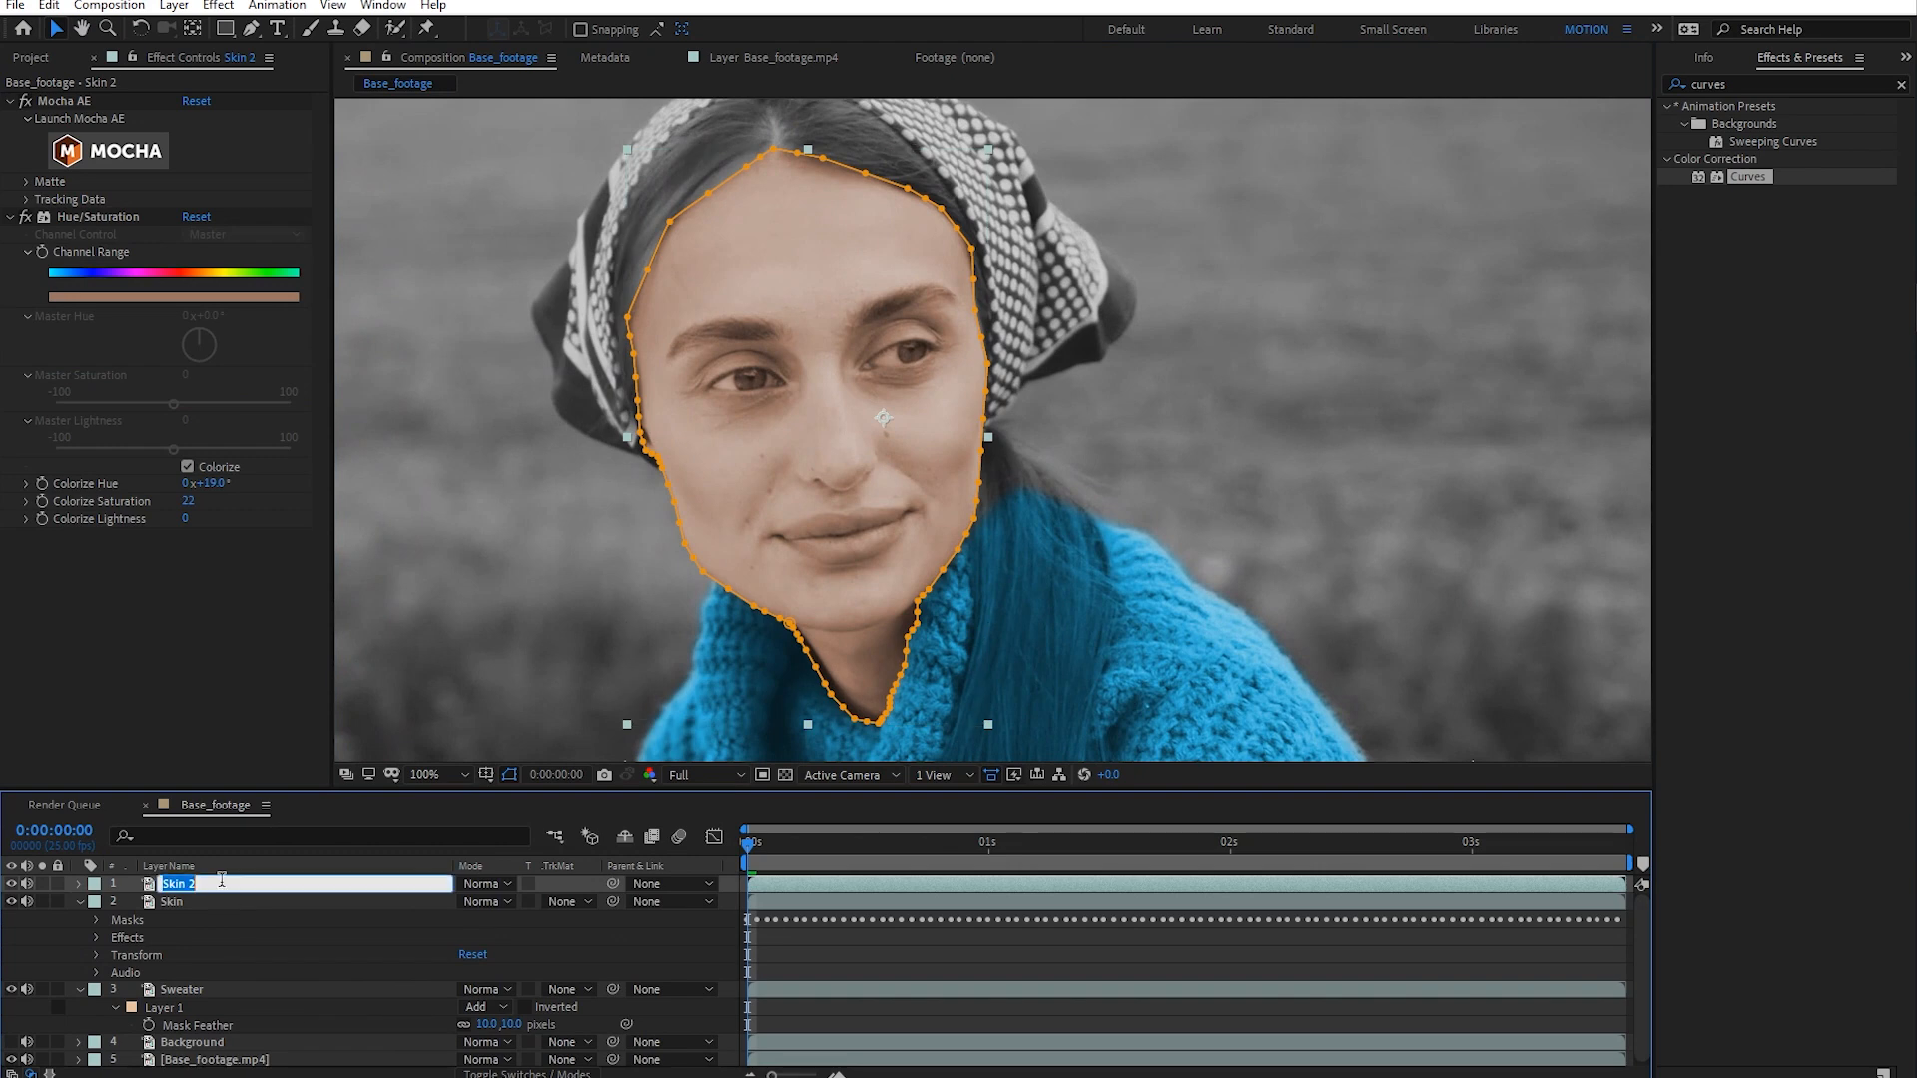
{"action": "type", "text": "Scarf"}
{"action": "key", "text": "Return"}
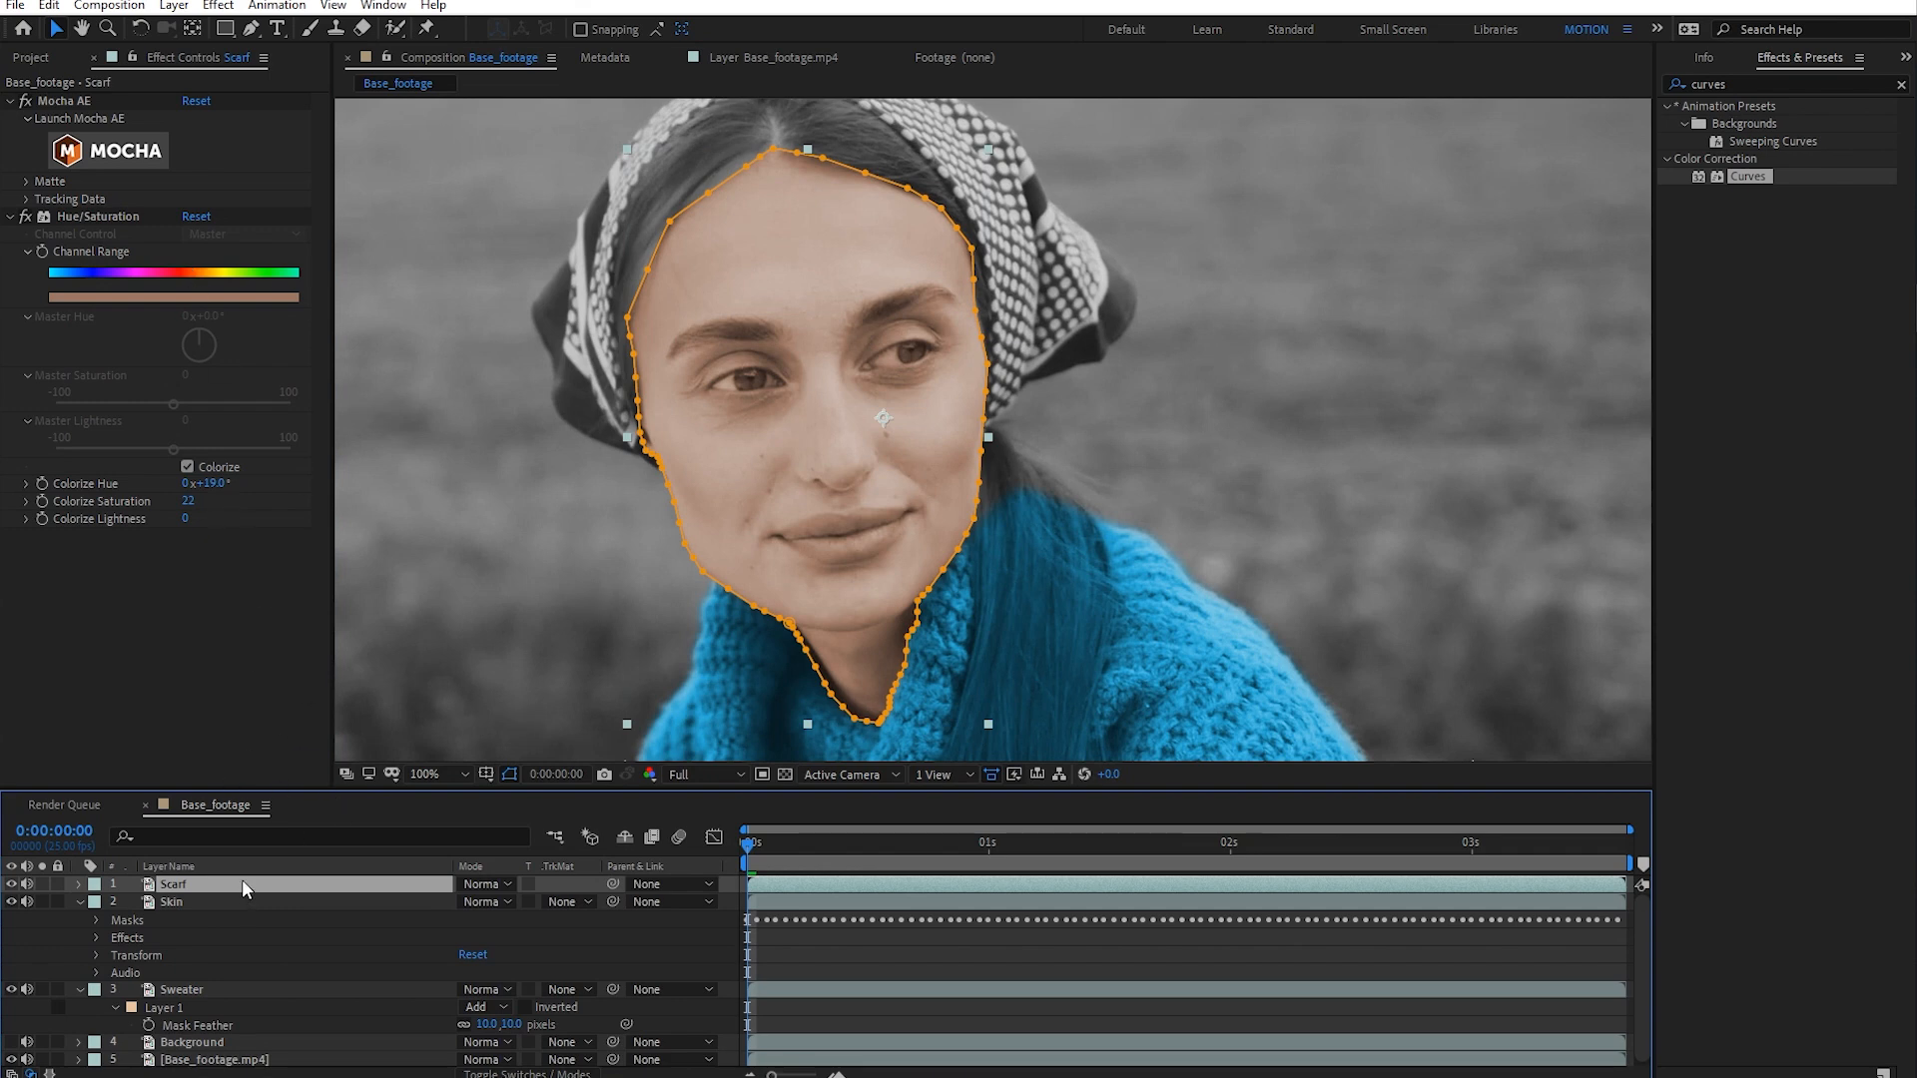
- Delete the inherited Layer 2 mask from the Scarf layer
{"action": "key", "text": "m"}
{"action": "left_click", "coordinate": [185, 903]}
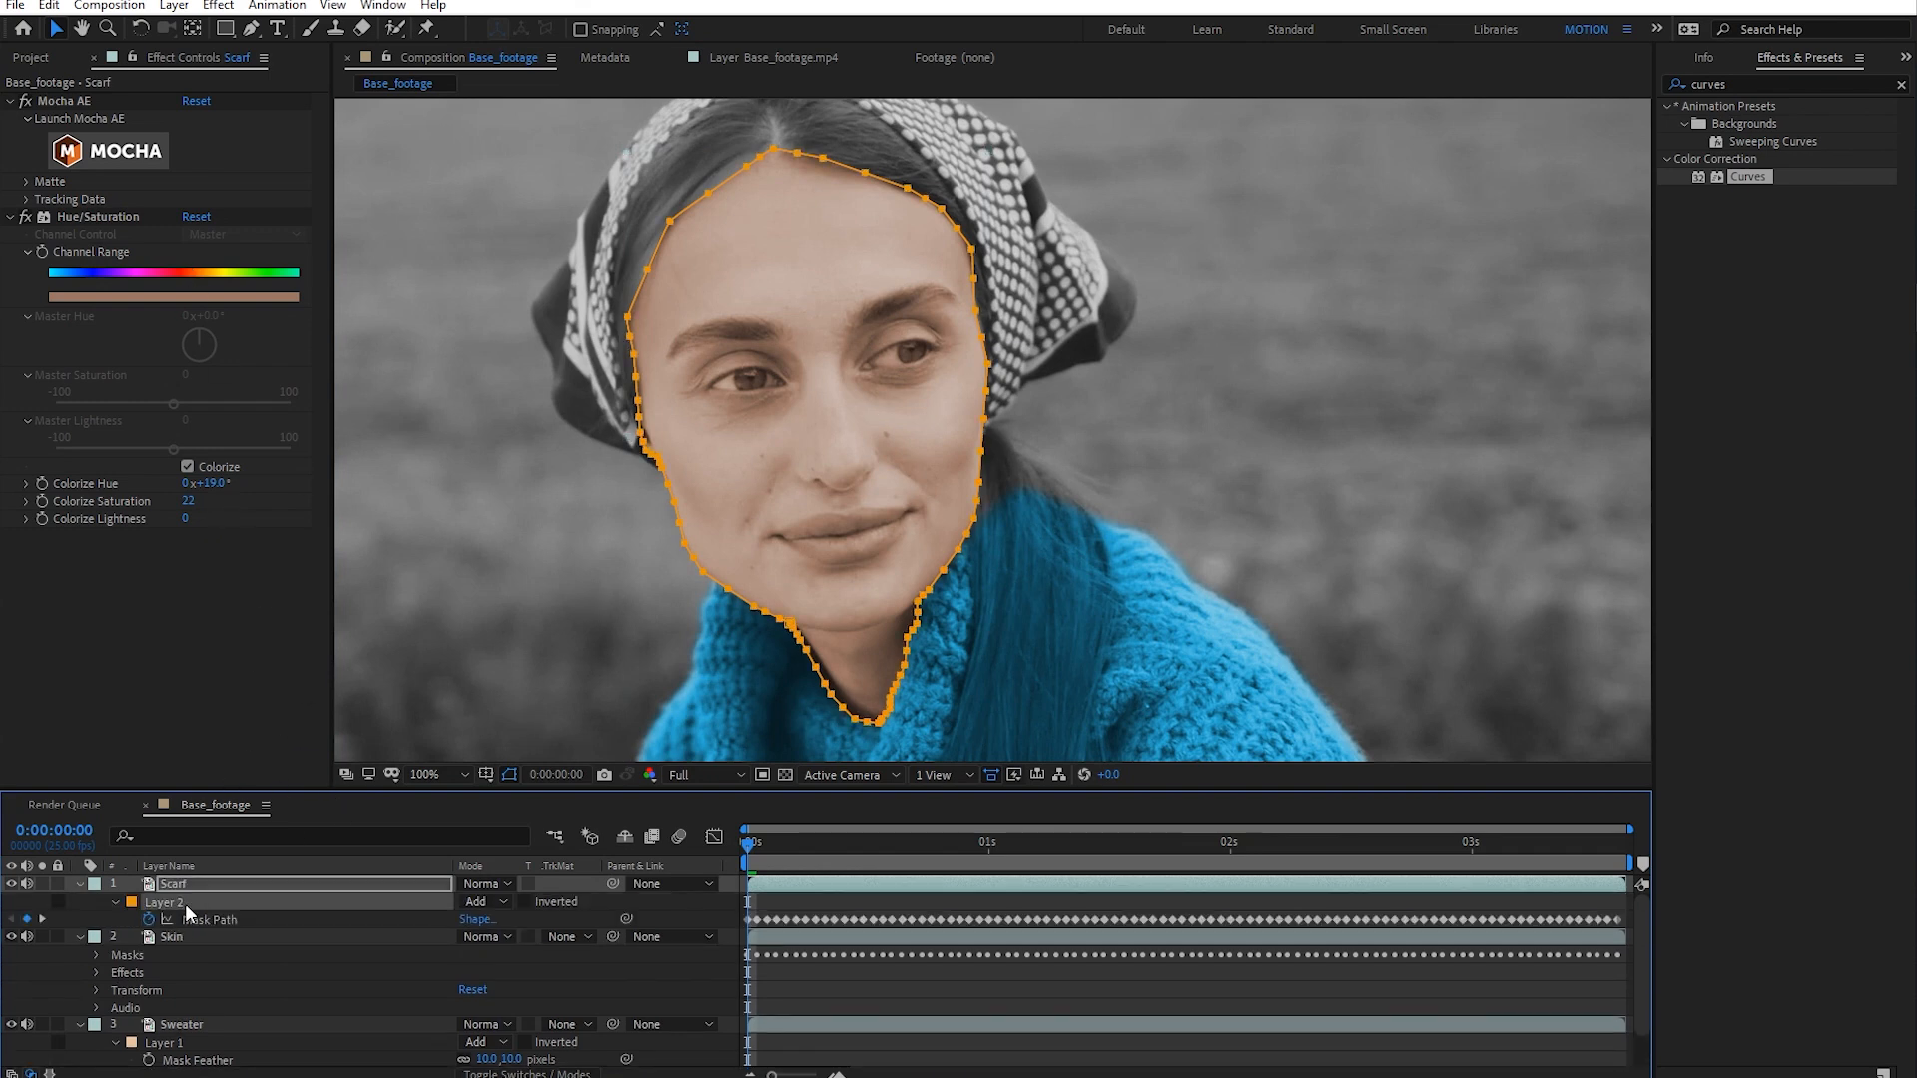
{"action": "key", "text": "Delete"}
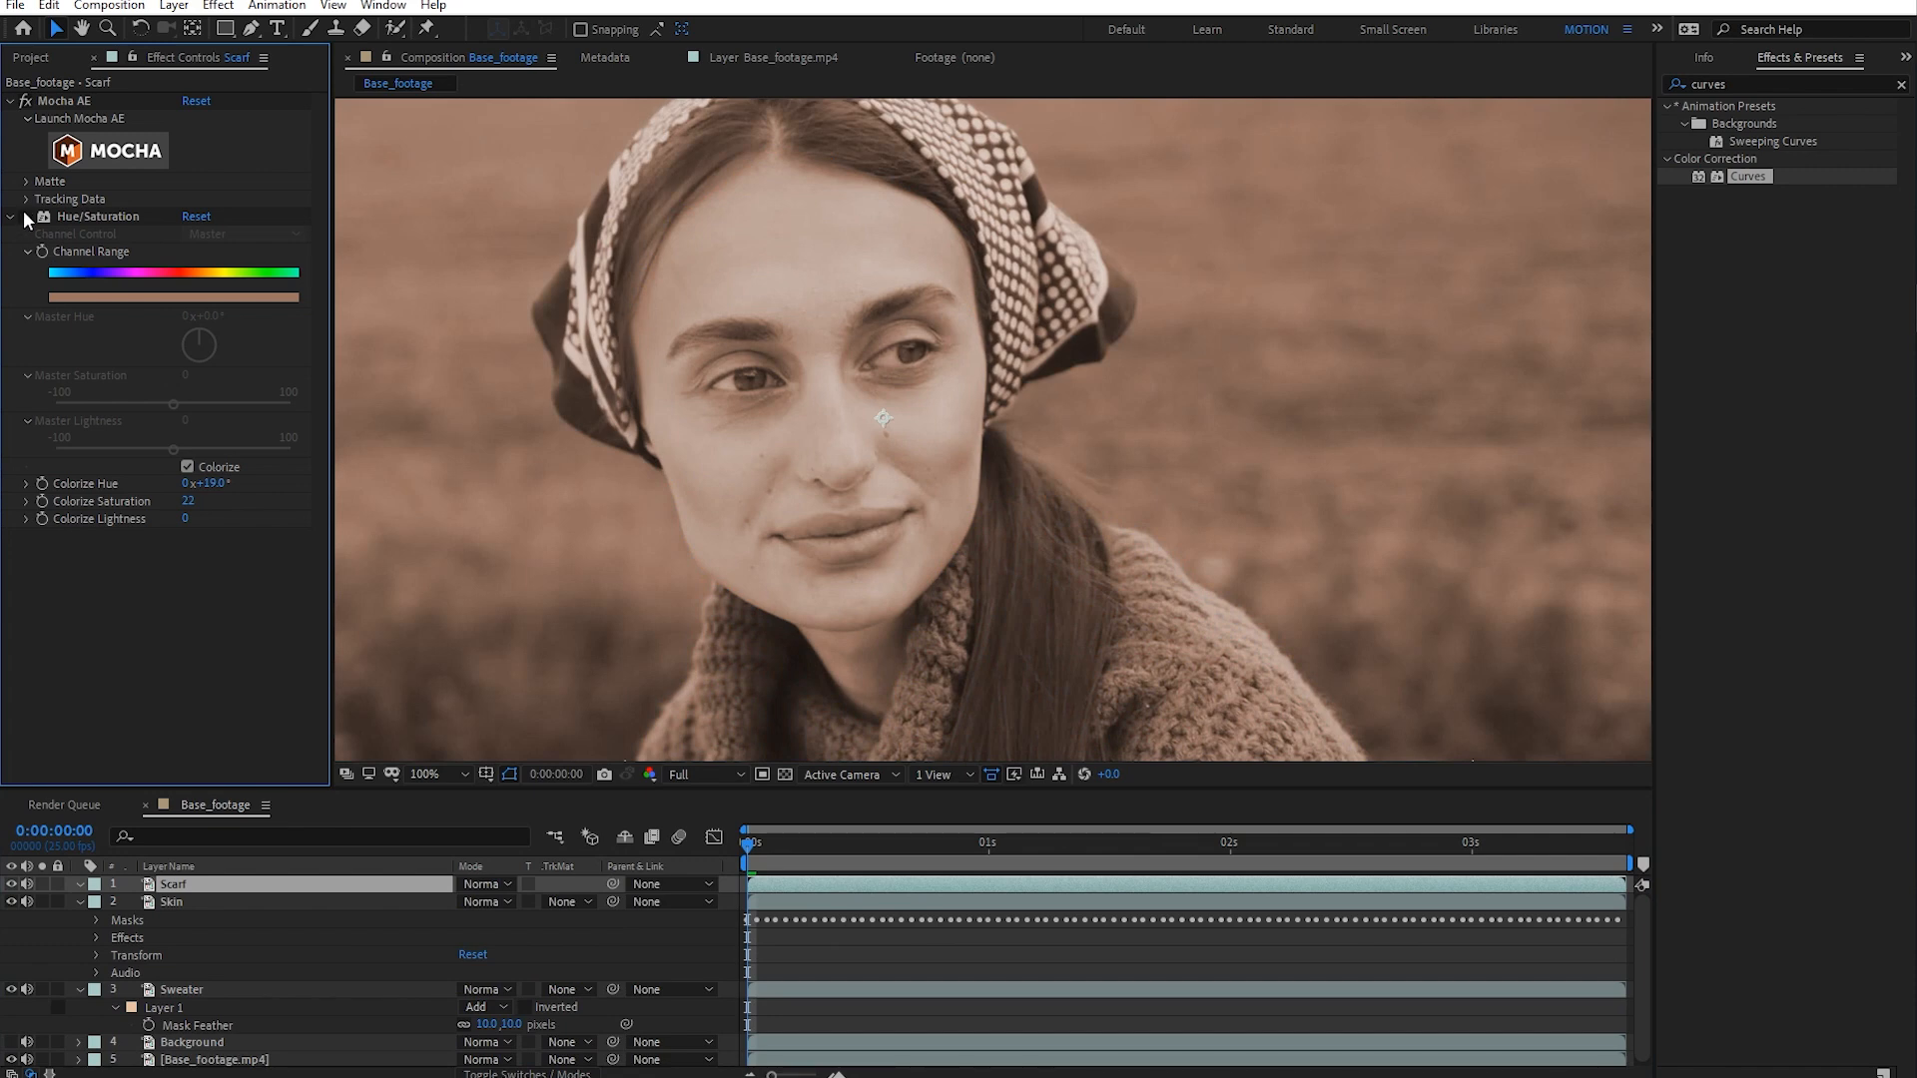
- Launch Mocha AE from the Scarf layer and draw a closed spline around the patterned headscarf at frame 0
{"action": "left_click", "coordinate": [150, 158]}
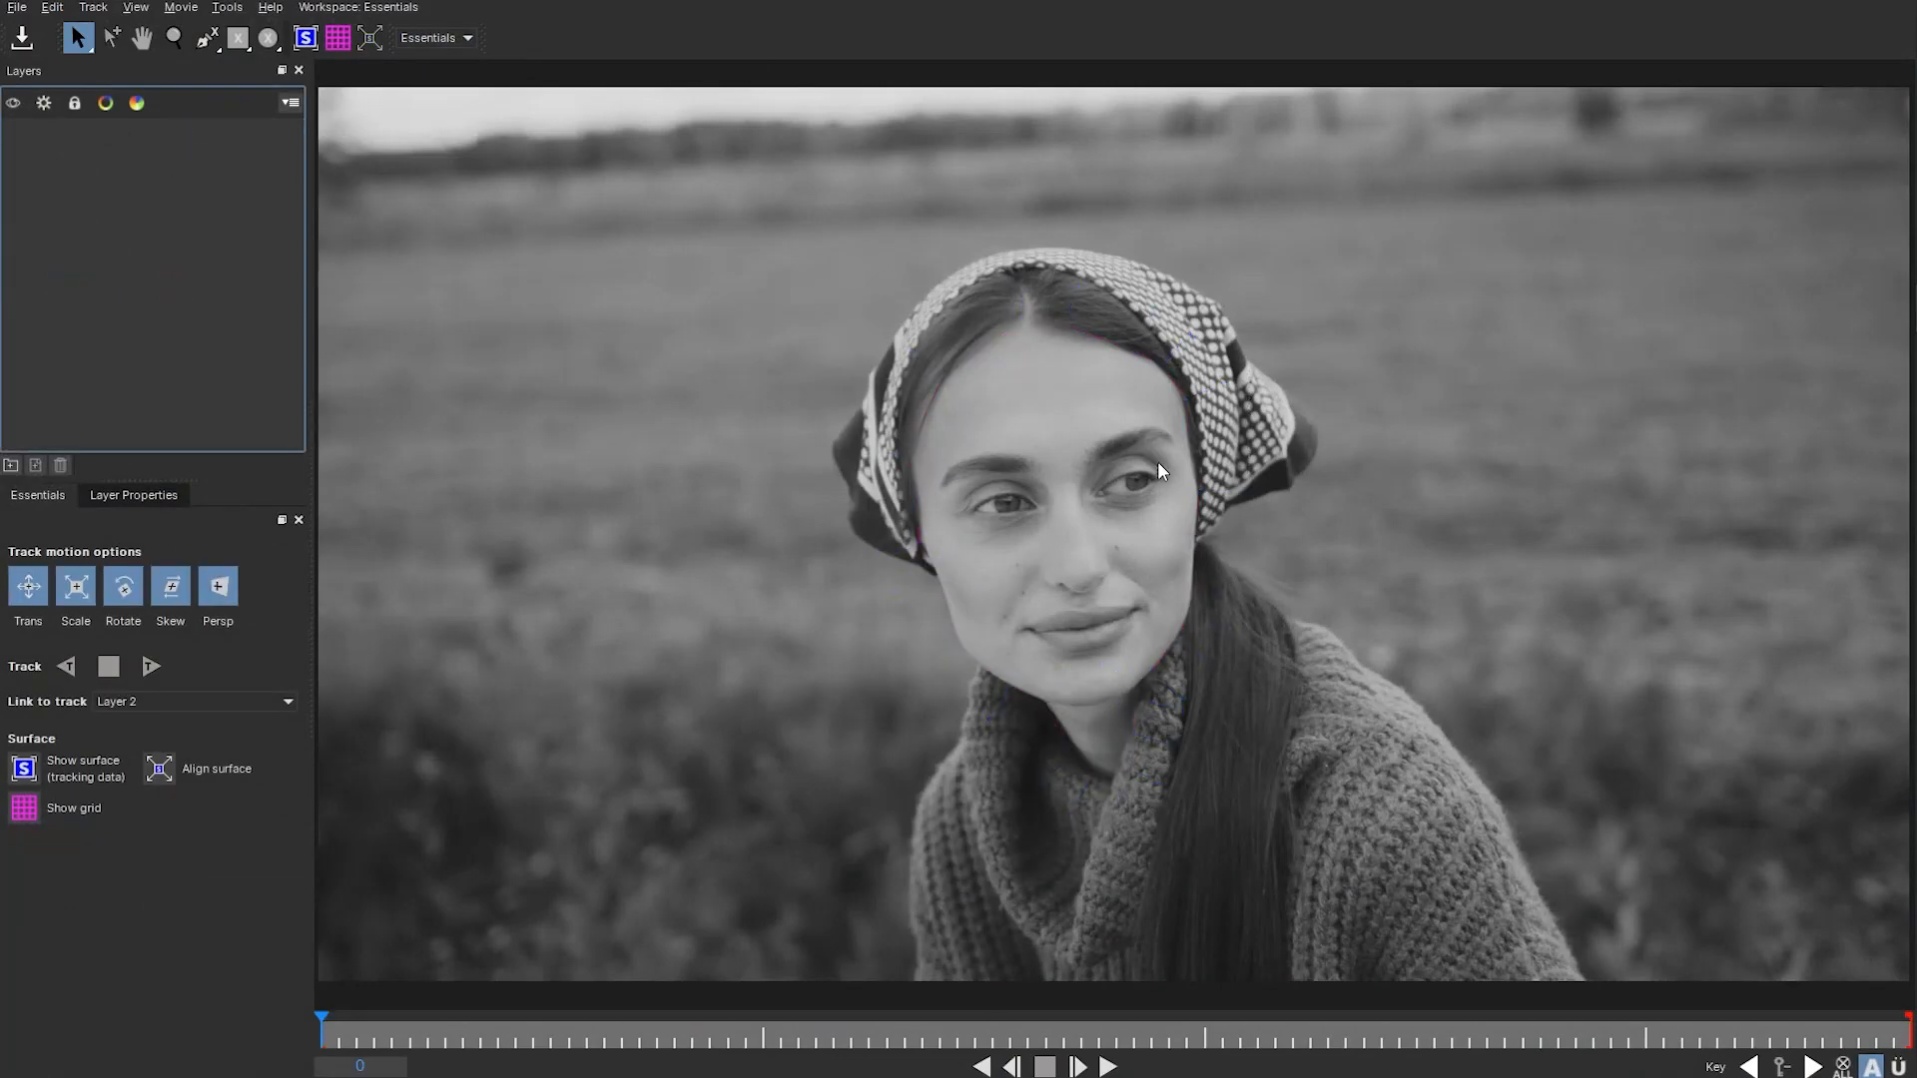
{"action": "left_click", "coordinate": [206, 37]}
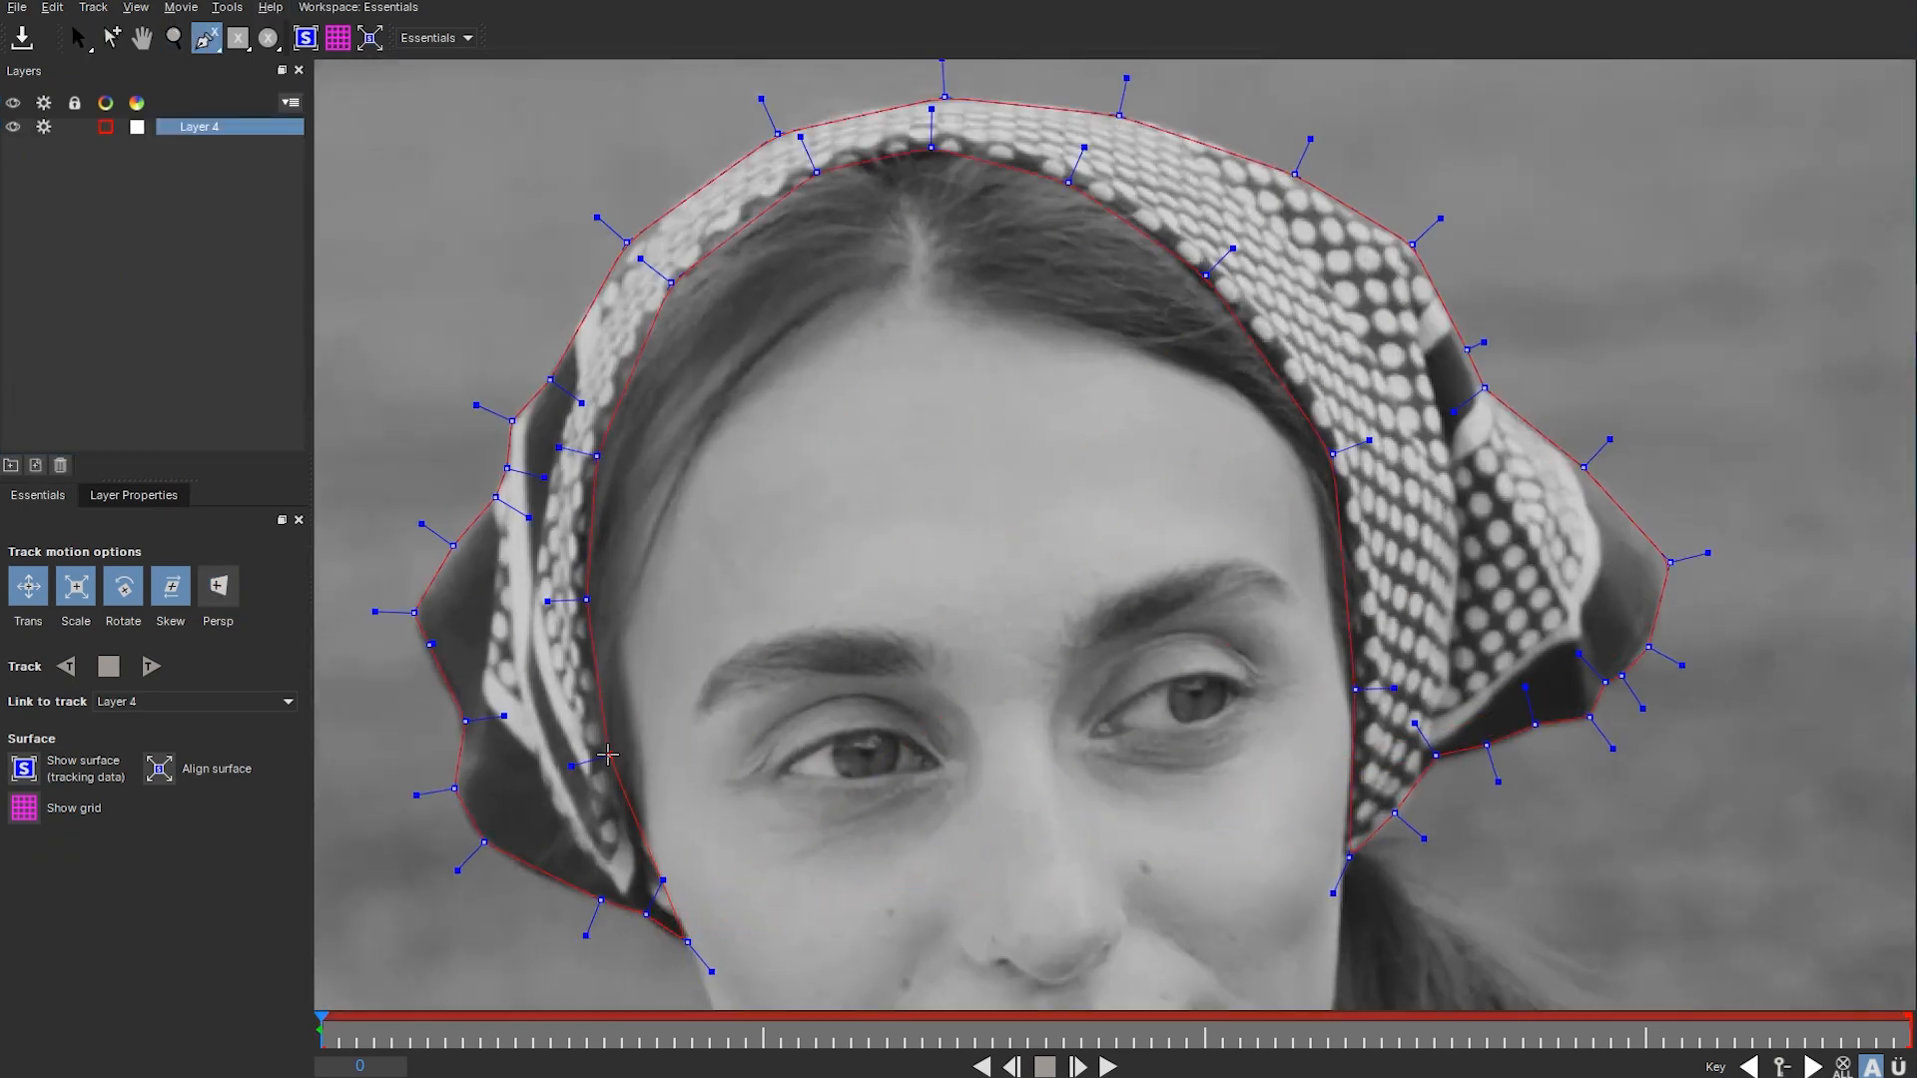
- Track the scarf shape forward to frame 20 and move its outer spline points onto the scarf edge on both sides
{"action": "left_click", "coordinate": [151, 667]}
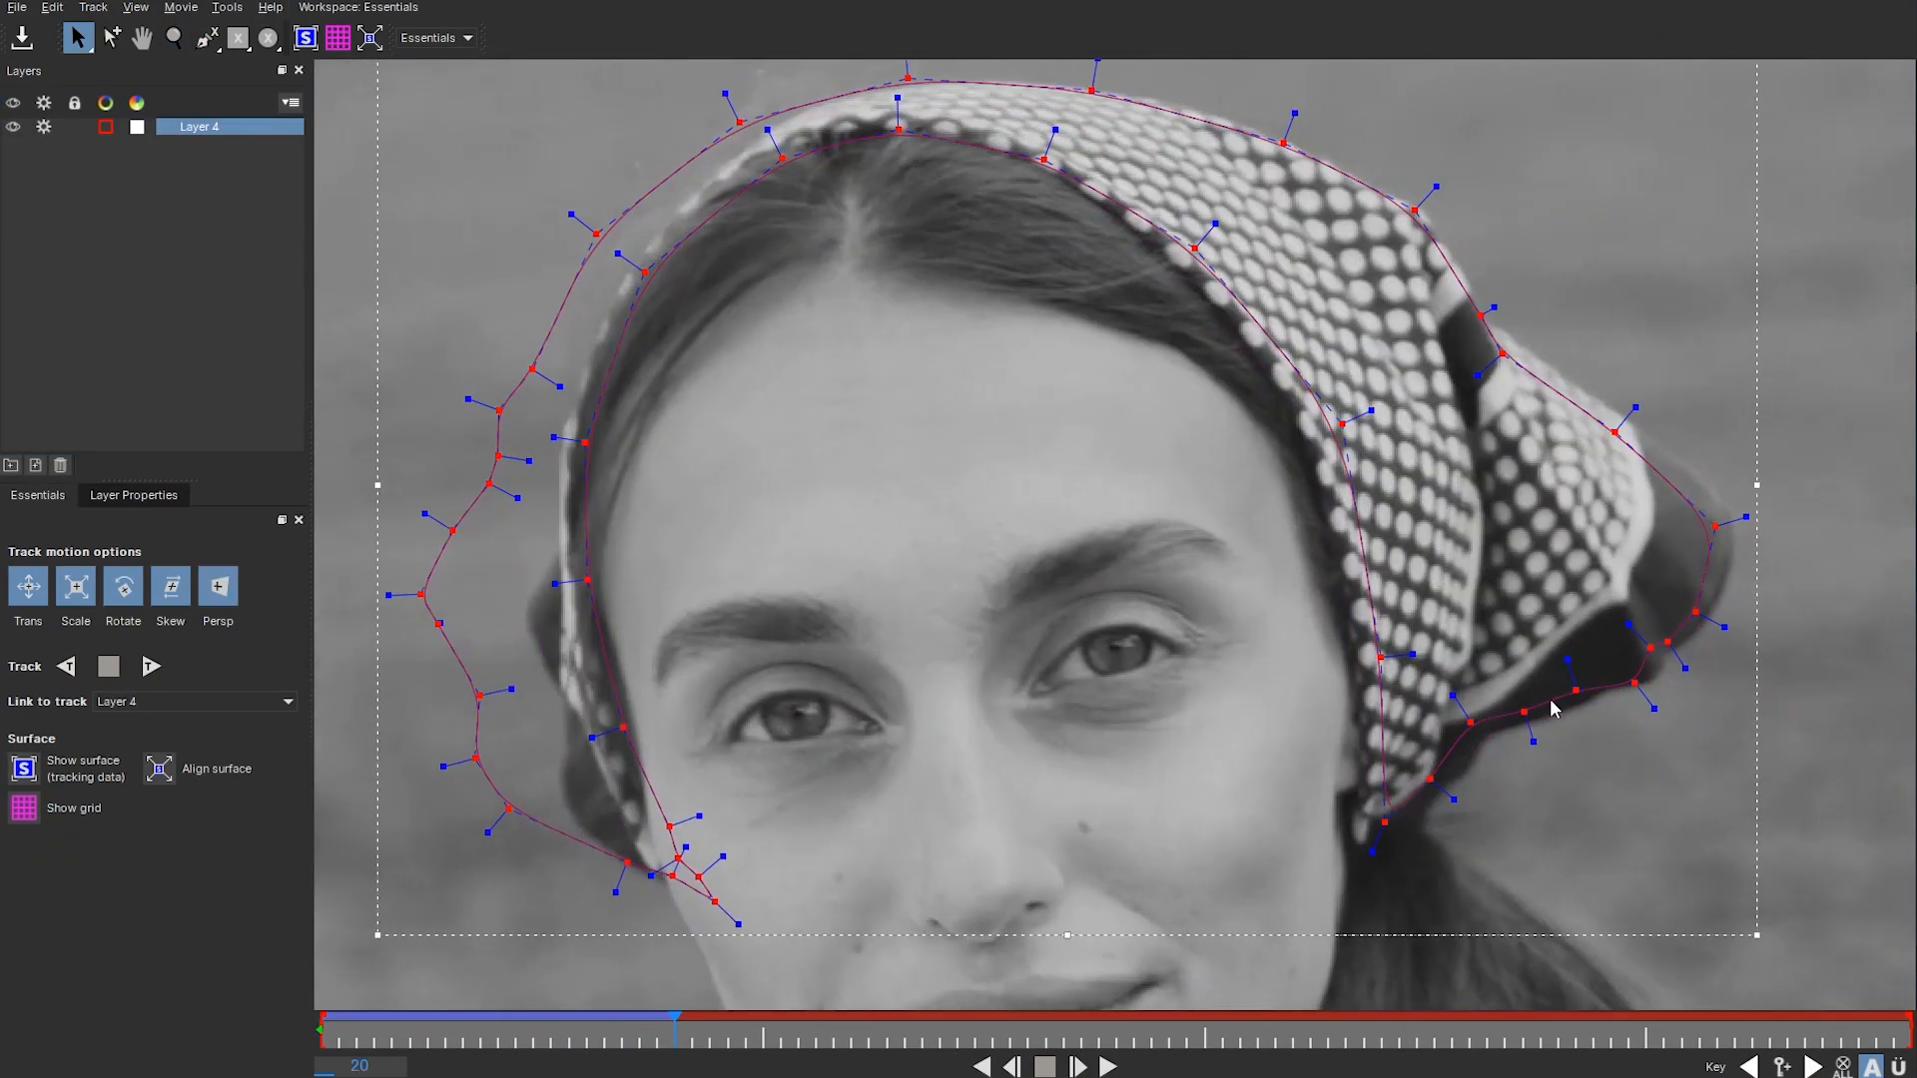
{"action": "left_click_drag", "start_coordinate": [1712, 519], "coordinate": [1744, 512]}
{"action": "left_click_drag", "start_coordinate": [441, 596], "coordinate": [522, 614]}
{"action": "left_click_drag", "start_coordinate": [496, 762], "coordinate": [558, 768]}
{"action": "left_click_drag", "start_coordinate": [611, 574], "coordinate": [575, 501]}
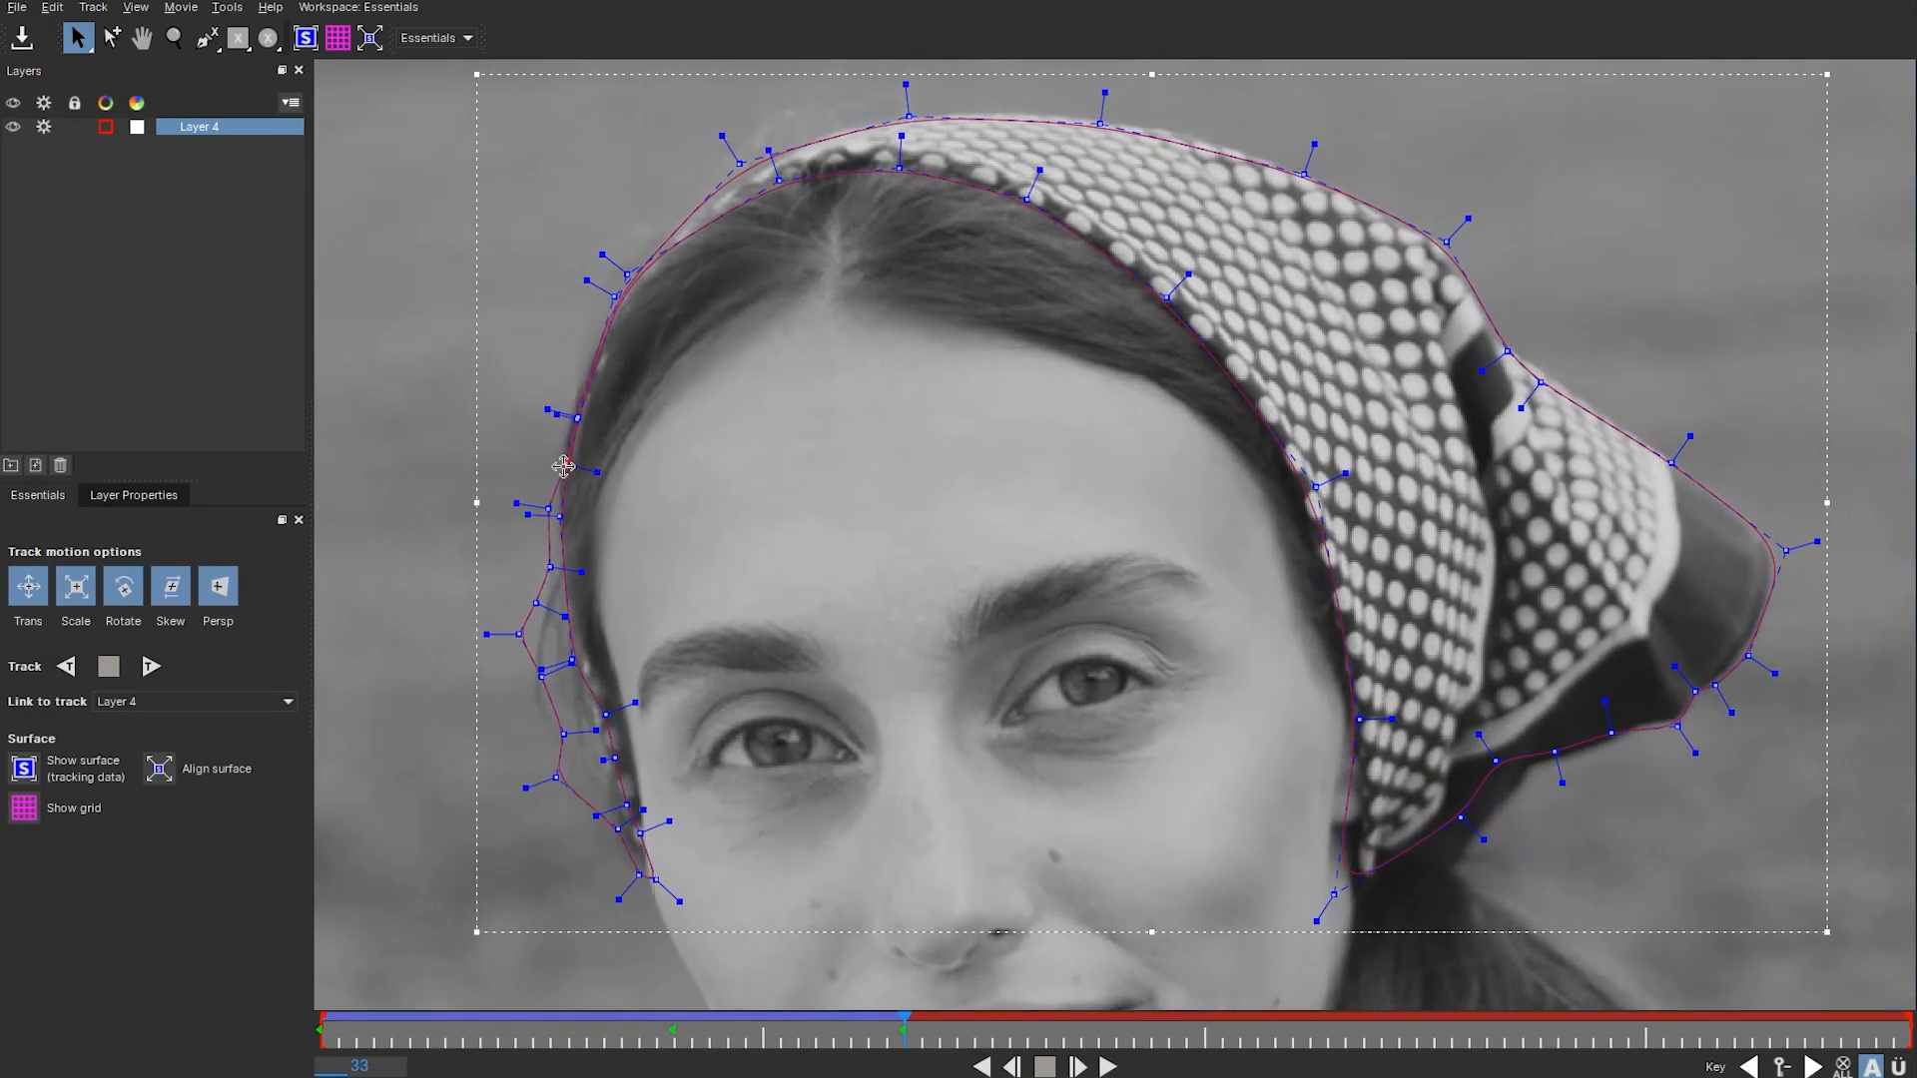
- At frame 33, fit the Layer 4 spline points to the scarf's temple side, top edge and knotted back
{"action": "left_click_drag", "start_coordinate": [548, 509], "coordinate": [561, 513]}
{"action": "left_click_drag", "start_coordinate": [519, 634], "coordinate": [584, 651]}
{"action": "left_click_drag", "start_coordinate": [556, 778], "coordinate": [614, 784]}
{"action": "left_click_drag", "start_coordinate": [656, 879], "coordinate": [639, 847]}
{"action": "left_click_drag", "start_coordinate": [1100, 123], "coordinate": [1105, 116]}
{"action": "left_click_drag", "start_coordinate": [1541, 382], "coordinate": [1568, 391]}
{"action": "left_click_drag", "start_coordinate": [1495, 761], "coordinate": [1524, 768]}
{"action": "left_click_drag", "start_coordinate": [1461, 818], "coordinate": [1465, 862]}
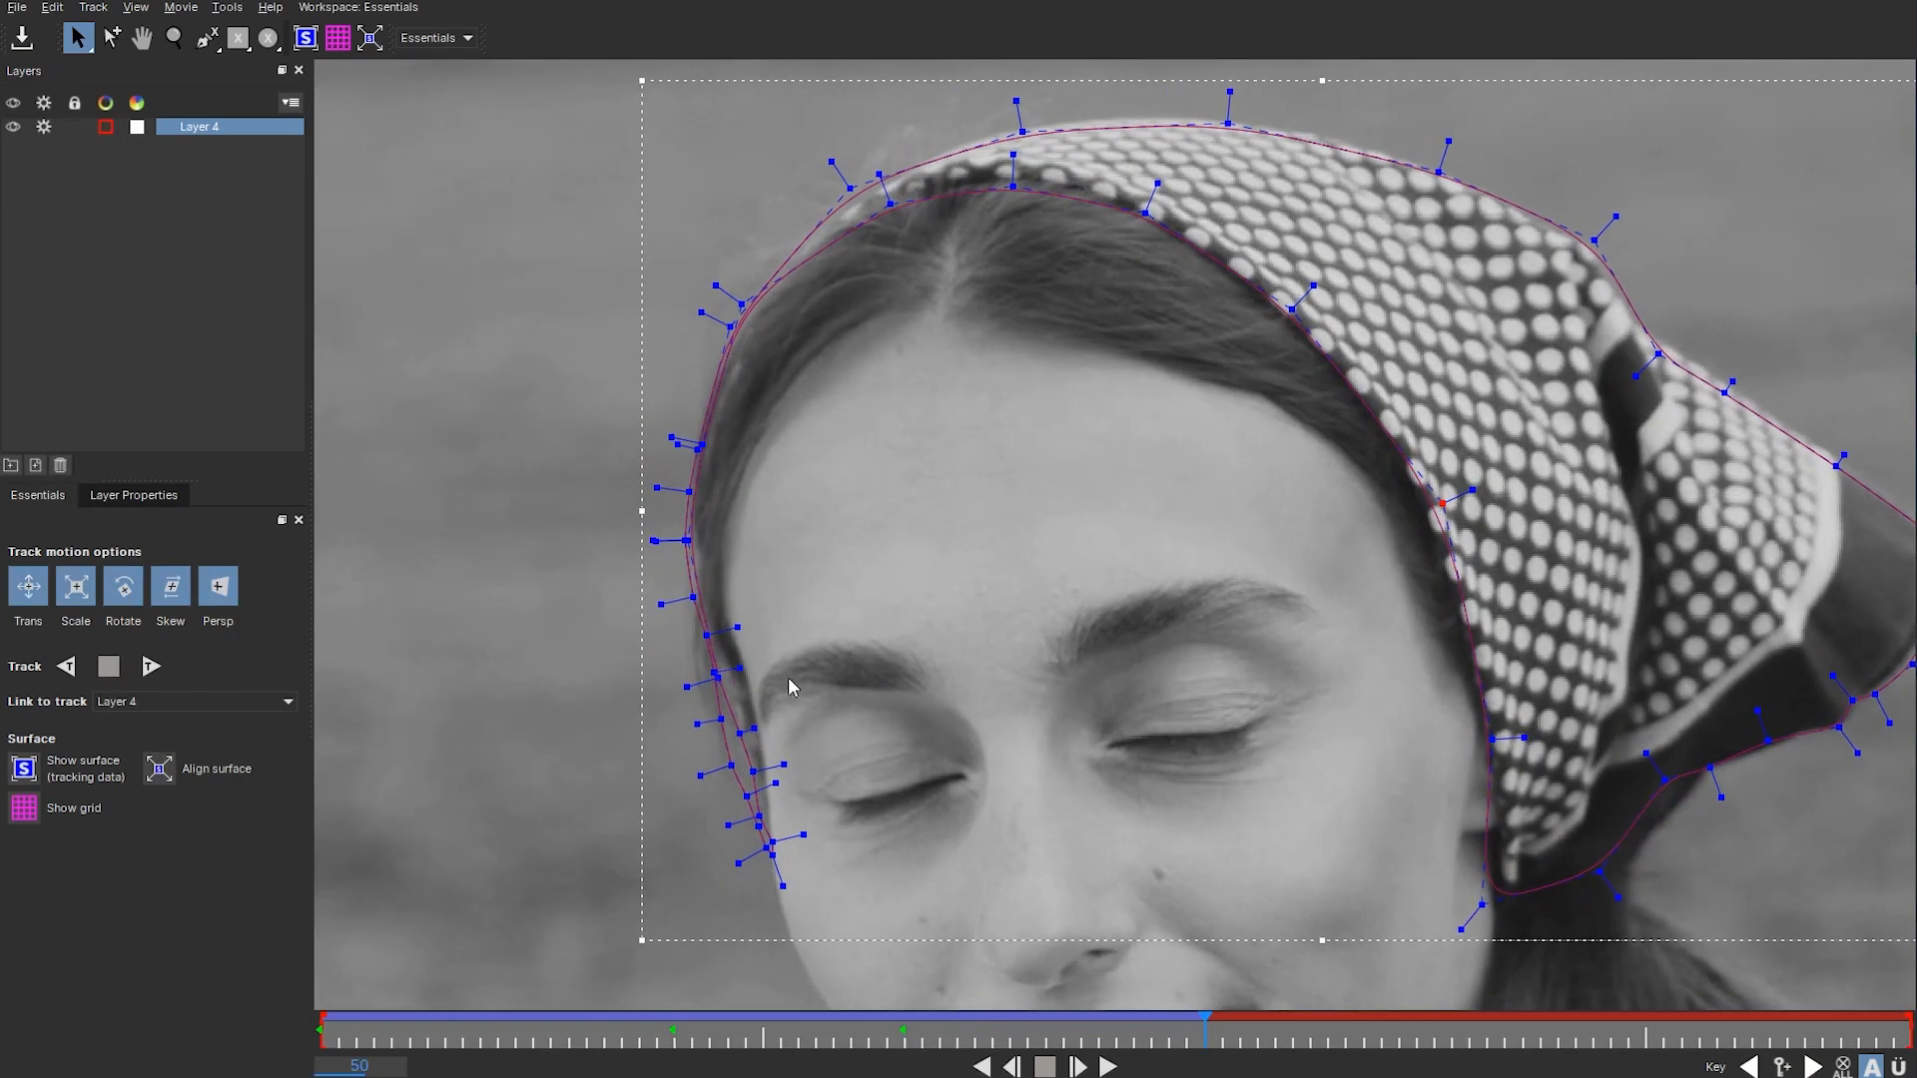
- At frame 50, adjust the Layer 4 spline points at the temple, inner hairline and lower scarf corner
{"action": "left_click_drag", "start_coordinate": [744, 719], "coordinate": [756, 758]}
{"action": "left_click_drag", "start_coordinate": [1010, 149], "coordinate": [1013, 144]}
{"action": "left_click_drag", "start_coordinate": [1448, 509], "coordinate": [1435, 516]}
{"action": "left_click_drag", "start_coordinate": [1477, 918], "coordinate": [1494, 904]}
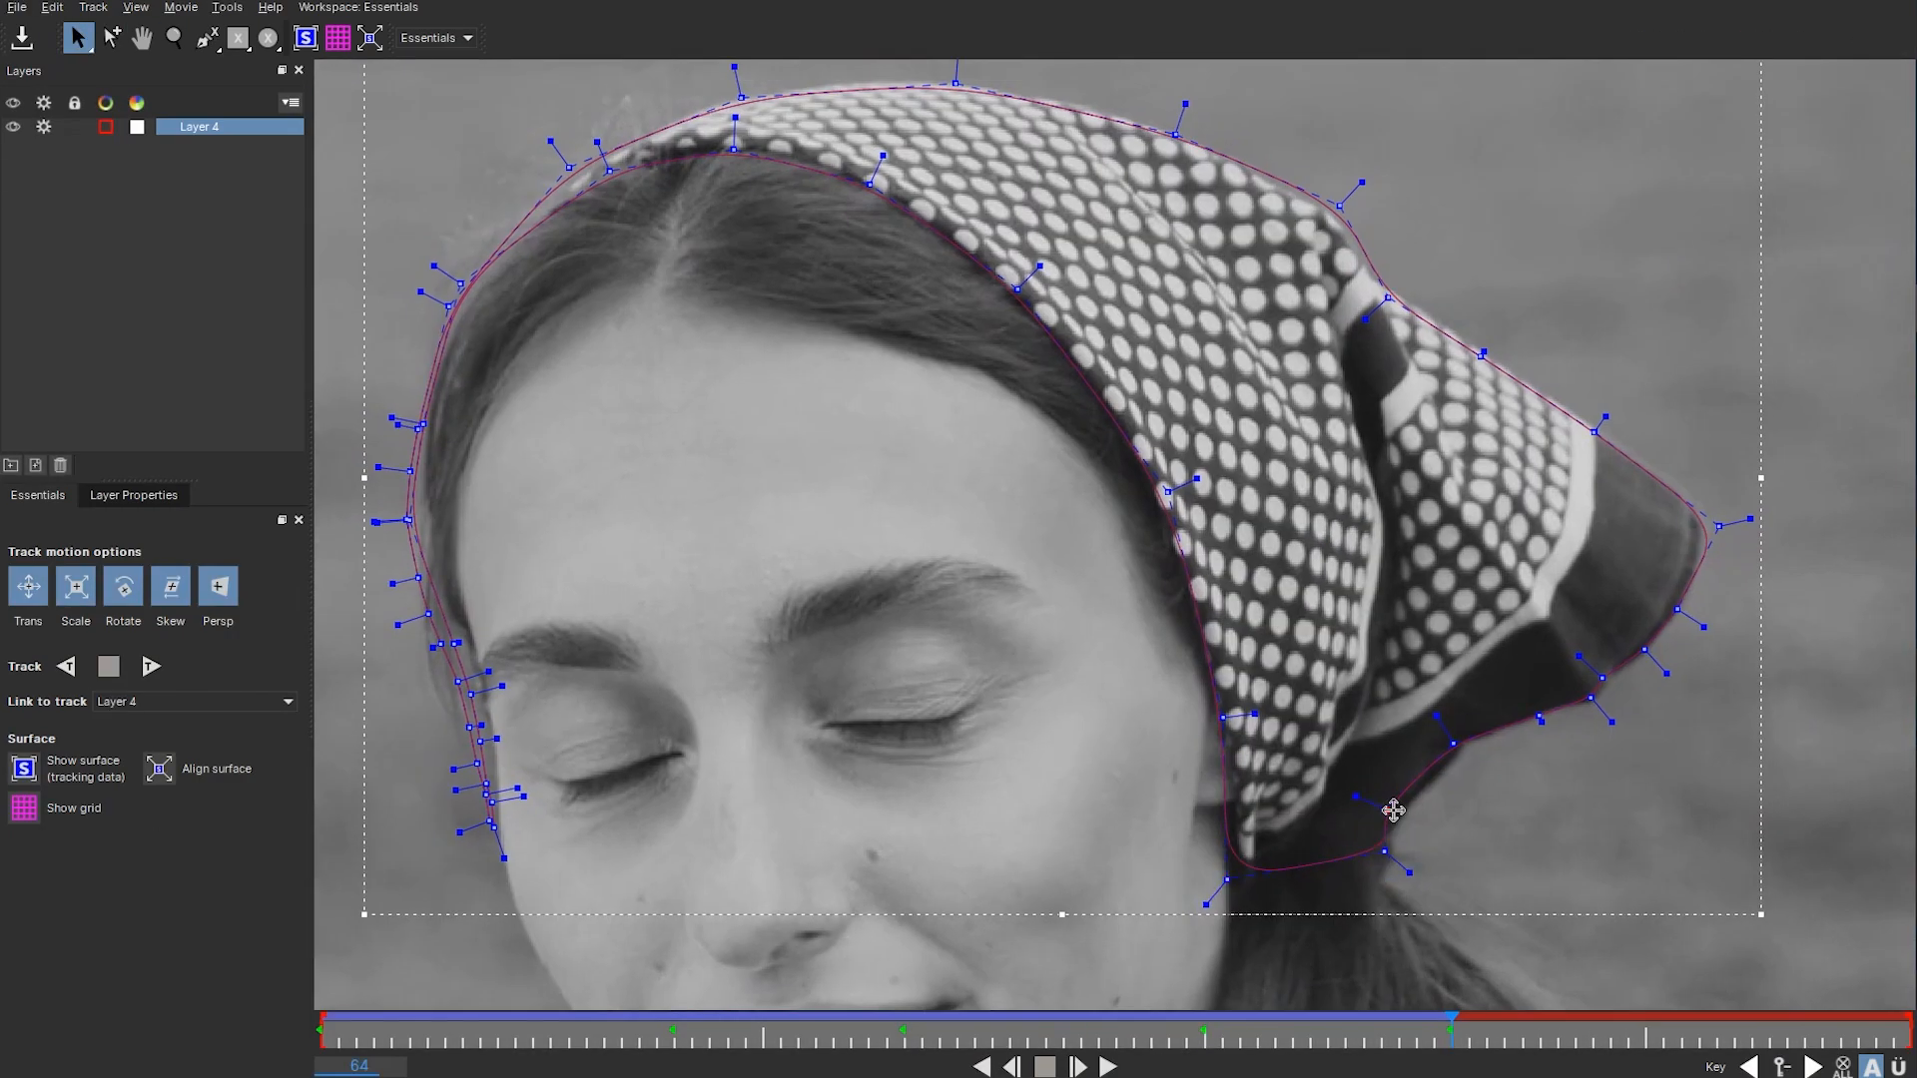
- Nudge the Layer 4 spline points beside the temple at frame 64 and track the scarf shape forward to frame 90
{"action": "left_click_drag", "start_coordinate": [545, 886], "coordinate": [399, 608]}
{"action": "left_click_drag", "start_coordinate": [455, 643], "coordinate": [447, 642]}
{"action": "left_click", "coordinate": [152, 667]}
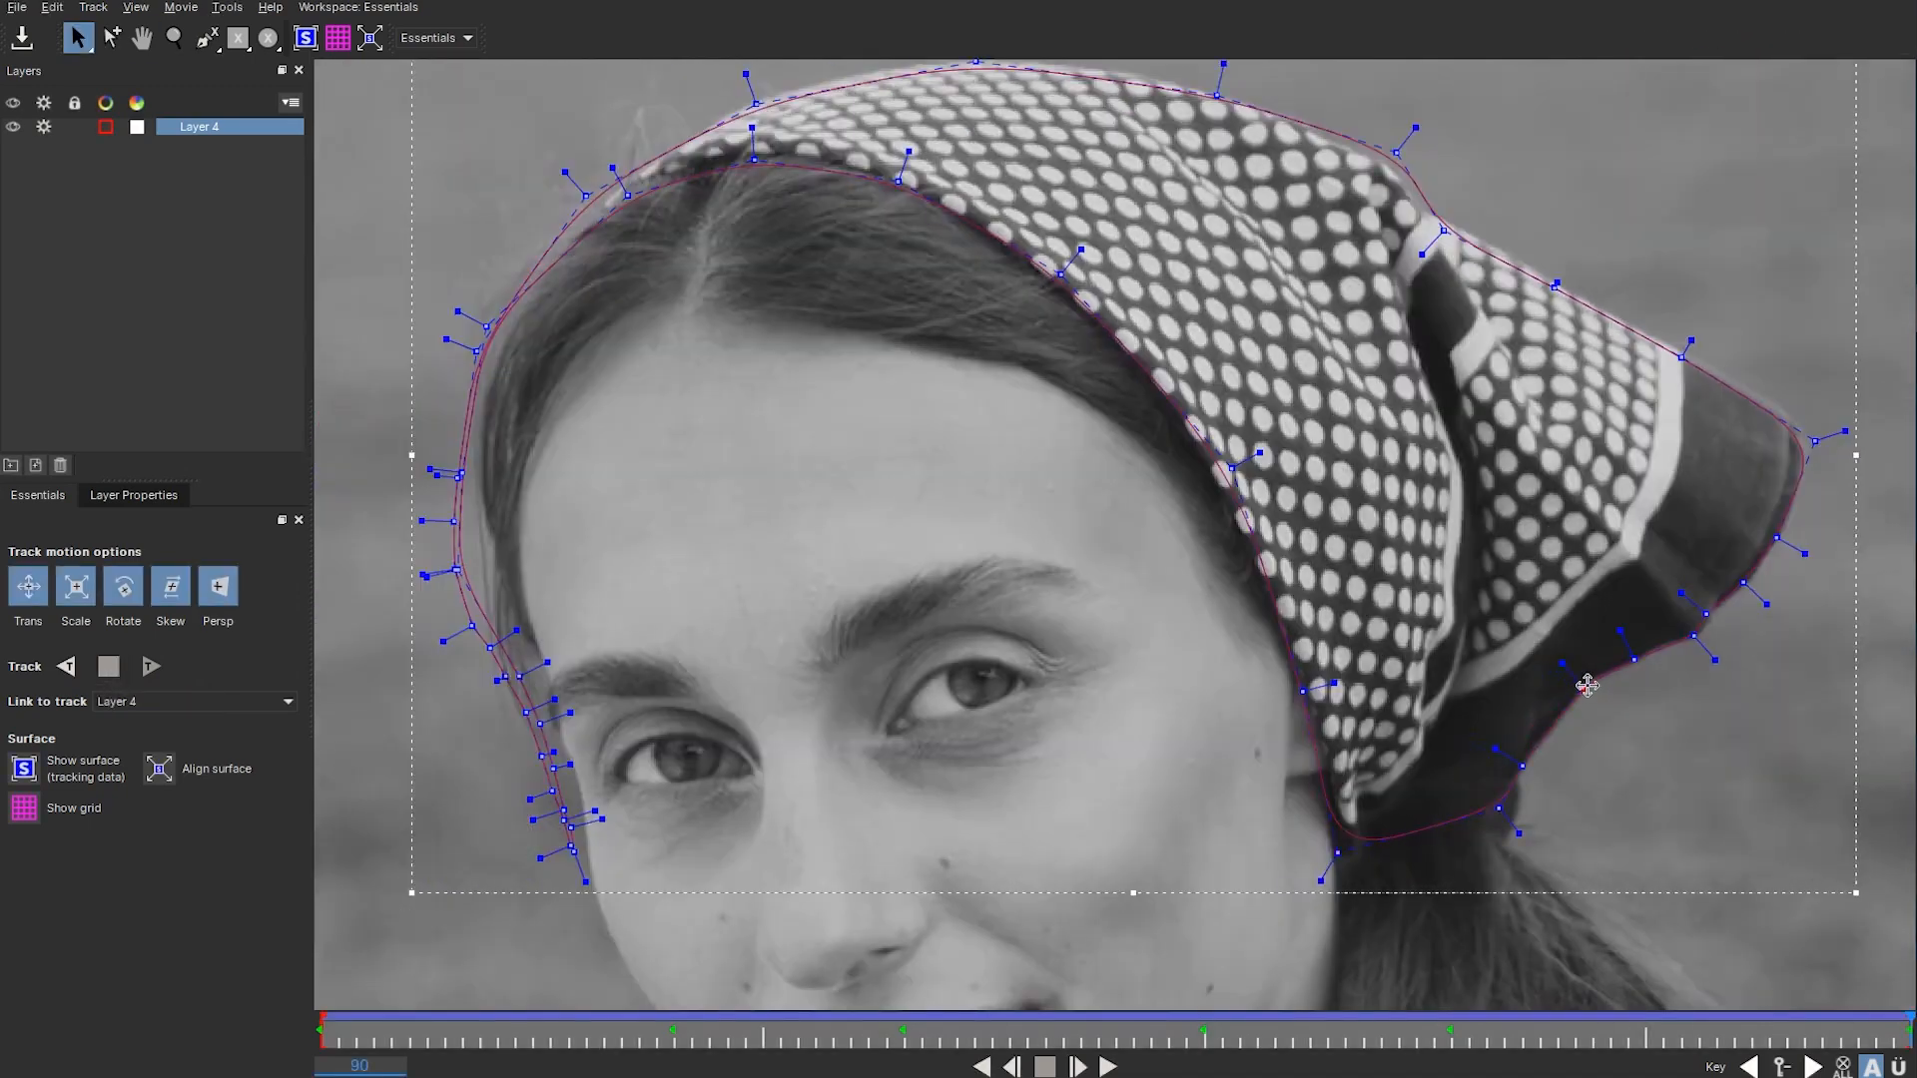
- Fit the Layer 4 spline points to the scarf's edges at frame 90 and compare the shape with frame 64
{"action": "left_click_drag", "start_coordinate": [1583, 689], "coordinate": [1598, 783]}
{"action": "left_click_drag", "start_coordinate": [1206, 170], "coordinate": [1212, 179]}
{"action": "left_click_drag", "start_coordinate": [574, 374], "coordinate": [494, 464]}
{"action": "left_click_drag", "start_coordinate": [515, 437], "coordinate": [523, 441]}
{"action": "key", "text": "ctrl+a"}
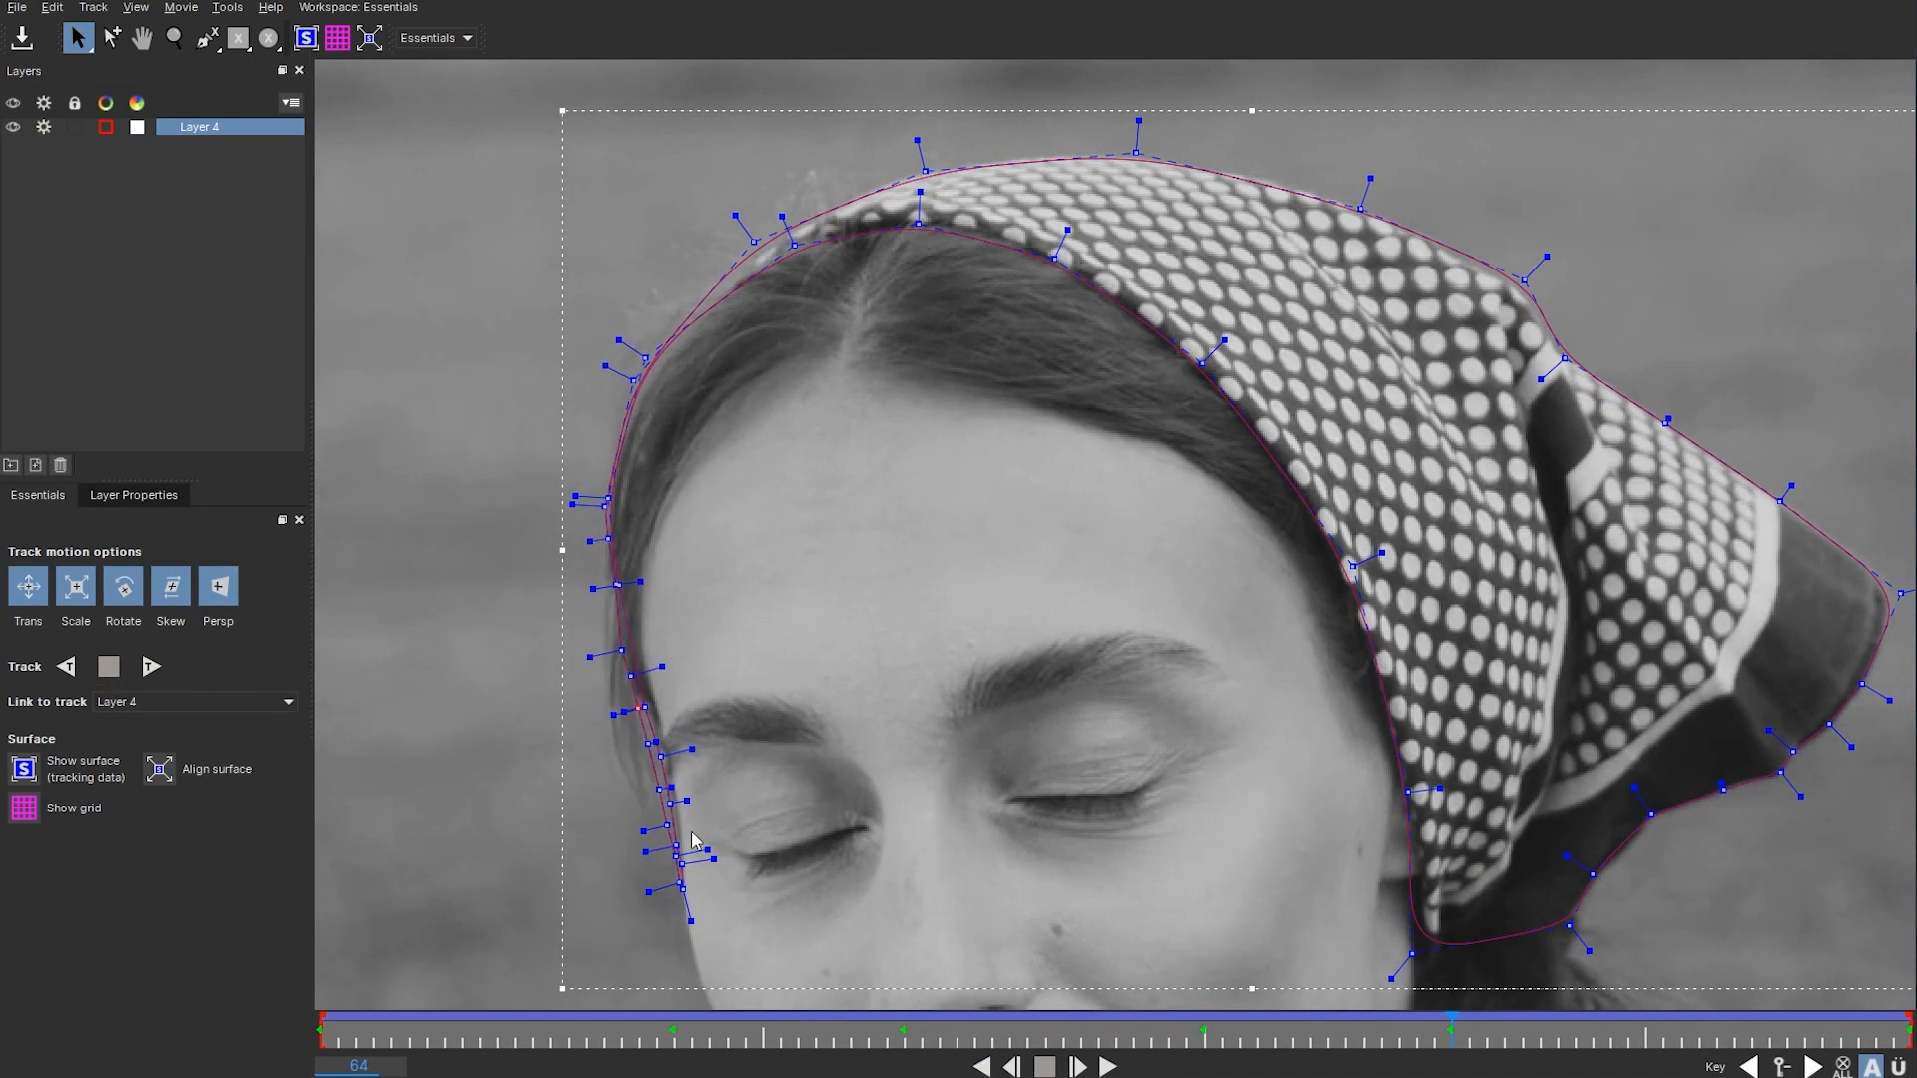
{"action": "left_click", "coordinate": [1907, 1038]}
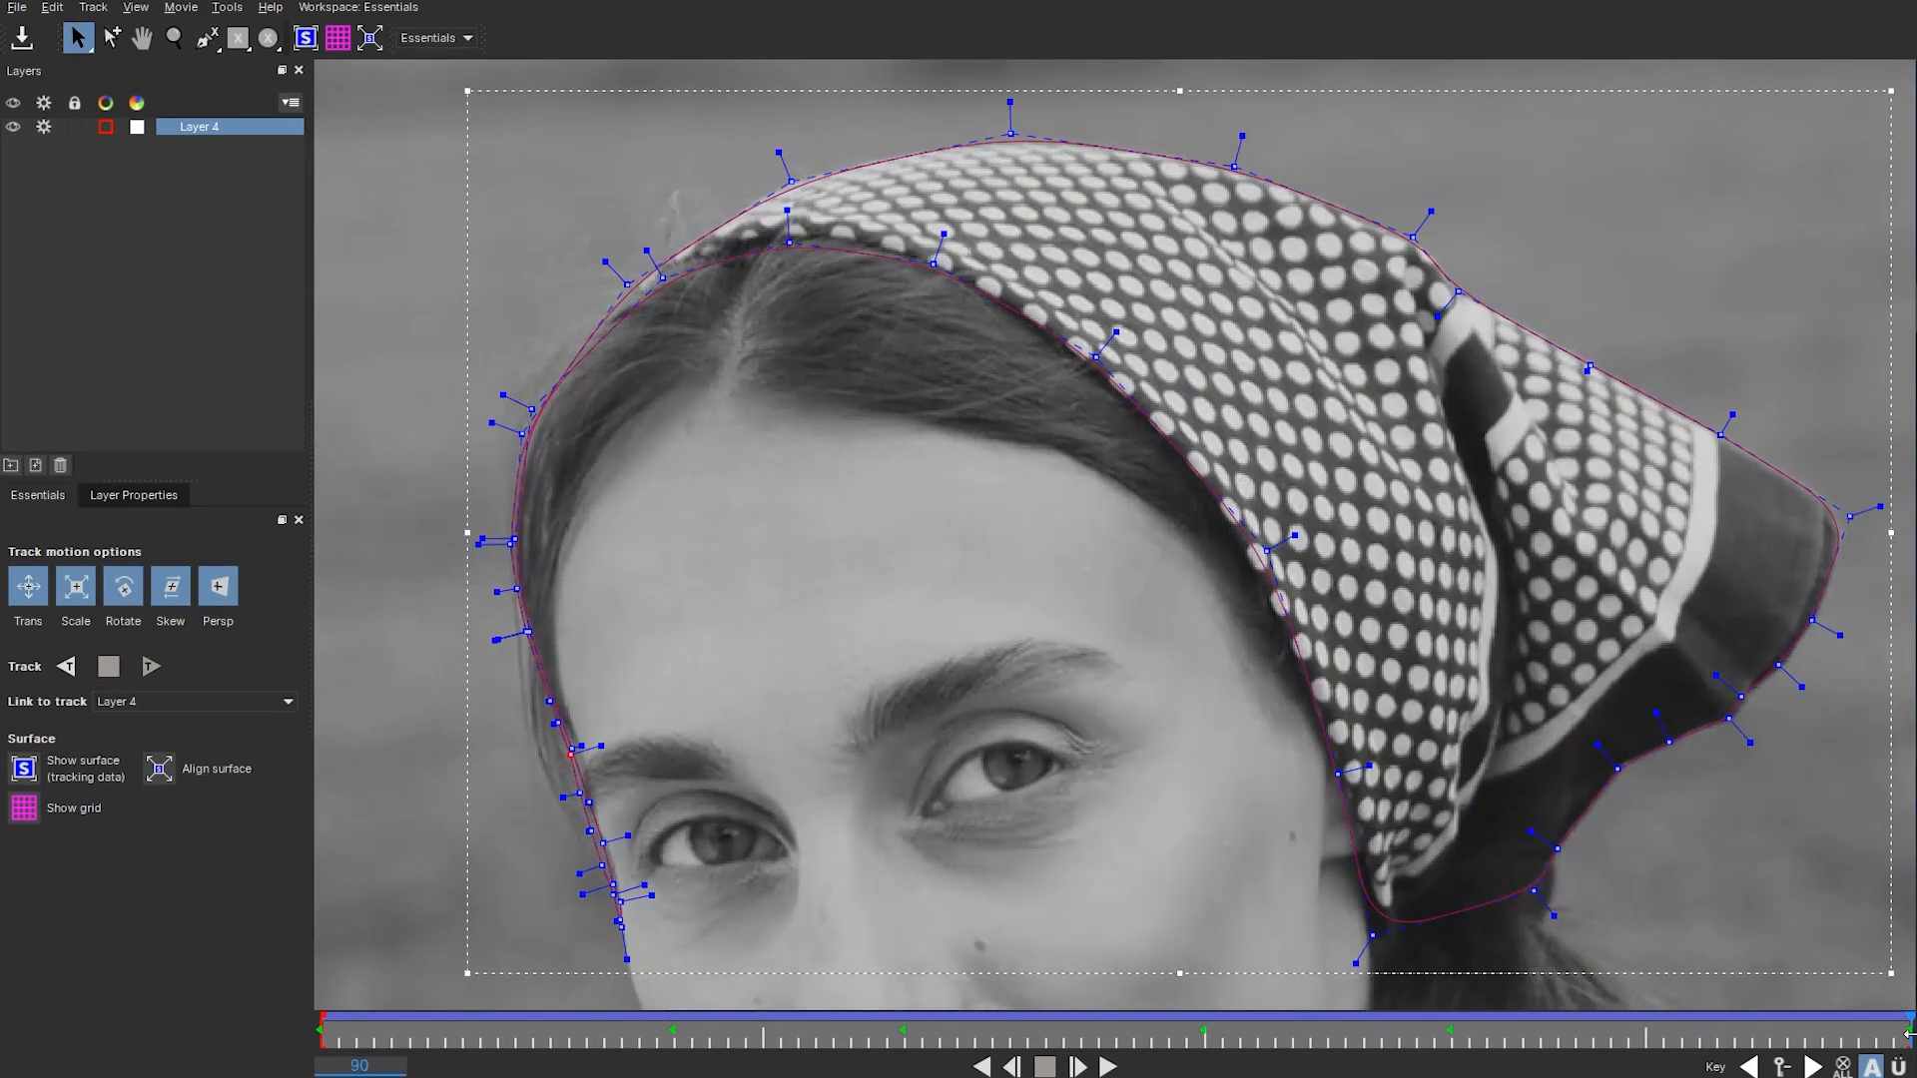
- Return to frame 0, leave Mocha and create AE masks from the tracked Layer 4 shape on the Scarf layer
{"action": "left_click_drag", "start_coordinate": [1908, 1033], "coordinate": [322, 1038]}
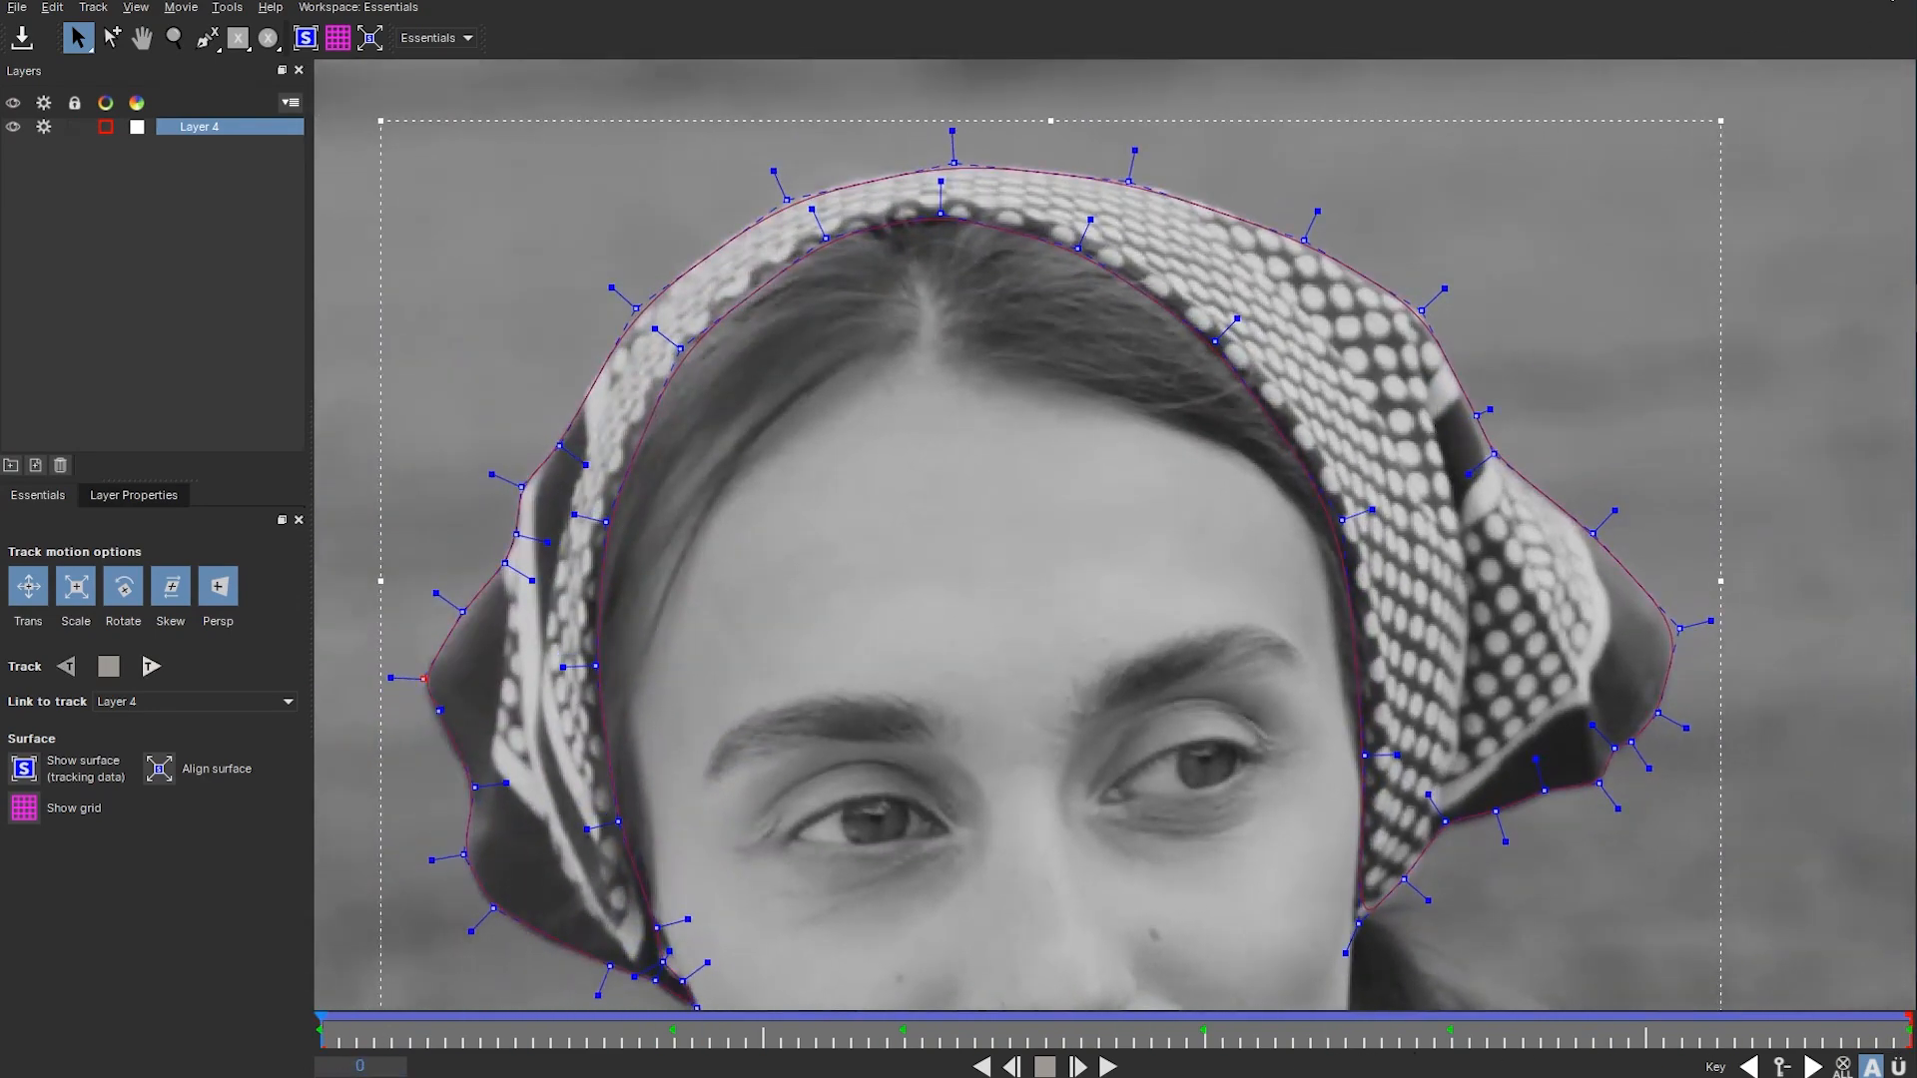
{"action": "left_click", "coordinate": [1882, 2]}
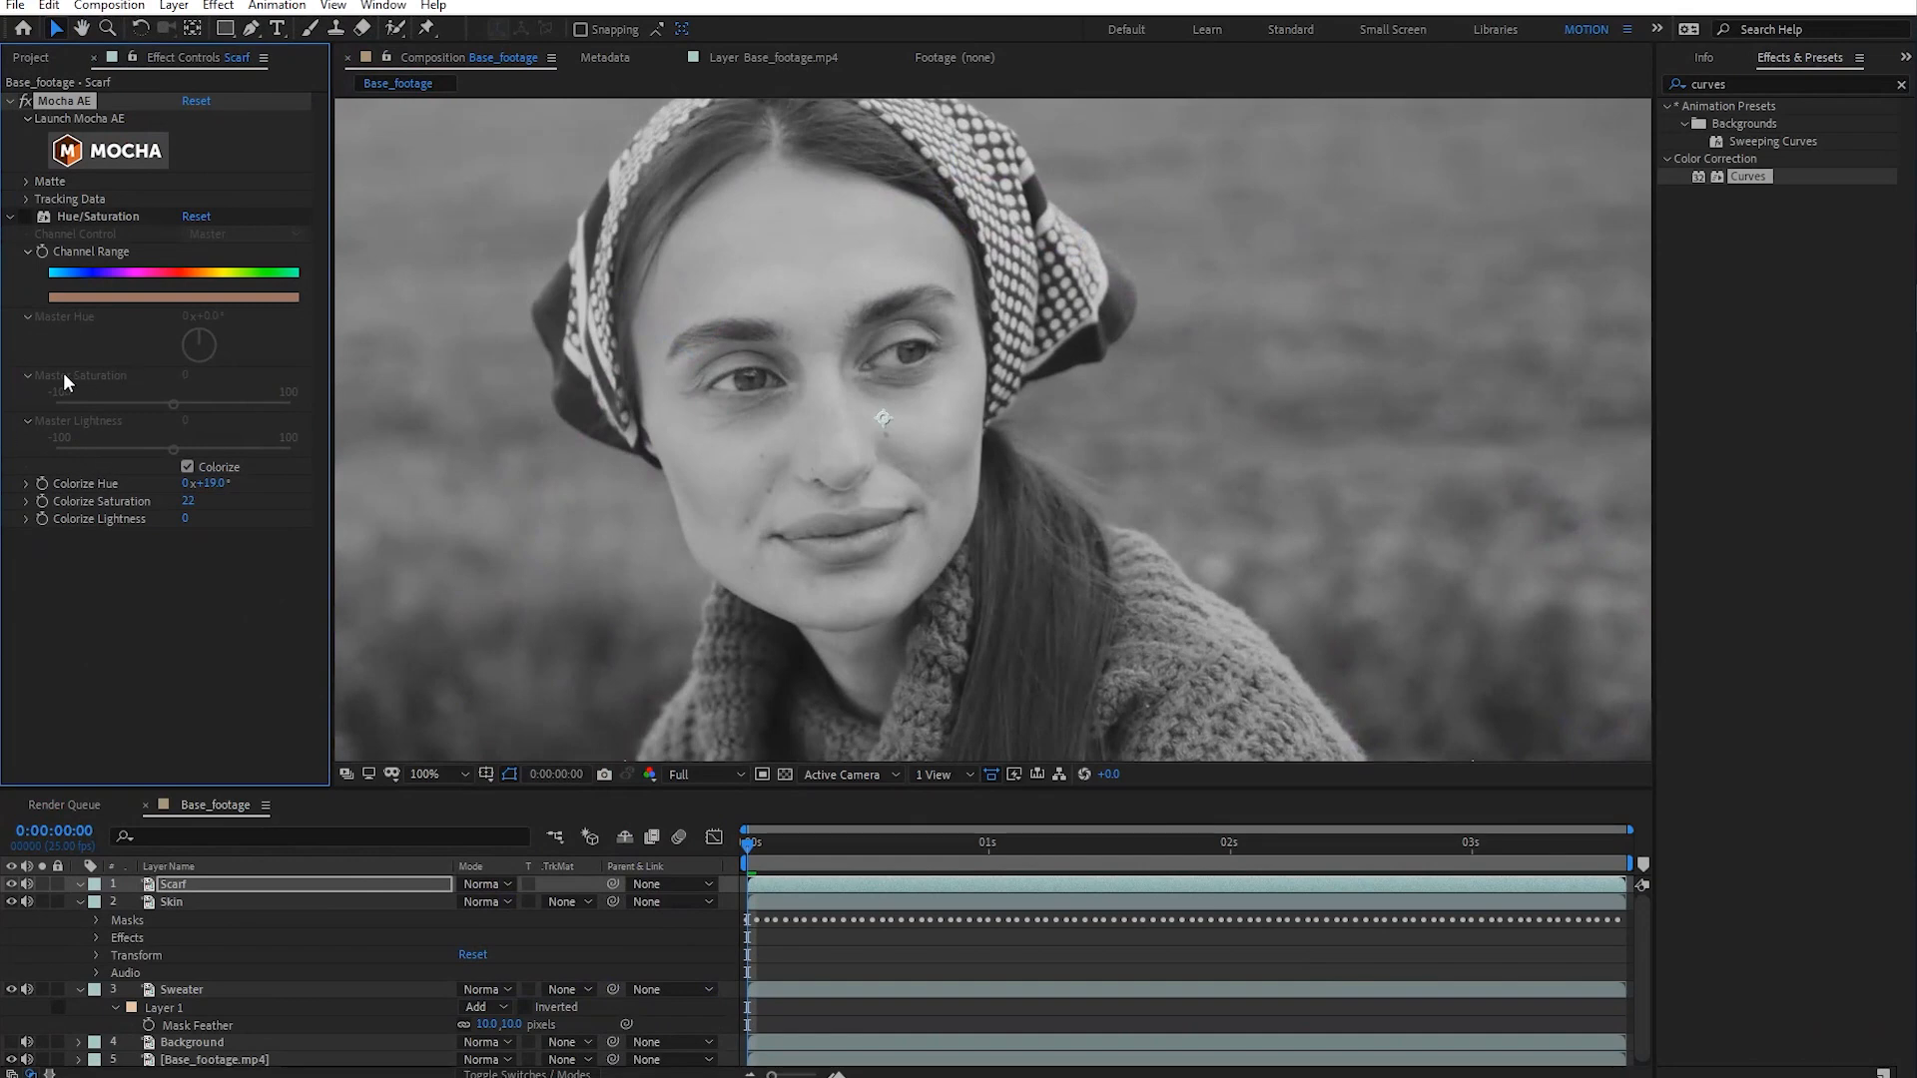
{"action": "left_click", "coordinate": [24, 179]}
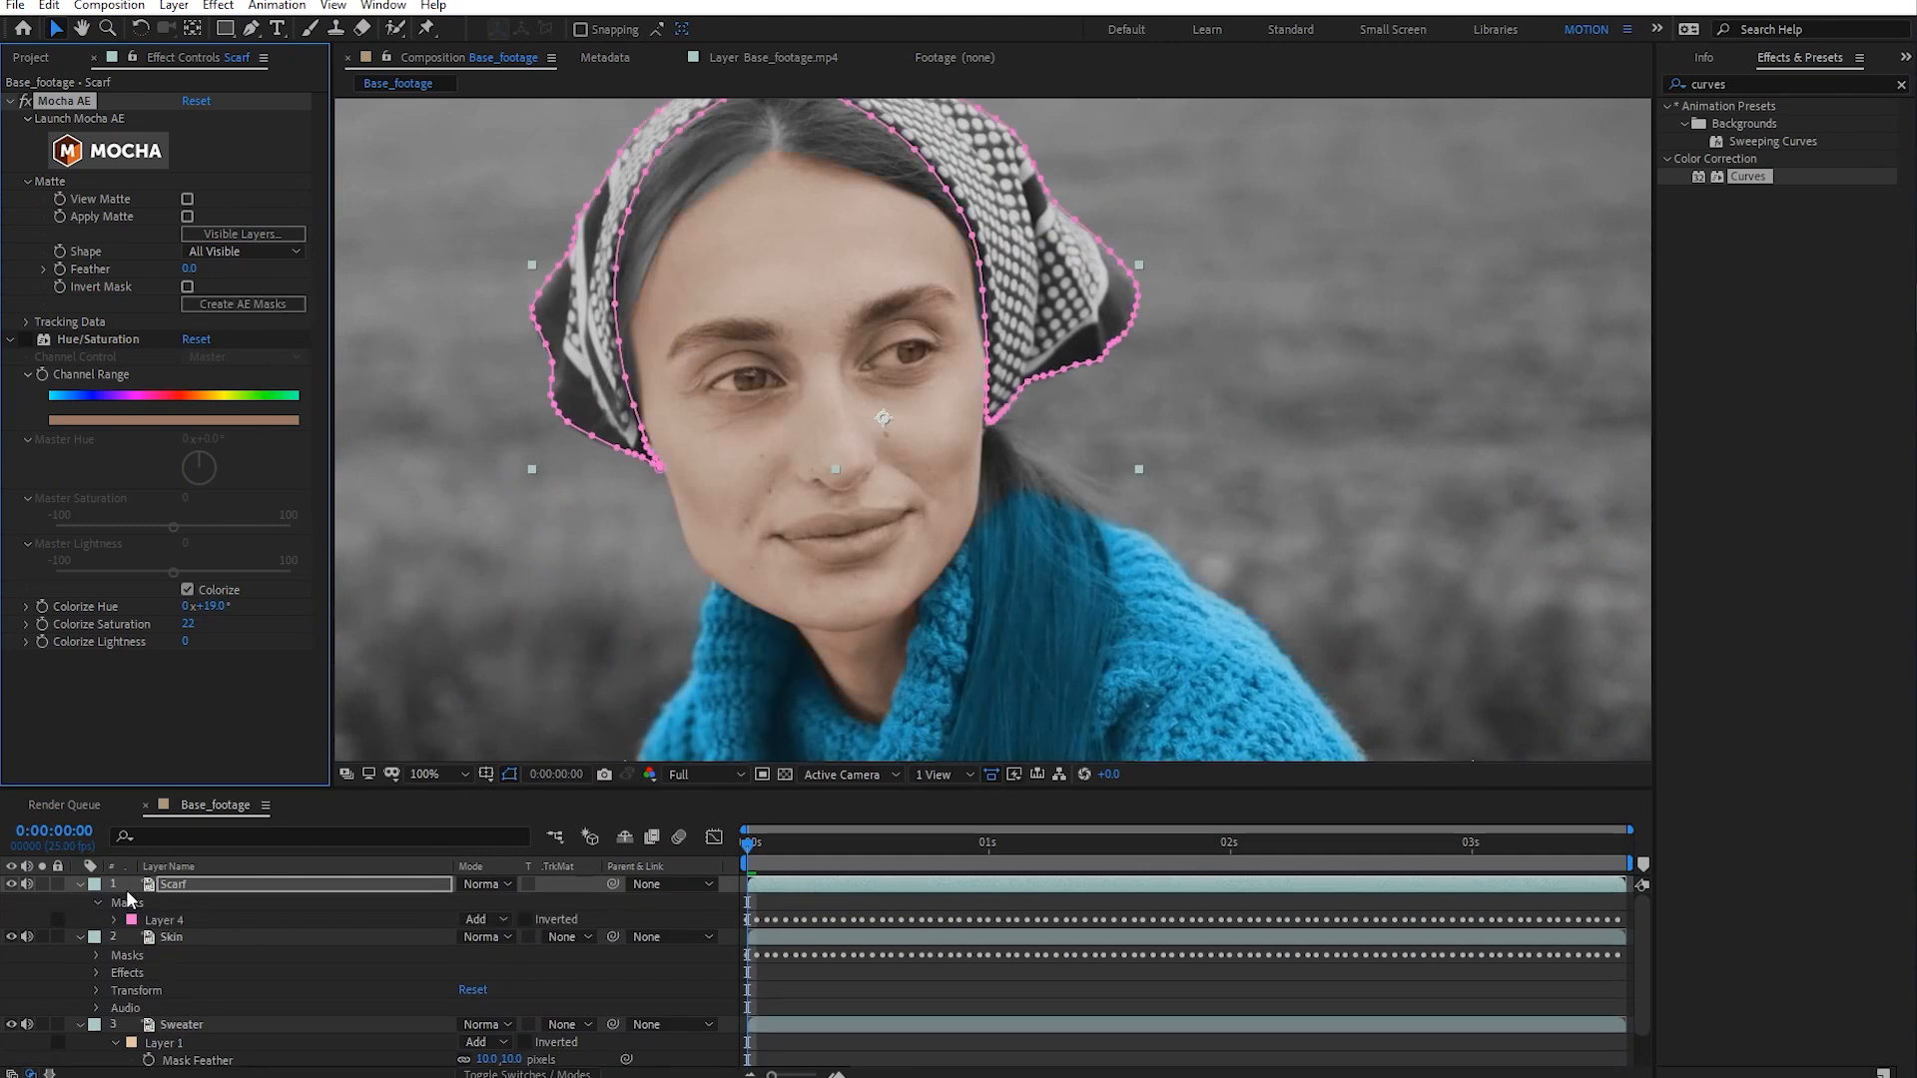
- Solo the Scarf layer, play through the clip to check the tracked scarf mask, and unsolo the layer
{"action": "left_click", "coordinate": [43, 883]}
{"action": "left_click_drag", "start_coordinate": [800, 846], "coordinate": [1326, 849]}
{"action": "key", "text": "space"}
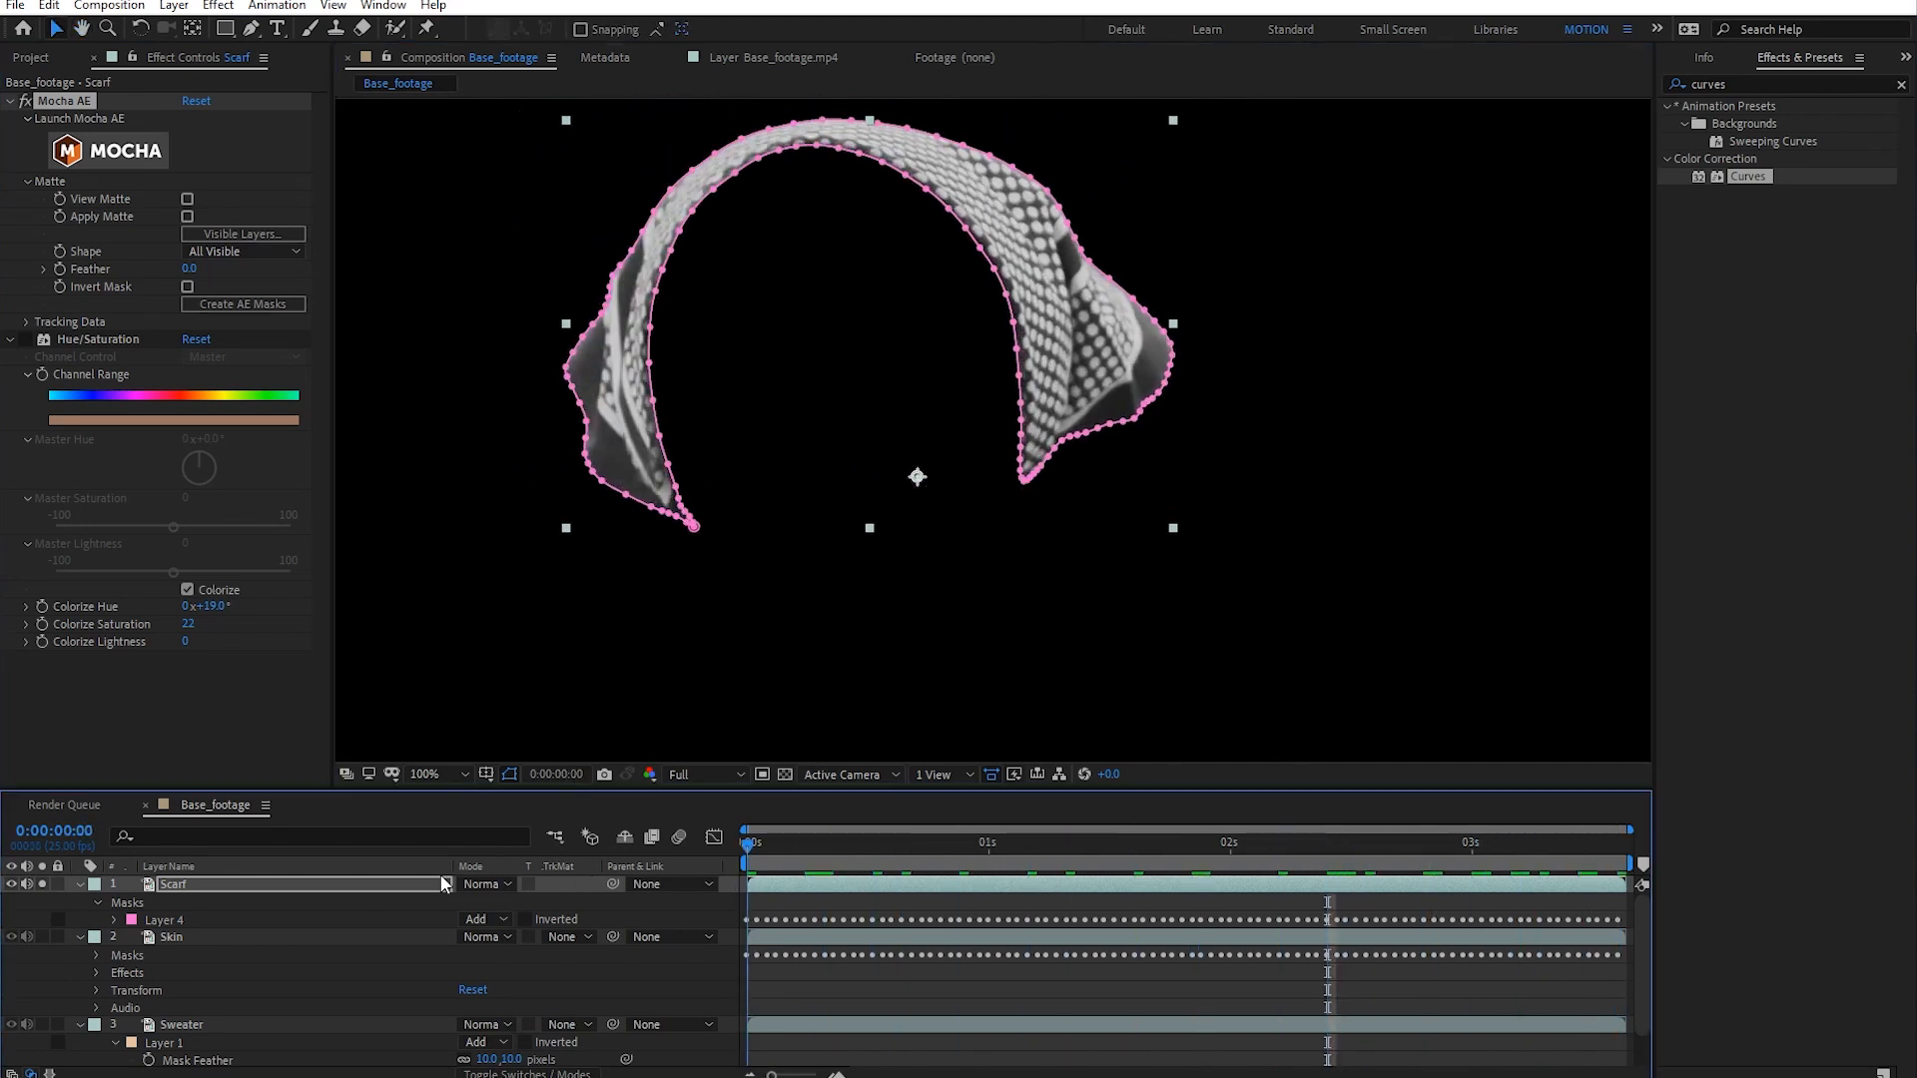
{"action": "left_click", "coordinate": [42, 885]}
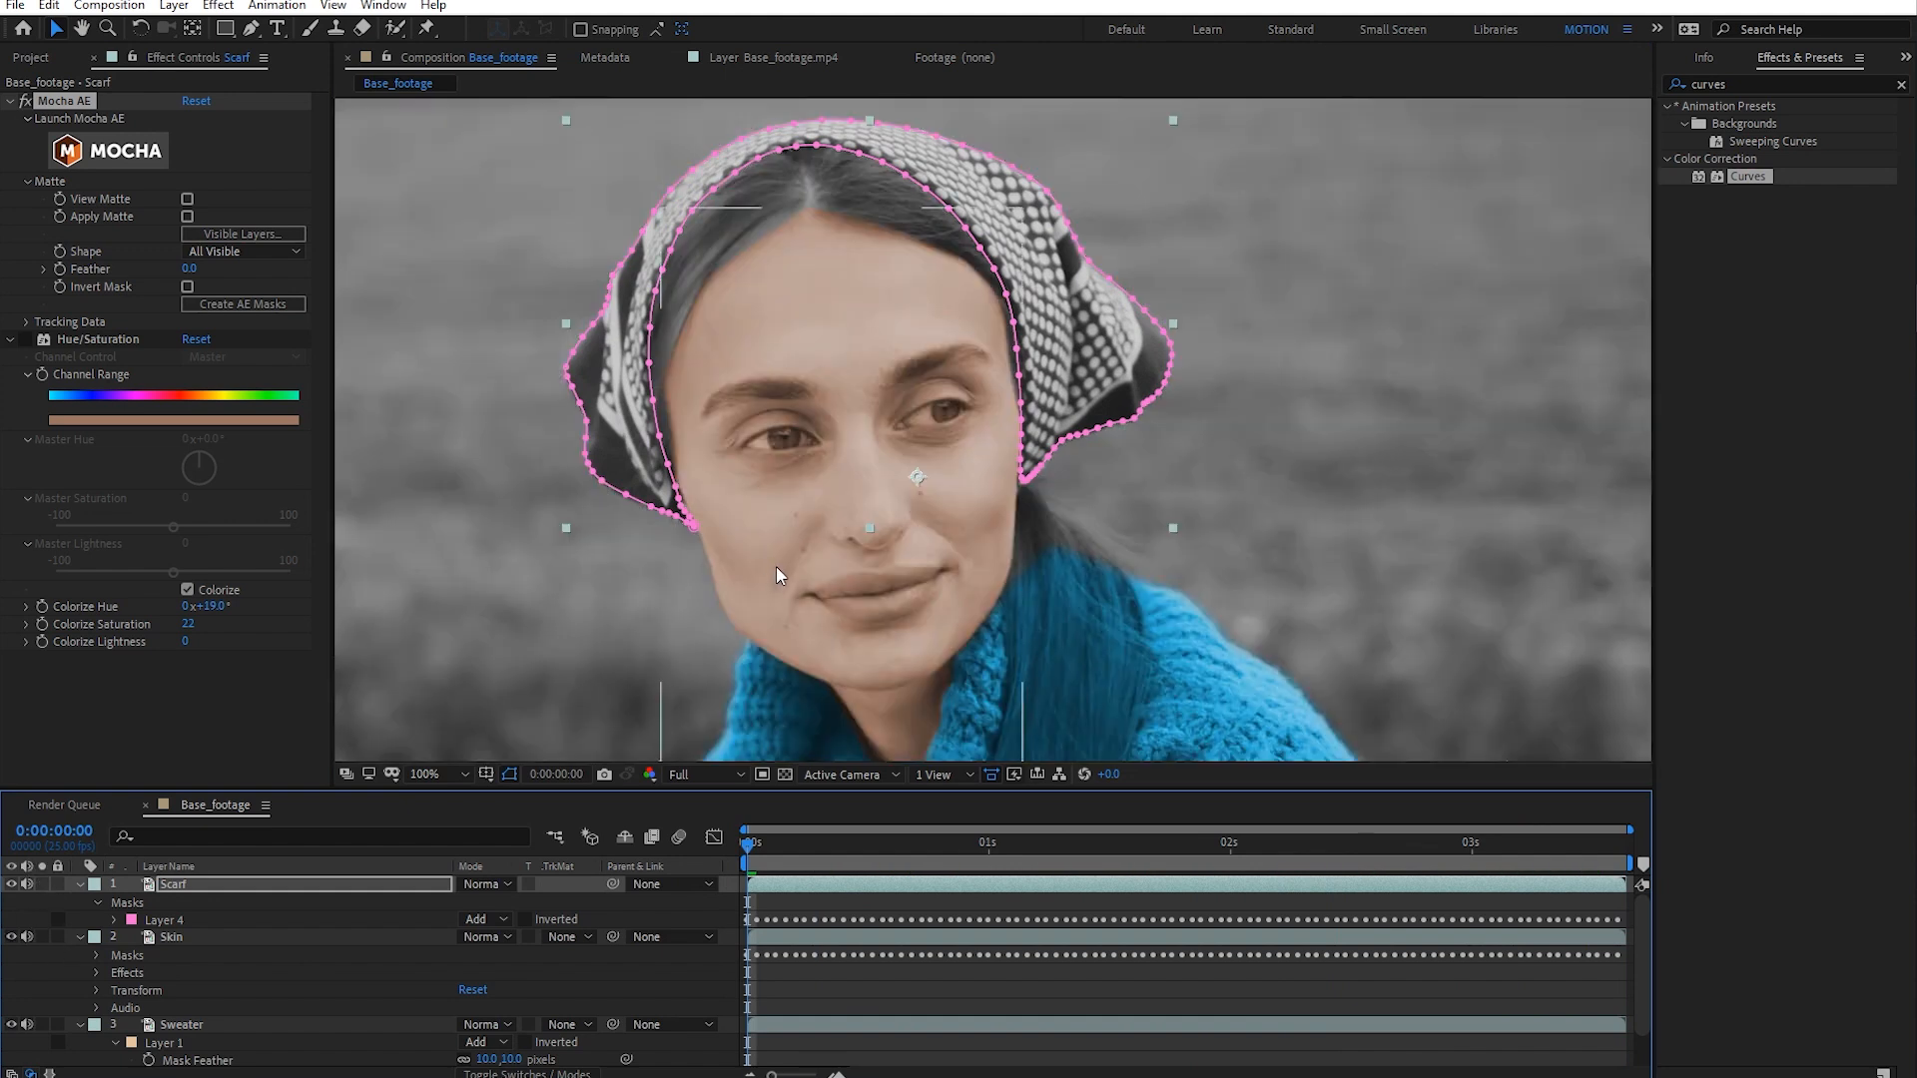
- Enable the Scarf layer's Hue/Saturation effect and set Colorize Hue to 0° and Colorize Saturation to 32
{"action": "left_click", "coordinate": [26, 340]}
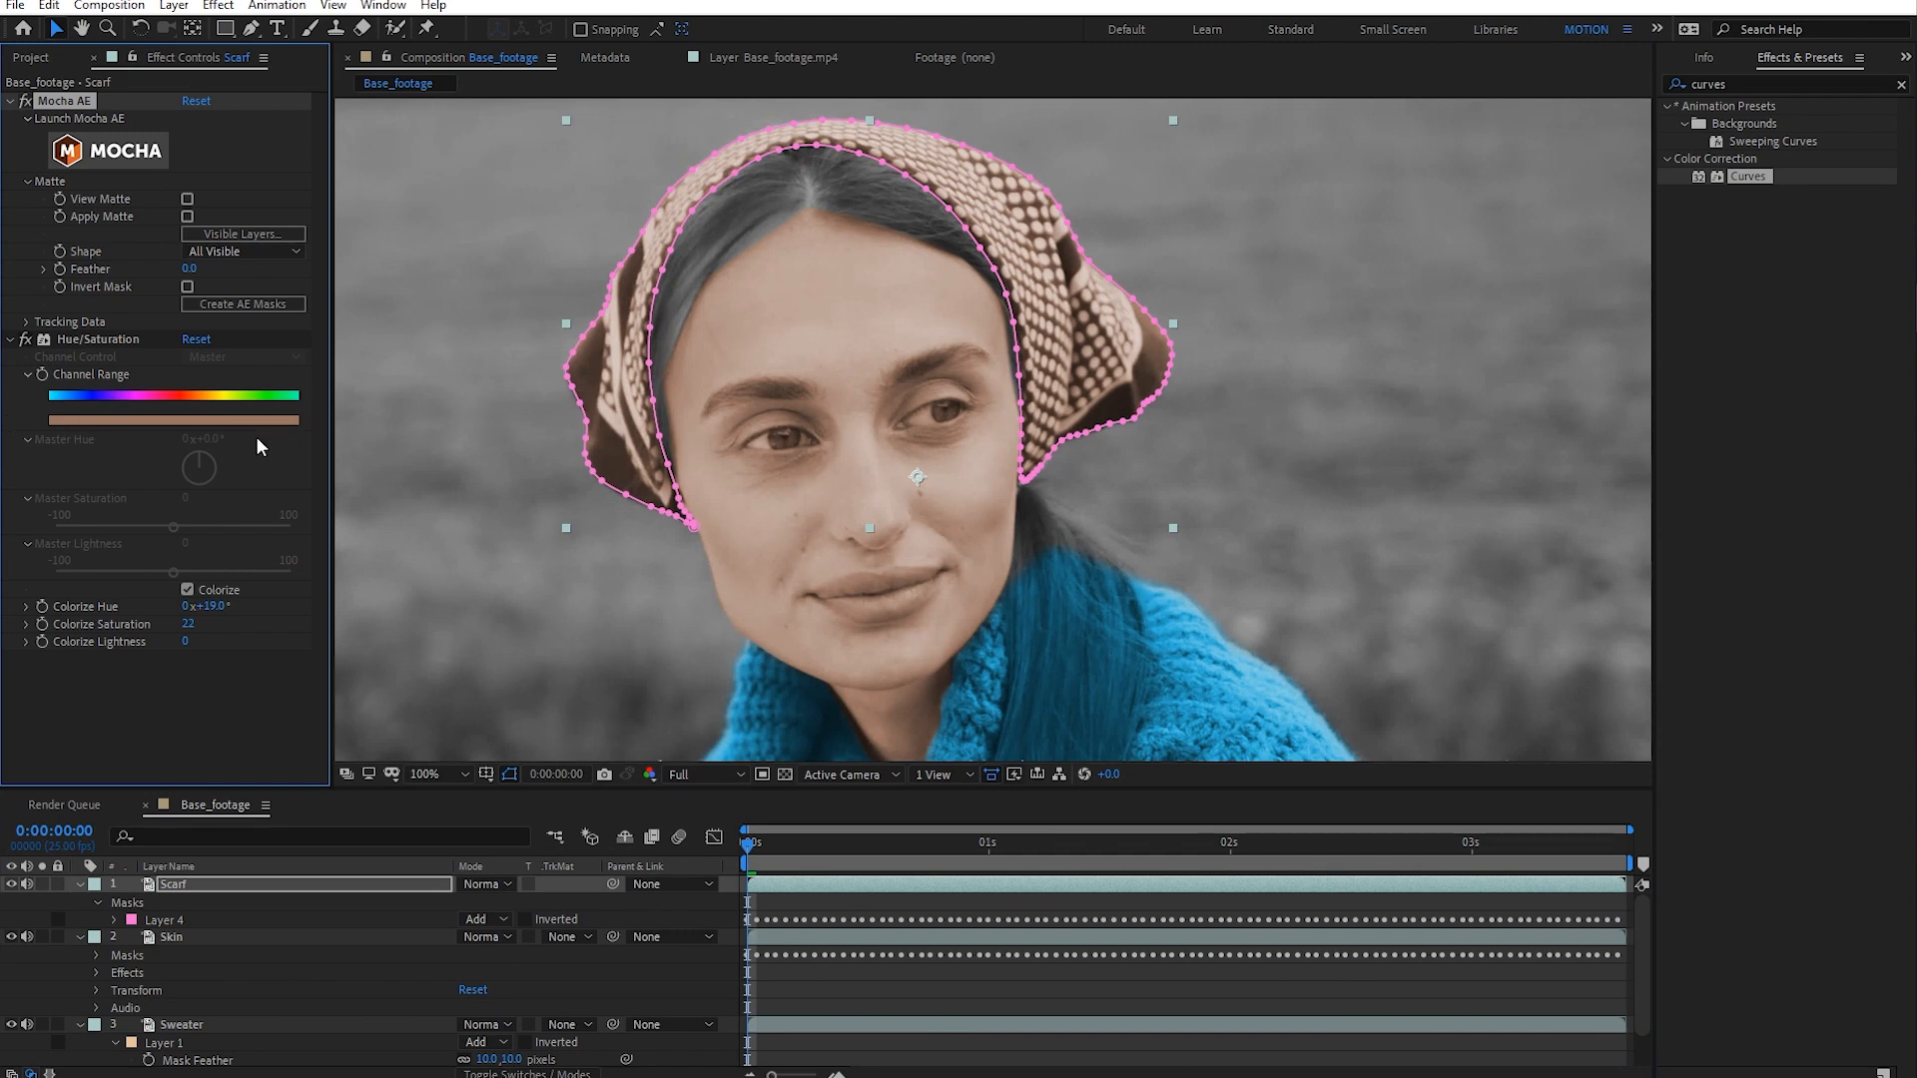
{"action": "left_click_drag", "start_coordinate": [214, 606], "coordinate": [355, 614]}
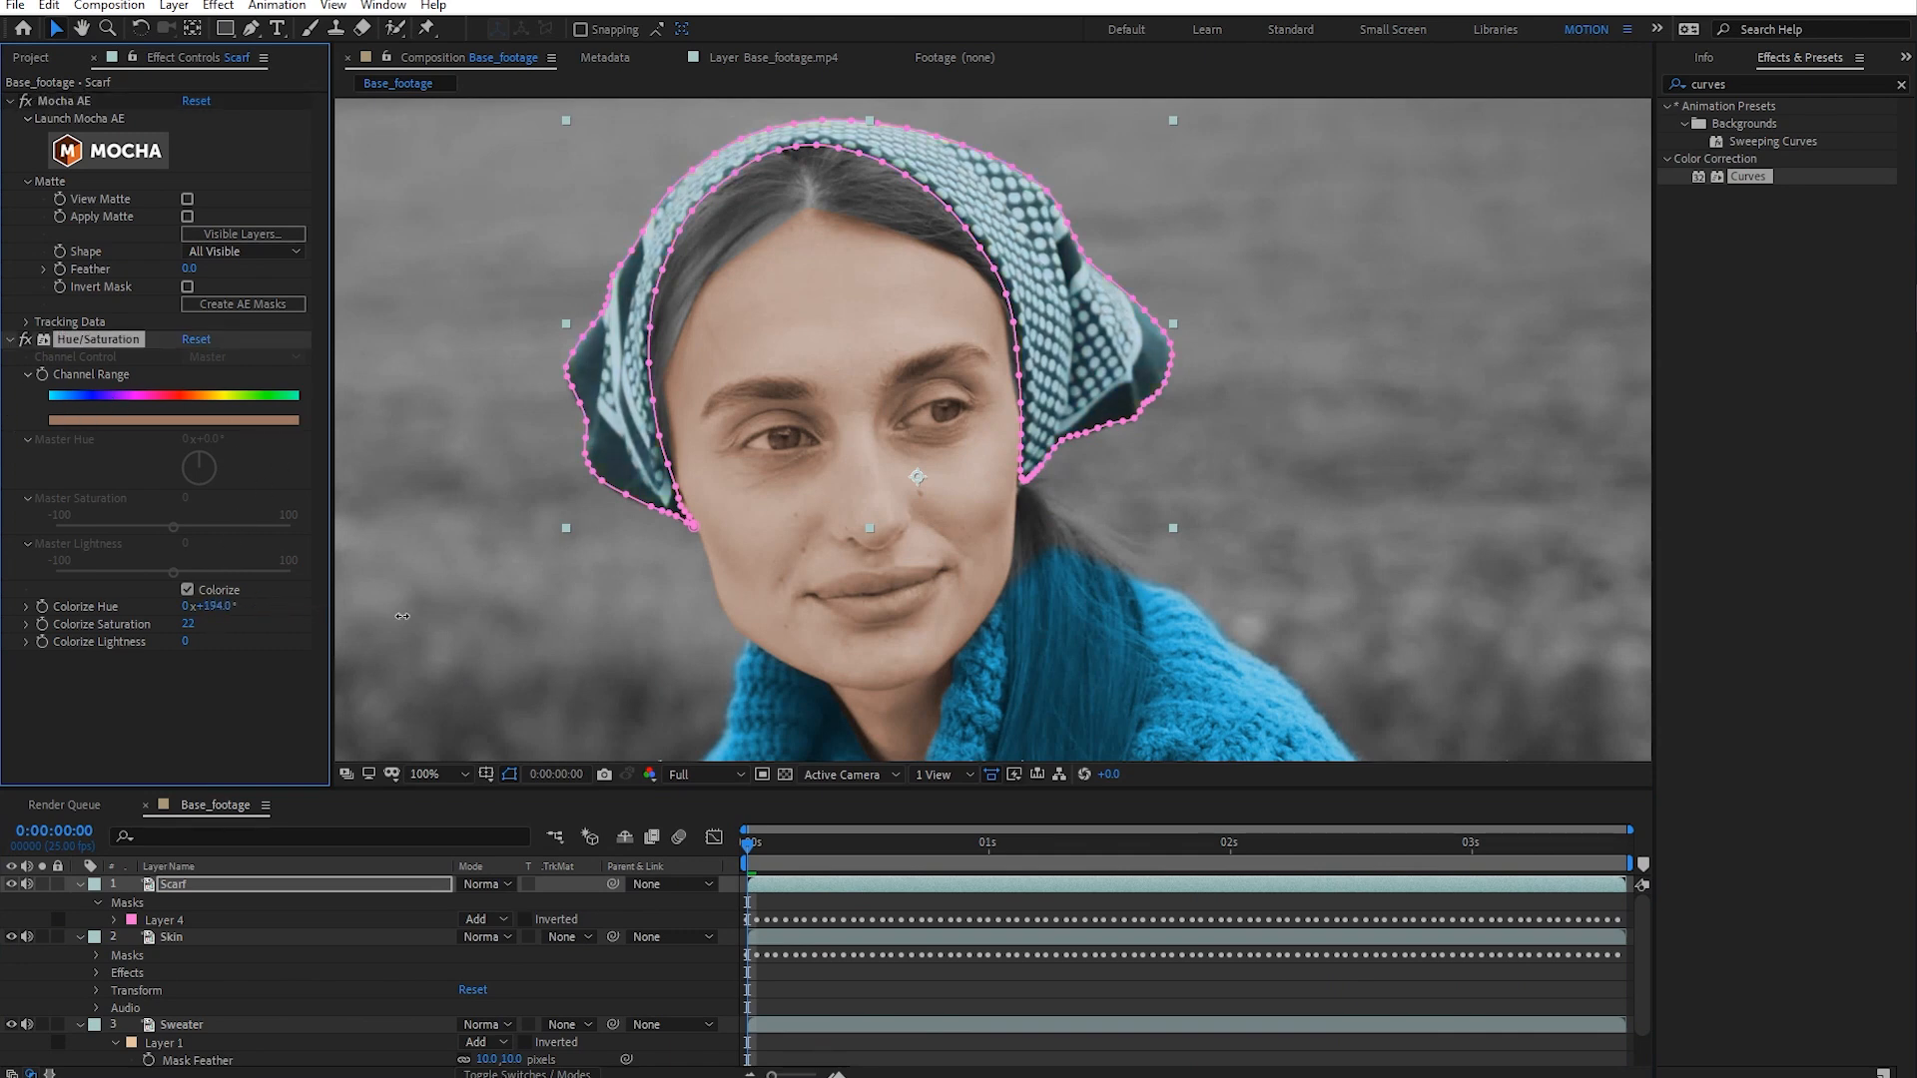
{"action": "left_click_drag", "start_coordinate": [403, 615], "coordinate": [229, 614]}
{"action": "left_click", "coordinate": [224, 607]}
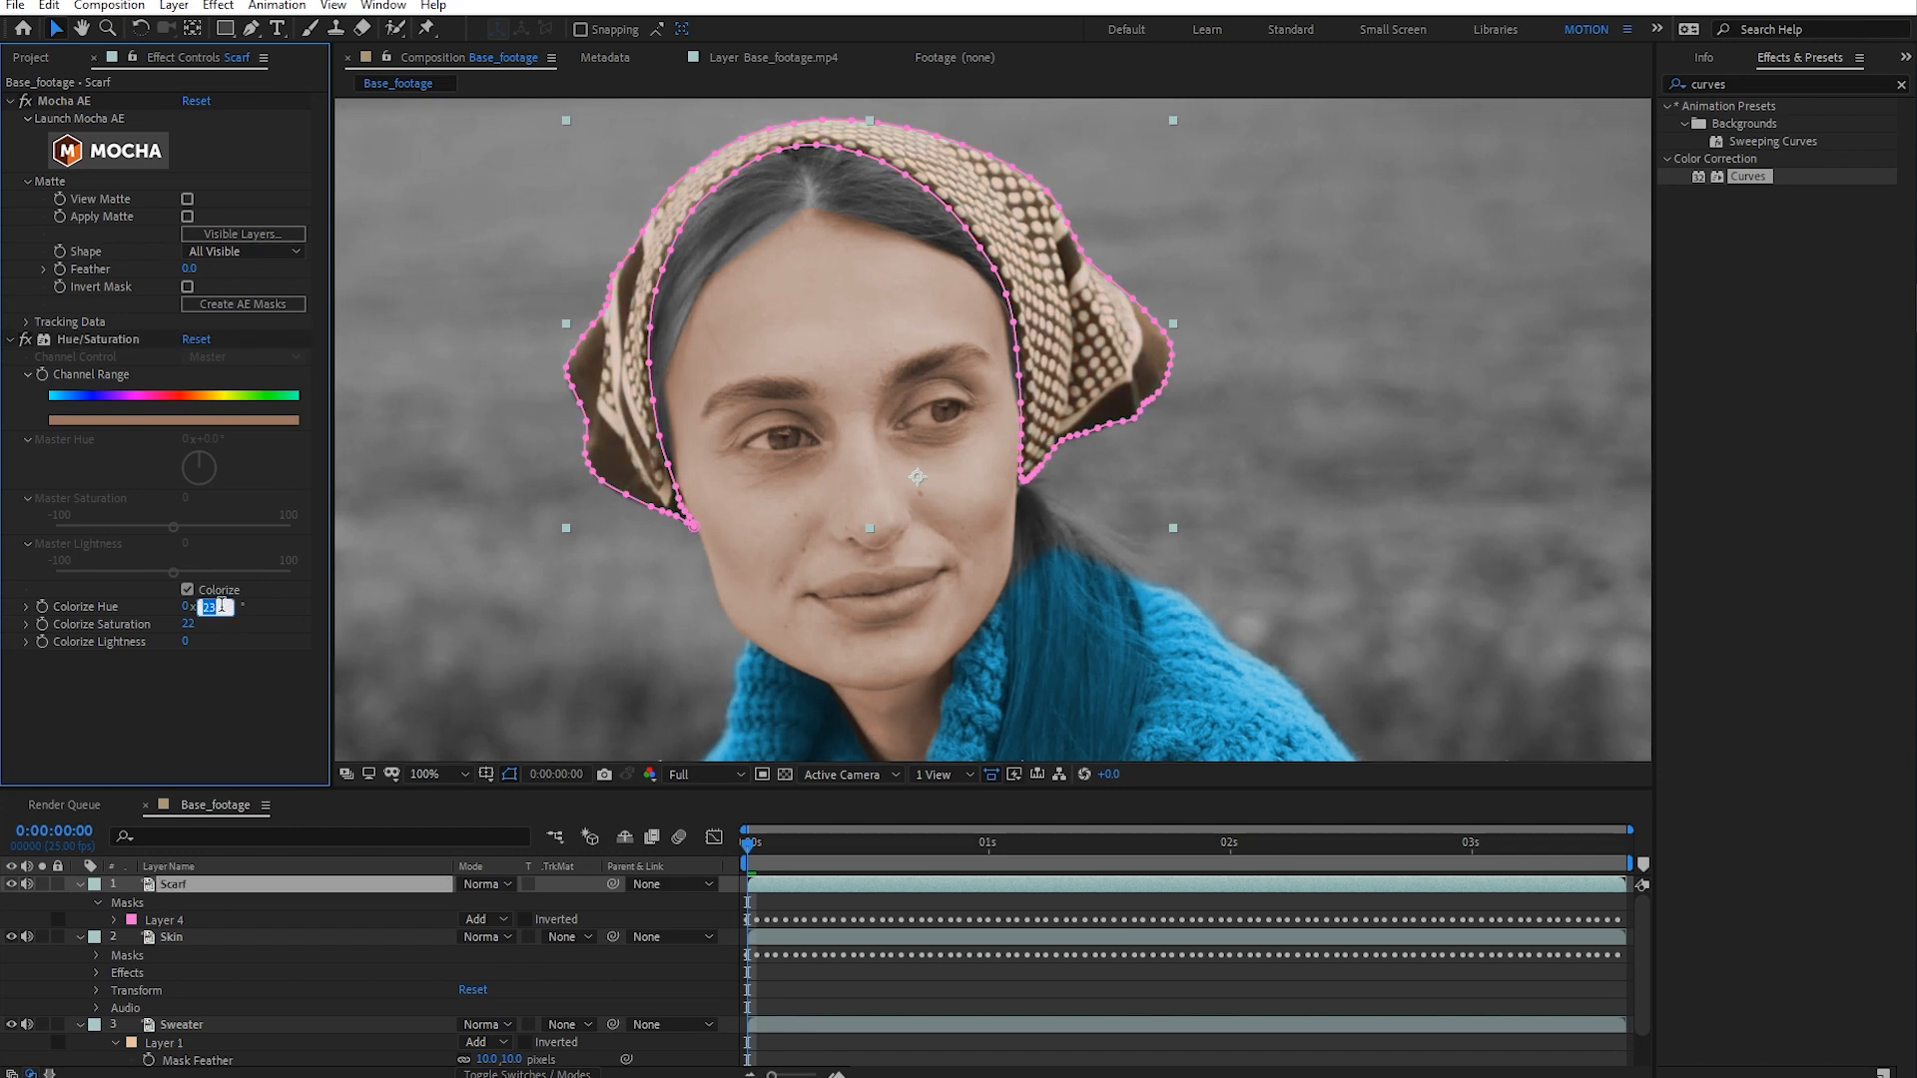
{"action": "type", "text": "0"}
{"action": "key", "text": "Return"}
{"action": "mouse_move", "coordinate": [190, 624]}
{"action": "left_mouse_down"}
{"action": "mouse_move", "coordinate": [242, 623]}
{"action": "mouse_move", "coordinate": [203, 626]}
{"action": "left_mouse_up"}
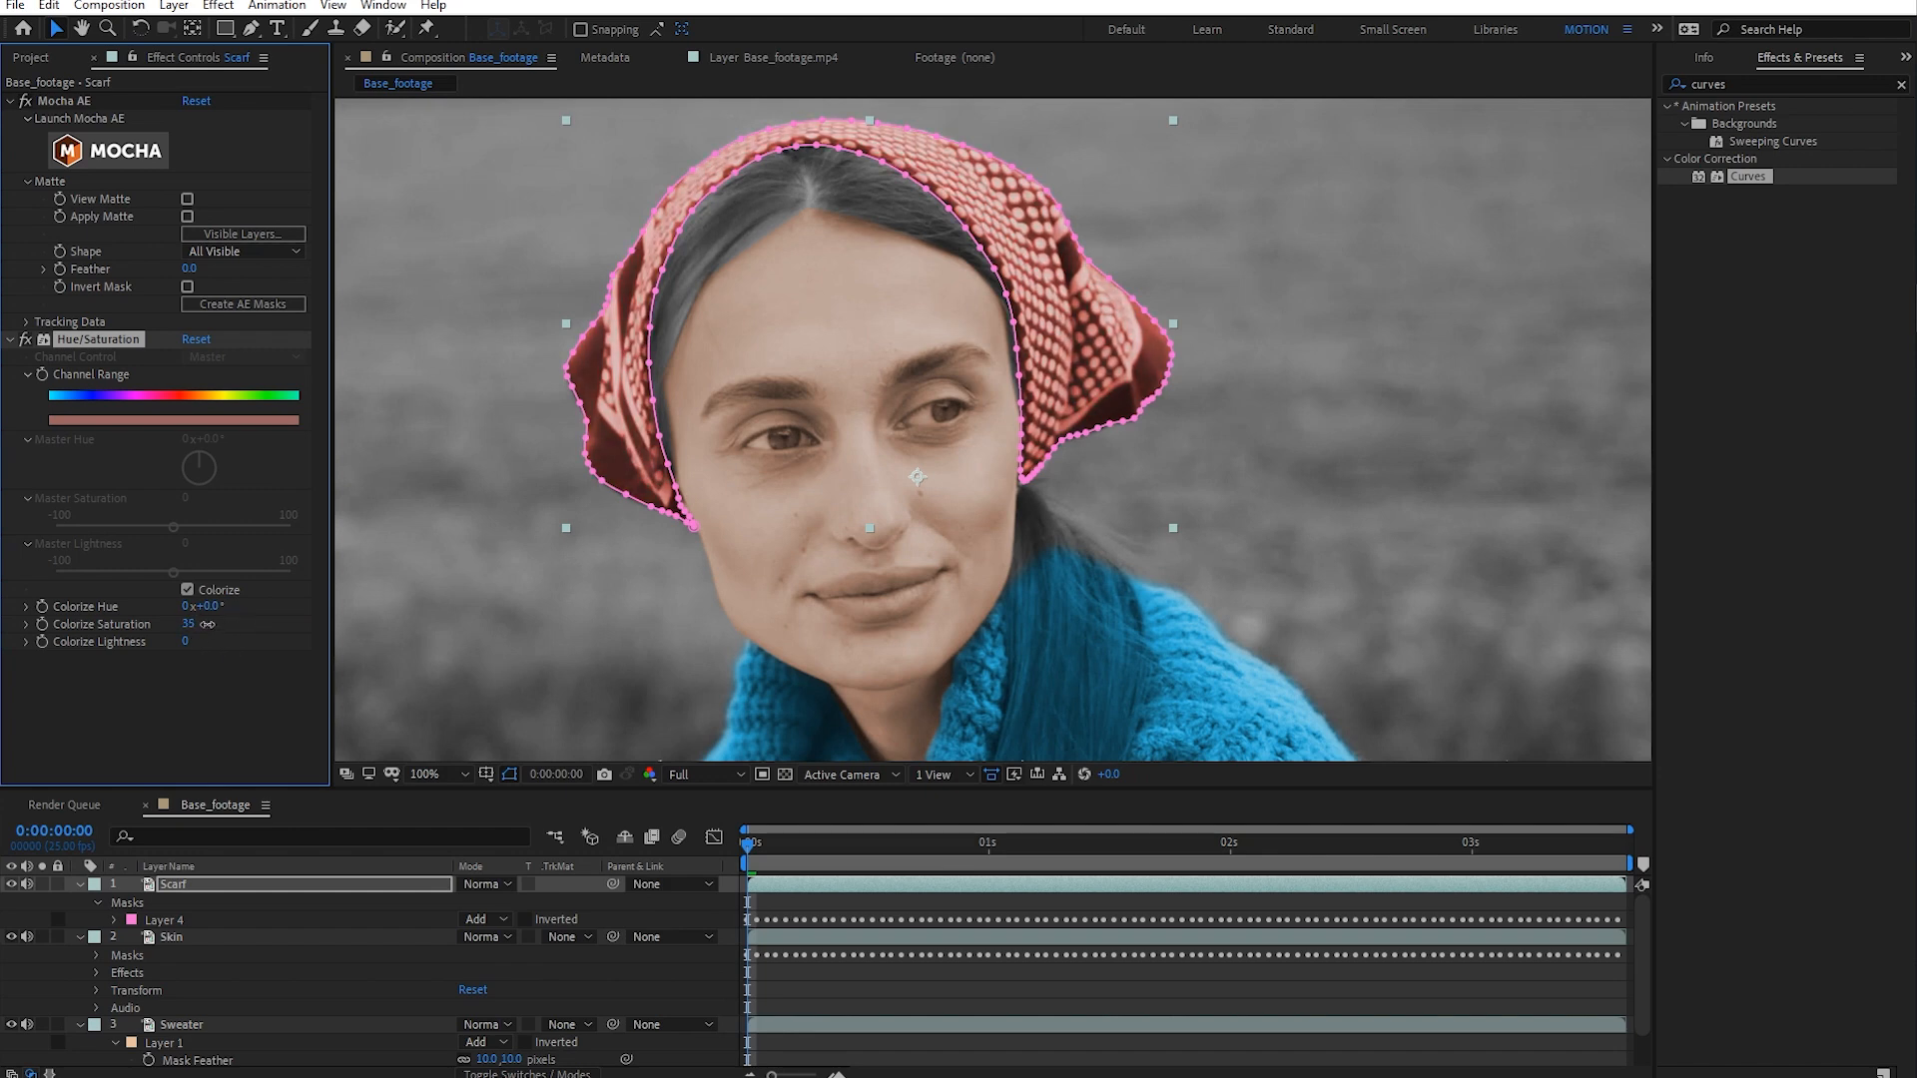
- Briefly show the Background layer to compare its colour with the scarf, skin and sweater in the full frame, and hide it again
{"action": "left_click", "coordinate": [787, 987]}
{"action": "key", "text": "comma"}
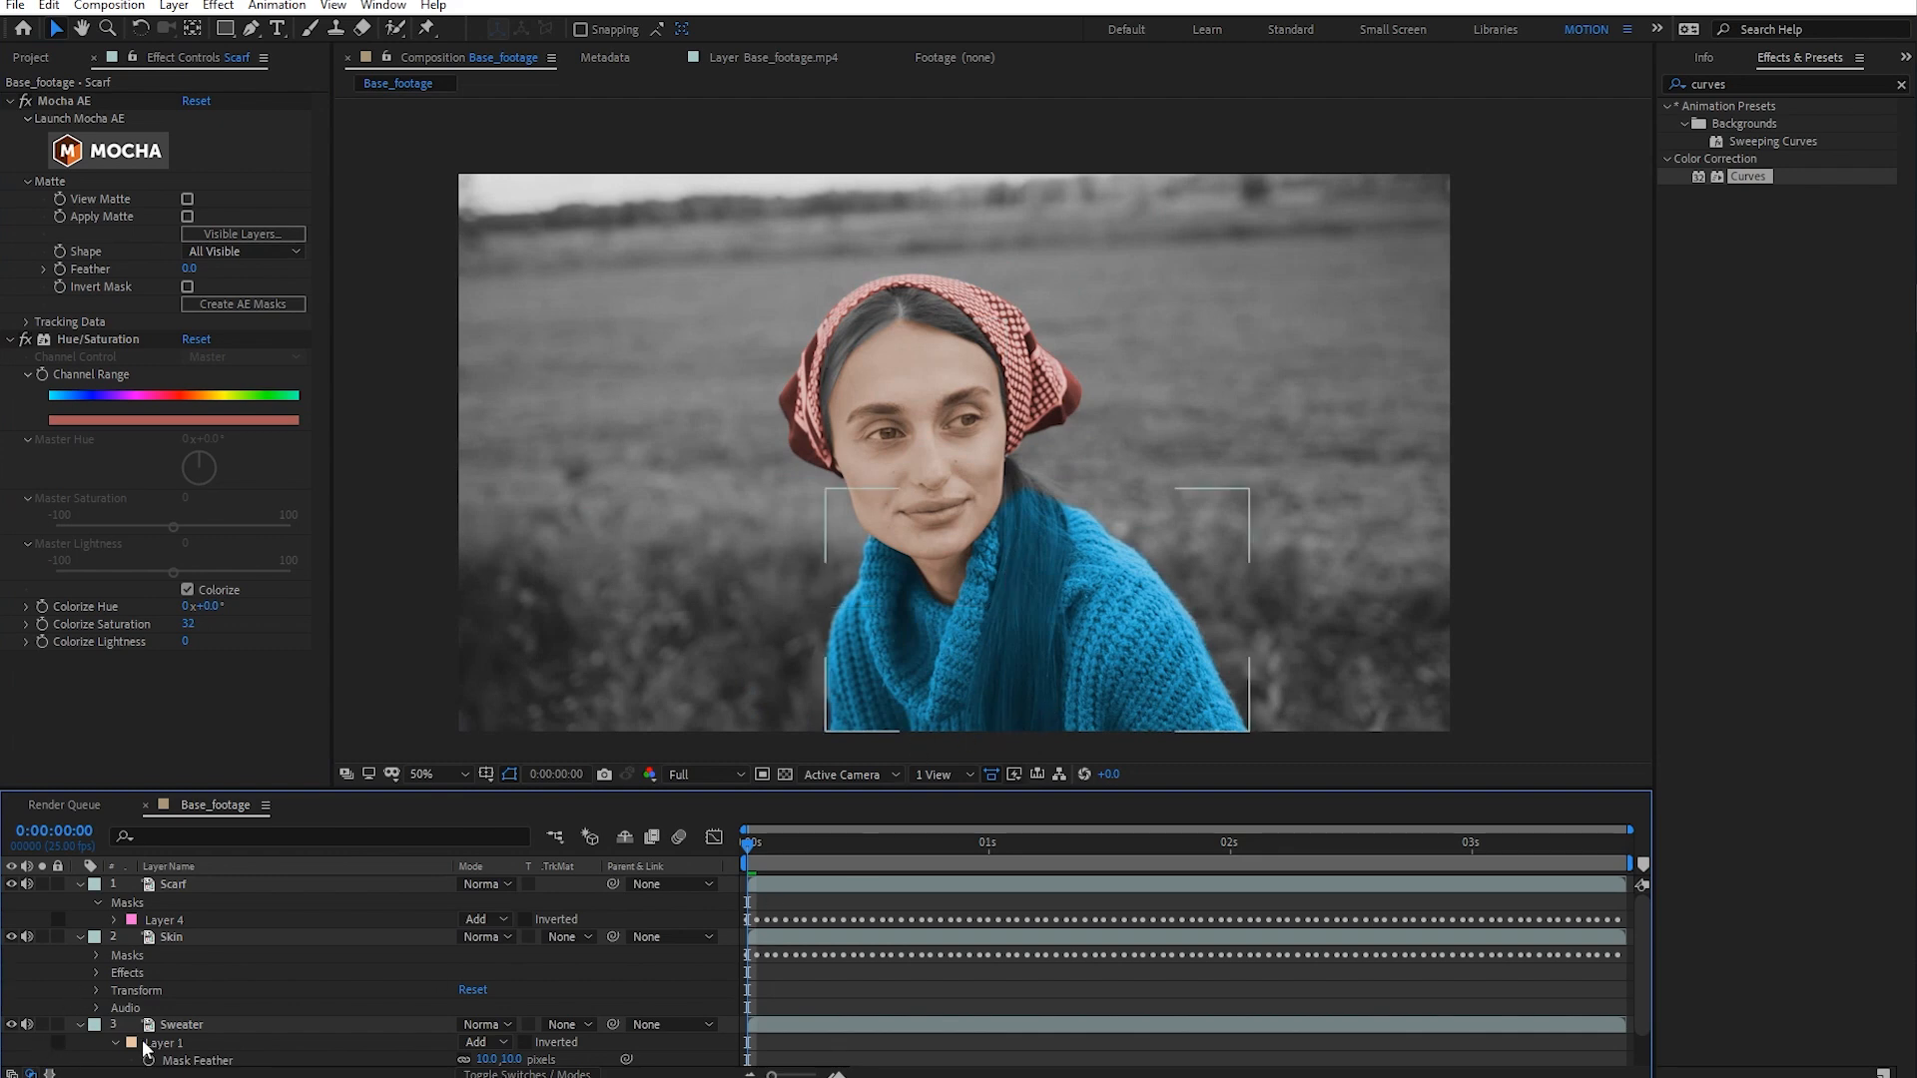
{"action": "scroll", "coordinate": [147, 1043], "scroll_direction": "down", "scroll_amount": 1}
{"action": "left_click", "coordinate": [12, 1039]}
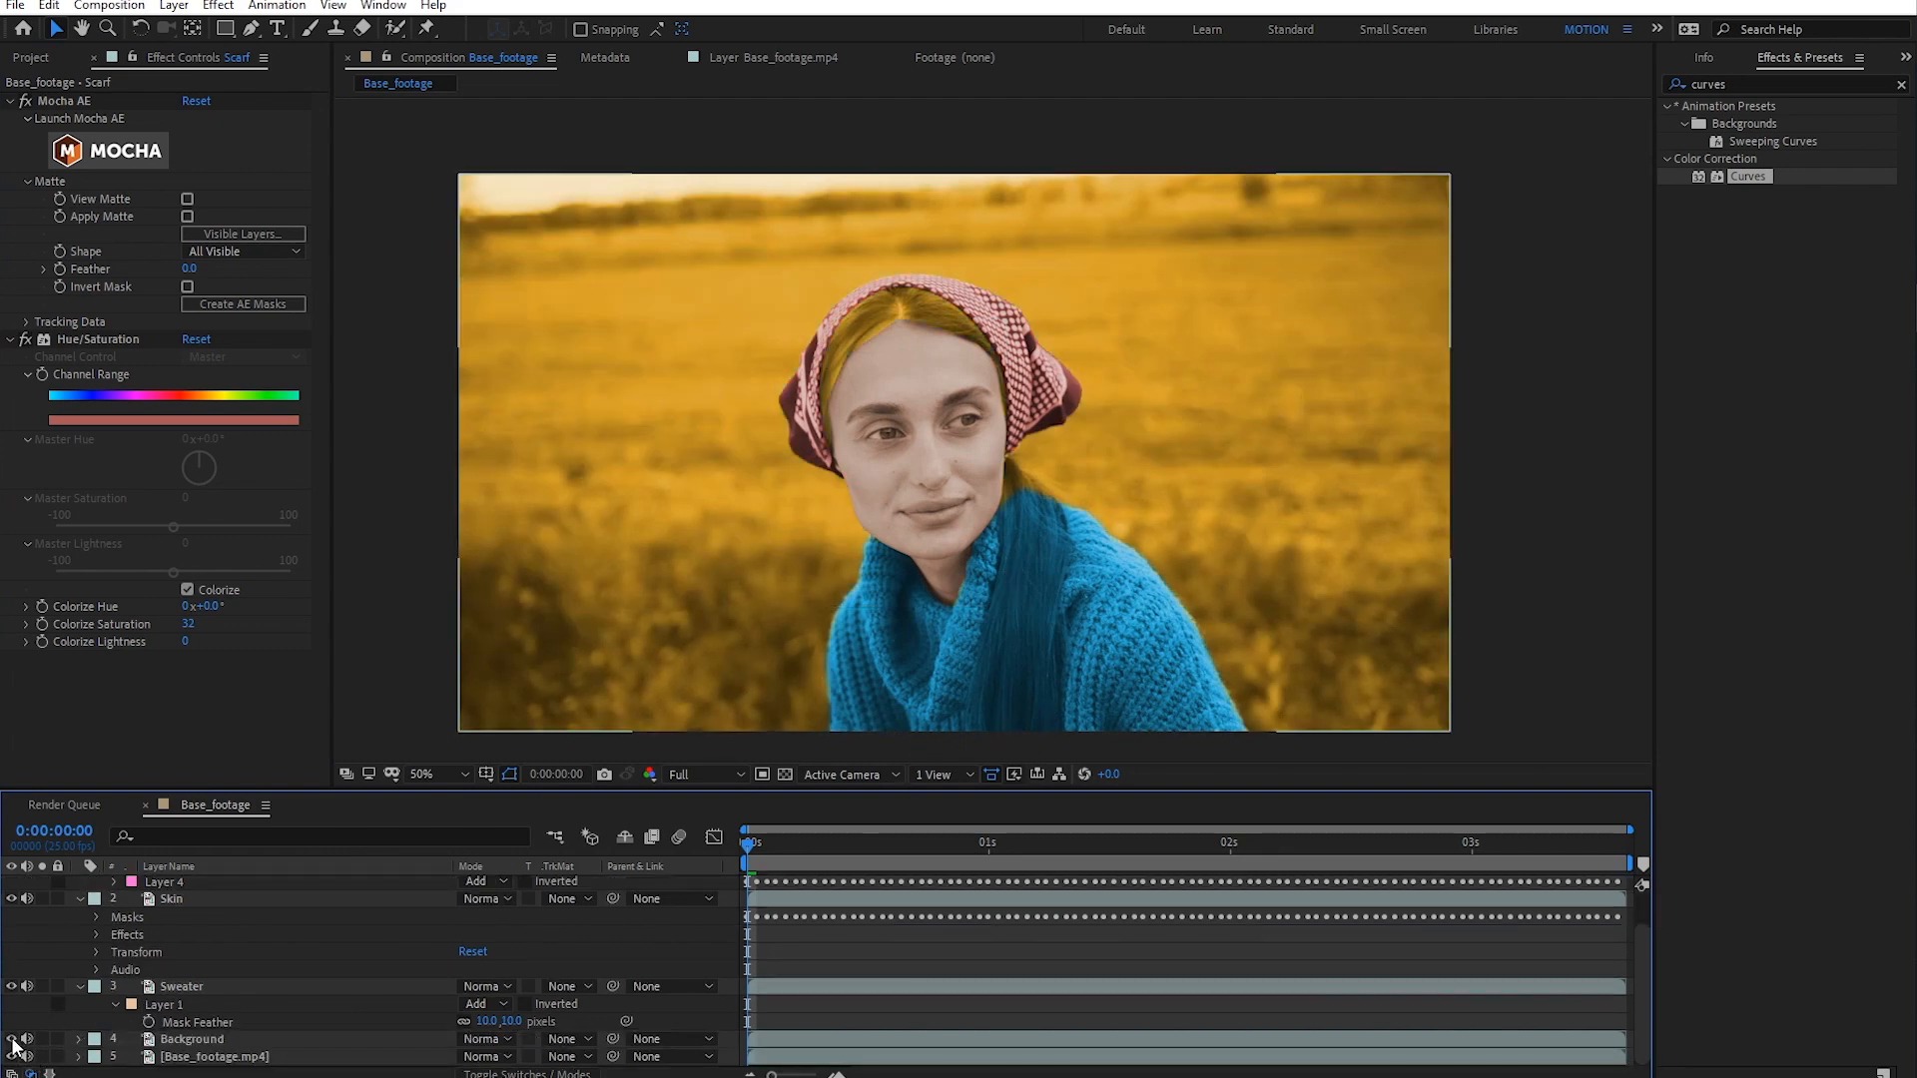
{"action": "left_click", "coordinate": [12, 1039]}
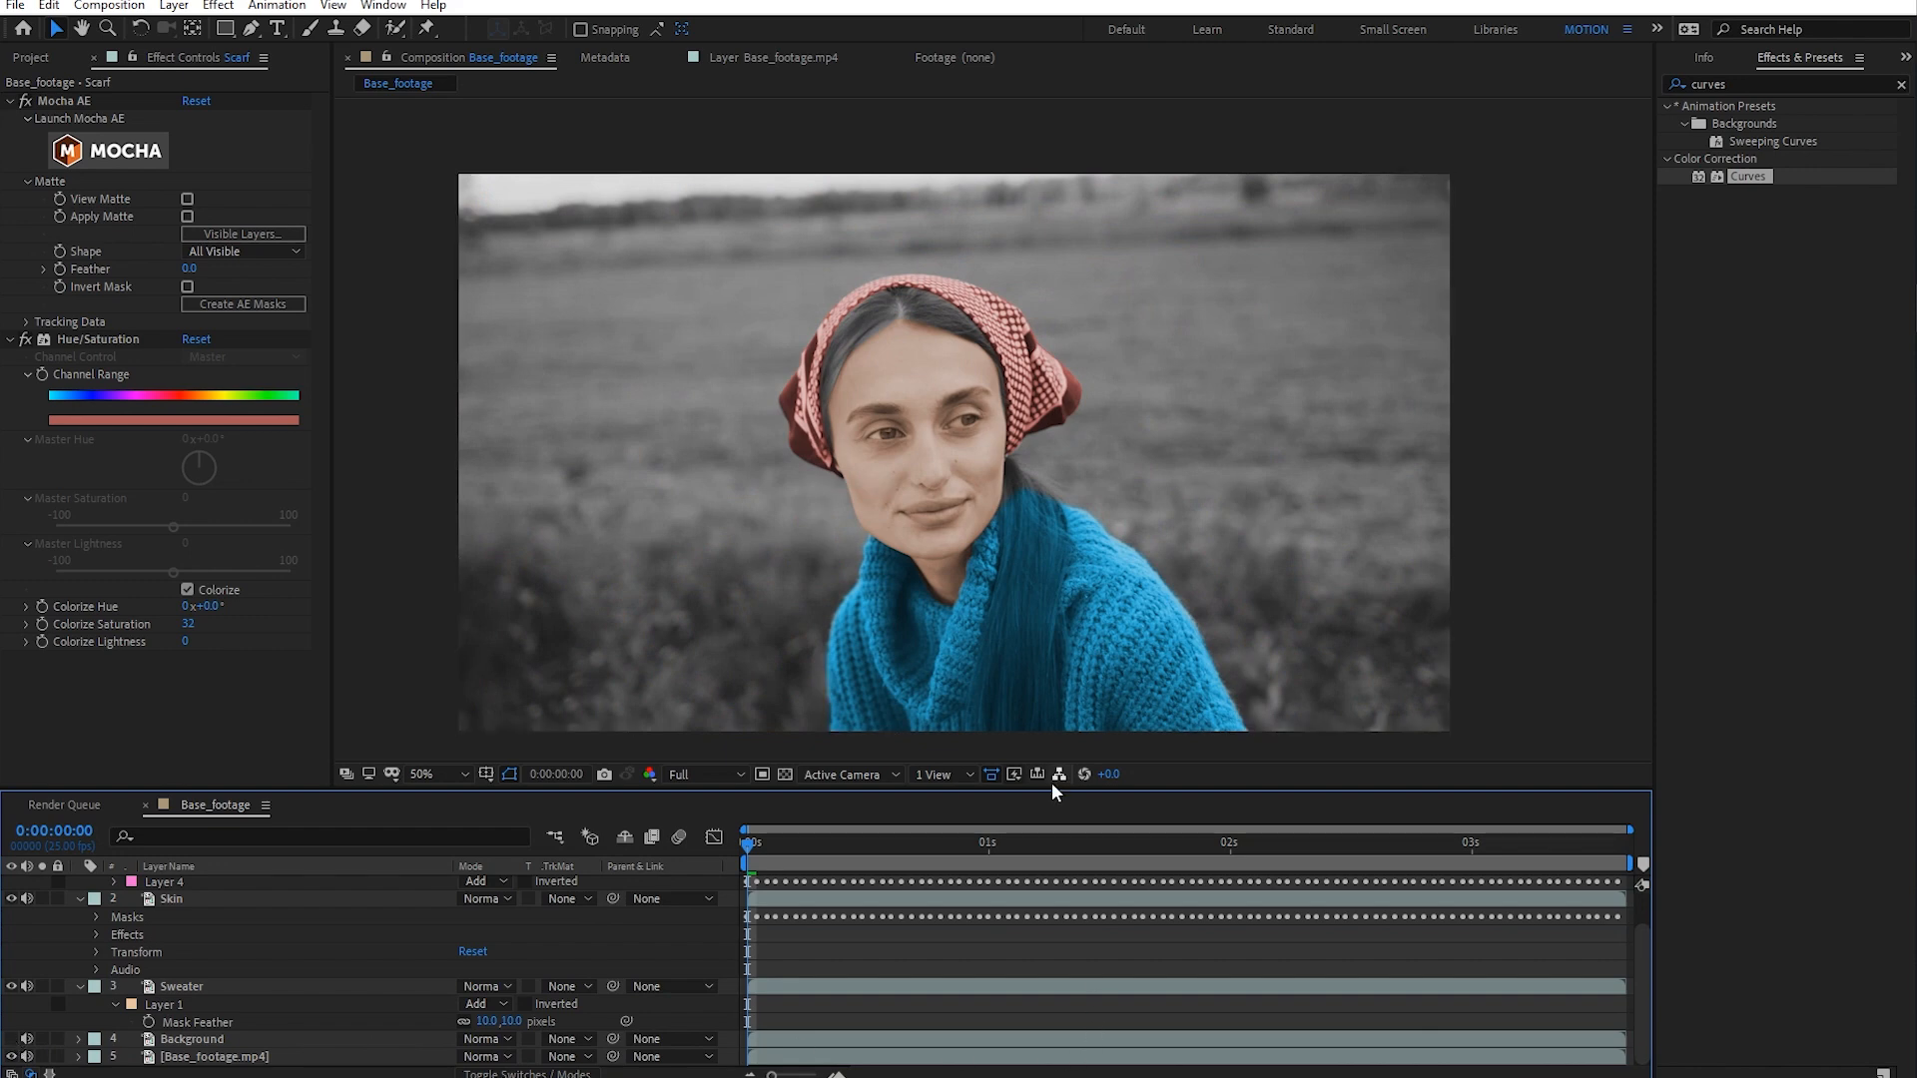
{"action": "left_click_drag", "start_coordinate": [1066, 672], "coordinate": [1117, 612]}
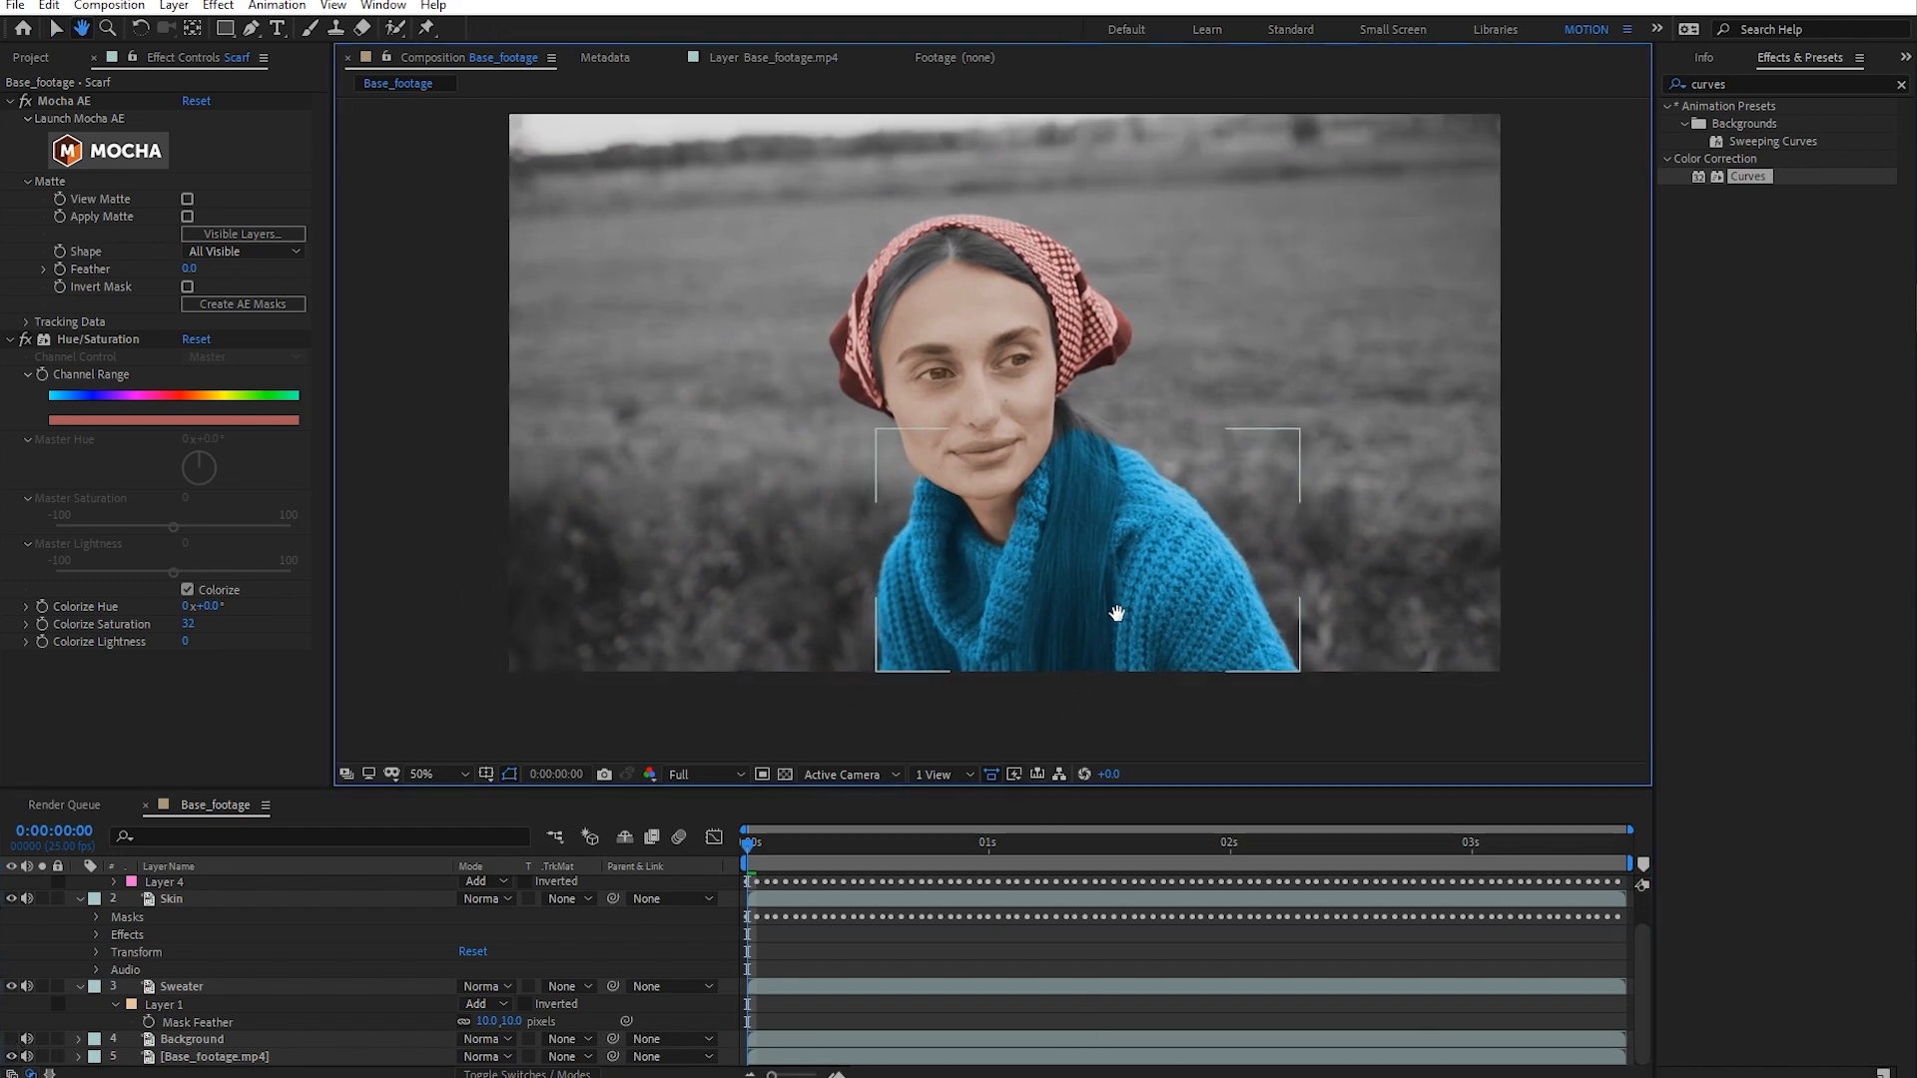
{"action": "scroll", "coordinate": [214, 998], "scroll_direction": "up", "scroll_amount": 1}
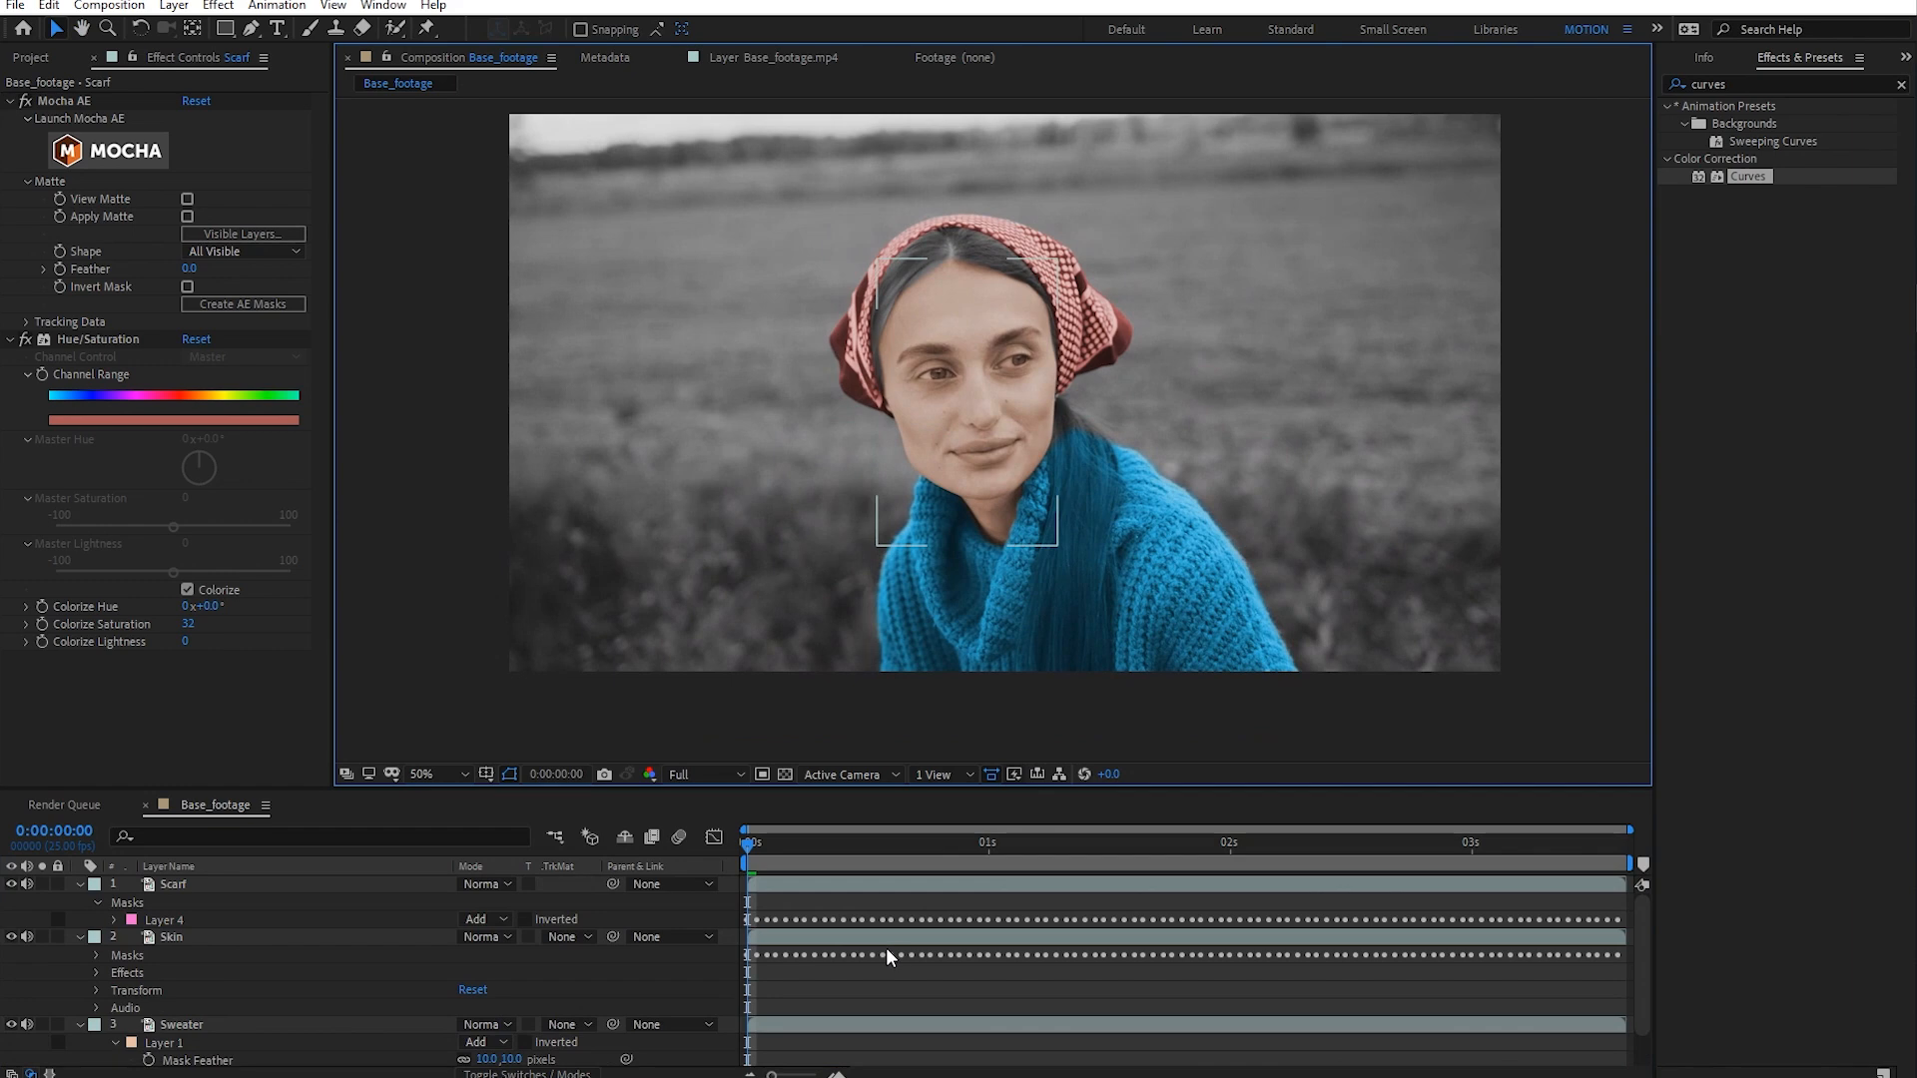
- Recolour the Scarf layer green with Colorize Hue 126°, Colorize Saturation 15 and Colorize Lightness -23
{"action": "left_click", "coordinate": [835, 883]}
{"action": "key", "text": "period"}
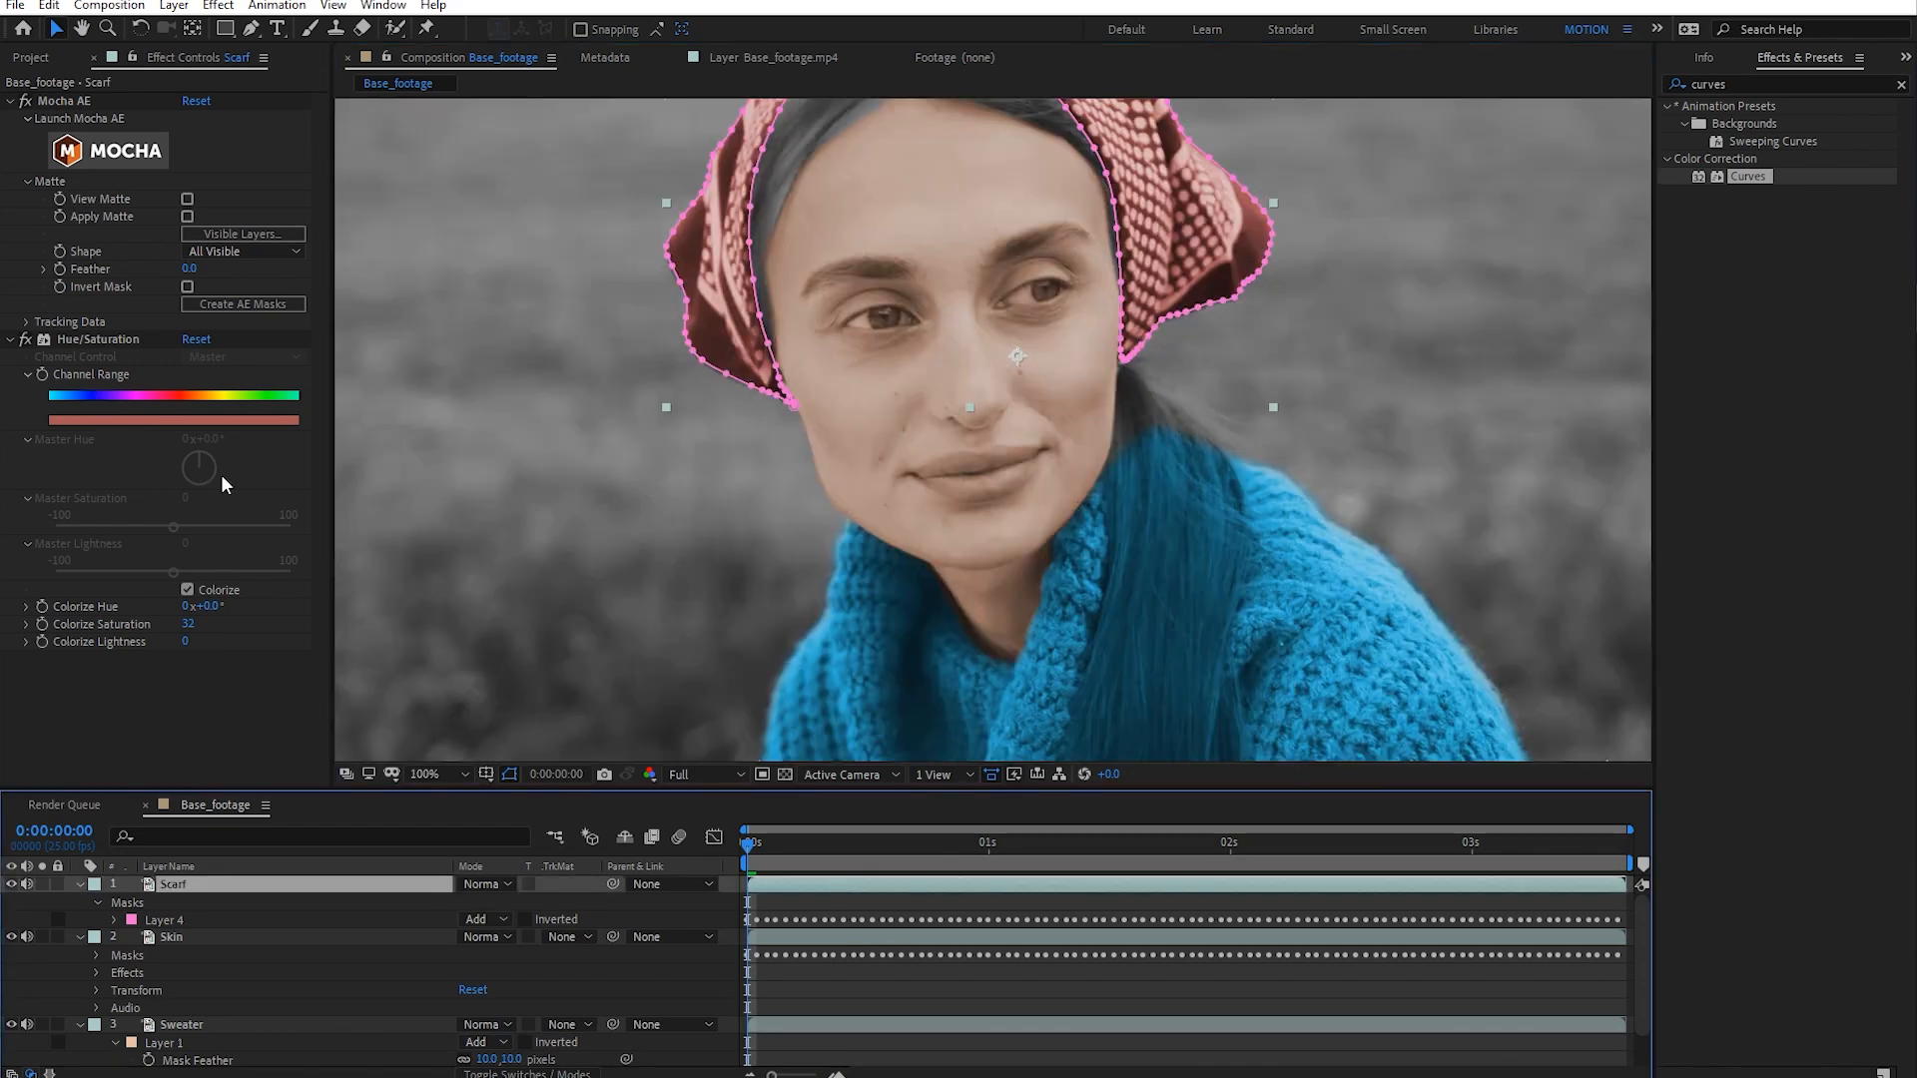
{"action": "left_click_drag", "start_coordinate": [211, 608], "coordinate": [248, 606]}
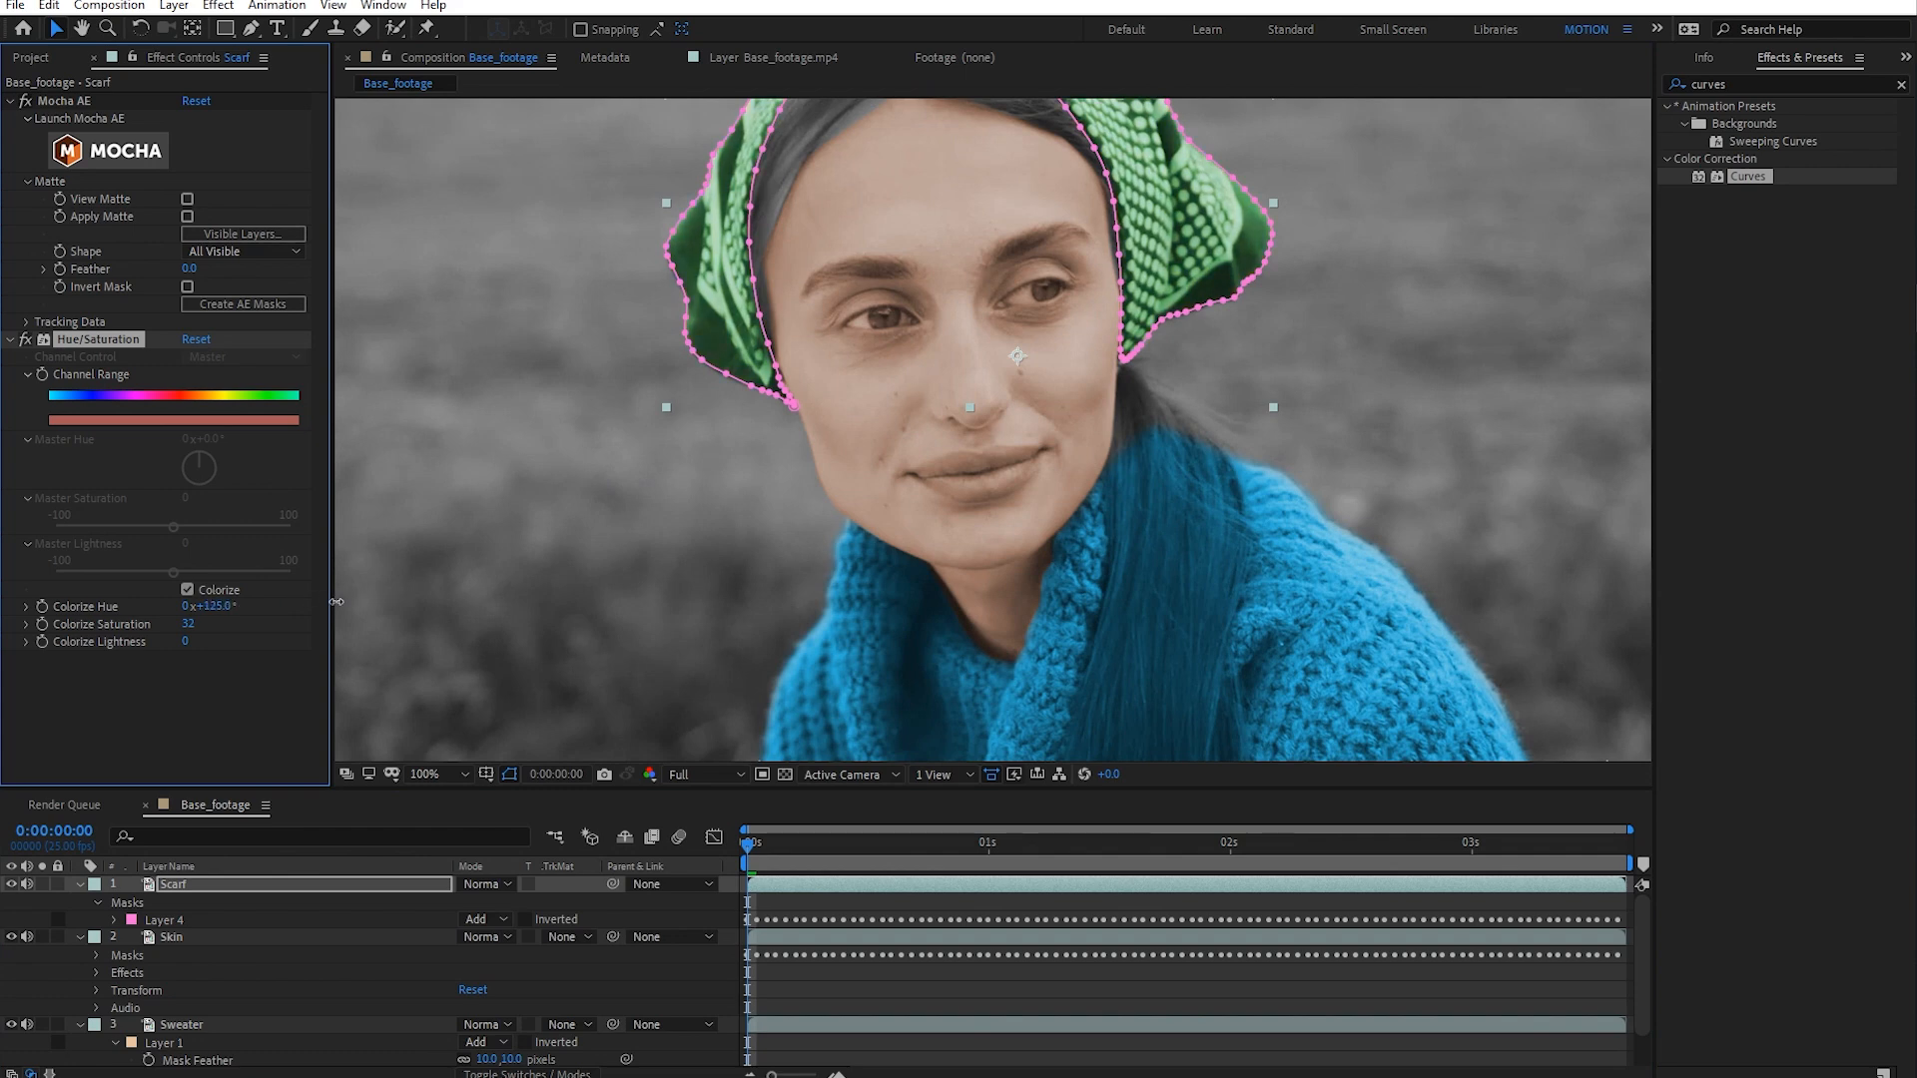
{"action": "left_click_drag", "start_coordinate": [190, 625], "coordinate": [168, 625]}
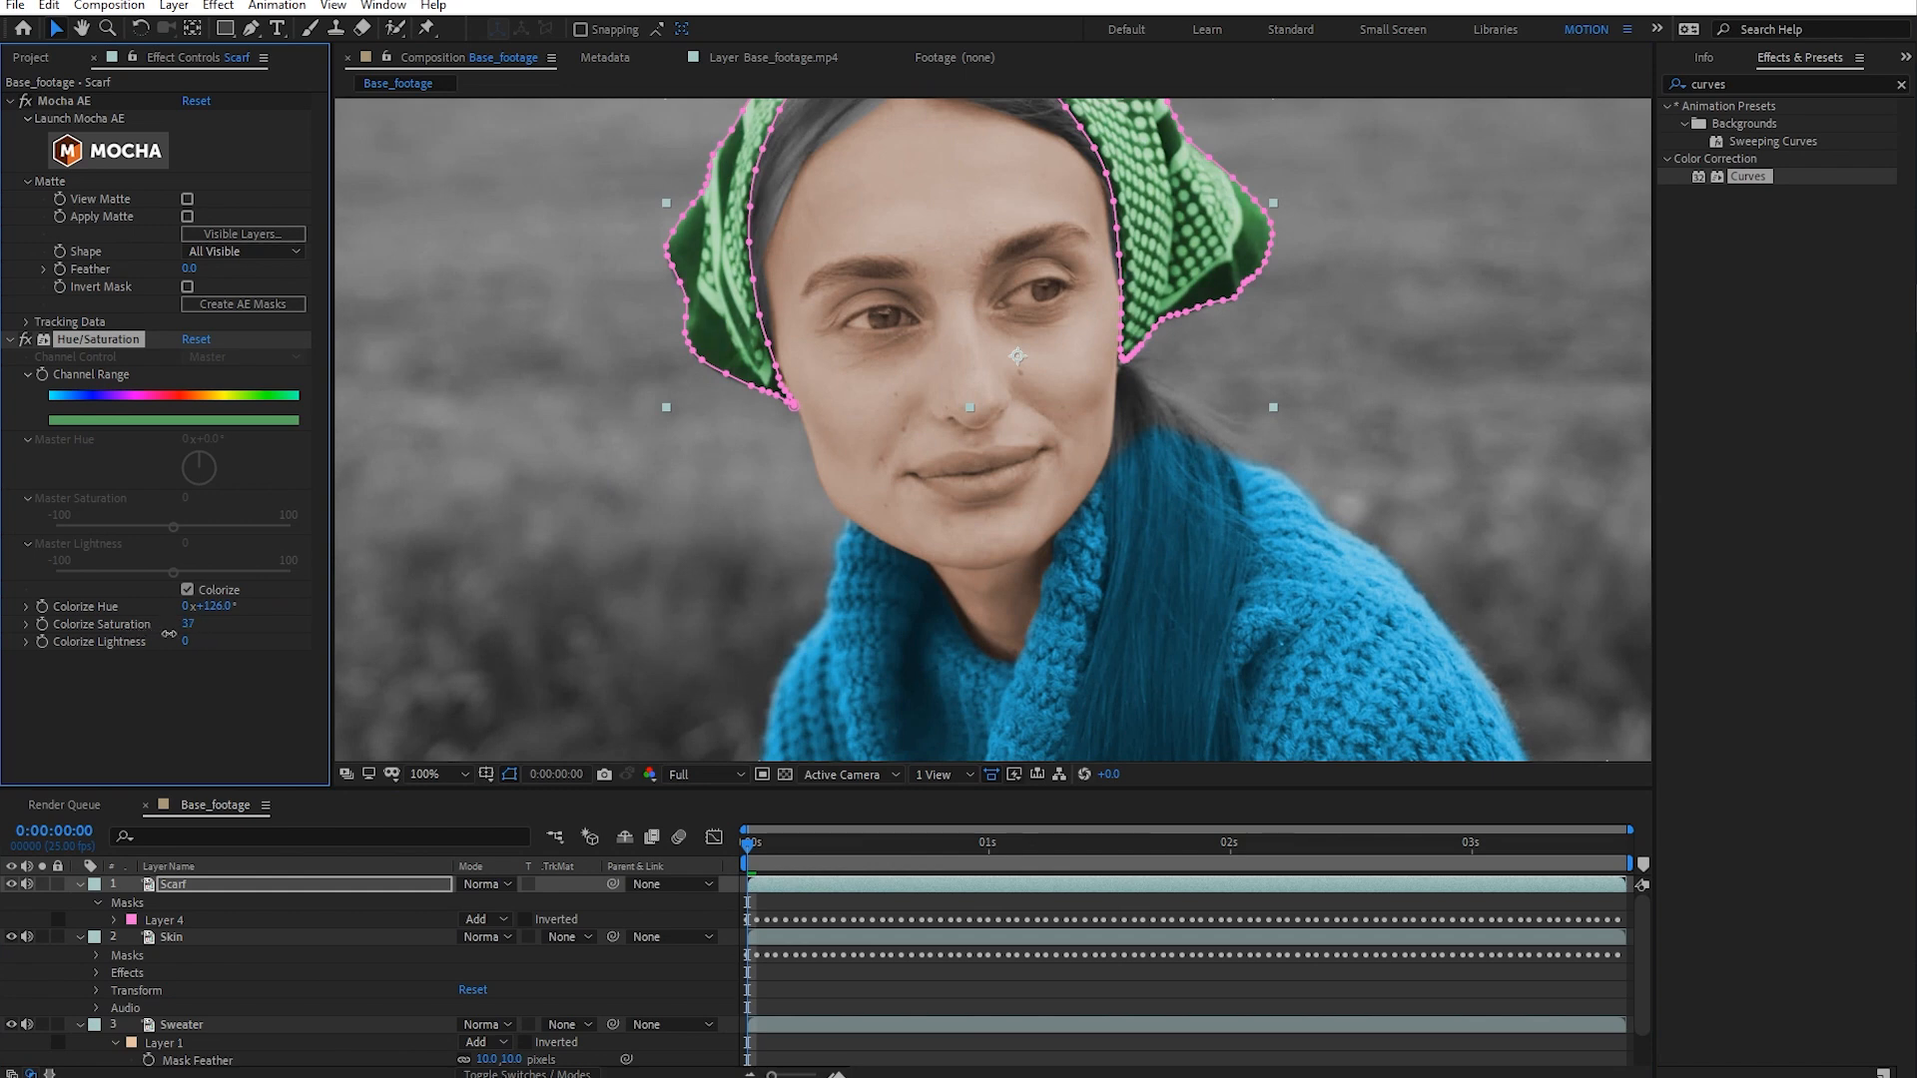
{"action": "mouse_move", "coordinate": [186, 641]}
{"action": "left_mouse_down"}
{"action": "mouse_move", "coordinate": [151, 642]}
{"action": "mouse_move", "coordinate": [164, 622]}
{"action": "left_mouse_up"}
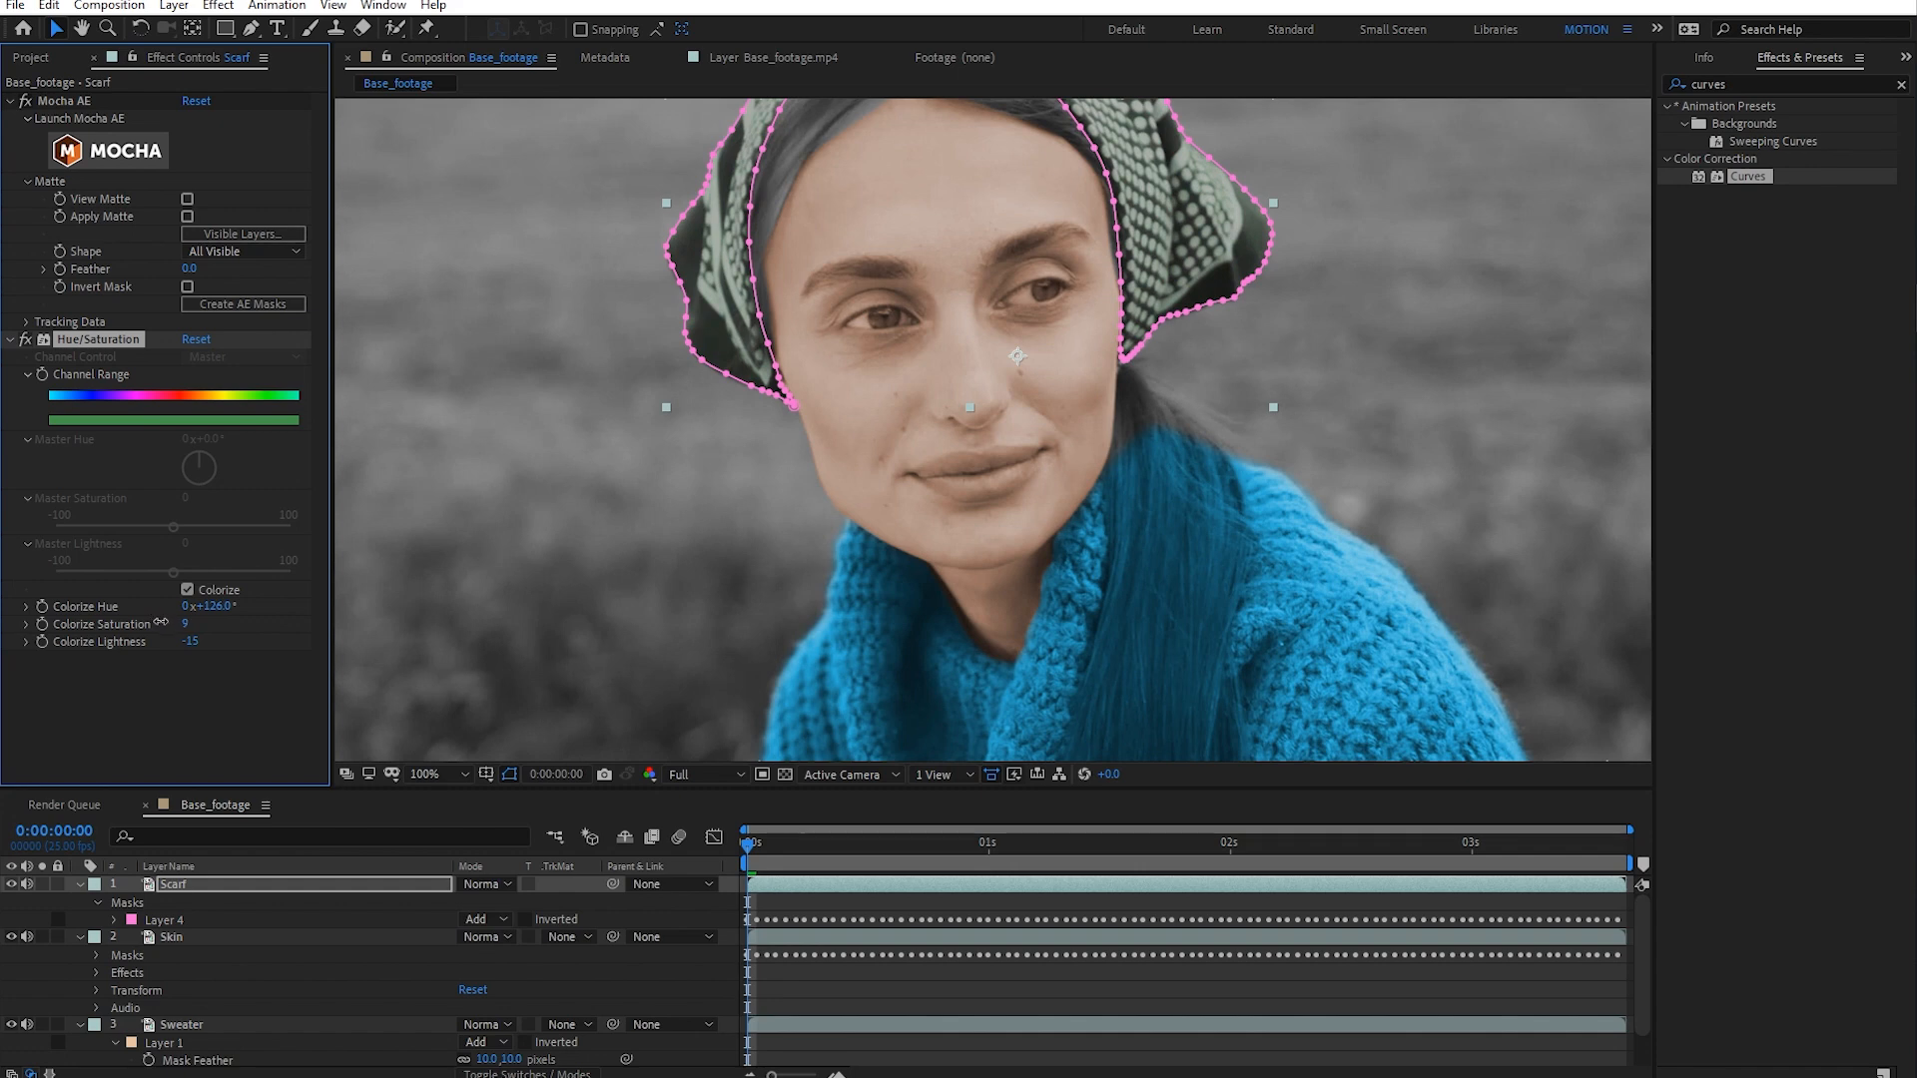
{"action": "mouse_move", "coordinate": [187, 643]}
{"action": "left_mouse_down"}
{"action": "mouse_move", "coordinate": [129, 631]}
{"action": "mouse_move", "coordinate": [162, 634]}
{"action": "left_mouse_up"}
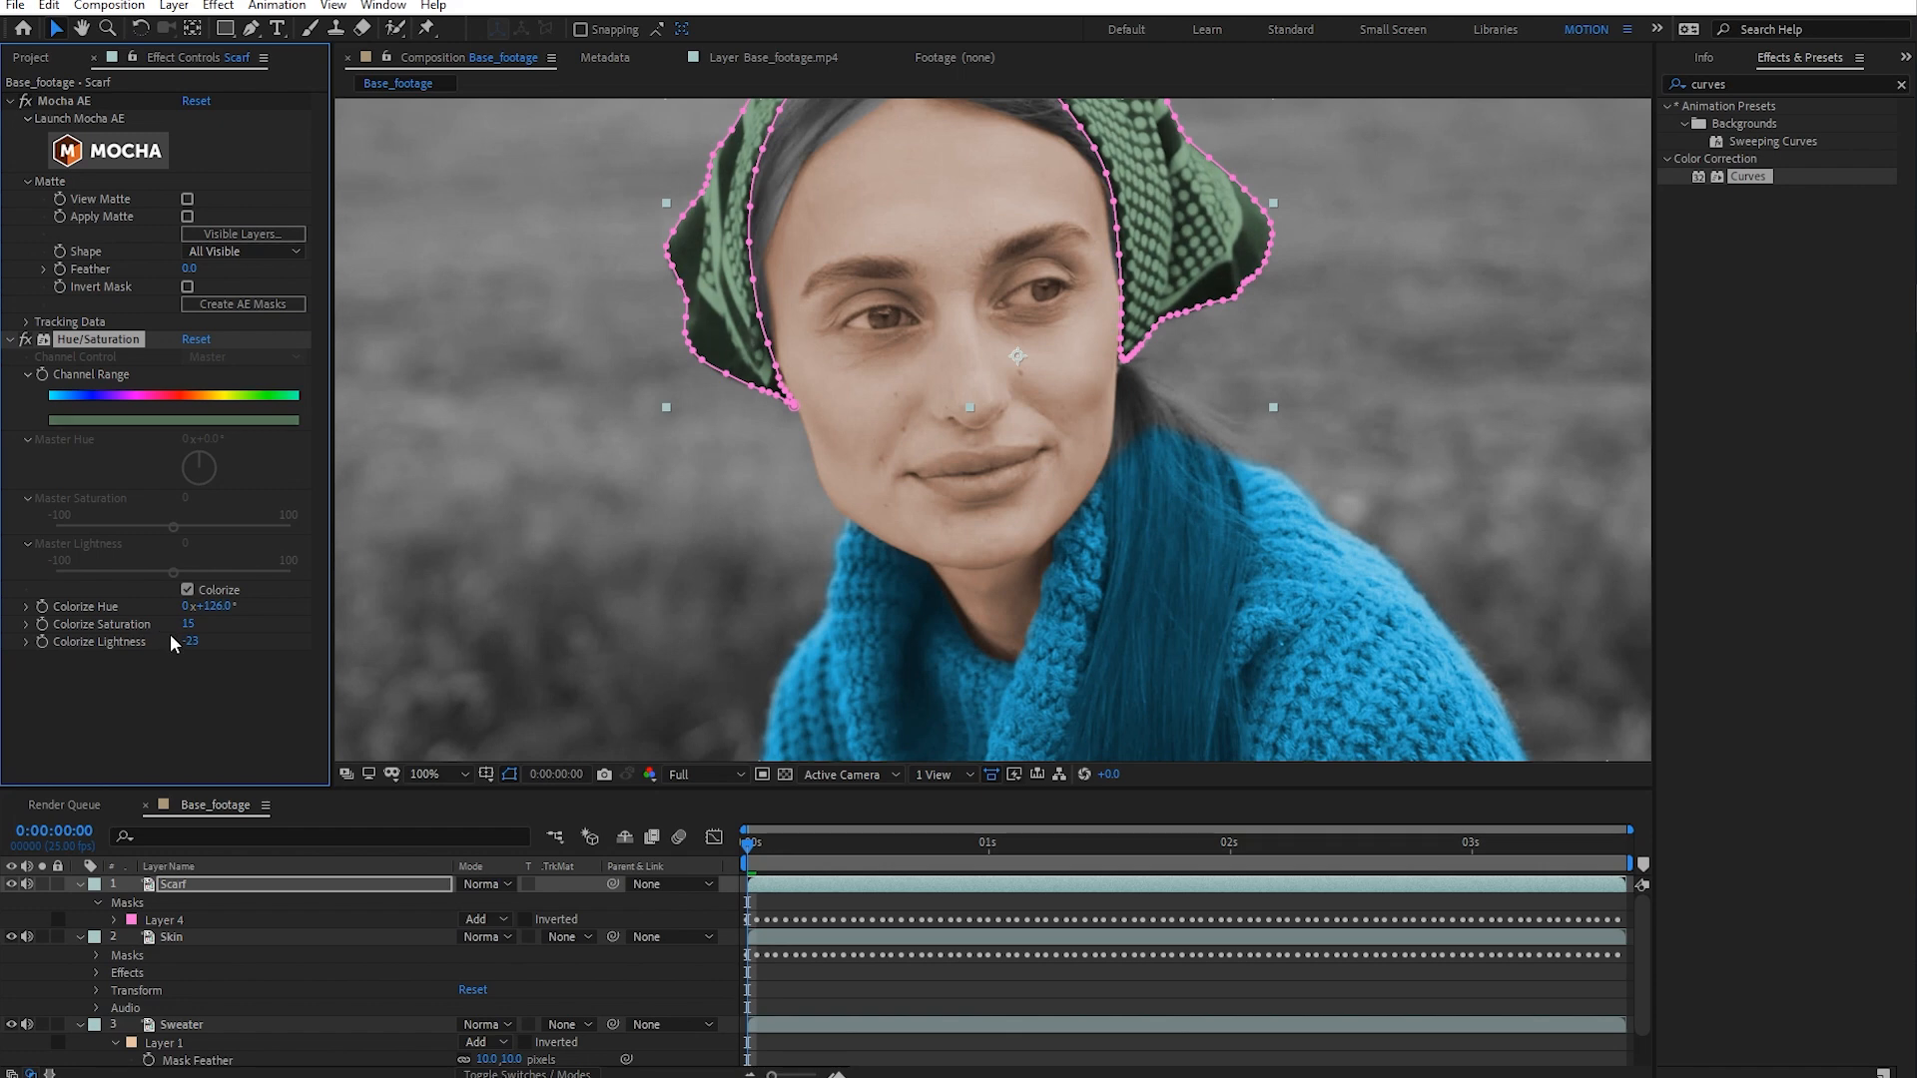
- Preview the green scarf over the clip and examine the scarf edges, face and uncoloured hair up close
{"action": "left_click", "coordinate": [938, 986]}
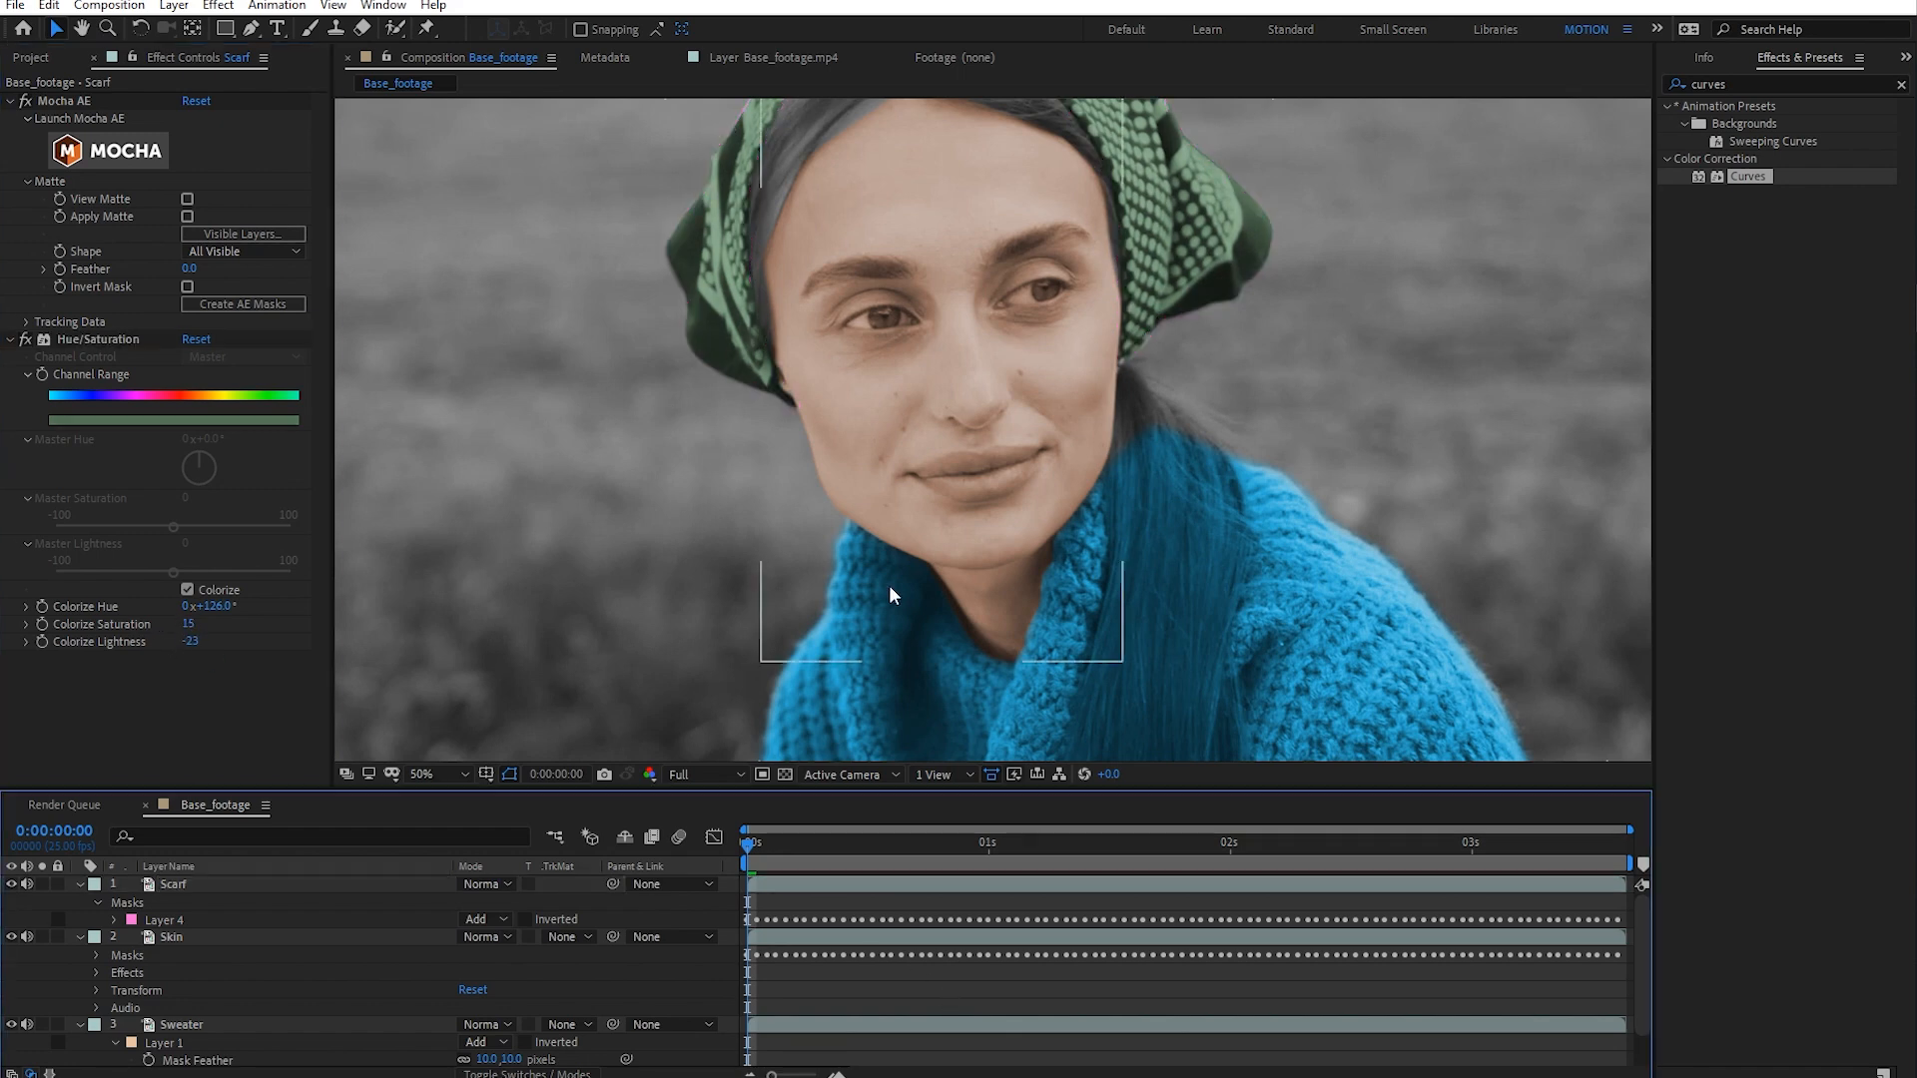
{"action": "scroll", "coordinate": [864, 663], "scroll_direction": "down", "scroll_amount": 2}
{"action": "left_click_drag", "start_coordinate": [751, 846], "coordinate": [567, 887]}
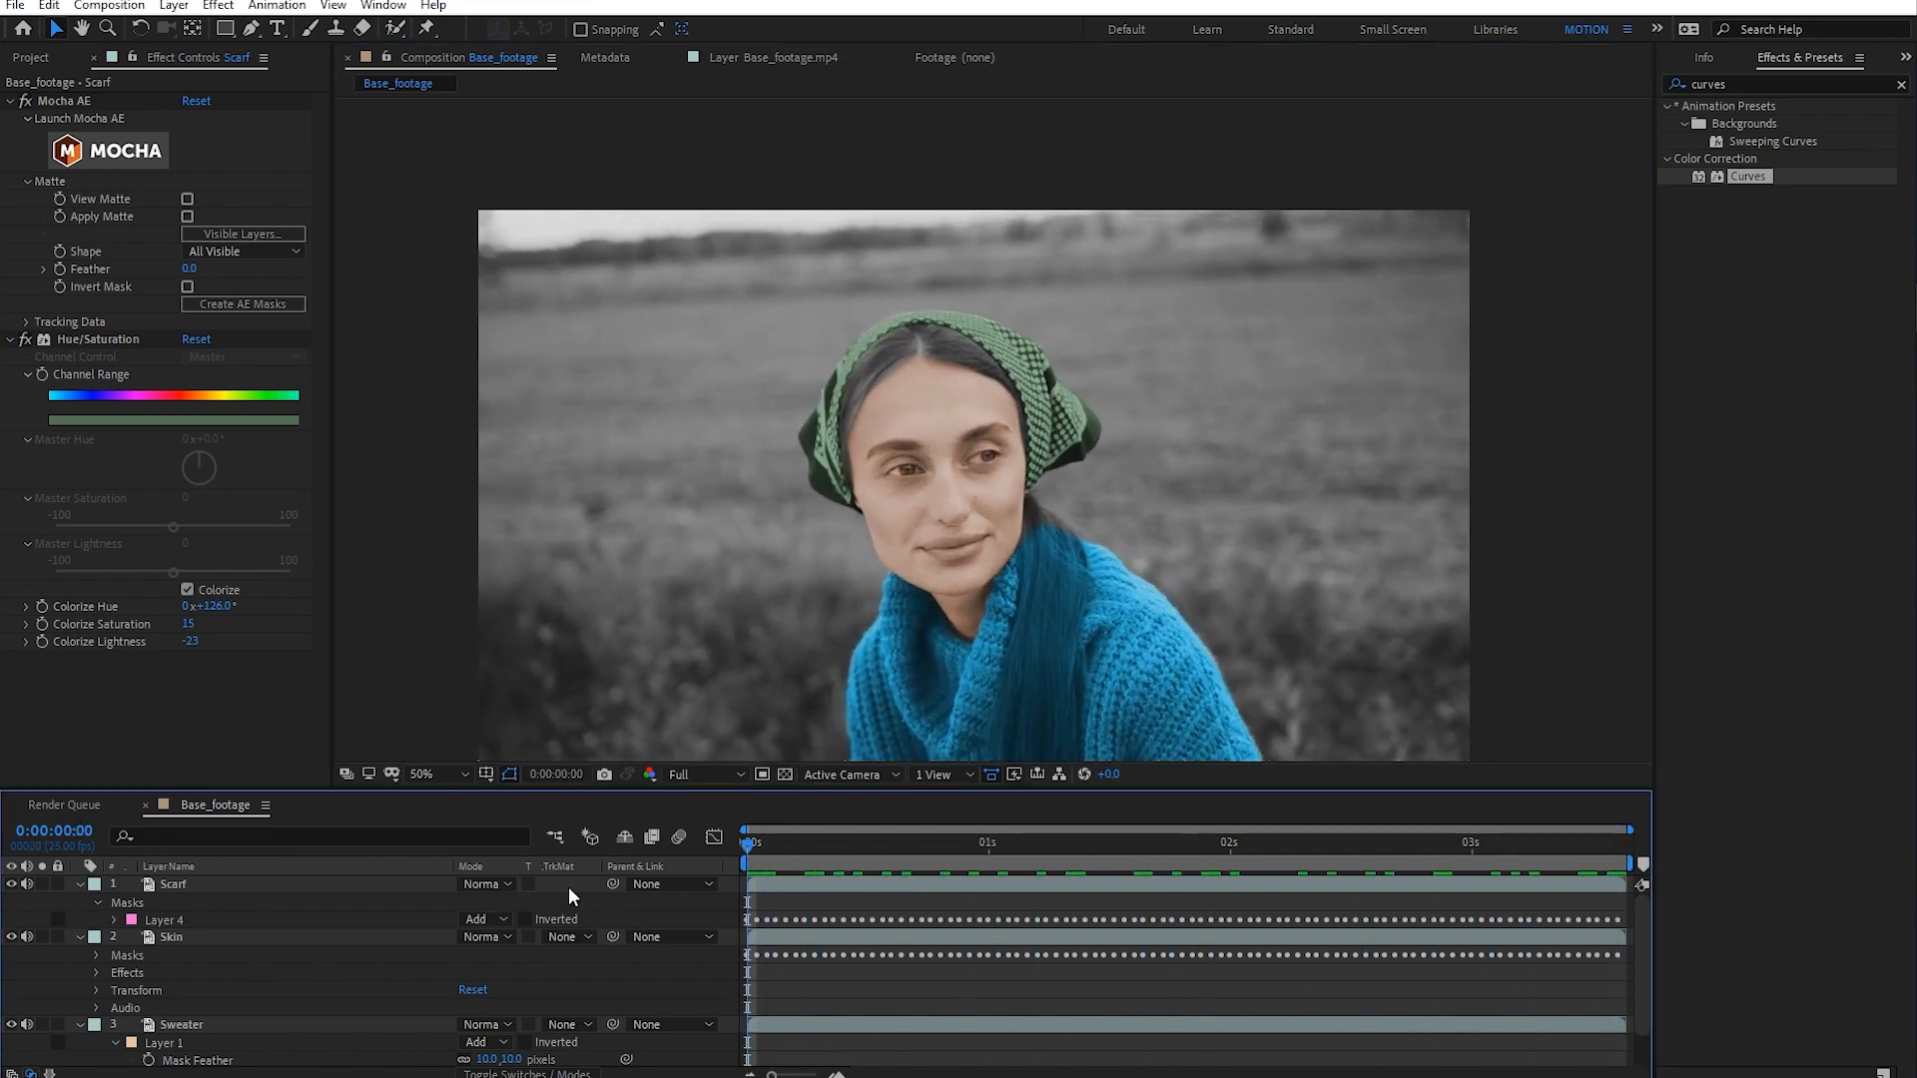
{"action": "scroll", "coordinate": [949, 629], "scroll_direction": "up", "scroll_amount": 2}
{"action": "left_click_drag", "start_coordinate": [948, 629], "coordinate": [976, 471]}
{"action": "scroll", "coordinate": [1078, 612], "scroll_direction": "down", "scroll_amount": 2}
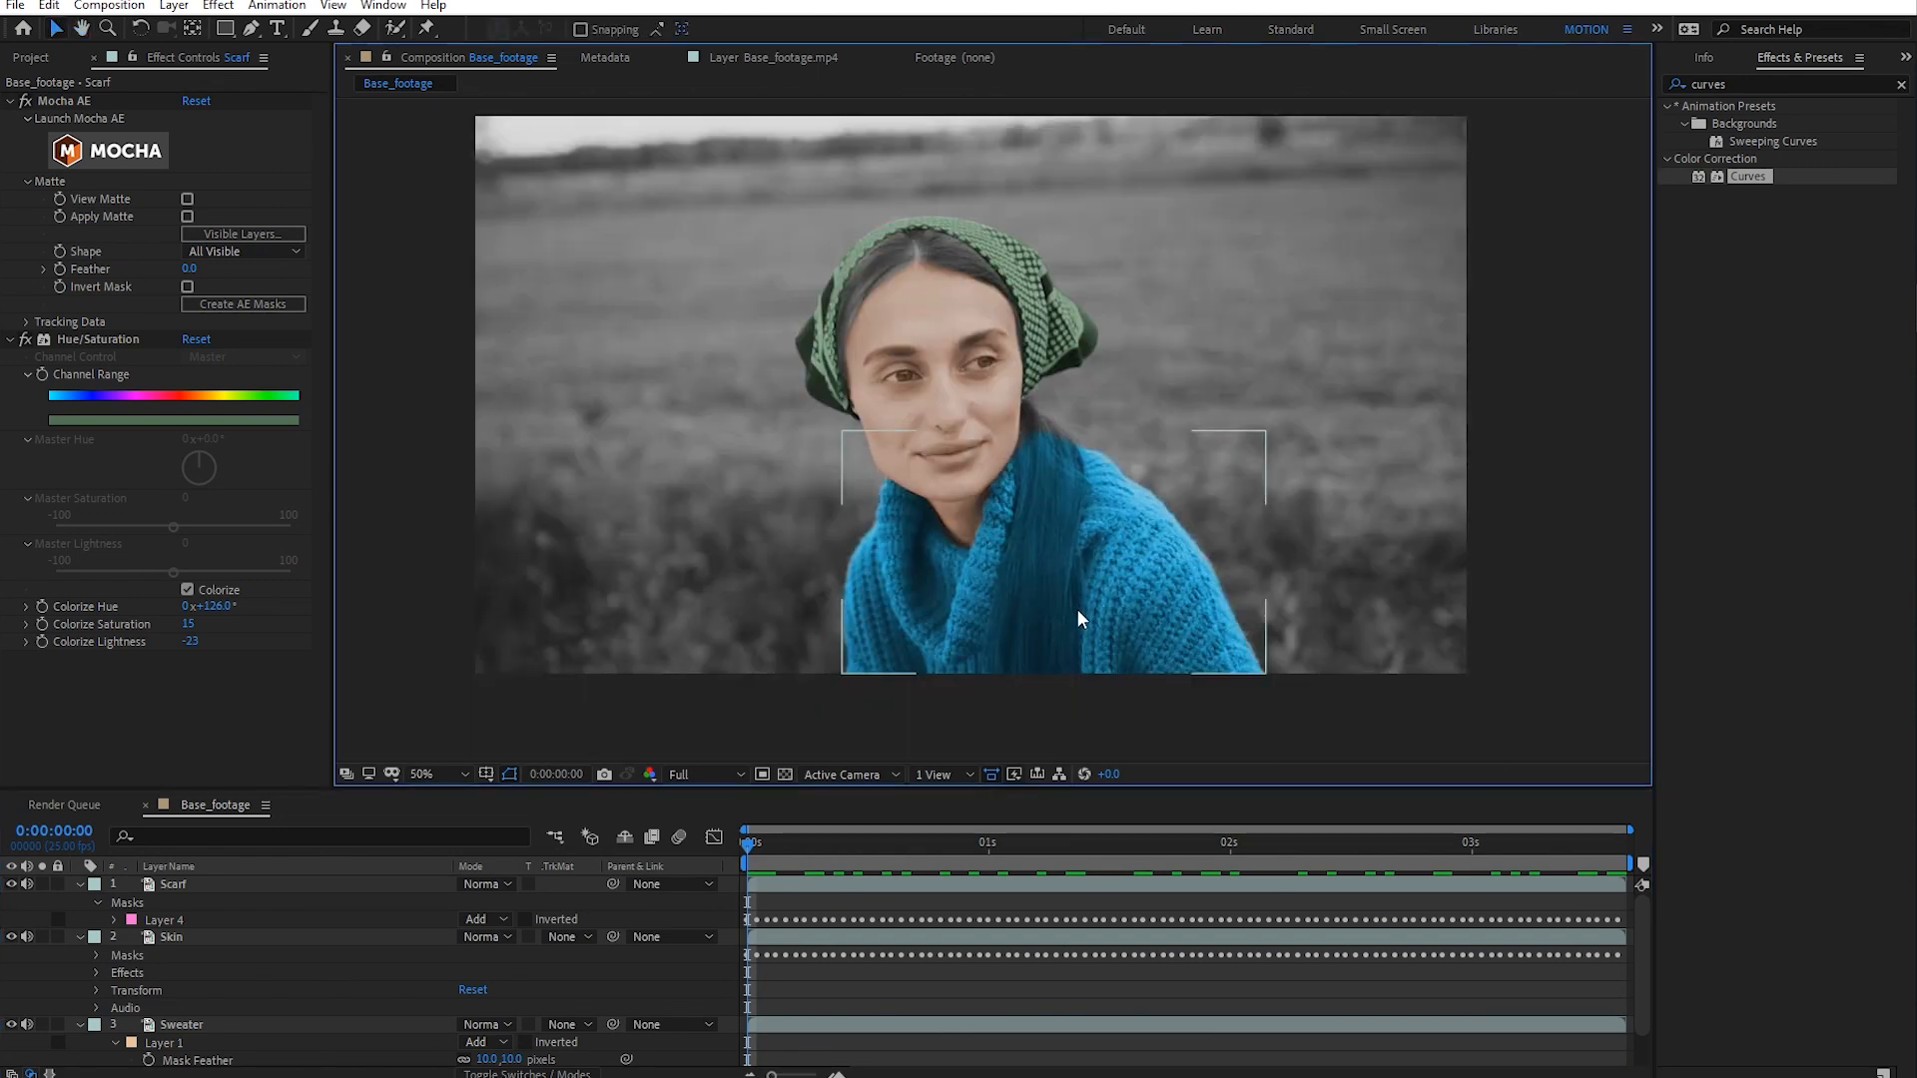
{"action": "scroll", "coordinate": [1005, 548], "scroll_direction": "up", "scroll_amount": 4}
{"action": "scroll", "coordinate": [975, 555], "scroll_direction": "down", "scroll_amount": 2}
{"action": "key", "text": "v"}
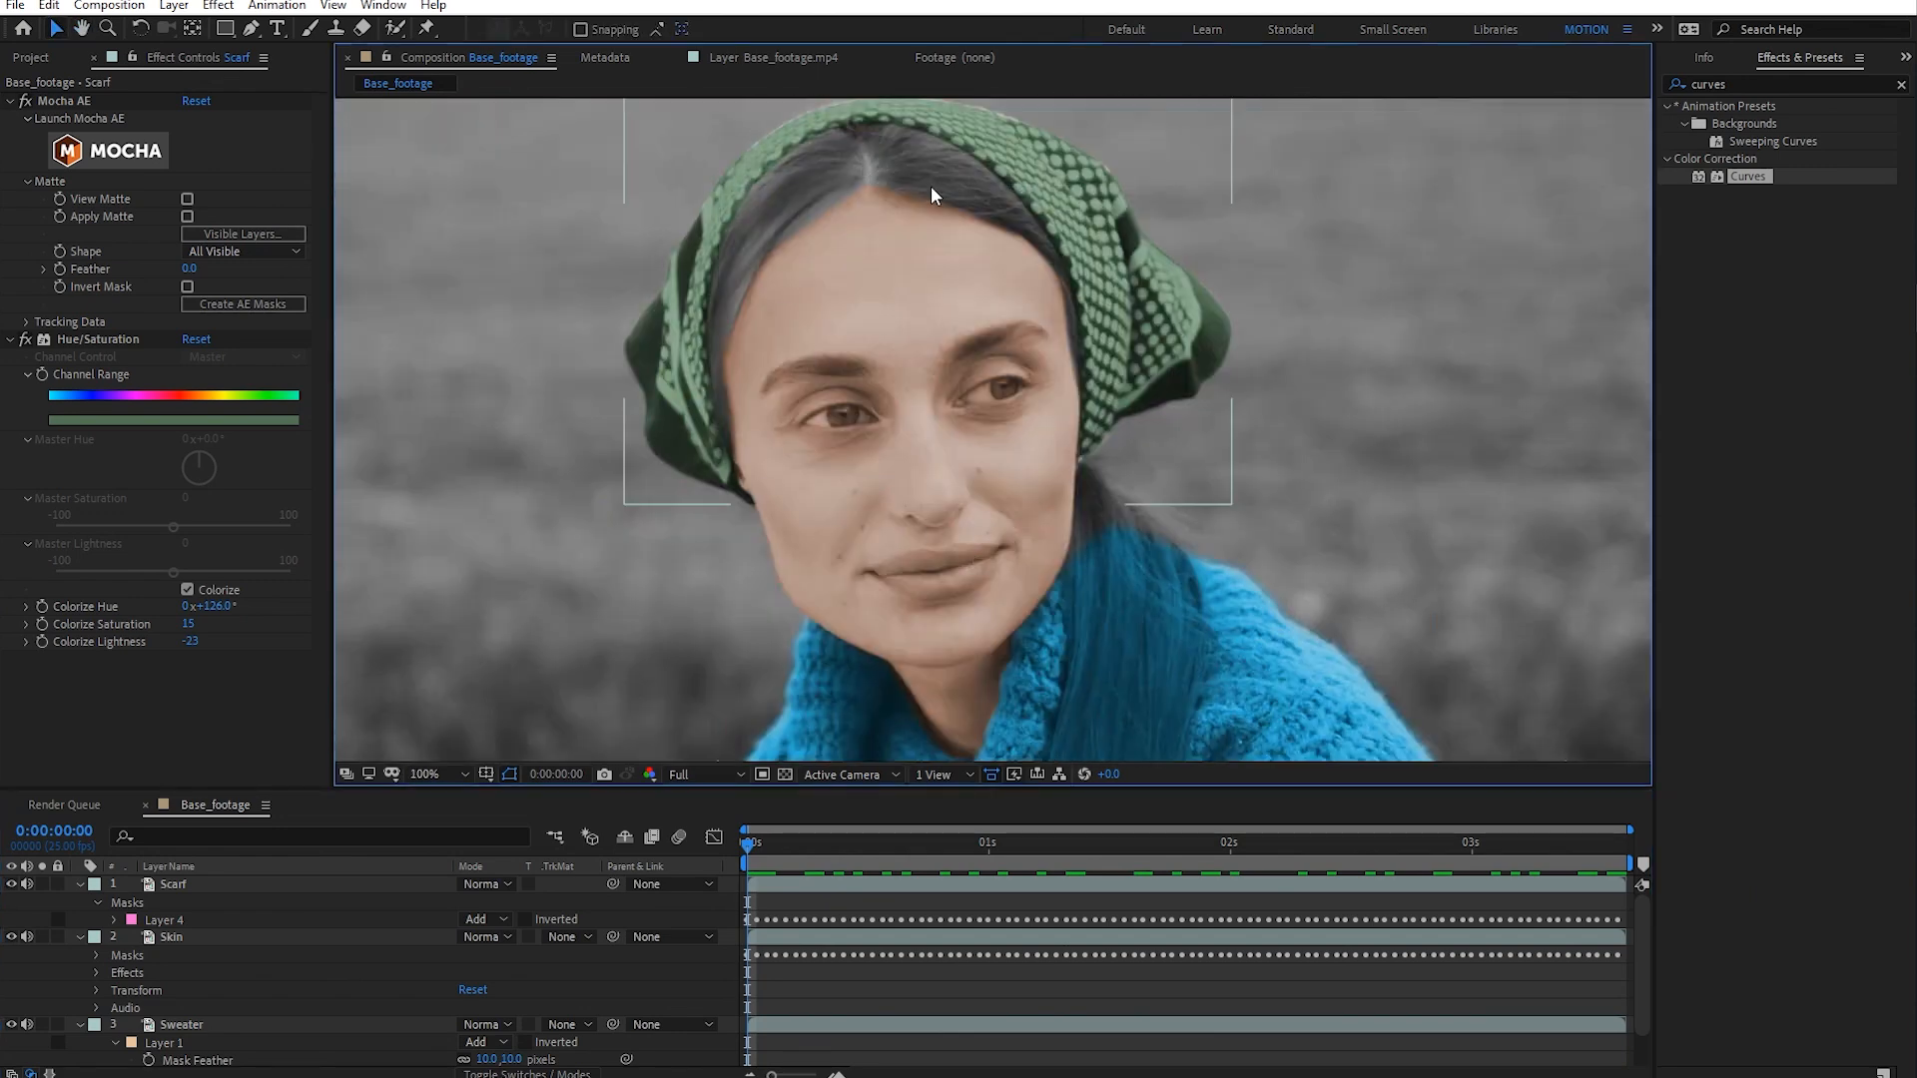
{"action": "left_click_drag", "start_coordinate": [1066, 547], "coordinate": [1078, 321]}
{"action": "left_click_drag", "start_coordinate": [1112, 544], "coordinate": [1134, 676]}
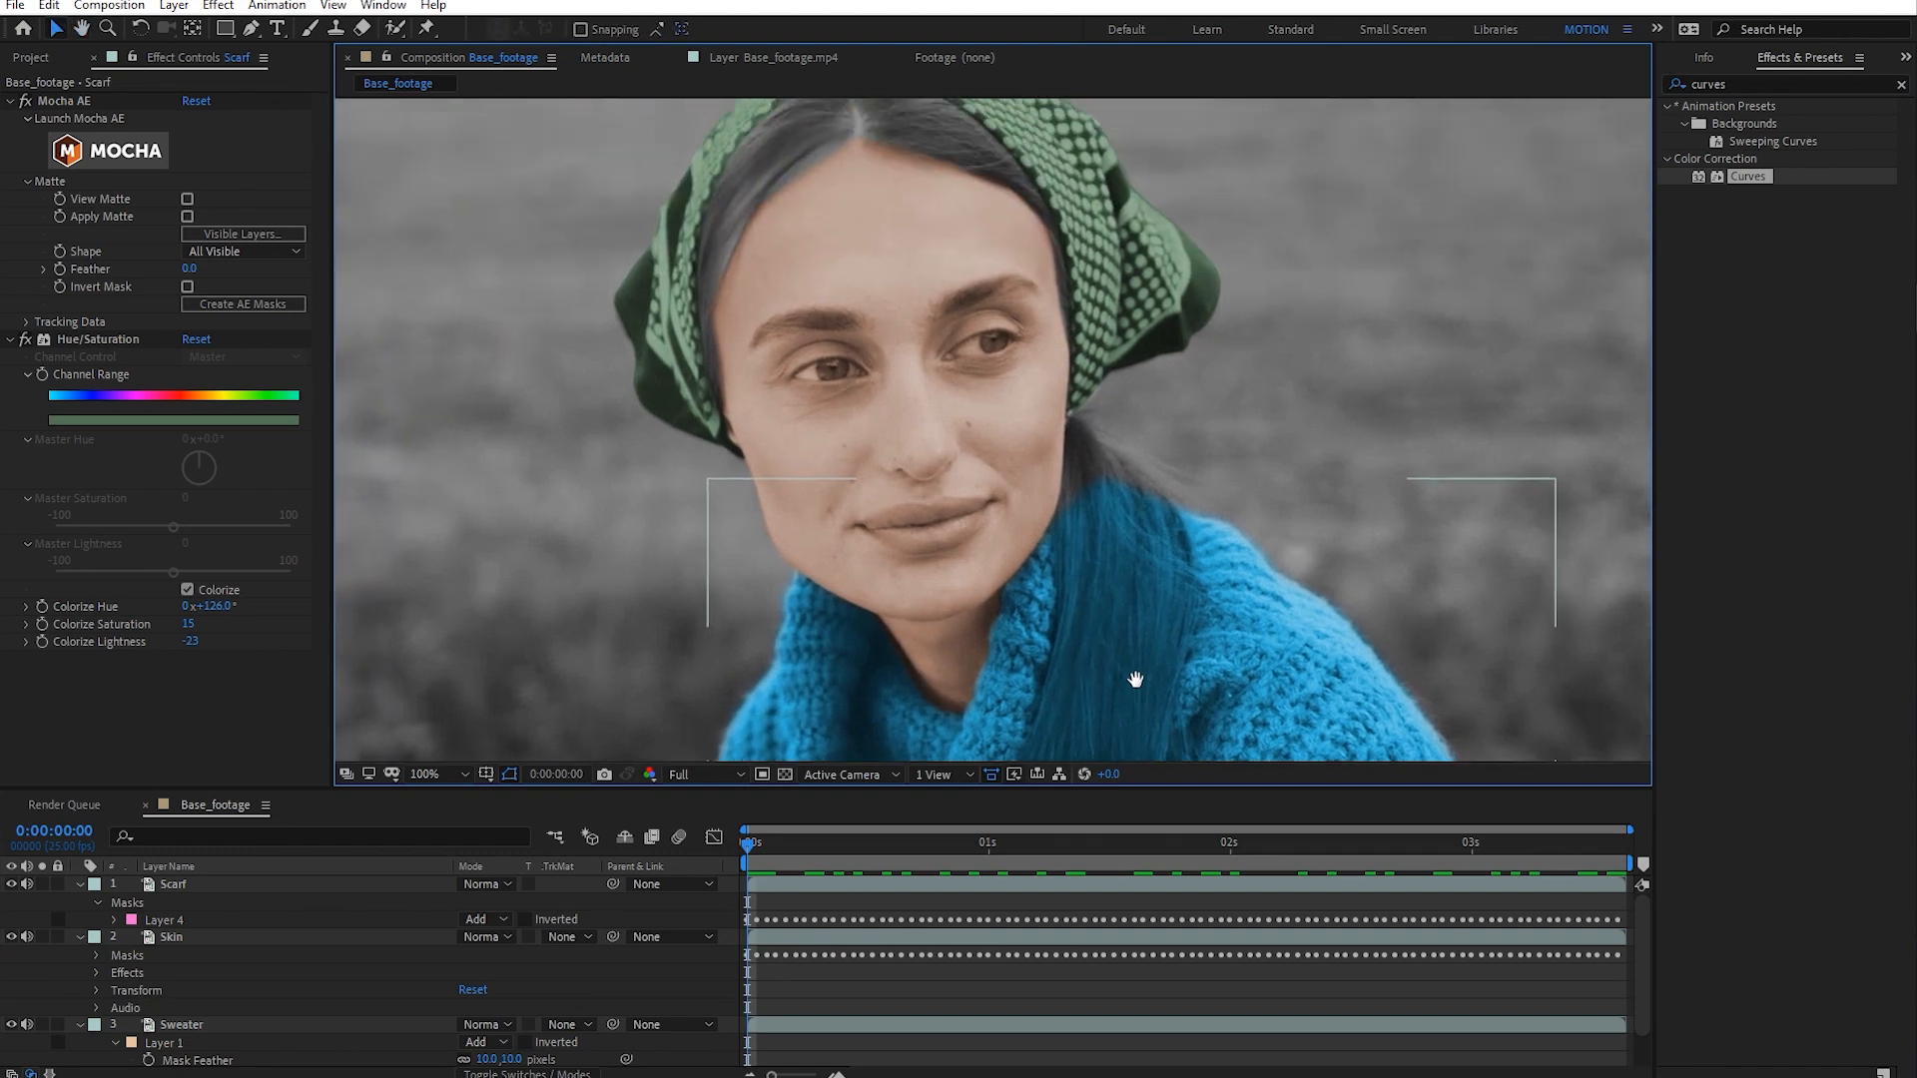
- Duplicate the Scarf layer, rename the copy Hair and remove its mask
{"action": "left_click", "coordinate": [207, 885]}
{"action": "key", "text": "ctrl+d"}
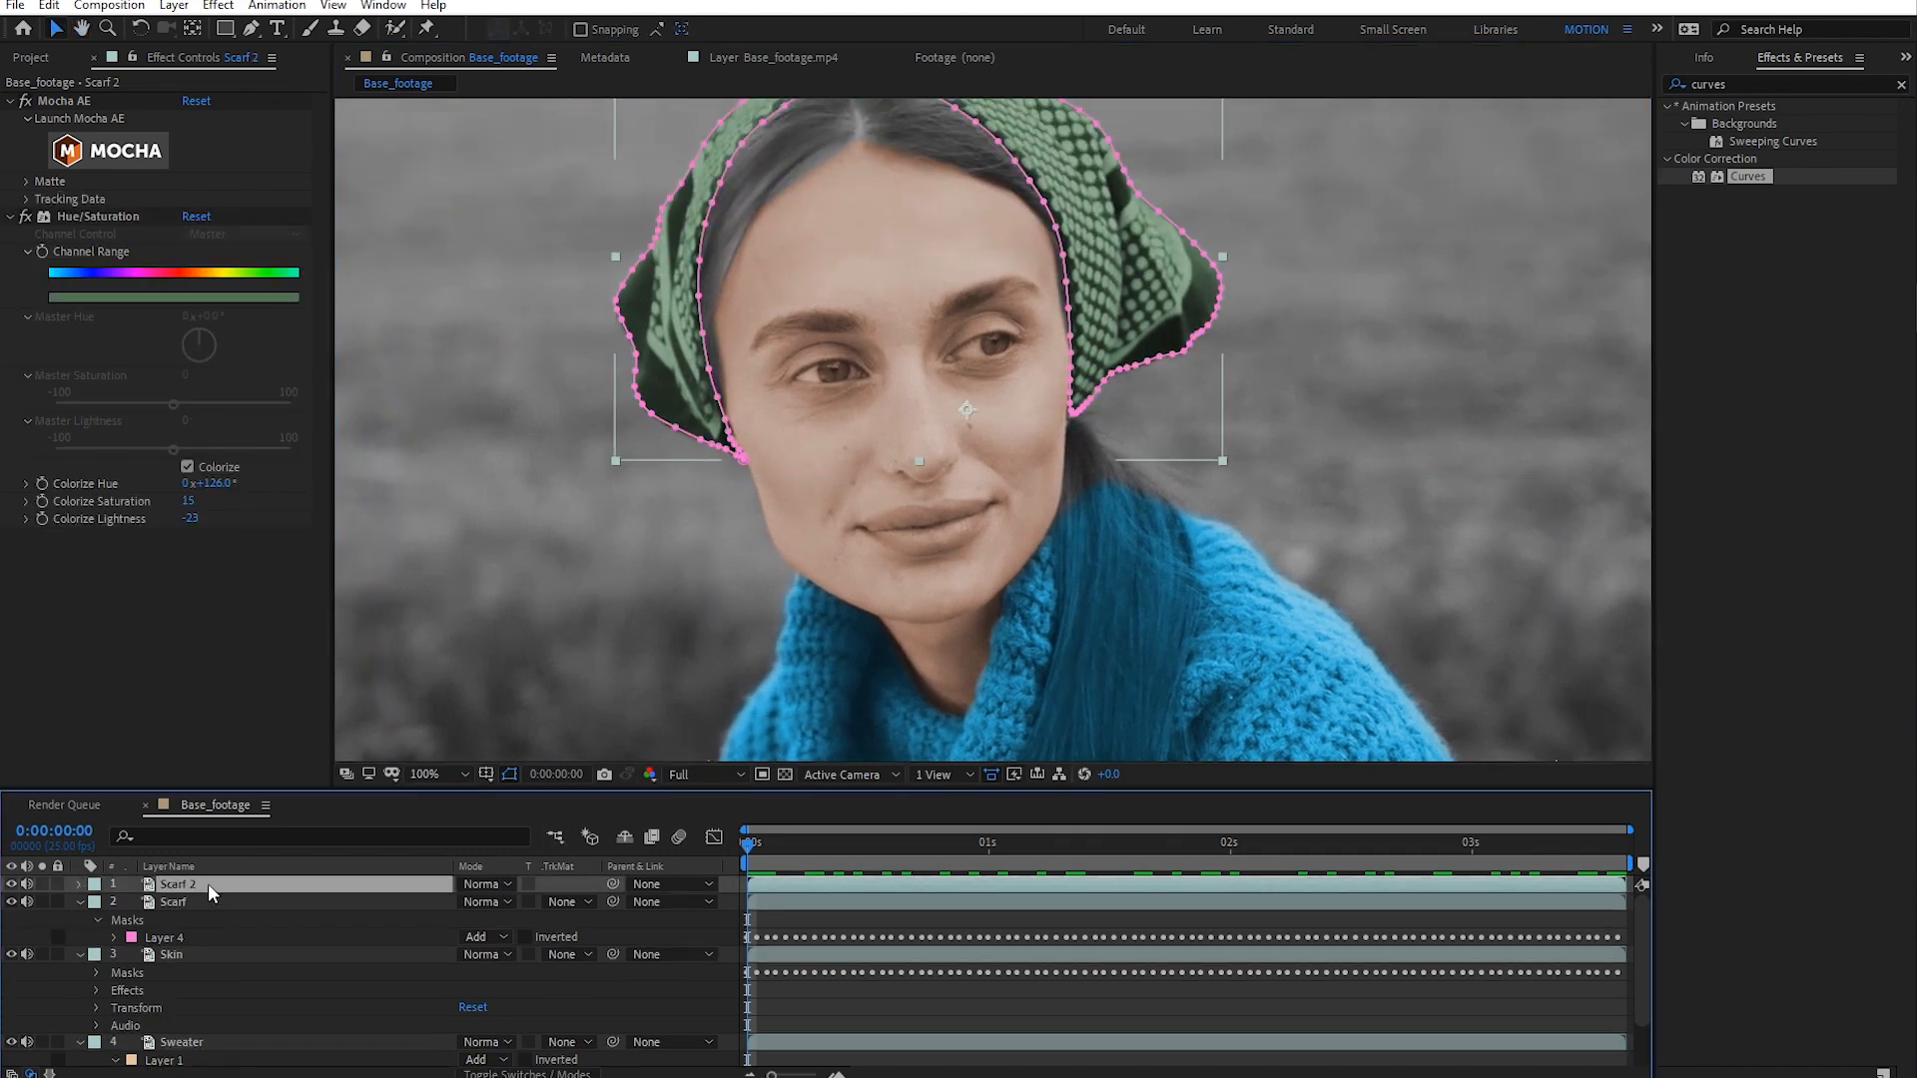
{"action": "key", "text": "Return"}
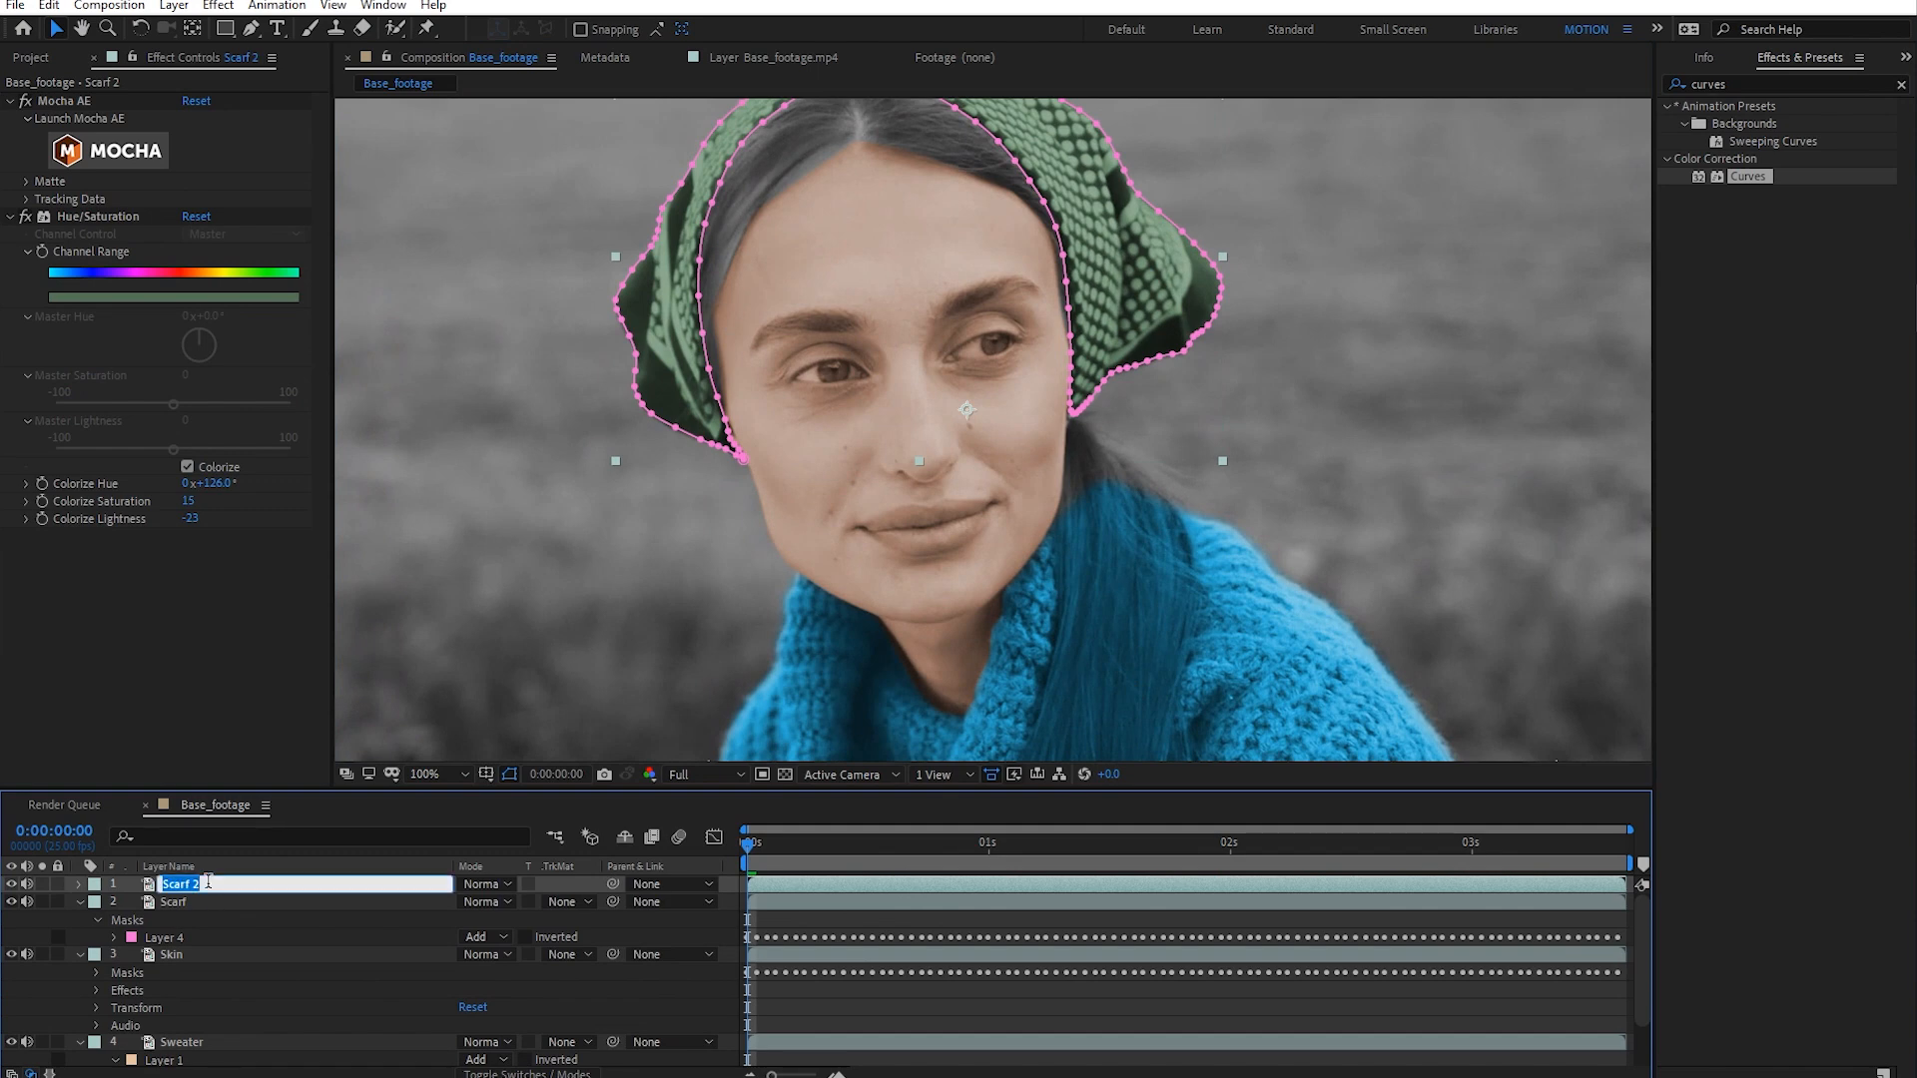
{"action": "type", "text": "Hair"}
{"action": "key", "text": "Return"}
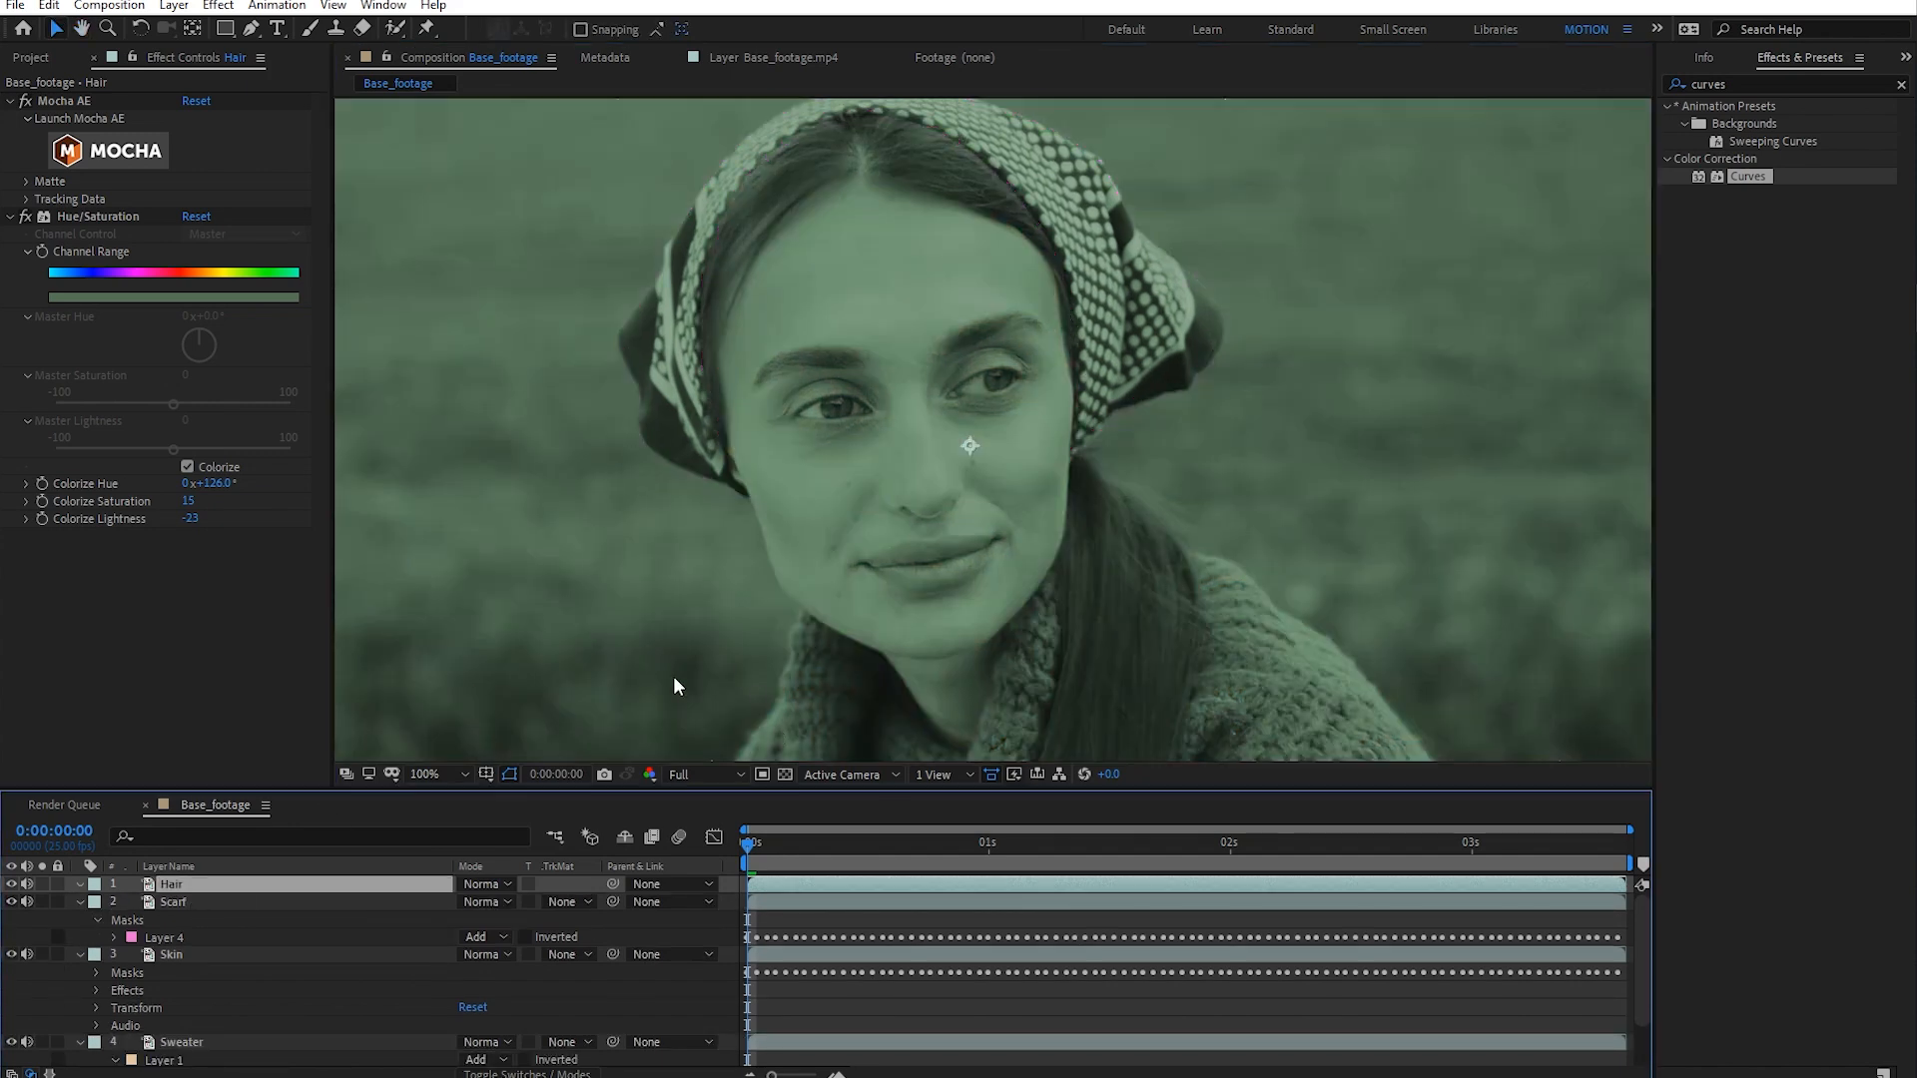
- Turn off the Hair layer's Hue/Saturation effect and delete the inherited Layer 4 shape in its Mocha project
{"action": "left_click", "coordinate": [25, 216]}
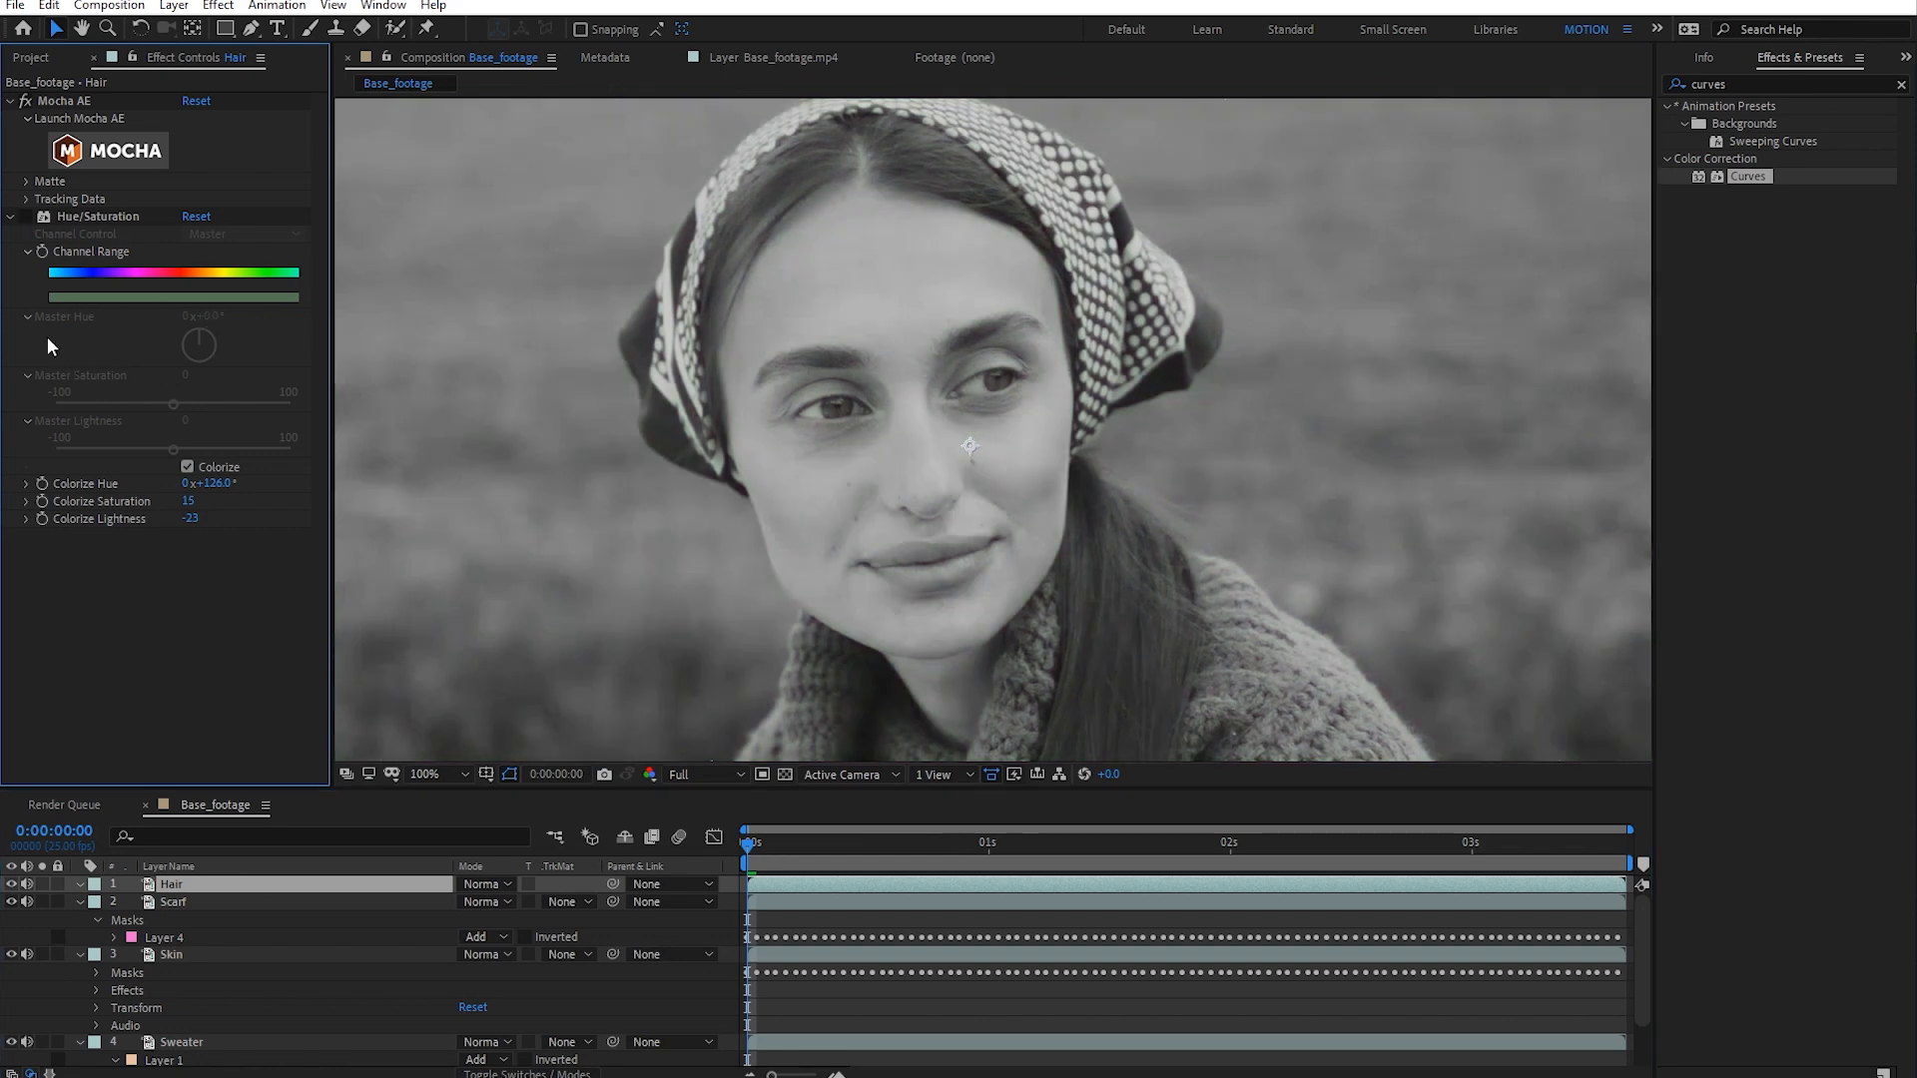
{"action": "left_click", "coordinate": [116, 155]}
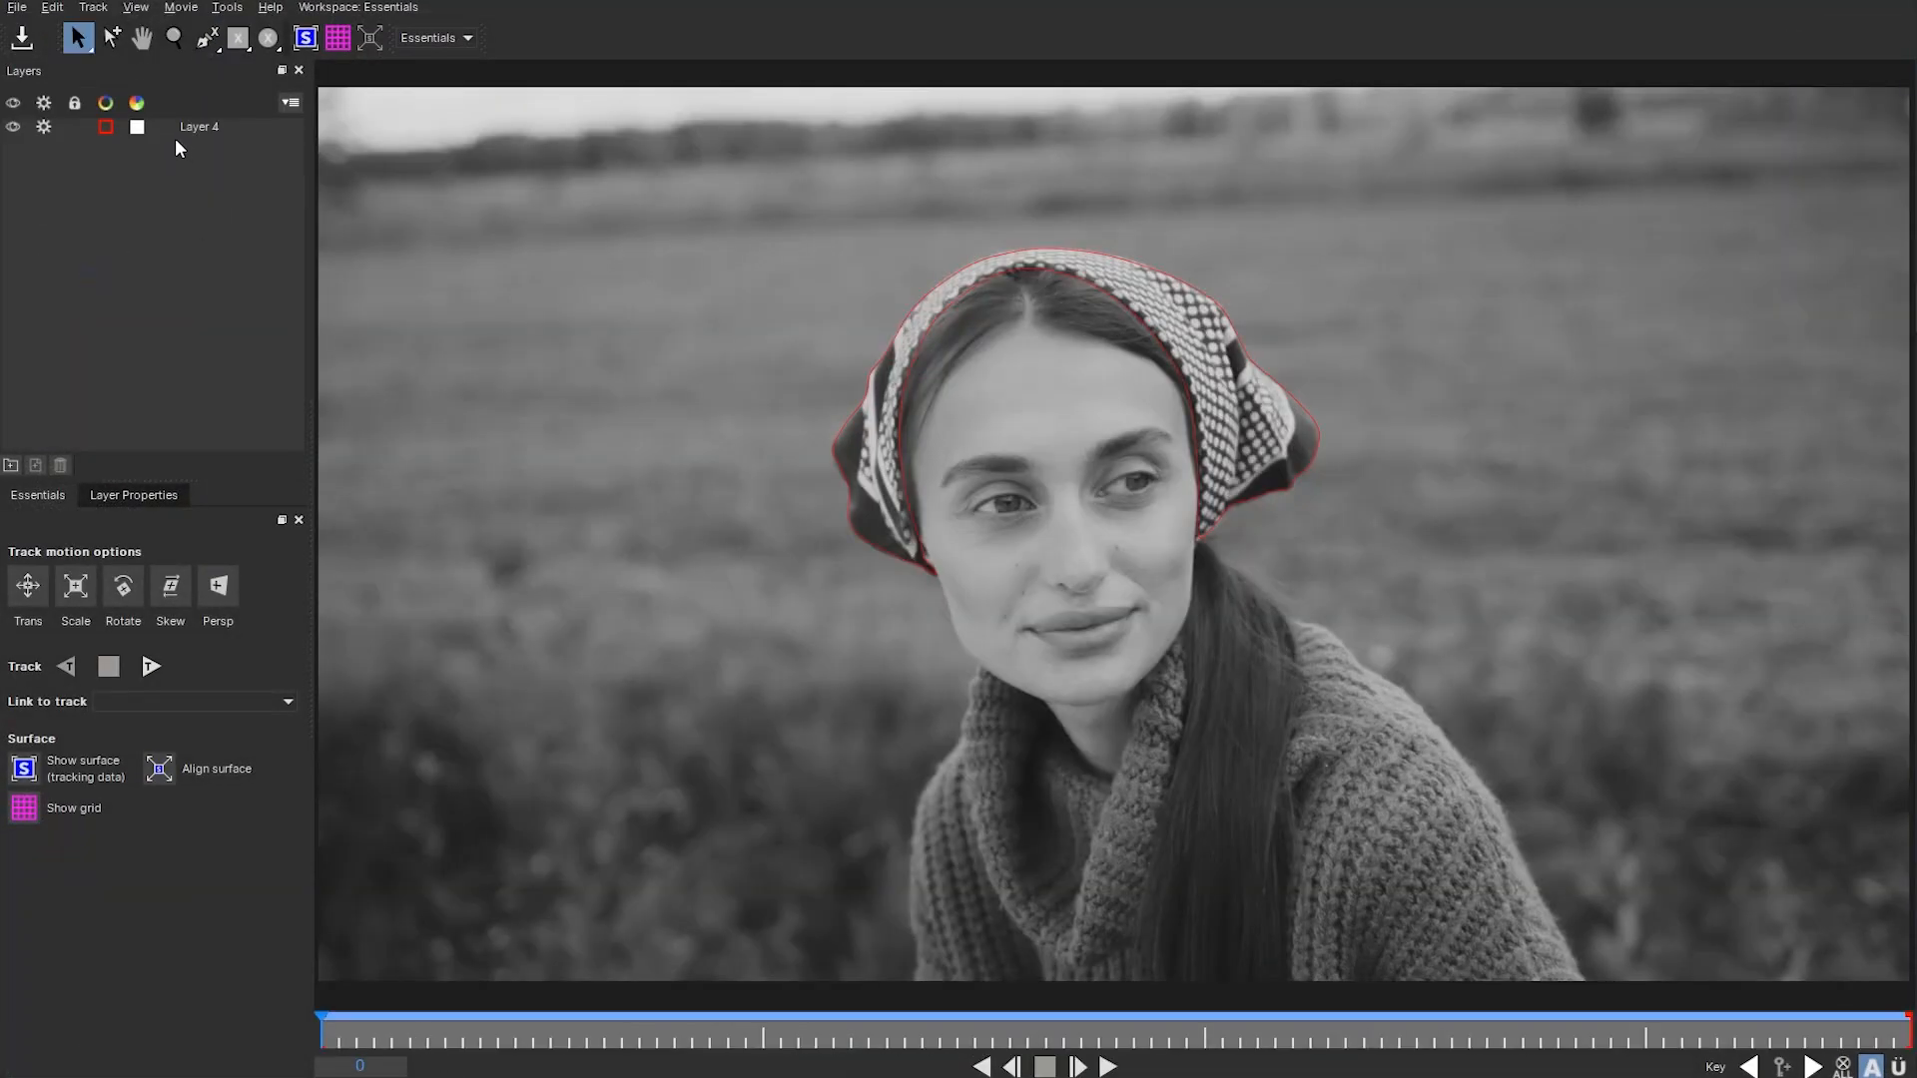
{"action": "left_click", "coordinate": [176, 134]}
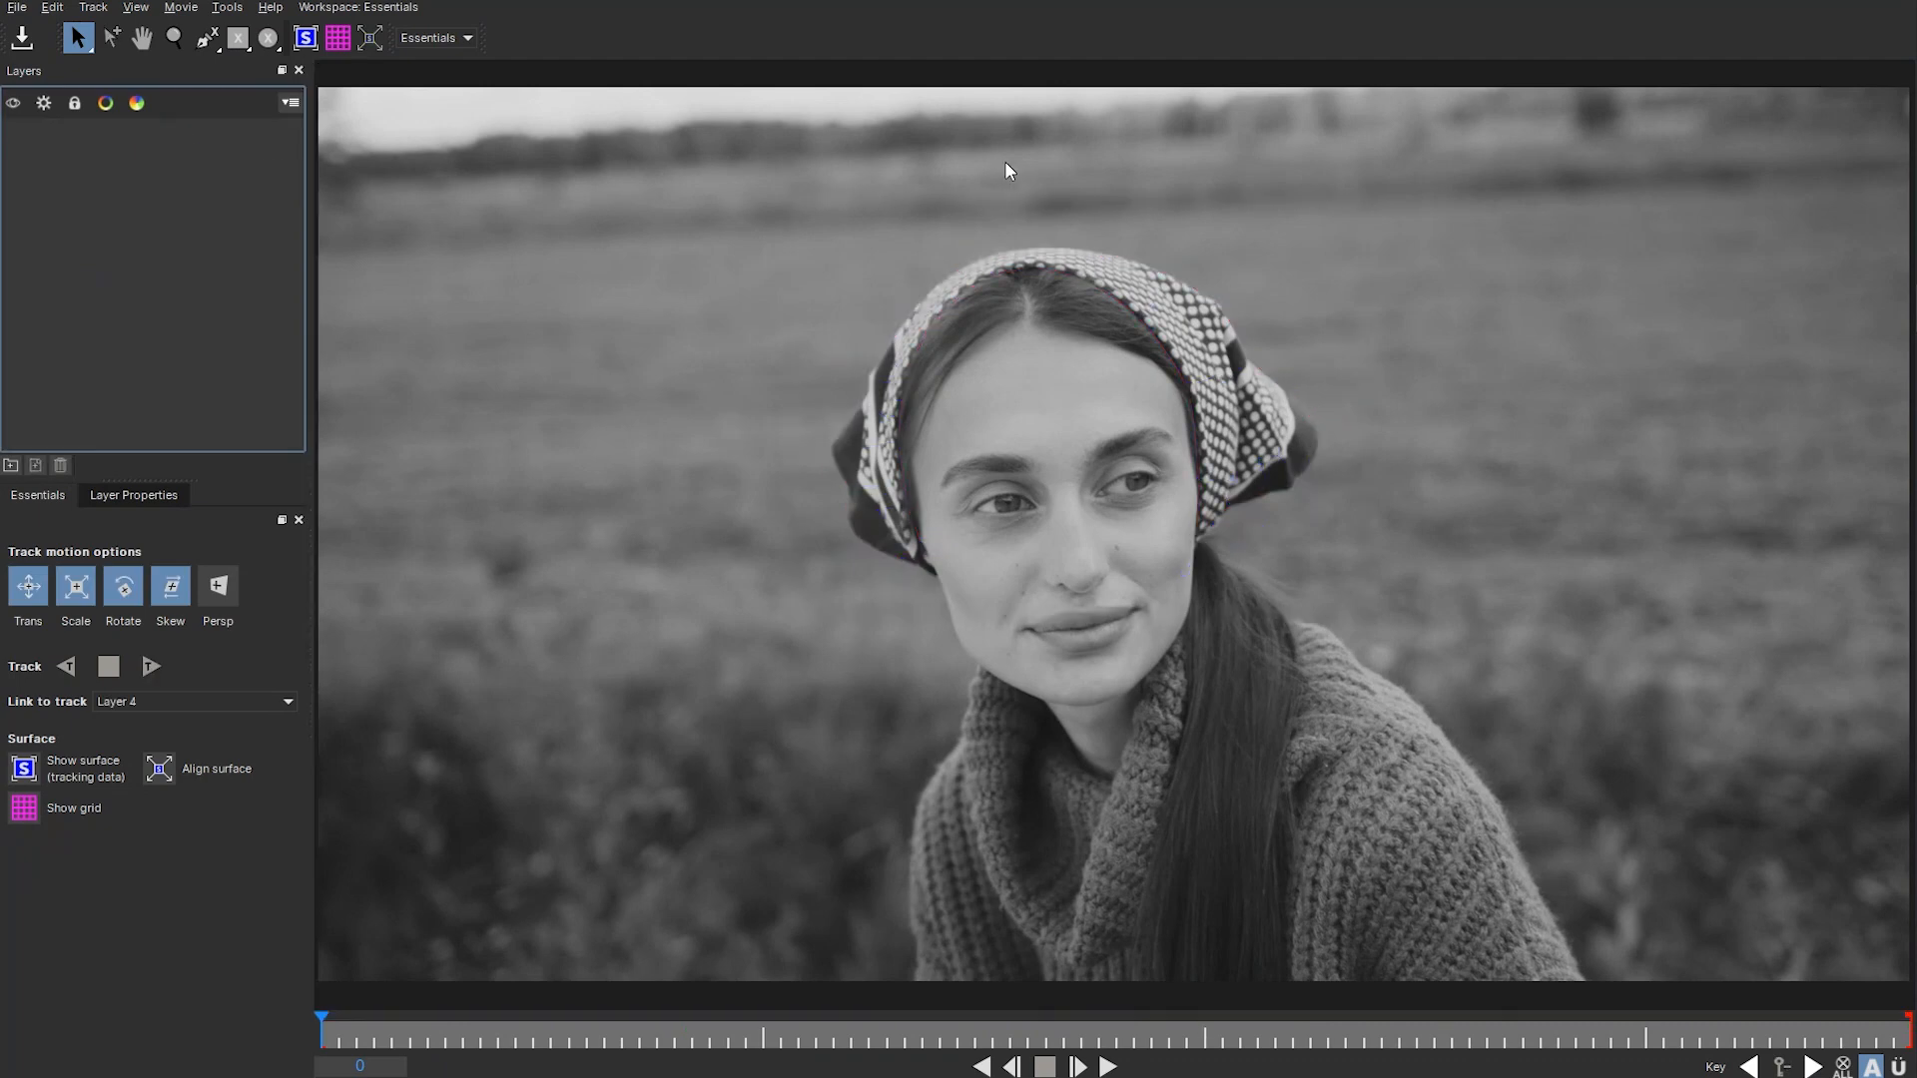
- Draw a closed spline shape at frame 0 around the hair between the scarf's inner edge and the forehead hairline
{"action": "left_click", "coordinate": [1183, 504]}
{"action": "key", "text": "z"}
{"action": "left_click_drag", "start_coordinate": [1118, 481], "coordinate": [1090, 287]}
{"action": "left_click_drag", "start_coordinate": [1023, 565], "coordinate": [988, 440]}
{"action": "left_click", "coordinate": [207, 42]}
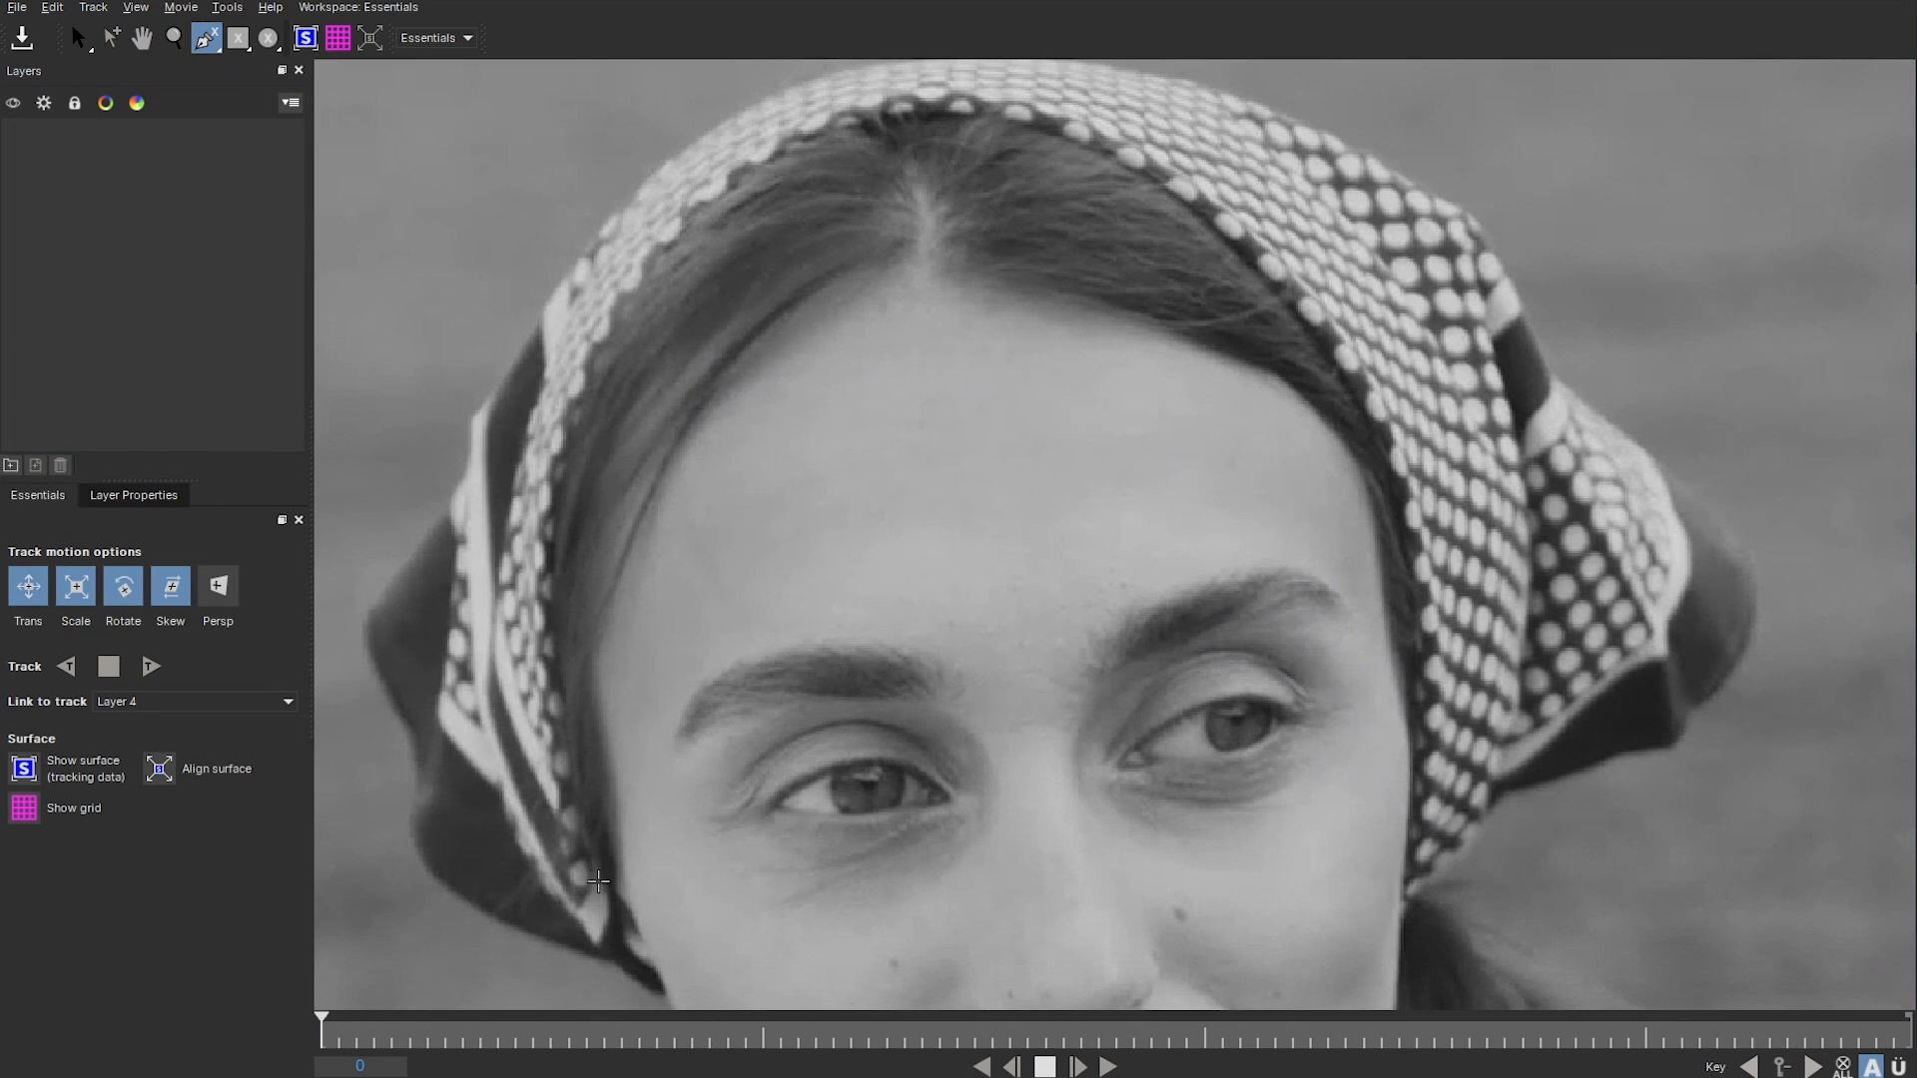
{"action": "left_click", "coordinate": [606, 891]}
{"action": "left_click", "coordinate": [551, 667]}
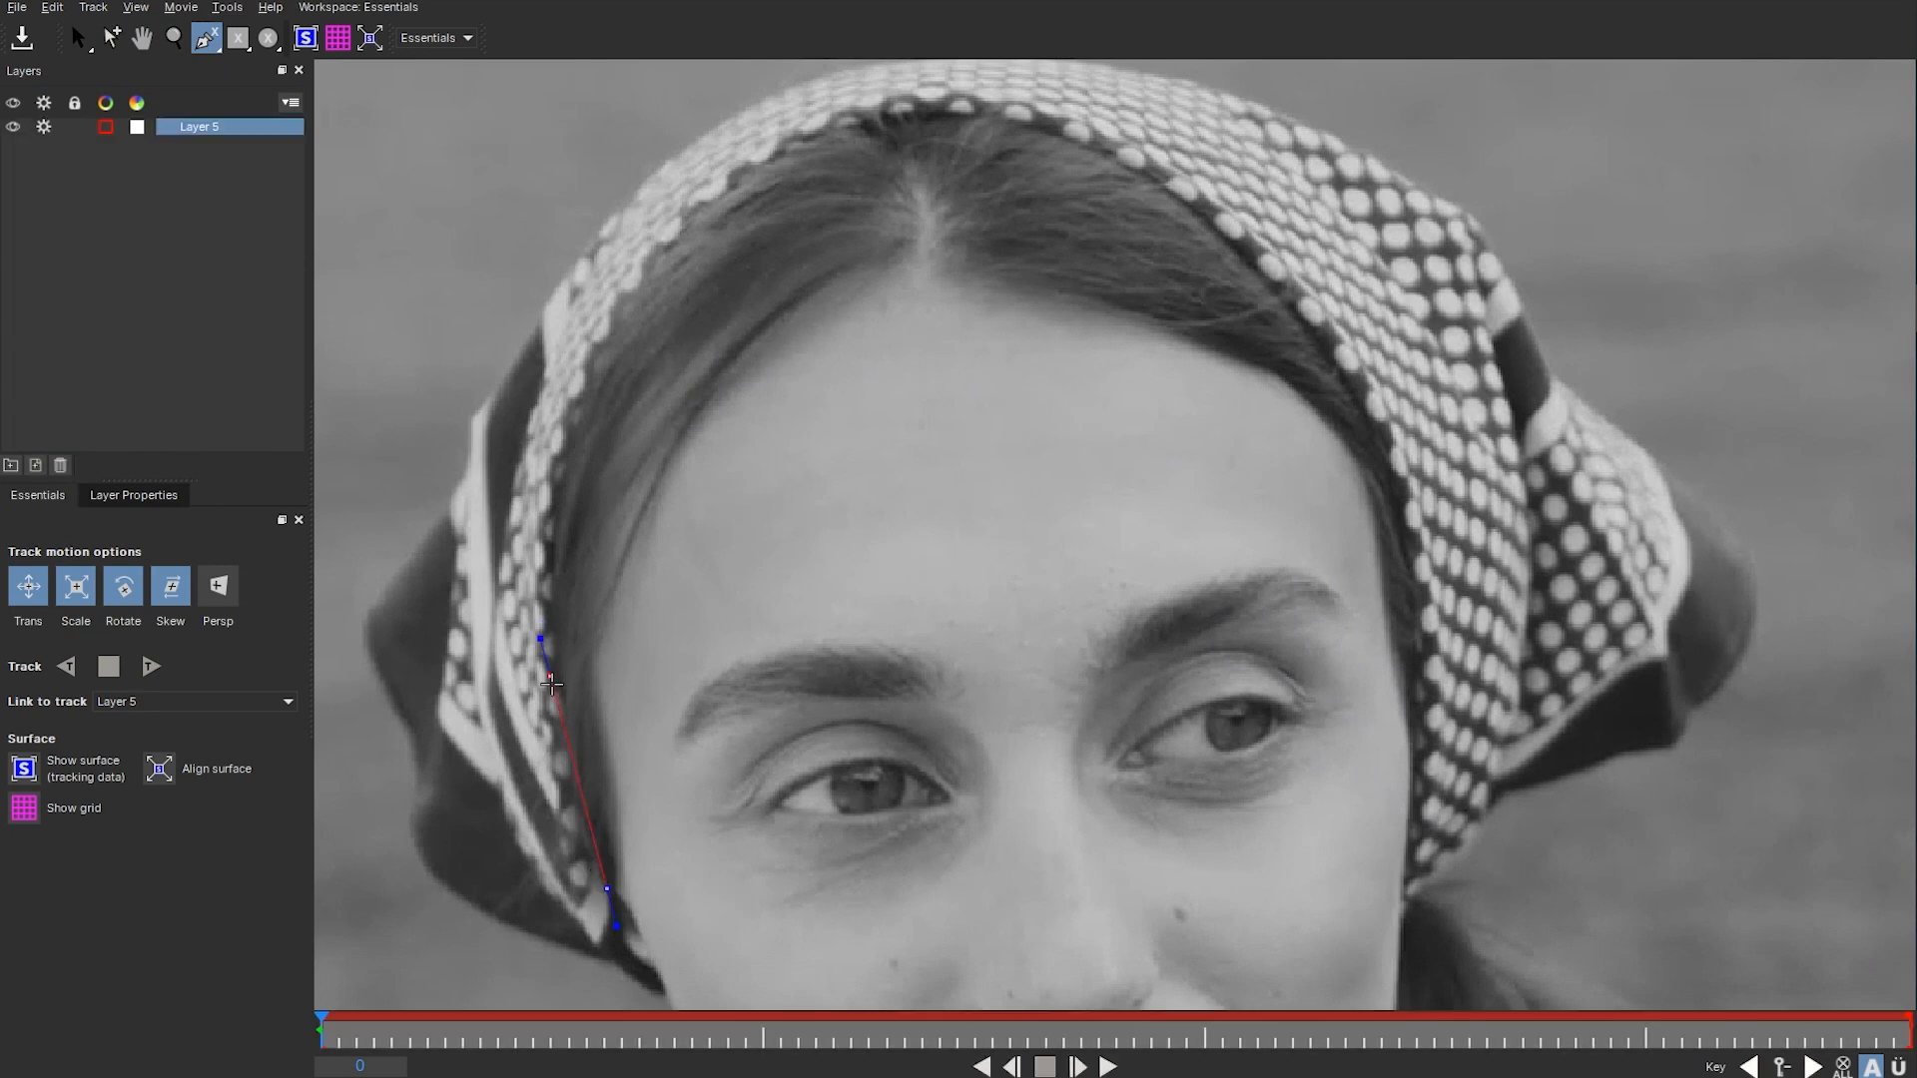
{"action": "left_click", "coordinate": [562, 711]}
{"action": "left_click", "coordinate": [566, 427]}
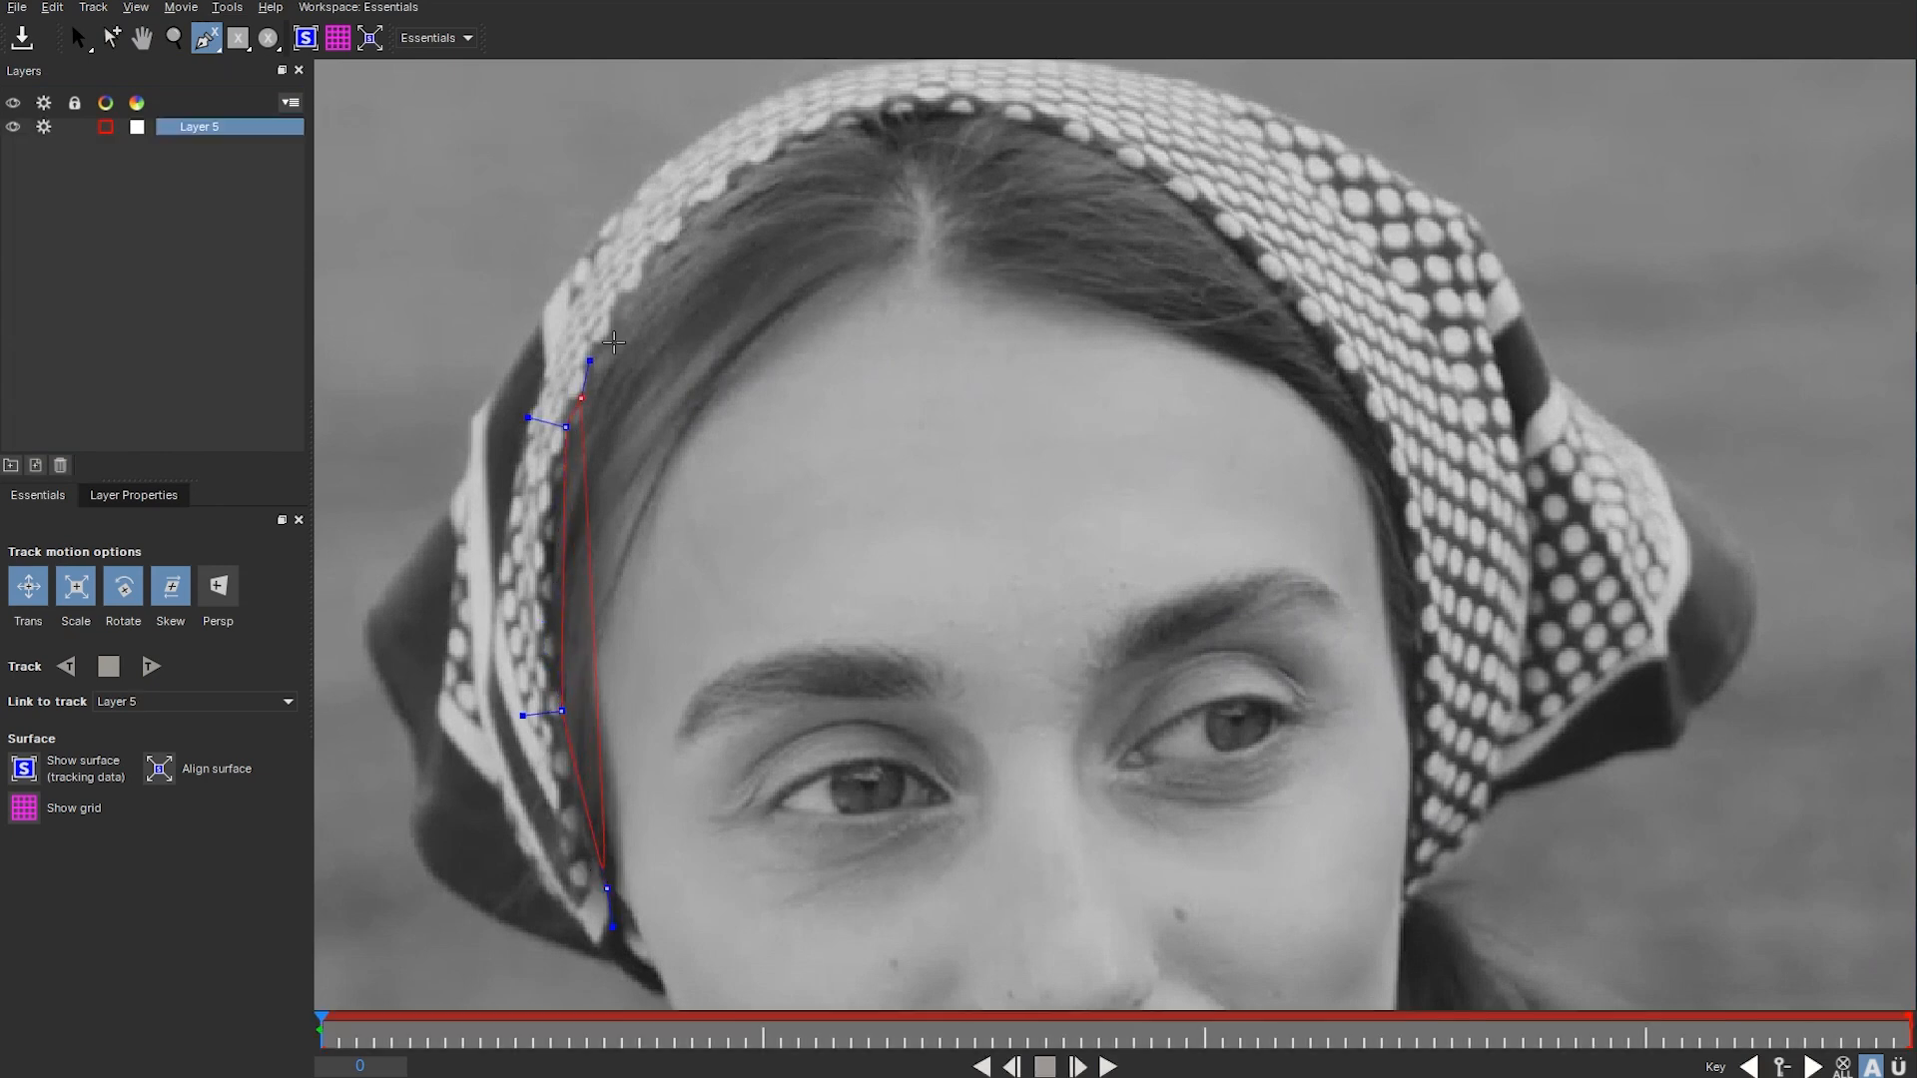
{"action": "left_click", "coordinate": [679, 221]}
{"action": "left_click", "coordinate": [855, 118]}
{"action": "left_click", "coordinate": [1011, 116]}
{"action": "left_click", "coordinate": [1156, 178]}
{"action": "left_click", "coordinate": [1264, 271]}
{"action": "left_click", "coordinate": [1377, 421]}
{"action": "left_click", "coordinate": [1424, 589]}
{"action": "left_click", "coordinate": [1420, 704]}
{"action": "left_click", "coordinate": [1415, 737]}
{"action": "left_click", "coordinate": [1383, 512]}
{"action": "right_click", "coordinate": [1158, 317]}
- Track the hair shape forward through the clip with perspective motion, refitting its outline and lower ends at frames 24 and 41
{"action": "key", "text": "s"}
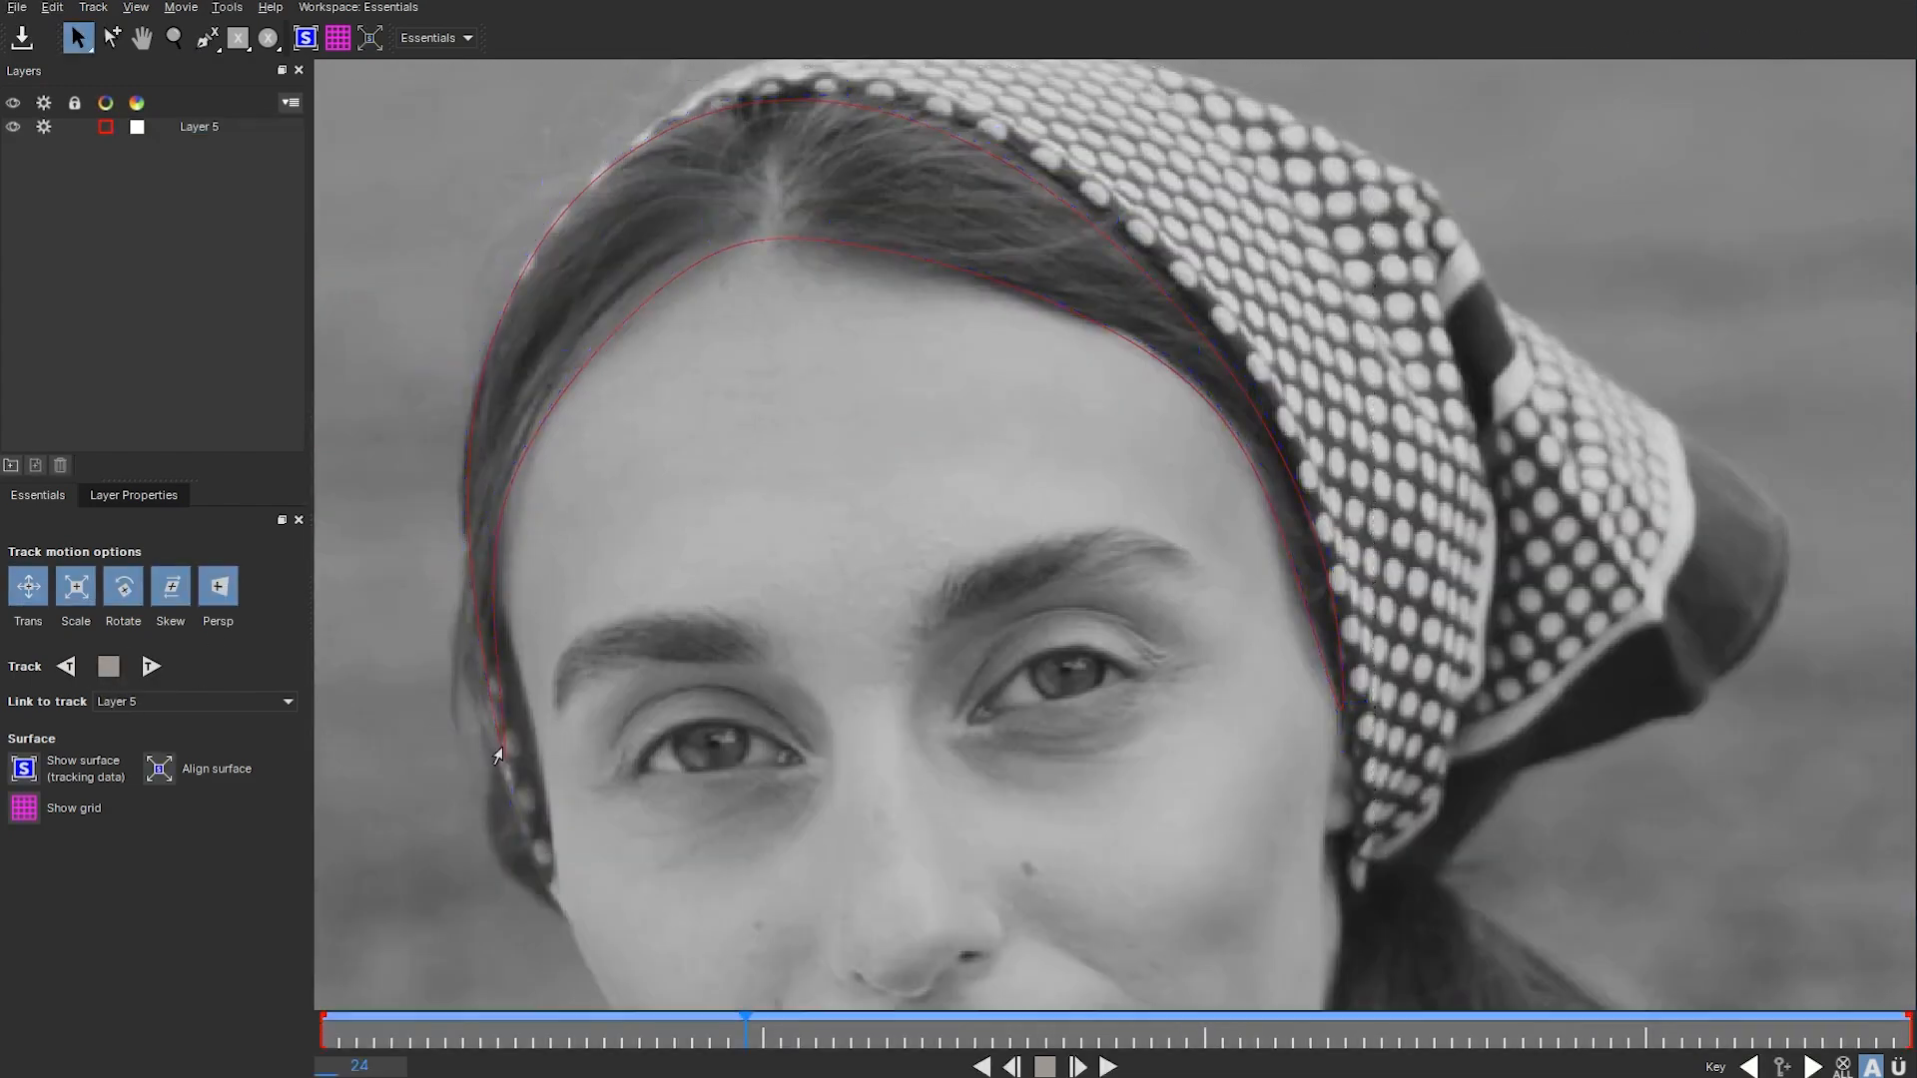
{"action": "left_click", "coordinate": [497, 755]}
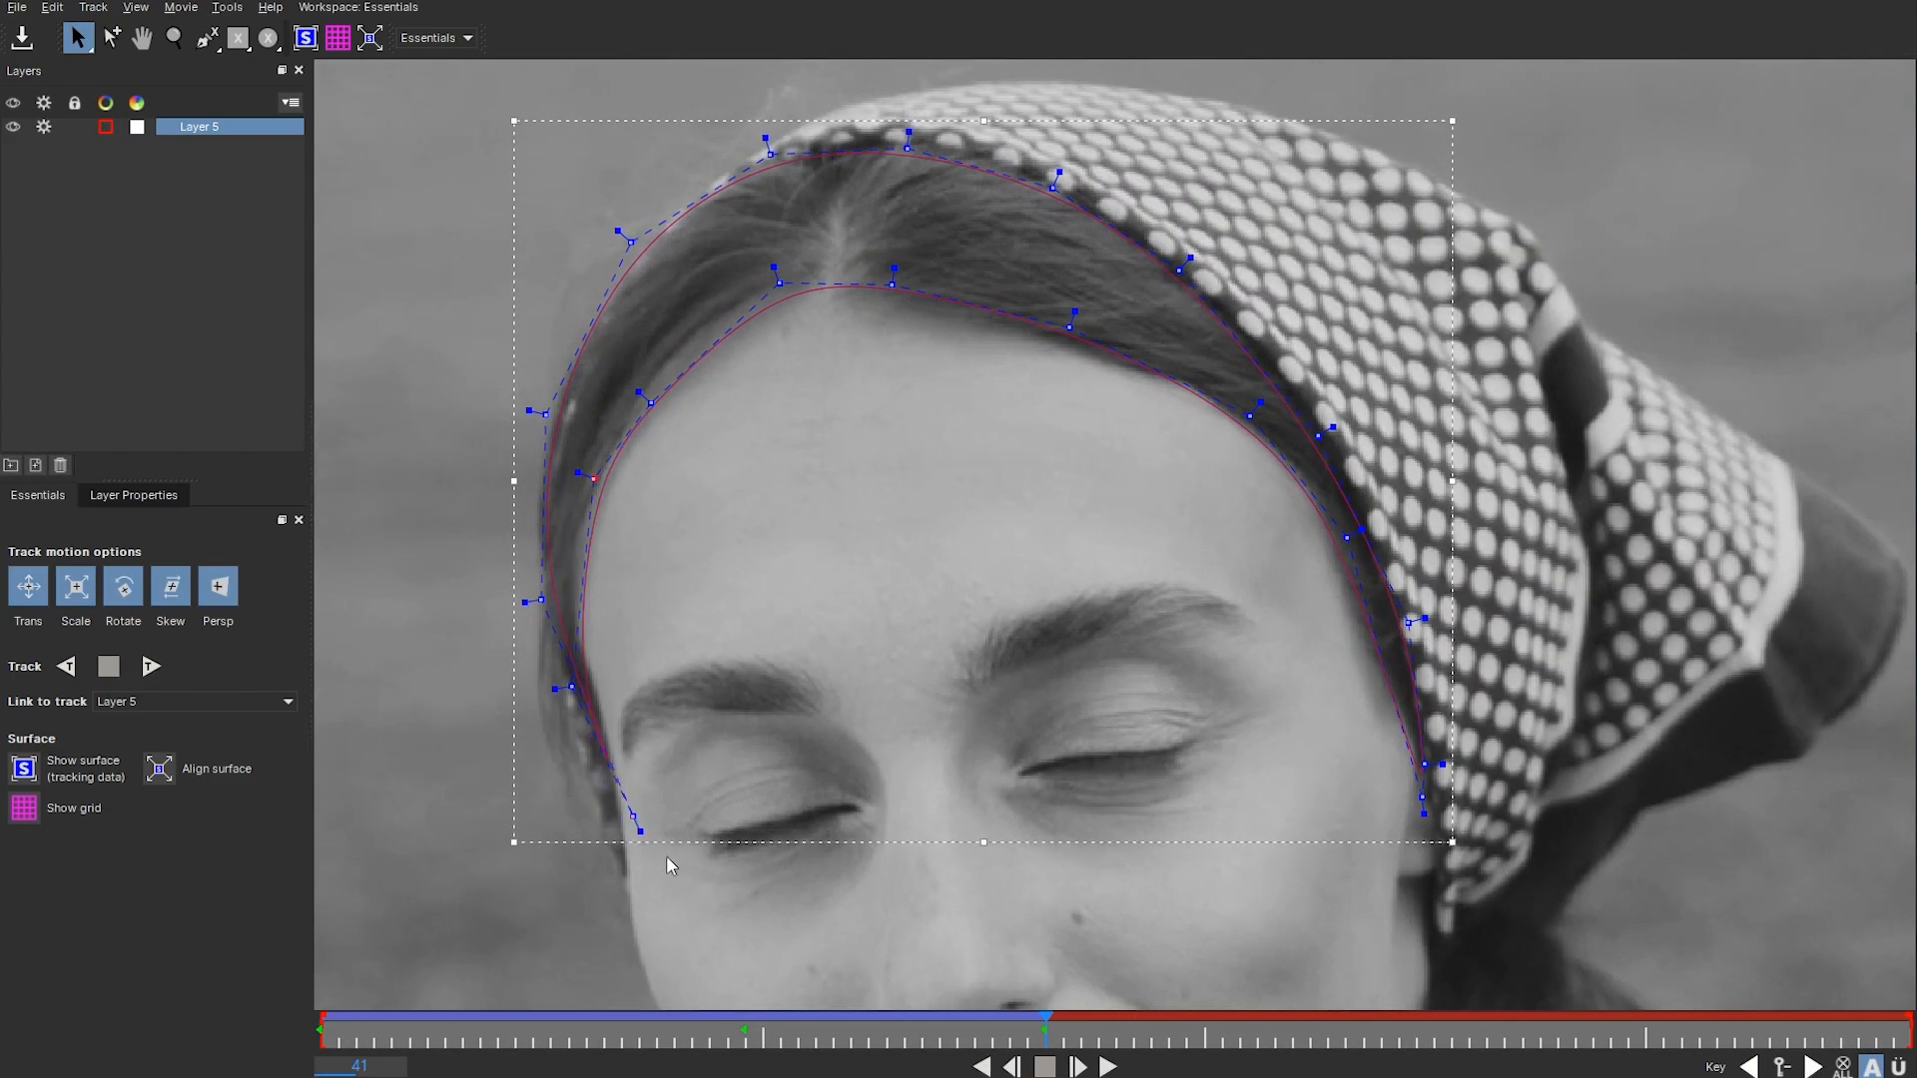
{"action": "left_click_drag", "start_coordinate": [589, 687], "coordinate": [586, 618]}
{"action": "left_click_drag", "start_coordinate": [1424, 764], "coordinate": [1415, 716]}
{"action": "left_click_drag", "start_coordinate": [1423, 797], "coordinate": [1416, 740]}
{"action": "left_click", "coordinate": [150, 666]}
{"action": "left_click", "coordinate": [108, 666]}
{"action": "left_click_drag", "start_coordinate": [1519, 417], "coordinate": [1516, 406]}
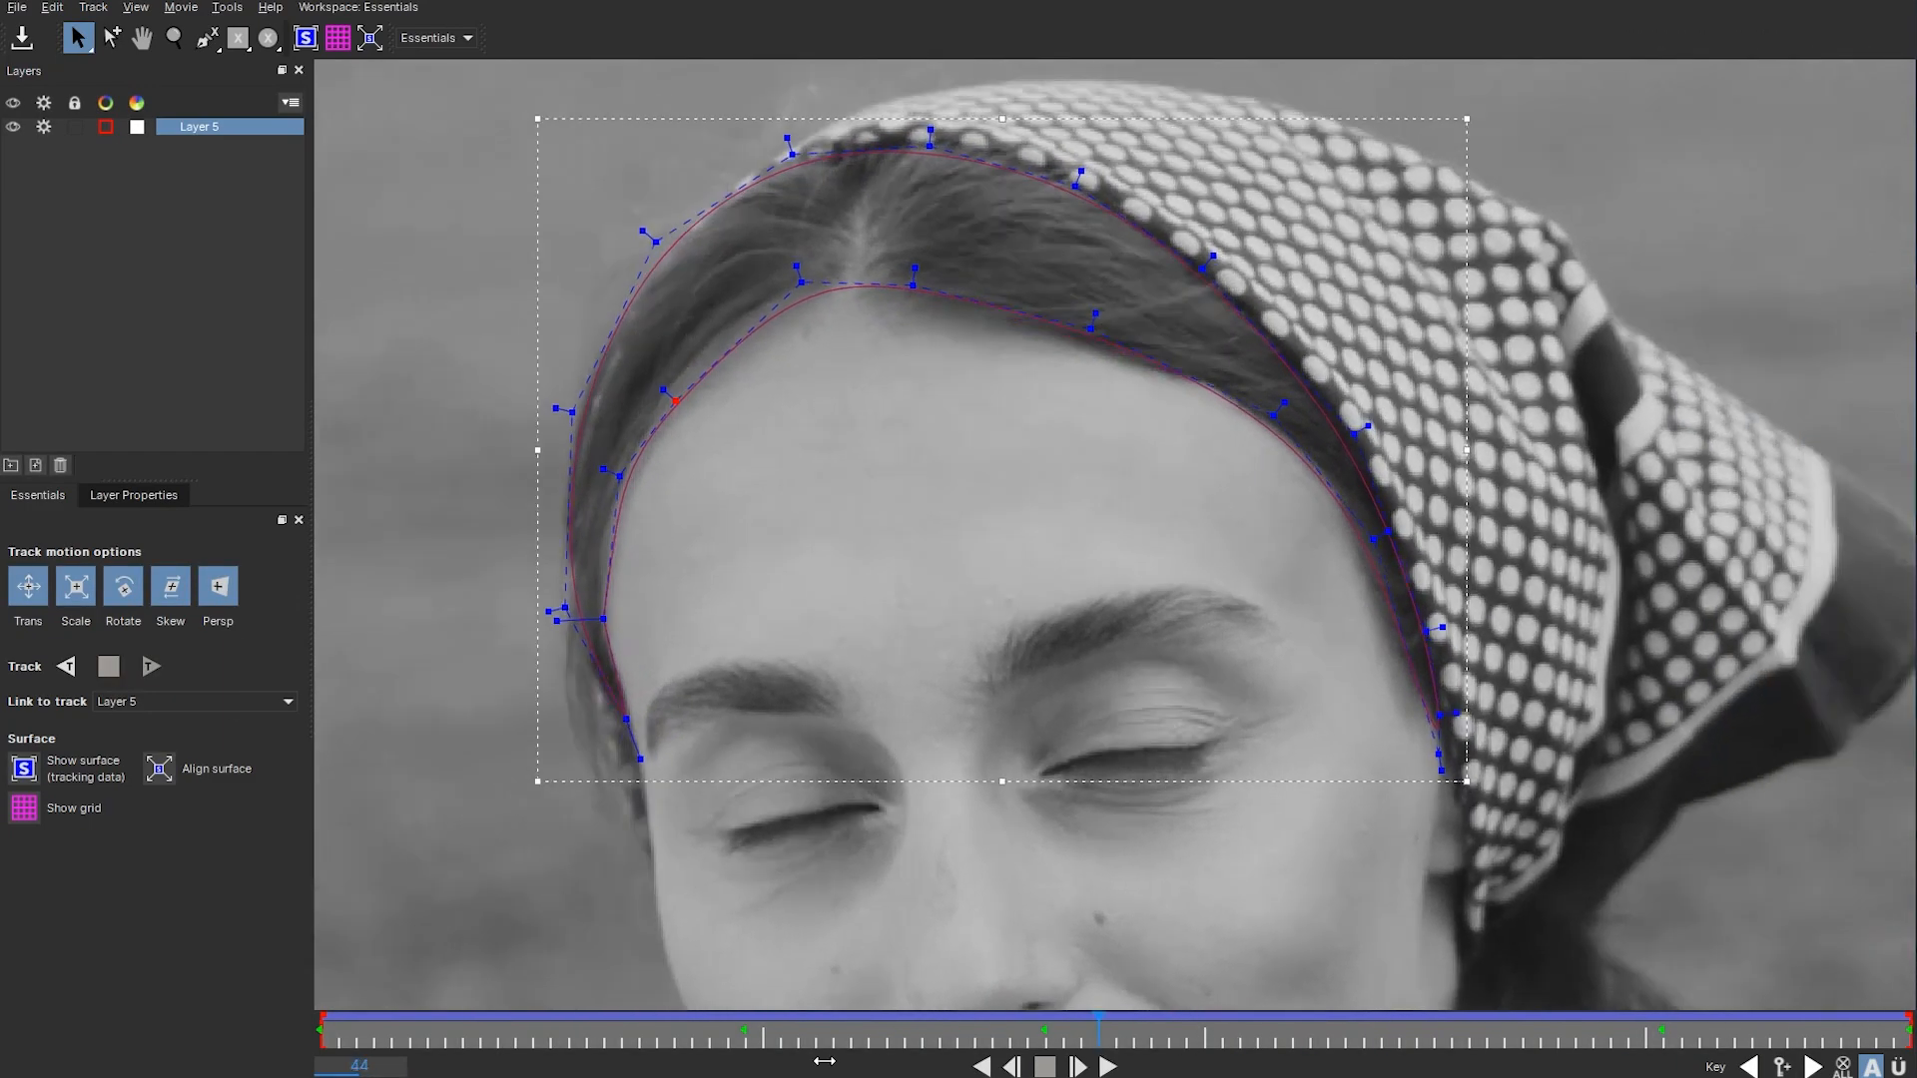
- Return to frame 0 and hide the tracked hair shape, Layer 5, to clear the view of the eyebrows
{"action": "left_click_drag", "start_coordinate": [824, 1062], "coordinate": [259, 1046]}
{"action": "left_click_drag", "start_coordinate": [1196, 900], "coordinate": [916, 445]}
{"action": "left_click_drag", "start_coordinate": [1313, 782], "coordinate": [1059, 303]}
{"action": "left_click_drag", "start_coordinate": [1279, 394], "coordinate": [1371, 703]}
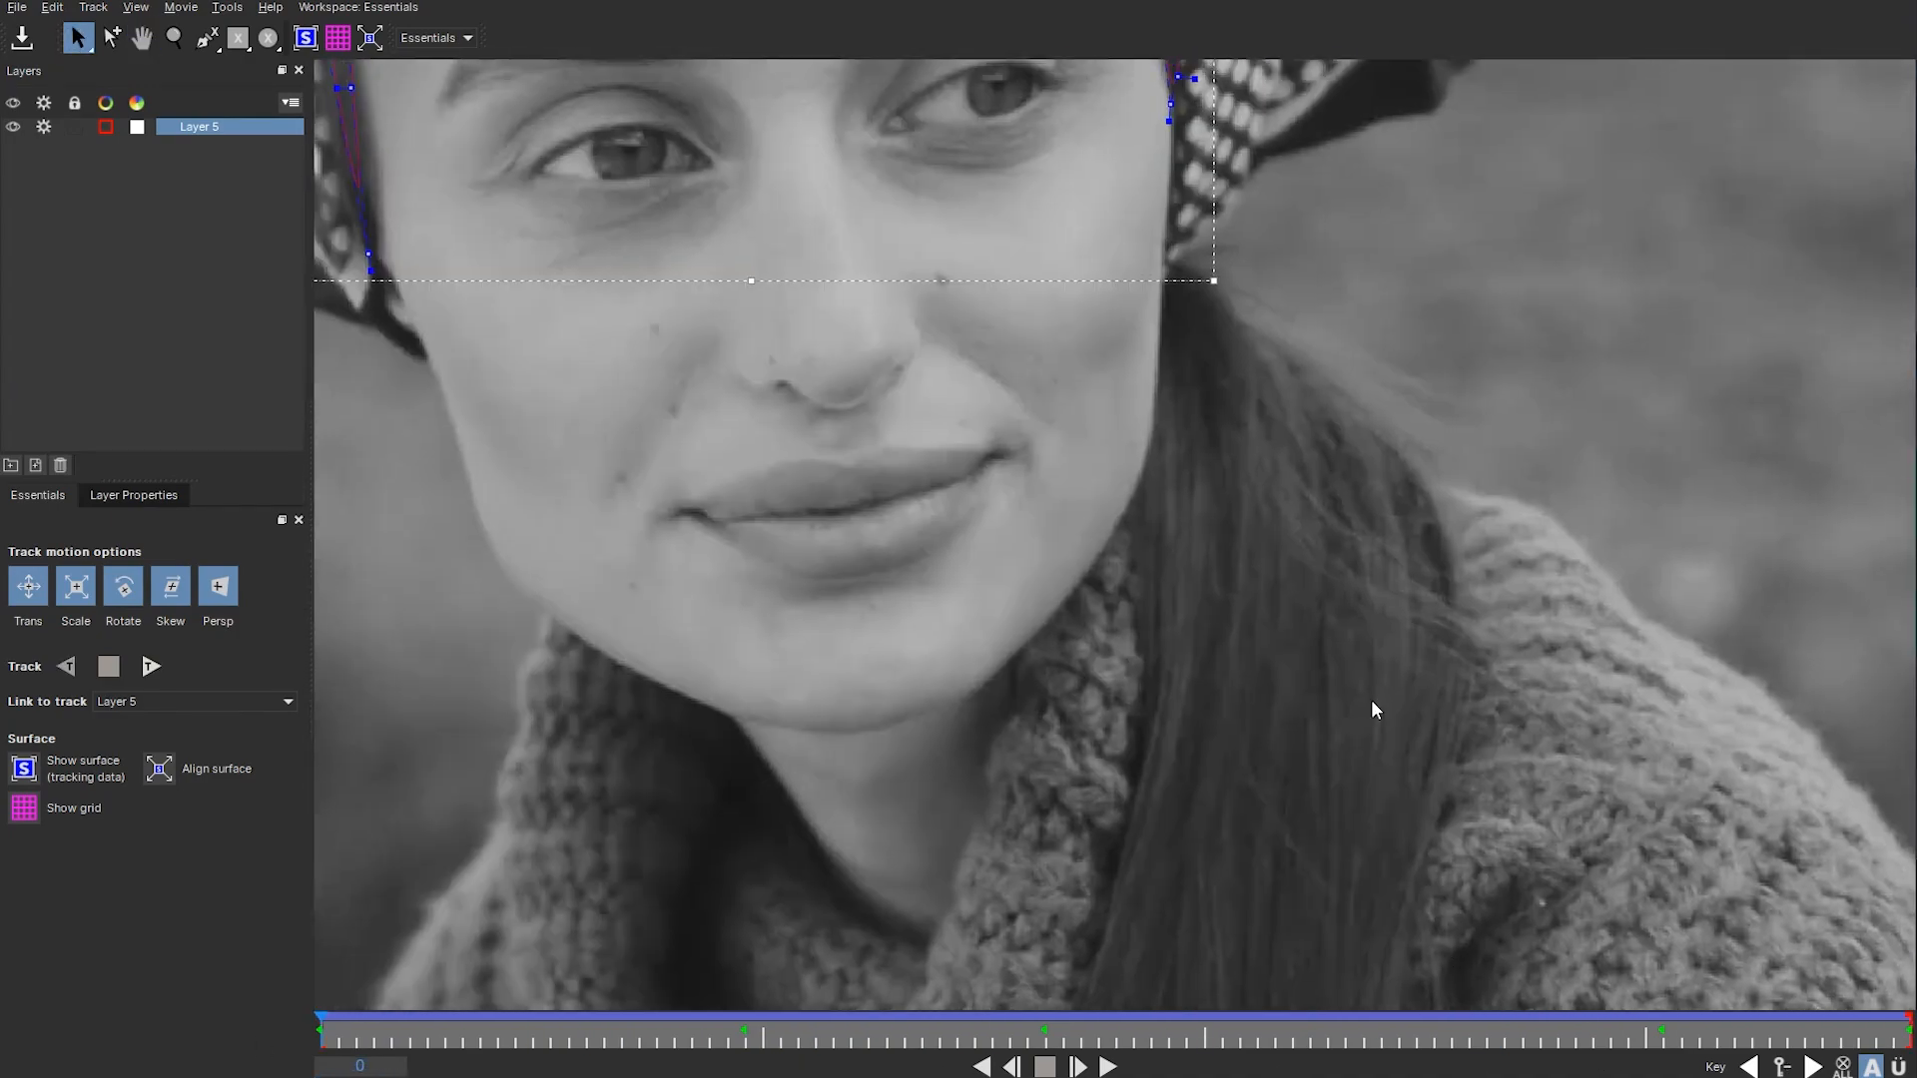
{"action": "left_click_drag", "start_coordinate": [1235, 474], "coordinate": [1352, 737]}
{"action": "left_click_drag", "start_coordinate": [1284, 676], "coordinate": [1314, 787]}
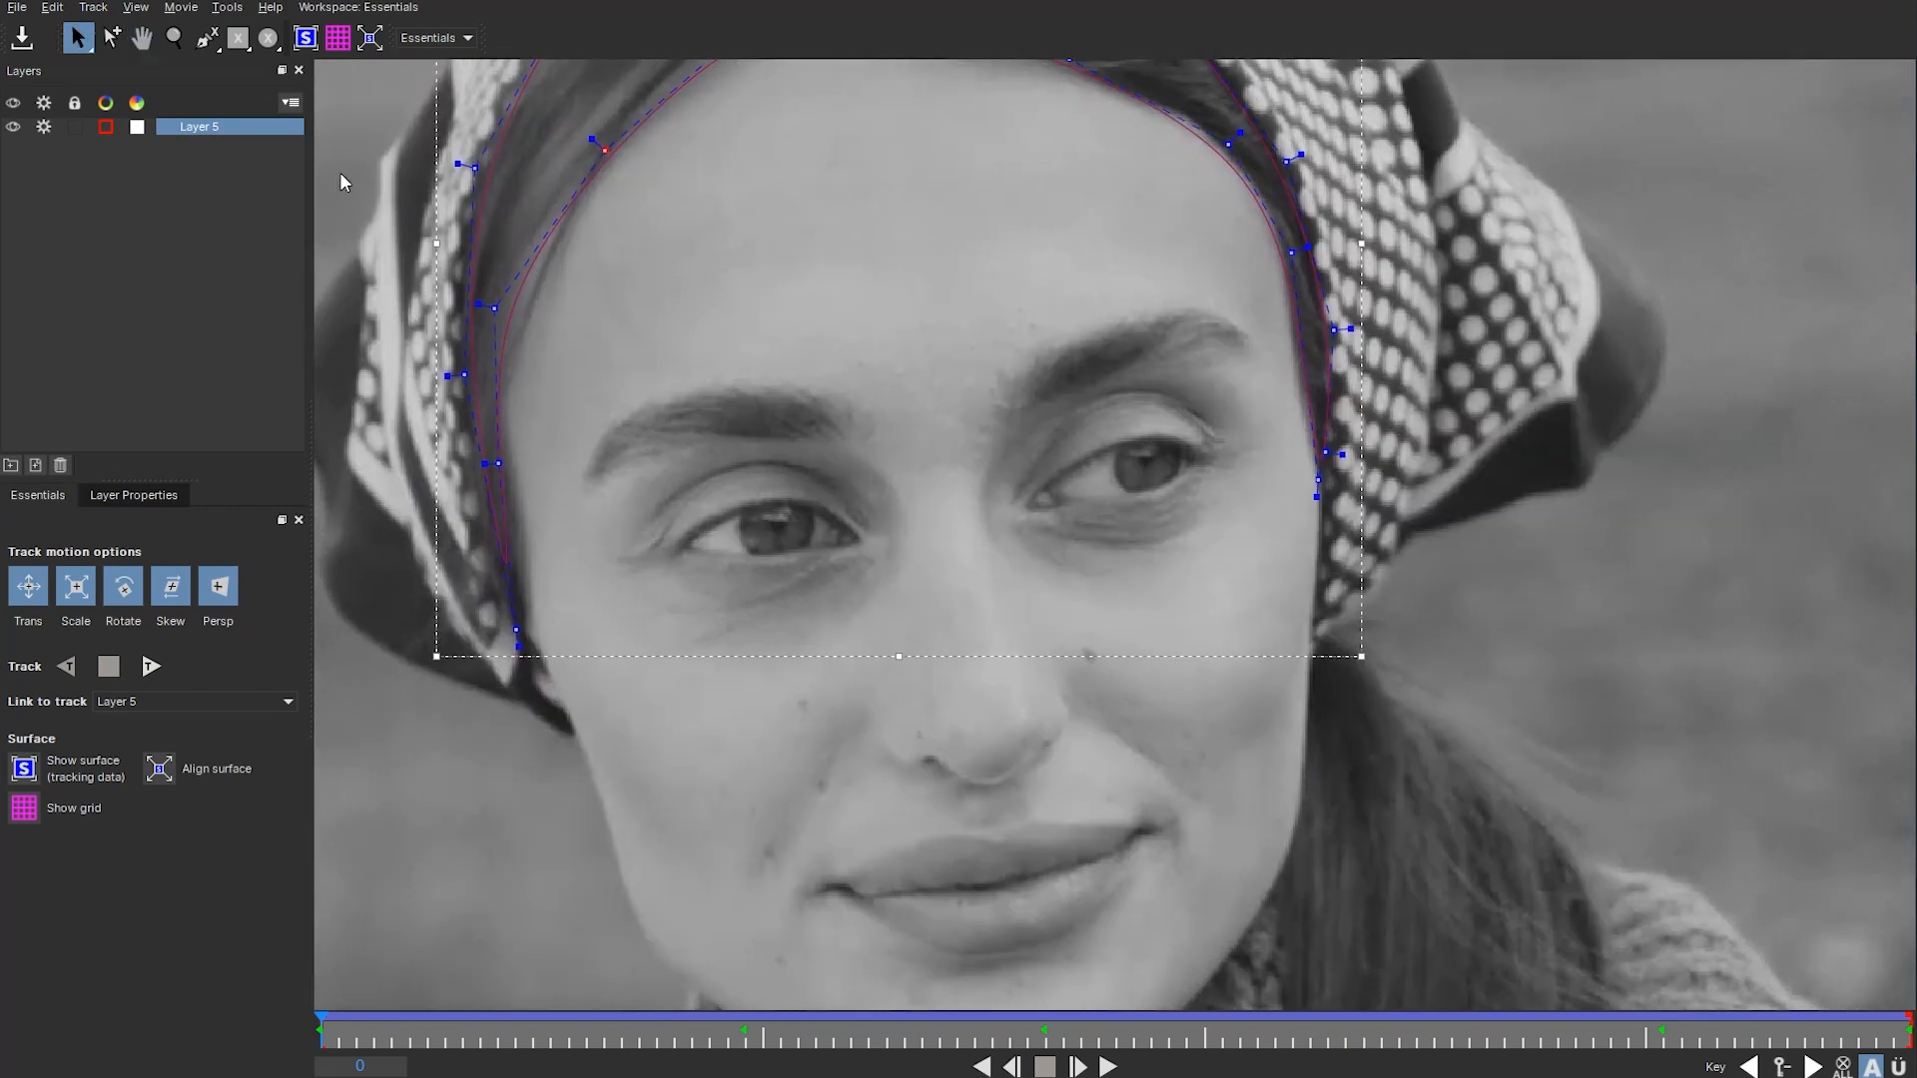
{"action": "left_click", "coordinate": [12, 126]}
{"action": "left_click_drag", "start_coordinate": [606, 311], "coordinate": [688, 425]}
{"action": "left_click", "coordinate": [12, 128]}
{"action": "left_click", "coordinate": [12, 128]}
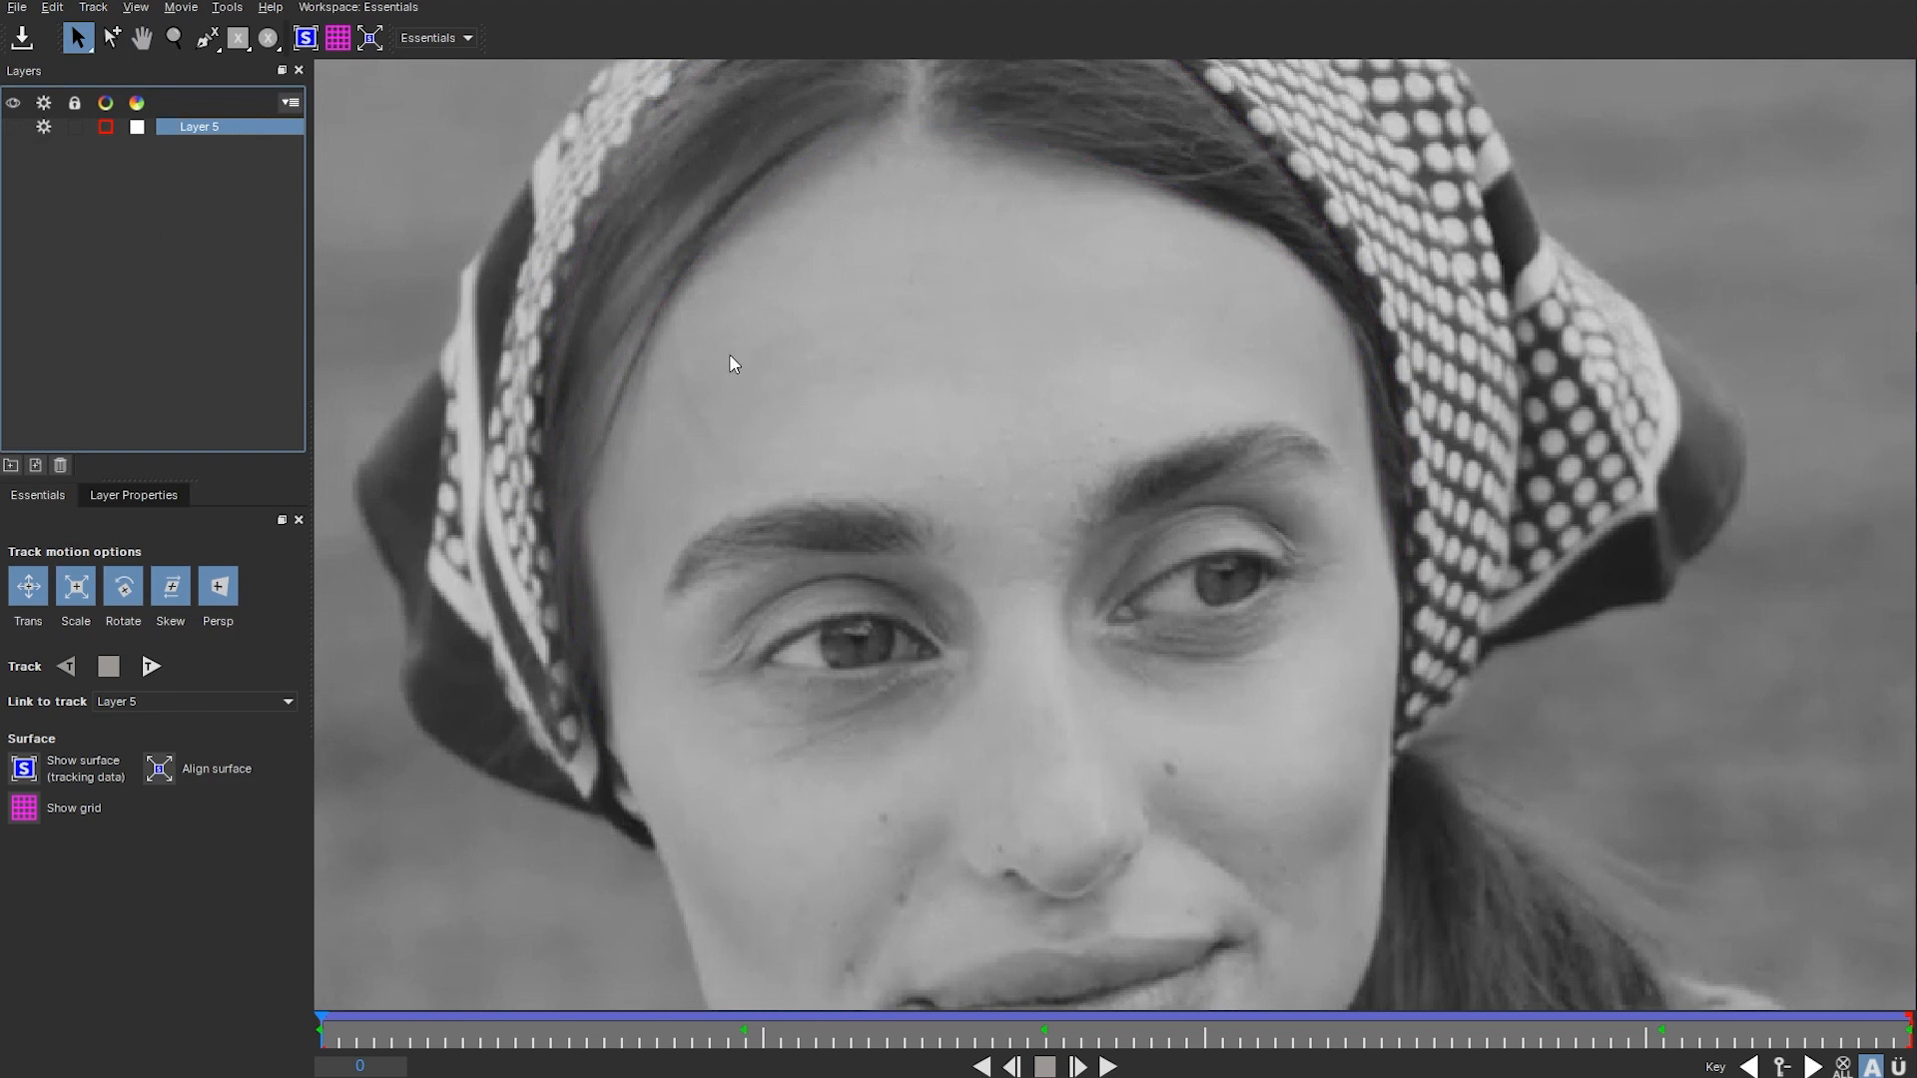
{"action": "mouse_move", "coordinate": [1080, 514]}
{"action": "left_mouse_down"}
{"action": "mouse_move", "coordinate": [1098, 685]}
{"action": "mouse_move", "coordinate": [1112, 494]}
{"action": "left_mouse_up"}
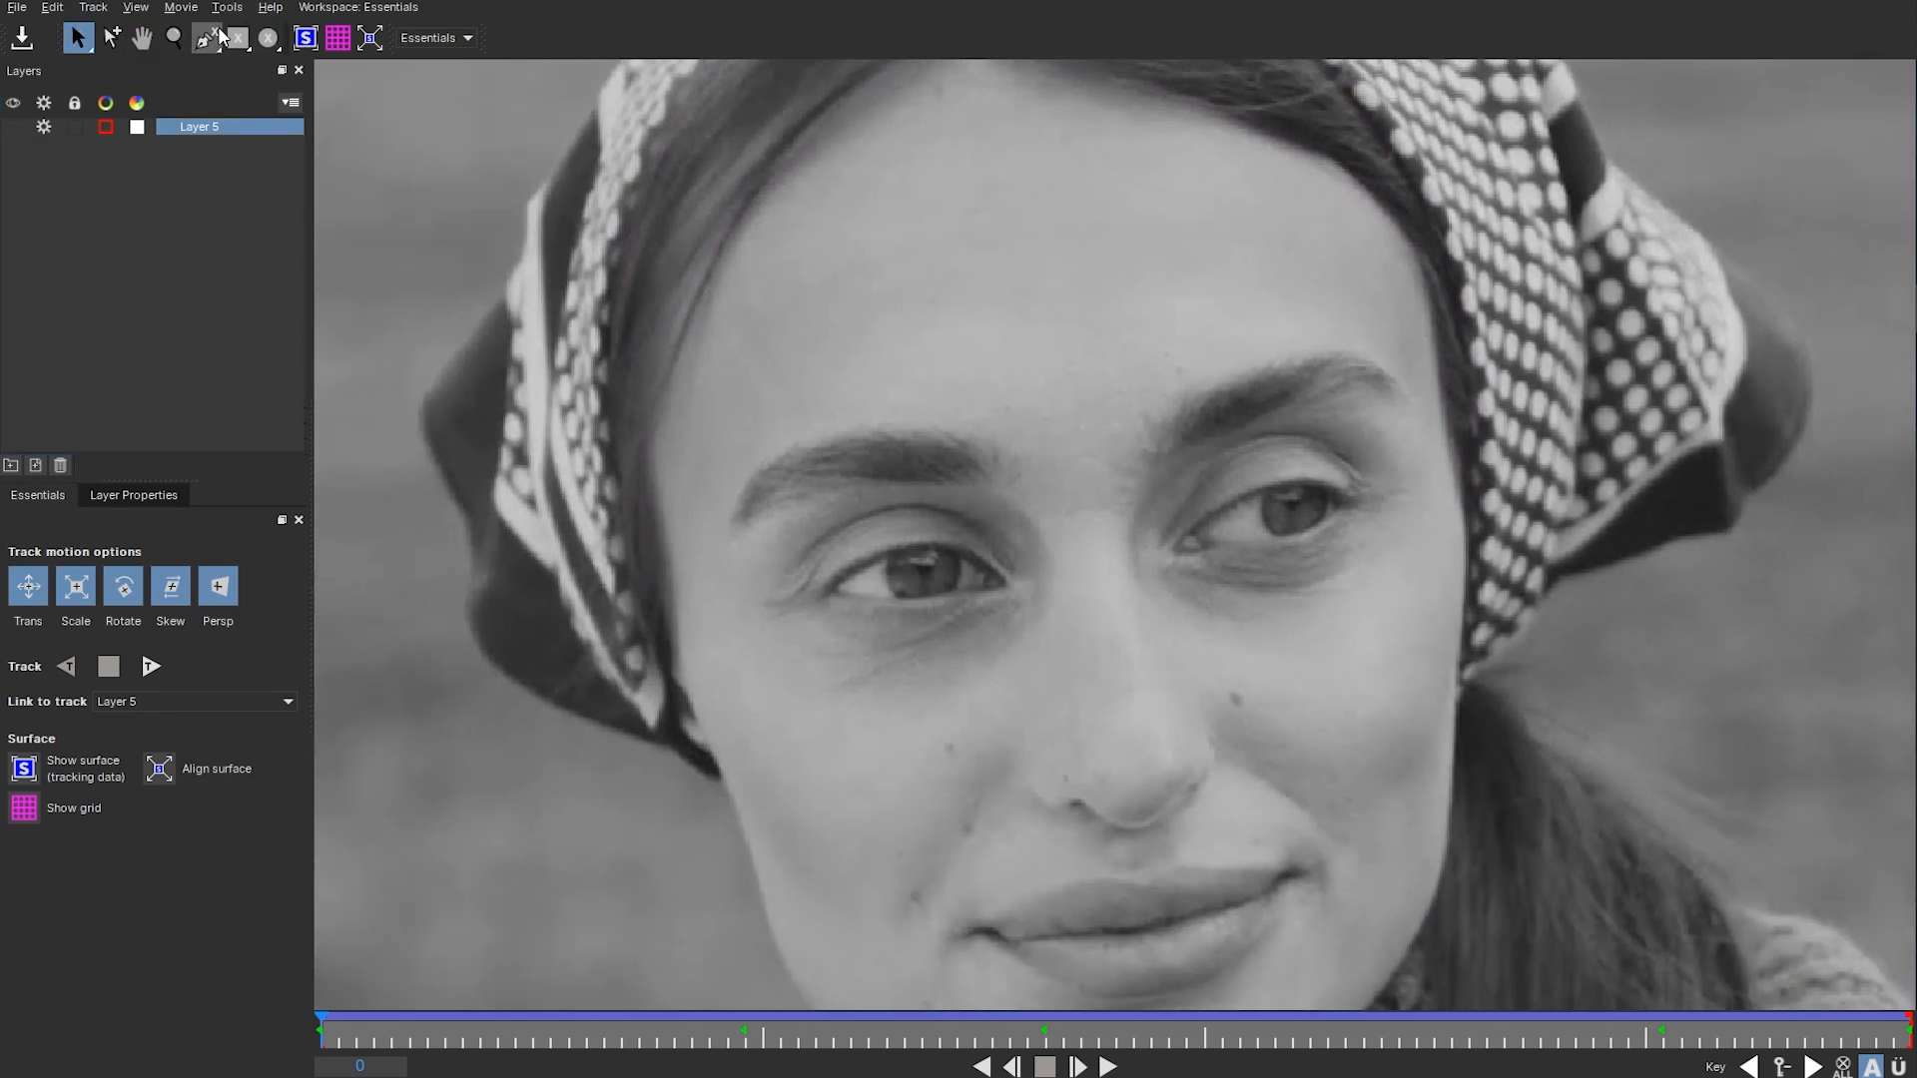
- Draw a closed spline shape at frame 0 around the woman's right eyebrow
{"action": "left_click", "coordinate": [207, 40]}
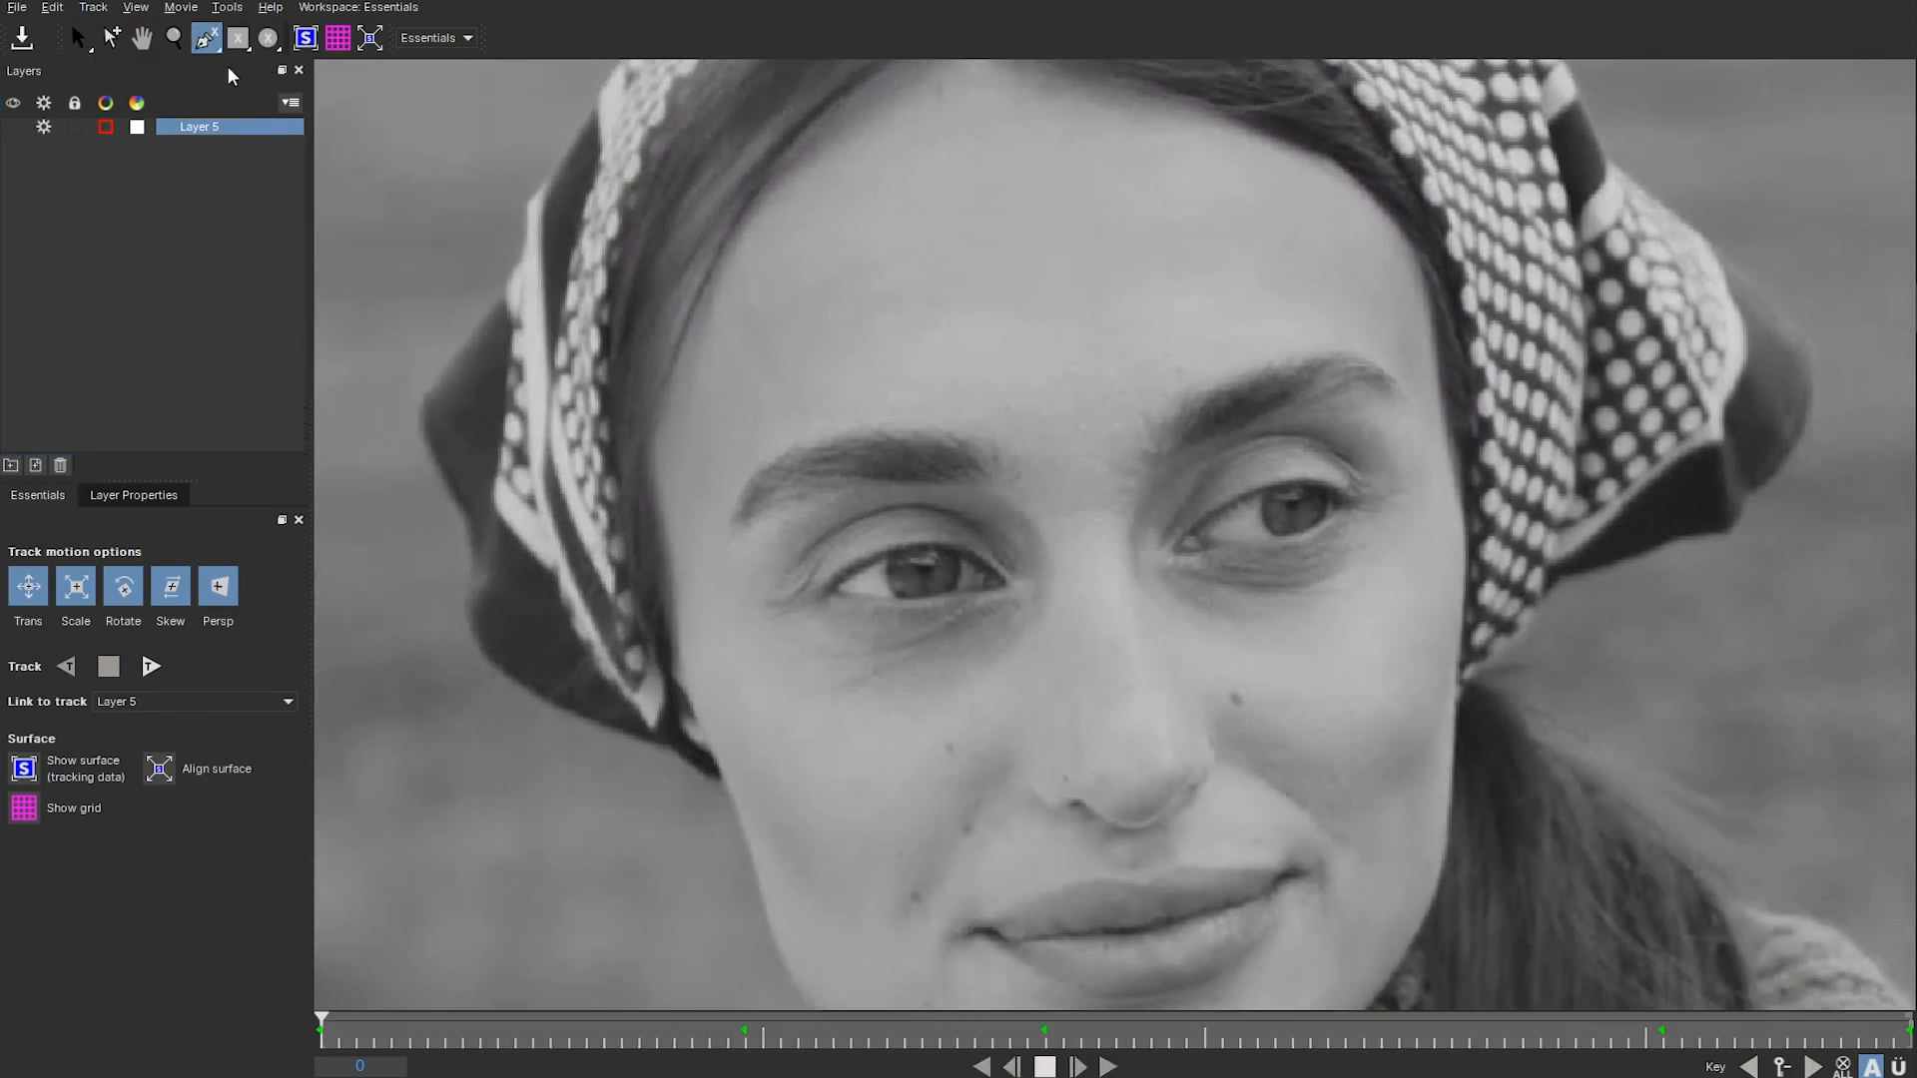
{"action": "left_click", "coordinate": [736, 512]}
{"action": "left_click", "coordinate": [758, 474]}
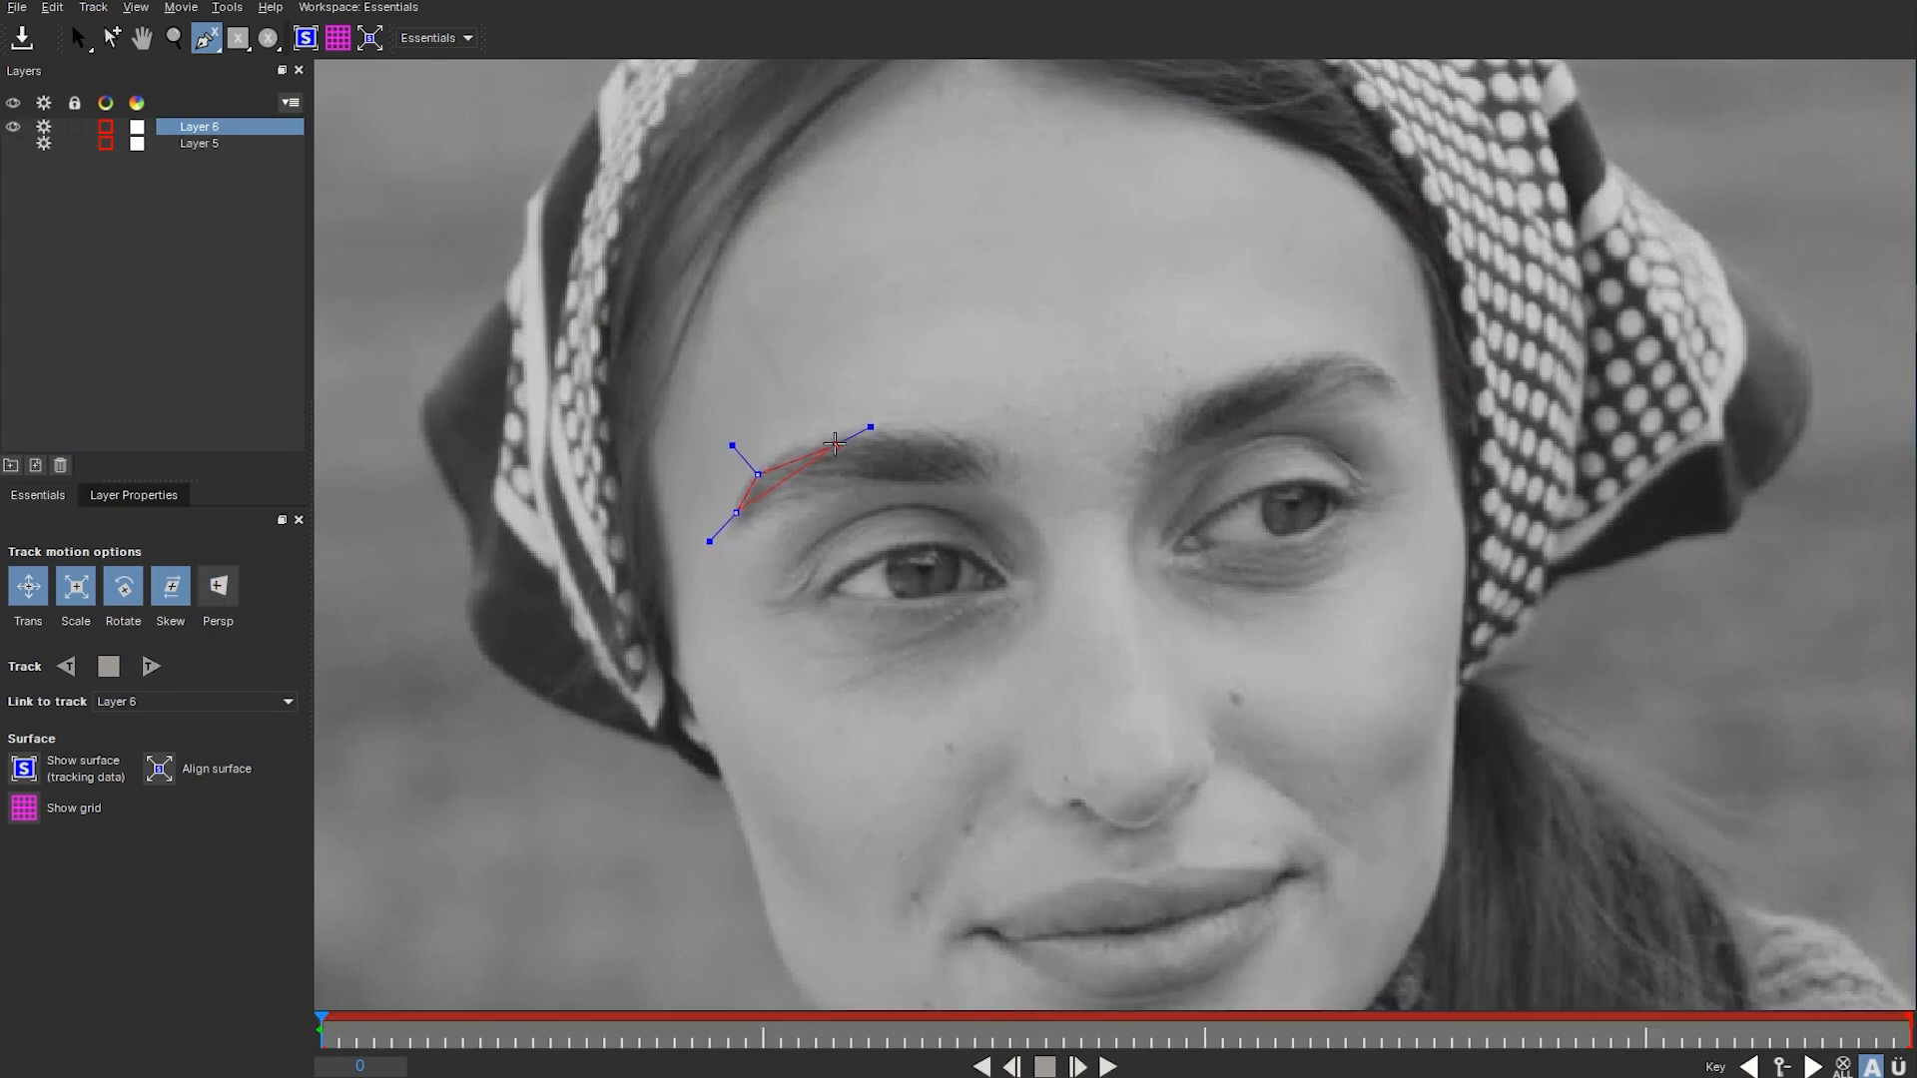
{"action": "left_click", "coordinate": [812, 442]}
{"action": "left_click", "coordinate": [920, 436]}
{"action": "left_click", "coordinate": [992, 445]}
{"action": "left_click", "coordinate": [969, 484]}
{"action": "left_click", "coordinate": [871, 477]}
{"action": "left_click", "coordinate": [785, 489]}
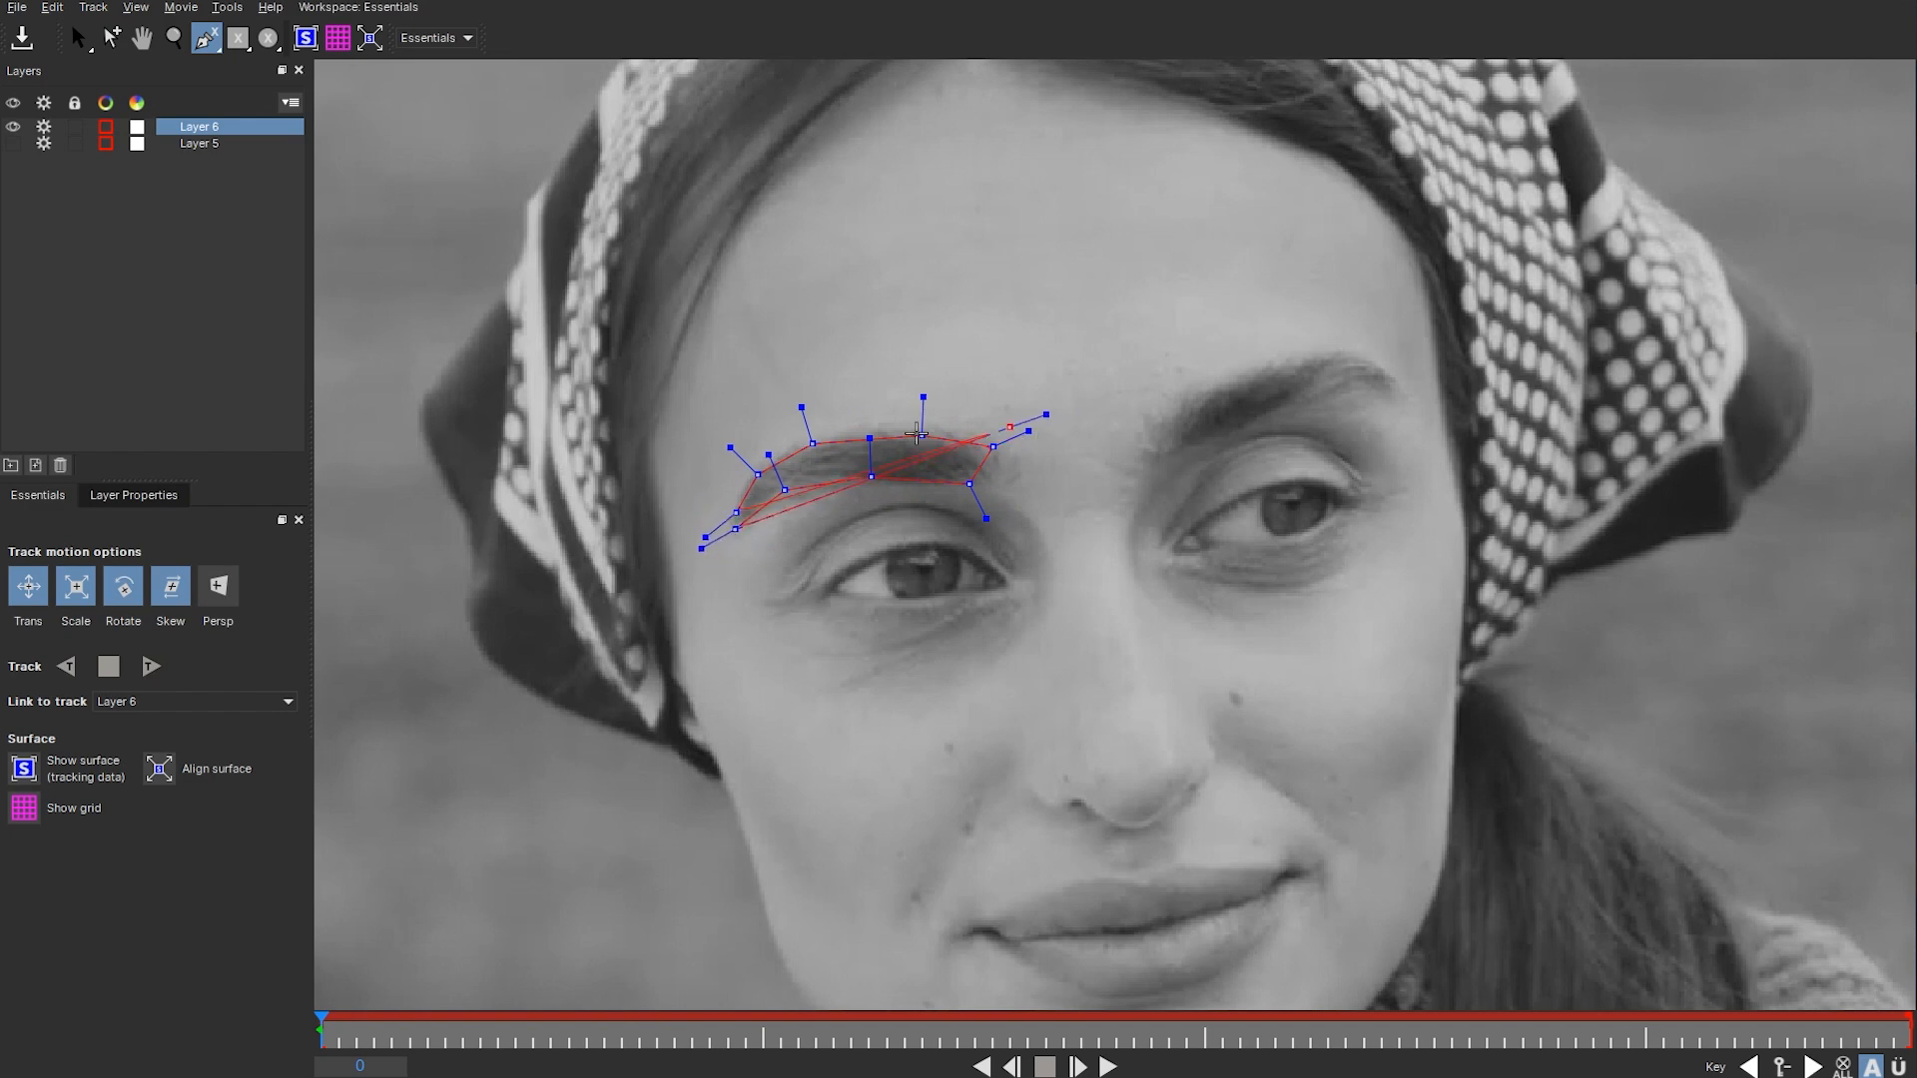
{"action": "right_click", "coordinate": [735, 527]}
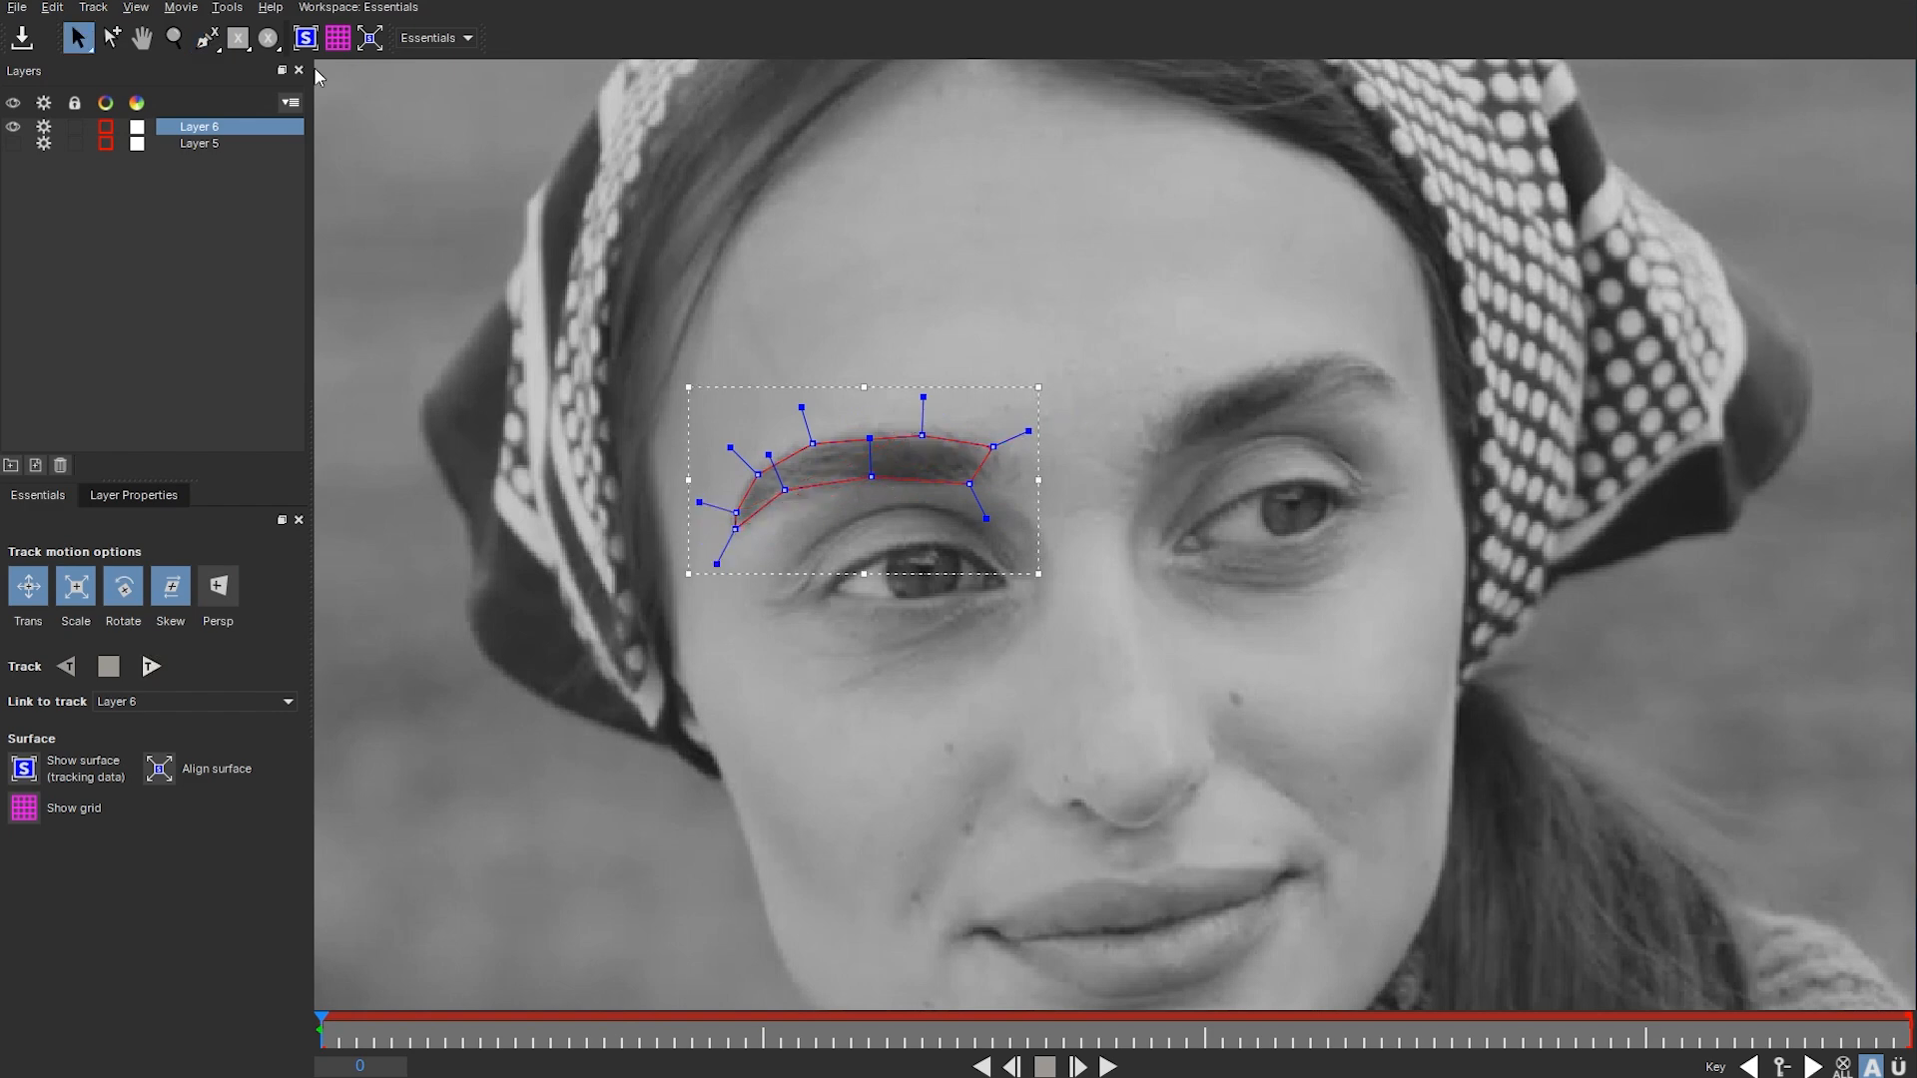
- Draw a second closed spline shape at frame 0 around the woman's left eyebrow
{"action": "left_click", "coordinate": [207, 38]}
{"action": "left_click", "coordinate": [1155, 447]}
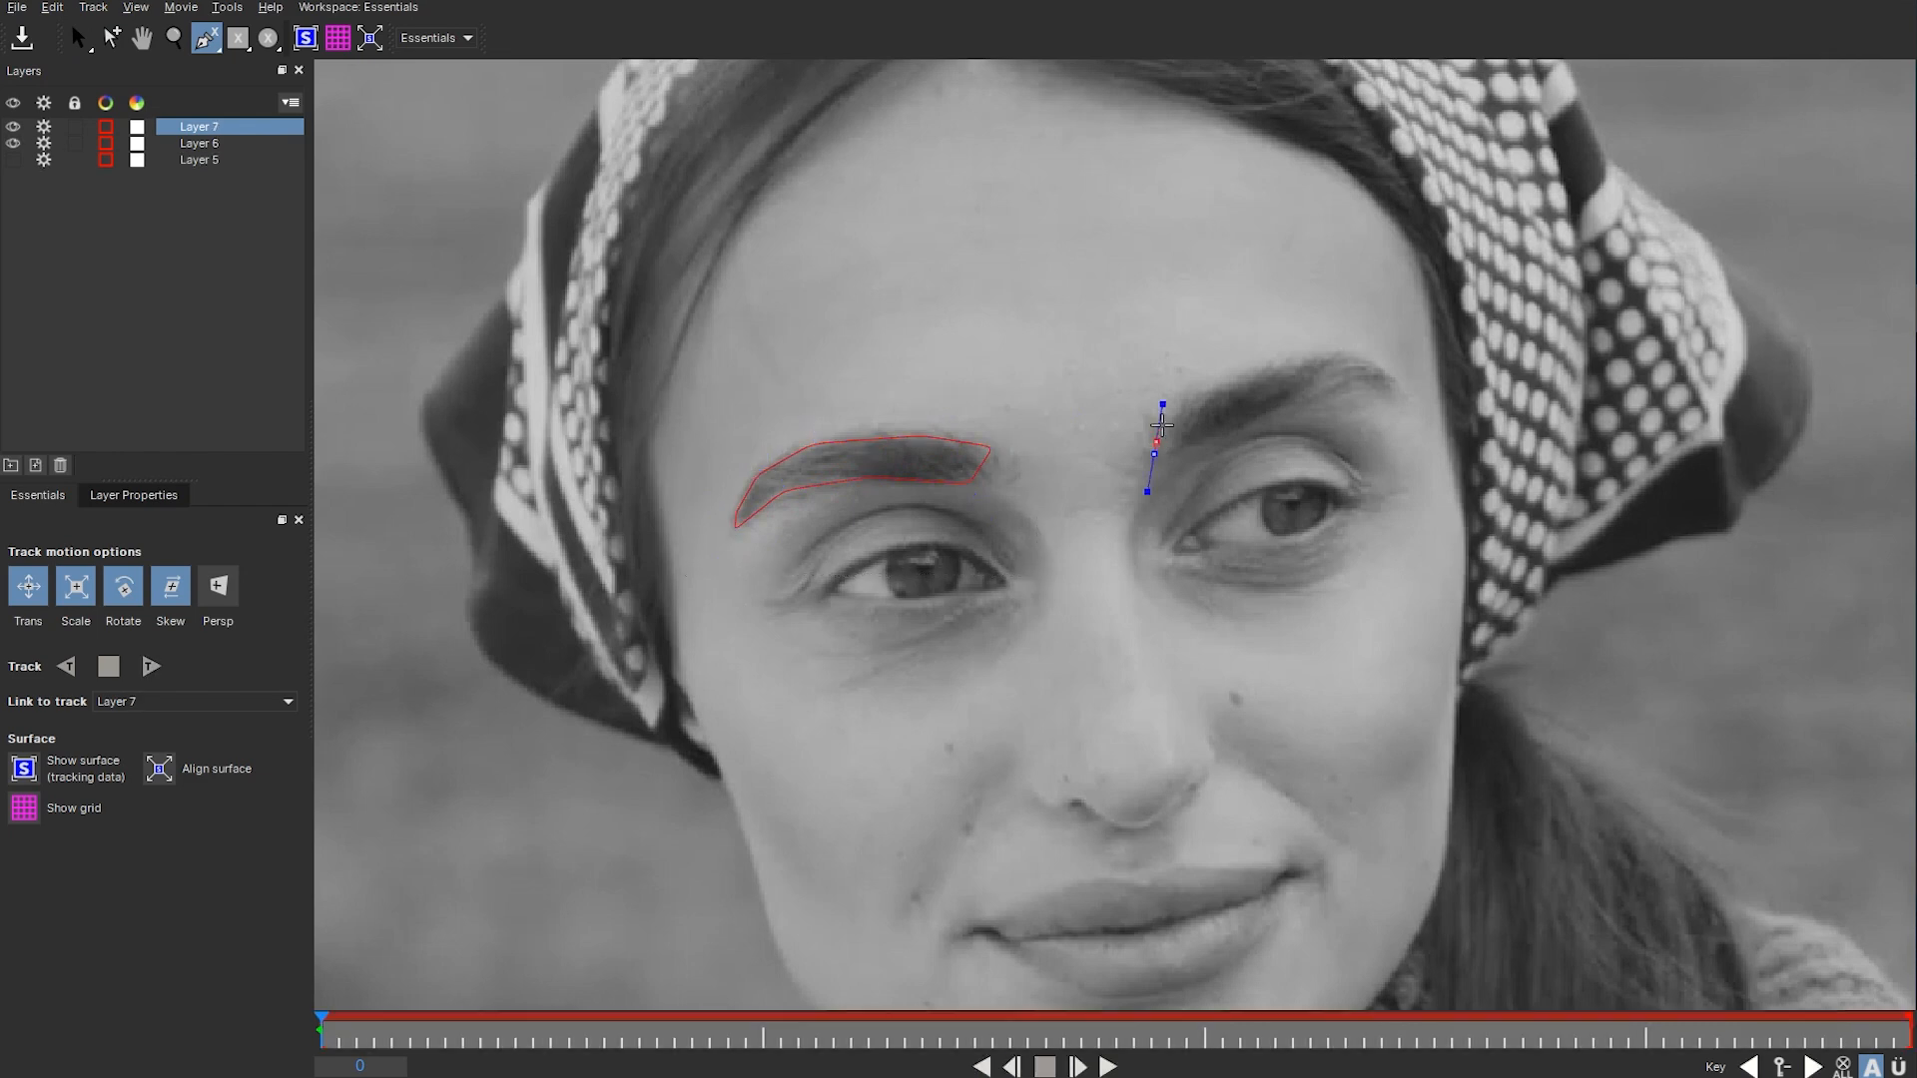
{"action": "left_click", "coordinate": [1168, 418]}
{"action": "left_click", "coordinate": [1210, 388]}
{"action": "left_click", "coordinate": [1299, 365]}
{"action": "left_click", "coordinate": [1347, 355]}
{"action": "left_click", "coordinate": [1400, 389]}
{"action": "left_click", "coordinate": [1340, 383]}
{"action": "left_click", "coordinate": [1255, 415]}
{"action": "left_click", "coordinate": [1181, 451]}
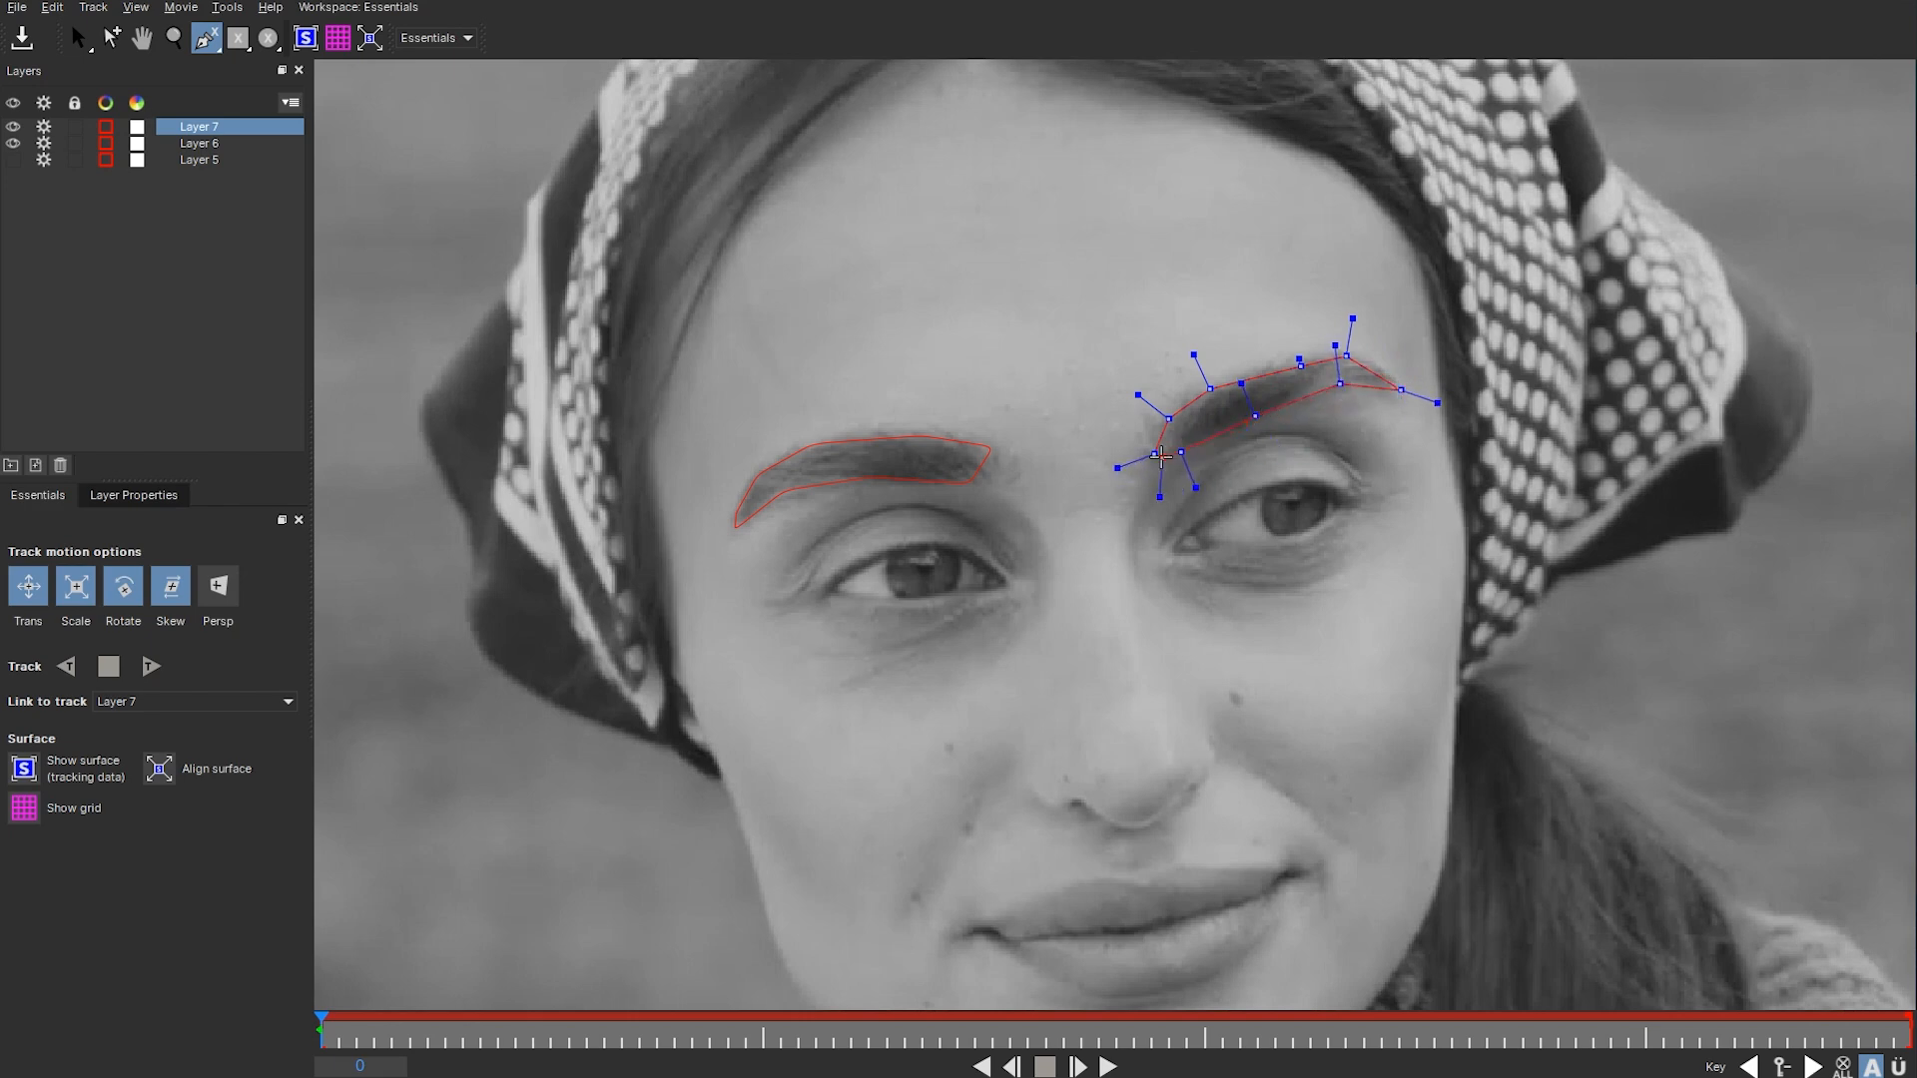
{"action": "left_click", "coordinate": [1156, 455]}
{"action": "right_click", "coordinate": [1162, 458]}
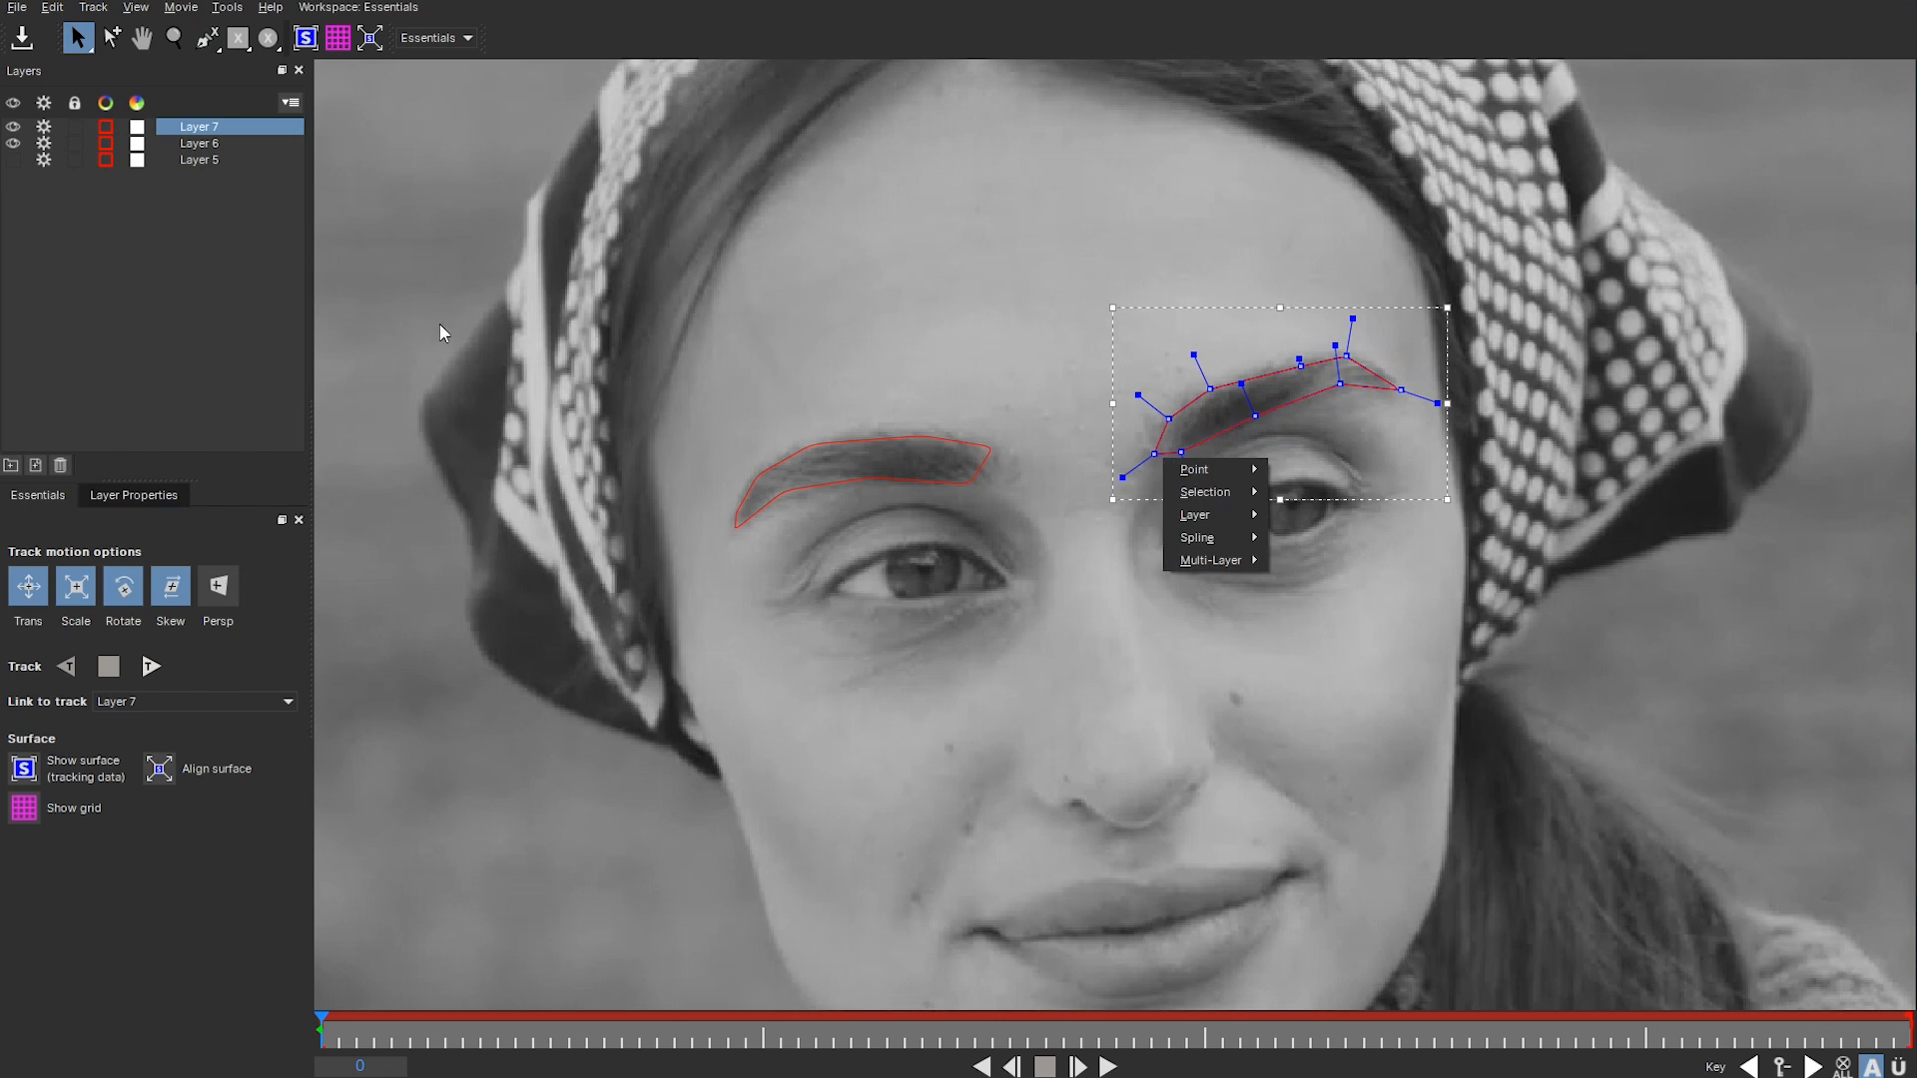
- Enable perspective motion tracking for both eyebrow shapes, Layer 6 and Layer 7
{"action": "left_click", "coordinate": [198, 212]}
{"action": "left_click", "coordinate": [198, 212]}
{"action": "left_click", "coordinate": [204, 142]}
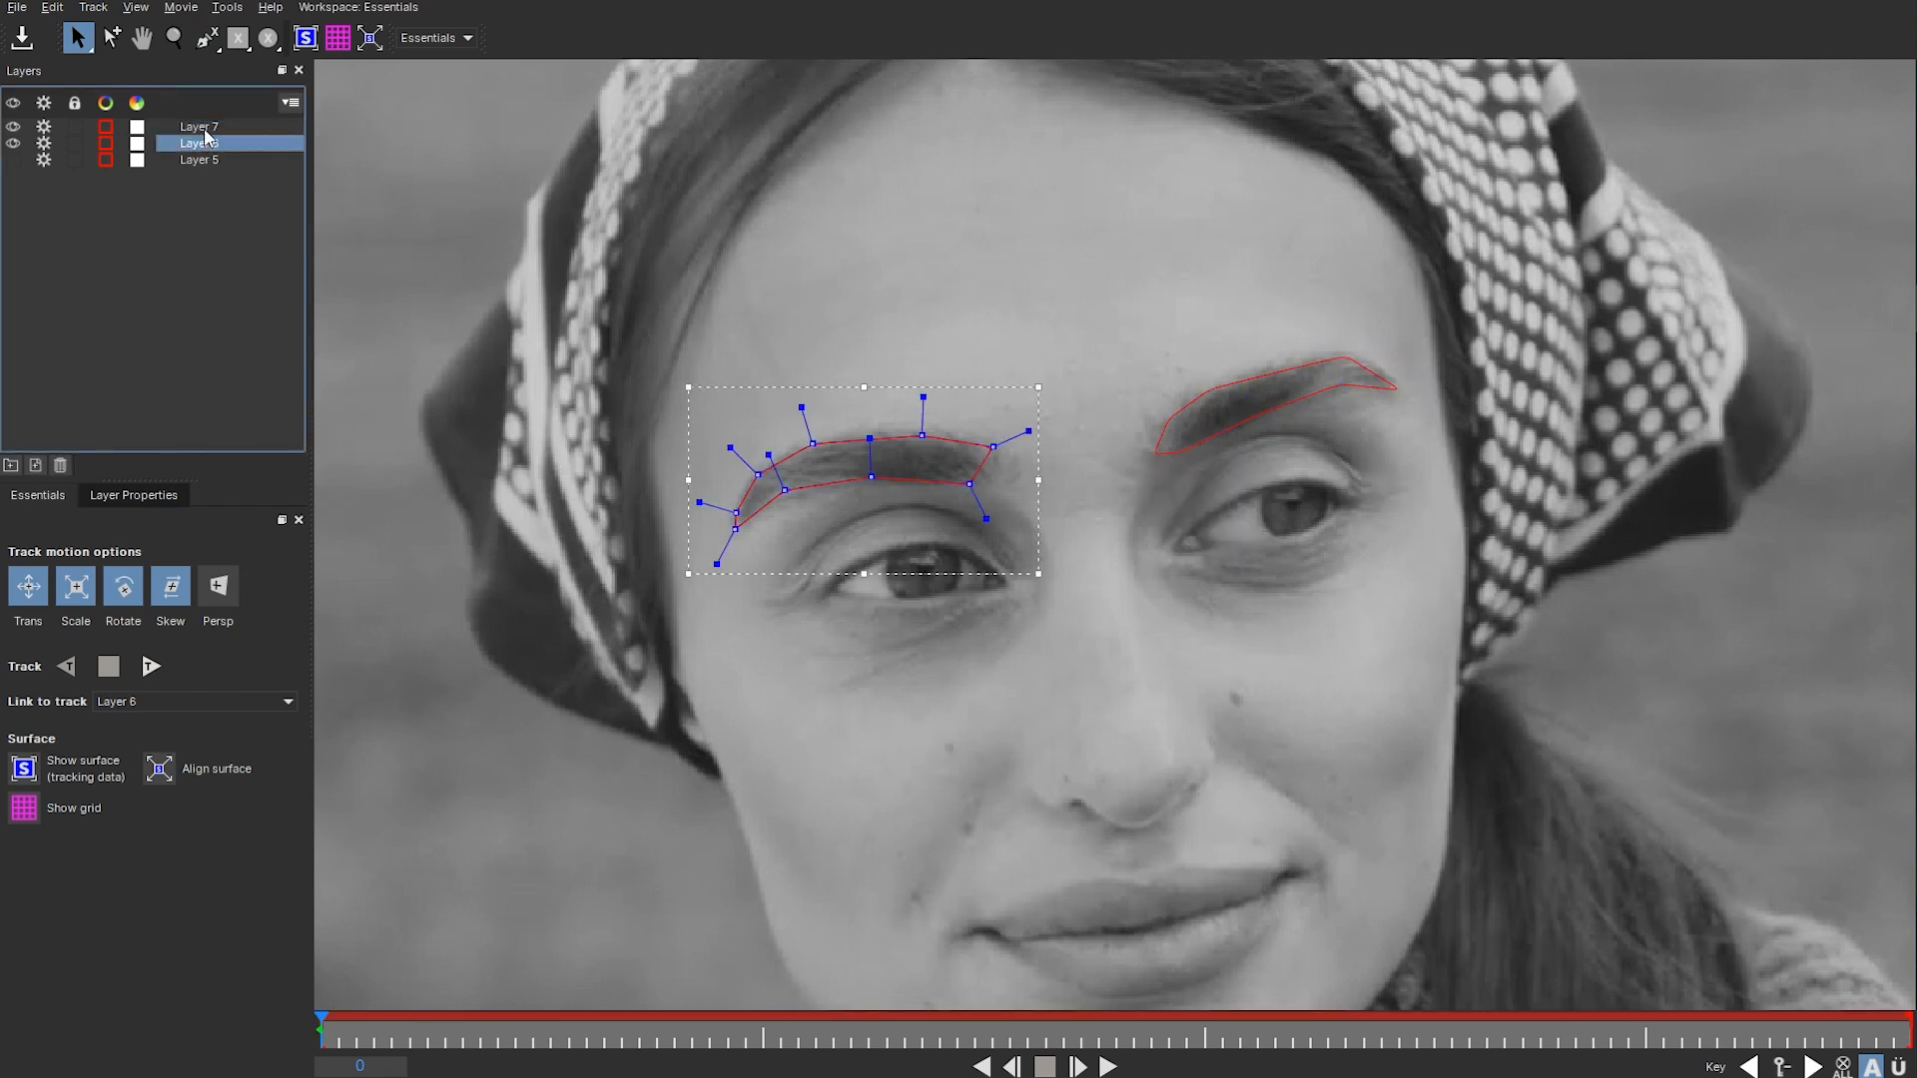
{"action": "left_click", "coordinate": [203, 127]}
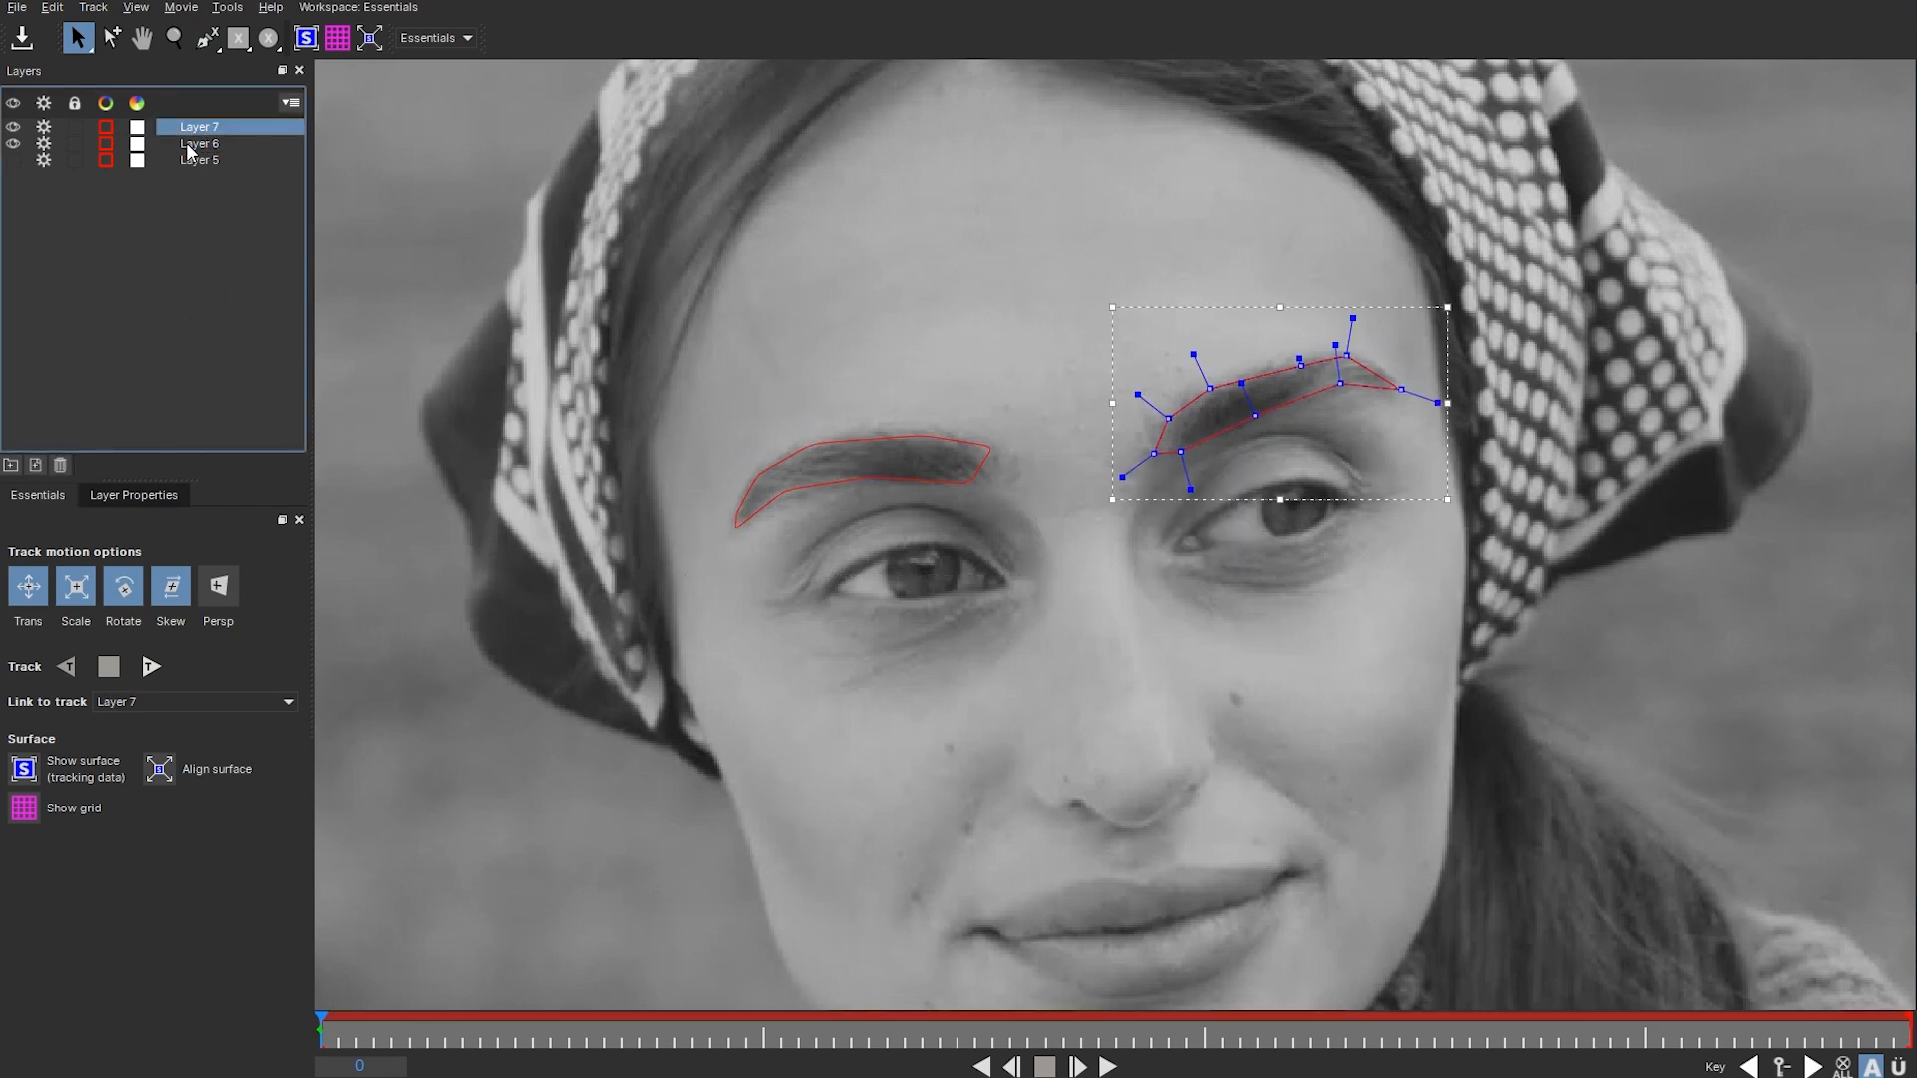
{"action": "left_click", "coordinate": [189, 146]}
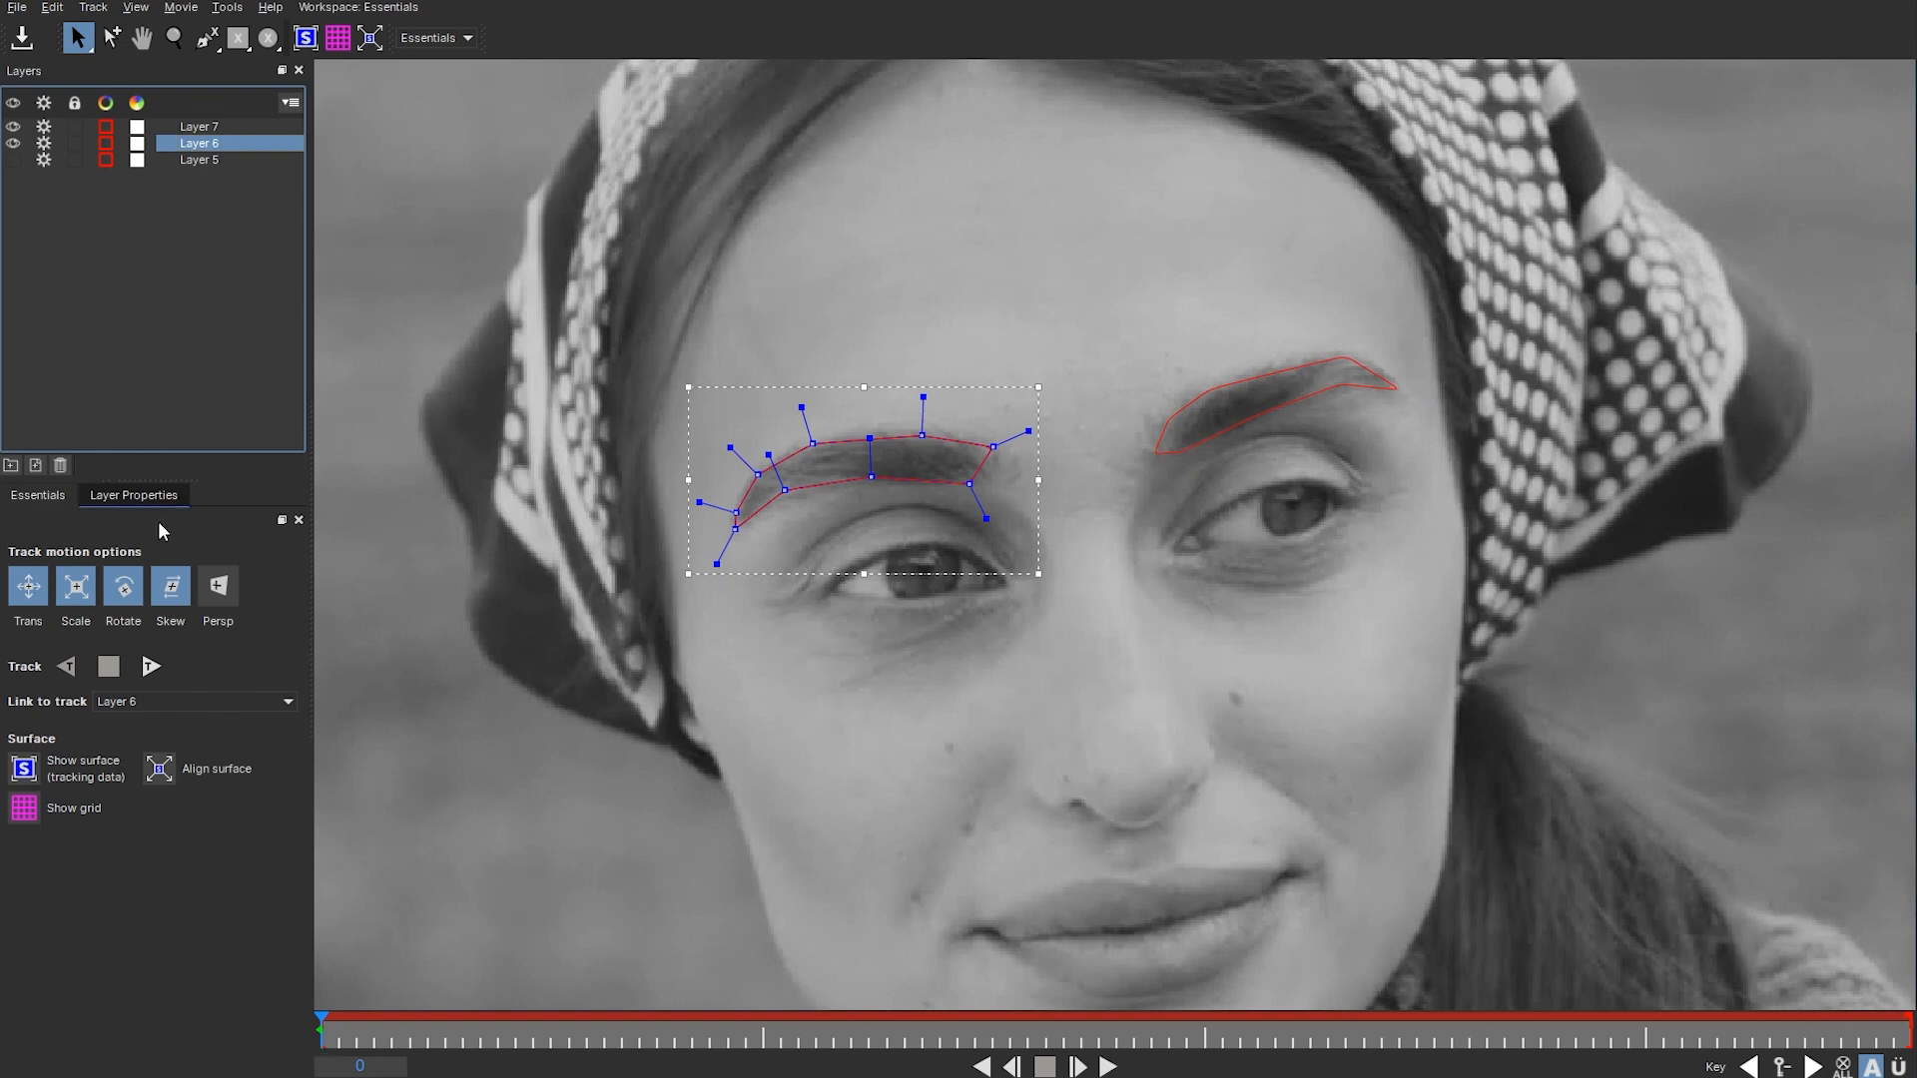
{"action": "left_click", "coordinate": [194, 128]}
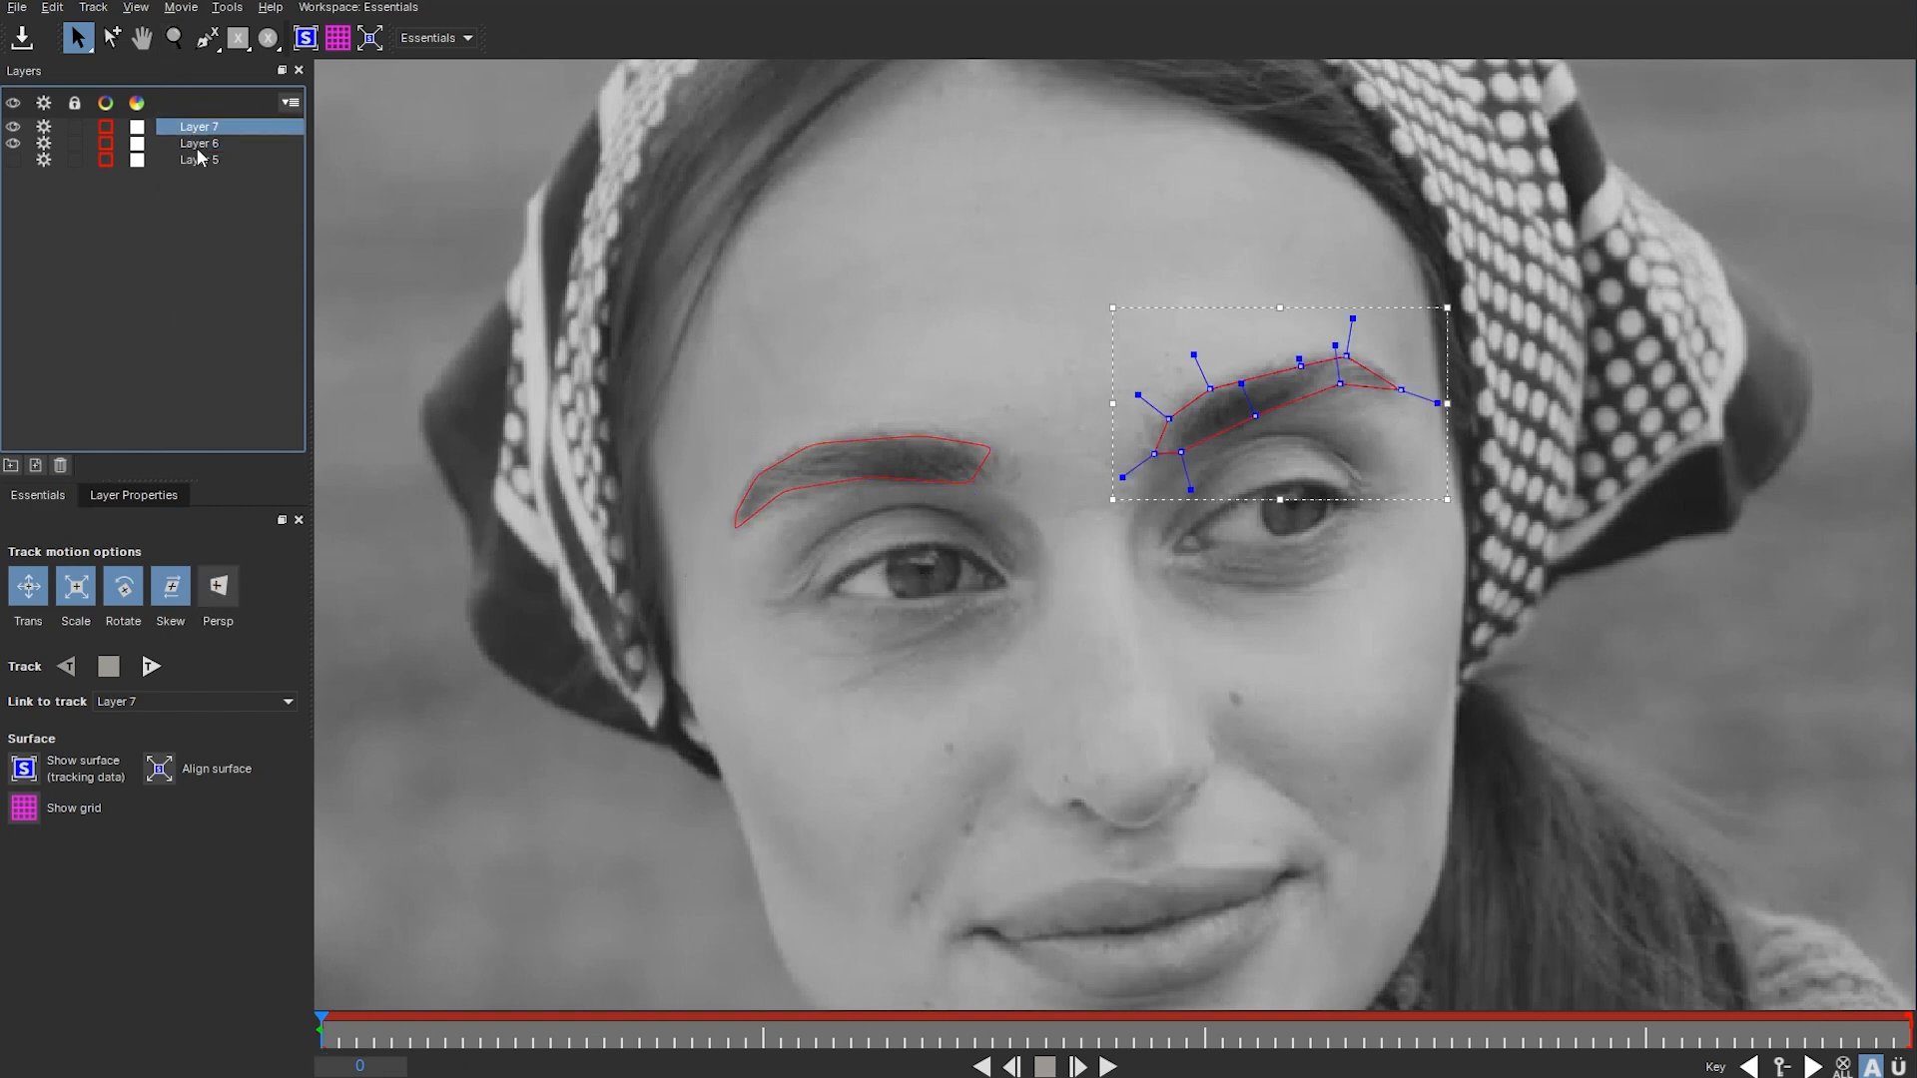
{"action": "left_click", "coordinate": [211, 143]}
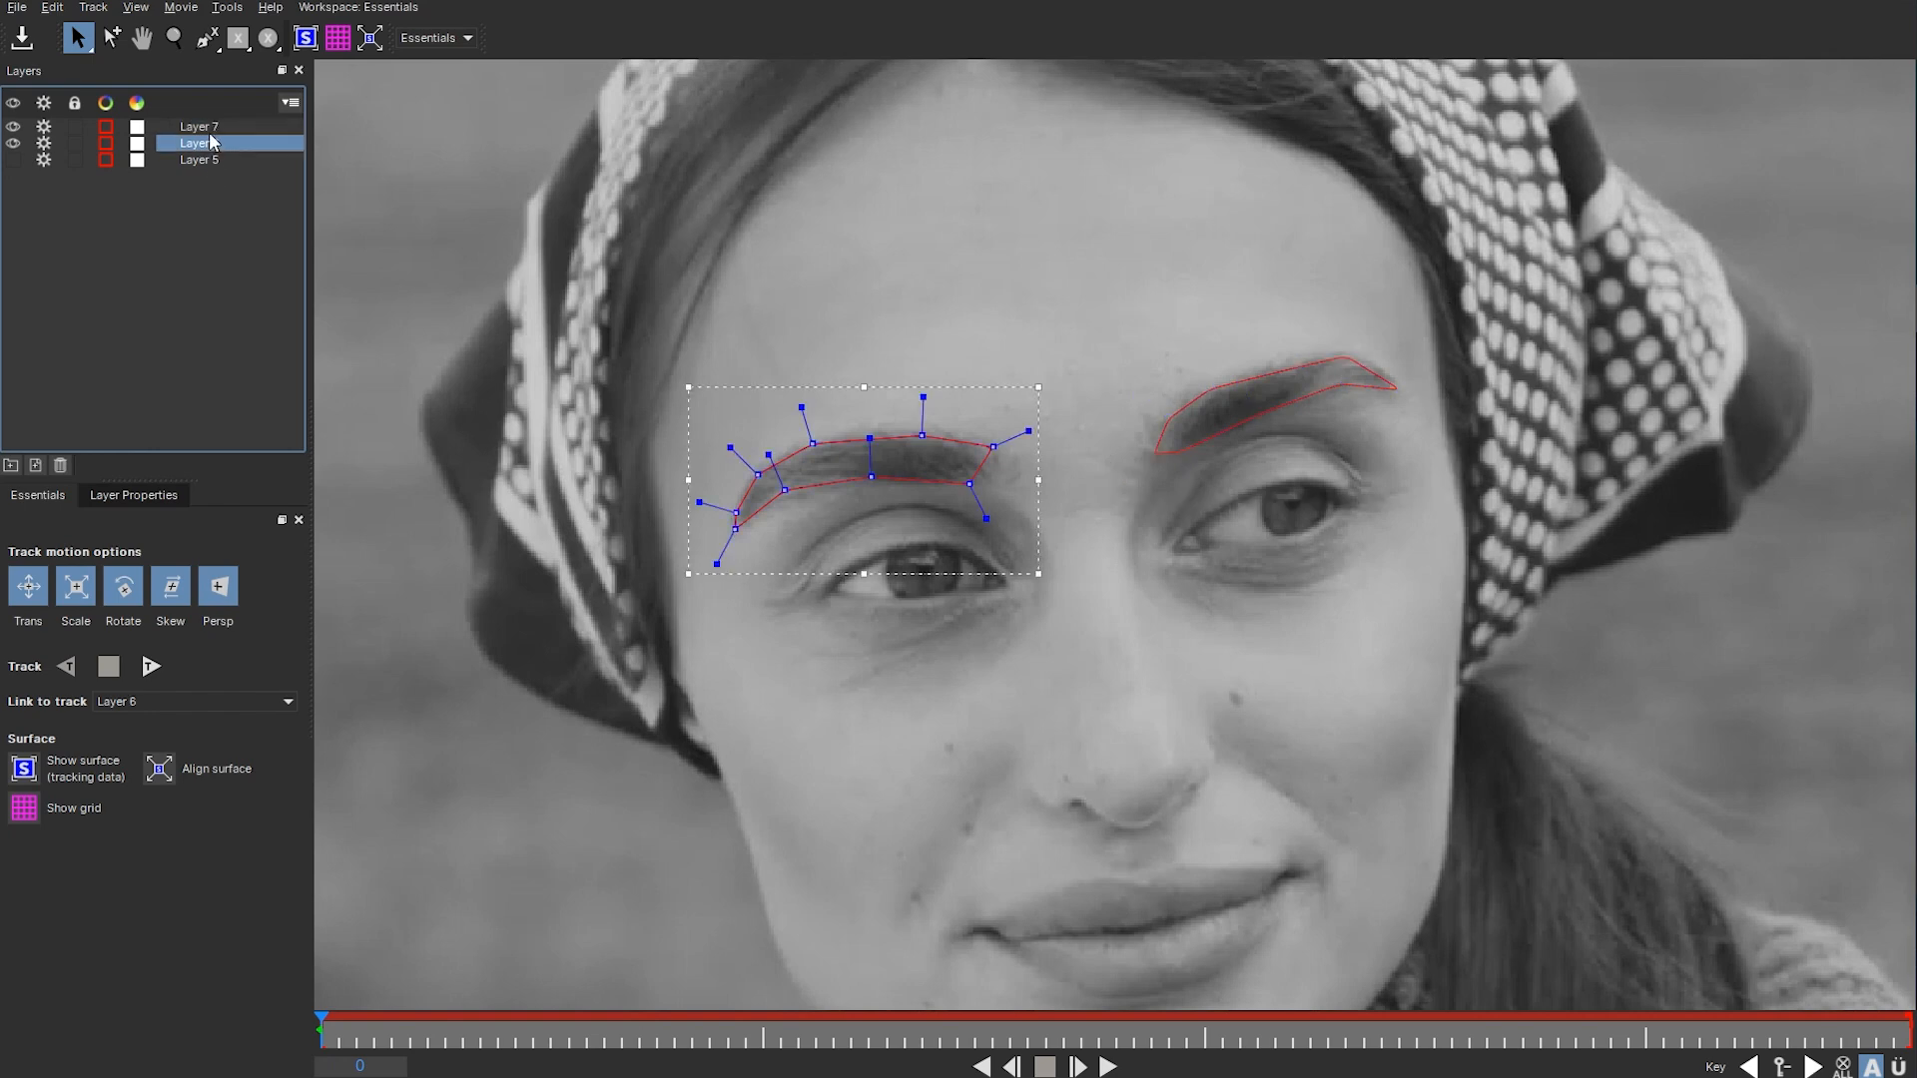
{"action": "left_click", "coordinate": [205, 127]}
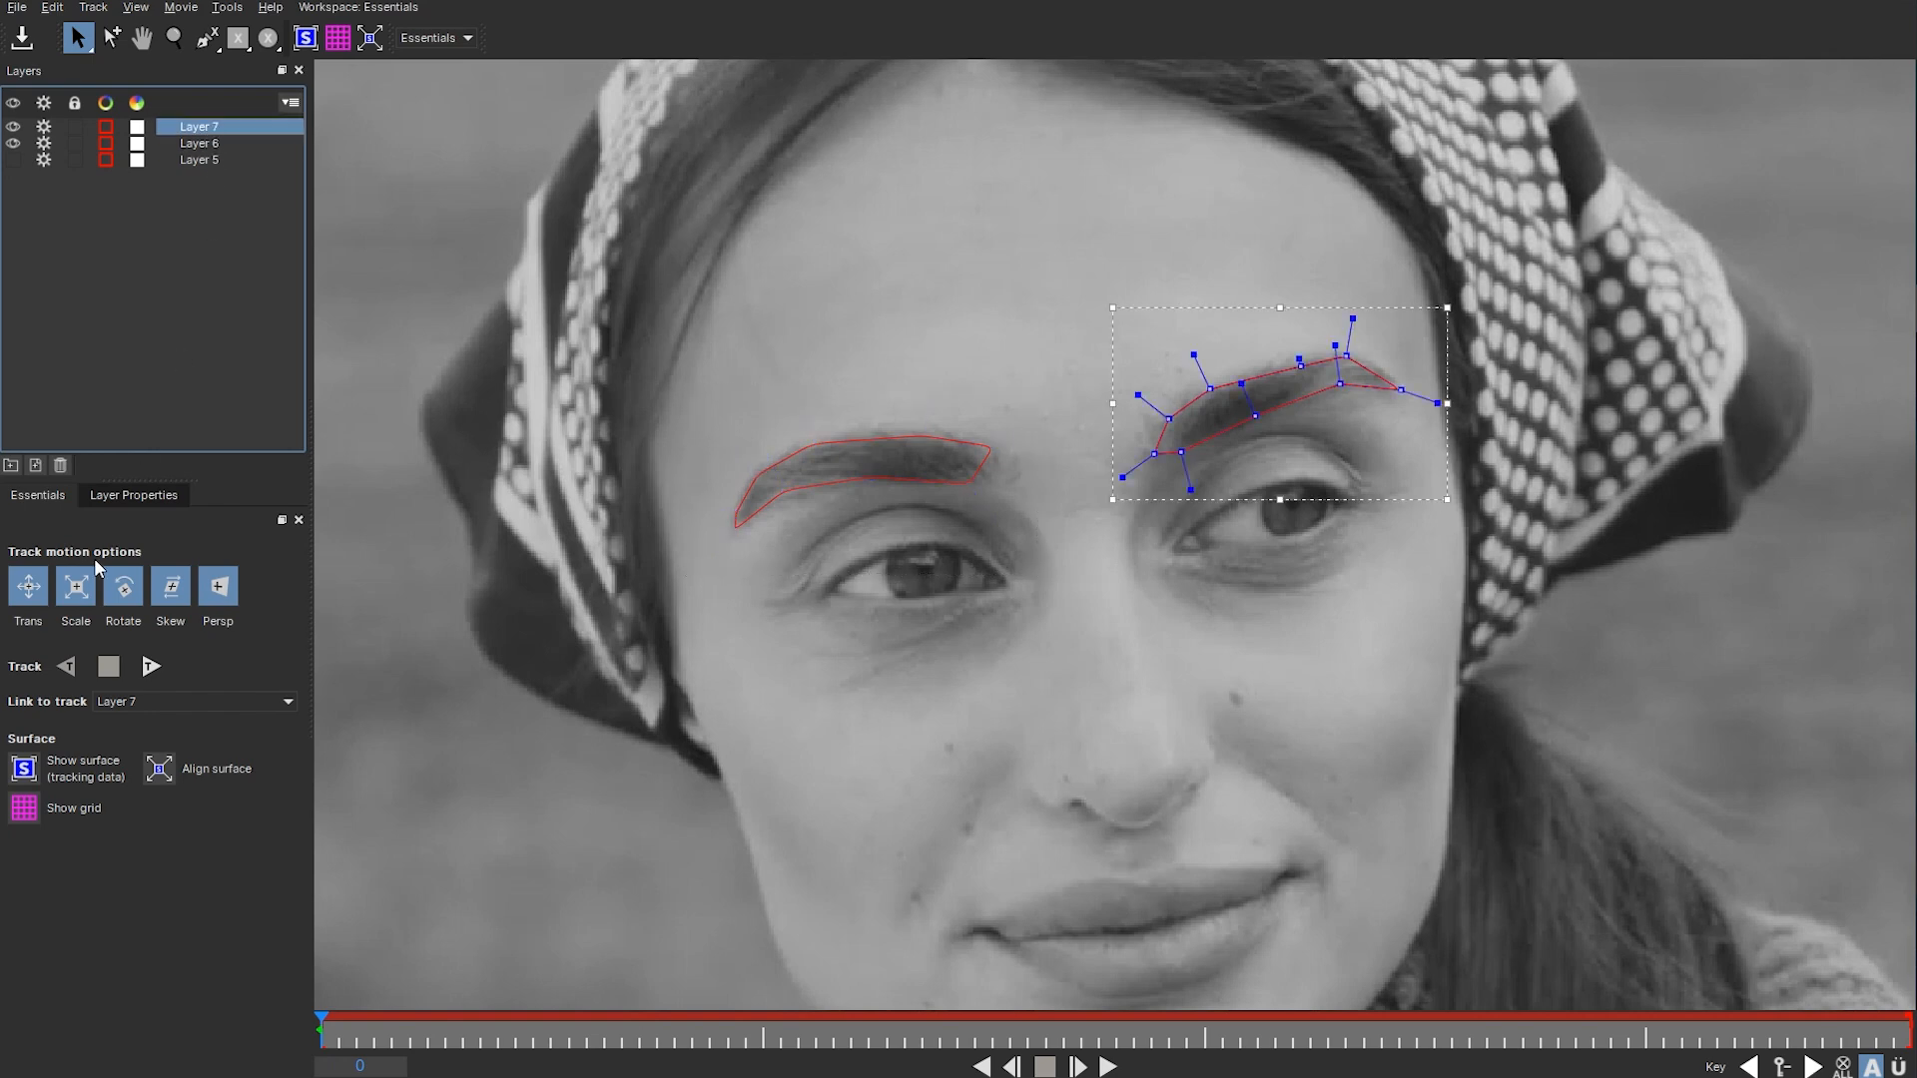
- Track the eyebrow shapes forward to frame 90, stopping at frame 24 to refit the inner end of Layer 6
{"action": "left_click", "coordinate": [150, 667]}
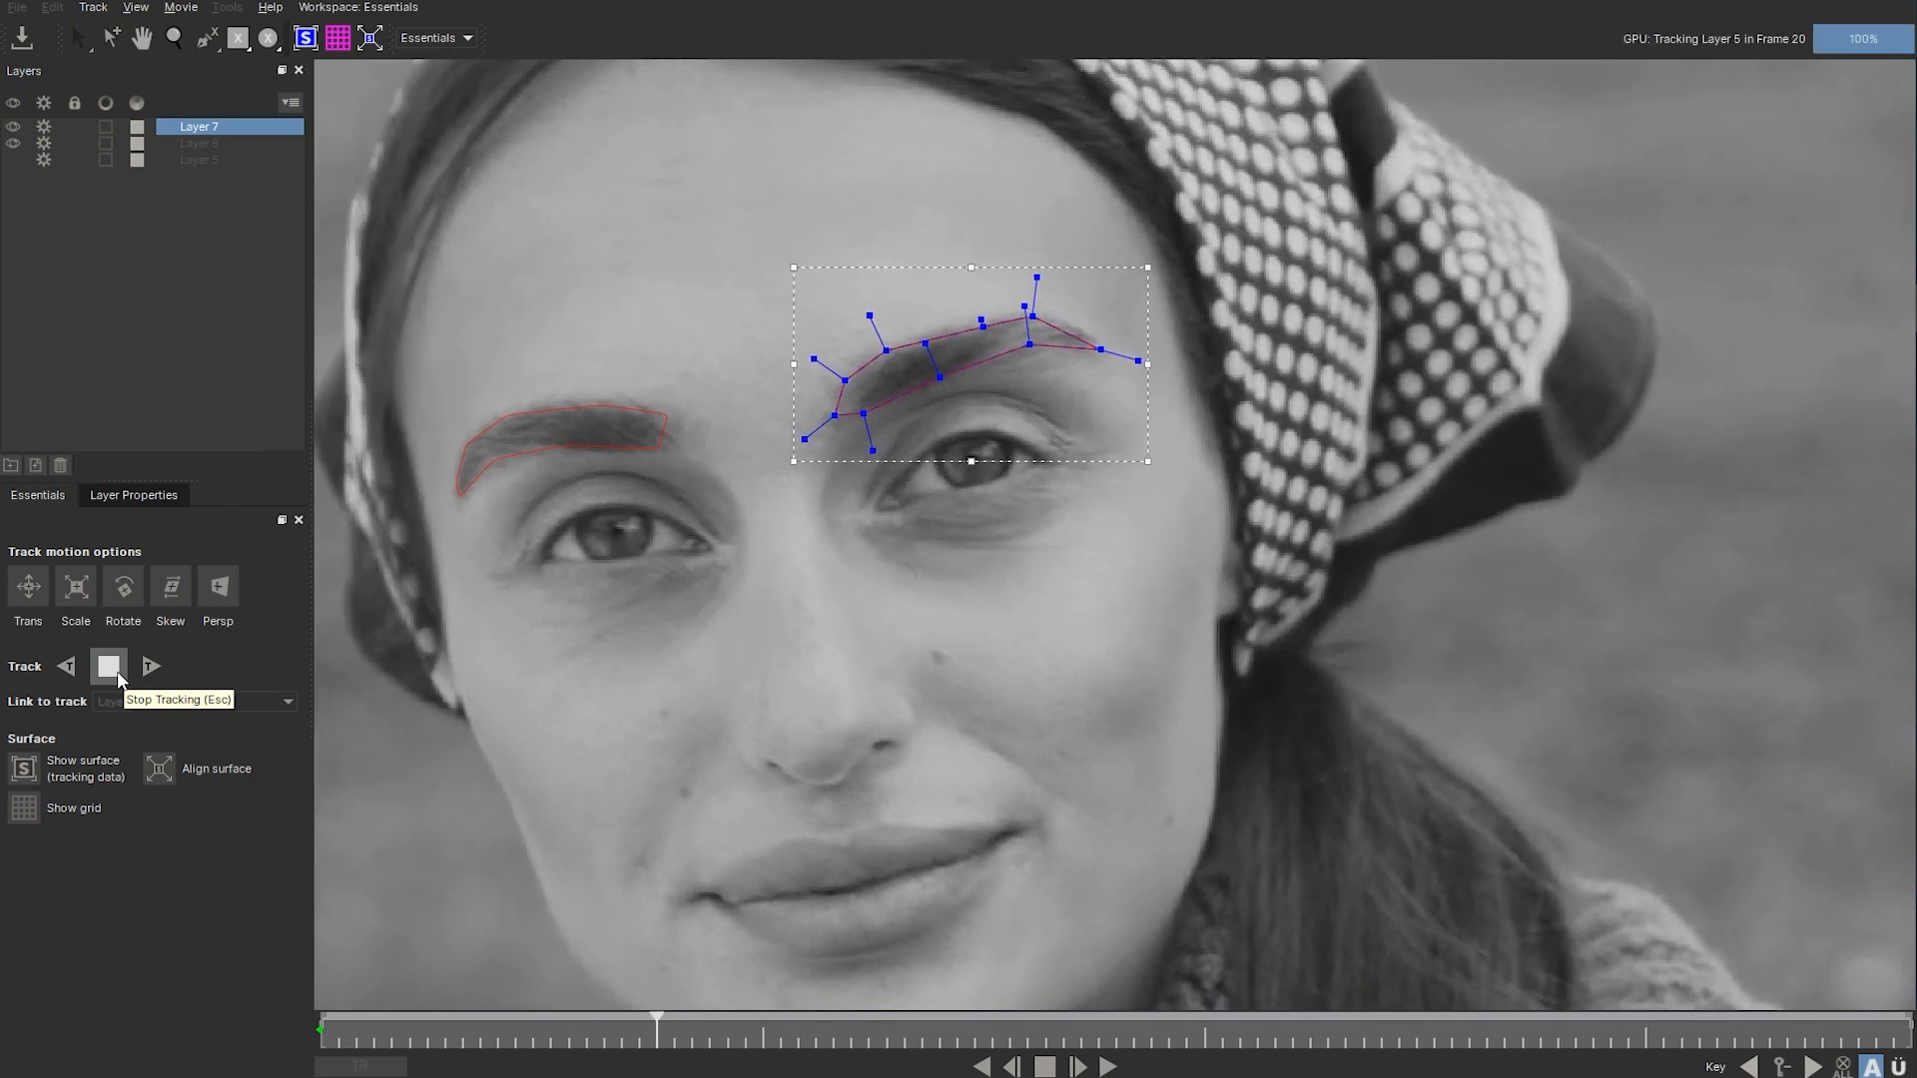
{"action": "left_click", "coordinate": [117, 671]}
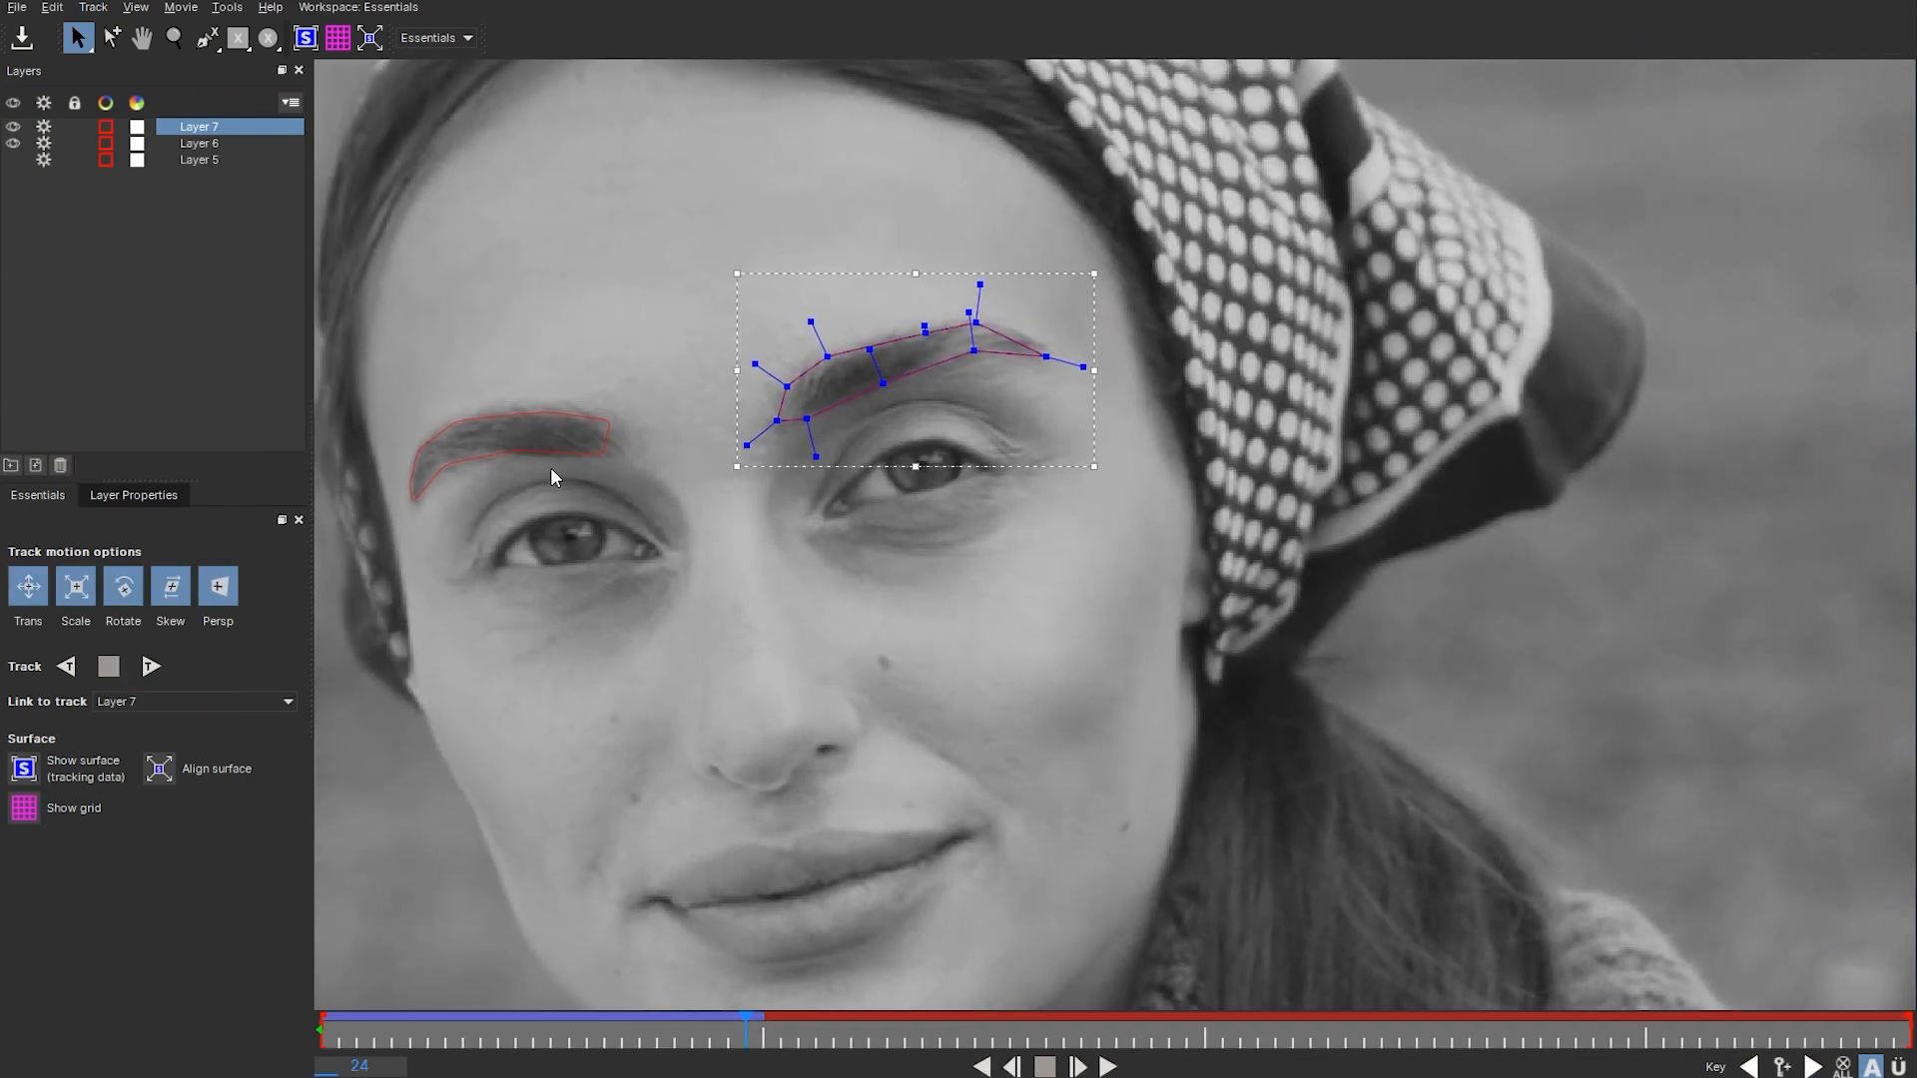
{"action": "left_click", "coordinate": [586, 454]}
{"action": "left_click_drag", "start_coordinate": [615, 429], "coordinate": [620, 450]}
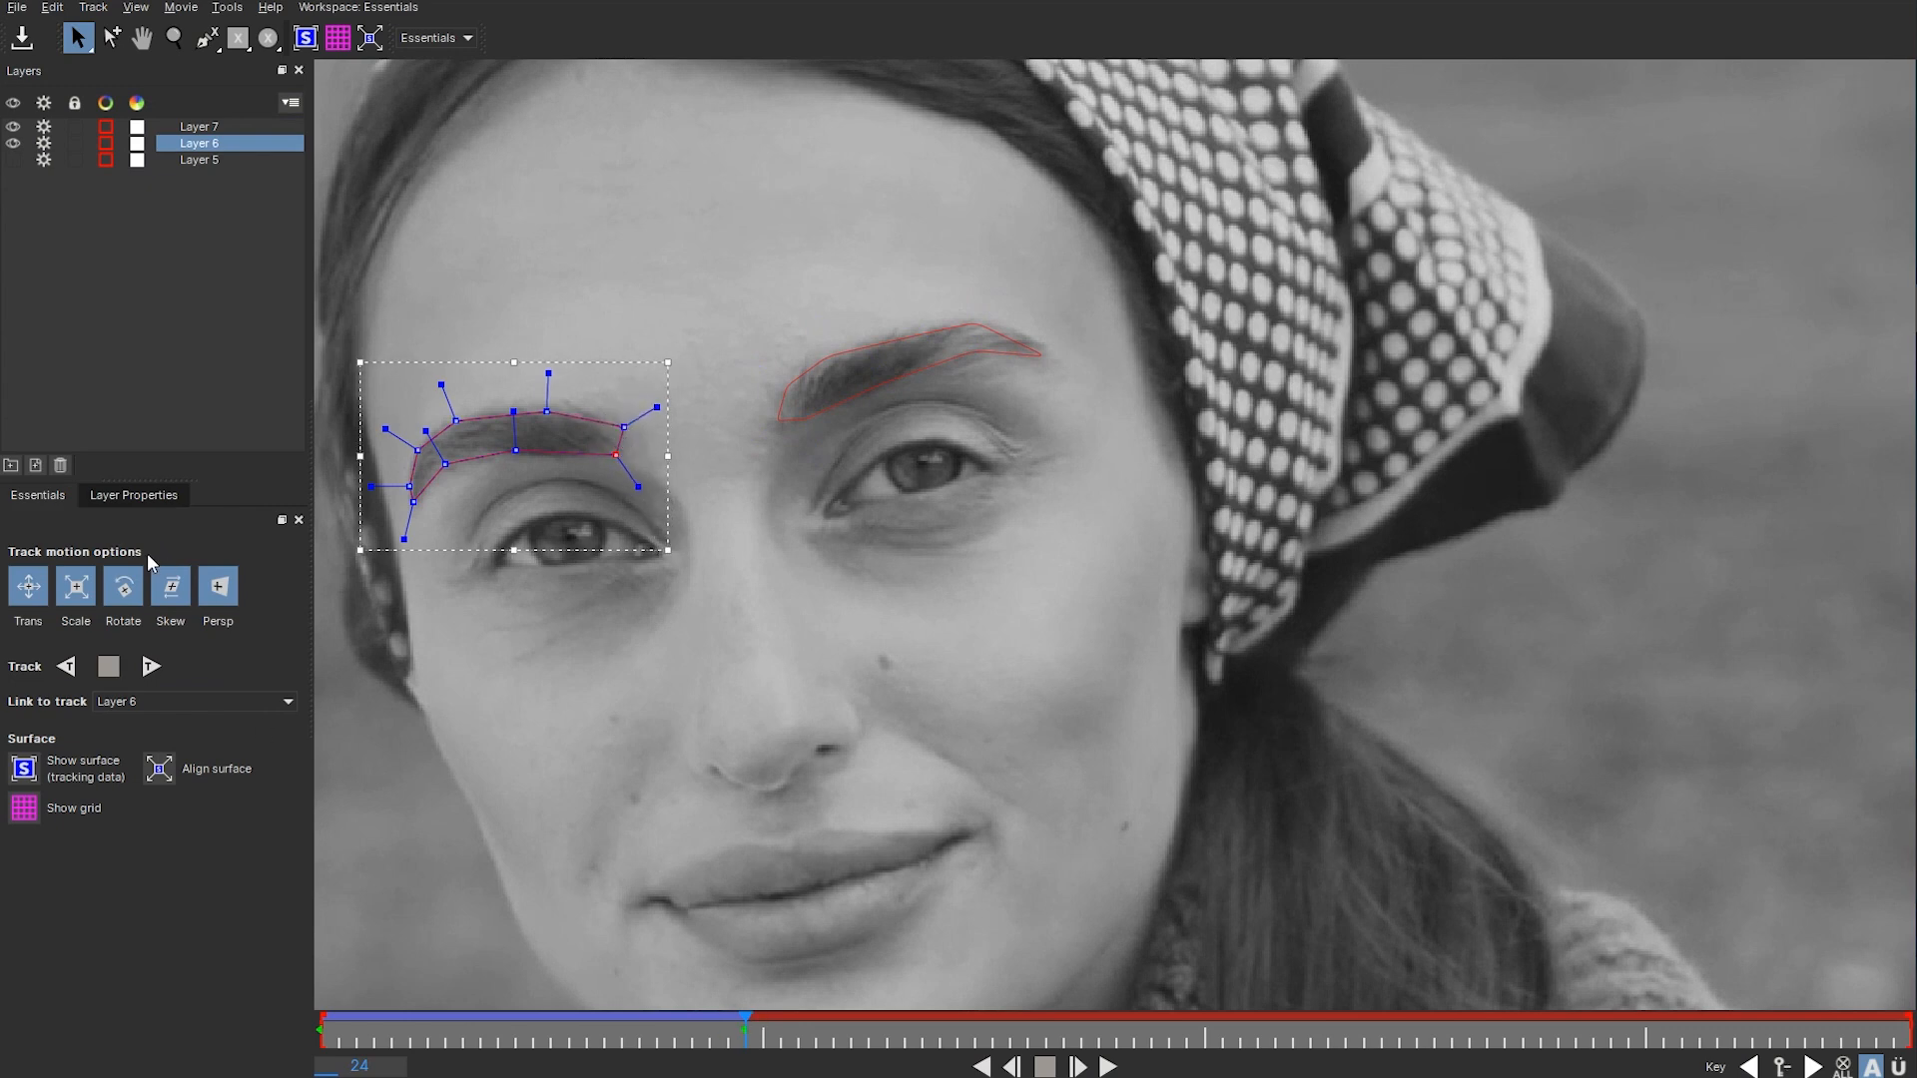
{"action": "left_click", "coordinate": [150, 667]}
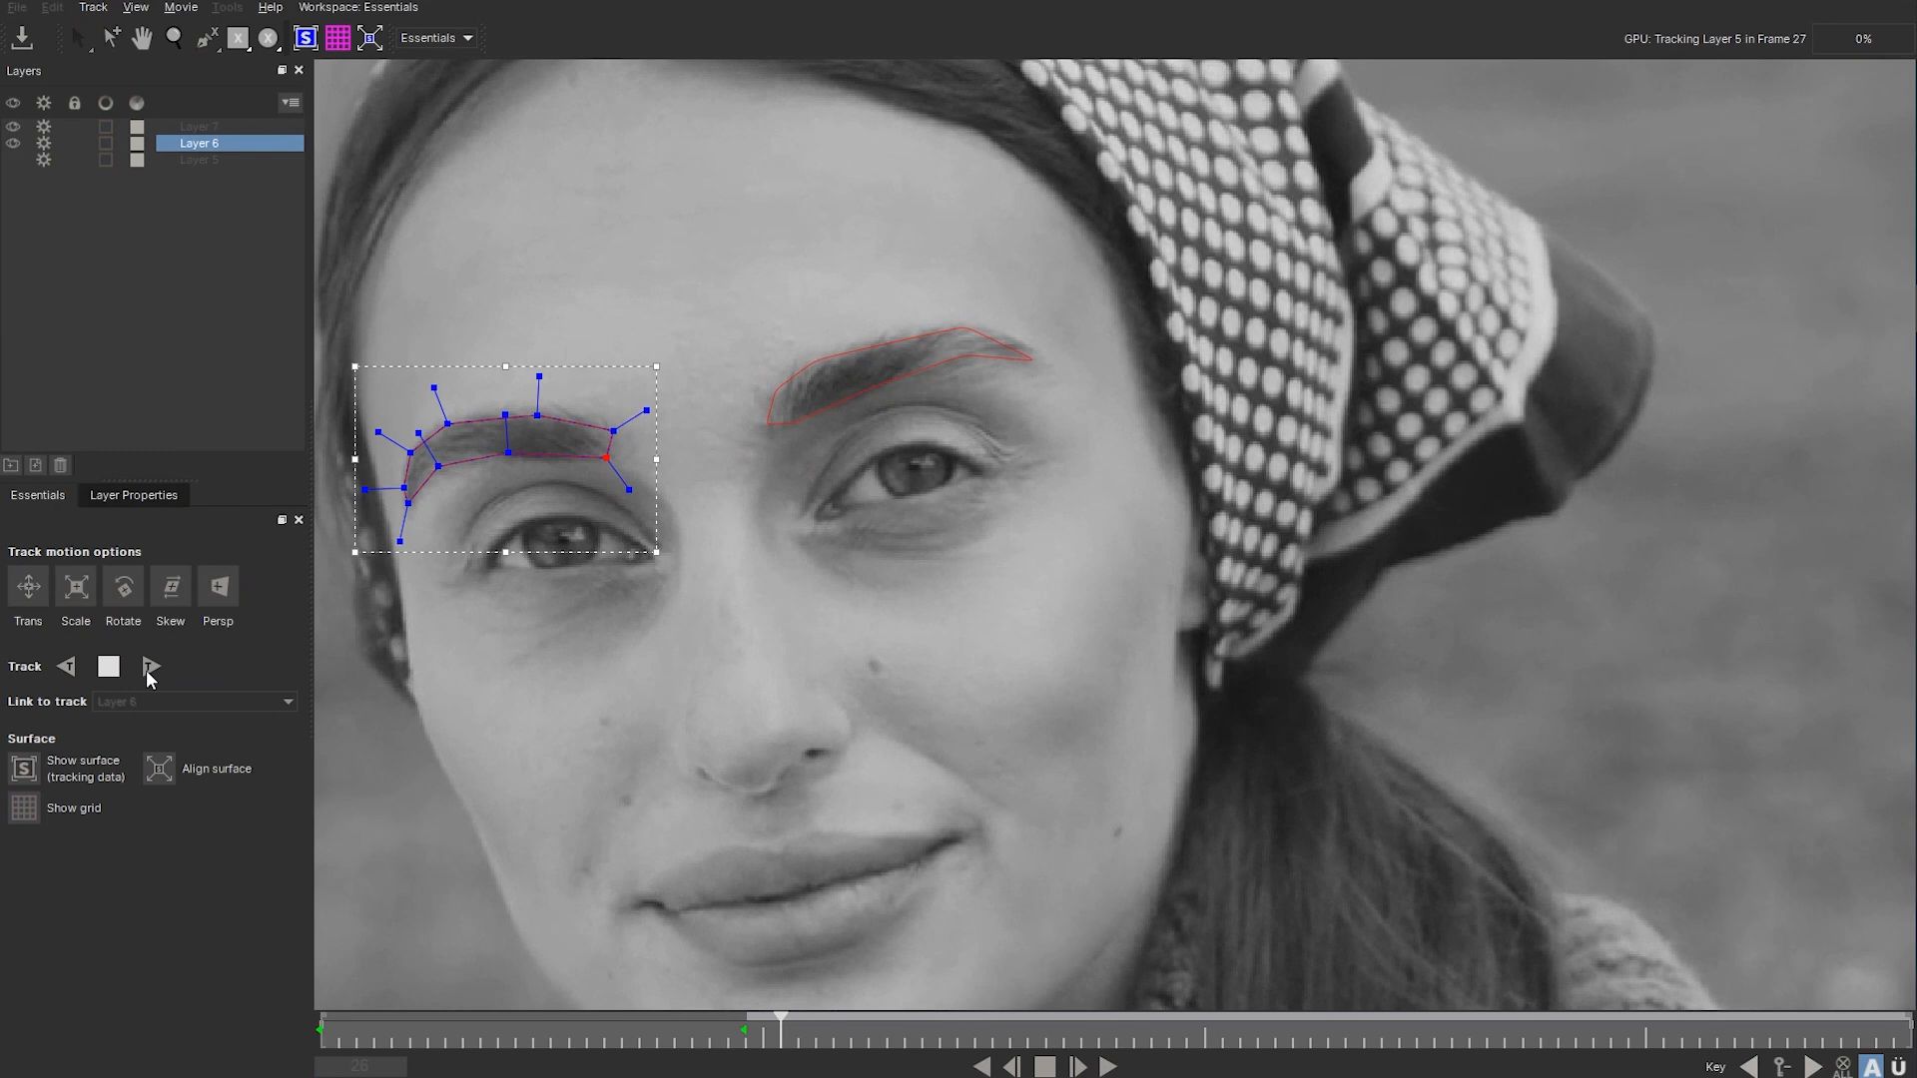
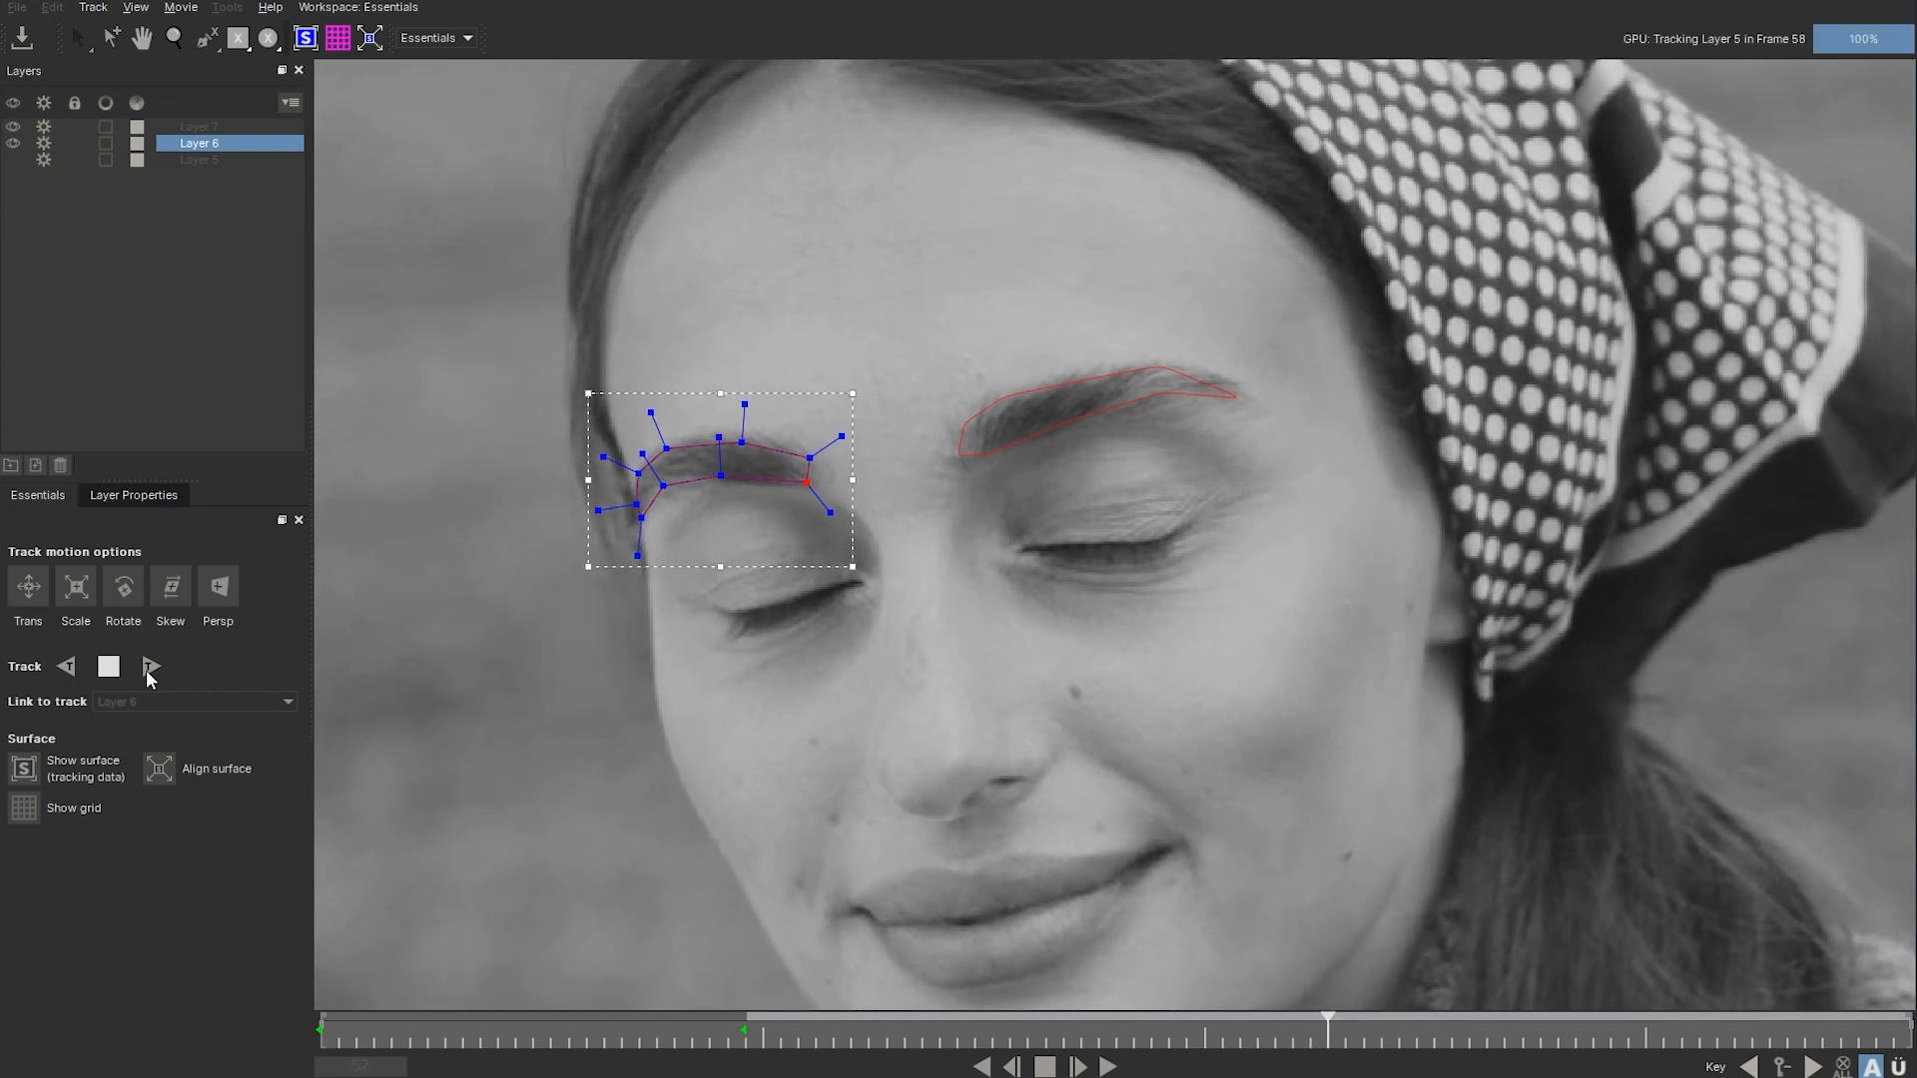
{"action": "left_click", "coordinate": [111, 668]}
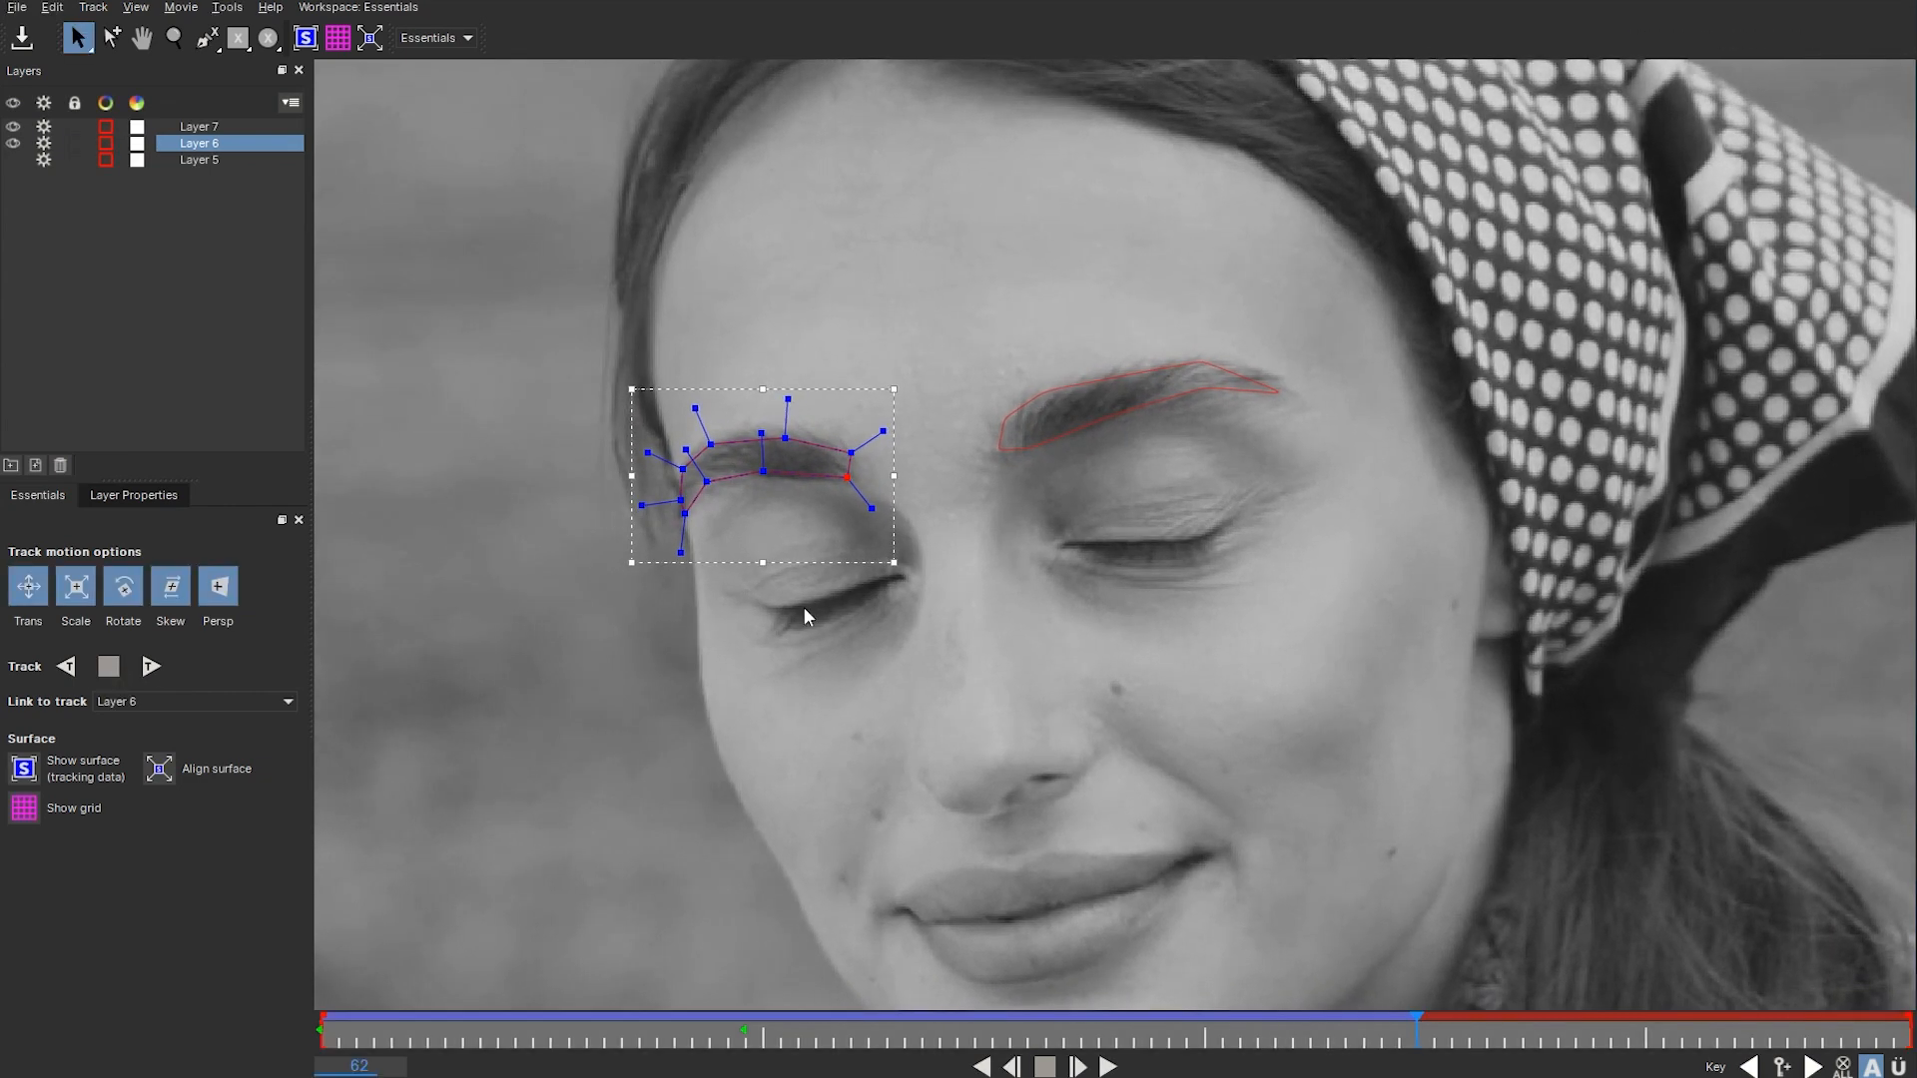
{"action": "left_click", "coordinate": [158, 671]}
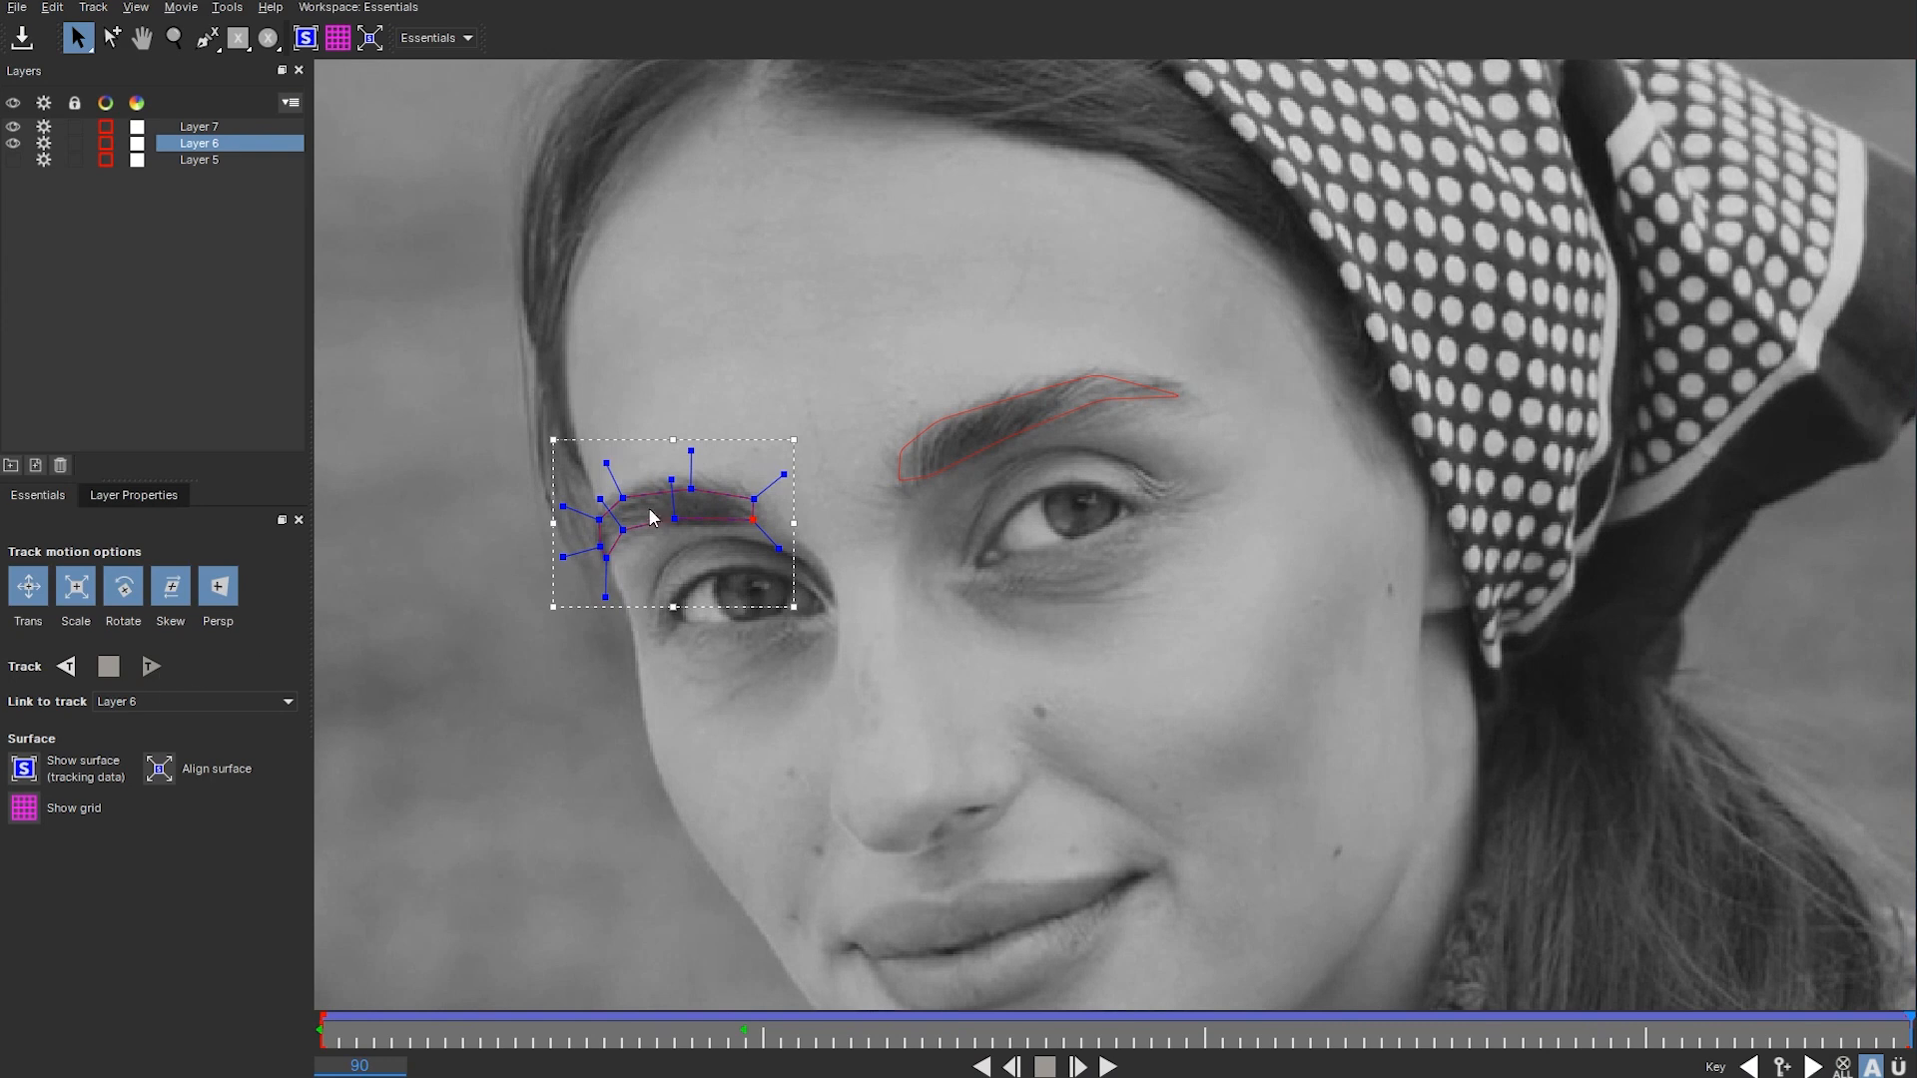
- Smooth the corners of both eyebrow shapes at frame 90 by adjusting the handles of all their points together
{"action": "left_click_drag", "start_coordinate": [909, 371], "coordinate": [462, 703]}
{"action": "left_click_drag", "start_coordinate": [784, 475], "coordinate": [780, 475]}
{"action": "left_click", "coordinate": [898, 483]}
{"action": "left_click_drag", "start_coordinate": [740, 260], "coordinate": [1349, 685]}
{"action": "left_click_drag", "start_coordinate": [1220, 402], "coordinate": [1215, 395]}
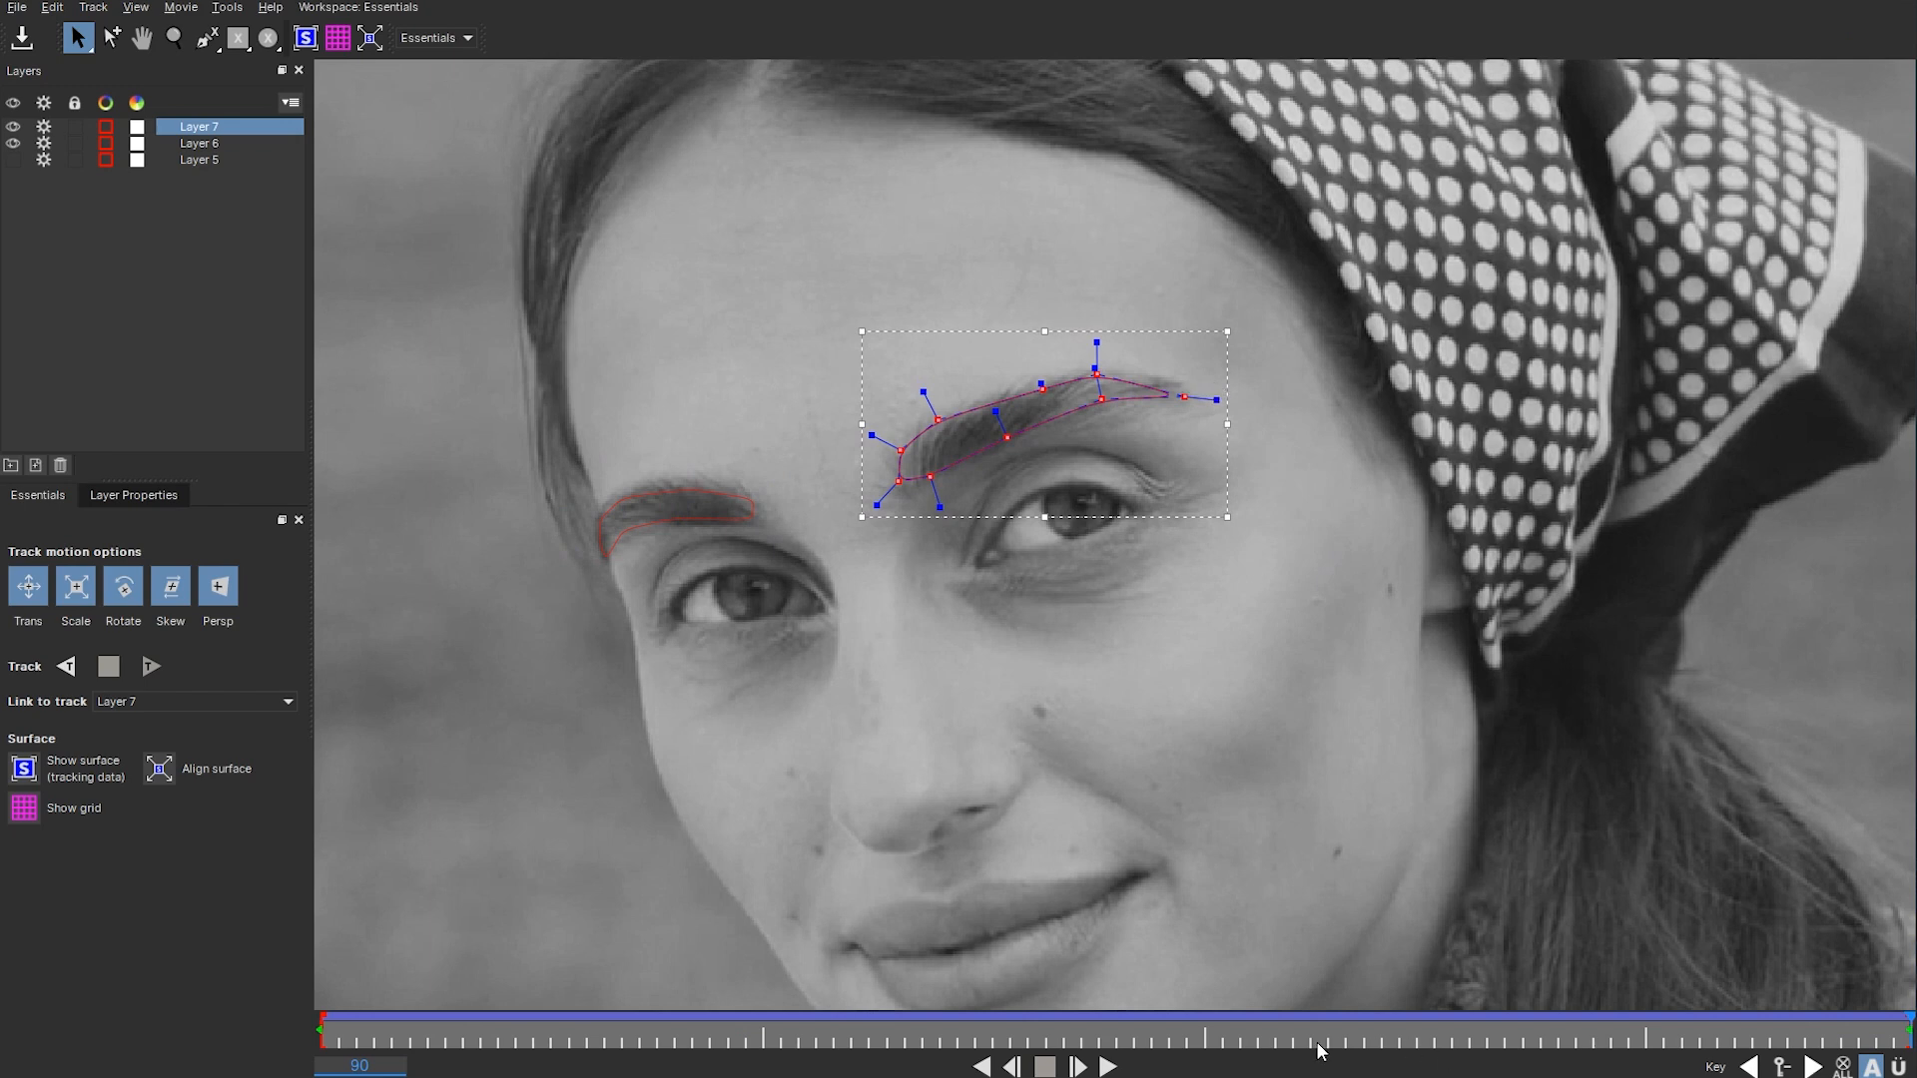
- Smooth all points of both eyebrow shapes, Layer 7 and Layer 6, at the keyframe on frame 0
{"action": "left_click", "coordinate": [1749, 1066]}
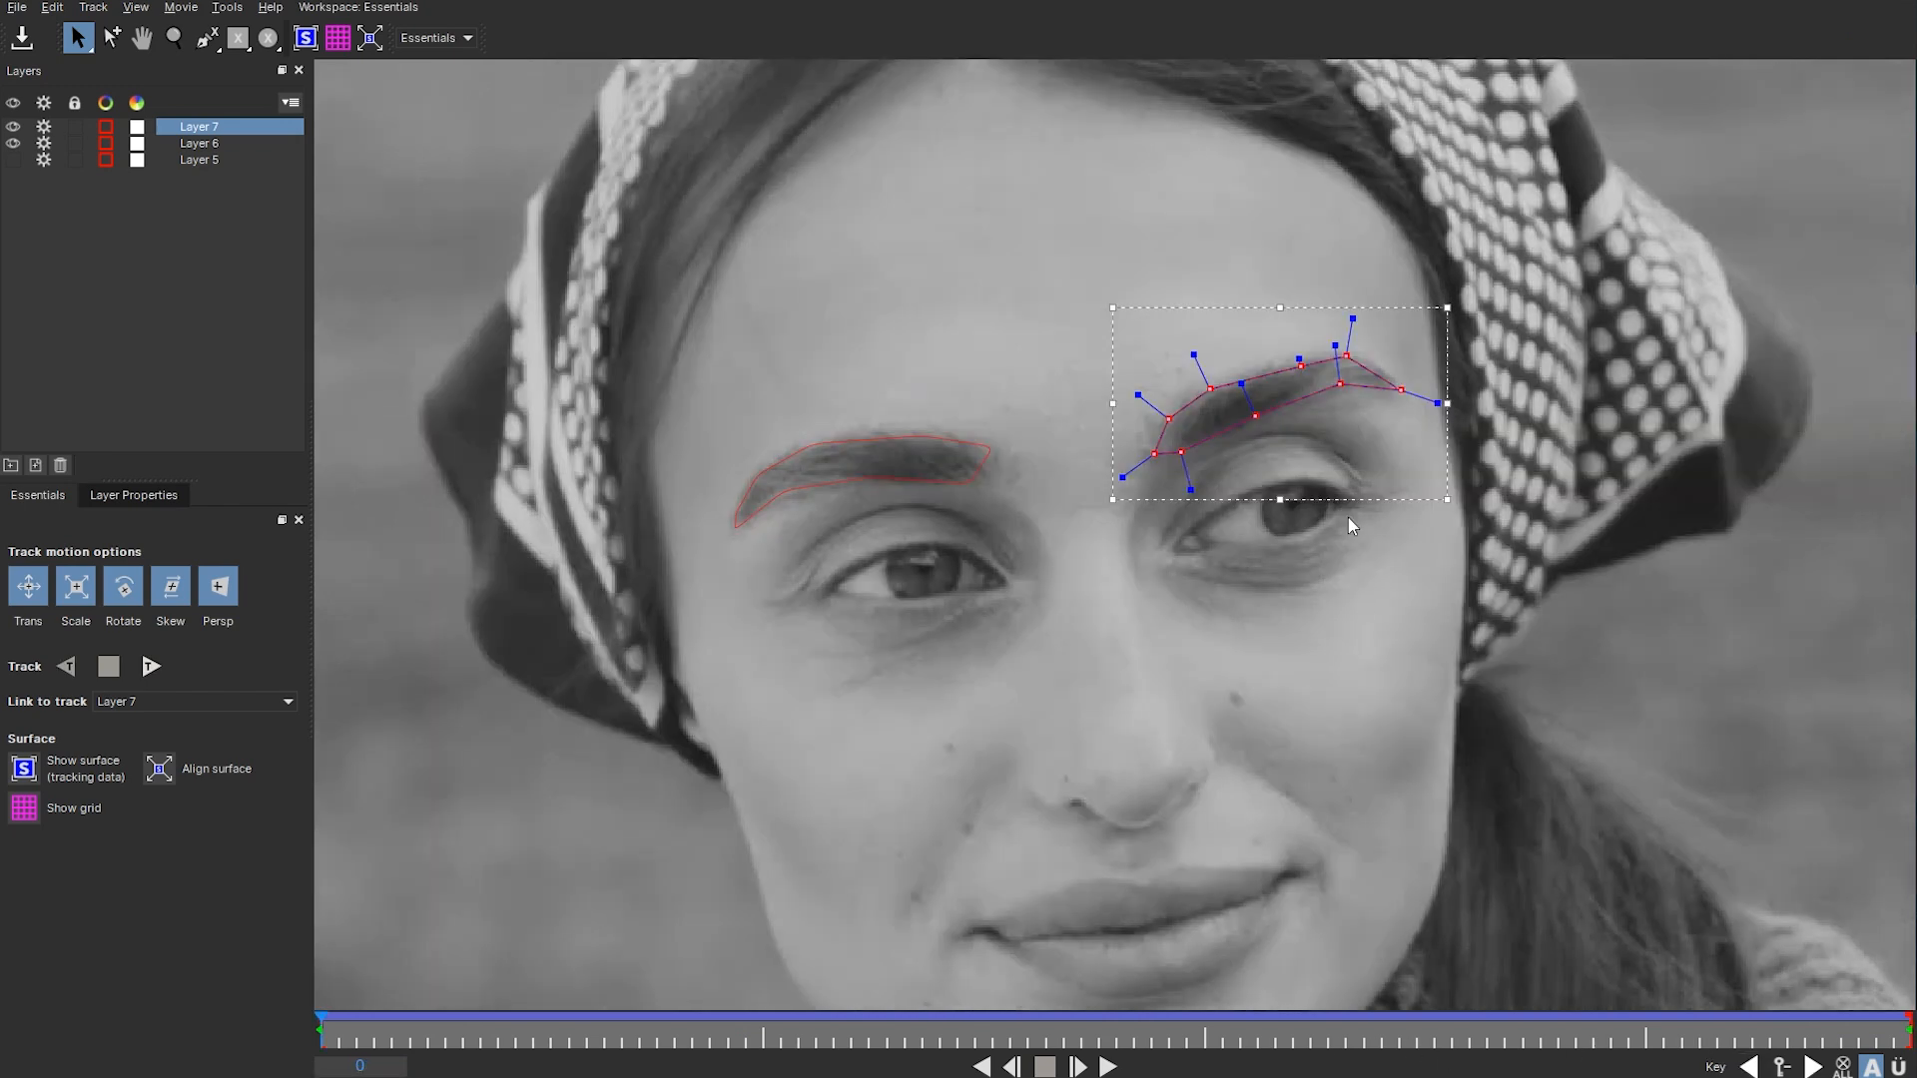
{"action": "left_click_drag", "start_coordinate": [1532, 237], "coordinate": [969, 667]}
{"action": "left_click_drag", "start_coordinate": [1437, 403], "coordinate": [1421, 398]}
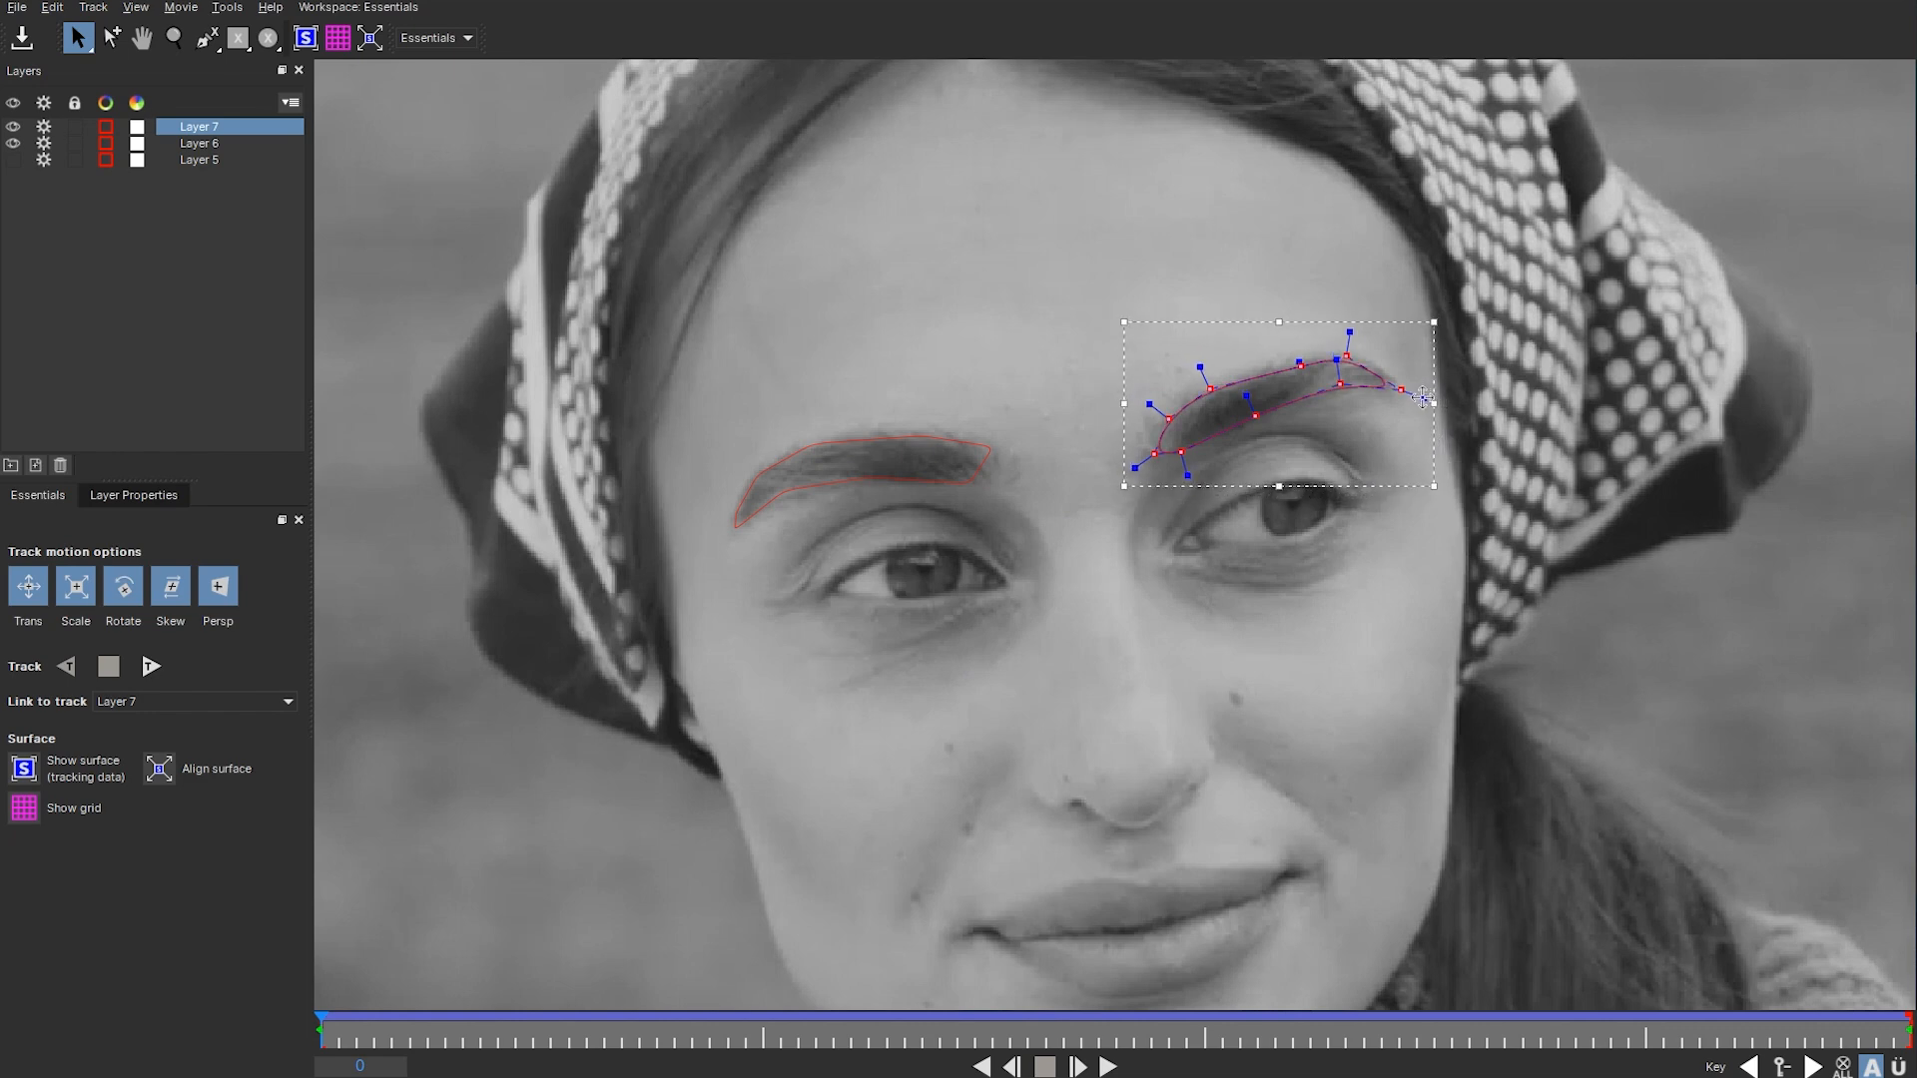
{"action": "left_click", "coordinate": [975, 457]}
{"action": "left_click_drag", "start_coordinate": [1083, 329], "coordinate": [494, 783]}
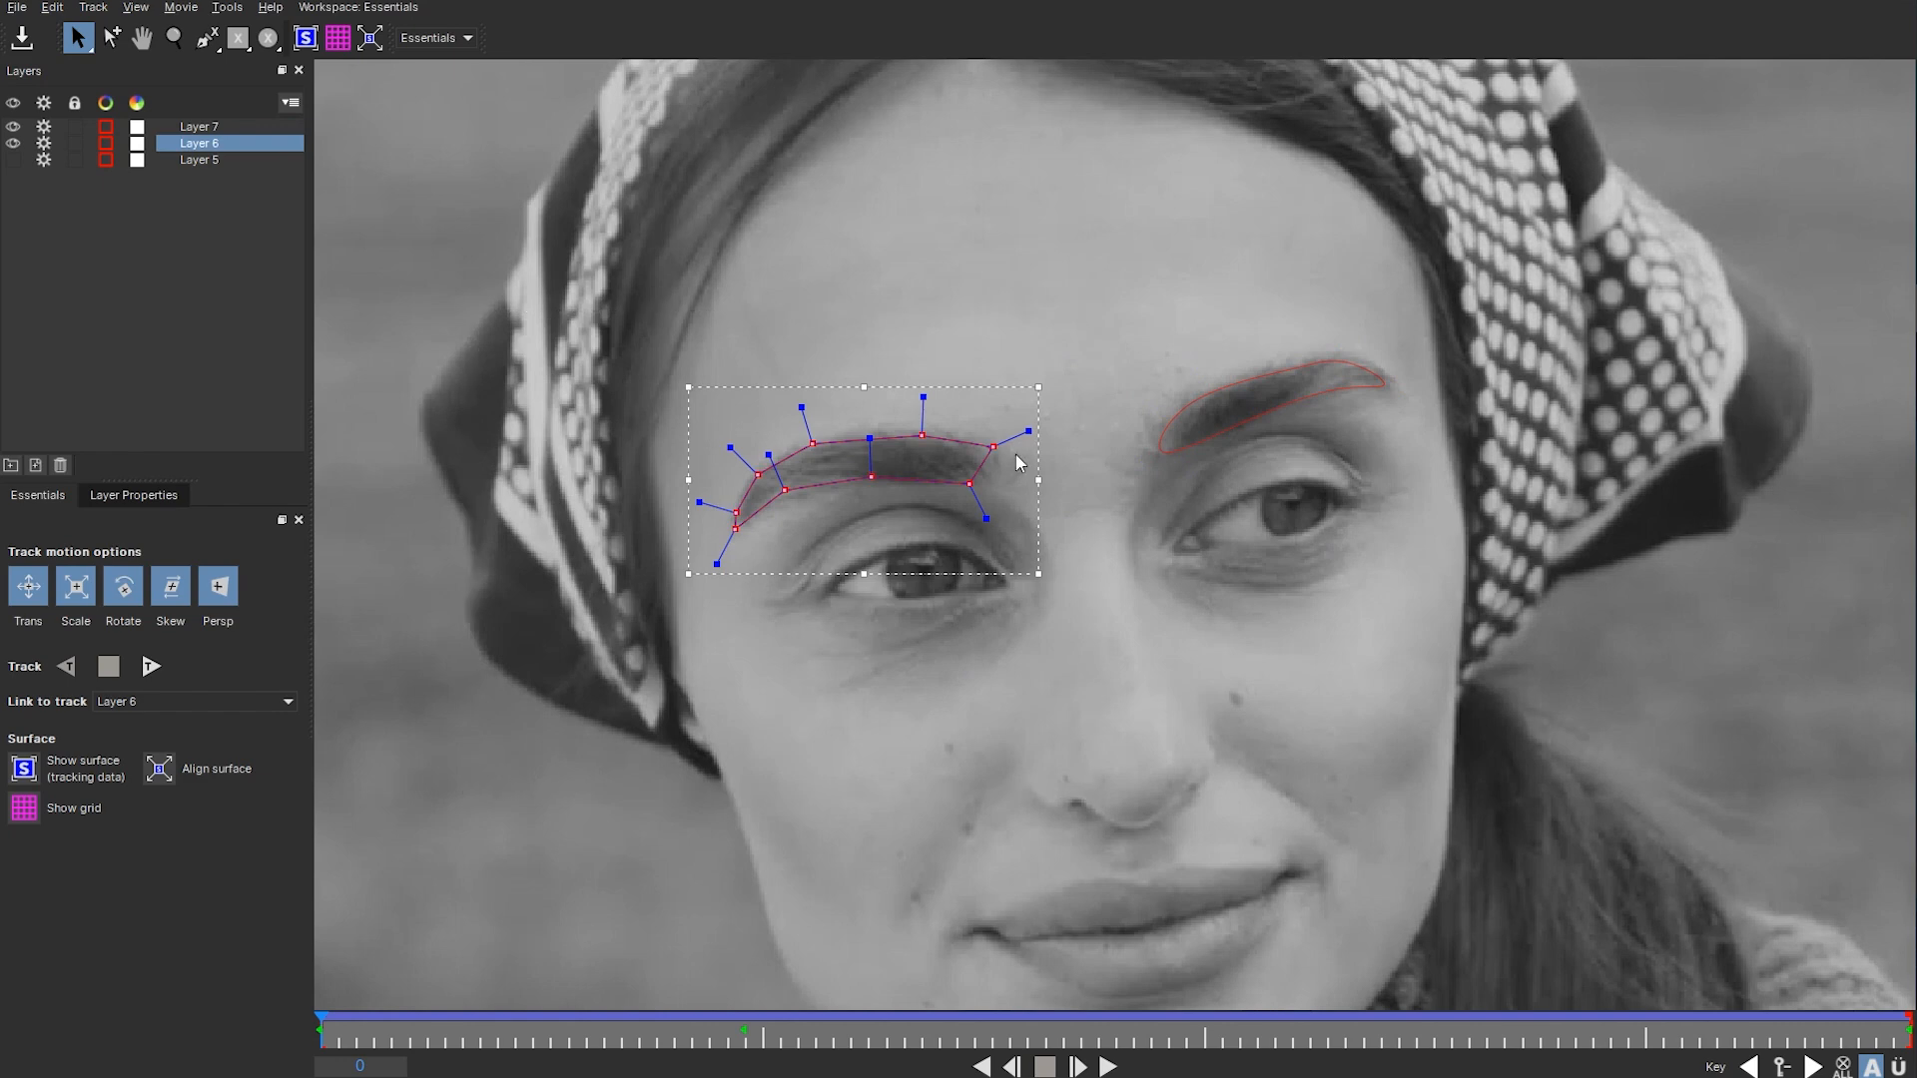
{"action": "left_click_drag", "start_coordinate": [1028, 431], "coordinate": [1018, 435]}
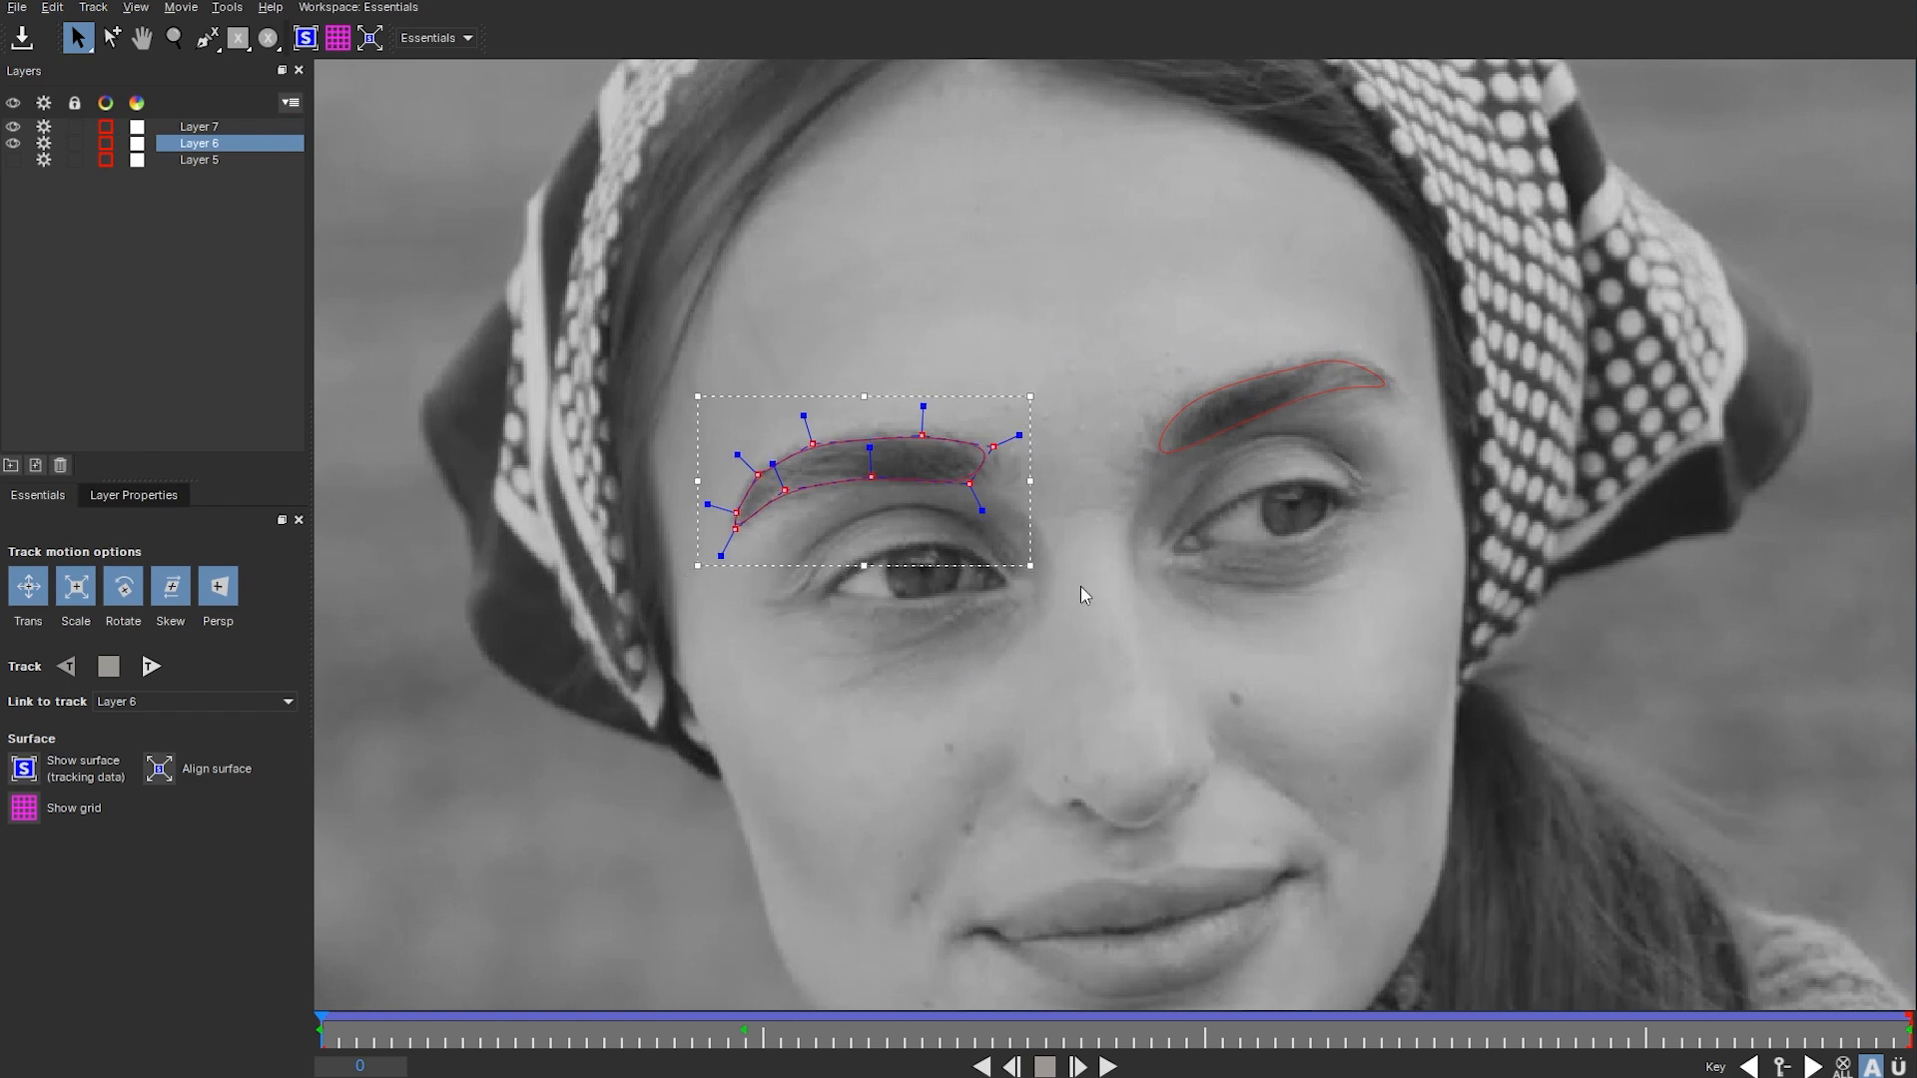
- Smooth all points of the Layer 6 eyebrow shape at the frame 24 keyframe and return to frame 0
{"action": "left_click", "coordinate": [1812, 1066]}
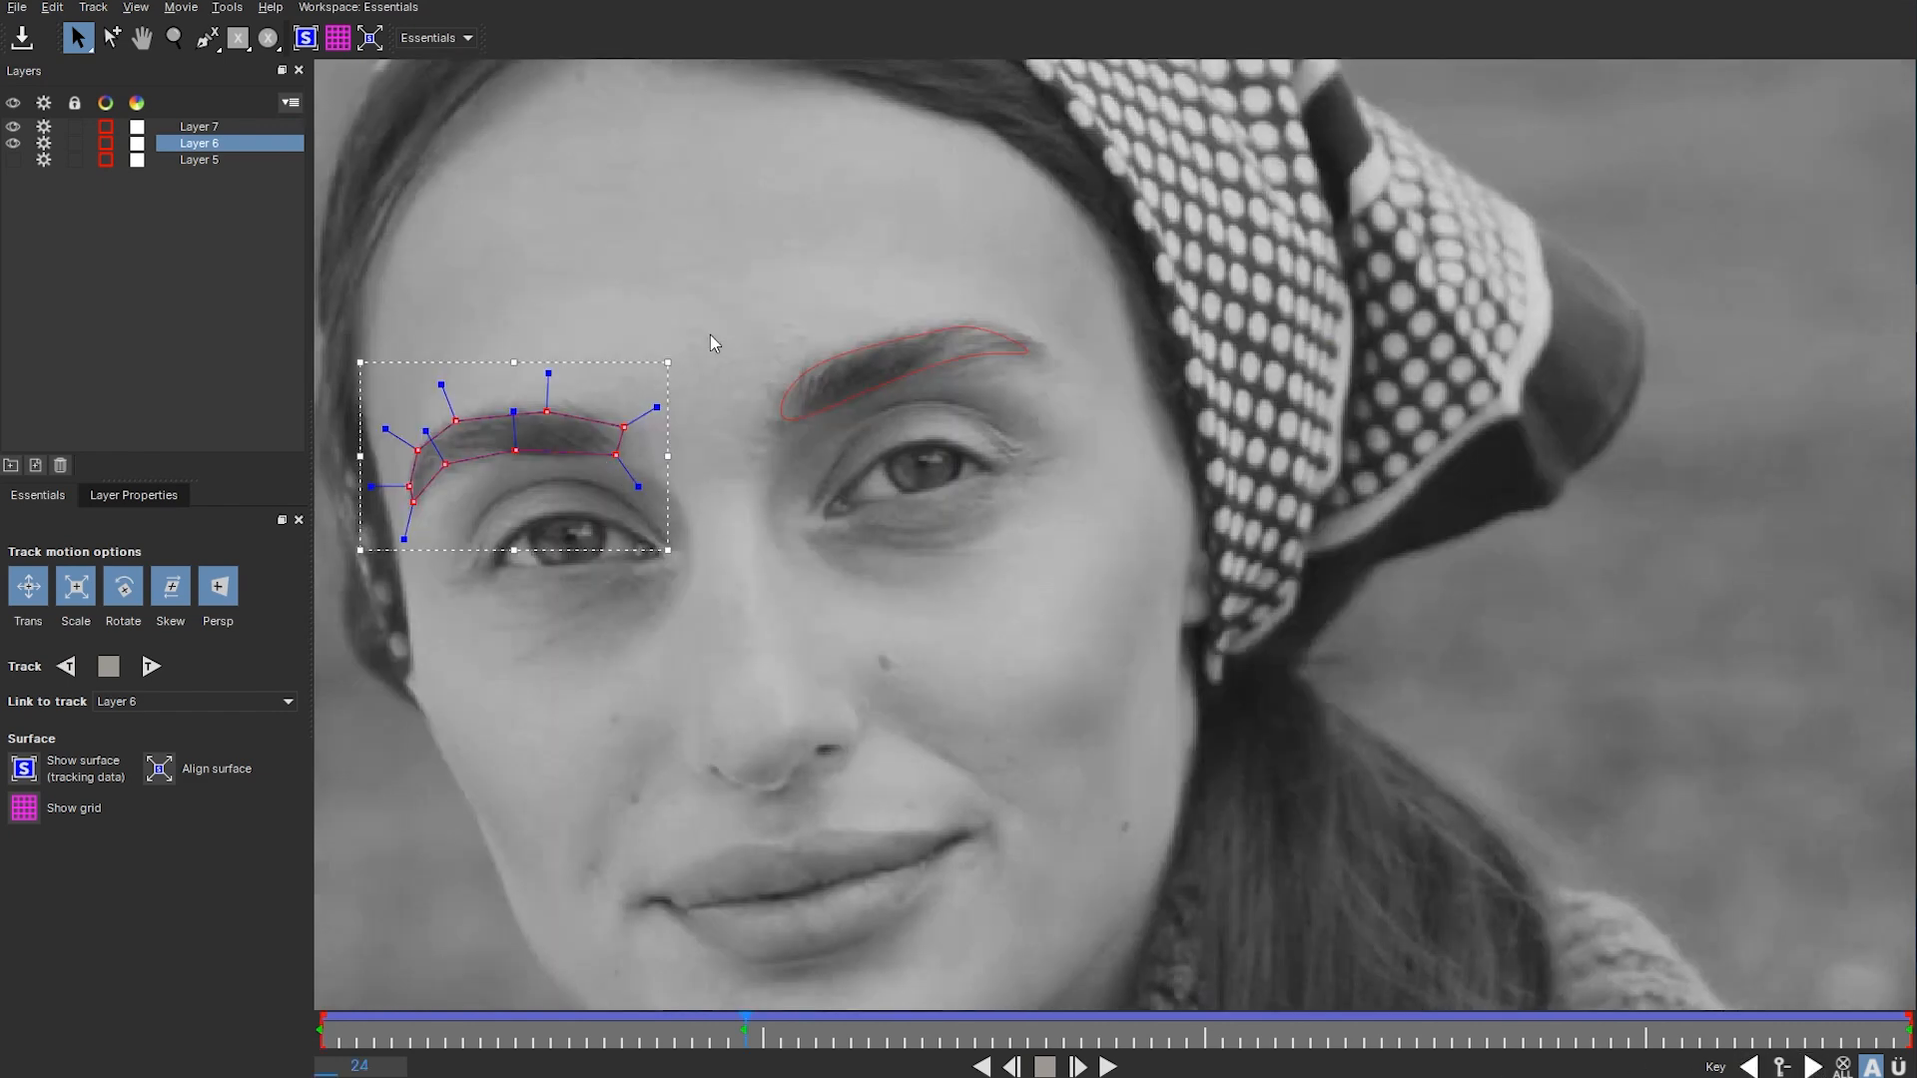
{"action": "left_click_drag", "start_coordinate": [655, 407], "coordinate": [645, 411]}
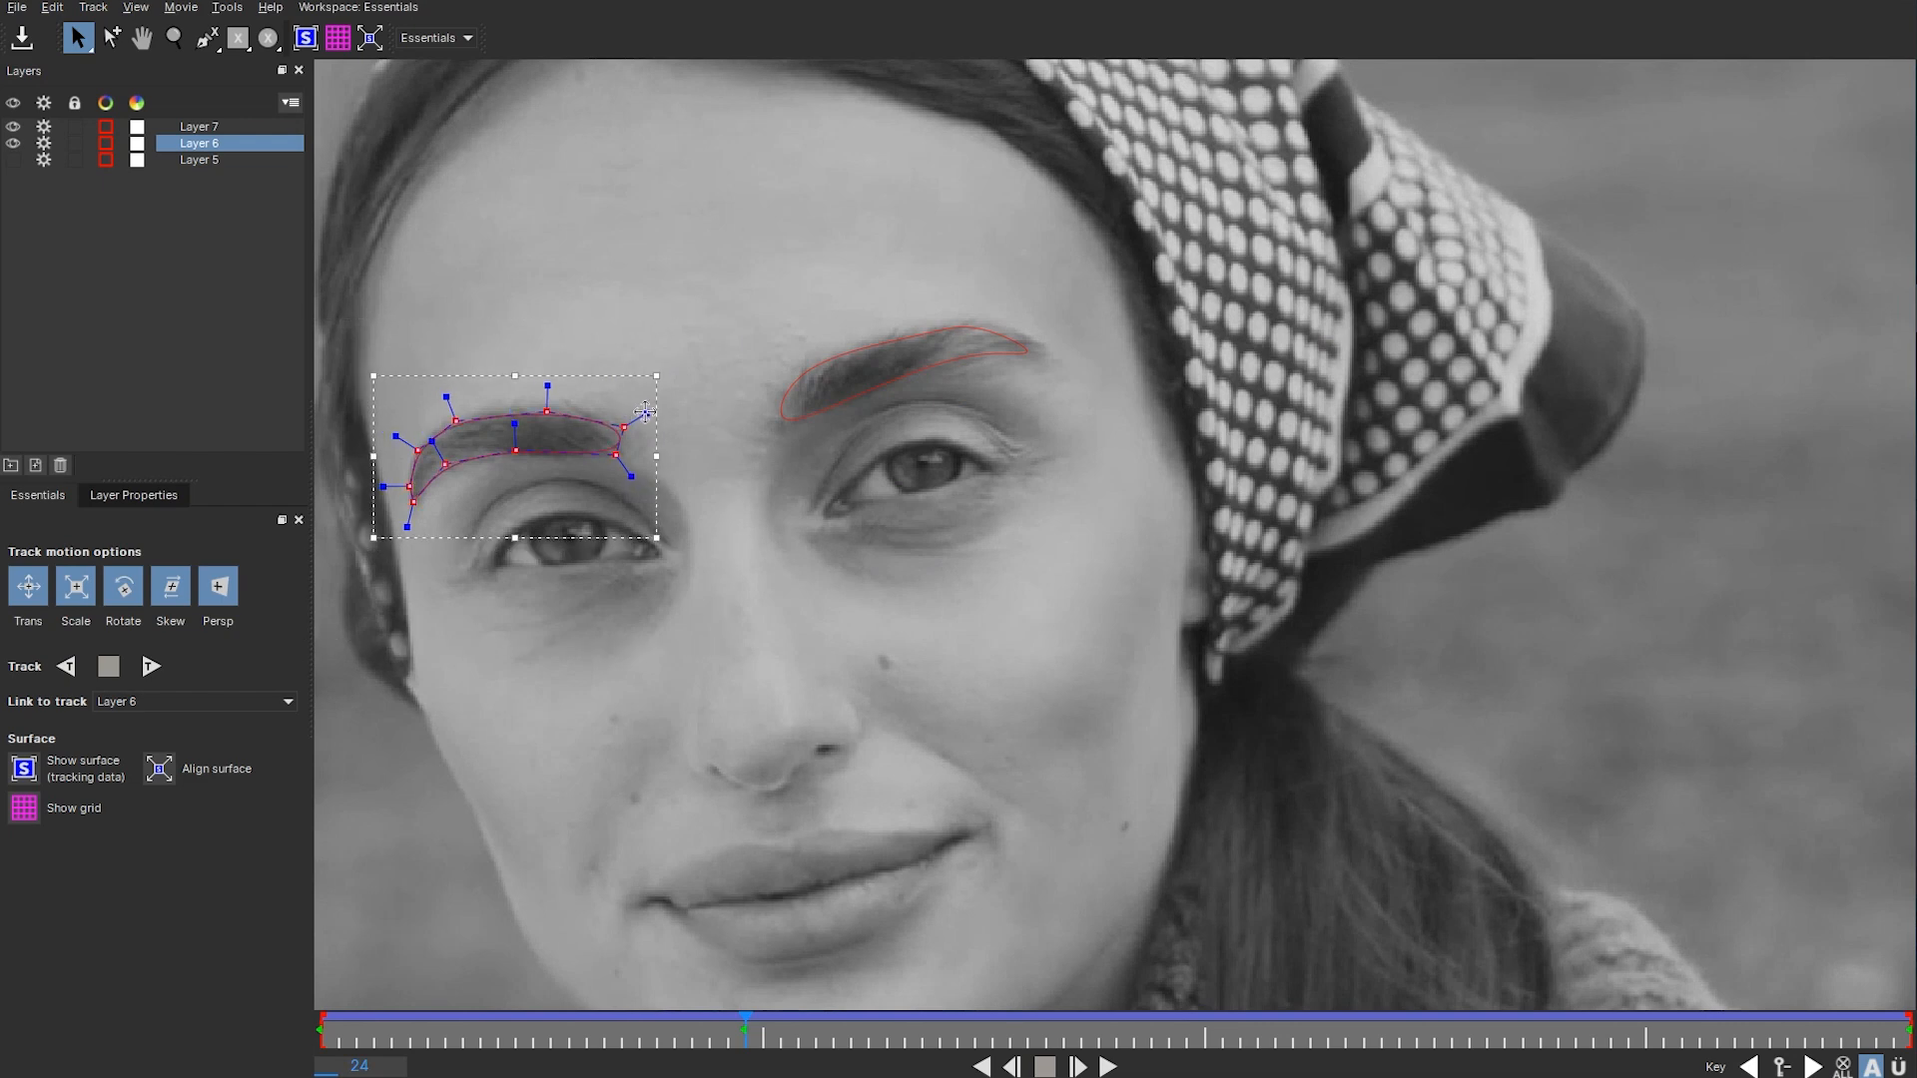
{"action": "left_click_drag", "start_coordinate": [707, 1039], "coordinate": [321, 1050]}
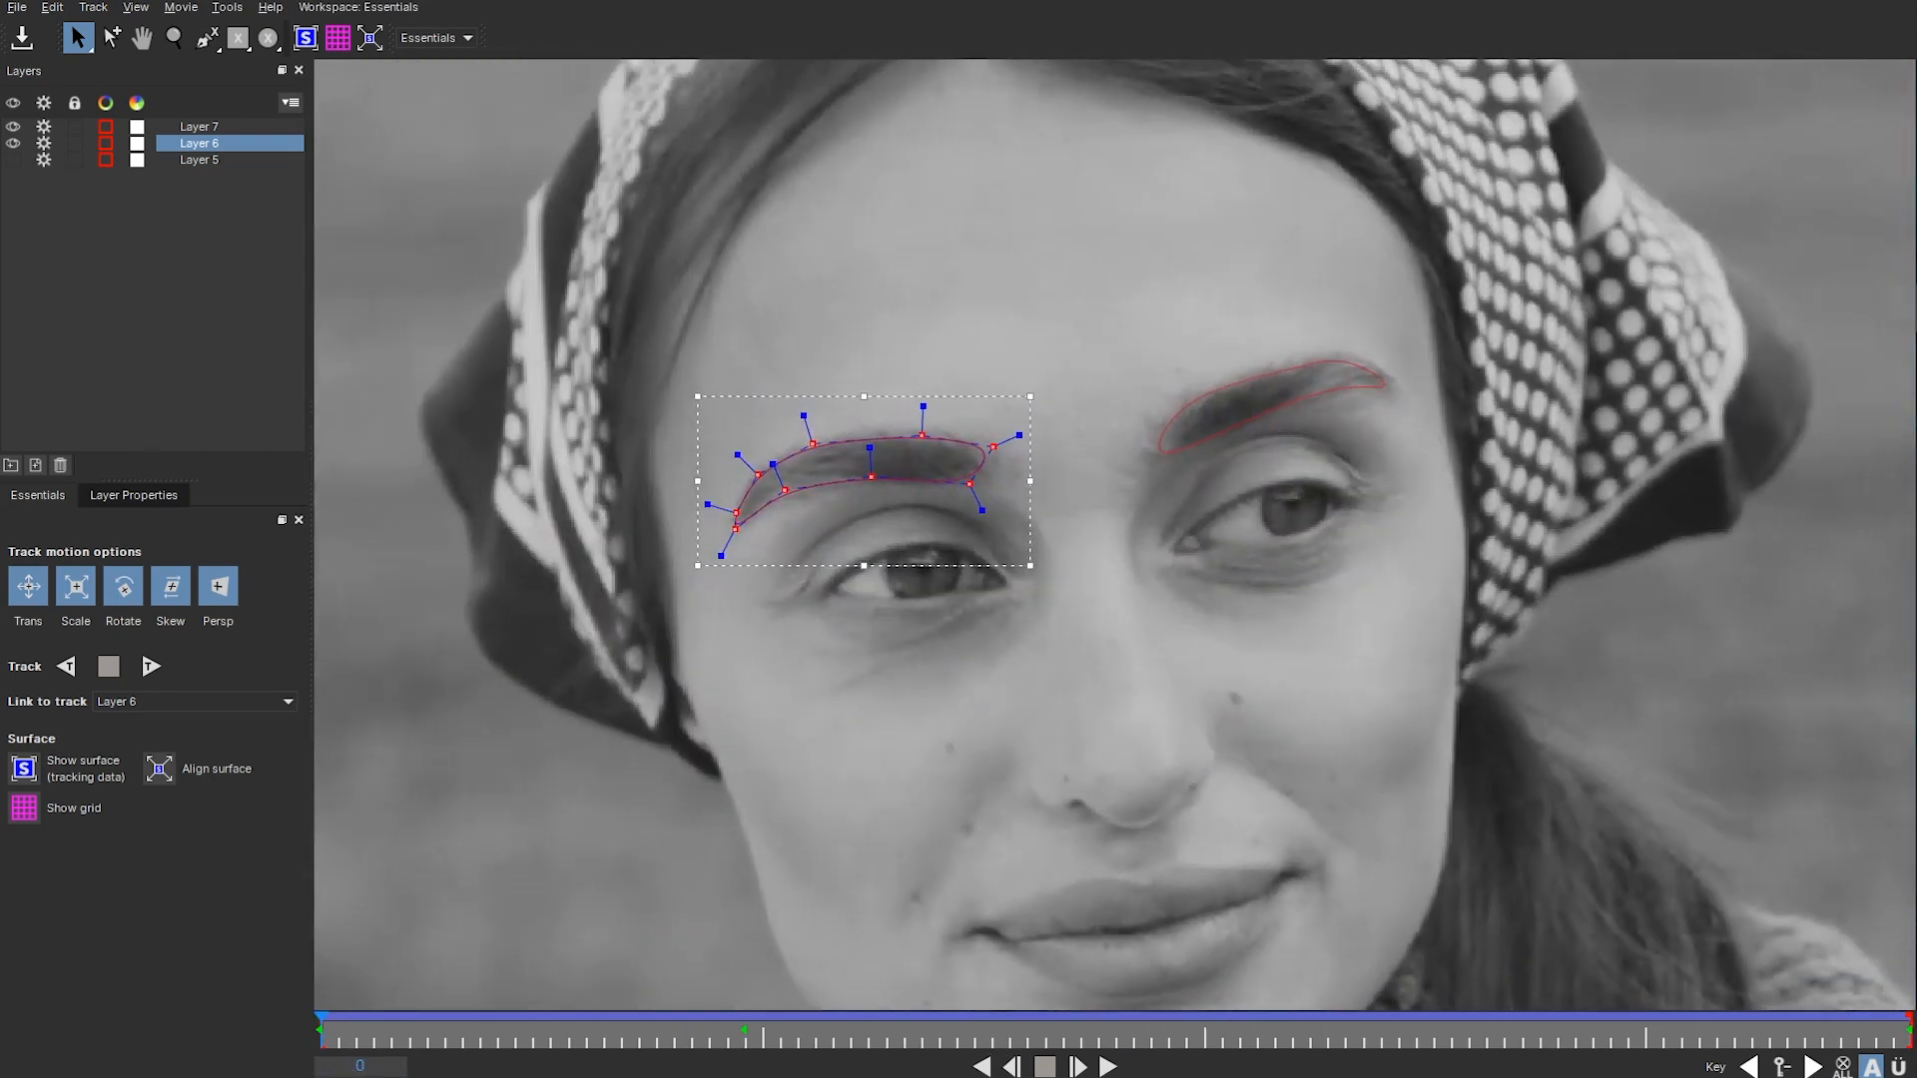
- Rename Layer 5 as Hair
{"action": "left_click", "coordinate": [210, 159]}
{"action": "double_click", "coordinate": [211, 157]}
{"action": "type", "text": "Hair"}
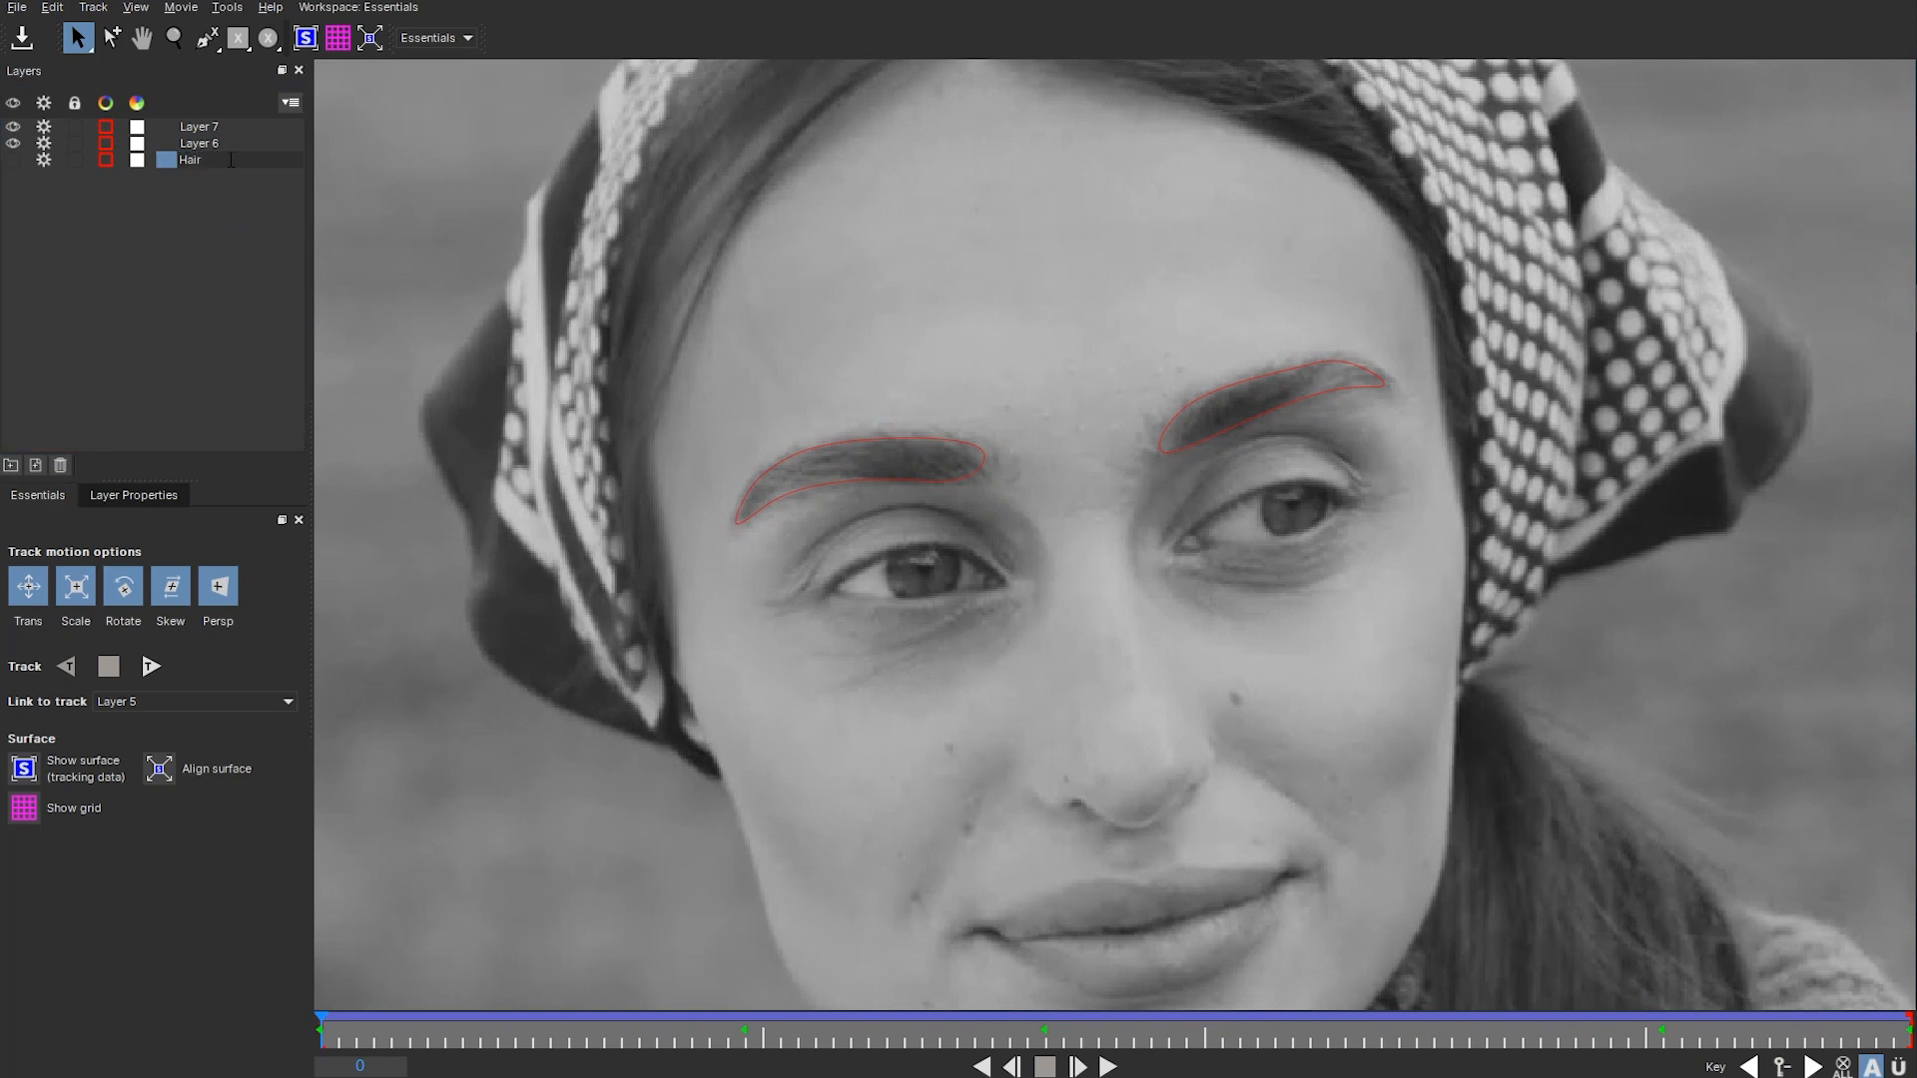
{"action": "key", "text": "Return"}
- Rename Layer 6 as L_eyebrow
{"action": "double_click", "coordinate": [213, 143]}
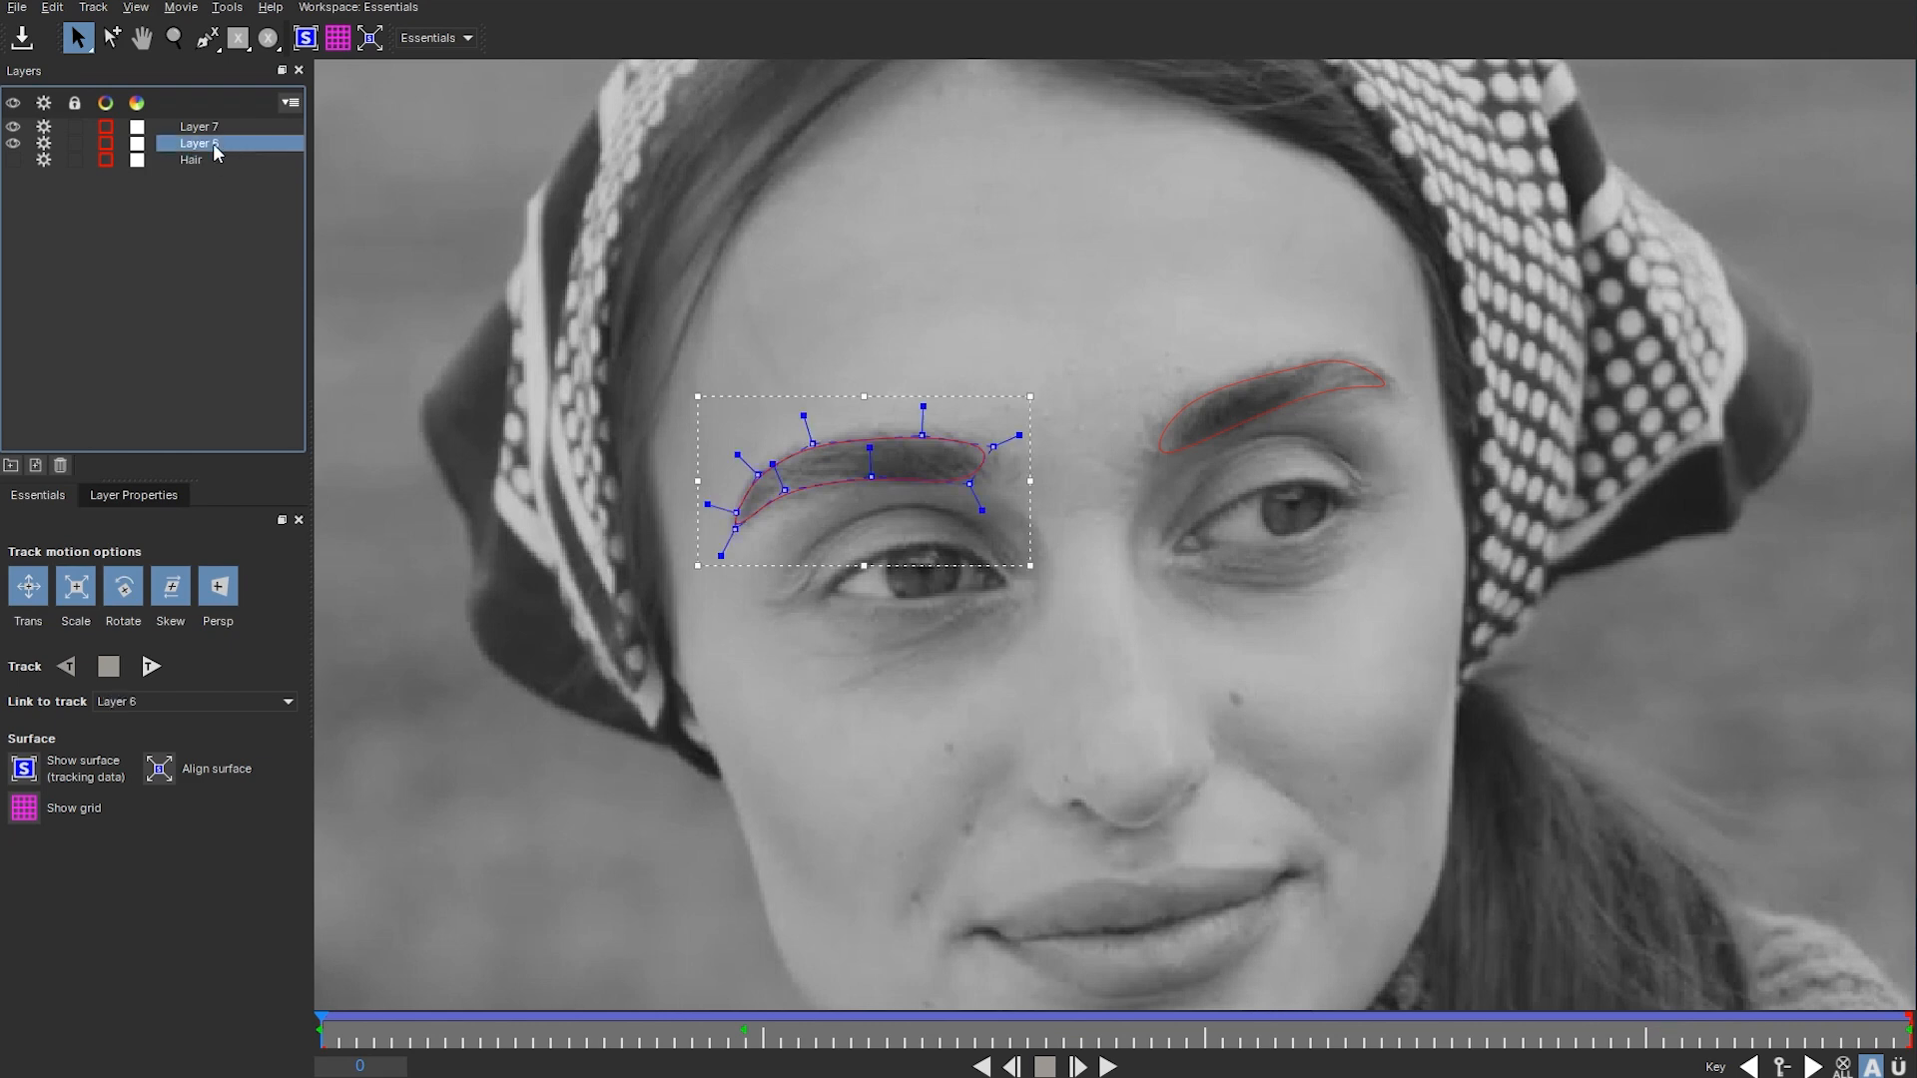
{"action": "type", "text": "L"}
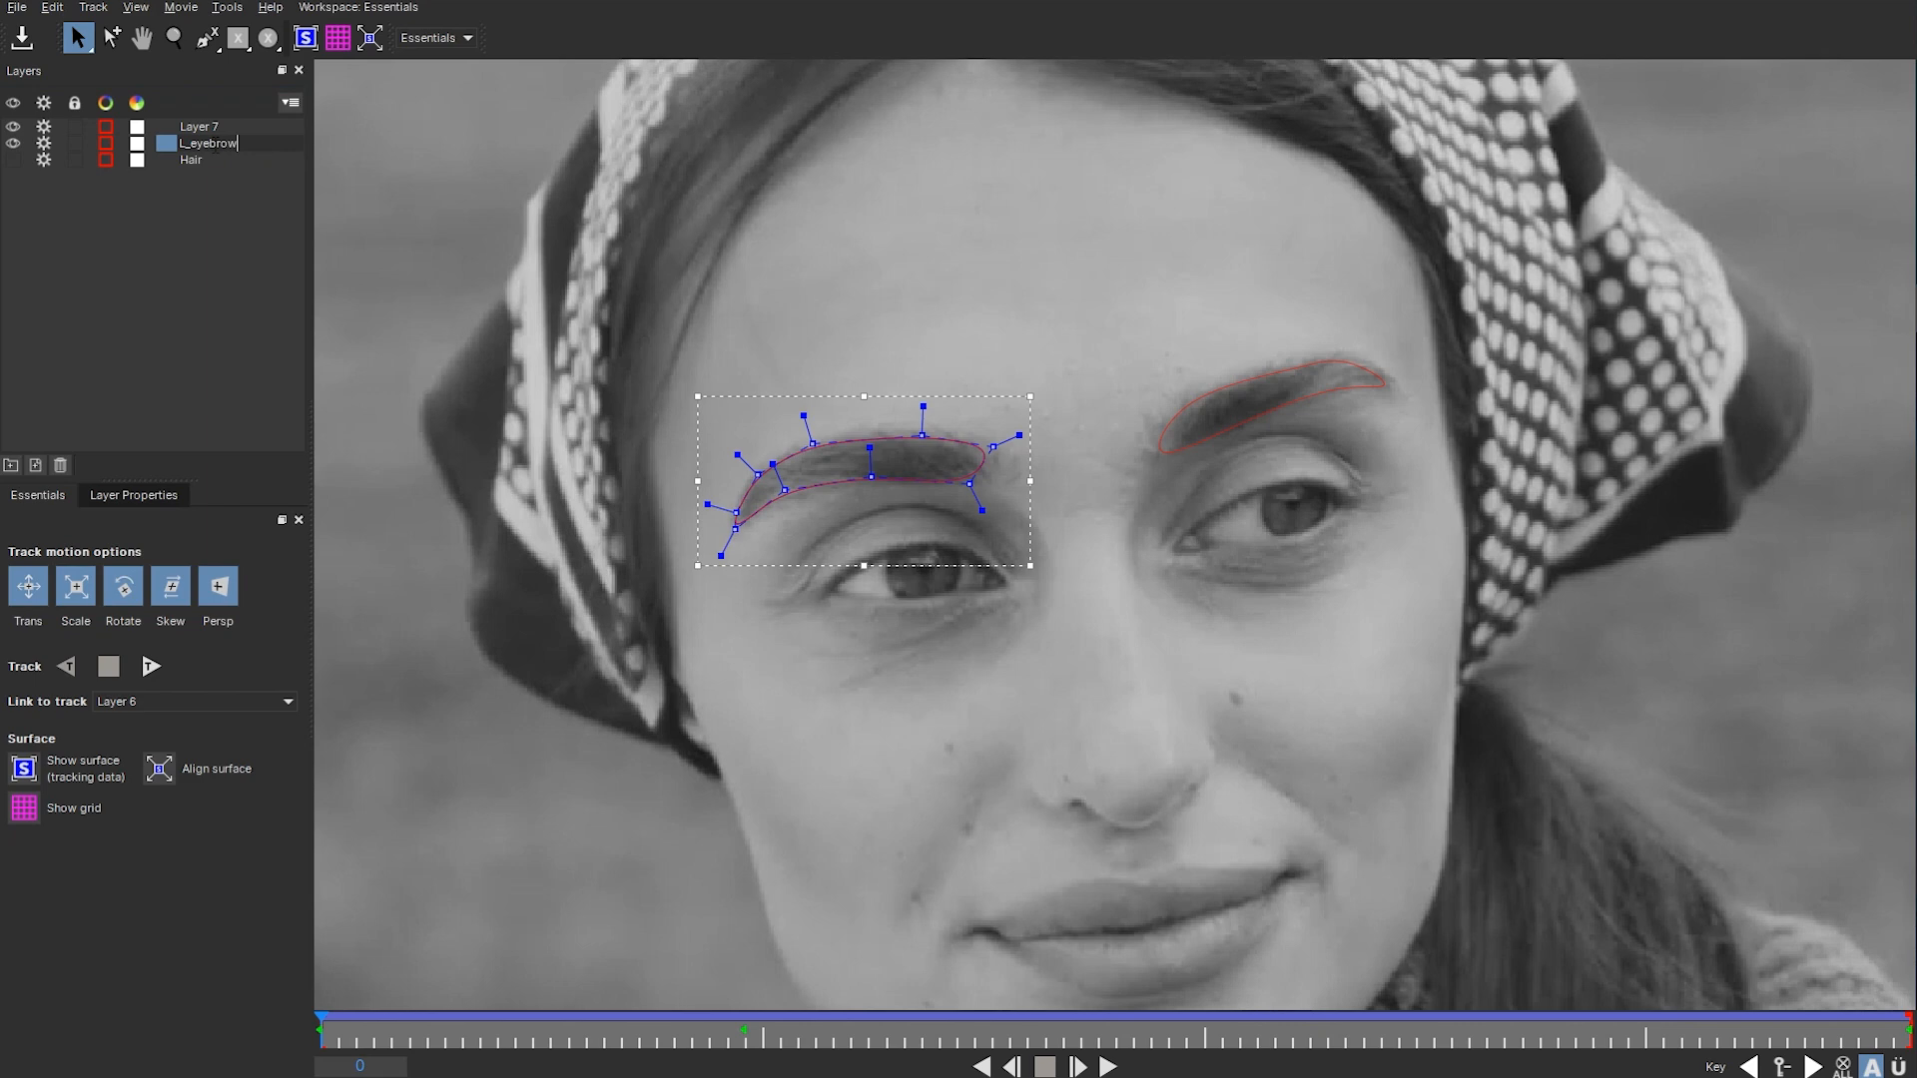
{"action": "key", "text": "Return"}
{"action": "double_click", "coordinate": [204, 128]}
{"action": "type", "text": "R"}
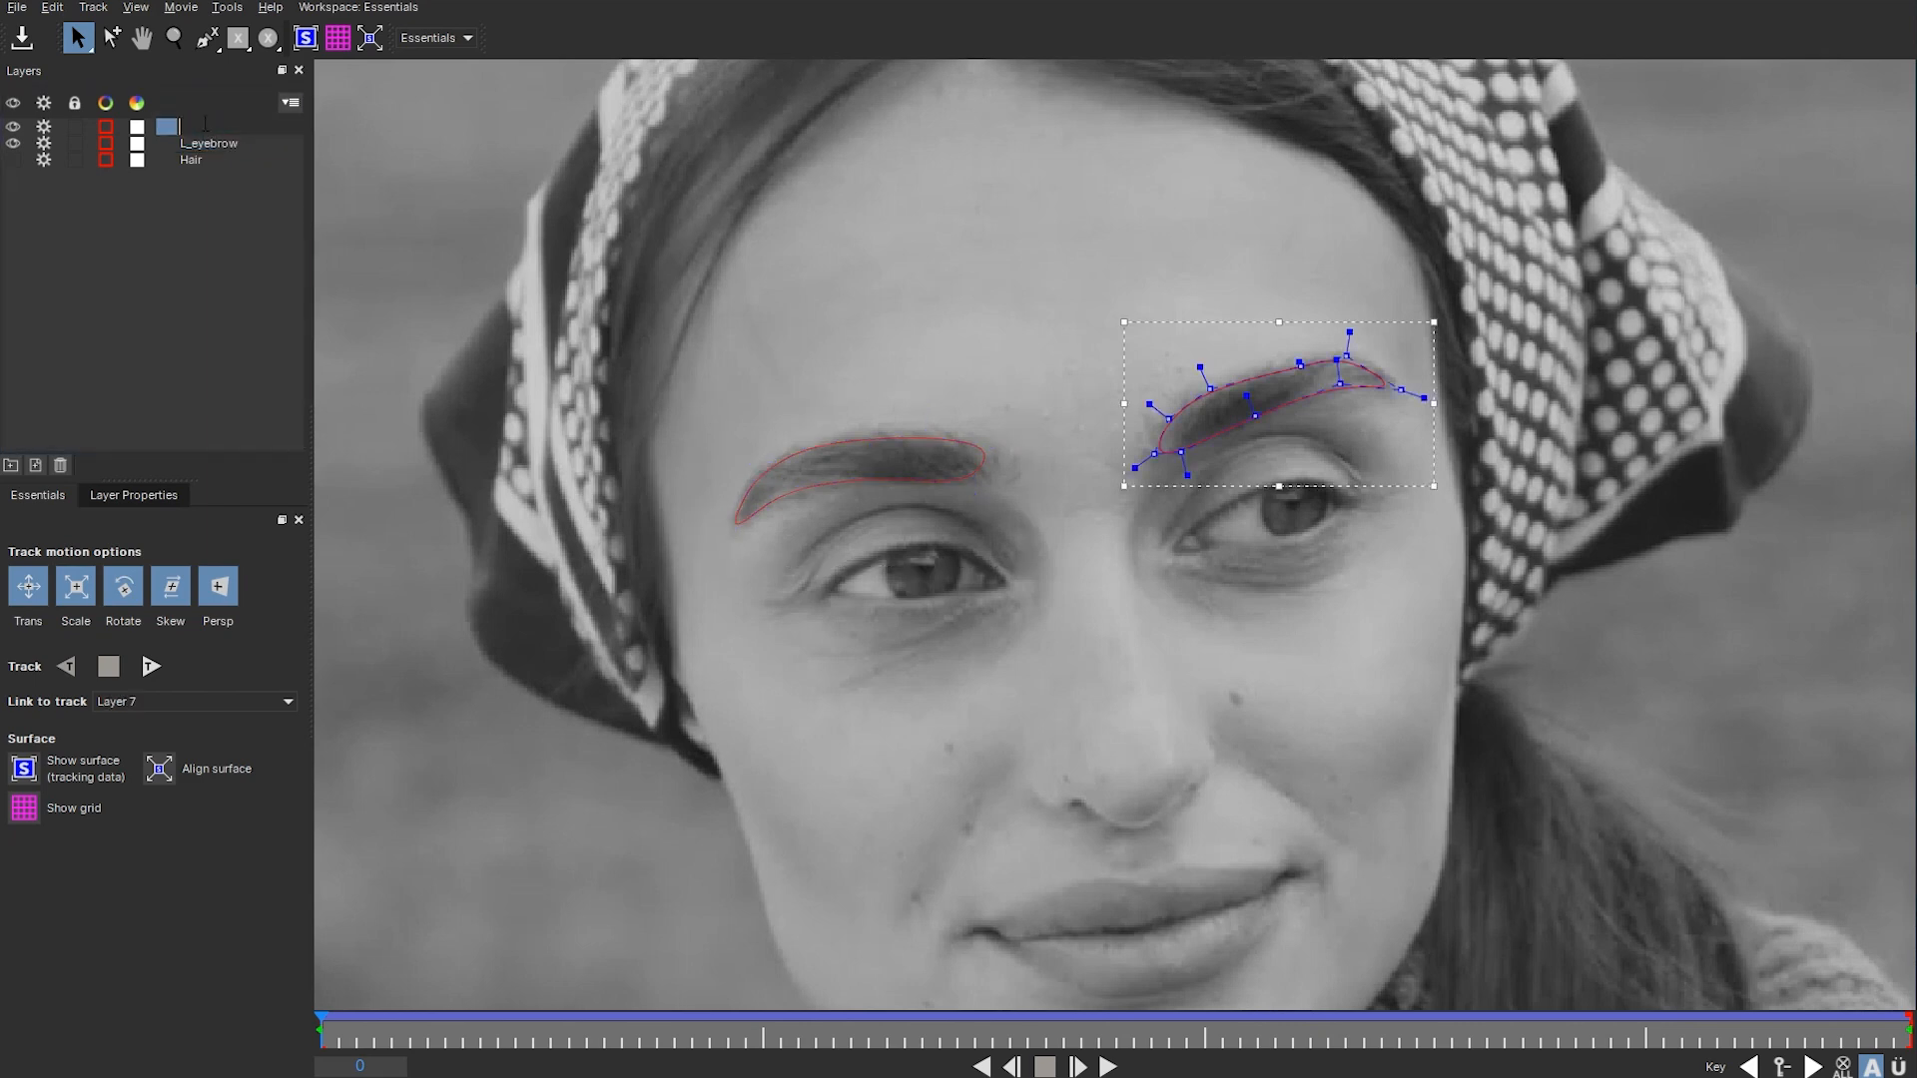
- Rename the layer directly above Hair as R_eyebrow and Layer 7 as L_eyebrow
{"action": "left_click", "coordinate": [208, 145]}
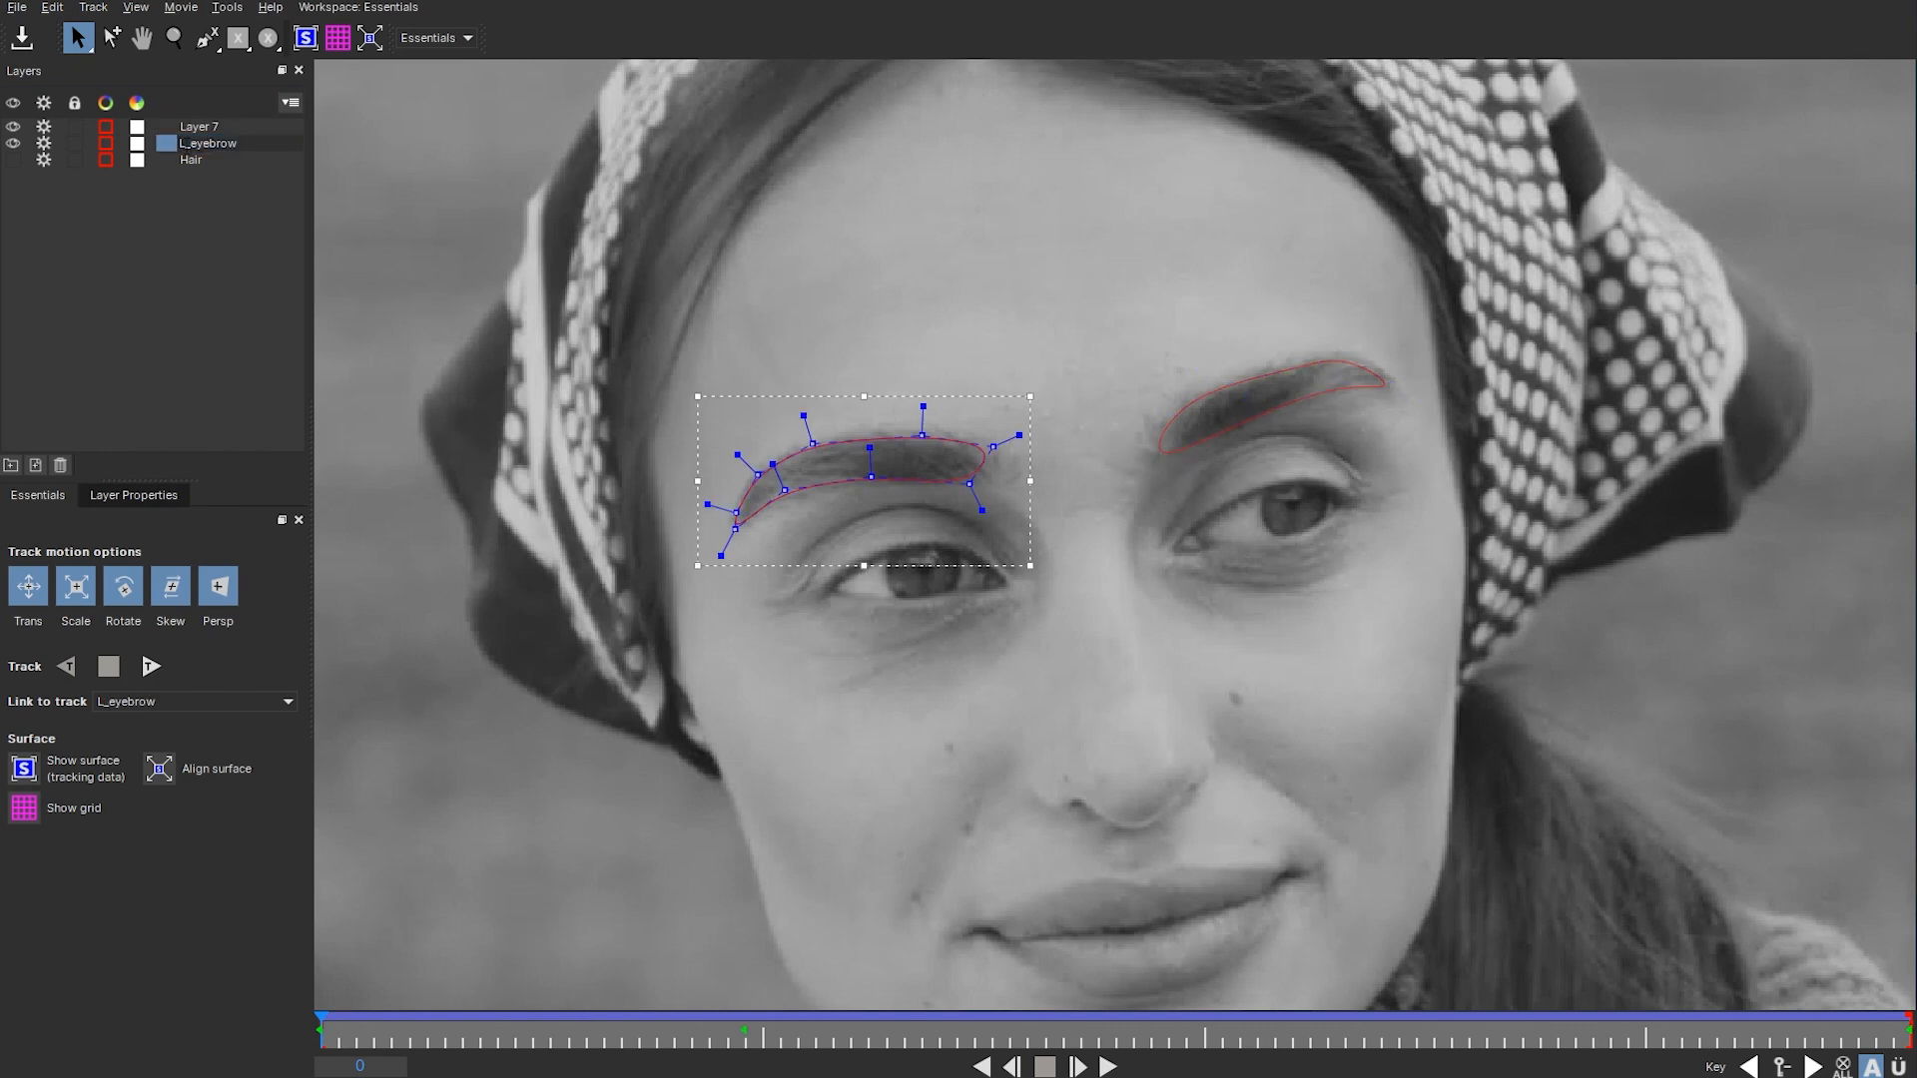
{"action": "type", "text": "R"}
{"action": "double_click", "coordinate": [200, 127]}
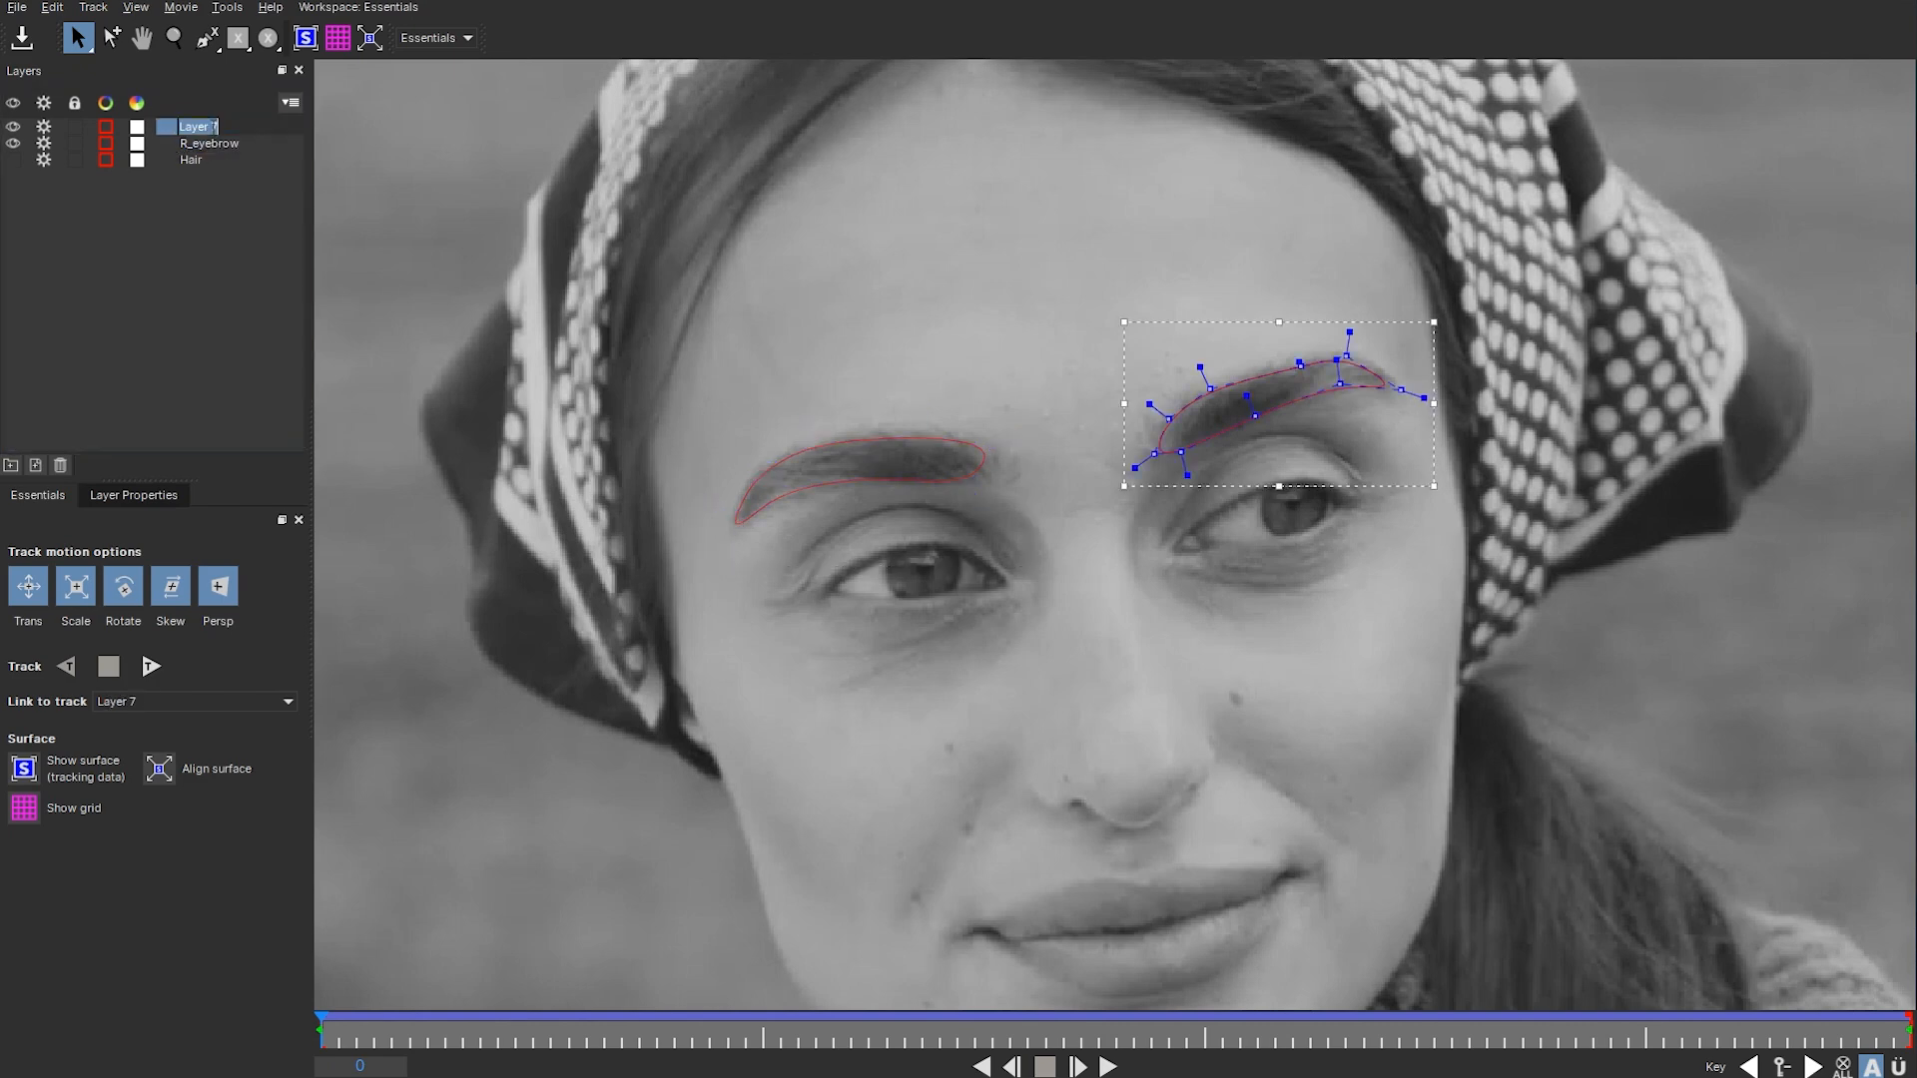
{"action": "type", "text": "L"}
{"action": "left_click", "coordinate": [214, 132]}
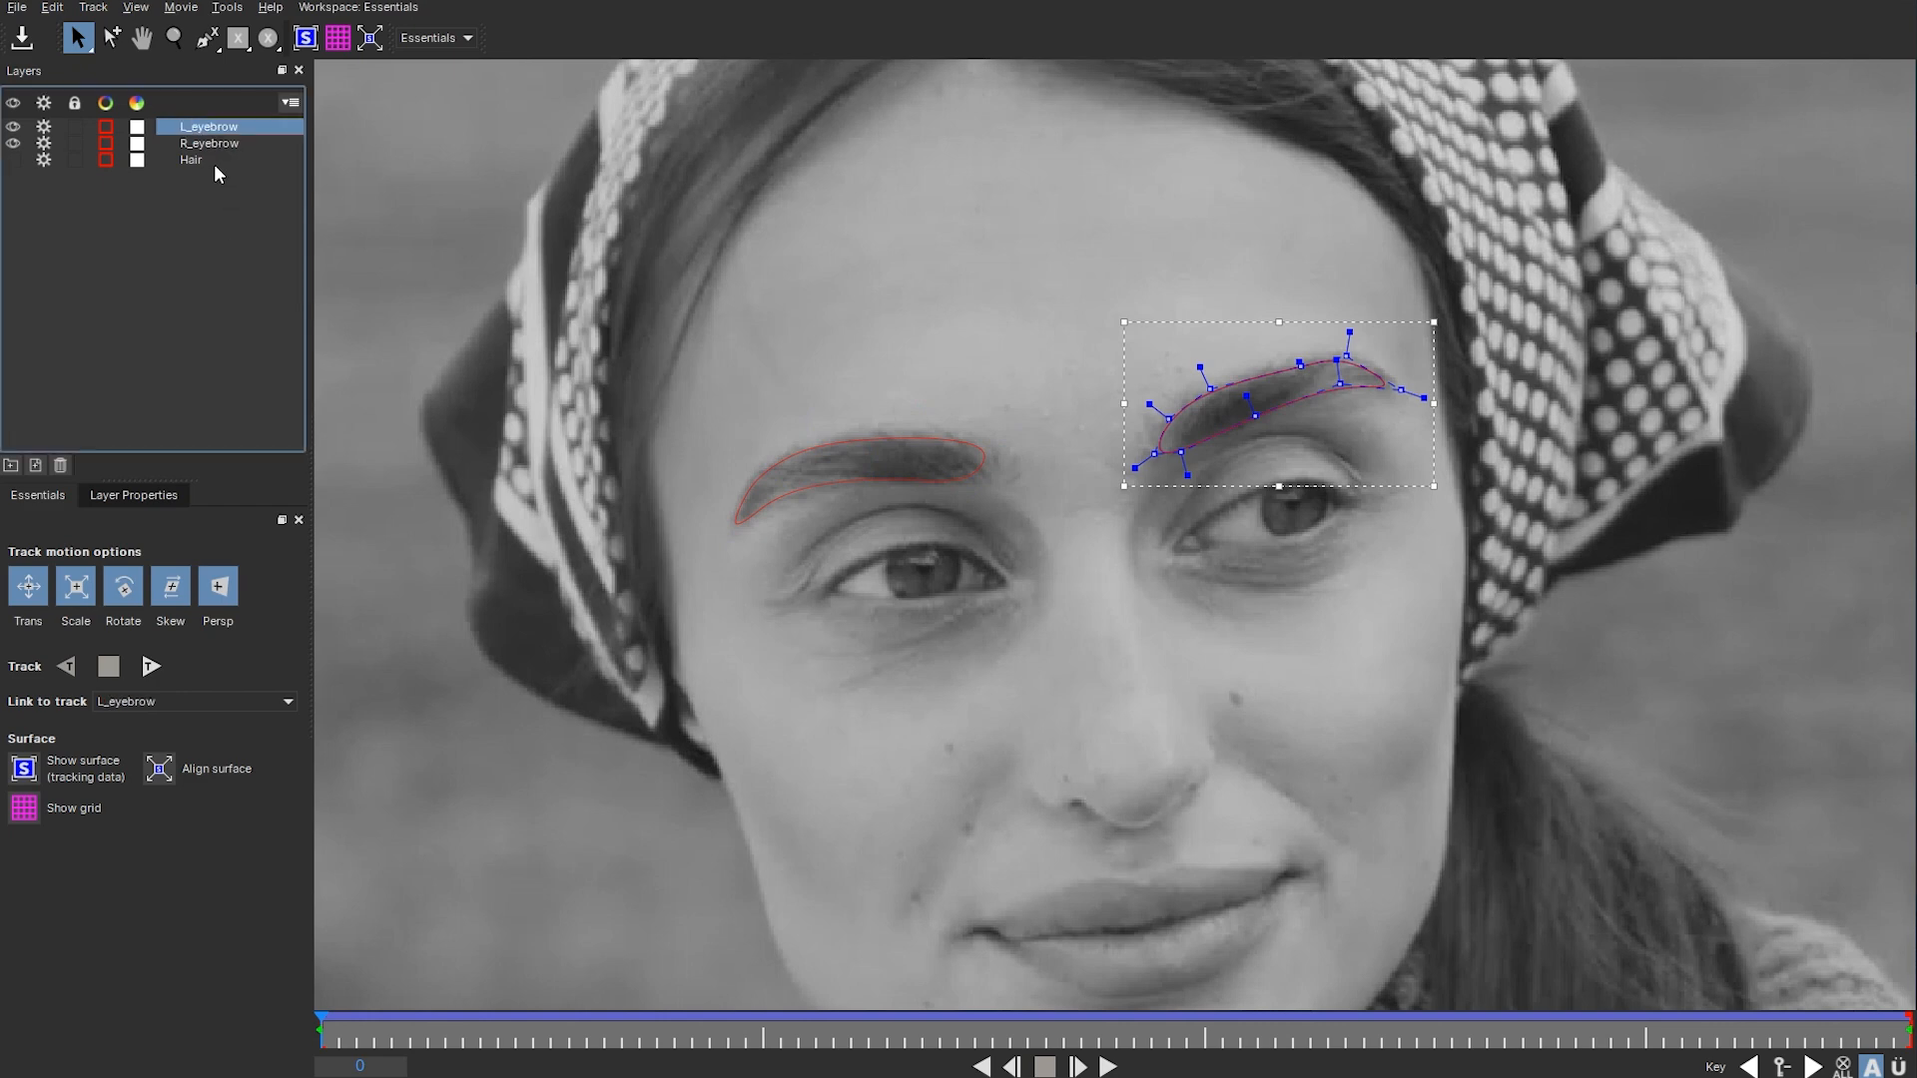
- Draw a new spline around the ponytail at frame 0, from the scarf knot down past the lower edge of the image and back
{"action": "key", "text": "x"}
{"action": "left_click_drag", "start_coordinate": [1303, 792], "coordinate": [1073, 578]}
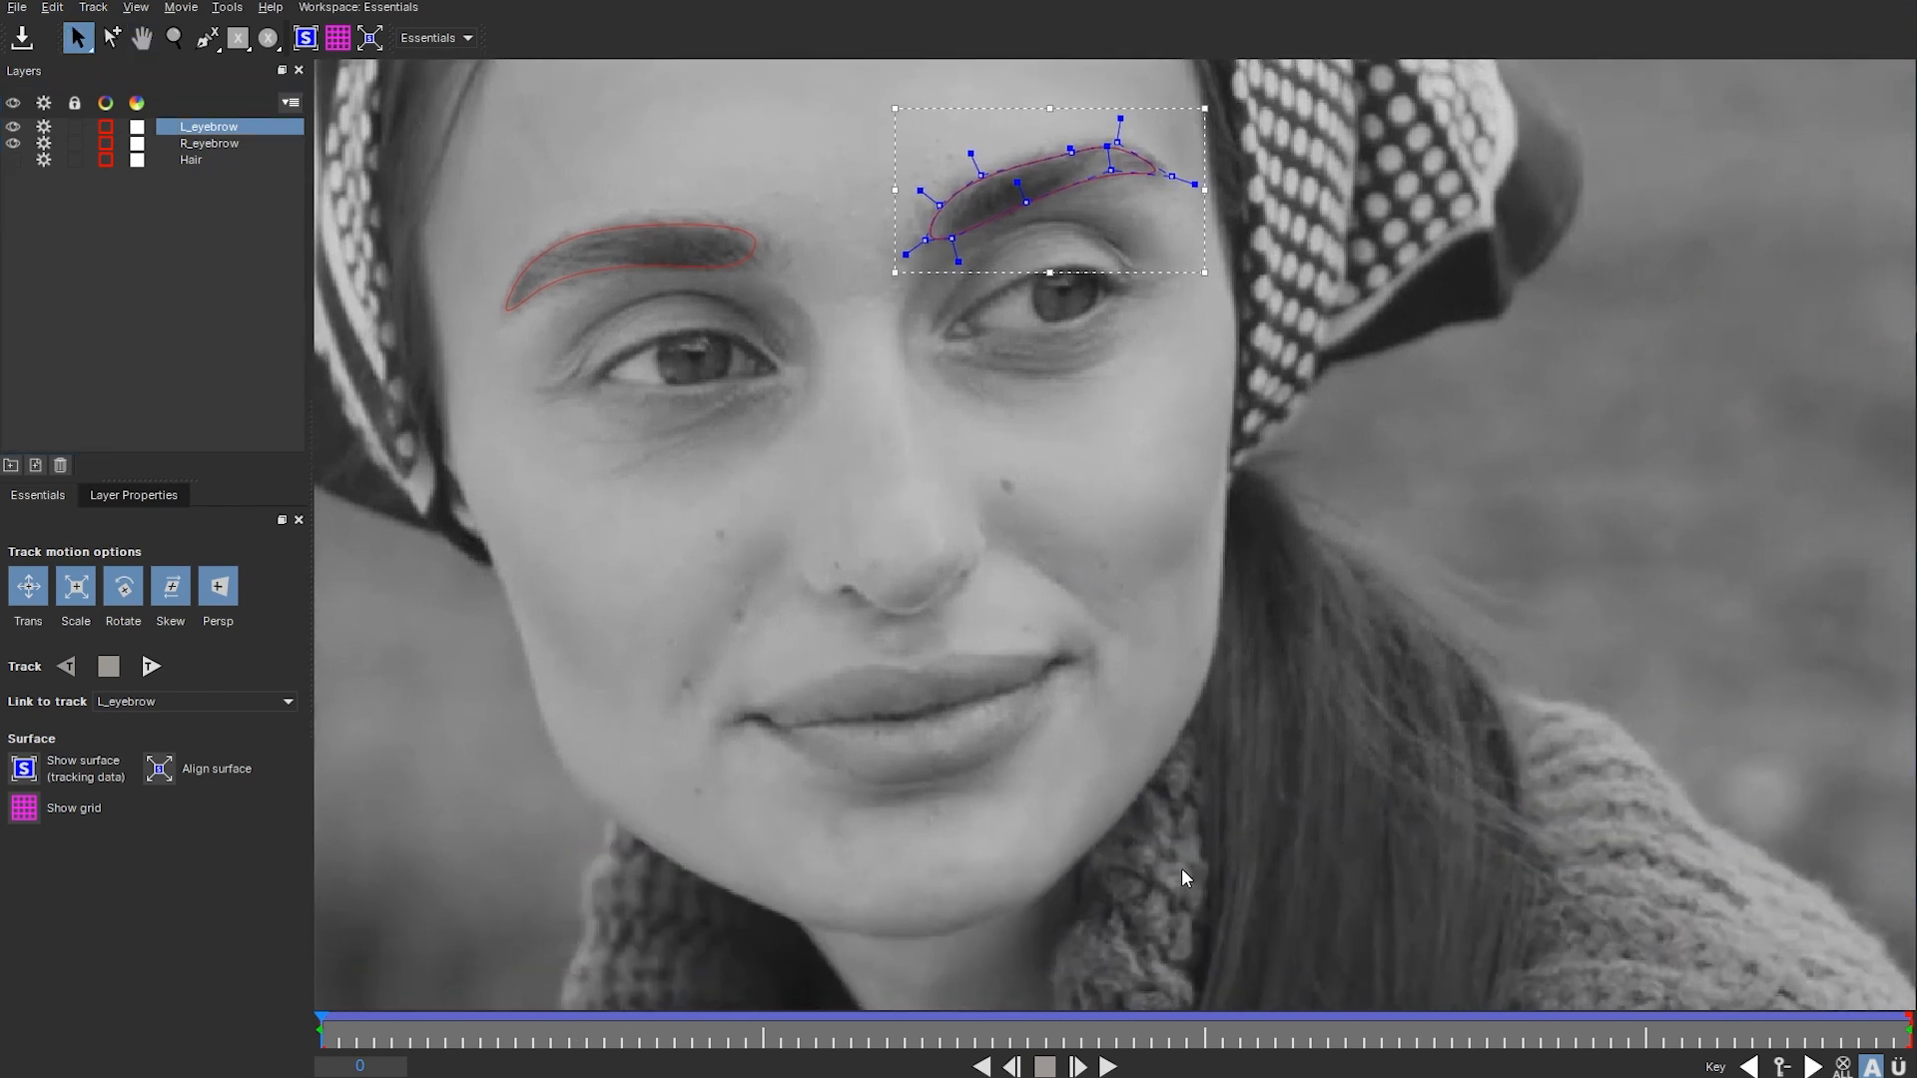
{"action": "key", "text": "z"}
{"action": "left_click_drag", "start_coordinate": [1192, 855], "coordinate": [1189, 983]}
{"action": "left_click_drag", "start_coordinate": [1236, 721], "coordinate": [959, 513]}
{"action": "key", "text": "x"}
{"action": "key", "text": "z"}
{"action": "mouse_move", "coordinate": [1098, 783]}
{"action": "left_mouse_down"}
{"action": "mouse_move", "coordinate": [1078, 705]}
{"action": "mouse_move", "coordinate": [1095, 749]}
{"action": "left_mouse_up"}
{"action": "key", "text": "x"}
{"action": "key", "text": "z"}
{"action": "mouse_move", "coordinate": [1039, 655]}
{"action": "left_mouse_down"}
{"action": "mouse_move", "coordinate": [1083, 663]}
{"action": "mouse_move", "coordinate": [1050, 665]}
{"action": "left_mouse_up"}
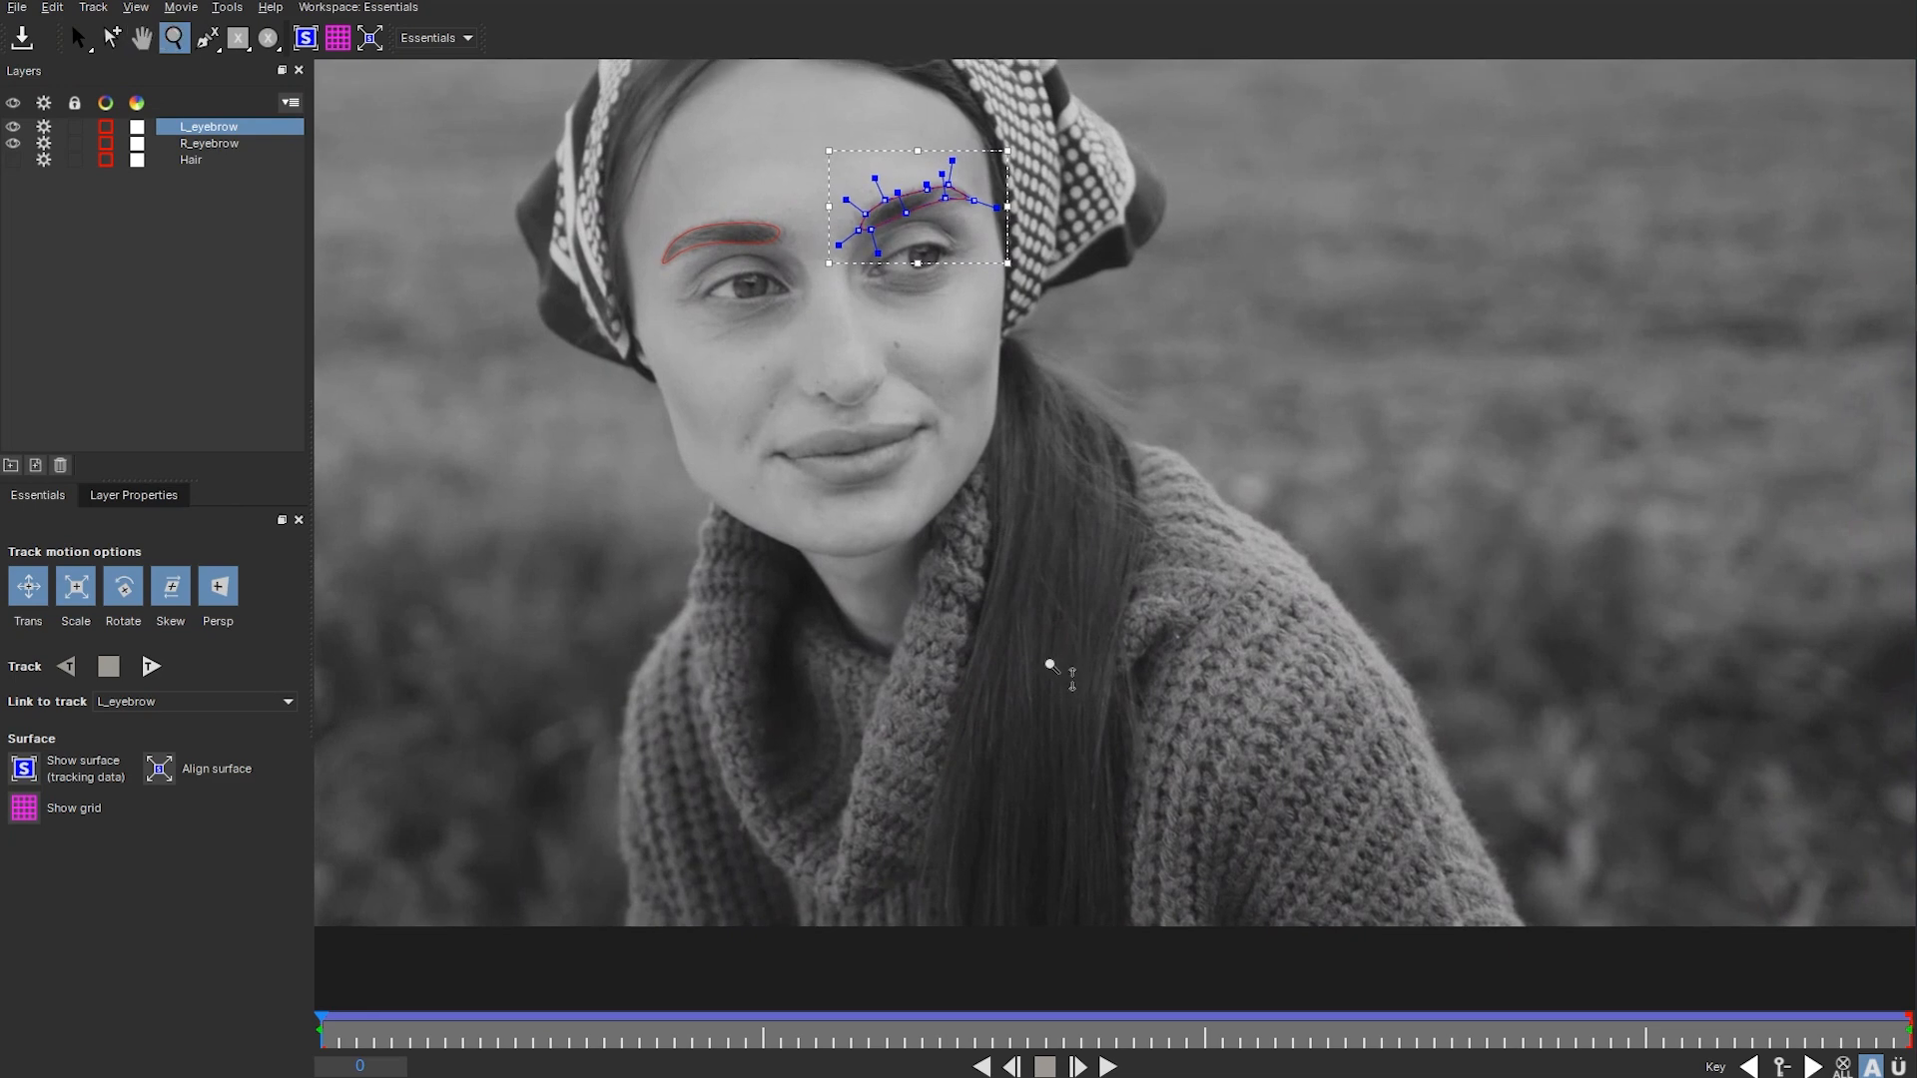
{"action": "left_click", "coordinate": [207, 39]}
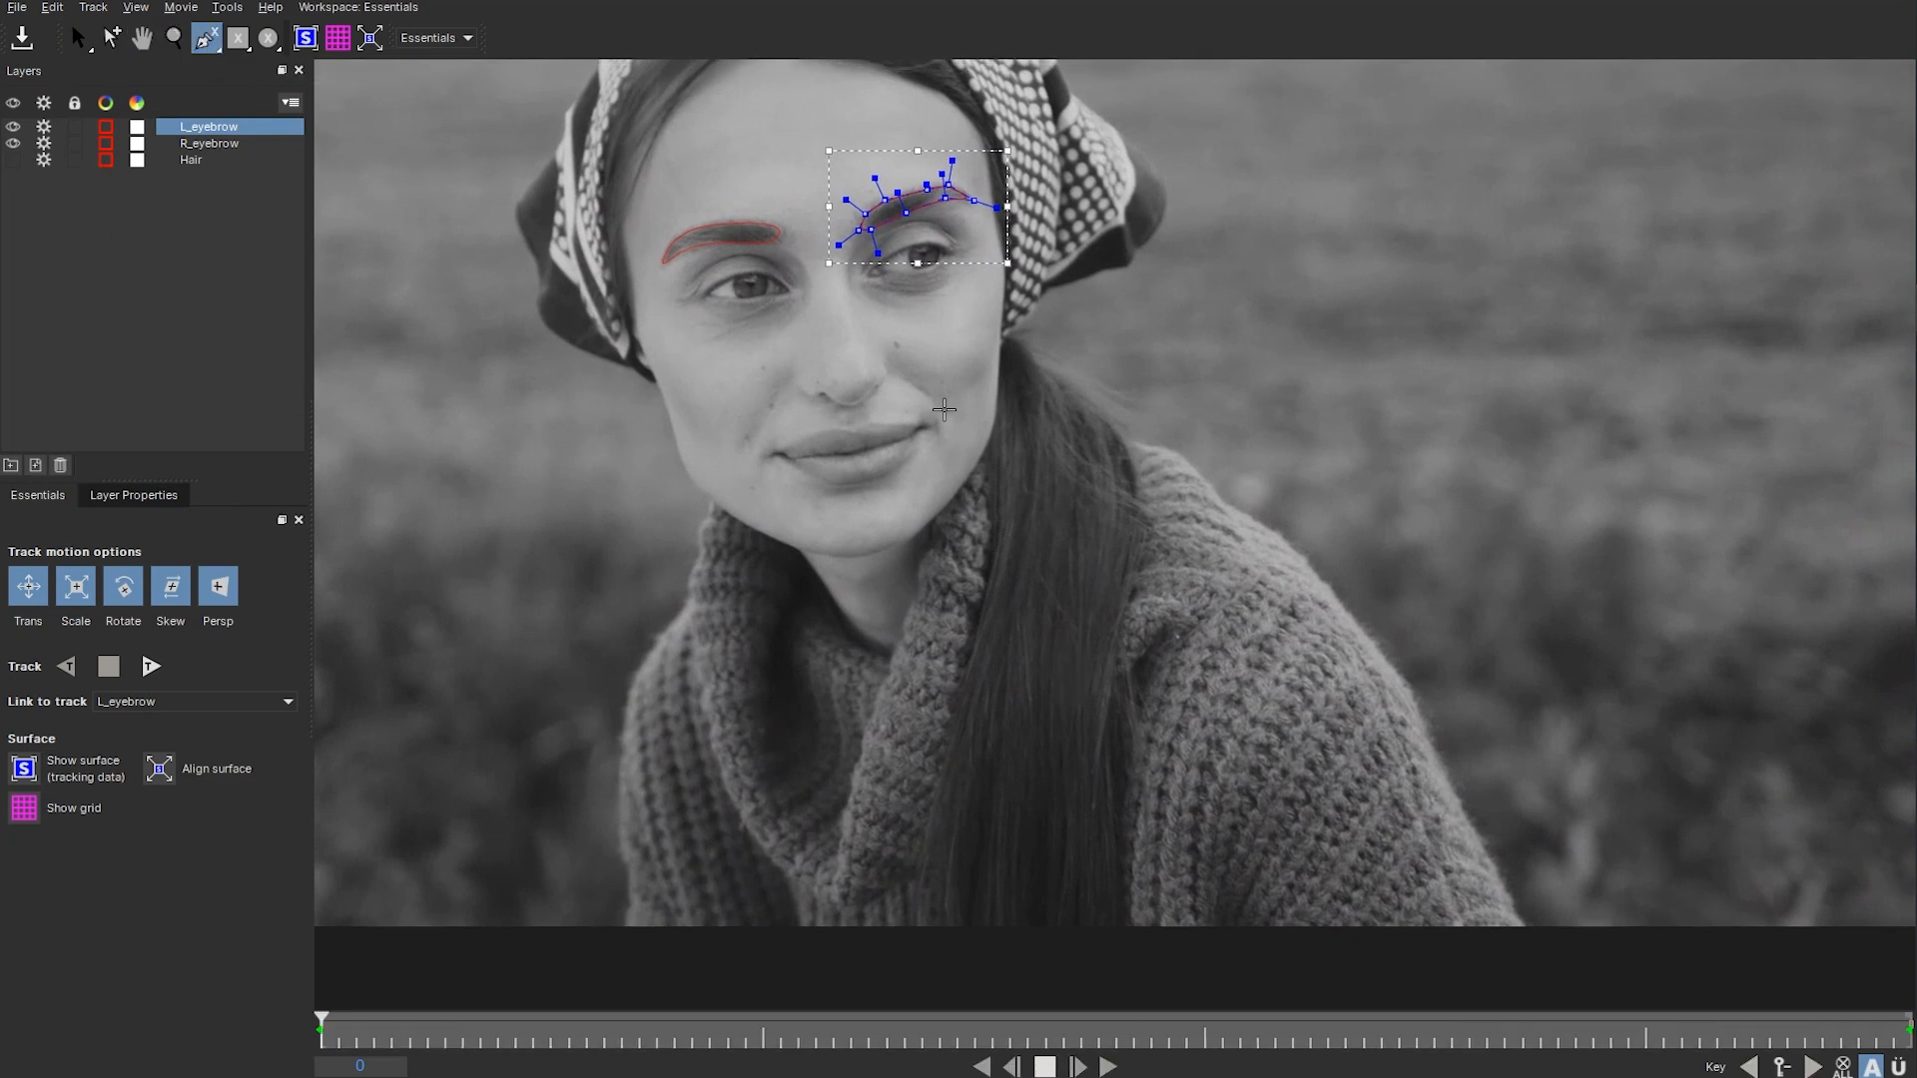
{"action": "left_click", "coordinate": [1003, 347]}
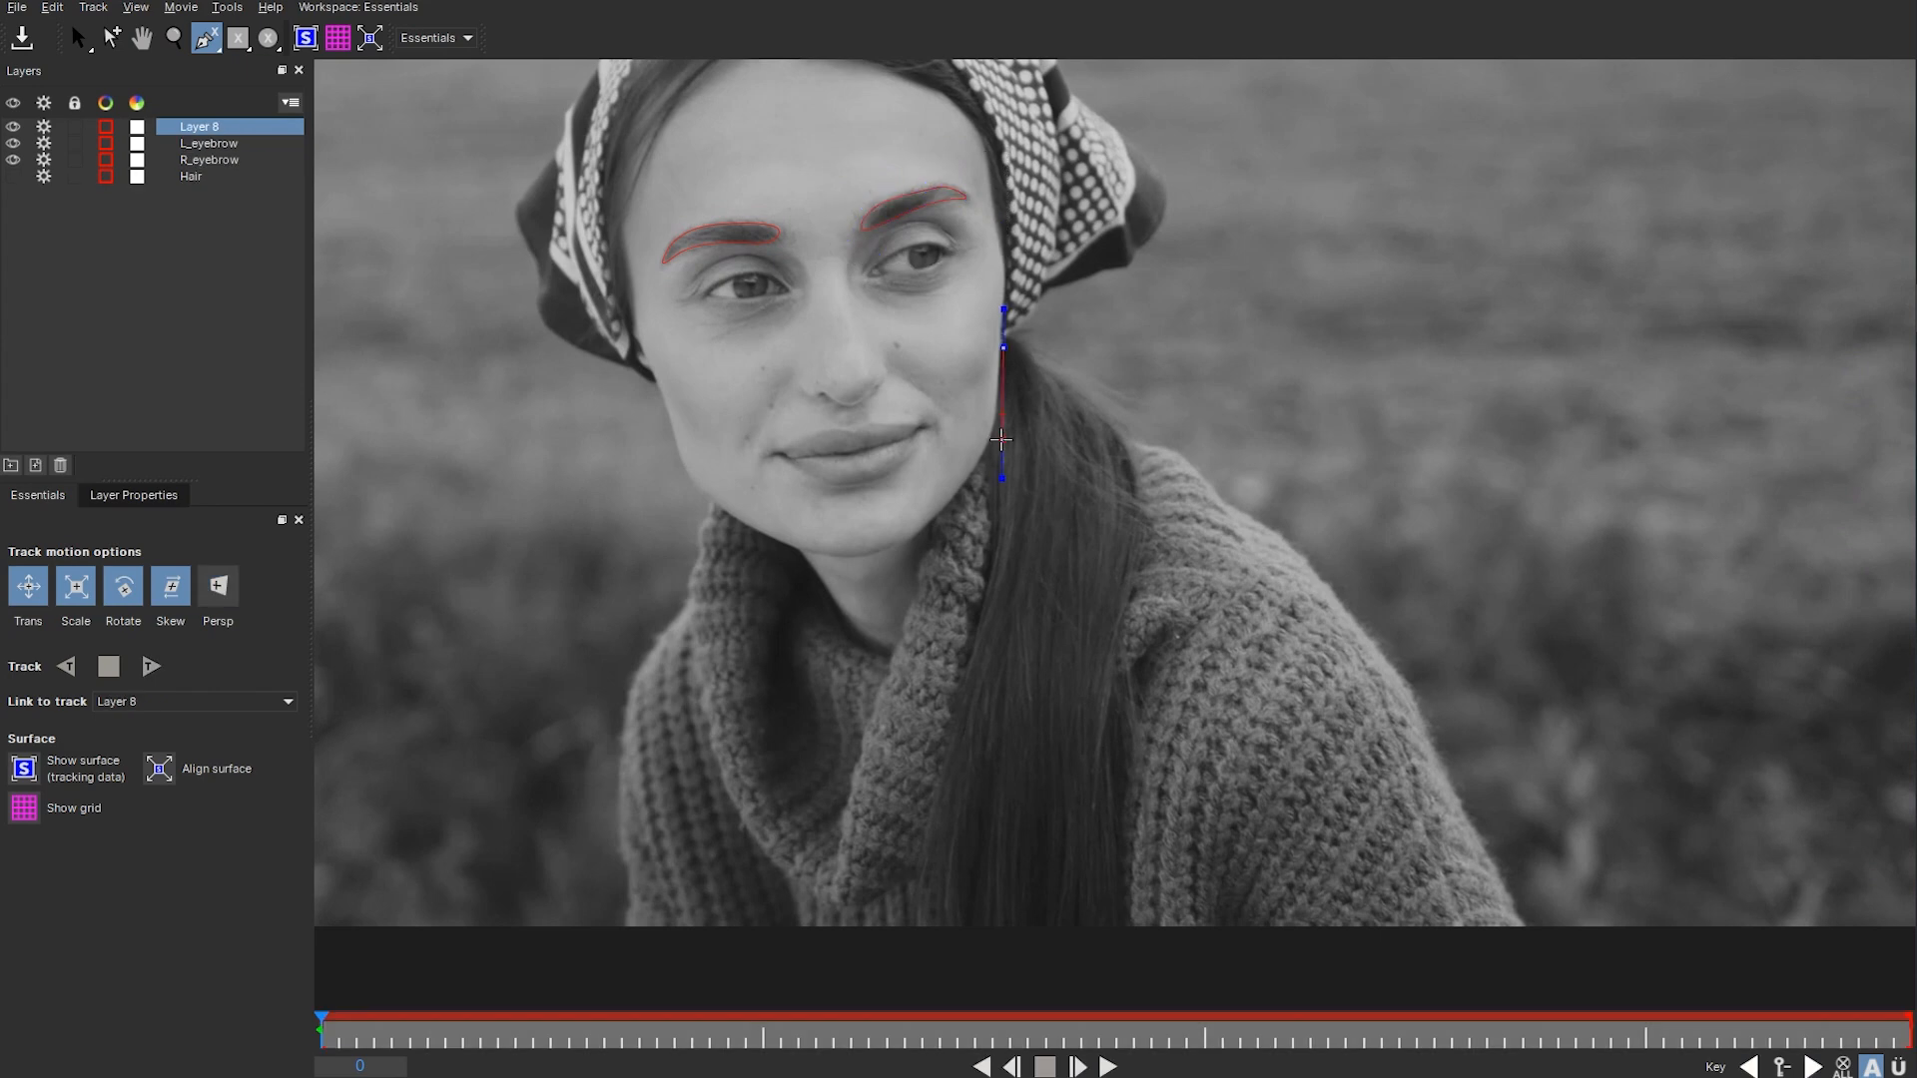
{"action": "left_click", "coordinate": [997, 427]}
{"action": "left_click", "coordinate": [946, 730]}
{"action": "left_click", "coordinate": [918, 949]}
{"action": "left_click", "coordinate": [1142, 962]}
{"action": "left_click", "coordinate": [1123, 697]}
{"action": "left_click", "coordinate": [1127, 592]}
{"action": "left_click", "coordinate": [1138, 464]}
{"action": "left_click", "coordinate": [1104, 400]}
{"action": "left_click", "coordinate": [1044, 365]}
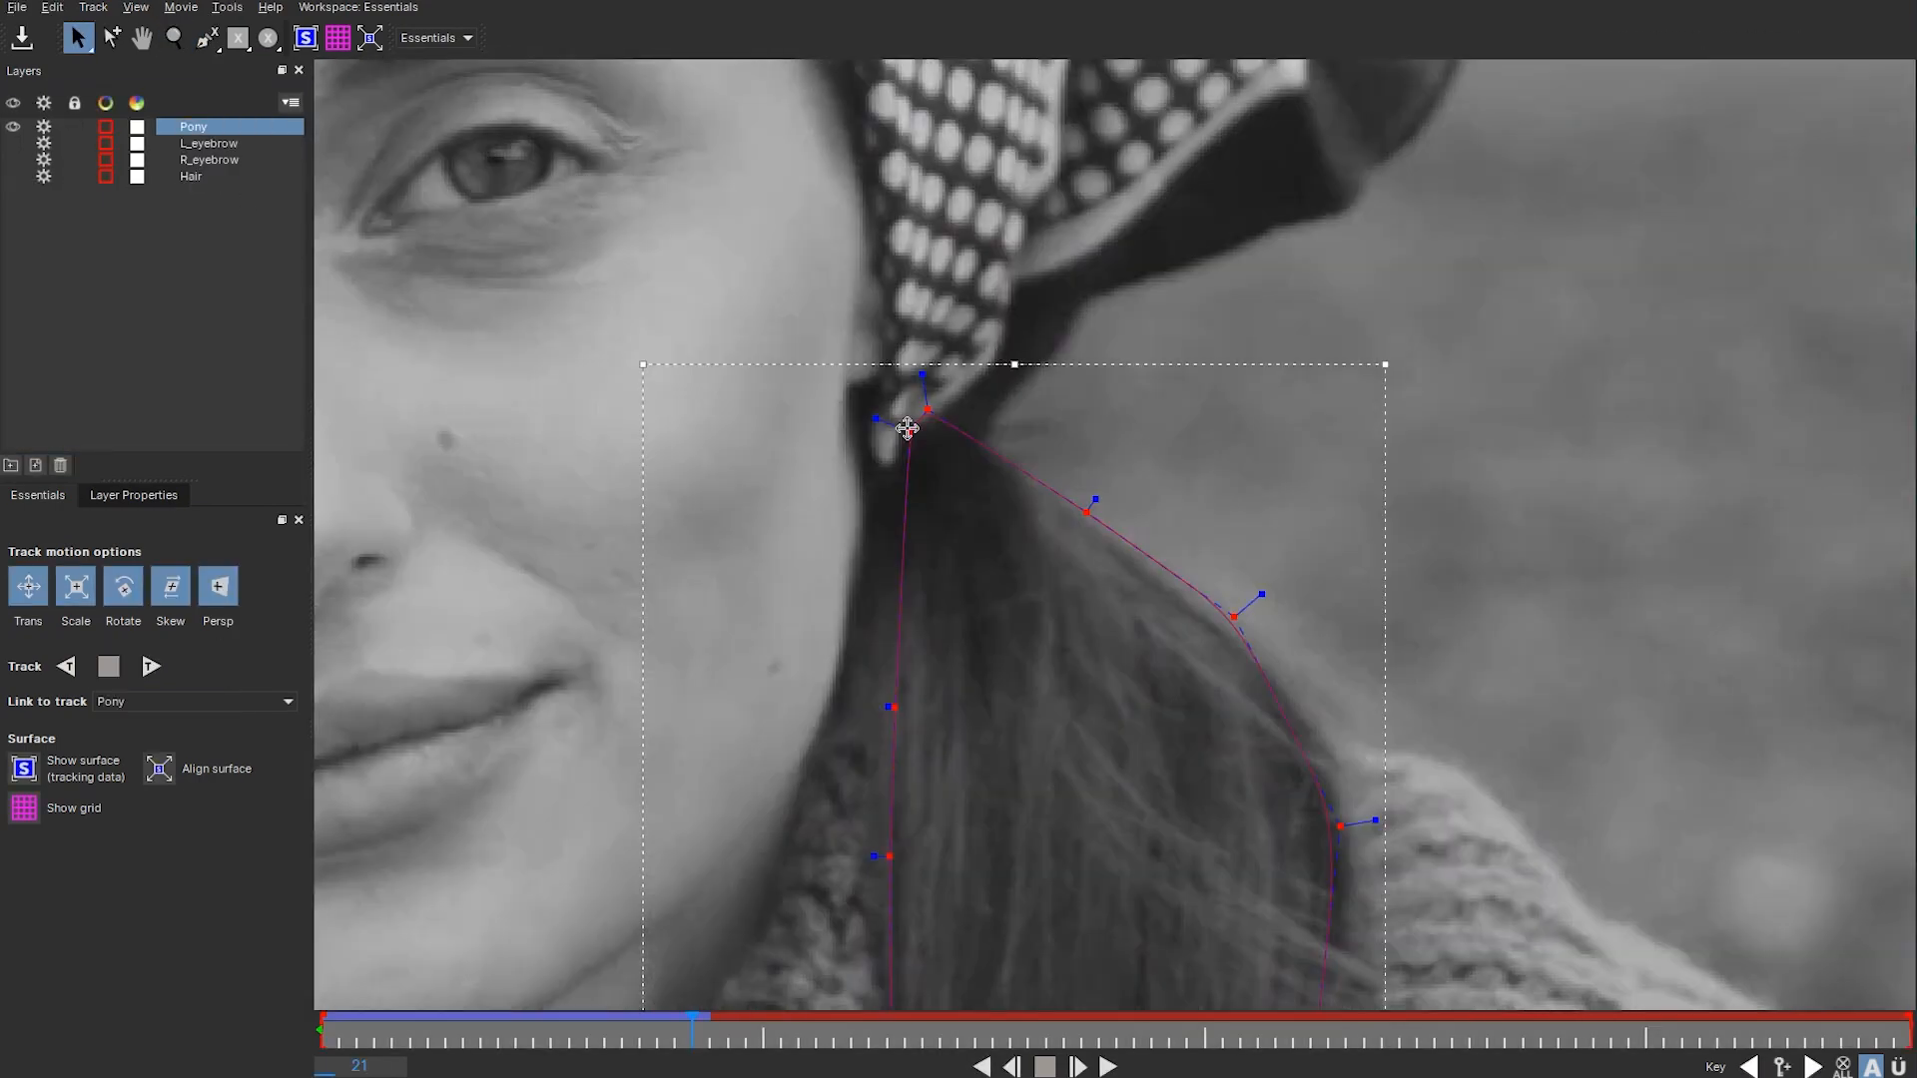
- Track the Pony shape forward to frame 90 and return to frame 0
{"action": "key", "text": "t"}
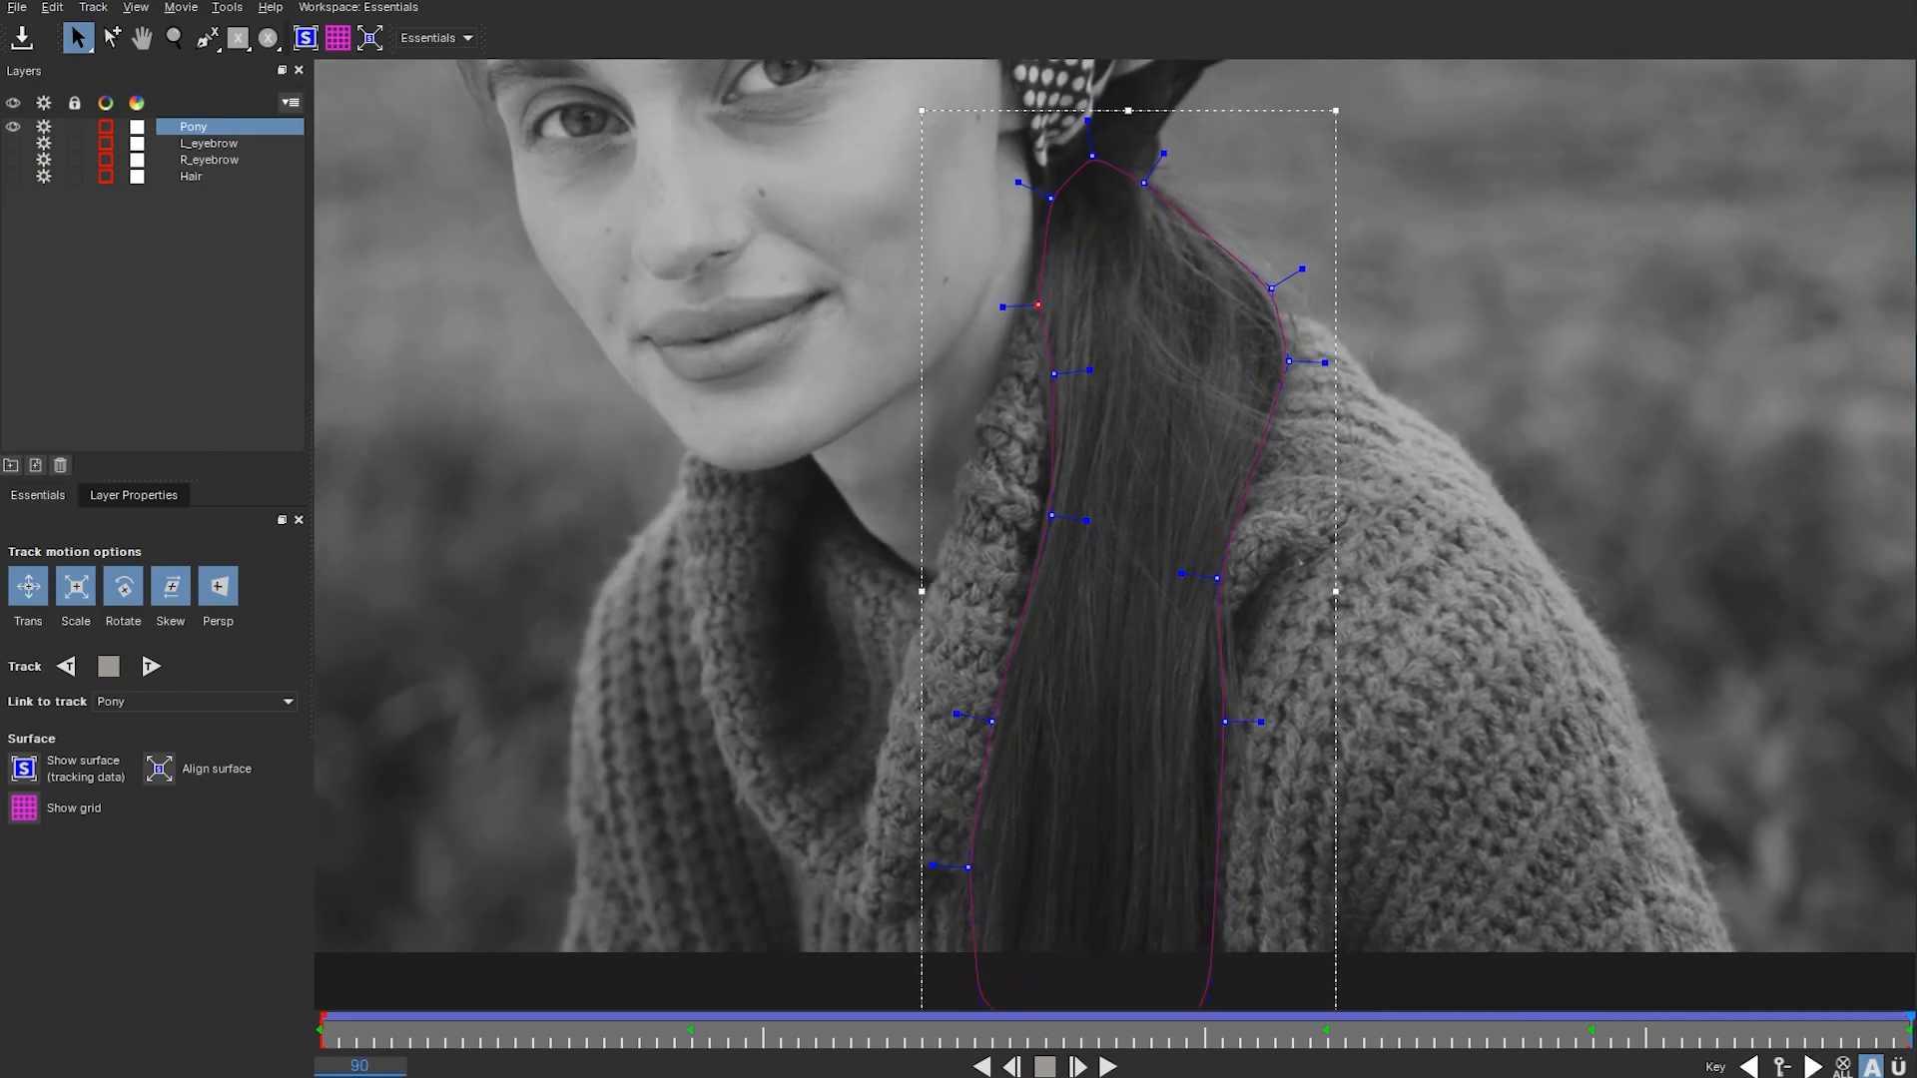
{"action": "left_click_drag", "start_coordinate": [1909, 1028], "coordinate": [321, 1029]}
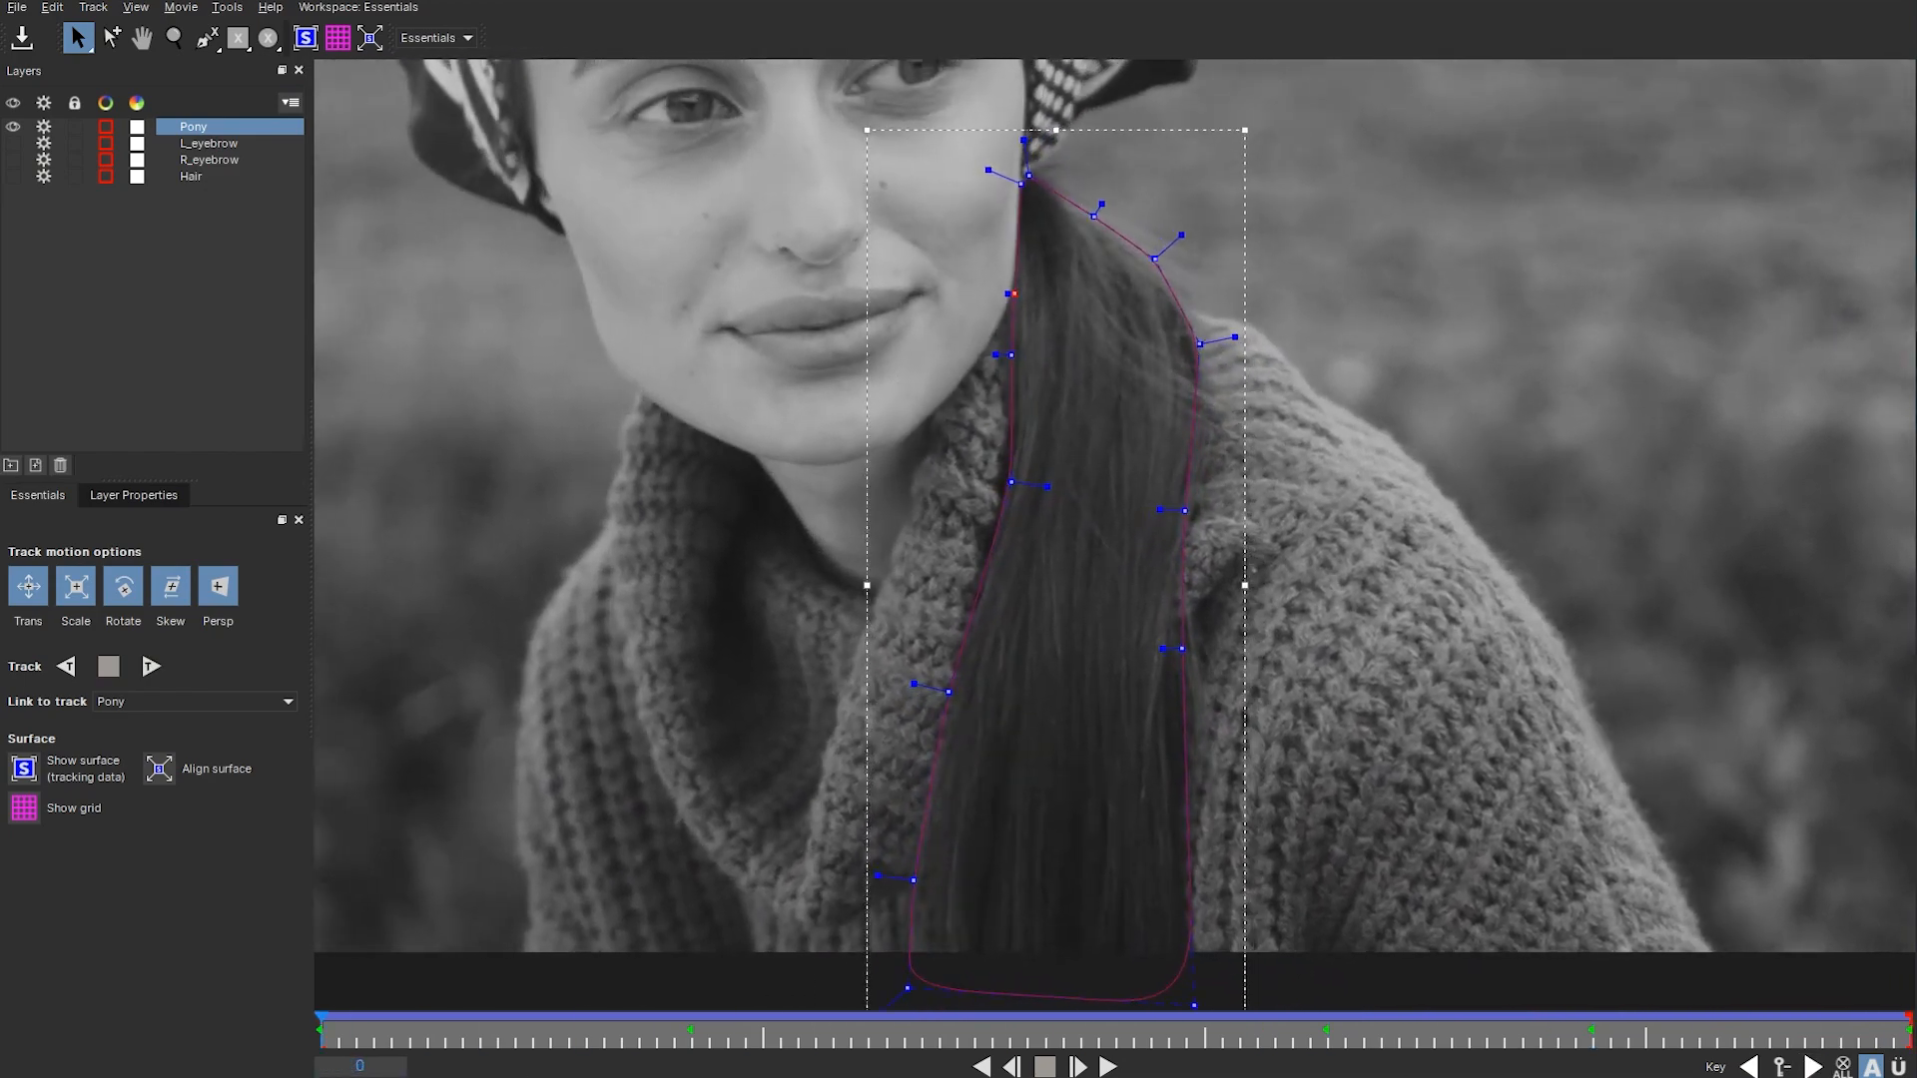
- Make the eyebrow and Hair shapes visible again, select all four layers from Pony to Hair, and return to frame 0
{"action": "key", "text": "z"}
{"action": "left_click_drag", "start_coordinate": [1230, 785], "coordinate": [1305, 958]}
{"action": "left_click_drag", "start_coordinate": [1354, 479], "coordinate": [1025, 373]}
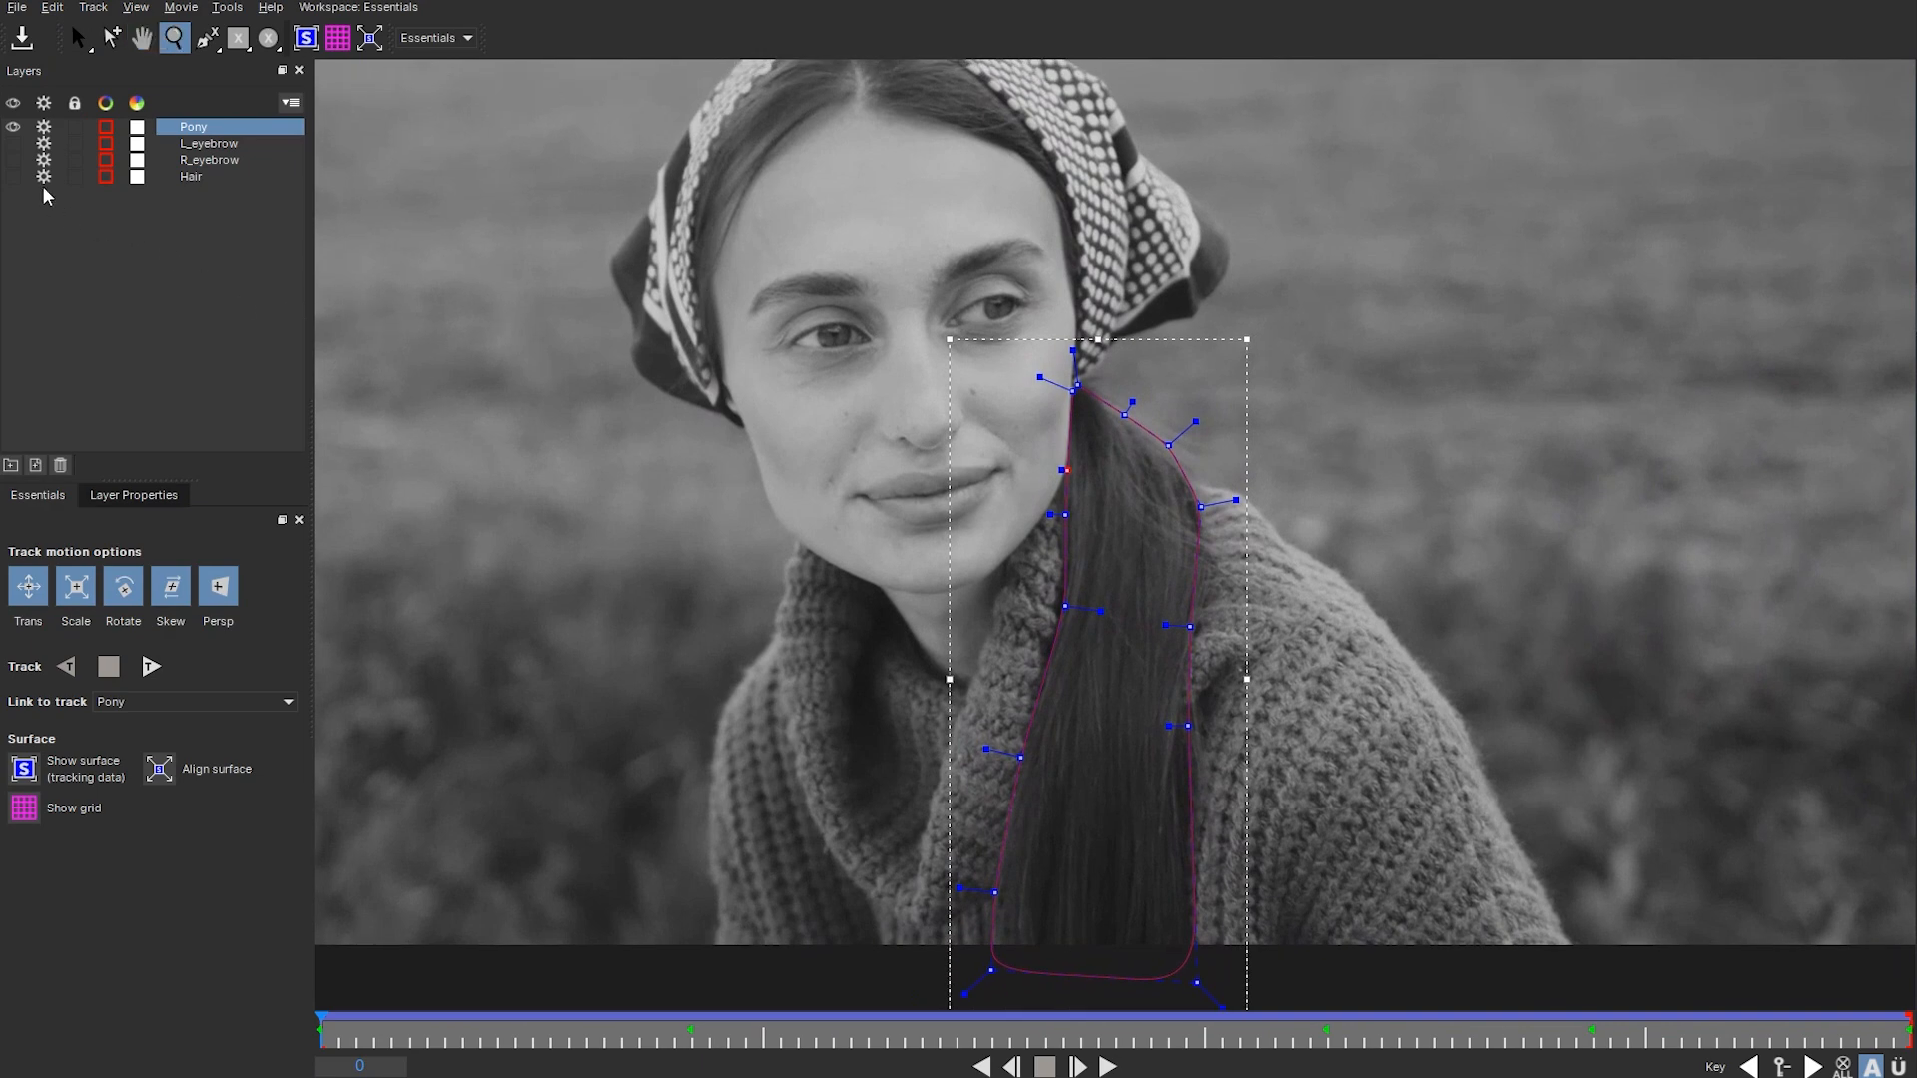
{"action": "left_click", "coordinate": [13, 144]}
{"action": "left_click", "coordinate": [13, 176]}
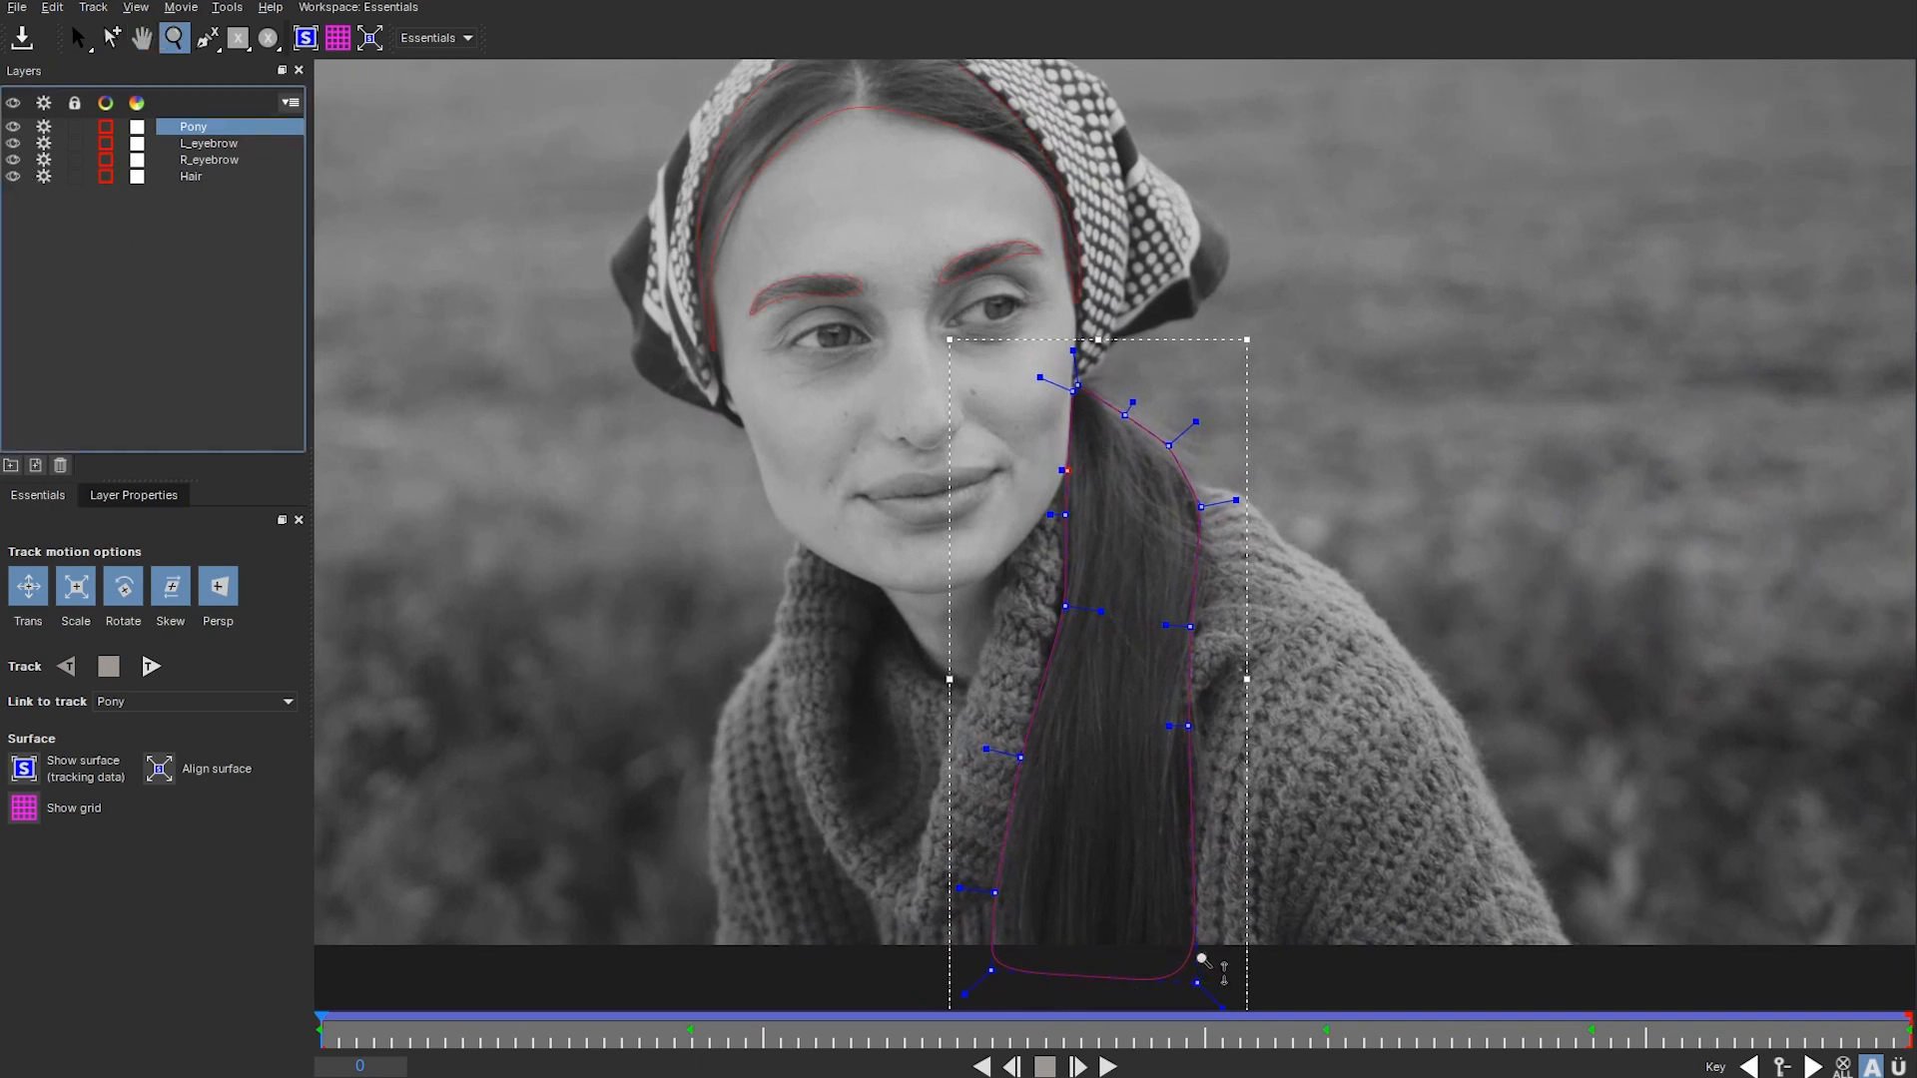
{"action": "scroll", "coordinate": [1408, 866], "scroll_direction": "down", "scroll_amount": 1}
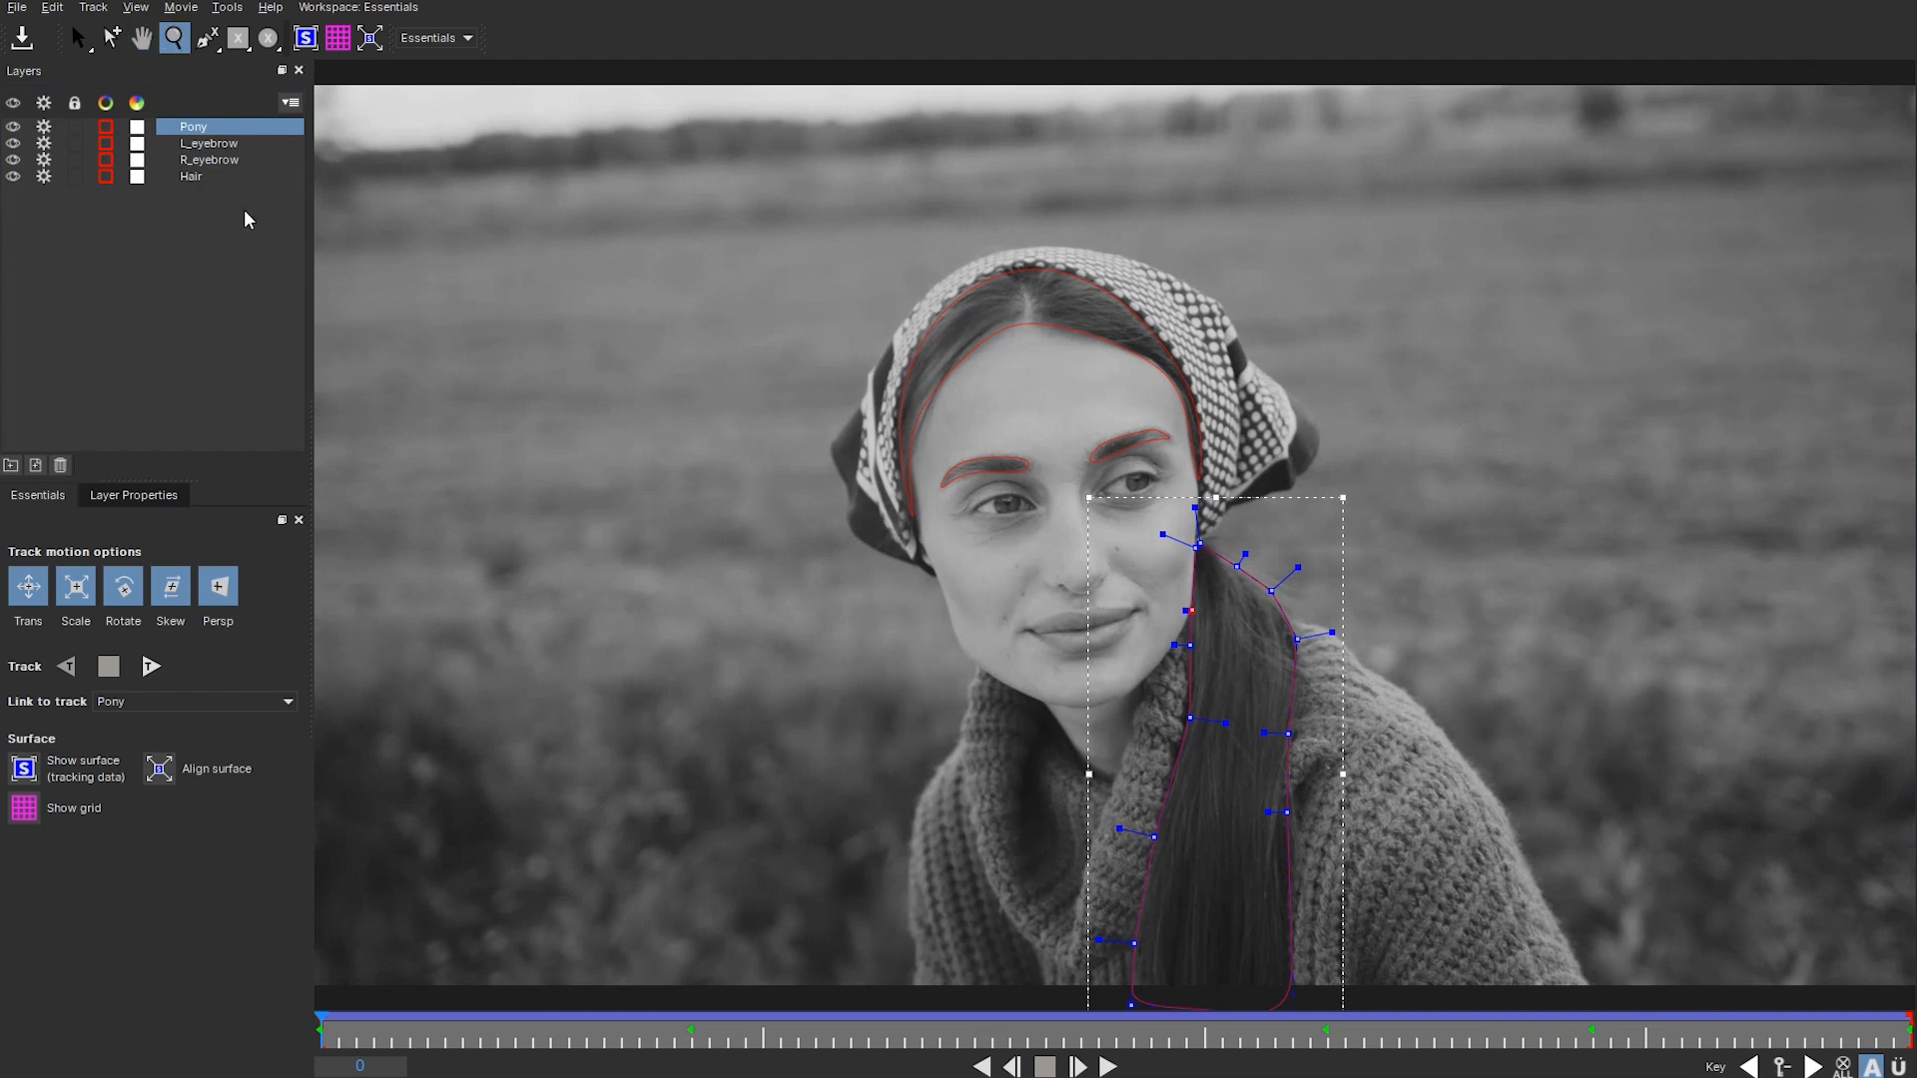
{"action": "left_click", "coordinate": [219, 178], "text": "shift"}
{"action": "left_click_drag", "start_coordinate": [577, 1042], "coordinate": [321, 1042]}
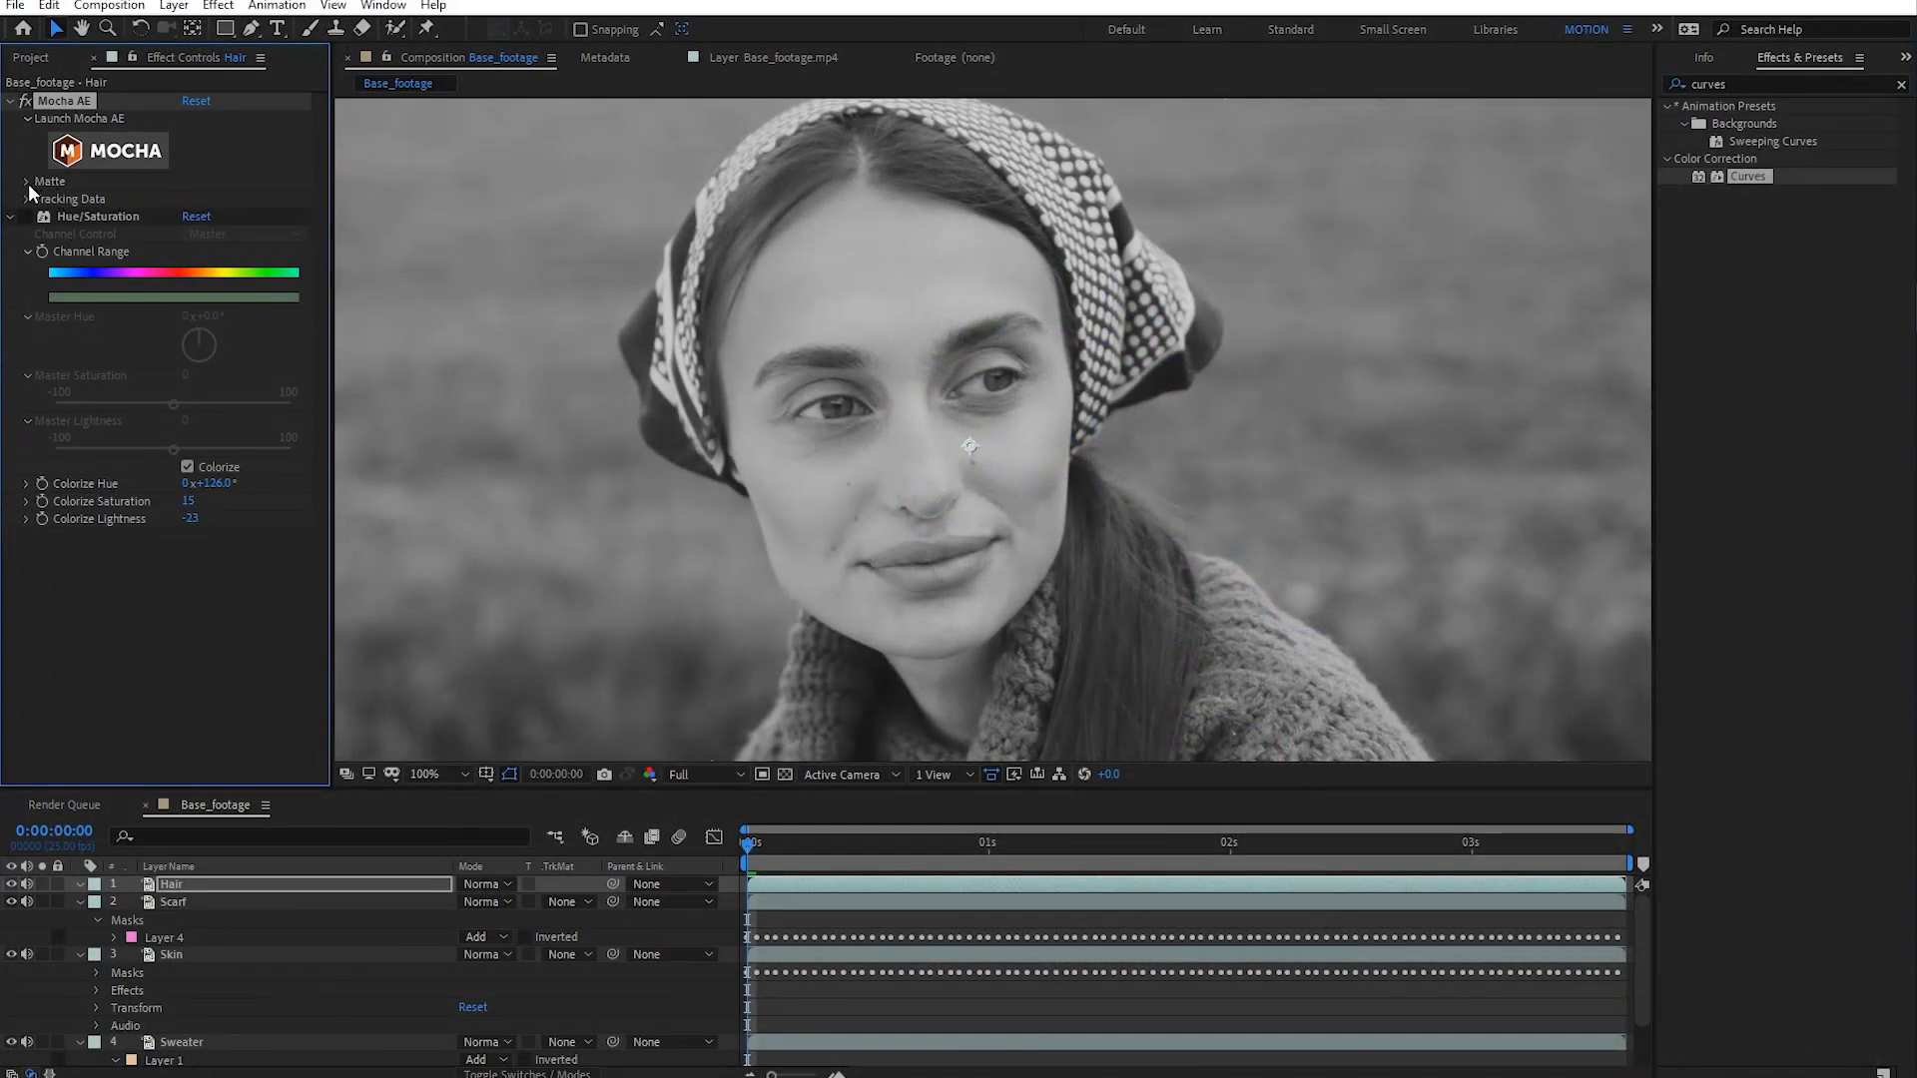
- In After Effects, create AE masks on the Hair layer from all visible Mocha shapes
{"action": "left_click", "coordinate": [27, 181]}
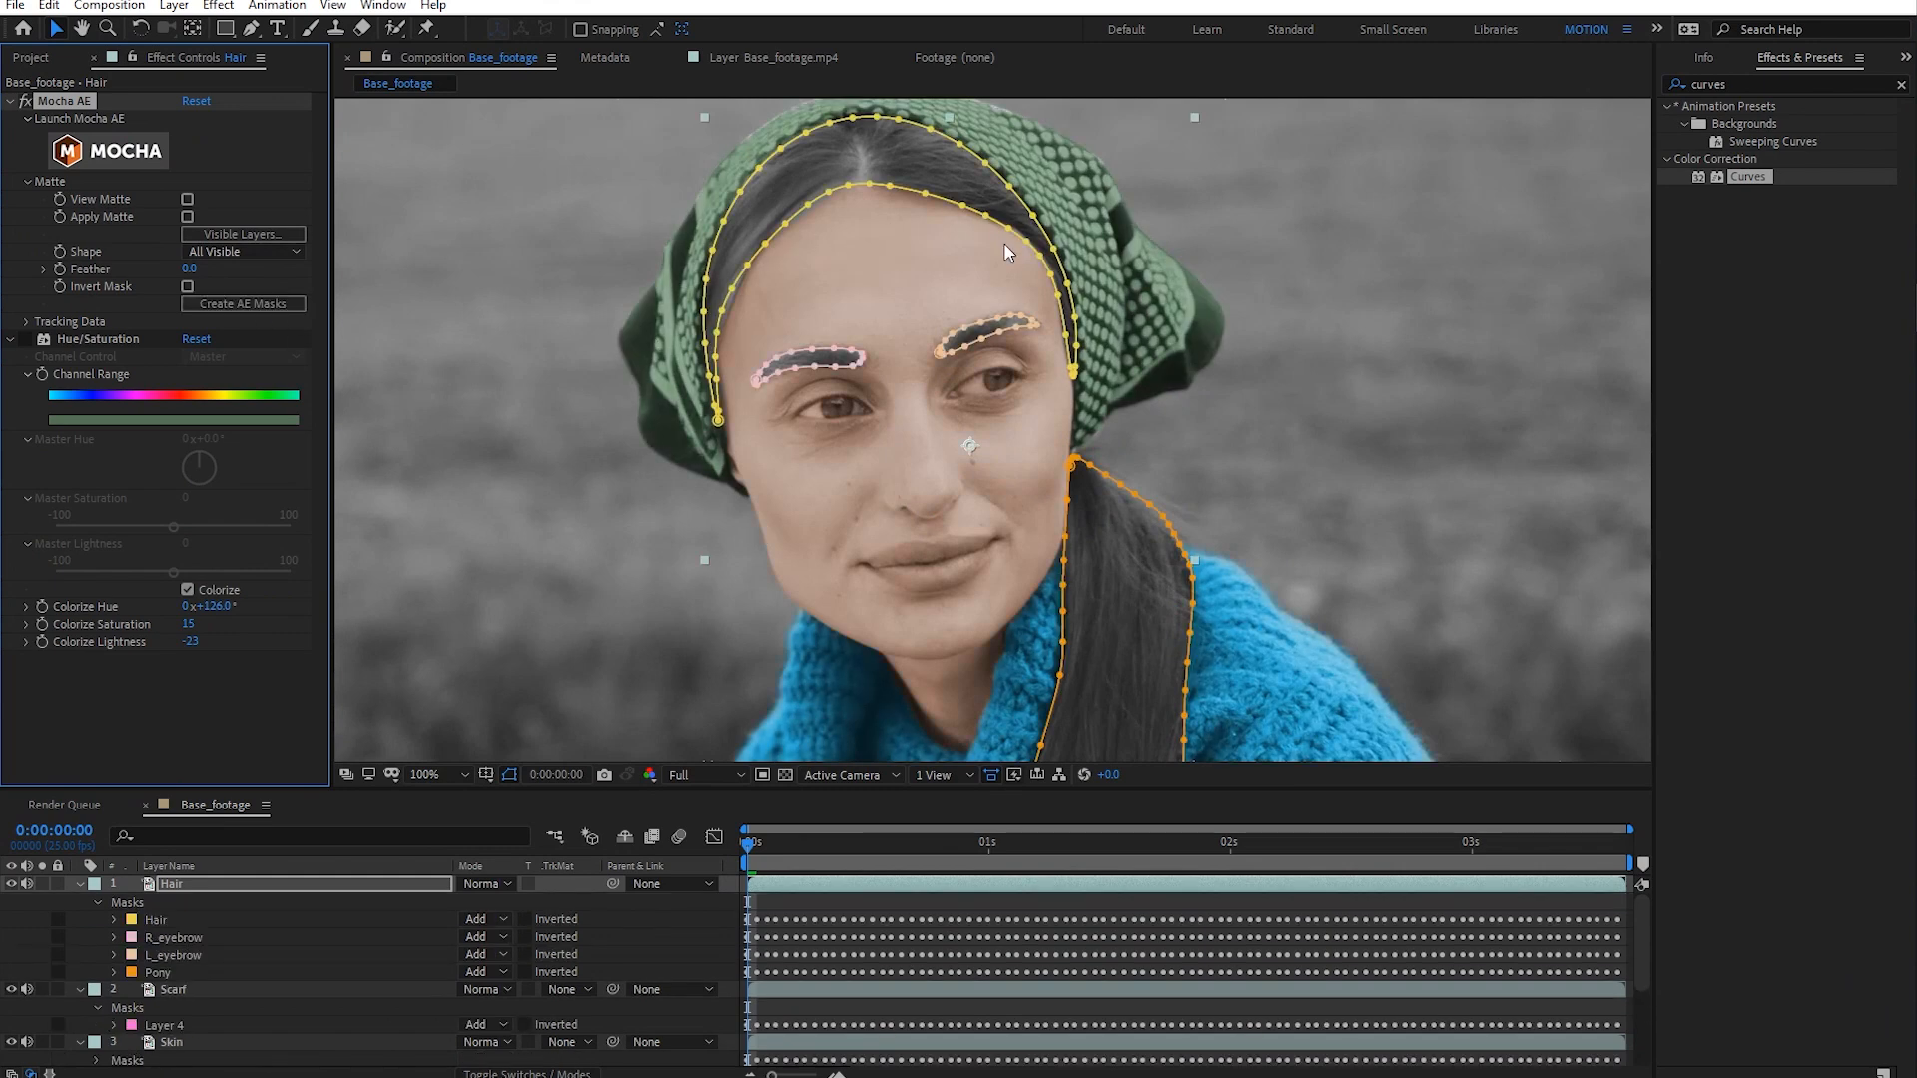
{"action": "scroll", "coordinate": [998, 659], "scroll_direction": "down", "scroll_amount": 2}
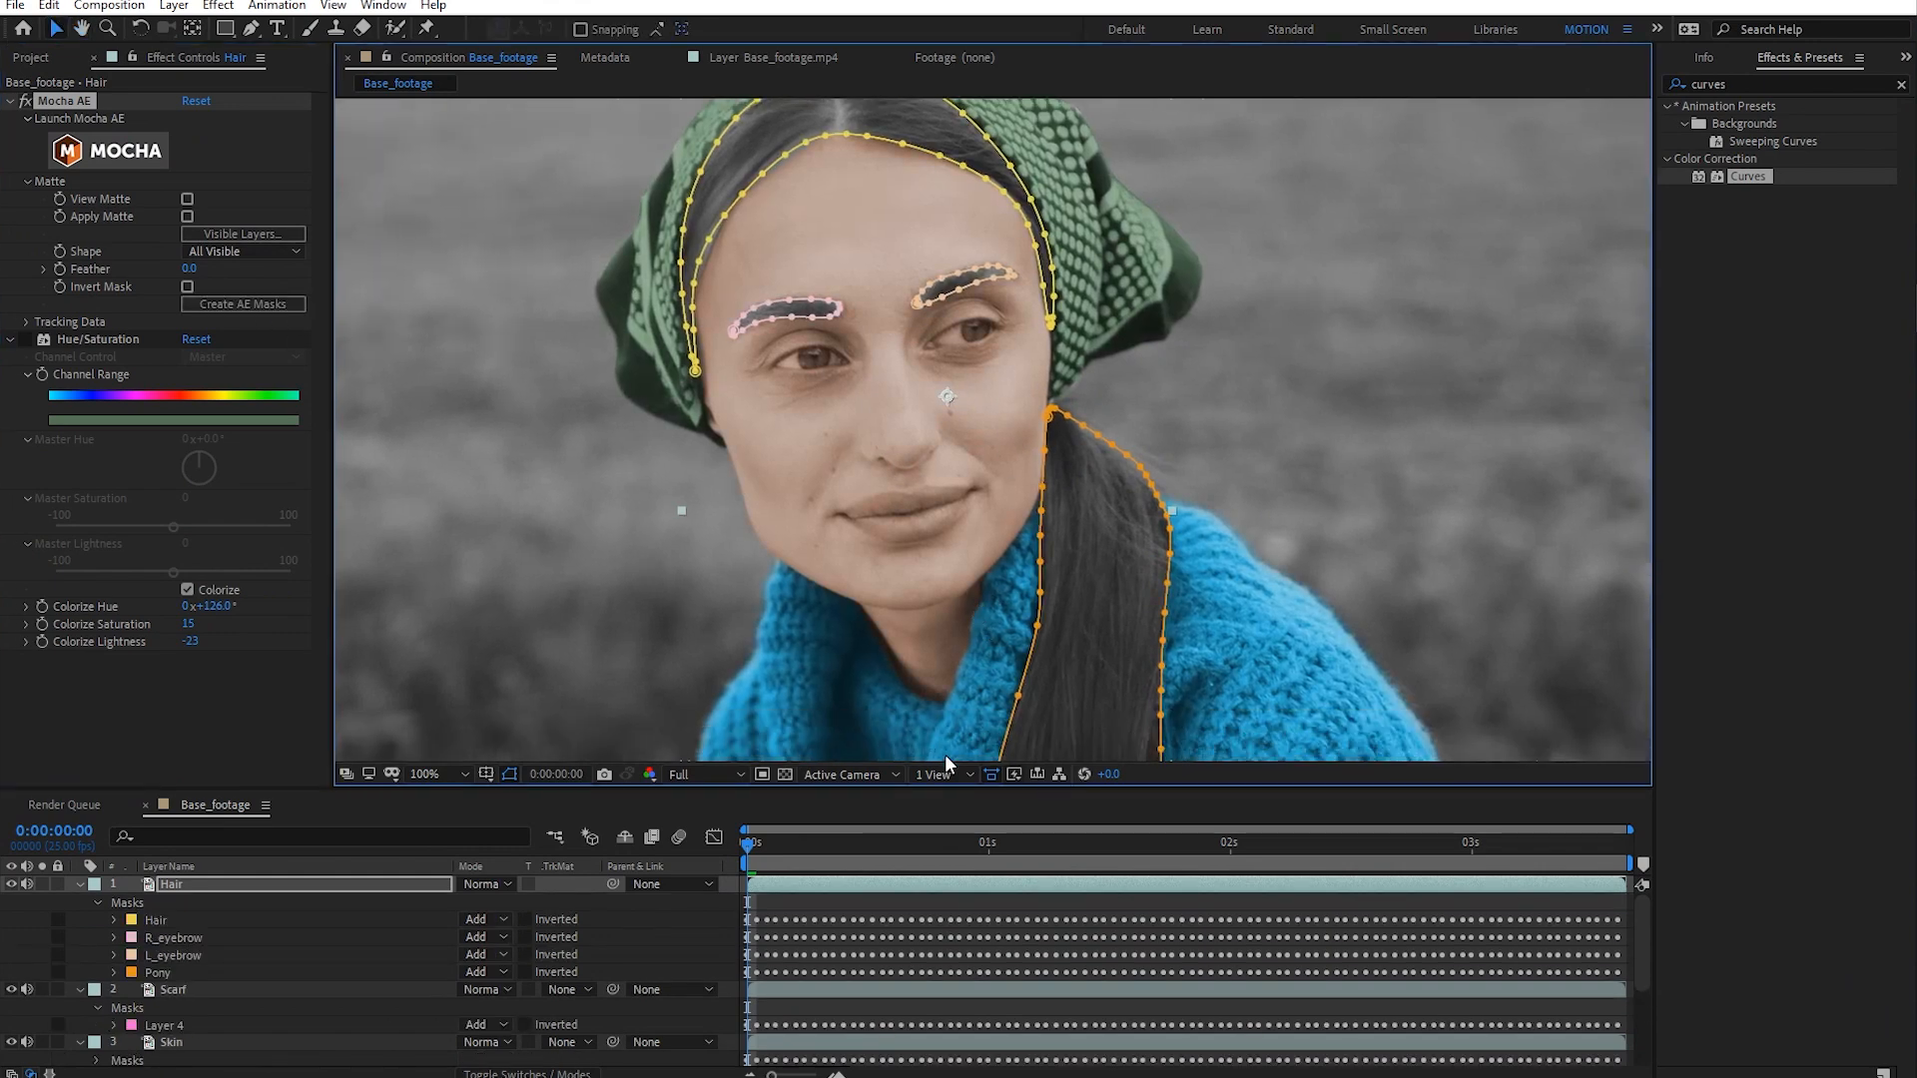
- Solo the Hair layer, play the composition to examine its masks over time, and turn the solo off
{"action": "left_click", "coordinate": [857, 895]}
{"action": "key", "text": "comma"}
{"action": "key", "text": "comma"}
{"action": "left_click", "coordinate": [42, 884]}
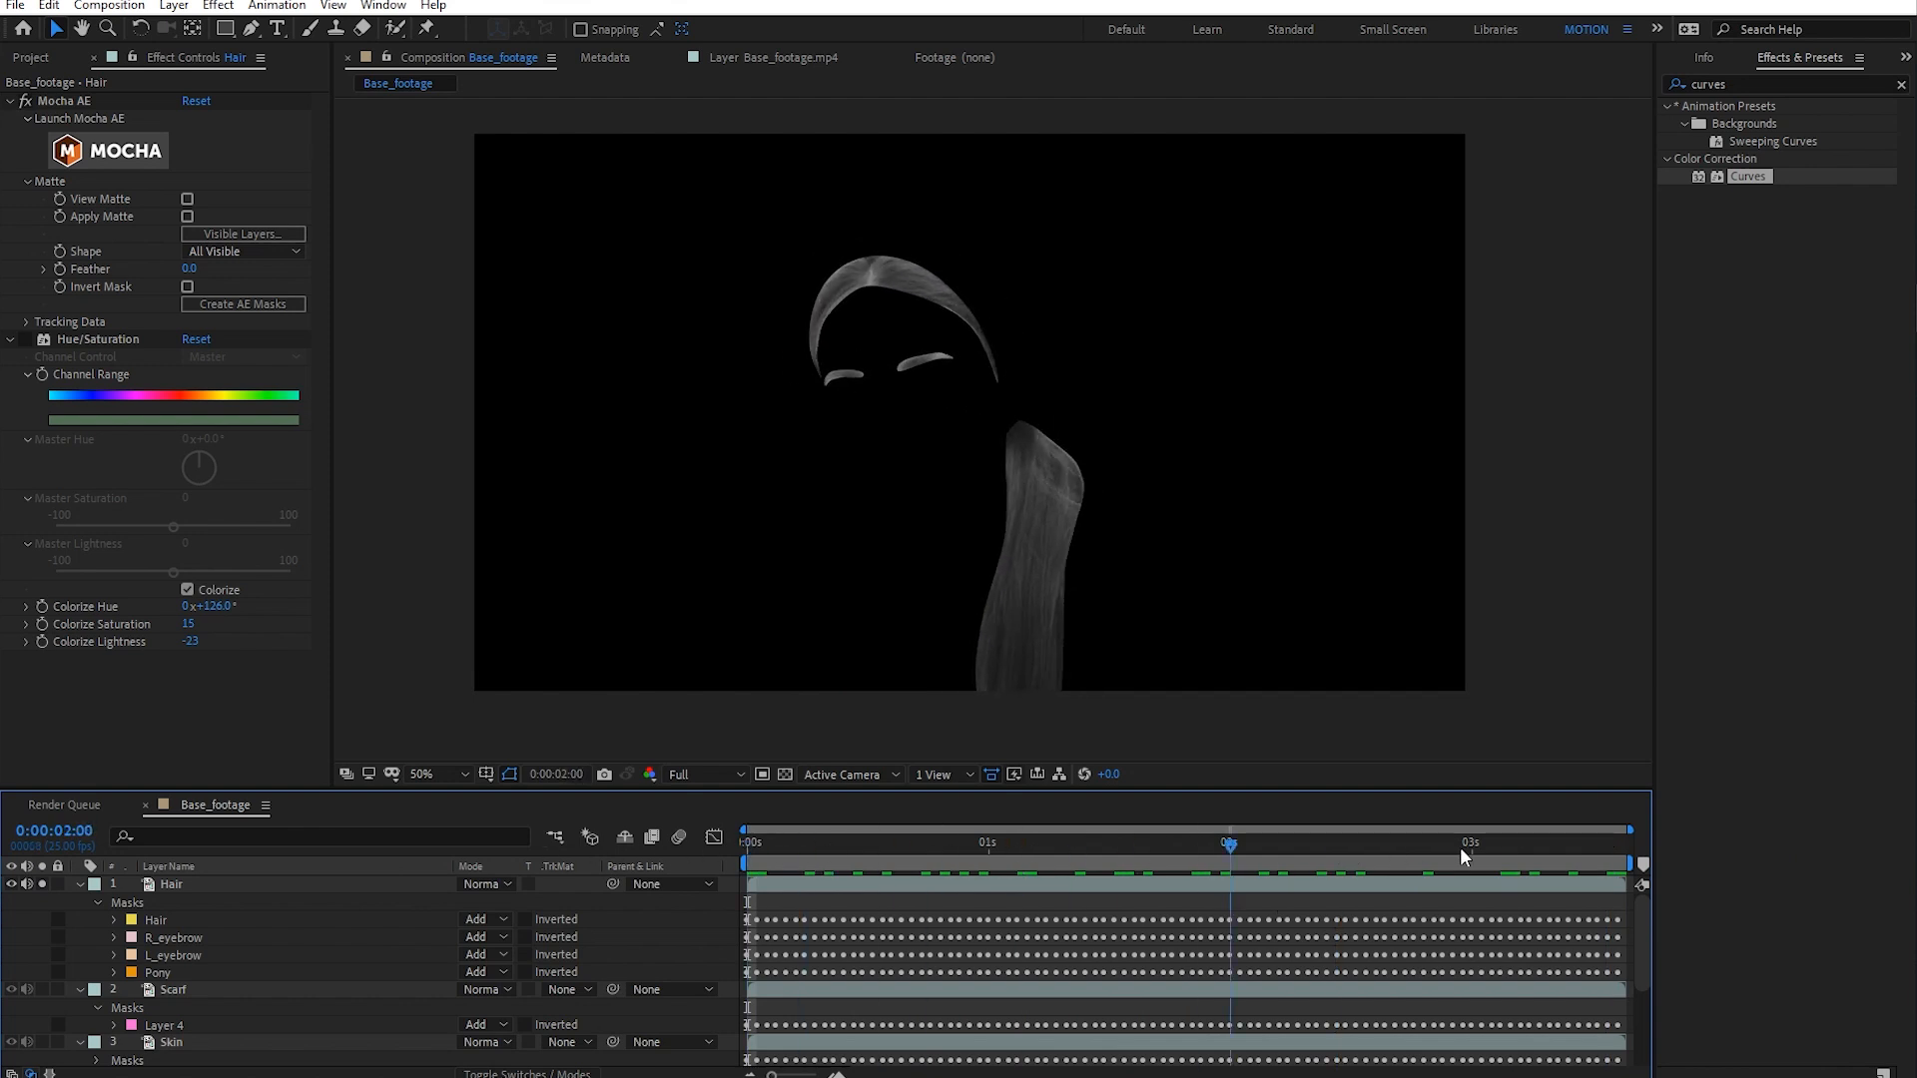
{"action": "key", "text": "space"}
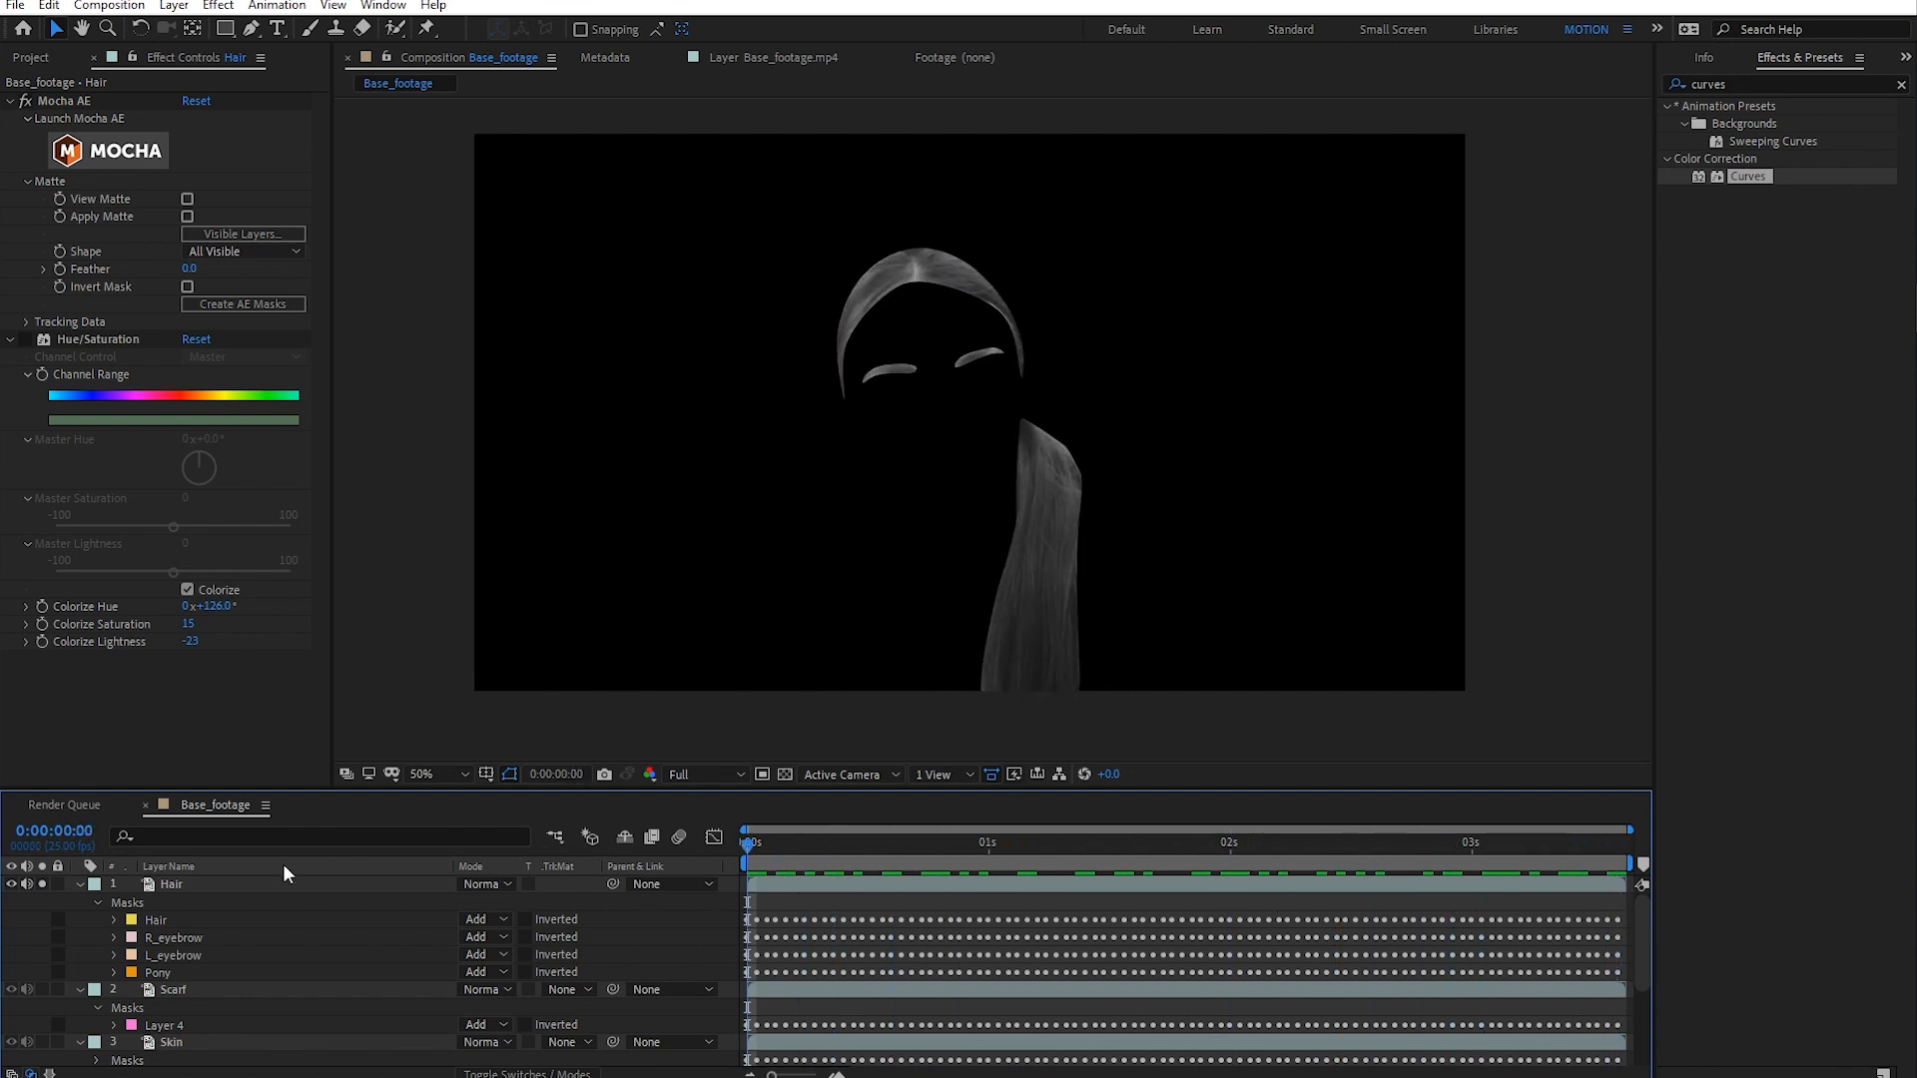
{"action": "left_click", "coordinate": [43, 885]}
{"action": "key", "text": "slash"}
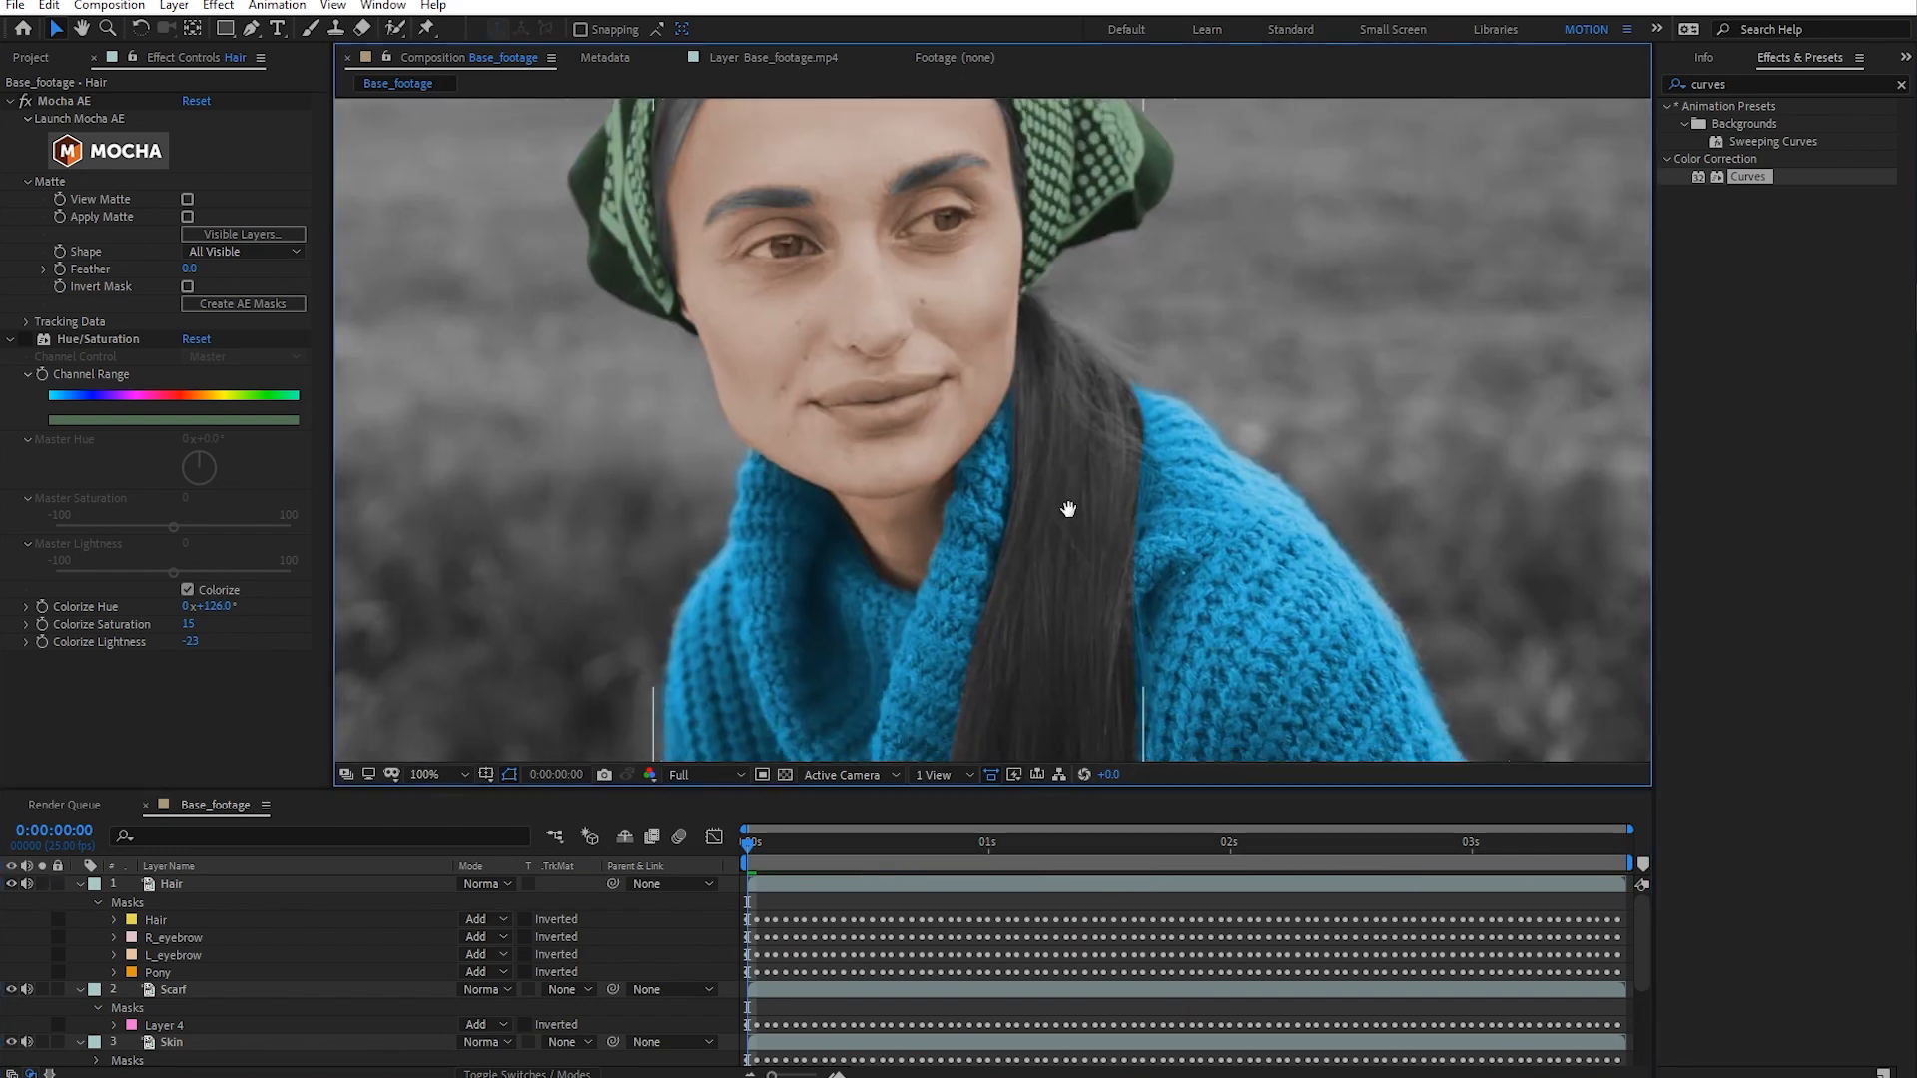
- Enable Hue/Saturation on the Hair layer, set Colorize Hue to 1x+22.0°, and compare the result with the layer hidden
{"action": "scroll", "coordinate": [1070, 537], "scroll_direction": "down", "scroll_amount": 2}
{"action": "scroll", "coordinate": [1076, 569], "scroll_direction": "up", "scroll_amount": 2}
{"action": "left_click_drag", "start_coordinate": [1078, 572], "coordinate": [1059, 471]}
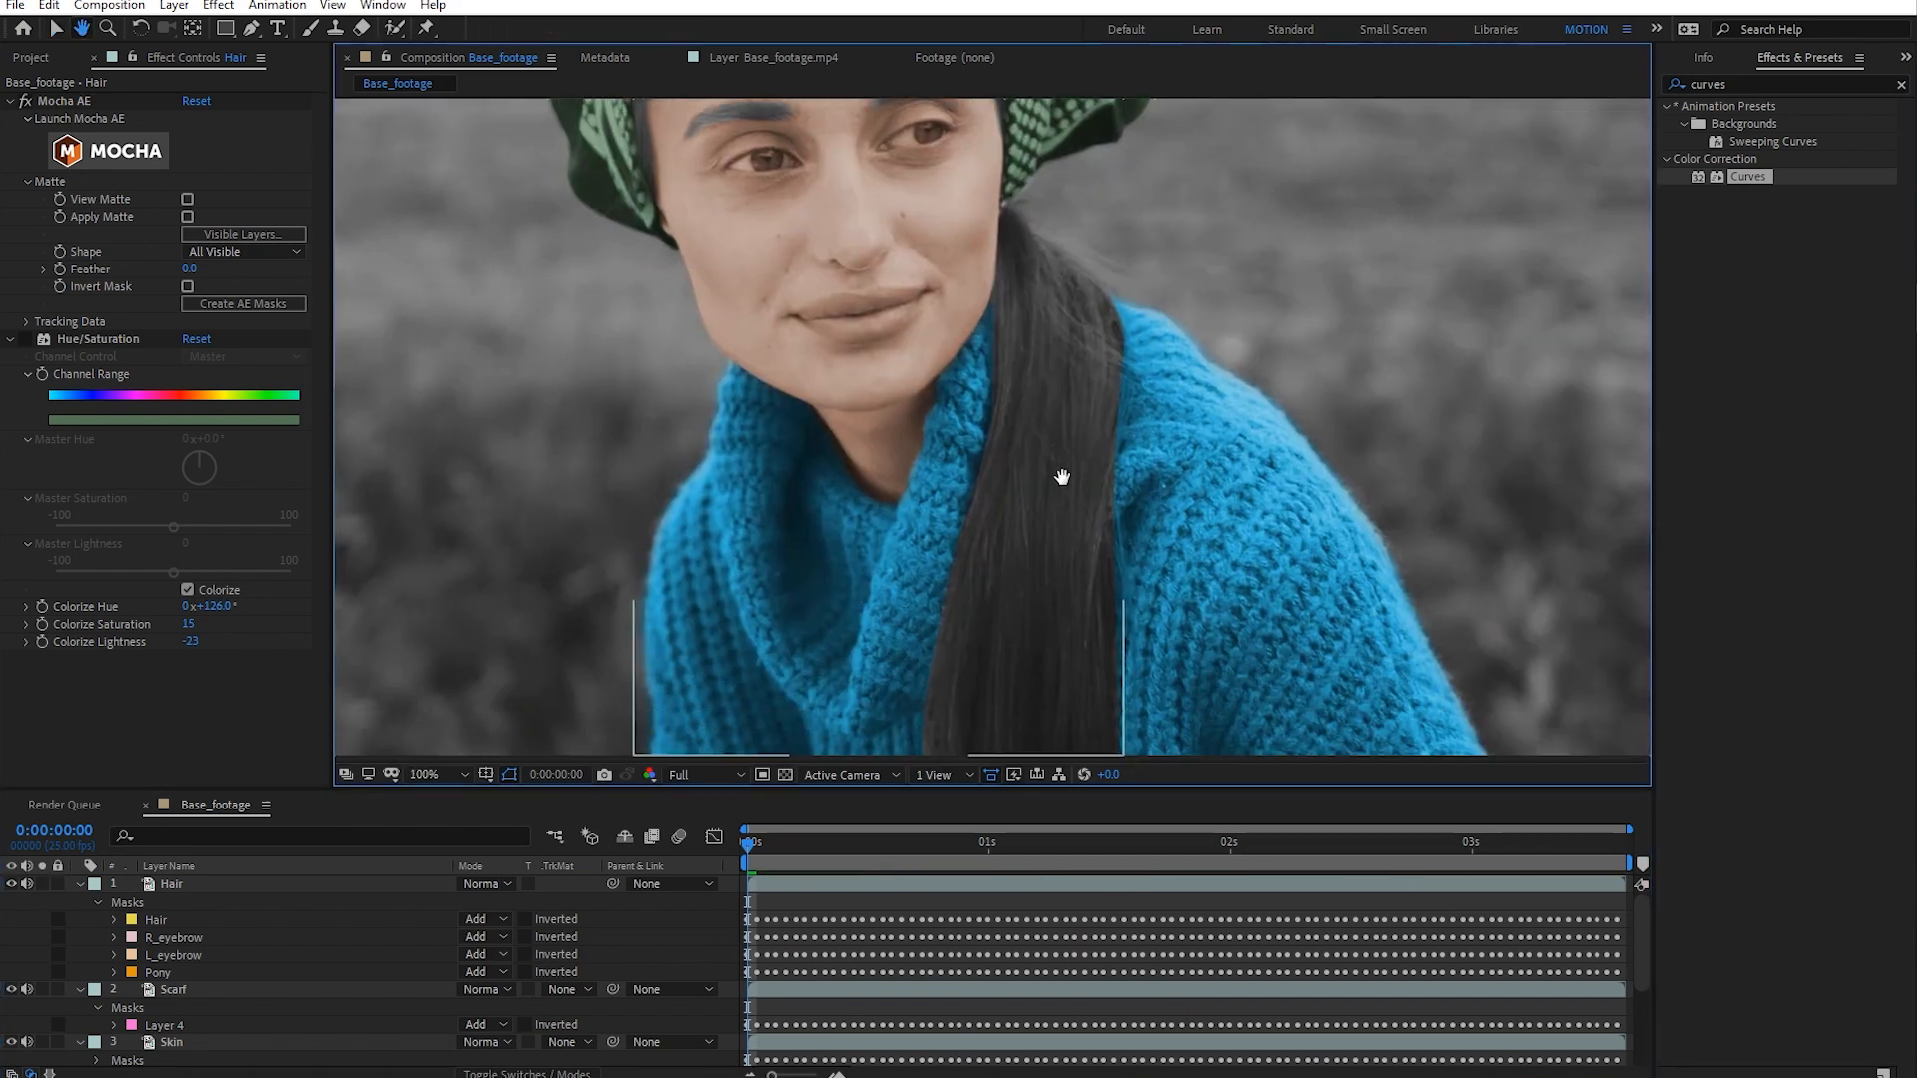
{"action": "left_click", "coordinate": [25, 339]}
{"action": "left_click_drag", "start_coordinate": [822, 469], "coordinate": [820, 583]}
{"action": "left_click_drag", "start_coordinate": [210, 606], "coordinate": [266, 608]}
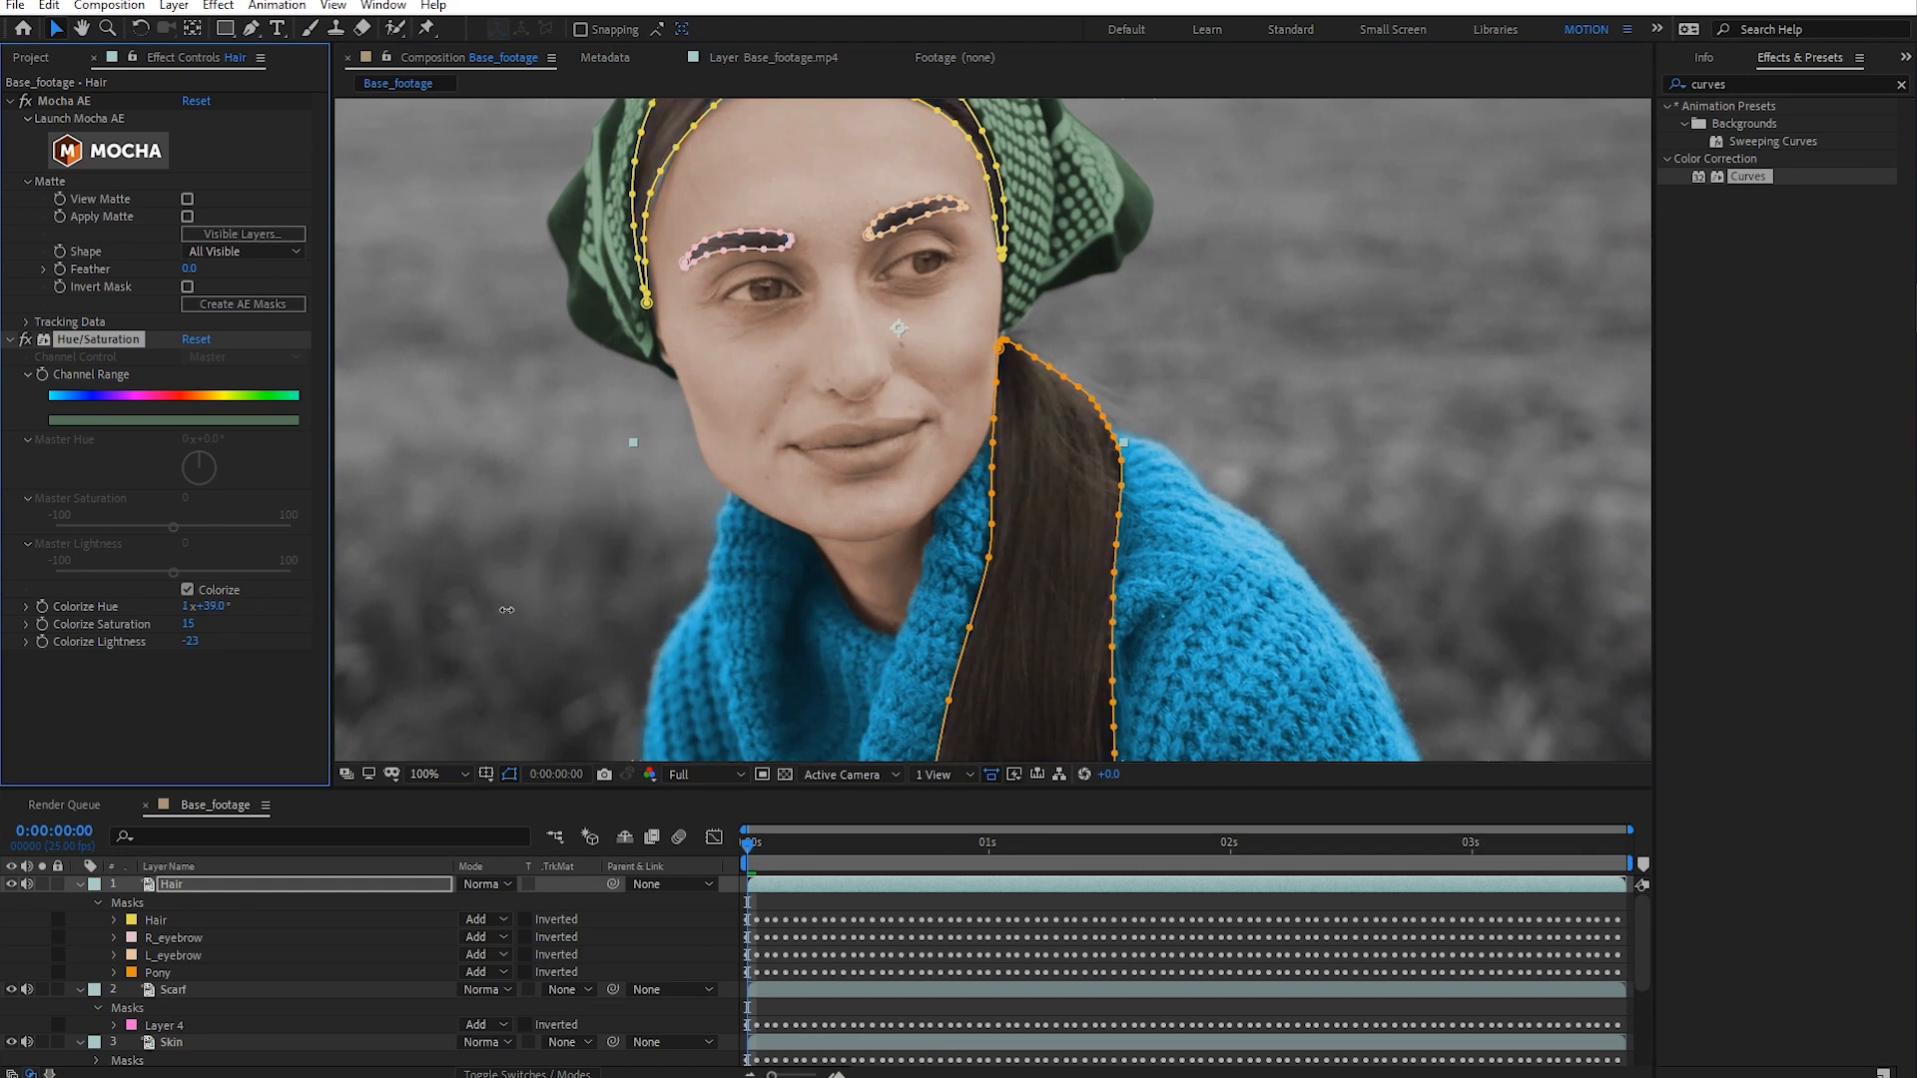
{"action": "left_click_drag", "start_coordinate": [486, 610], "coordinate": [461, 612]}
{"action": "left_click", "coordinate": [894, 907]}
{"action": "scroll", "coordinate": [893, 651], "scroll_direction": "down", "scroll_amount": 1}
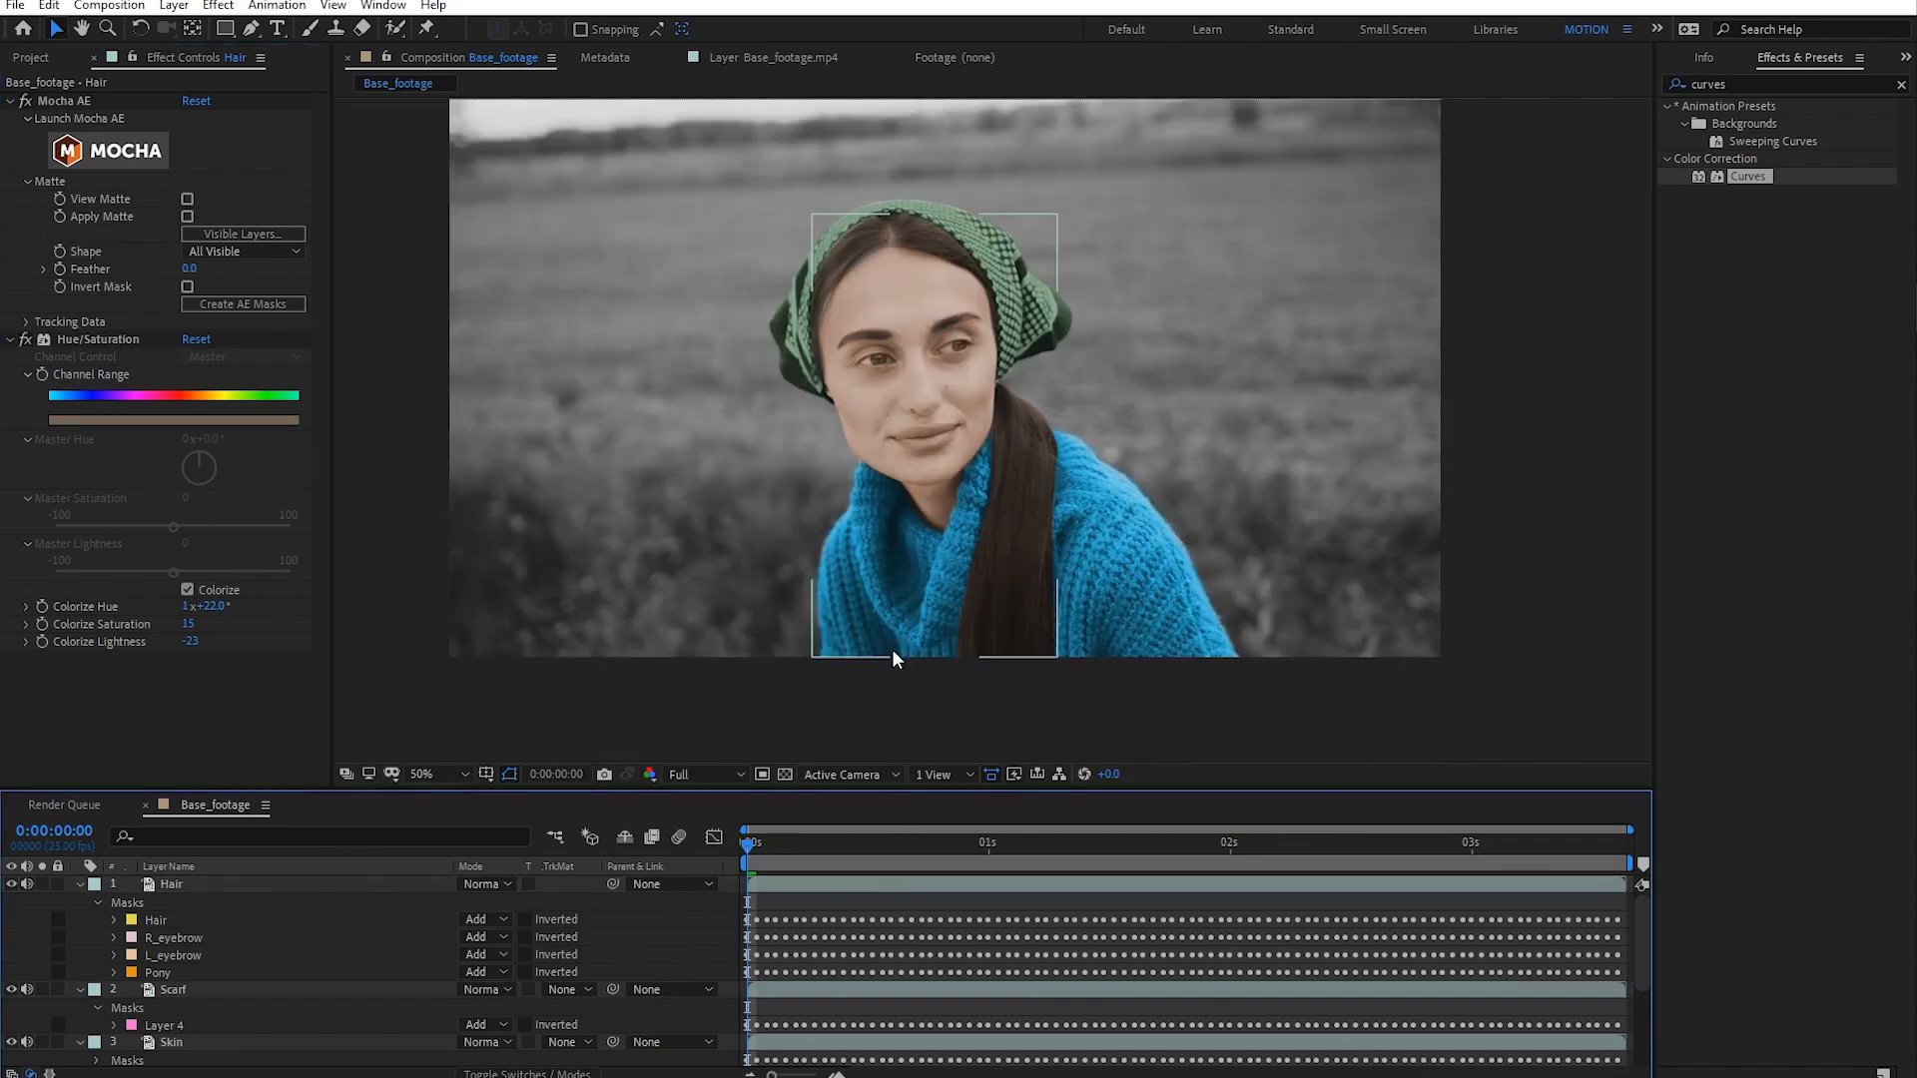
{"action": "left_click", "coordinate": [11, 884]}
{"action": "left_click", "coordinate": [11, 884]}
- Try Colorize Saturation 82 and Colorize Lightness 2 on the Hair layer and undo both changes
{"action": "scroll", "coordinate": [919, 534], "scroll_direction": "up", "scroll_amount": 2}
{"action": "left_click_drag", "start_coordinate": [187, 624], "coordinate": [260, 626]}
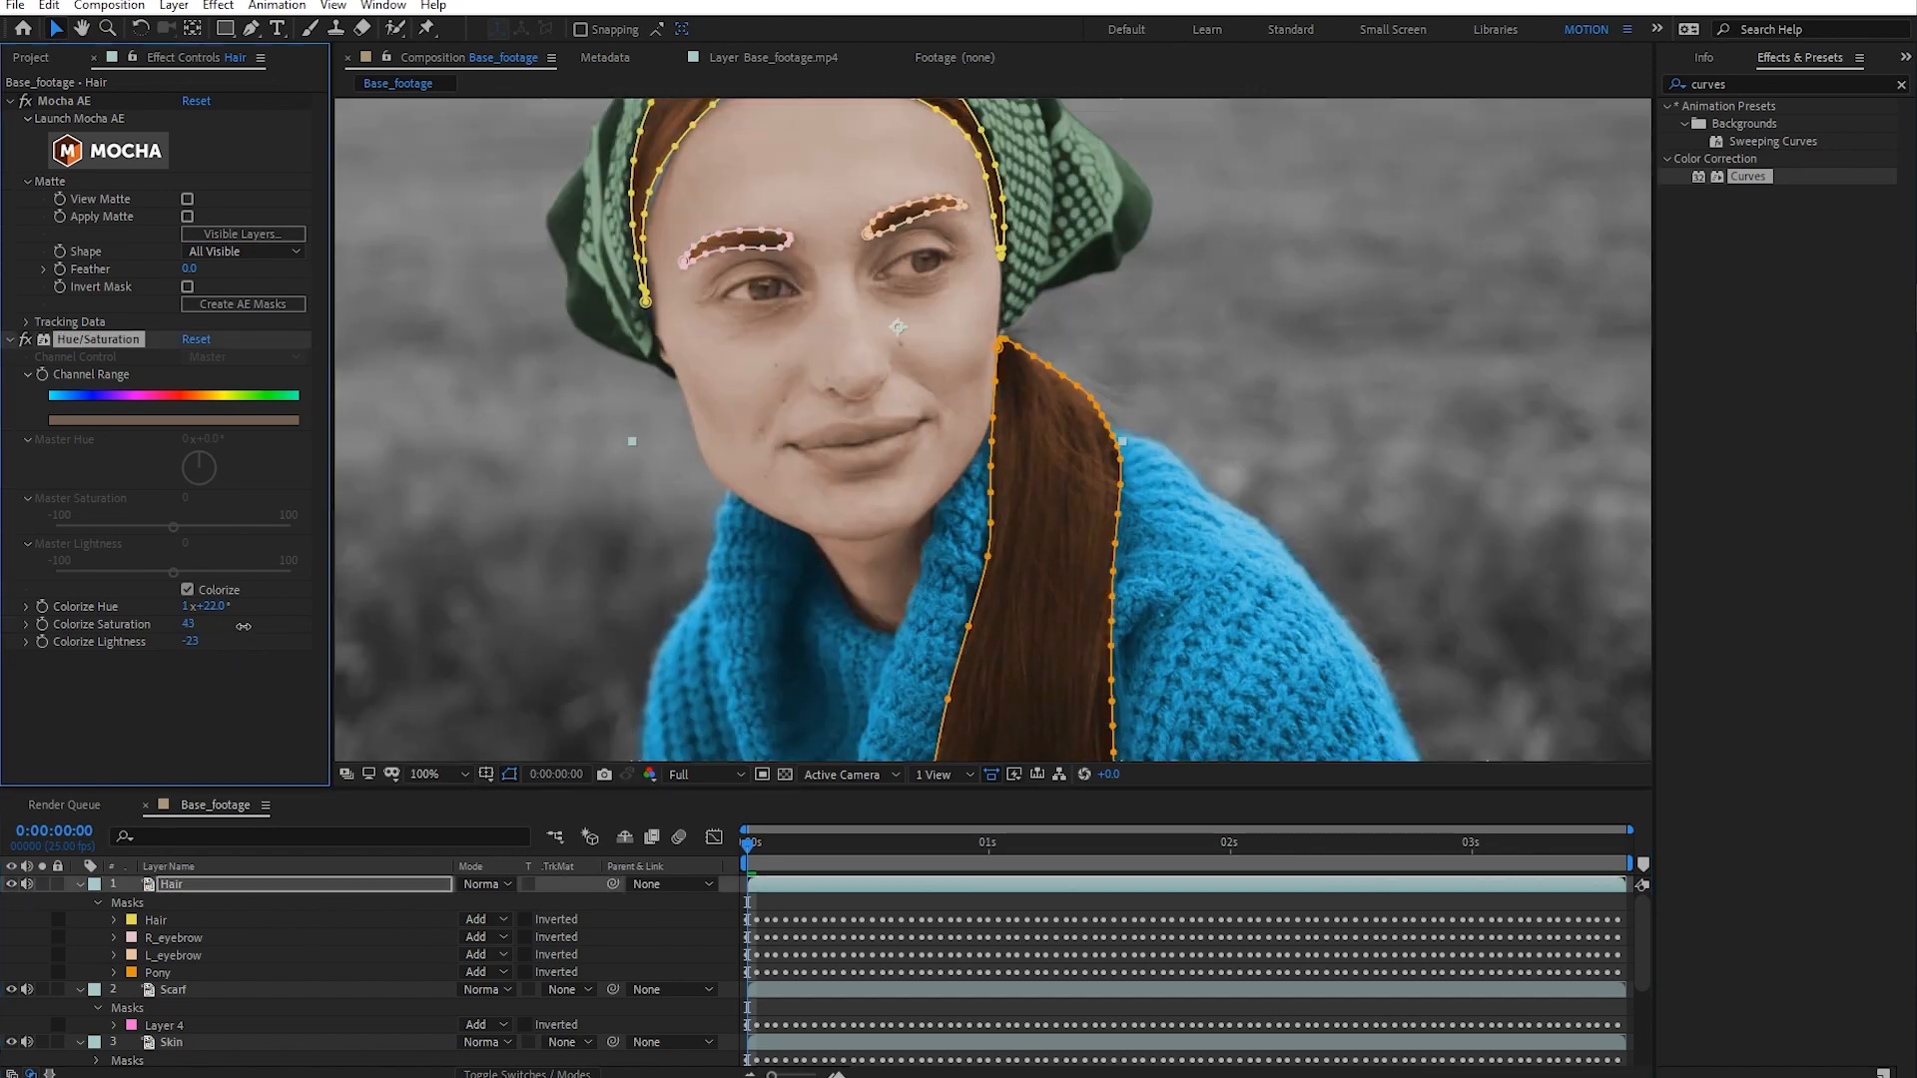
{"action": "left_click", "coordinate": [806, 902]}
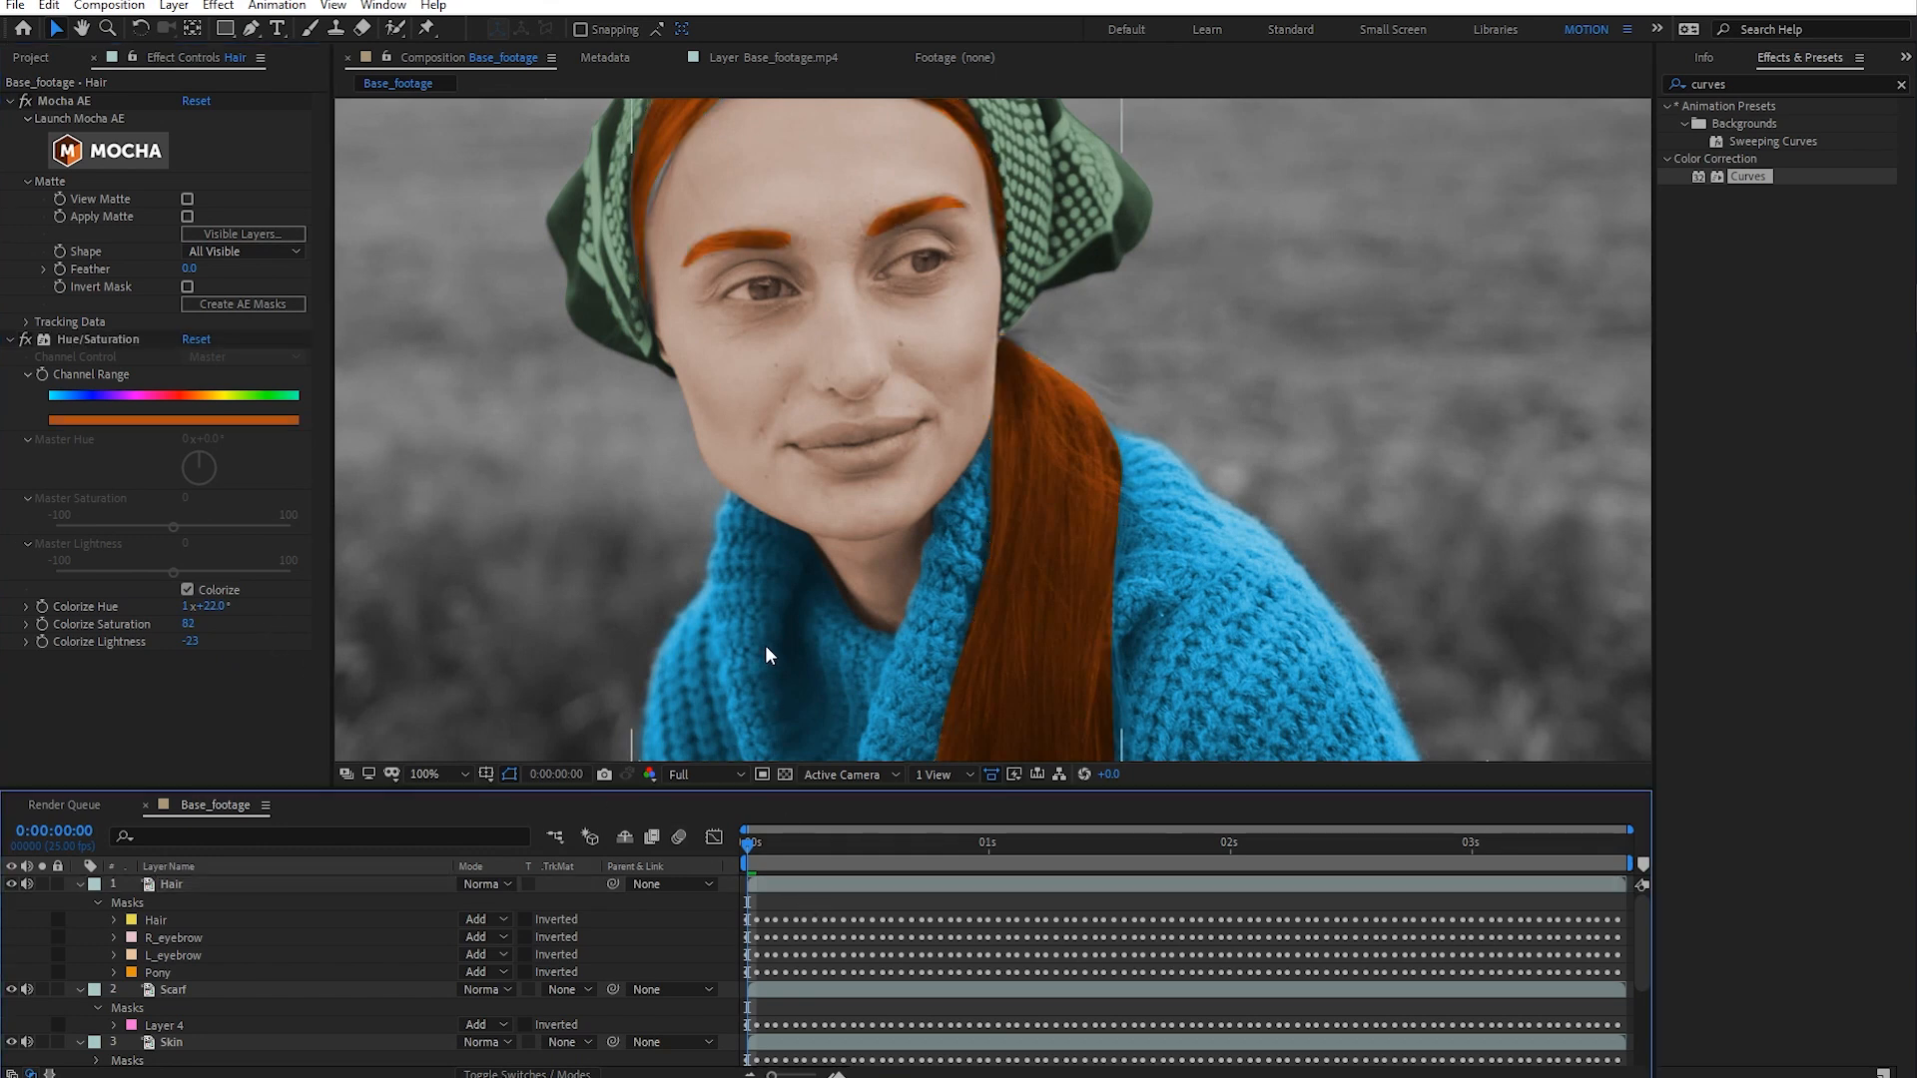
{"action": "scroll", "coordinate": [770, 654], "scroll_direction": "down", "scroll_amount": 2}
{"action": "left_click_drag", "start_coordinate": [190, 640], "coordinate": [251, 642]}
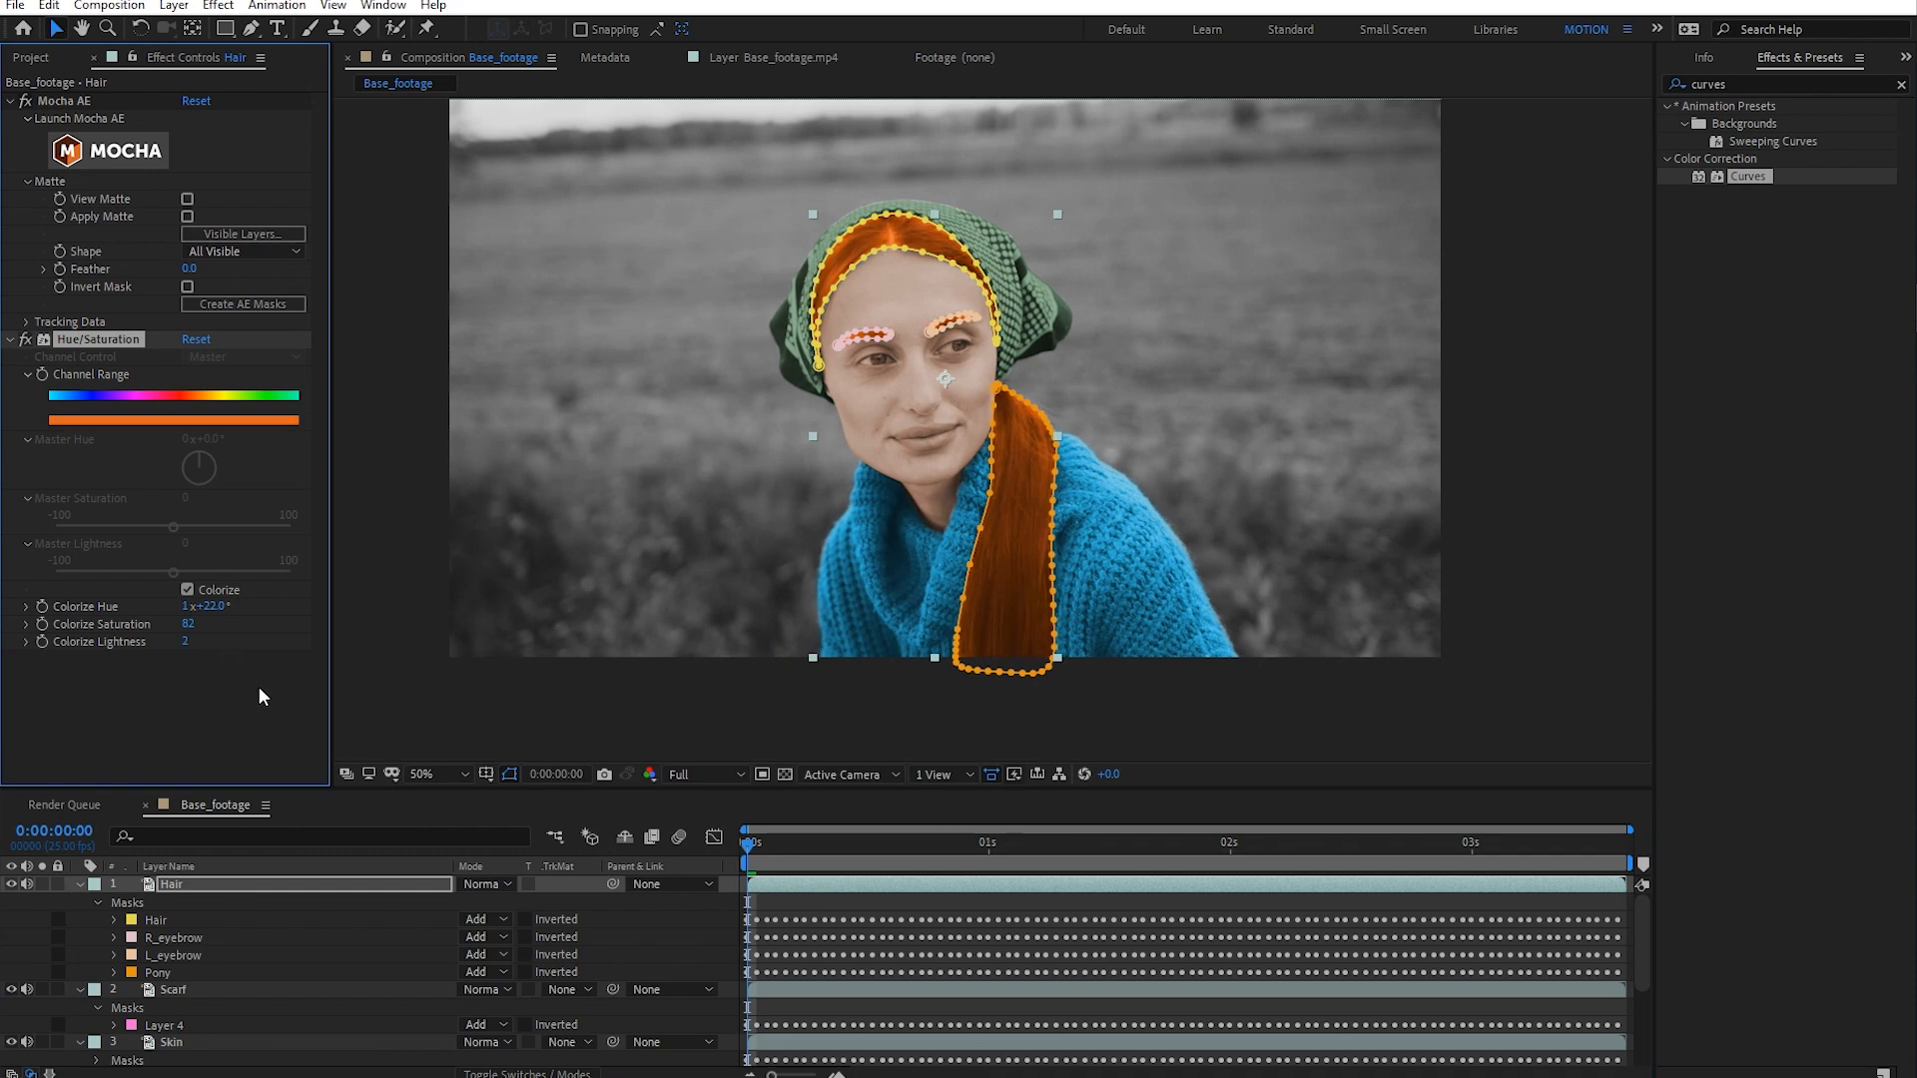
{"action": "key", "text": "ctrl+z"}
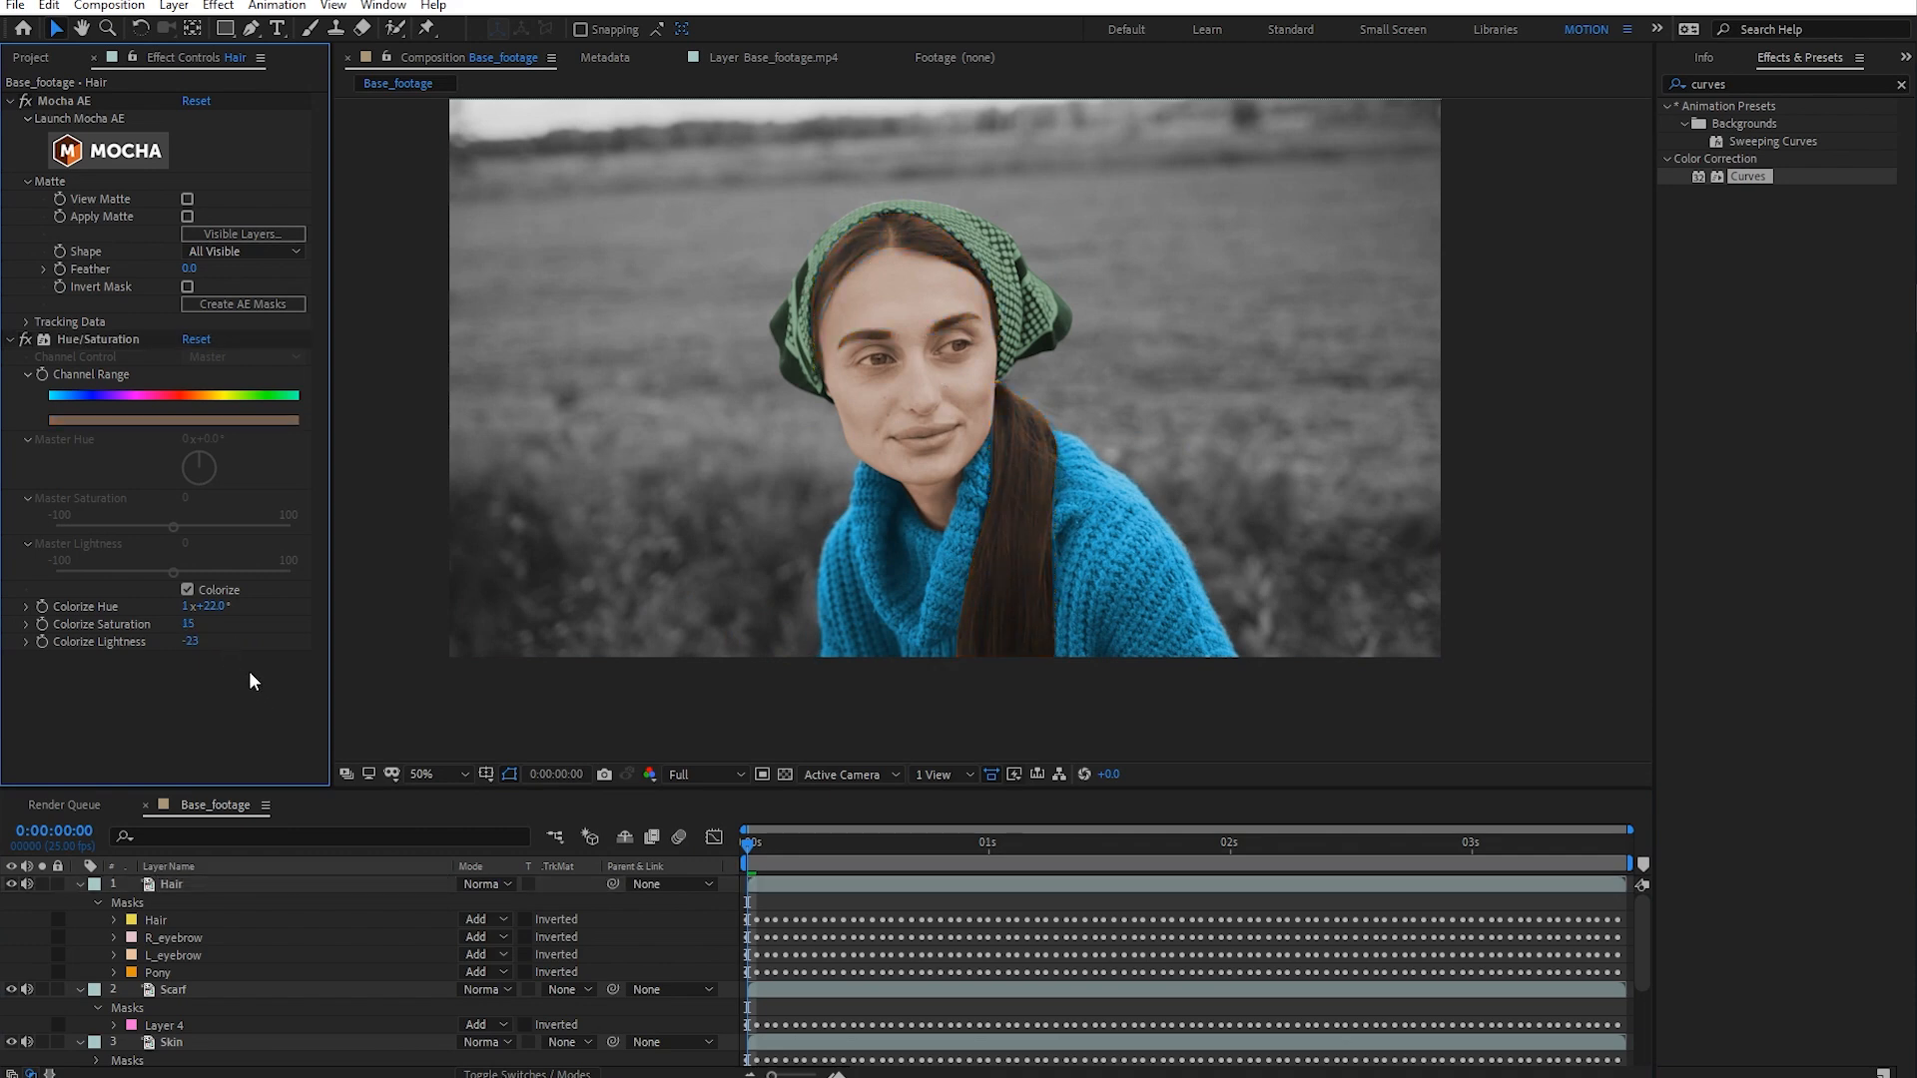
- Set Colorize Lightness to 0 on the Hair layer and deselect the layer
{"action": "left_click", "coordinate": [189, 641]}
{"action": "type", "text": "0"}
{"action": "key", "text": "Return"}
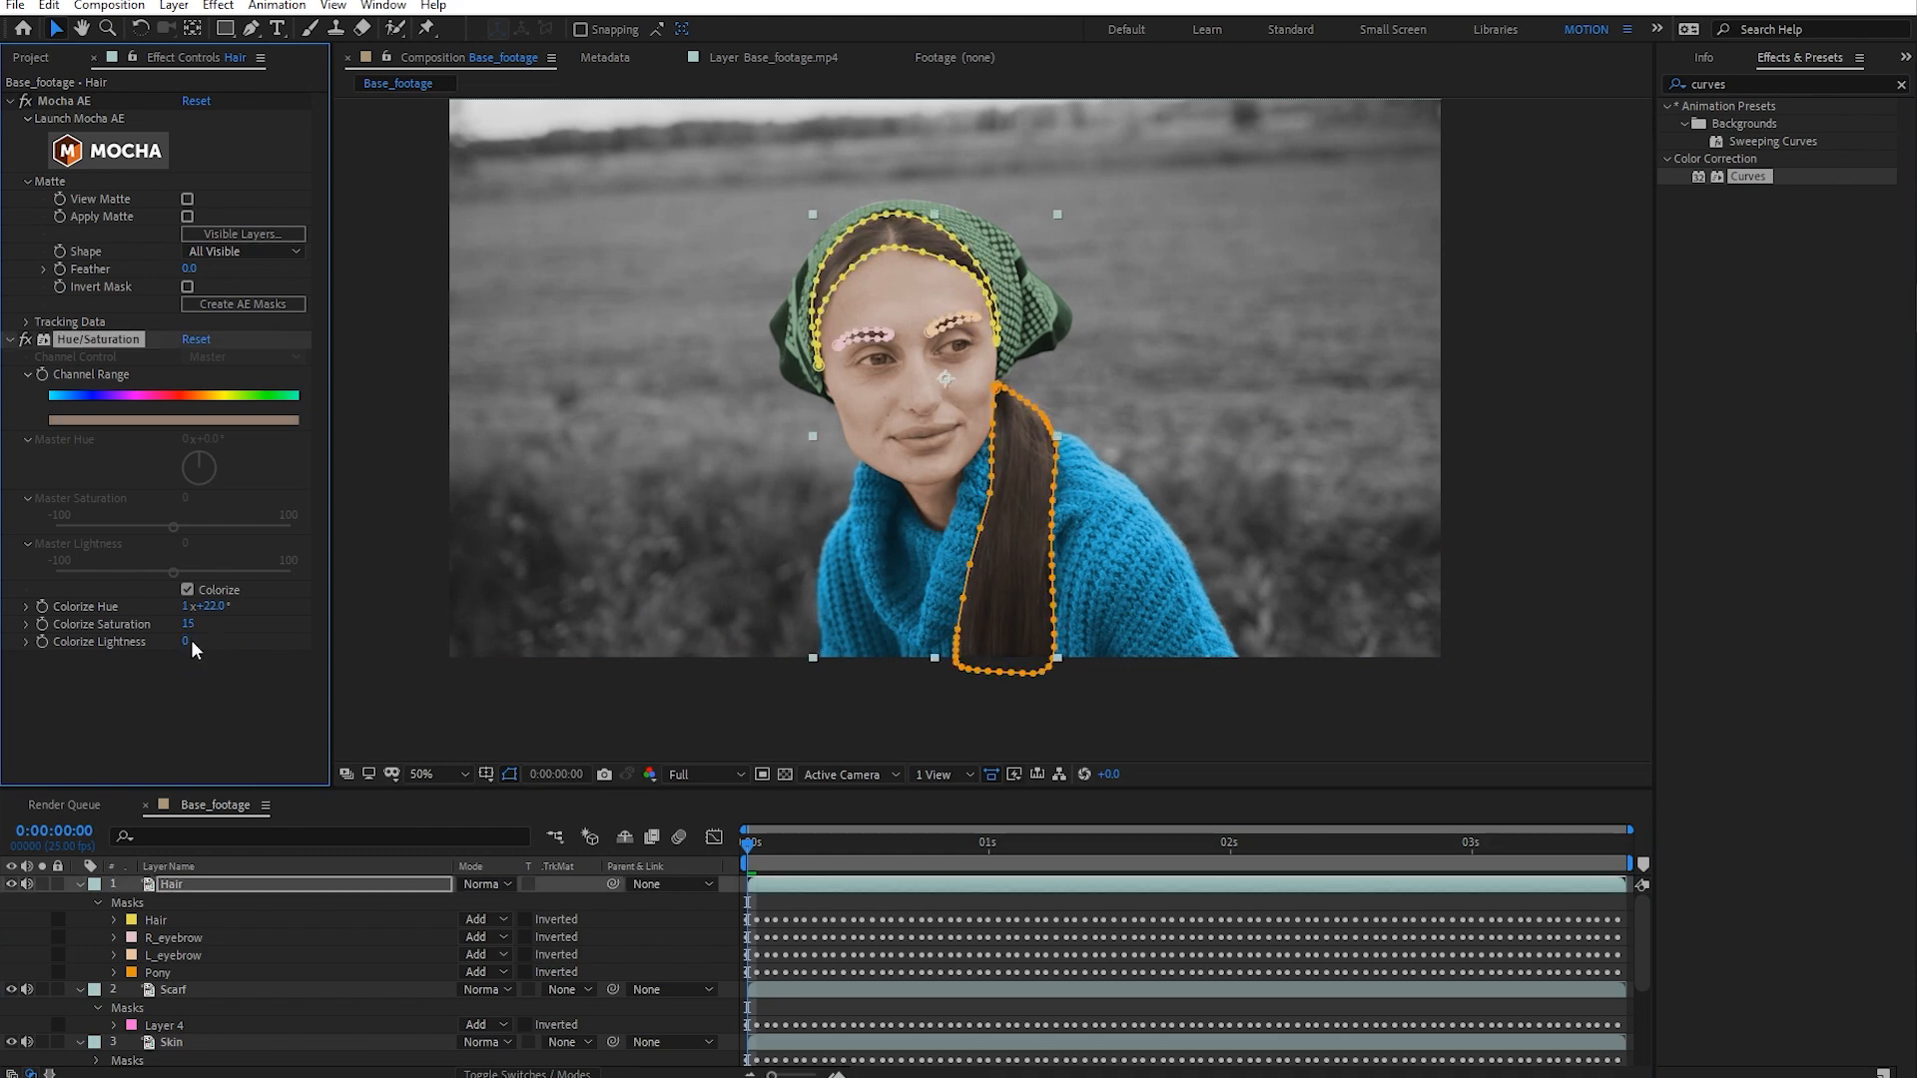
{"action": "left_click", "coordinate": [867, 893]}
{"action": "scroll", "coordinate": [927, 649], "scroll_direction": "down", "scroll_amount": 2}
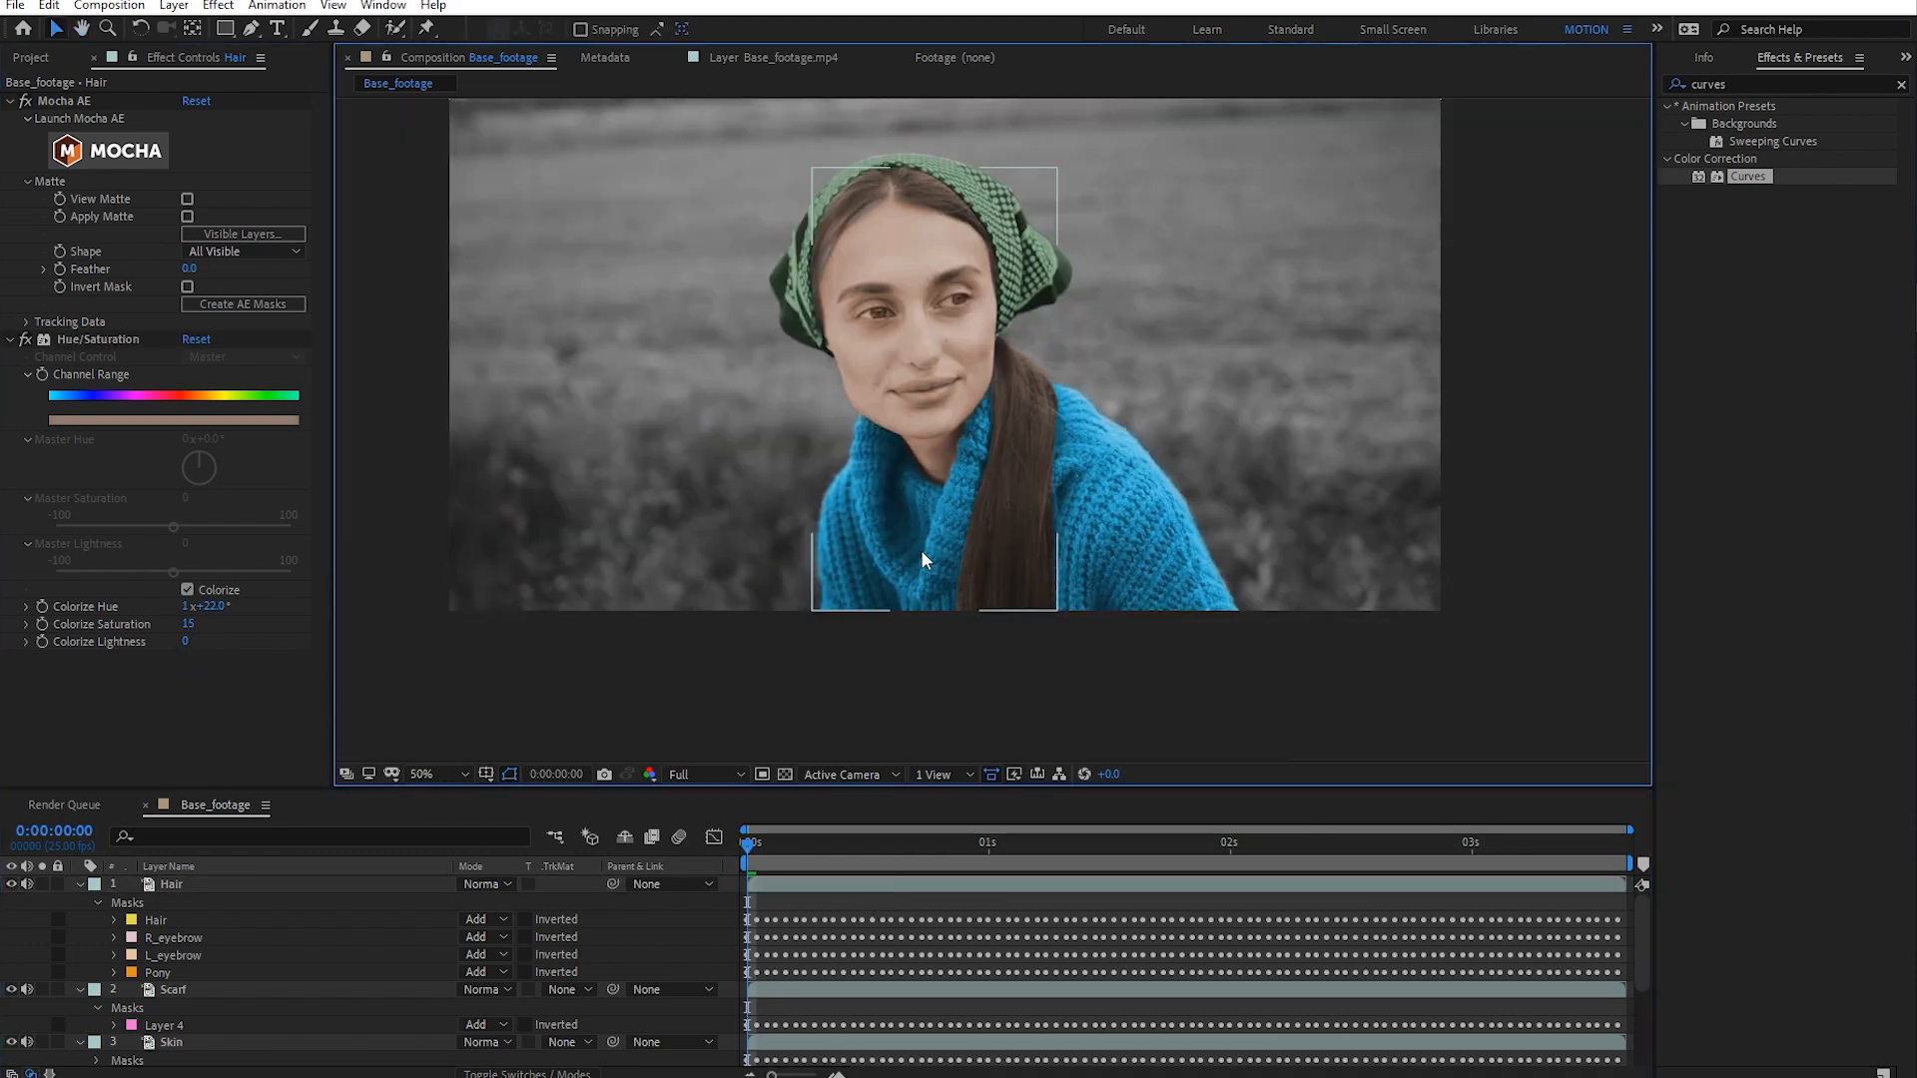
- Examine the hairline up close across several frames, checking the boundary between the hair and skin masks
{"action": "left_click_drag", "start_coordinate": [772, 838], "coordinate": [879, 870]}
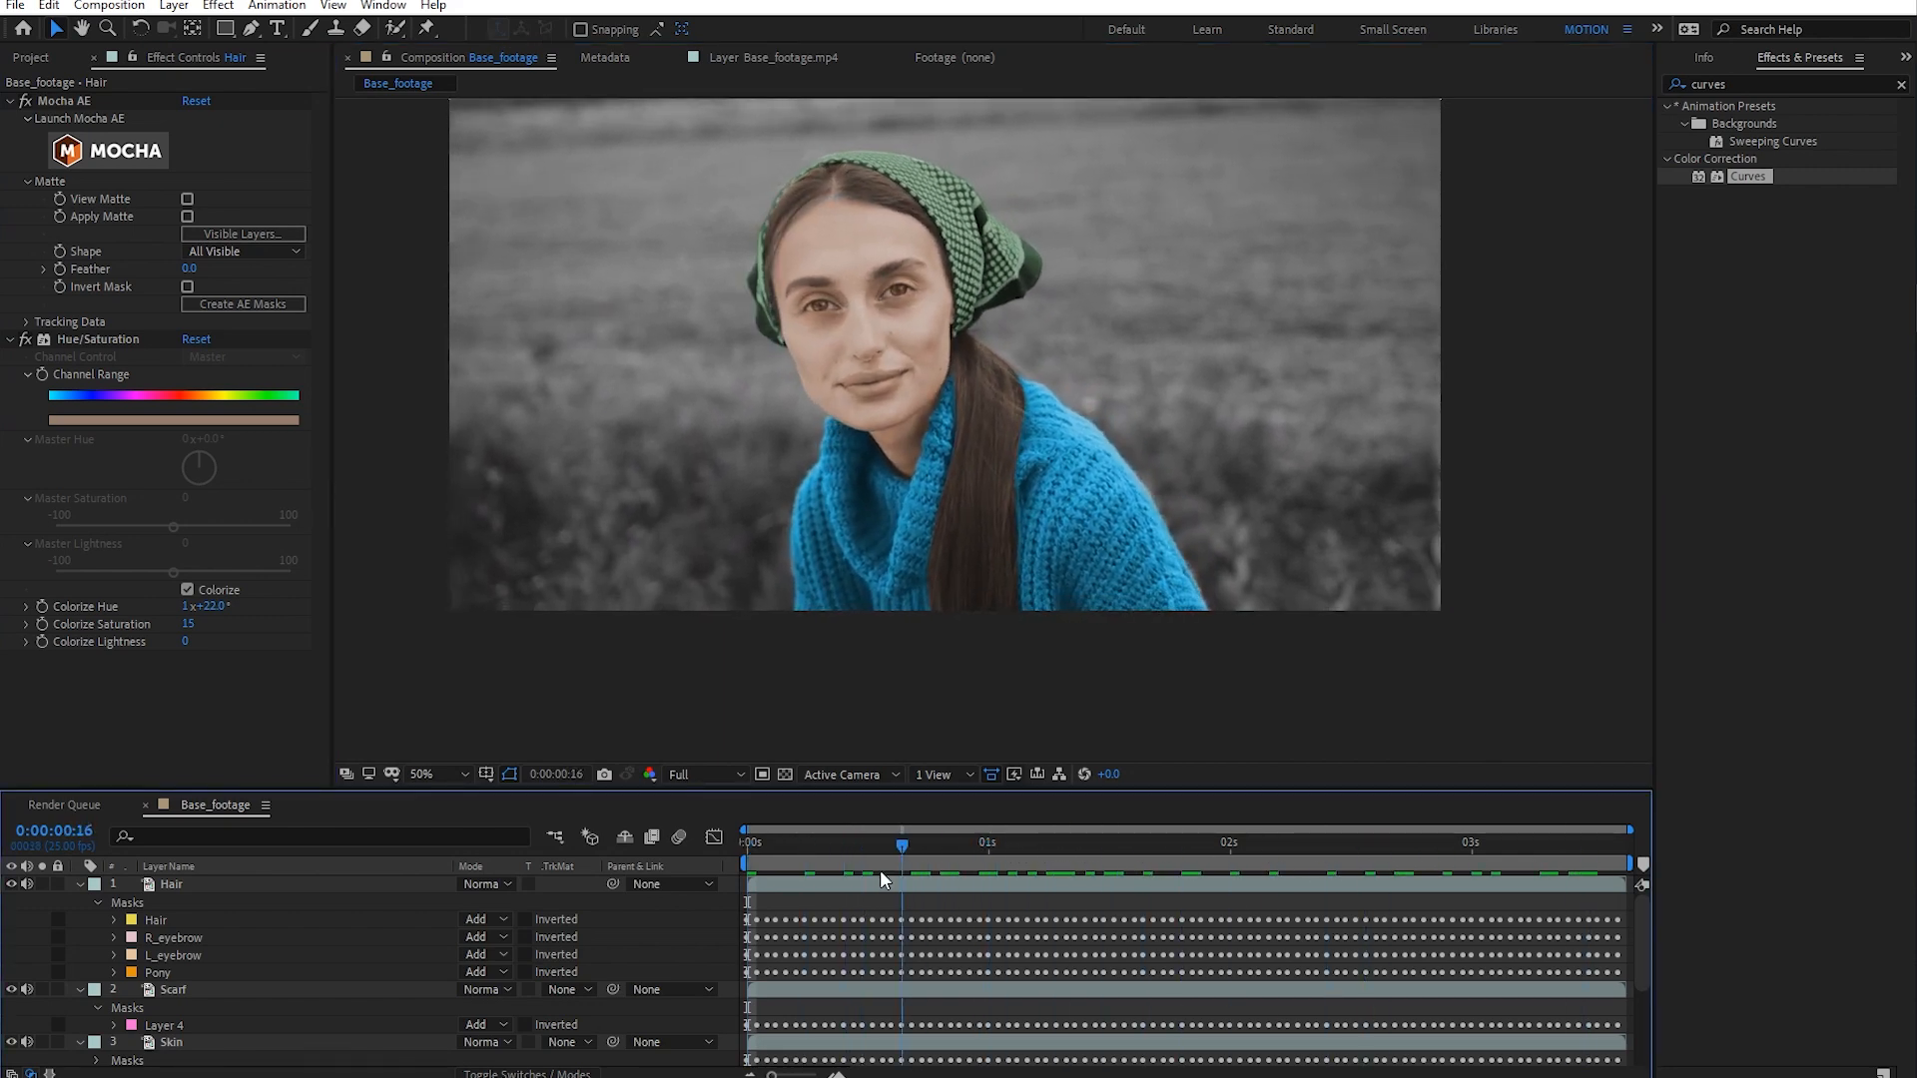
{"action": "scroll", "coordinate": [878, 357], "scroll_direction": "up", "scroll_amount": 2}
{"action": "left_click_drag", "start_coordinate": [878, 357], "coordinate": [1014, 709]}
{"action": "scroll", "coordinate": [930, 463], "scroll_direction": "up", "scroll_amount": 1}
{"action": "left_click_drag", "start_coordinate": [930, 463], "coordinate": [957, 512]}
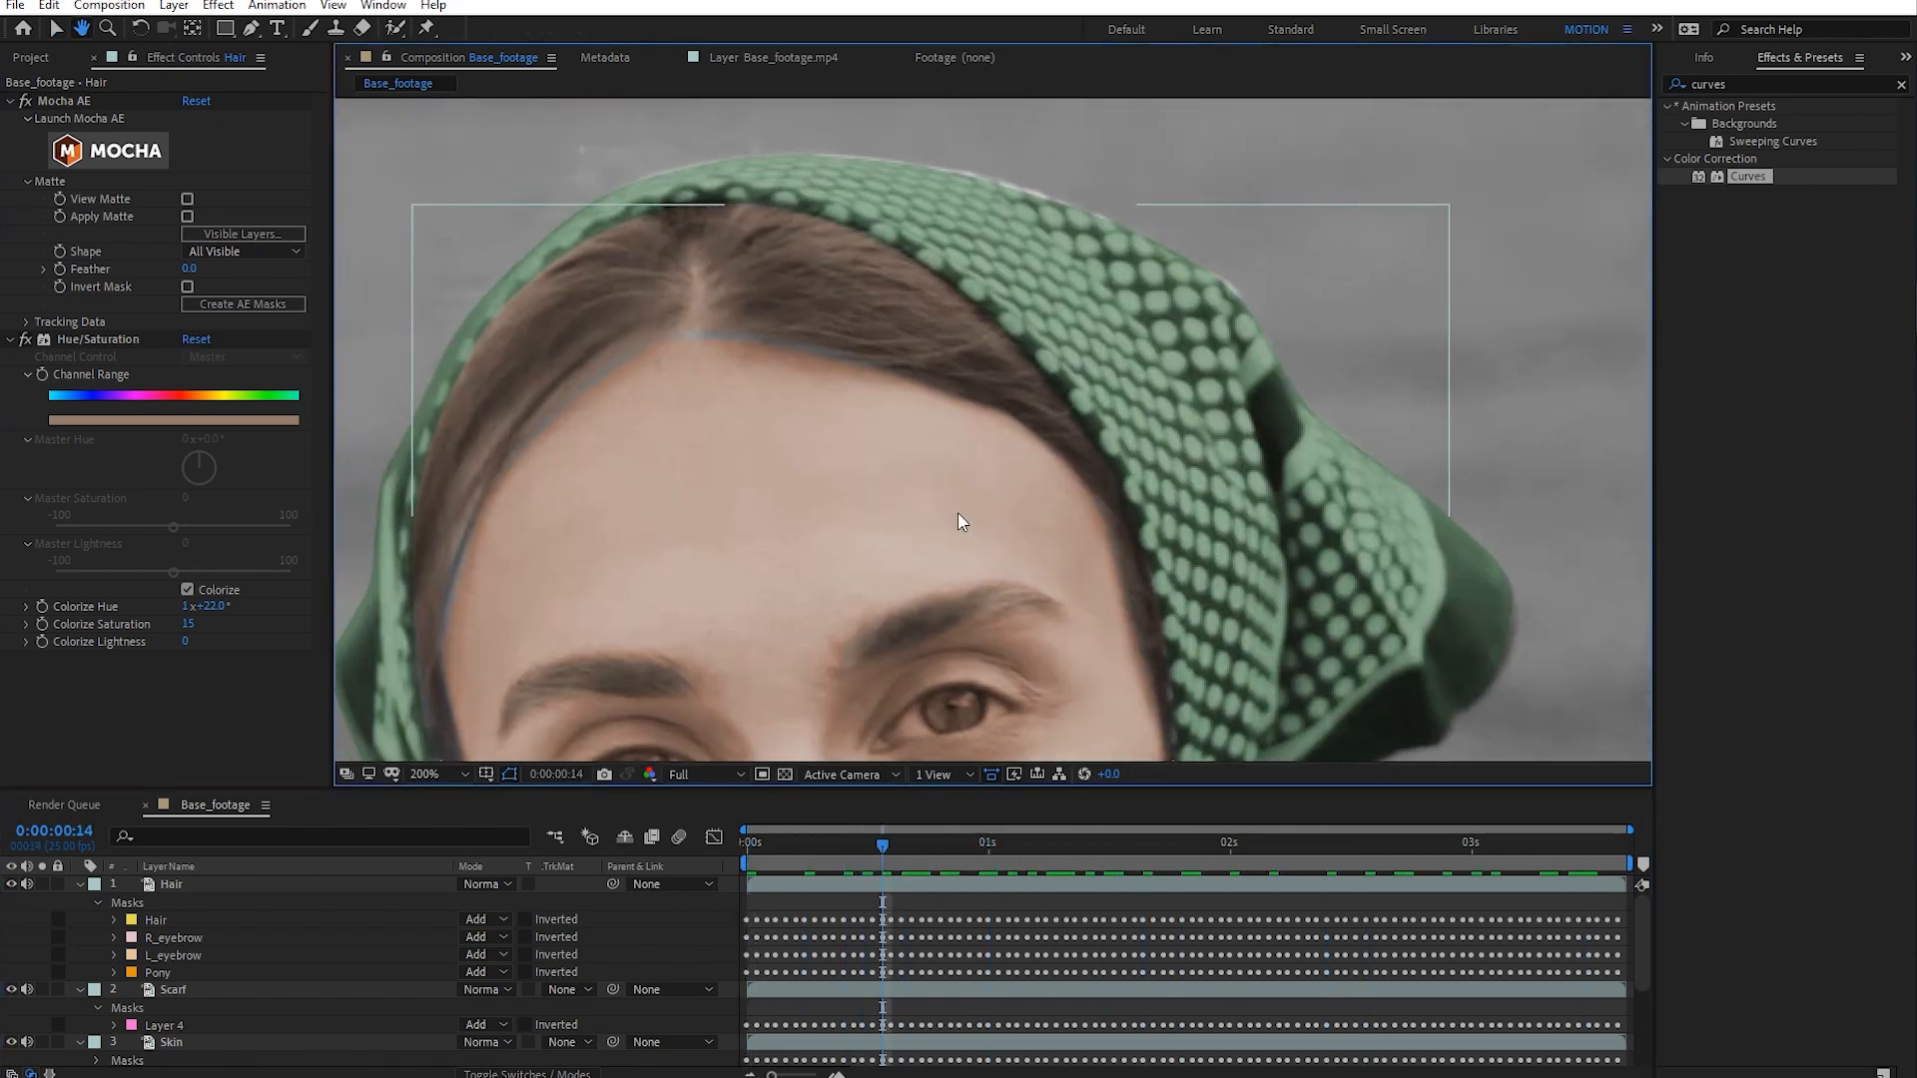
{"action": "left_click_drag", "start_coordinate": [680, 454], "coordinate": [746, 437]}
{"action": "left_click_drag", "start_coordinate": [876, 842], "coordinate": [1034, 859]}
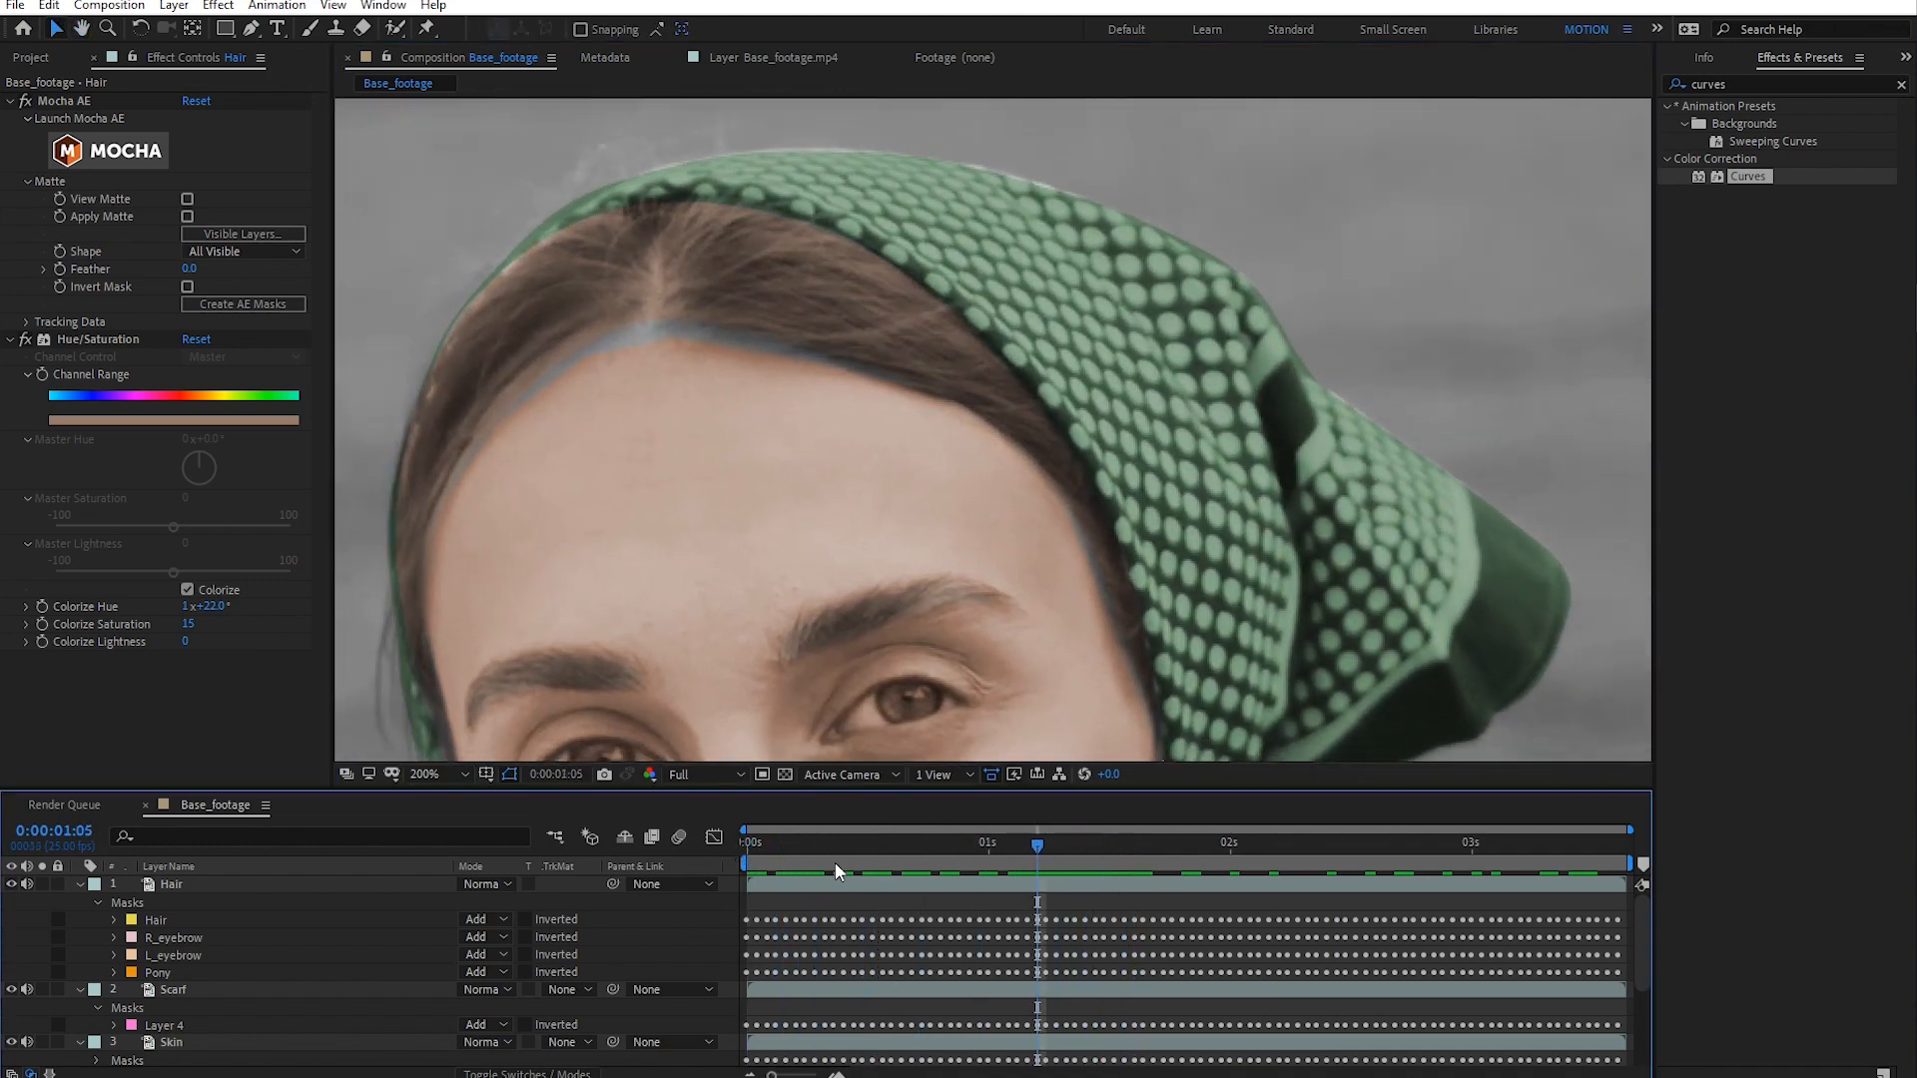
- Compare the frame with the Hair layer hidden, and set Mask Feather to 10 pixels on all four Hair layer masks
{"action": "left_click", "coordinate": [13, 884]}
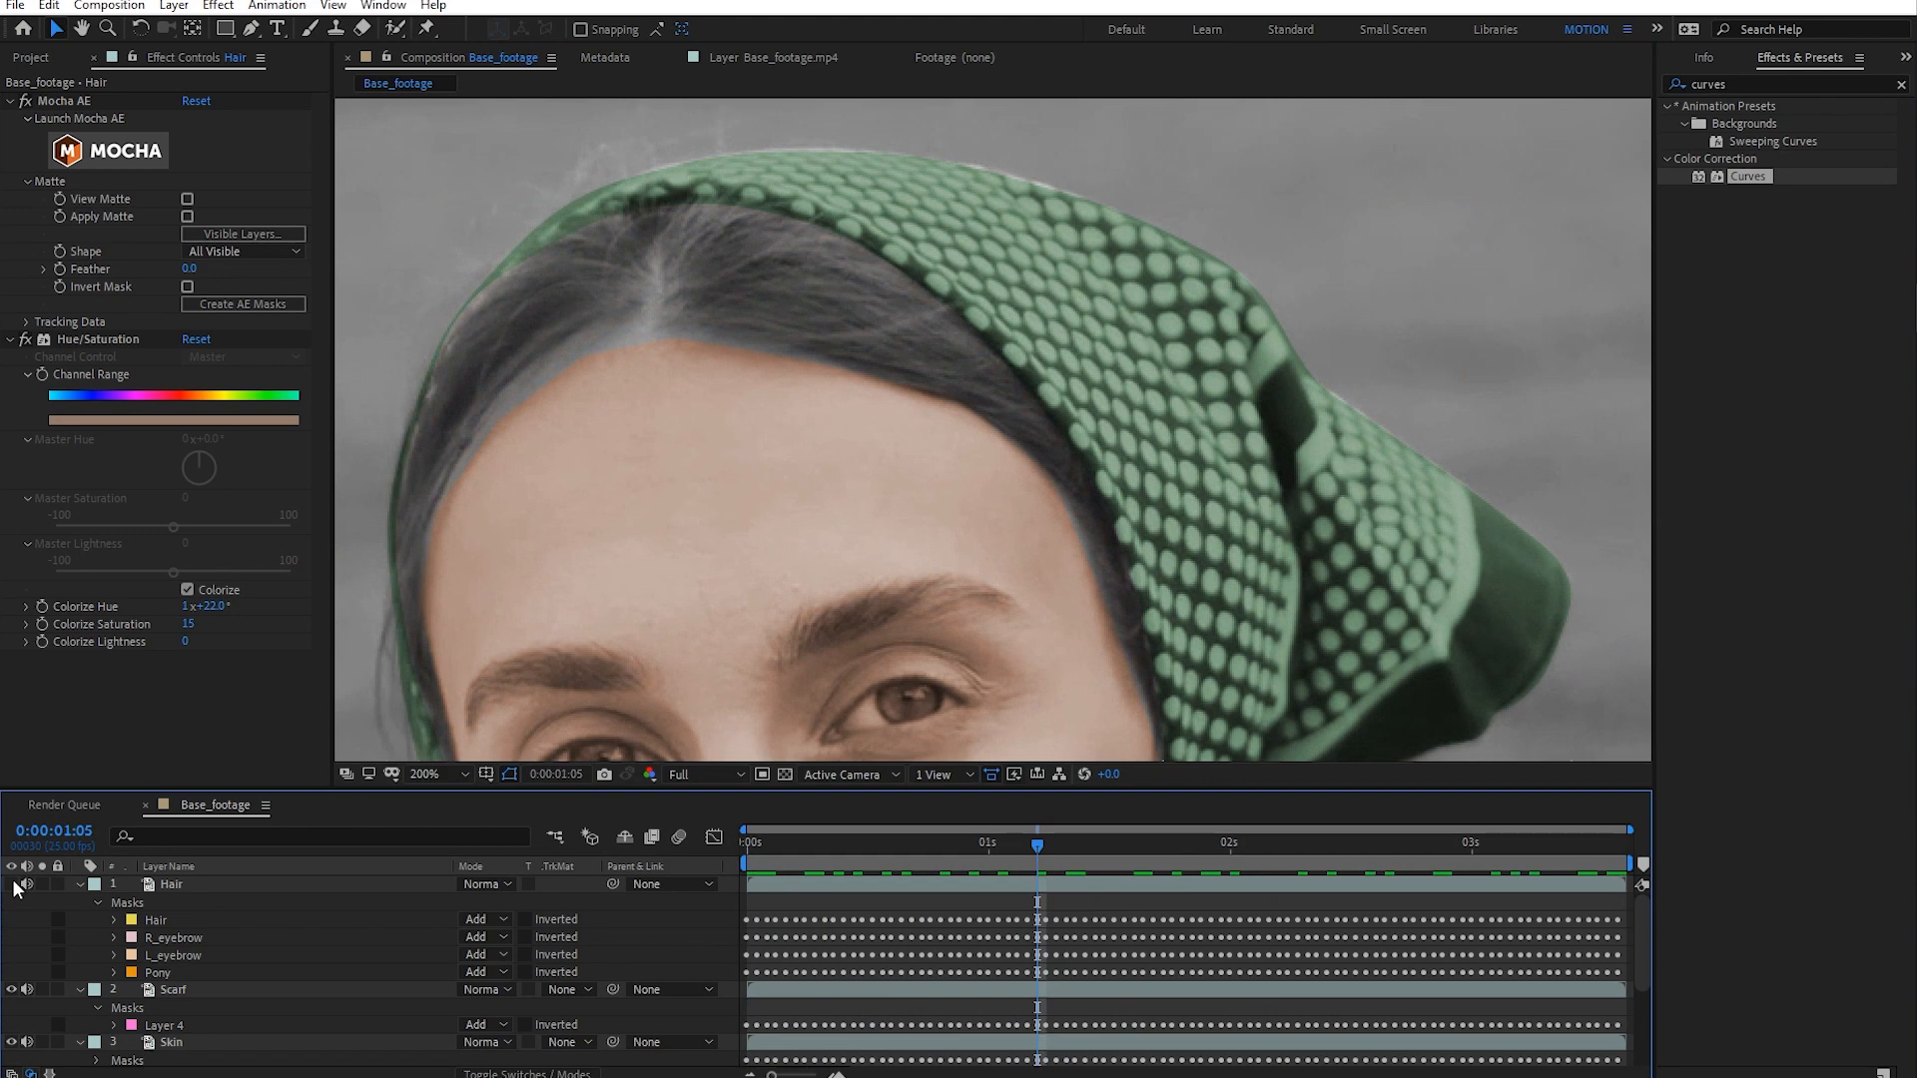
{"action": "left_click", "coordinate": [13, 885]}
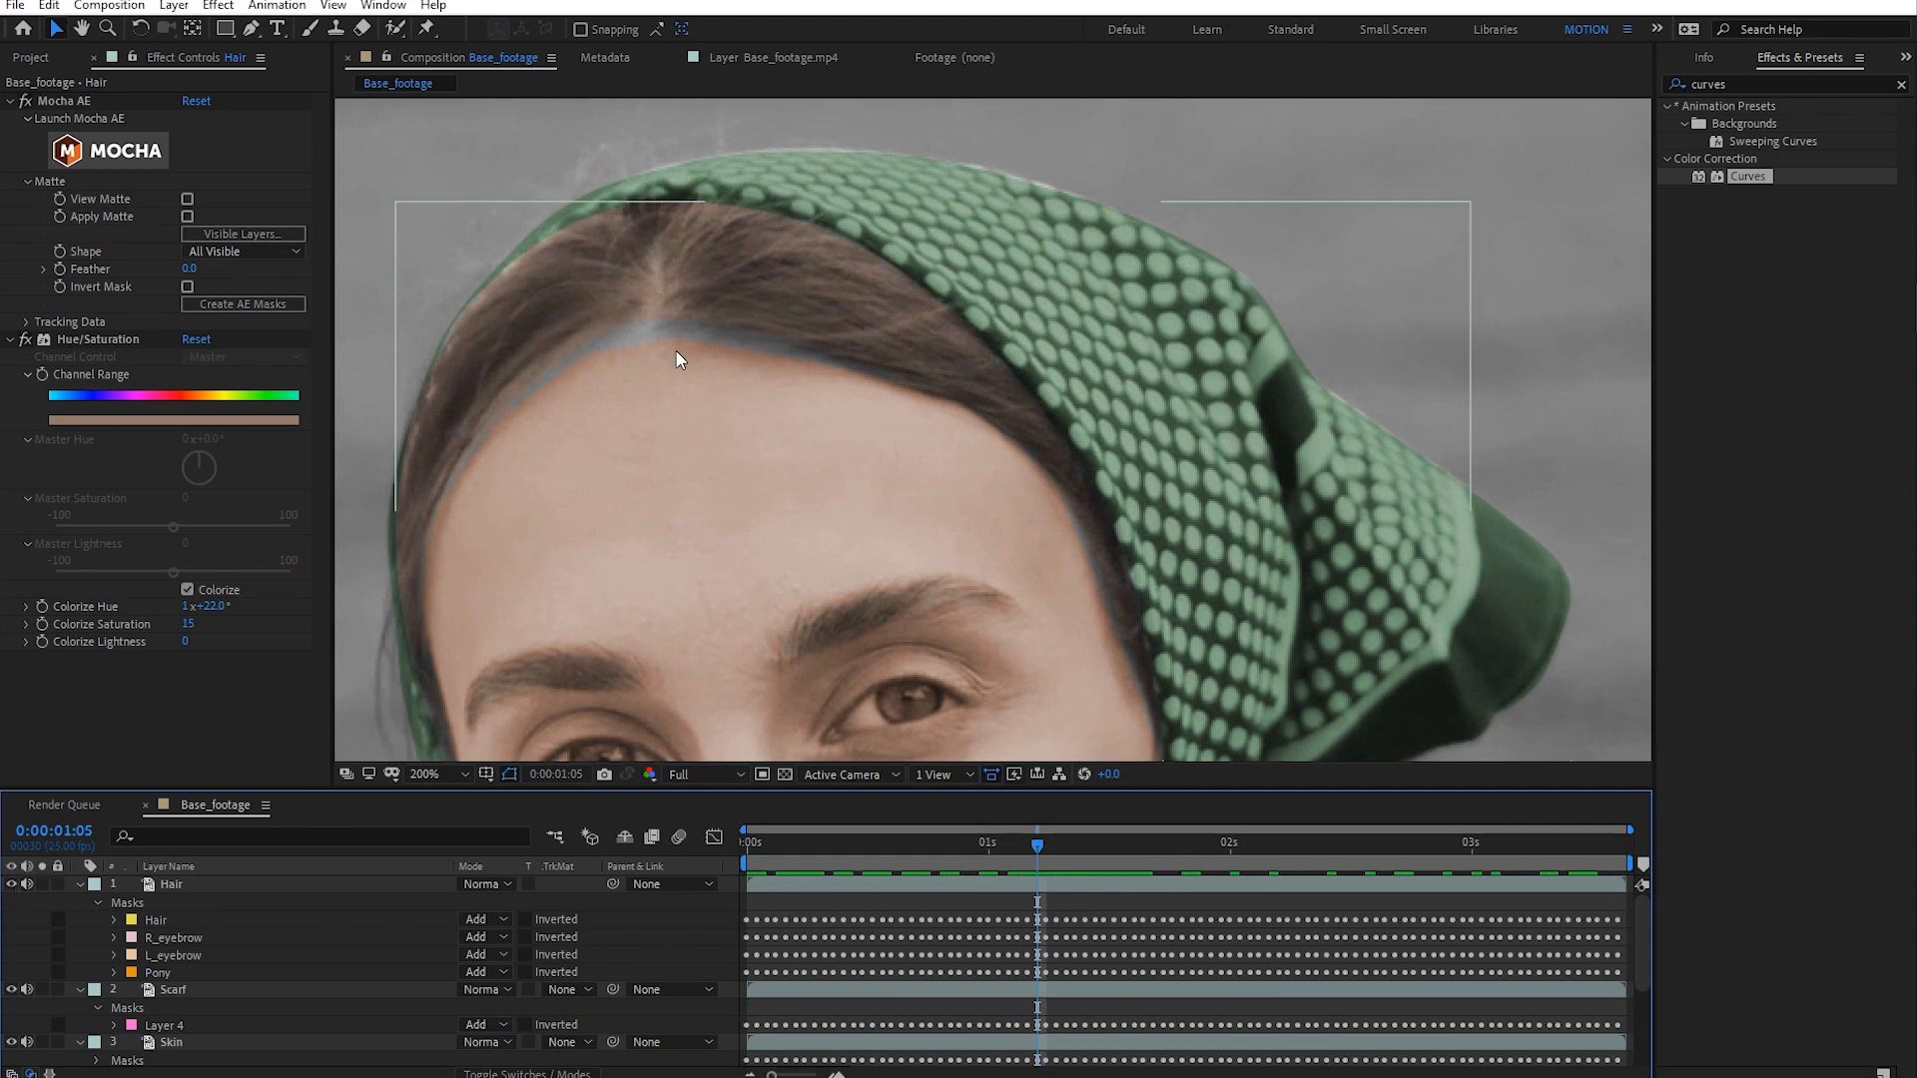
{"action": "left_click", "coordinate": [173, 903]}
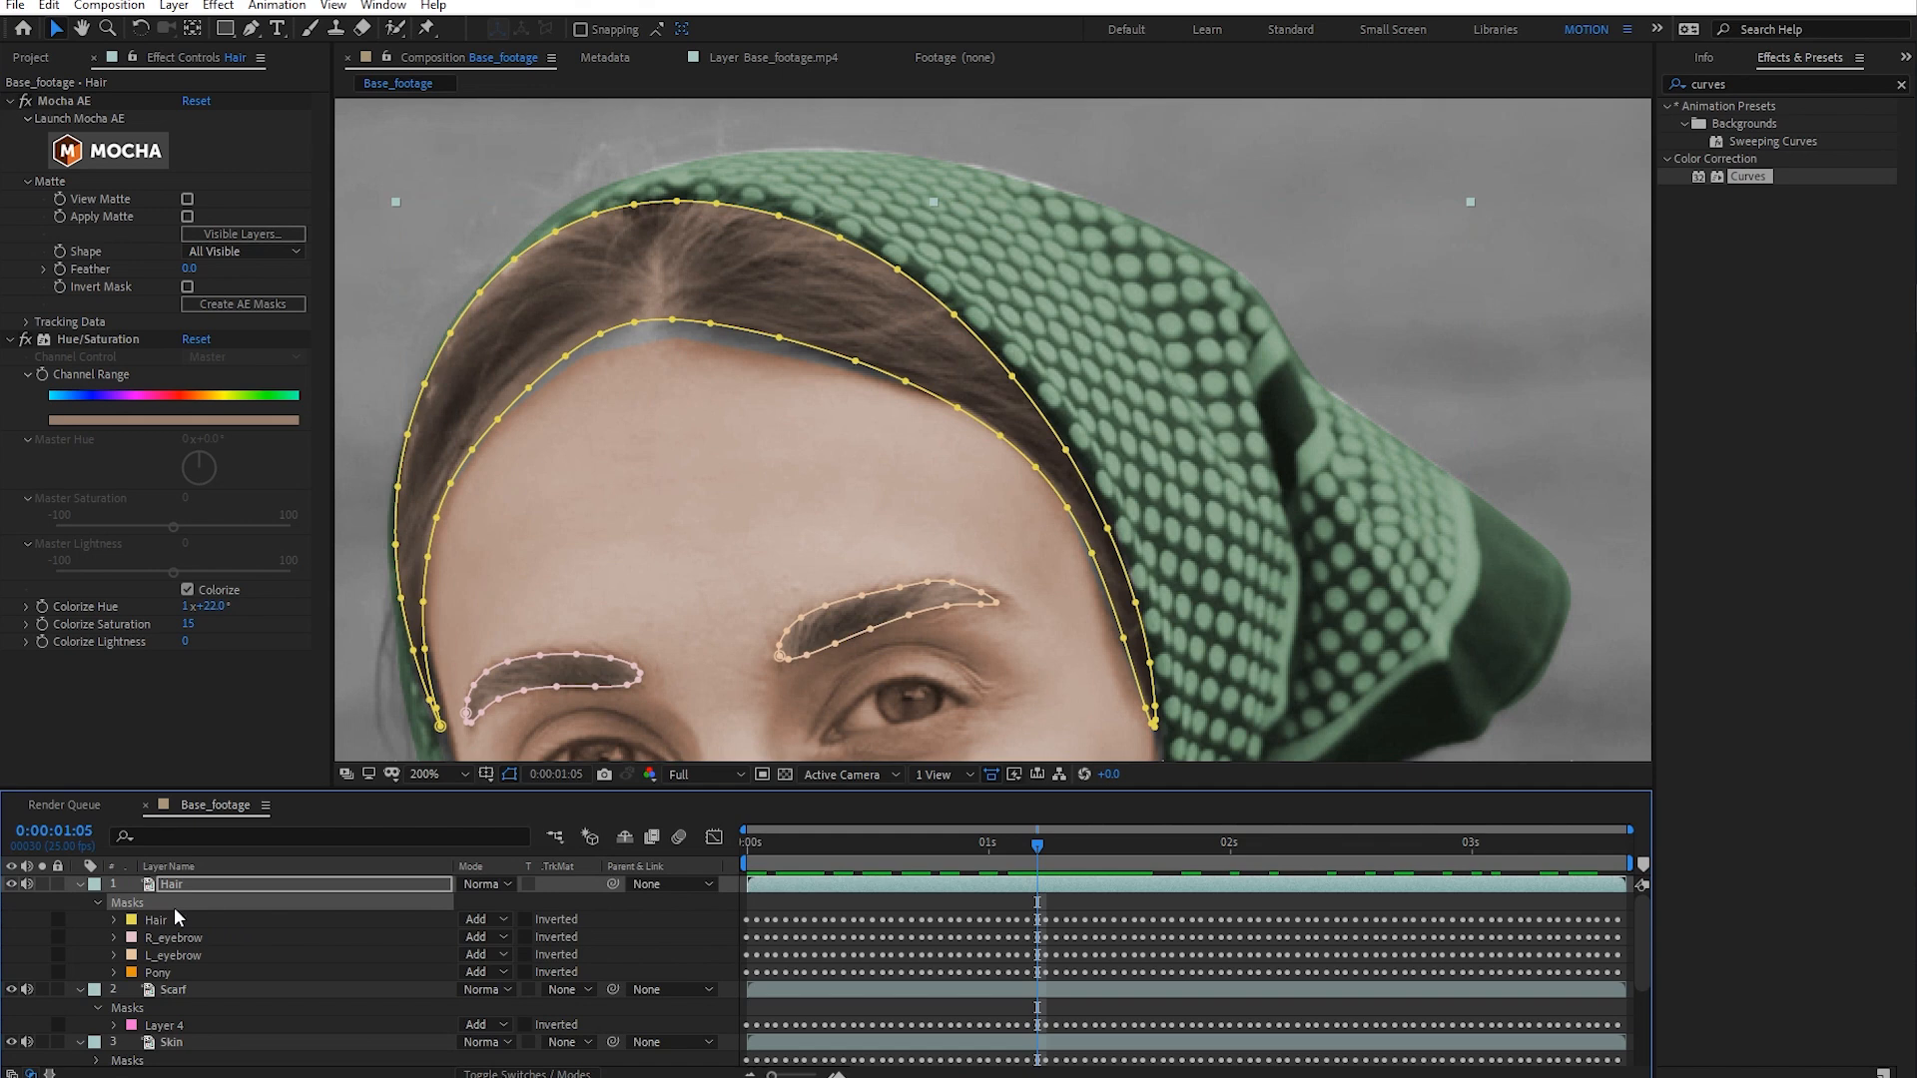
{"action": "left_click", "coordinate": [174, 919]}
{"action": "left_click", "coordinate": [170, 973], "text": "shift"}
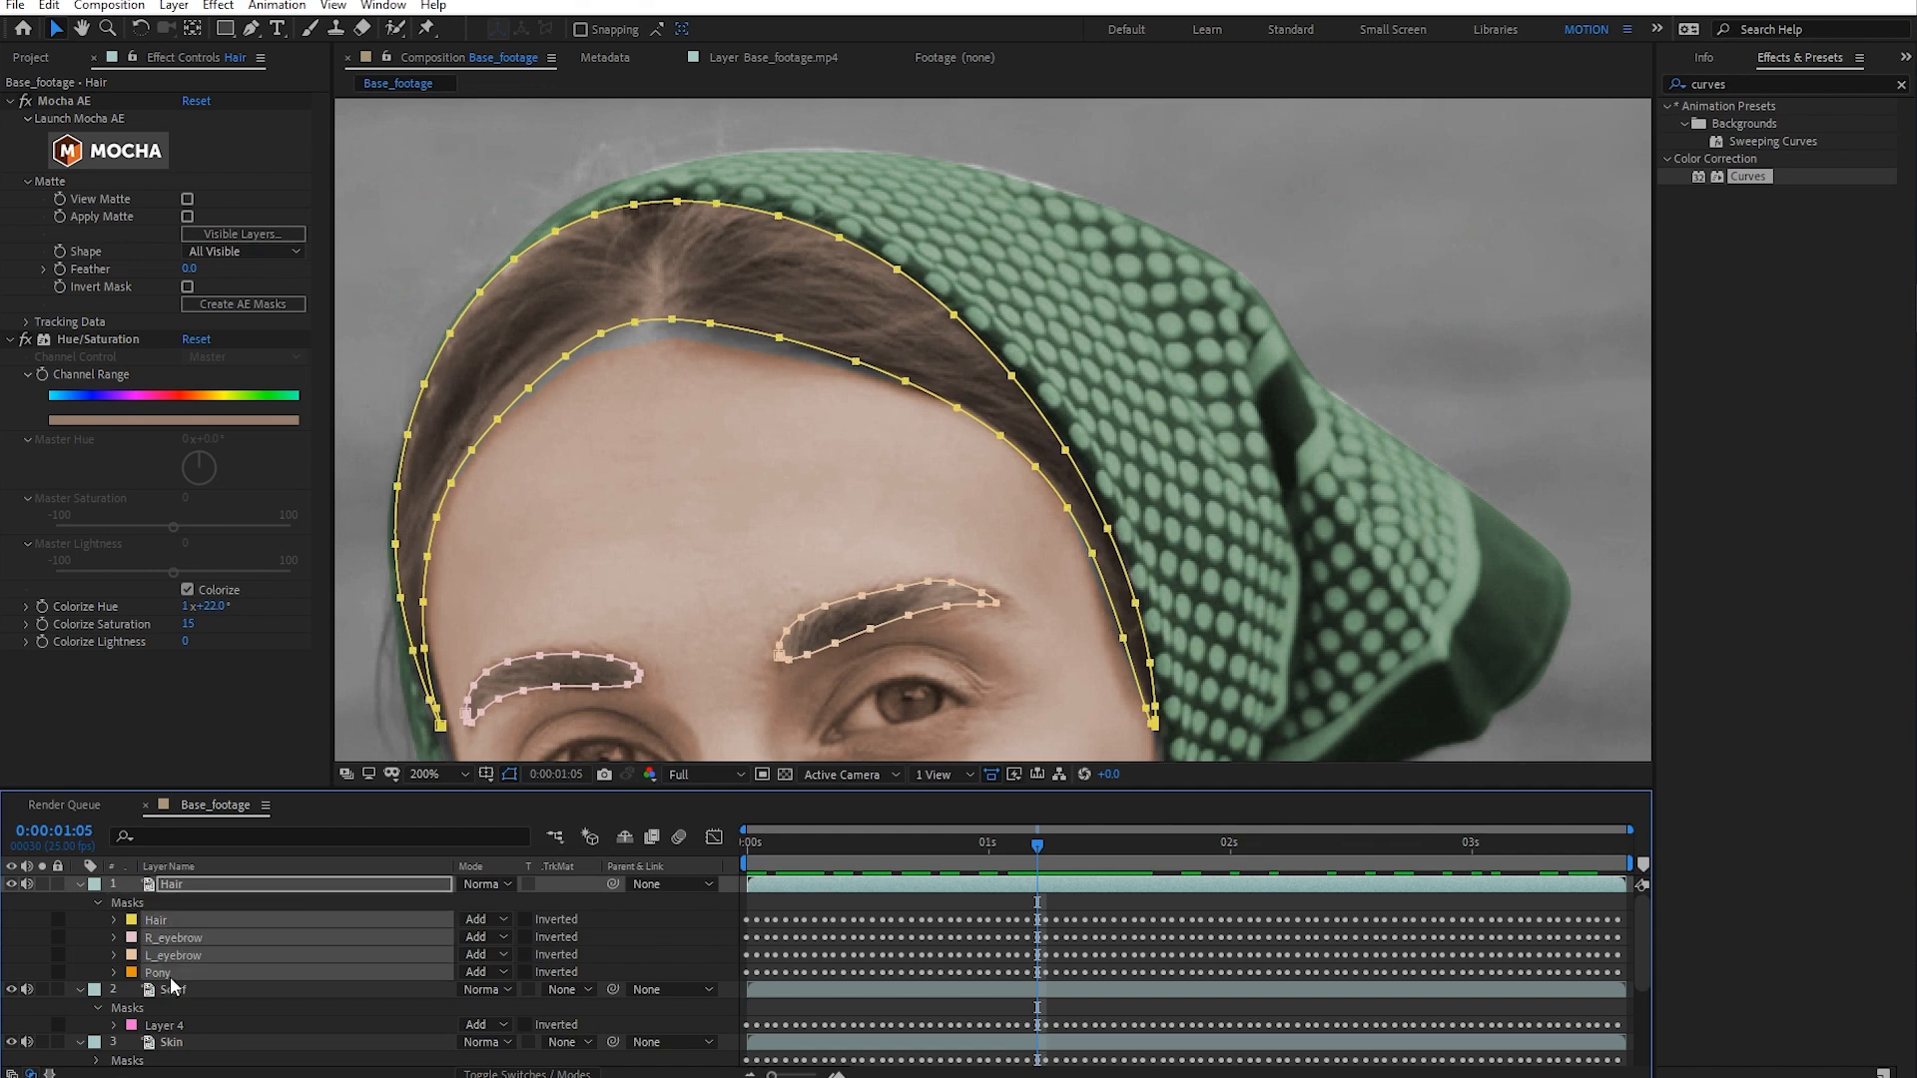
{"action": "key", "text": "f"}
{"action": "left_click", "coordinate": [489, 920]}
{"action": "type", "text": "1"}
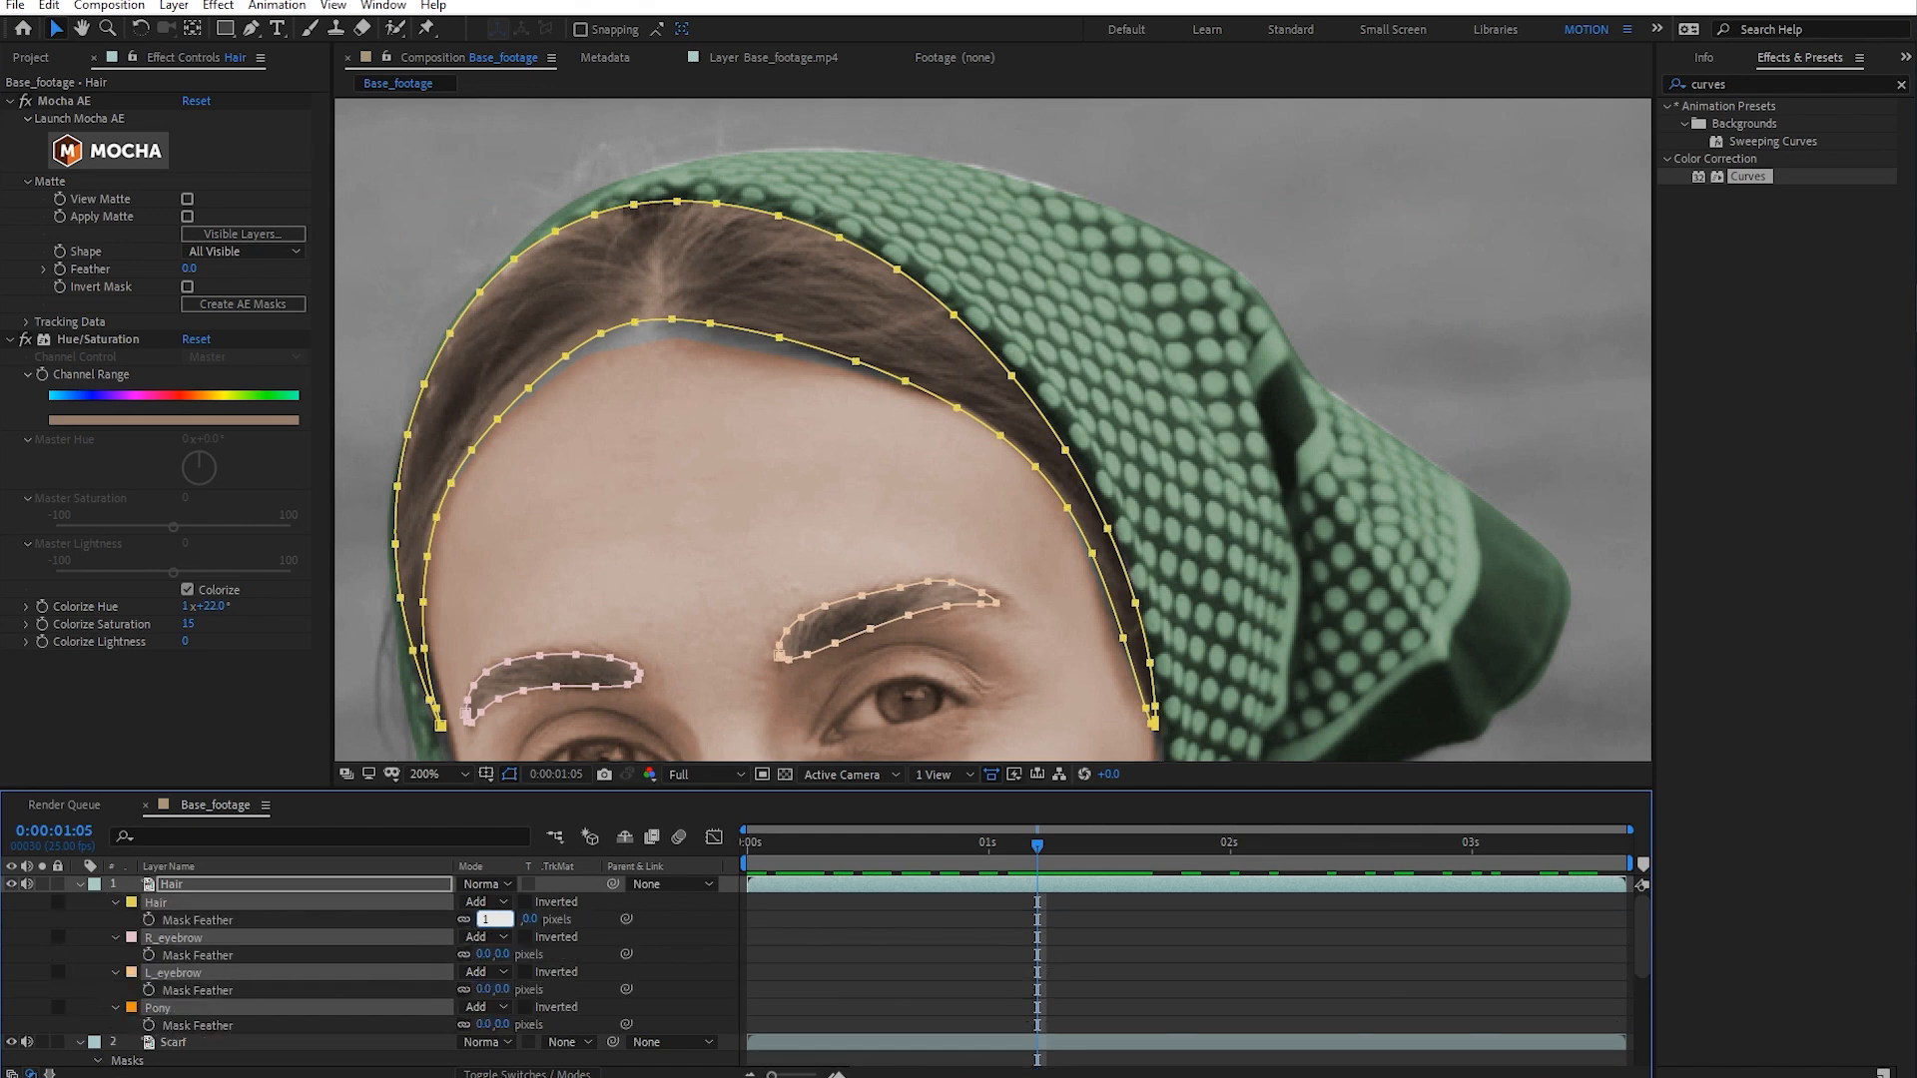
{"action": "type", "text": "0"}
{"action": "key", "text": "Return"}
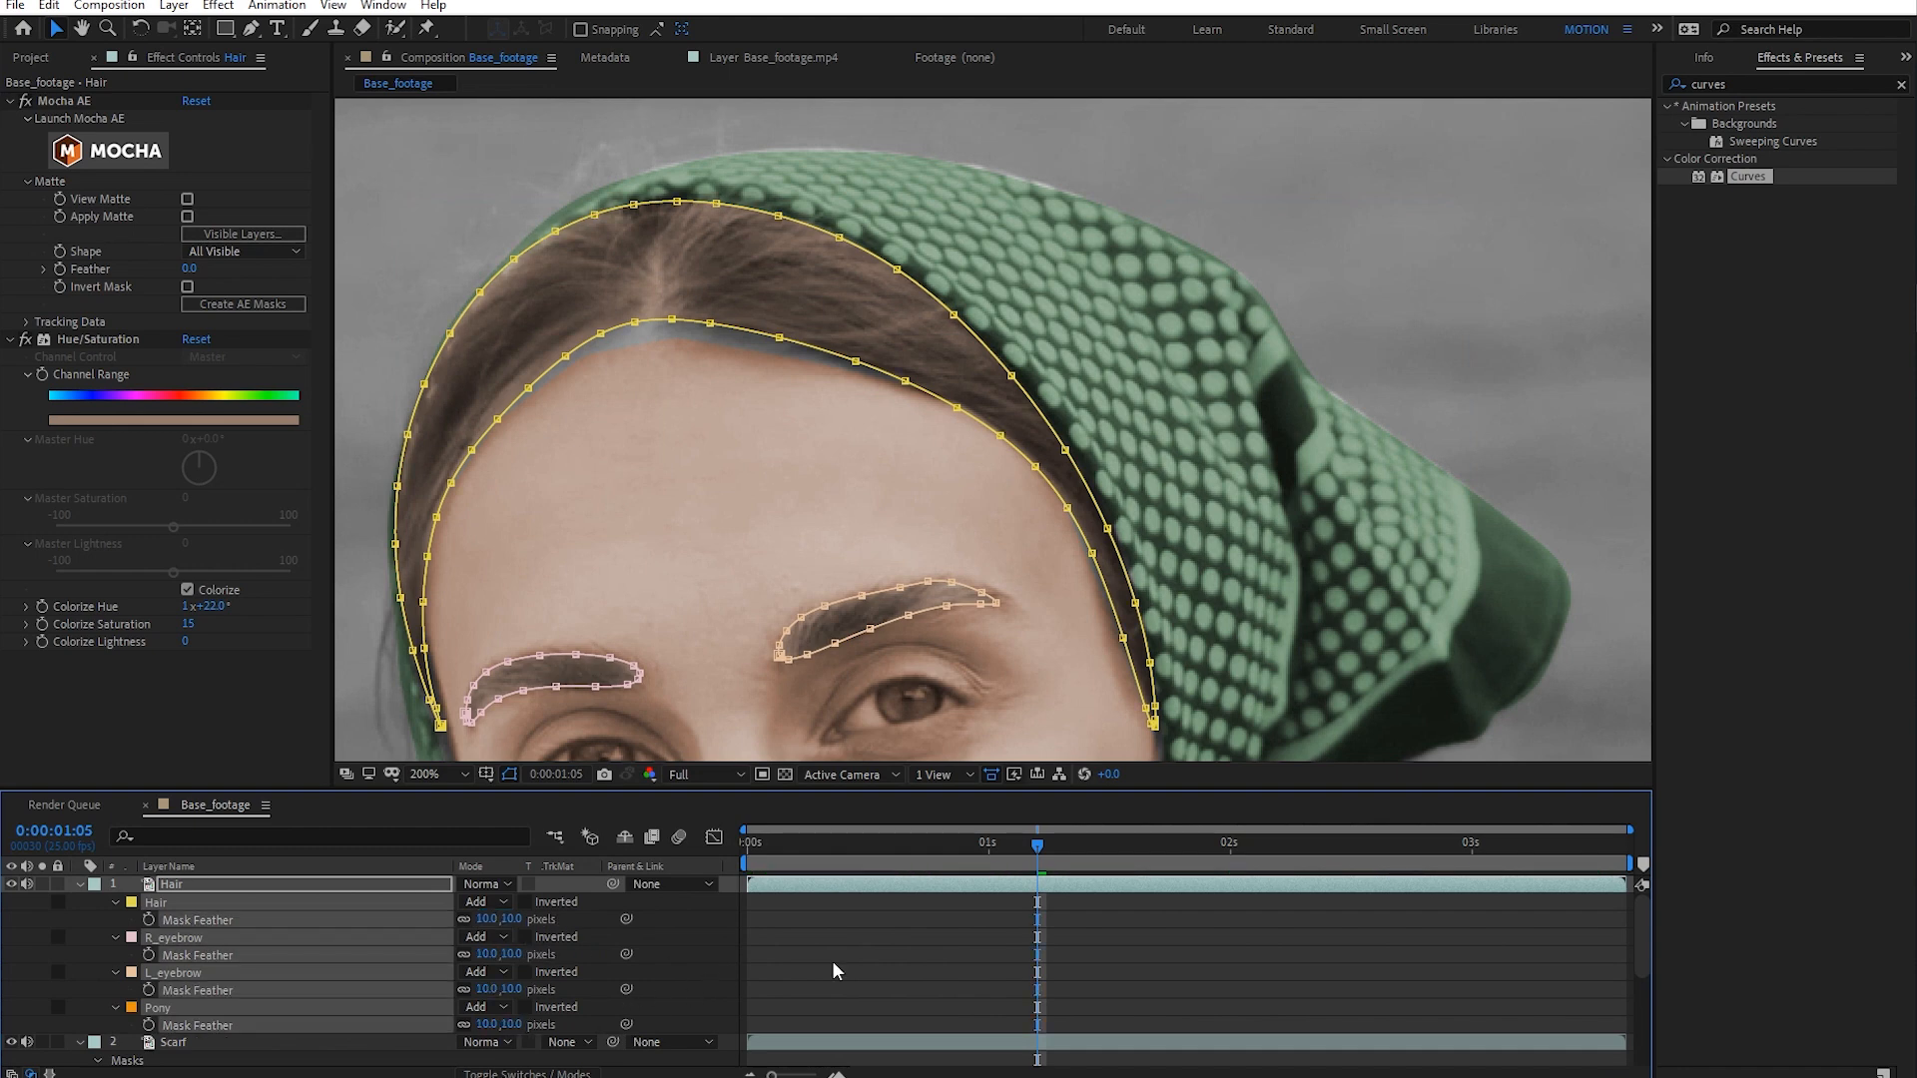
- Try a Mask Feather of 37 pixels on the Skin layer's mask and view the whole face
{"action": "left_click", "coordinate": [80, 886]}
{"action": "left_click", "coordinate": [180, 902]}
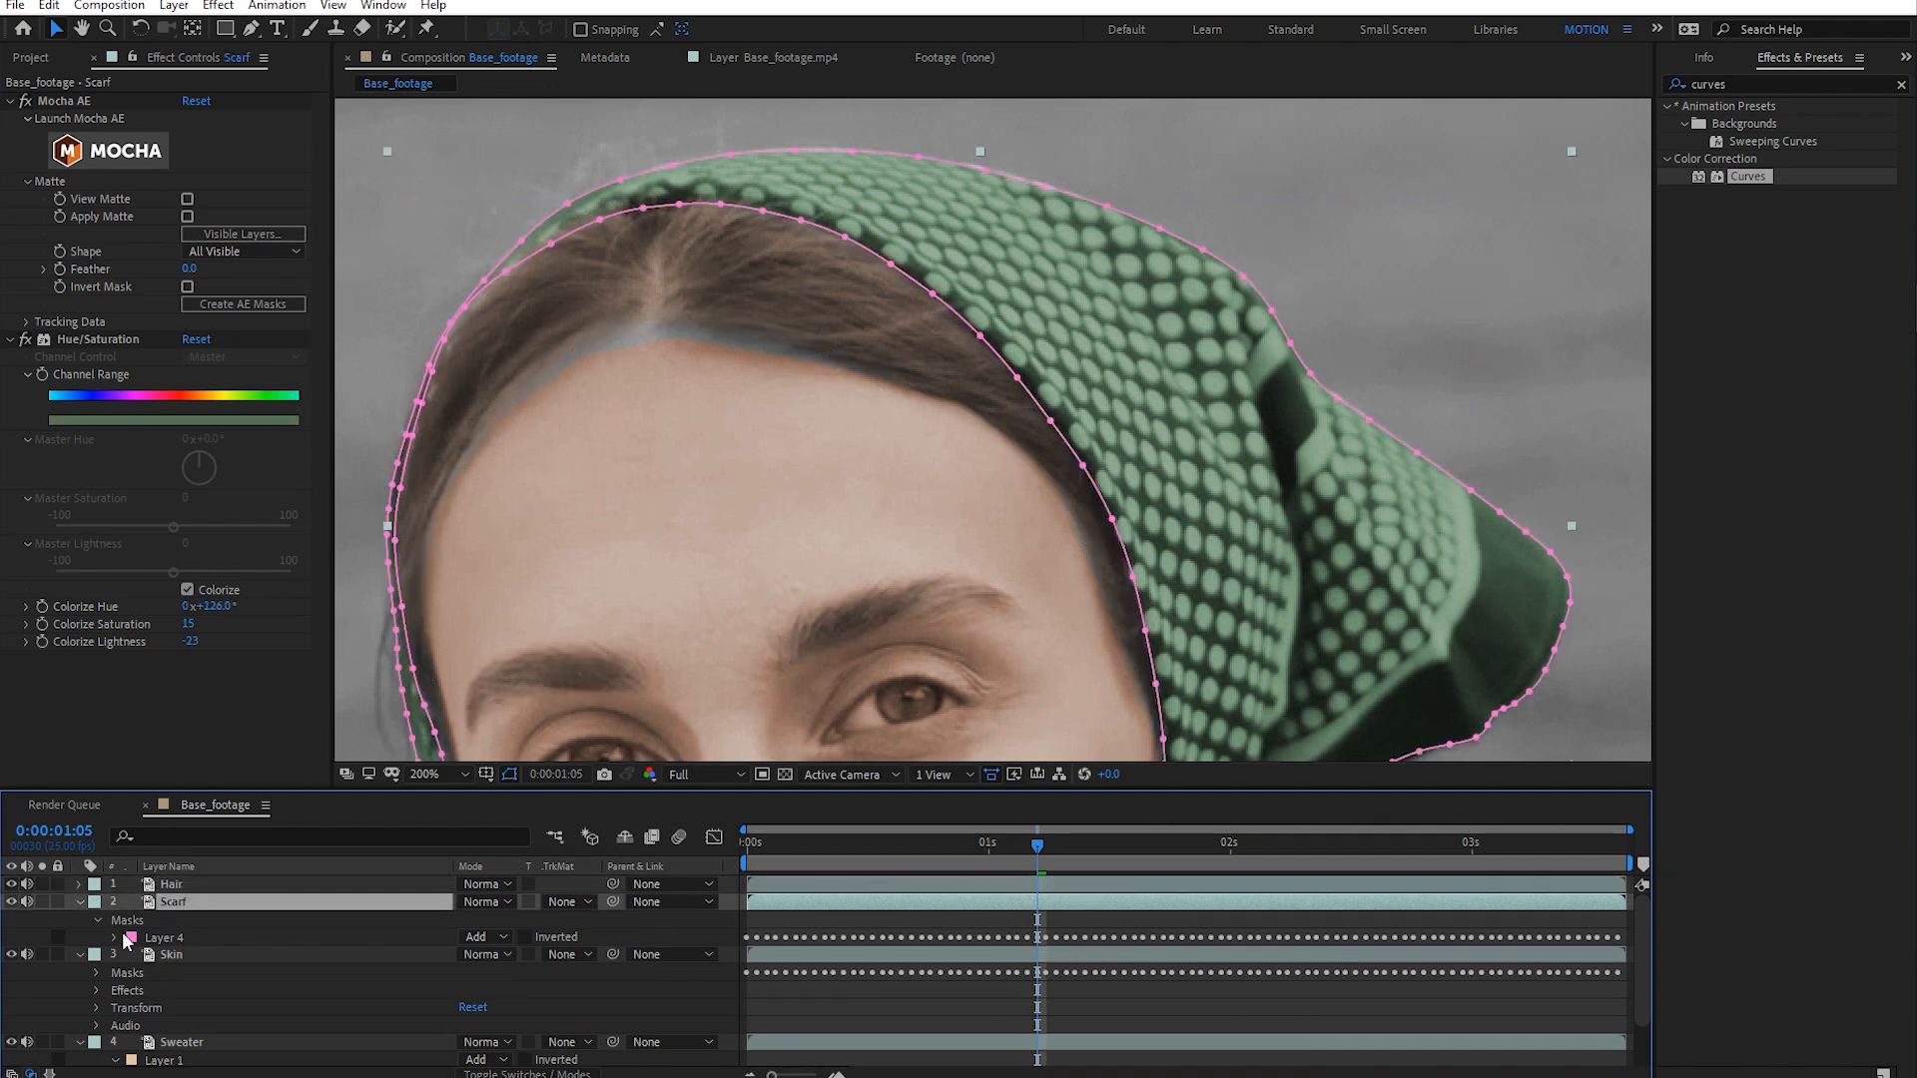
{"action": "left_click", "coordinate": [199, 960]}
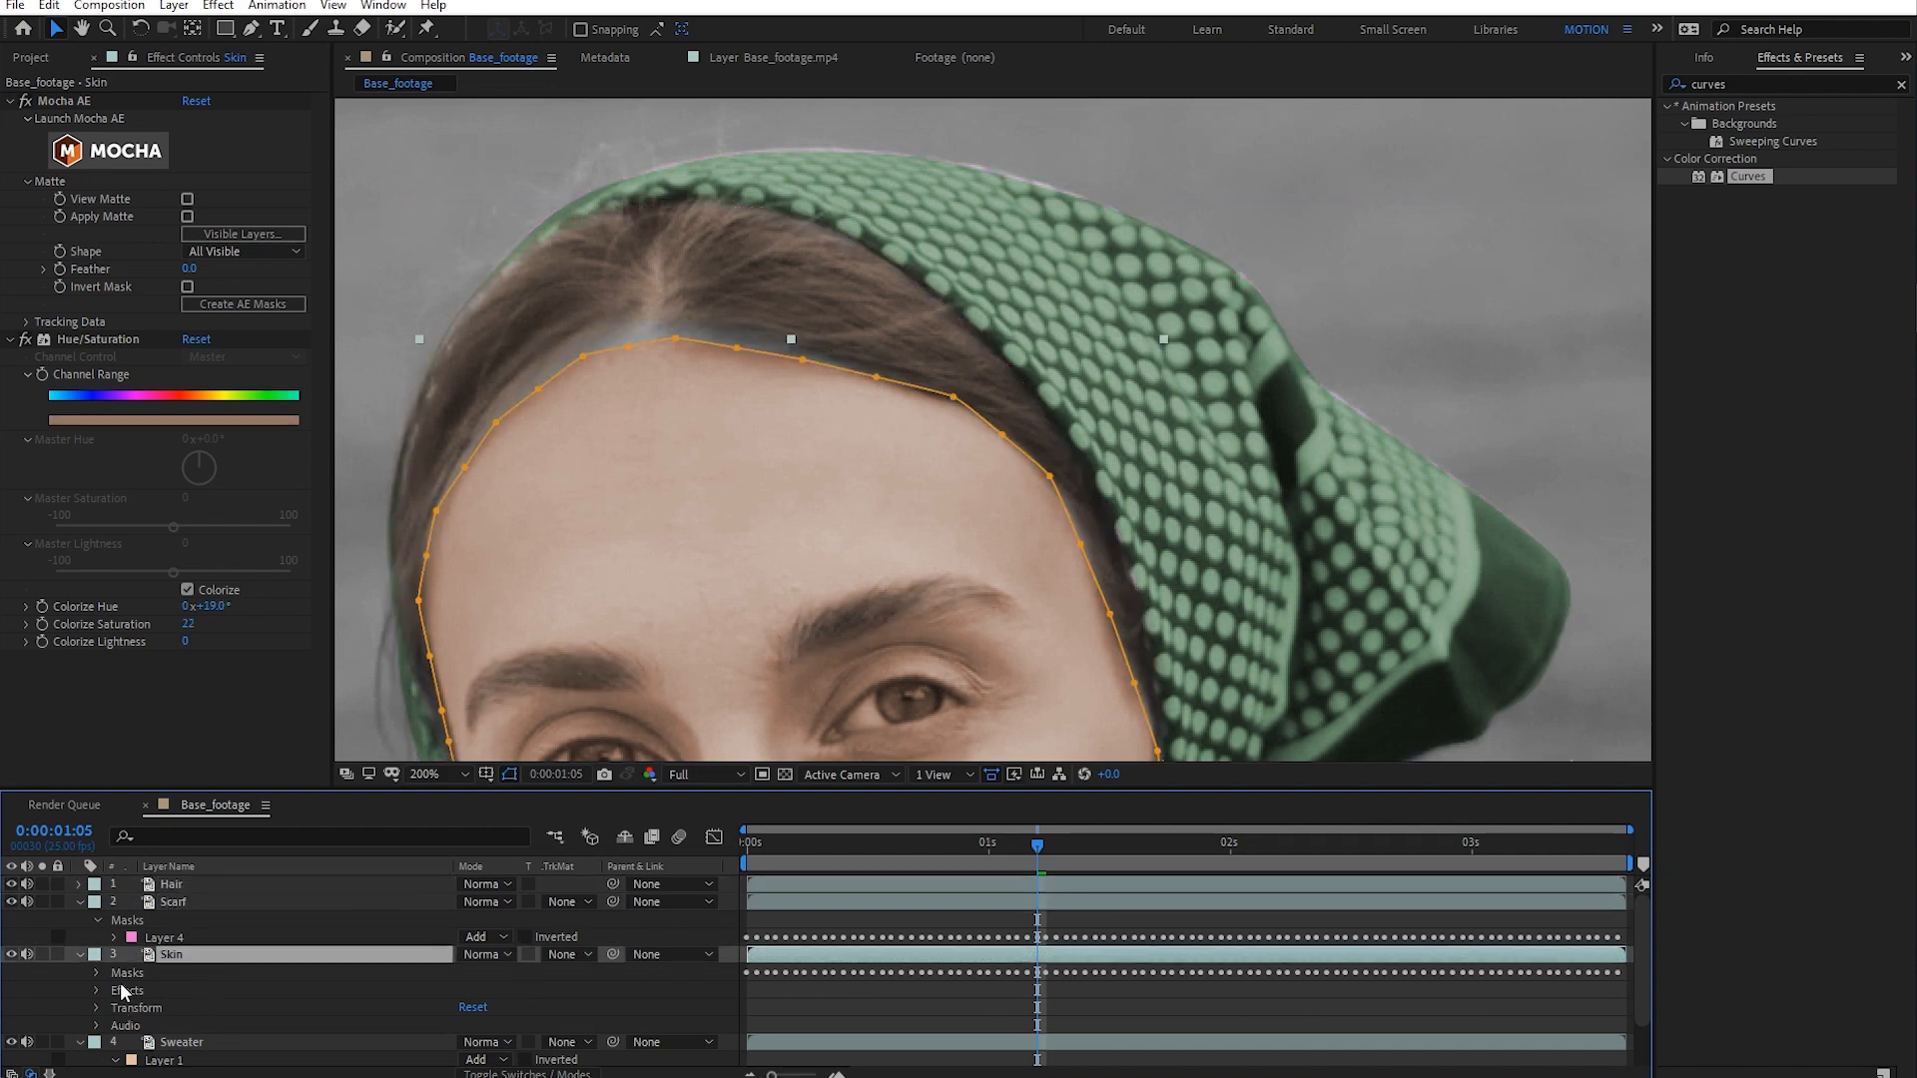
{"action": "key", "text": "f"}
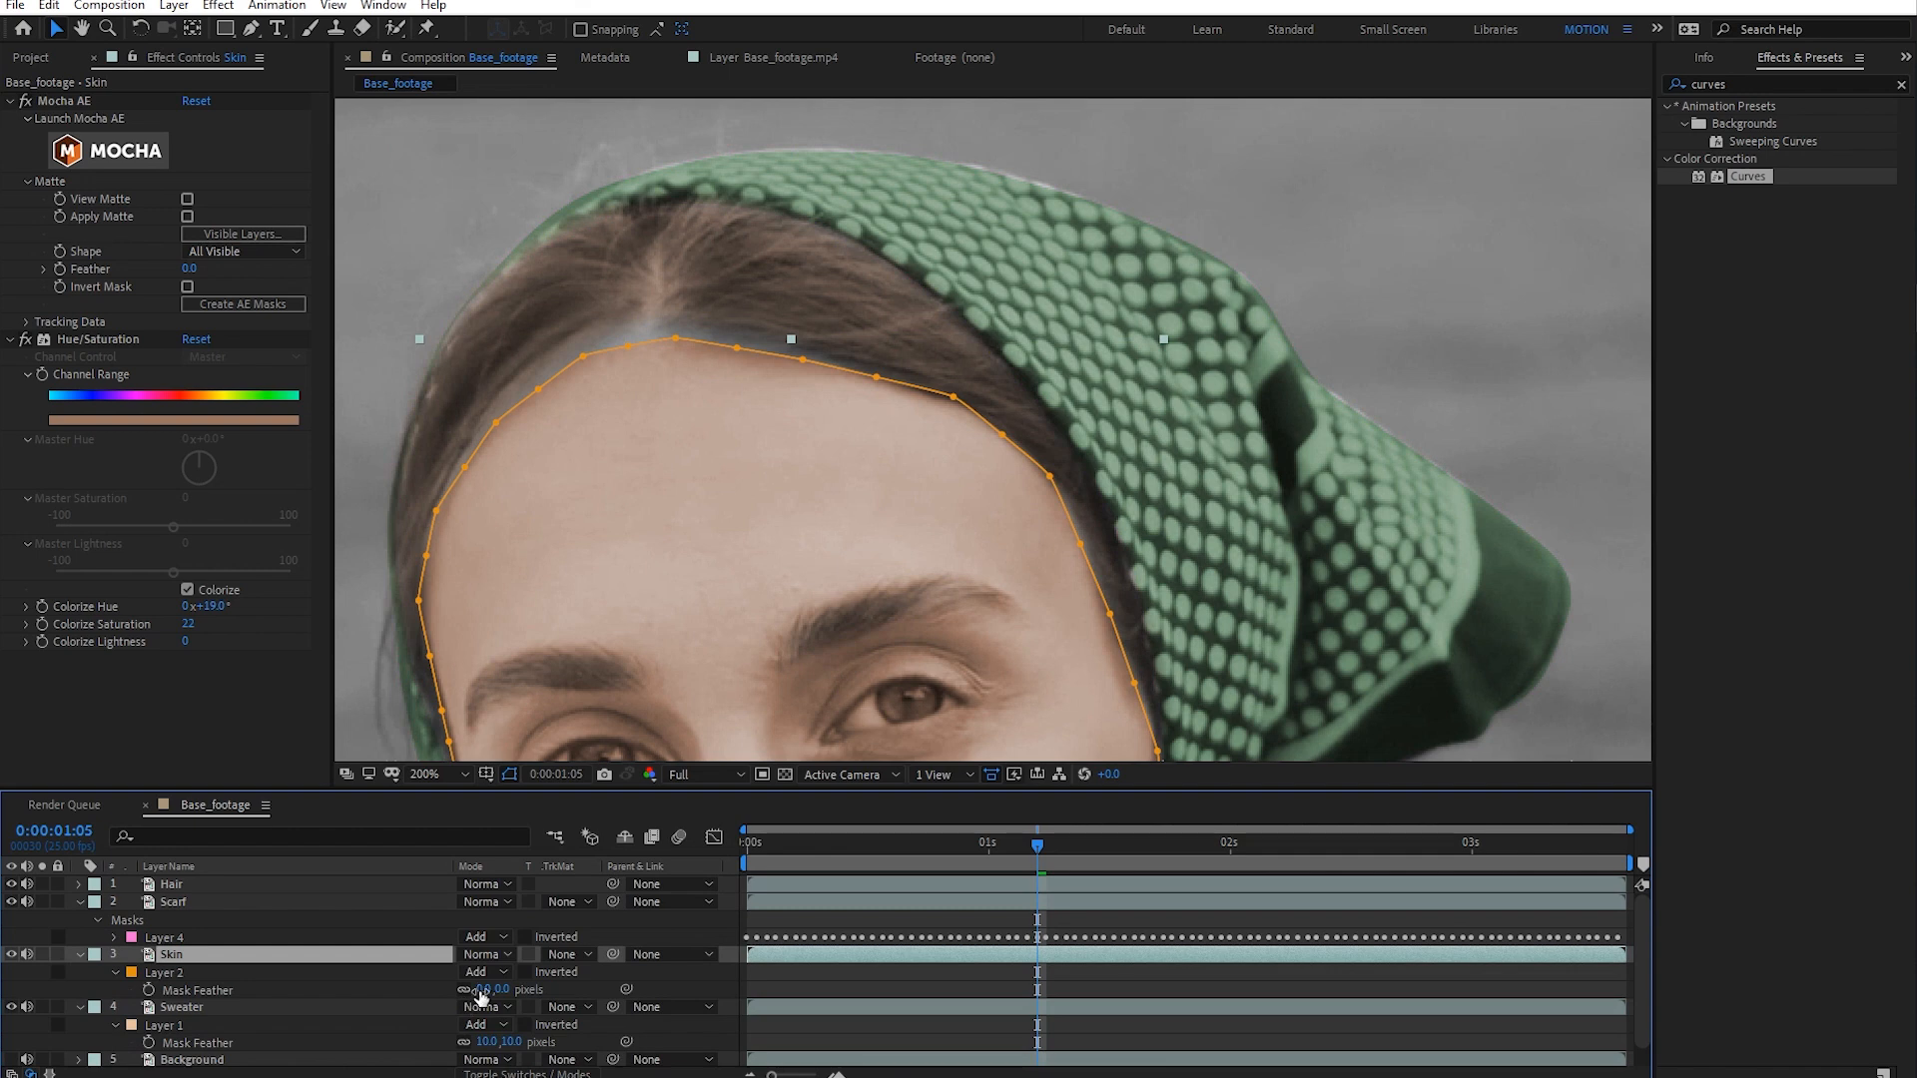
{"action": "left_click_drag", "start_coordinate": [486, 990], "coordinate": [511, 990]}
{"action": "left_click", "coordinate": [488, 990]}
{"action": "left_click", "coordinate": [966, 1021]}
{"action": "scroll", "coordinate": [940, 649], "scroll_direction": "down", "scroll_amount": 3}
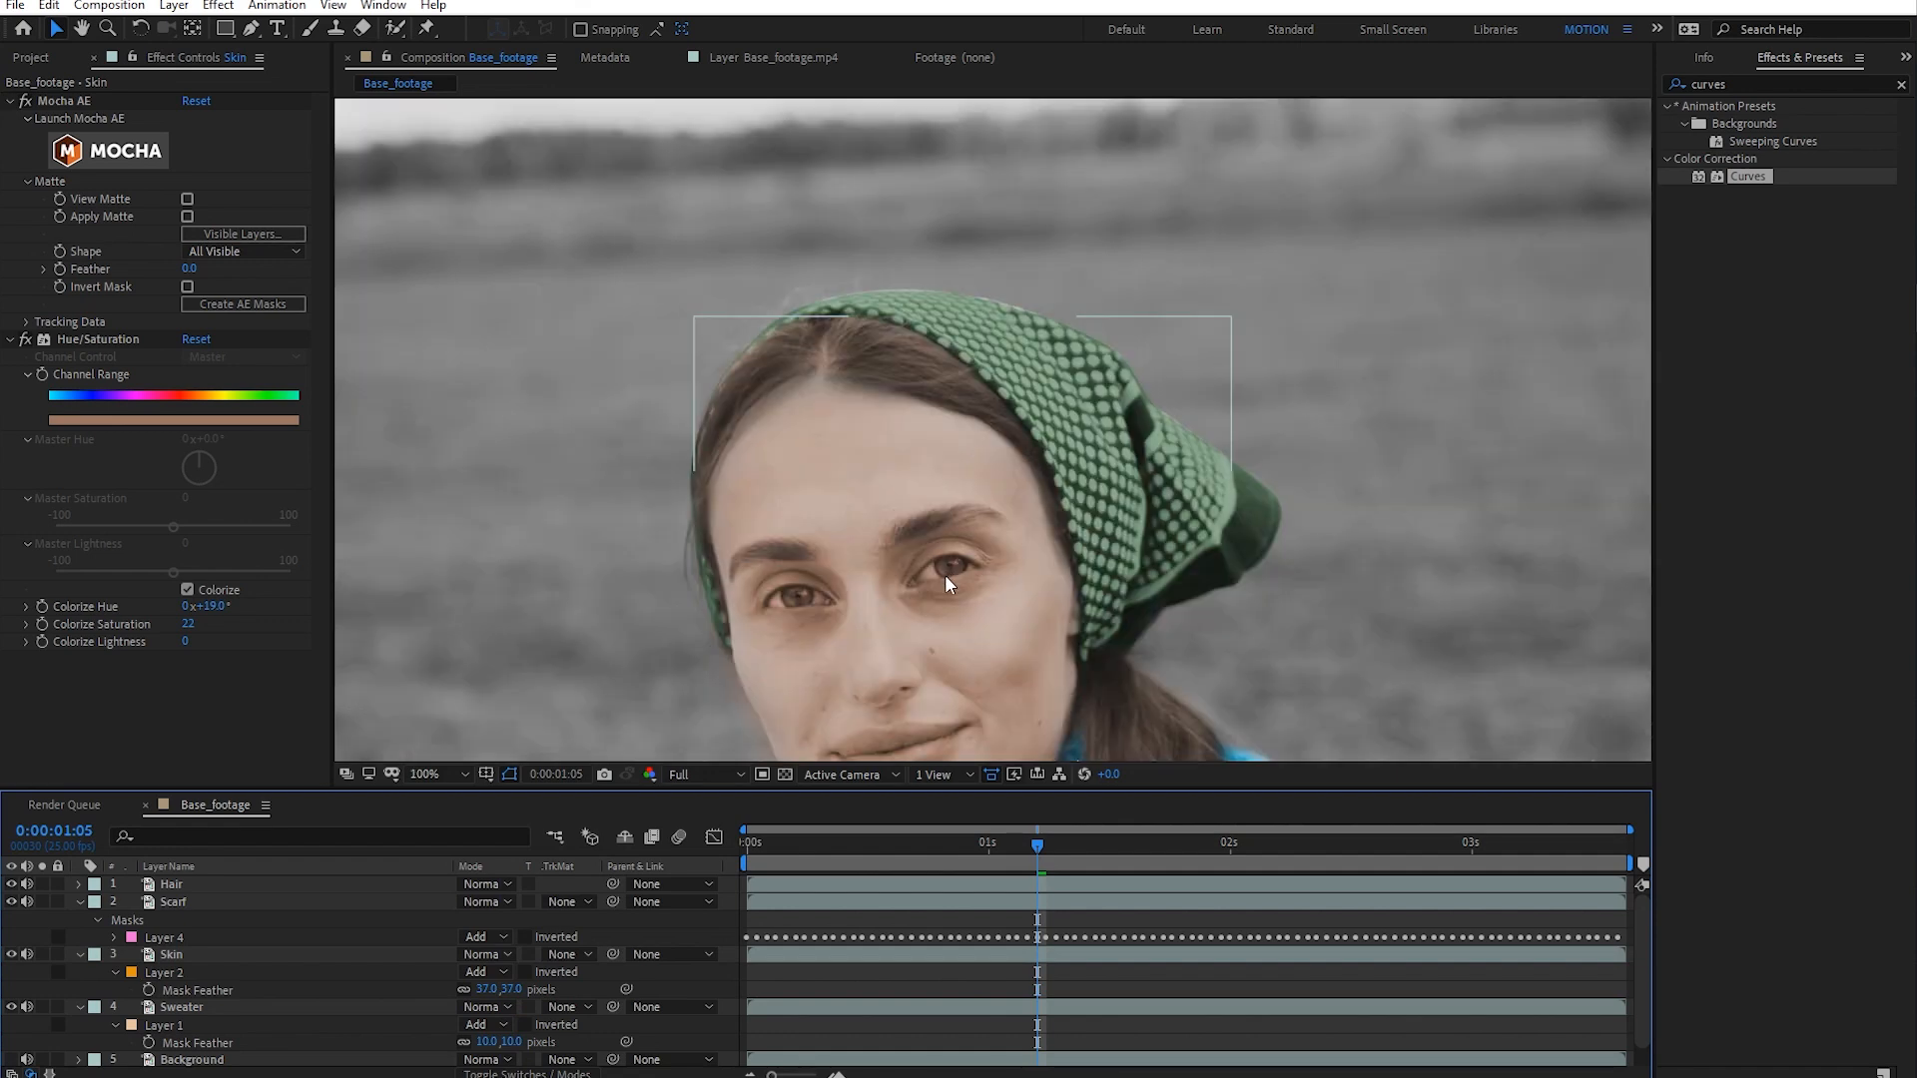
{"action": "scroll", "coordinate": [946, 599], "scroll_direction": "up", "scroll_amount": 2}
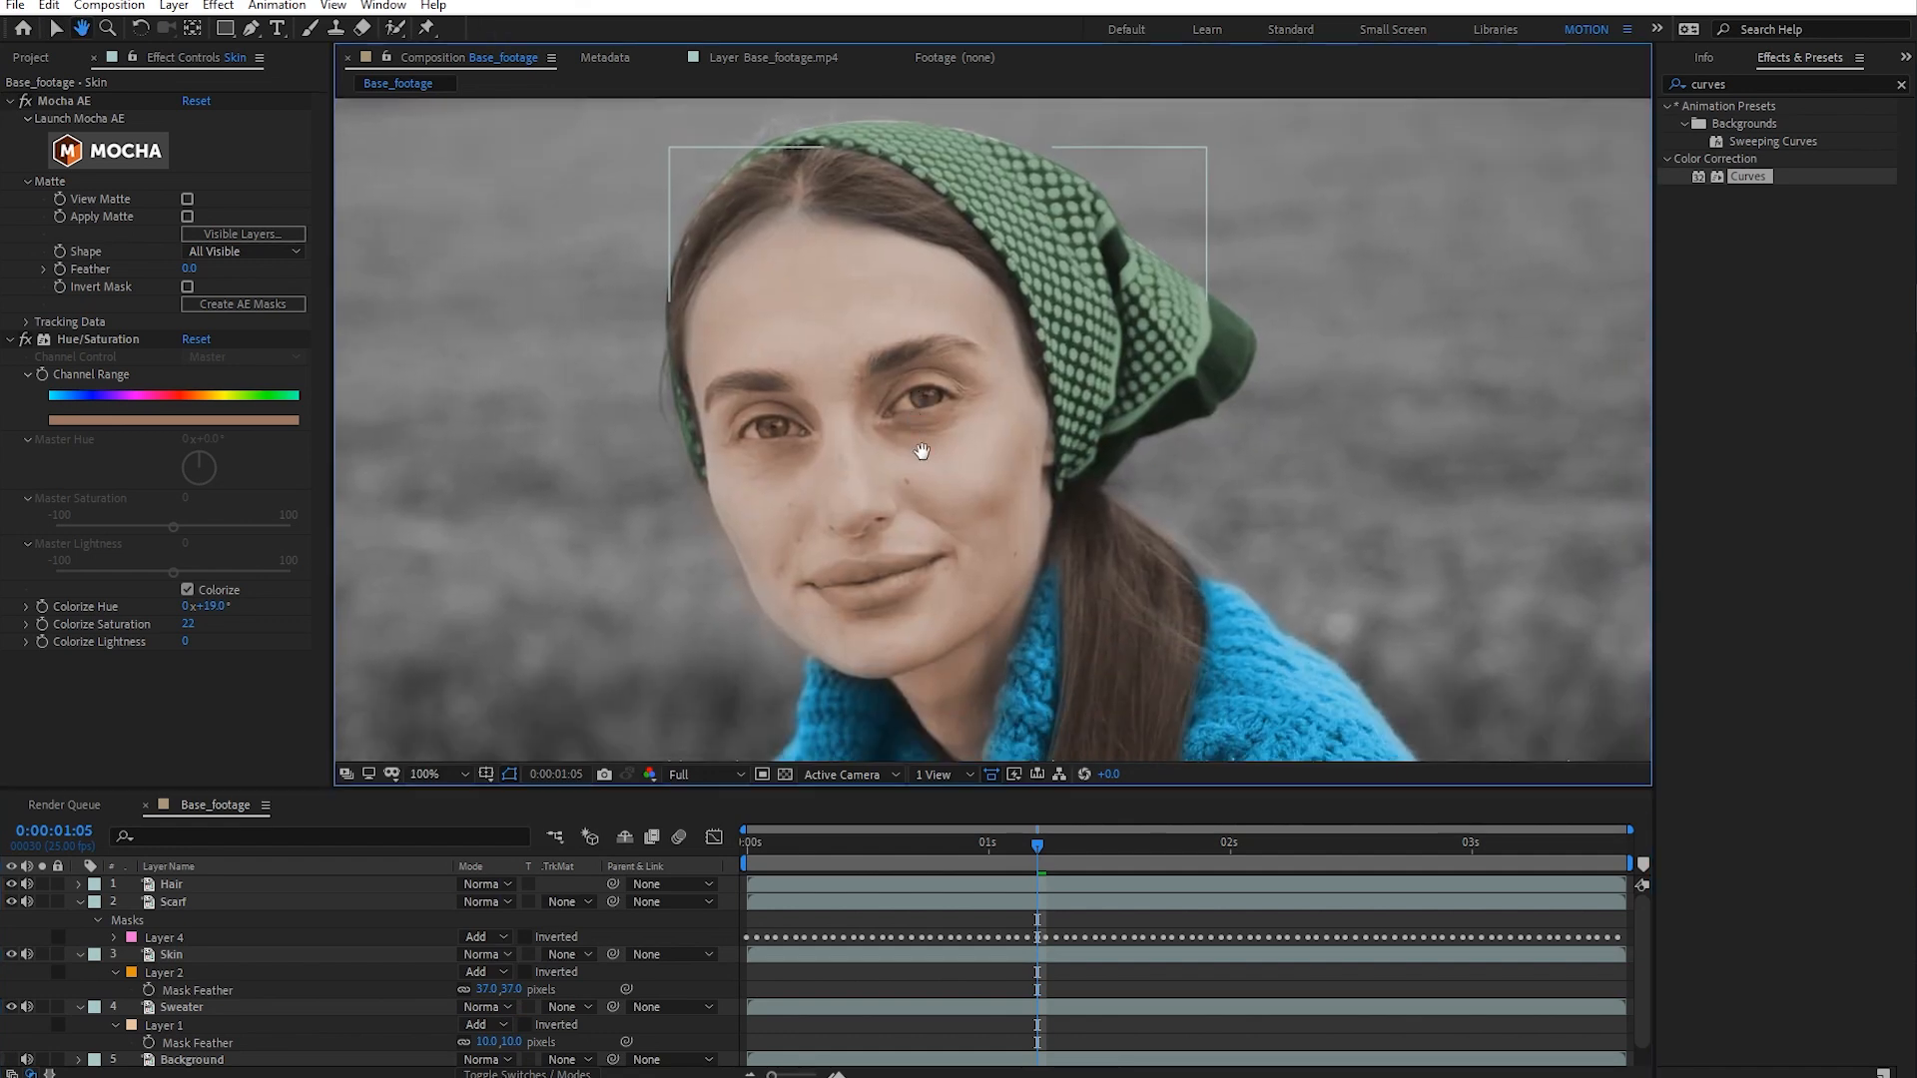
- Check the cheek edge at the first frame and set the Skin layer's Mask Feather to 10 pixels
{"action": "left_click", "coordinate": [988, 844]}
{"action": "left_click_drag", "start_coordinate": [892, 848], "coordinate": [671, 875]}
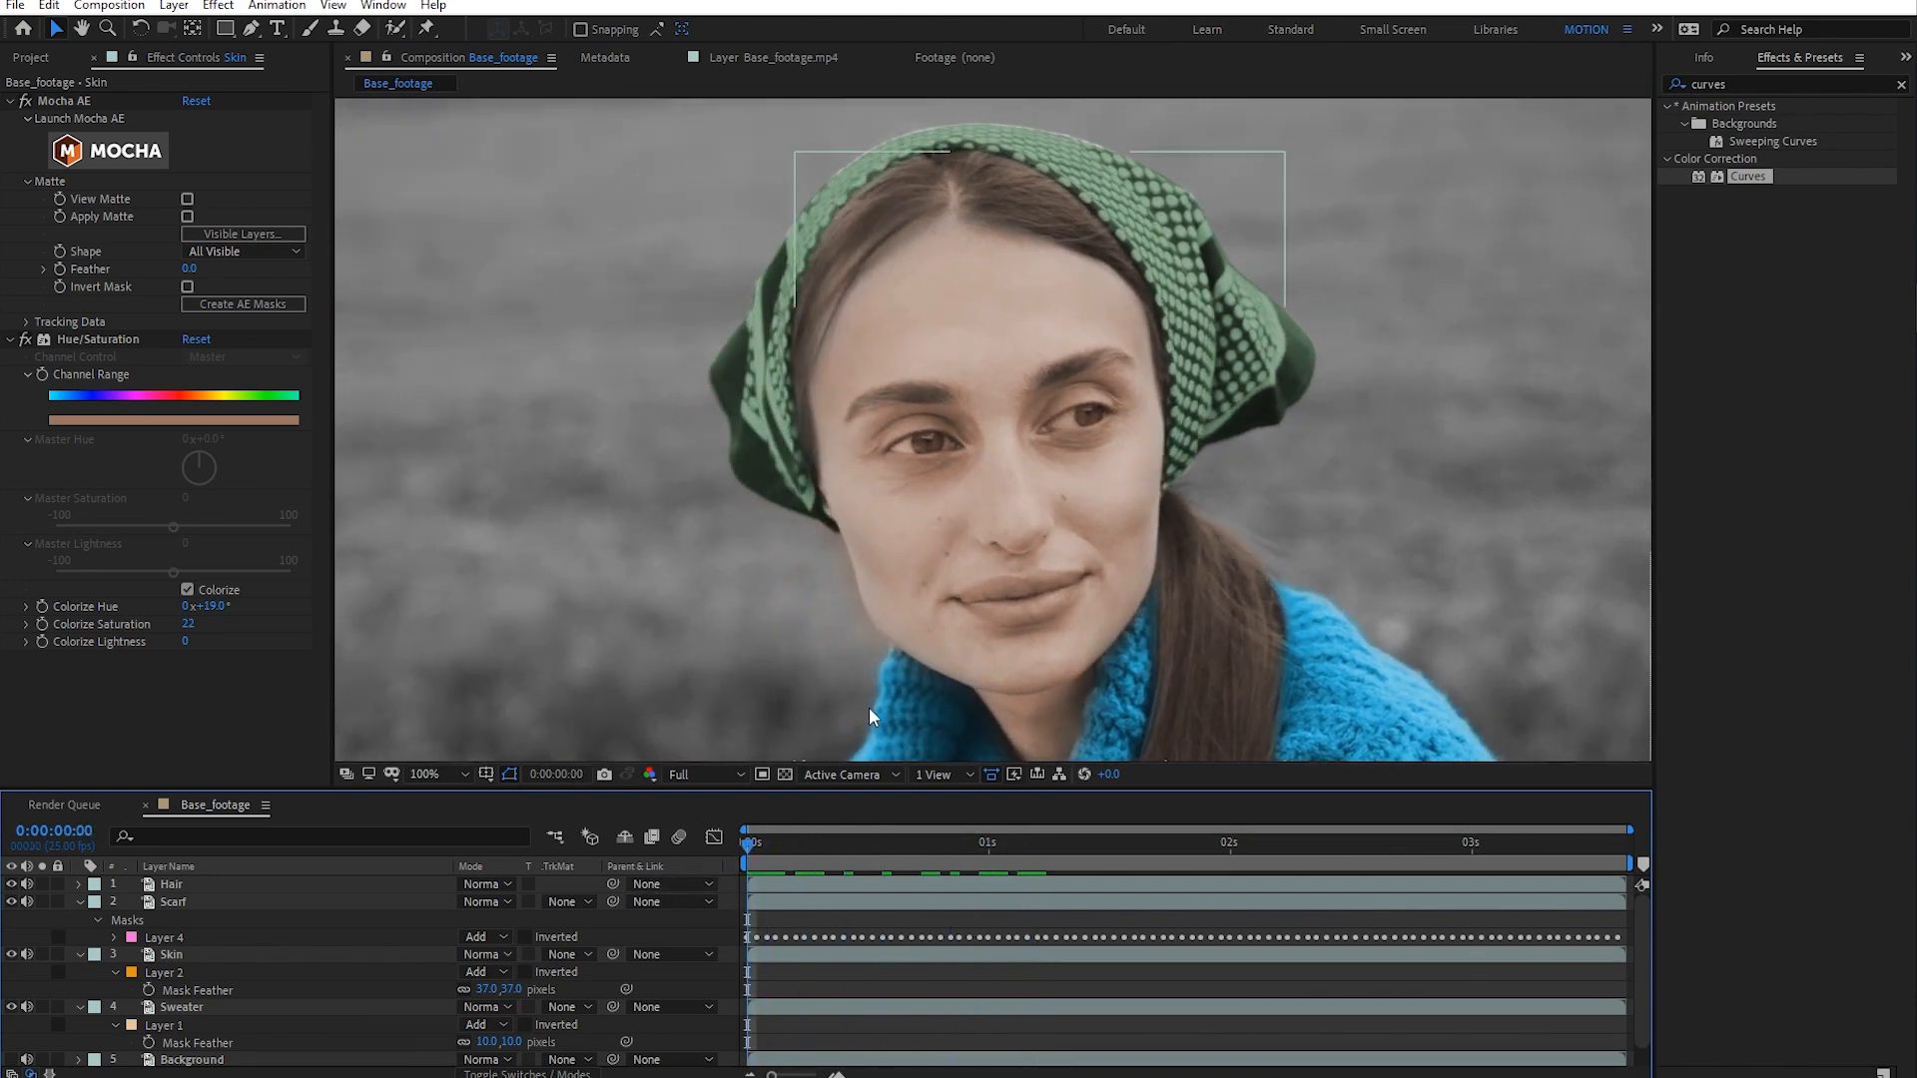
{"action": "scroll", "coordinate": [879, 713], "scroll_direction": "up", "scroll_amount": 2}
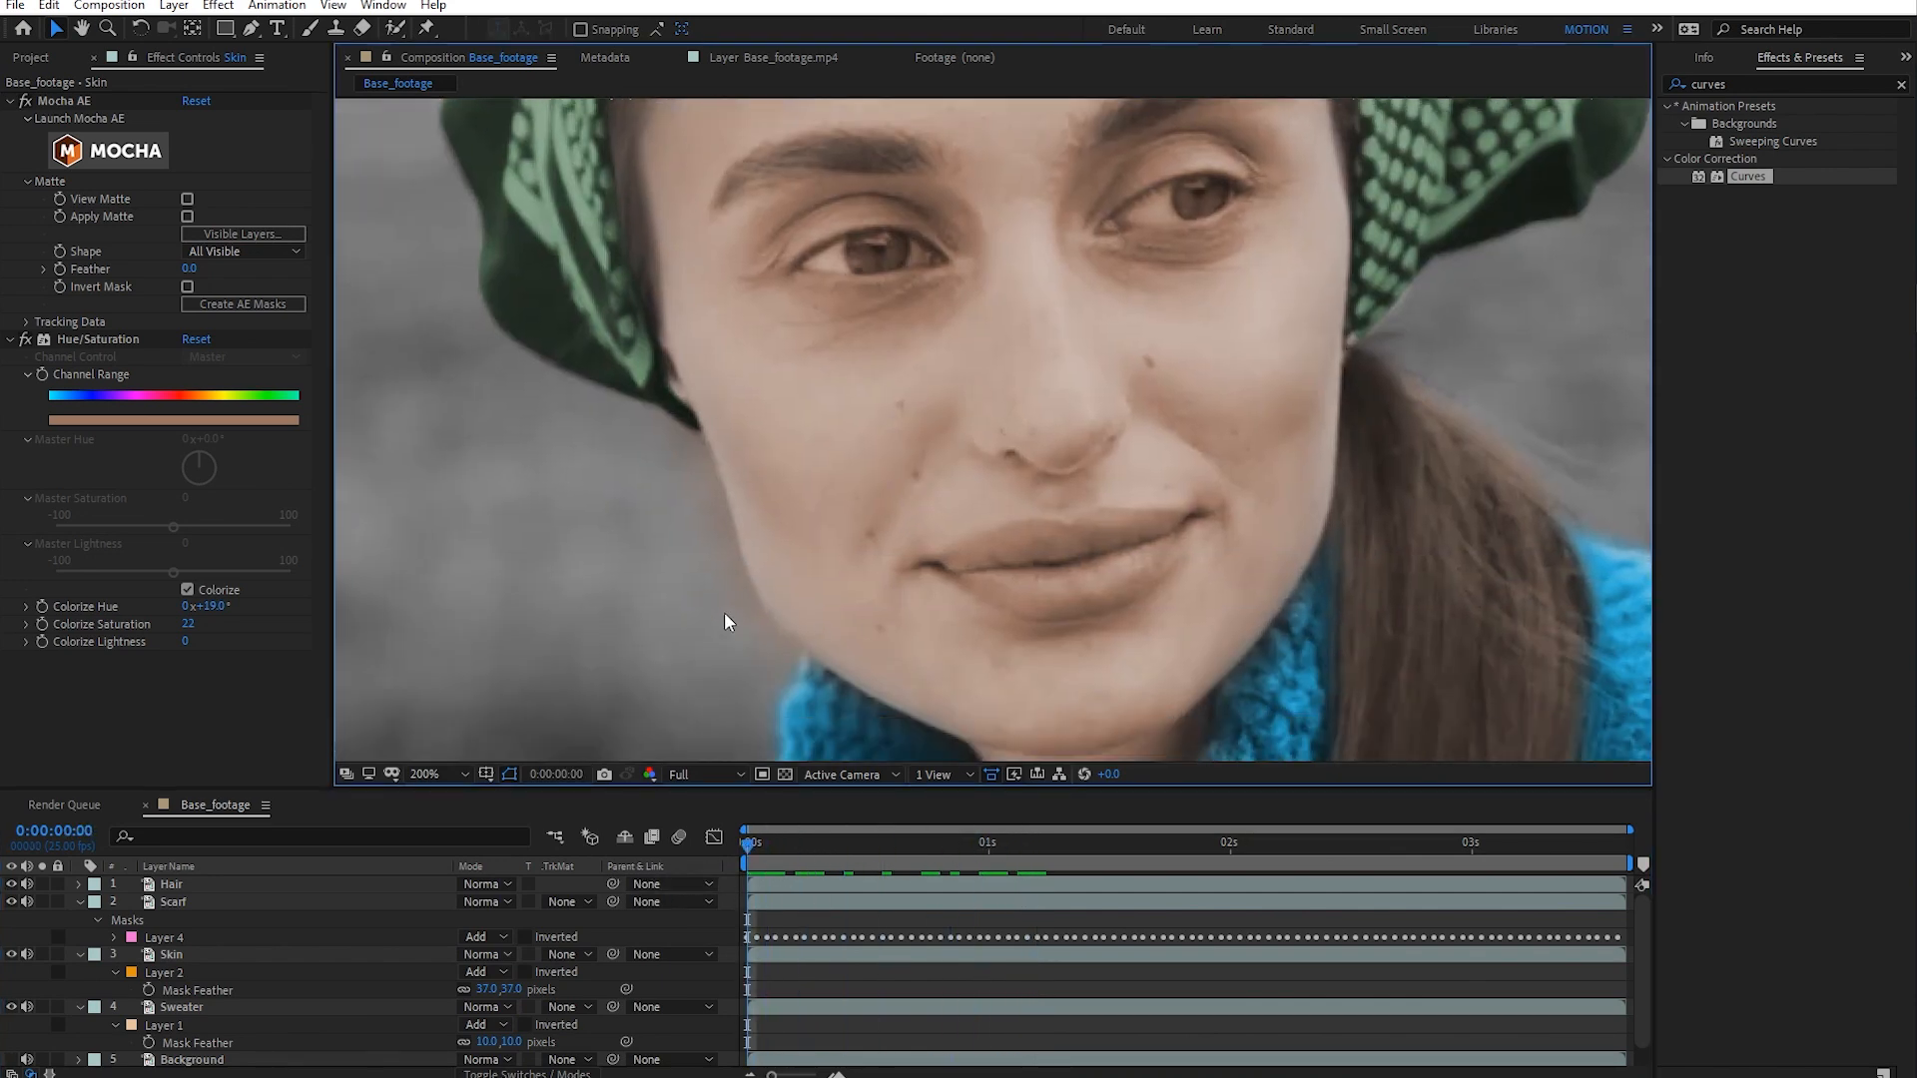
{"action": "scroll", "coordinate": [745, 615], "scroll_direction": "up", "scroll_amount": 2}
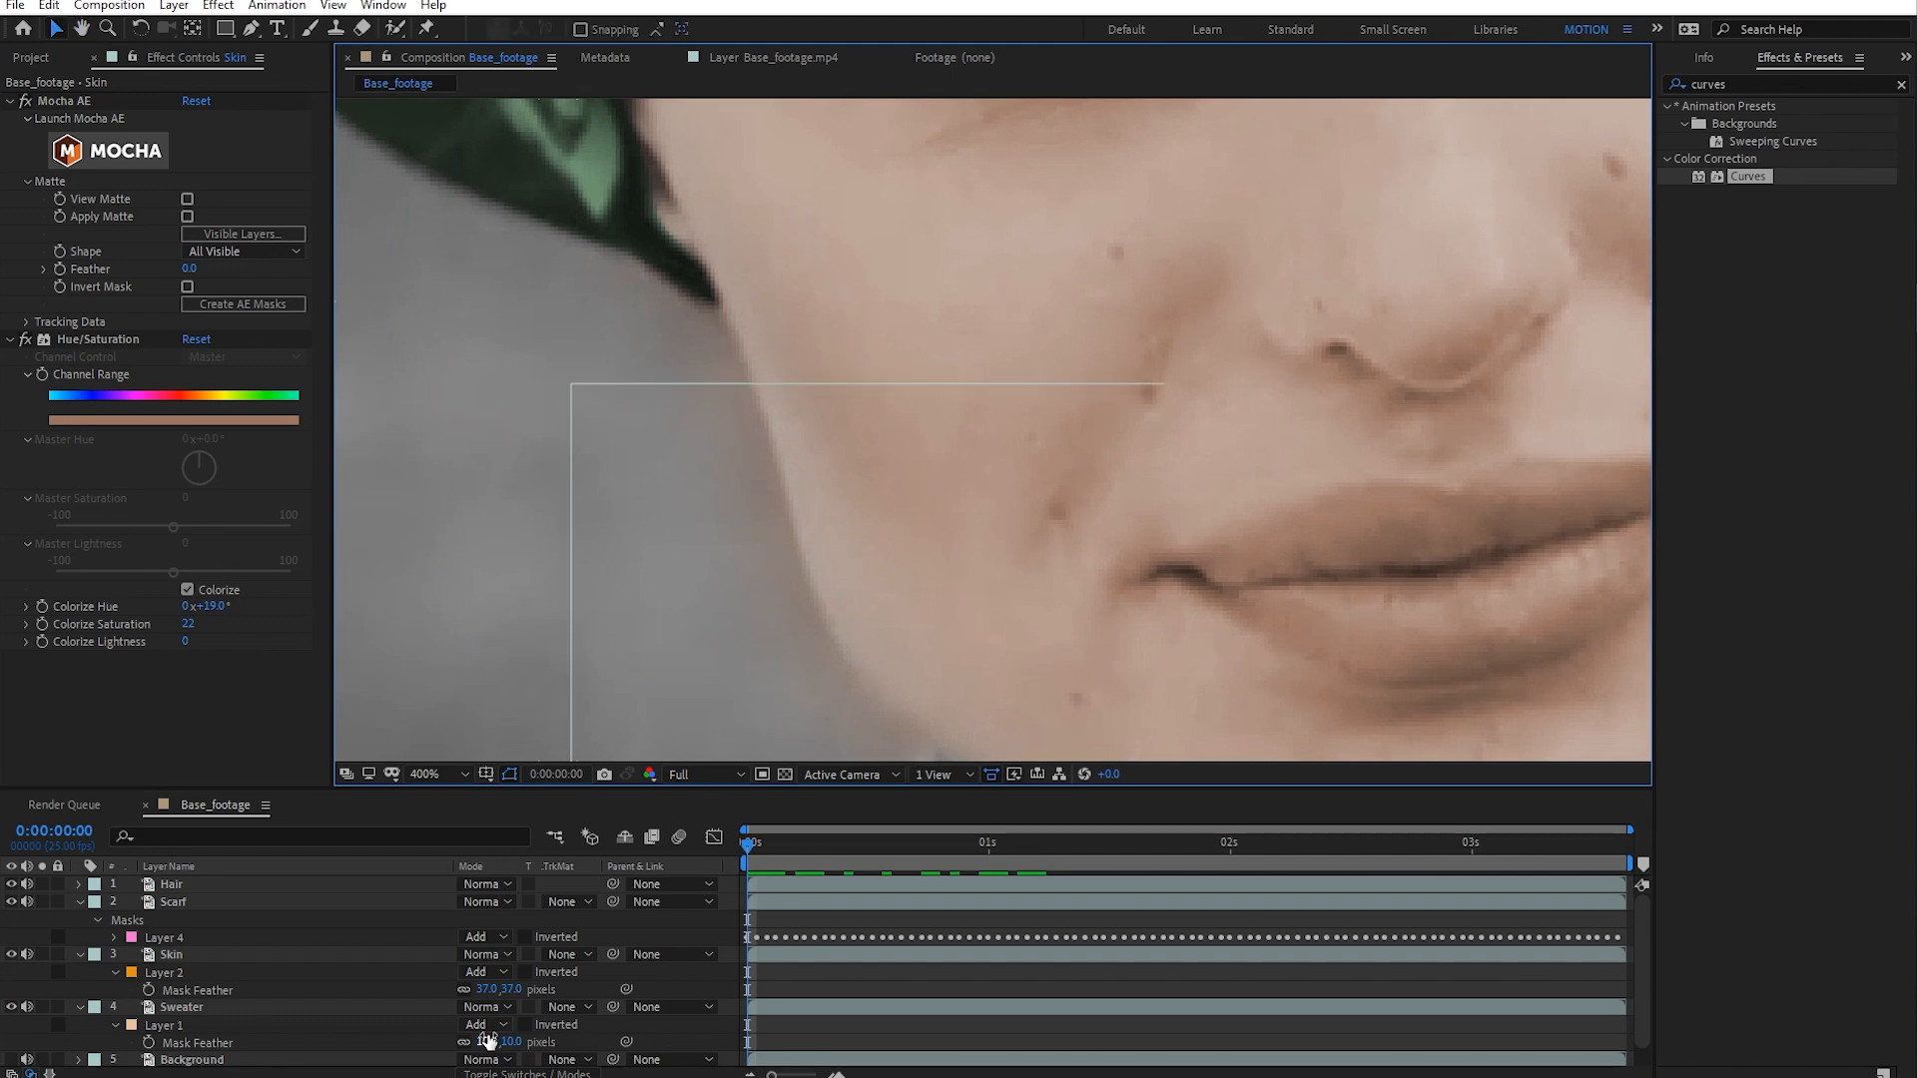
{"action": "left_click", "coordinate": [487, 989]}
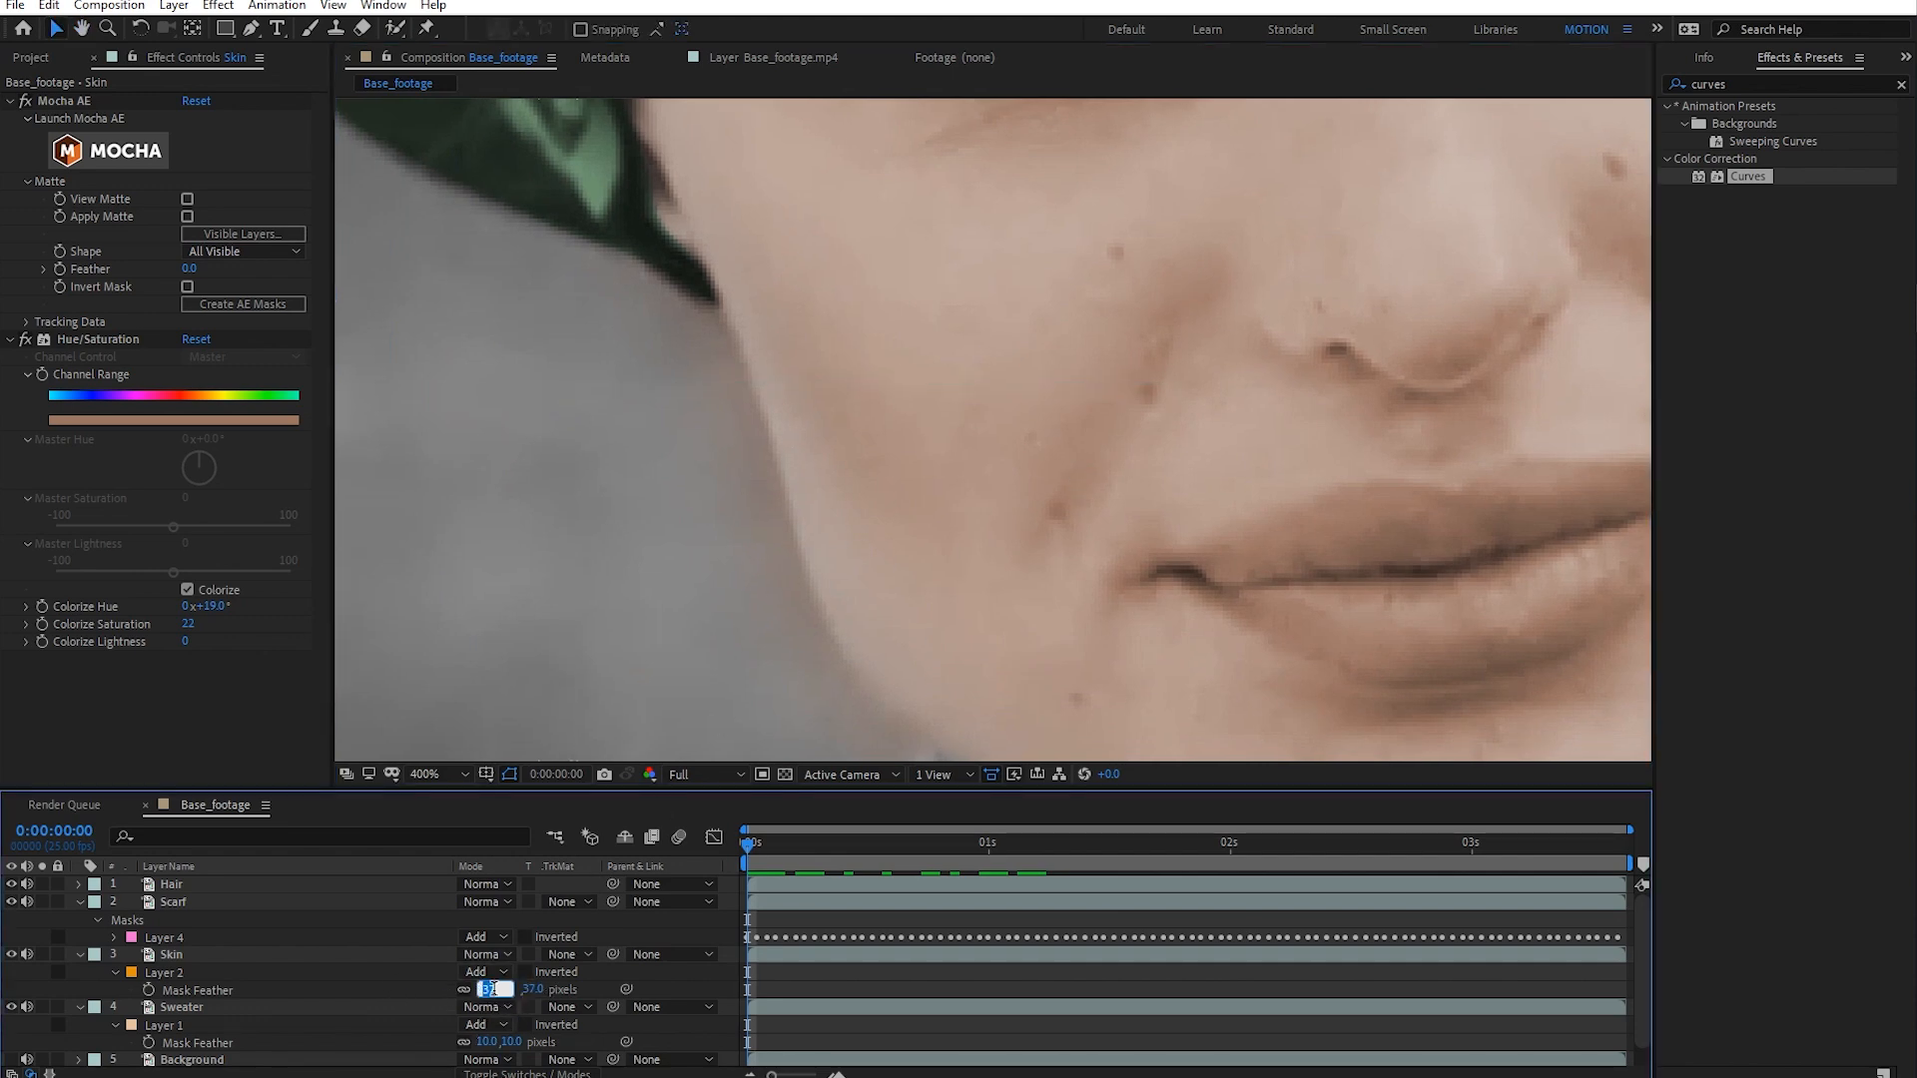
{"action": "key", "text": "Return"}
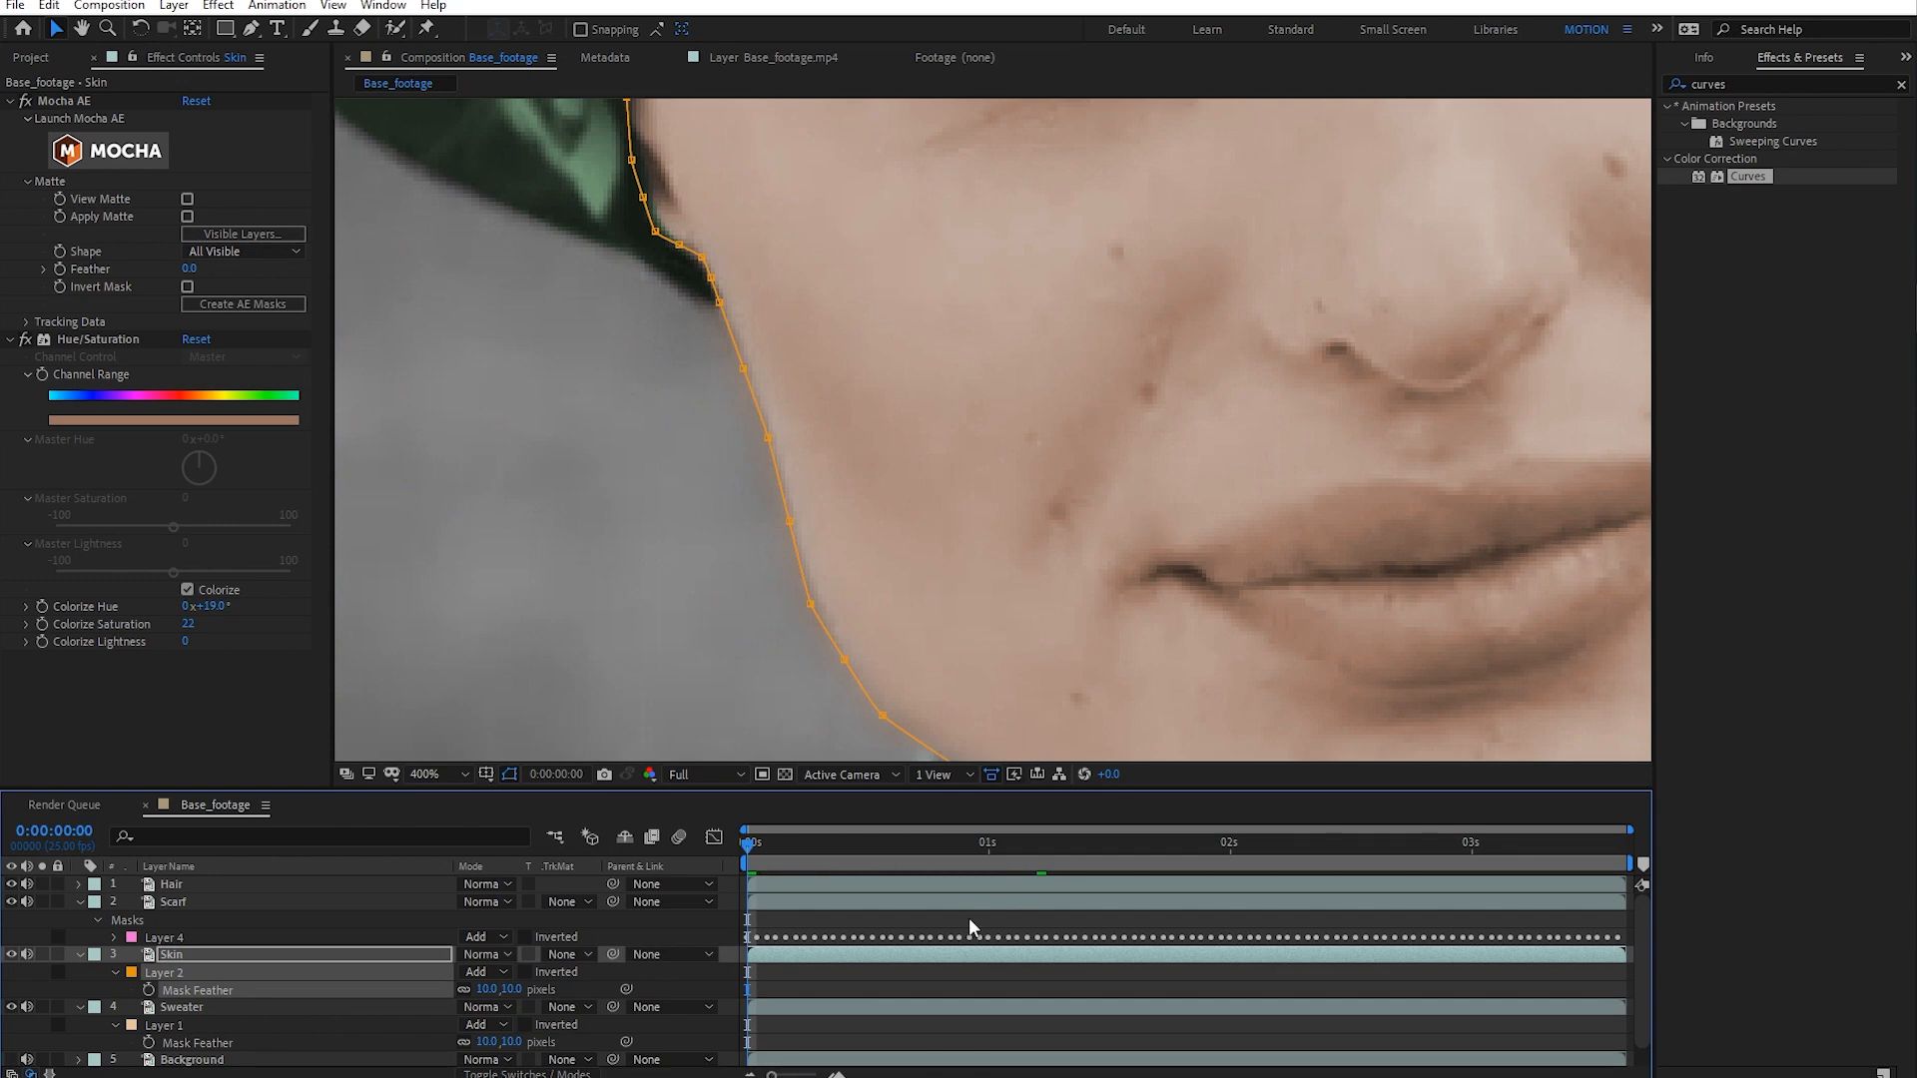
- Examine the forehead hairline at the first frame, checking the Hair mask path against the edge of the skin
{"action": "scroll", "coordinate": [1093, 445], "scroll_direction": "down", "scroll_amount": 2}
{"action": "left_click_drag", "start_coordinate": [1091, 469], "coordinate": [962, 667]}
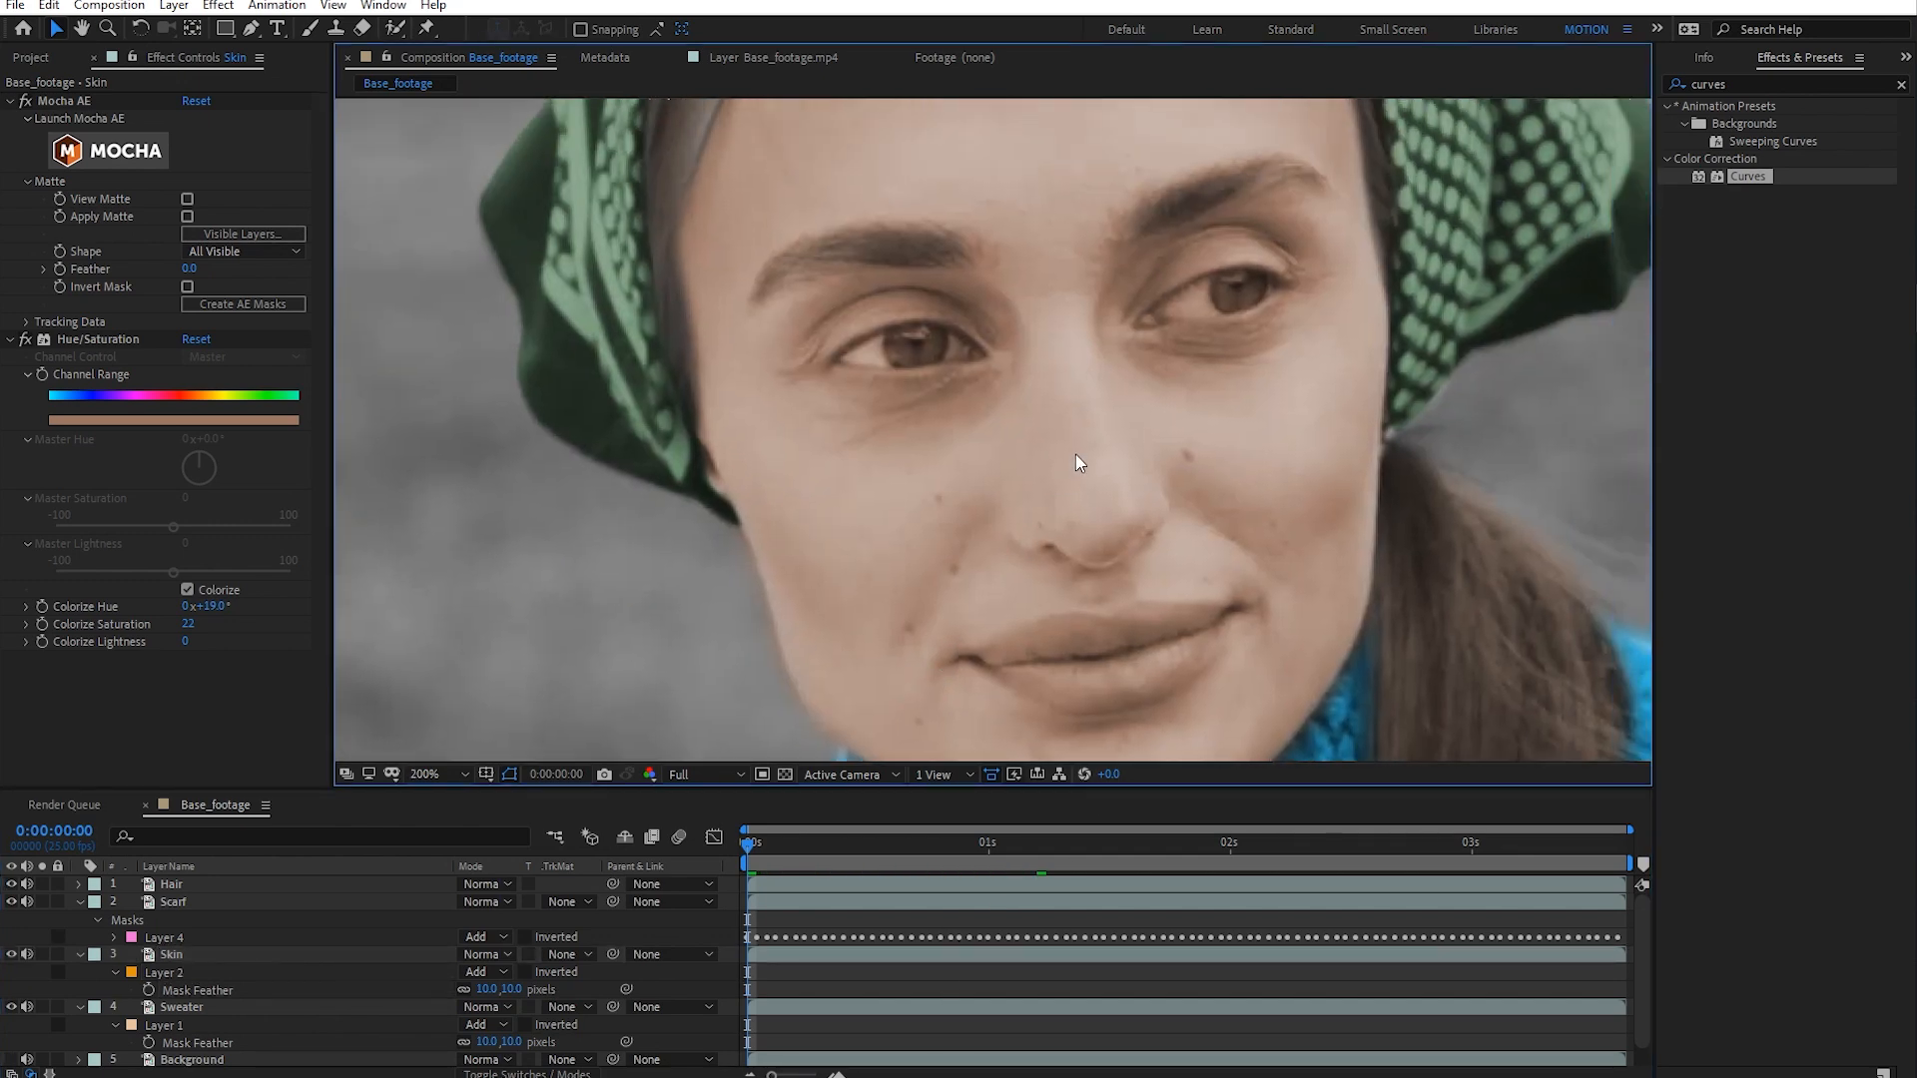
{"action": "left_click_drag", "start_coordinate": [1082, 418], "coordinate": [1020, 507]}
{"action": "left_click_drag", "start_coordinate": [1039, 375], "coordinate": [1003, 612]}
{"action": "key", "text": "v"}
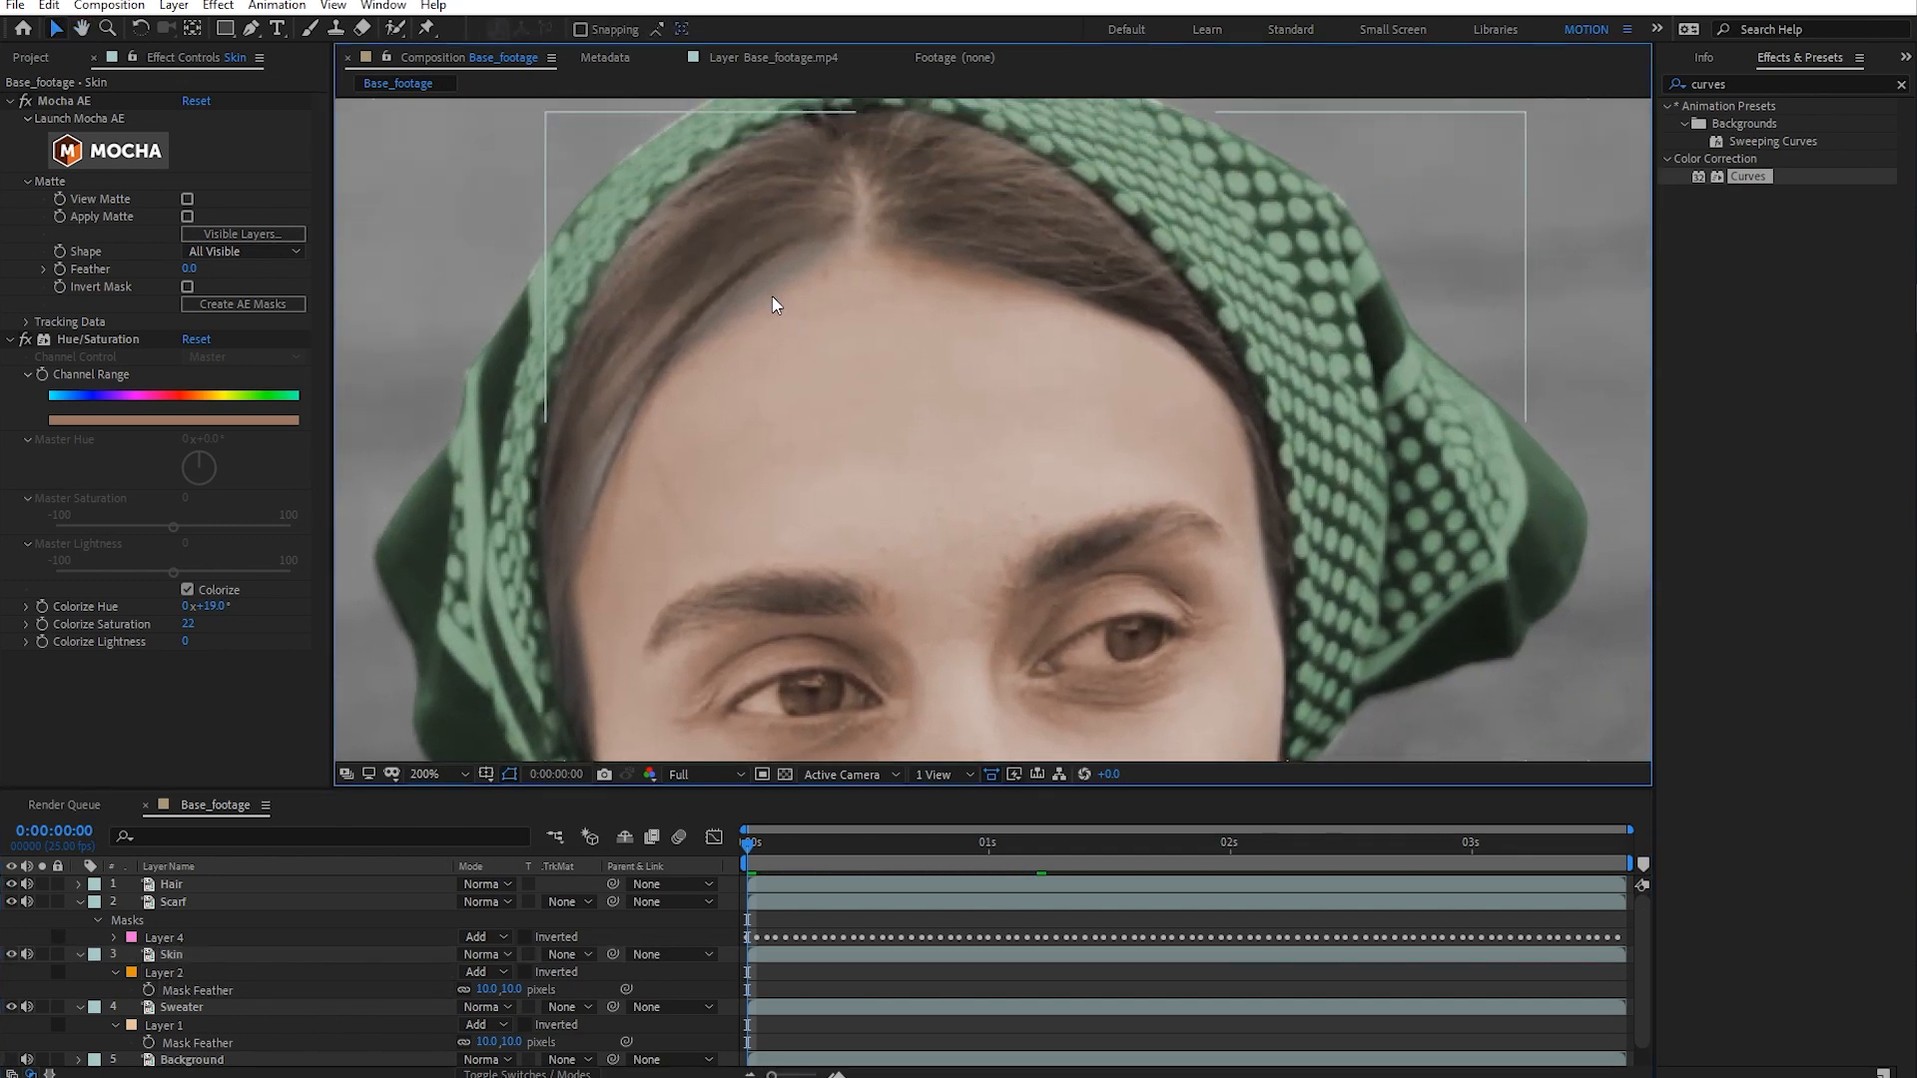
{"action": "left_click", "coordinate": [871, 968]}
{"action": "scroll", "coordinate": [948, 470], "scroll_direction": "down", "scroll_amount": 1}
{"action": "scroll", "coordinate": [948, 470], "scroll_direction": "up", "scroll_amount": 1}
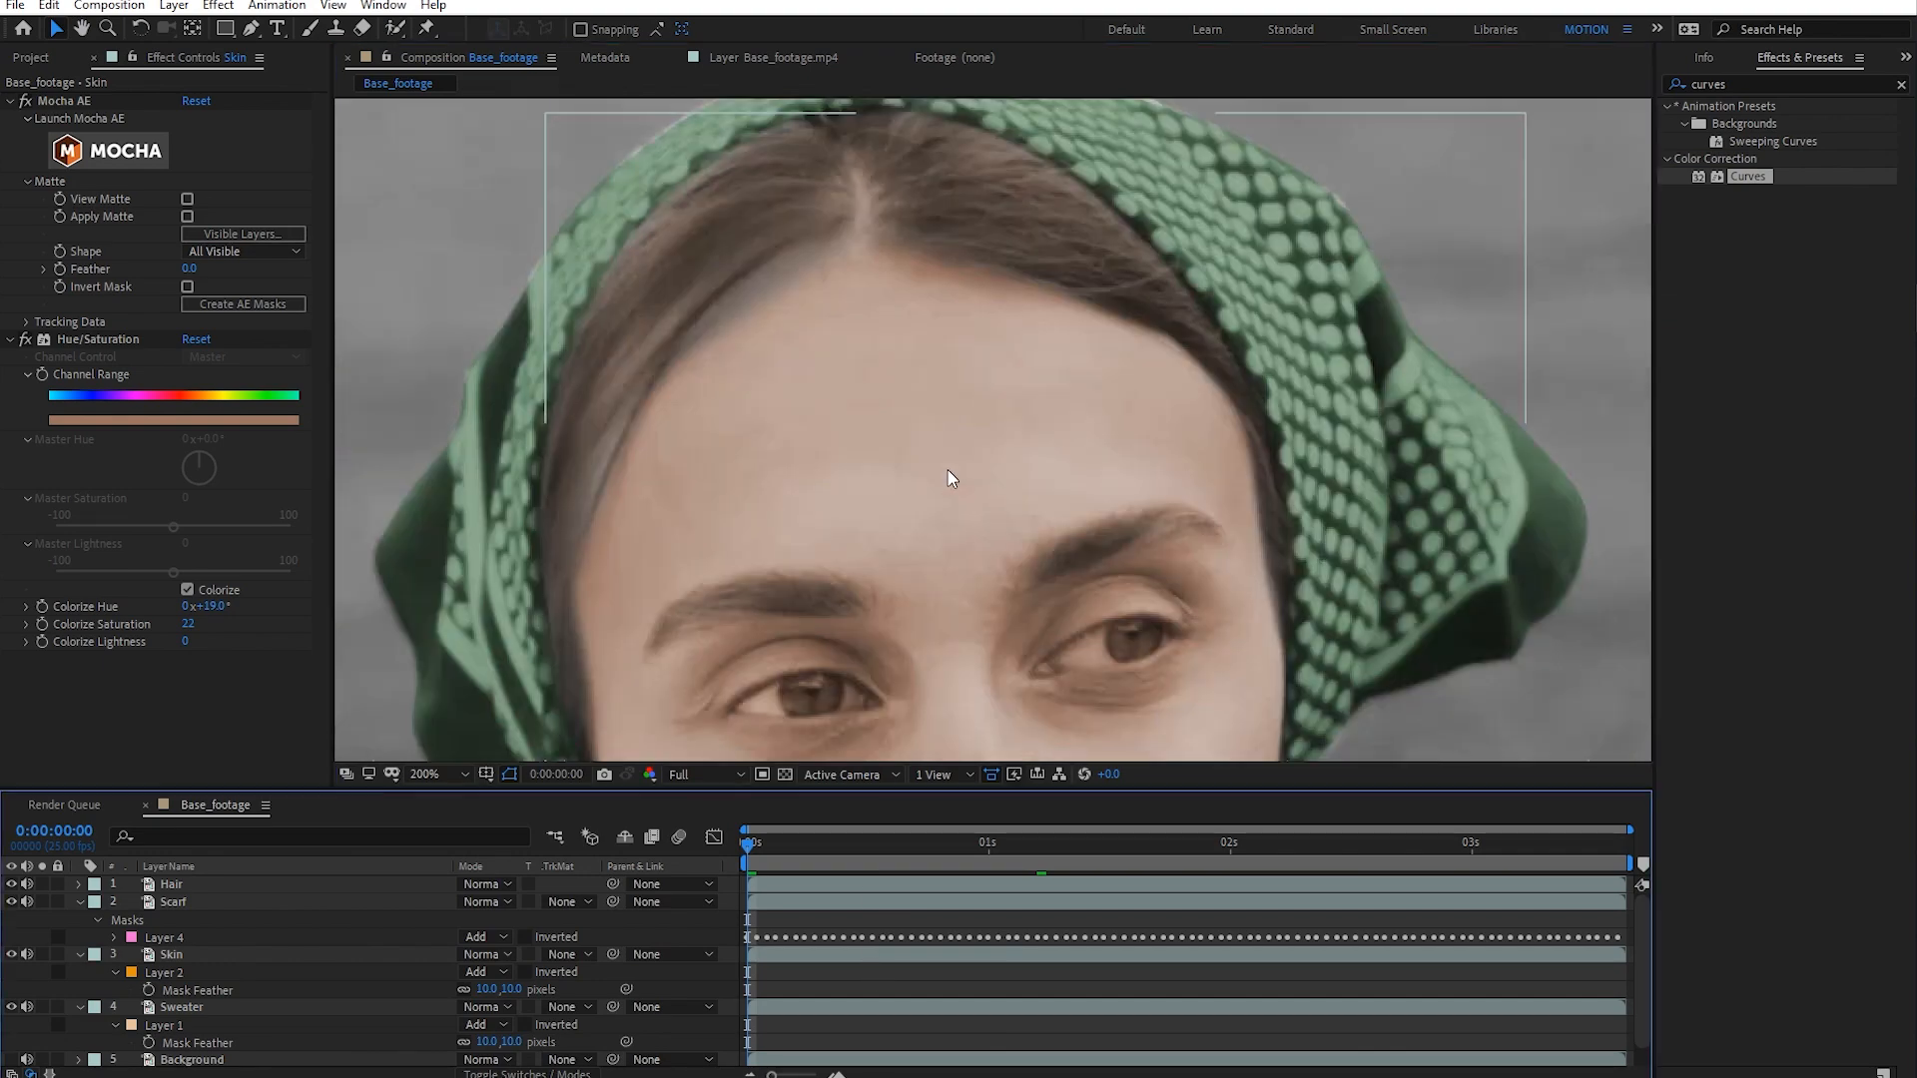
{"action": "scroll", "coordinate": [813, 422], "scroll_direction": "down", "scroll_amount": 1}
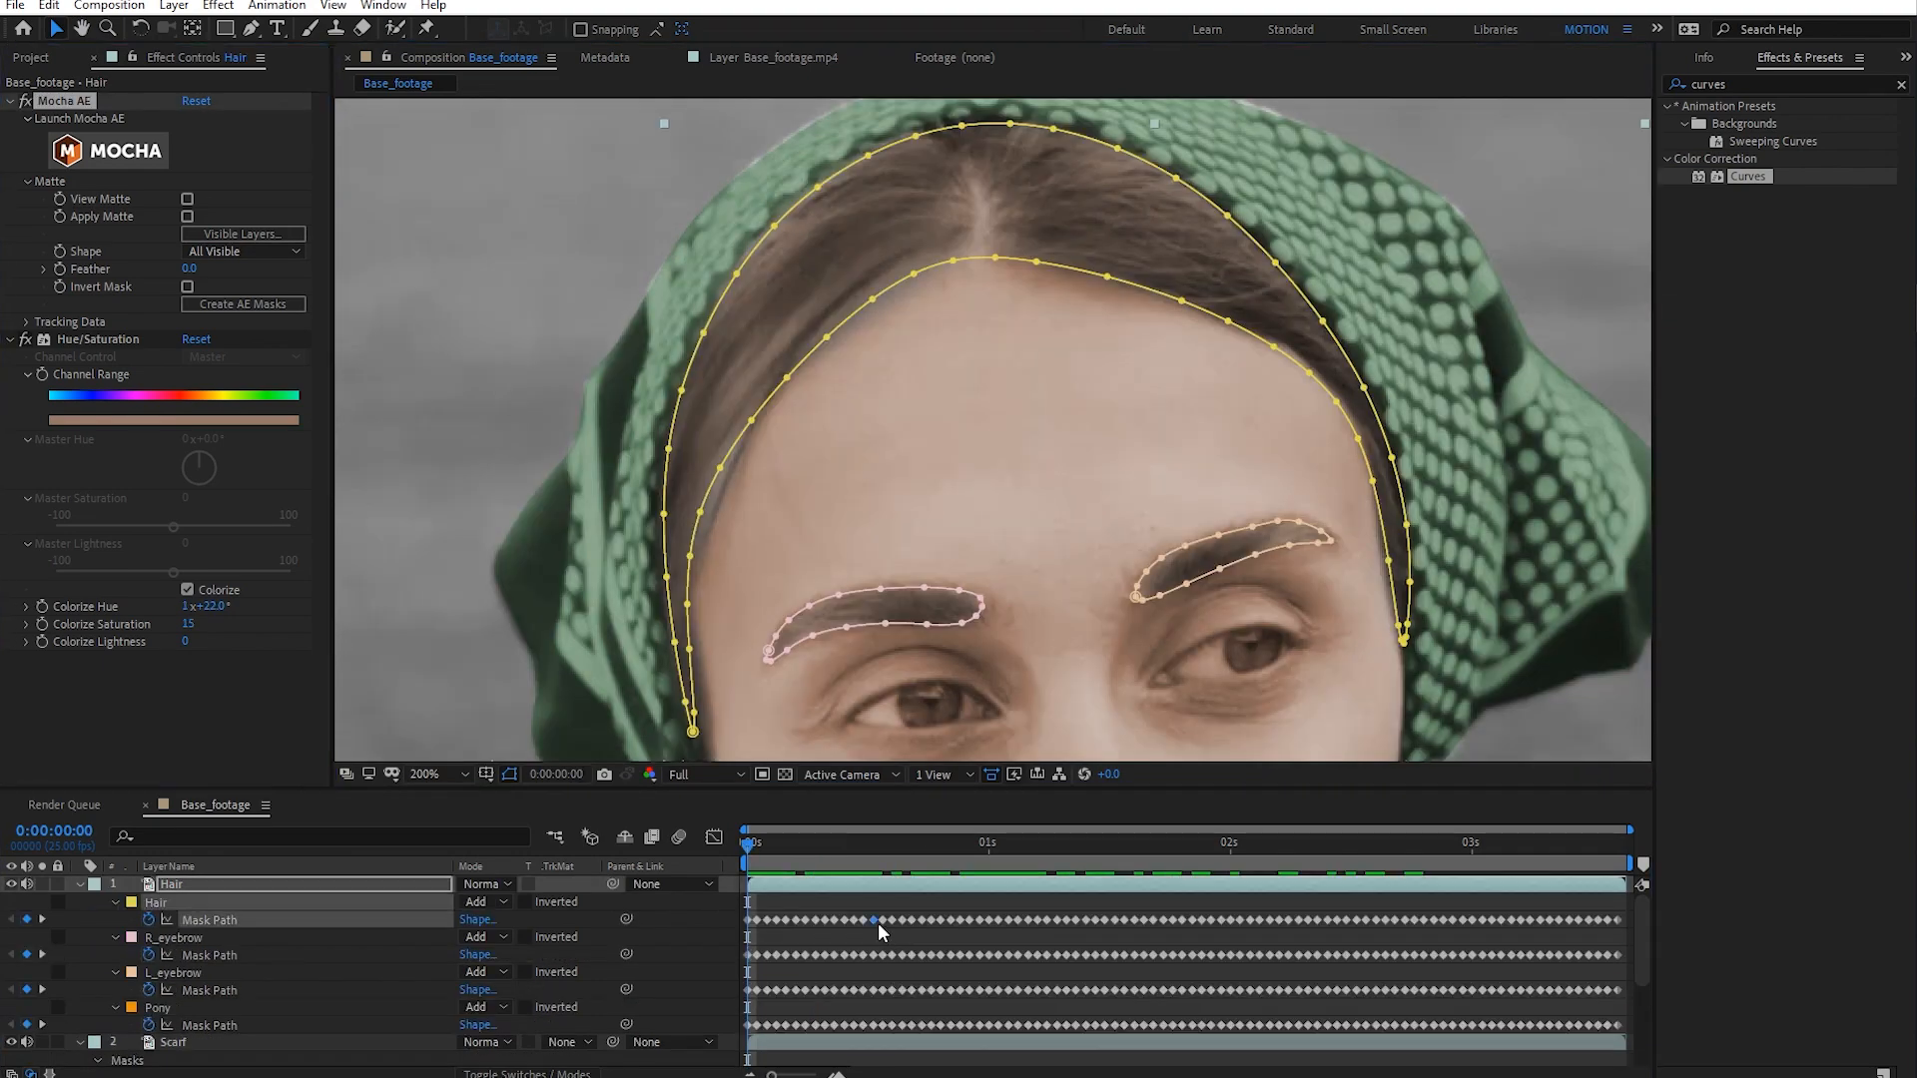
{"action": "left_click", "coordinate": [875, 920]}
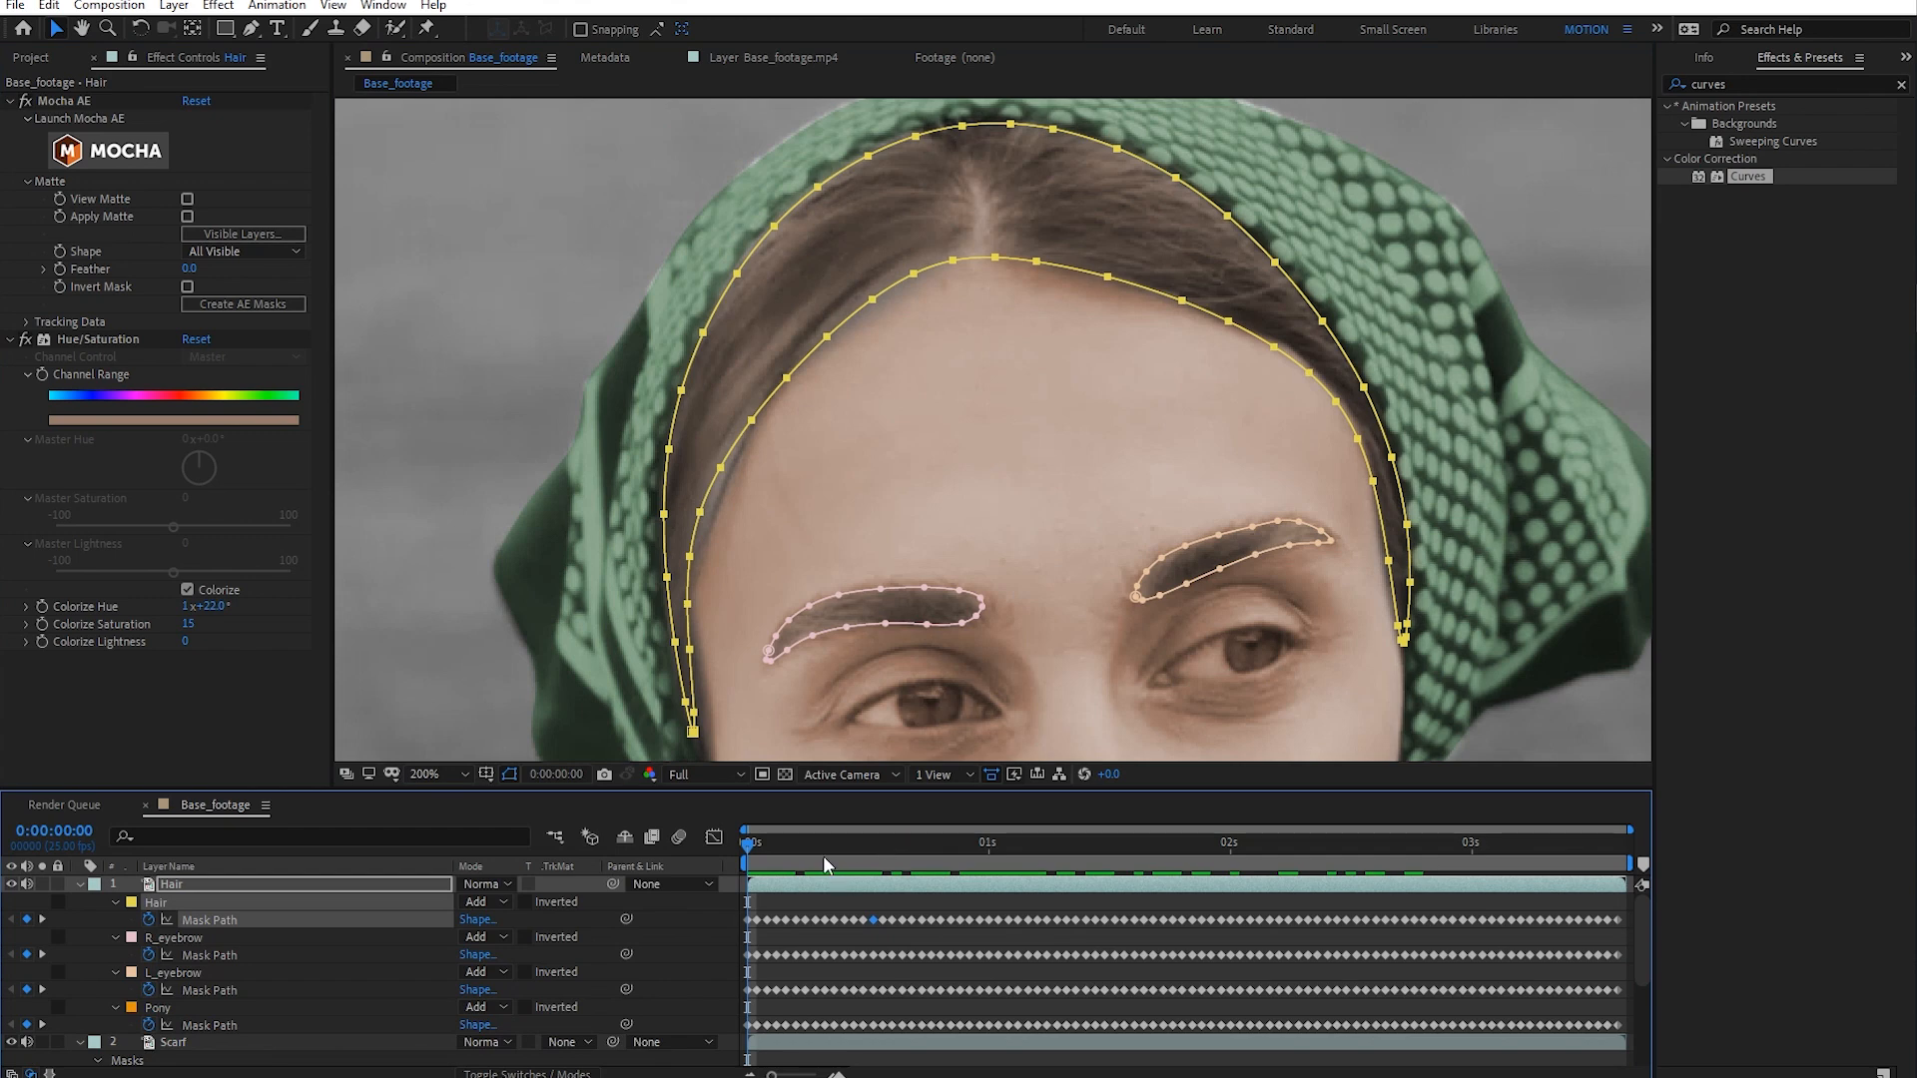
{"action": "left_click", "coordinate": [844, 903]}
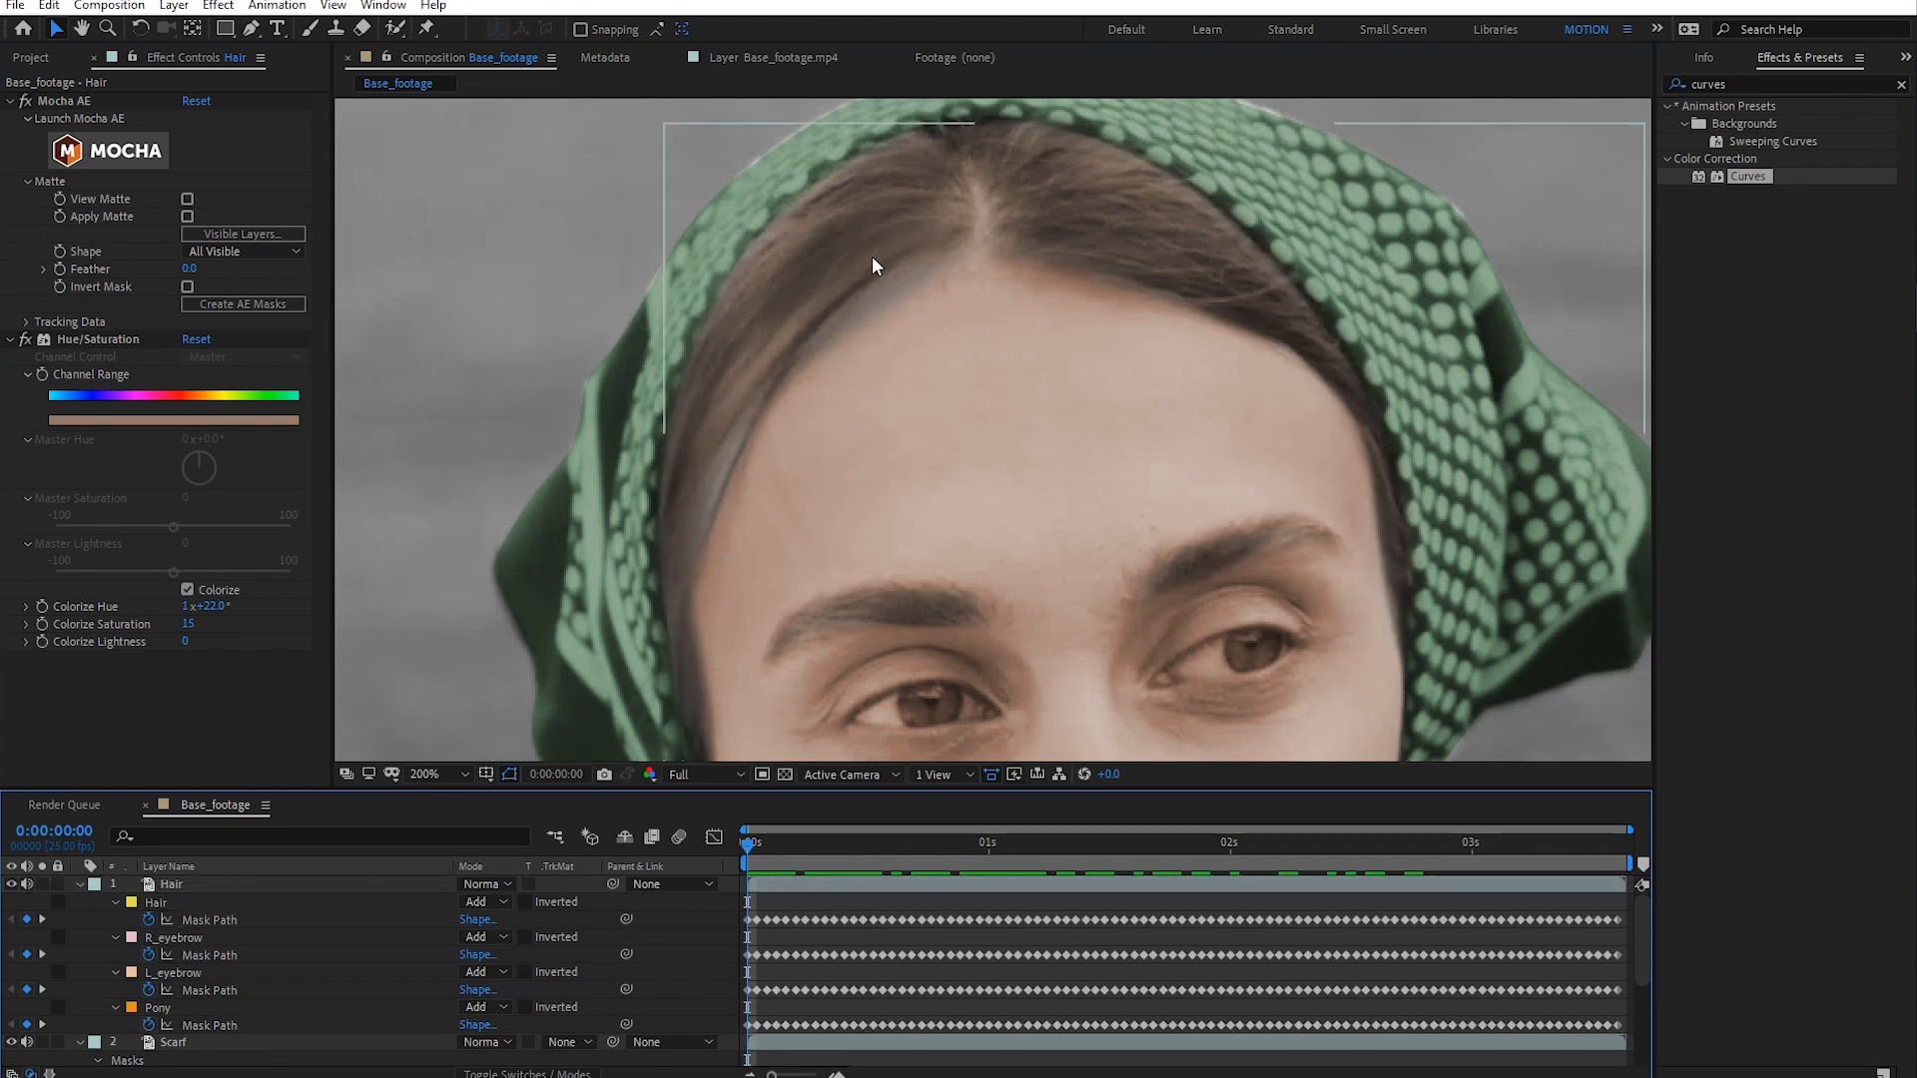
{"action": "left_click_drag", "start_coordinate": [778, 844], "coordinate": [668, 879]}
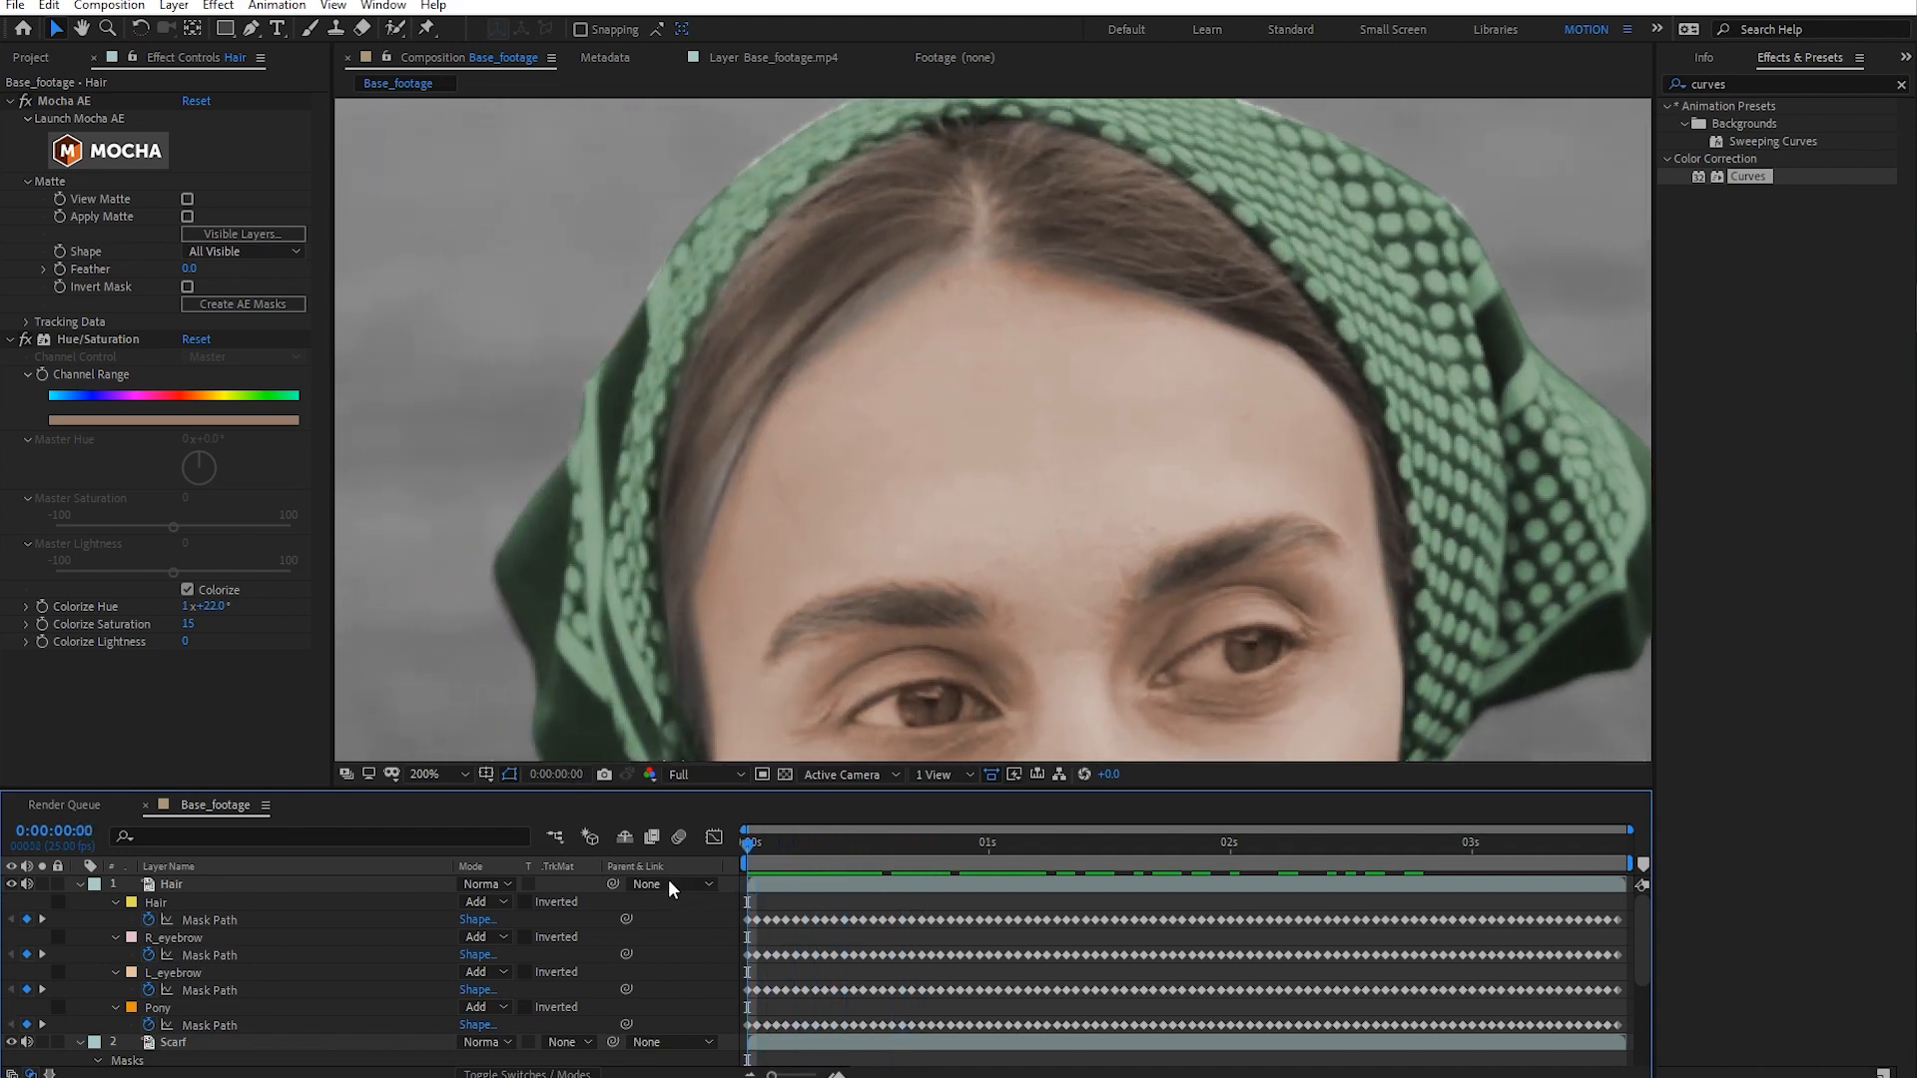
- Open the Skin layer's tracked shape in Mocha AE and select Layer 2
{"action": "left_click", "coordinate": [79, 882]}
{"action": "left_click", "coordinate": [153, 949]}
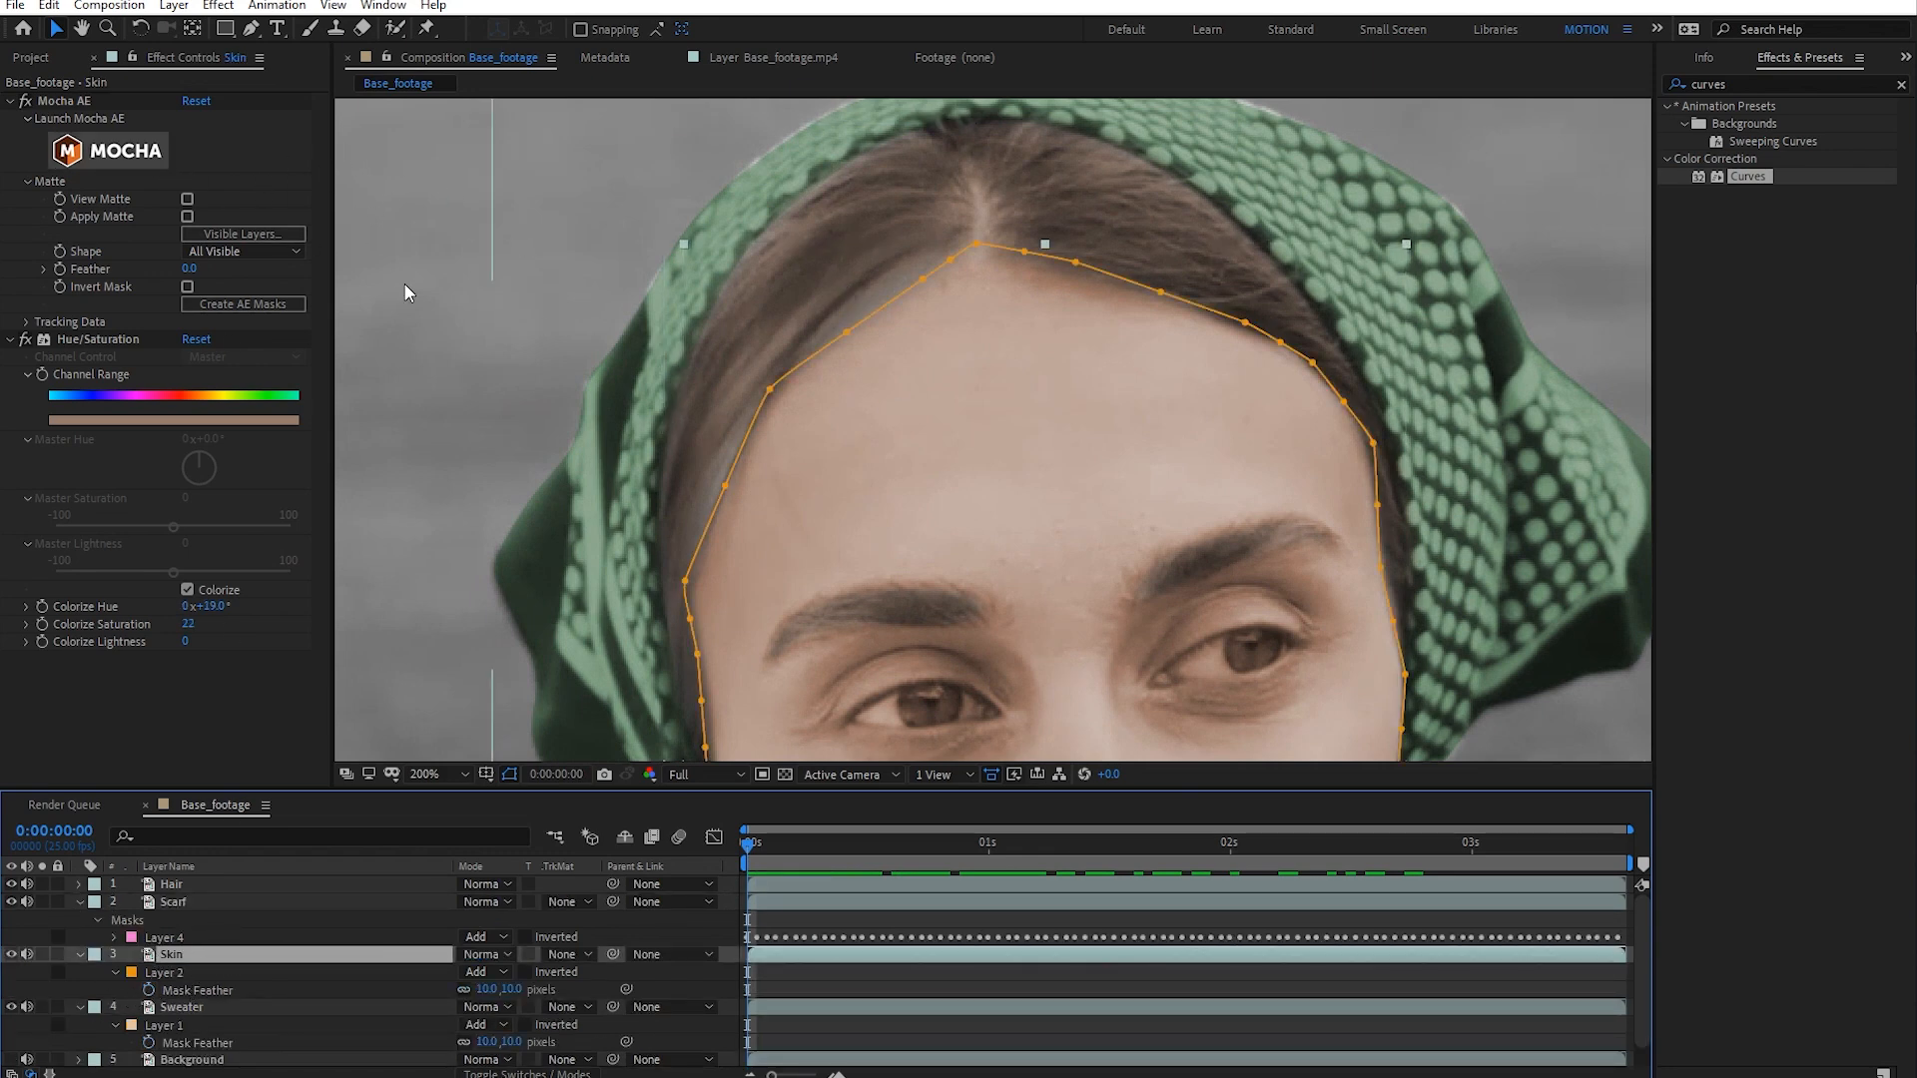
{"action": "left_click", "coordinate": [158, 152]}
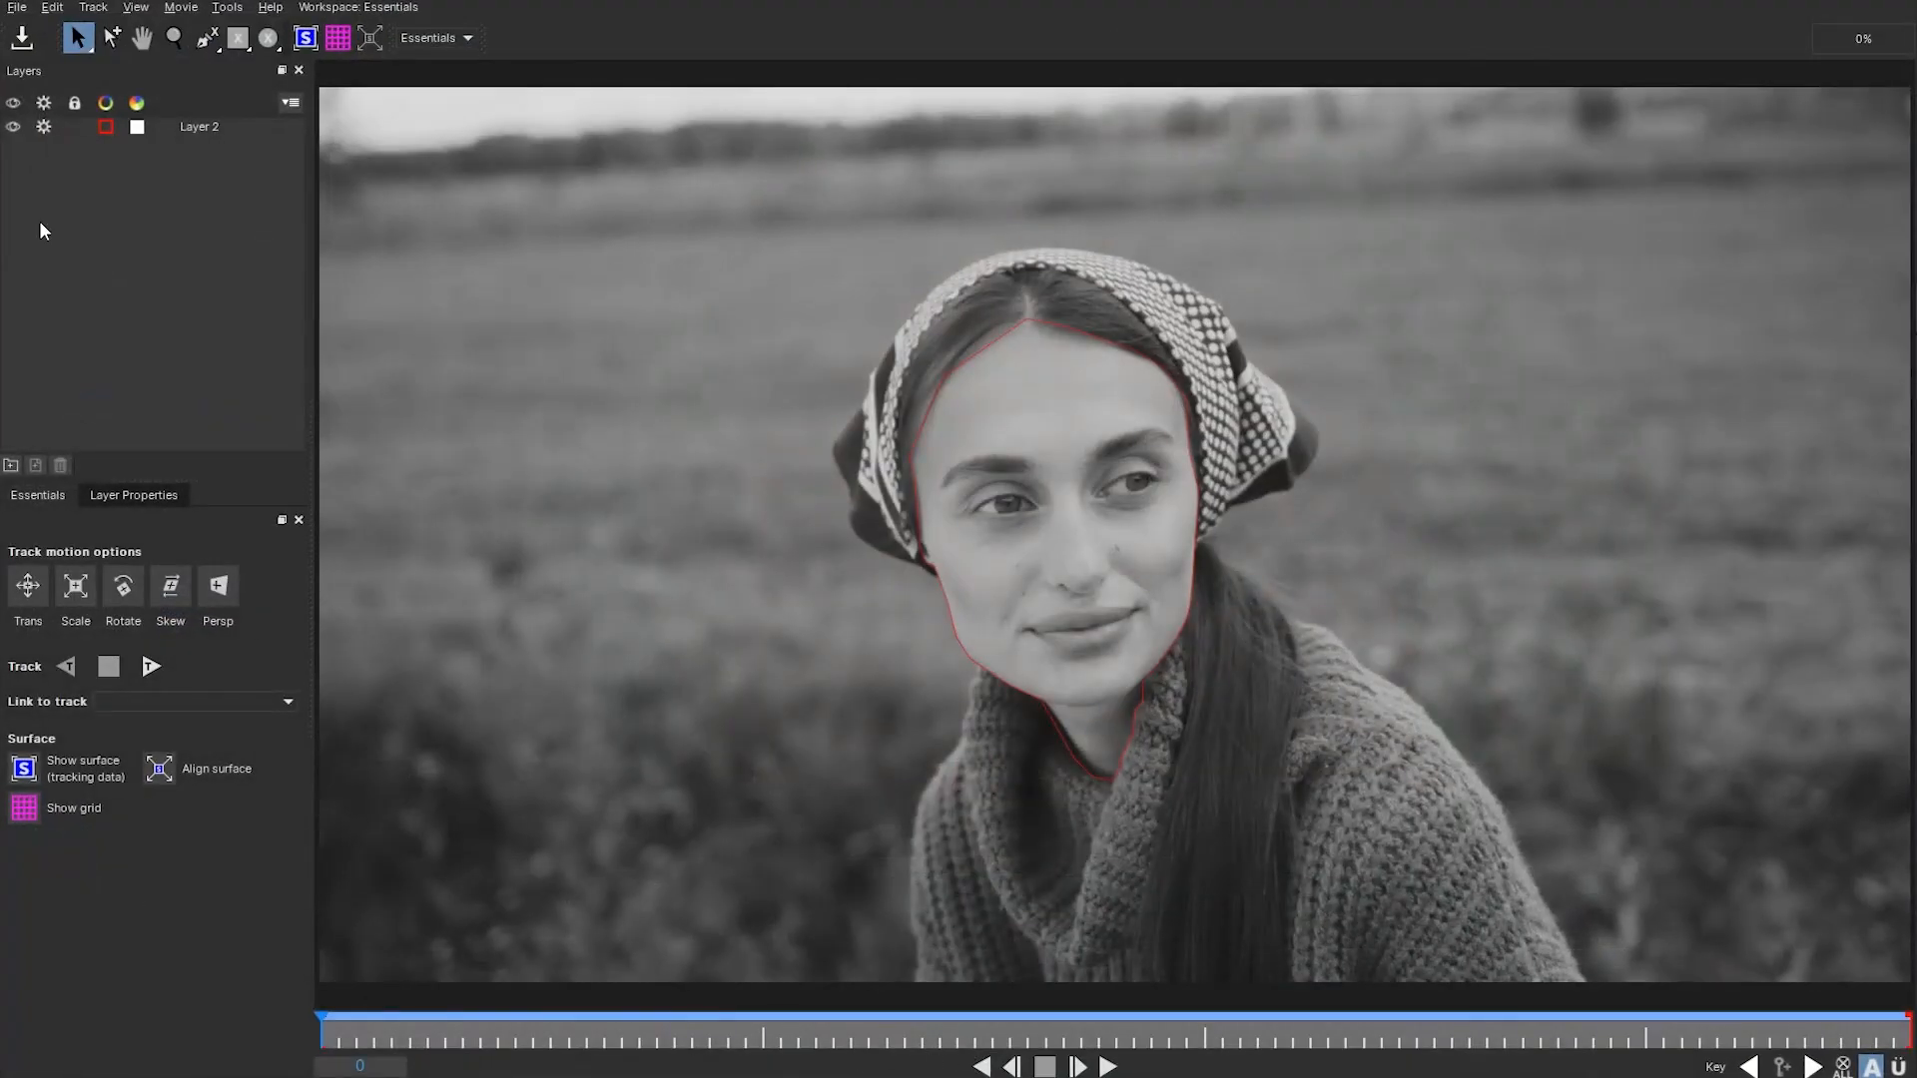
{"action": "left_click", "coordinate": [207, 128]}
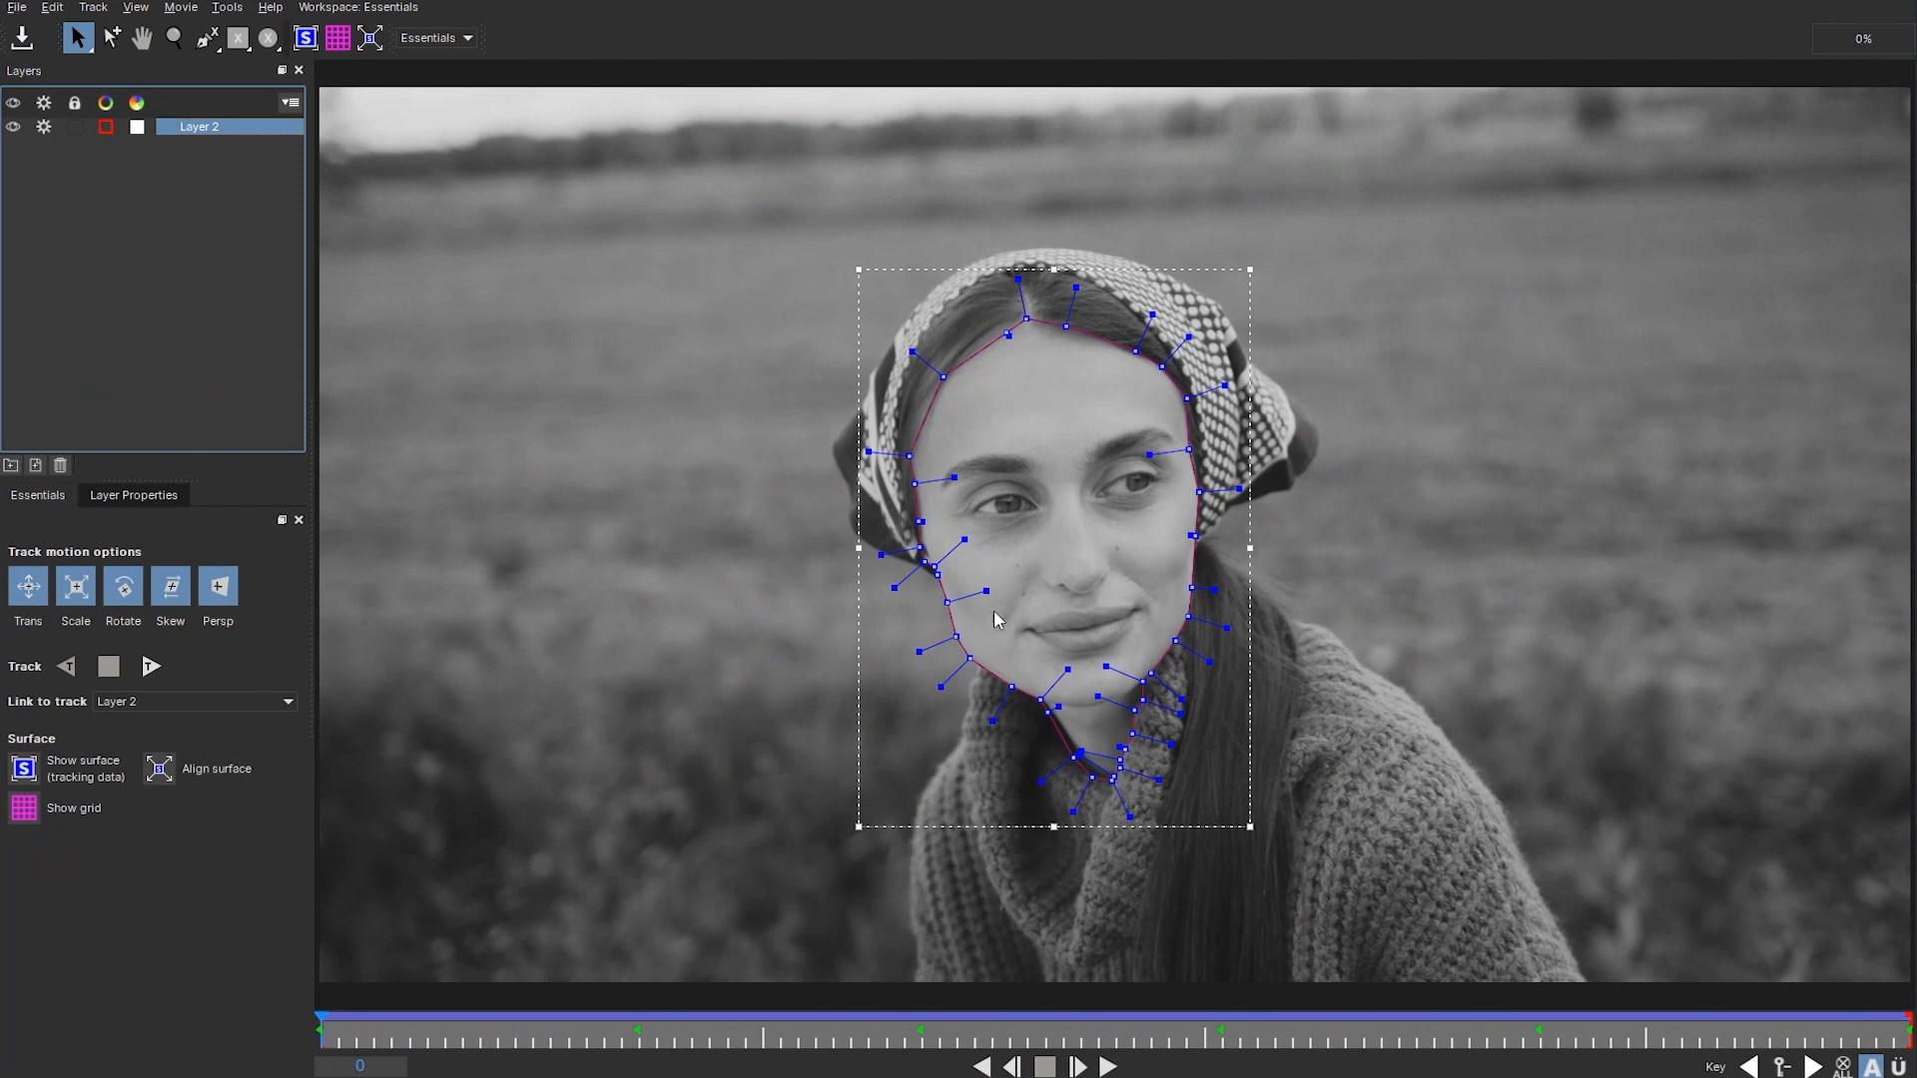
- Move the Layer 2 spline points along the forehead outward at frame 0 so the shape overlaps the hair
{"action": "key", "text": "z"}
{"action": "left_click_drag", "start_coordinate": [975, 440], "coordinate": [936, 414]}
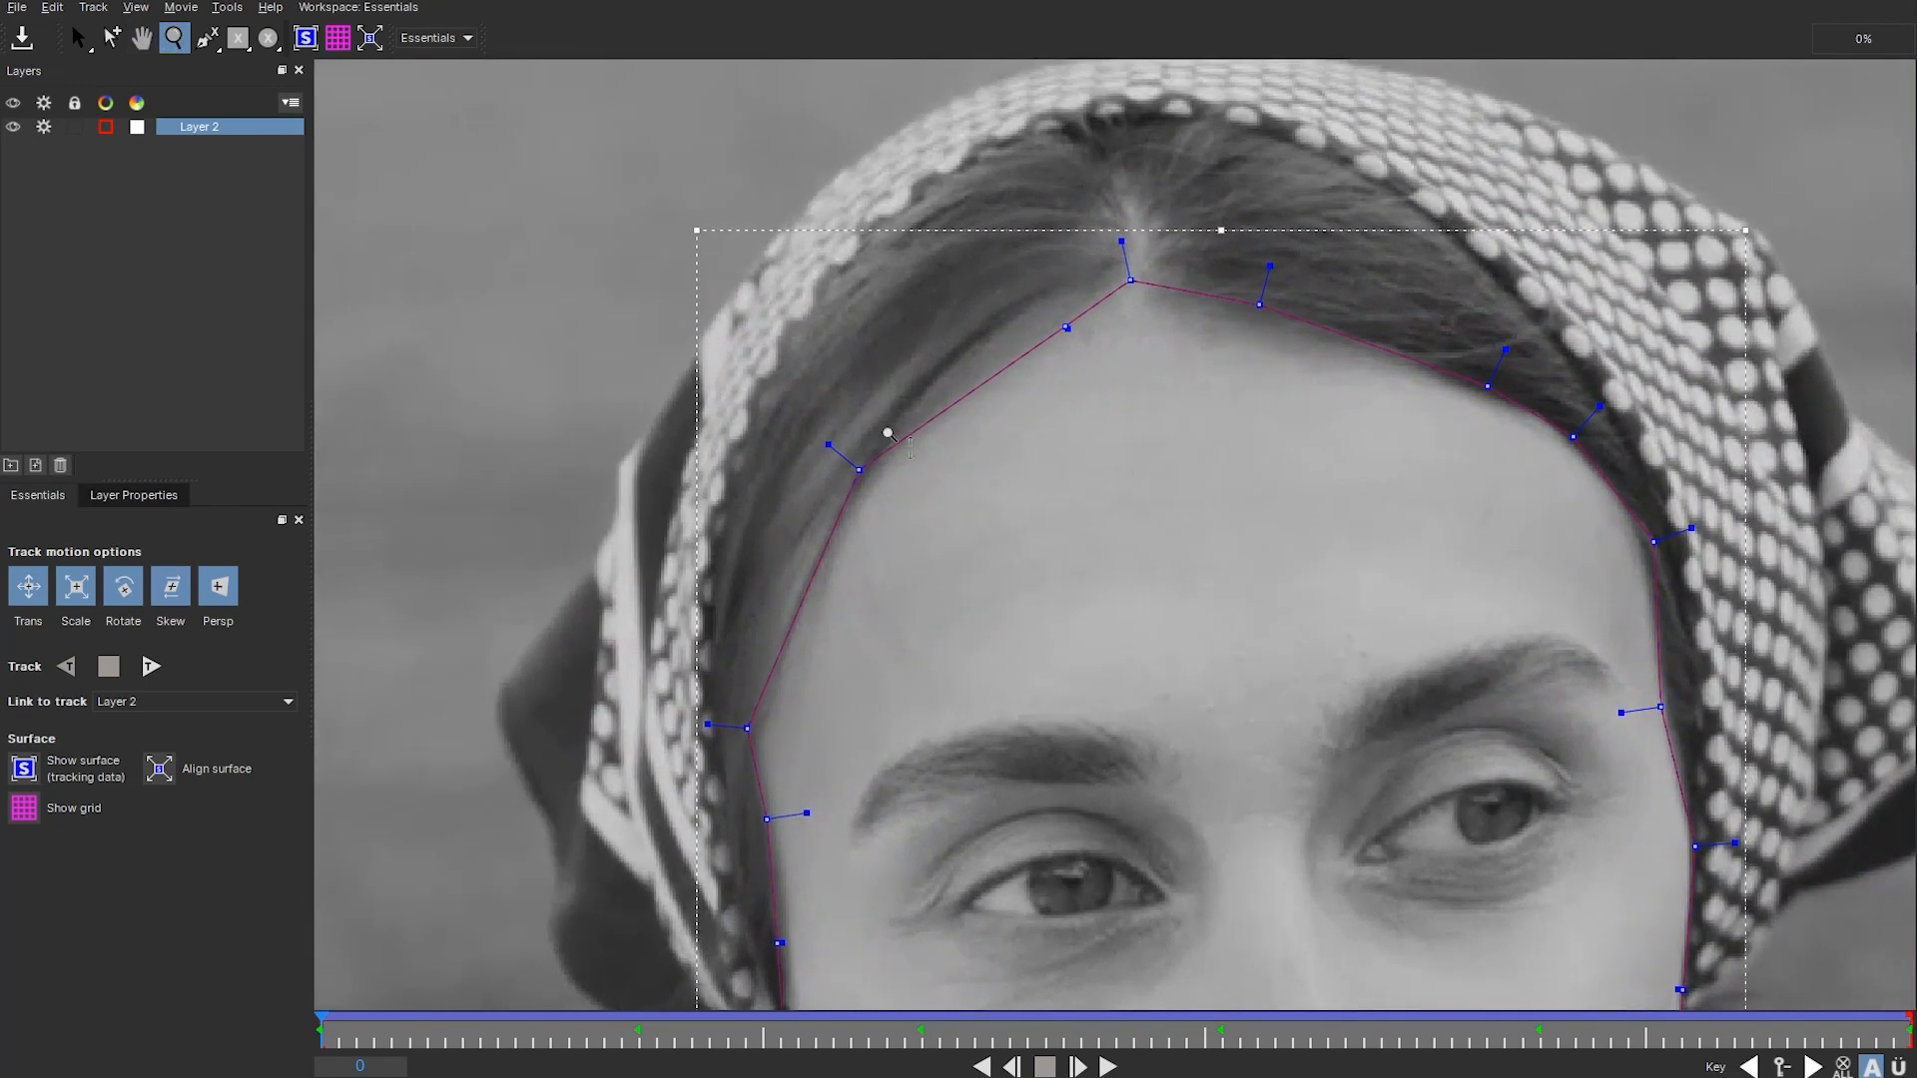
{"action": "left_click", "coordinate": [110, 38]}
{"action": "left_click_drag", "start_coordinate": [740, 728], "coordinate": [735, 647]}
{"action": "left_click_drag", "start_coordinate": [857, 471], "coordinate": [837, 419]}
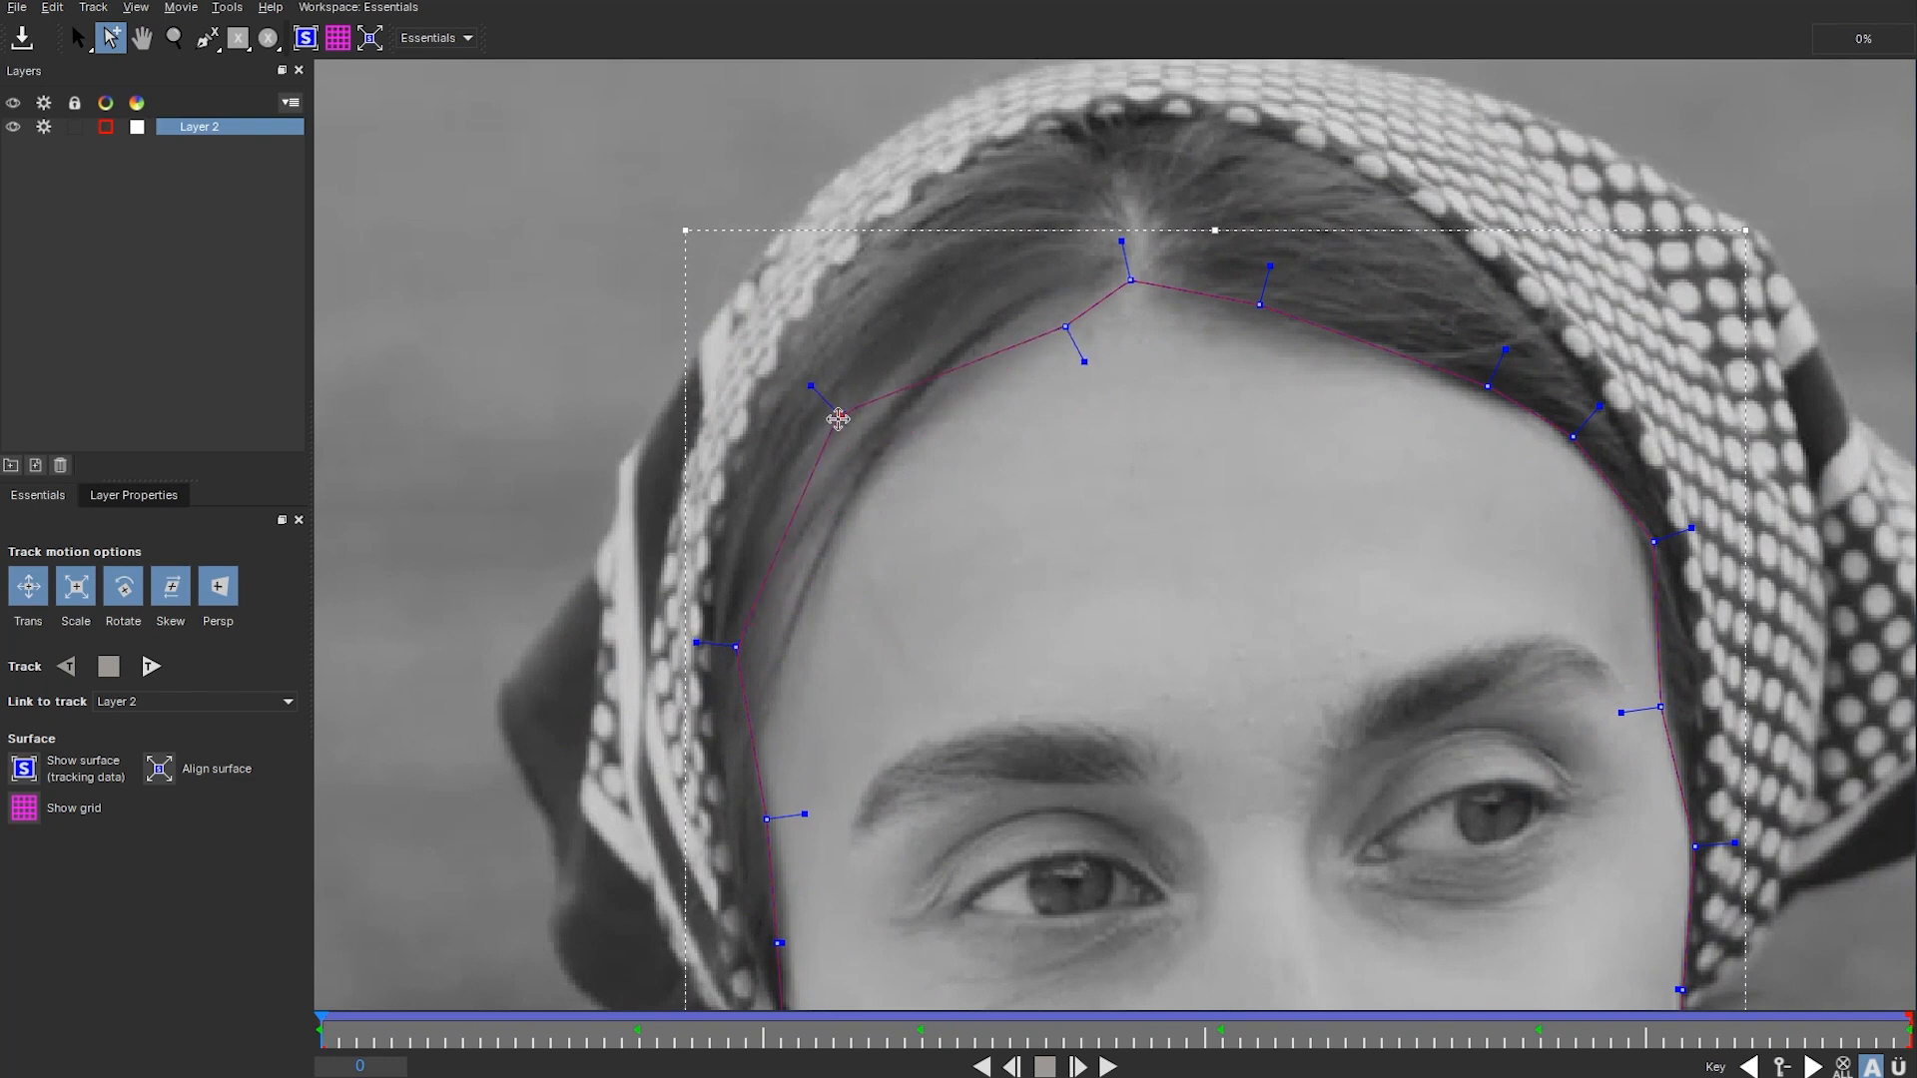
{"action": "left_click_drag", "start_coordinate": [1065, 326], "coordinate": [997, 297]}
{"action": "left_click_drag", "start_coordinate": [1130, 279], "coordinate": [1134, 239]}
{"action": "left_click_drag", "start_coordinate": [1260, 303], "coordinate": [1293, 260]}
{"action": "left_click_drag", "start_coordinate": [1488, 386], "coordinate": [1505, 365]}
{"action": "left_click_drag", "start_coordinate": [1573, 436], "coordinate": [1594, 435]}
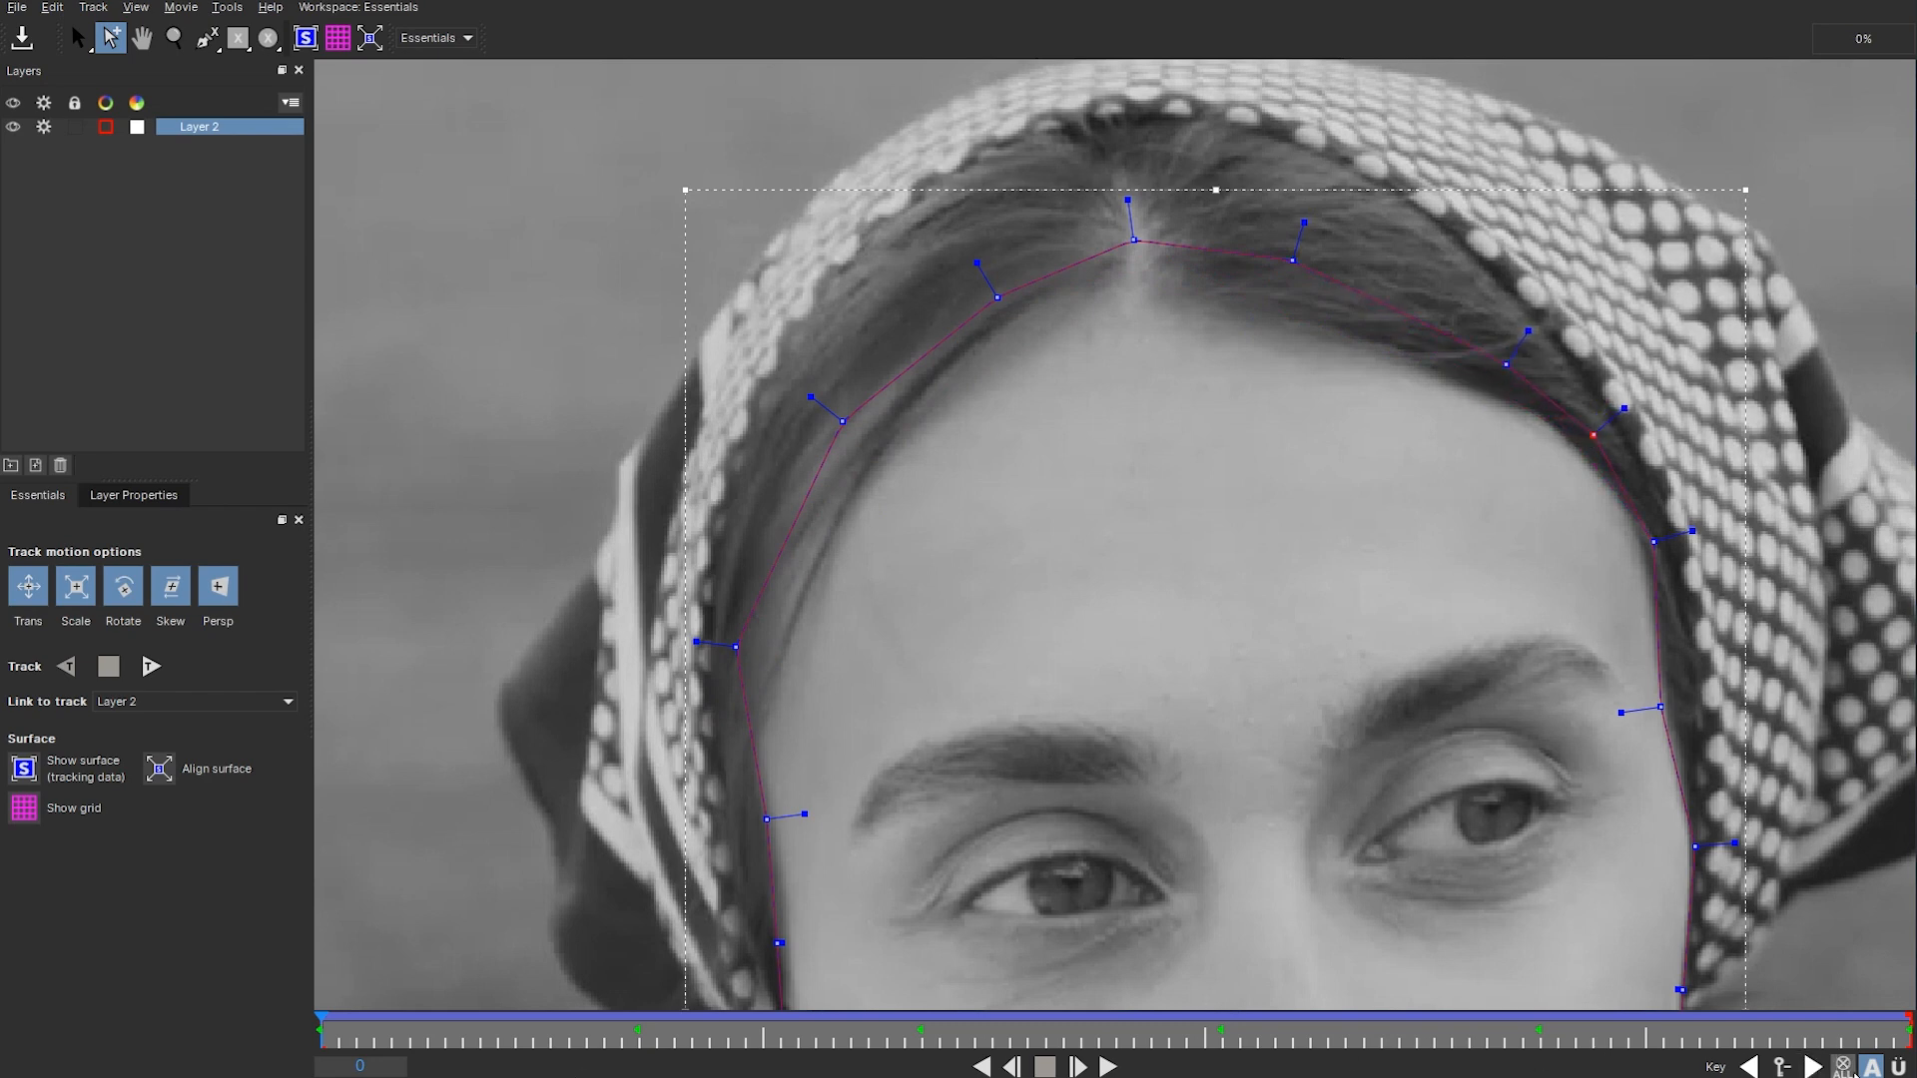
- Move the Layer 2 forehead points outward into the hair at the frame 18 keyframe
{"action": "left_click", "coordinate": [1812, 1067]}
{"action": "left_click_drag", "start_coordinate": [742, 284], "coordinate": [731, 231]}
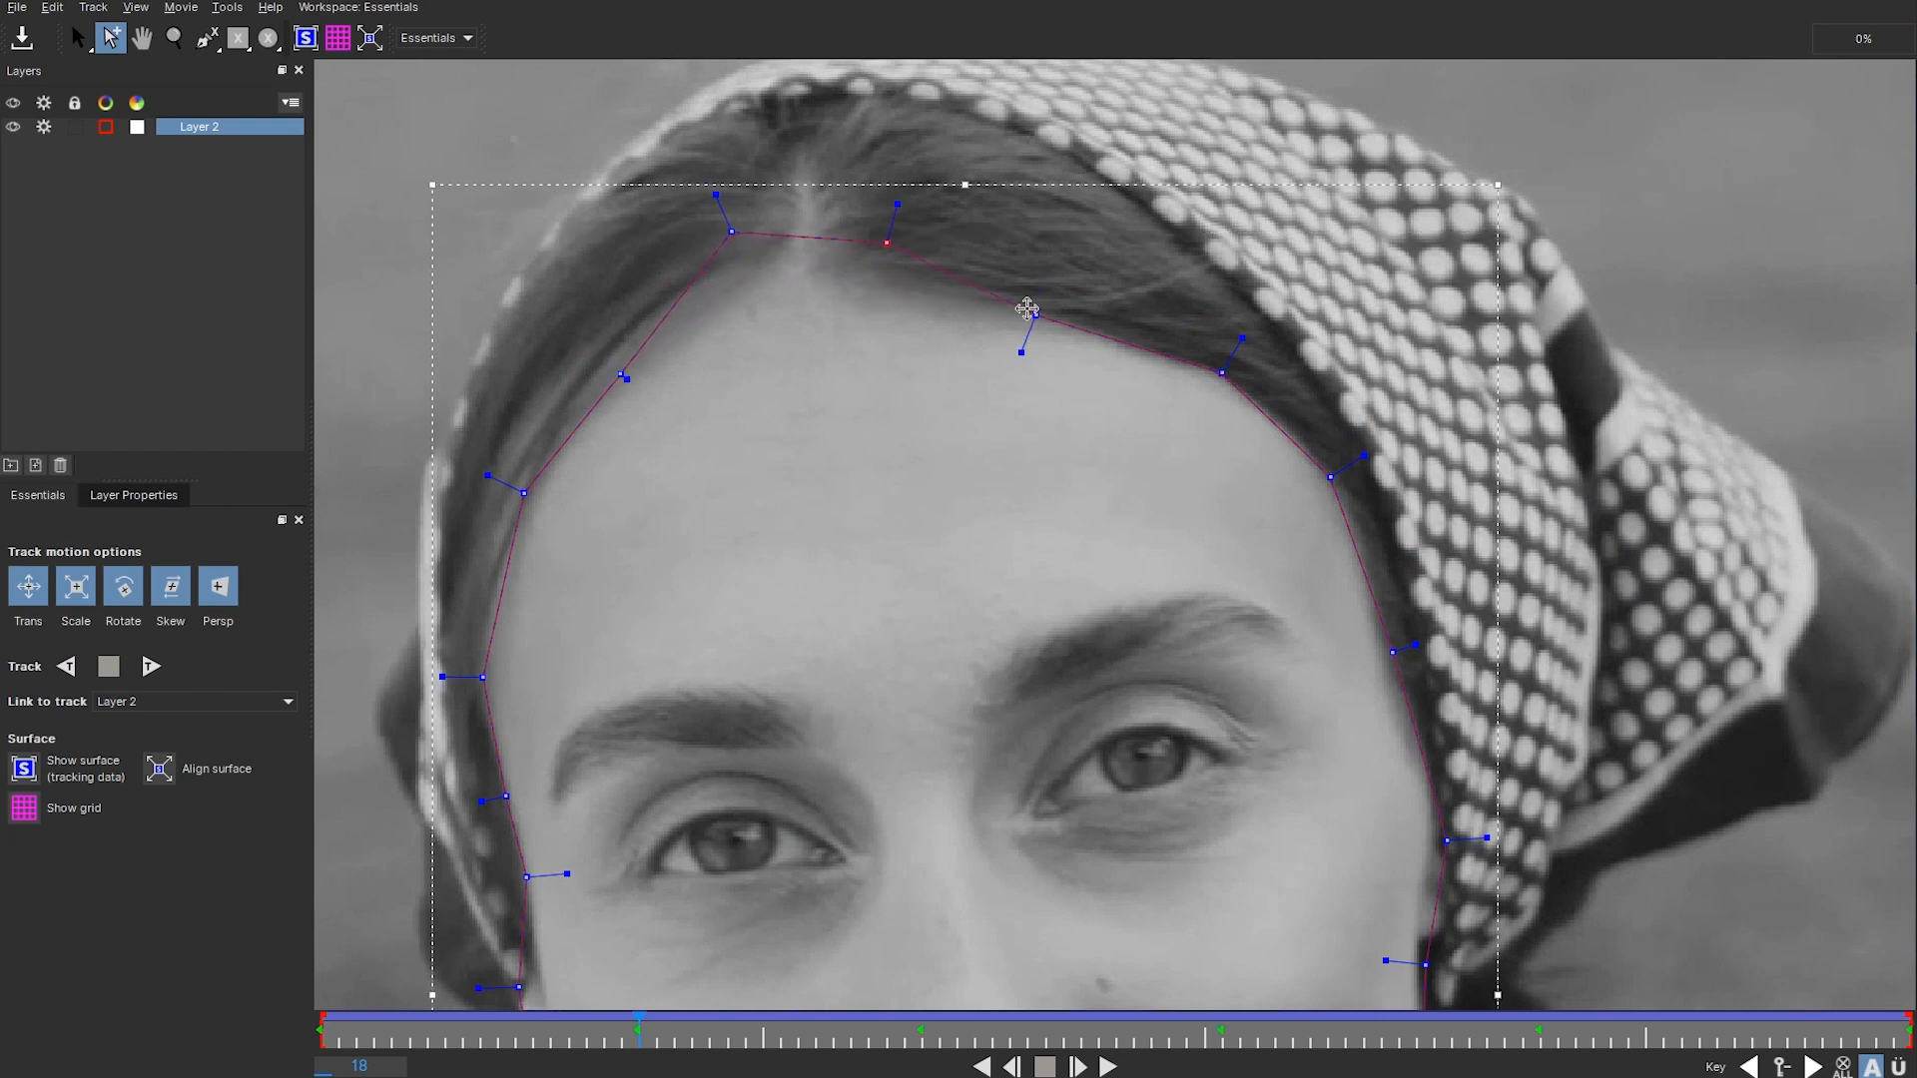
{"action": "left_click_drag", "start_coordinate": [1035, 315], "coordinate": [1055, 266]}
{"action": "left_click_drag", "start_coordinate": [1226, 372], "coordinate": [1244, 351]}
{"action": "left_click_drag", "start_coordinate": [618, 373], "coordinate": [584, 350]}
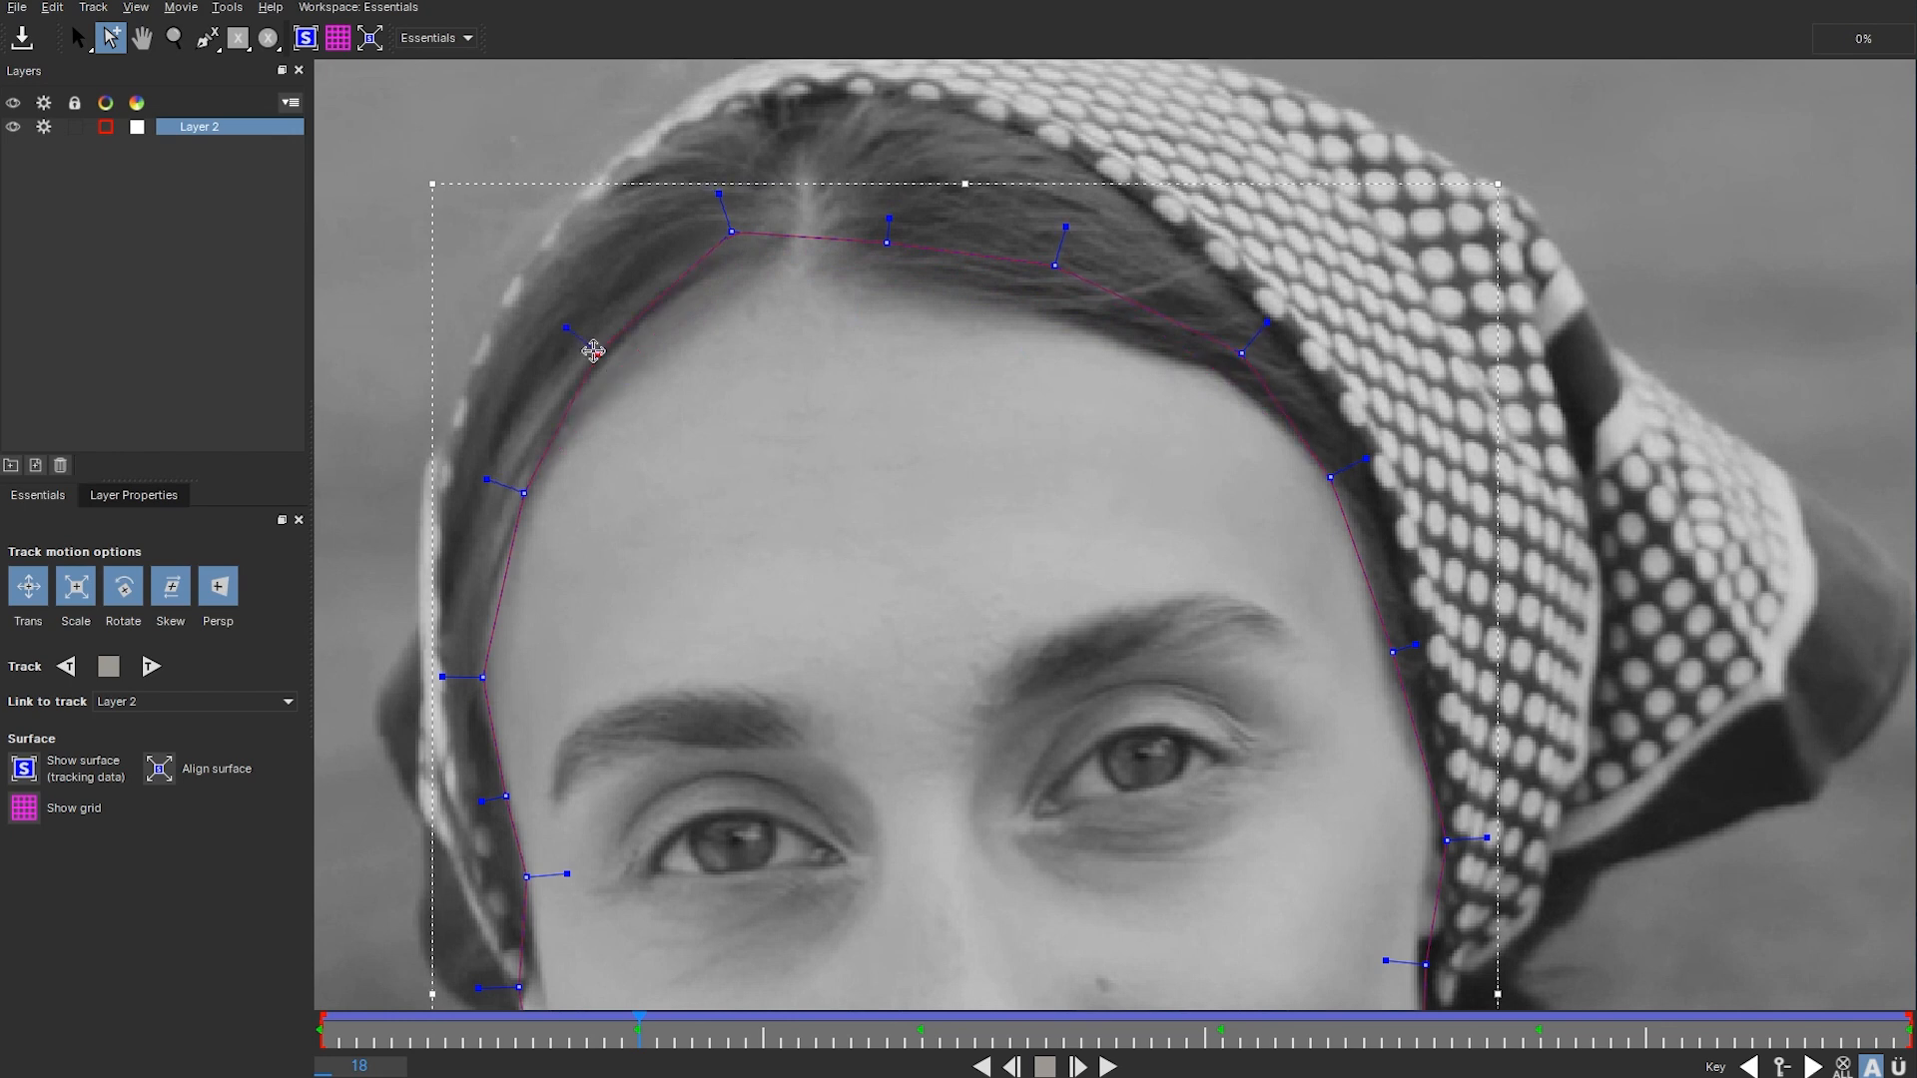
{"action": "left_click_drag", "start_coordinate": [521, 496], "coordinate": [493, 477]}
{"action": "left_click_drag", "start_coordinate": [483, 641], "coordinate": [466, 663]}
- Return to frame 0 and refine the Layer 2 hairline points so the curve sits evenly inside the hair
{"action": "left_click_drag", "start_coordinate": [642, 1033], "coordinate": [320, 1033]}
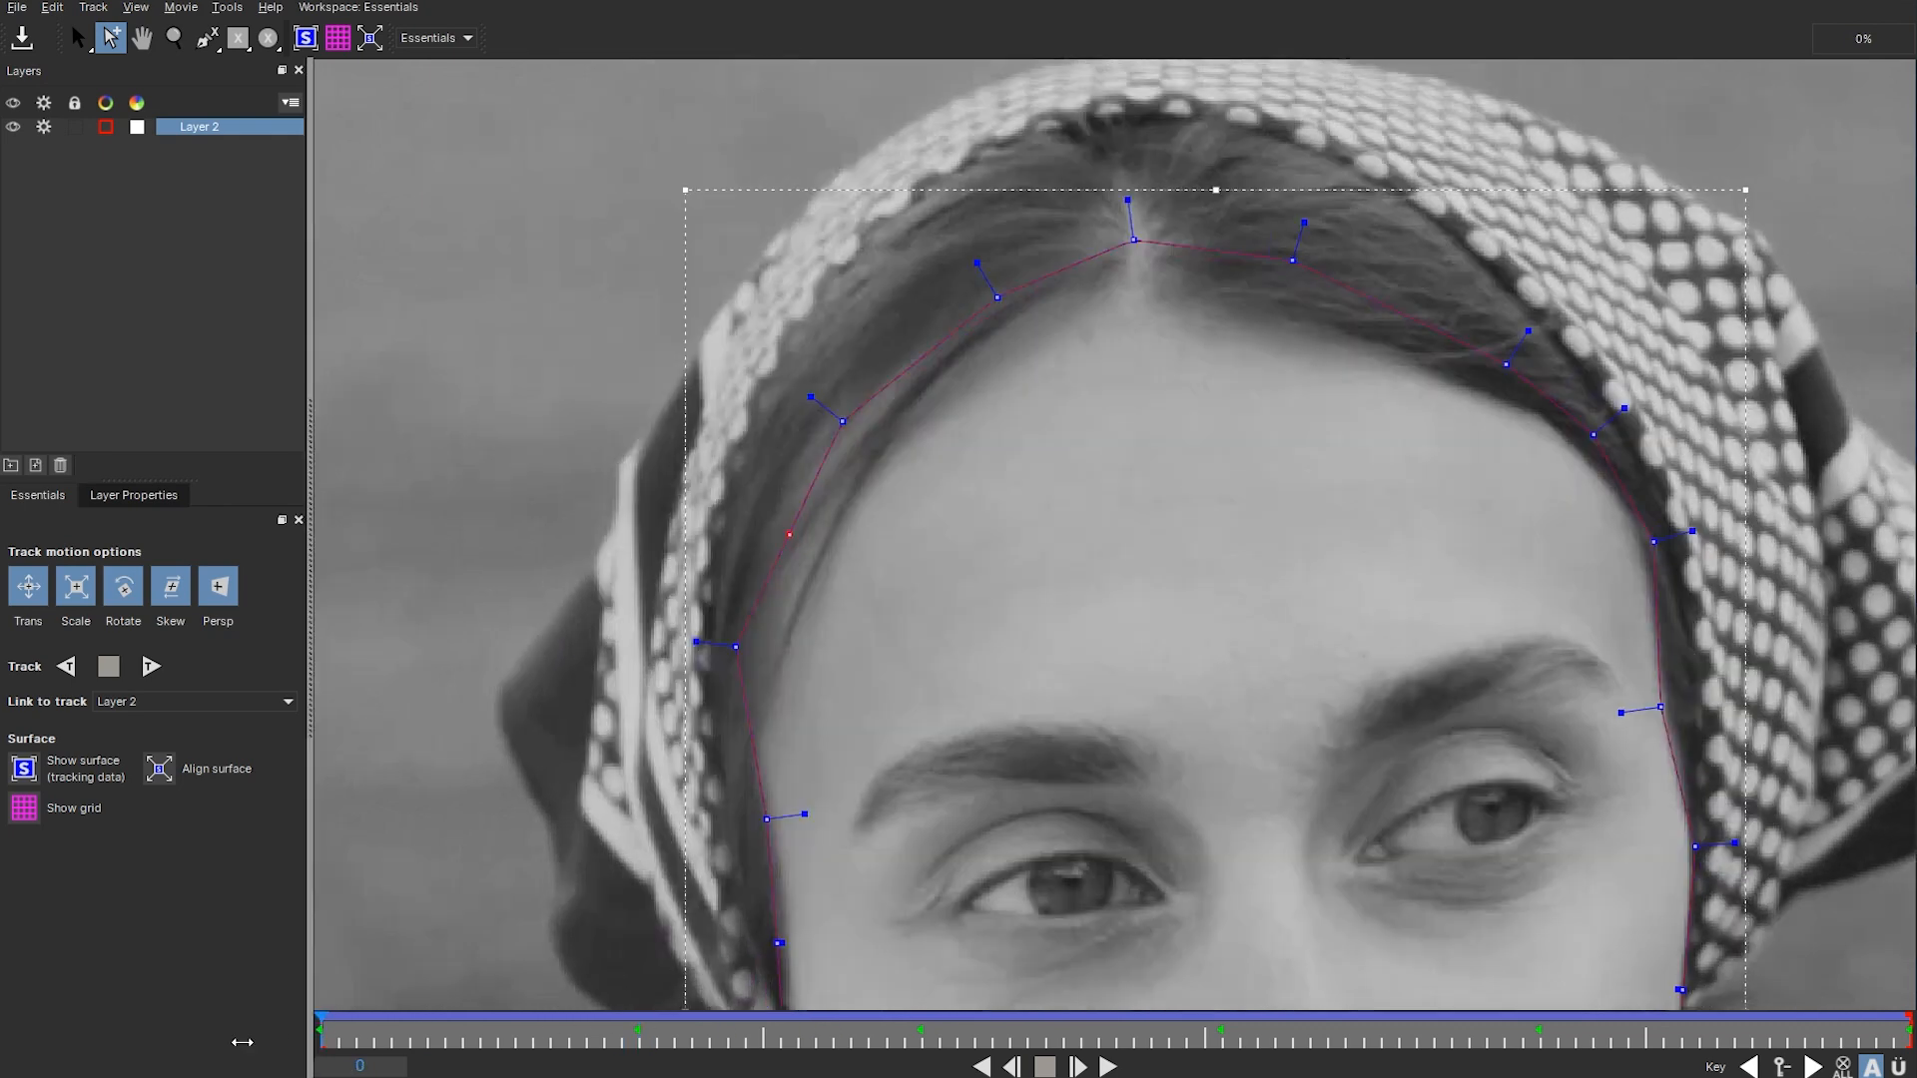
{"action": "left_click_drag", "start_coordinate": [1714, 157], "coordinate": [709, 639]}
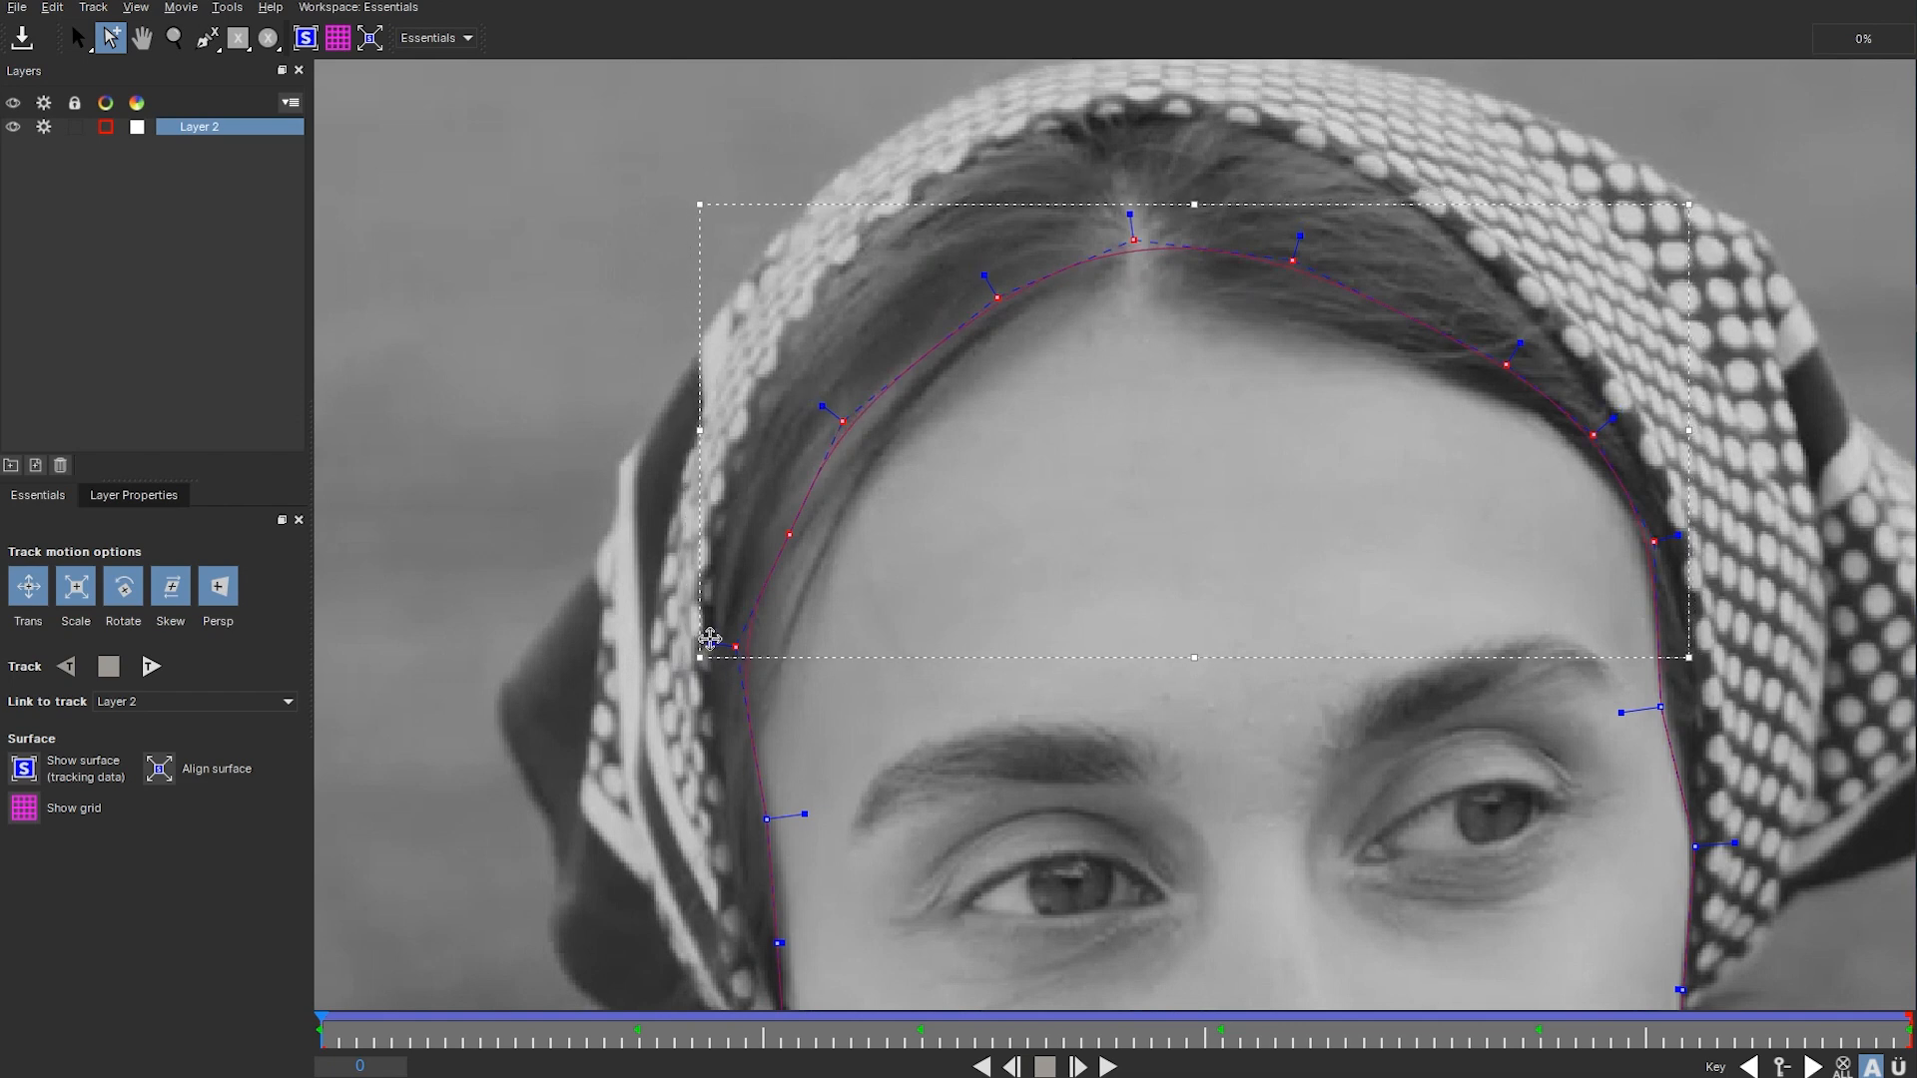
{"action": "left_click", "coordinate": [866, 555]}
{"action": "left_click_drag", "start_coordinate": [788, 535], "coordinate": [774, 515]}
{"action": "left_click_drag", "start_coordinate": [852, 418], "coordinate": [1011, 264]}
{"action": "left_click_drag", "start_coordinate": [1293, 260], "coordinate": [1323, 259]}
{"action": "left_click_drag", "start_coordinate": [1505, 364], "coordinate": [1506, 336]}
{"action": "left_click_drag", "start_coordinate": [1655, 539], "coordinate": [1665, 540]}
- Raise the Layer 2 forehead points and even out the side curves inside the hair at the frame 18 keyframe
{"action": "left_click", "coordinate": [1813, 1067]}
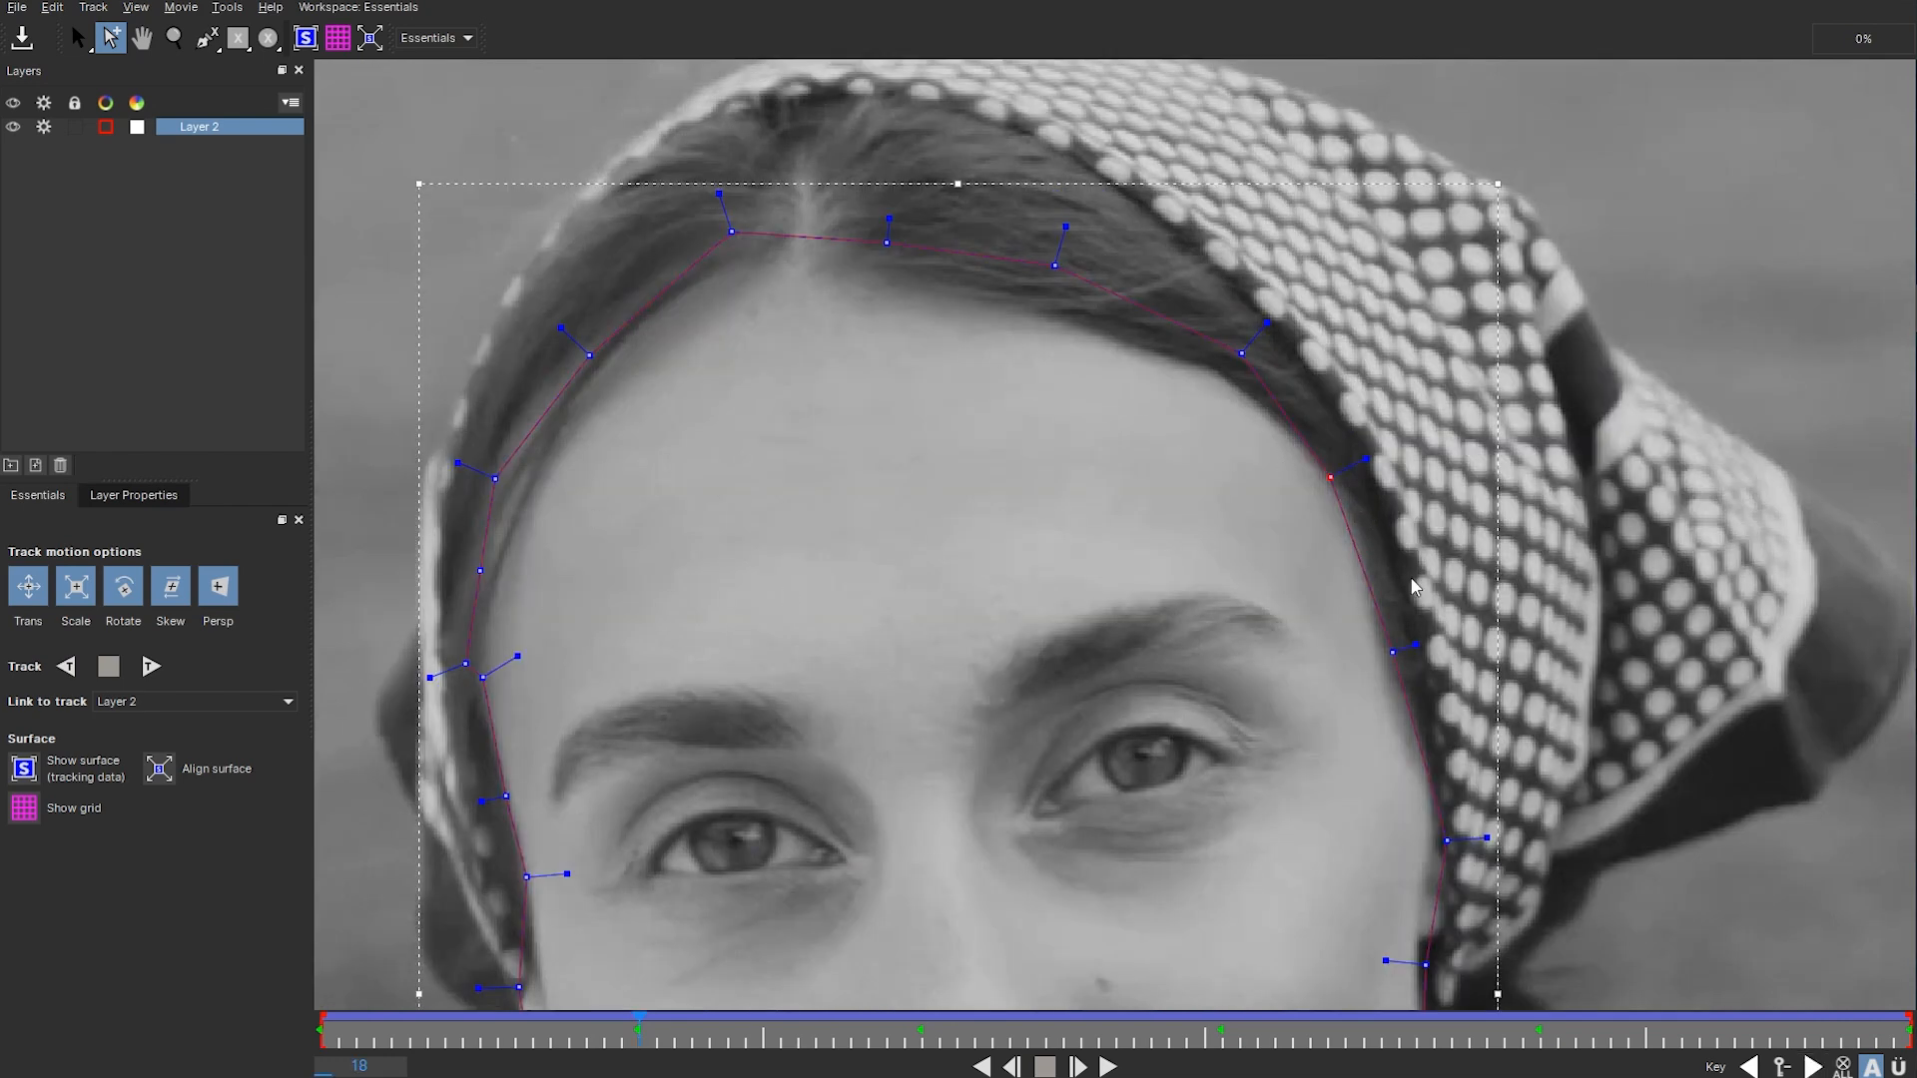
{"action": "left_click_drag", "start_coordinate": [1410, 587], "coordinate": [214, 115]}
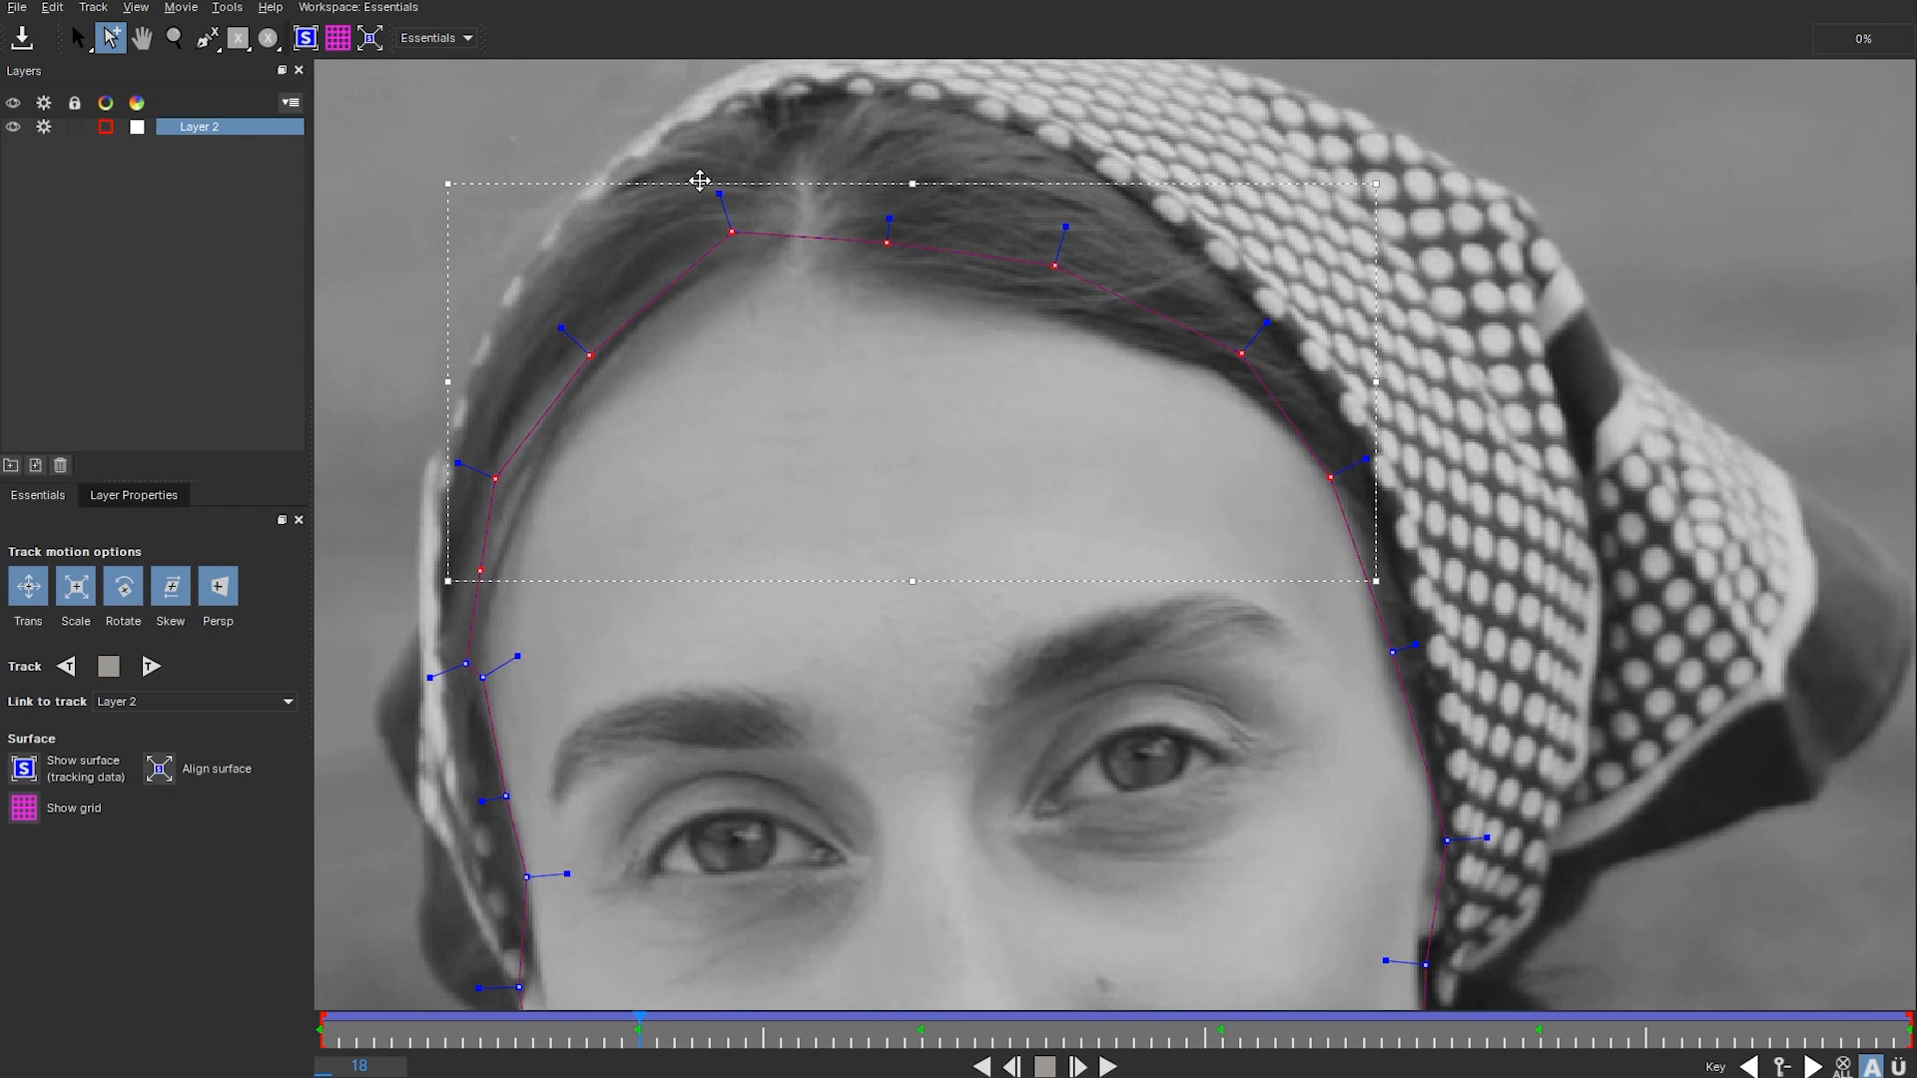
{"action": "mouse_move", "coordinate": [719, 186]}
{"action": "left_mouse_down"}
{"action": "mouse_move", "coordinate": [727, 201]}
{"action": "mouse_move", "coordinate": [725, 150]}
{"action": "mouse_move", "coordinate": [722, 179]}
{"action": "left_mouse_up"}
{"action": "left_click_drag", "start_coordinate": [463, 662], "coordinate": [466, 534]}
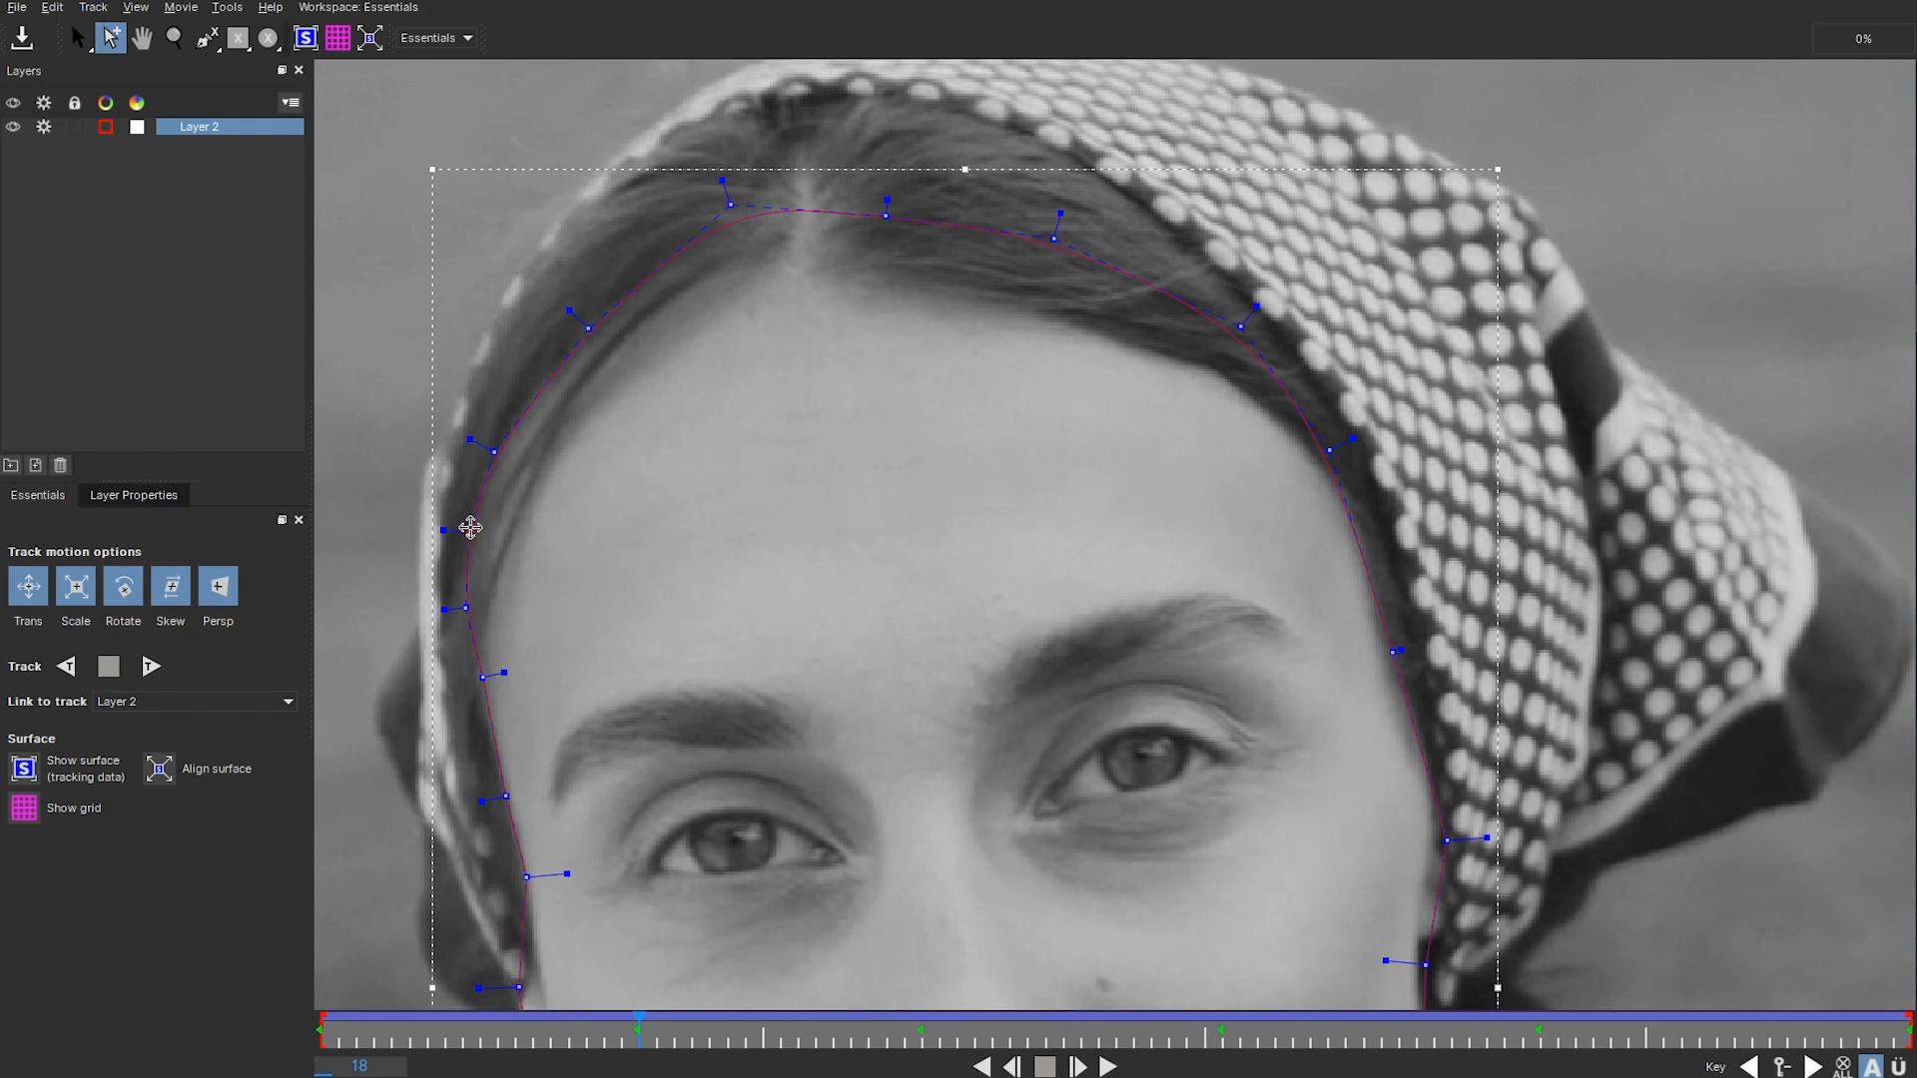
{"action": "left_click_drag", "start_coordinate": [588, 328], "coordinate": [575, 315]}
{"action": "left_click_drag", "start_coordinate": [1335, 455], "coordinate": [1355, 473]}
- Move the Layer 2 forehead points up and outward into the hair at the frame 34 keyframe
{"action": "left_click", "coordinate": [1812, 1066]}
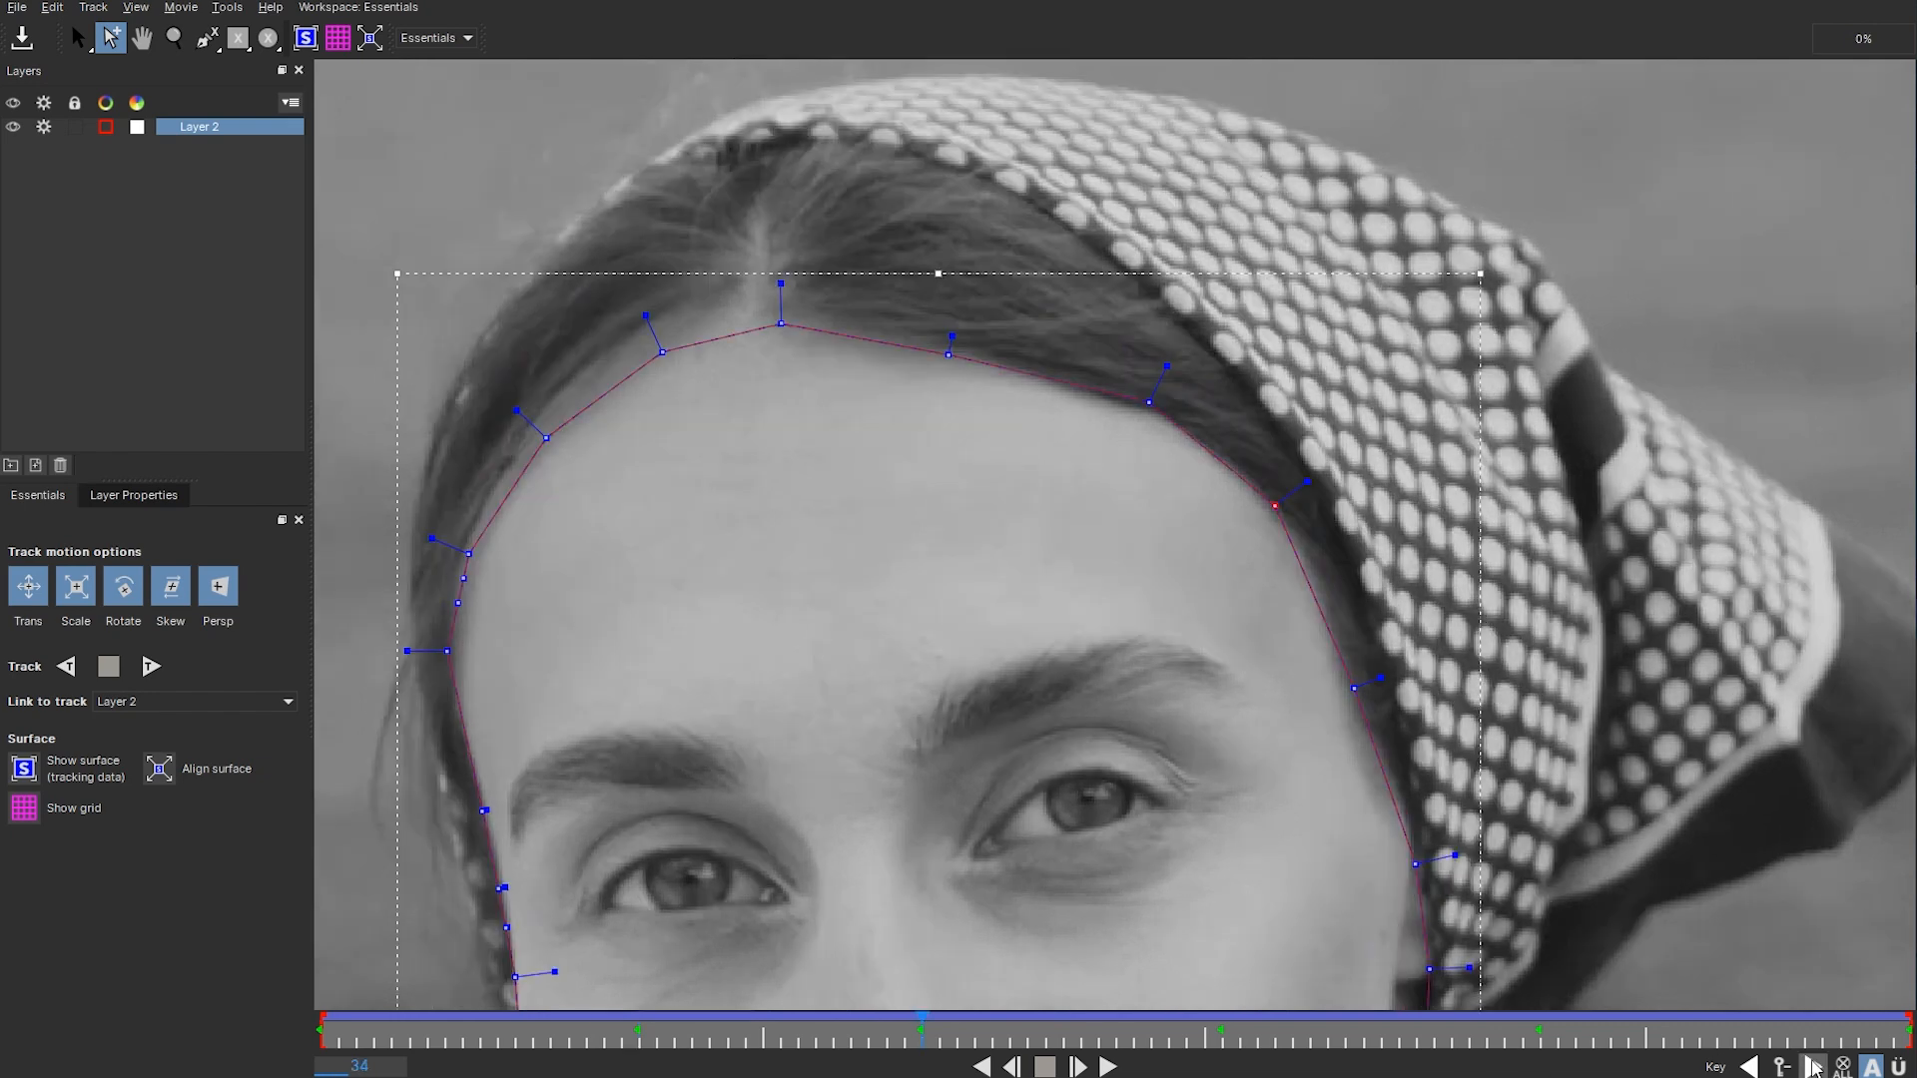
{"action": "left_click_drag", "start_coordinate": [1351, 603], "coordinate": [339, 181]}
{"action": "left_click_drag", "start_coordinate": [781, 323], "coordinate": [776, 286]}
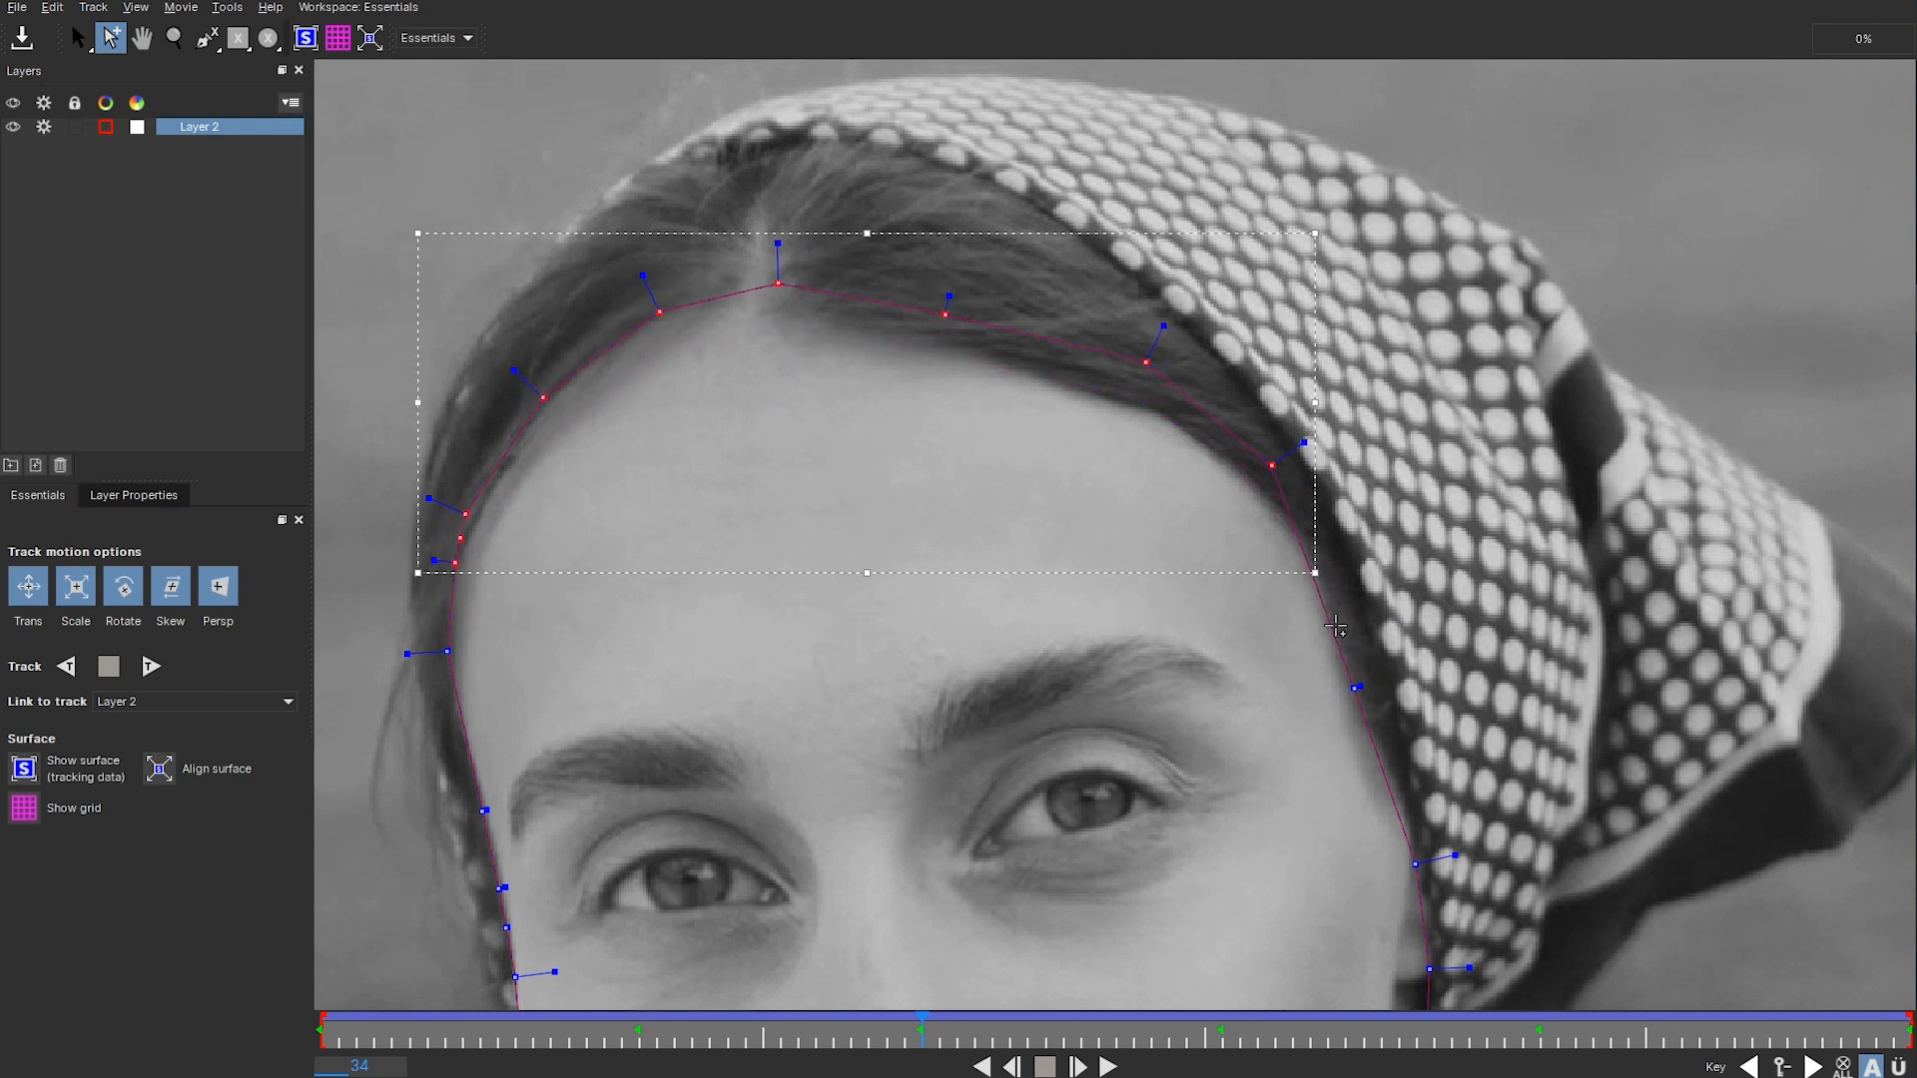
{"action": "left_click_drag", "start_coordinate": [1354, 688], "coordinate": [1359, 659]}
{"action": "left_click_drag", "start_coordinate": [1357, 554], "coordinate": [198, 148]}
{"action": "left_click_drag", "start_coordinate": [776, 263], "coordinate": [780, 278]}
- Refine individual Layer 2 hairline points at frame 34 so the temple and upper forehead curve sits evenly inside the hair
{"action": "left_click", "coordinate": [519, 554]}
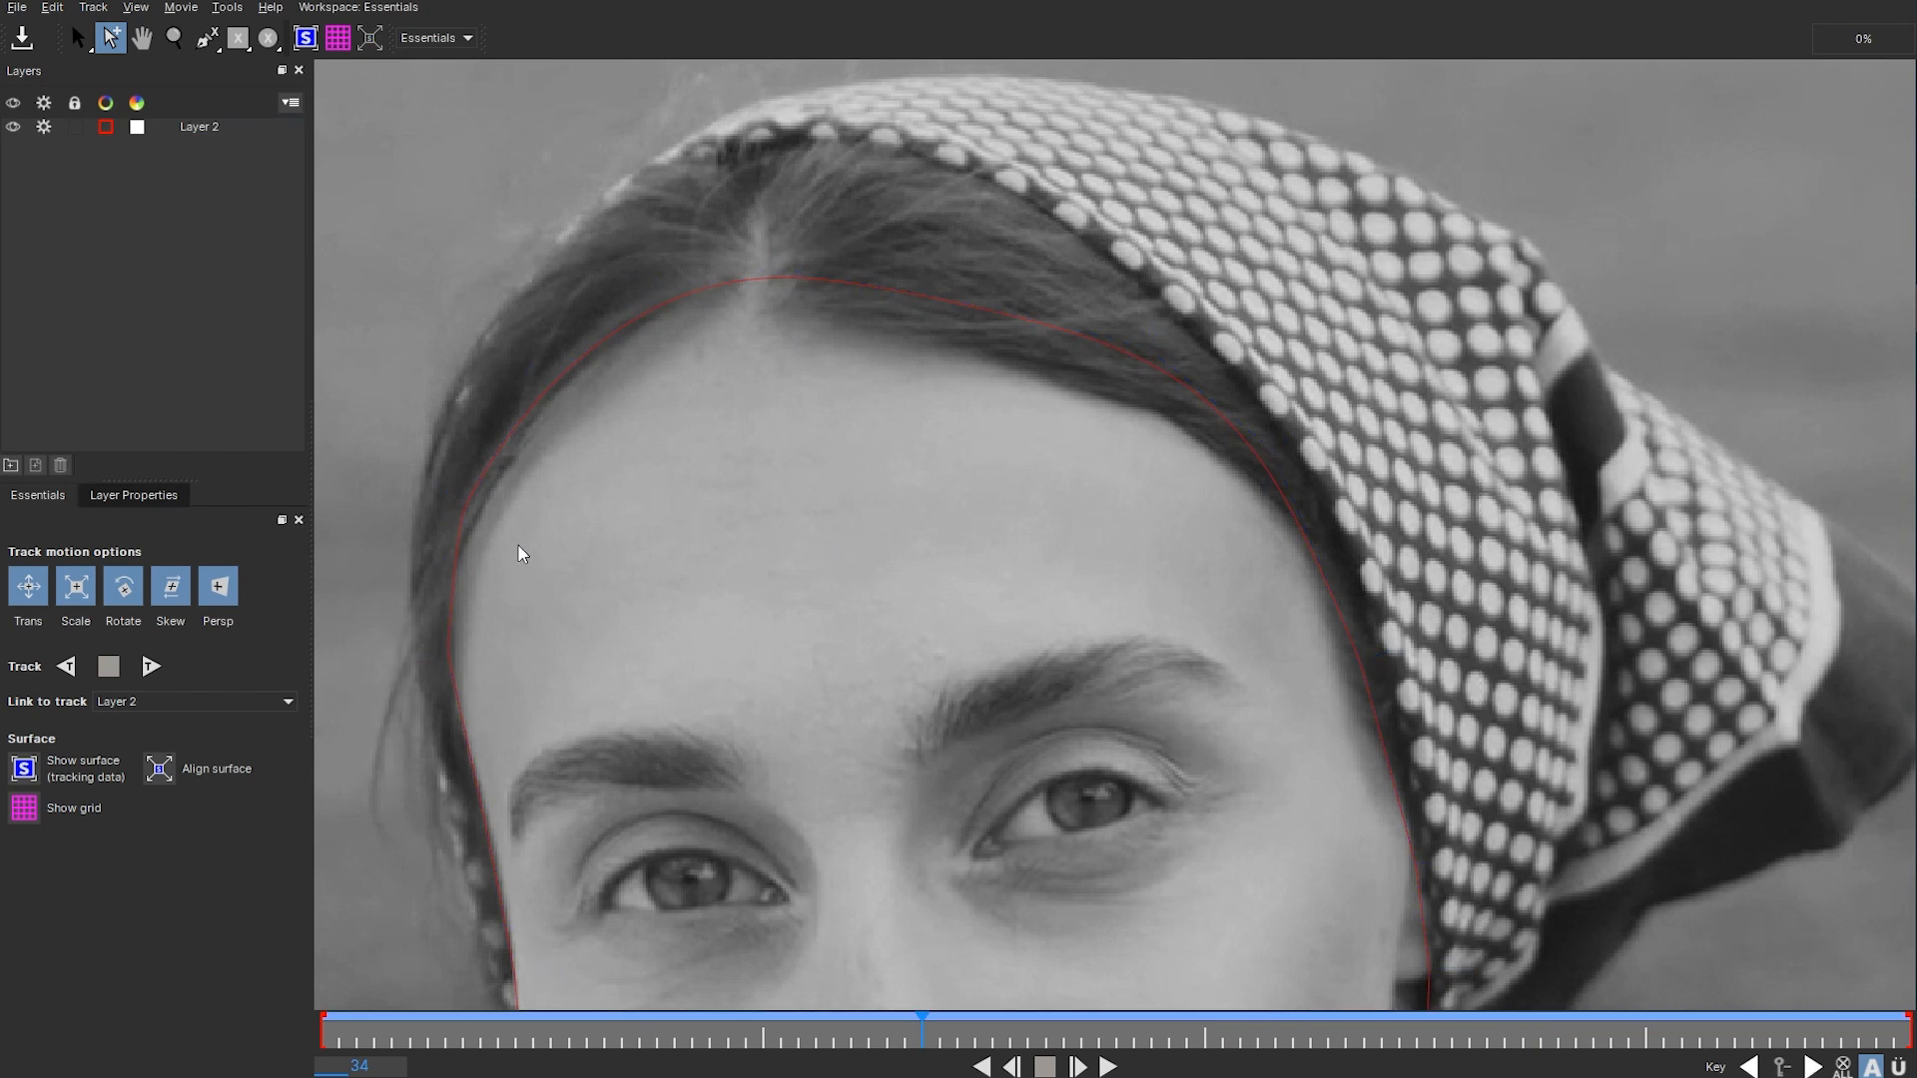
{"action": "left_click", "coordinate": [457, 534]}
{"action": "left_click", "coordinate": [435, 558]}
{"action": "left_click_drag", "start_coordinate": [464, 528], "coordinate": [473, 445]}
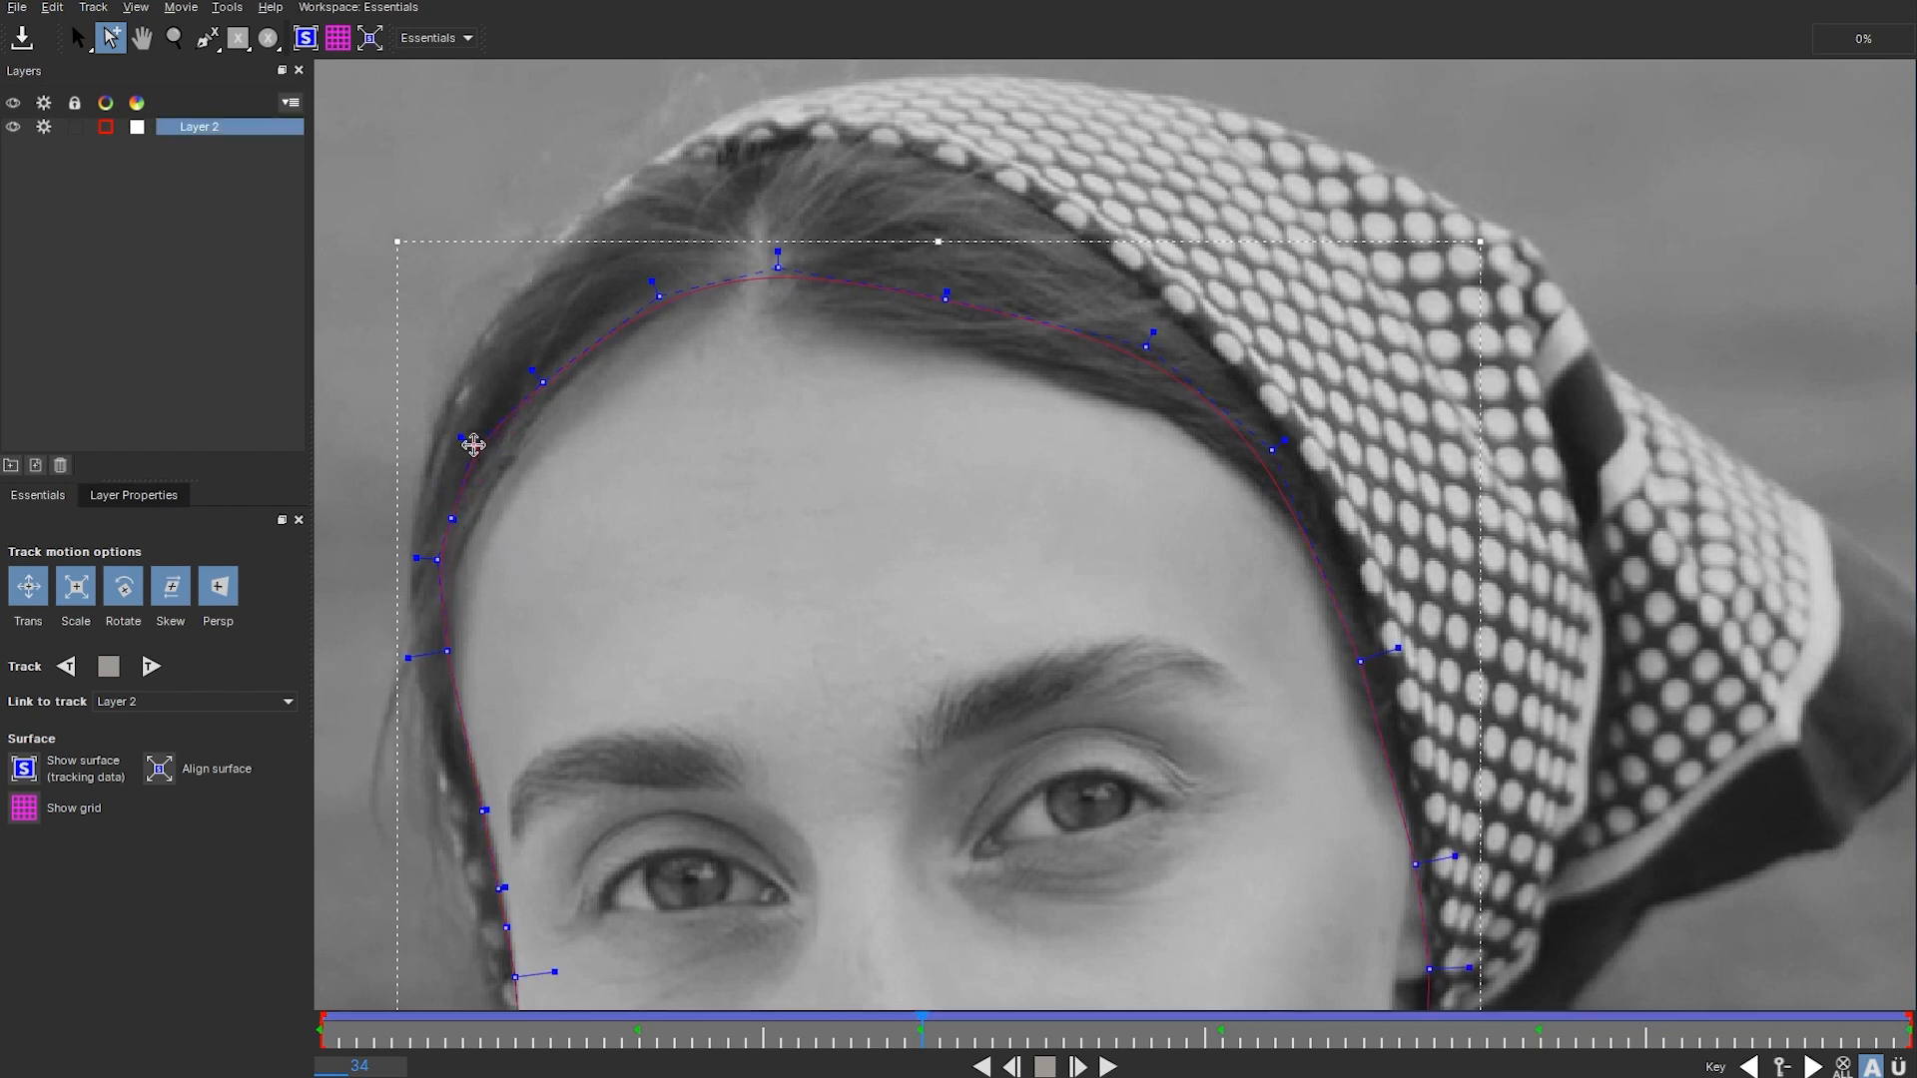
{"action": "left_click_drag", "start_coordinate": [543, 383], "coordinate": [540, 359]}
{"action": "left_click_drag", "start_coordinate": [657, 292], "coordinate": [659, 288]}
{"action": "left_click", "coordinate": [777, 267]}
{"action": "left_click_drag", "start_coordinate": [945, 302], "coordinate": [946, 288]}
{"action": "left_click_drag", "start_coordinate": [455, 651], "coordinate": [442, 659]}
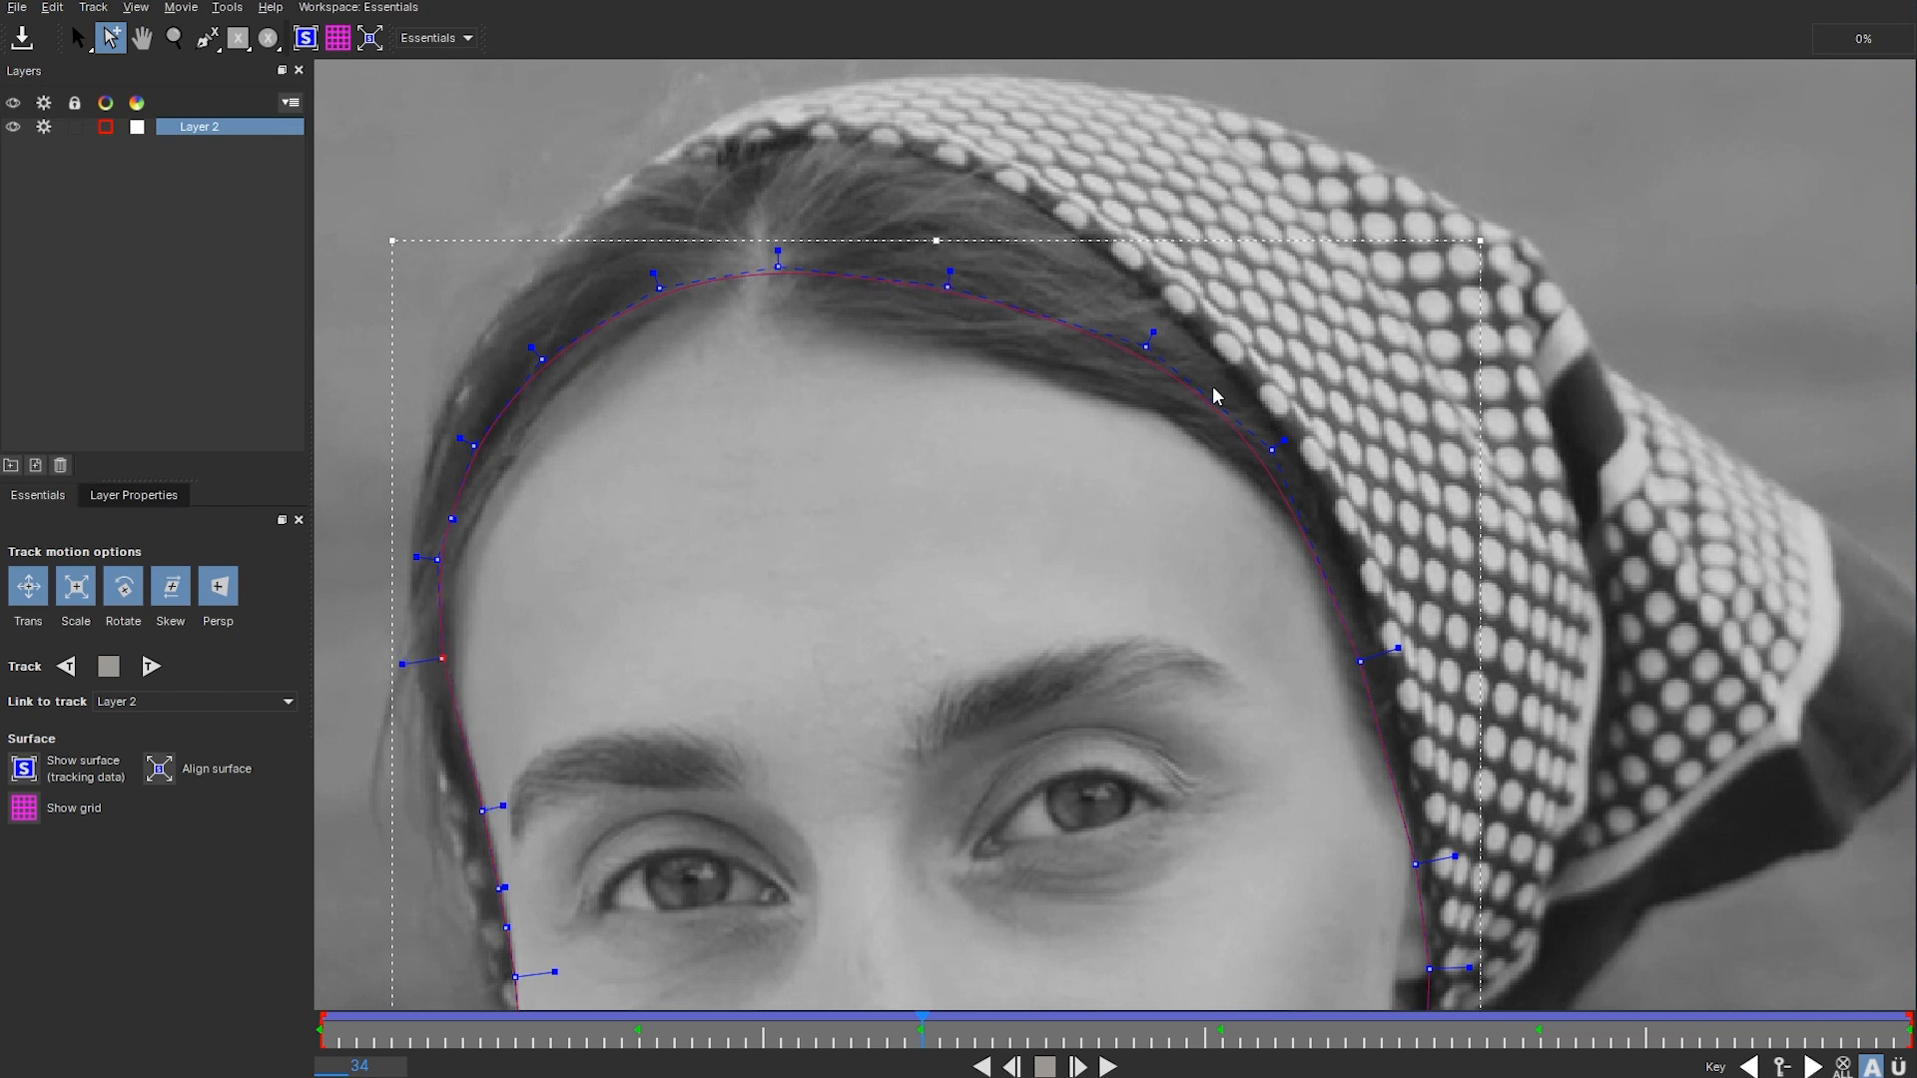
- Move the Layer 2 forehead points outward into the hair at the keyframe between frames 34 and 69
{"action": "left_click", "coordinate": [1811, 1066]}
{"action": "left_click_drag", "start_coordinate": [1484, 632], "coordinate": [194, 170]}
{"action": "left_click_drag", "start_coordinate": [918, 374], "coordinate": [909, 281]}
{"action": "left_click_drag", "start_coordinate": [1454, 411], "coordinate": [1434, 429]}
- Move the Layer 2 forehead points outward into the hair at the frame 69 and frame 90 keyframes
{"action": "left_click", "coordinate": [634, 631]}
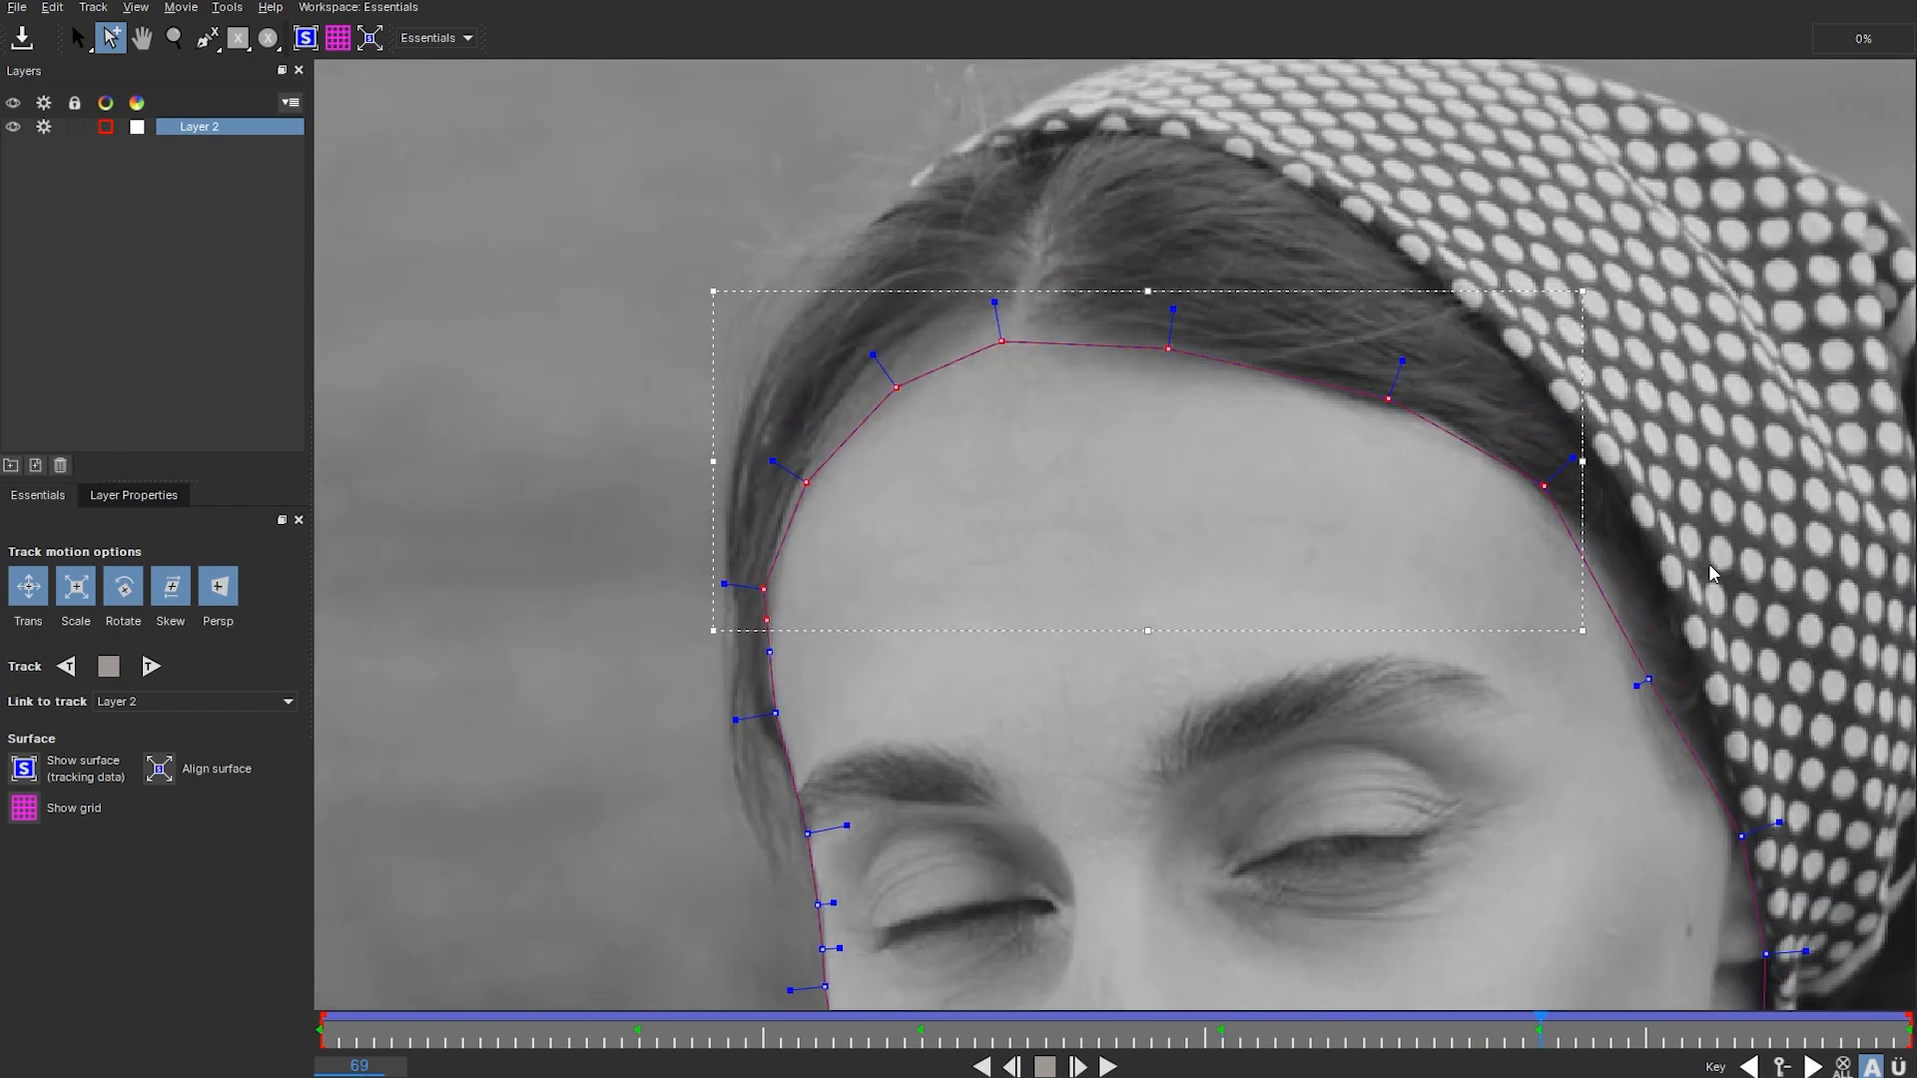
{"action": "left_click_drag", "start_coordinate": [1168, 348], "coordinate": [1169, 292]}
{"action": "left_click_drag", "start_coordinate": [612, 171], "coordinate": [808, 316]}
{"action": "left_click", "coordinate": [1172, 424]}
{"action": "left_click", "coordinate": [799, 401]}
{"action": "left_click_drag", "start_coordinate": [736, 720], "coordinate": [769, 715]}
{"action": "left_click", "coordinate": [1665, 646]}
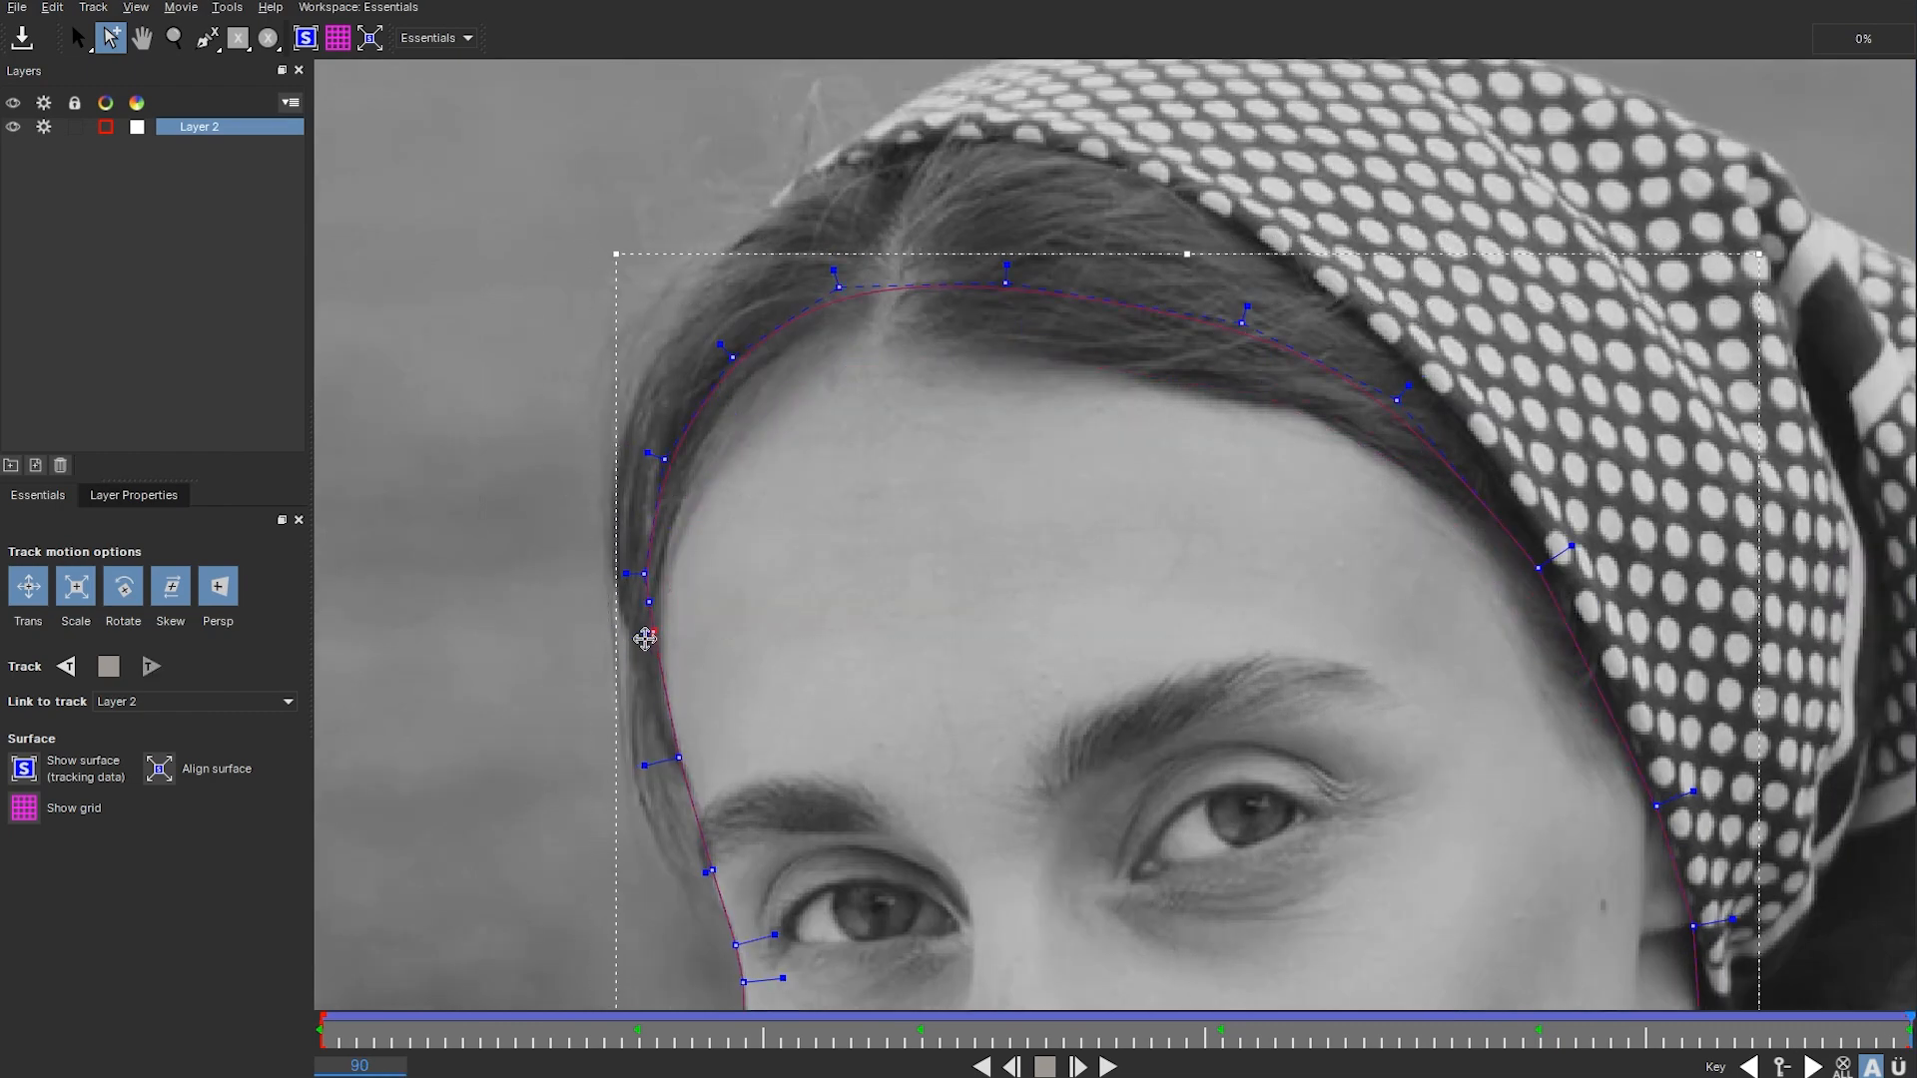
{"action": "left_click", "coordinate": [641, 544]}
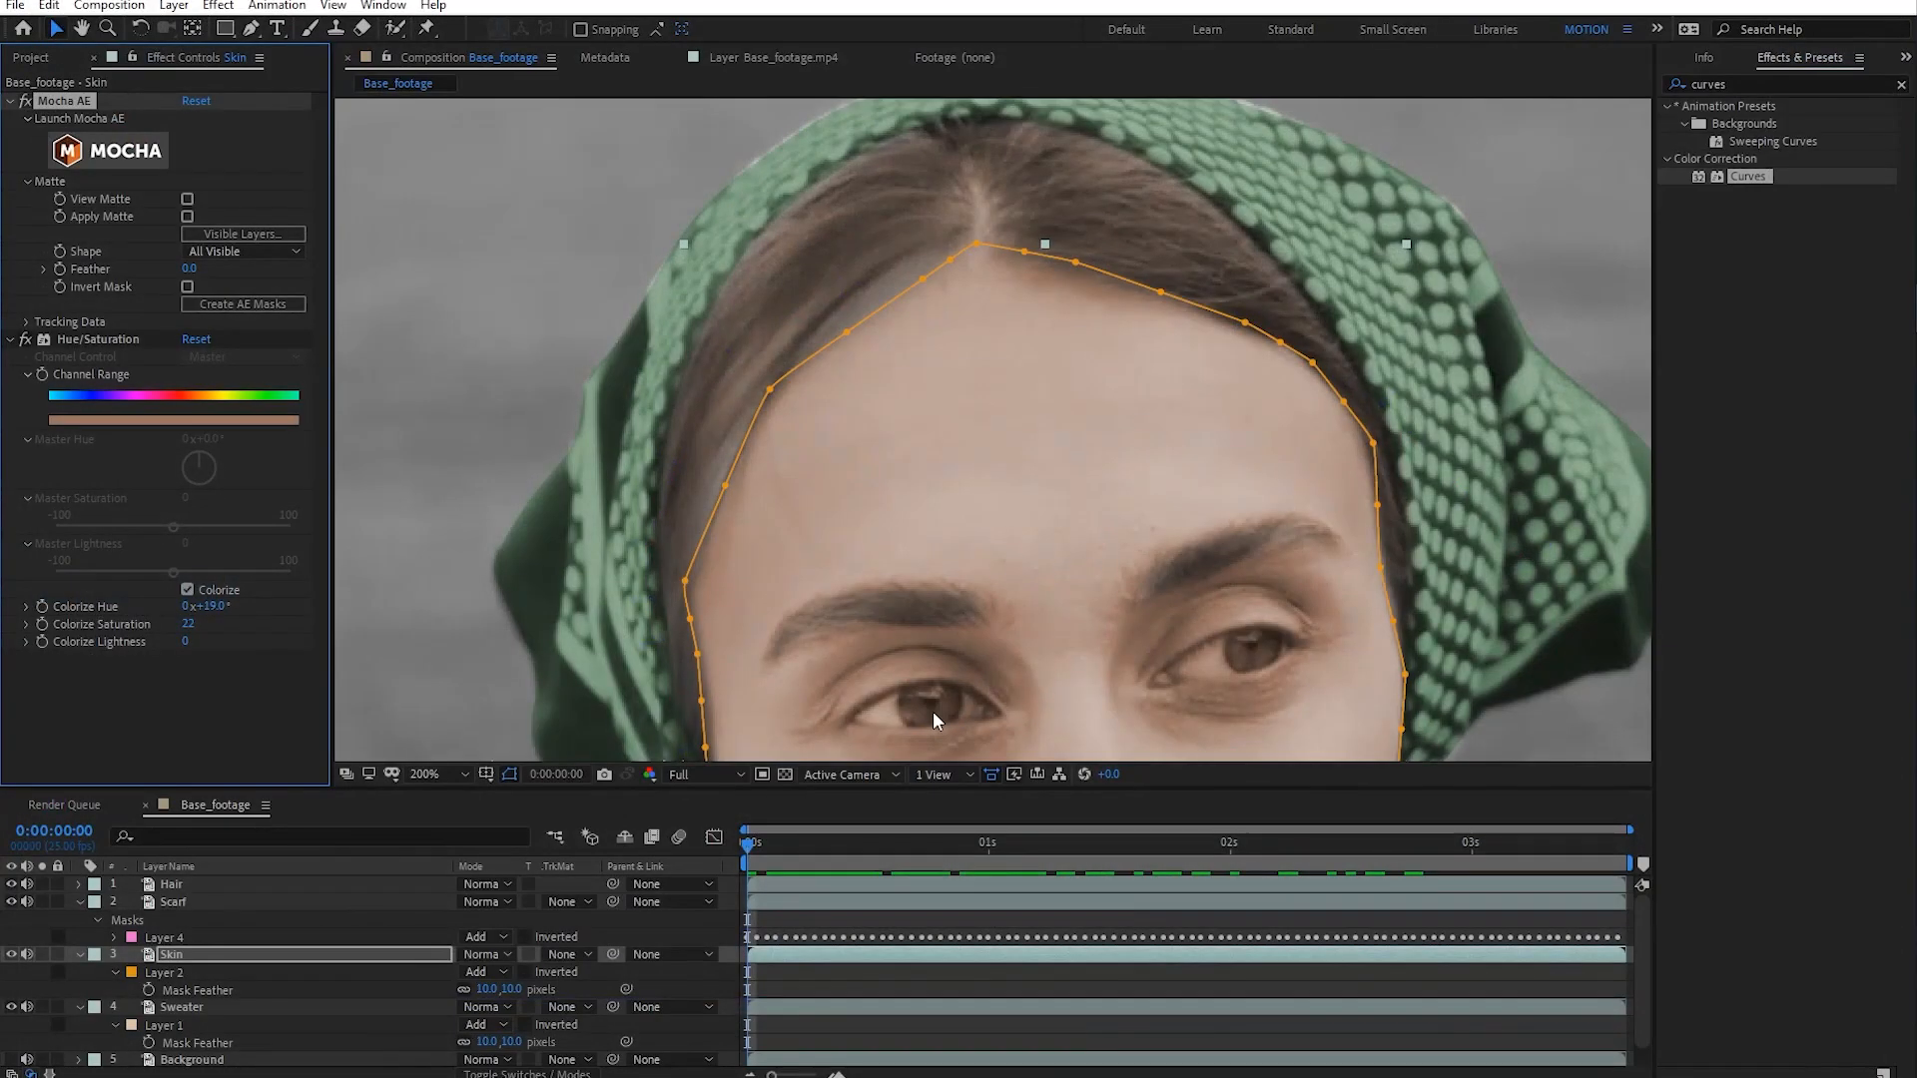
- Replace the Skin layer's old Layer 2 mask with one created from the updated Mocha shape, and preview the footage
{"action": "left_click", "coordinate": [196, 973]}
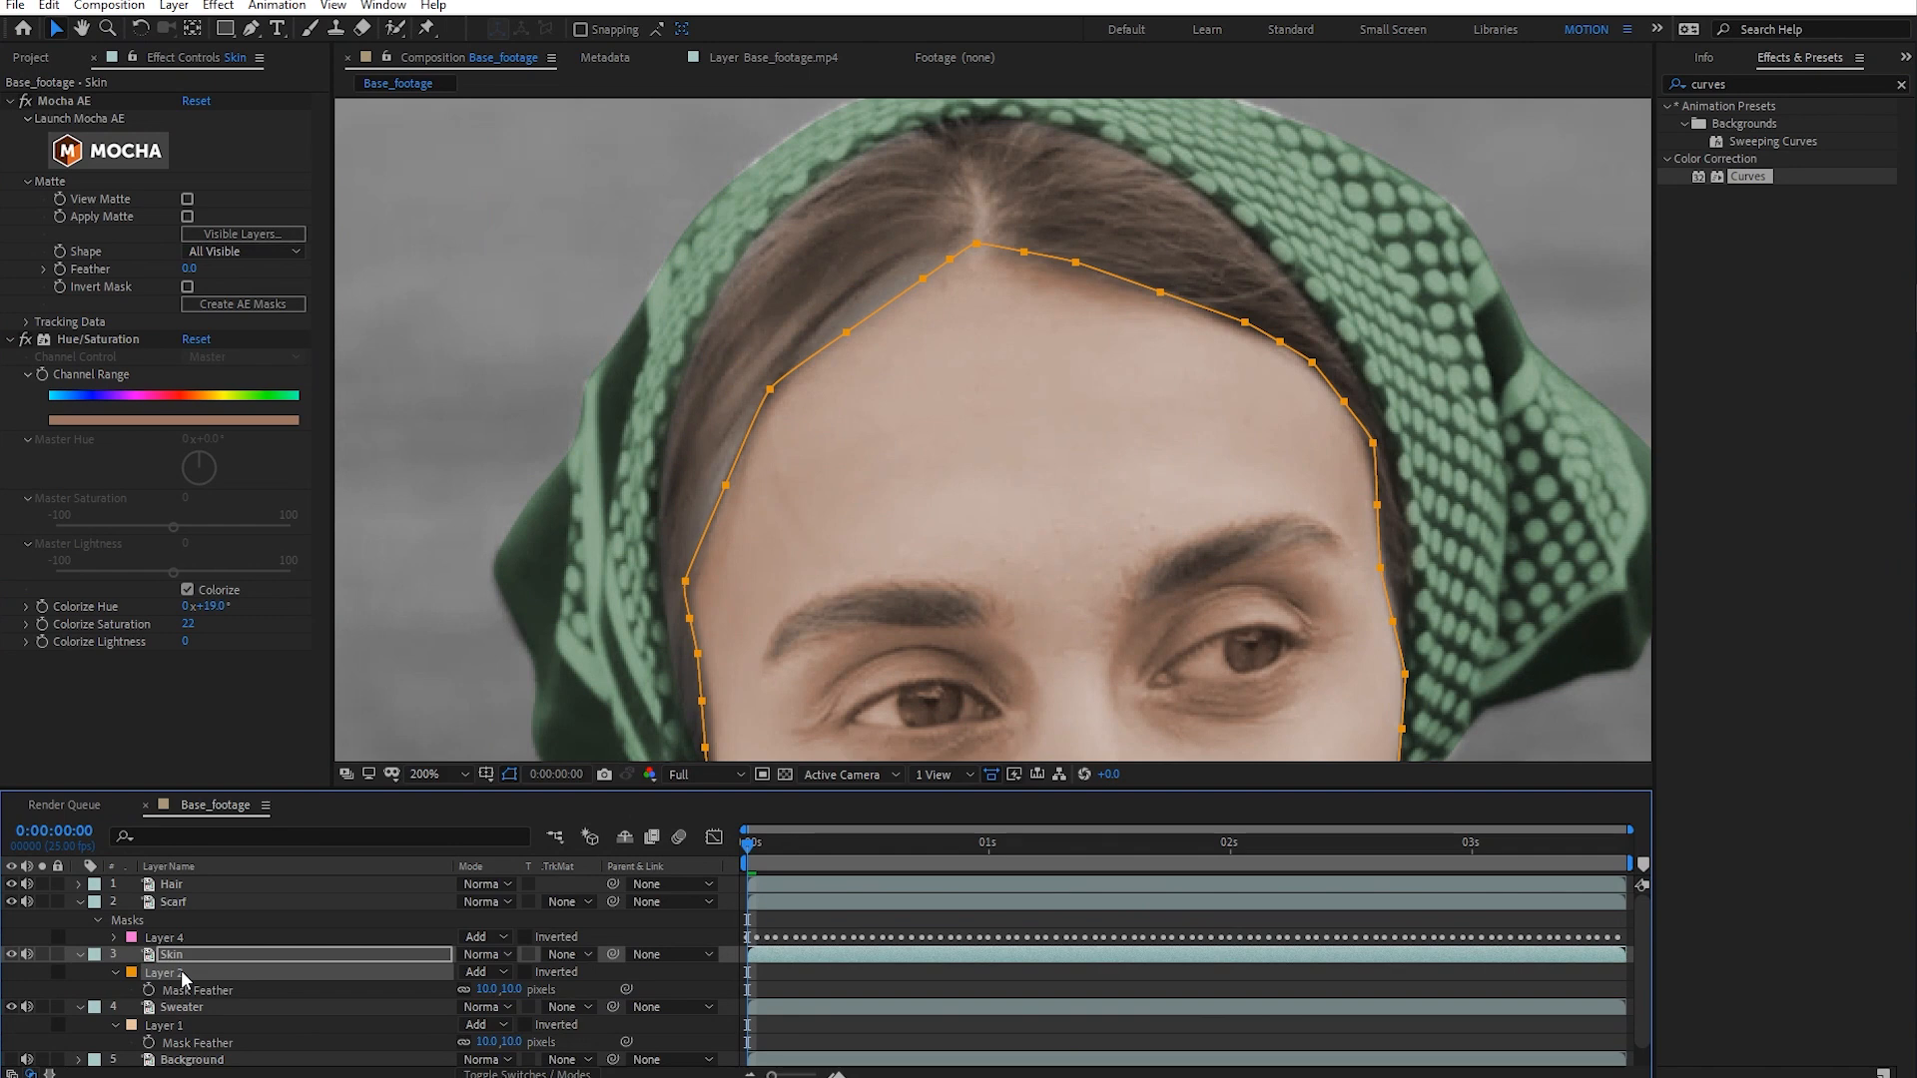
{"action": "key", "text": "Delete"}
{"action": "left_click", "coordinate": [241, 304]}
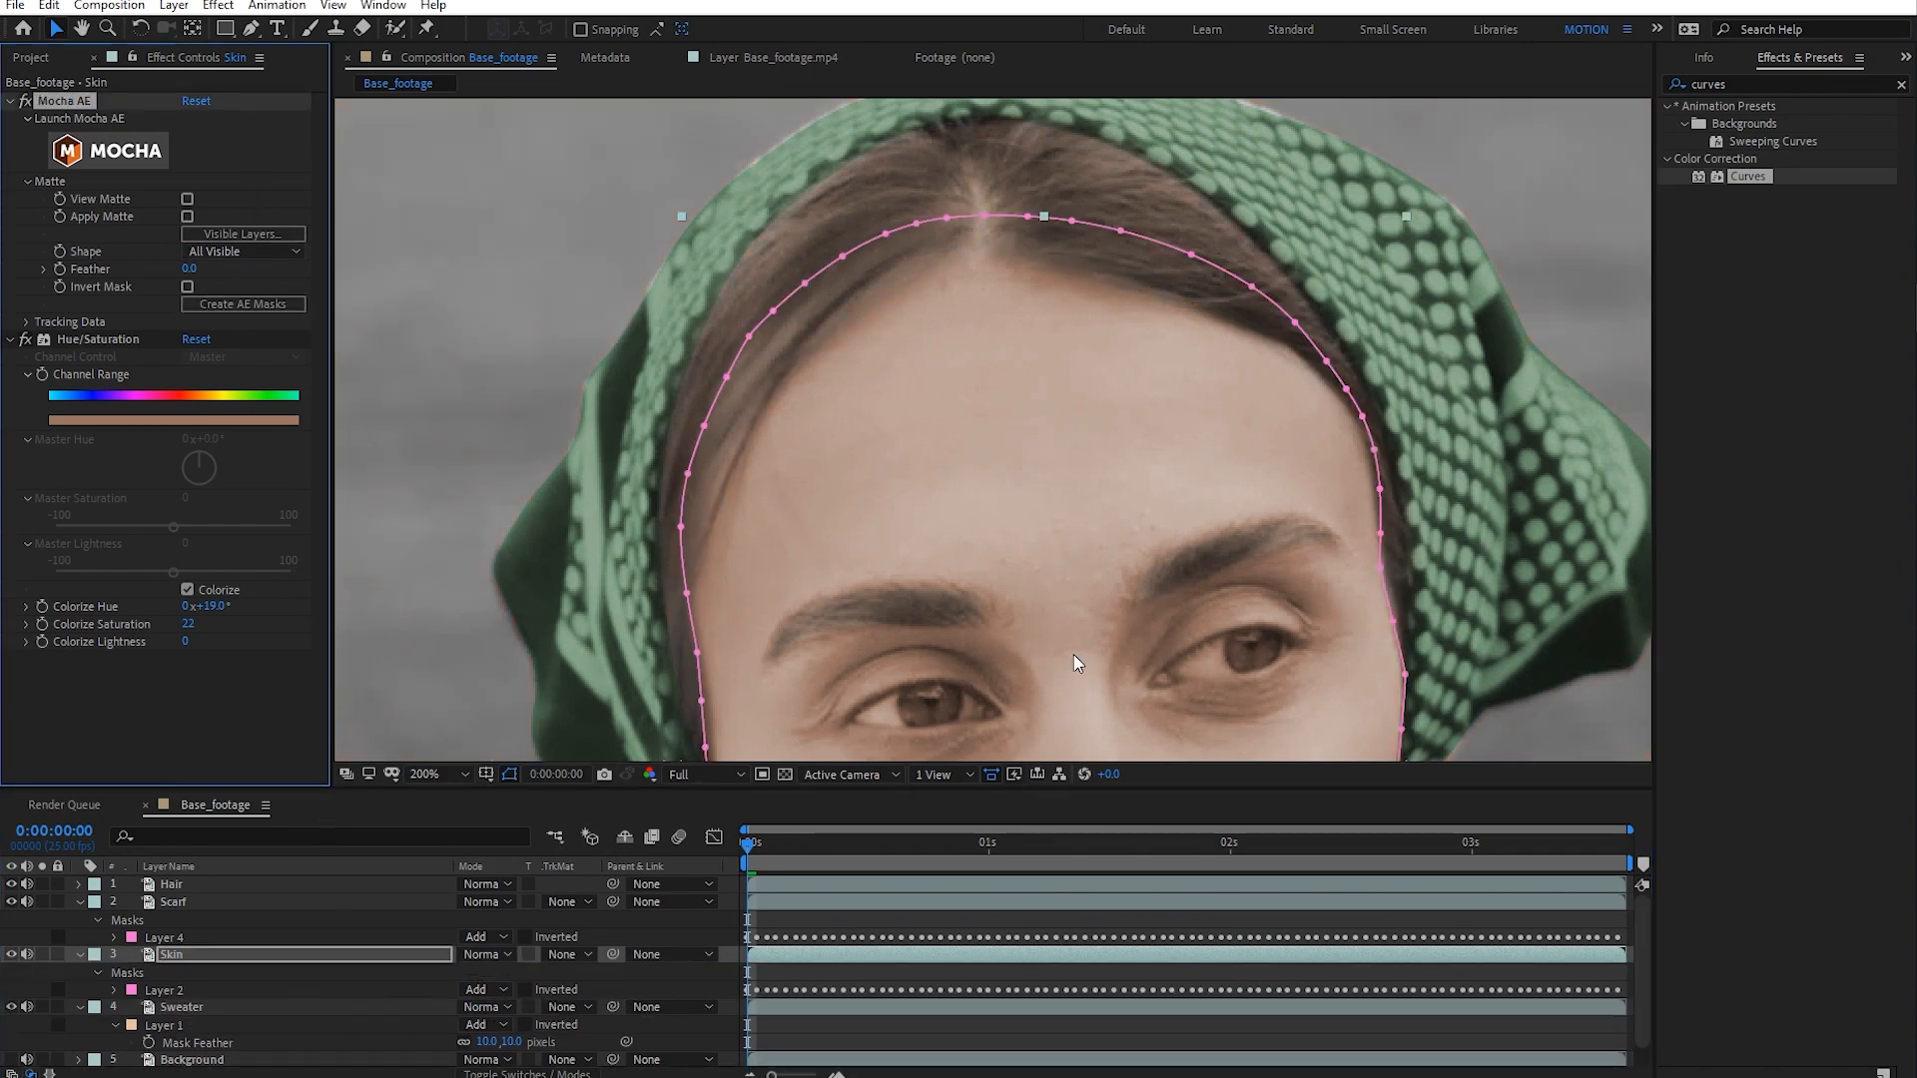
{"action": "left_click", "coordinate": [871, 1034]}
{"action": "scroll", "coordinate": [943, 555], "scroll_direction": "down", "scroll_amount": 1}
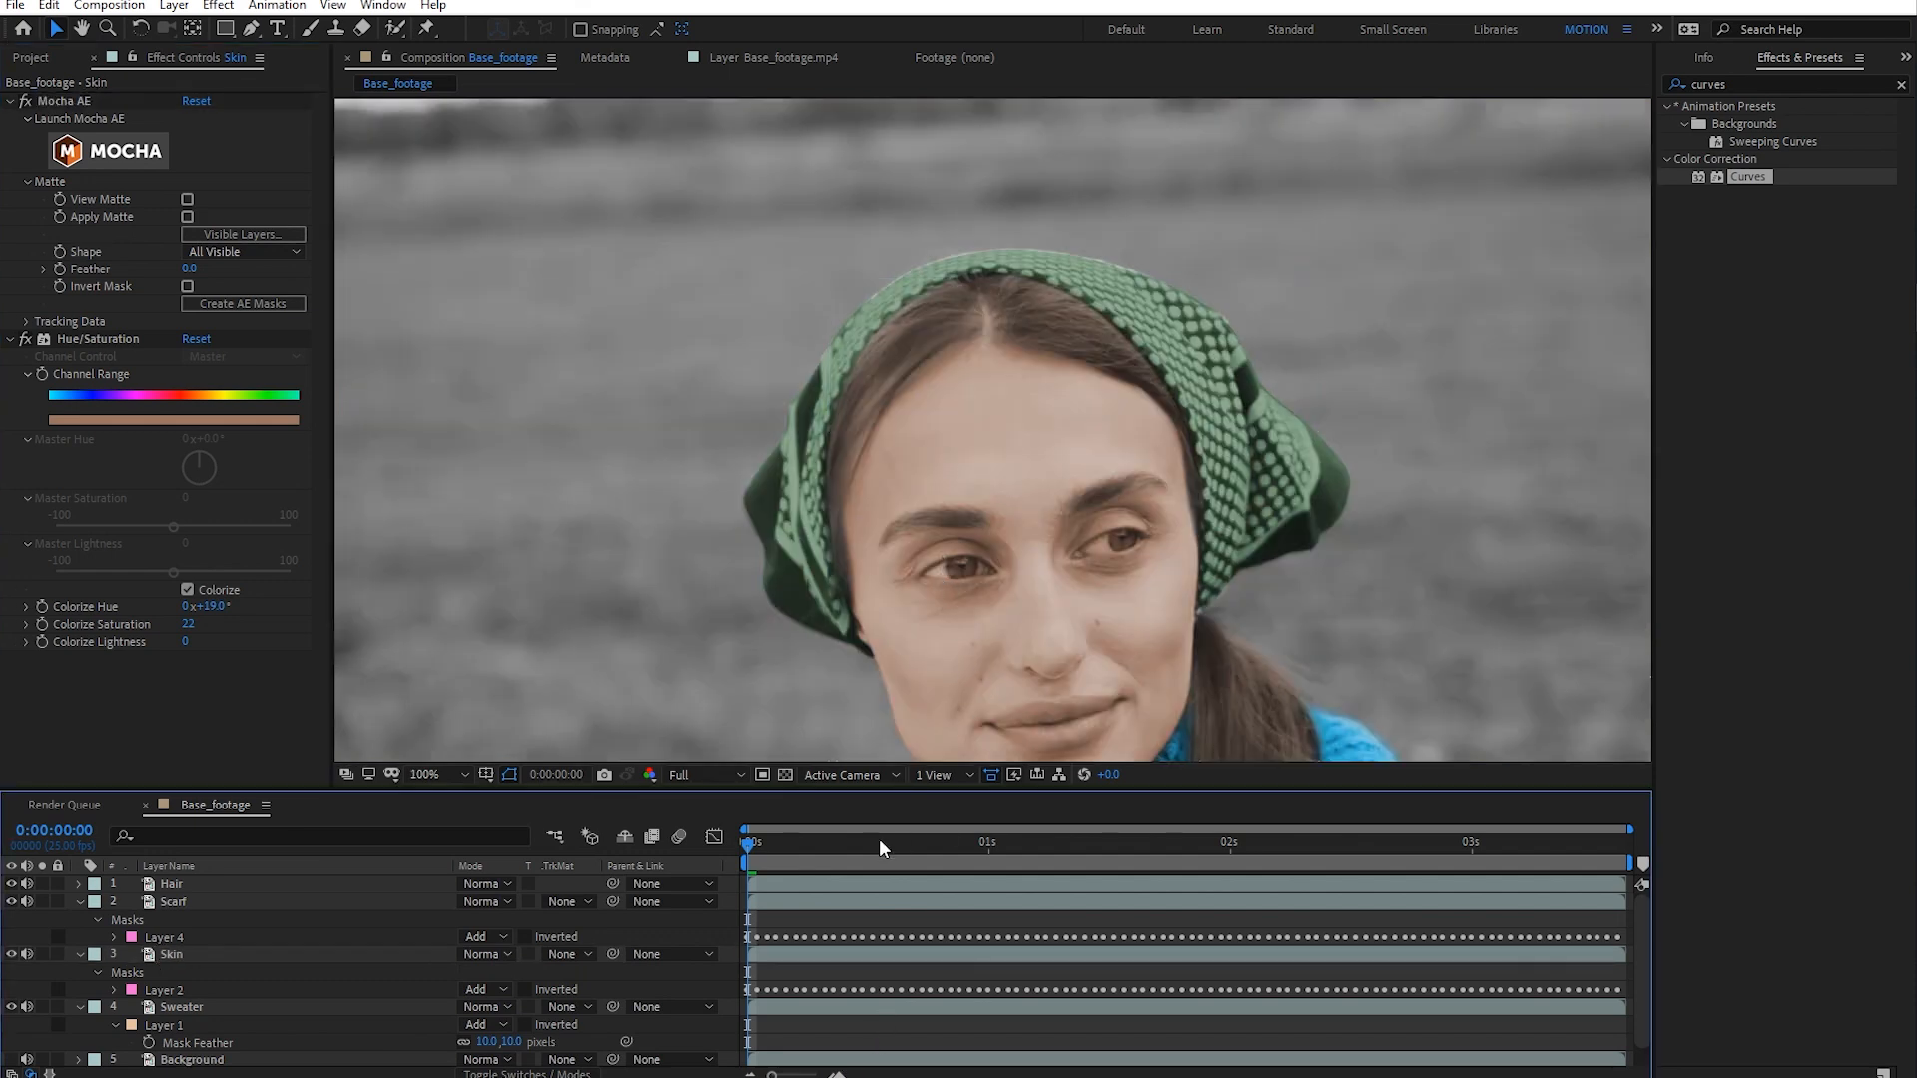
{"action": "key", "text": "space"}
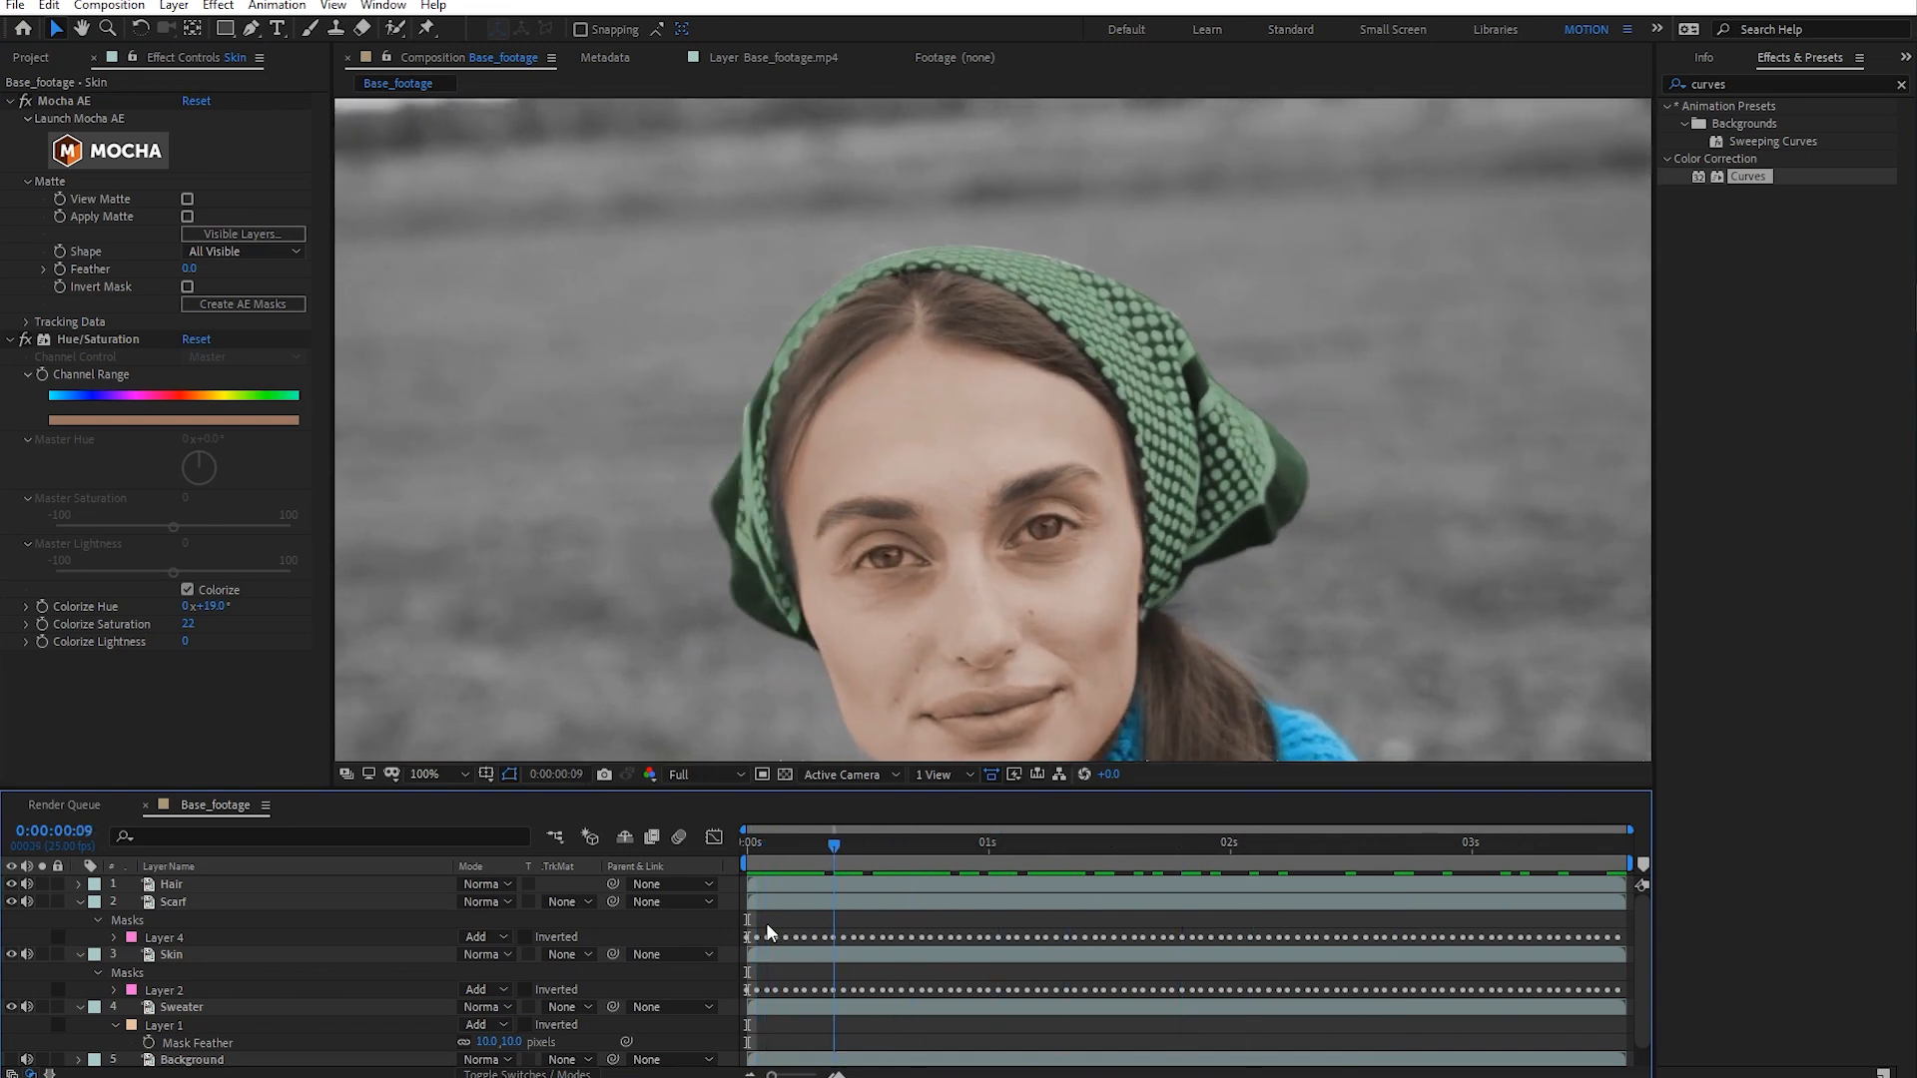
{"action": "key", "text": "space"}
- Try a purple Colorize Hue of about 286° on the Hair layer and a green 160° on the Sweater layer, undoing the Sweater change
{"action": "left_click", "coordinate": [190, 885]}
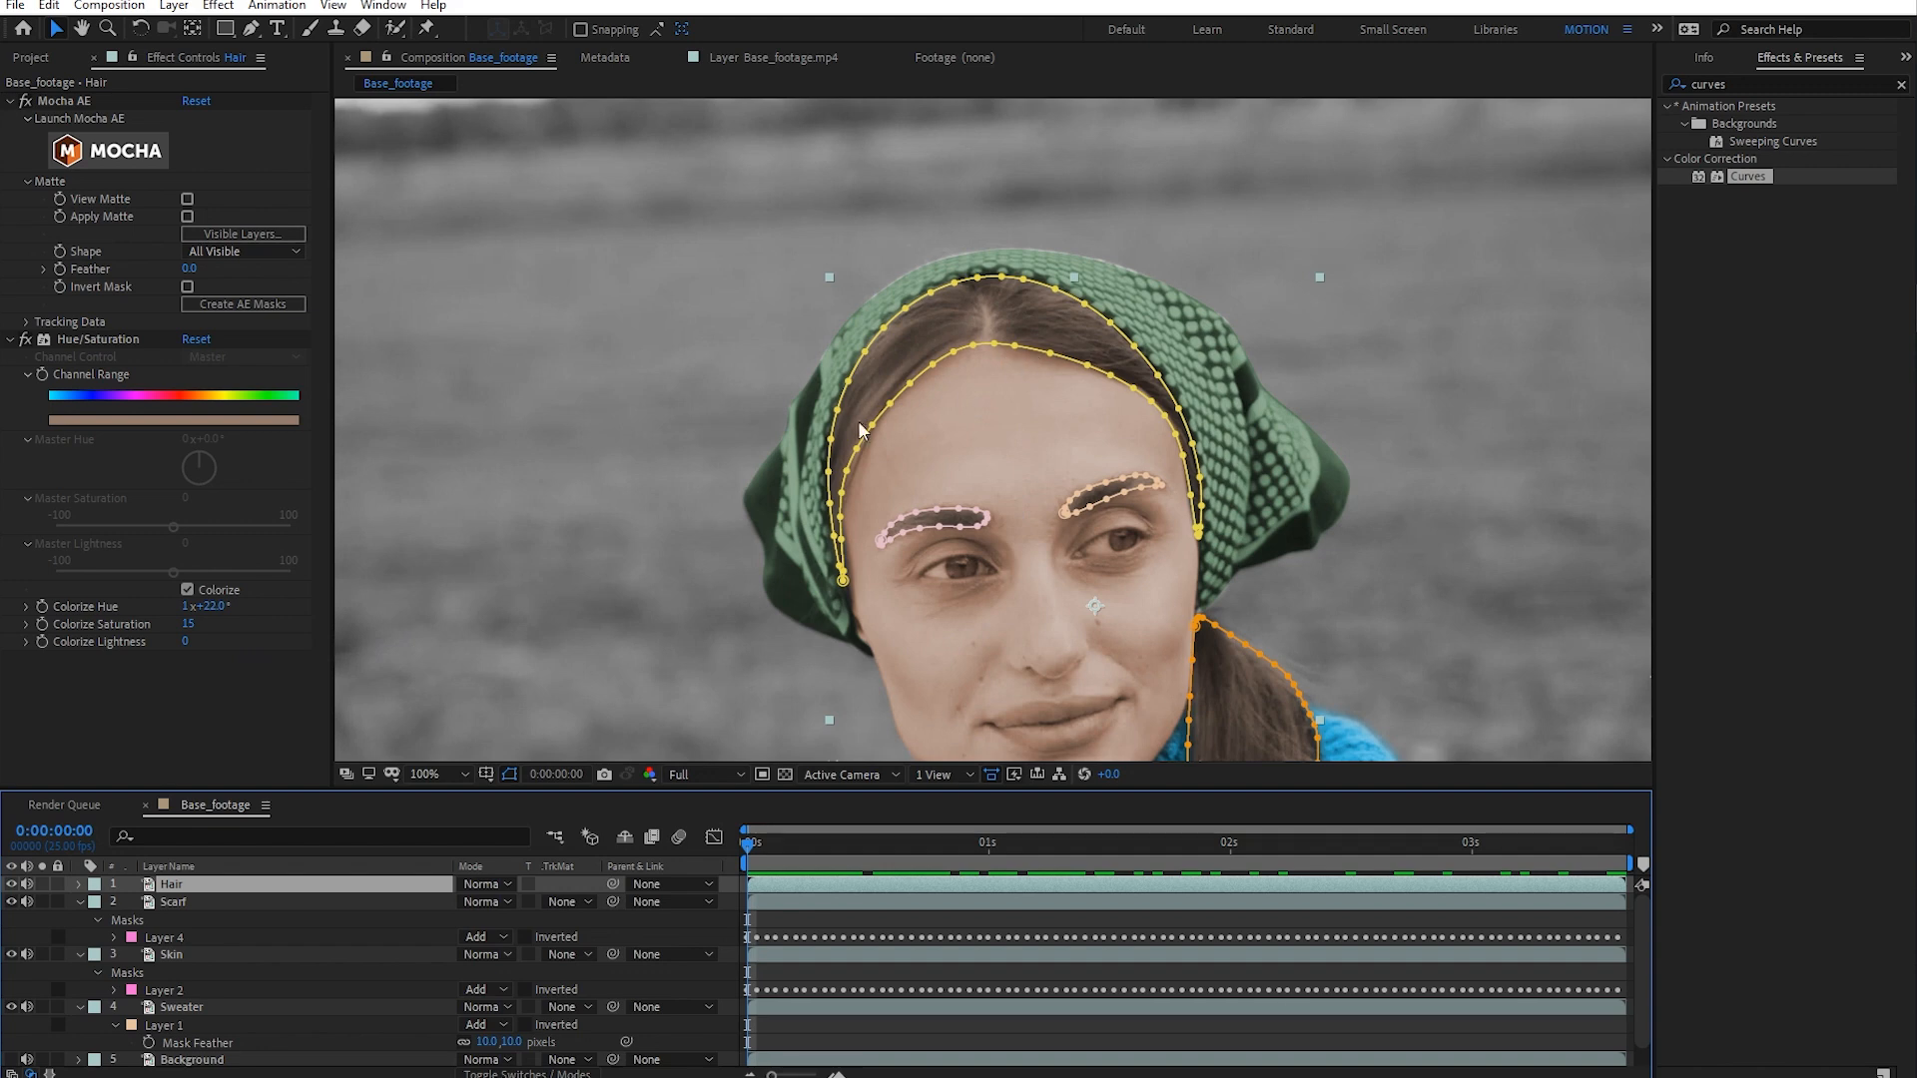
{"action": "left_click_drag", "start_coordinate": [216, 613], "coordinate": [175, 606]}
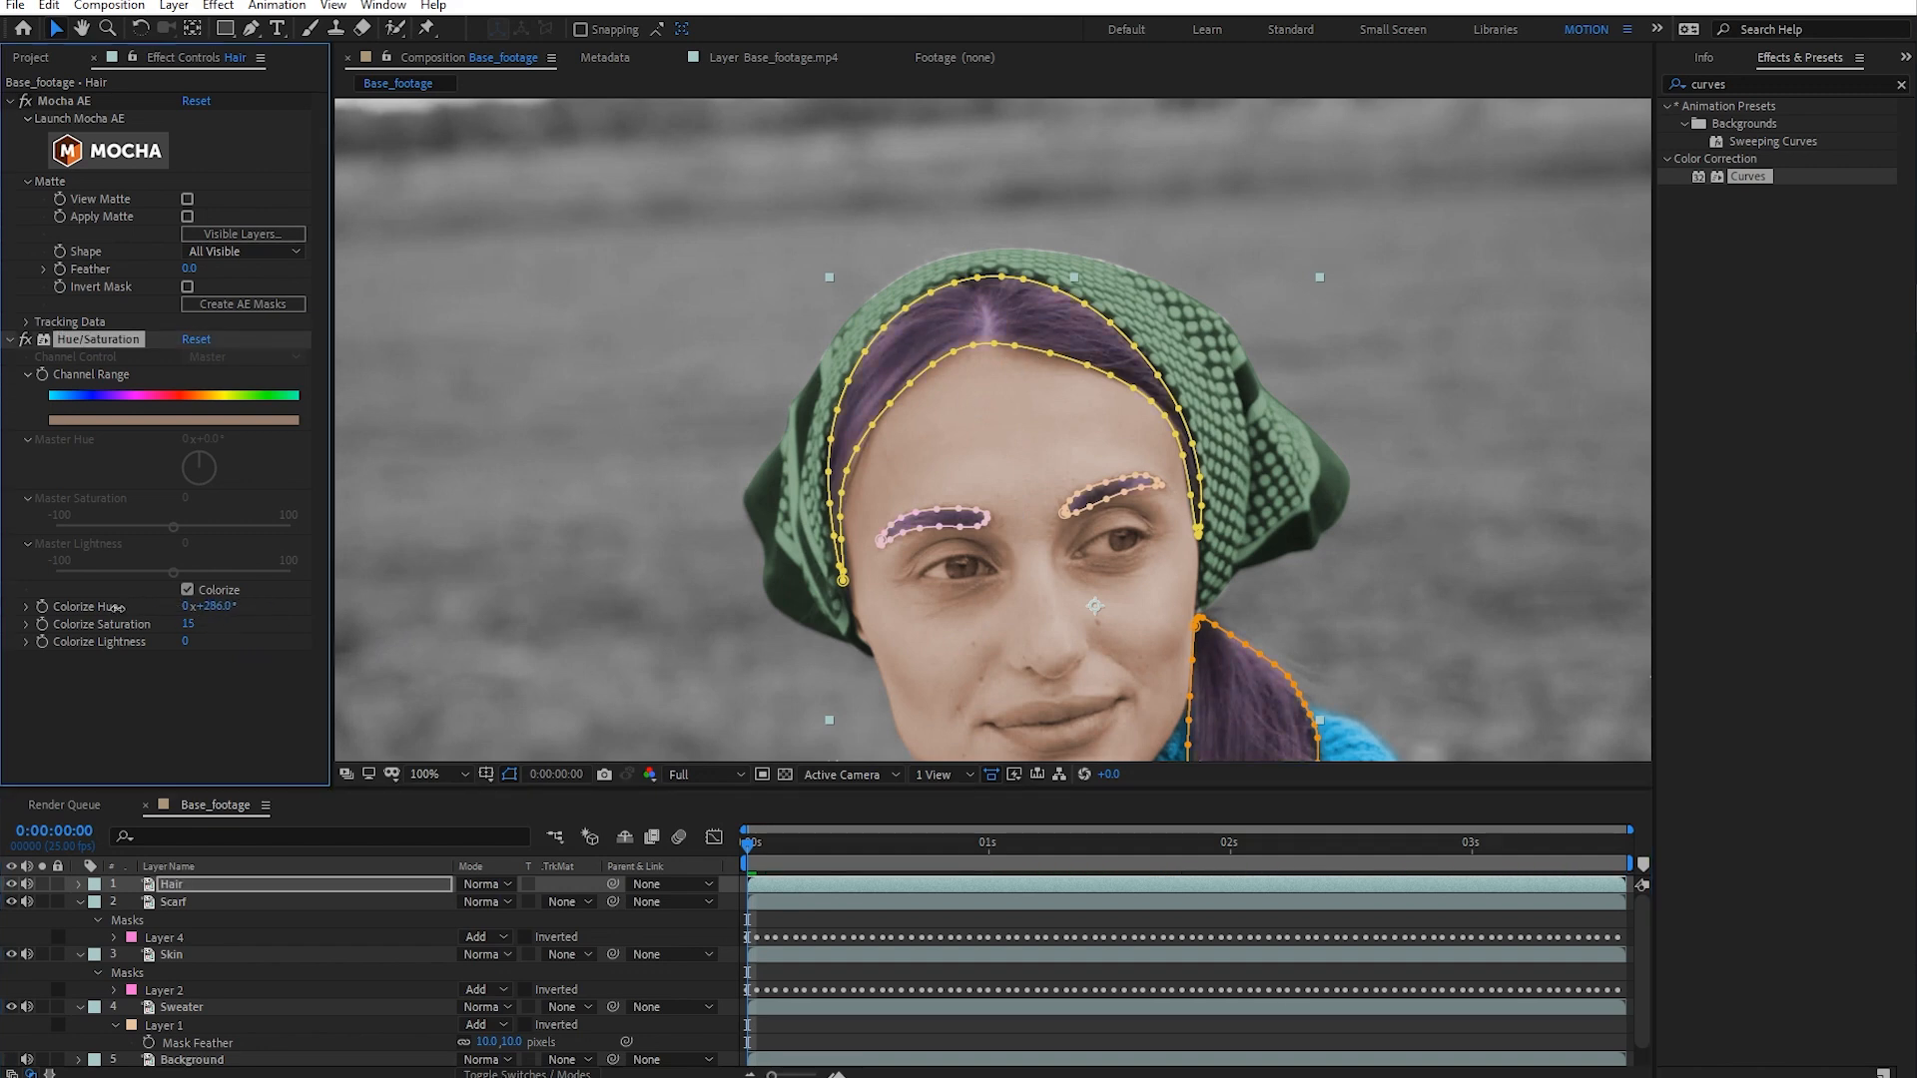
{"action": "left_click", "coordinate": [974, 1006]}
{"action": "key", "text": "comma"}
{"action": "key", "text": "comma"}
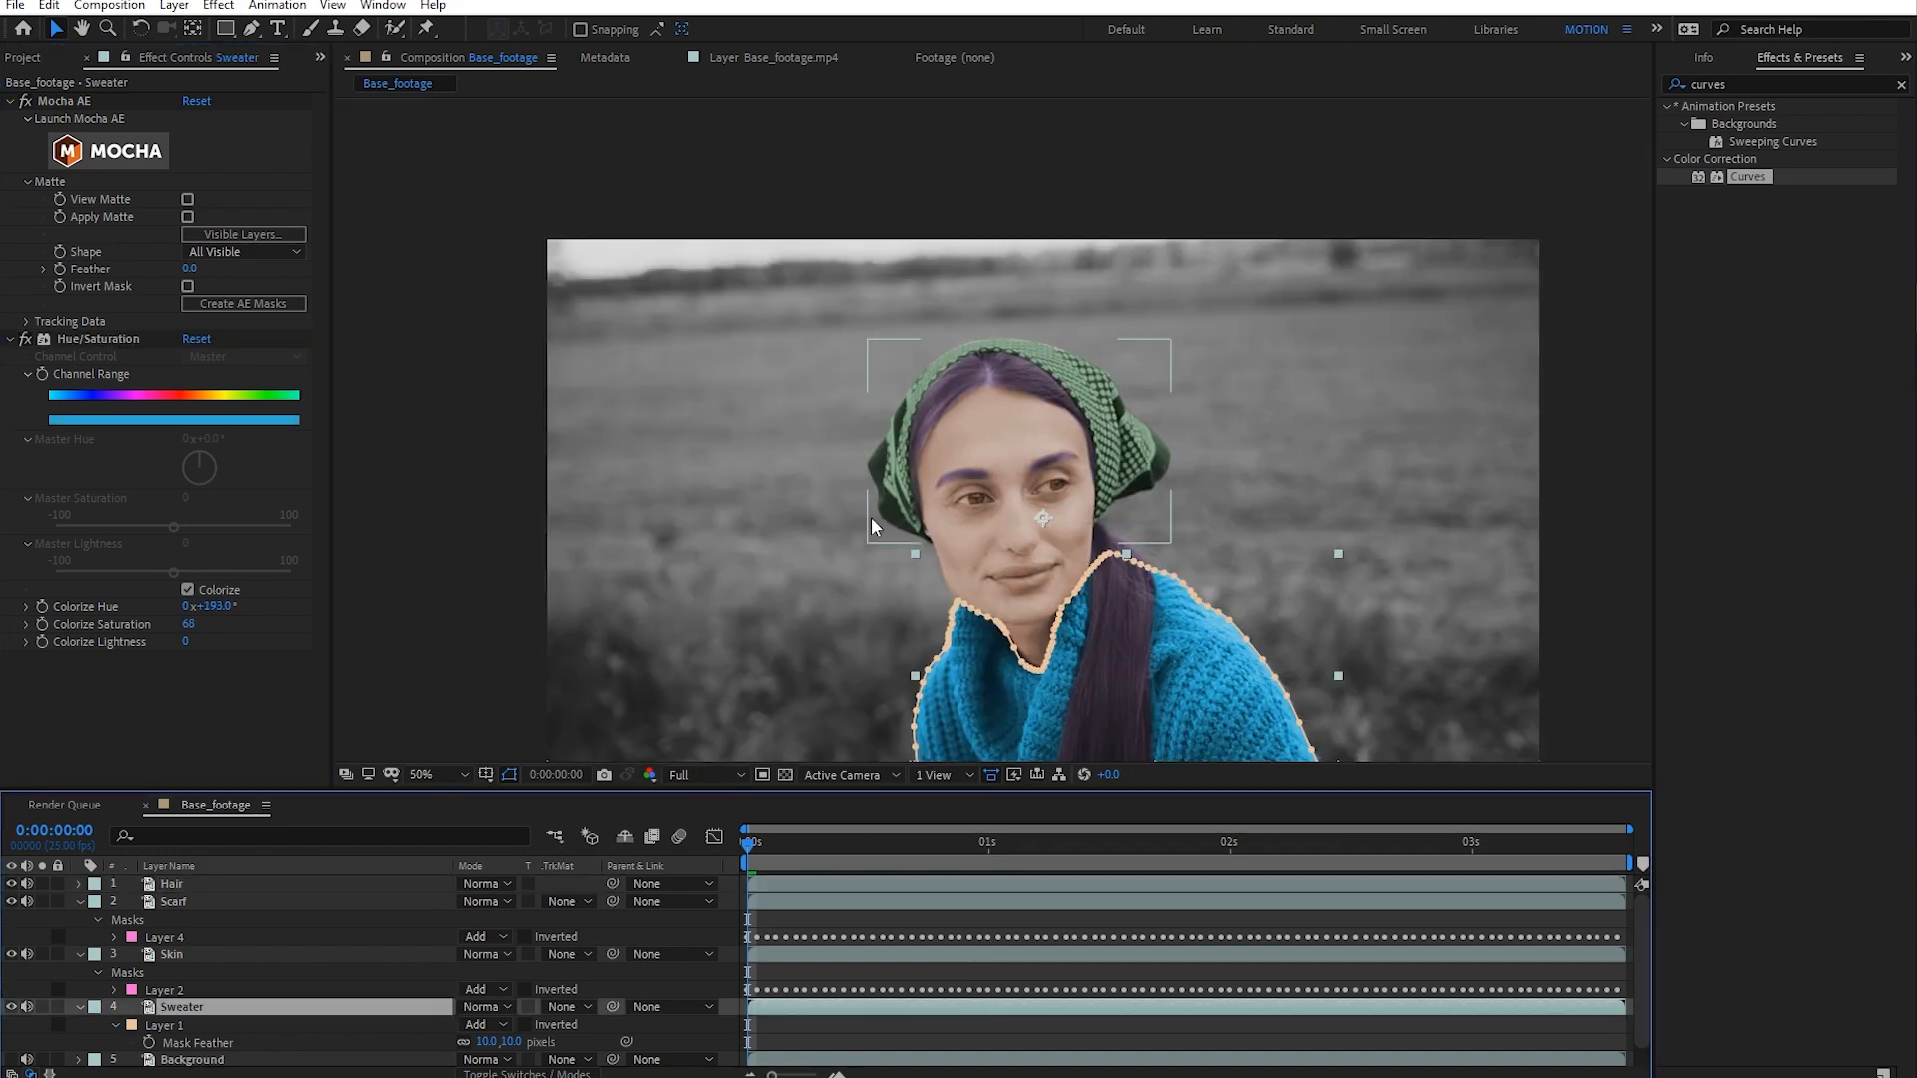
{"action": "left_click_drag", "start_coordinate": [219, 606], "coordinate": [193, 606]}
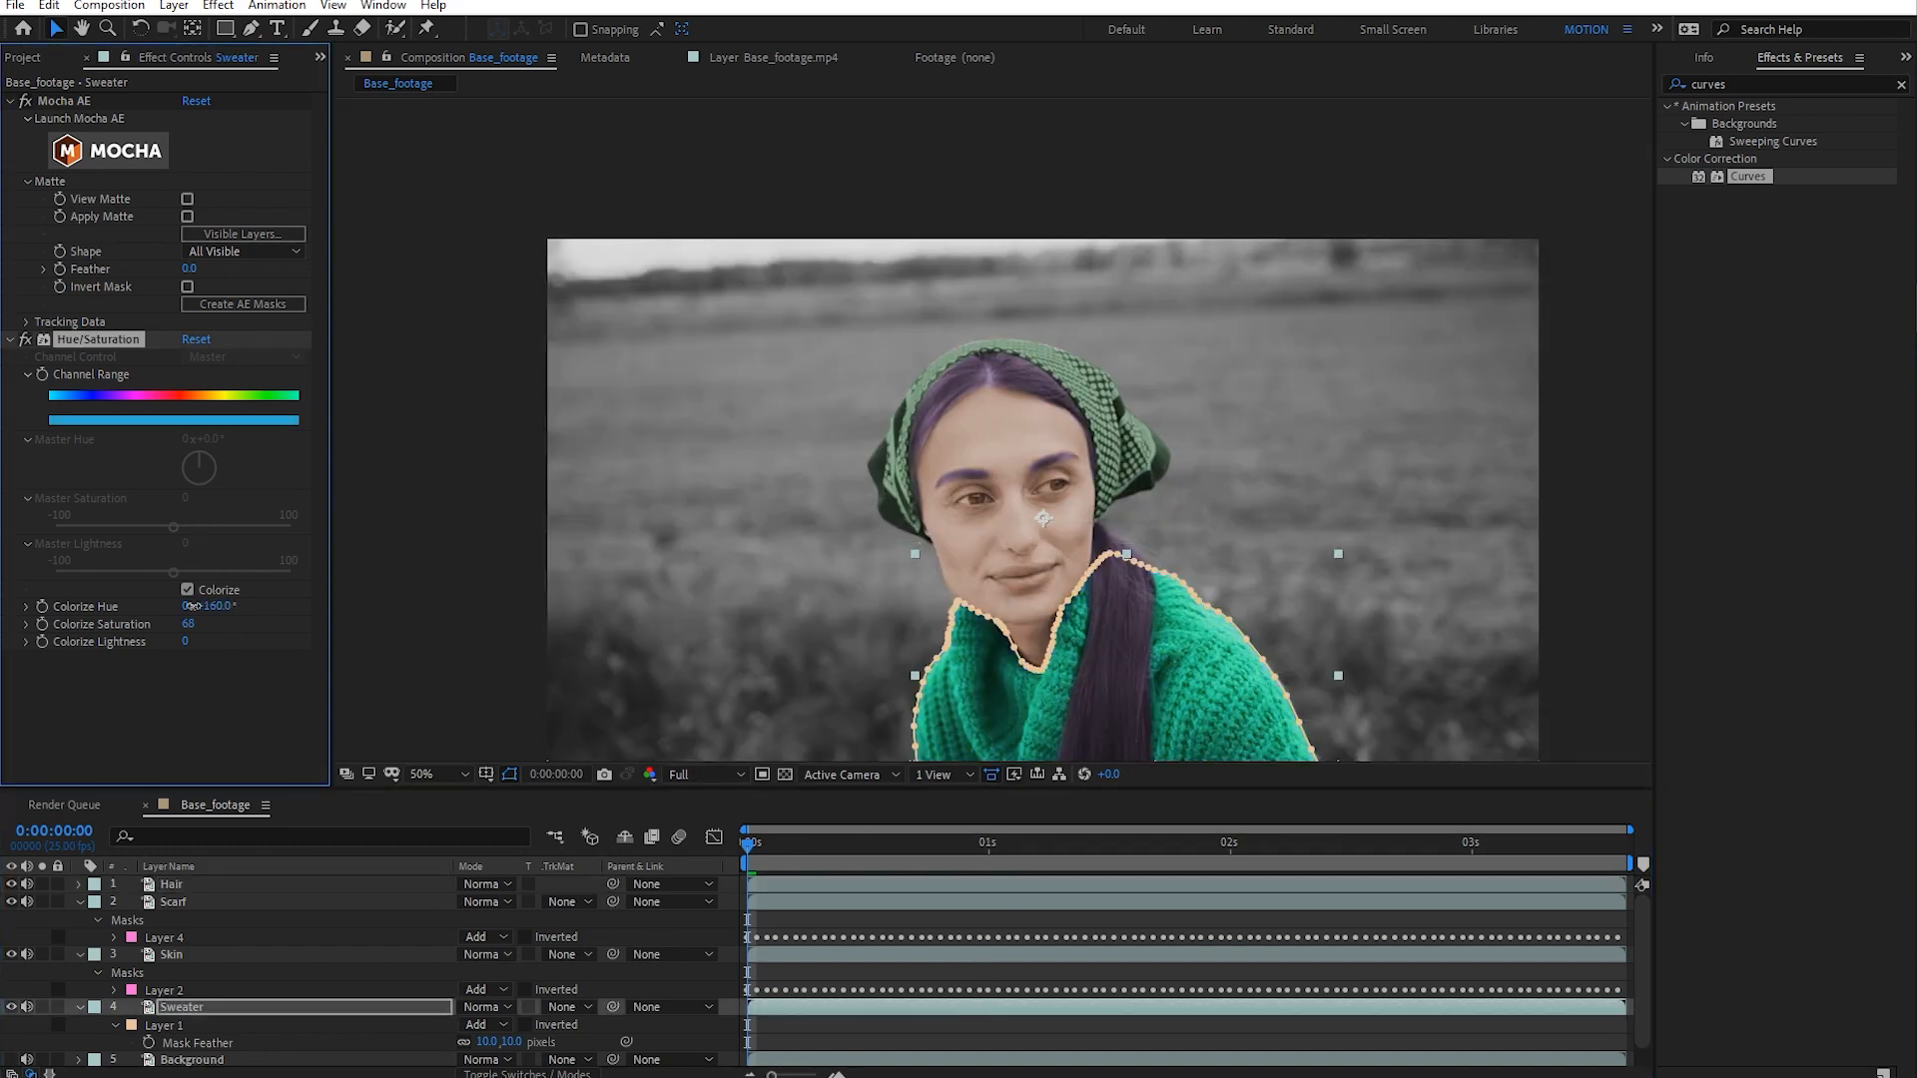
{"action": "key", "text": "ctrl+z"}
- Try a blue hair color by setting the Hair layer's Colorize Hue to 229°
{"action": "left_click", "coordinate": [171, 883]}
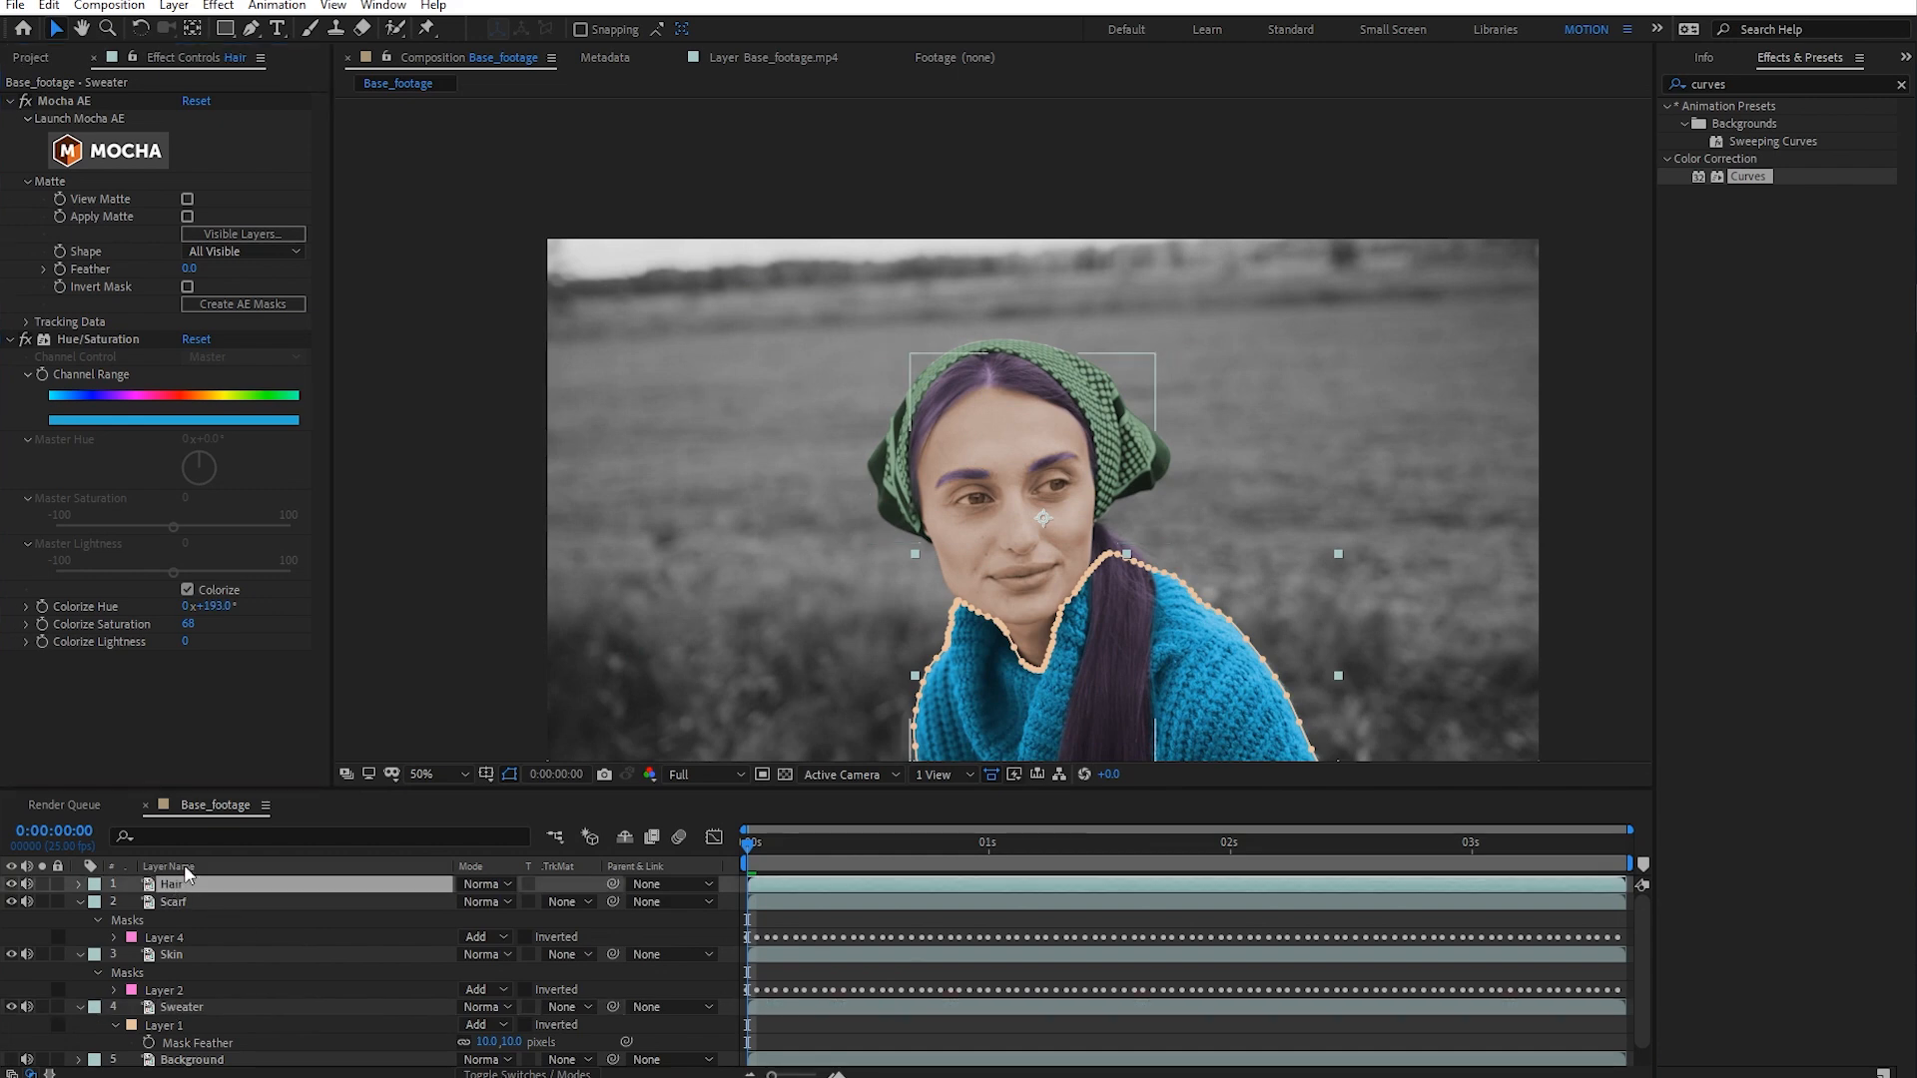
{"action": "left_click_drag", "start_coordinate": [222, 606], "coordinate": [191, 597]}
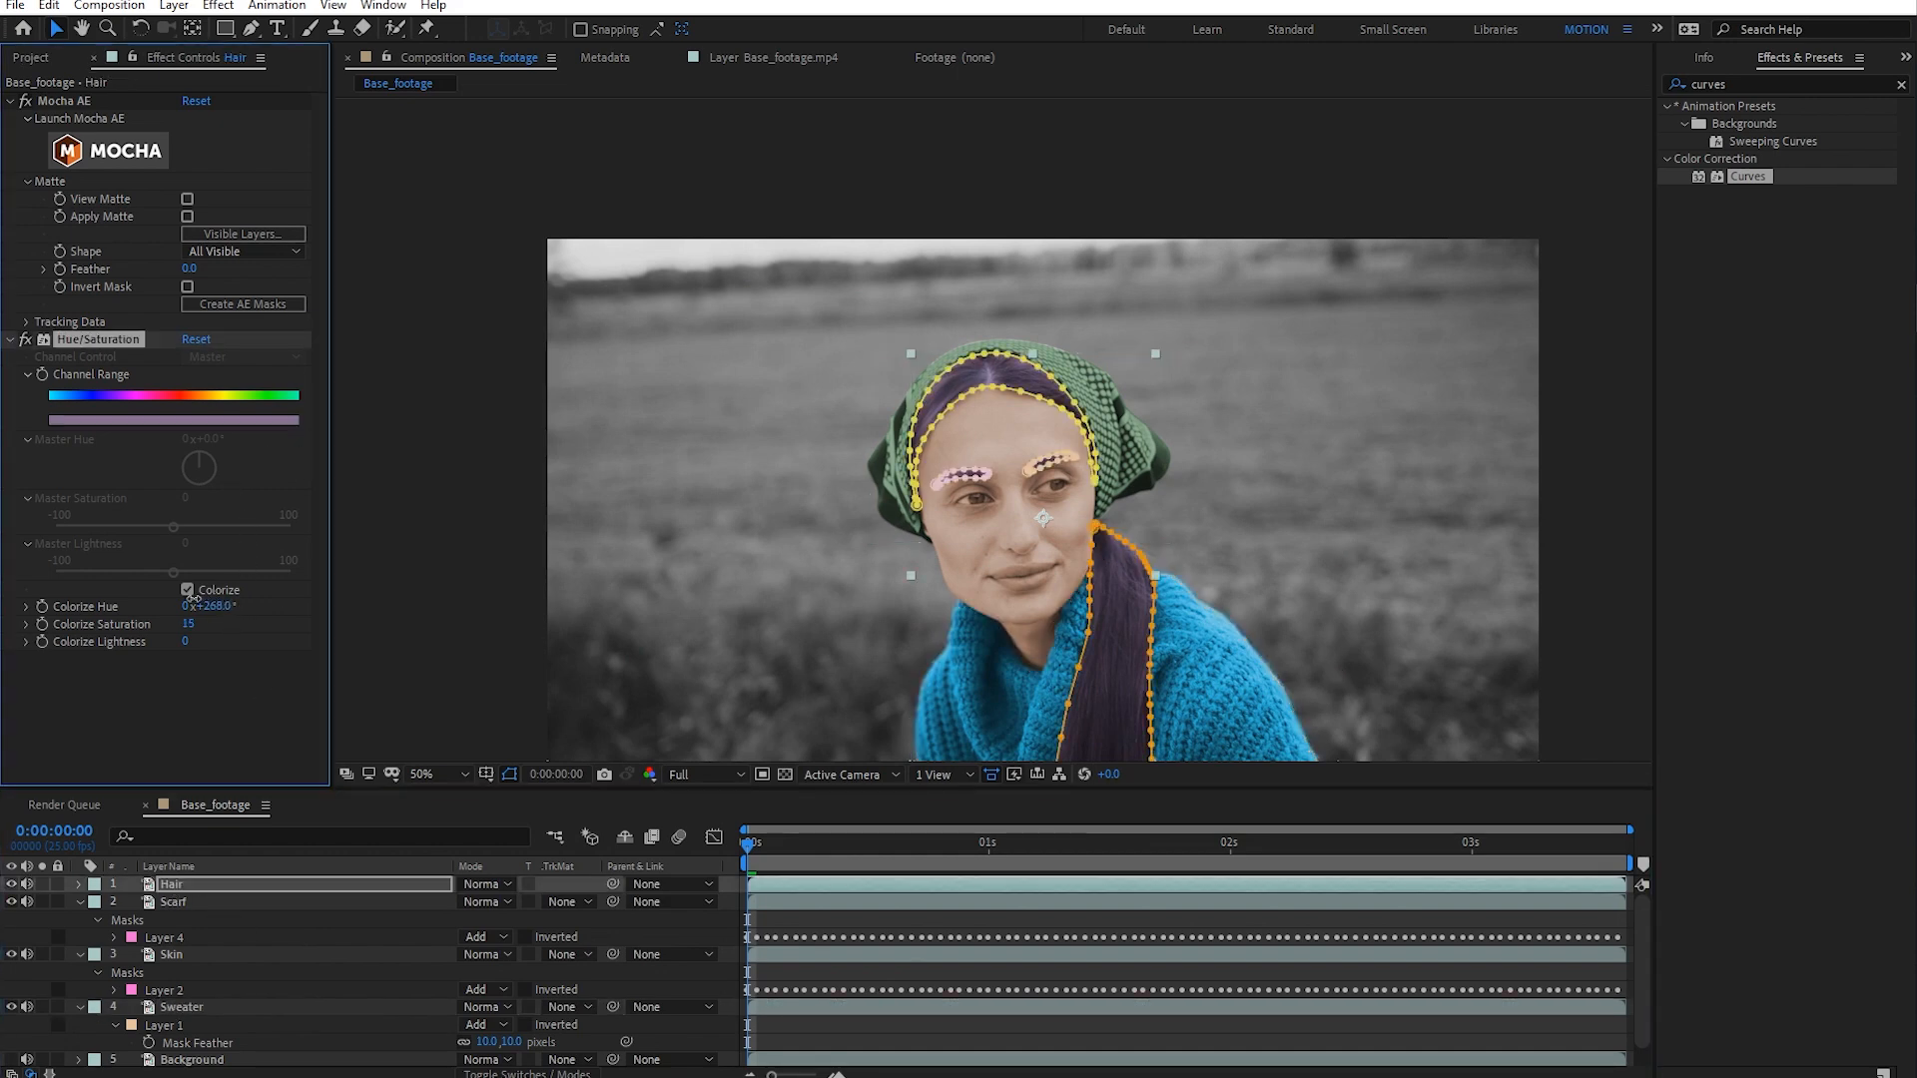
{"action": "left_click", "coordinate": [218, 671]}
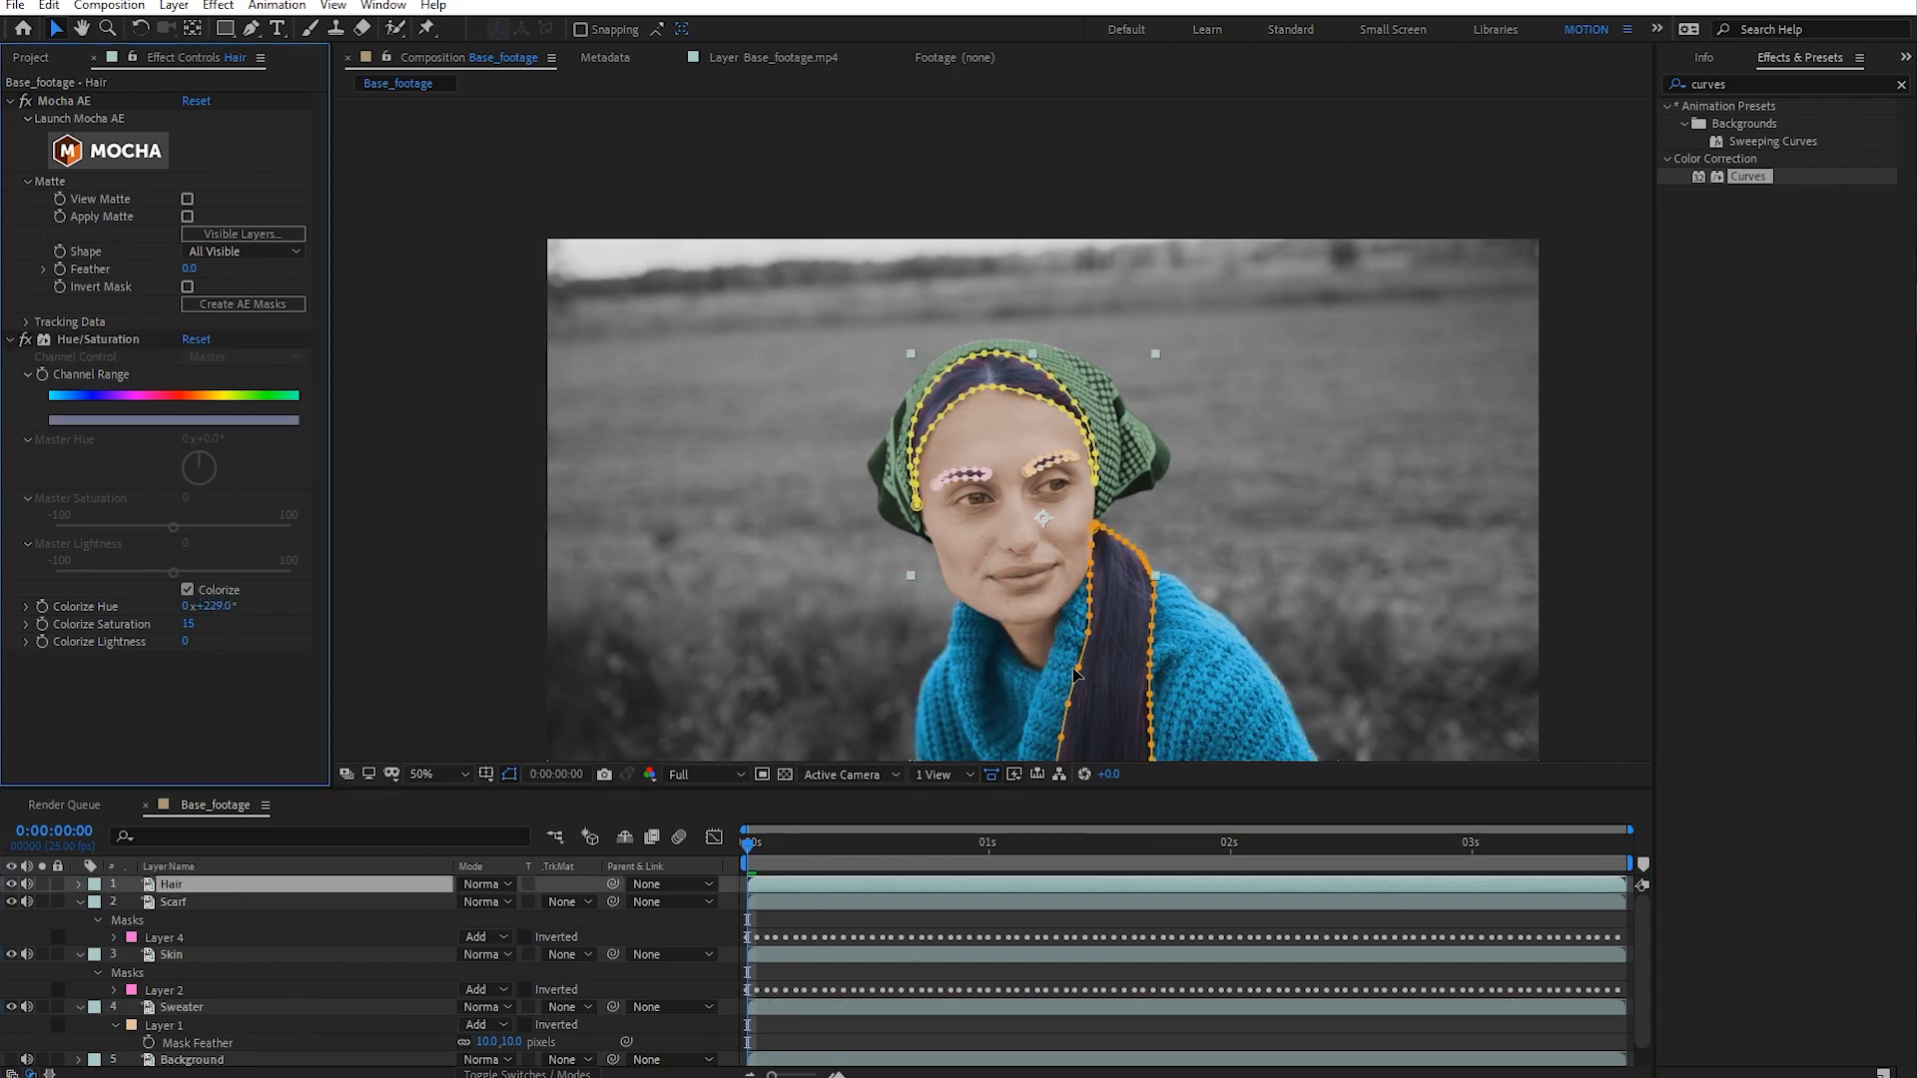
{"action": "left_click", "coordinate": [974, 972]}
{"action": "scroll", "coordinate": [972, 599], "scroll_direction": "up", "scroll_amount": 1}
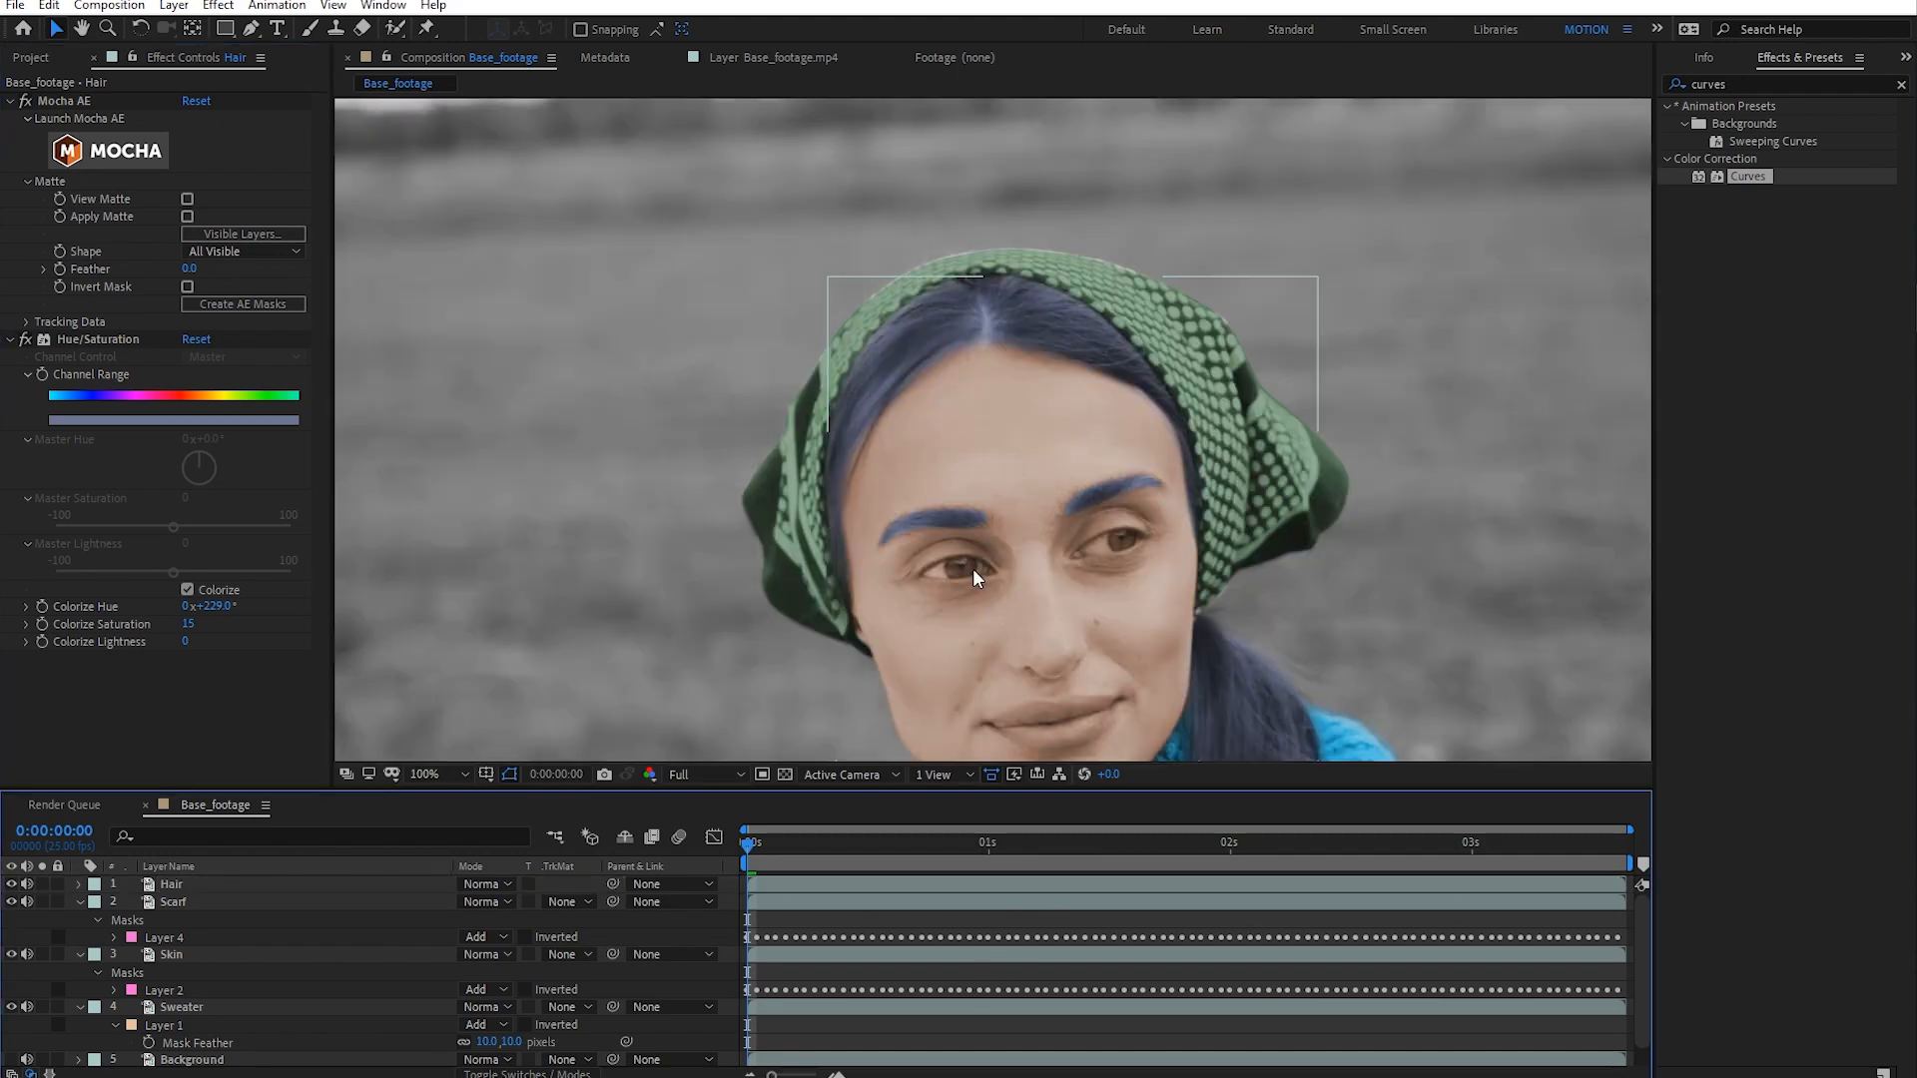
- Set the Hair layer's Colorize Hue to 14° and Colorize Saturation to 30, and preview the color across the footage
{"action": "left_click_drag", "start_coordinate": [218, 605], "coordinate": [196, 605]}
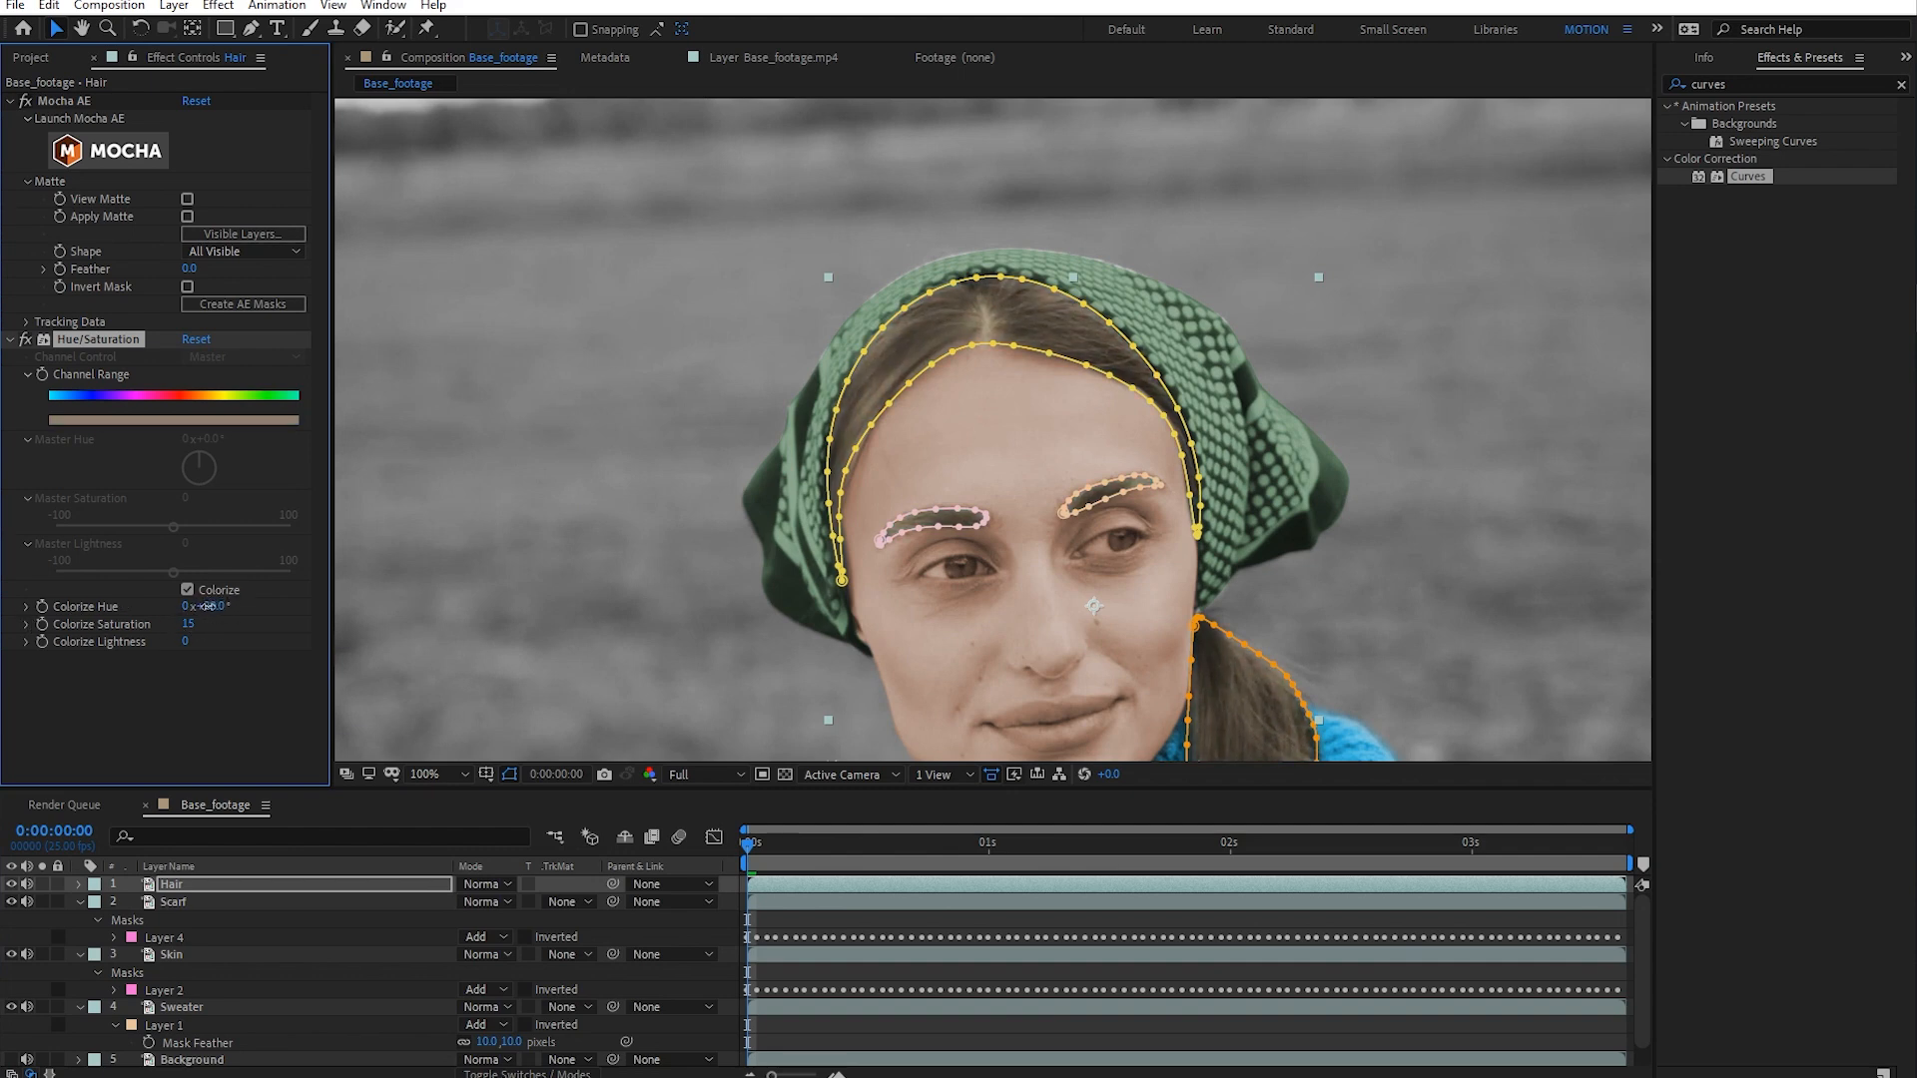
{"action": "left_click", "coordinate": [218, 727]}
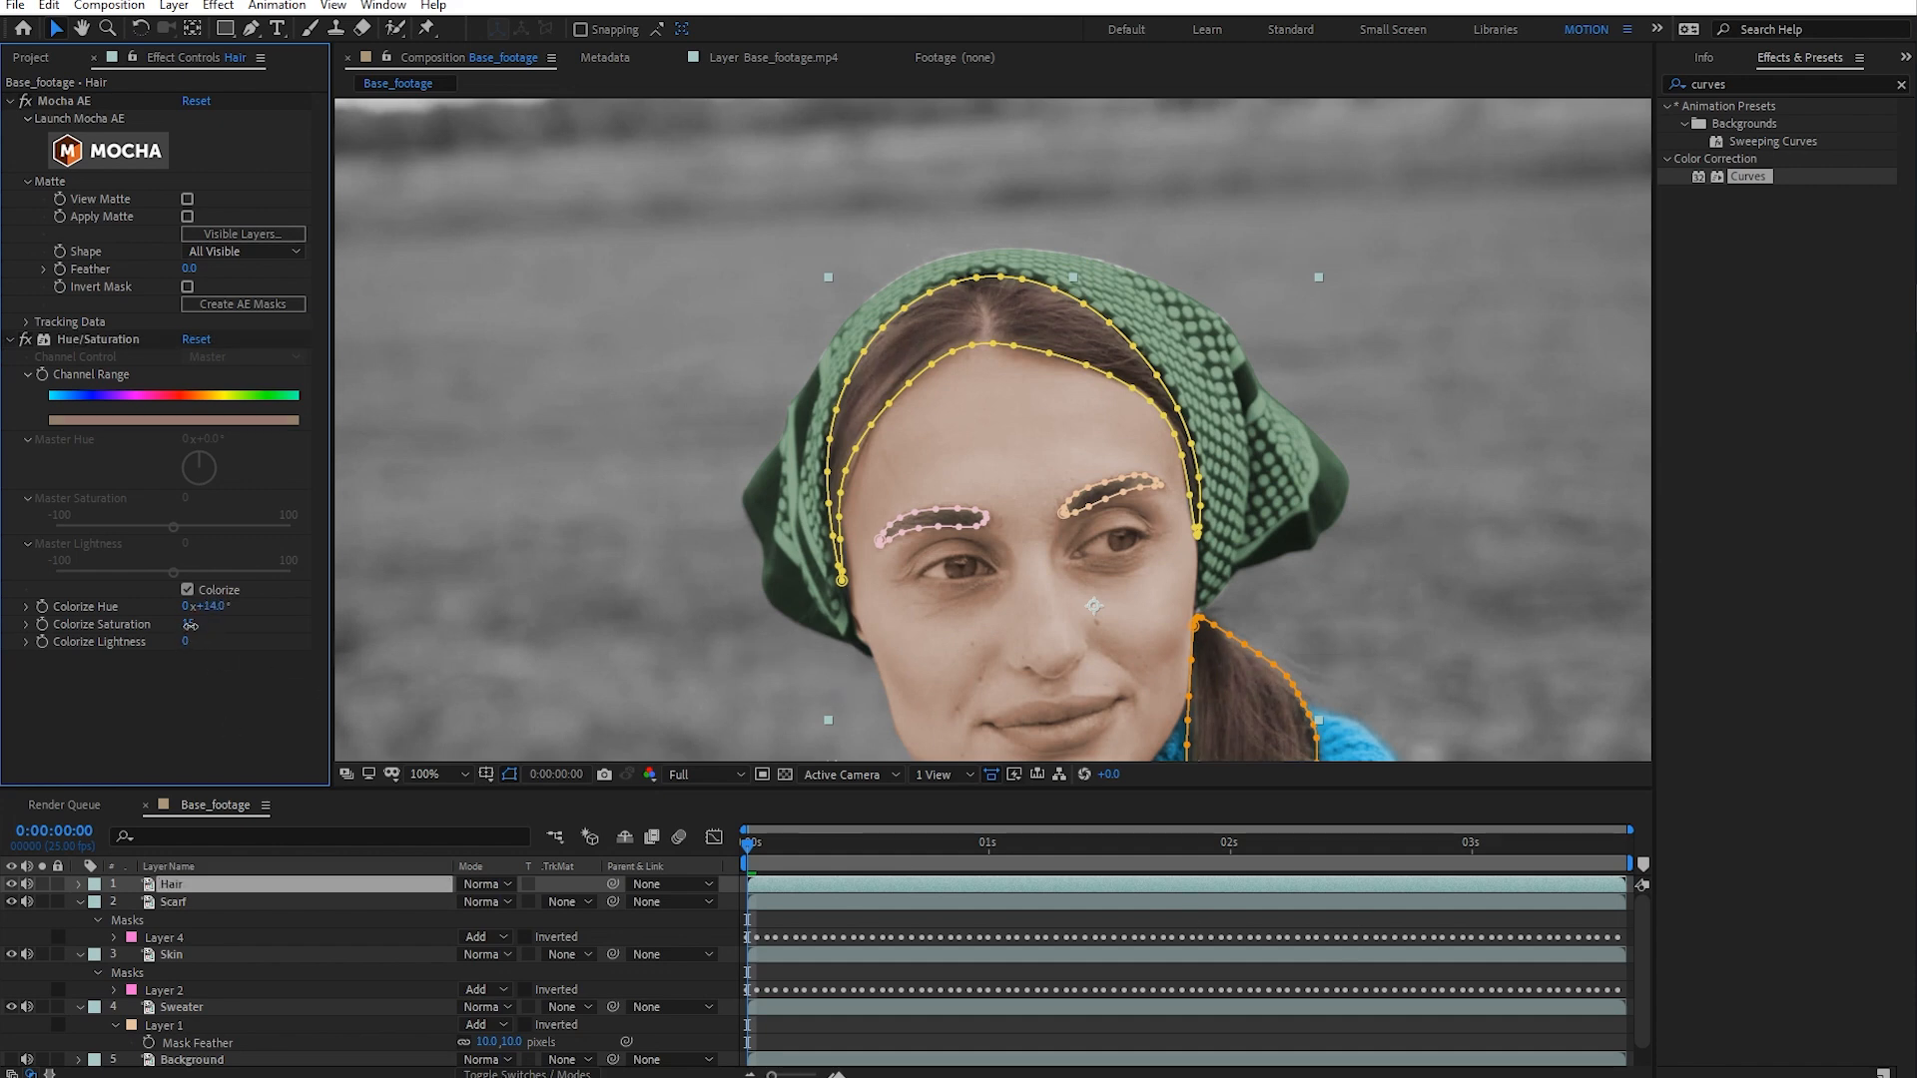
{"action": "left_click_drag", "start_coordinate": [189, 625], "coordinate": [228, 620]}
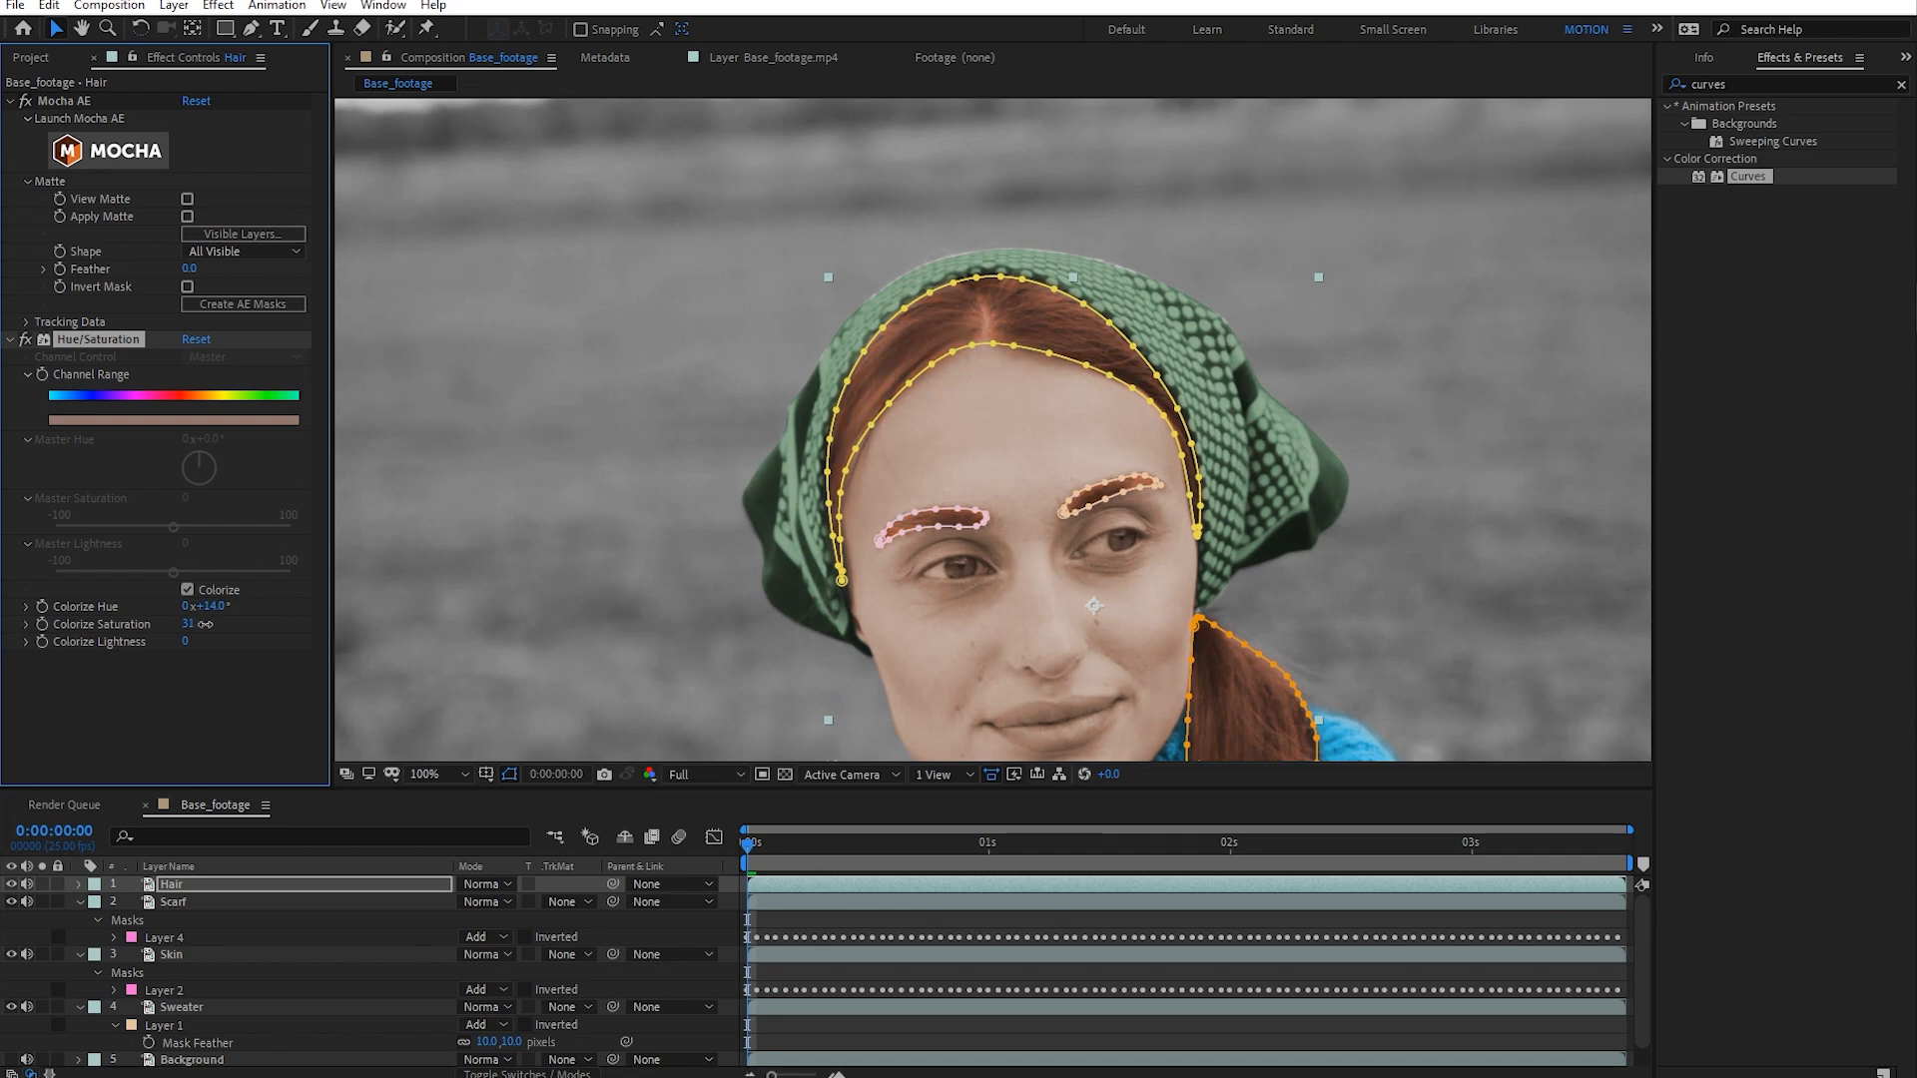
{"action": "left_click", "coordinate": [908, 972]}
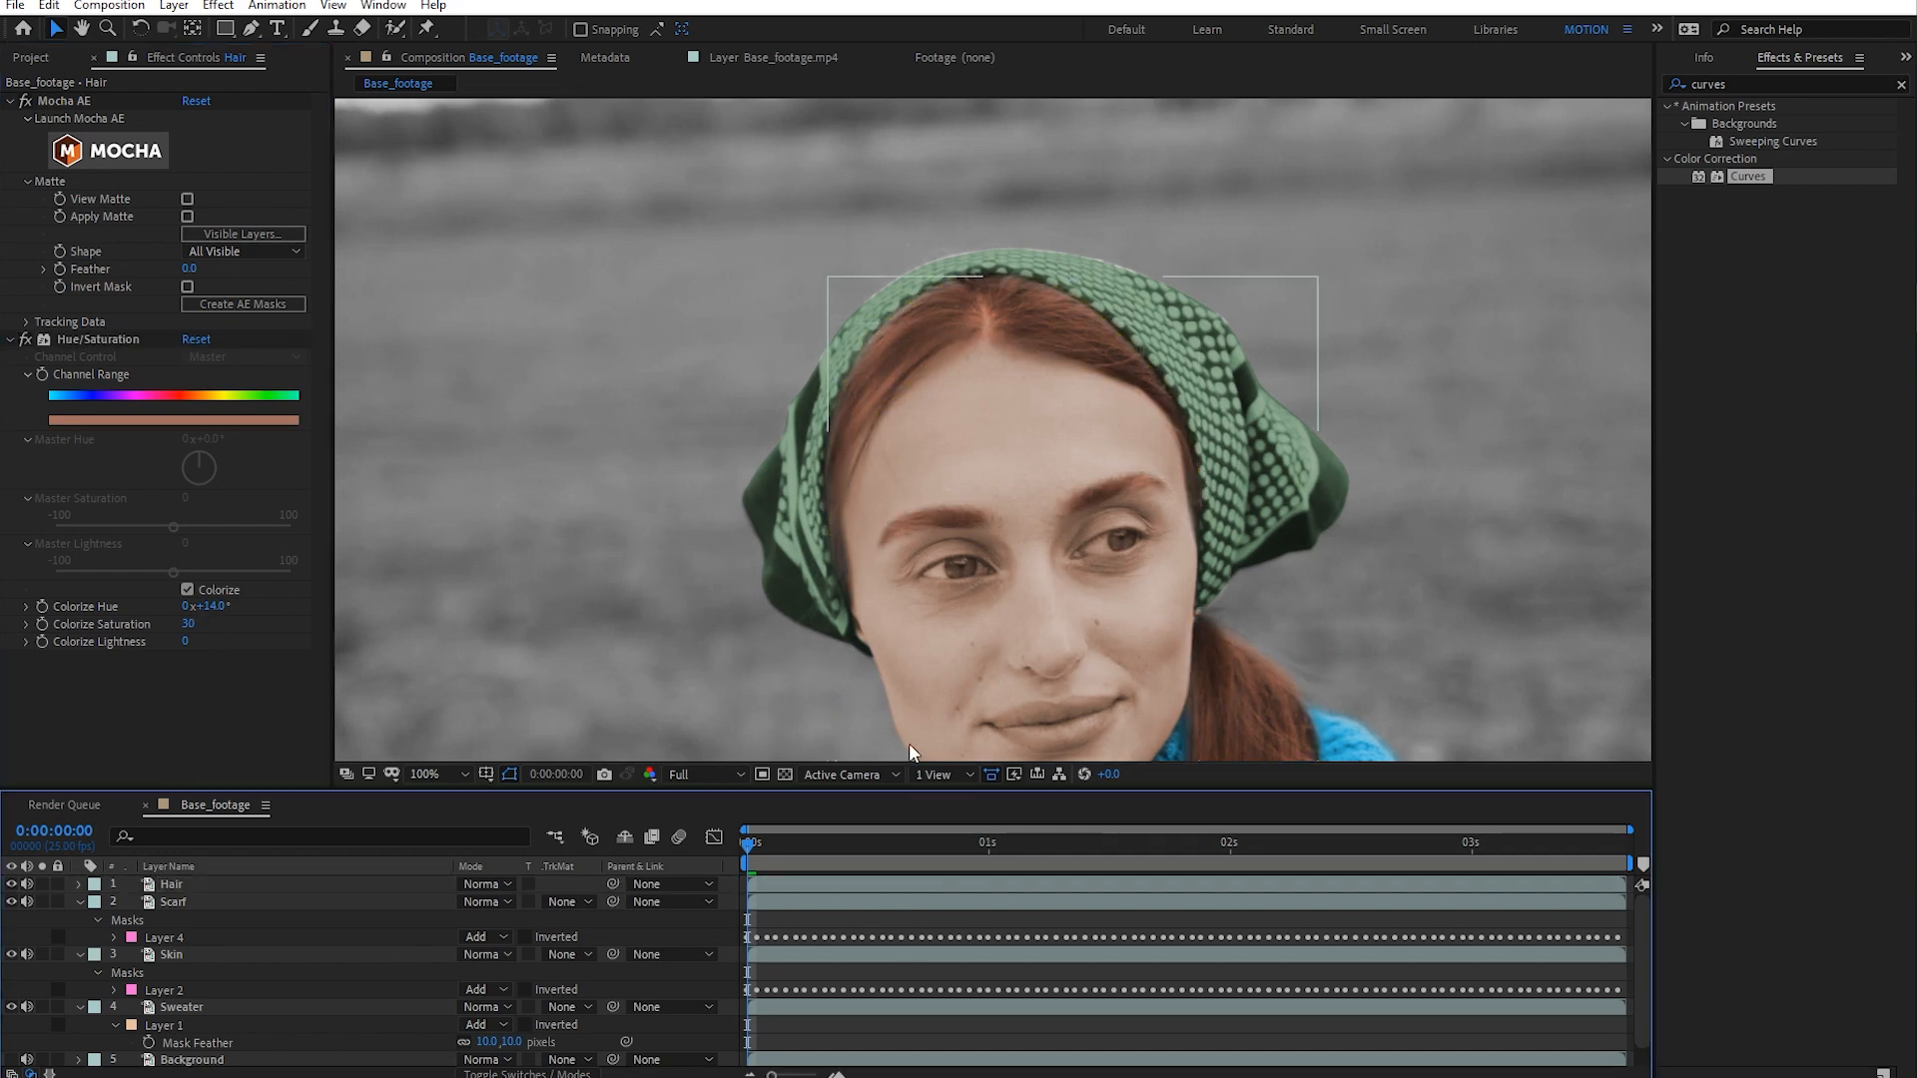
{"action": "scroll", "coordinate": [920, 741], "scroll_direction": "down", "scroll_amount": 2}
{"action": "left_click_drag", "start_coordinate": [760, 849], "coordinate": [1288, 878]}
{"action": "key", "text": "space"}
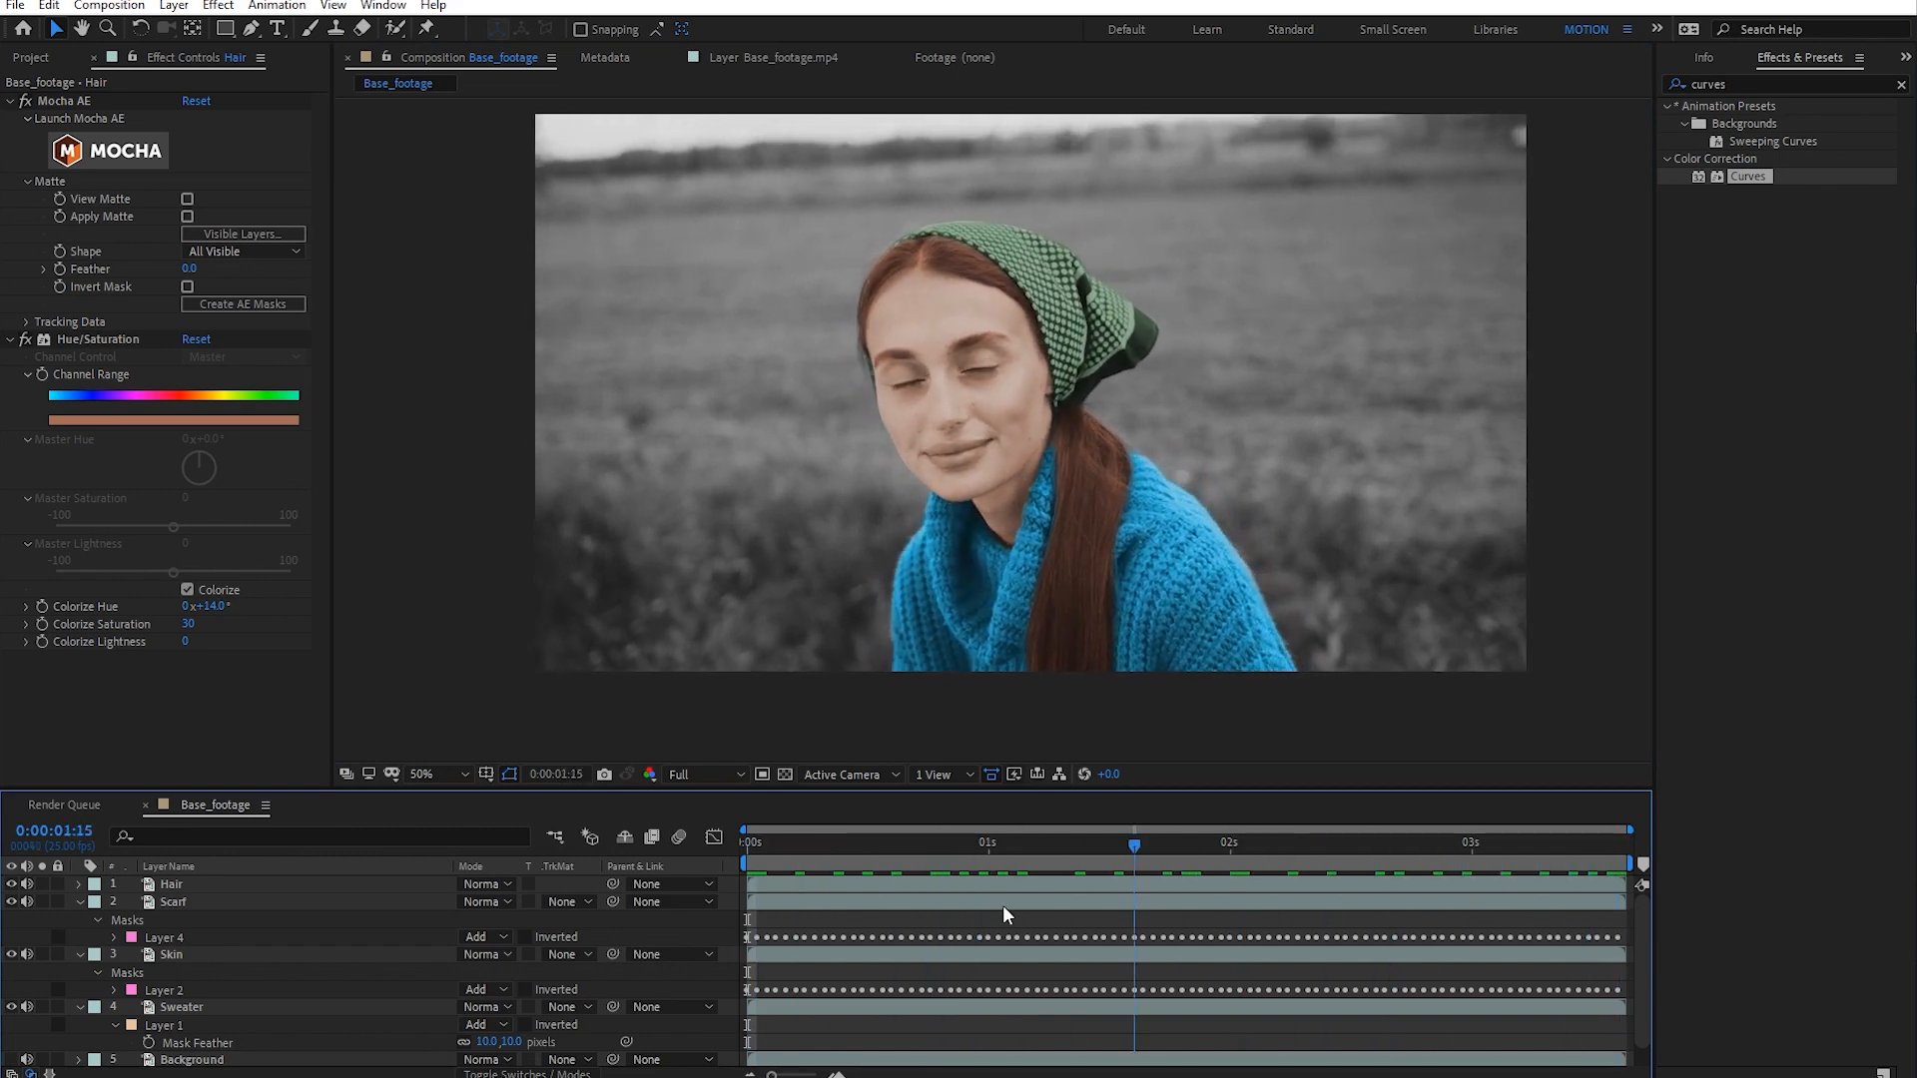
{"action": "key", "text": "Home"}
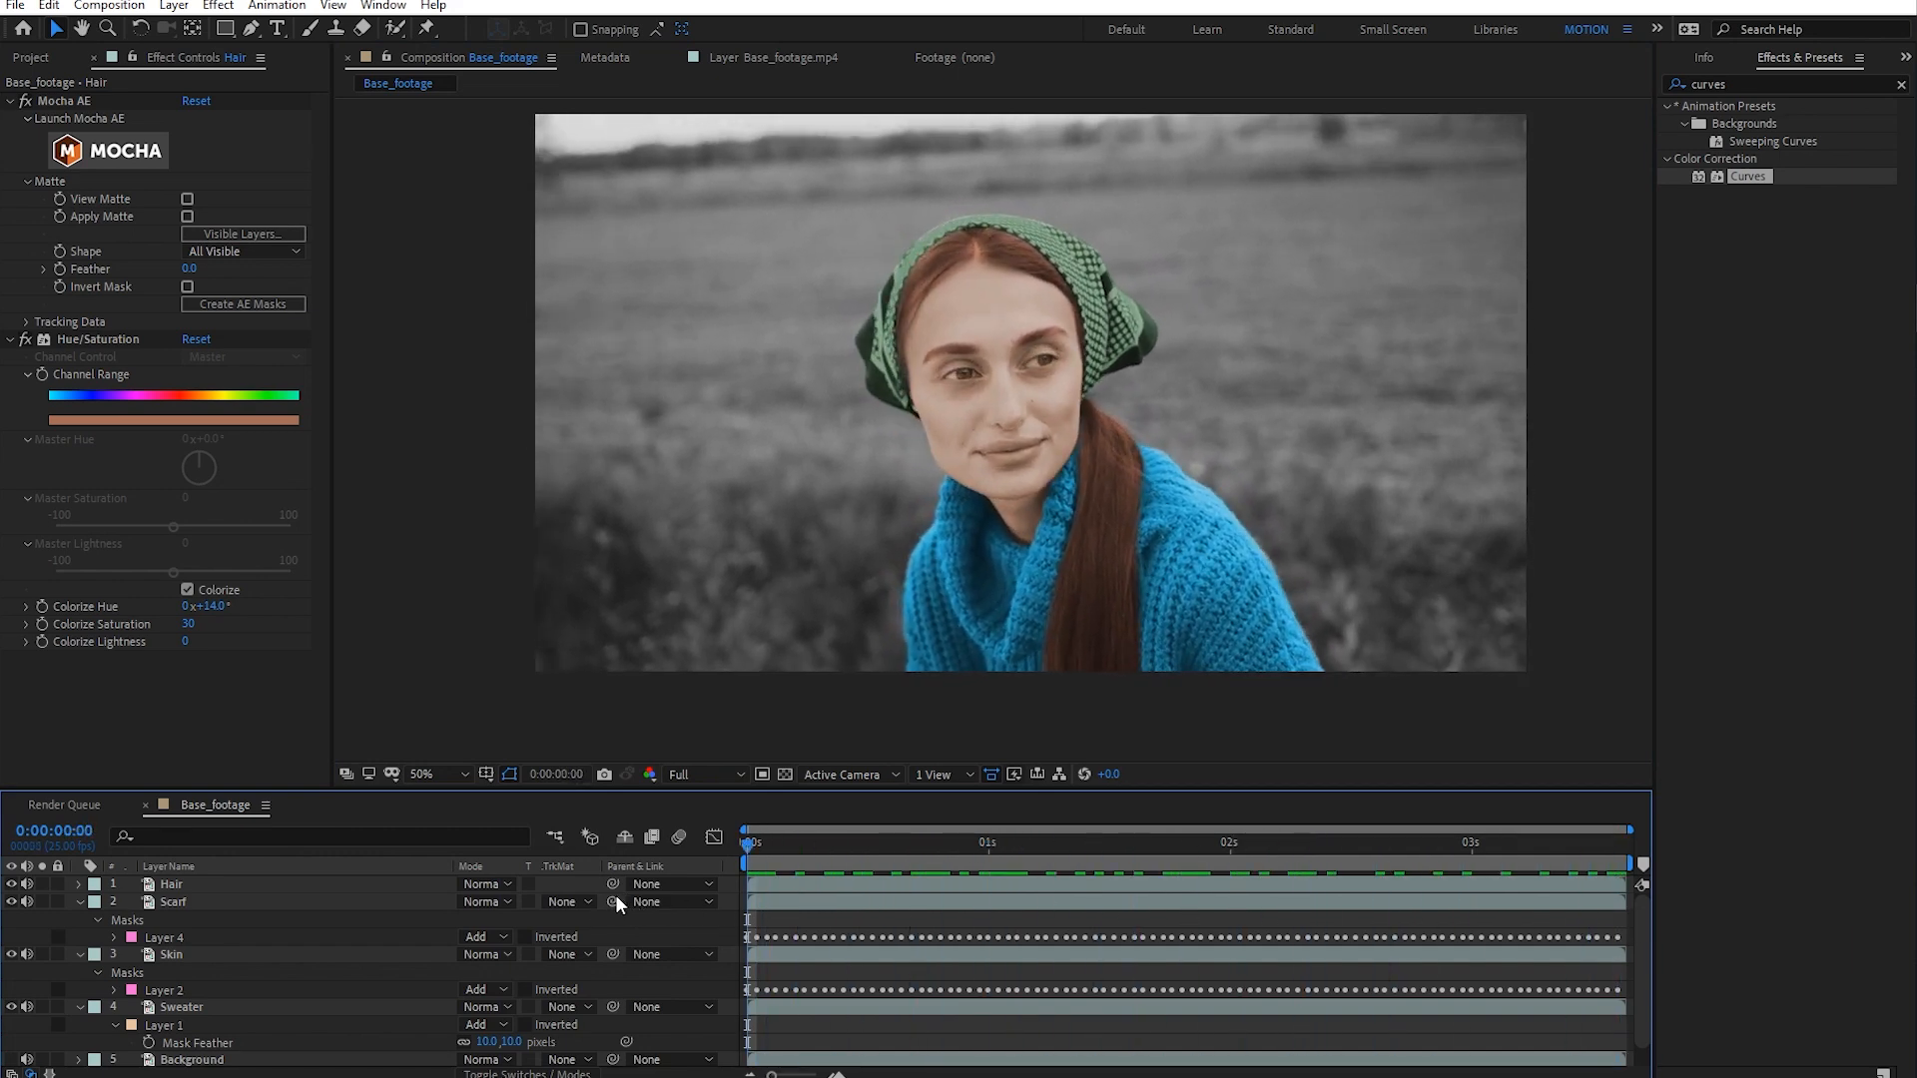
- Reduce the Hair layer's Colorize Saturation to 10 and check the hair color up close
{"action": "key", "text": "period"}
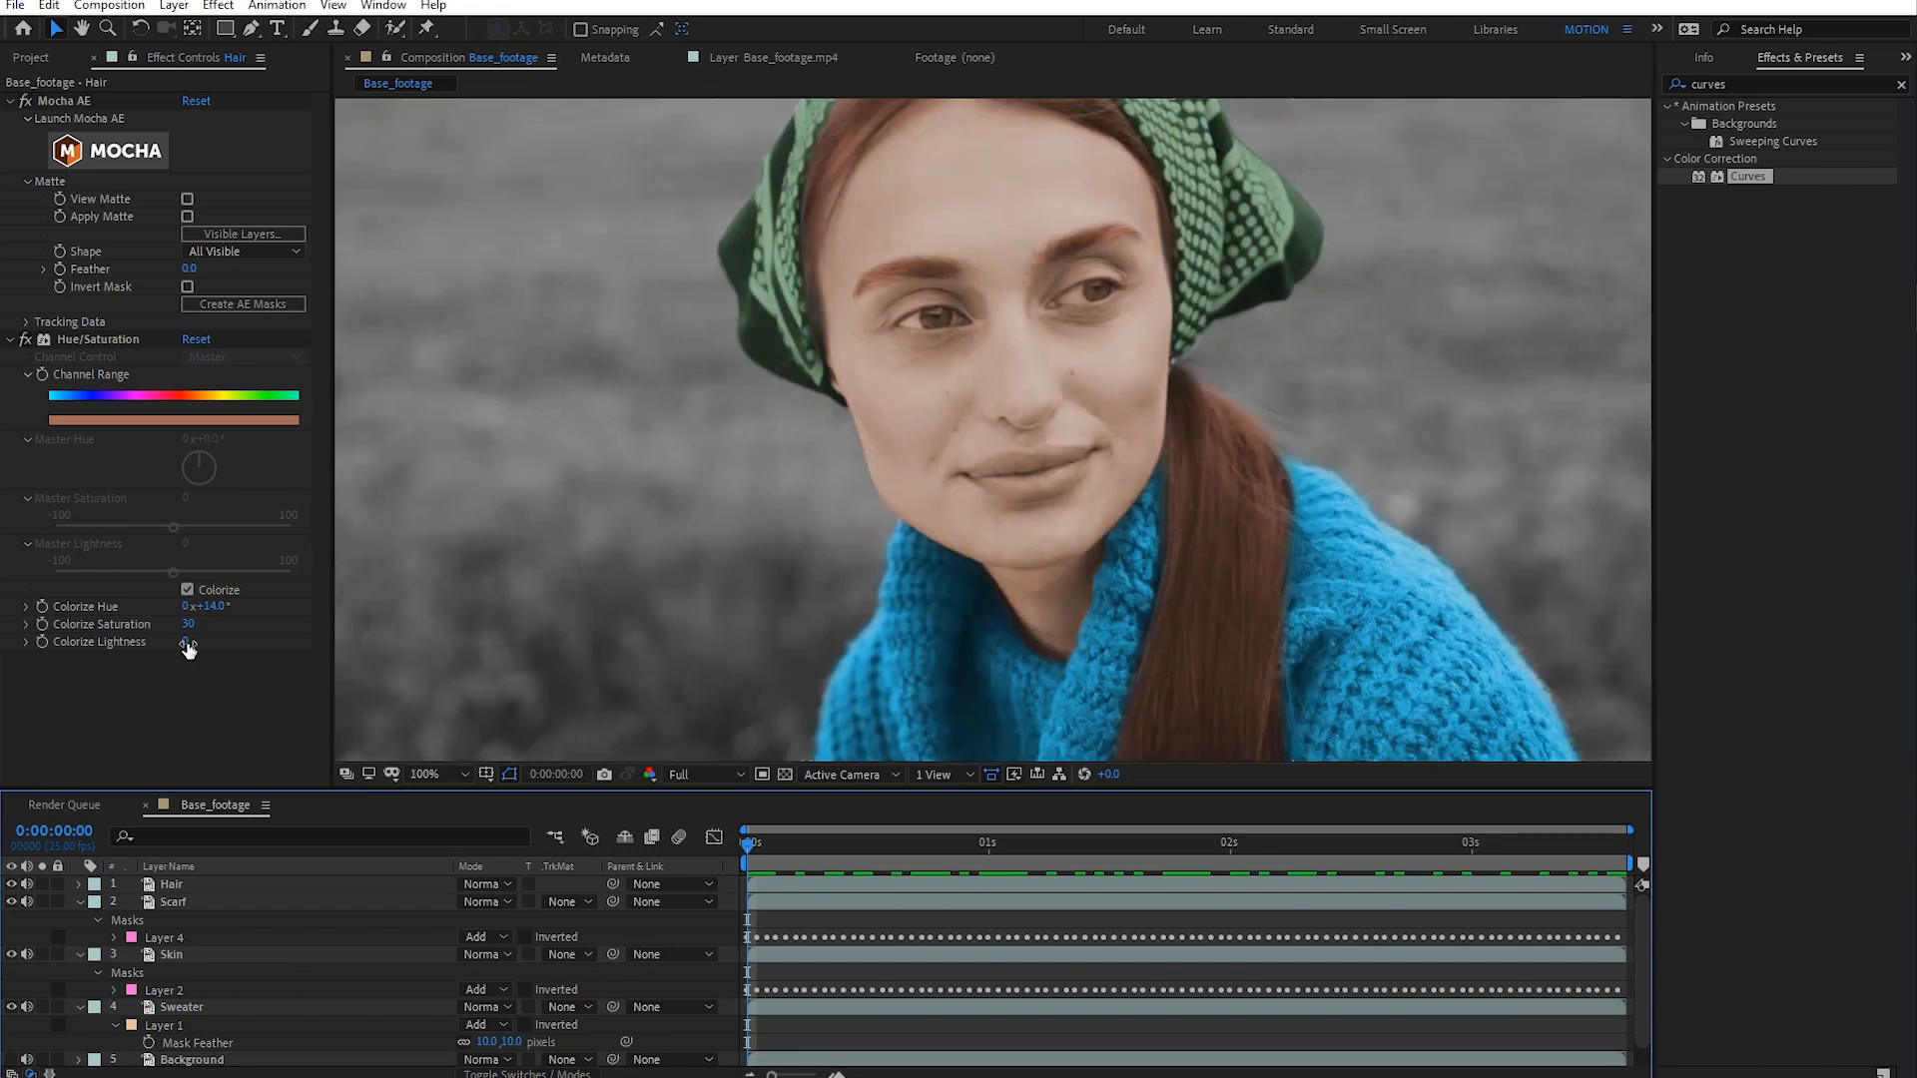
{"action": "left_click_drag", "start_coordinate": [177, 627], "coordinate": [166, 627]}
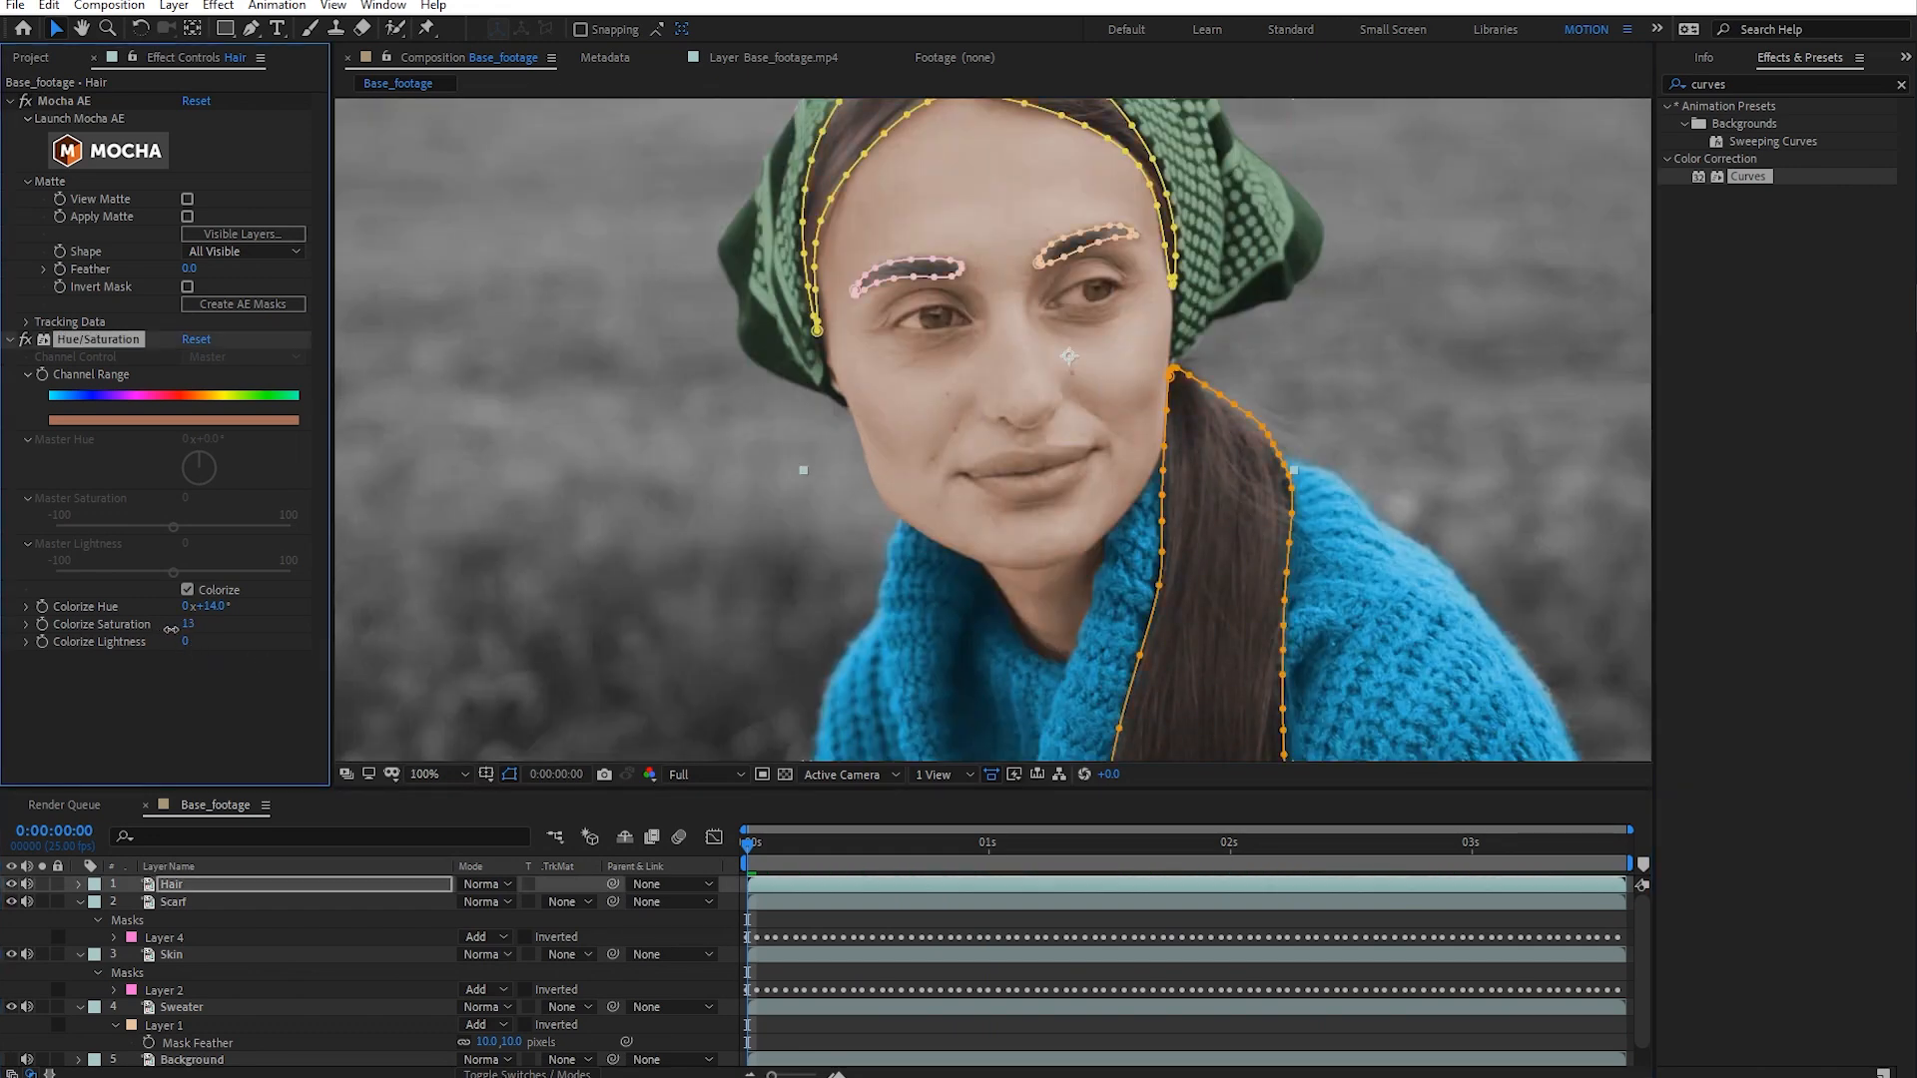
{"action": "left_click", "coordinate": [187, 624]}
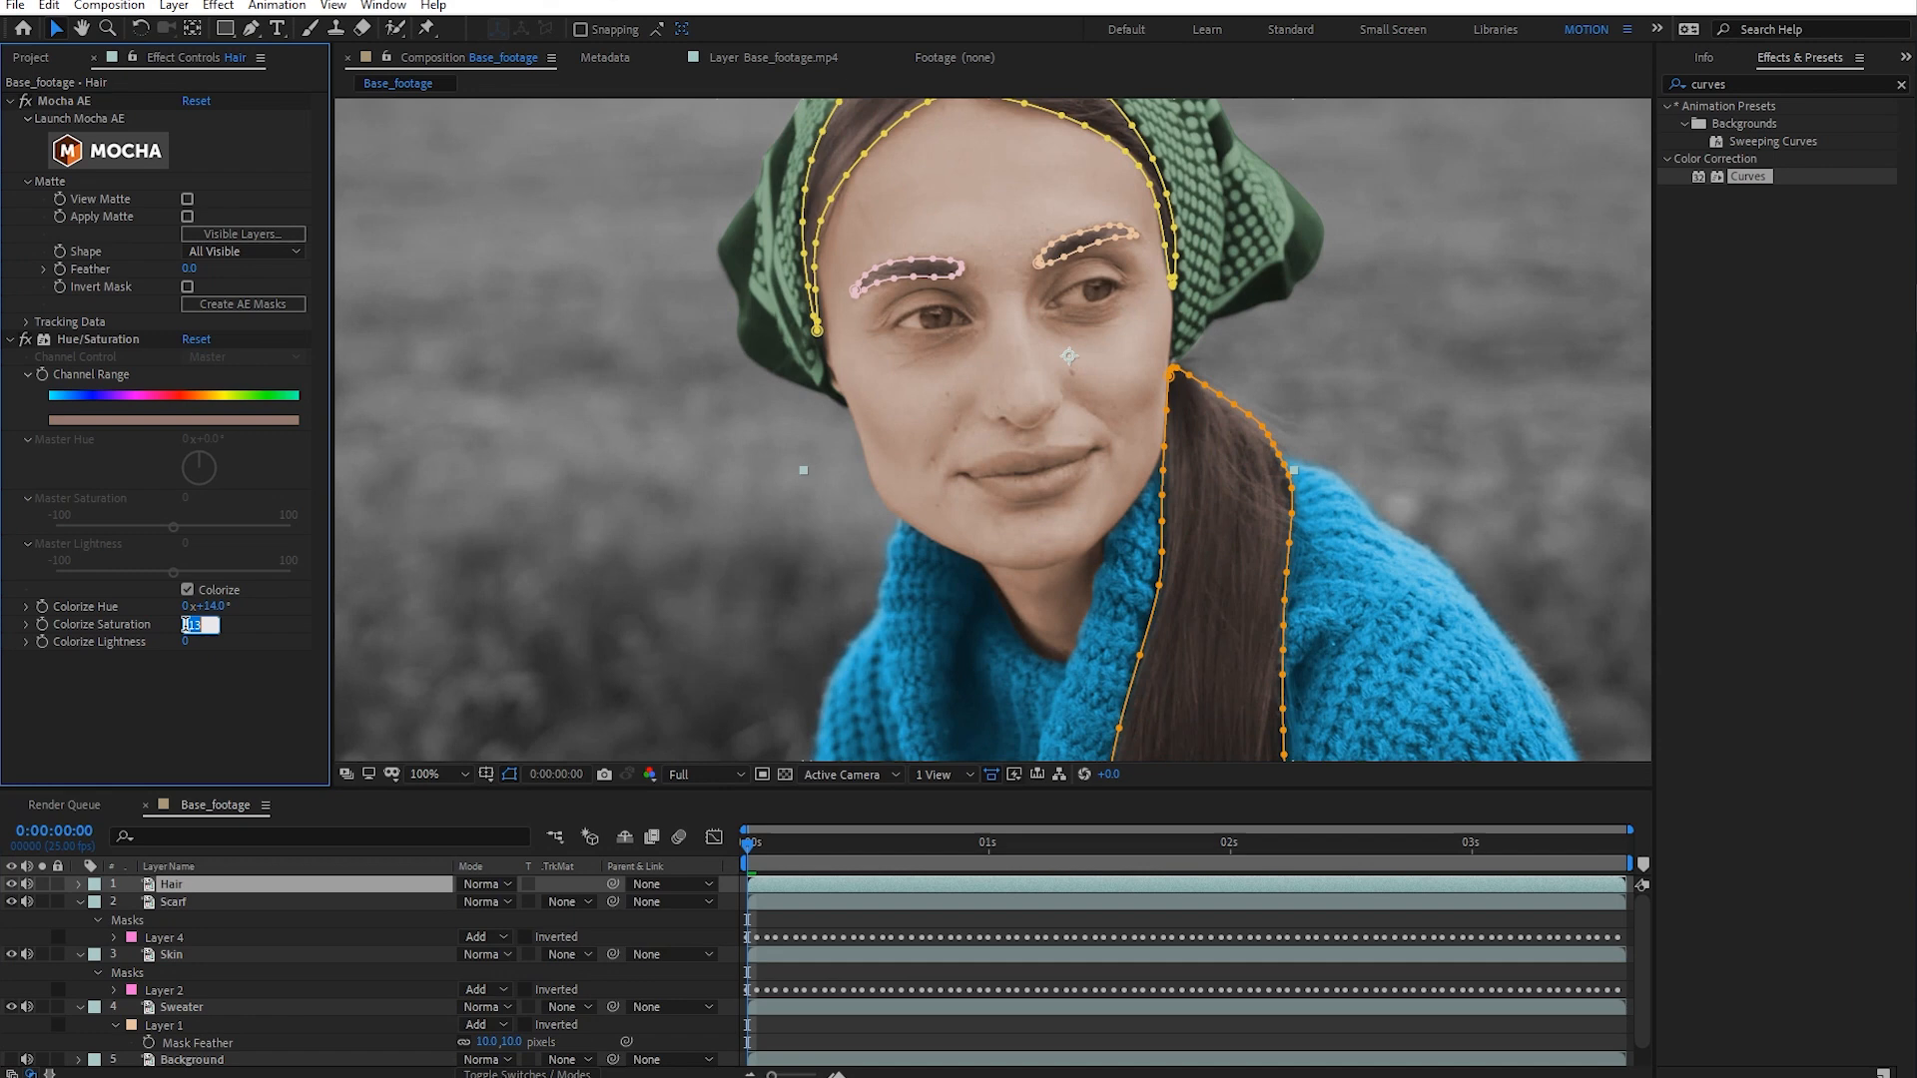
{"action": "key", "text": "Return"}
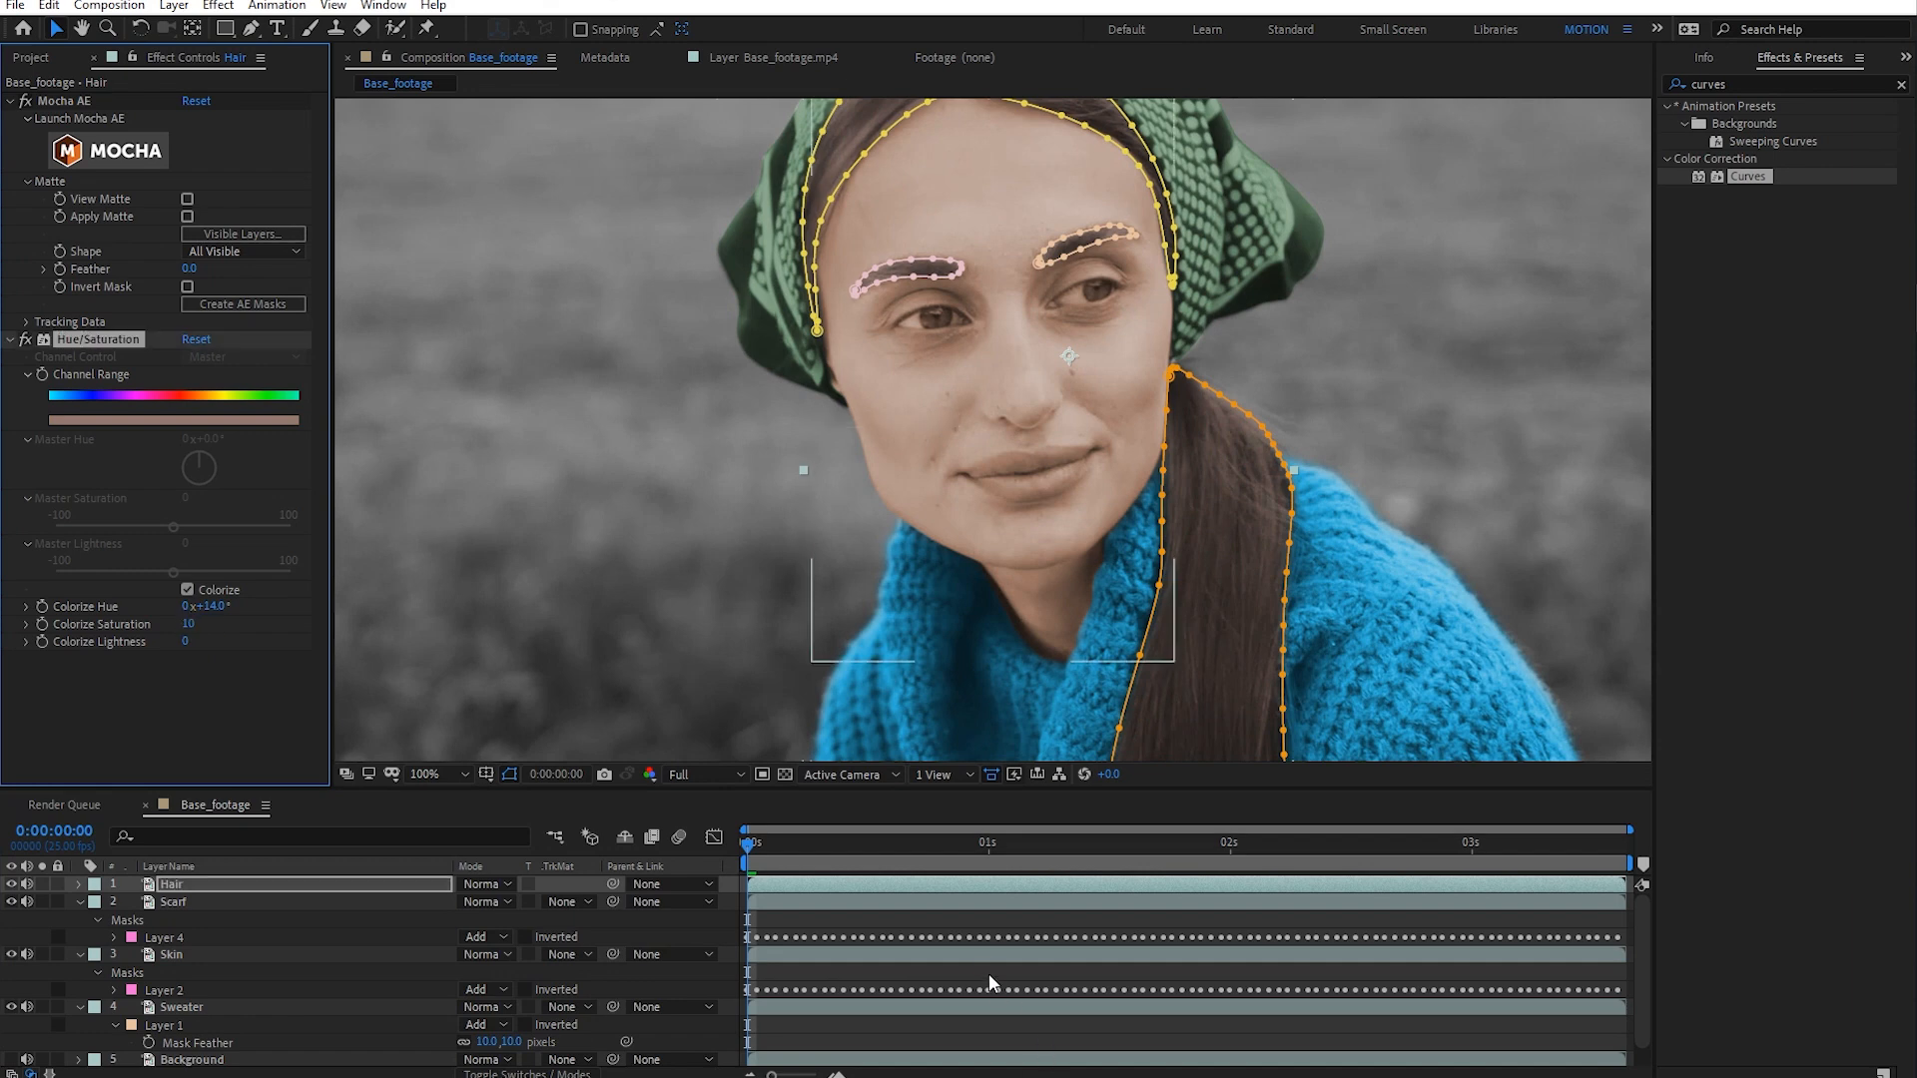
{"action": "left_click", "coordinate": [988, 973]}
{"action": "key", "text": "comma"}
{"action": "scroll", "coordinate": [1074, 699], "scroll_direction": "up", "scroll_amount": 2}
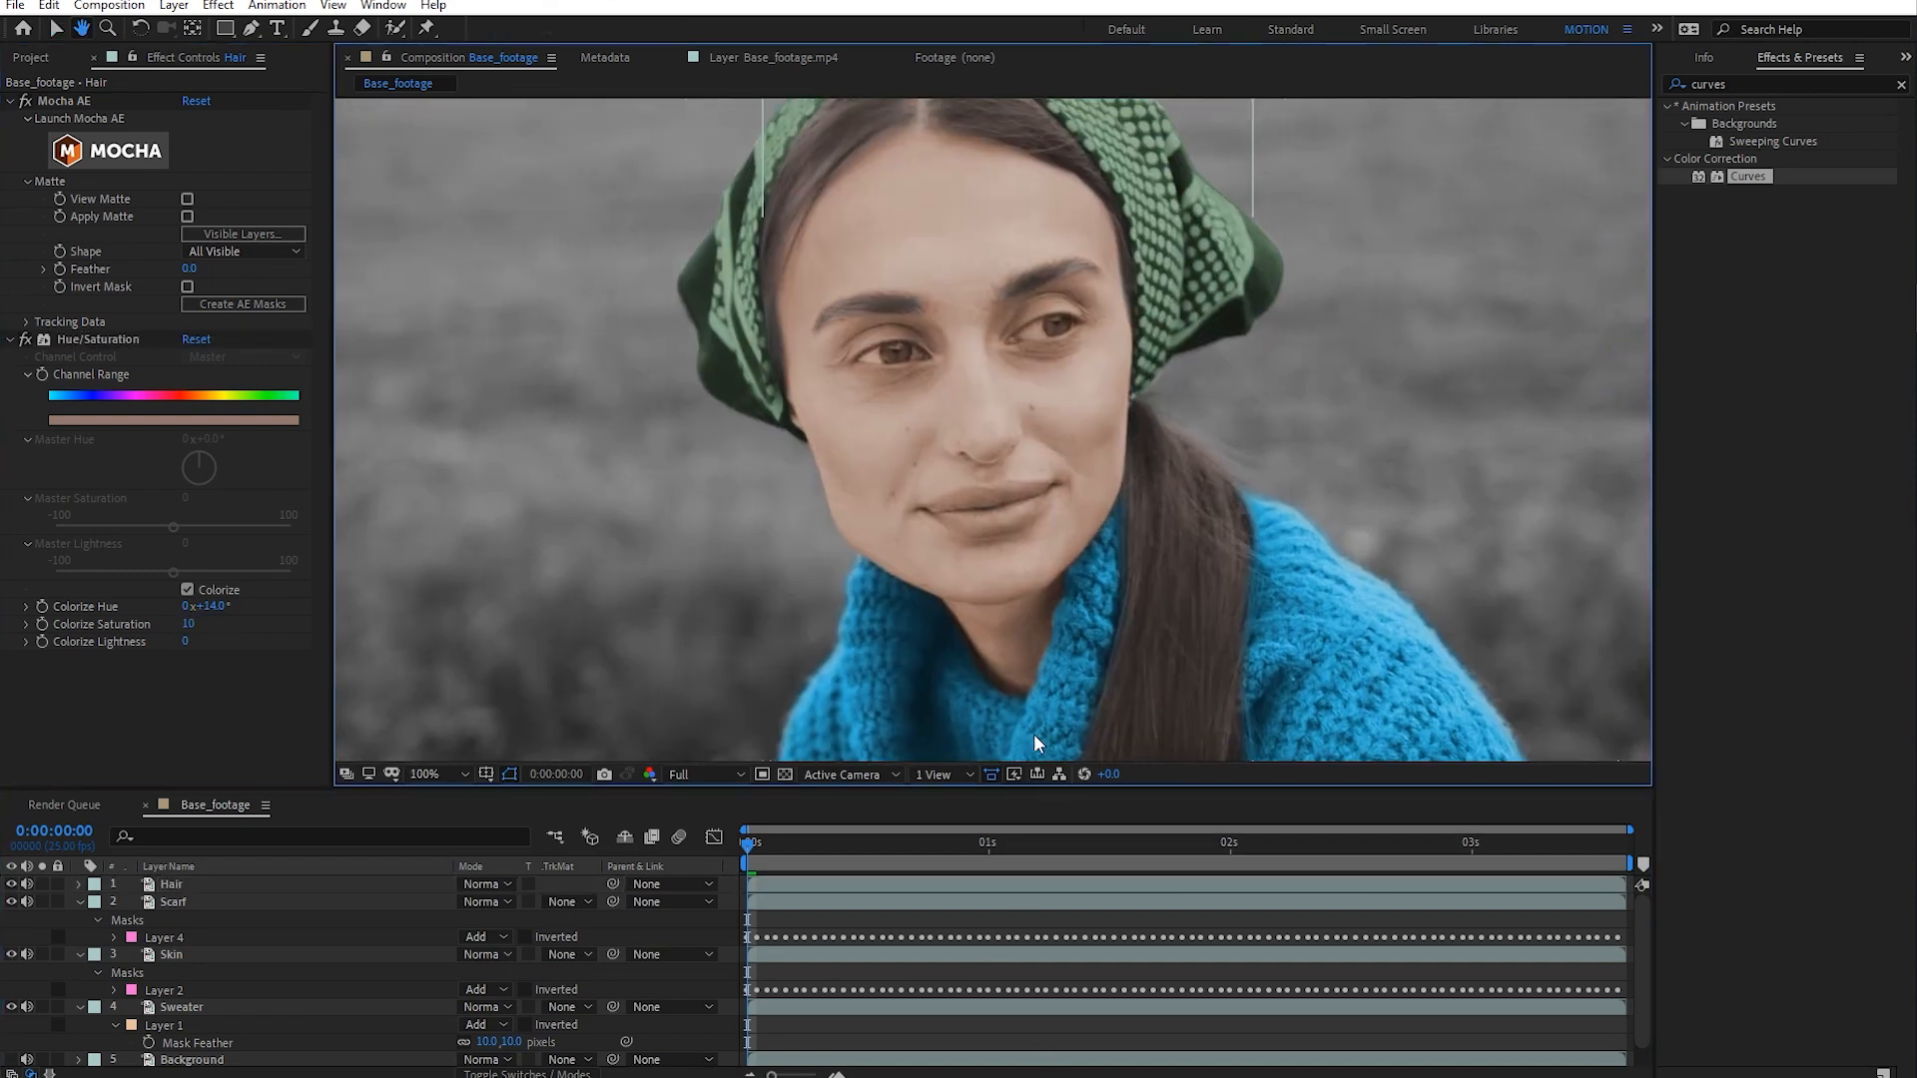
- Darken the Hair layer by setting Colorize Lightness to -29, and inspect the result from the first frame
{"action": "scroll", "coordinate": [1033, 734], "scroll_direction": "down", "scroll_amount": 2}
{"action": "left_click_drag", "start_coordinate": [184, 641], "coordinate": [129, 642]}
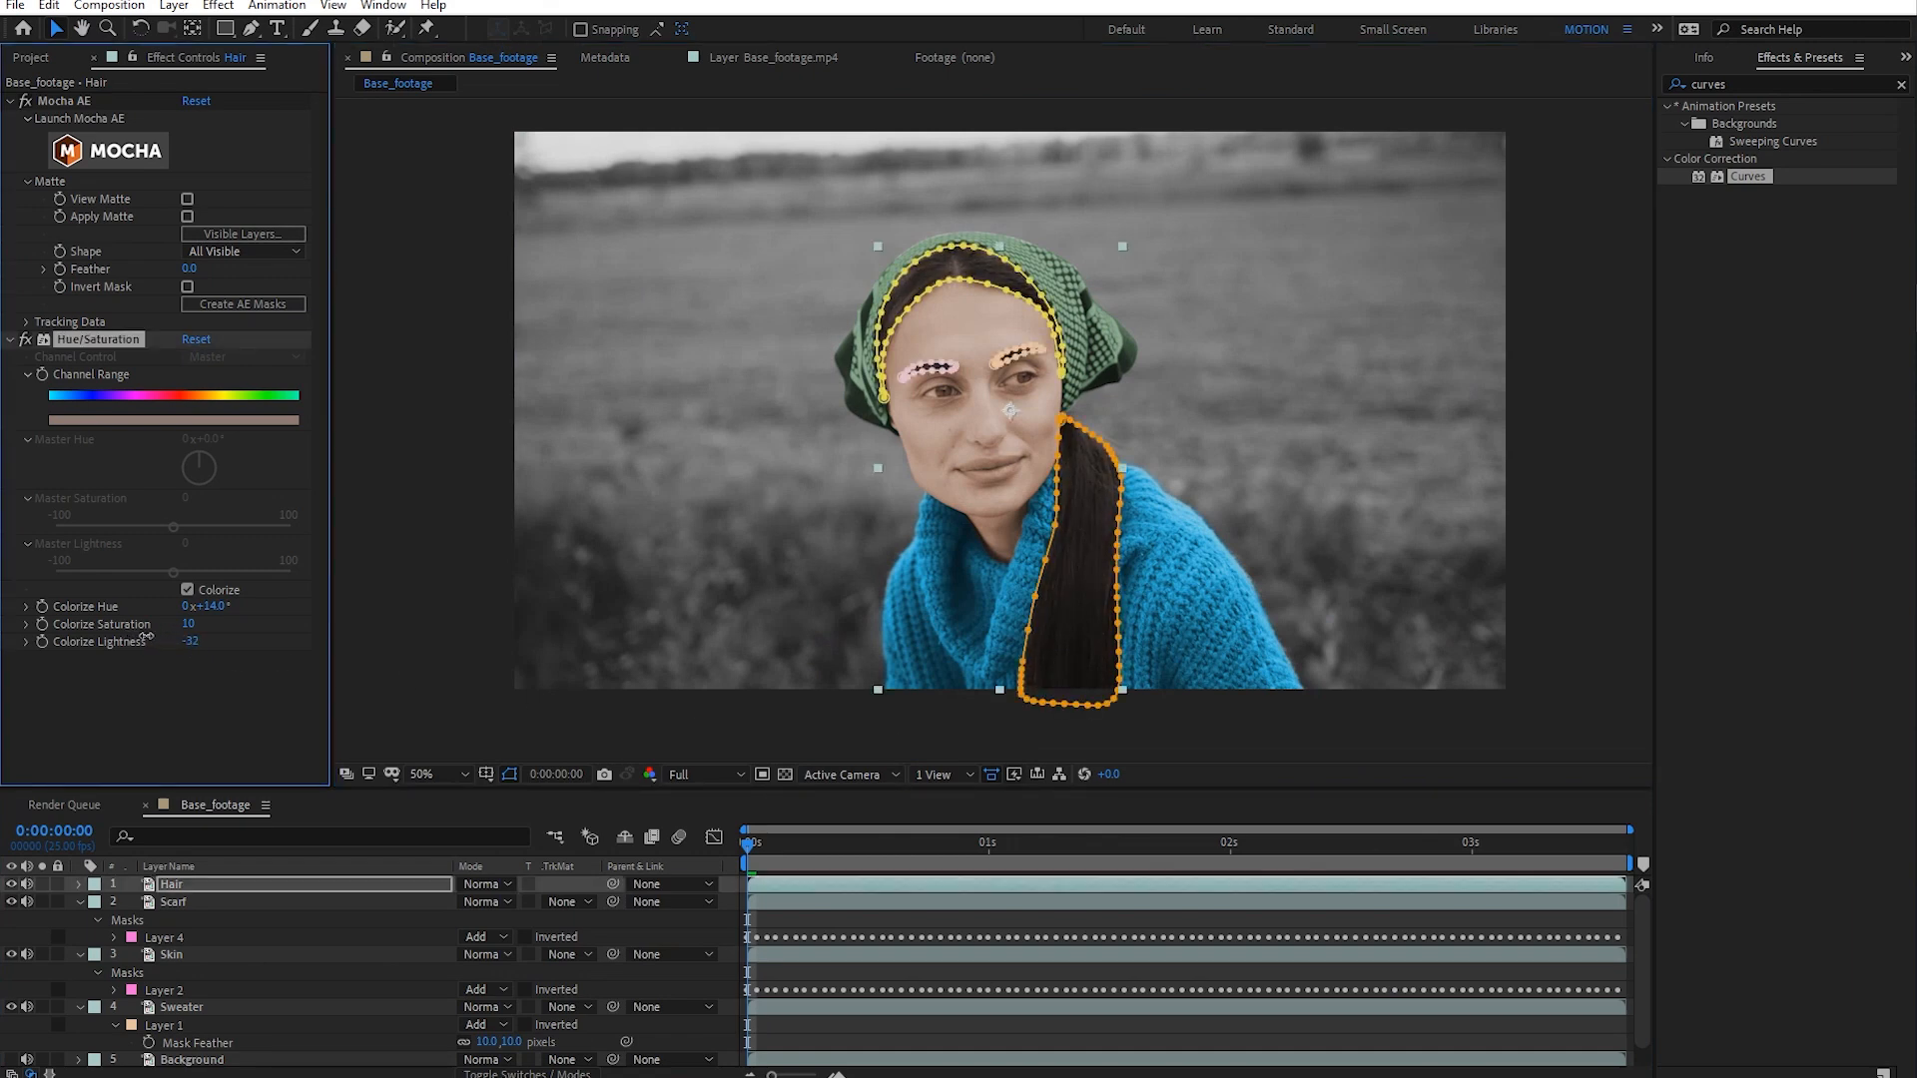
{"action": "left_click", "coordinate": [845, 968]}
{"action": "left_click_drag", "start_coordinate": [760, 841], "coordinate": [607, 862]}
{"action": "scroll", "coordinate": [975, 666], "scroll_direction": "up", "scroll_amount": 2}
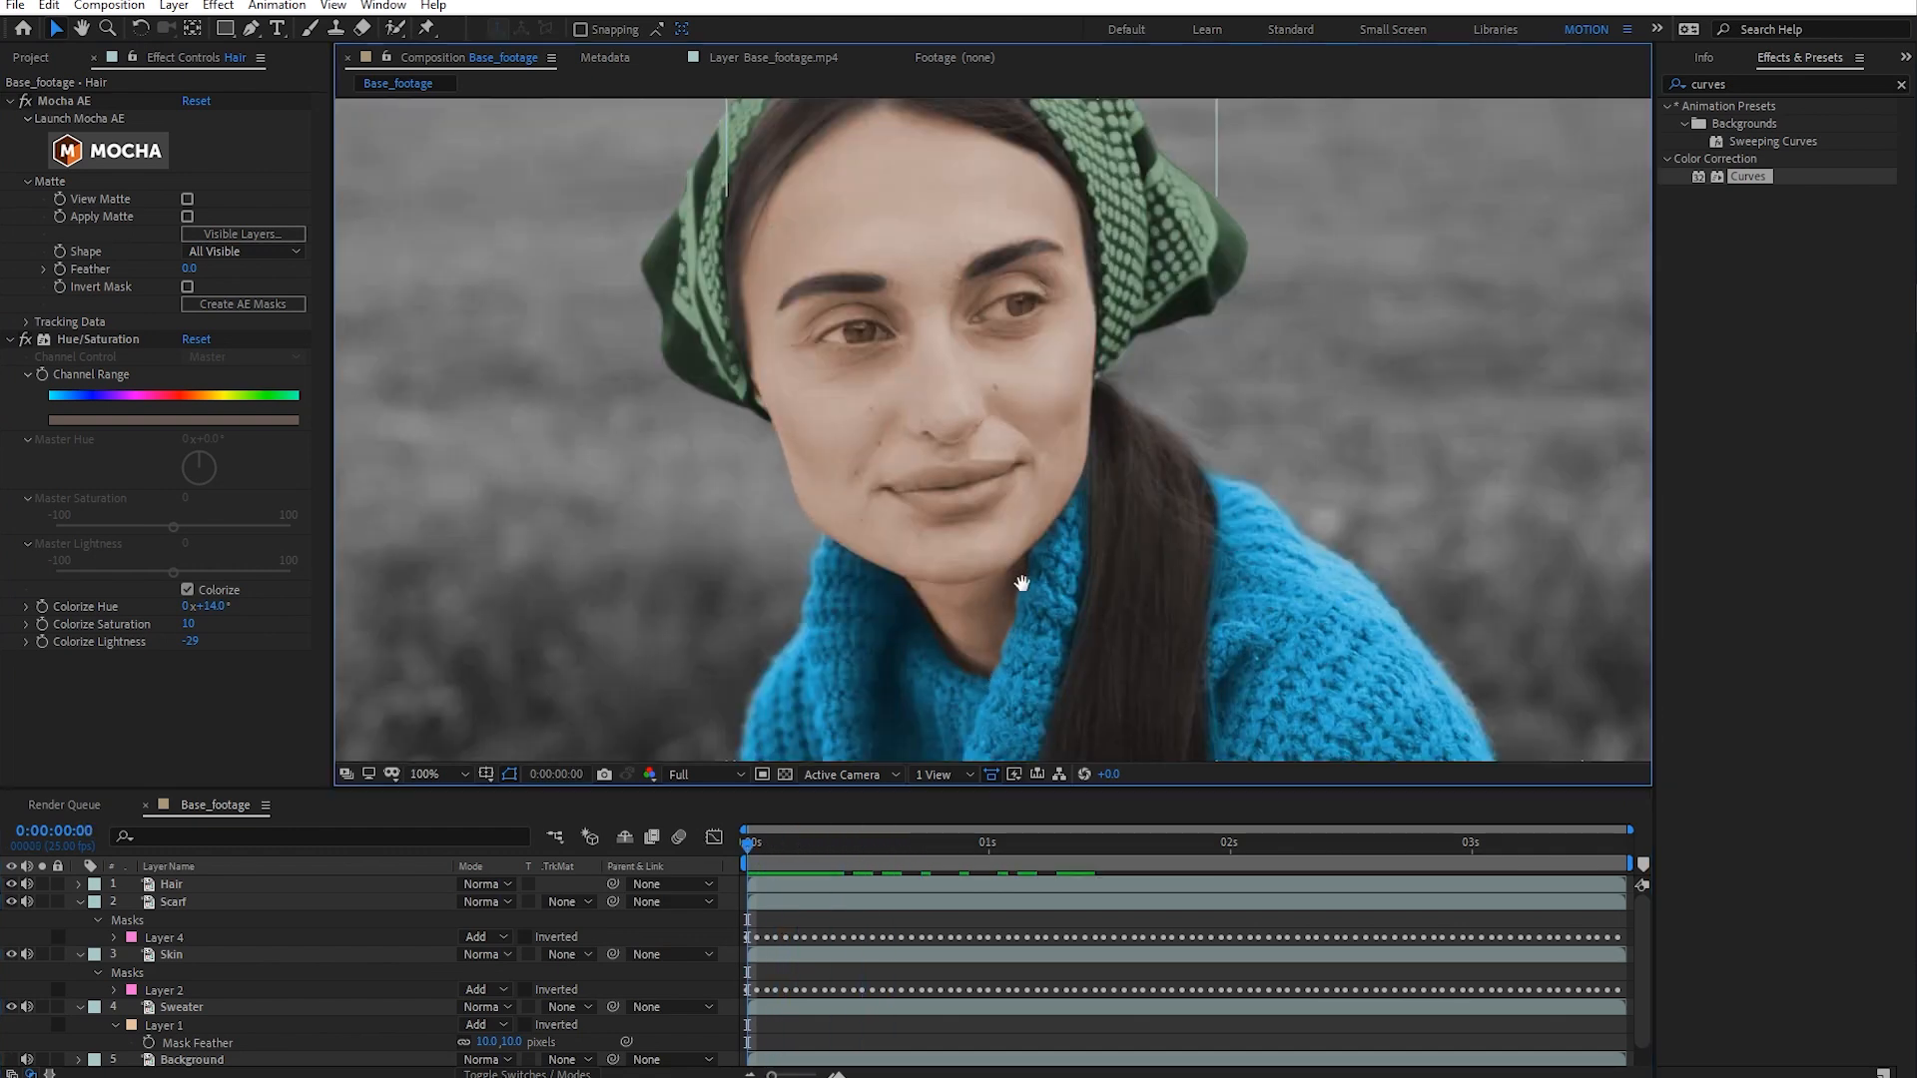
- Save the project, duplicate the Hair layer and rename the copy Lips
{"action": "scroll", "coordinate": [1021, 633], "scroll_direction": "up", "scroll_amount": 1}
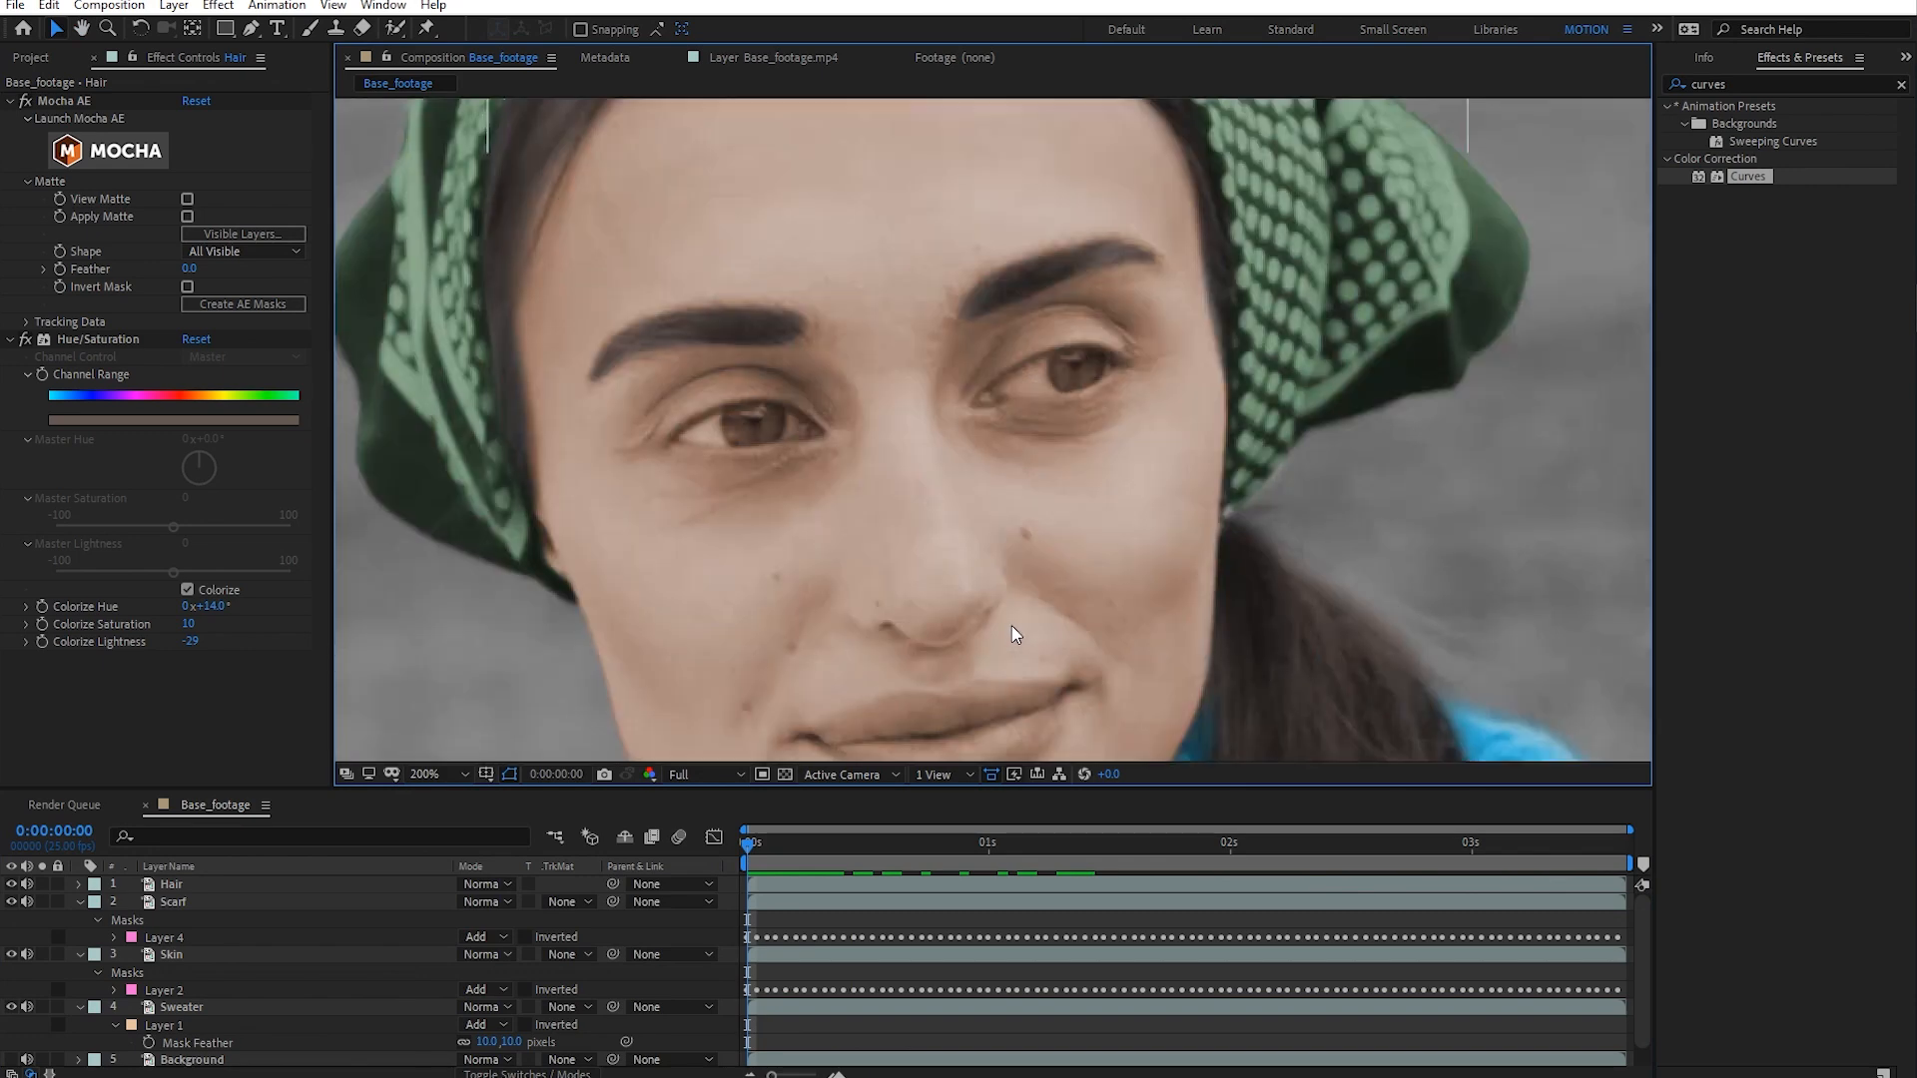
{"action": "key", "text": "space"}
{"action": "left_click_drag", "start_coordinate": [1010, 625], "coordinate": [1032, 555]}
{"action": "key", "text": "ctrl+s"}
{"action": "left_click", "coordinate": [185, 883]}
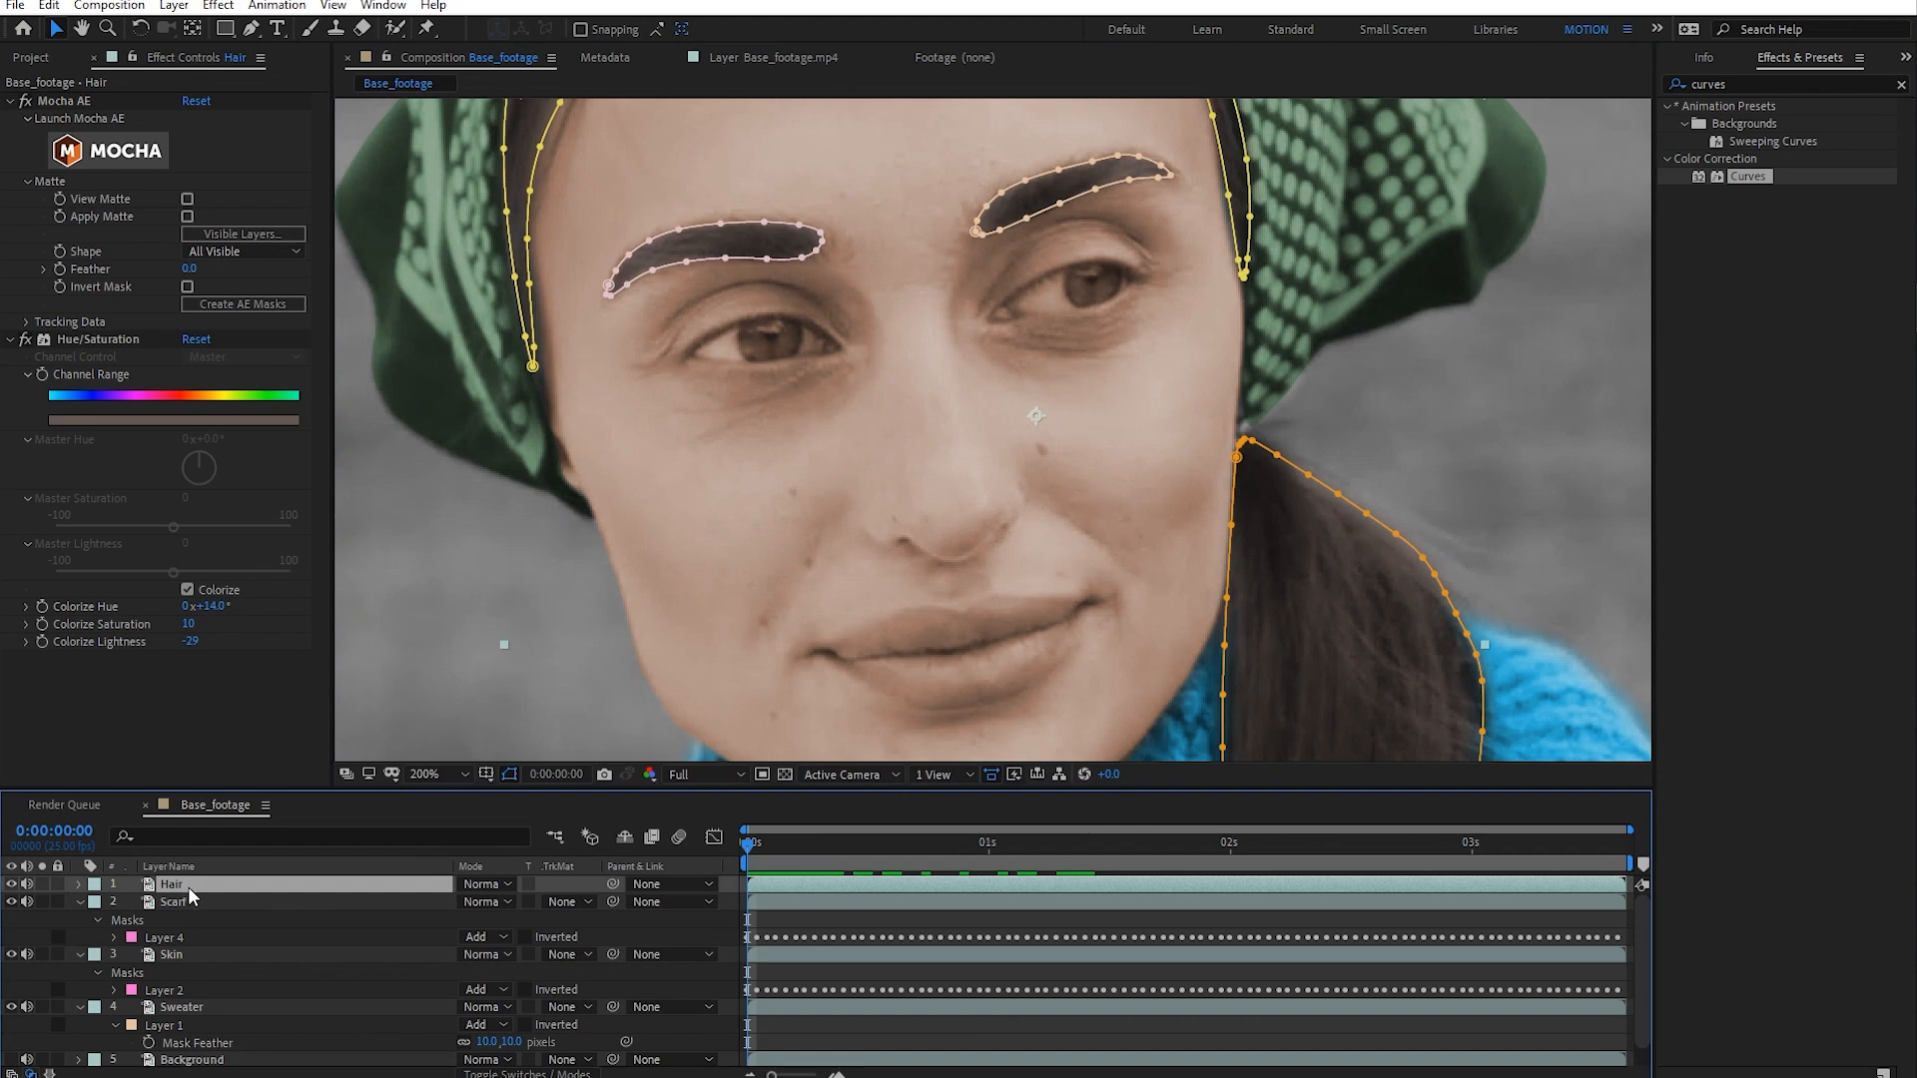
{"action": "key", "text": "ctrl+d"}
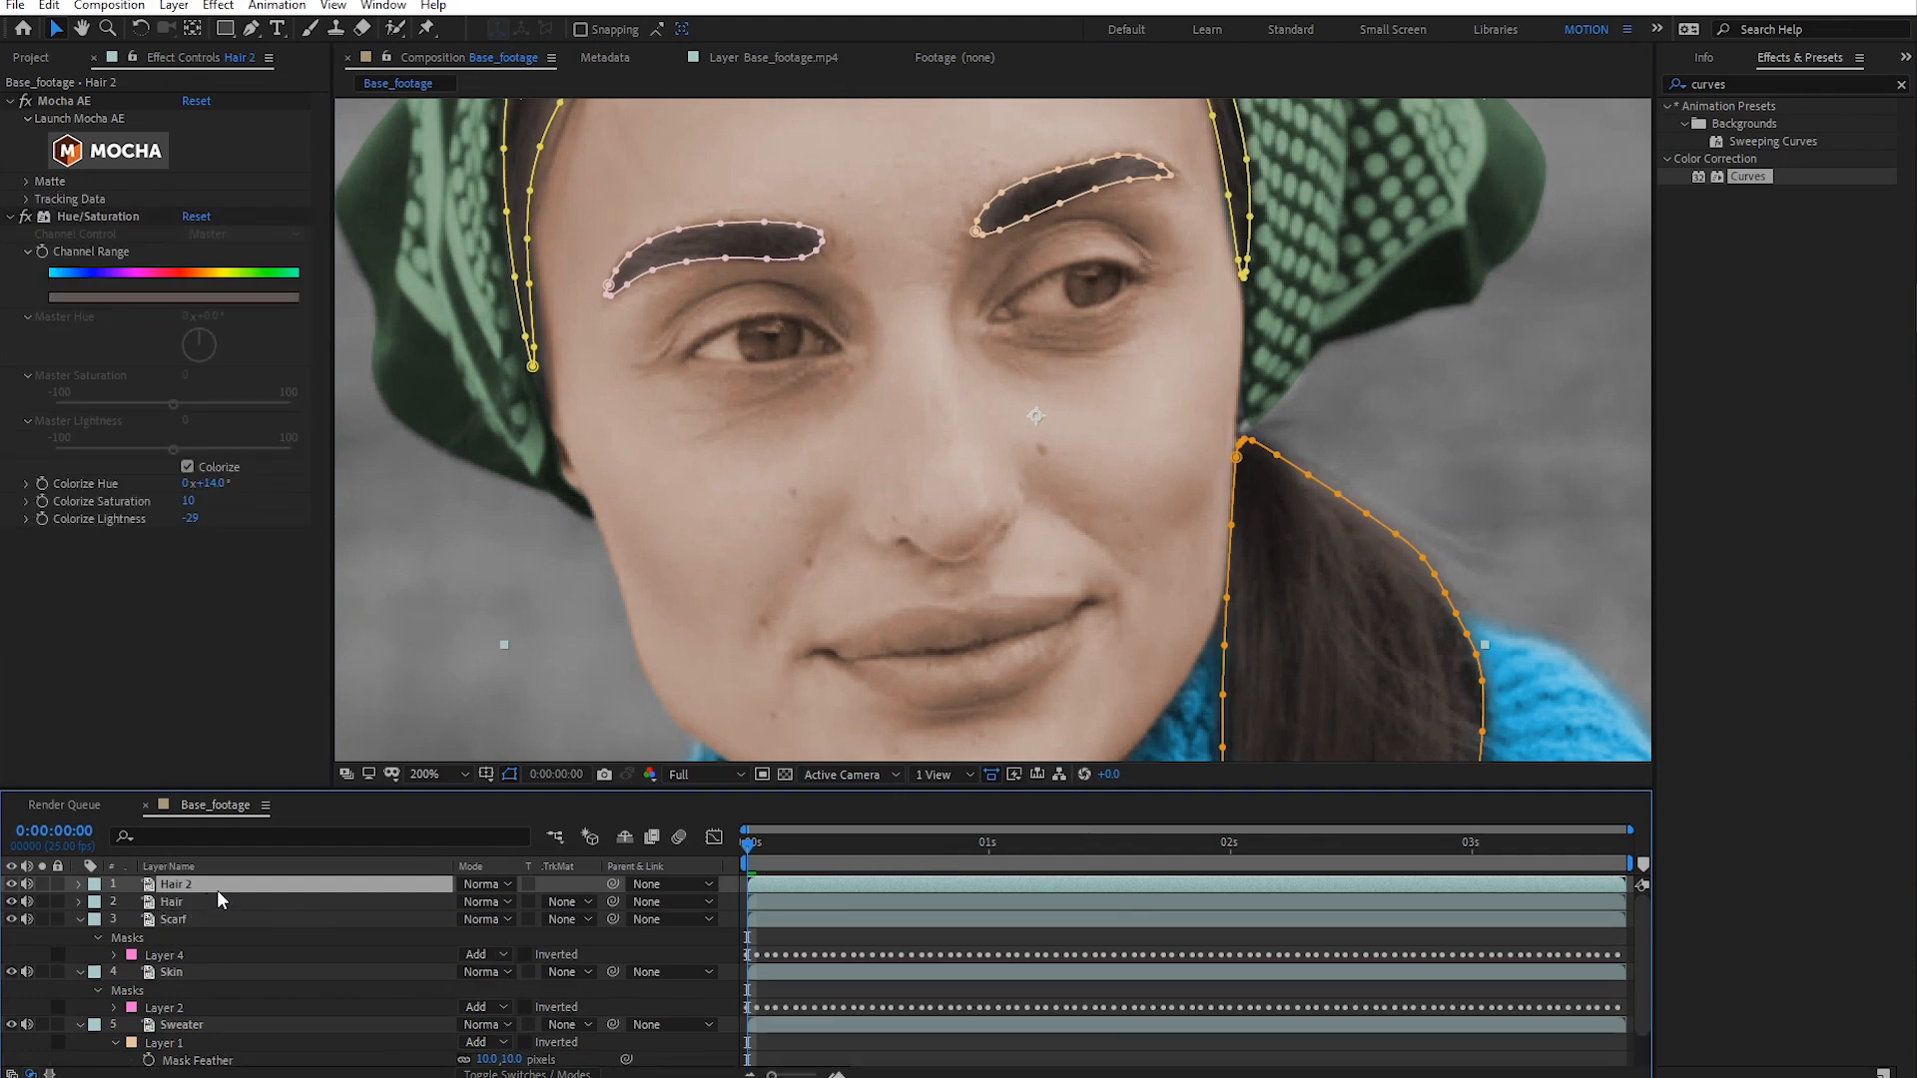
{"action": "key", "text": "Return"}
{"action": "type", "text": "Lips"}
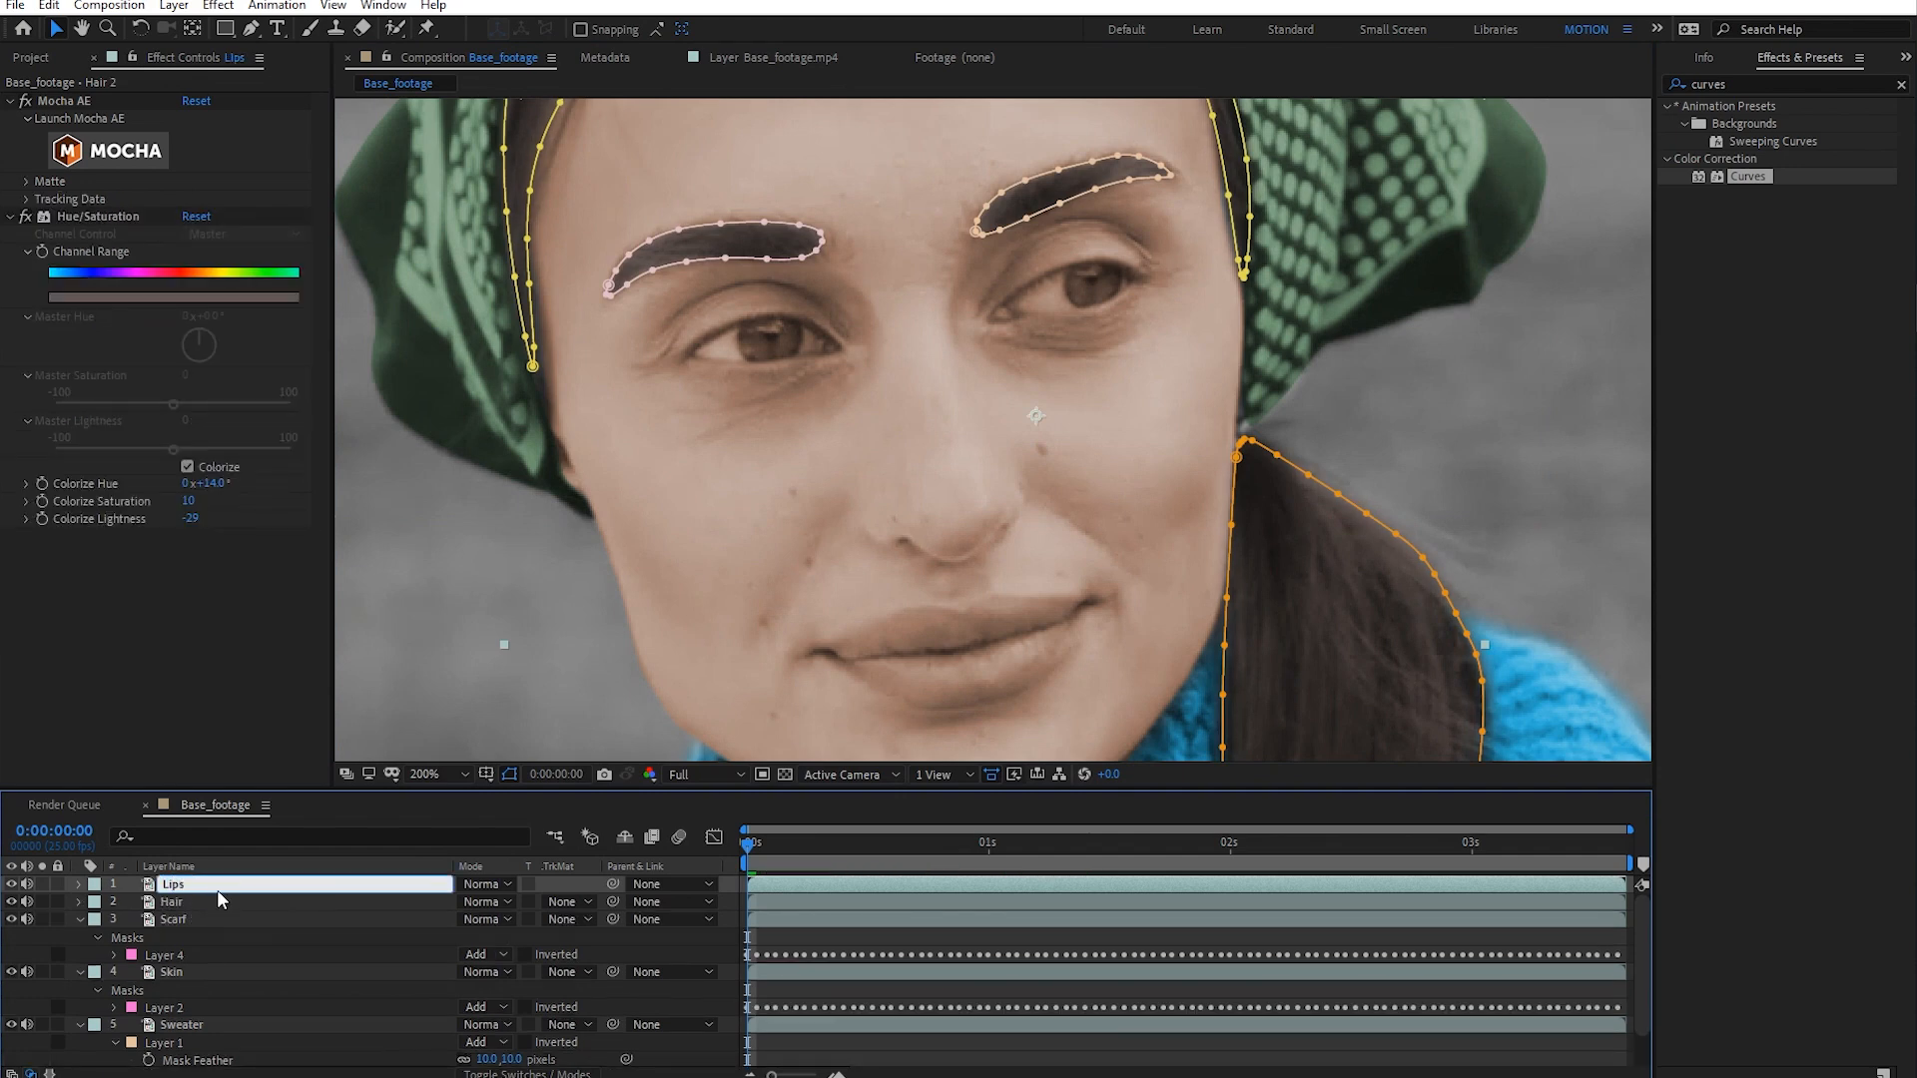
{"action": "key", "text": "Return"}
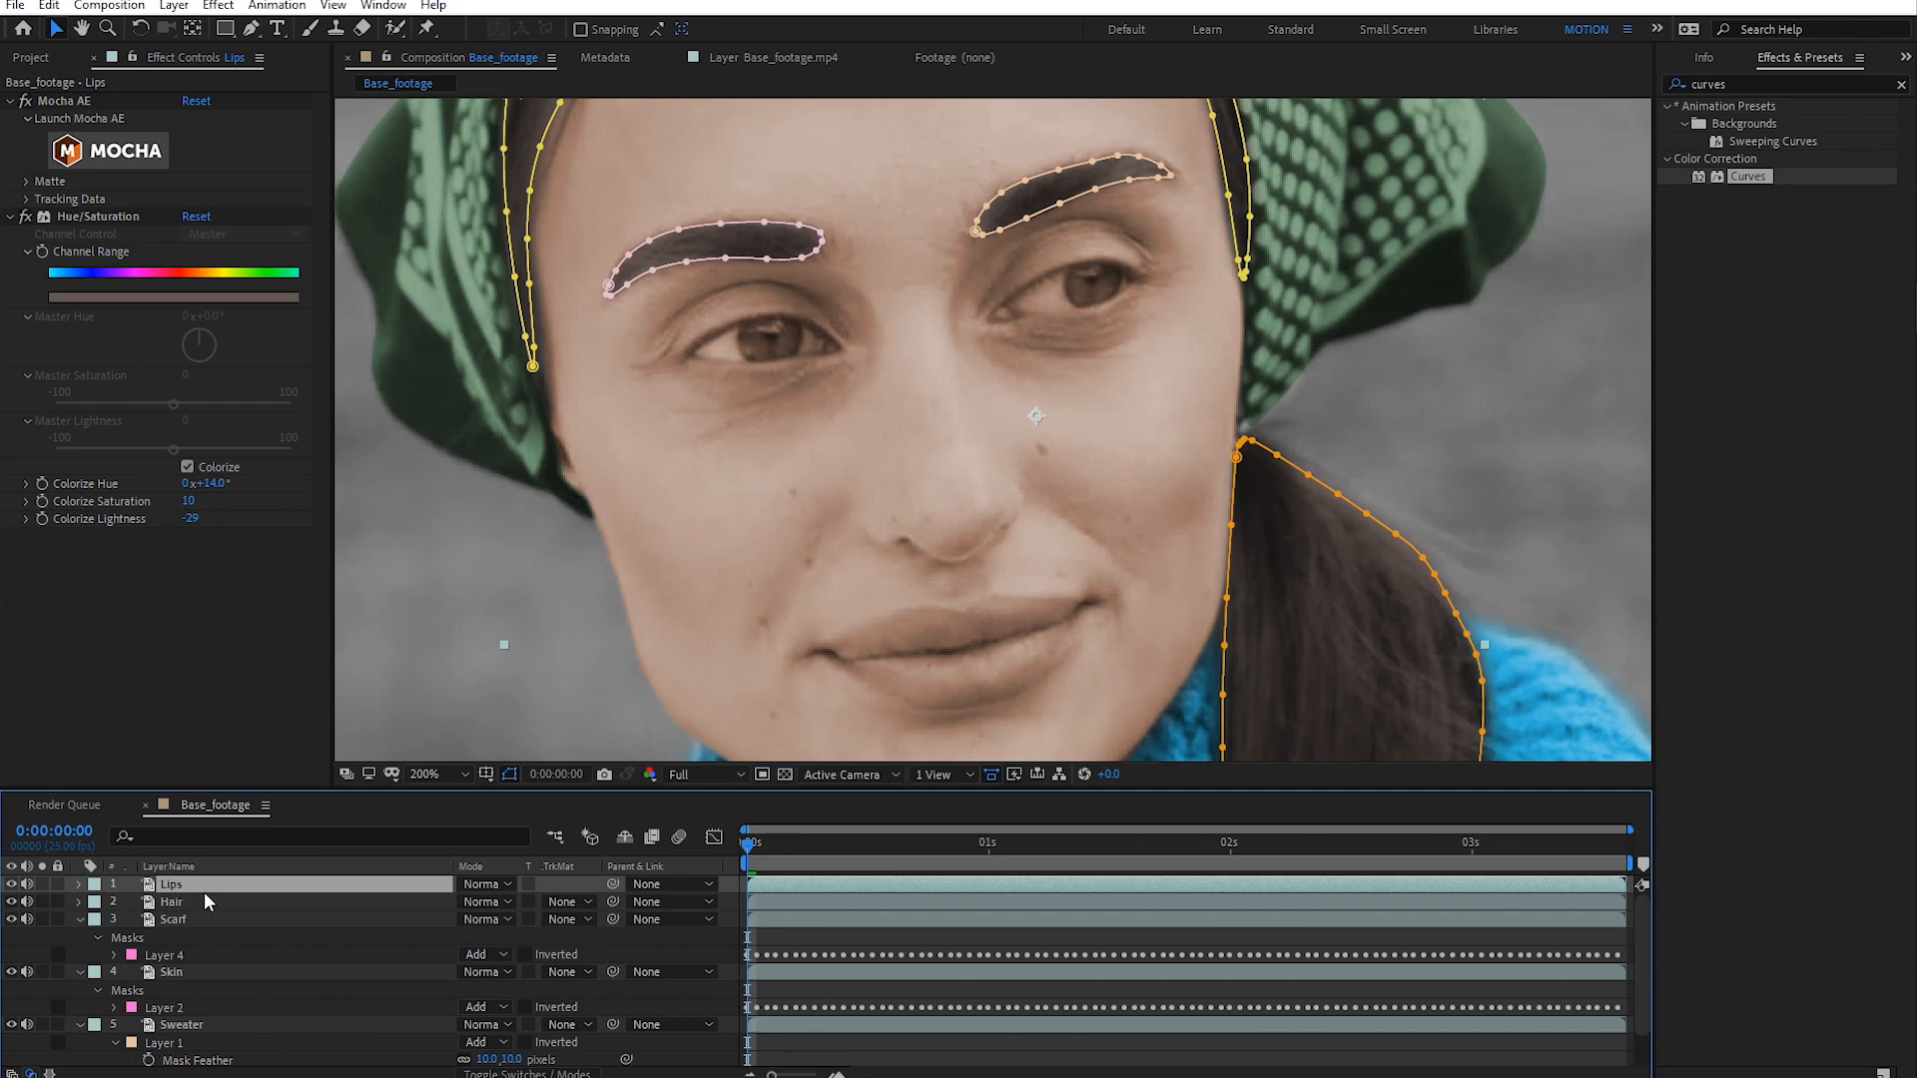
- Remove the copied hair masks from the Lips layer and disable its Hue/Saturation effect
{"action": "key", "text": "m"}
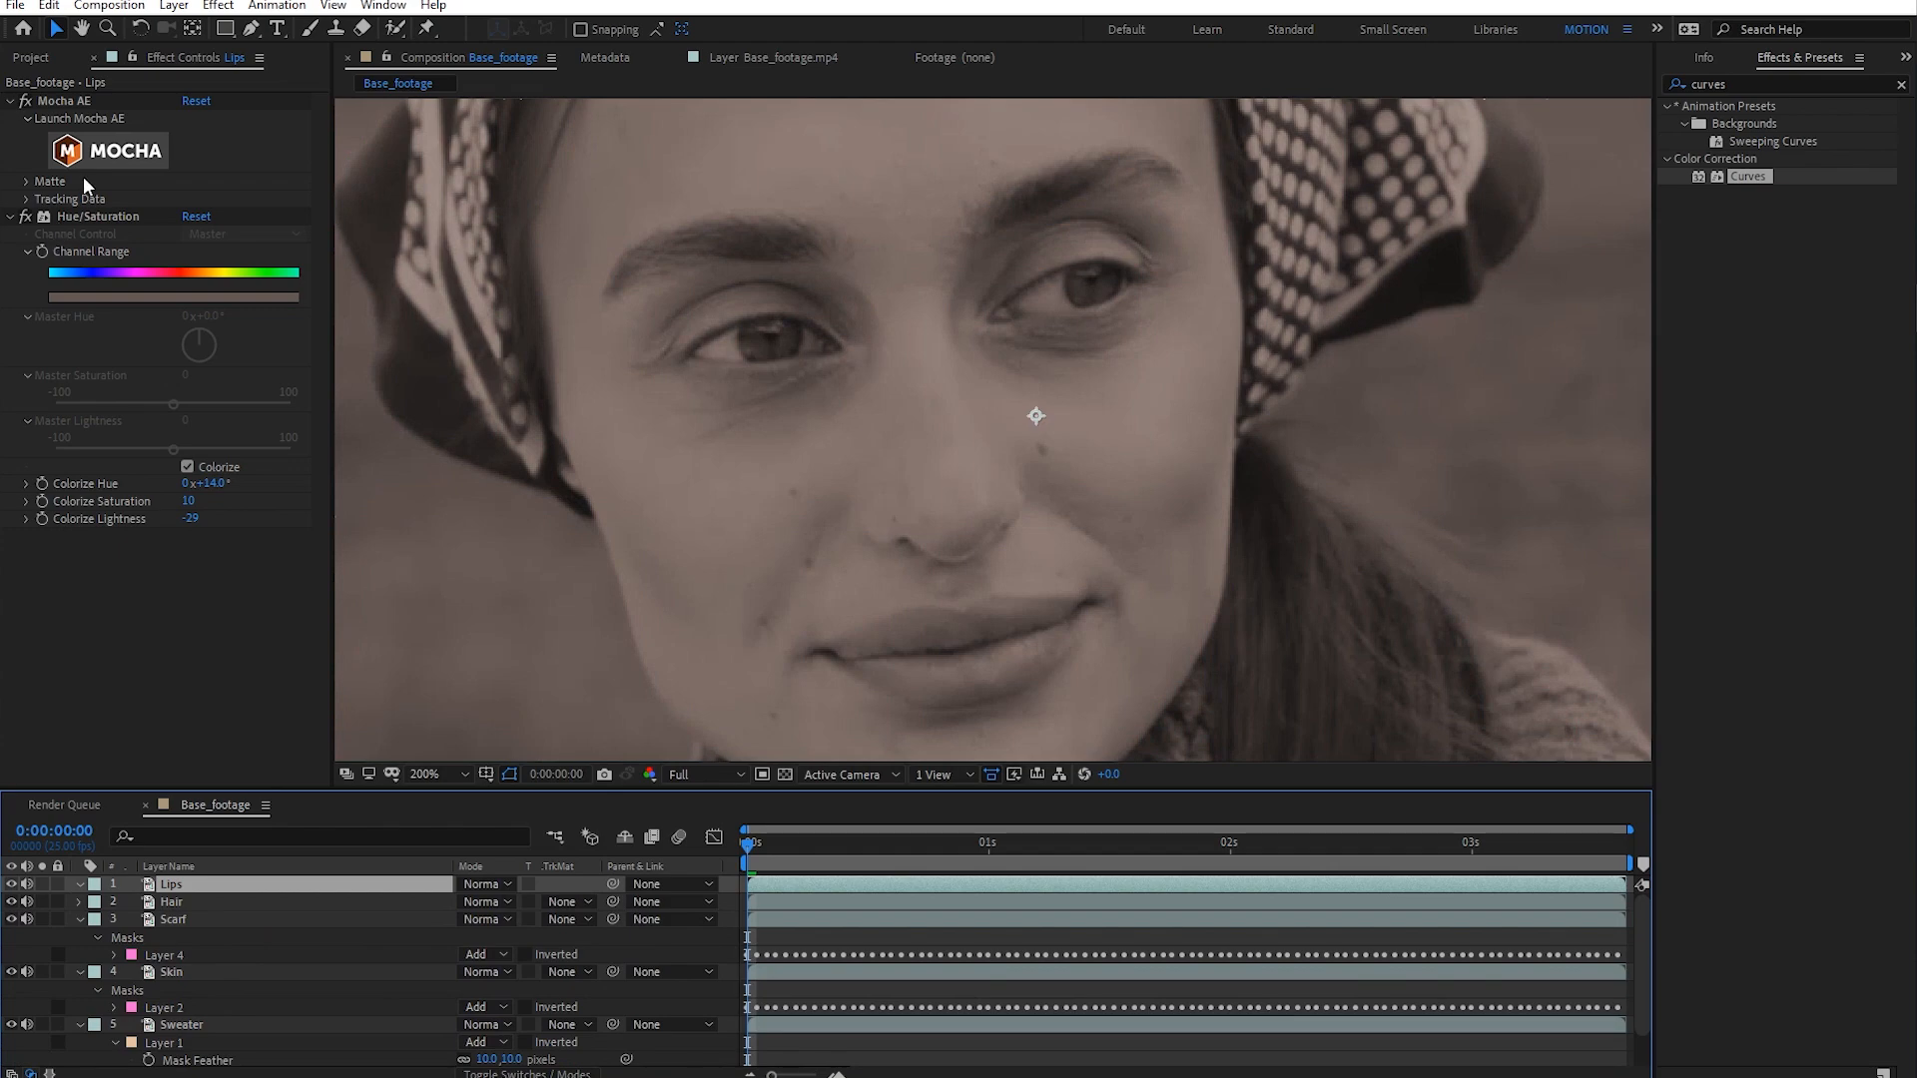
{"action": "left_click", "coordinate": [25, 217]}
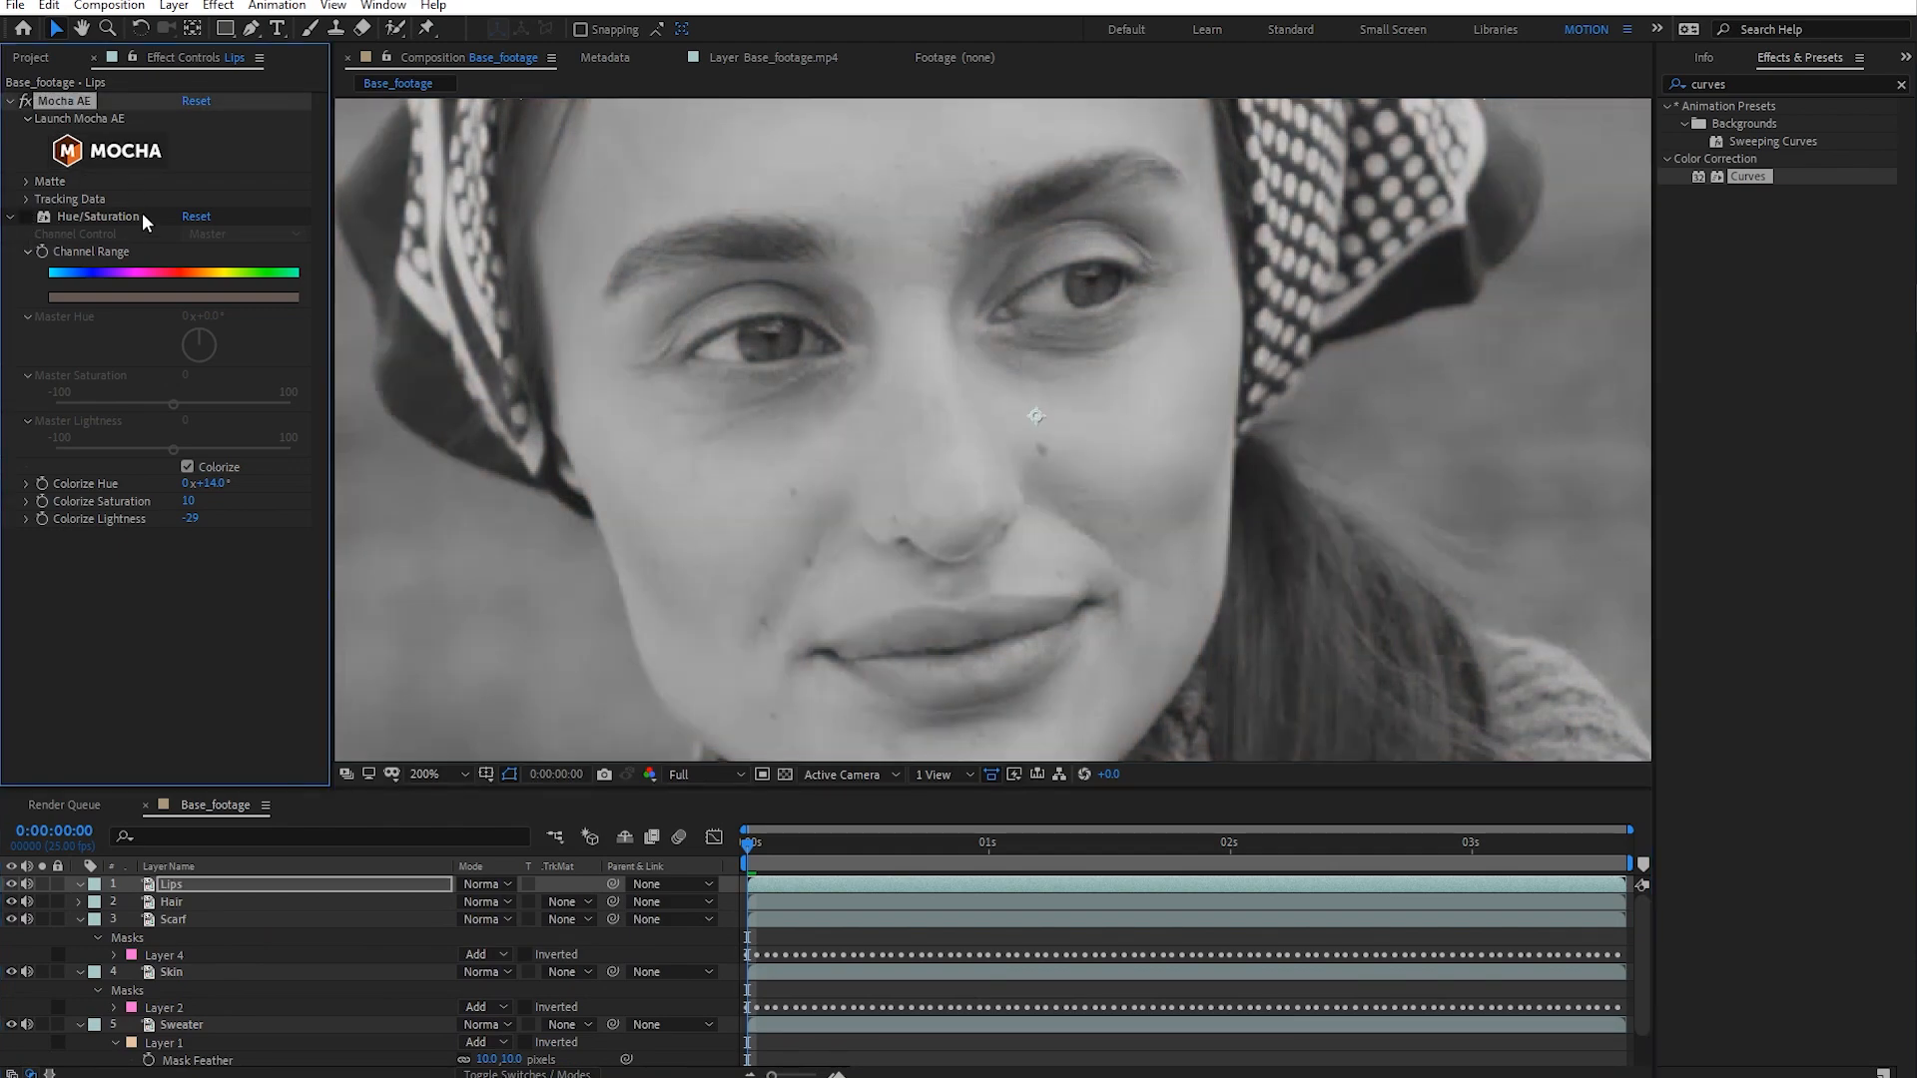
- Open the Lips layer in Mocha and delete the Pony, L_eyebrow, R_eyebrow and Hair shape layers
{"action": "left_click", "coordinate": [145, 151]}
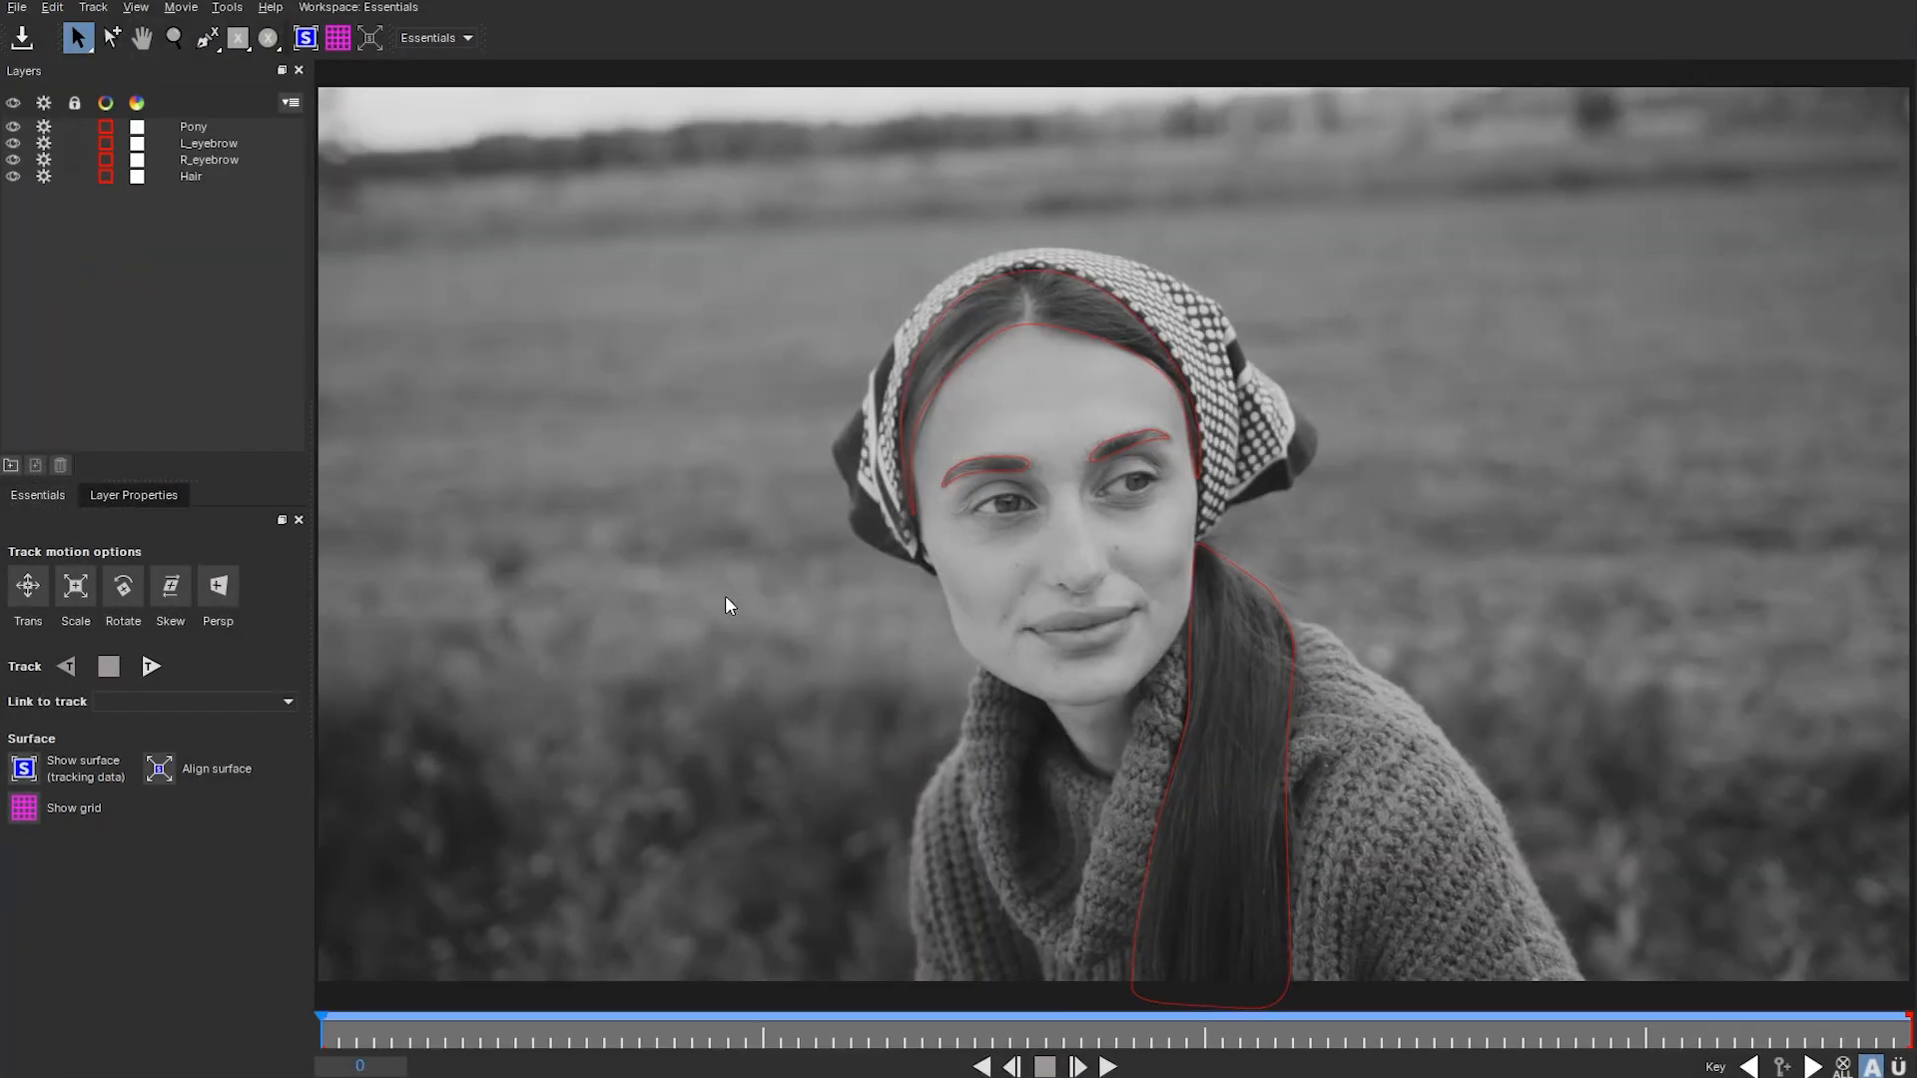
{"action": "left_click", "coordinate": [122, 172]}
{"action": "left_click", "coordinate": [194, 130], "text": "shift"}
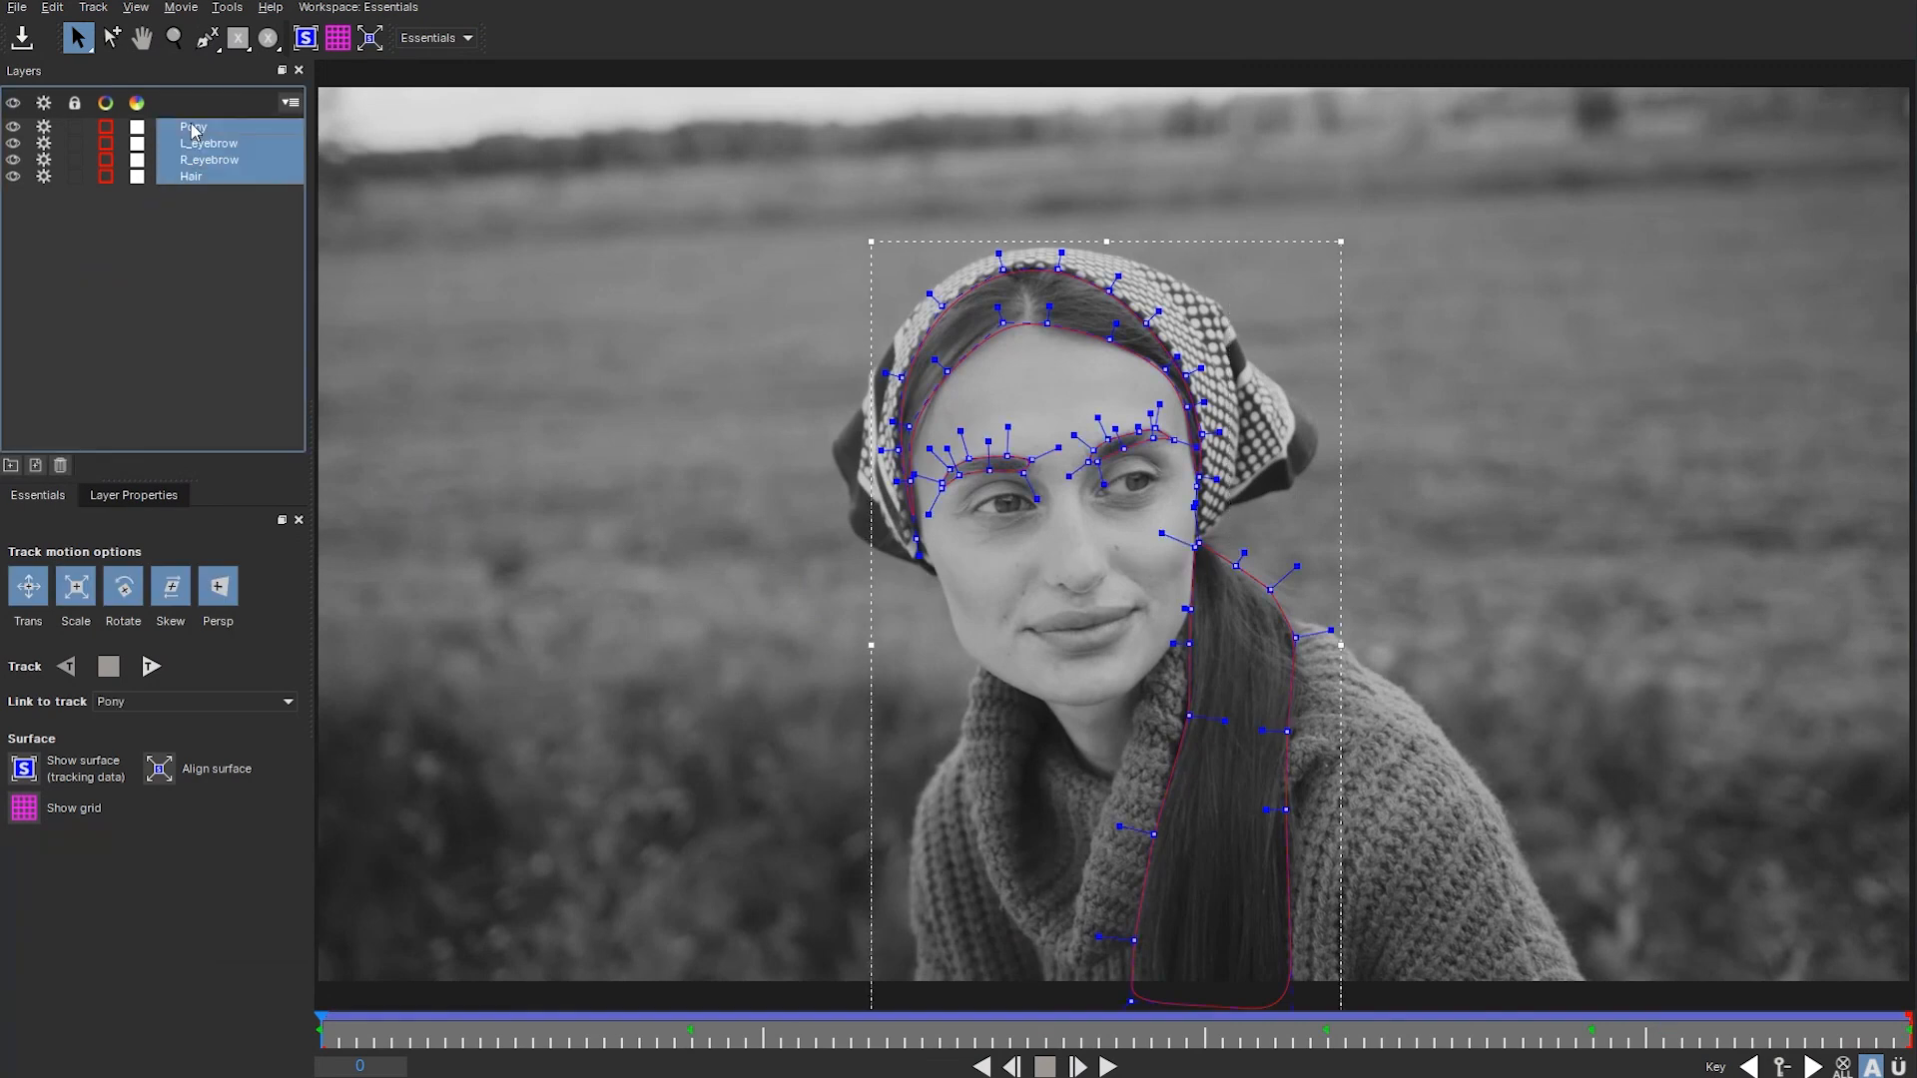
{"action": "key", "text": "Delete"}
- Draw a closed X-Spline around the outline of both lips at frame 0
{"action": "key", "text": "z"}
{"action": "left_click_drag", "start_coordinate": [933, 825], "coordinate": [1032, 689]}
{"action": "left_click_drag", "start_coordinate": [1051, 567], "coordinate": [619, 754]}
{"action": "left_click_drag", "start_coordinate": [619, 754], "coordinate": [831, 597]}
{"action": "key", "text": "x"}
{"action": "left_click_drag", "start_coordinate": [830, 597], "coordinate": [822, 659]}
{"action": "left_click", "coordinate": [207, 39]}
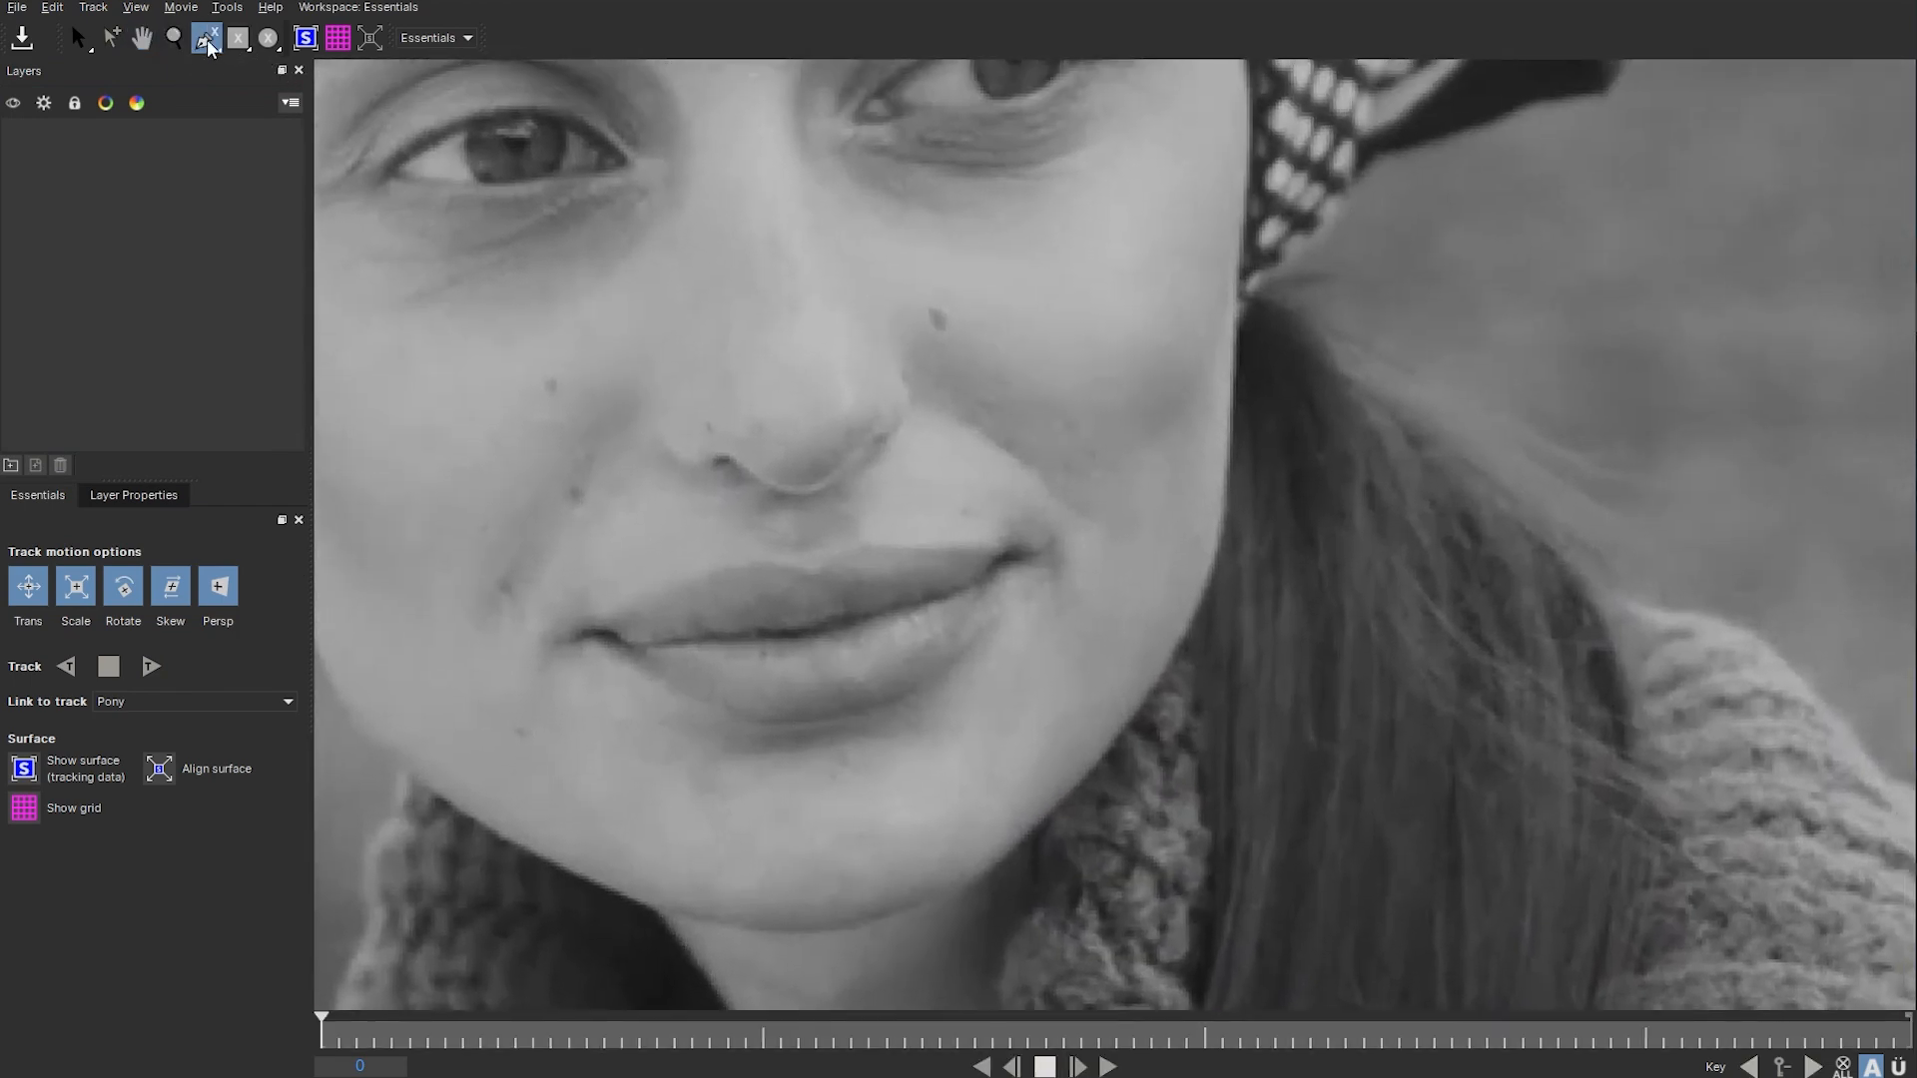
{"action": "left_click", "coordinate": [569, 630]}
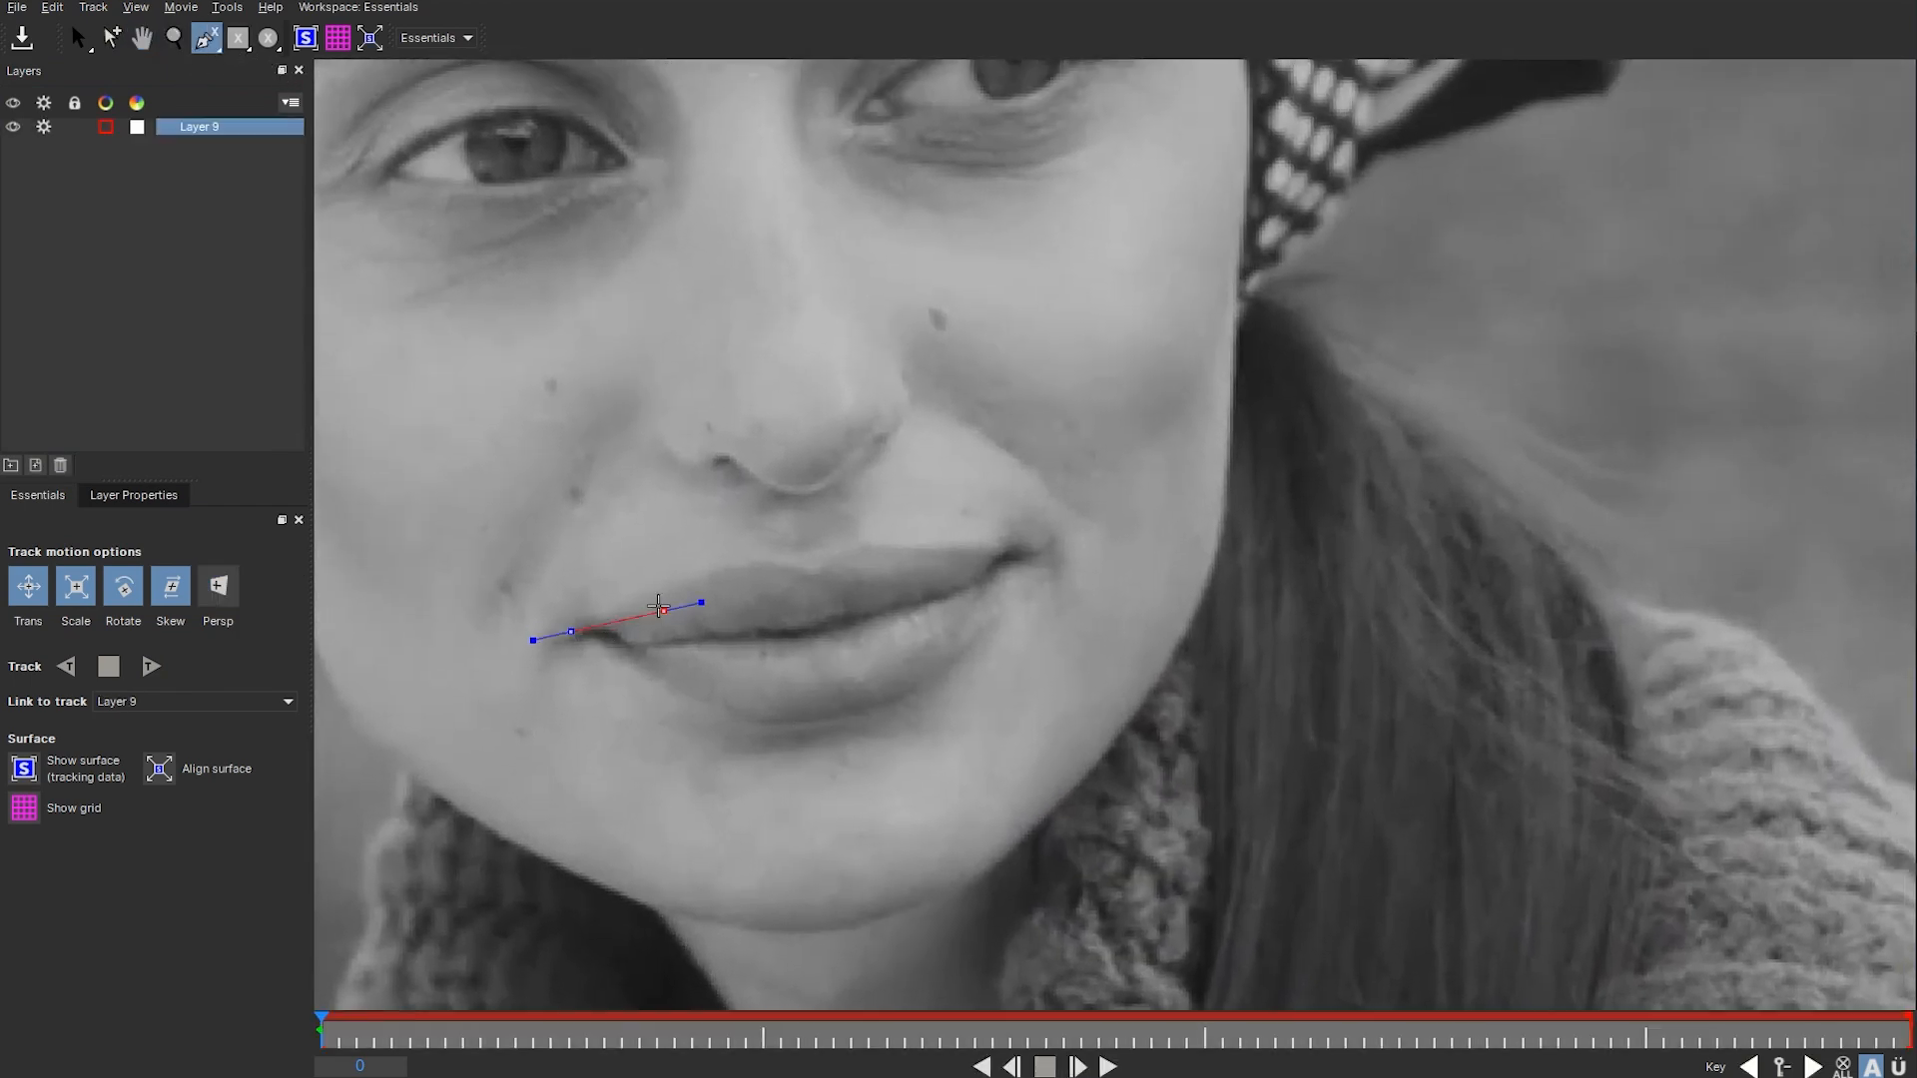
{"action": "left_click", "coordinate": [655, 605]}
{"action": "left_click", "coordinate": [736, 566]}
{"action": "left_click", "coordinate": [795, 567]}
{"action": "left_click", "coordinate": [812, 570]}
{"action": "left_click", "coordinate": [867, 544]}
{"action": "left_click", "coordinate": [933, 551]}
{"action": "left_click", "coordinate": [998, 556]}
{"action": "left_click", "coordinate": [1021, 550]}
{"action": "left_click", "coordinate": [973, 649]}
{"action": "left_click", "coordinate": [891, 710]}
{"action": "right_click", "coordinate": [641, 702]}
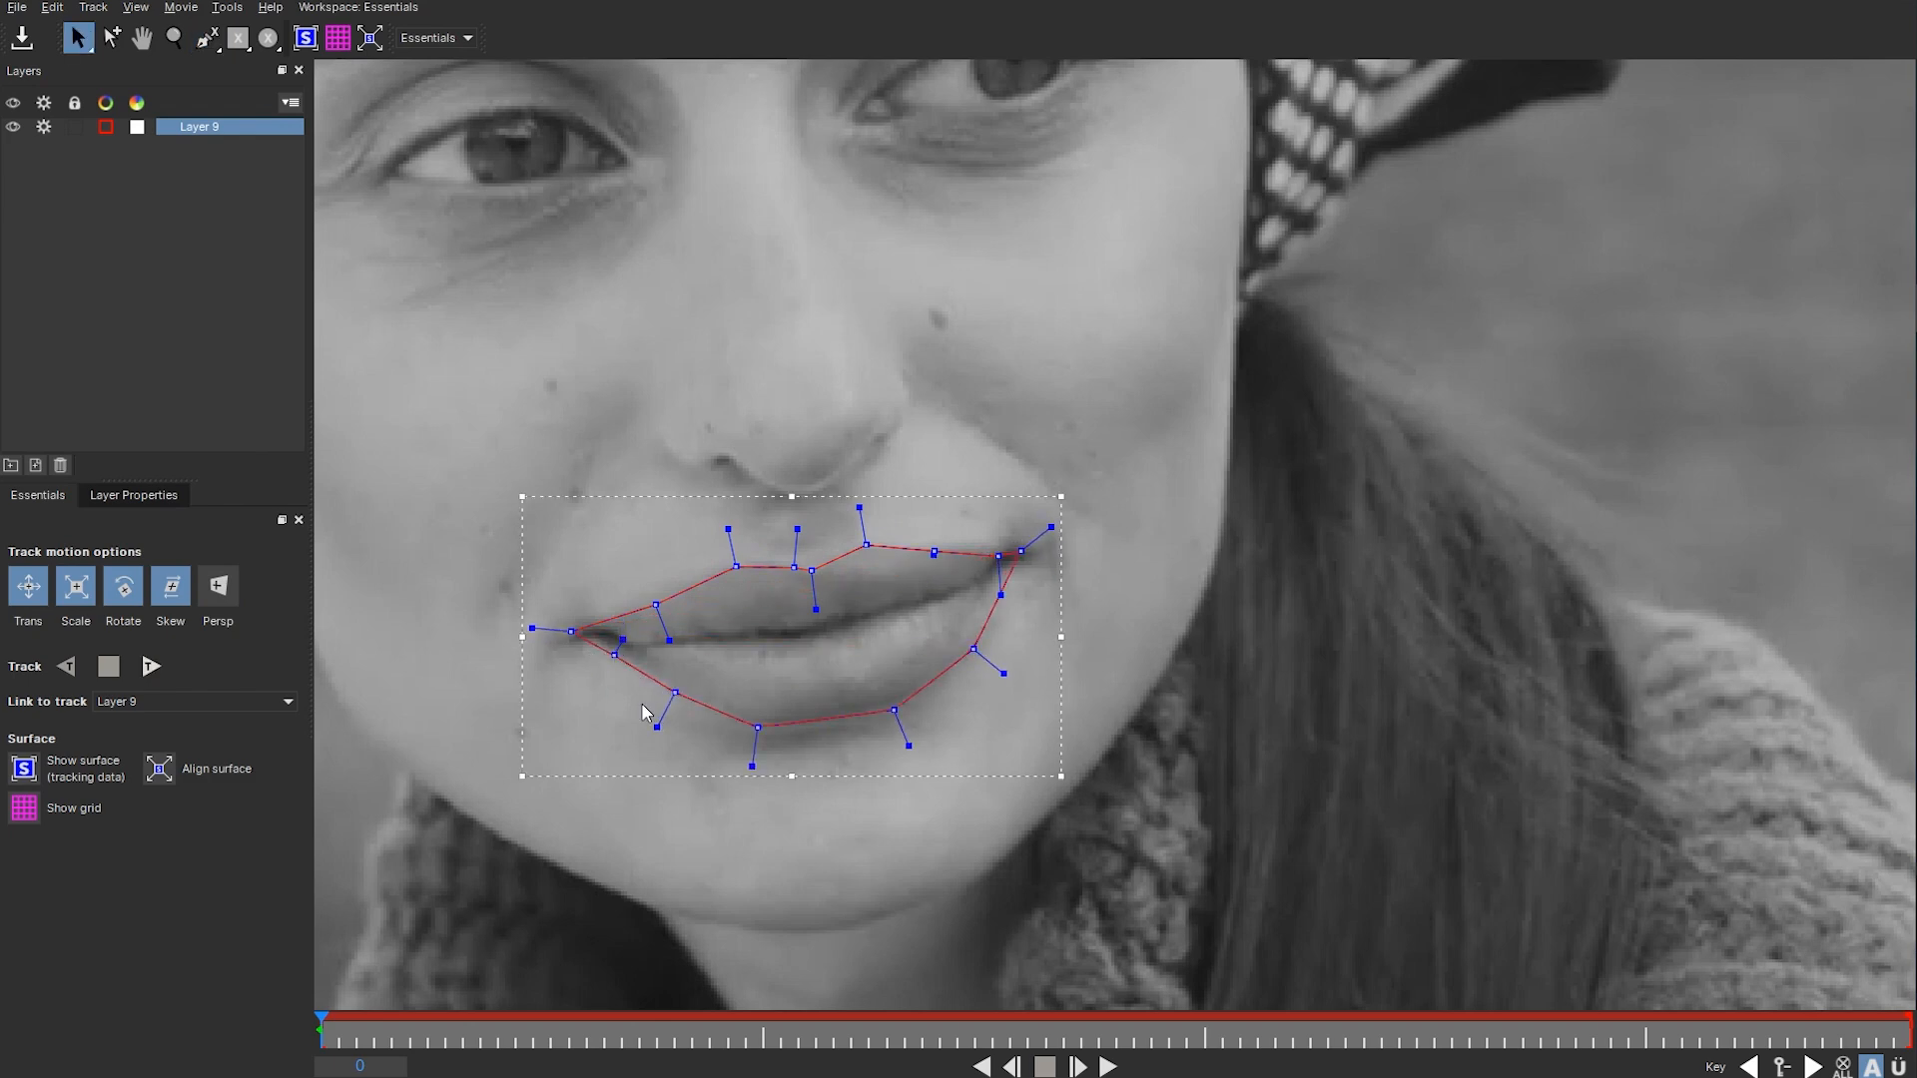
- Track the lip shape forward to frame 31 and correct its points to match the lips there
{"action": "left_click_drag", "start_coordinate": [728, 529], "coordinate": [729, 536]}
{"action": "left_click_drag", "start_coordinate": [810, 659], "coordinate": [784, 637]}
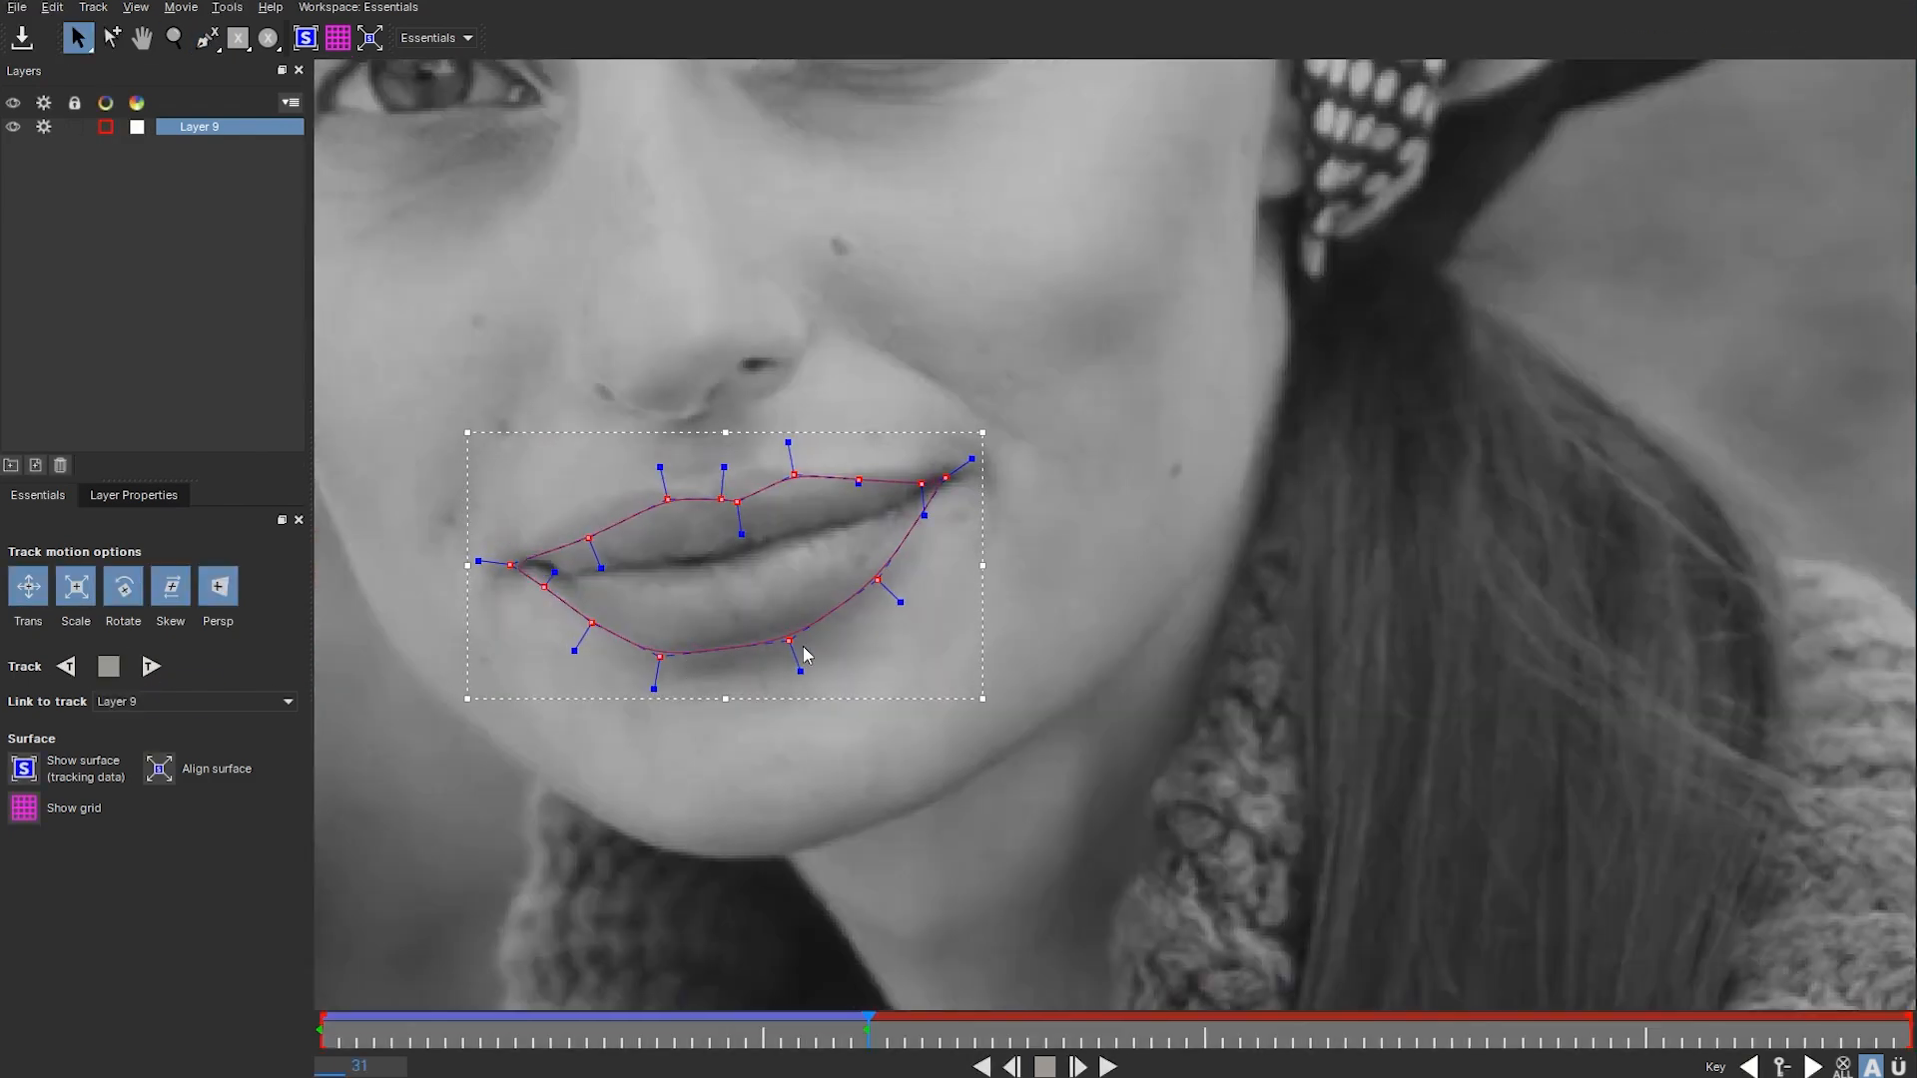
{"action": "left_click_drag", "start_coordinate": [662, 495], "coordinate": [630, 493]}
{"action": "left_click_drag", "start_coordinate": [718, 495], "coordinate": [700, 497]}
{"action": "left_click_drag", "start_coordinate": [733, 498], "coordinate": [721, 497]}
{"action": "left_click_drag", "start_coordinate": [789, 471], "coordinate": [760, 468]}
{"action": "left_click_drag", "start_coordinate": [942, 474], "coordinate": [949, 471]}
{"action": "left_click_drag", "start_coordinate": [584, 534], "coordinate": [581, 522]}
{"action": "left_click_drag", "start_coordinate": [654, 651], "coordinate": [657, 655]}
{"action": "left_click_drag", "start_coordinate": [874, 575], "coordinate": [873, 558]}
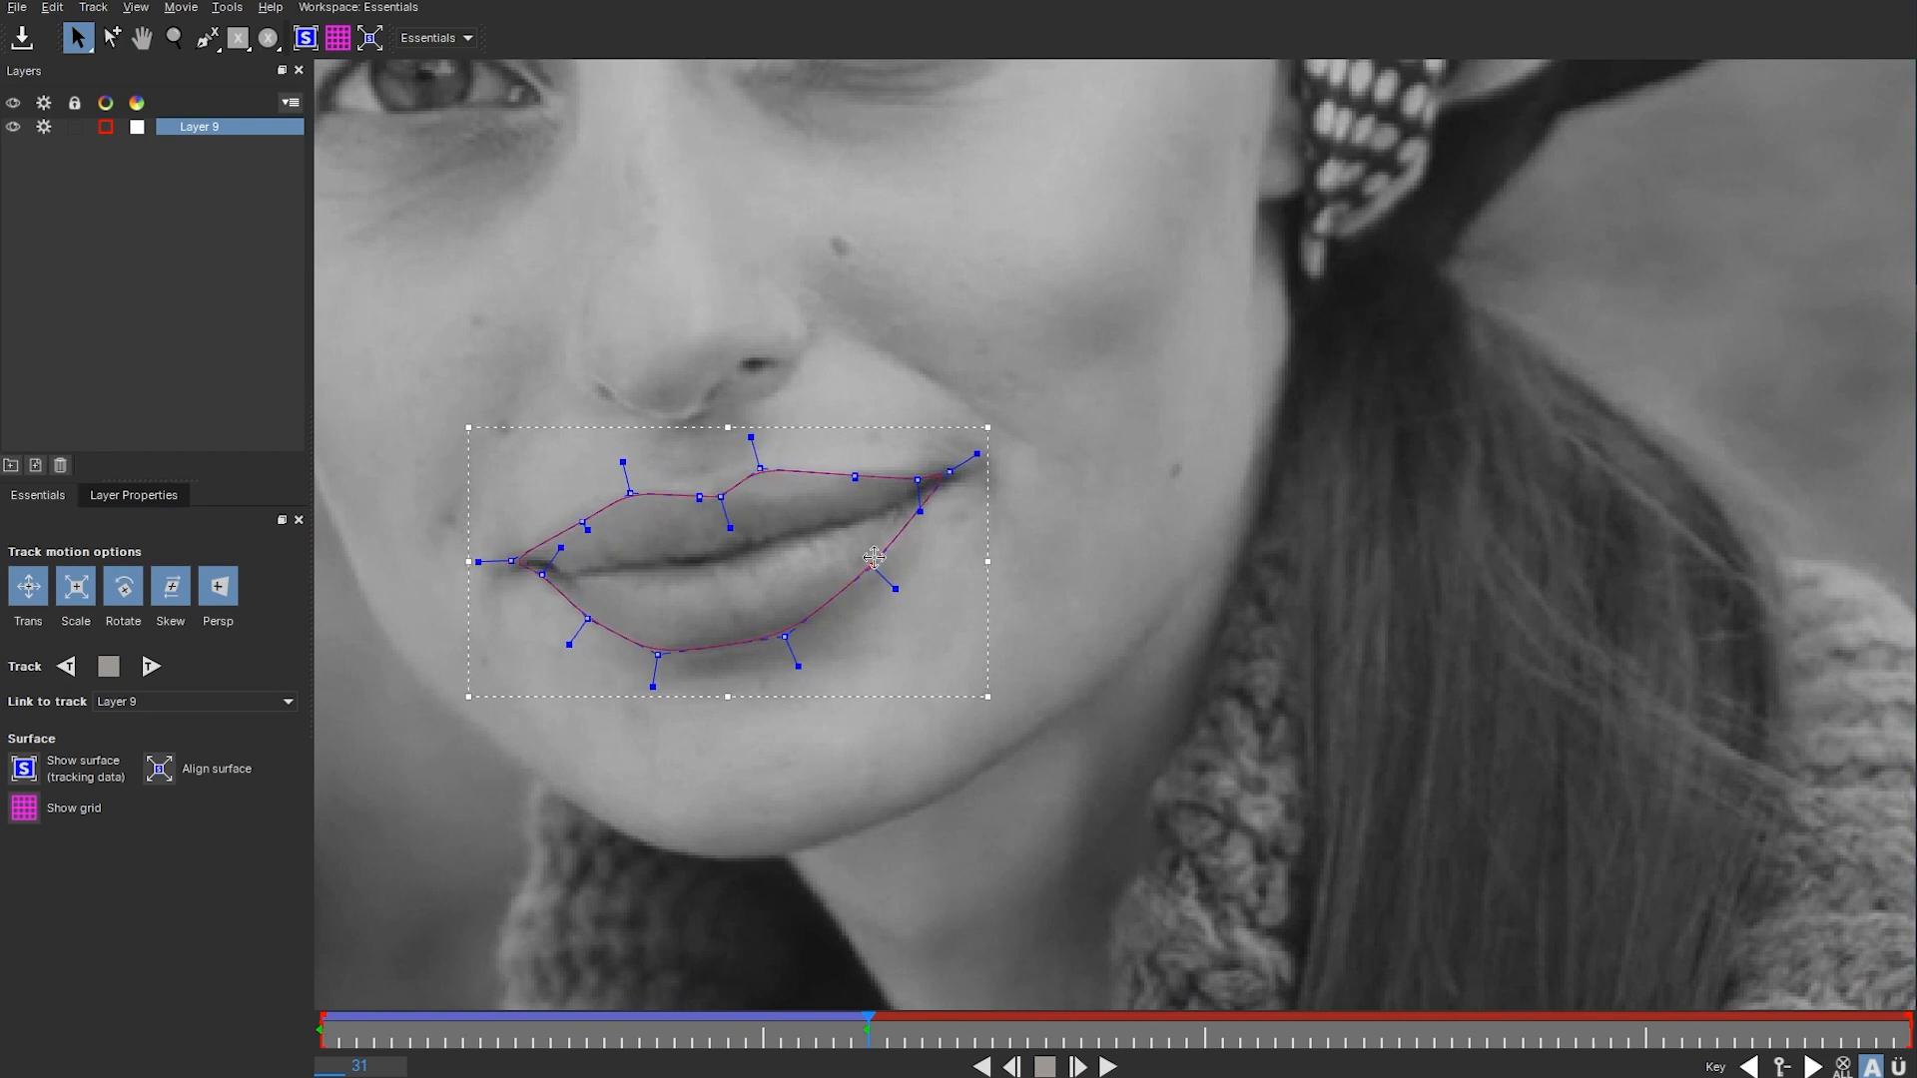
- Track the lip shape on to frame 90 and realign its points with the lip outline
{"action": "left_click", "coordinate": [151, 666]}
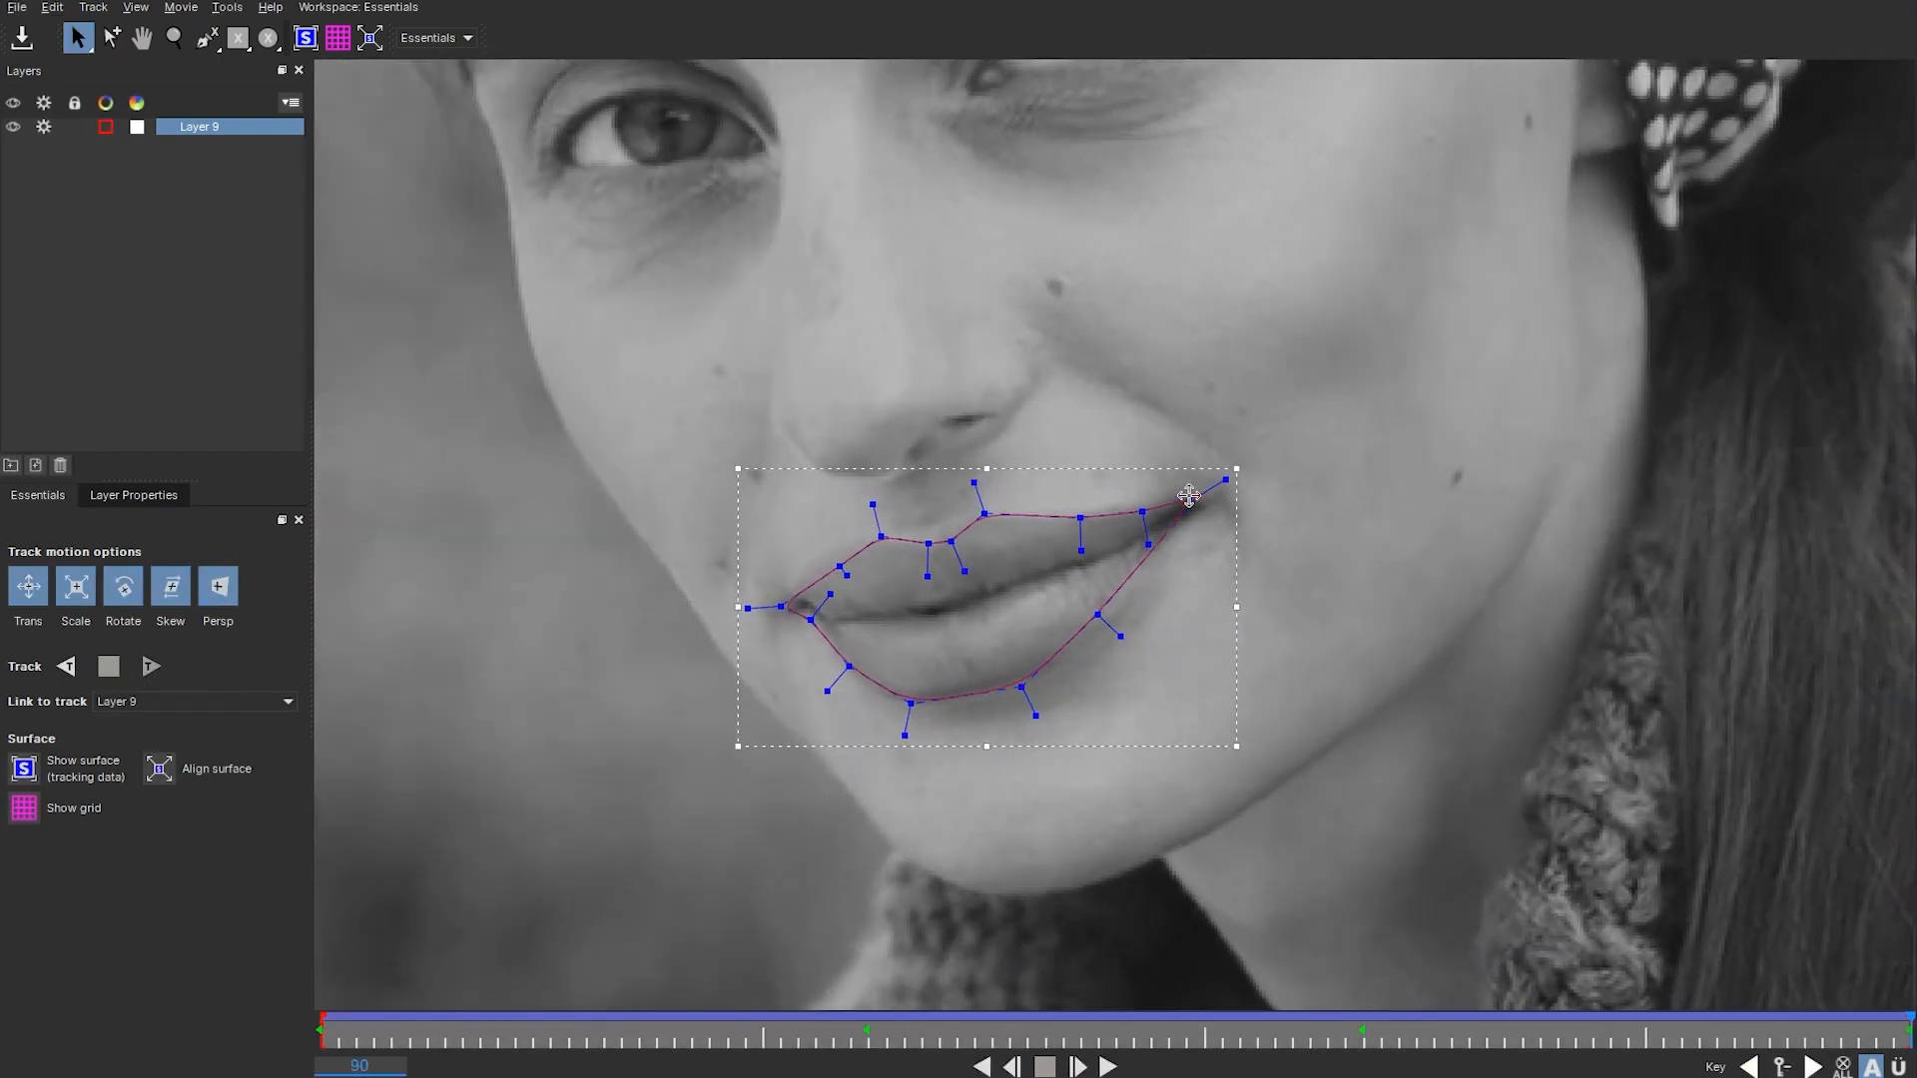
{"action": "left_click_drag", "start_coordinate": [1193, 498], "coordinate": [1199, 500]}
{"action": "left_click_drag", "start_coordinate": [840, 667], "coordinate": [847, 667]}
{"action": "left_click_drag", "start_coordinate": [780, 604], "coordinate": [787, 604]}
{"action": "left_click_drag", "start_coordinate": [835, 567], "coordinate": [831, 562]}
{"action": "left_click_drag", "start_coordinate": [879, 537], "coordinate": [936, 543]}
{"action": "left_click_drag", "start_coordinate": [986, 516], "coordinate": [871, 542]}
{"action": "left_click_drag", "start_coordinate": [1097, 615], "coordinate": [1110, 619]}
- Return from Mocha to the composition and create AE masks on the Lips layer from the tracked shape
{"action": "left_click_drag", "start_coordinate": [371, 1067], "coordinate": [121, 1047]}
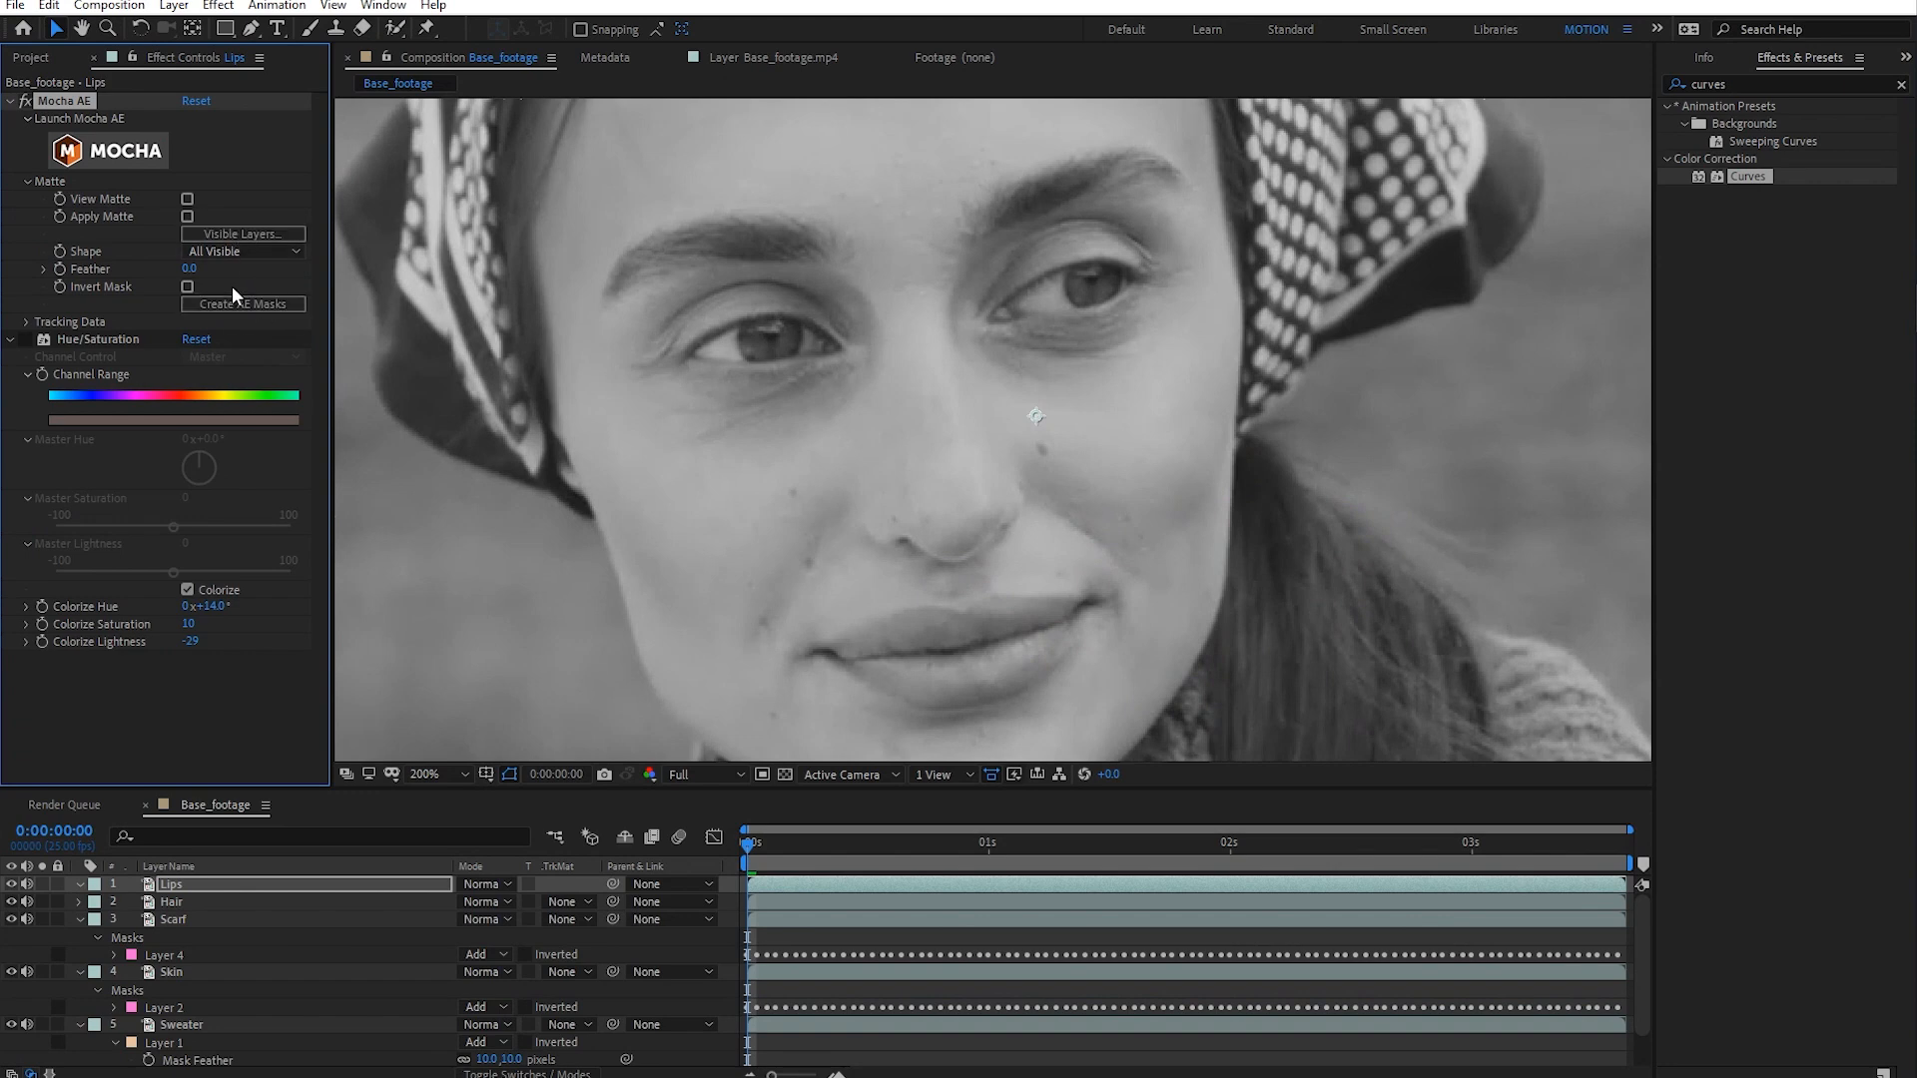
{"action": "left_click", "coordinate": [232, 309]}
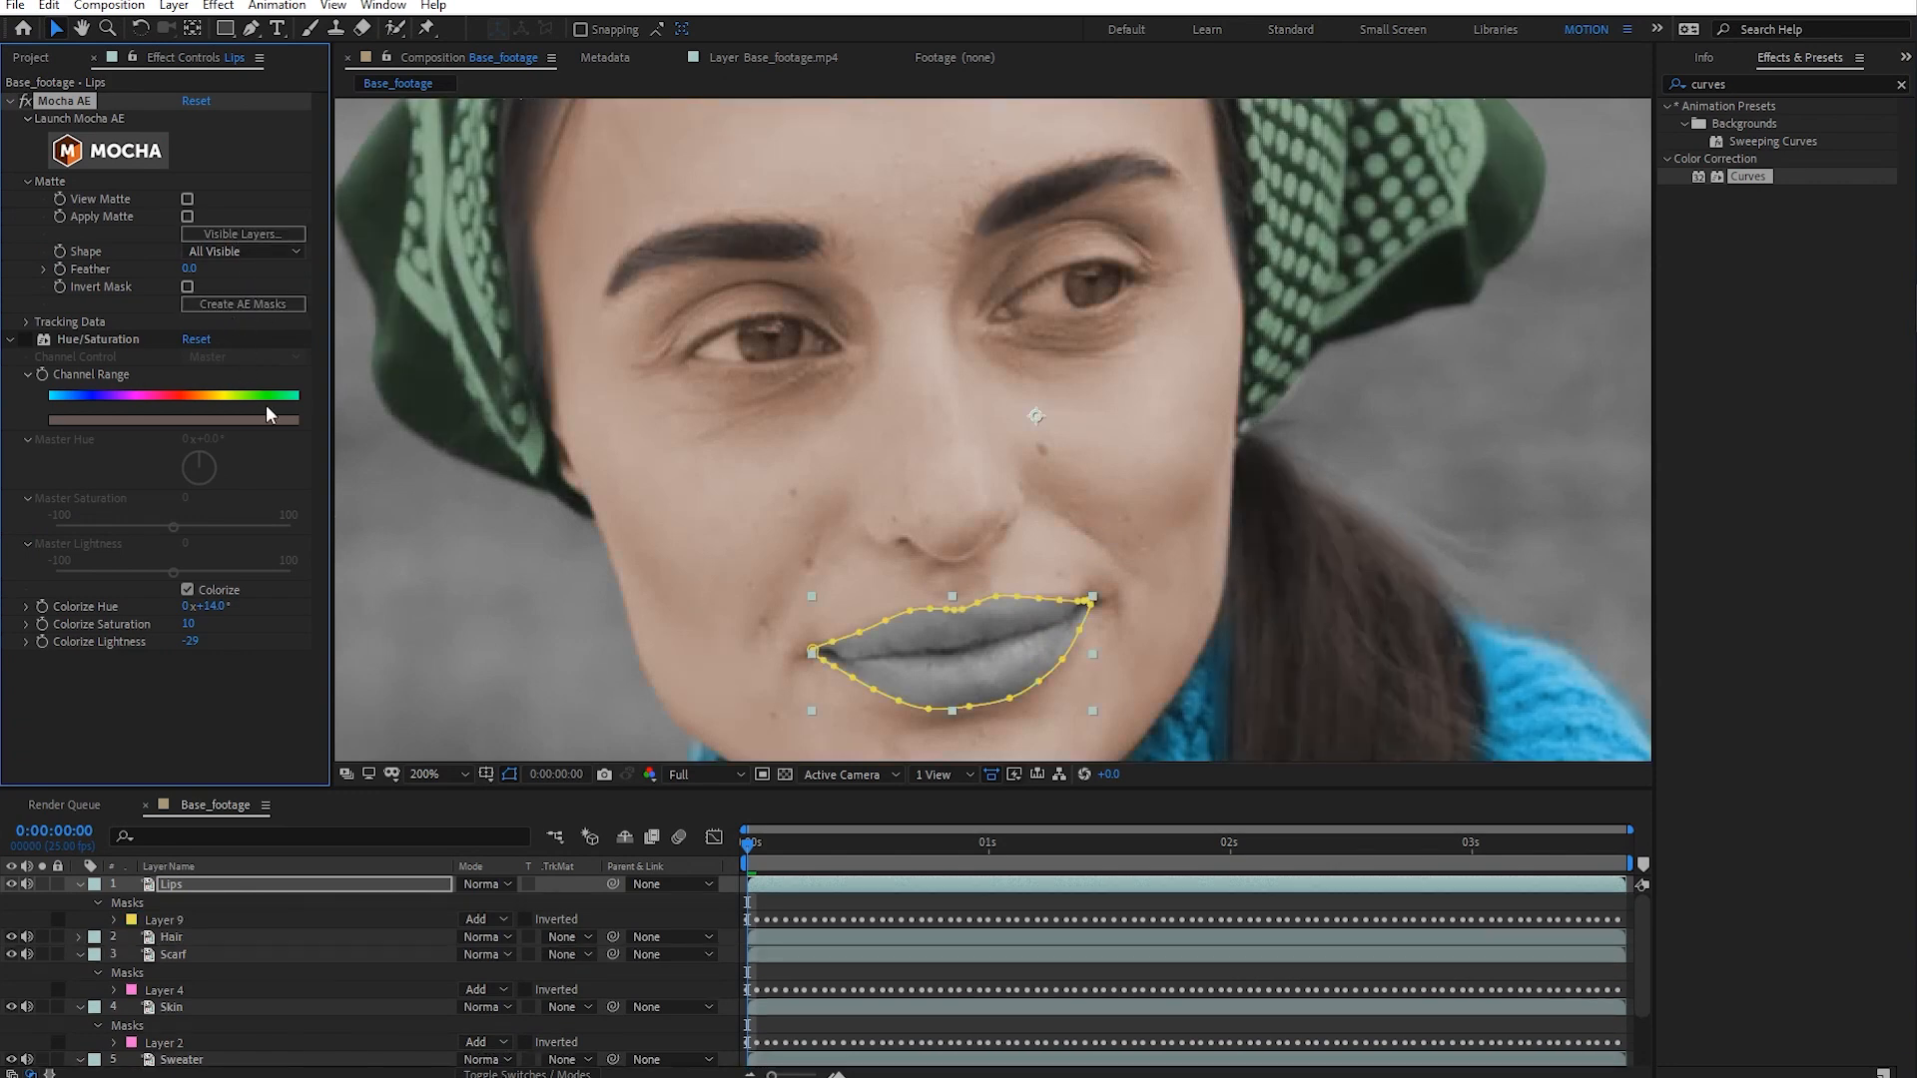
- Solo the Lips layer and play the clip to check the mask tracking, then unsolo it
{"action": "left_click", "coordinate": [813, 883]}
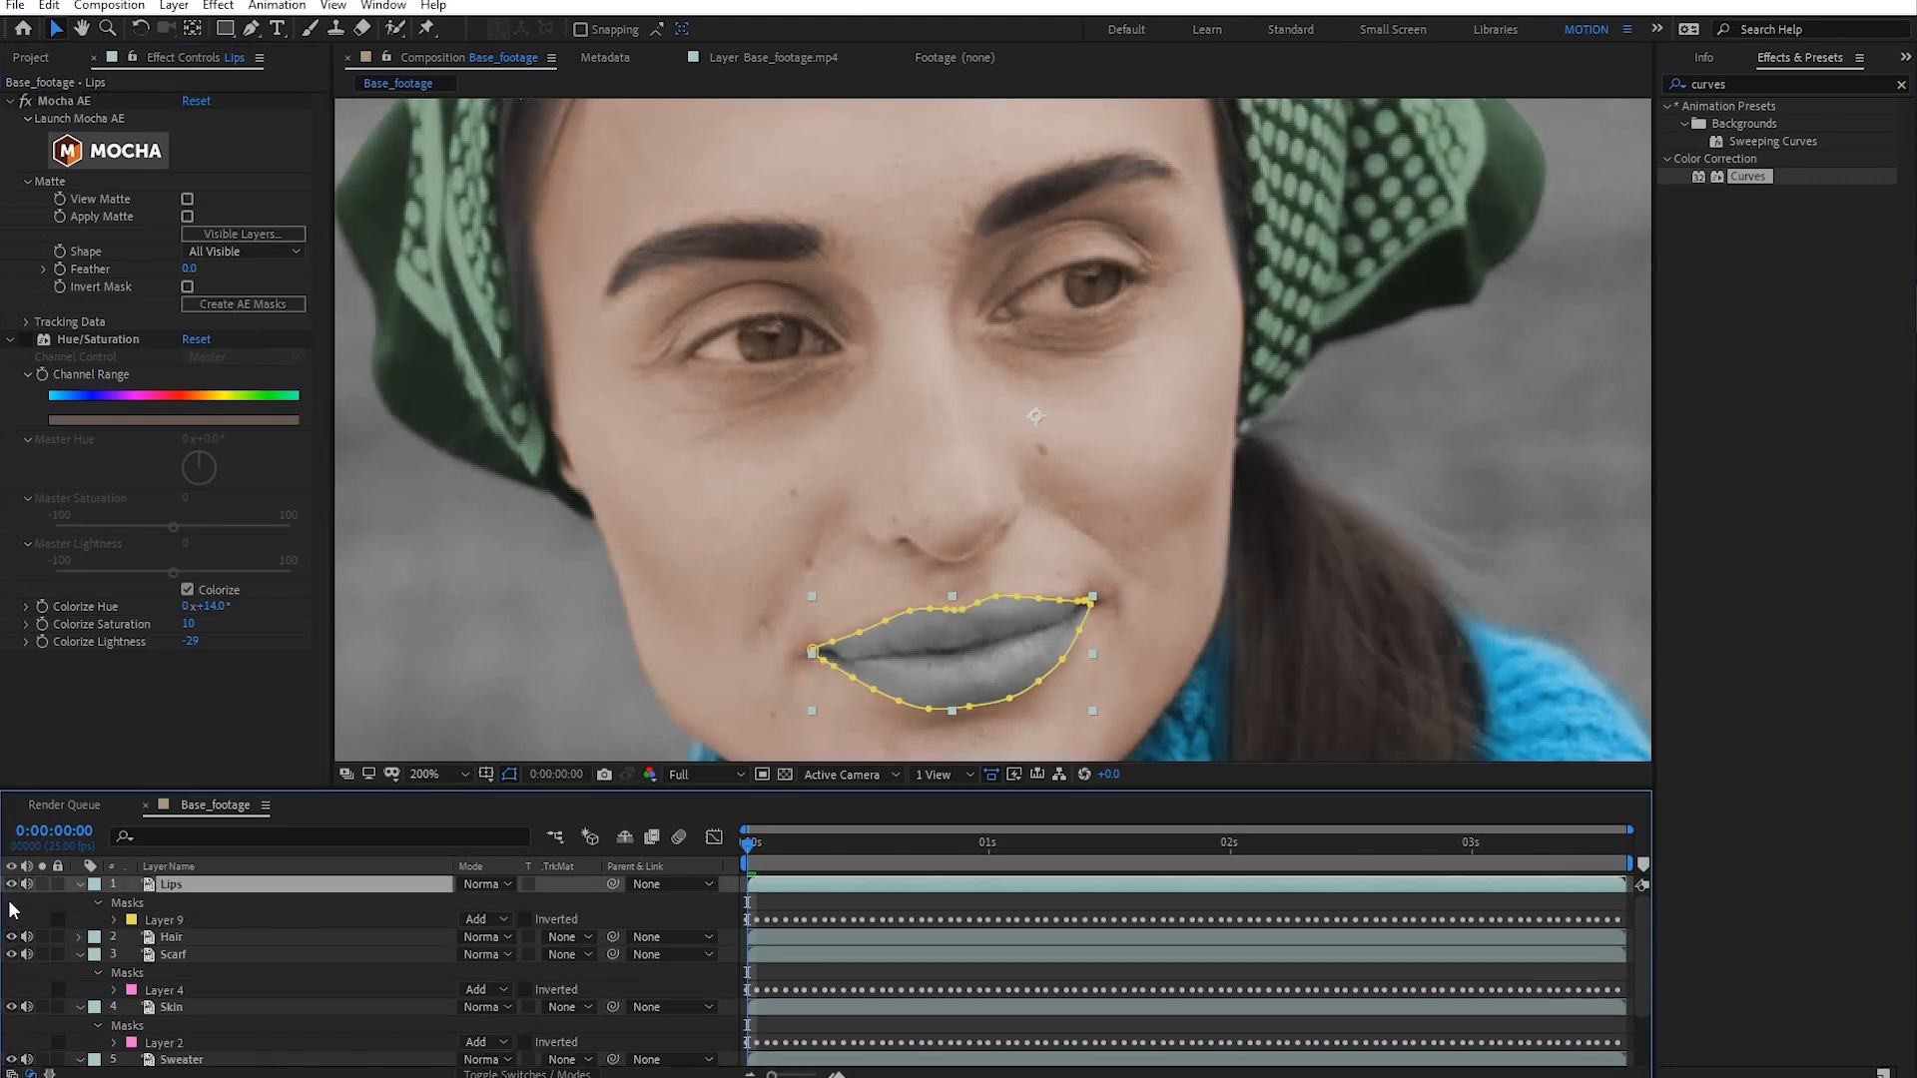
{"action": "left_click", "coordinate": [42, 883]}
{"action": "key", "text": "space"}
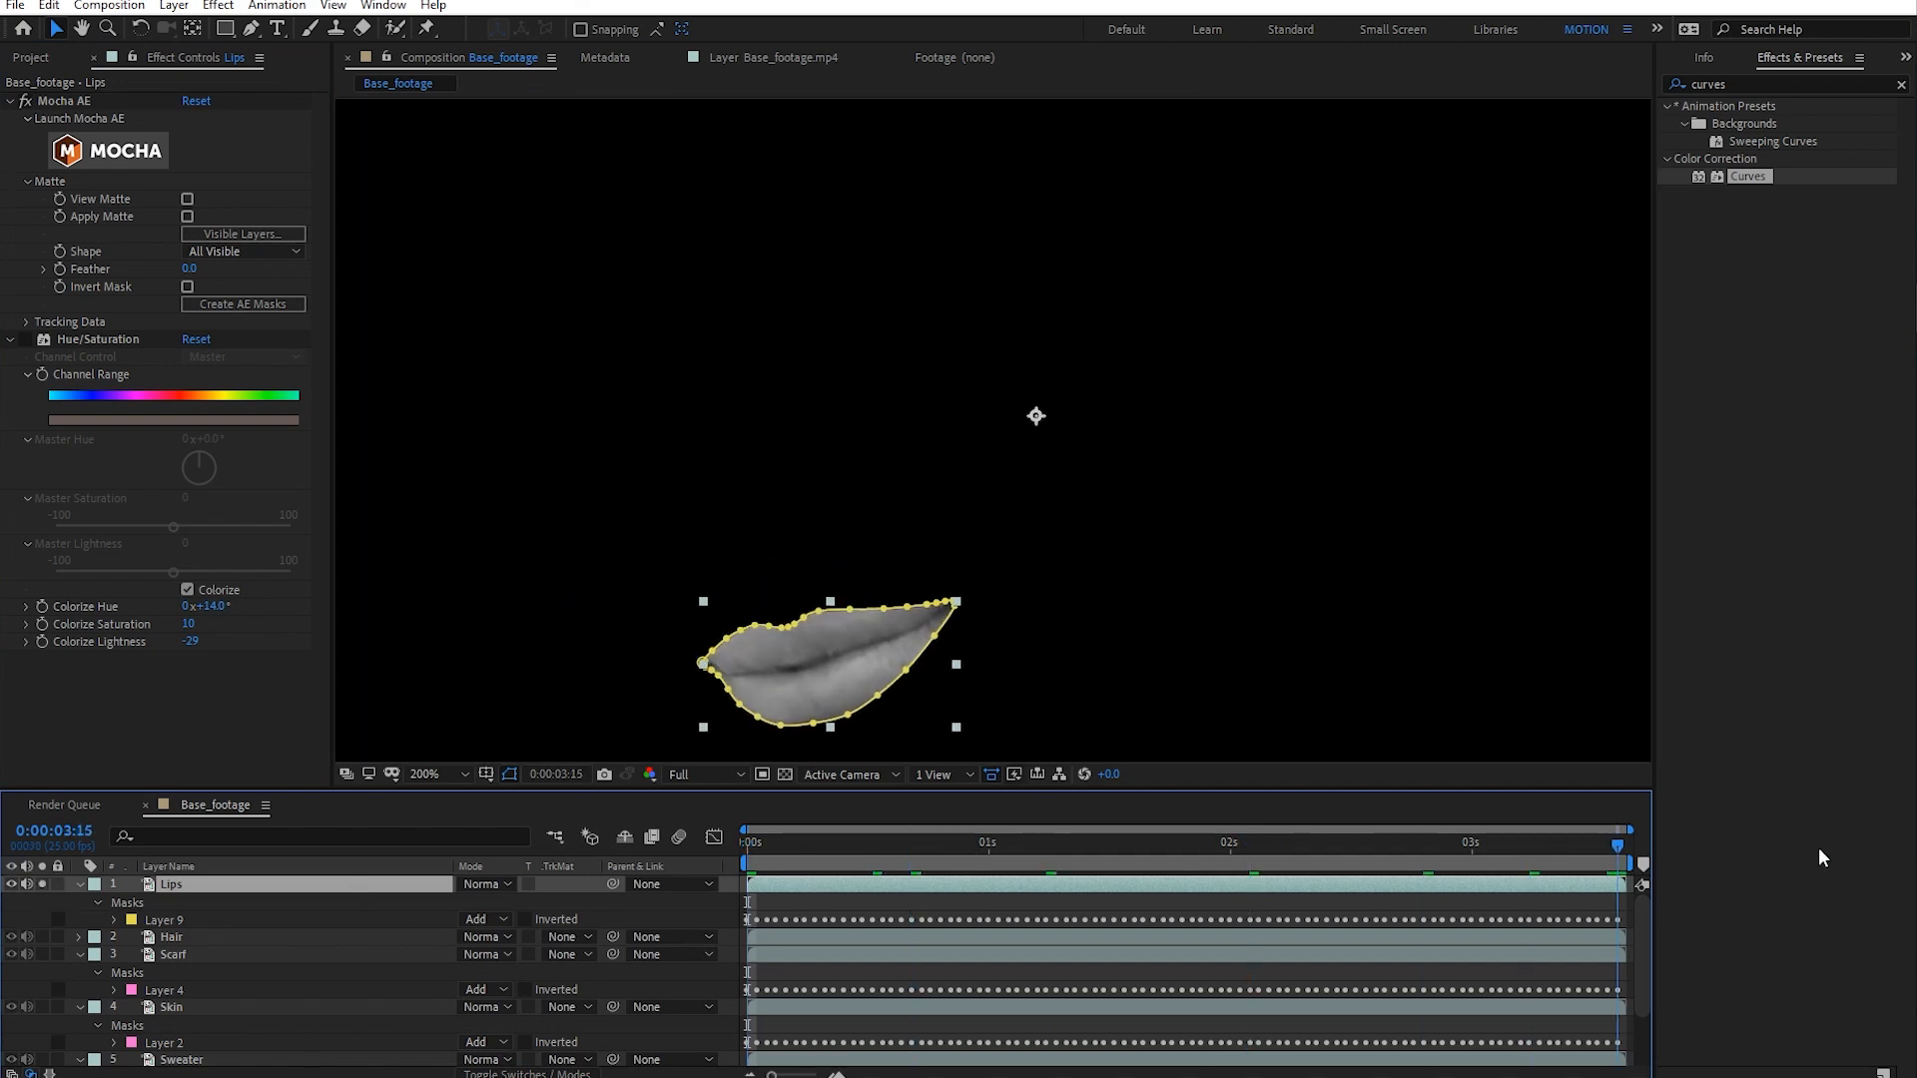
{"action": "left_click", "coordinate": [42, 885]}
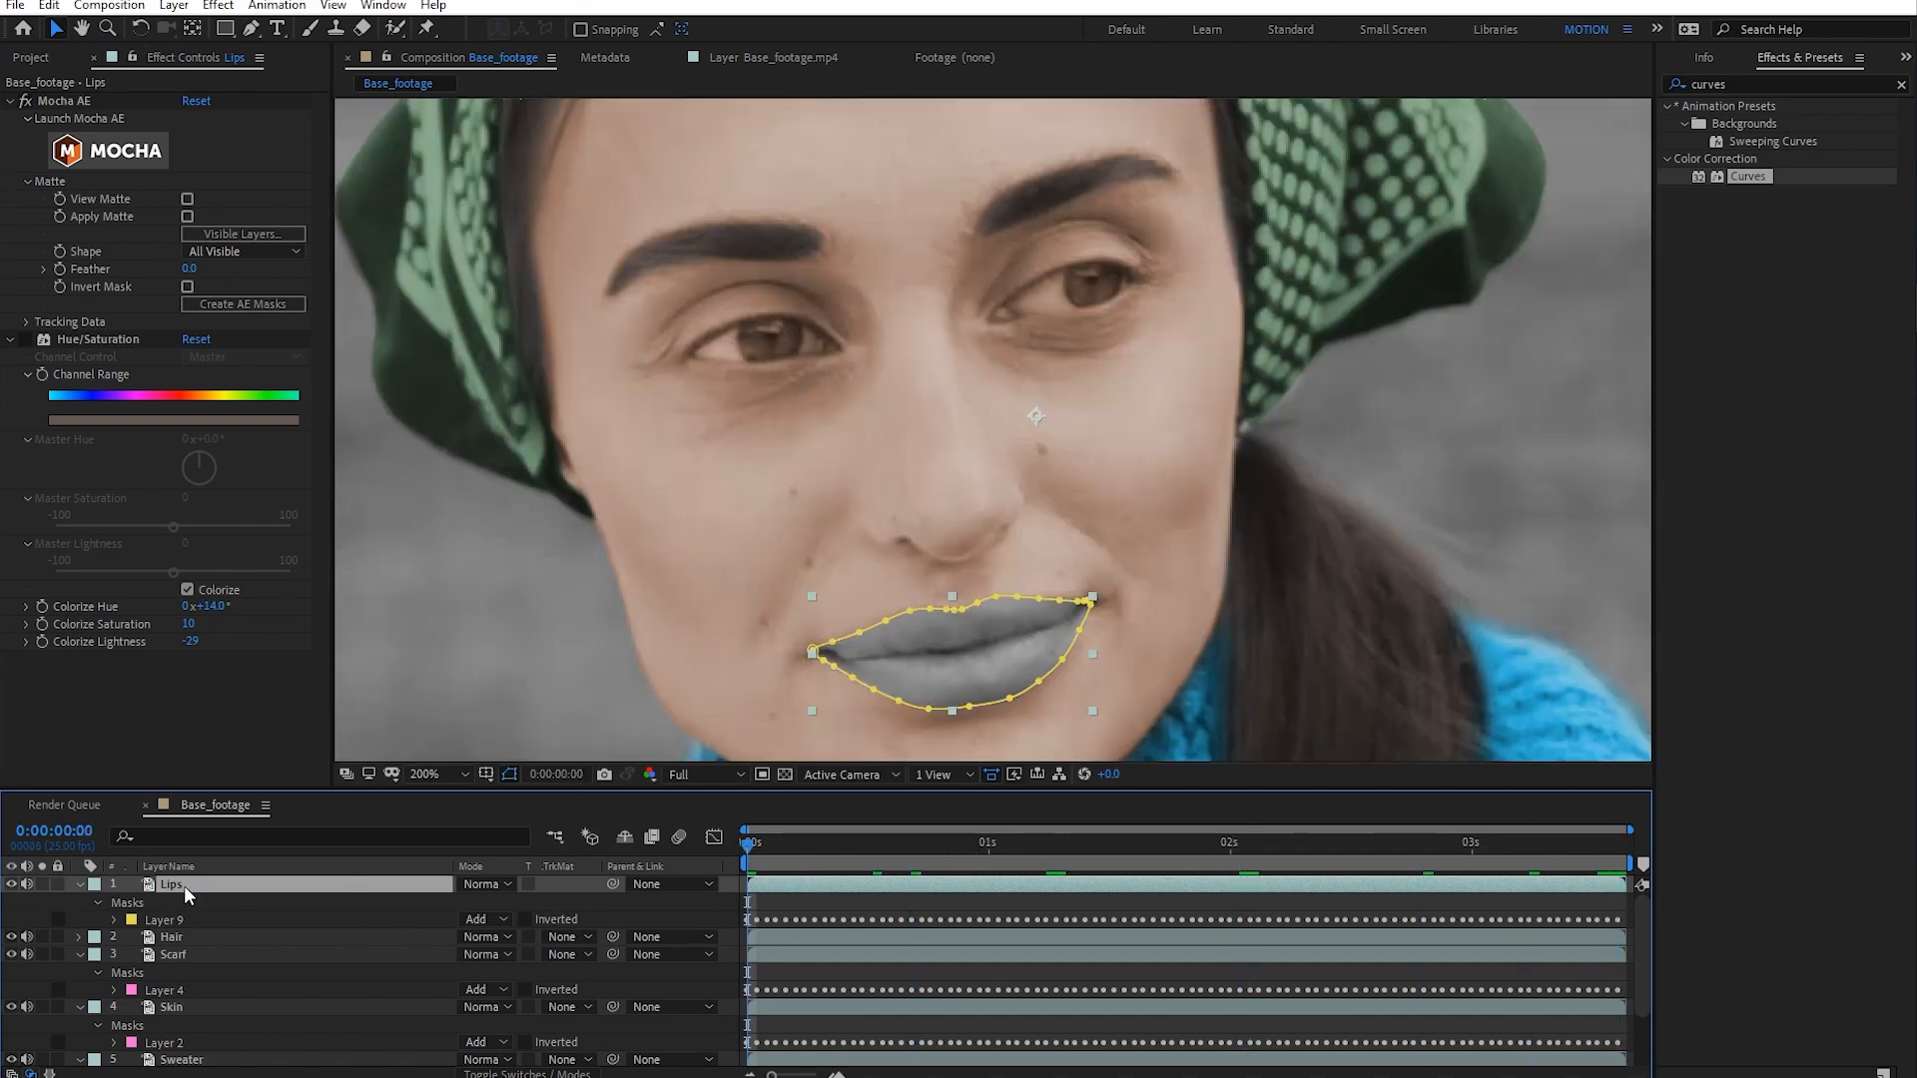
- Re-enable Hue/Saturation on the Lips layer and set Colorize Lightness to 0 and Colorize Saturation to 57
{"action": "left_click", "coordinate": [26, 340]}
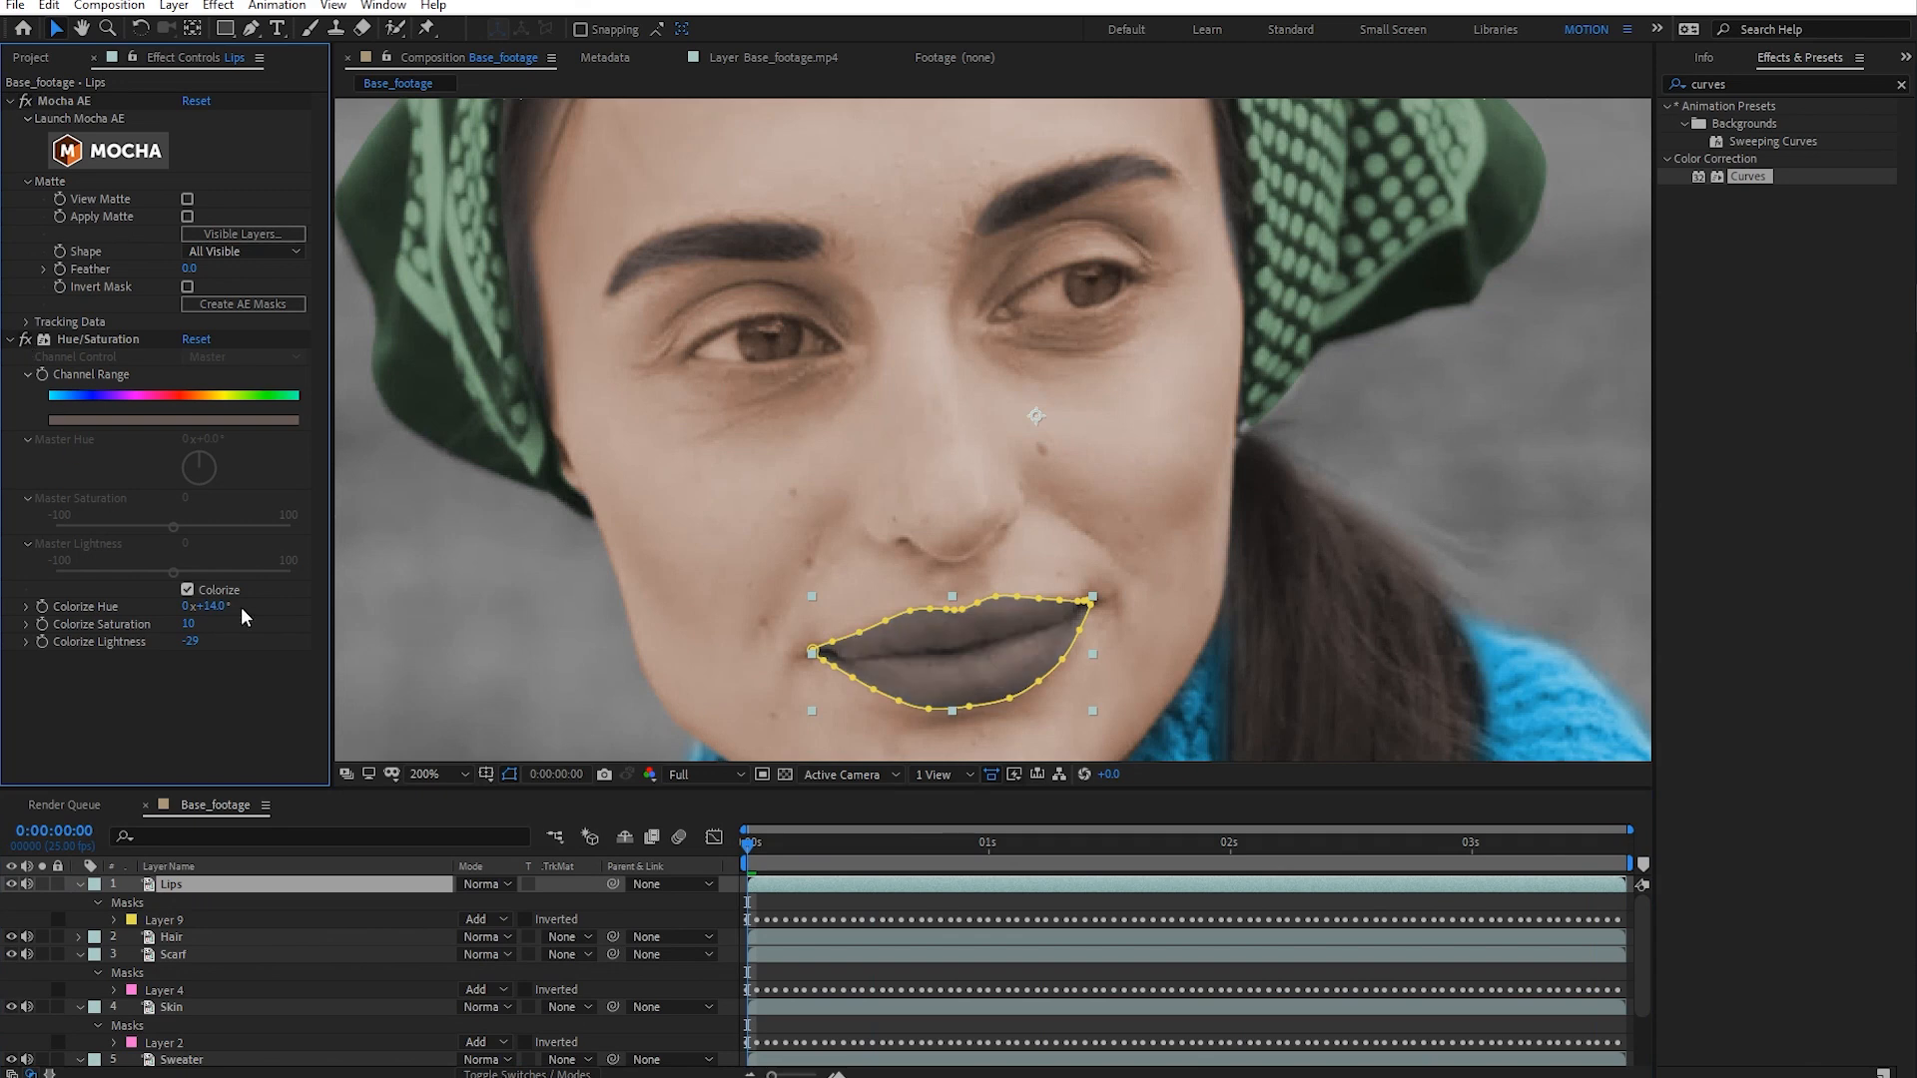
{"action": "left_click", "coordinate": [191, 642]}
{"action": "type", "text": "0"}
{"action": "key", "text": "Return"}
{"action": "left_click", "coordinate": [195, 619]}
{"action": "key", "text": "Return"}
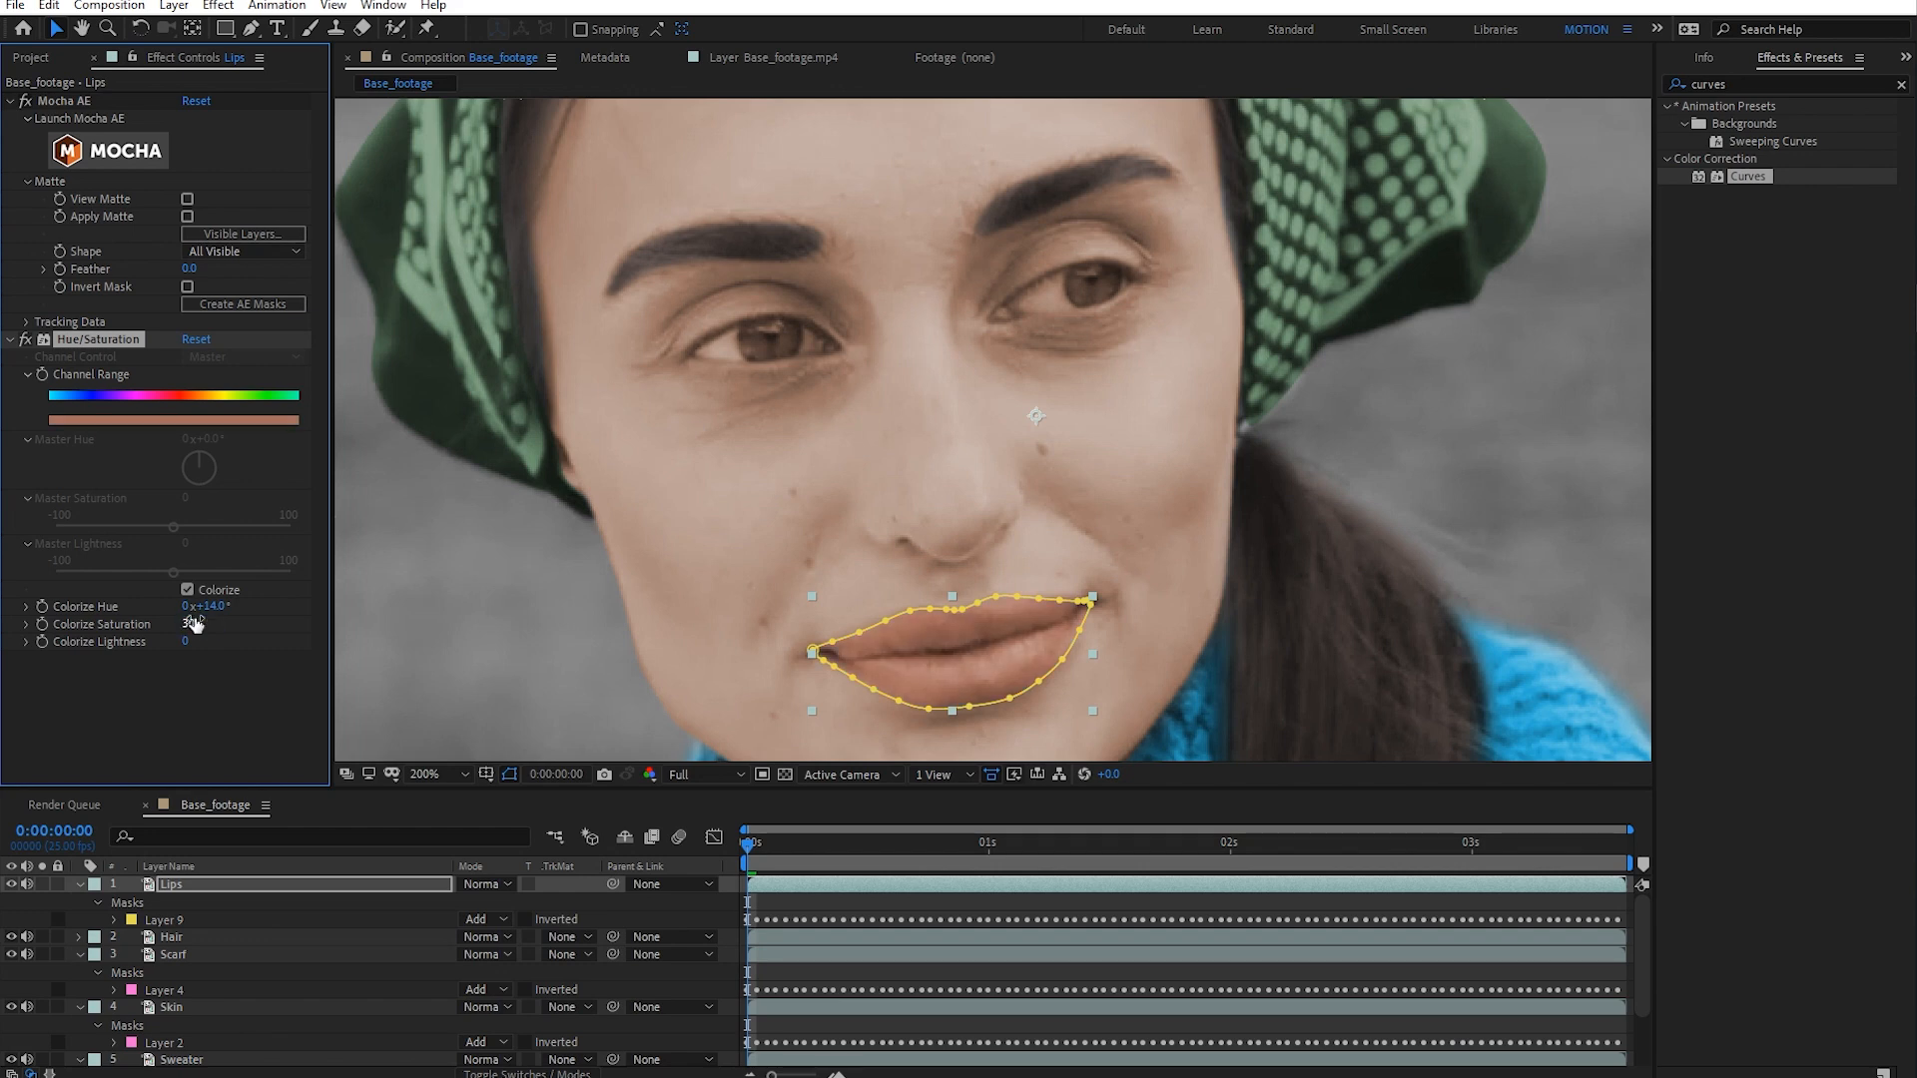
{"action": "left_click_drag", "start_coordinate": [192, 623], "coordinate": [228, 621]}
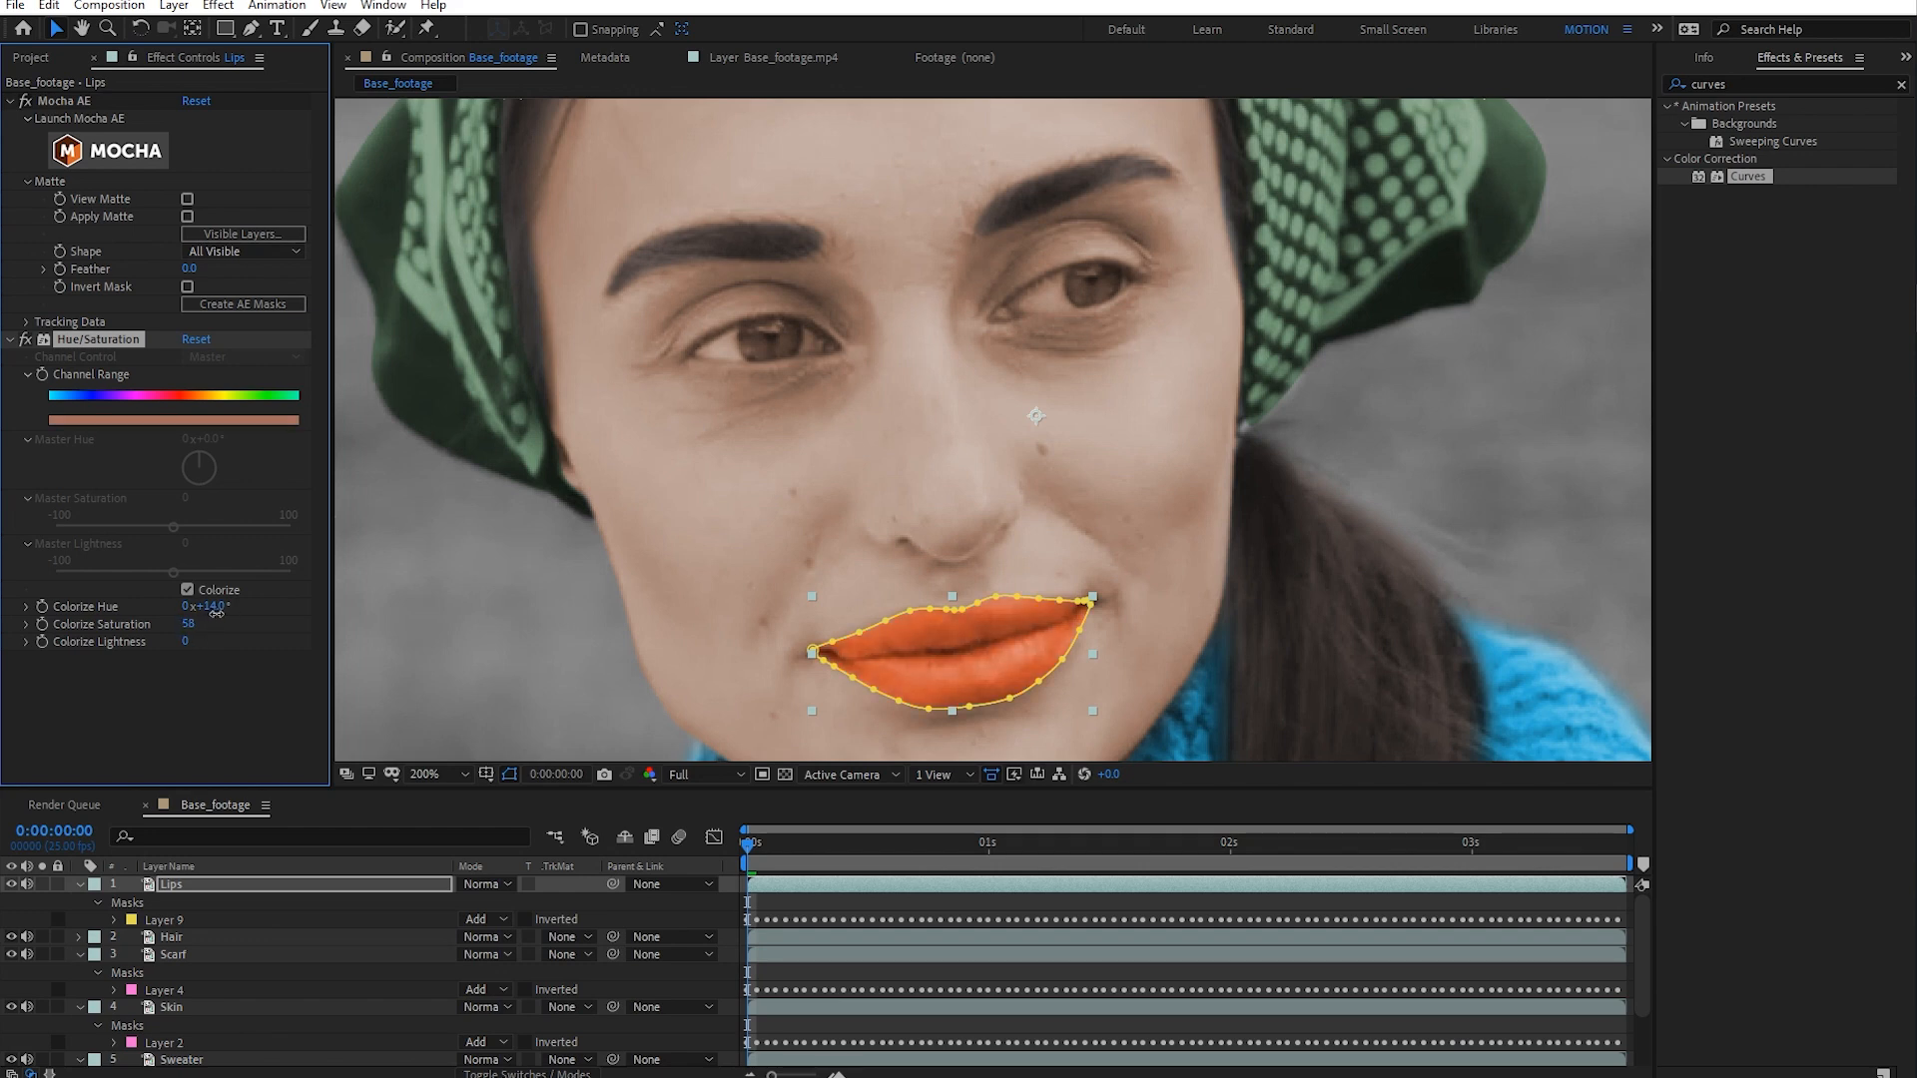
{"action": "left_click", "coordinate": [888, 956]}
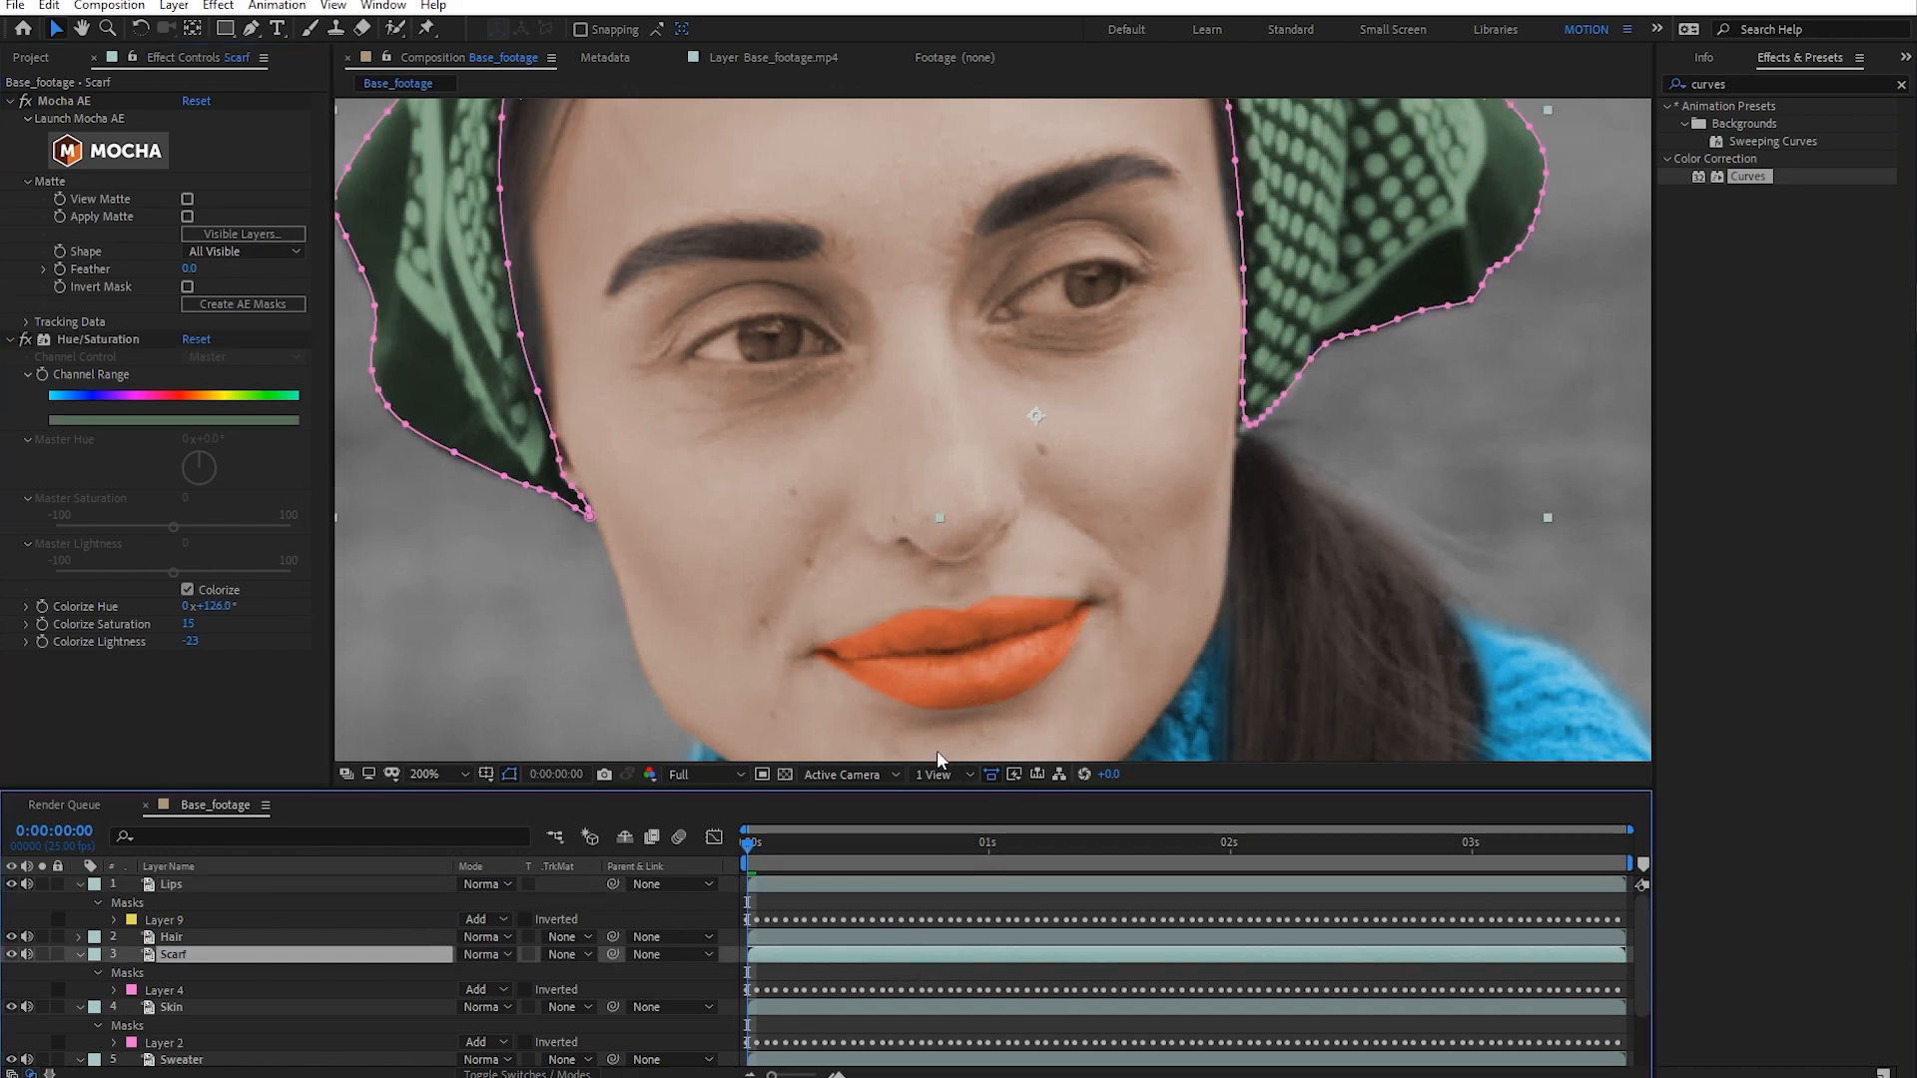
- Try a 5-pixel feather on the Lips mask, then reduce it to 3 pixels
{"action": "left_click", "coordinate": [195, 883]}
{"action": "key", "text": "f"}
{"action": "left_click", "coordinate": [484, 918]}
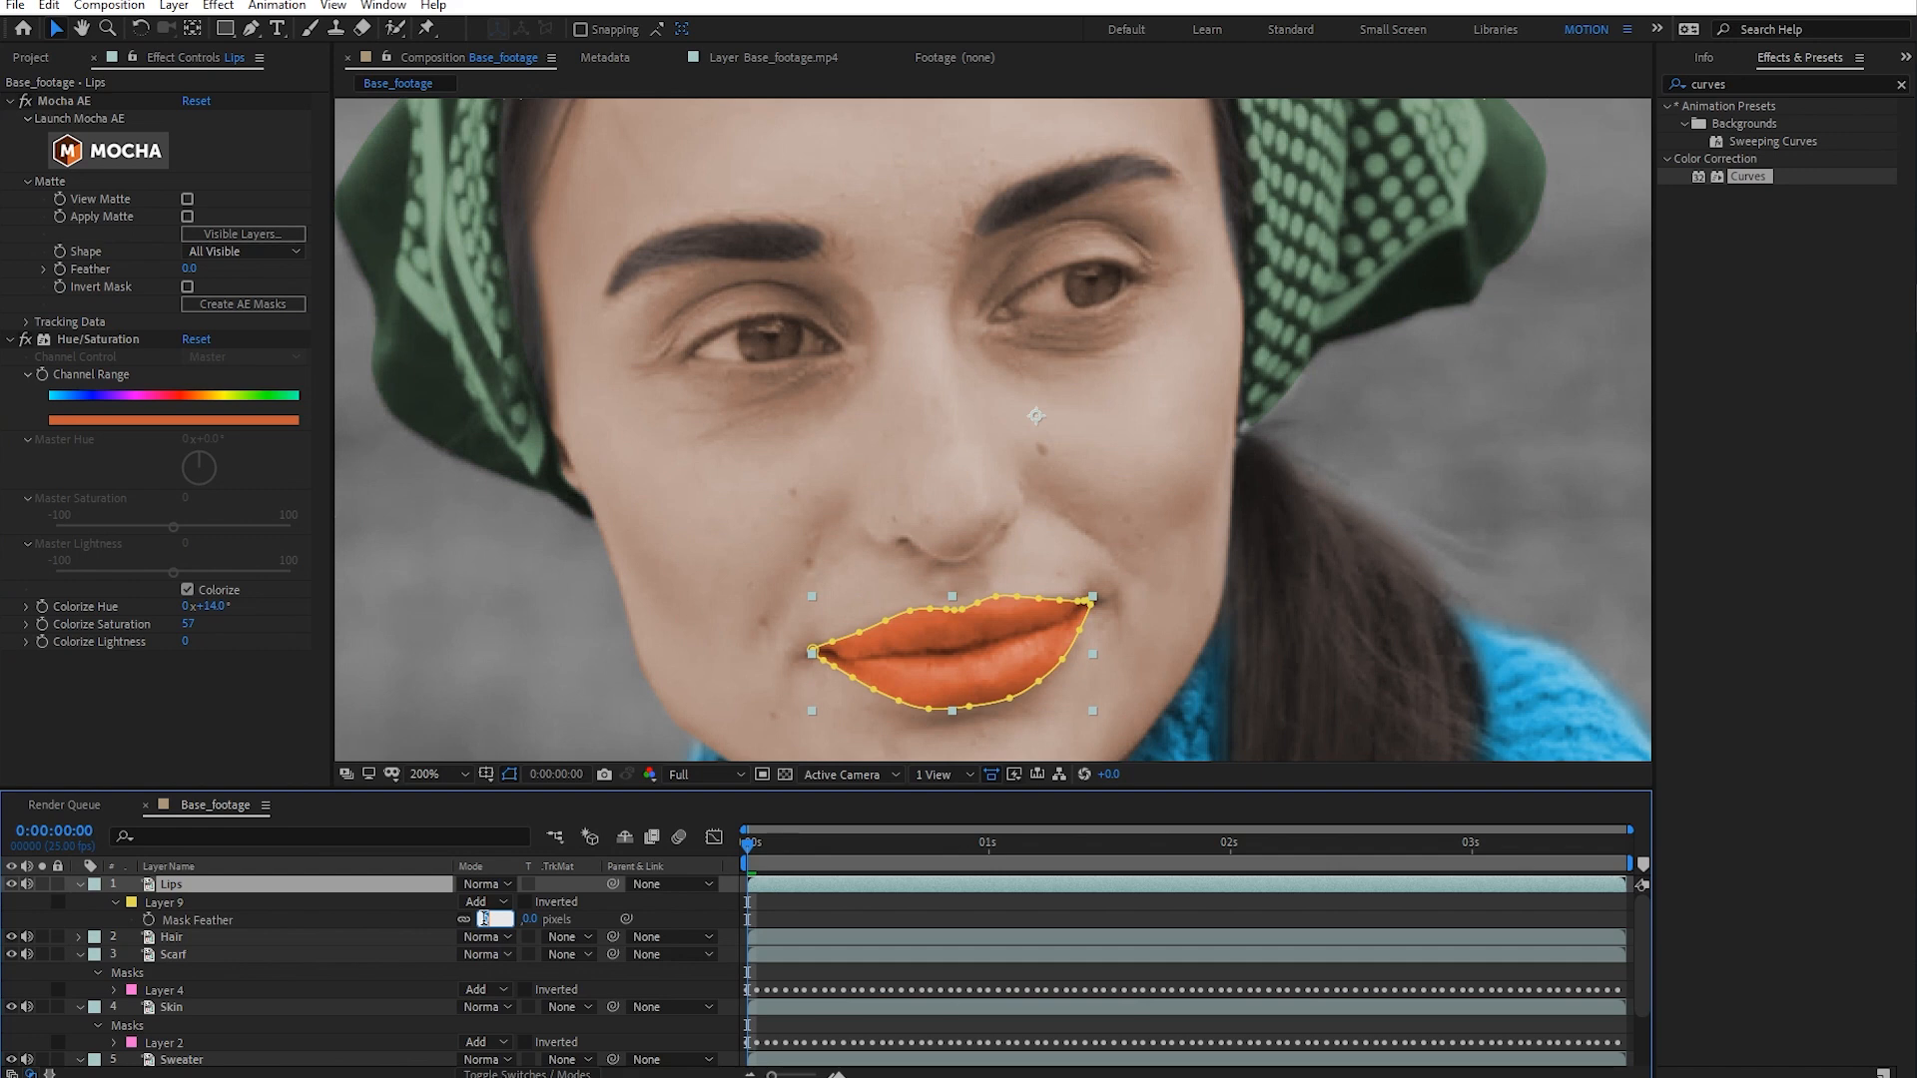
{"action": "type", "text": "5"}
{"action": "key", "text": "Return"}
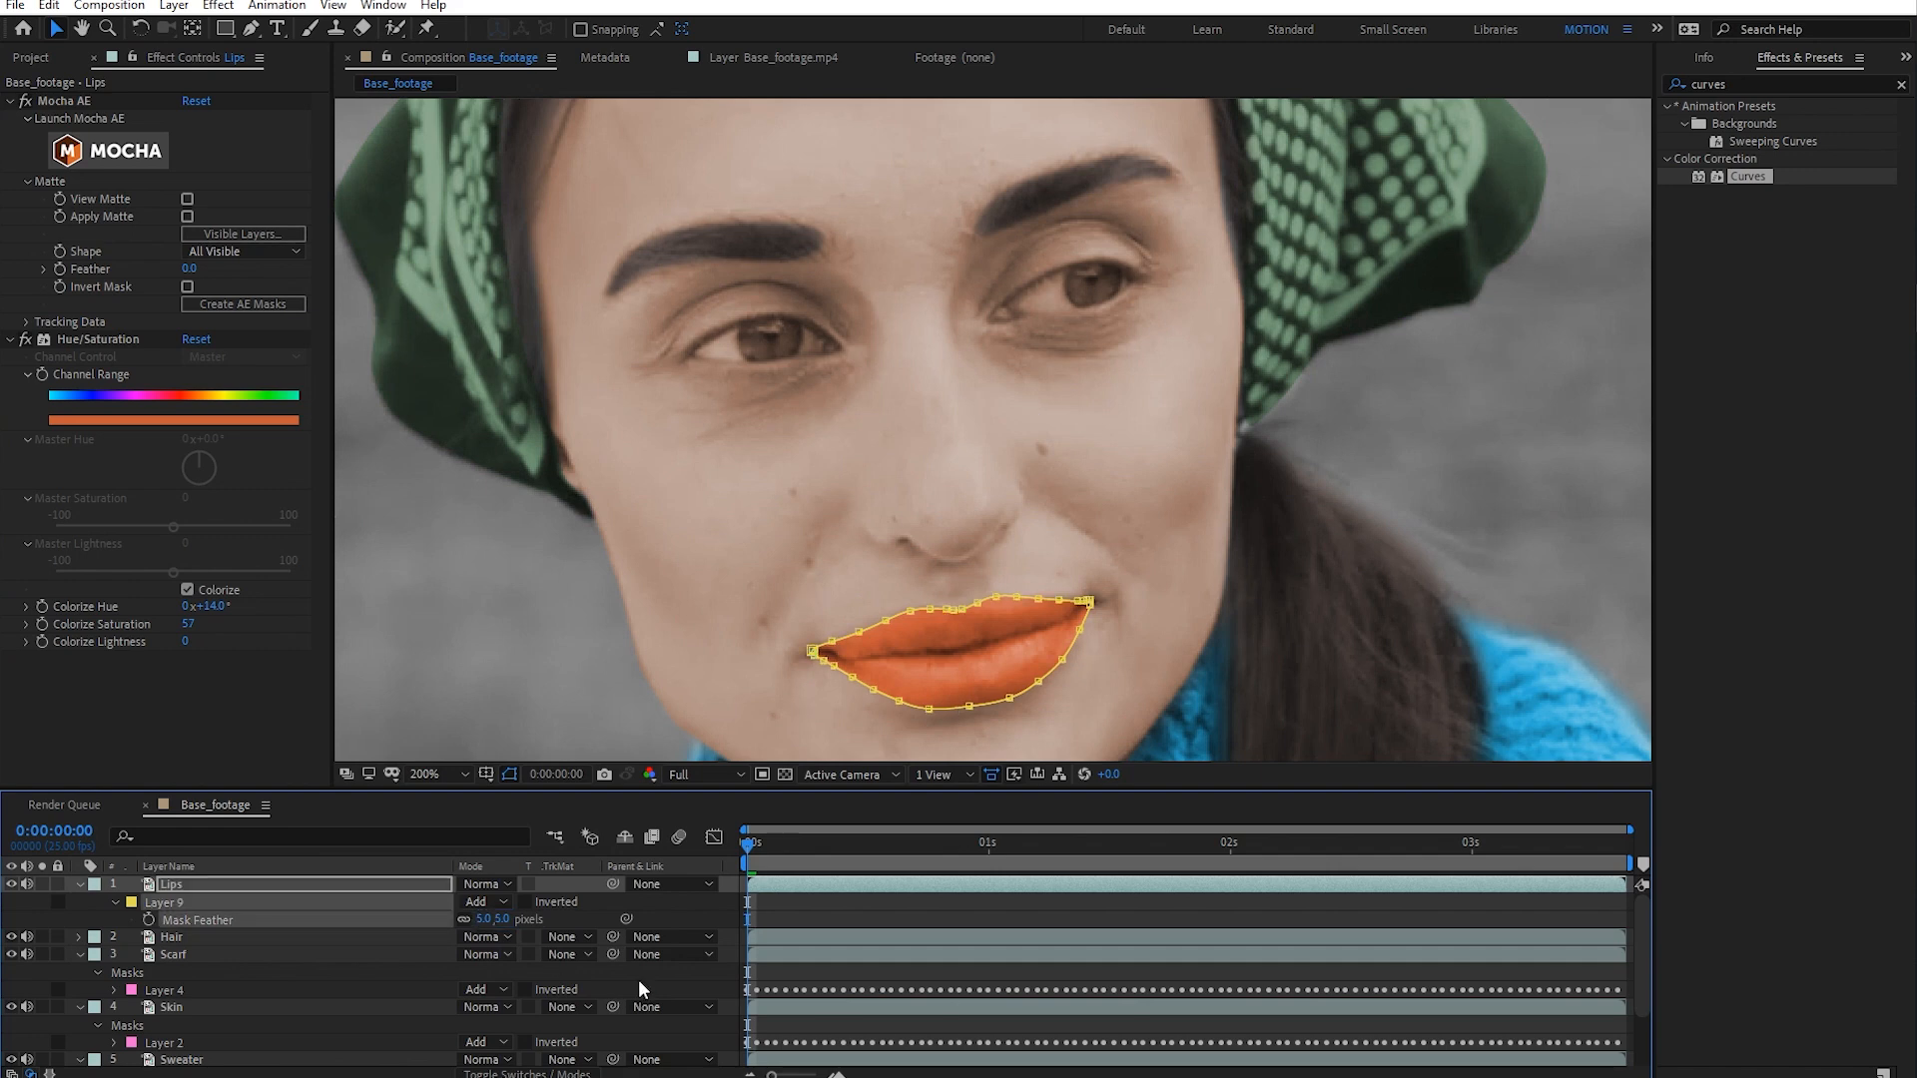
{"action": "left_click", "coordinate": [883, 973]}
{"action": "left_click_drag", "start_coordinate": [491, 915], "coordinate": [482, 921]}
{"action": "left_click", "coordinate": [787, 974]}
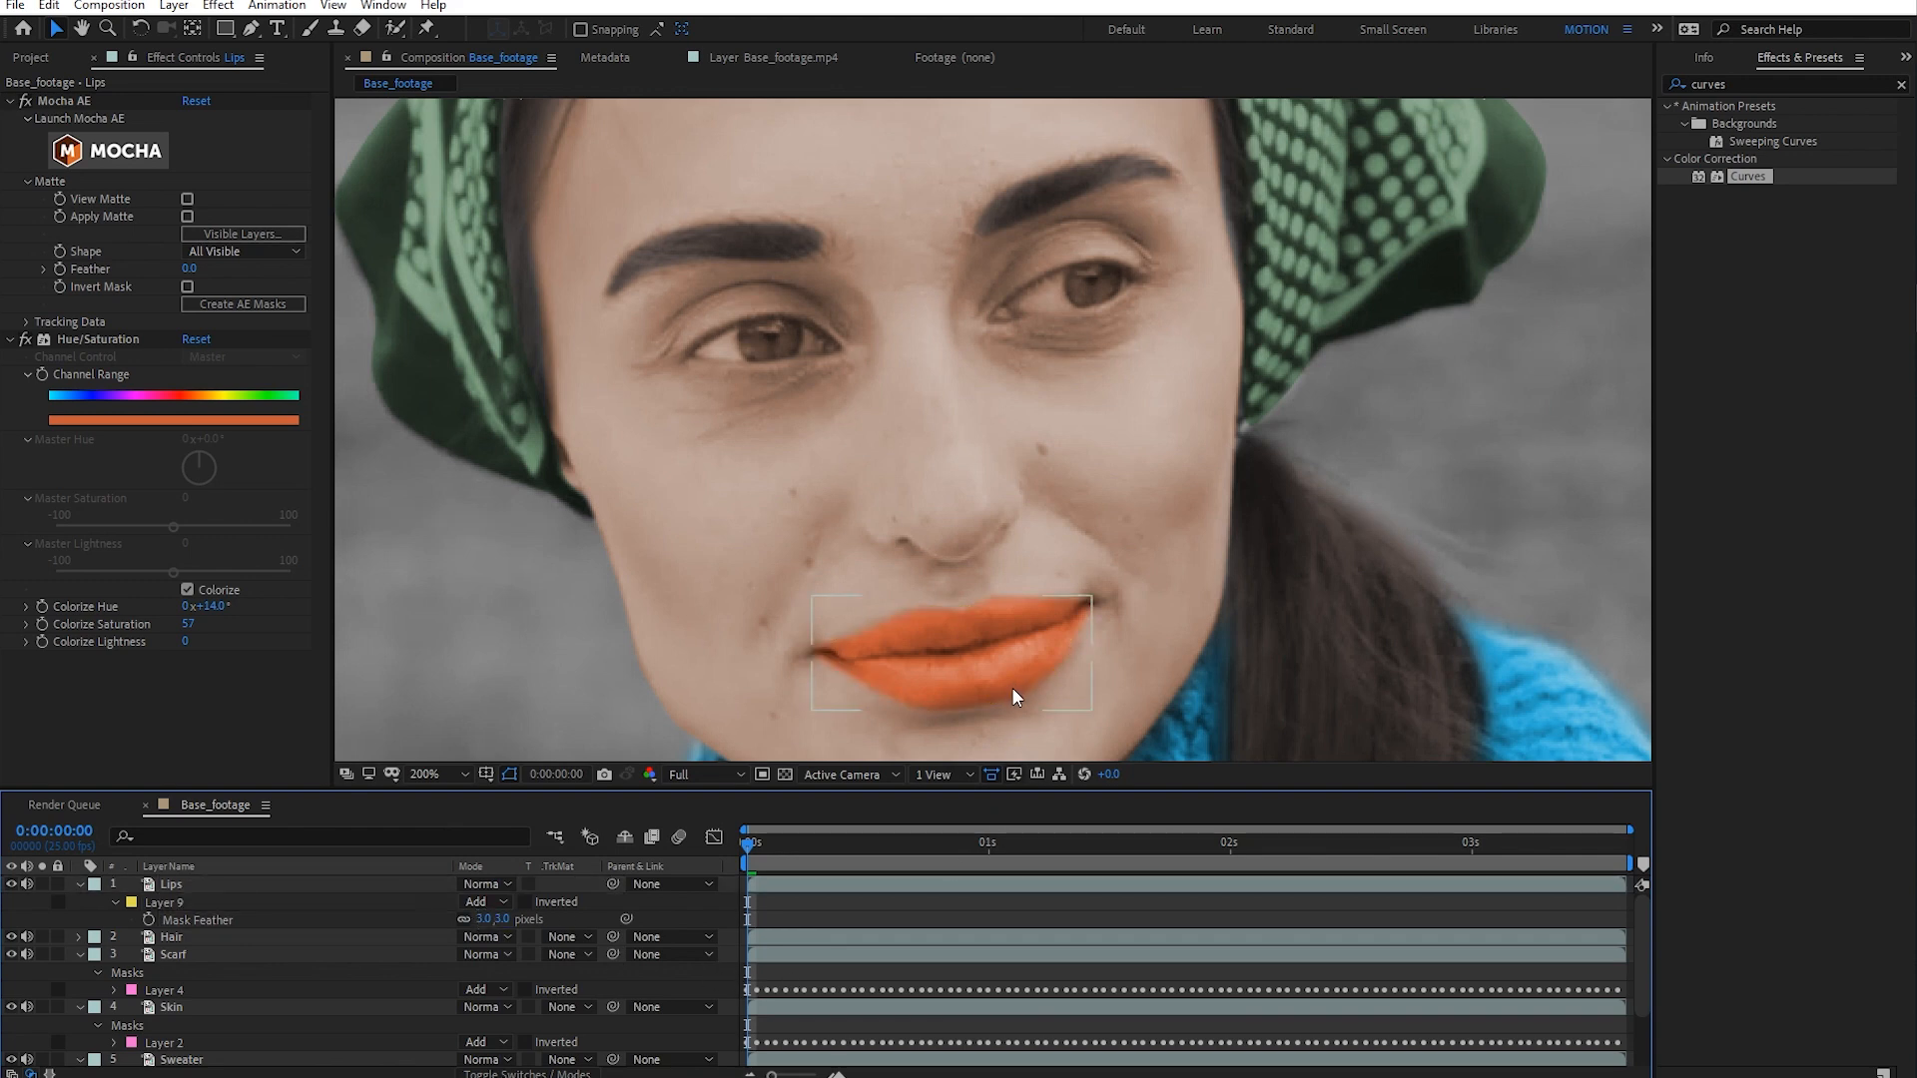
- Preview the clip briefly and set the Colorize Hue of the Lips layer to 2°
{"action": "key", "text": "comma"}
{"action": "key", "text": "space"}
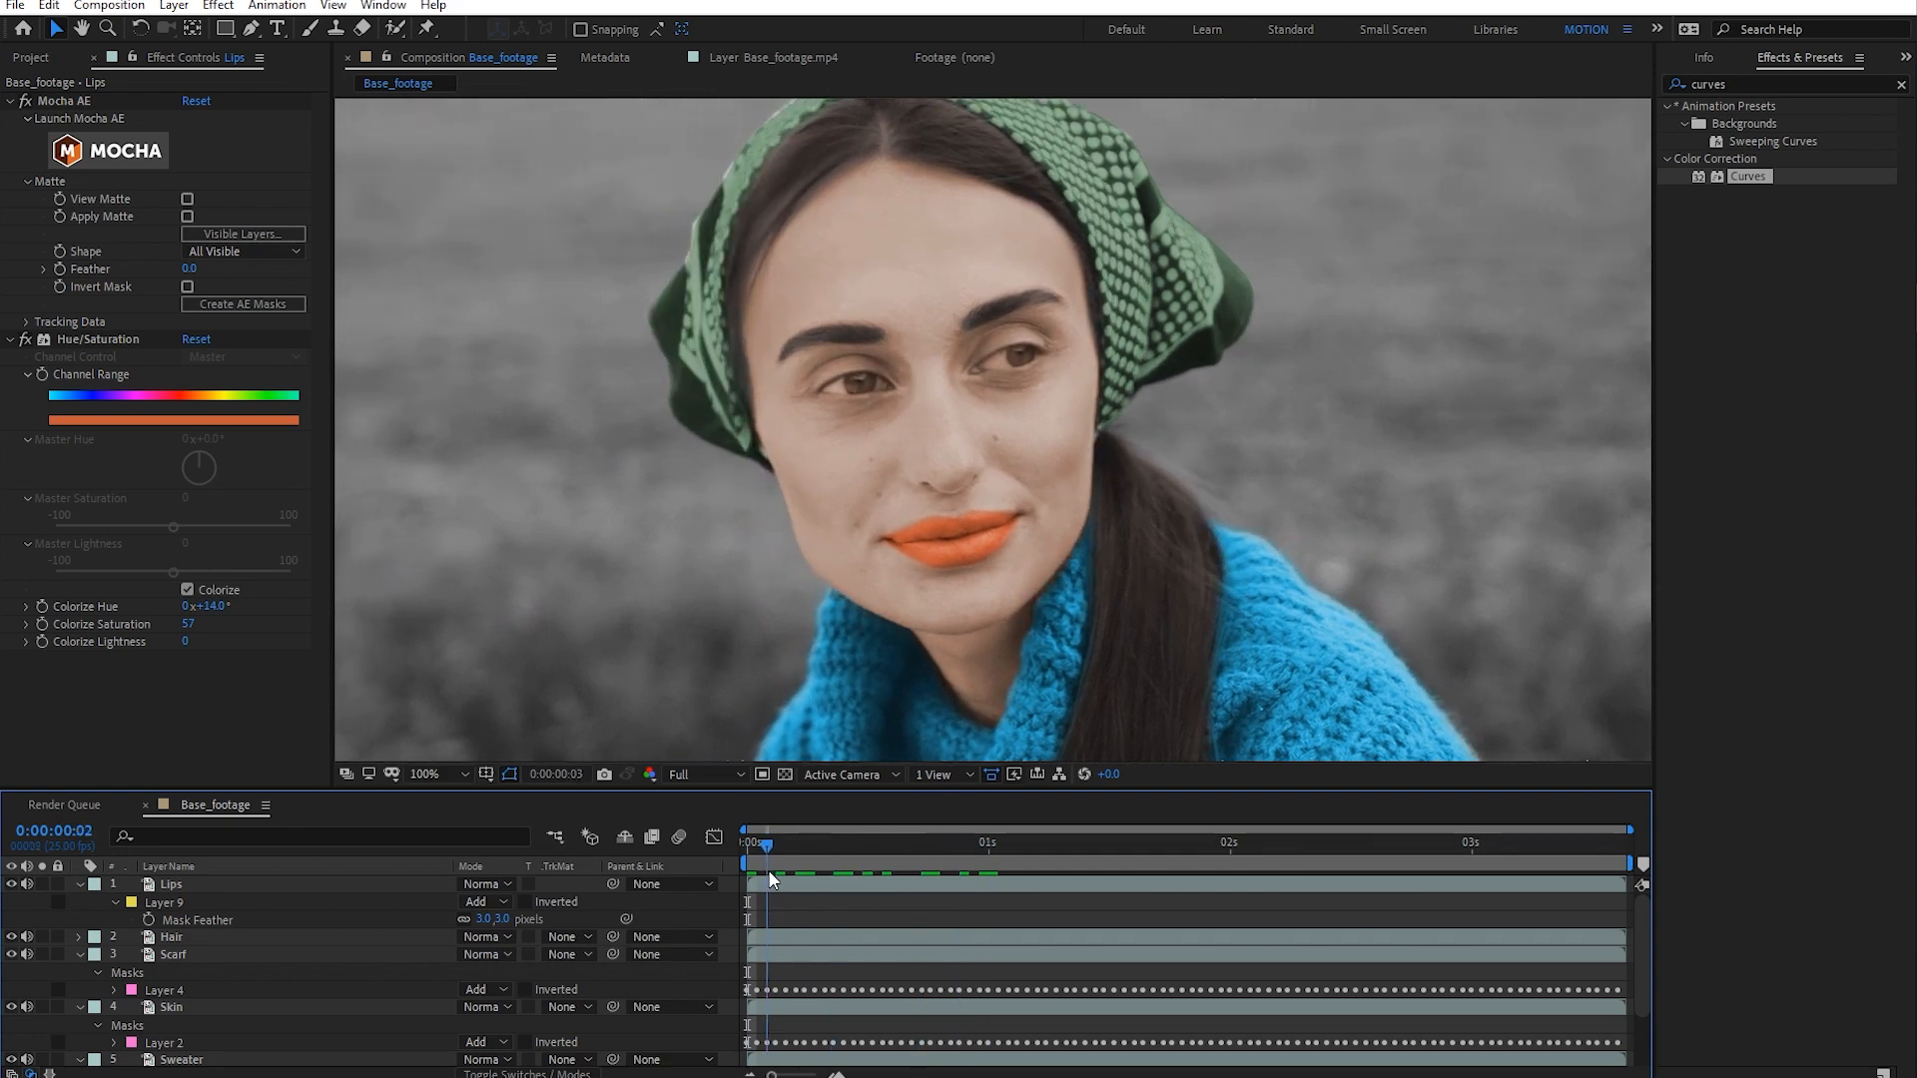
{"action": "left_click_drag", "start_coordinate": [213, 606], "coordinate": [201, 605]}
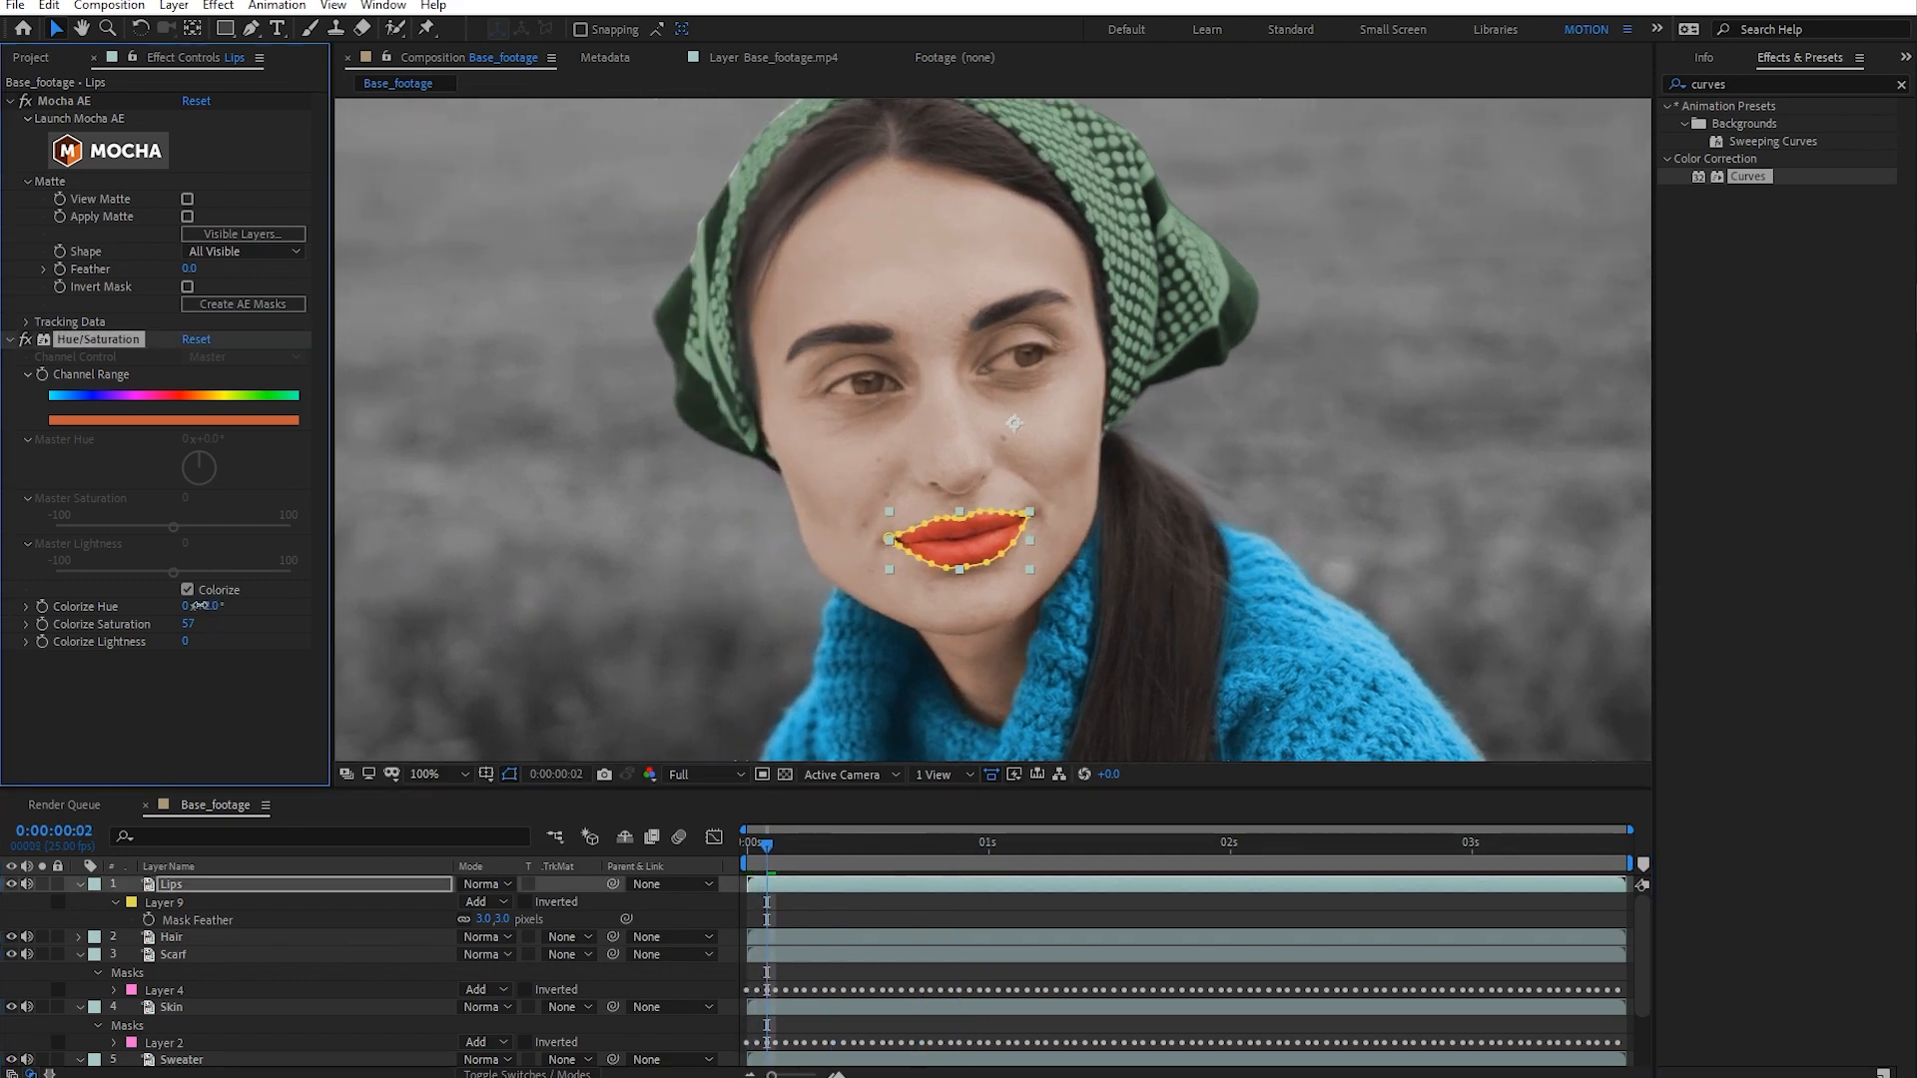
{"action": "left_click", "coordinate": [789, 907]}
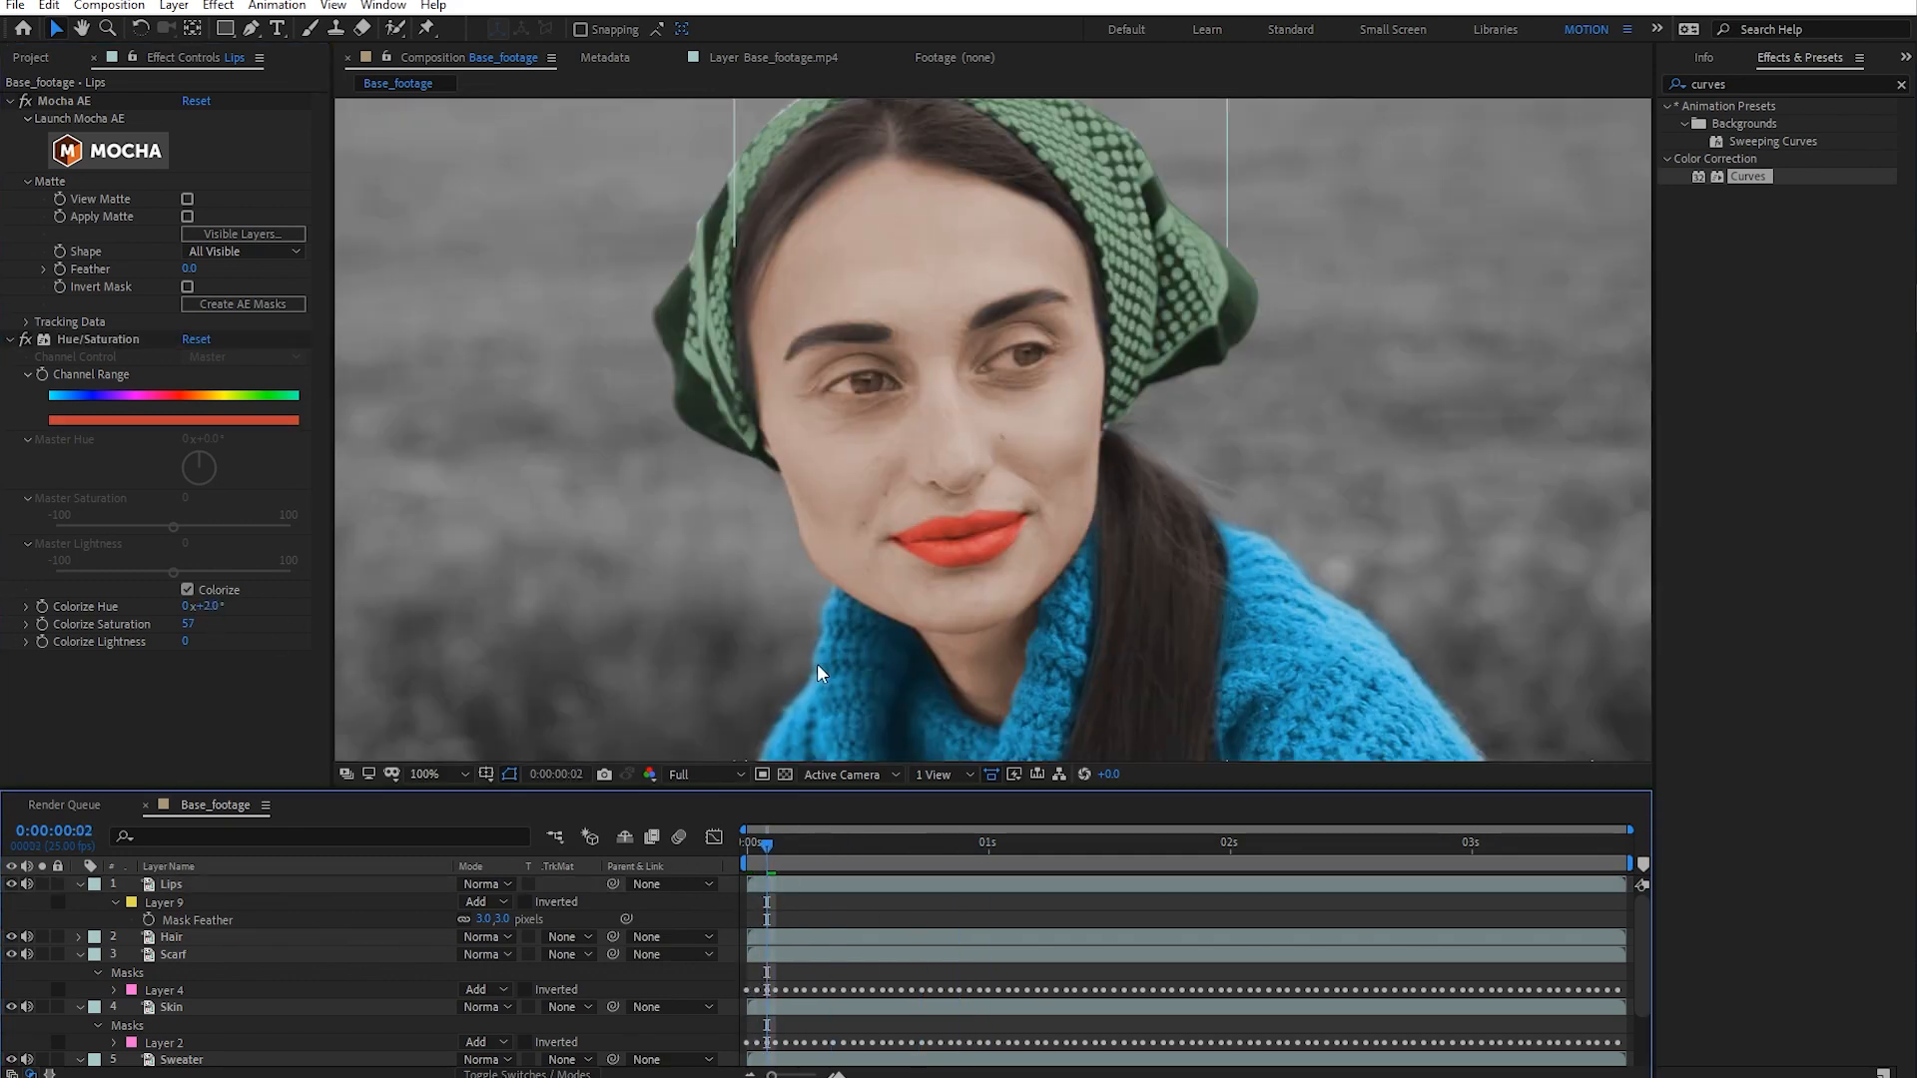
- Lower the Colorize Saturation of the Lips layer to 27
{"action": "left_click_drag", "start_coordinate": [188, 623], "coordinate": [179, 623]}
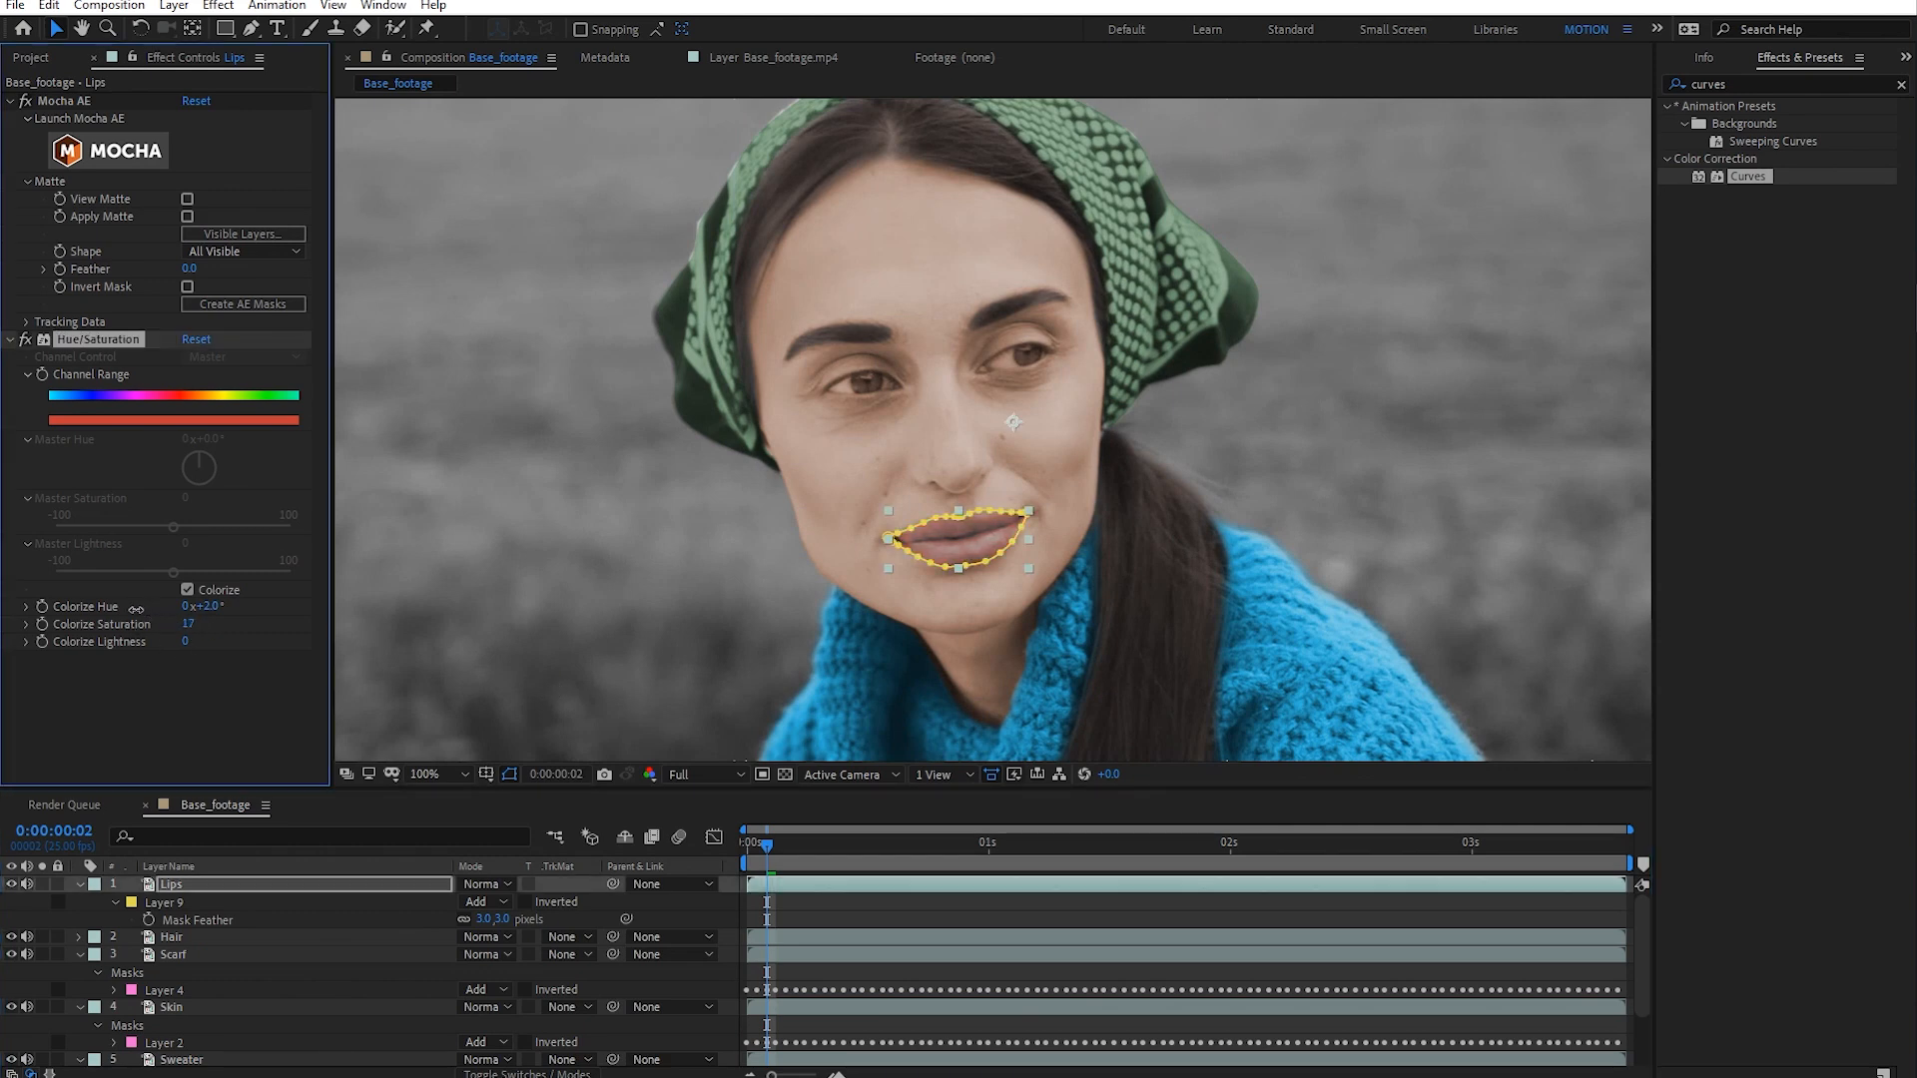
{"action": "left_click", "coordinate": [188, 624]}
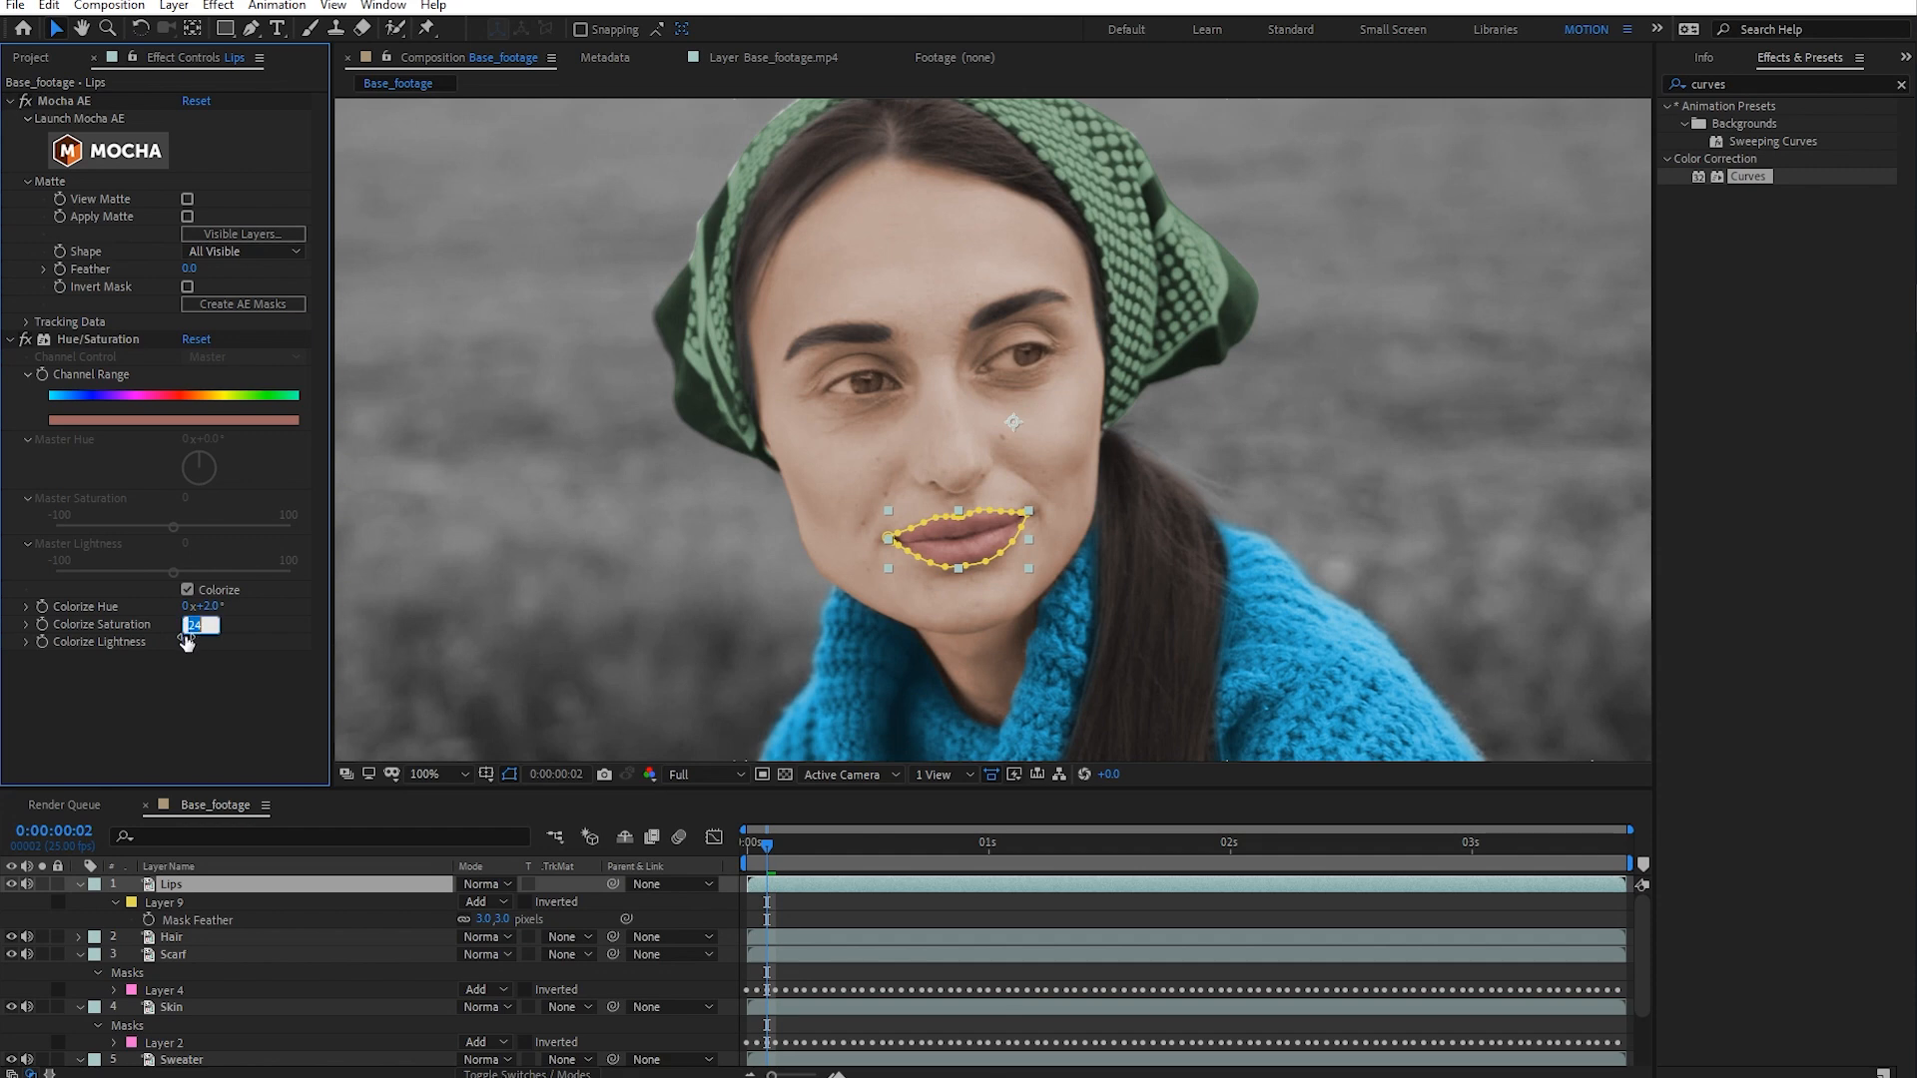
{"action": "type", "text": "2"}
{"action": "key", "text": "Return"}
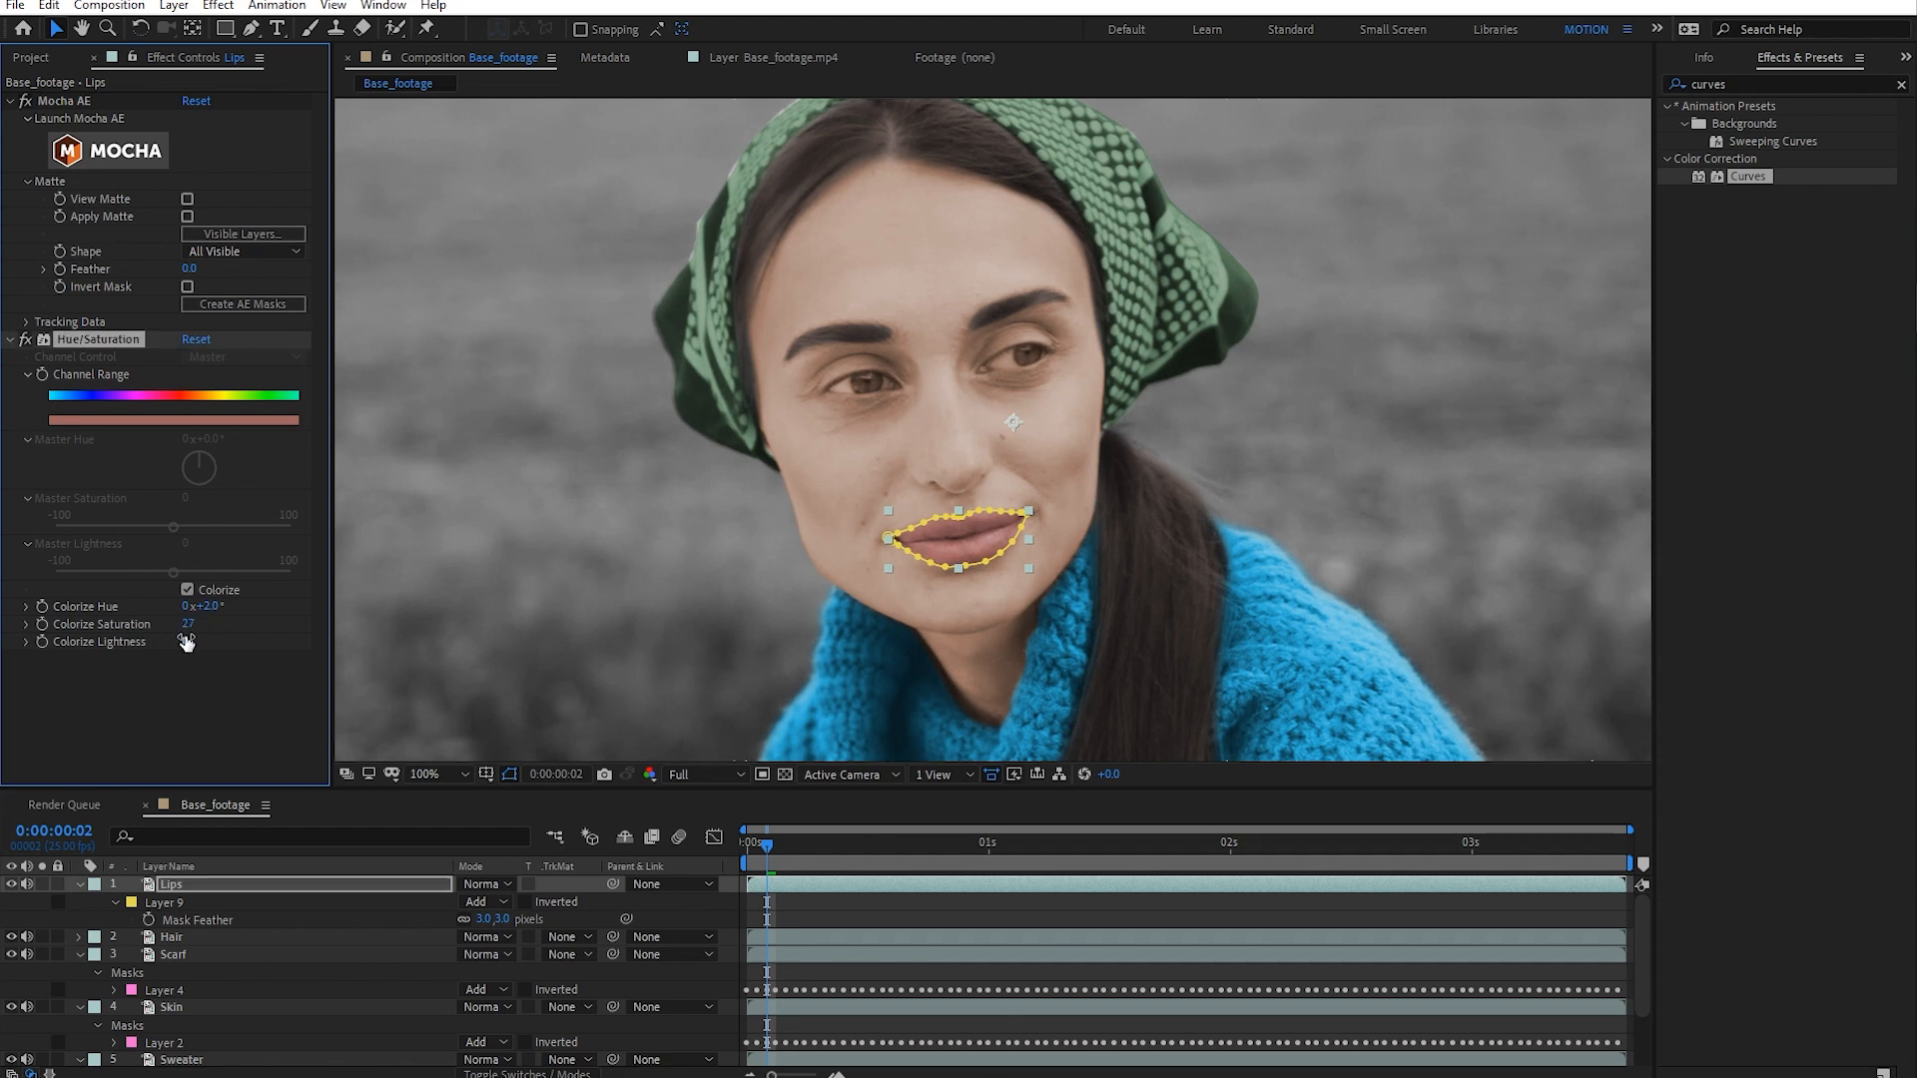
{"action": "left_click", "coordinate": [795, 909]}
- Toggle the Lips layer's visibility to compare the face with and without the lip colour
{"action": "scroll", "coordinate": [1045, 578], "scroll_direction": "down", "scroll_amount": 1}
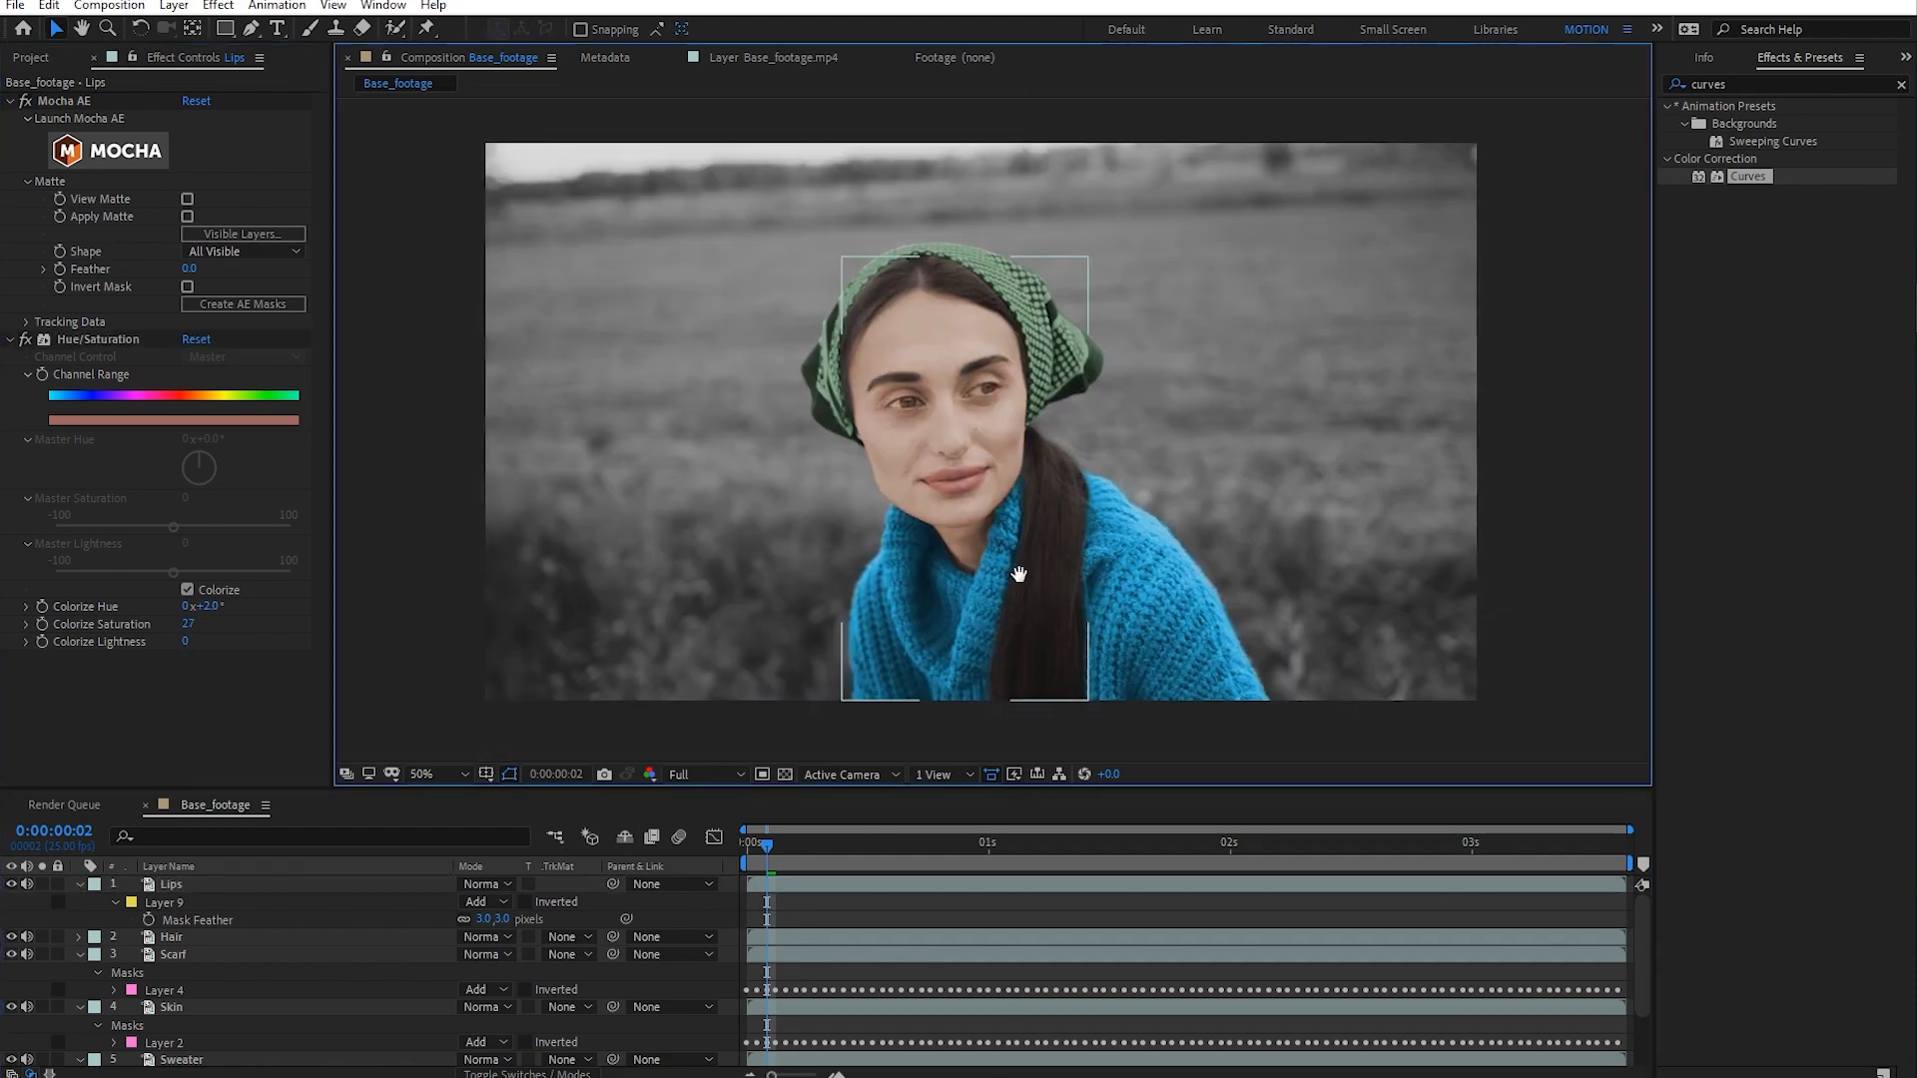
{"action": "scroll", "coordinate": [1042, 569], "scroll_direction": "up", "scroll_amount": 1}
{"action": "left_click", "coordinate": [15, 882]}
{"action": "left_click", "coordinate": [15, 883]}
{"action": "left_click", "coordinate": [15, 882]}
{"action": "left_click", "coordinate": [15, 883]}
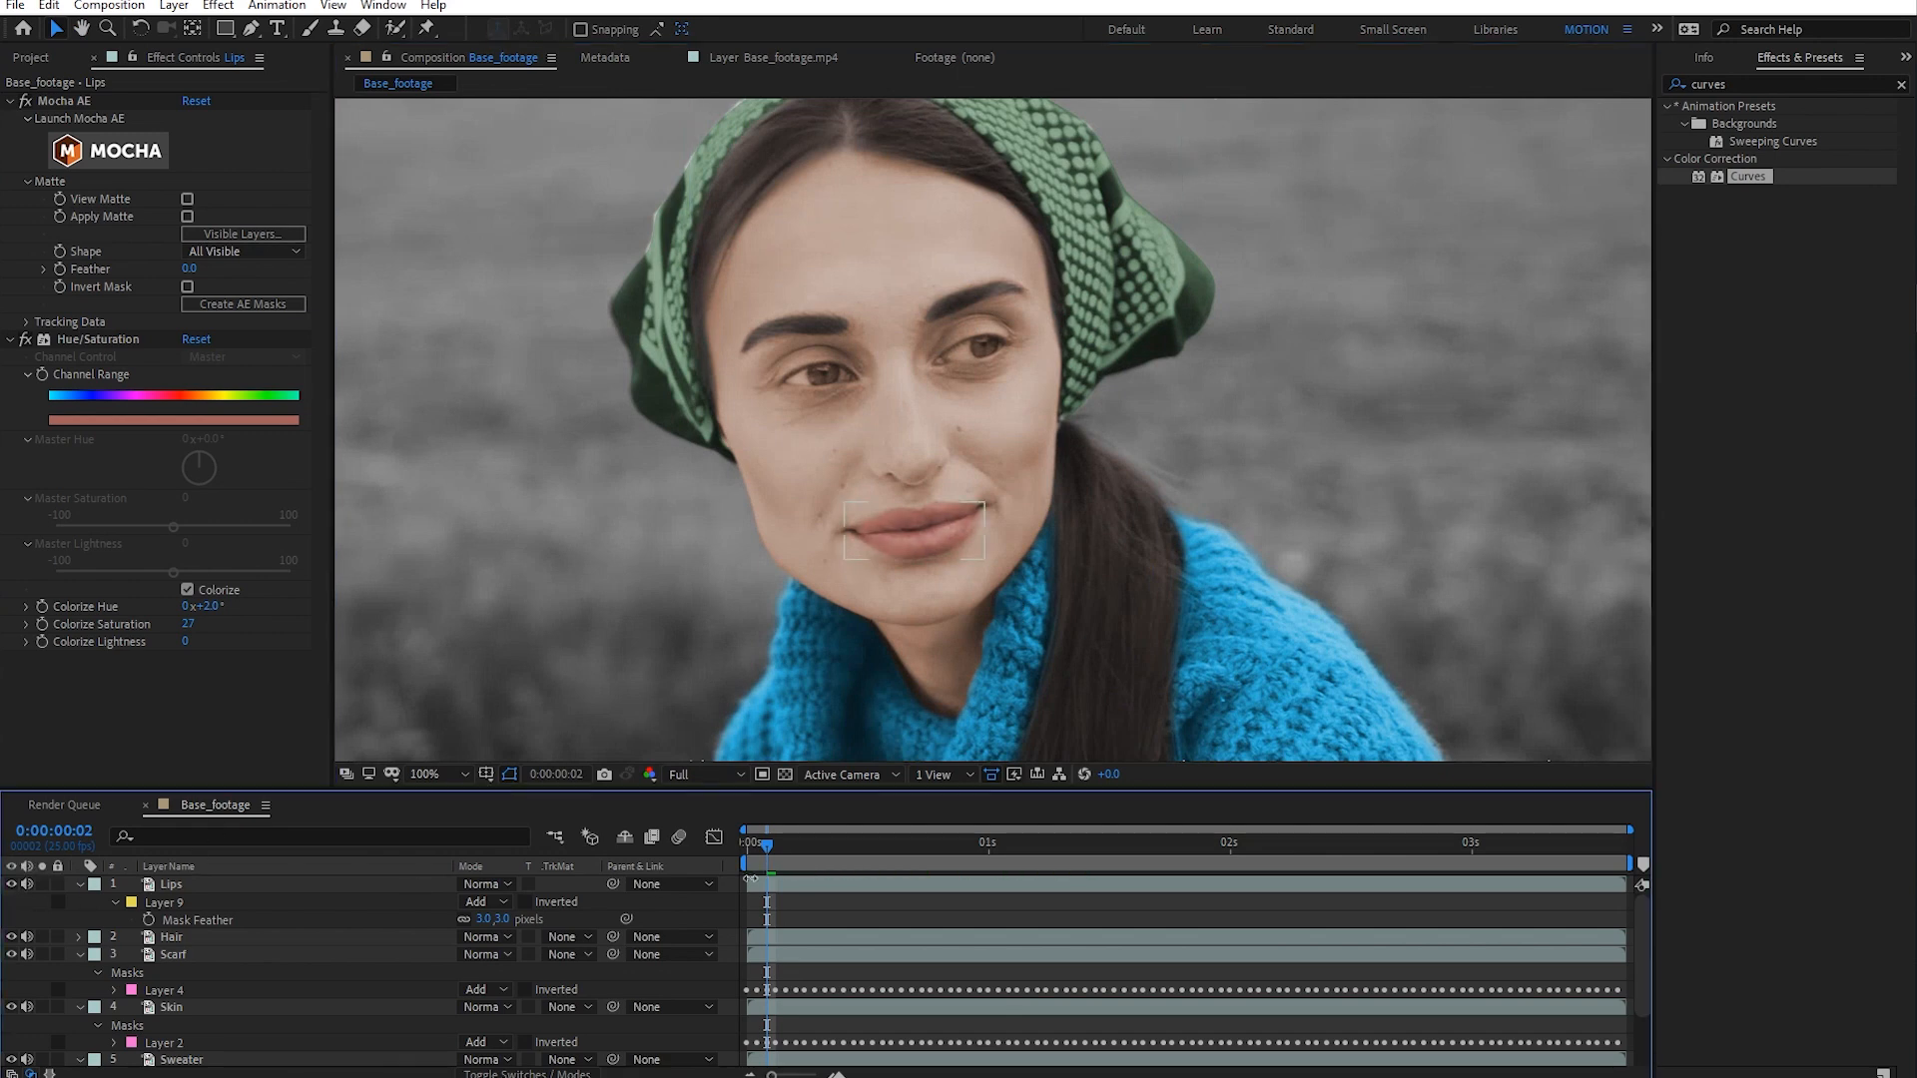
- Try a Colorize Saturation of 100 on the Lips layer at the 3-second frame and undo it
{"action": "left_click_drag", "start_coordinate": [819, 845], "coordinate": [1471, 845]}
{"action": "left_click_drag", "start_coordinate": [188, 624], "coordinate": [631, 579]}
{"action": "left_click", "coordinate": [1176, 907]}
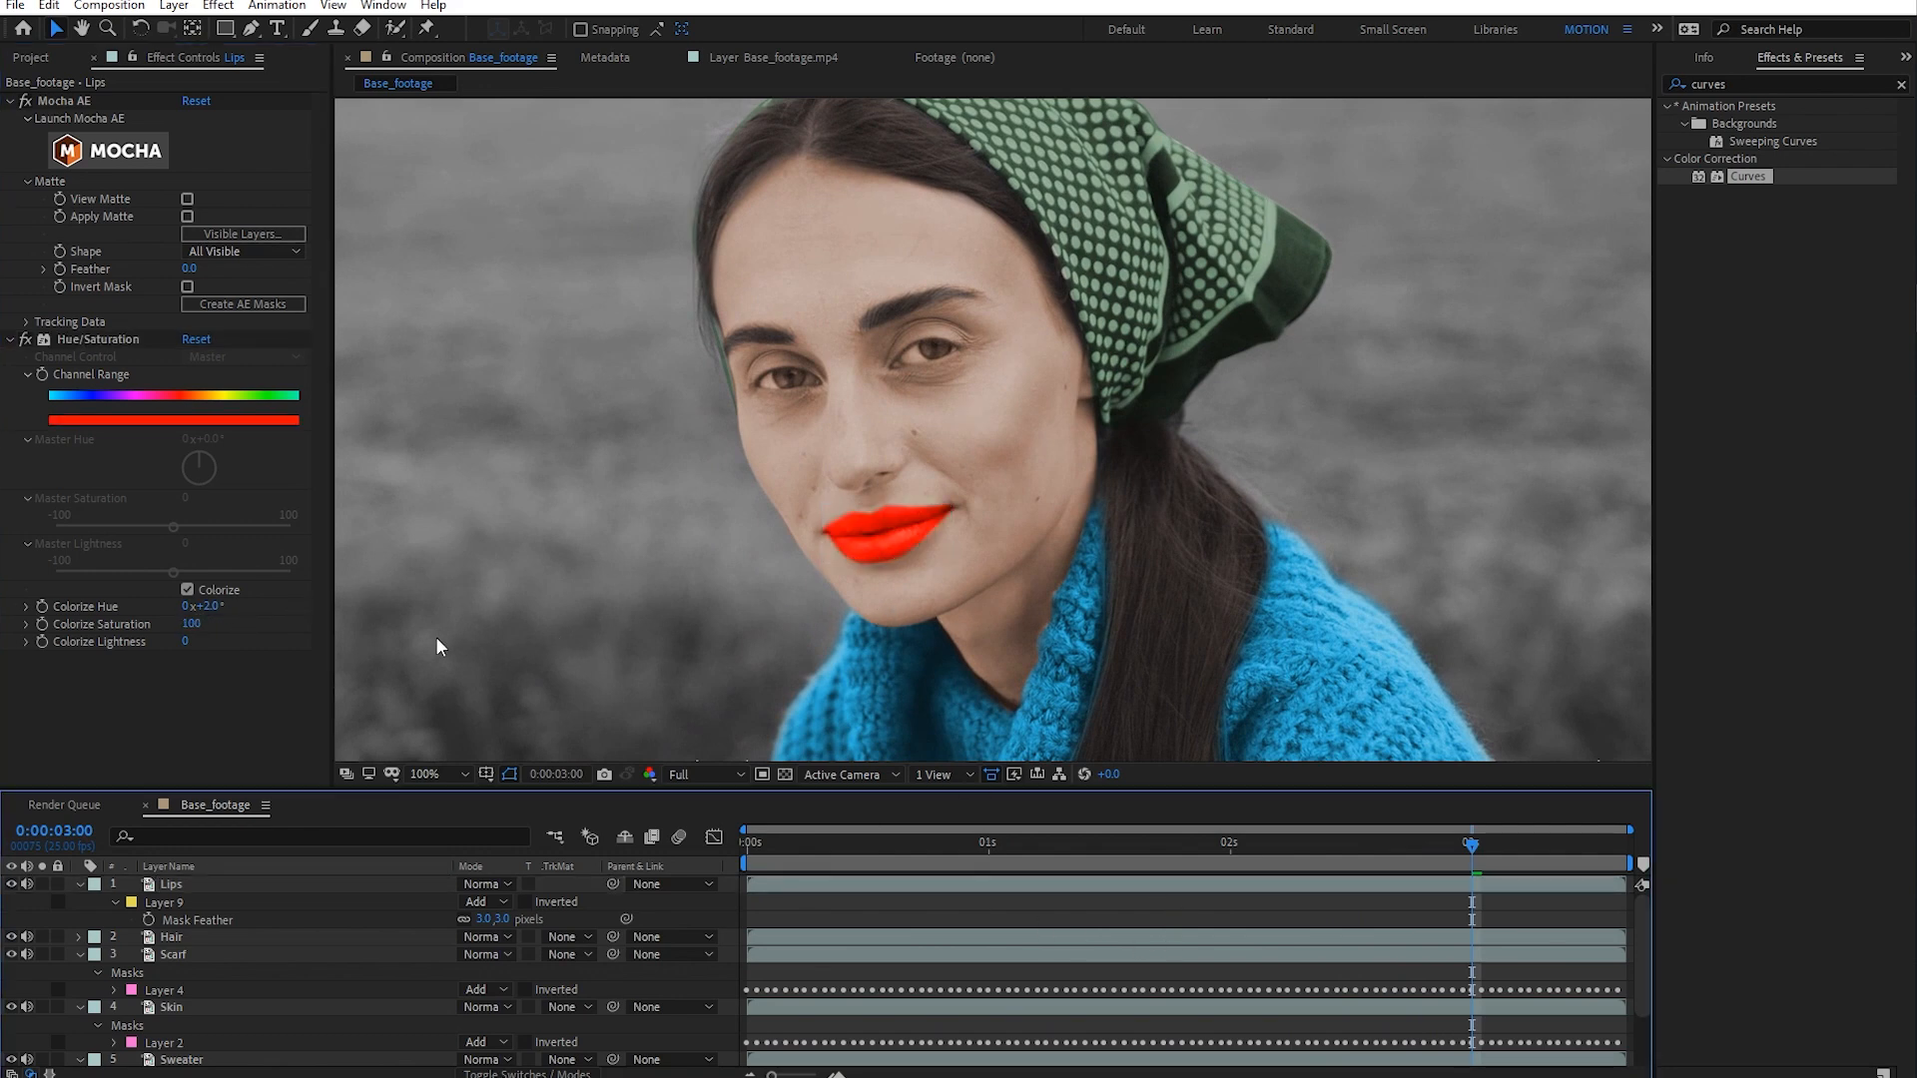
{"action": "key", "text": "ctrl+z"}
- Try a Colorize Saturation of 41 on the Lips layer and check the lips at 3 seconds and at the clip's start
{"action": "left_click_drag", "start_coordinate": [188, 624], "coordinate": [204, 625]}
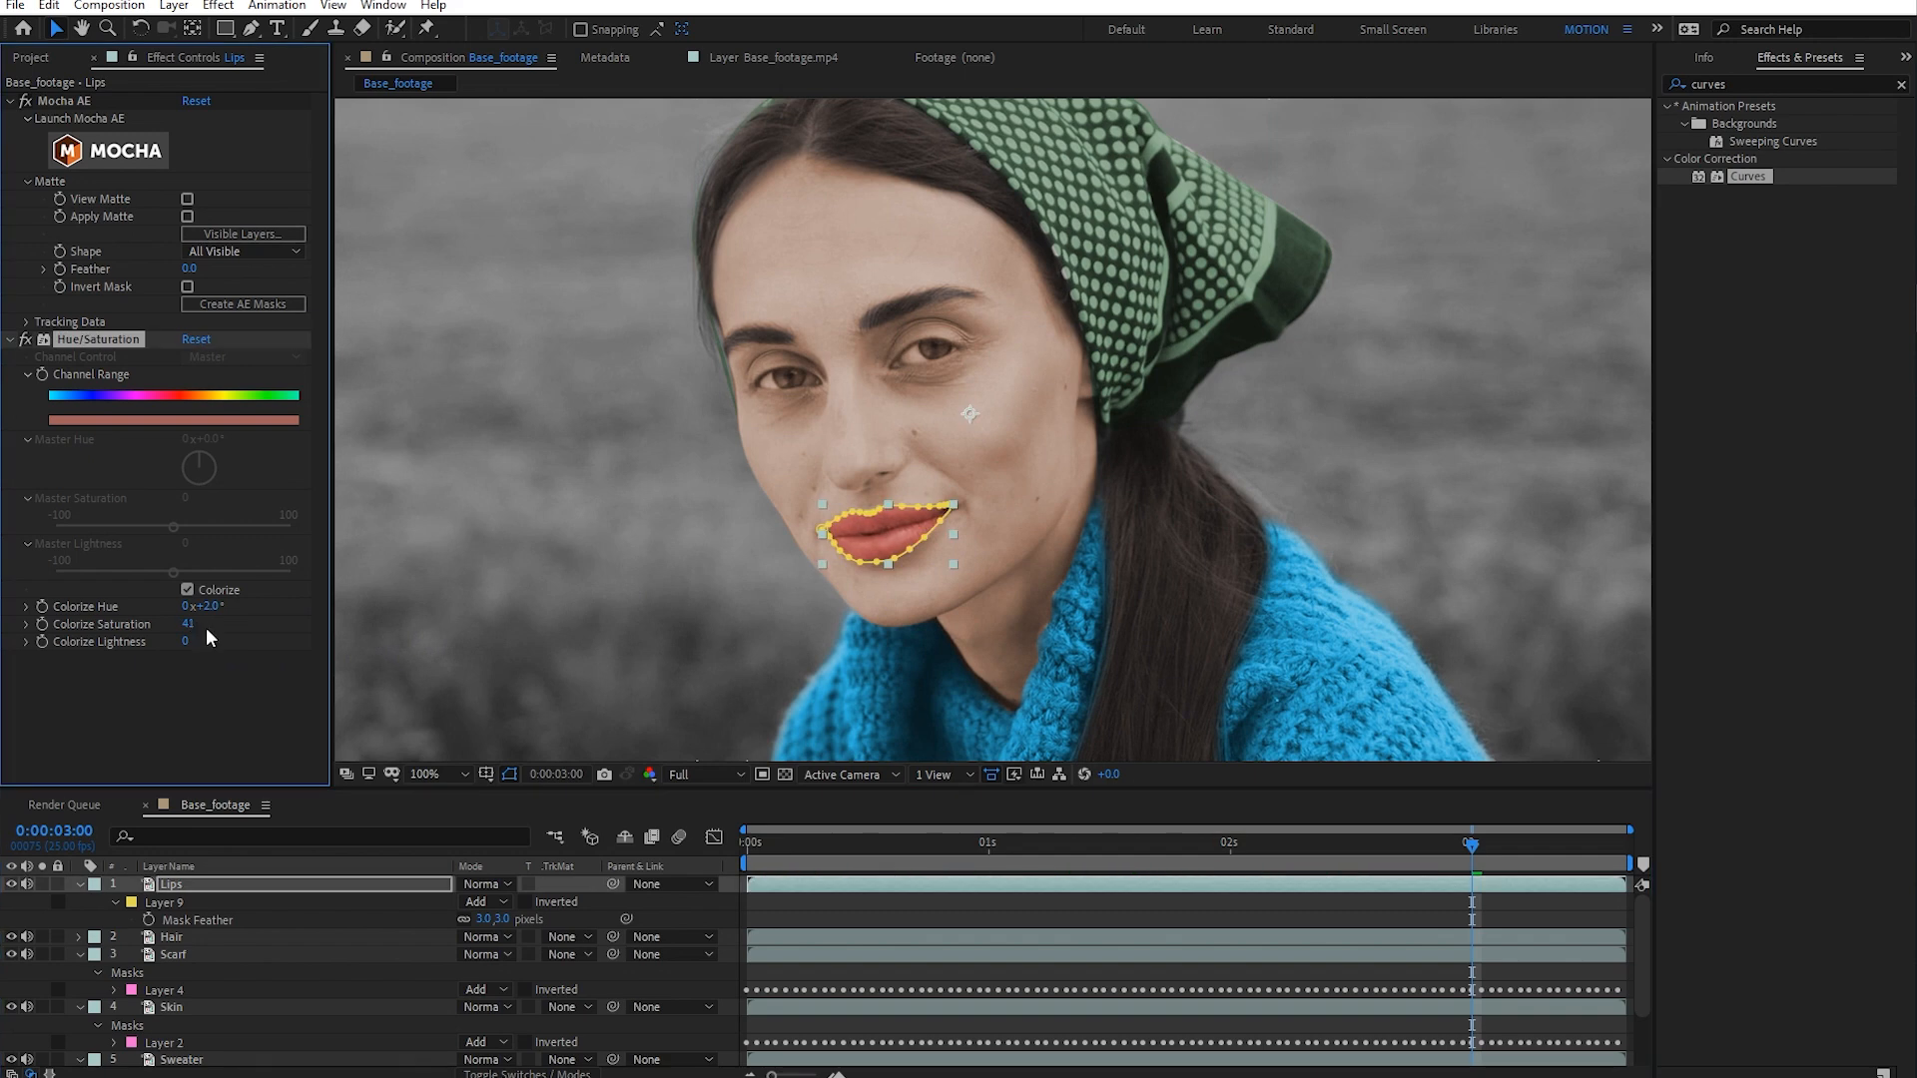
{"action": "left_click", "coordinate": [1070, 924]}
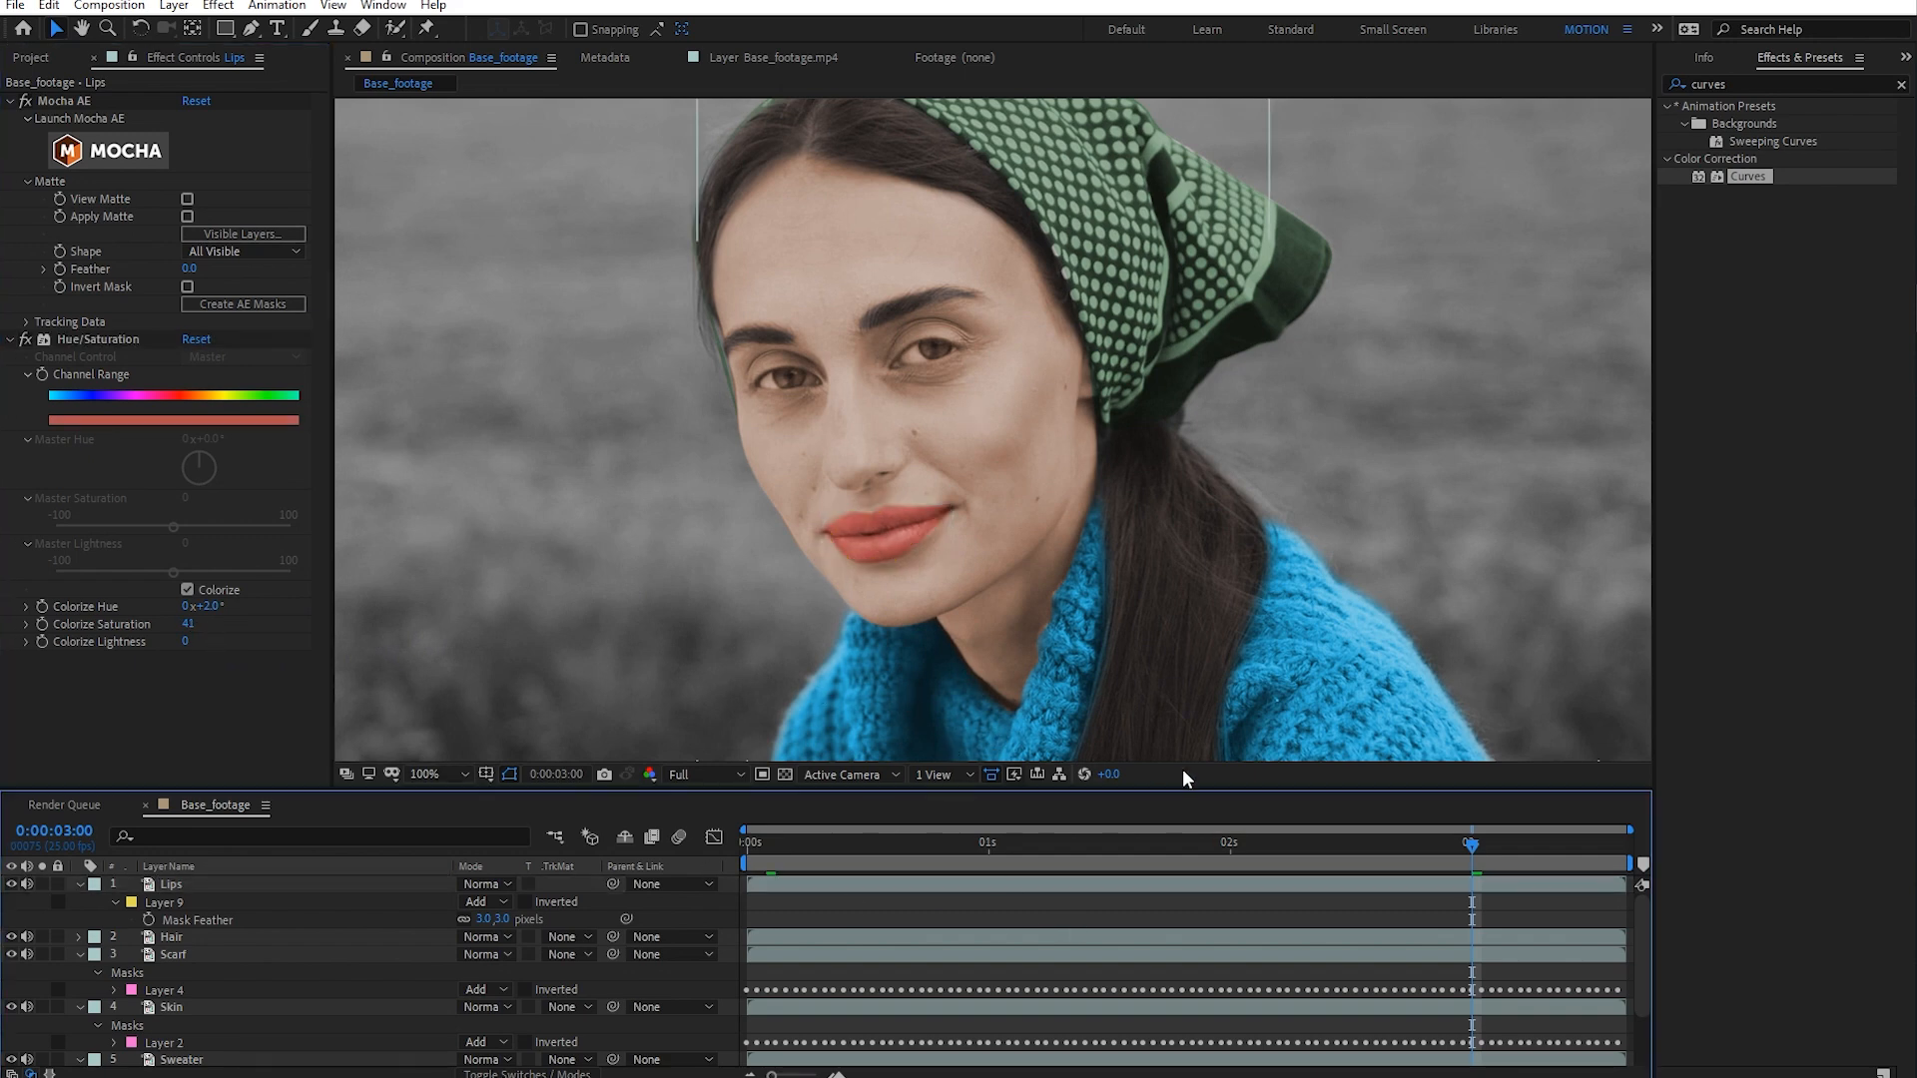
{"action": "left_click_drag", "start_coordinate": [1471, 844], "coordinate": [615, 876]}
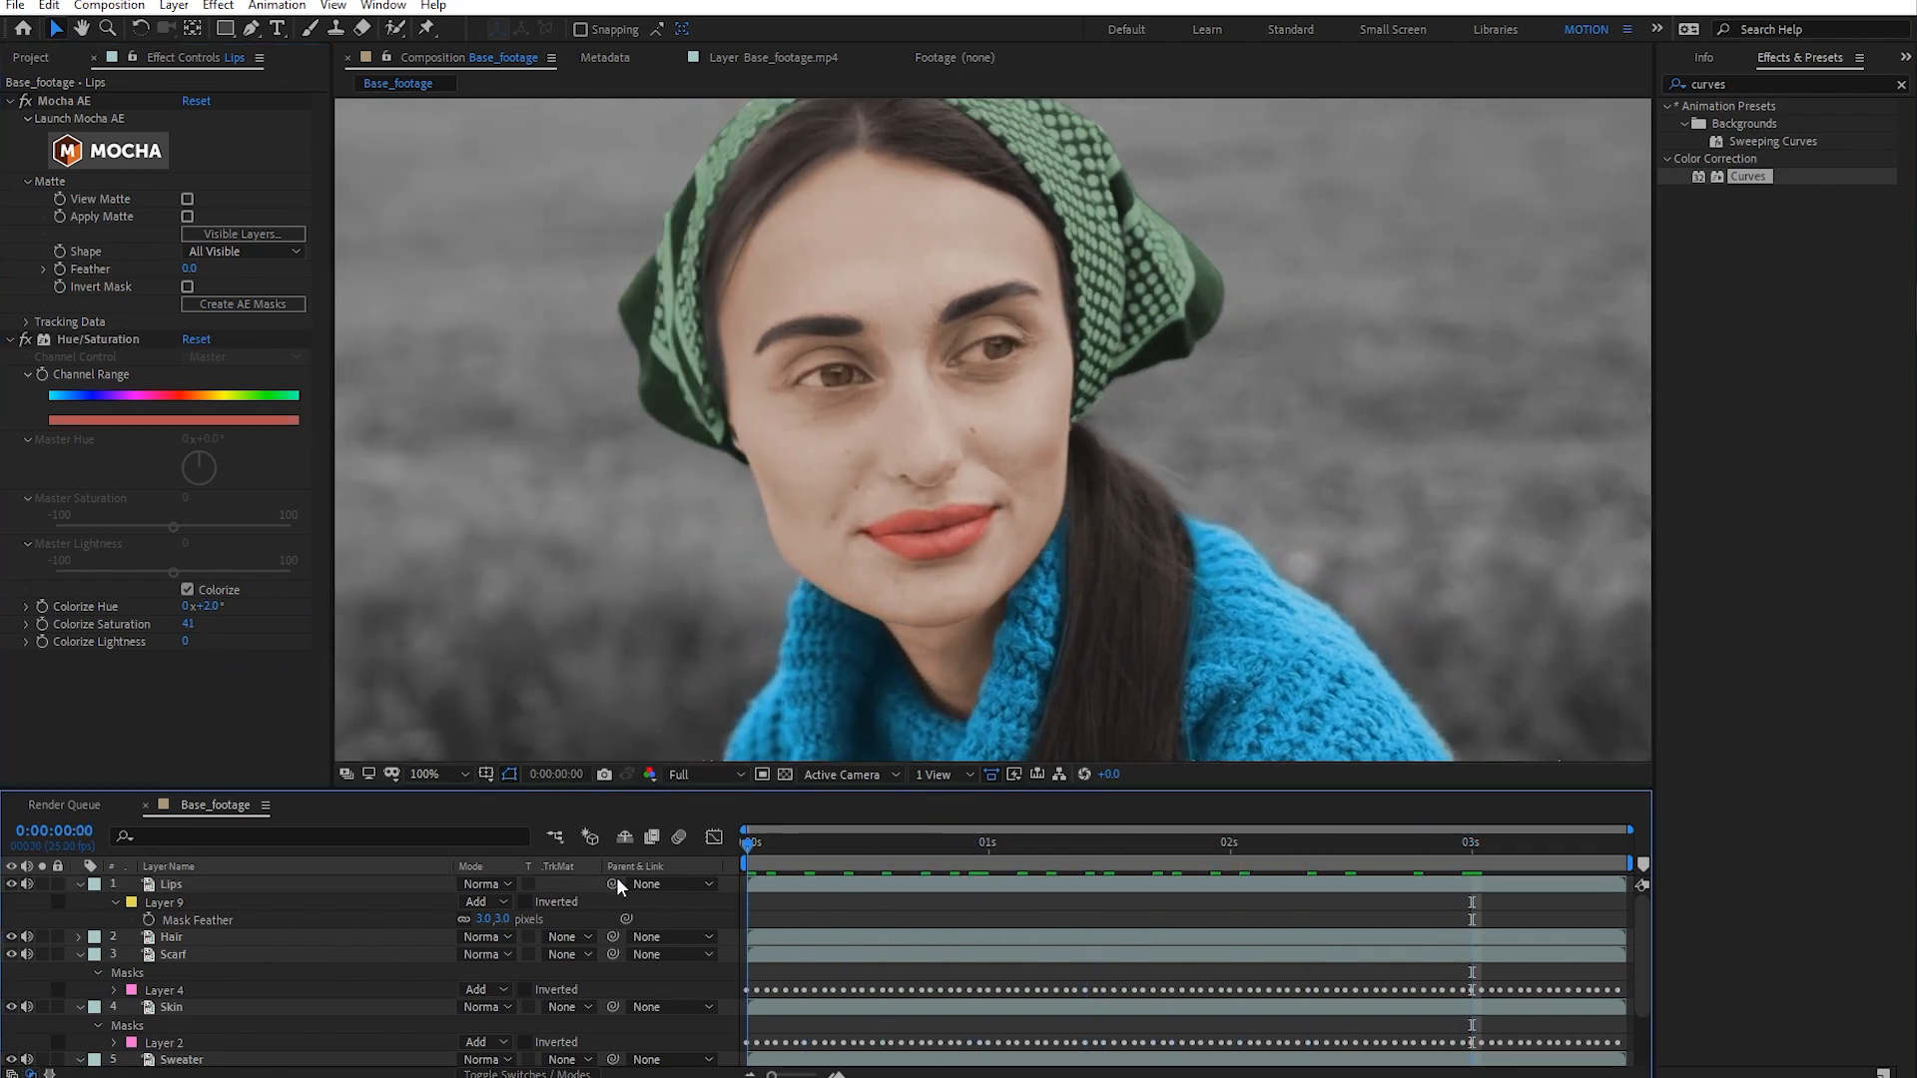
{"action": "scroll", "coordinate": [1068, 569], "scroll_direction": "down", "scroll_amount": 1}
{"action": "scroll", "coordinate": [947, 658], "scroll_direction": "up", "scroll_amount": 1}
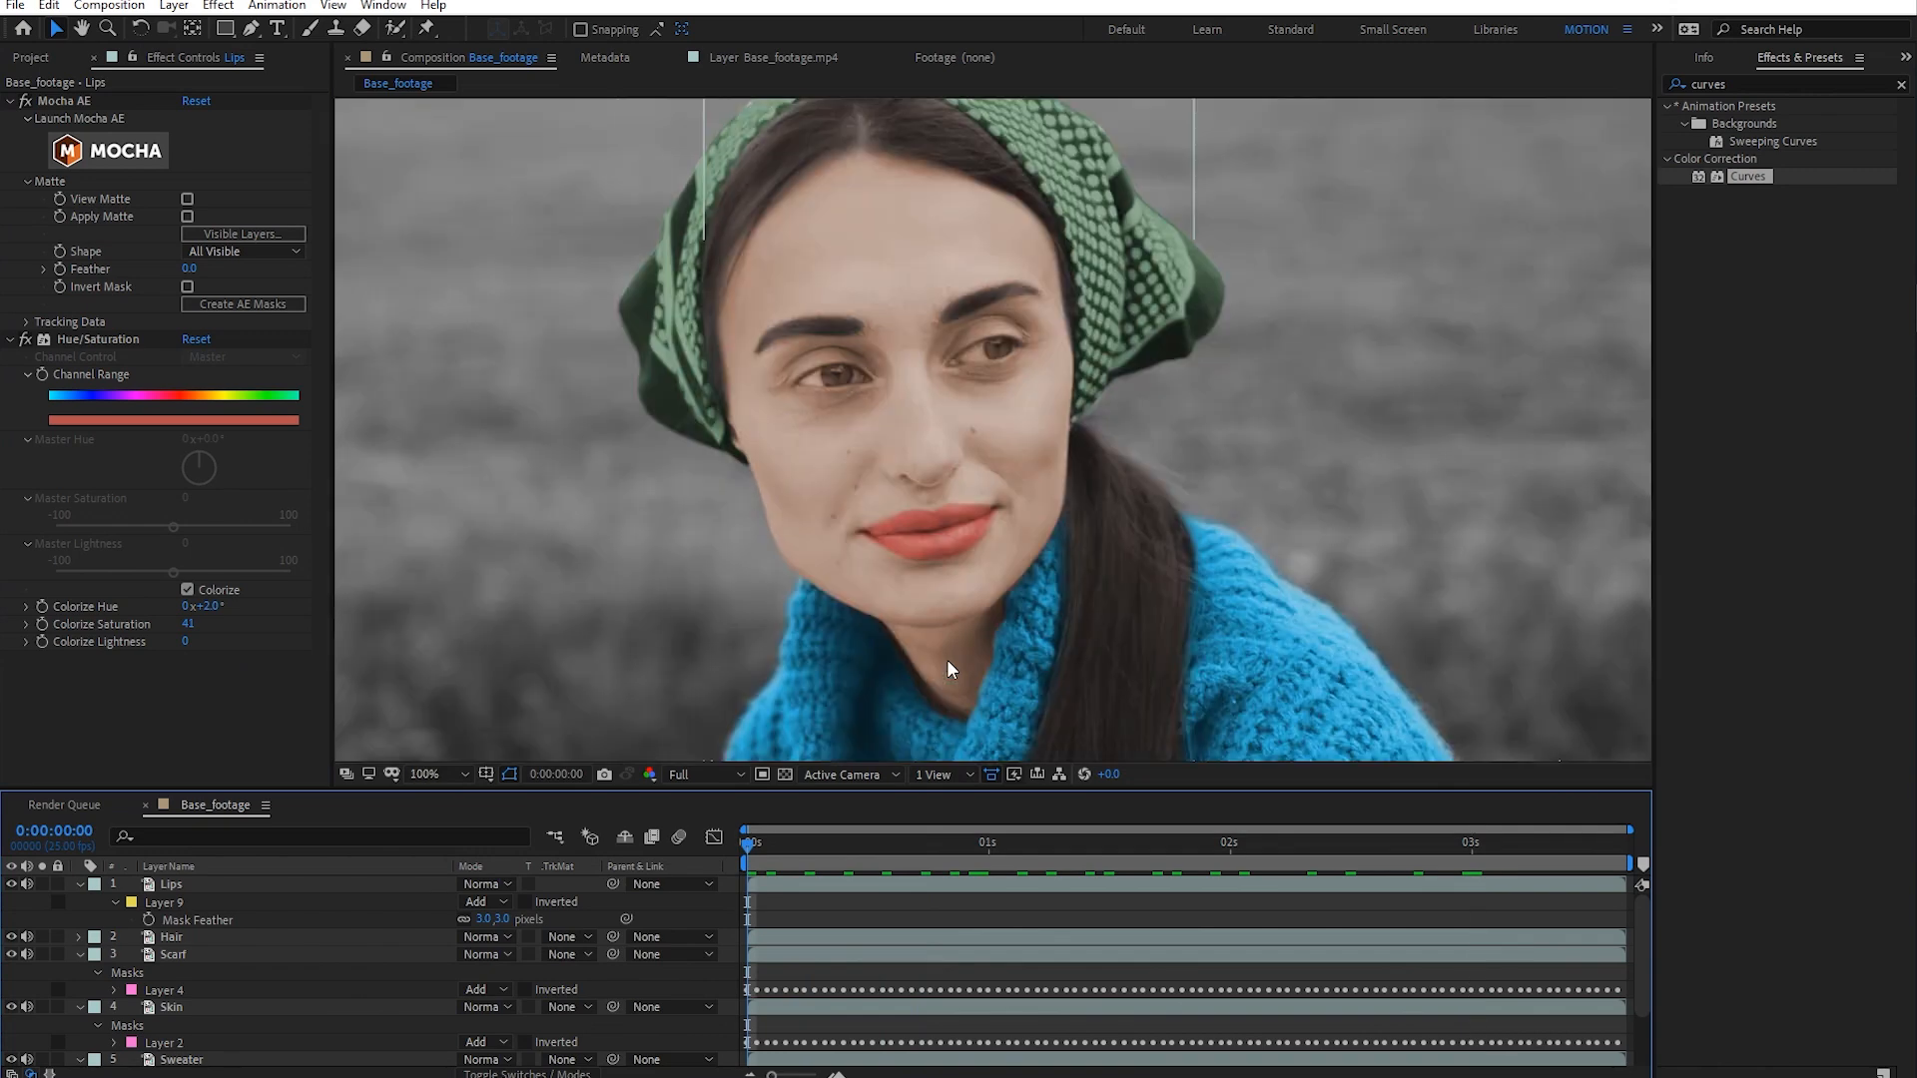
- Set the Colorize Saturation of the Lips layer to 30, check the clip's opening frames and save the project
{"action": "left_click", "coordinate": [187, 624]}
{"action": "type", "text": "30"}
{"action": "key", "text": "Return"}
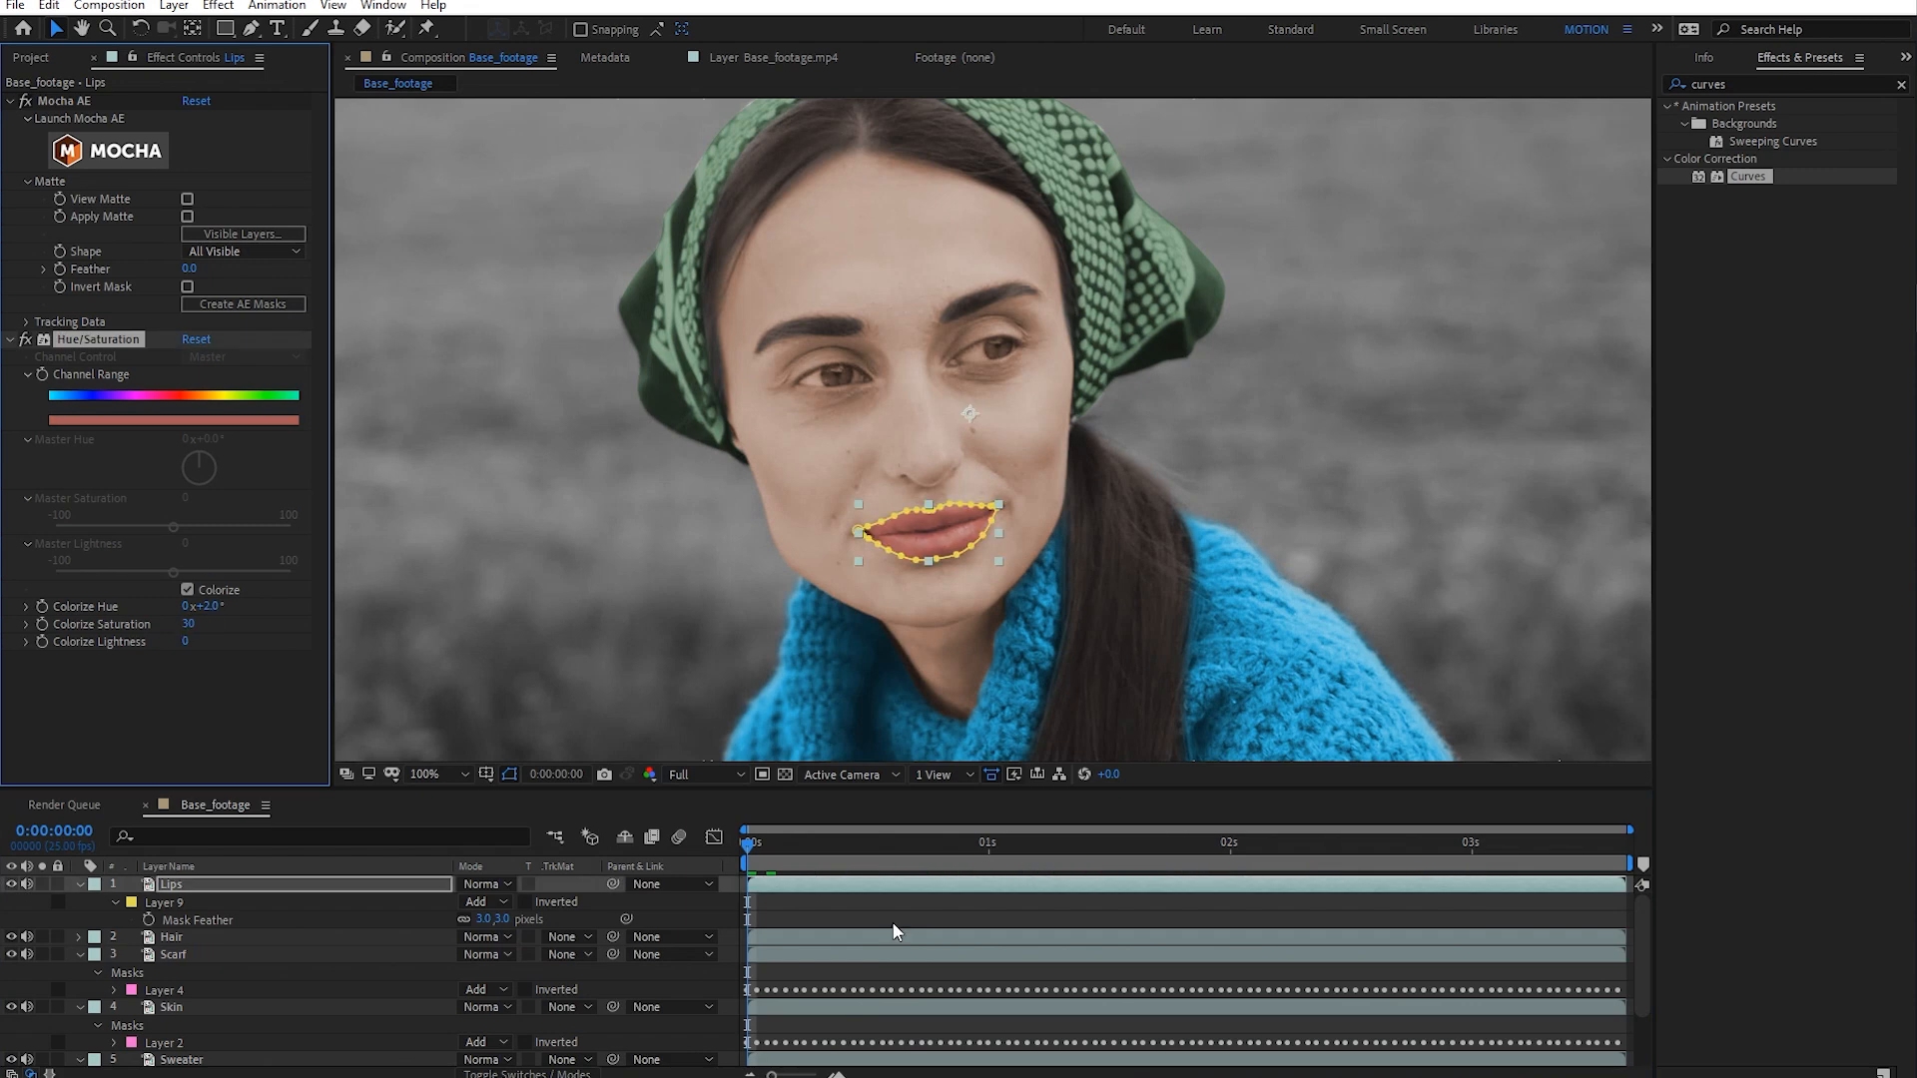
{"action": "left_click", "coordinate": [893, 903]}
{"action": "scroll", "coordinate": [986, 600], "scroll_direction": "down", "scroll_amount": 1}
{"action": "left_click_drag", "start_coordinate": [785, 843], "coordinate": [824, 850]}
{"action": "left_click_drag", "start_coordinate": [709, 930], "coordinate": [505, 915]}
{"action": "key", "text": "period"}
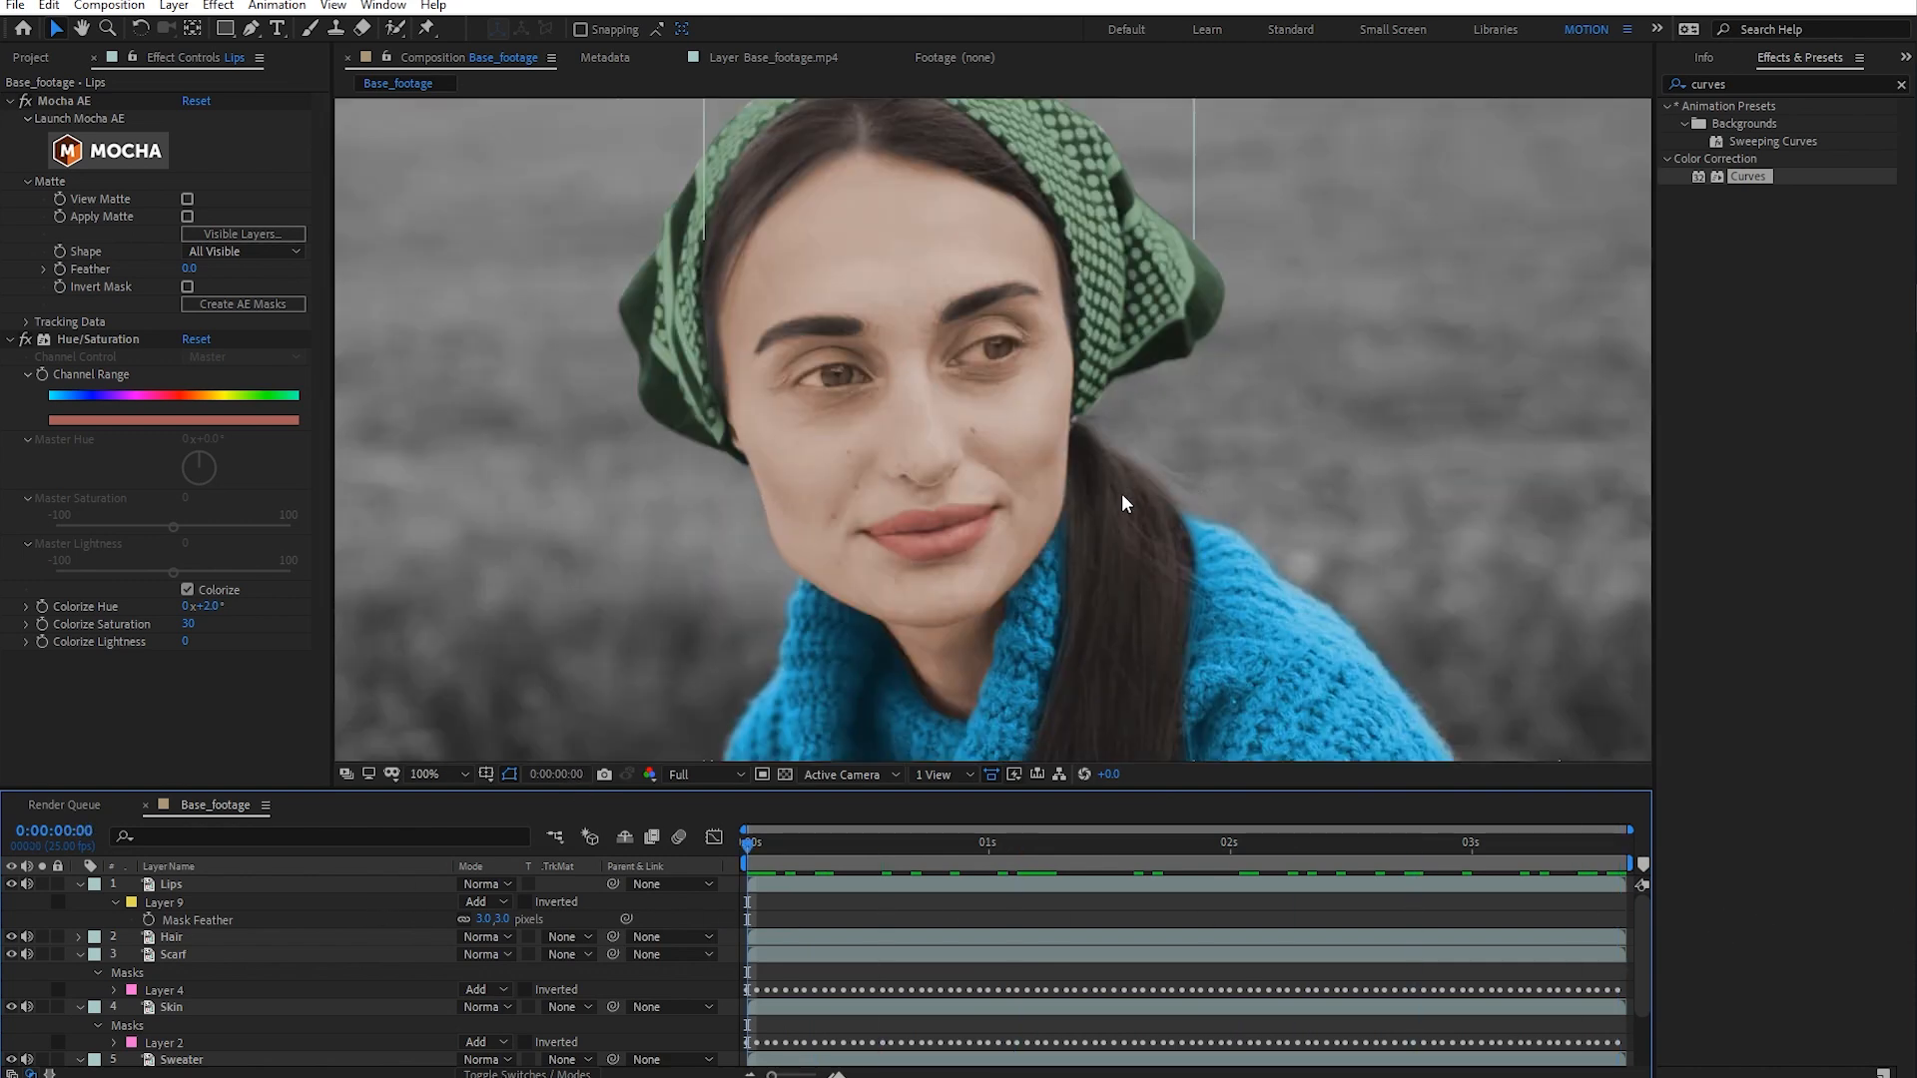
{"action": "key", "text": "ctrl+s"}
- Duplicate the Lips layer and rename the copy "Eyes"
{"action": "key", "text": "period"}
{"action": "left_click_drag", "start_coordinate": [992, 401], "coordinate": [1035, 495]}
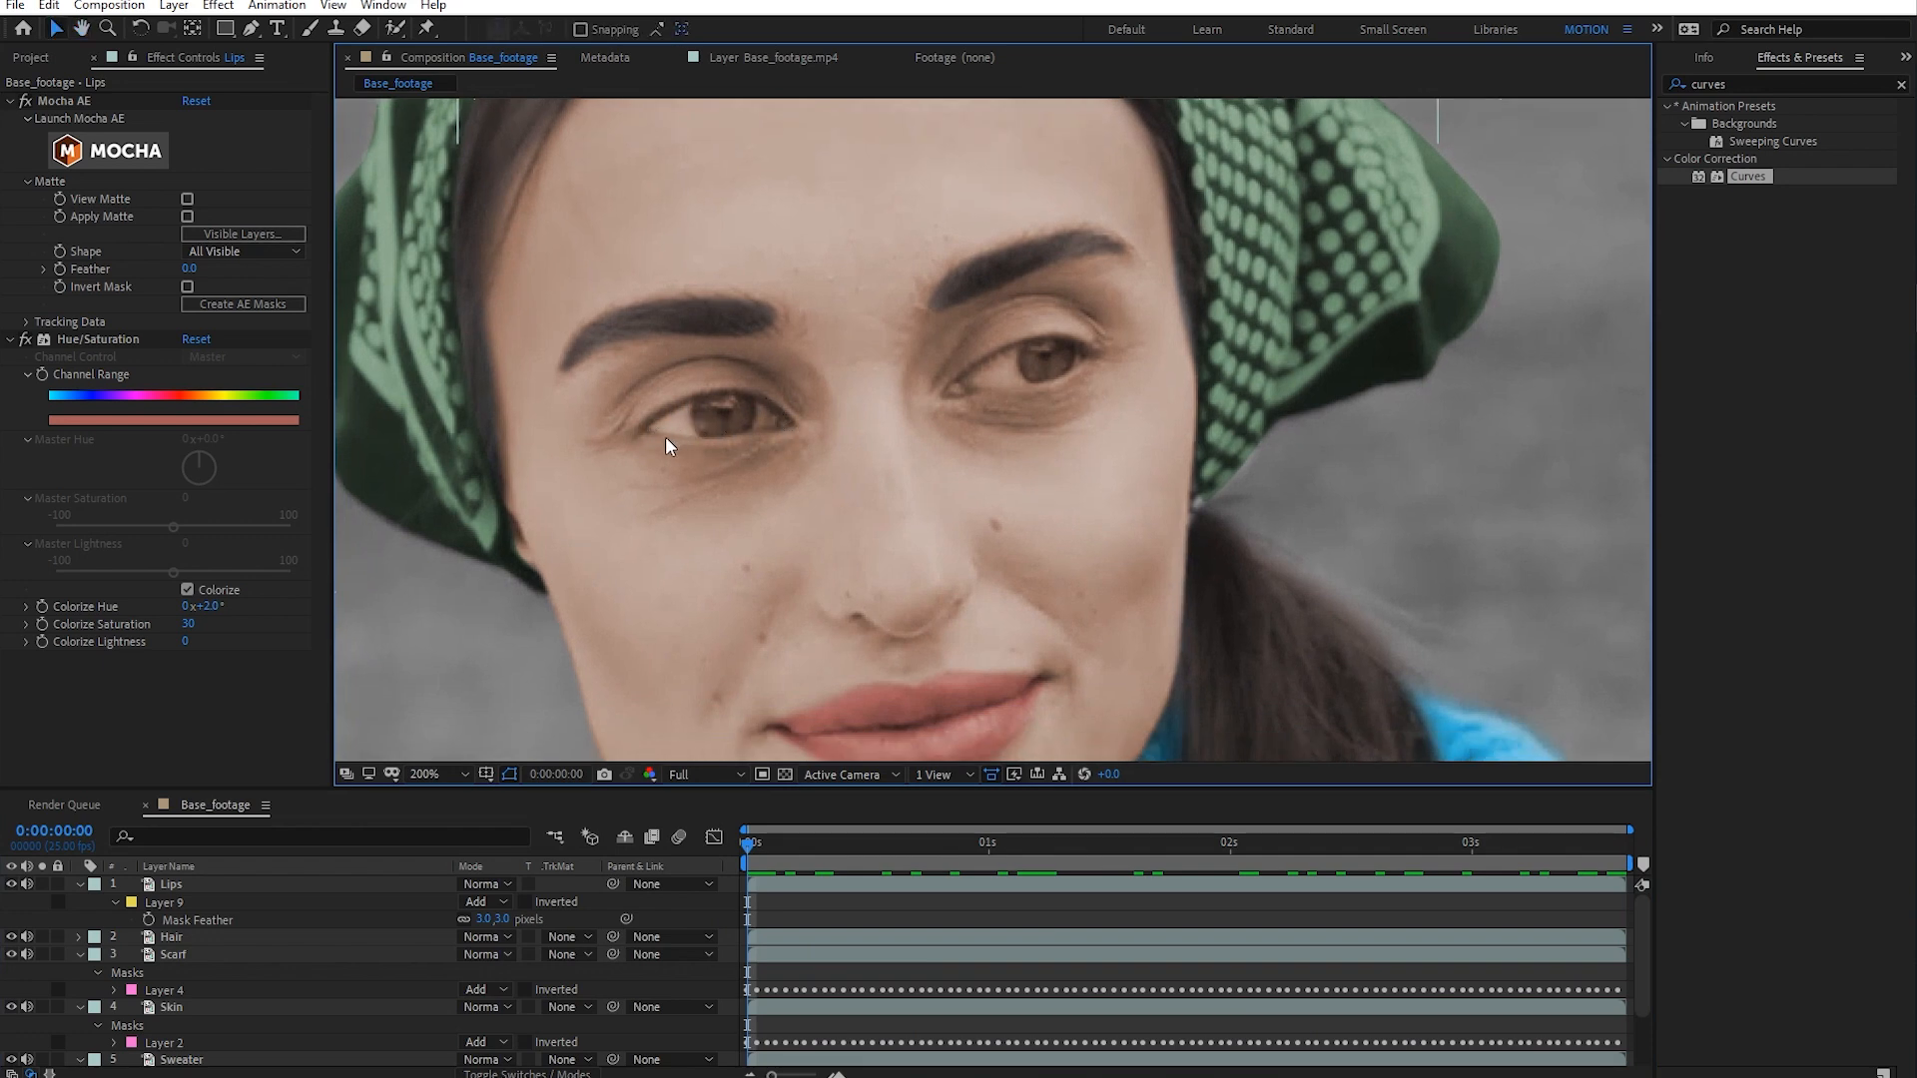
{"action": "left_click", "coordinate": [186, 881]}
{"action": "key", "text": "ctrl+d"}
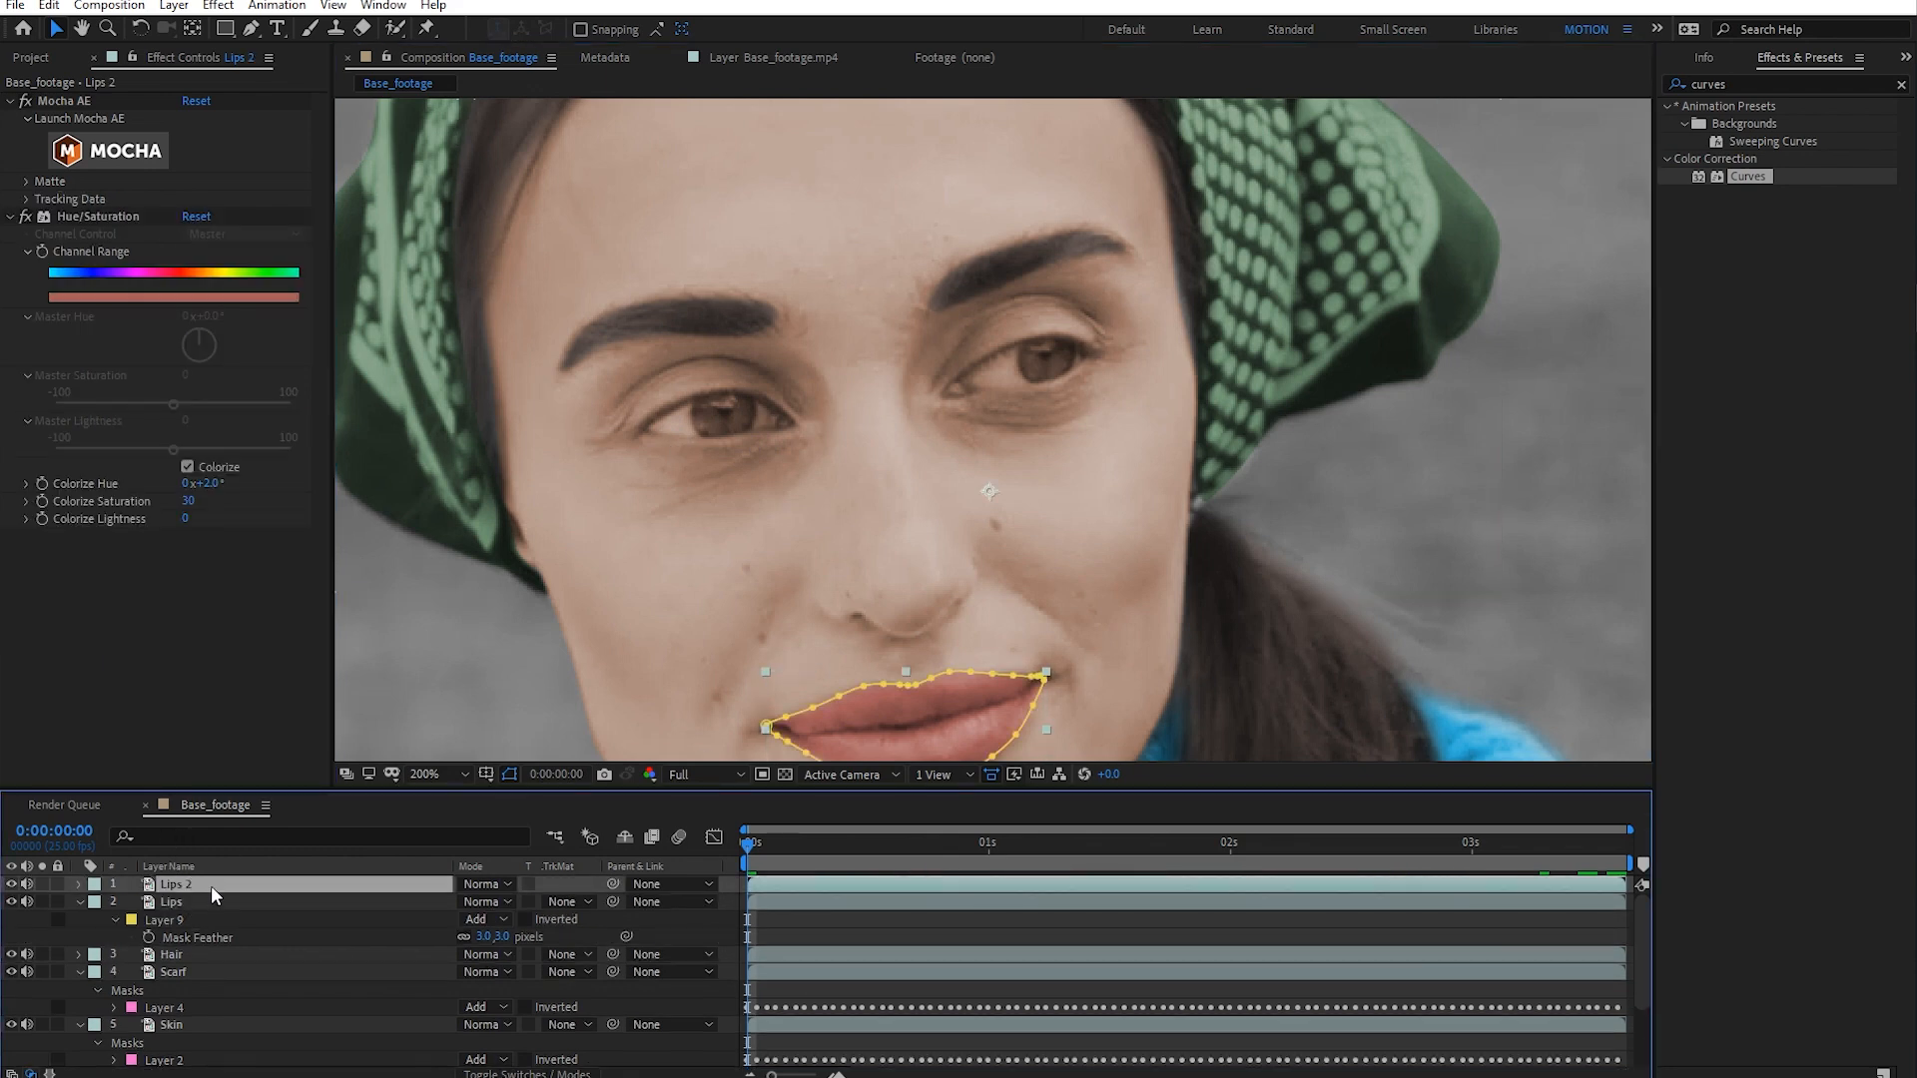
{"action": "key", "text": "Return"}
{"action": "type", "text": "Eyes"}
{"action": "key", "text": "Return"}
- Delete the Layer 9 mask from the Eyes layer and switch off its Hue/Saturation effect
{"action": "key", "text": "m"}
{"action": "left_click", "coordinate": [170, 919]}
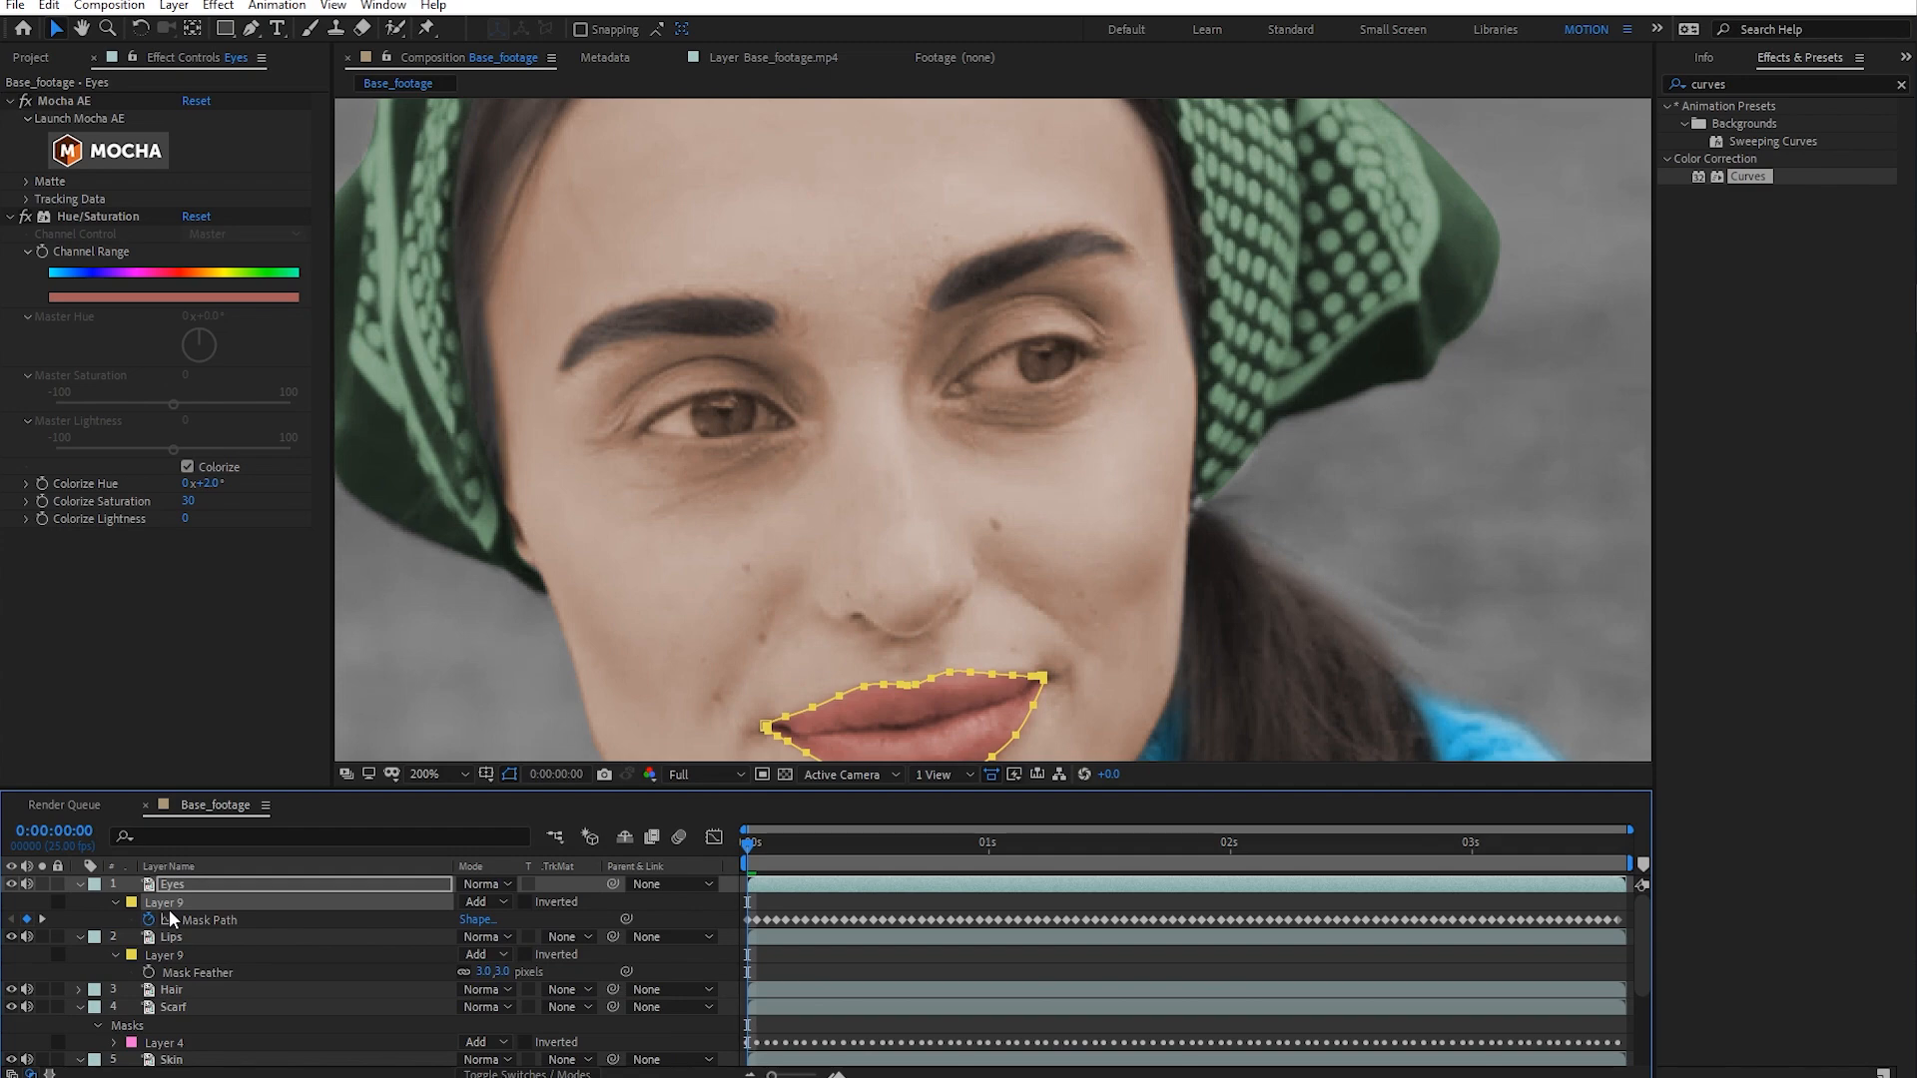
{"action": "key", "text": "Delete"}
{"action": "left_click", "coordinate": [25, 217]}
- Open the Eyes layer in Mocha AE and delete the leftover Layer 9 lip spline
{"action": "left_click", "coordinate": [100, 159]}
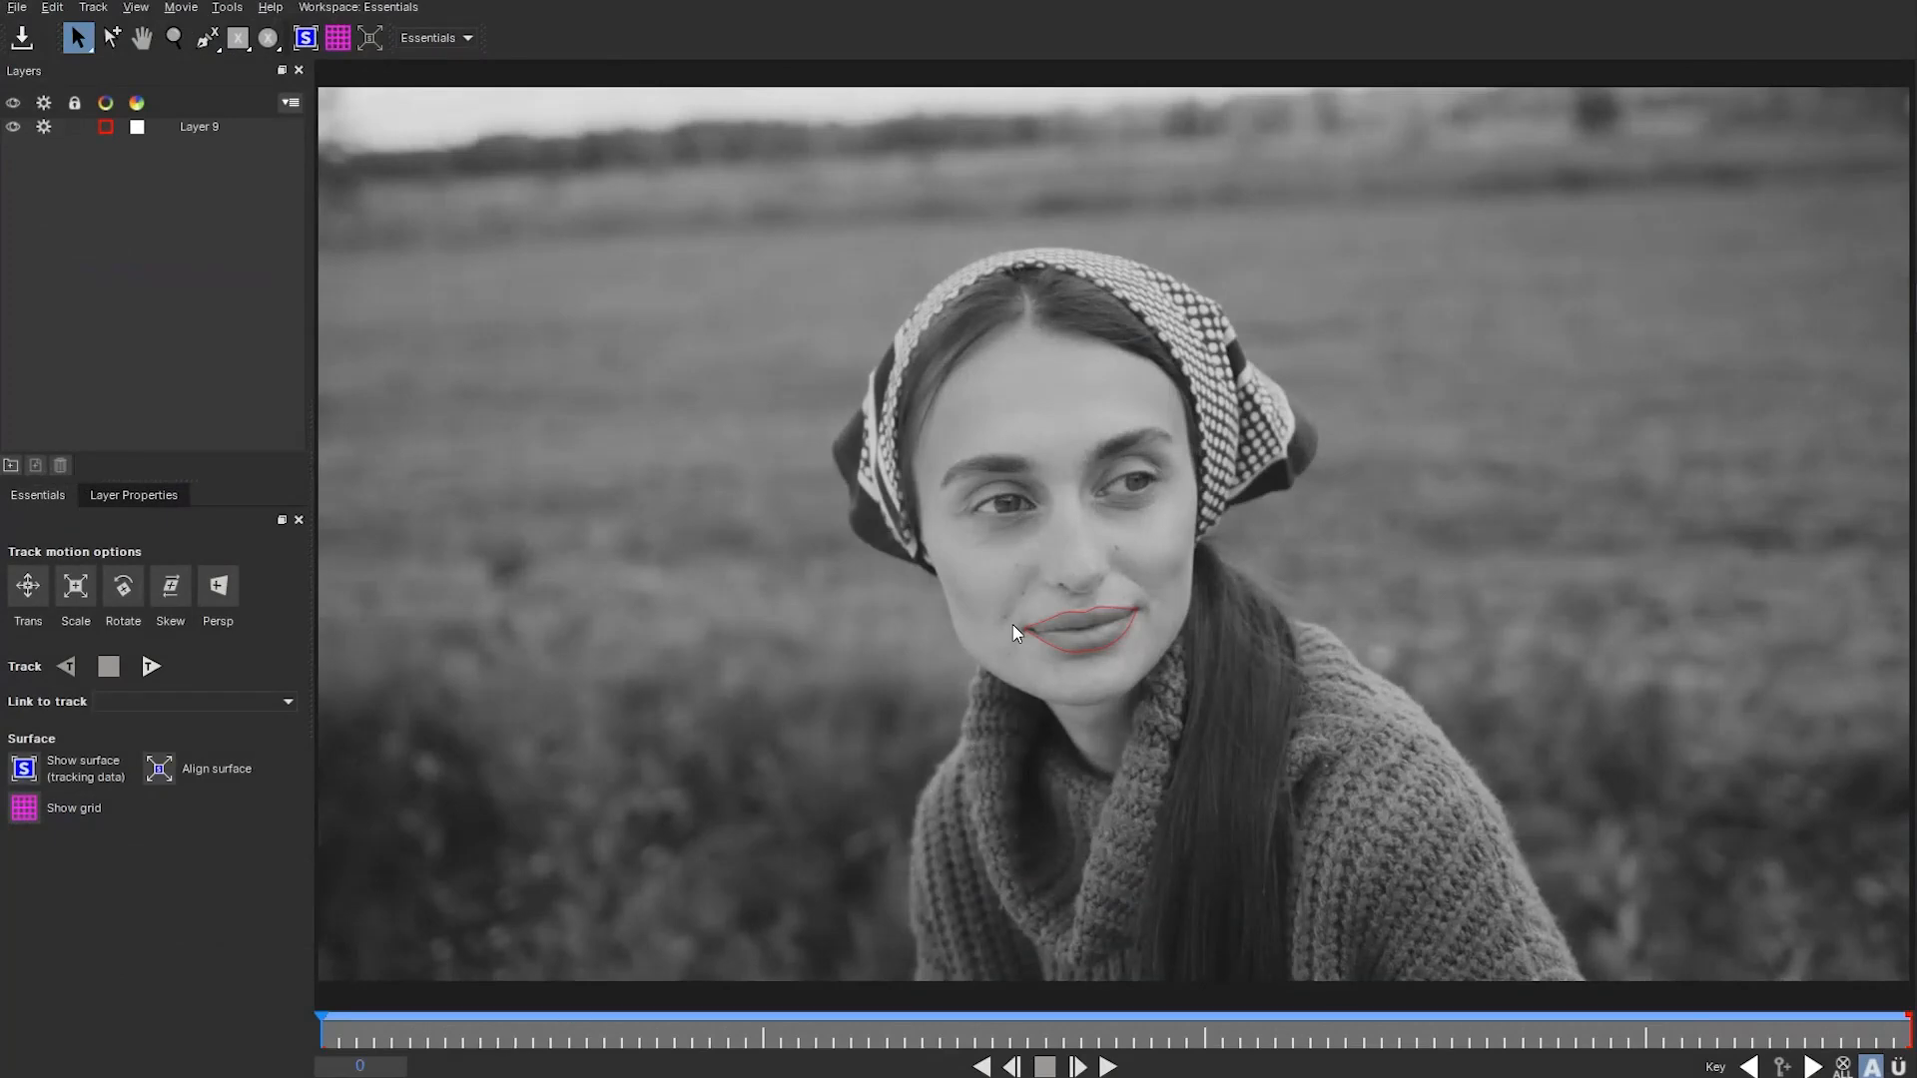
{"action": "left_click", "coordinate": [188, 127]}
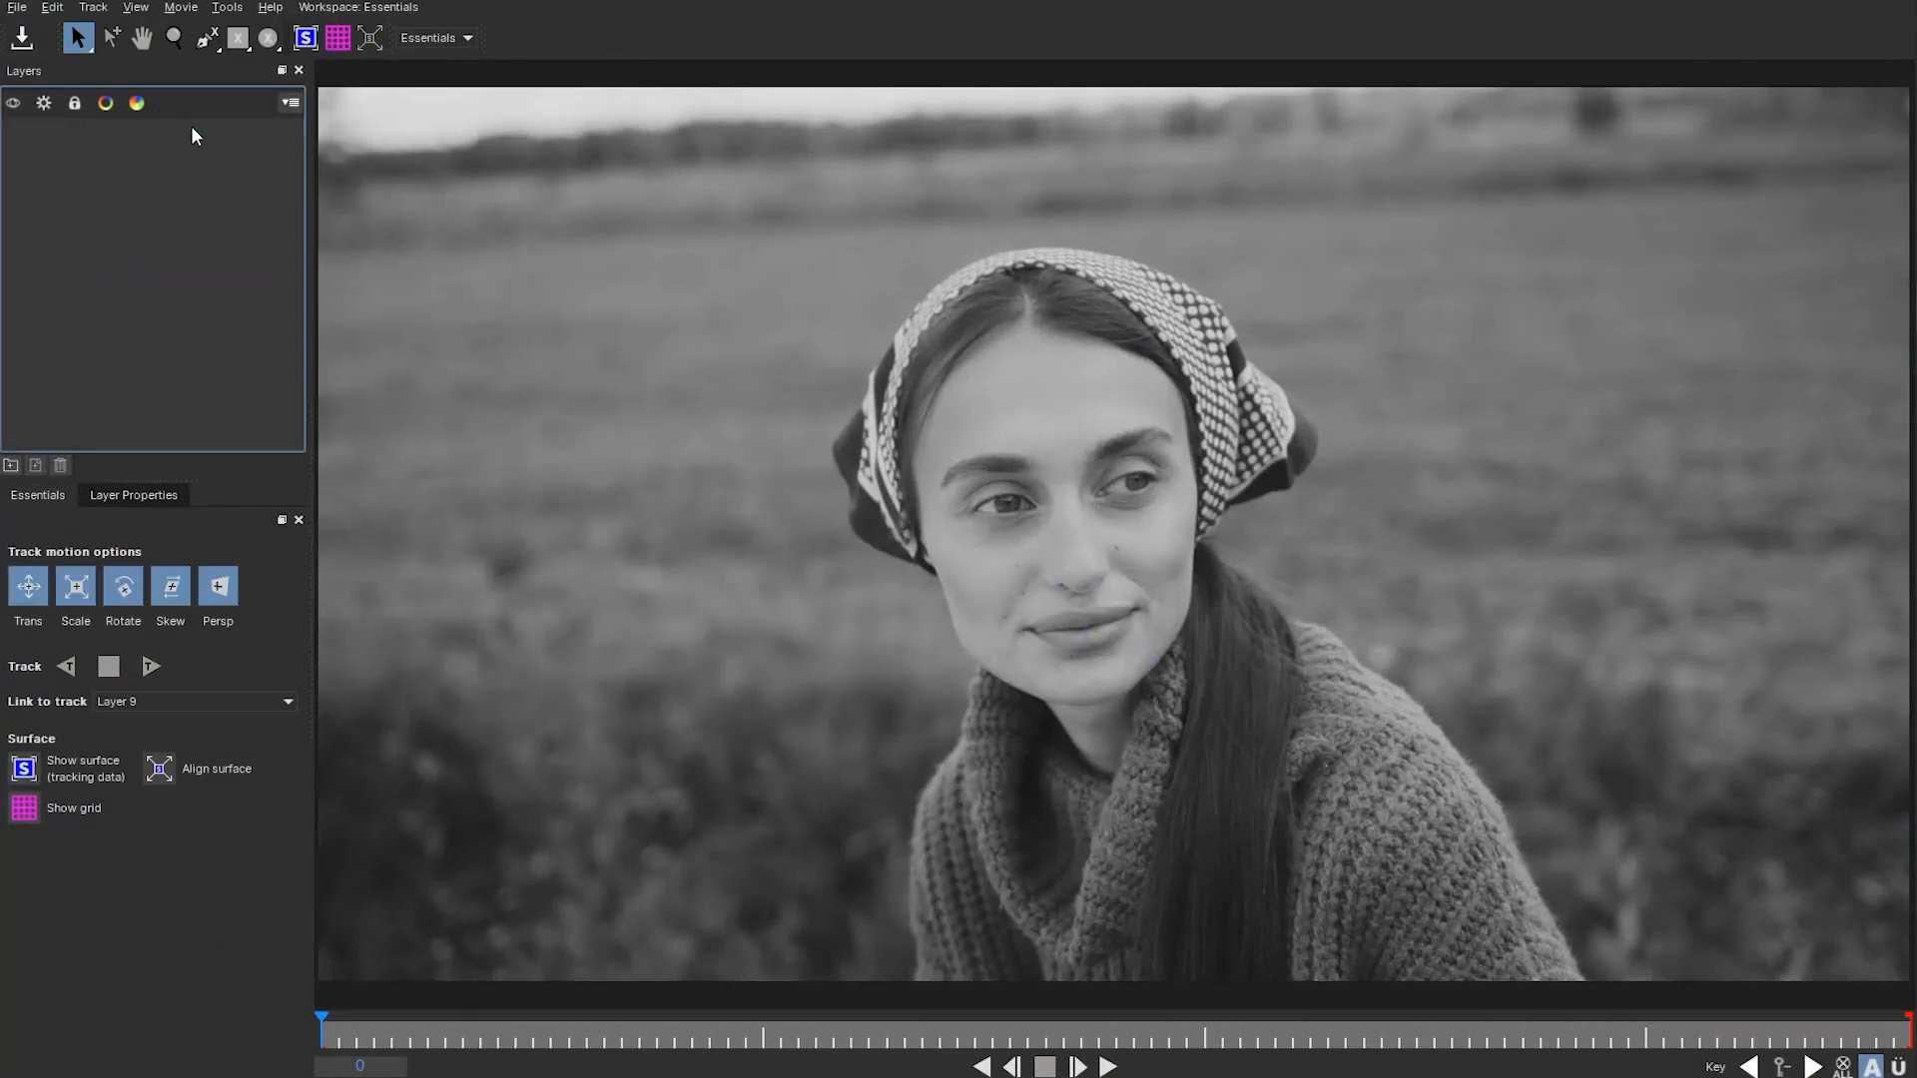
- Draw a closed X-spline around the opening of the woman's right eye at frame 0
{"action": "key", "text": "z"}
{"action": "left_click_drag", "start_coordinate": [773, 593], "coordinate": [919, 385]}
{"action": "key", "text": "x"}
{"action": "left_click_drag", "start_coordinate": [1267, 447], "coordinate": [820, 557]}
{"action": "key", "text": "z"}
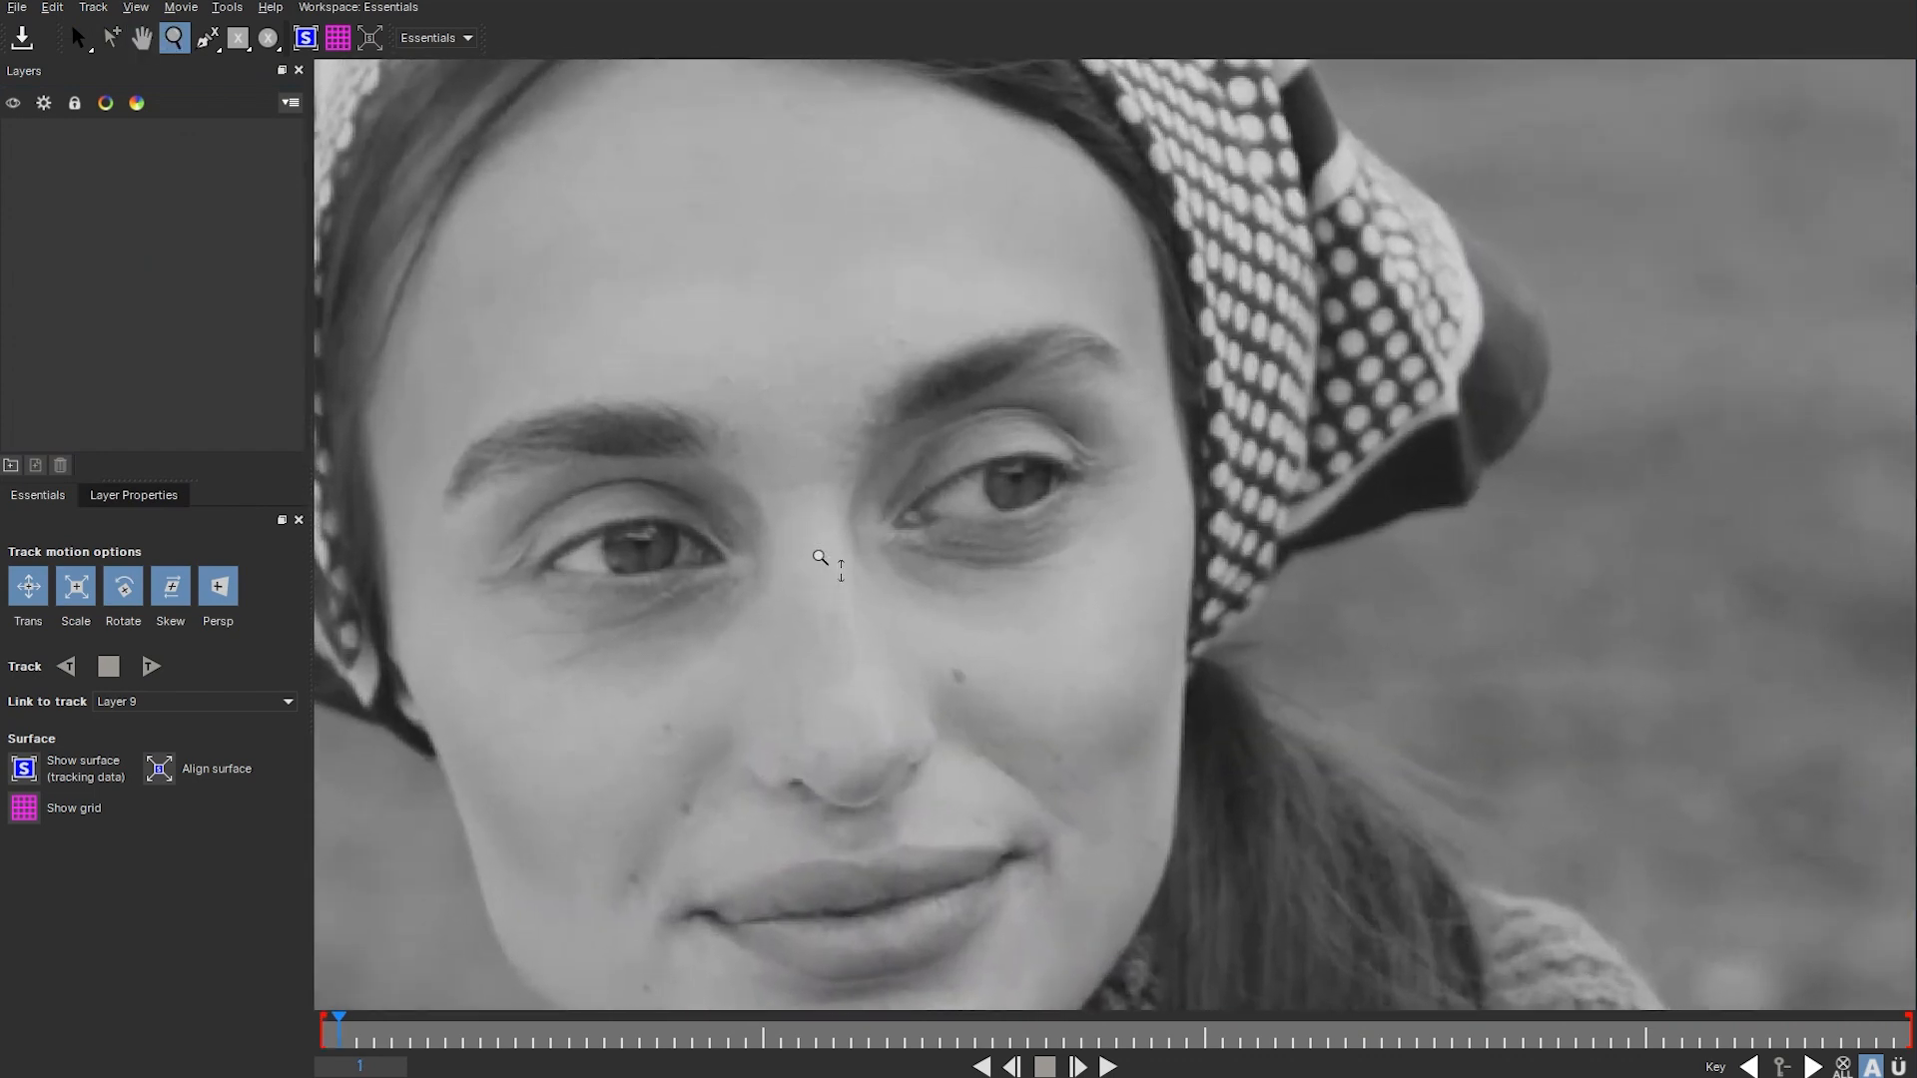
{"action": "key", "text": "x"}
{"action": "left_click_drag", "start_coordinate": [533, 830], "coordinate": [567, 831]}
{"action": "key", "text": "z"}
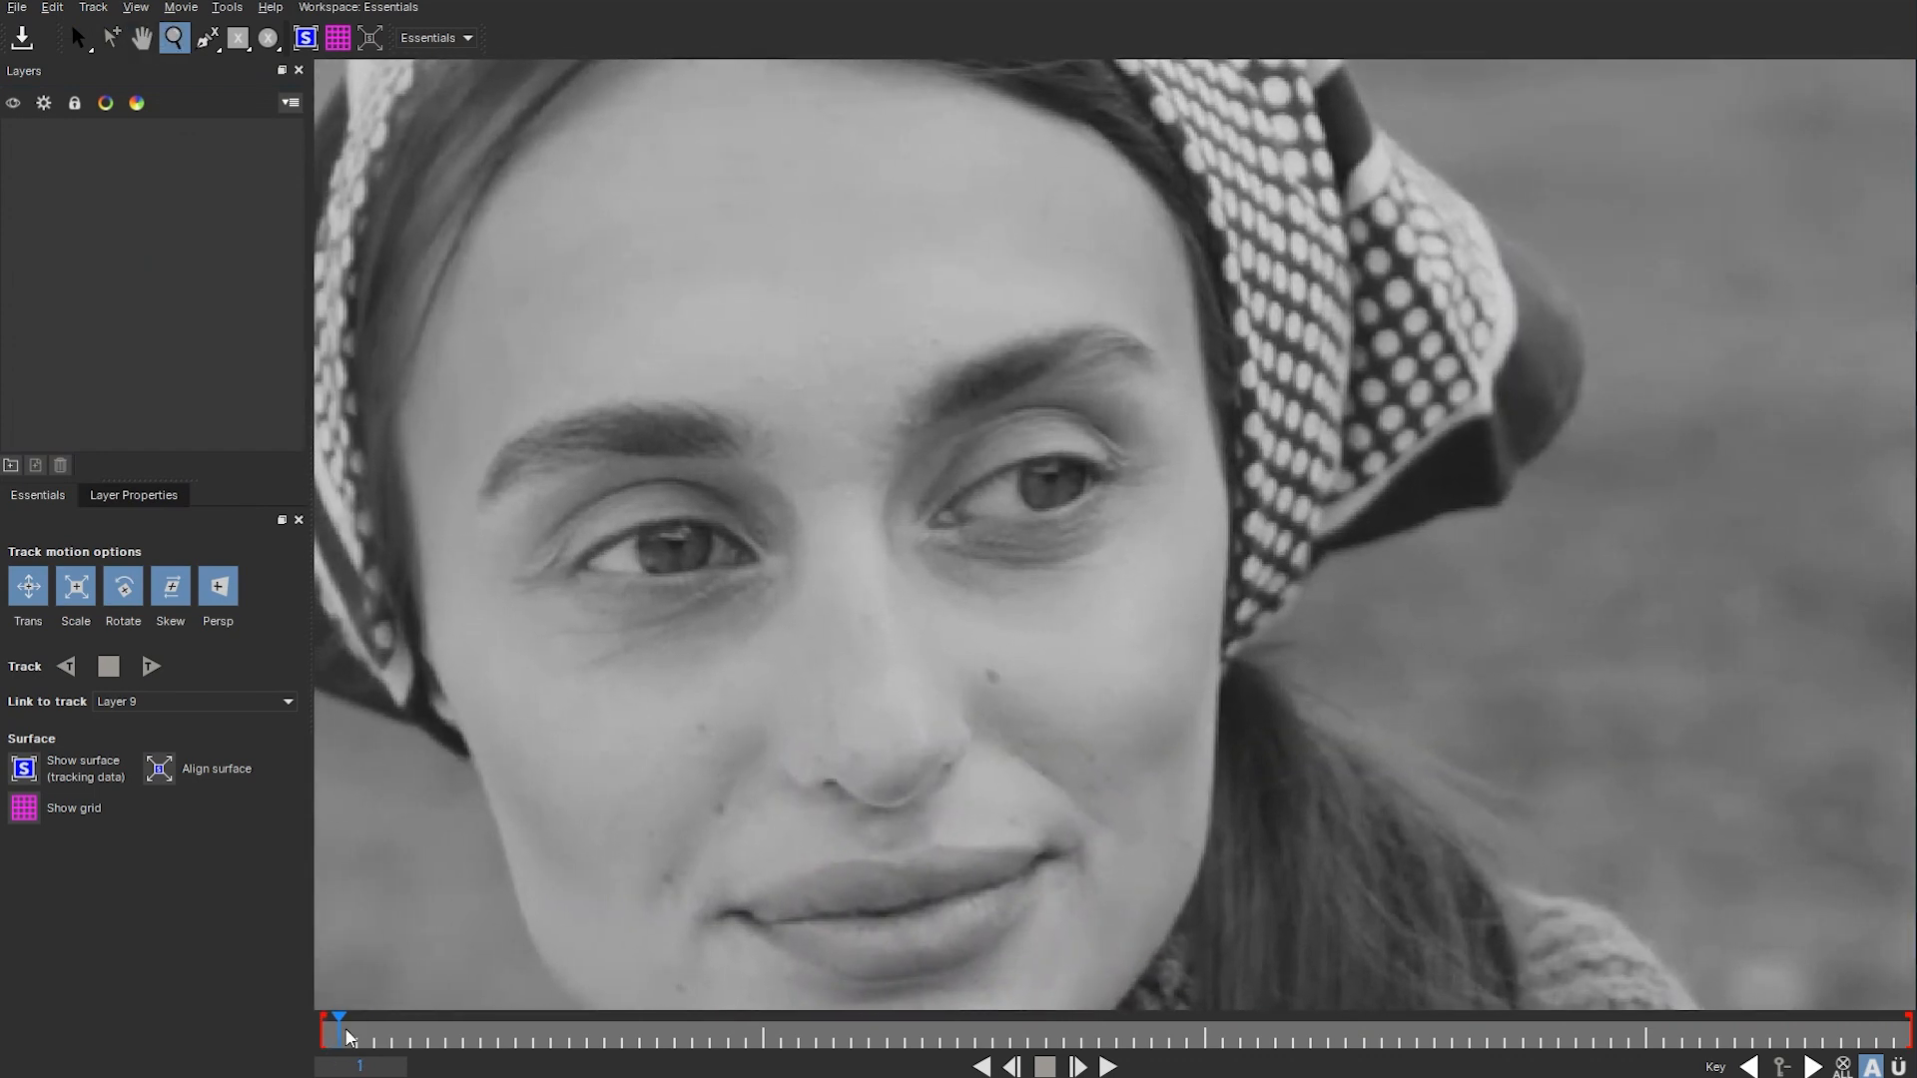
{"action": "left_click_drag", "start_coordinate": [333, 1024], "coordinate": [235, 1036]}
{"action": "left_click_drag", "start_coordinate": [767, 648], "coordinate": [915, 399]}
{"action": "key", "text": "x"}
{"action": "key", "text": "z"}
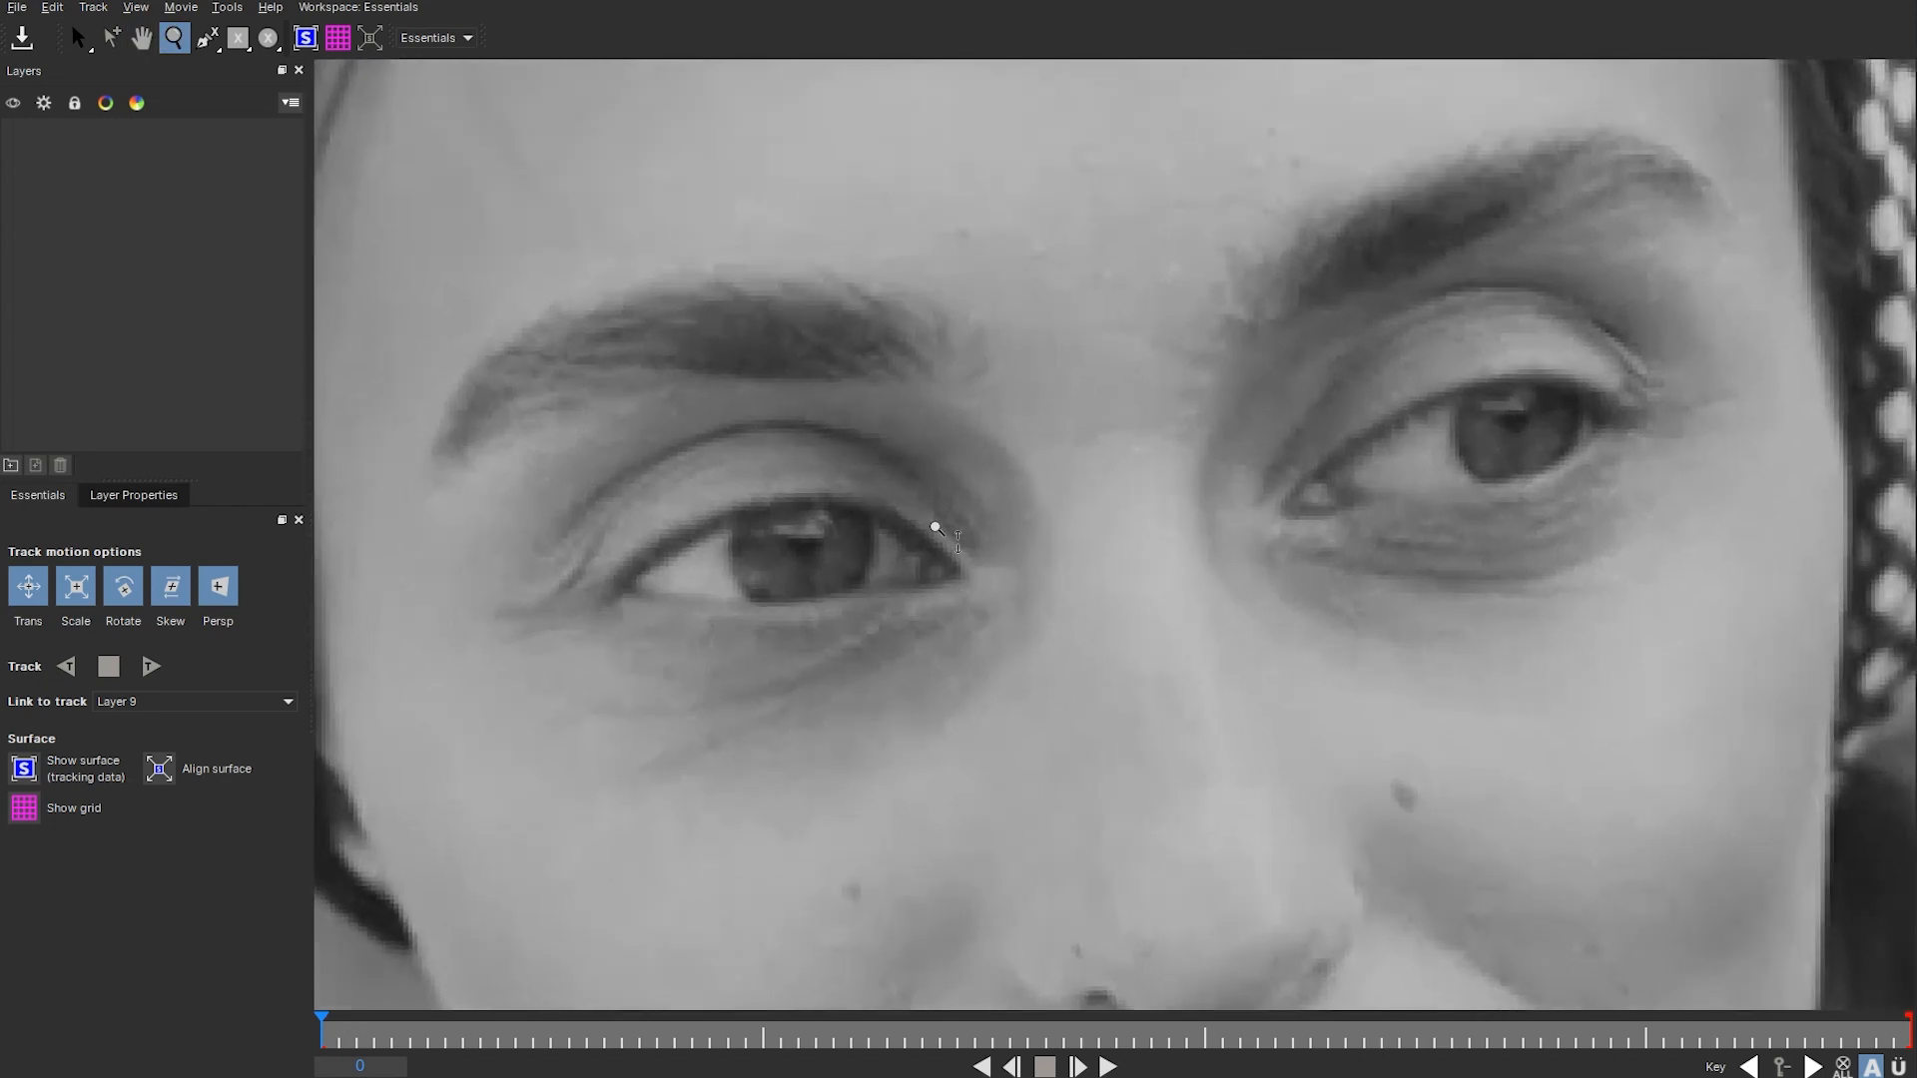
{"action": "key", "text": "x"}
{"action": "left_click_drag", "start_coordinate": [938, 524], "coordinate": [950, 560]}
{"action": "left_click", "coordinate": [206, 42]}
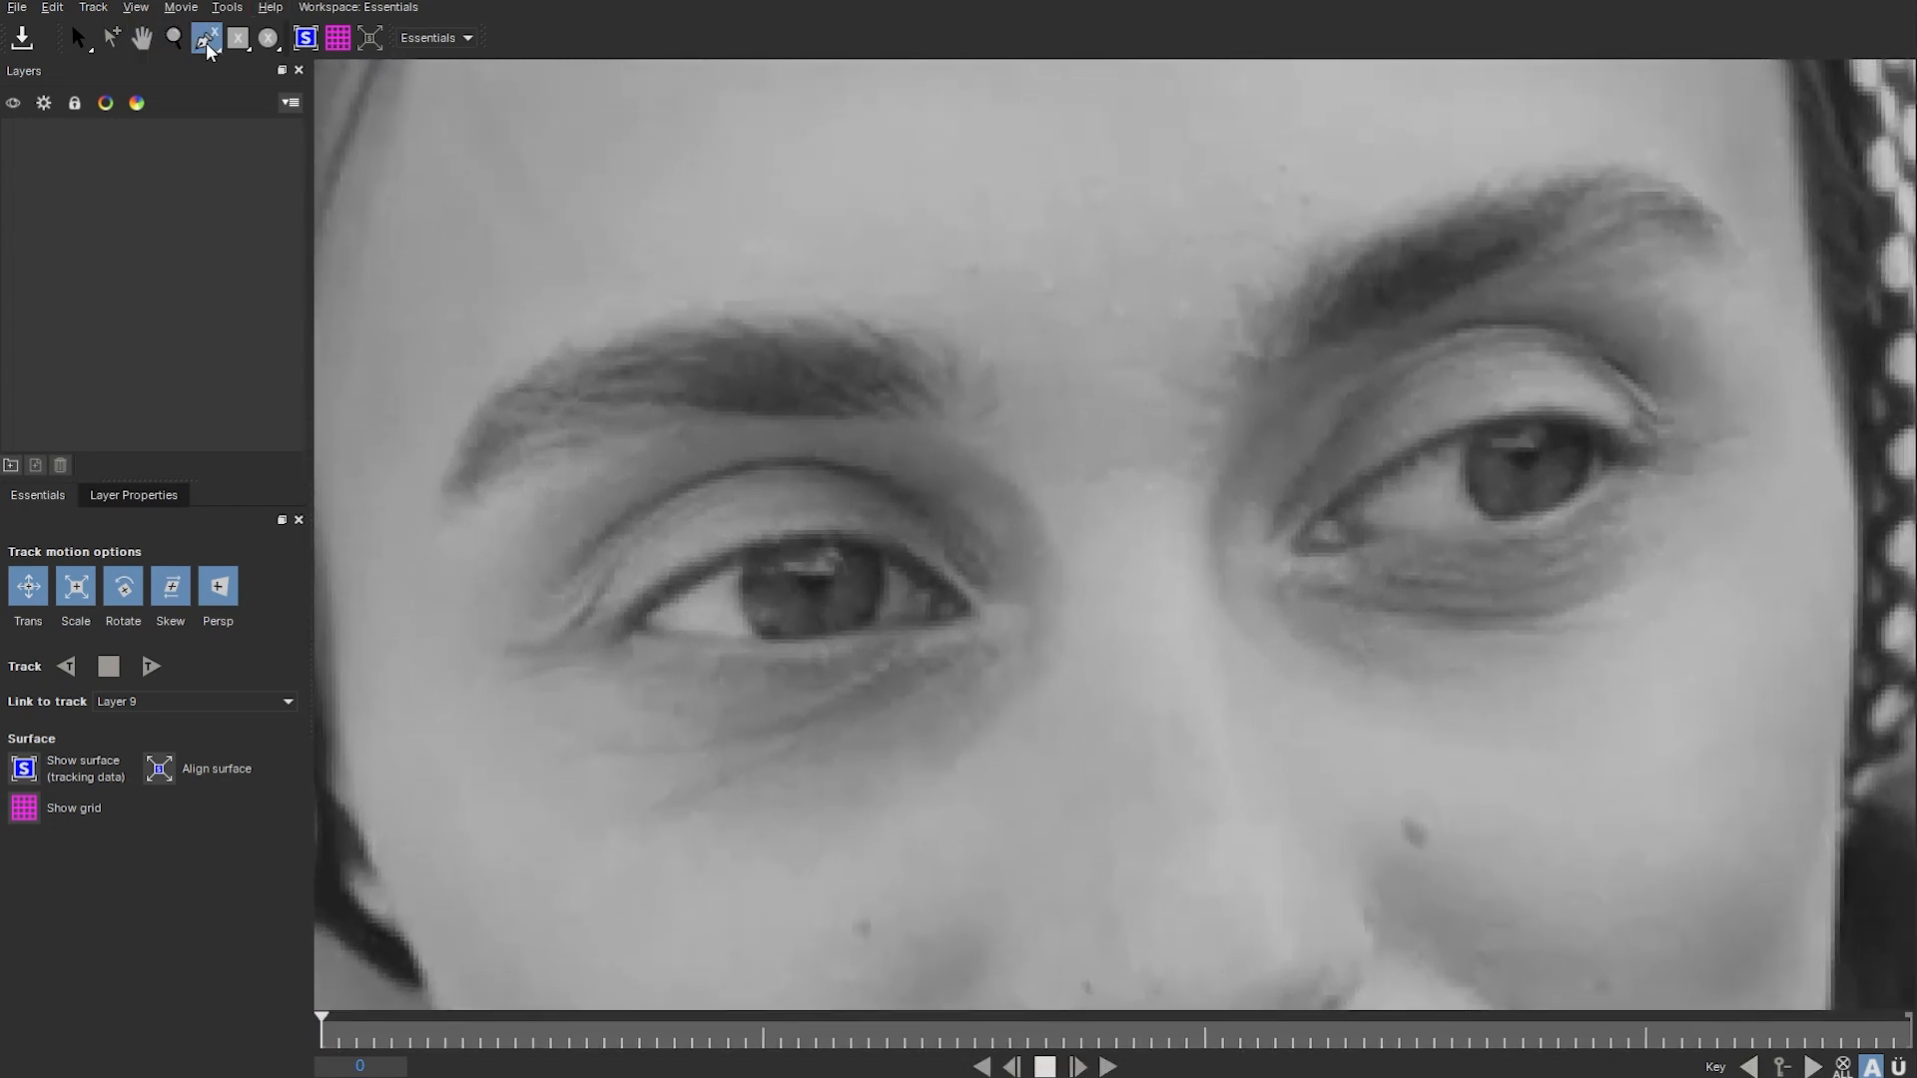
{"action": "left_click", "coordinate": [638, 620]}
{"action": "left_click", "coordinate": [701, 579]}
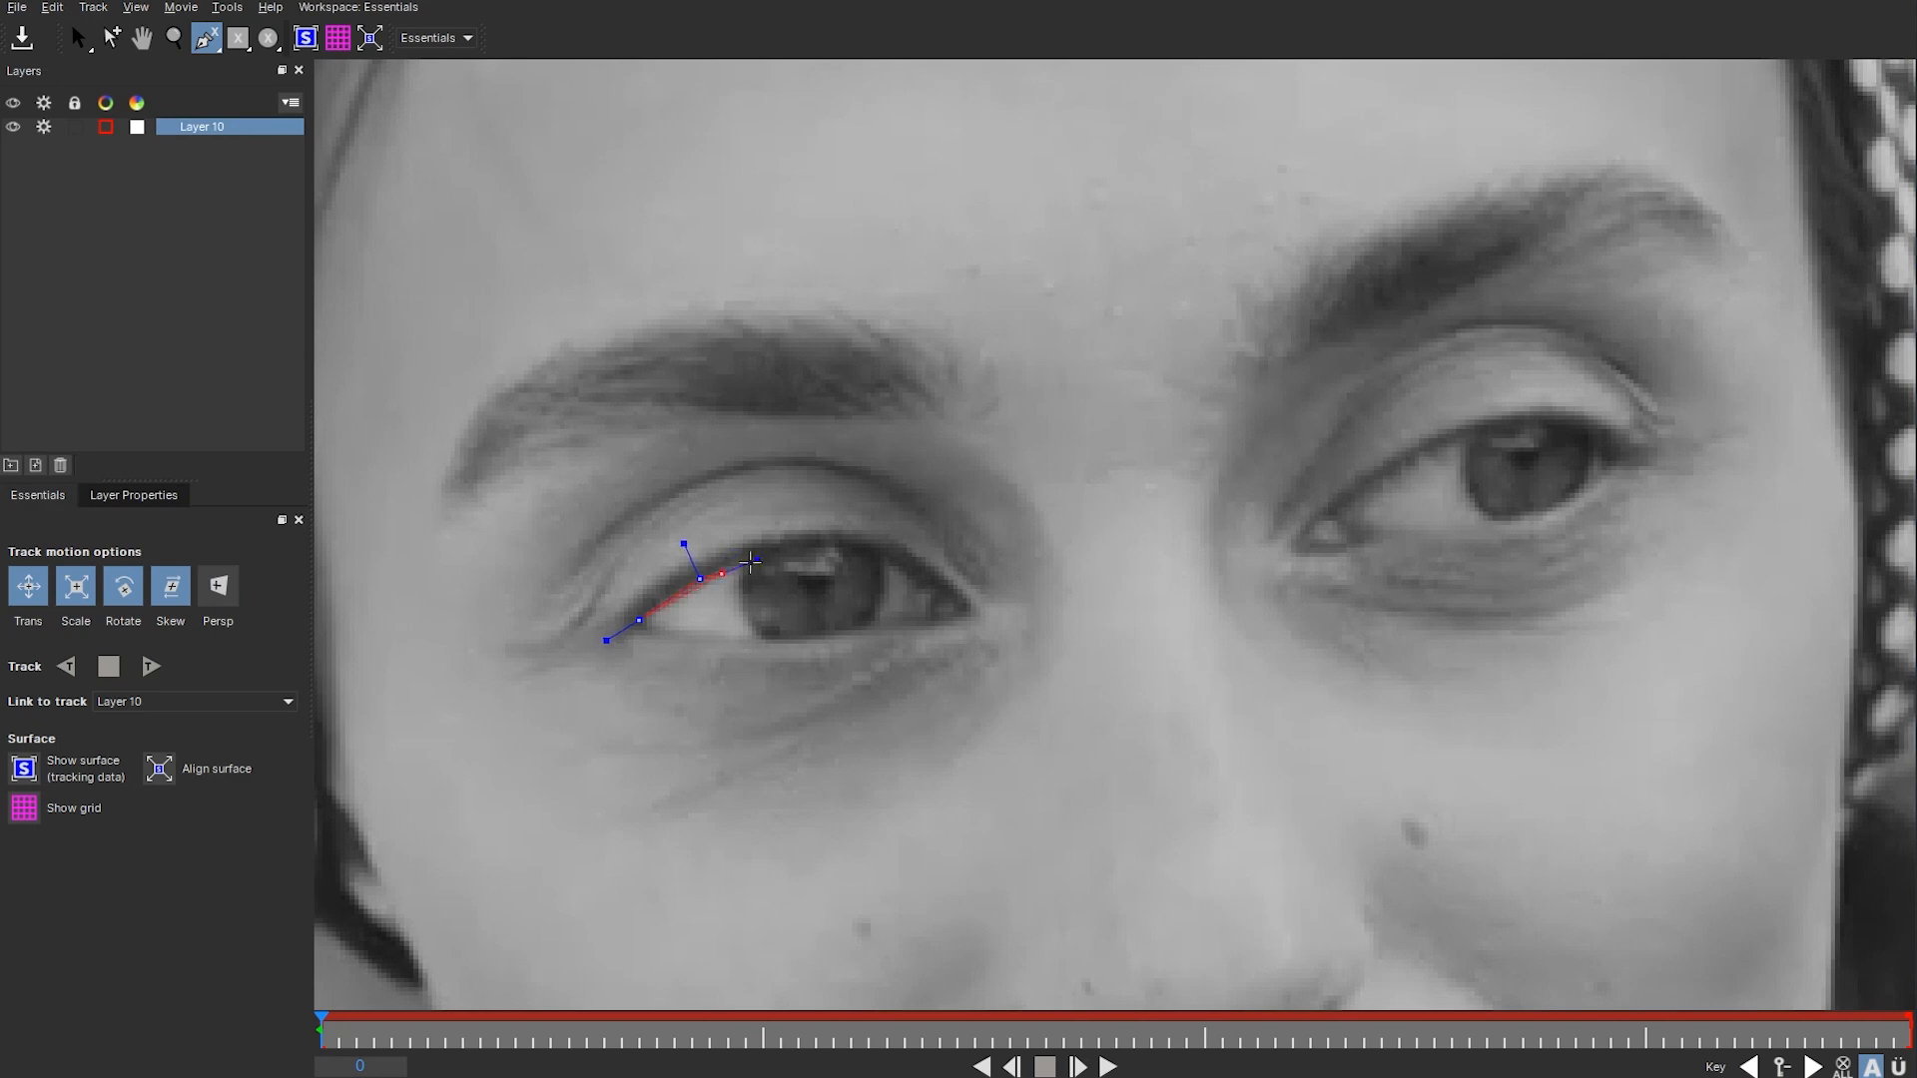
{"action": "left_click", "coordinate": [781, 546]}
{"action": "left_click", "coordinate": [882, 548]}
{"action": "left_click", "coordinate": [882, 548]}
{"action": "left_click", "coordinate": [940, 596]}
{"action": "left_click", "coordinate": [927, 618]}
{"action": "left_click", "coordinate": [825, 639]}
{"action": "left_click", "coordinate": [697, 639]}
{"action": "right_click", "coordinate": [734, 644]}
- Rename the new spline layer "R_eye"
{"action": "double_click", "coordinate": [205, 127]}
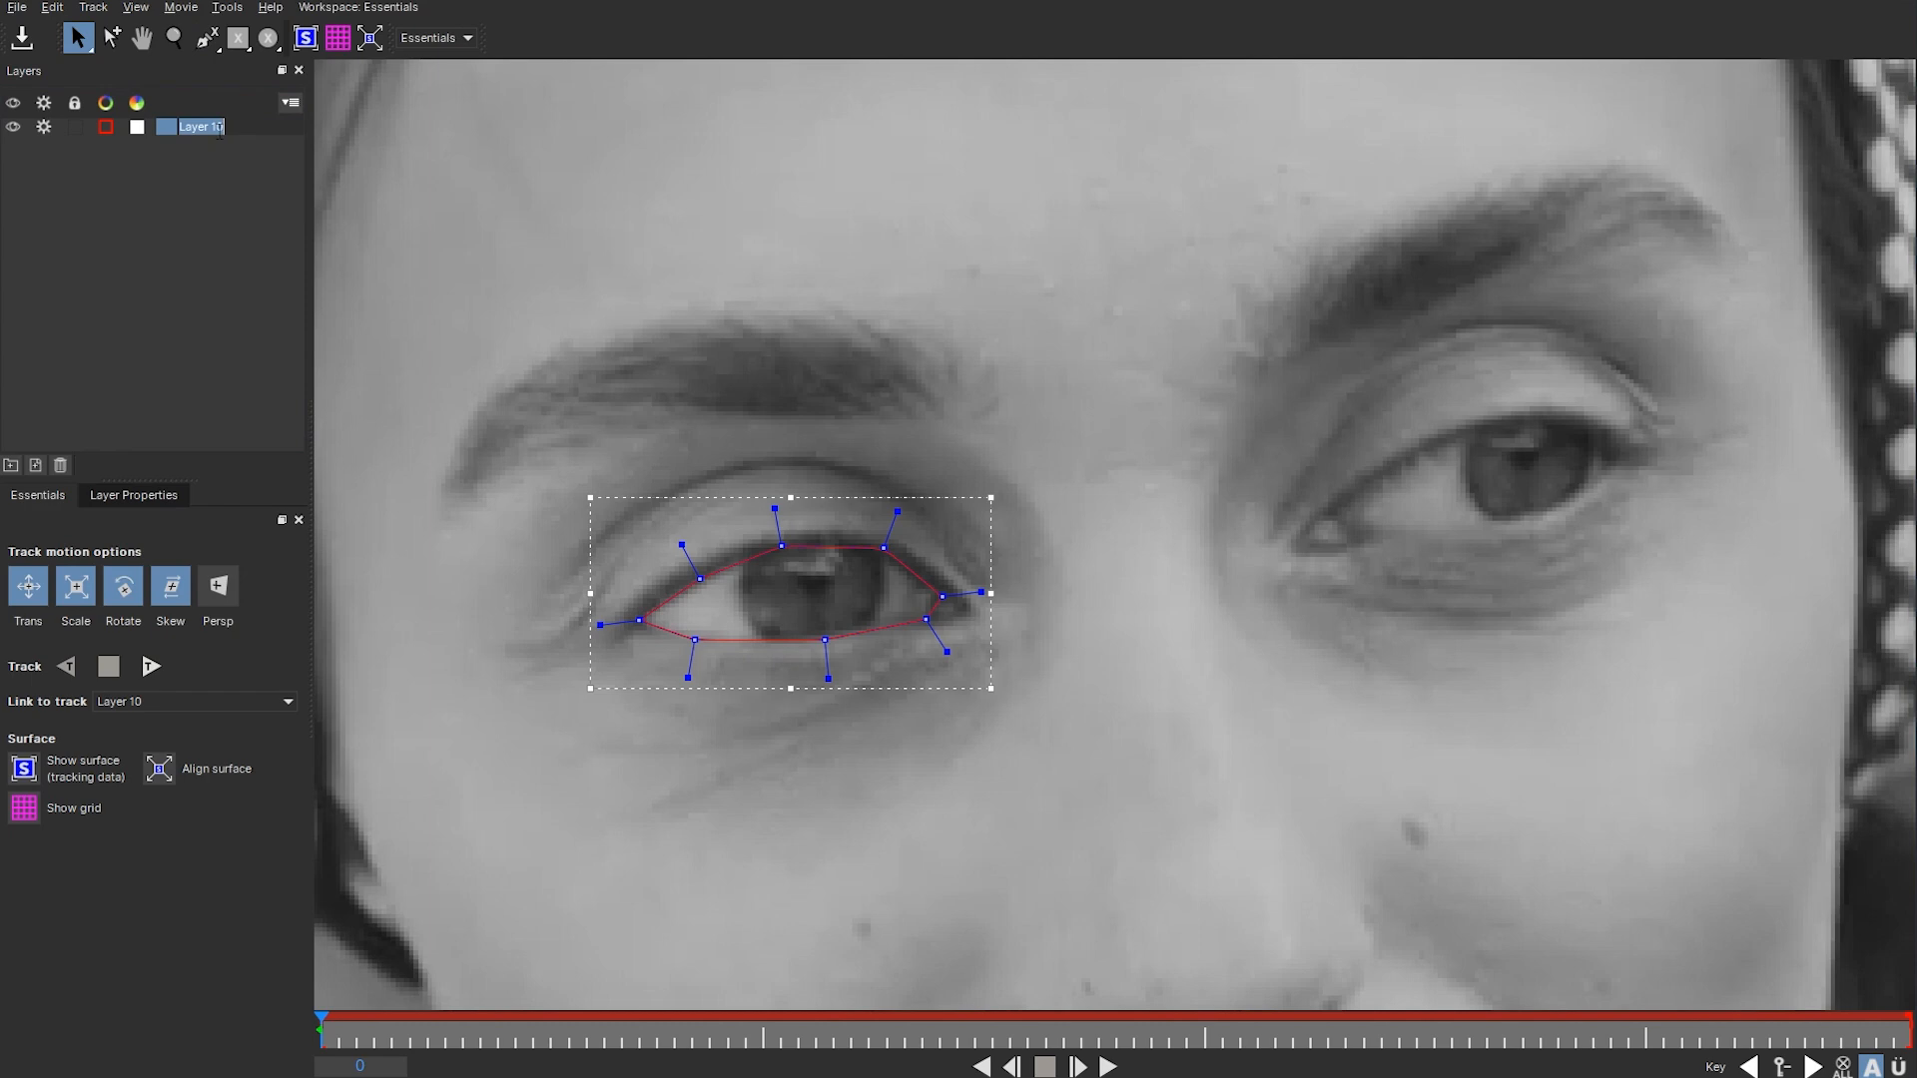
{"action": "key", "text": "BackSpace"}
{"action": "key", "text": "Return"}
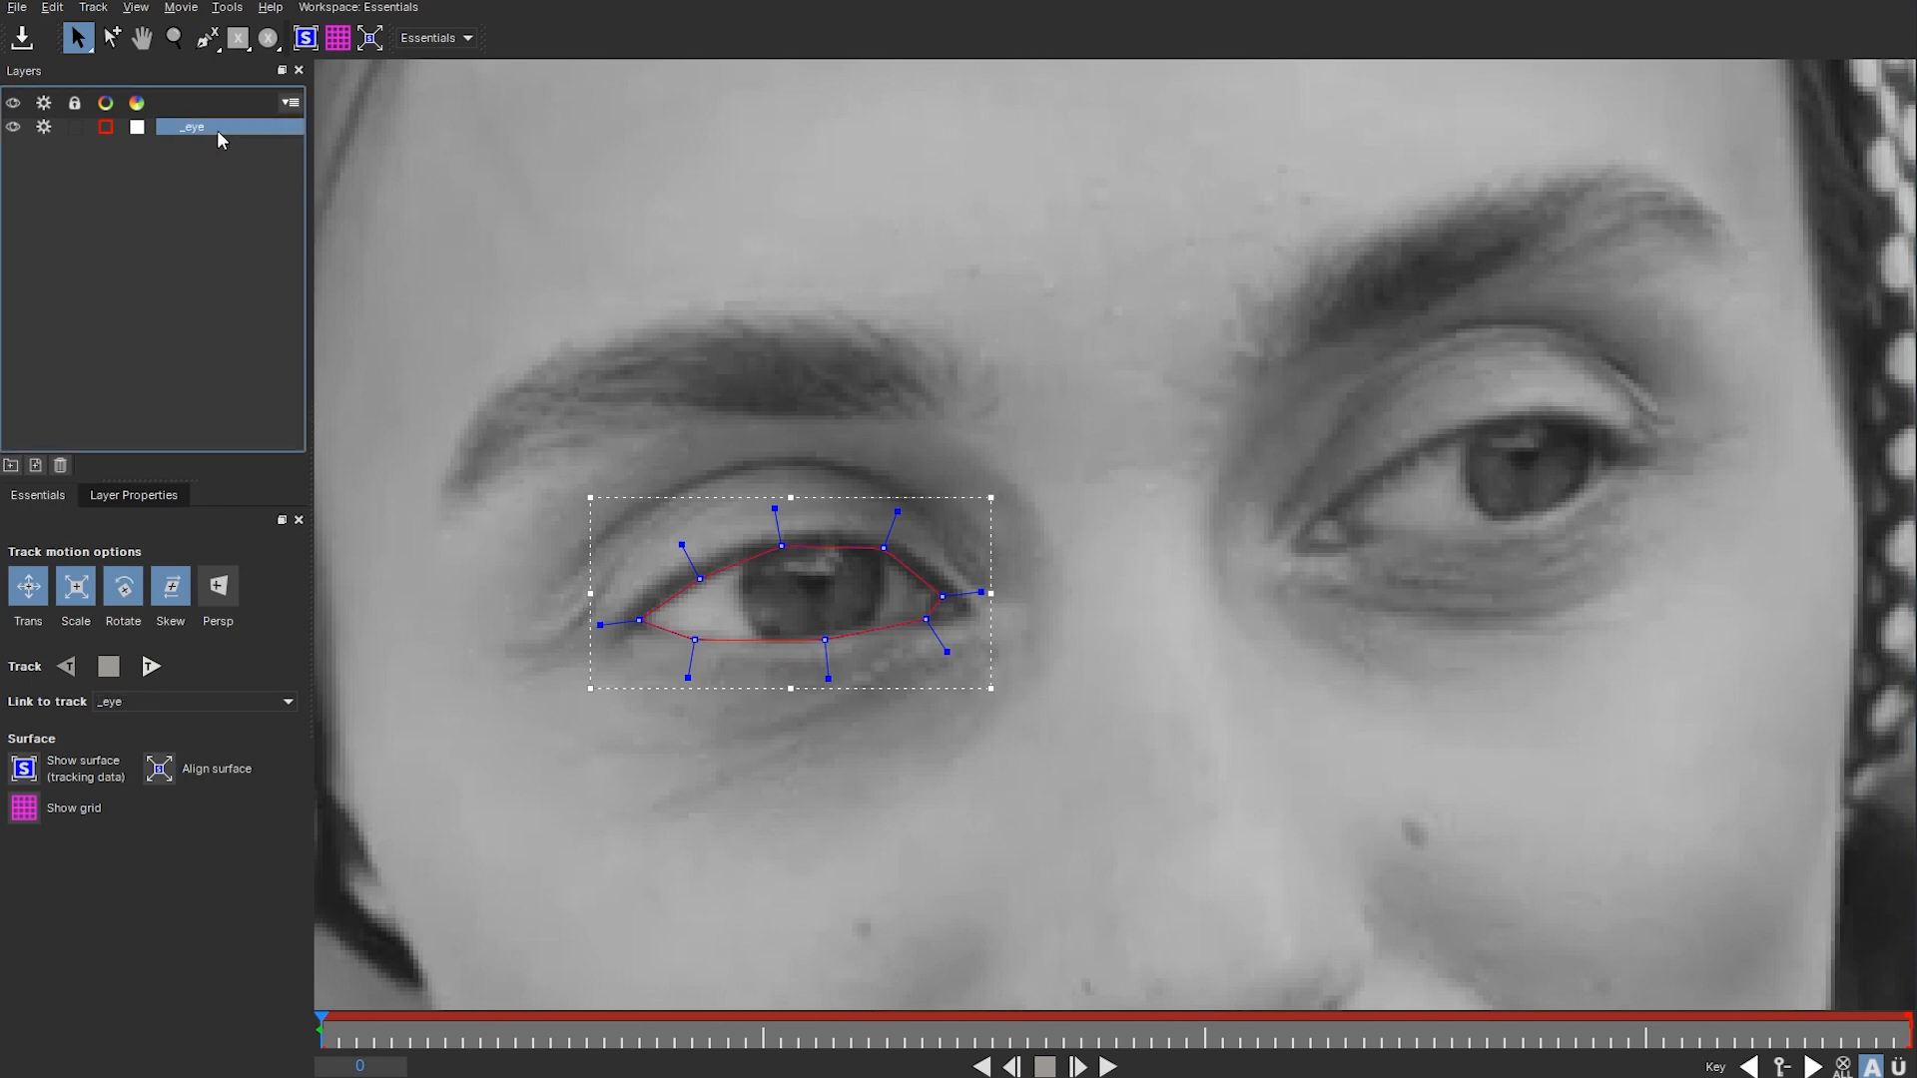
{"action": "double_click", "coordinate": [213, 130]}
{"action": "type", "text": "R_eye"}
{"action": "key", "text": "Return"}
- Draw a second closed X-spline around the opening of the woman's left eye at frame 0
{"action": "left_click", "coordinate": [207, 38]}
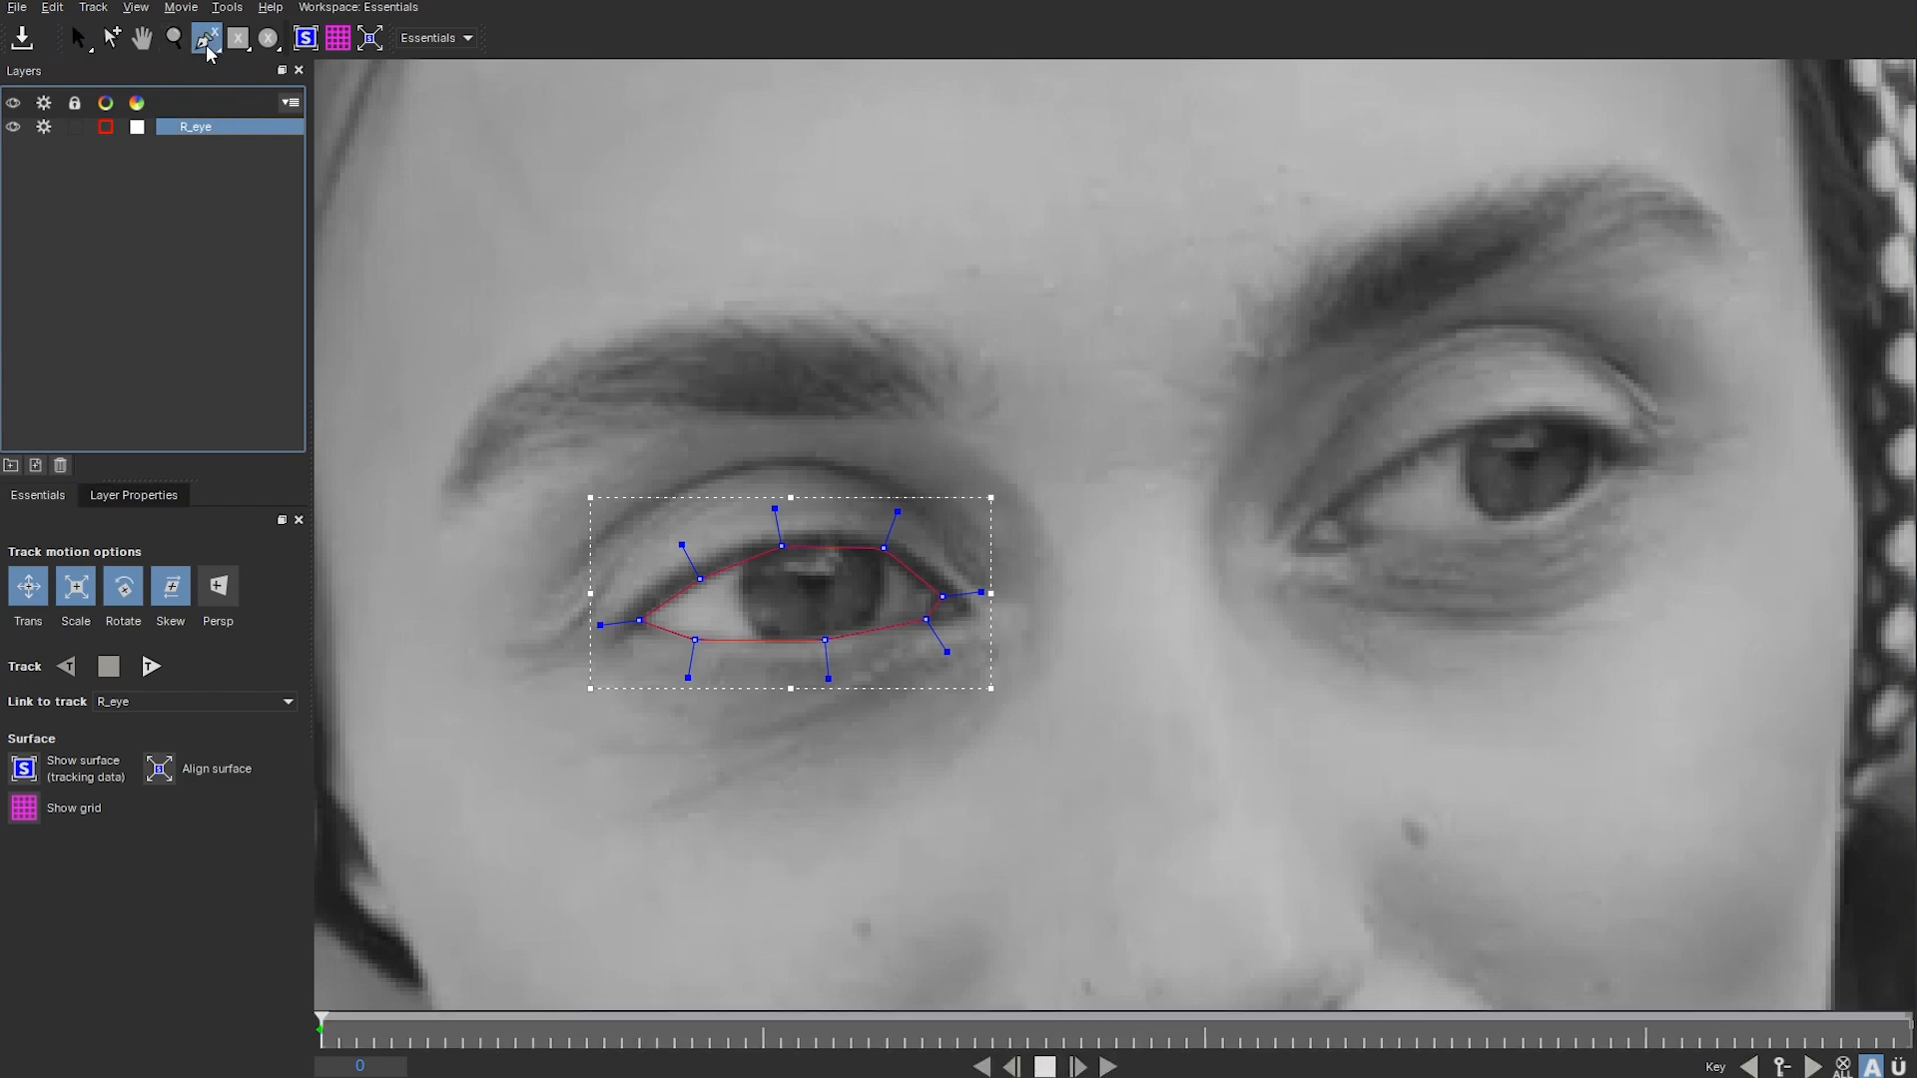
{"action": "left_click", "coordinate": [1342, 510]}
{"action": "left_click", "coordinate": [1420, 450]}
{"action": "left_click", "coordinate": [1512, 424]}
{"action": "left_click", "coordinate": [1598, 434]}
{"action": "left_click", "coordinate": [1616, 455]}
{"action": "left_click", "coordinate": [1584, 496]}
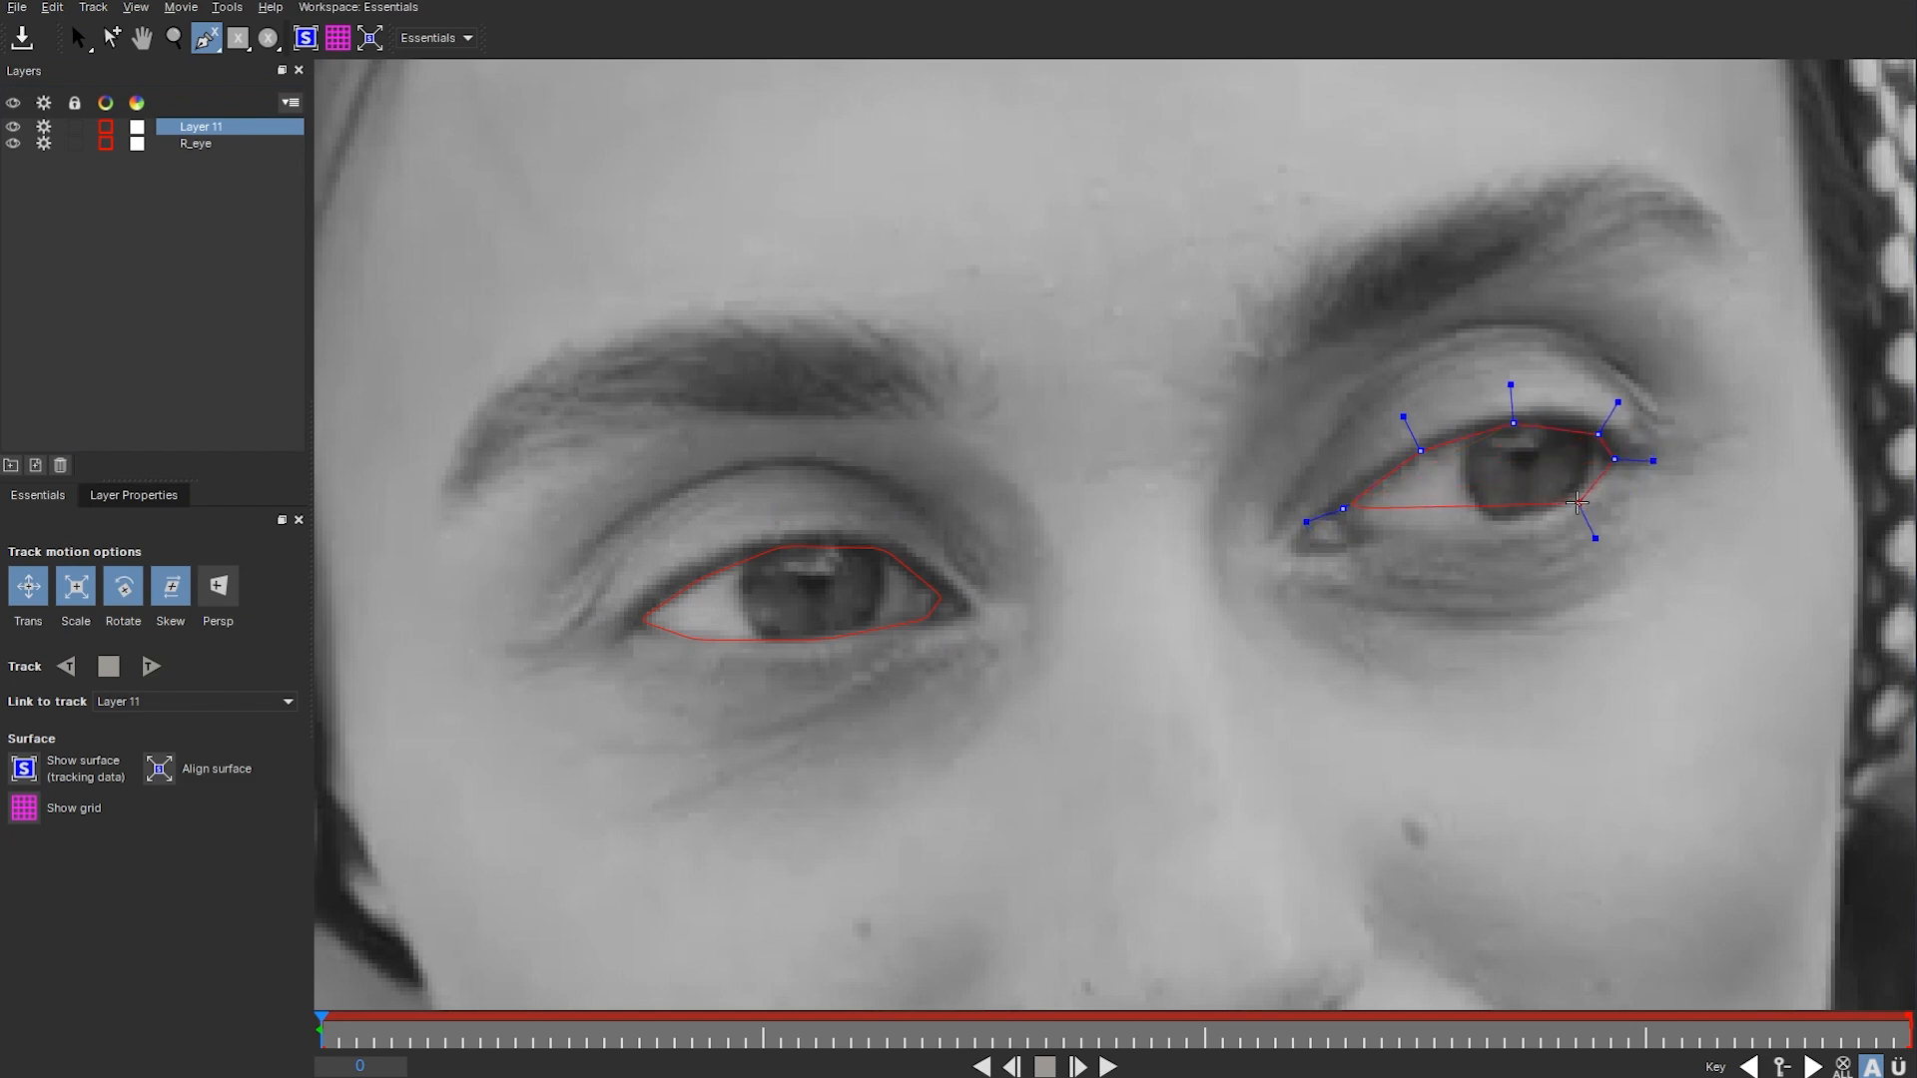
{"action": "left_click", "coordinate": [1511, 526]}
{"action": "left_click", "coordinate": [1389, 530]}
{"action": "left_click", "coordinate": [1363, 520]}
{"action": "right_click", "coordinate": [1363, 524]}
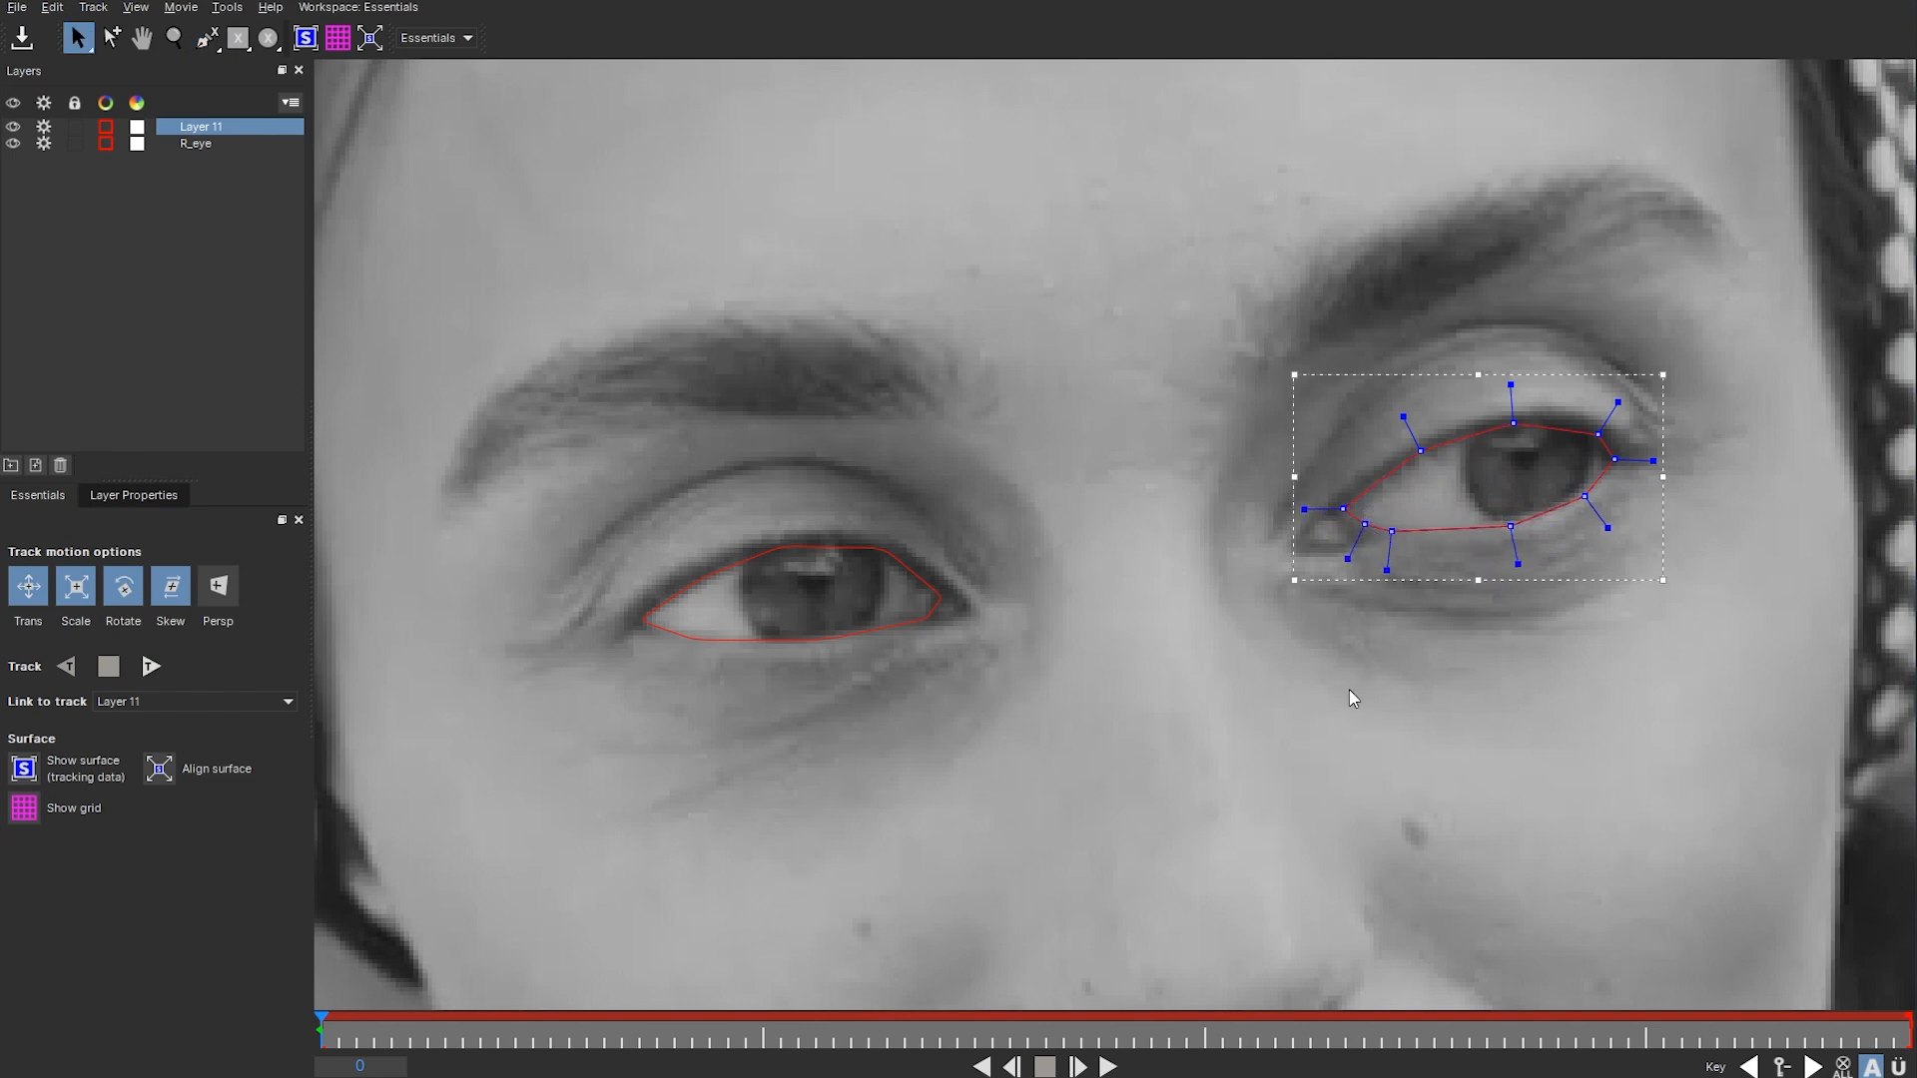
- Shorten the handles of all points on both eye splines to round their outlines
{"action": "left_click_drag", "start_coordinate": [1320, 308], "coordinate": [1872, 809]}
{"action": "left_click_drag", "start_coordinate": [1619, 404], "coordinate": [1617, 410]}
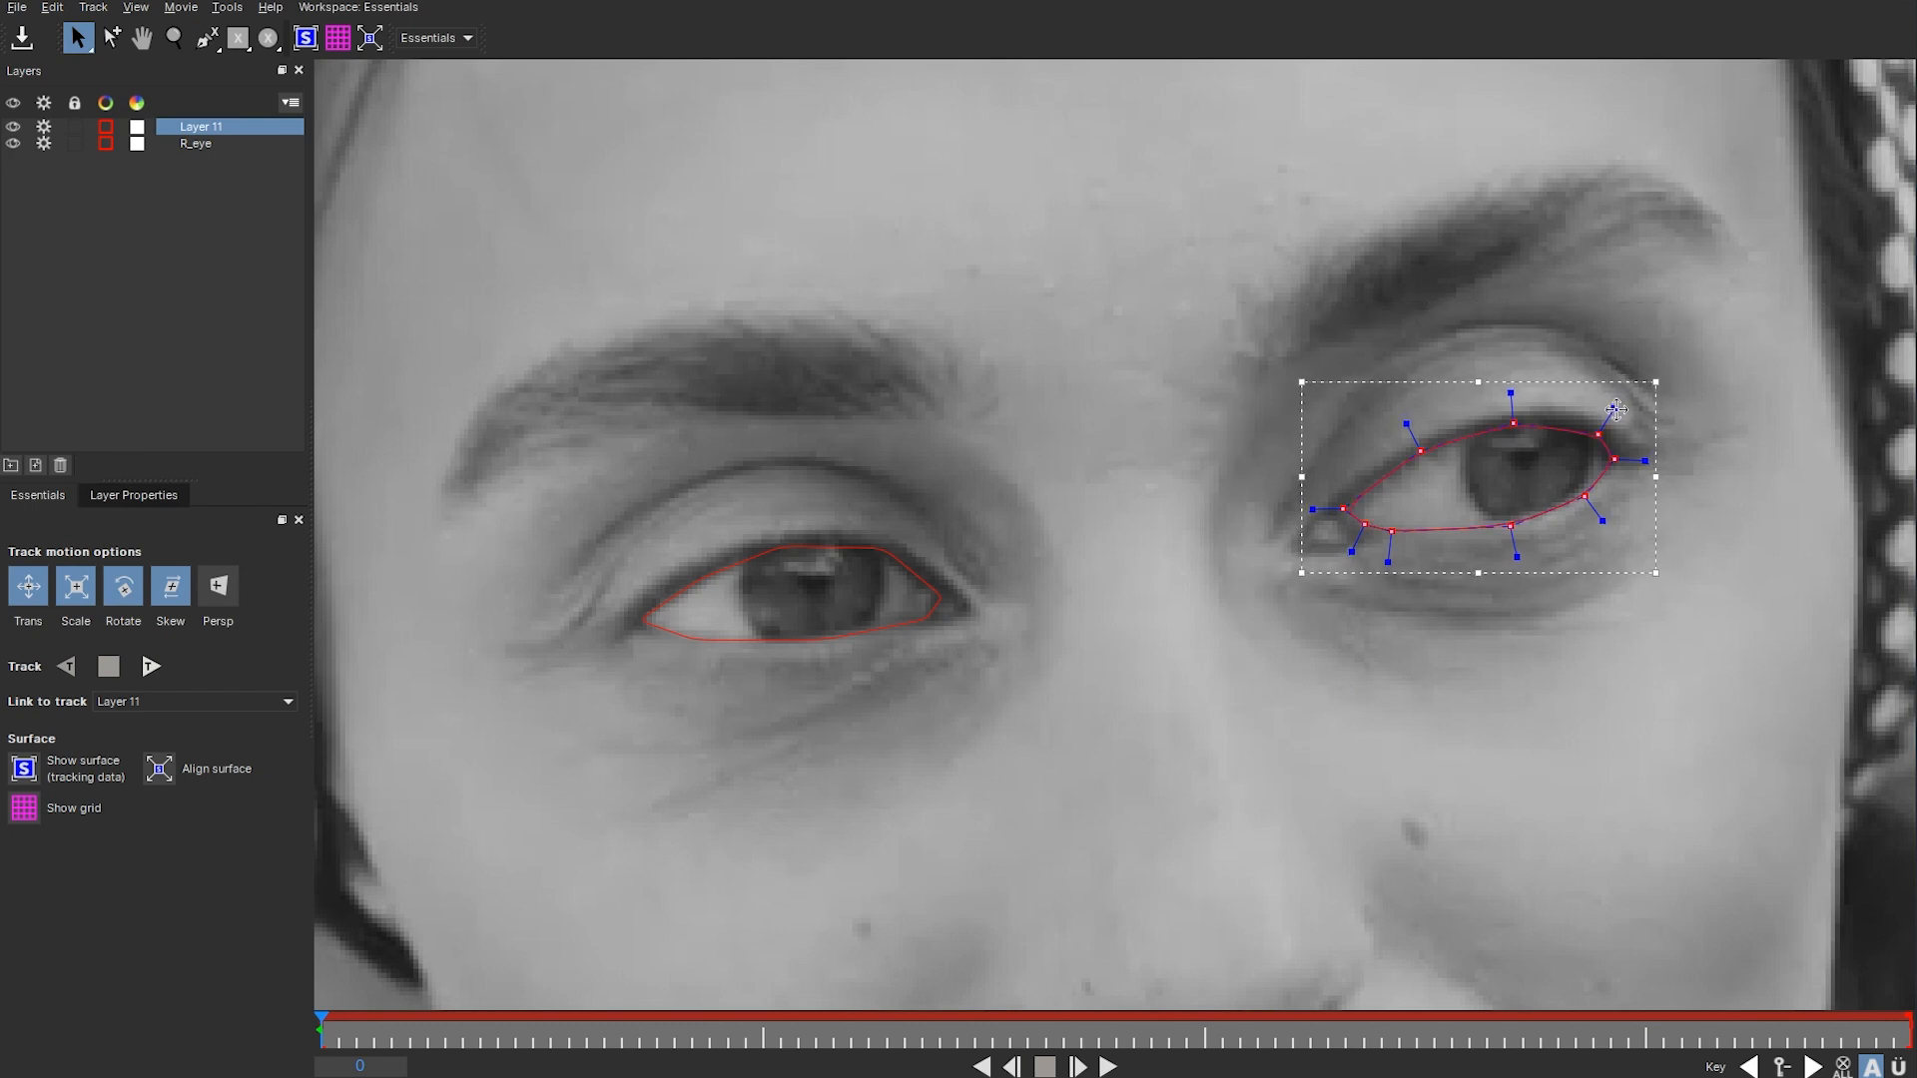
{"action": "left_click_drag", "start_coordinate": [555, 491], "coordinate": [1043, 746]}
{"action": "left_click_drag", "start_coordinate": [491, 471], "coordinate": [1263, 867]}
{"action": "left_click_drag", "start_coordinate": [900, 514], "coordinate": [902, 519]}
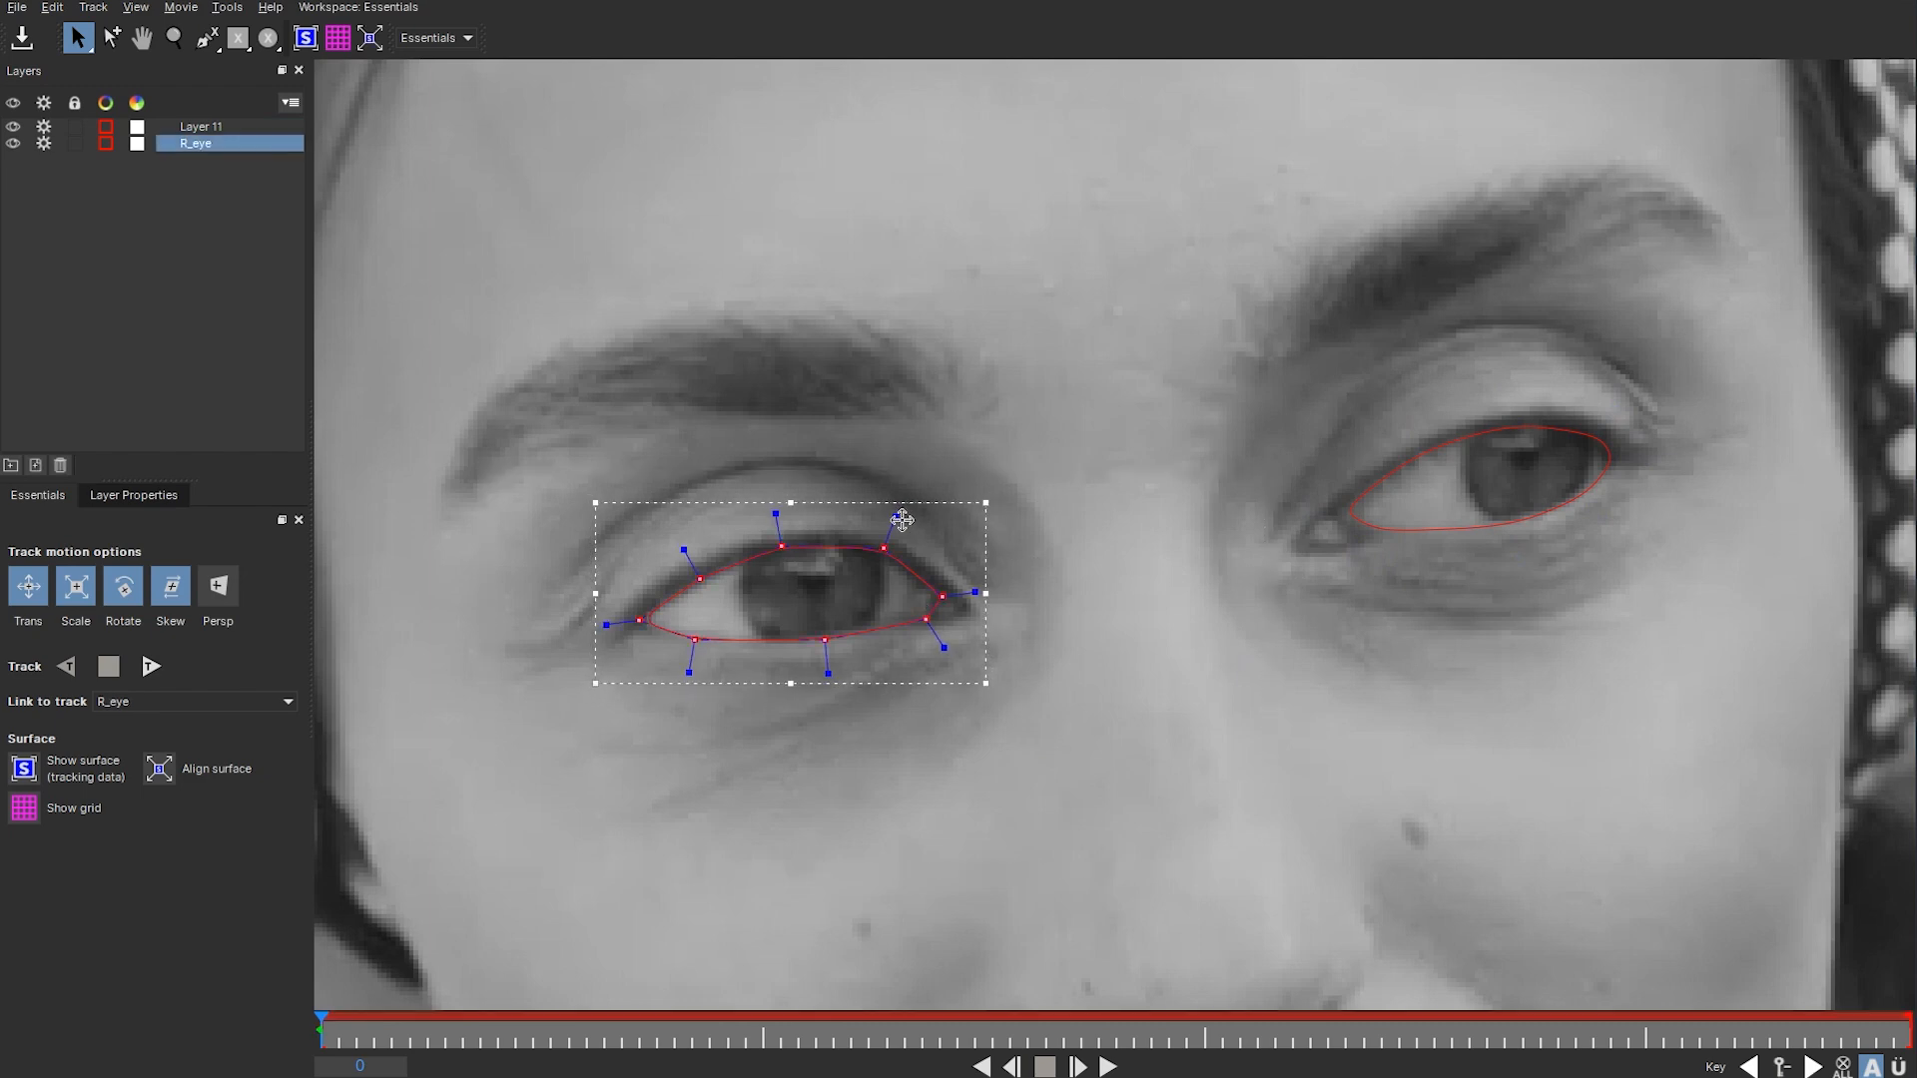
- Rename the left-eye spline layer "L_eye"
{"action": "double_click", "coordinate": [207, 127]}
{"action": "type", "text": "L"}
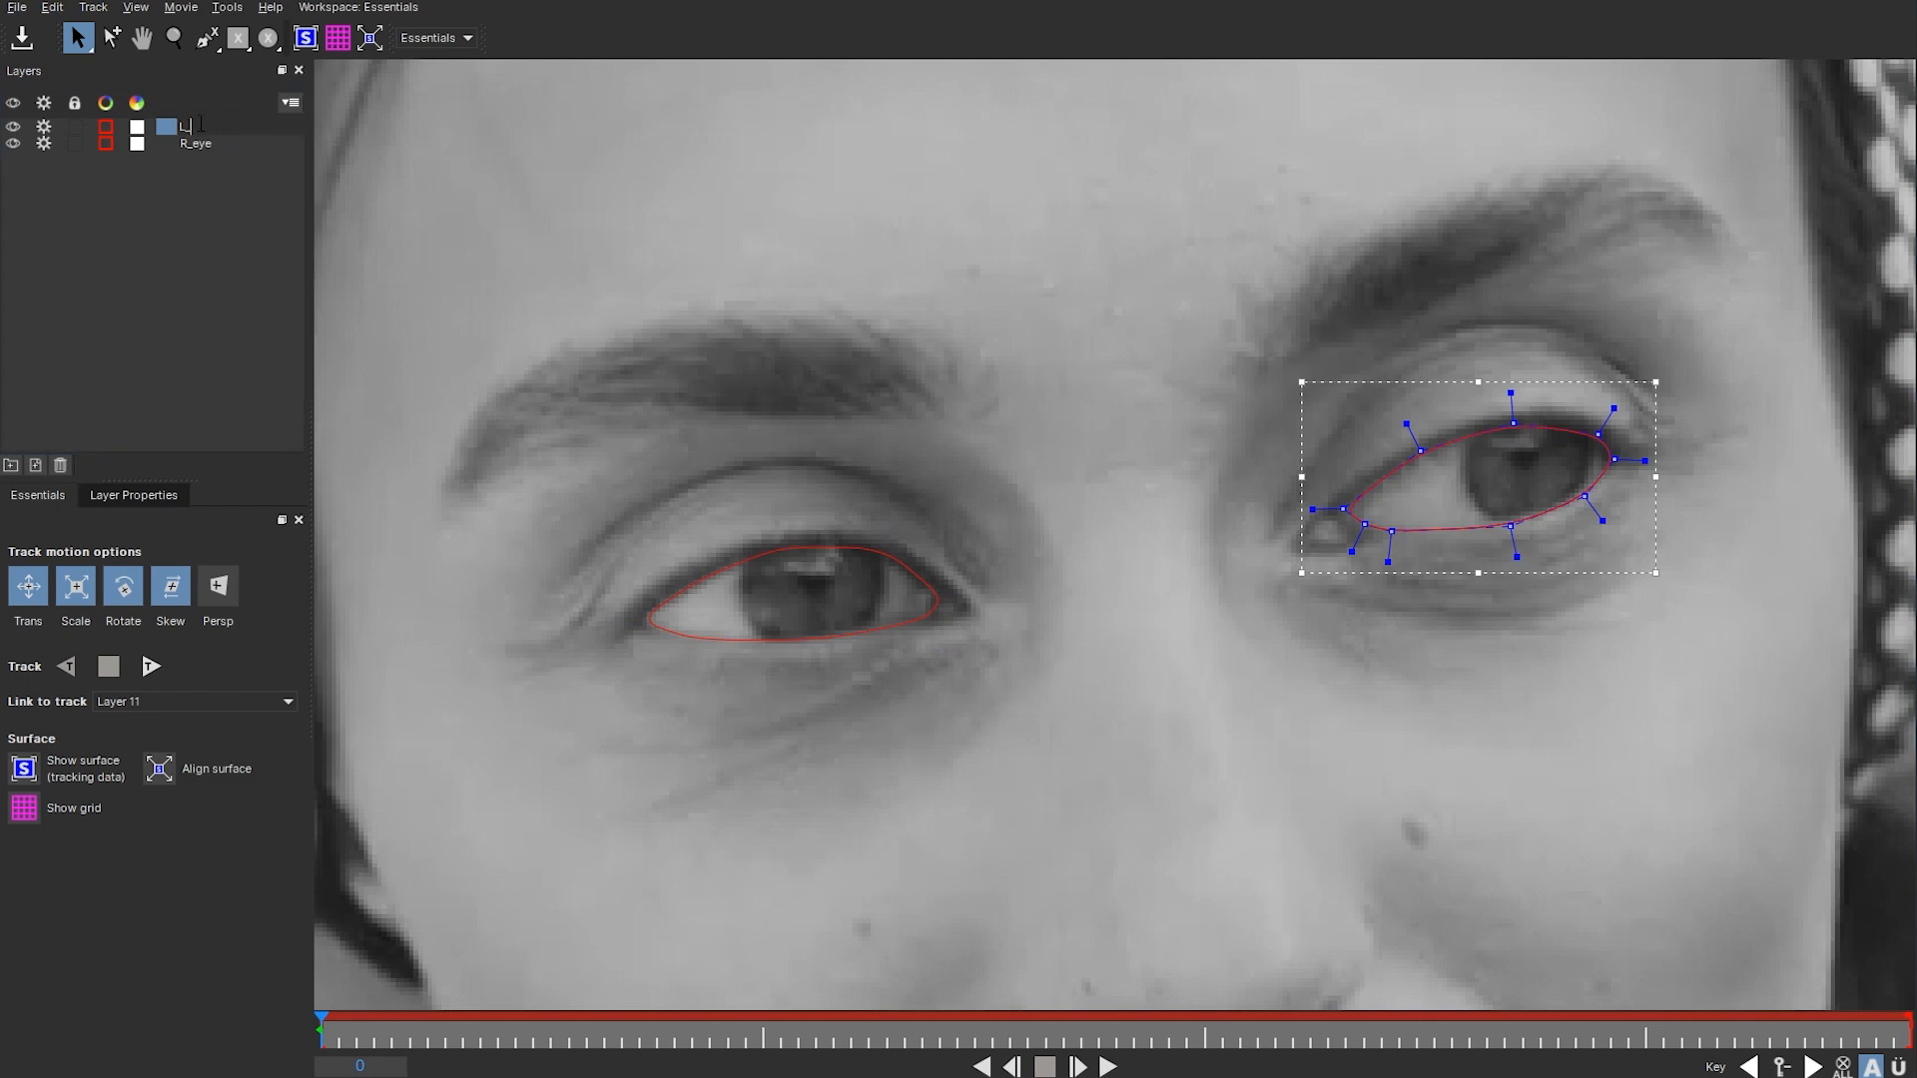
{"action": "type", "text": "_eye"}
{"action": "key", "text": "Return"}
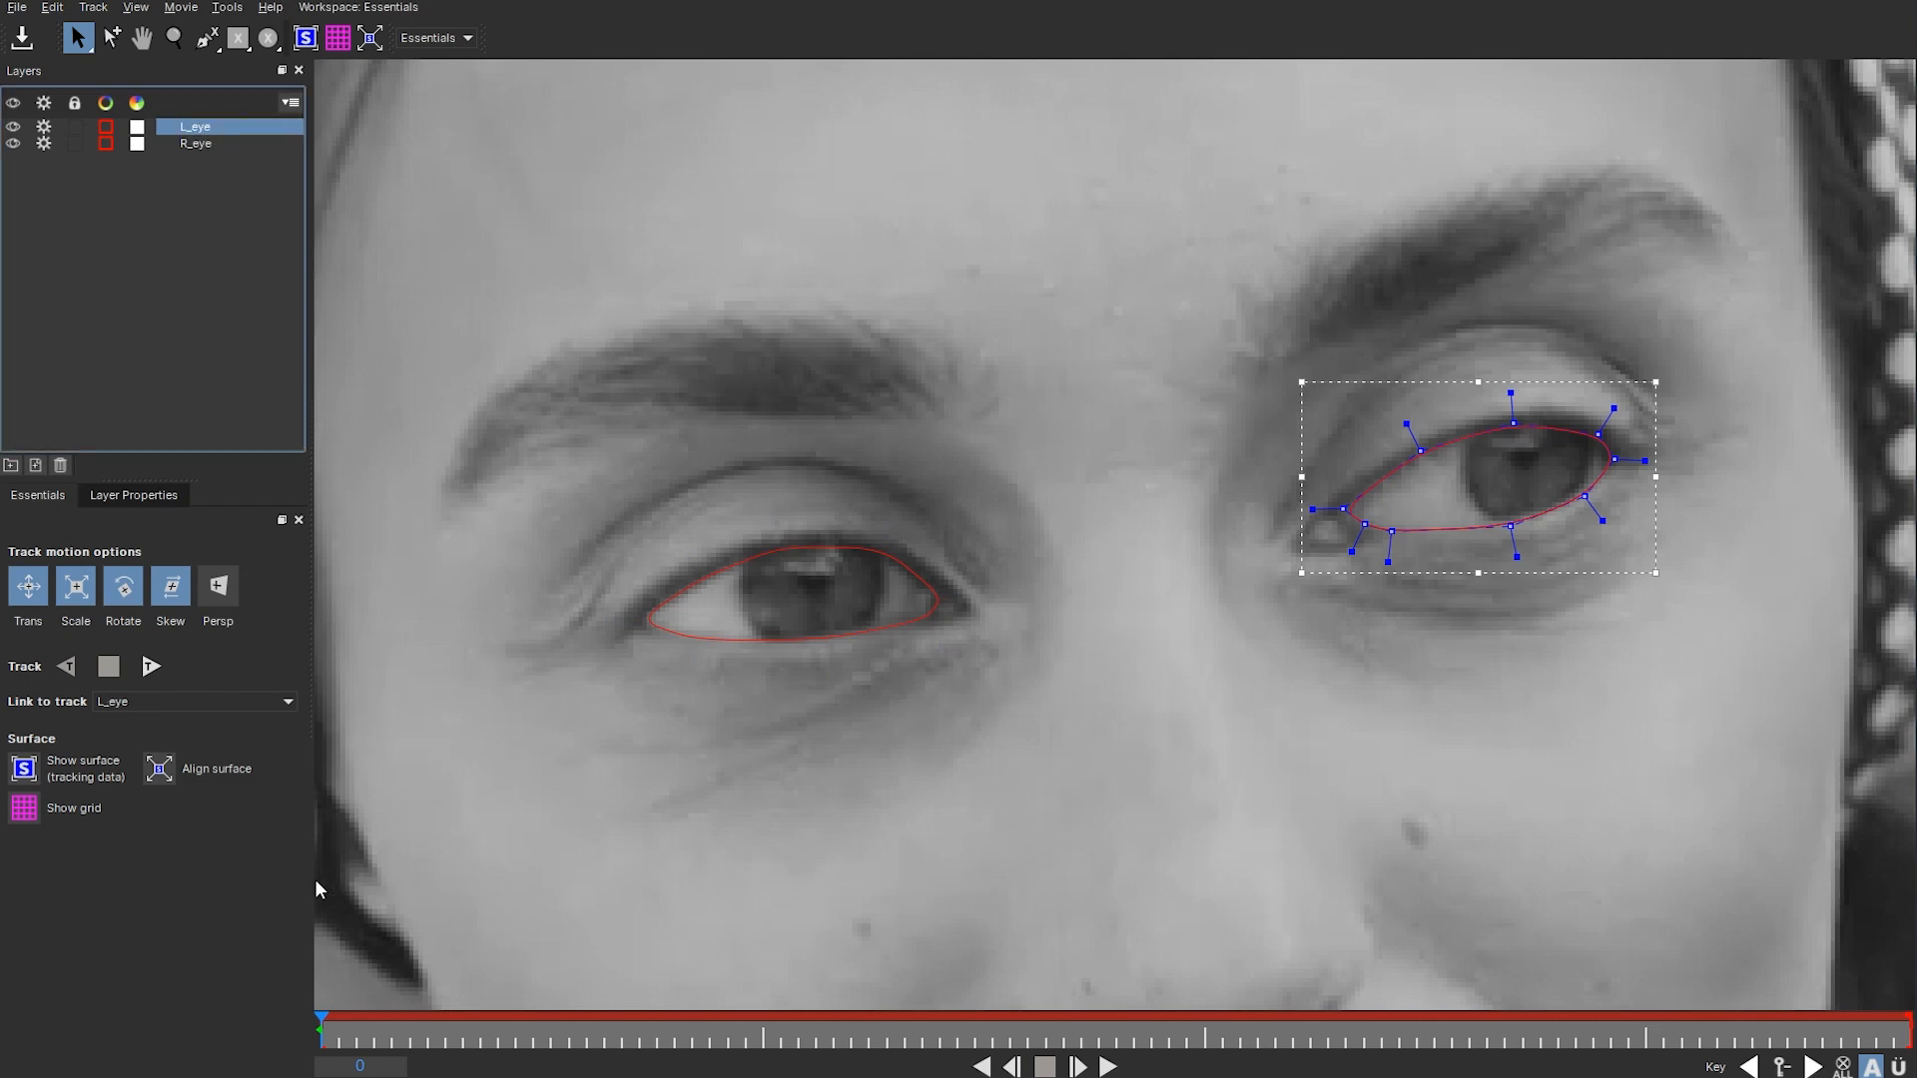
- Enable perspective motion for tracking, track the eye splines forward and stop the tracking at about frame 14
{"action": "left_click", "coordinate": [217, 586]}
{"action": "left_click", "coordinate": [152, 666]}
{"action": "left_click", "coordinate": [154, 667]}
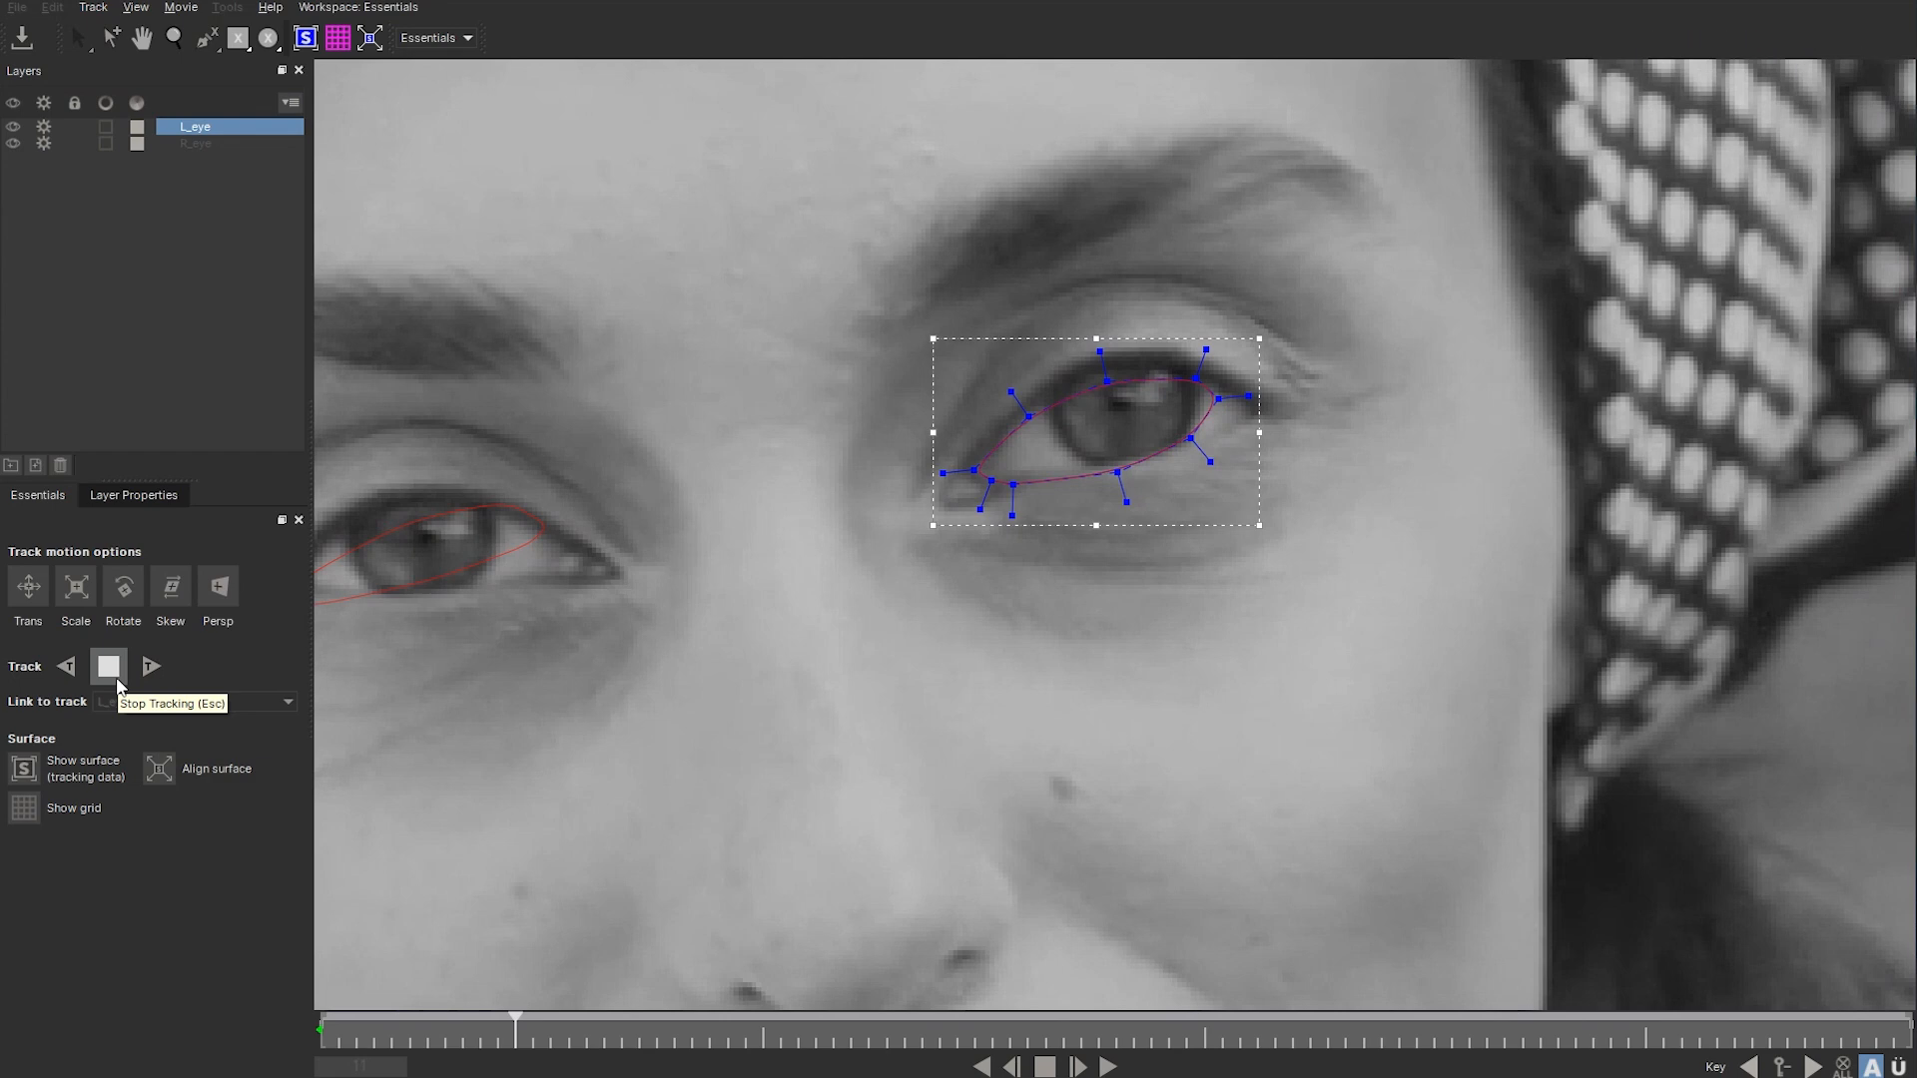
{"action": "left_click", "coordinate": [116, 676]}
- Reposition the L_eye spline points at frame 14 so the outline follows the edges of the left eye
{"action": "left_click_drag", "start_coordinate": [897, 622], "coordinate": [1172, 596]}
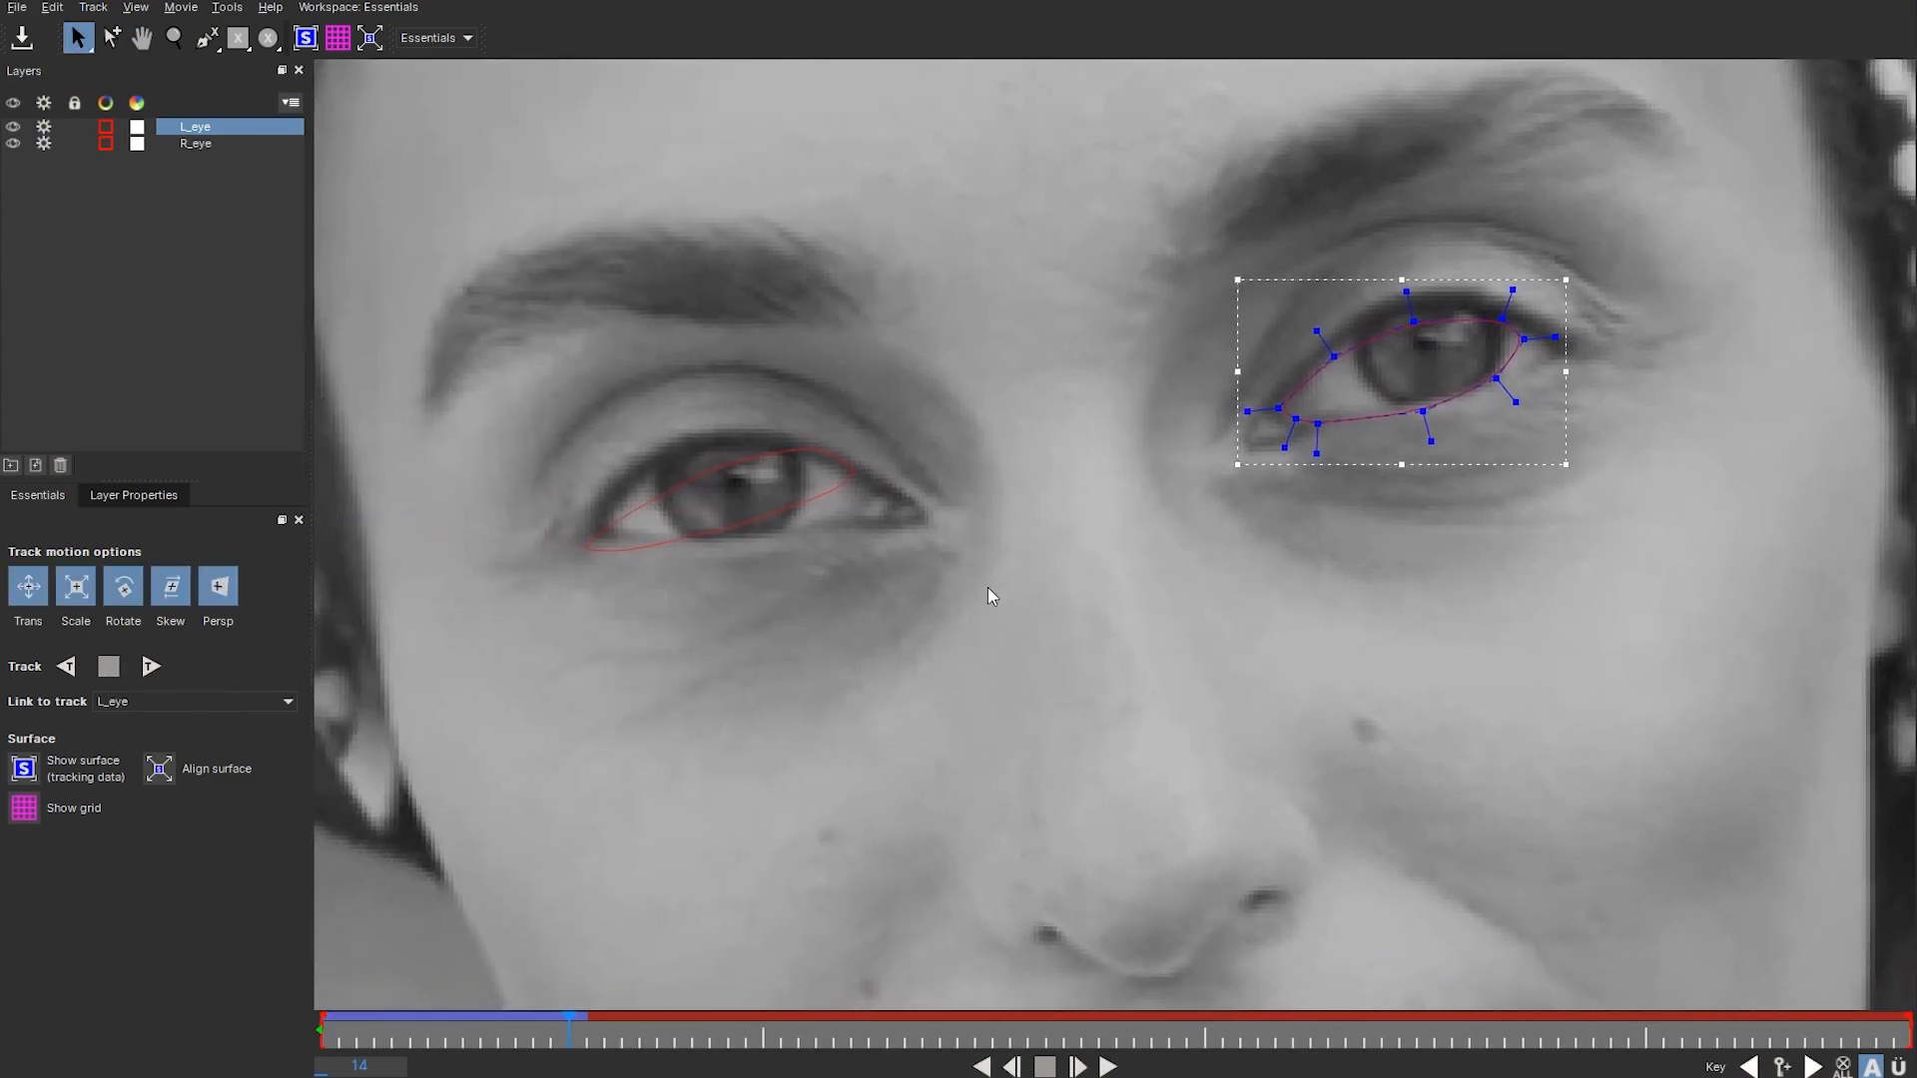
{"action": "left_click", "coordinate": [1534, 364]}
{"action": "left_click", "coordinate": [1518, 356]}
{"action": "left_click_drag", "start_coordinate": [1523, 335], "coordinate": [1545, 347]}
{"action": "left_click_drag", "start_coordinate": [1416, 316], "coordinate": [1498, 318]}
{"action": "left_click_drag", "start_coordinate": [1333, 357], "coordinate": [1327, 351]}
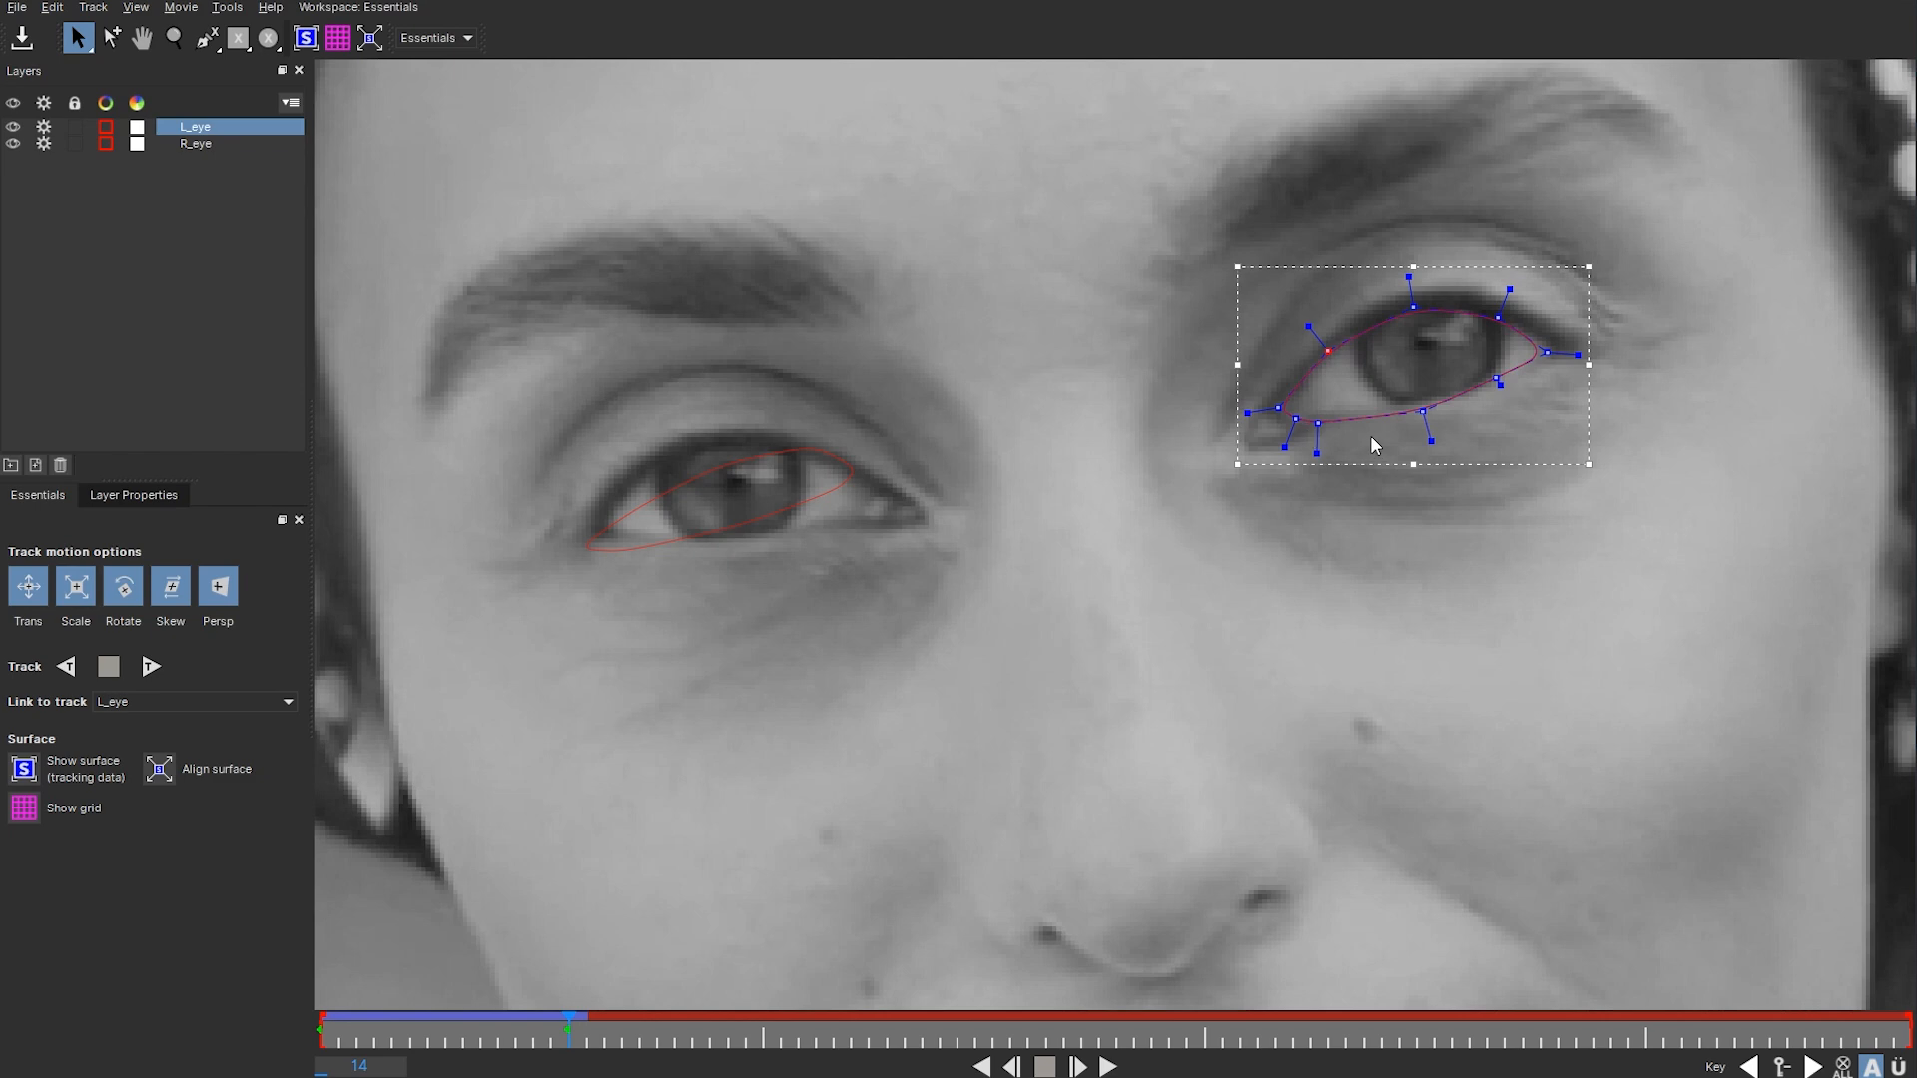
{"action": "left_click", "coordinate": [1498, 384]}
{"action": "left_click_drag", "start_coordinate": [1317, 423], "coordinate": [1329, 424]}
- Reshape the R_eye spline at frame 14 to fit the outline of the right eye
{"action": "left_click", "coordinate": [756, 466]}
{"action": "left_click_drag", "start_coordinate": [711, 471], "coordinate": [644, 475]}
{"action": "left_click_drag", "start_coordinate": [578, 549], "coordinate": [745, 536]}
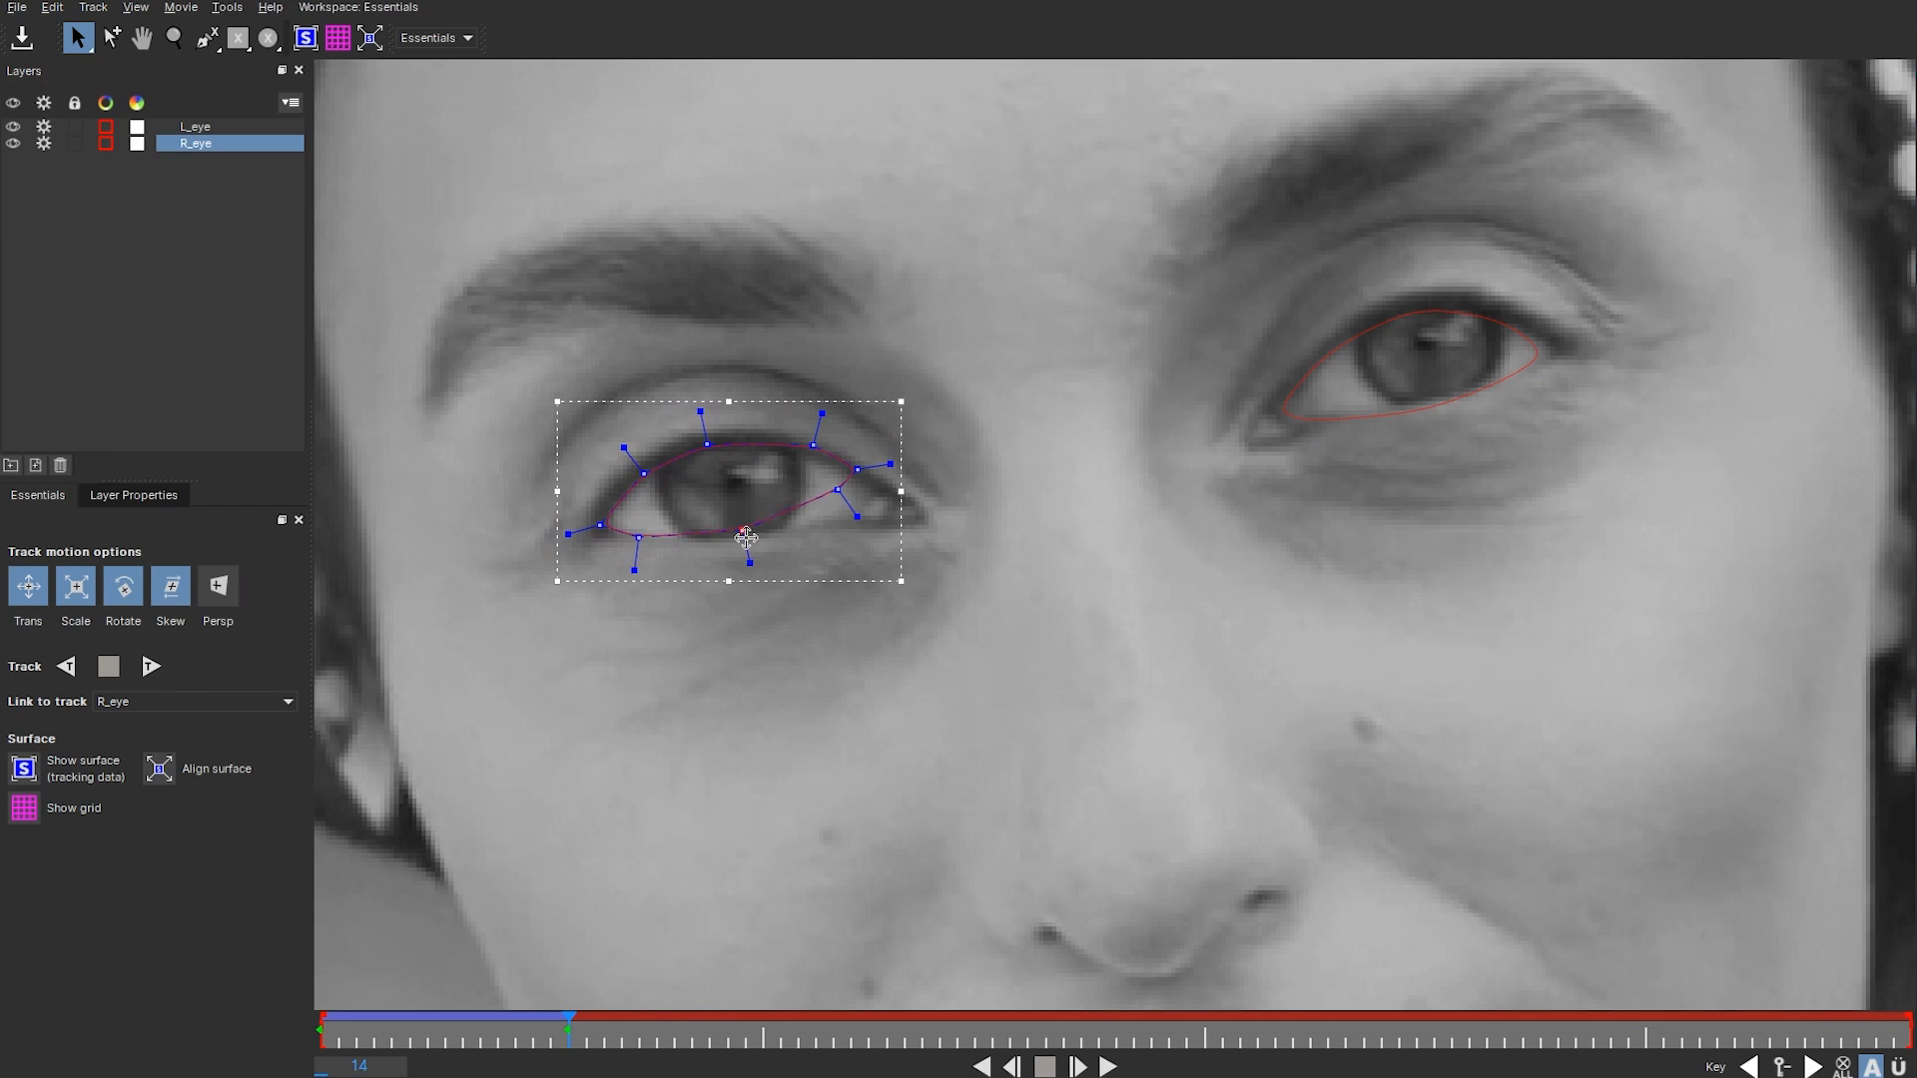
- Continue tracking forward and correct the lower edge of the L_eye spline at frame 34
{"action": "left_click", "coordinate": [151, 665]}
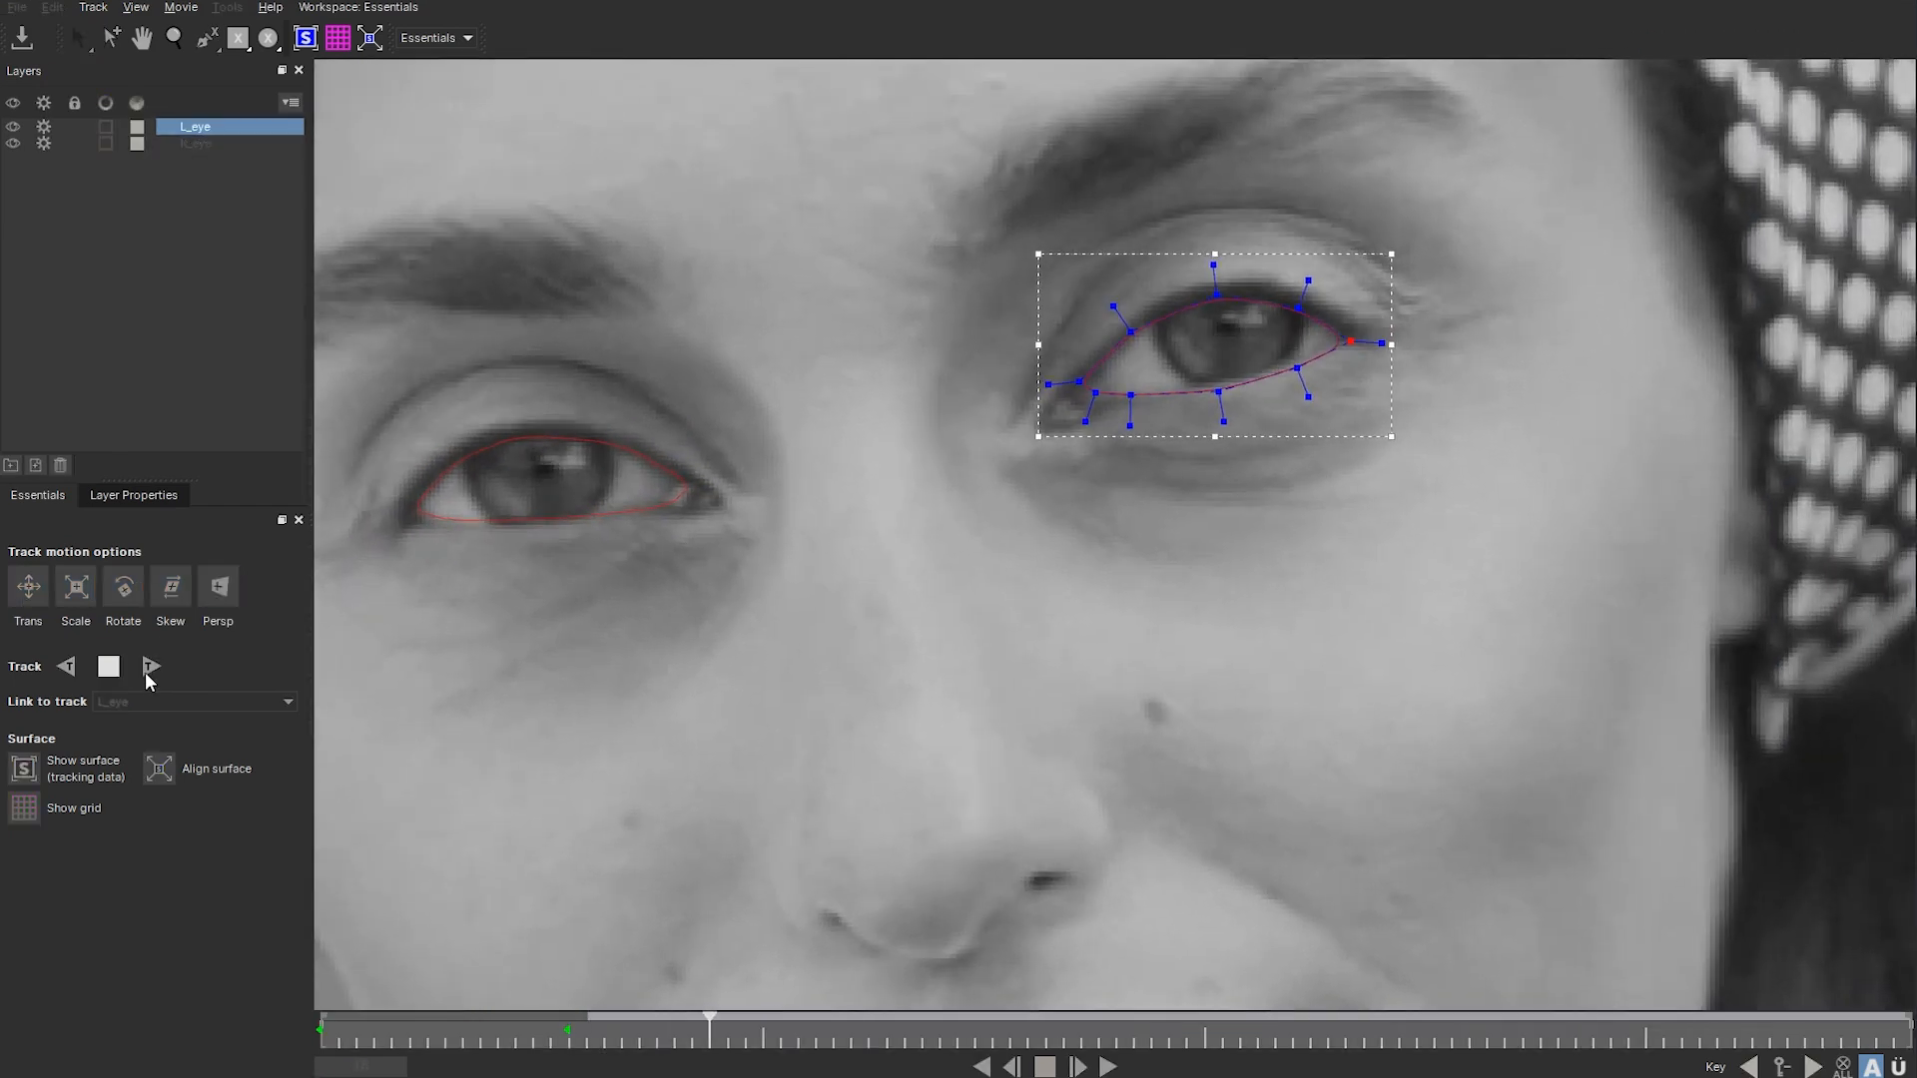
{"action": "left_click", "coordinate": [1291, 437]}
{"action": "left_click_drag", "start_coordinate": [1121, 456], "coordinate": [1129, 461]}
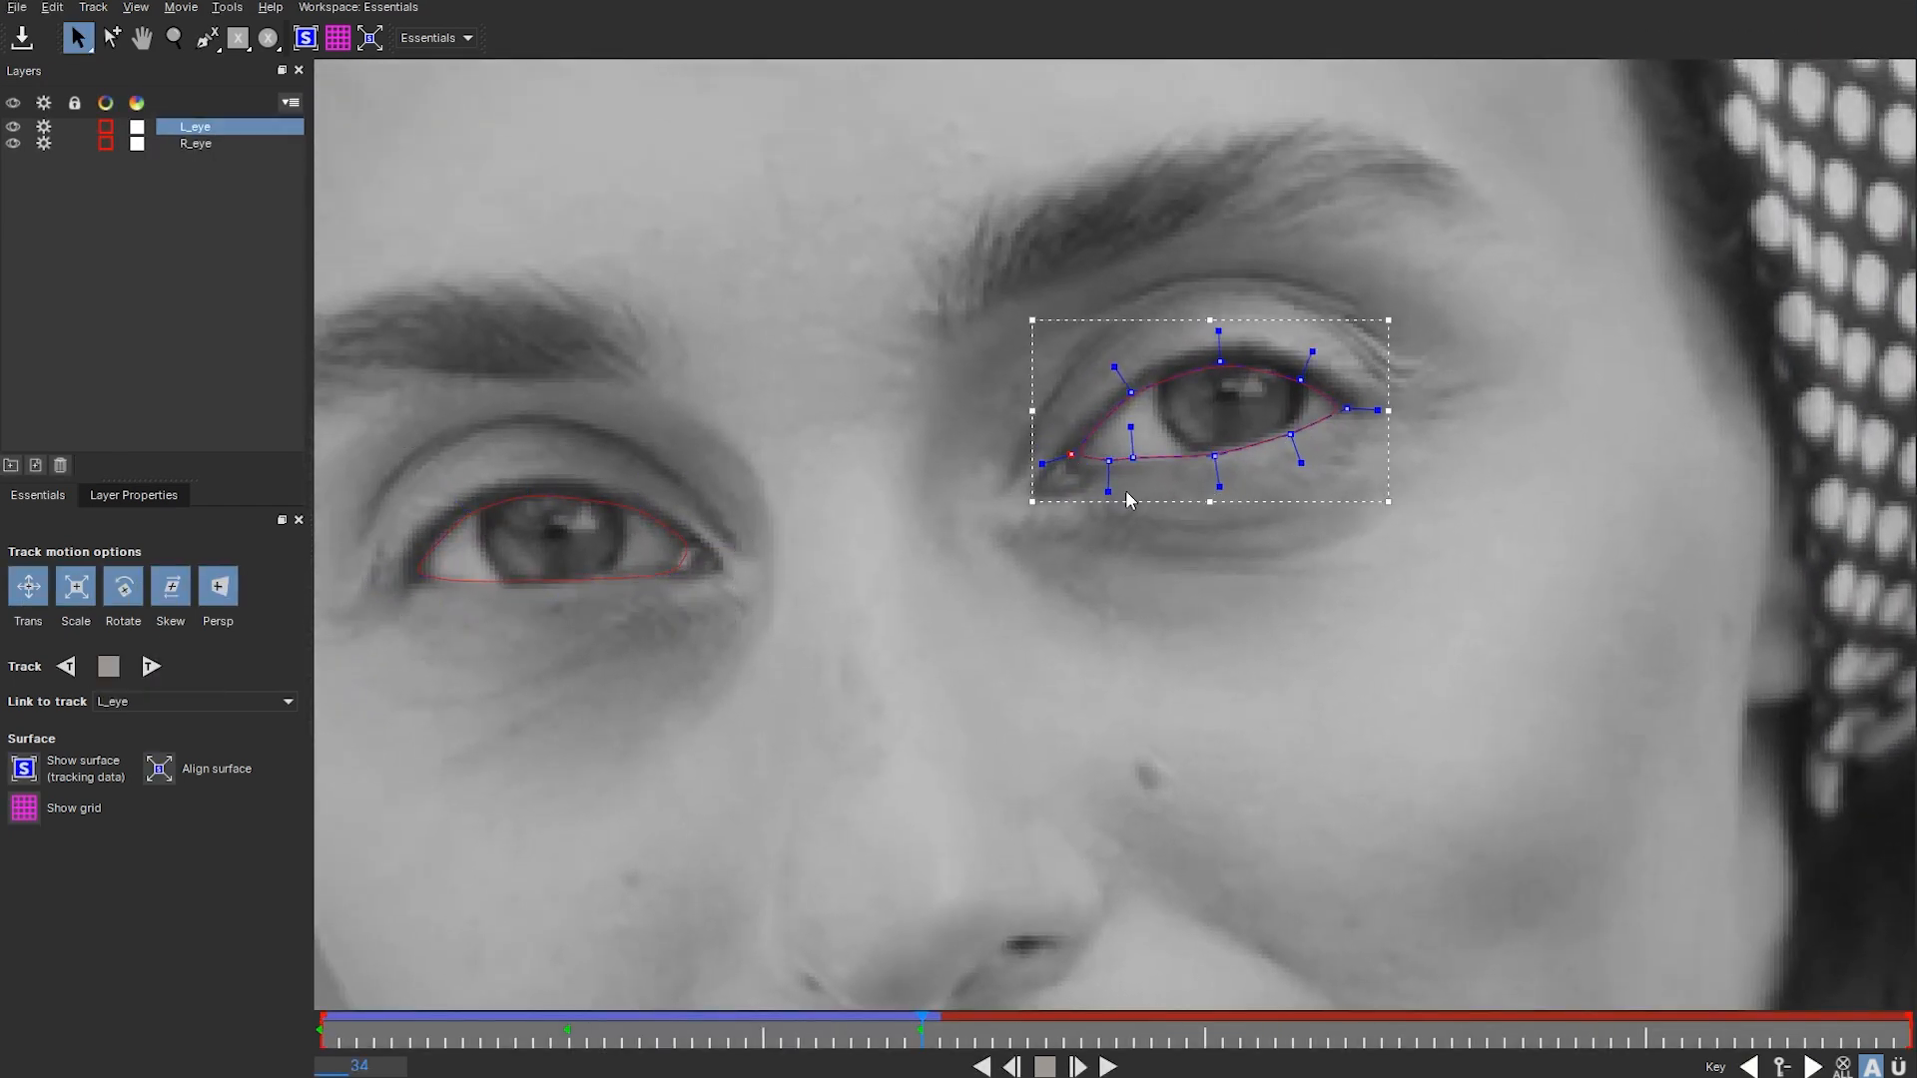
- Track on to frame 37, adjust the R_eye spline there and resume forward tracking
{"action": "left_click", "coordinate": [151, 666]}
{"action": "left_click", "coordinate": [936, 566]}
{"action": "left_click", "coordinate": [589, 584]}
{"action": "left_click", "coordinate": [150, 665]}
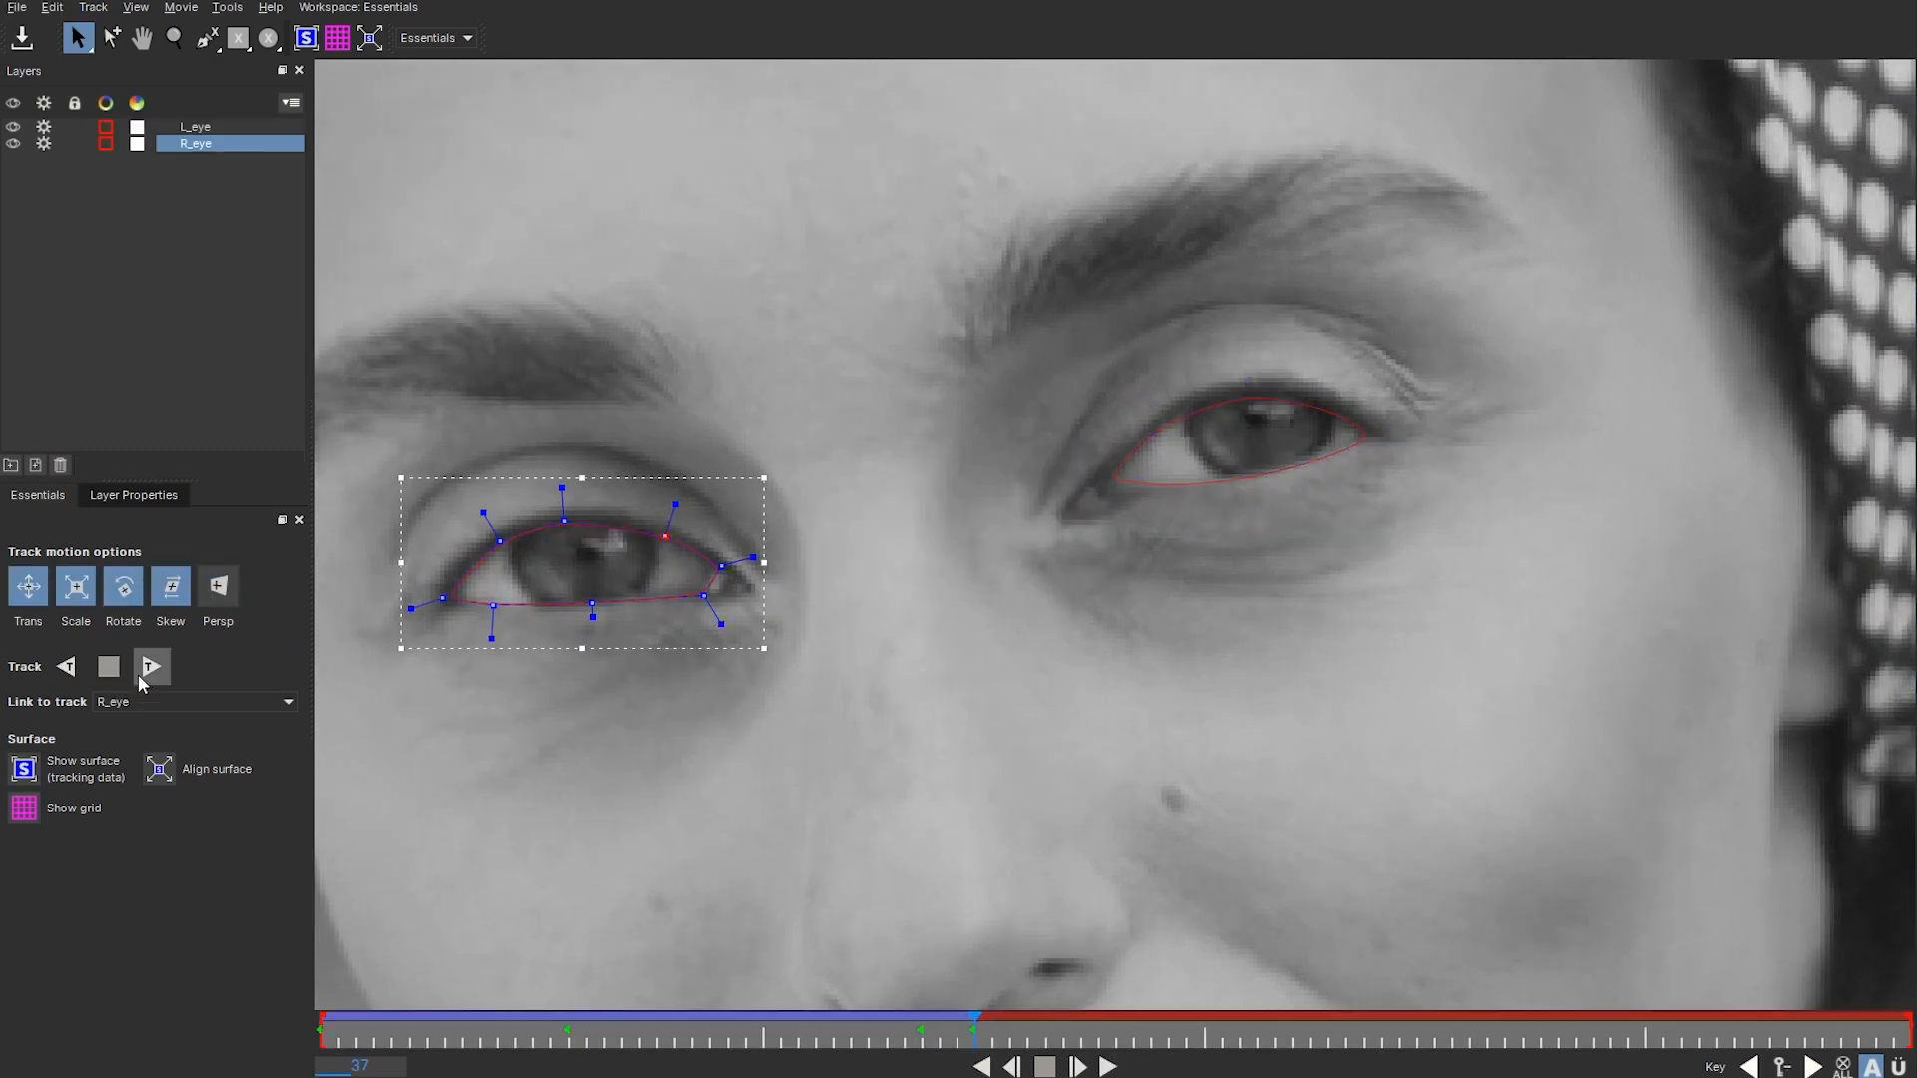
{"action": "left_click", "coordinate": [966, 565]}
- Go to frame 76 and move the whole L_eye spline onto the left eye
{"action": "left_click_drag", "start_coordinate": [985, 1028], "coordinate": [1662, 1026]}
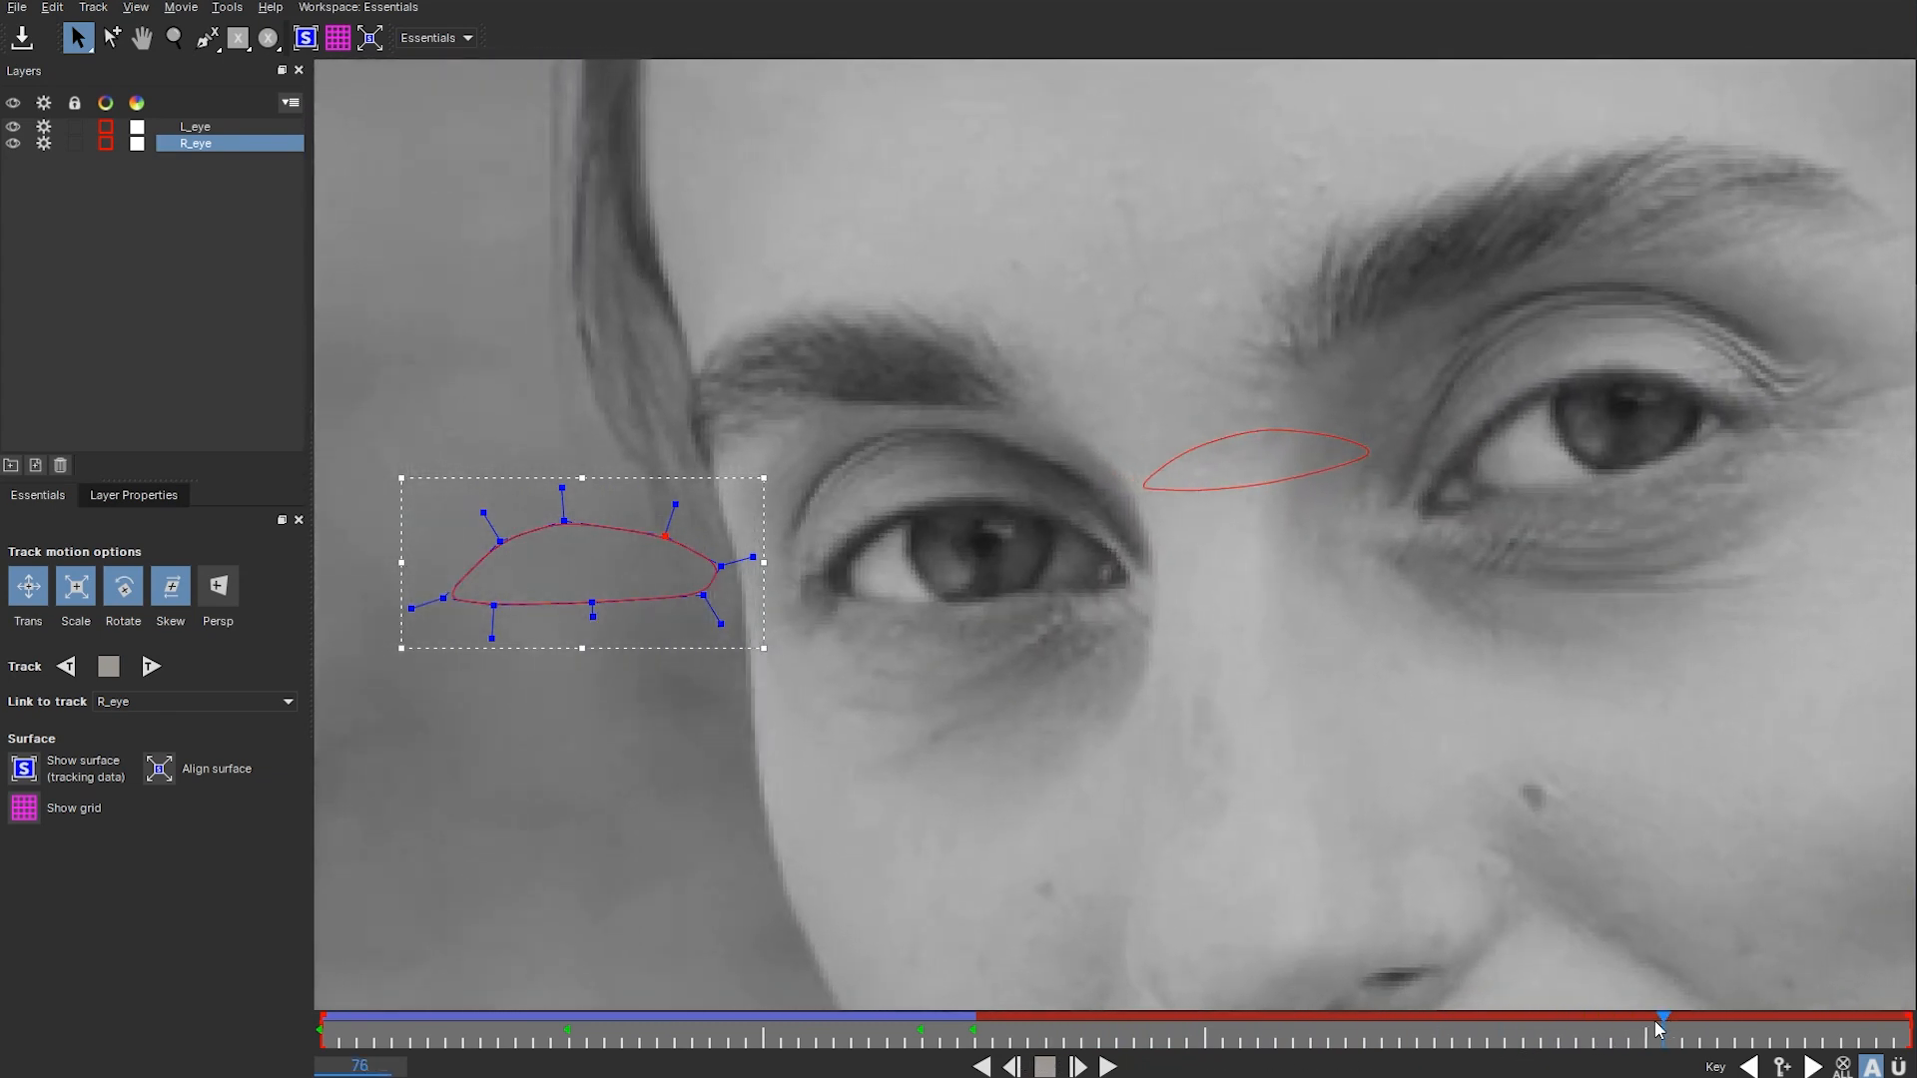
{"action": "left_click", "coordinate": [1329, 481]}
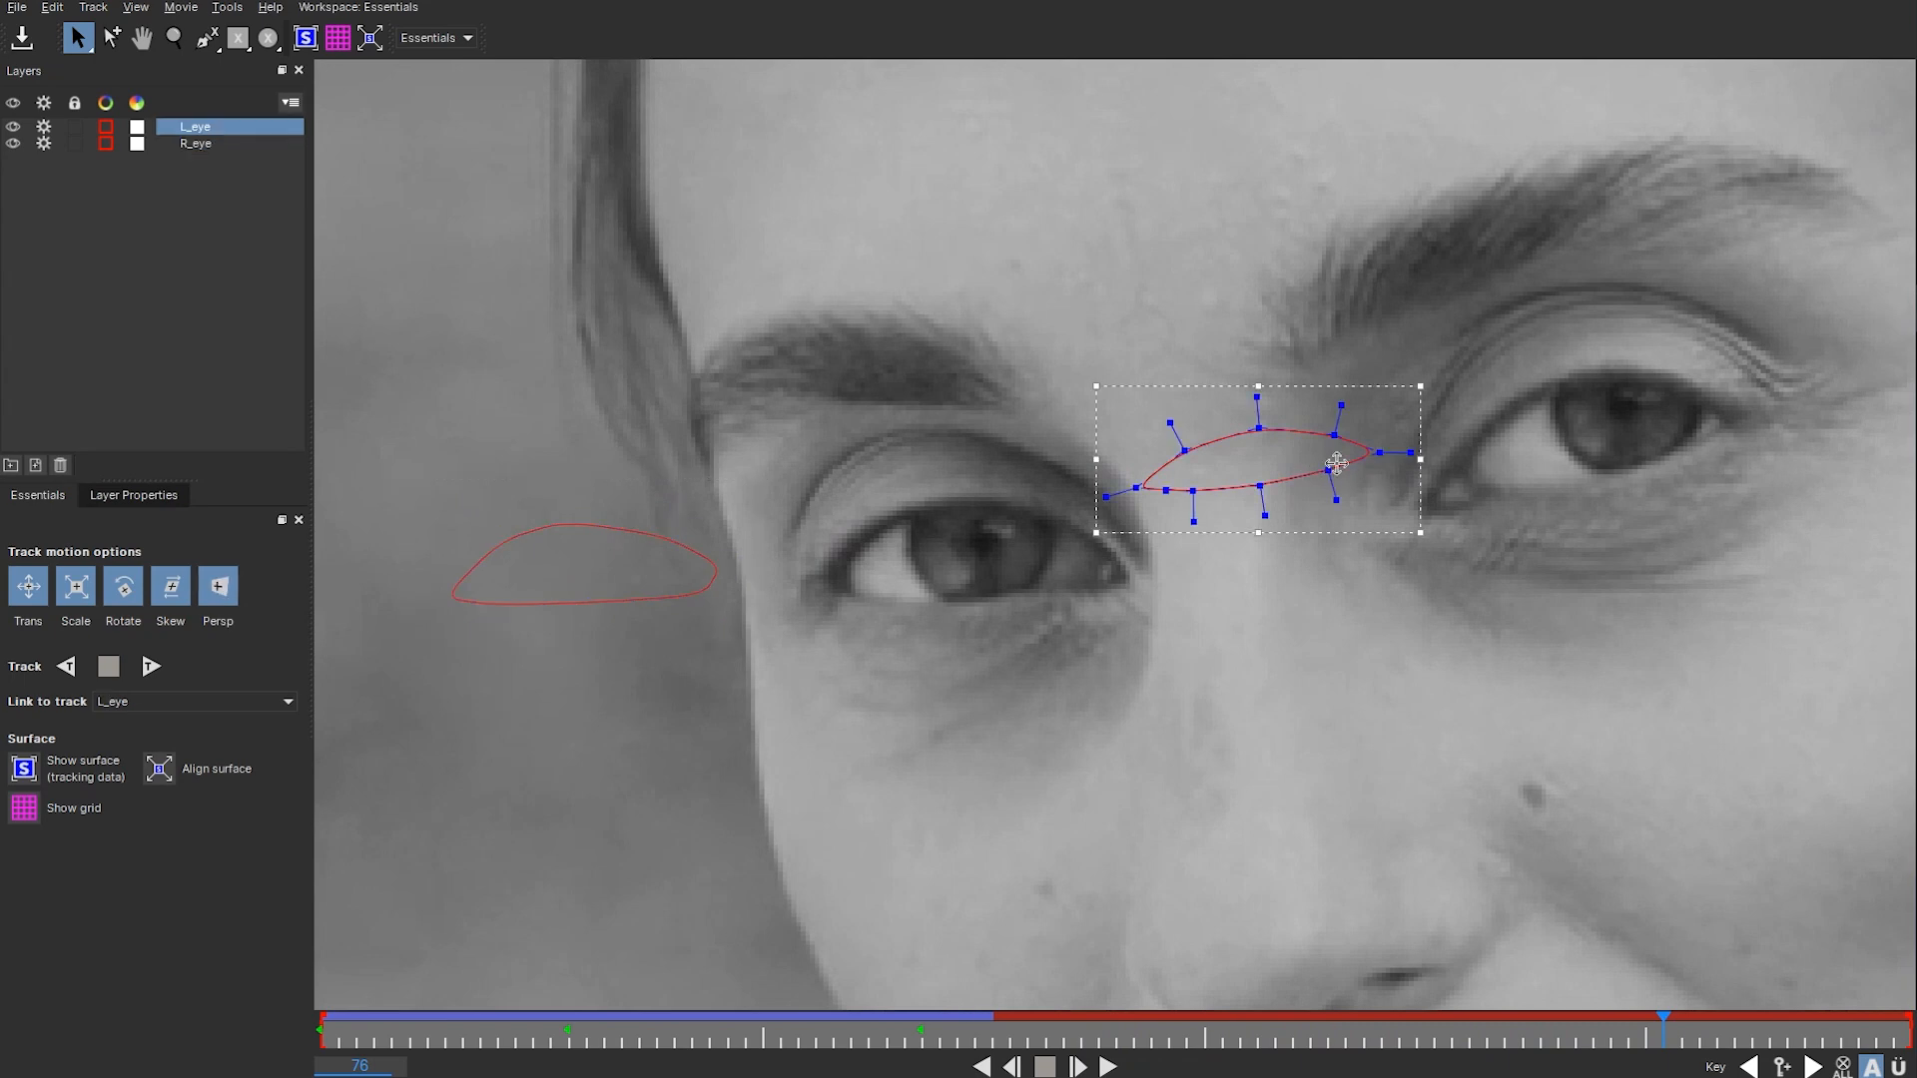
{"action": "left_click_drag", "start_coordinate": [1379, 452], "coordinate": [1583, 449]}
{"action": "key", "text": "ctrl+z"}
{"action": "mouse_move", "coordinate": [1331, 464]}
{"action": "left_mouse_down"}
{"action": "mouse_move", "coordinate": [1438, 490]}
{"action": "mouse_move", "coordinate": [1368, 496]}
{"action": "left_mouse_up"}
{"action": "key", "text": "ctrl+z"}
{"action": "left_click_drag", "start_coordinate": [1491, 308], "coordinate": [1086, 588]}
{"action": "left_click_drag", "start_coordinate": [1262, 484], "coordinate": [1599, 461]}
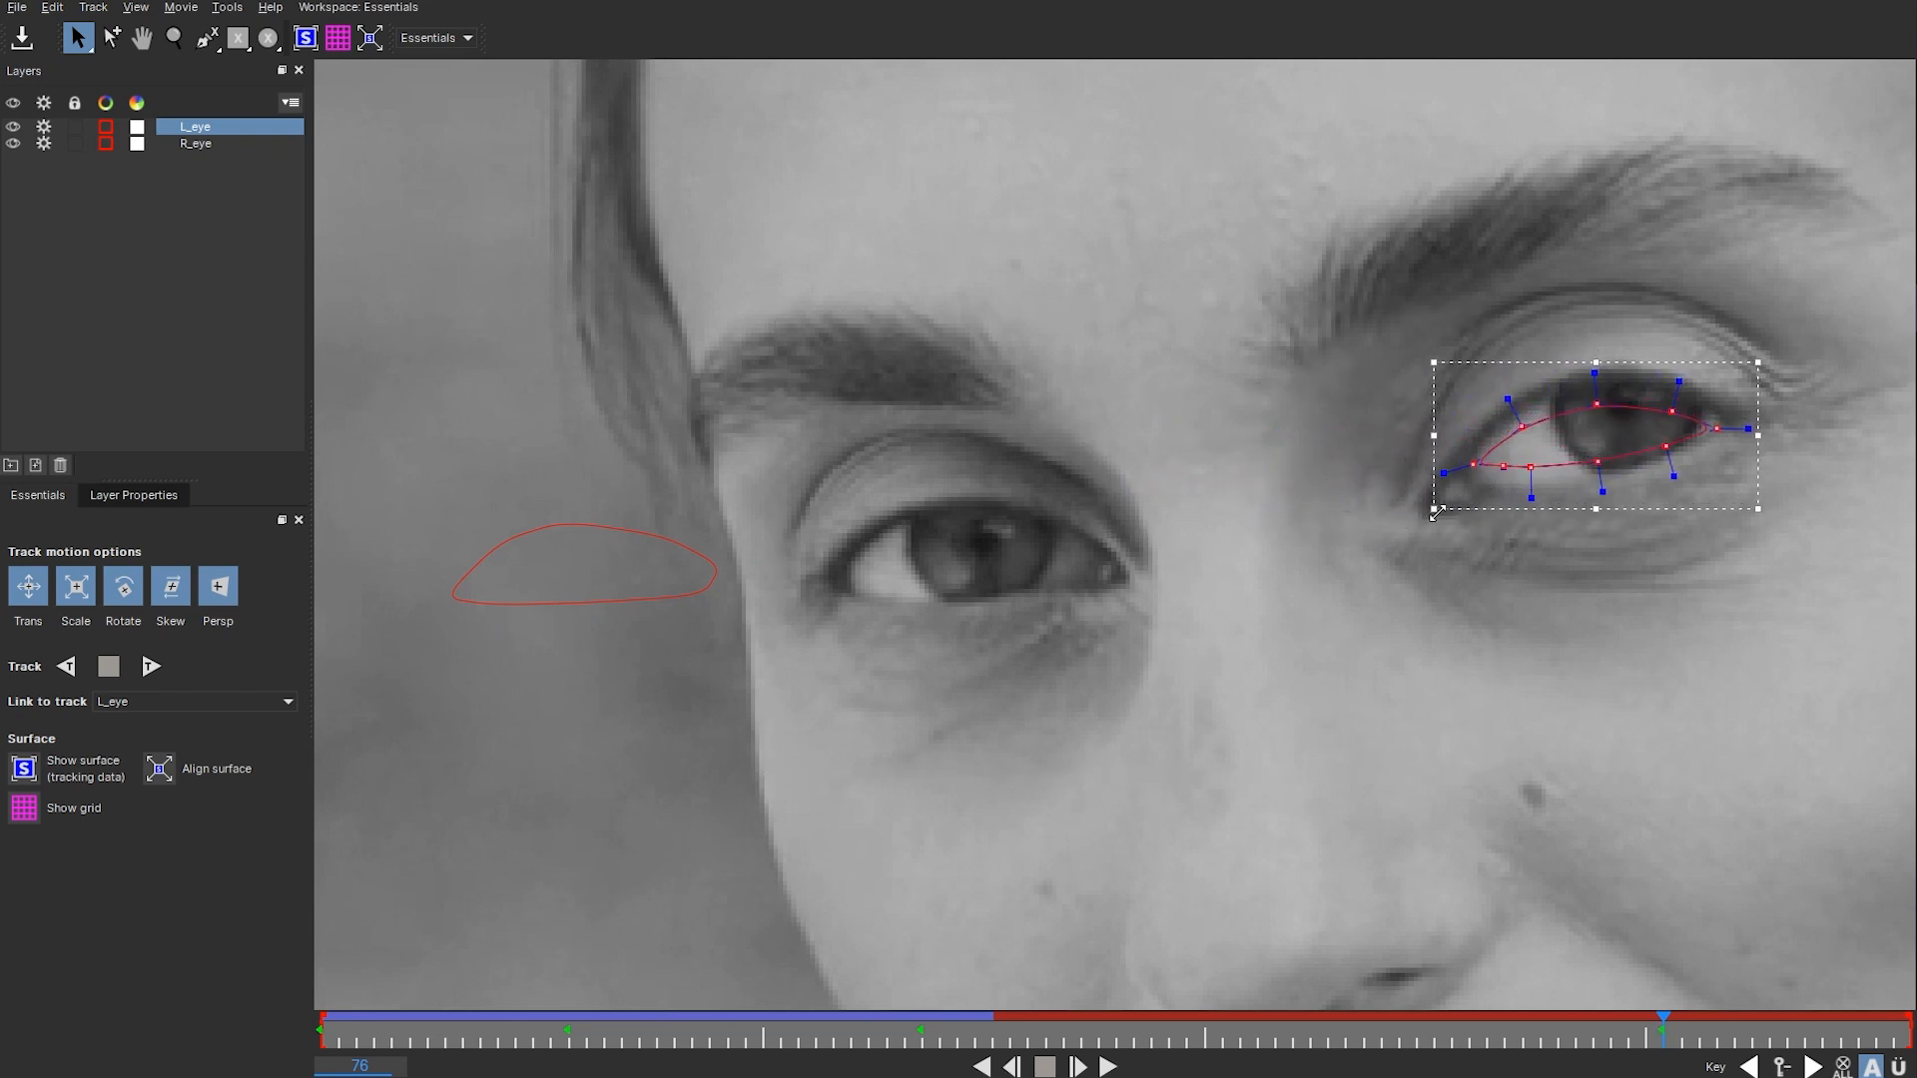
- Move the R_eye spline onto the right eye at frame 76 and fit its points to the eye's outline
{"action": "left_click", "coordinate": [702, 595]}
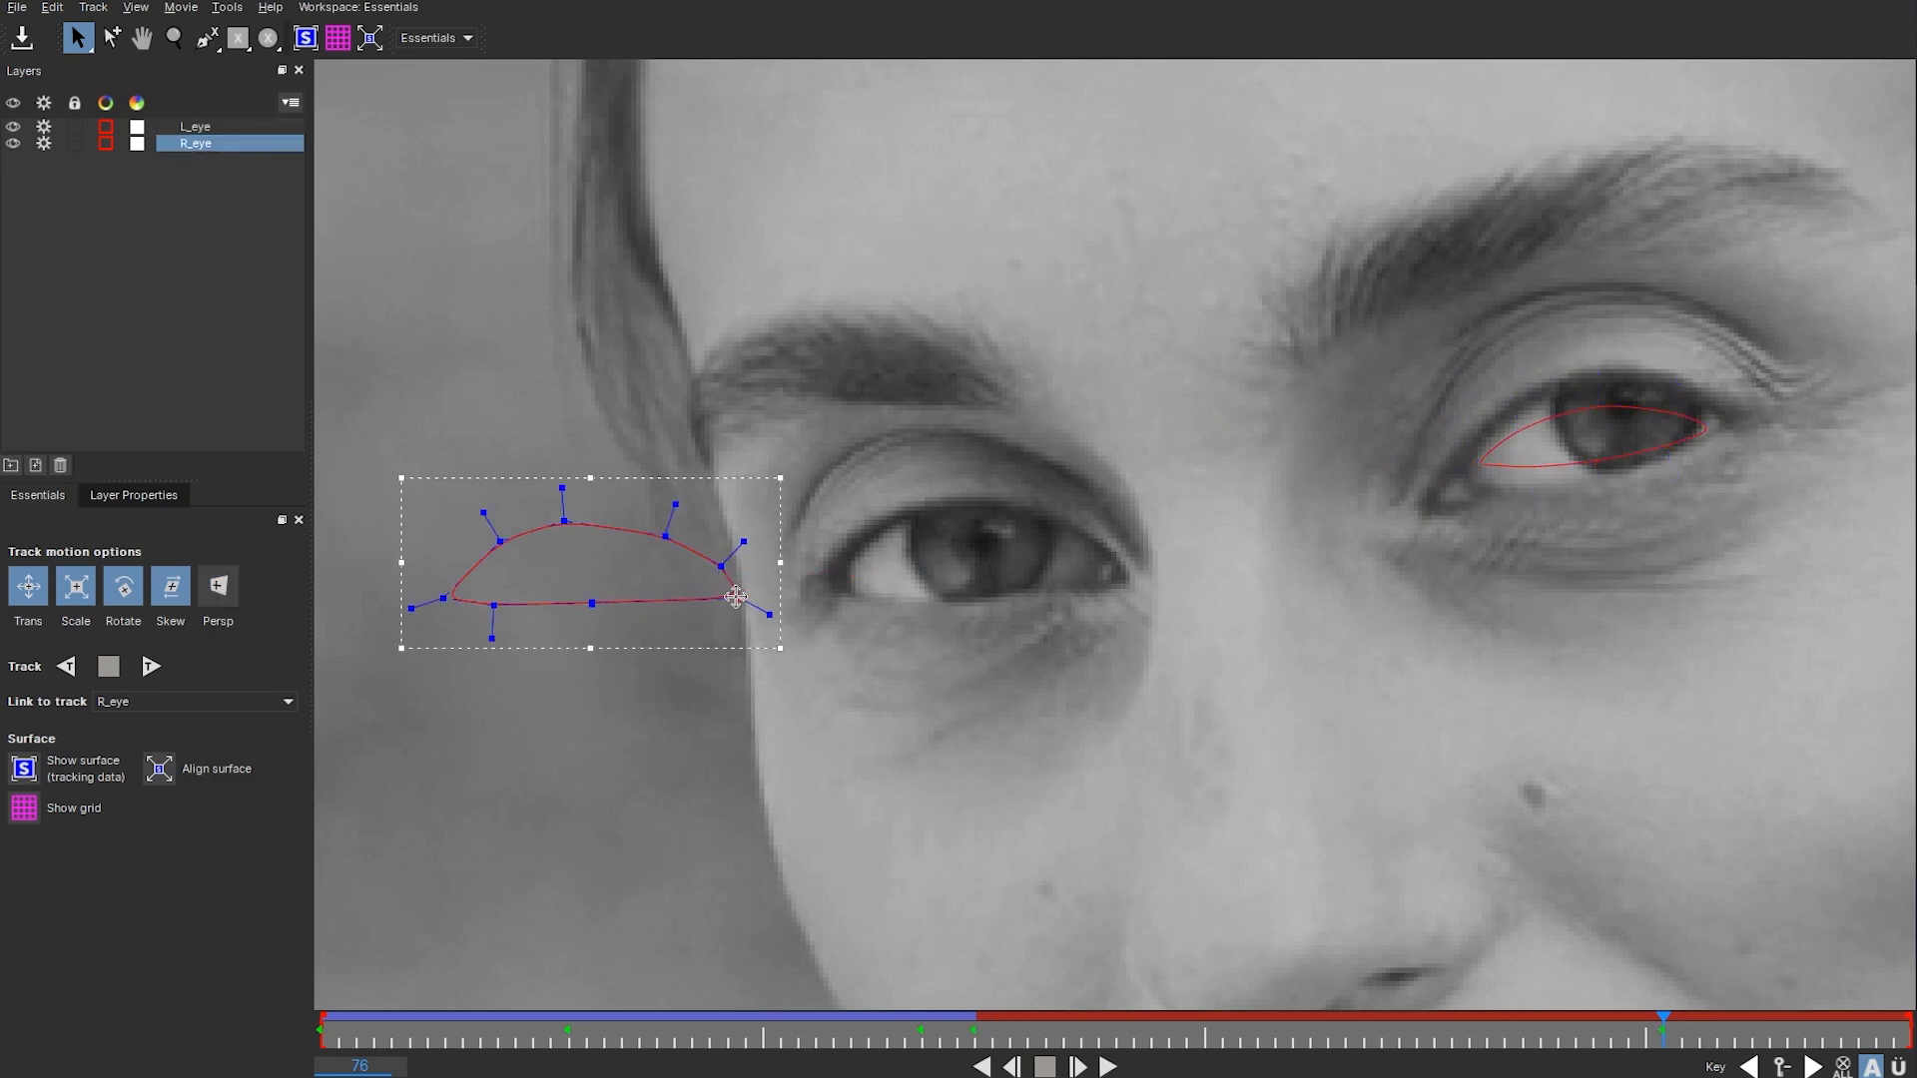
{"action": "left_click_drag", "start_coordinate": [492, 606], "coordinate": [883, 593]}
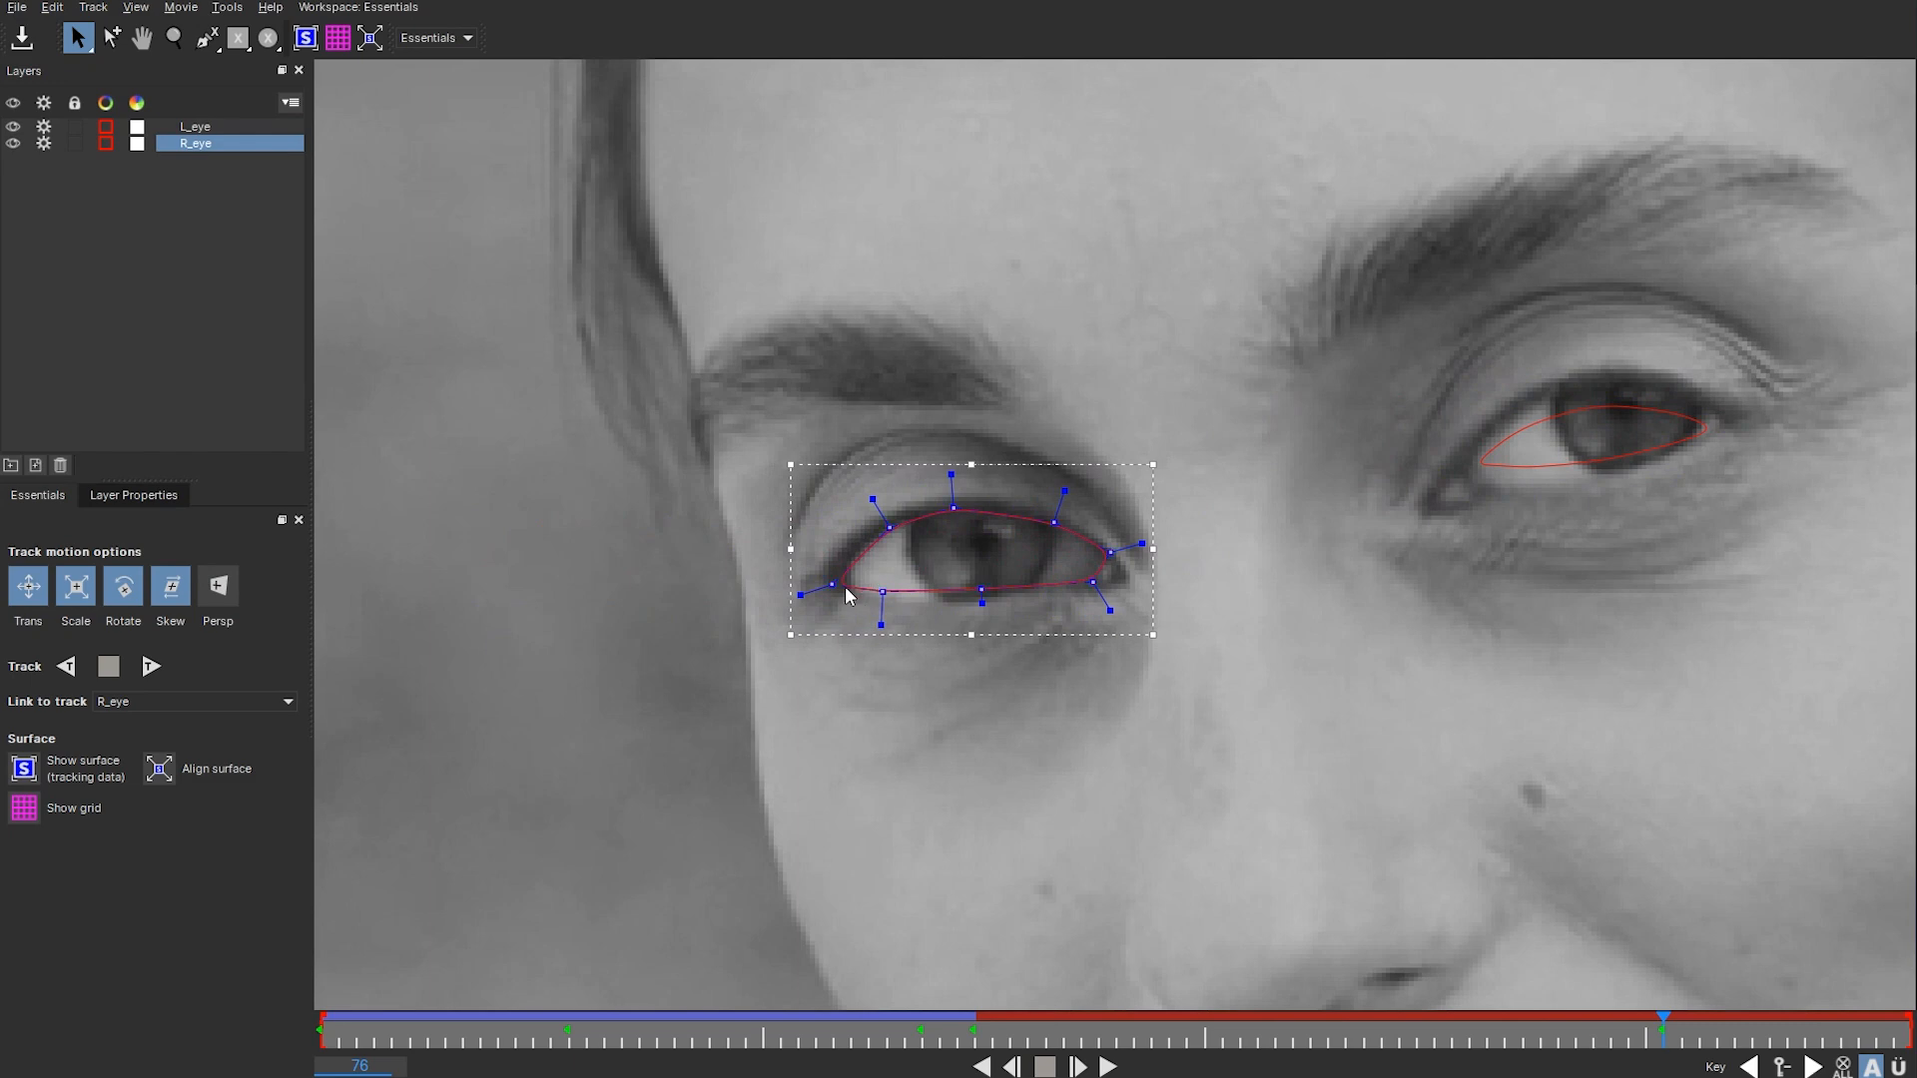
{"action": "left_click_drag", "start_coordinate": [833, 584], "coordinate": [976, 600]}
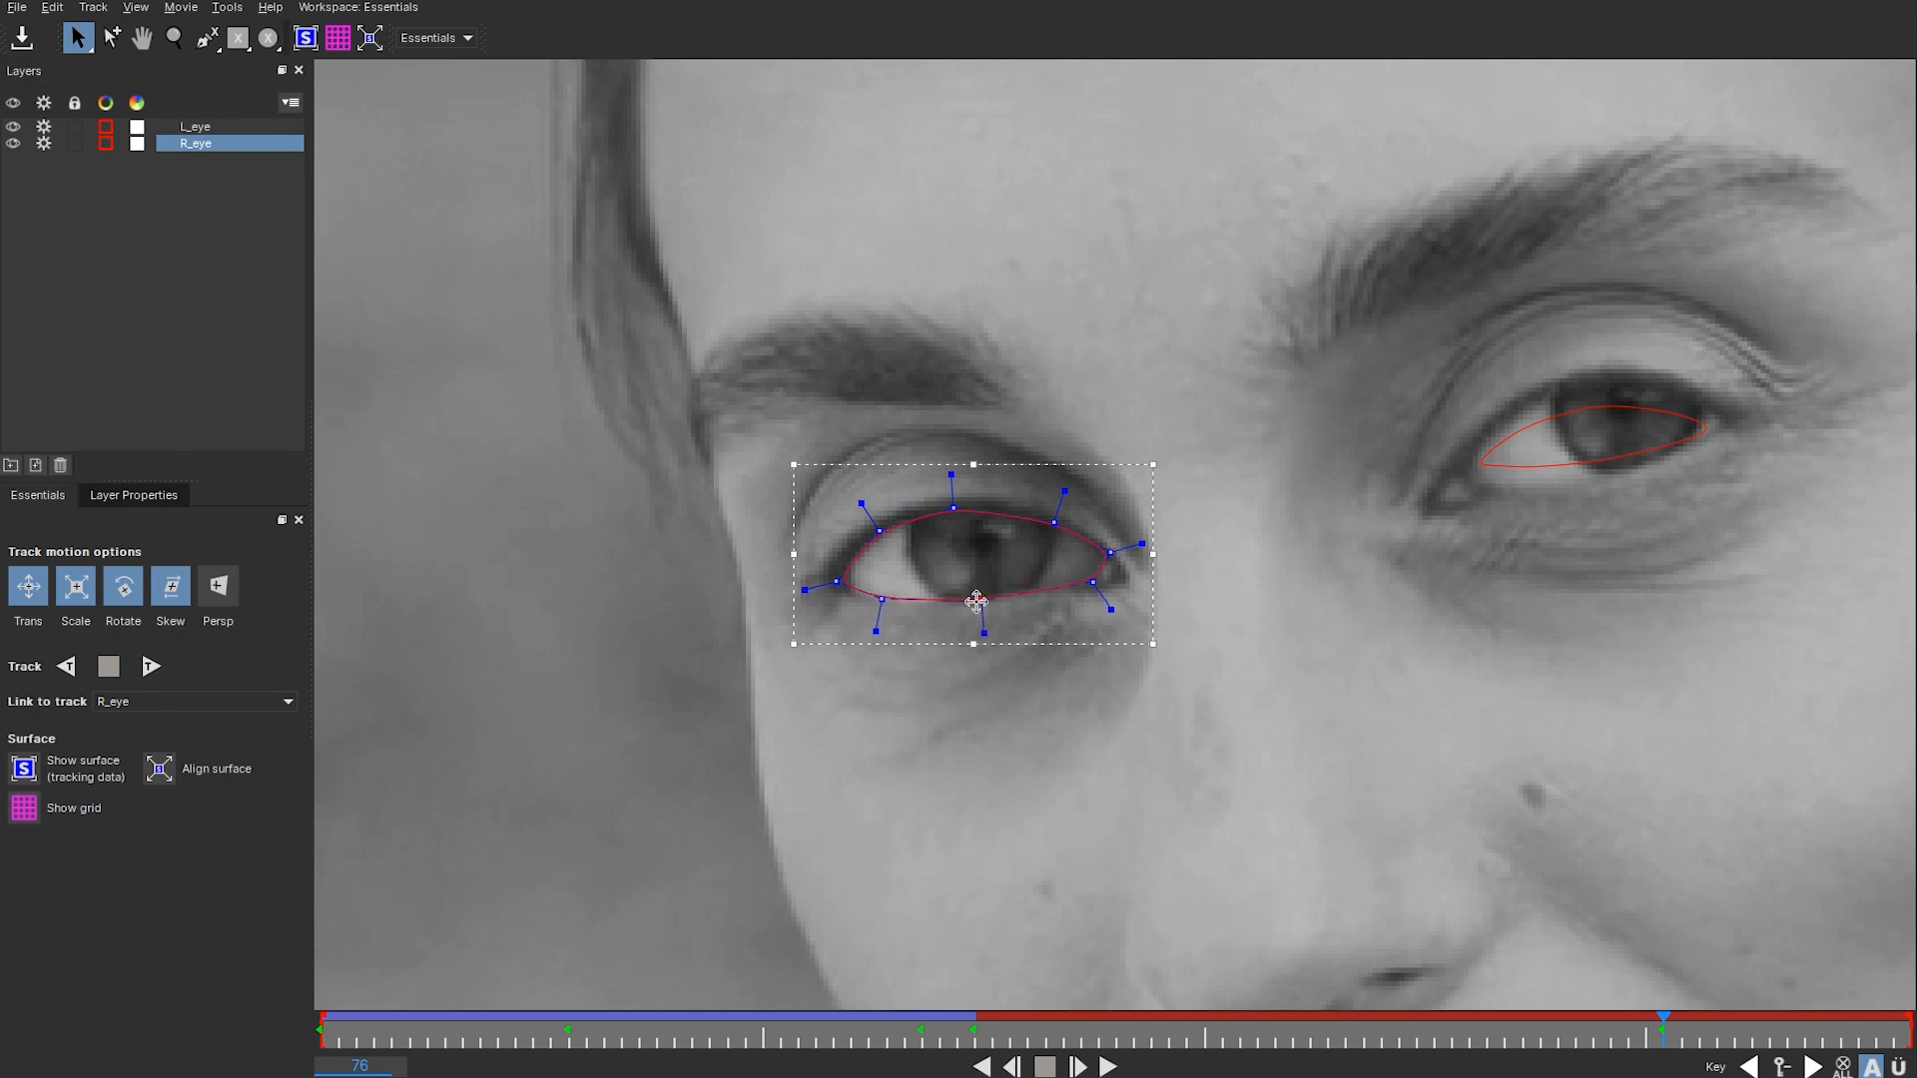
{"action": "left_click", "coordinate": [1090, 583]}
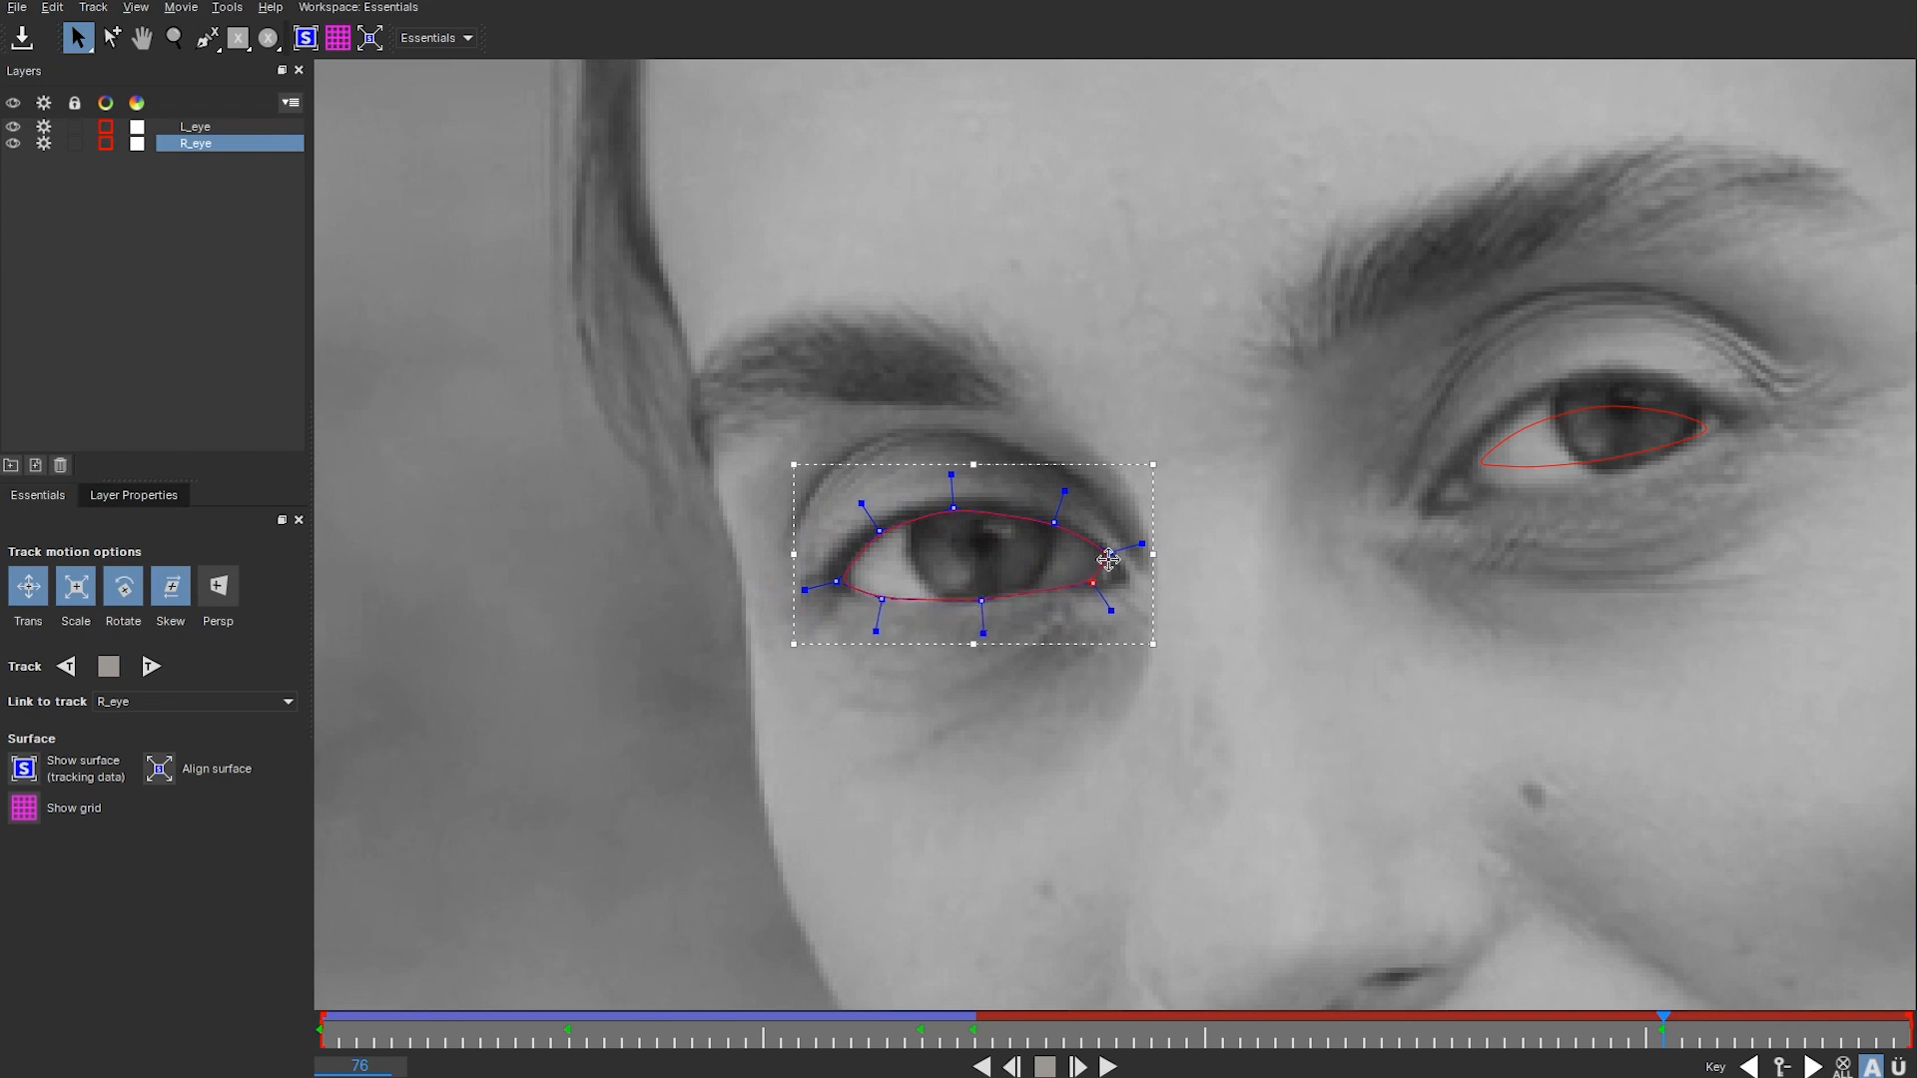
- Reshape the L_eye spline at frame 76 to follow the eyelids, and track both eyes forward to frame 90
{"action": "left_click", "coordinate": [1623, 471]}
{"action": "left_click_drag", "start_coordinate": [1487, 464], "coordinate": [1666, 452]}
{"action": "left_click_drag", "start_coordinate": [1522, 427], "coordinate": [1667, 455]}
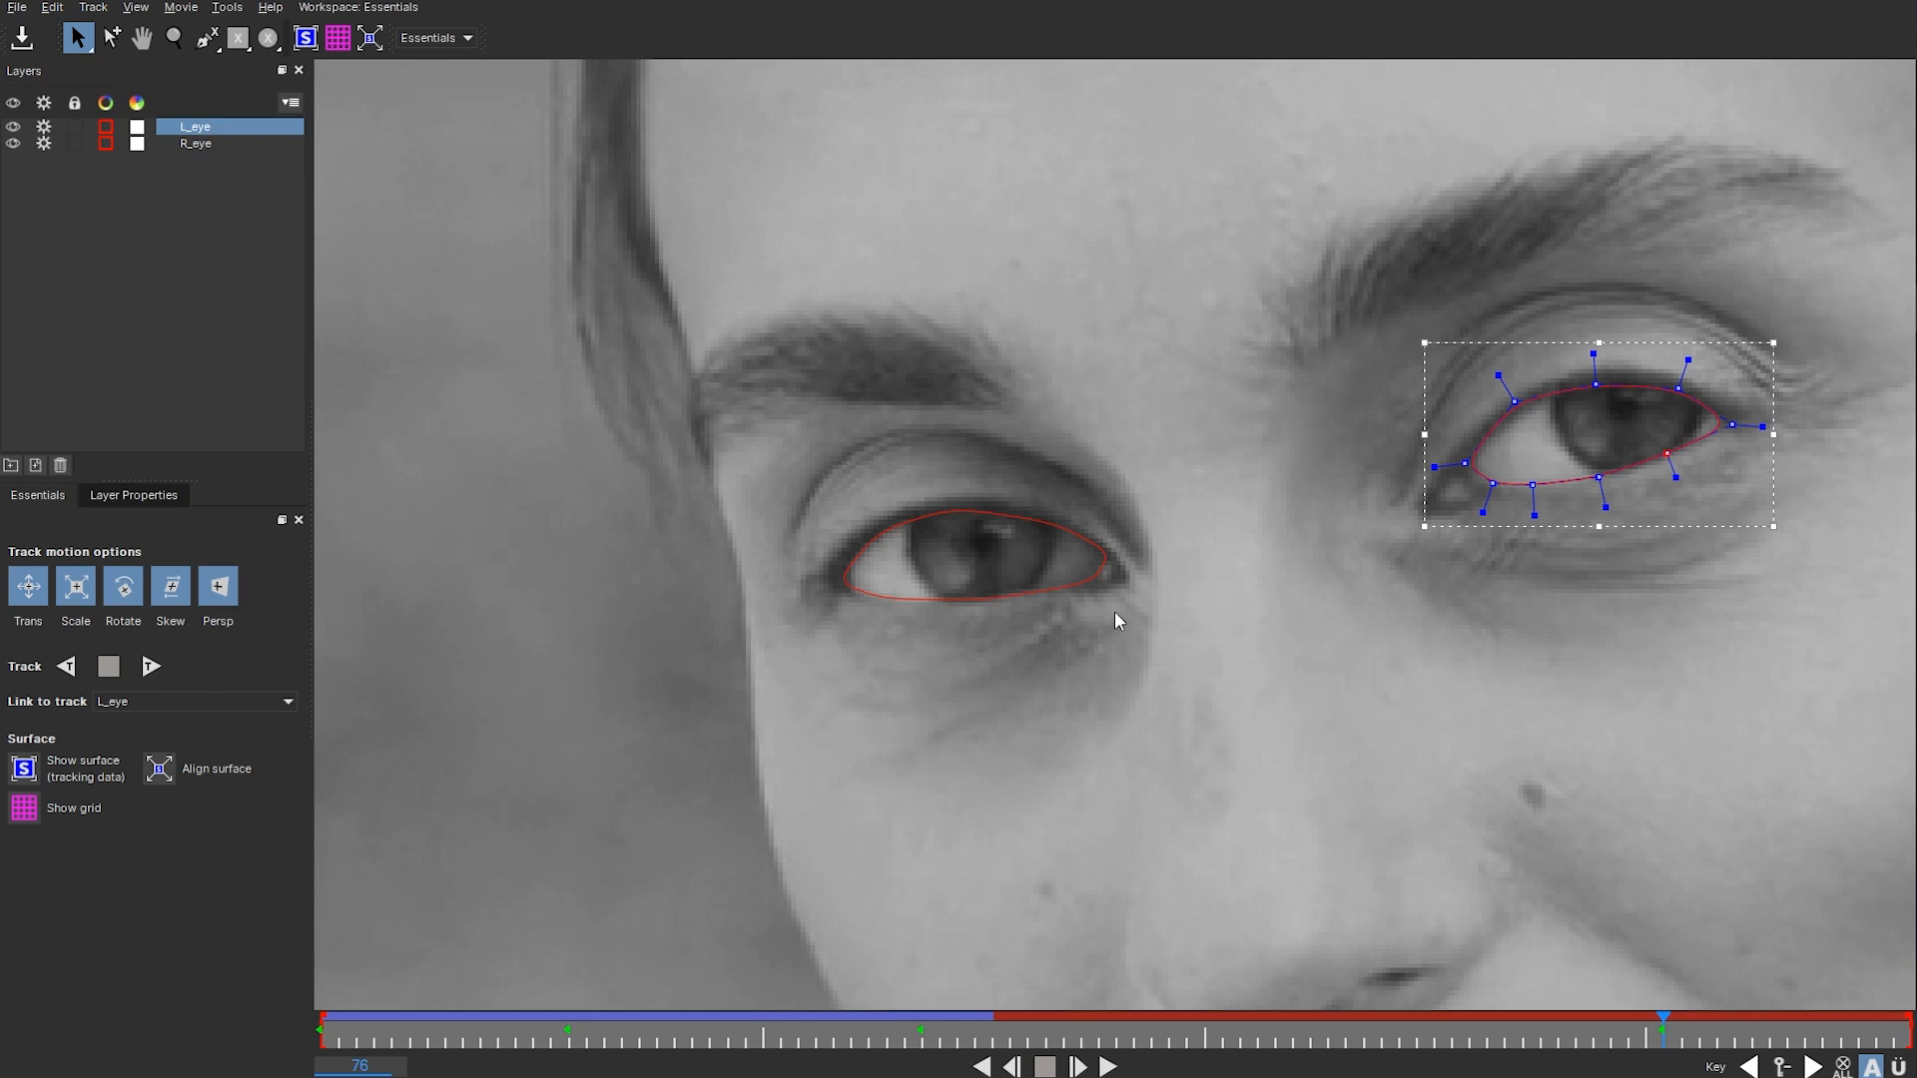
{"action": "left_click", "coordinate": [153, 666]}
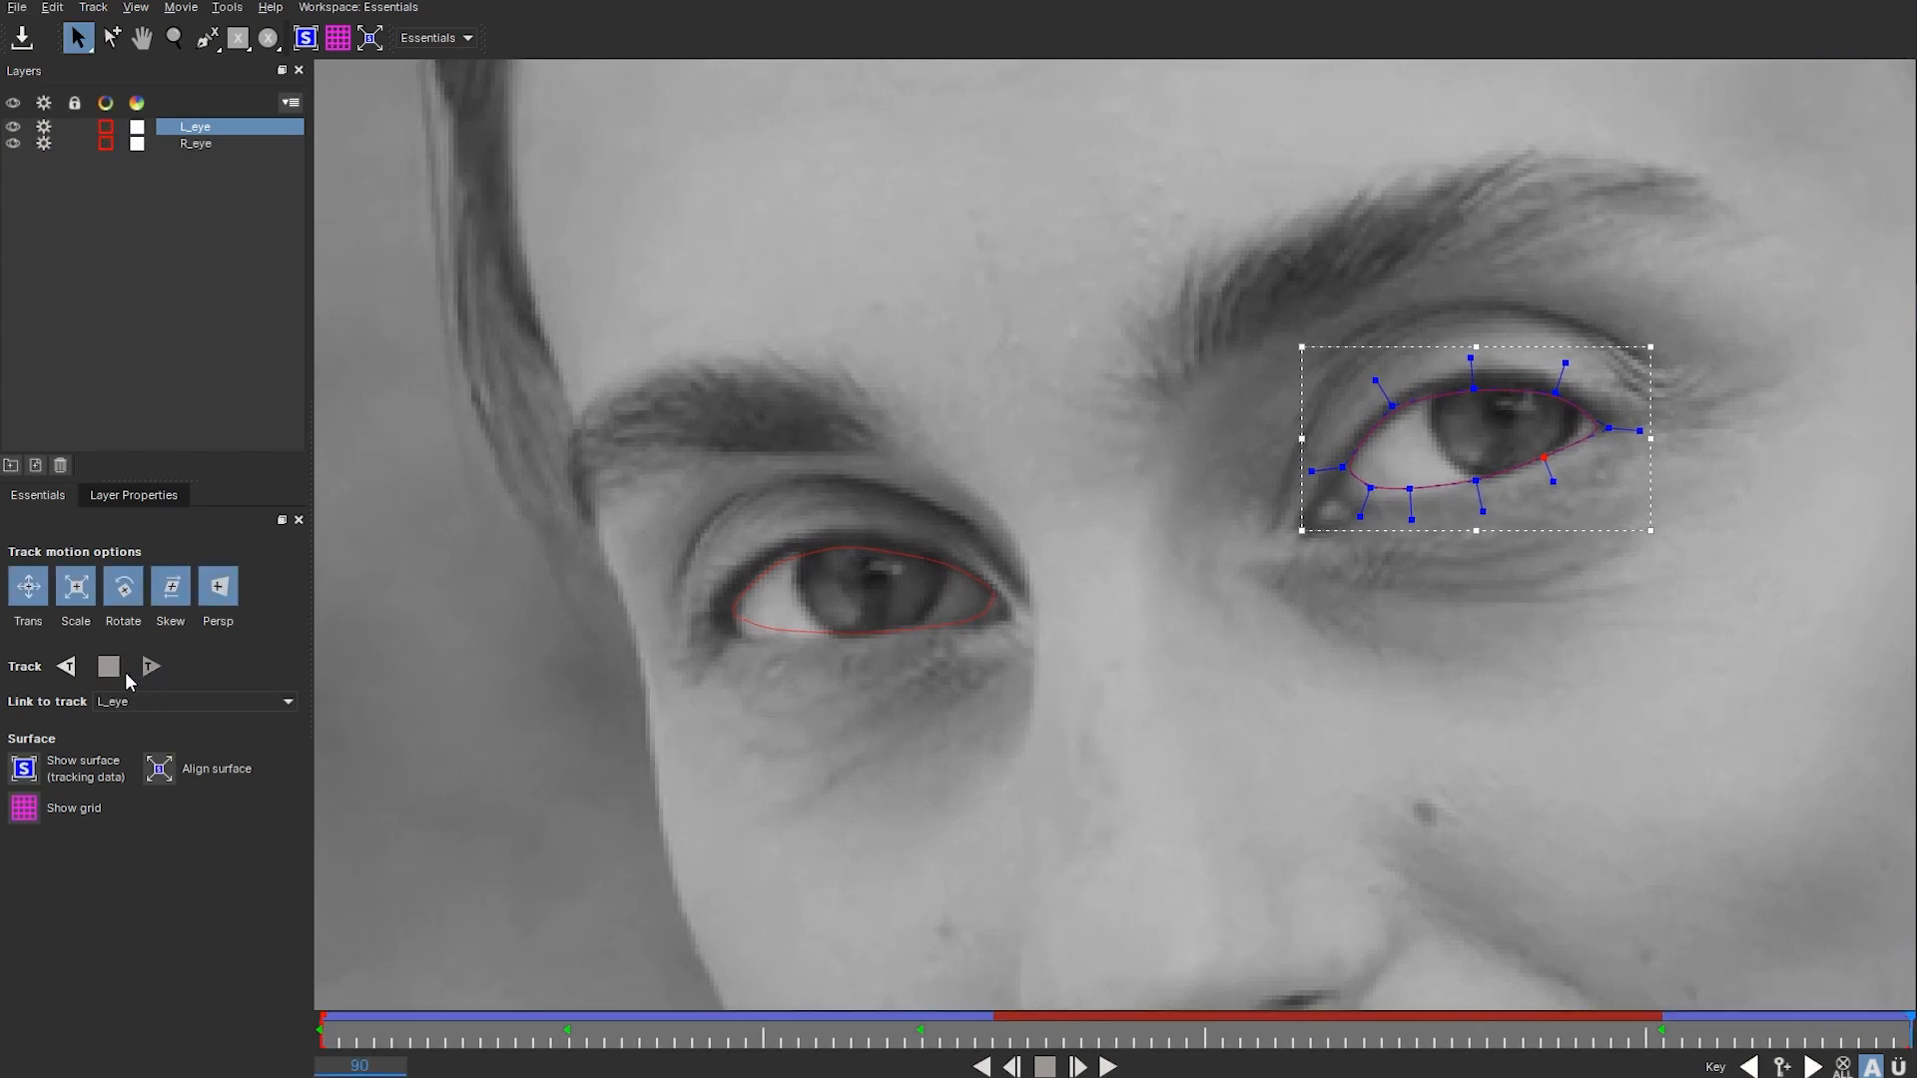
- Adjust the R_eye spline points at frame 90 so the outline follows the outer corner and lids of the right eye
{"action": "left_click", "coordinate": [797, 644]}
{"action": "left_click_drag", "start_coordinate": [769, 630], "coordinate": [725, 631]}
{"action": "left_click_drag", "start_coordinate": [769, 564], "coordinate": [756, 566]}
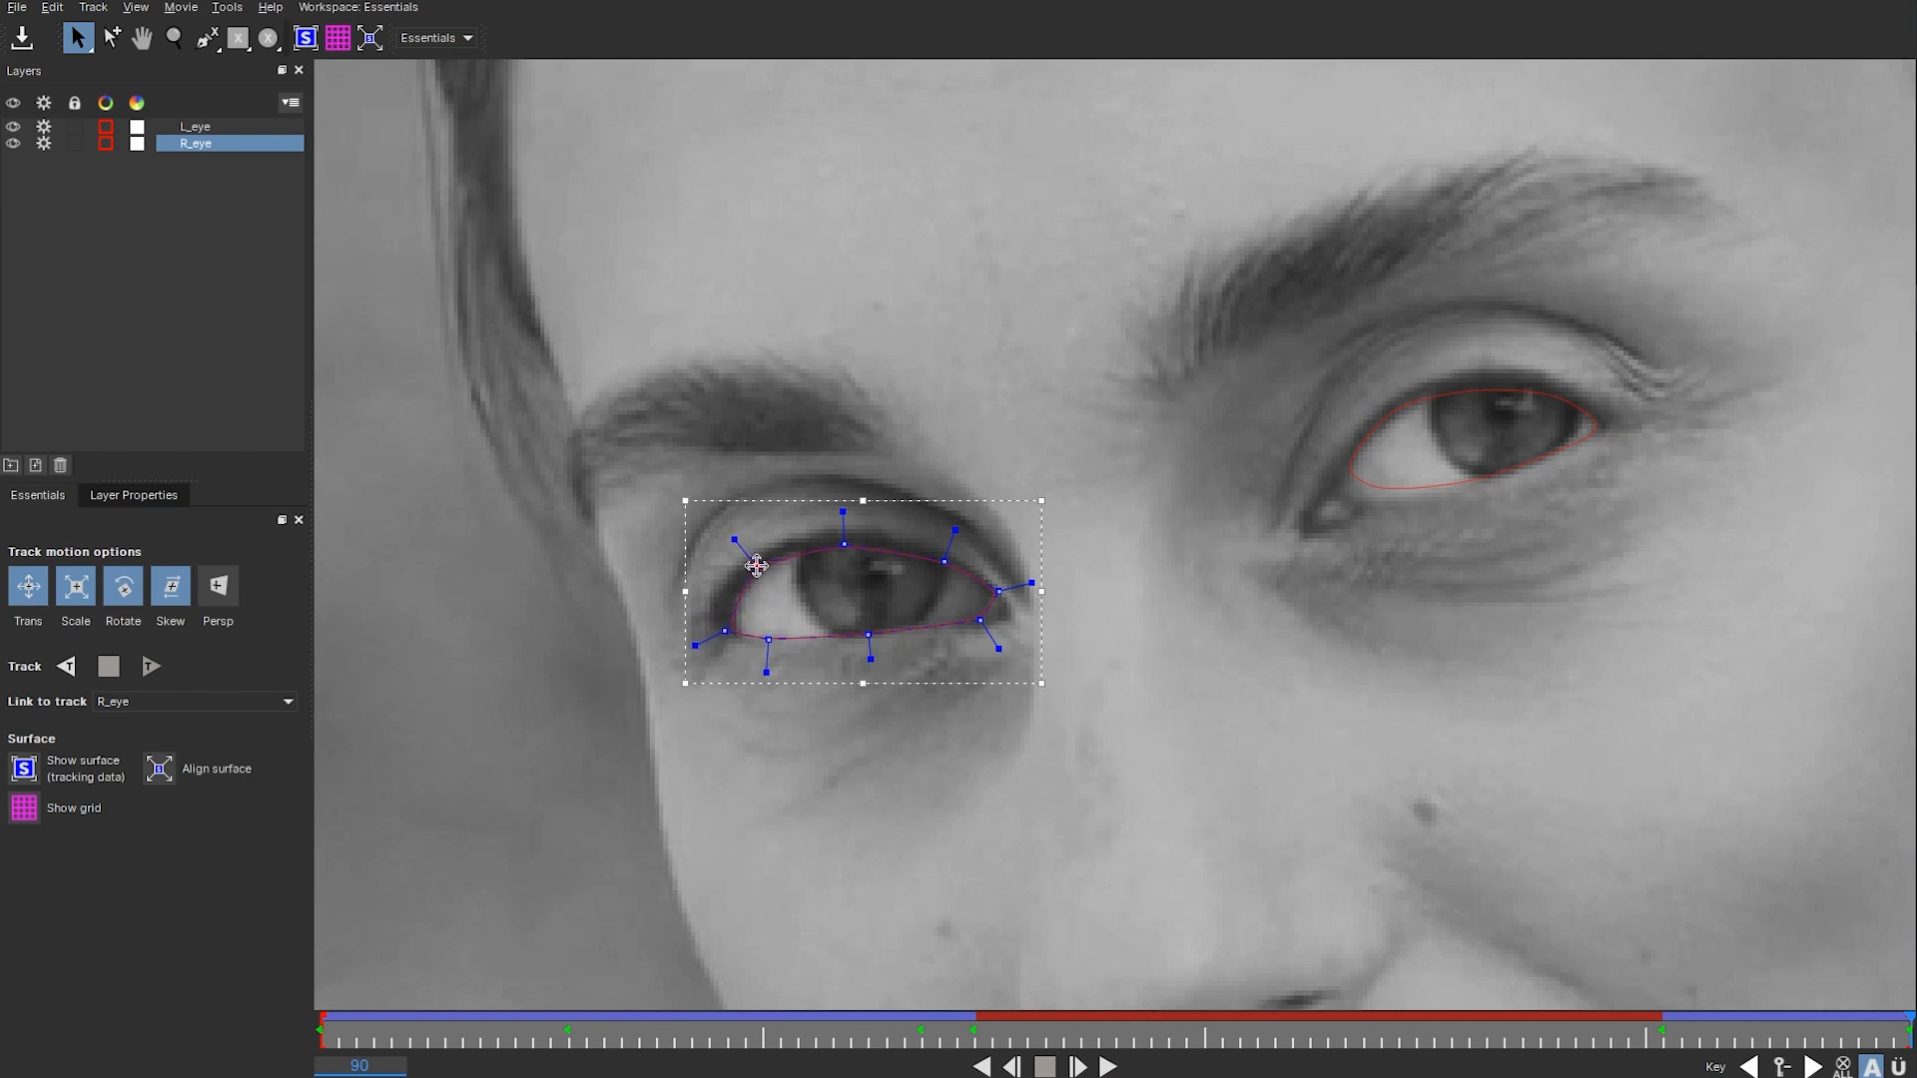
{"action": "left_click", "coordinate": [981, 621]}
{"action": "mouse_move", "coordinate": [723, 629]}
{"action": "left_mouse_down"}
{"action": "mouse_move", "coordinate": [727, 612]}
{"action": "mouse_move", "coordinate": [749, 644]}
{"action": "left_mouse_up"}
- Refine the lower-edge points of the L_eye spline near the inner corner at frame 90
{"action": "left_click", "coordinate": [1409, 492]}
{"action": "left_click_drag", "start_coordinate": [1369, 489], "coordinate": [1371, 495]}
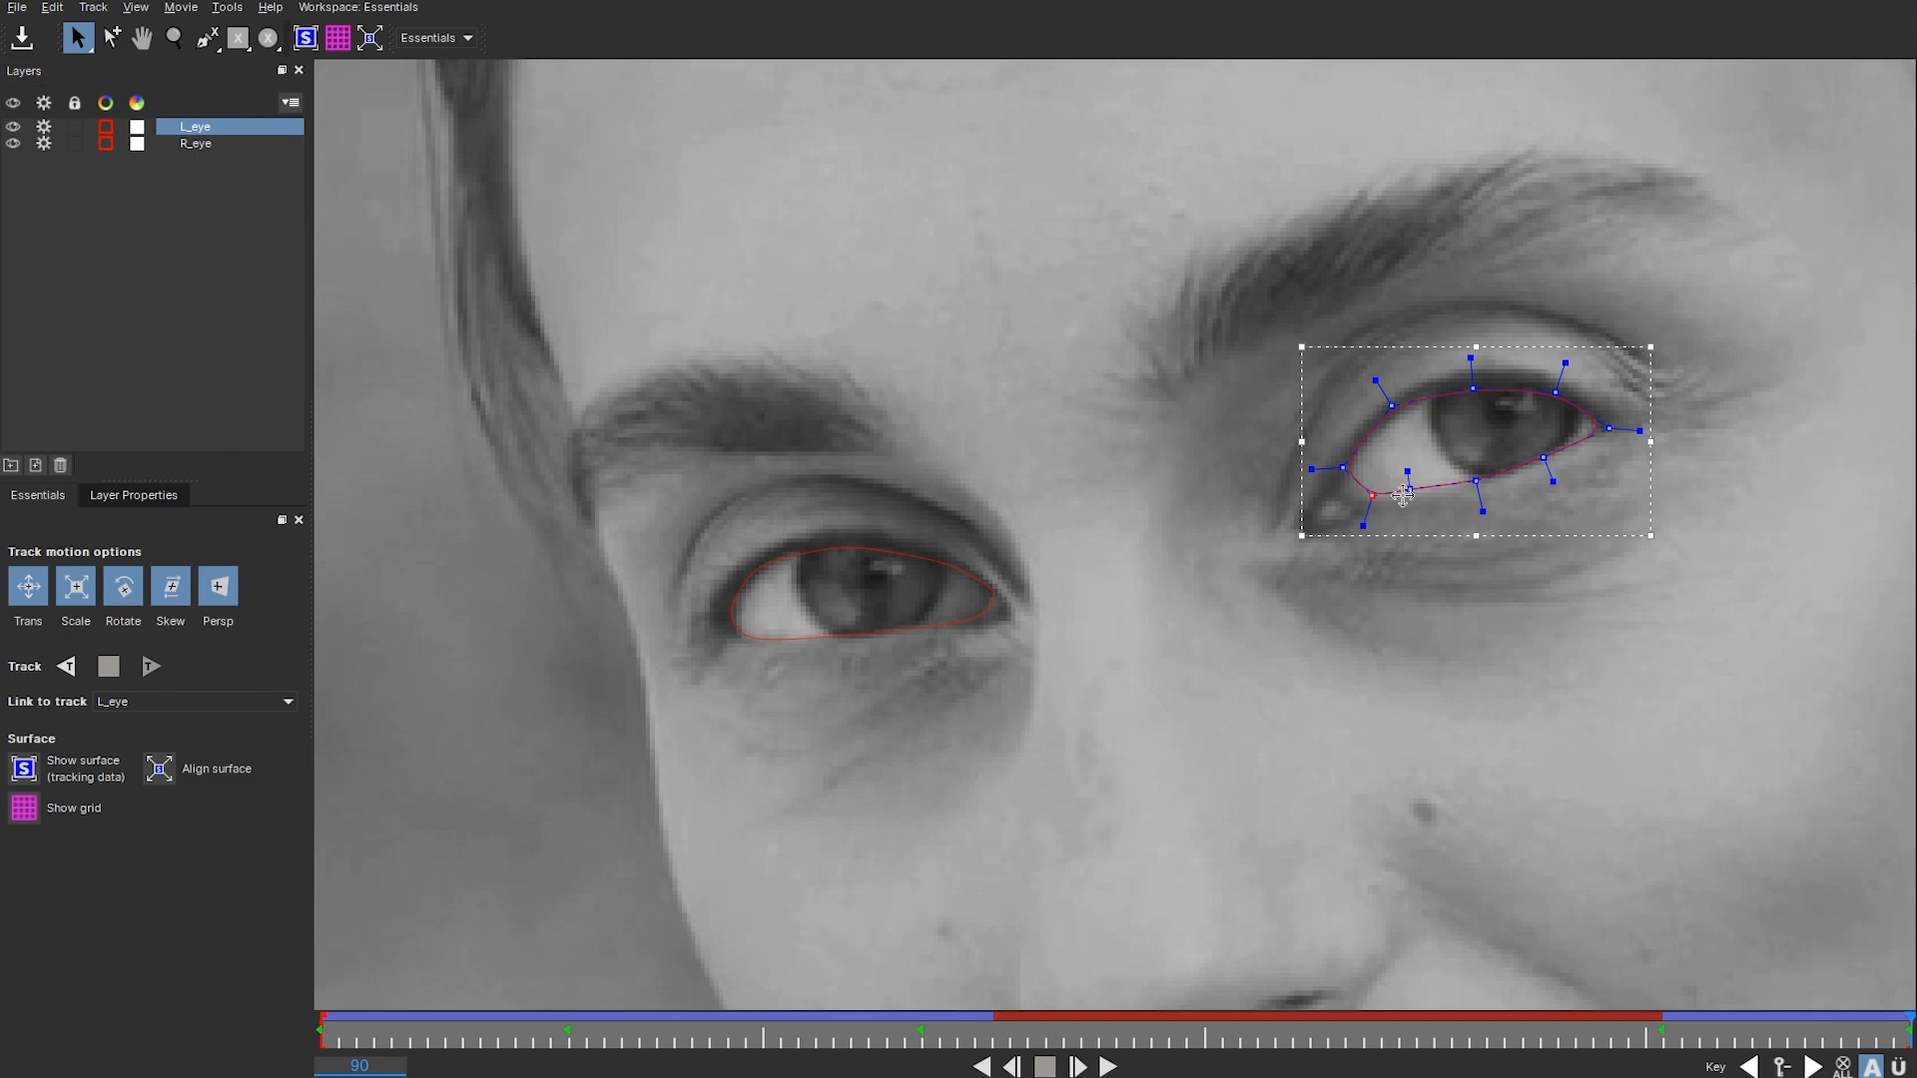
{"action": "left_click", "coordinate": [1411, 491]}
- Go back to frame 38 and lower the upper edge of the R_eye spline to match the closing eyelid
{"action": "left_click_drag", "start_coordinate": [1902, 1026], "coordinate": [991, 1033]}
{"action": "left_click", "coordinate": [583, 540]}
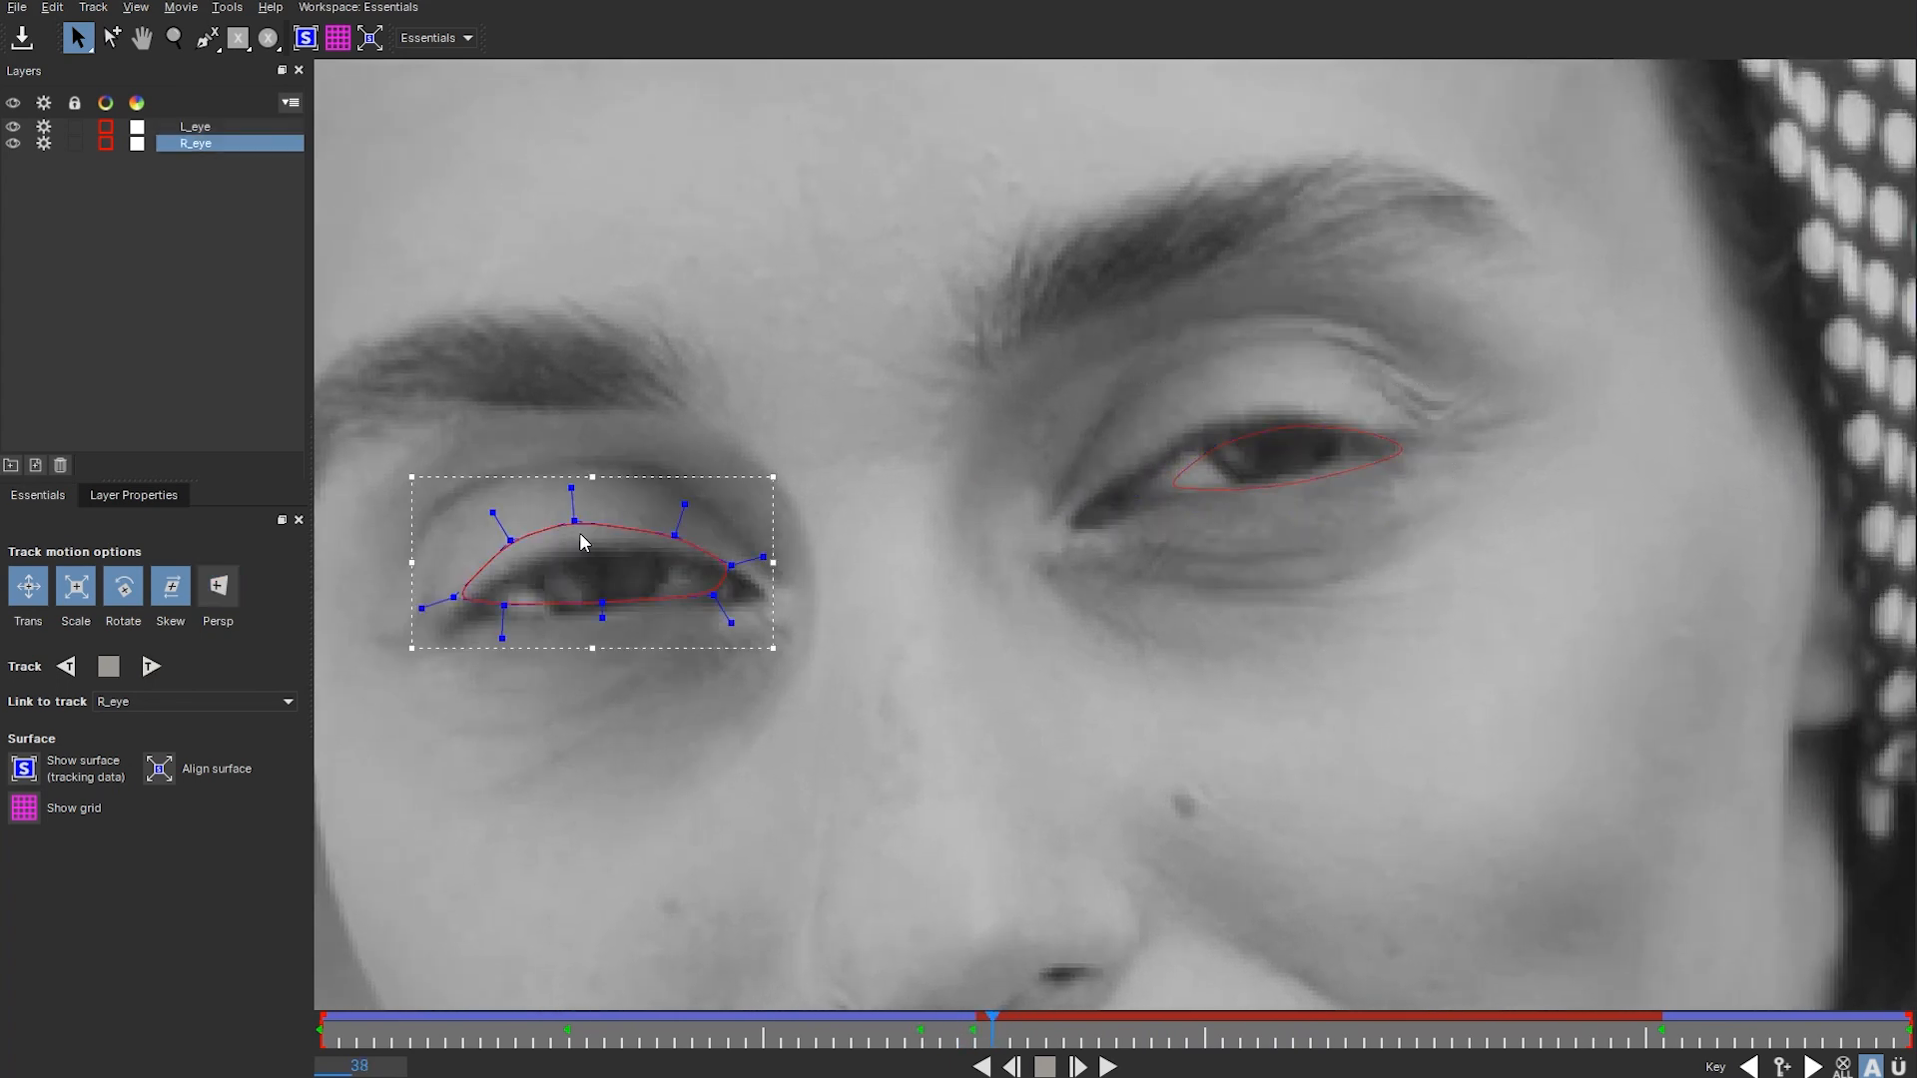
{"action": "left_click_drag", "start_coordinate": [577, 517], "coordinate": [468, 603]}
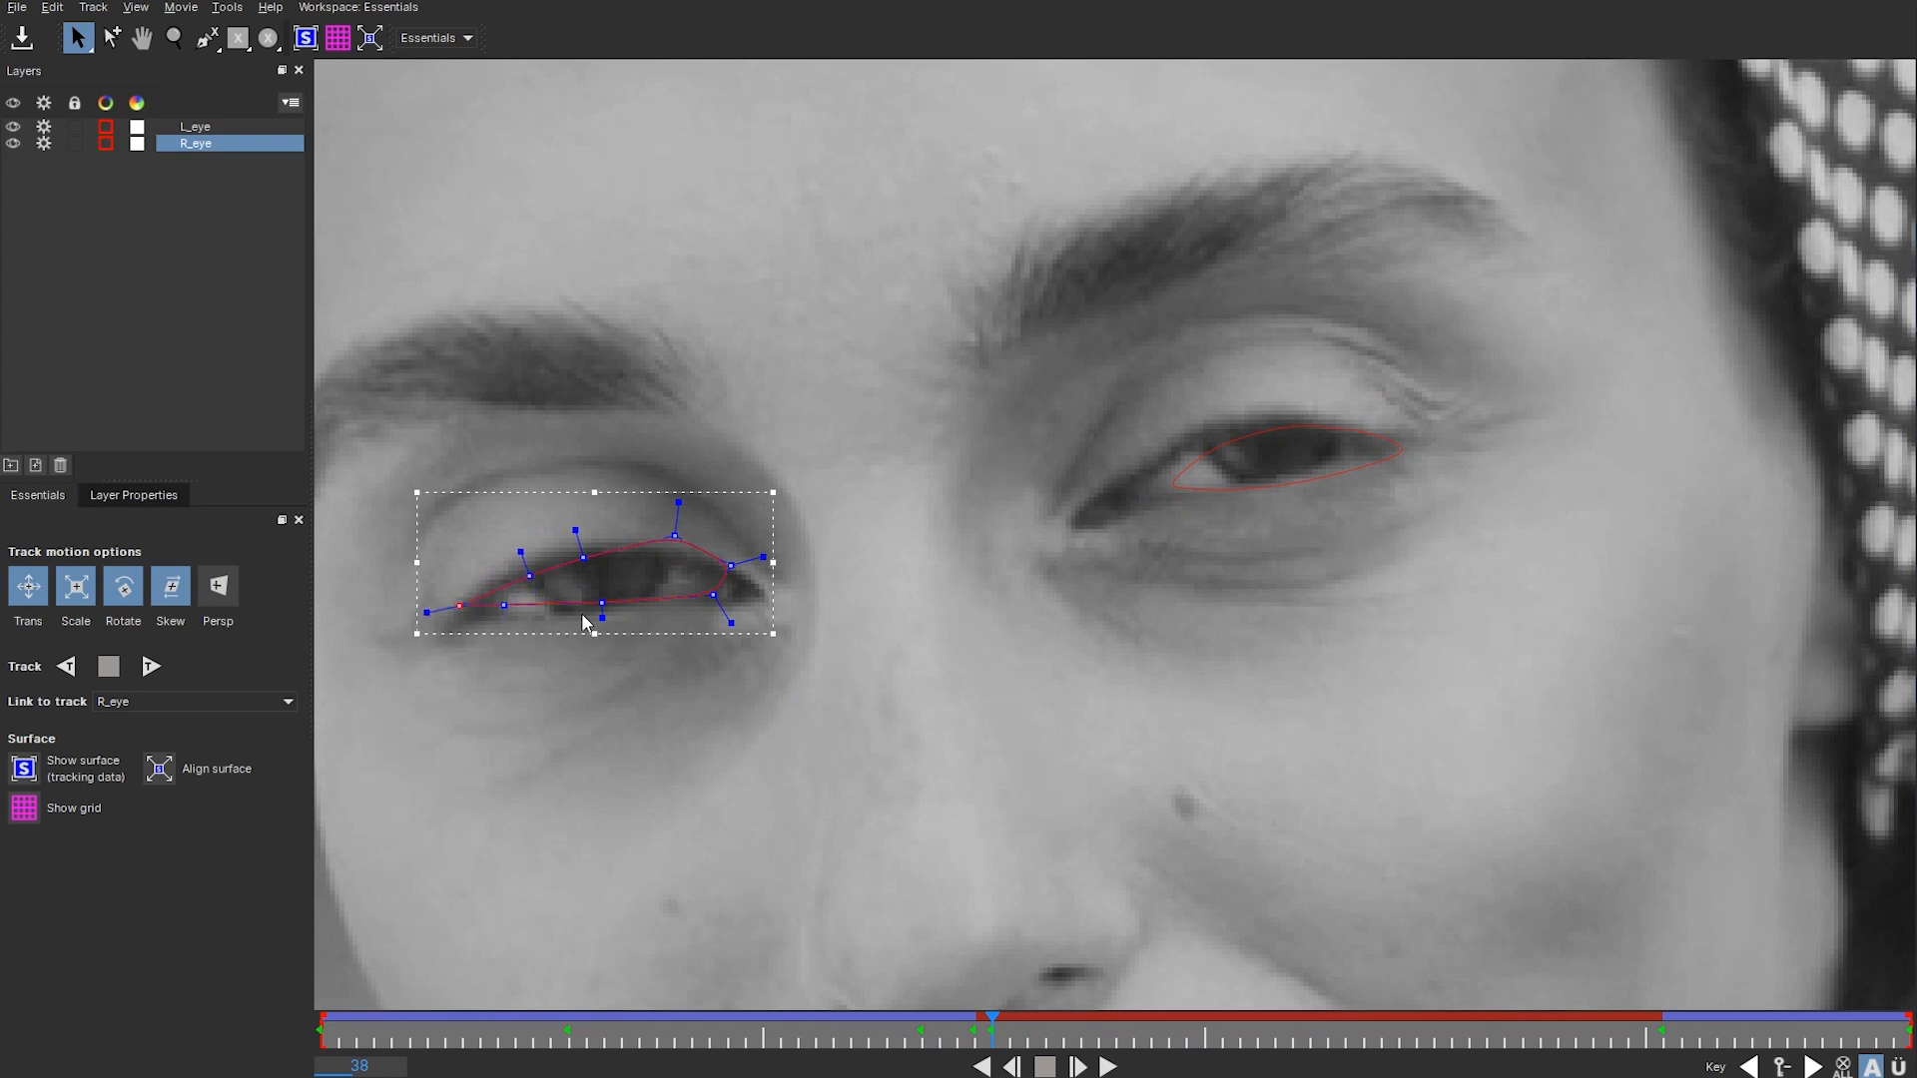
{"action": "left_click_drag", "start_coordinate": [675, 536], "coordinate": [721, 578]}
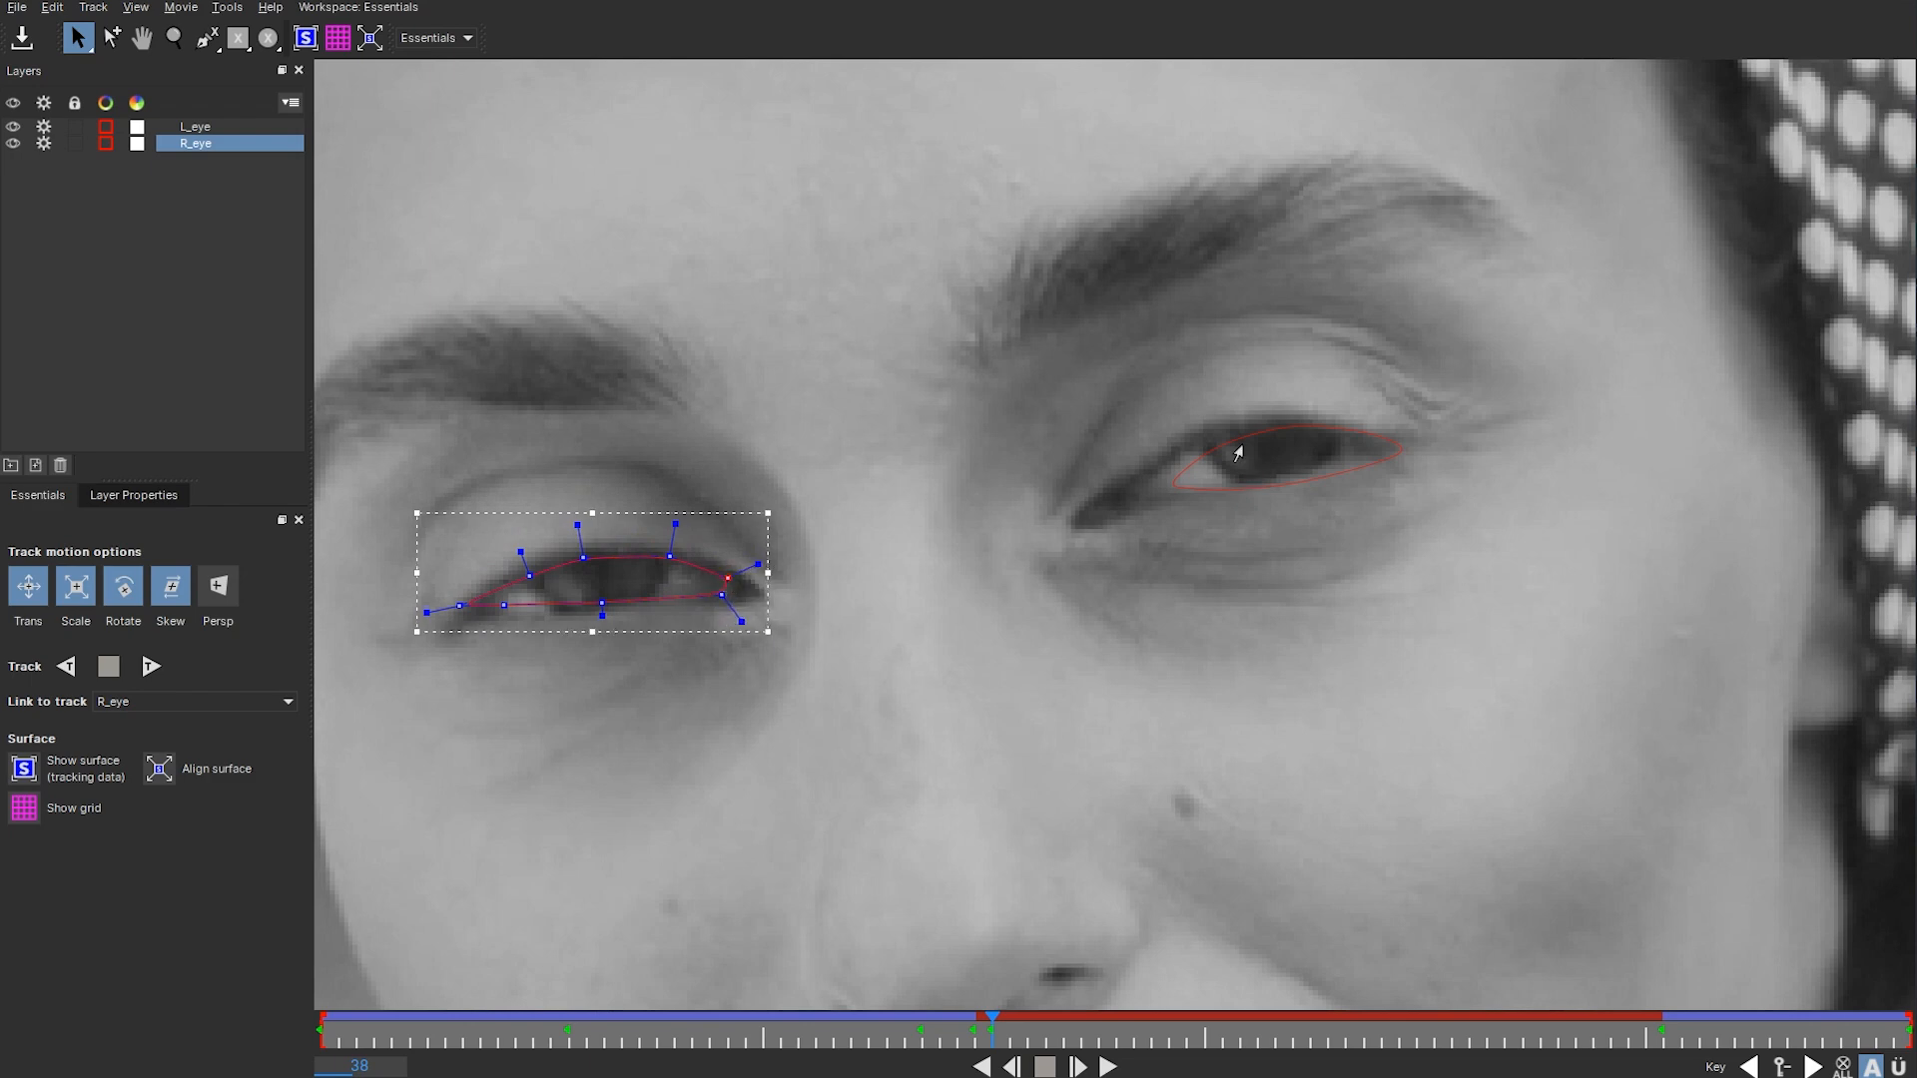
- Shift the L_eye spline toward the inner eye corner at frame 38 and compare its fit with frame 39
{"action": "left_click", "coordinate": [1273, 451]}
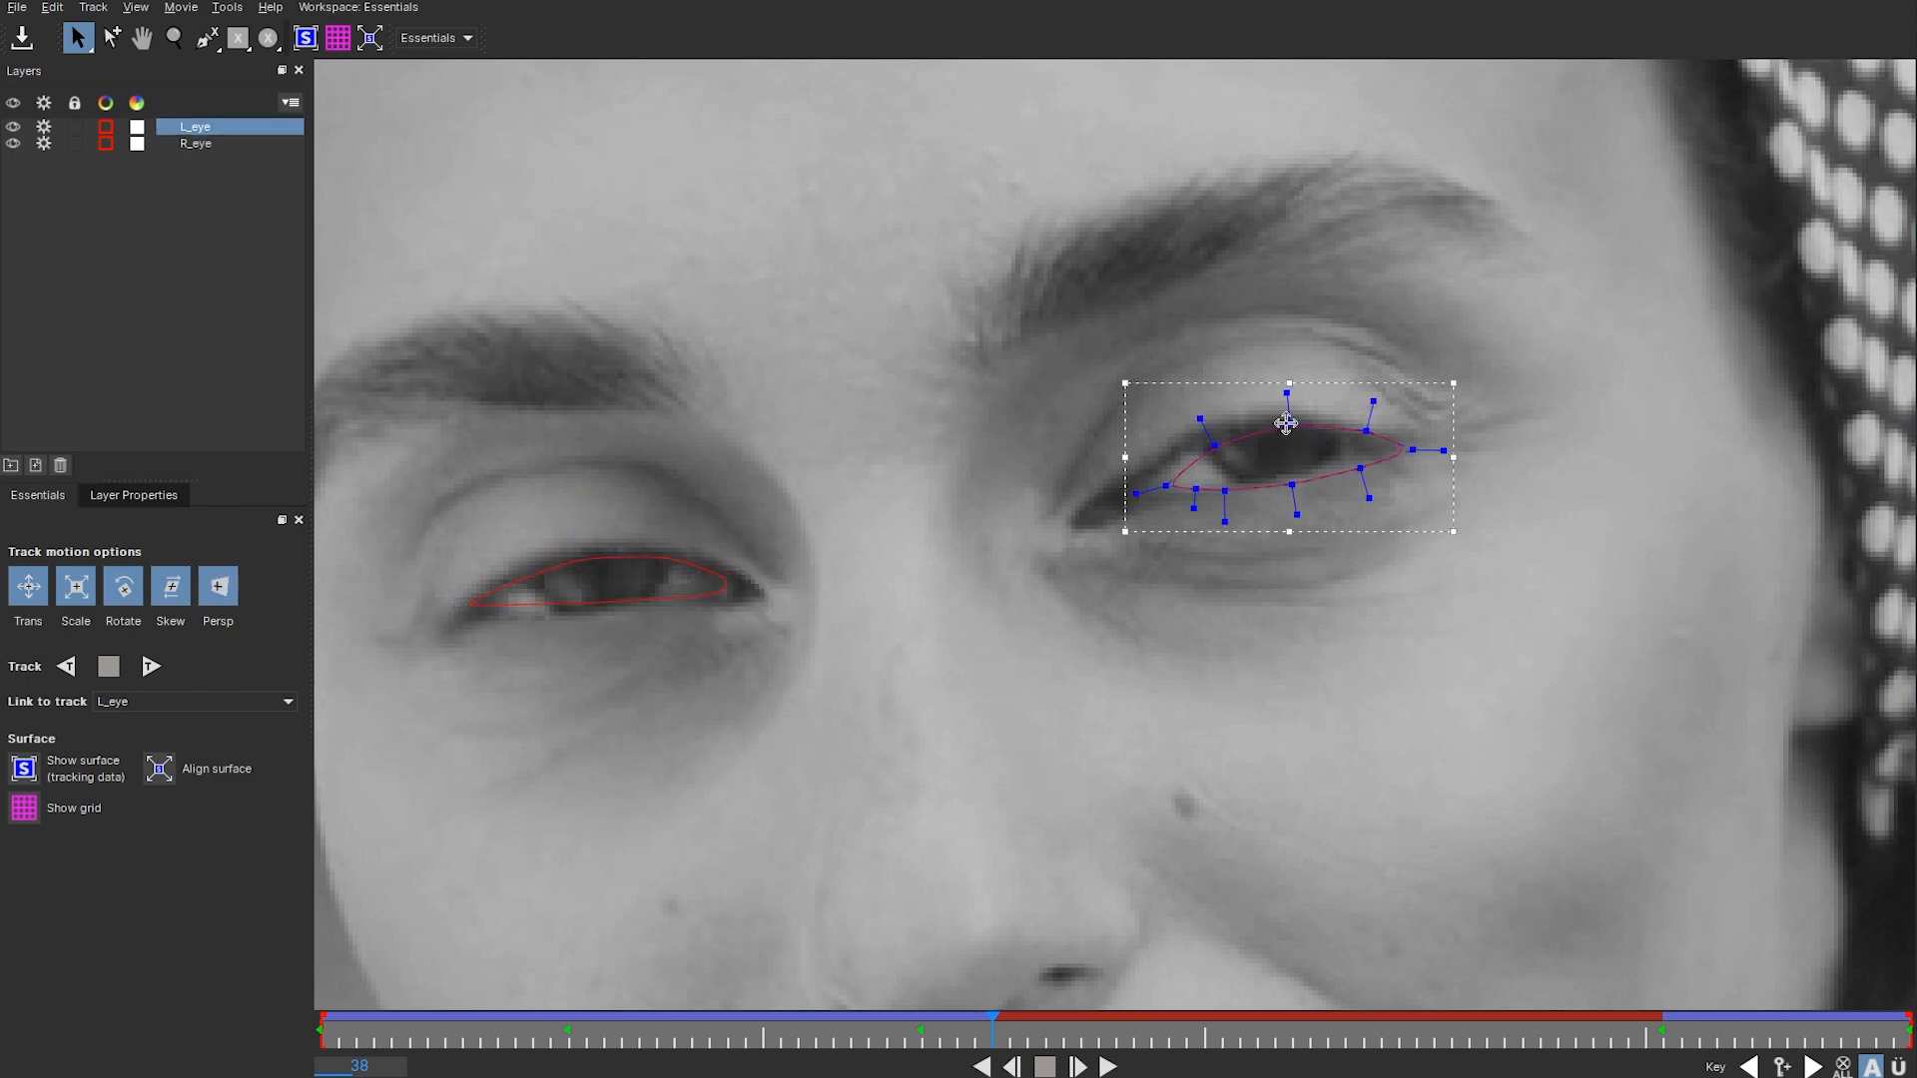
{"action": "left_click_drag", "start_coordinate": [1289, 484], "coordinate": [1247, 489]}
{"action": "left_click", "coordinate": [1339, 492]}
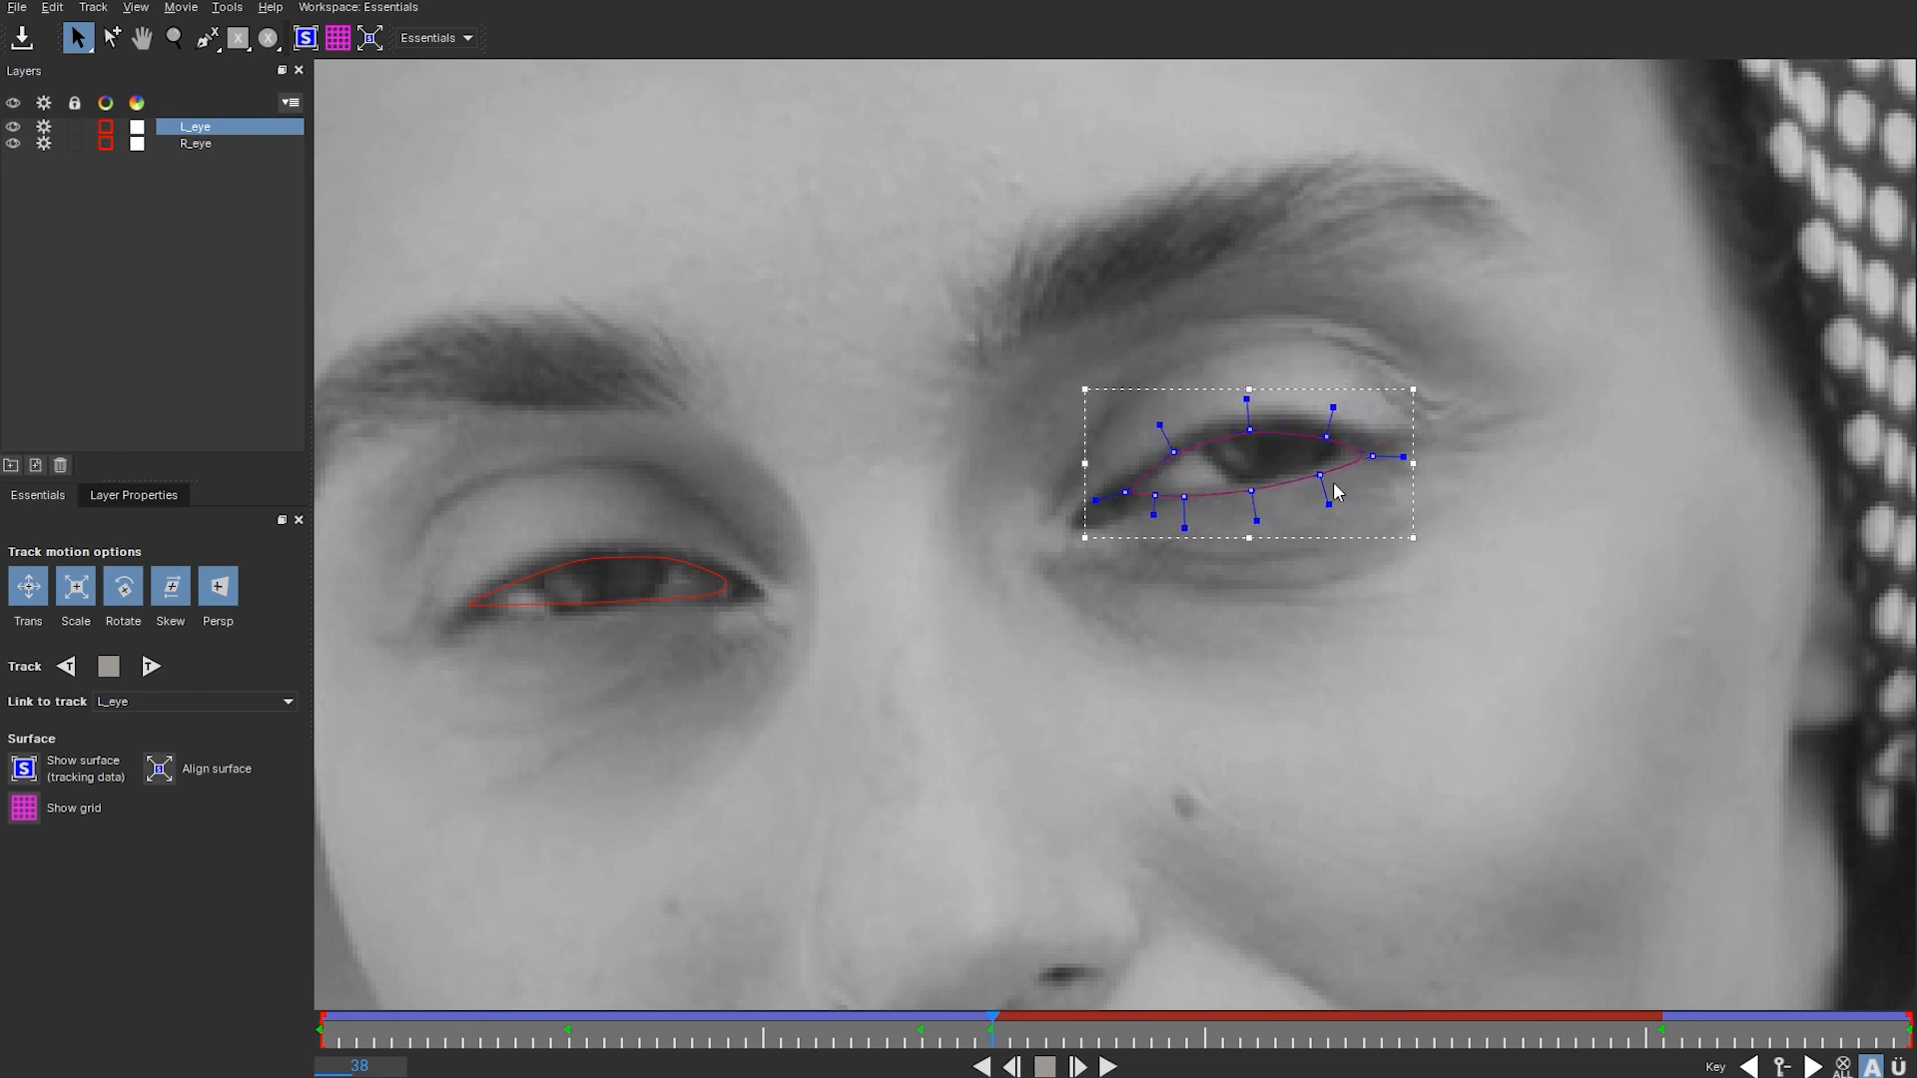
{"action": "left_click", "coordinate": [1318, 471]}
{"action": "left_click", "coordinate": [1348, 502]}
{"action": "left_click_drag", "start_coordinate": [980, 1039], "coordinate": [1002, 1035]}
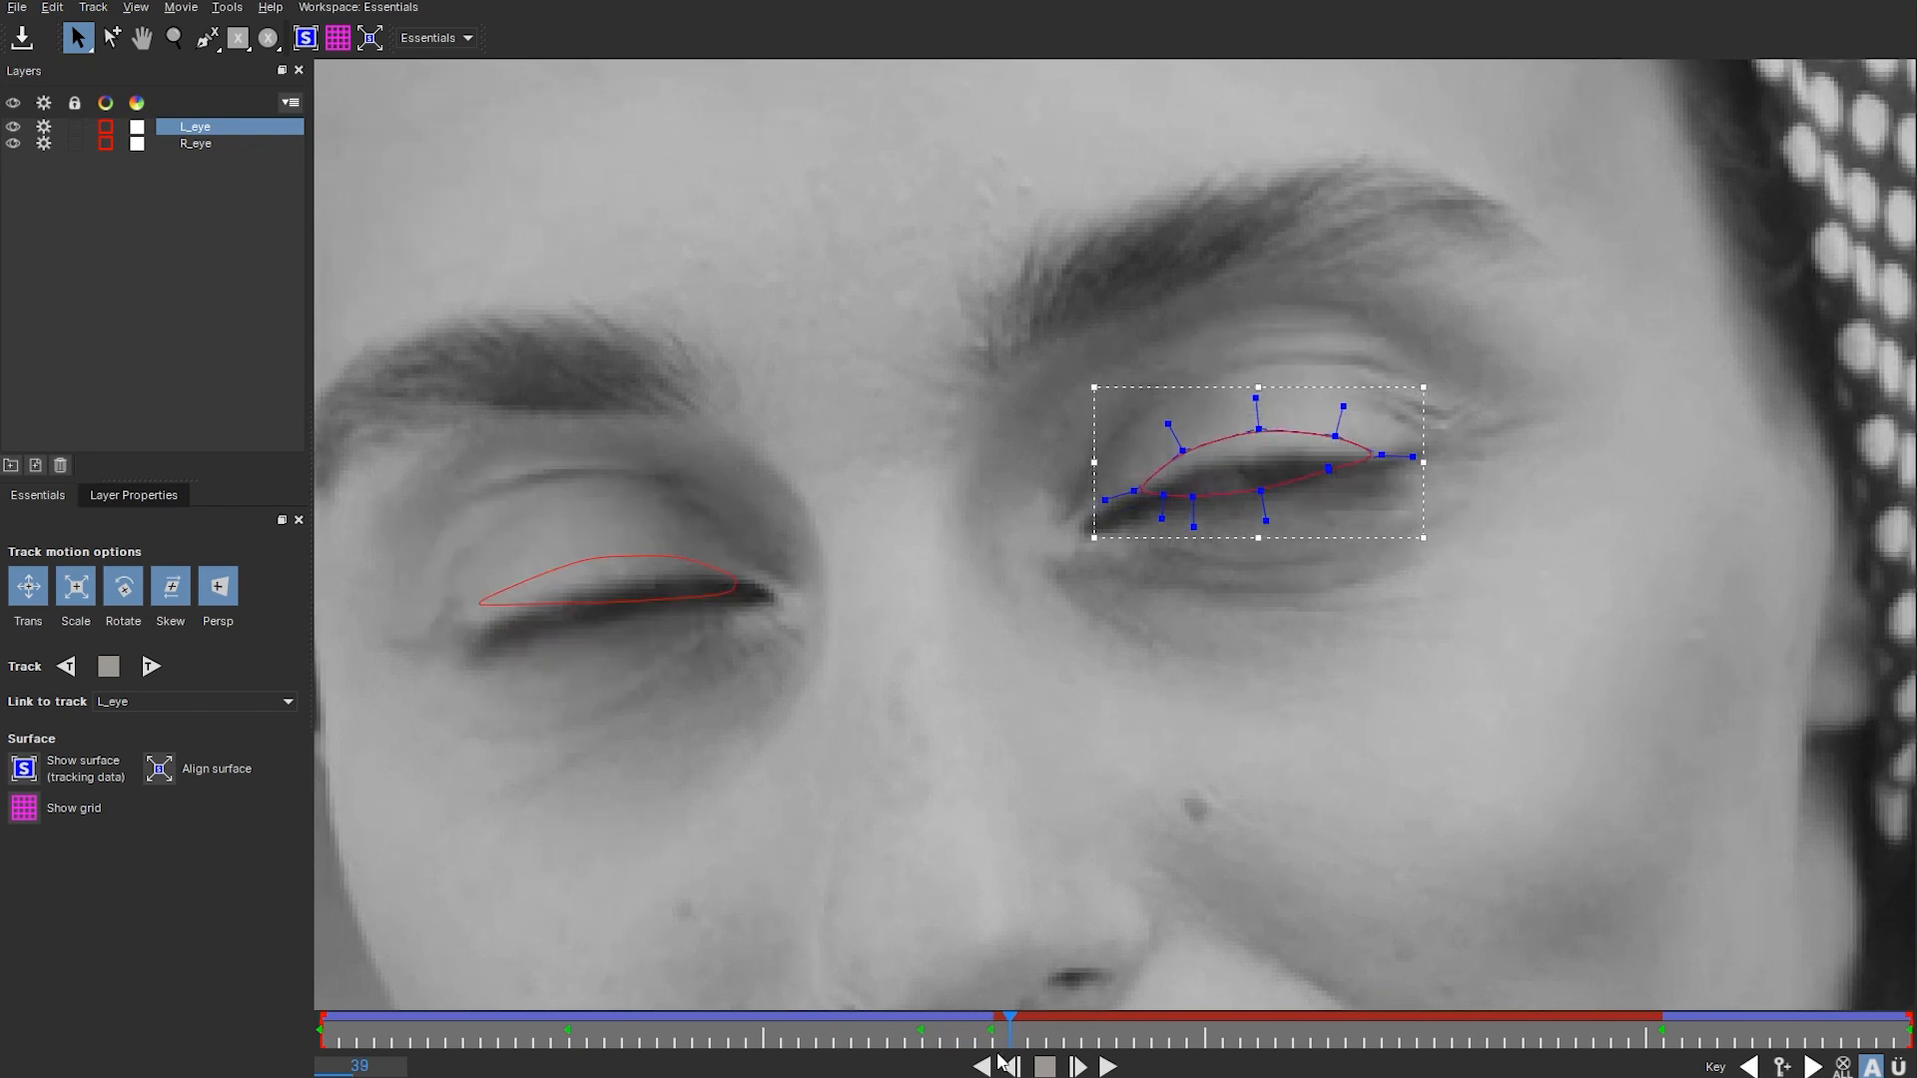
{"action": "mouse_move", "coordinate": [1013, 1044]}
{"action": "left_mouse_down"}
{"action": "mouse_move", "coordinate": [955, 1034]}
{"action": "mouse_move", "coordinate": [990, 1043]}
{"action": "left_mouse_up"}
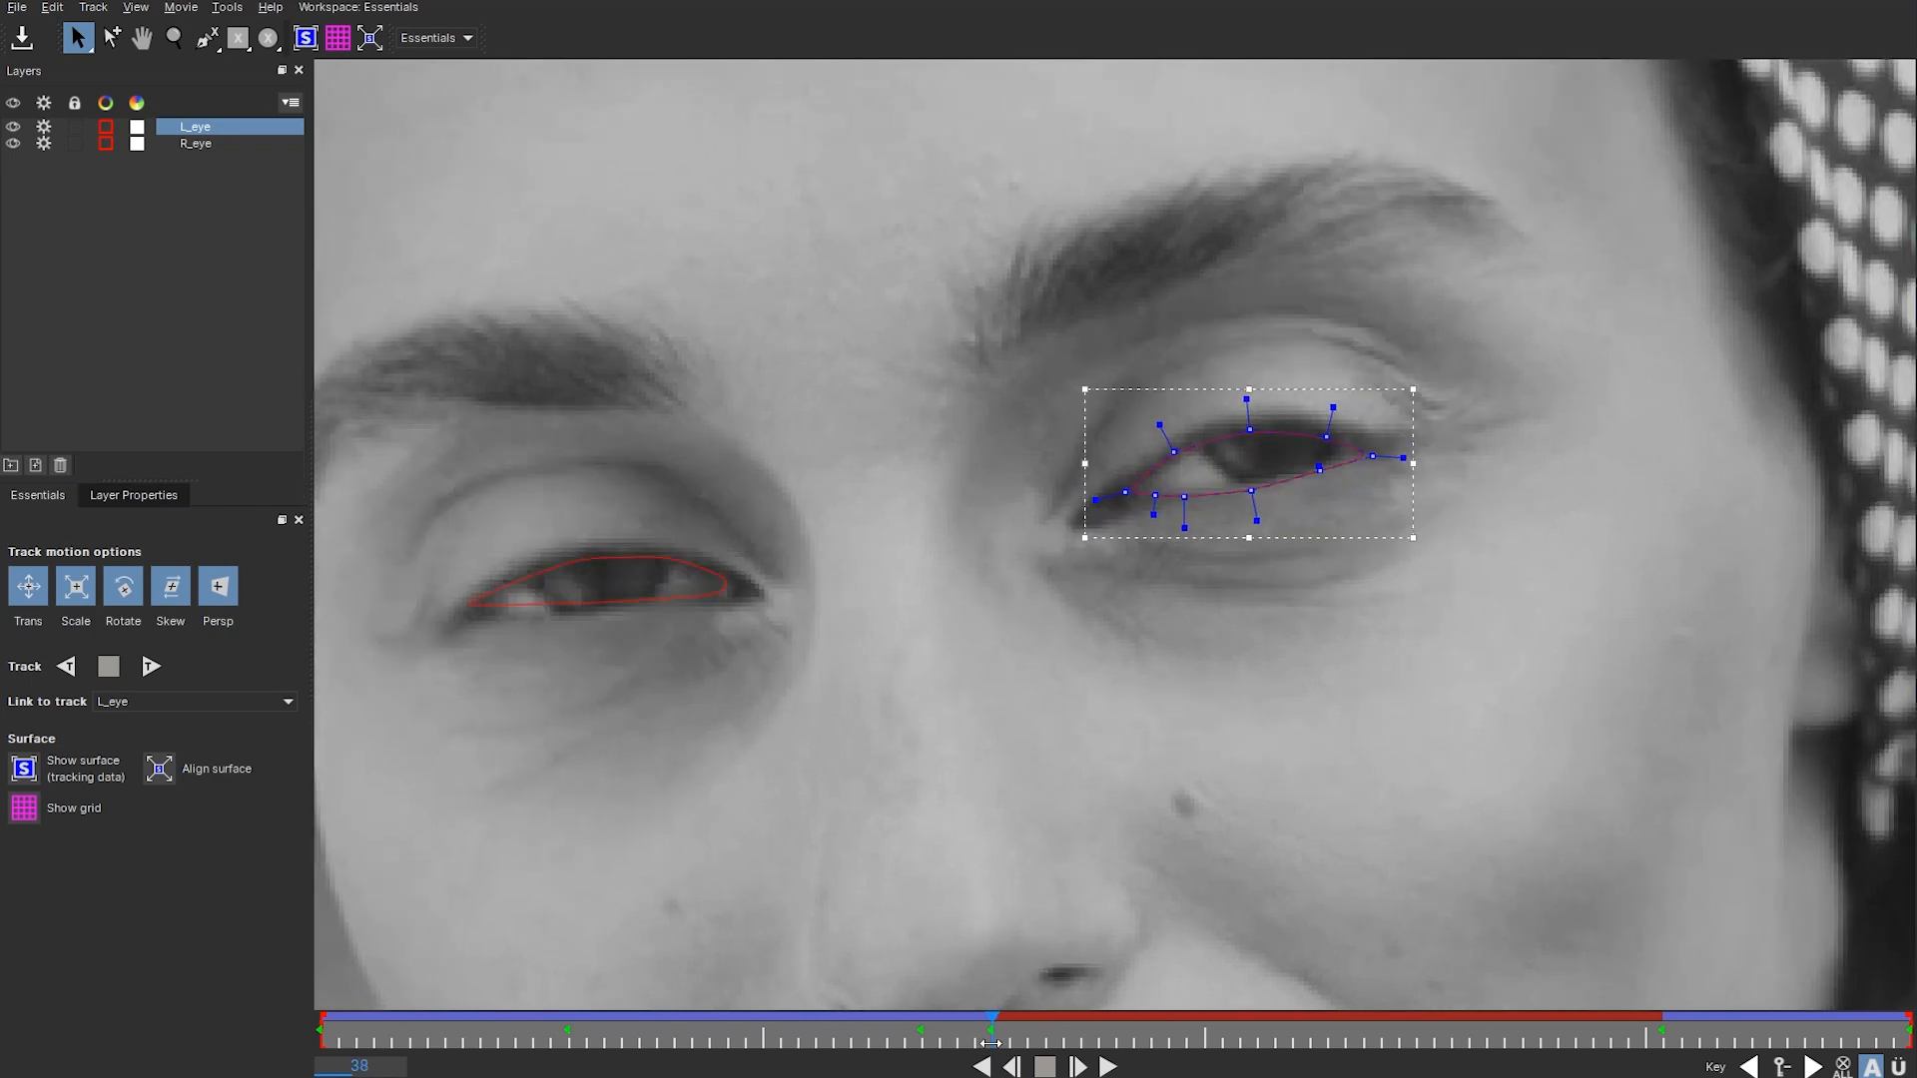
- Adjust the outer corner and lower edge of the R_eye spline at frame 38 to the half-closed eye
{"action": "left_click", "coordinate": [477, 613]}
{"action": "left_click_drag", "start_coordinate": [468, 604], "coordinate": [533, 613]}
{"action": "left_click", "coordinate": [719, 597]}
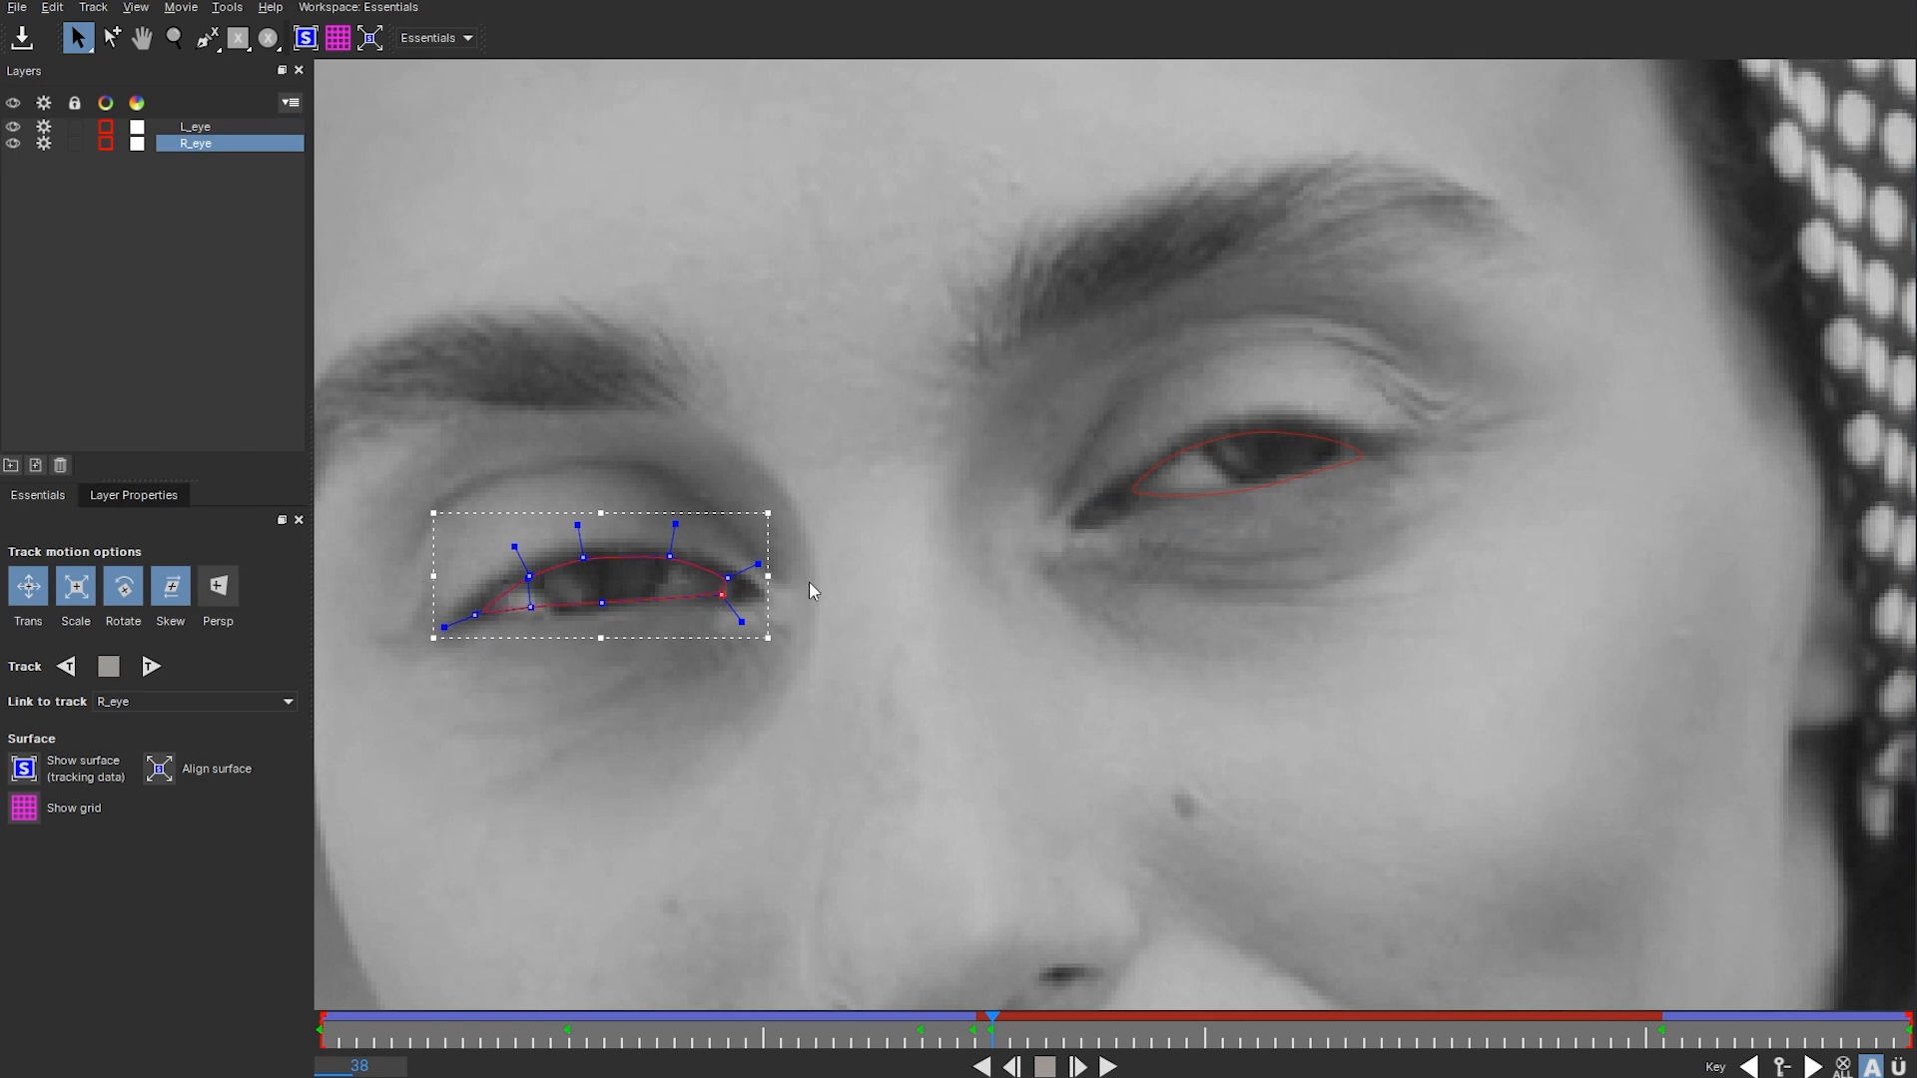
- Pull in the outer corner and refine the lower edge of the L_eye spline at frame 38
{"action": "left_click", "coordinate": [1229, 493]}
{"action": "left_click", "coordinate": [1360, 446]}
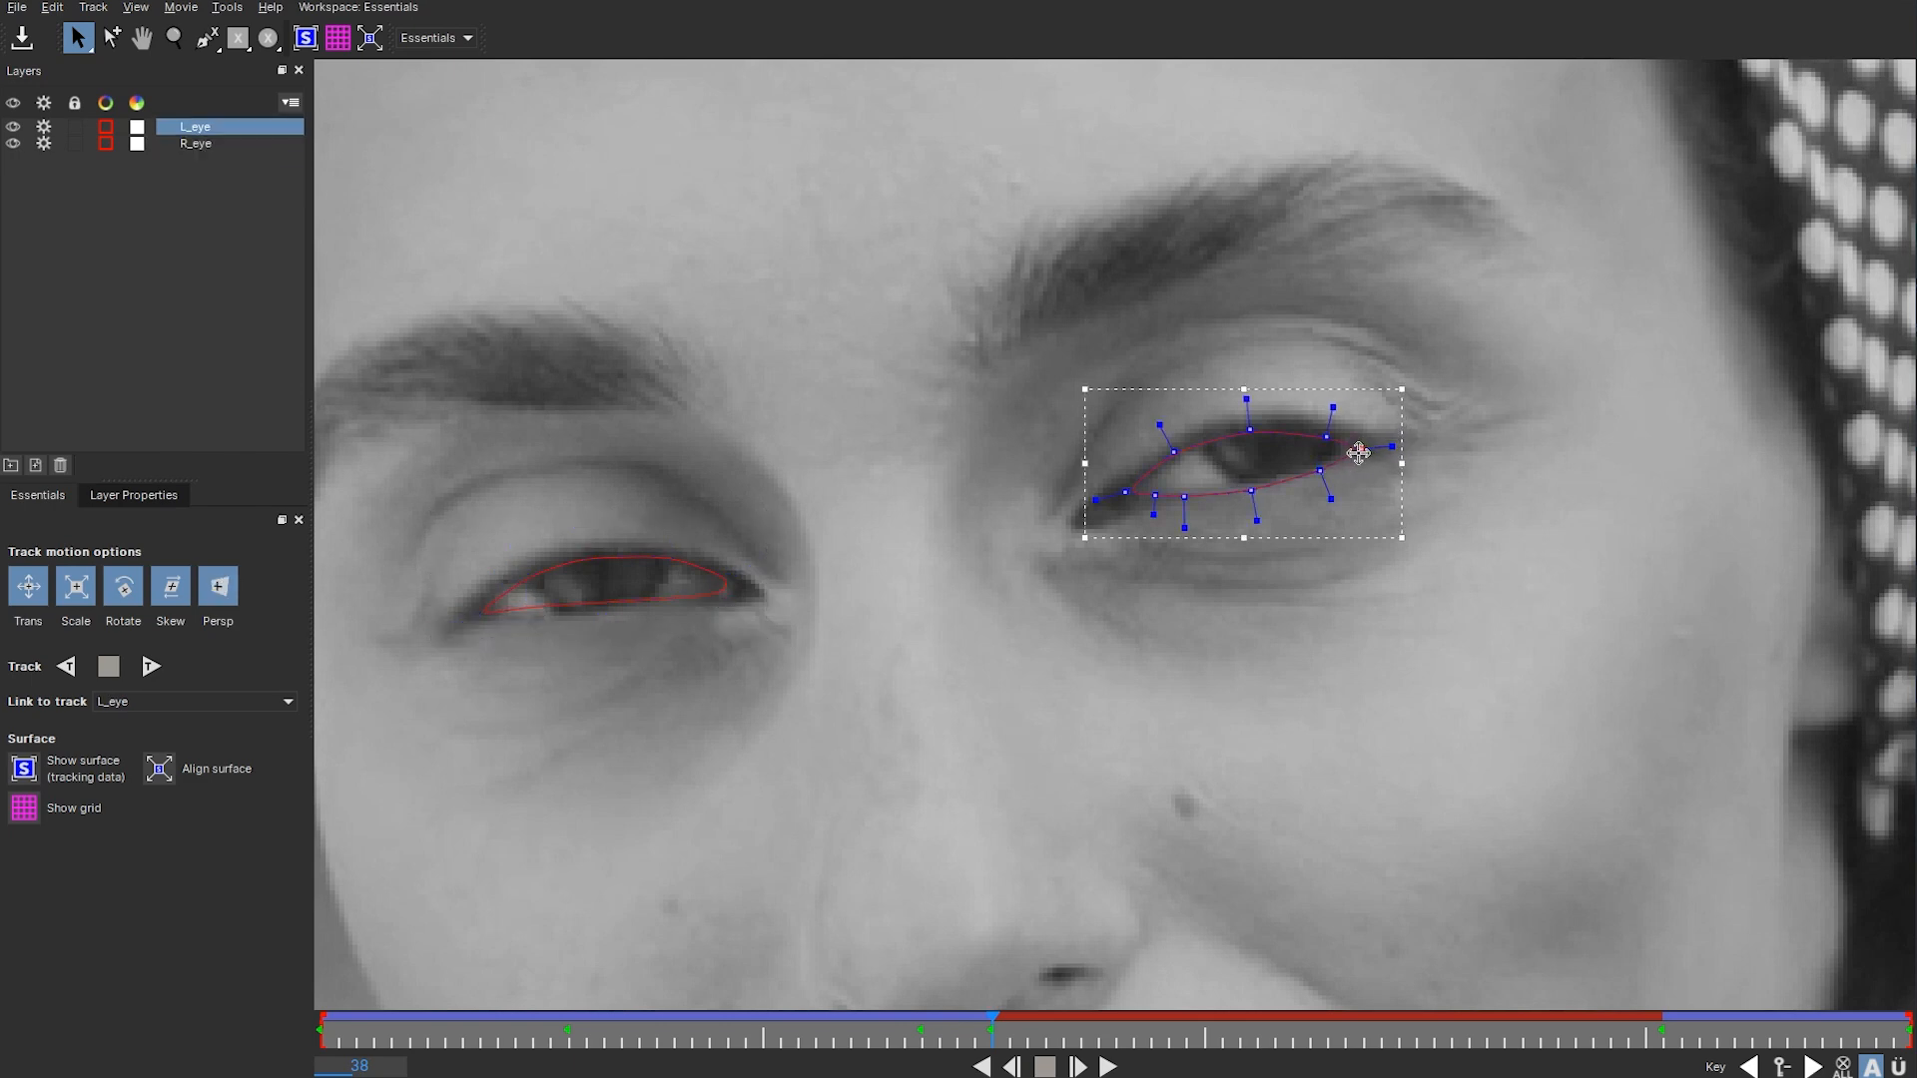
{"action": "left_click", "coordinate": [1250, 490]}
{"action": "left_click_drag", "start_coordinate": [1178, 503], "coordinate": [1187, 491]}
{"action": "mouse_move", "coordinate": [986, 1032]}
{"action": "left_mouse_down"}
{"action": "mouse_move", "coordinate": [944, 1027]}
{"action": "mouse_move", "coordinate": [1009, 1056]}
{"action": "left_mouse_up"}
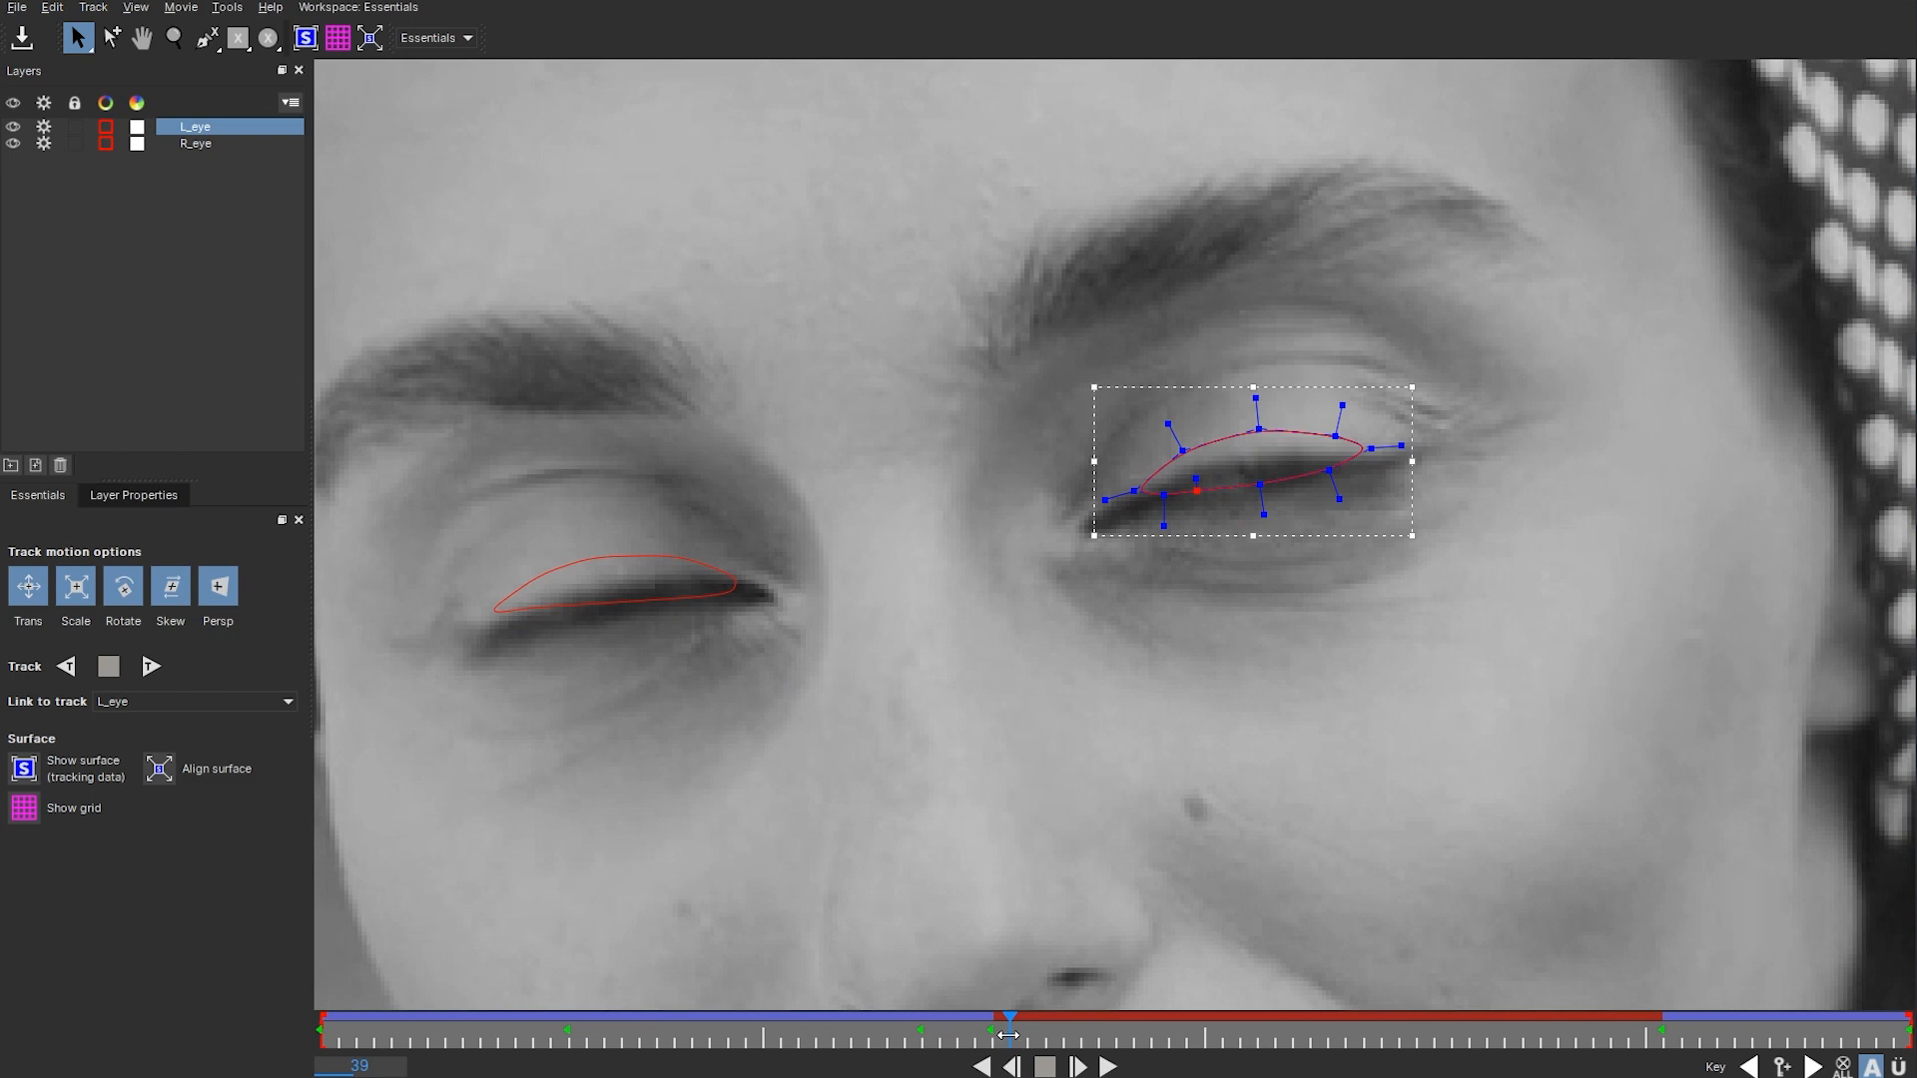
- Go to frame 70, move the L_eye spline onto the left eye and flatten it to the narrow eye opening
{"action": "left_click_drag", "start_coordinate": [1001, 1033], "coordinate": [1553, 1066]}
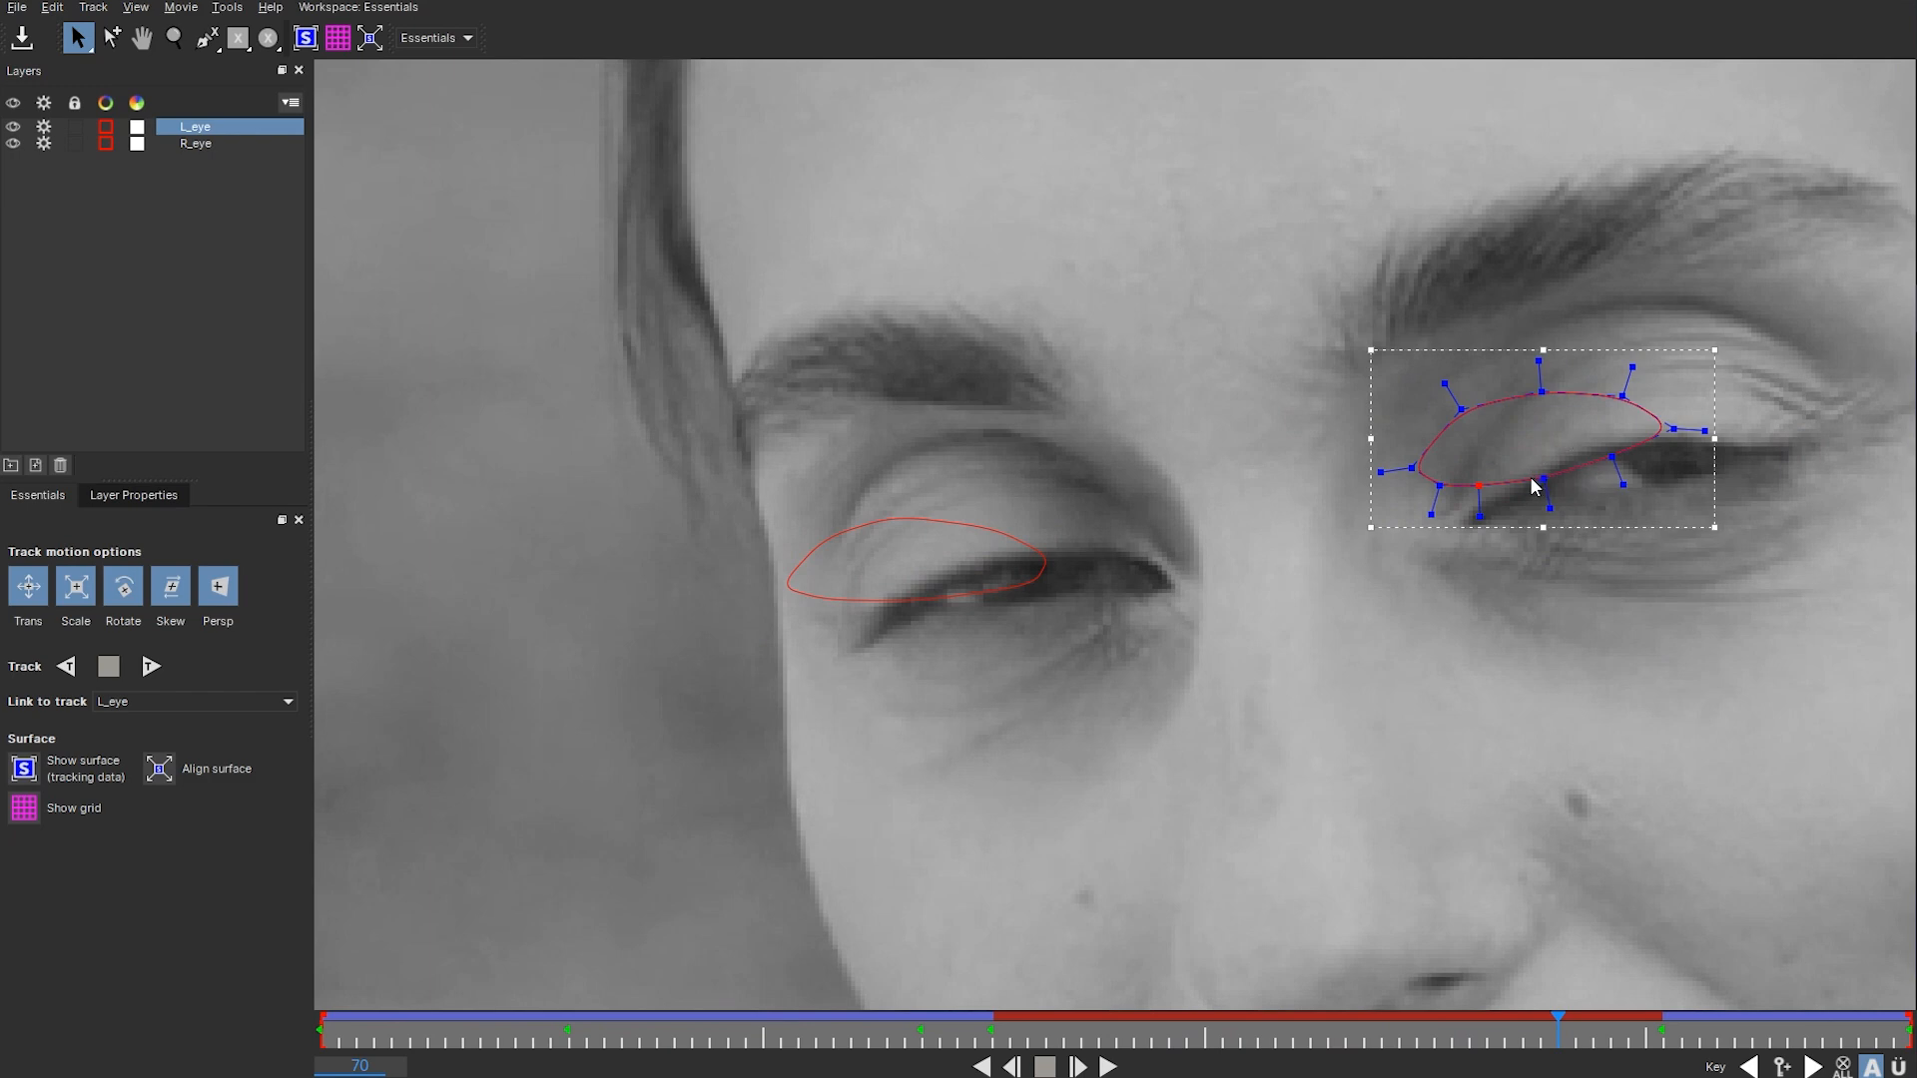
{"action": "left_click_drag", "start_coordinate": [1770, 270], "coordinate": [1369, 576]}
{"action": "left_click", "coordinate": [1612, 456]}
{"action": "left_click_drag", "start_coordinate": [1611, 456], "coordinate": [1721, 484]}
{"action": "left_click_drag", "start_coordinate": [1579, 444], "coordinate": [1715, 439]}
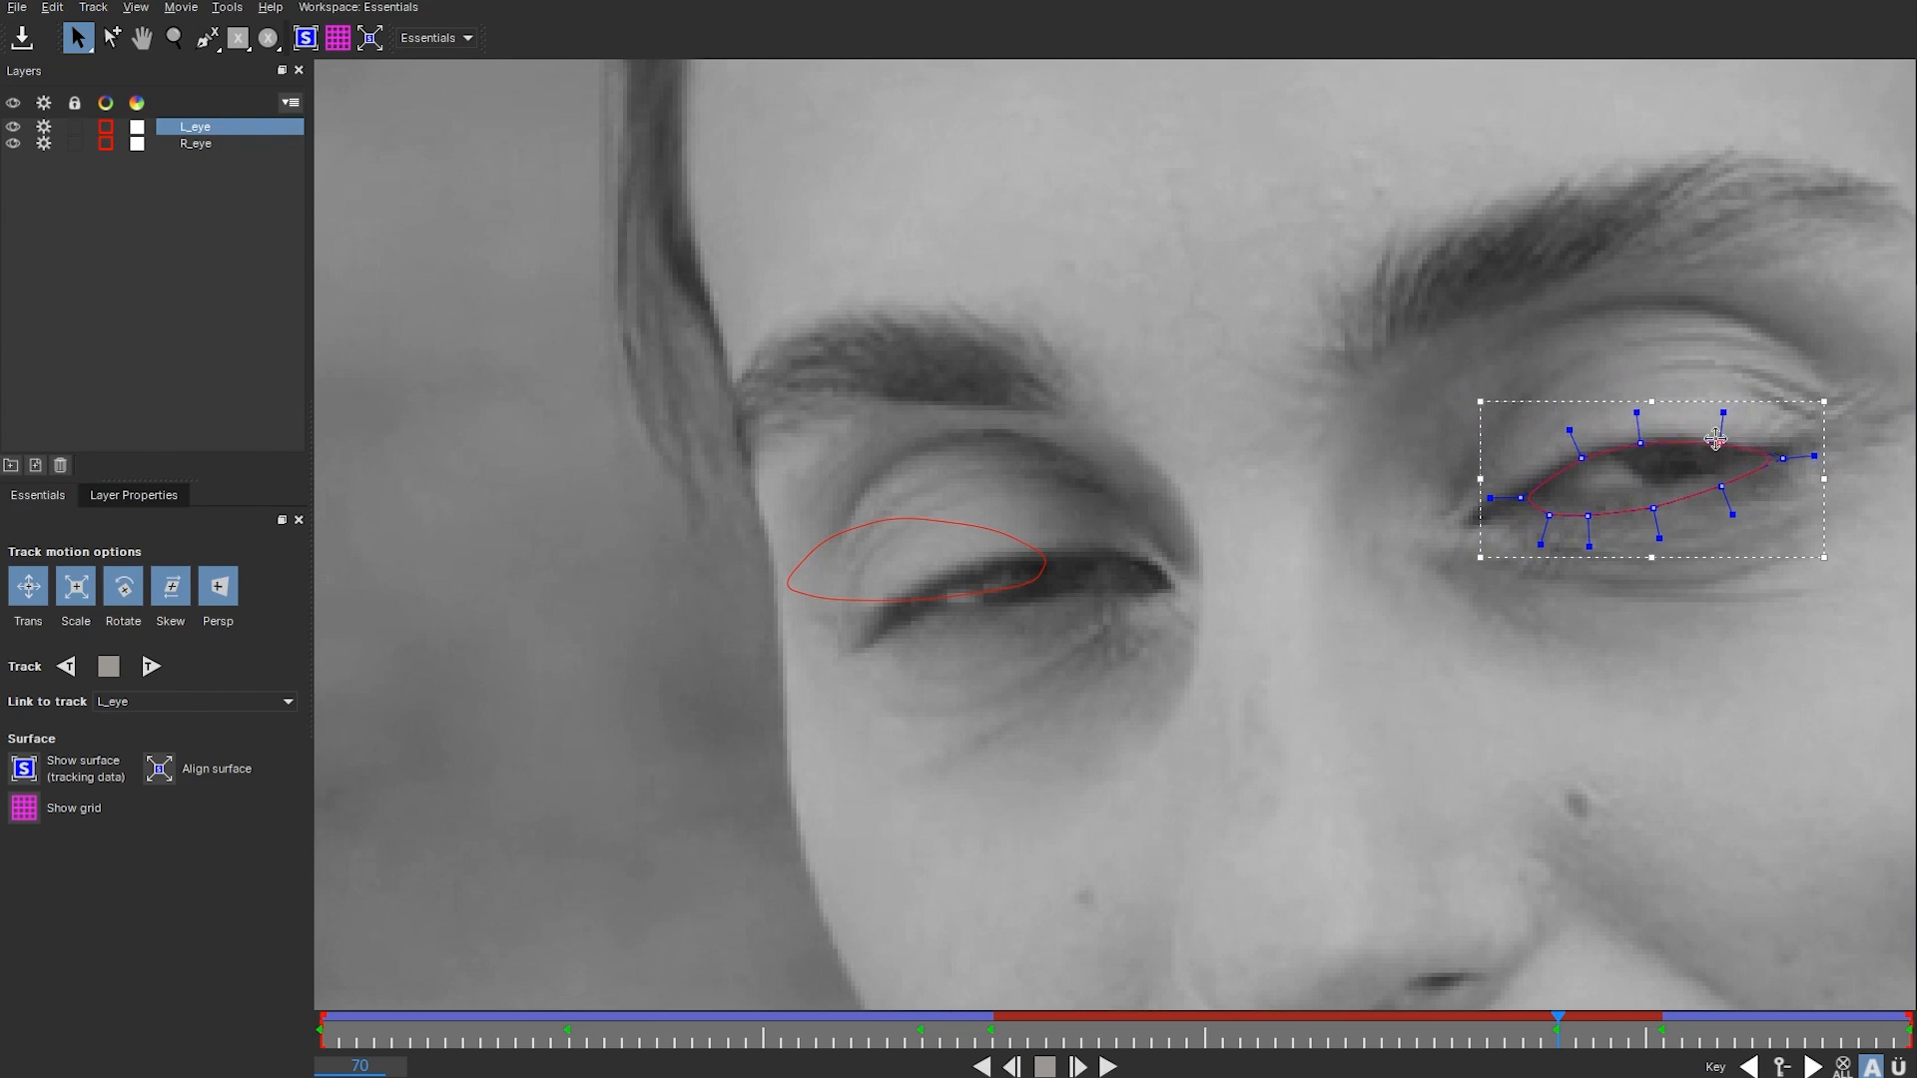
{"action": "left_click_drag", "start_coordinate": [1548, 515], "coordinate": [1617, 481]}
{"action": "mouse_move", "coordinate": [1653, 507]}
{"action": "left_mouse_down"}
{"action": "mouse_move", "coordinate": [1657, 480]}
{"action": "mouse_move", "coordinate": [1717, 472]}
{"action": "mouse_move", "coordinate": [1655, 479]}
{"action": "left_mouse_up"}
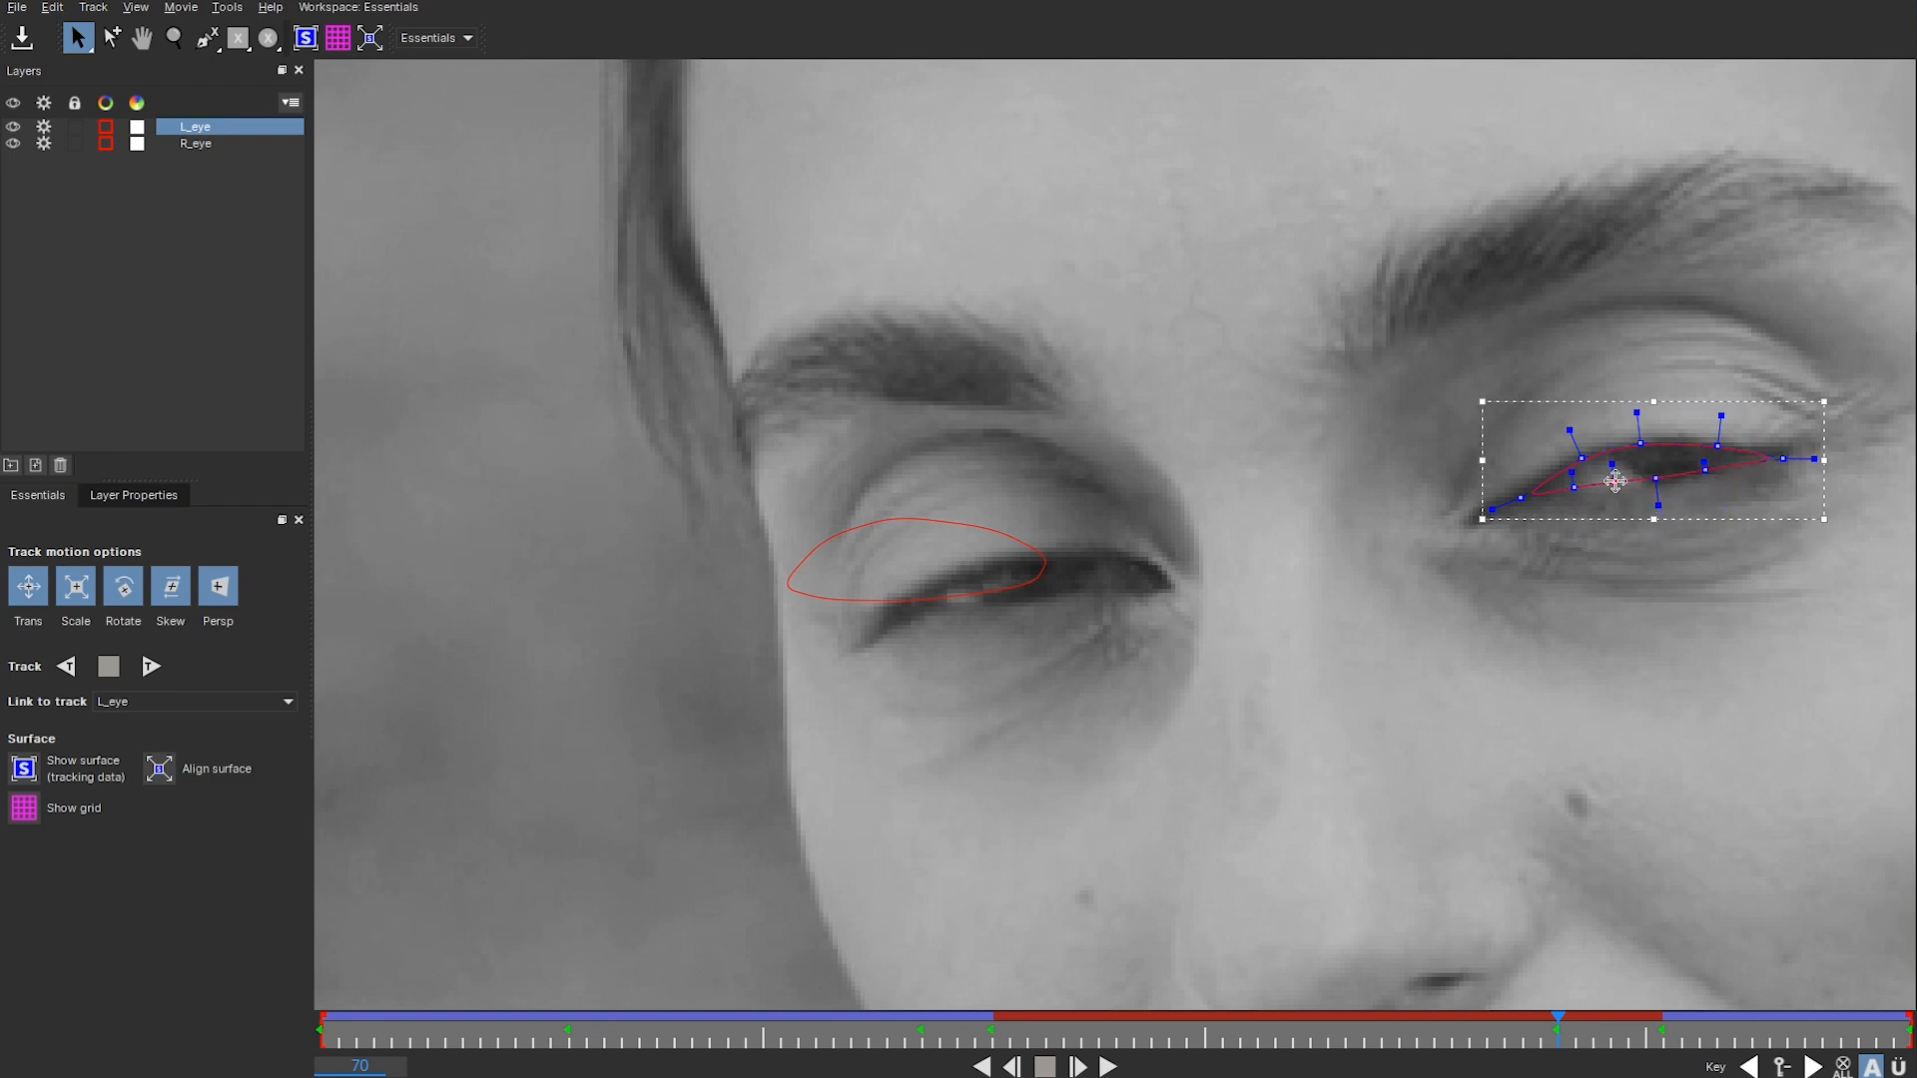
- Move the R_eye spline onto the right eye at frame 70 and reshape it to the narrow eye opening
{"action": "left_click", "coordinate": [1014, 598]}
{"action": "left_click", "coordinate": [872, 619]}
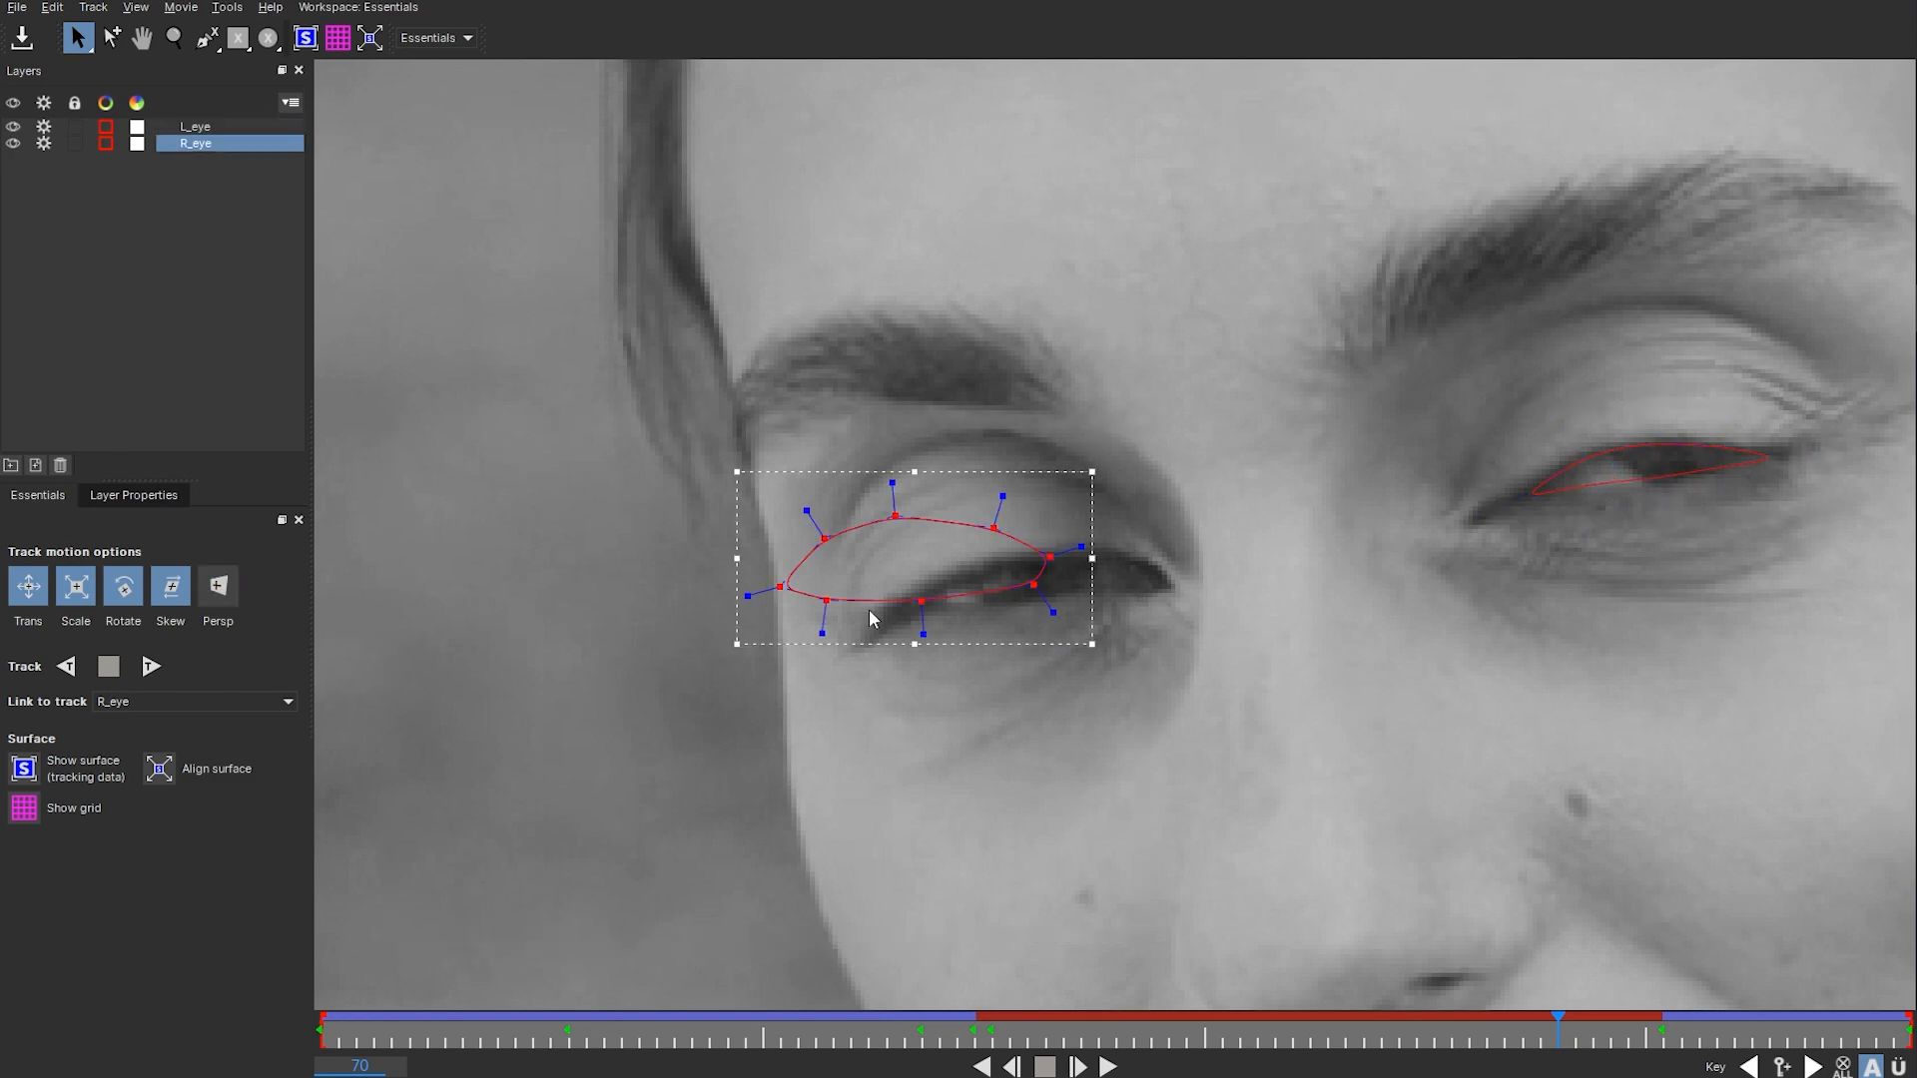
{"action": "left_click_drag", "start_coordinate": [1044, 556], "coordinate": [1158, 572]}
{"action": "left_click_drag", "start_coordinate": [1031, 620], "coordinate": [1085, 579]}
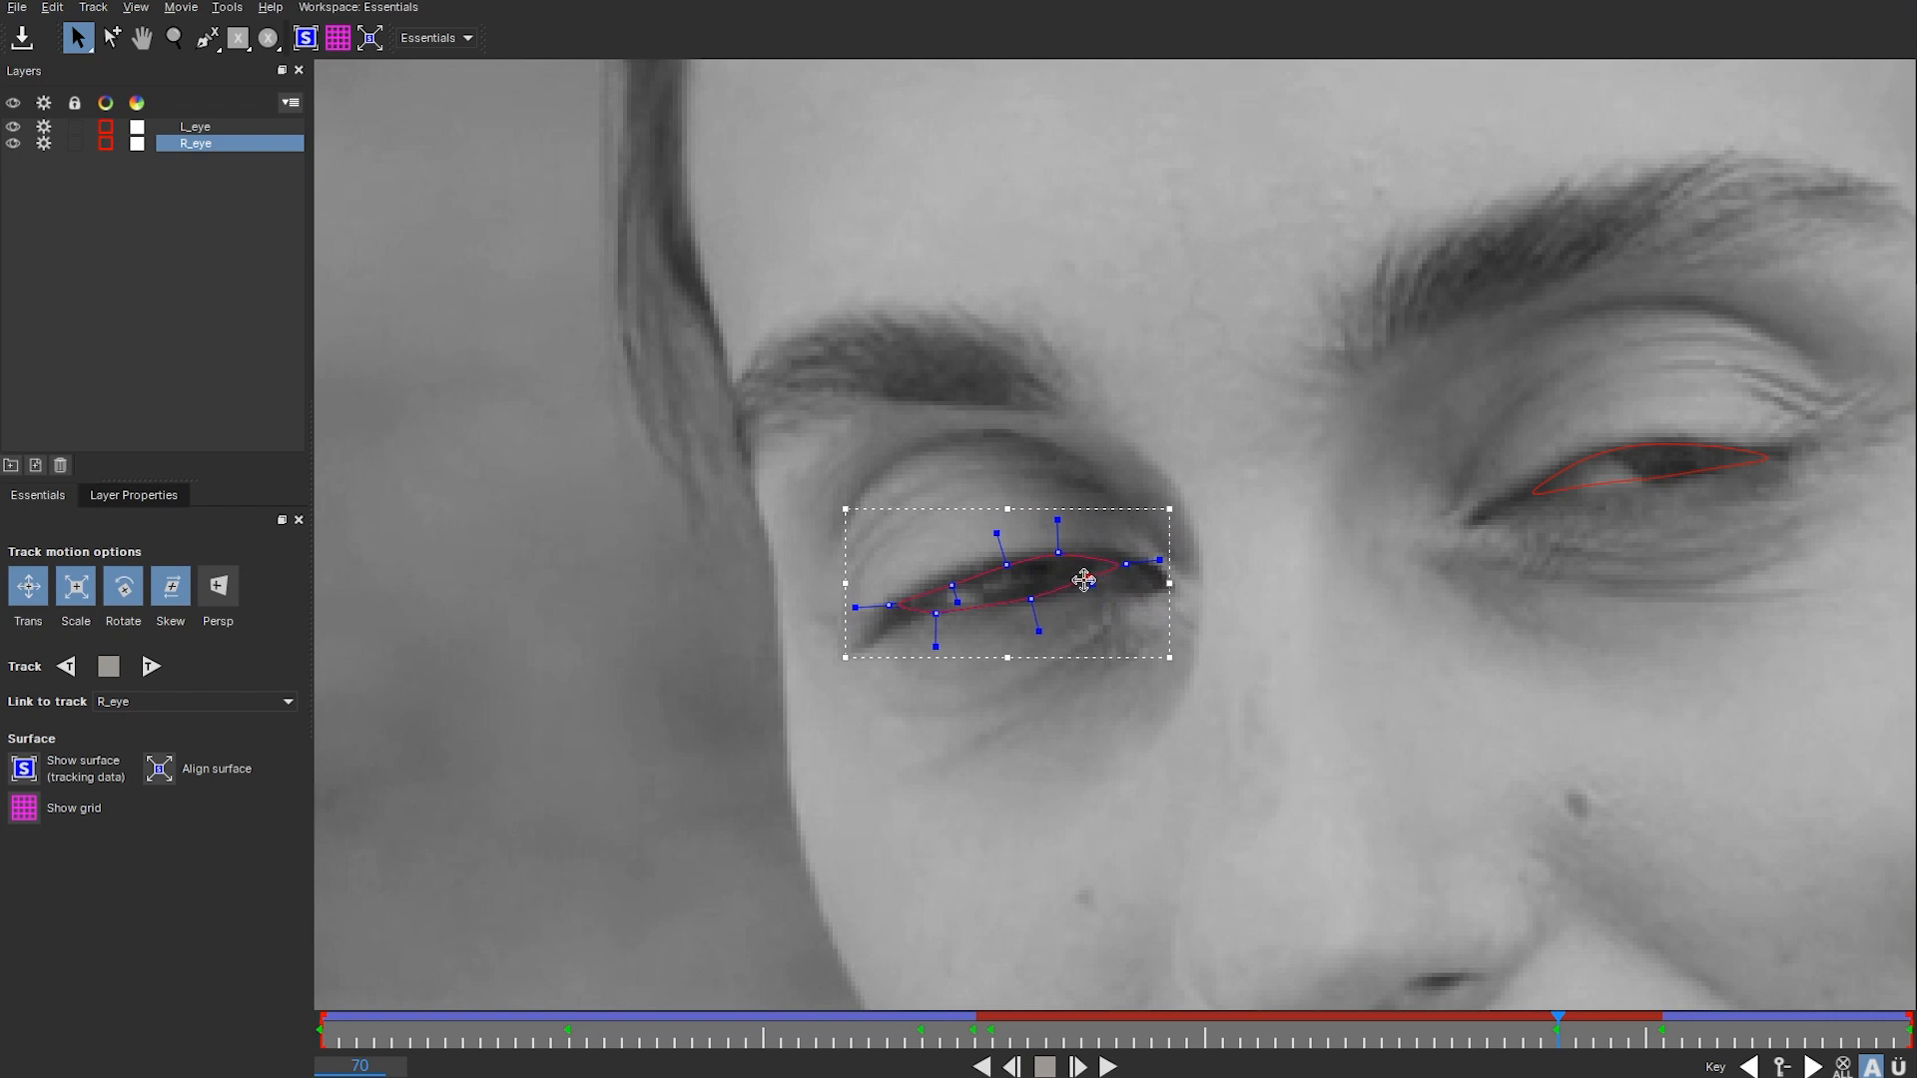
{"action": "left_click_drag", "start_coordinate": [889, 605], "coordinate": [964, 608]}
{"action": "left_click_drag", "start_coordinate": [1090, 581], "coordinate": [1057, 557]}
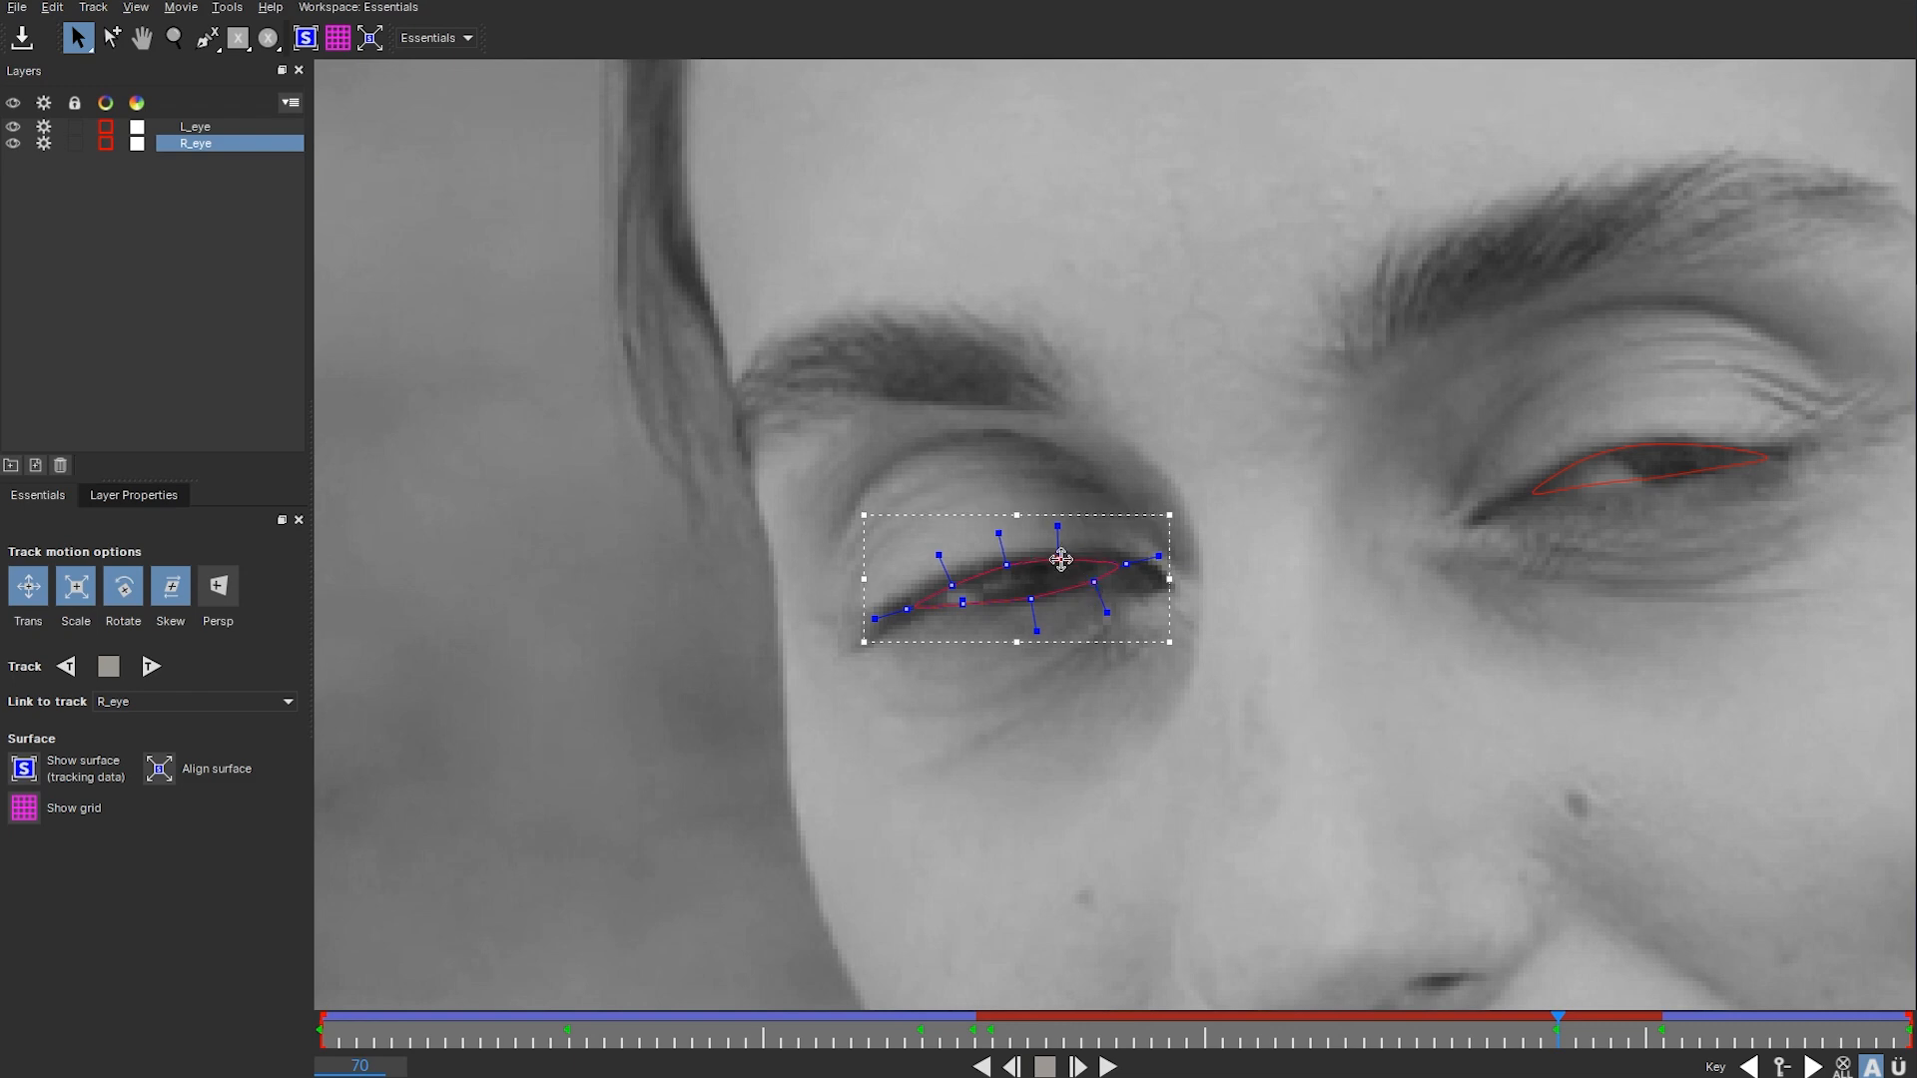
- Advance to frame 73 and widen the R_eye spline to follow the opening eyelids
{"action": "left_click_drag", "start_coordinate": [1558, 1021], "coordinate": [1583, 1031]}
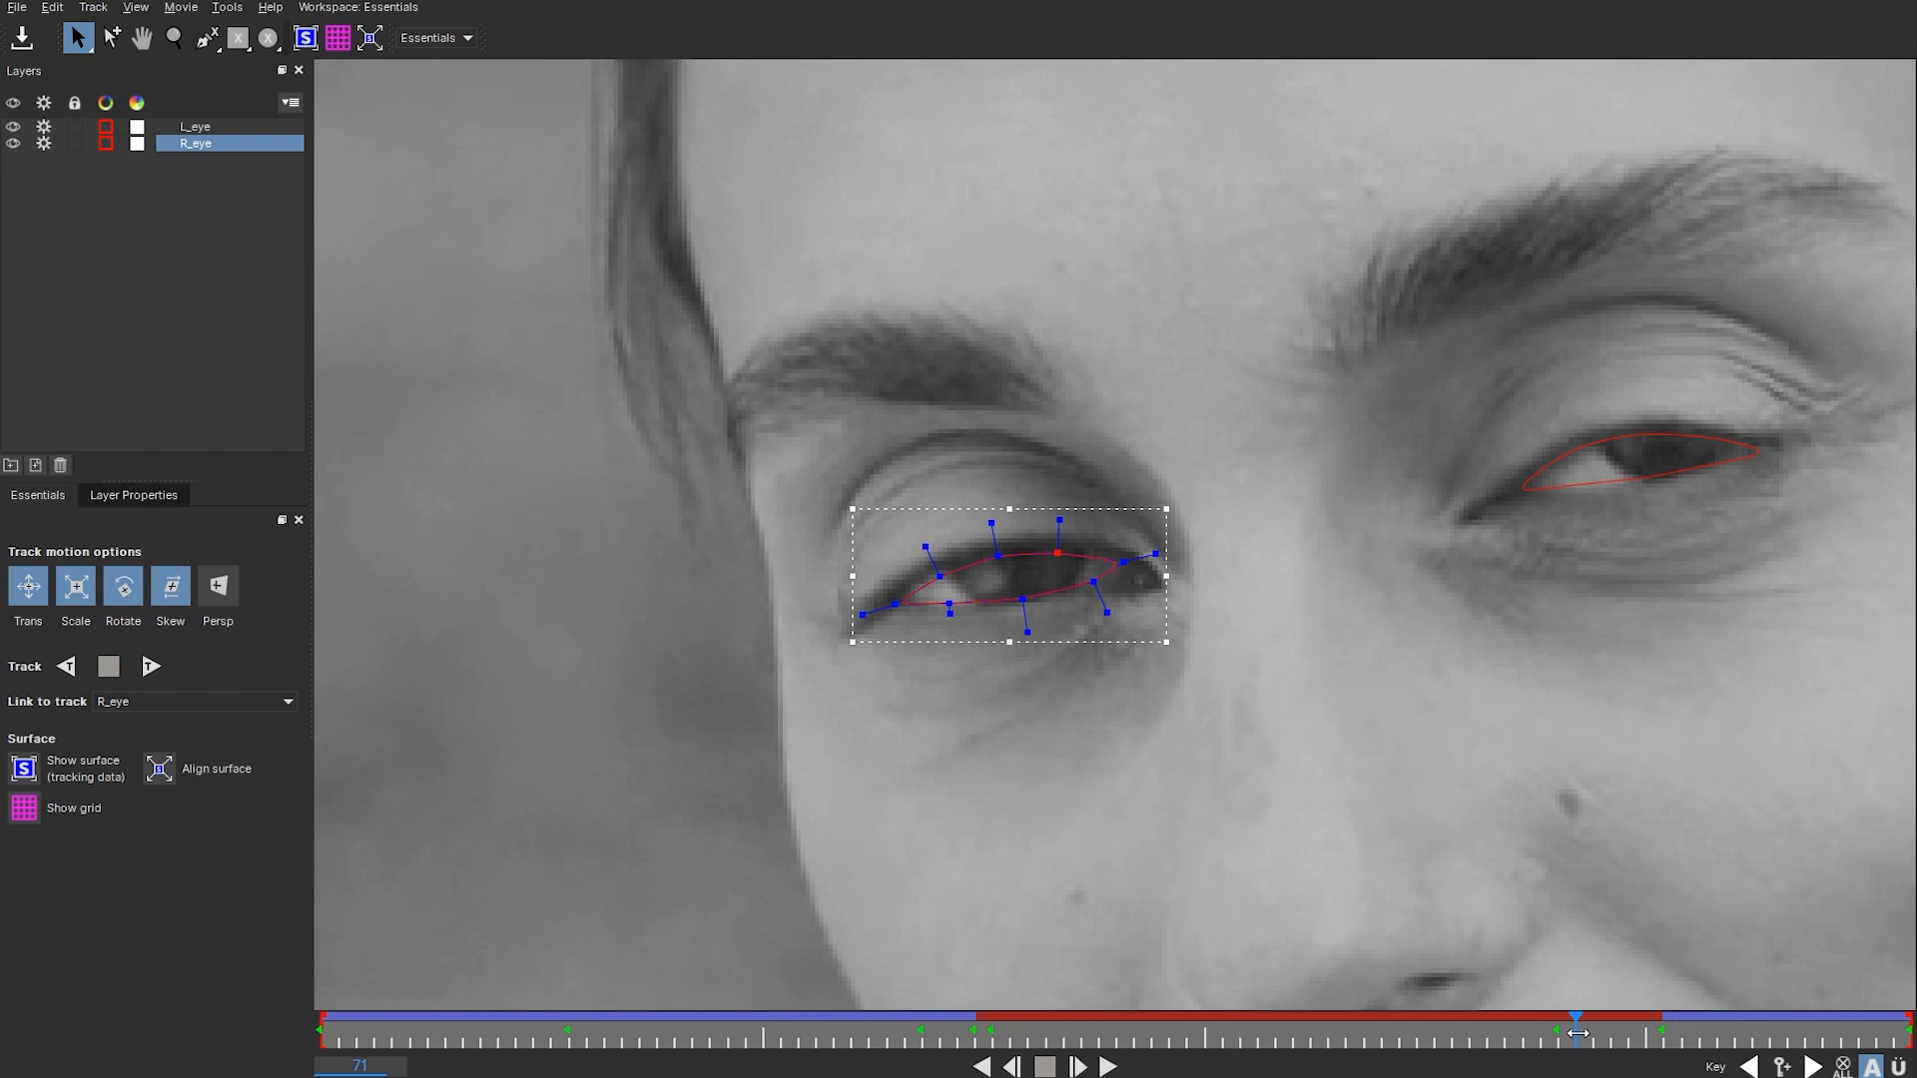
{"action": "left_click_drag", "start_coordinate": [1577, 1032], "coordinate": [1607, 1038]}
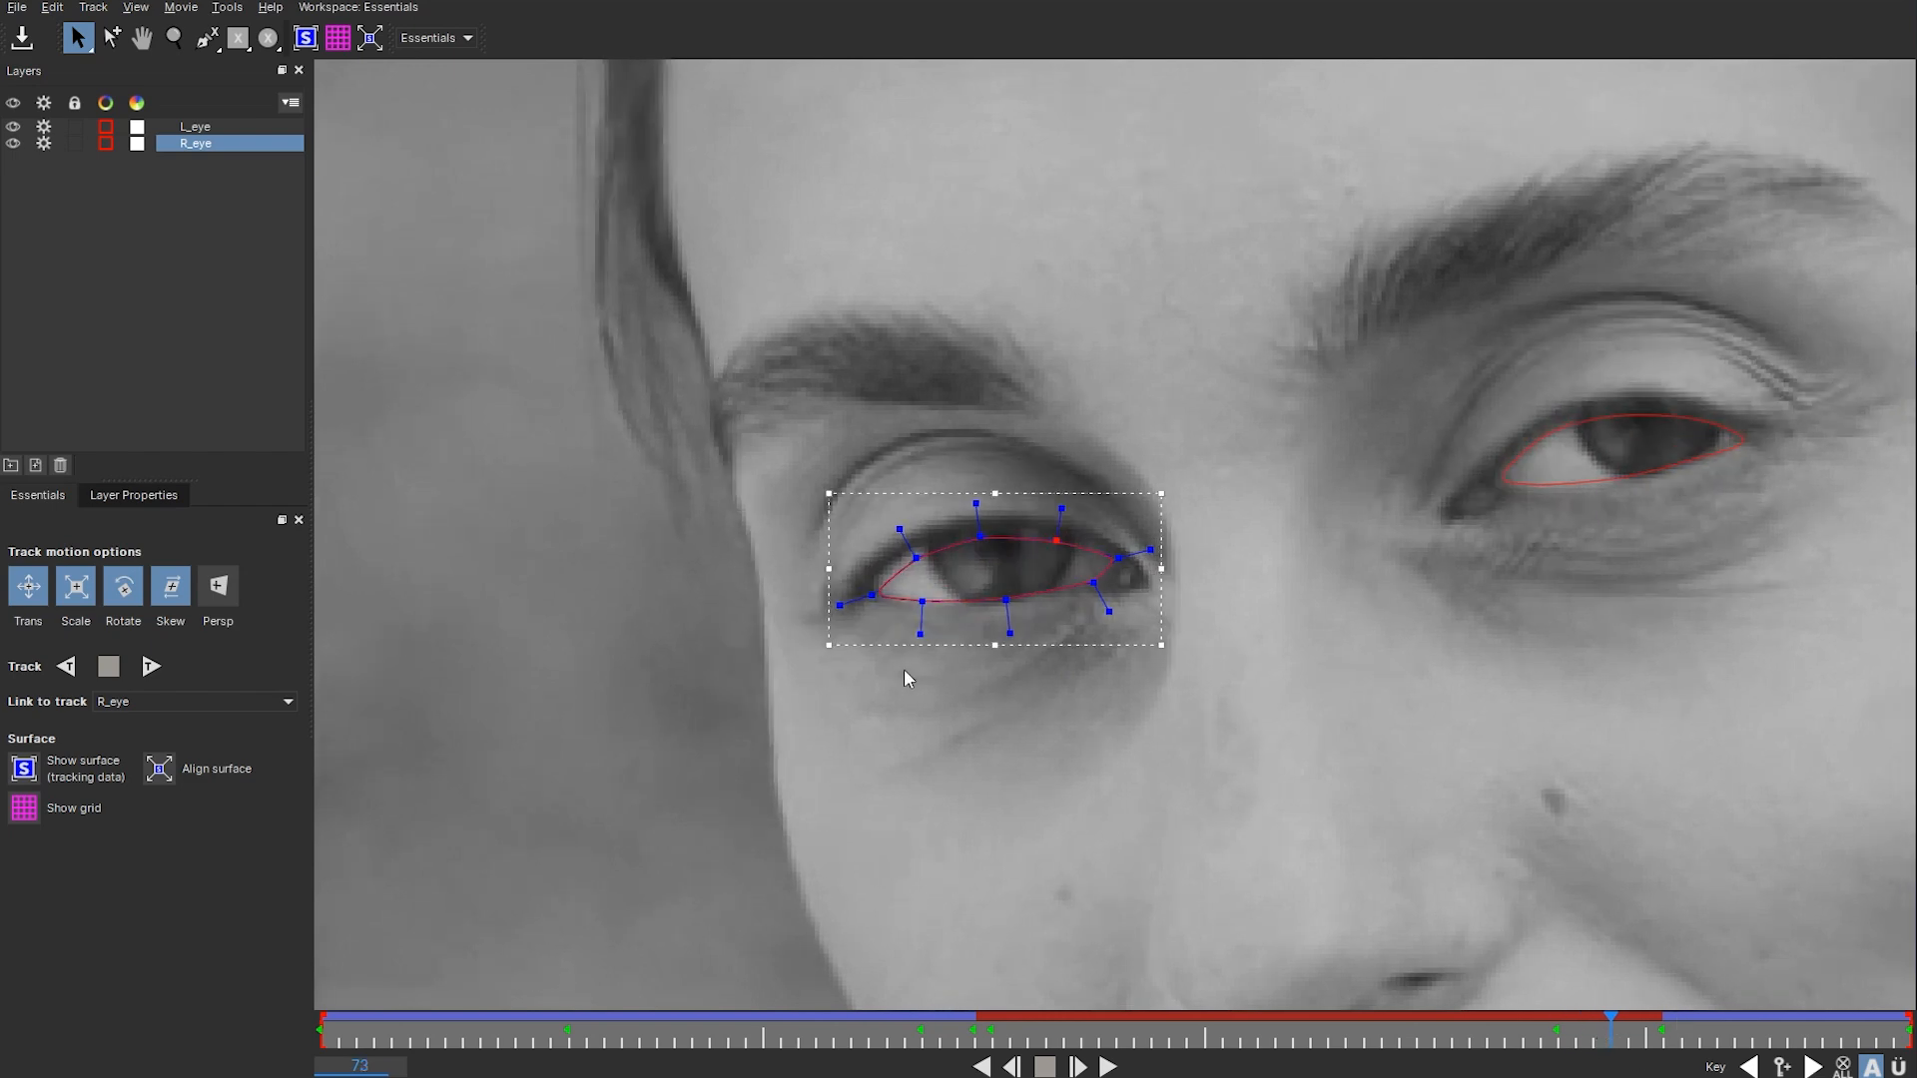
{"action": "left_click_drag", "start_coordinate": [917, 557], "coordinate": [876, 578]}
{"action": "left_click_drag", "start_coordinate": [992, 537], "coordinate": [992, 532]}
{"action": "left_click_drag", "start_coordinate": [923, 601], "coordinate": [923, 605]}
{"action": "left_click_drag", "start_coordinate": [1056, 540], "coordinate": [1062, 532]}
- Fit the outer corner and upper edge of the L_eye spline to the left eye at frame 73
{"action": "left_click", "coordinate": [1623, 478]}
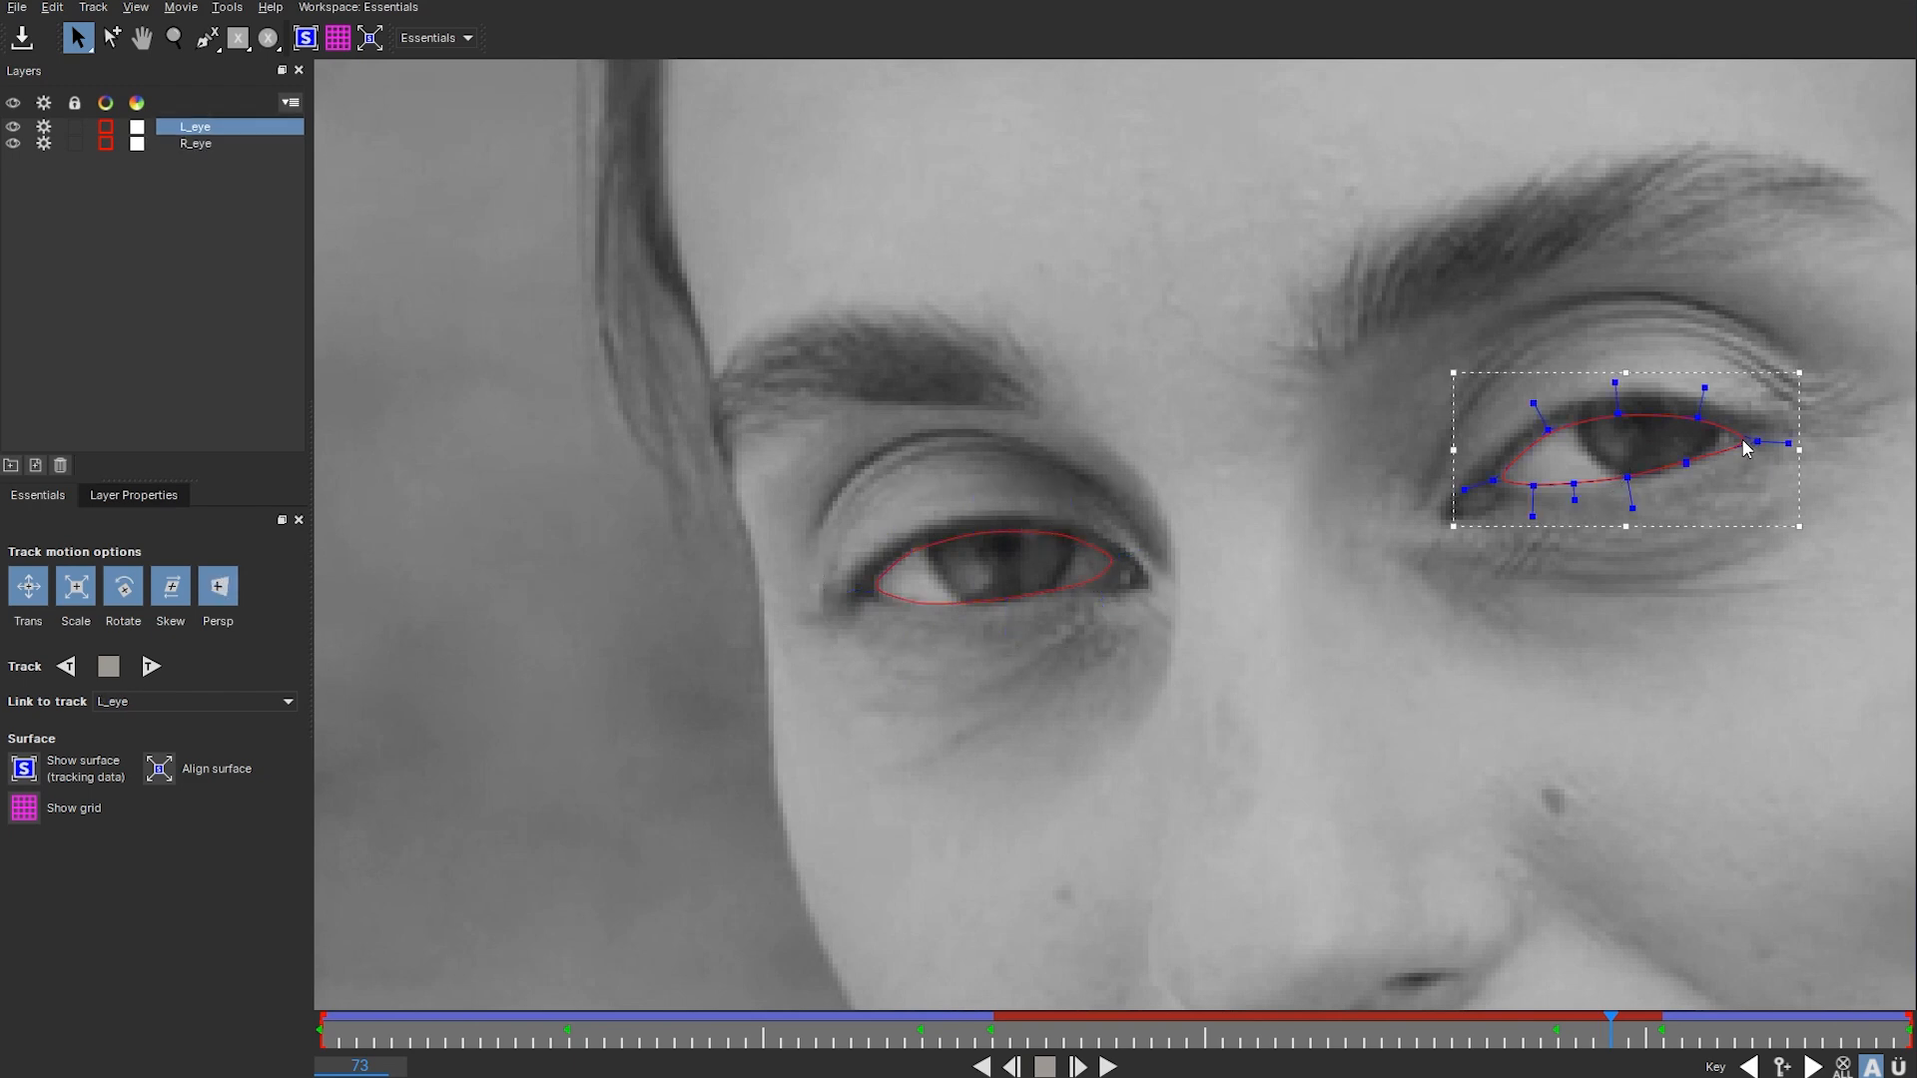
{"action": "left_click_drag", "start_coordinate": [1748, 439], "coordinate": [1748, 436]}
{"action": "left_click_drag", "start_coordinate": [1625, 409], "coordinate": [1699, 408]}
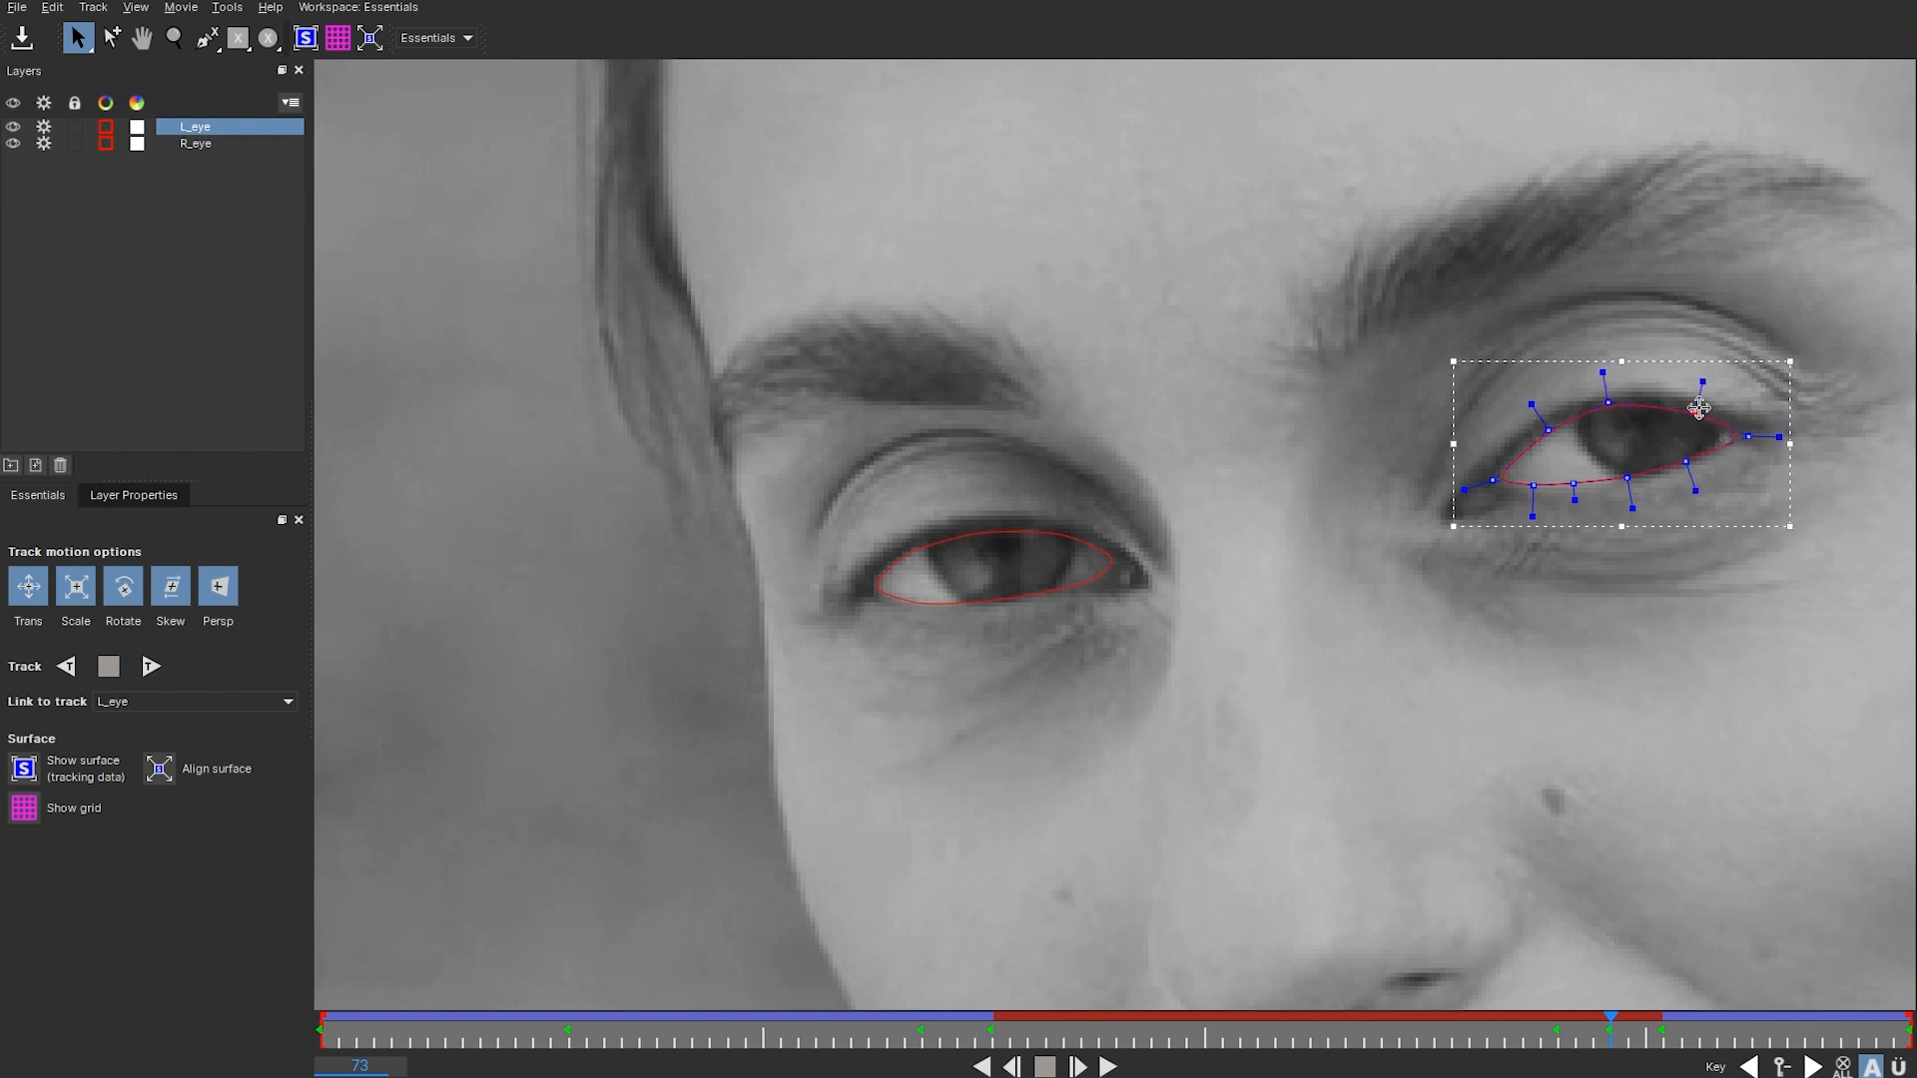
{"action": "left_click", "coordinate": [1546, 429]}
{"action": "left_click", "coordinate": [1125, 564]}
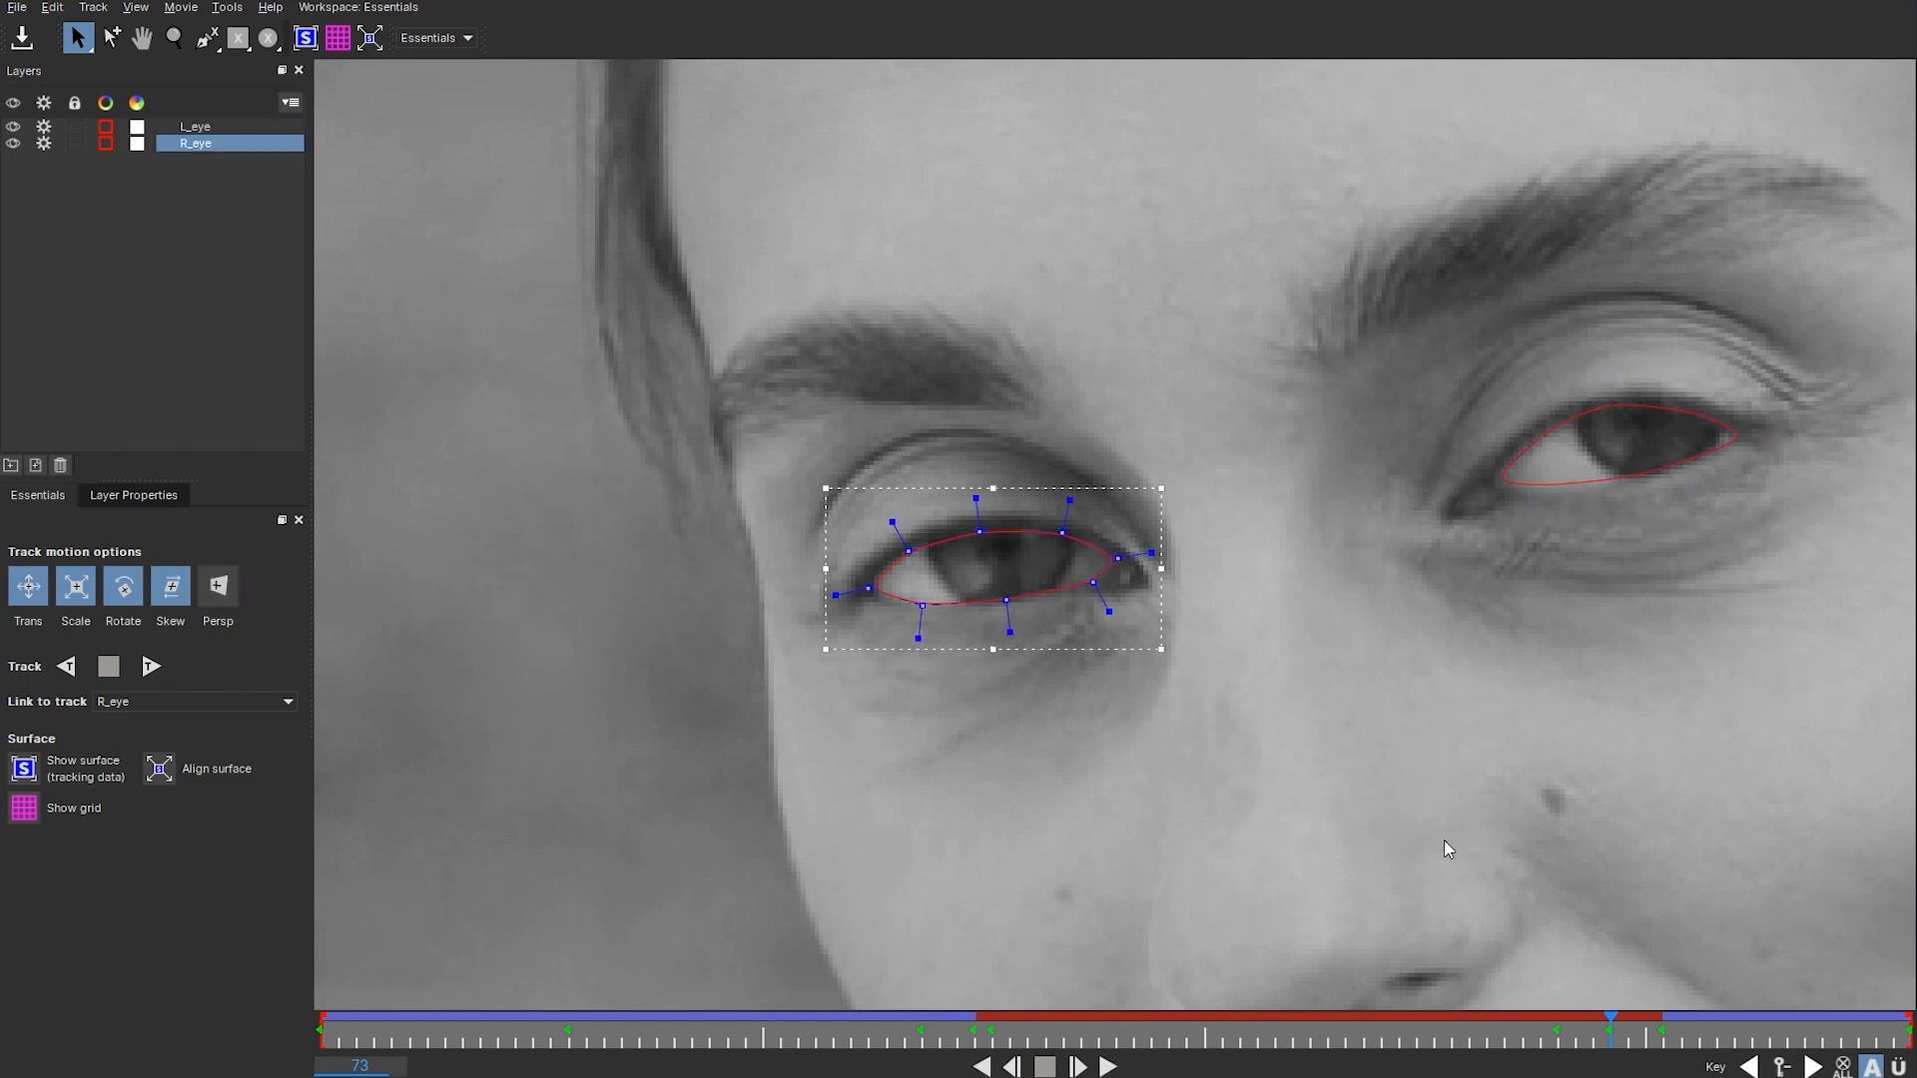
- Scrub back through the eye masks, return to After Effects and create AE masks from the Mocha shapes on the Eyes layer
{"action": "left_click_drag", "start_coordinate": [1608, 1023], "coordinate": [512, 1058]}
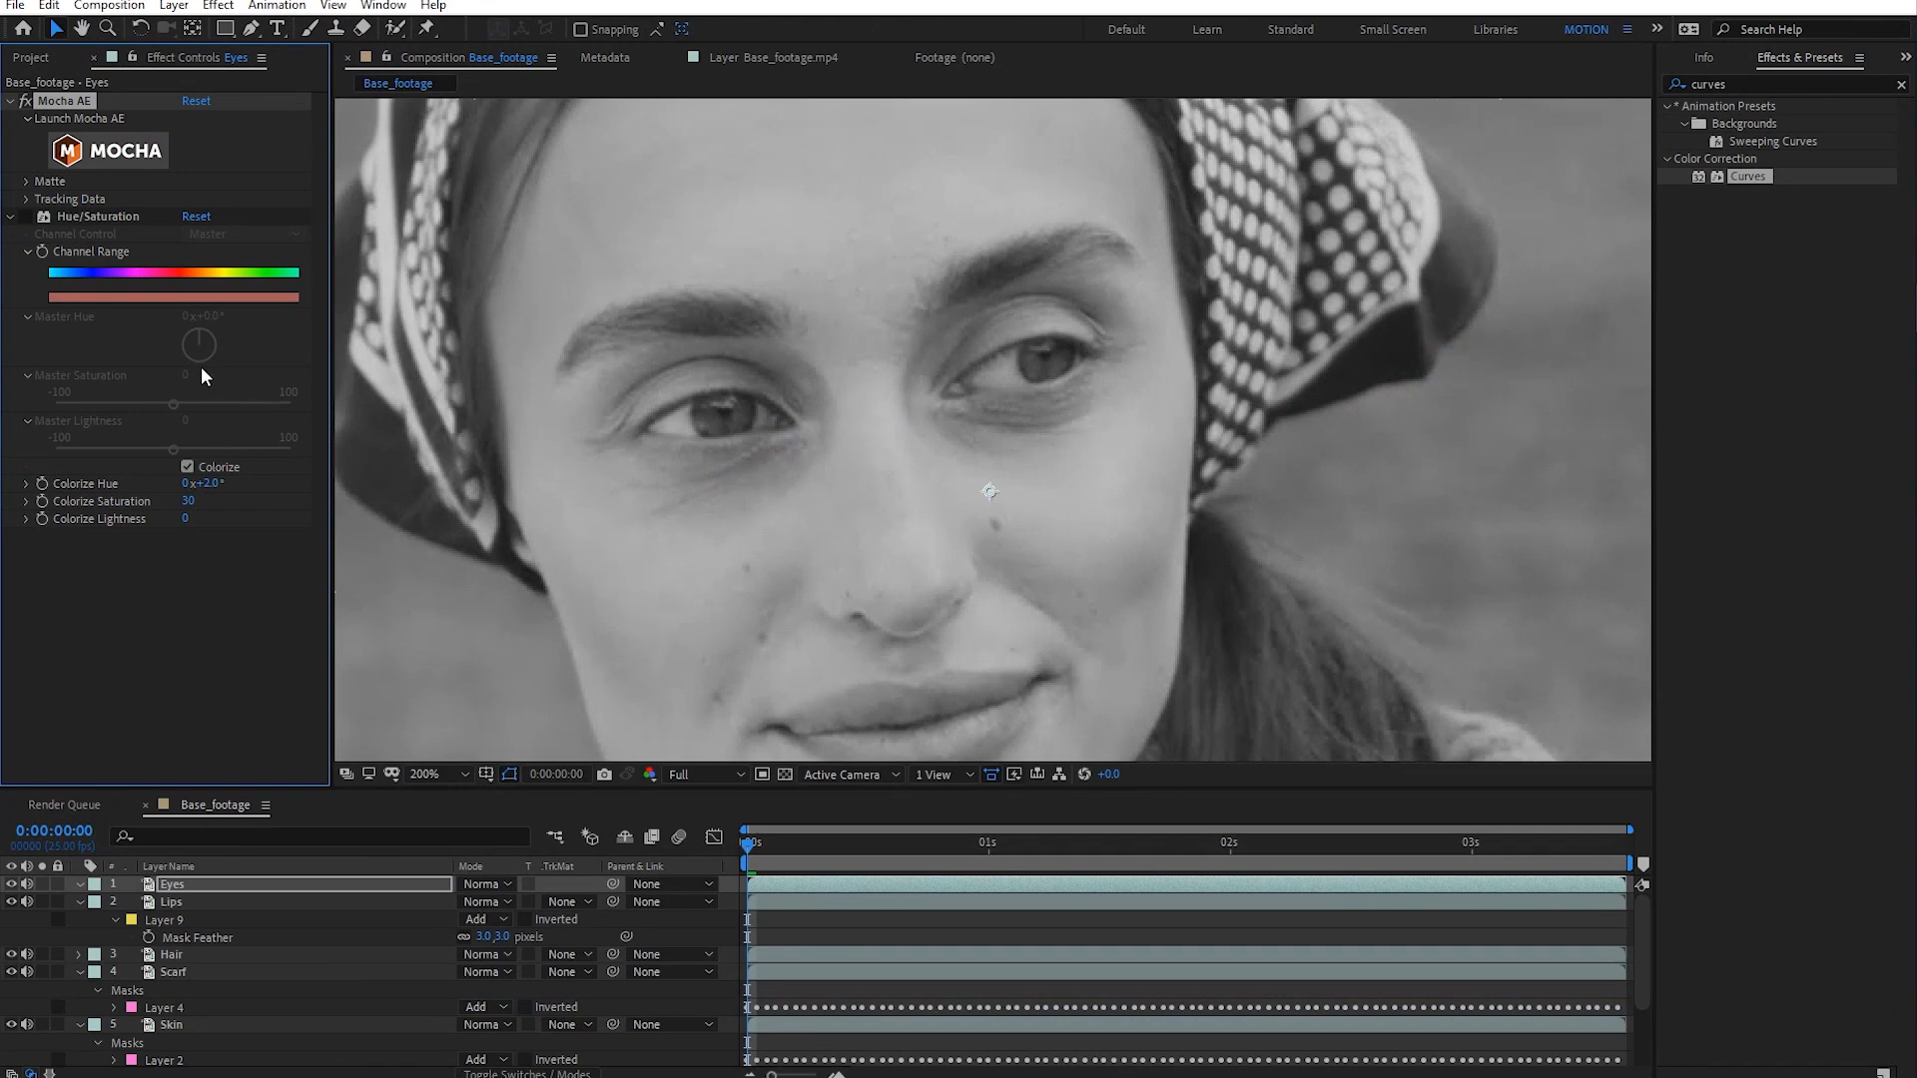
{"action": "left_click", "coordinate": [27, 182]}
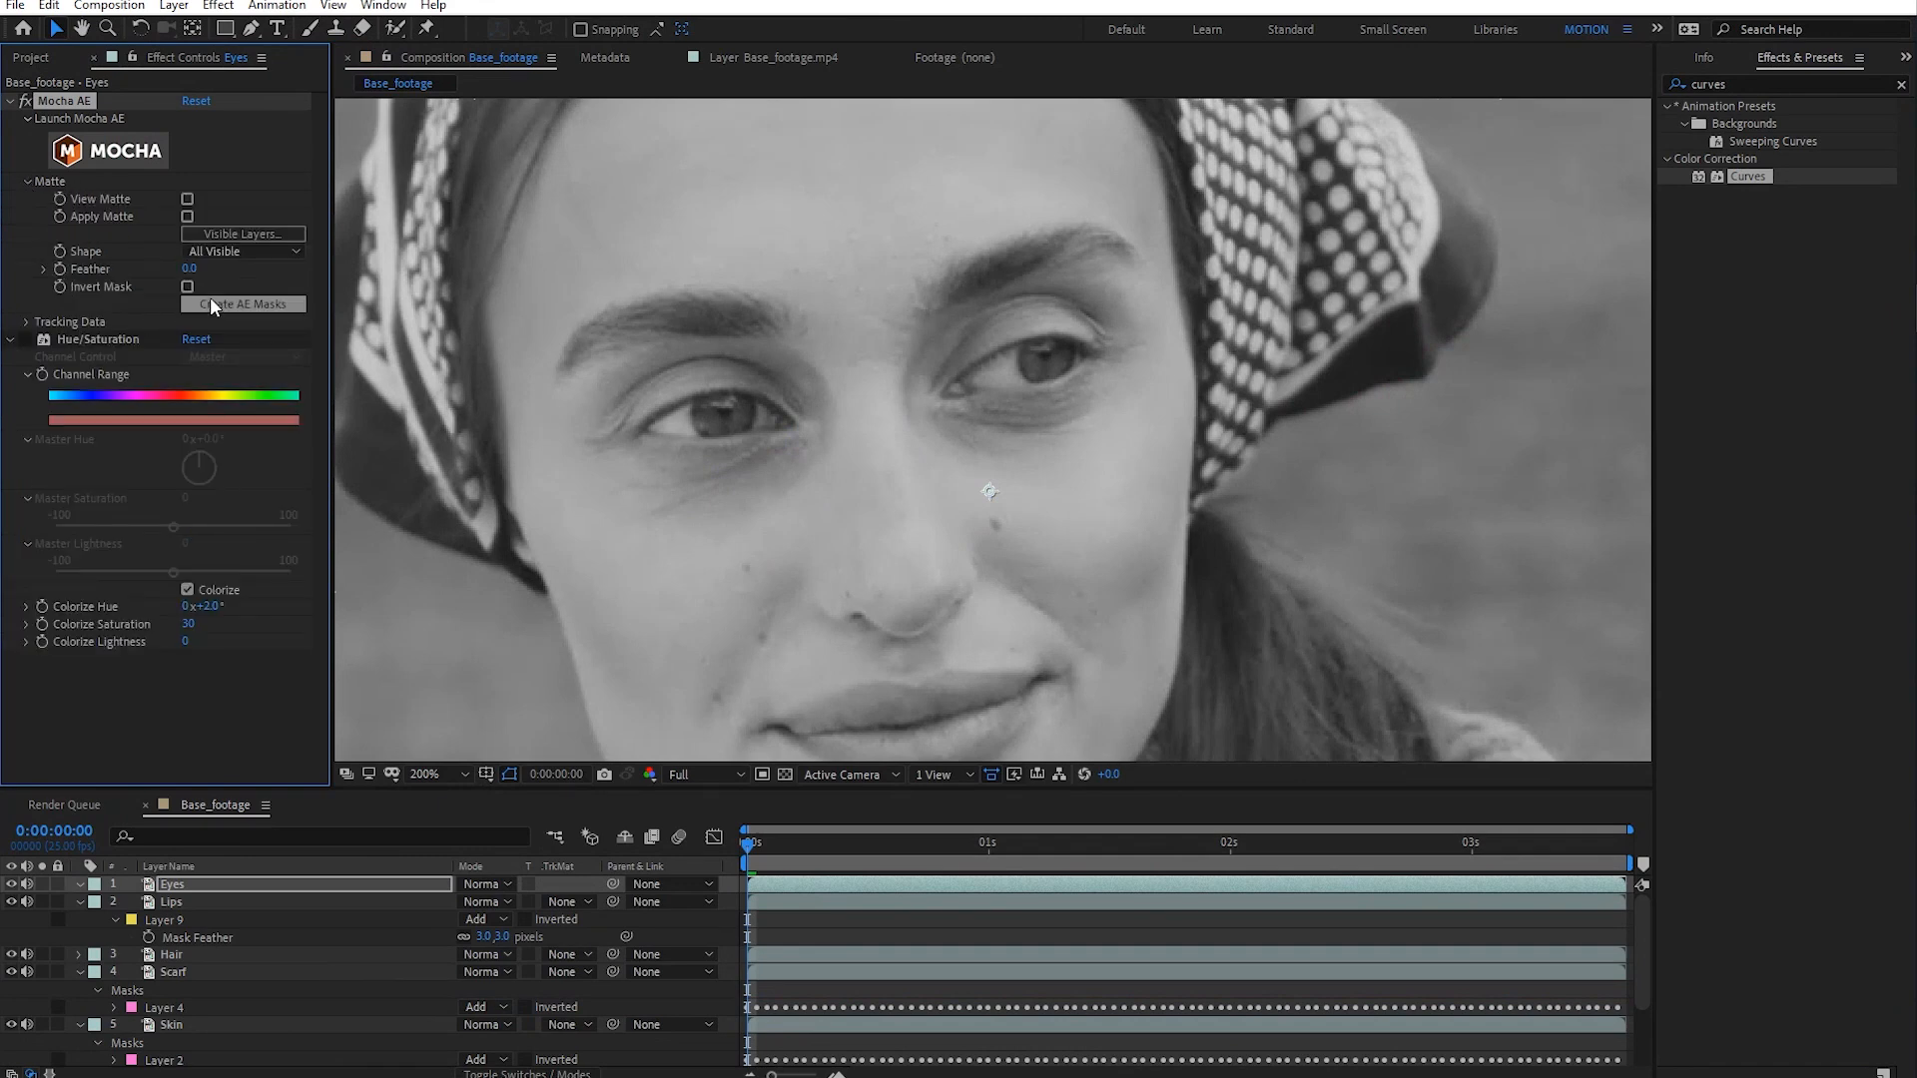
{"action": "left_click", "coordinate": [242, 304]}
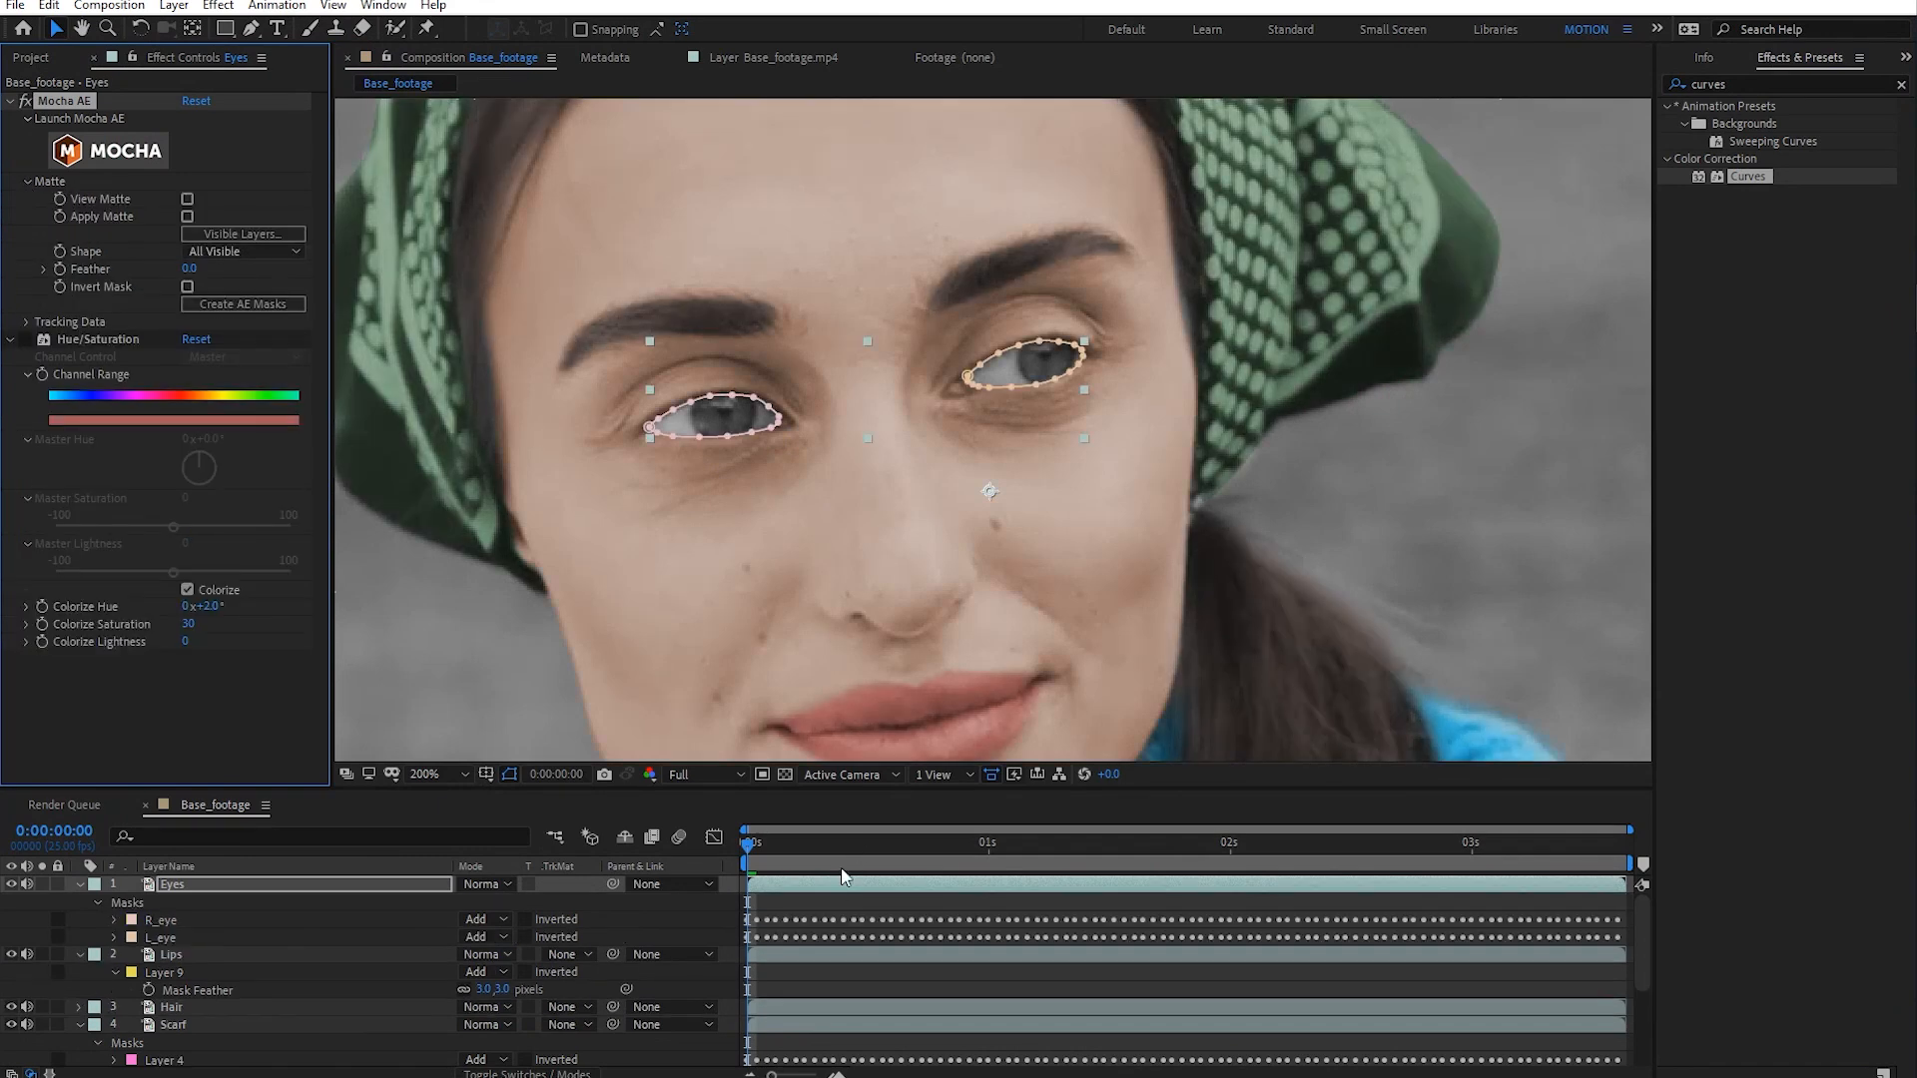
- Solo the Eyes layer to examine its masks, and compare the frames around 0:00:01:14 where the eyes close
{"action": "left_click", "coordinate": [781, 895]}
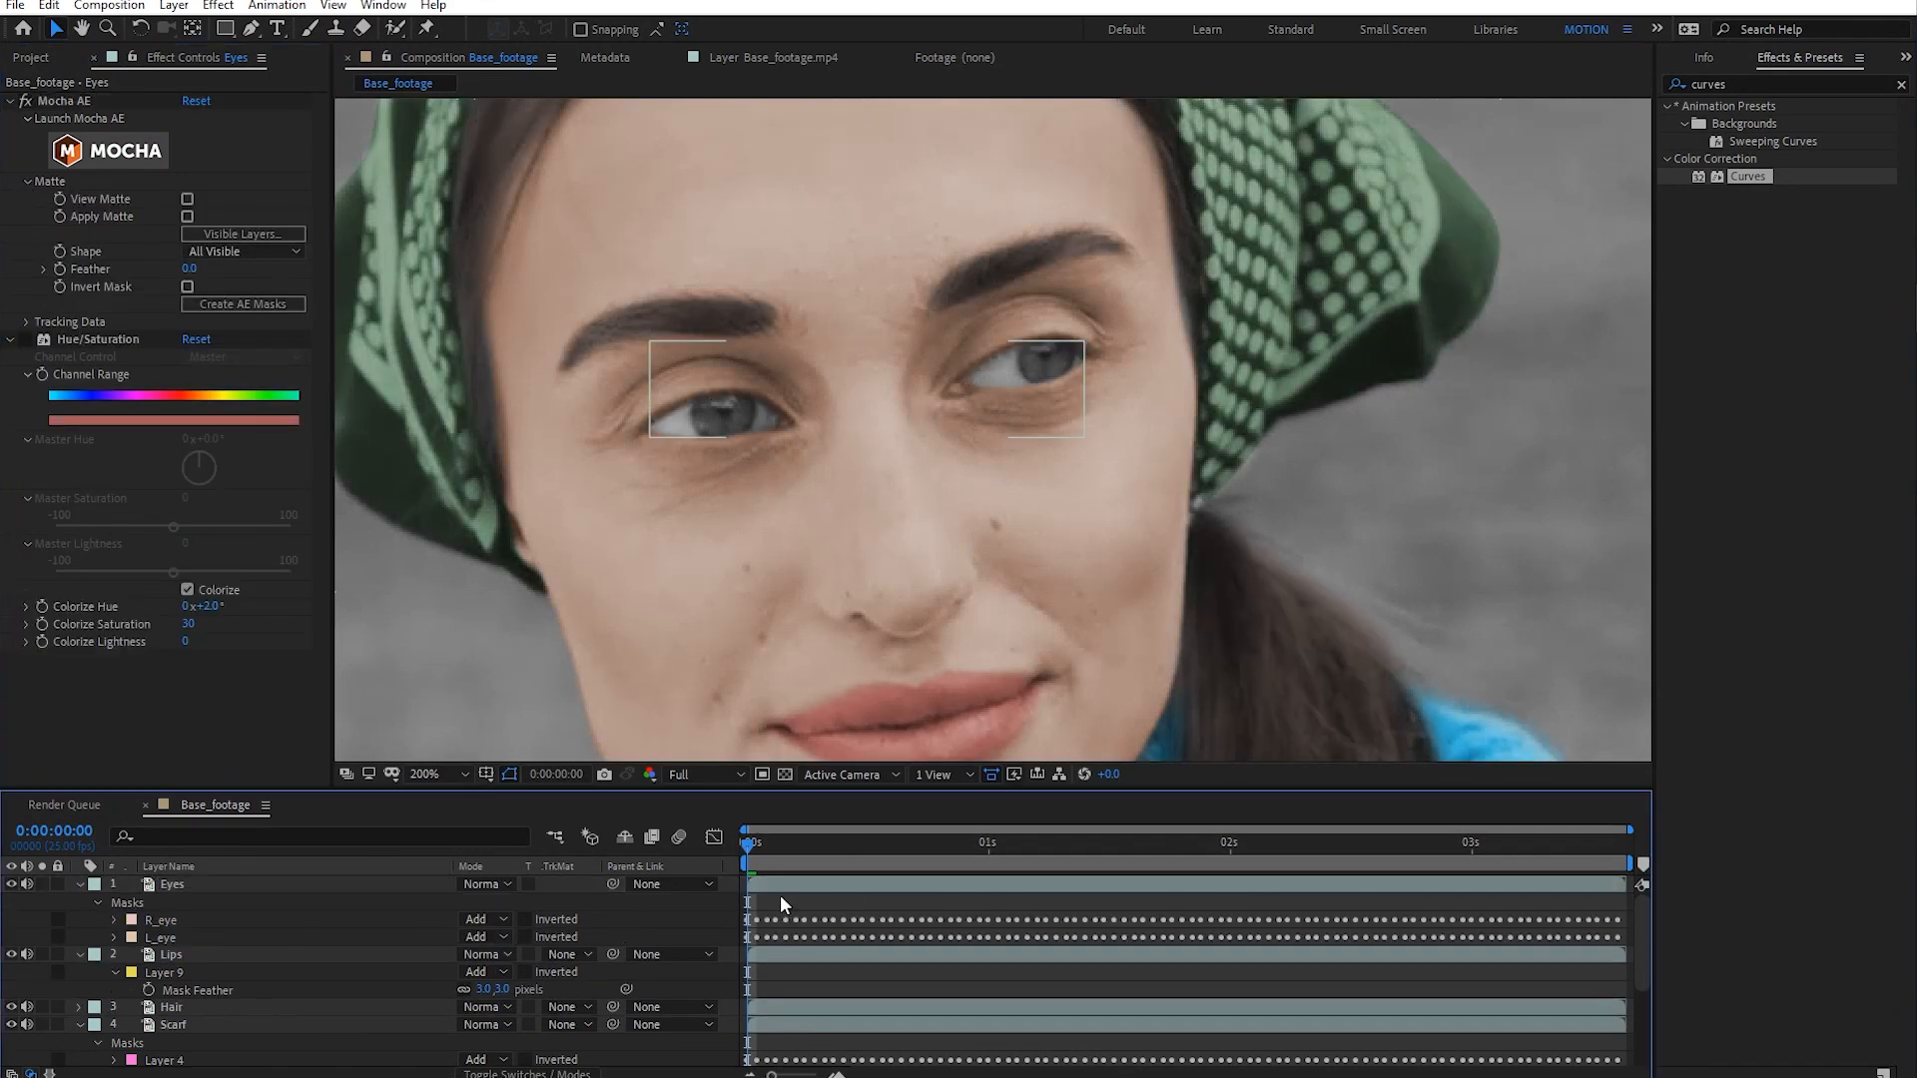
{"action": "left_click", "coordinate": [42, 884]}
{"action": "left_click_drag", "start_coordinate": [788, 853], "coordinate": [1122, 865]}
{"action": "left_click", "coordinate": [159, 880]}
{"action": "left_click", "coordinate": [42, 884]}
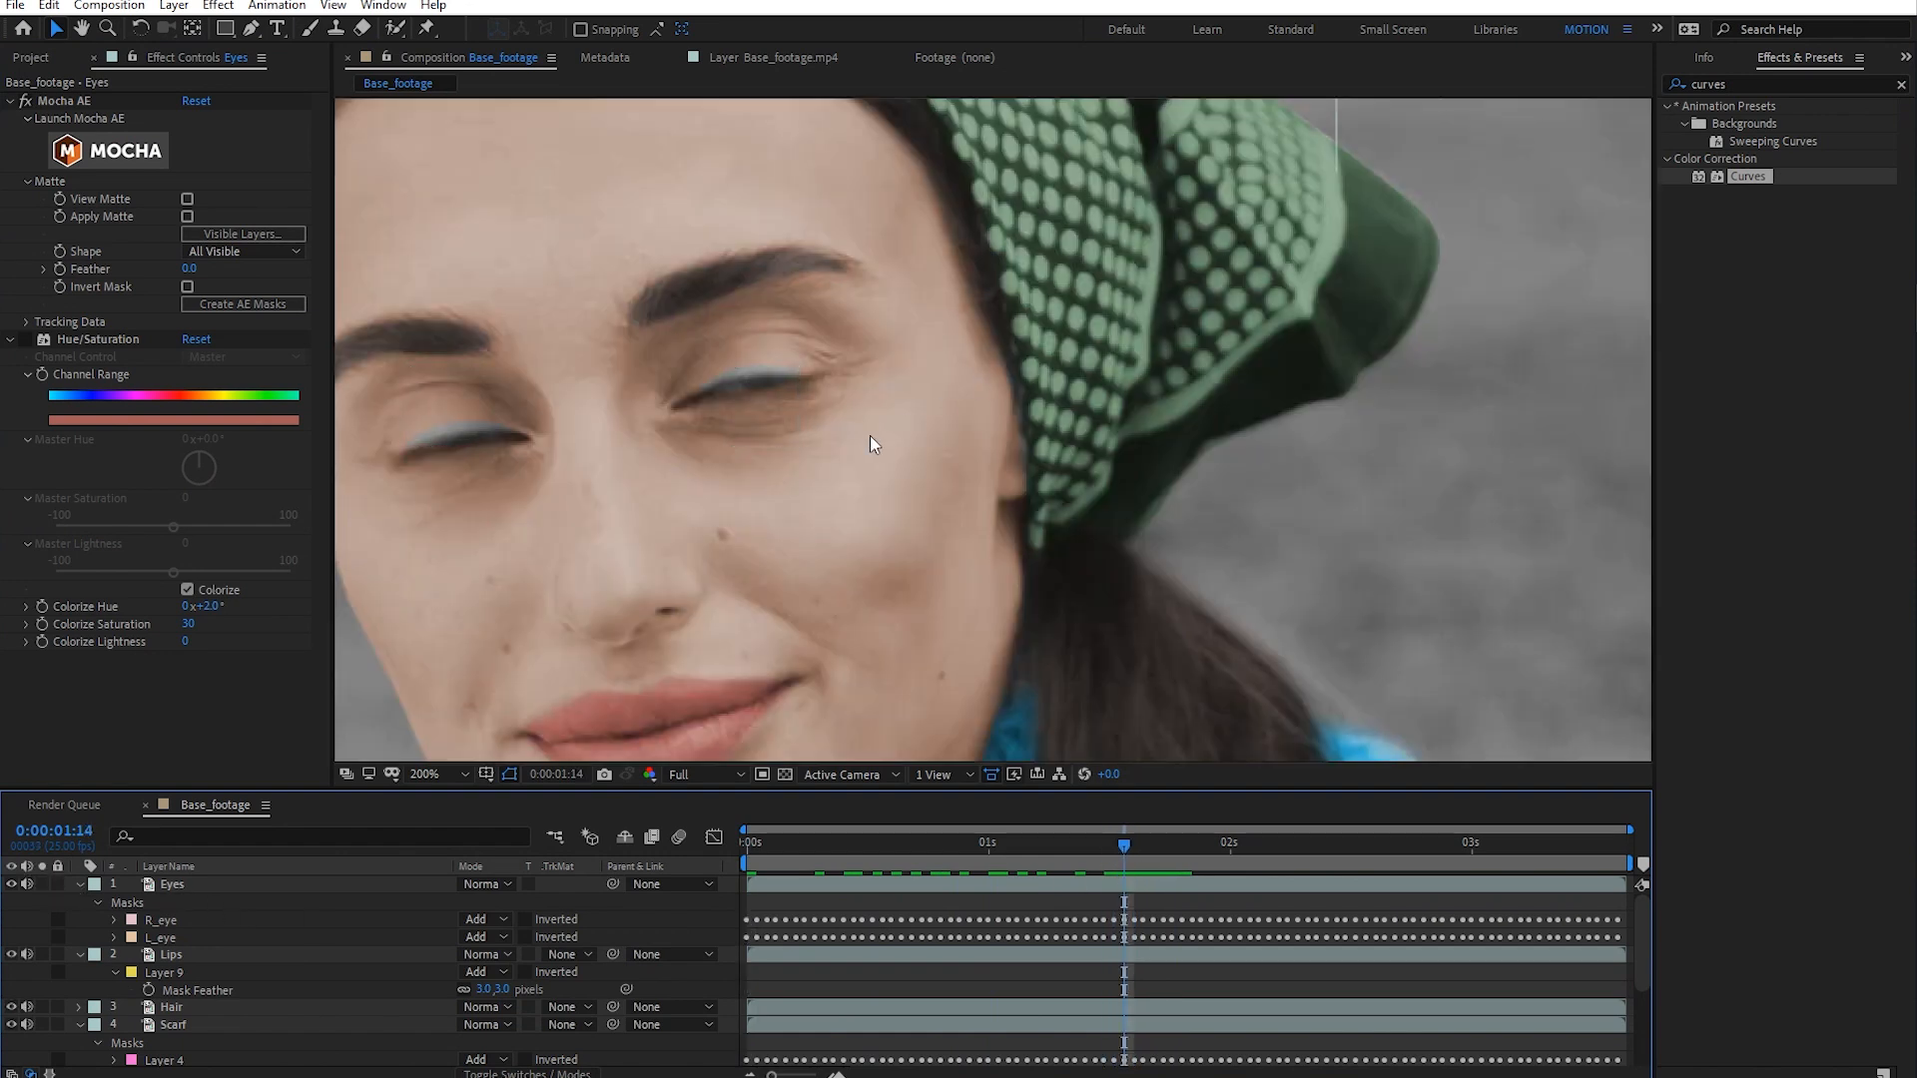
{"action": "scroll", "coordinate": [870, 435], "scroll_direction": "up", "scroll_amount": 1}
{"action": "left_click_drag", "start_coordinate": [499, 496], "coordinate": [1224, 584]}
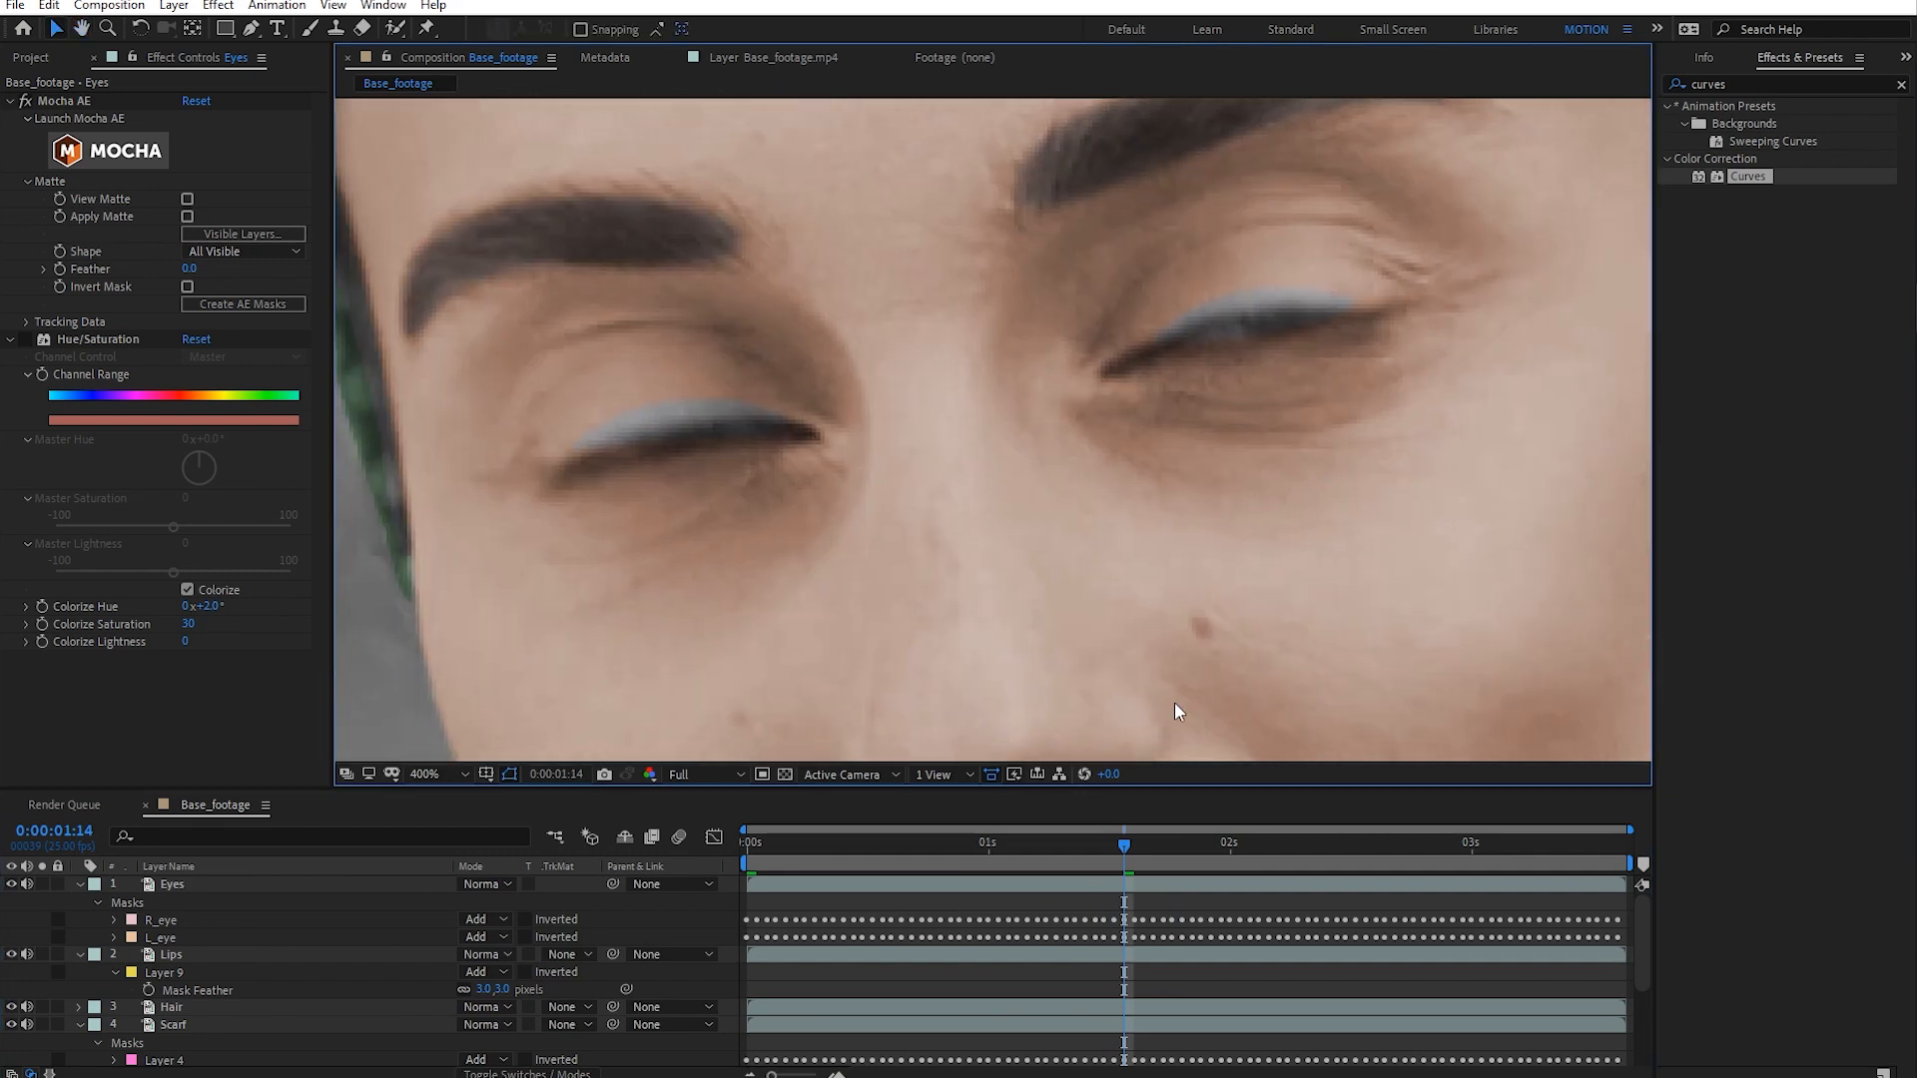
{"action": "key", "text": "Page_Up"}
{"action": "key", "text": "Page_Up"}
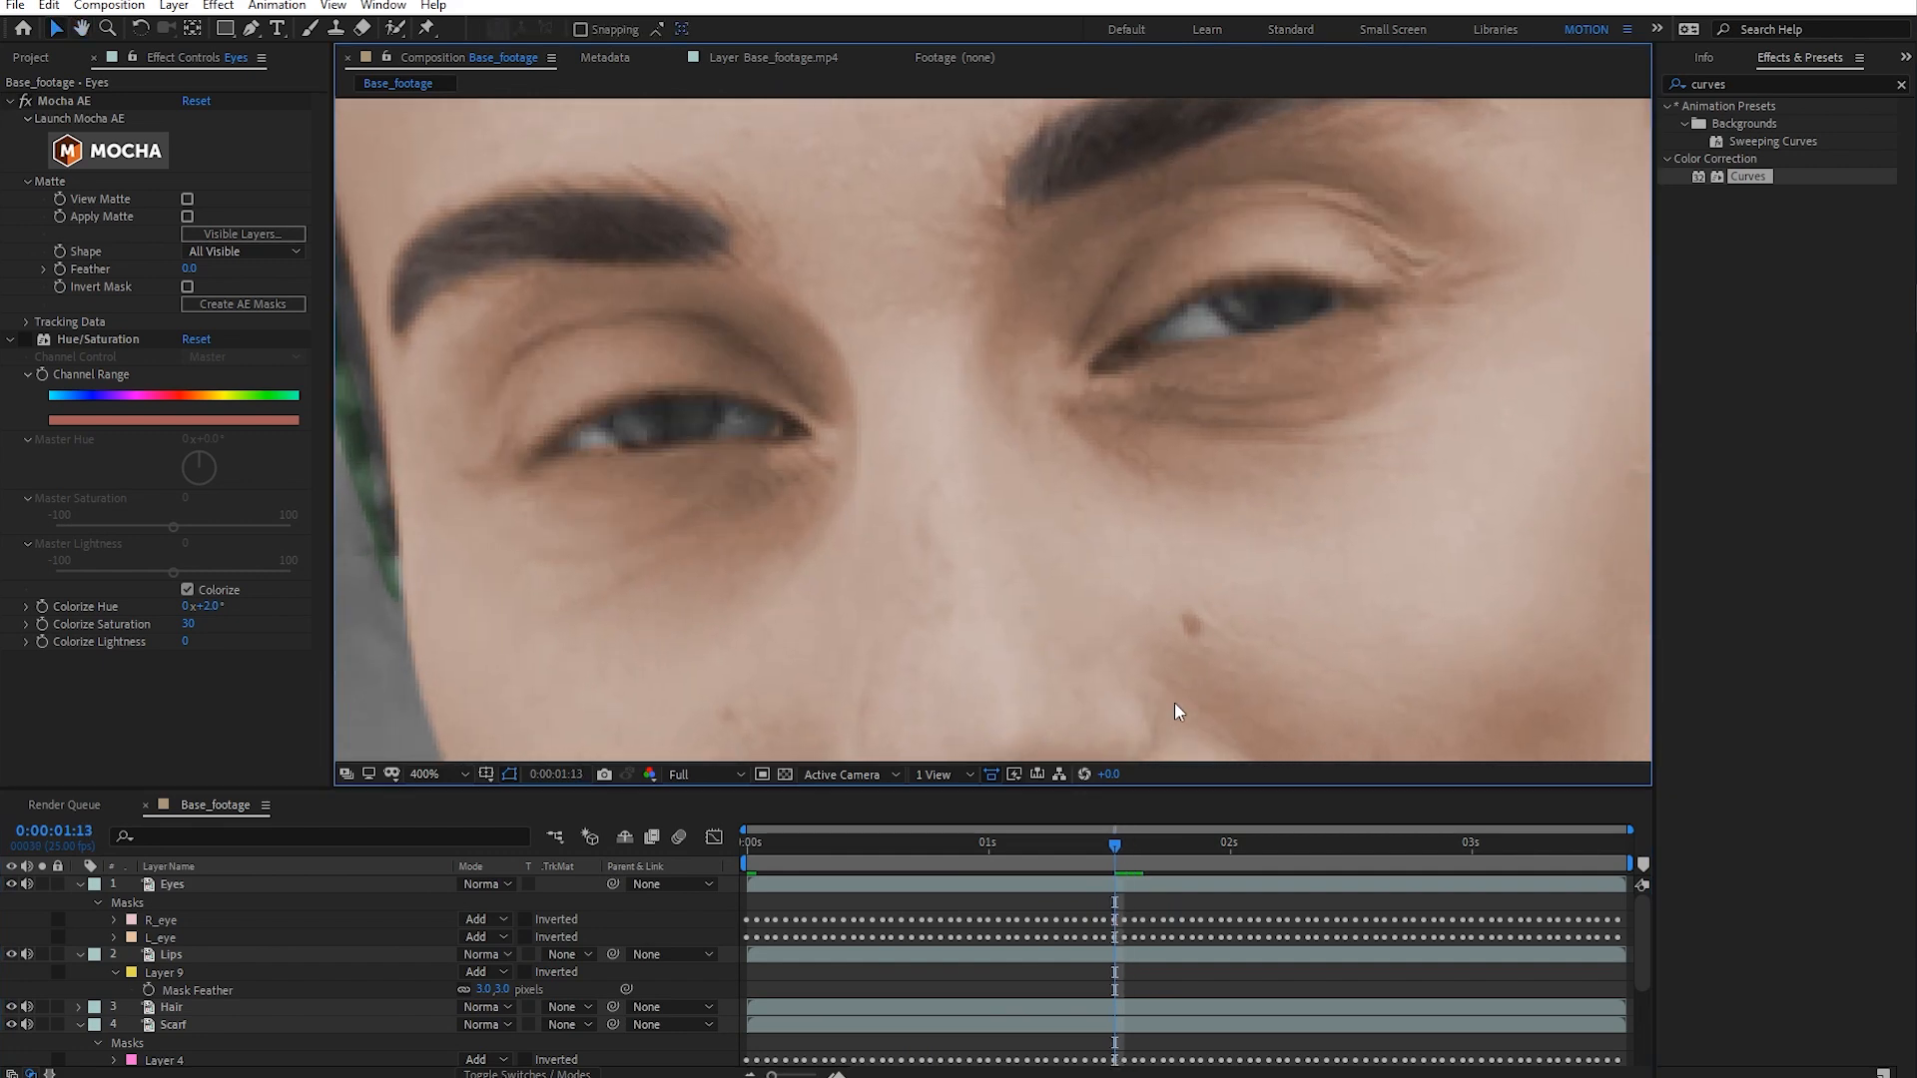
{"action": "key", "text": "Page_Down"}
{"action": "key", "text": "Page_Down"}
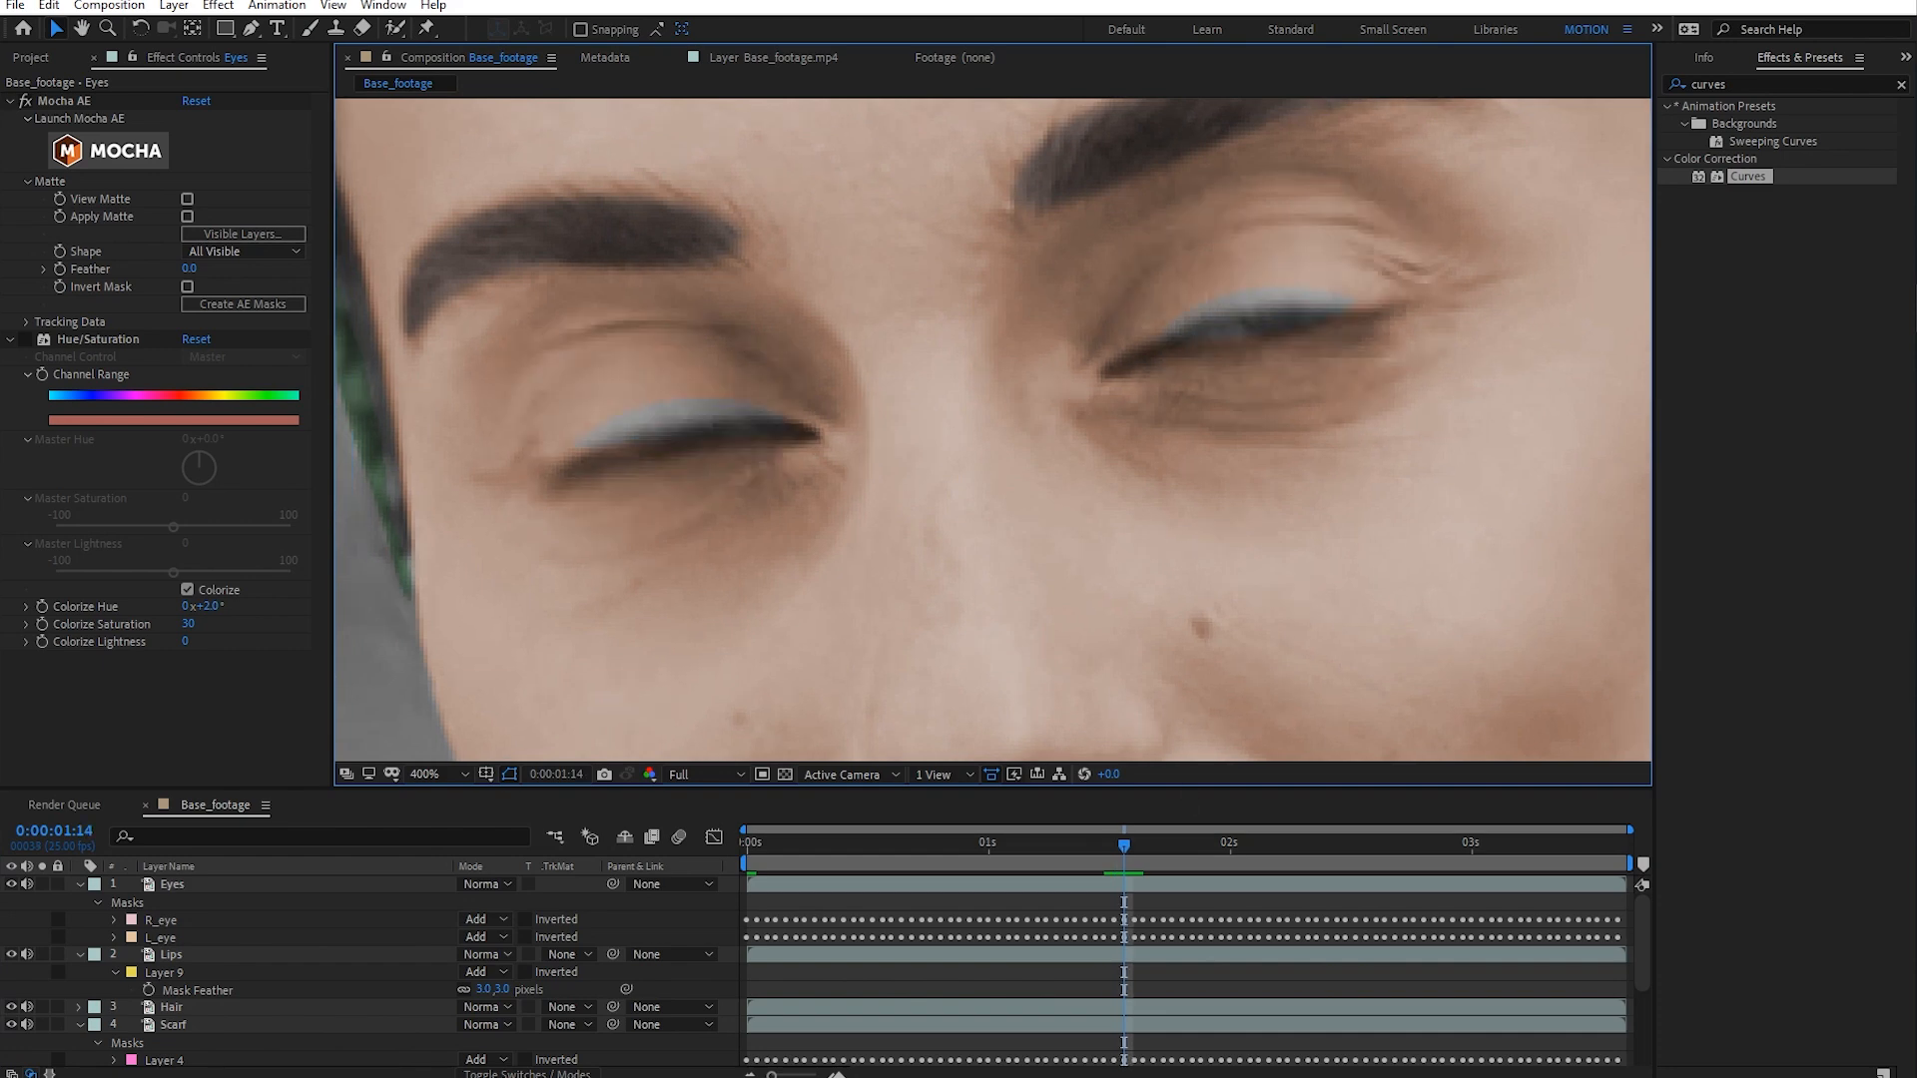
- Select the R_eye and L_eye masks at 0:00:01:14 and move them together off the face, outside the image area
{"action": "key", "text": "semicolon"}
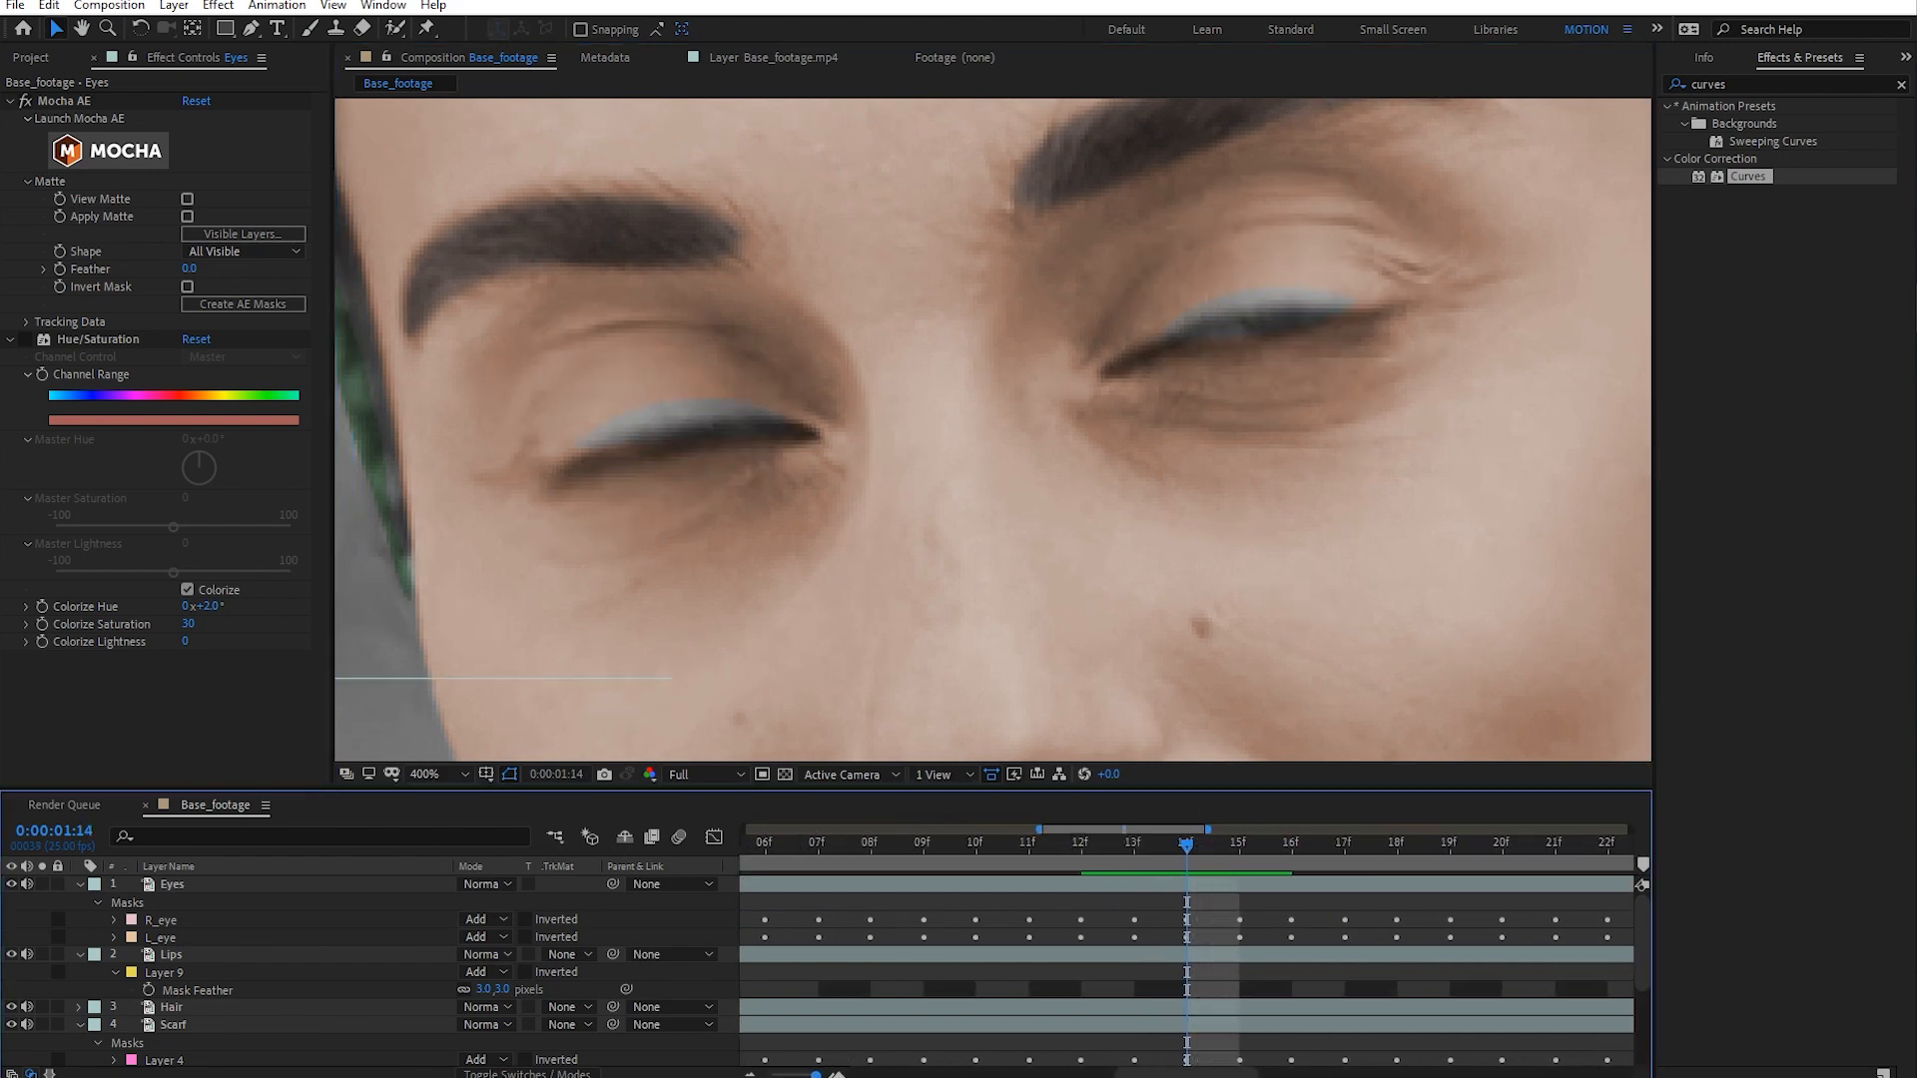
{"action": "left_click_drag", "start_coordinate": [1171, 952], "coordinate": [1173, 952]}
{"action": "left_click", "coordinate": [182, 918]}
{"action": "left_click", "coordinate": [177, 936], "text": "shift"}
{"action": "key", "text": "comma"}
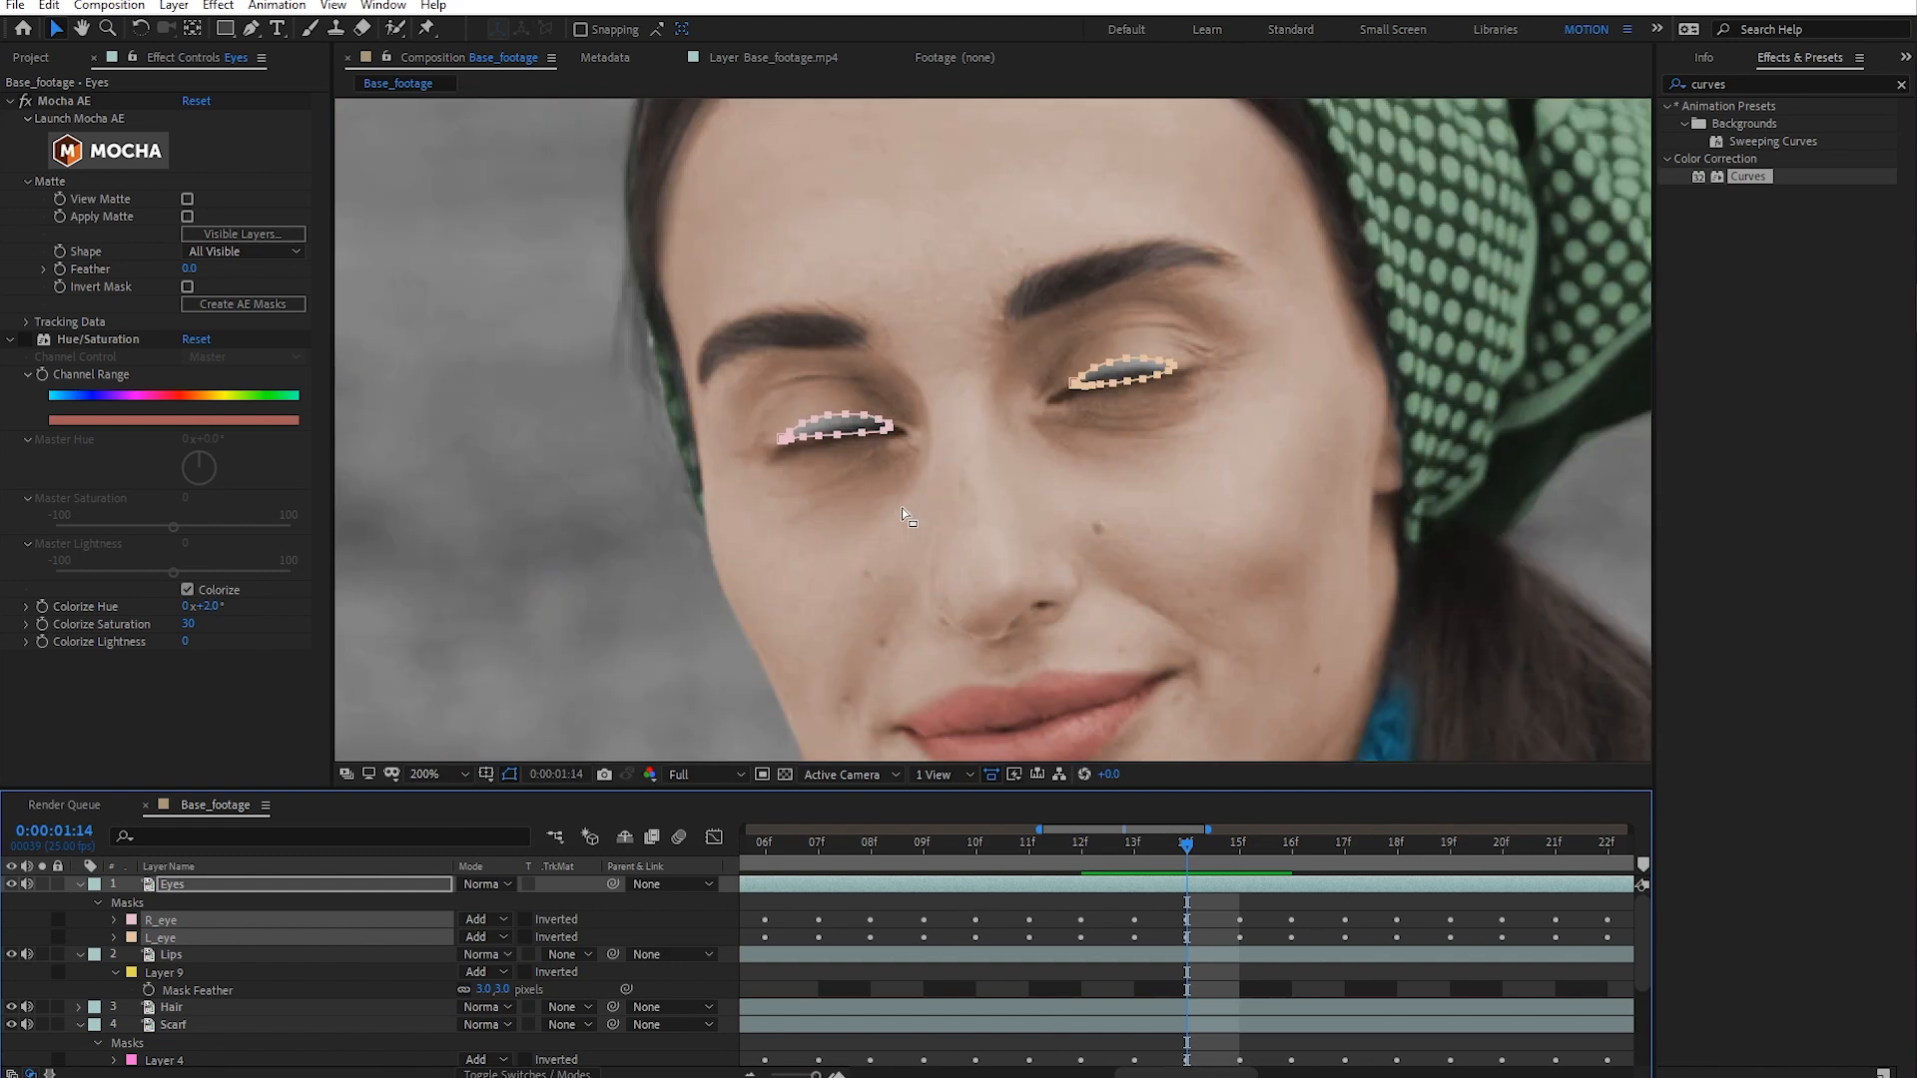
{"action": "double_click", "coordinate": [876, 432]}
{"action": "key", "text": "comma"}
{"action": "left_click_drag", "start_coordinate": [1060, 635], "coordinate": [1483, 684]}
{"action": "left_click_drag", "start_coordinate": [1373, 465], "coordinate": [362, 469]}
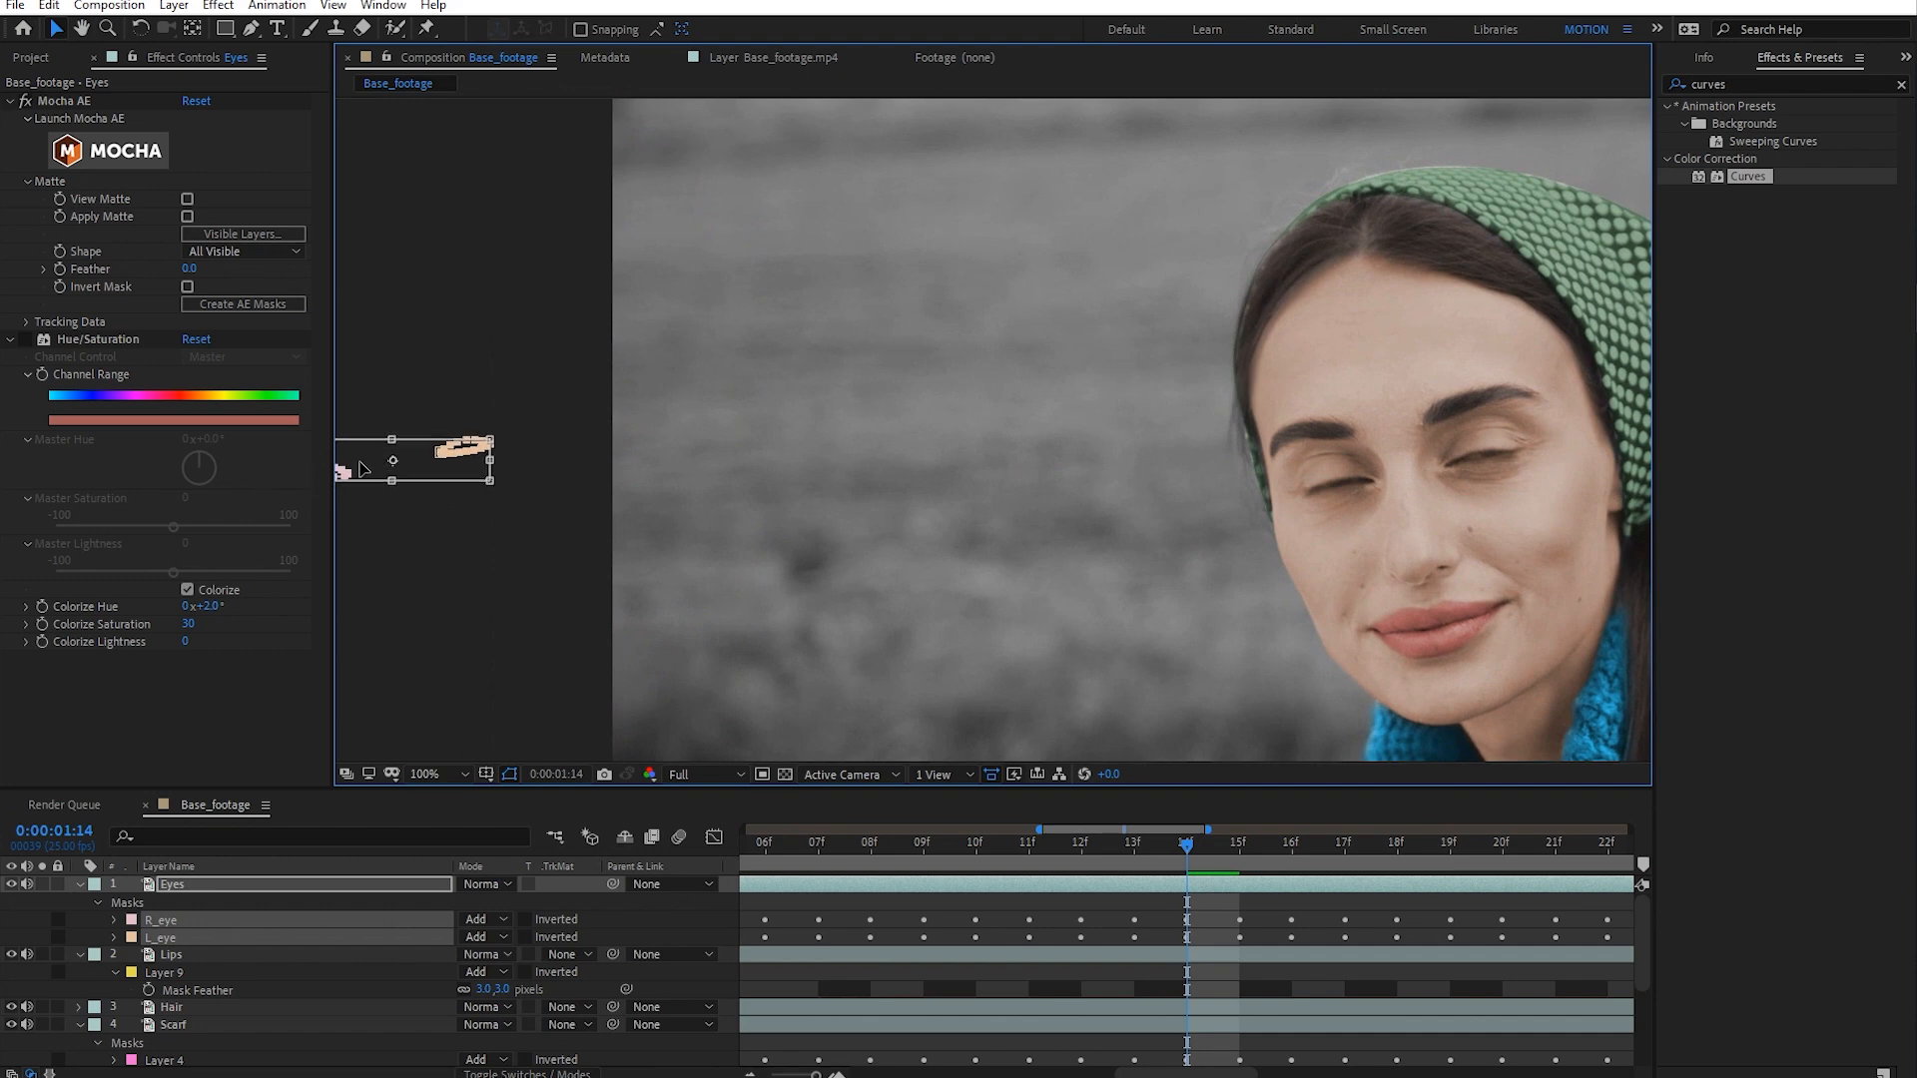
- Reveal the Eyes layer's mask paths and delete both masks' keyframes from 0:00:01:15 to 0:00:01:19
{"action": "left_click", "coordinate": [1212, 915]}
{"action": "left_click_drag", "start_coordinate": [1386, 960], "coordinate": [1351, 936]}
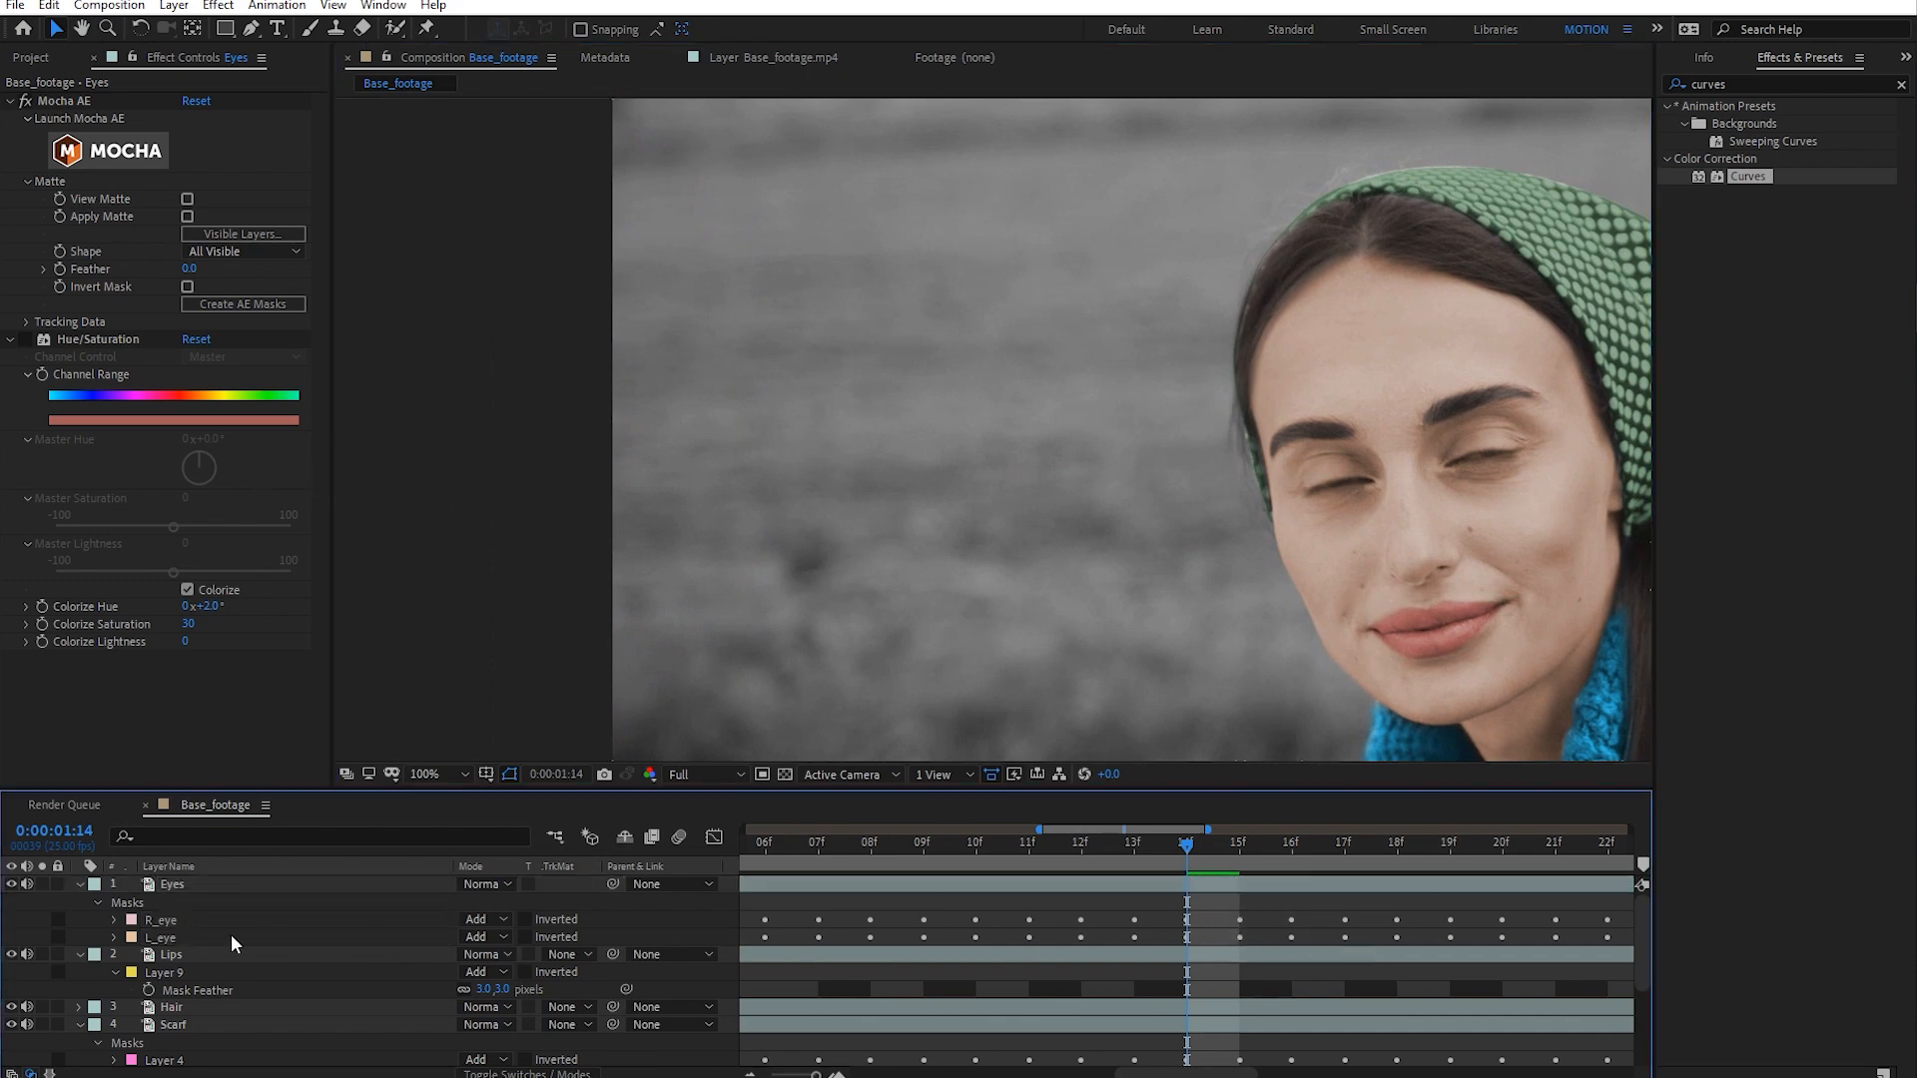
{"action": "left_click", "coordinate": [192, 883]}
{"action": "key", "text": "m"}
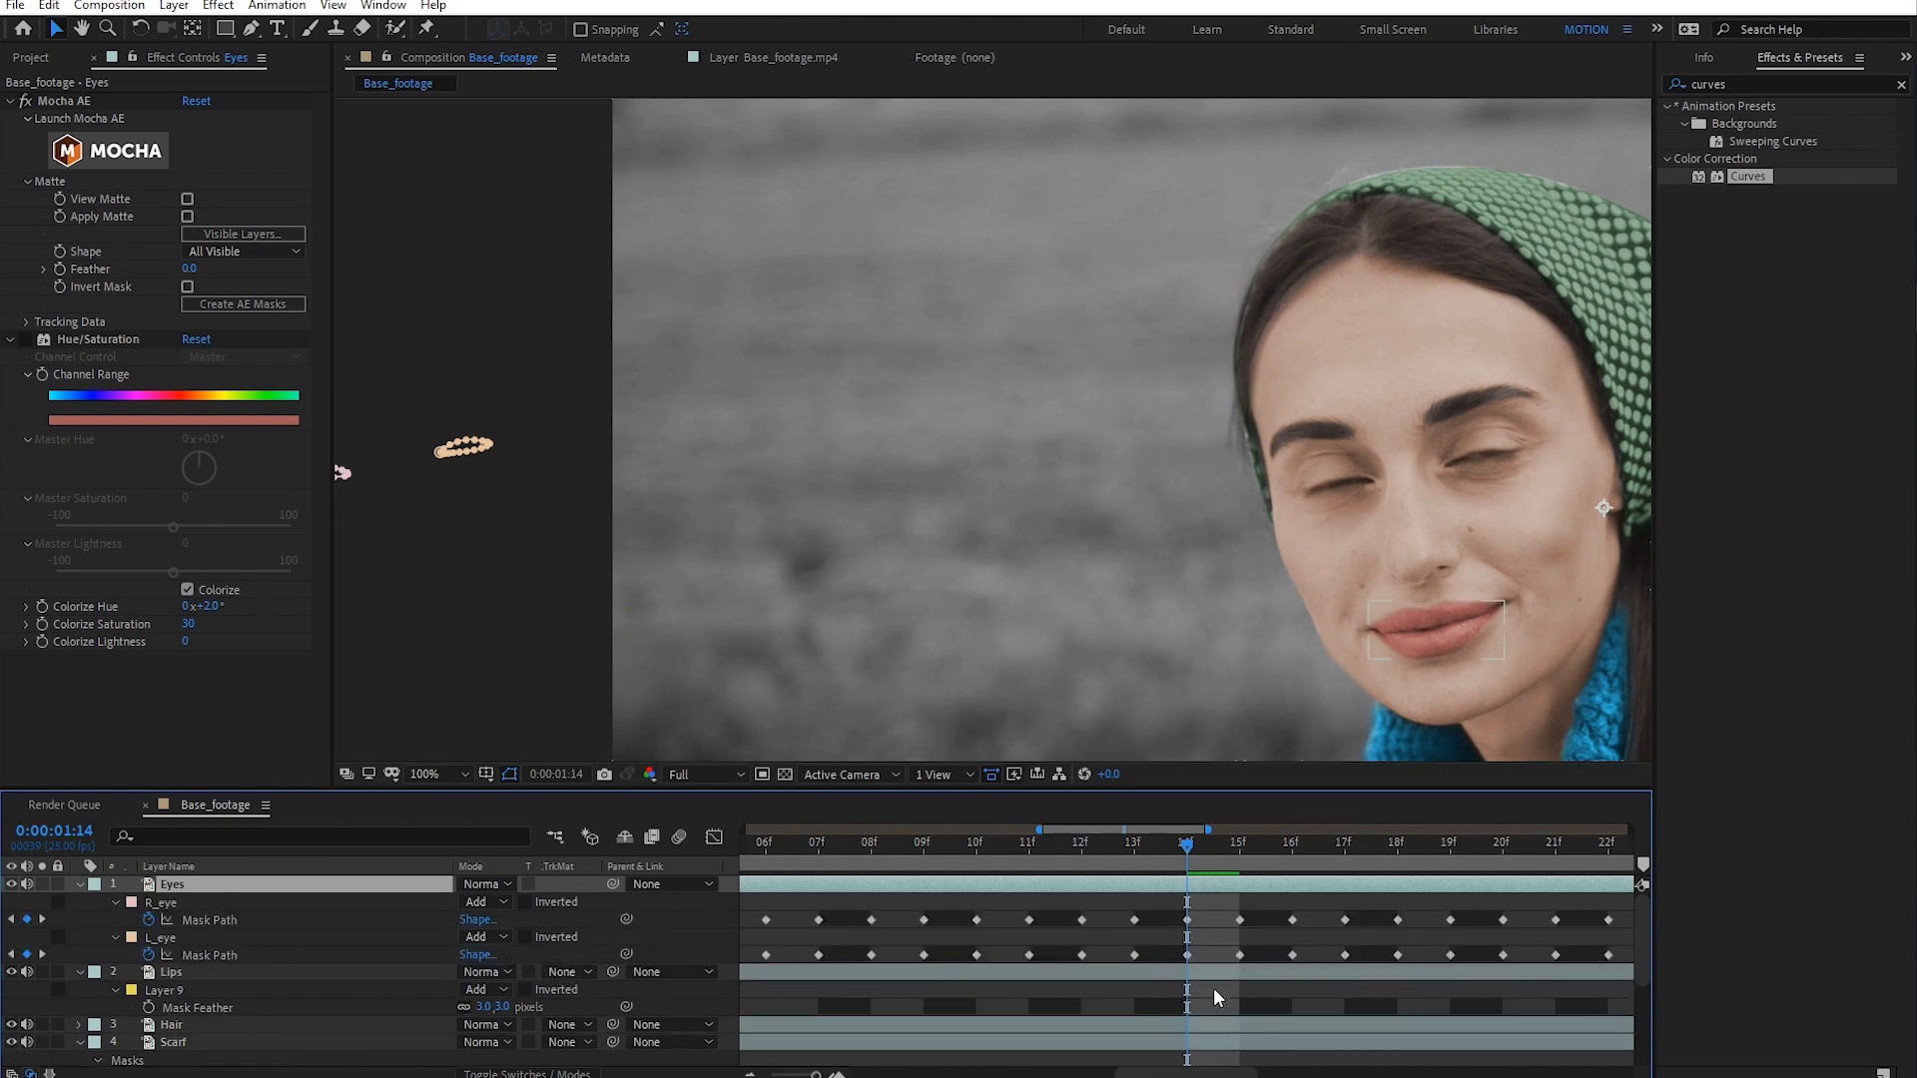
{"action": "left_click_drag", "start_coordinate": [1230, 906], "coordinate": [1464, 963]}
{"action": "key", "text": "Delete"}
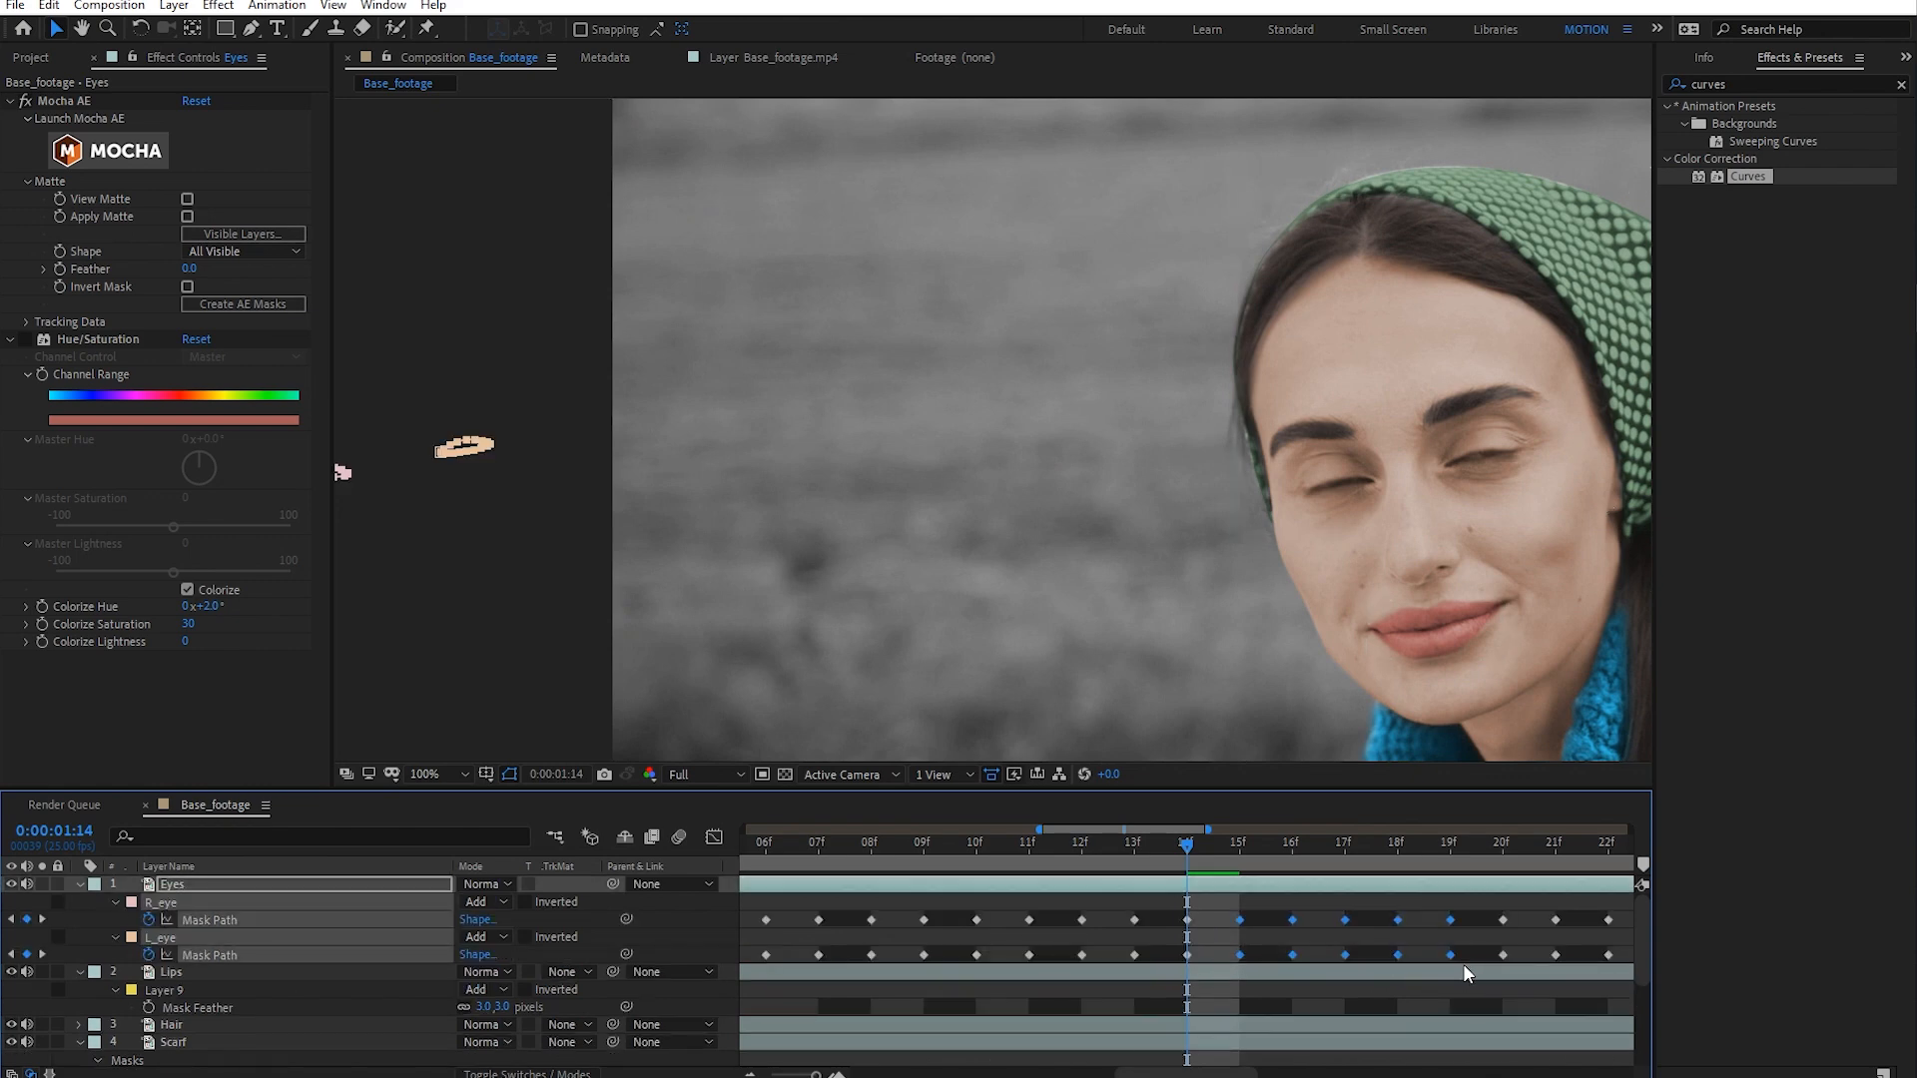
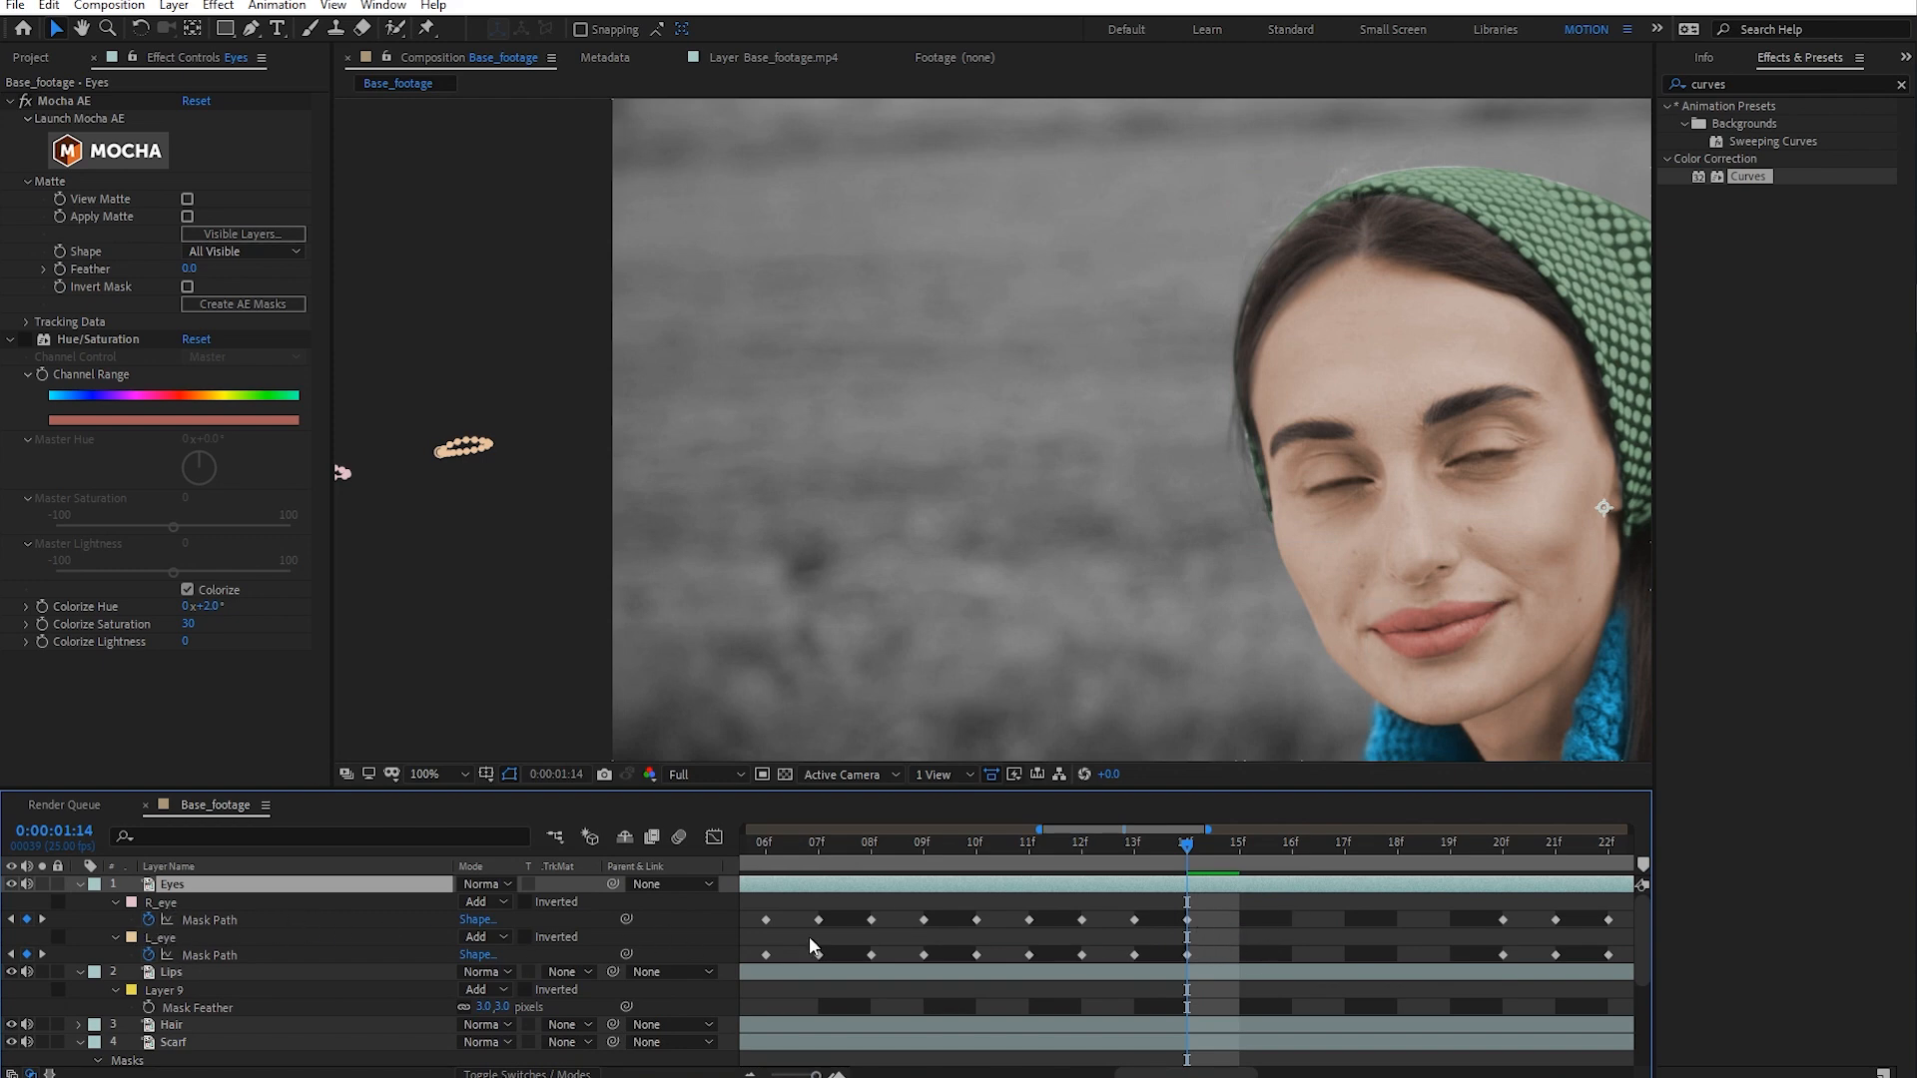
{"action": "left_click", "coordinate": [115, 903]}
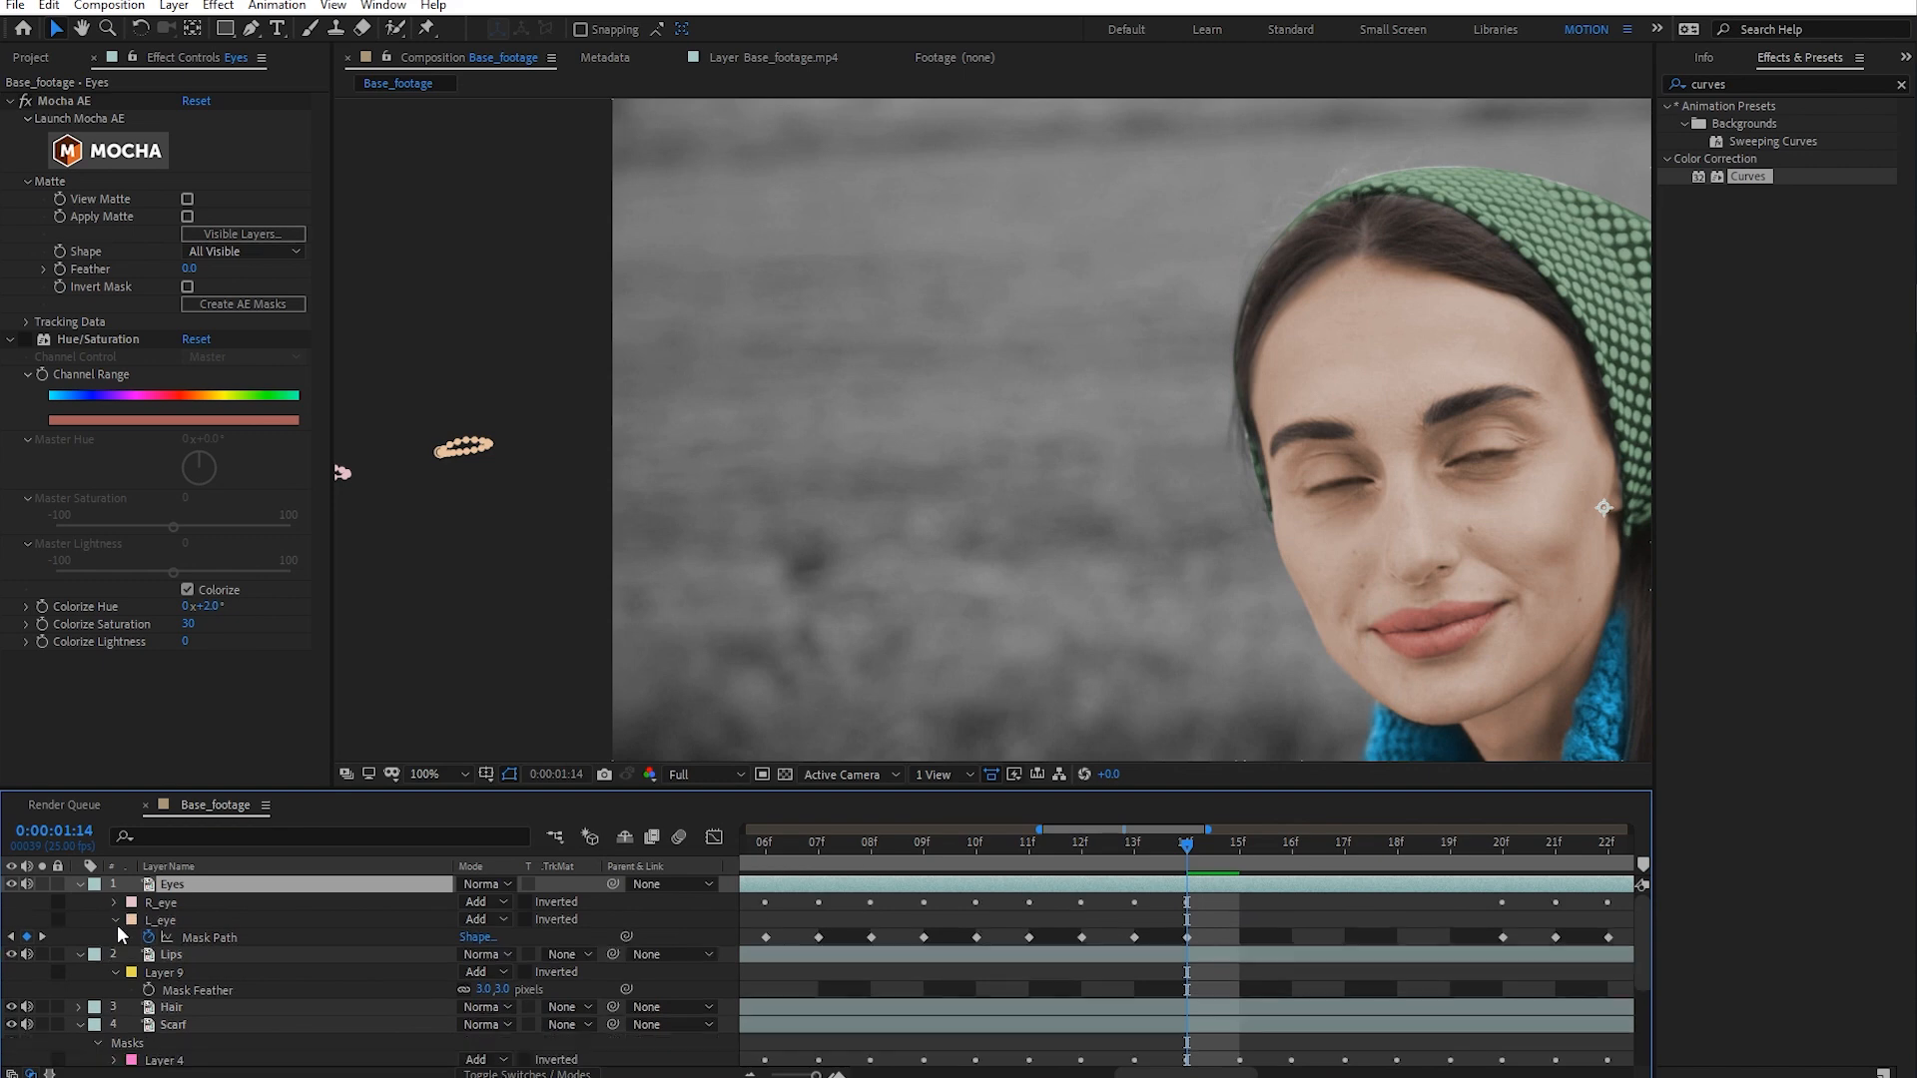
{"action": "left_click", "coordinate": [116, 918]}
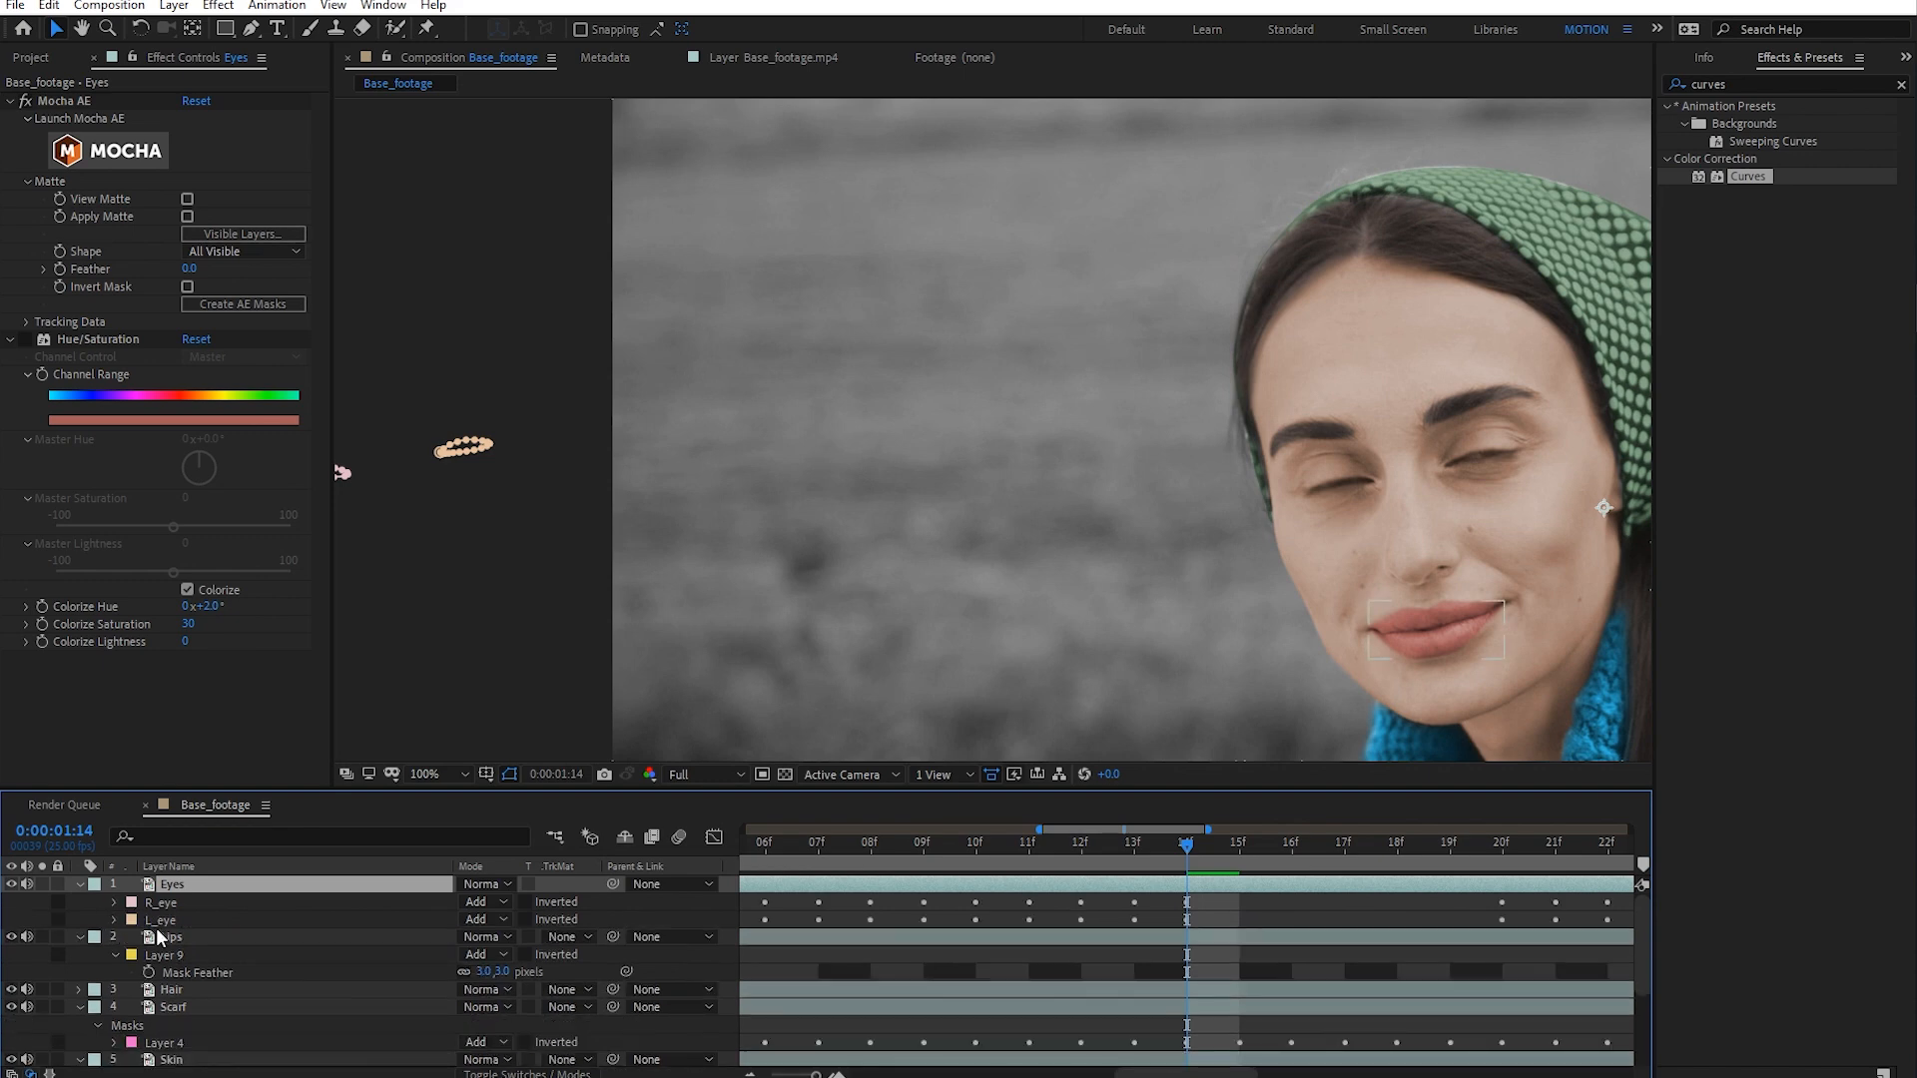
{"action": "left_click_drag", "start_coordinate": [1357, 895], "coordinate": [1547, 922]}
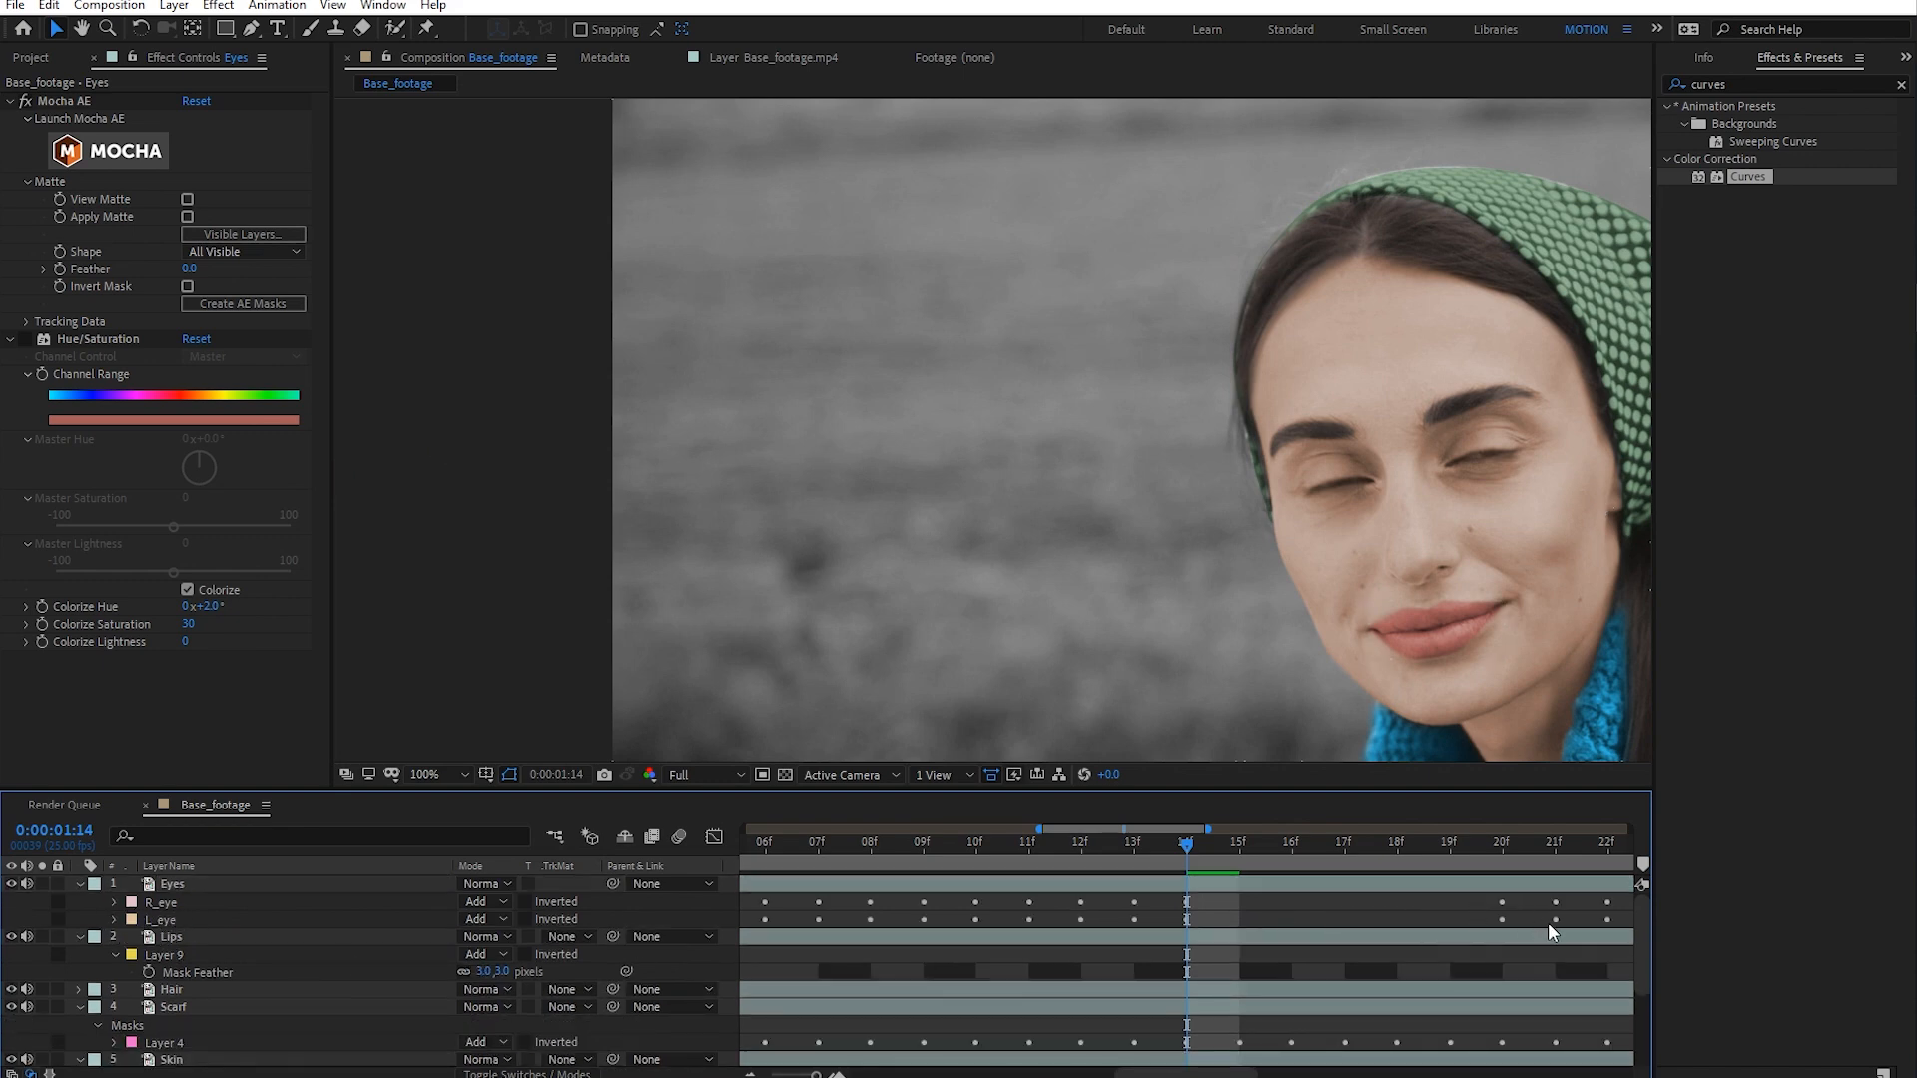
{"action": "left_click", "coordinate": [115, 903]}
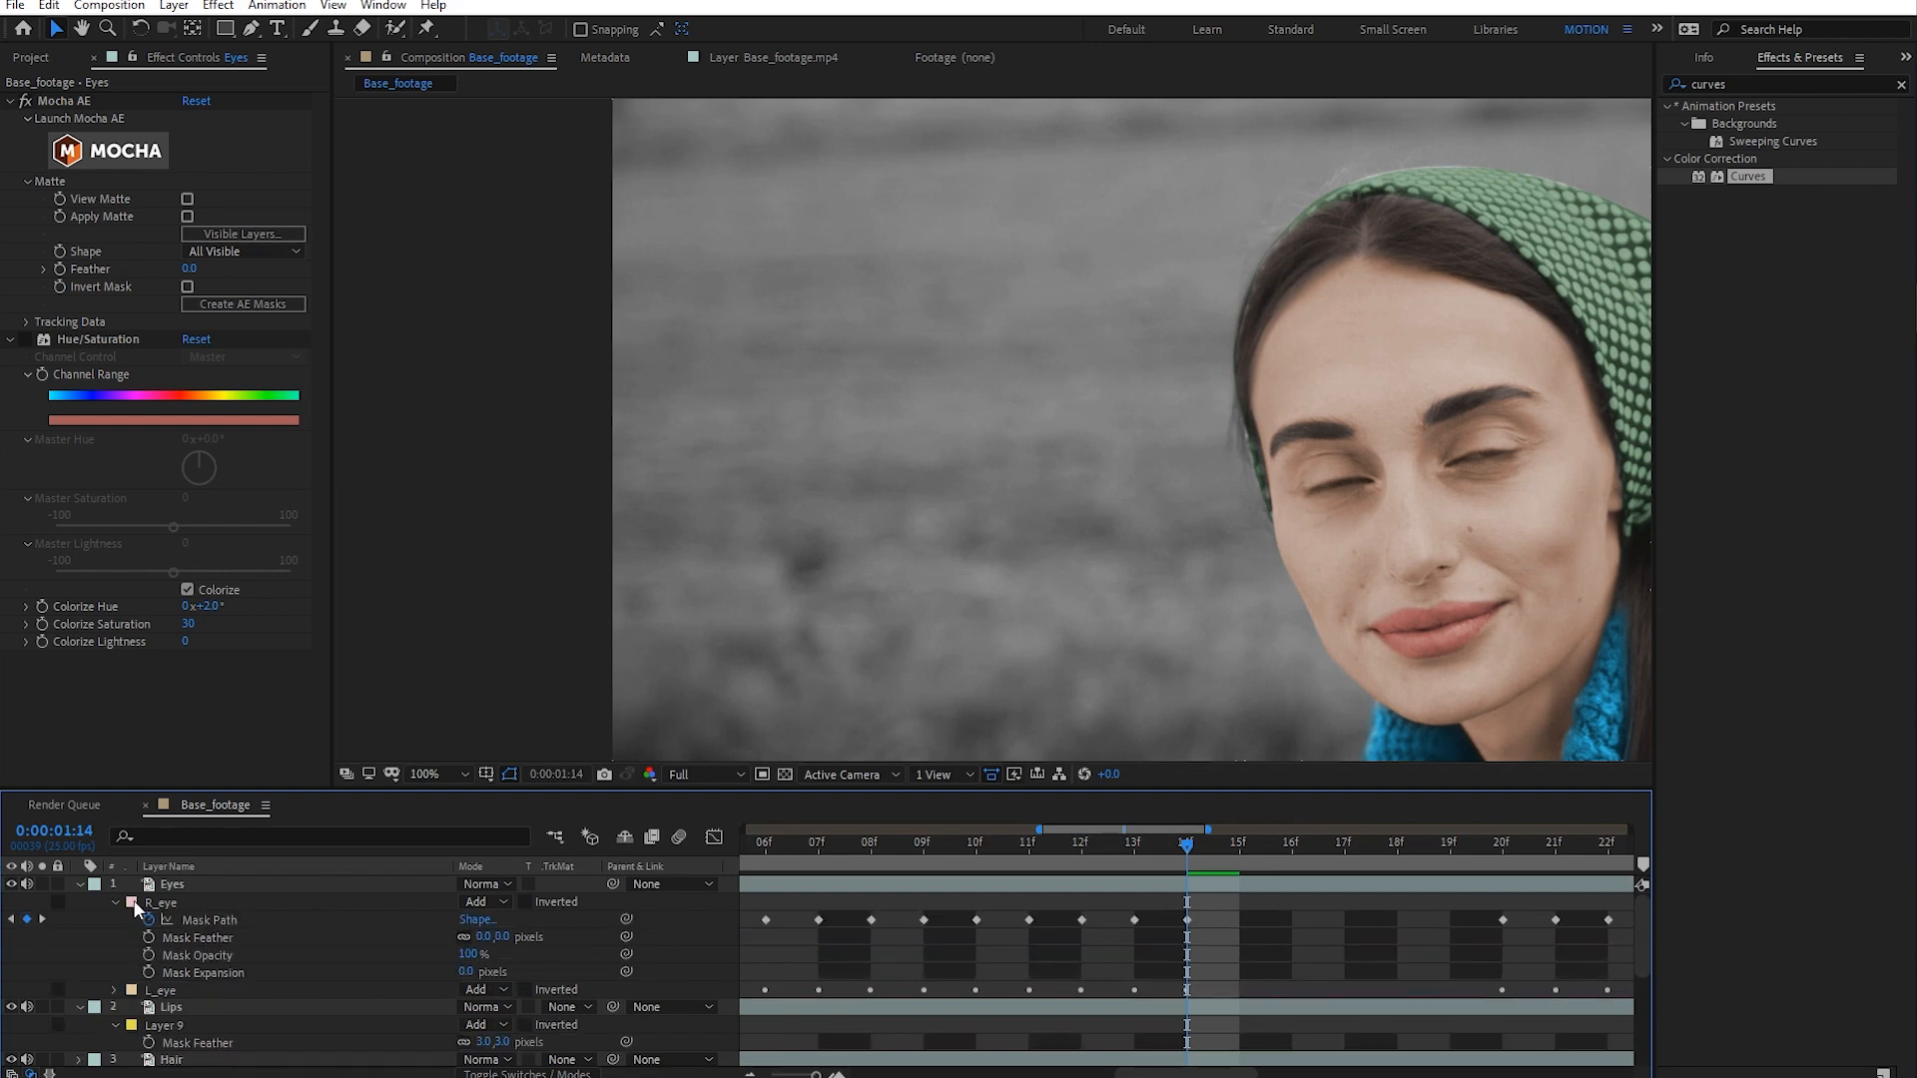
{"action": "left_click", "coordinate": [199, 884]}
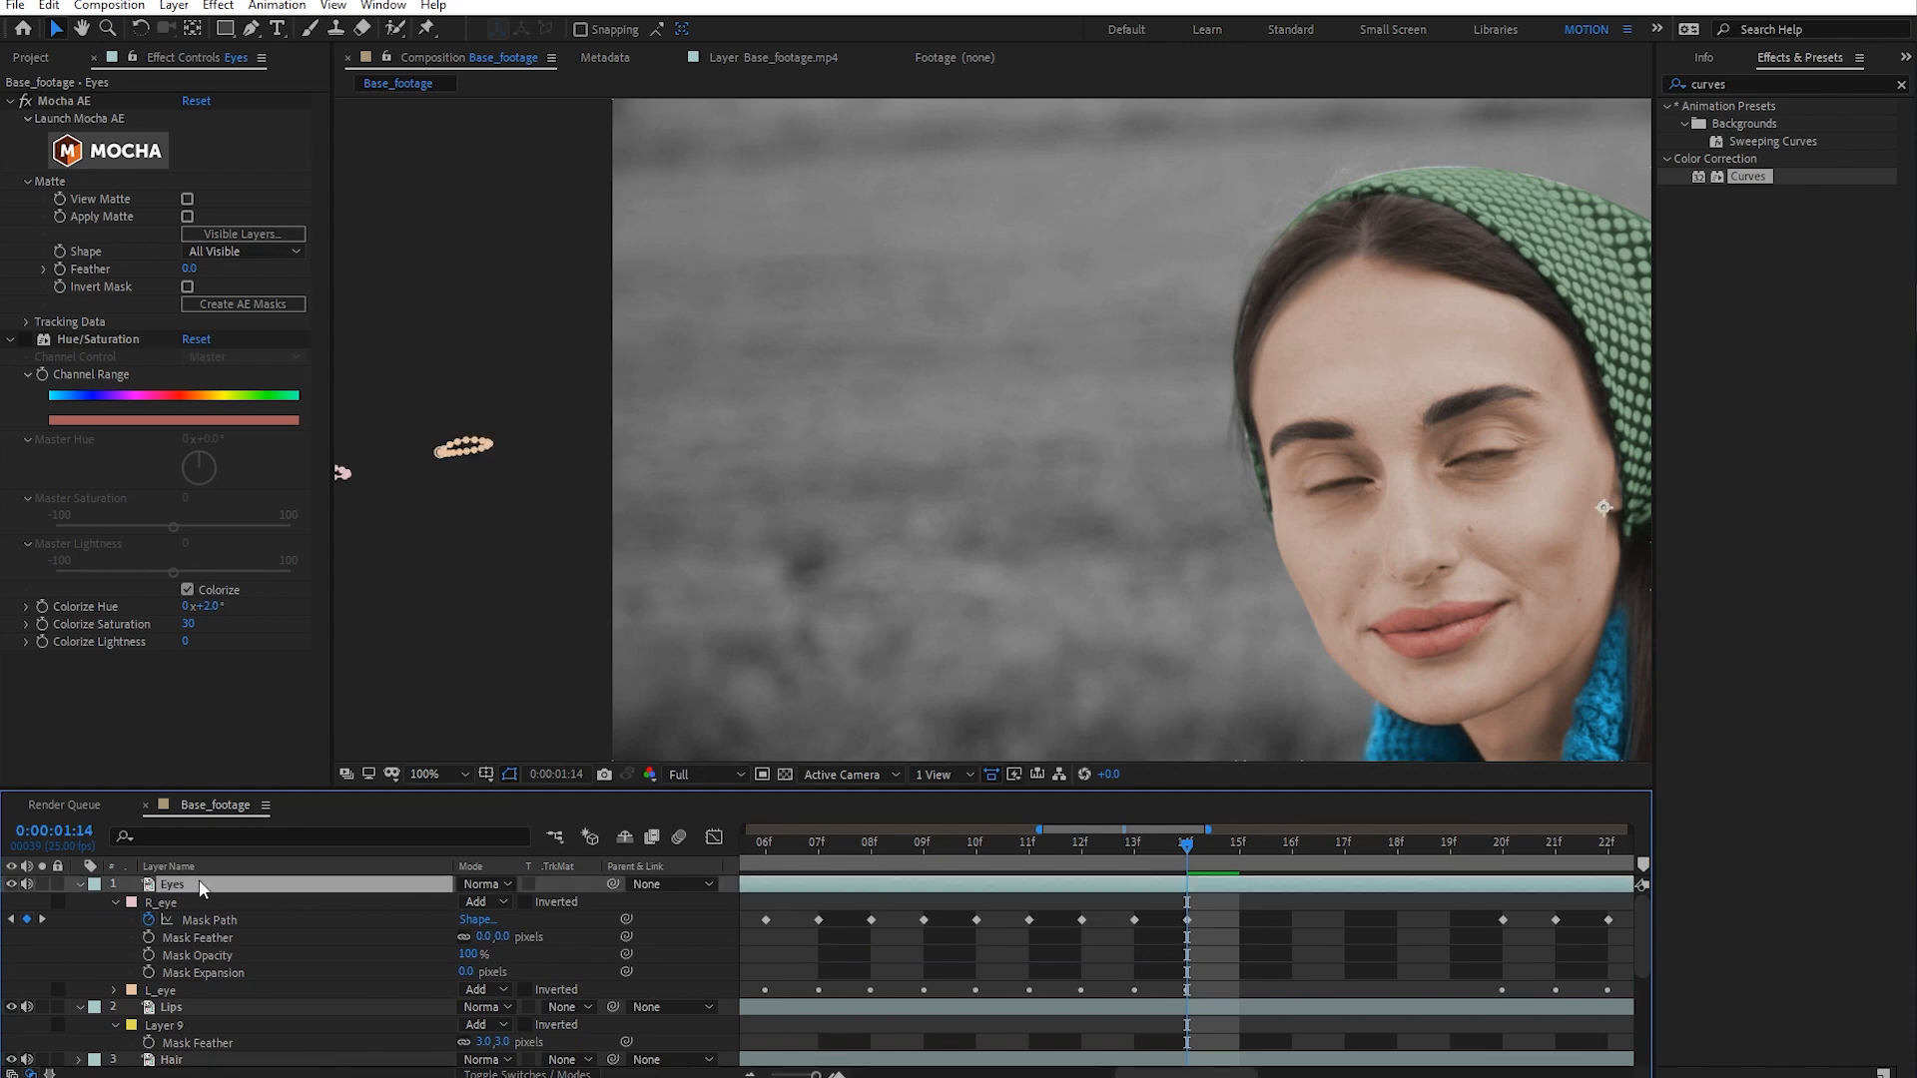
{"action": "key", "text": "m"}
- Find the reopening of the eyes at 0:00:02:20 and delete both masks' path keyframes from 0:00:02:06 to 0:00:02:19
{"action": "left_click_drag", "start_coordinate": [817, 1075], "coordinate": [764, 1074]}
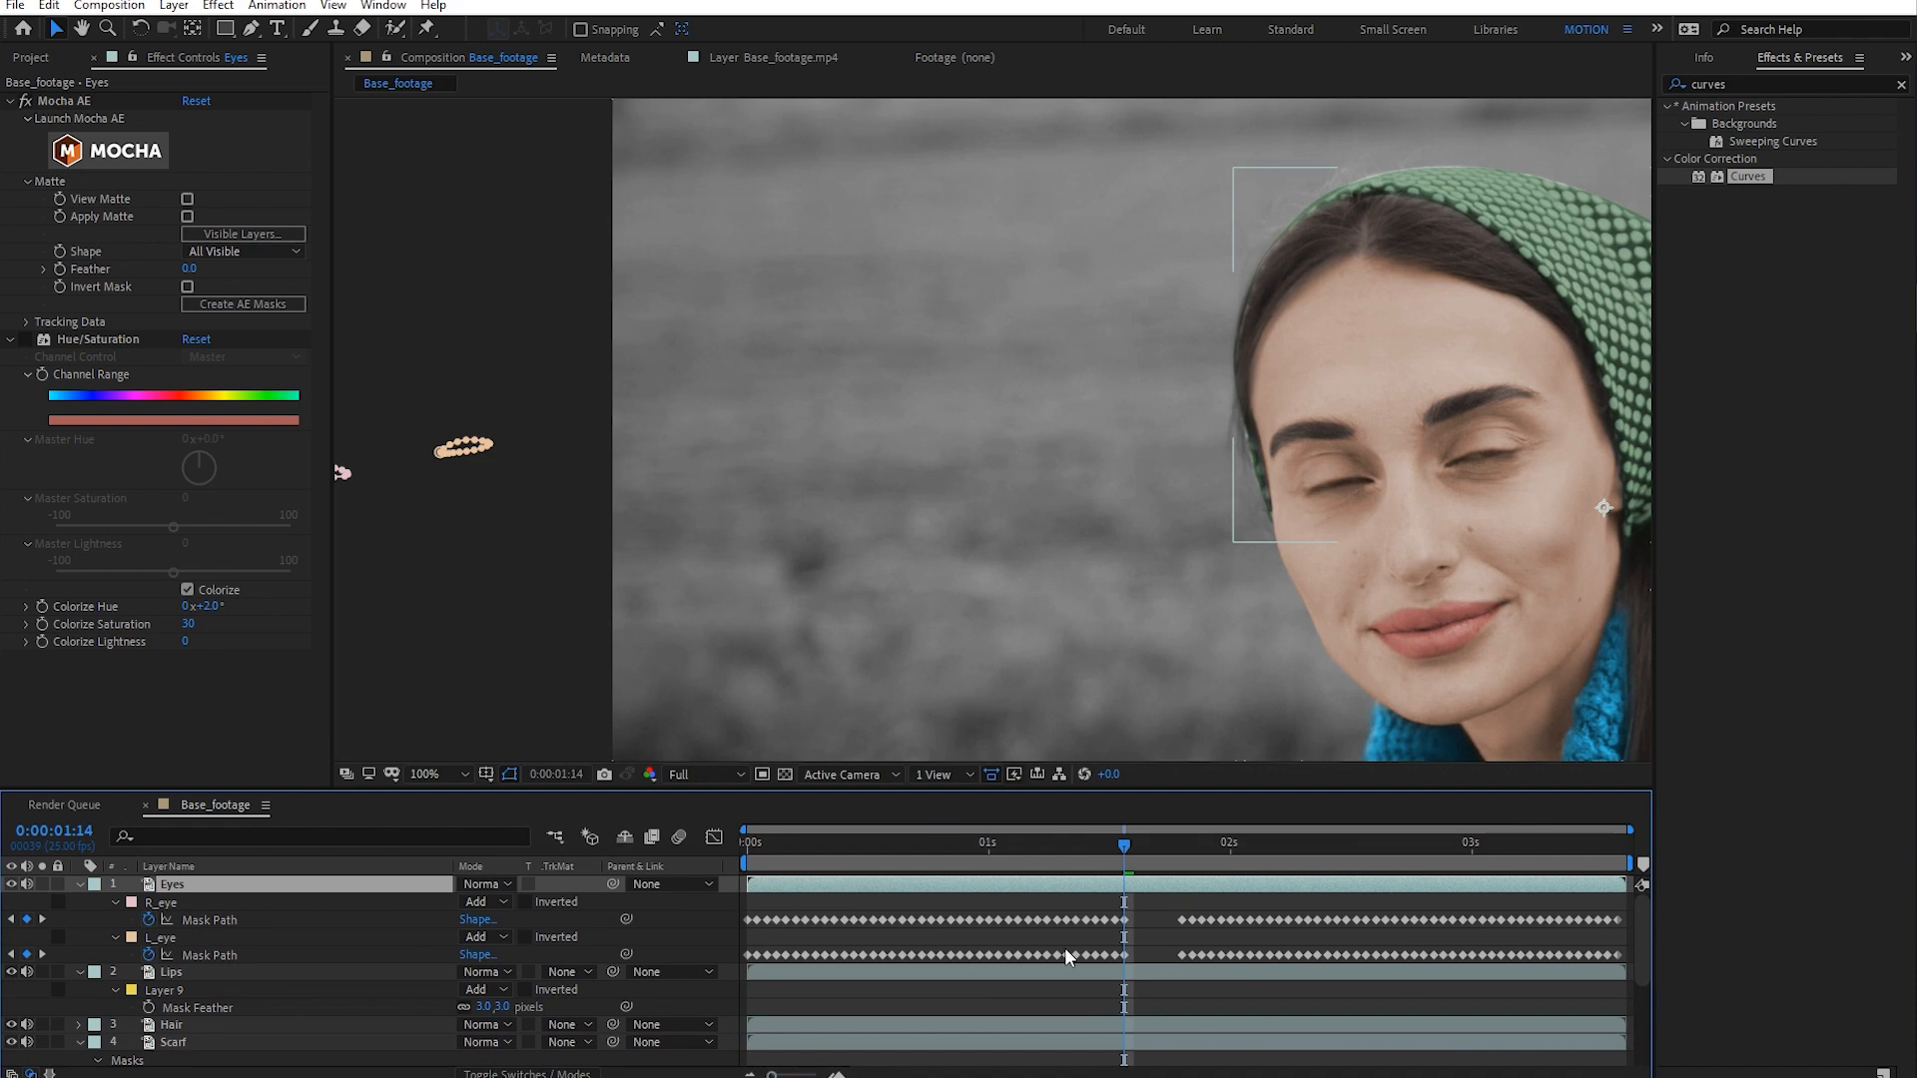
{"action": "left_click_drag", "start_coordinate": [1174, 856], "coordinate": [1458, 847]}
{"action": "left_click_drag", "start_coordinate": [1472, 627], "coordinate": [814, 255]}
{"action": "scroll", "coordinate": [1118, 667], "scroll_direction": "up", "scroll_amount": 2}
{"action": "left_click_drag", "start_coordinate": [1454, 860], "coordinate": [1424, 868]}
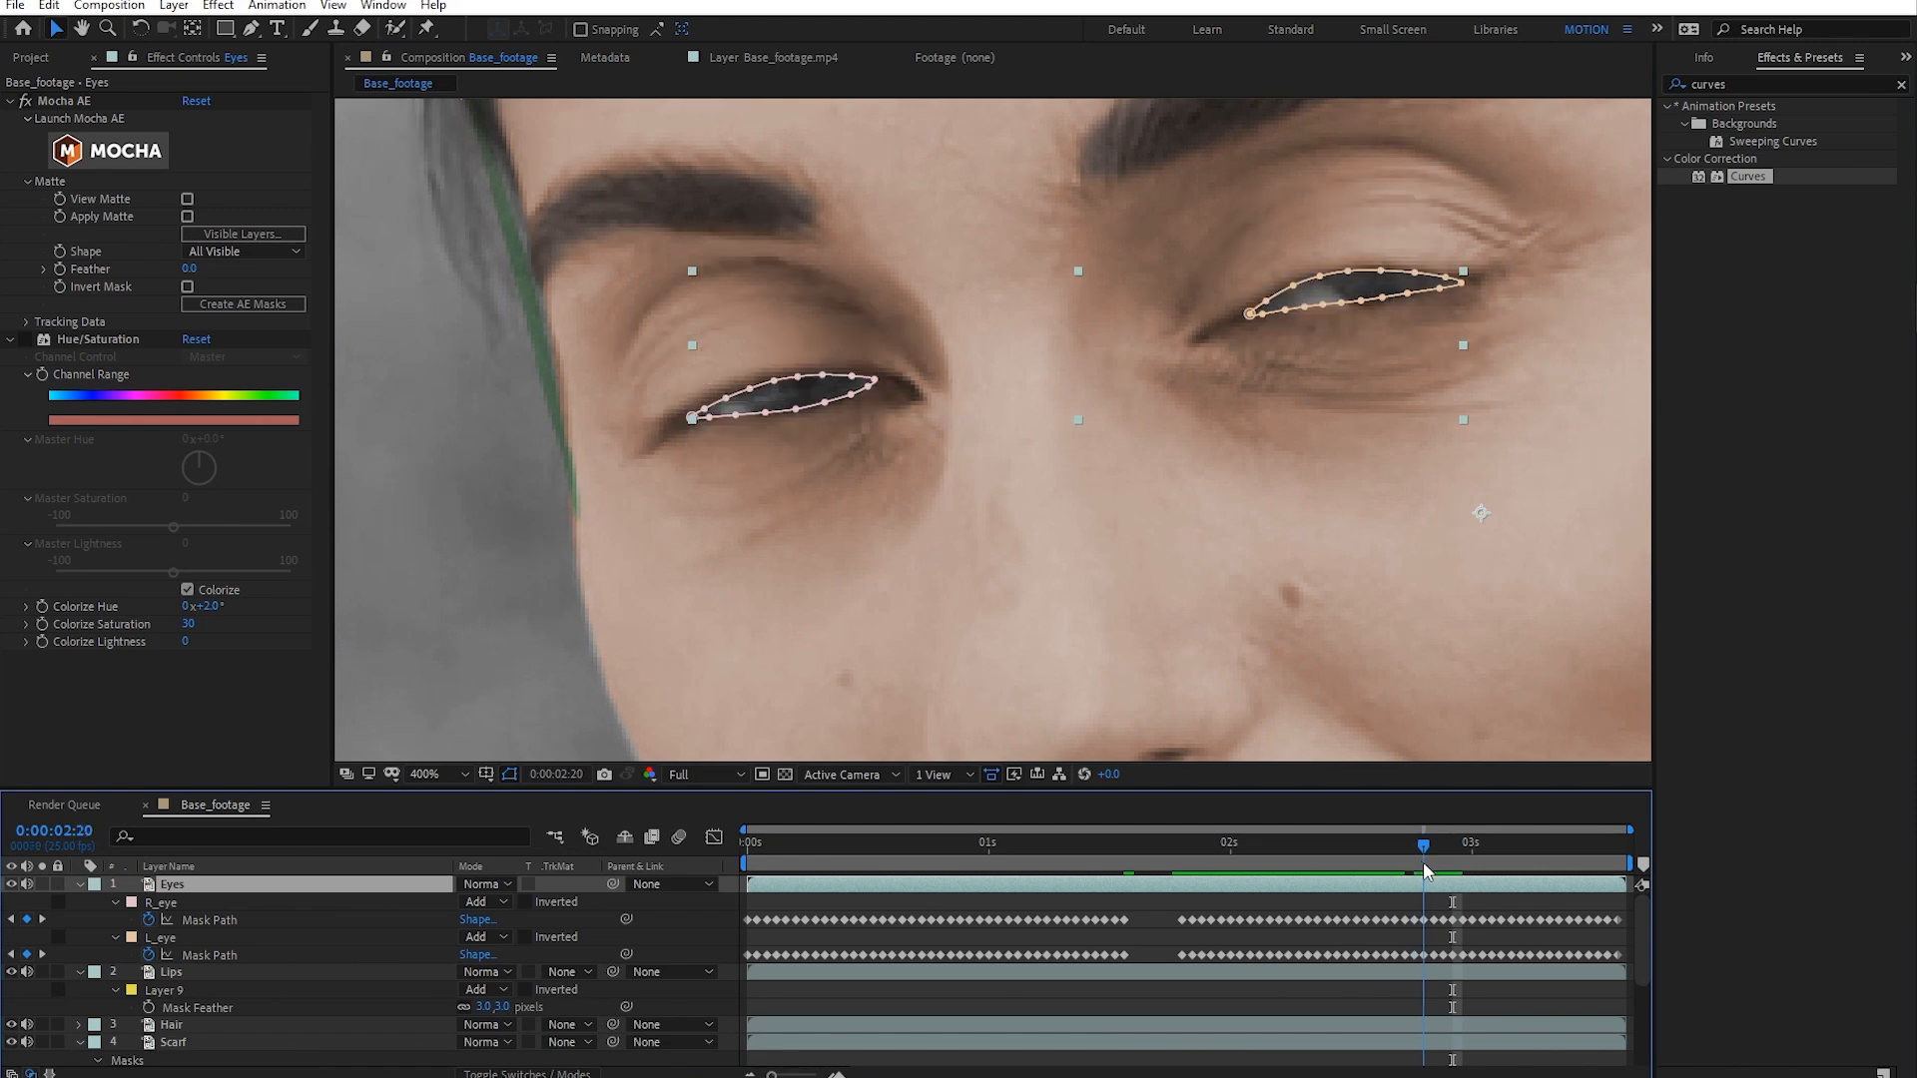
{"action": "left_click_drag", "start_coordinate": [1416, 907], "coordinate": [1383, 959]}
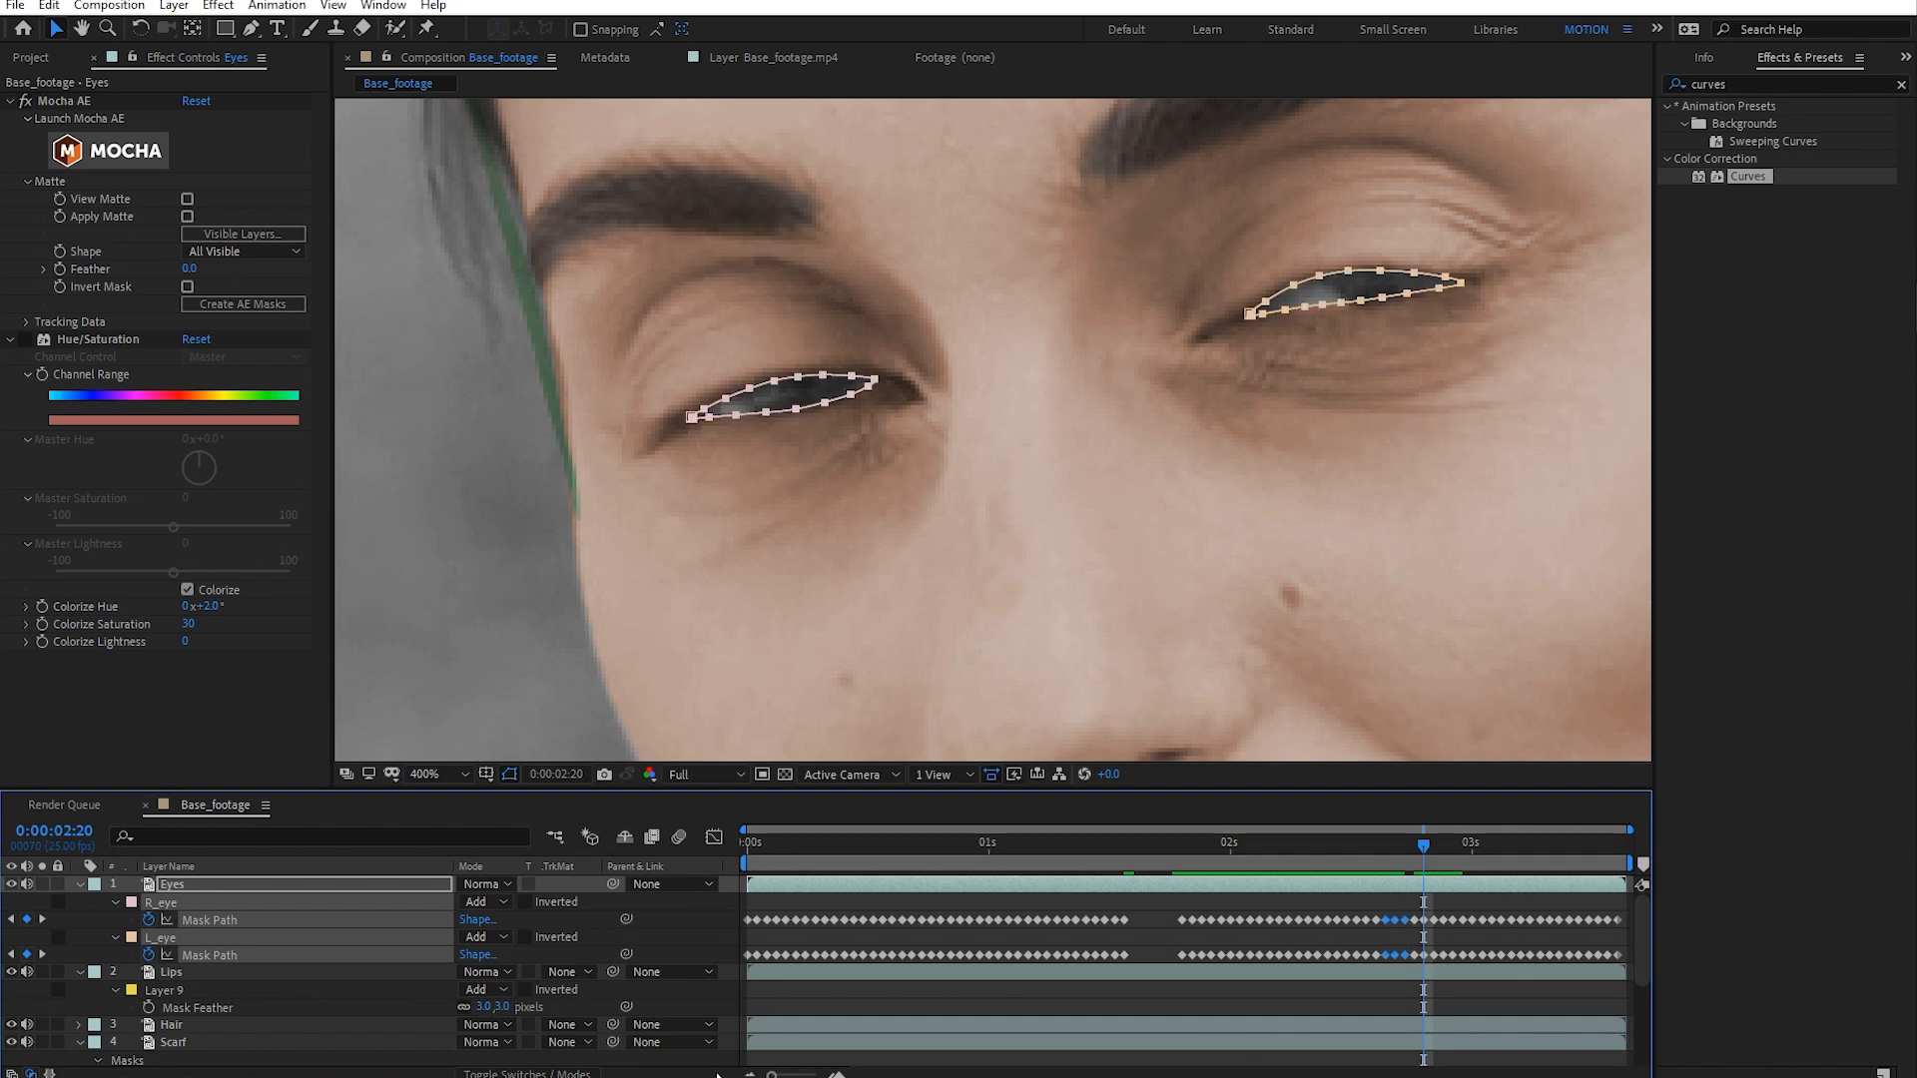
{"action": "left_click_drag", "start_coordinate": [772, 1076], "coordinate": [801, 1075]}
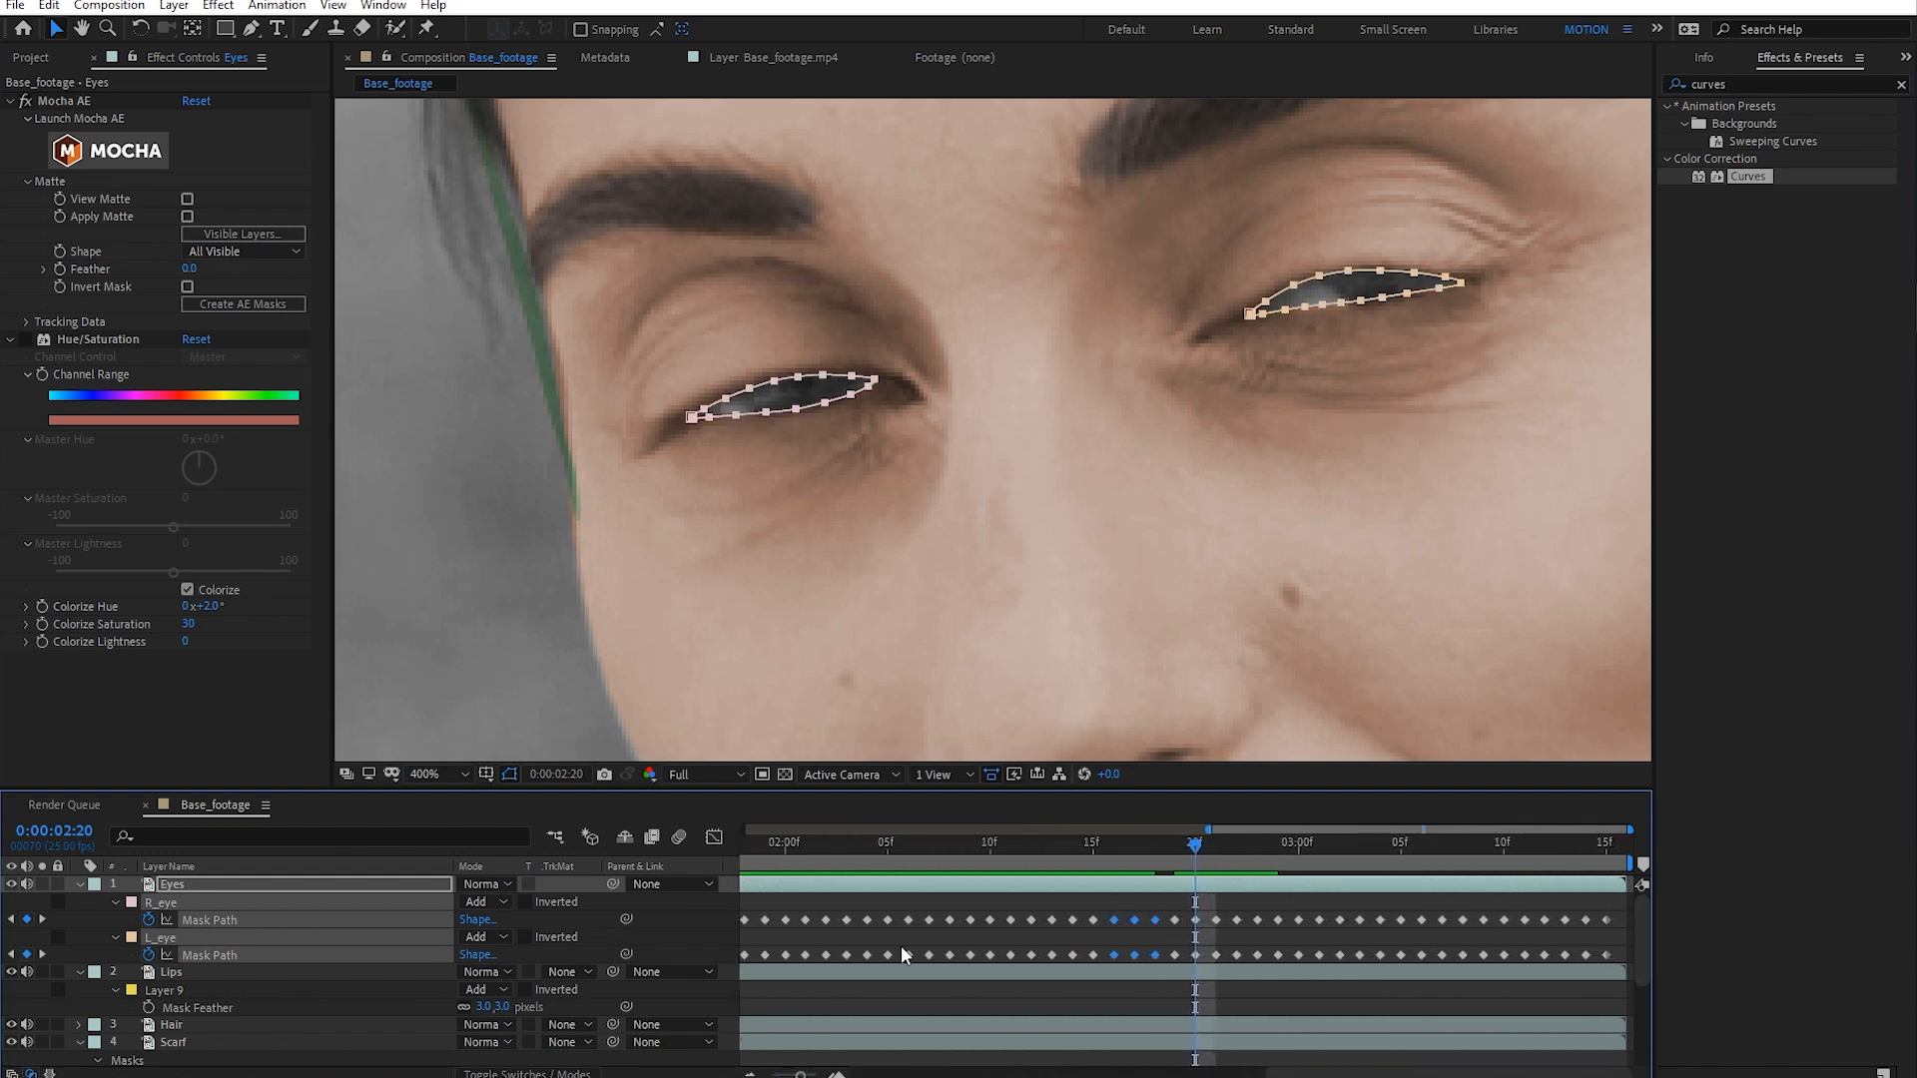
{"action": "left_click_drag", "start_coordinate": [1179, 904], "coordinate": [883, 980]}
{"action": "key", "text": "Delete"}
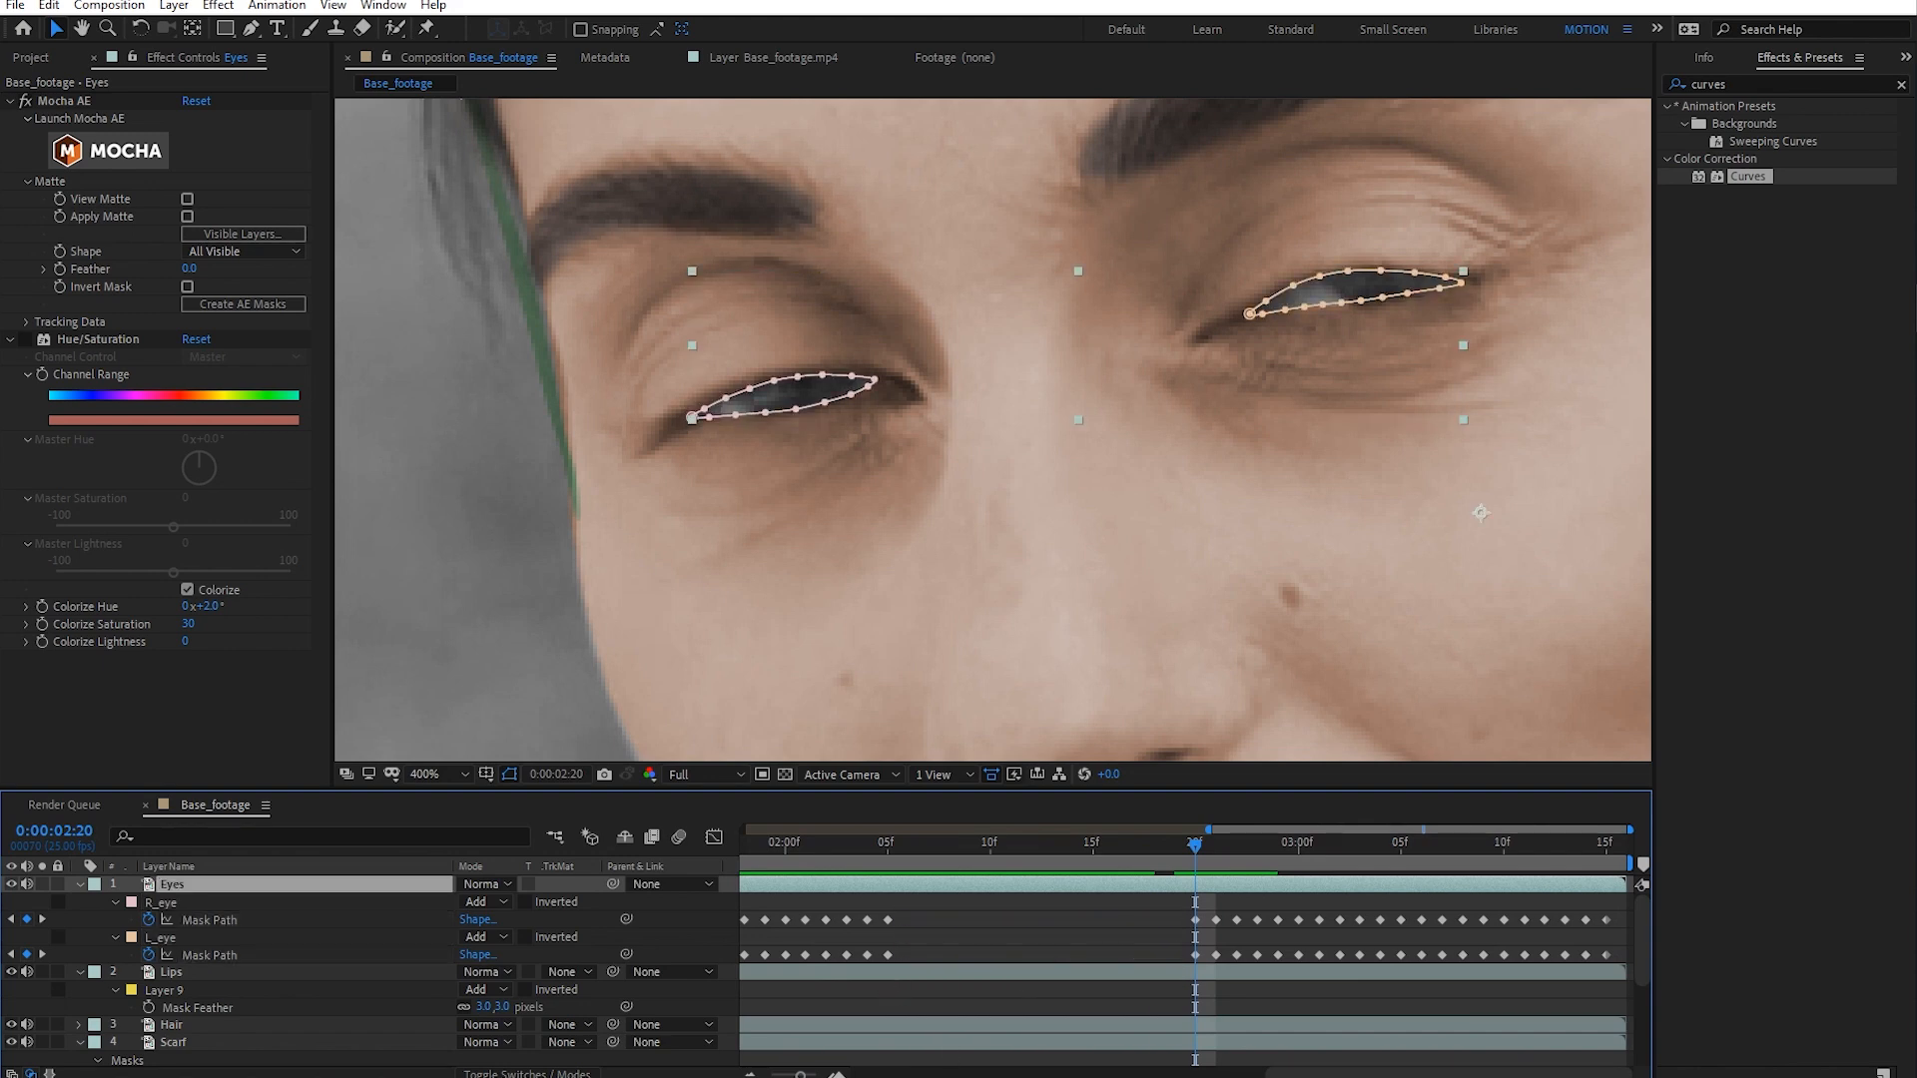
- Copy the off-image mask path keyframes of both eyes at 0:00:01:14 and paste them at 0:00:02:19
{"action": "left_click_drag", "start_coordinate": [801, 1075], "coordinate": [788, 1075]}
{"action": "left_click_drag", "start_coordinate": [931, 914], "coordinate": [902, 963]}
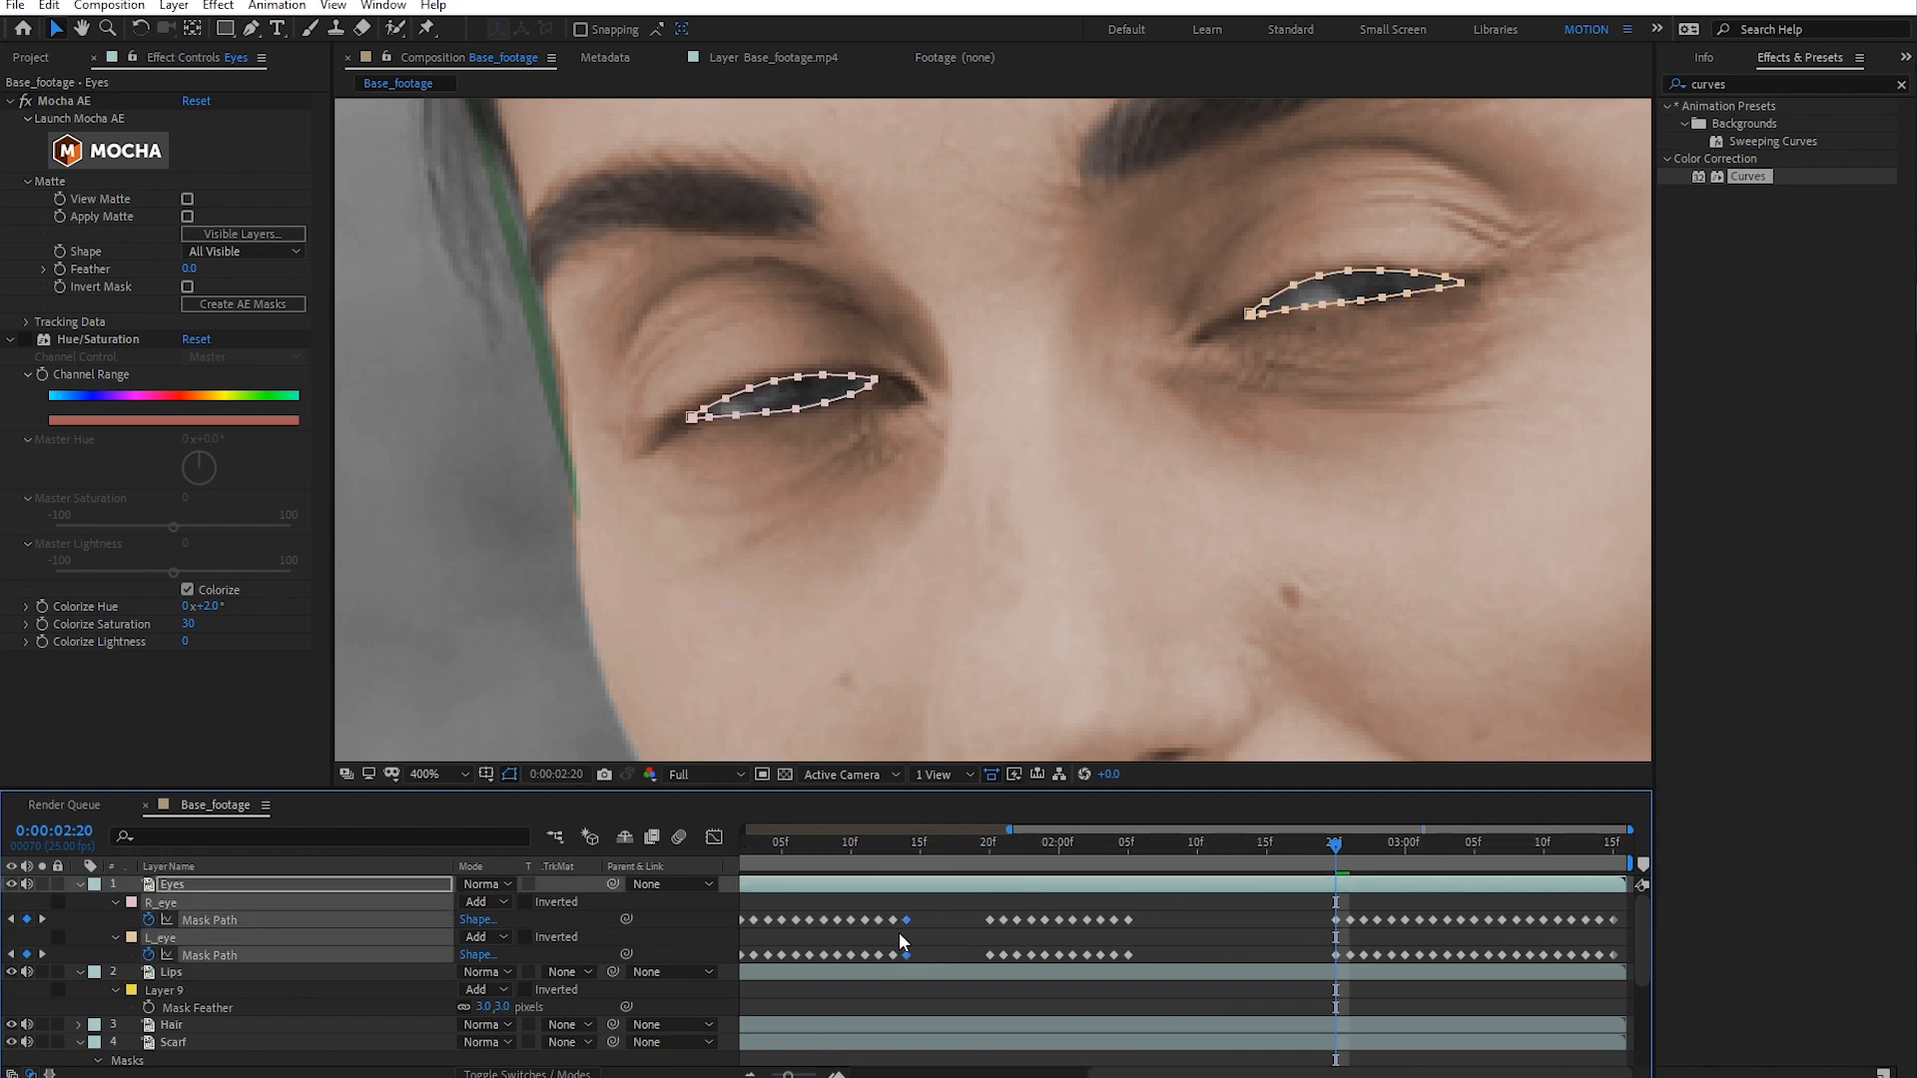
{"action": "left_click", "coordinate": [898, 934]}
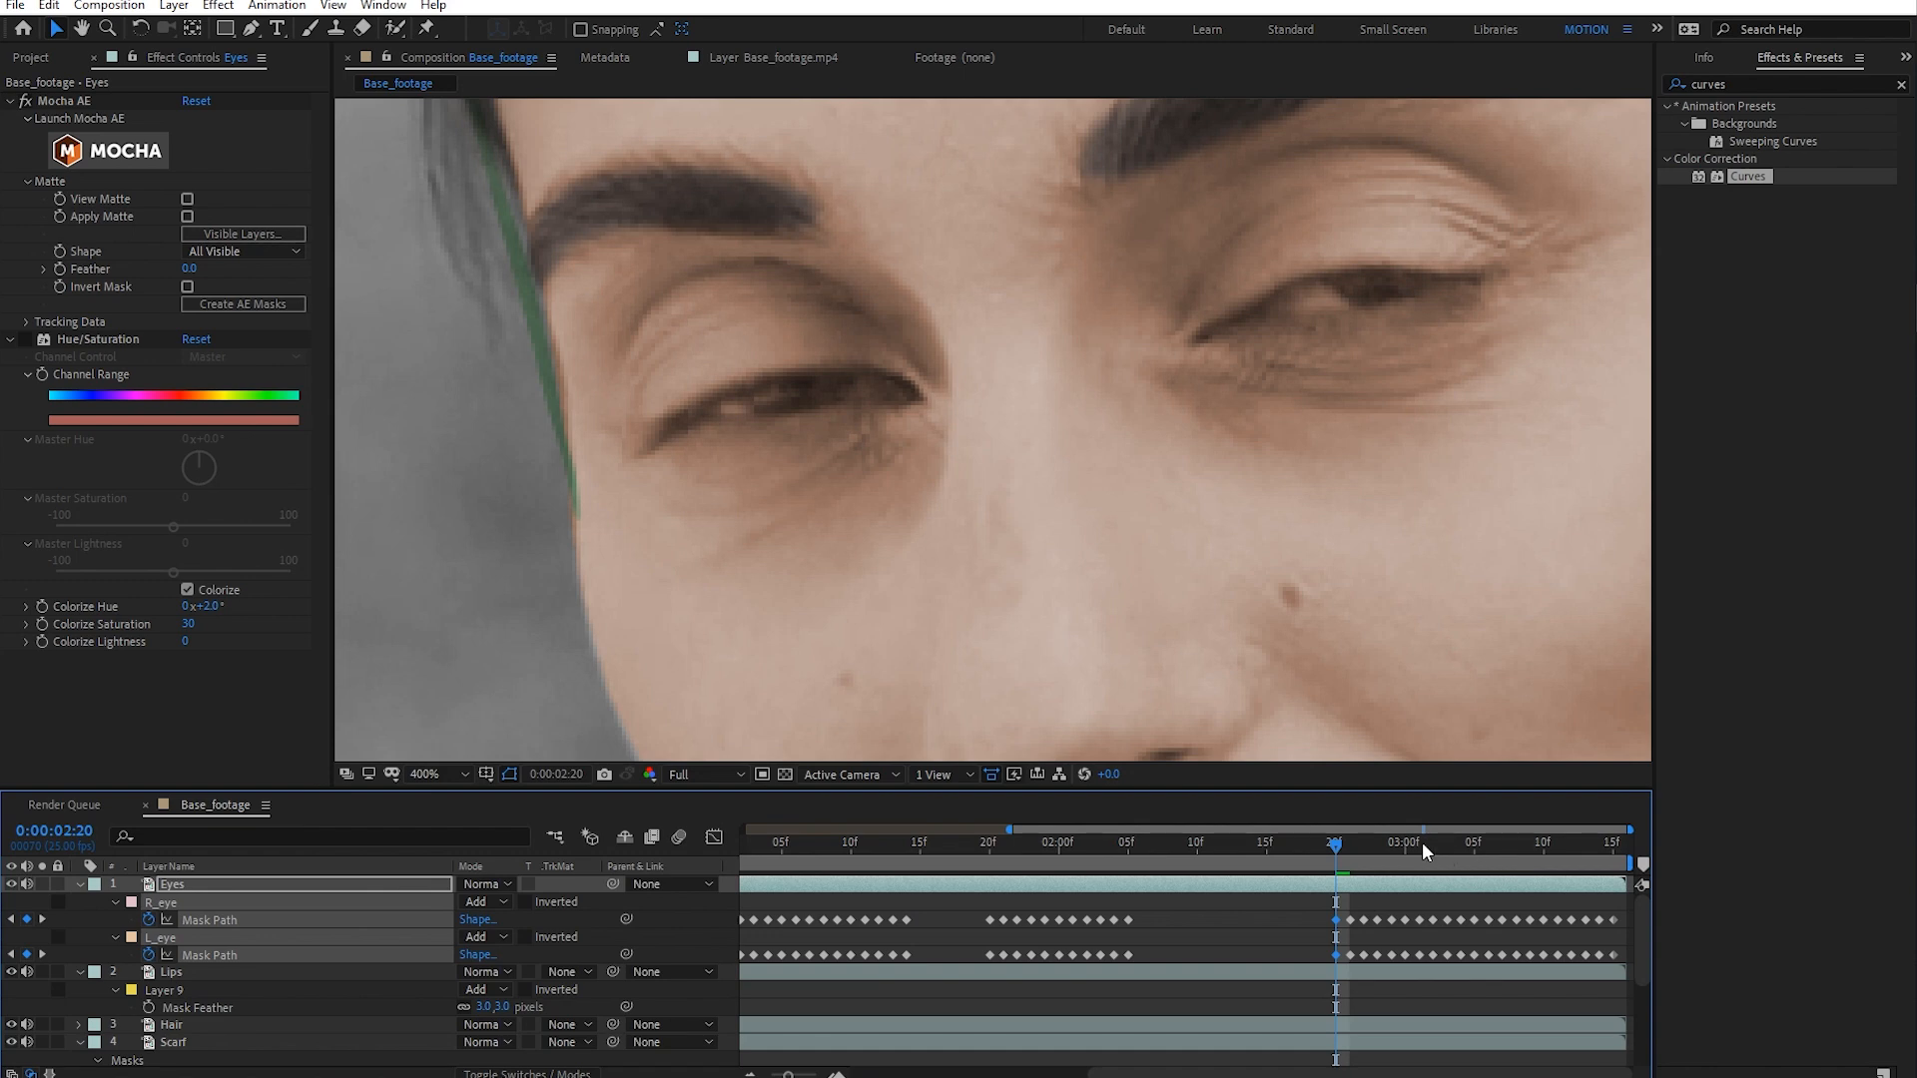
{"action": "key", "text": "ctrl+z"}
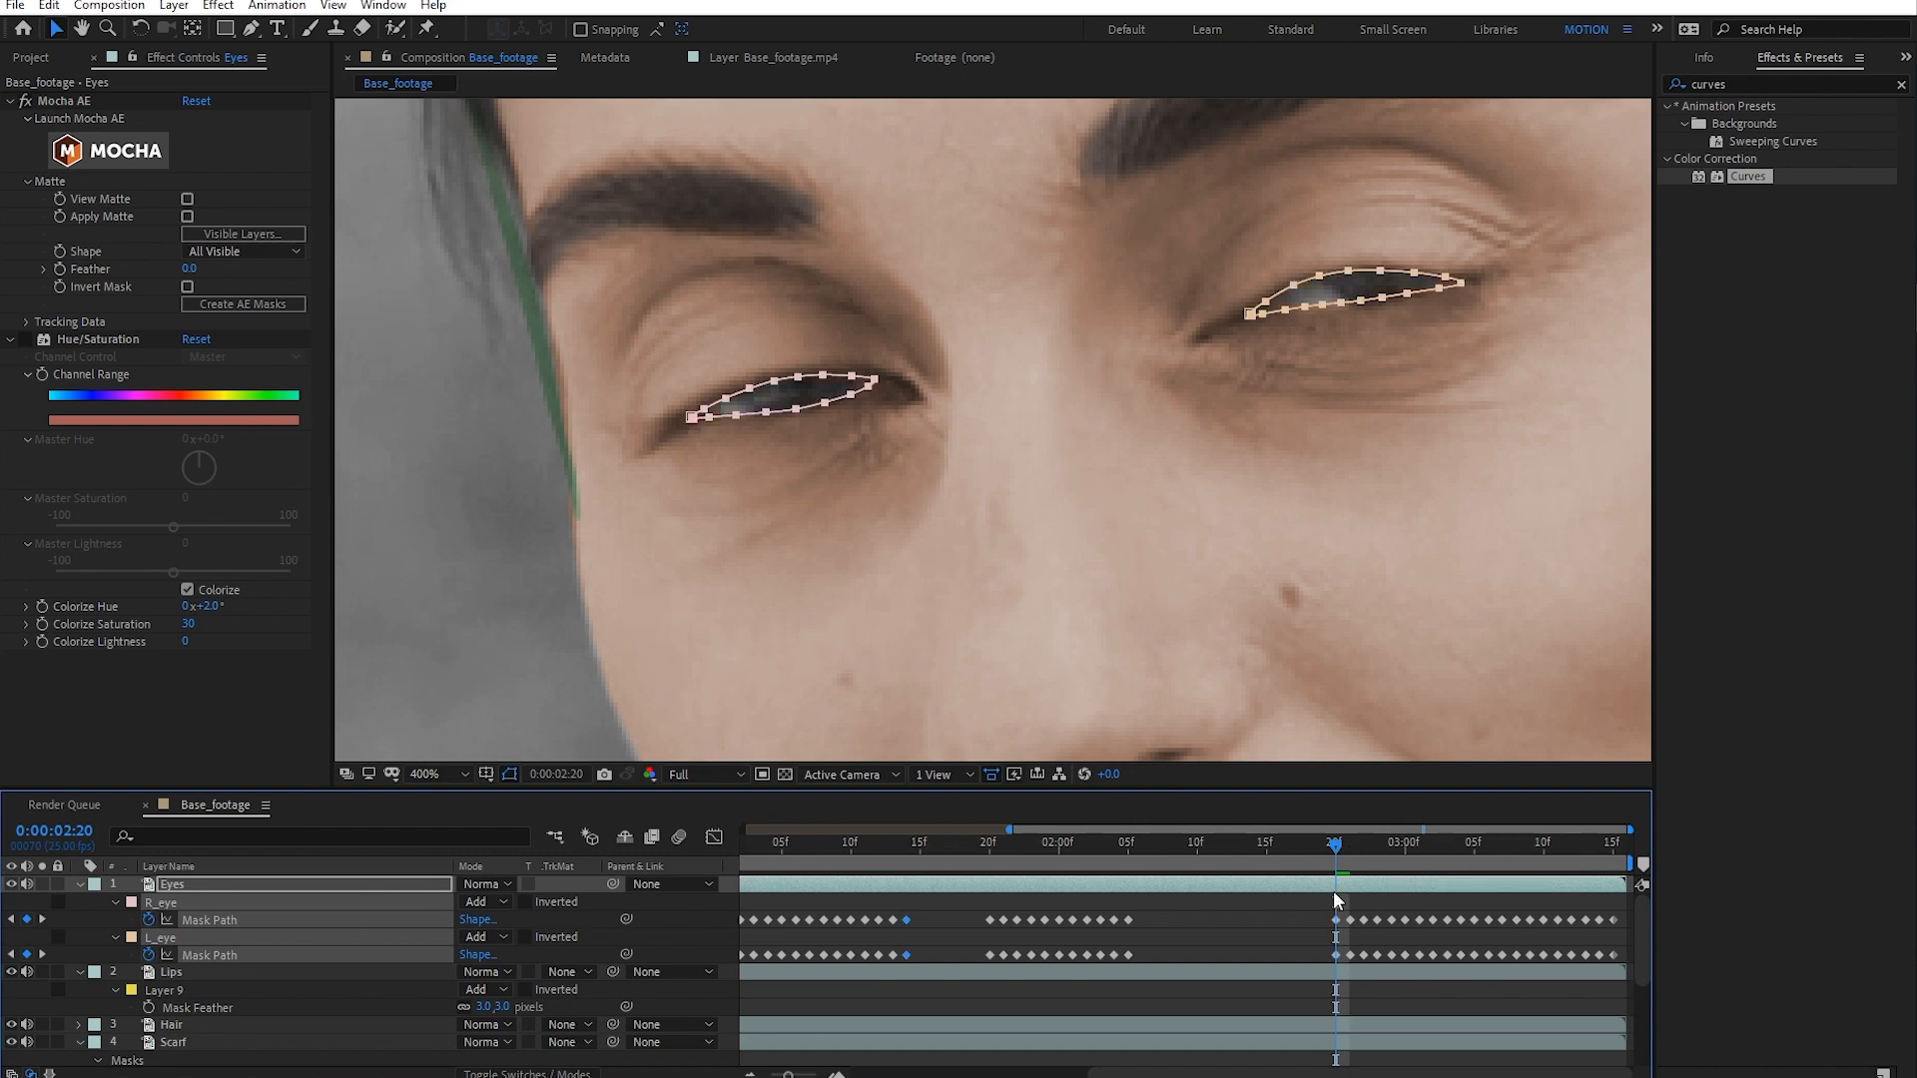
{"action": "key", "text": "Page_Up"}
{"action": "key", "text": "ctrl+v"}
- Delete the leftover R_eye and L_eye mask path keyframes from 0:00:01:20 to 0:00:02:05
{"action": "left_click_drag", "start_coordinate": [1310, 854], "coordinate": [961, 980]}
{"action": "key", "text": "Delete"}
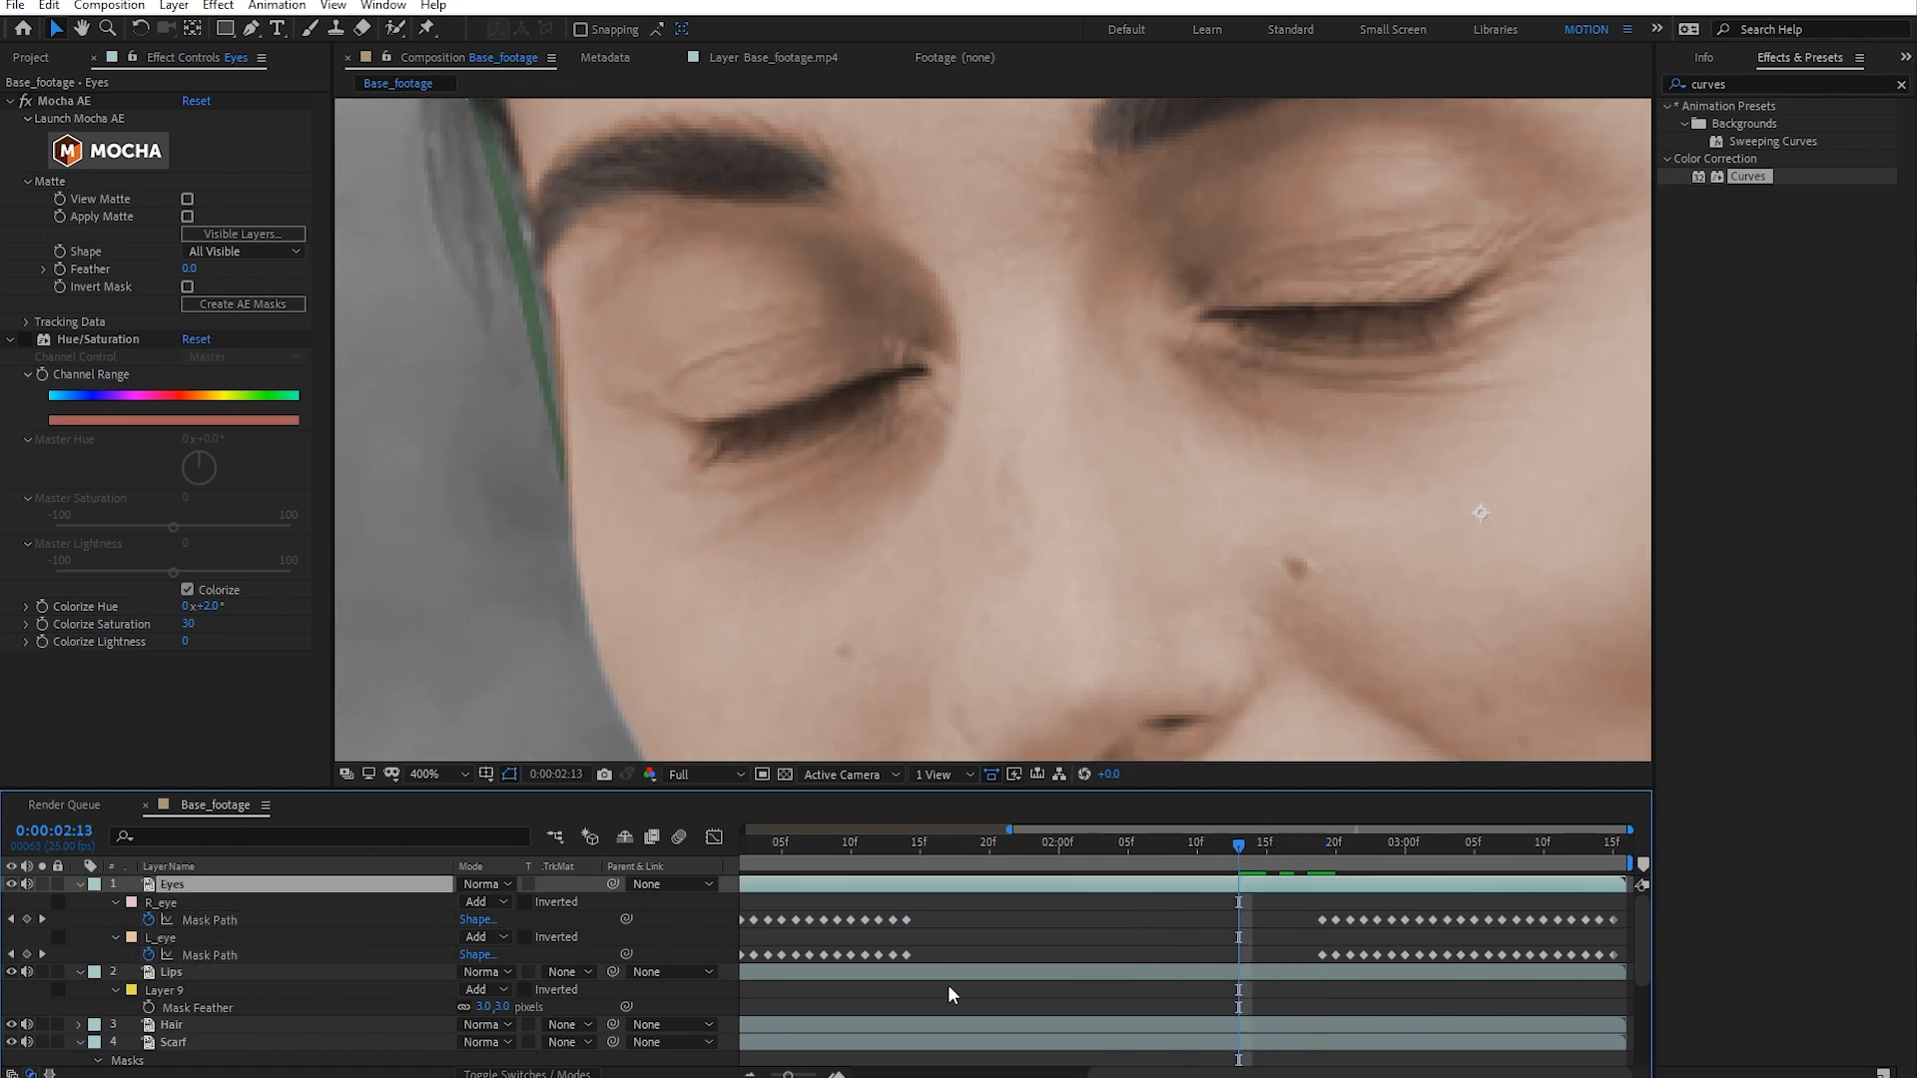
{"action": "left_click_drag", "start_coordinate": [785, 1074], "coordinate": [770, 1075]}
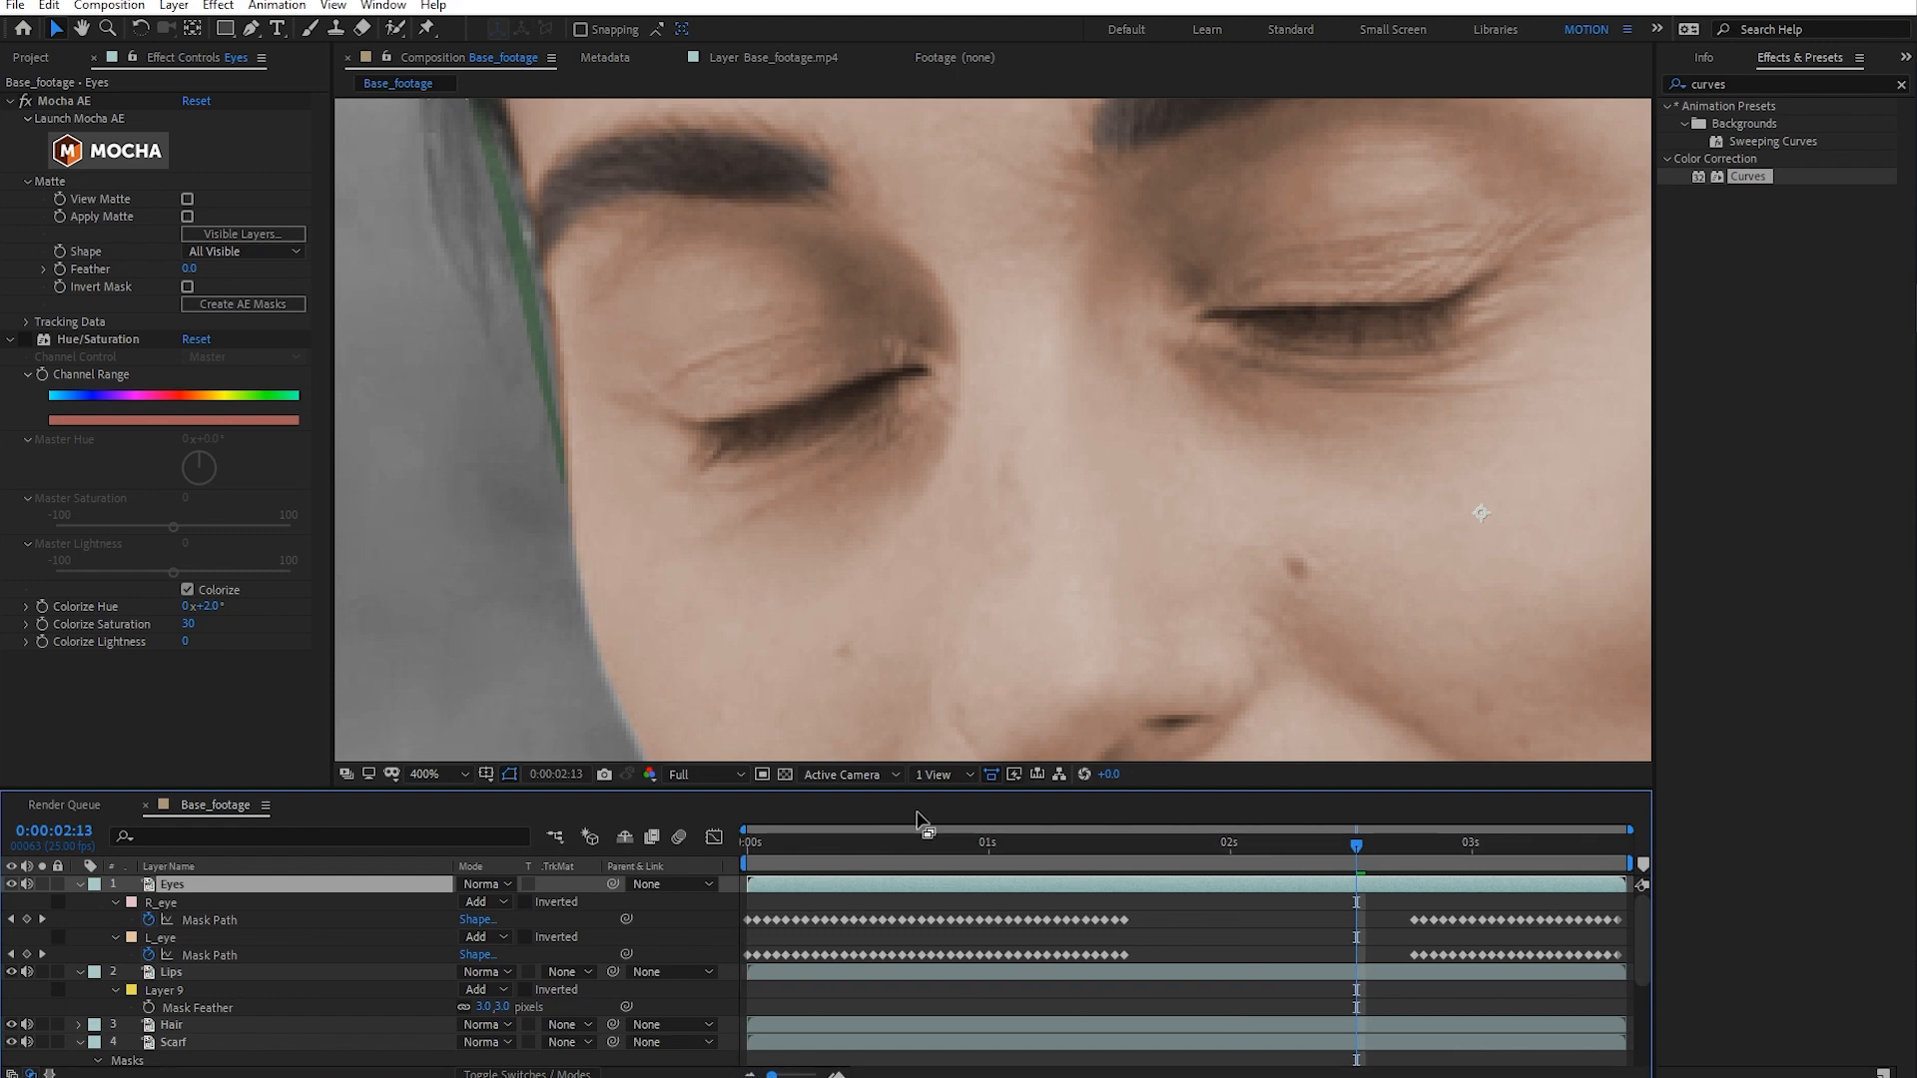
- Scrub through the footage to check the eye masks before, during and after the closed-eye section
{"action": "scroll", "coordinate": [1136, 555], "scroll_direction": "down", "scroll_amount": 6}
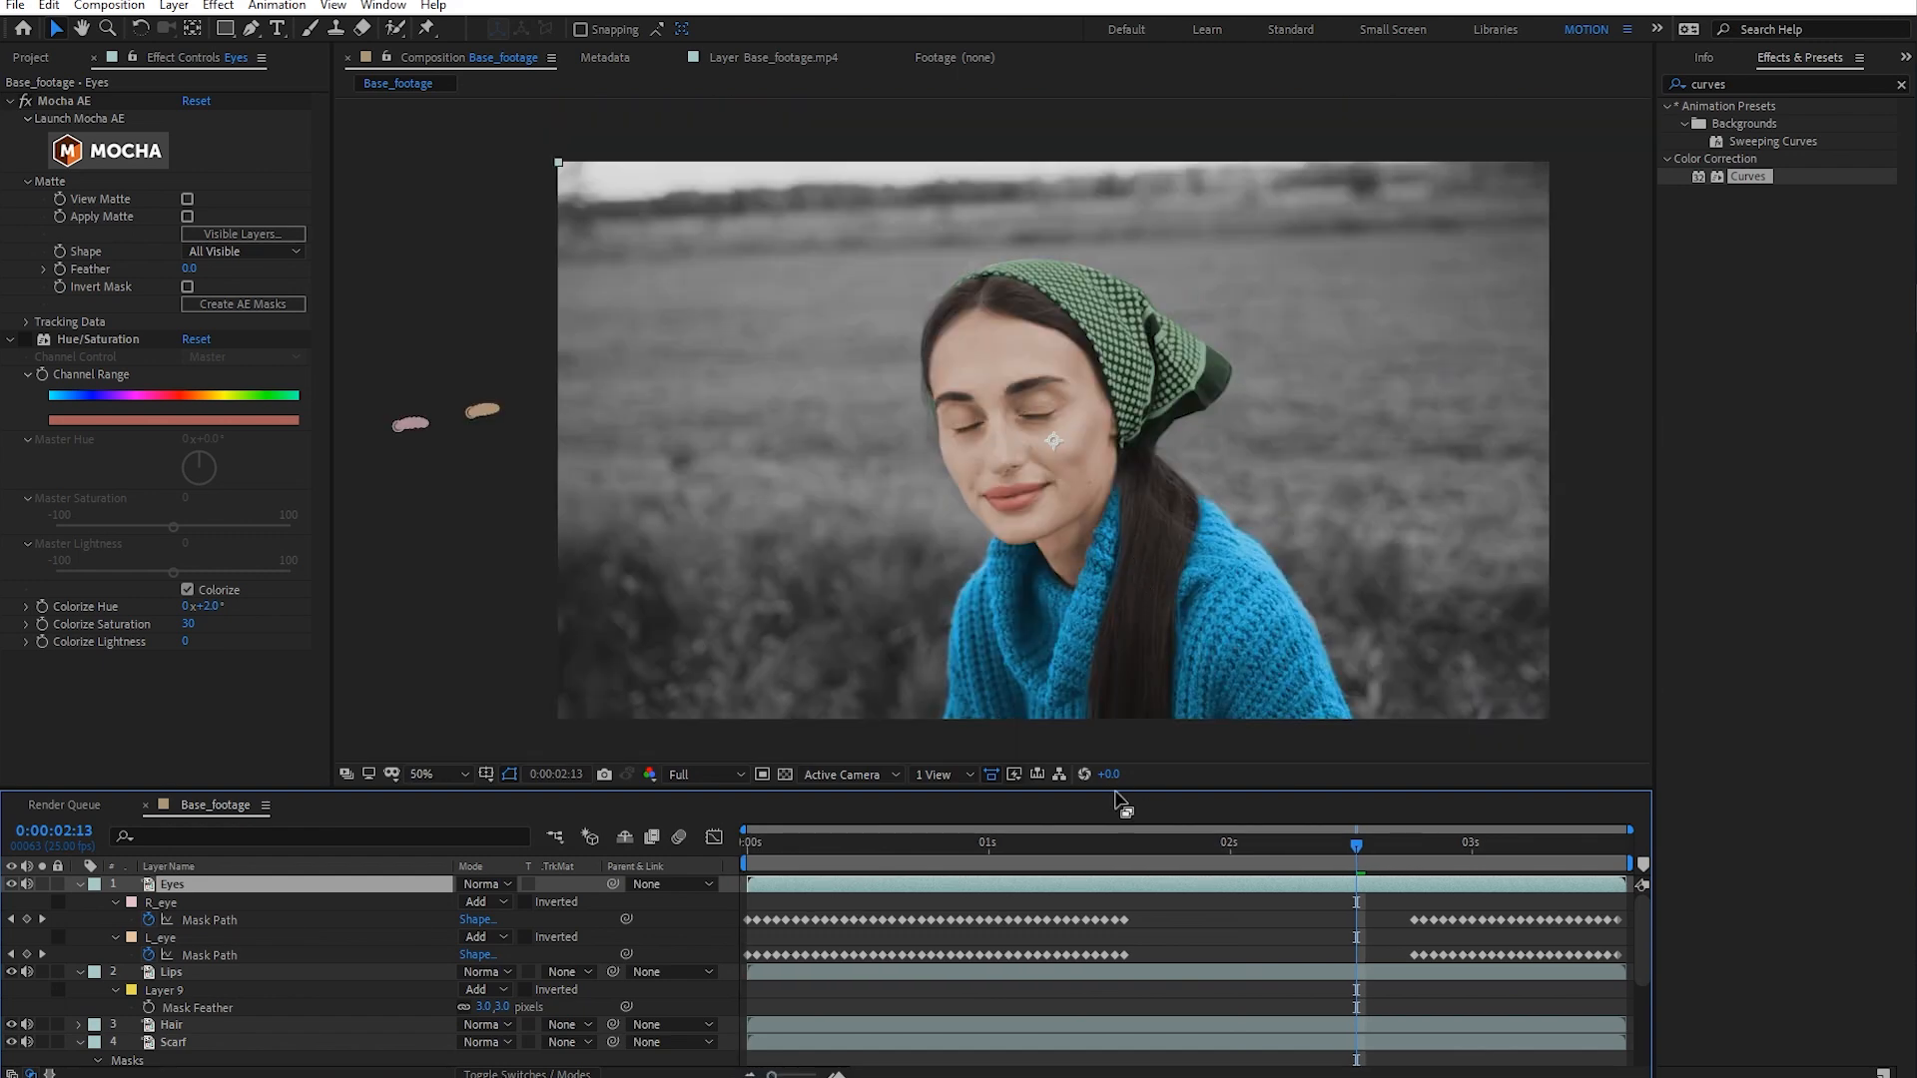
{"action": "left_click_drag", "start_coordinate": [1122, 853], "coordinate": [921, 844]}
{"action": "scroll", "coordinate": [1033, 589], "scroll_direction": "up", "scroll_amount": 2}
{"action": "left_click_drag", "start_coordinate": [1033, 589], "coordinate": [1372, 577]}
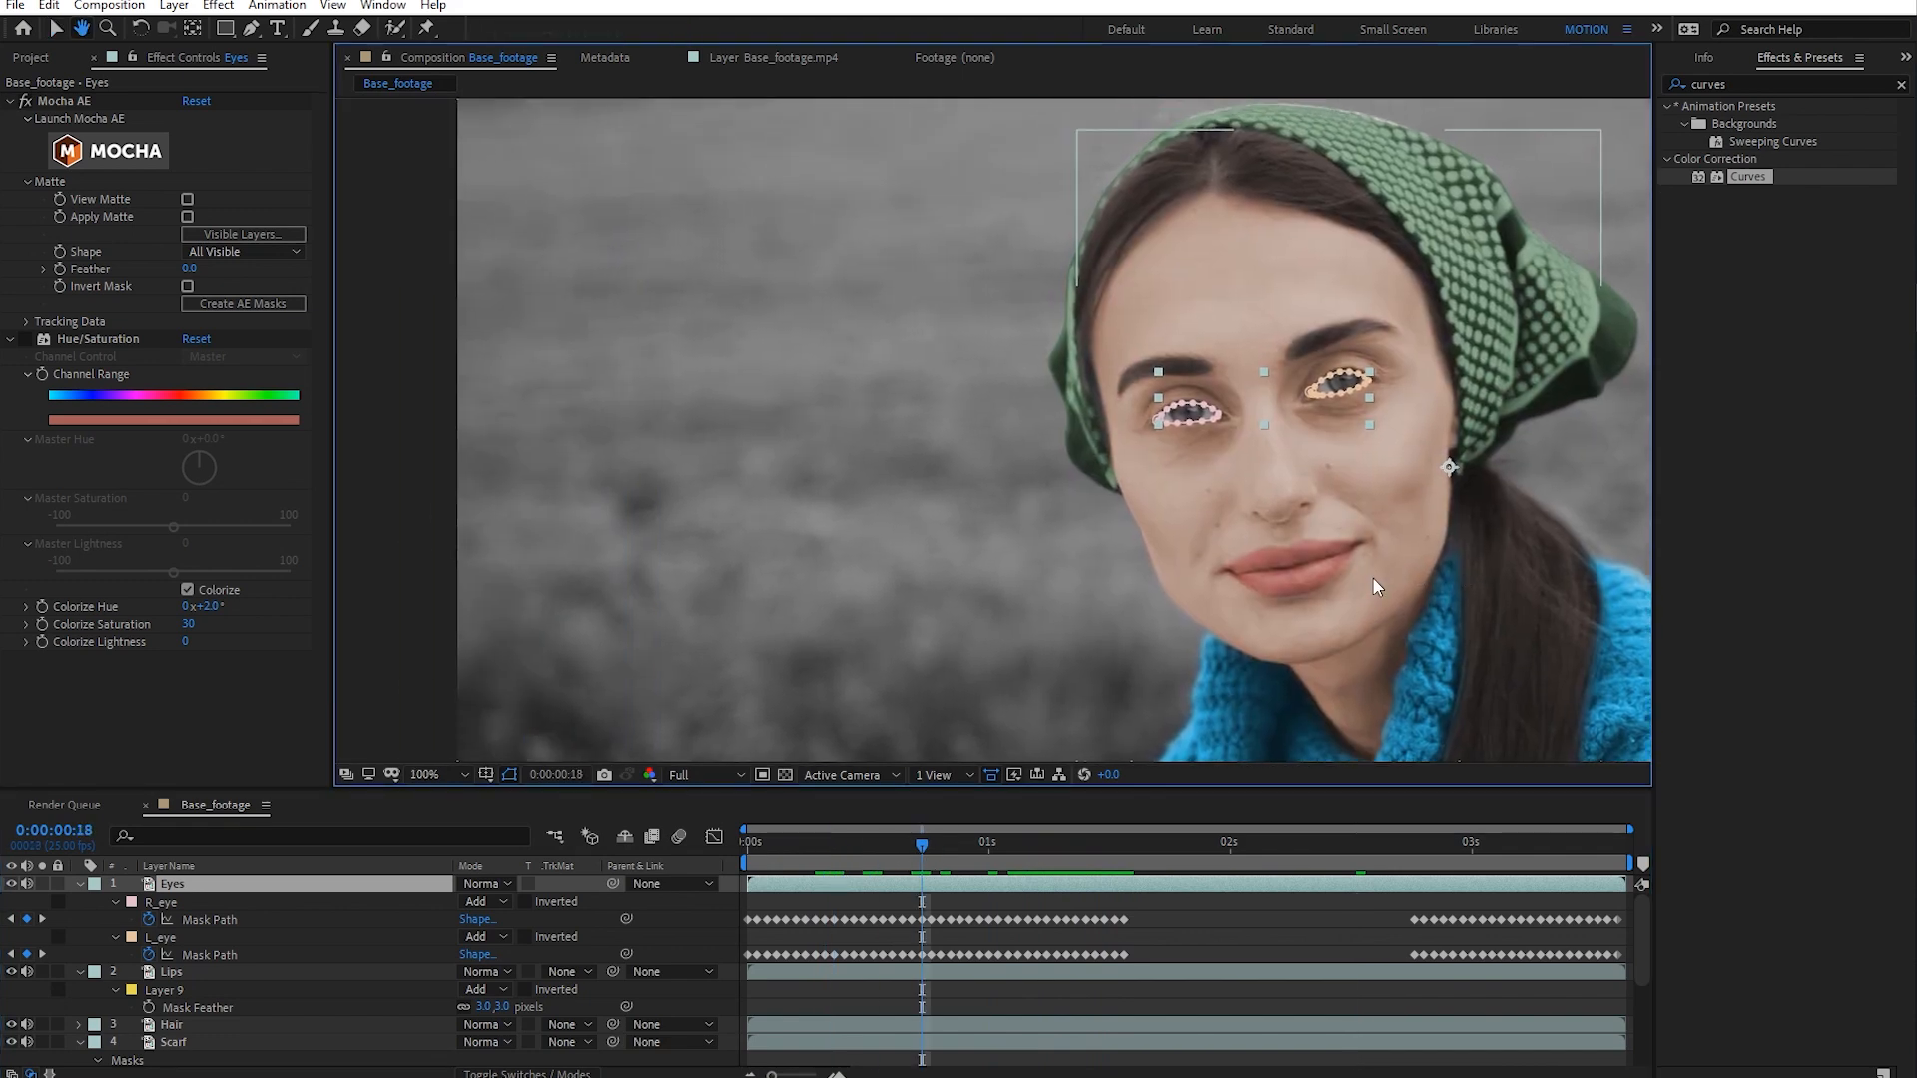
{"action": "left_click_drag", "start_coordinate": [968, 853], "coordinate": [1155, 883]}
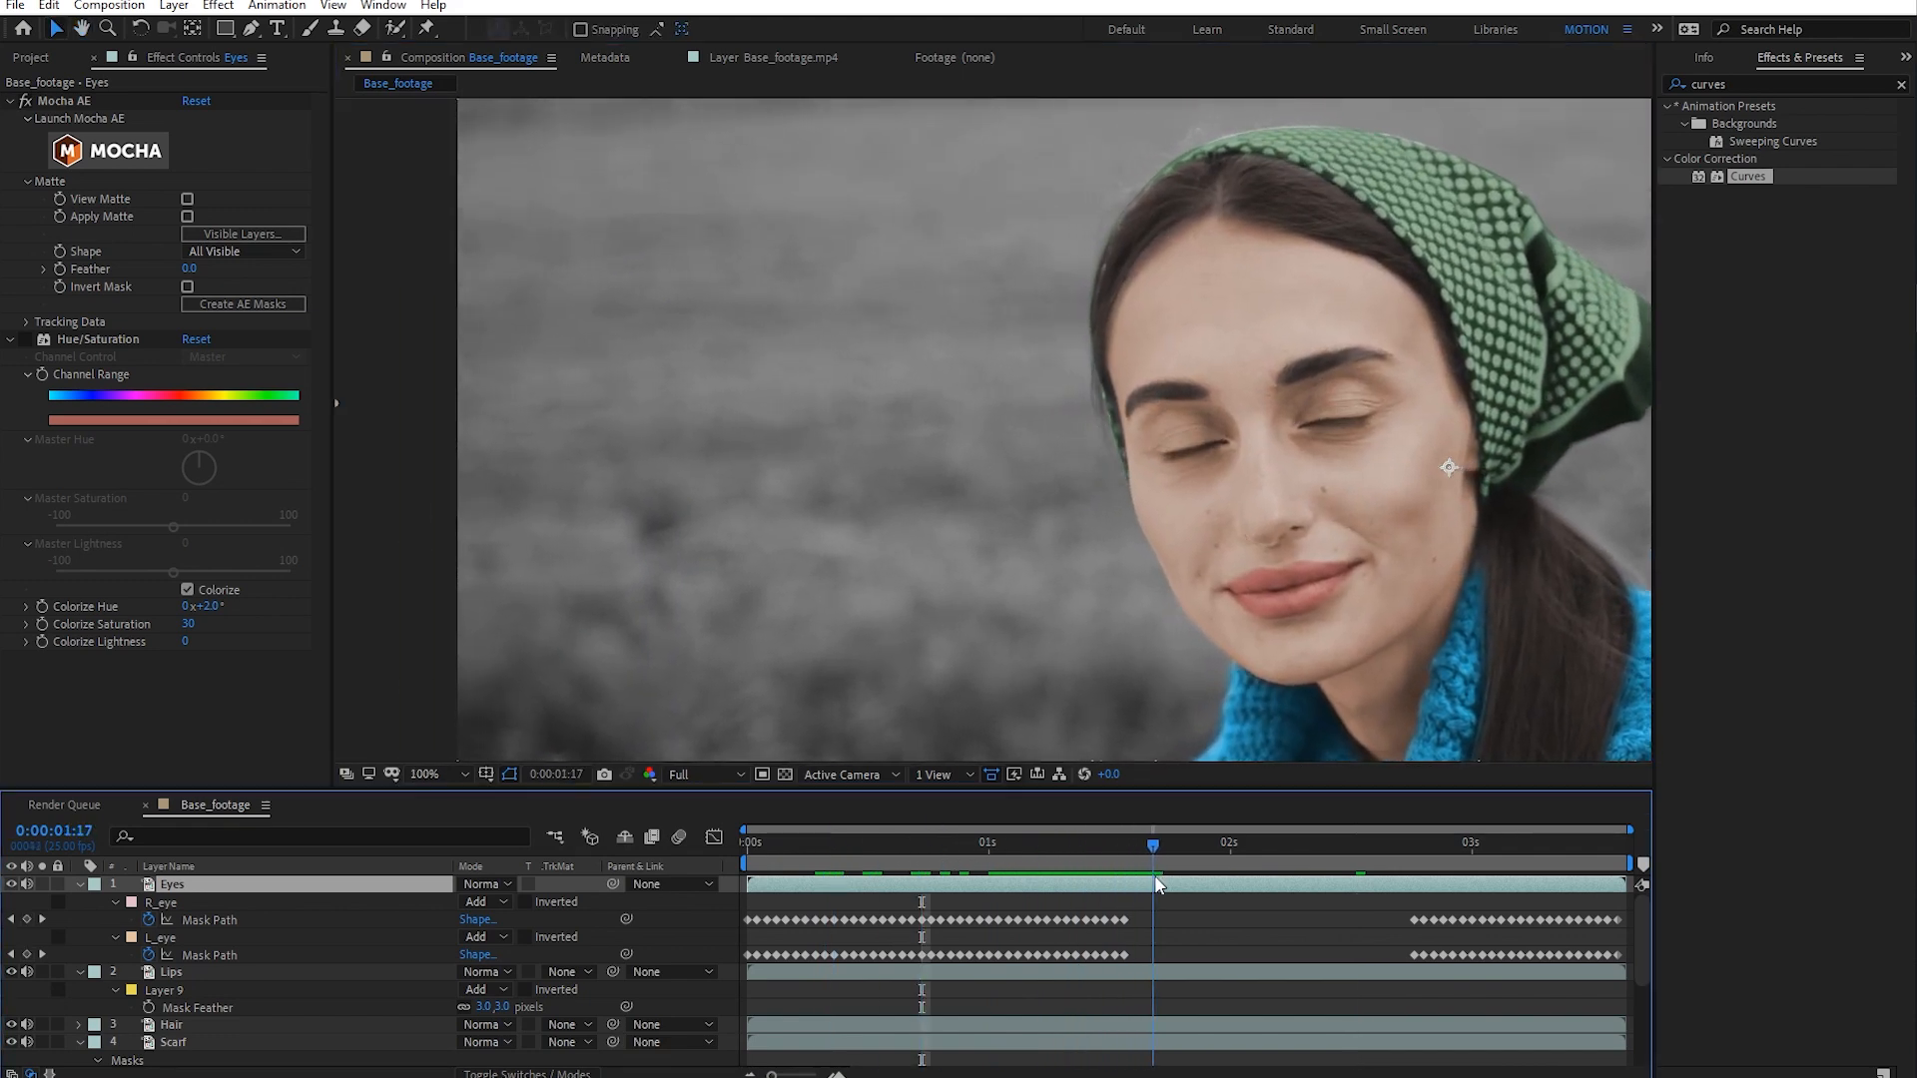
{"action": "key", "text": "comma"}
{"action": "left_click_drag", "start_coordinate": [1188, 853], "coordinate": [1423, 888]}
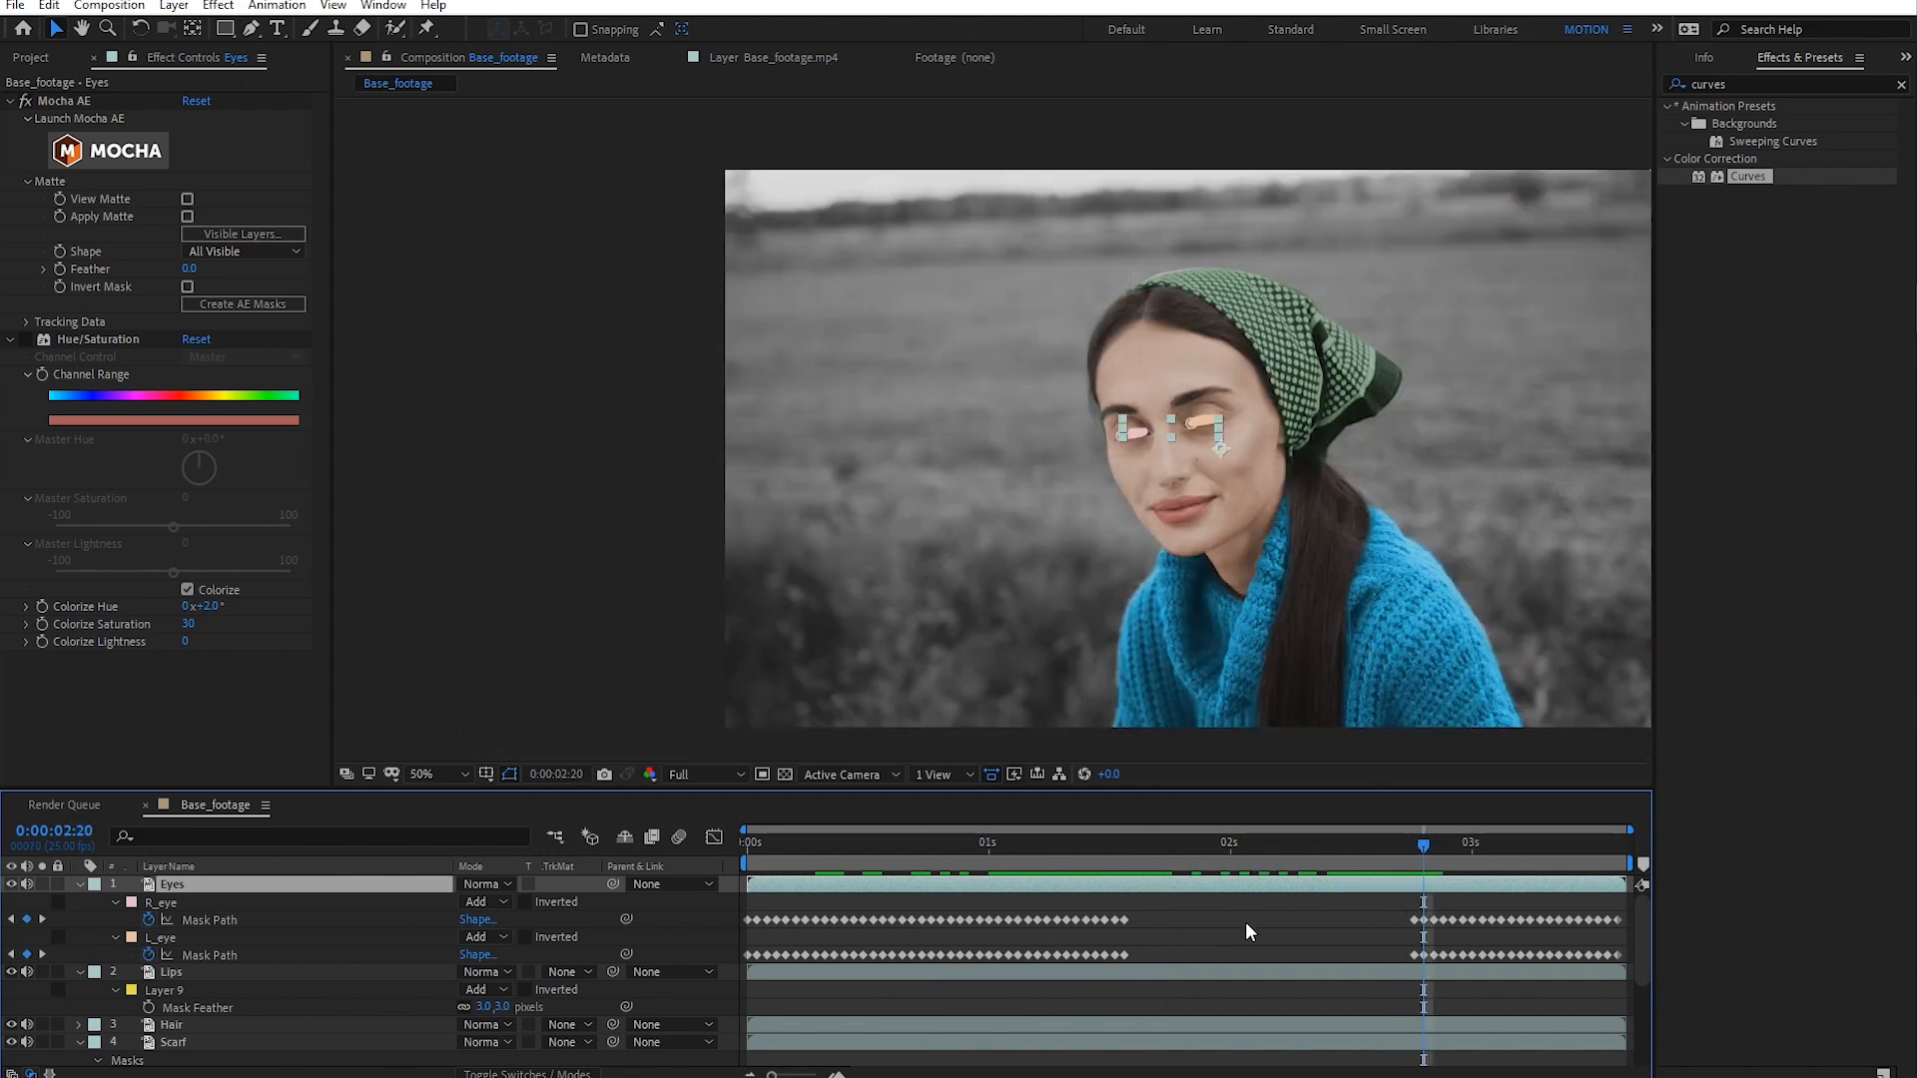
{"action": "left_click", "coordinate": [1245, 915]}
- Go to 0:00:00:11, view the face closely and switch the Eyes layer off and on to compare the eyes
{"action": "left_click_drag", "start_coordinate": [1422, 846], "coordinate": [838, 1066]}
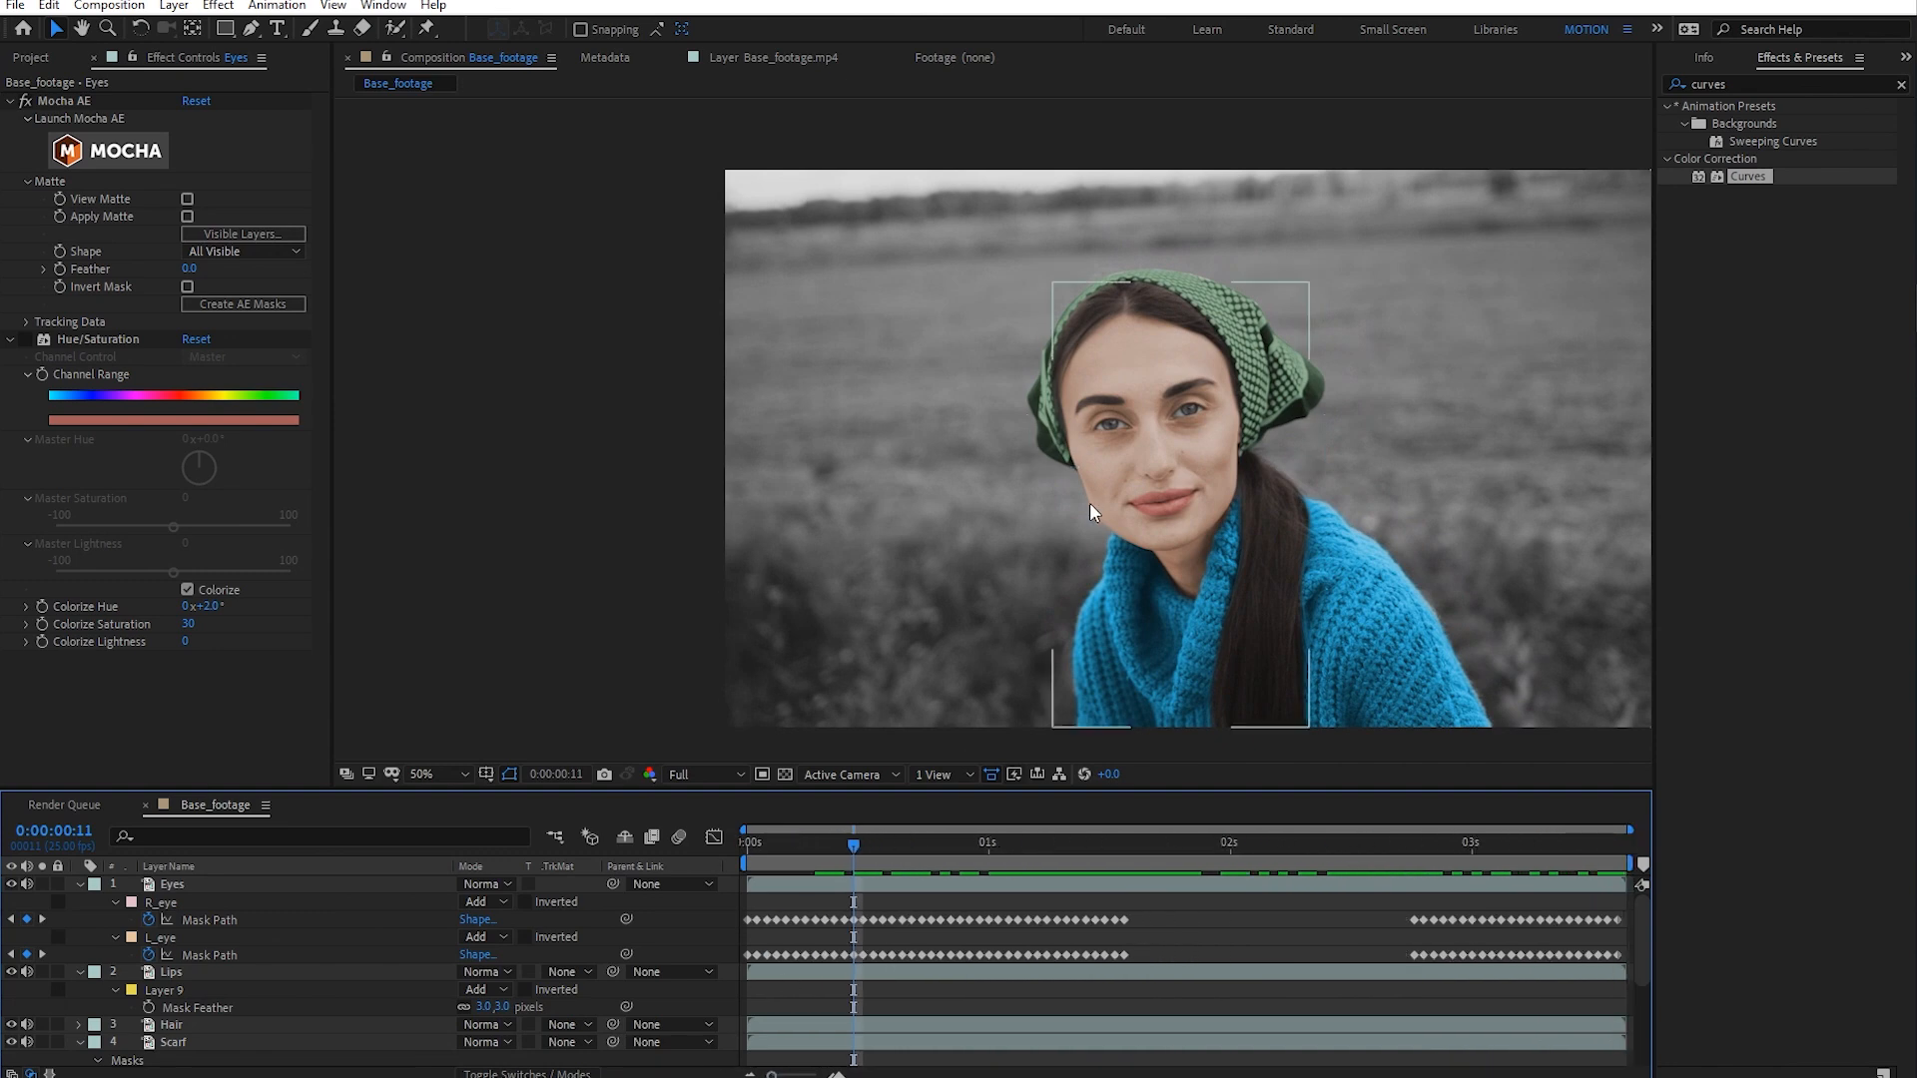
{"action": "key", "text": "h"}
{"action": "left_click_drag", "start_coordinate": [1273, 483], "coordinate": [1153, 491]}
{"action": "scroll", "coordinate": [1152, 495], "scroll_direction": "up", "scroll_amount": 3}
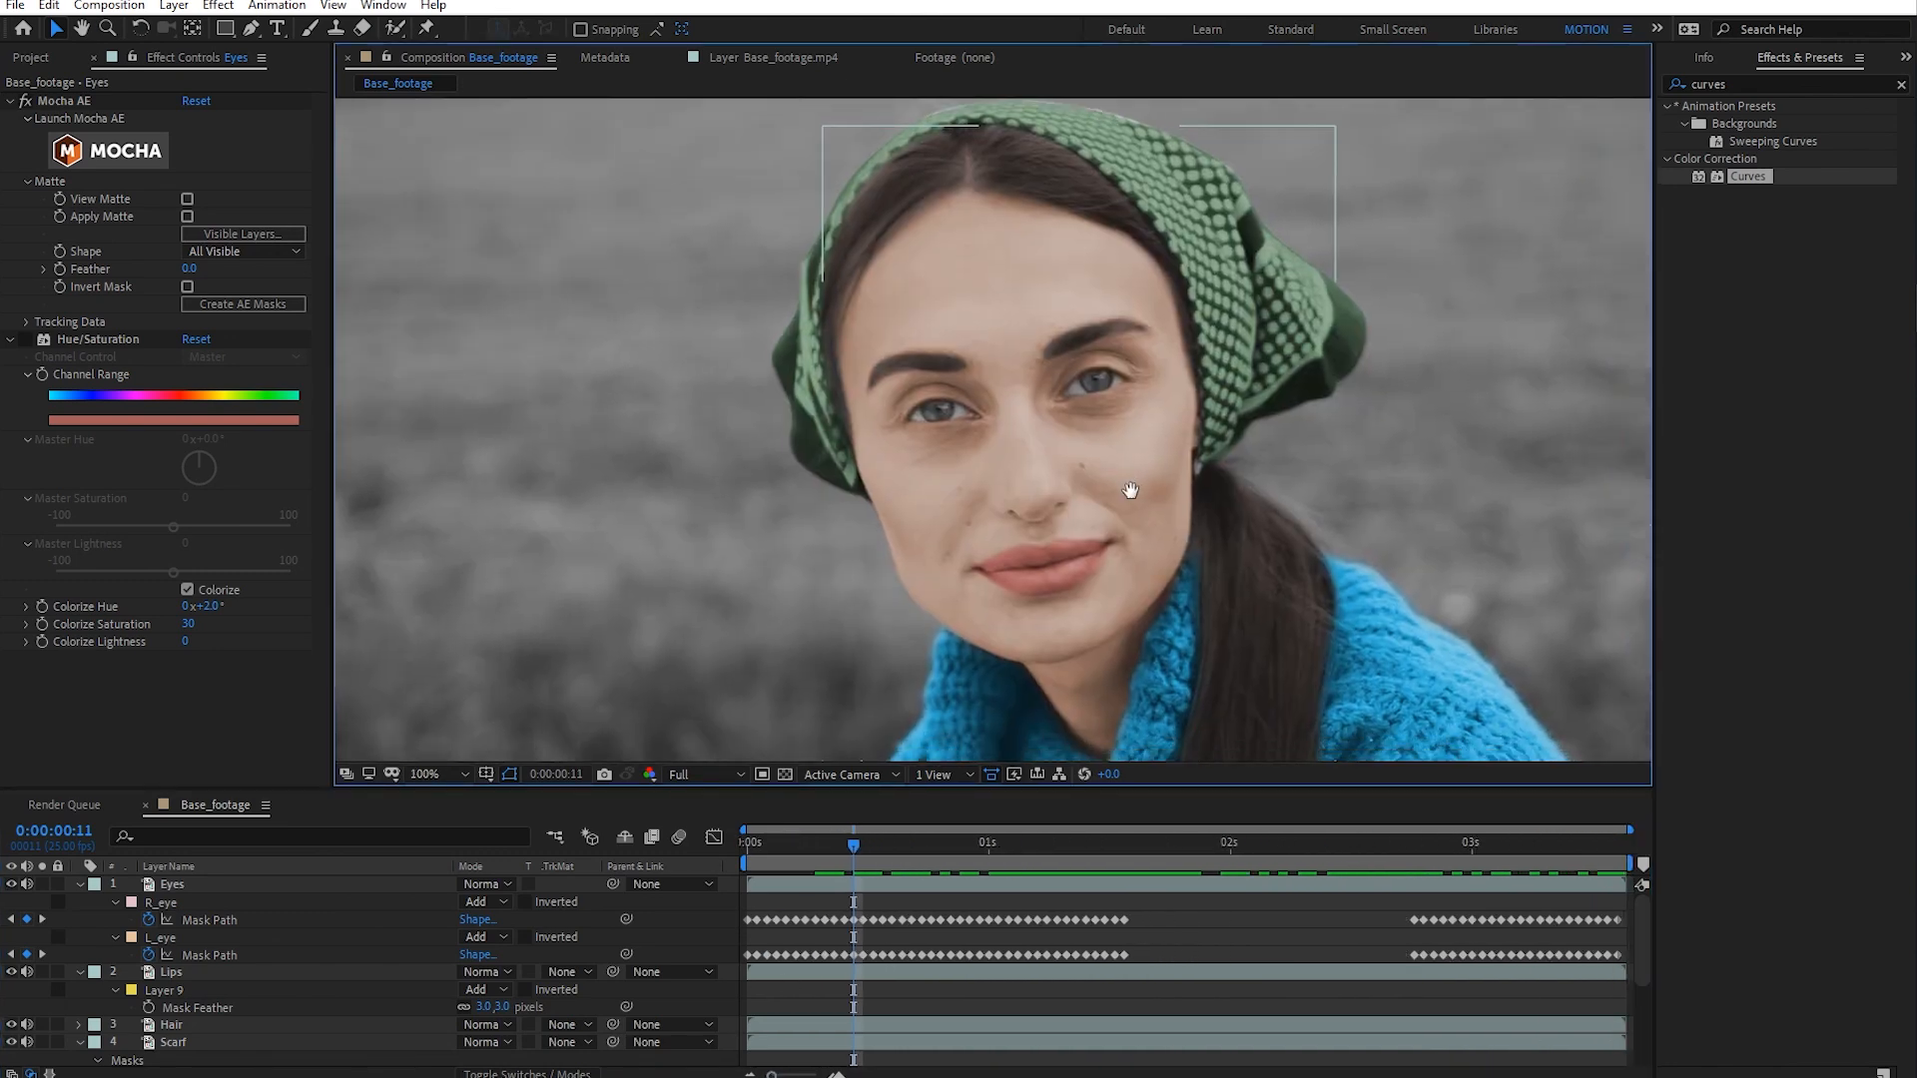
{"action": "key", "text": "v"}
{"action": "left_click", "coordinate": [11, 883]}
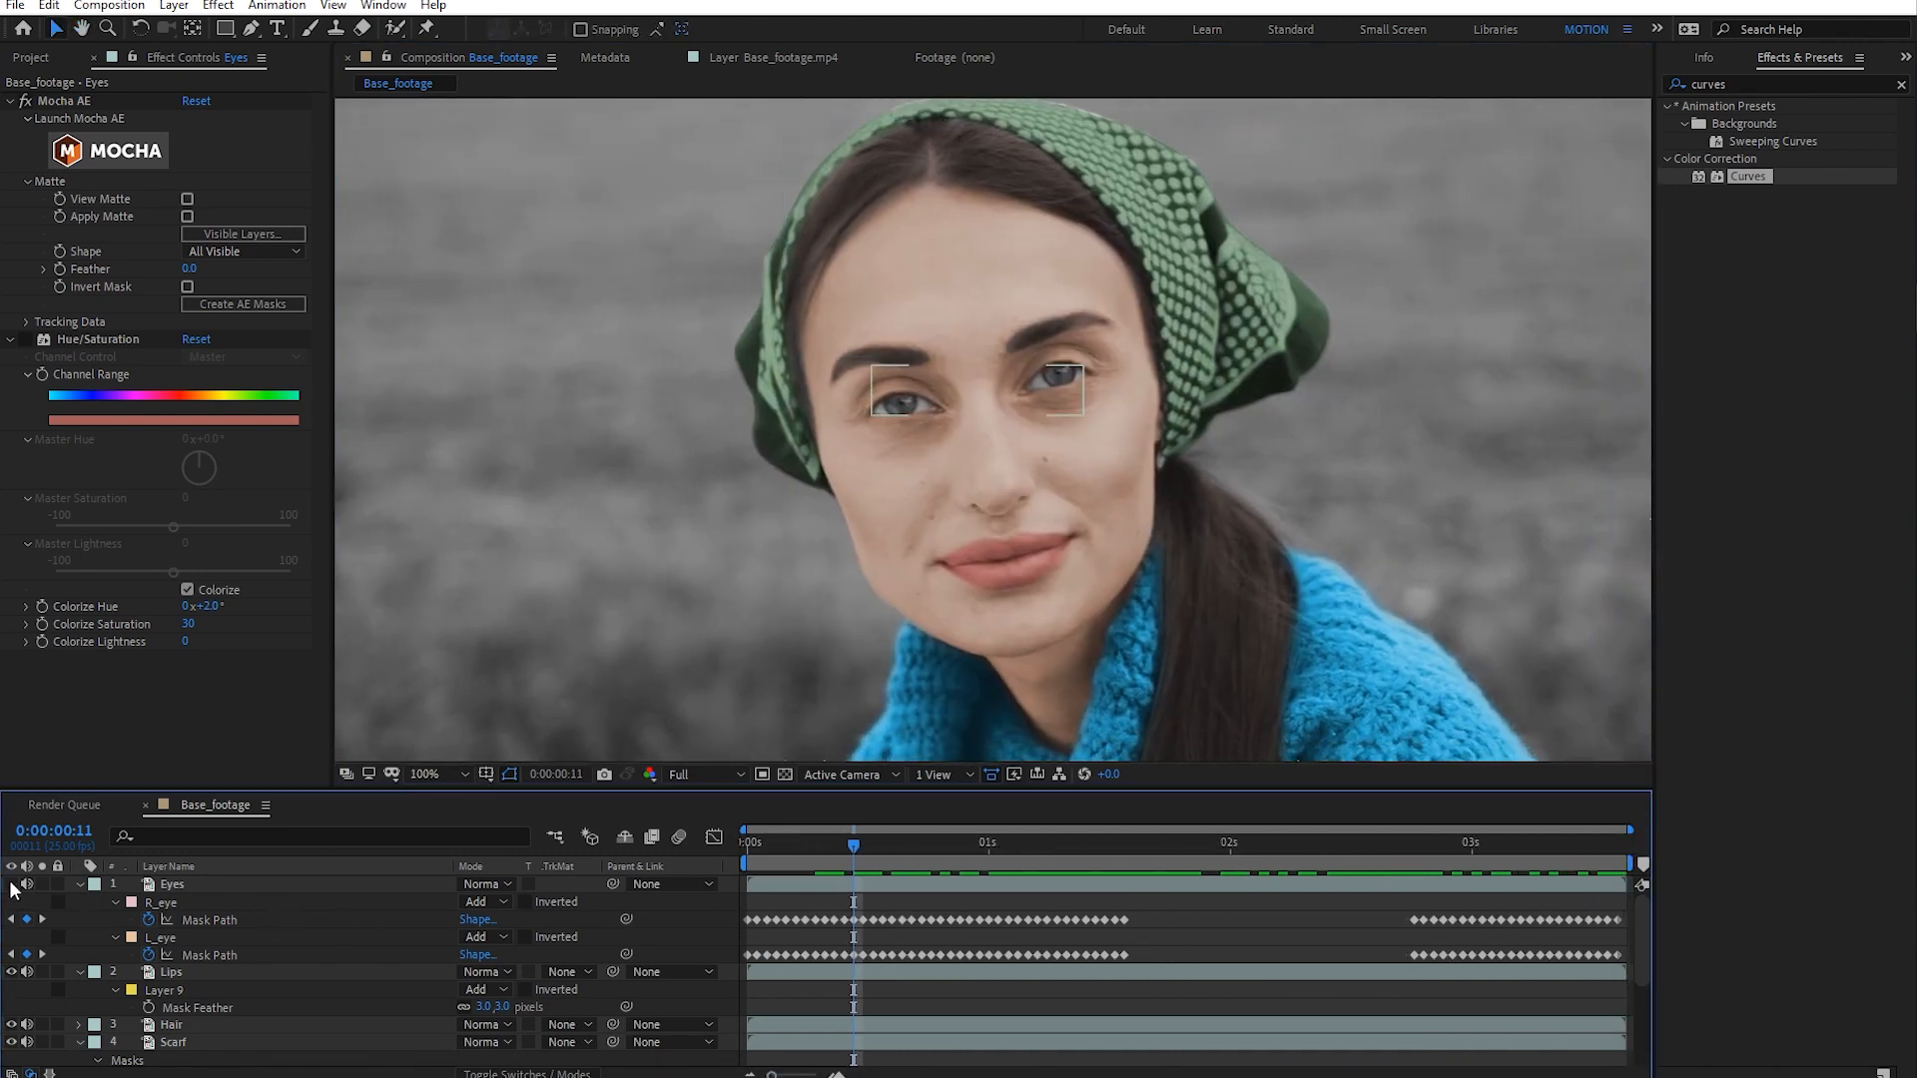
{"action": "left_click", "coordinate": [11, 883]}
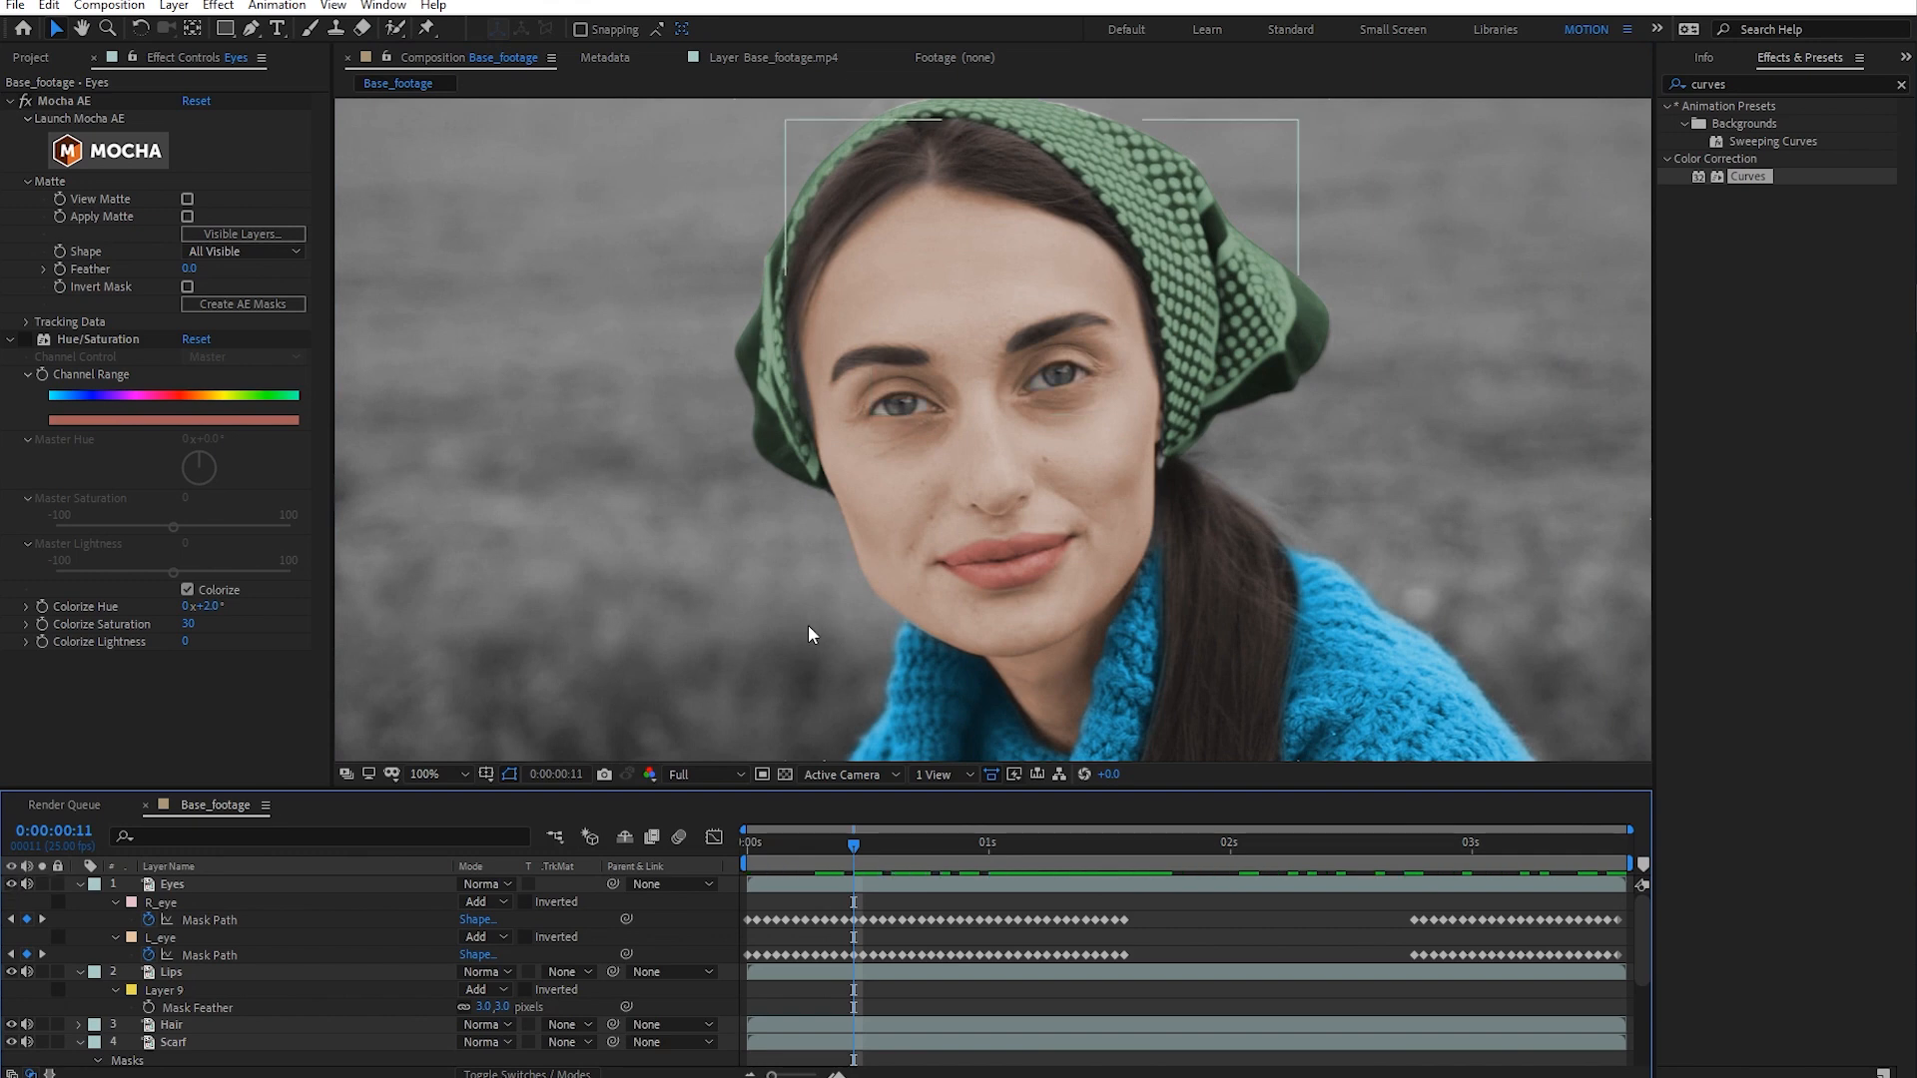
- Scrub and play the footage from the first frame to the end to check the colorized face, scarf and sweater
{"action": "scroll", "coordinate": [952, 535], "scroll_direction": "up", "scroll_amount": 2}
{"action": "left_click_drag", "start_coordinate": [854, 845], "coordinate": [745, 844]}
{"action": "scroll", "coordinate": [1074, 539], "scroll_direction": "down", "scroll_amount": 4}
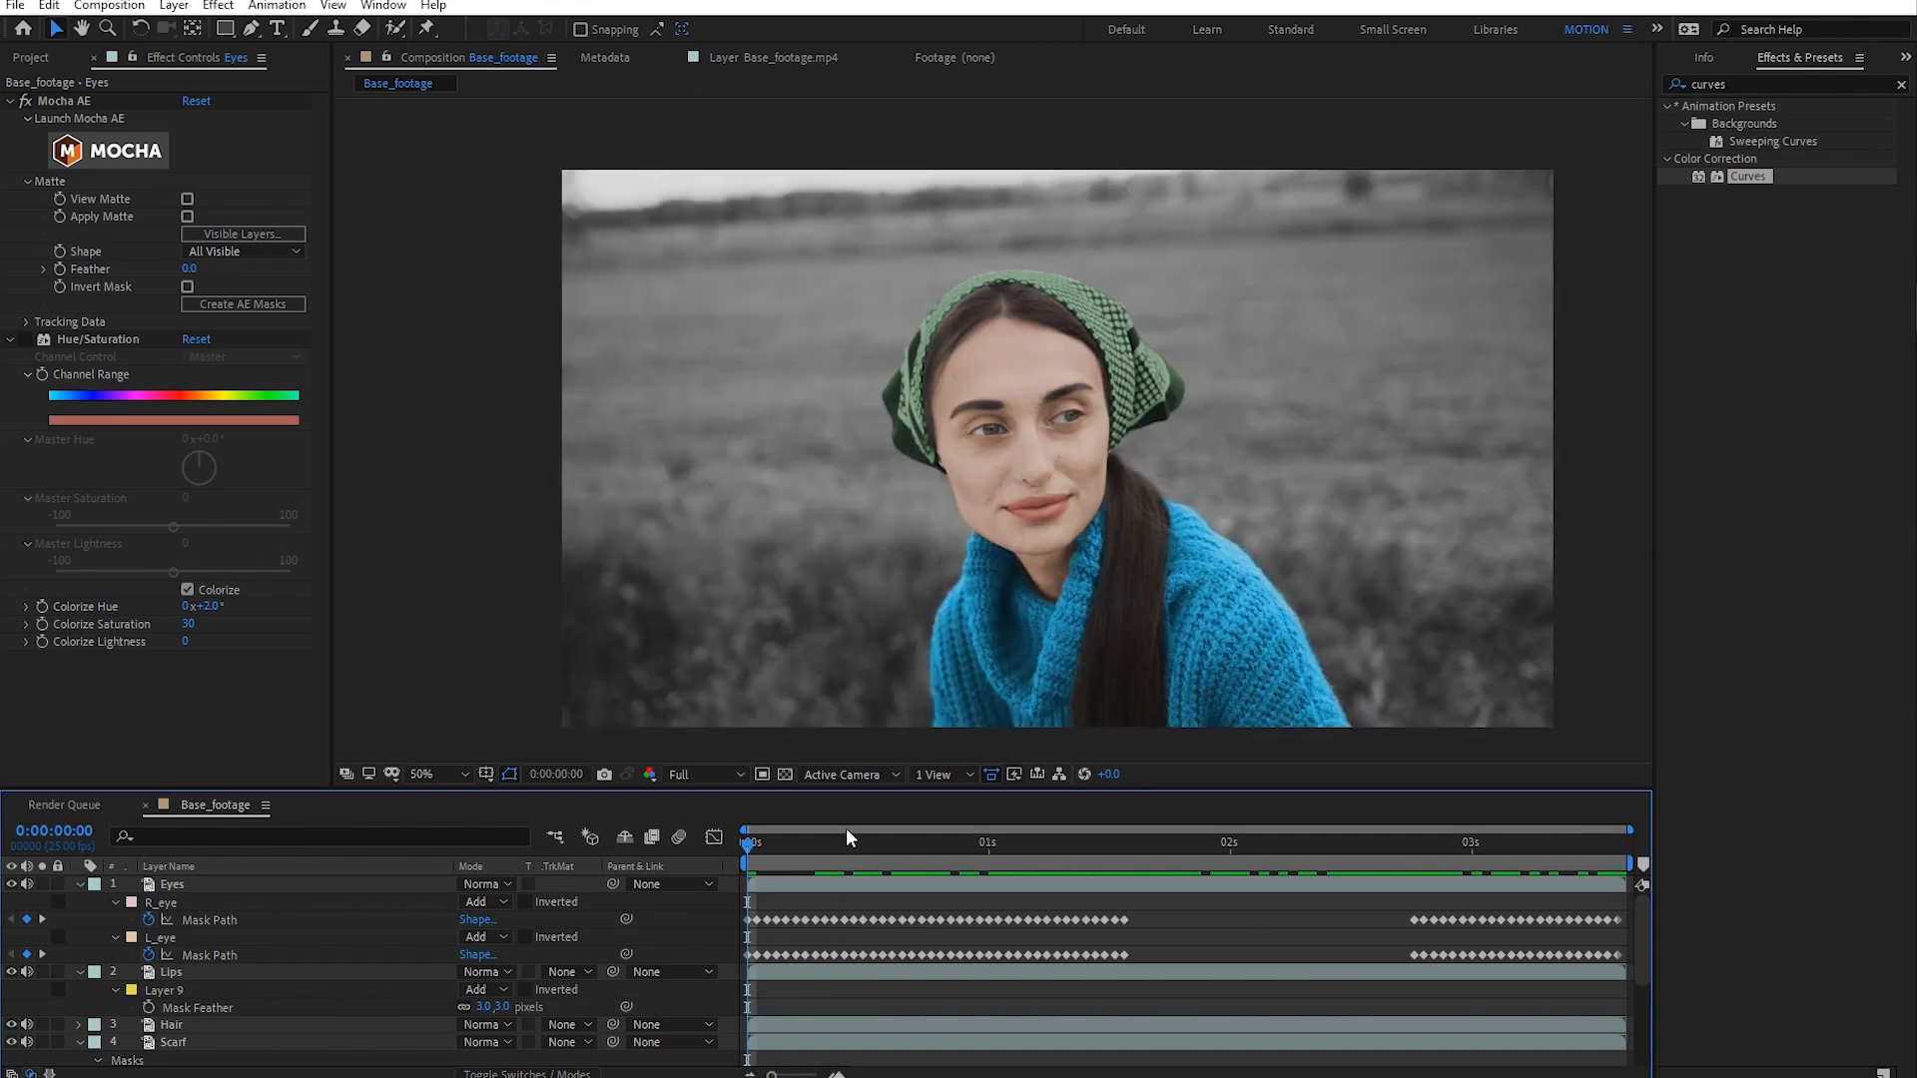
{"action": "left_click_drag", "start_coordinate": [1034, 848], "coordinate": [1617, 845]}
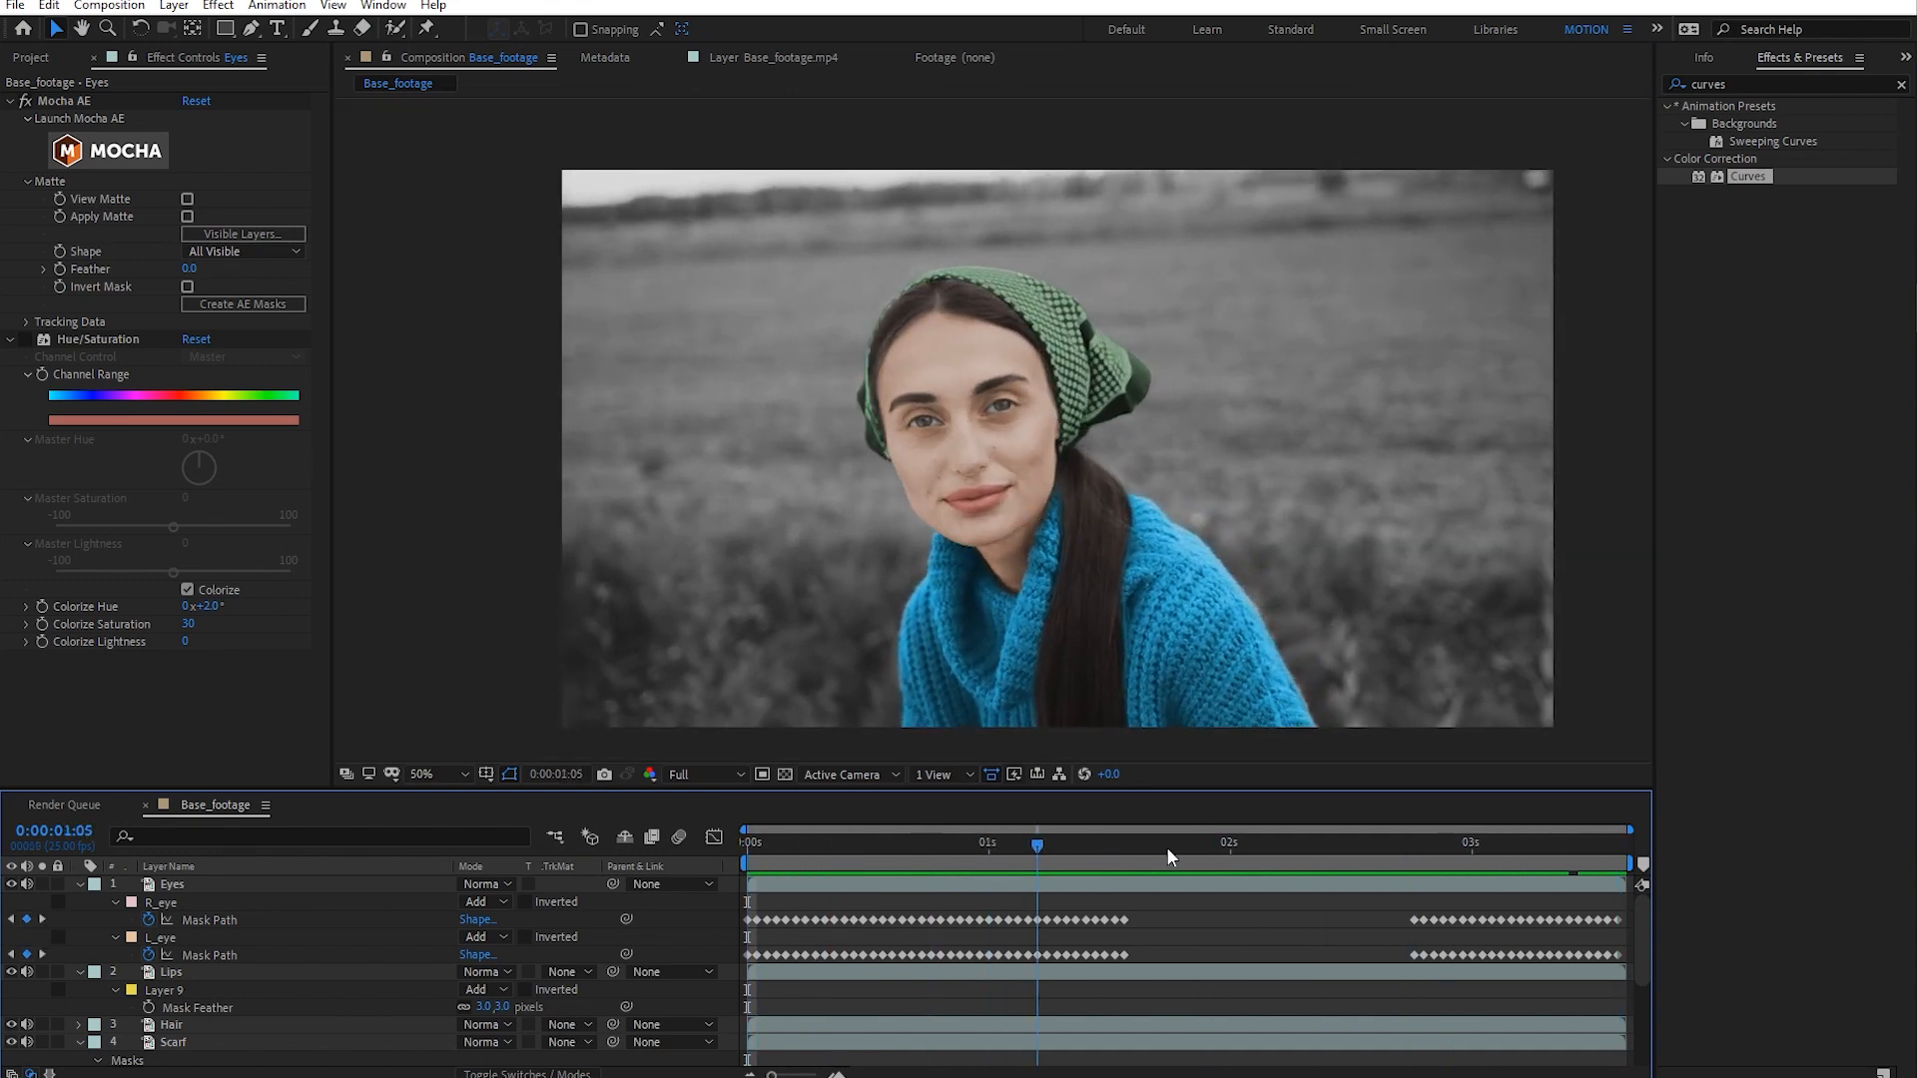
{"action": "key", "text": "space"}
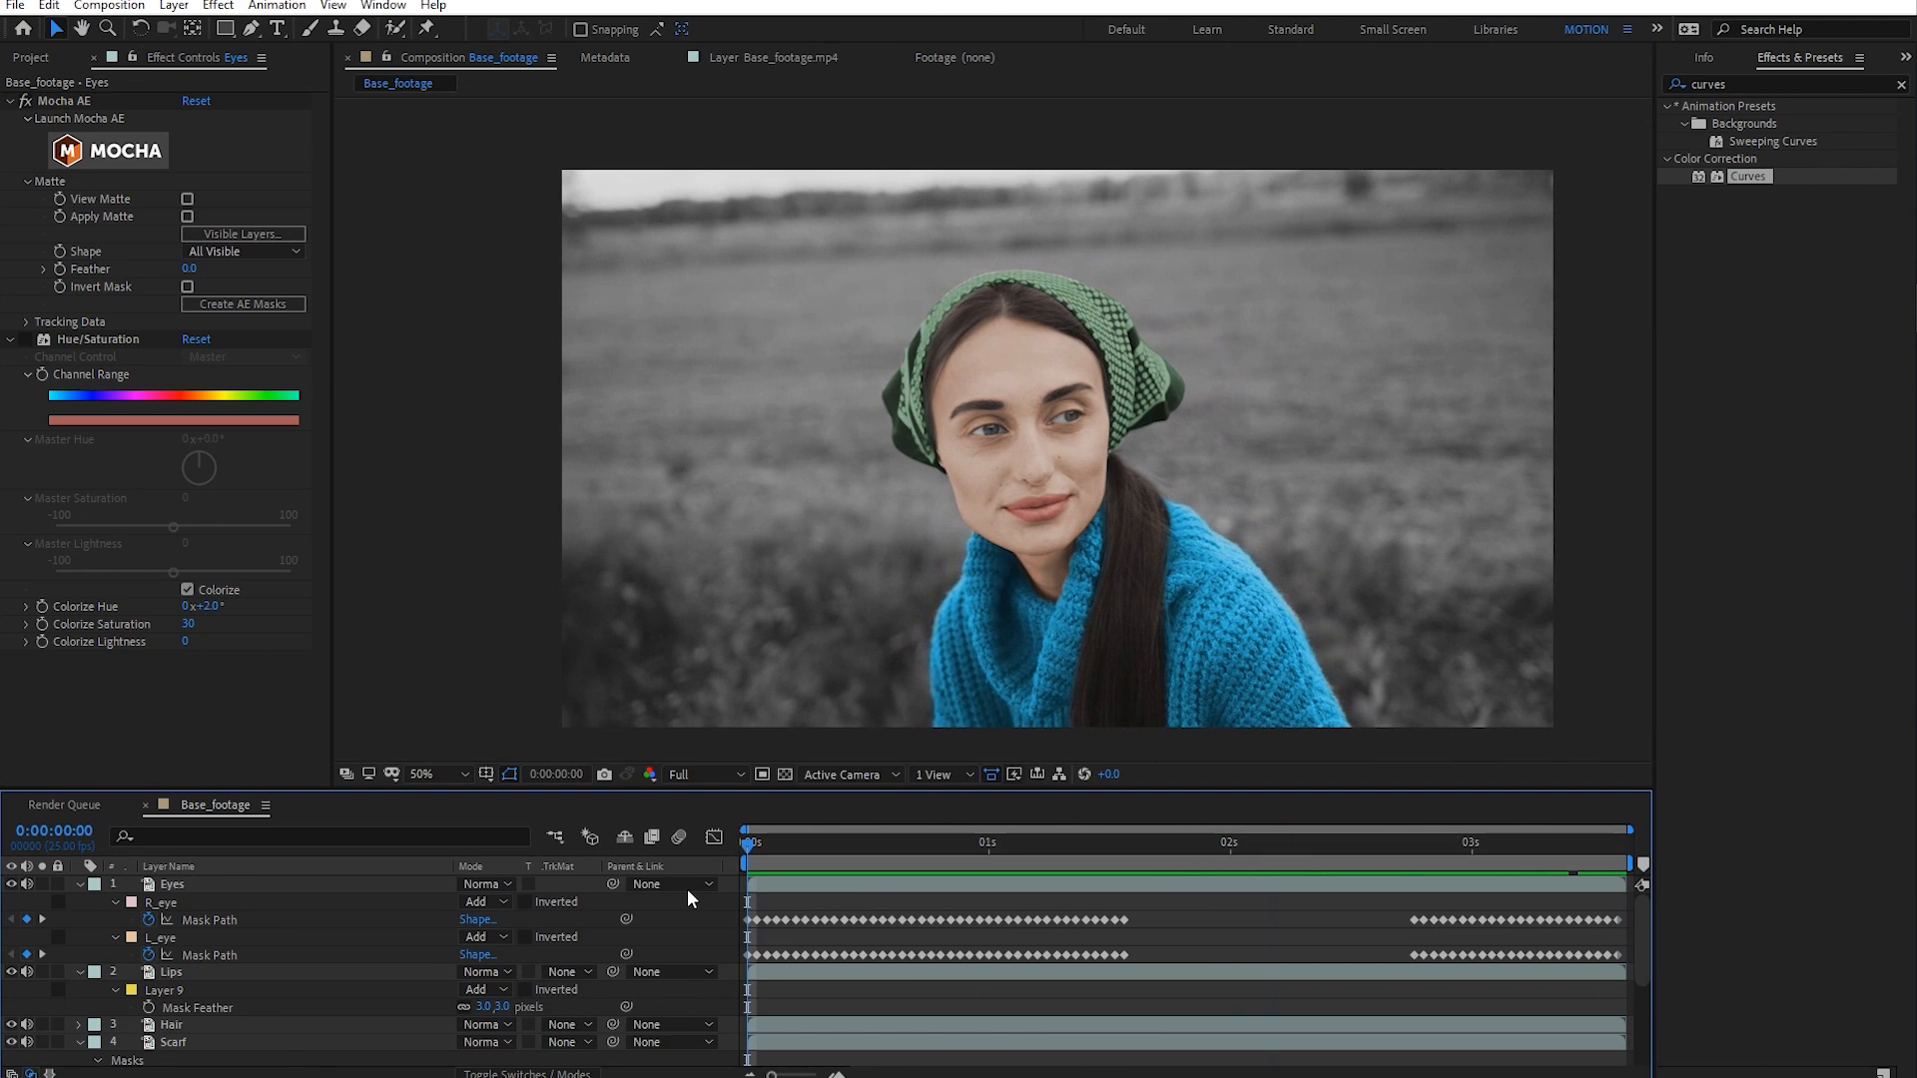
- Collapse the expanded mask properties of every layer in the composition
{"action": "left_click", "coordinate": [277, 899]}
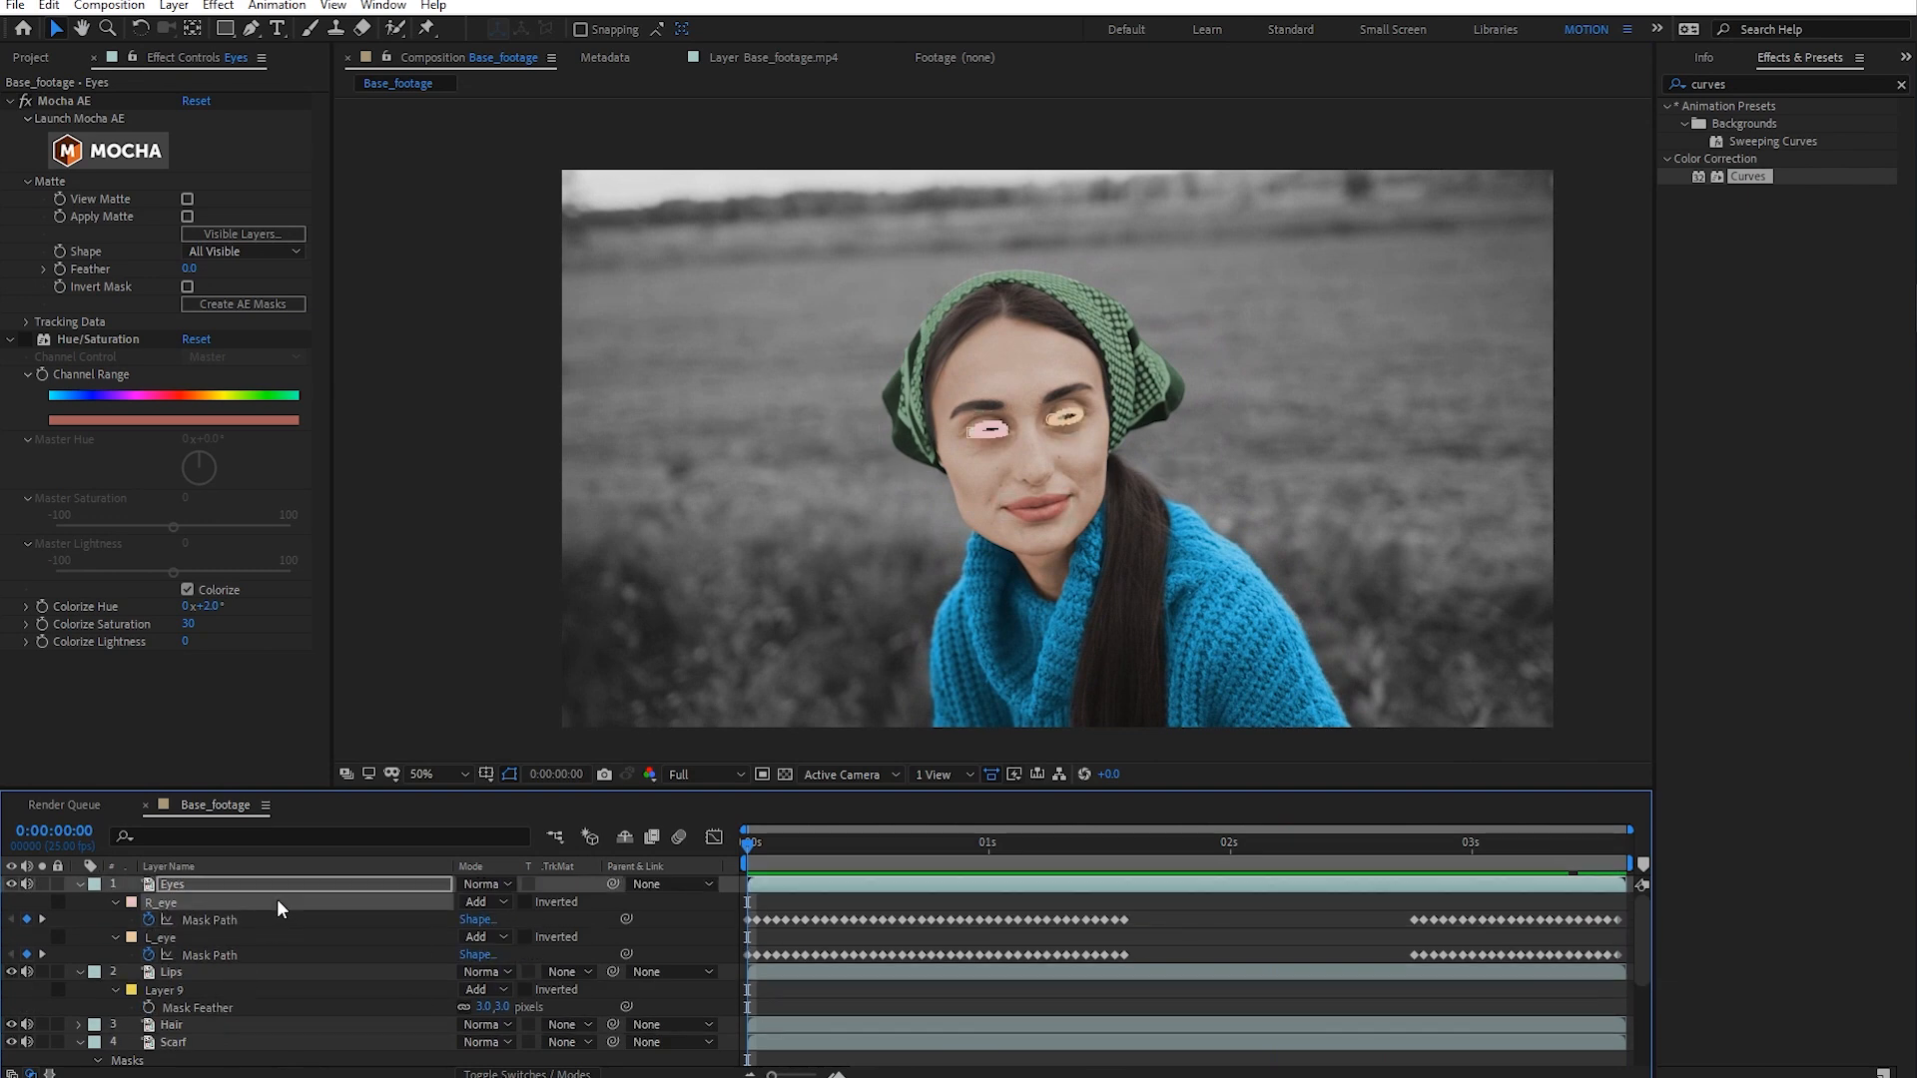
{"action": "key", "text": "u"}
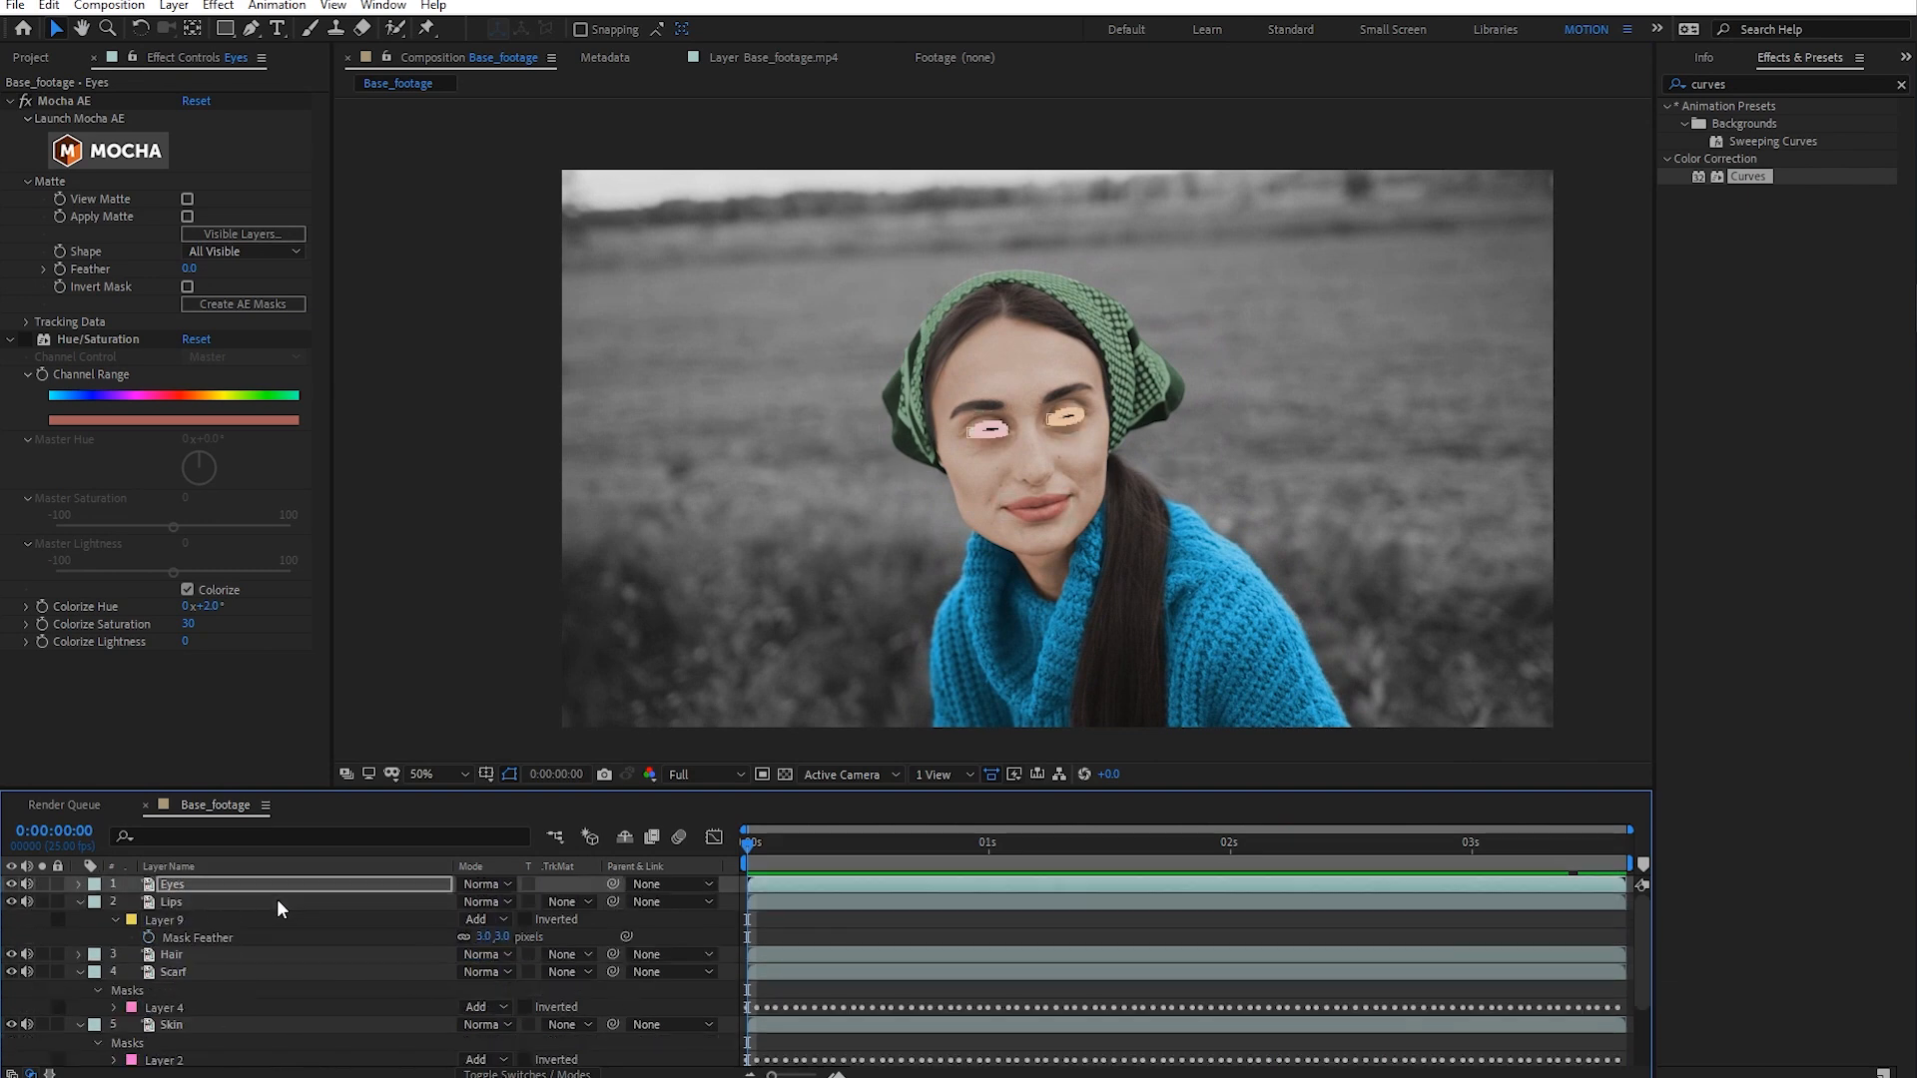
{"action": "key", "text": "u"}
{"action": "key", "text": "u"}
{"action": "key", "text": "ctrl+a"}
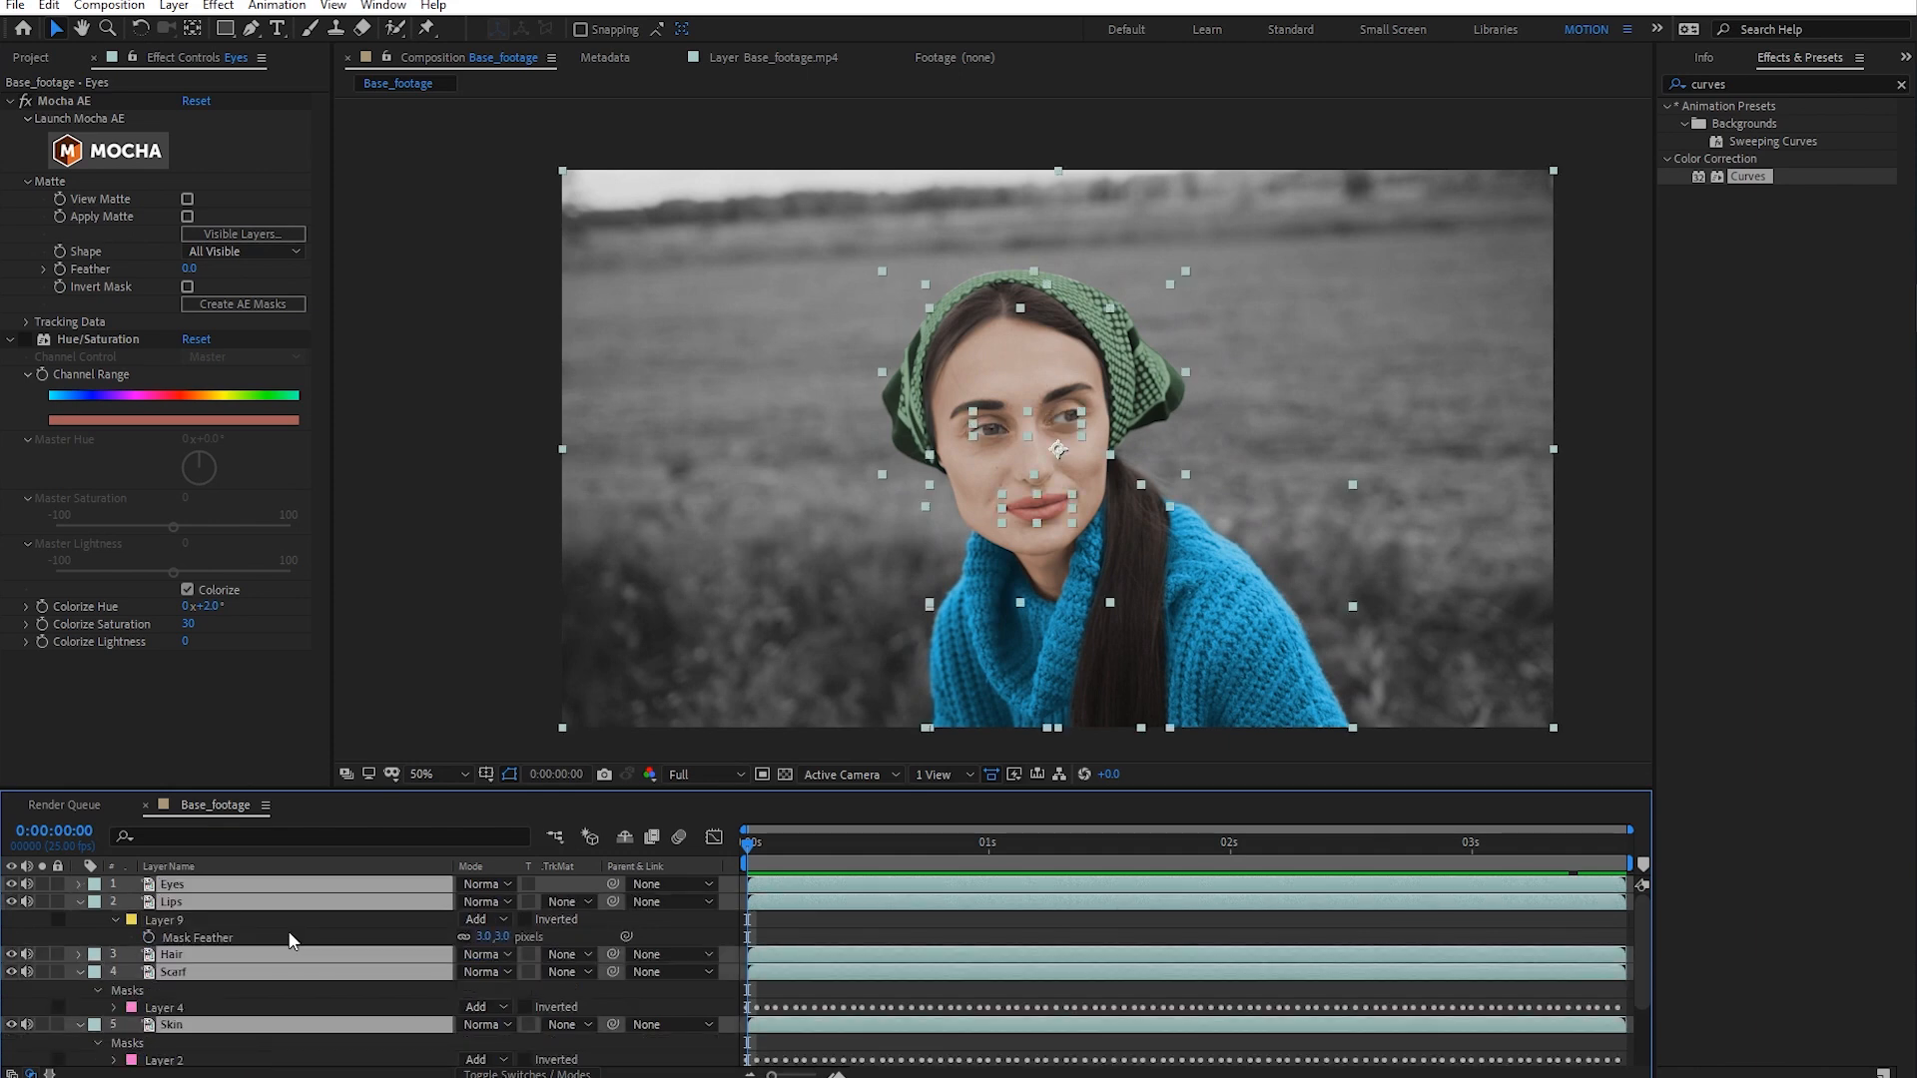
{"action": "key", "text": "u"}
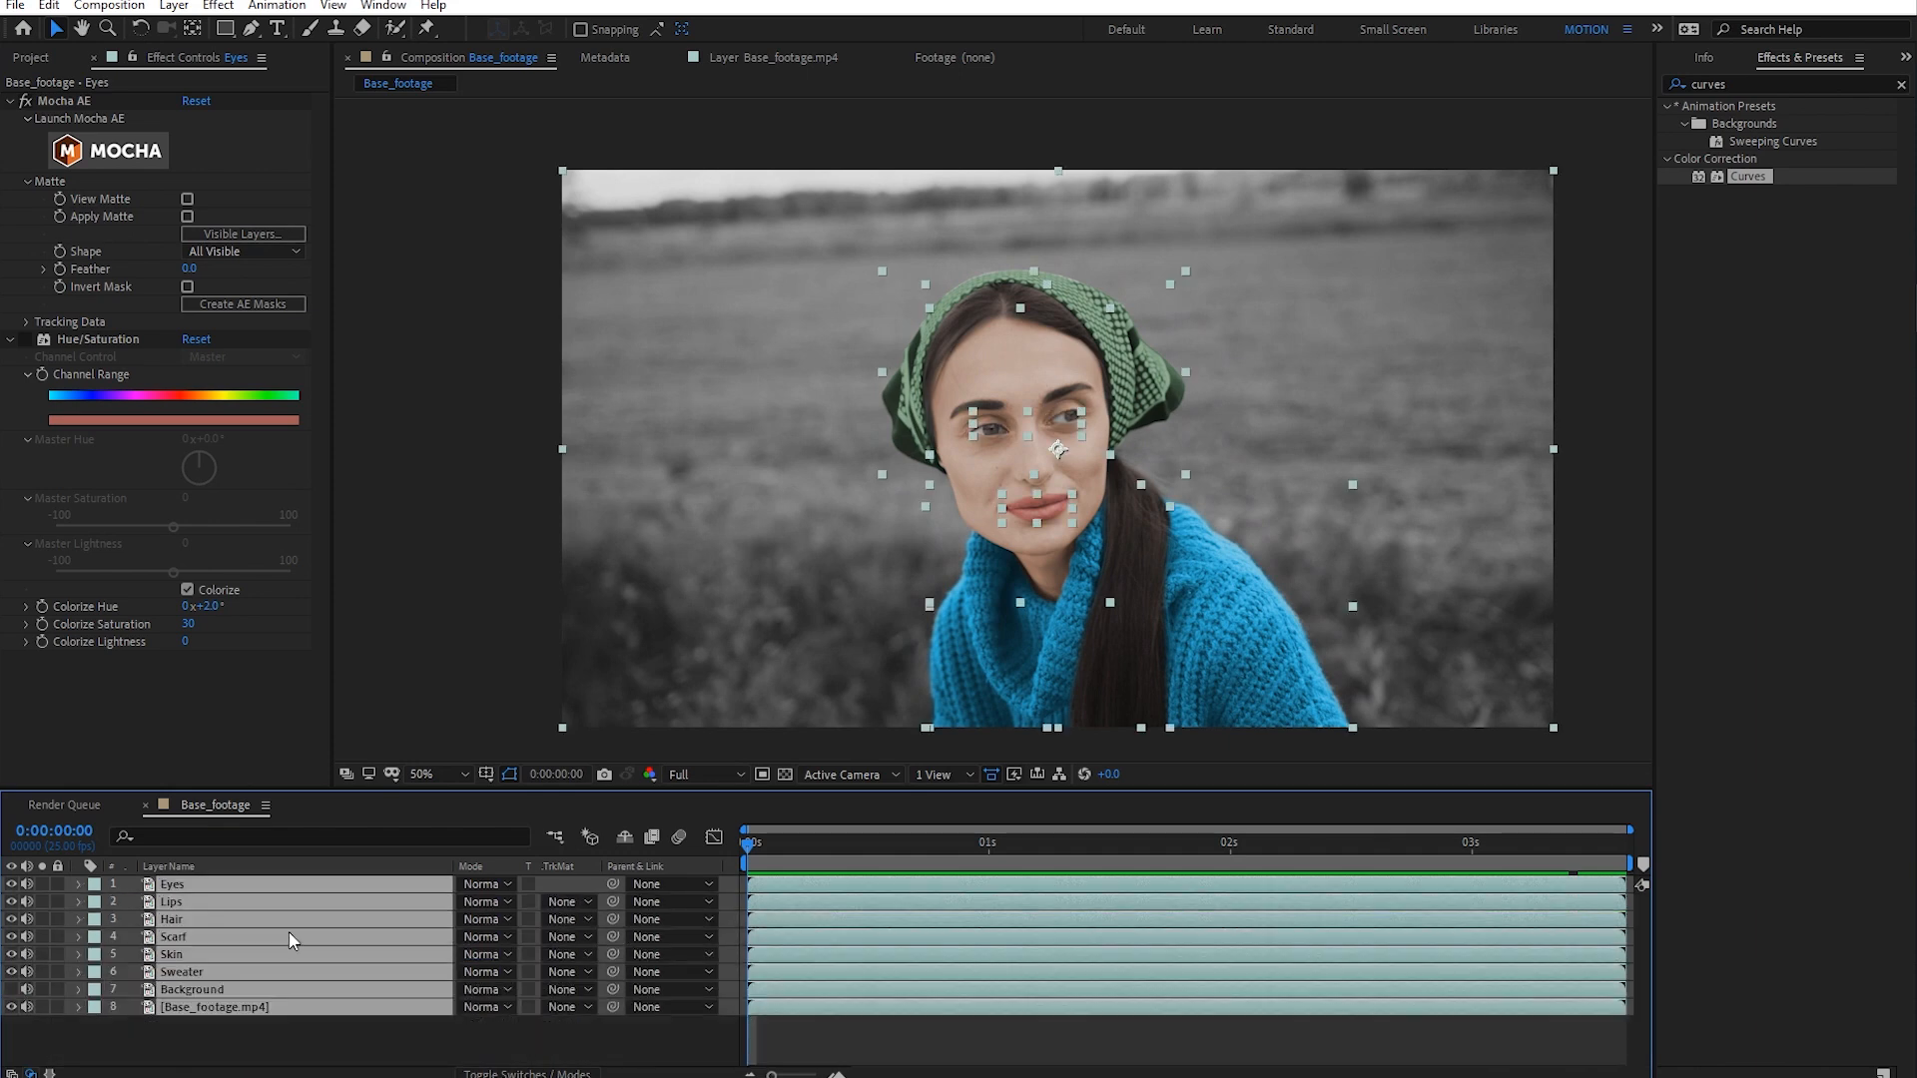
{"action": "left_click", "coordinate": [276, 1038]}
- Turn on the visibility of the Background layer and select it to edit its Hue/Saturation effect
{"action": "left_click", "coordinate": [174, 973]}
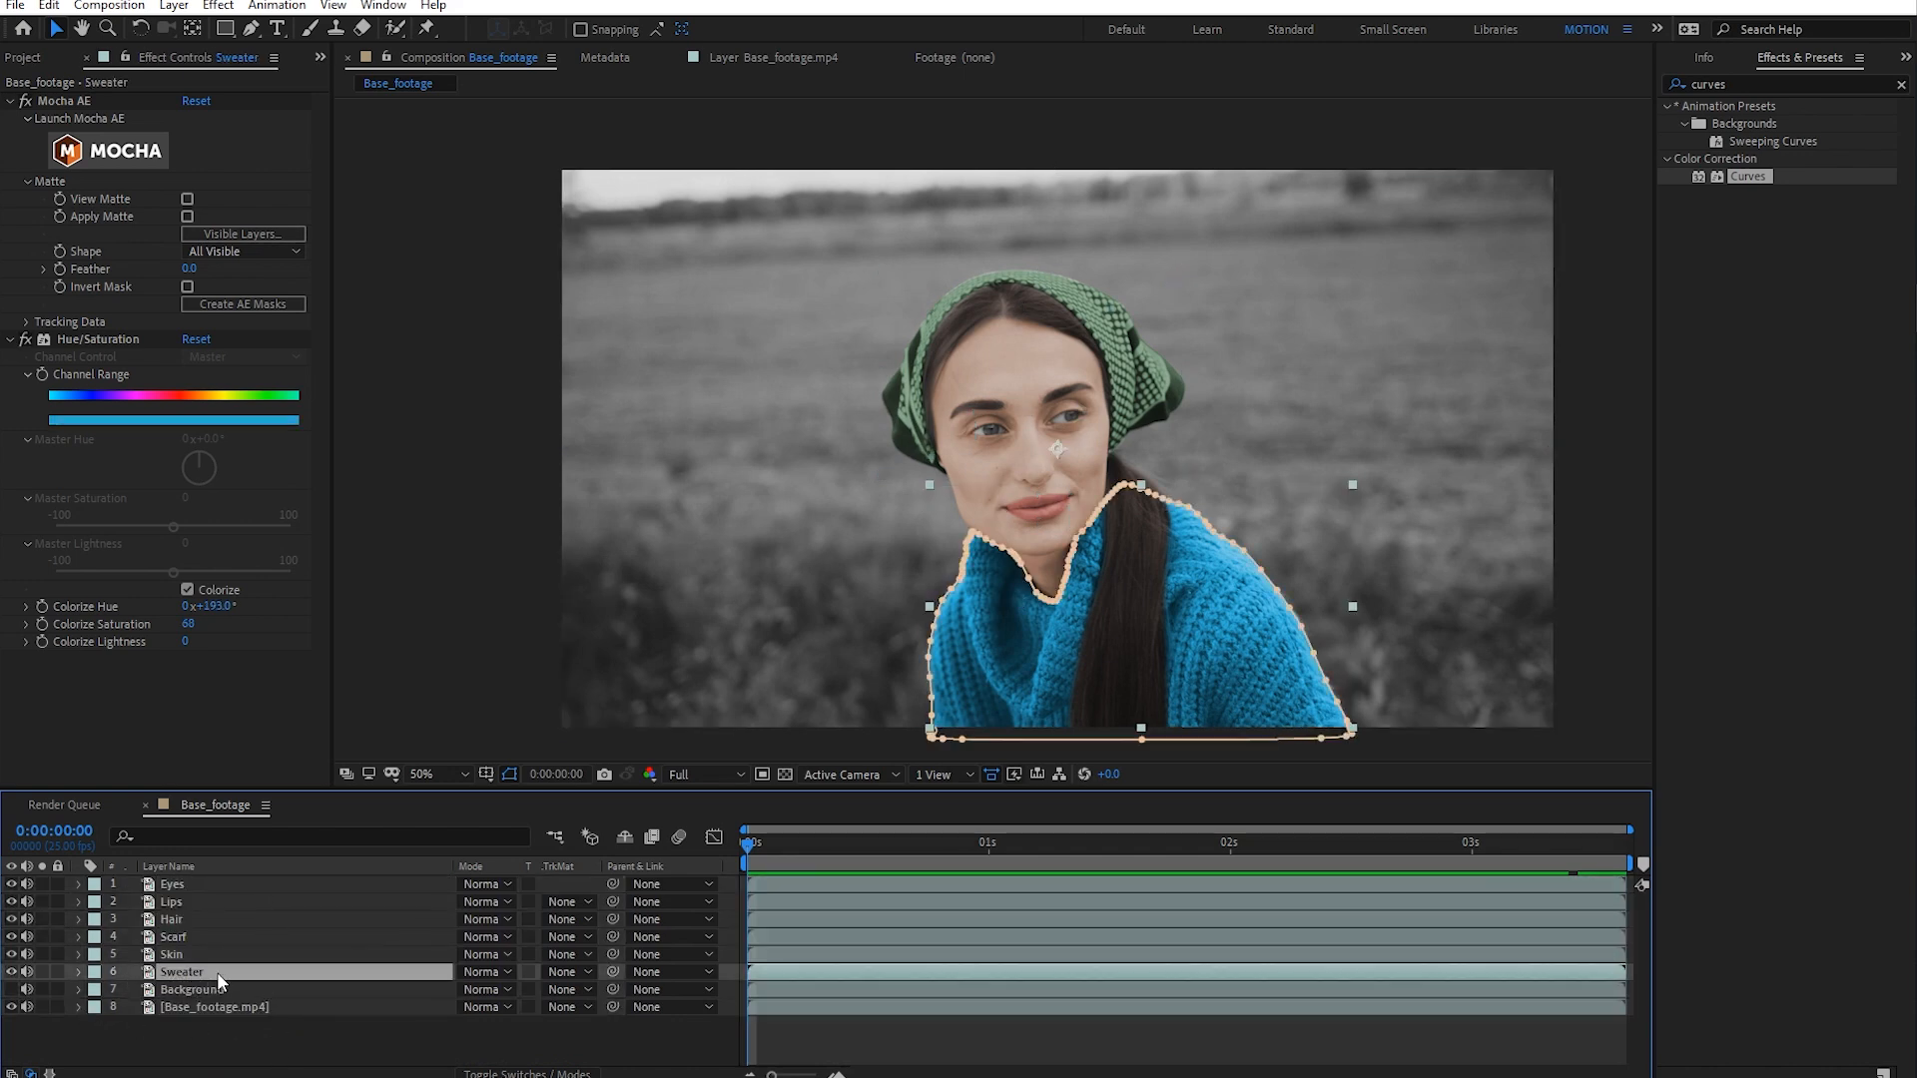
{"action": "left_click", "coordinate": [192, 989]}
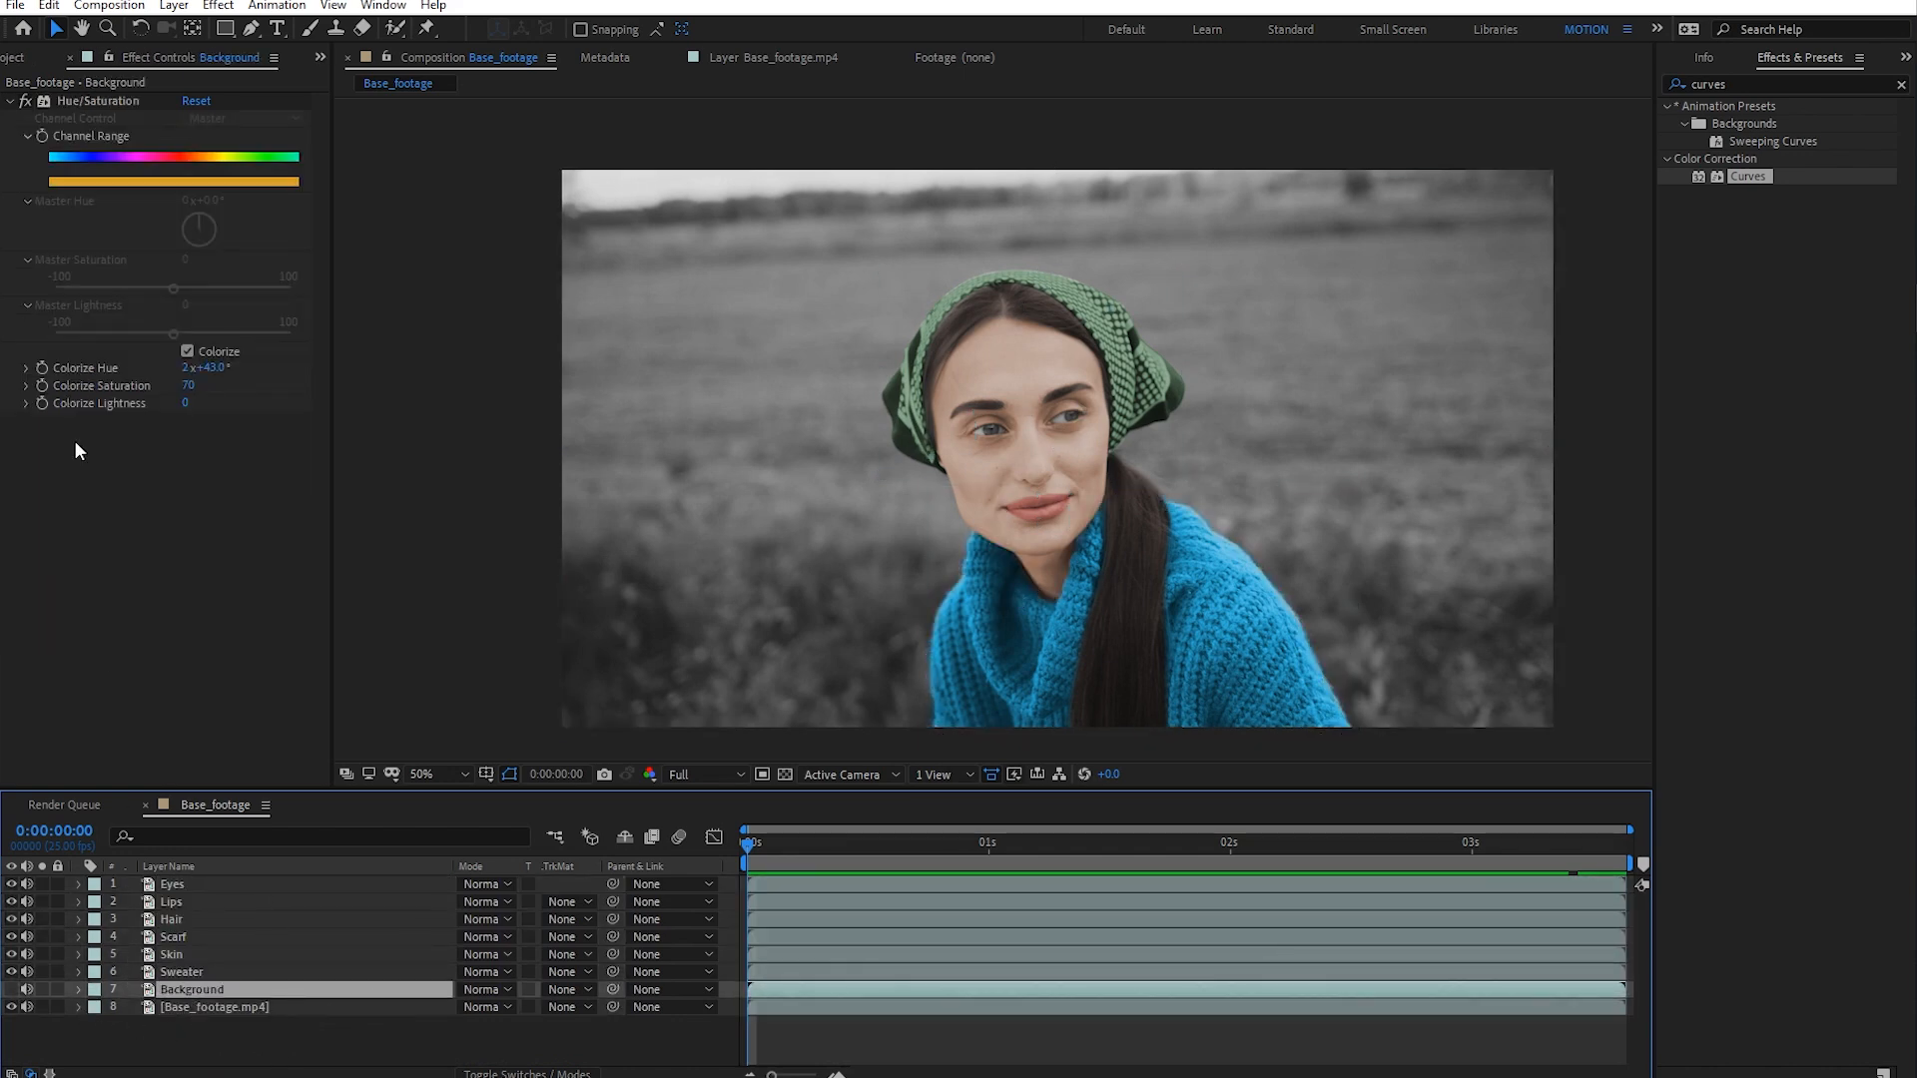
{"action": "left_click", "coordinate": [11, 990]}
{"action": "left_click", "coordinate": [249, 1038]}
{"action": "left_click", "coordinate": [208, 991]}
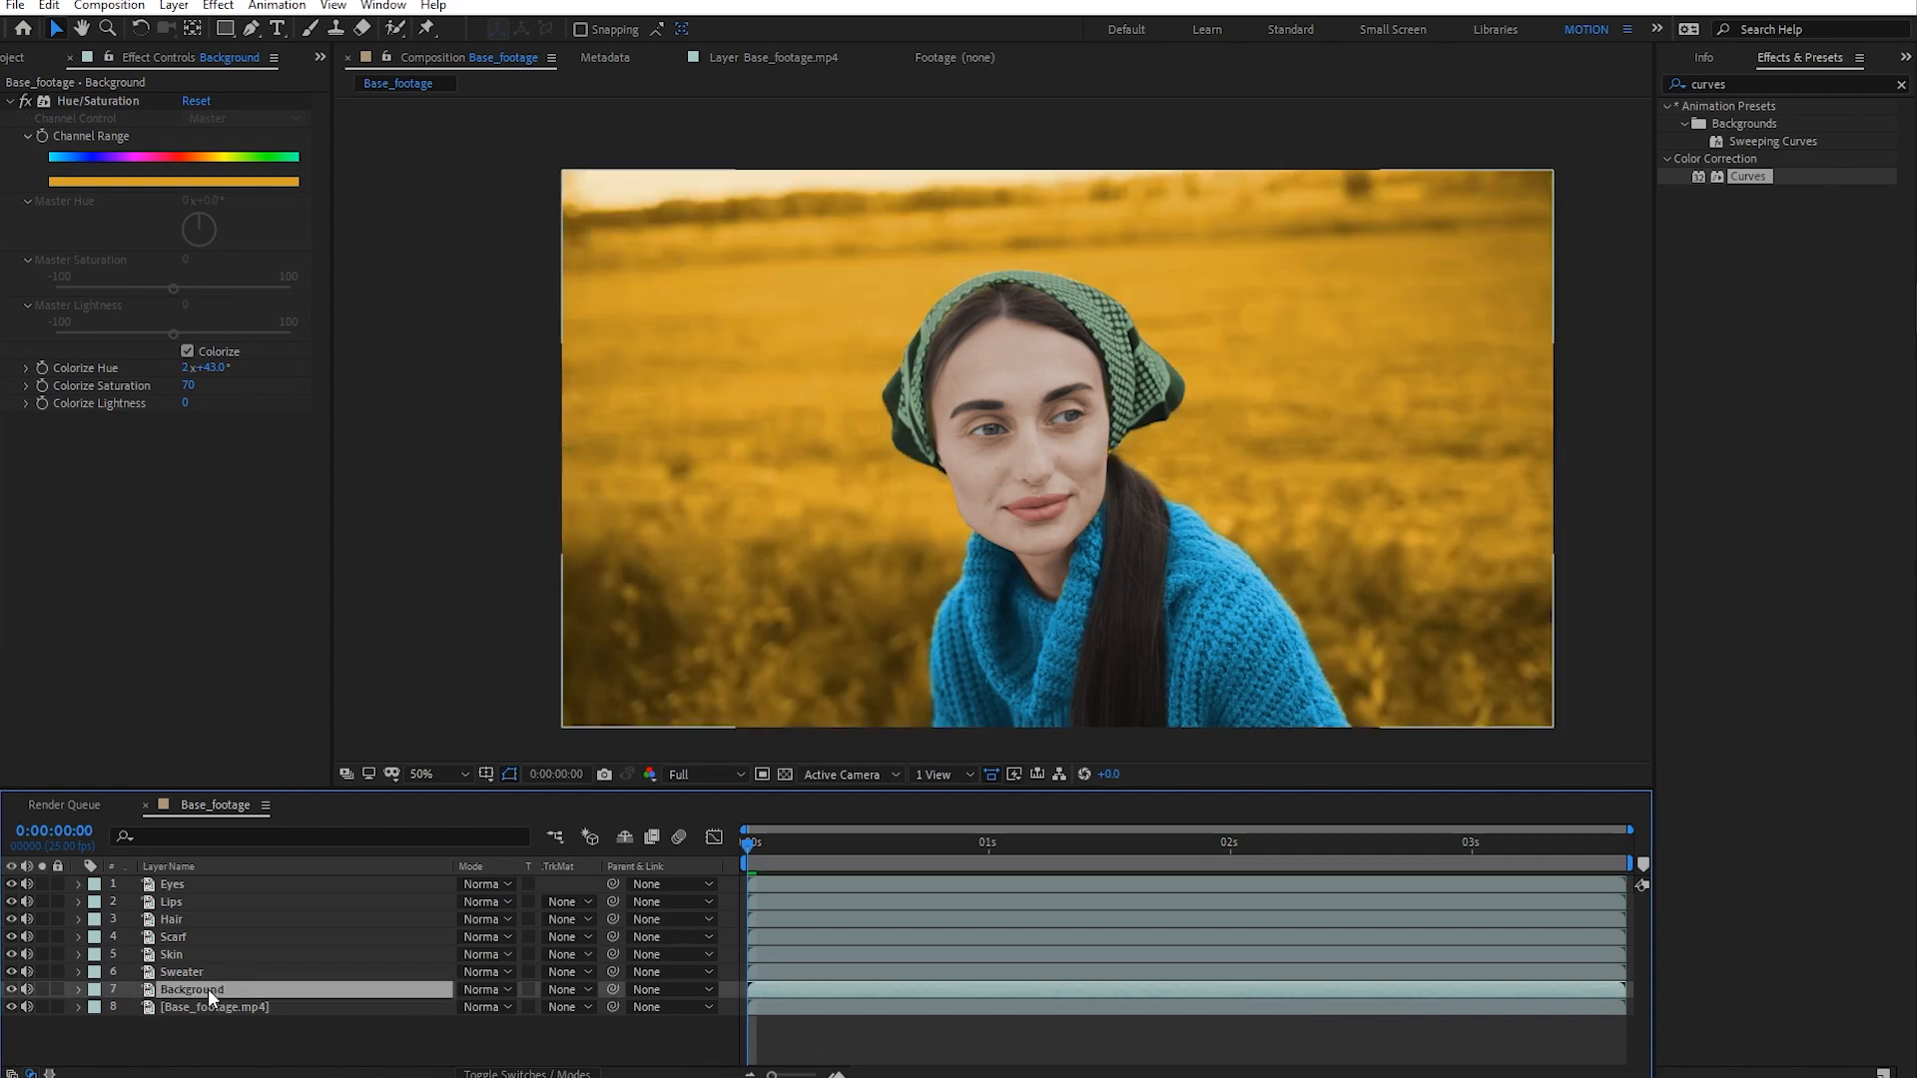
- Set the Background layer's Colorize Saturation to 27 and its Colorize Hue to 2x+98° for a green field
{"action": "left_click_drag", "start_coordinate": [188, 385], "coordinate": [153, 386]}
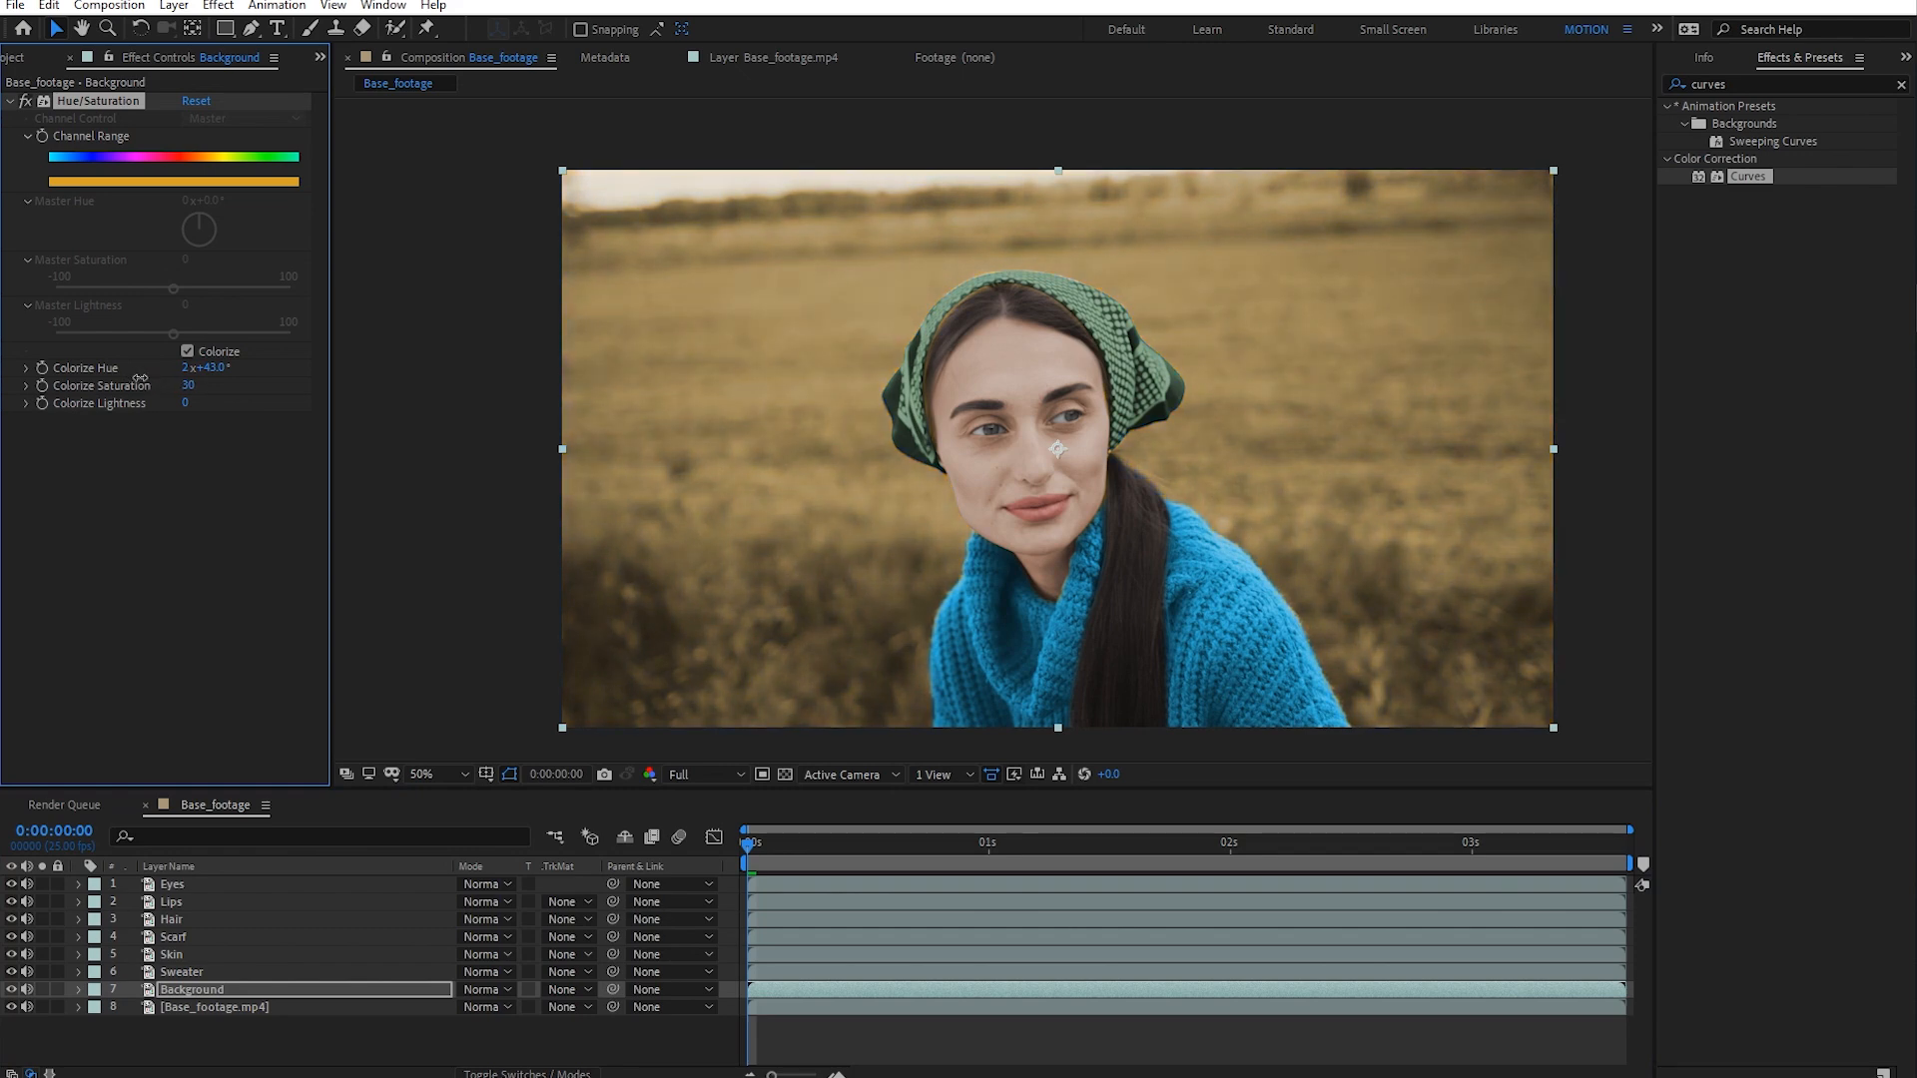
{"action": "left_click_drag", "start_coordinate": [138, 379], "coordinate": [244, 372]}
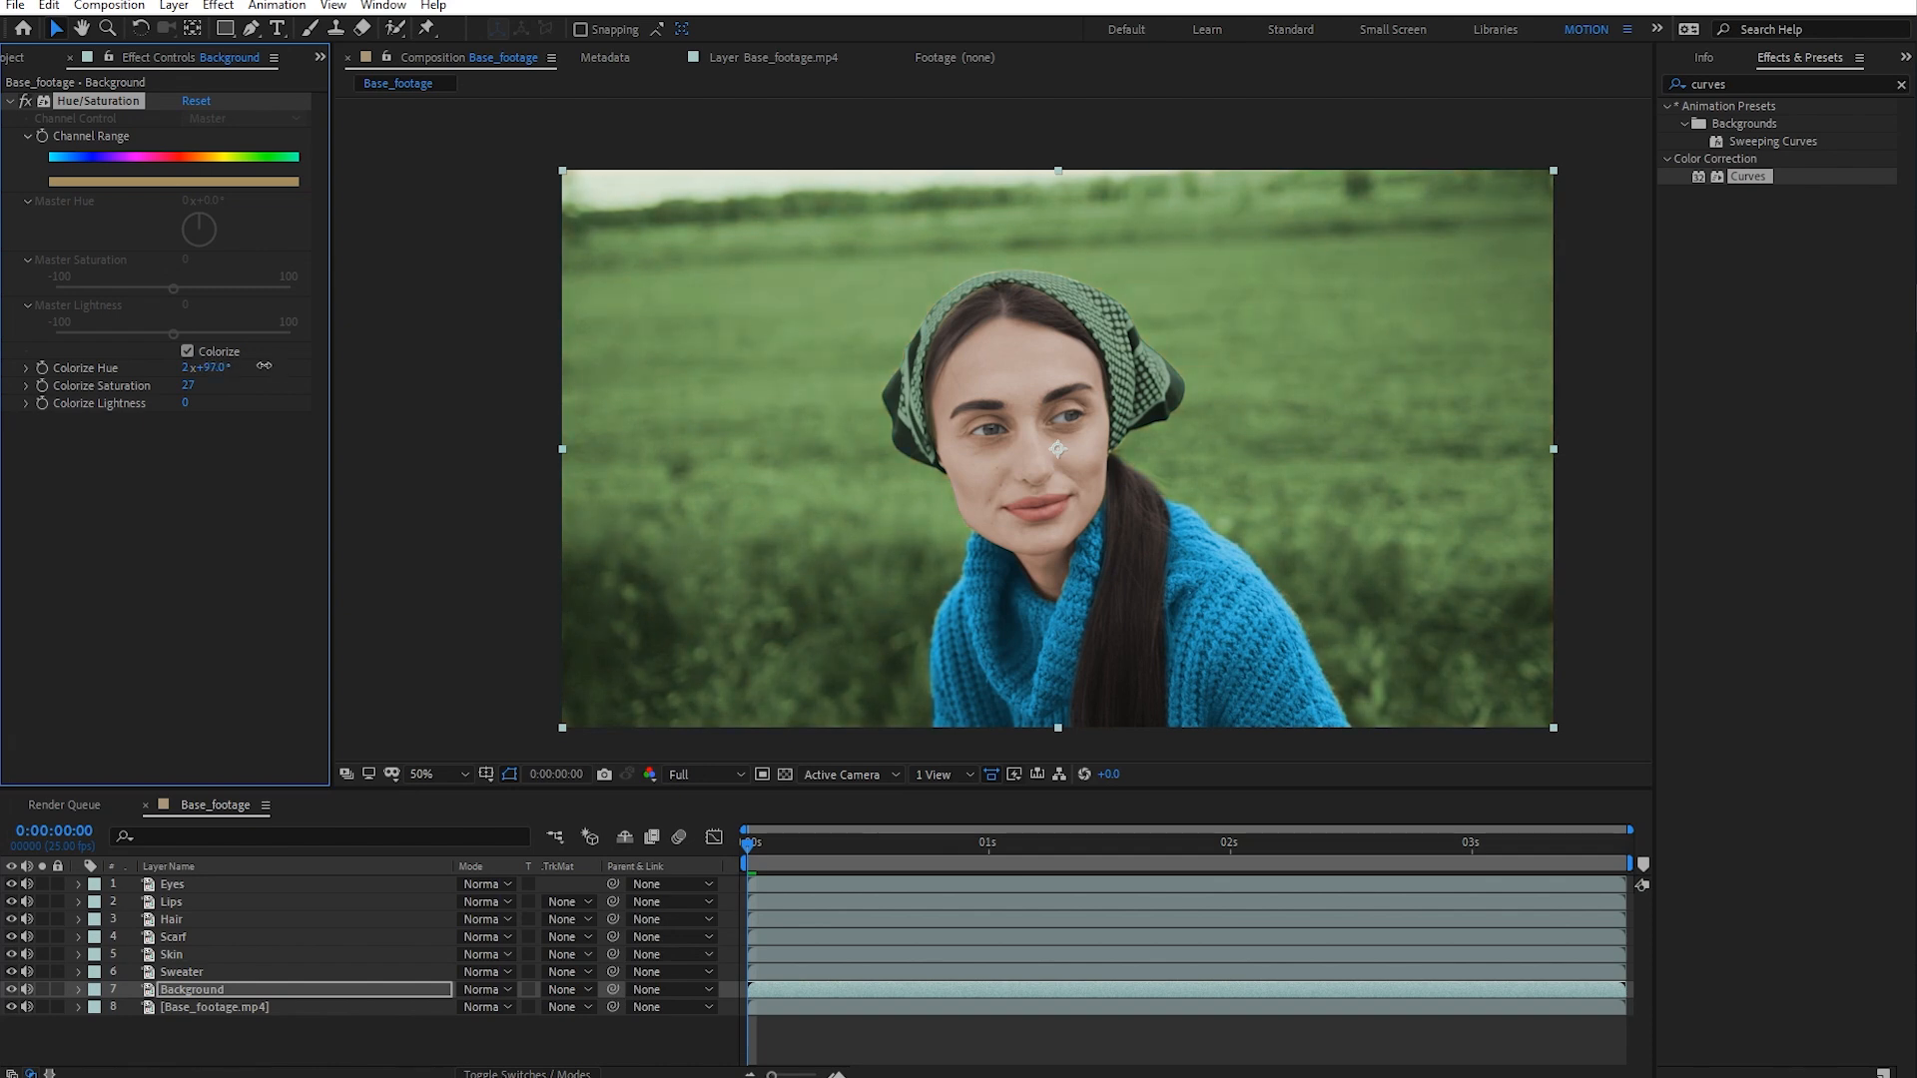
{"action": "mouse_move", "coordinate": [185, 402]}
{"action": "left_mouse_down"}
{"action": "mouse_move", "coordinate": [136, 391]}
{"action": "mouse_move", "coordinate": [215, 401]}
{"action": "mouse_move", "coordinate": [190, 404]}
{"action": "left_mouse_up"}
{"action": "left_click", "coordinate": [999, 1048]}
{"action": "scroll", "coordinate": [908, 399], "scroll_direction": "down", "scroll_amount": 2}
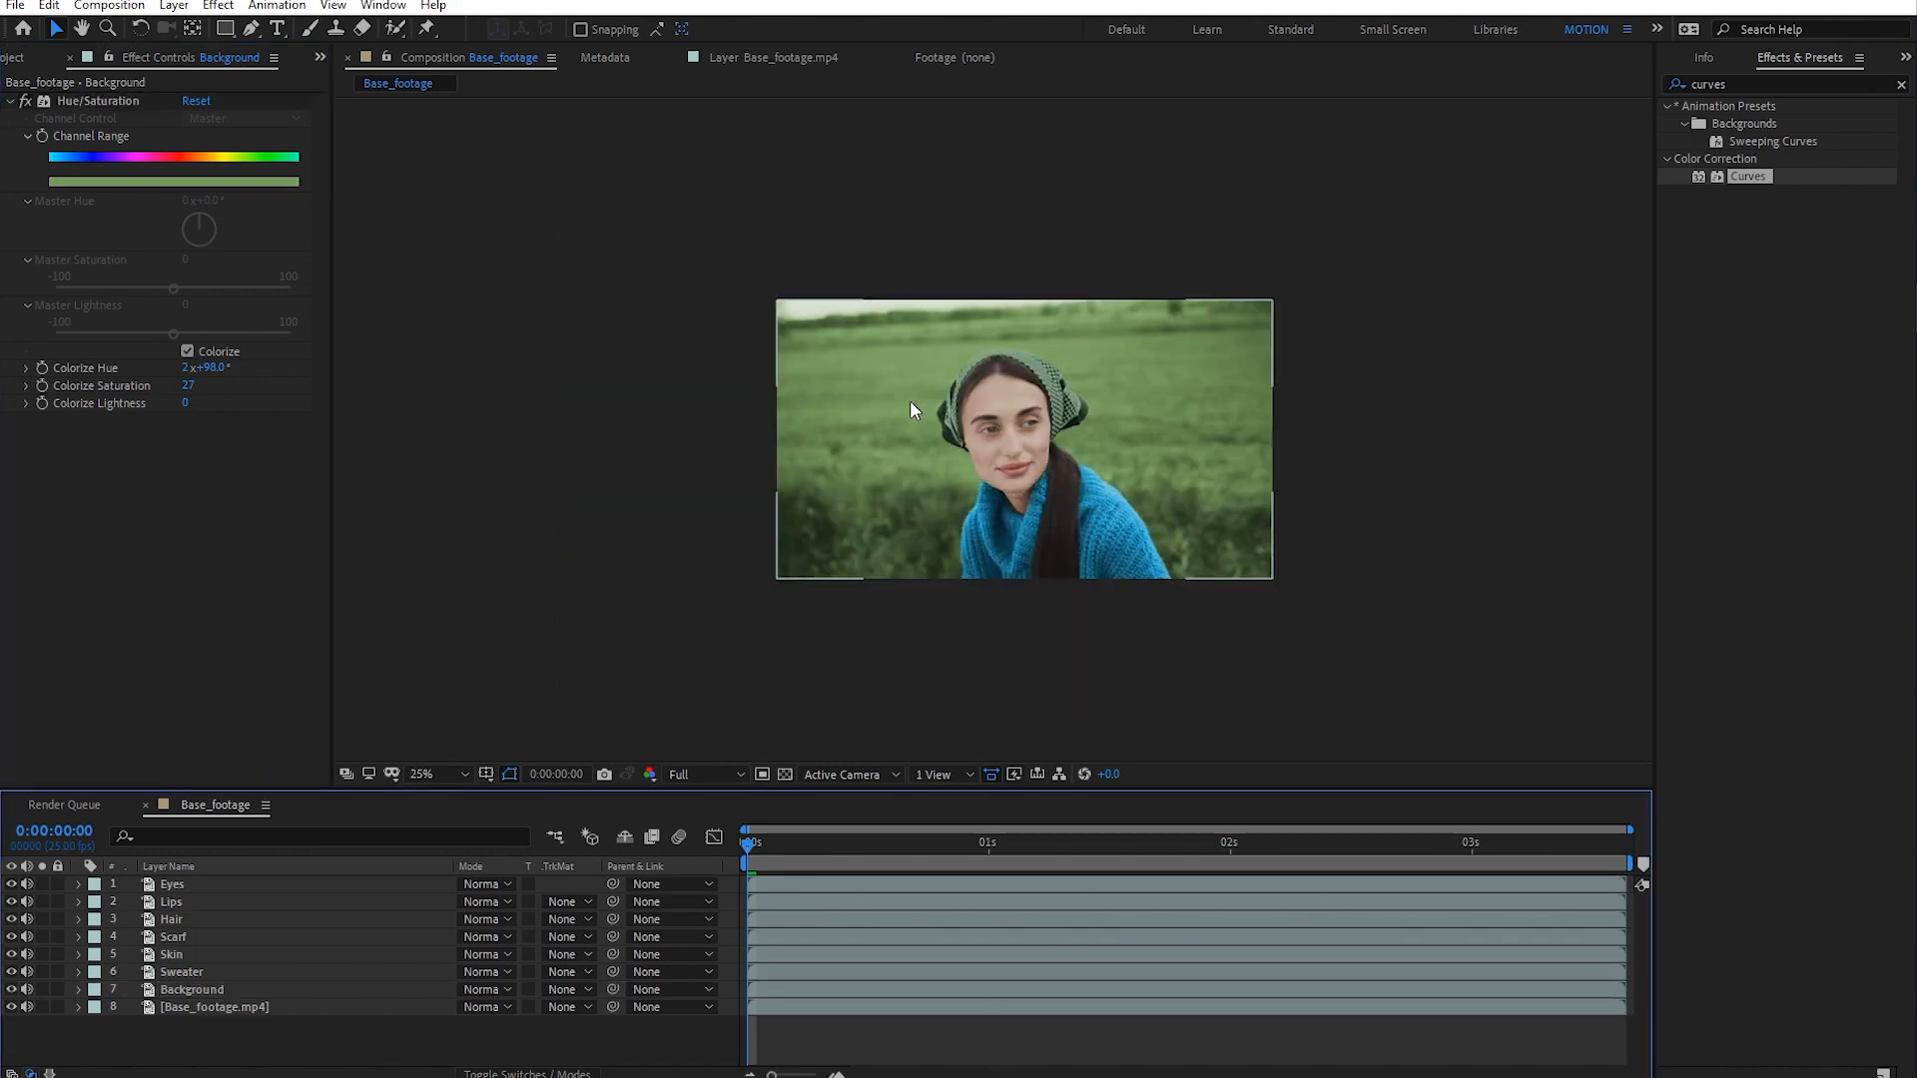
- Change the Background layer's Colorize Hue to 2x+47° for a dry yellow-brown field
{"action": "left_click_drag", "start_coordinate": [971, 404], "coordinate": [1042, 311]}
{"action": "scroll", "coordinate": [934, 465], "scroll_direction": "up", "scroll_amount": 2}
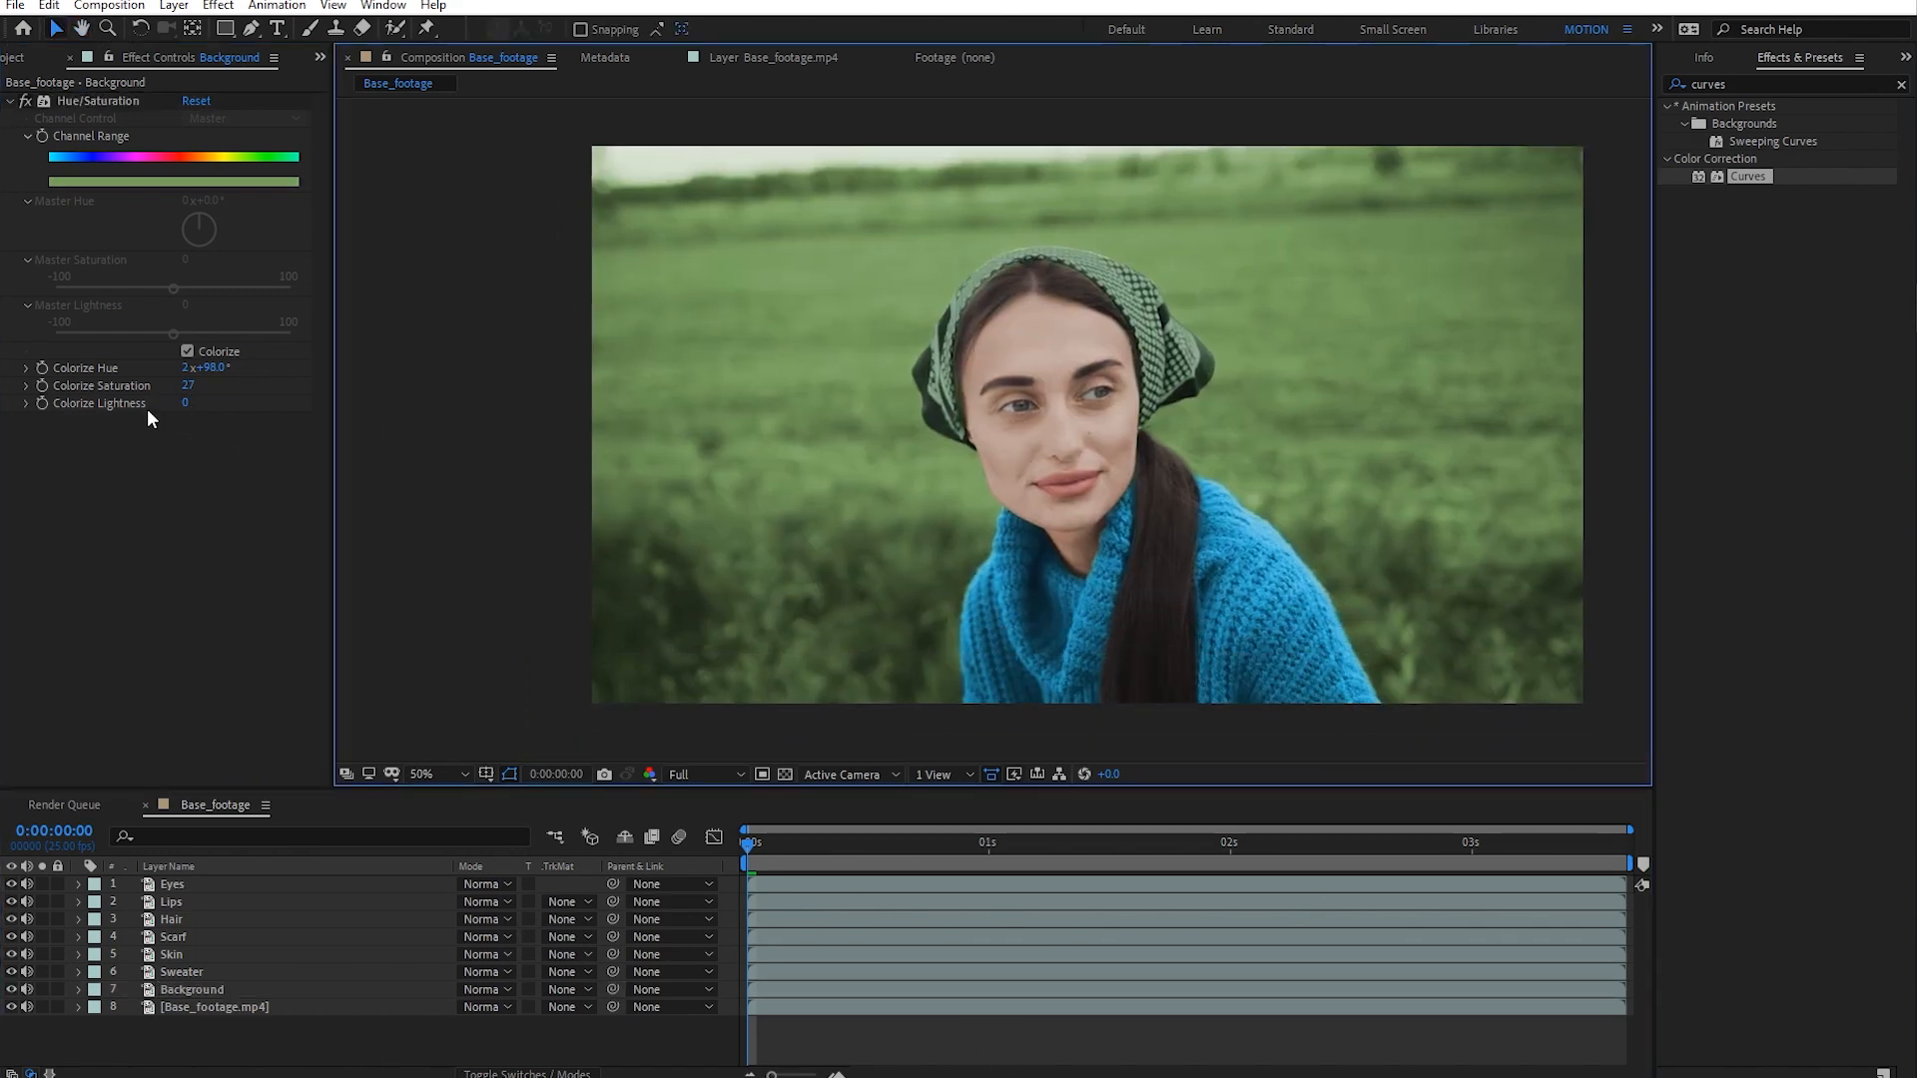
{"action": "left_click_drag", "start_coordinate": [209, 369], "coordinate": [201, 367]}
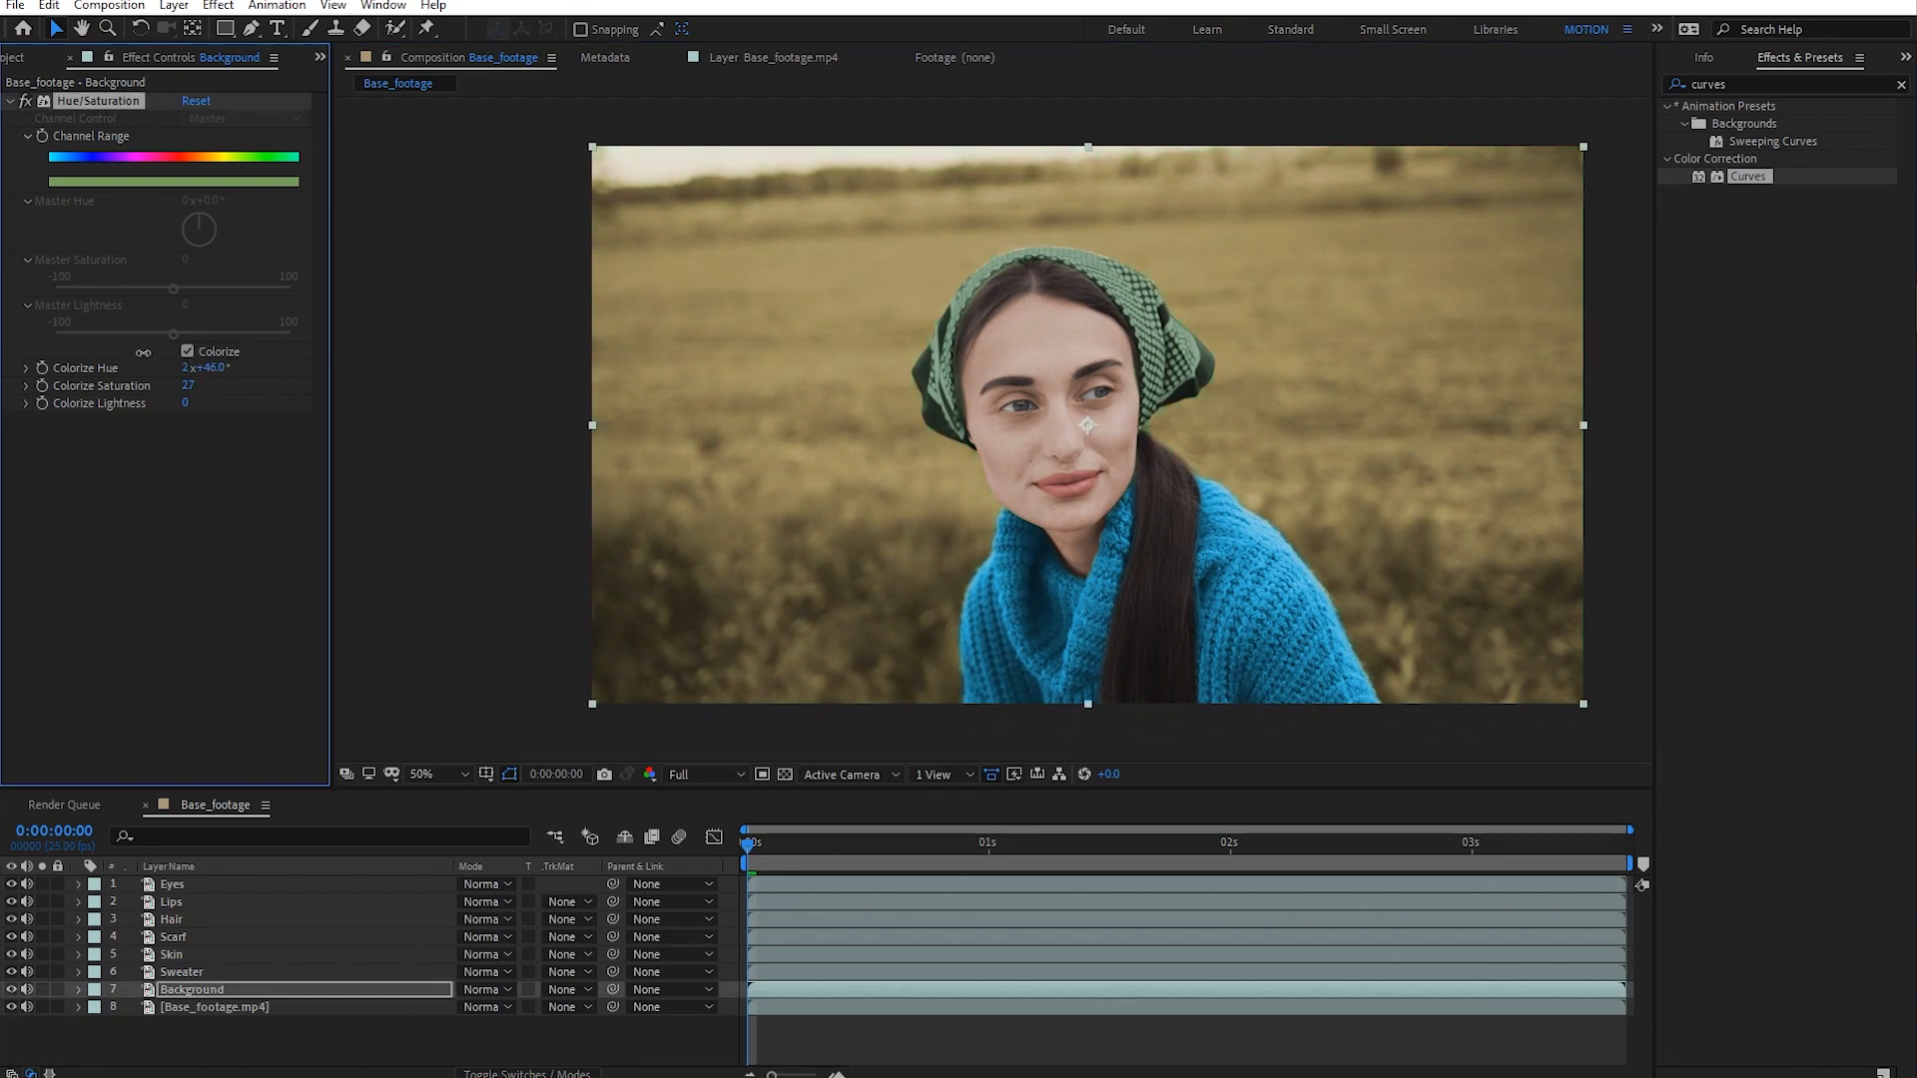
{"action": "left_click", "coordinate": [202, 441]}
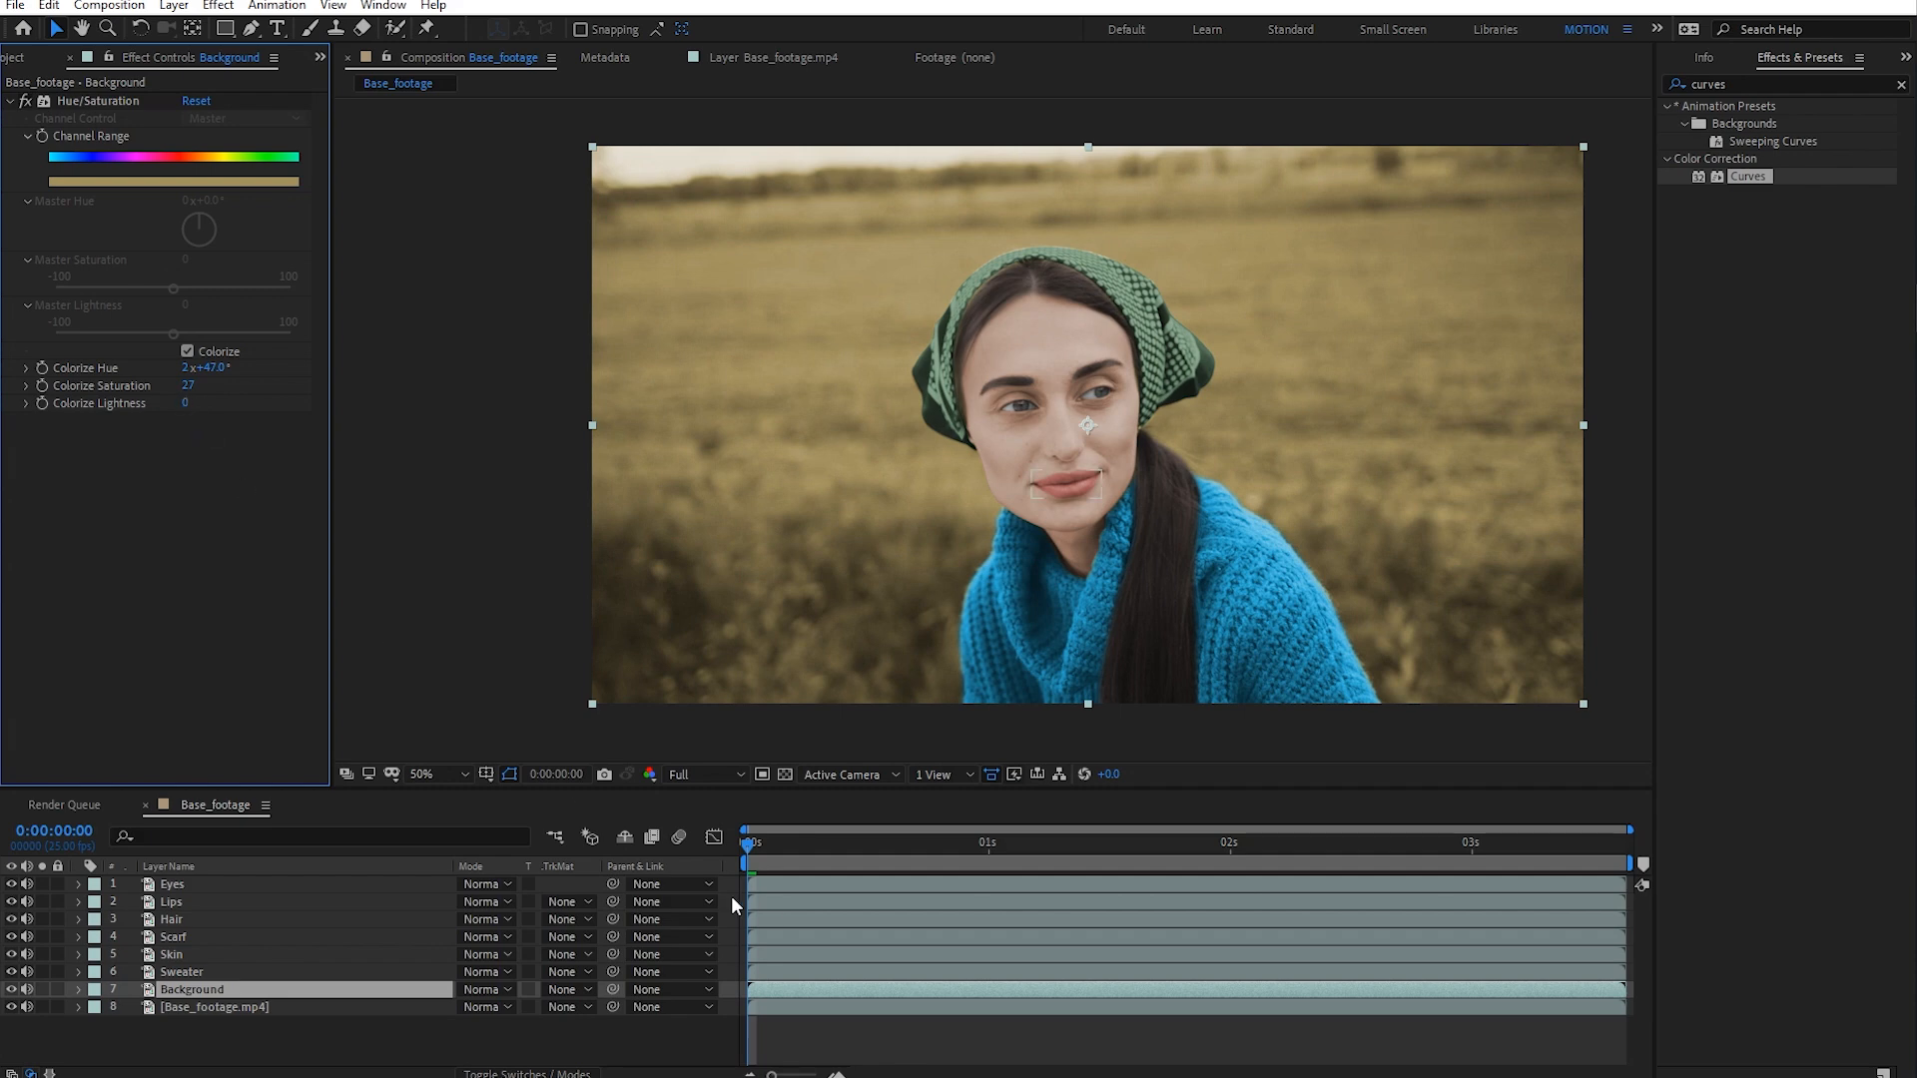
- Set the Sweater layer's Colorize Hue to 0x+200° and scrub the footage to check the new blue
{"action": "left_click", "coordinate": [179, 971]}
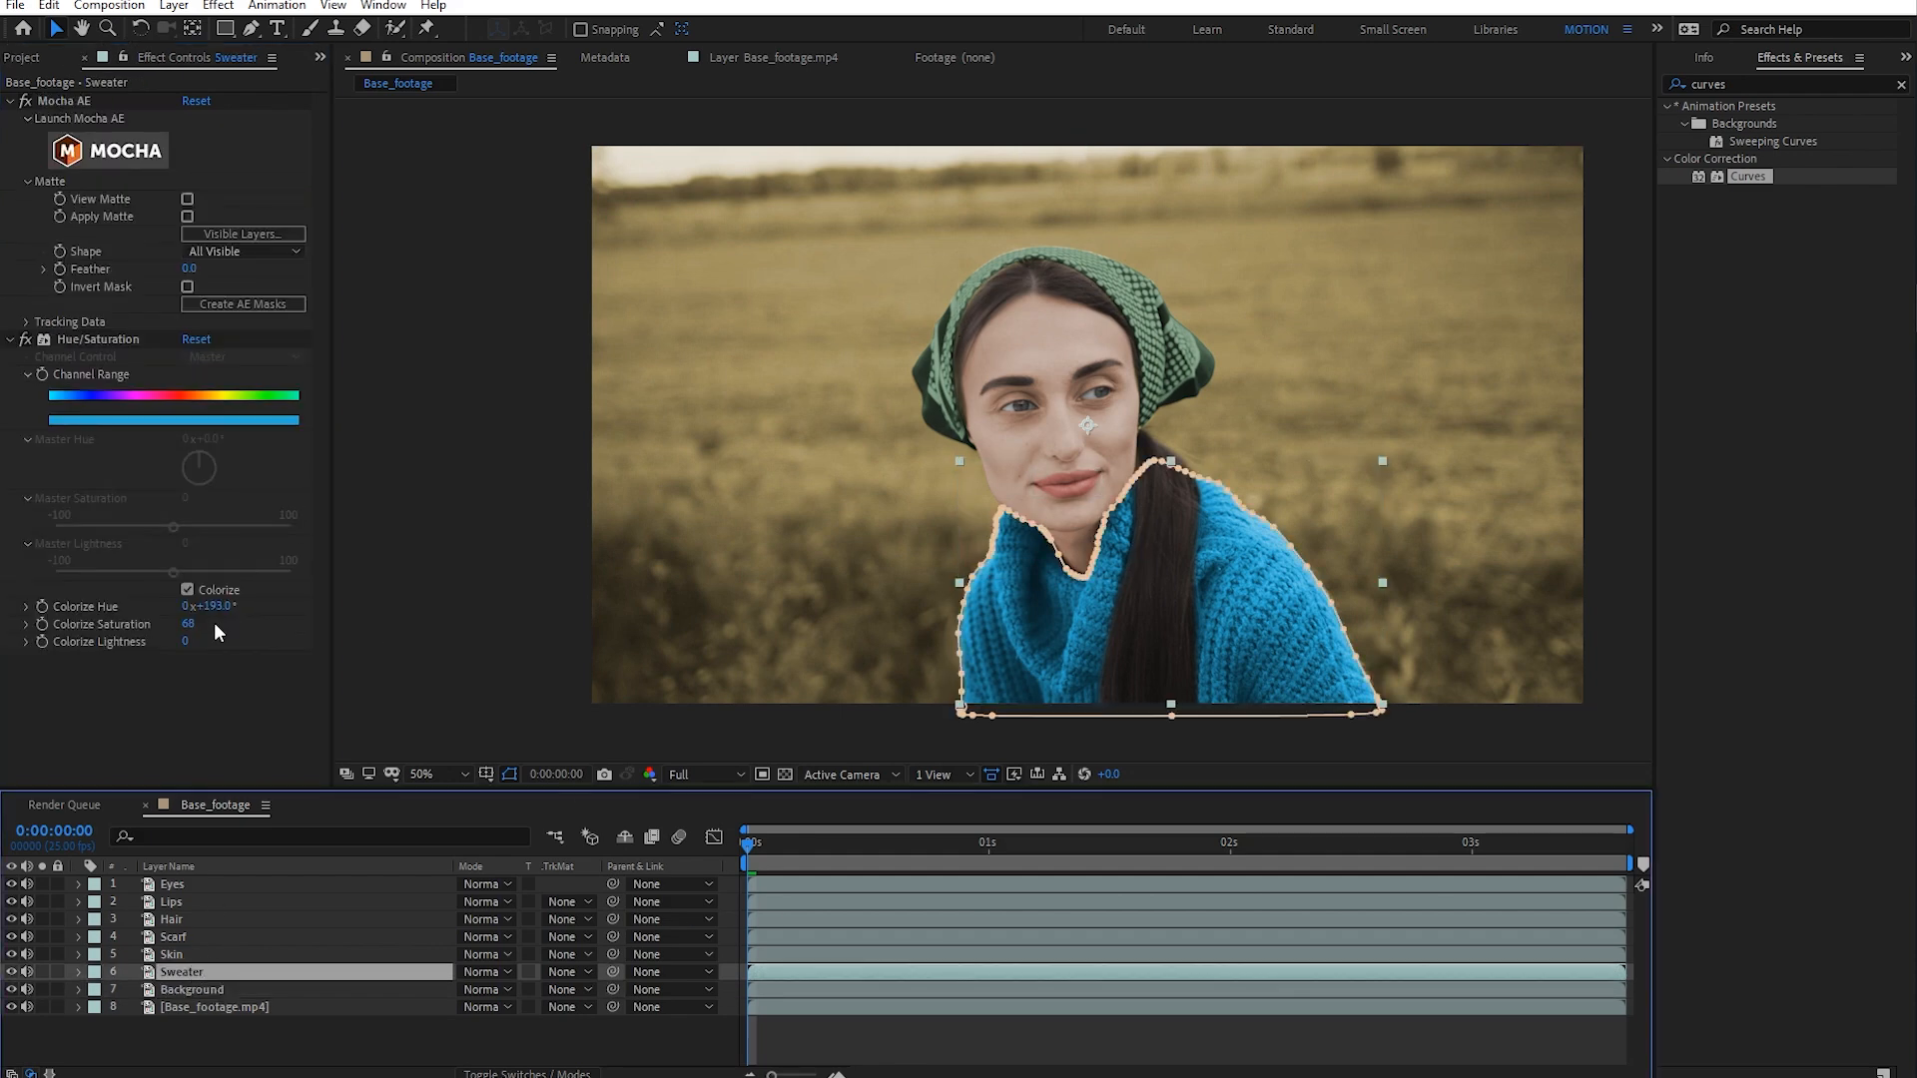
{"action": "mouse_move", "coordinate": [188, 624]}
{"action": "left_mouse_down"}
{"action": "mouse_move", "coordinate": [167, 625]}
{"action": "mouse_move", "coordinate": [223, 629]}
{"action": "mouse_move", "coordinate": [189, 600]}
{"action": "left_mouse_up"}
{"action": "key", "text": "ctrl+z"}
{"action": "key", "text": "ctrl+z"}
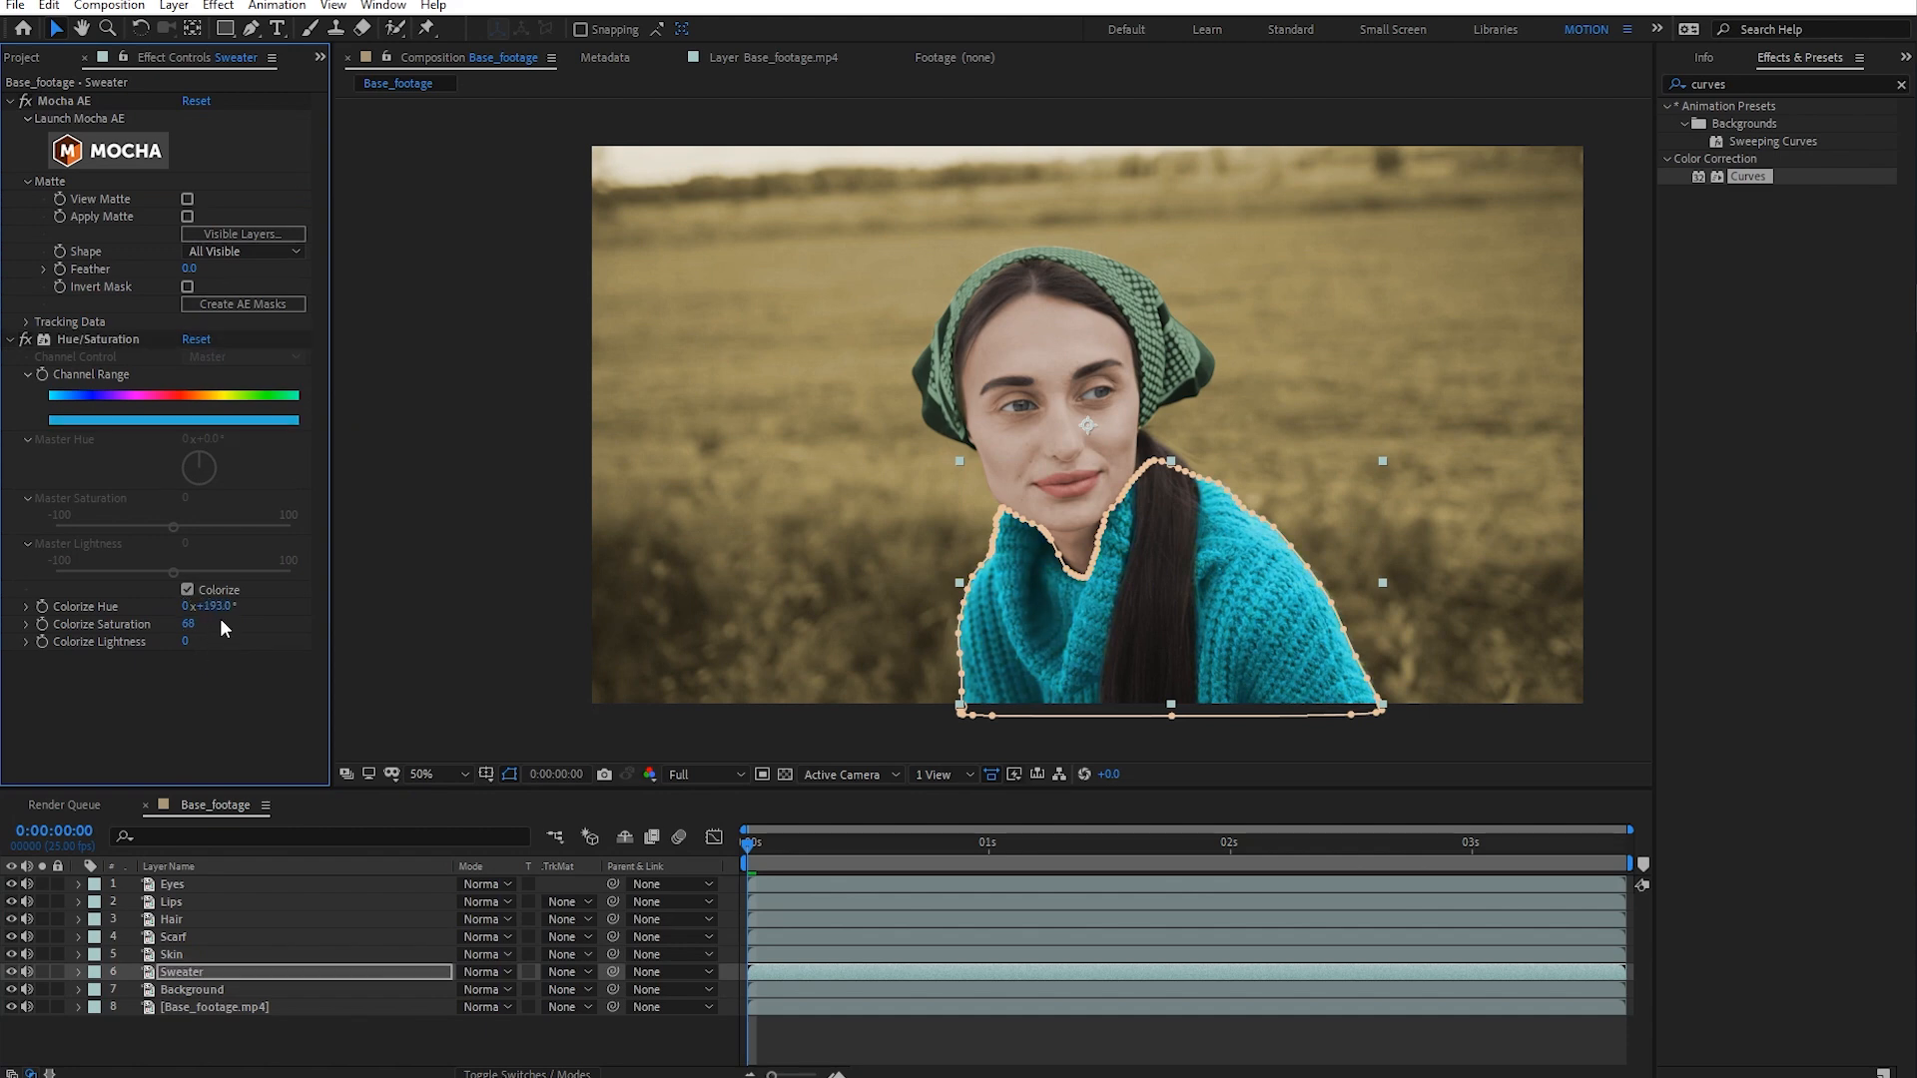
{"action": "left_click", "coordinate": [215, 604]}
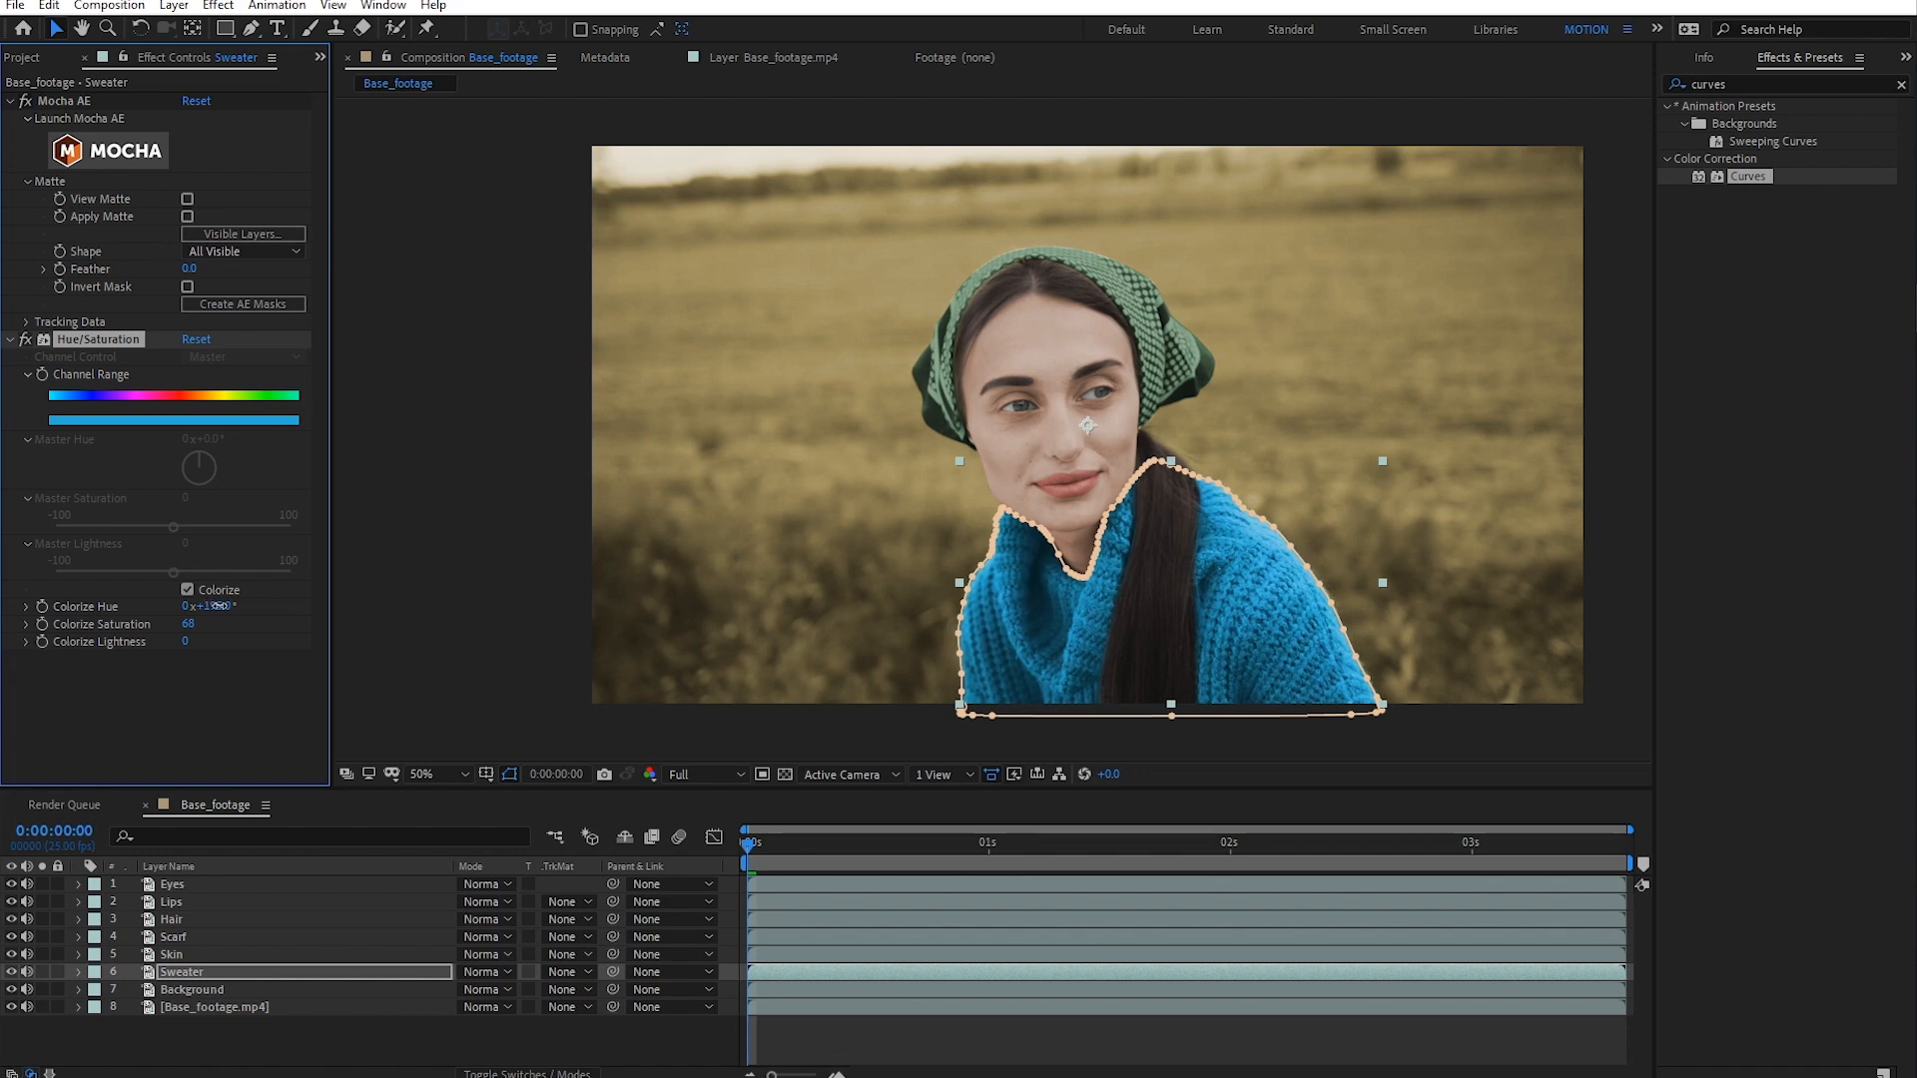
{"action": "mouse_move", "coordinate": [218, 605]}
{"action": "left_mouse_down"}
{"action": "mouse_move", "coordinate": [214, 657]}
{"action": "mouse_move", "coordinate": [222, 605]}
{"action": "left_mouse_up"}
{"action": "left_click", "coordinate": [217, 727]}
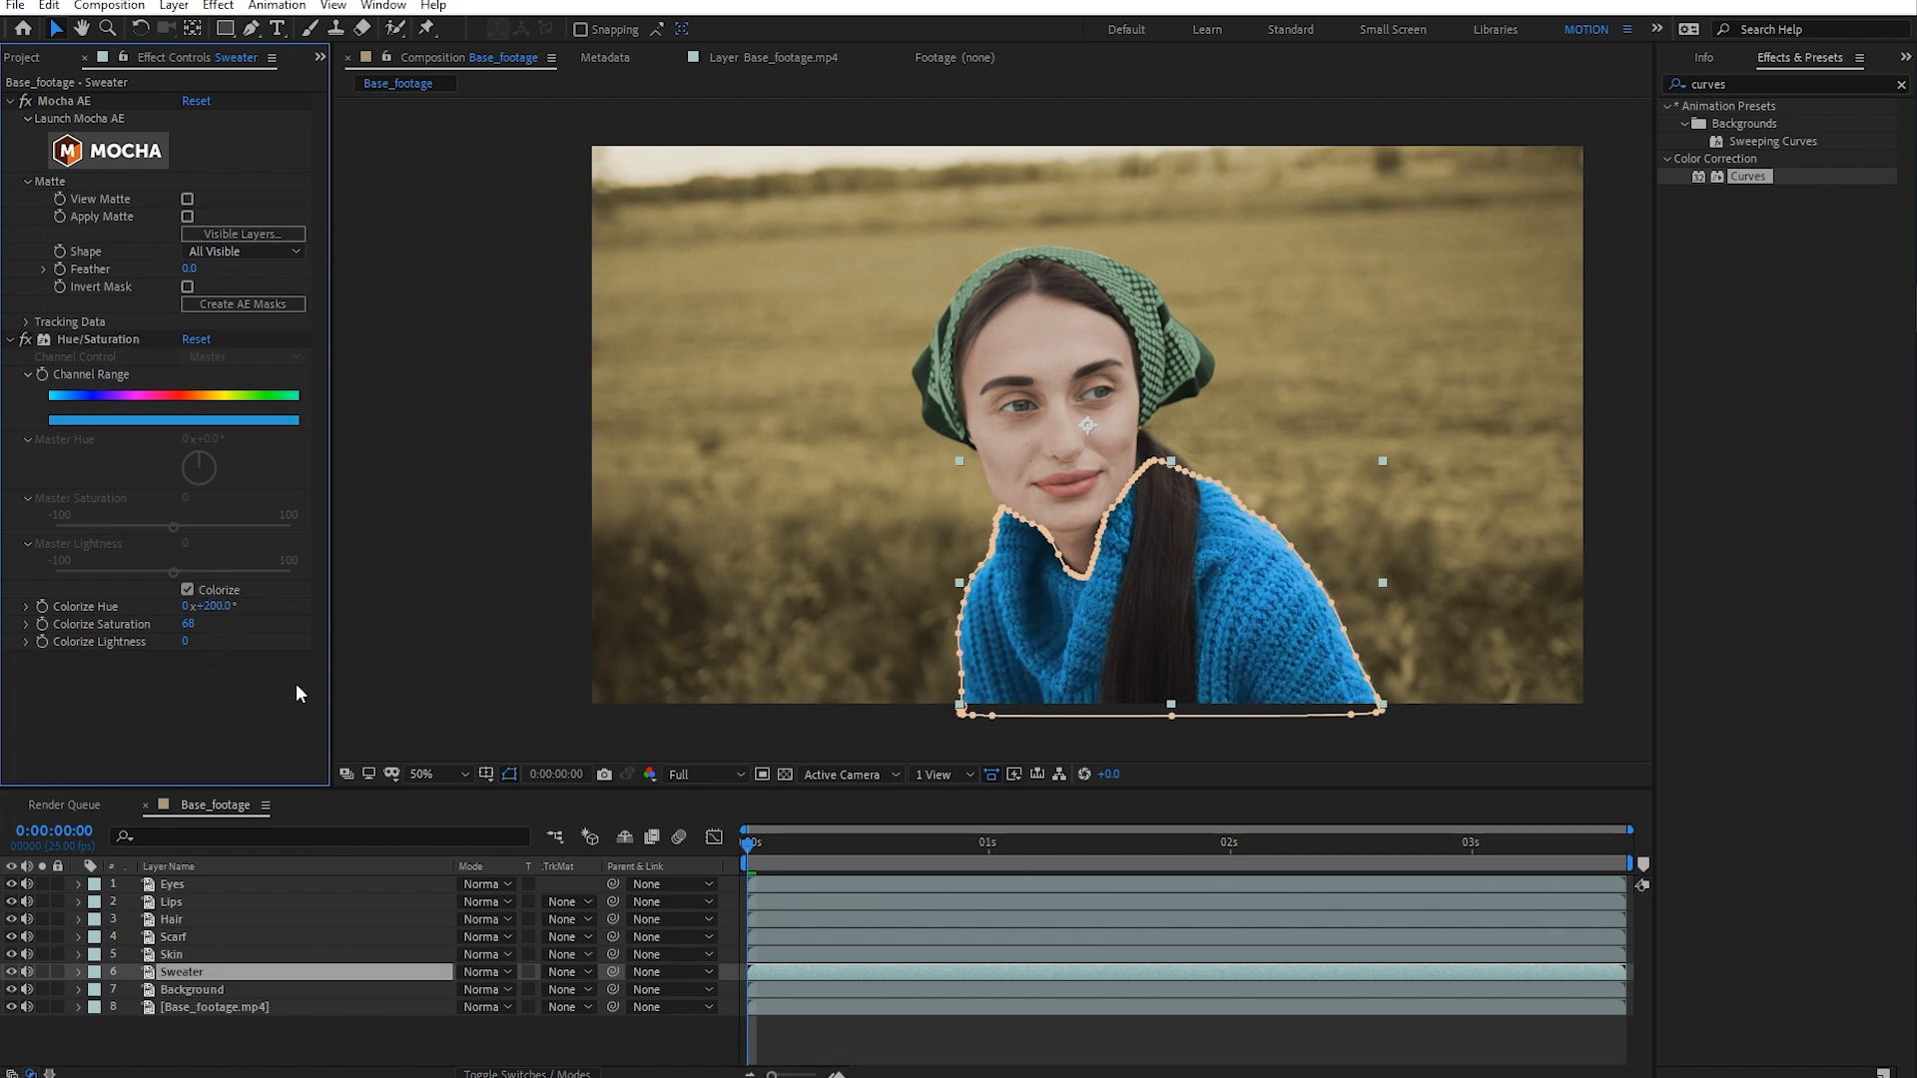
{"action": "left_click", "coordinate": [1023, 1053]}
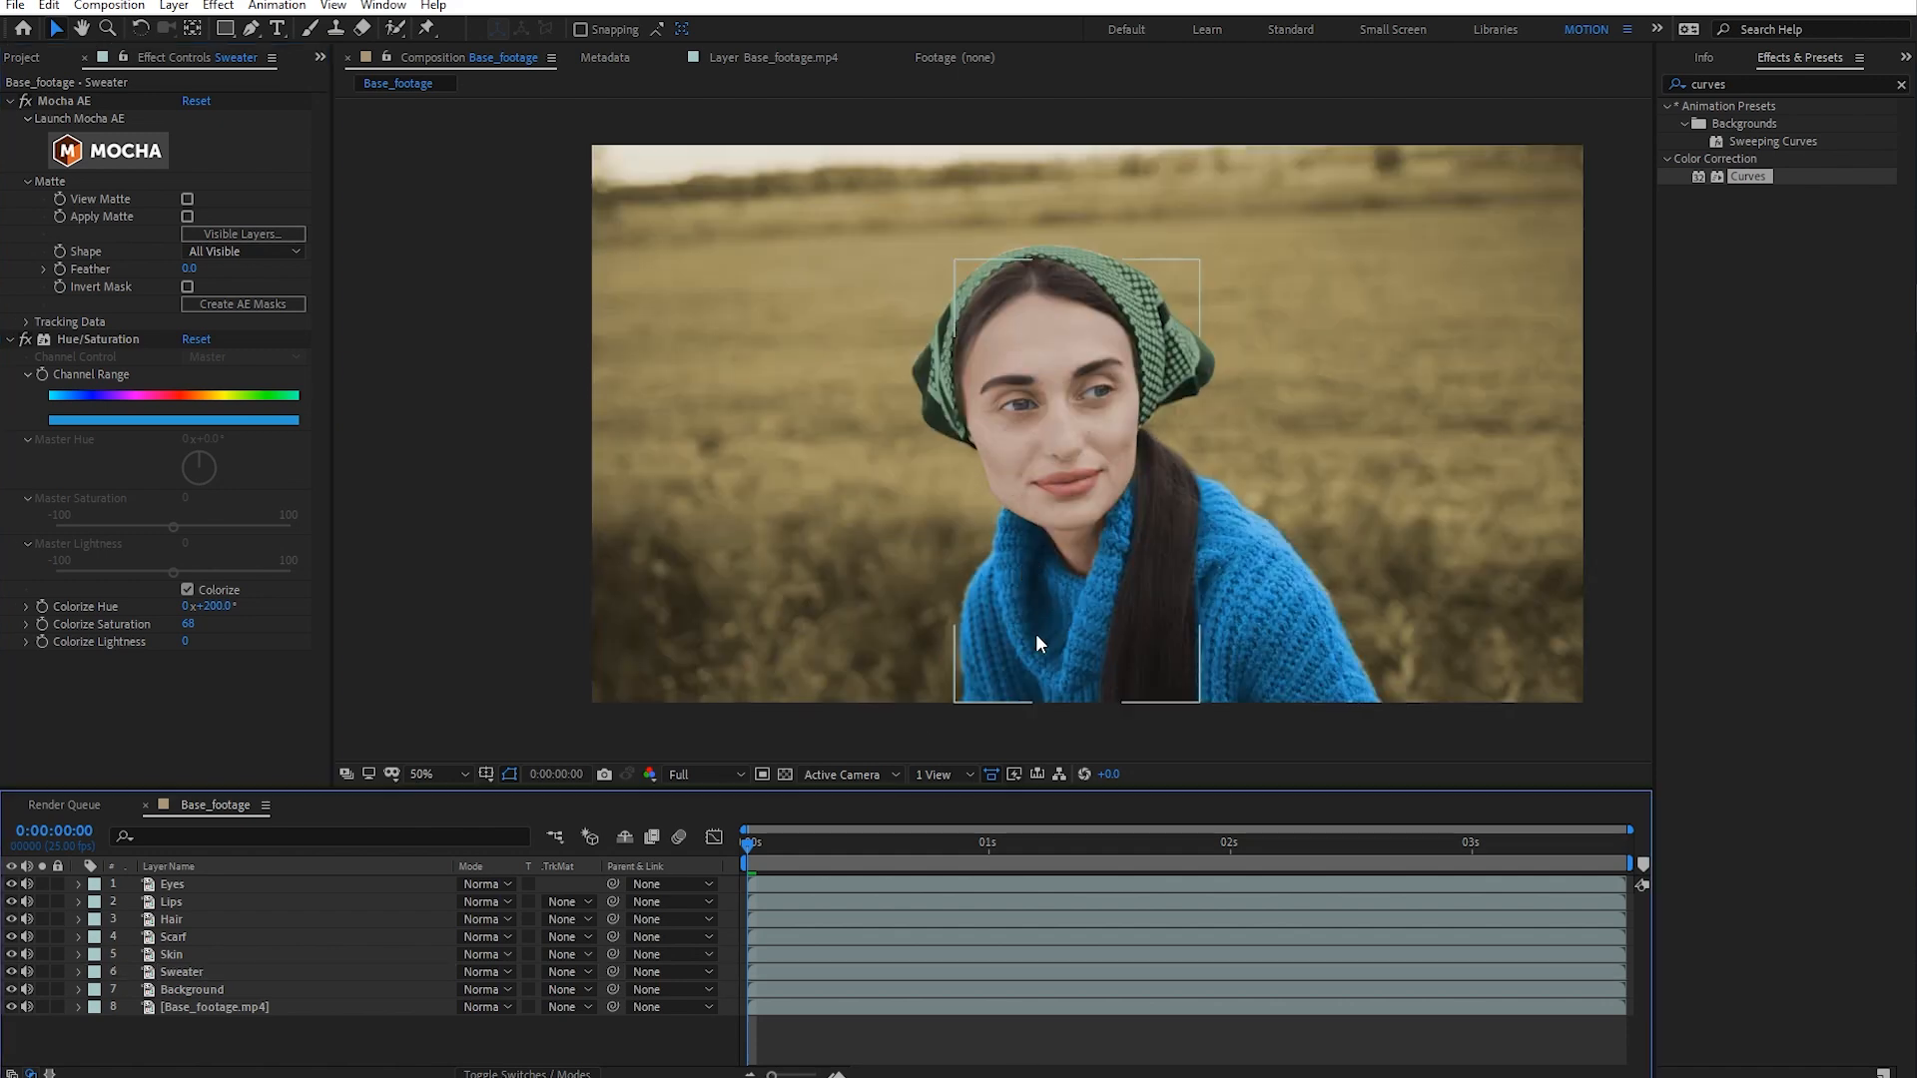
{"action": "left_click_drag", "start_coordinate": [846, 864], "coordinate": [751, 843]}
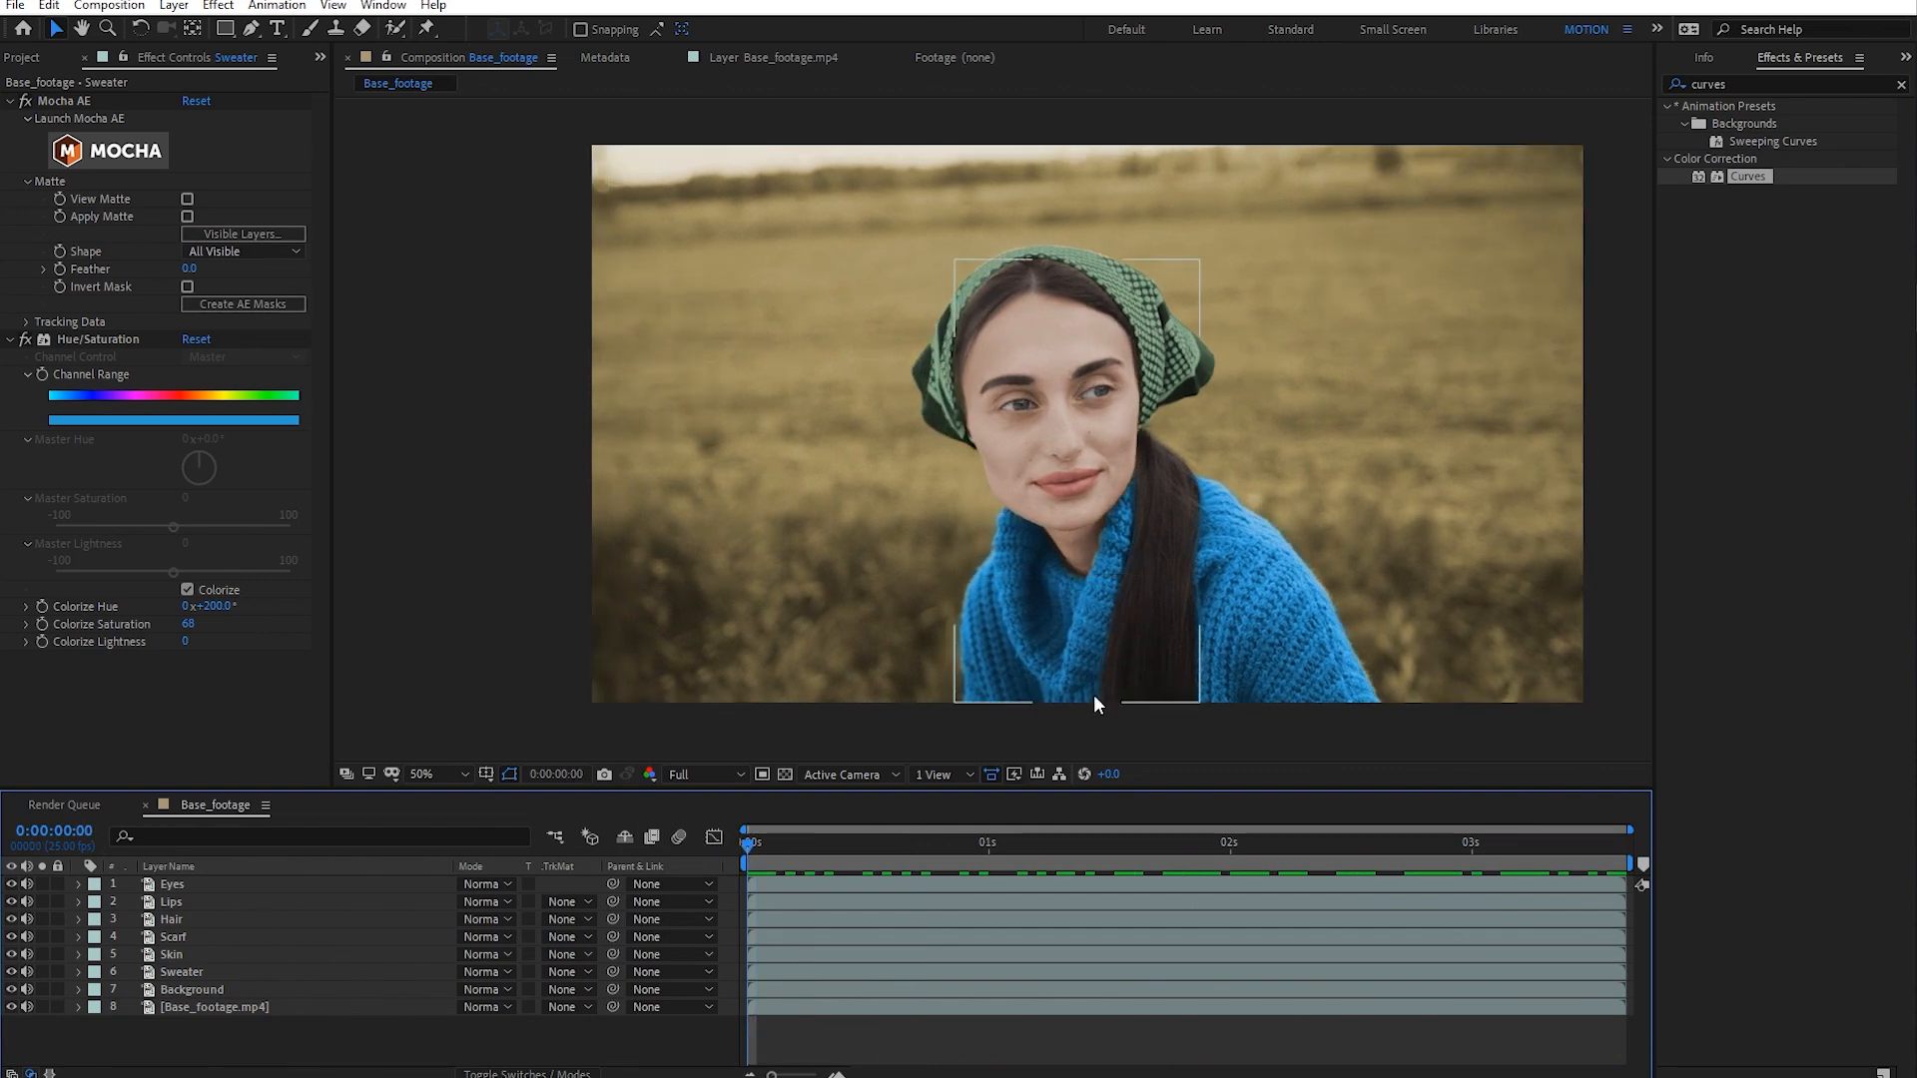
- Create an adjustment layer above all other layers and name it CC
{"action": "right_click", "coordinate": [226, 1041]}
{"action": "mouse_move", "coordinate": [332, 808]}
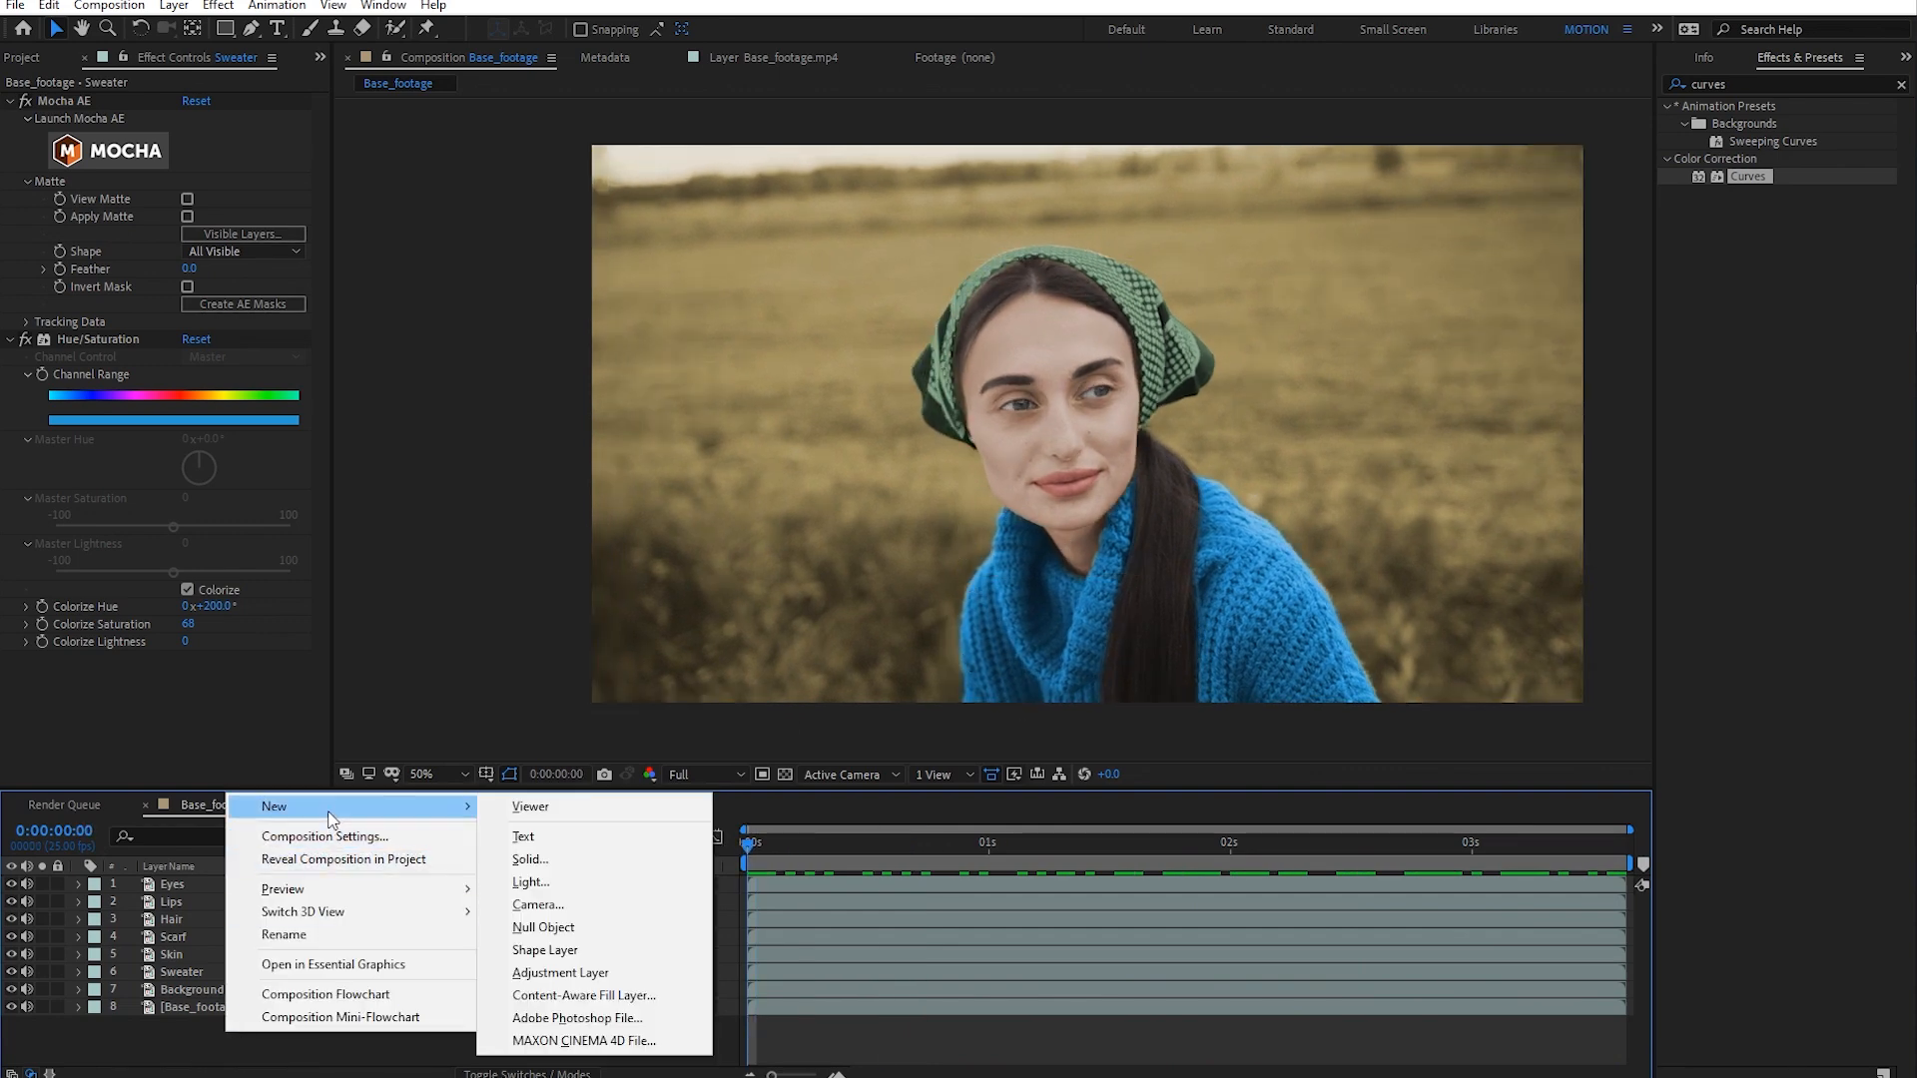
{"action": "left_click", "coordinate": [557, 970]}
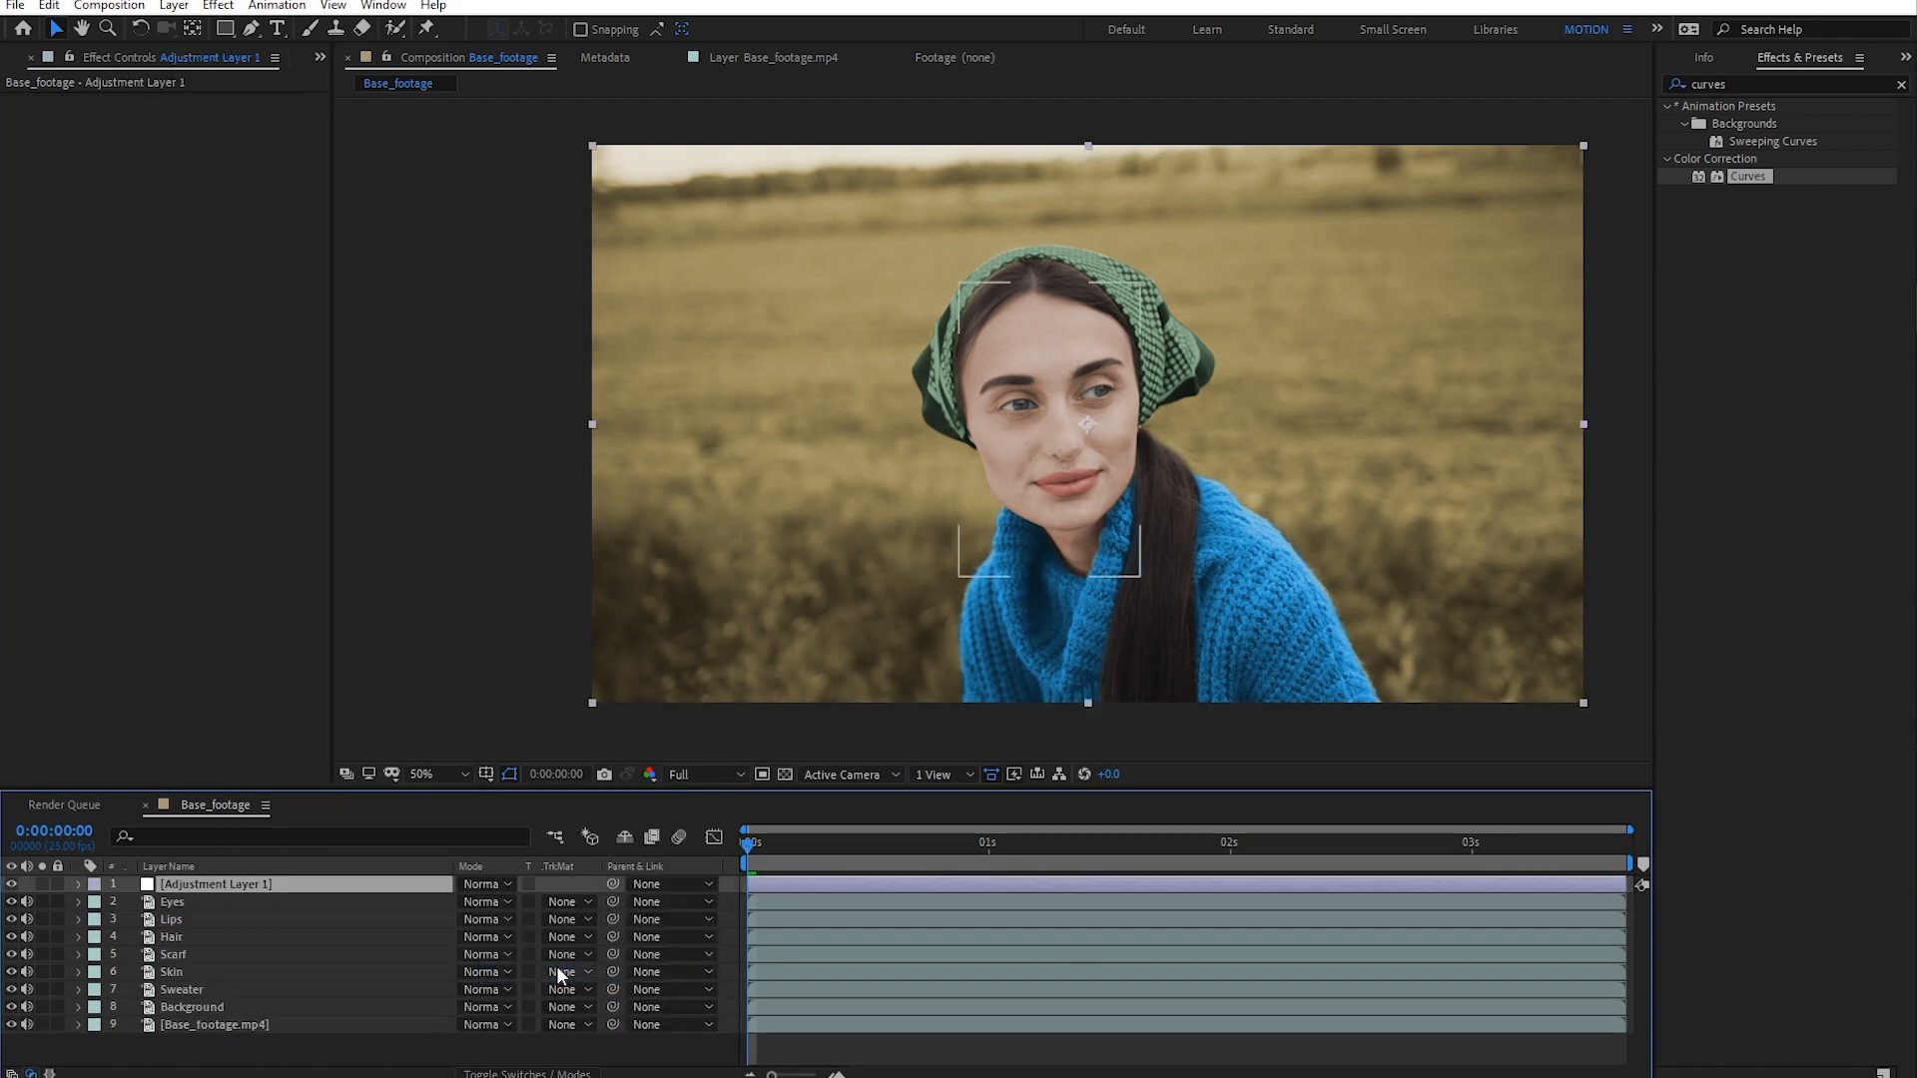
{"action": "key", "text": "Return"}
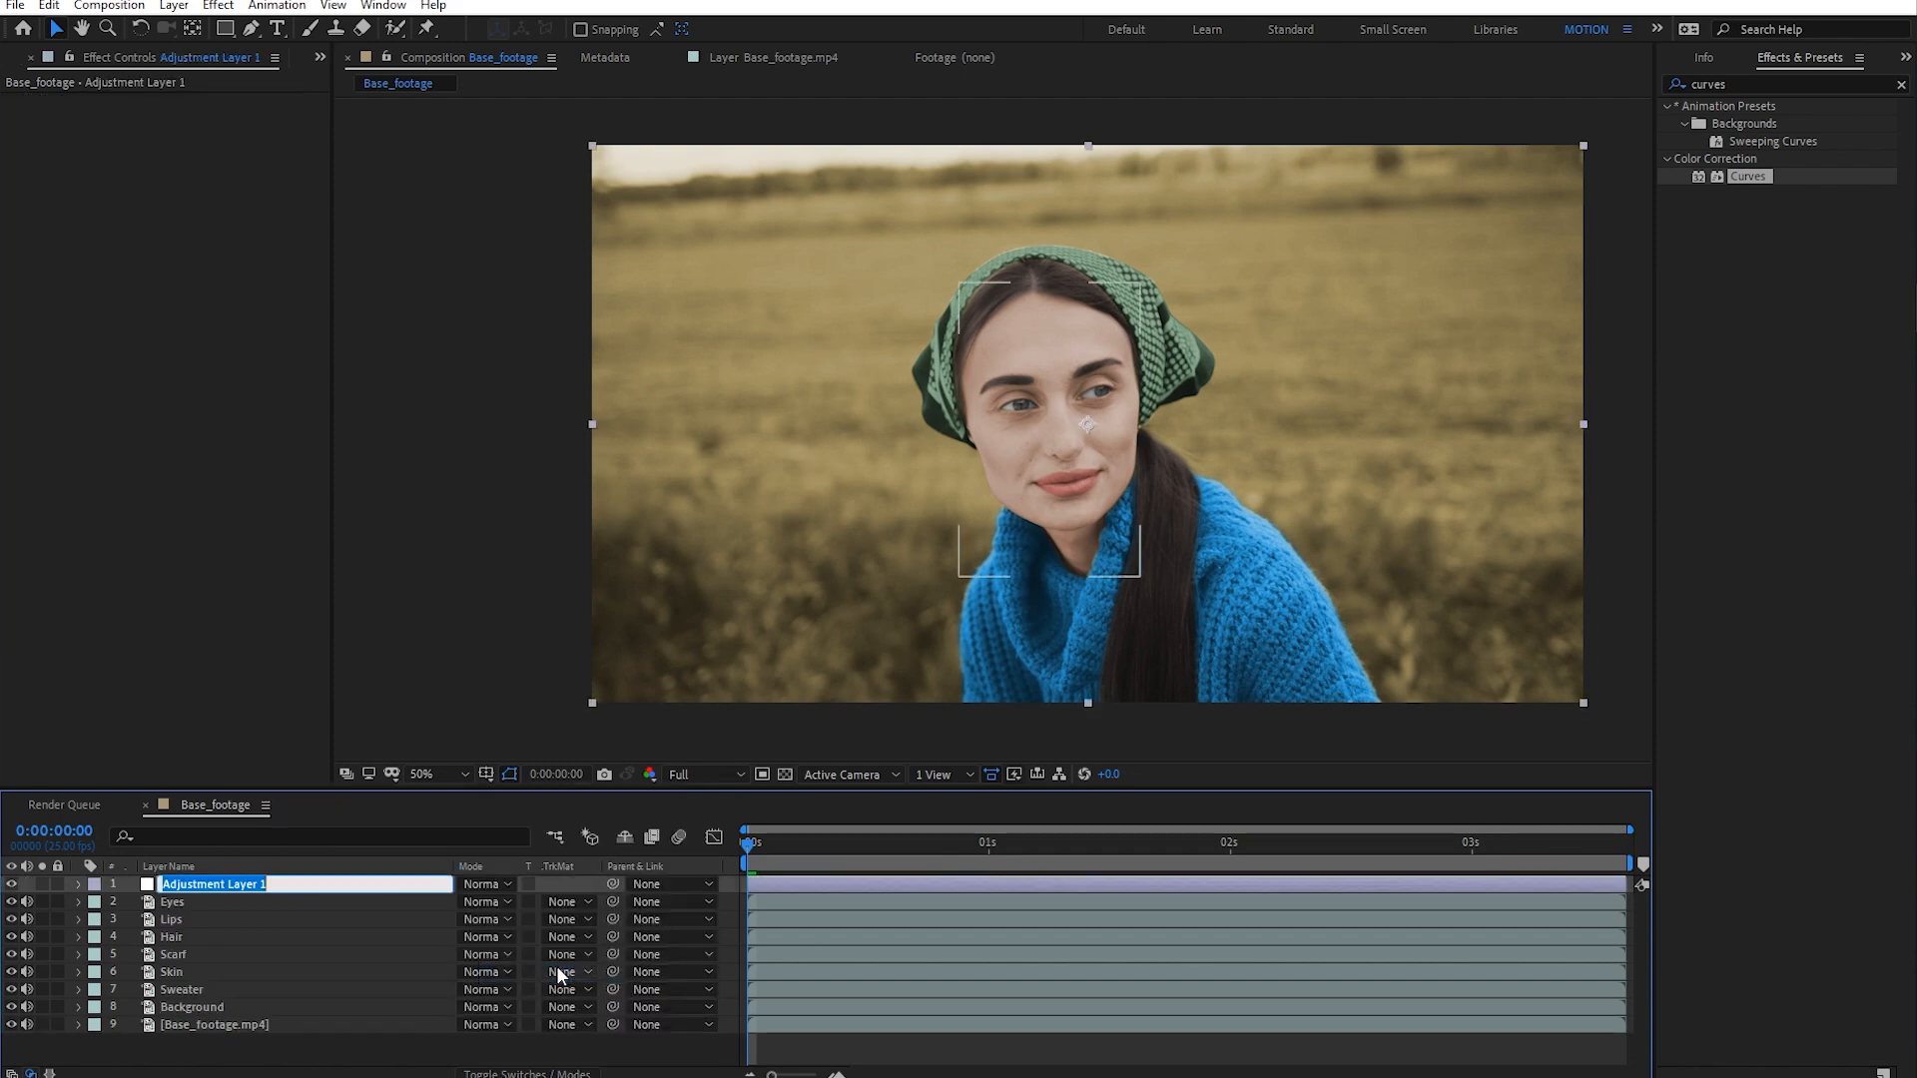
{"action": "type", "text": "CC"}
{"action": "key", "text": "Return"}
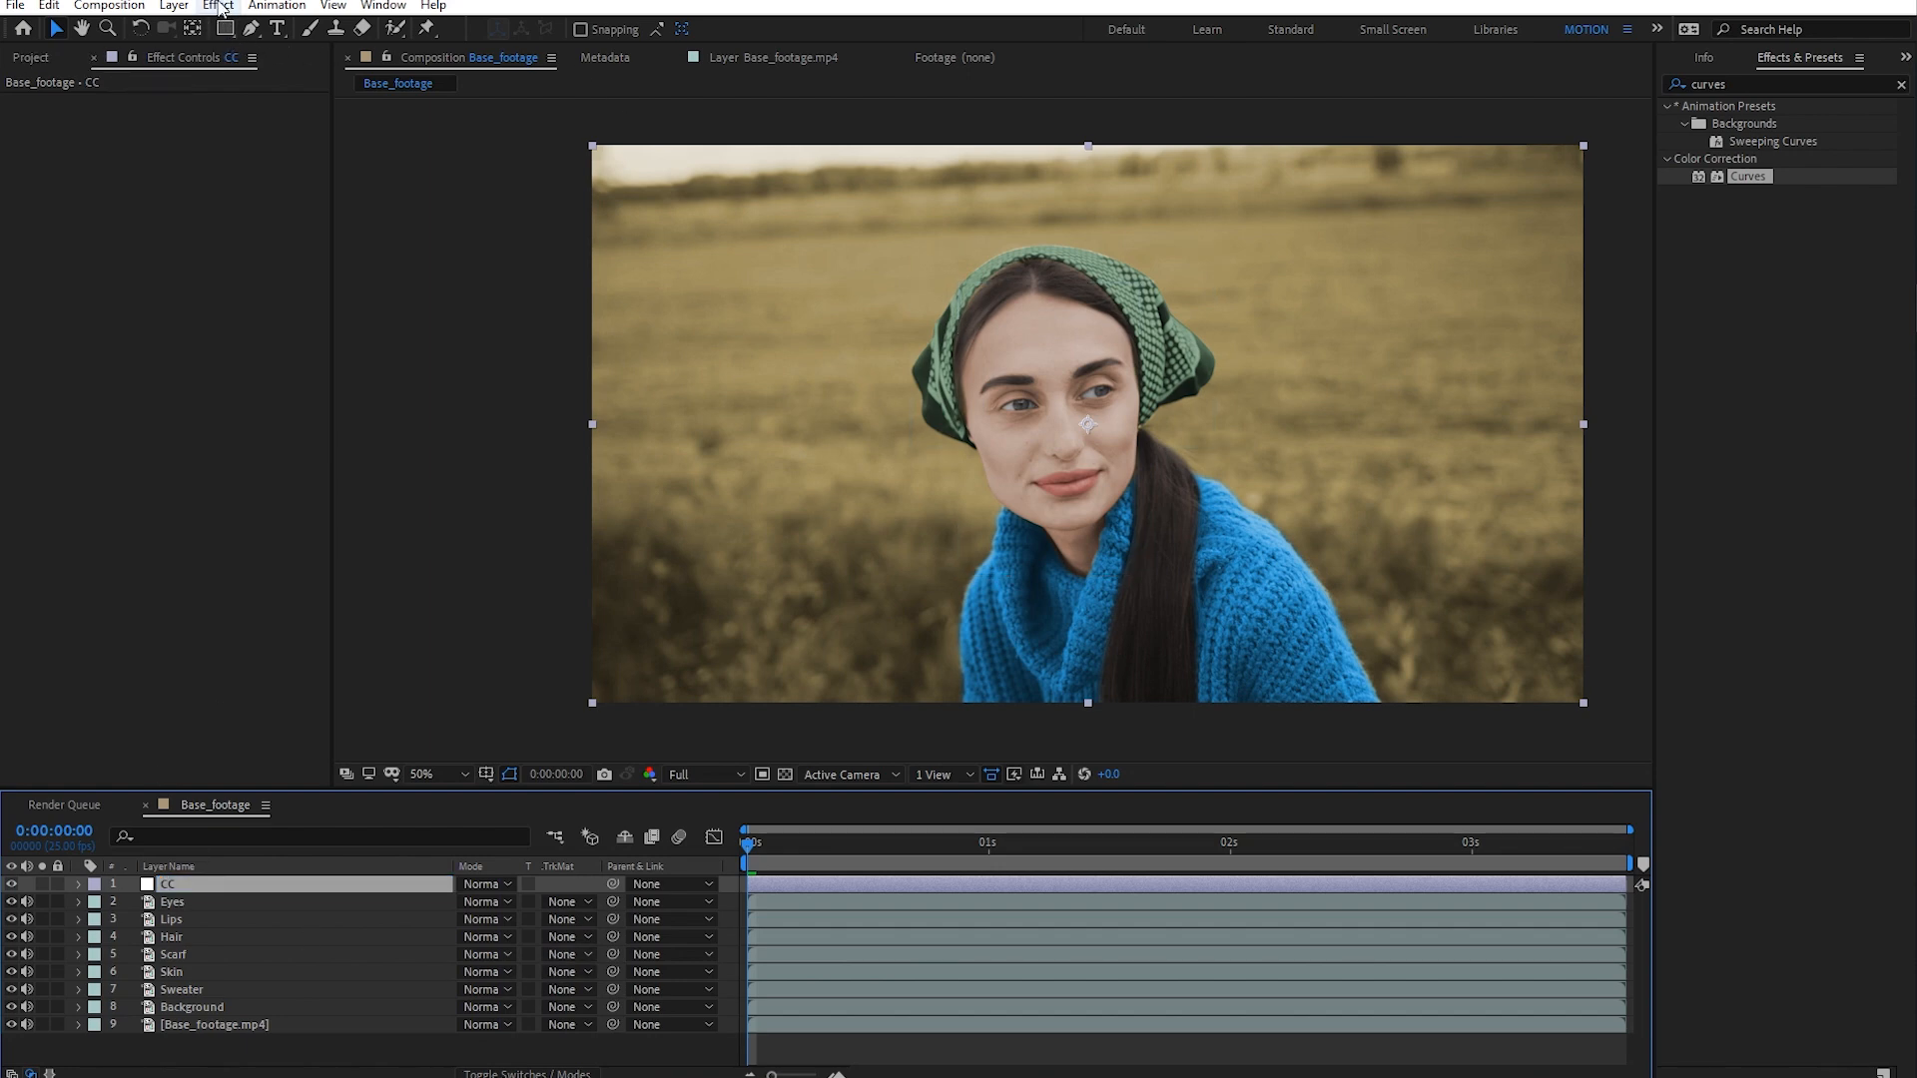
- Apply the Curves effect to the CC layer and pull the middle of its Blue channel curve slightly down
{"action": "left_click_drag", "start_coordinate": [1758, 183], "coordinate": [149, 404]}
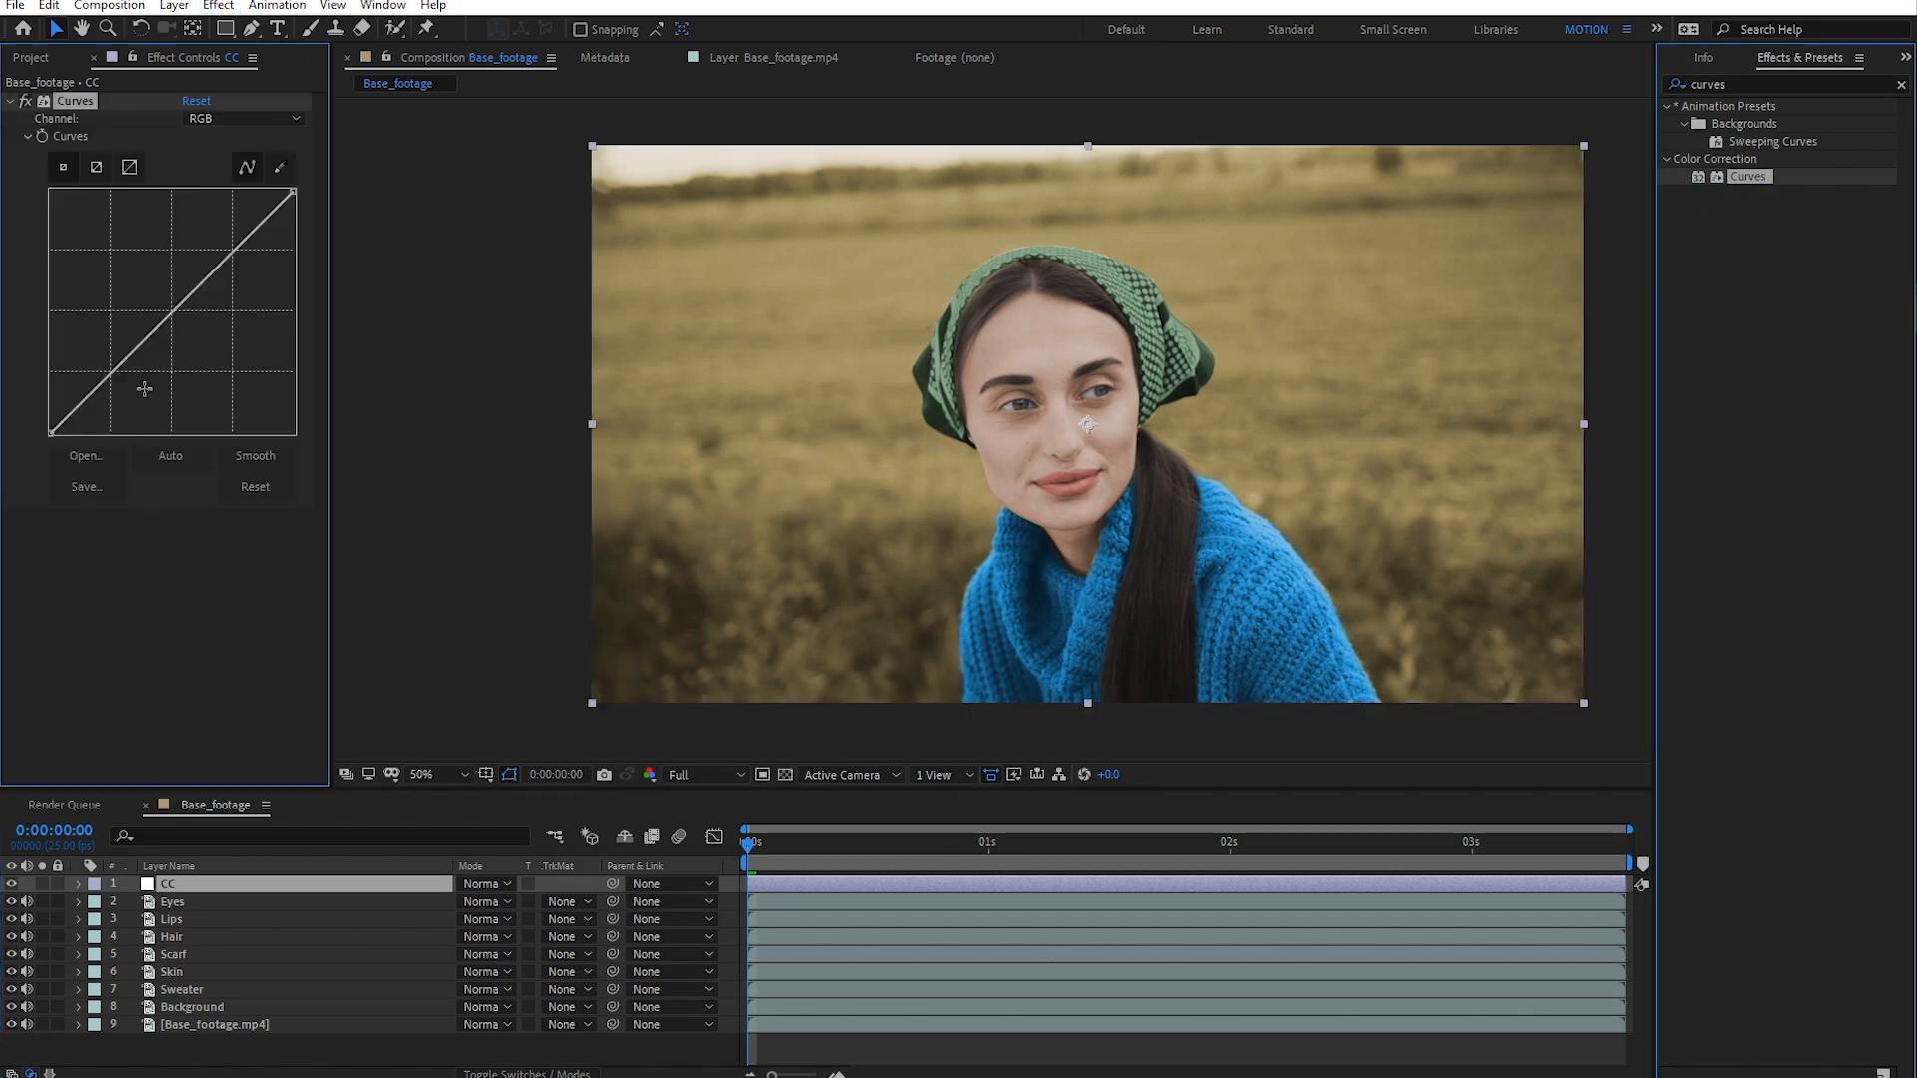
{"action": "left_click", "coordinate": [278, 122]}
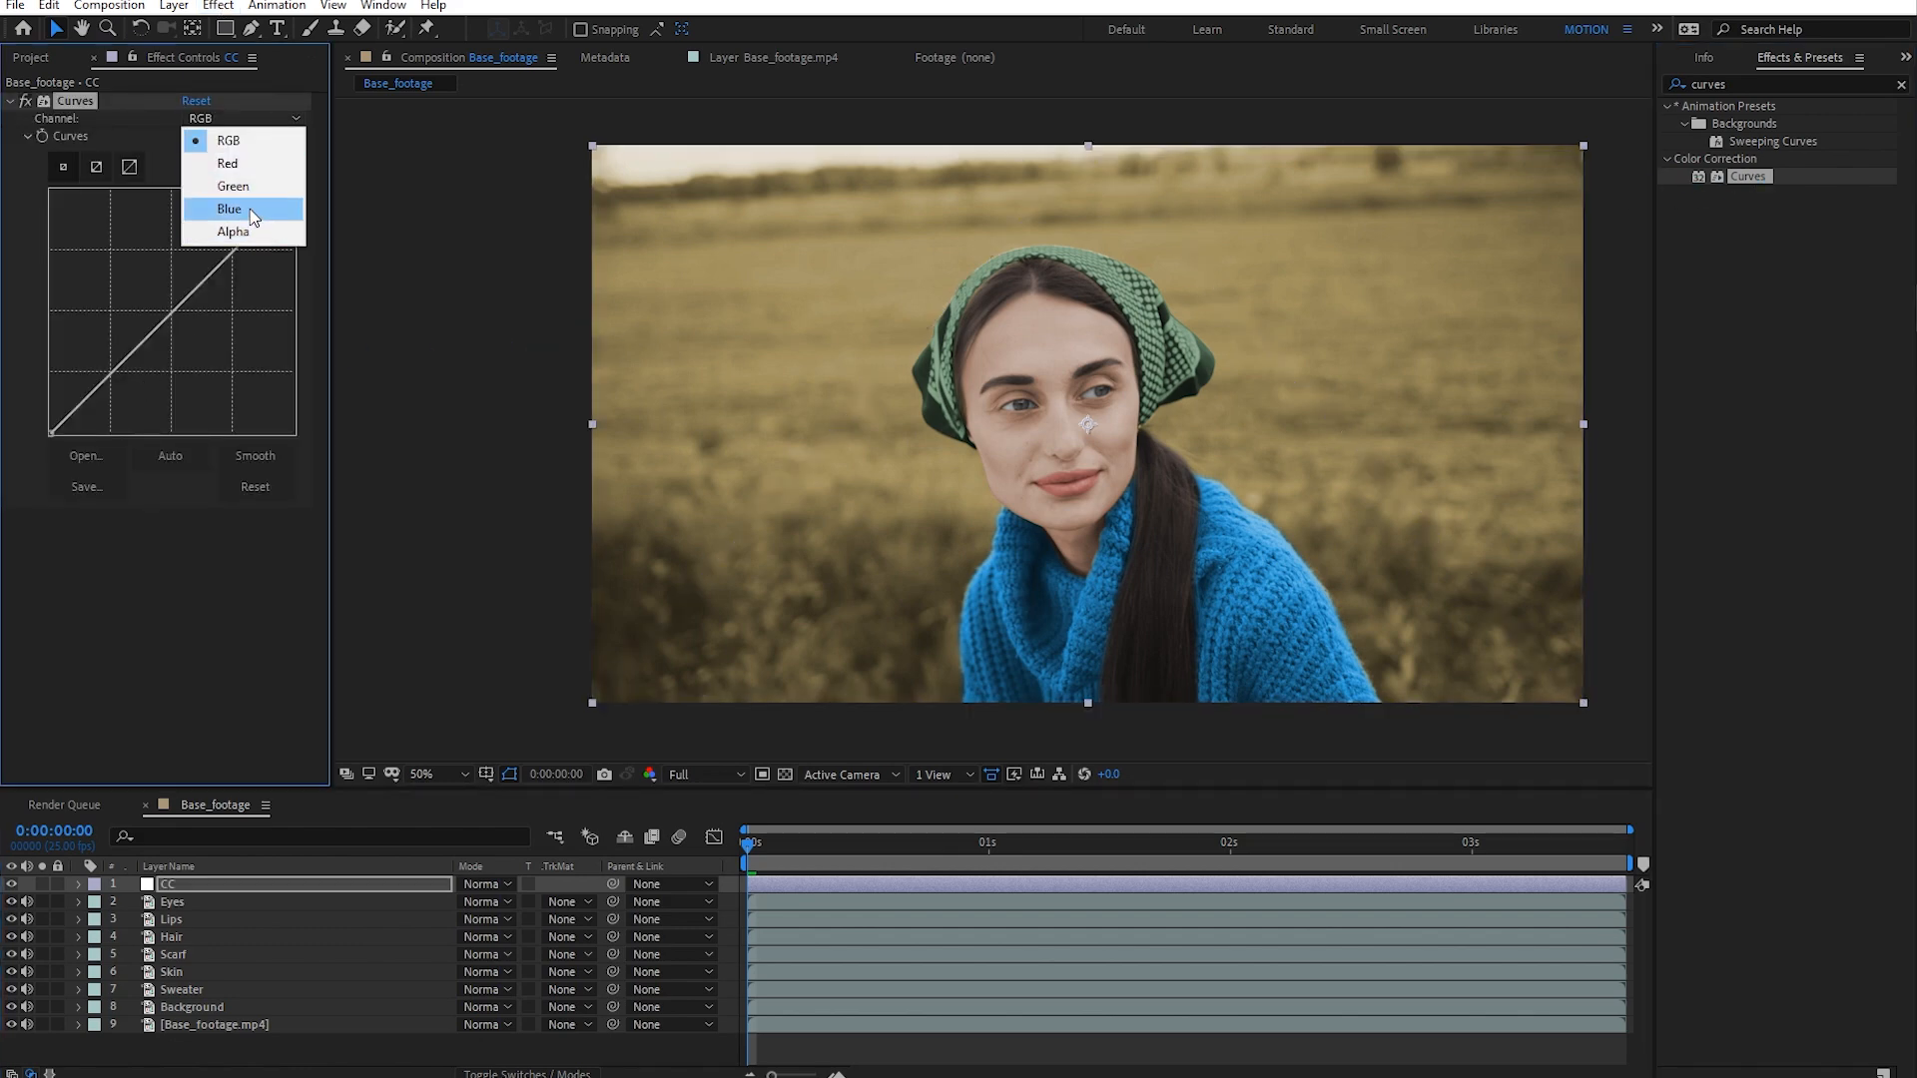
{"action": "left_click", "coordinate": [249, 212]}
{"action": "left_click_drag", "start_coordinate": [171, 317], "coordinate": [227, 424]}
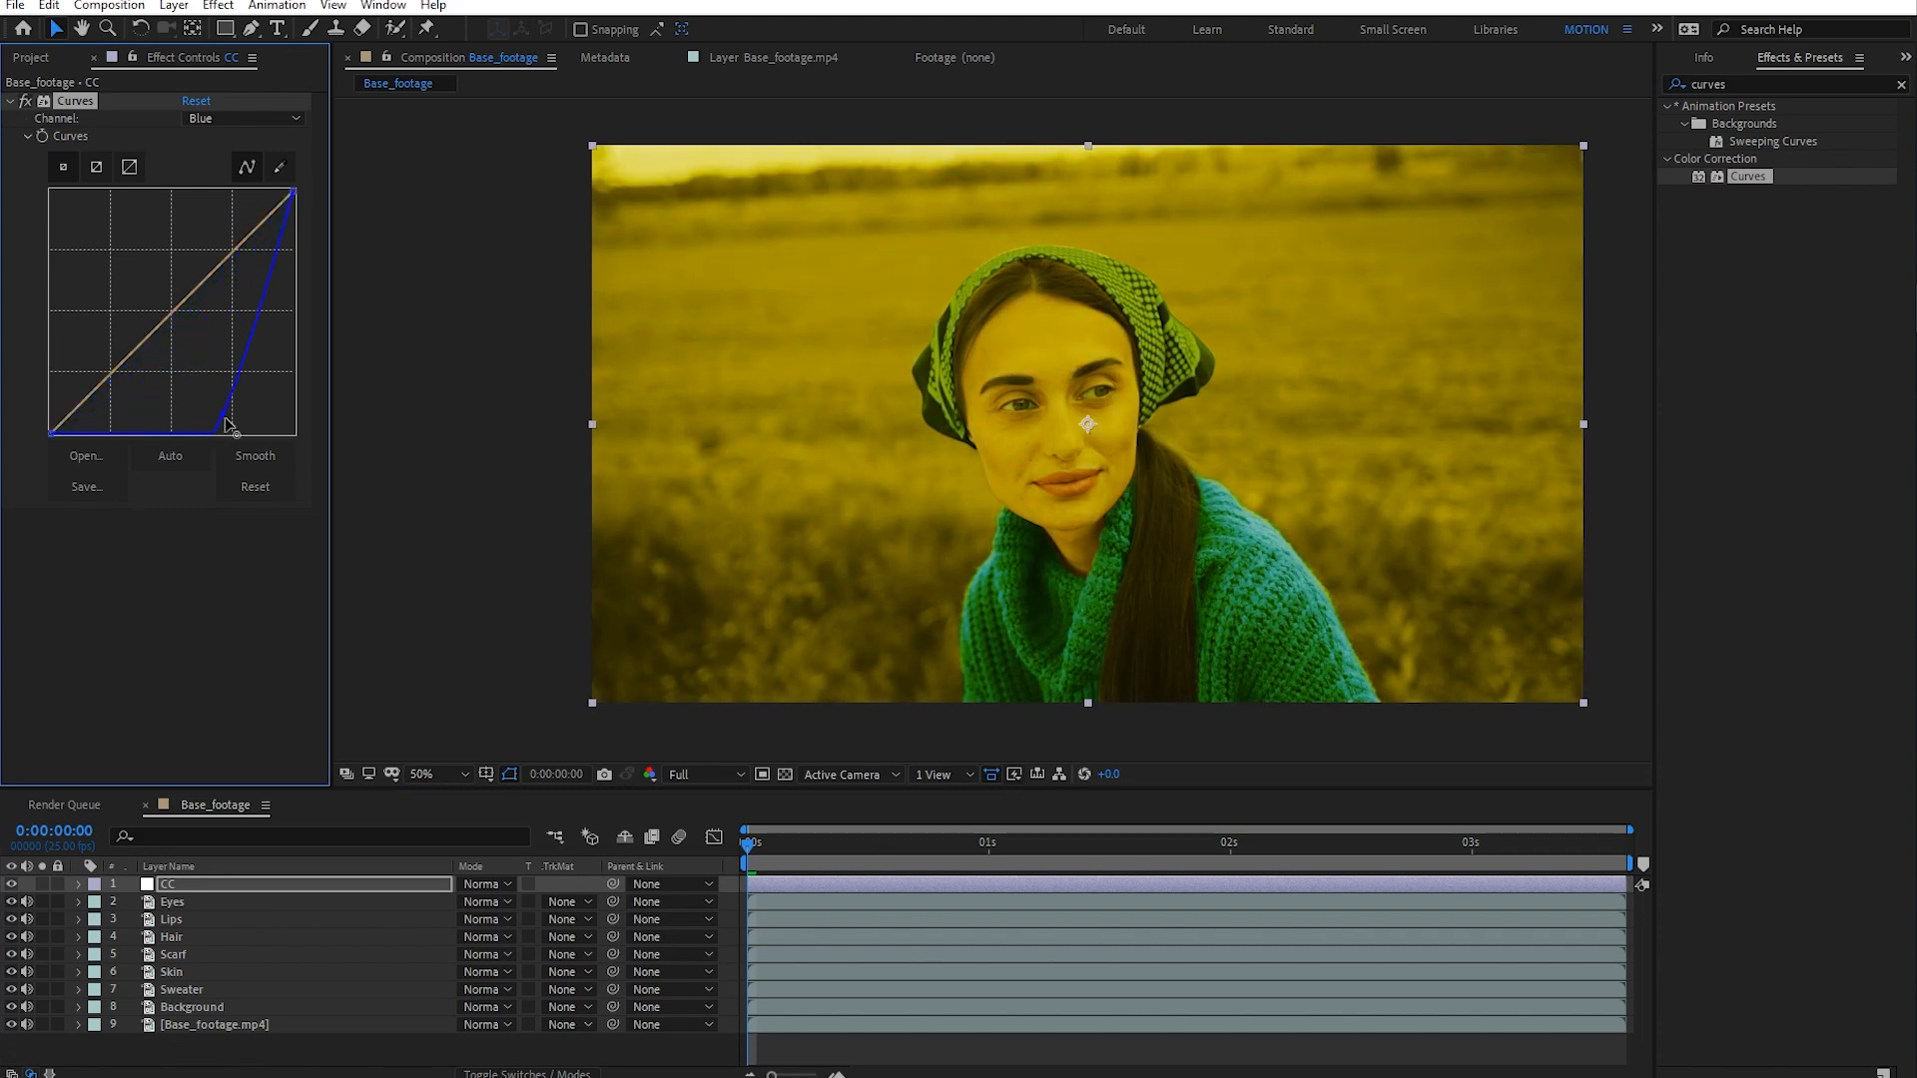
{"action": "left_click", "coordinate": [255, 486]}
{"action": "left_click_drag", "start_coordinate": [307, 477], "coordinate": [190, 322]}
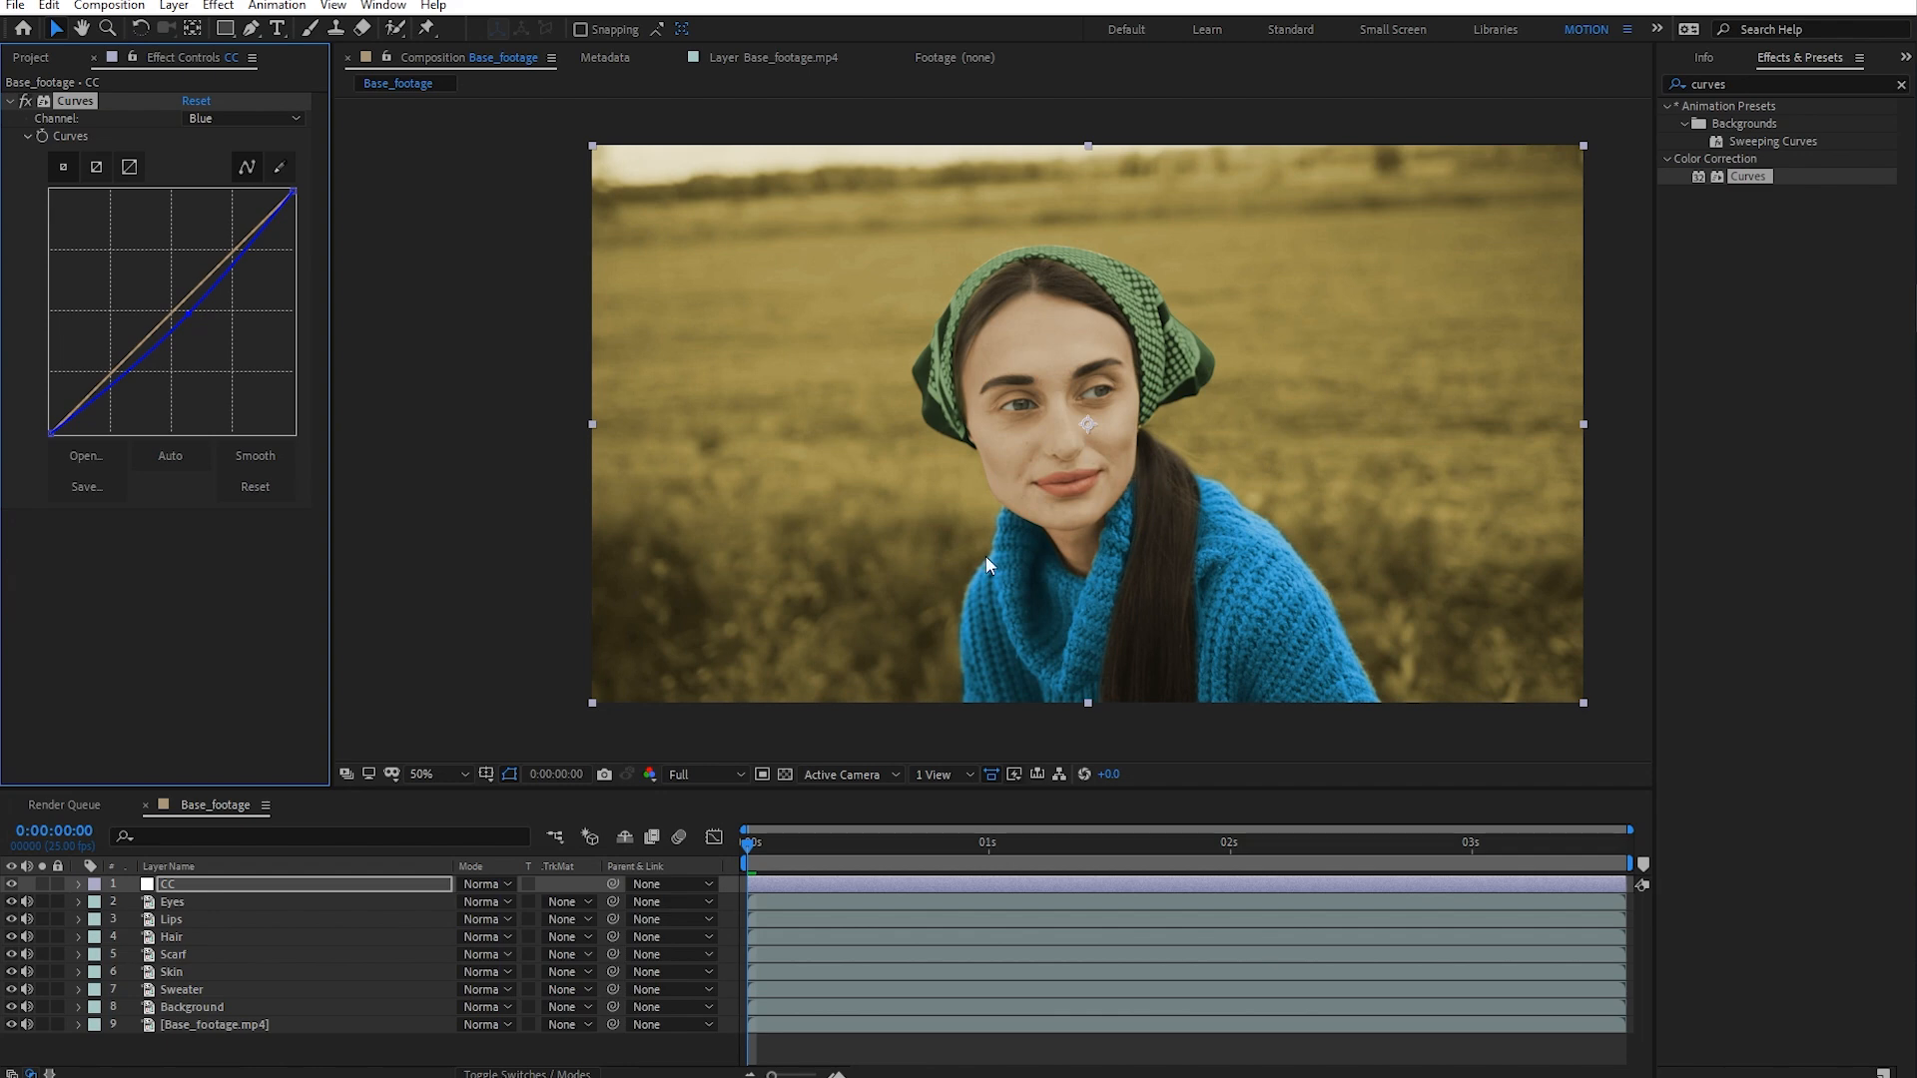
- Switch the CC layer off and on to compare the footage with and without the Curves correction
{"action": "left_click", "coordinate": [11, 885]}
{"action": "left_click", "coordinate": [11, 884]}
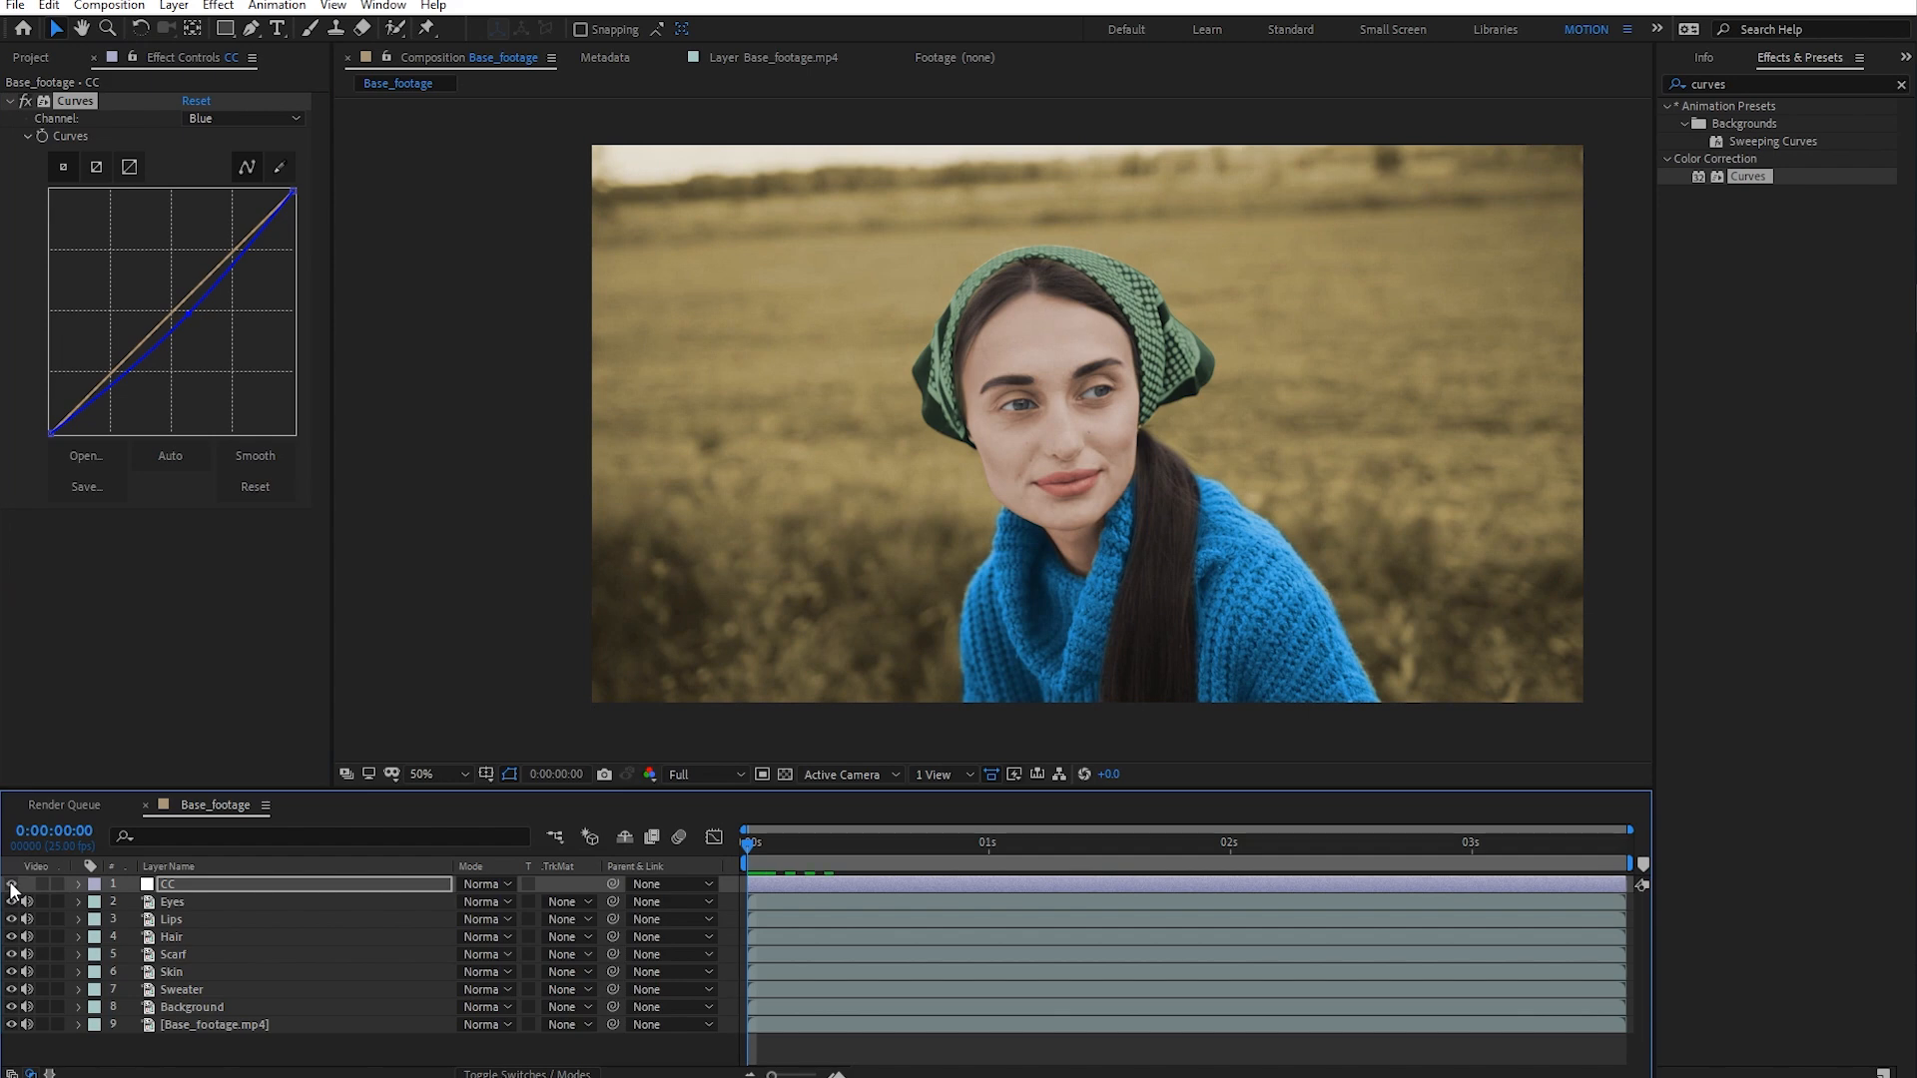
{"action": "left_click", "coordinate": [947, 1056]}
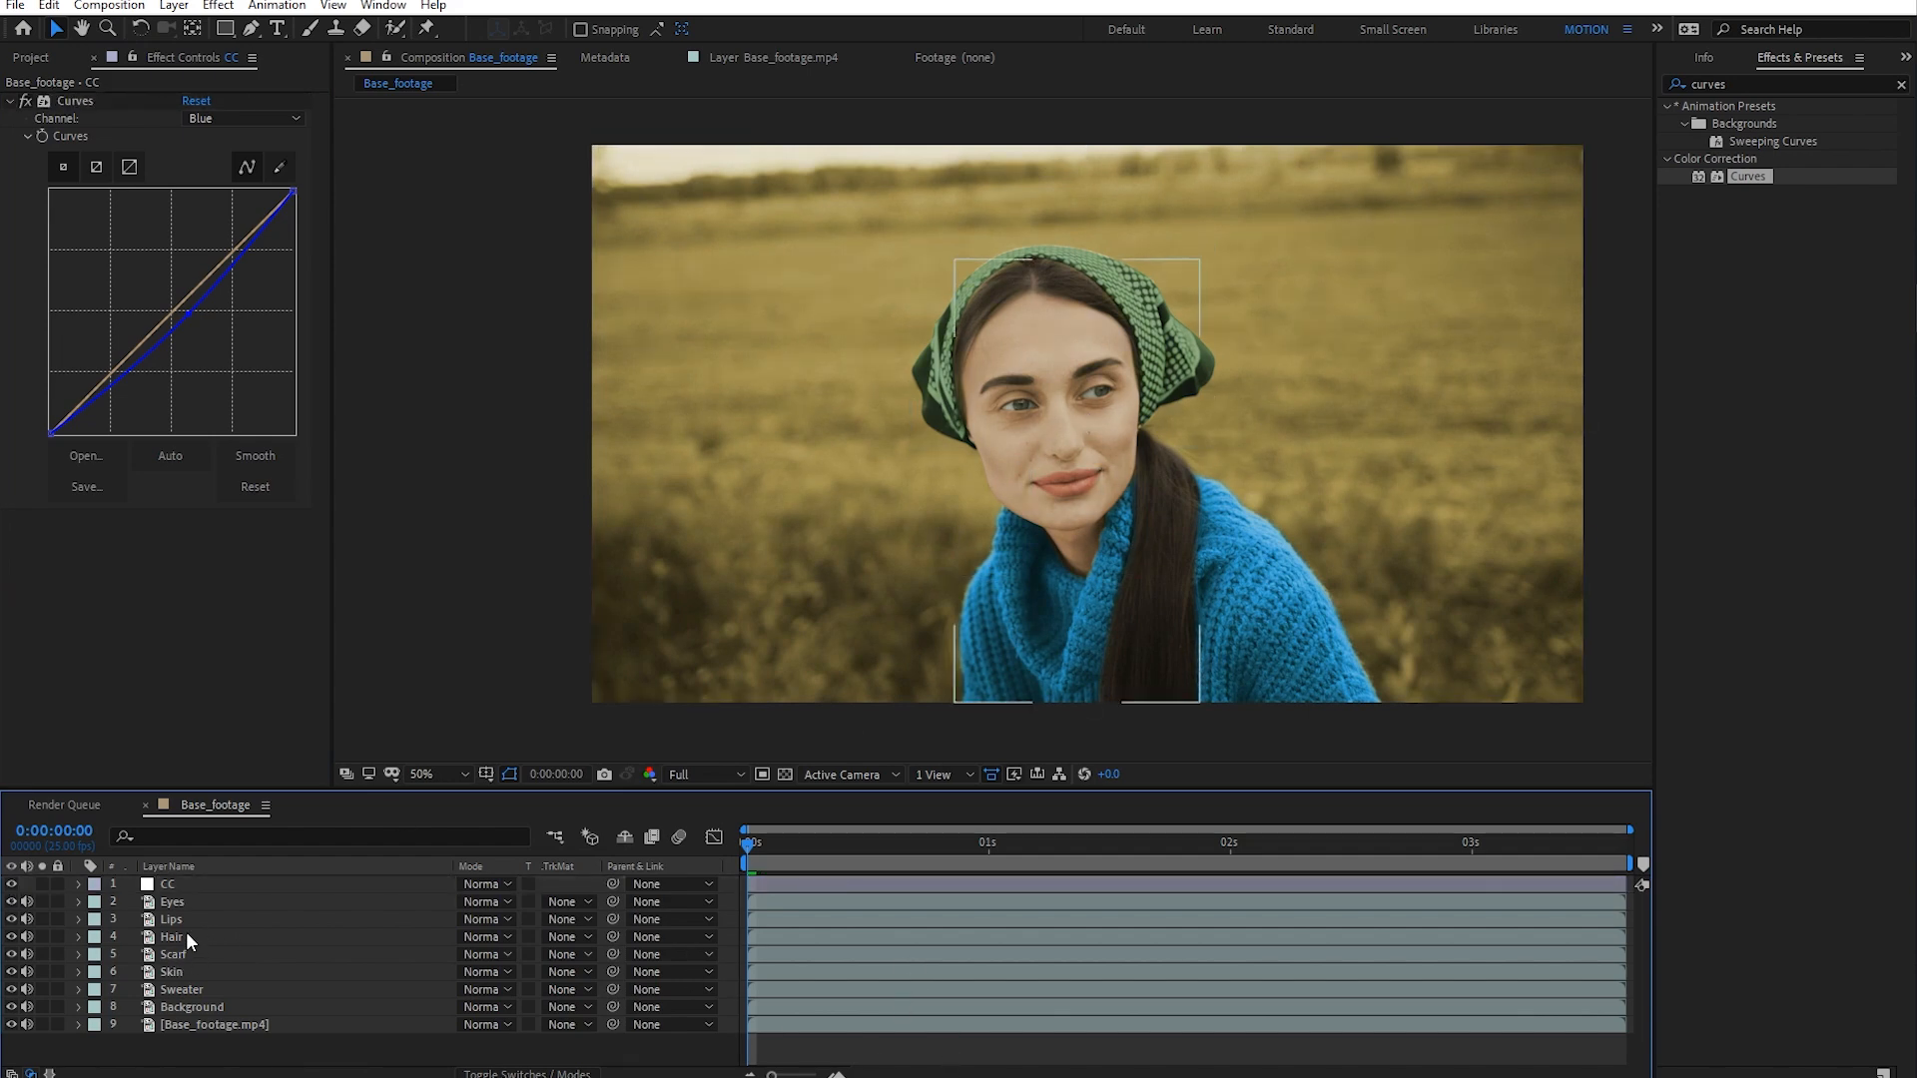
- Set the Colorize Hue of the Skin layer's Hue/Saturation effect to 0x+5°
{"action": "left_click", "coordinate": [193, 972]}
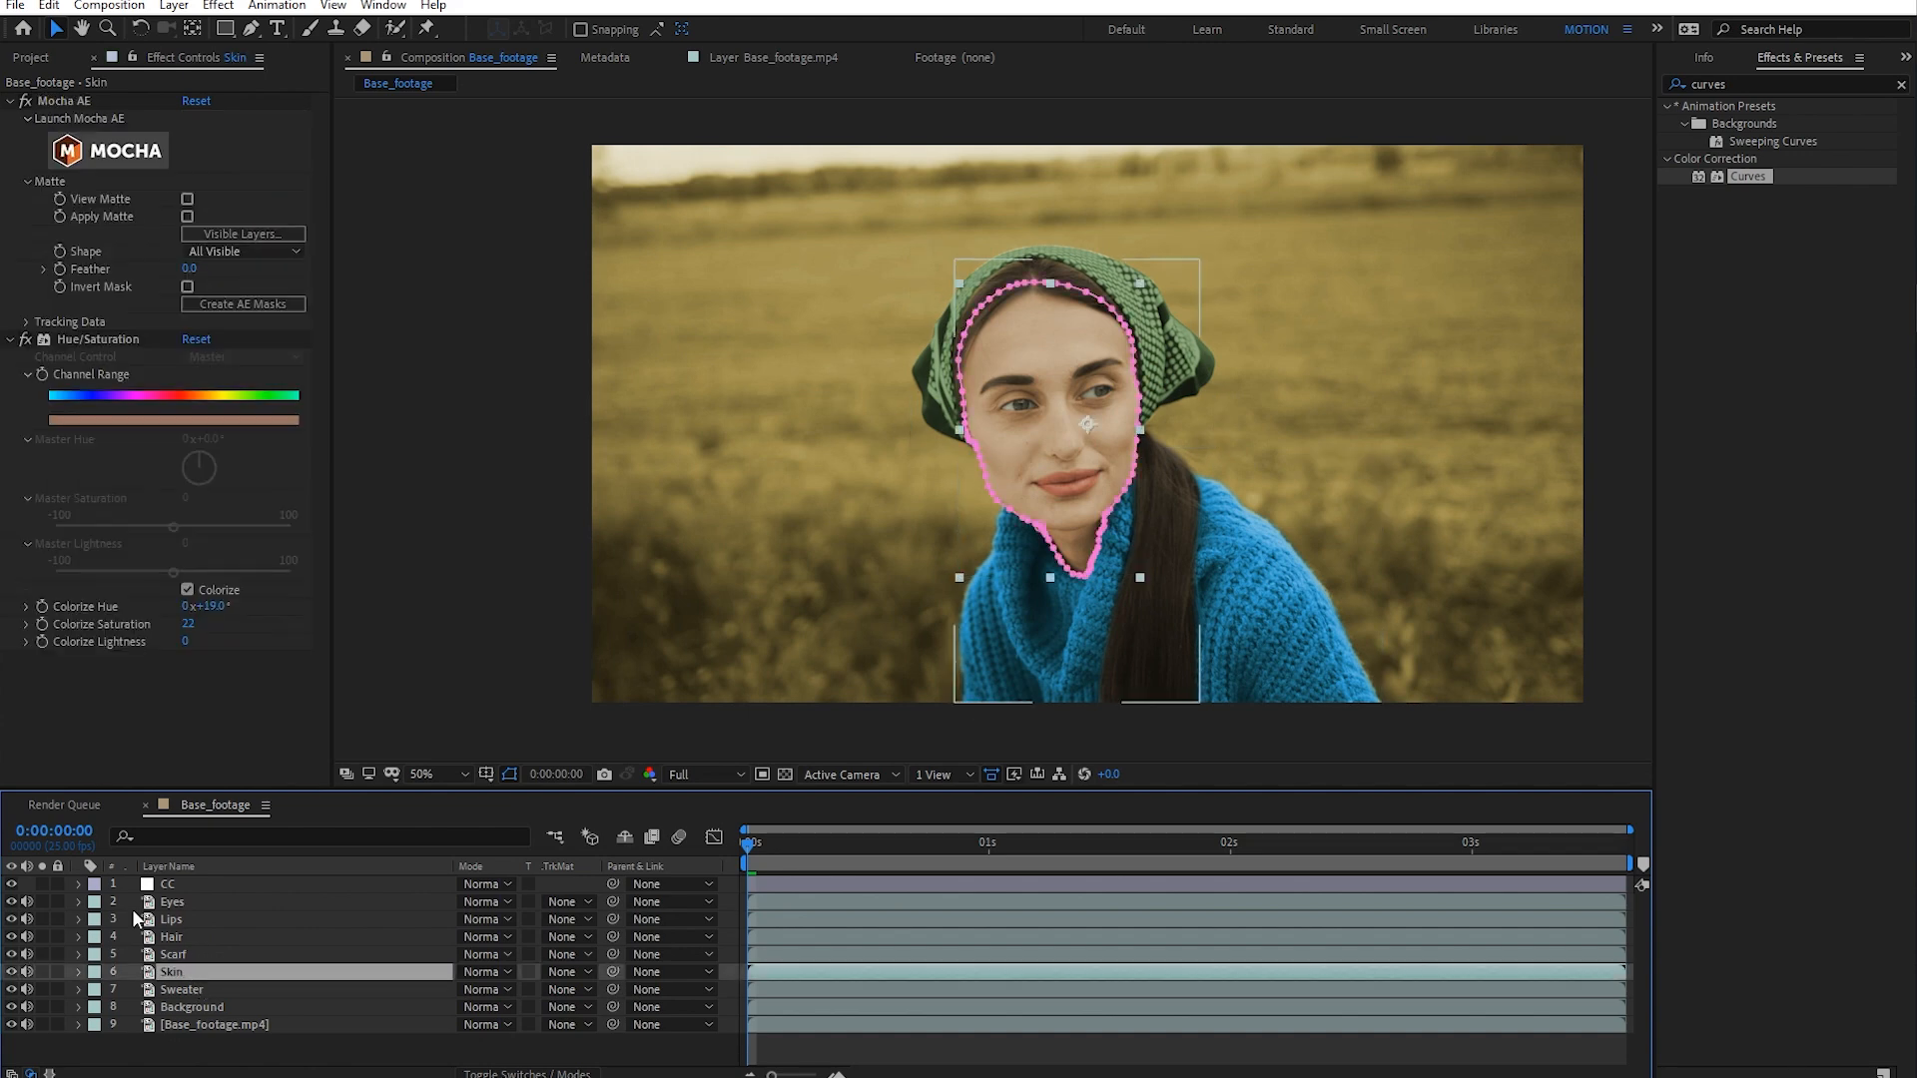
{"action": "left_click", "coordinate": [11, 101]}
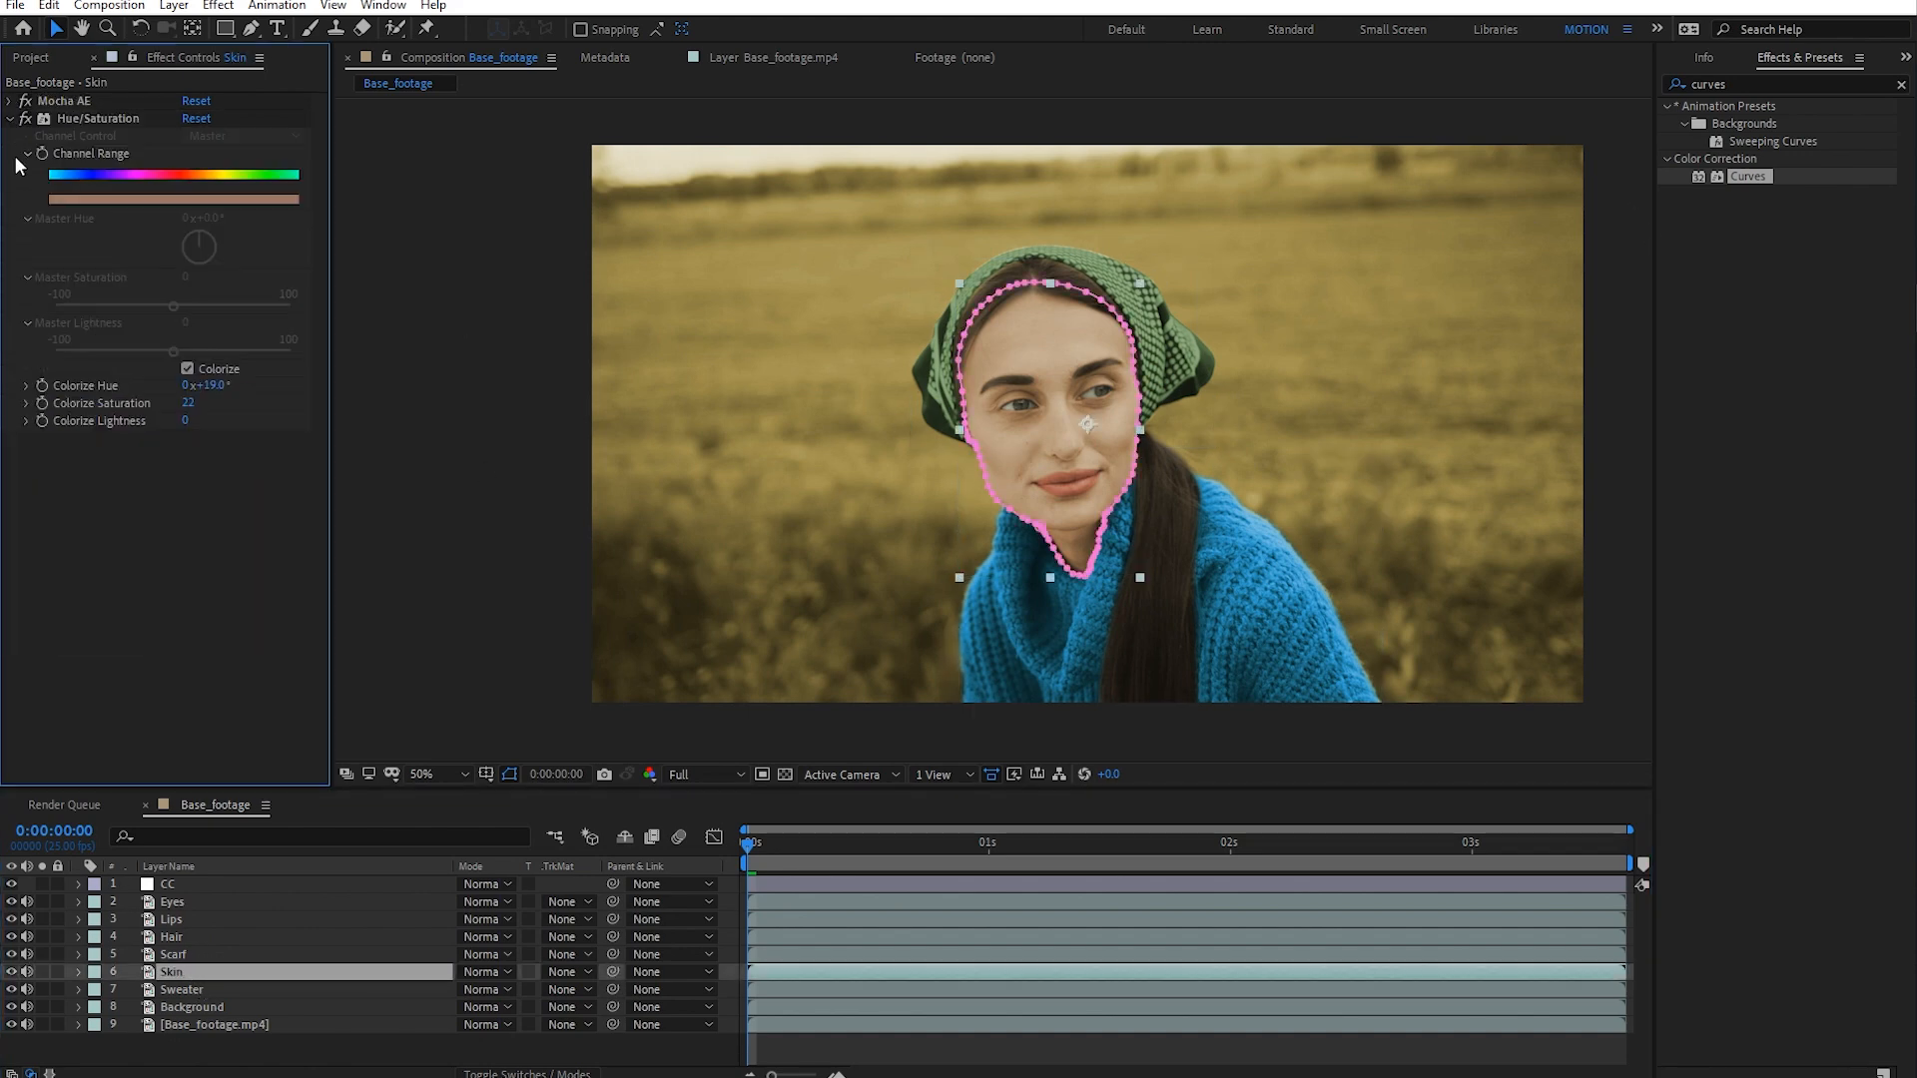
{"action": "left_click_drag", "start_coordinate": [214, 385], "coordinate": [193, 376]}
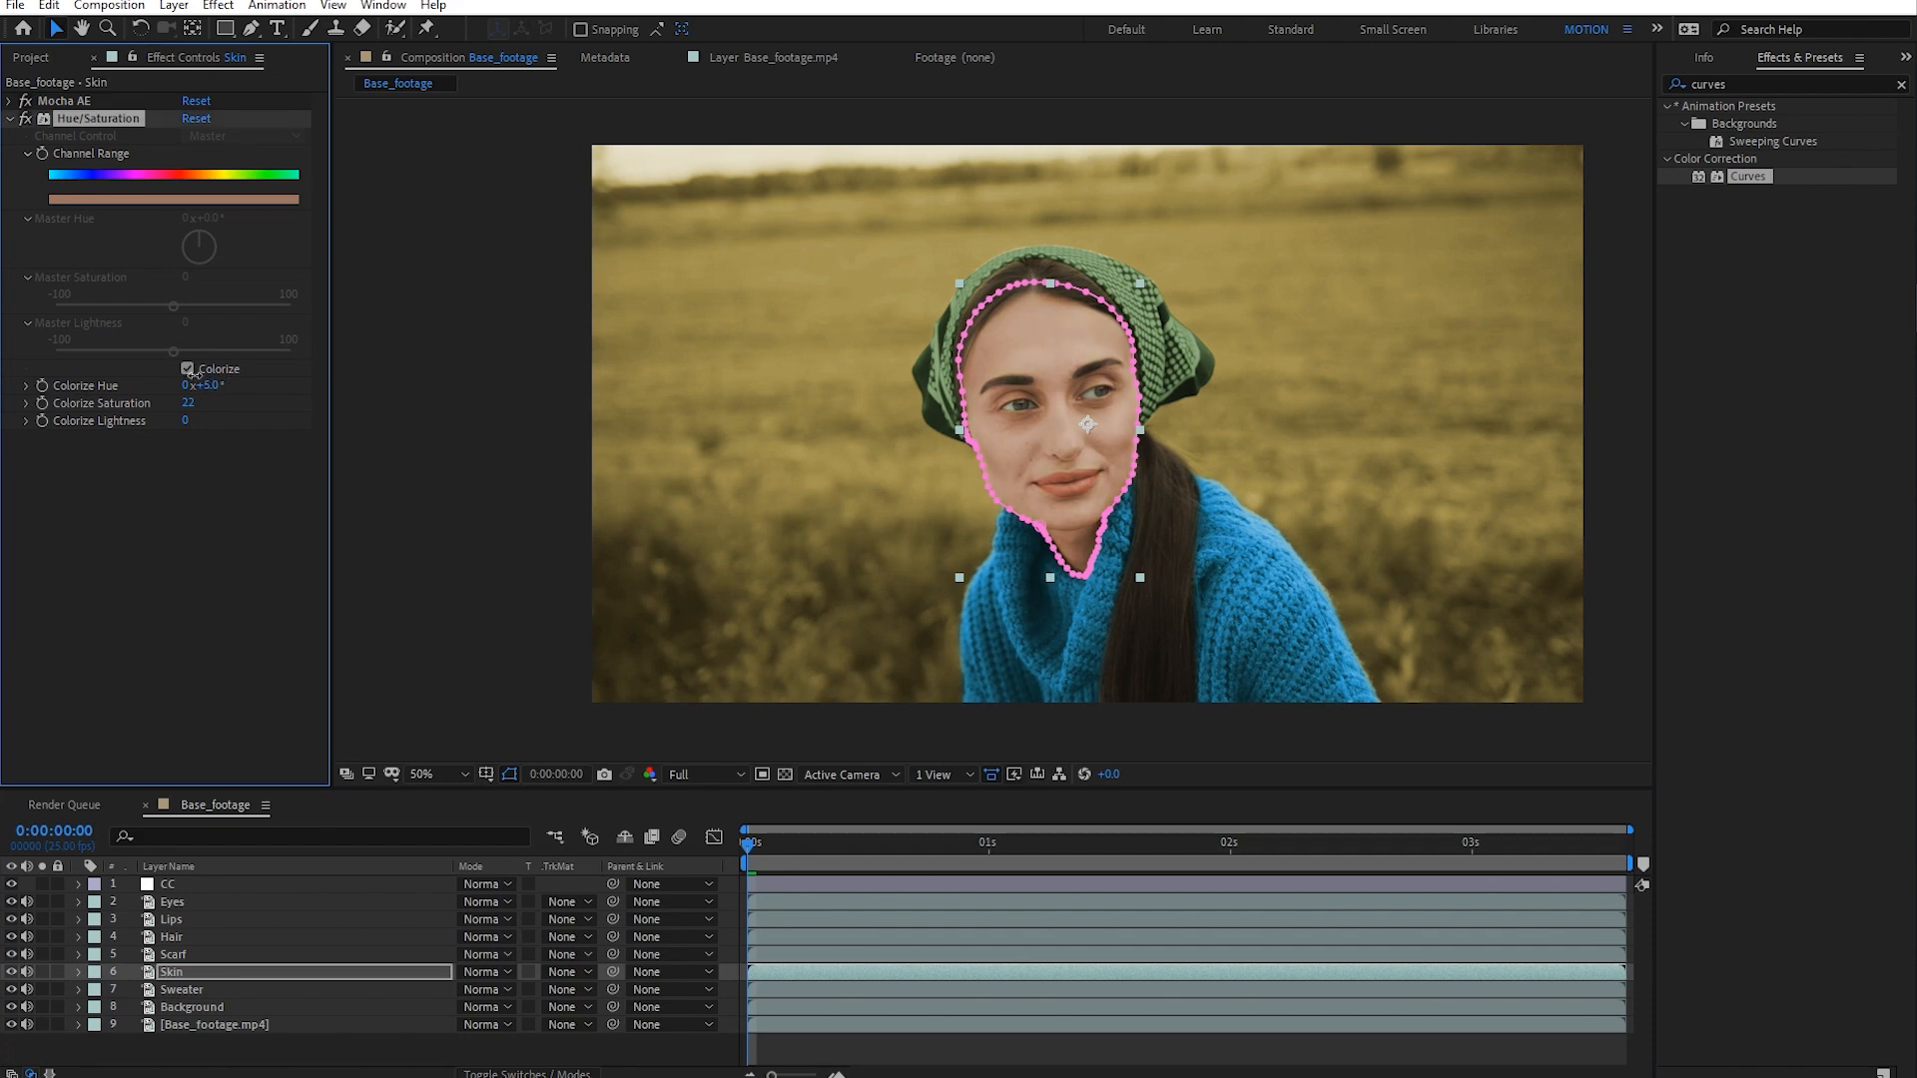
- Set the Colorize Hue of the Skin layer's Hue/Saturation effect to 0x+10°
{"action": "left_click", "coordinate": [855, 1039]}
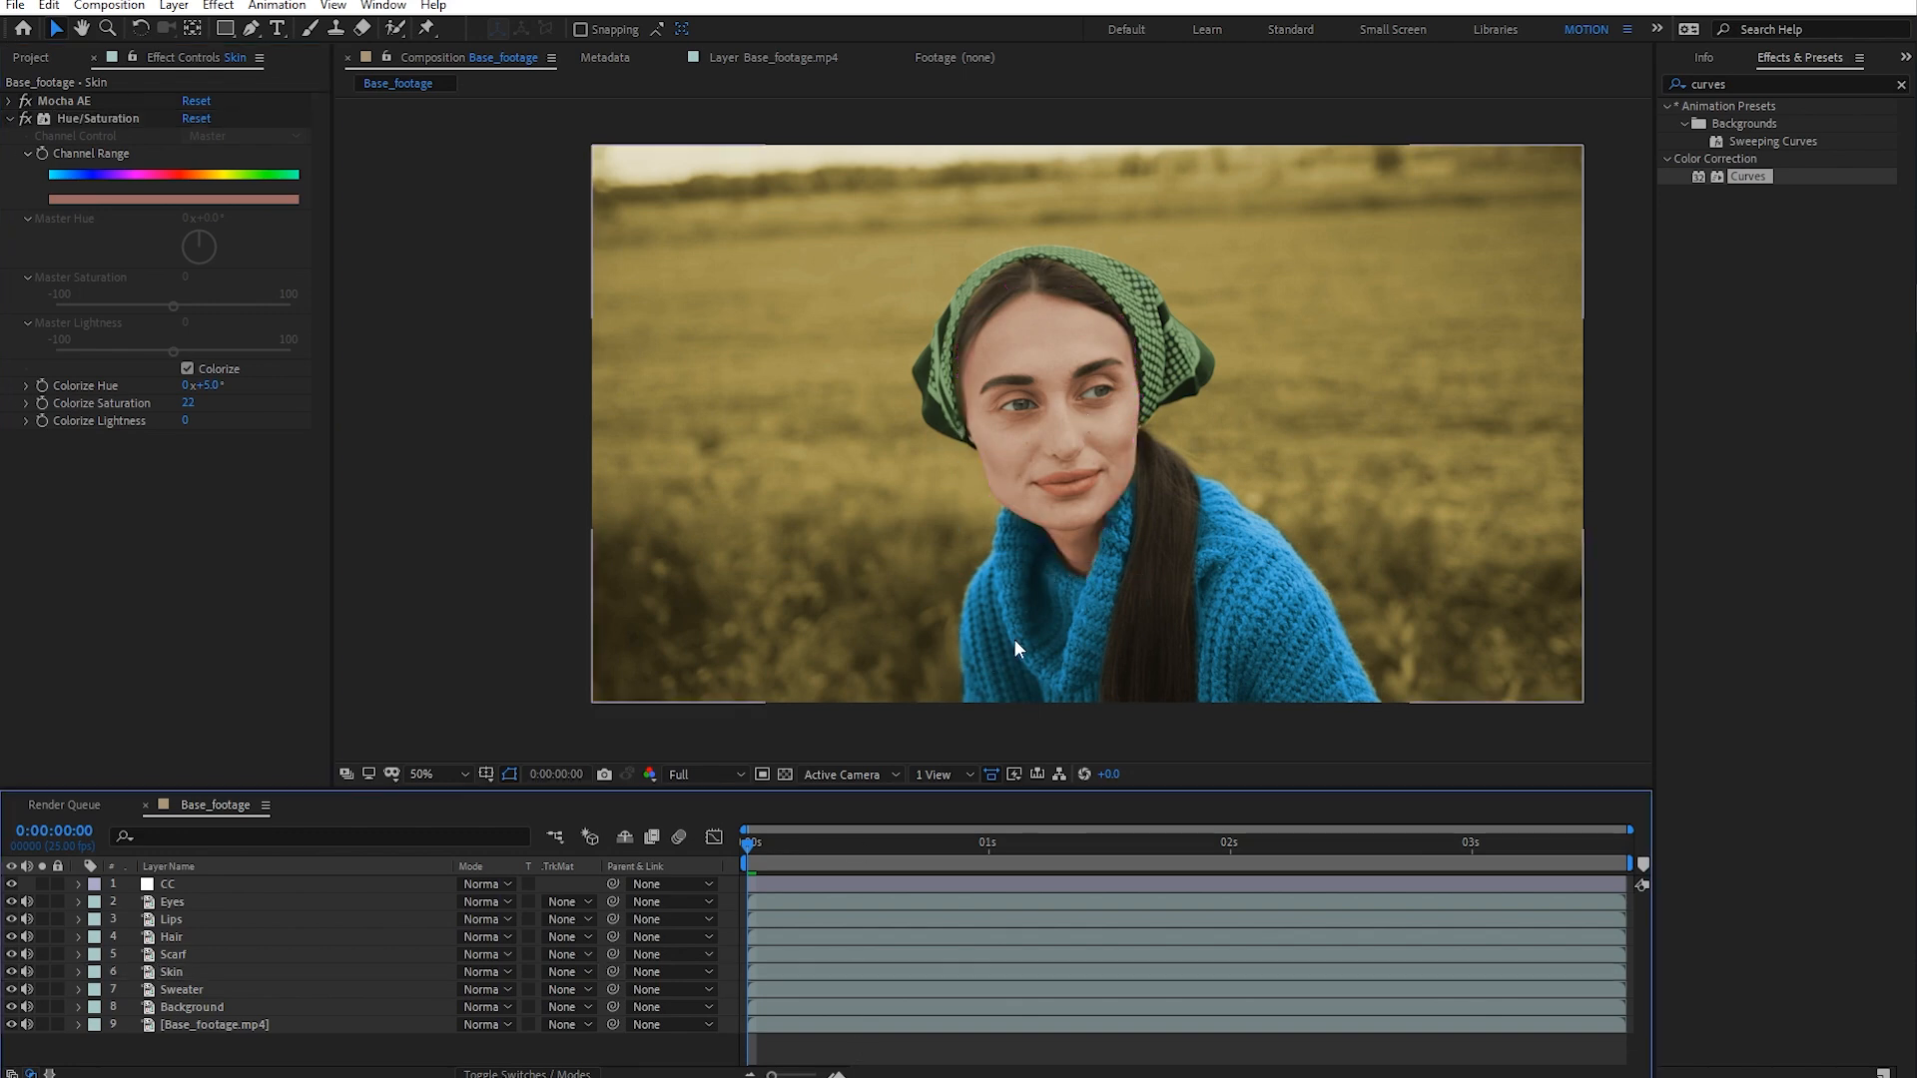
{"action": "key", "text": "period"}
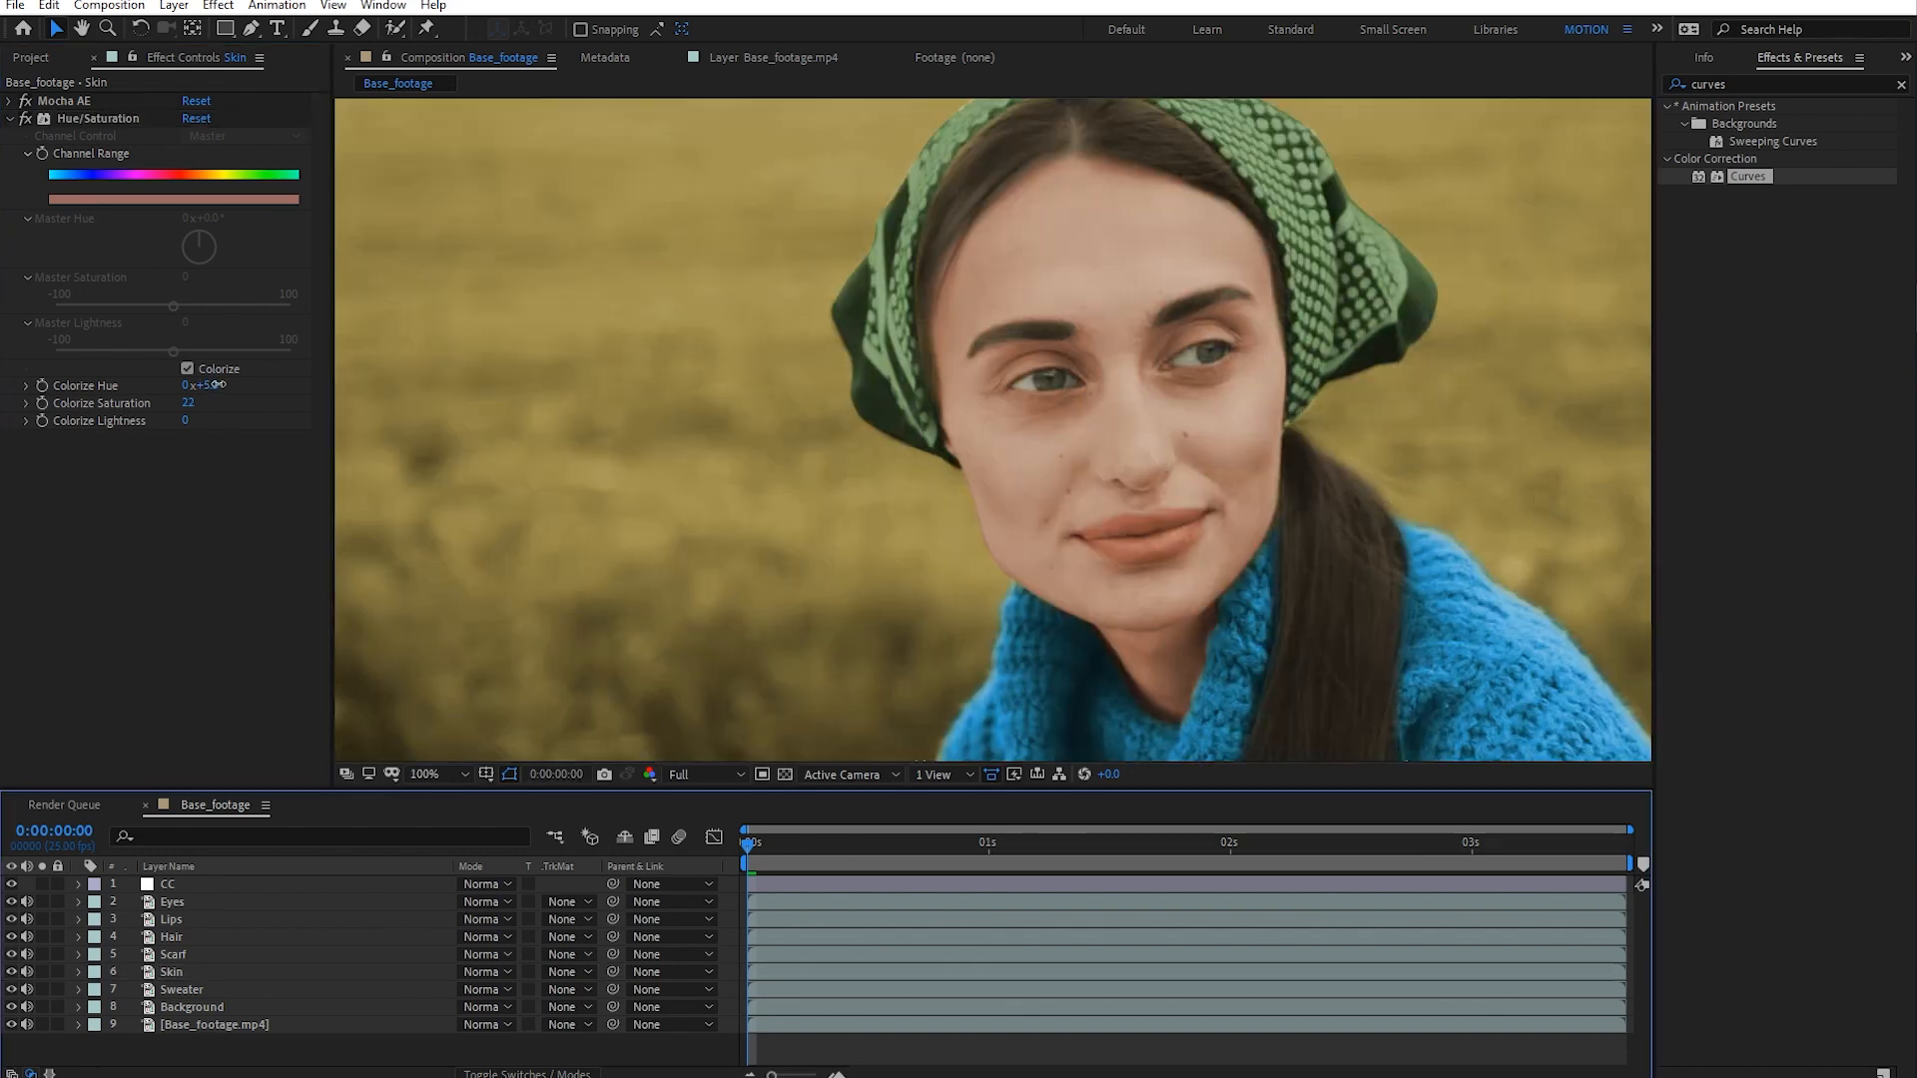
{"action": "left_click_drag", "start_coordinate": [205, 385], "coordinate": [228, 386]}
{"action": "left_click", "coordinate": [246, 446]}
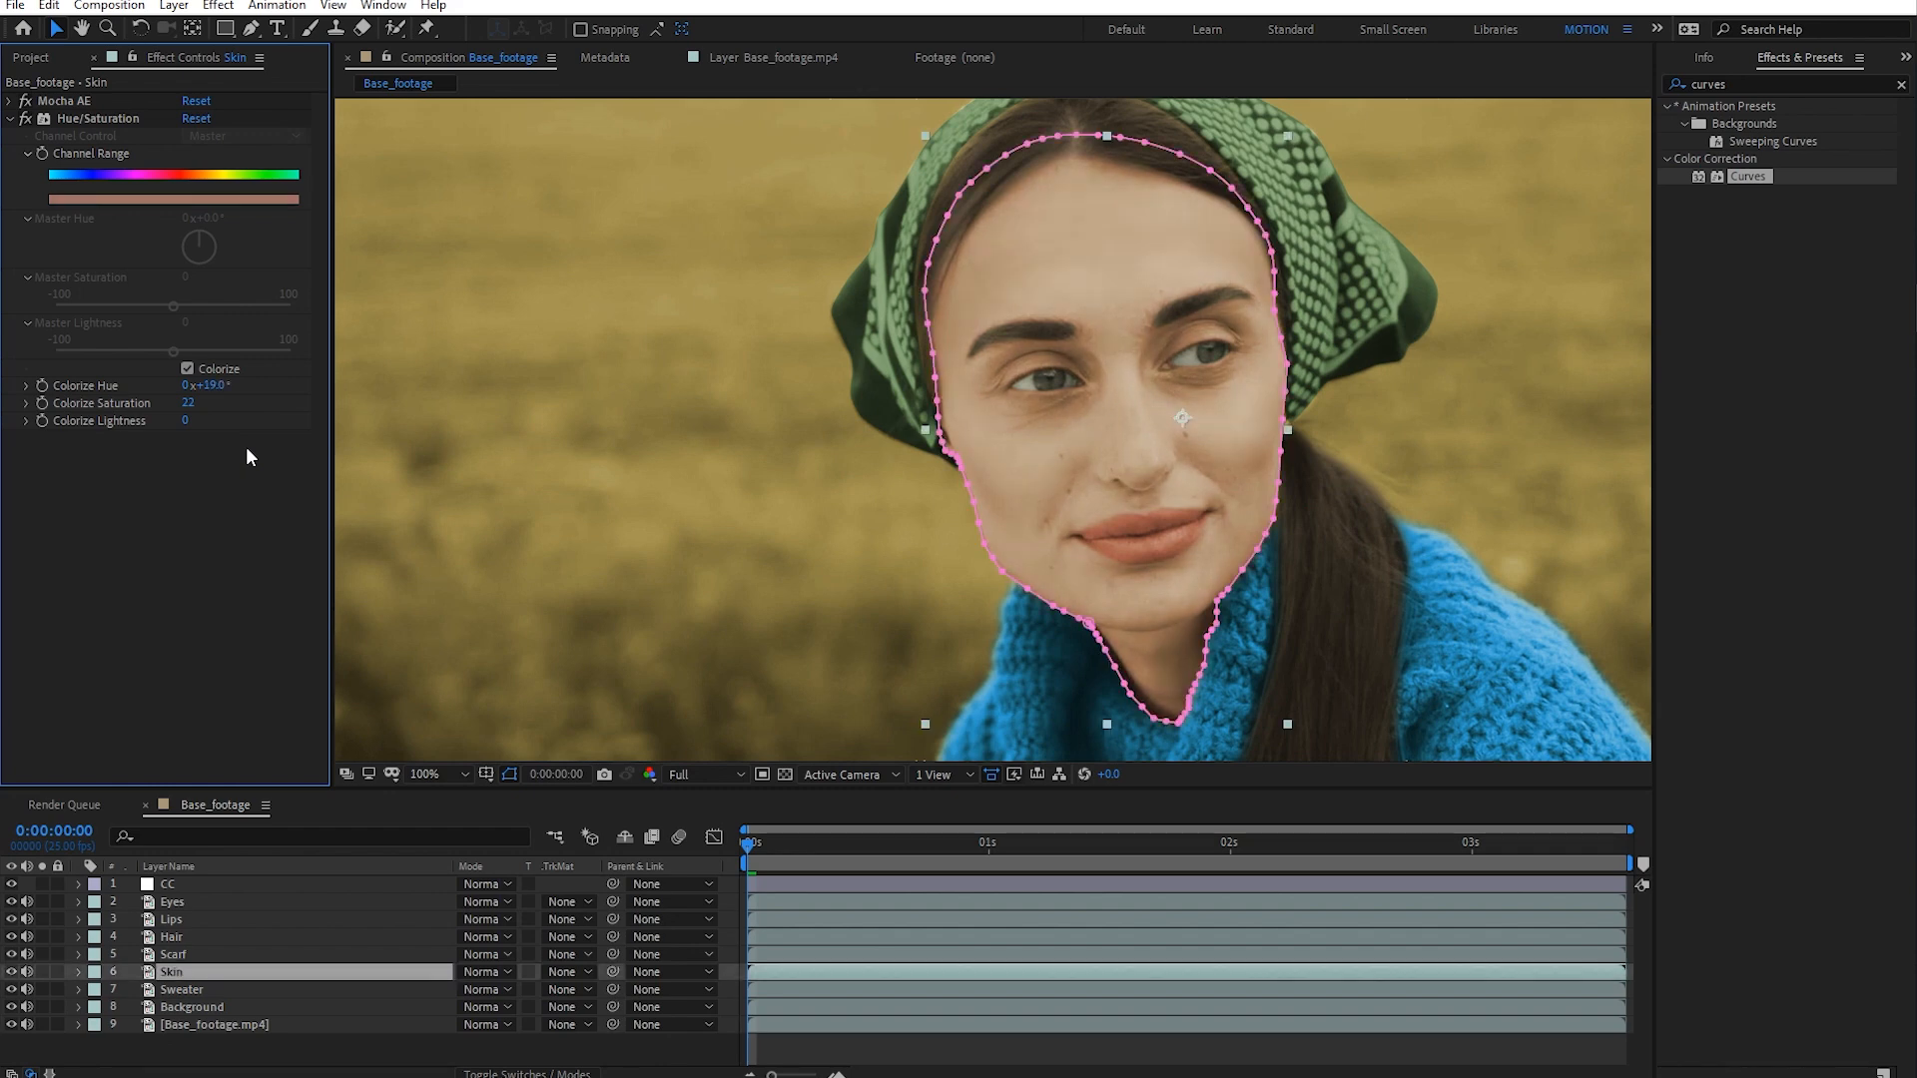
{"action": "left_click", "coordinate": [216, 387]}
{"action": "type", "text": "10"}
{"action": "key", "text": "Return"}
{"action": "left_click", "coordinate": [903, 1043]}
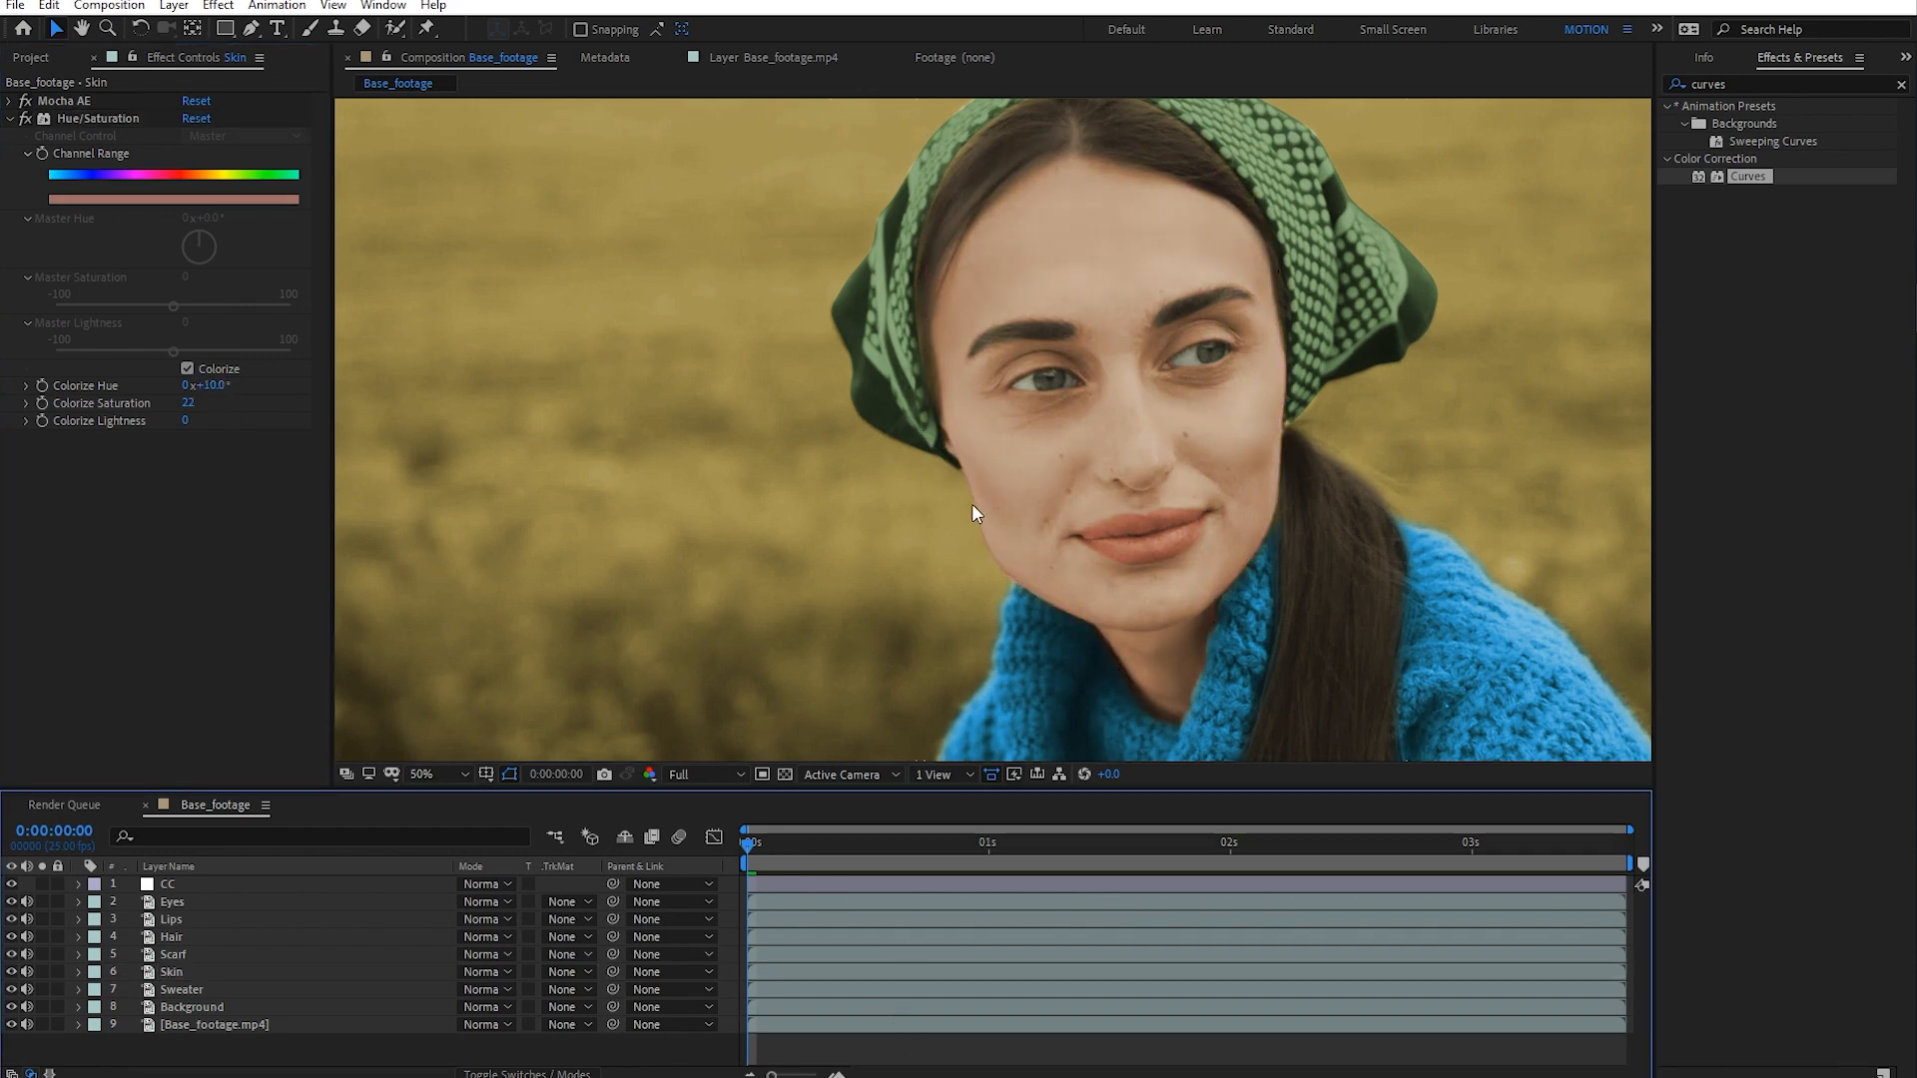
- Set the Colorize Saturation of the Skin layer's Hue/Saturation effect to 20
{"action": "scroll", "coordinate": [991, 548], "scroll_direction": "down", "scroll_amount": 2}
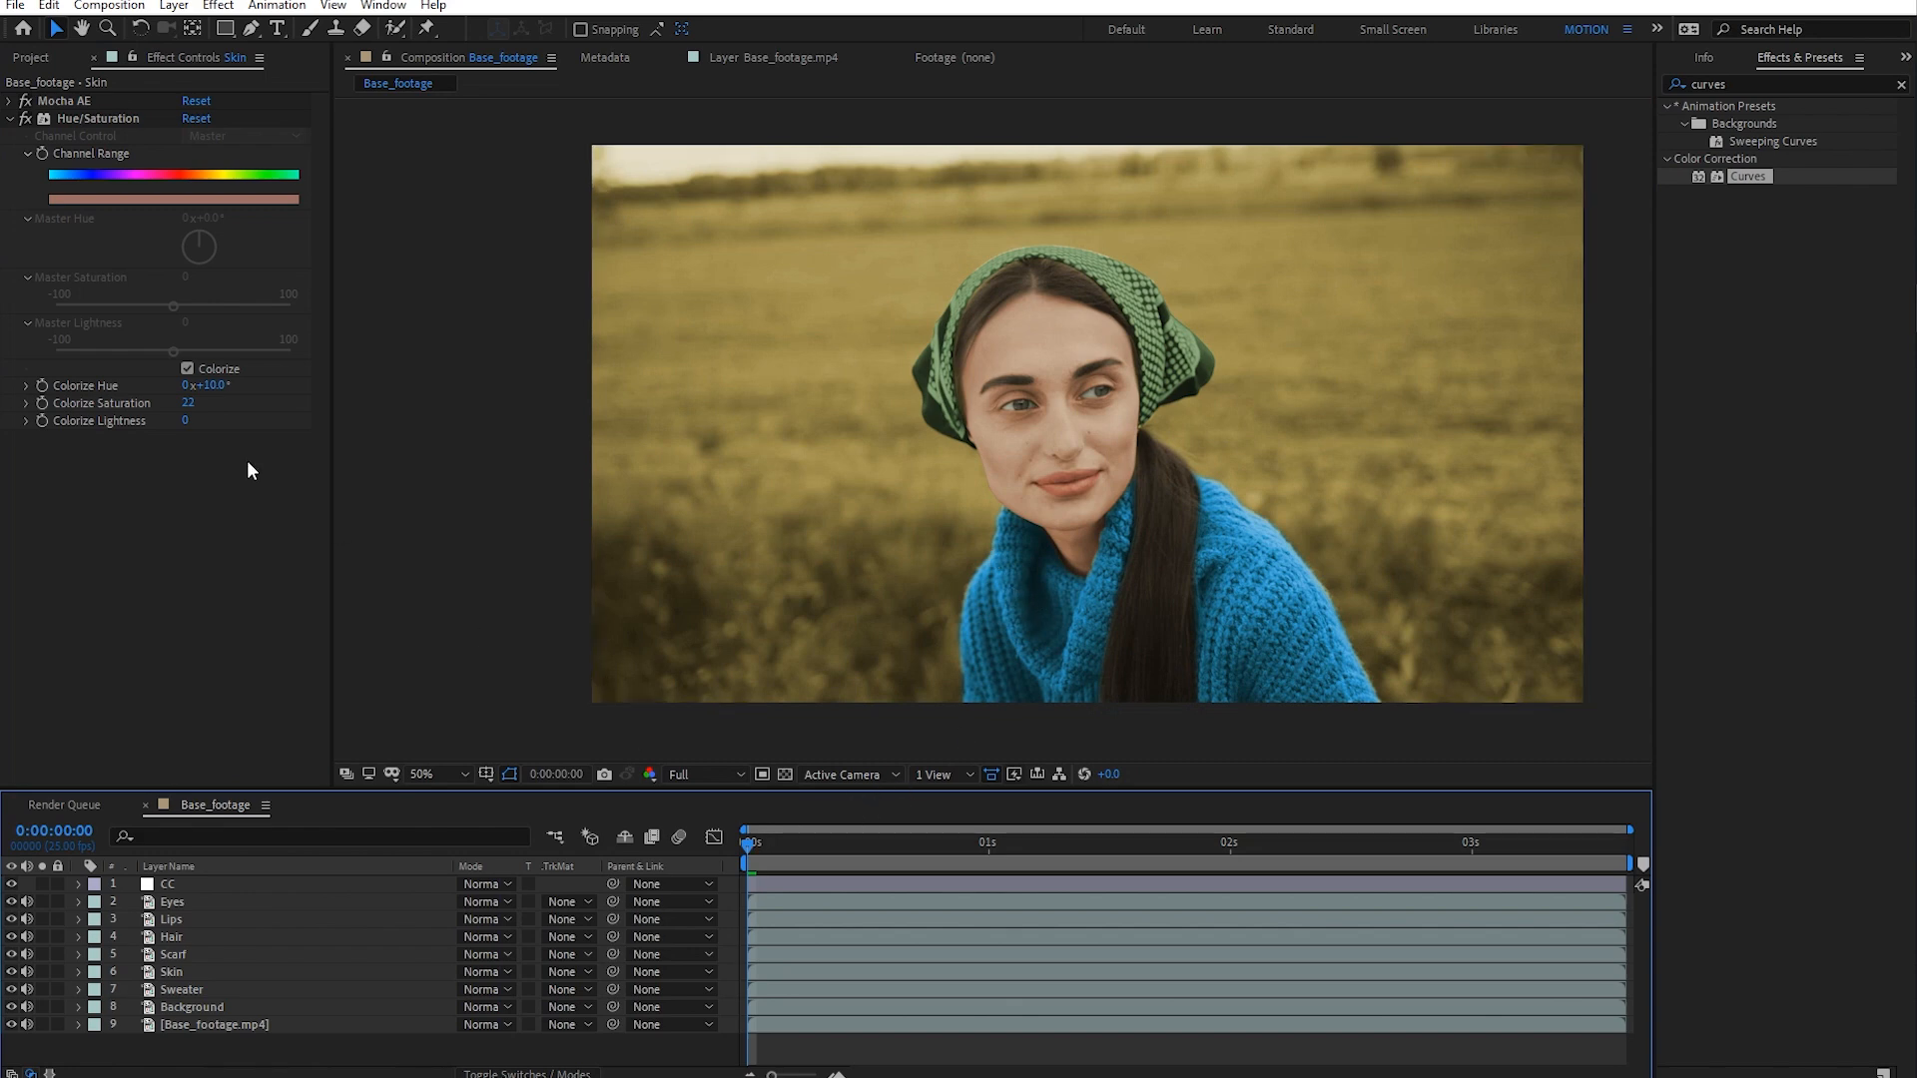
{"action": "left_click", "coordinate": [195, 404]}
{"action": "type", "text": "20"}
{"action": "key", "text": "Return"}
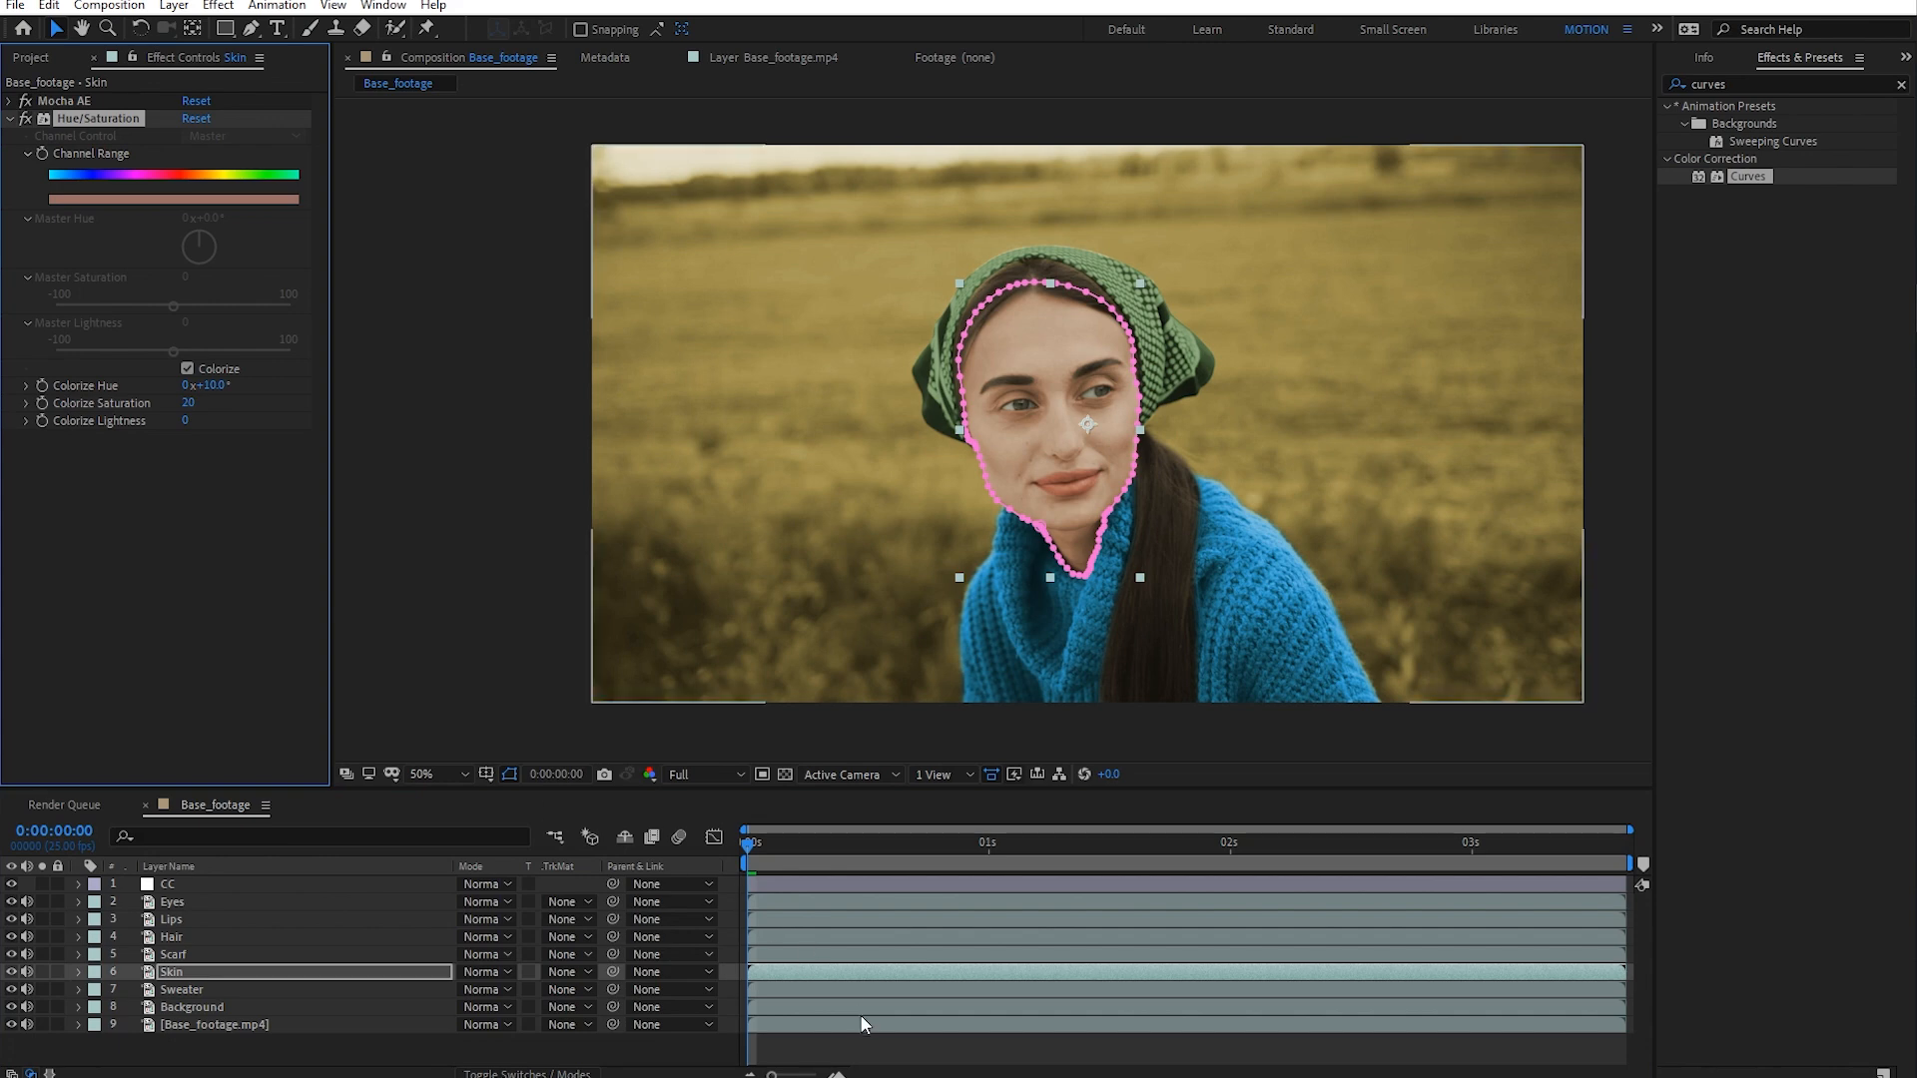
{"action": "left_click", "coordinate": [860, 1035]}
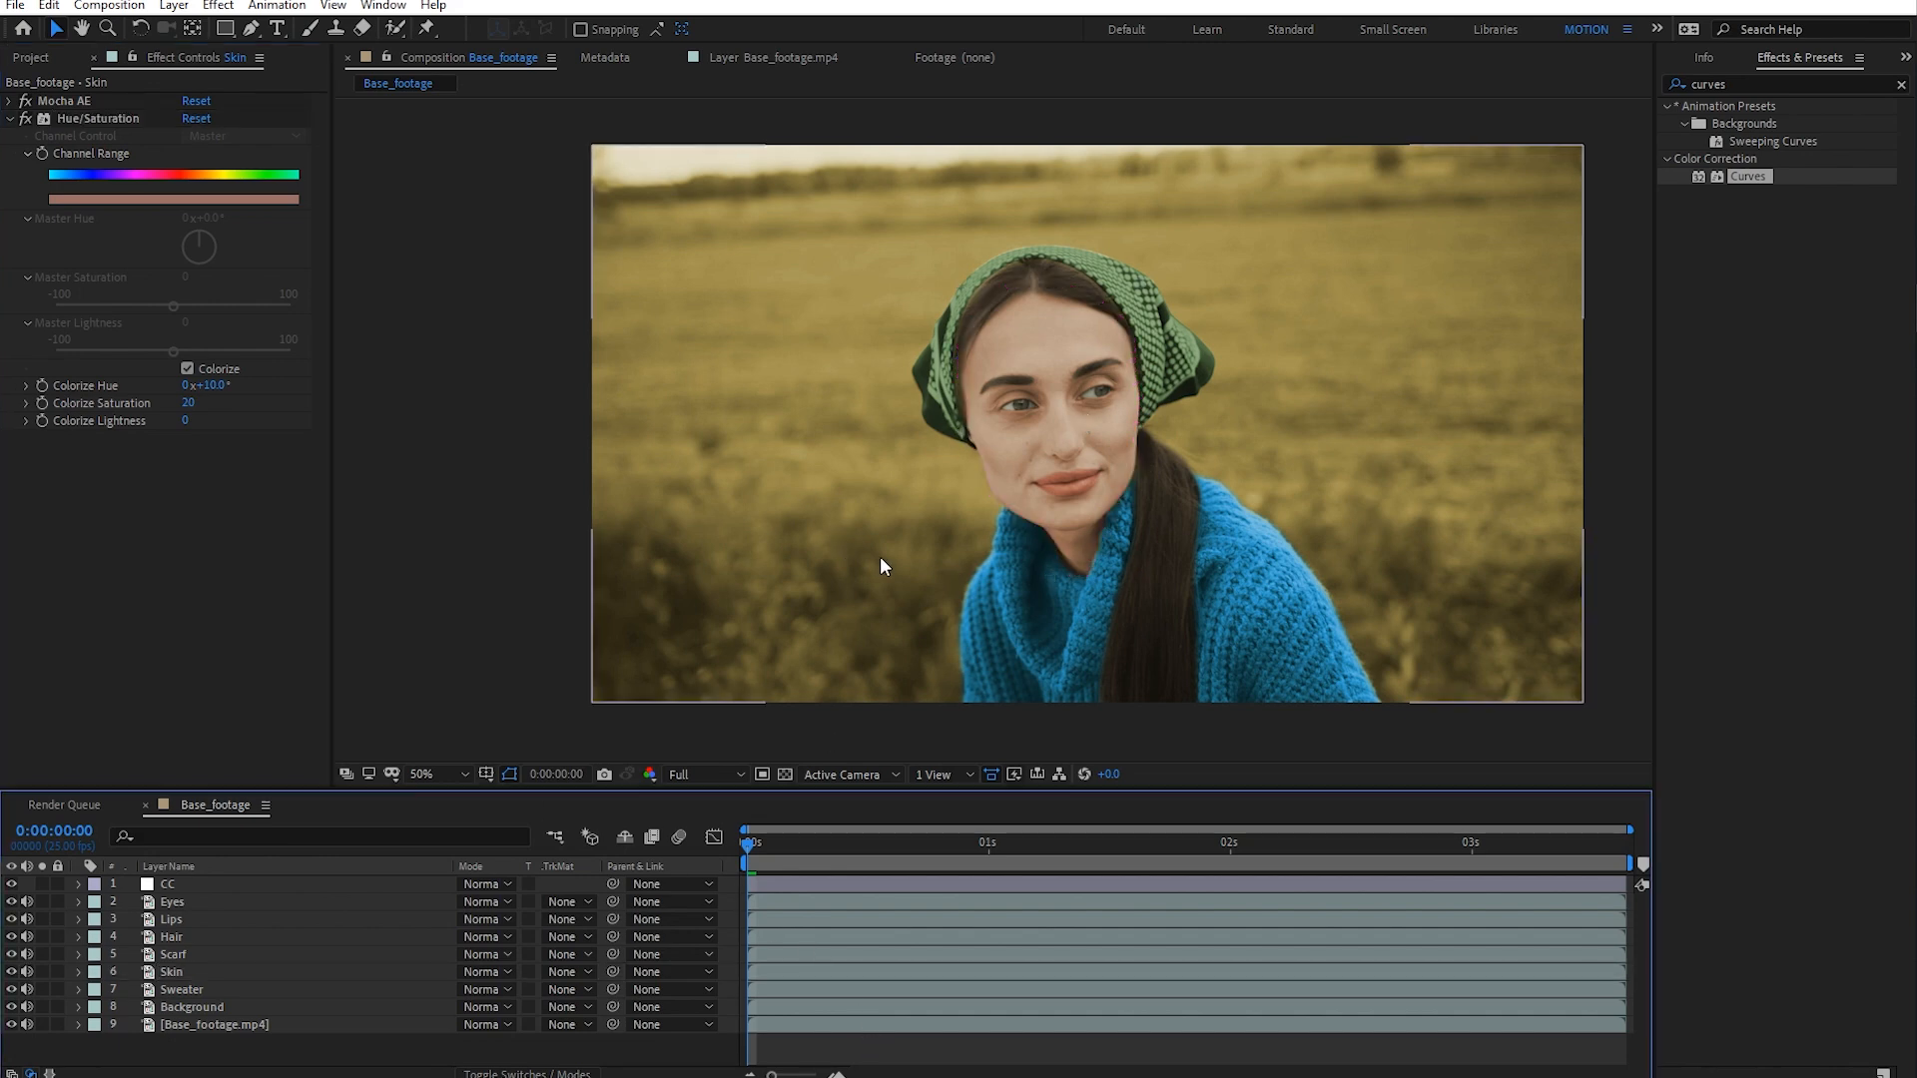
- Scrub to 0:00:02:00 and inspect the scarf, hair and face mask edges up close
{"action": "left_click_drag", "start_coordinate": [768, 843], "coordinate": [1057, 846]}
{"action": "left_click_drag", "start_coordinate": [1177, 847], "coordinate": [1231, 870]}
{"action": "scroll", "coordinate": [1092, 697], "scroll_direction": "up", "scroll_amount": 1}
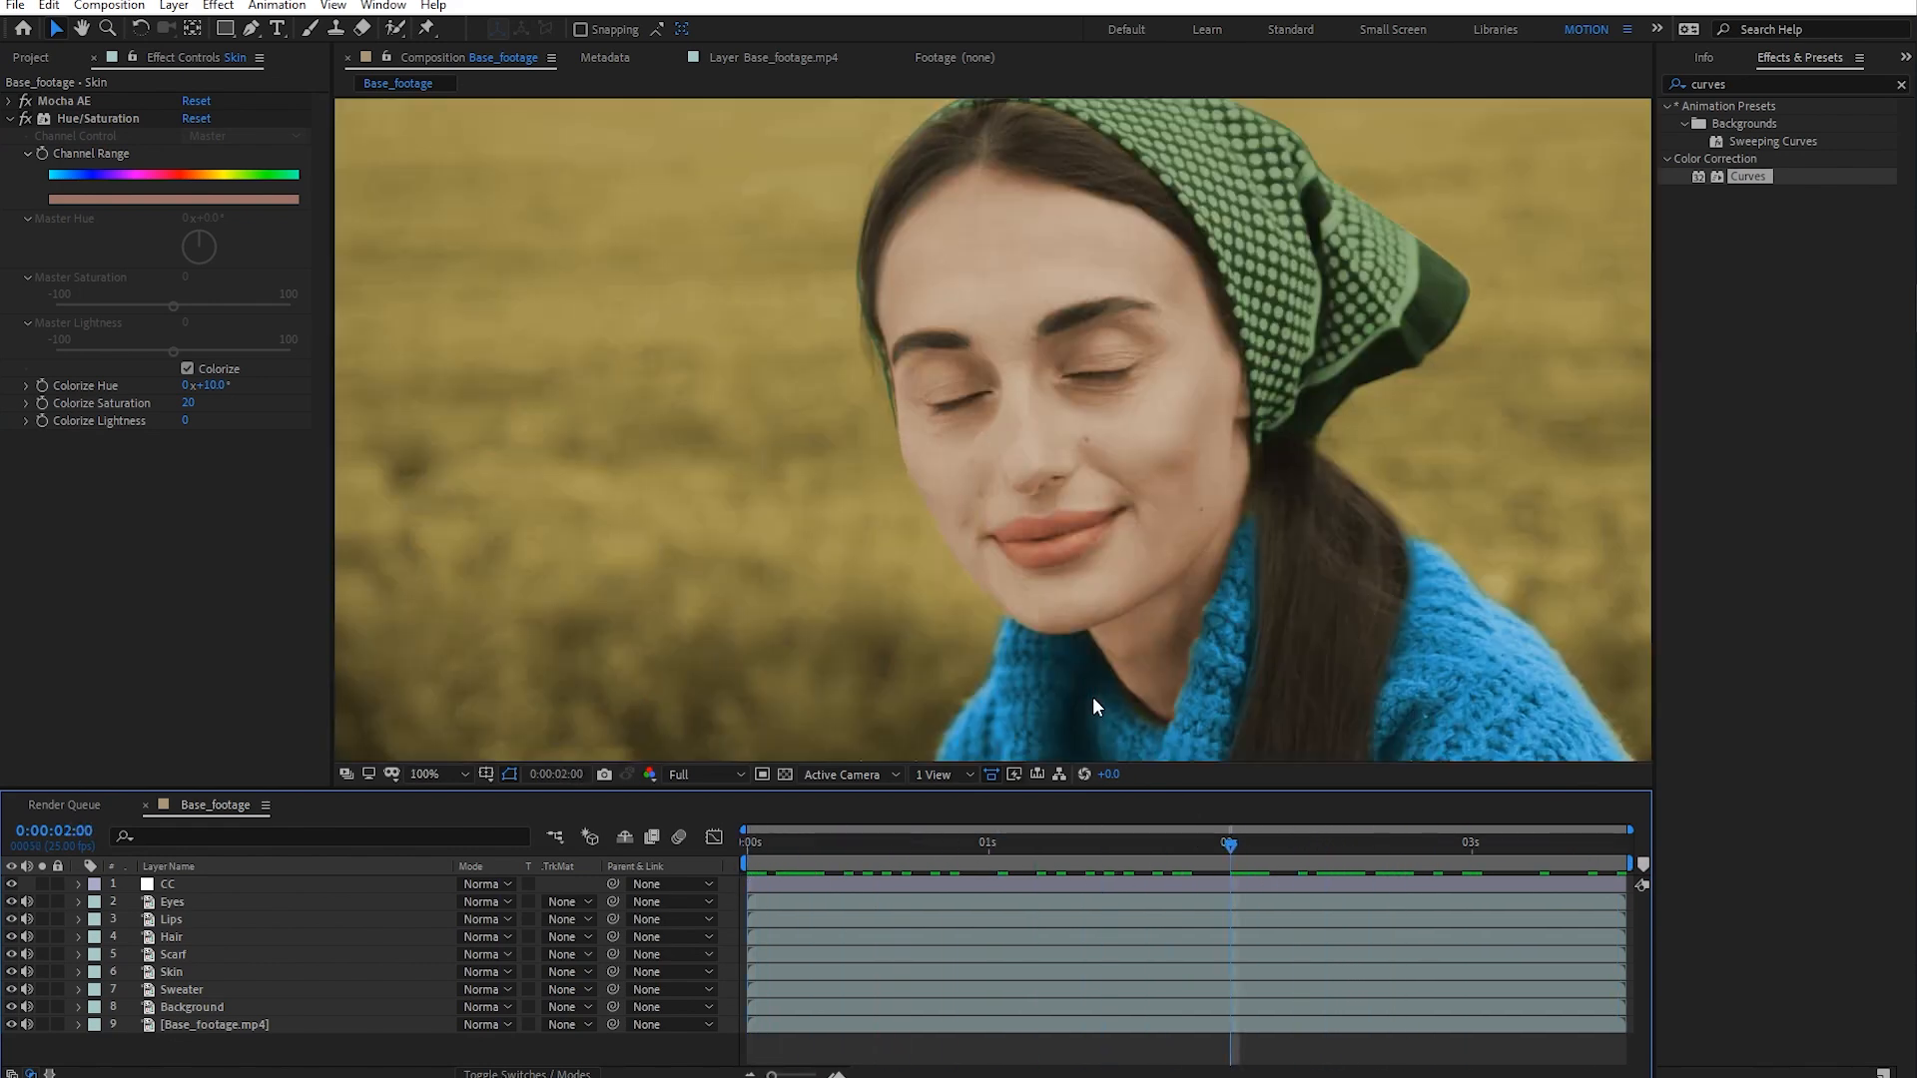
{"action": "scroll", "coordinate": [1062, 639], "scroll_direction": "up", "scroll_amount": 3}
{"action": "left_click_drag", "start_coordinate": [1063, 613], "coordinate": [1116, 709]}
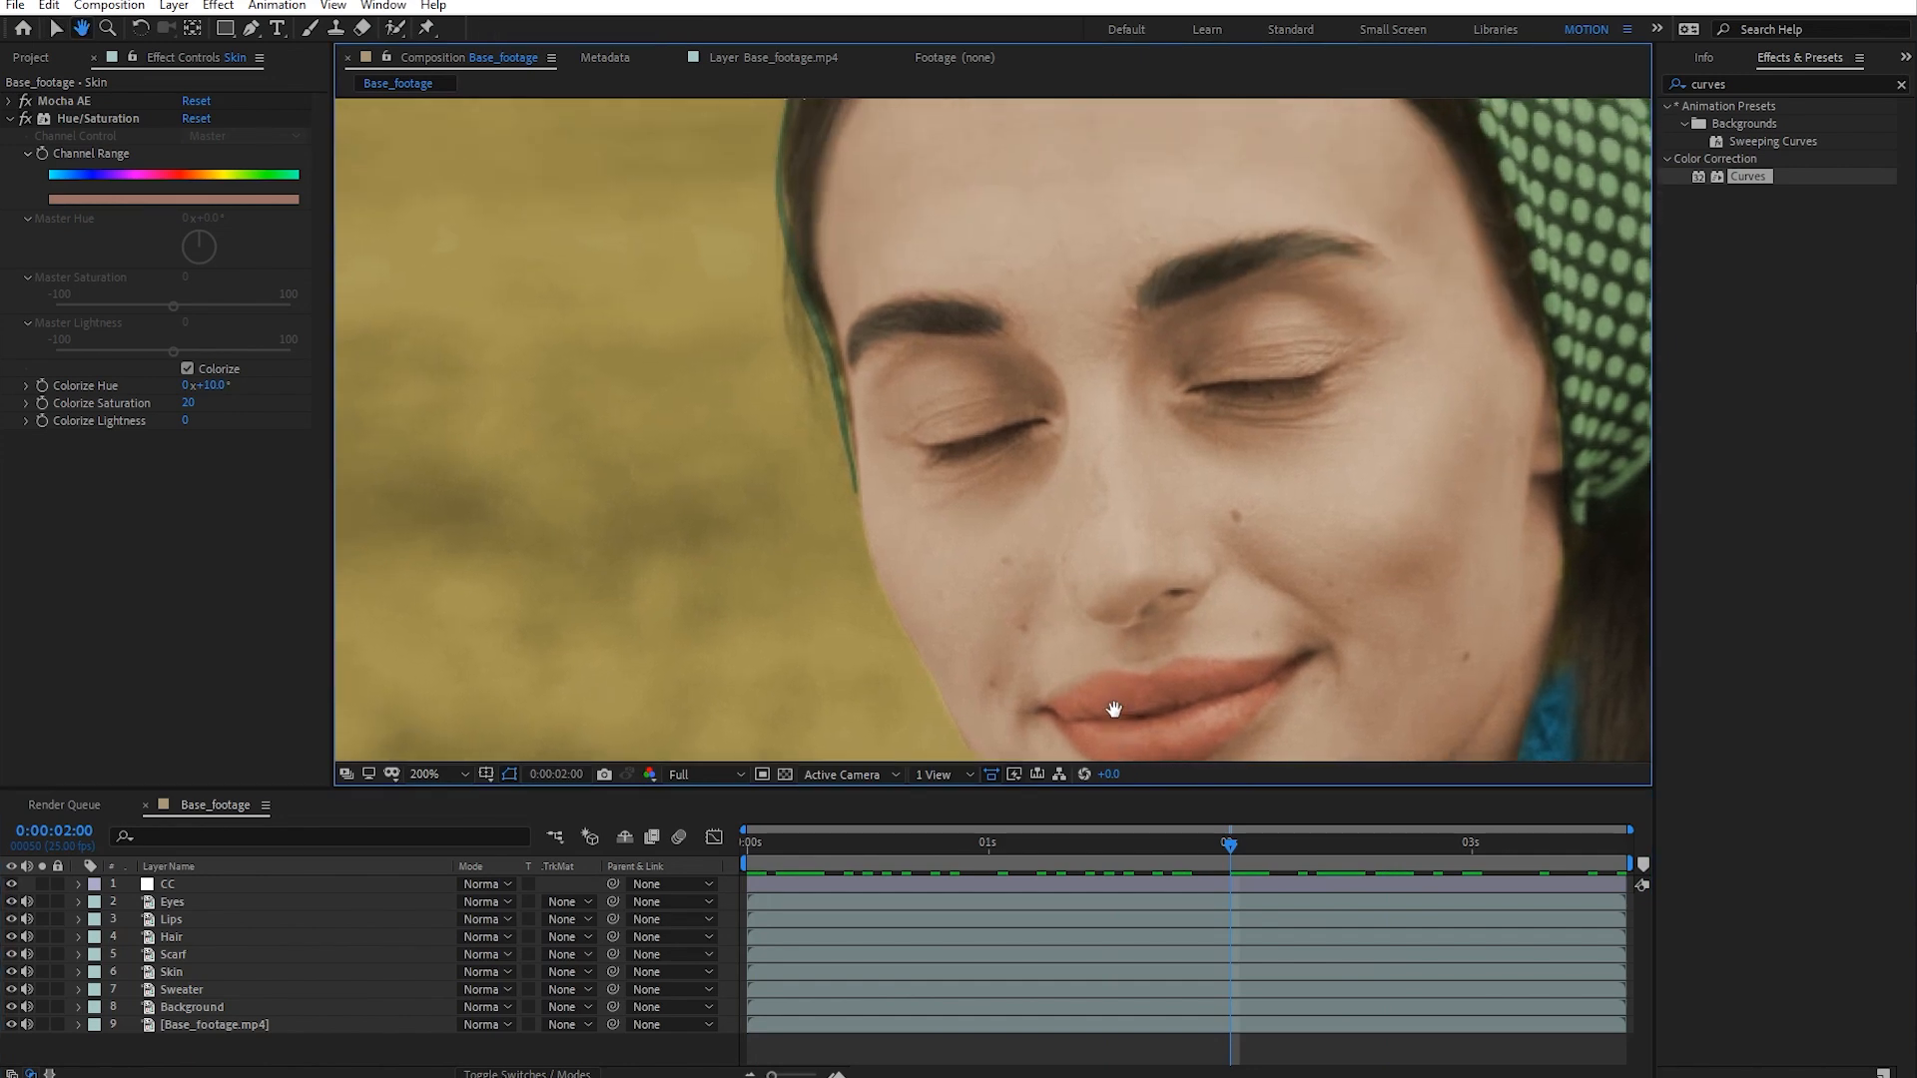
{"action": "left_click_drag", "start_coordinate": [1083, 549], "coordinate": [1073, 702]}
{"action": "left_click_drag", "start_coordinate": [1059, 599], "coordinate": [1064, 675]}
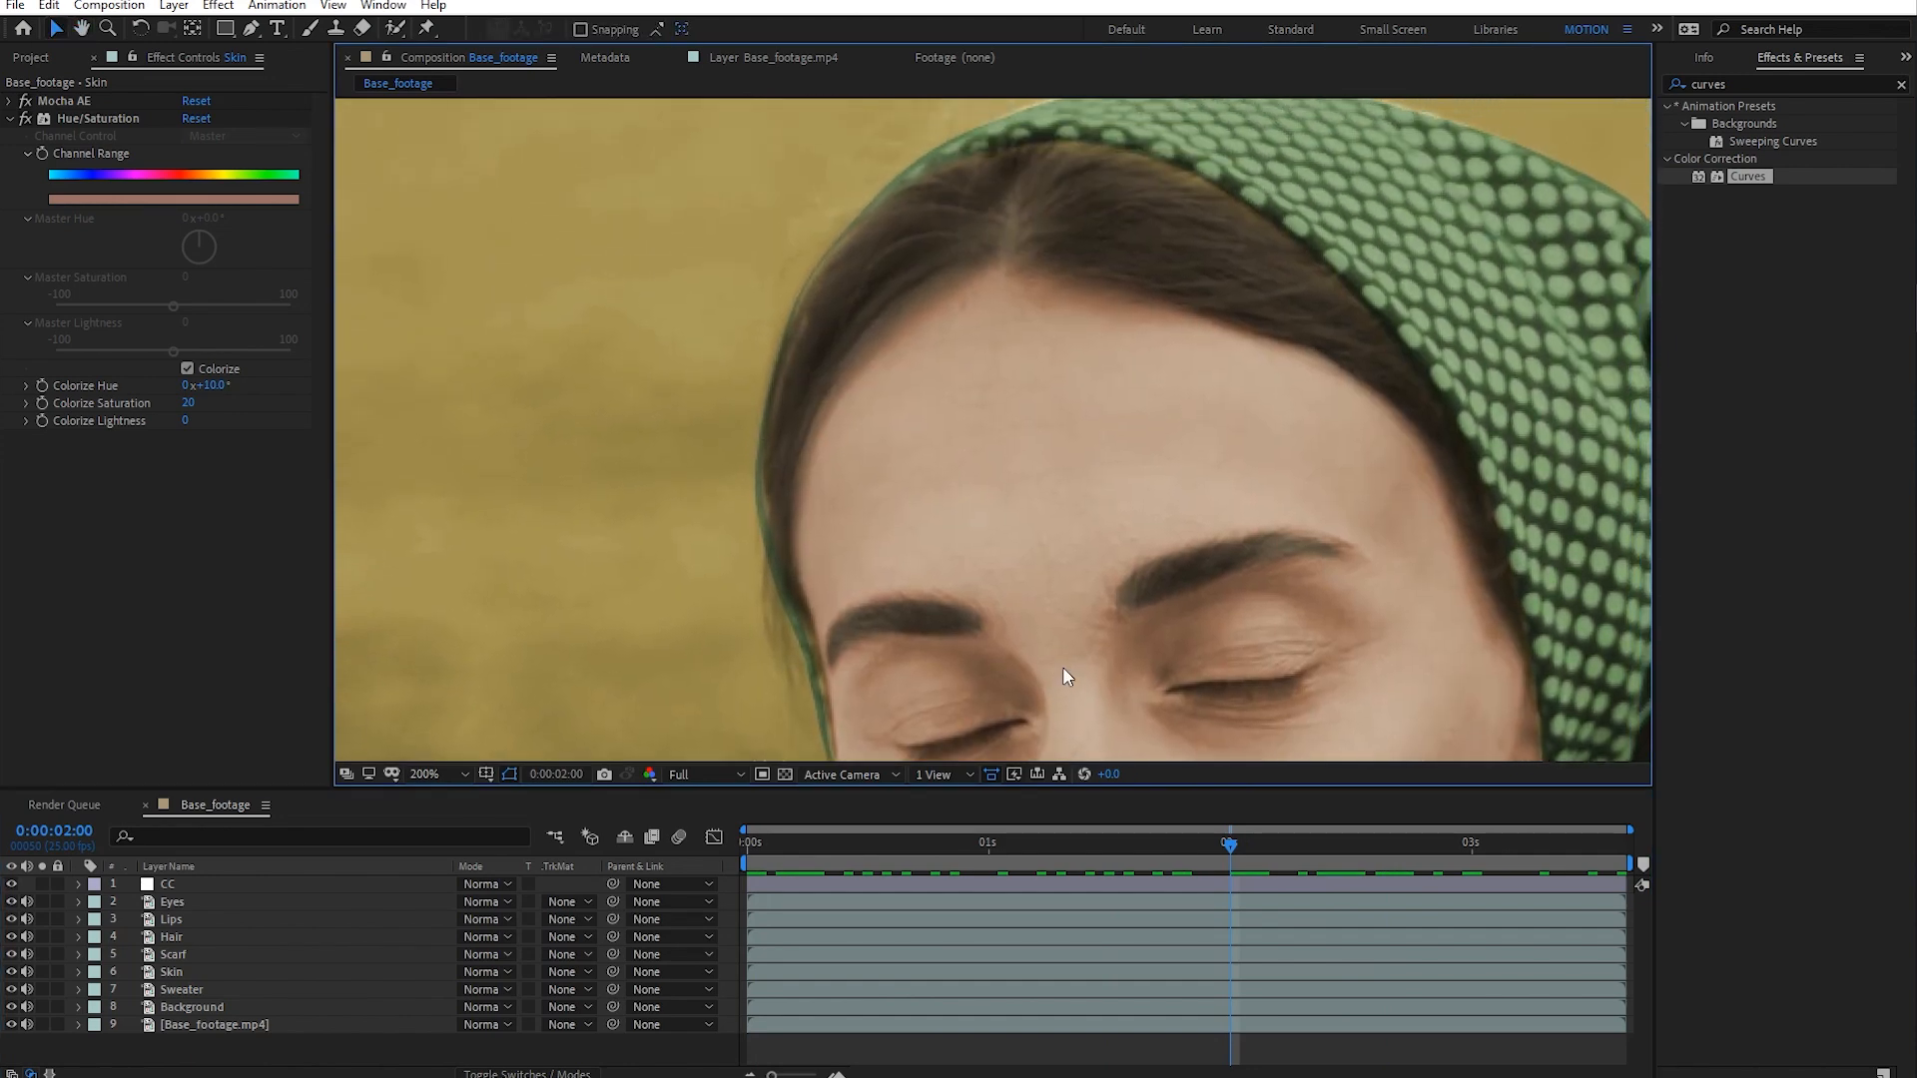
{"action": "left_click_drag", "start_coordinate": [824, 557], "coordinate": [704, 420]}
{"action": "left_click_drag", "start_coordinate": [1407, 386], "coordinate": [1439, 574]}
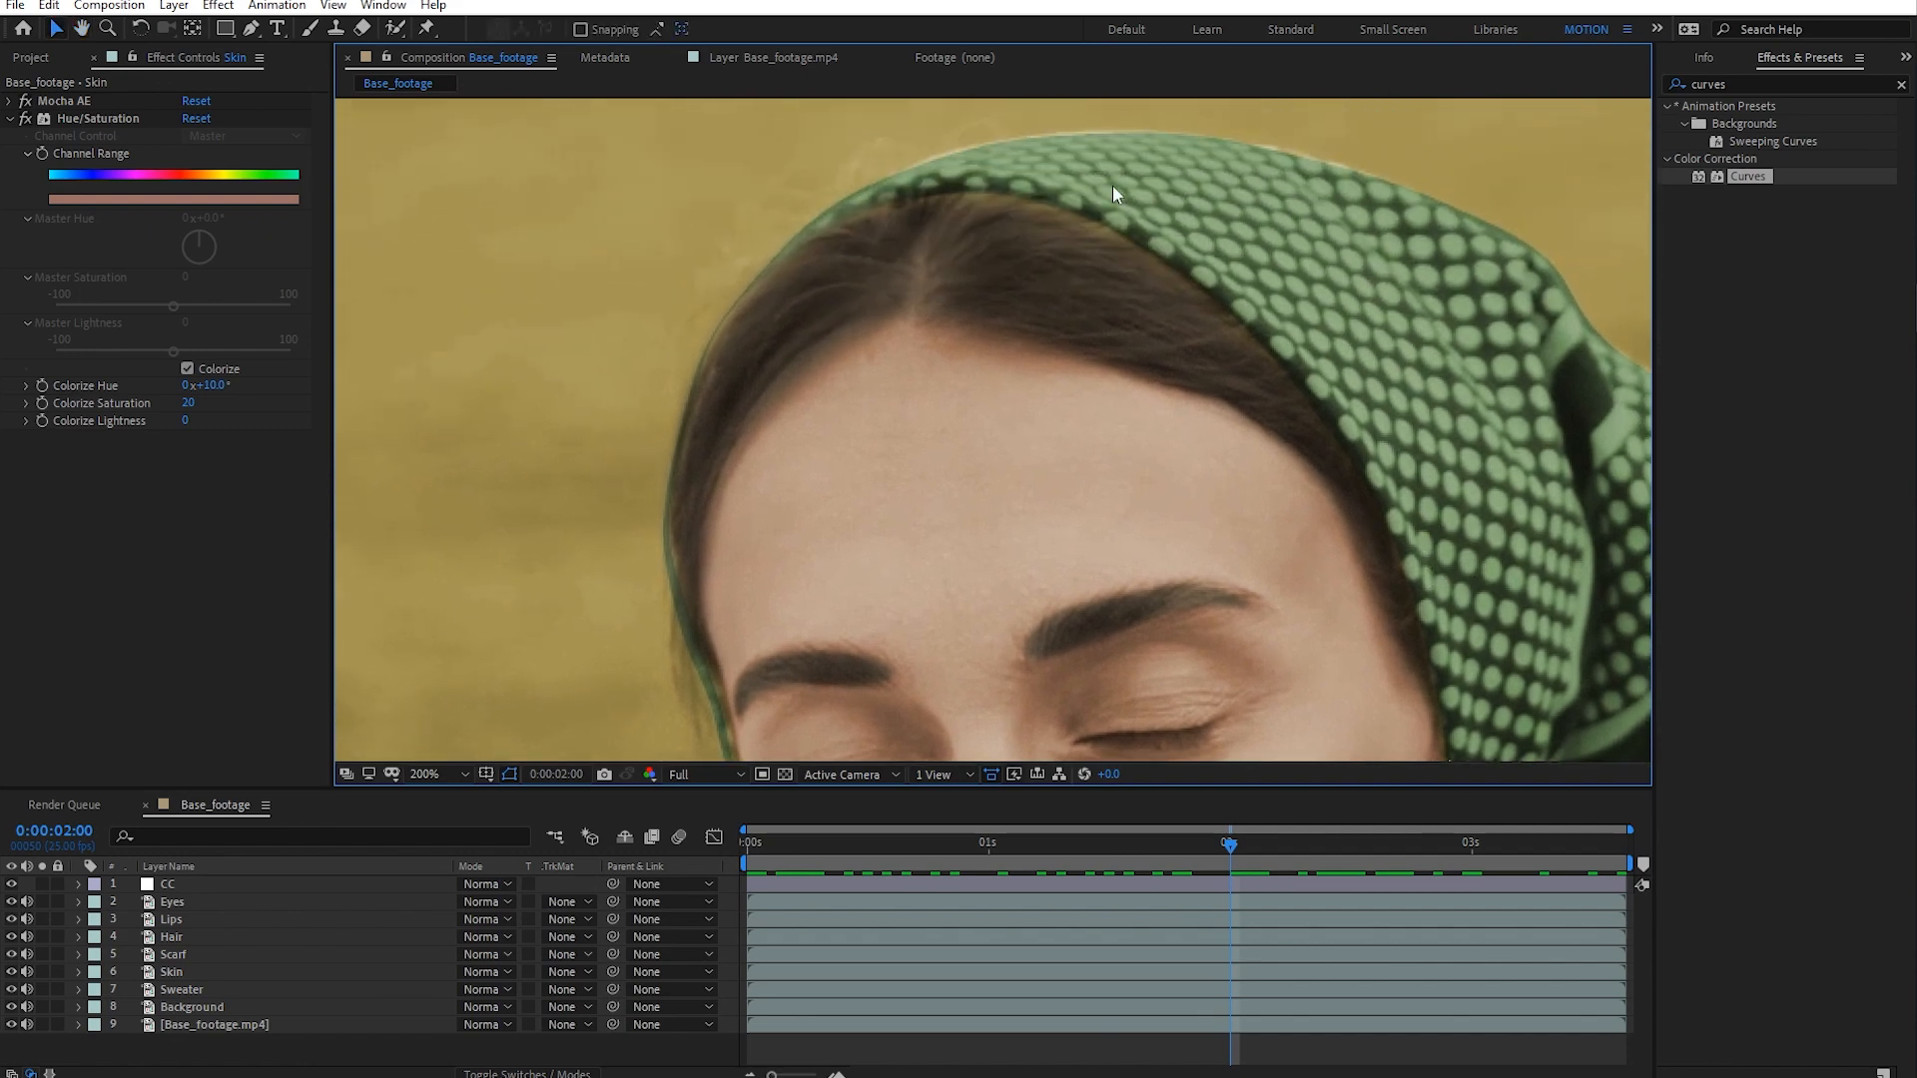
{"action": "left_click_drag", "start_coordinate": [1184, 508], "coordinate": [1210, 342]}
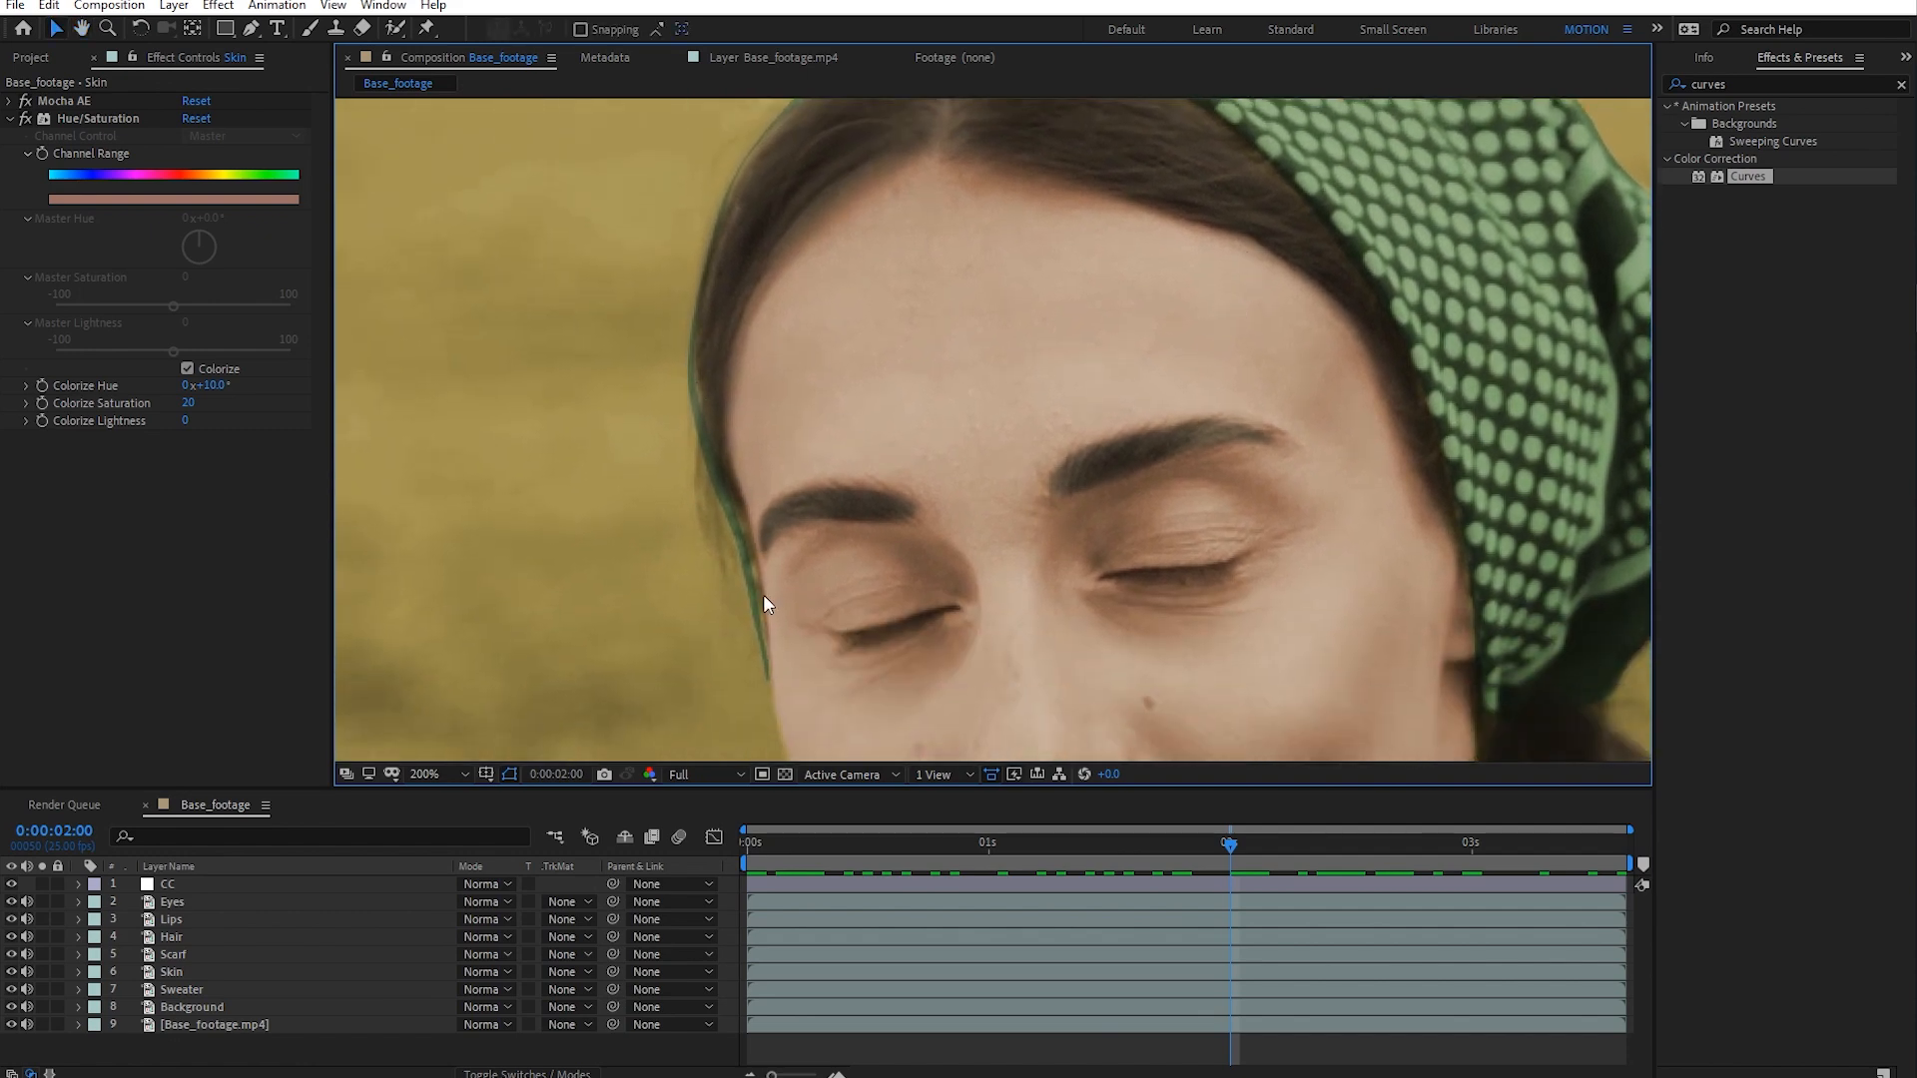
- Try a Mask Feather of 10 pixels on the Scarf layer's mask
{"action": "left_click", "coordinate": [220, 954]}
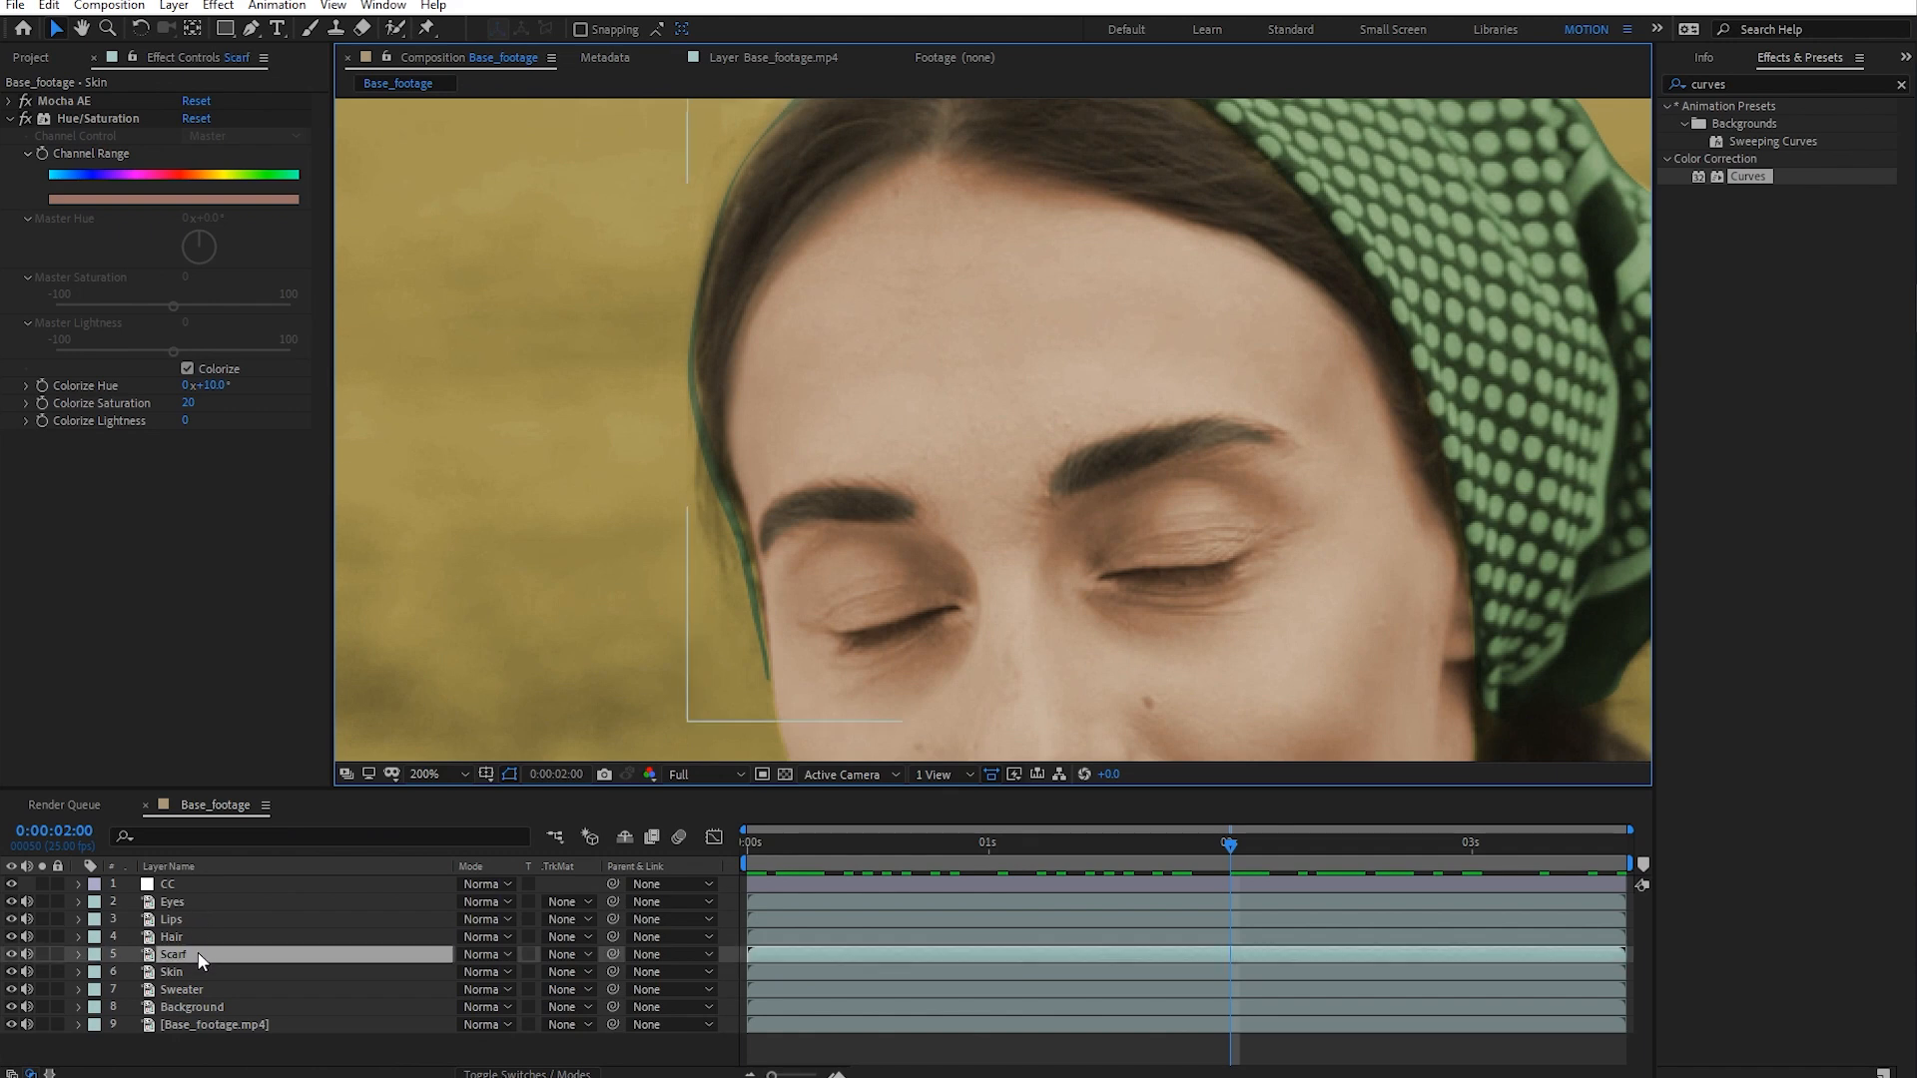
{"action": "key", "text": "f"}
{"action": "left_click", "coordinate": [481, 990]}
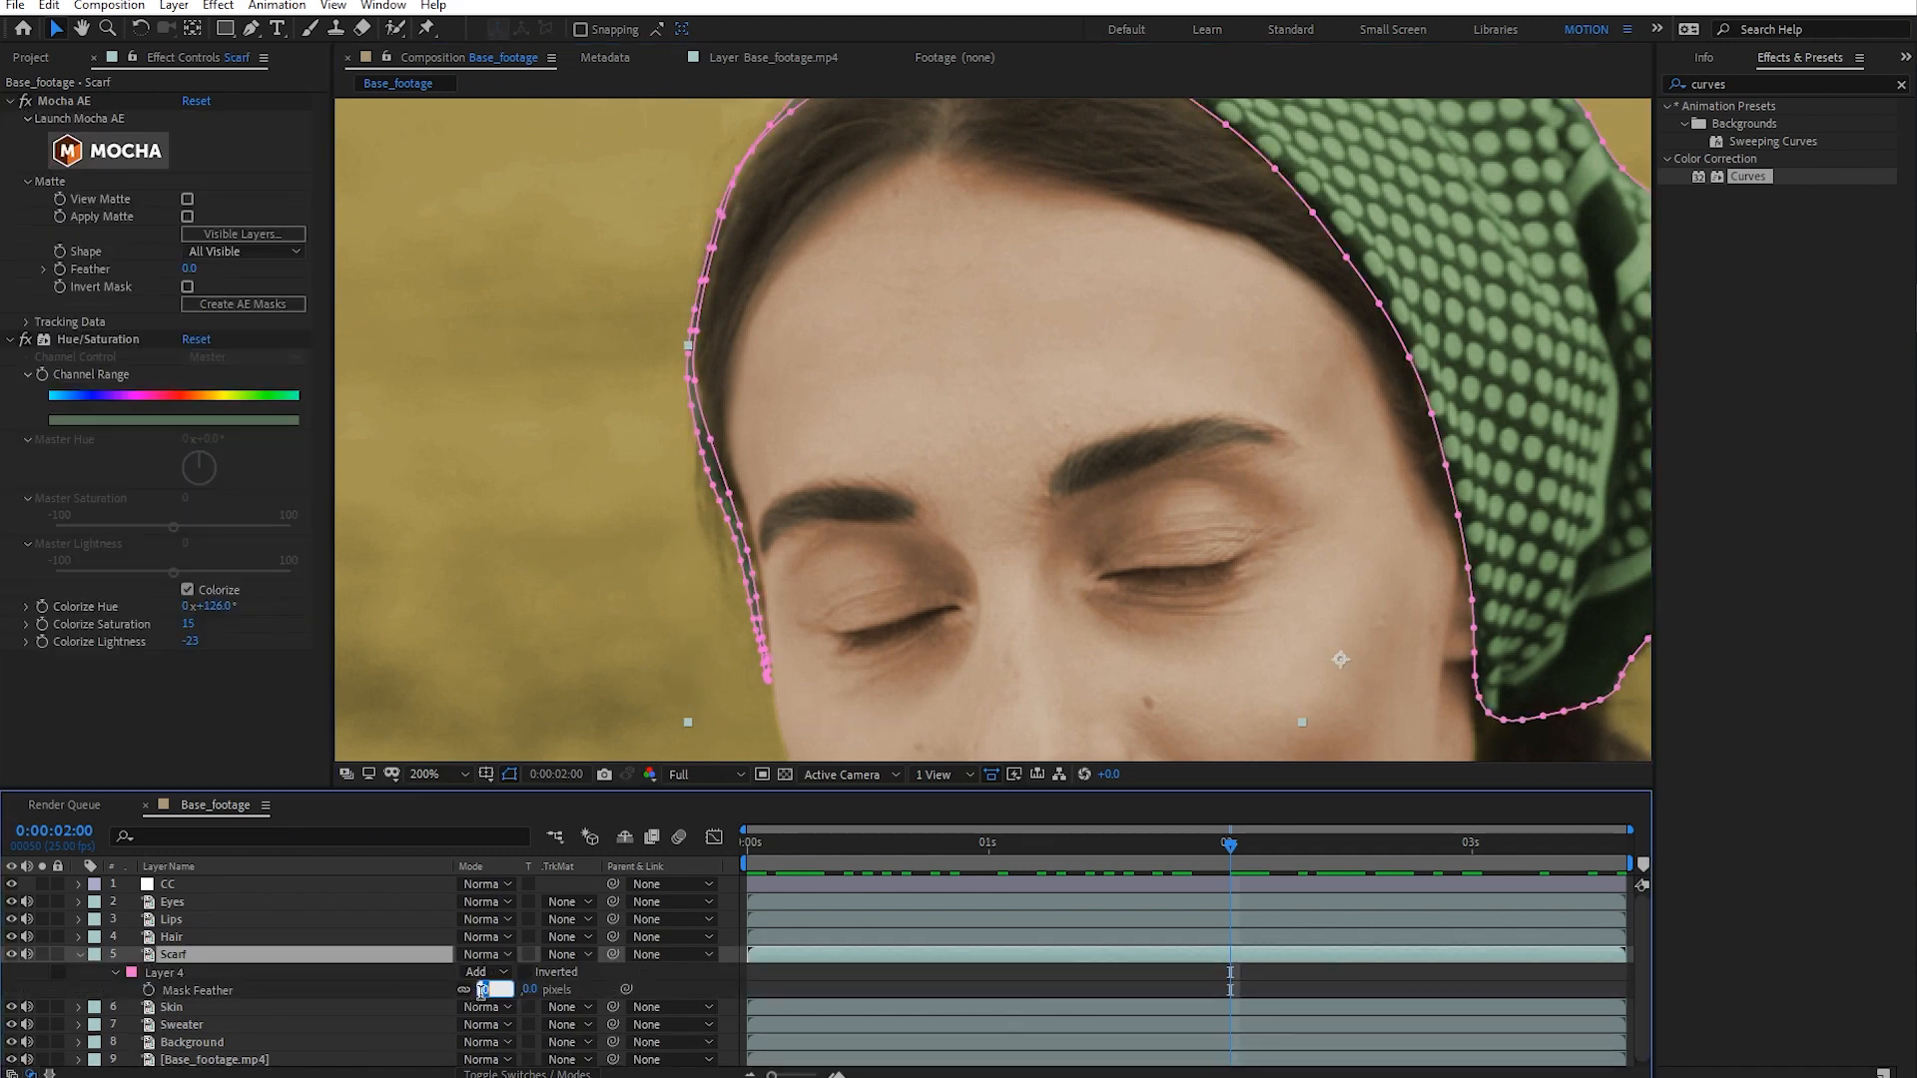
{"action": "type", "text": "10"}
{"action": "key", "text": "Return"}
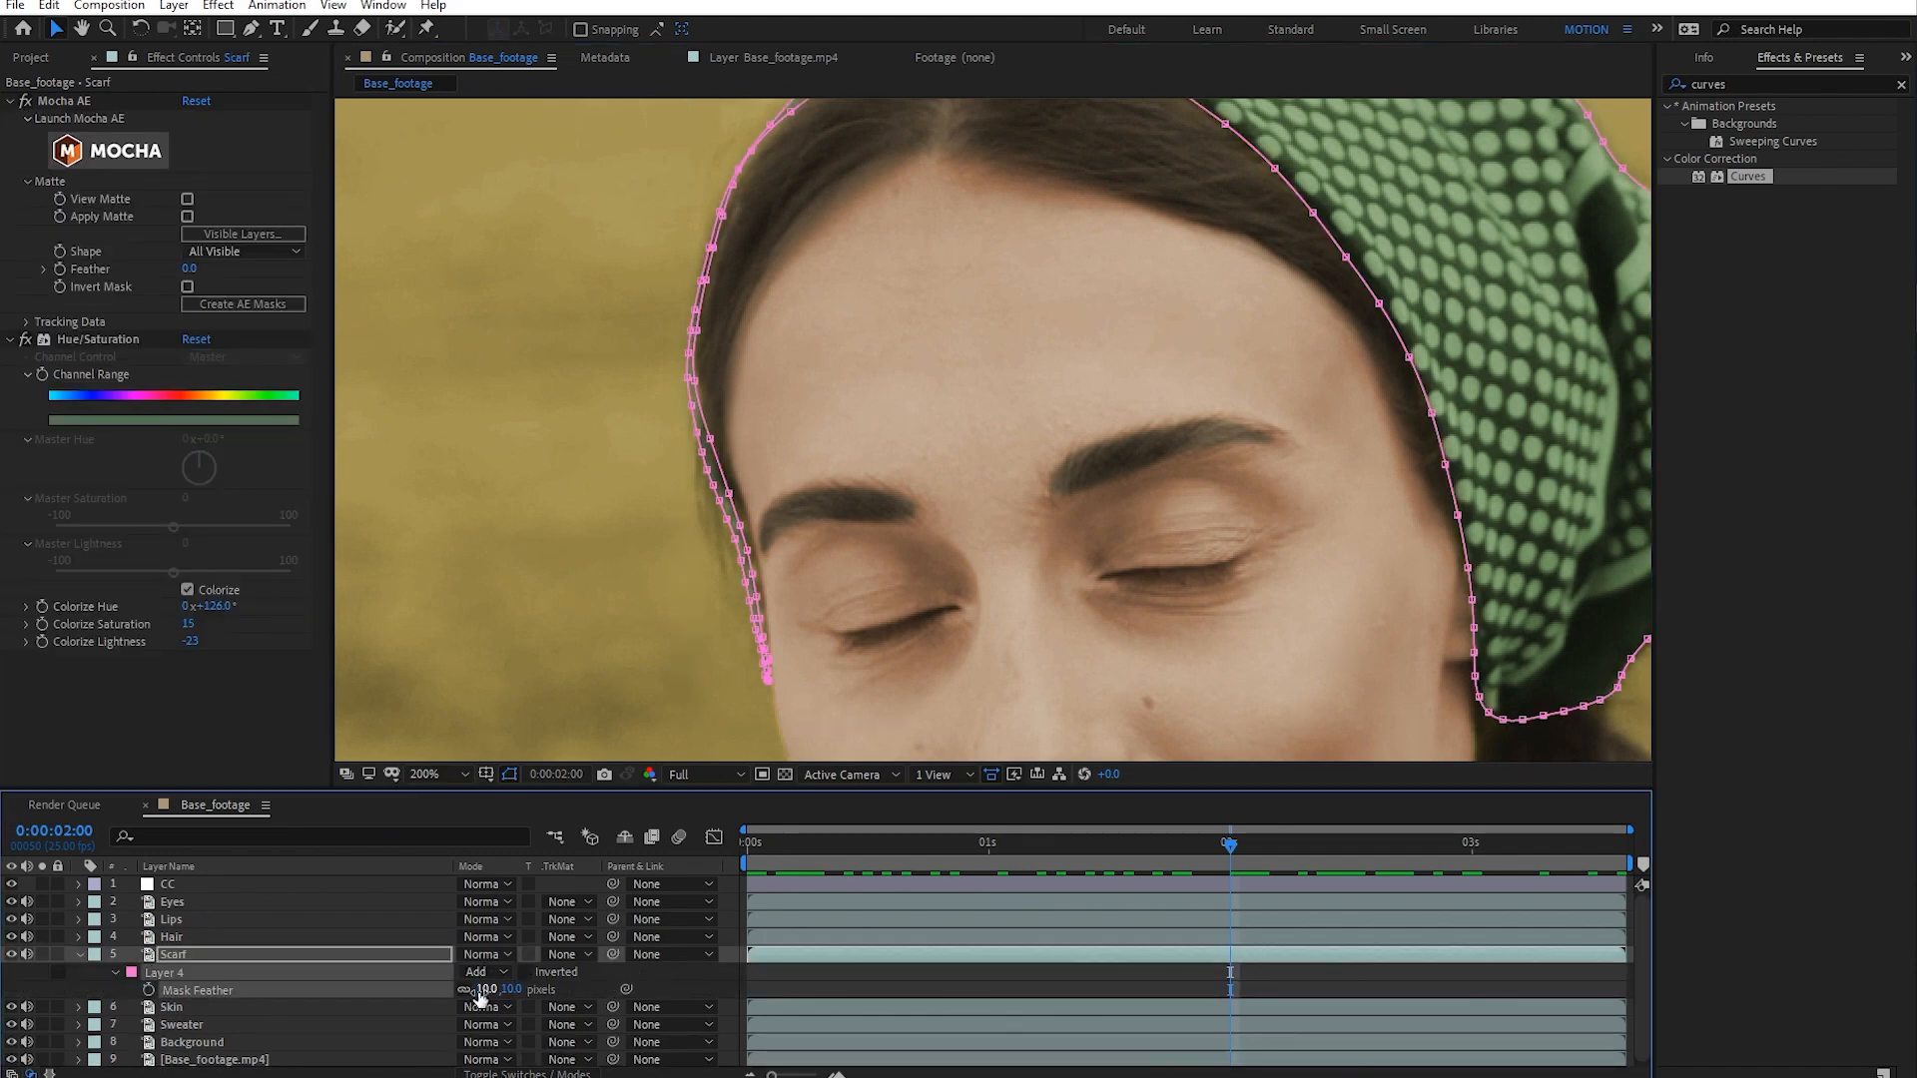
{"action": "left_click", "coordinate": [1244, 974]}
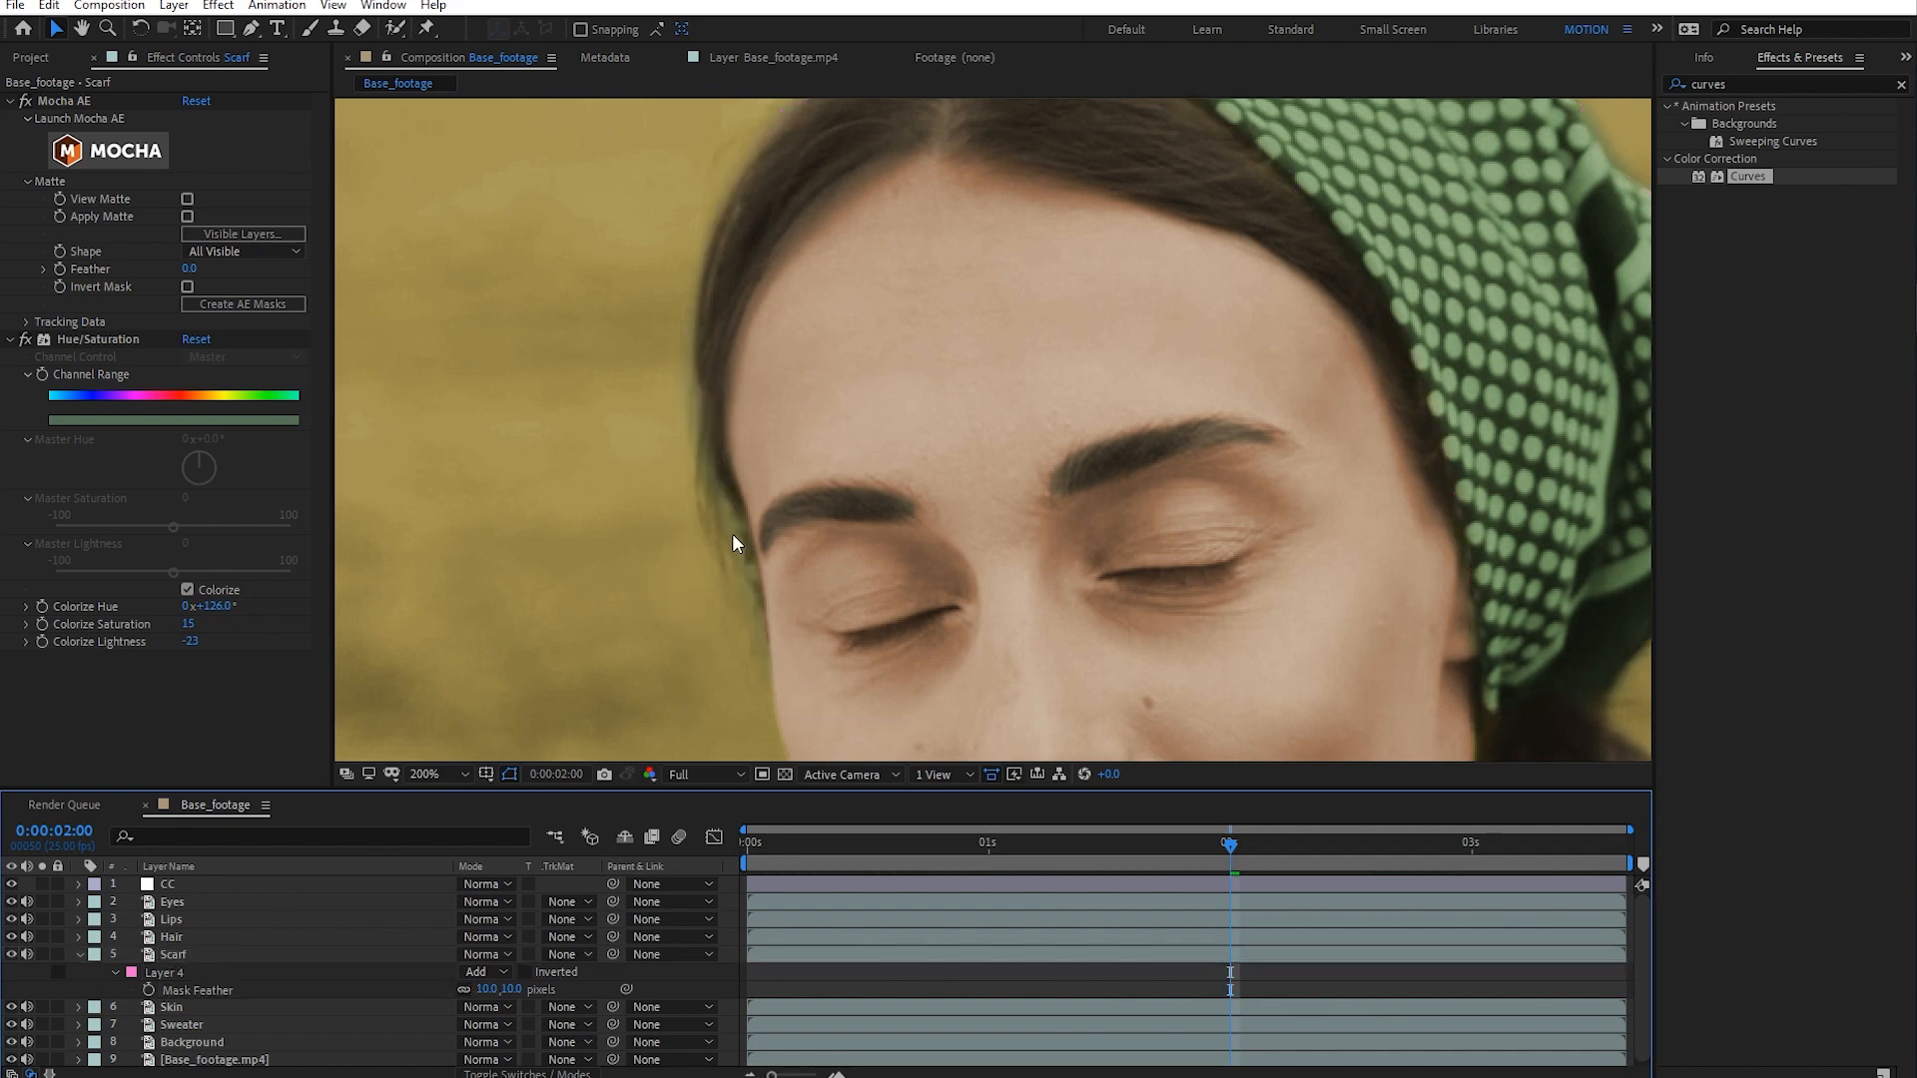
{"action": "scroll", "coordinate": [788, 575], "scroll_direction": "down", "scroll_amount": 1}
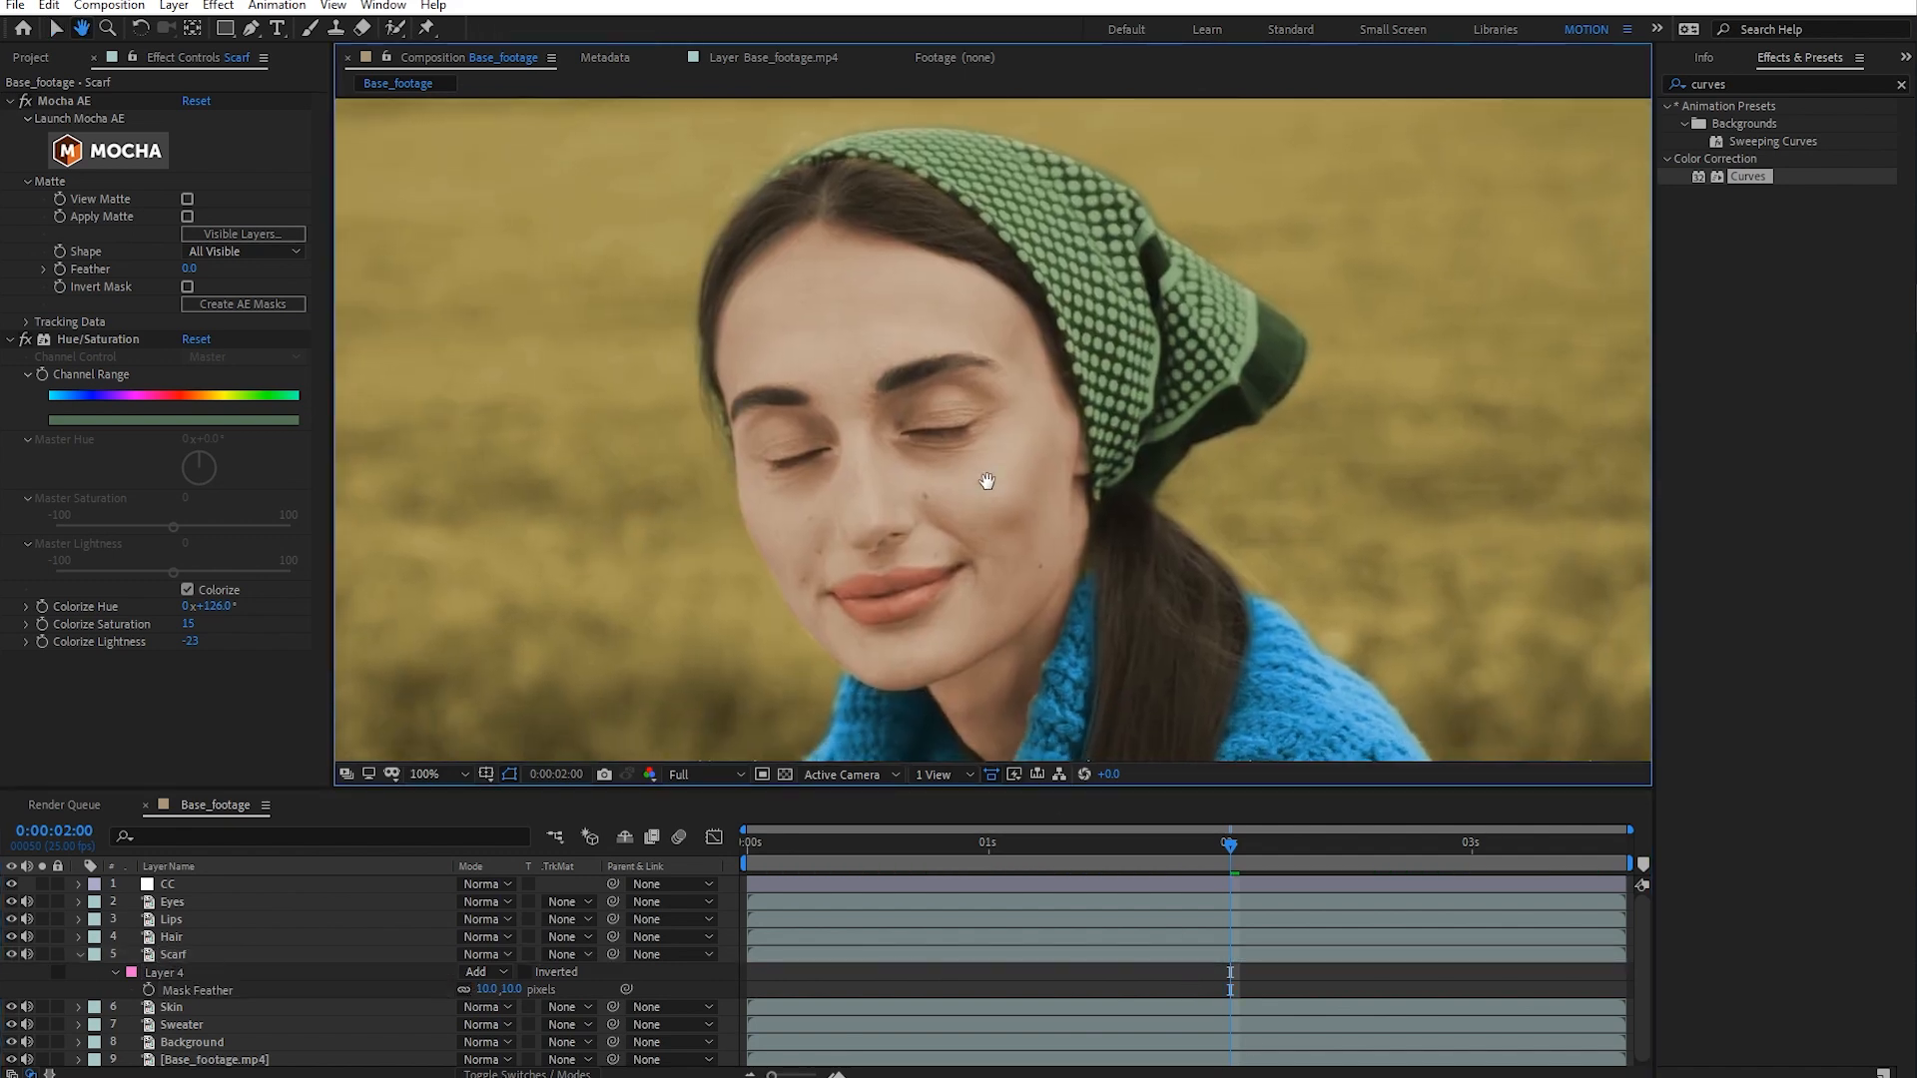
- Set the Mask Feather of the Scarf layer's mask to 5 pixels
{"action": "left_click", "coordinate": [487, 989]}
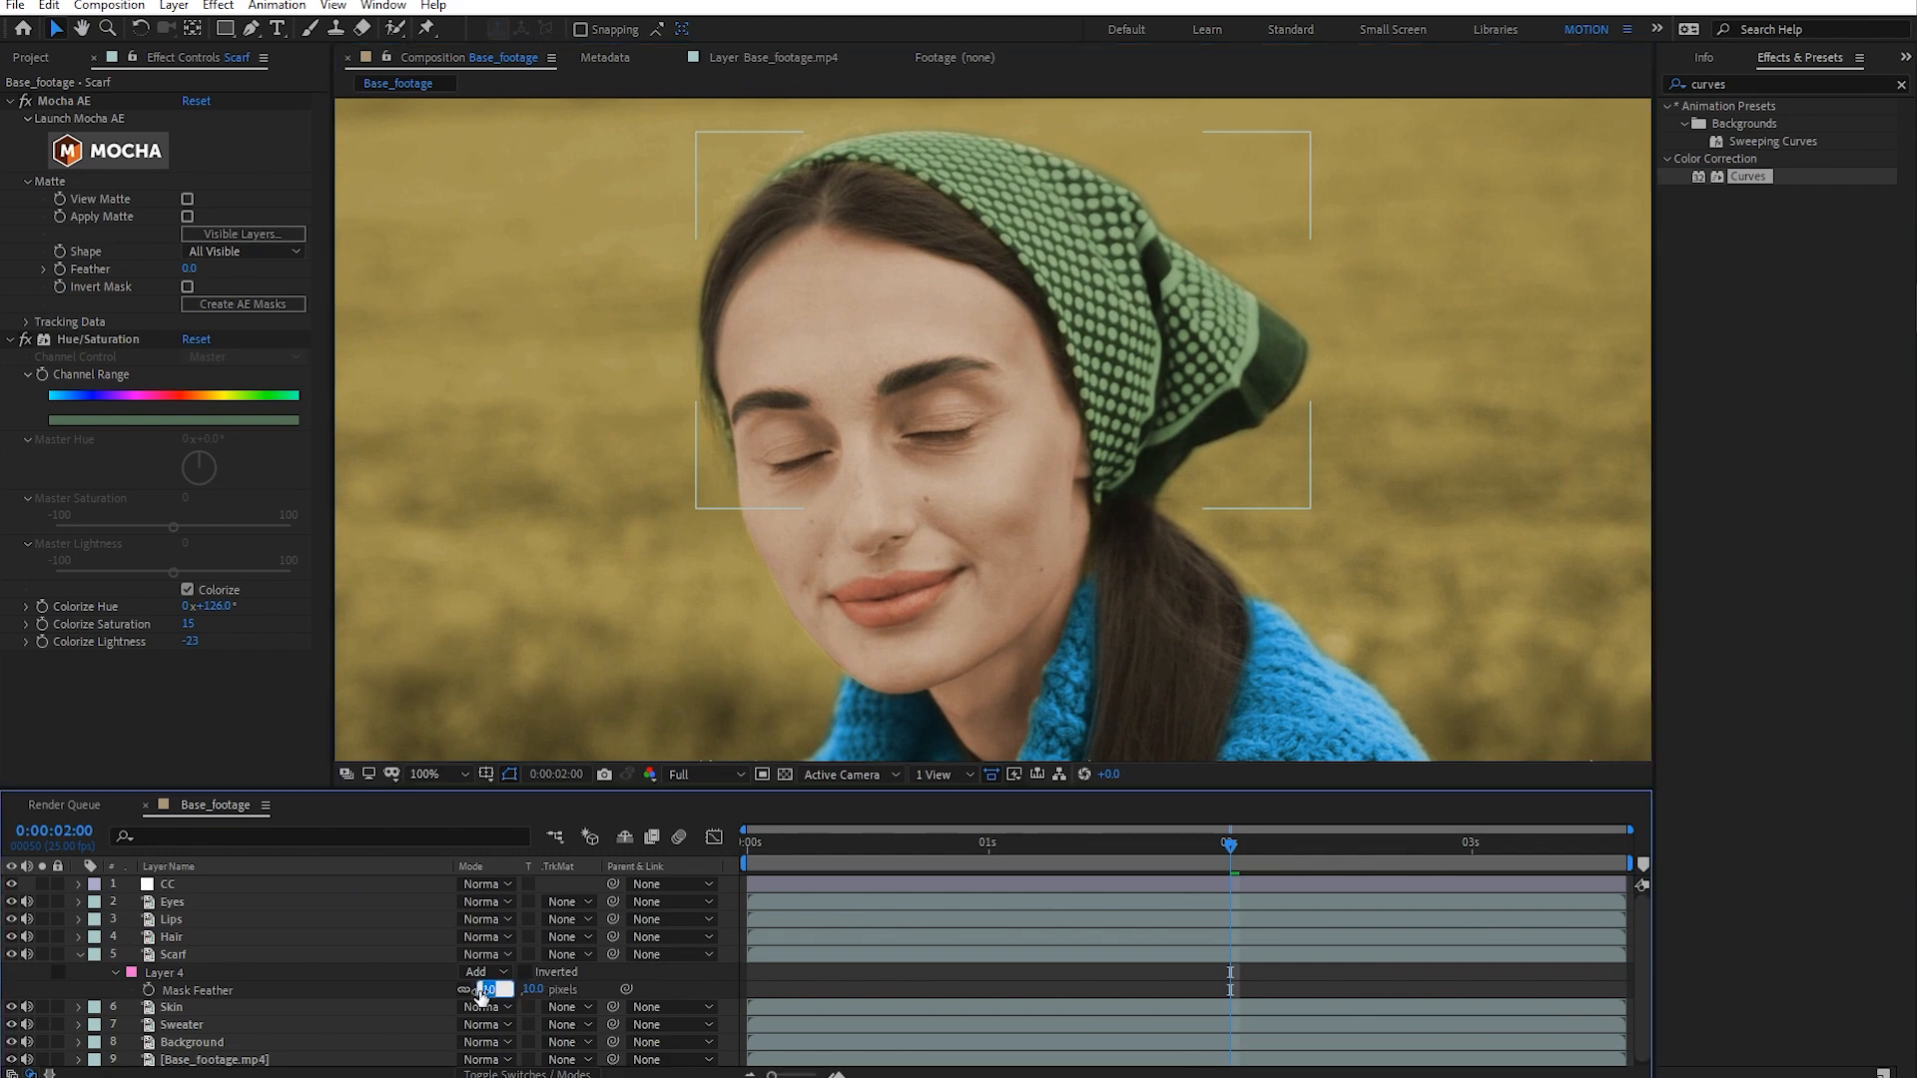
{"action": "type", "text": "5"}
{"action": "key", "text": "Return"}
{"action": "left_click", "coordinate": [1062, 1009]}
{"action": "scroll", "coordinate": [1092, 650], "scroll_direction": "down", "scroll_amount": 2}
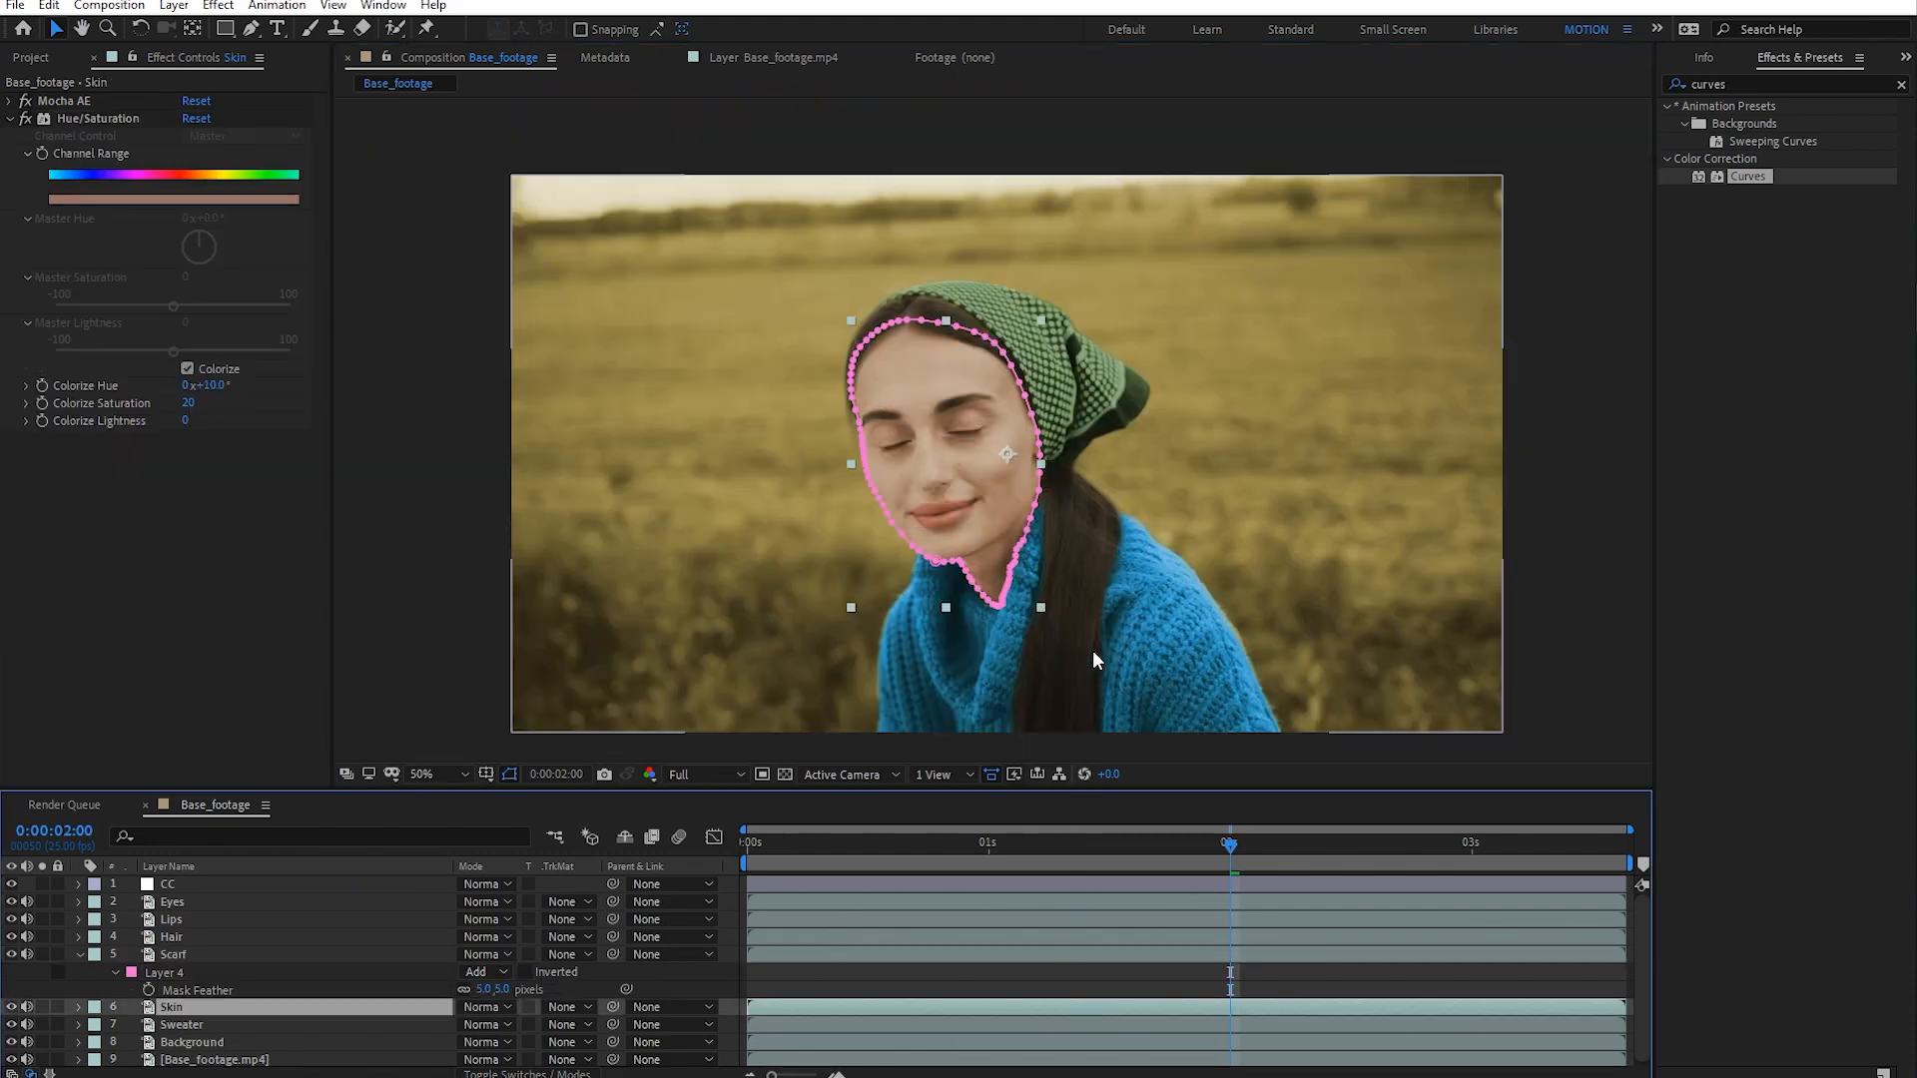
{"action": "left_click", "coordinate": [1045, 964]}
{"action": "scroll", "coordinate": [1080, 641], "scroll_direction": "up", "scroll_amount": 2}
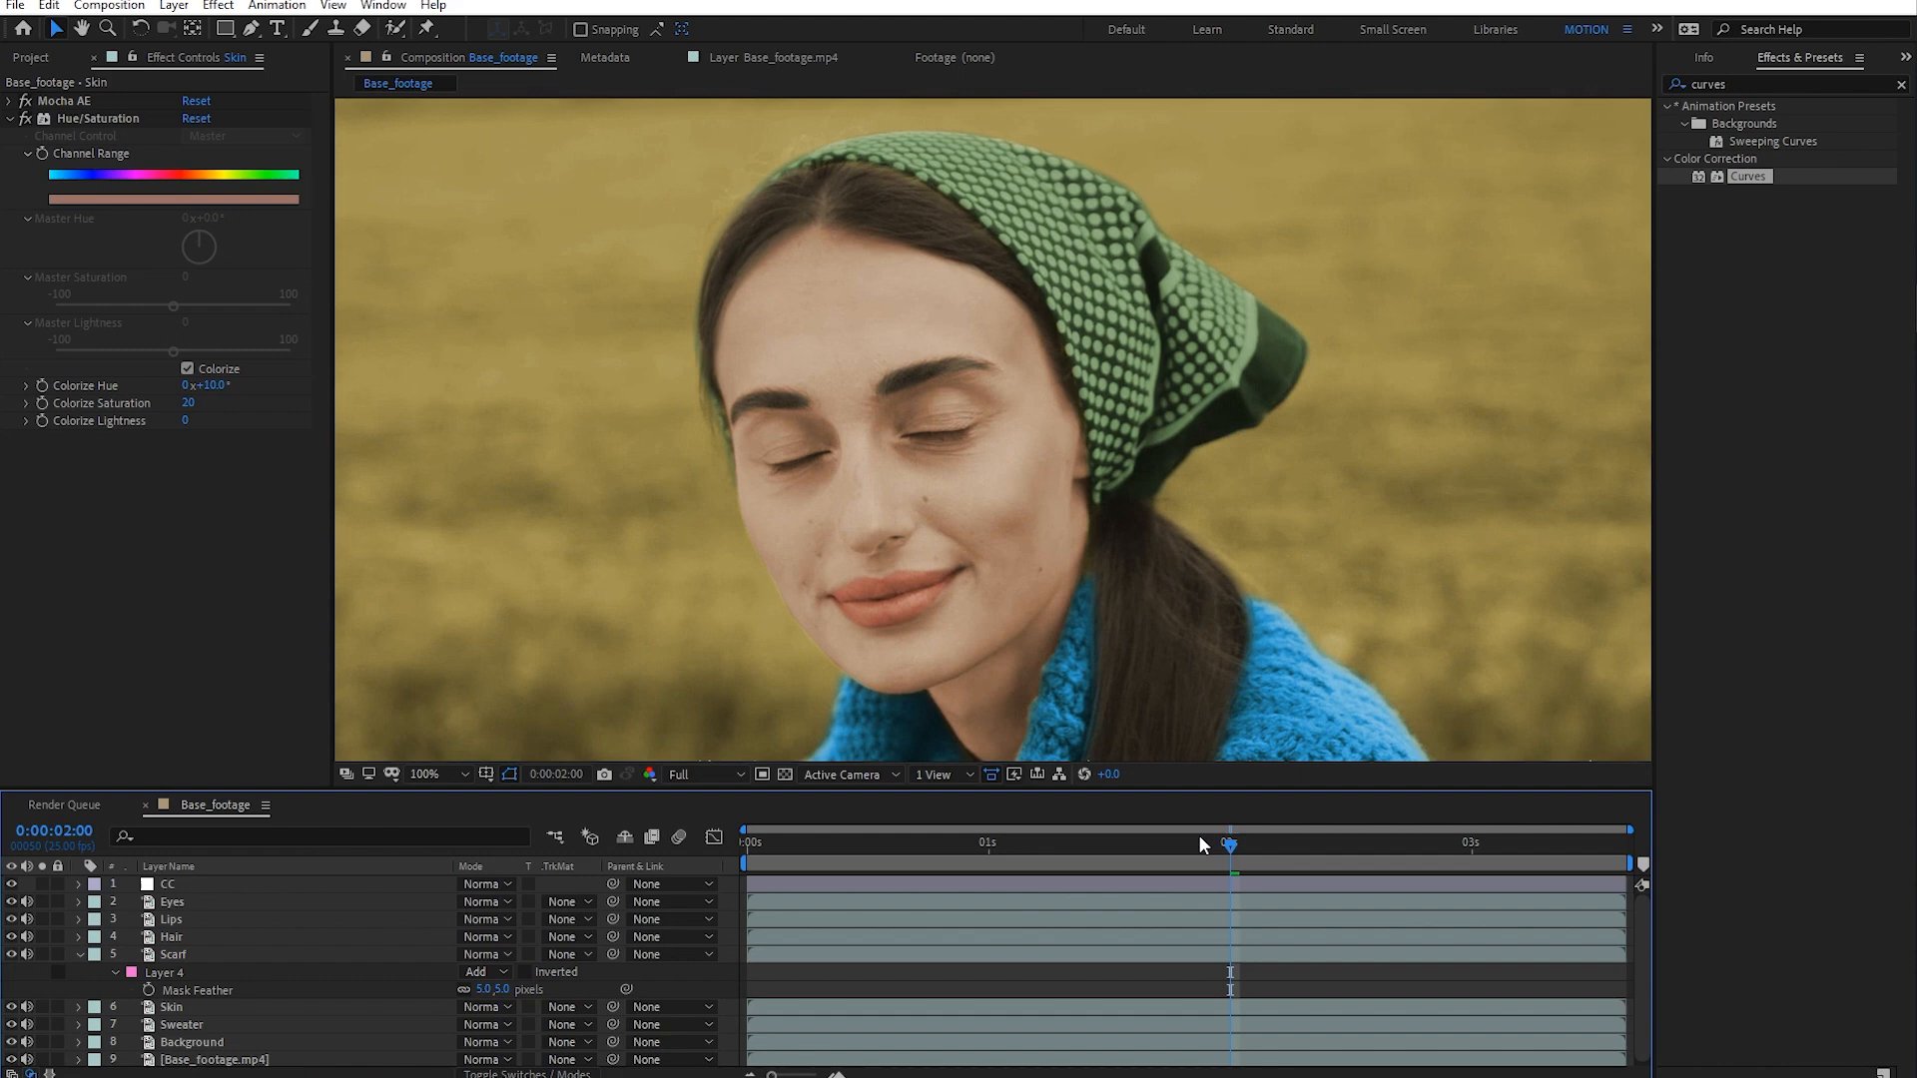
- Preview the footage and inspect the skin mask edge along the jaw and chin at 0:00:00:15
{"action": "key", "text": "space"}
{"action": "key", "text": "space"}
{"action": "key", "text": "space"}
{"action": "left_click_drag", "start_coordinate": [767, 901], "coordinate": [892, 898]}
{"action": "left_click_drag", "start_coordinate": [901, 716], "coordinate": [907, 695]}
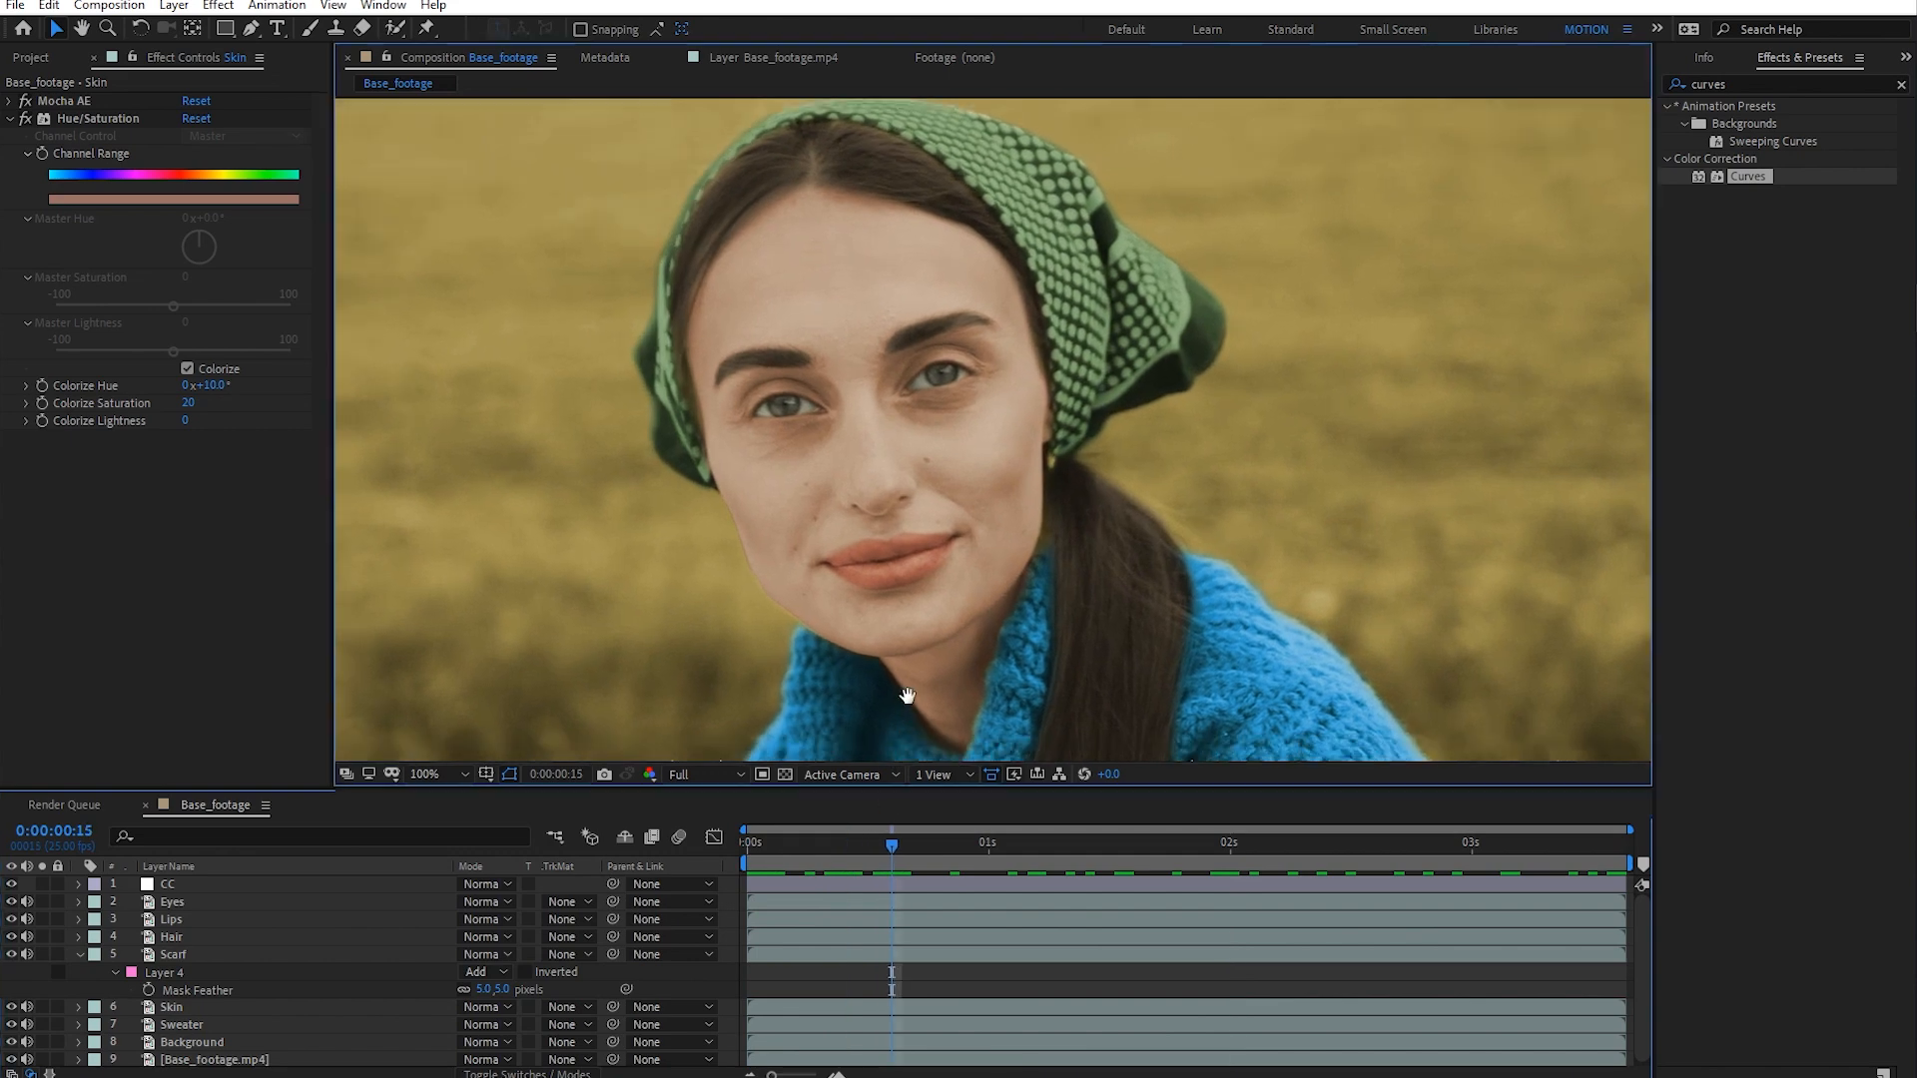
{"action": "scroll", "coordinate": [972, 549], "scroll_direction": "up", "scroll_amount": 5}
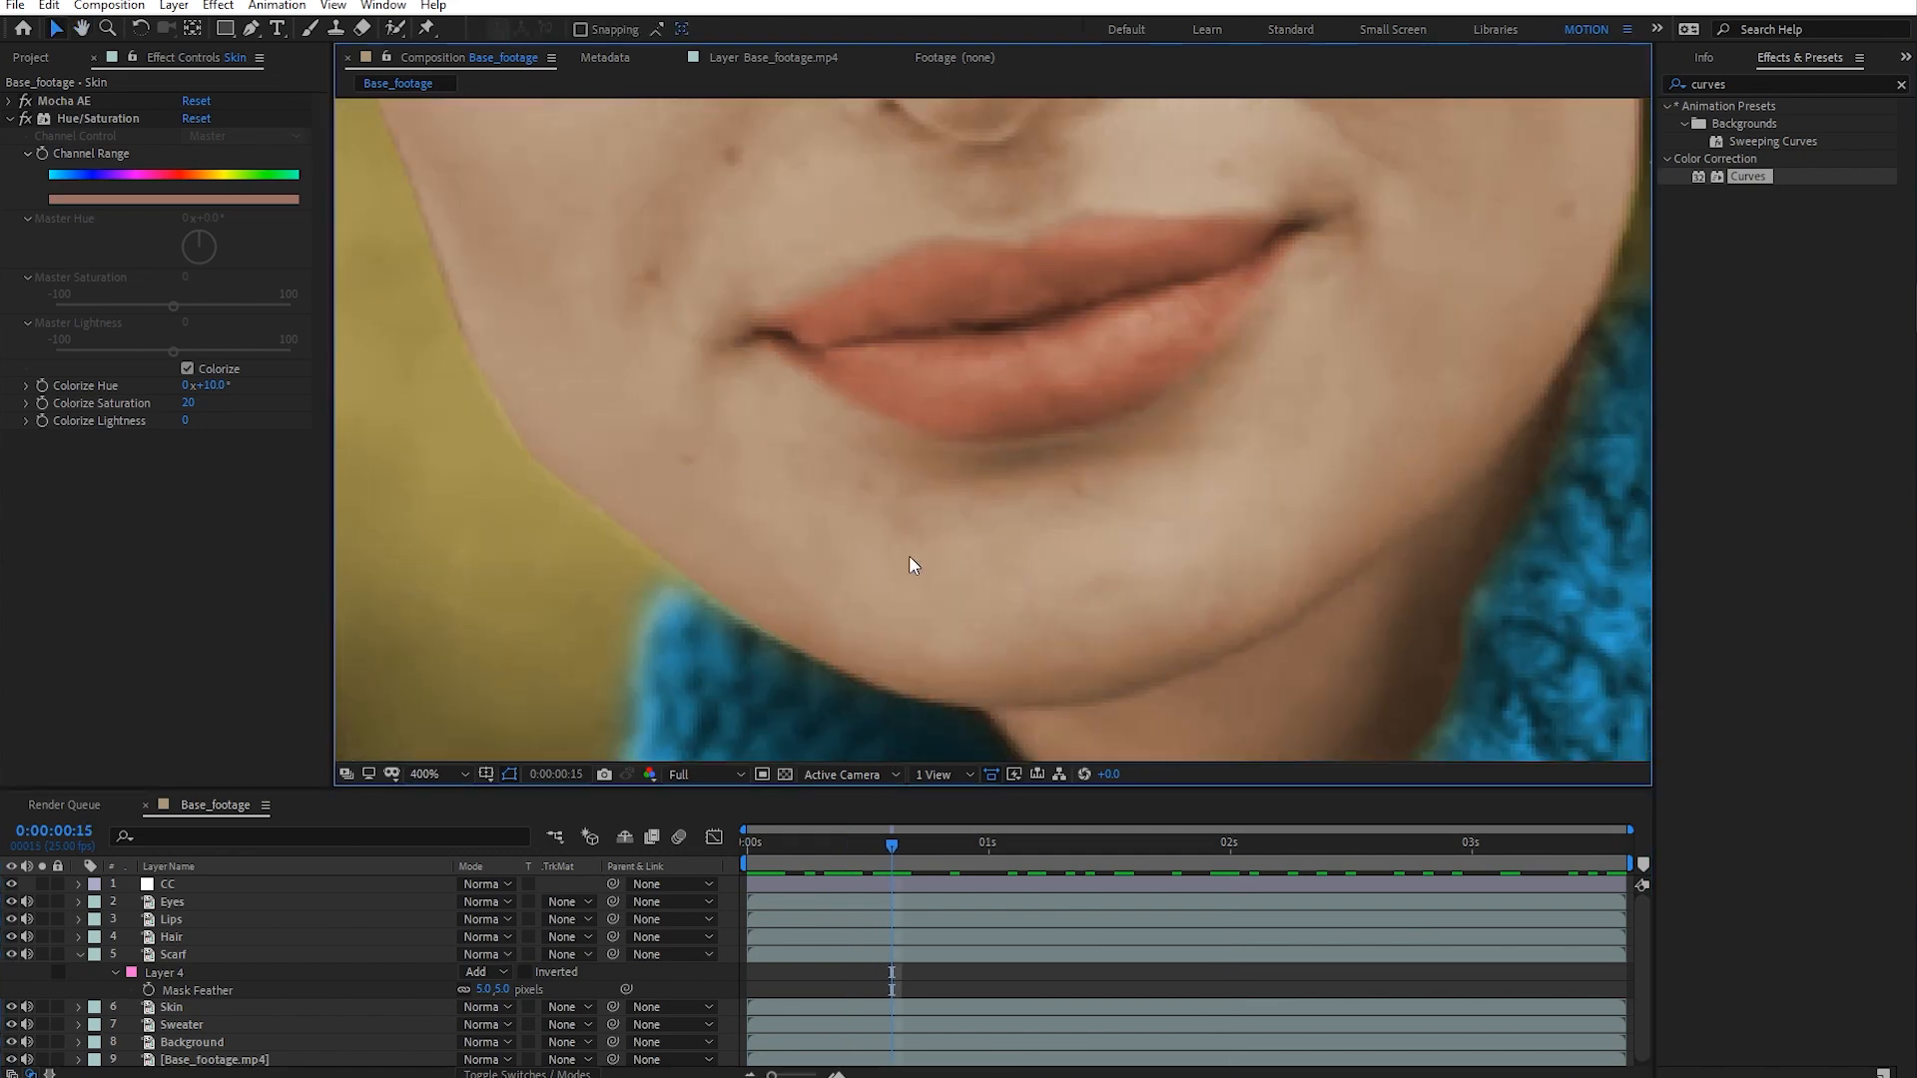
{"action": "scroll", "coordinate": [619, 530], "scroll_direction": "down", "scroll_amount": 1}
{"action": "scroll", "coordinate": [840, 547], "scroll_direction": "up", "scroll_amount": 1}
{"action": "scroll", "coordinate": [566, 496], "scroll_direction": "down", "scroll_amount": 1}
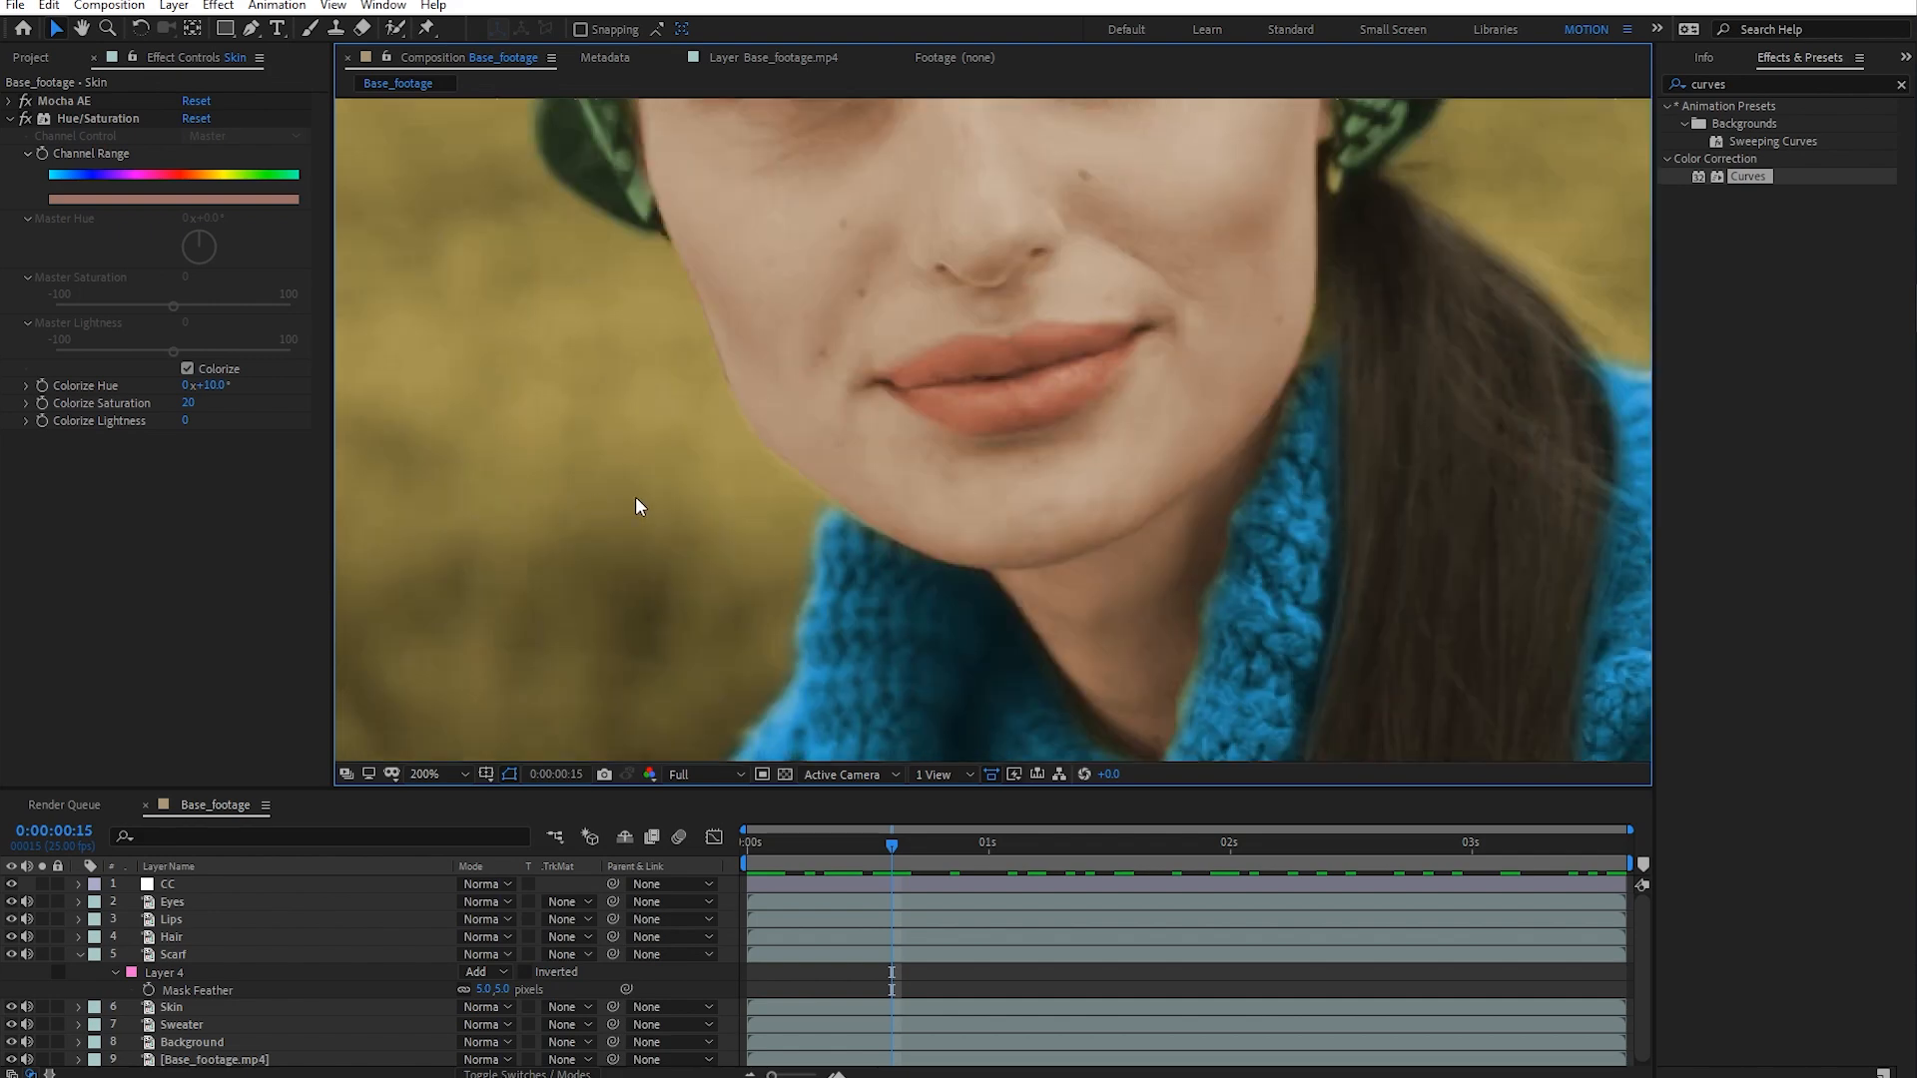
{"action": "scroll", "coordinate": [703, 491], "scroll_direction": "down", "scroll_amount": 1}
{"action": "scroll", "coordinate": [908, 504], "scroll_direction": "up", "scroll_amount": 1}
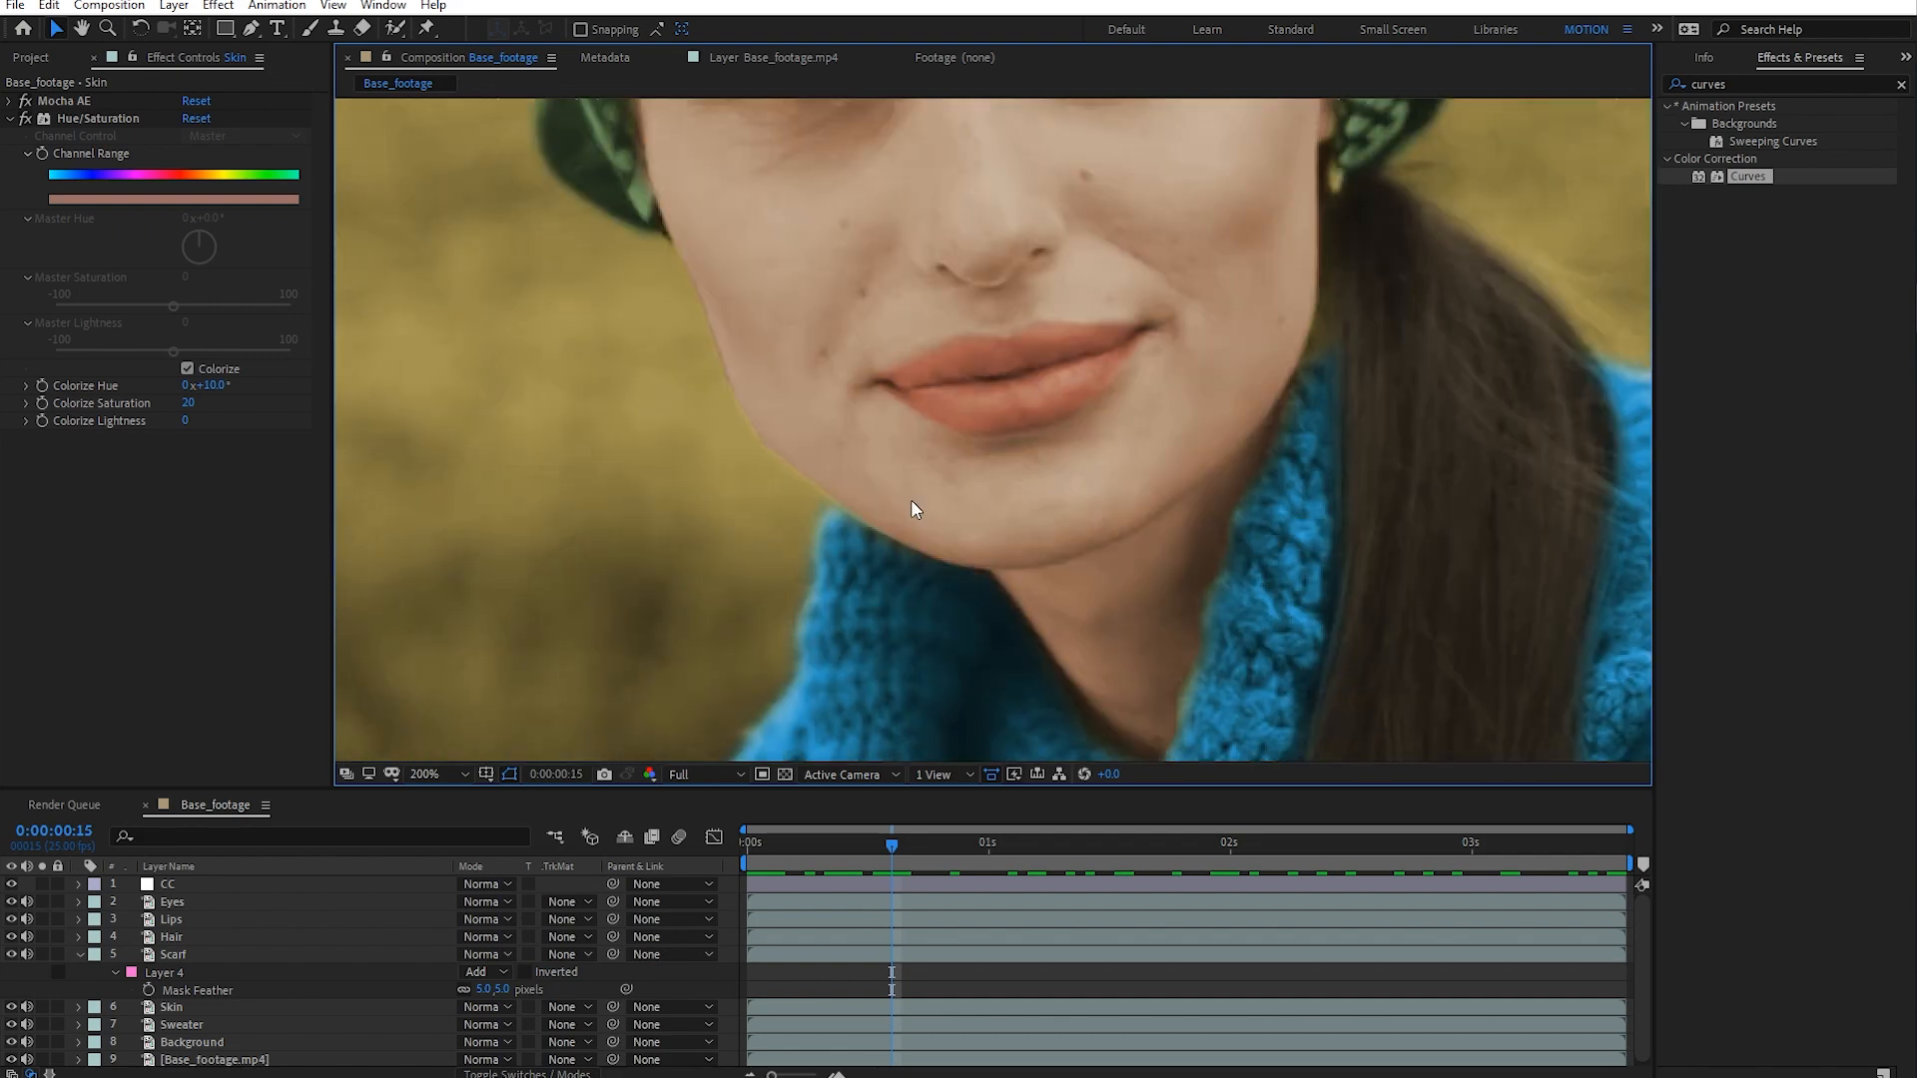
- Set the Mask Feather of the Skin layer's mask to 5 pixels
{"action": "left_click", "coordinate": [184, 1008]}
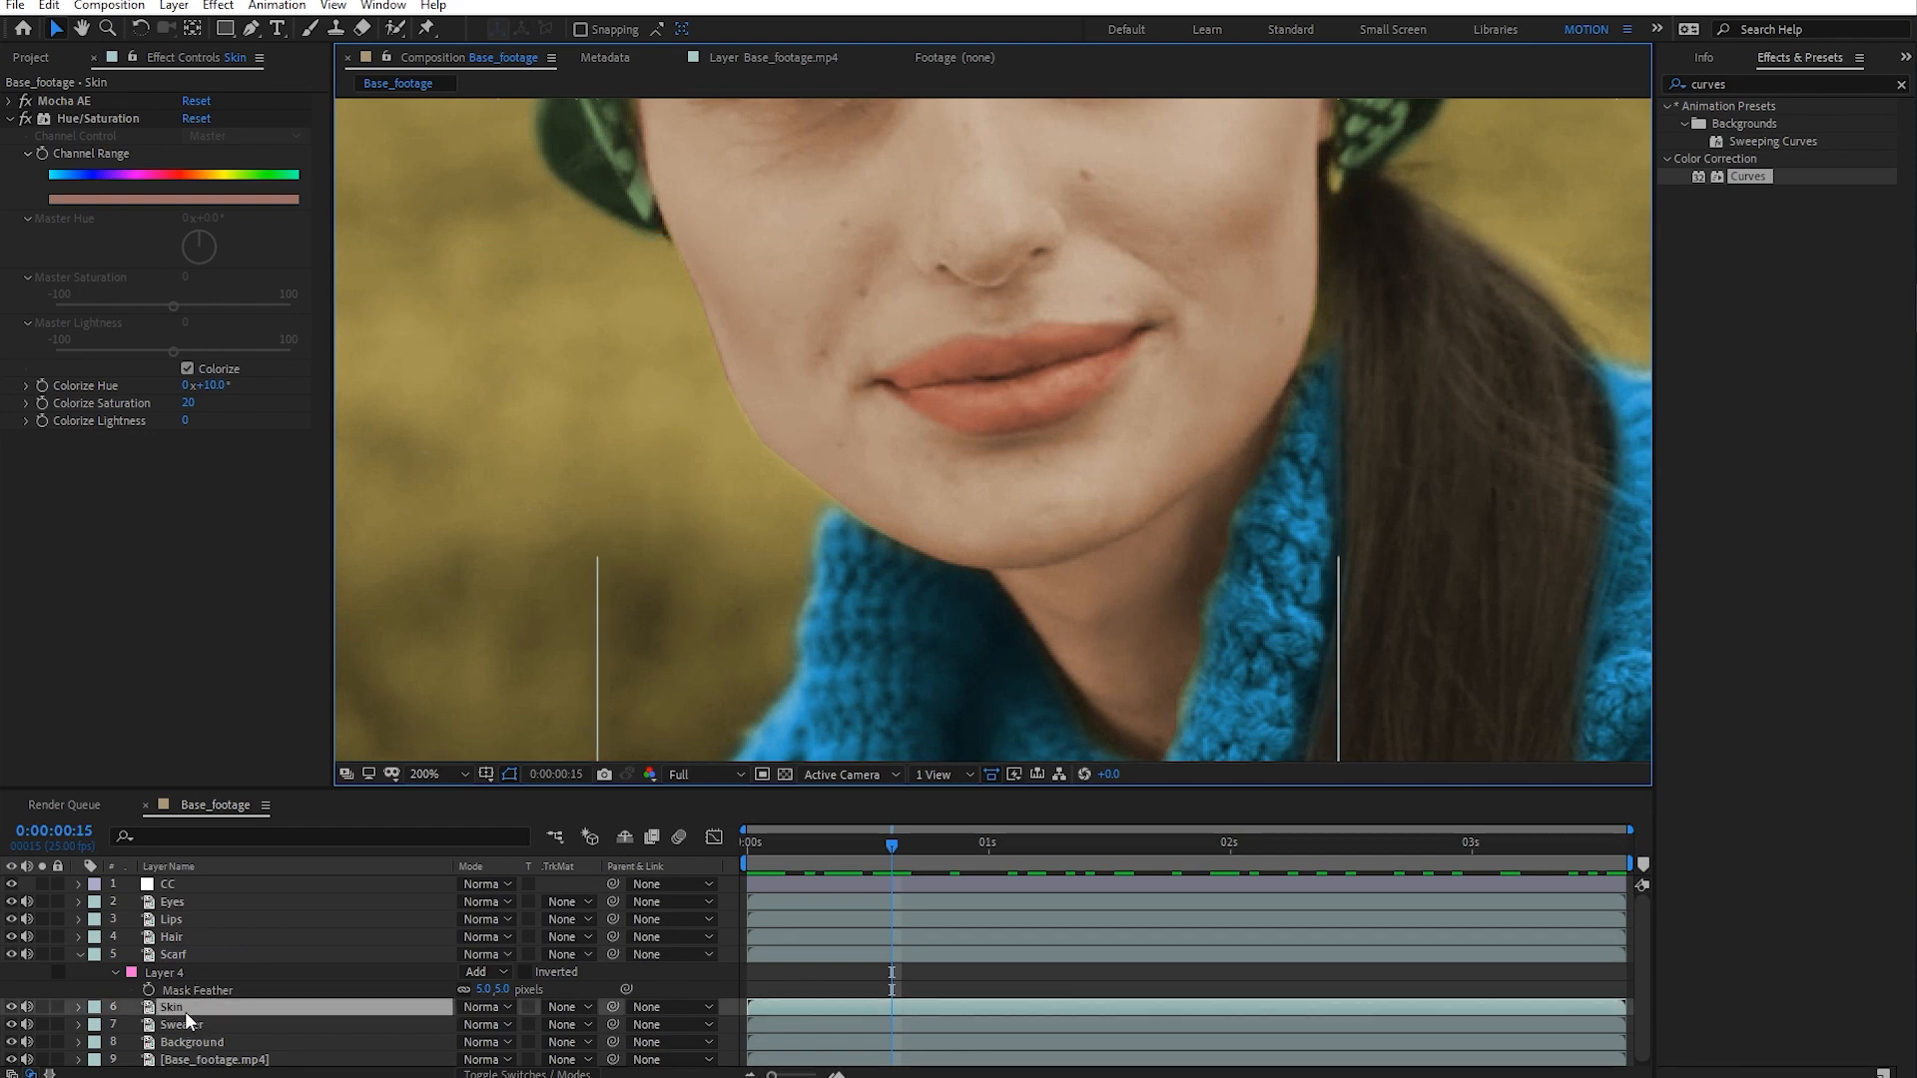
{"action": "key", "text": "f"}
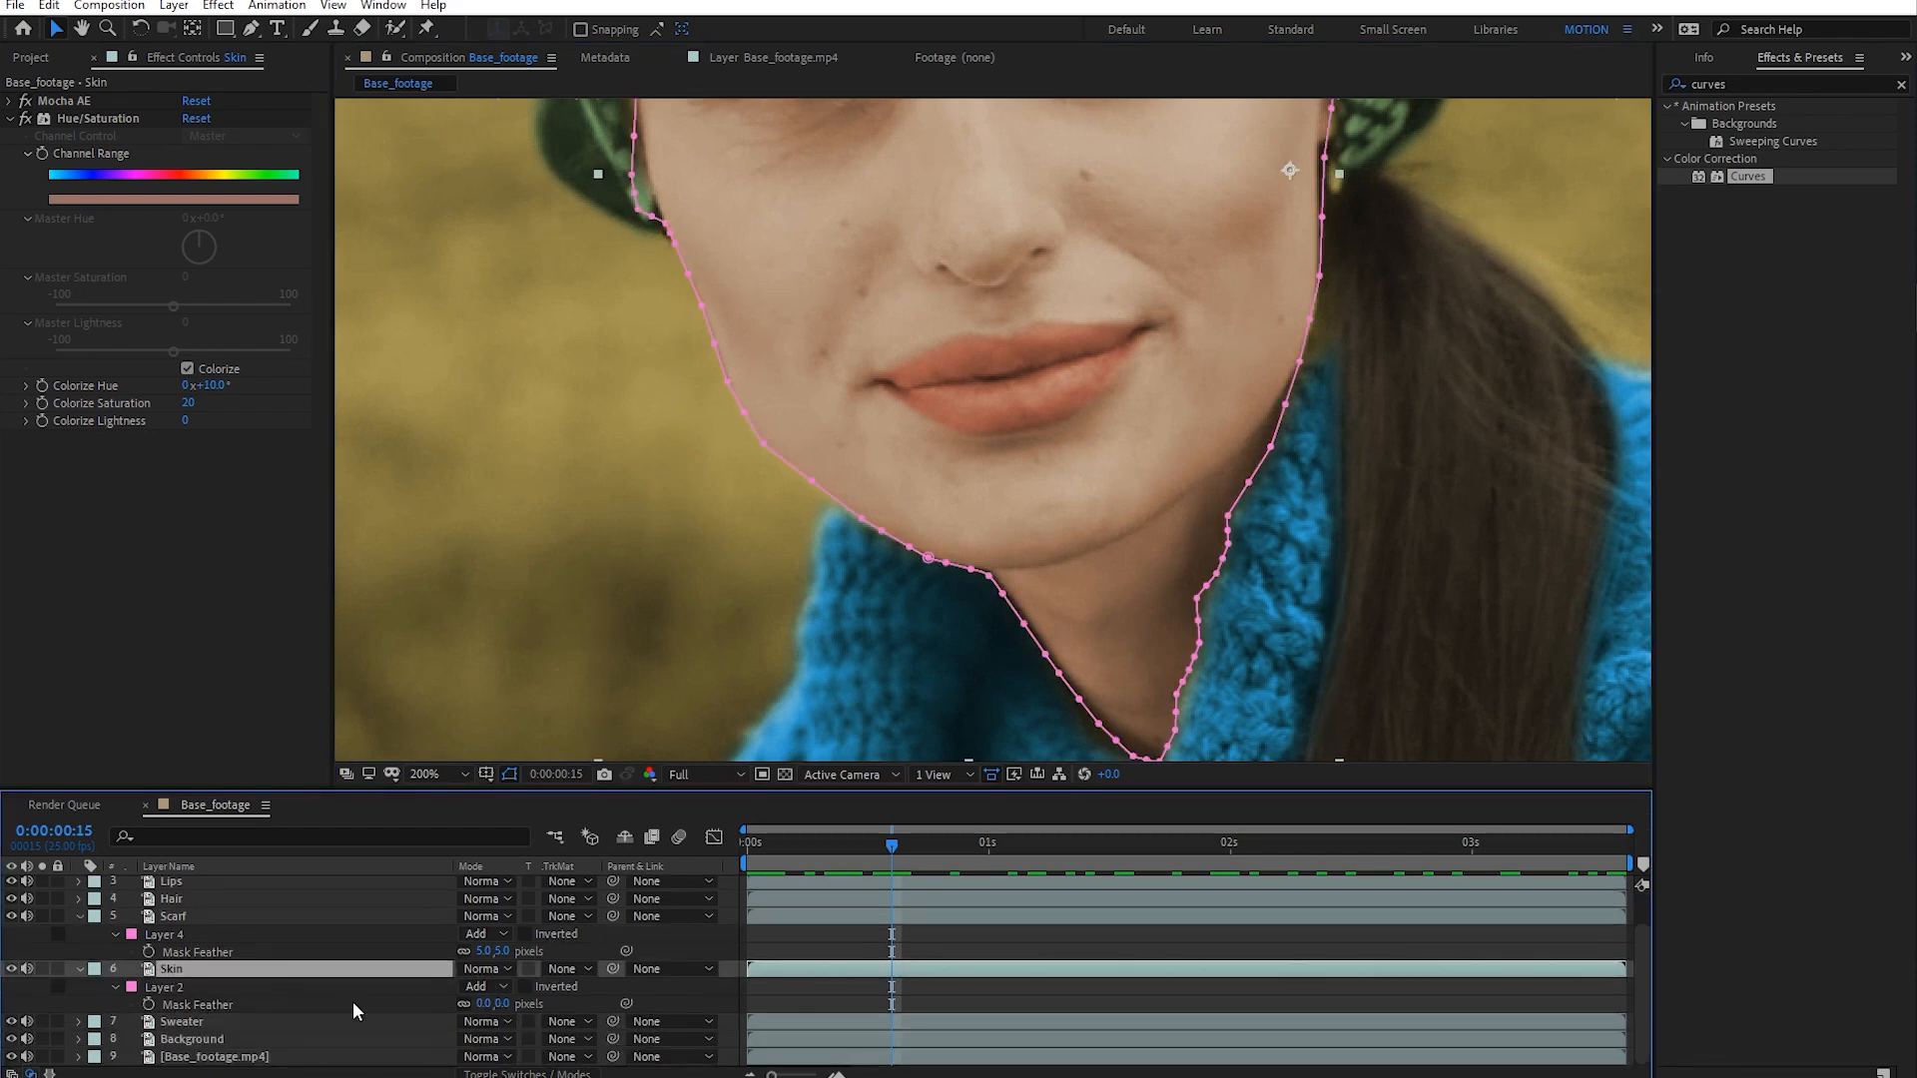
{"action": "left_click", "coordinate": [478, 1005]}
{"action": "type", "text": "5"}
{"action": "key", "text": "Return"}
{"action": "left_click", "coordinate": [979, 987]}
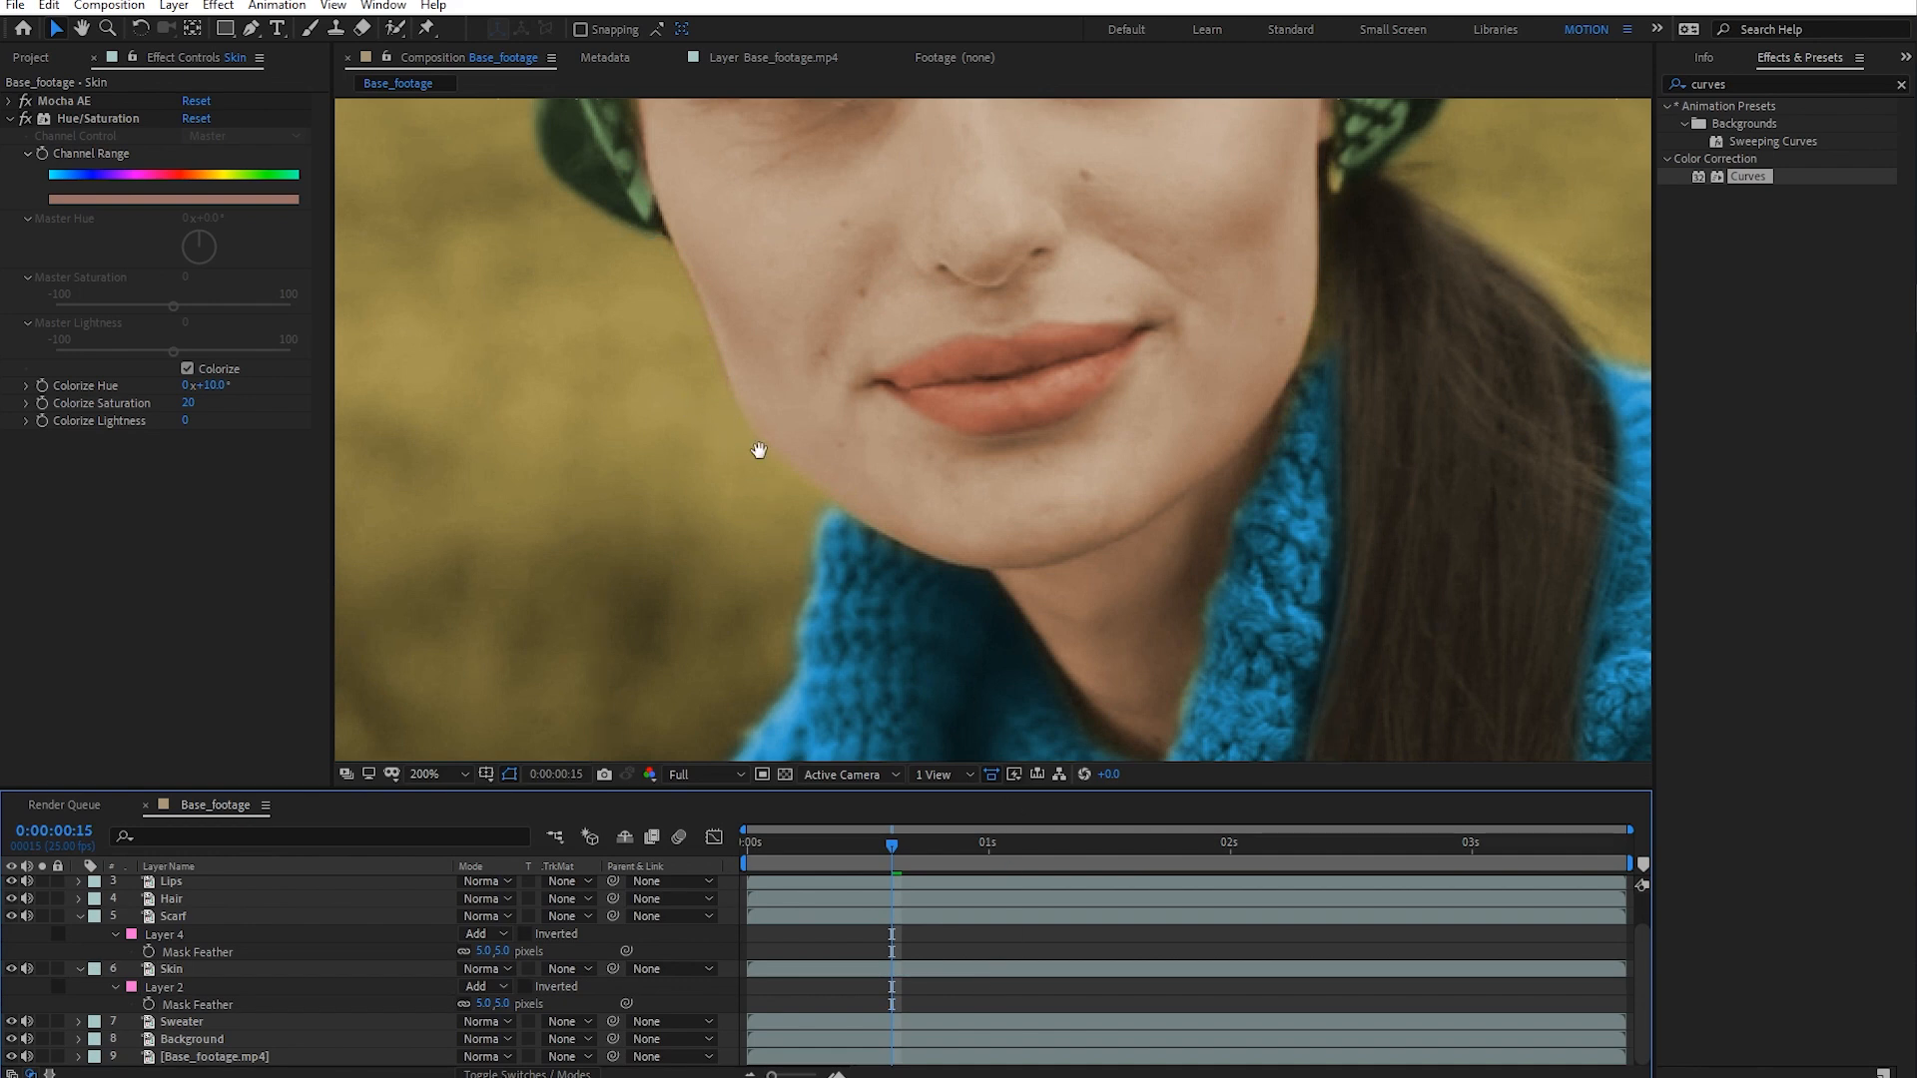
{"action": "left_click_drag", "start_coordinate": [759, 450], "coordinate": [779, 557]}
{"action": "key", "text": "comma"}
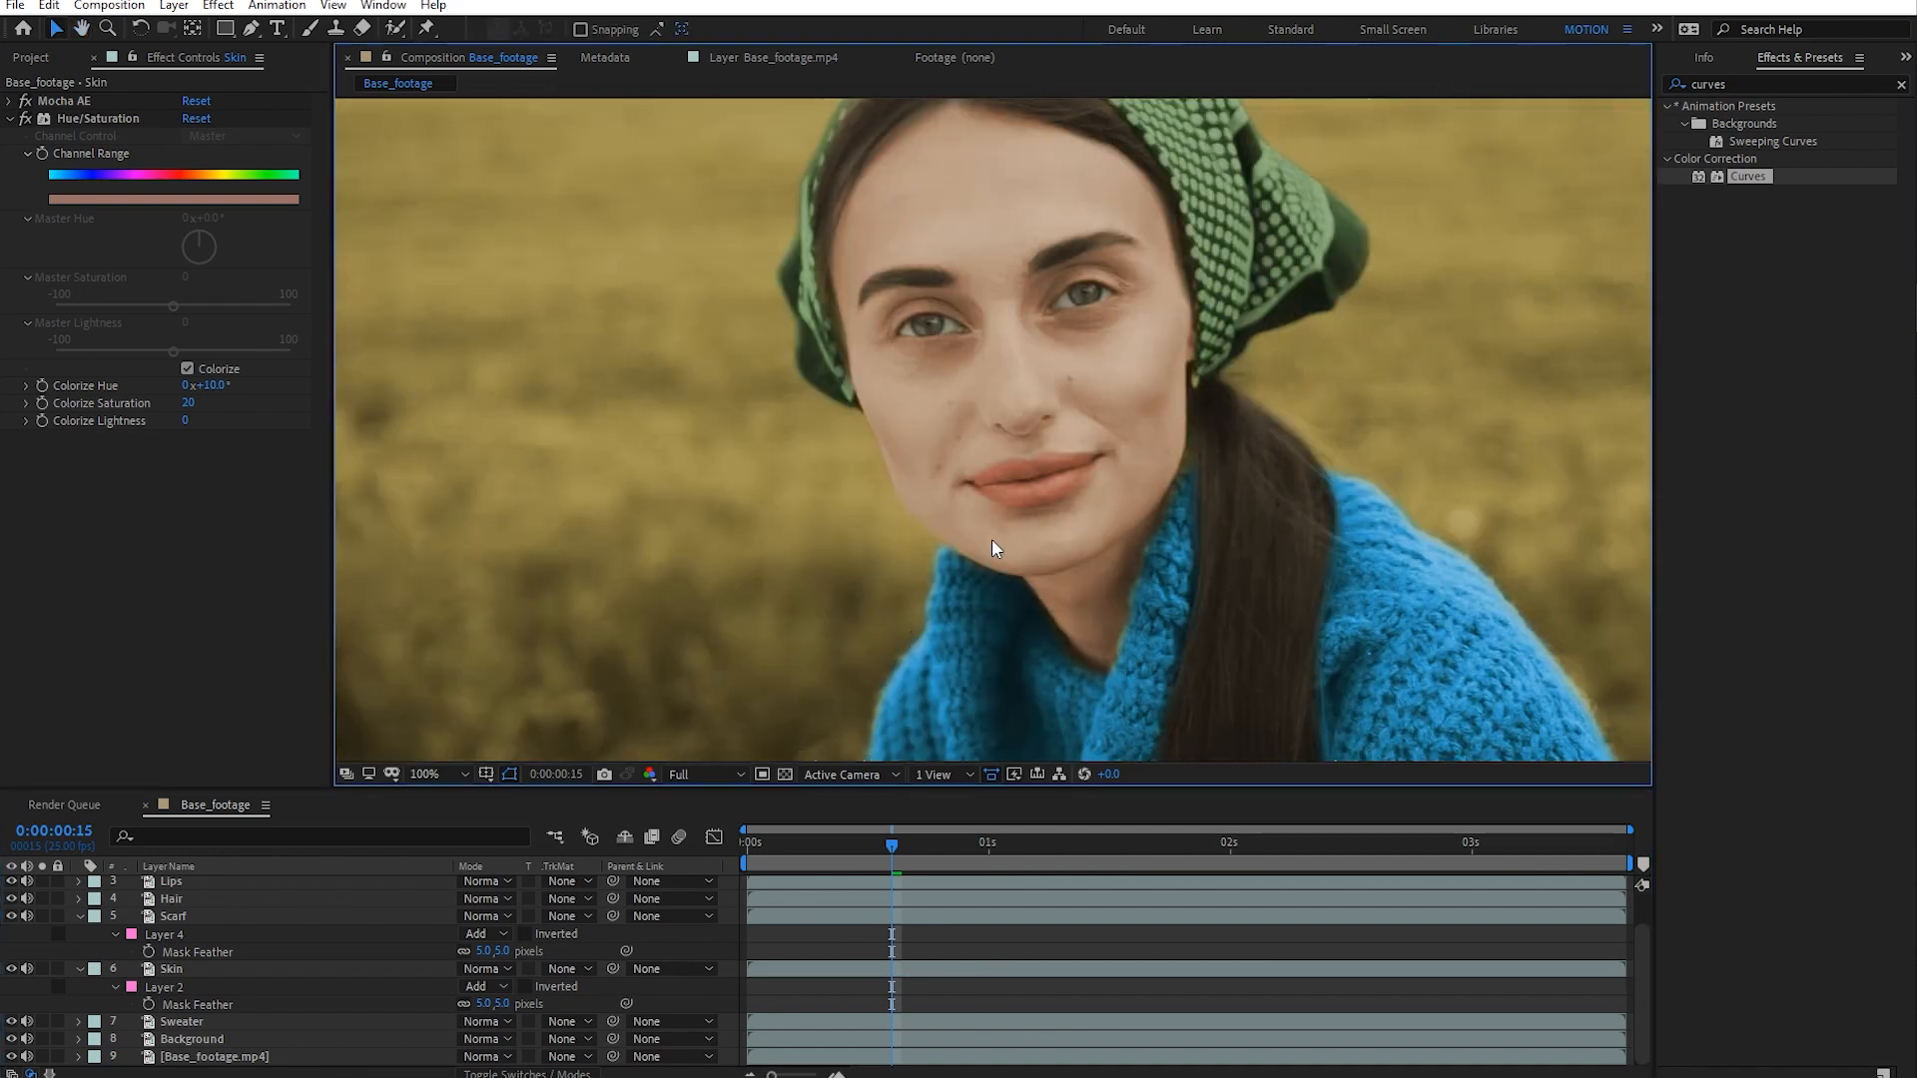
- Check the Mask Feather and Mask Path properties of the Hair layer's masks
{"action": "left_click_drag", "start_coordinate": [1170, 621], "coordinate": [1084, 397]}
{"action": "left_click", "coordinate": [208, 900]}
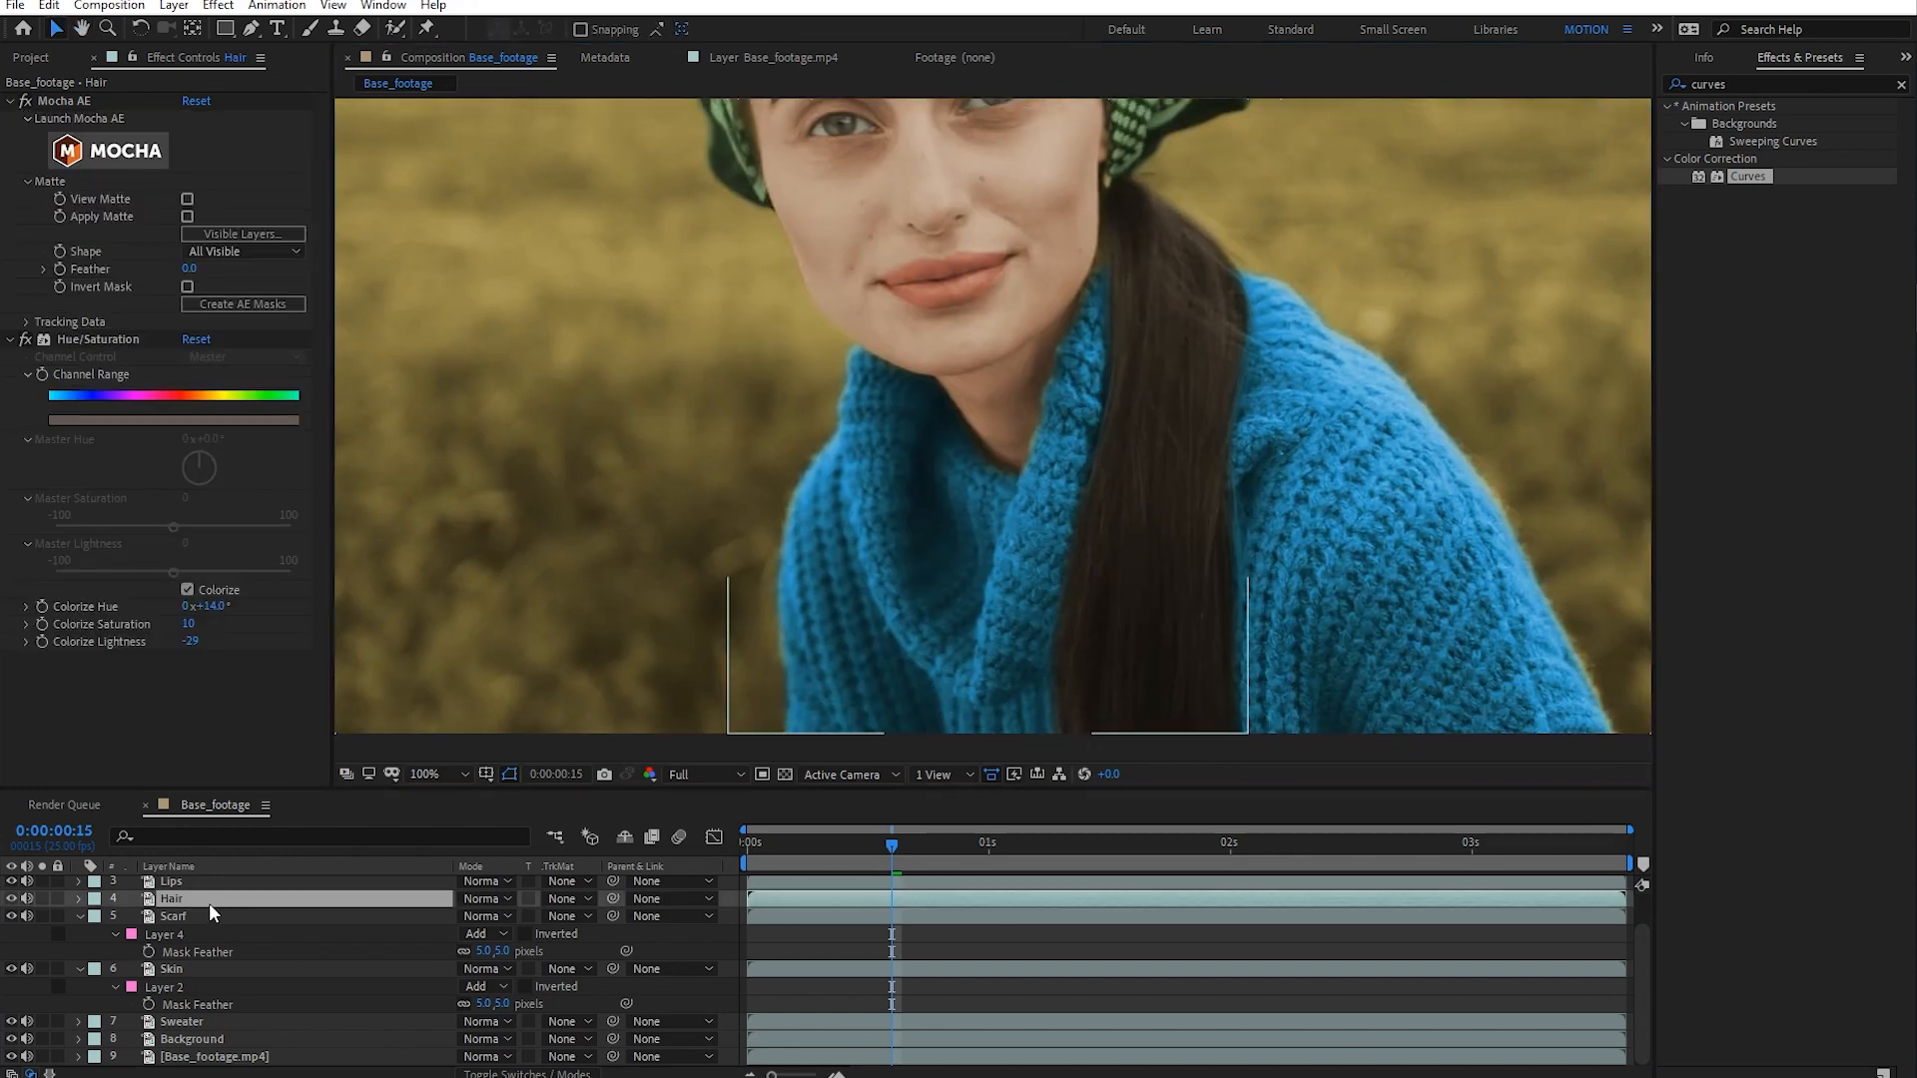
{"action": "key", "text": "f"}
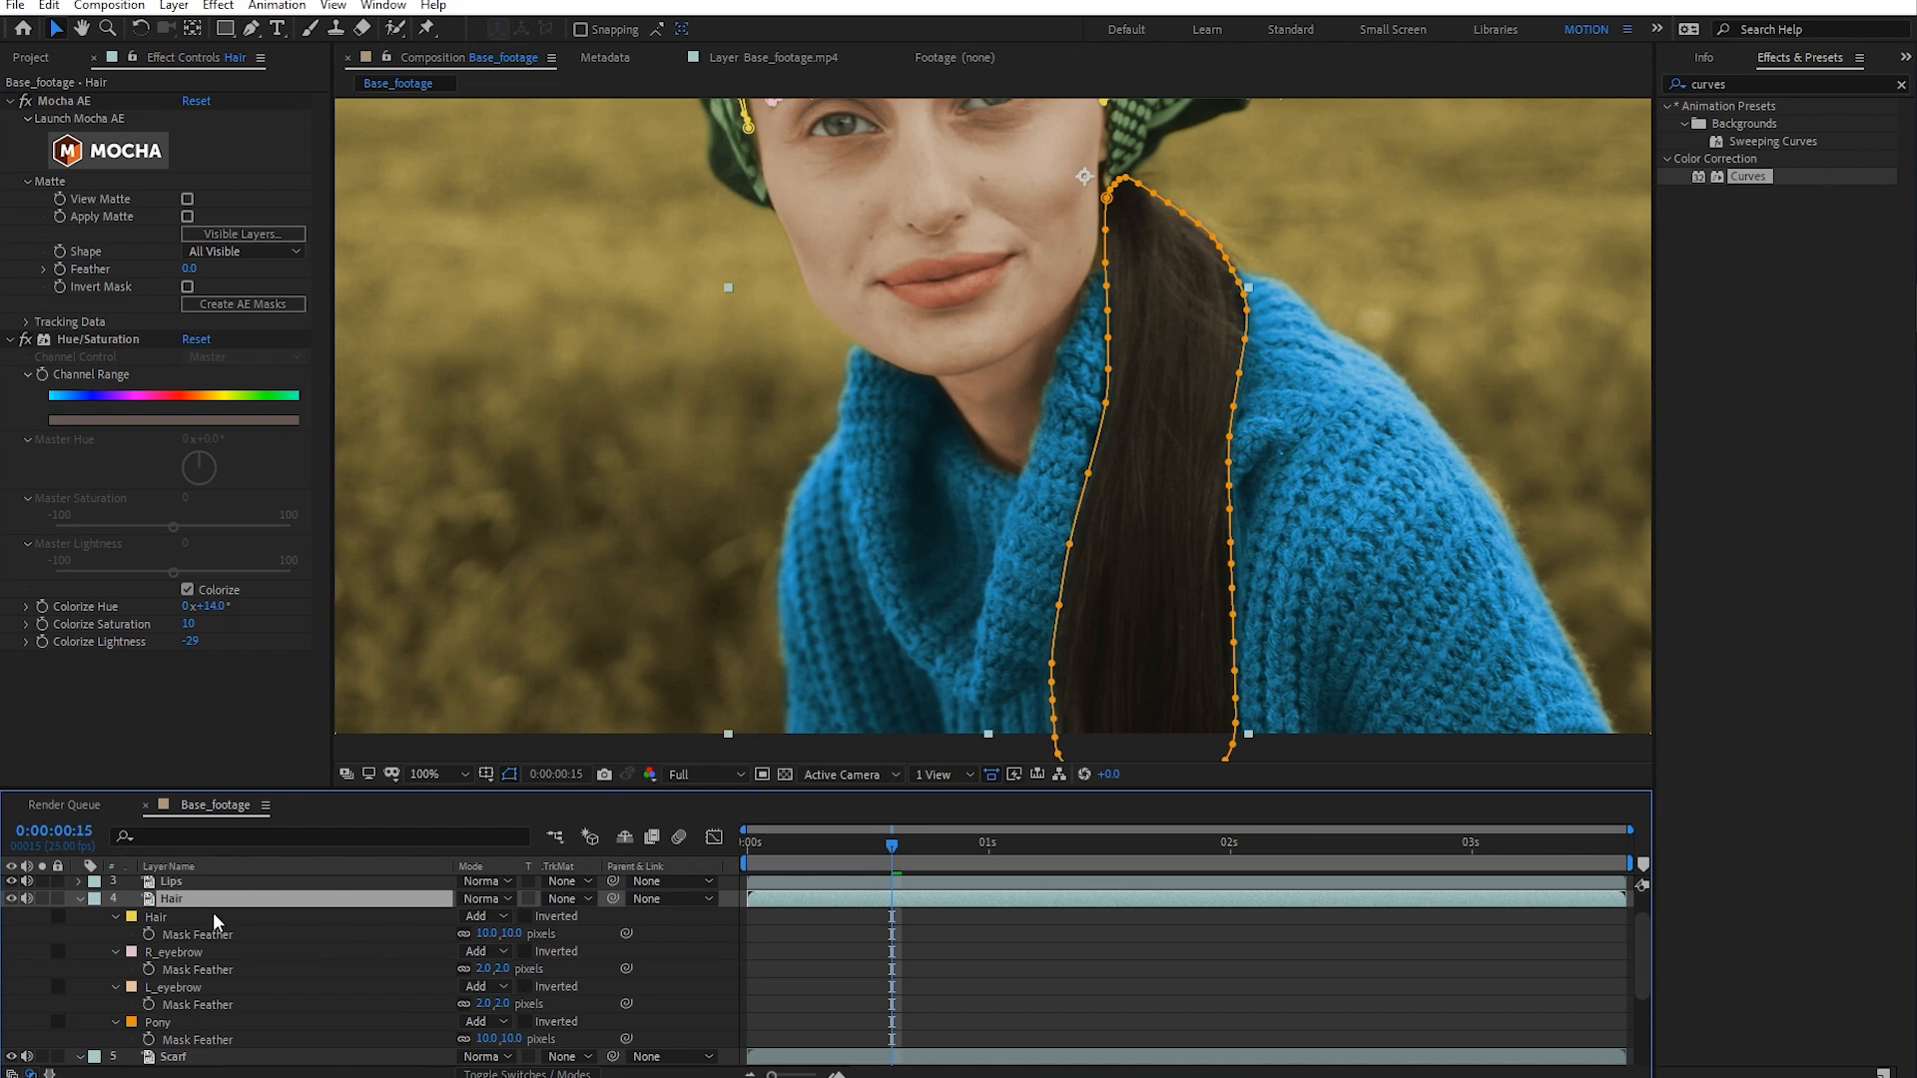
{"action": "key", "text": "m"}
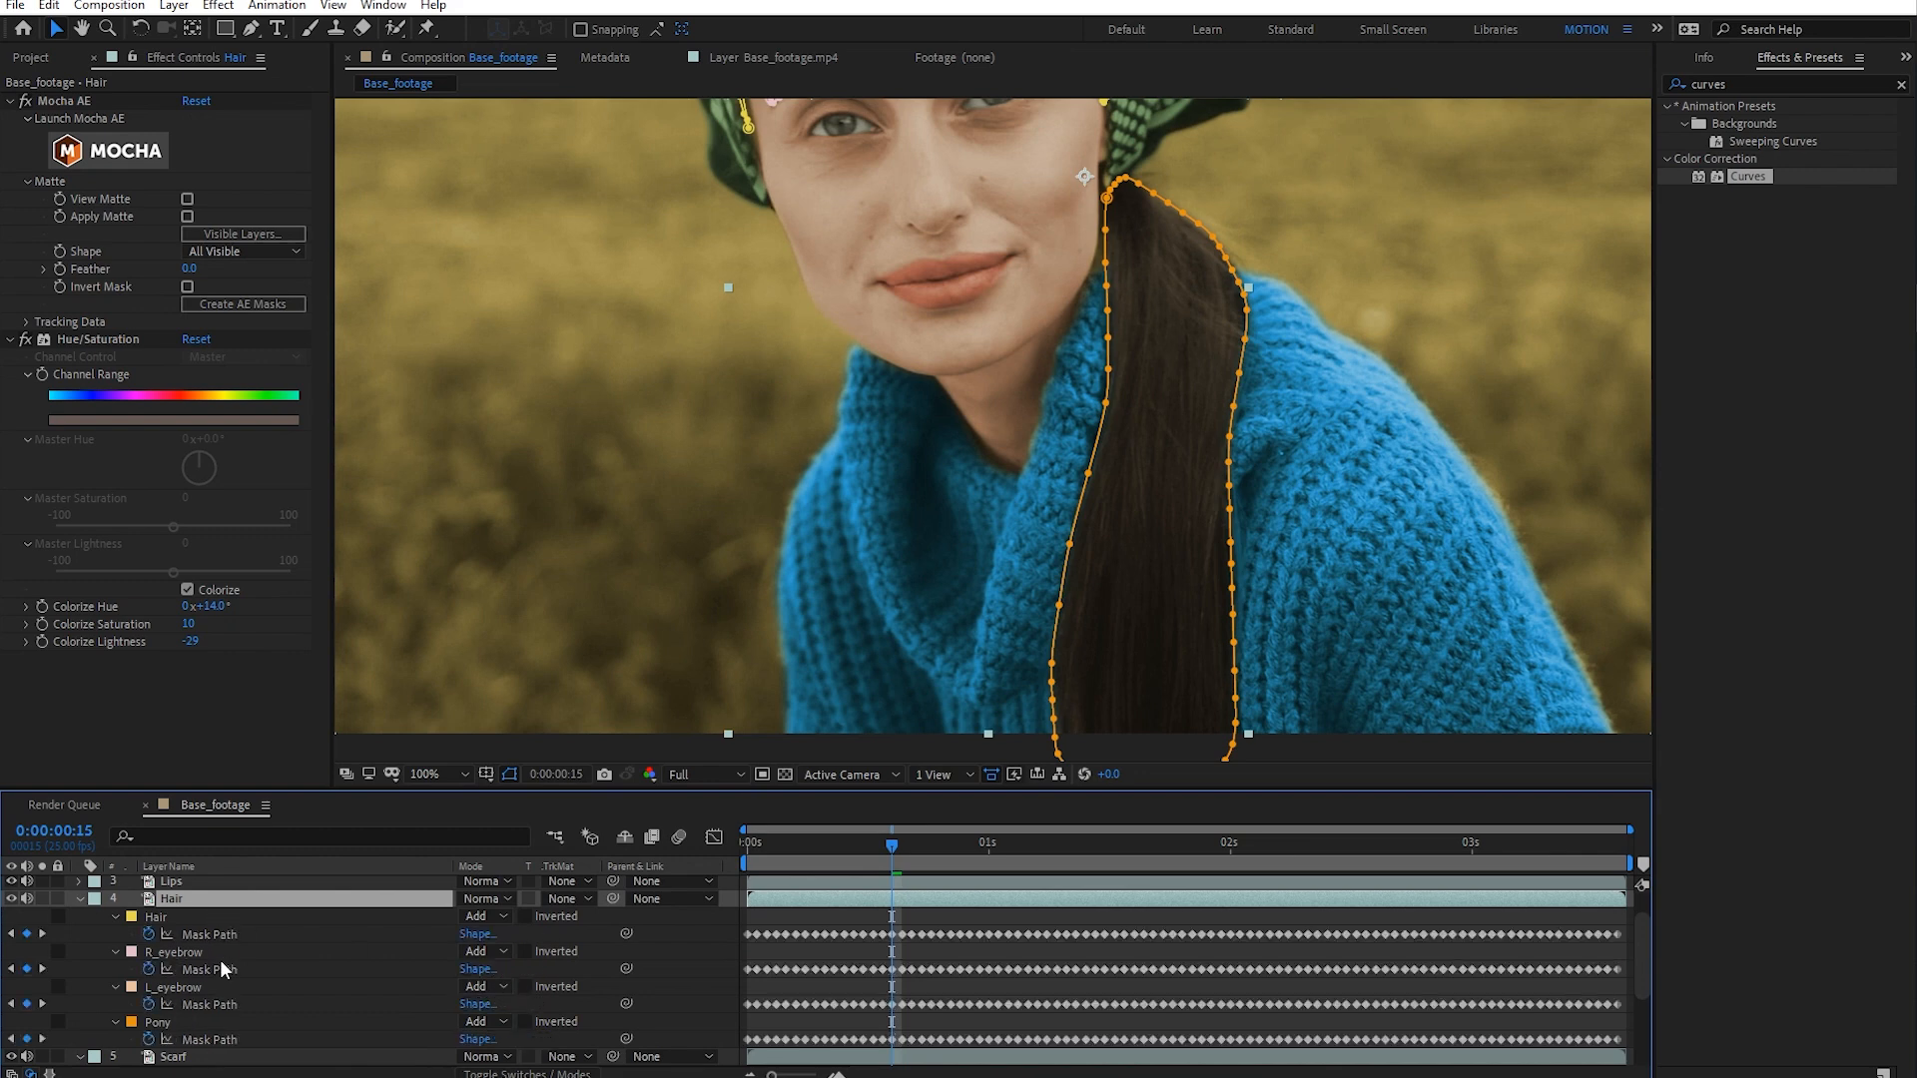
- Collapse the expanded properties of all layers in the timeline
{"action": "key", "text": "ctrl+a"}
{"action": "key", "text": "m"}
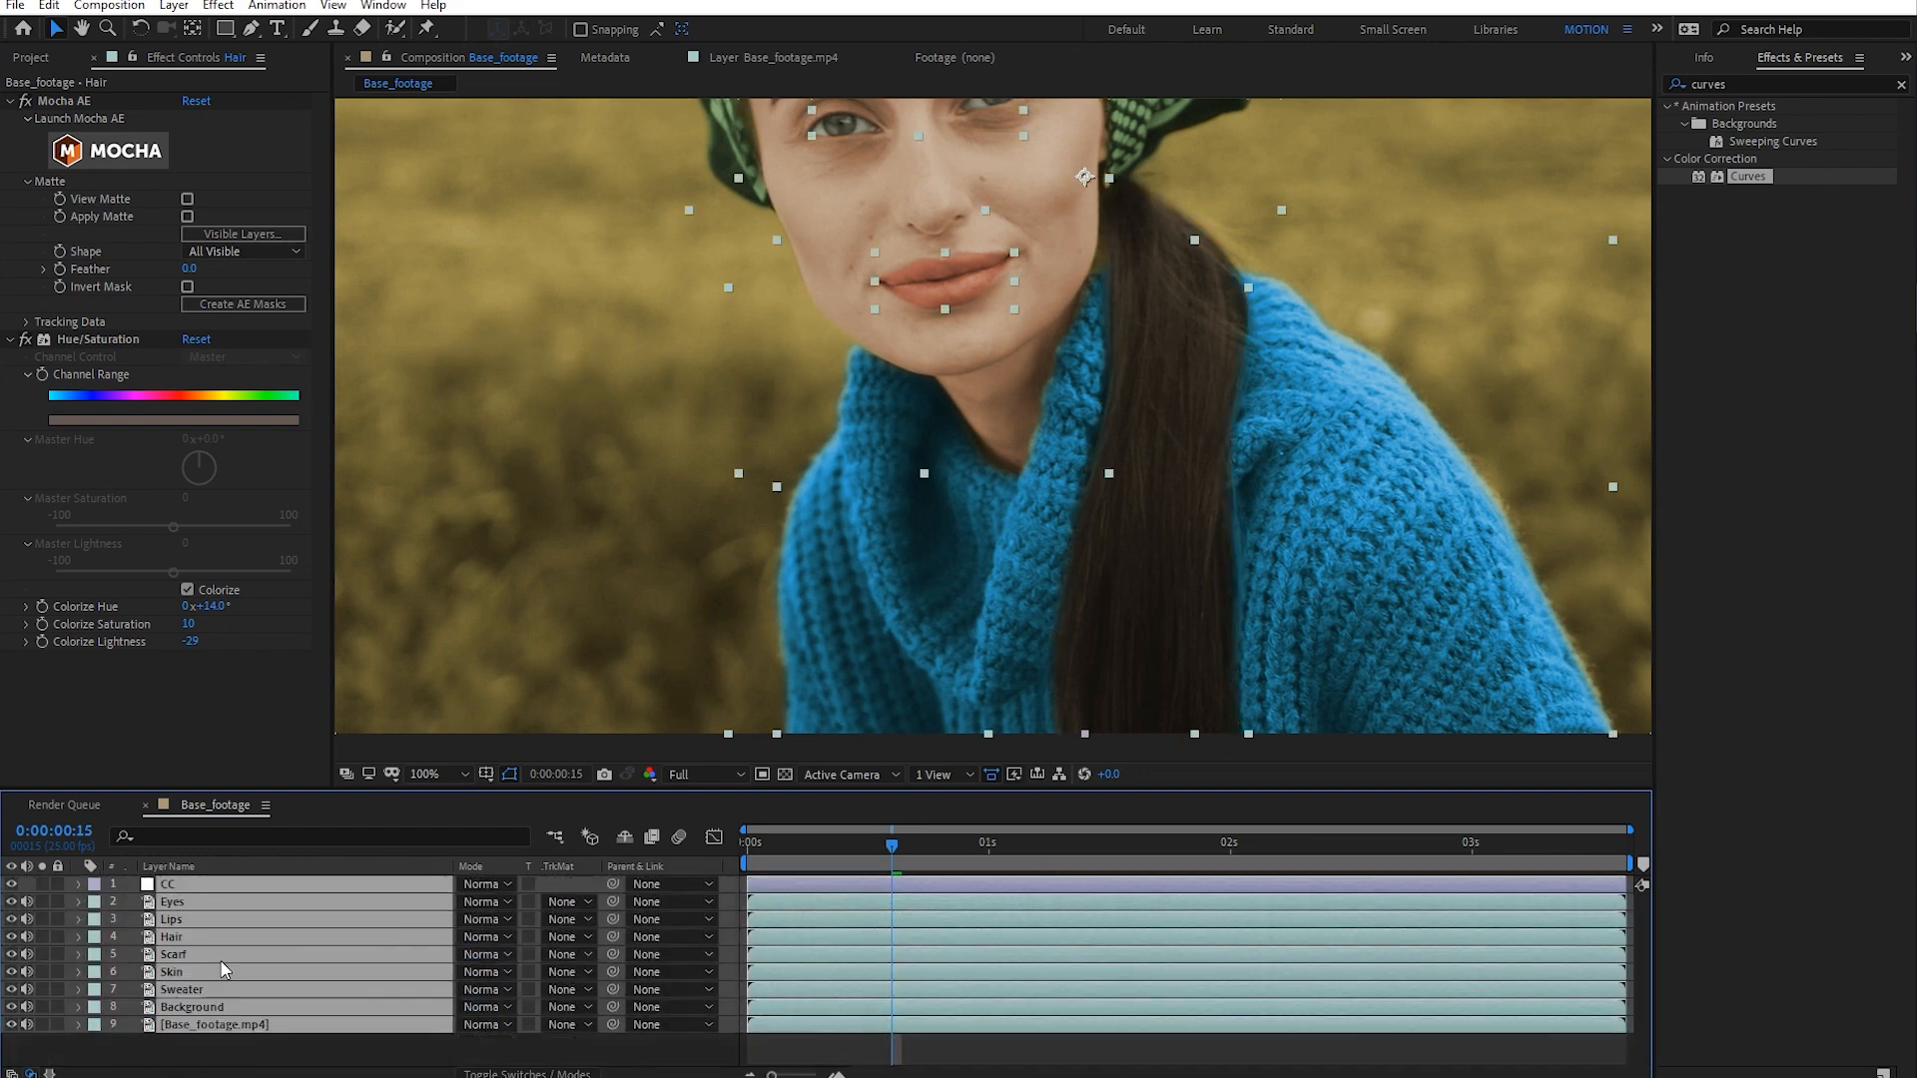
{"action": "left_click", "coordinate": [1012, 1045]}
{"action": "scroll", "coordinate": [974, 617], "scroll_direction": "down", "scroll_amount": 1}
- At the first frame, switch the CC layer off and on to compare the footage with and without the correction
{"action": "left_click_drag", "start_coordinate": [1019, 723], "coordinate": [581, 883]}
{"action": "left_click", "coordinate": [11, 883]}
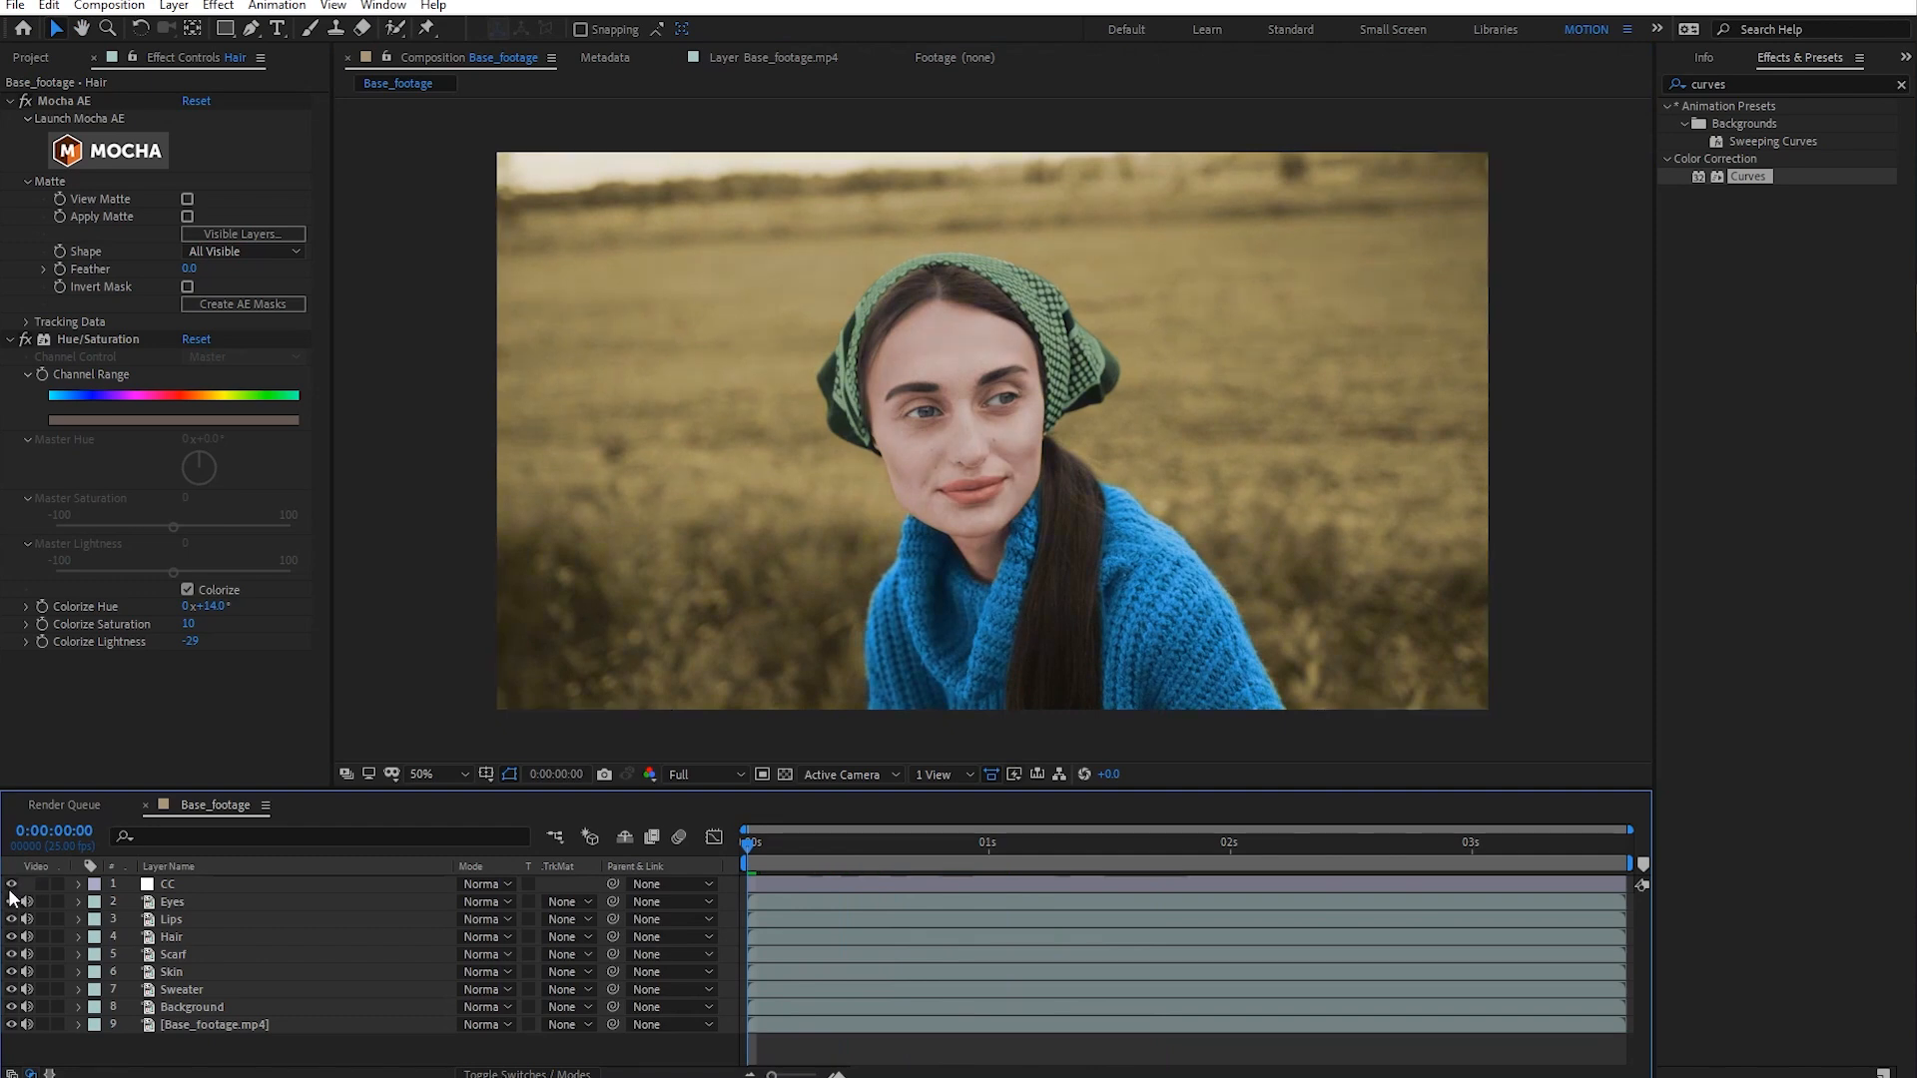
{"action": "left_click", "coordinate": [11, 884]}
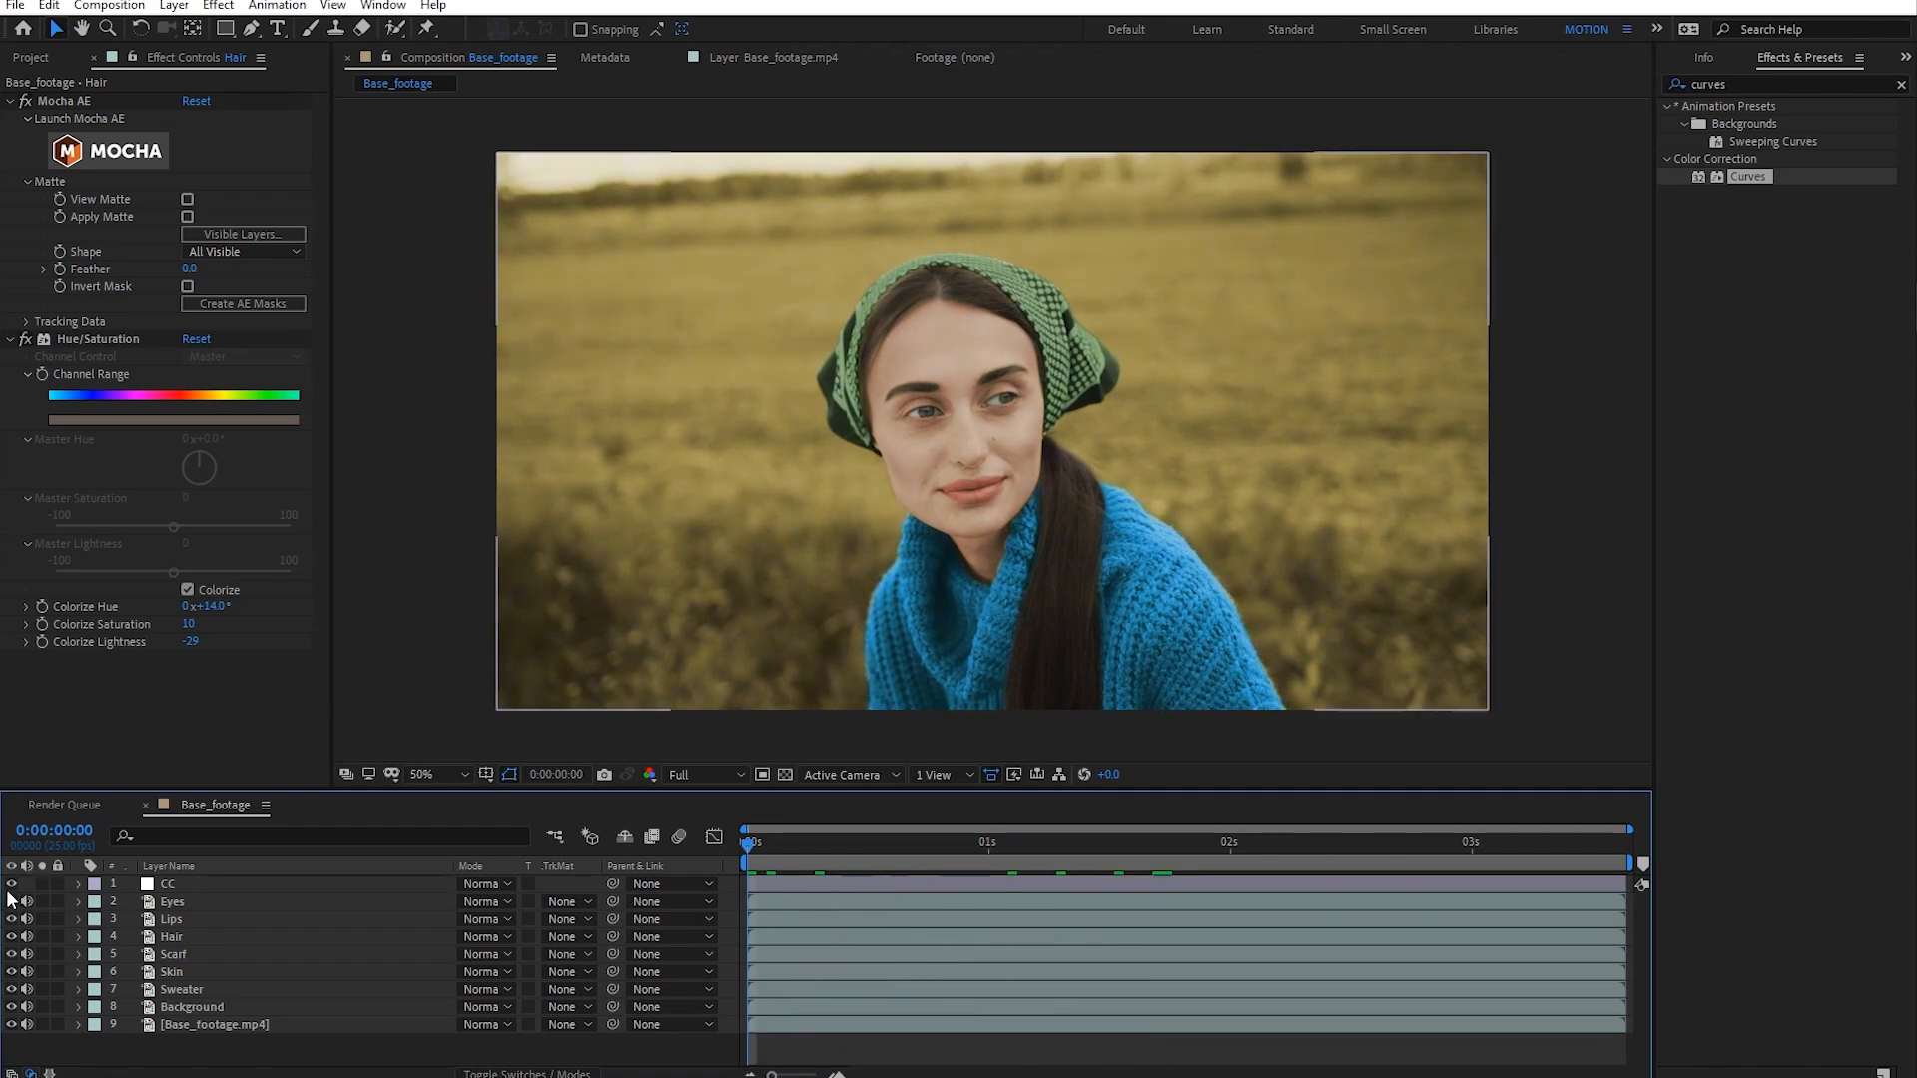
- Set the CC layer's opacity to 70% and scrub the first part of the footage to check the softened correction
{"action": "left_click", "coordinate": [206, 883]}
{"action": "key", "text": "t"}
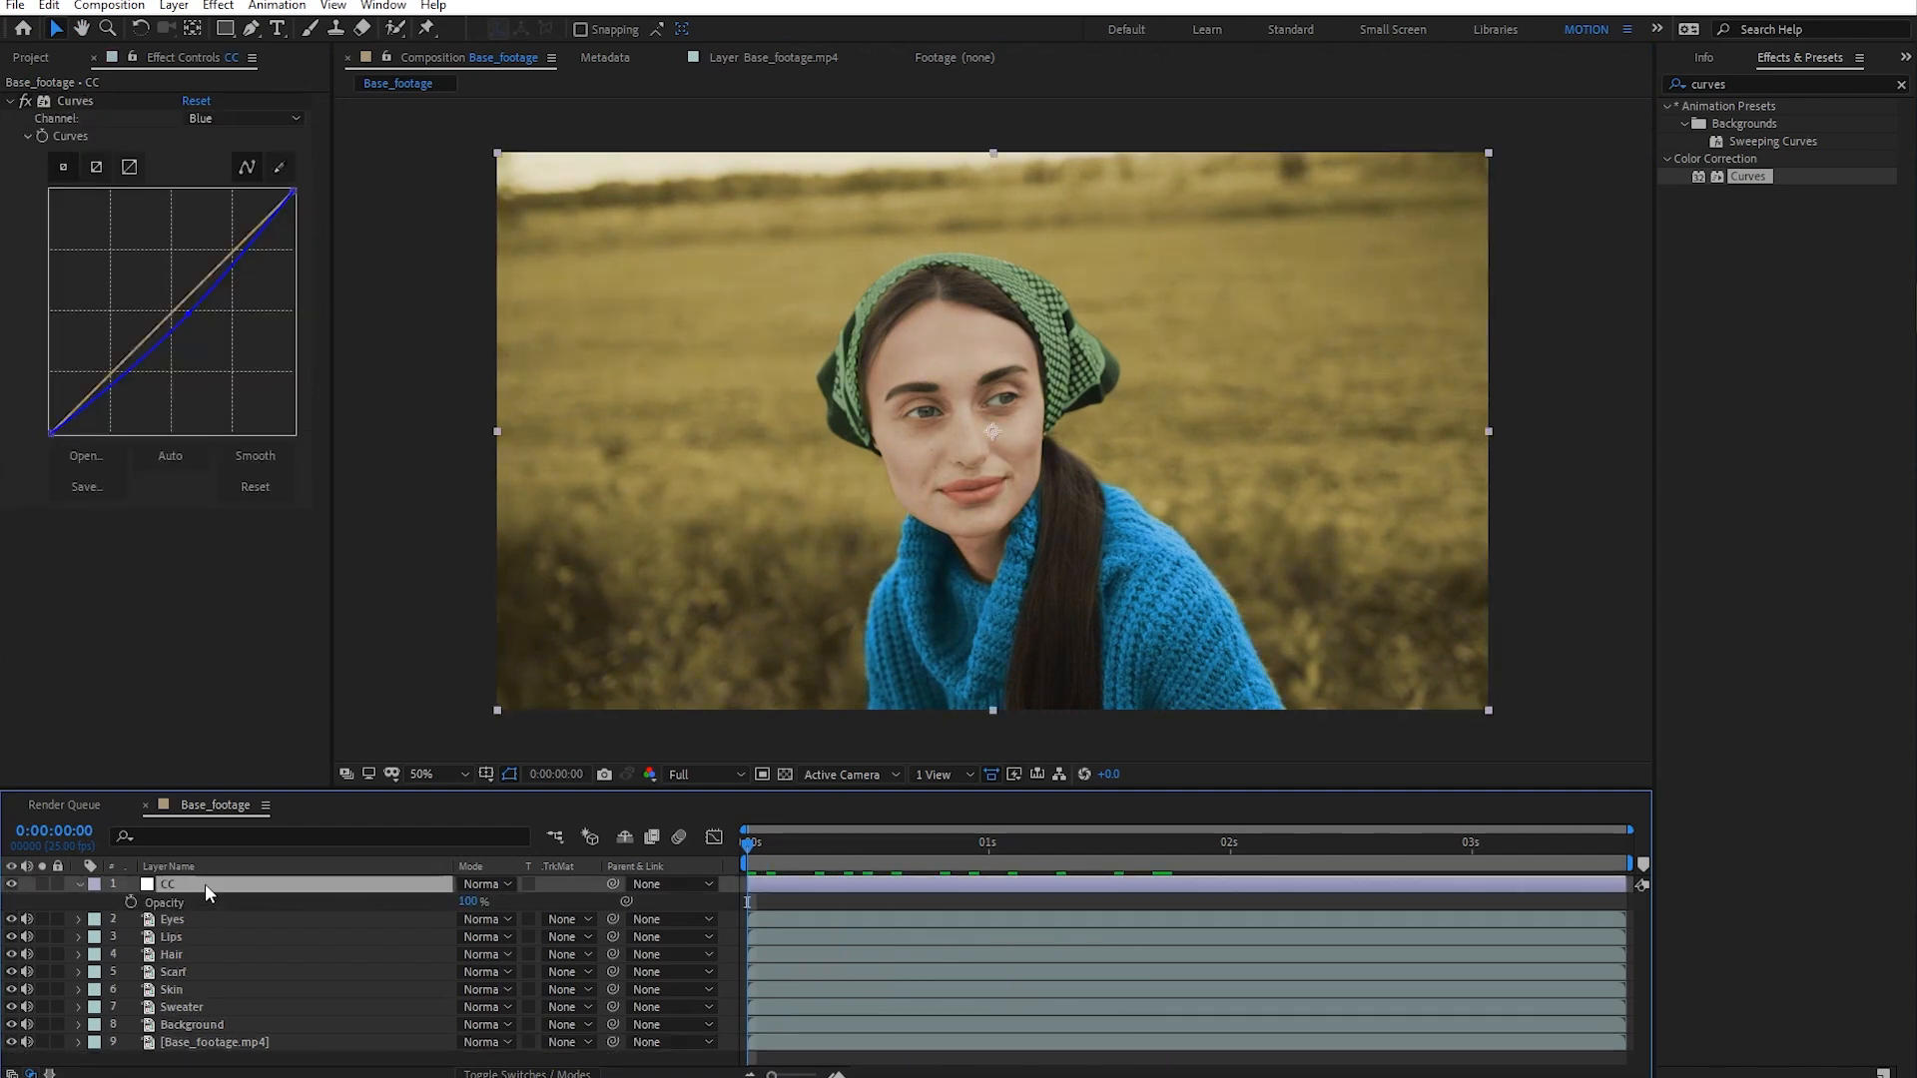
{"action": "left_click", "coordinate": [469, 902]}
{"action": "type", "text": "70"}
{"action": "key", "text": "Return"}
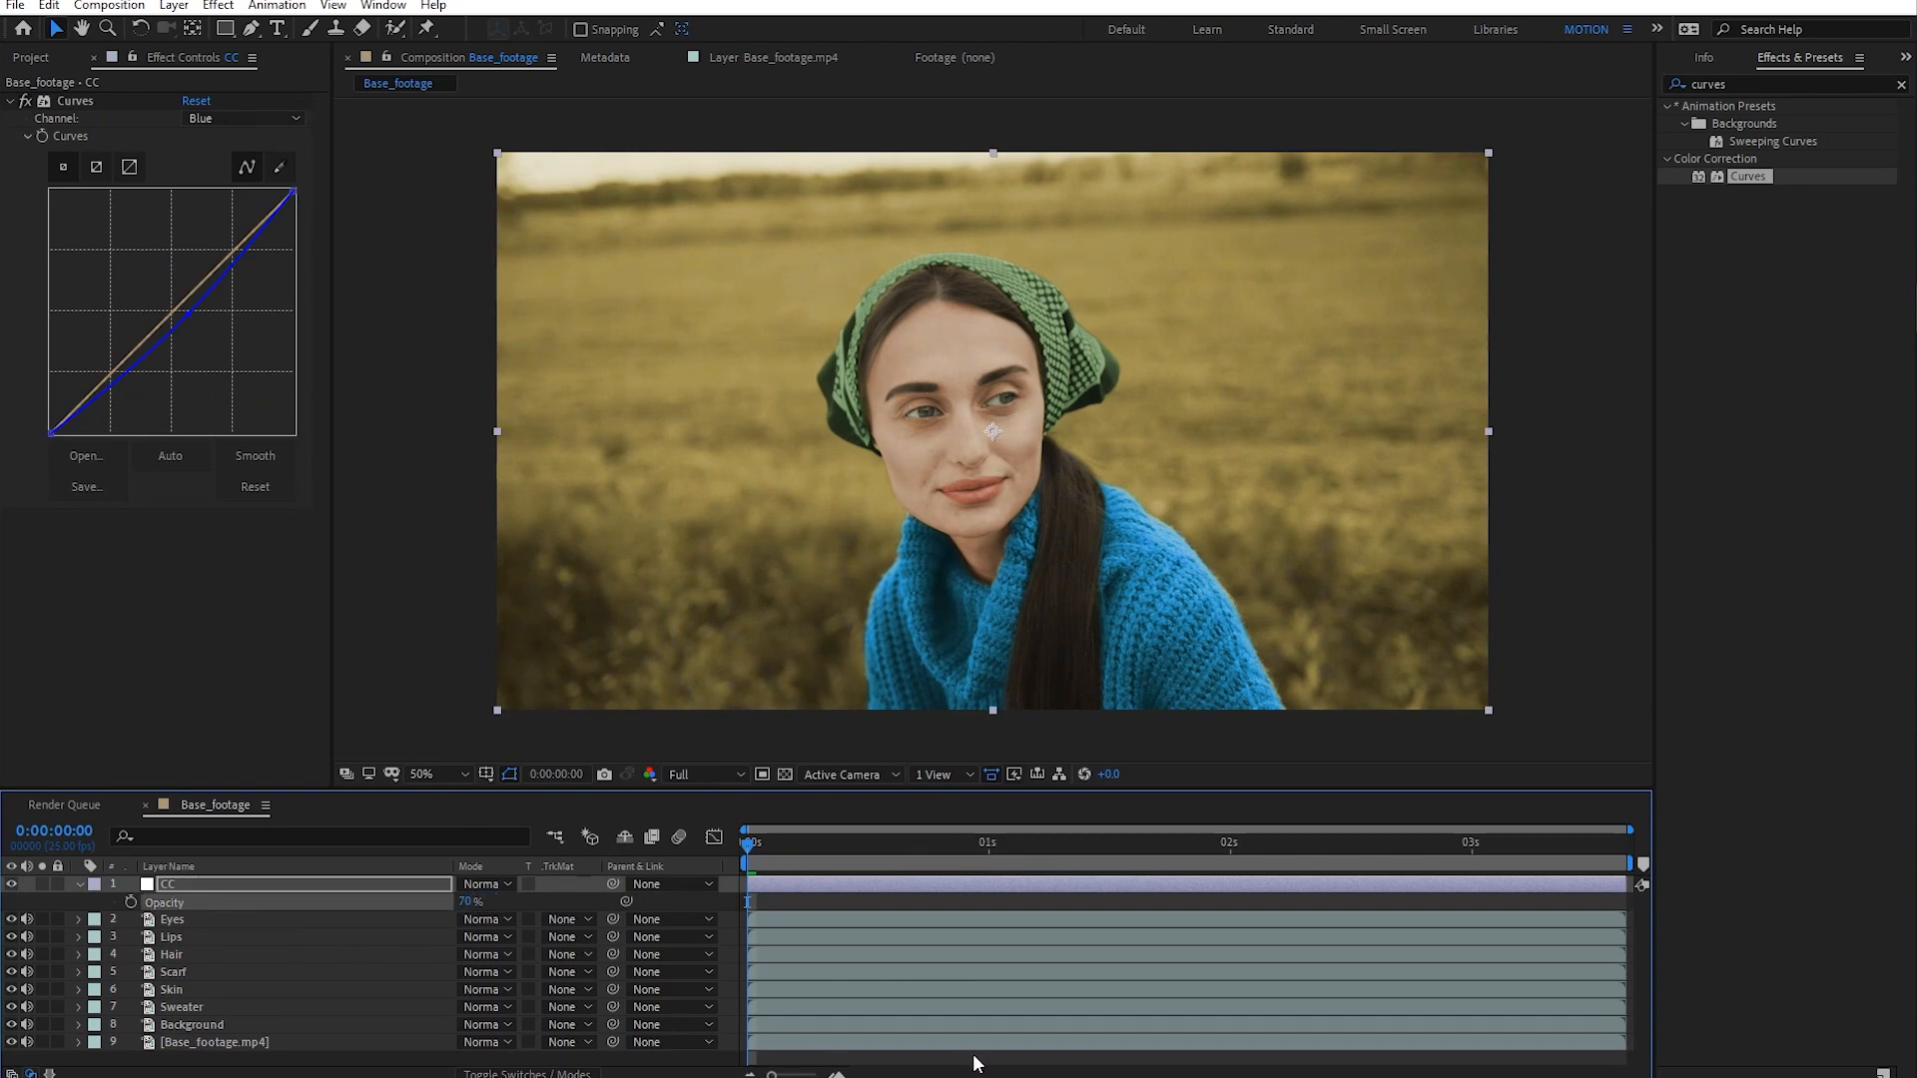
{"action": "left_click", "coordinate": [974, 1058]}
{"action": "left_click_drag", "start_coordinate": [775, 863], "coordinate": [904, 849]}
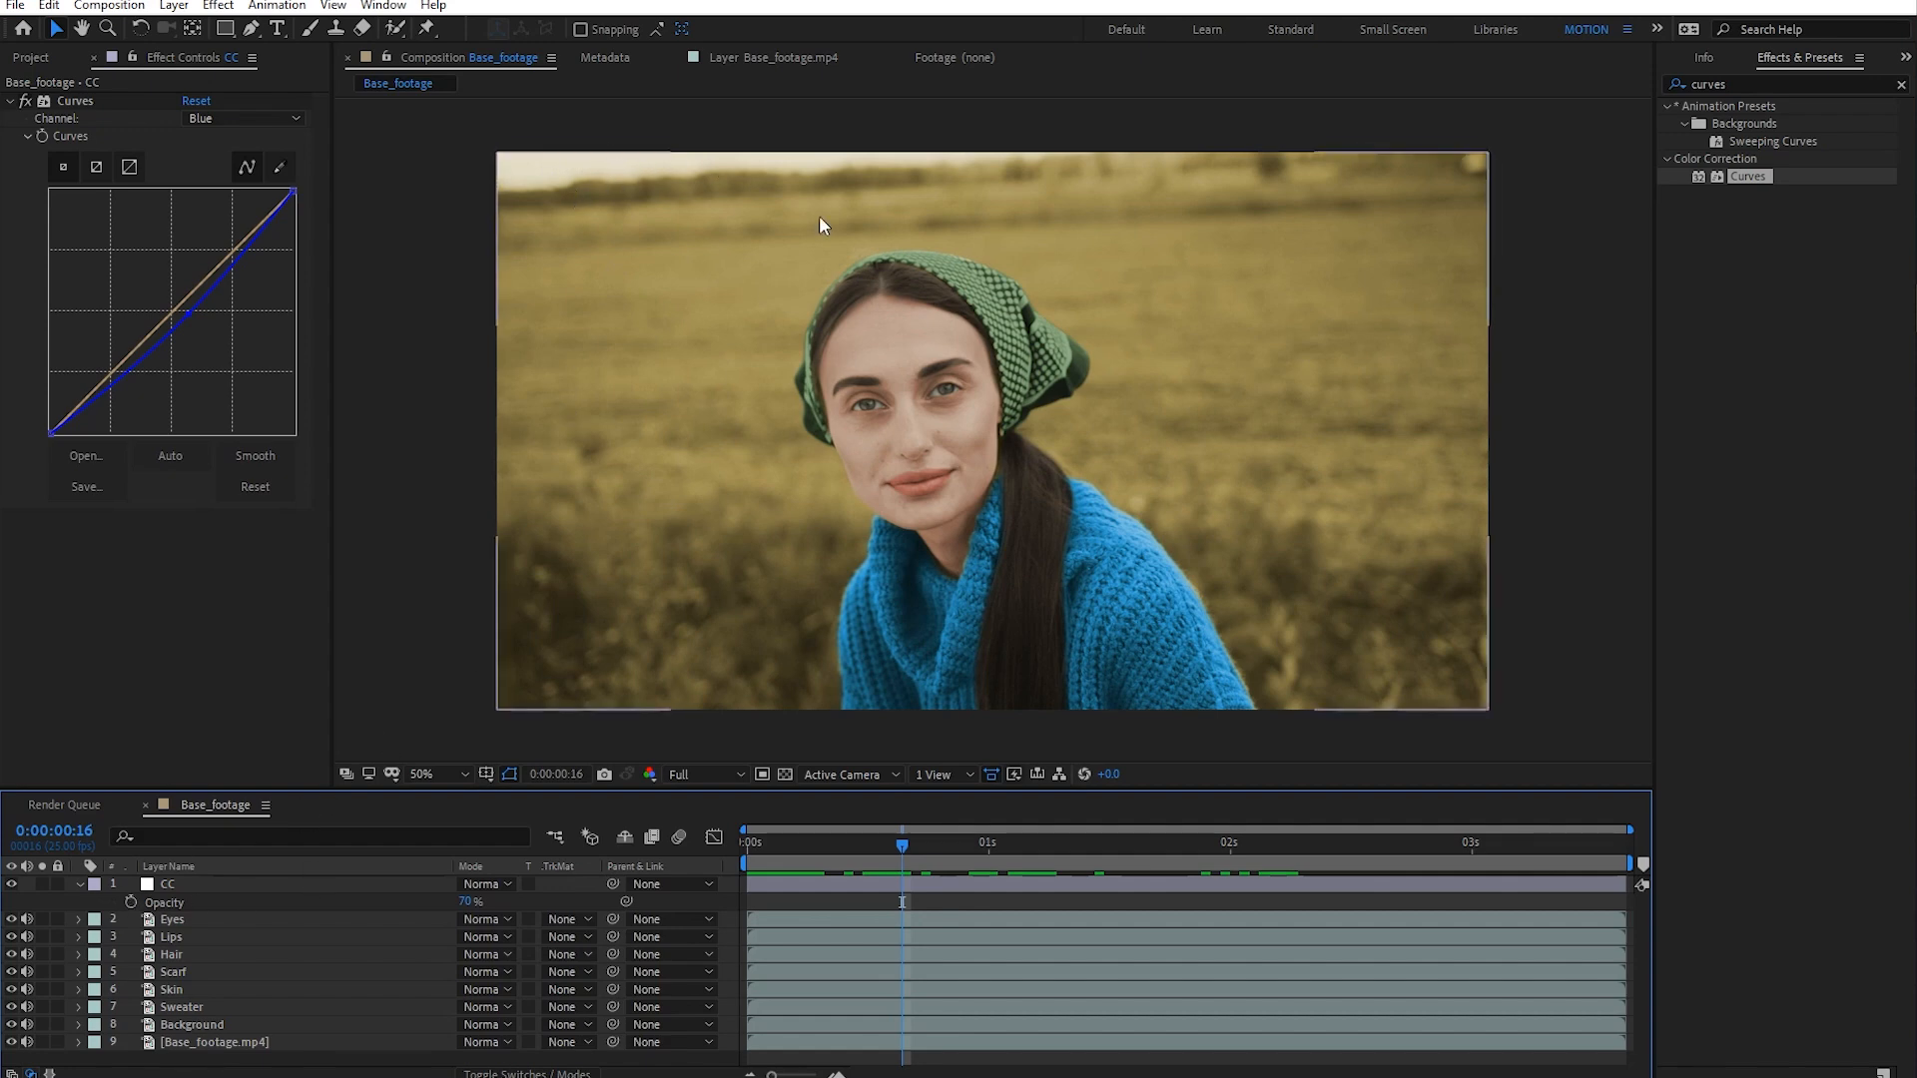
{"action": "left_click_drag", "start_coordinate": [821, 846], "coordinate": [685, 863]}
- Duplicate the Background layer and rename the copy as Sky
{"action": "left_click", "coordinate": [211, 1025]}
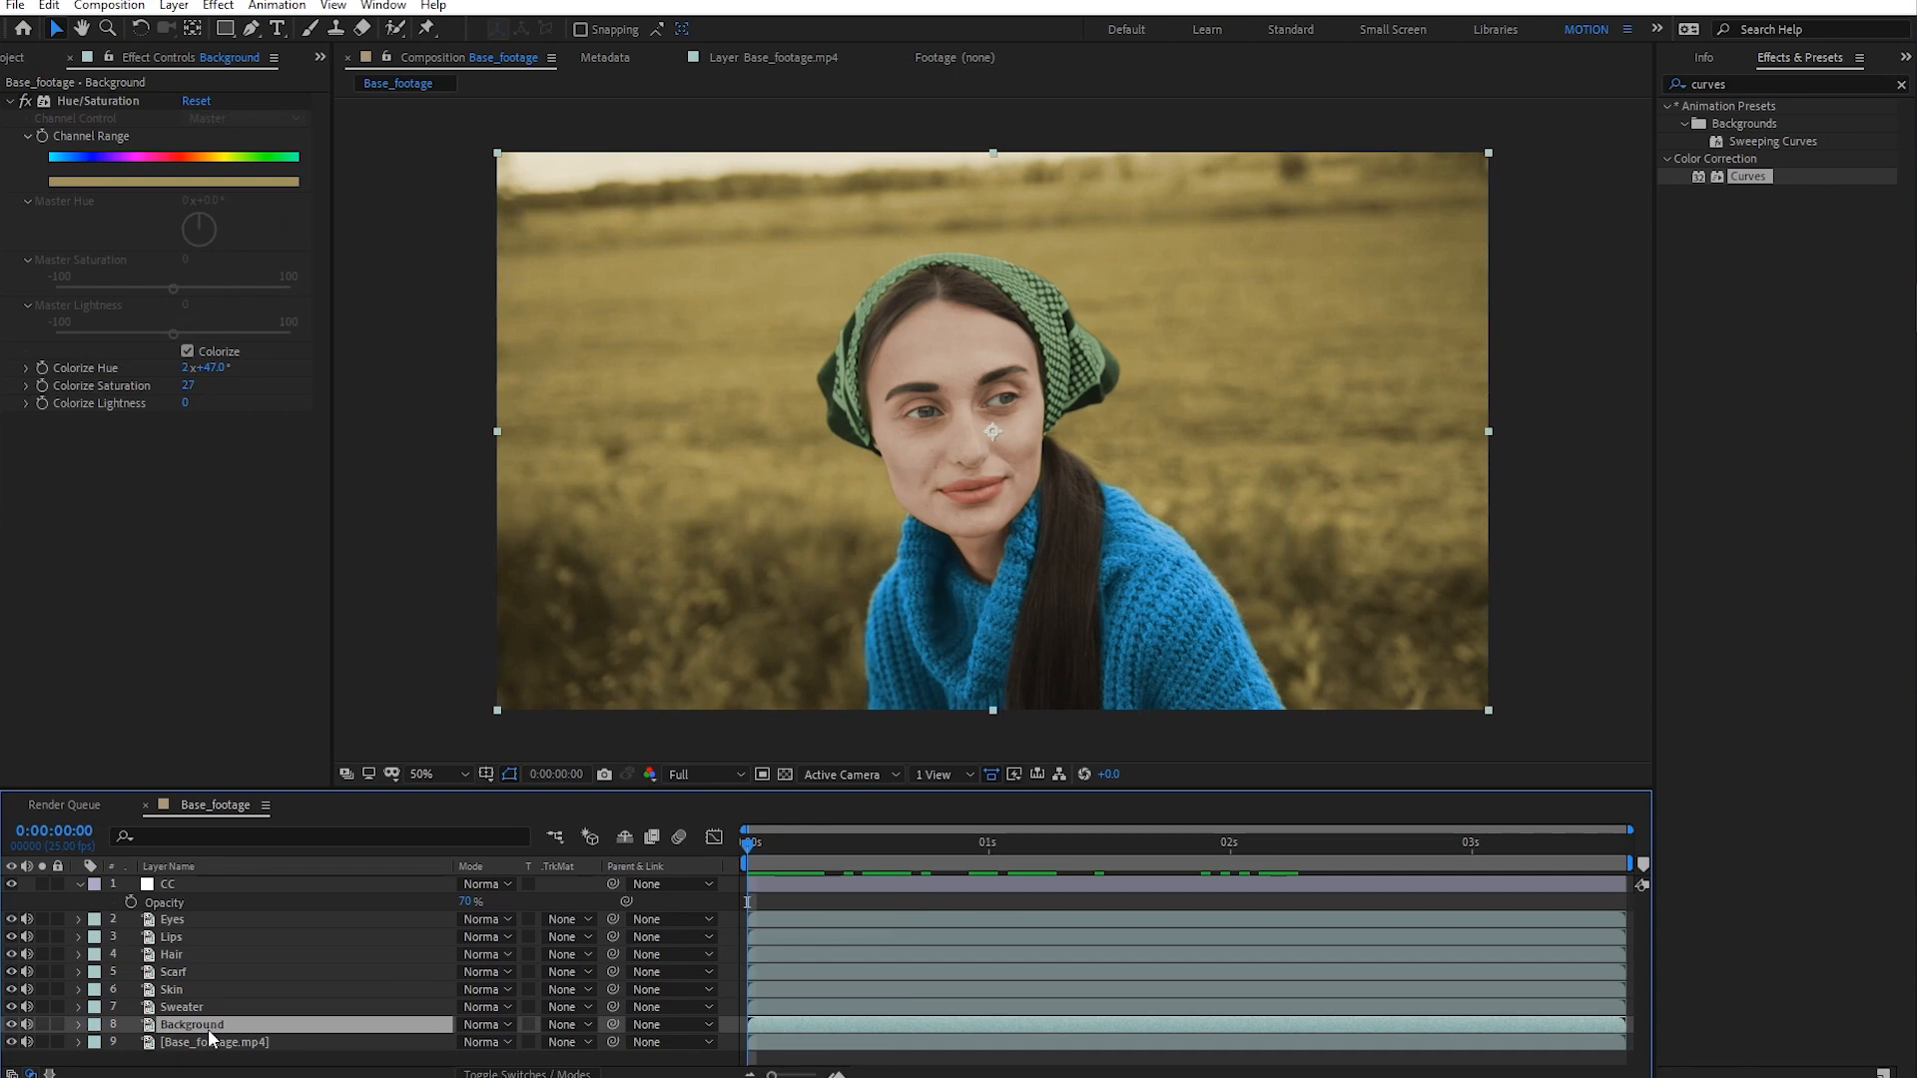
{"action": "key", "text": "ctrl+d"}
{"action": "double_click", "coordinate": [208, 1023]}
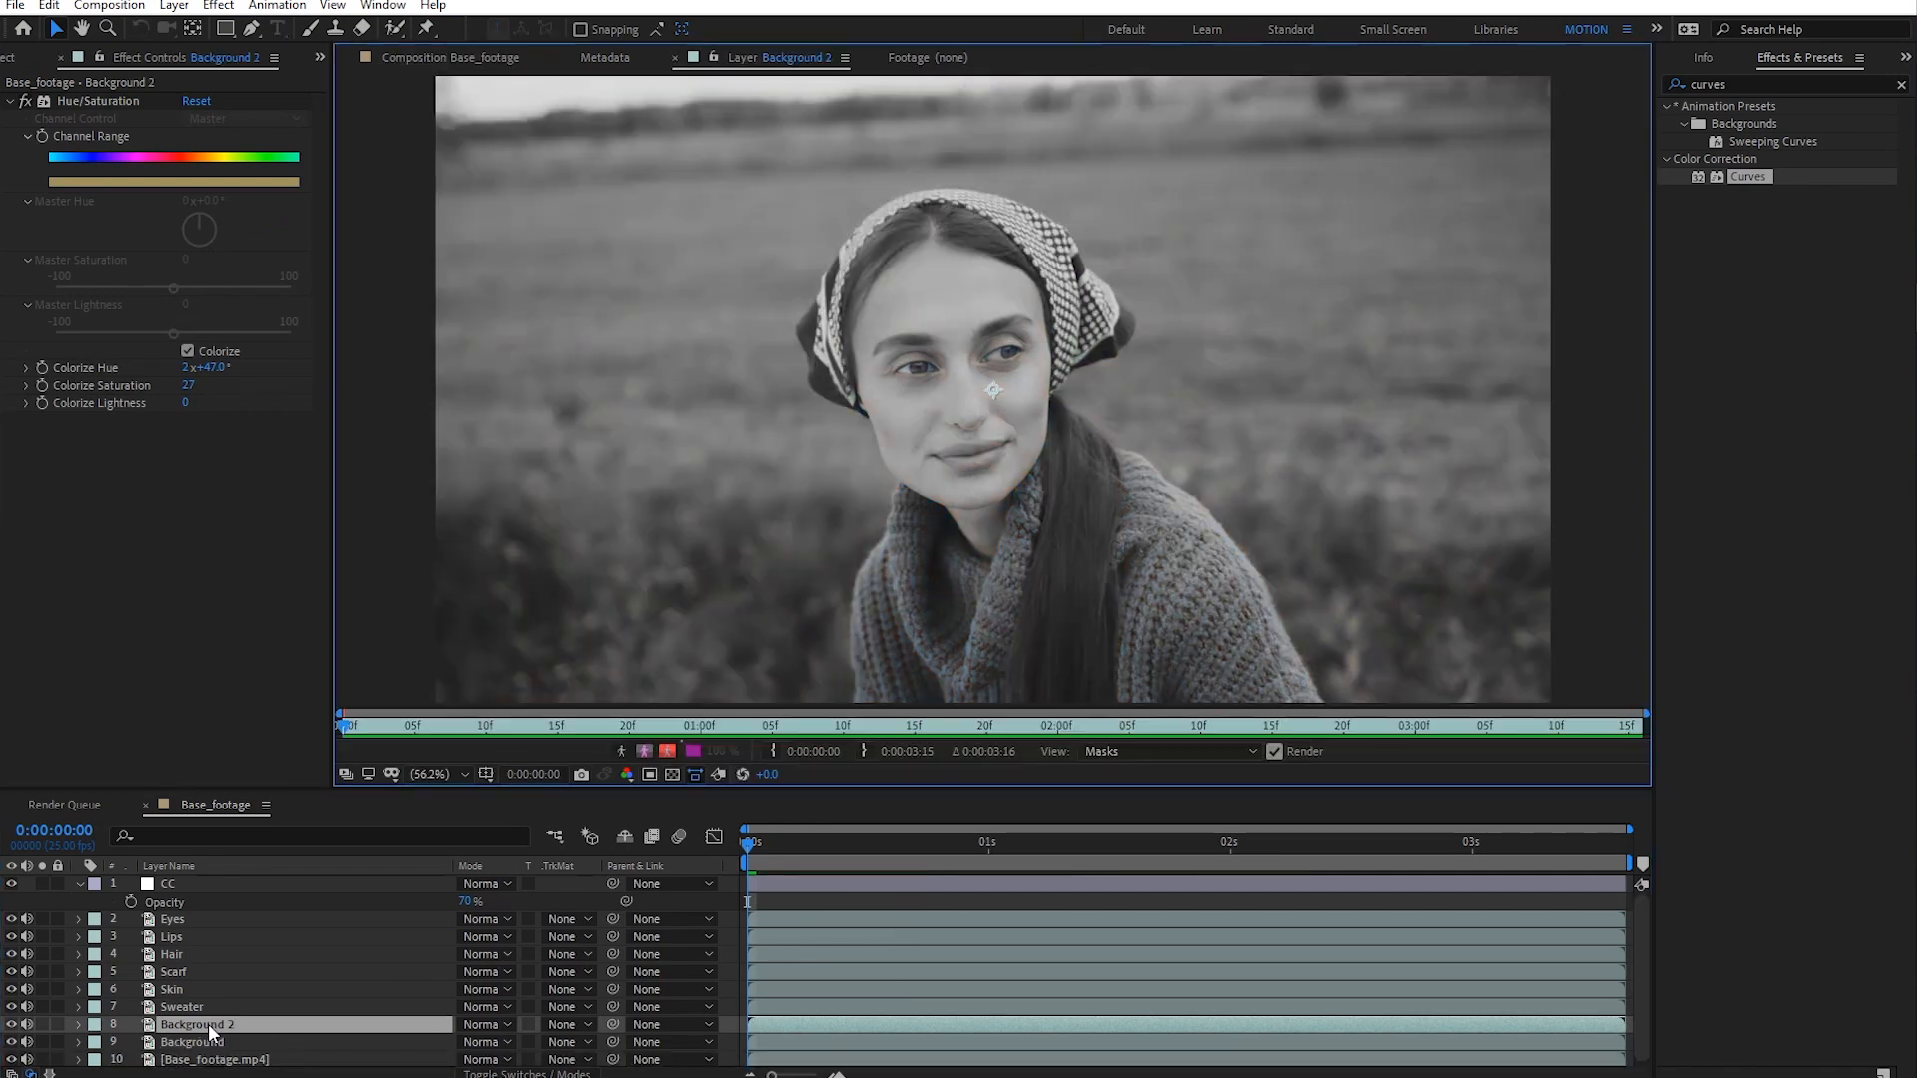
{"action": "left_click", "coordinate": [504, 57]}
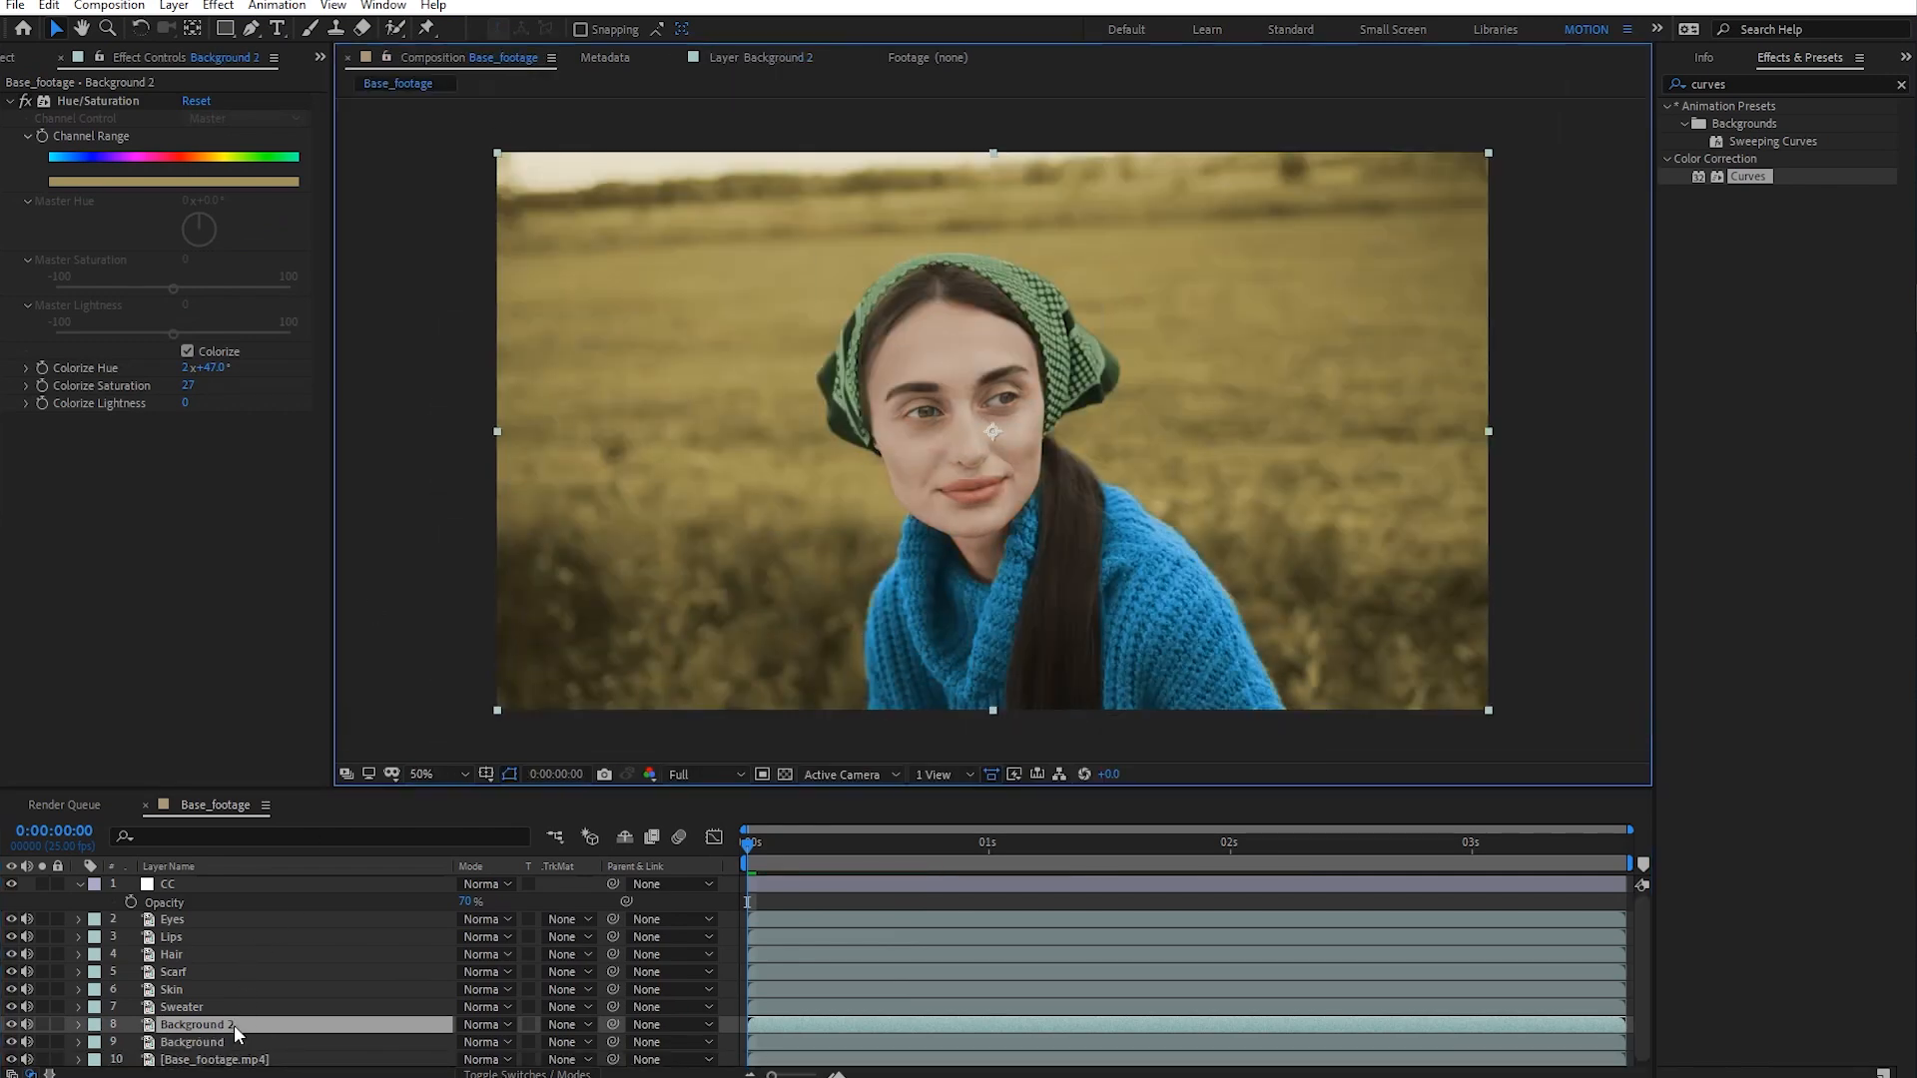
{"action": "double_click", "coordinate": [234, 1024]}
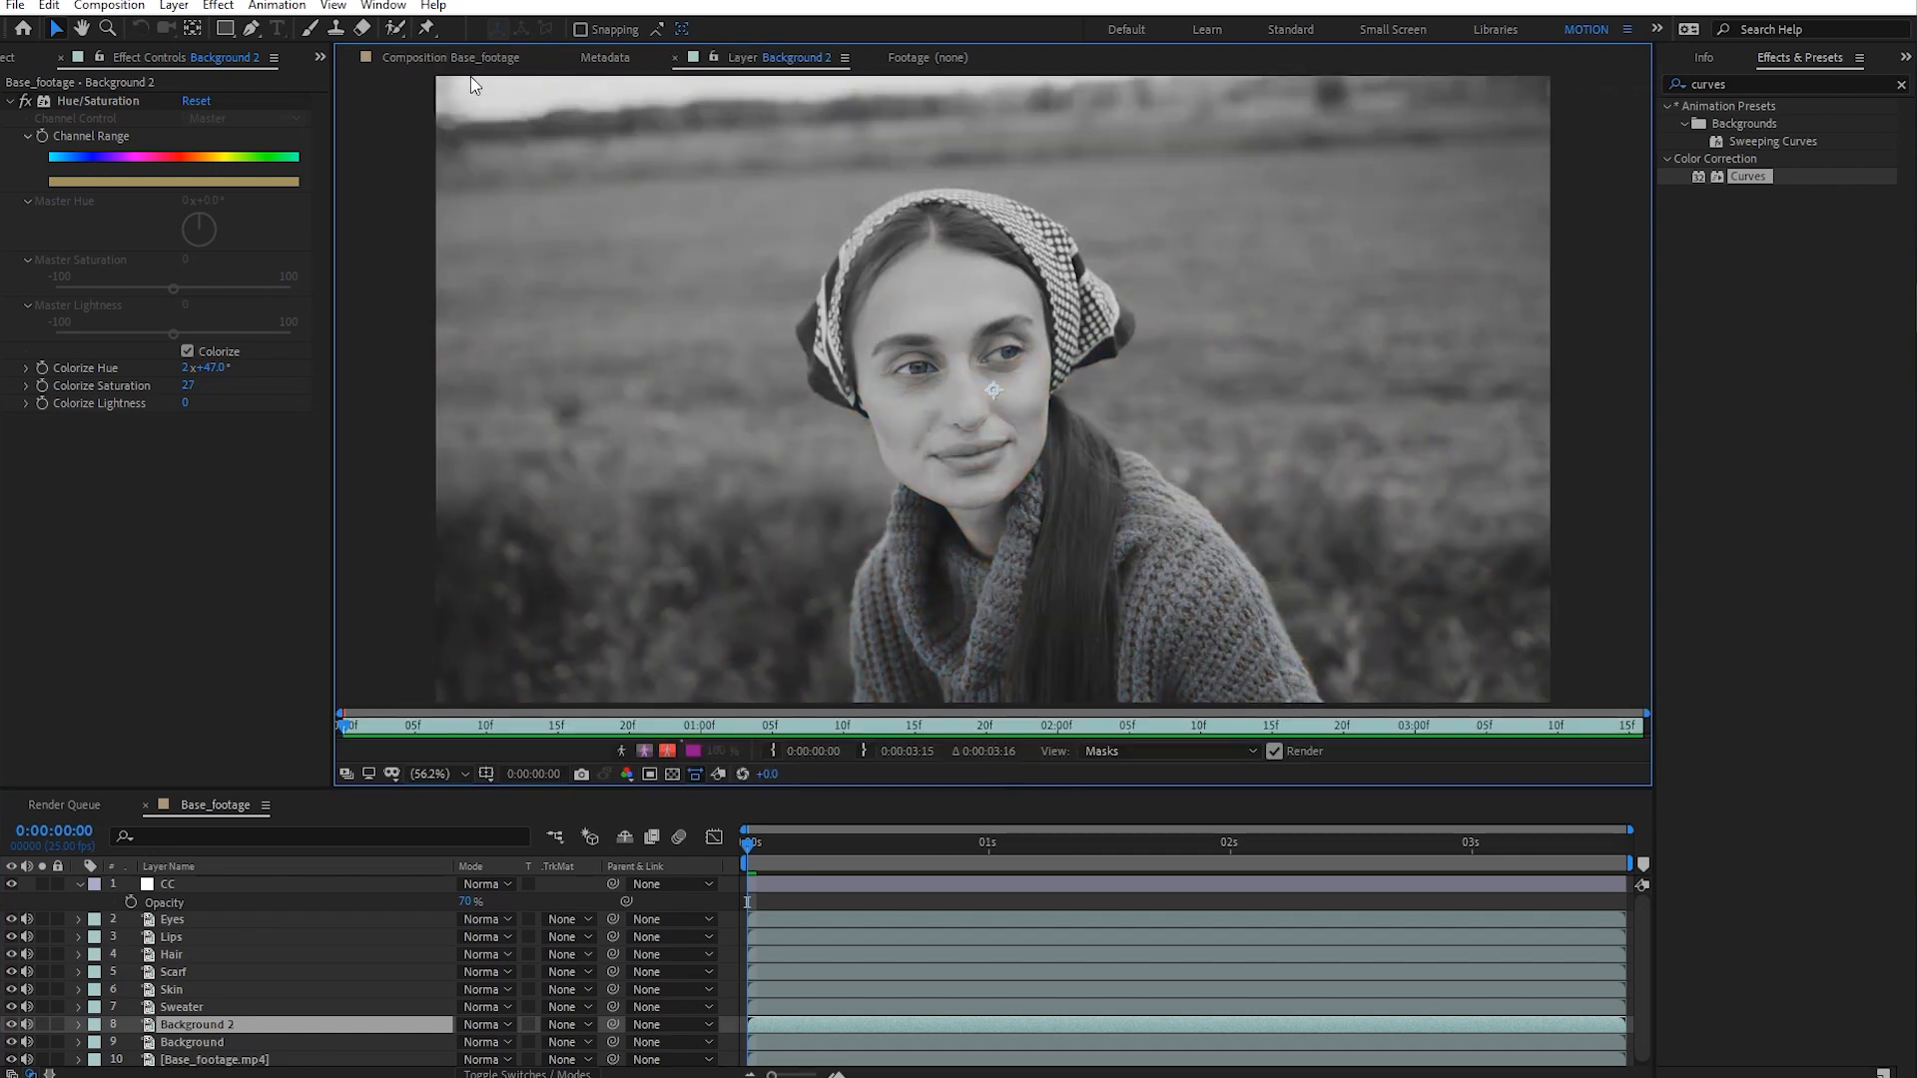
{"action": "left_click", "coordinate": [473, 58]}
{"action": "left_click", "coordinate": [228, 1008]}
{"action": "left_click", "coordinate": [200, 1026]}
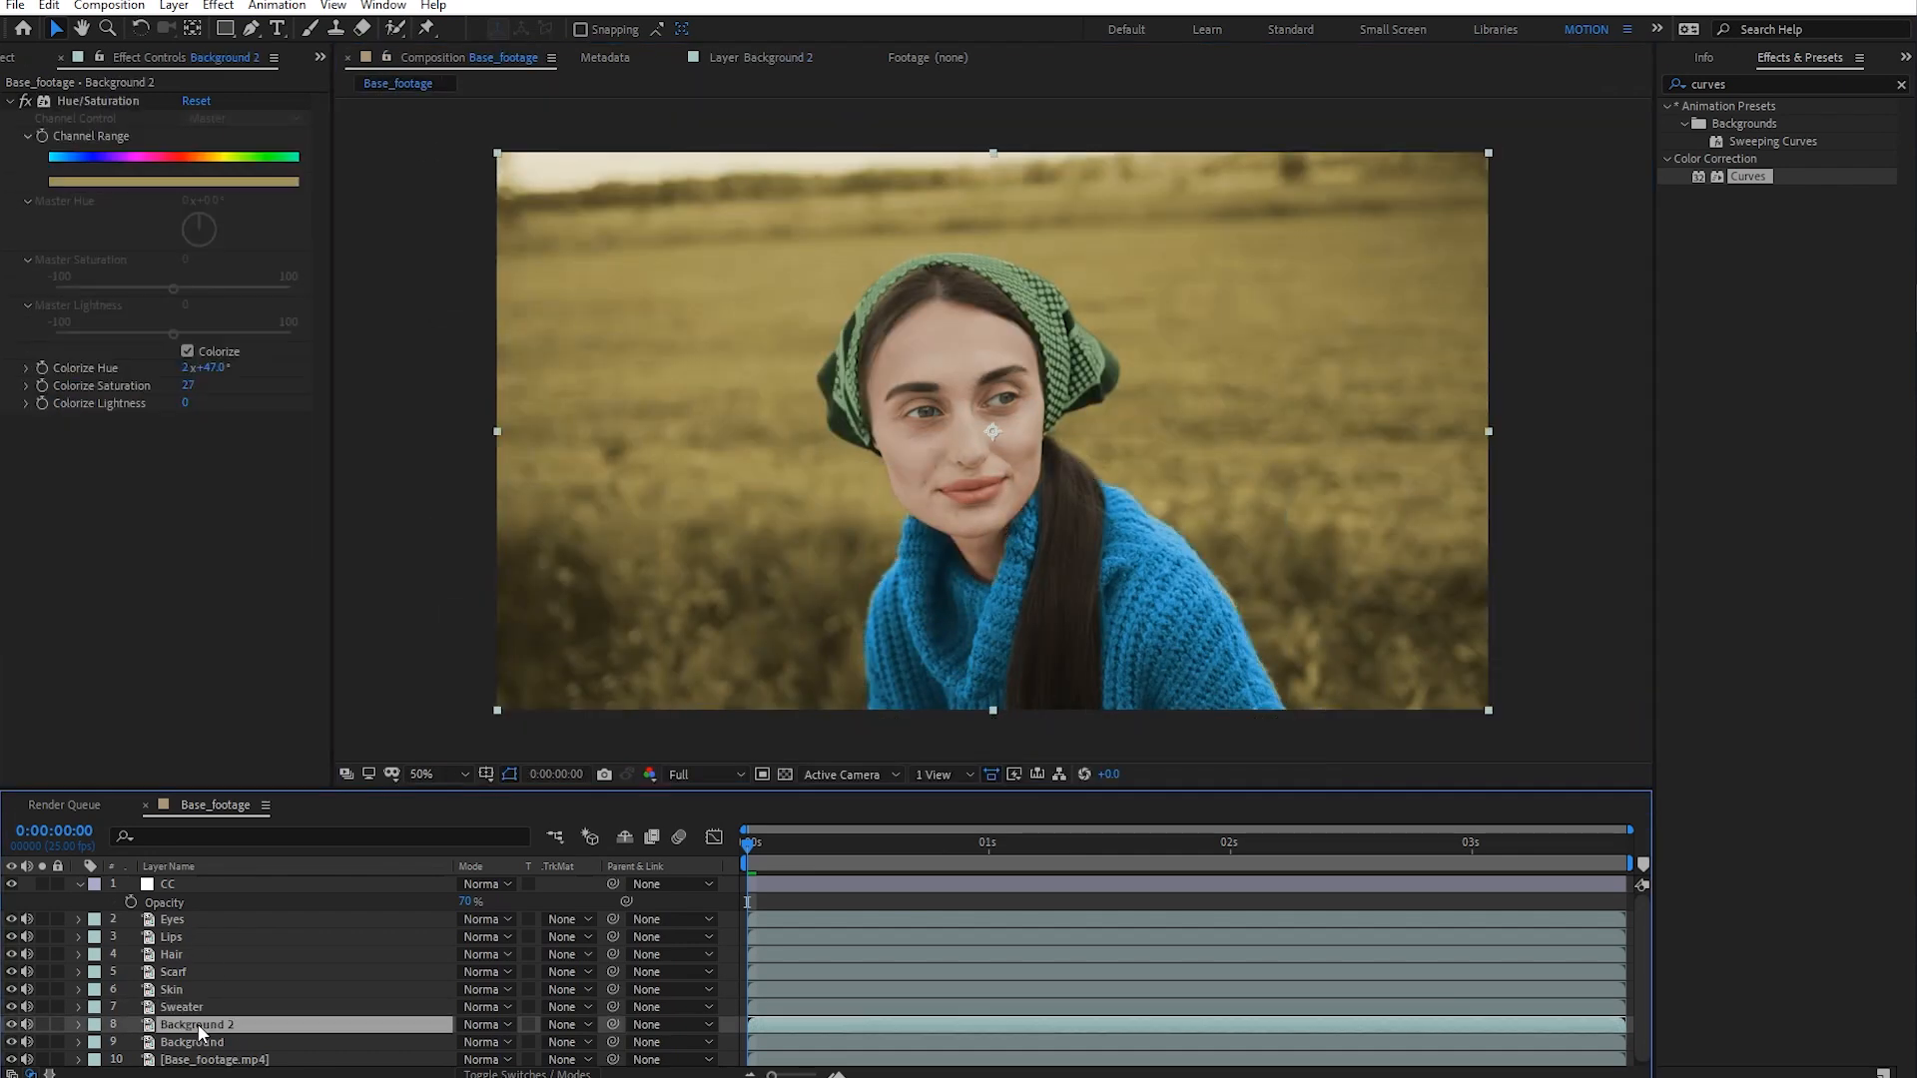
{"action": "key", "text": "Return"}
{"action": "type", "text": "Sky"}
{"action": "key", "text": "Return"}
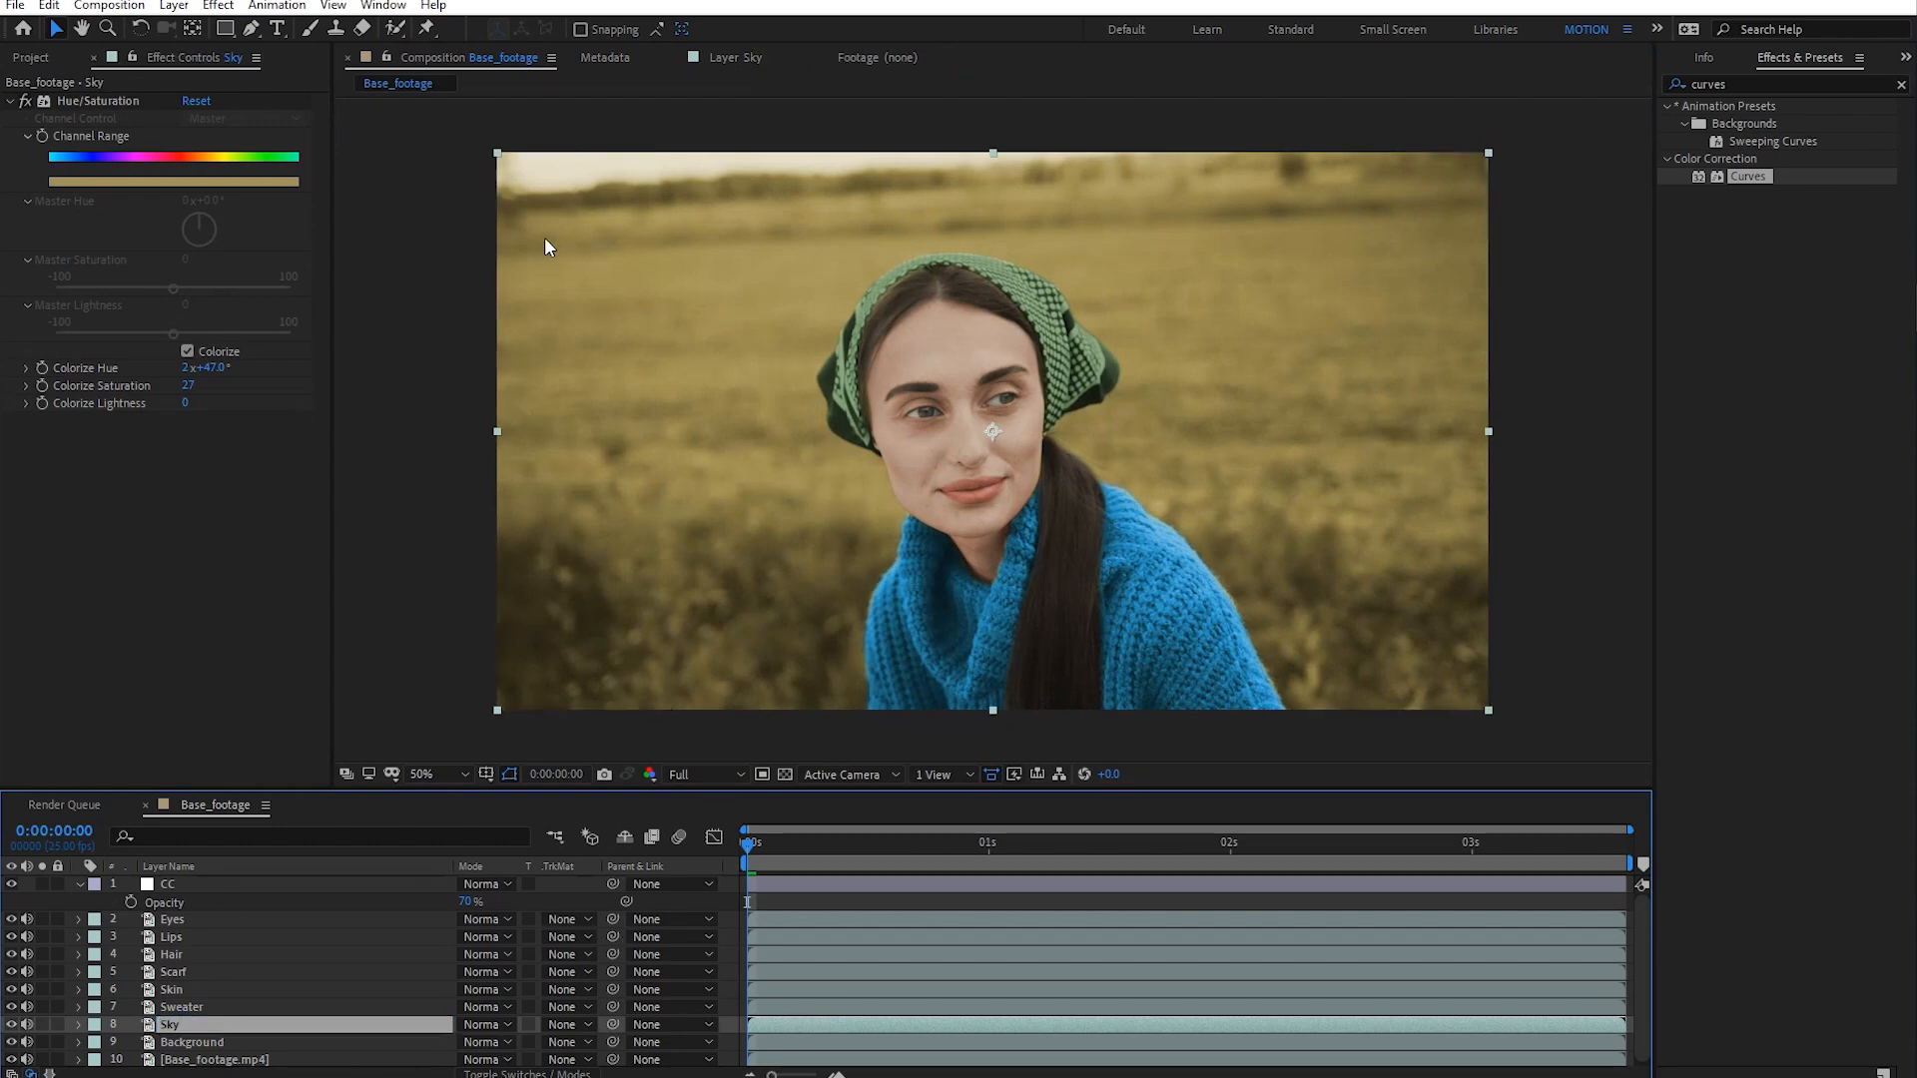
- Disable Hue/Saturation on the Sky layer and add a Luma Key effect above it in the effect order
{"action": "left_click", "coordinate": [25, 101]}
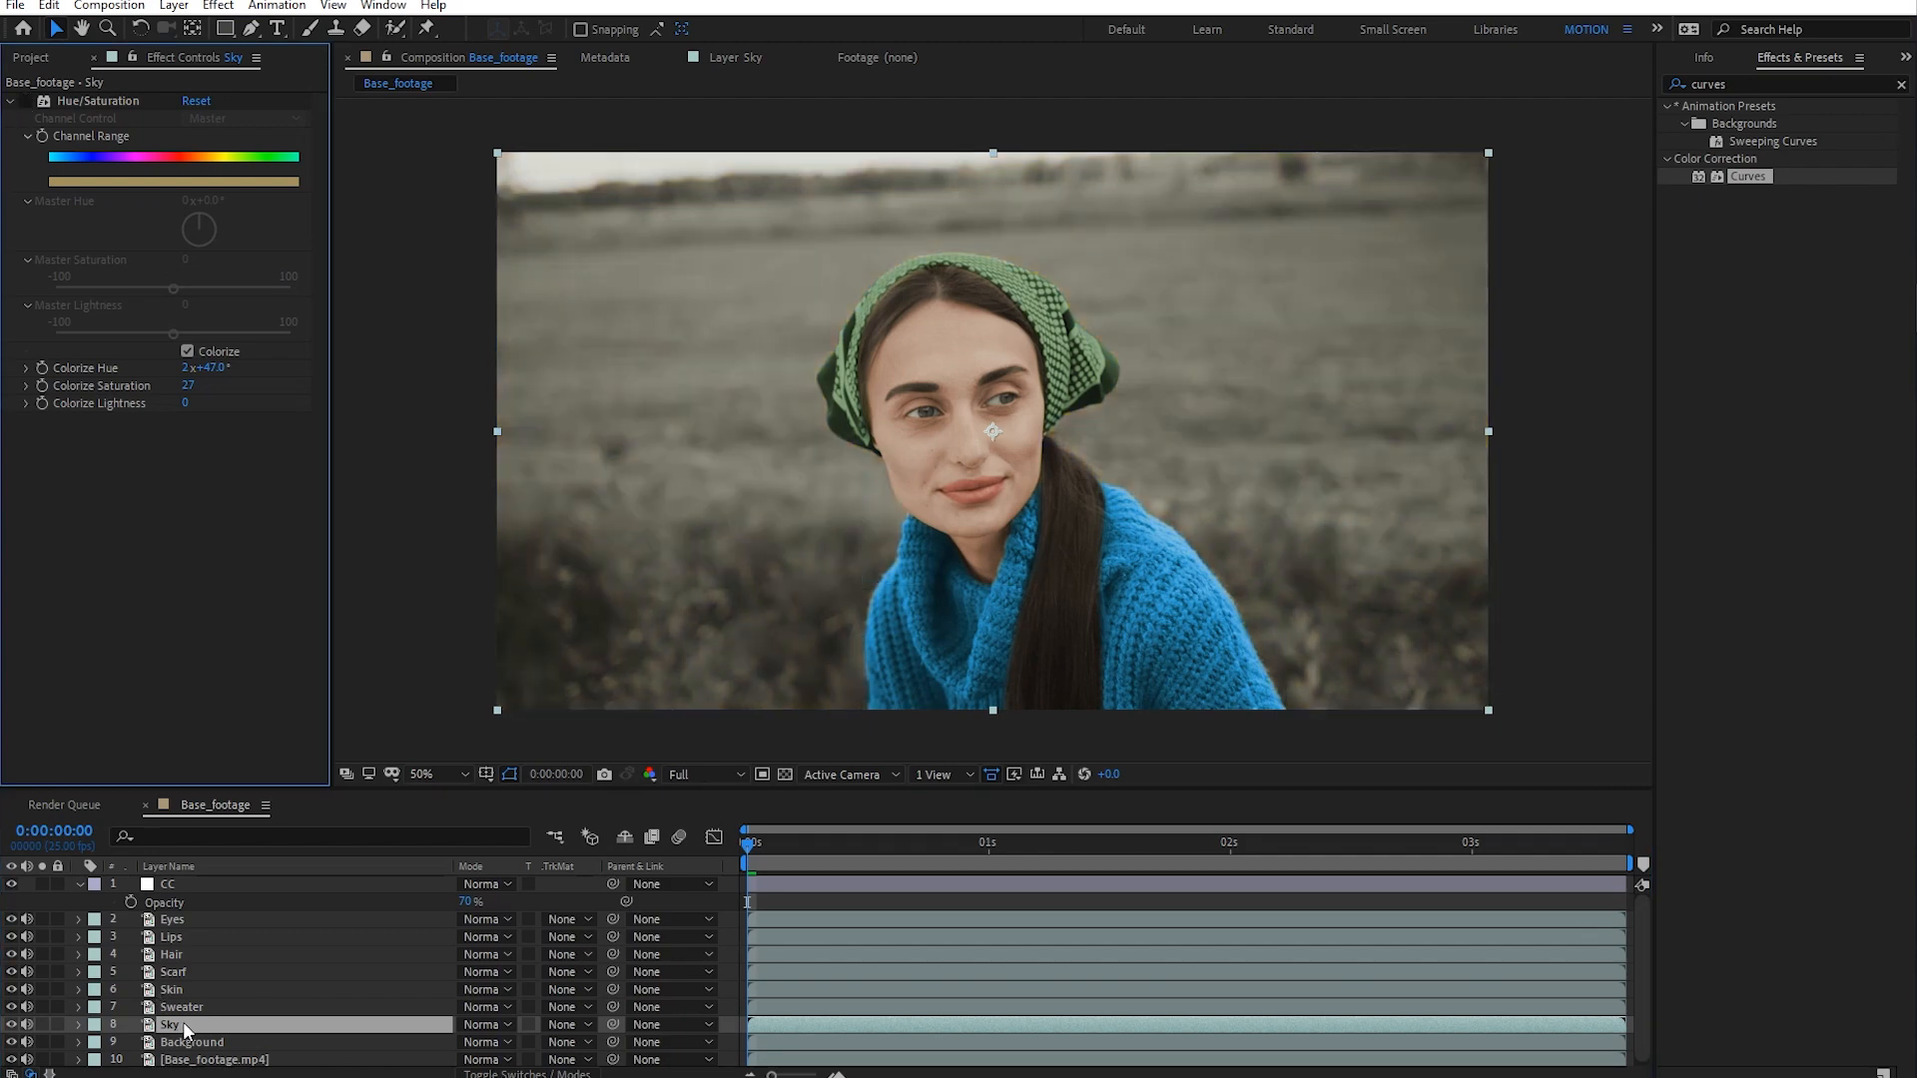
{"action": "left_click", "coordinate": [1756, 80]}
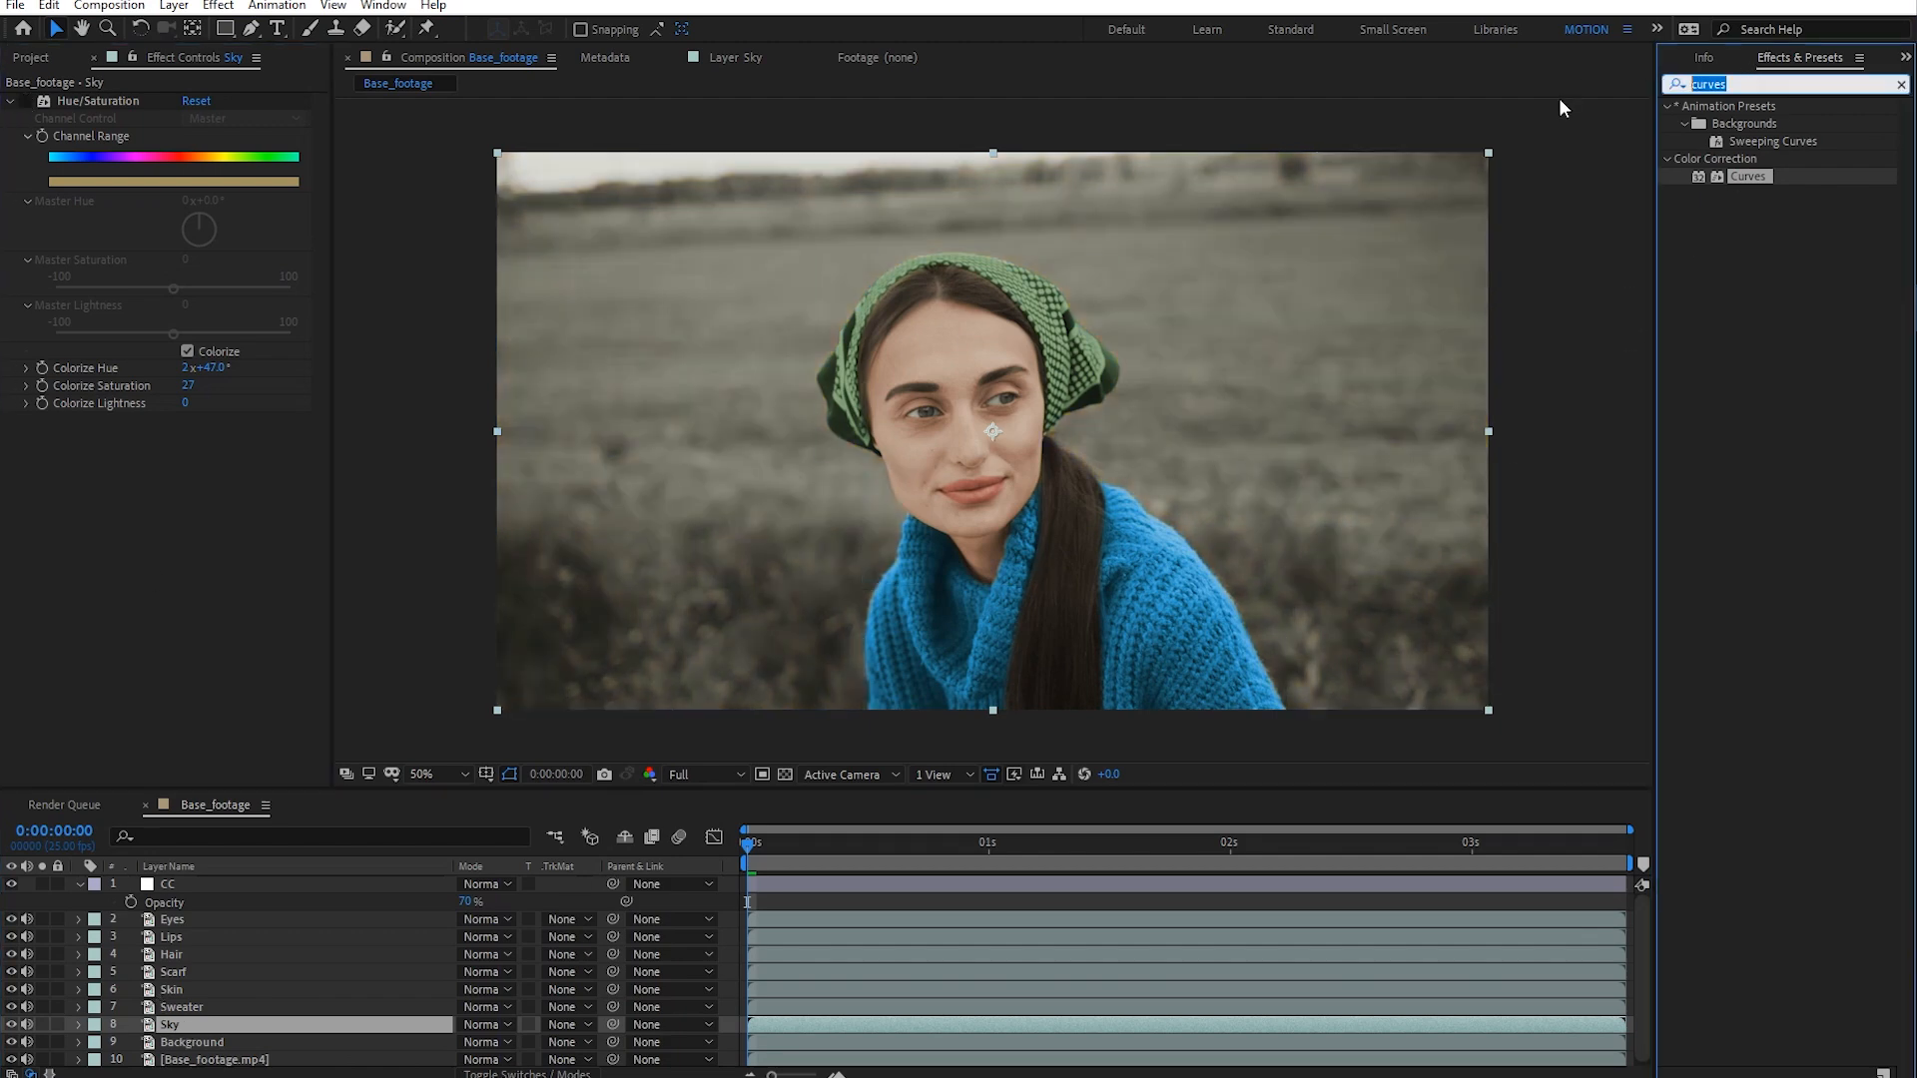
{"action": "type", "text": "luma"}
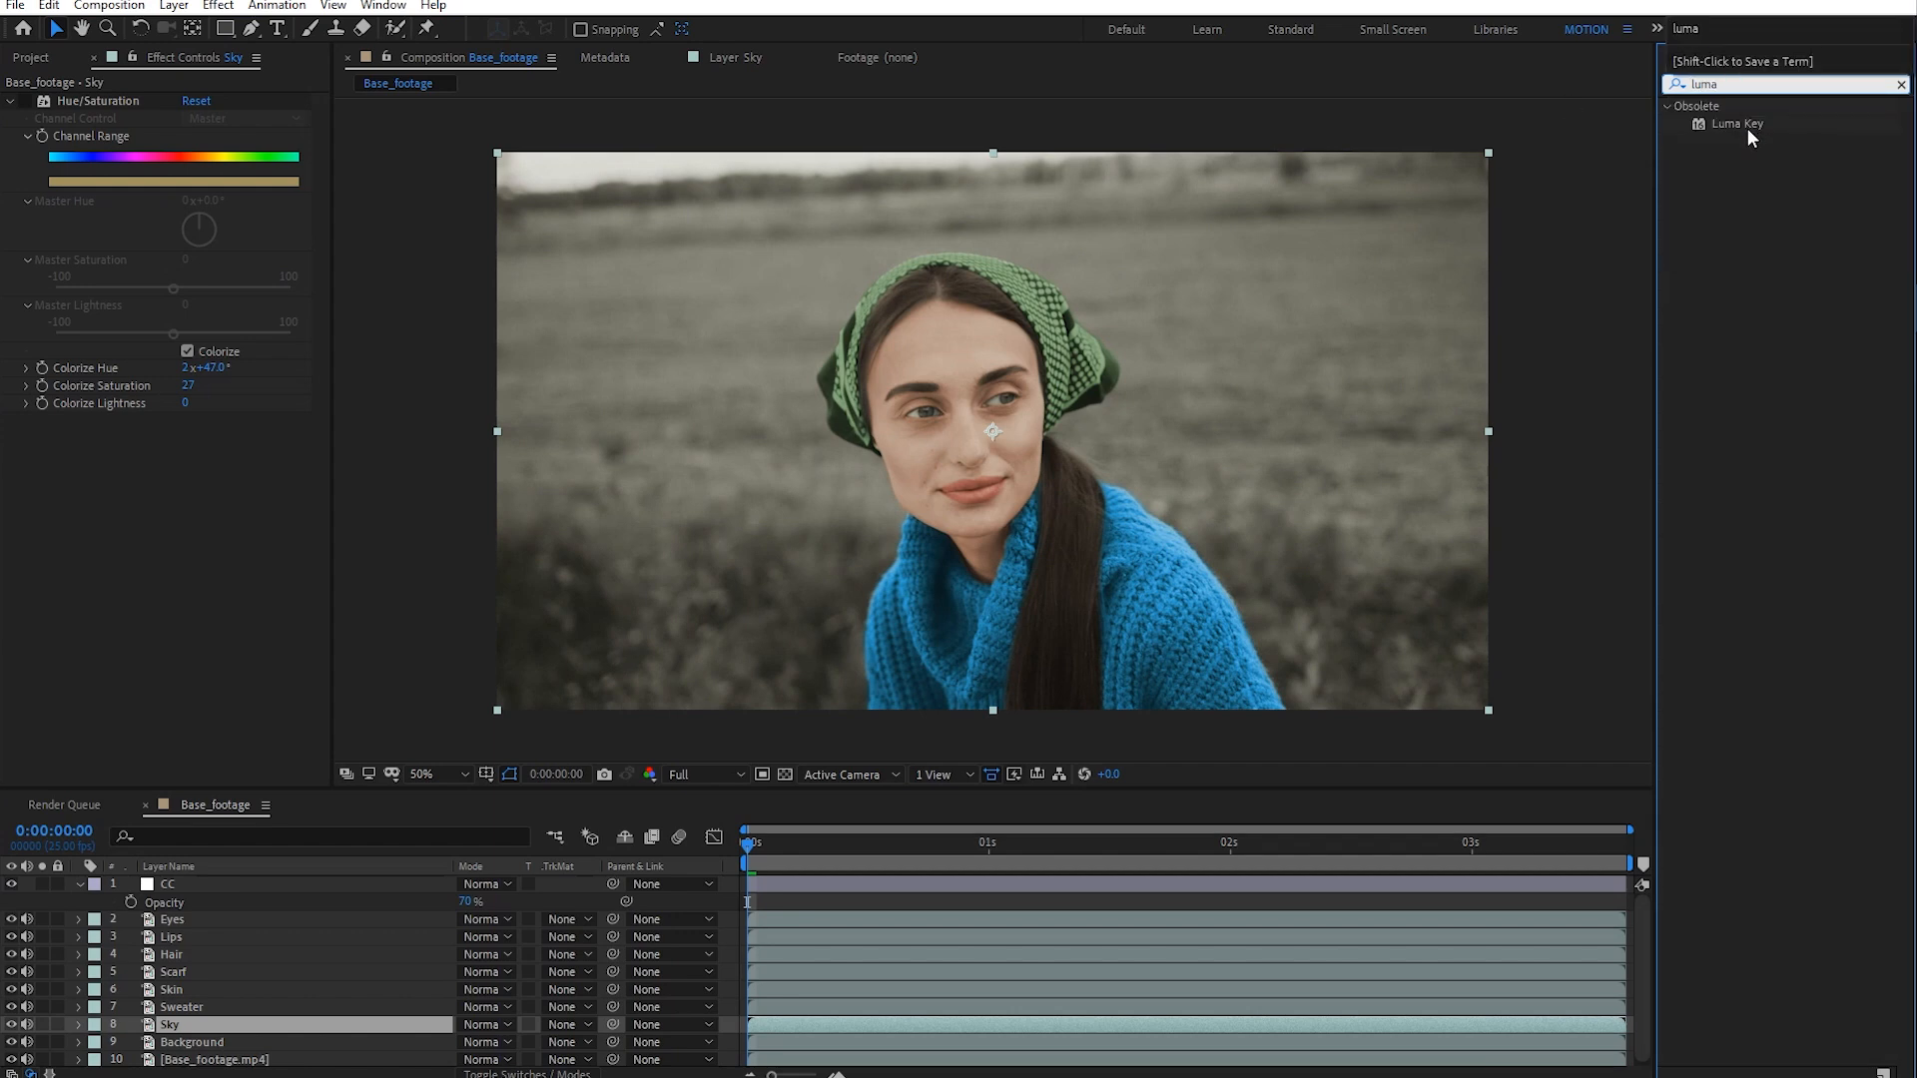
{"action": "left_click_drag", "start_coordinate": [1746, 124], "coordinate": [234, 477]}
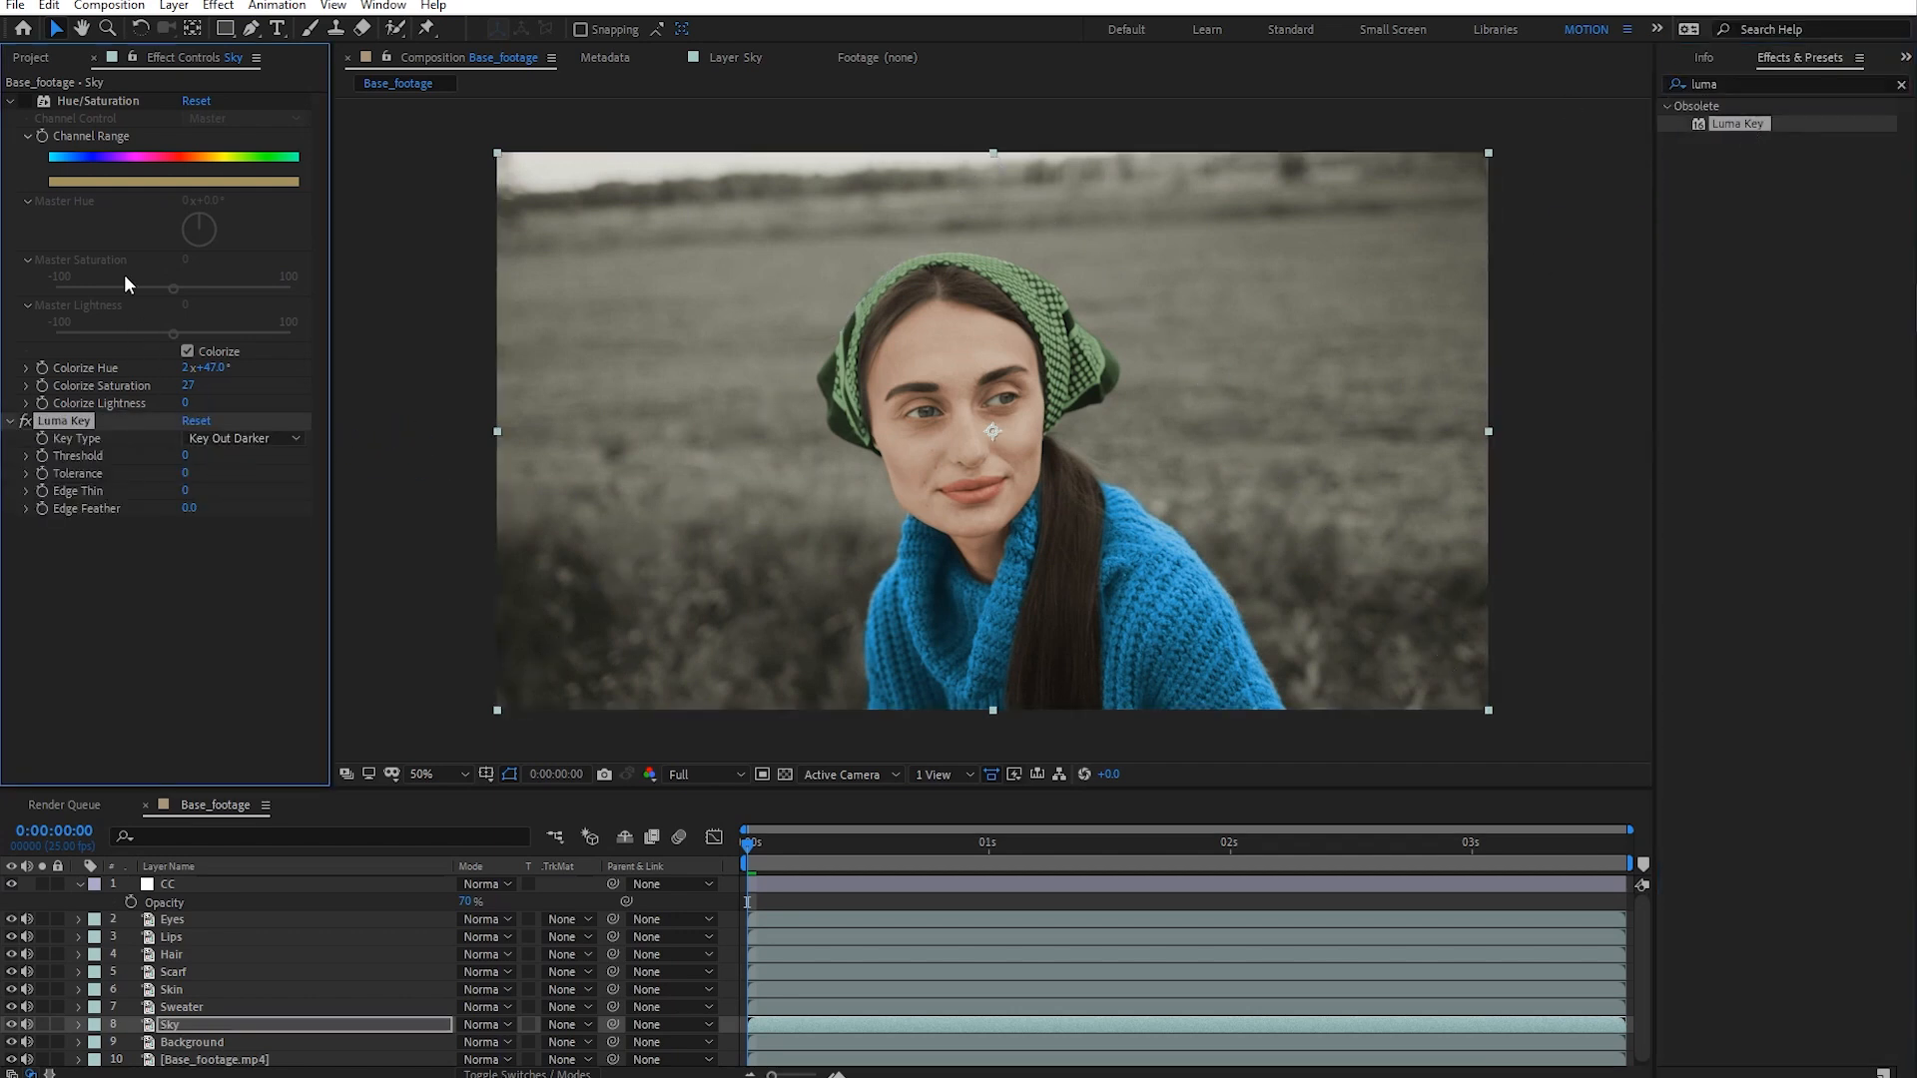
{"action": "left_click_drag", "start_coordinate": [70, 100], "coordinate": [77, 633]}
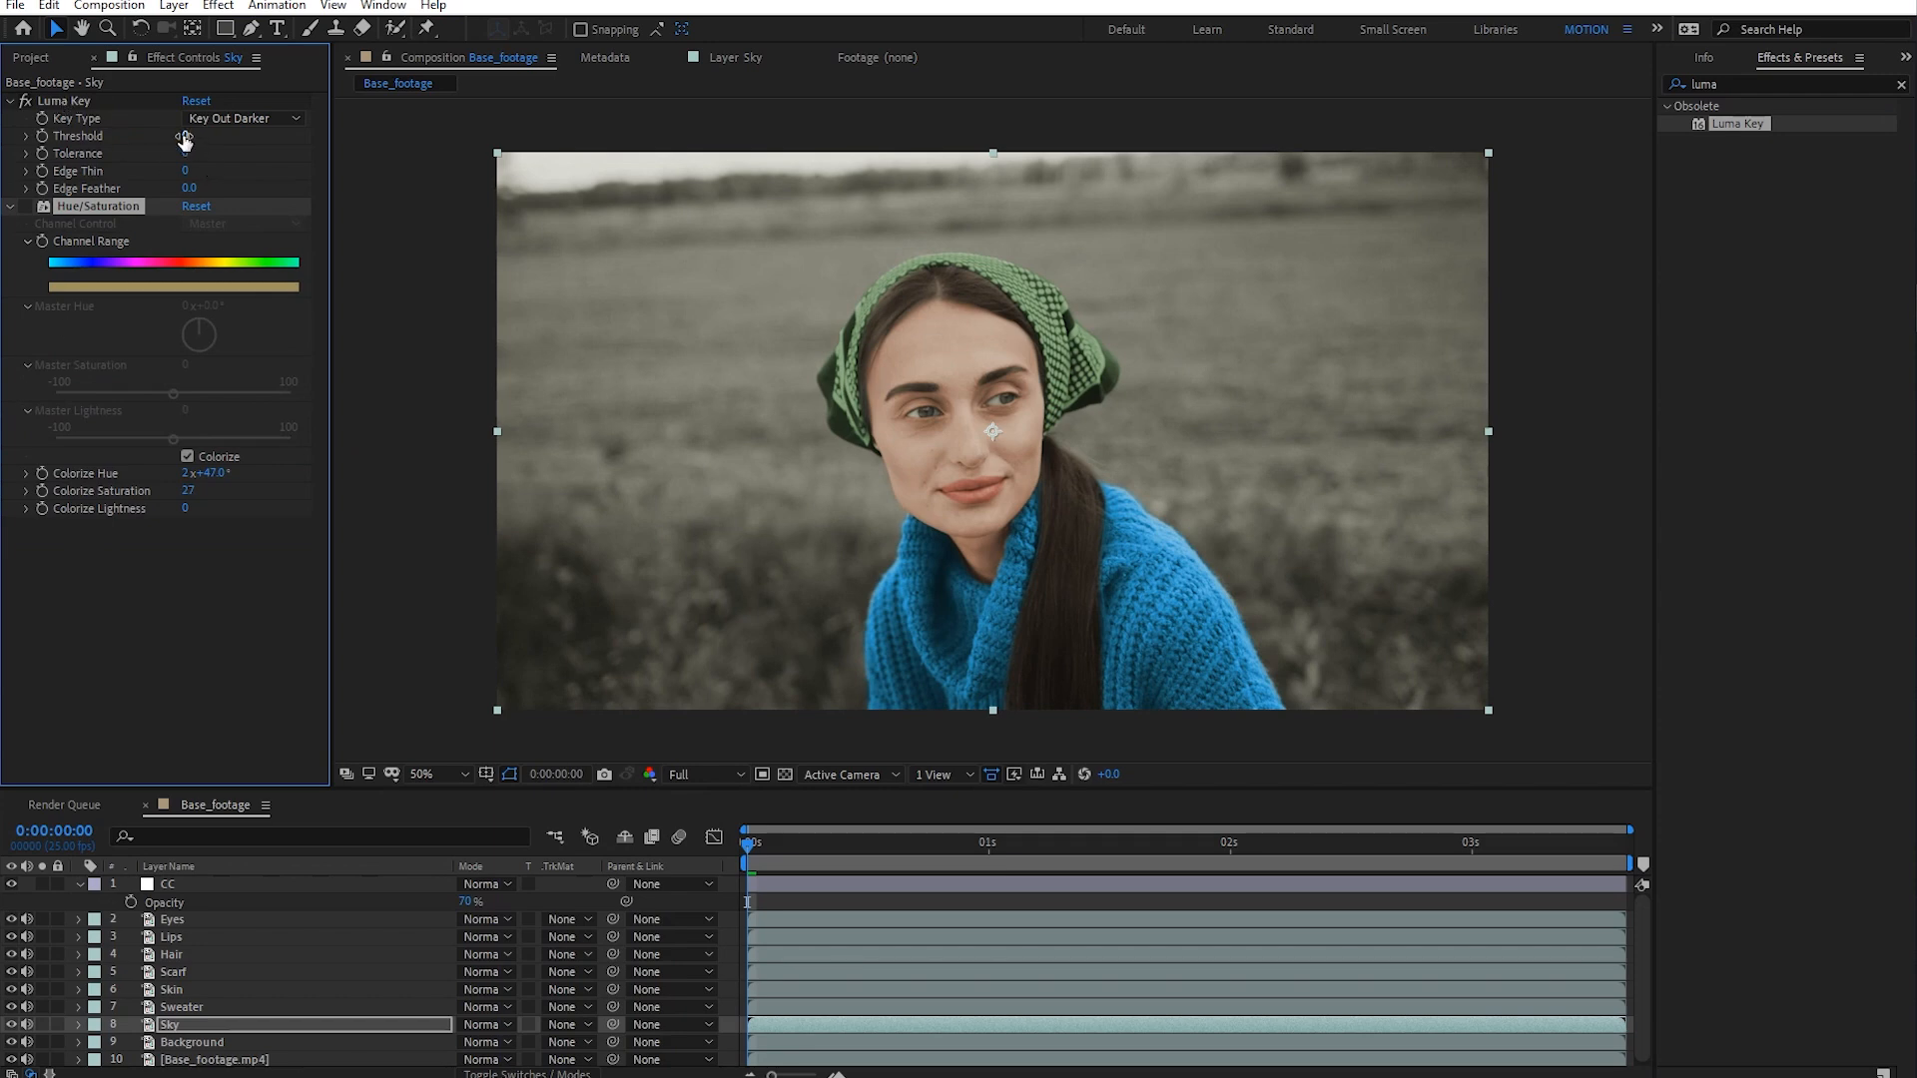
- Isolate the sky with Luma Key while soloing its layer, using Threshold 172 and Edge Feather 11.3 with Key Out Darker
{"action": "left_click_drag", "start_coordinate": [190, 136], "coordinate": [215, 142]}
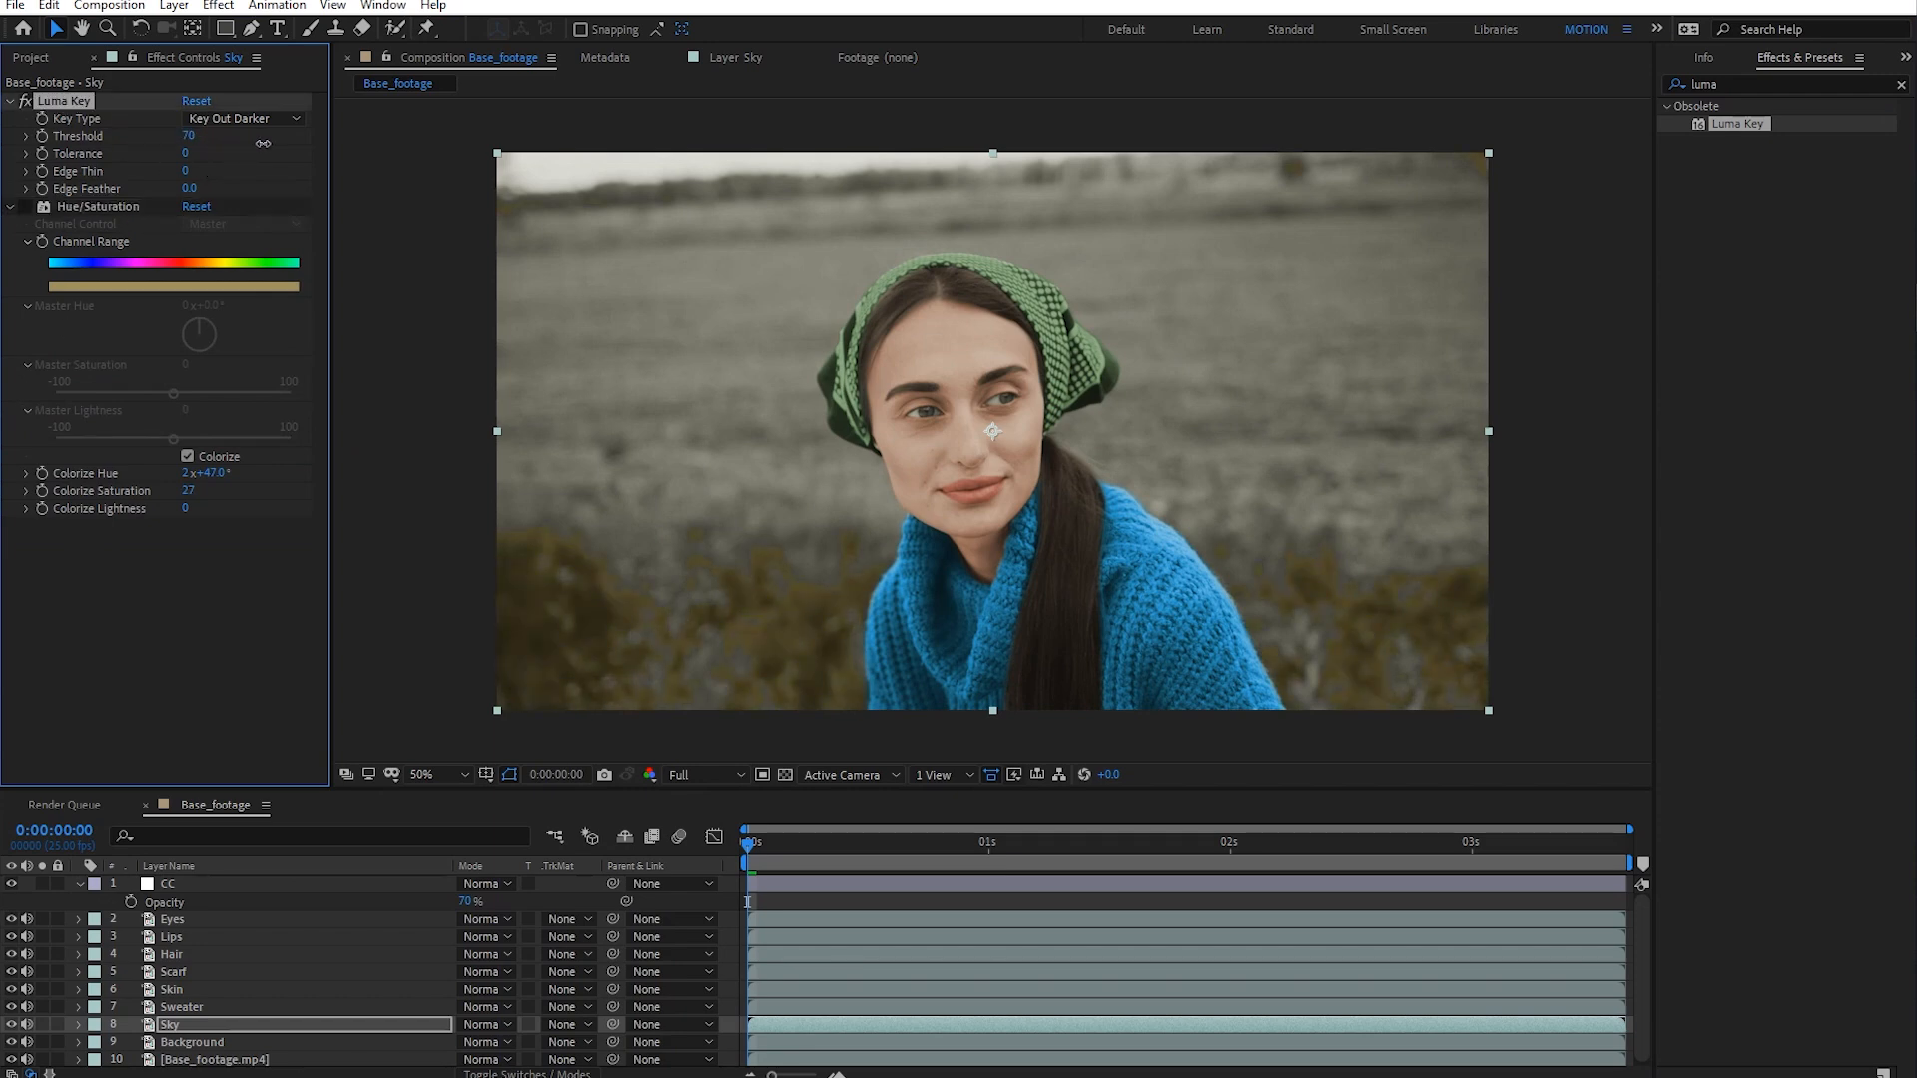
{"action": "left_click", "coordinate": [42, 1024]}
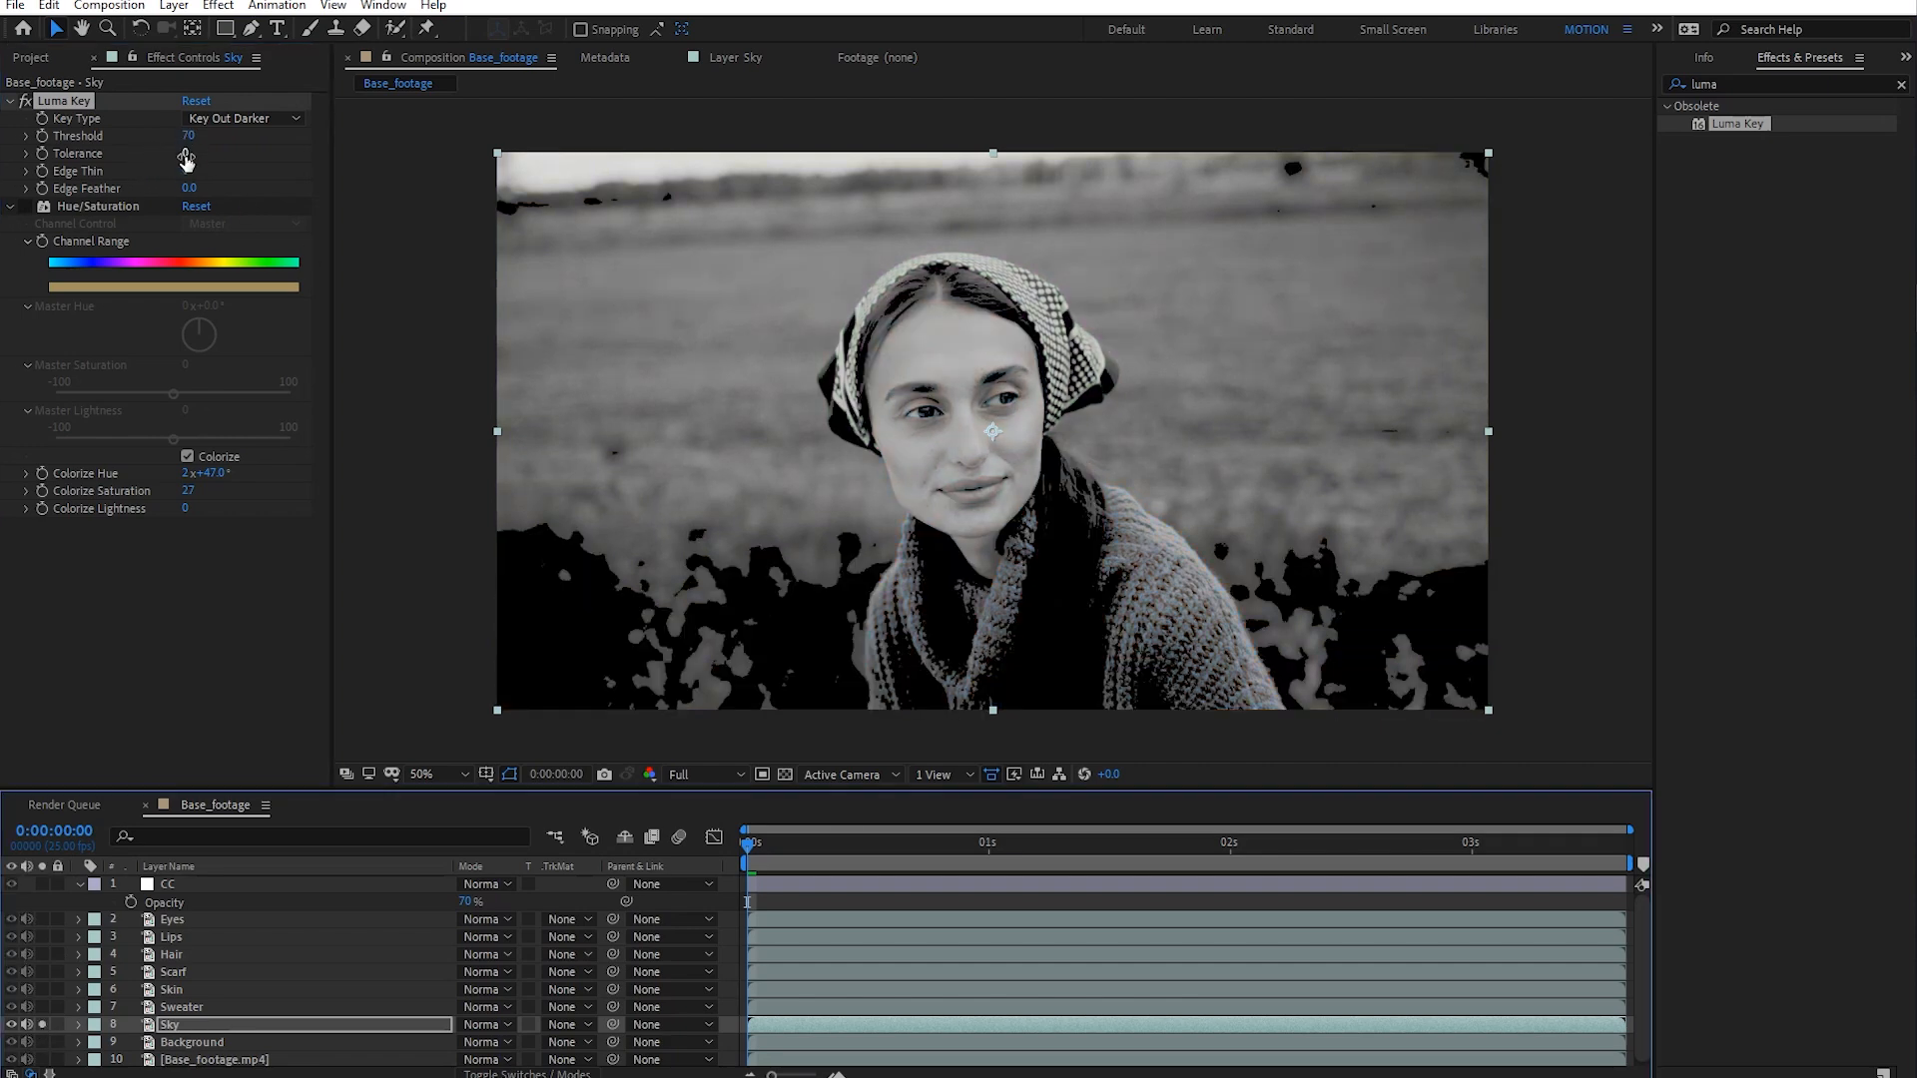
{"action": "left_click_drag", "start_coordinate": [188, 136], "coordinate": [255, 161]}
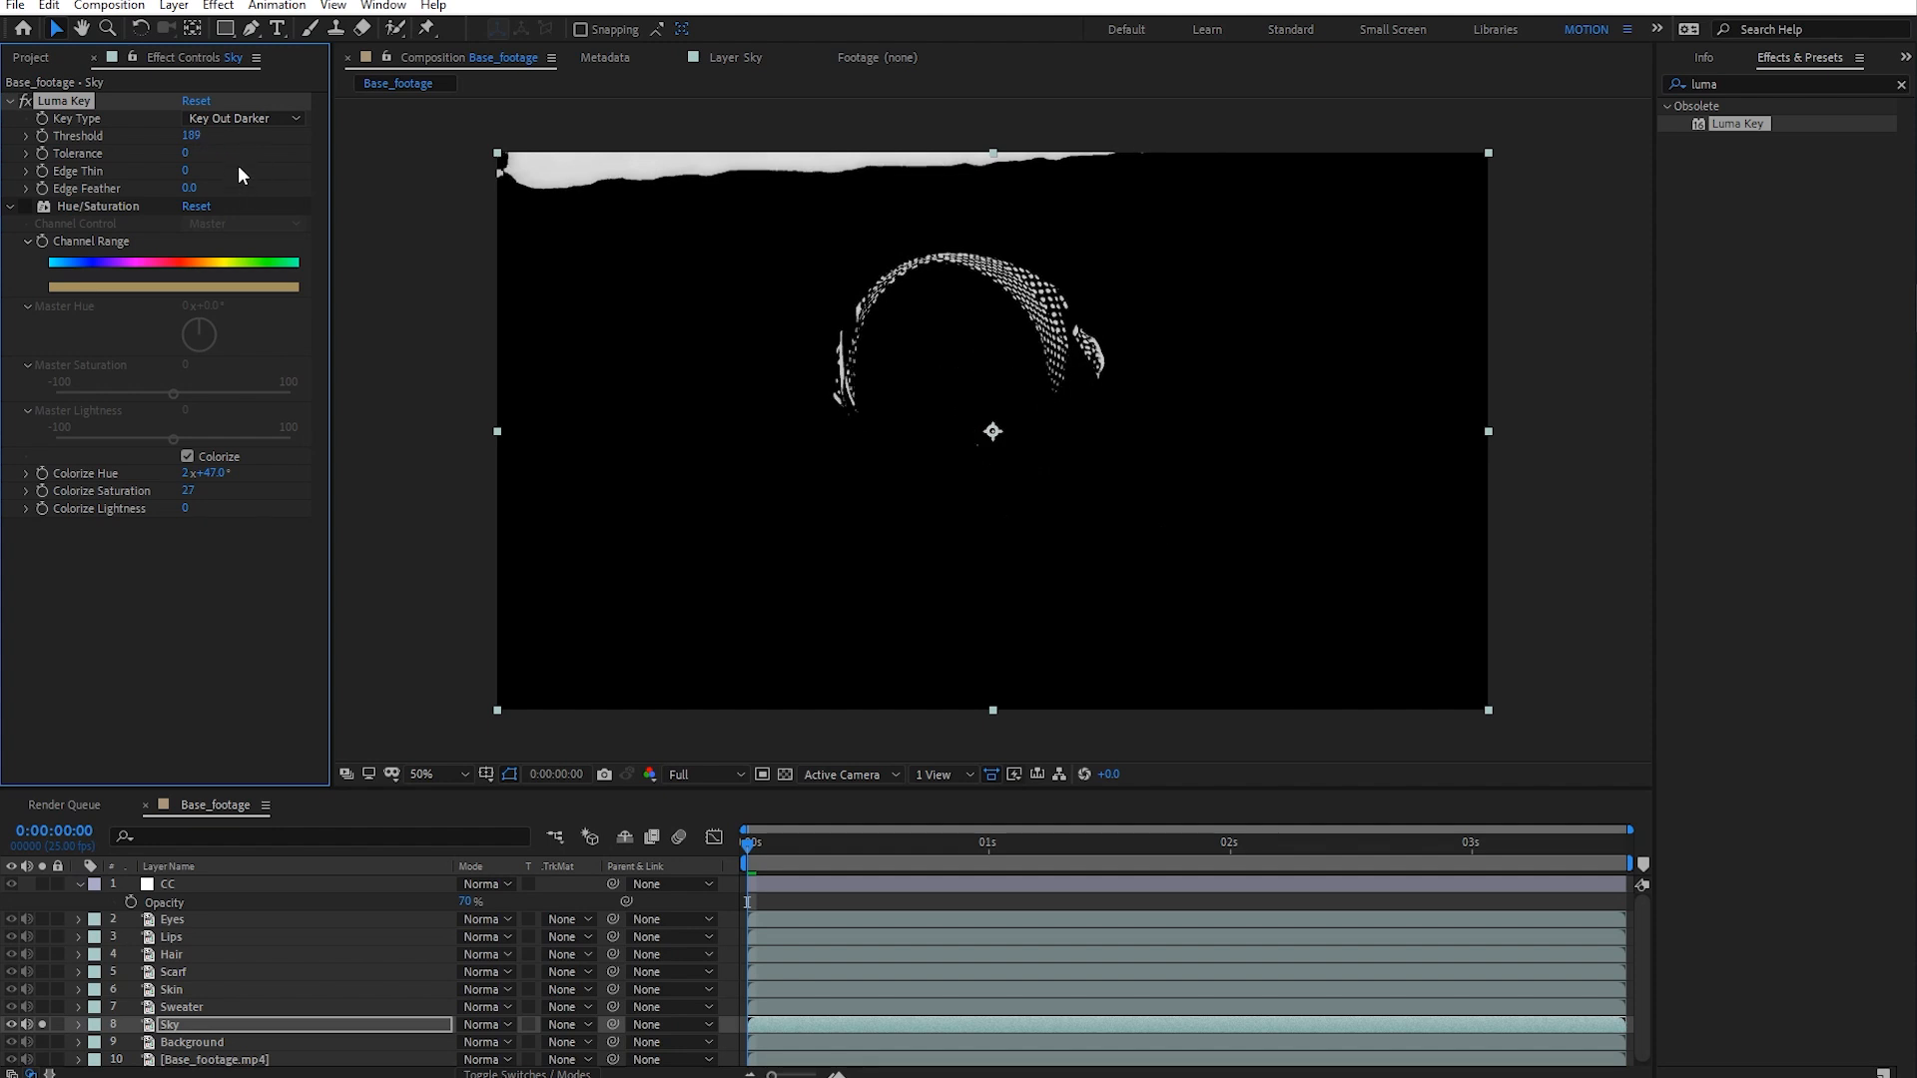
{"action": "left_click_drag", "start_coordinate": [192, 189], "coordinate": [313, 184]}
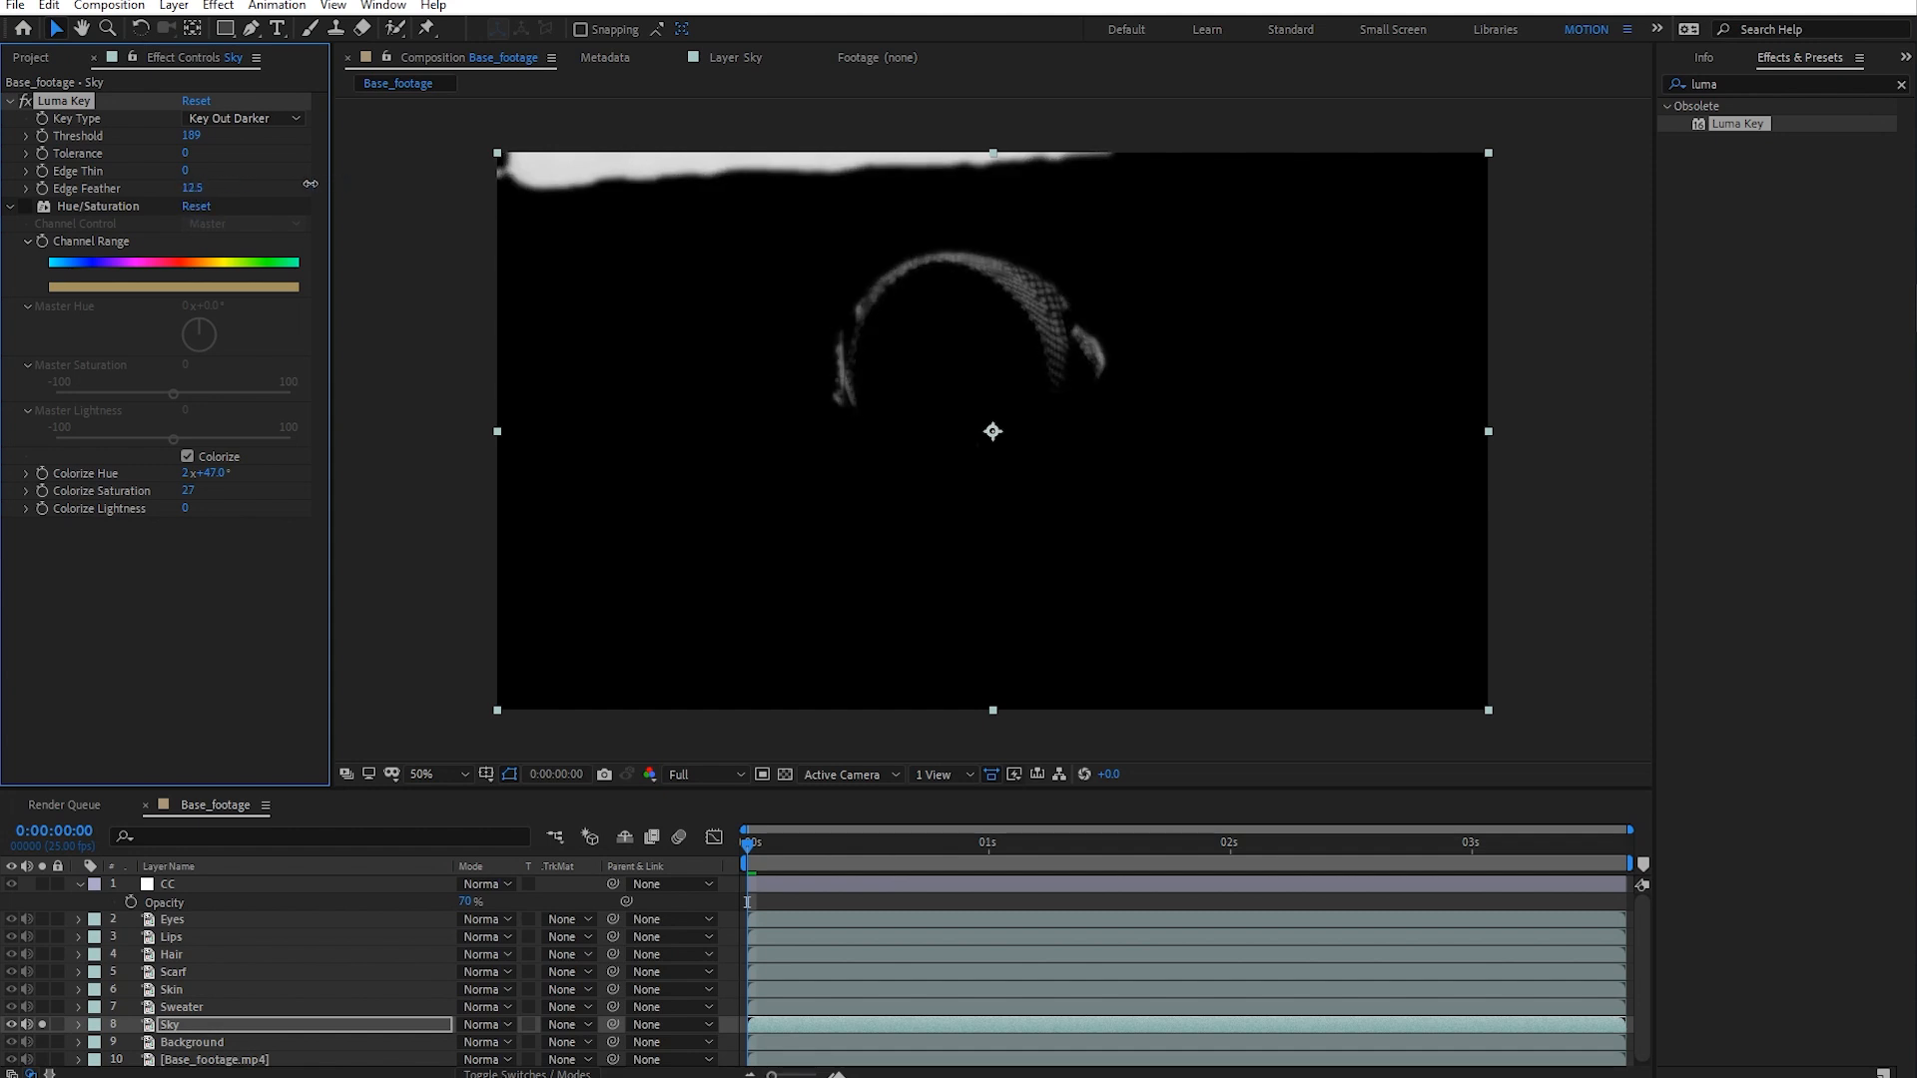
{"action": "left_click_drag", "start_coordinate": [190, 136], "coordinate": [183, 136]}
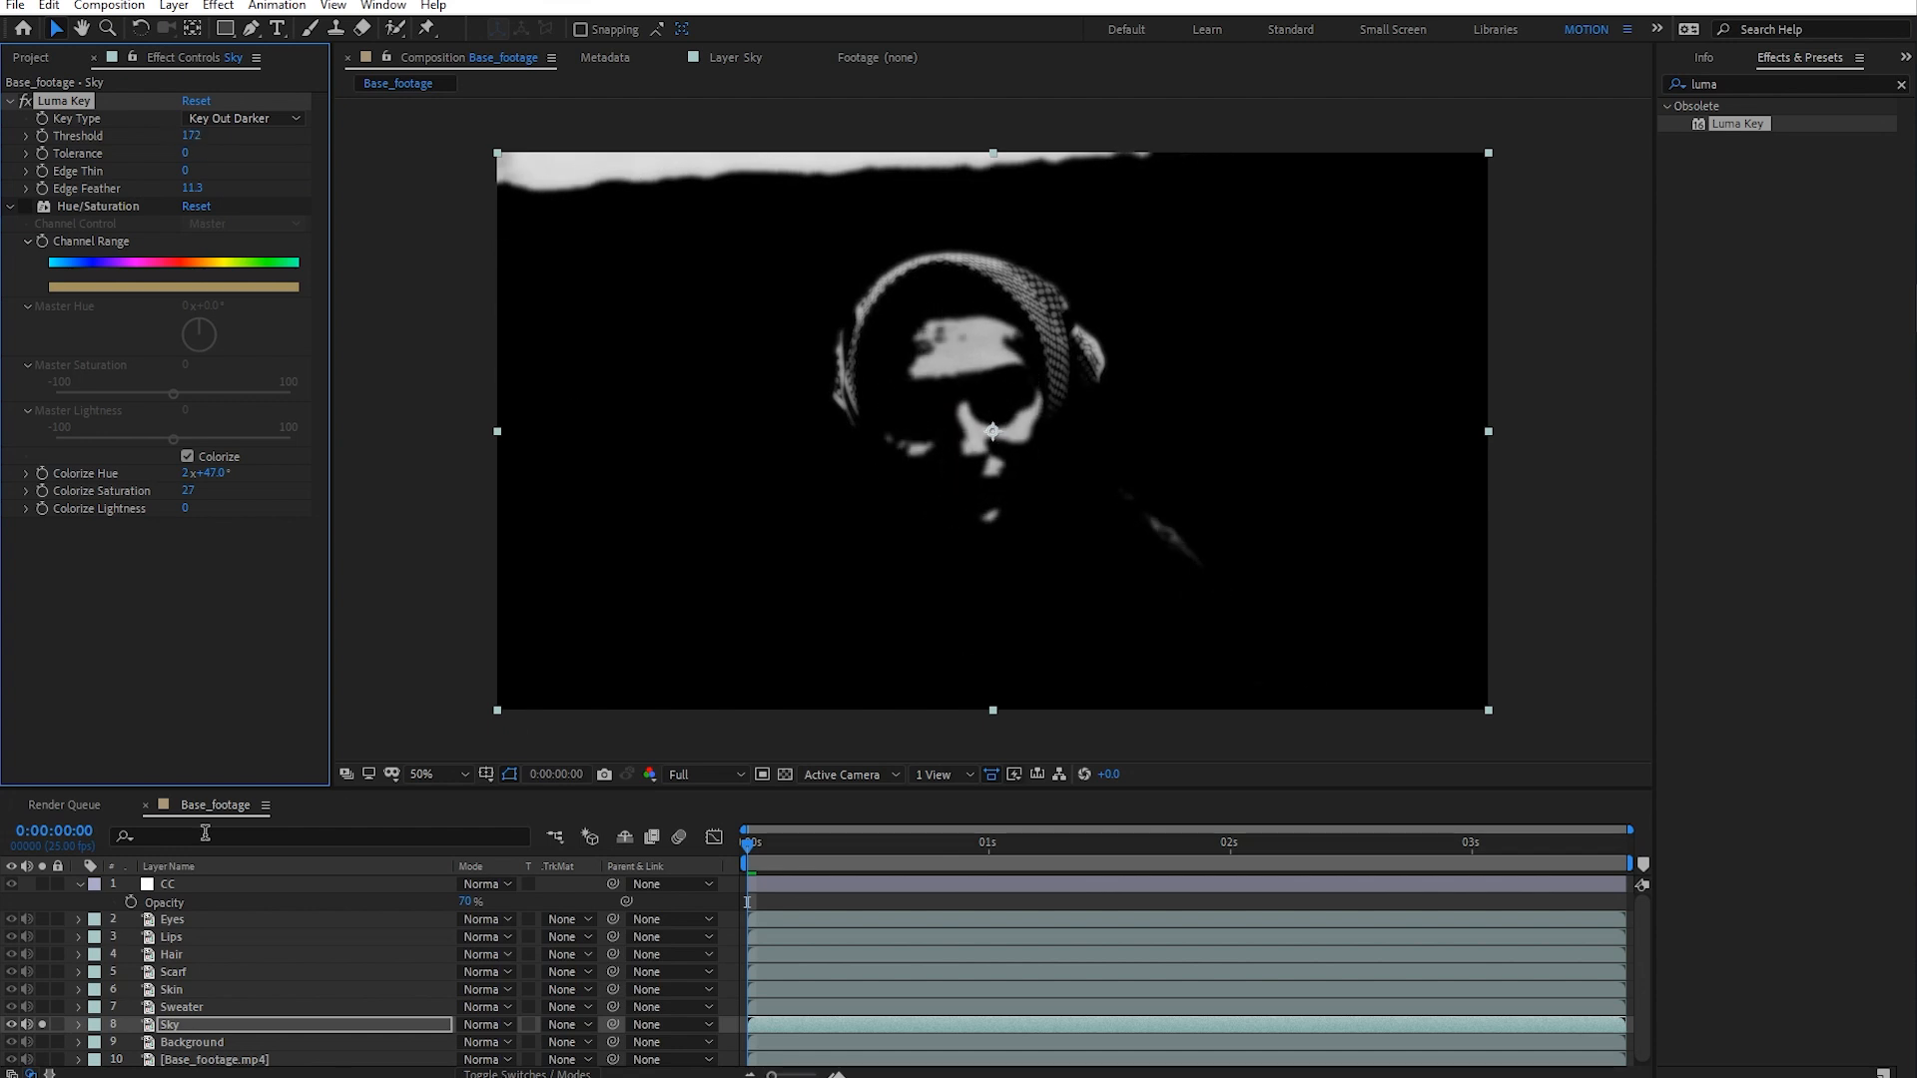
{"action": "left_click", "coordinate": [44, 1023]}
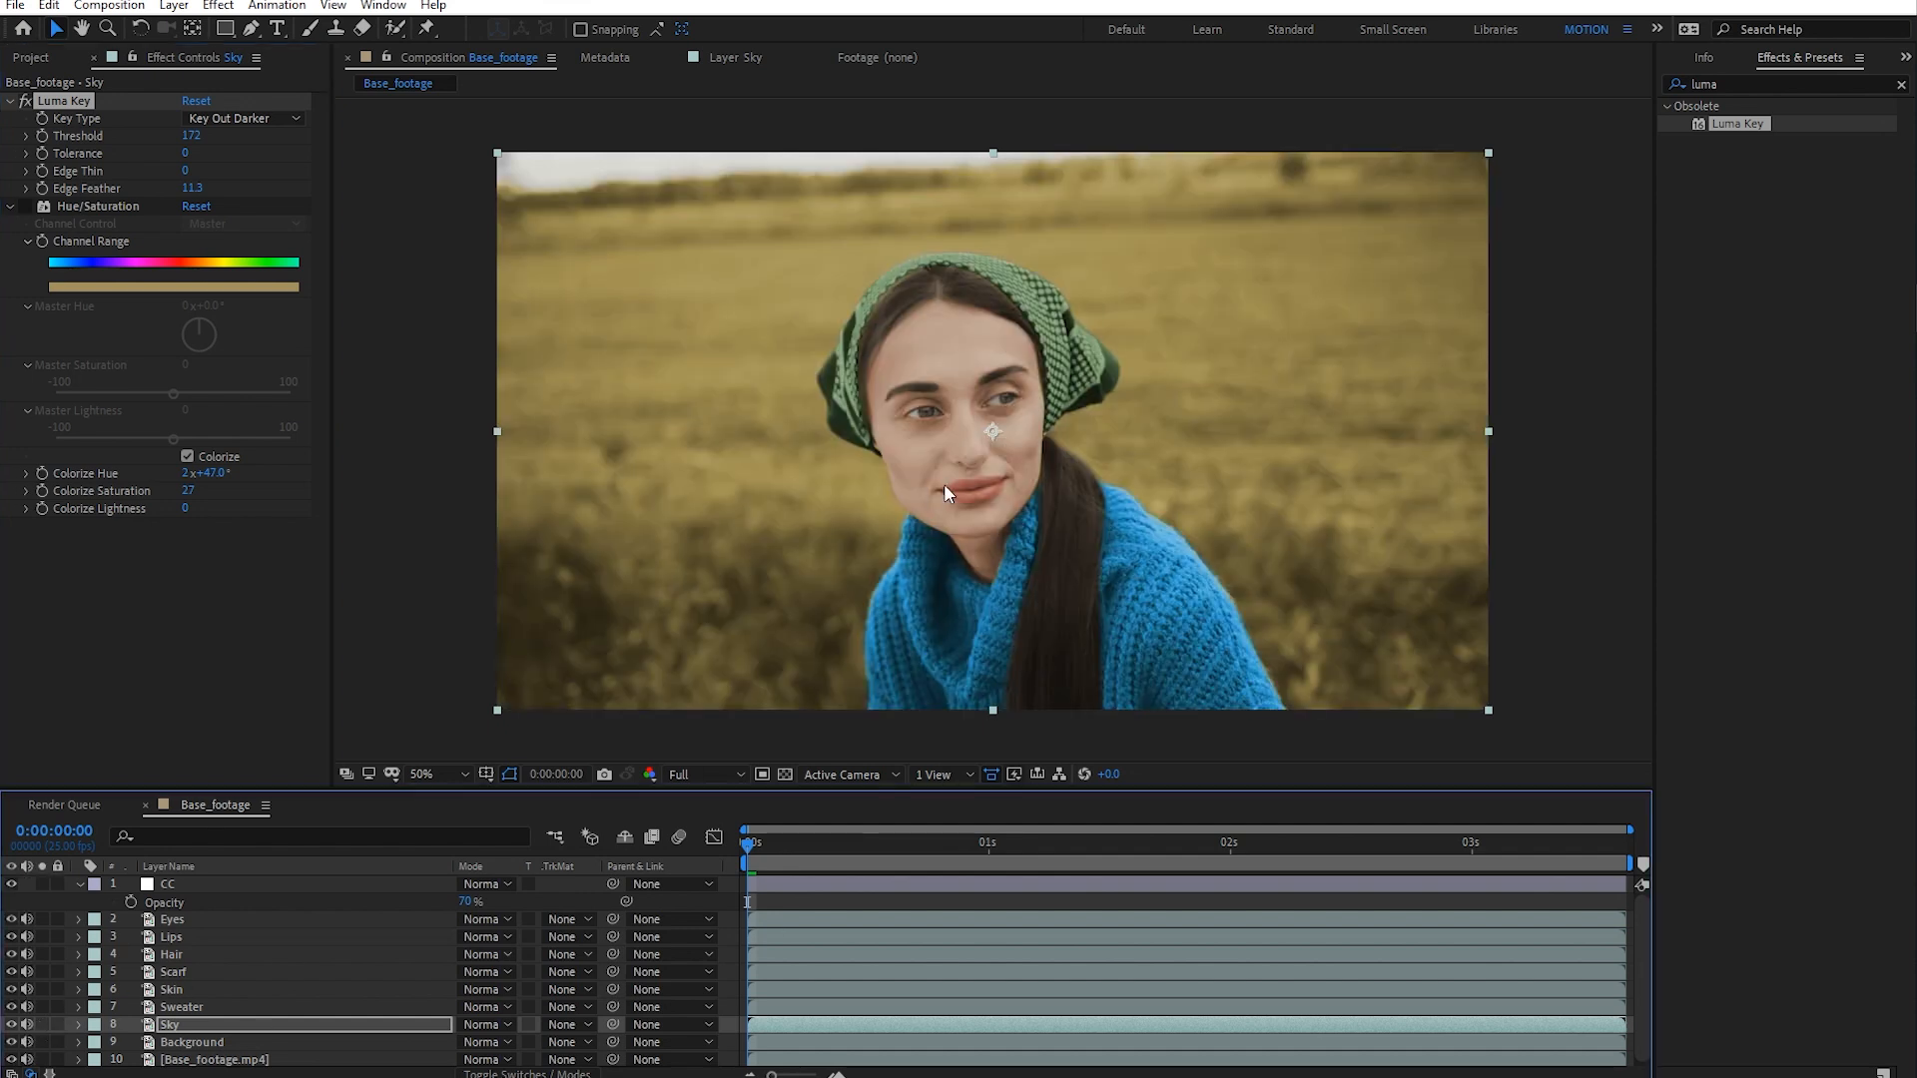
{"action": "left_click", "coordinate": [52, 1028]}
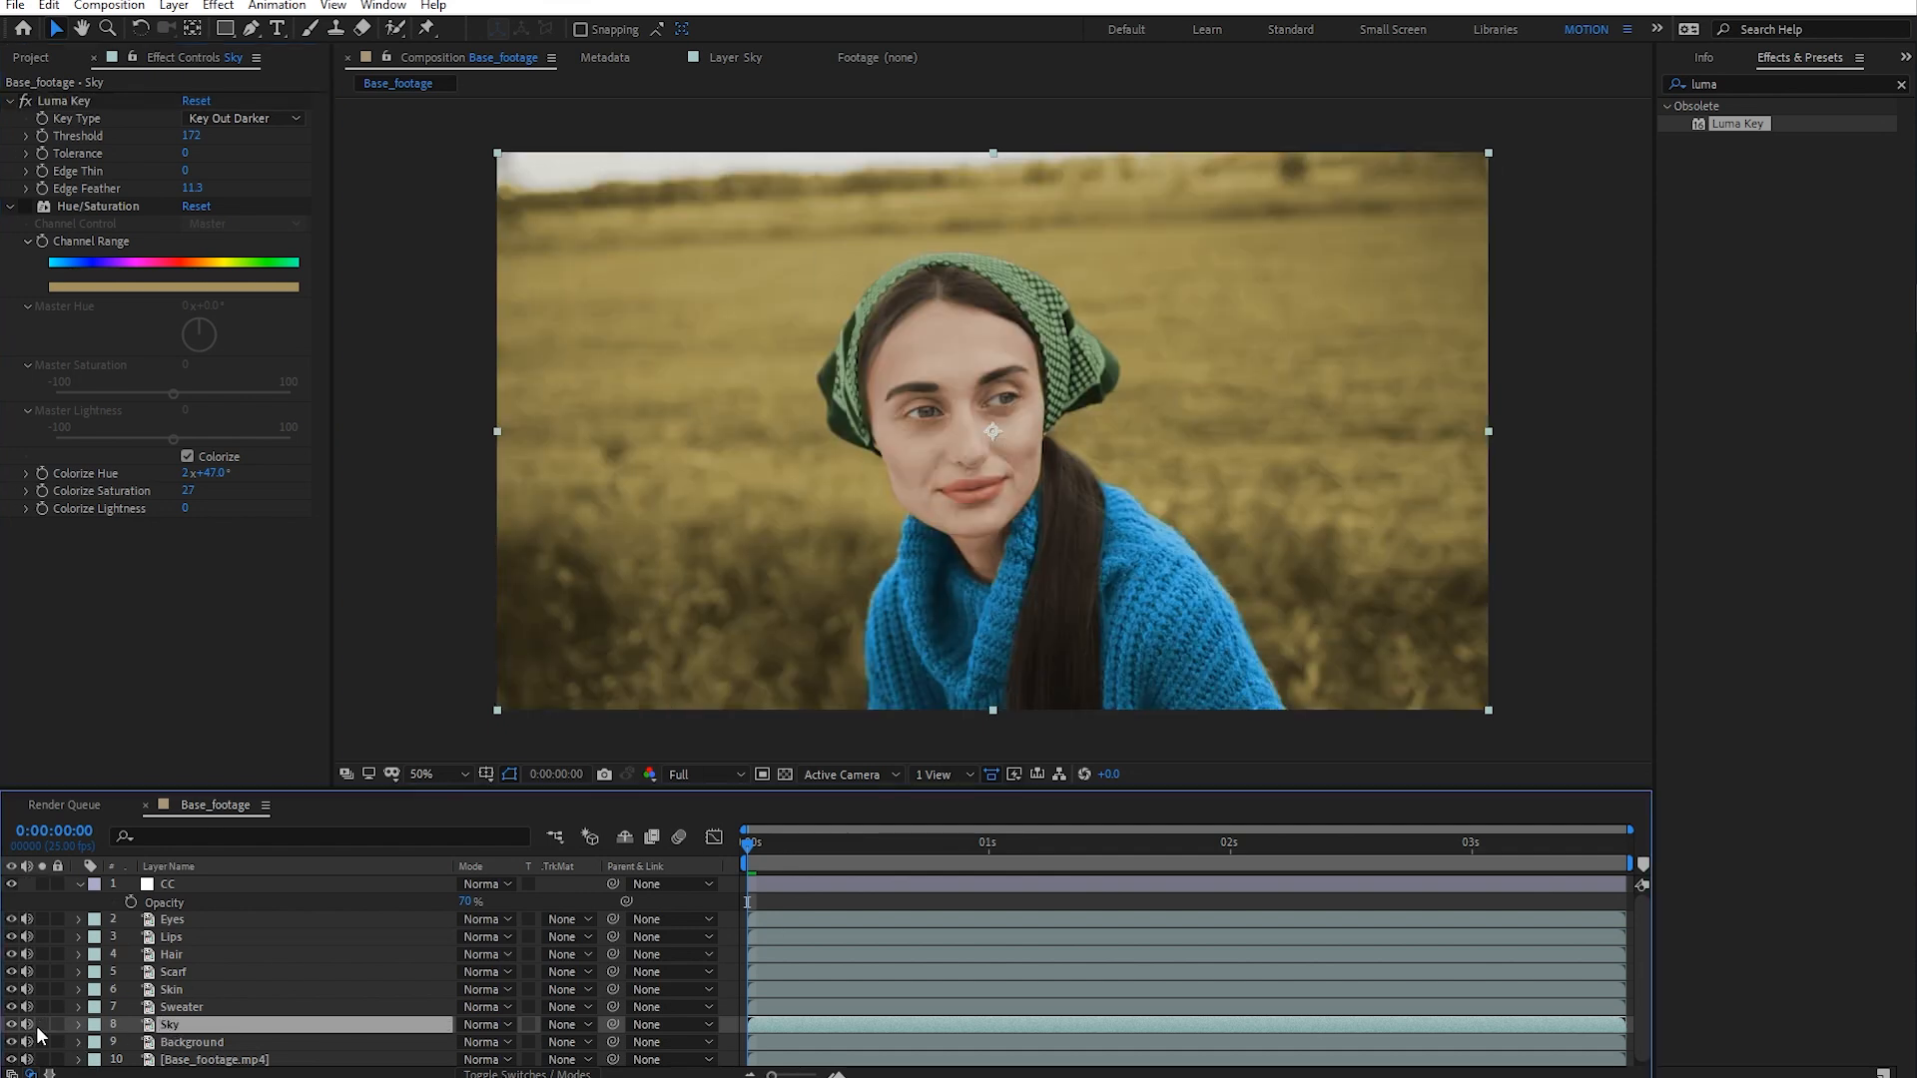
{"action": "left_click", "coordinate": [42, 1026]}
{"action": "left_click", "coordinate": [42, 1025]}
- Re-enable Hue/Saturation on the Sky layer and tint it blue with Colorize Hue 2x+194° and Colorize Saturation 66
{"action": "left_click", "coordinate": [30, 212]}
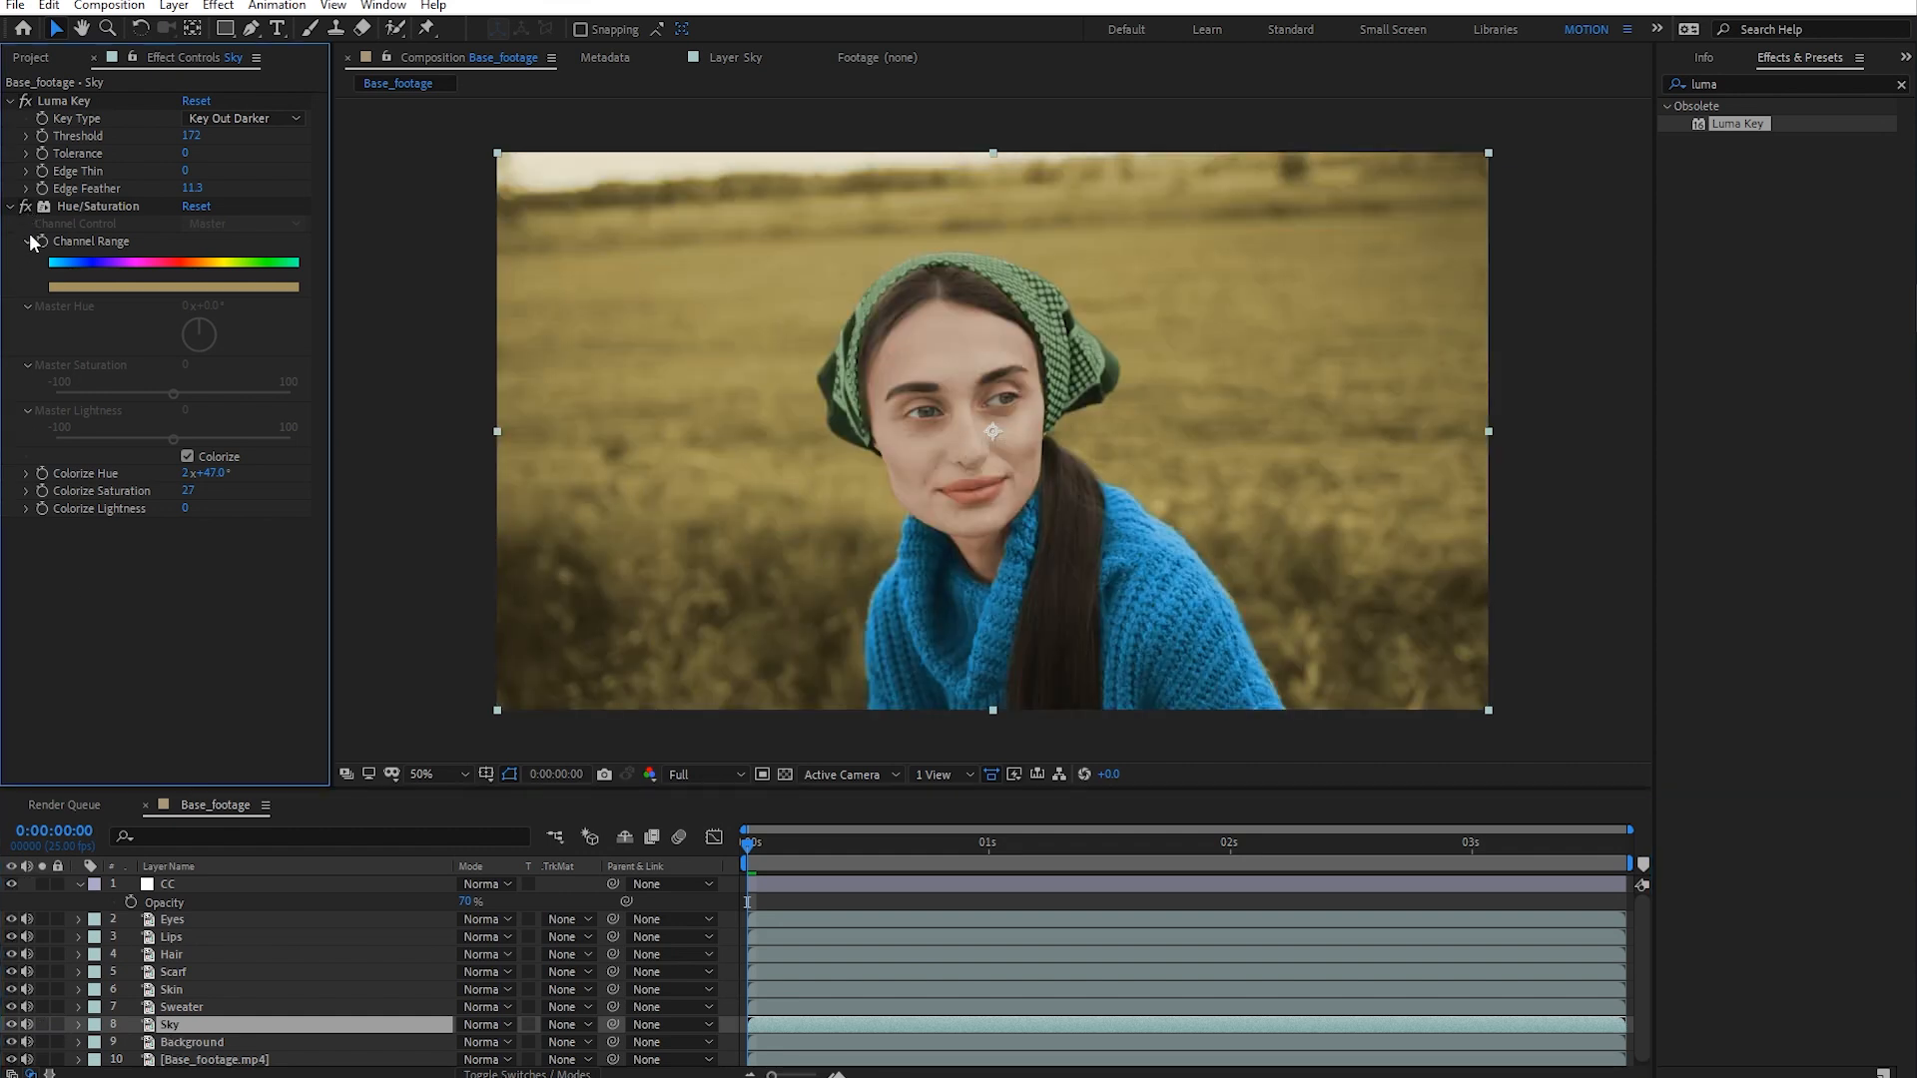
{"action": "left_click_drag", "start_coordinate": [213, 479], "coordinate": [314, 468]}
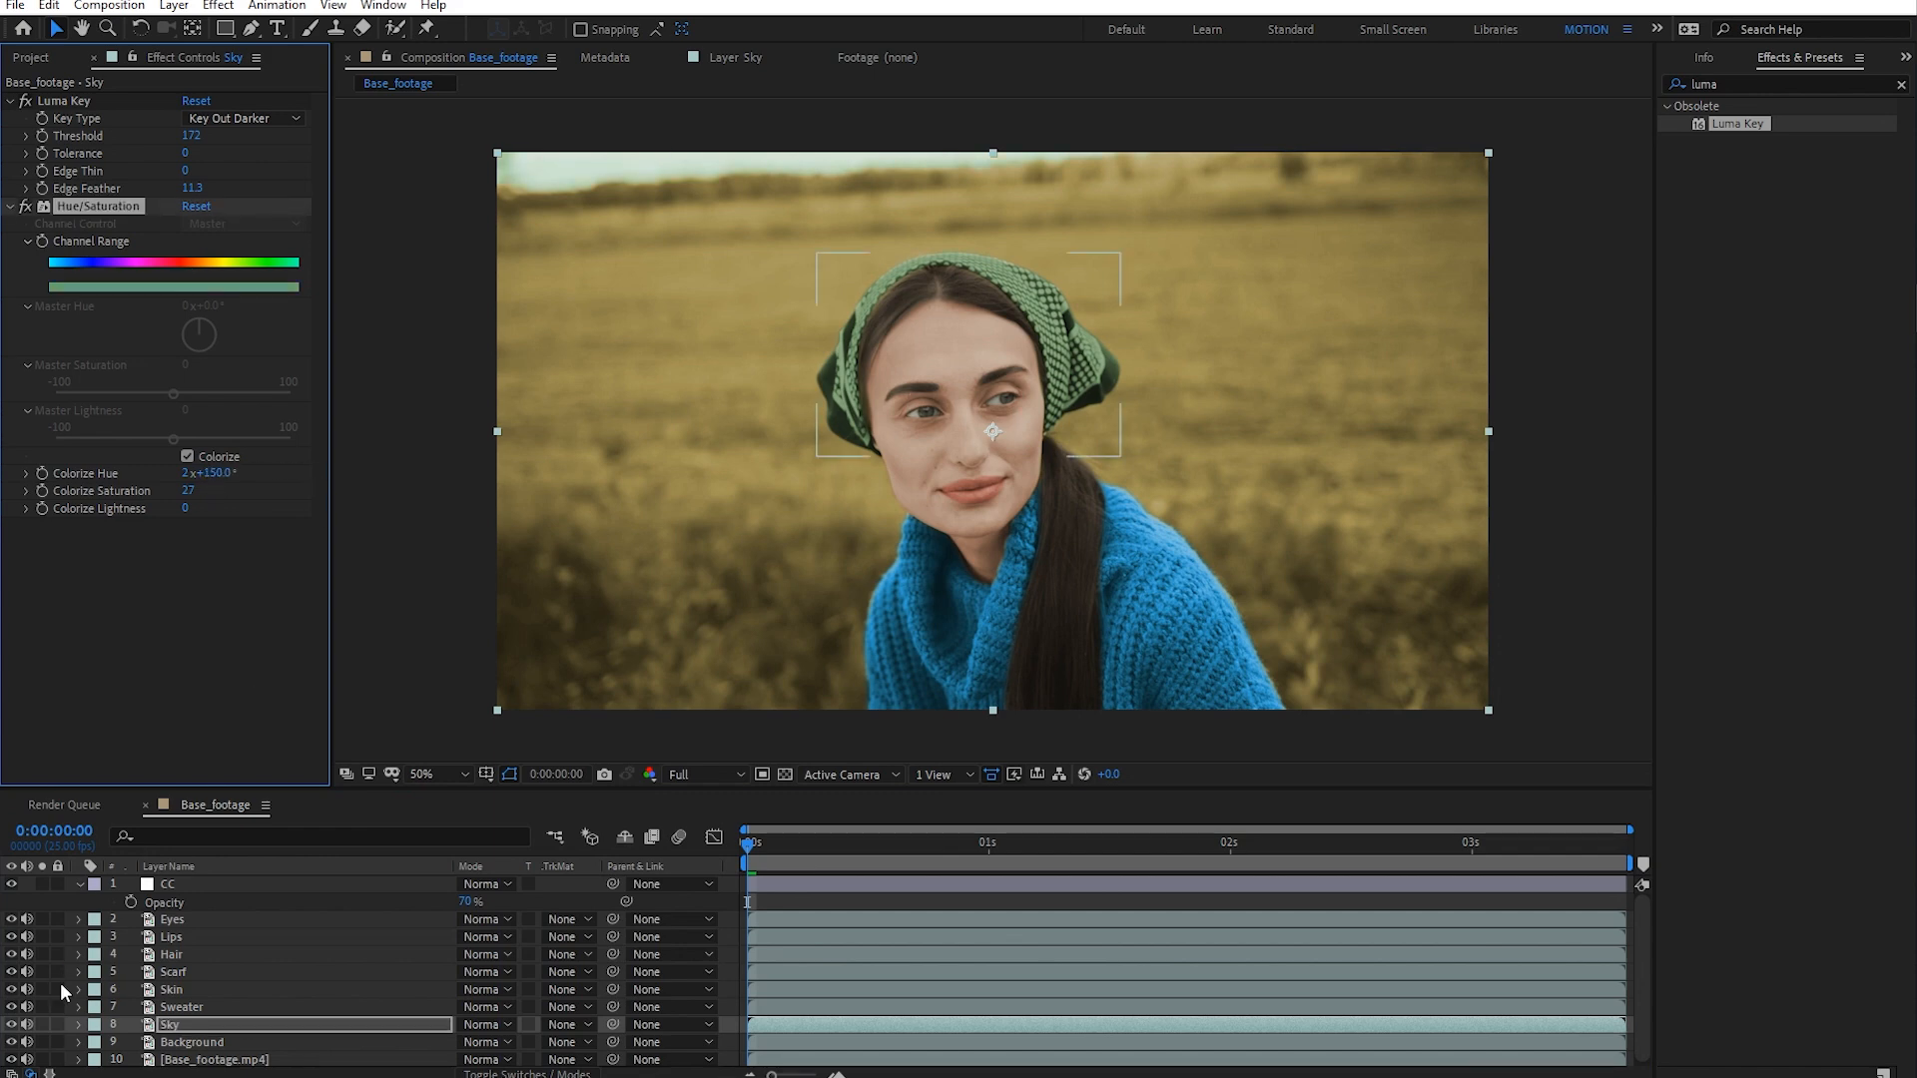
{"action": "left_click", "coordinate": [42, 1024]}
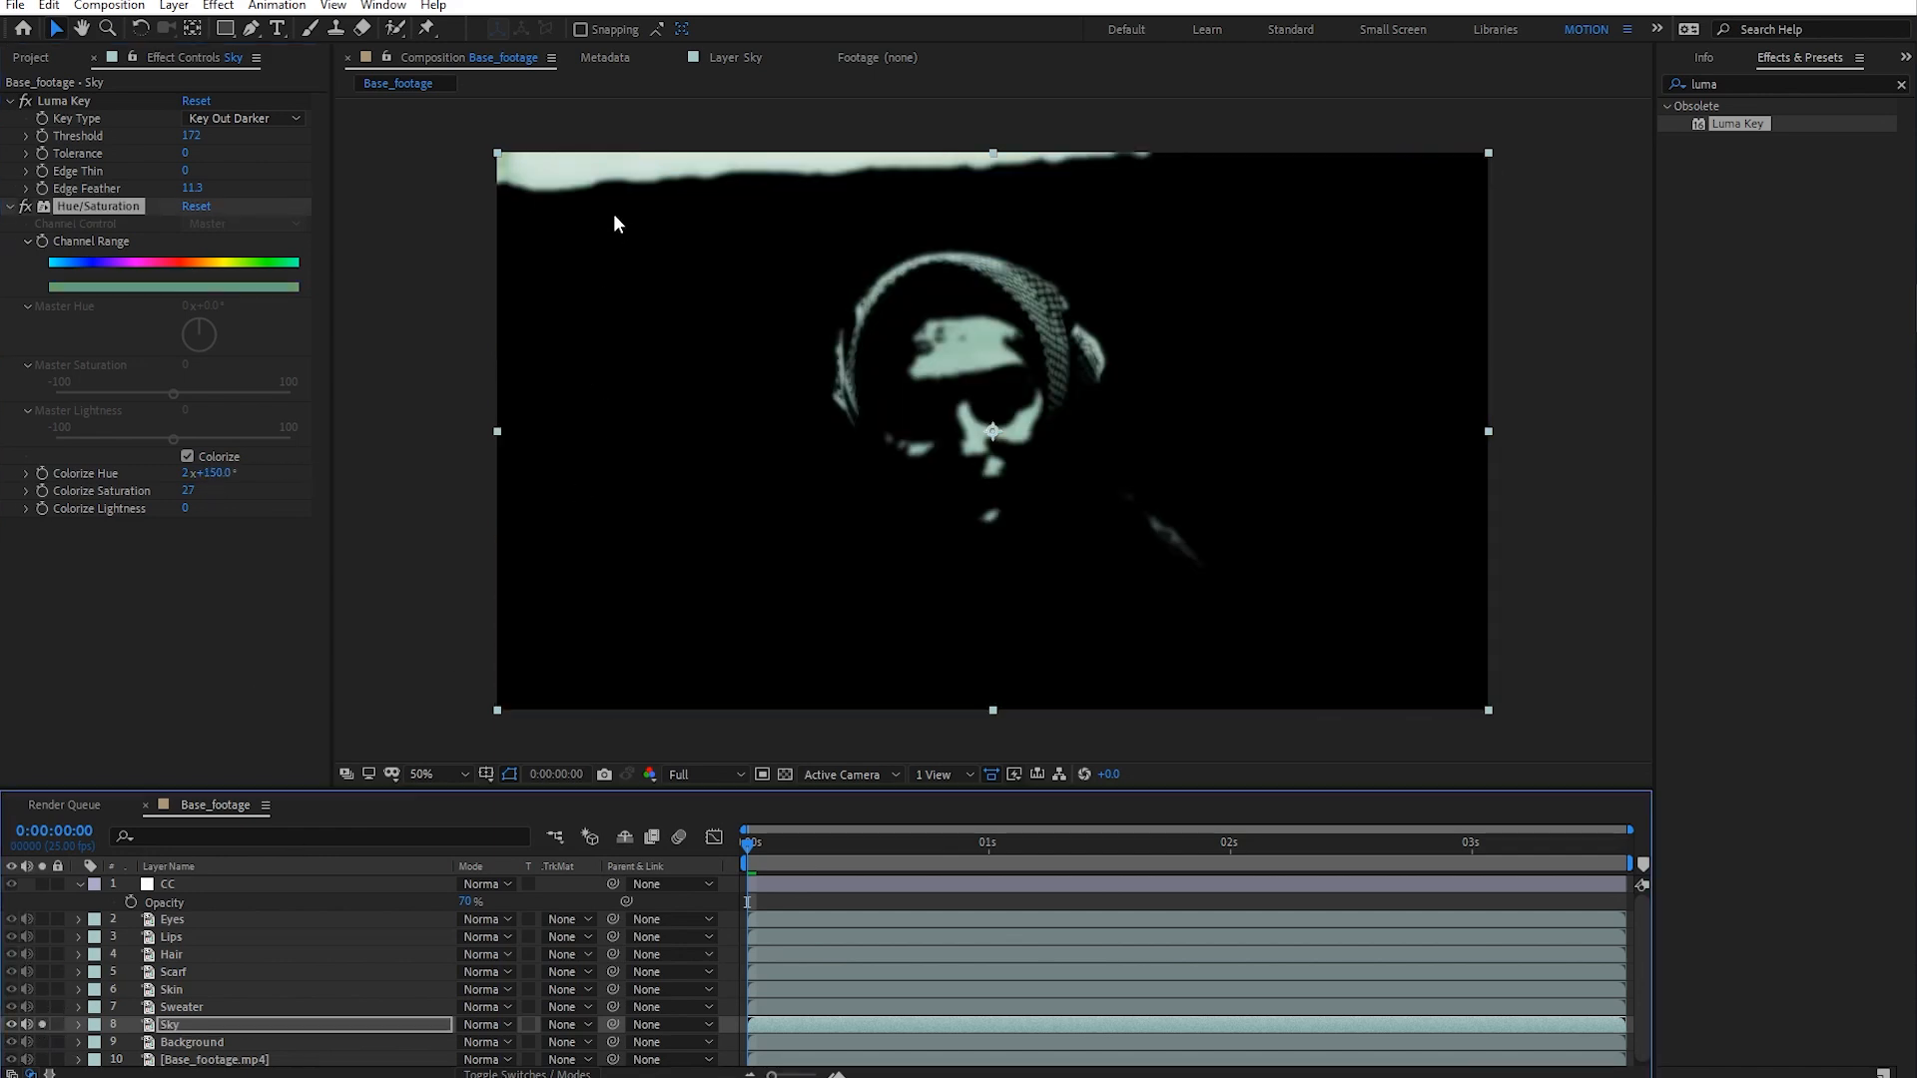
{"action": "left_click_drag", "start_coordinate": [224, 472], "coordinate": [271, 474]}
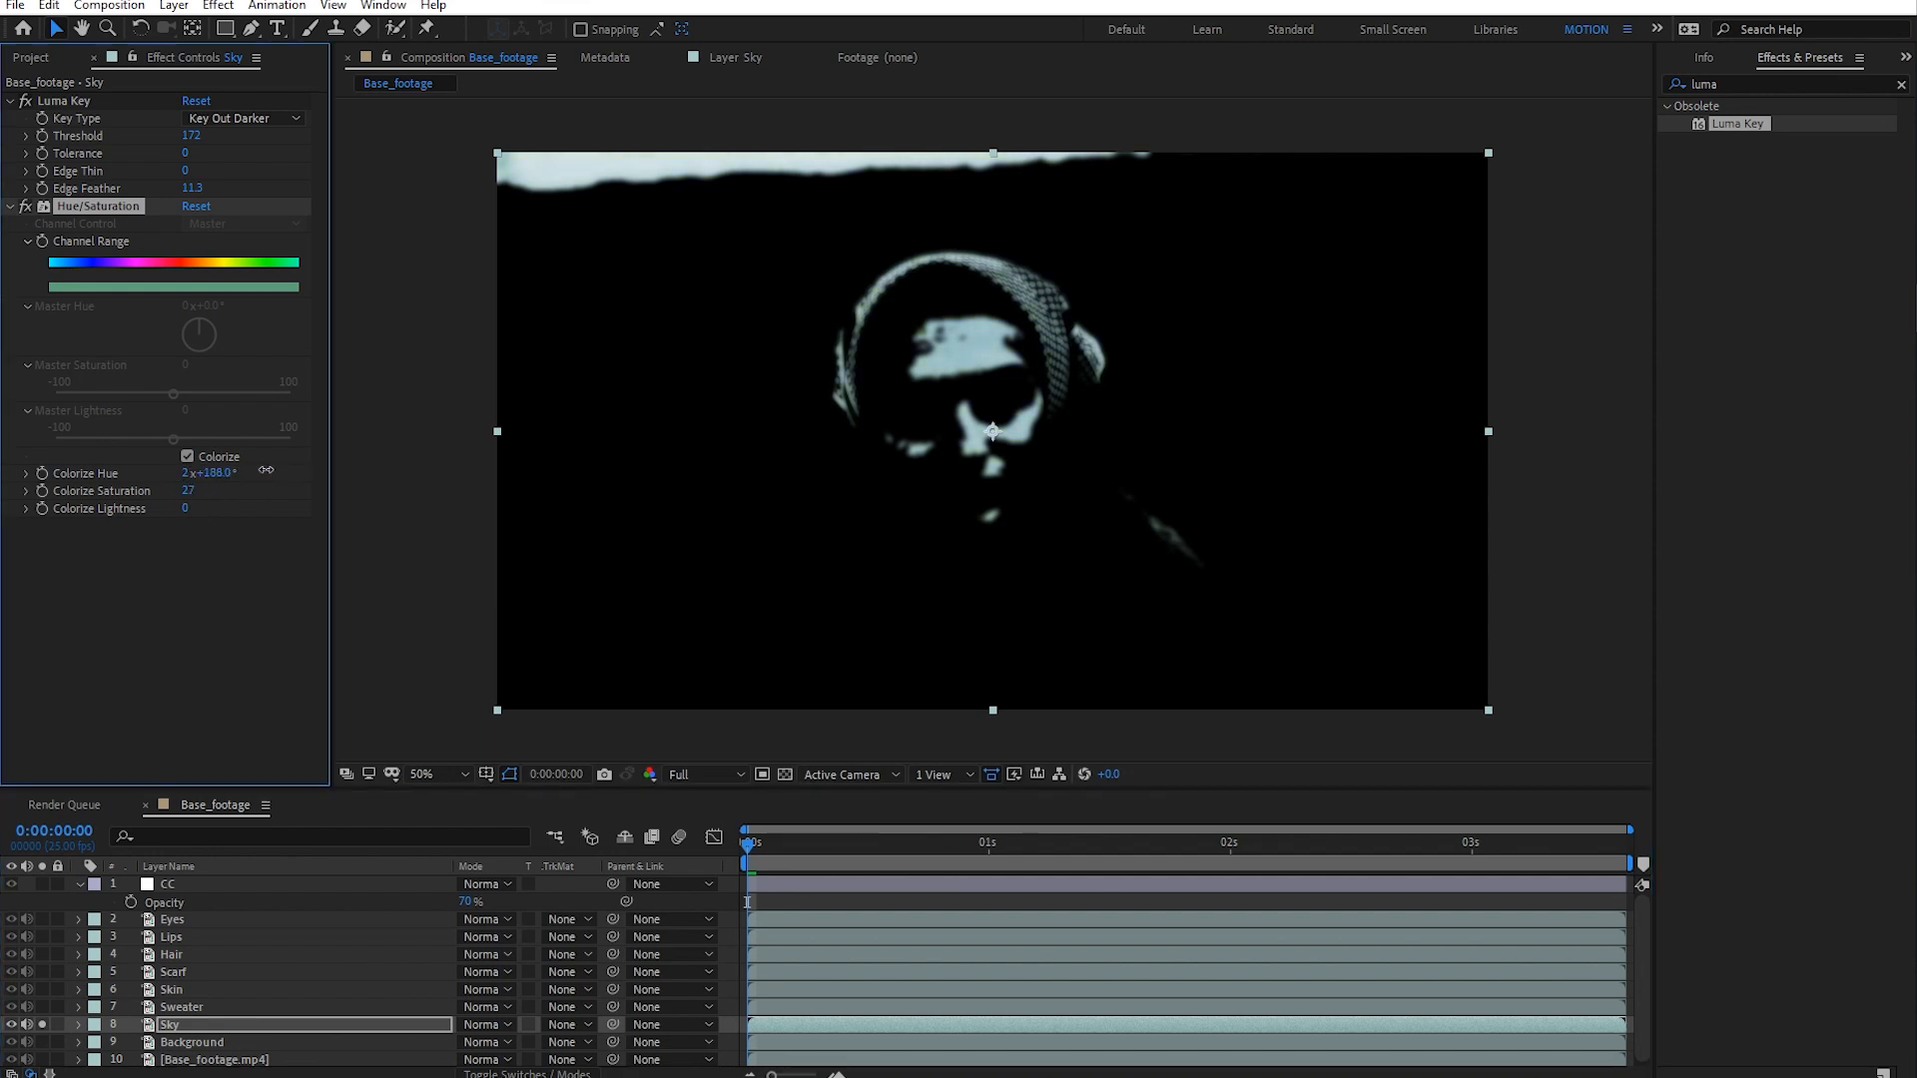
{"action": "left_click_drag", "start_coordinate": [186, 490], "coordinate": [301, 491]}
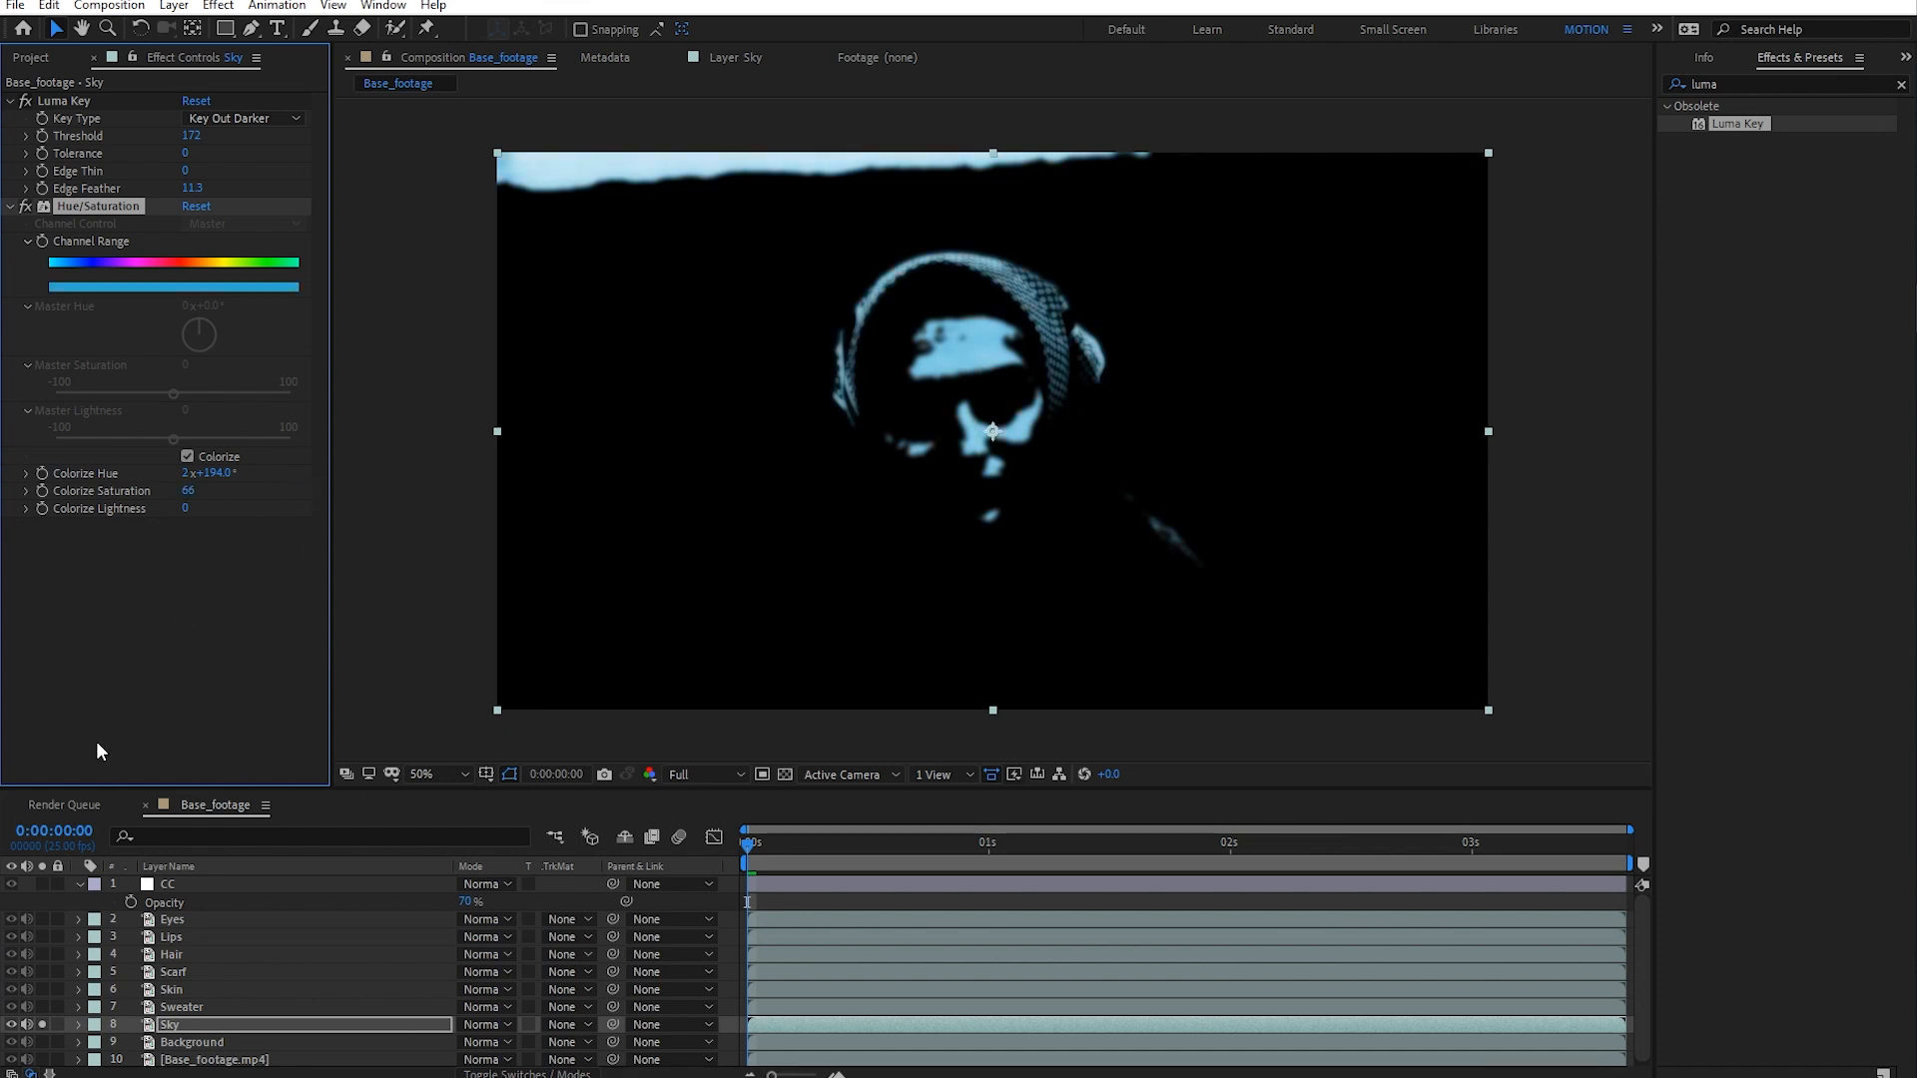
{"action": "left_click", "coordinate": [43, 1024]}
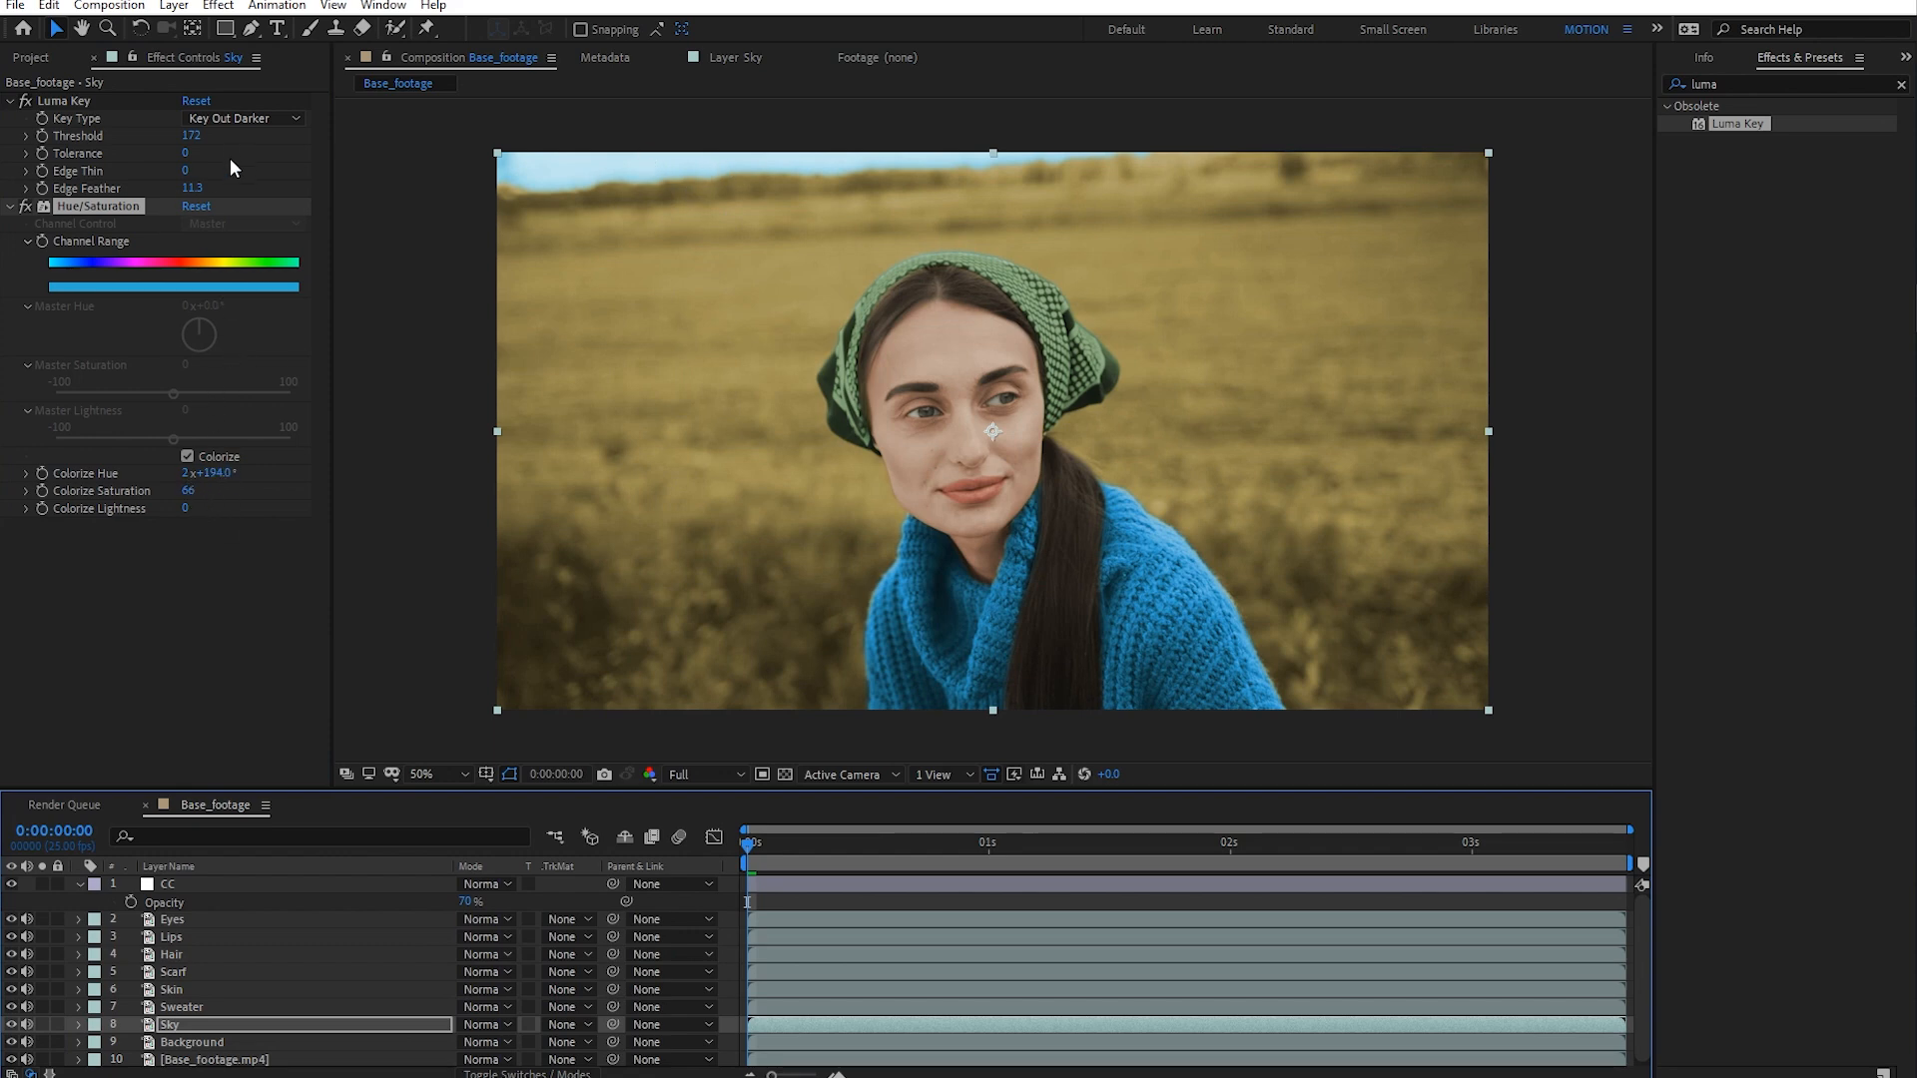
- Soften the sky key by setting the Luma Key Edge Feather to 27.5, leaving Edge Thin at 0
{"action": "left_click_drag", "start_coordinate": [201, 189], "coordinate": [57, 211]}
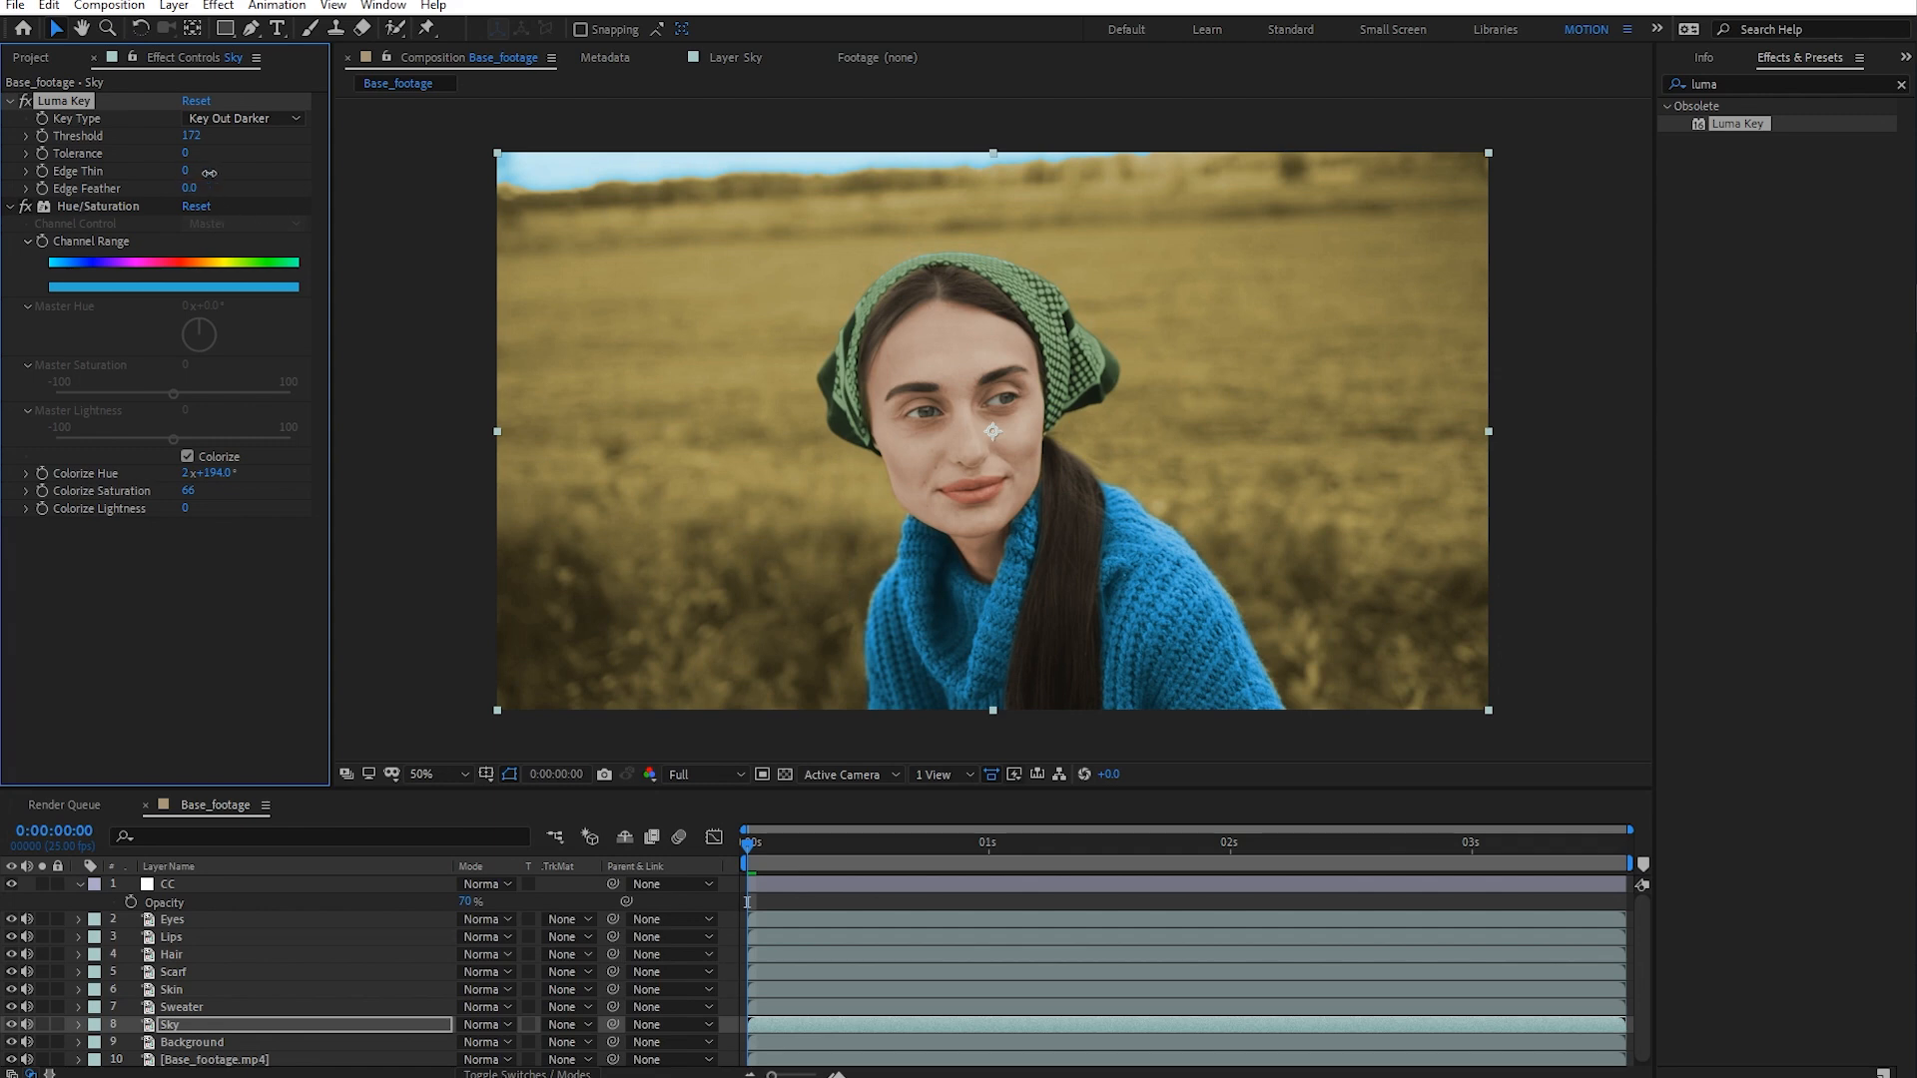
{"action": "left_click", "coordinate": [122, 173]}
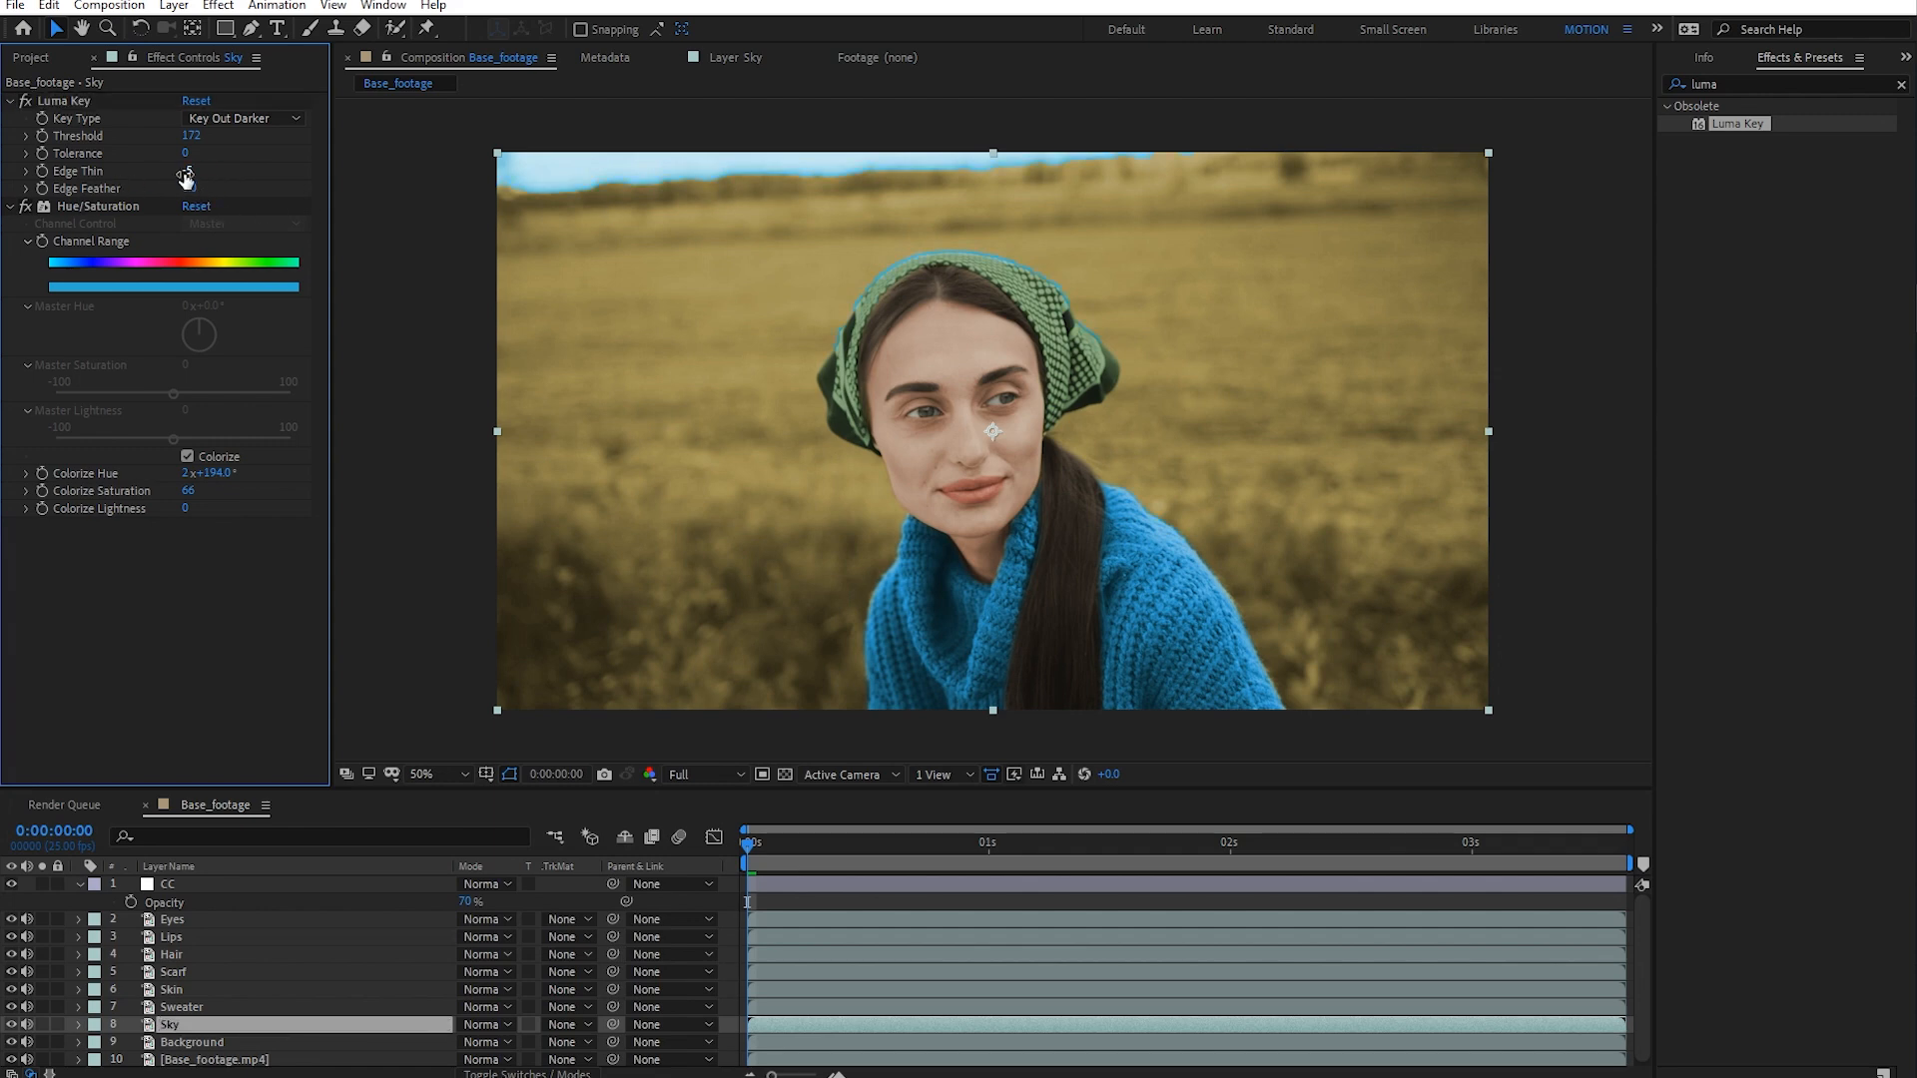
{"action": "key", "text": "ctrl+z"}
{"action": "left_click_drag", "start_coordinate": [193, 189], "coordinate": [470, 181]}
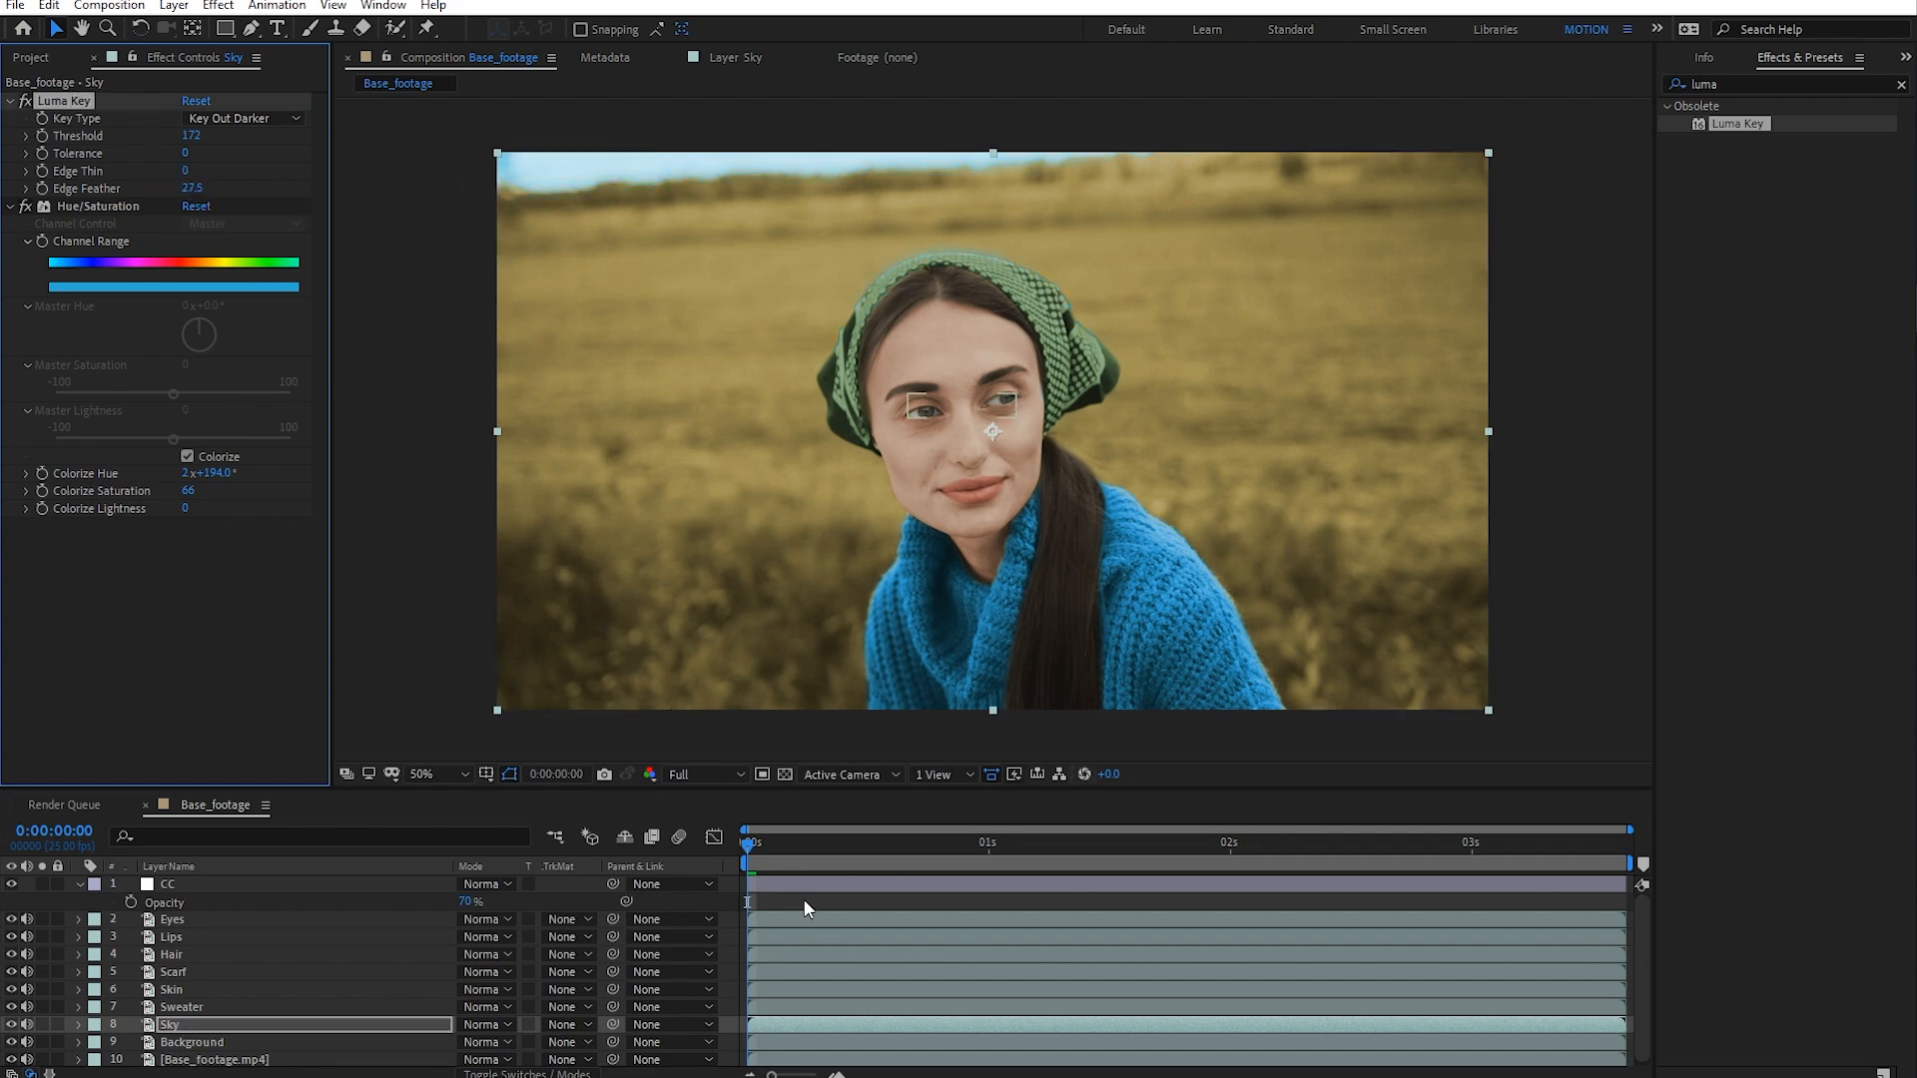
- At 0:00:01:14, switch the Sky layer off and on to compare the footage with and without the blue sky
{"action": "left_click_drag", "start_coordinate": [787, 848], "coordinate": [1122, 852]}
{"action": "left_click", "coordinate": [11, 1026]}
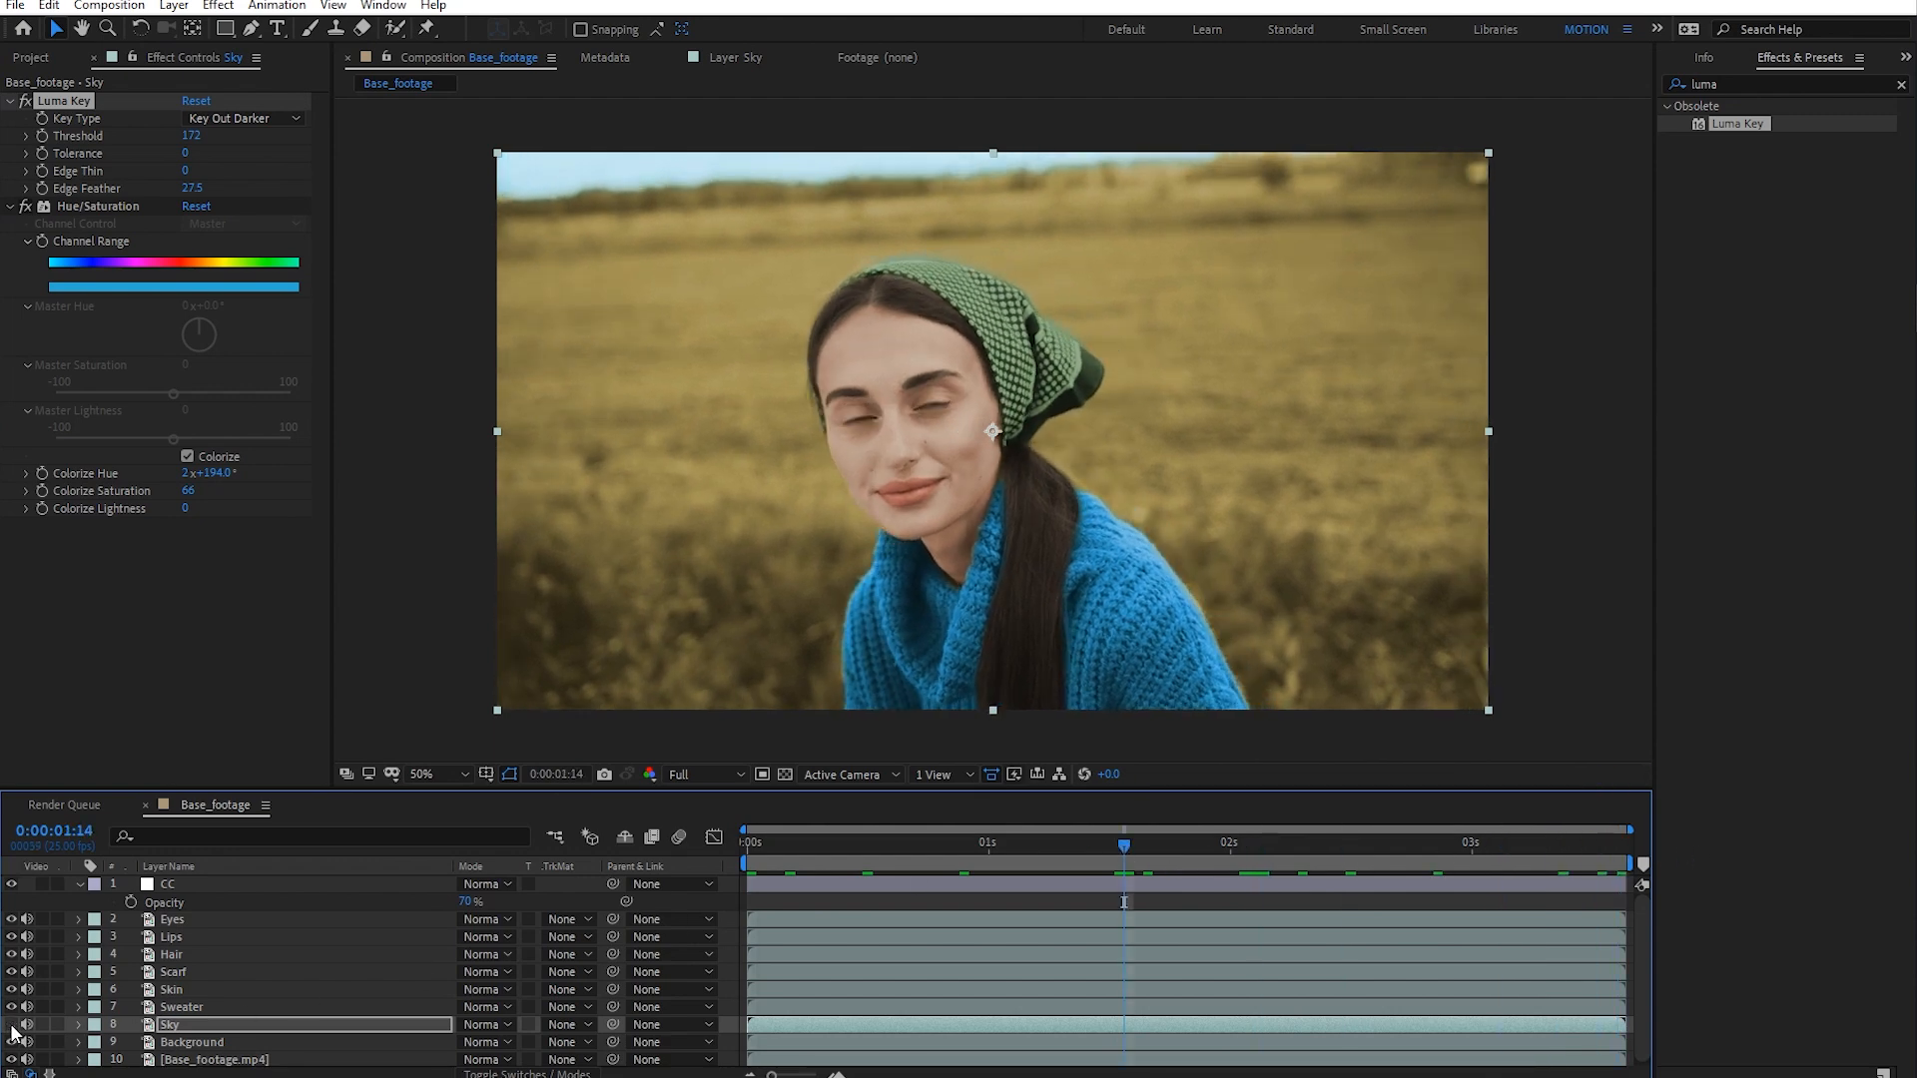
{"action": "left_click", "coordinate": [13, 1026]}
{"action": "left_click", "coordinate": [12, 1025]}
{"action": "left_click", "coordinate": [12, 1025]}
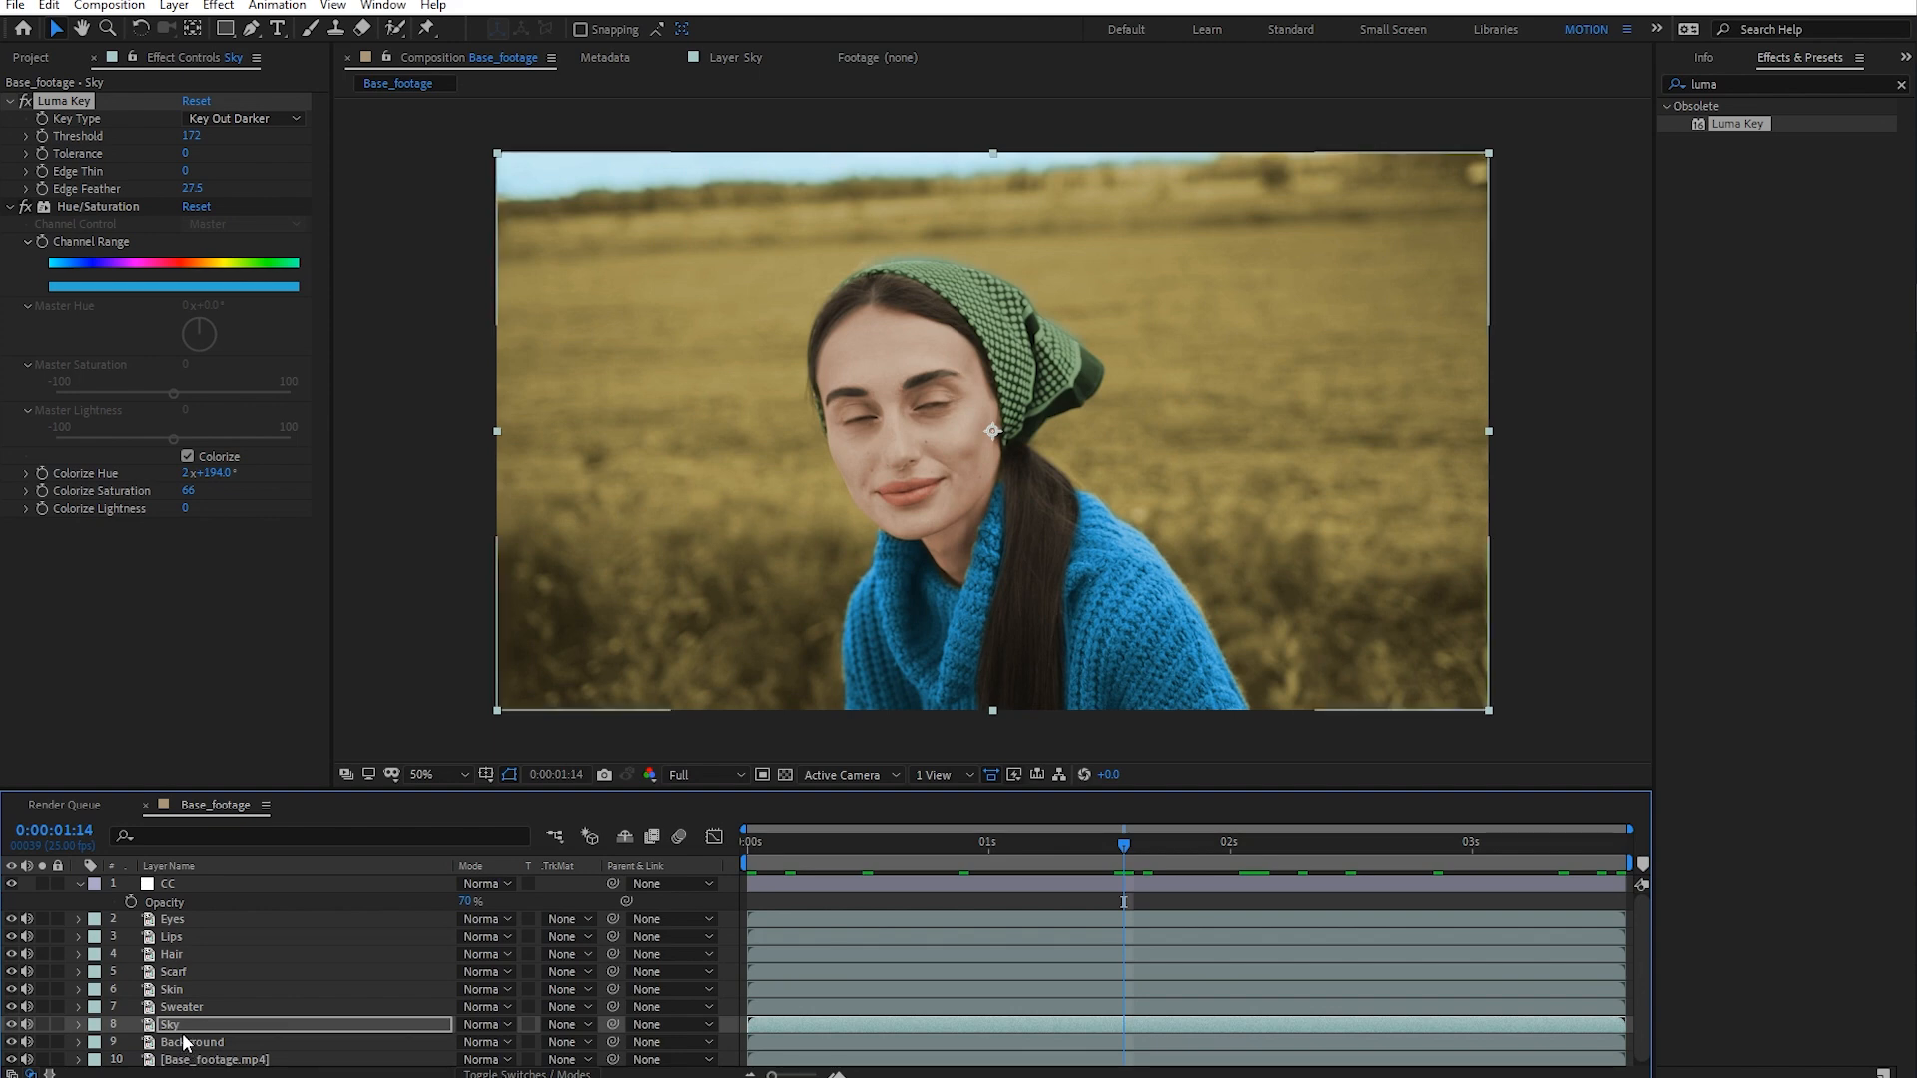
- Set the Sky layer's opacity to 80% and scrub through to the last frame to check the result
{"action": "key", "text": "t"}
{"action": "left_click", "coordinate": [471, 1042]}
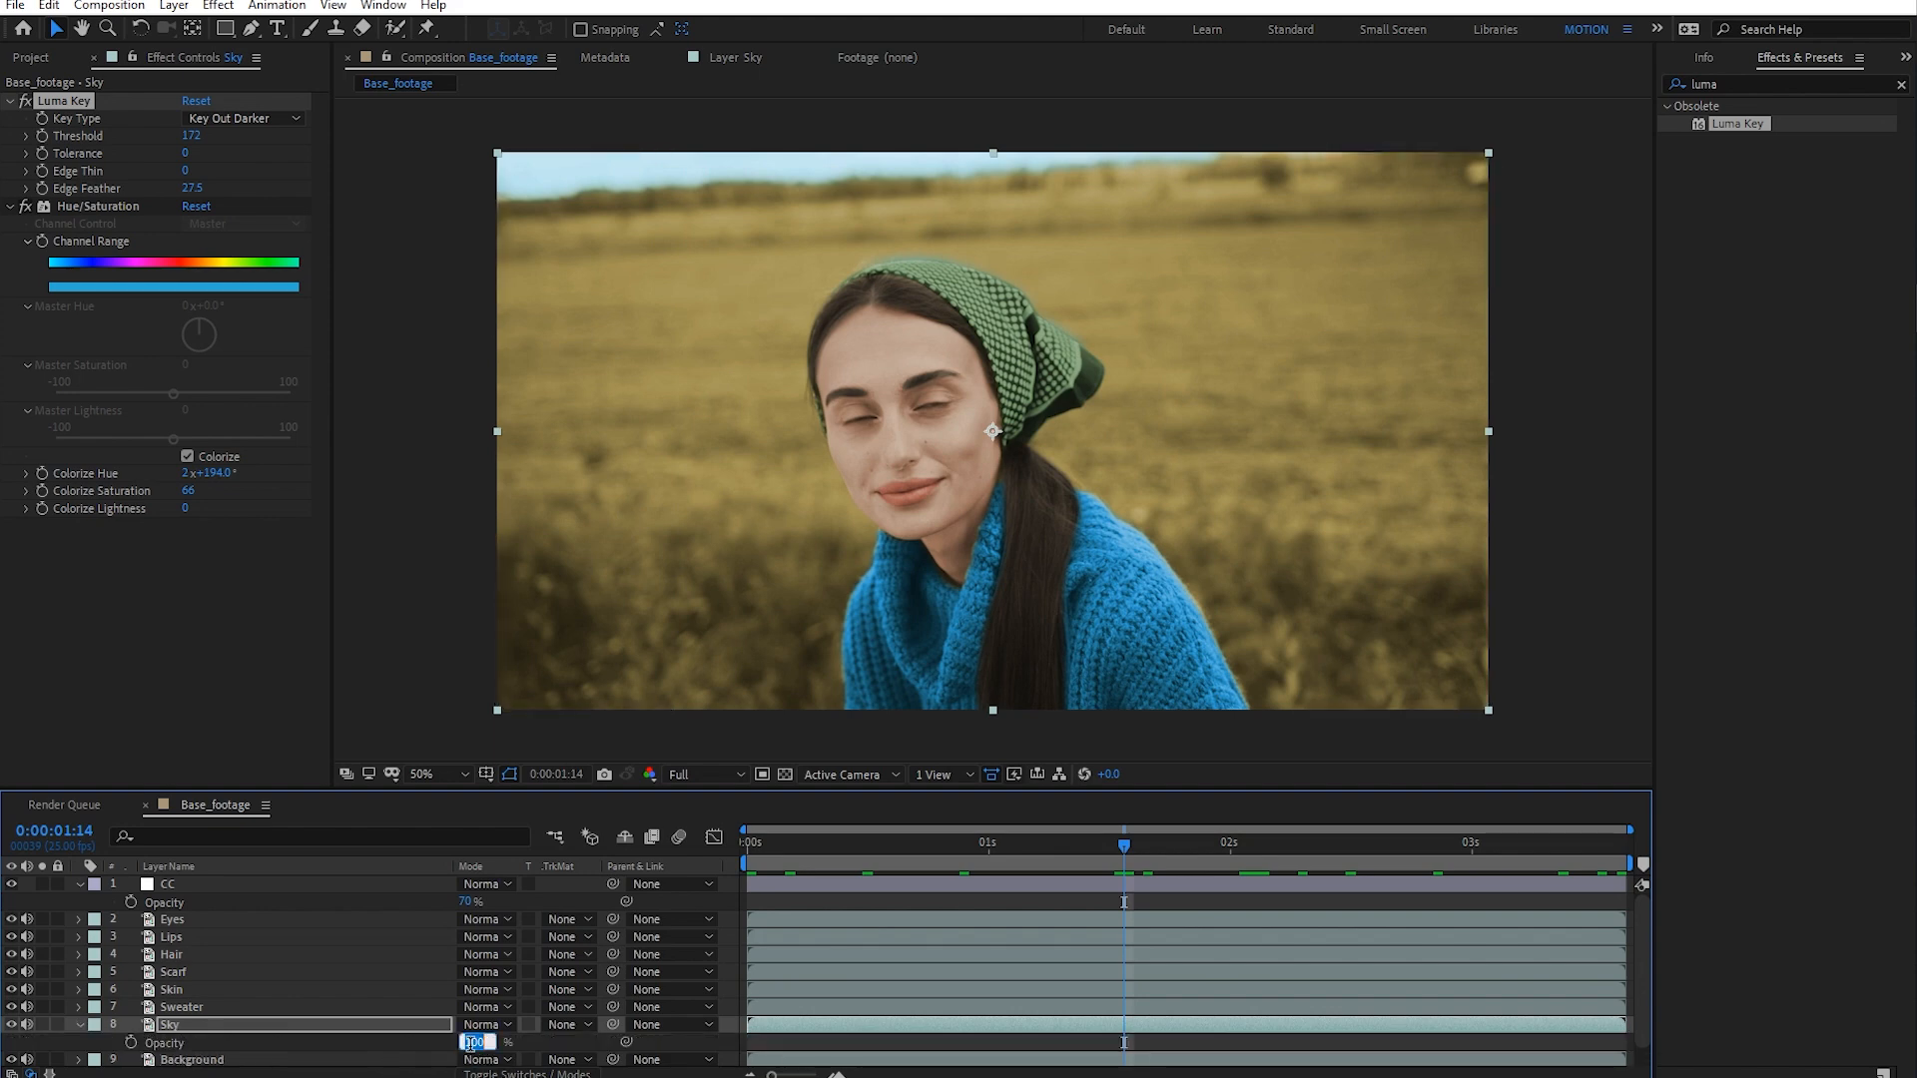
{"action": "type", "text": "80"}
{"action": "key", "text": "Return"}
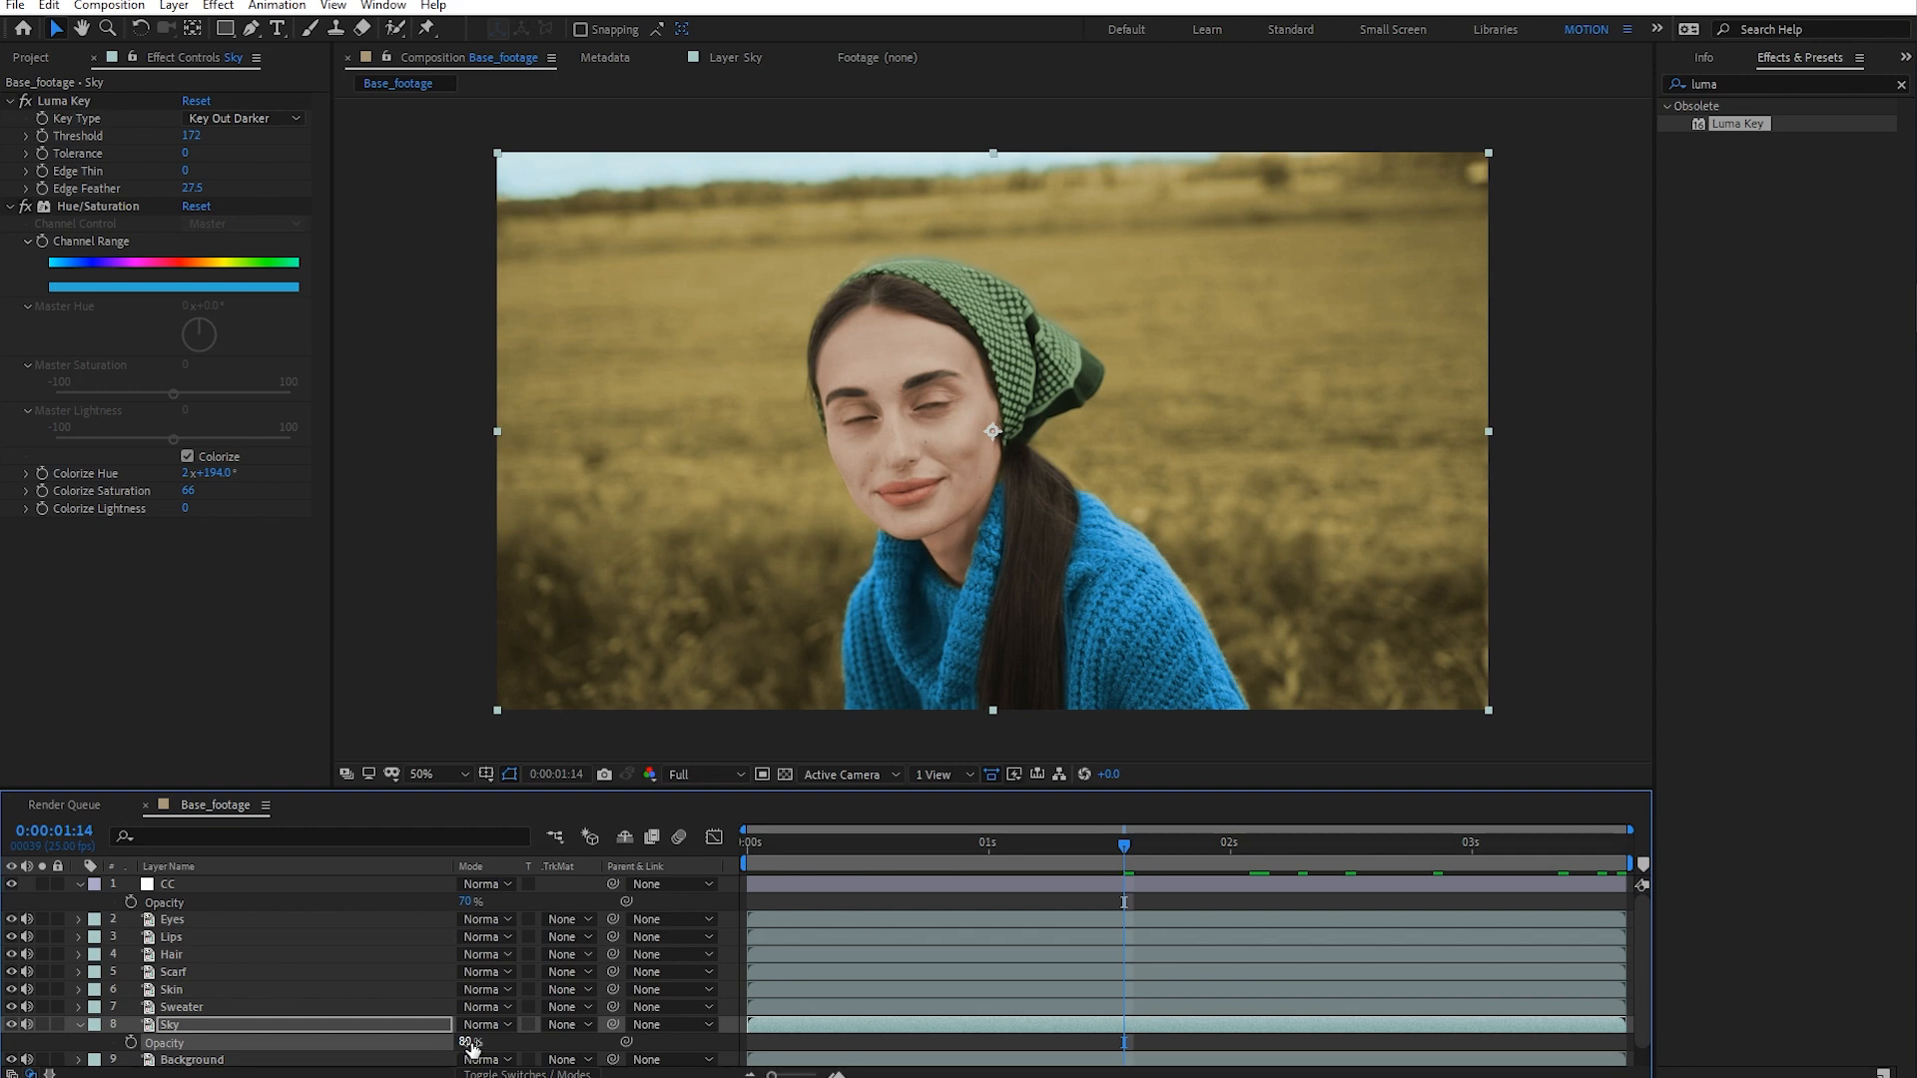
{"action": "left_click", "coordinate": [929, 990]}
{"action": "left_click_drag", "start_coordinate": [838, 852], "coordinate": [1717, 861]}
{"action": "left_click", "coordinate": [815, 903]}
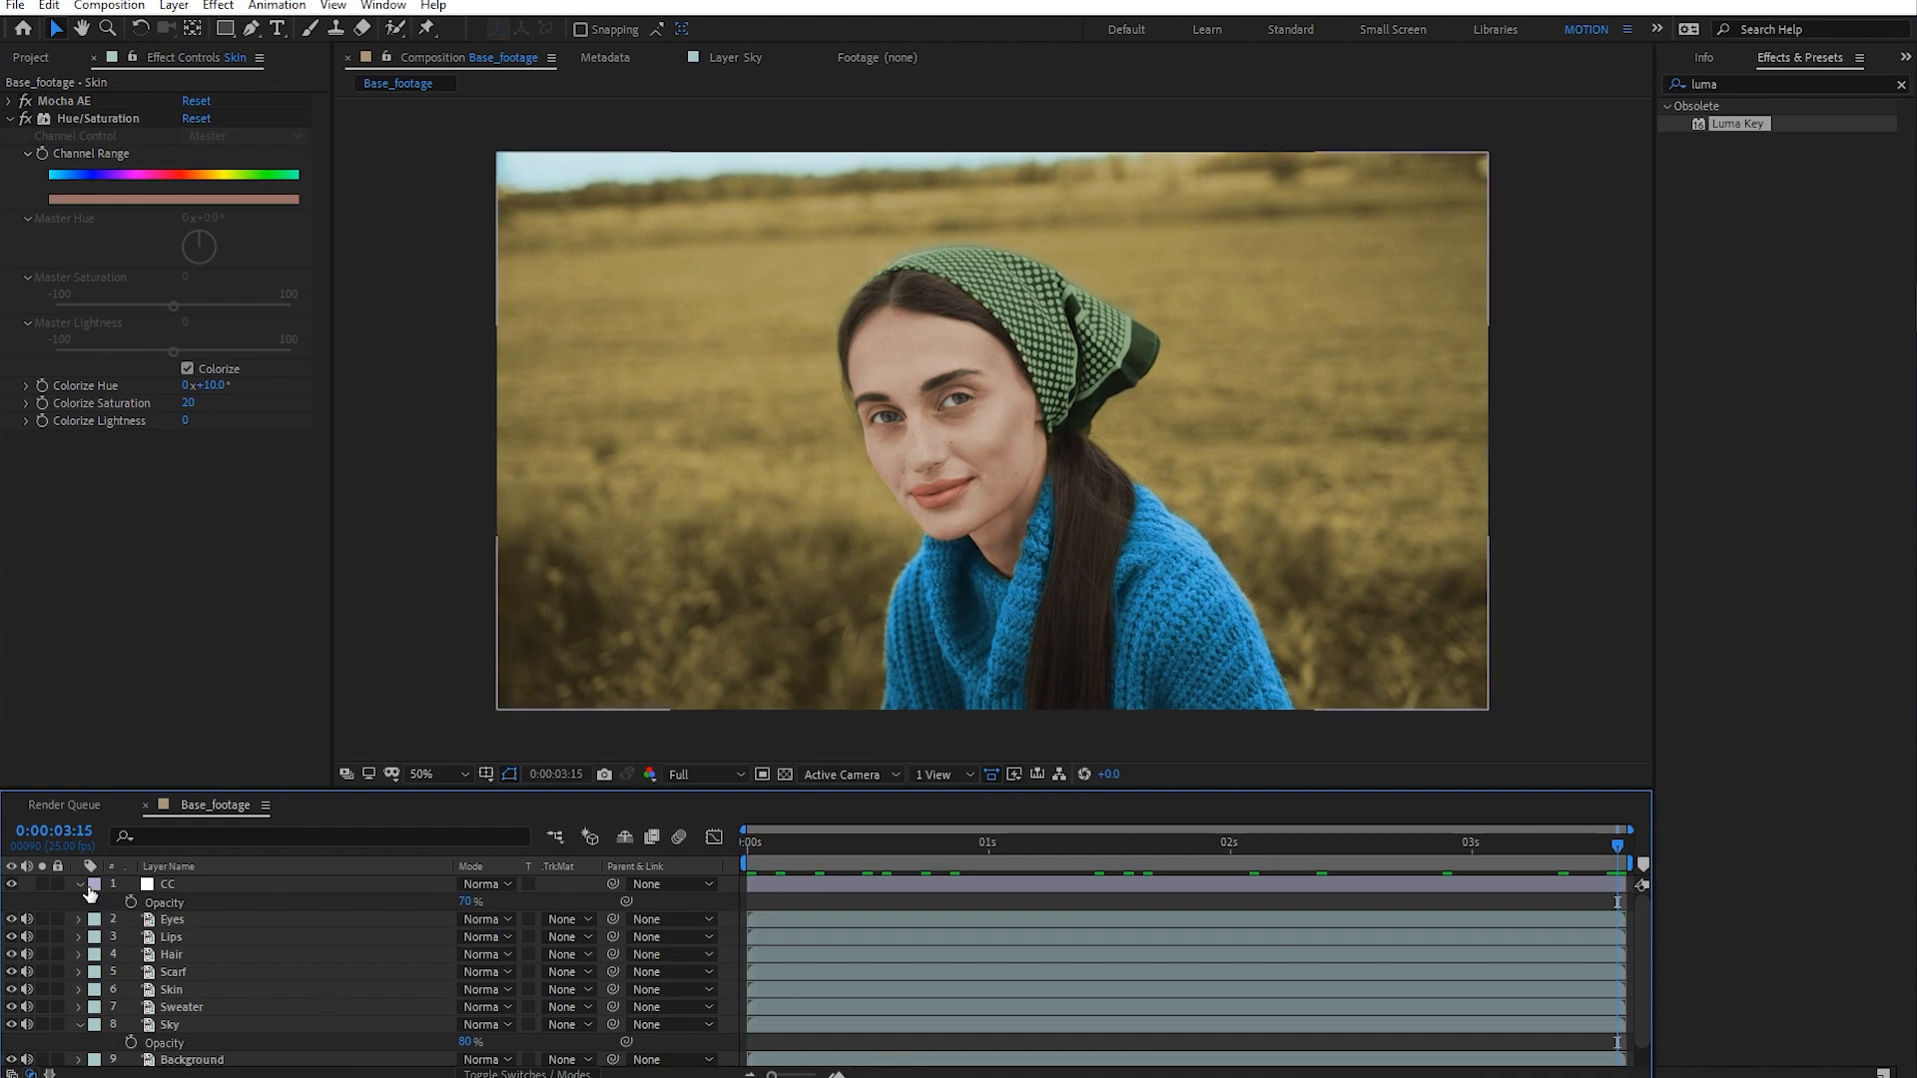
- Collapse the expanded properties of all layers in the timeline and clear the selection
{"action": "key", "text": "ctrl+a"}
{"action": "key", "text": "m"}
{"action": "key", "text": "m"}
{"action": "left_click", "coordinate": [132, 1062]}
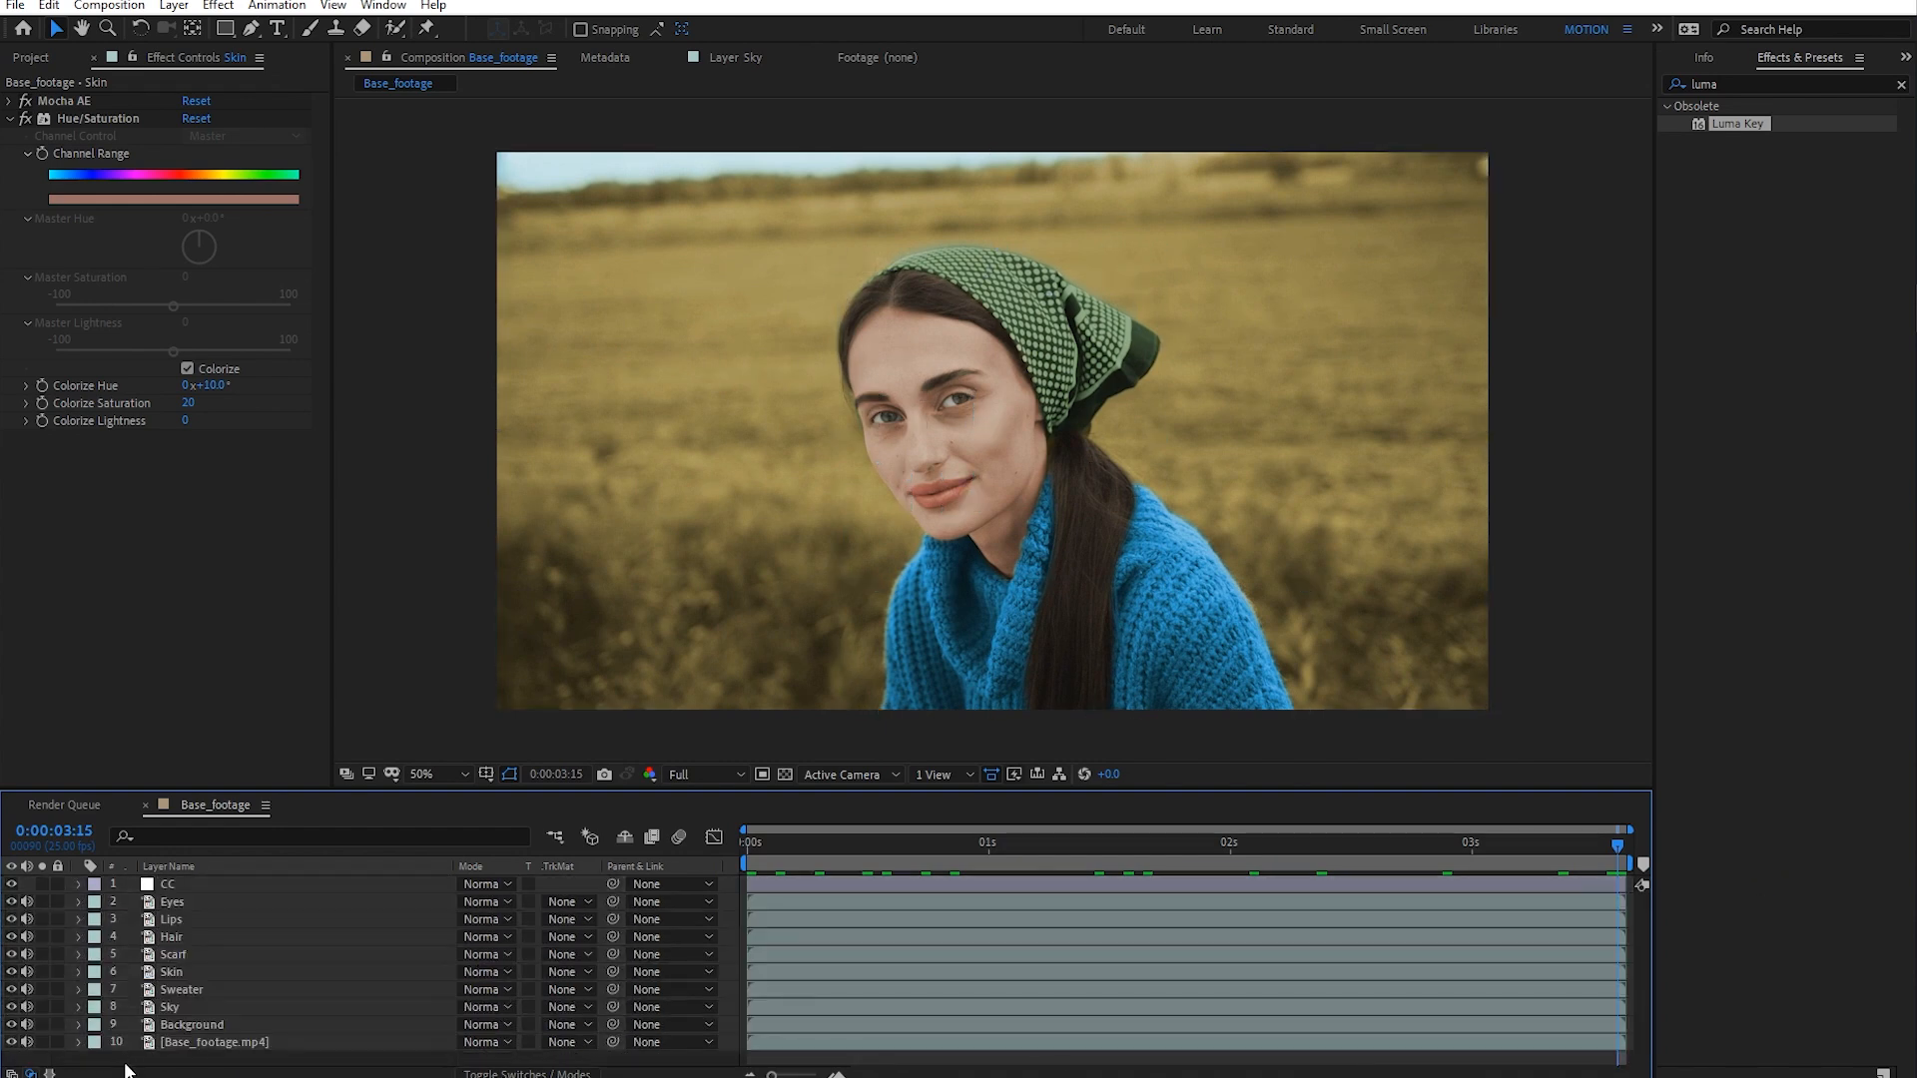
- Solo and unsolo the Base_footage.mp4 layer to compare the original black-and-white footage with the colorized result
{"action": "left_click", "coordinate": [215, 1045]}
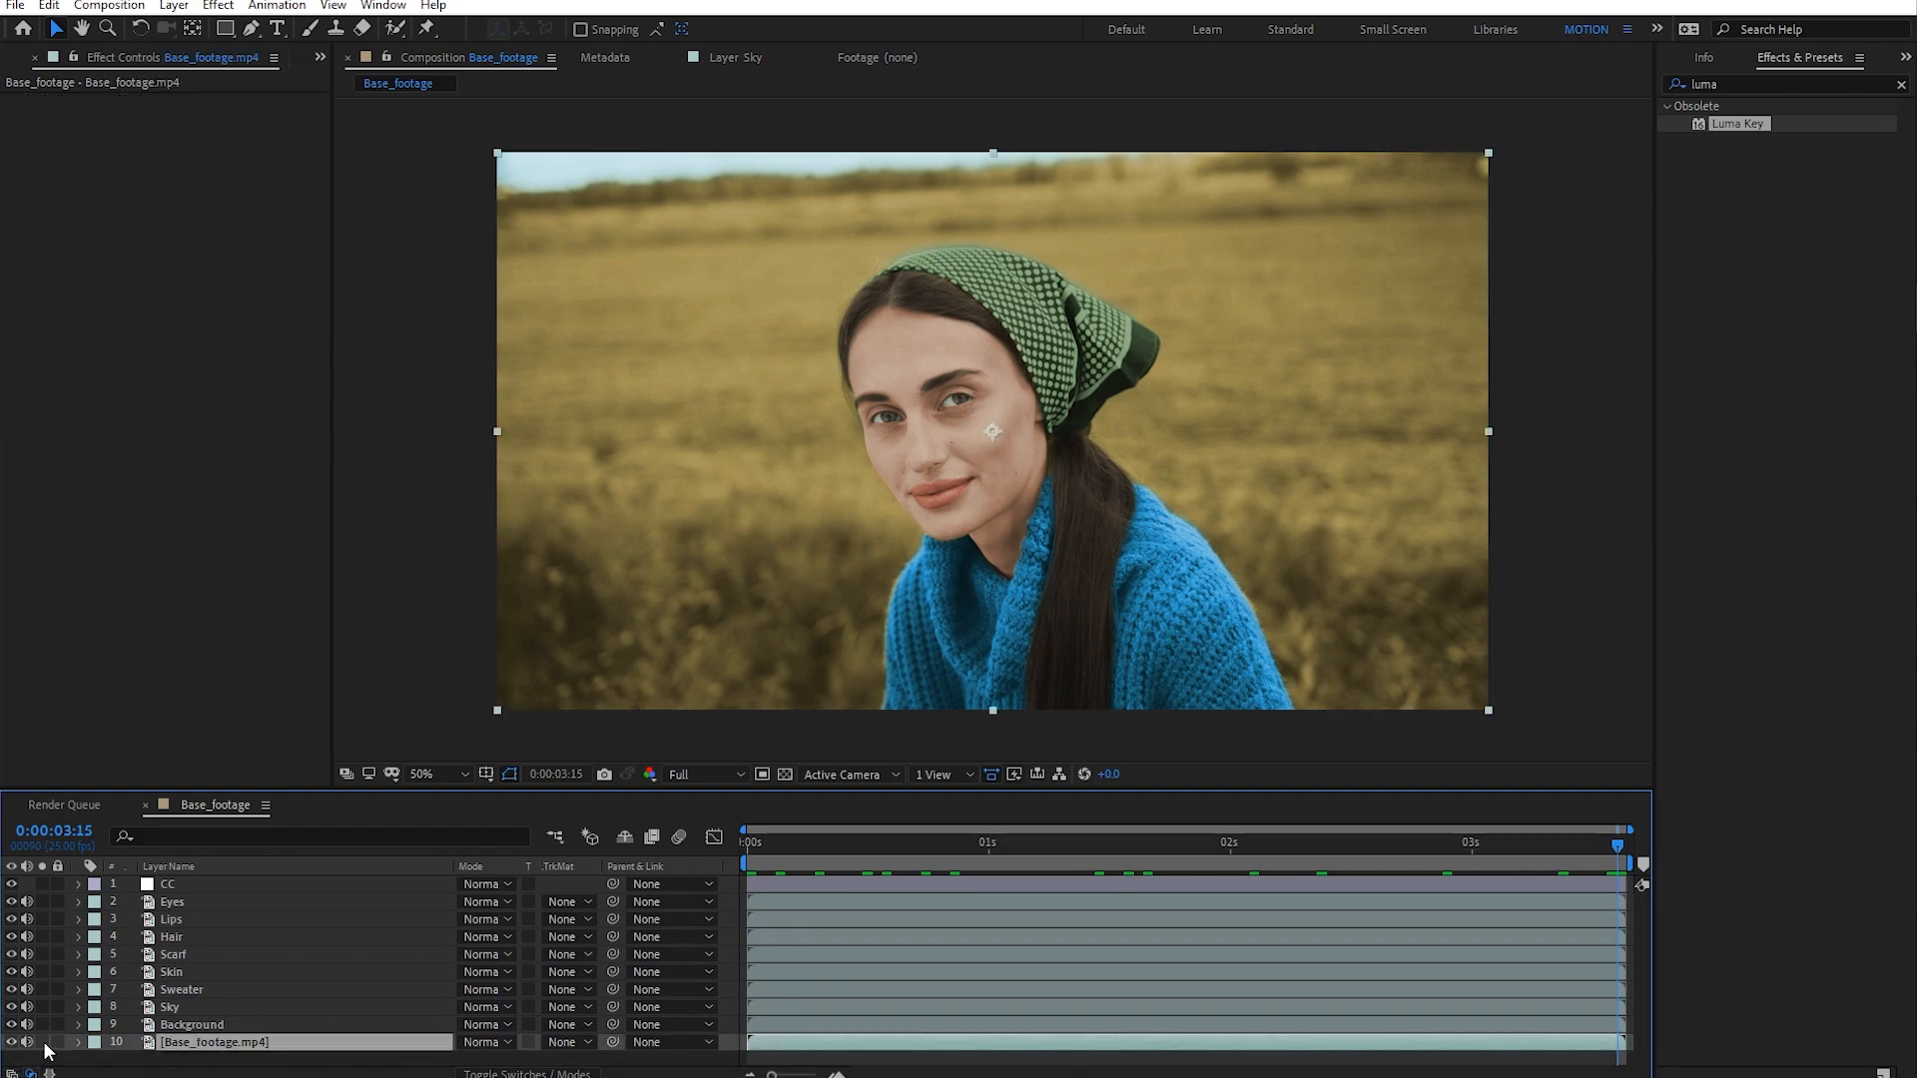
{"action": "left_click", "coordinate": [42, 1042]}
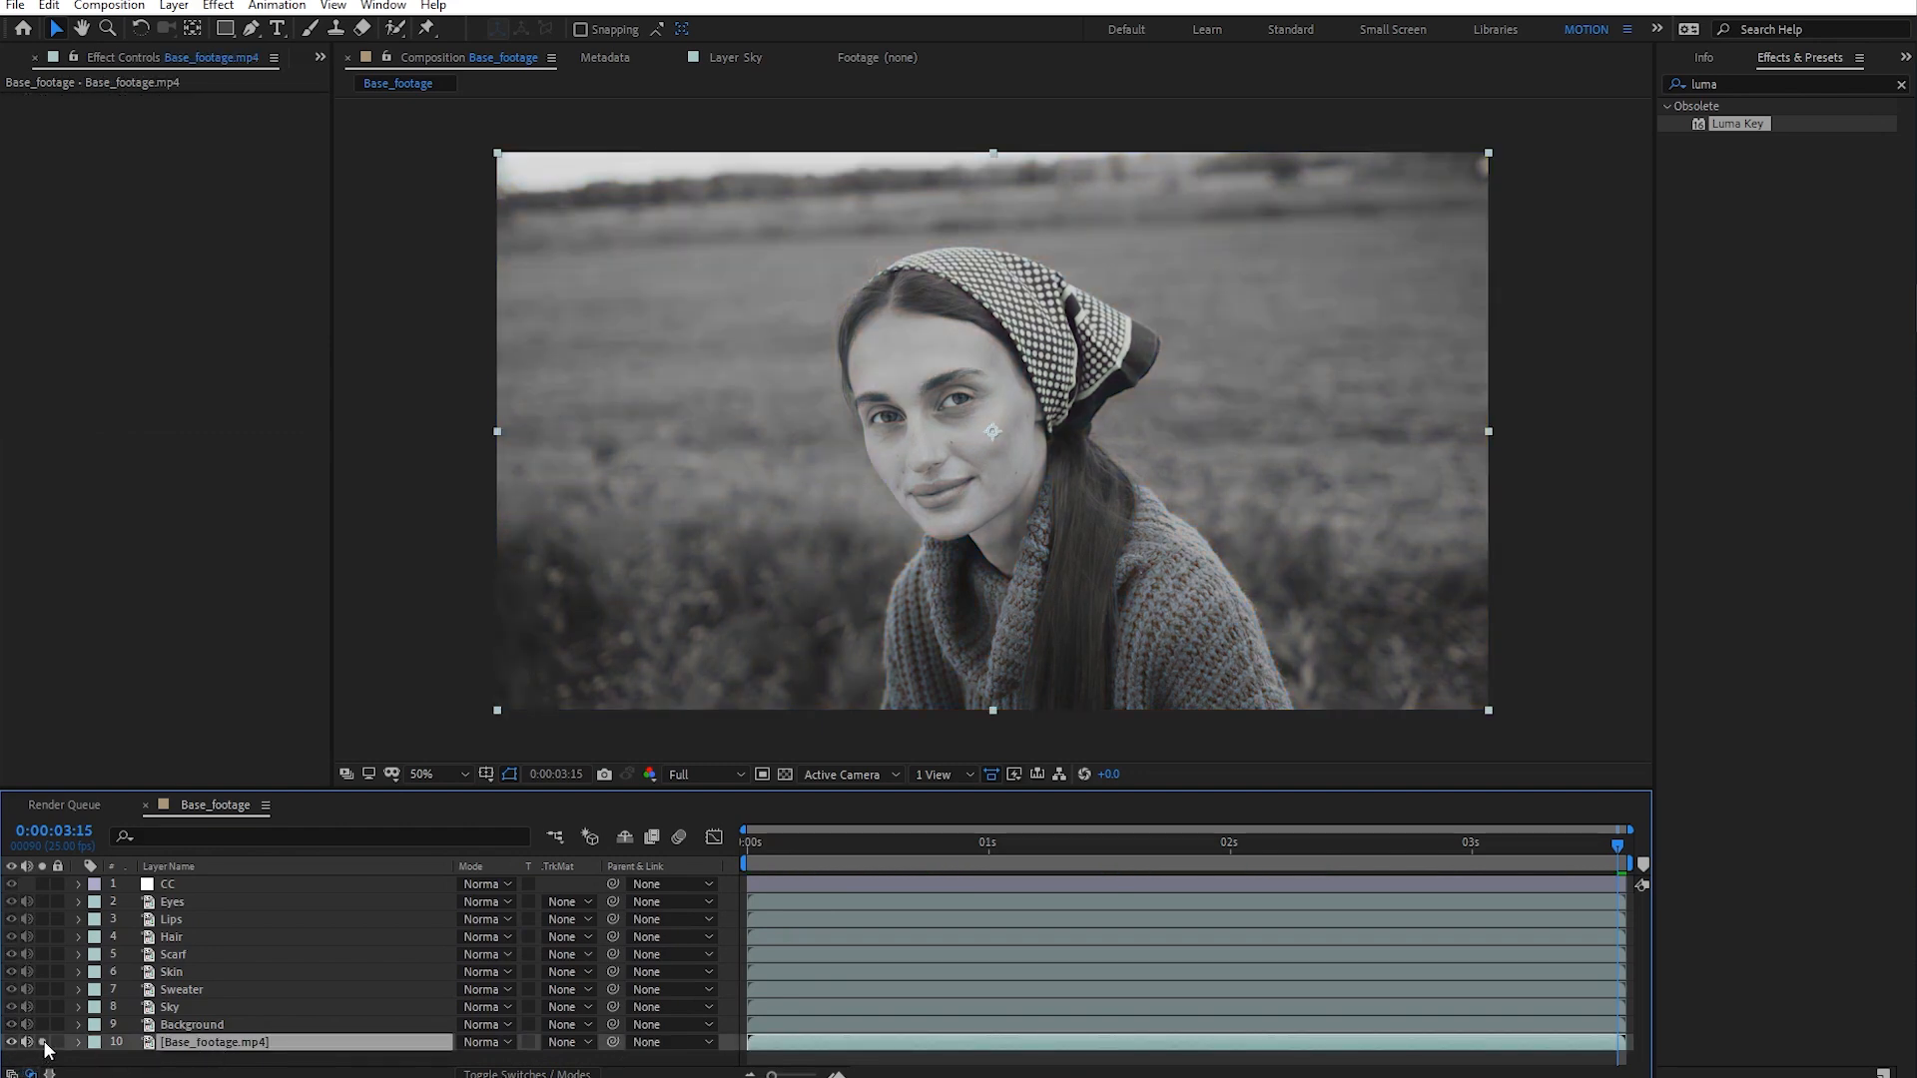
{"action": "left_click", "coordinate": [66, 1059]}
{"action": "left_click", "coordinate": [43, 1042]}
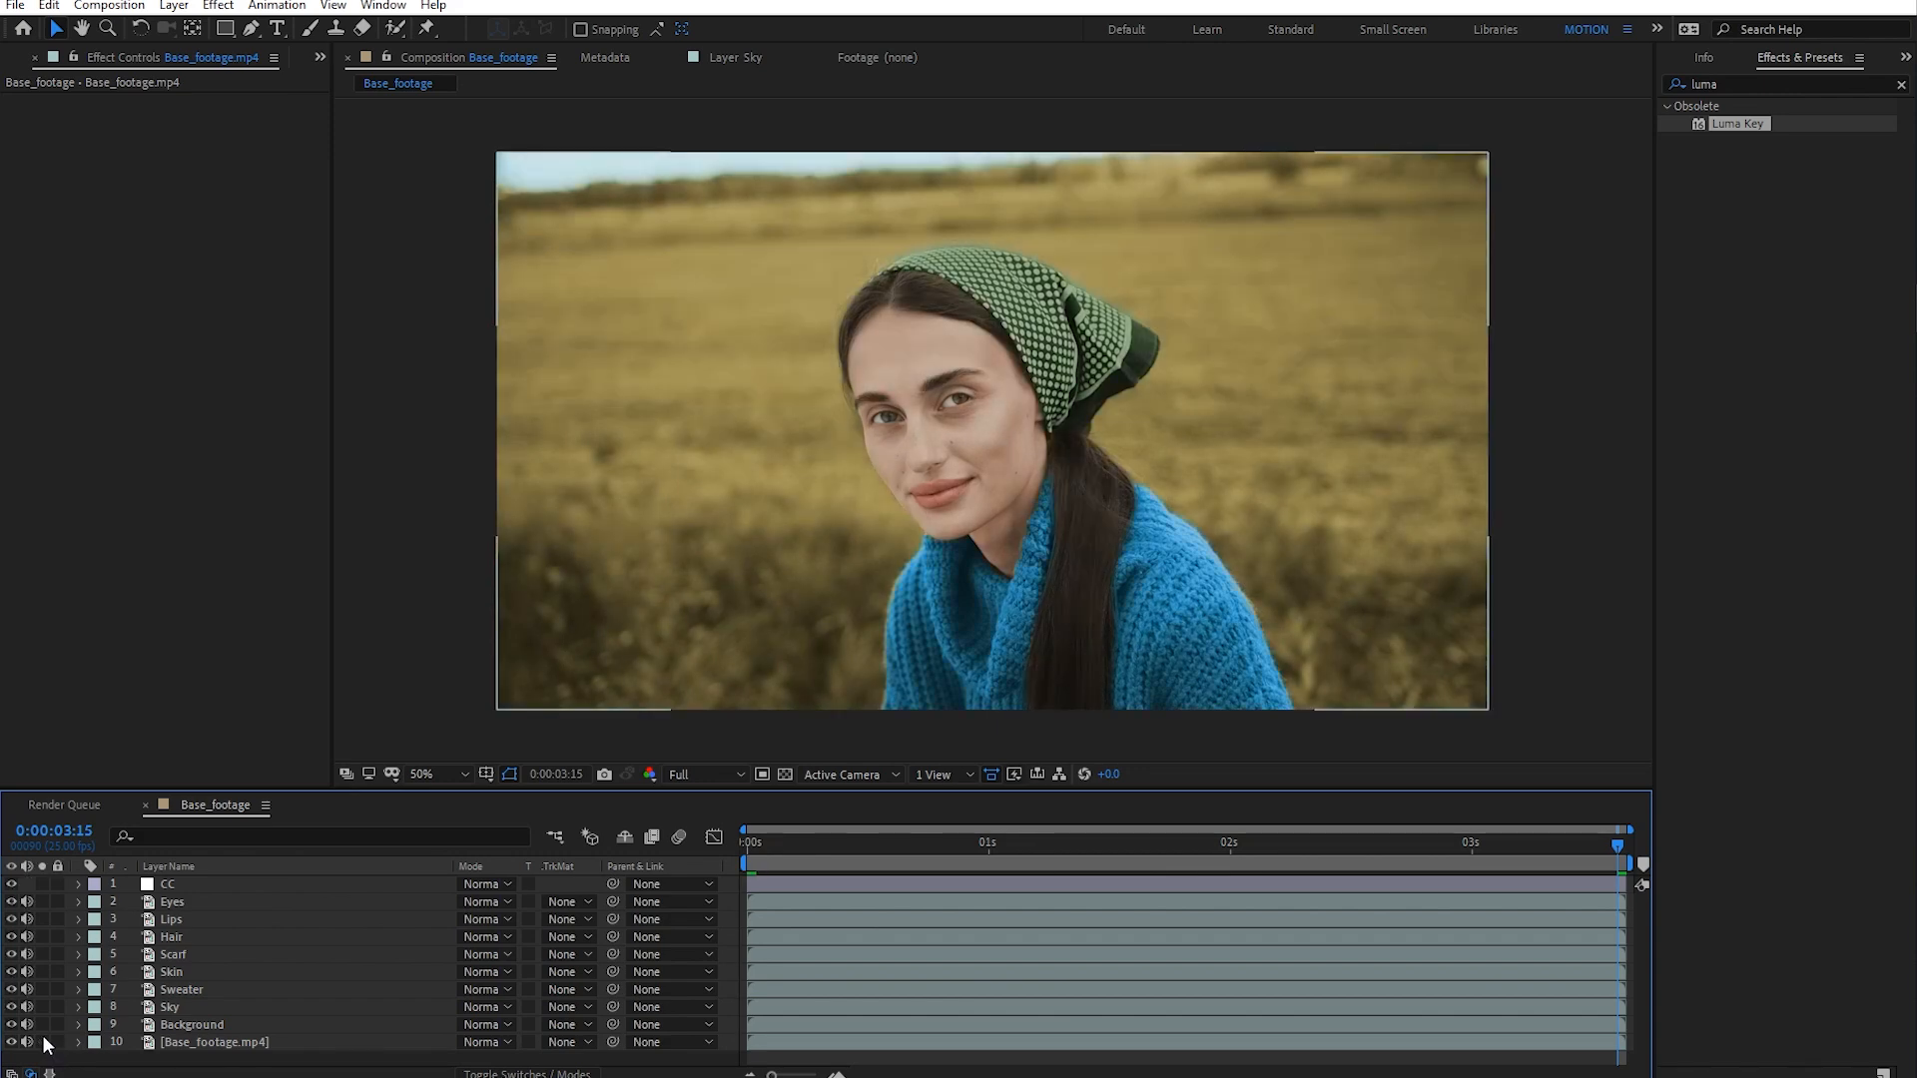
{"action": "left_click", "coordinate": [43, 1043]}
{"action": "left_click", "coordinate": [43, 1042]}
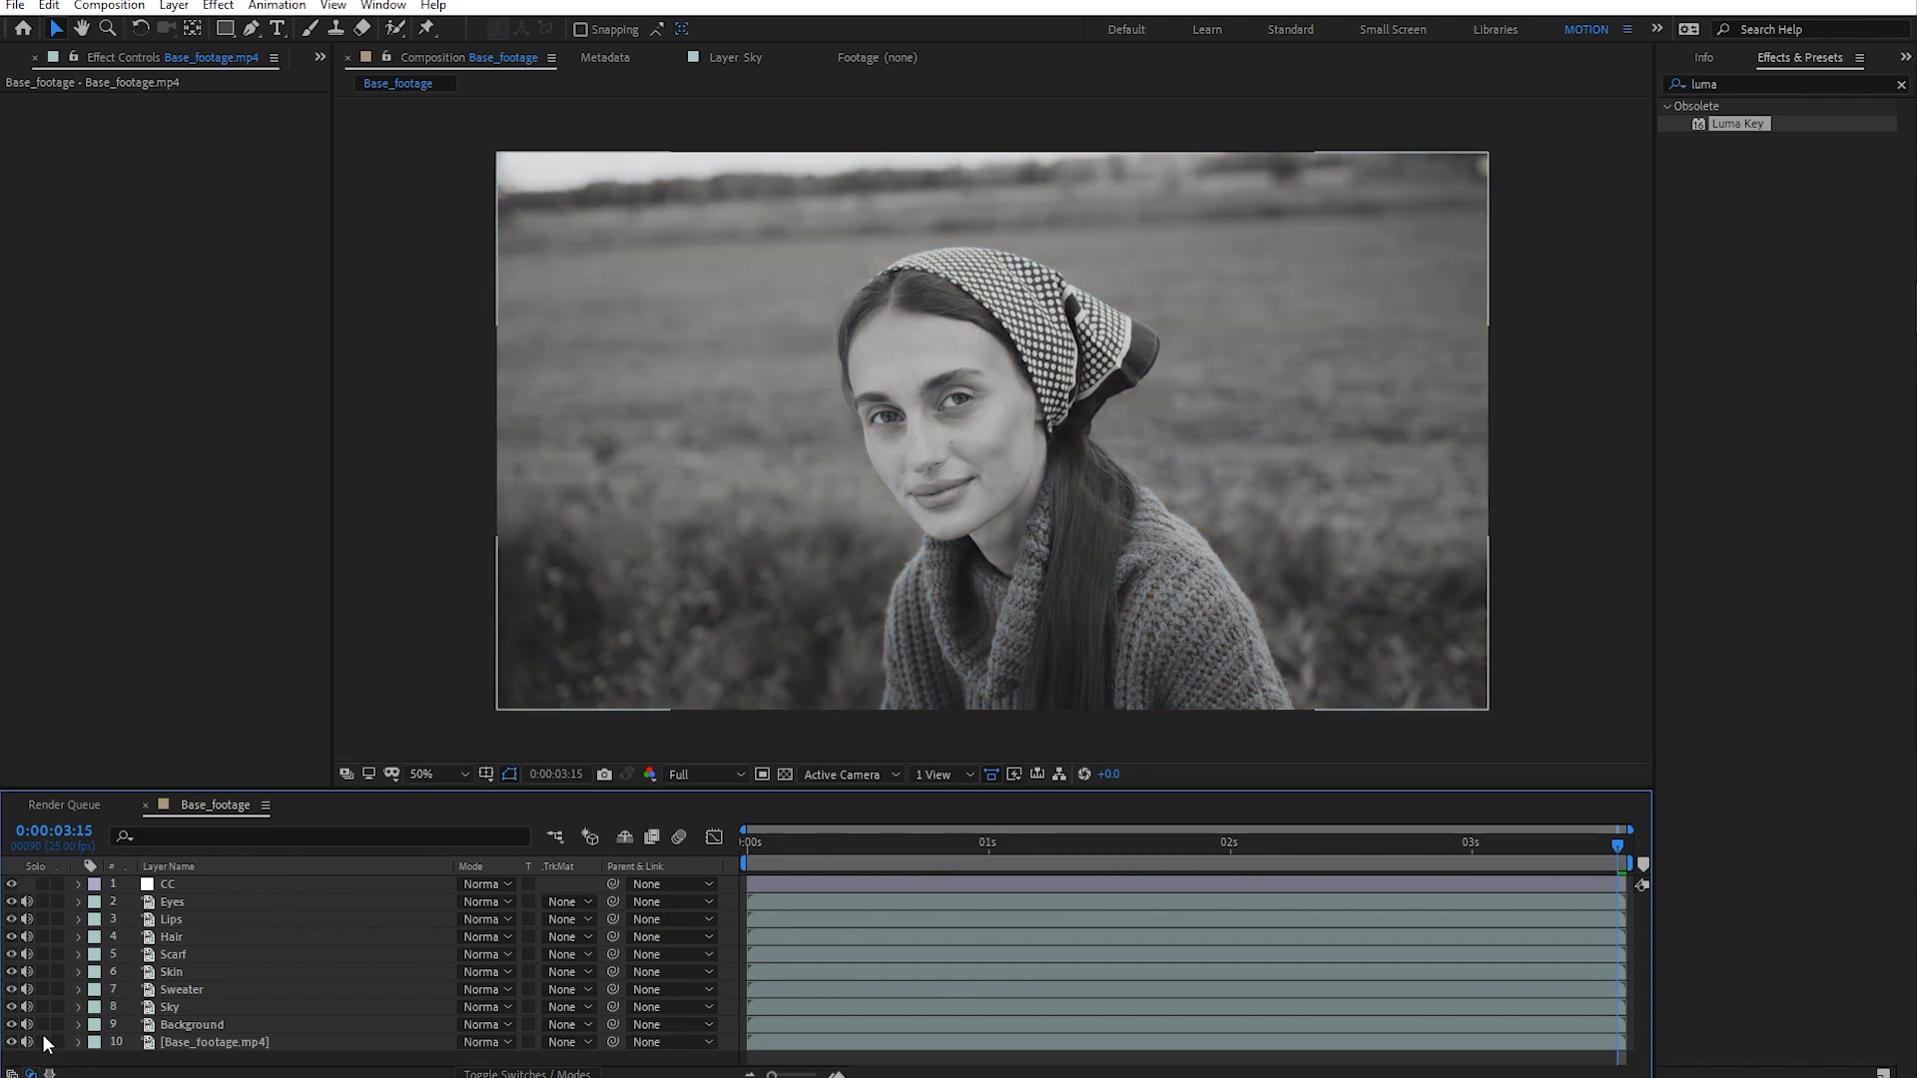
{"action": "left_click", "coordinate": [43, 1042]}
{"action": "left_click", "coordinate": [43, 1042]}
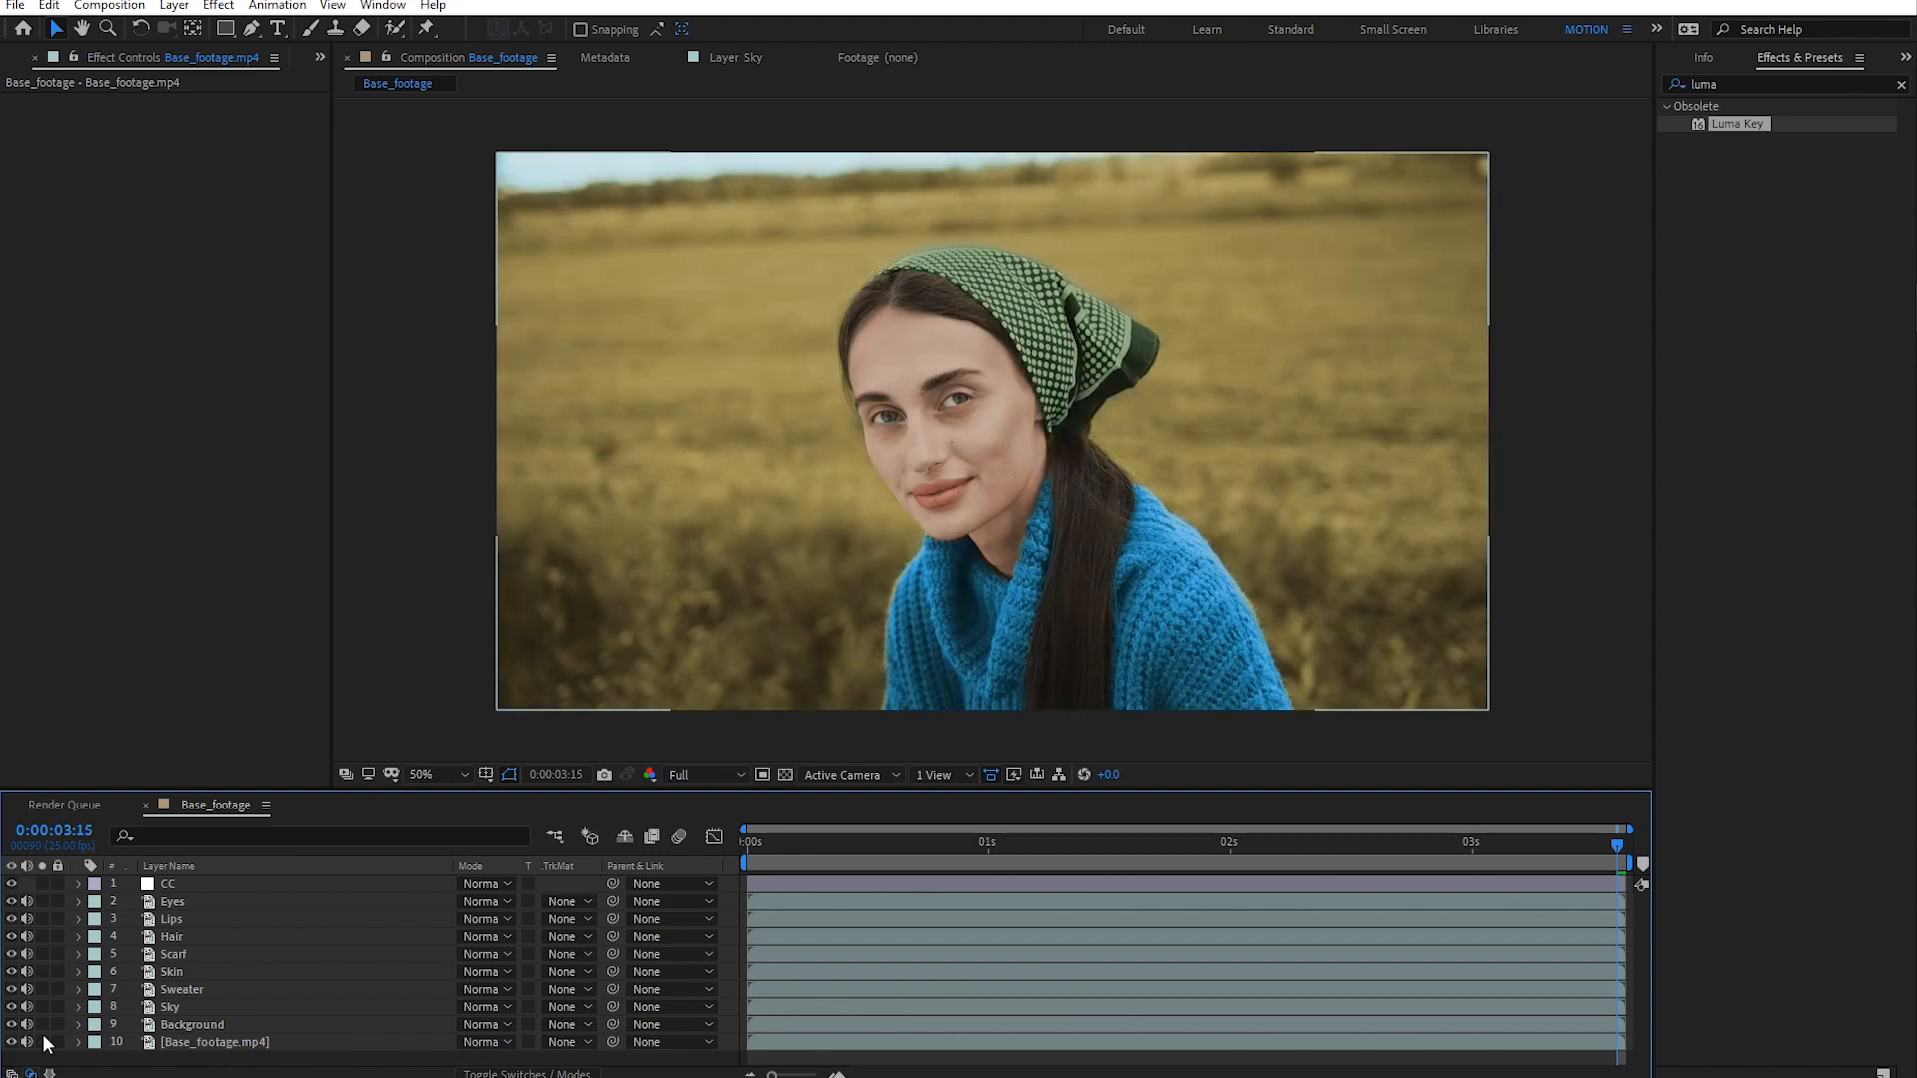
{"action": "left_click", "coordinate": [43, 1043]}
{"action": "left_click", "coordinate": [42, 1042]}
- At the first frame, duplicate the Eyes layer and rename the copy Pupil
{"action": "scroll", "coordinate": [1128, 581], "scroll_direction": "up", "scroll_amount": 1}
{"action": "scroll", "coordinate": [883, 408], "scroll_direction": "up", "scroll_amount": 1}
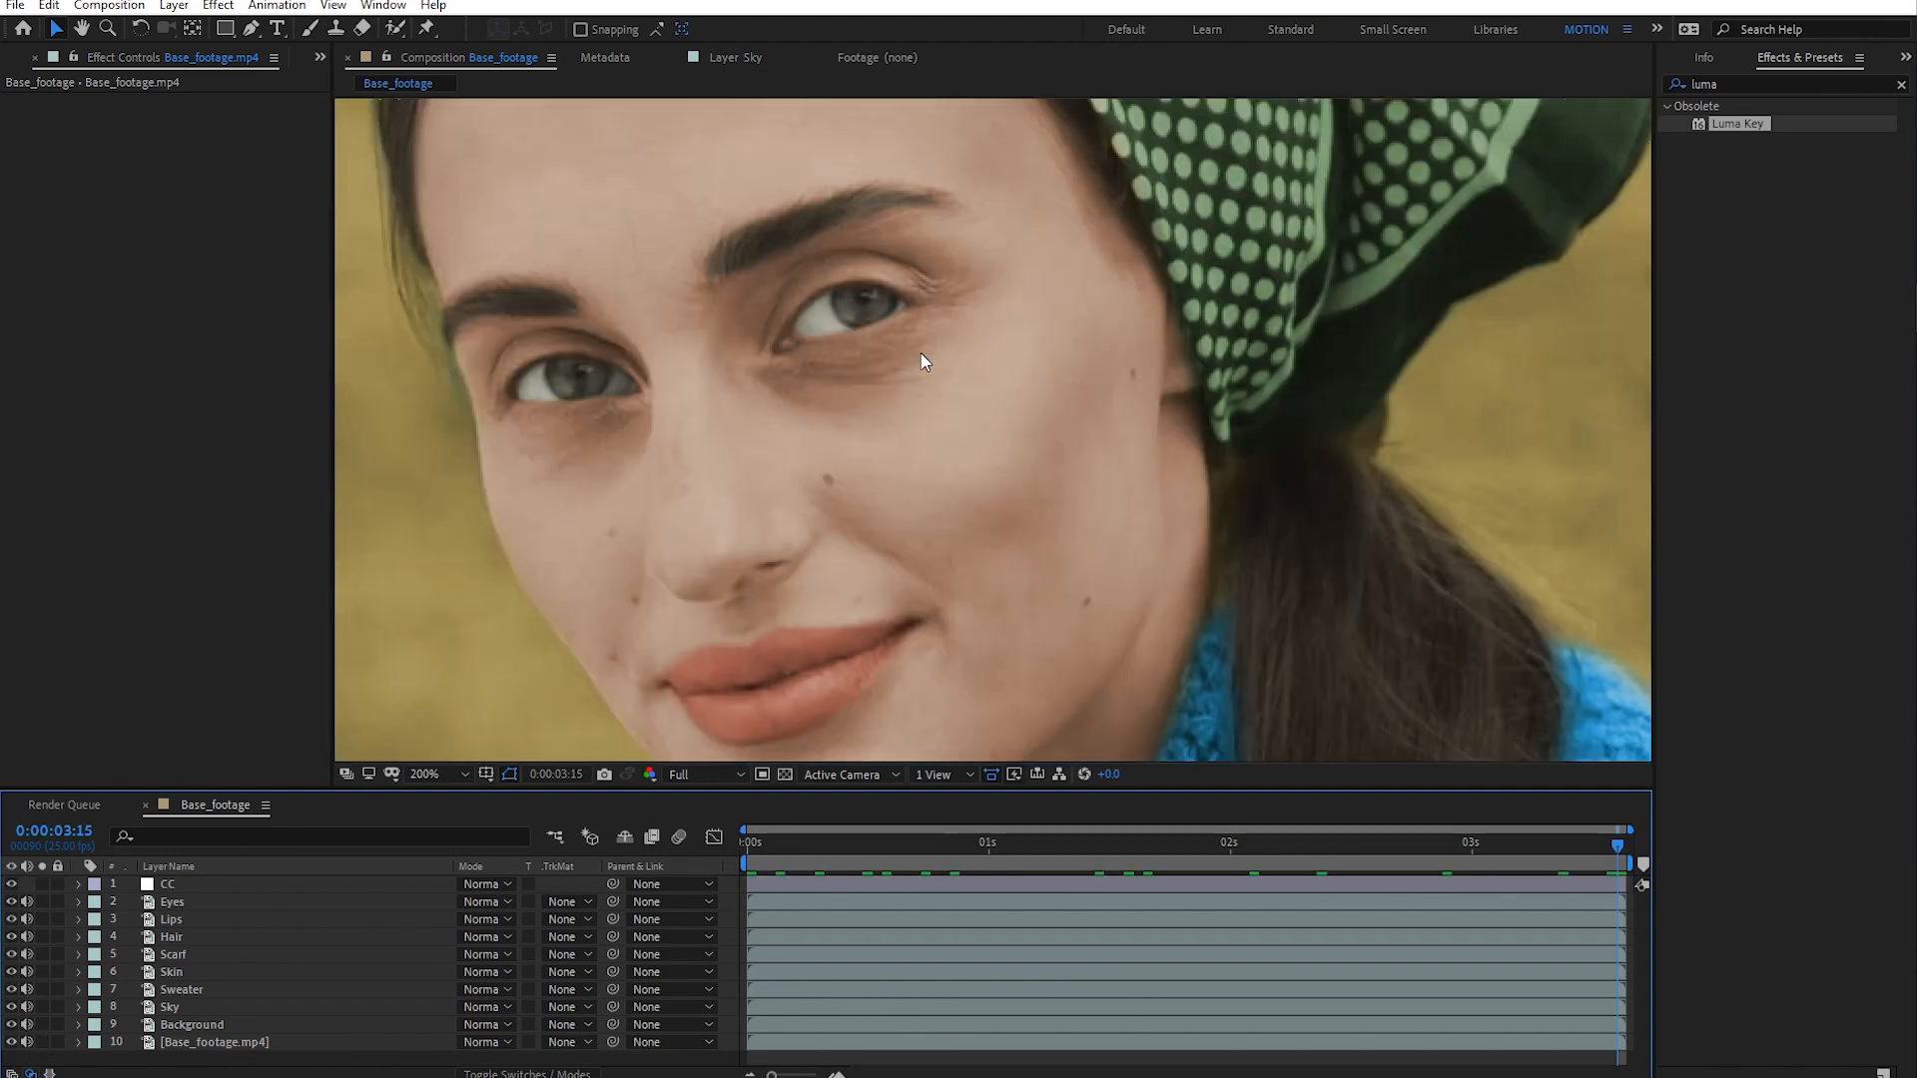
{"action": "left_click_drag", "start_coordinate": [775, 846], "coordinate": [660, 894]}
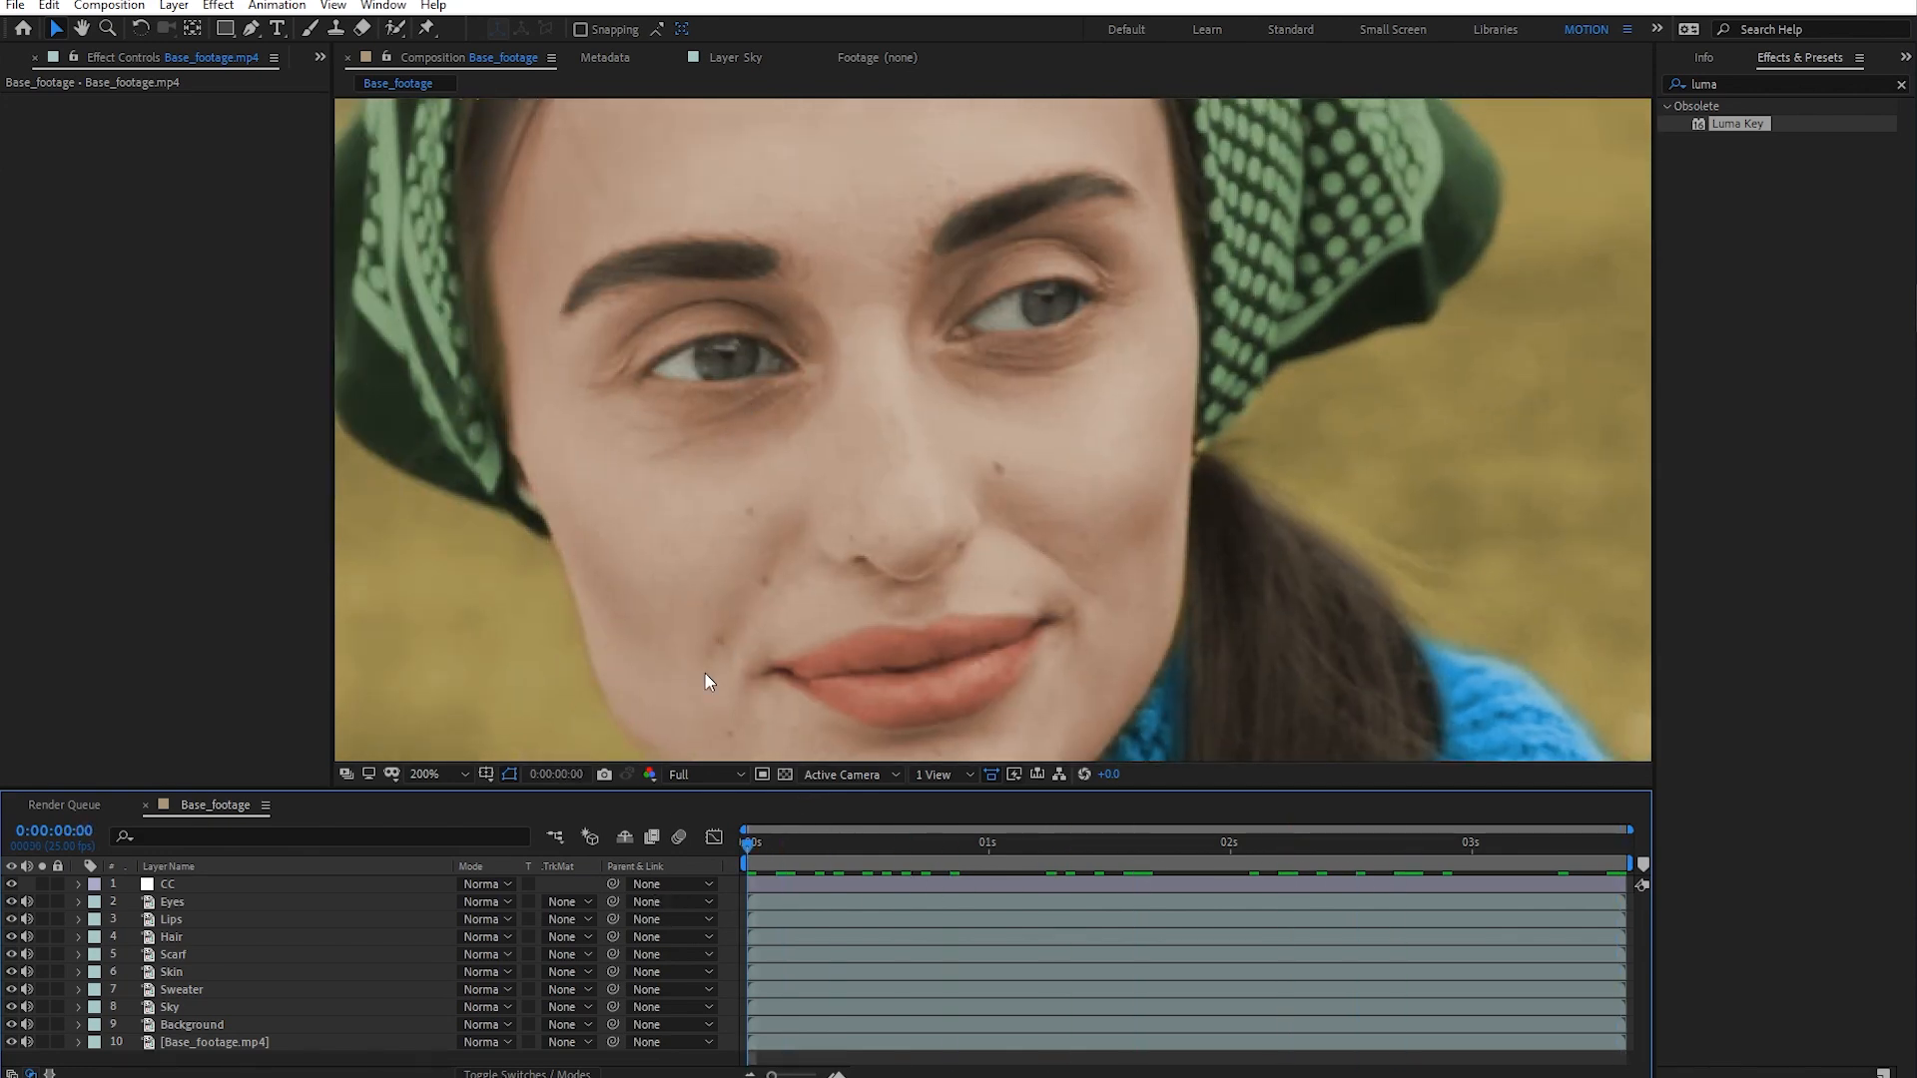
{"action": "left_click", "coordinate": [192, 900]}
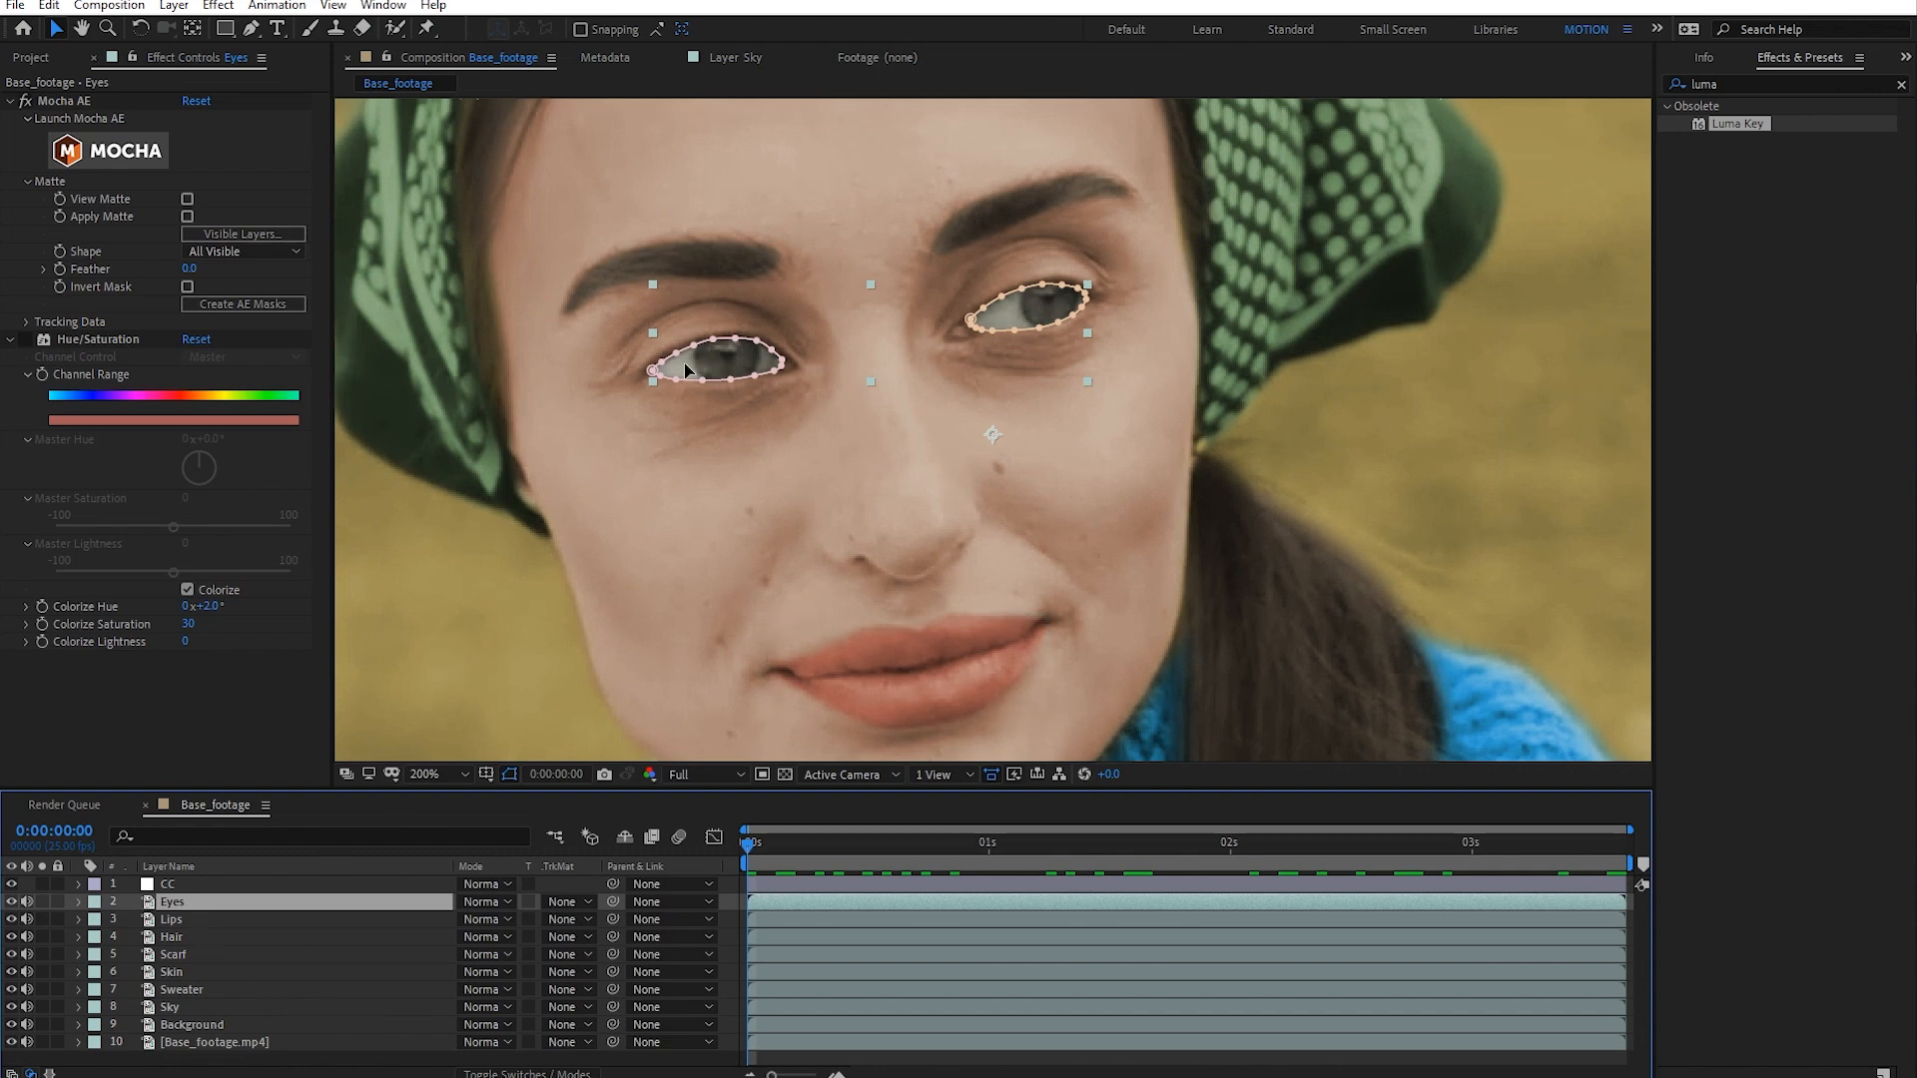
{"action": "key", "text": "ctrl+d"}
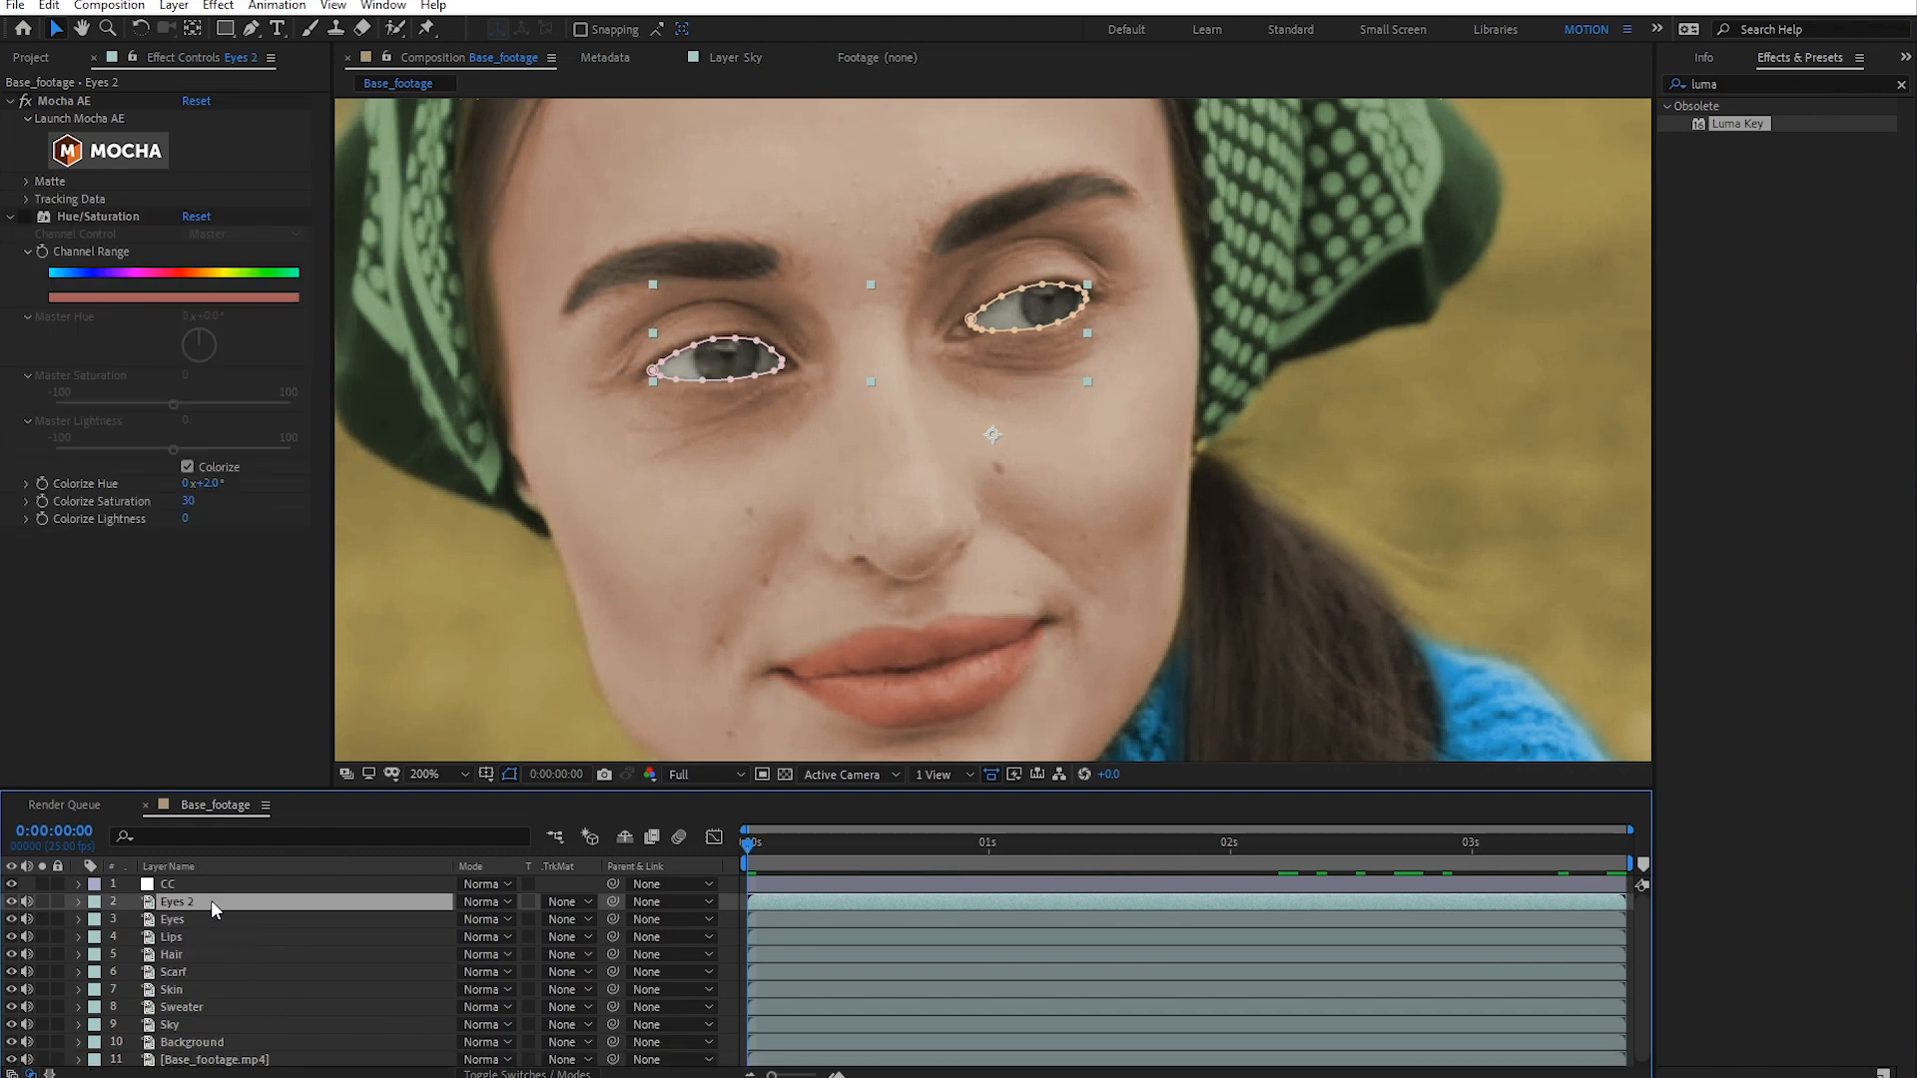
{"action": "key", "text": "Return"}
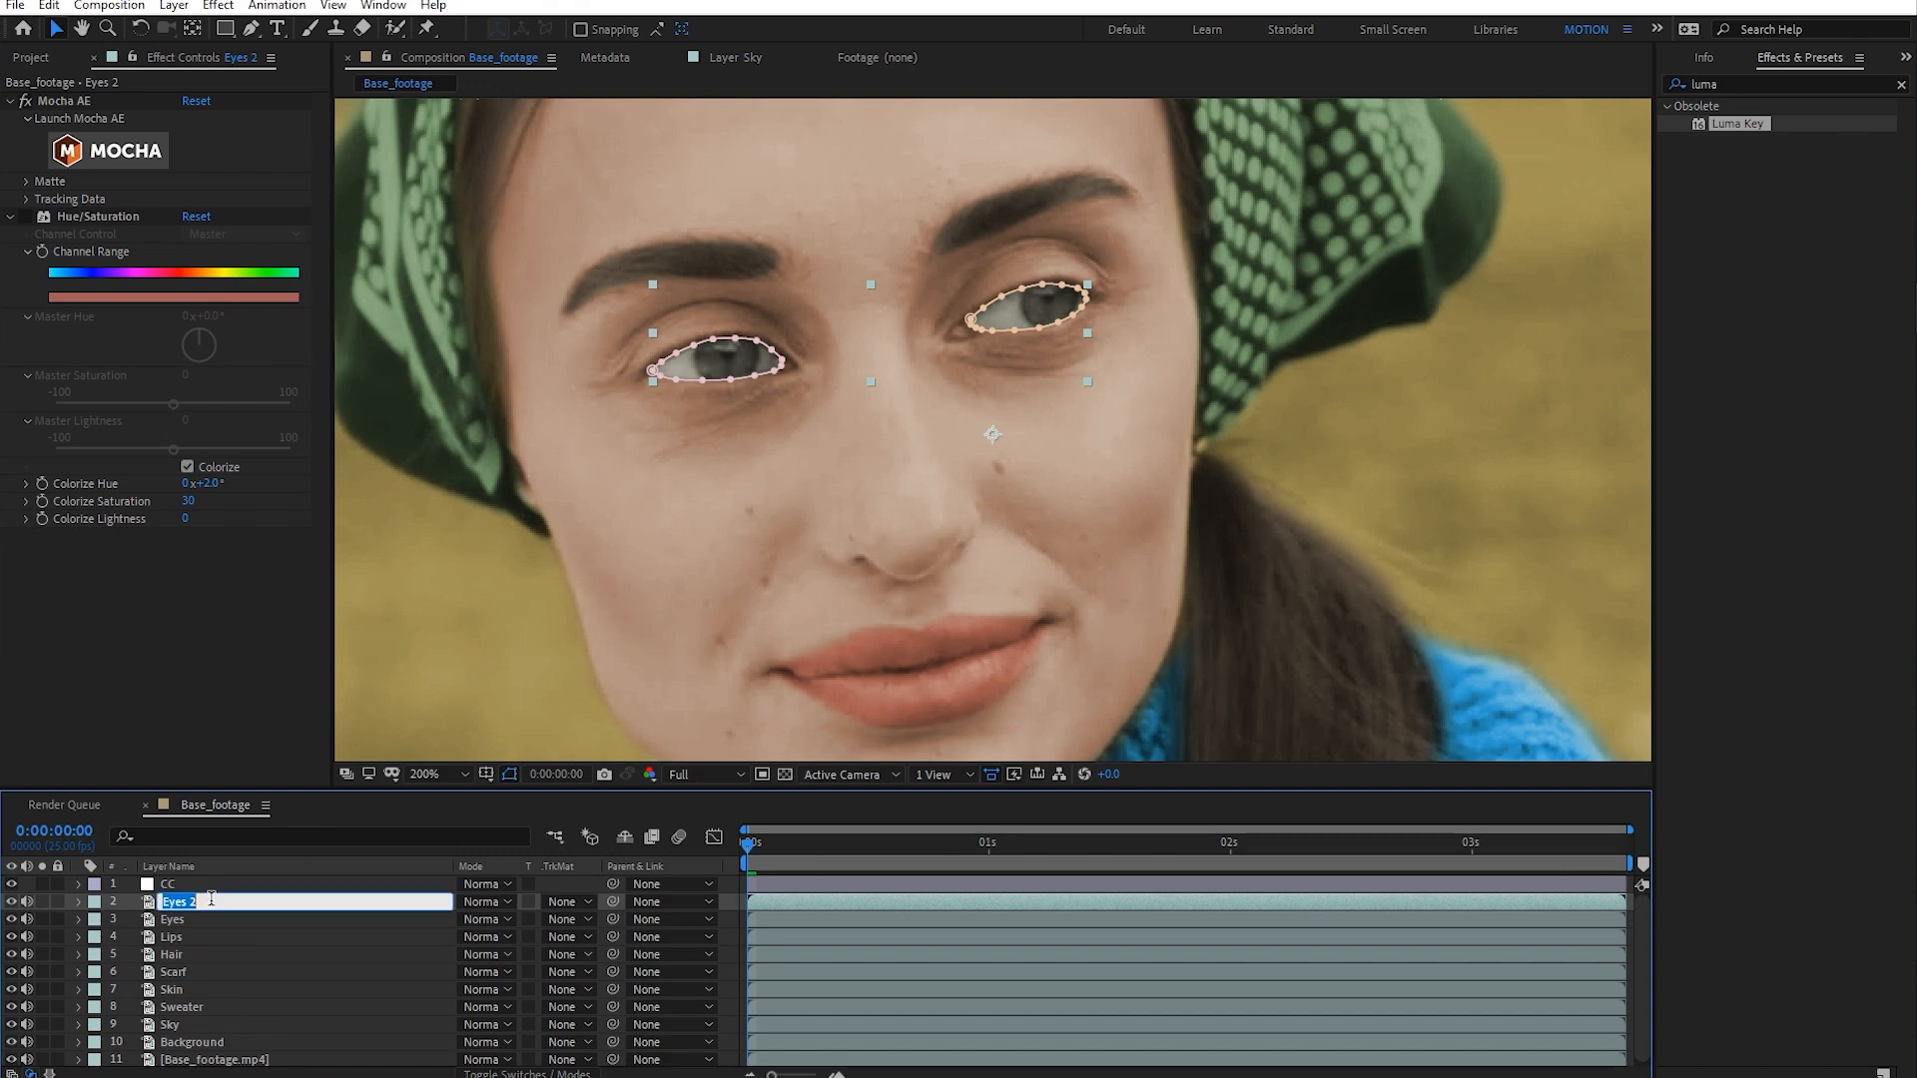
{"action": "type", "text": "Pupil"}
{"action": "key", "text": "Return"}
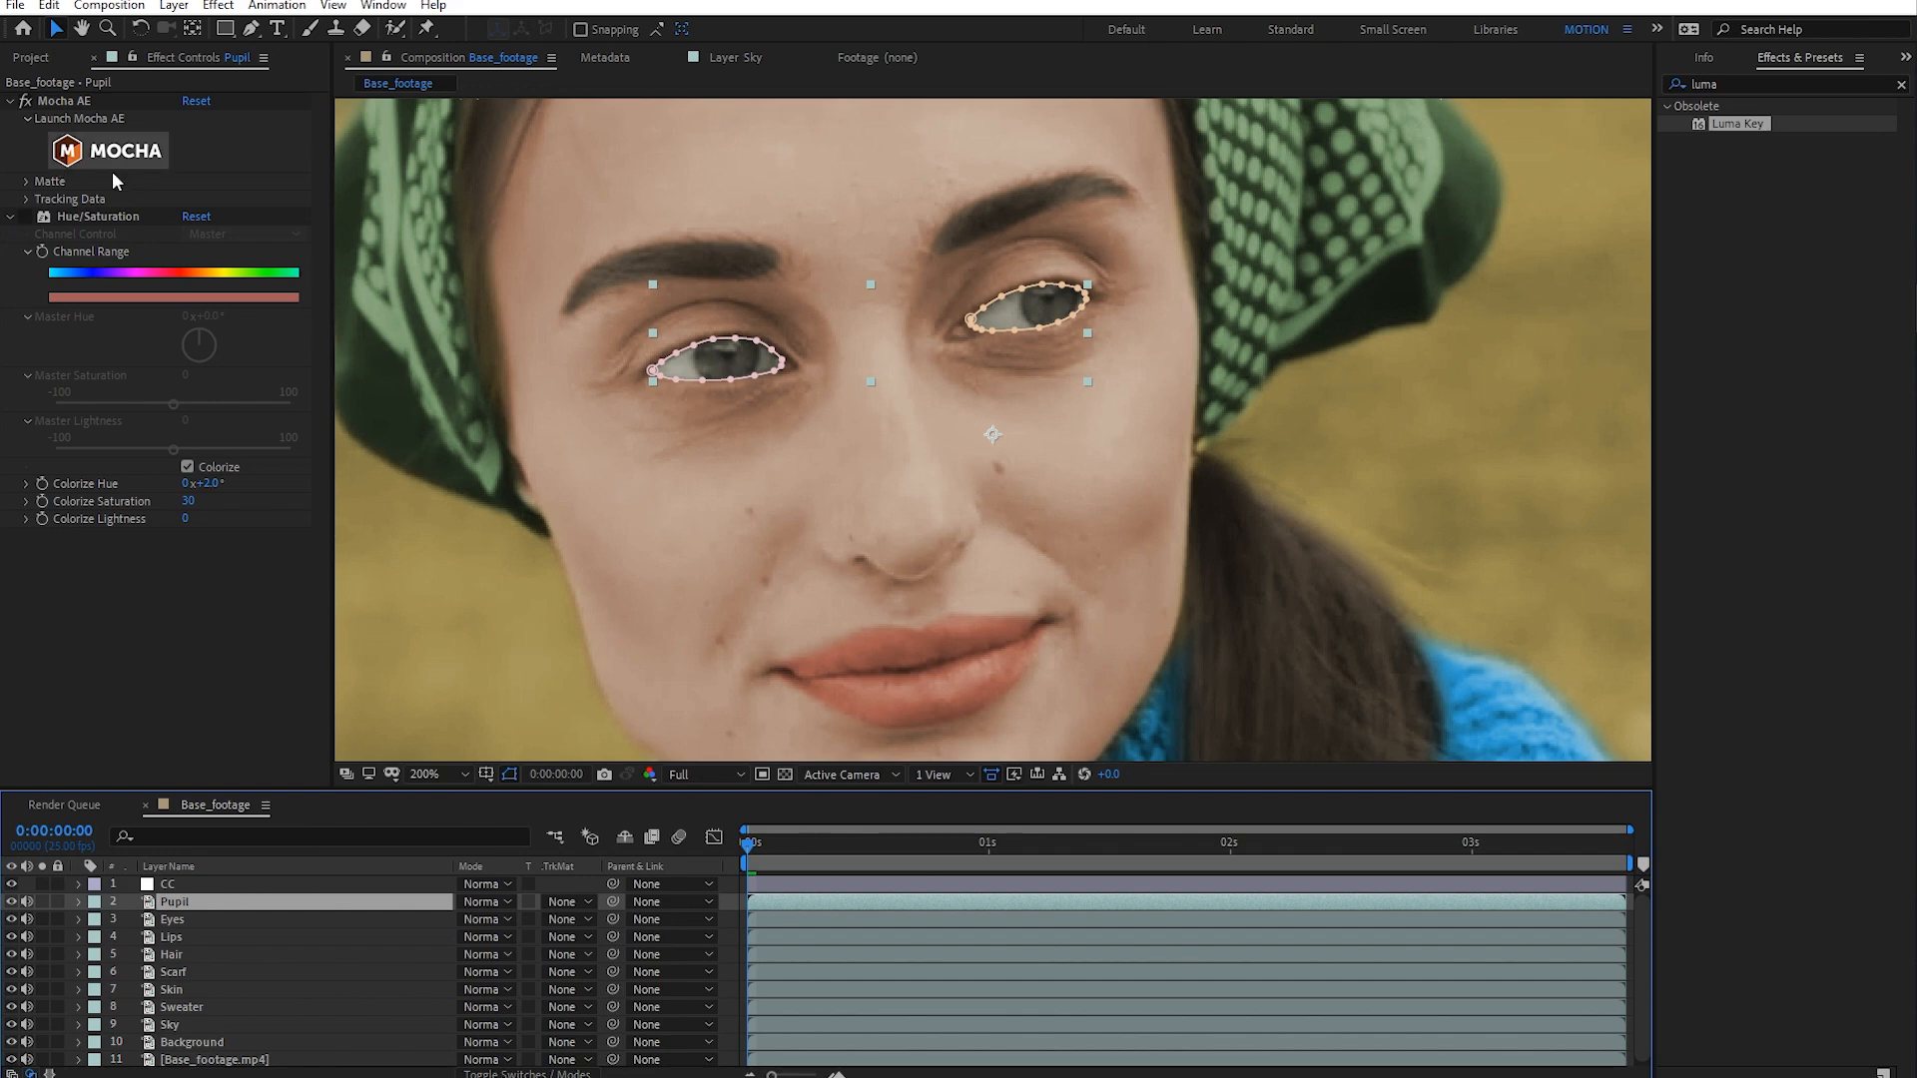
- Open the Pupil layer in Mocha AE, return to frame 0 and delete the L_eye and R_eye tracking layers
{"action": "left_click", "coordinate": [27, 229]}
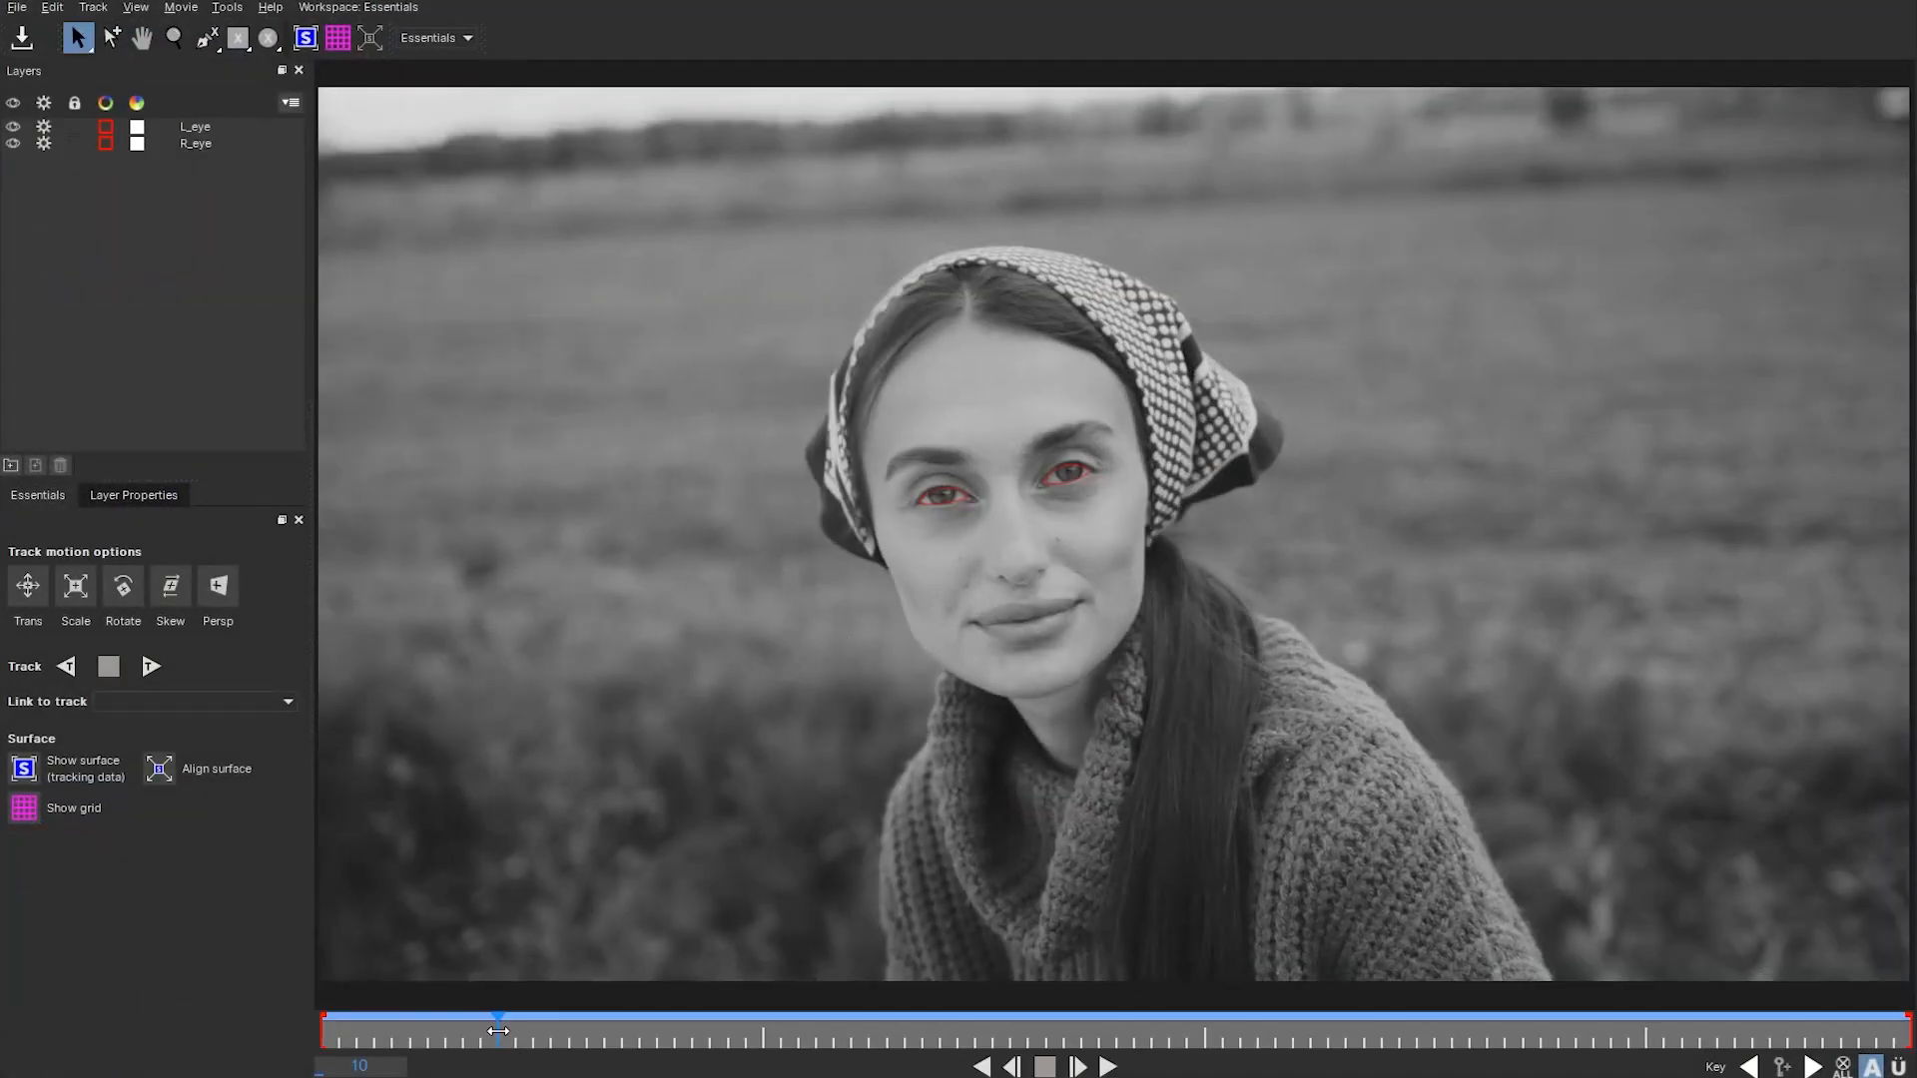
{"action": "left_click_drag", "start_coordinate": [499, 1031], "coordinate": [321, 1031]}
{"action": "left_click", "coordinate": [182, 140]}
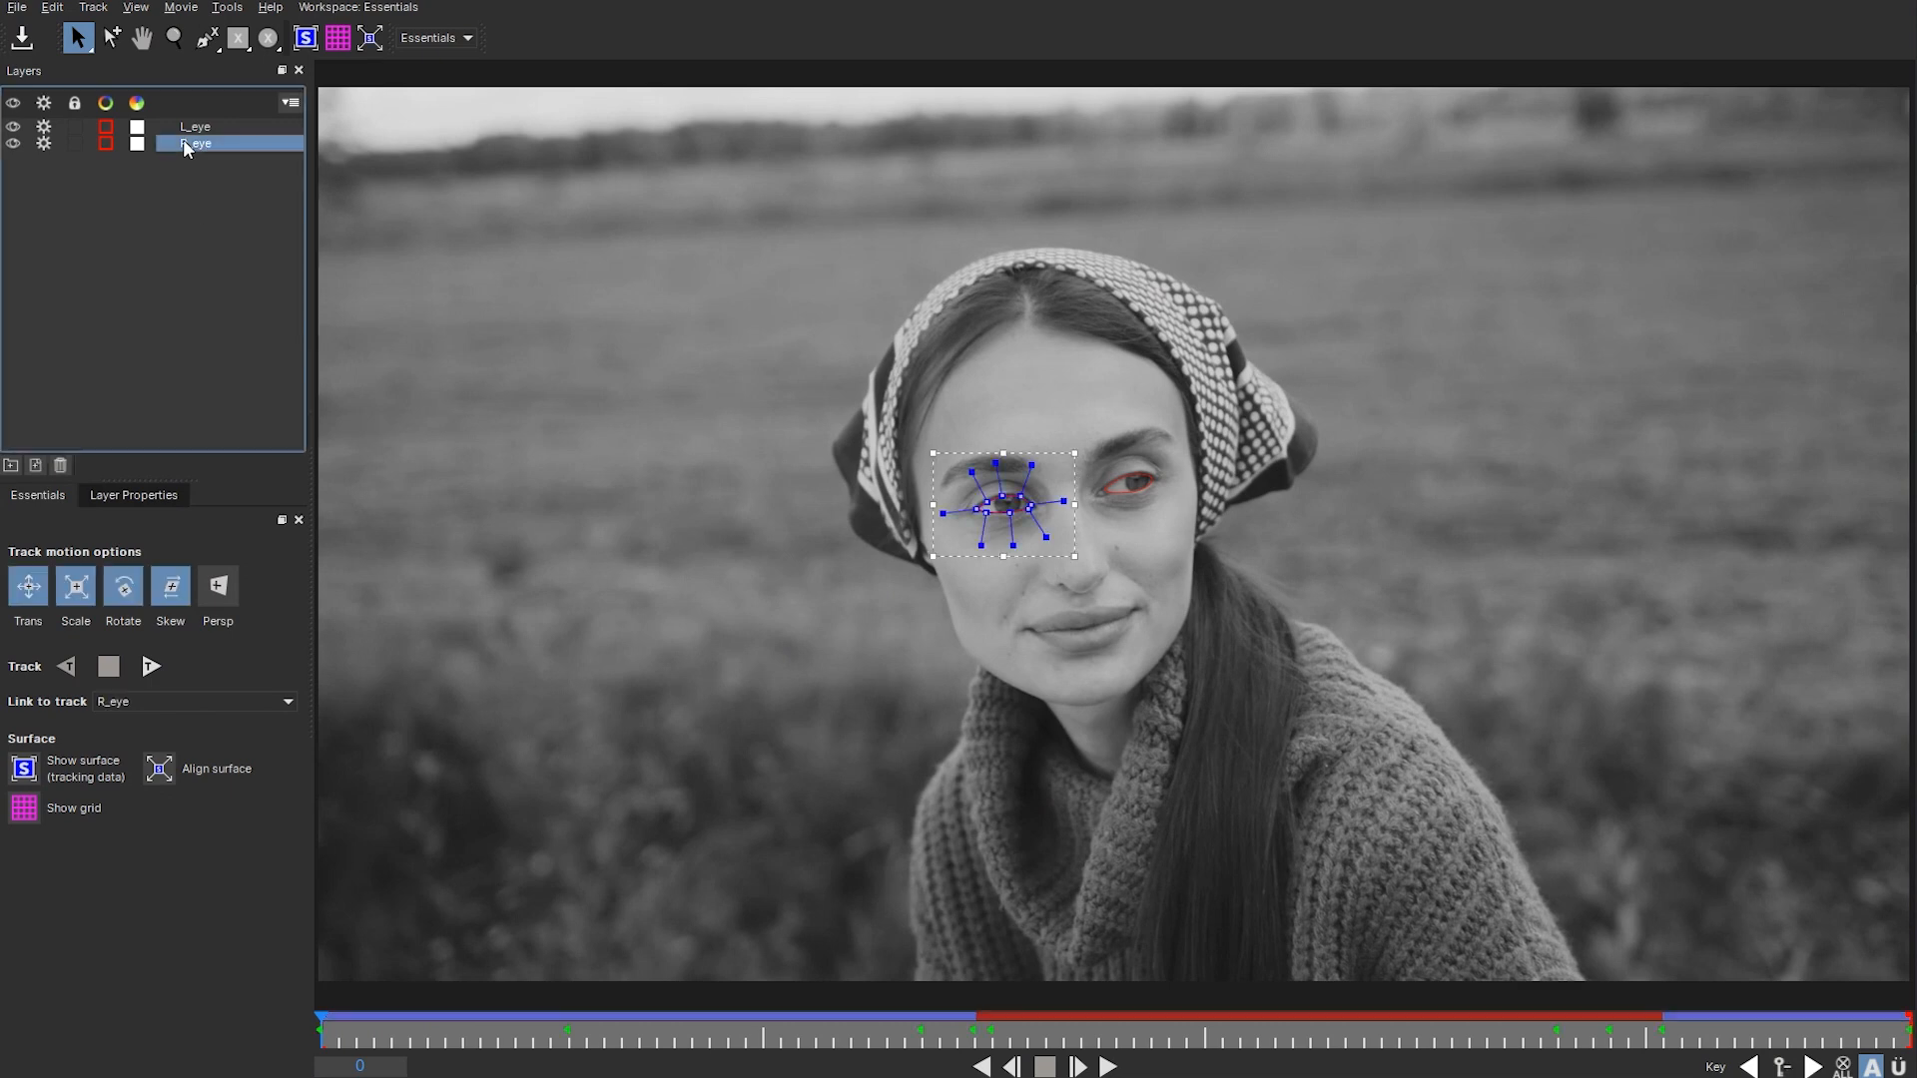
{"action": "left_click", "coordinate": [210, 121], "text": "shift"}
{"action": "key", "text": "Delete"}
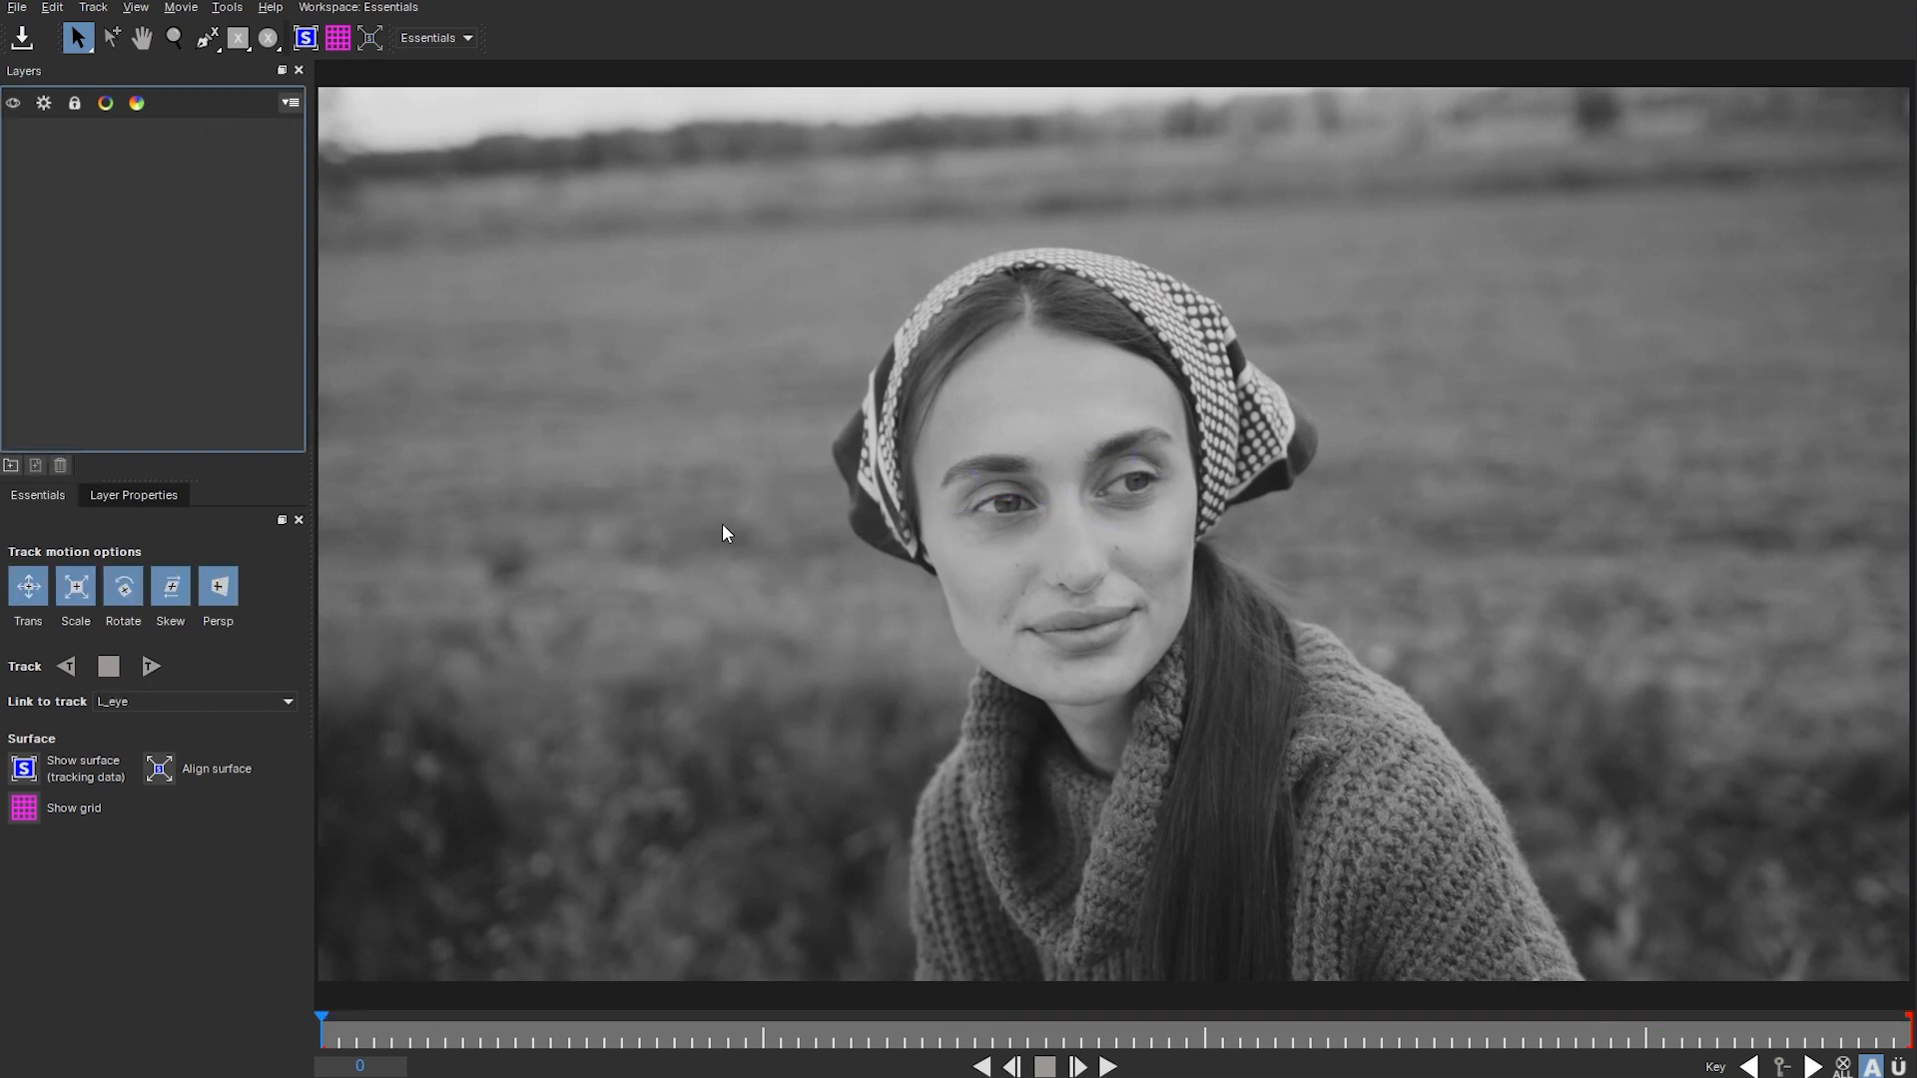
- Draw a closed spline shape around the iris of each eye at frame 0
{"action": "key", "text": "z"}
{"action": "left_click_drag", "start_coordinate": [831, 481], "coordinate": [959, 505]}
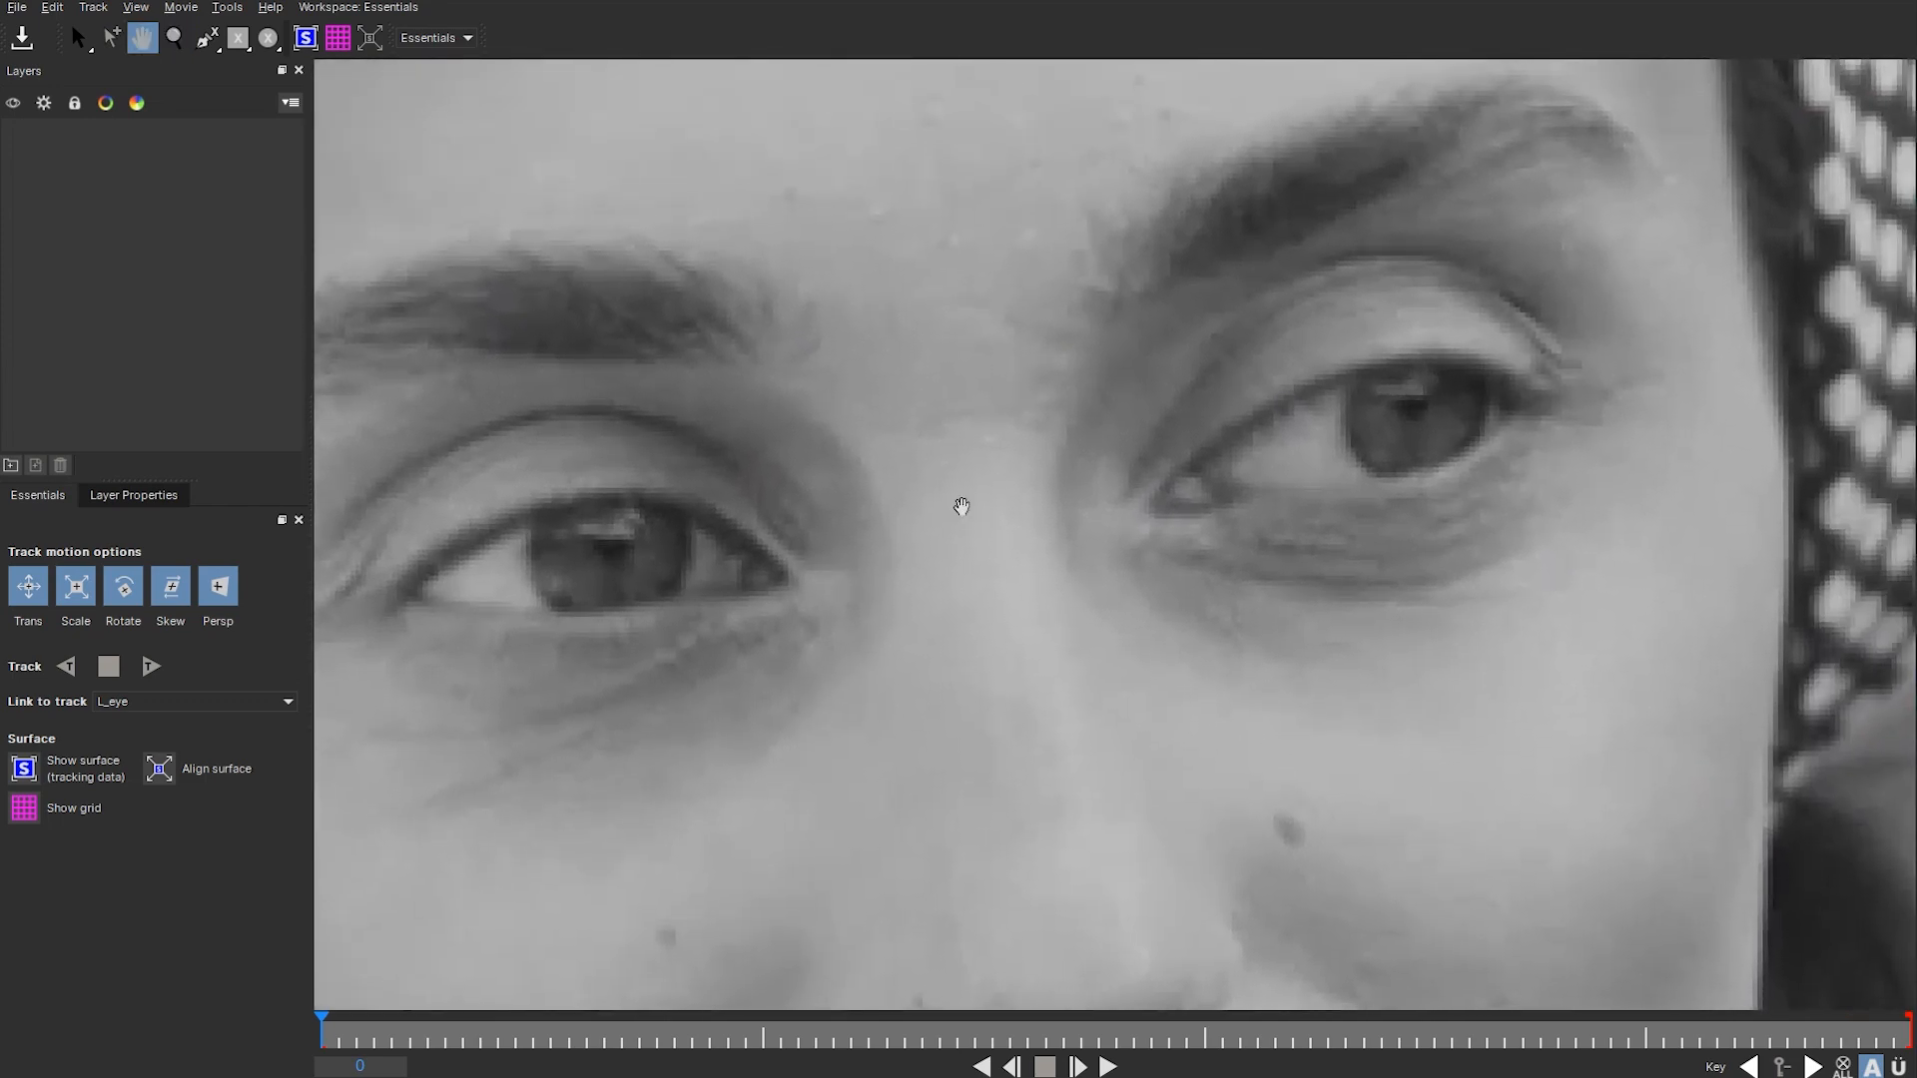
{"action": "left_click", "coordinate": [206, 38]}
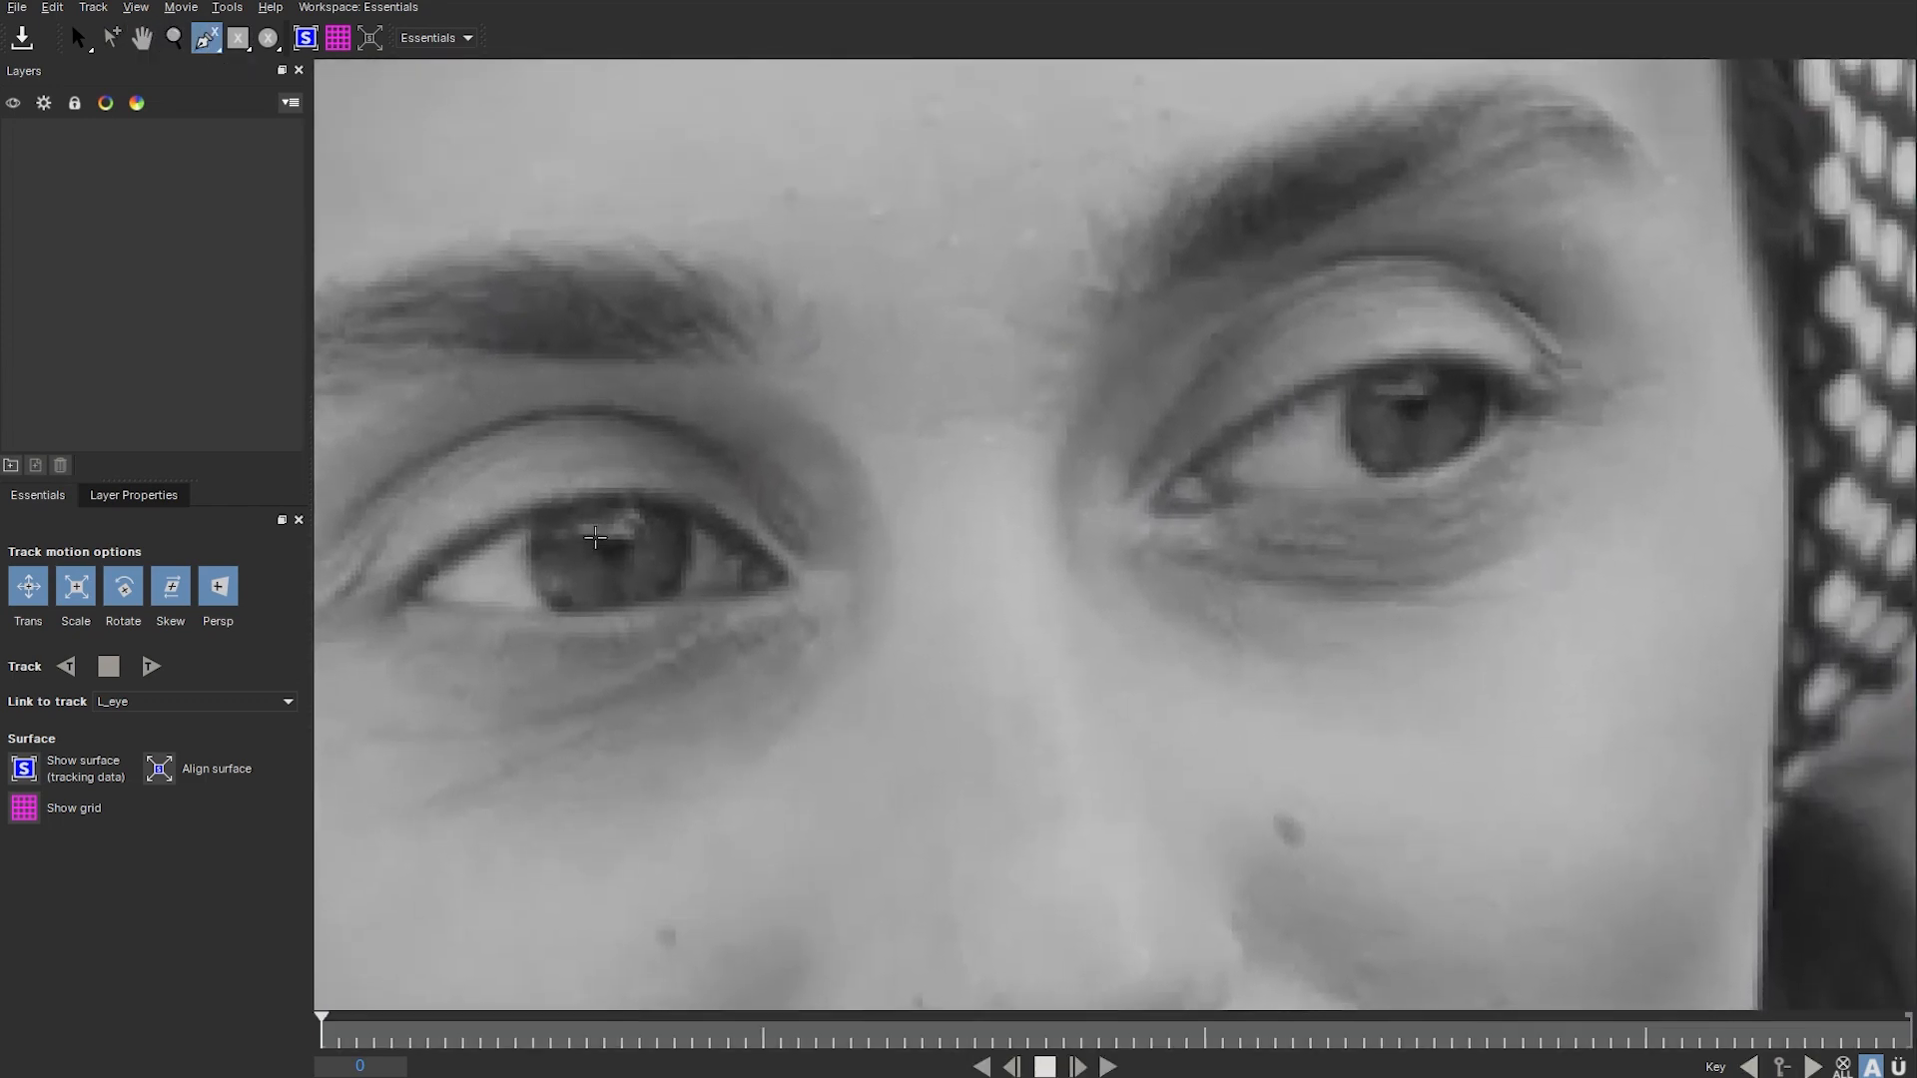
{"action": "left_click", "coordinate": [540, 524]}
{"action": "left_click", "coordinate": [529, 555]}
{"action": "left_click", "coordinate": [529, 575]}
{"action": "left_click", "coordinate": [542, 595]}
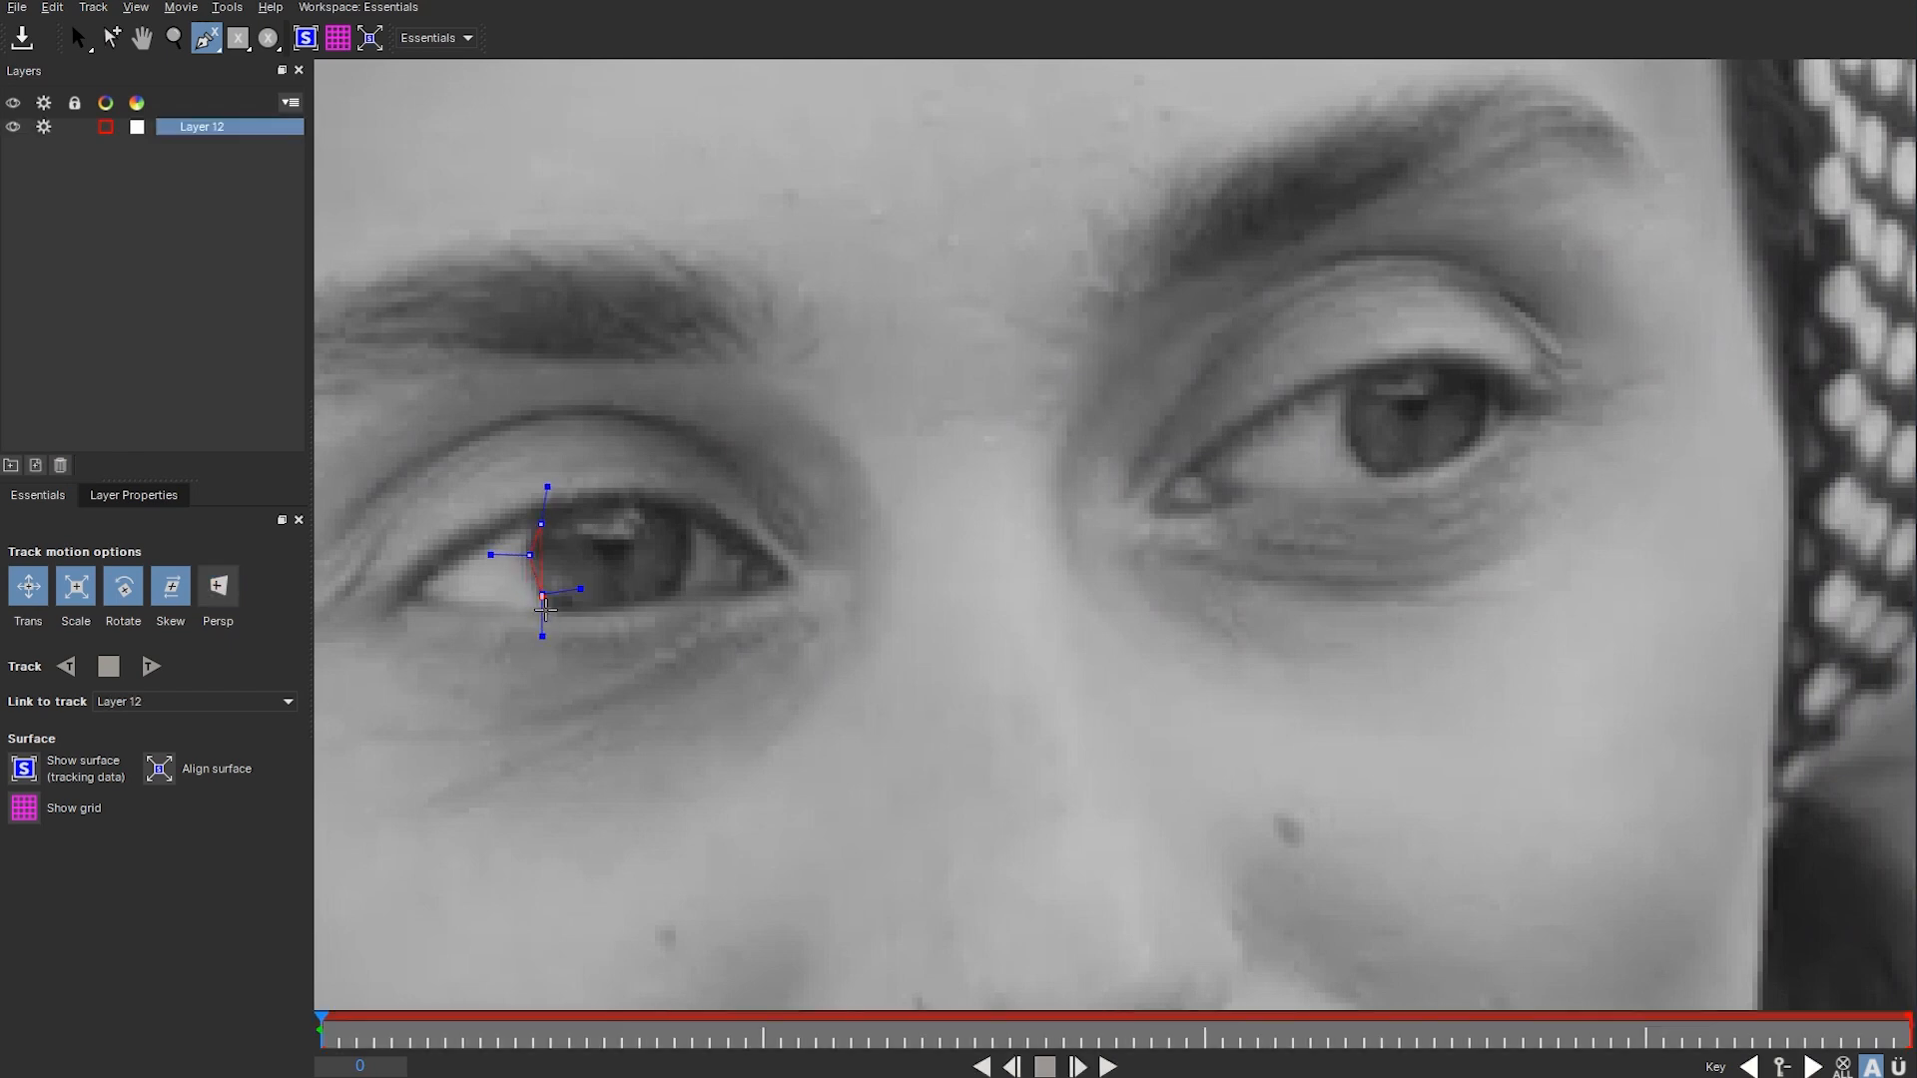
{"action": "left_click", "coordinate": [561, 609]}
{"action": "right_click", "coordinate": [697, 548]}
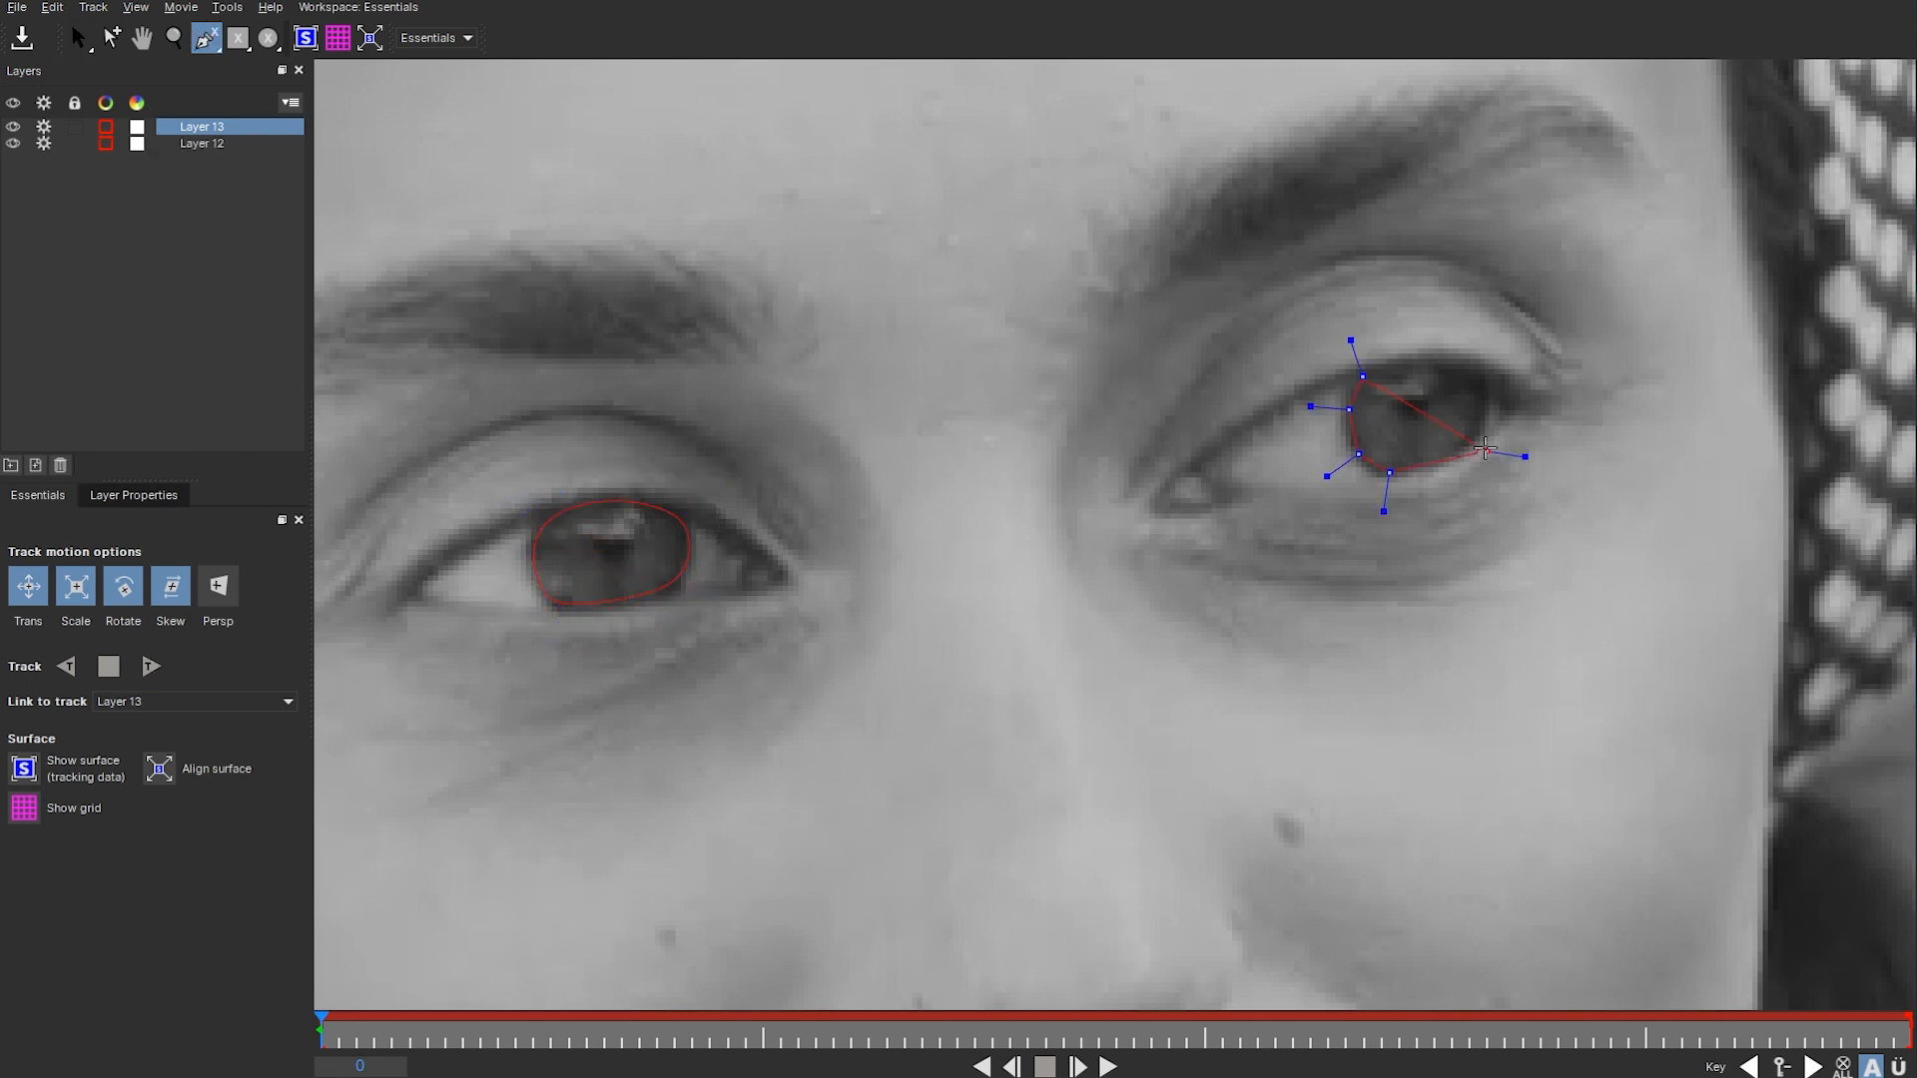
- Keyframe the two iris shapes so they sit on the irises at frames 18, 76 and 90
{"action": "left_click", "coordinate": [441, 996]}
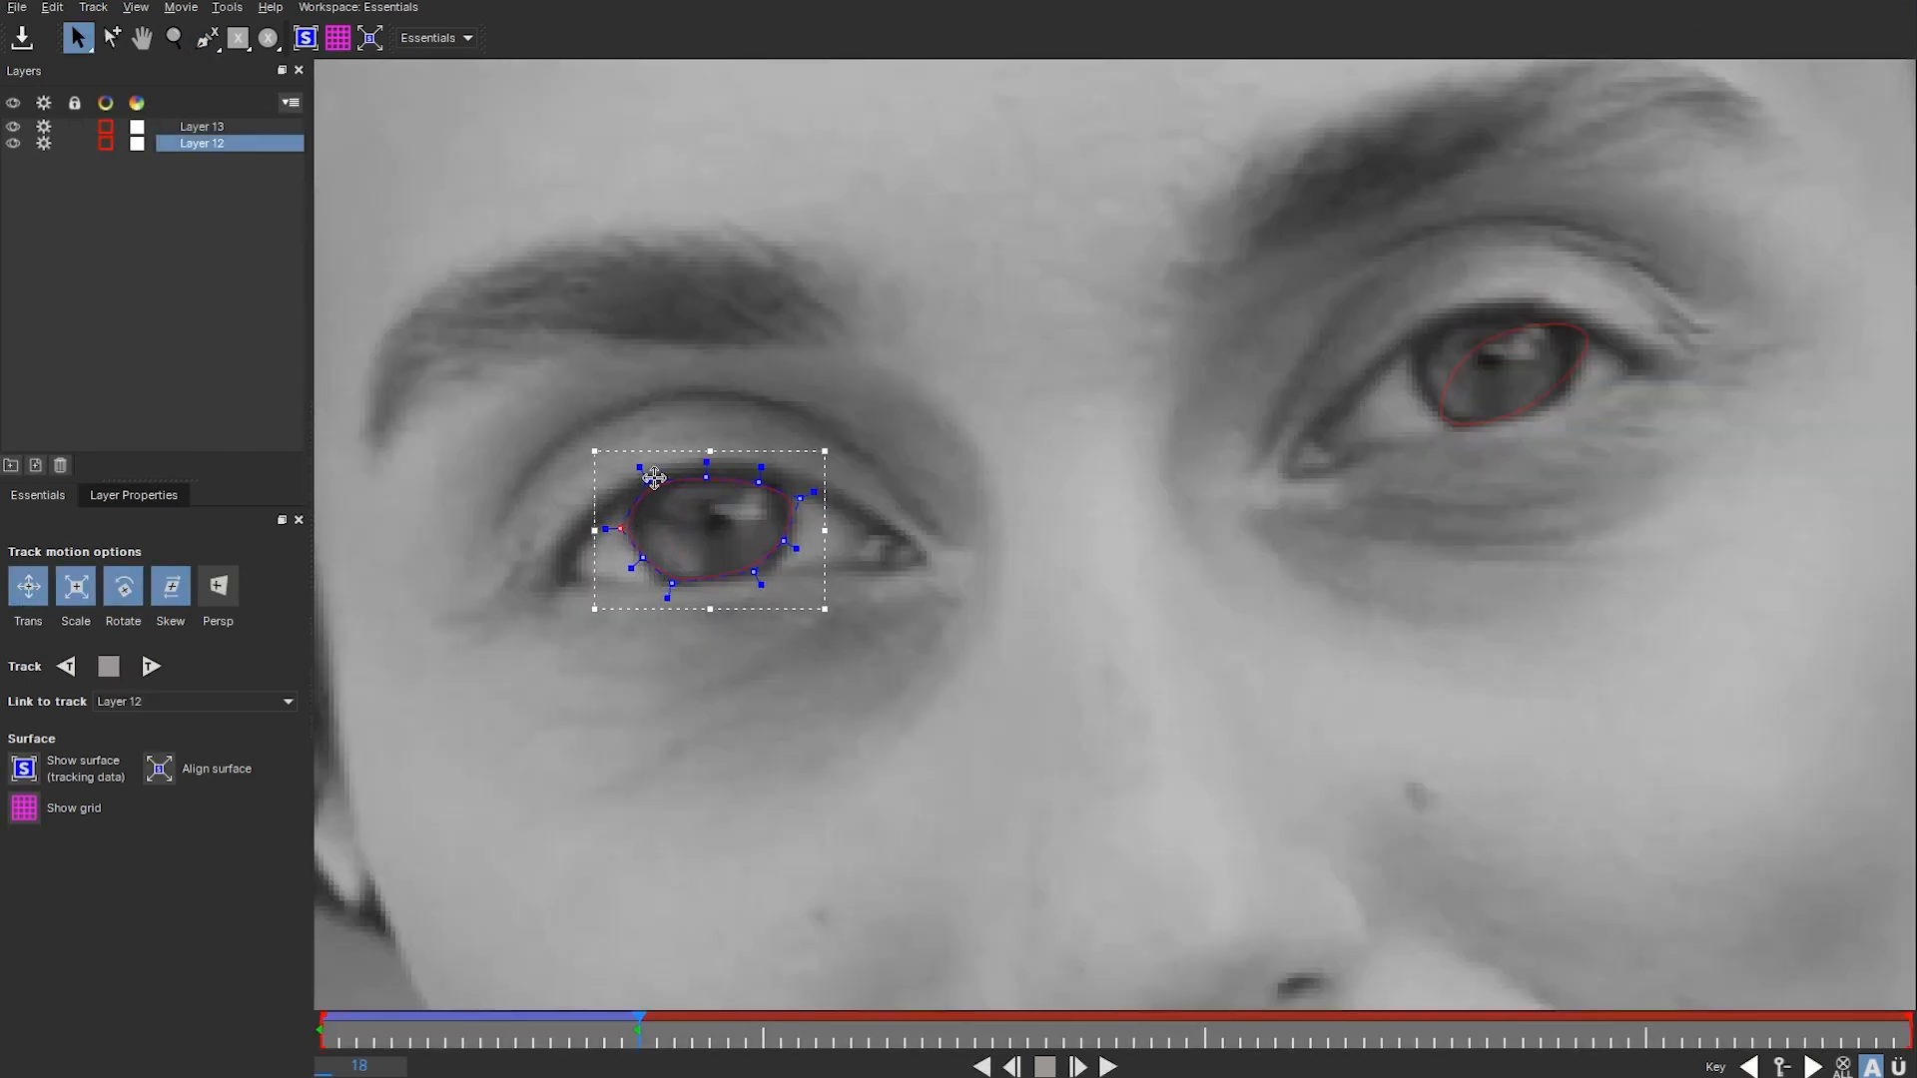
{"action": "left_click", "coordinate": [1447, 428]}
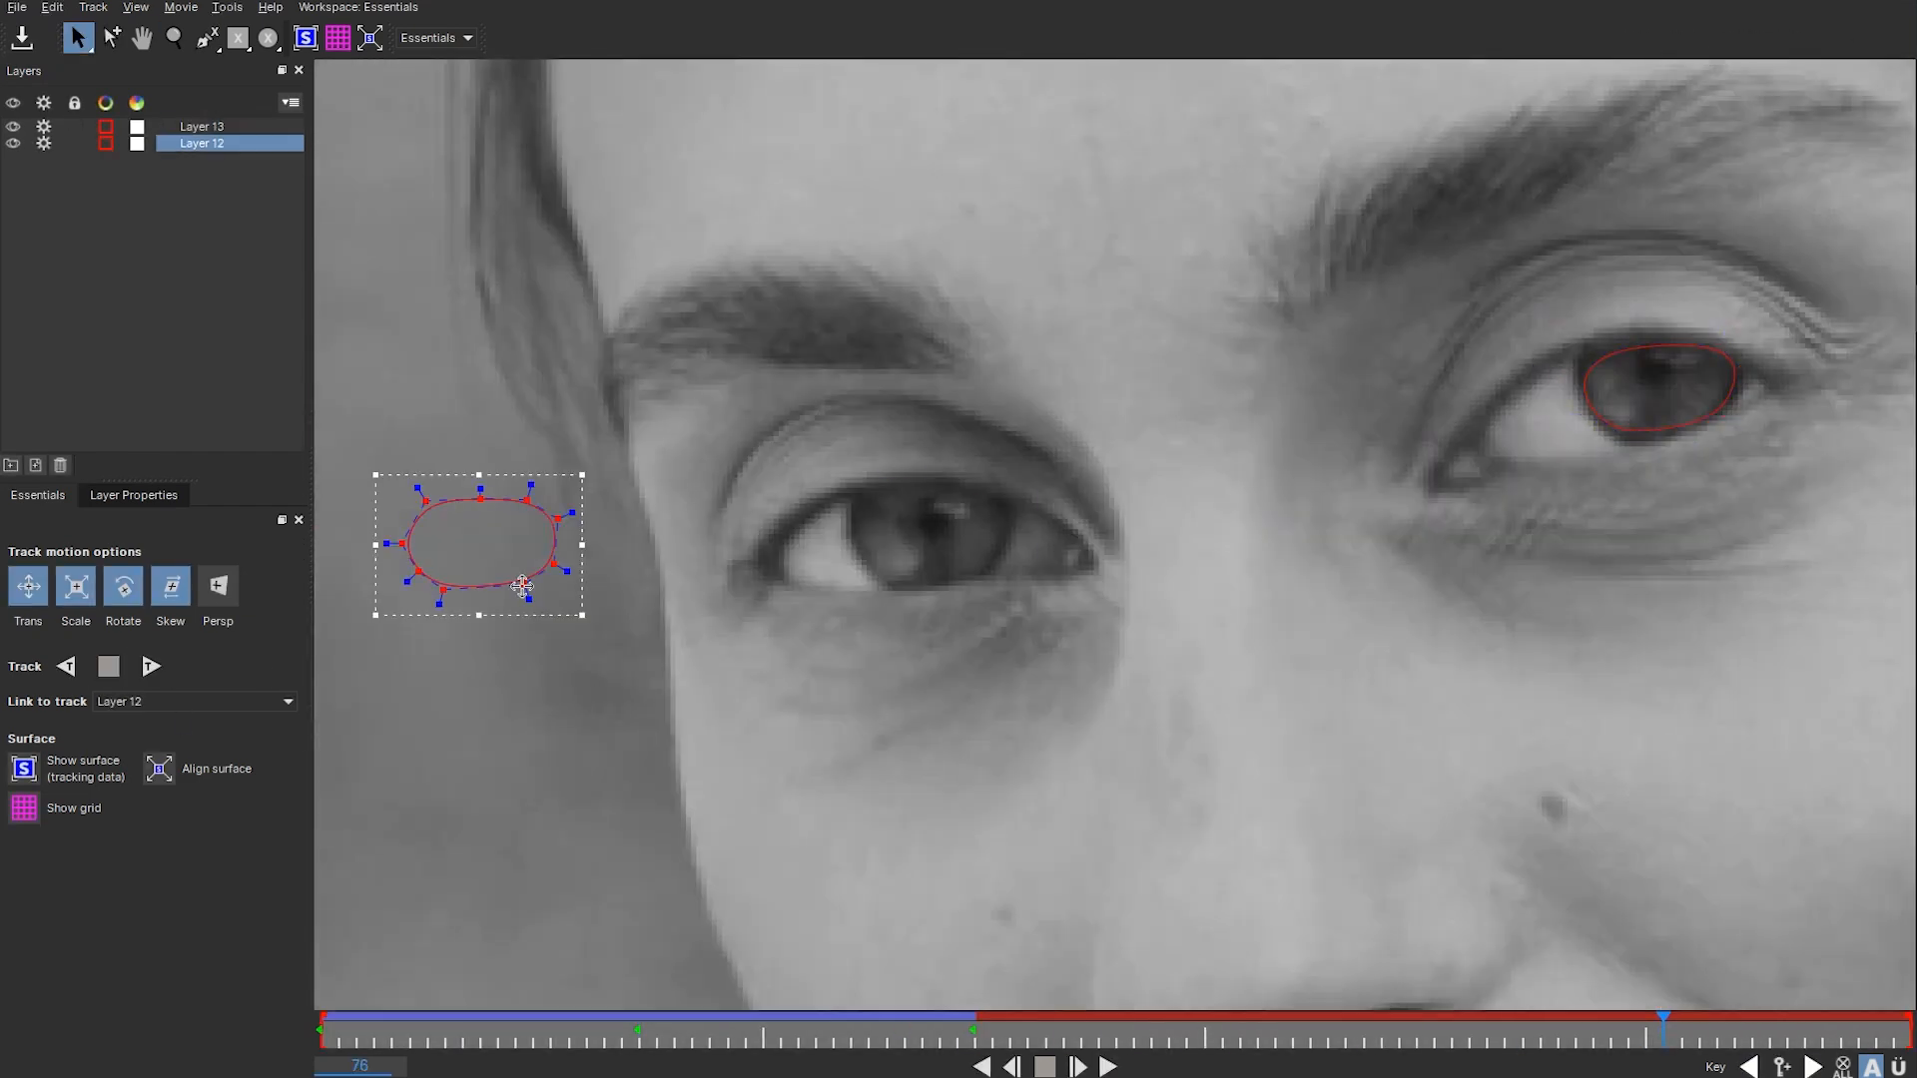
{"action": "left_click_drag", "start_coordinate": [399, 544], "coordinate": [873, 579]}
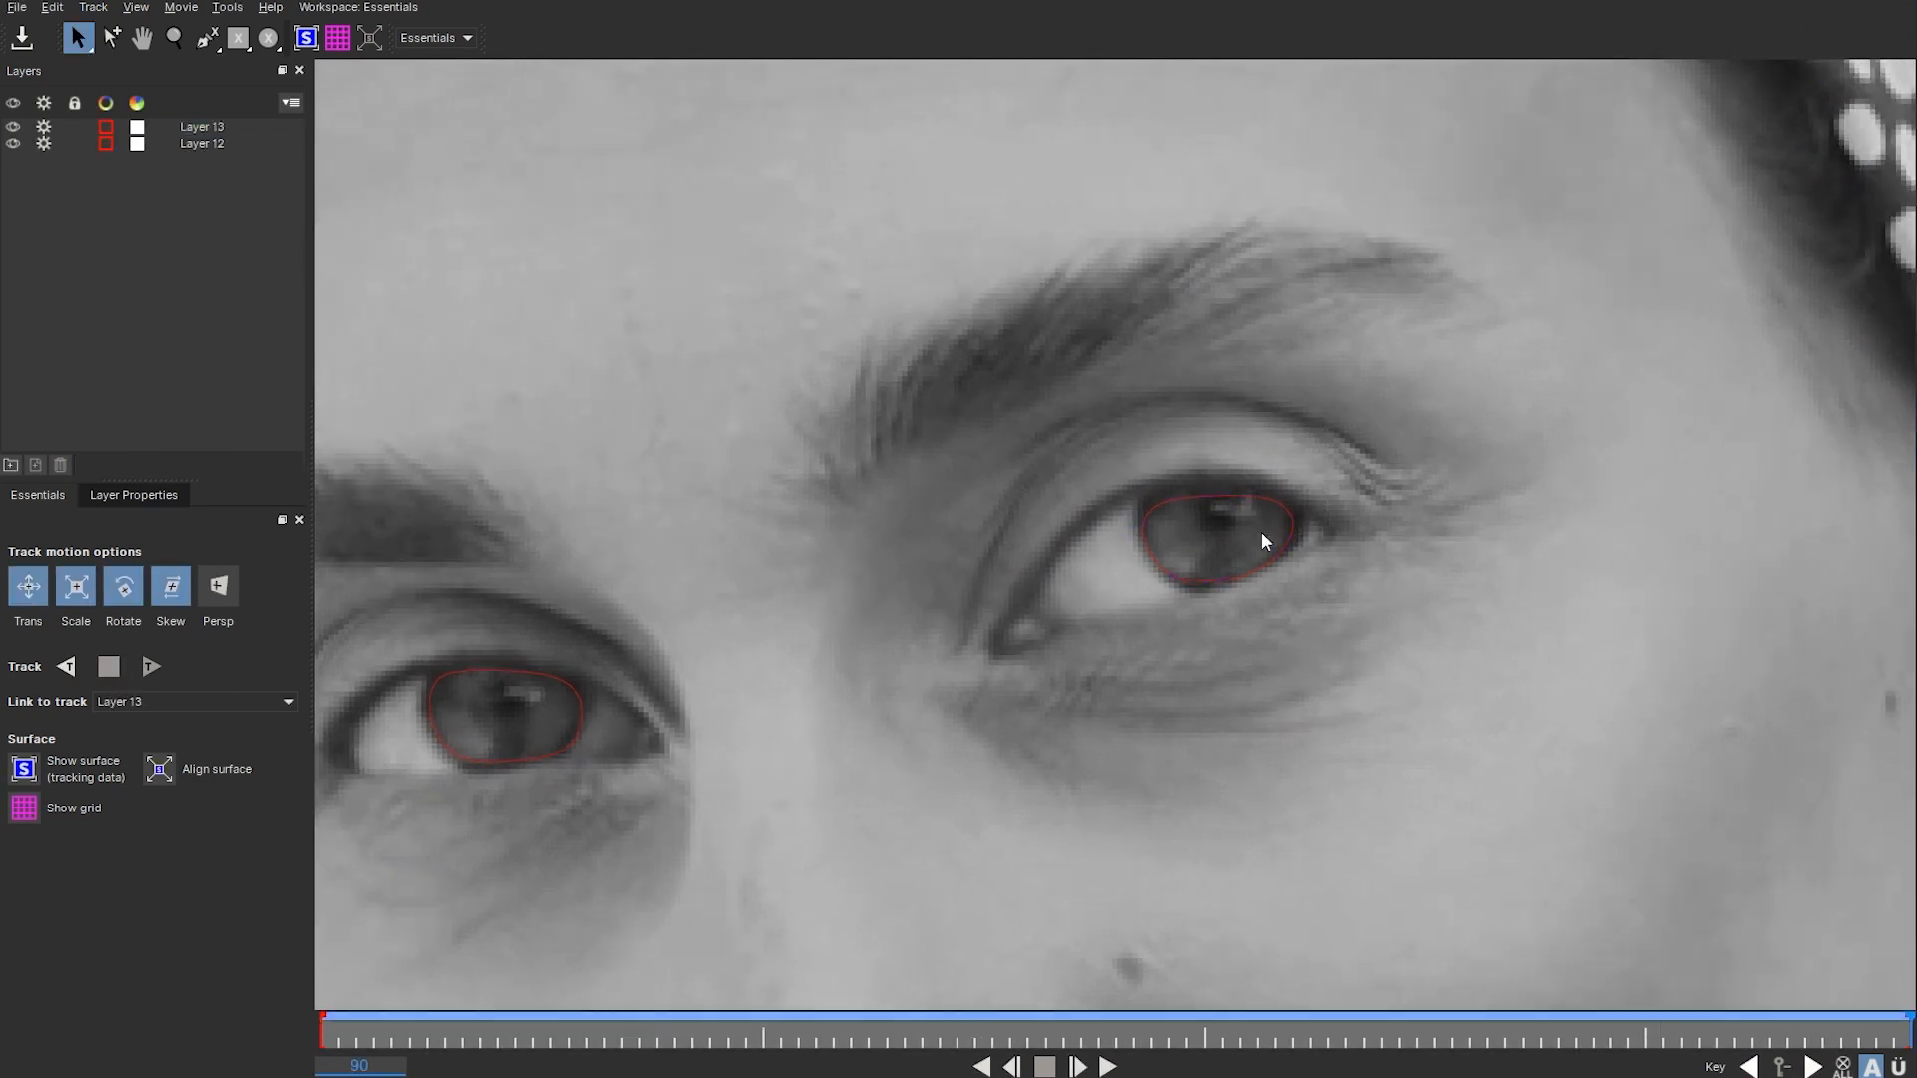
{"action": "left_click", "coordinate": [459, 754]}
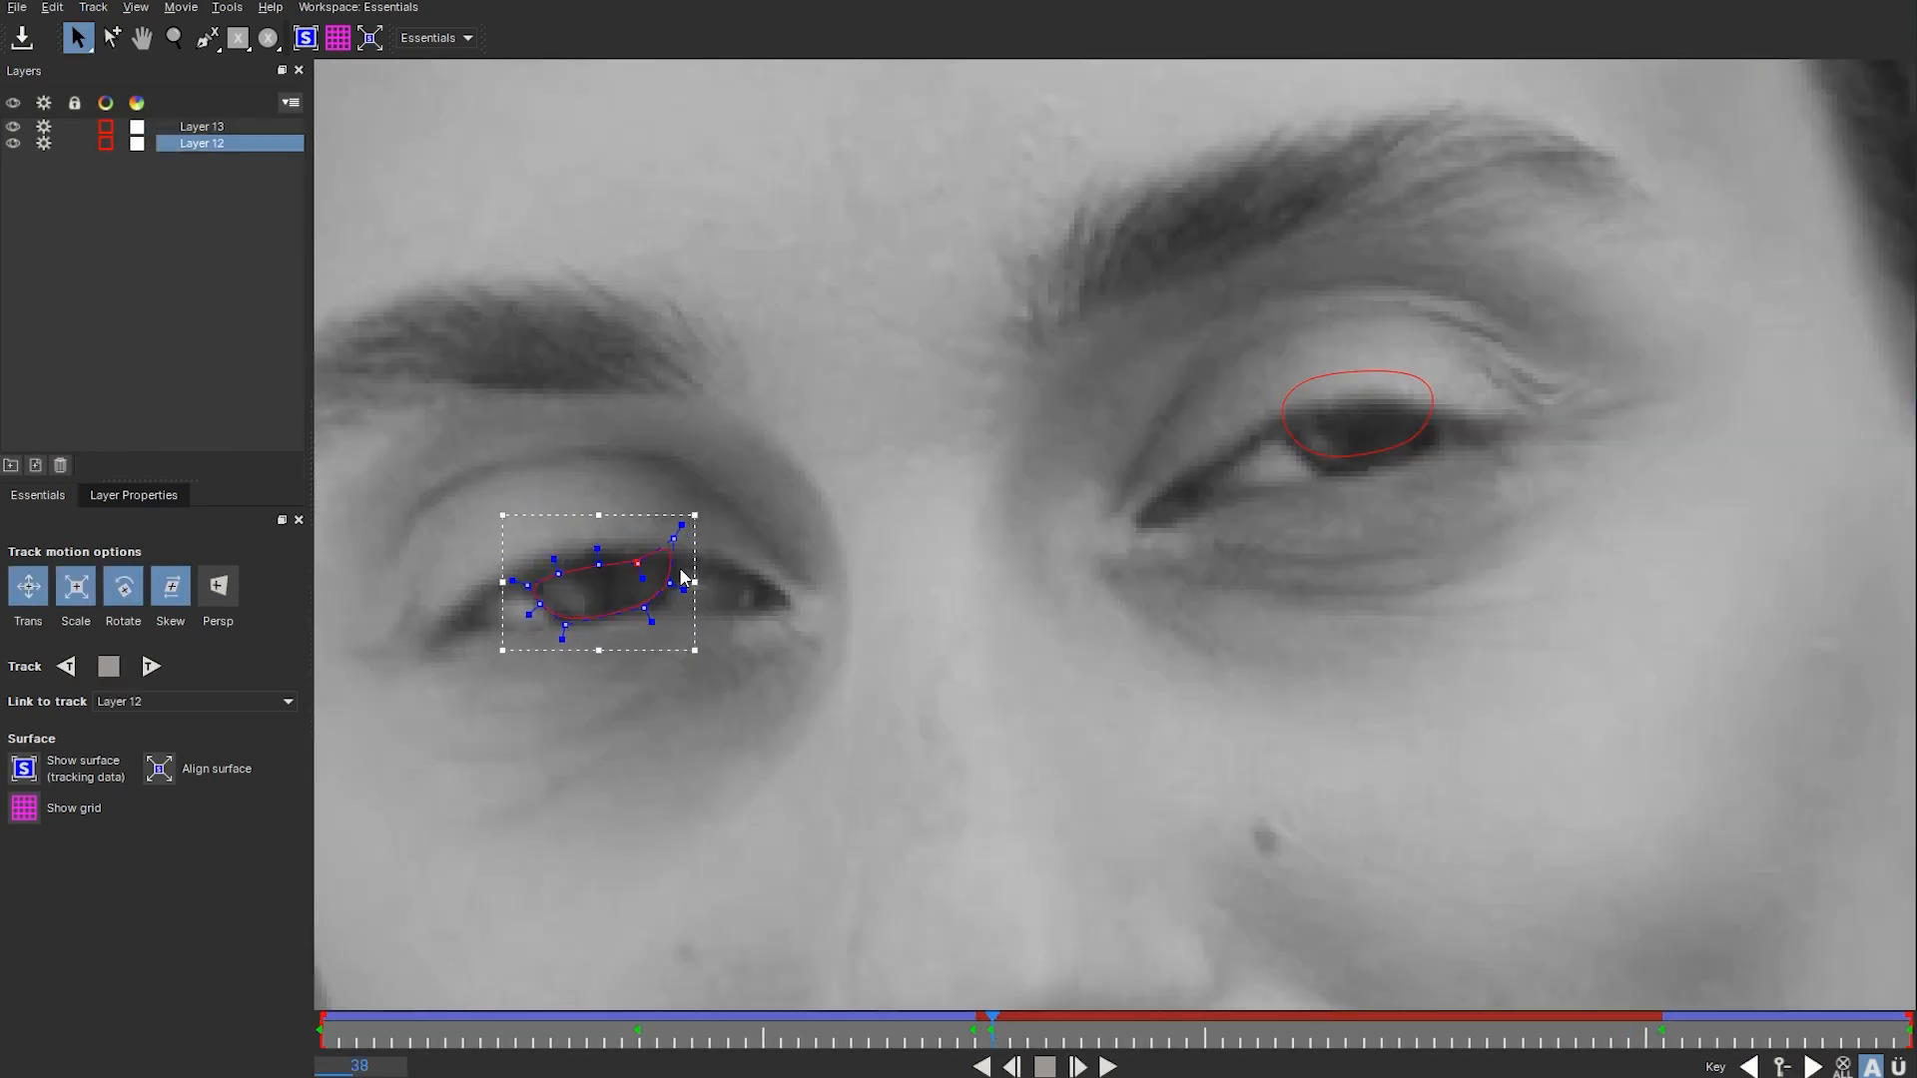
- Reshape and reposition both iris outlines to follow the eyelids through the blink, around frames 38–39 and 70–71
{"action": "left_click", "coordinate": [1378, 439]}
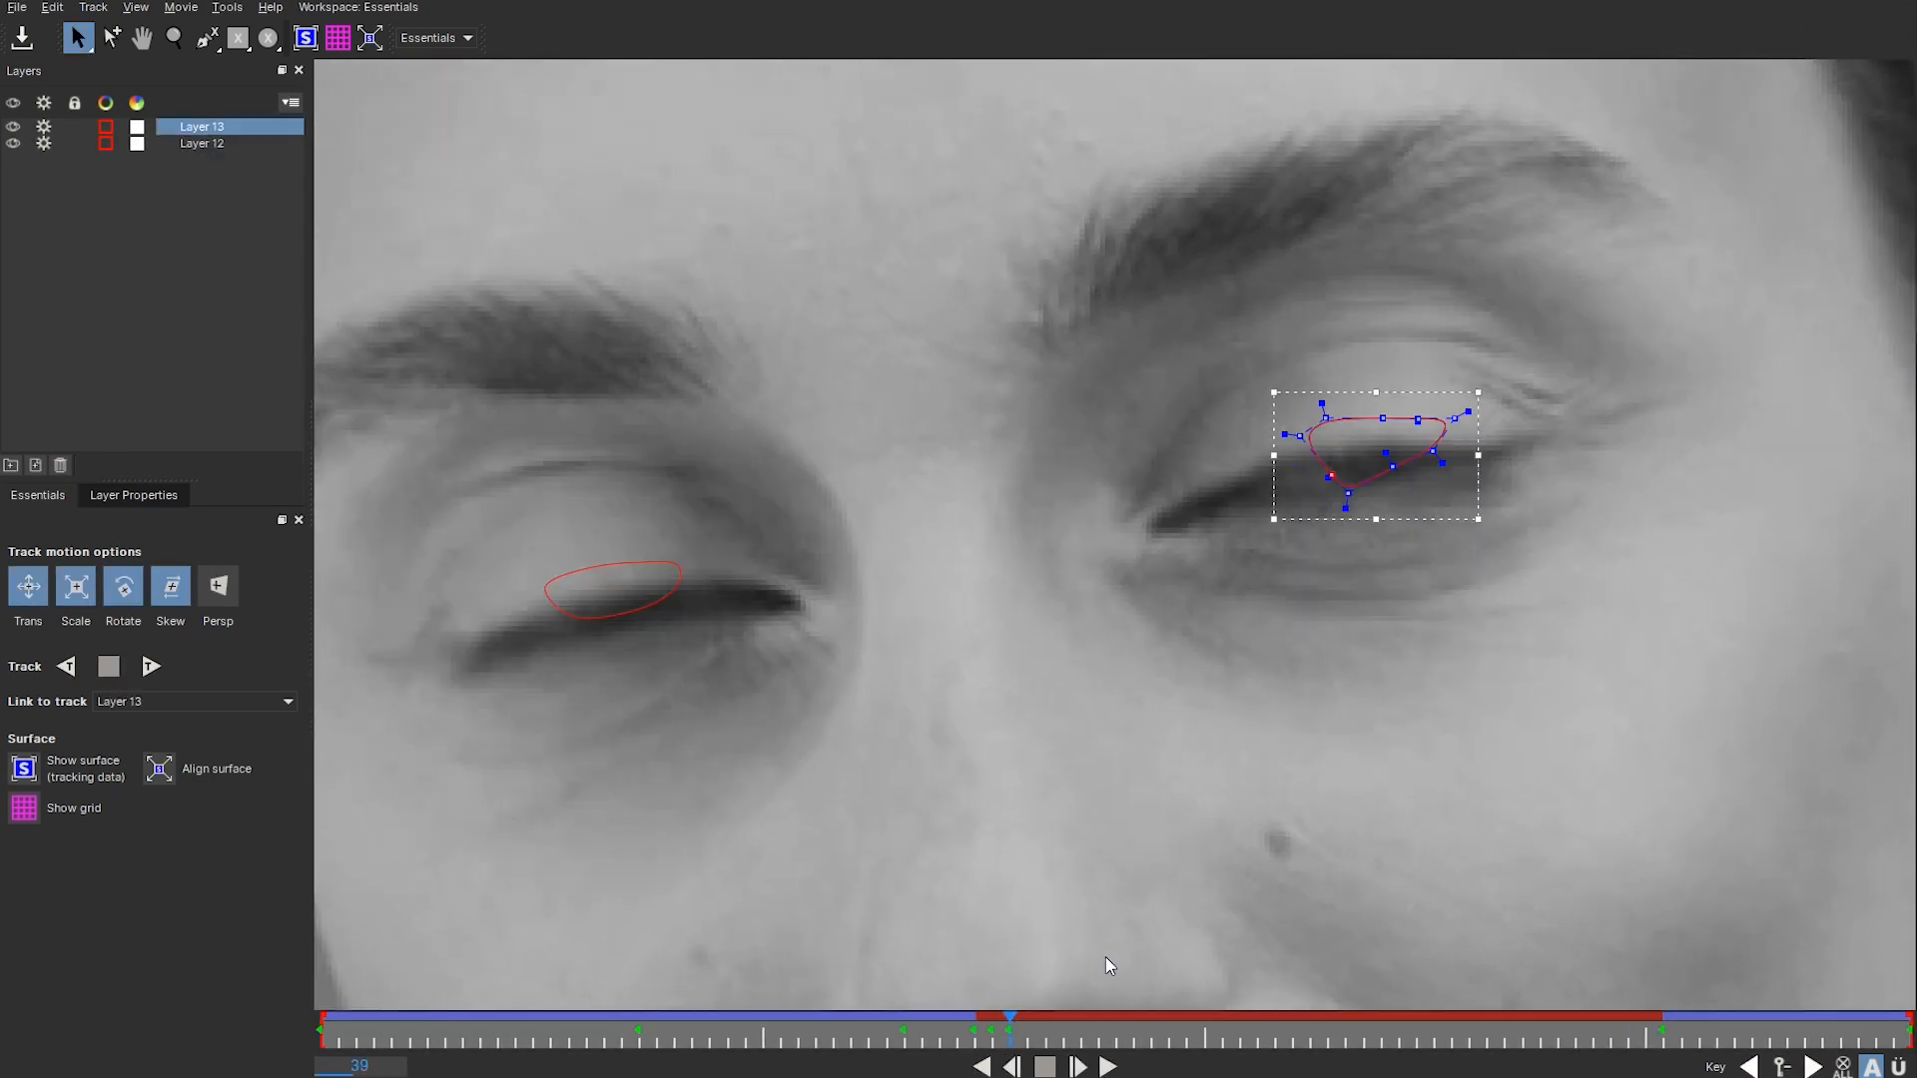
{"action": "left_click", "coordinate": [664, 532]}
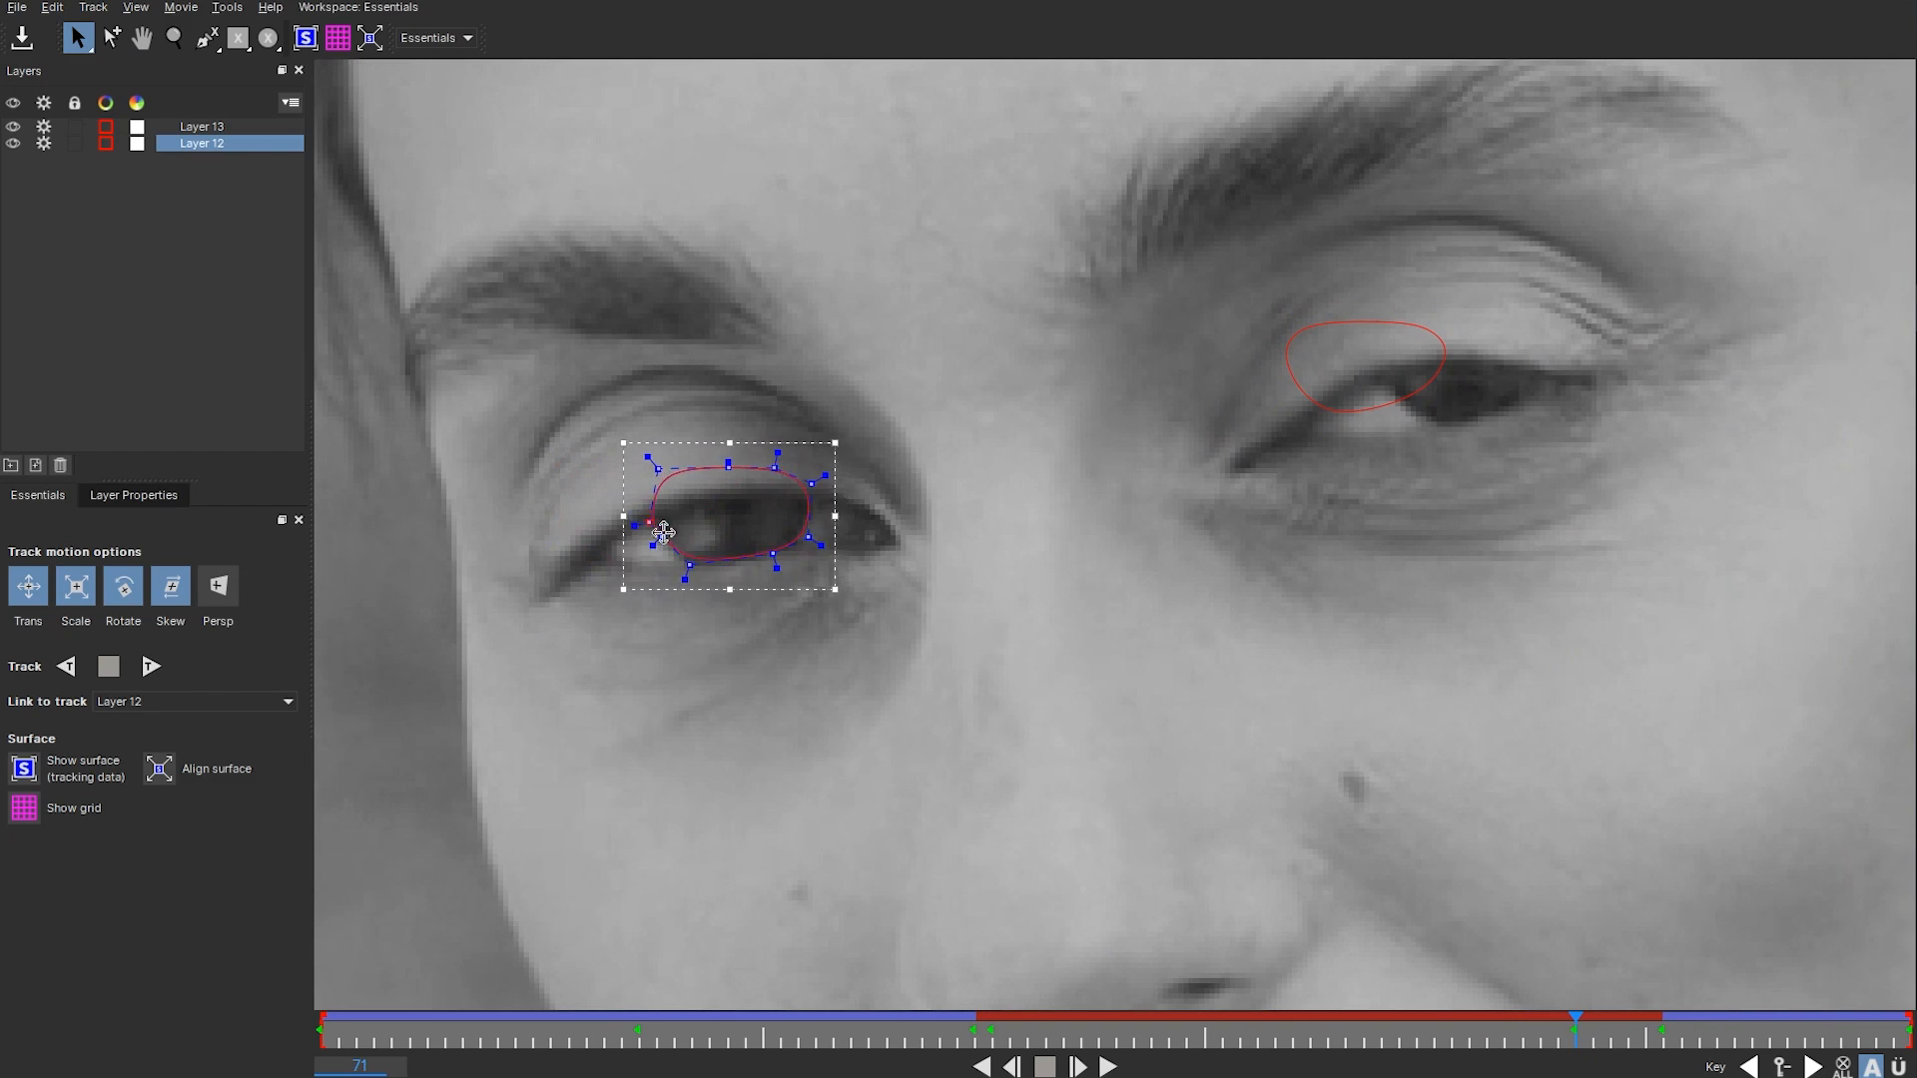
{"action": "left_click_drag", "start_coordinate": [1172, 231], "coordinate": [1557, 543]}
{"action": "left_click_drag", "start_coordinate": [1367, 323], "coordinate": [1468, 345]}
{"action": "left_click_drag", "start_coordinate": [1575, 1038], "coordinate": [1615, 1040]}
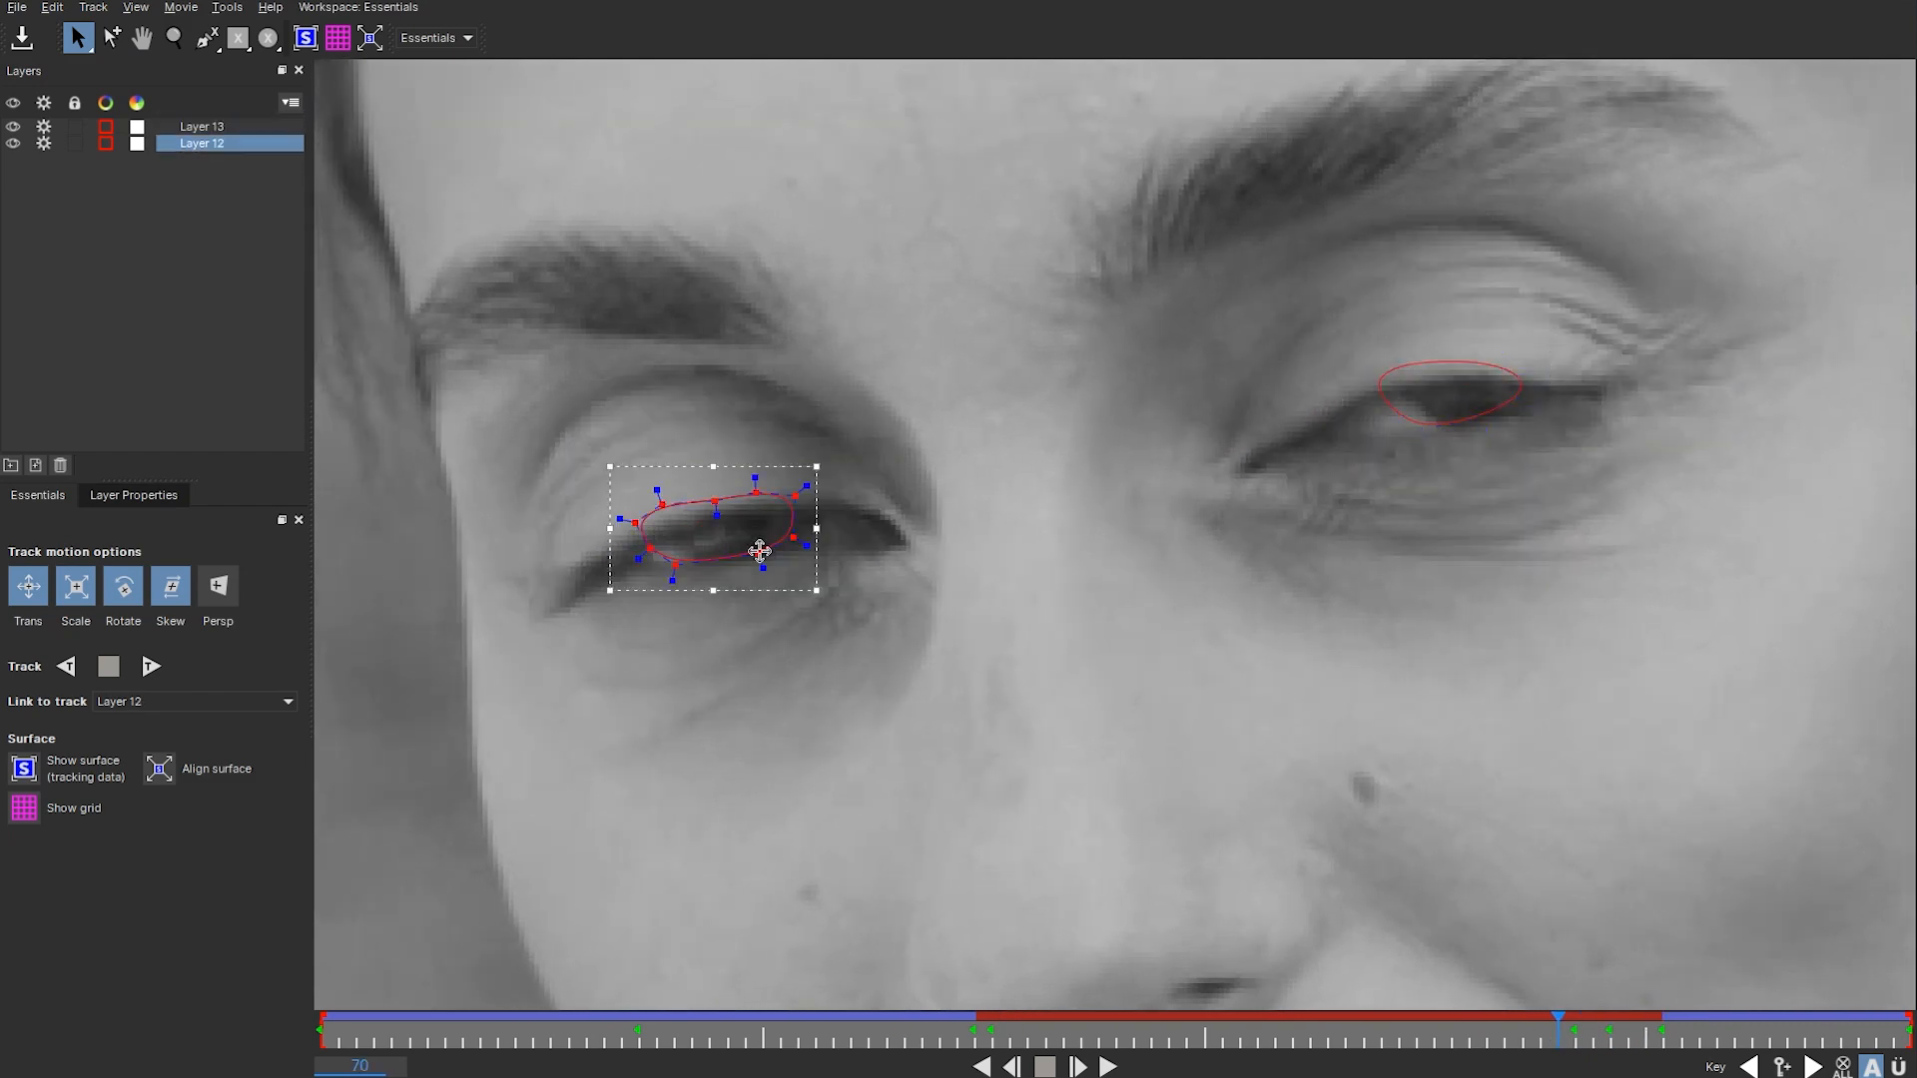
{"action": "left_click_drag", "start_coordinate": [758, 548], "coordinate": [759, 529]}
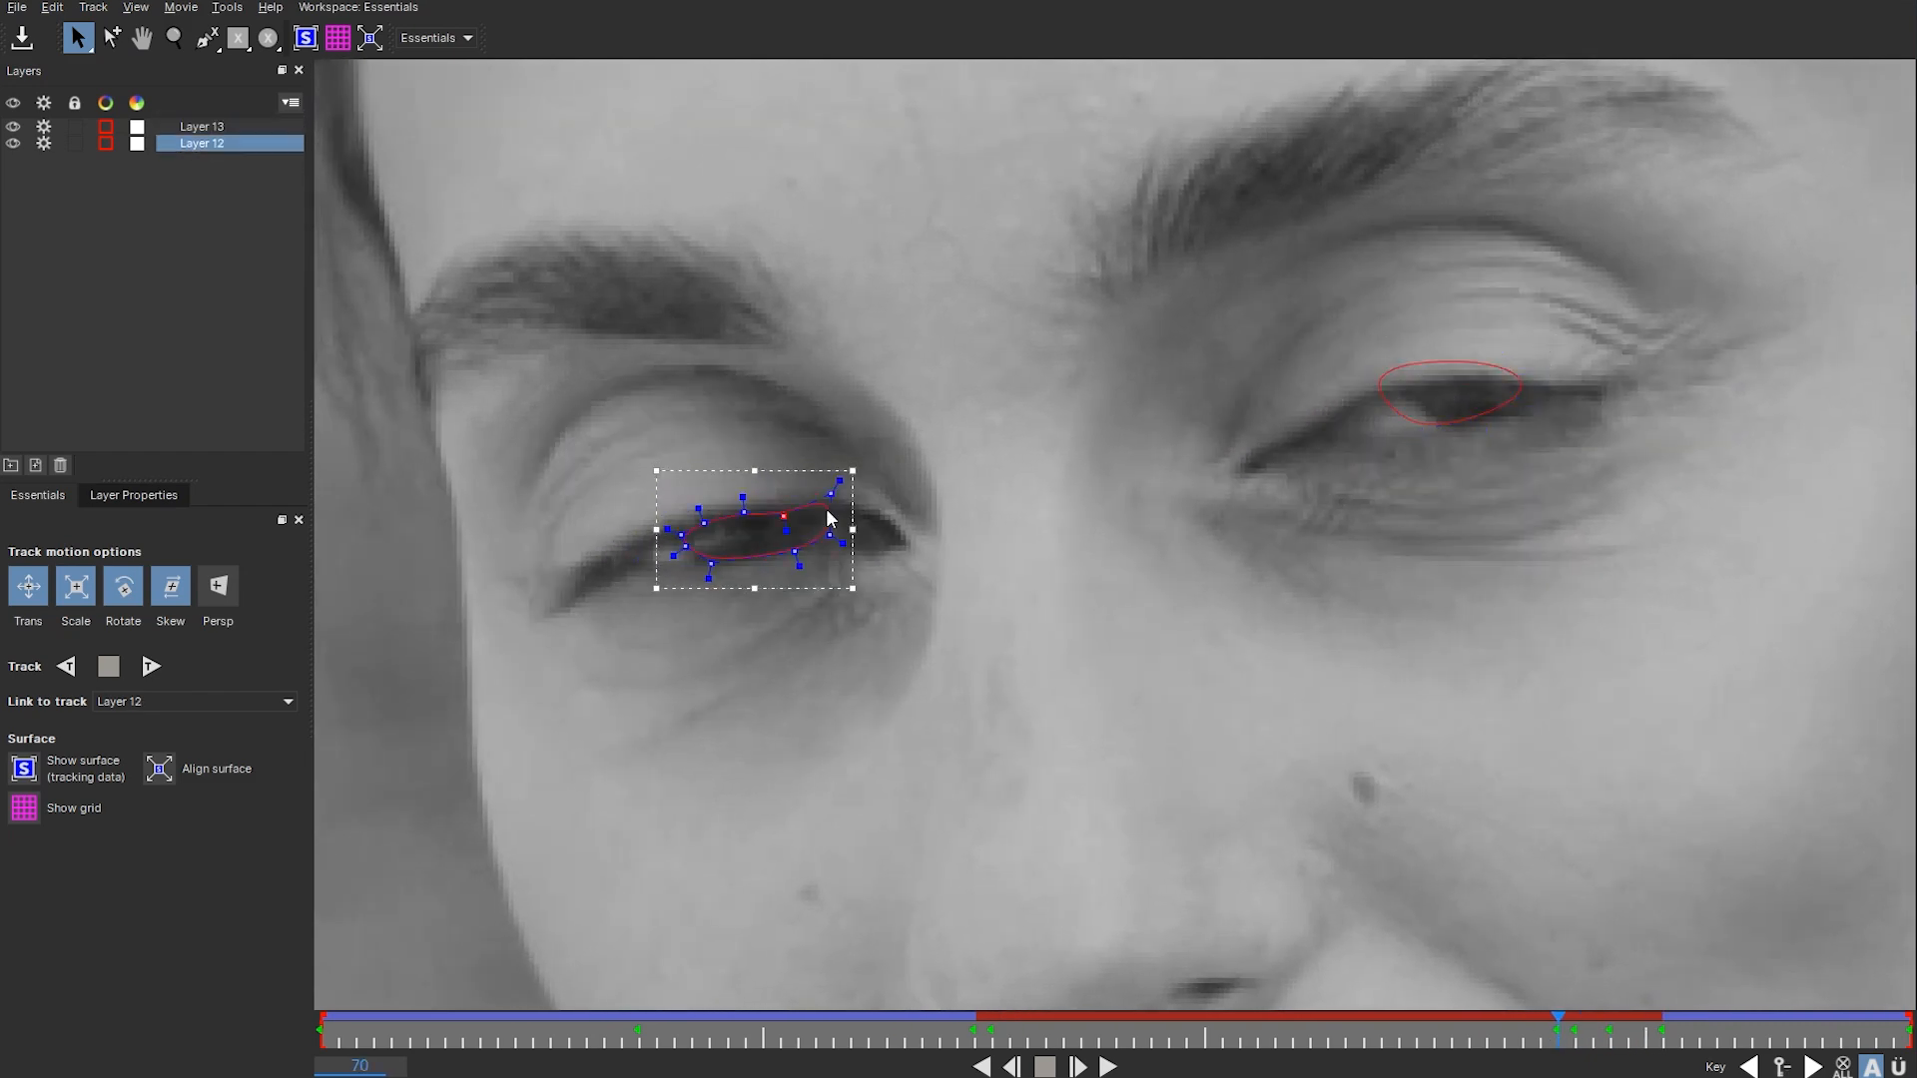
{"action": "left_click", "coordinate": [1462, 400]}
{"action": "left_click_drag", "start_coordinate": [1464, 462], "coordinate": [1472, 483]}
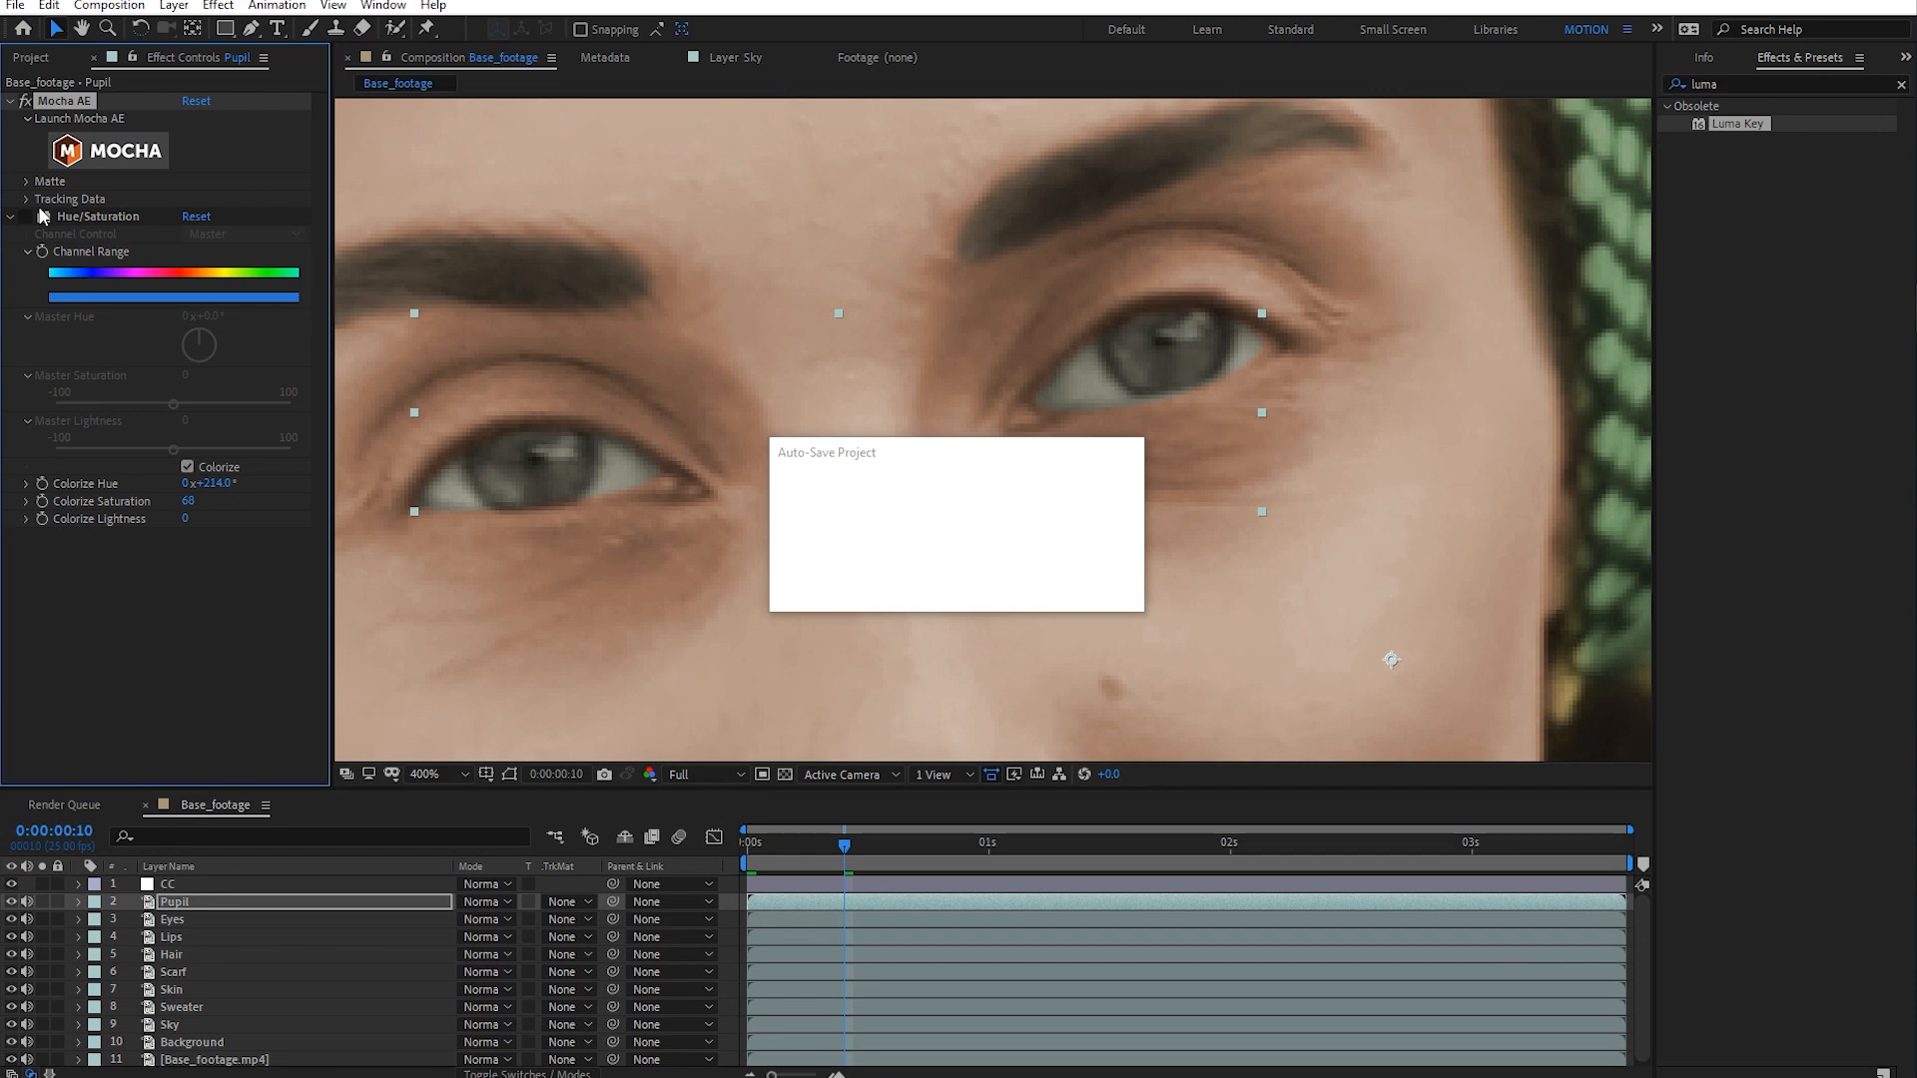
- Back in After Effects, create AE masks from the Mocha shapes on the Pupil layer and show the mask outlines
{"action": "left_click", "coordinate": [25, 180]}
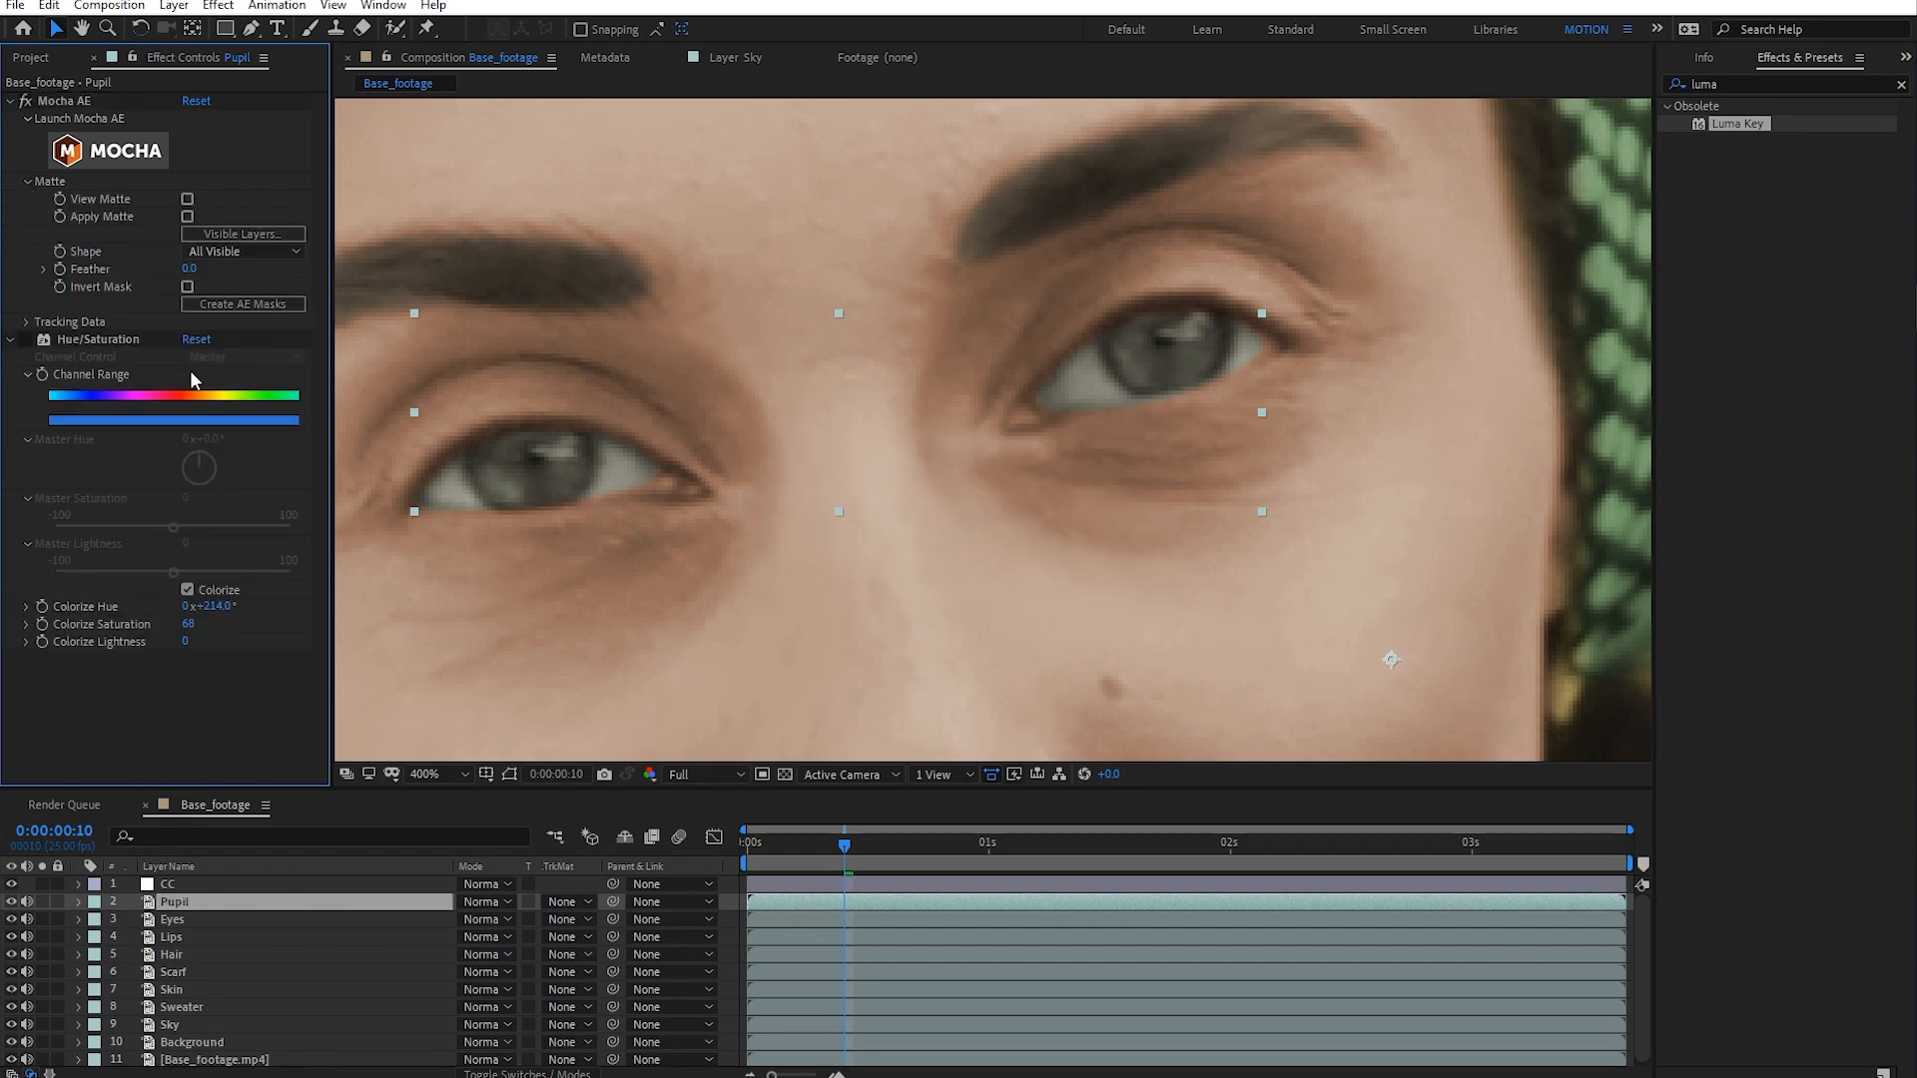
{"action": "left_click", "coordinate": [231, 303]}
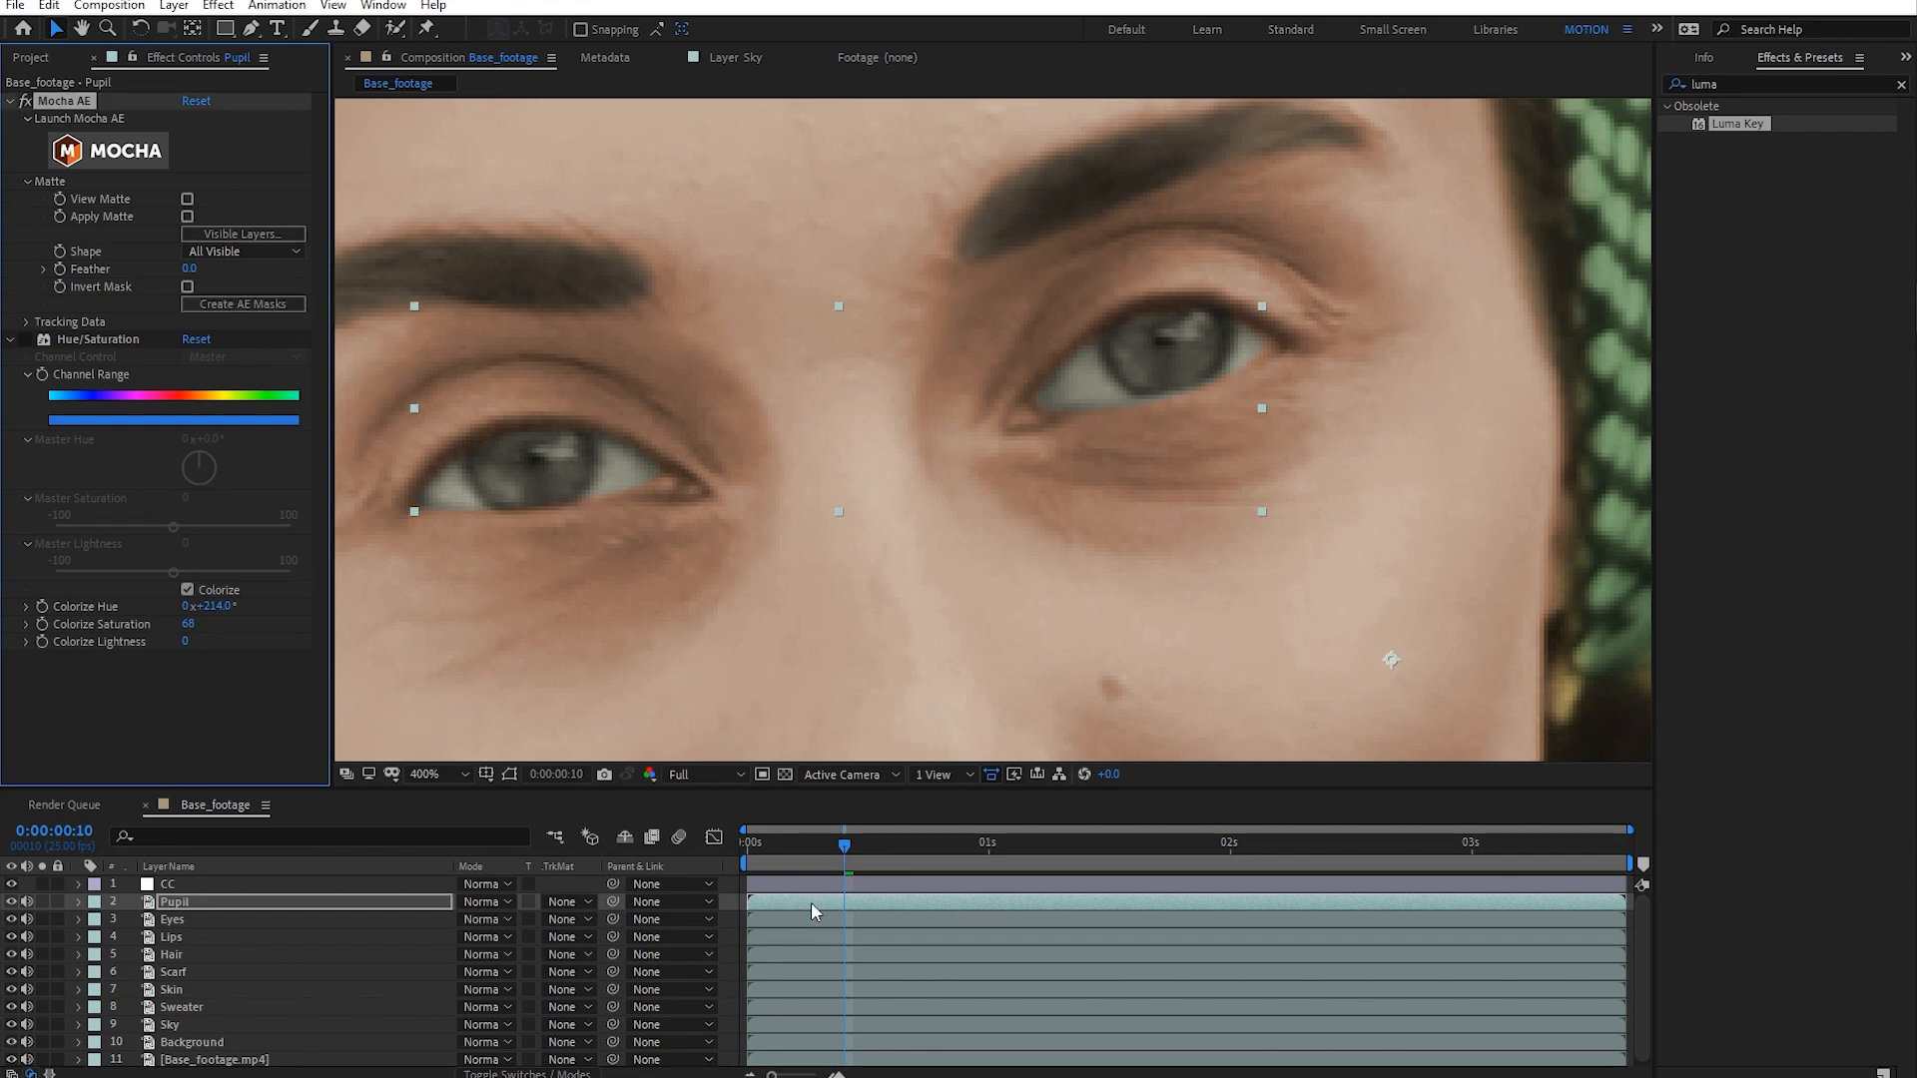
{"action": "left_click", "coordinate": [507, 774]}
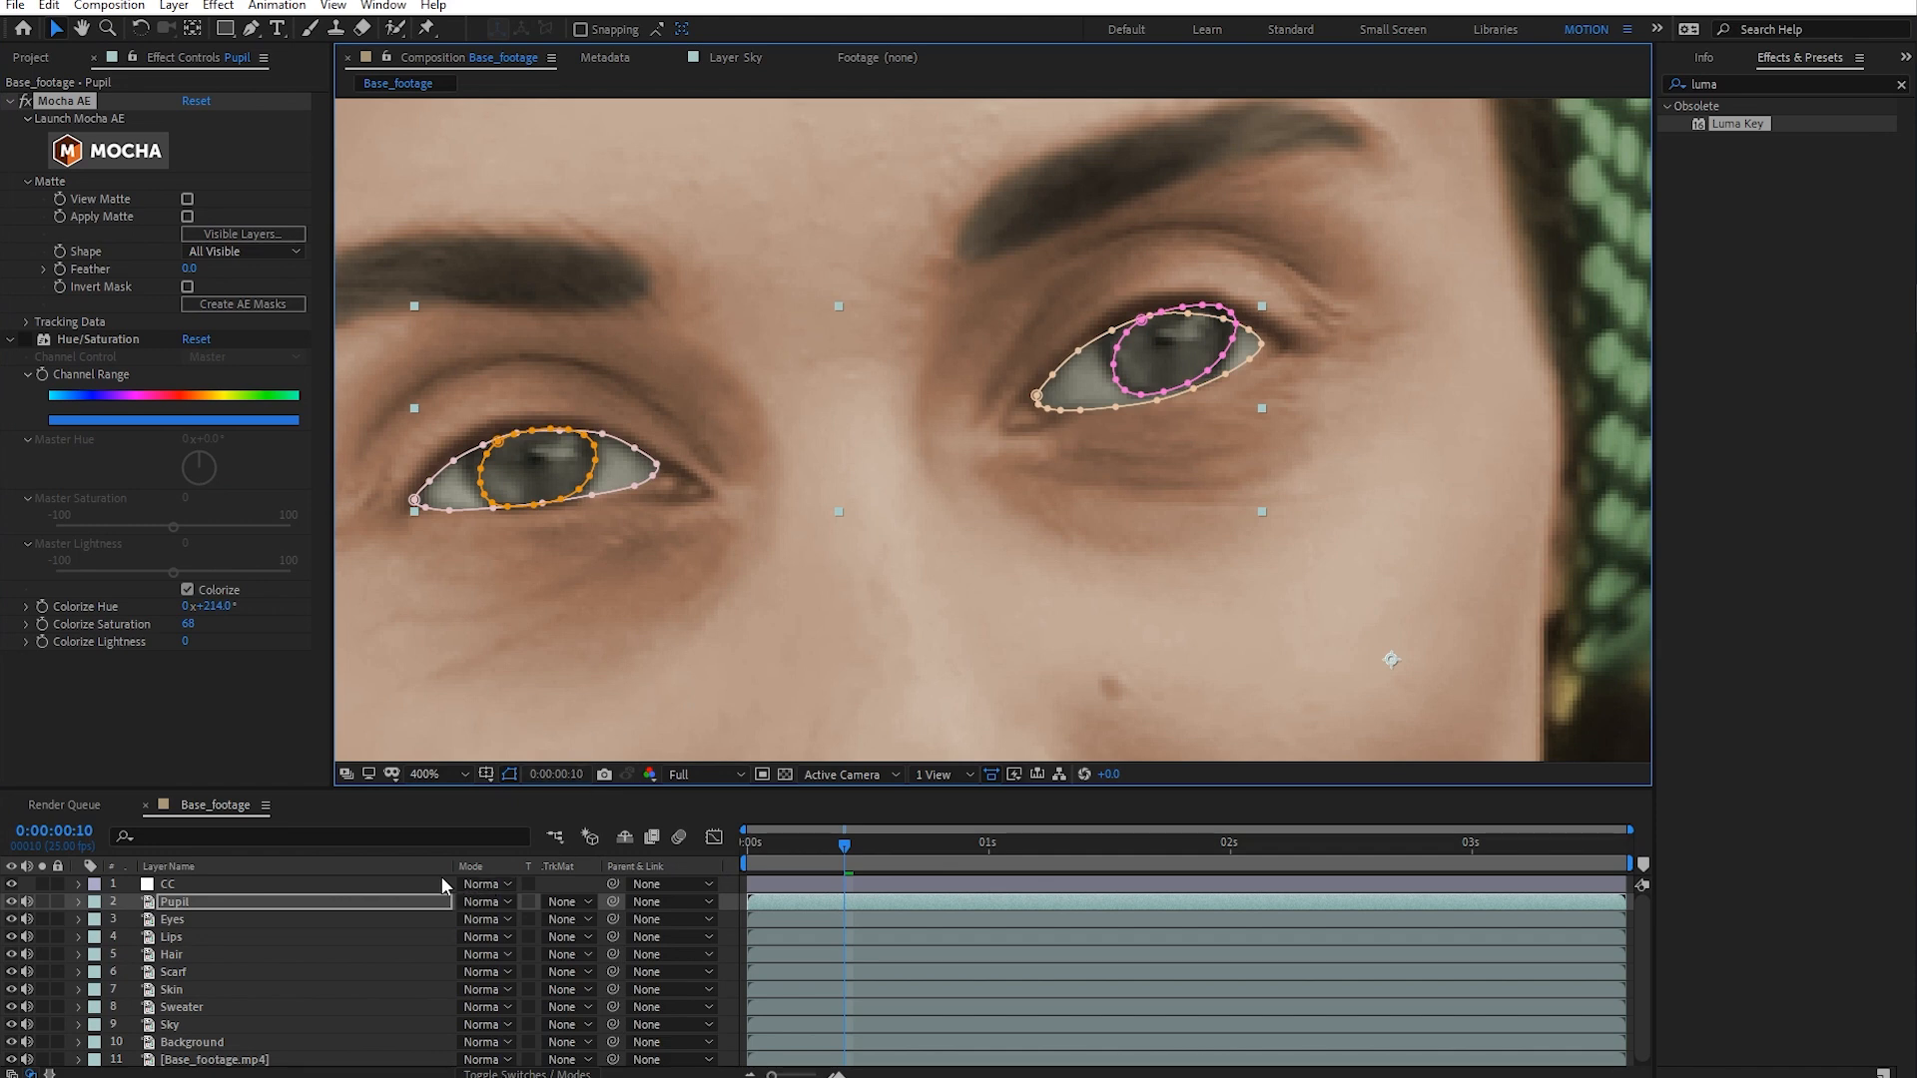
- Reveal the Pupil layer's keyframed masks and delete the inherited R_eye and L_eye masks
{"action": "key", "text": "u"}
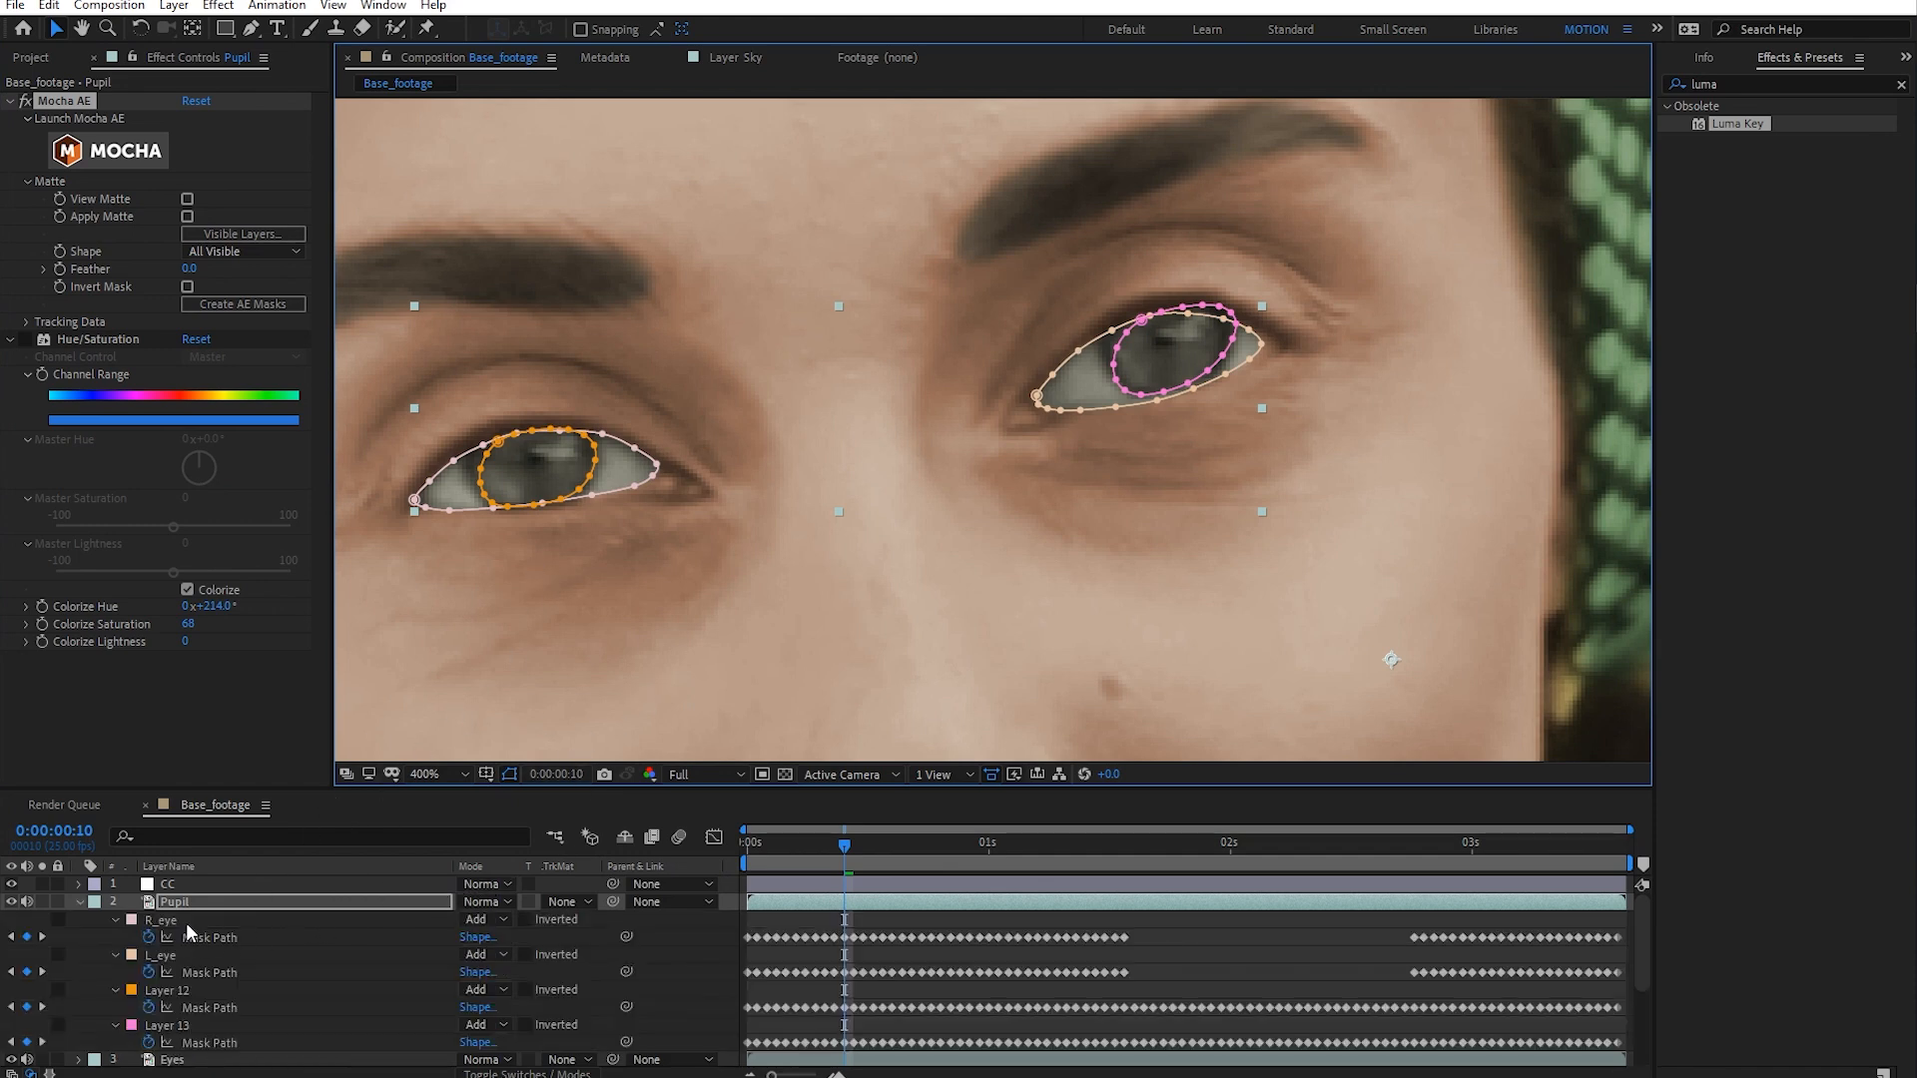
{"action": "left_click", "coordinate": [186, 921]}
{"action": "key", "text": "Delete"}
{"action": "left_click", "coordinate": [170, 920]}
{"action": "key", "text": "Delete"}
- Check the pupil masks by soloing the Pupil layer, then unsolo it and scrub through the blink around 0:00:01:07 to 0:00:01:13
{"action": "left_click", "coordinate": [872, 919]}
{"action": "left_click", "coordinate": [874, 900]}
{"action": "left_click", "coordinate": [42, 901]}
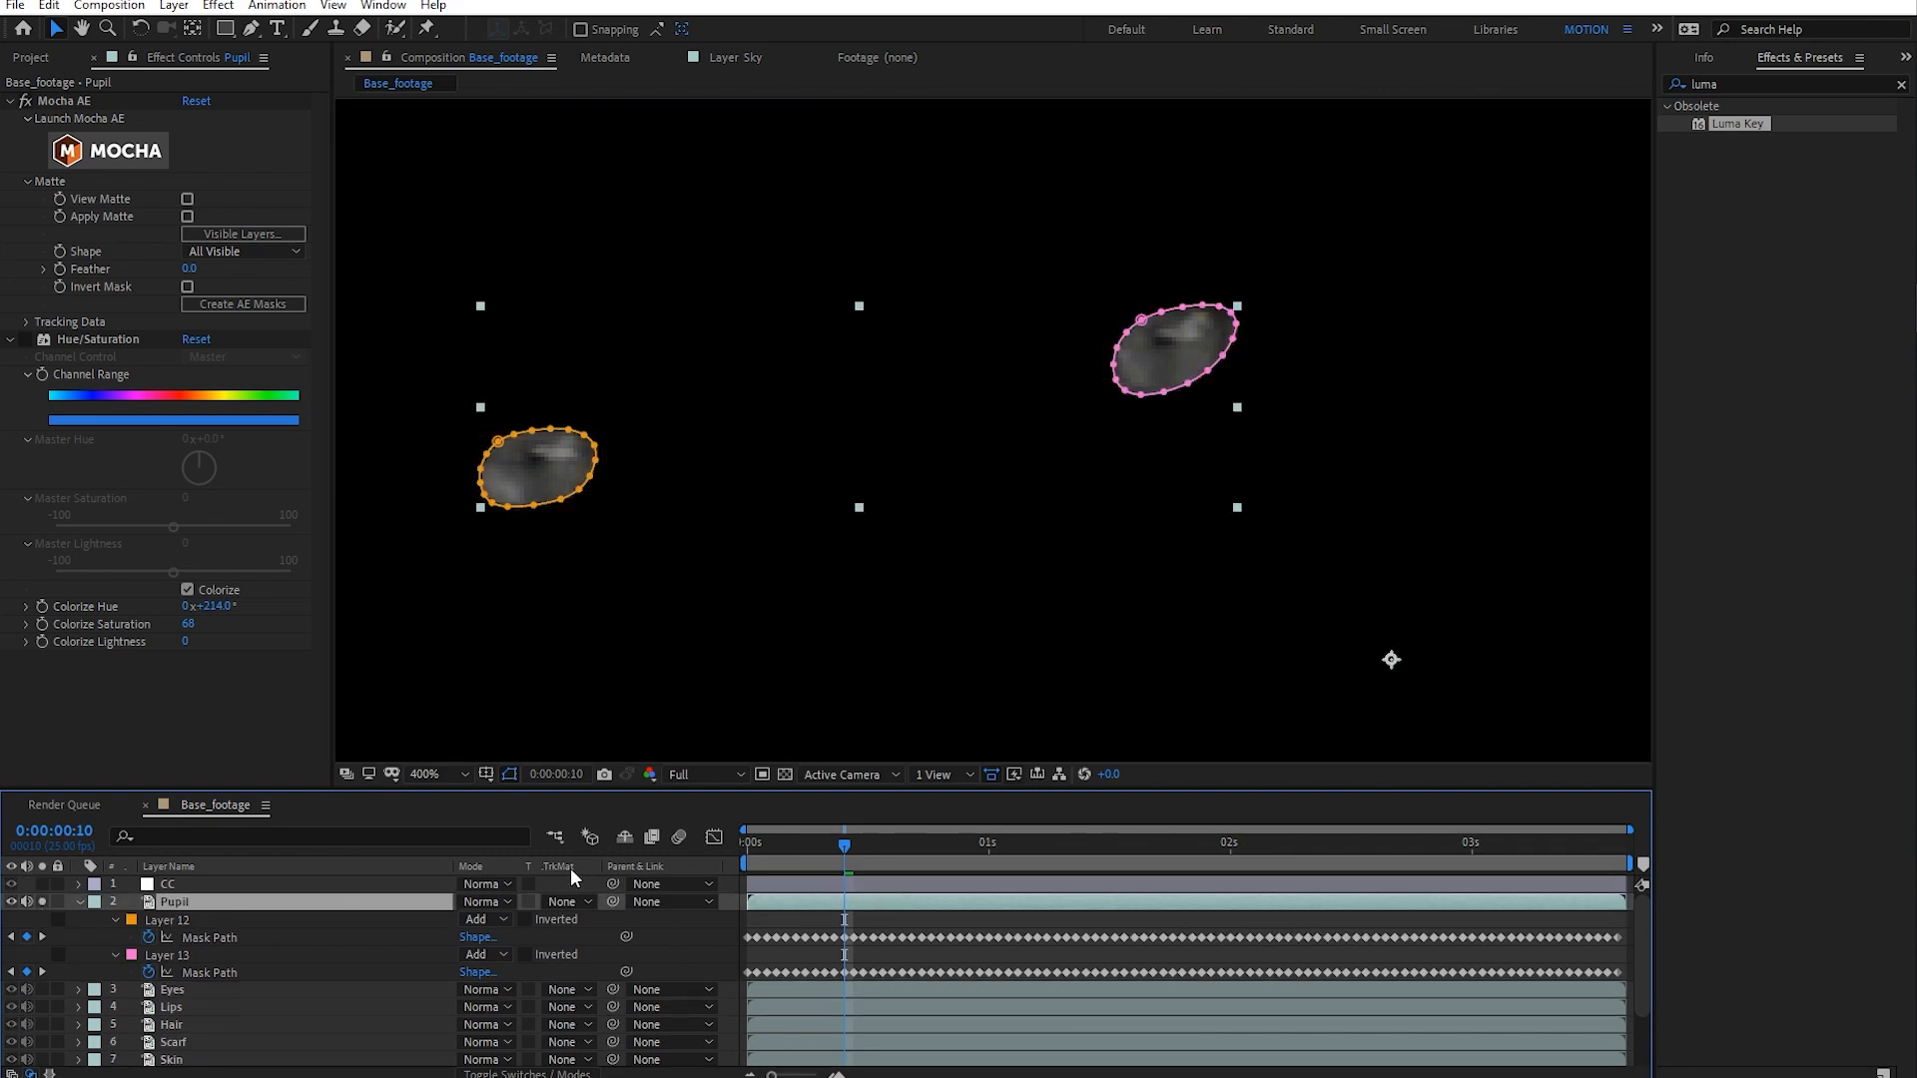
{"action": "left_click", "coordinate": [1153, 844]}
{"action": "left_click_drag", "start_coordinate": [1132, 858], "coordinate": [1057, 859]}
{"action": "left_click", "coordinate": [46, 896]}
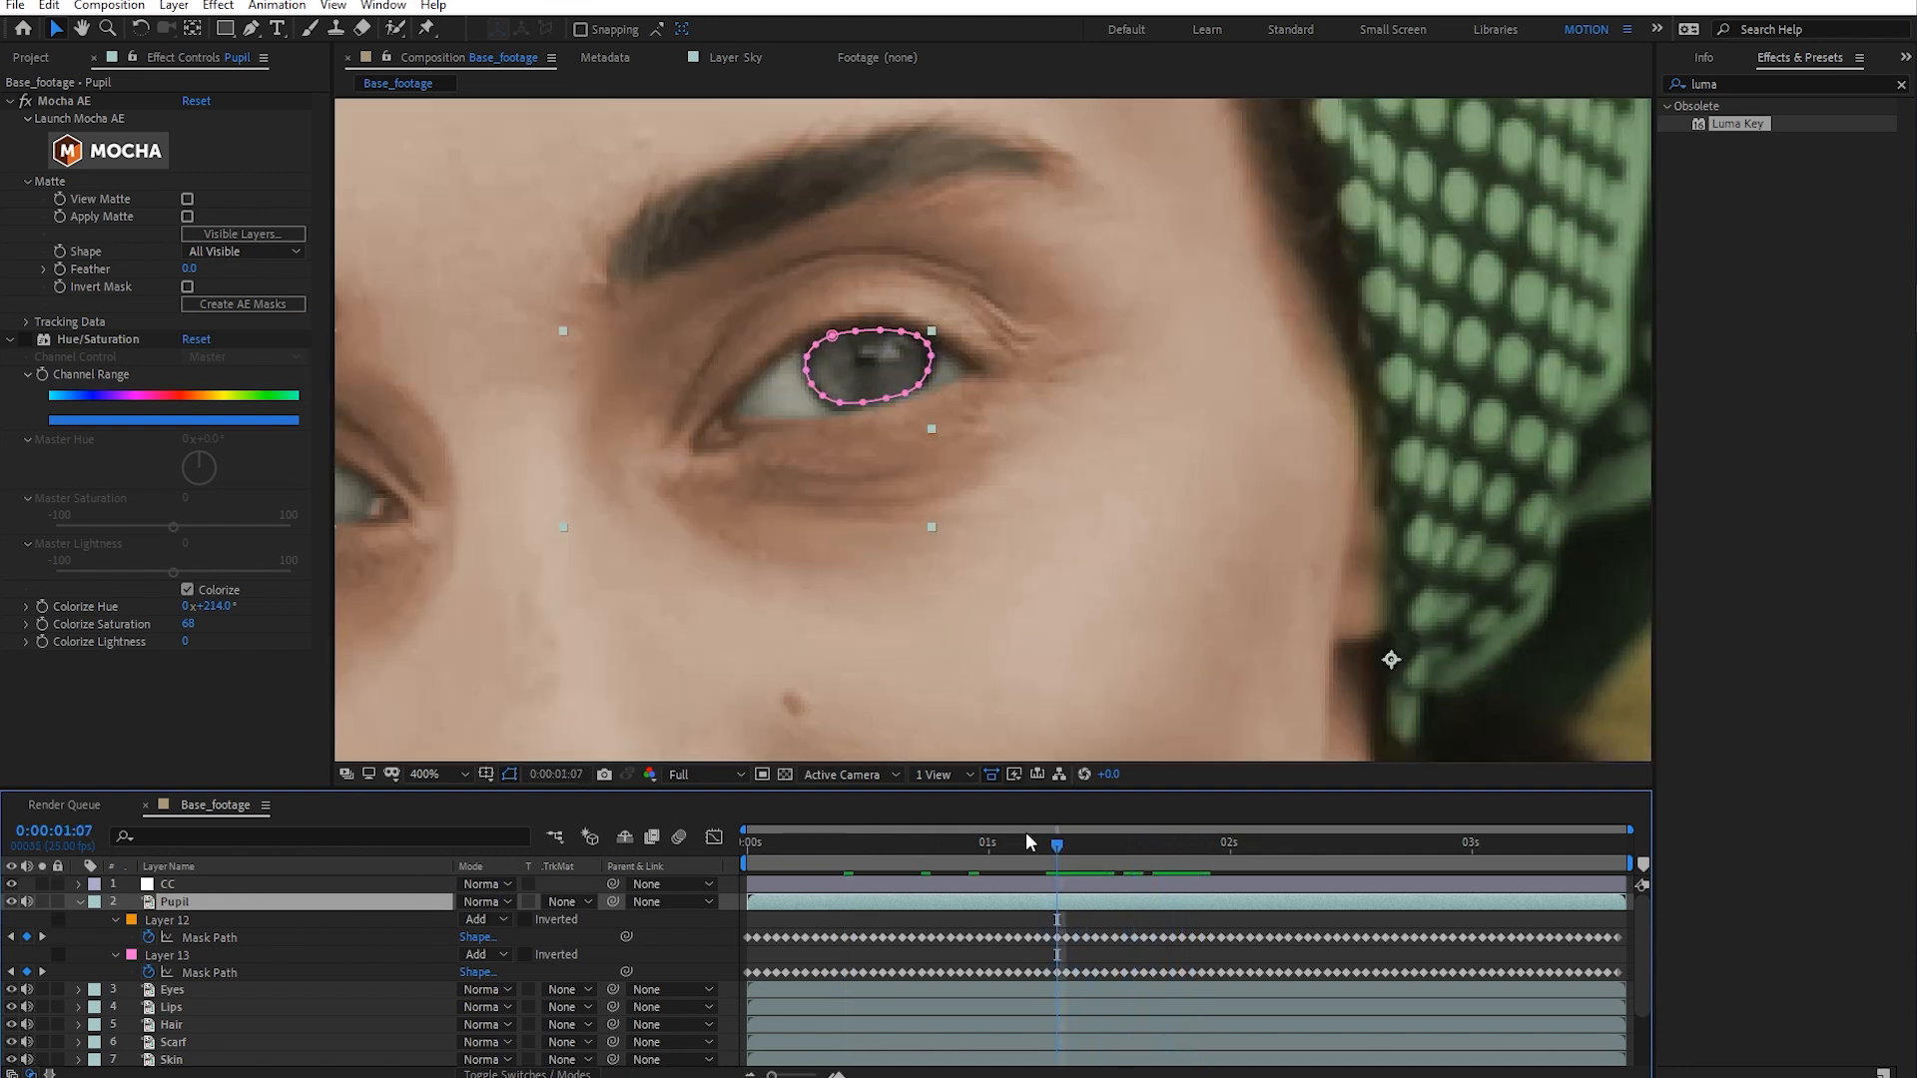
{"action": "left_click_drag", "start_coordinate": [1053, 853], "coordinate": [1112, 863]}
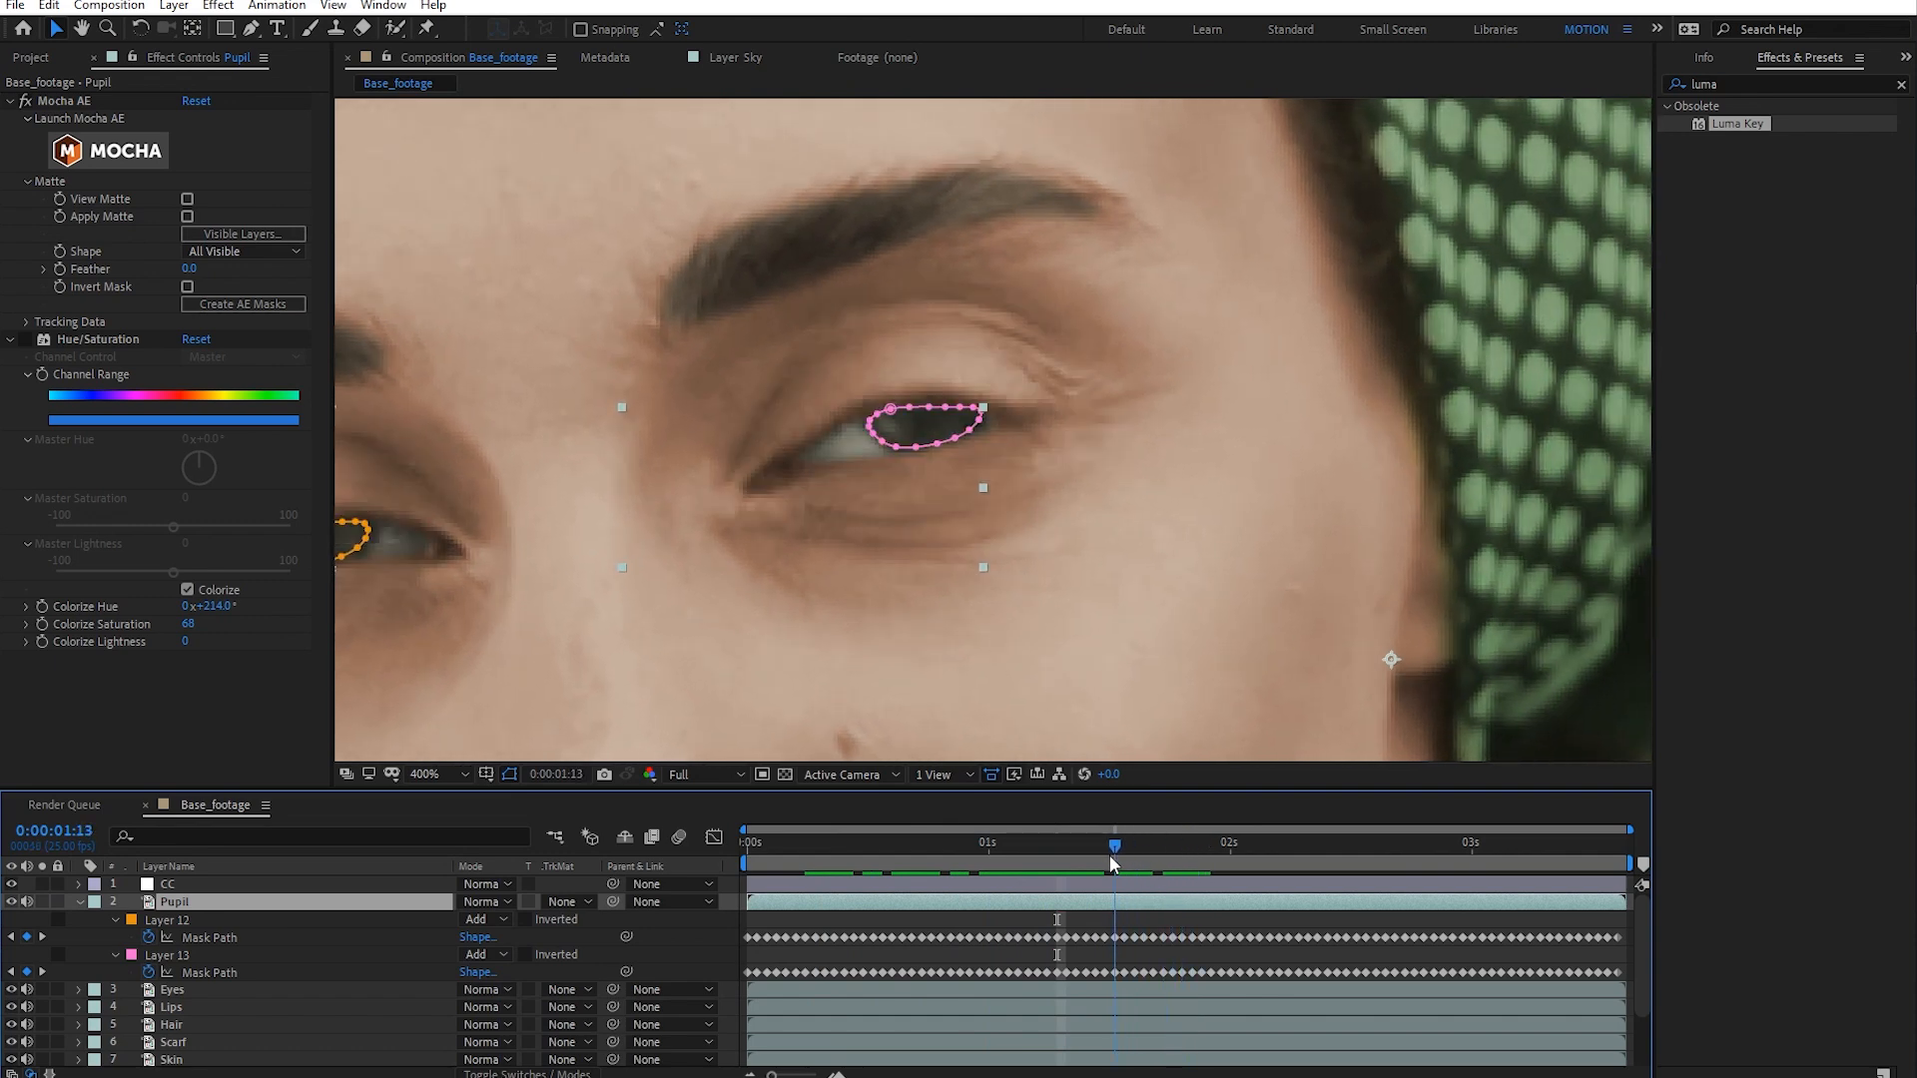
- At 0:00:01:14, select both pupil masks and move them completely off the left edge of the footage
{"action": "key", "text": "Page_Down"}
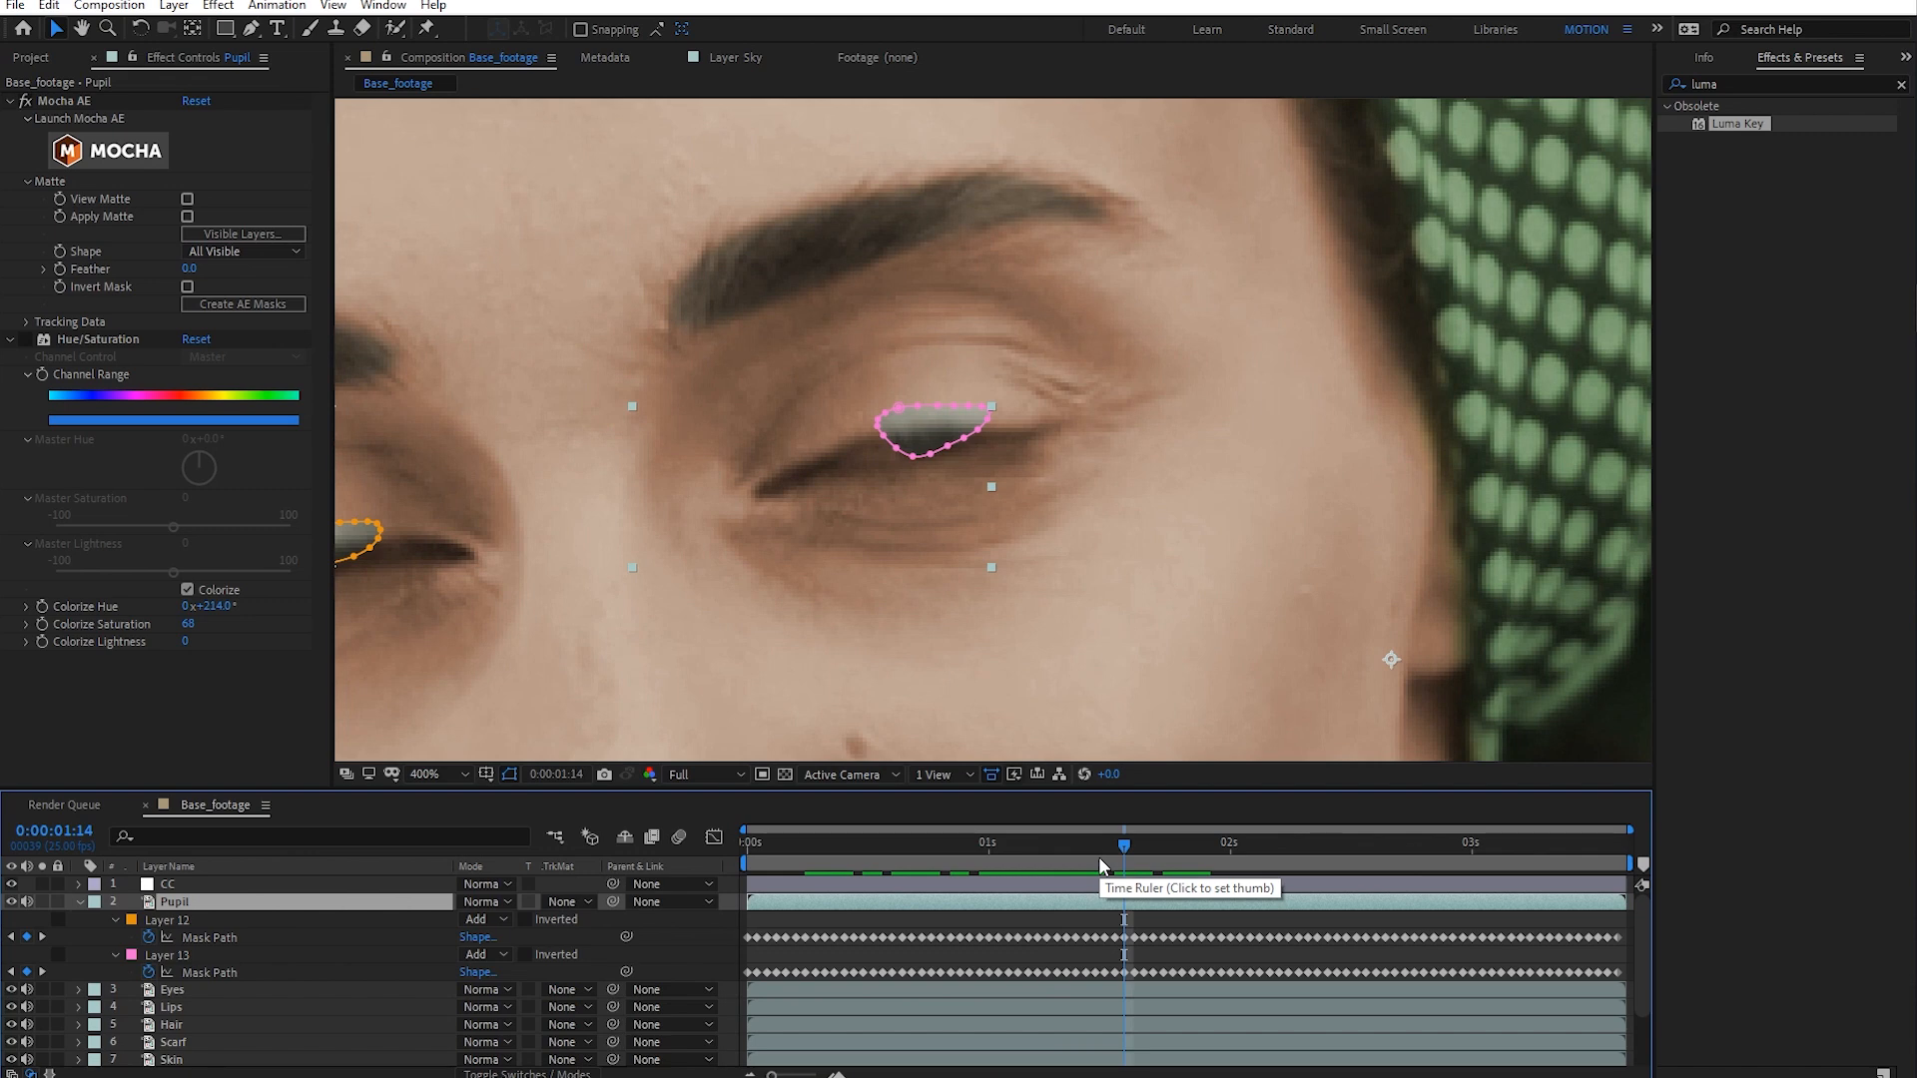
{"action": "left_click", "coordinate": [837, 1074]}
{"action": "left_click", "coordinate": [836, 1074]}
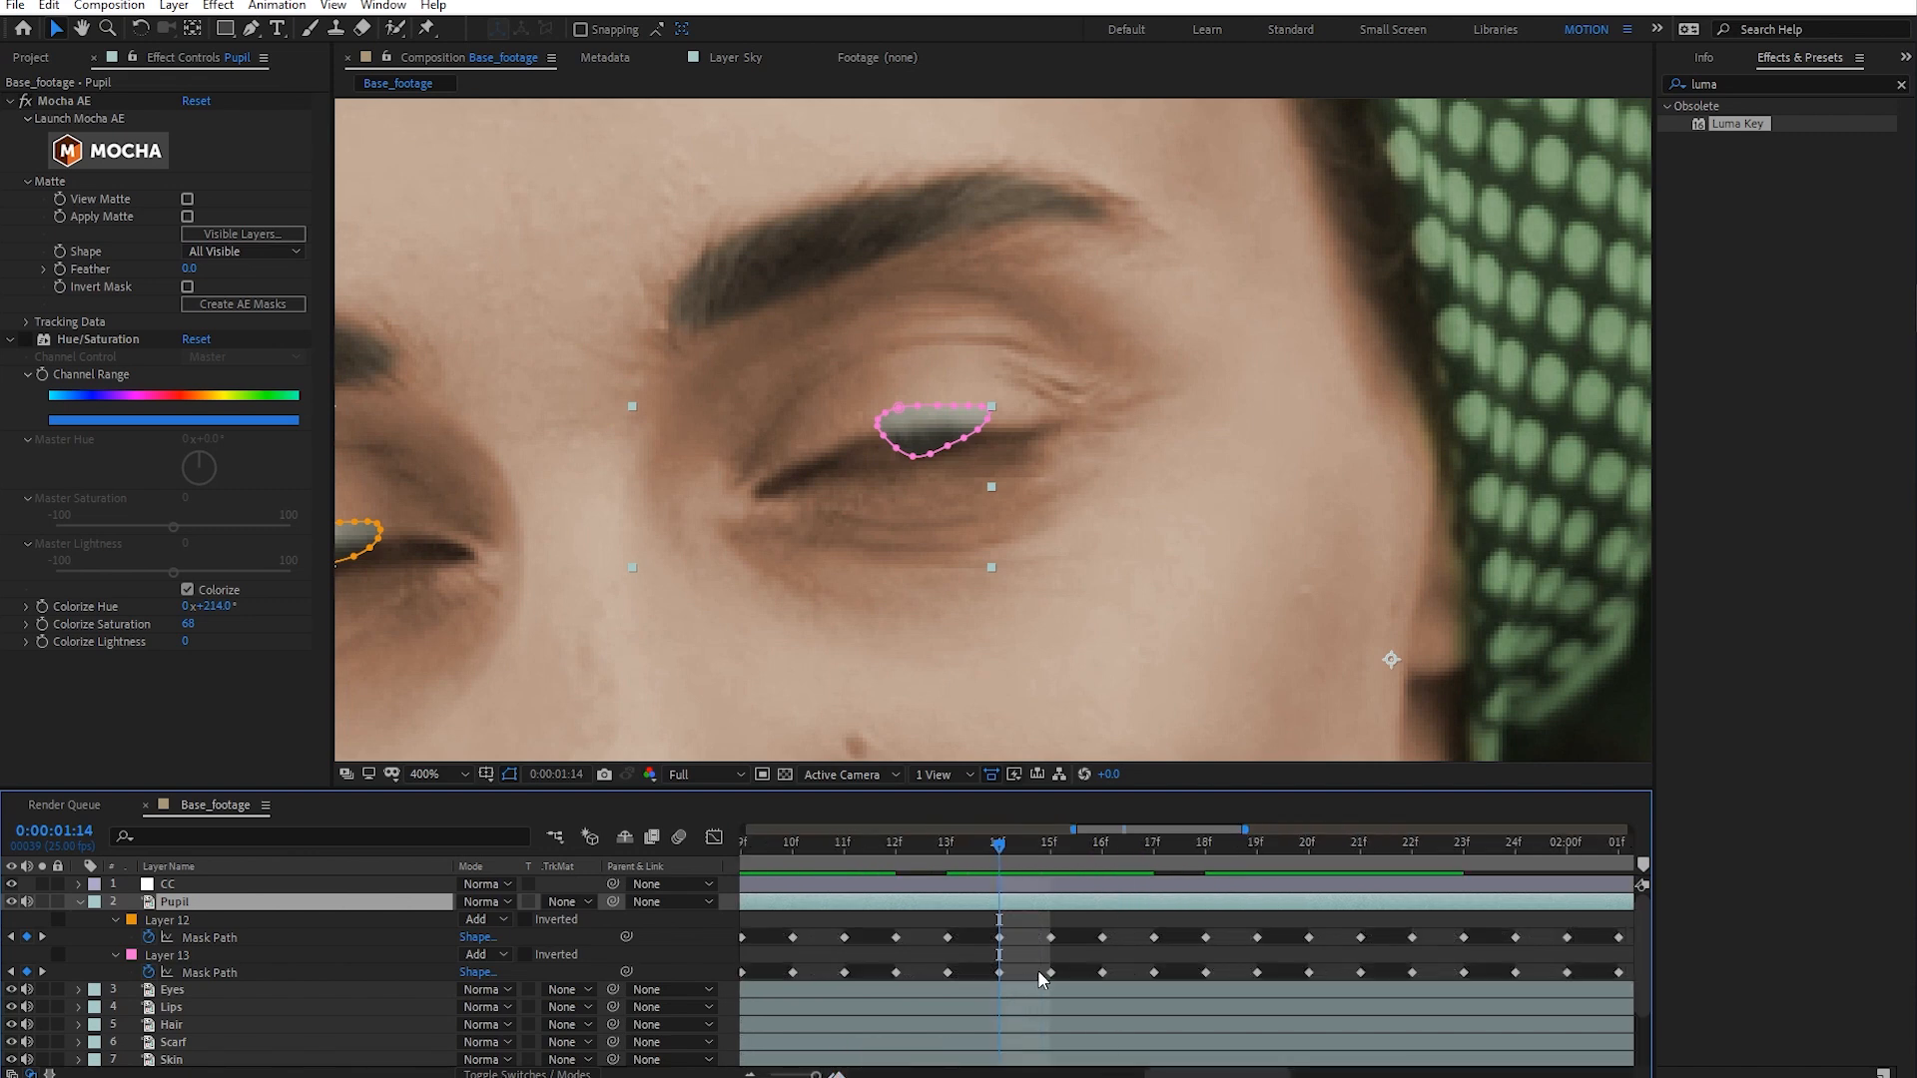
{"action": "key", "text": "comma"}
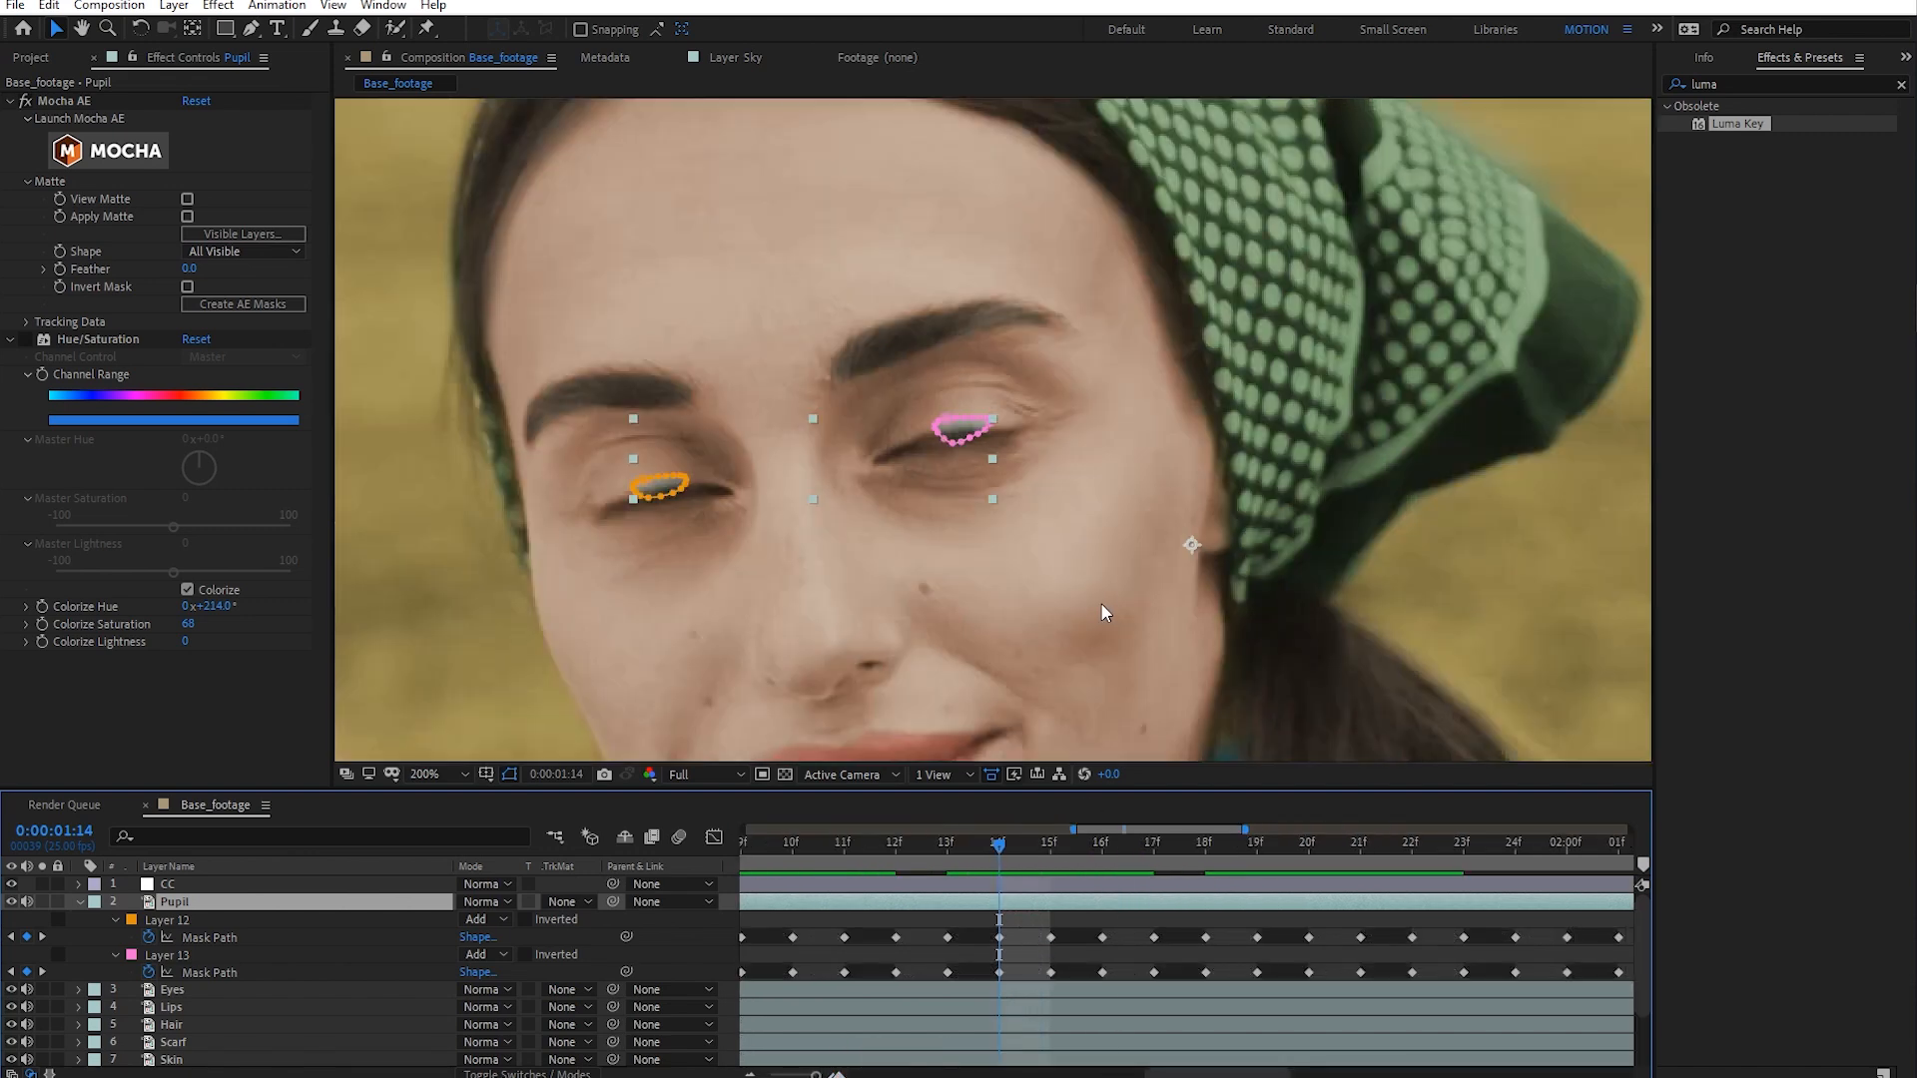
{"action": "key", "text": "comma"}
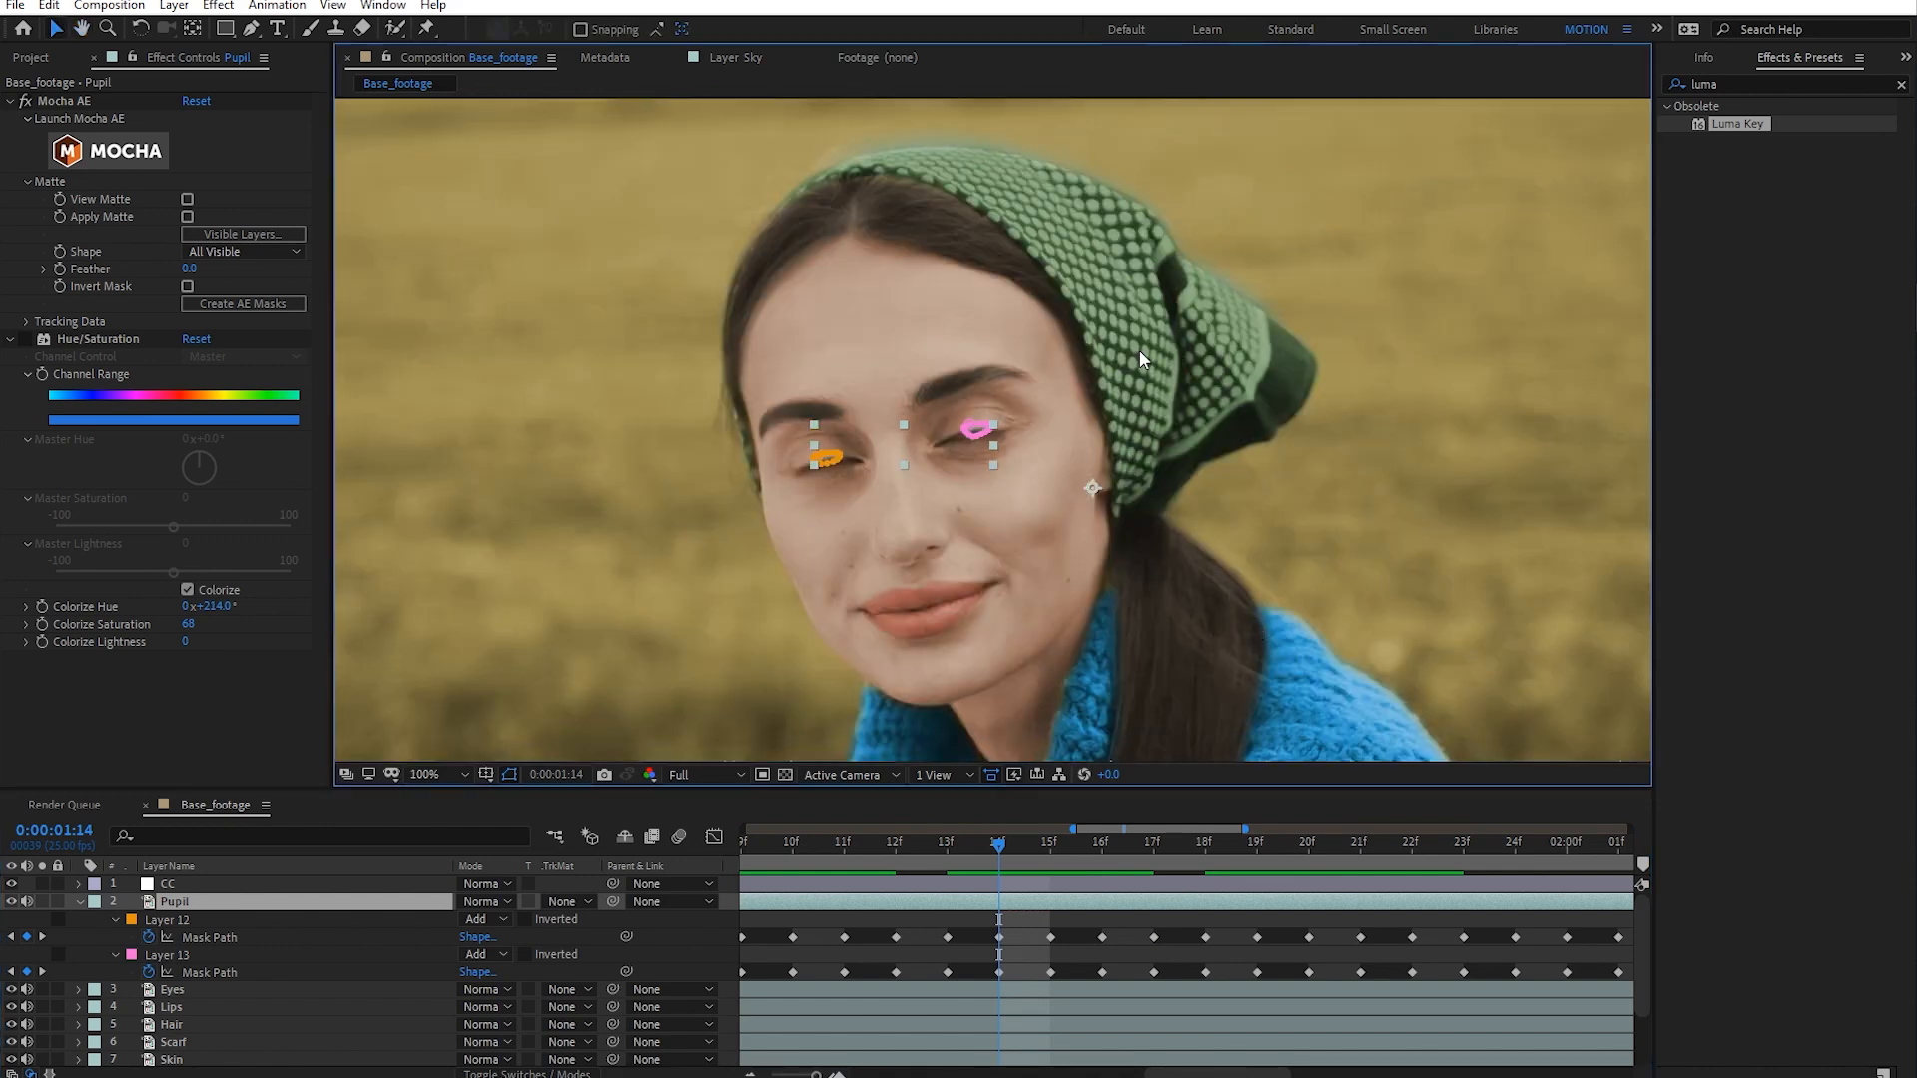
{"action": "left_click", "coordinate": [968, 882]}
{"action": "left_click", "coordinate": [1006, 905]}
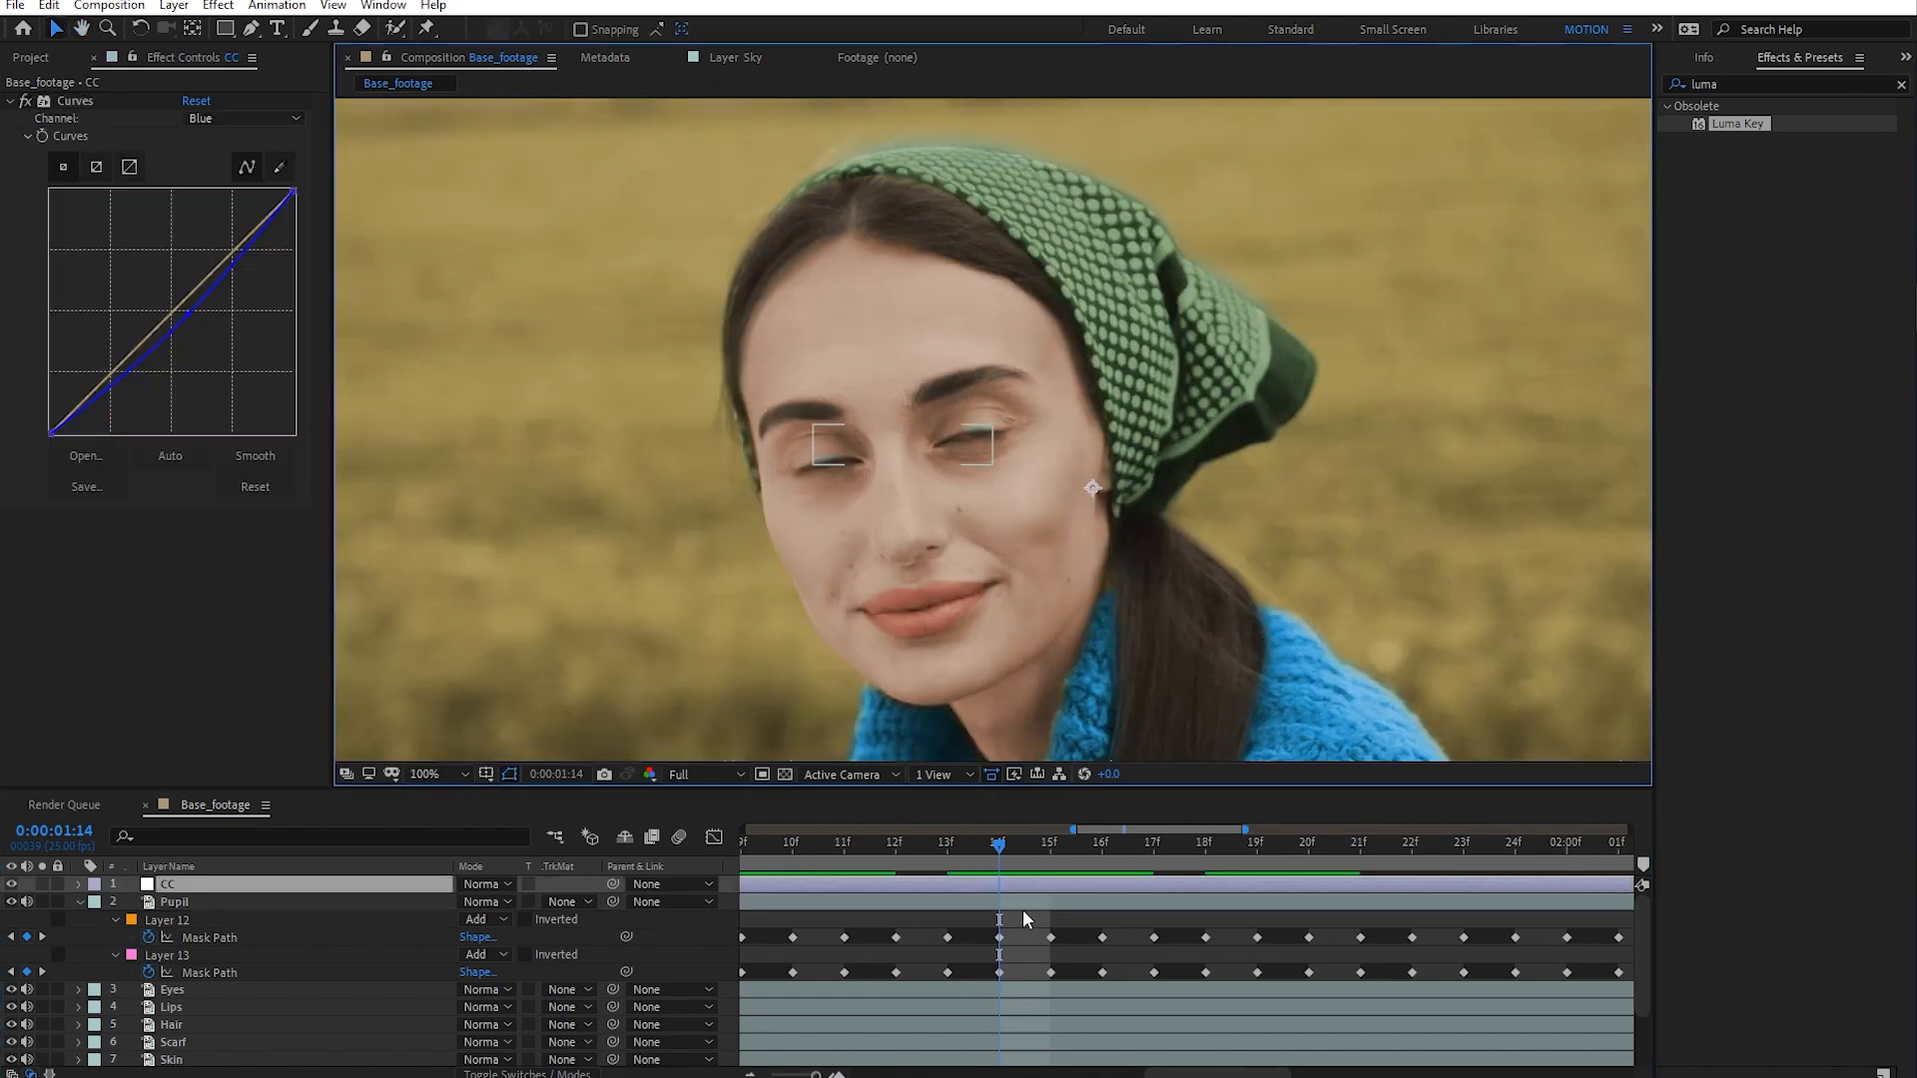
{"action": "left_click_drag", "start_coordinate": [1002, 667], "coordinate": [1240, 651]}
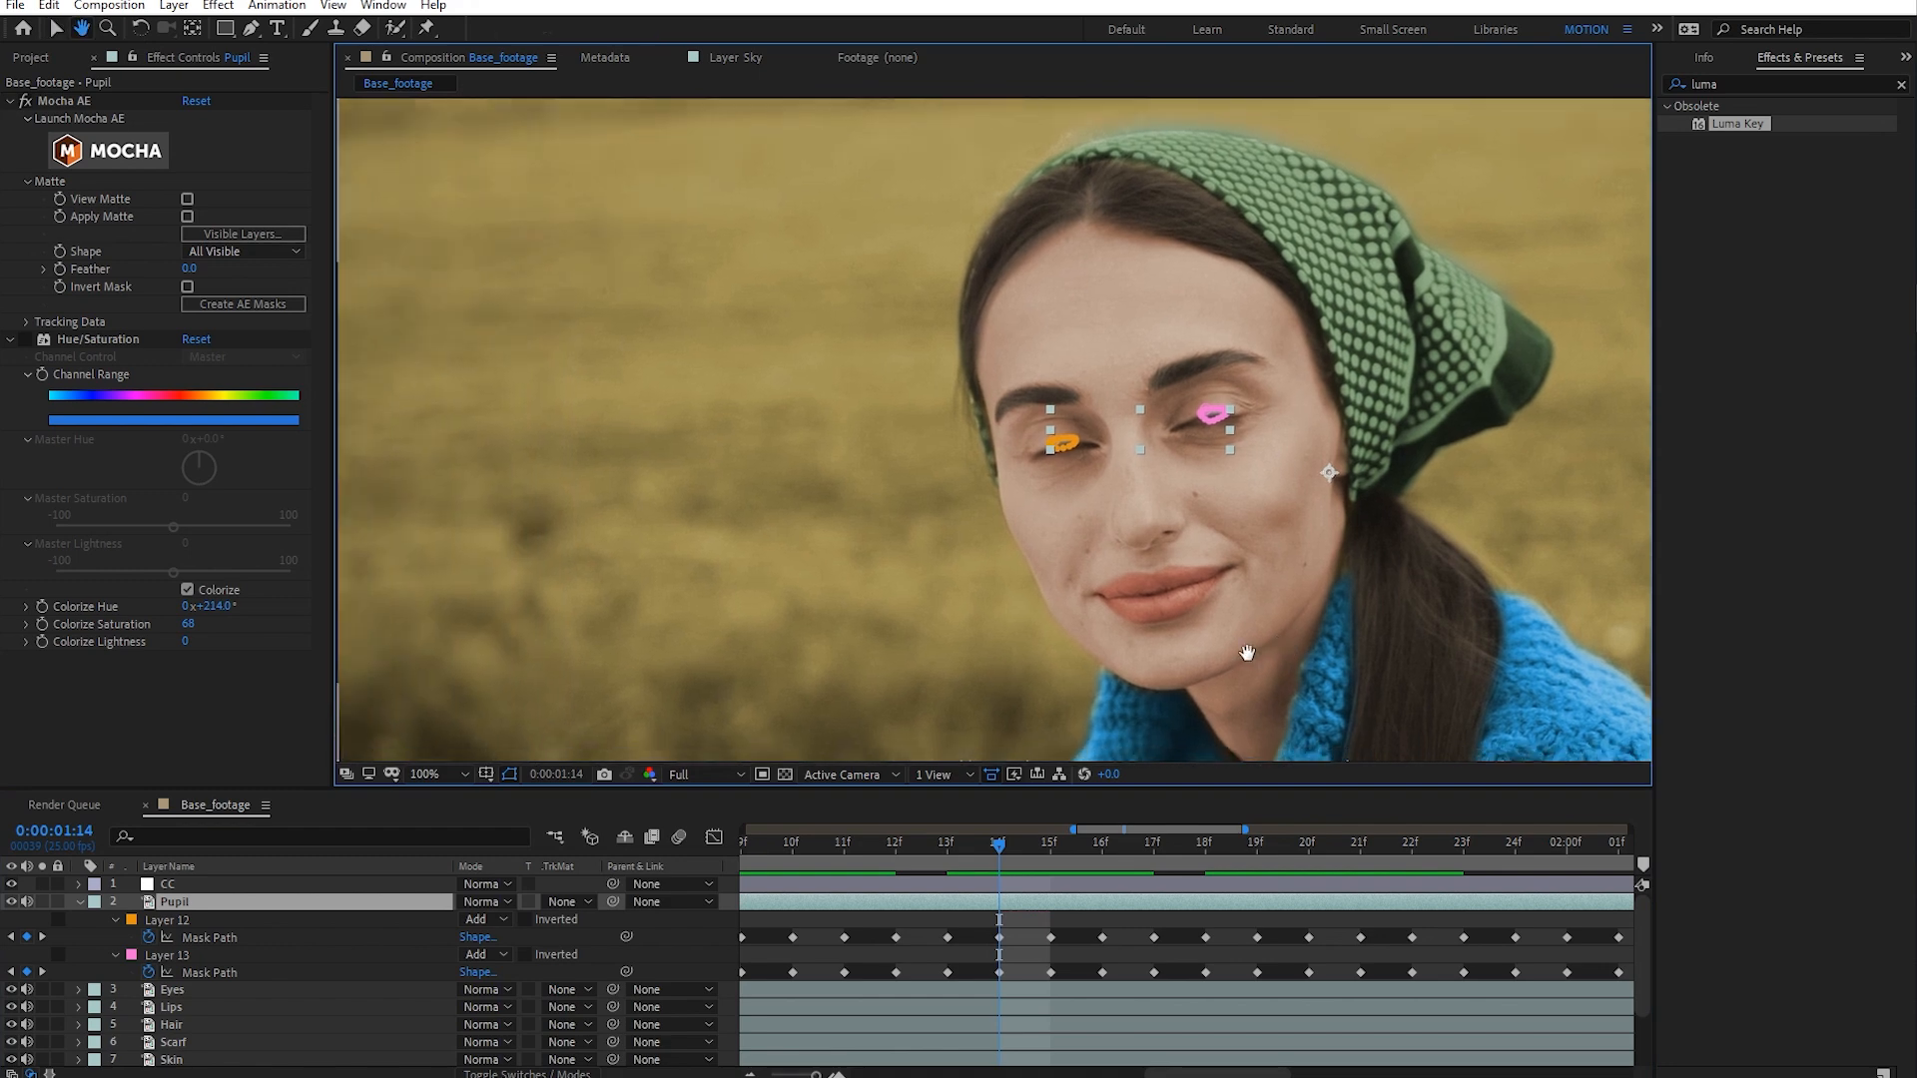
{"action": "left_click", "coordinate": [1073, 449]}
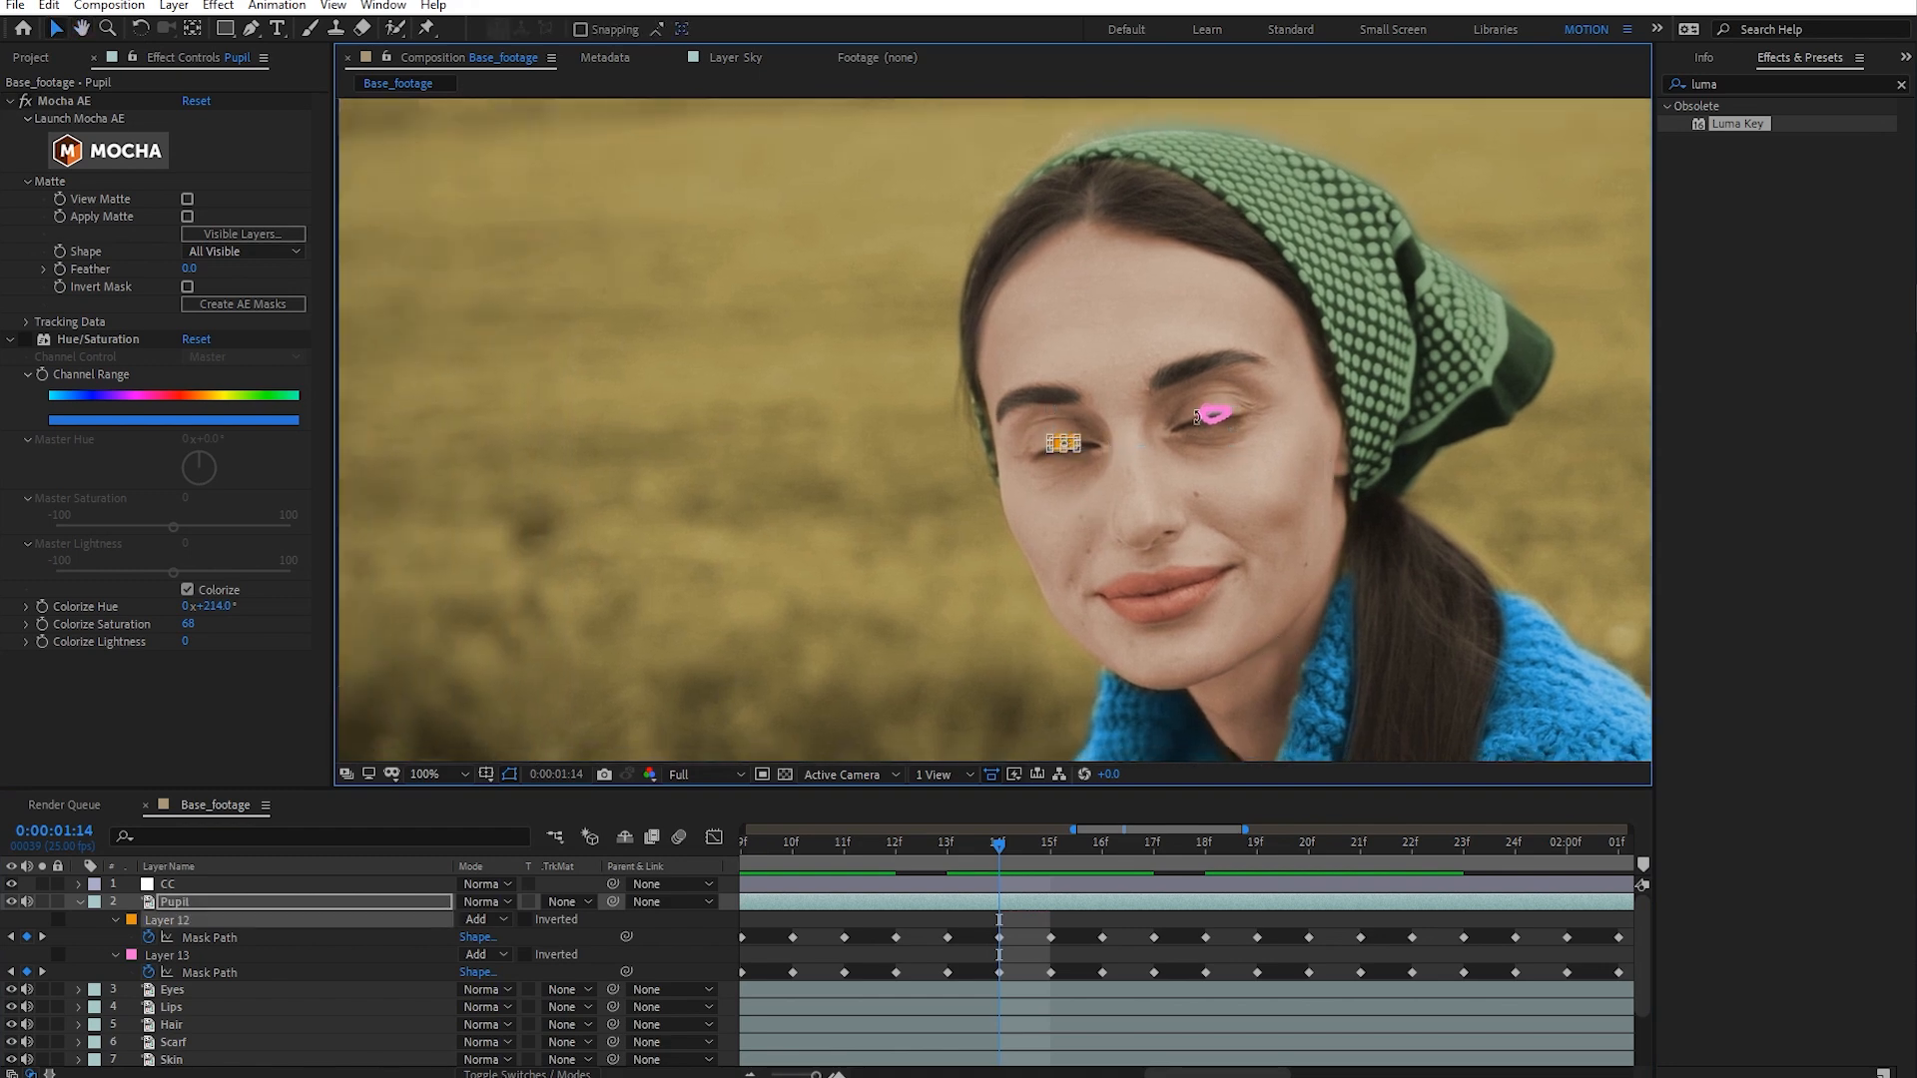
{"action": "left_click", "coordinate": [176, 959]}
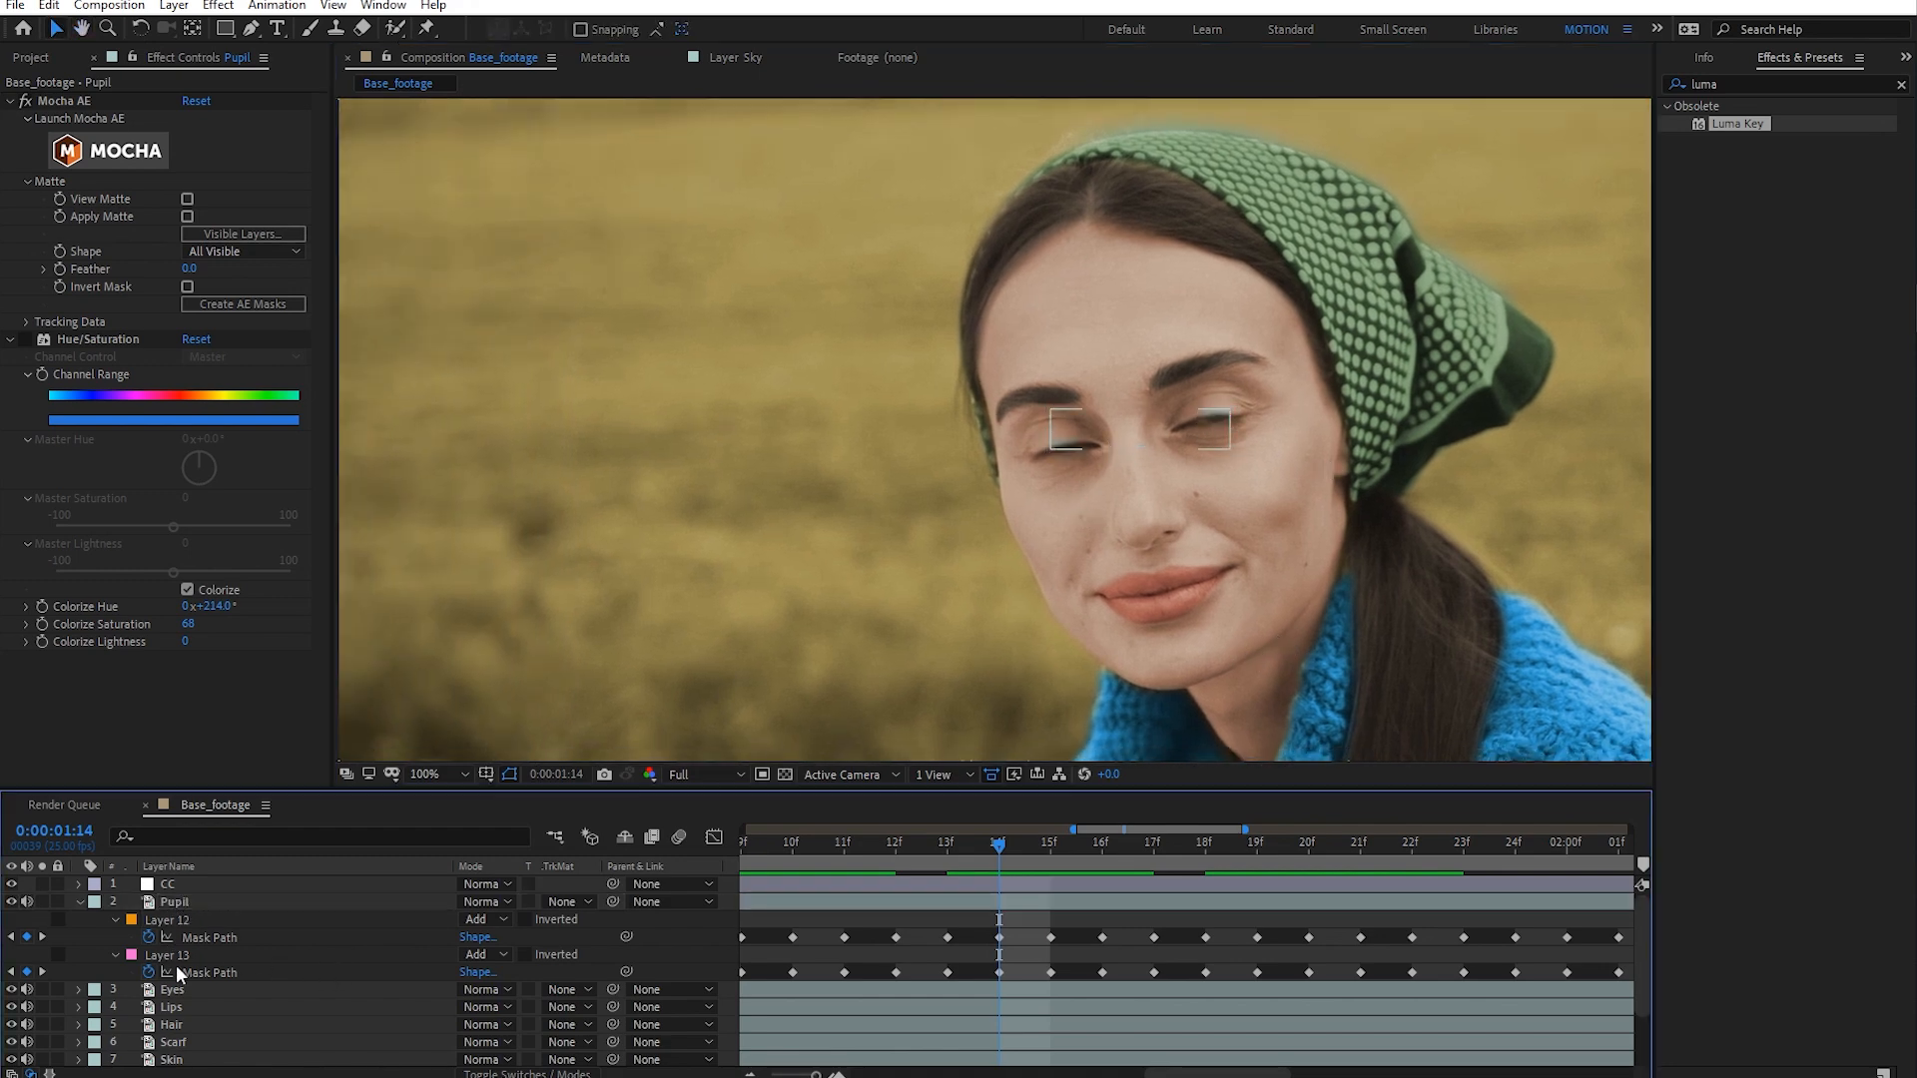
{"action": "left_click", "coordinate": [180, 918], "text": "shift"}
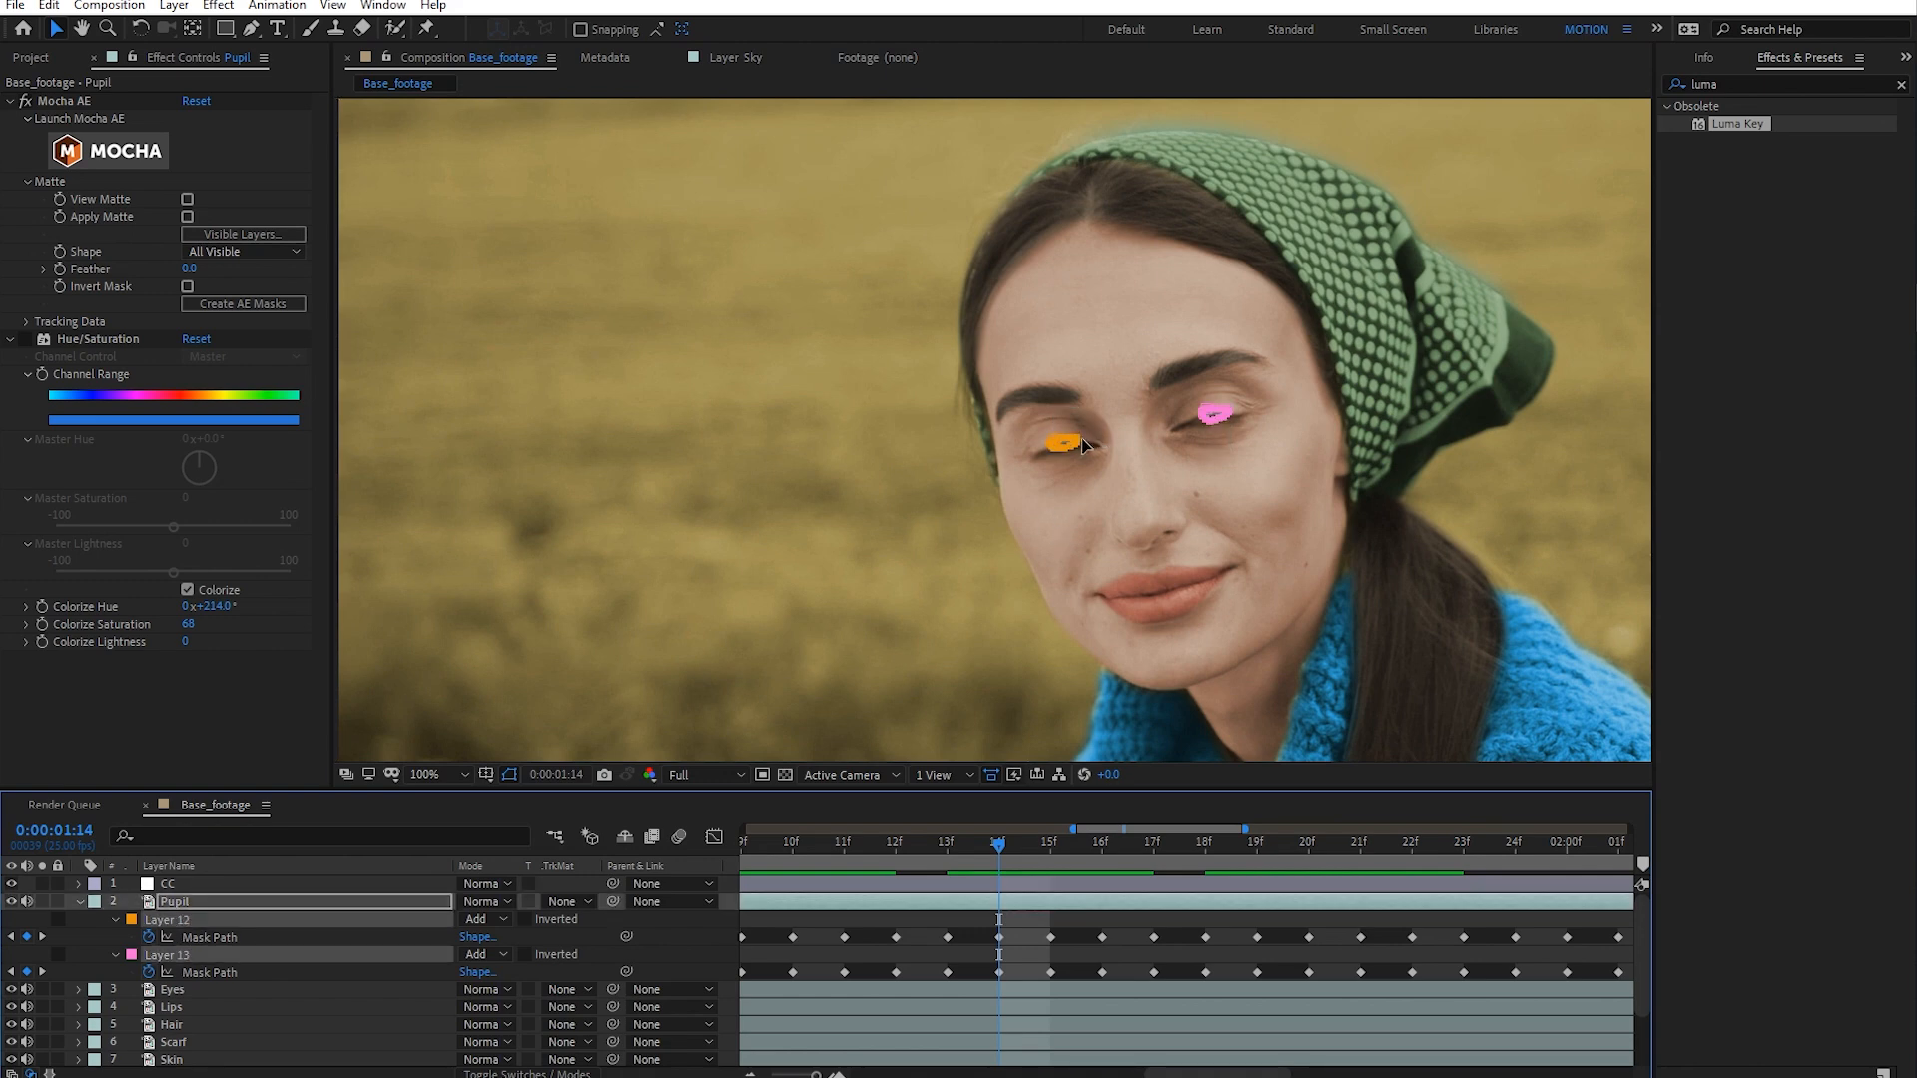
{"action": "left_click_drag", "start_coordinate": [1046, 448], "coordinate": [585, 550]}
{"action": "left_click_drag", "start_coordinate": [806, 609], "coordinate": [1452, 481]}
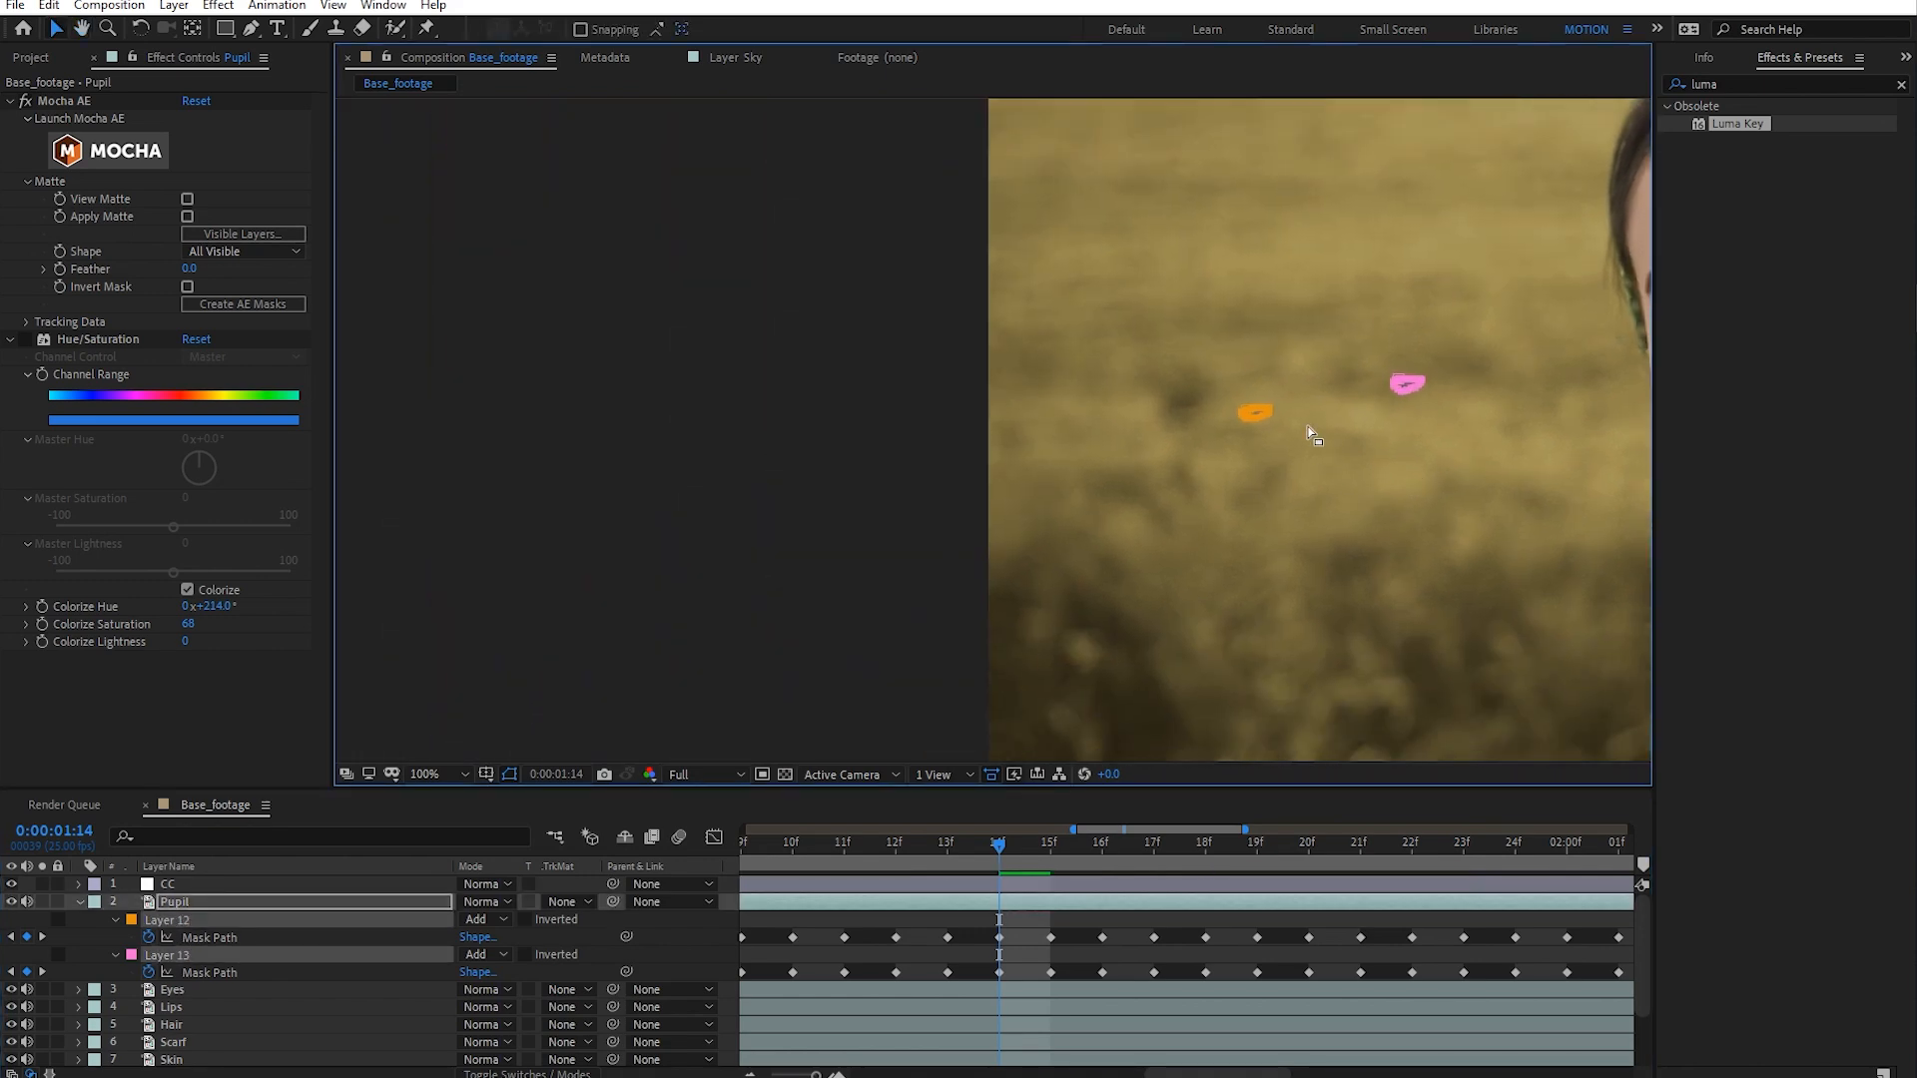
{"action": "left_click_drag", "start_coordinate": [1268, 410], "coordinate": [758, 472]}
{"action": "left_click_drag", "start_coordinate": [1142, 542], "coordinate": [835, 604]}
- Delete the Mask Path keyframes of both pupil masks from 0:00:01:15 to 0:00:01:21
{"action": "left_click_drag", "start_coordinate": [1038, 924], "coordinate": [1364, 999]}
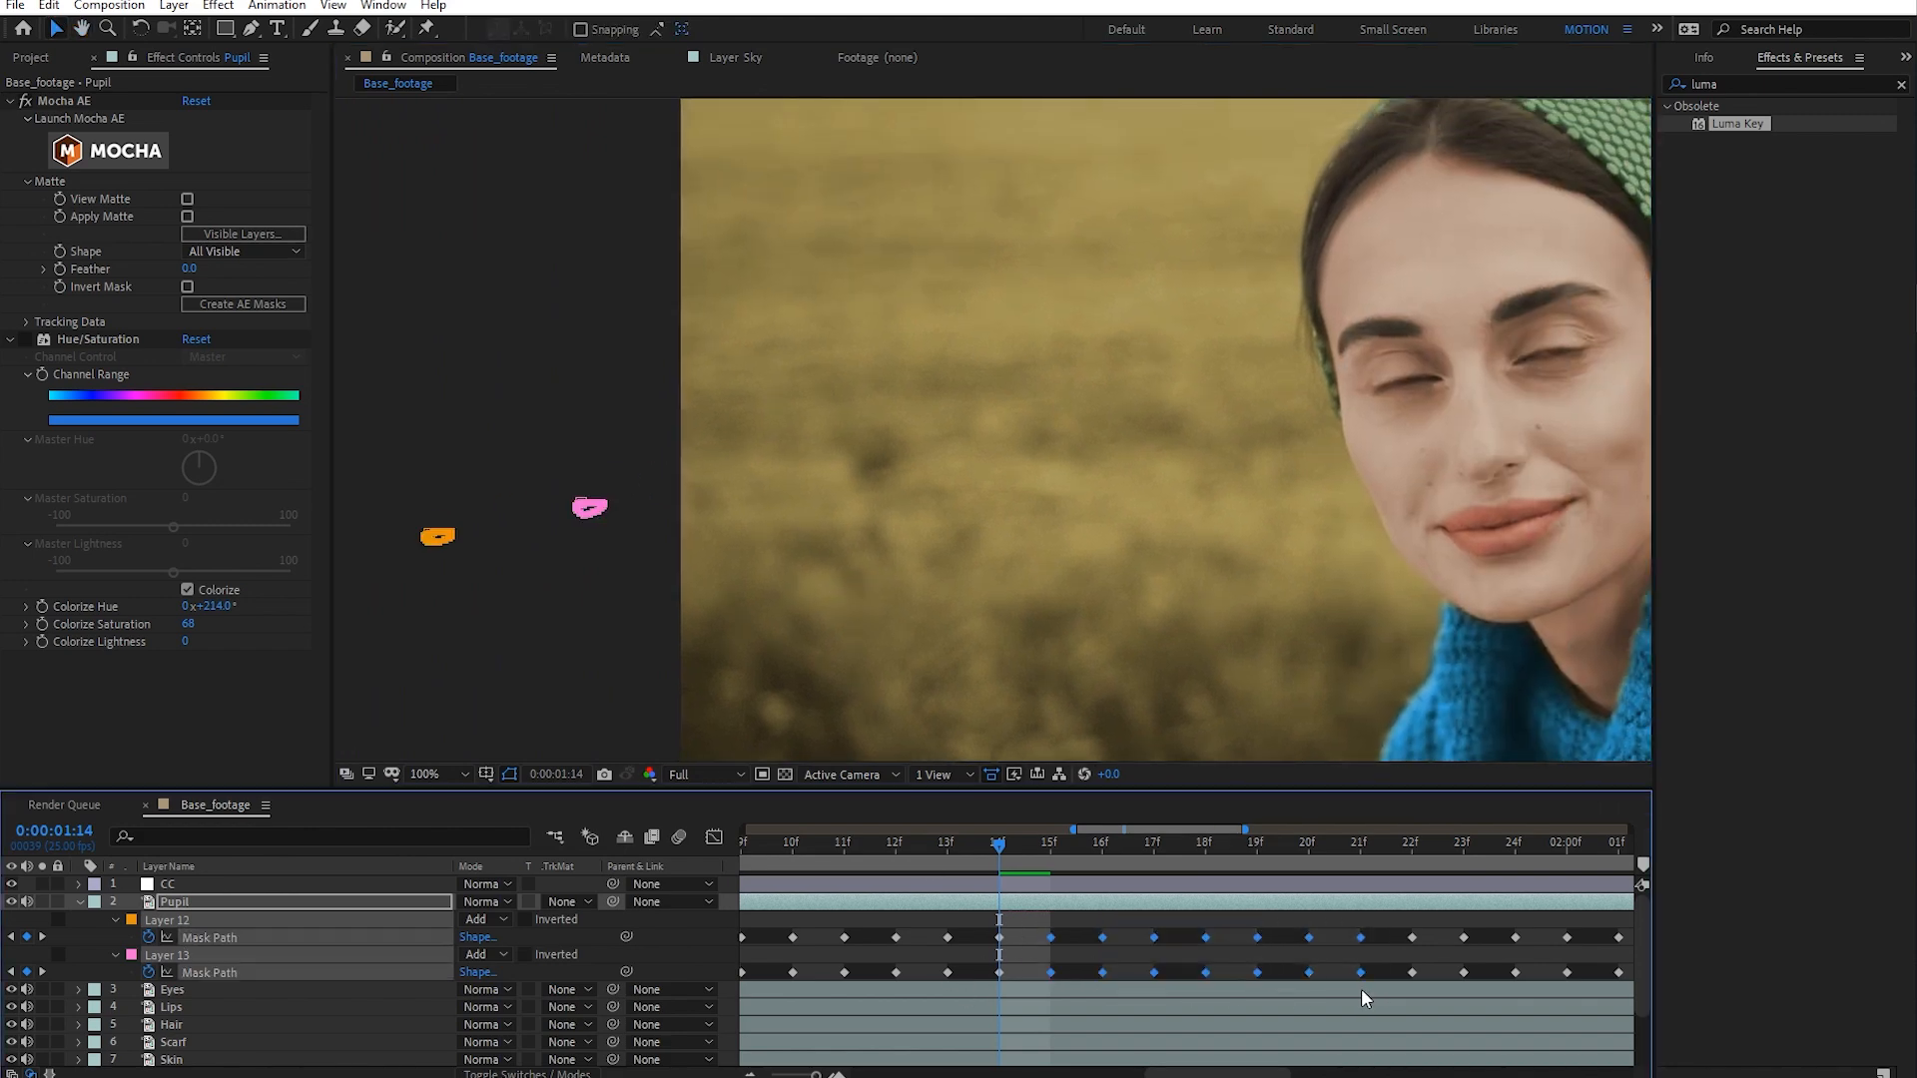
{"action": "key", "text": "Delete"}
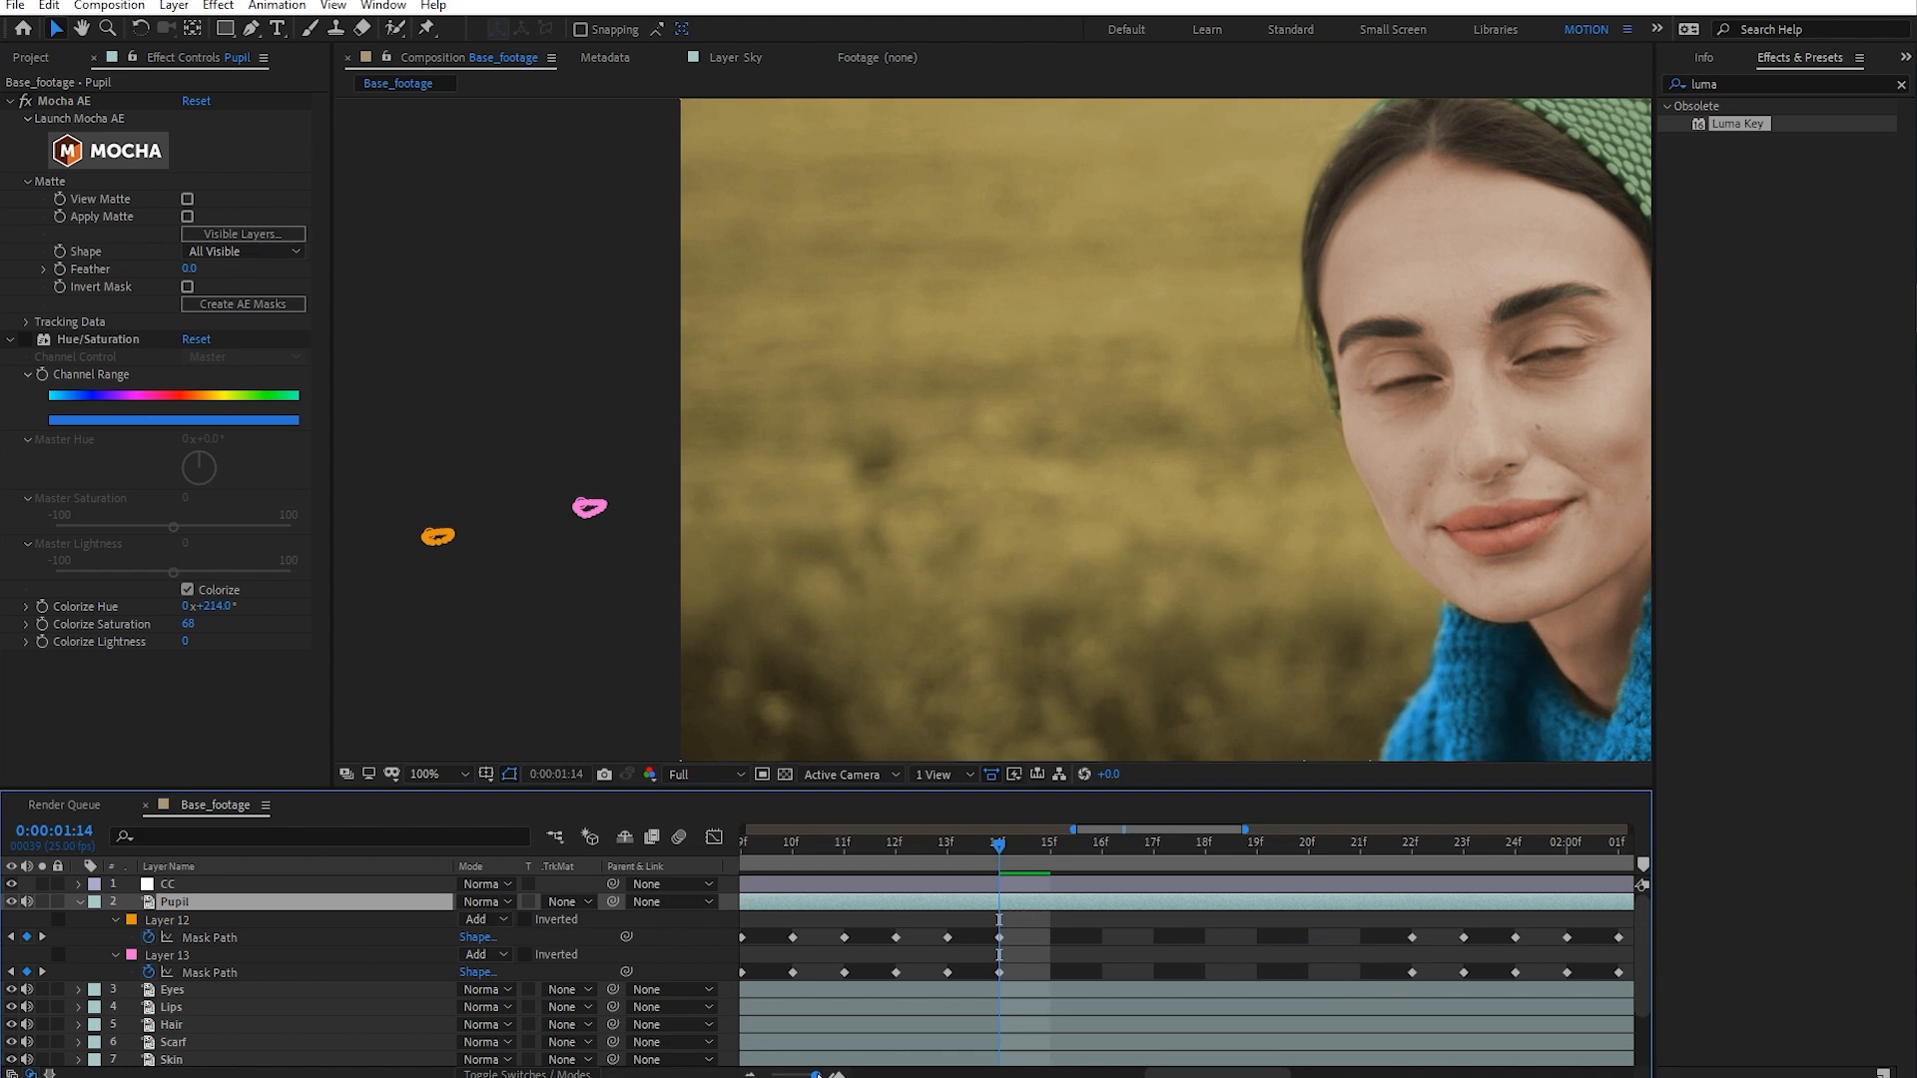
{"action": "left_click_drag", "start_coordinate": [818, 1076], "coordinate": [814, 1076]}
{"action": "left_click_drag", "start_coordinate": [1275, 552], "coordinate": [785, 639]}
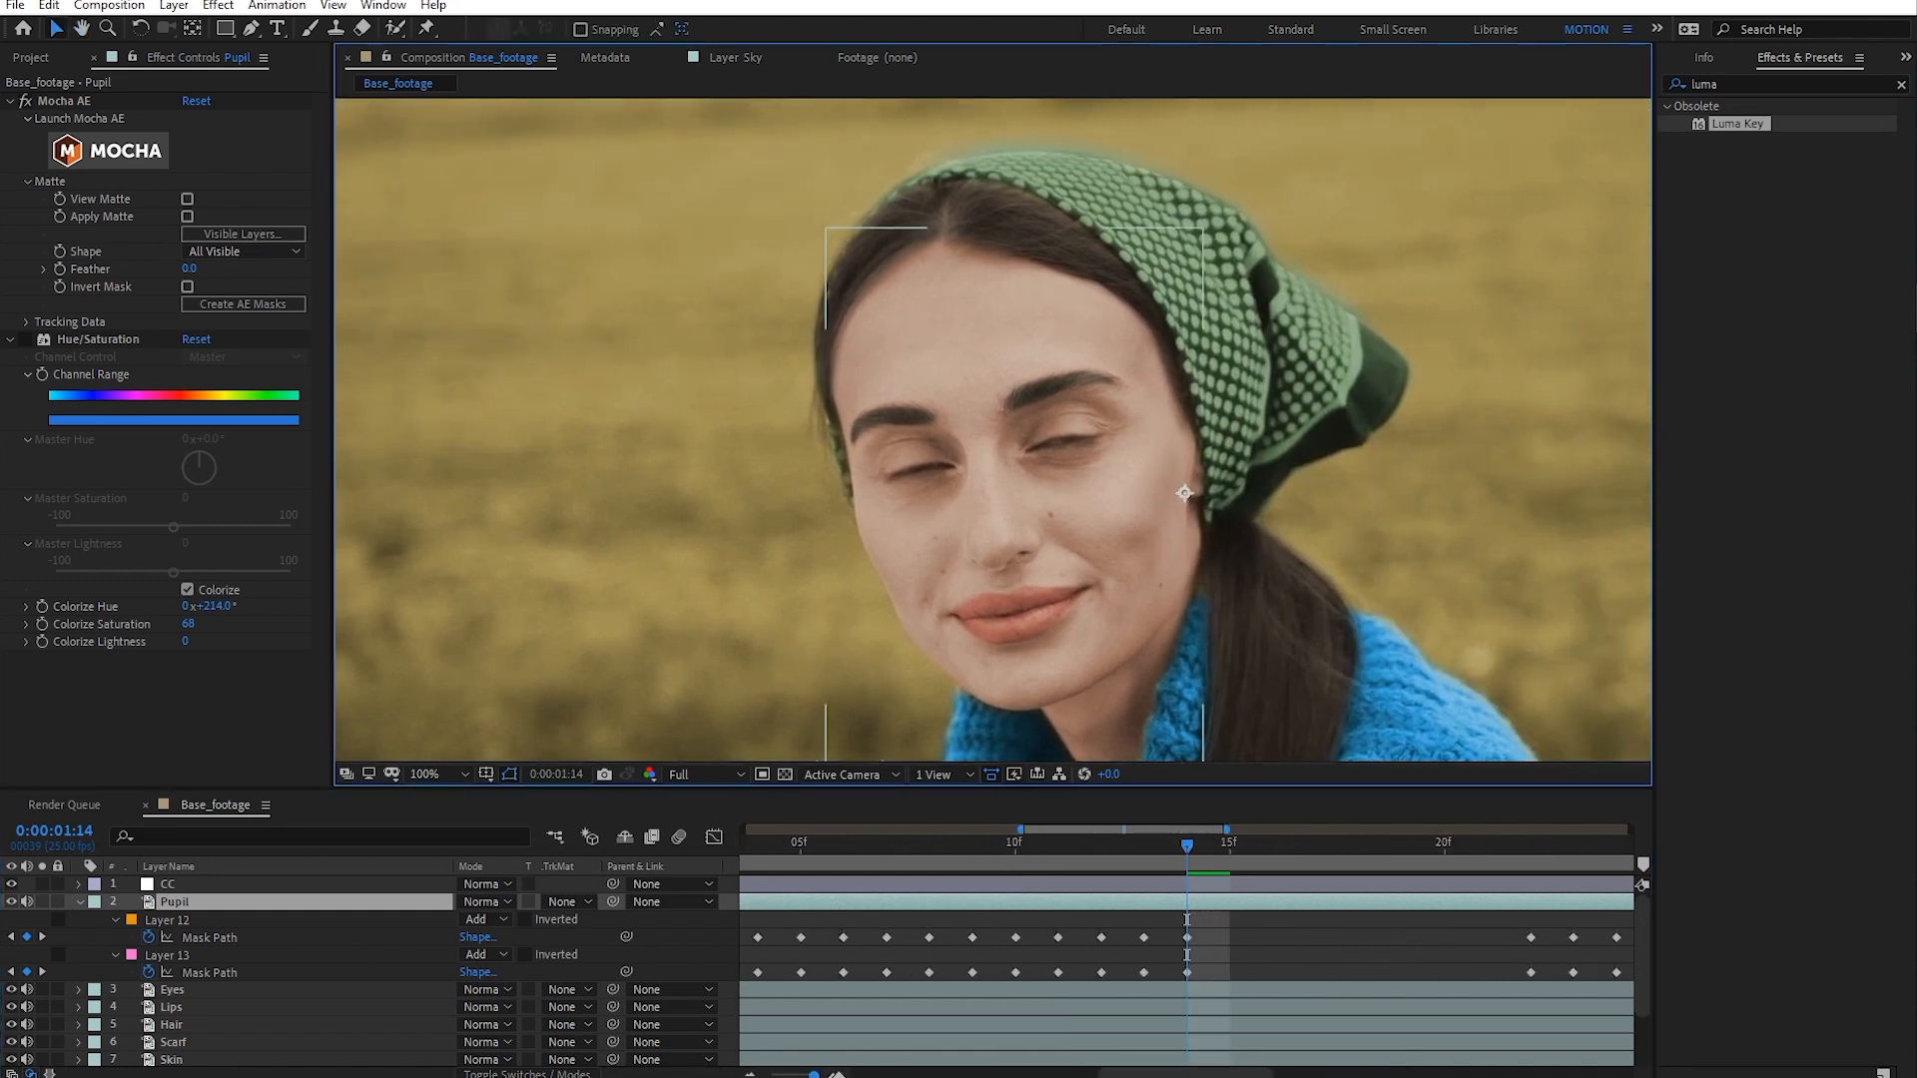
{"action": "left_click_drag", "start_coordinate": [814, 1076], "coordinate": [791, 1076]}
- Find where the eyes reopen and delete both masks' remaining path keyframes from 0:00:01:22 up to just before 0:00:02:19
{"action": "left_click_drag", "start_coordinate": [1295, 860], "coordinate": [1579, 846]}
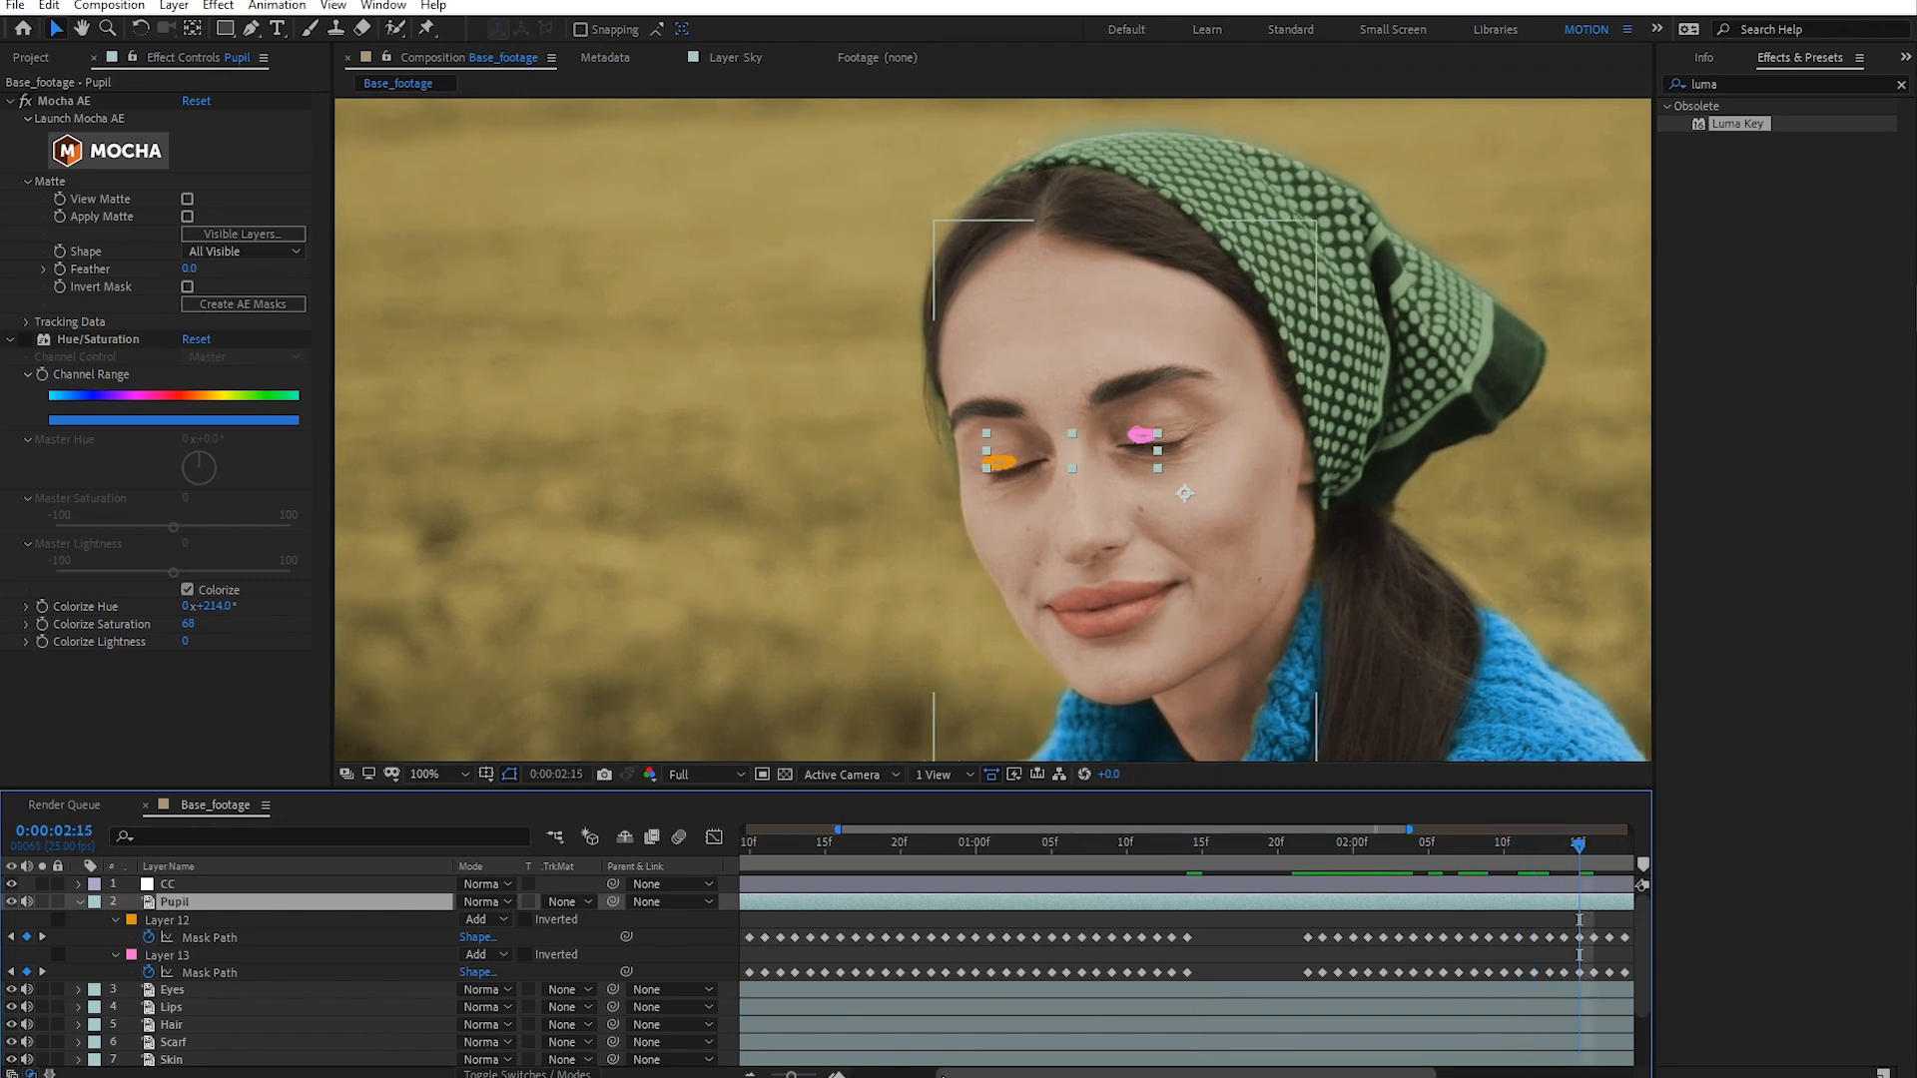
{"action": "left_click_drag", "start_coordinate": [790, 1076], "coordinate": [786, 1076]}
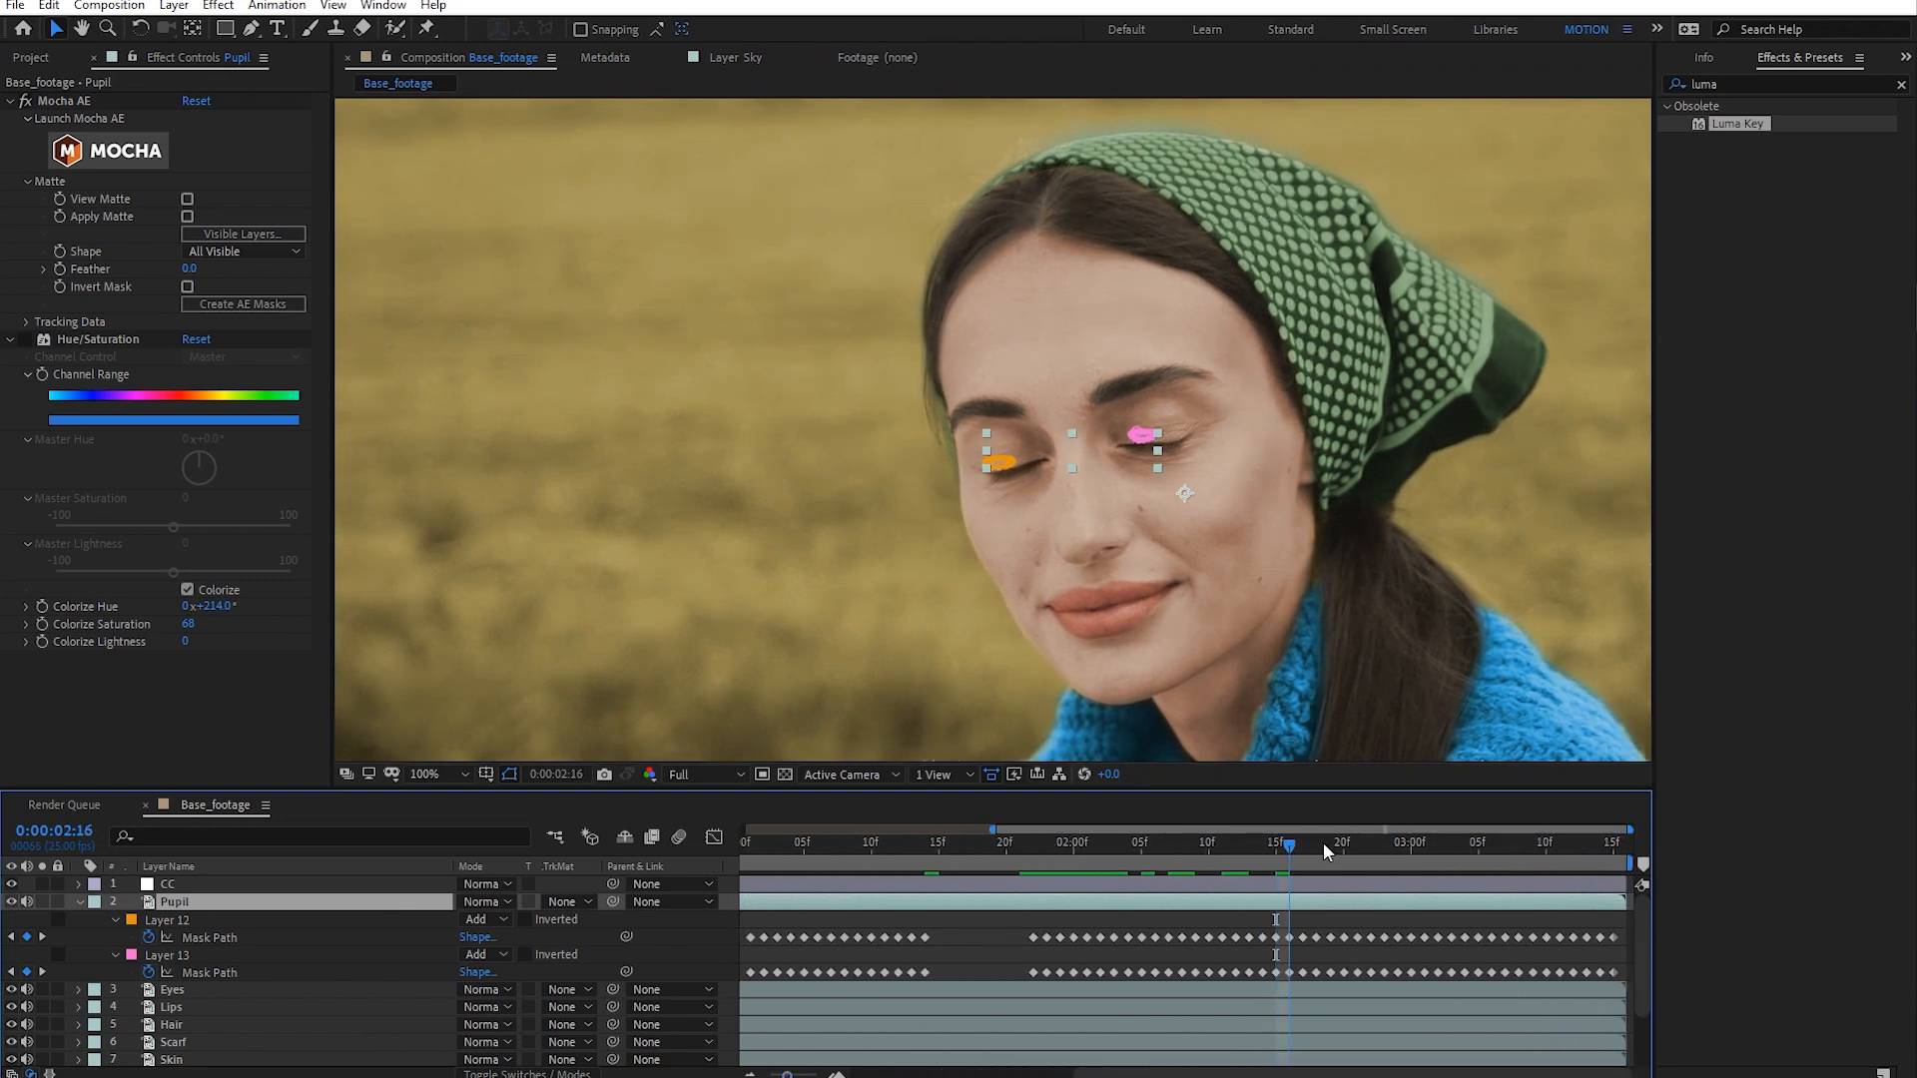
{"action": "left_click_drag", "start_coordinate": [1322, 842], "coordinate": [1432, 848]}
{"action": "key", "text": "period"}
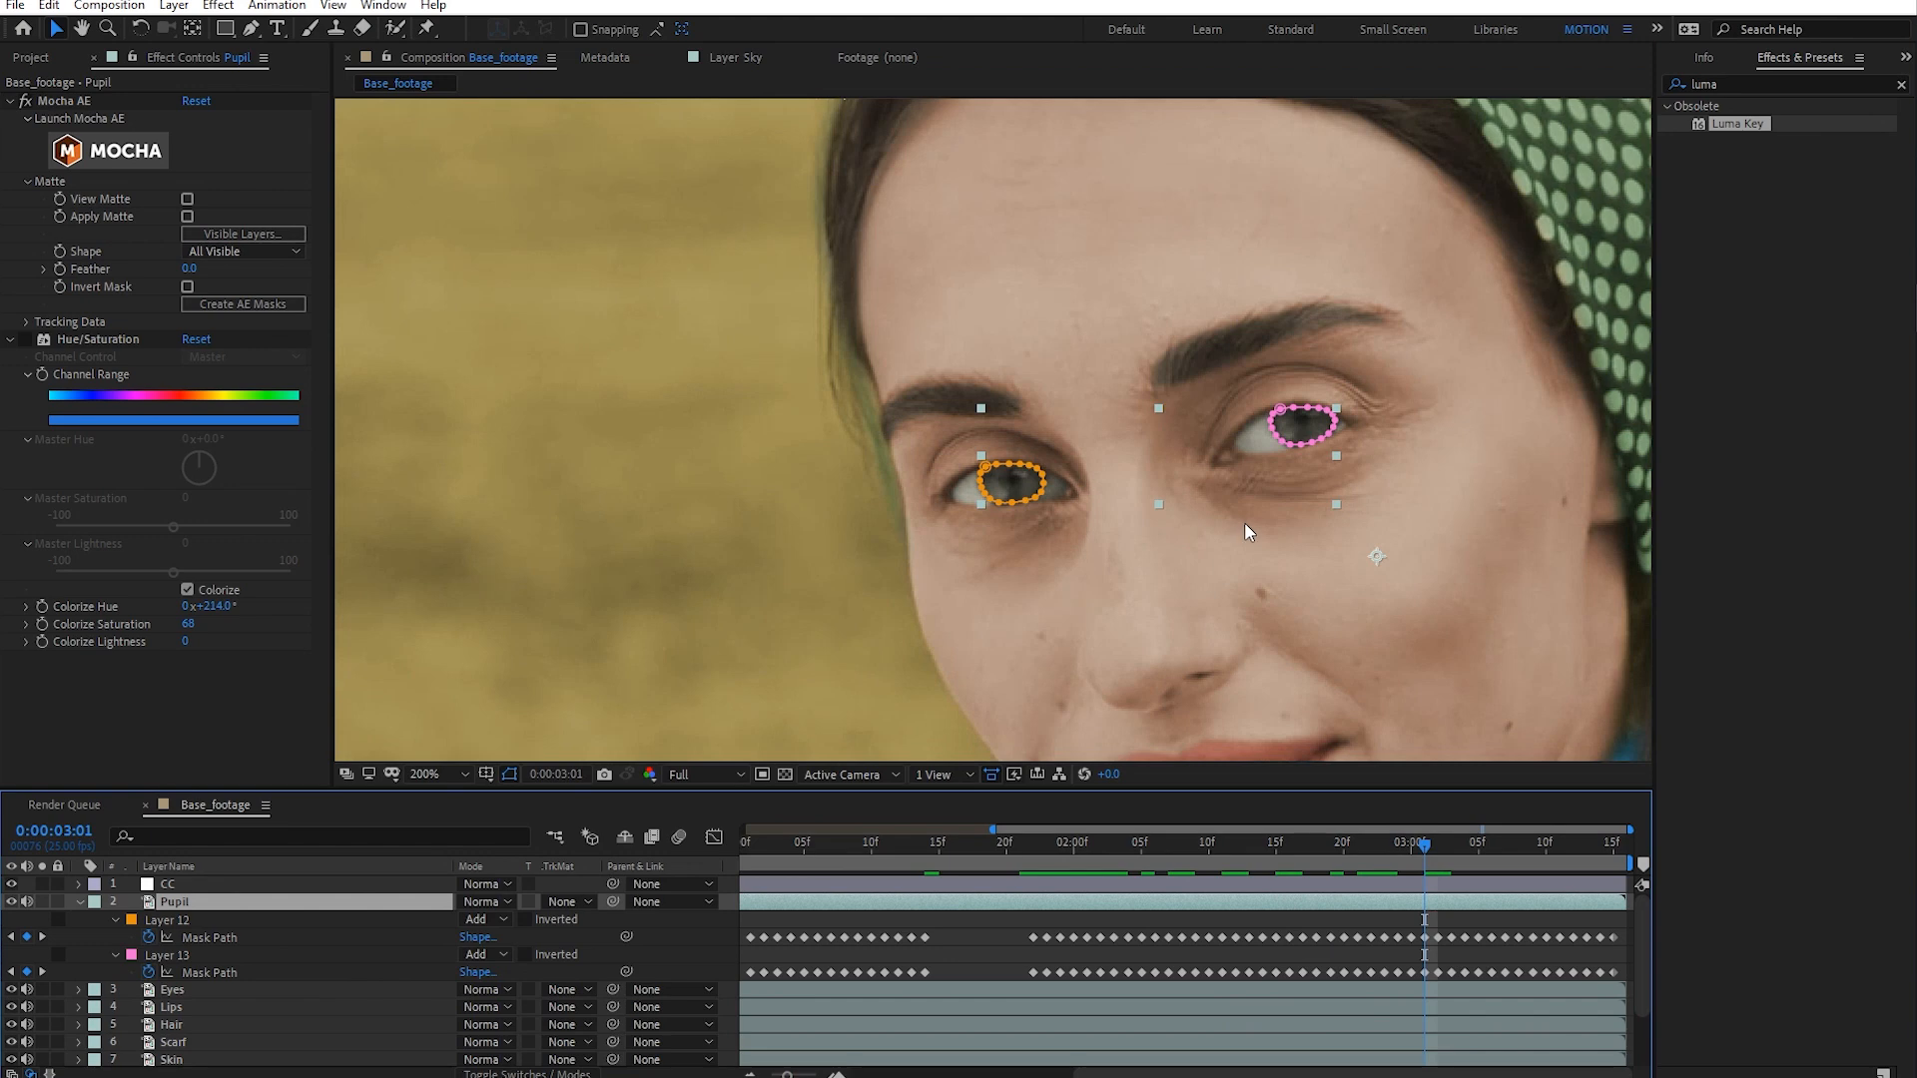
{"action": "left_click_drag", "start_coordinate": [1435, 864], "coordinate": [1008, 978]}
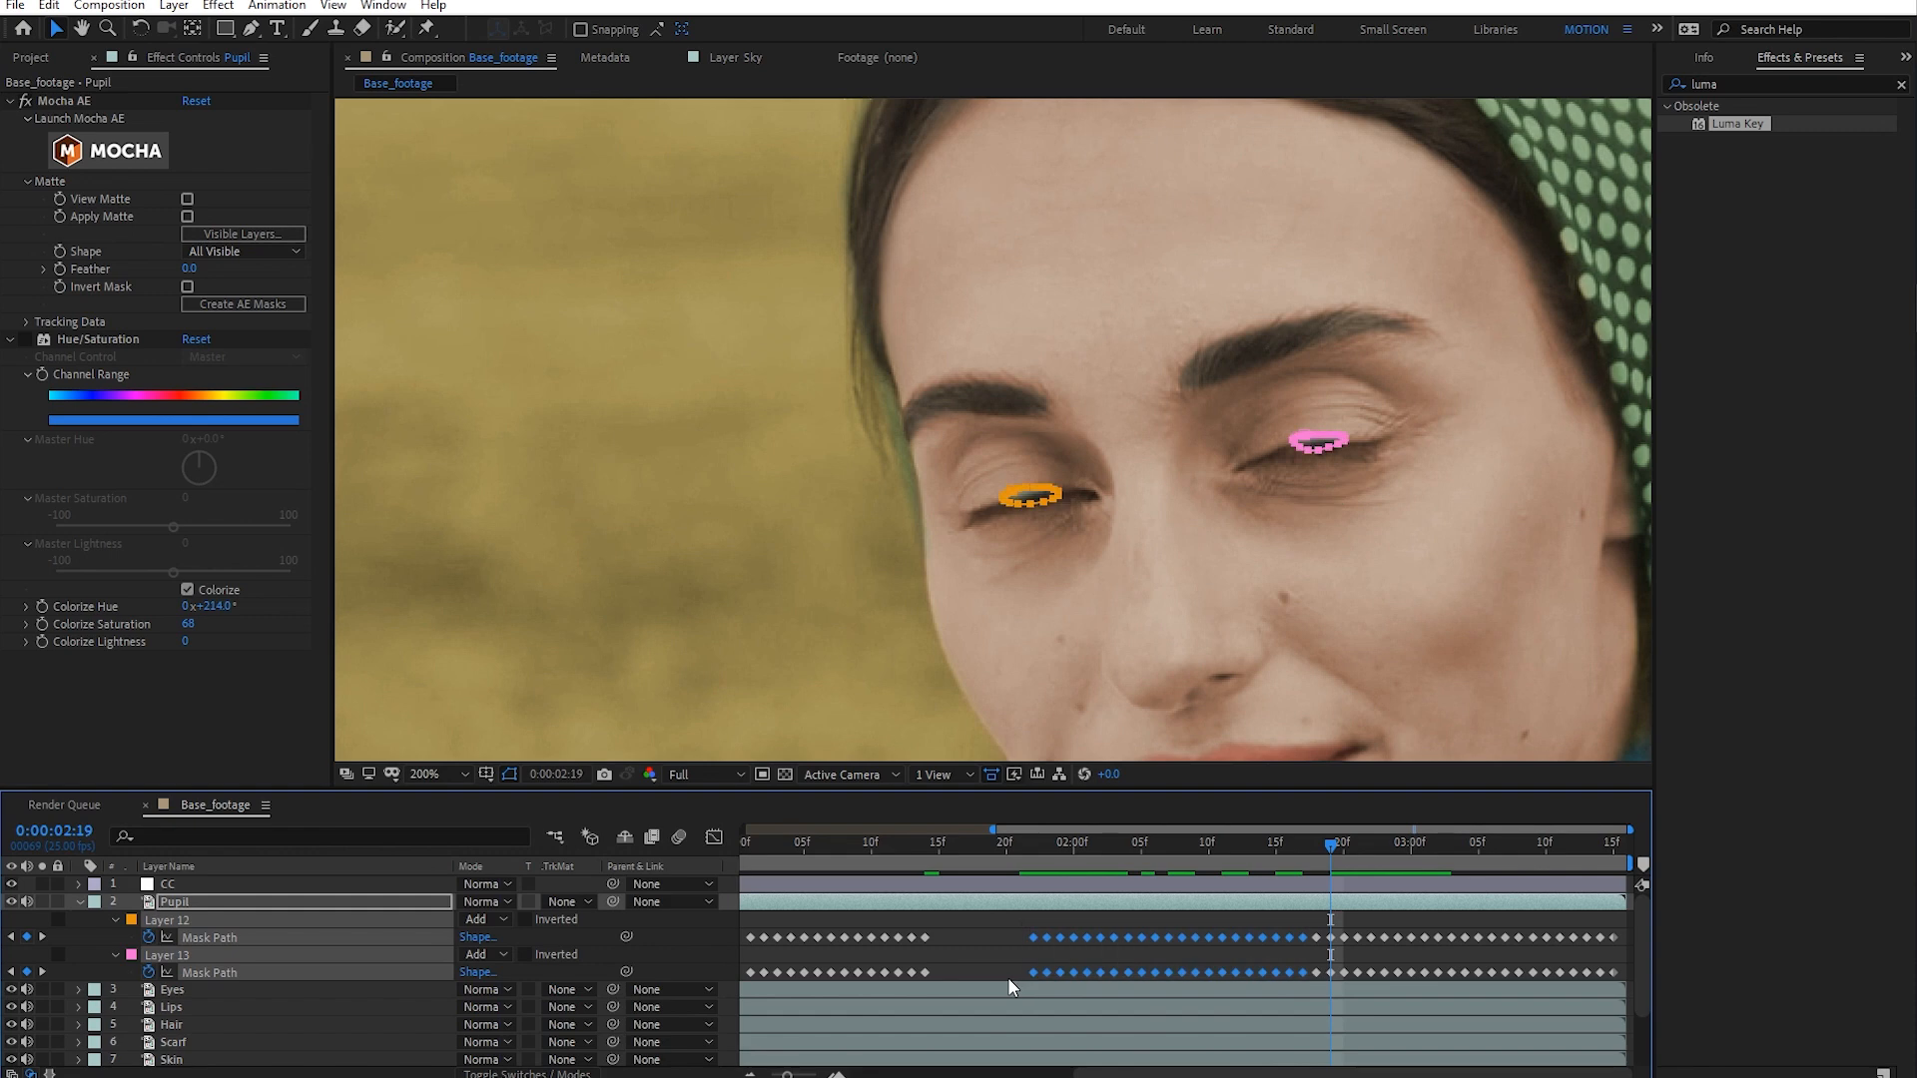
{"action": "key", "text": "Delete"}
{"action": "left_click_drag", "start_coordinate": [1281, 919], "coordinate": [1303, 998]}
{"action": "key", "text": "Delete"}
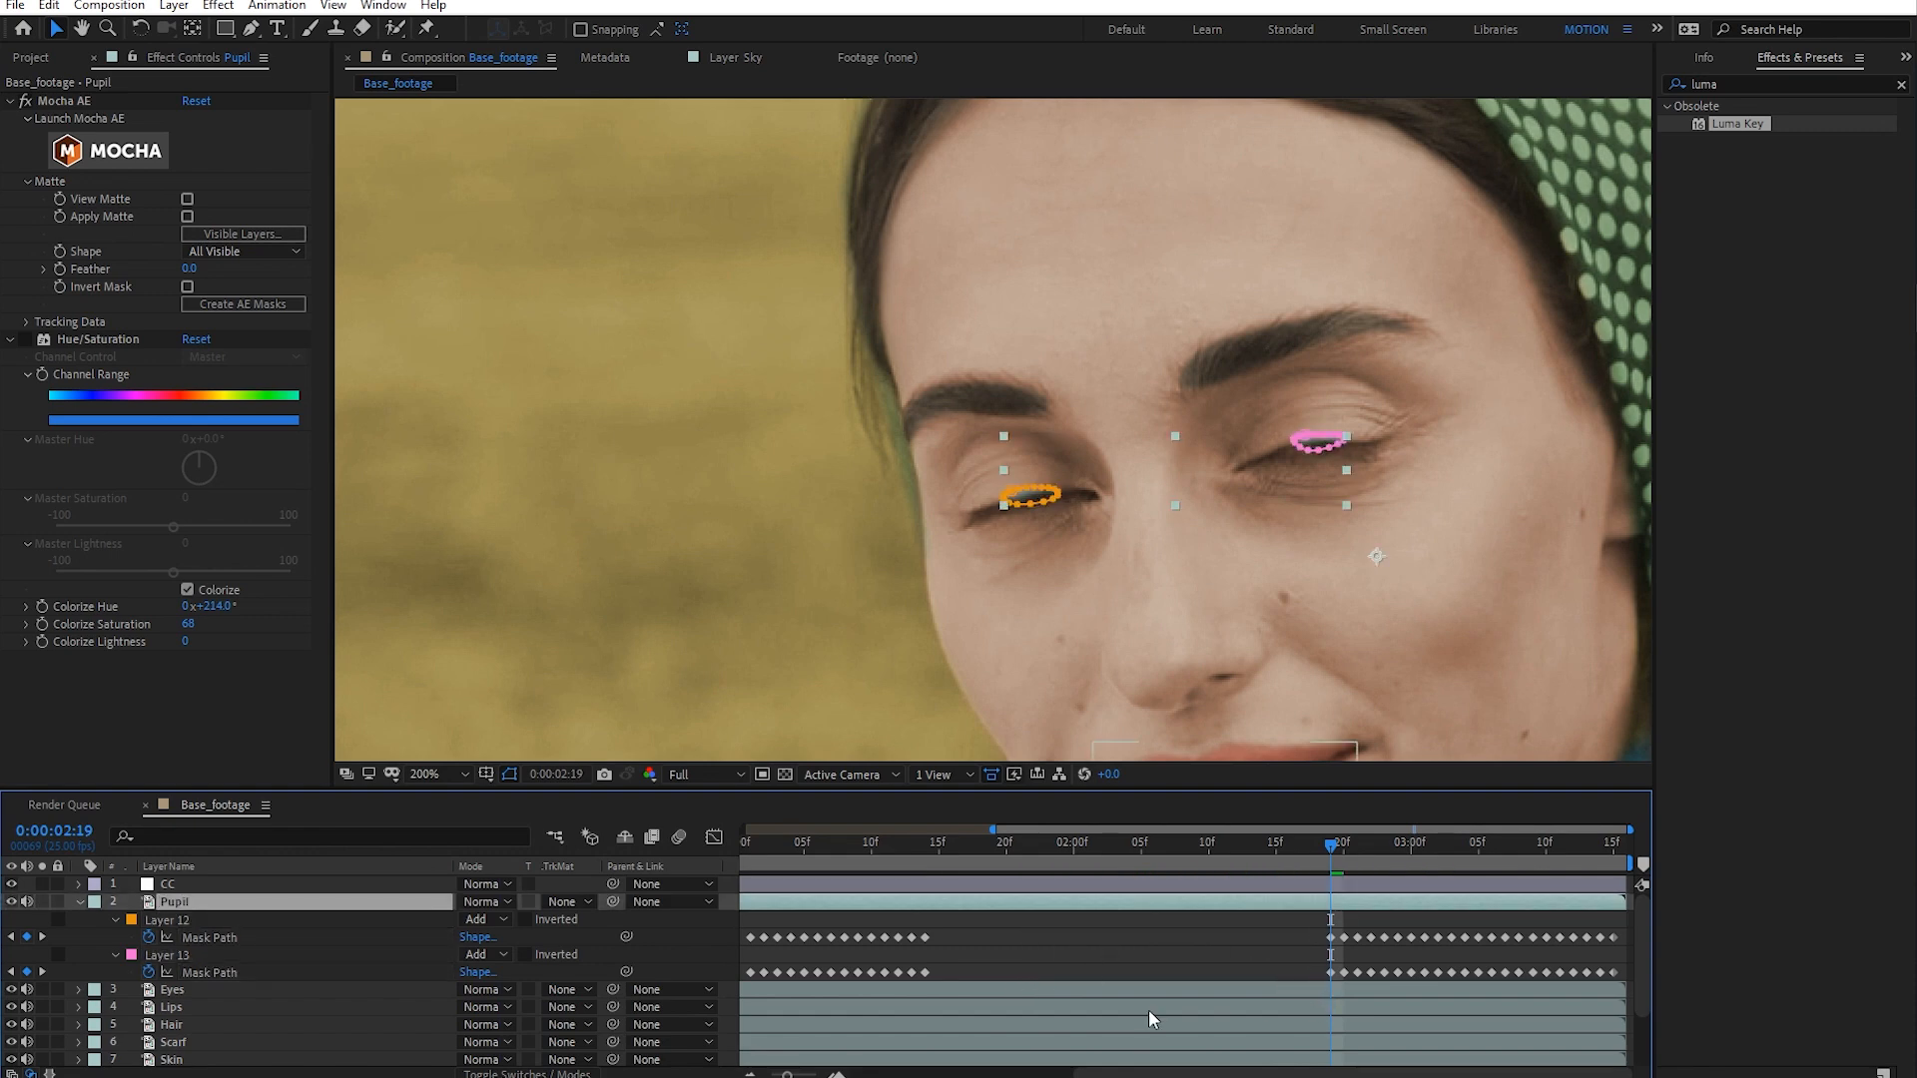
- Check the closed-eye stretch by inspecting the last keyframes before the gap, scrubbing around 0:00:02:09 and playing back the clip
{"action": "left_click_drag", "start_coordinate": [1024, 919], "coordinate": [923, 984]}
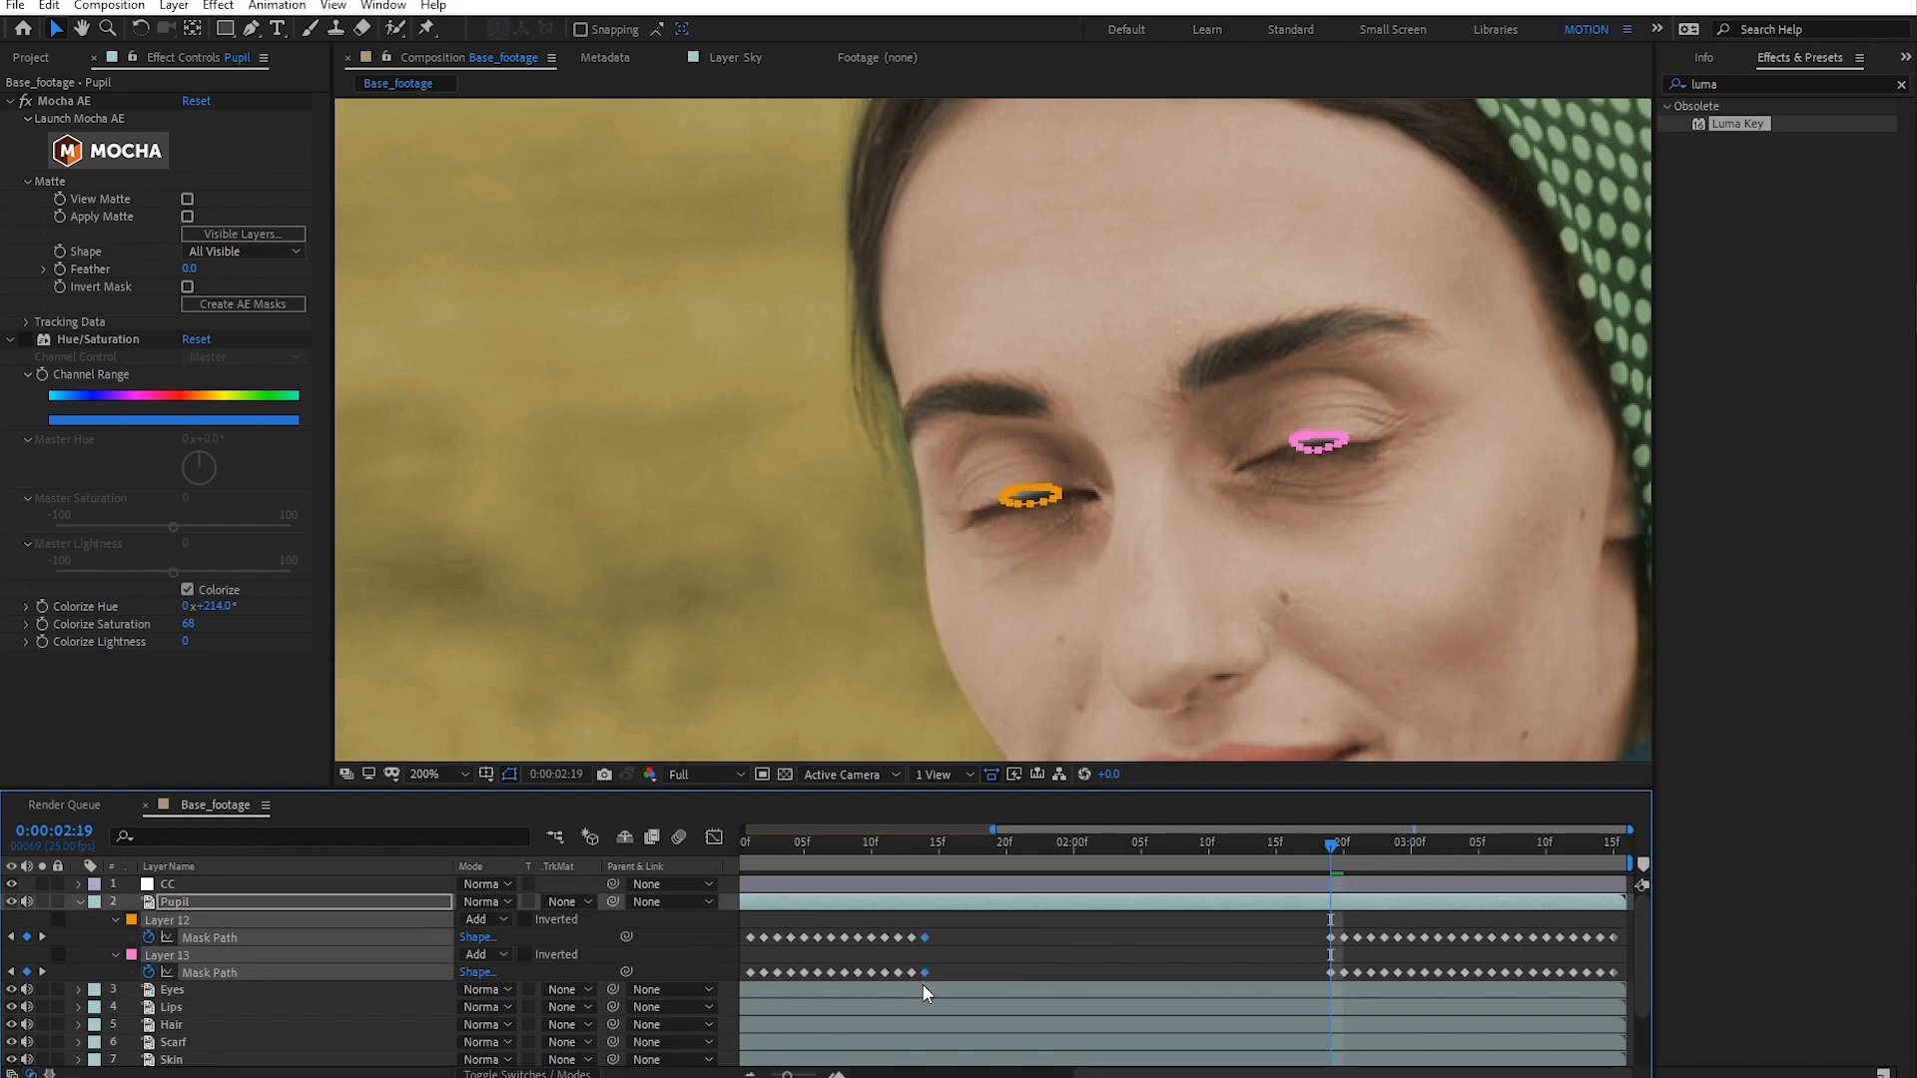
{"action": "left_click", "coordinate": [994, 986]}
{"action": "left_click", "coordinate": [1229, 950]}
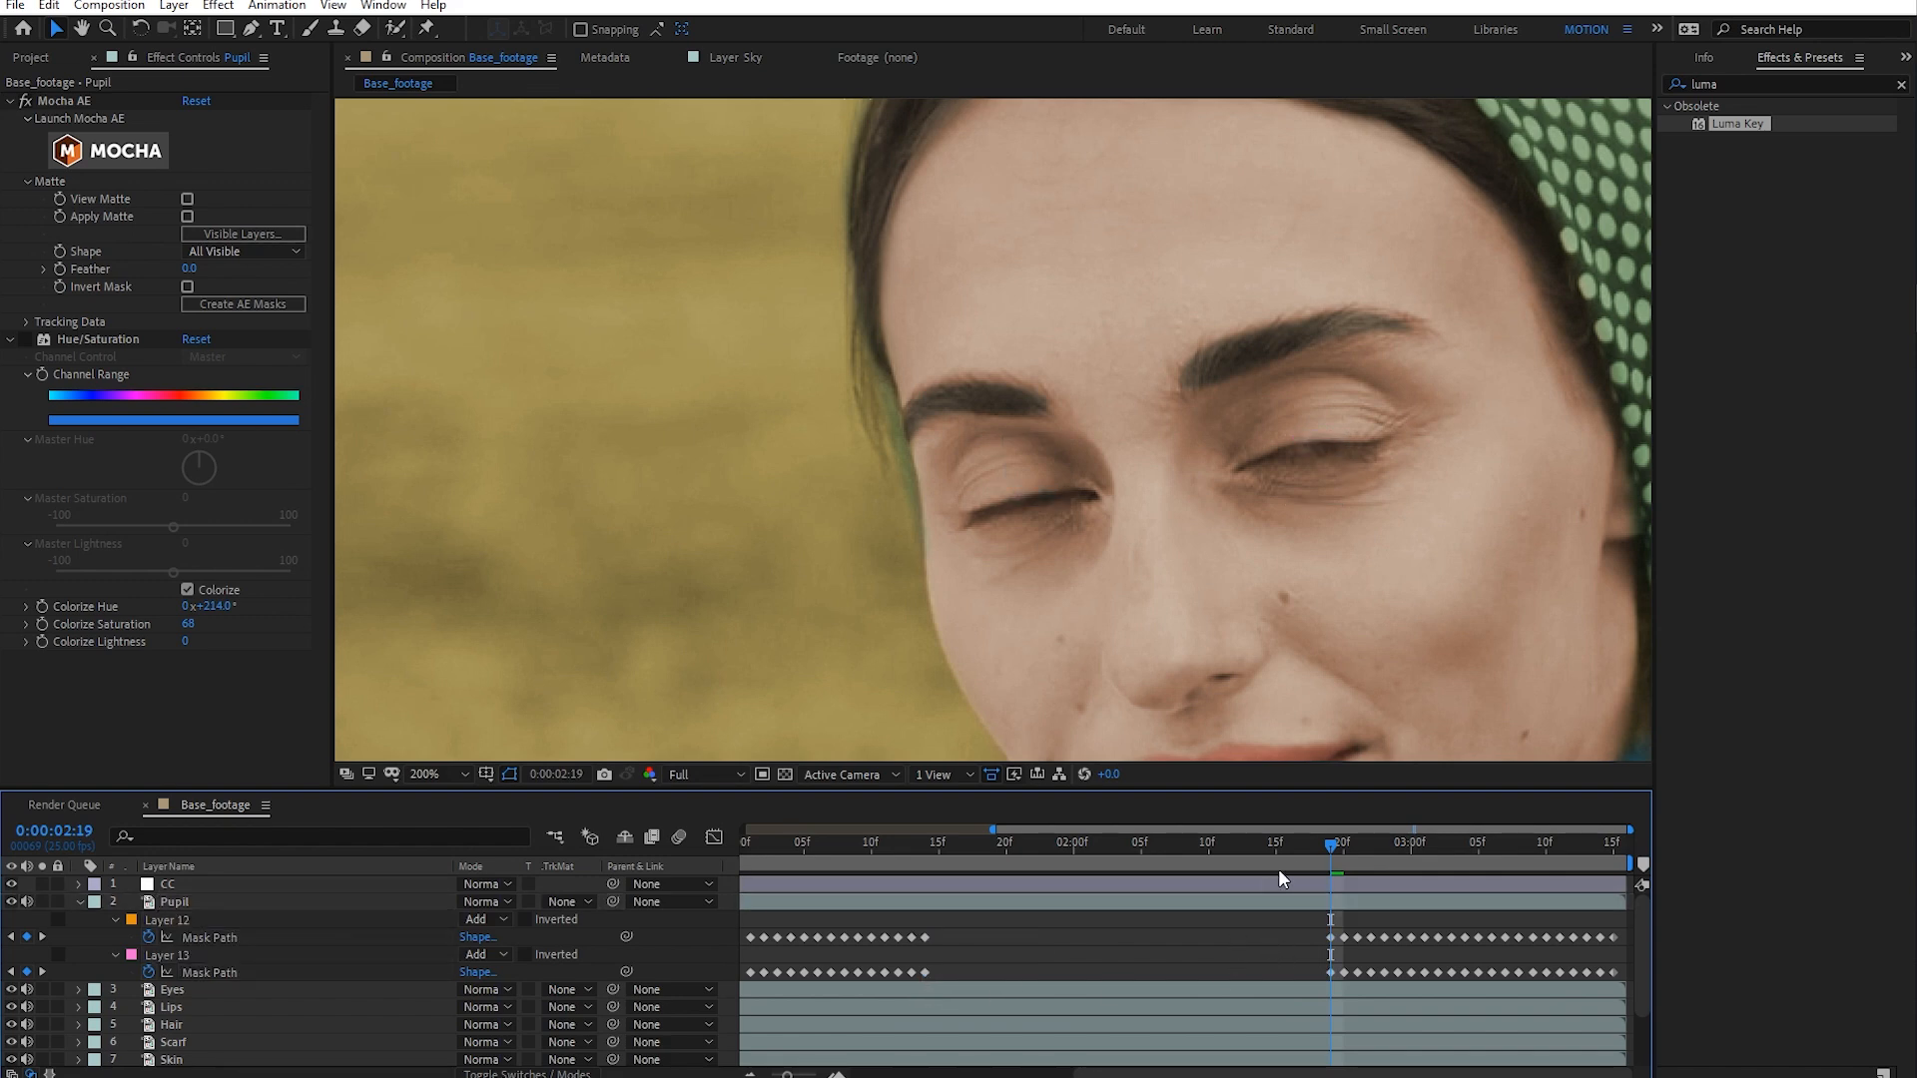
{"action": "left_click", "coordinate": [1196, 846]}
{"action": "scroll", "coordinate": [1104, 599], "scroll_direction": "down", "scroll_amount": 4}
{"action": "left_click_drag", "start_coordinate": [1114, 629], "coordinate": [1161, 627]}
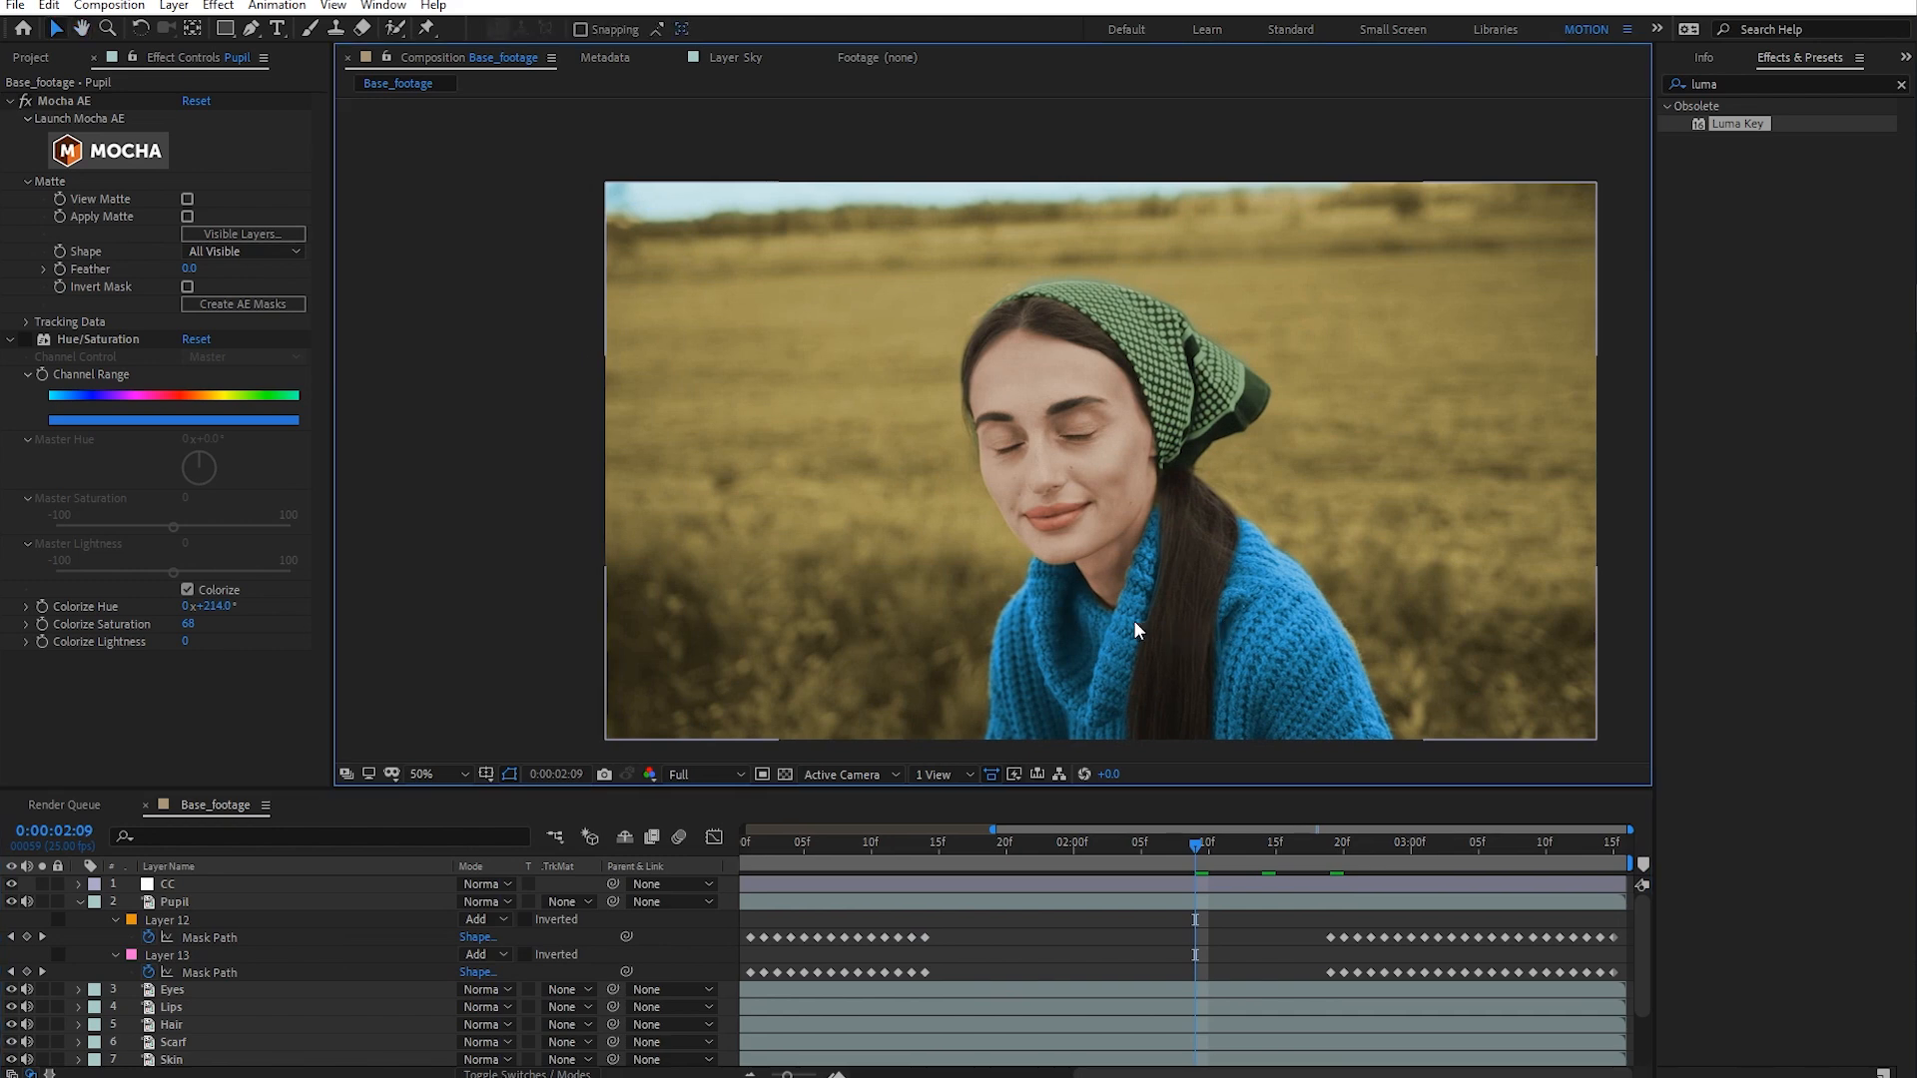
{"action": "left_click", "coordinate": [1076, 890]}
{"action": "left_click_drag", "start_coordinate": [1170, 854], "coordinate": [938, 888]}
{"action": "key", "text": "space"}
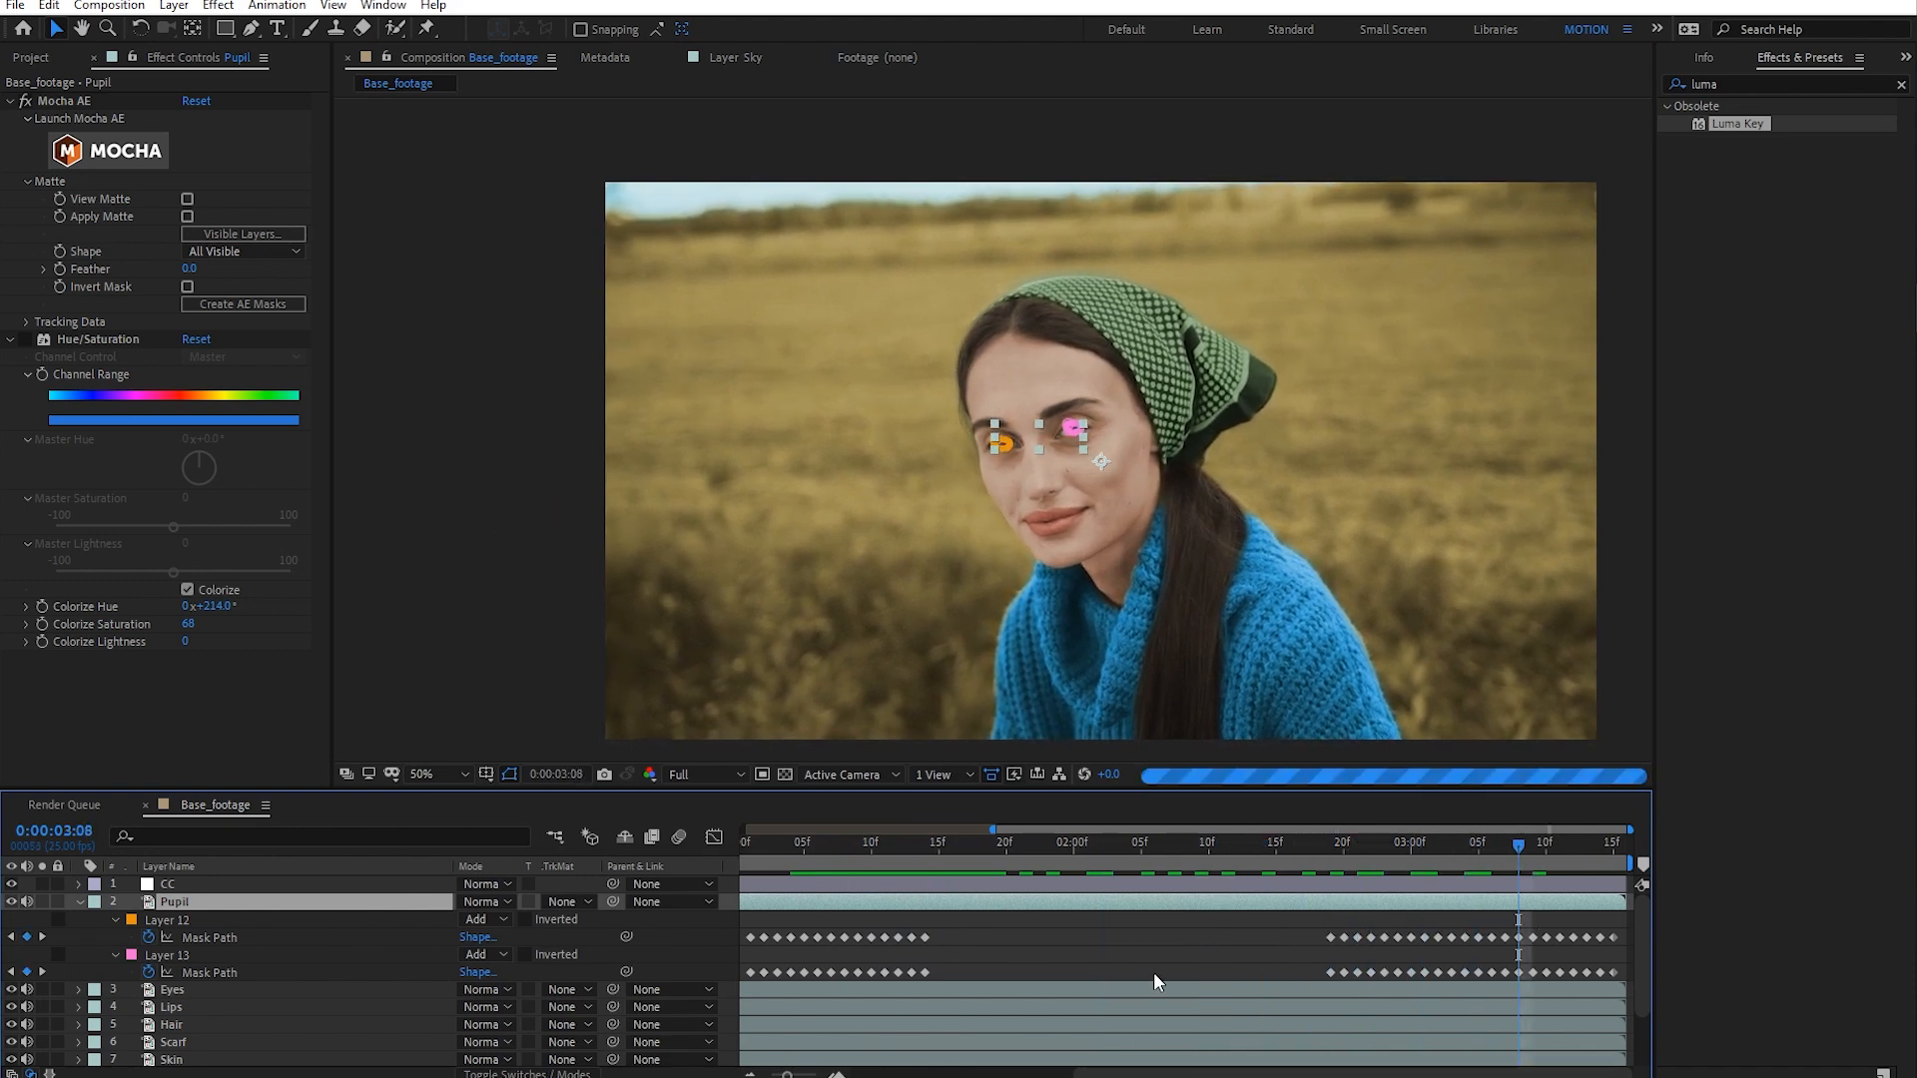
{"action": "left_click", "coordinate": [1154, 974]}
- Enable the Hue/Saturation effect on the Pupil layer and check the tinted irises in the clip's first frames
{"action": "scroll", "coordinate": [1126, 614], "scroll_direction": "up", "scroll_amount": 1}
{"action": "left_click_drag", "start_coordinate": [1508, 849], "coordinate": [785, 888]}
{"action": "scroll", "coordinate": [982, 597], "scroll_direction": "up", "scroll_amount": 4}
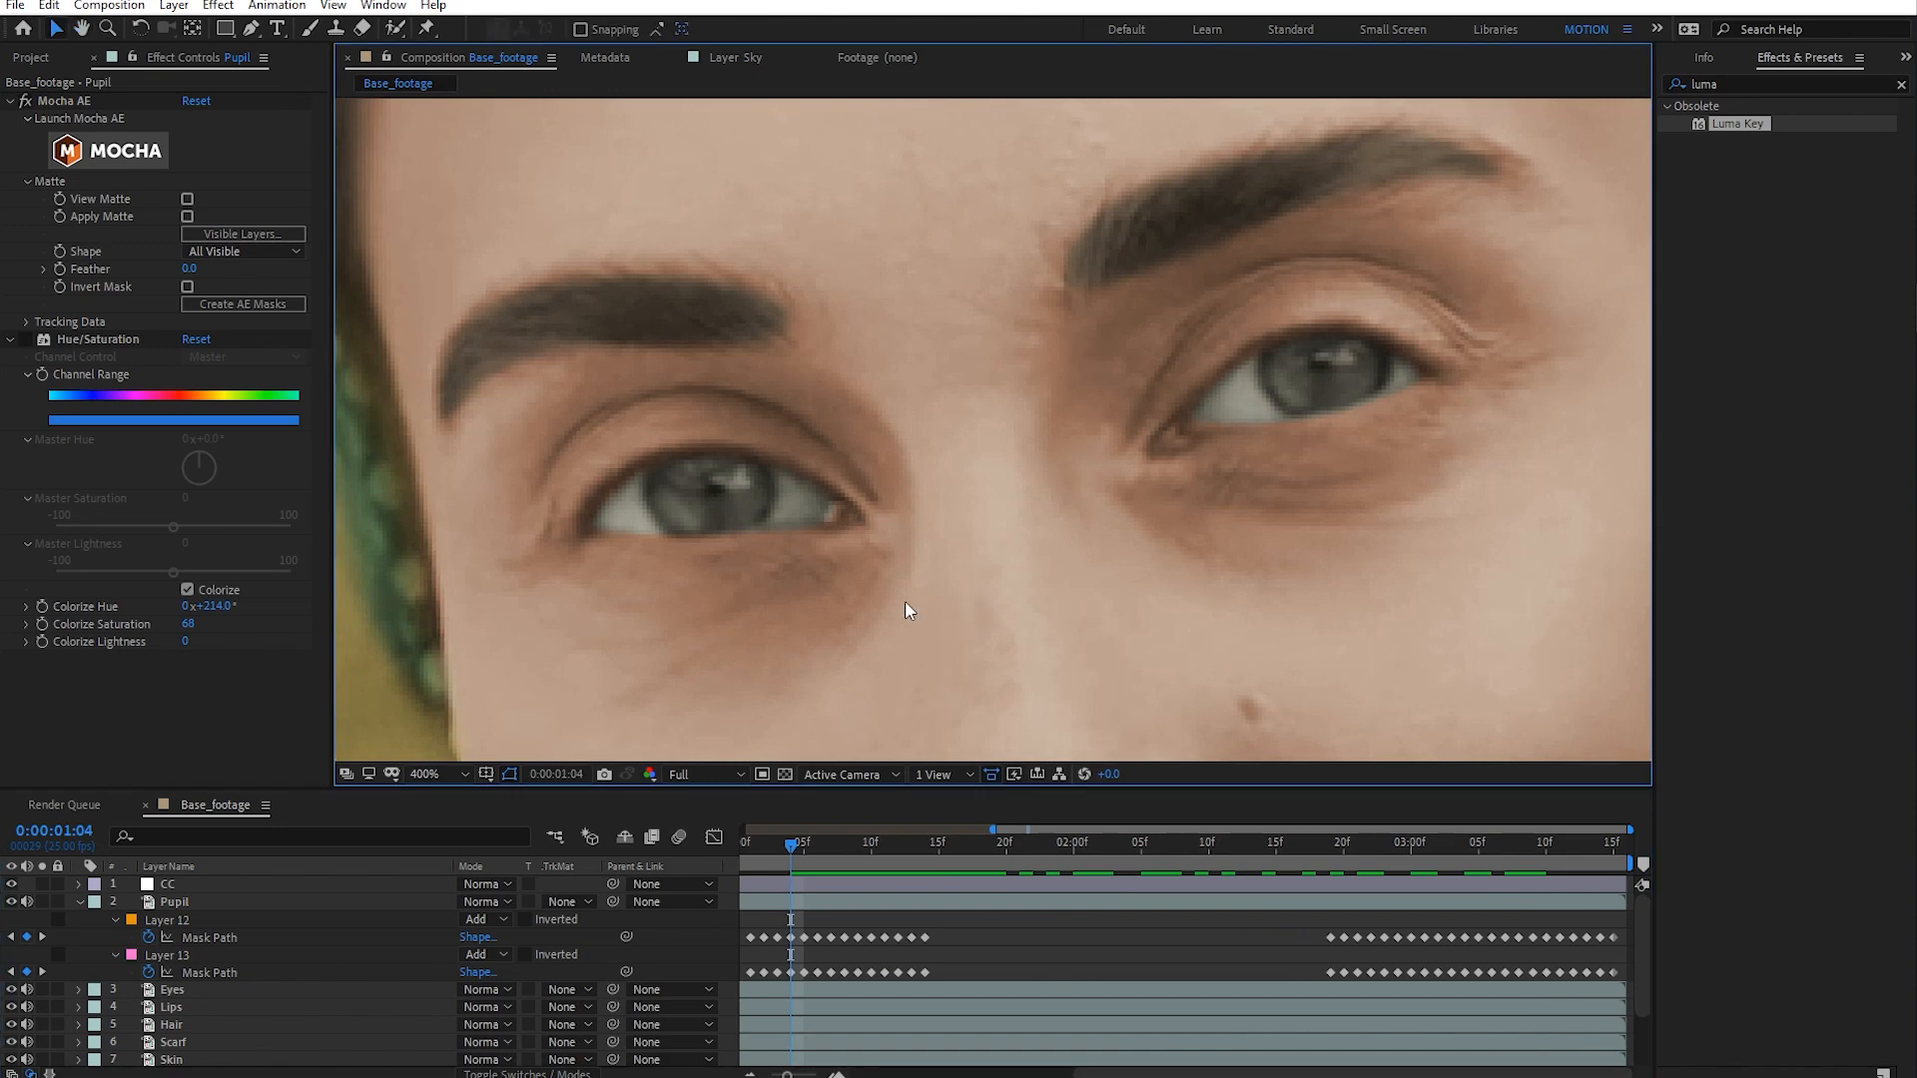
{"action": "left_click", "coordinate": [26, 339]}
{"action": "scroll", "coordinate": [773, 463], "scroll_direction": "down", "scroll_amount": 2}
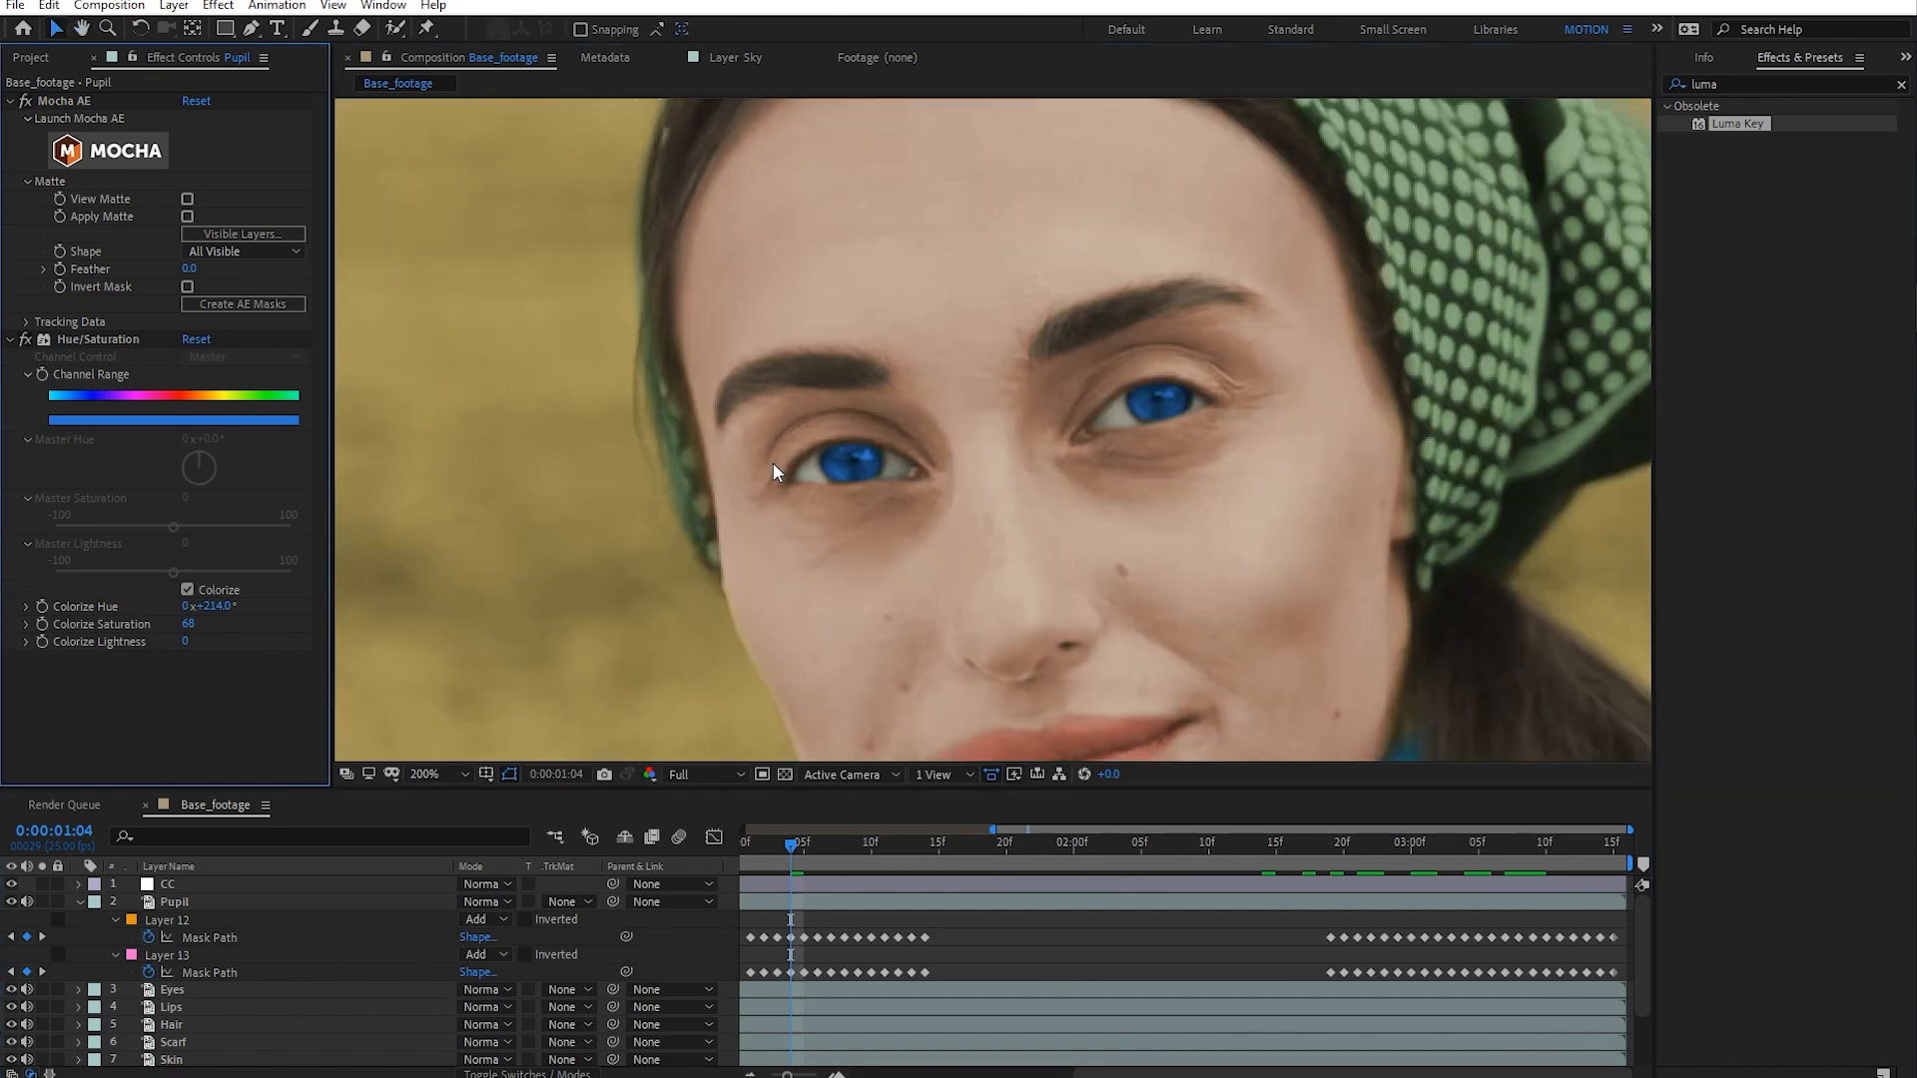
{"action": "mouse_move", "coordinate": [807, 846]}
{"action": "left_mouse_down"}
{"action": "mouse_move", "coordinate": [891, 847]}
{"action": "mouse_move", "coordinate": [691, 855]}
{"action": "mouse_move", "coordinate": [782, 870]}
{"action": "mouse_move", "coordinate": [800, 846]}
{"action": "left_mouse_up"}
{"action": "left_click_drag", "start_coordinate": [789, 1075], "coordinate": [766, 1074]}
{"action": "scroll", "coordinate": [1195, 640], "scroll_direction": "down", "scroll_amount": 1}
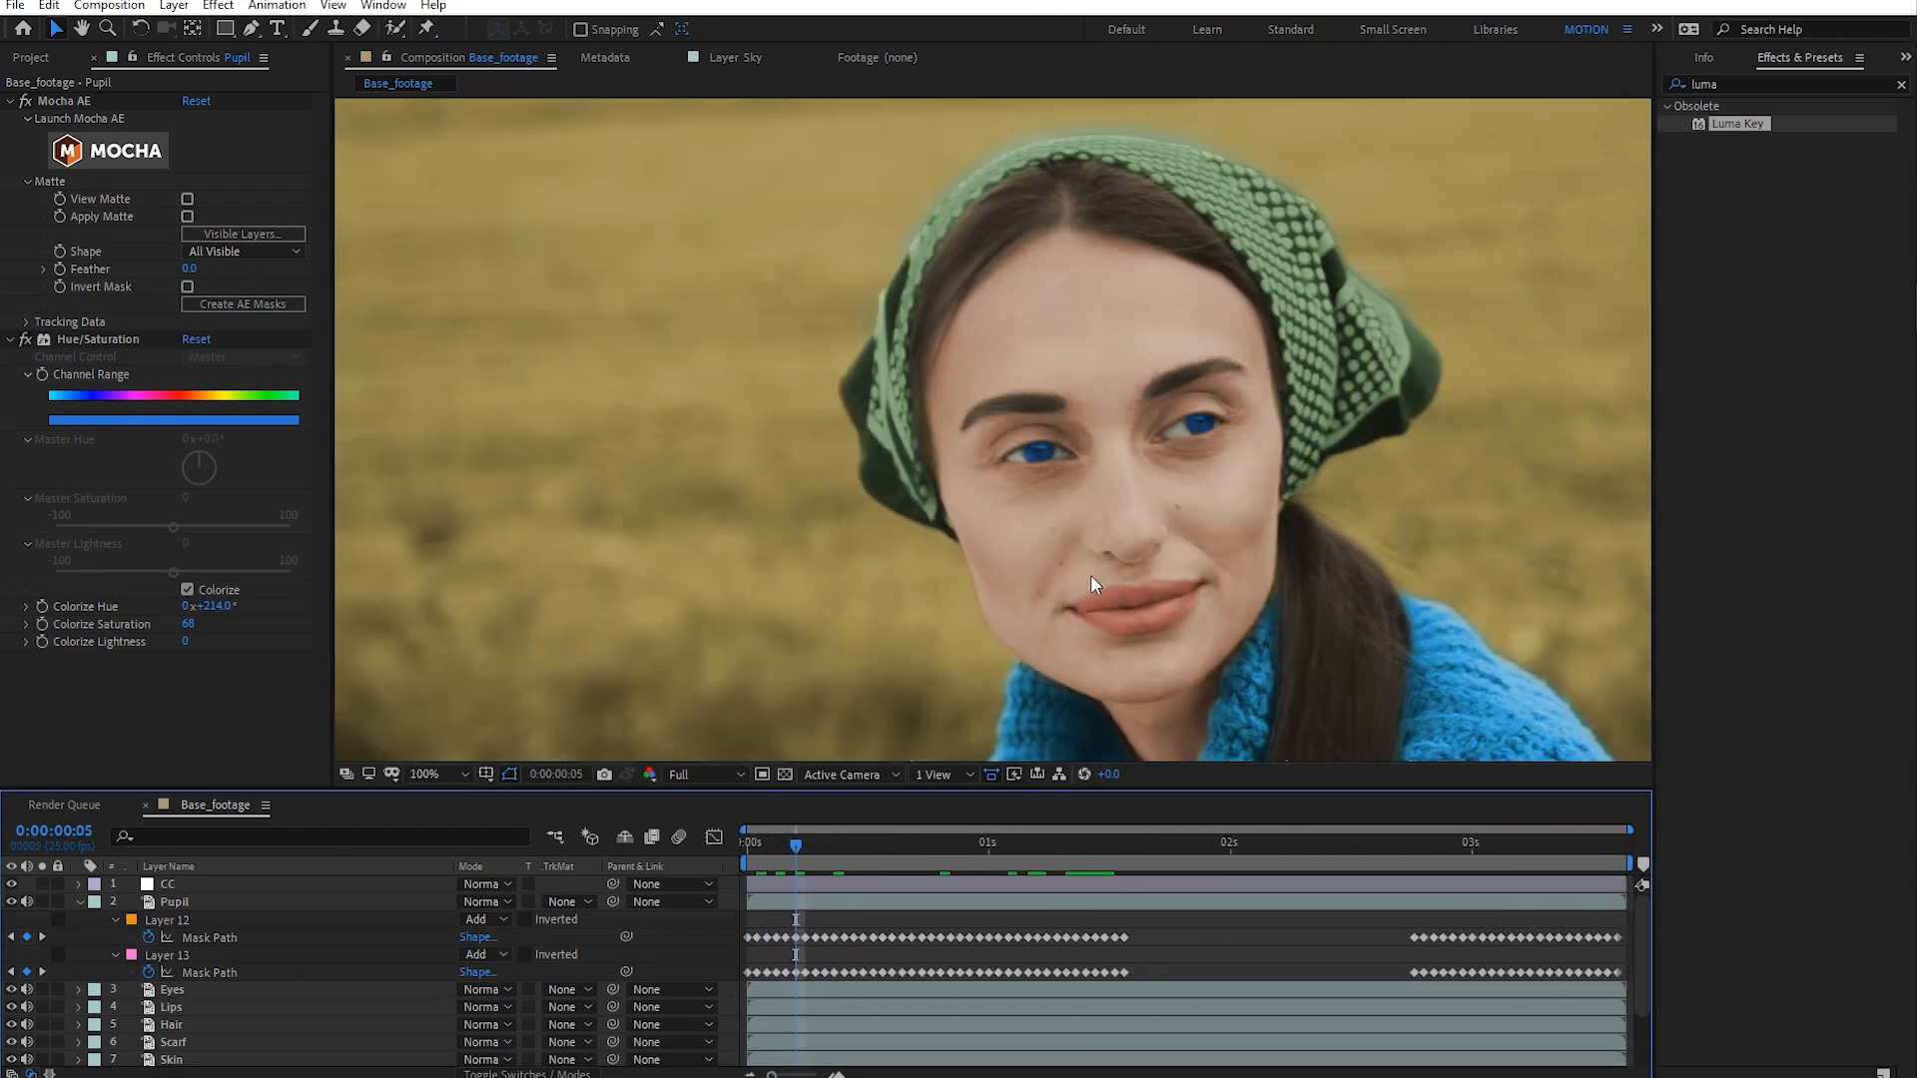
{"action": "left_click_drag", "start_coordinate": [810, 843], "coordinate": [862, 869]}
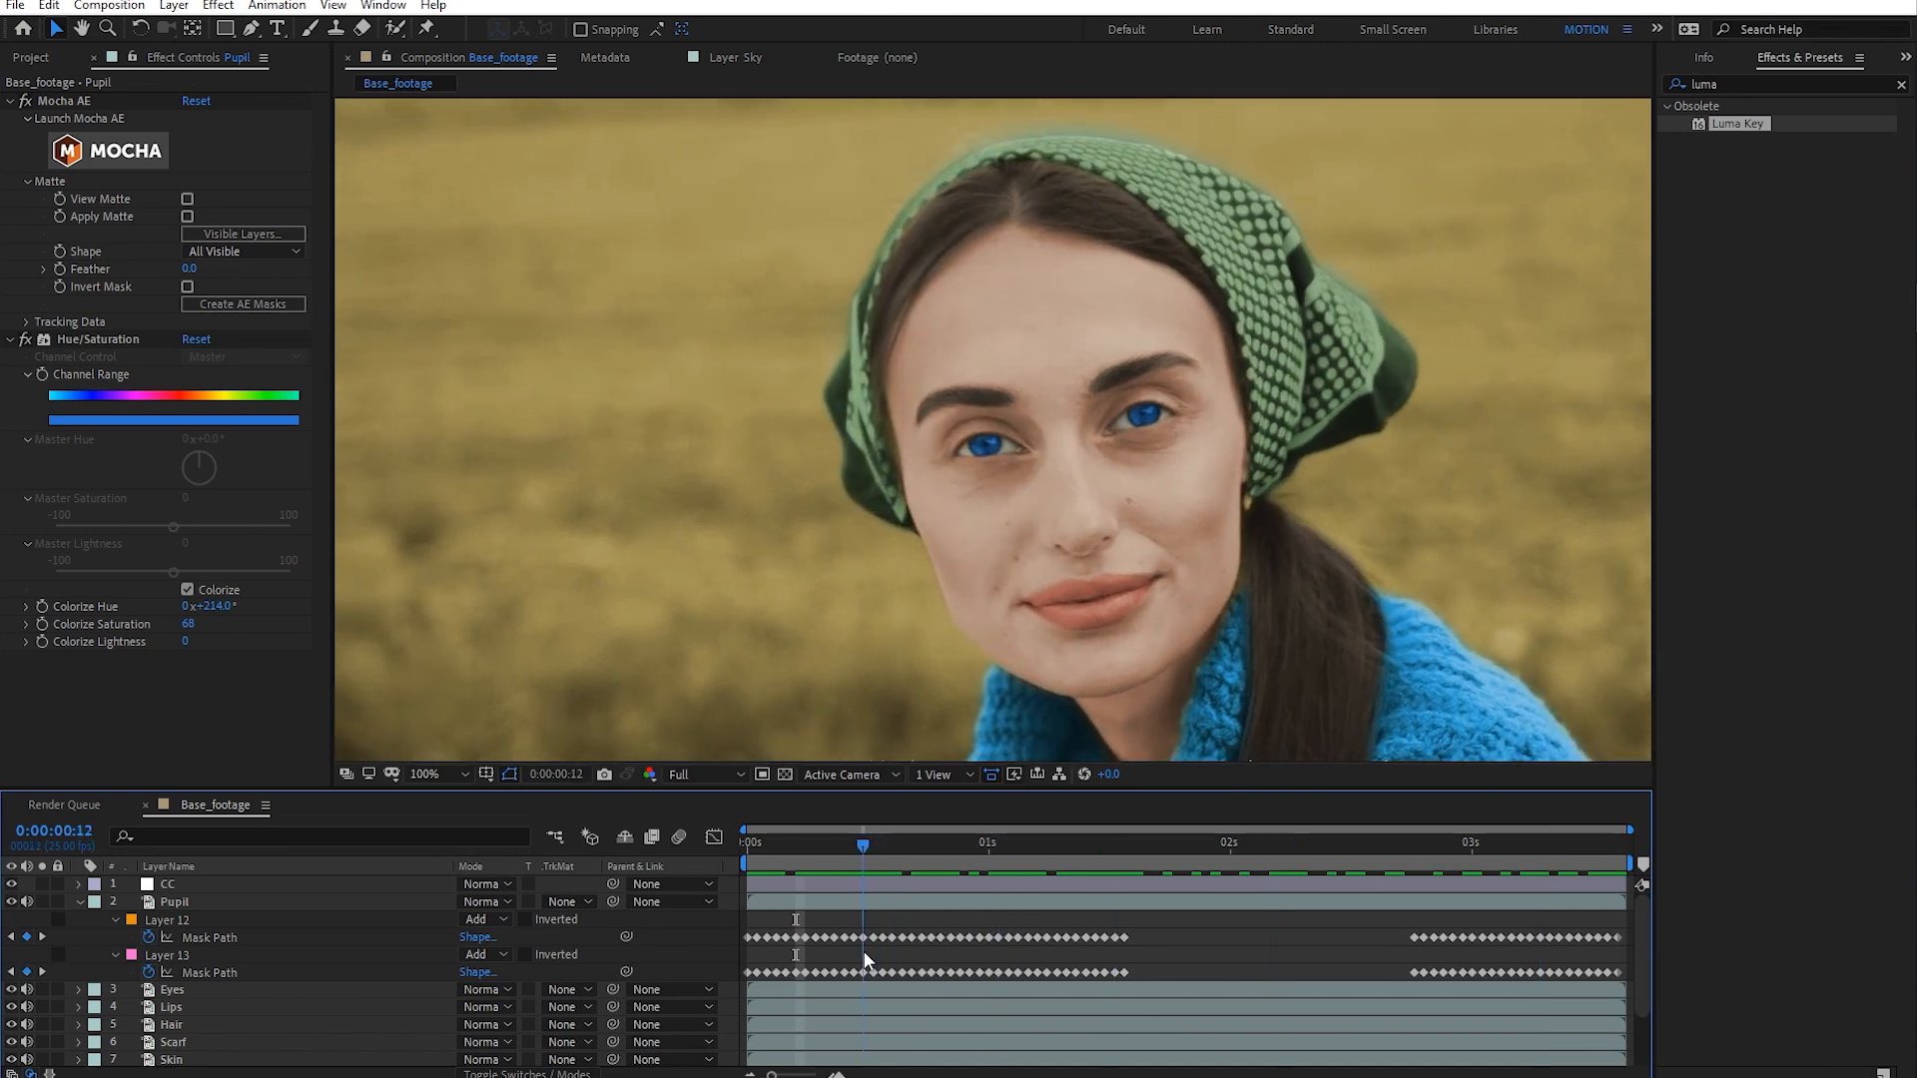
- Recolor the irises red by setting the Pupil layer's Colorize Hue to 347°
{"action": "left_click_drag", "start_coordinate": [219, 616], "coordinate": [247, 610]}
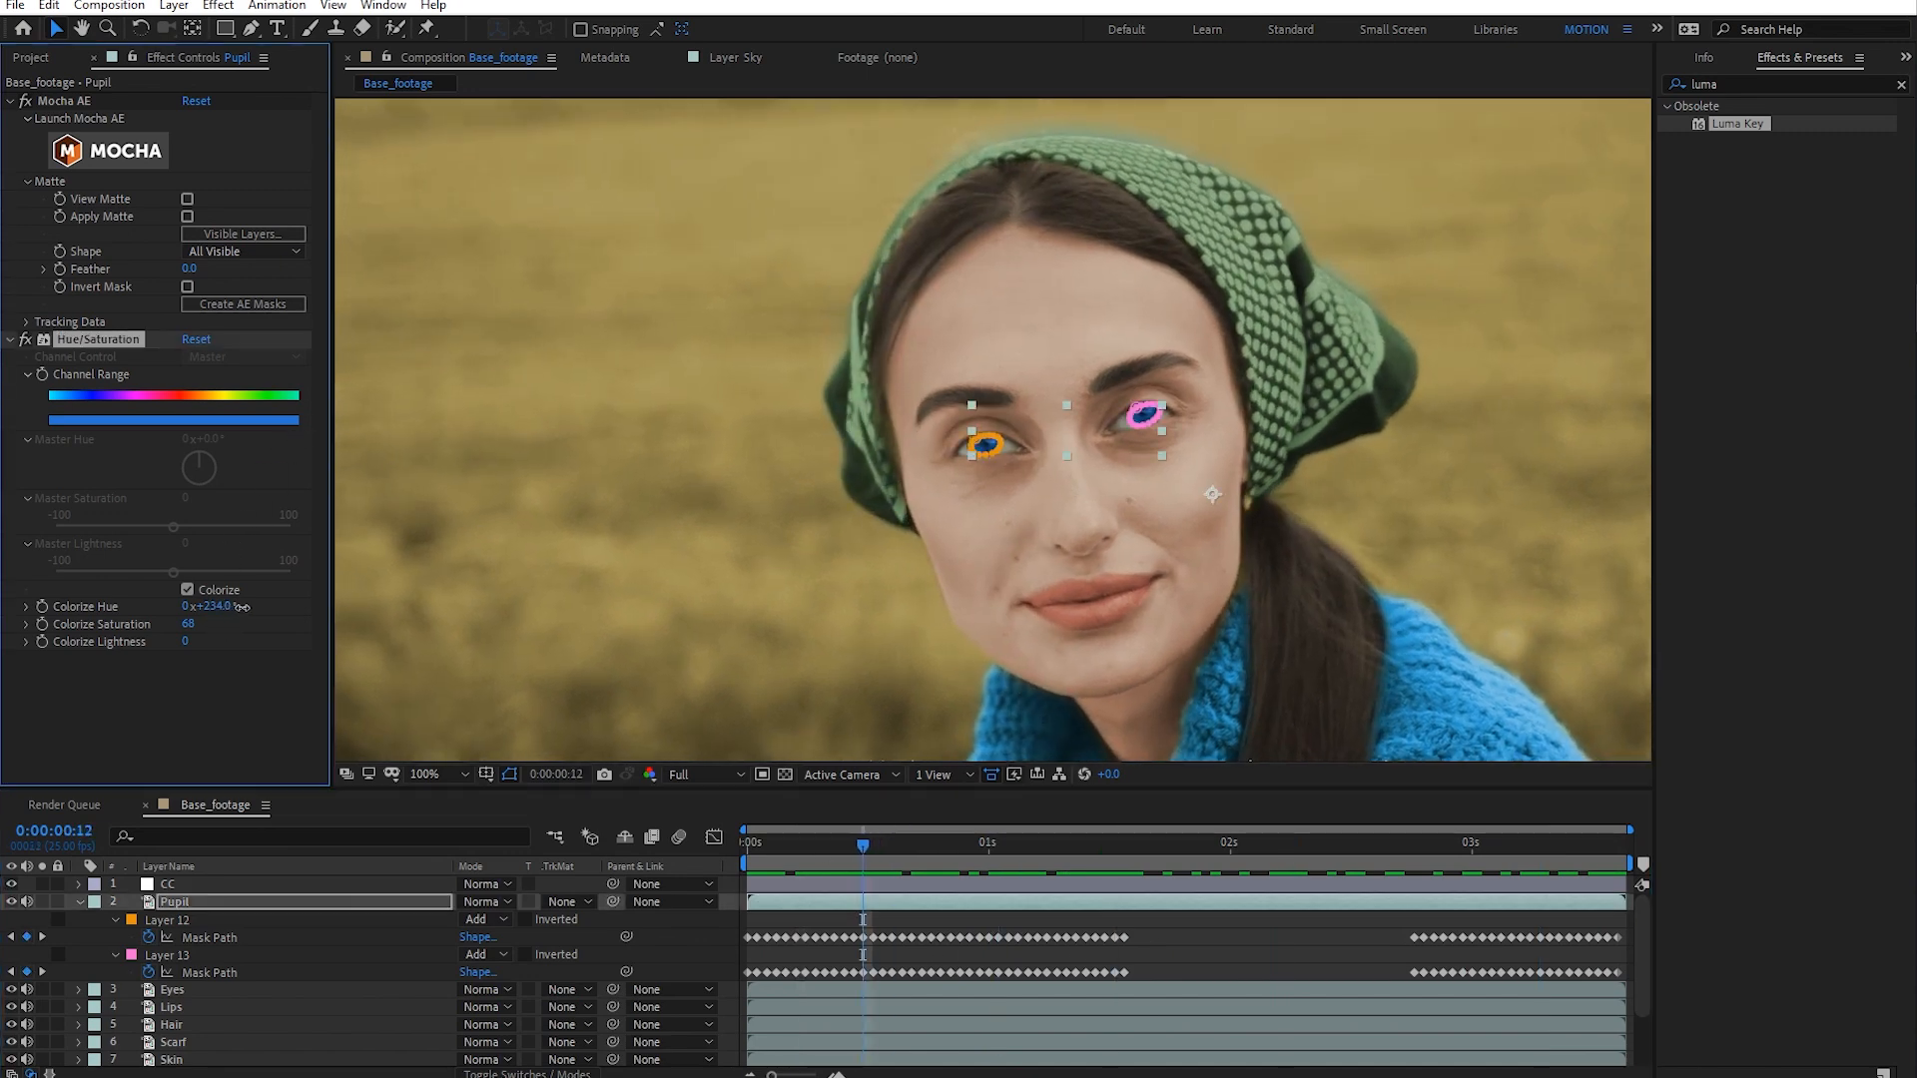
{"action": "scroll", "coordinate": [928, 461], "scroll_direction": "up", "scroll_amount": 1}
{"action": "scroll", "coordinate": [925, 465], "scroll_direction": "up", "scroll_amount": 1}
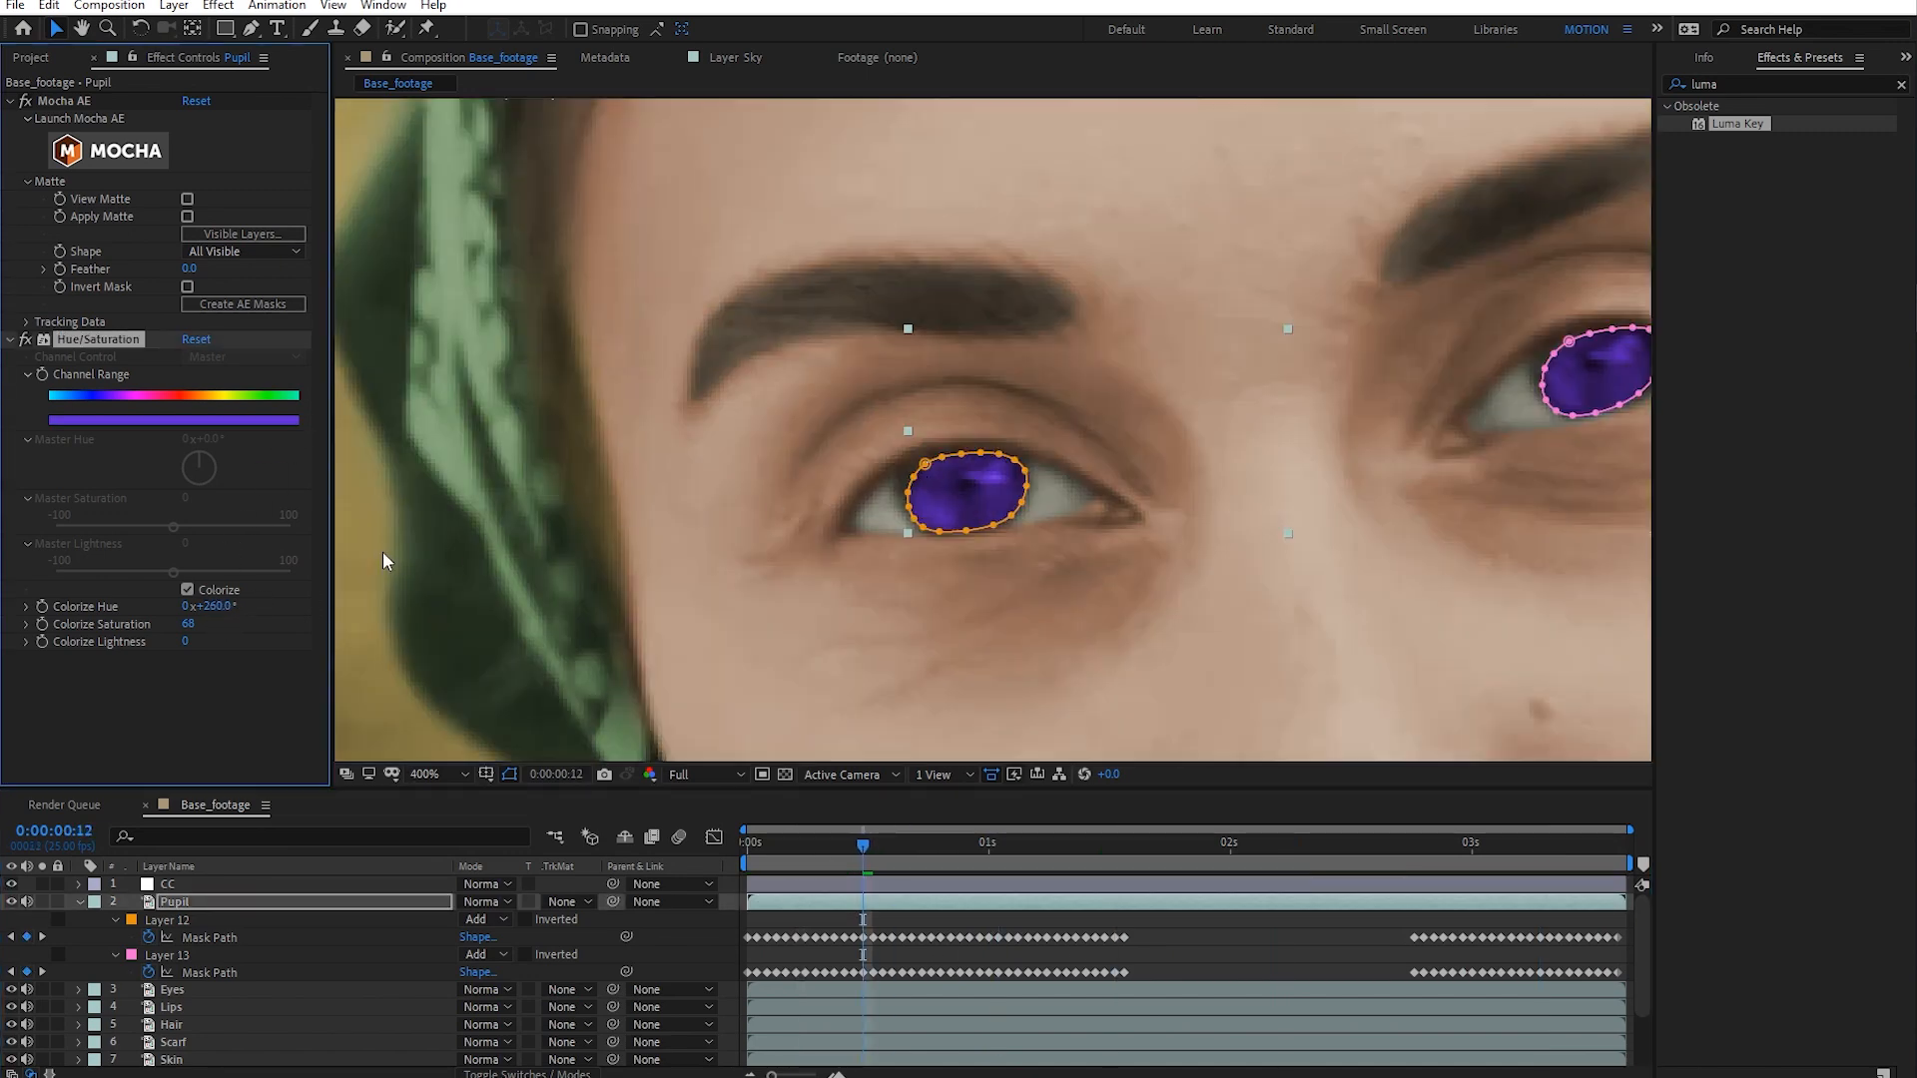
{"action": "left_click_drag", "start_coordinate": [230, 611], "coordinate": [316, 615]}
{"action": "key", "text": "comma"}
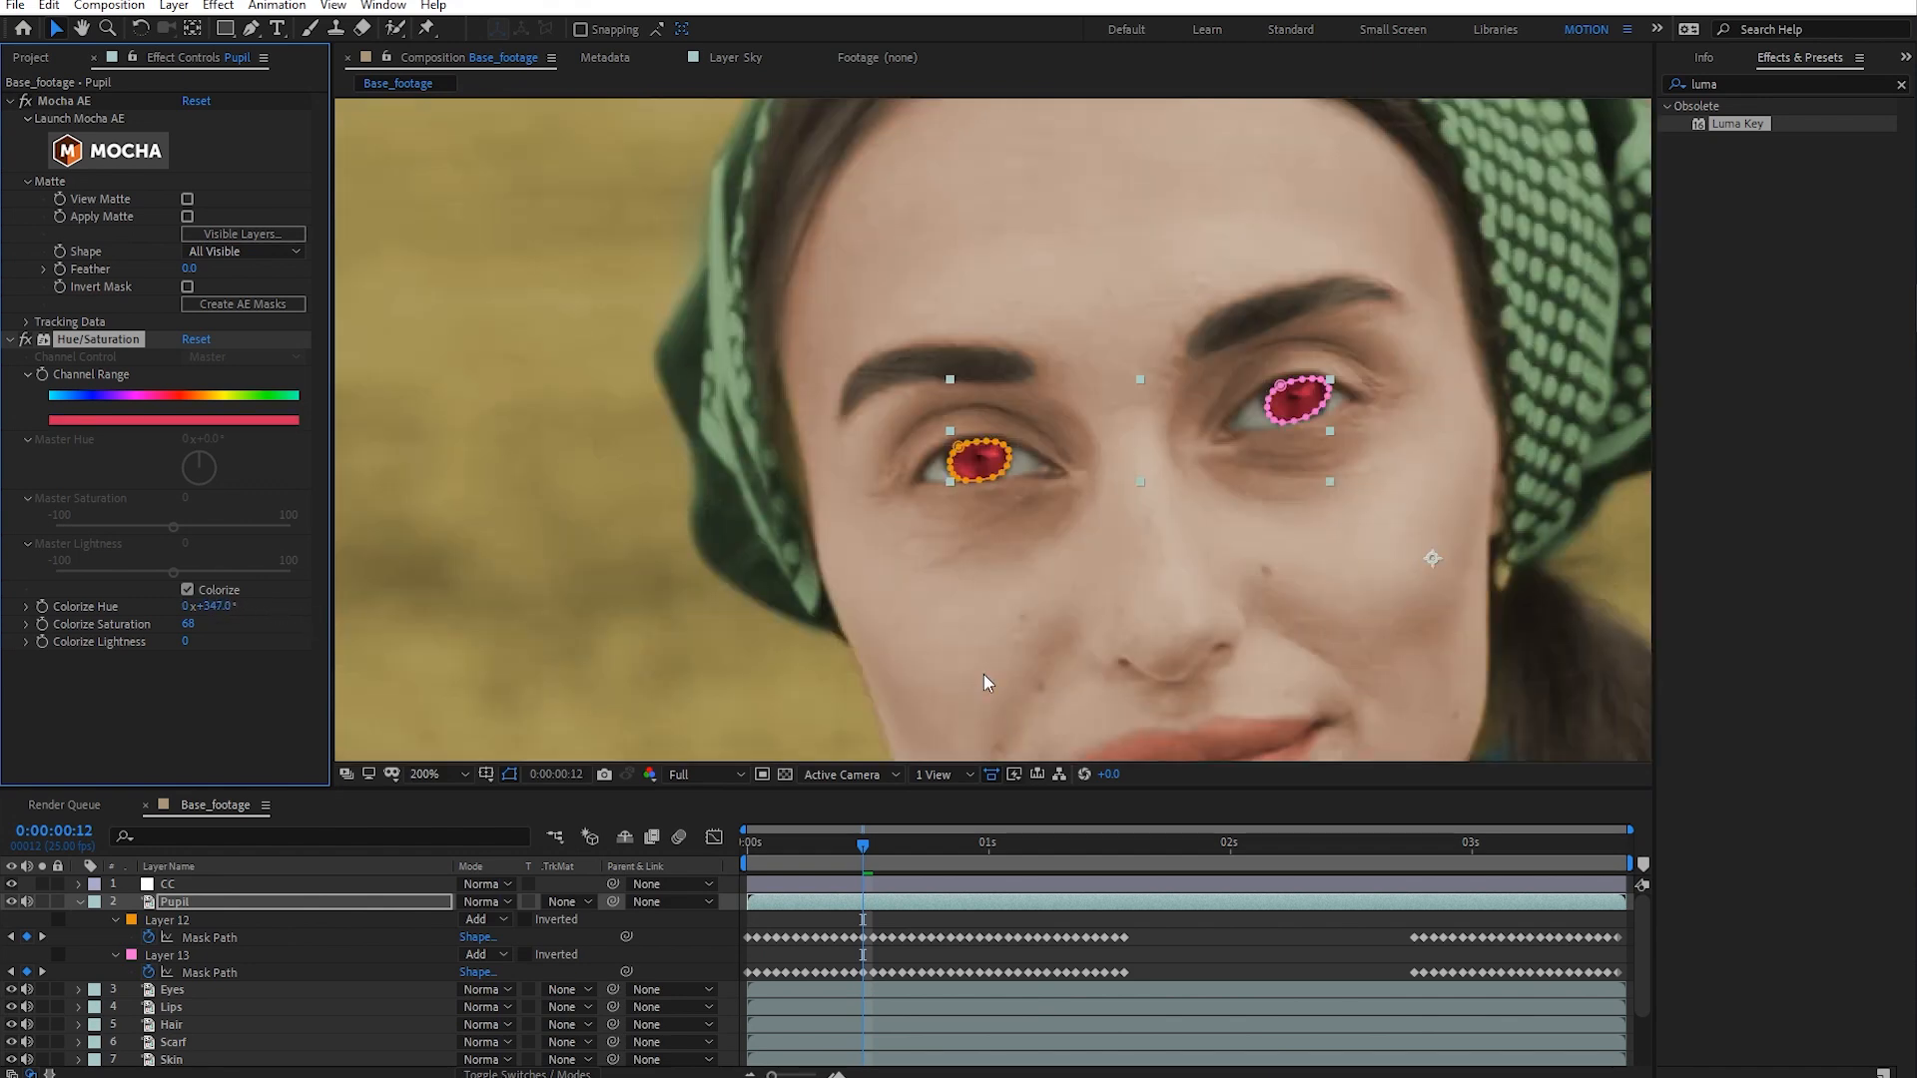
{"action": "left_click", "coordinate": [1200, 925]}
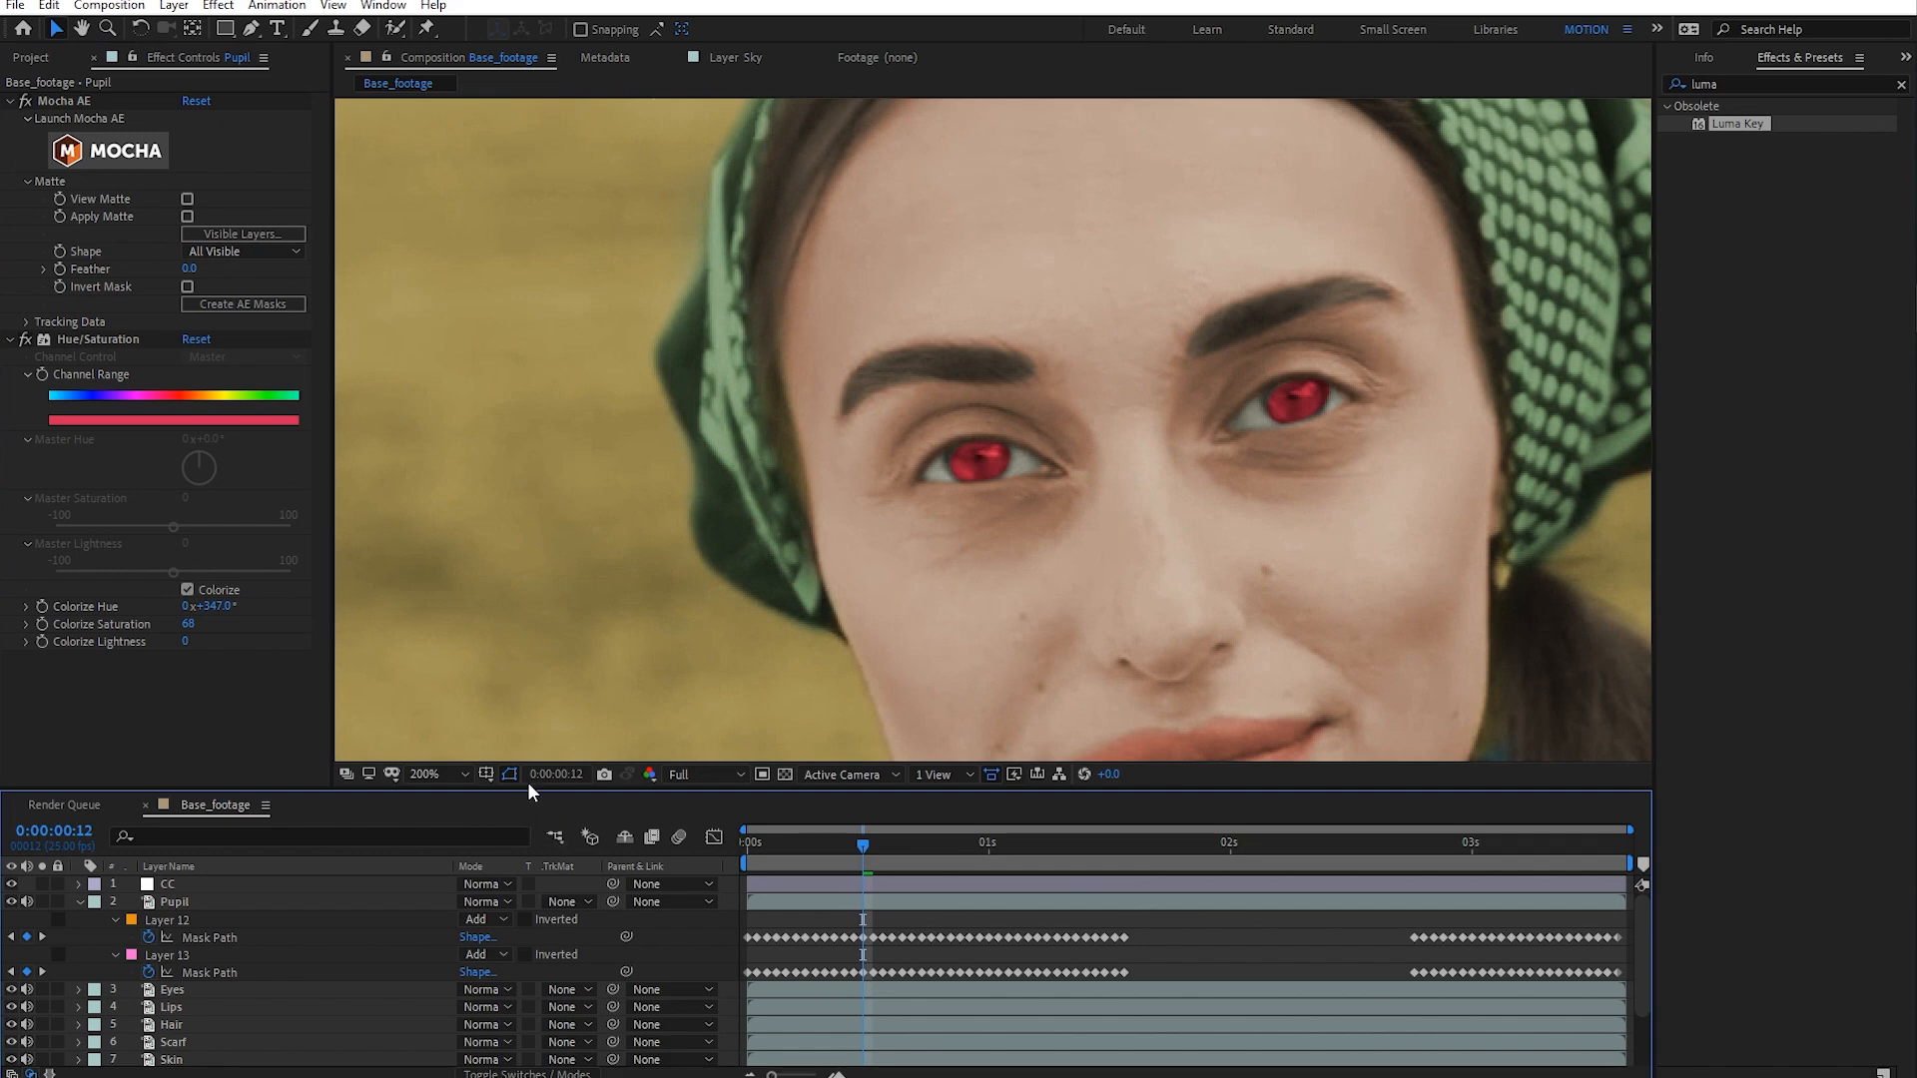
- Set the Mask Feather of both pupil masks, Layer 12 and Layer 13, to 5 pixels
{"action": "left_click", "coordinate": [935, 581]}
{"action": "scroll", "coordinate": [1017, 552], "scroll_direction": "up", "scroll_amount": 3}
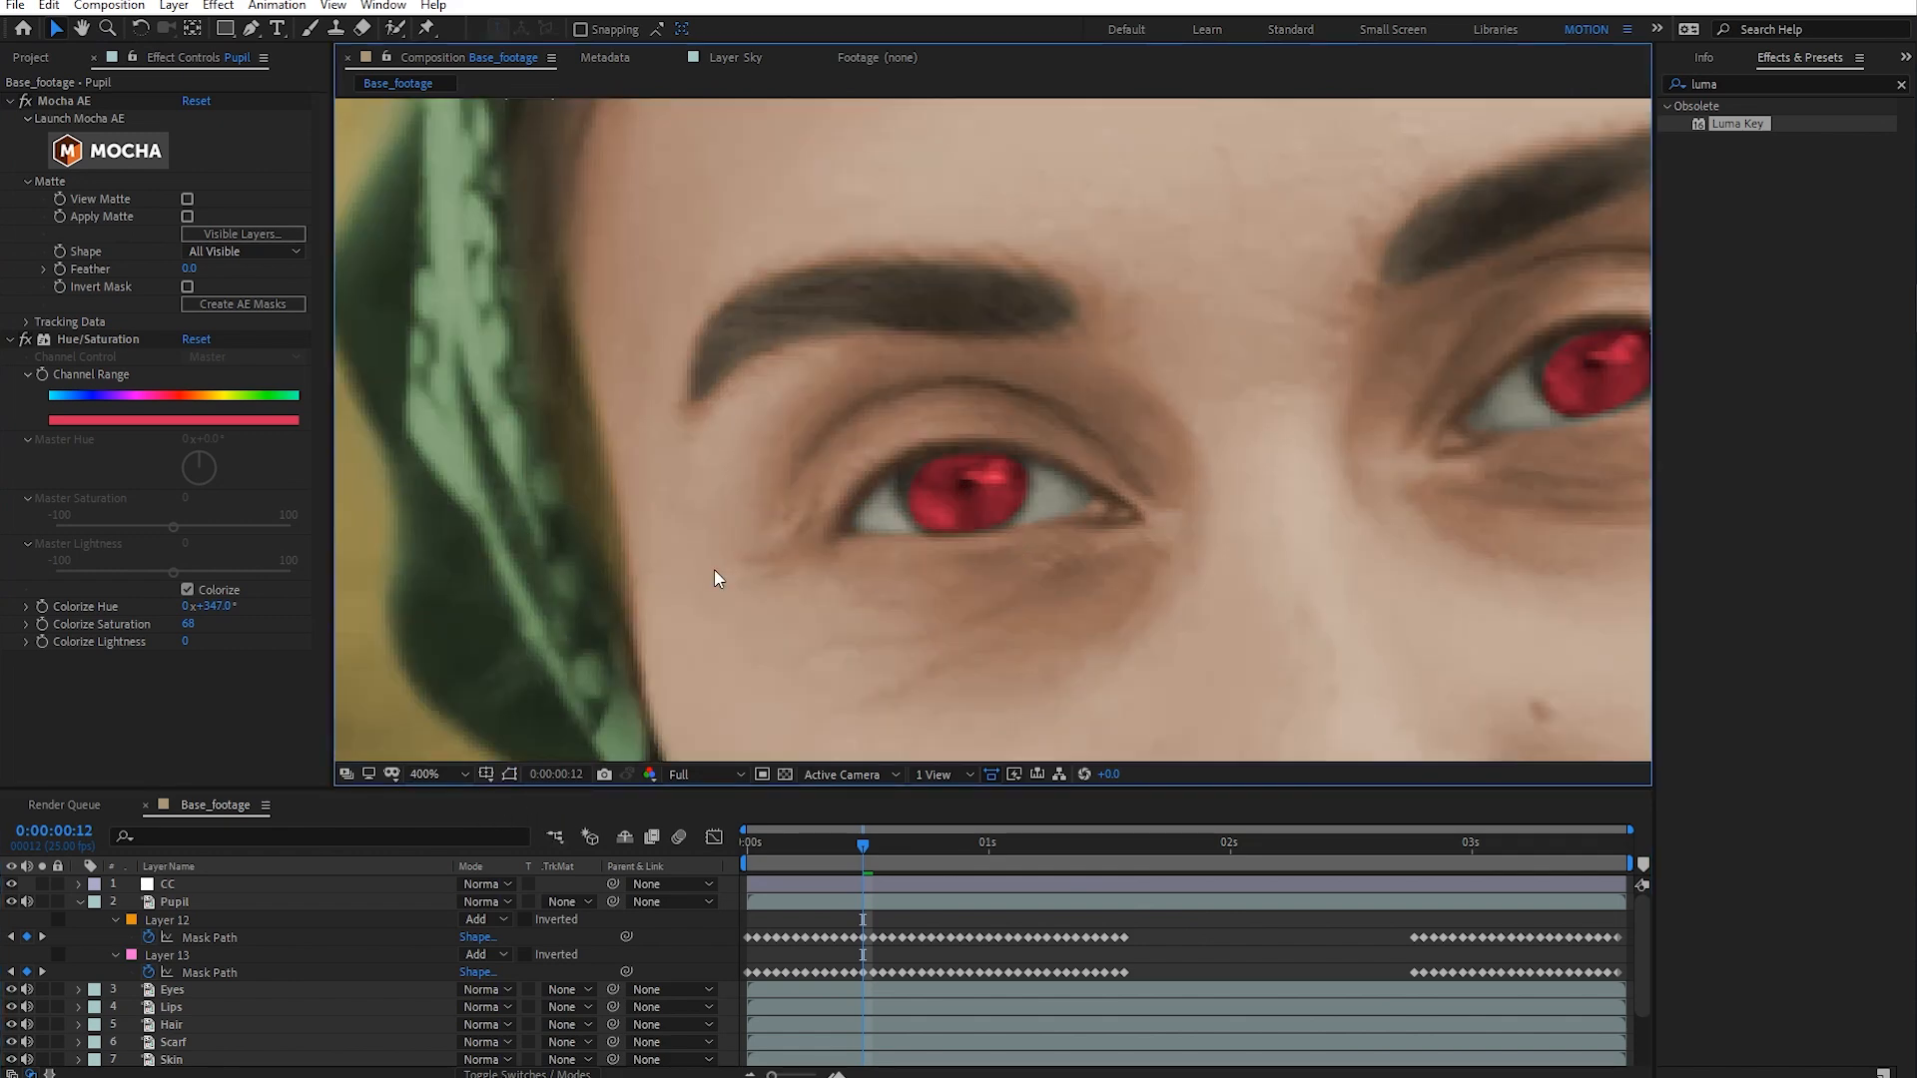
{"action": "left_click", "coordinate": [905, 898]}
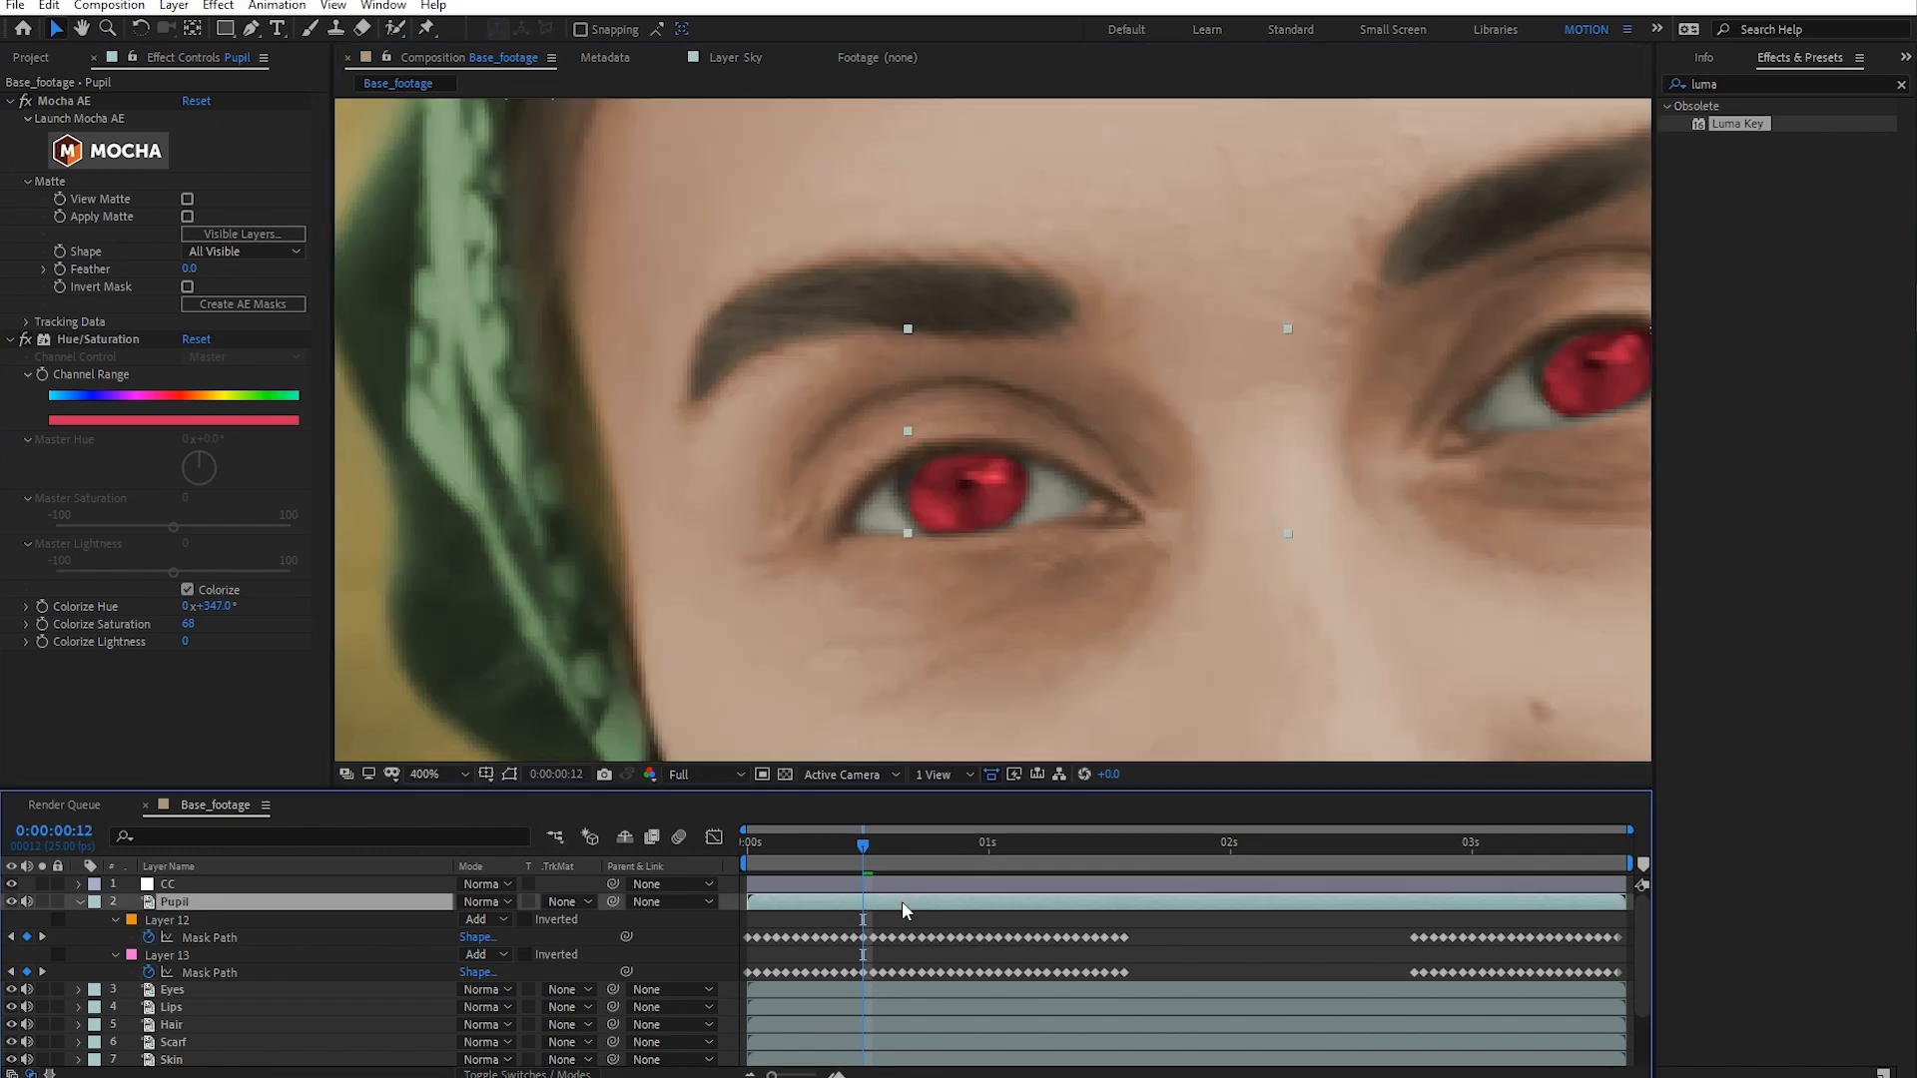
{"action": "key", "text": "f"}
{"action": "left_click", "coordinate": [480, 938]}
{"action": "type", "text": "5"}
{"action": "key", "text": "Return"}
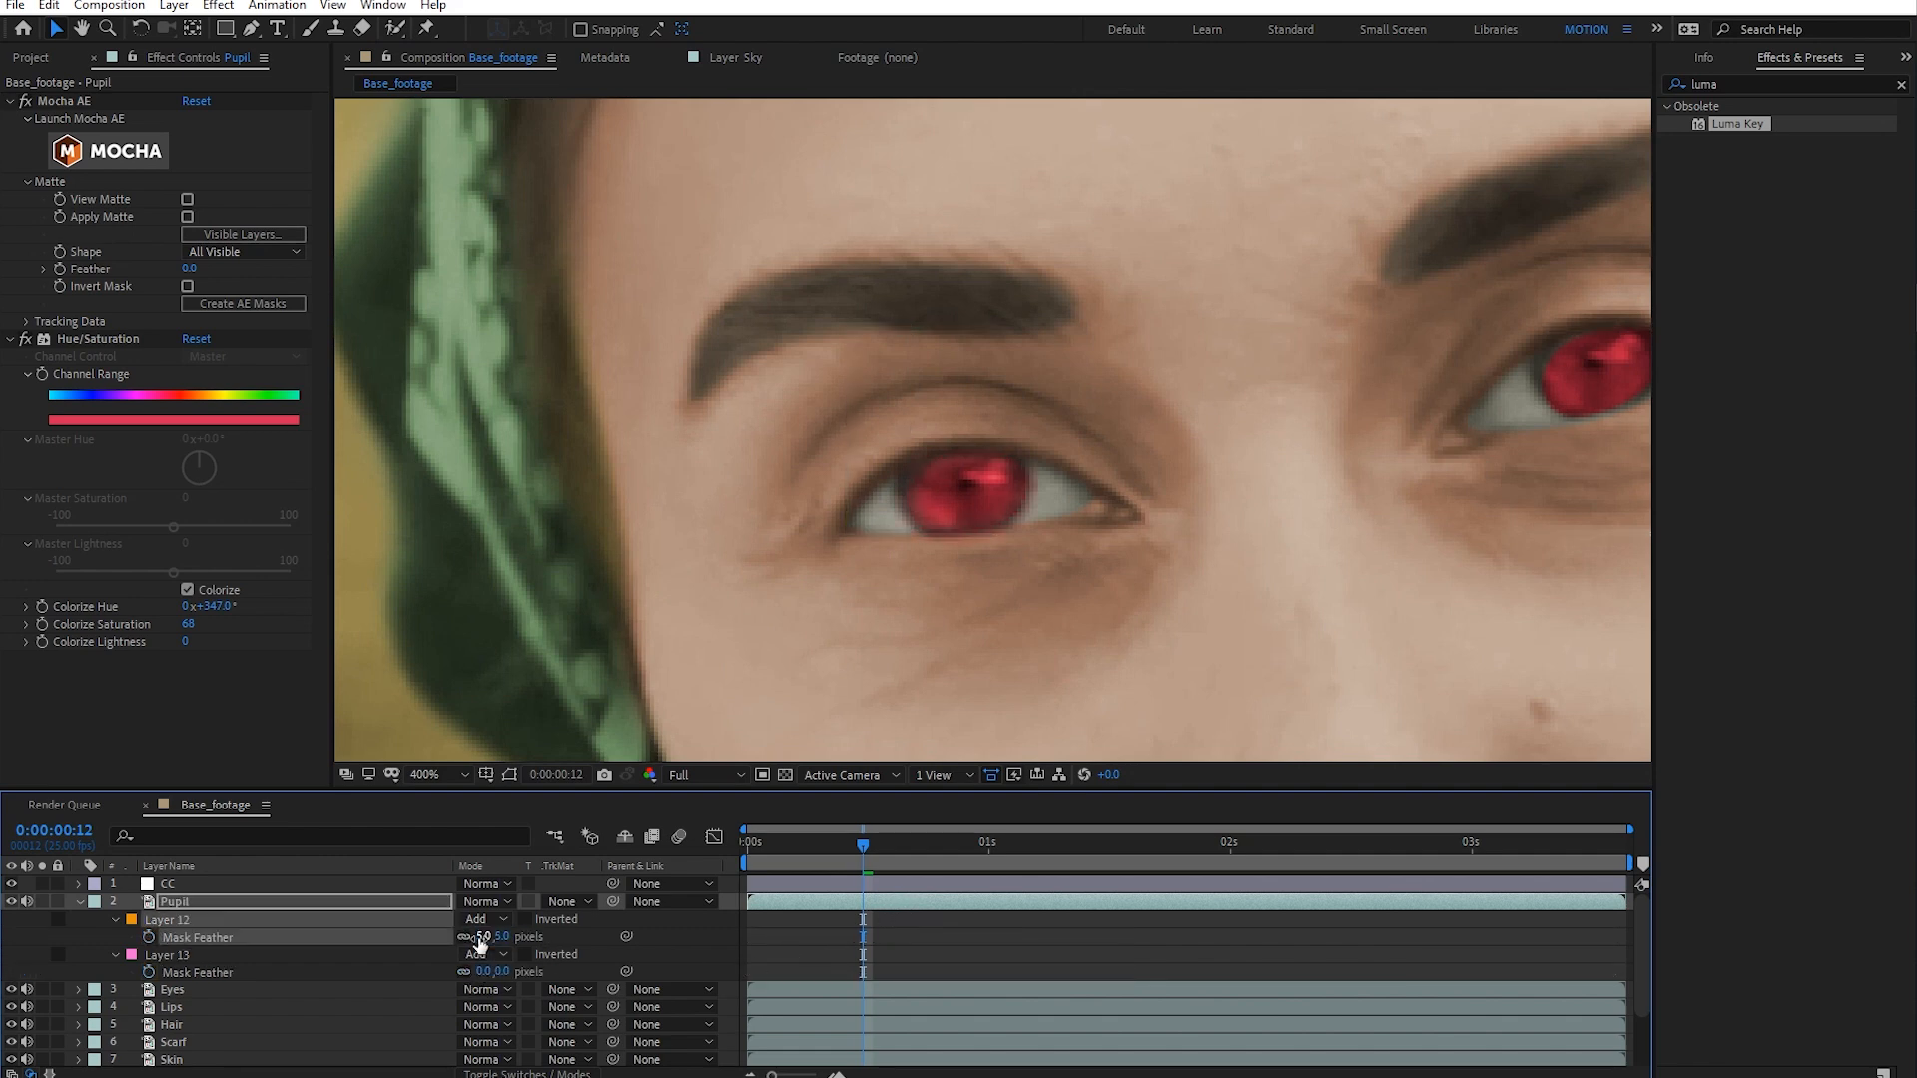
{"action": "left_click", "coordinate": [483, 971]}
{"action": "type", "text": "5"}
{"action": "key", "text": "Return"}
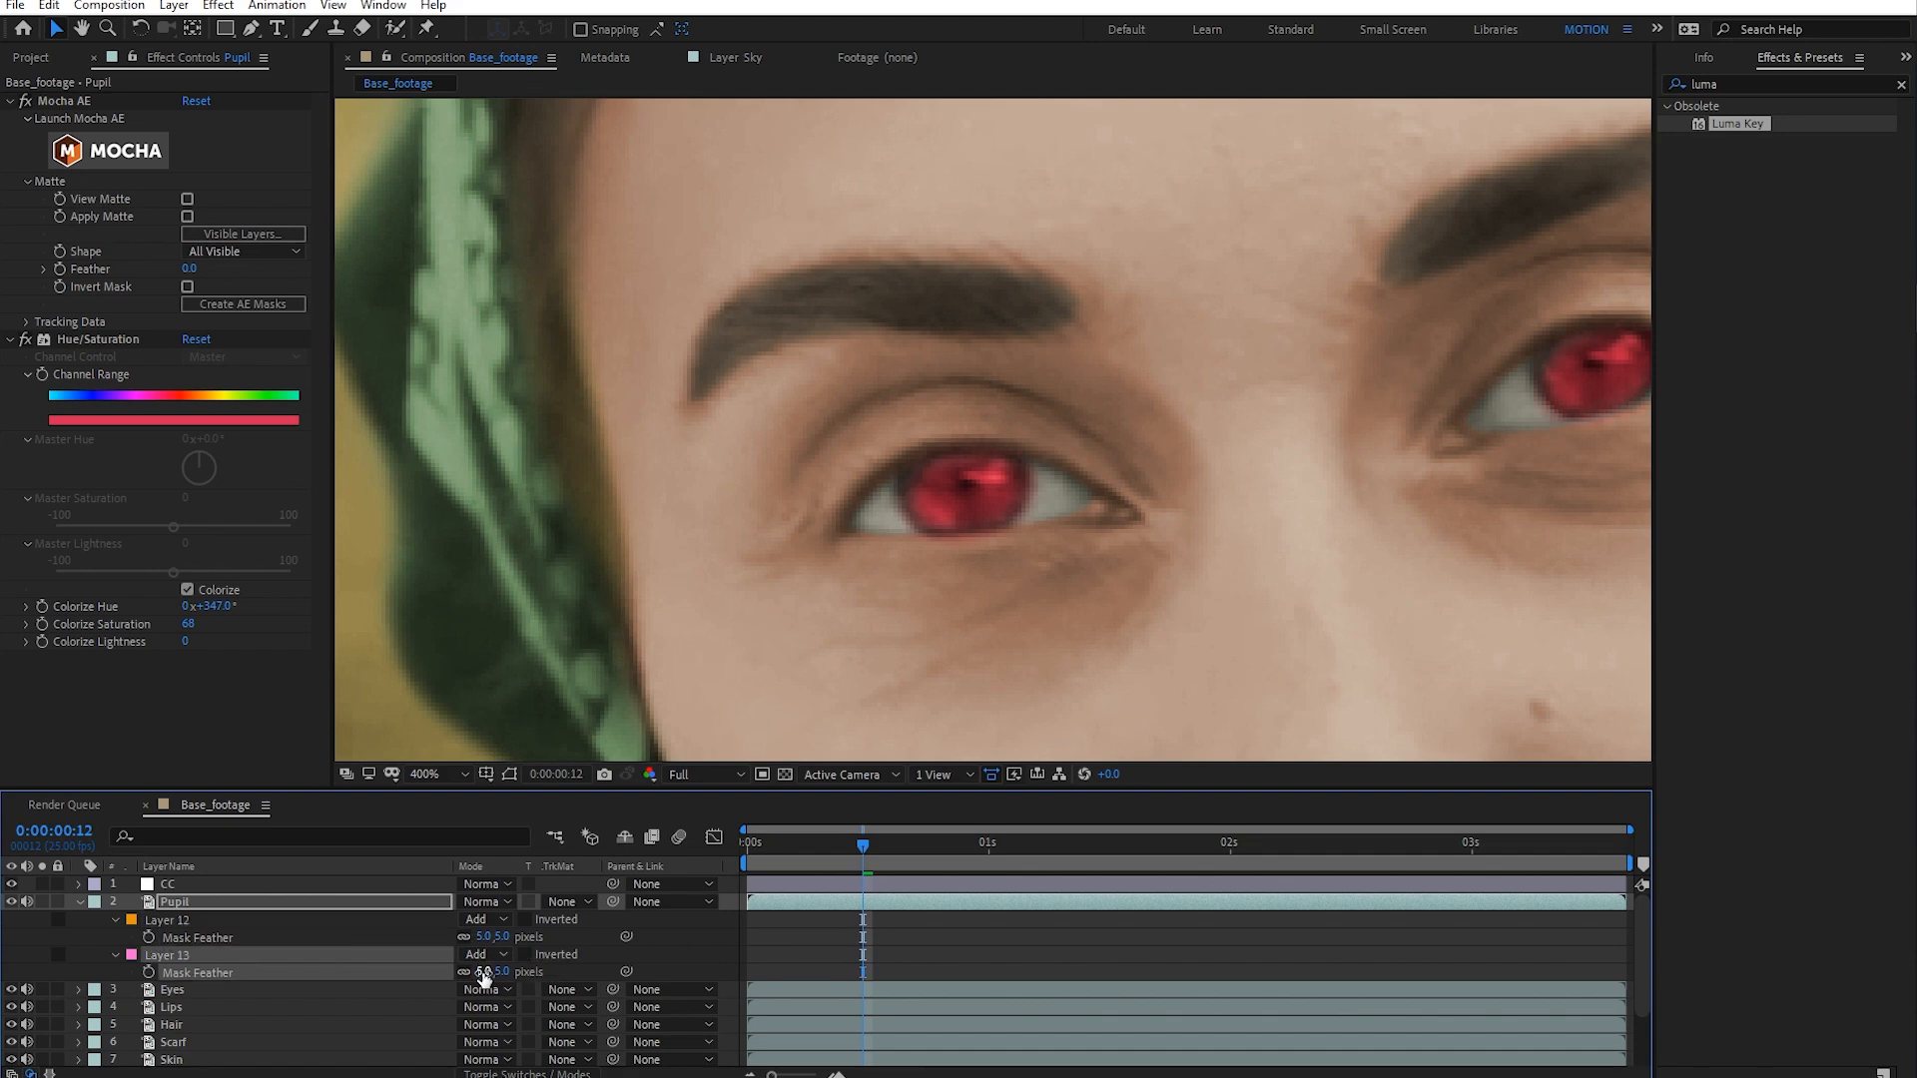
{"action": "left_click", "coordinate": [983, 960]}
{"action": "key", "text": "comma"}
{"action": "key", "text": "period"}
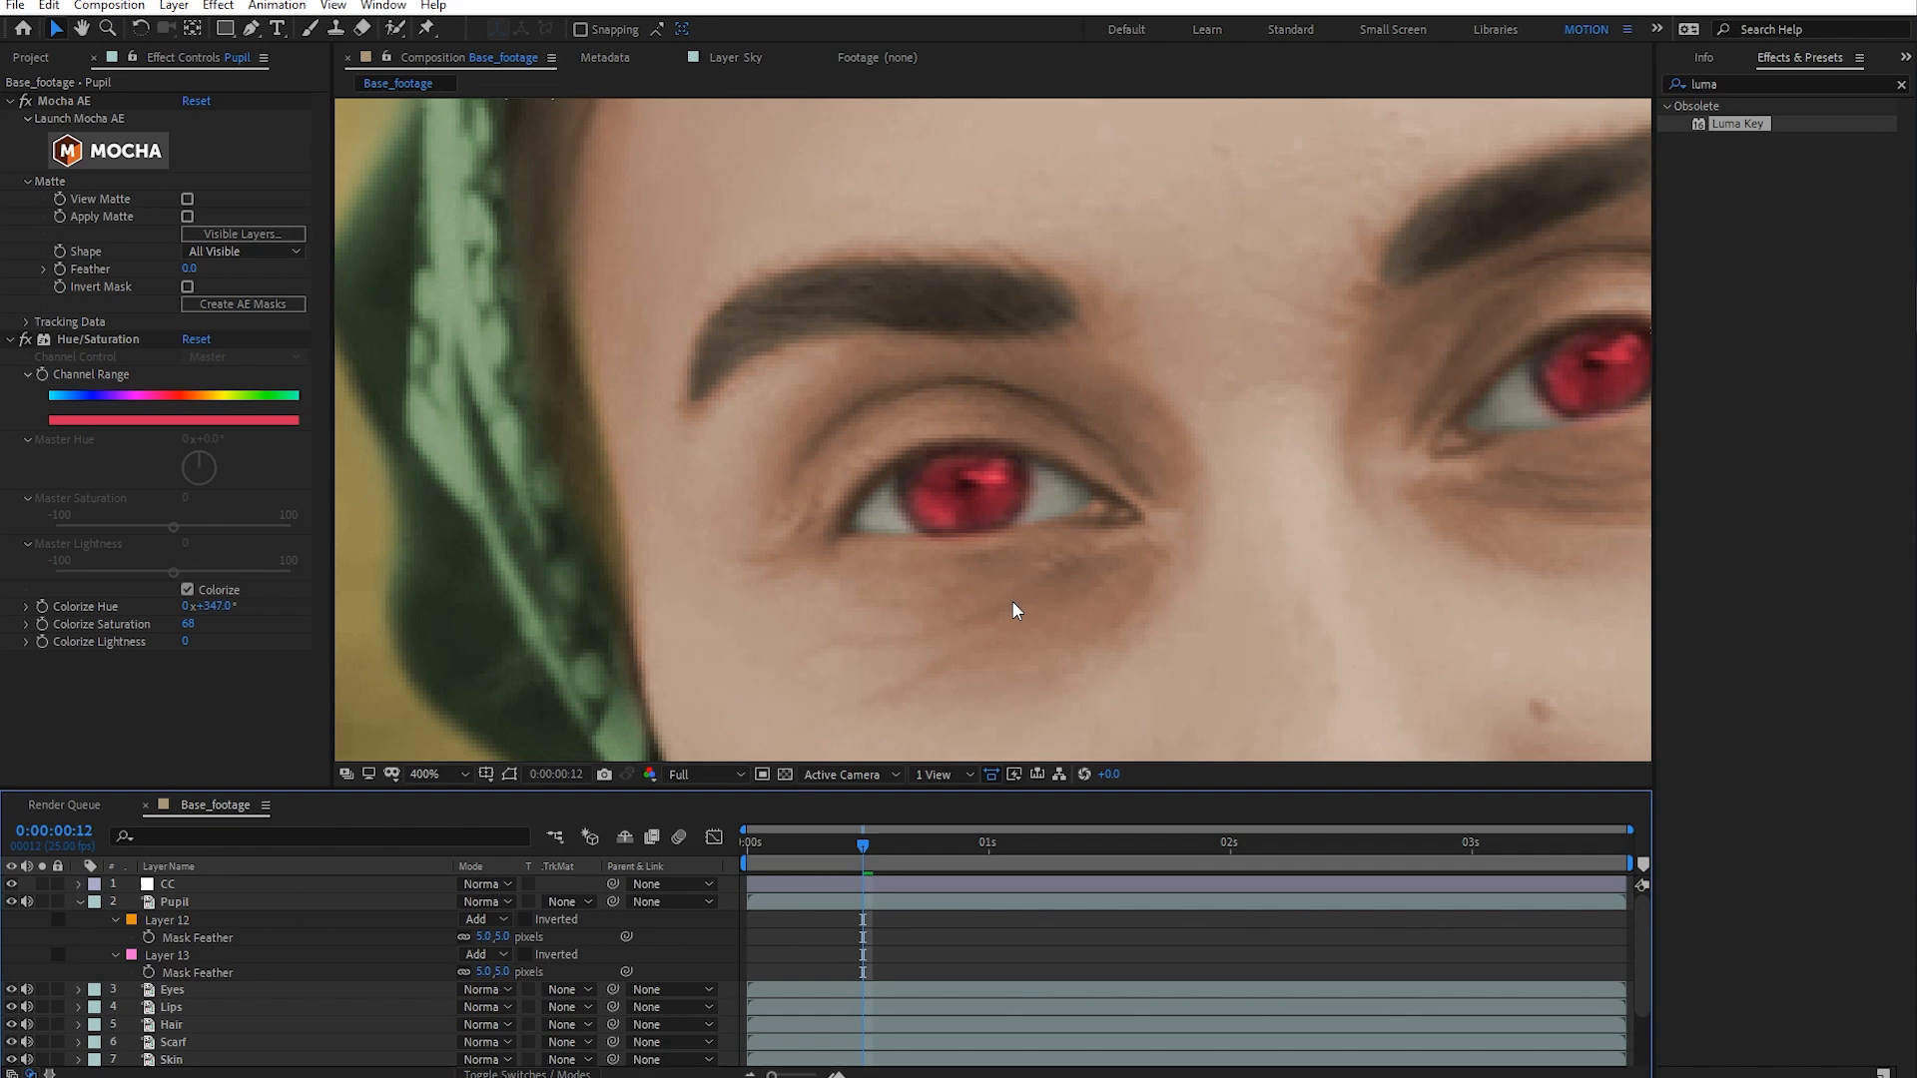
- Set the Mask Feather of both pupil masks, Layer 12 and Layer 13, to 3 pixels and check the edges around the first frames
{"action": "mouse_move", "coordinate": [860, 840]}
{"action": "left_mouse_down"}
{"action": "mouse_move", "coordinate": [717, 839]}
{"action": "mouse_move", "coordinate": [904, 835]}
{"action": "left_mouse_up"}
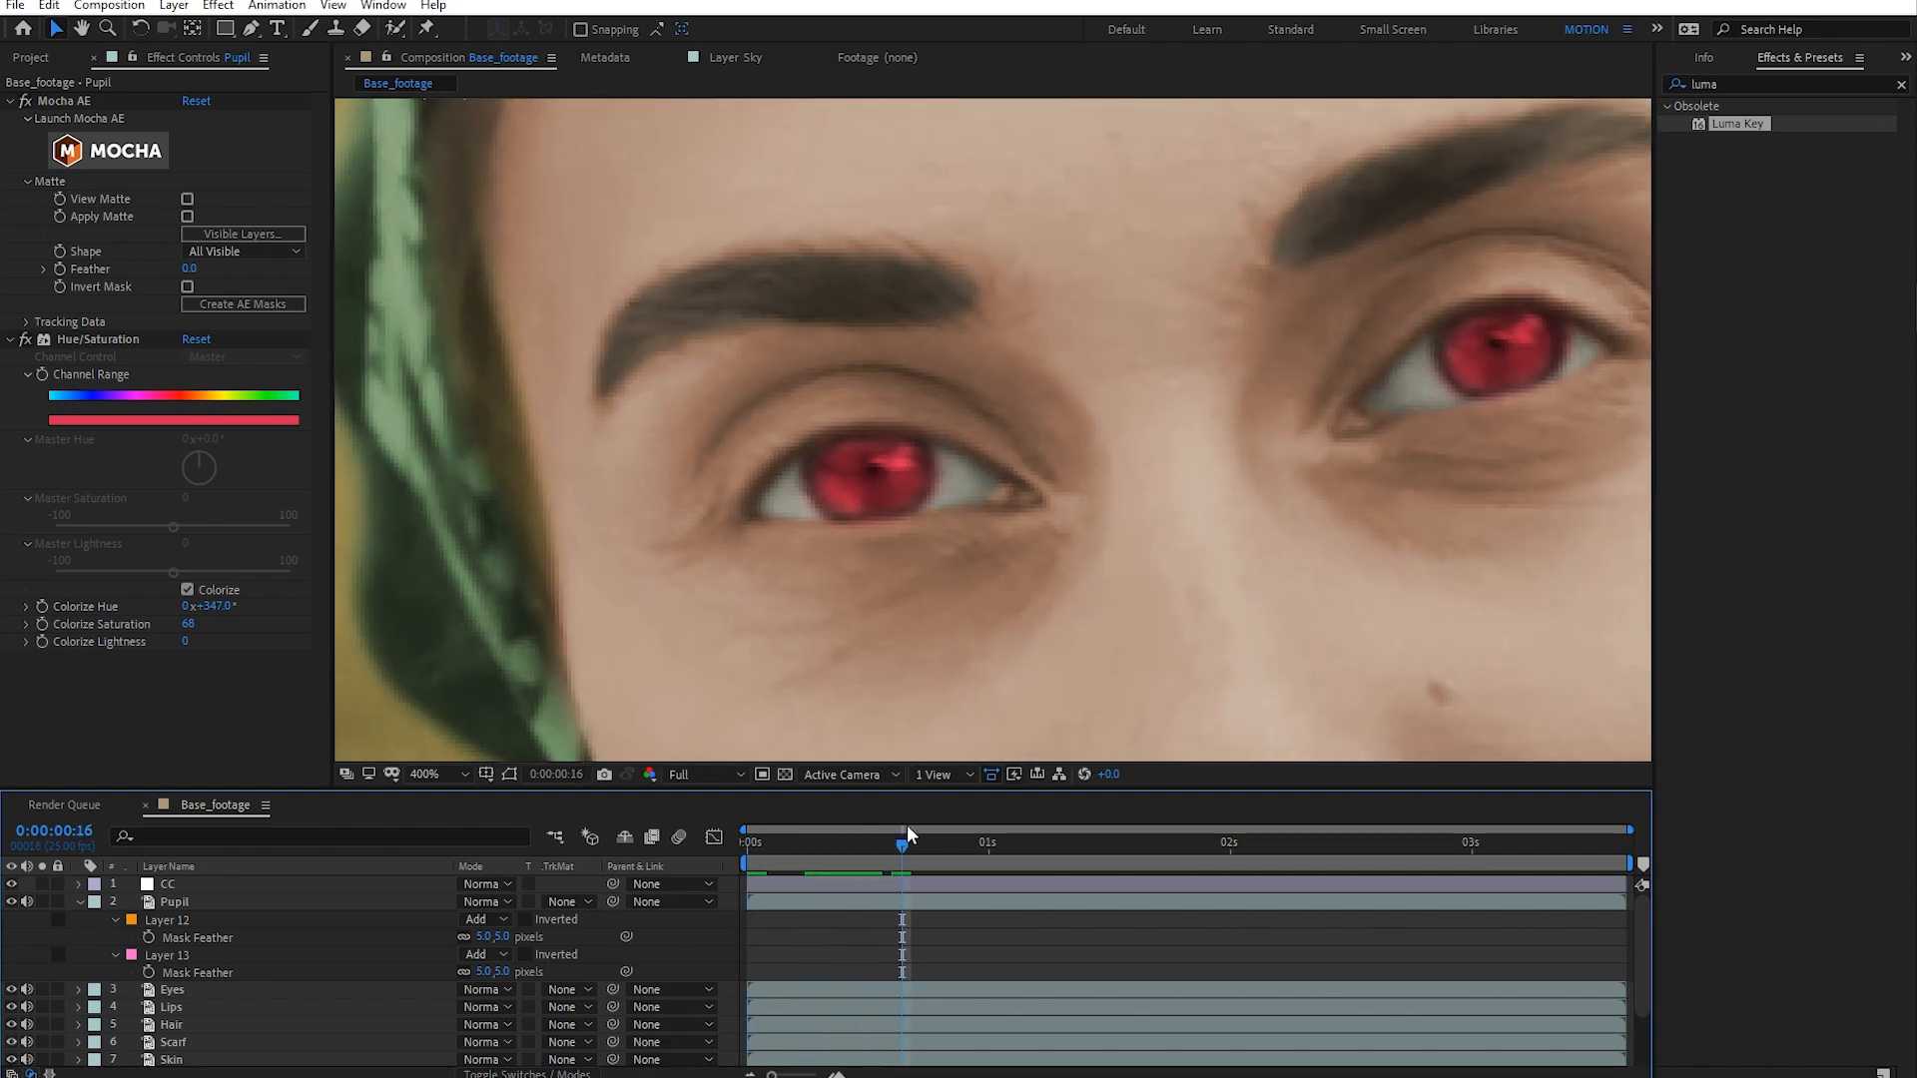
{"action": "left_click", "coordinate": [483, 937]}
{"action": "type", "text": "3"}
{"action": "key", "text": "Return"}
{"action": "left_click", "coordinate": [483, 972]}
{"action": "type", "text": "3"}
{"action": "key", "text": "Return"}
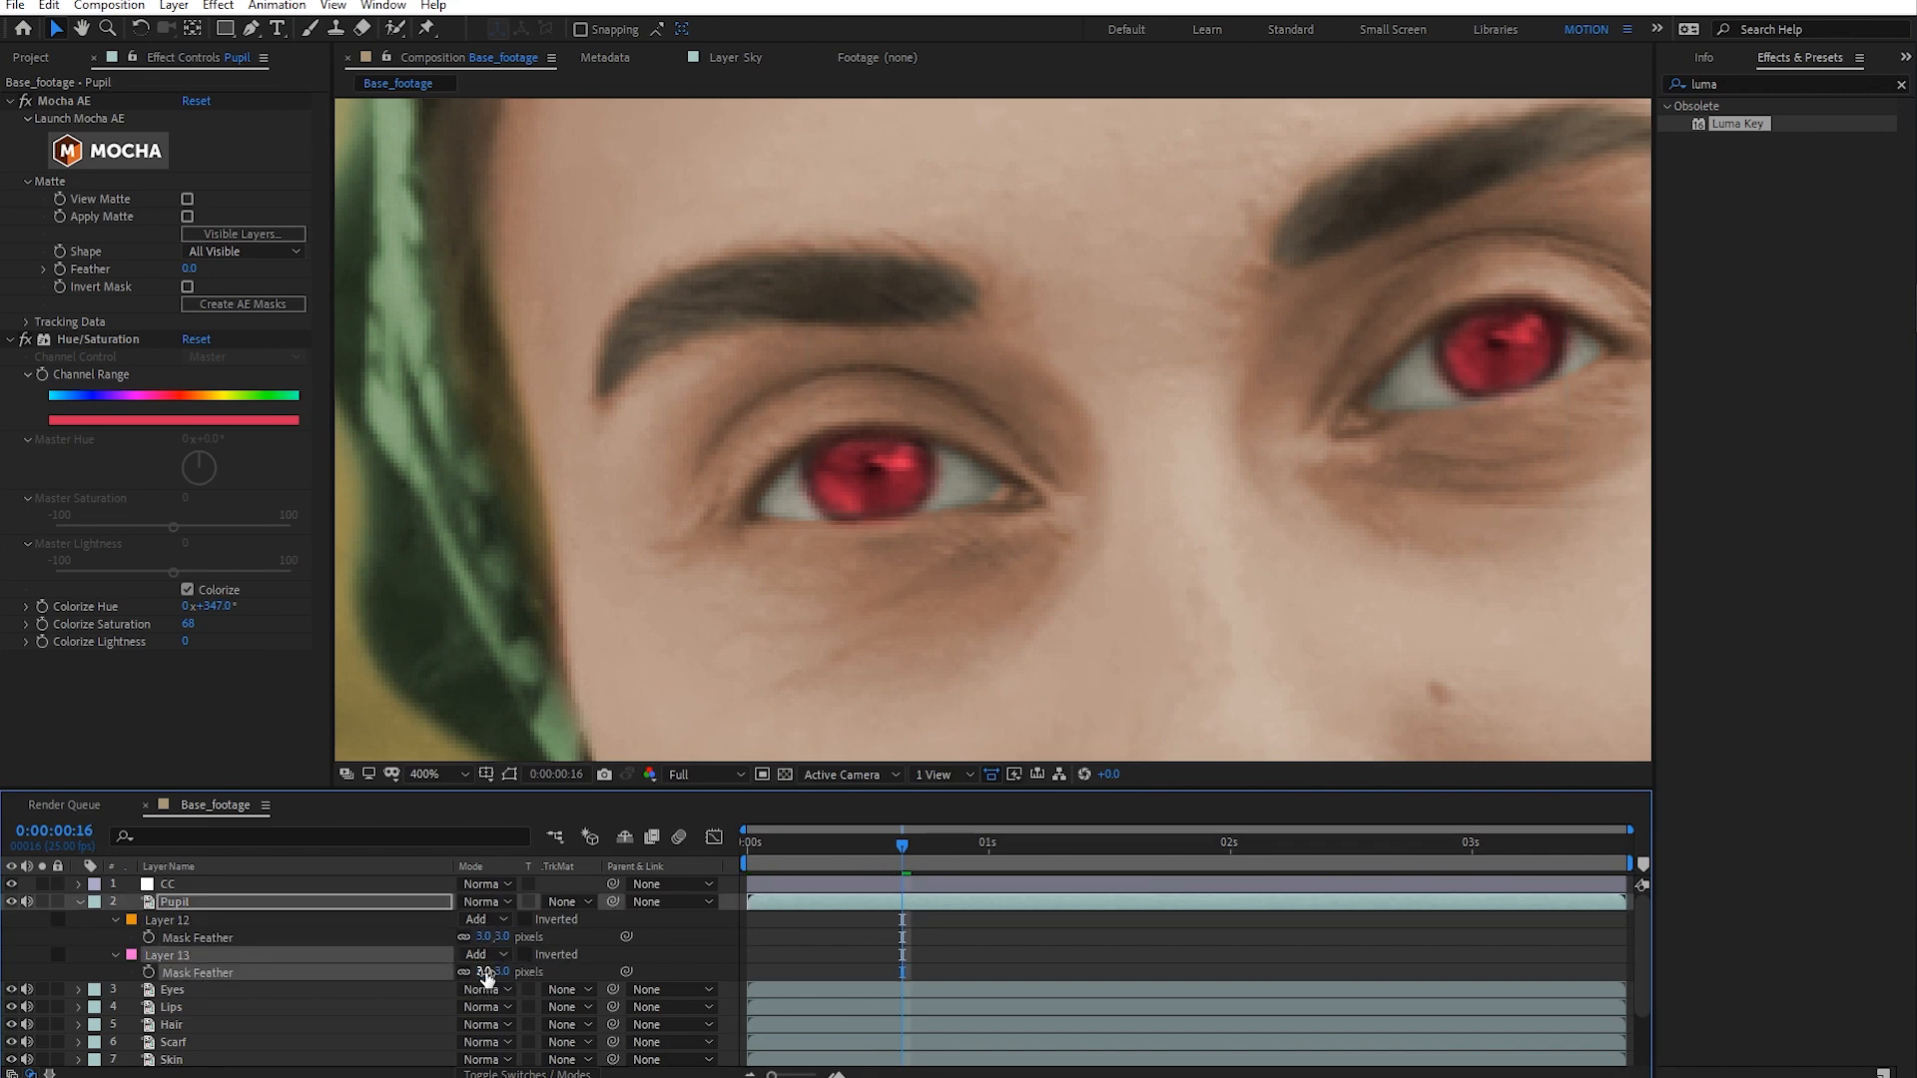
{"action": "left_click", "coordinate": [1004, 931]}
{"action": "left_click_drag", "start_coordinate": [892, 847], "coordinate": [777, 850]}
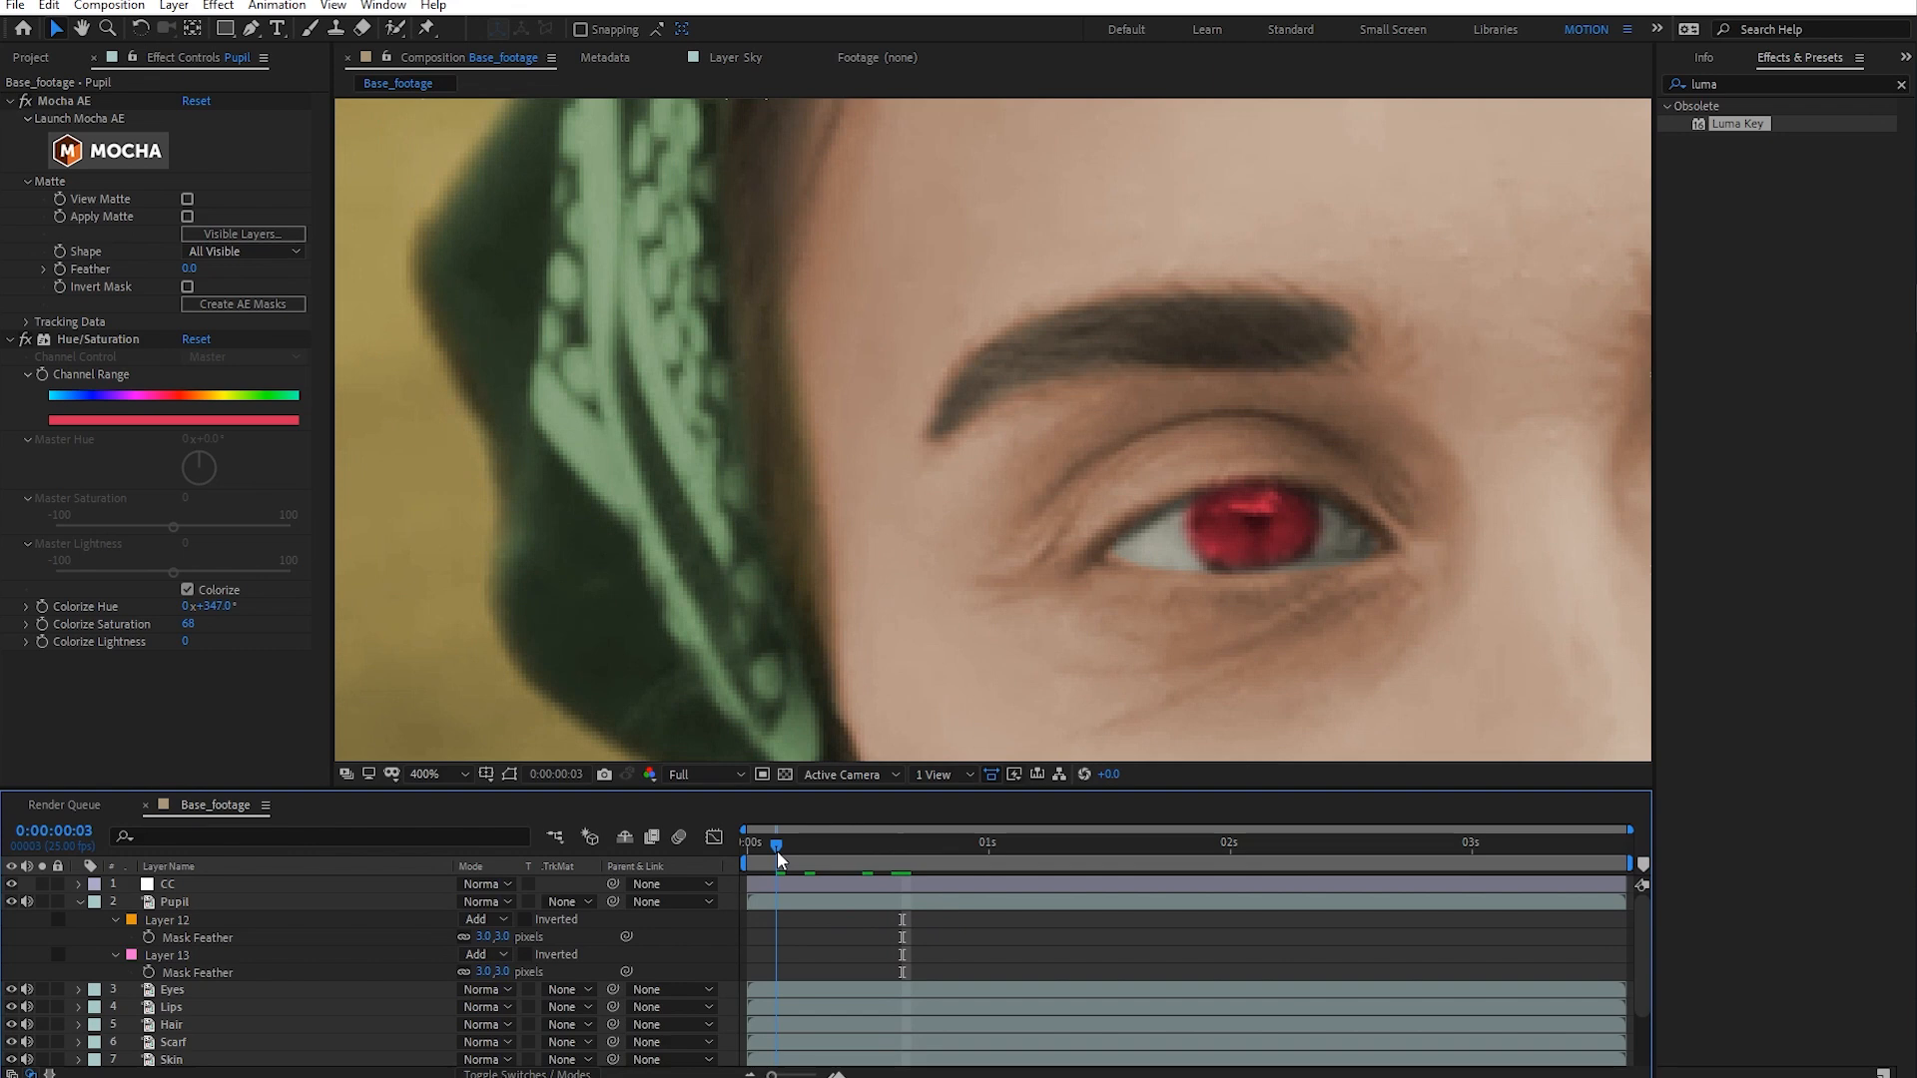
- Try a brown iris color with the Pupil layer's Colorize Hue at 1x+32°, Colorize Saturation at 40 and Colorize Lightness at -20
{"action": "scroll", "coordinate": [1307, 529], "scroll_direction": "down", "scroll_amount": 1}
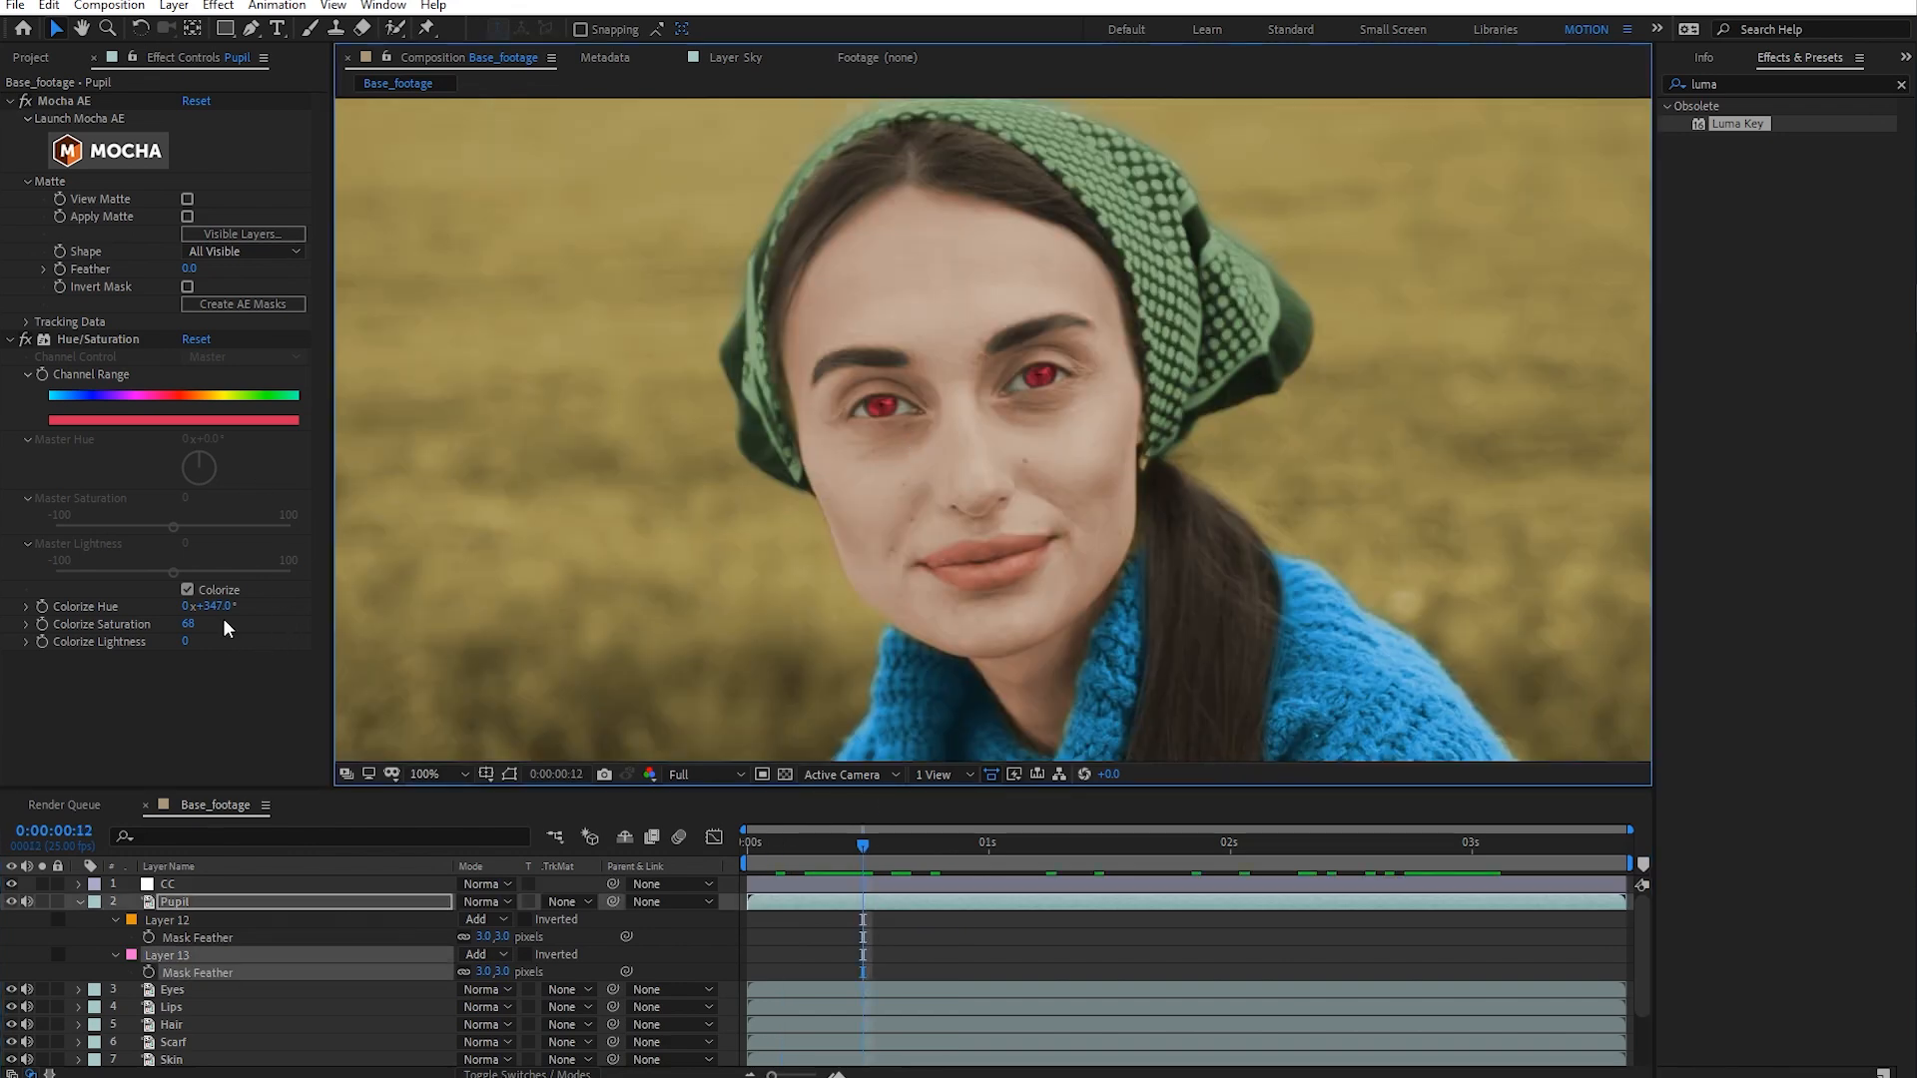
{"action": "left_click_drag", "start_coordinate": [211, 606], "coordinate": [265, 612]}
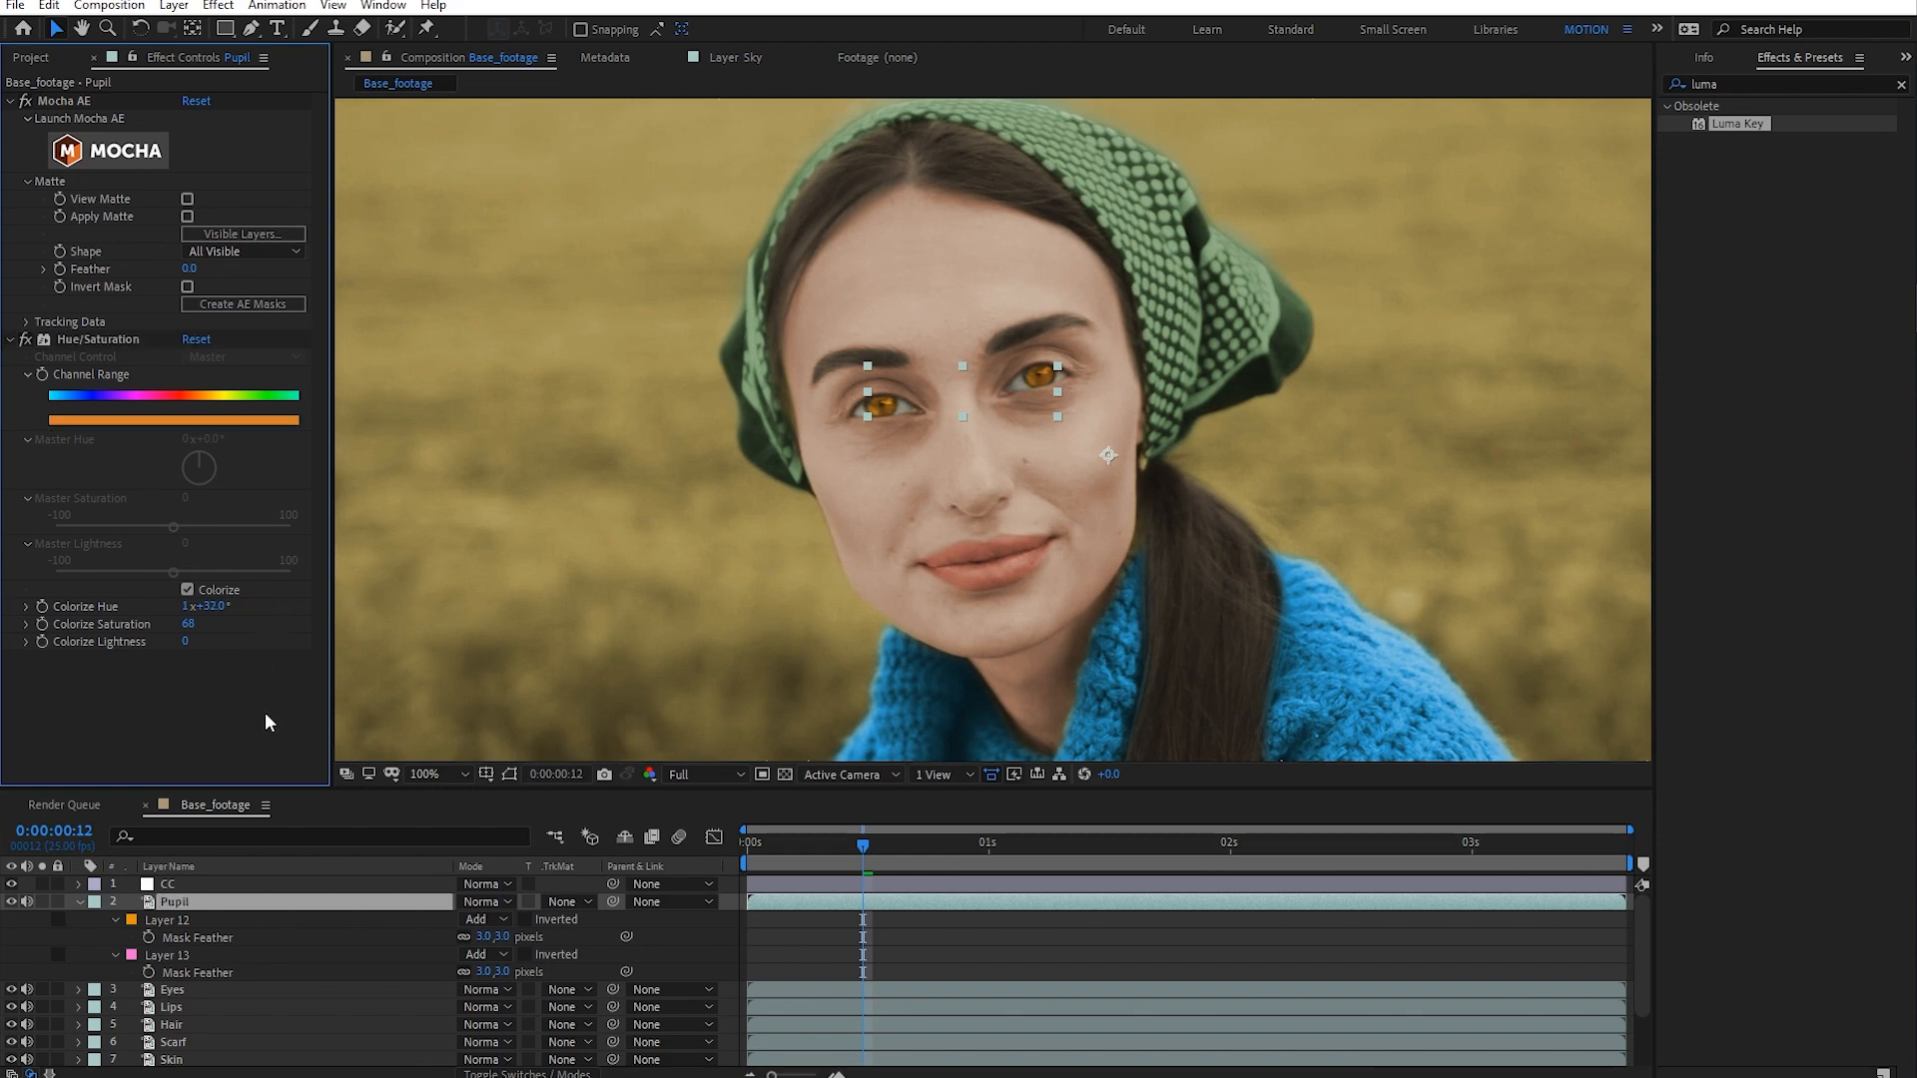
{"action": "left_click", "coordinate": [863, 939]}
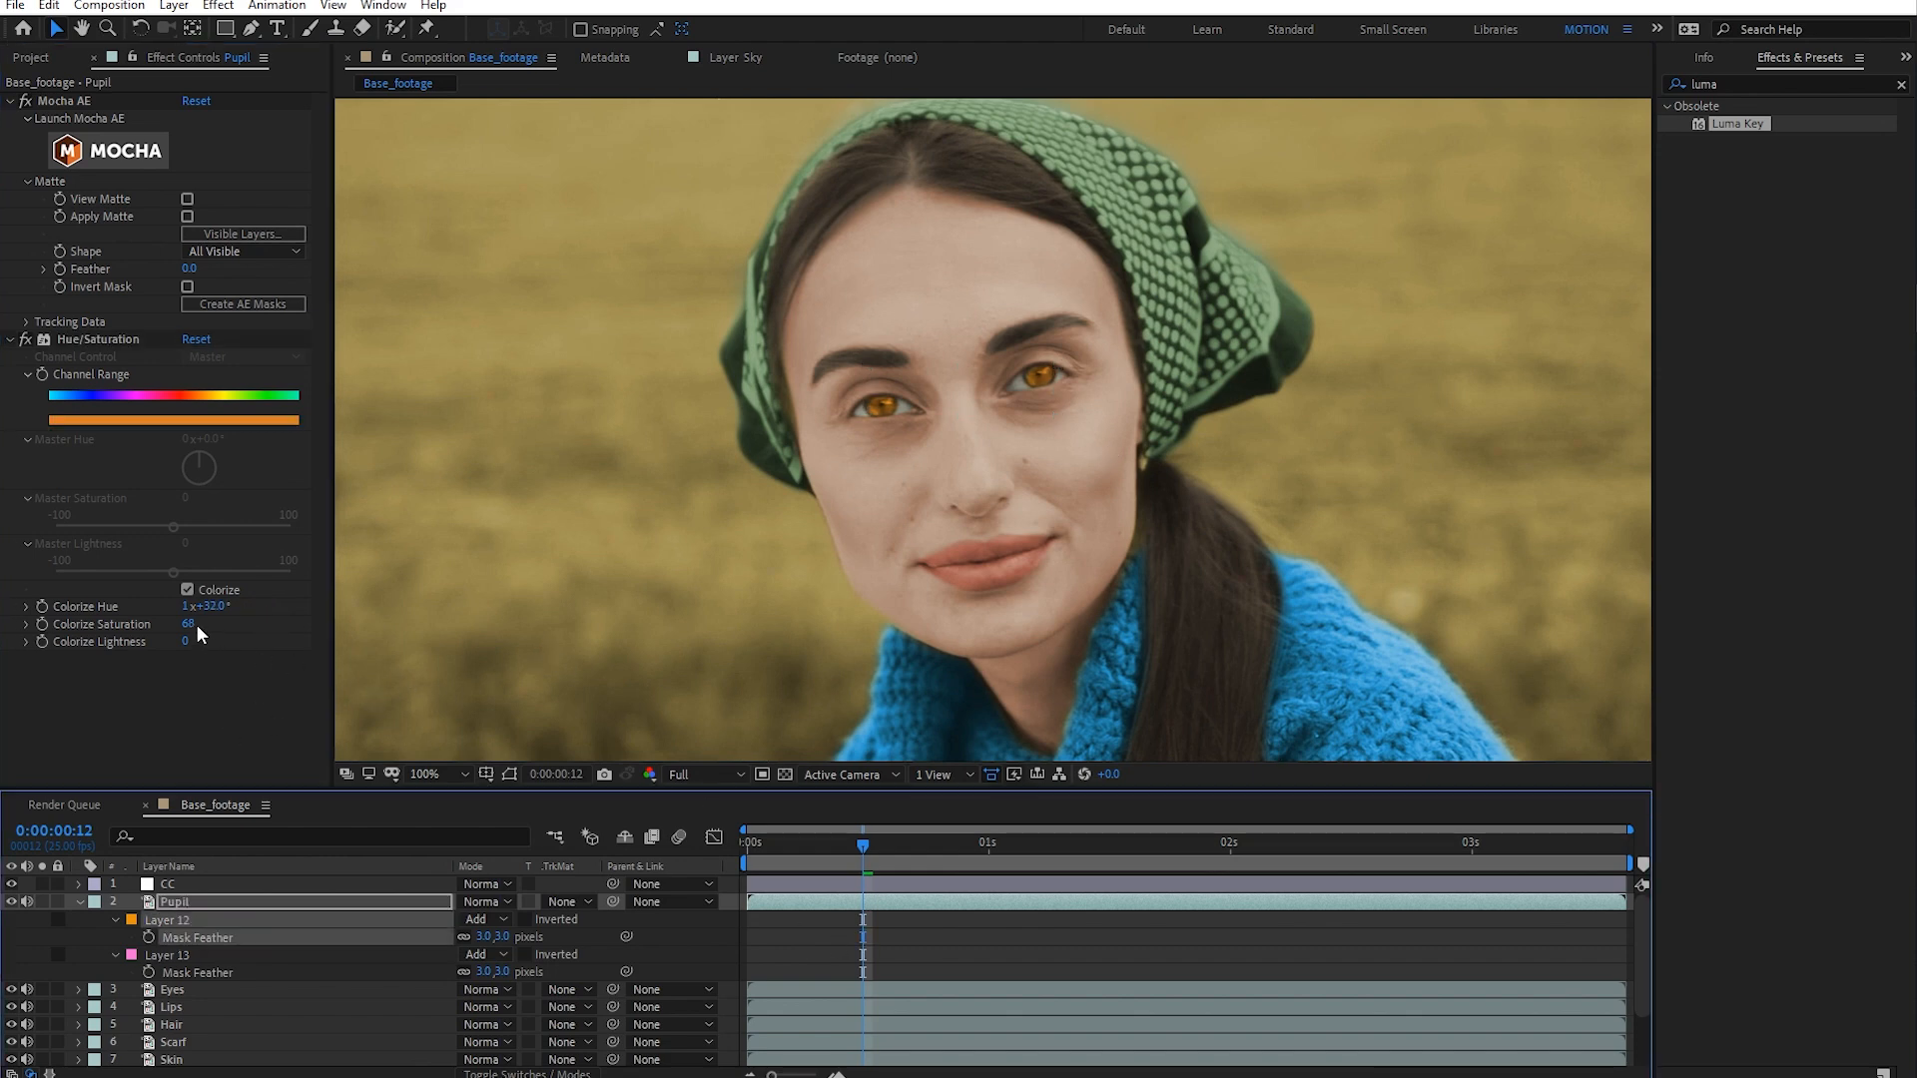
{"action": "left_click_drag", "start_coordinate": [188, 624], "coordinate": [168, 624]}
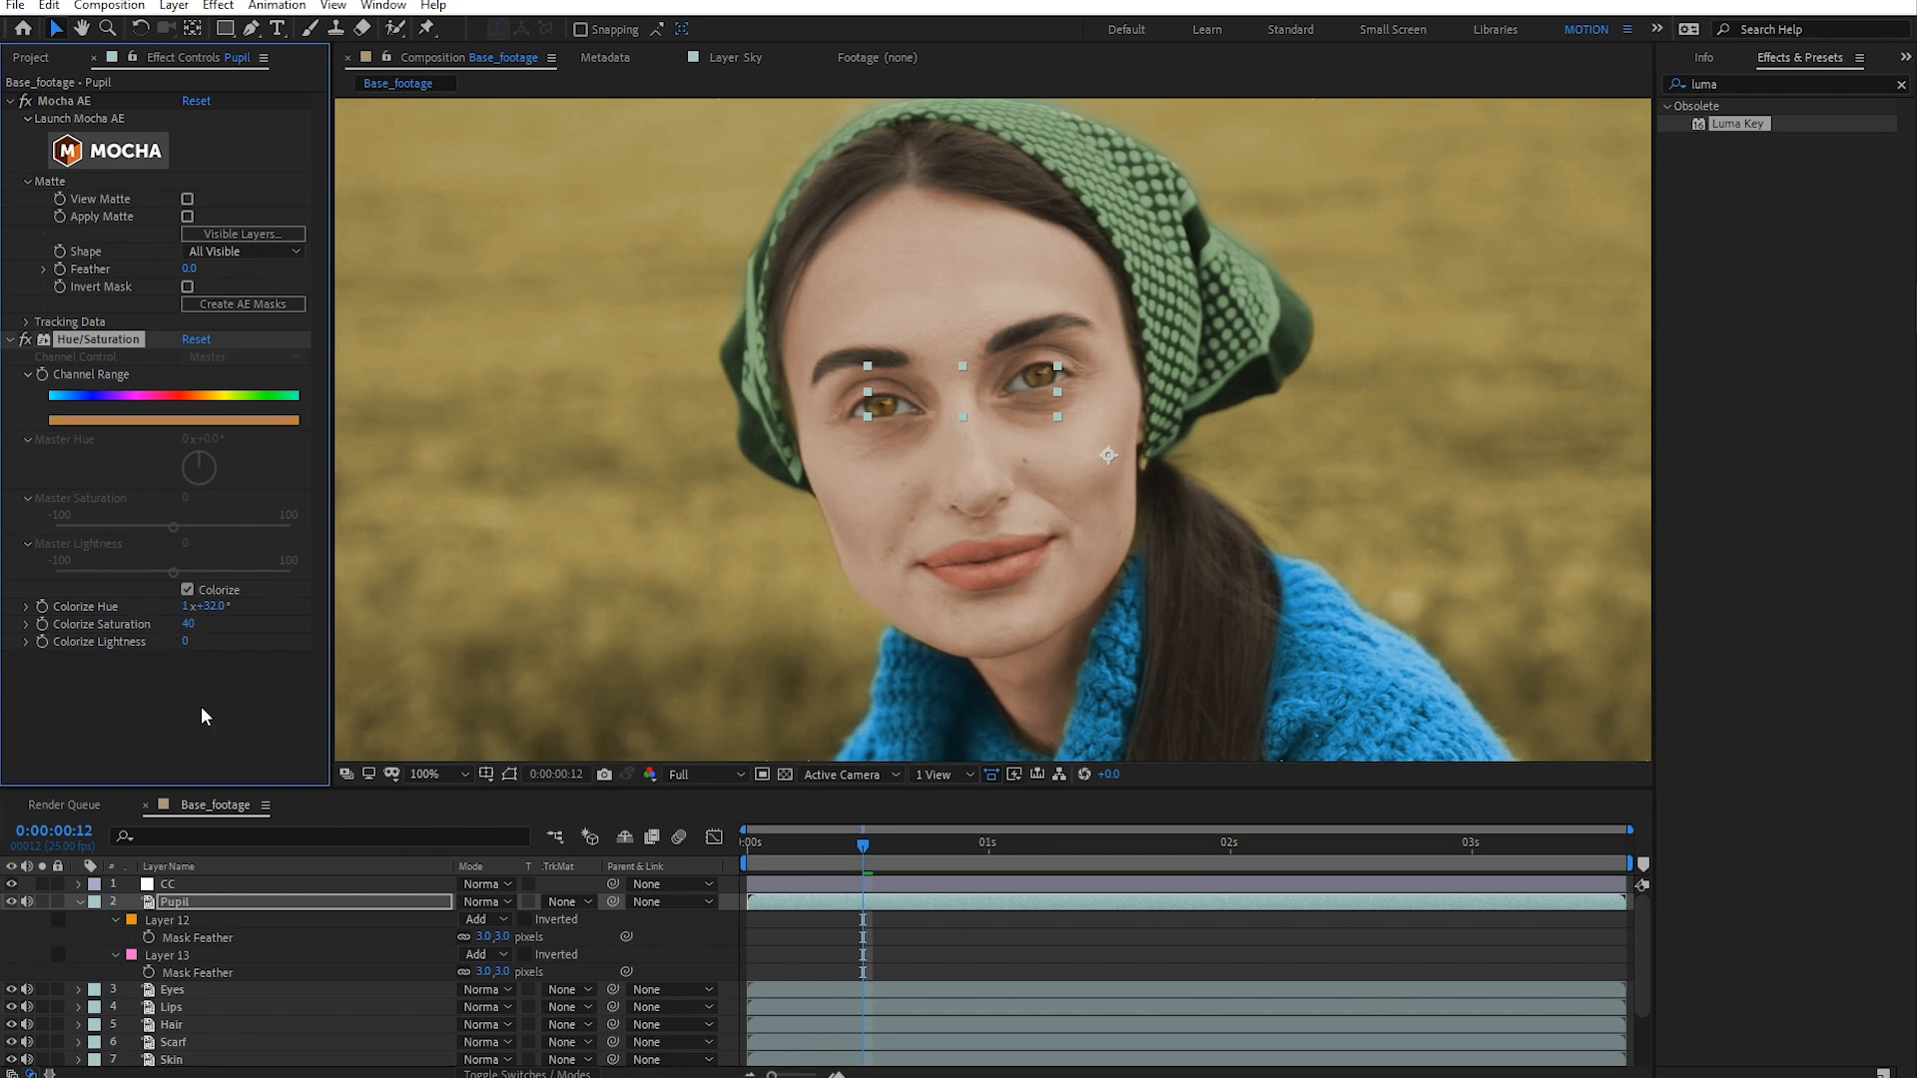
{"action": "left_click", "coordinate": [1009, 959]}
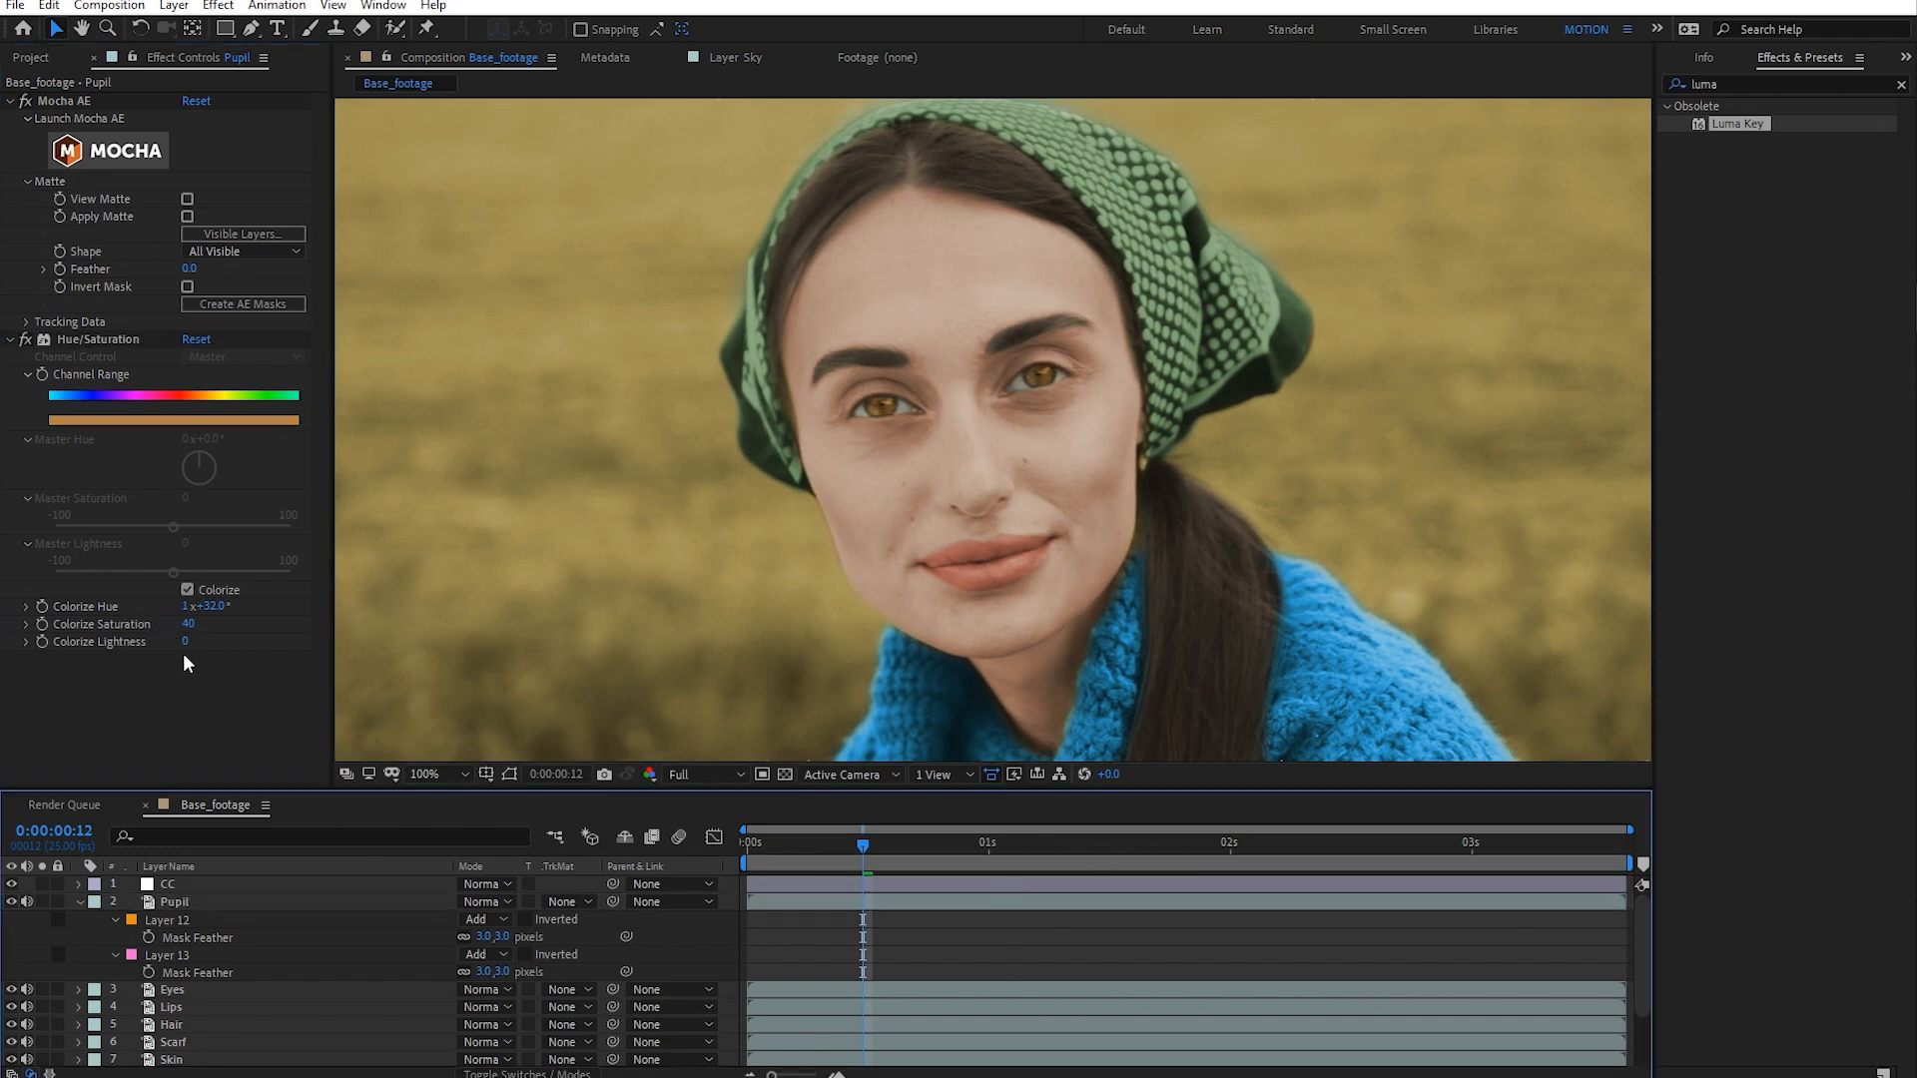
{"action": "left_click_drag", "start_coordinate": [183, 639], "coordinate": [146, 623]}
{"action": "left_click", "coordinate": [908, 925]}
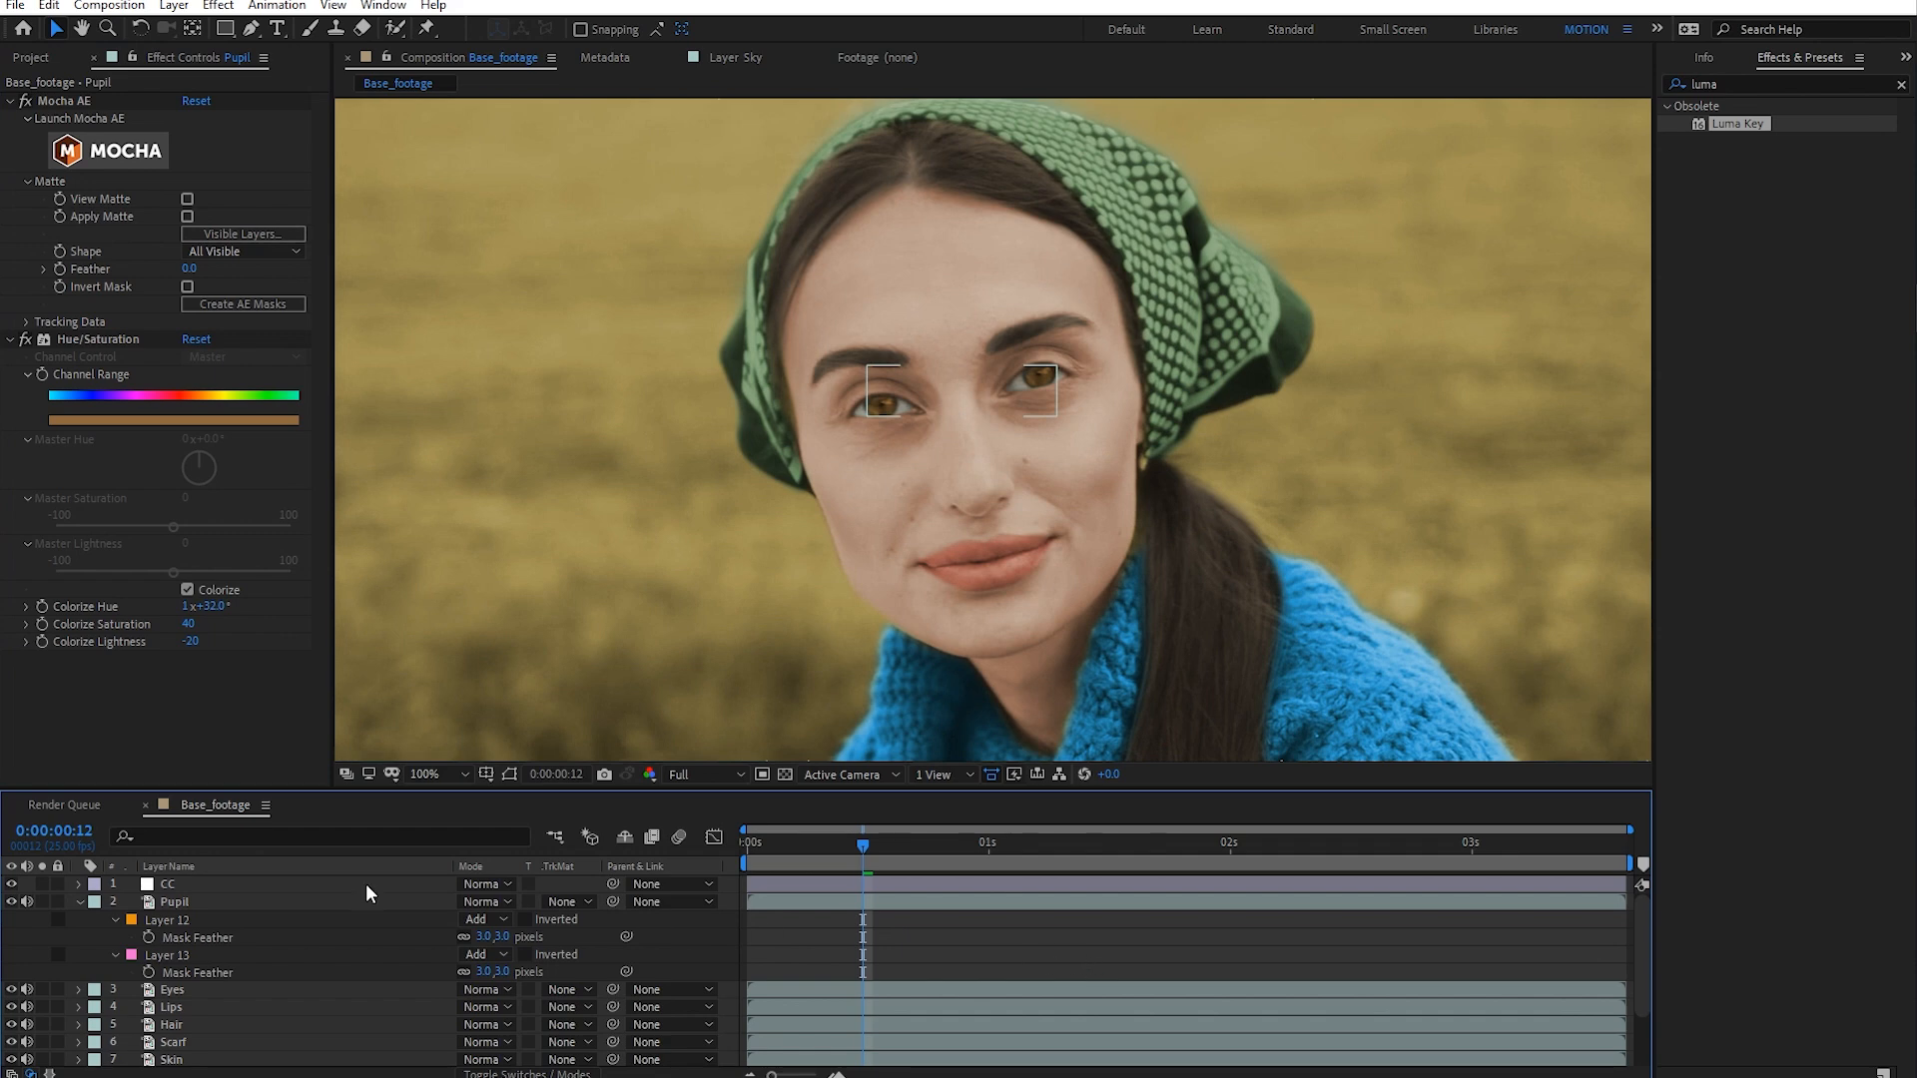
- Compare the eyes with the Pupil layer hidden and shown, and undo and redo the iris color changes to compare them
{"action": "left_click", "coordinate": [11, 902]}
{"action": "left_click", "coordinate": [11, 901]}
{"action": "key", "text": "ctrl+z"}
{"action": "key", "text": "ctrl+z"}
{"action": "key", "text": "ctrl+z"}
{"action": "key", "text": "ctrl+z"}
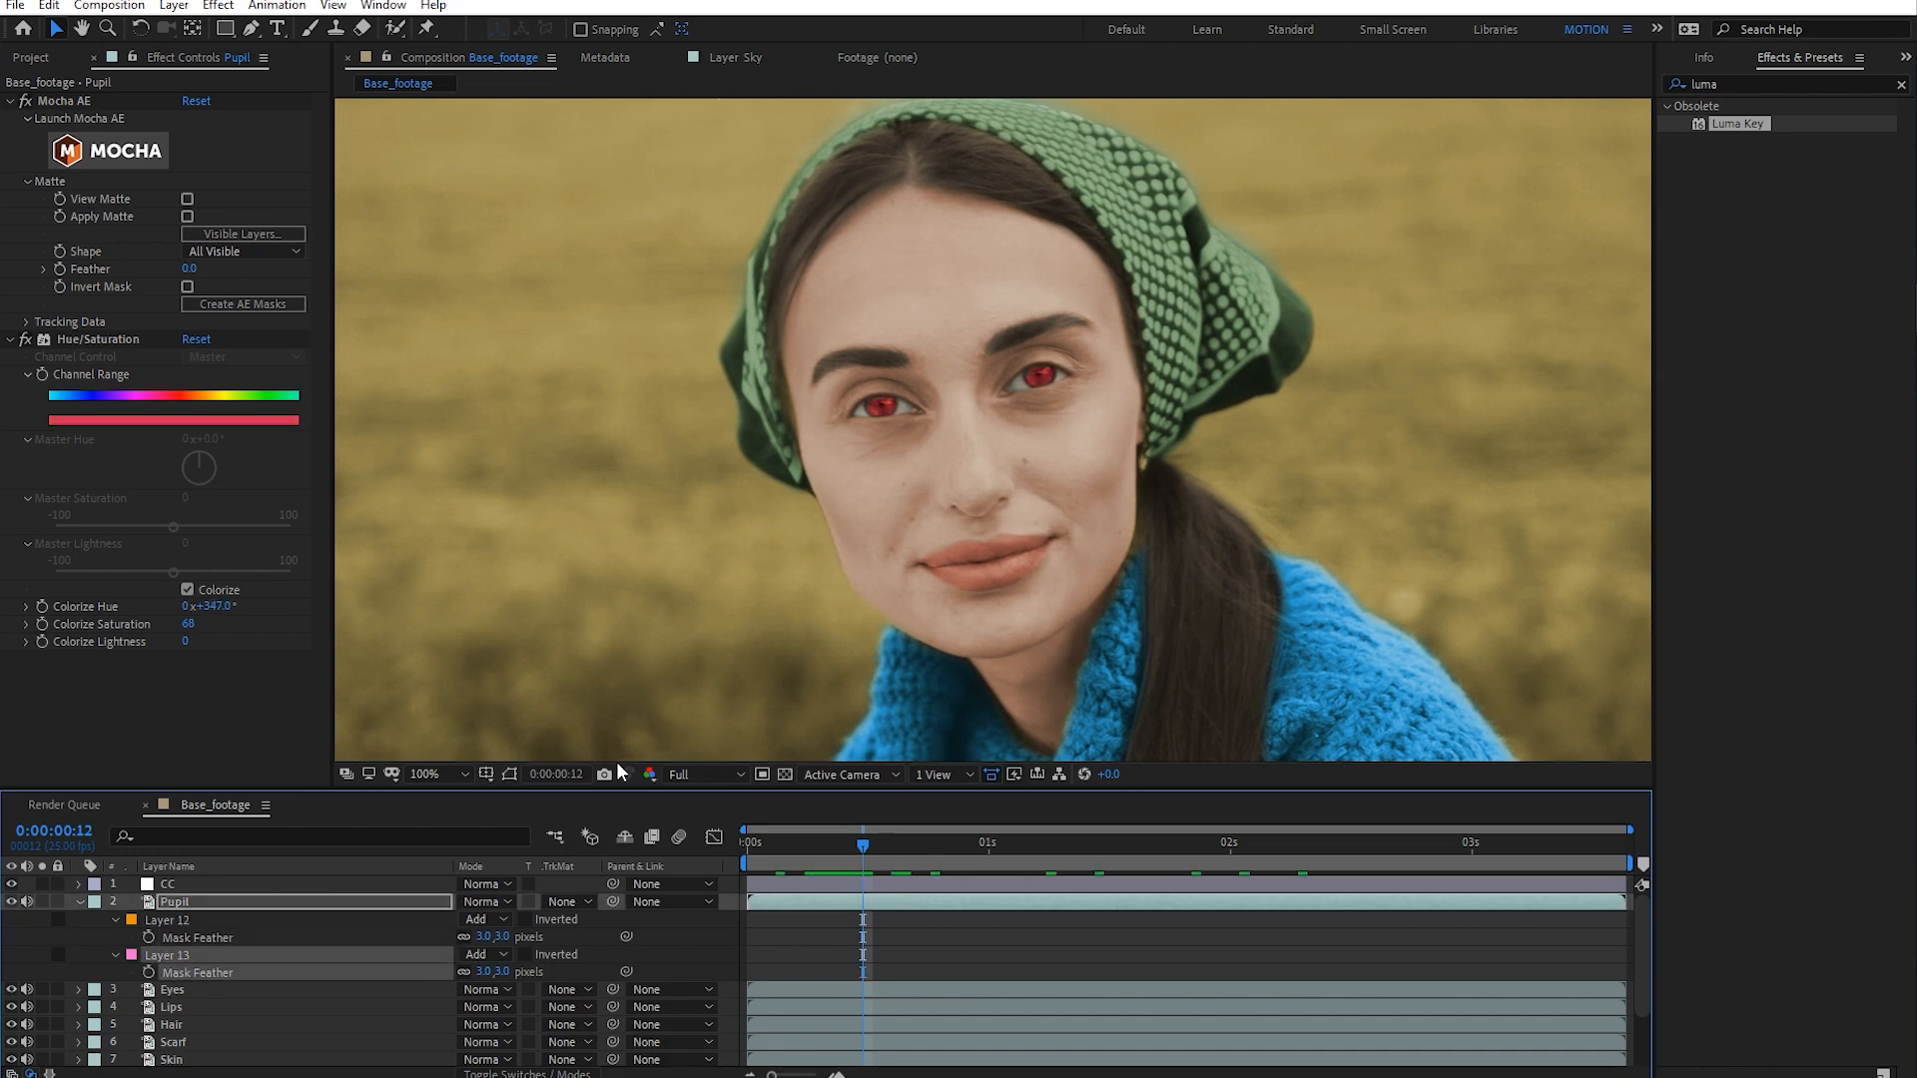
{"action": "key", "text": "ctrl+shift+z"}
{"action": "key", "text": "ctrl+shift+z"}
{"action": "key", "text": "ctrl+shift+z"}
{"action": "key", "text": "ctrl+shift+z"}
{"action": "key", "text": "ctrl+shift+z"}
{"action": "key", "text": "ctrl+shift+z"}
{"action": "key", "text": "ctrl+shift+z"}
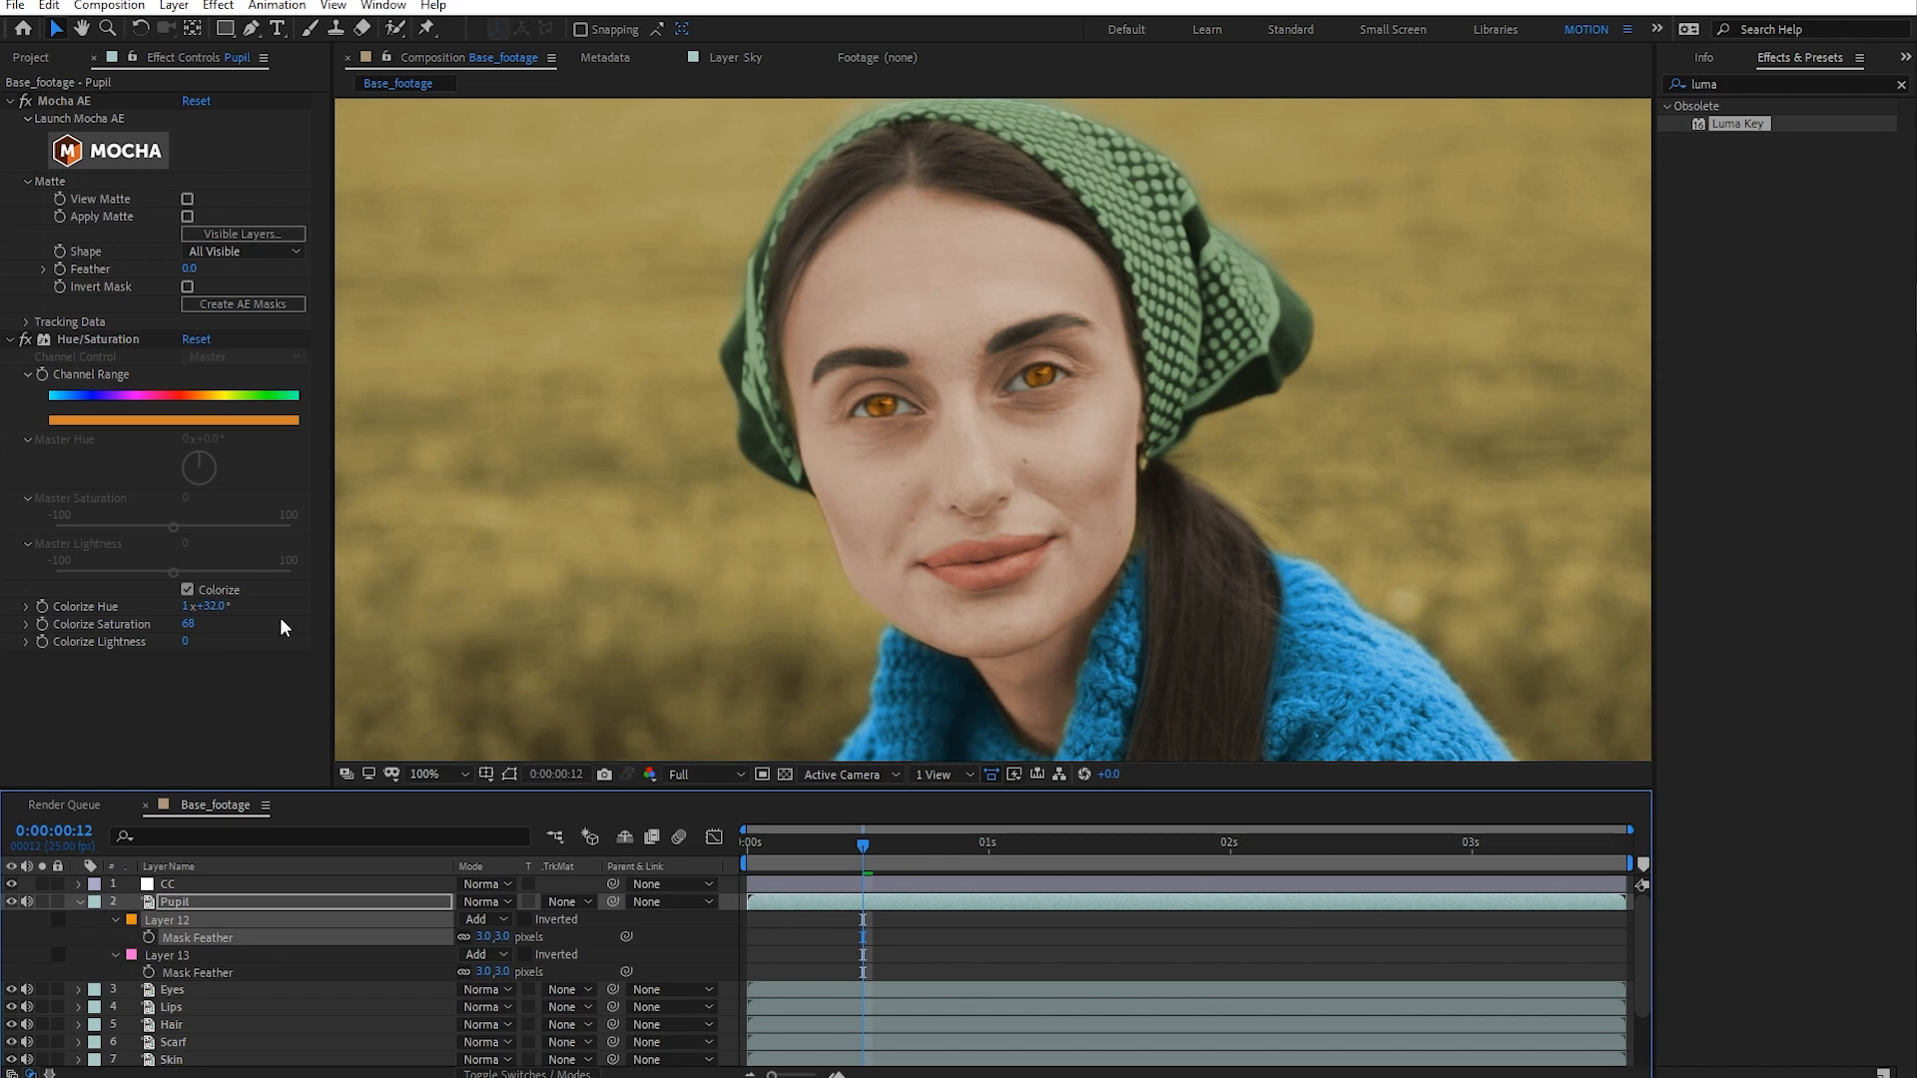
- Recolor the irises blue by setting the Pupil layer's Colorize Hue to 1x+200° and Colorize Saturation to 50
{"action": "left_click_drag", "start_coordinate": [226, 611], "coordinate": [347, 613]}
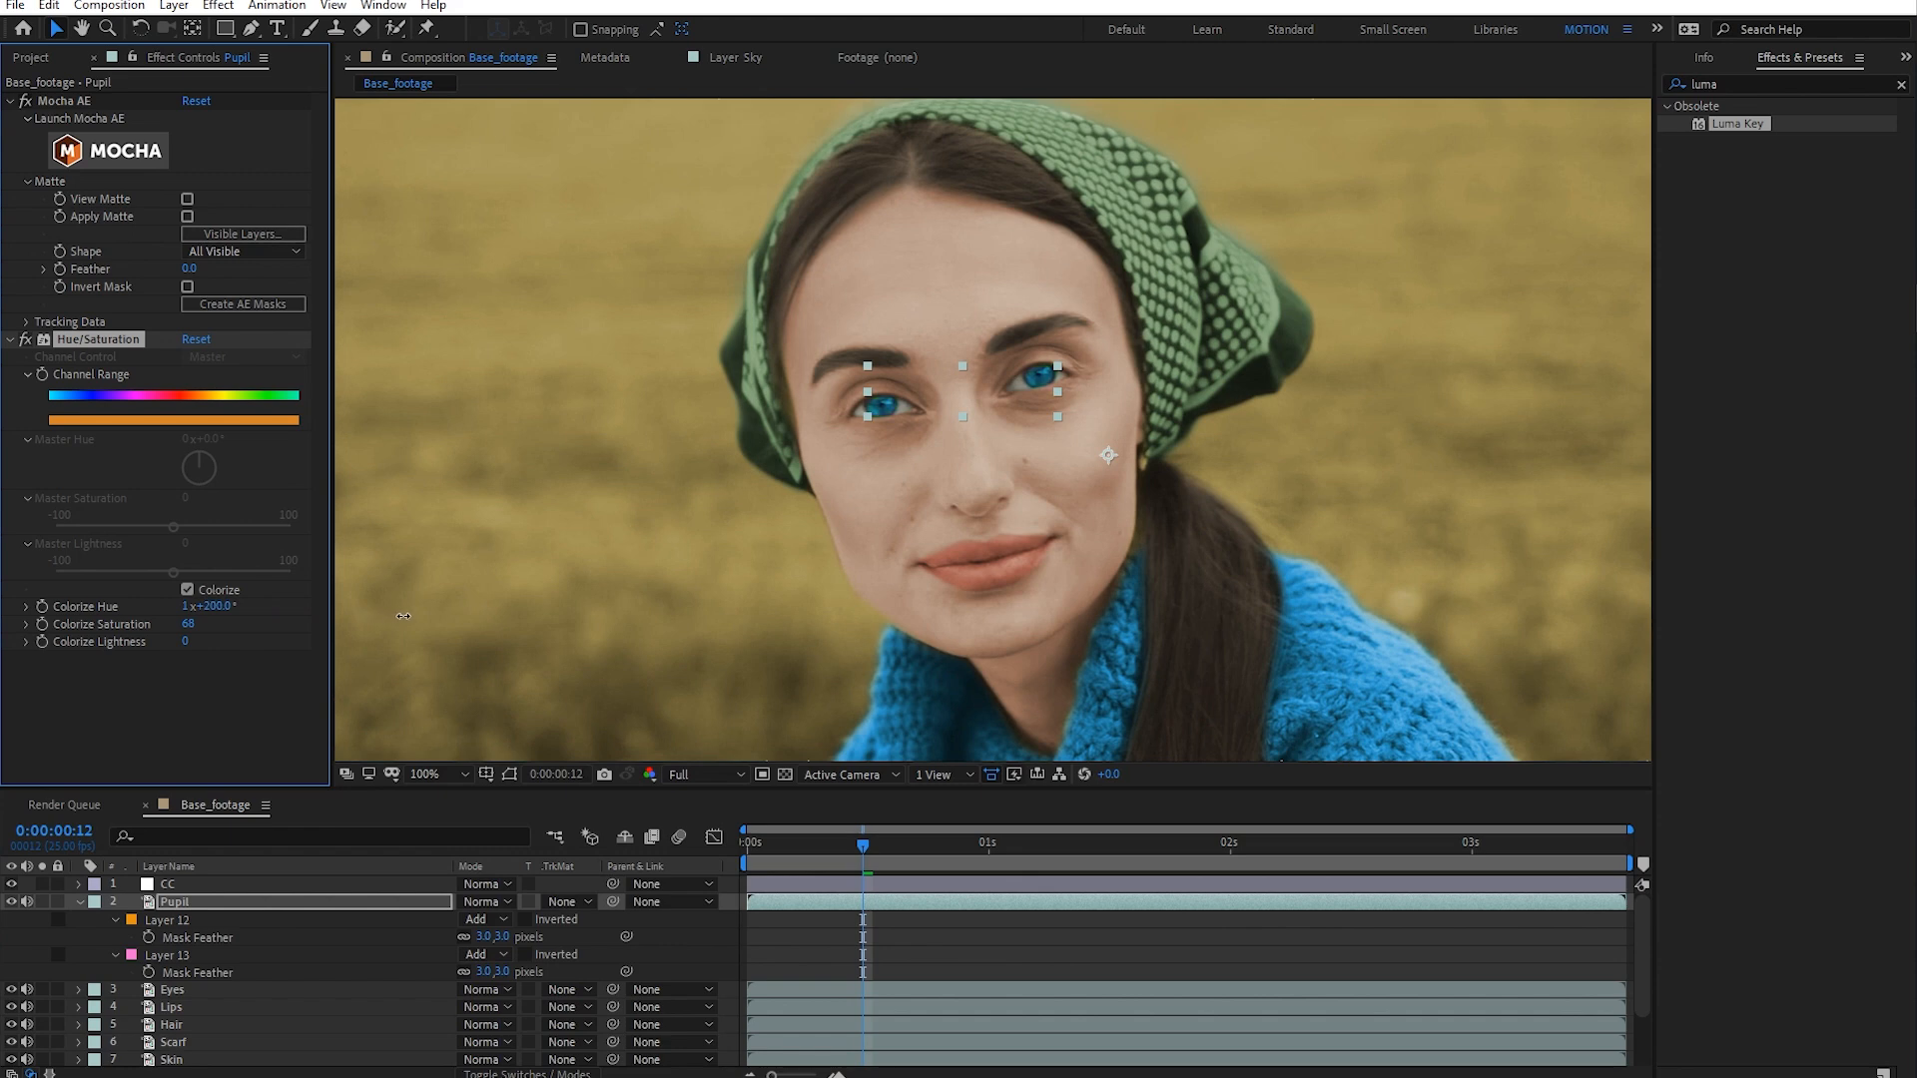
{"action": "mouse_move", "coordinate": [404, 618]}
{"action": "left_mouse_down"}
{"action": "mouse_move", "coordinate": [381, 618]}
{"action": "mouse_move", "coordinate": [405, 618]}
{"action": "left_mouse_up"}
{"action": "left_click", "coordinate": [845, 932]}
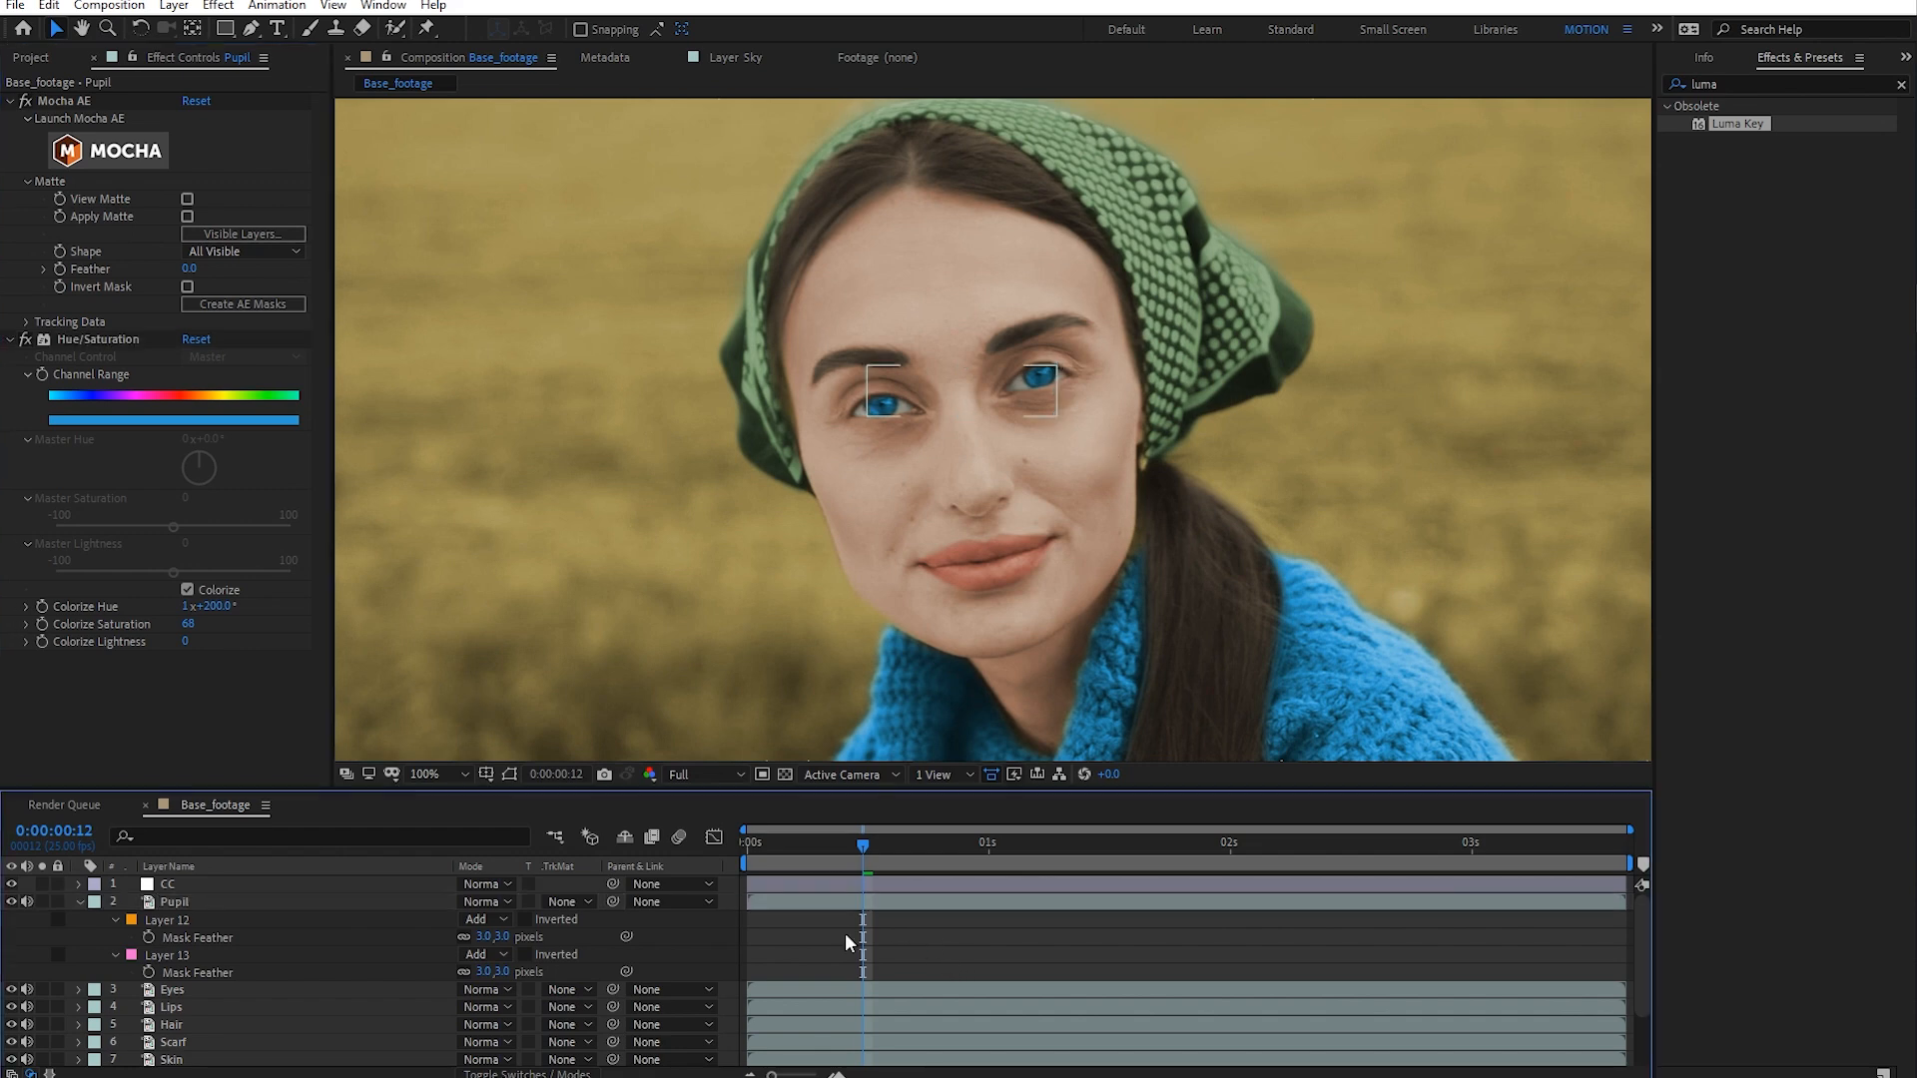
{"action": "left_click", "coordinate": [189, 624]}
{"action": "left_click", "coordinate": [188, 623]}
{"action": "type", "text": "50"}
{"action": "key", "text": "Return"}
{"action": "left_click", "coordinate": [953, 954]}
- Check the blue eyes across the clip by scrubbing to 0:00:03:15 and viewing the whole frame and the face up close
{"action": "scroll", "coordinate": [1549, 565], "scroll_direction": "down", "scroll_amount": 2}
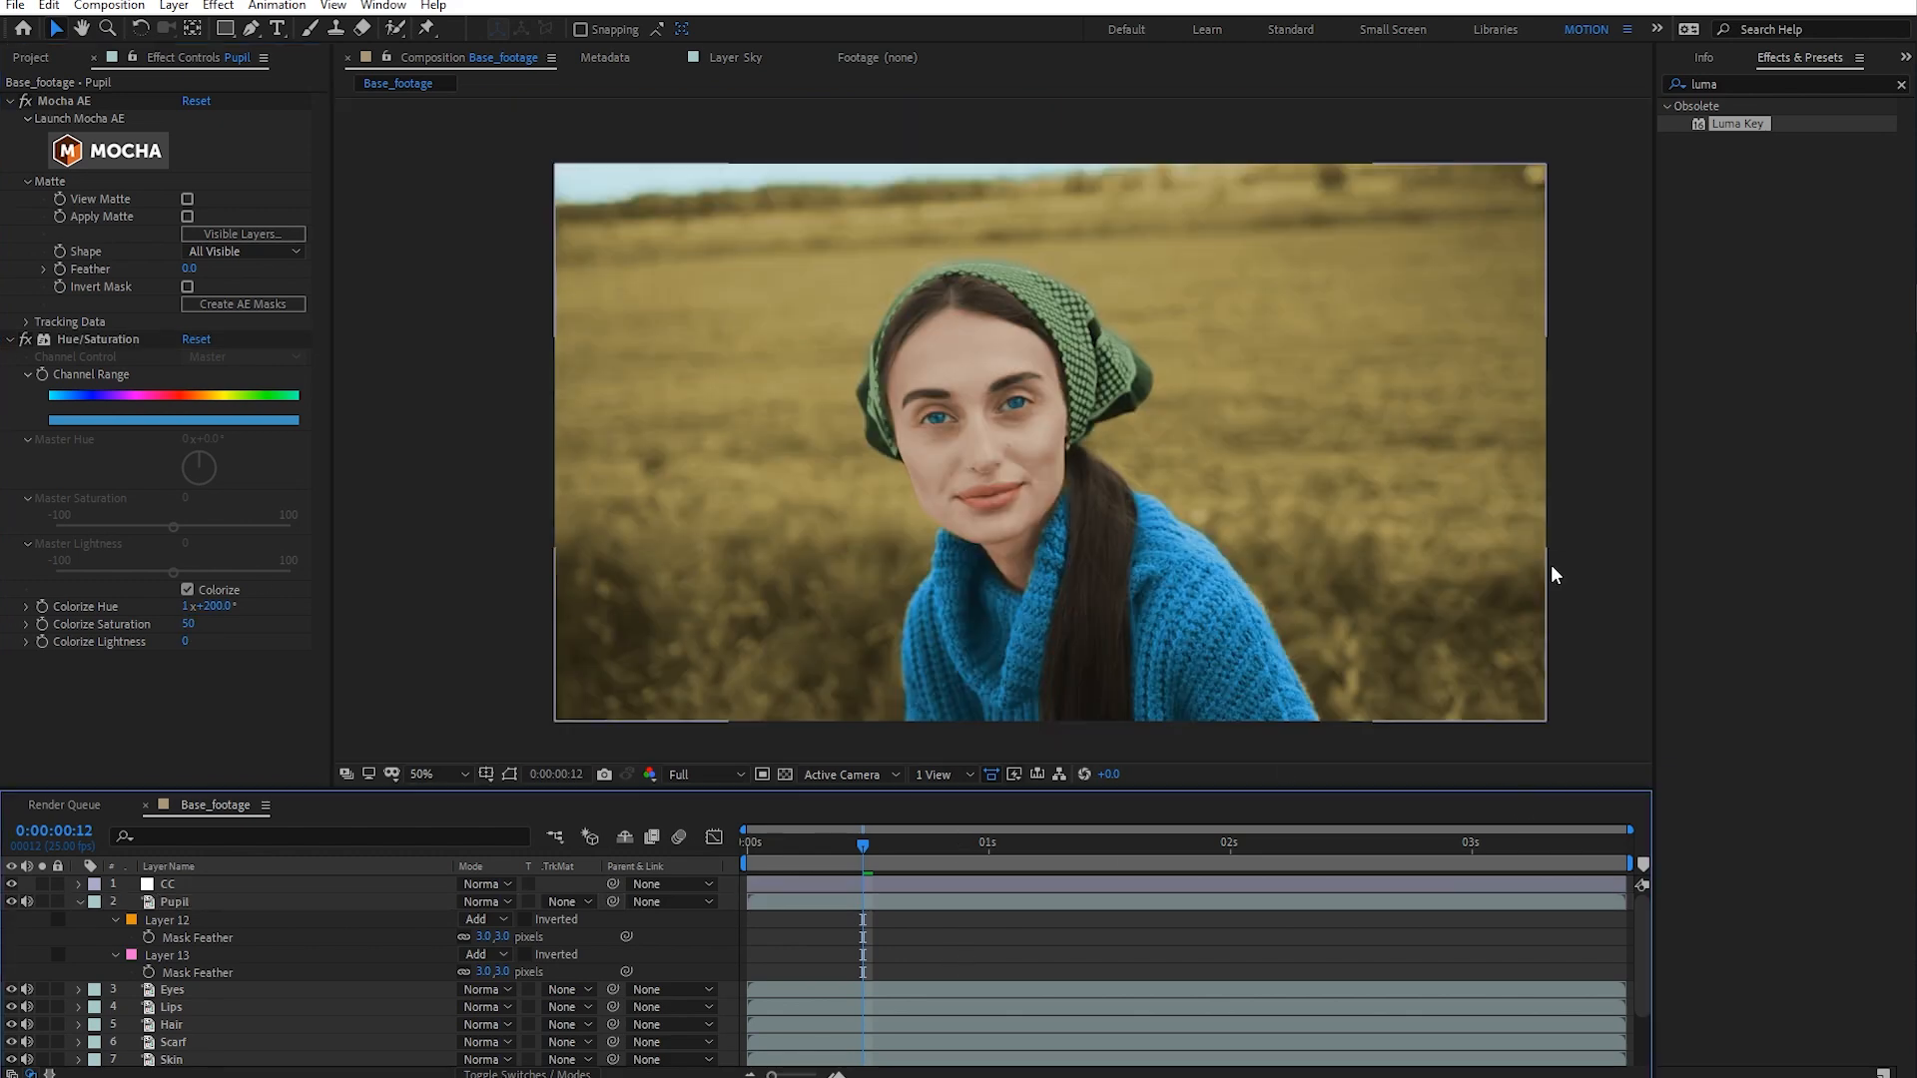
{"action": "left_click_drag", "start_coordinate": [1108, 854], "coordinate": [1617, 861]}
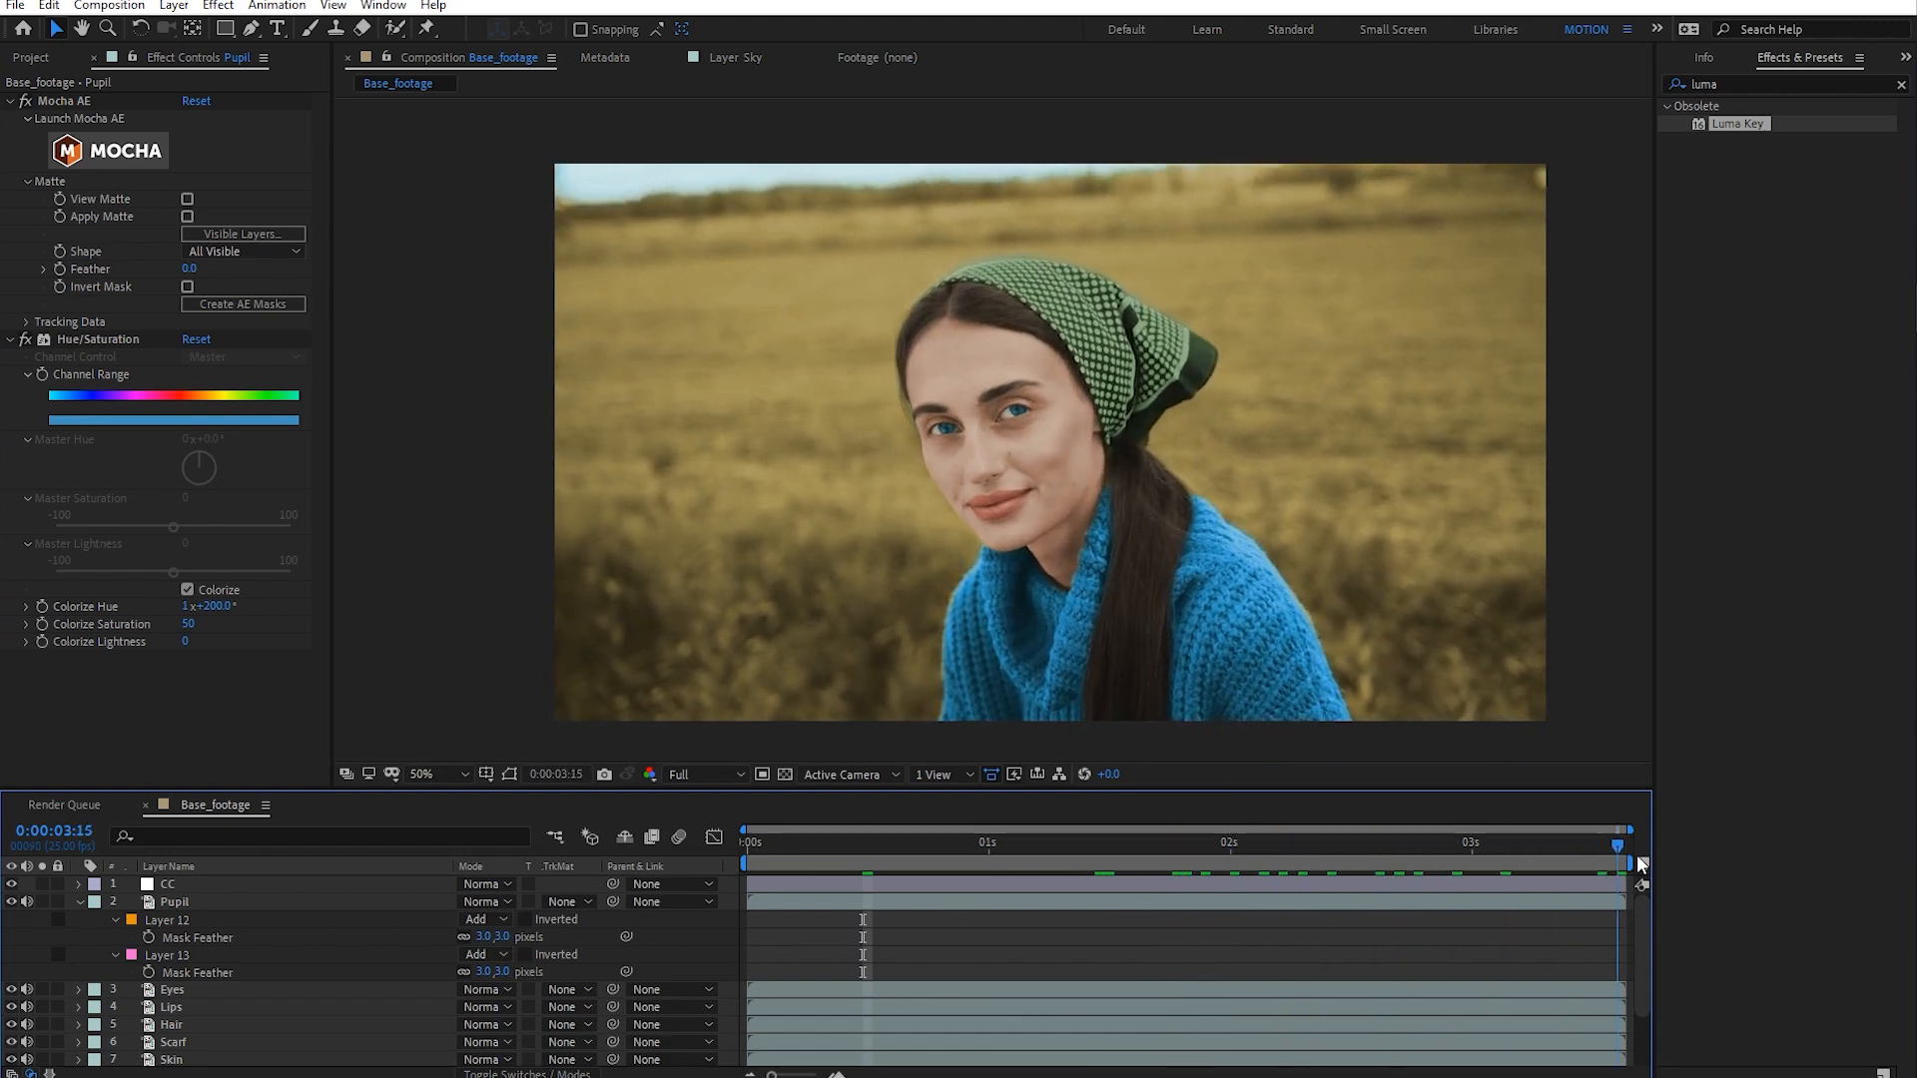
{"action": "scroll", "coordinate": [1409, 717], "scroll_direction": "up", "scroll_amount": 2}
{"action": "key", "text": "space"}
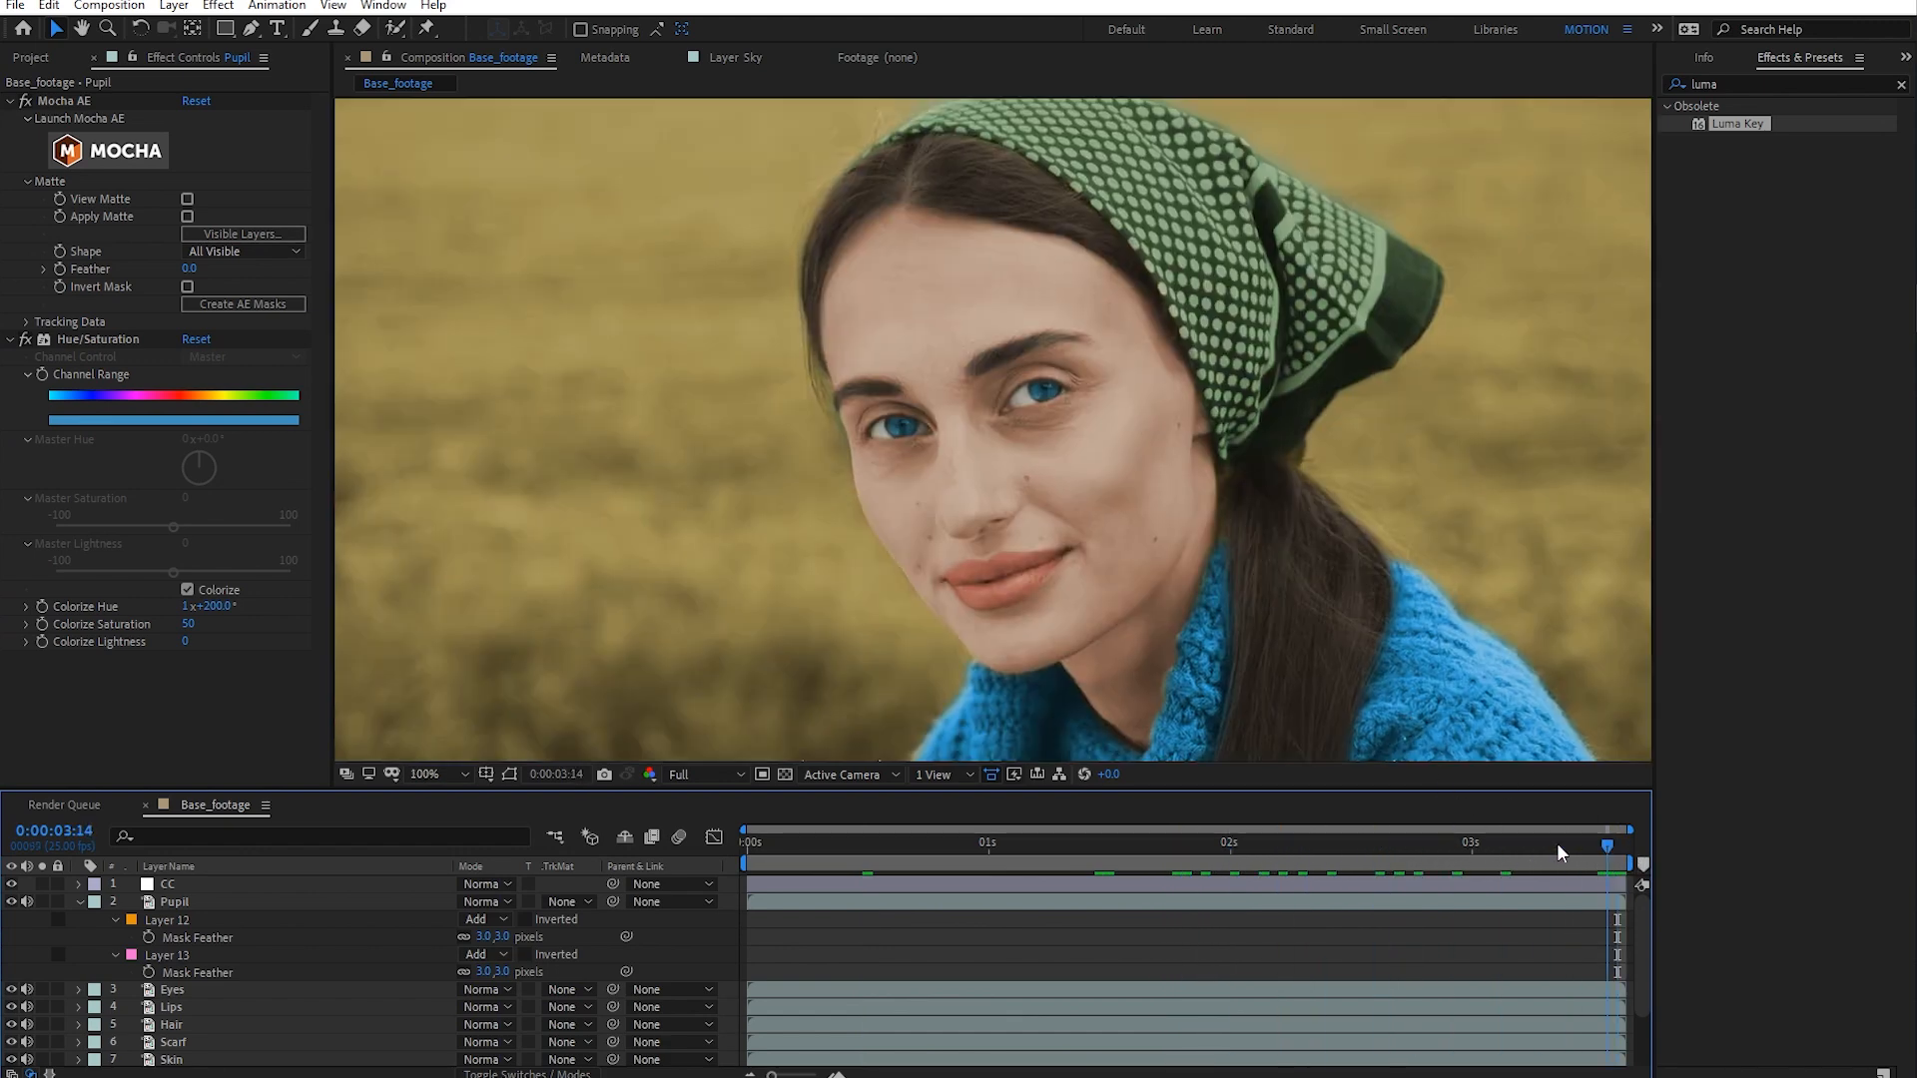
{"action": "key", "text": "space"}
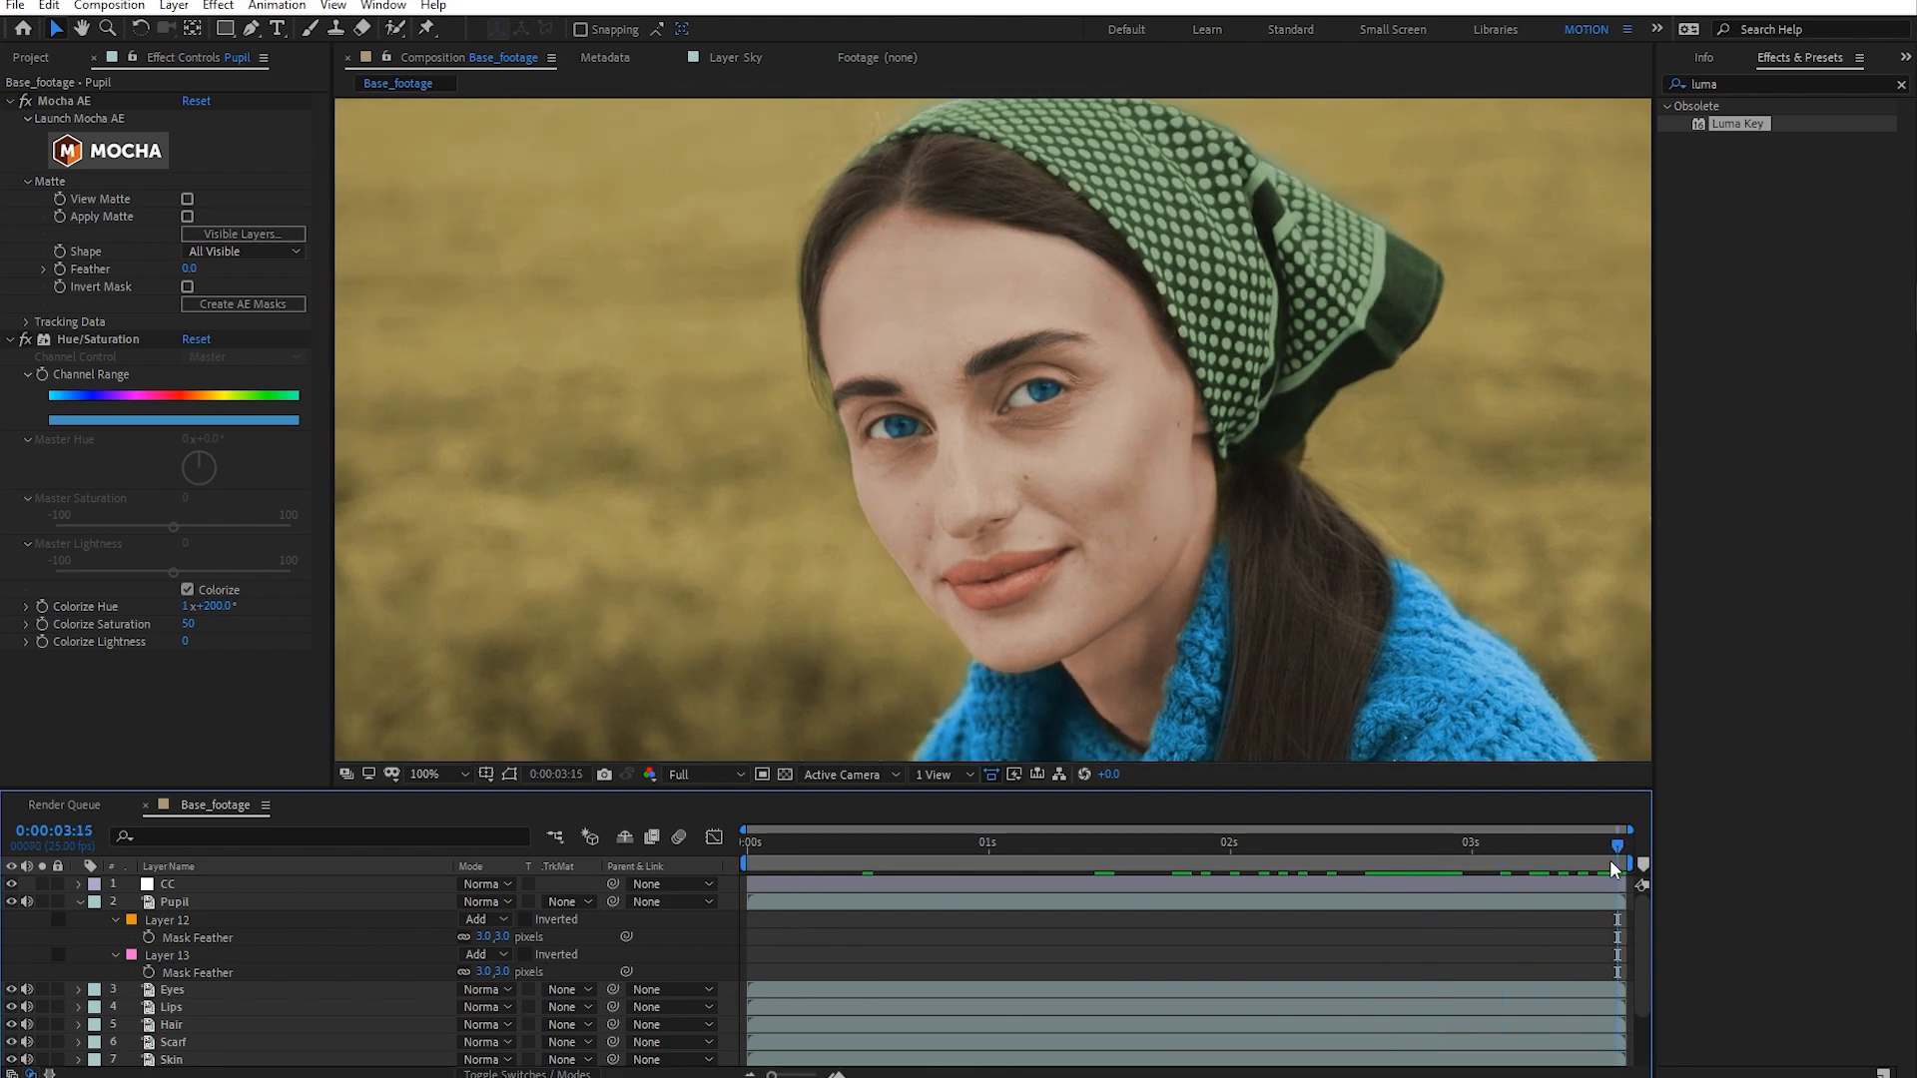
- Collapse the expanded properties of all layers in the Base_footage composition and deselect the layers
{"action": "key", "text": "ctrl+a"}
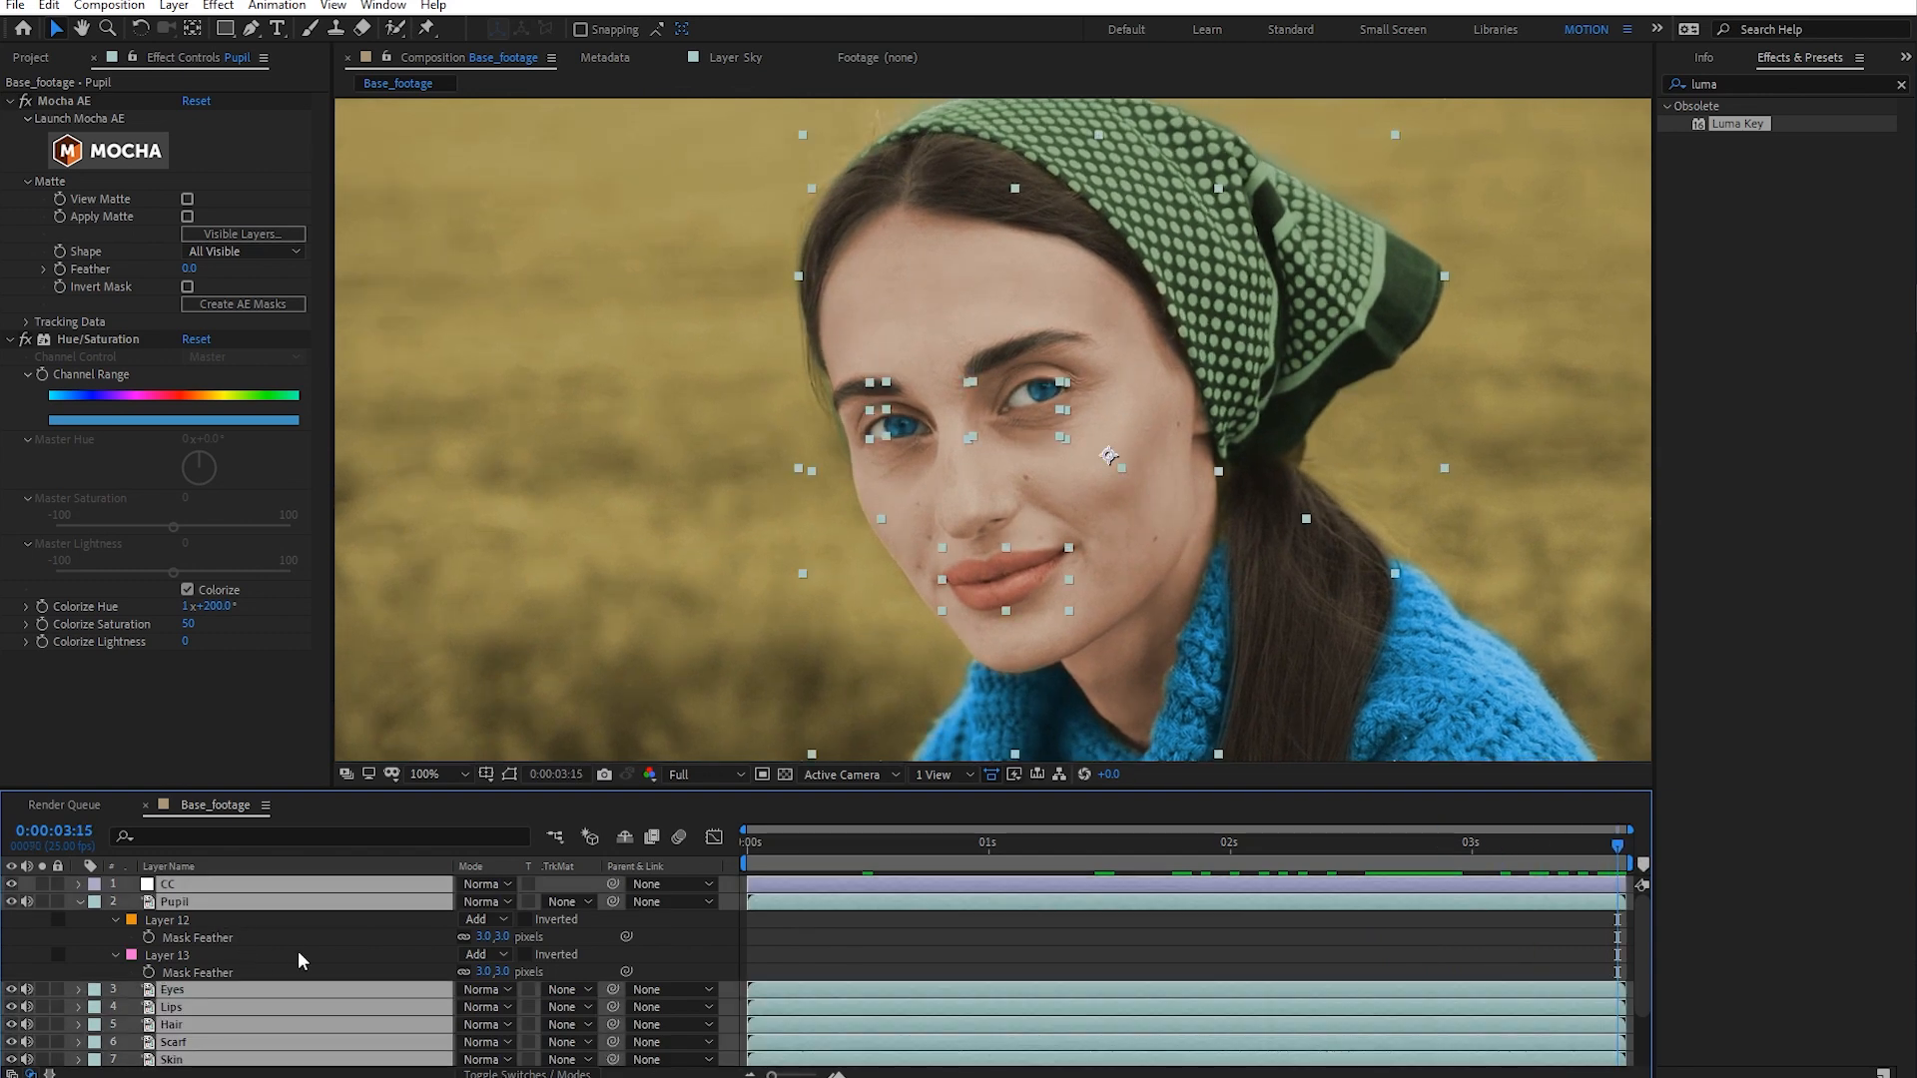
{"action": "key", "text": "u"}
{"action": "key", "text": "u"}
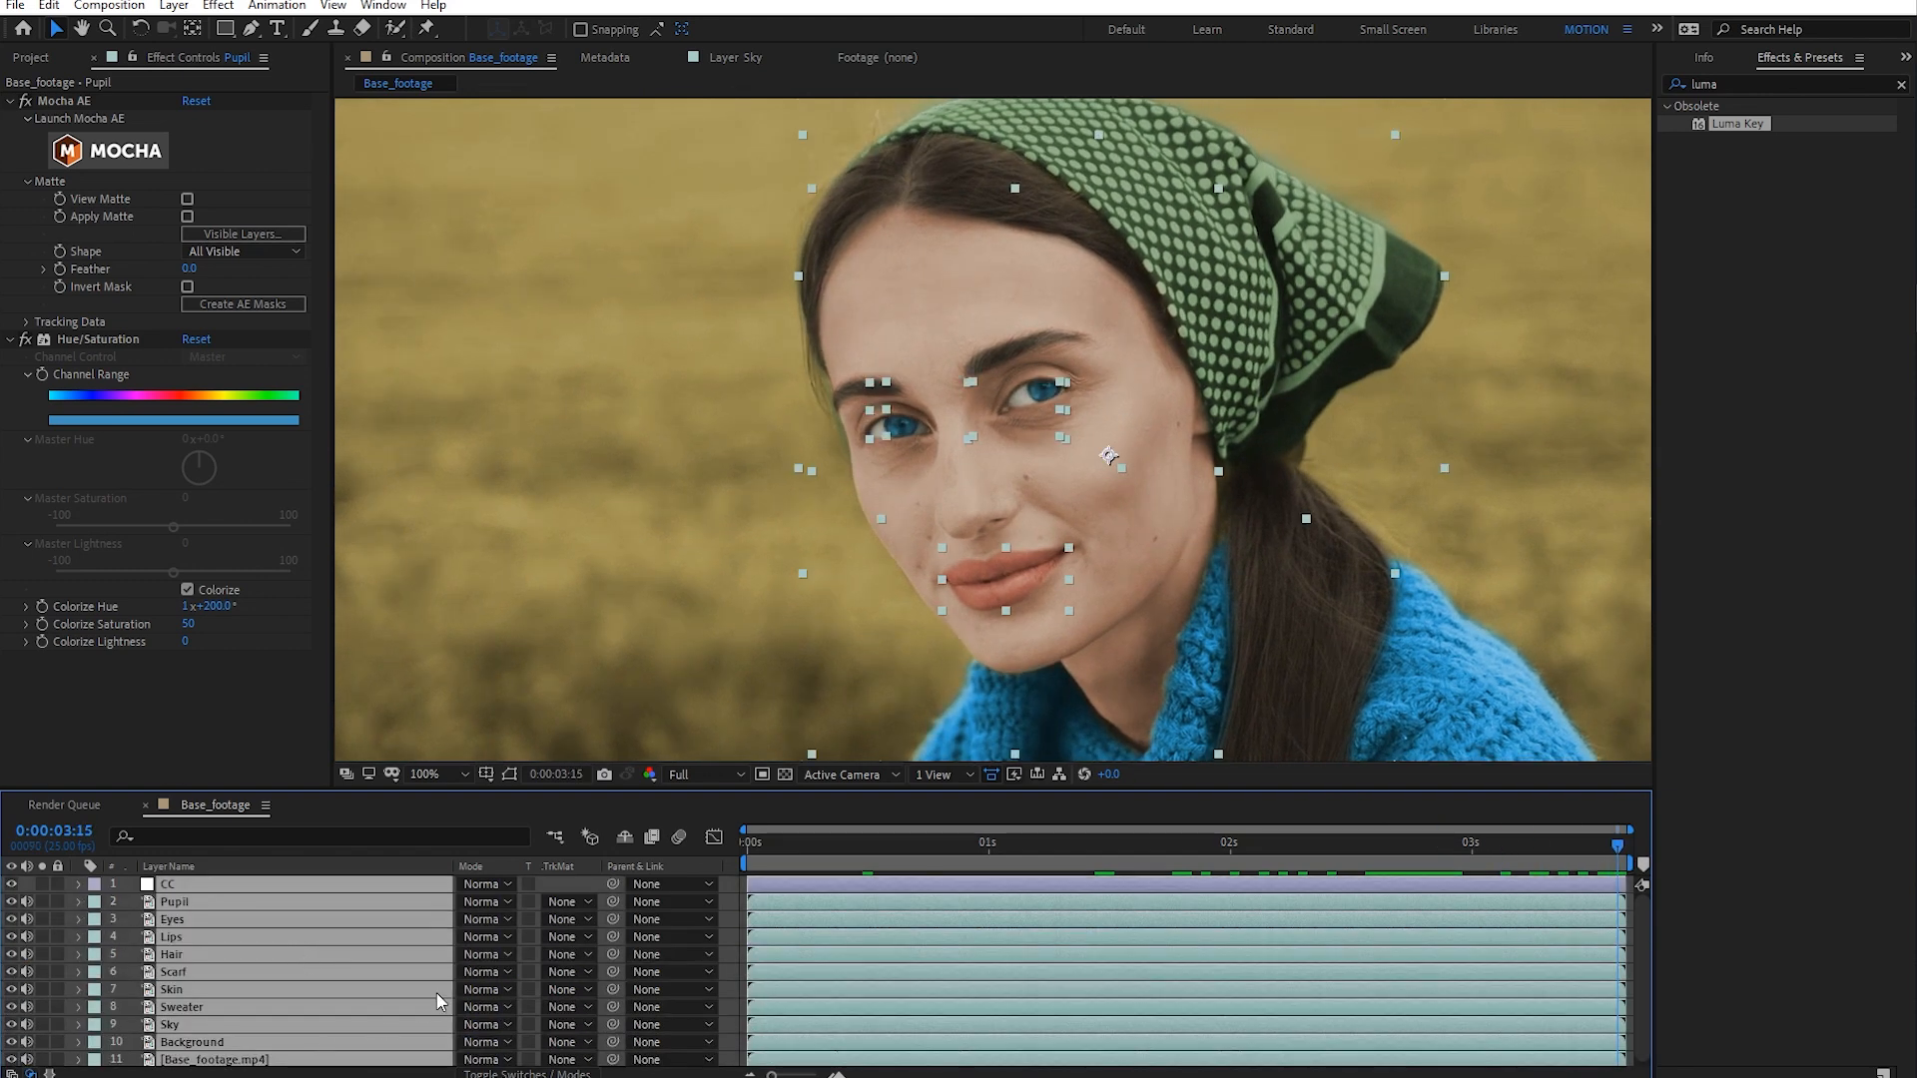
{"action": "key", "text": "F2"}
- Compare the colorized result with the original by soloing and unsoloing the Base_footage.mp4 layer at several points of the clip
{"action": "left_click", "coordinate": [42, 1058]}
{"action": "left_click", "coordinate": [42, 1058]}
{"action": "left_click", "coordinate": [42, 1058]}
{"action": "left_click", "coordinate": [42, 1058]}
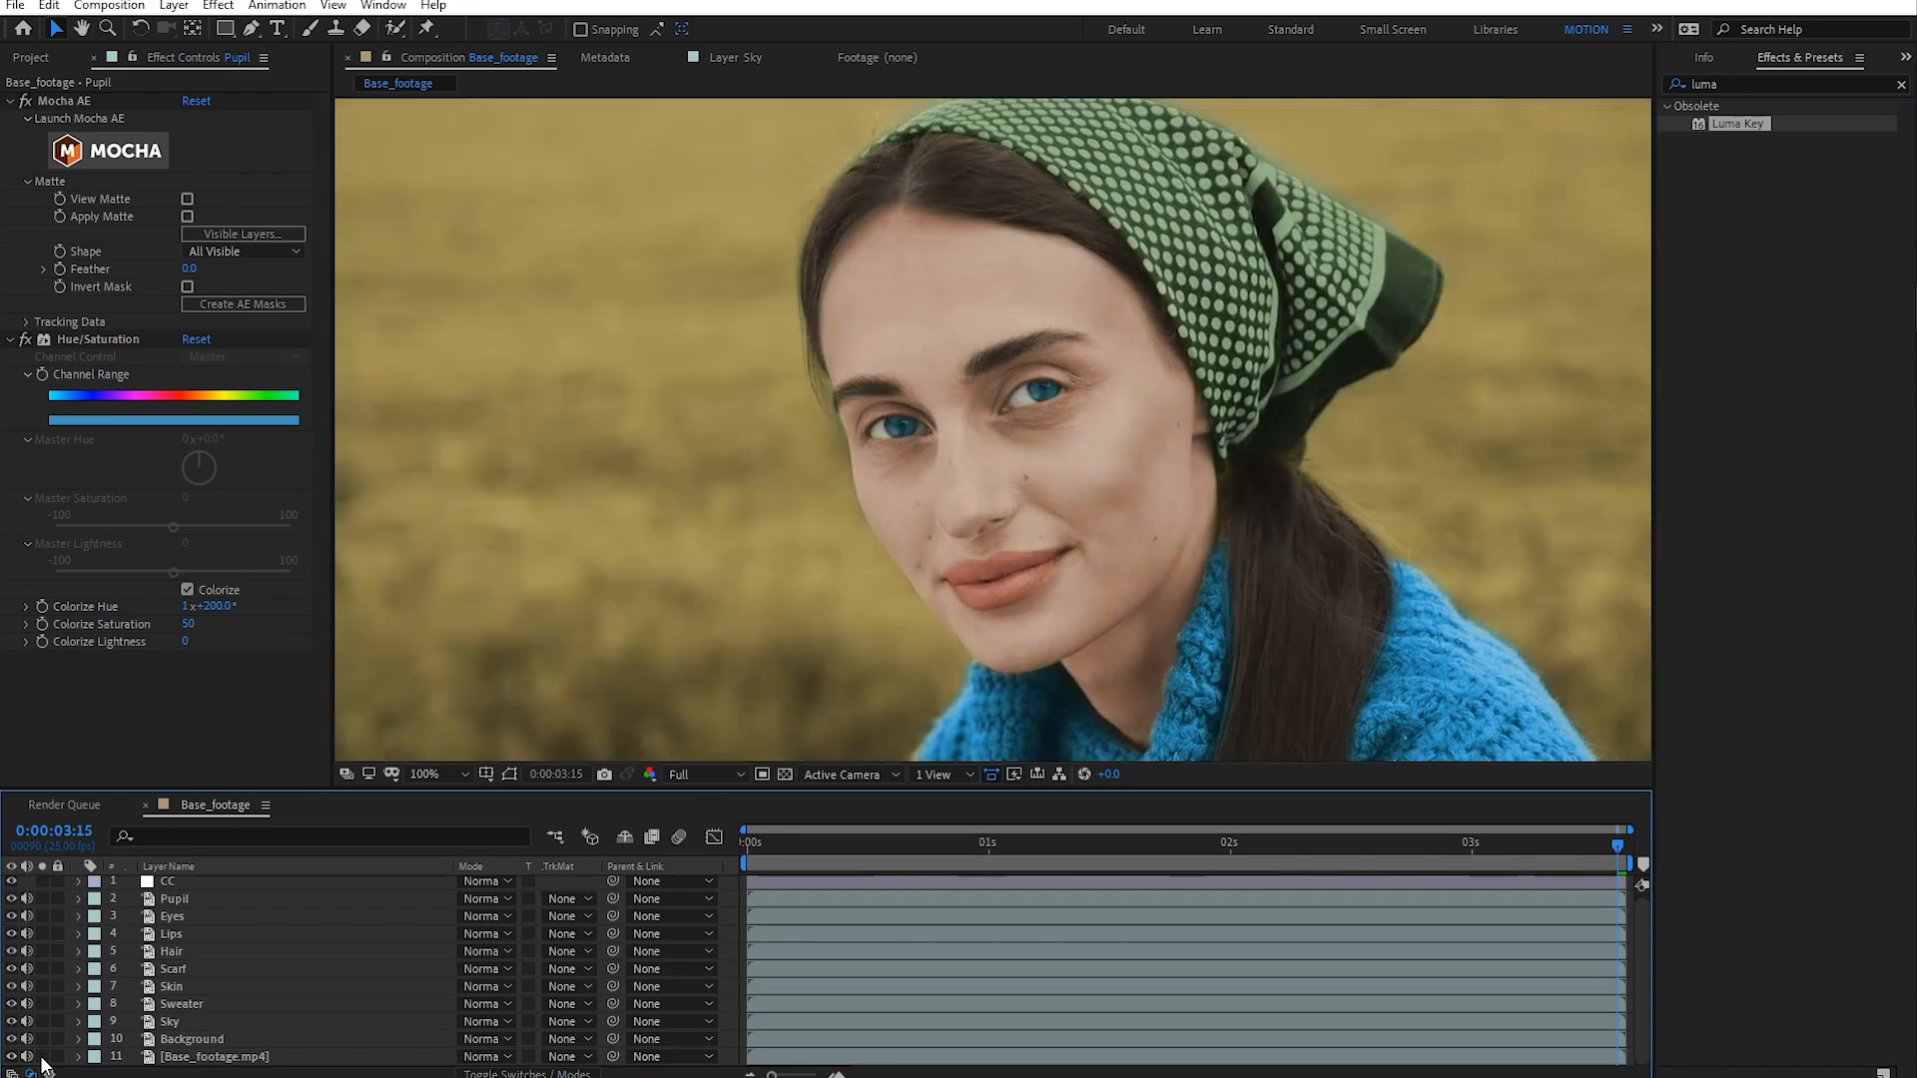
{"action": "left_click_drag", "start_coordinate": [1569, 853], "coordinate": [1491, 858]}
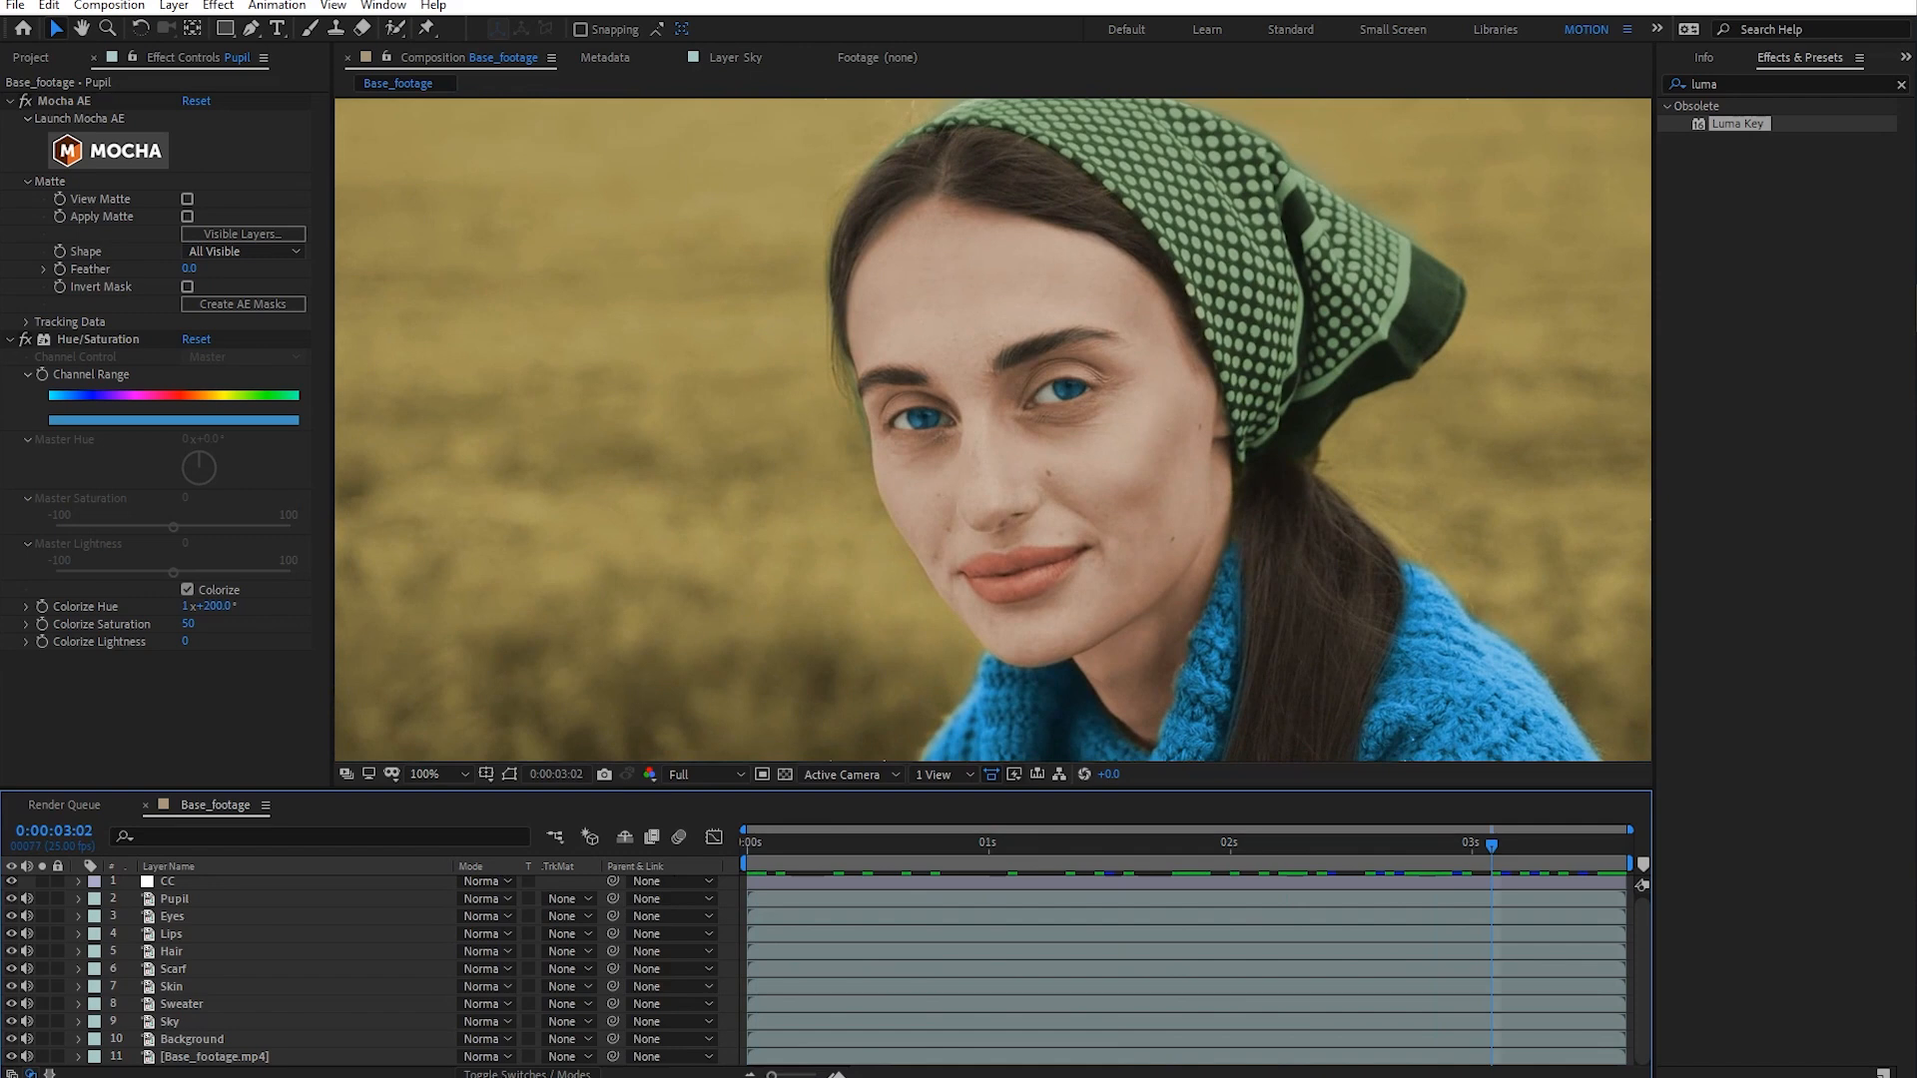
{"action": "left_click", "coordinate": [42, 1059]}
{"action": "left_click_drag", "start_coordinate": [1492, 845], "coordinate": [1395, 870]}
{"action": "left_click", "coordinate": [42, 1056]}
{"action": "left_click", "coordinate": [1600, 844]}
{"action": "mouse_move", "coordinate": [1521, 854]}
{"action": "left_mouse_down"}
{"action": "mouse_move", "coordinate": [607, 876]}
{"action": "mouse_move", "coordinate": [1679, 863]}
{"action": "mouse_move", "coordinate": [955, 888]}
{"action": "mouse_move", "coordinate": [1543, 885]}
{"action": "left_mouse_up"}
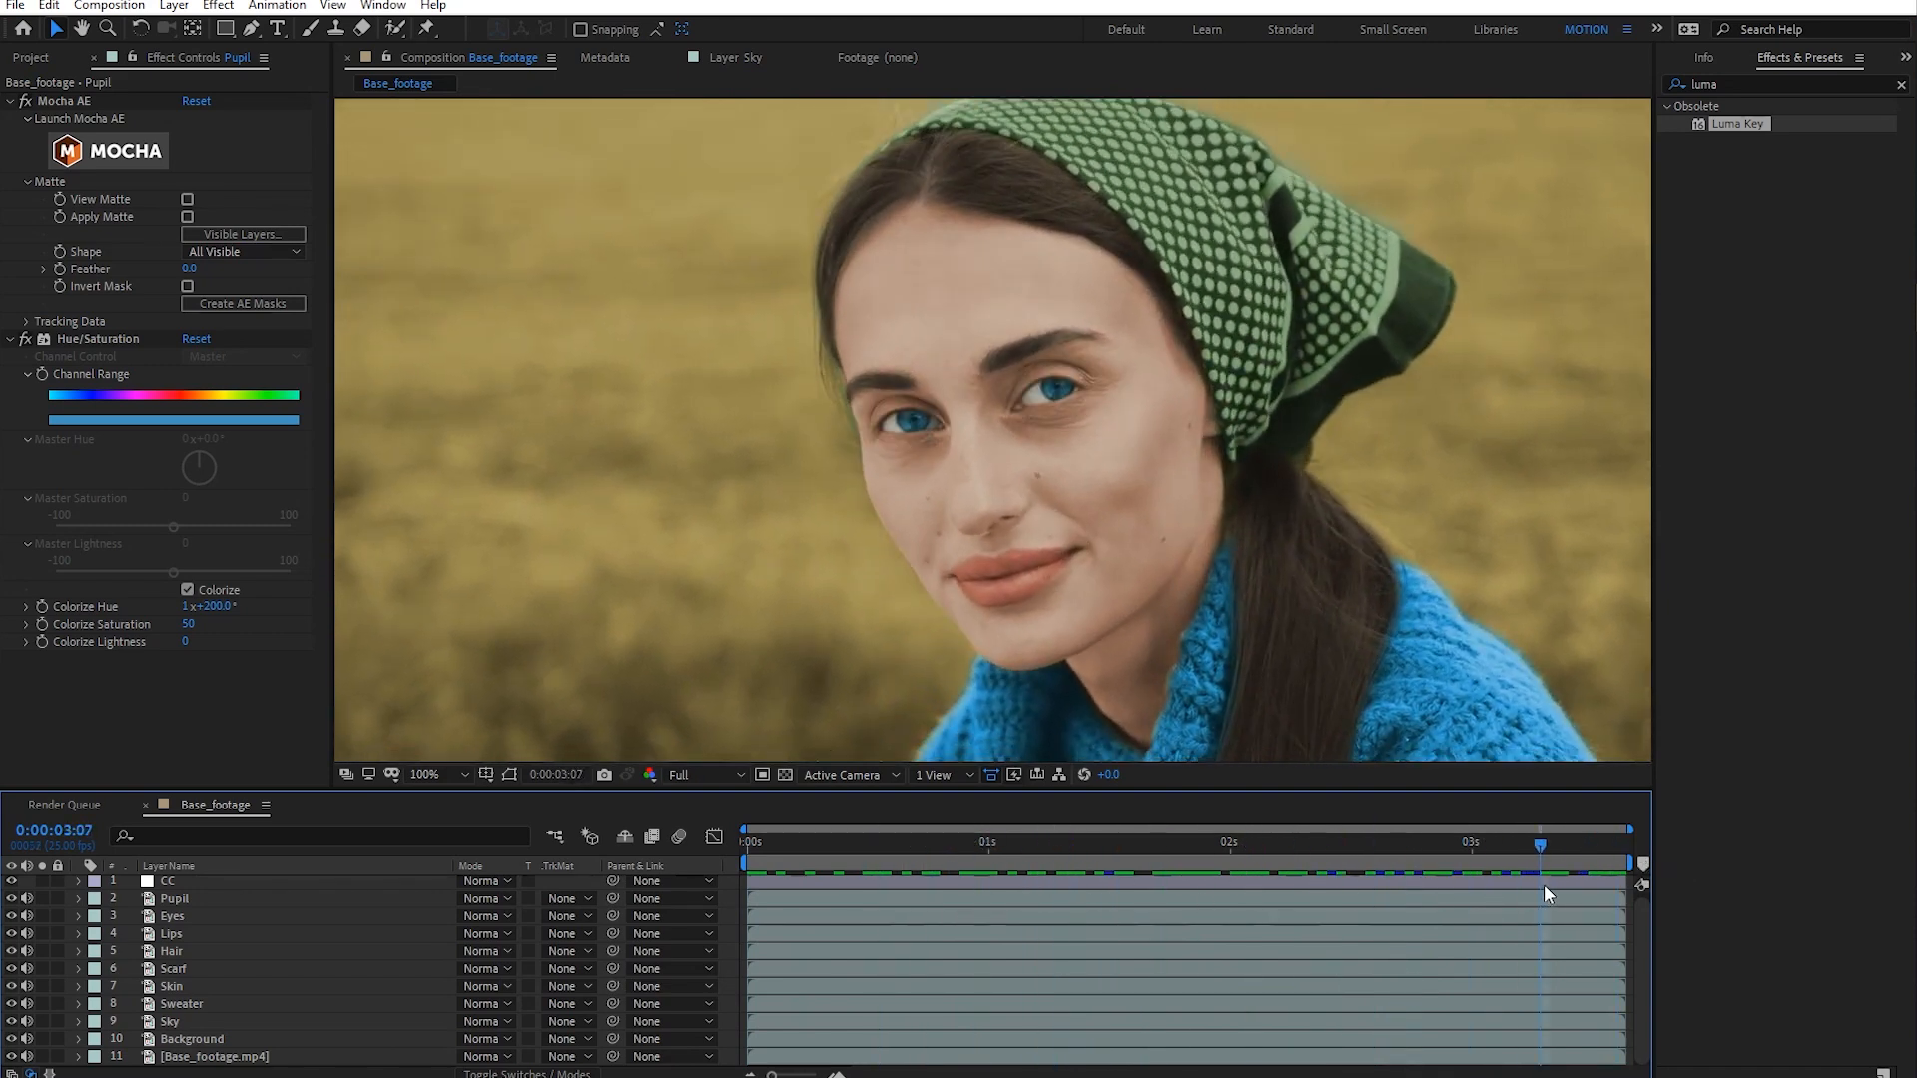
- Review the full frame by scrubbing back to around 0:00:02 and playing the clip
{"action": "scroll", "coordinate": [1448, 649], "scroll_direction": "down", "scroll_amount": 2}
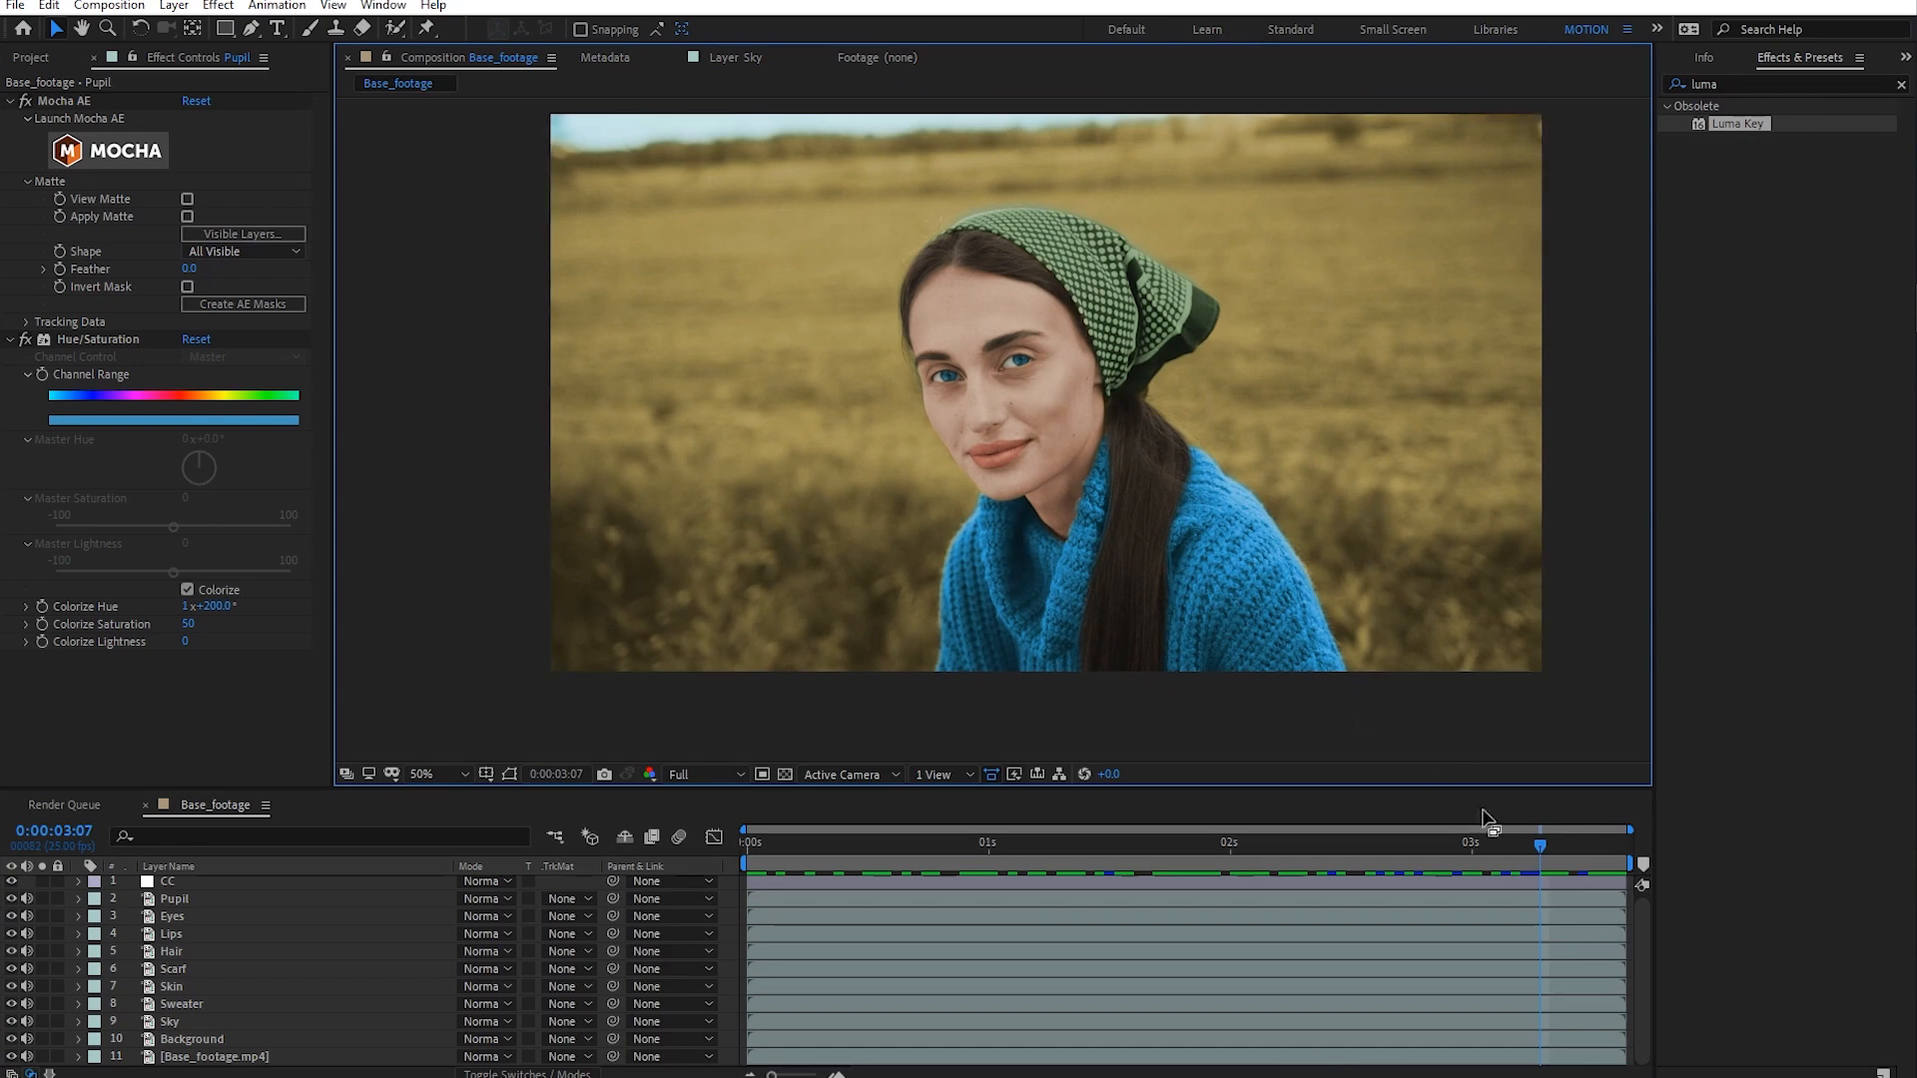
{"action": "left_click_drag", "start_coordinate": [1543, 848], "coordinate": [1211, 859]}
{"action": "key", "text": "space"}
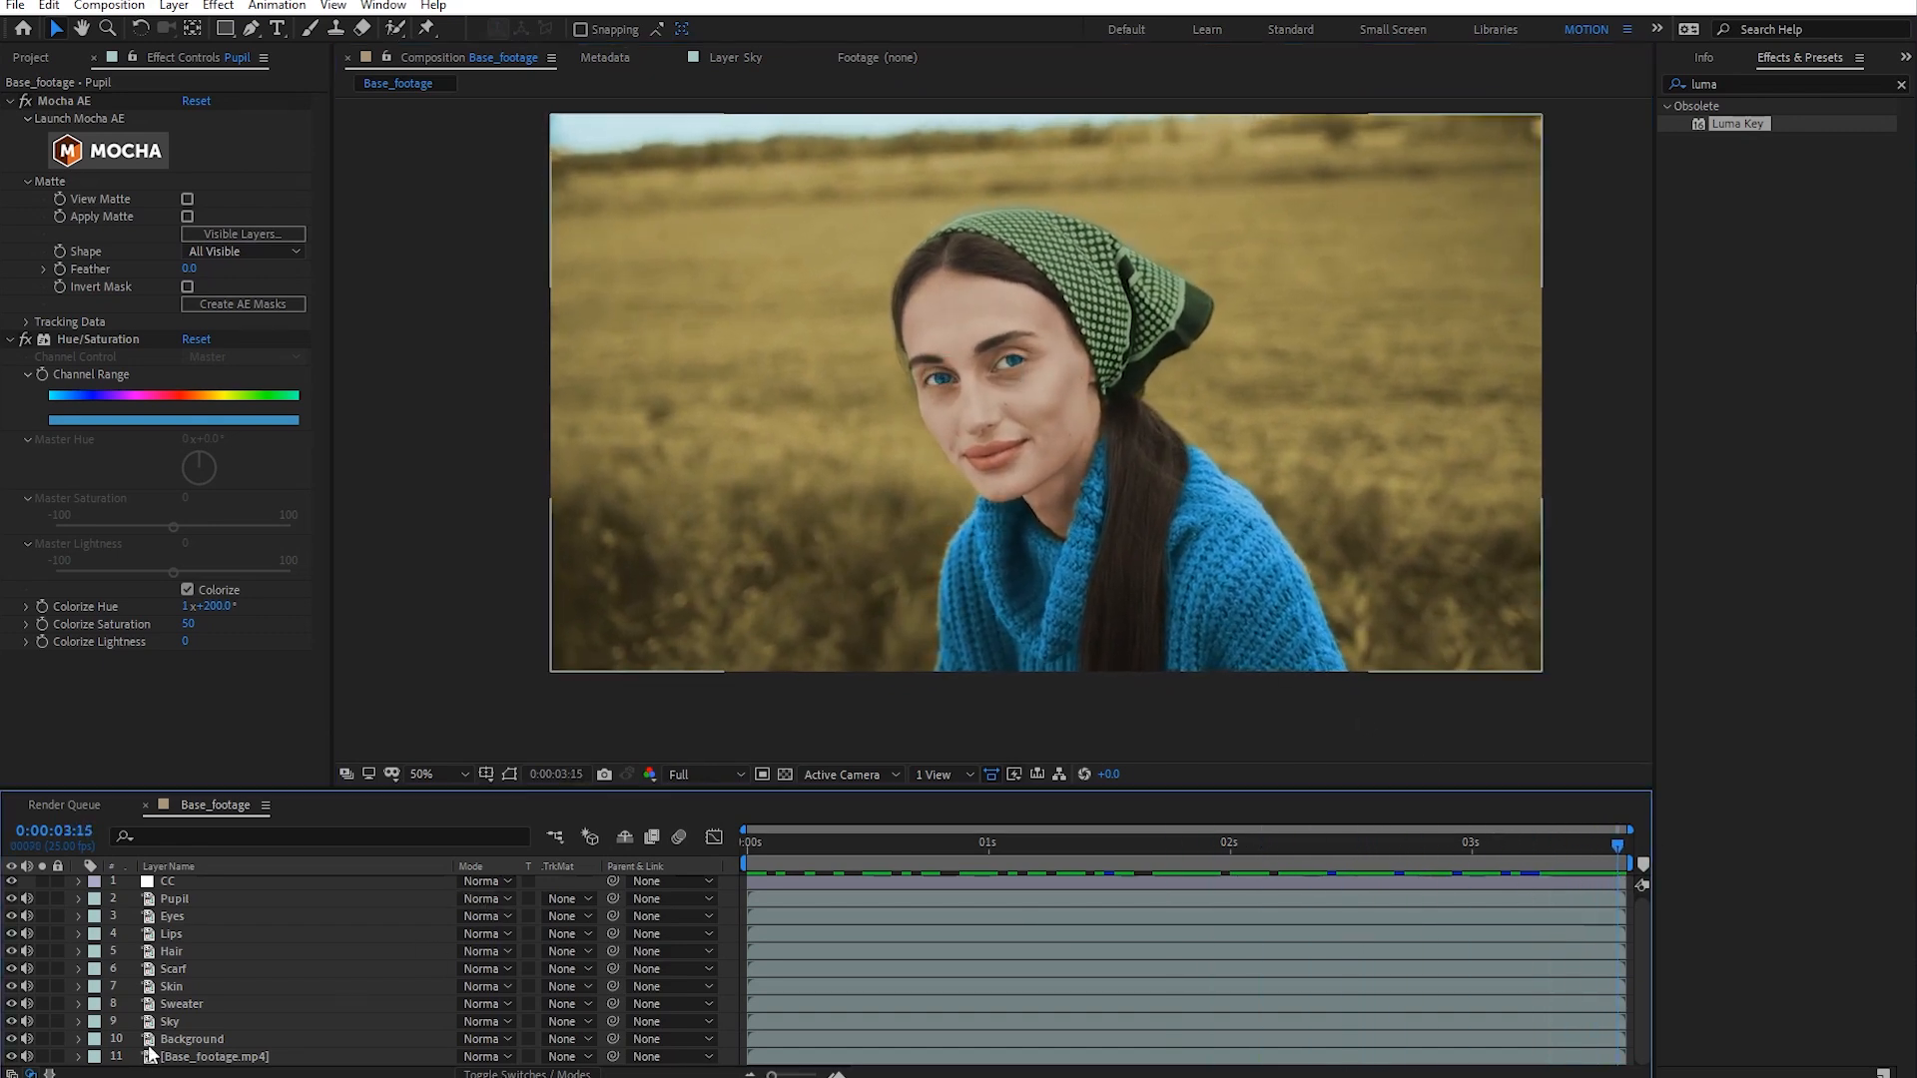
- Recolor the sweater pink by setting the Sweater layer's Colorize Hue to 326° and fine-tuning its Hue/Saturation
{"action": "left_click", "coordinate": [214, 1005]}
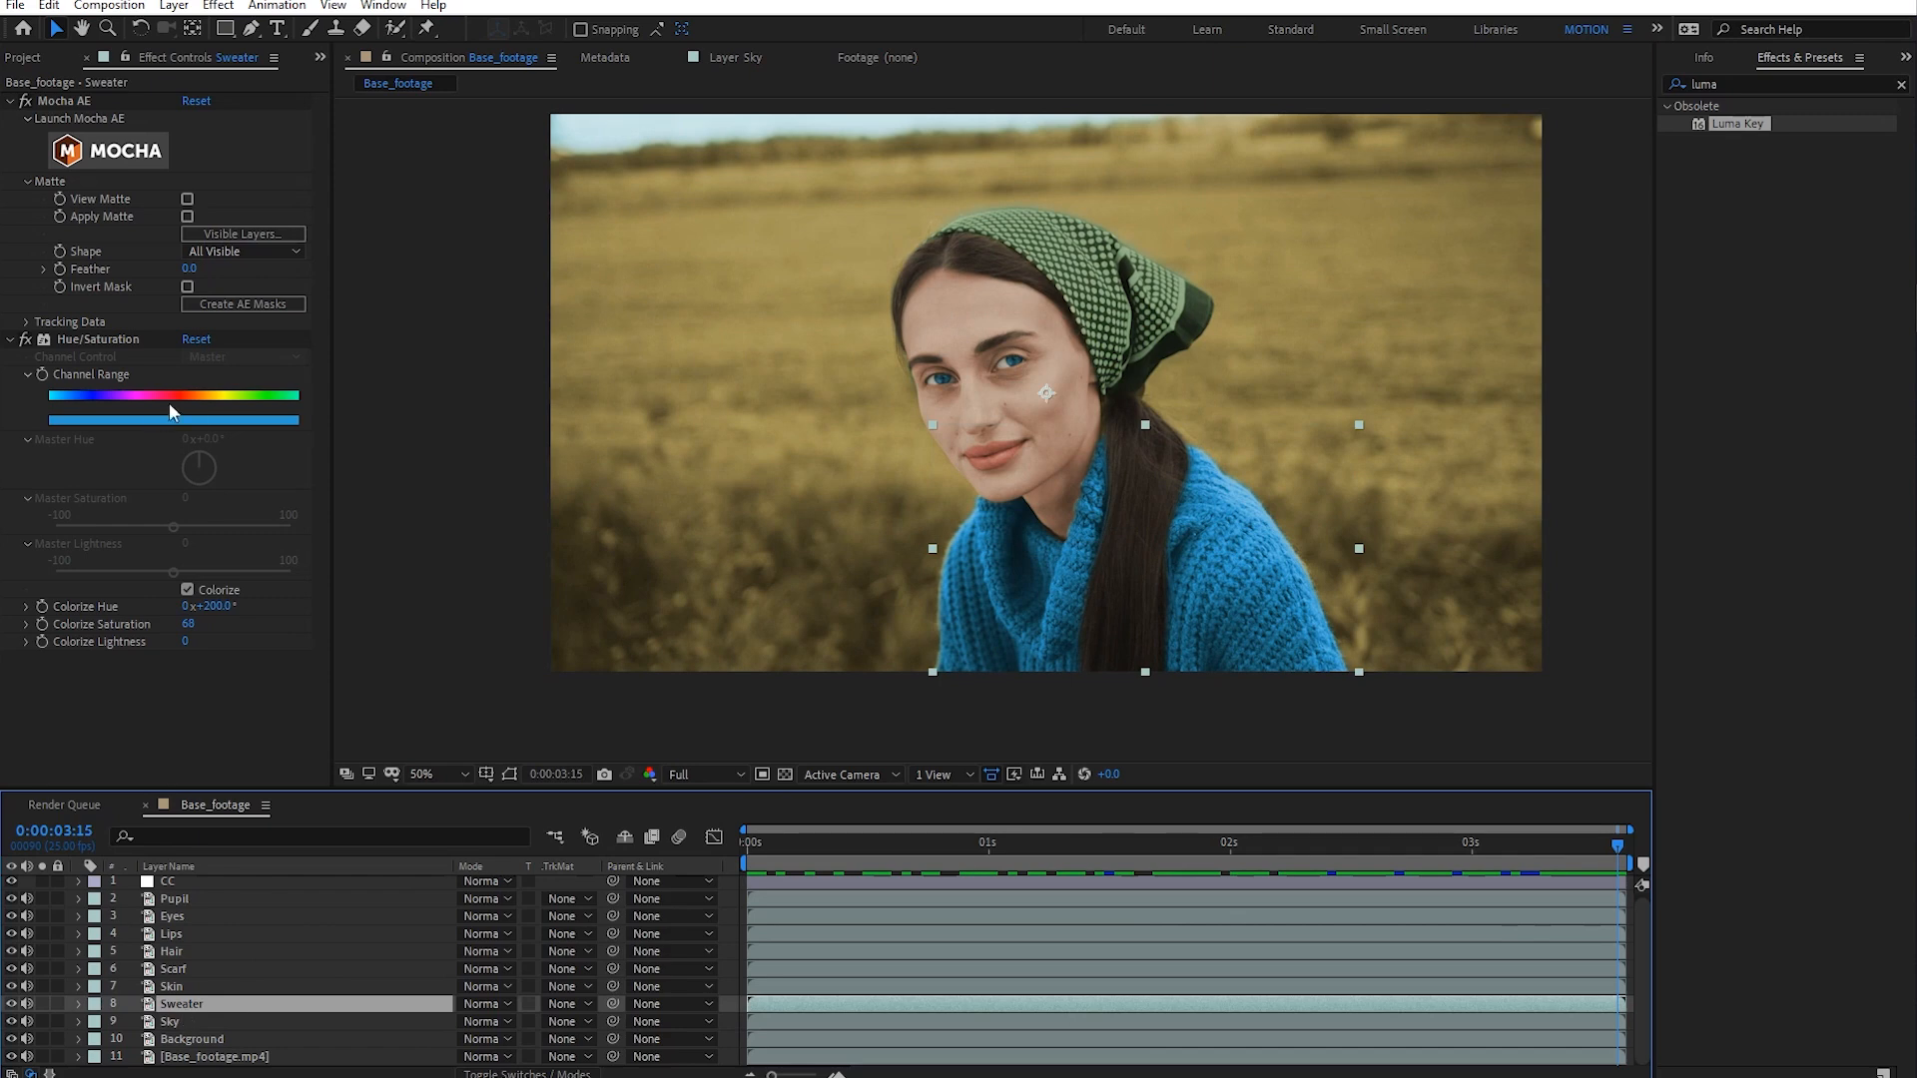
{"action": "left_click_drag", "start_coordinate": [205, 606], "coordinate": [329, 613]}
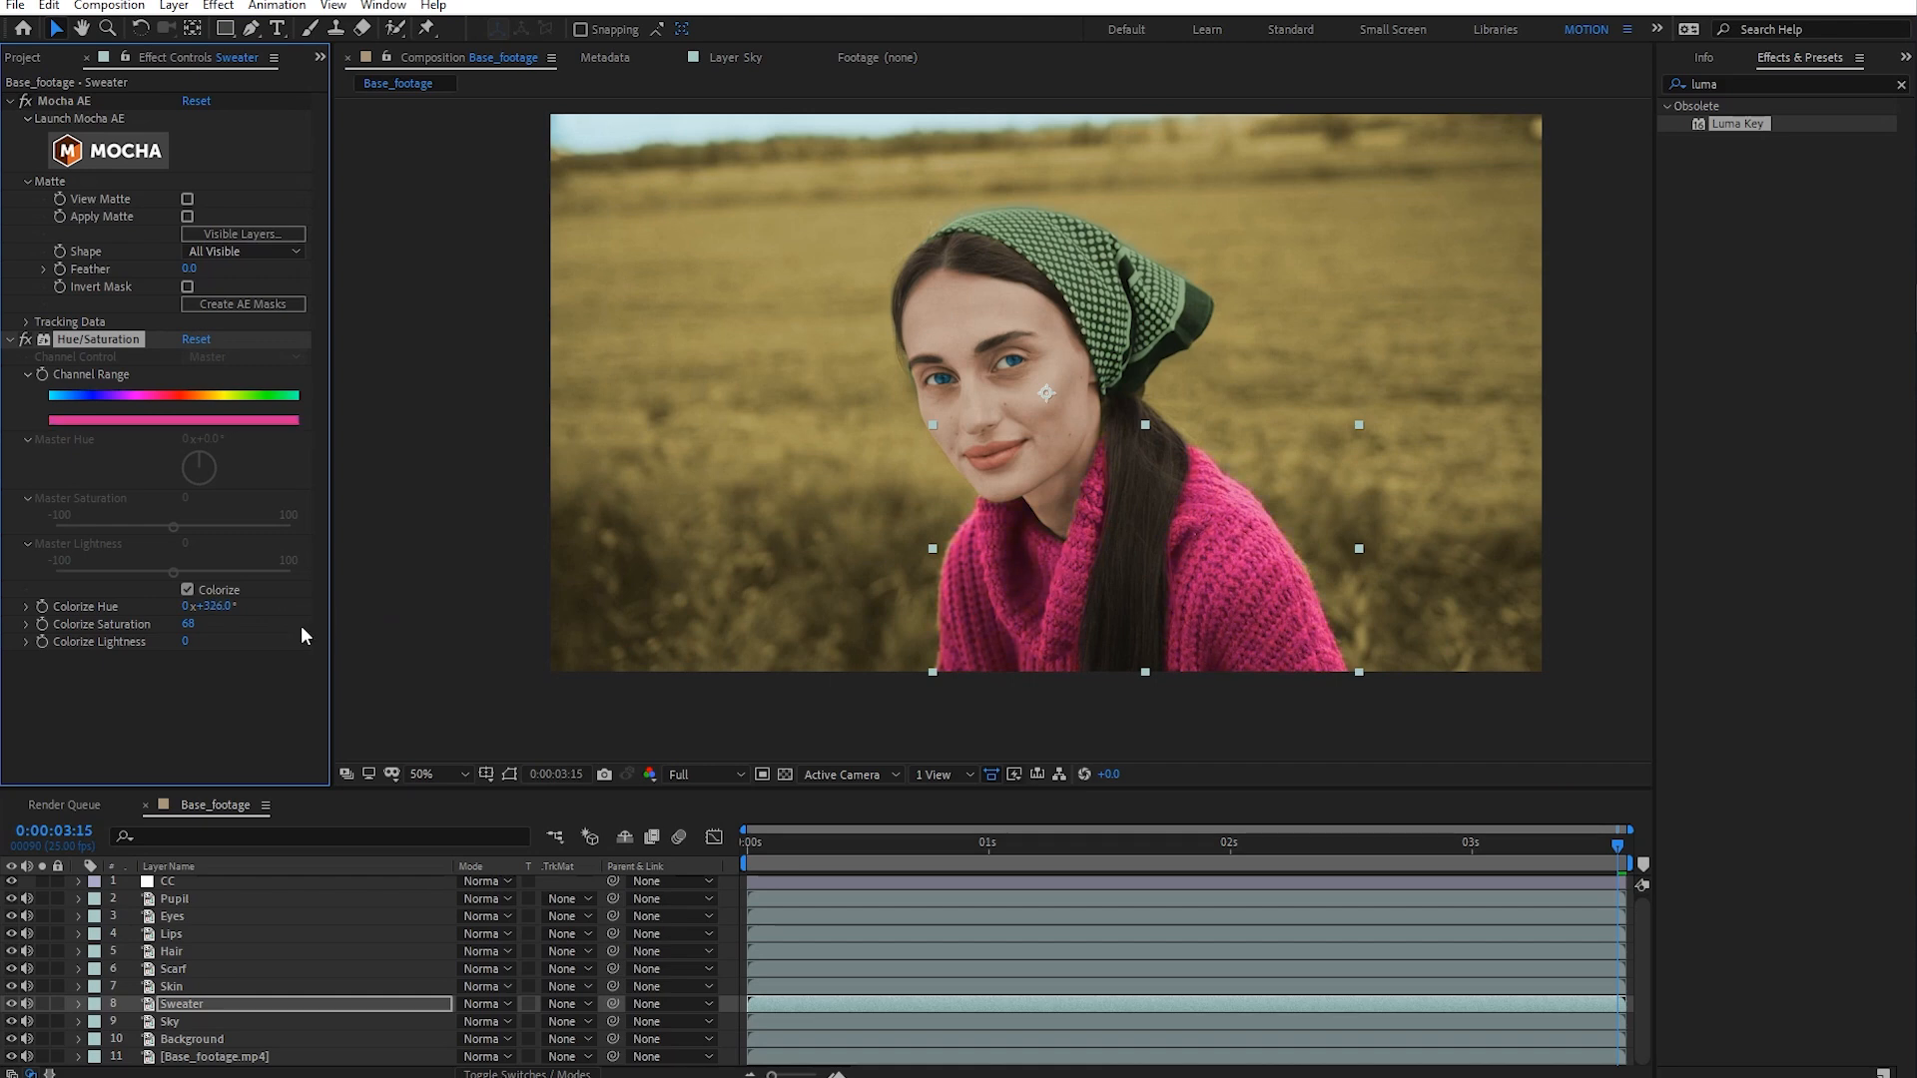
{"action": "mouse_move", "coordinate": [187, 623]}
{"action": "left_mouse_down"}
{"action": "mouse_move", "coordinate": [166, 626]}
{"action": "mouse_move", "coordinate": [190, 642]}
{"action": "mouse_move", "coordinate": [148, 639]}
{"action": "mouse_move", "coordinate": [205, 639]}
{"action": "mouse_move", "coordinate": [186, 641]}
{"action": "left_mouse_up"}
- Recolor the headscarf blue by setting the Scarf layer's Colorize Hue to 227° and increasing its Colorize Saturation
{"action": "left_click", "coordinate": [192, 966]}
{"action": "left_click_drag", "start_coordinate": [206, 606], "coordinate": [353, 598]}
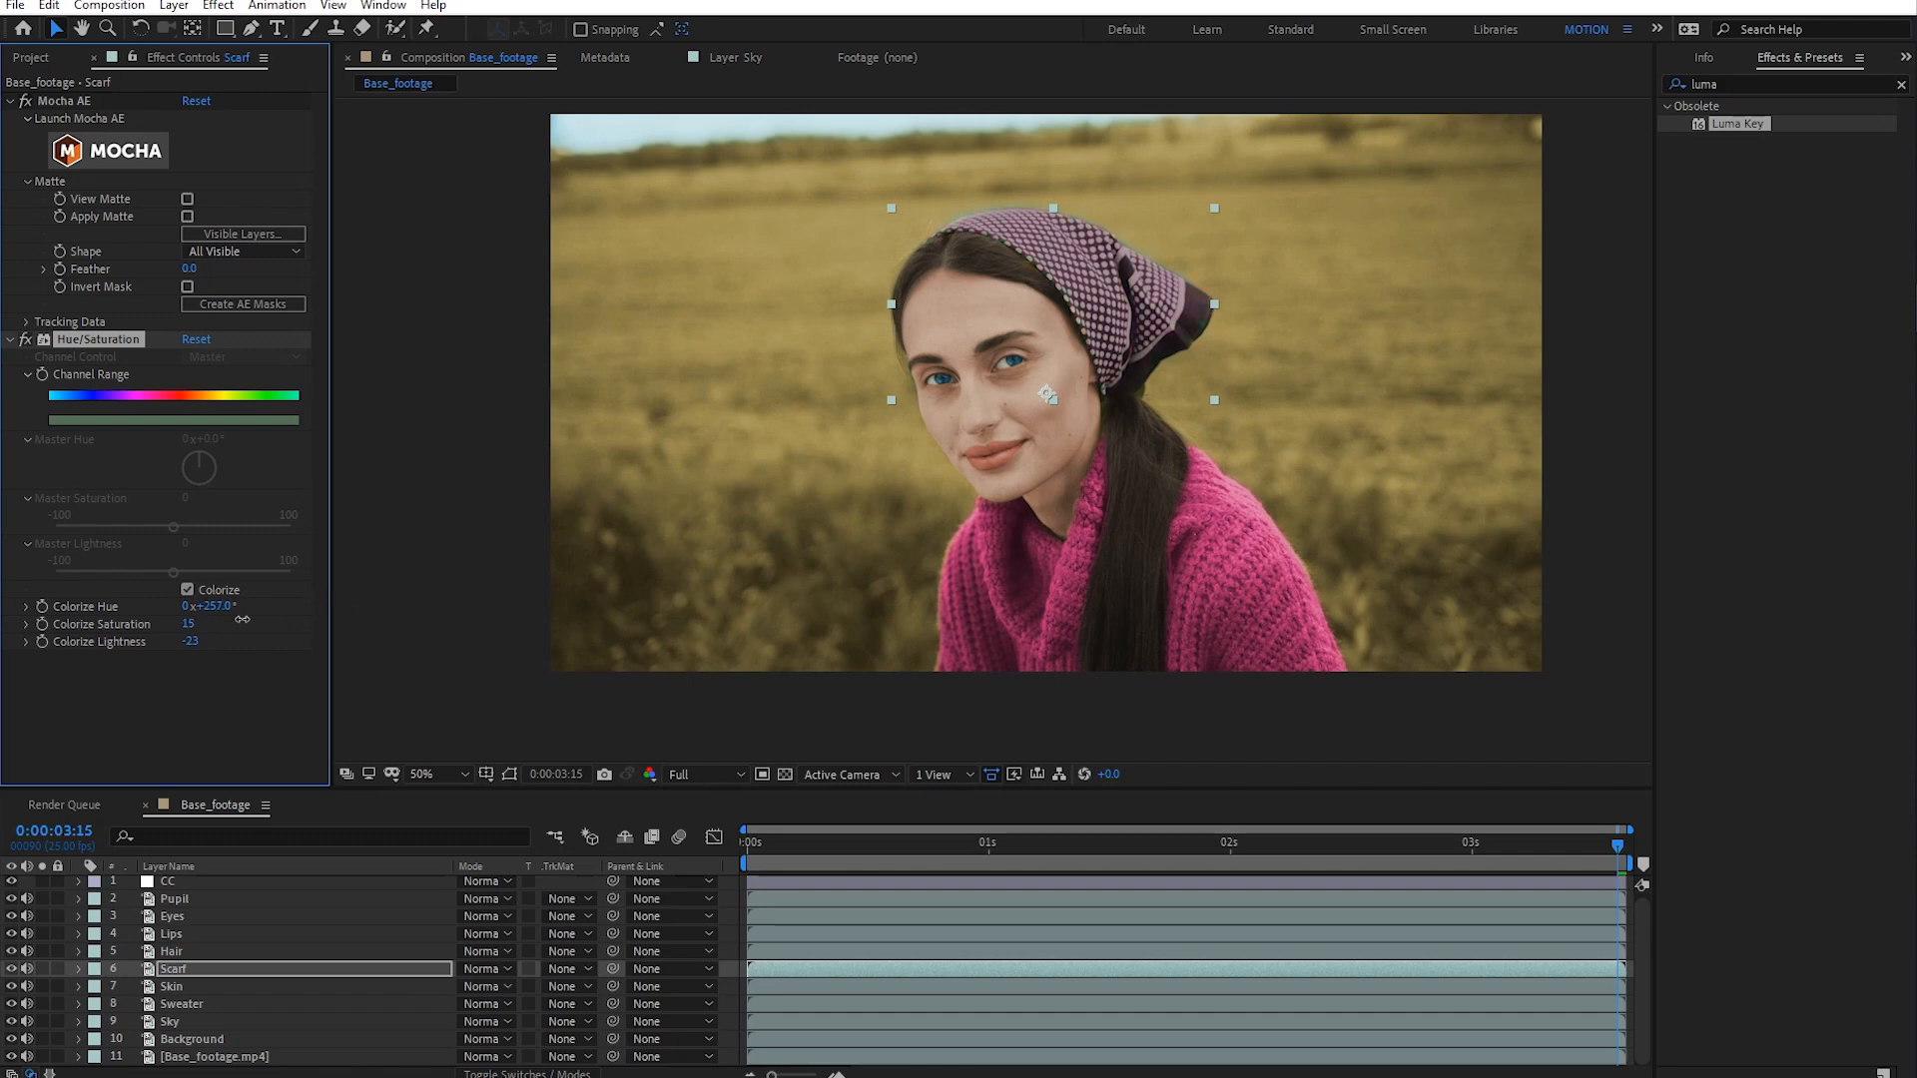
{"action": "mouse_move", "coordinate": [214, 622]}
{"action": "left_mouse_down"}
{"action": "mouse_move", "coordinate": [239, 622]}
{"action": "mouse_move", "coordinate": [158, 611]}
{"action": "mouse_move", "coordinate": [193, 606]}
{"action": "left_mouse_up"}
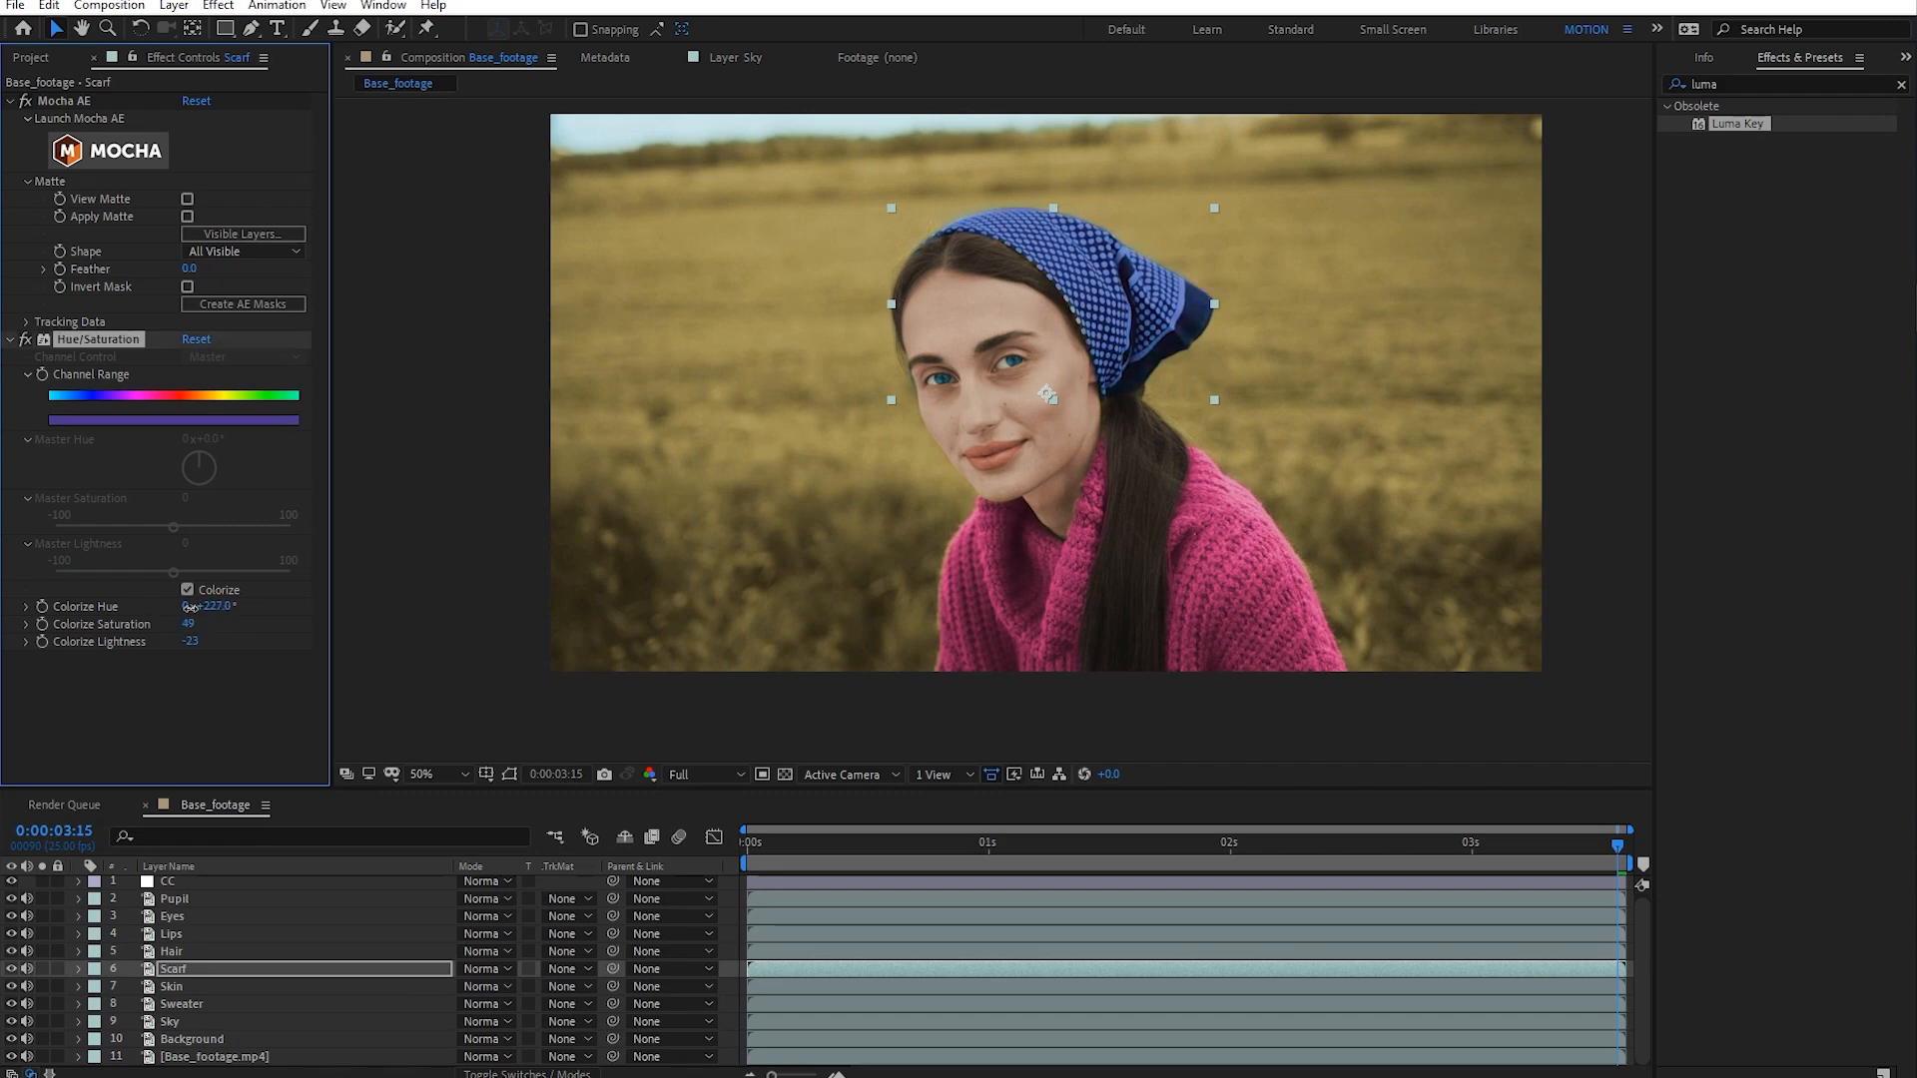
- Turn the field green by setting the Background layer's Colorize Hue to 2x+84°, and scrub through the whole clip to check the colors
{"action": "left_click", "coordinate": [1071, 1040]}
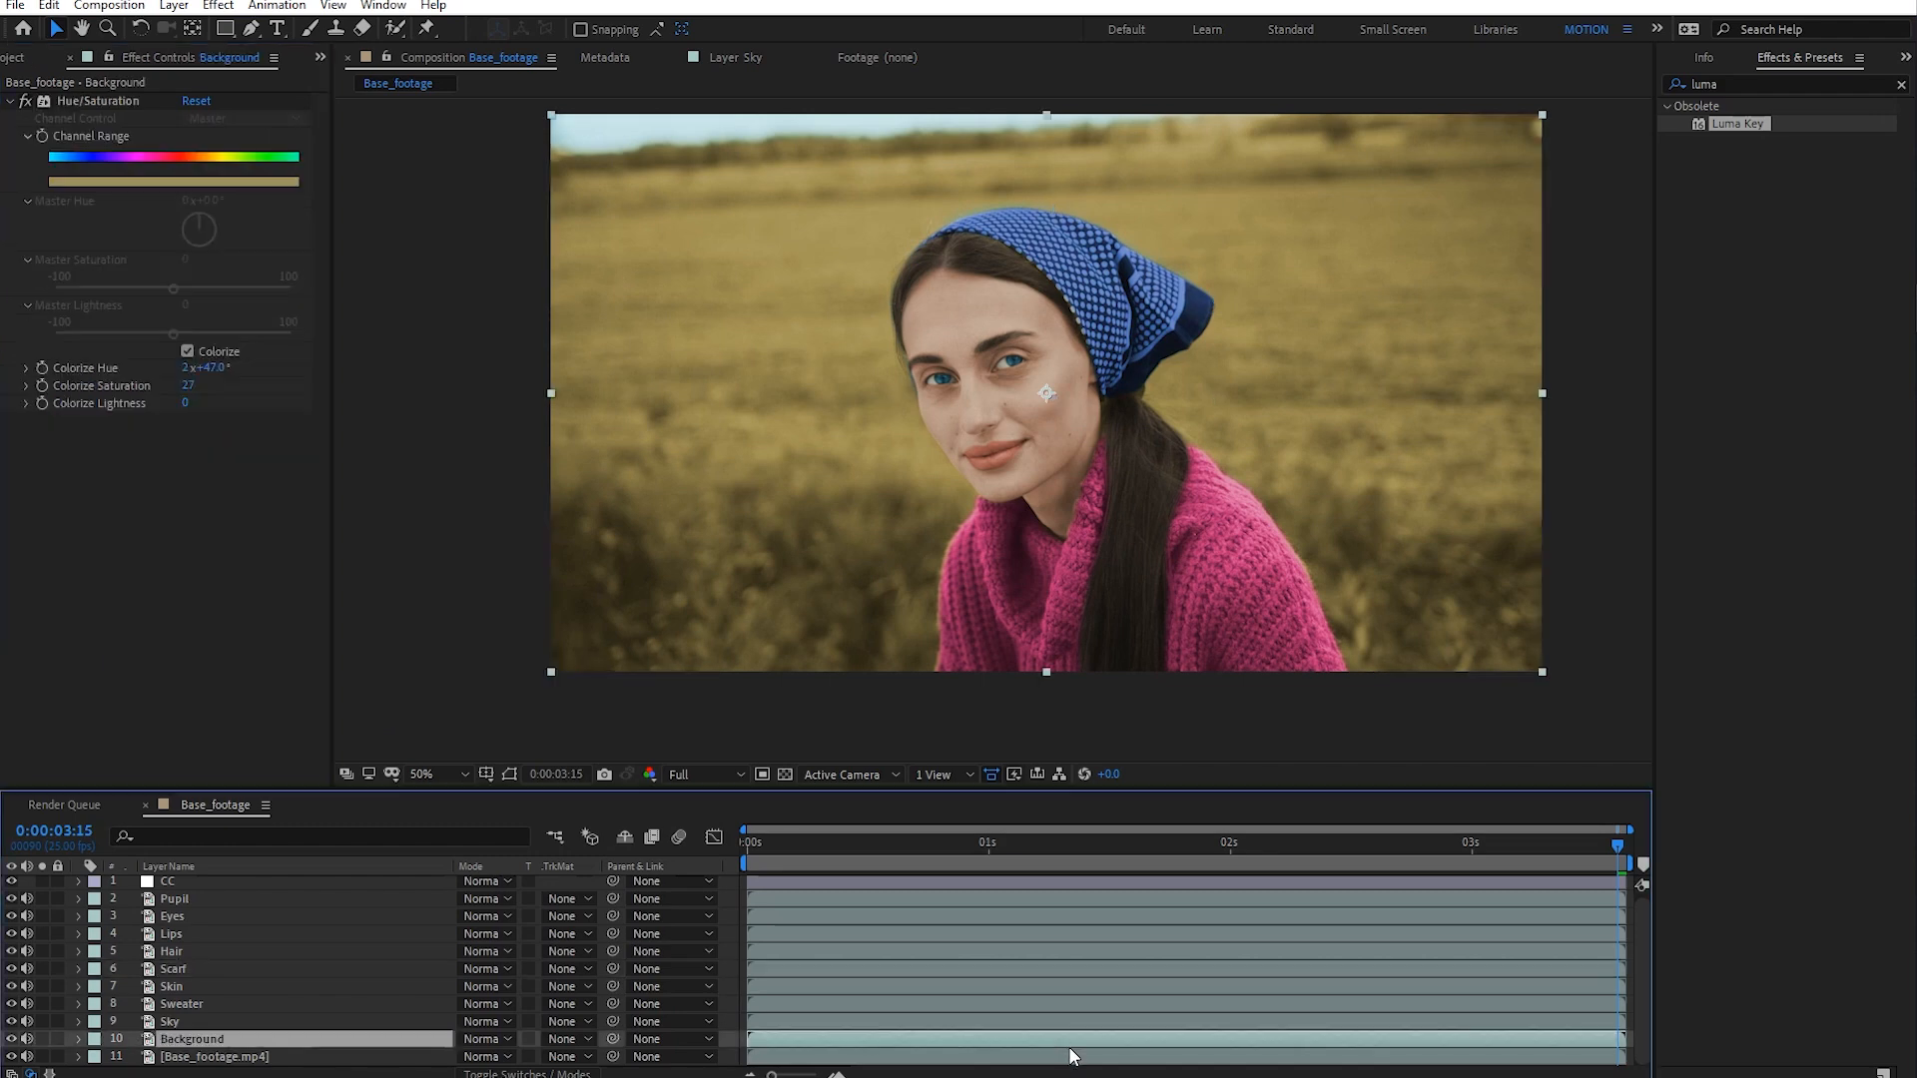
{"action": "left_click", "coordinate": [191, 1058]}
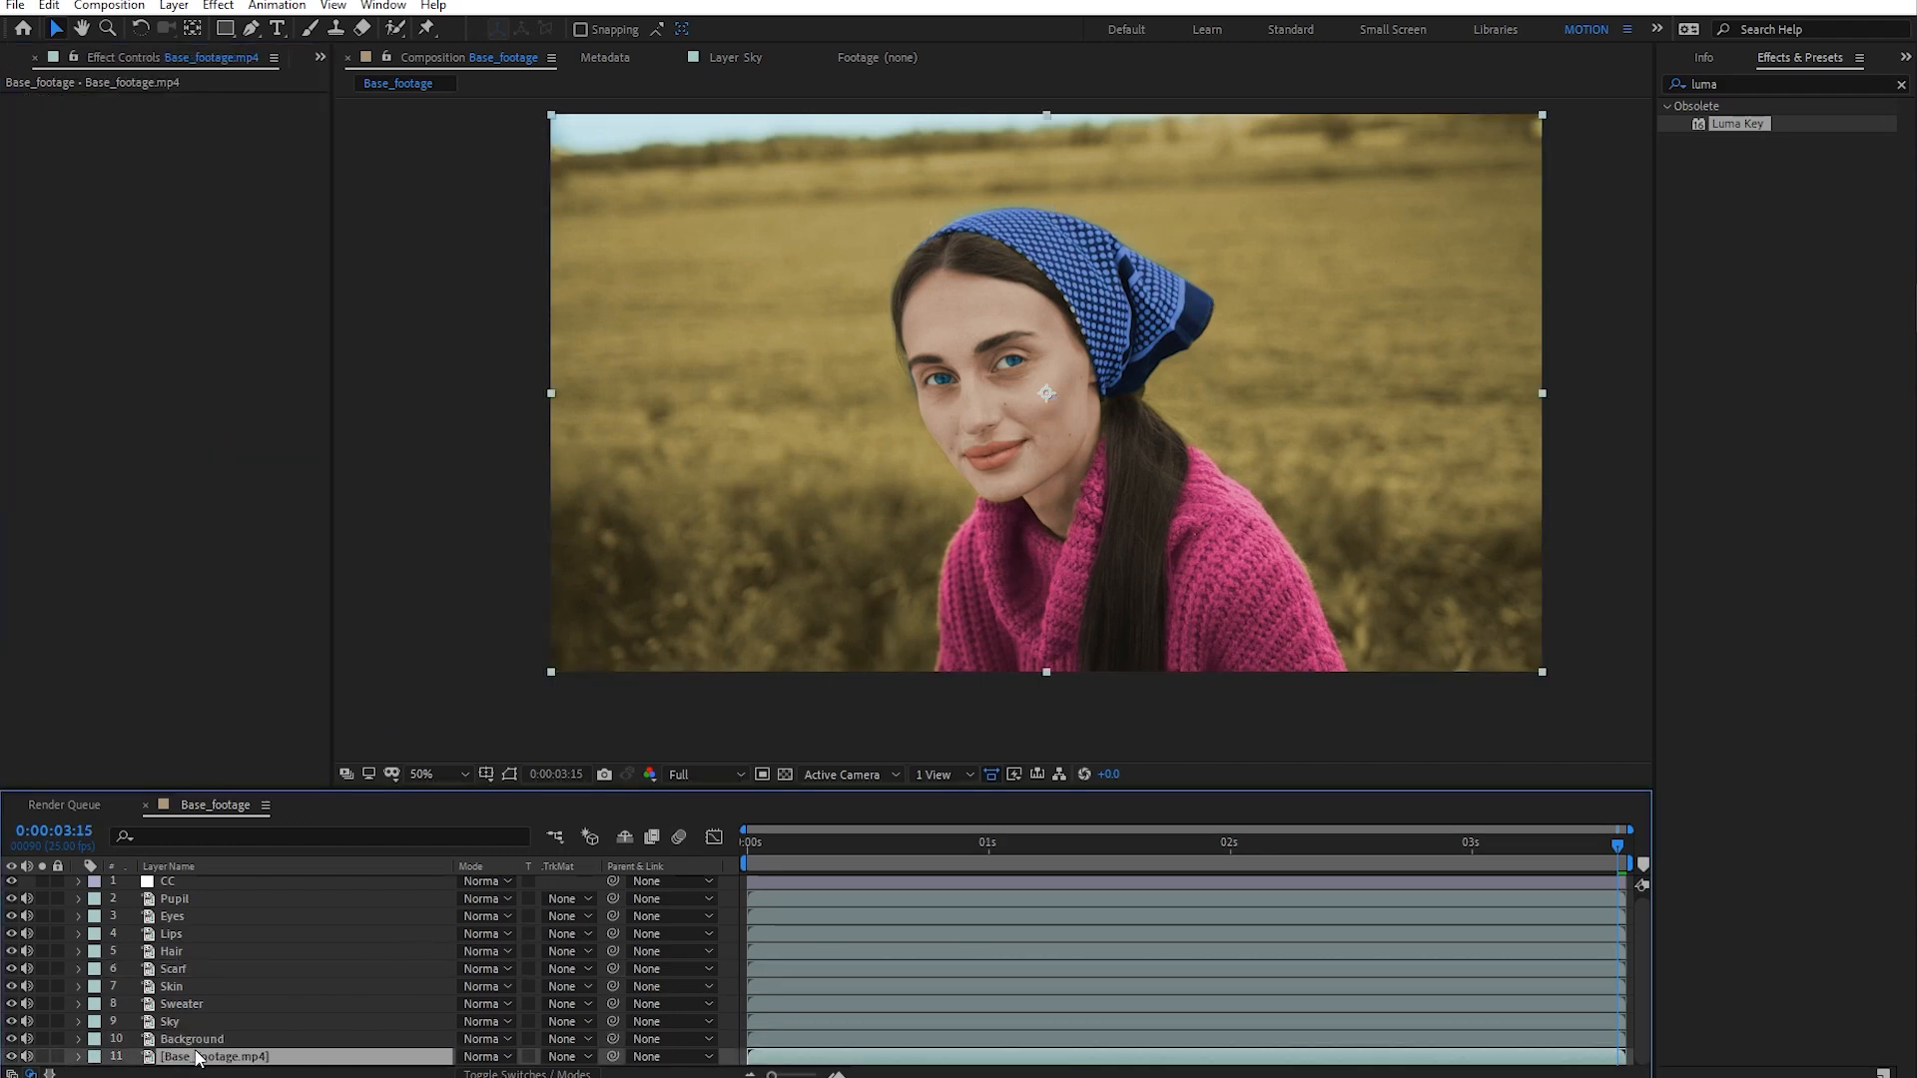
{"action": "left_click", "coordinate": [210, 1040]}
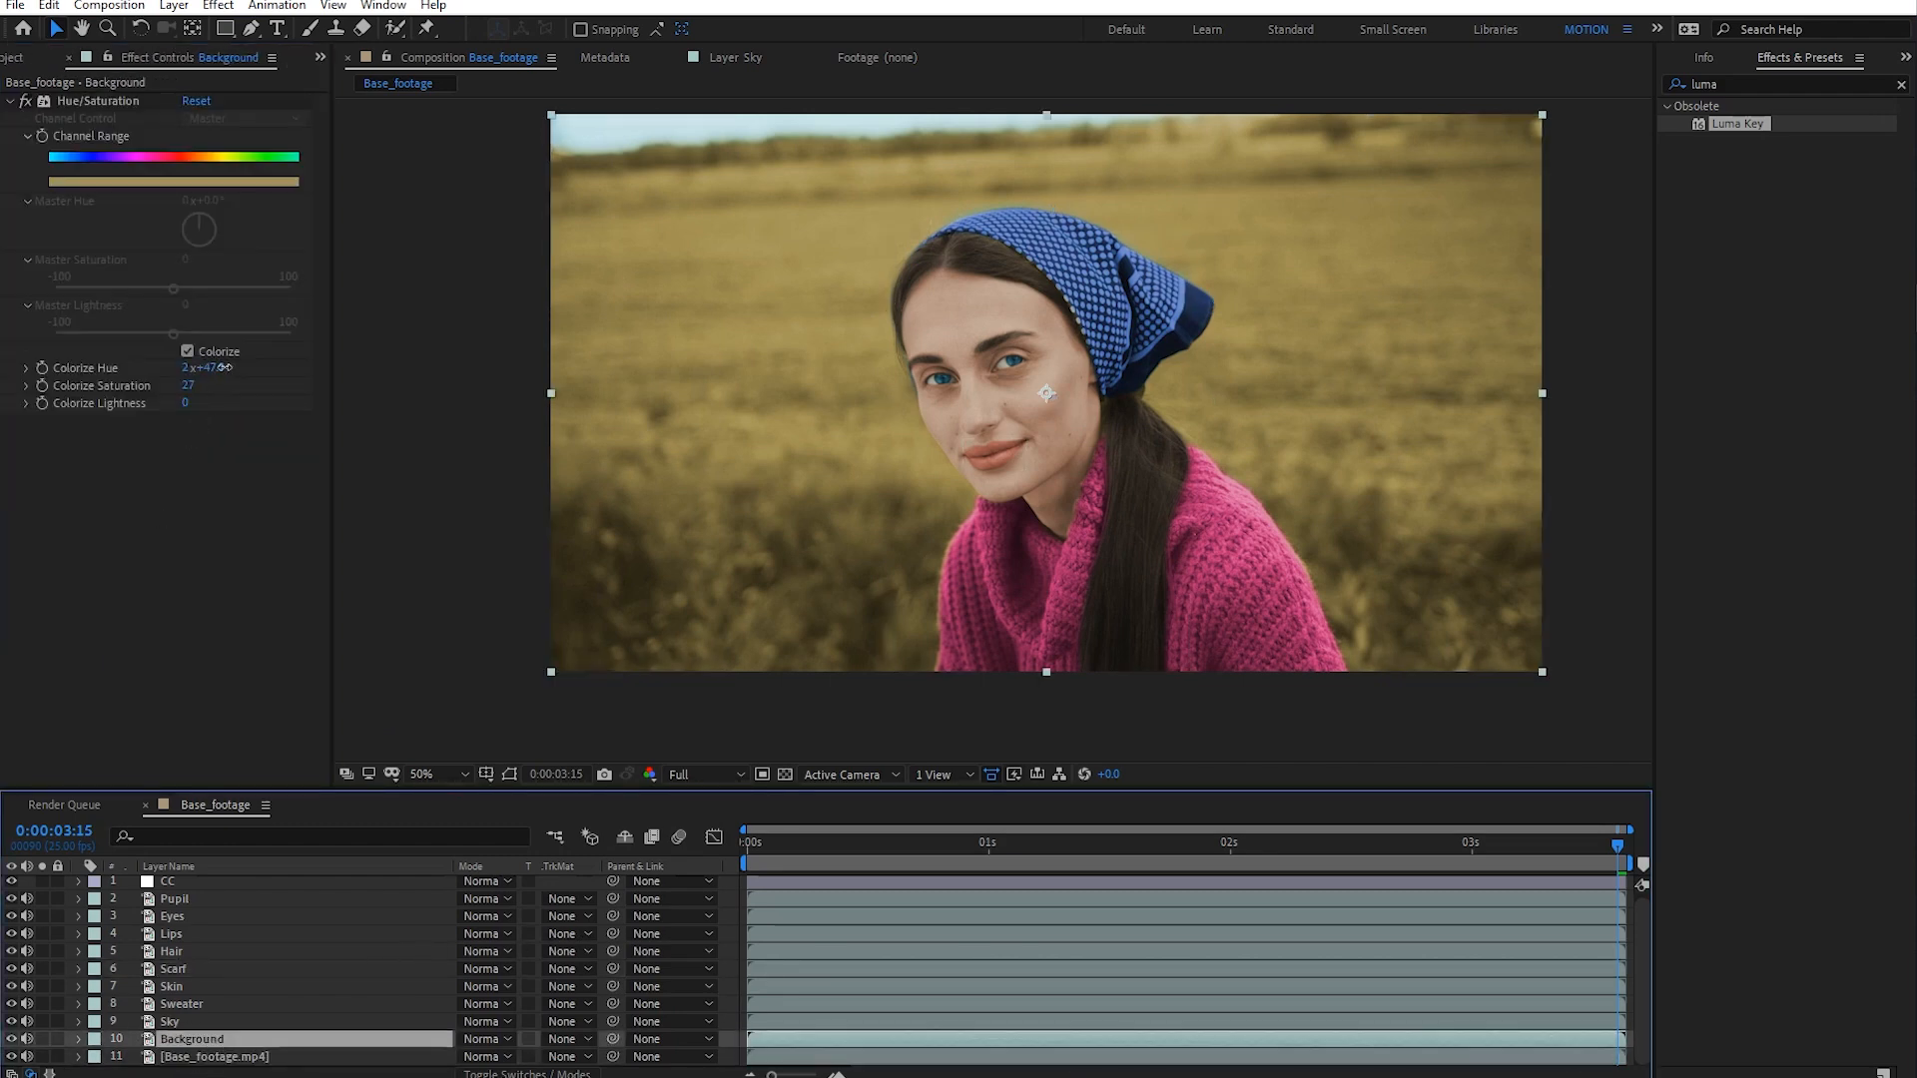
{"action": "left_click_drag", "start_coordinate": [205, 368], "coordinate": [252, 363]}
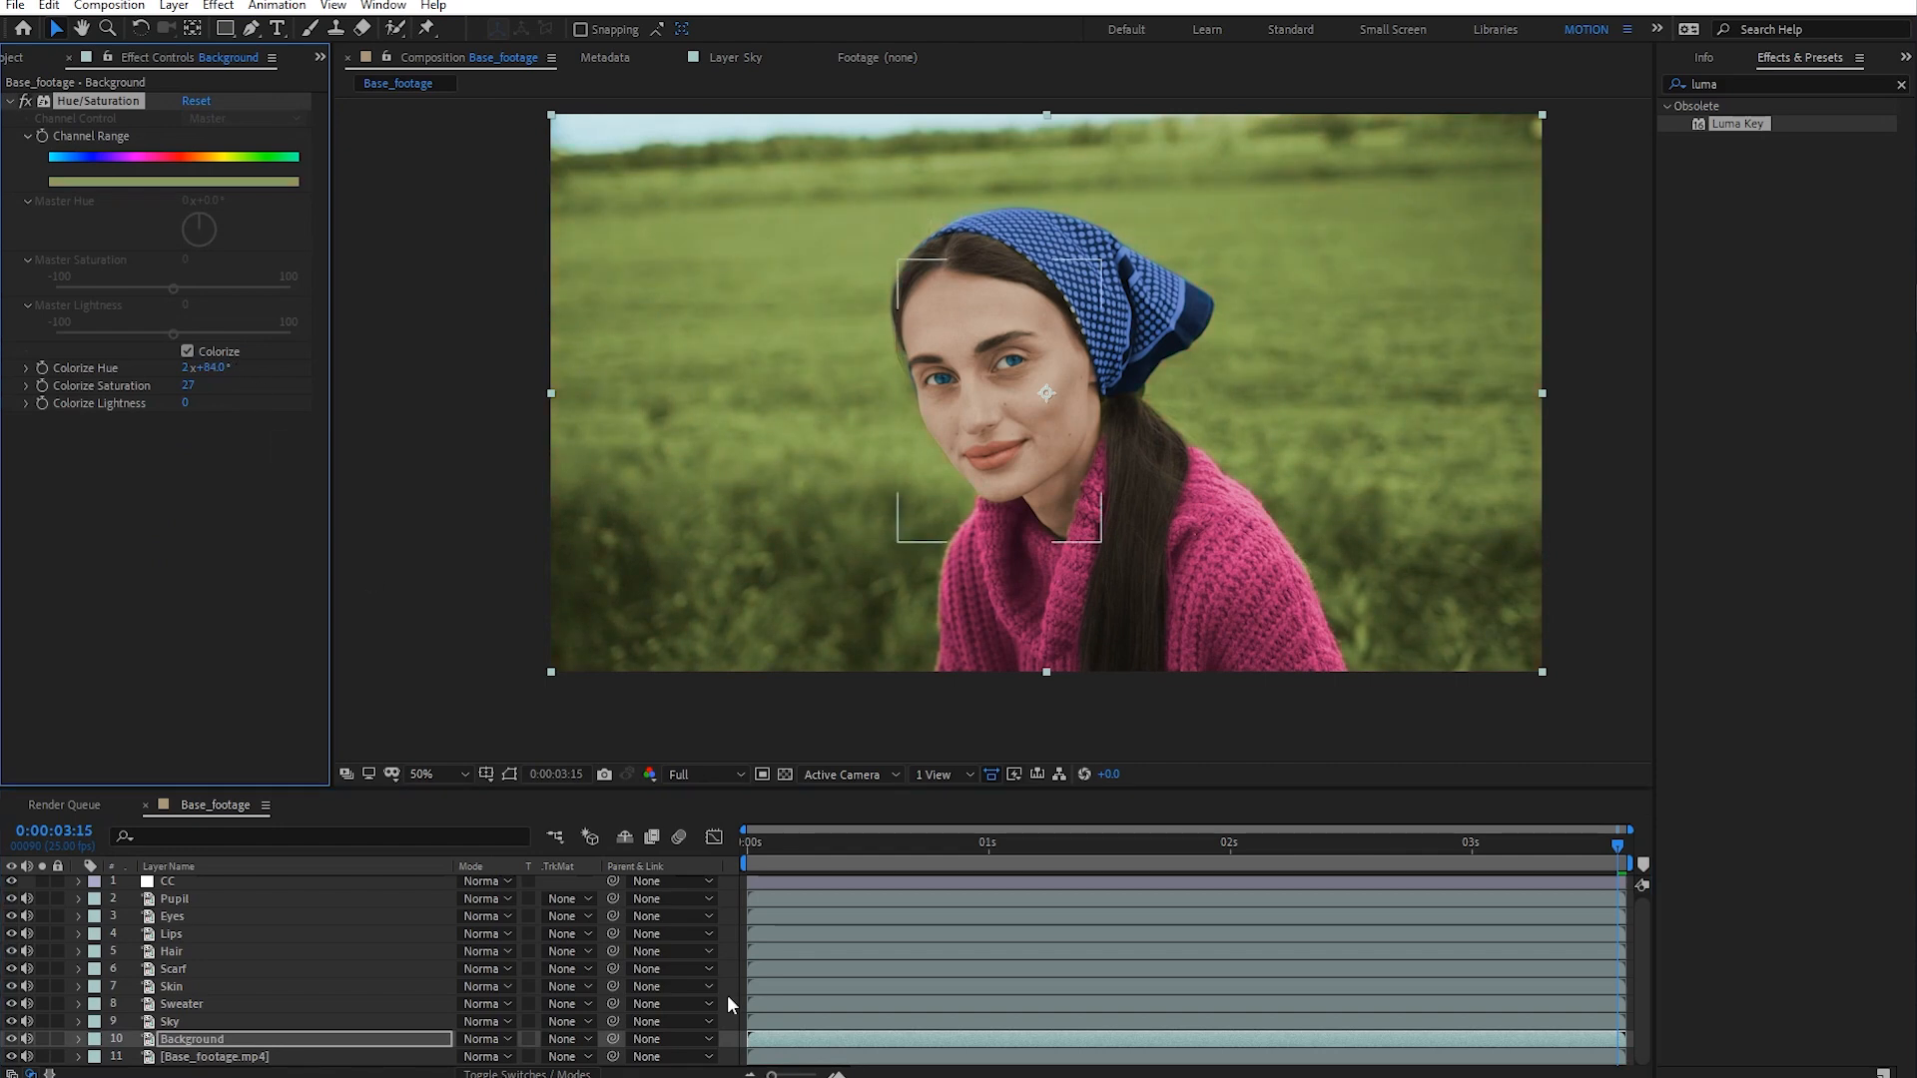
{"action": "left_click", "coordinate": [788, 850]}
{"action": "left_click_drag", "start_coordinate": [793, 860], "coordinate": [1853, 805]}
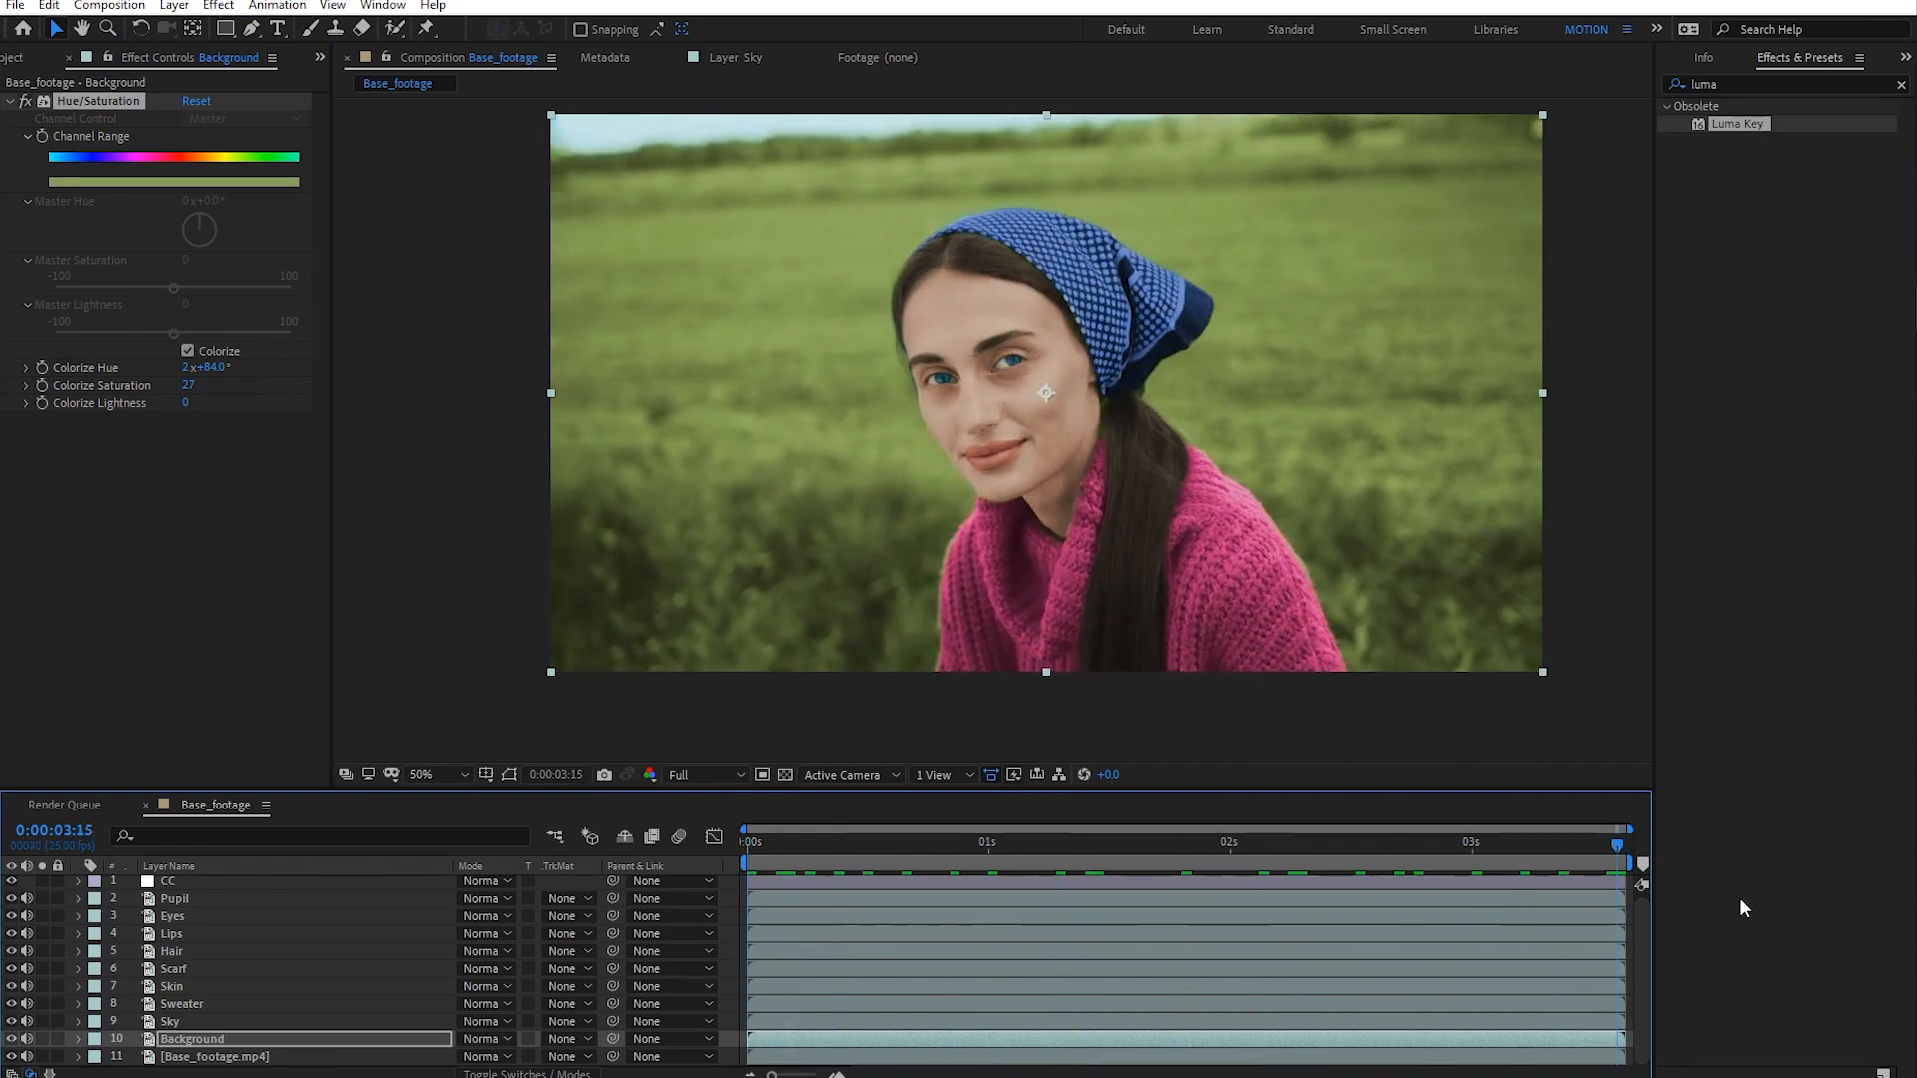